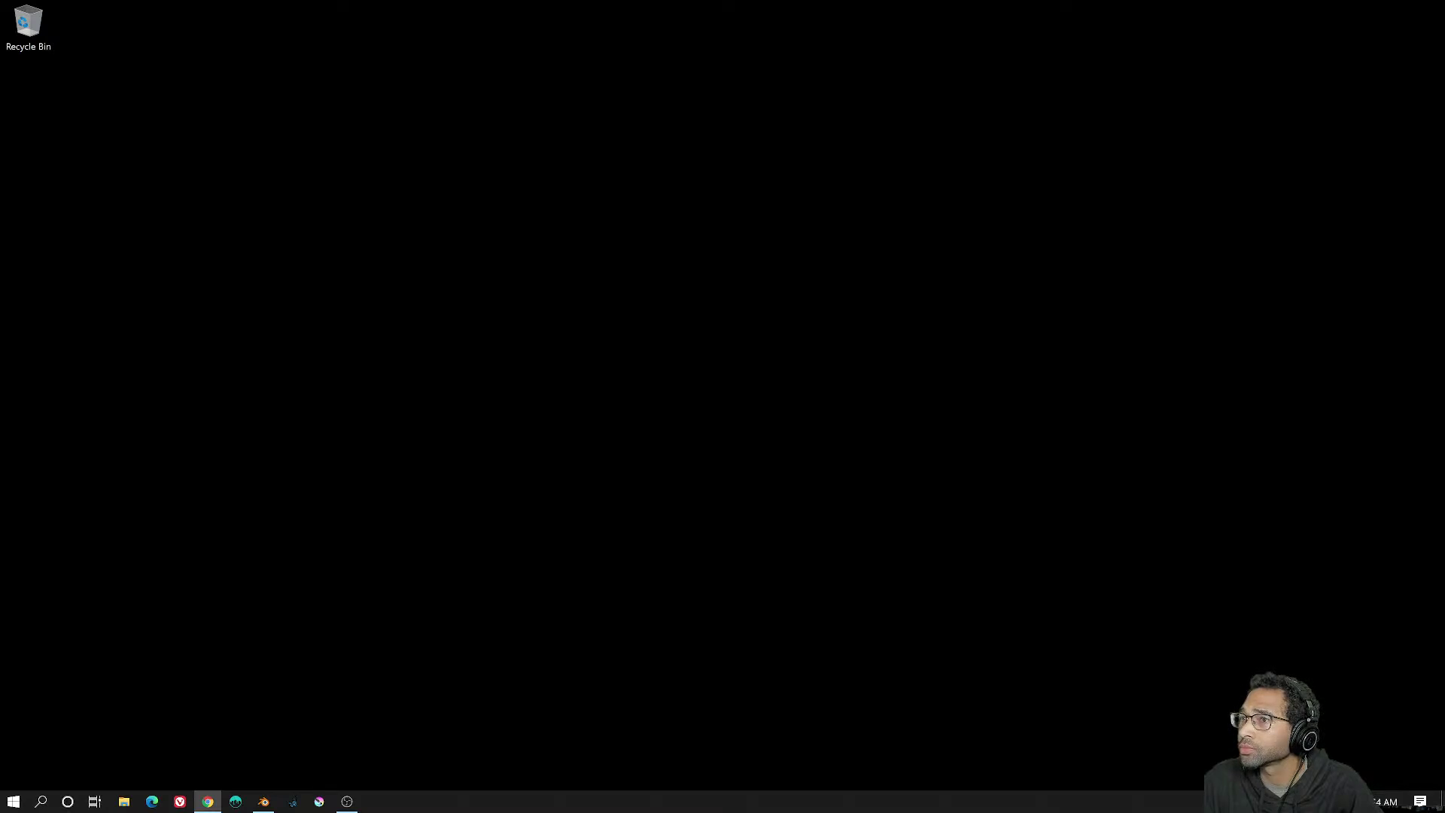
- Switch to Blender and view the leg armature in perspective
click(264, 802)
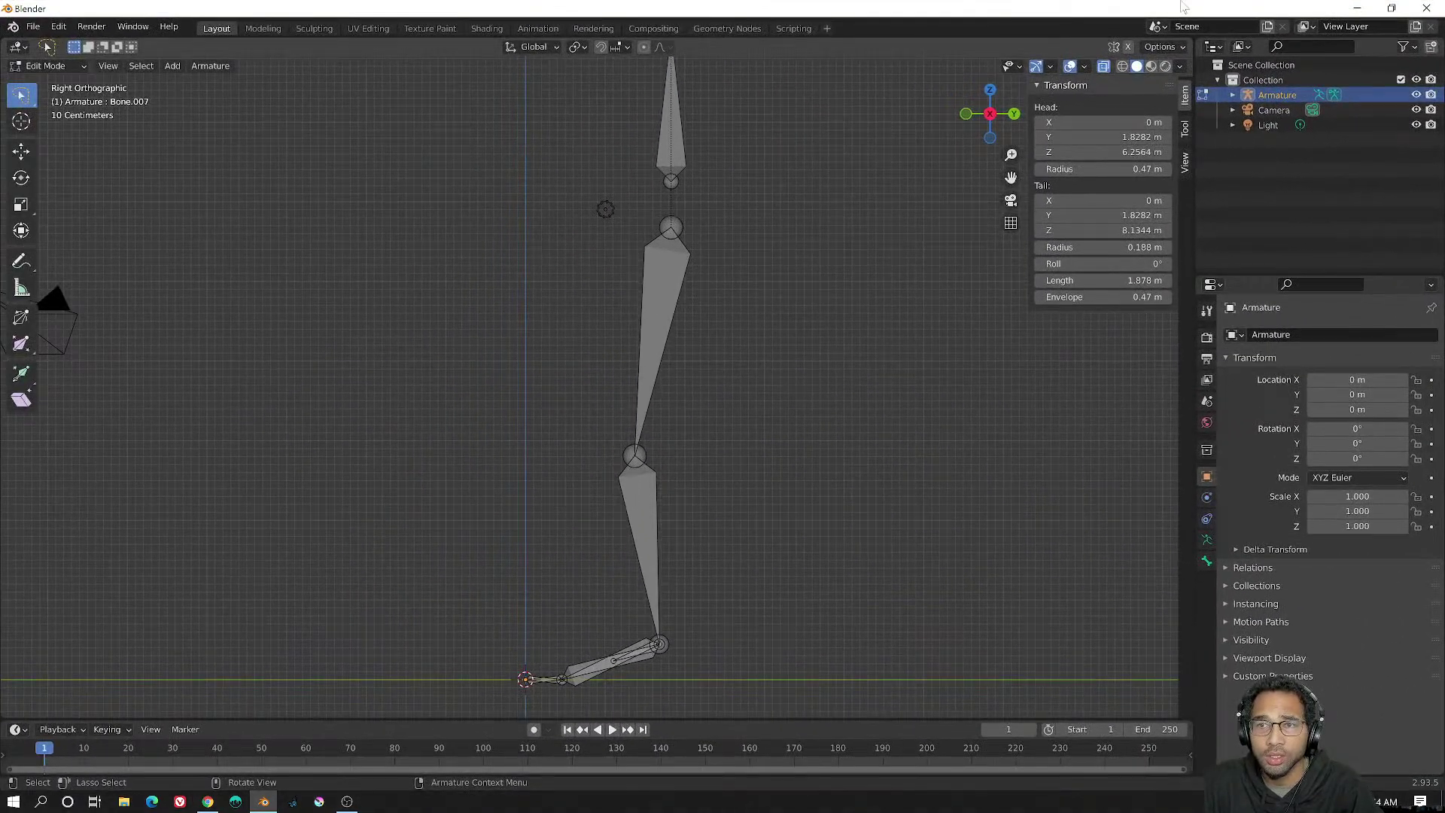
click(1390, 8)
drag(1330, 126, 540, 0)
middle_drag(566, 344, 253, 77)
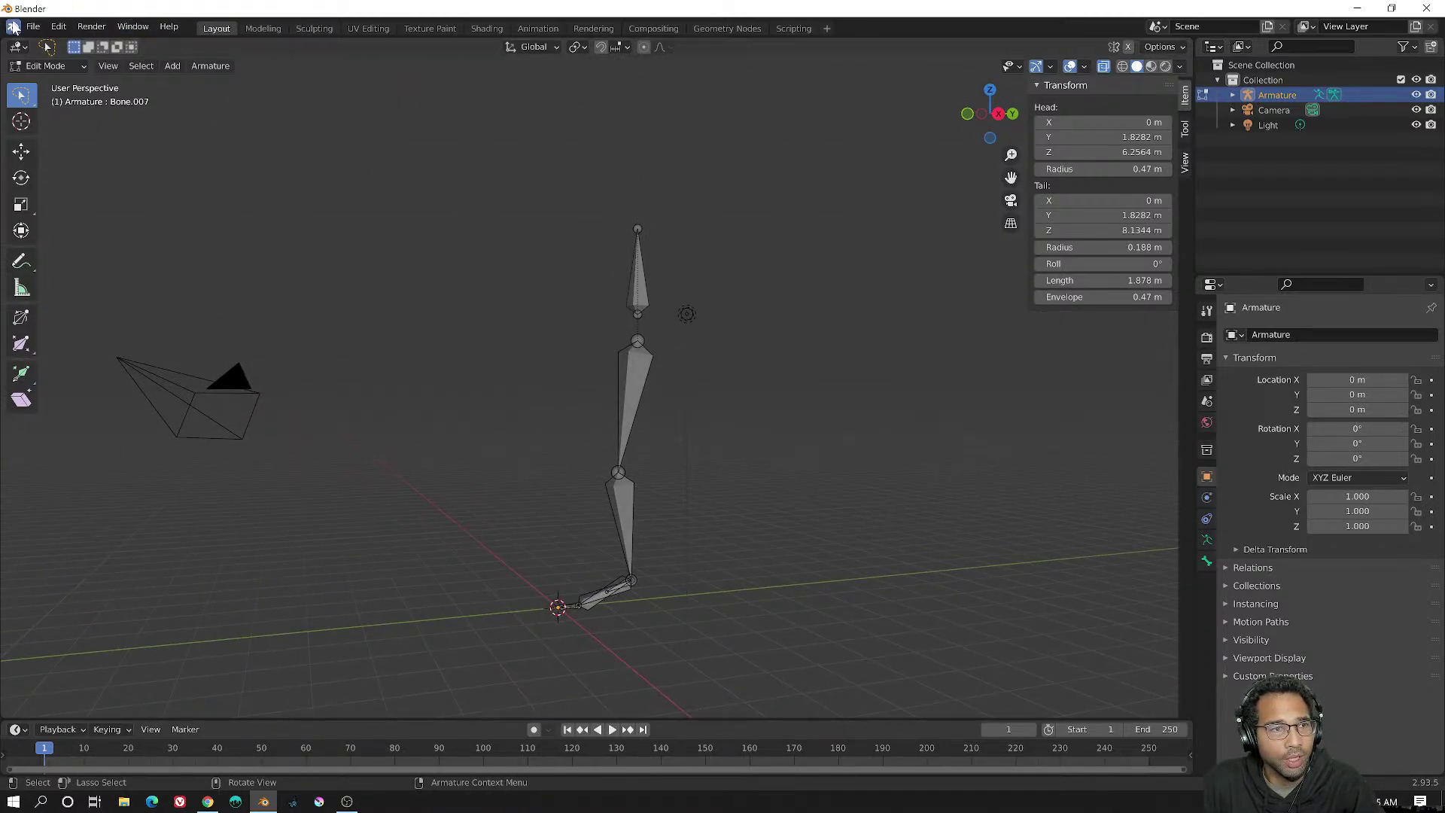
- Start opening another file without saving the untitled scene, and browse to My Drive on the Google Drive volume
click(33, 26)
mouse_move(54, 76)
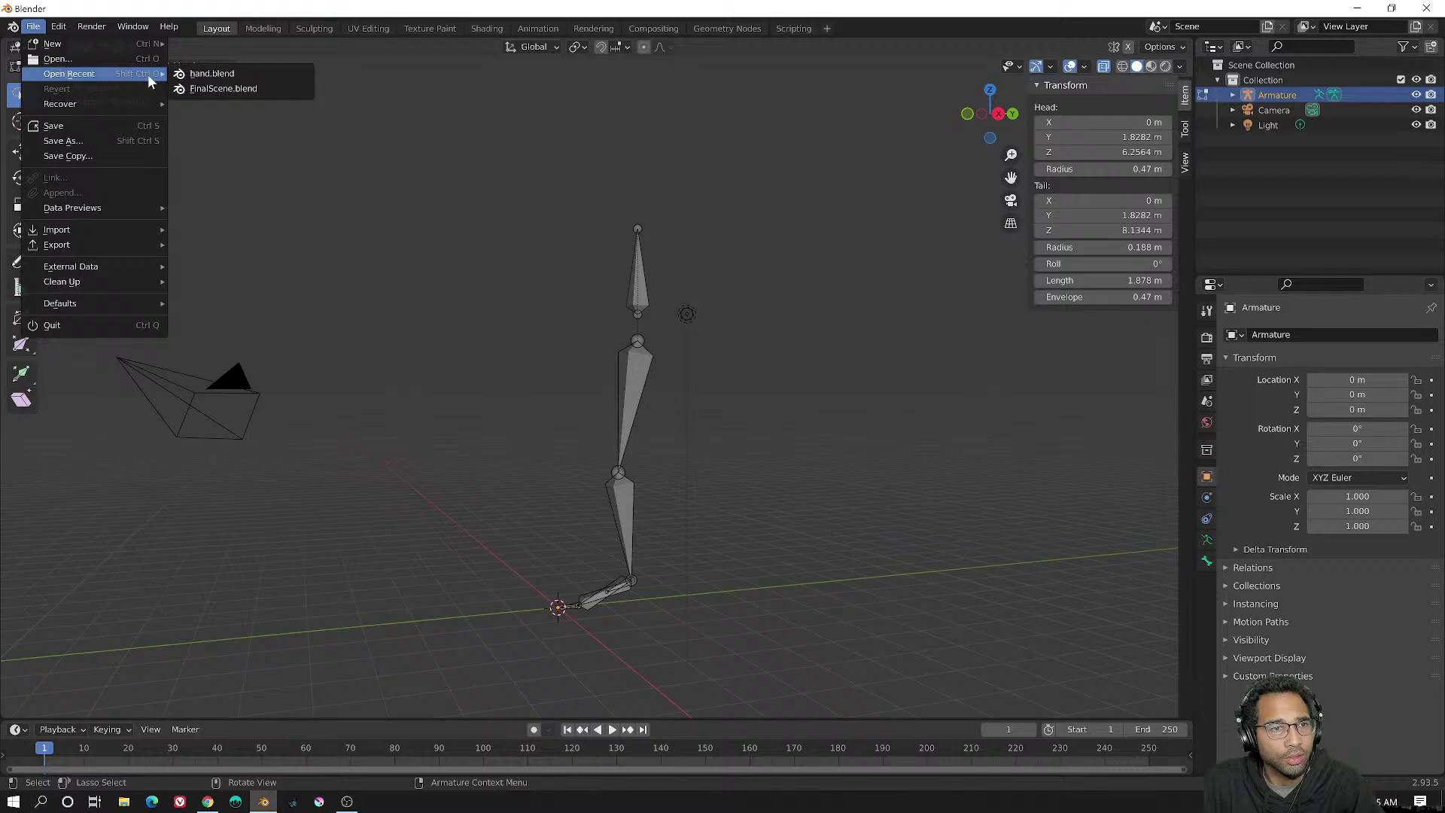
click(70, 58)
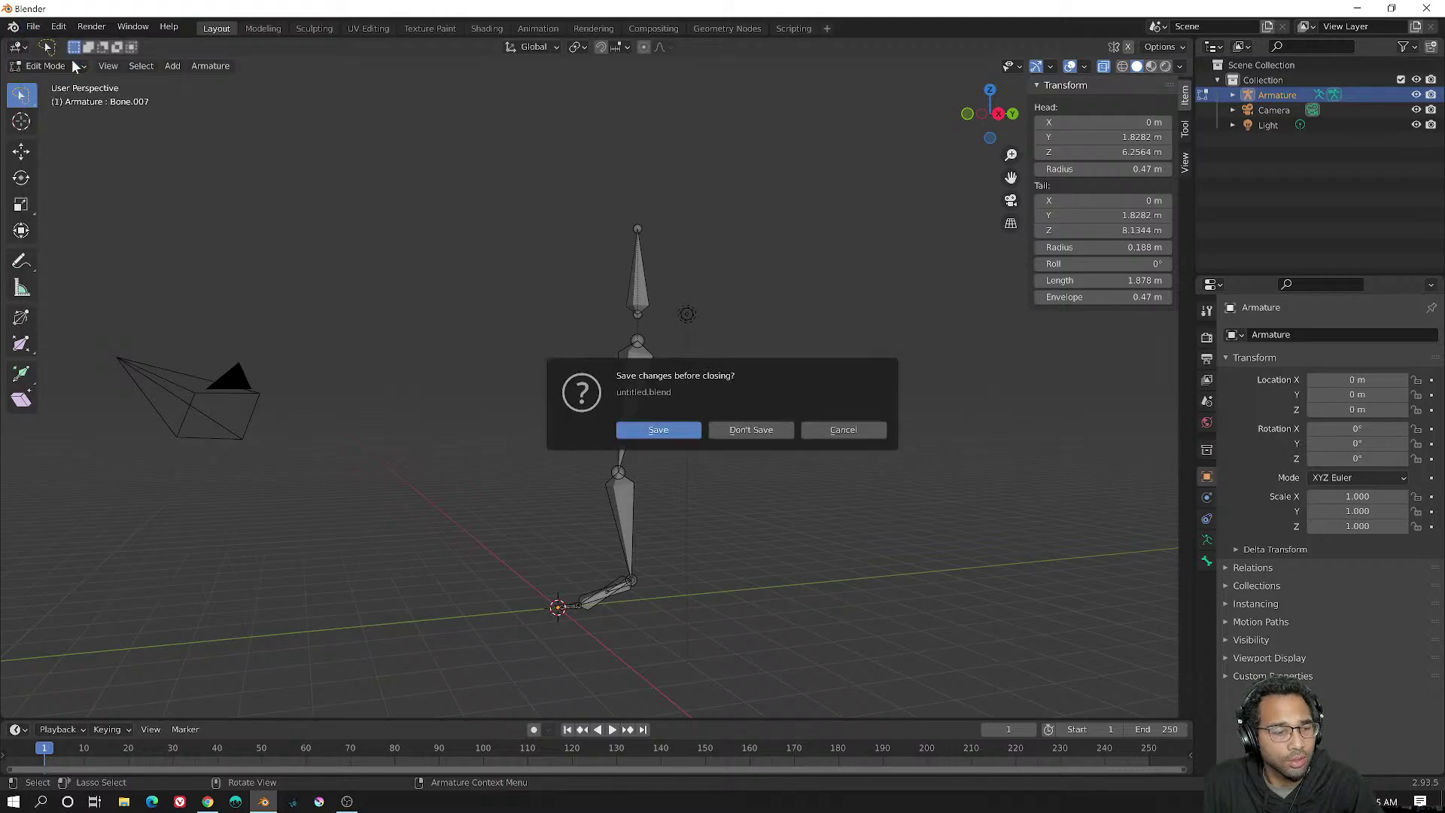
click(739, 428)
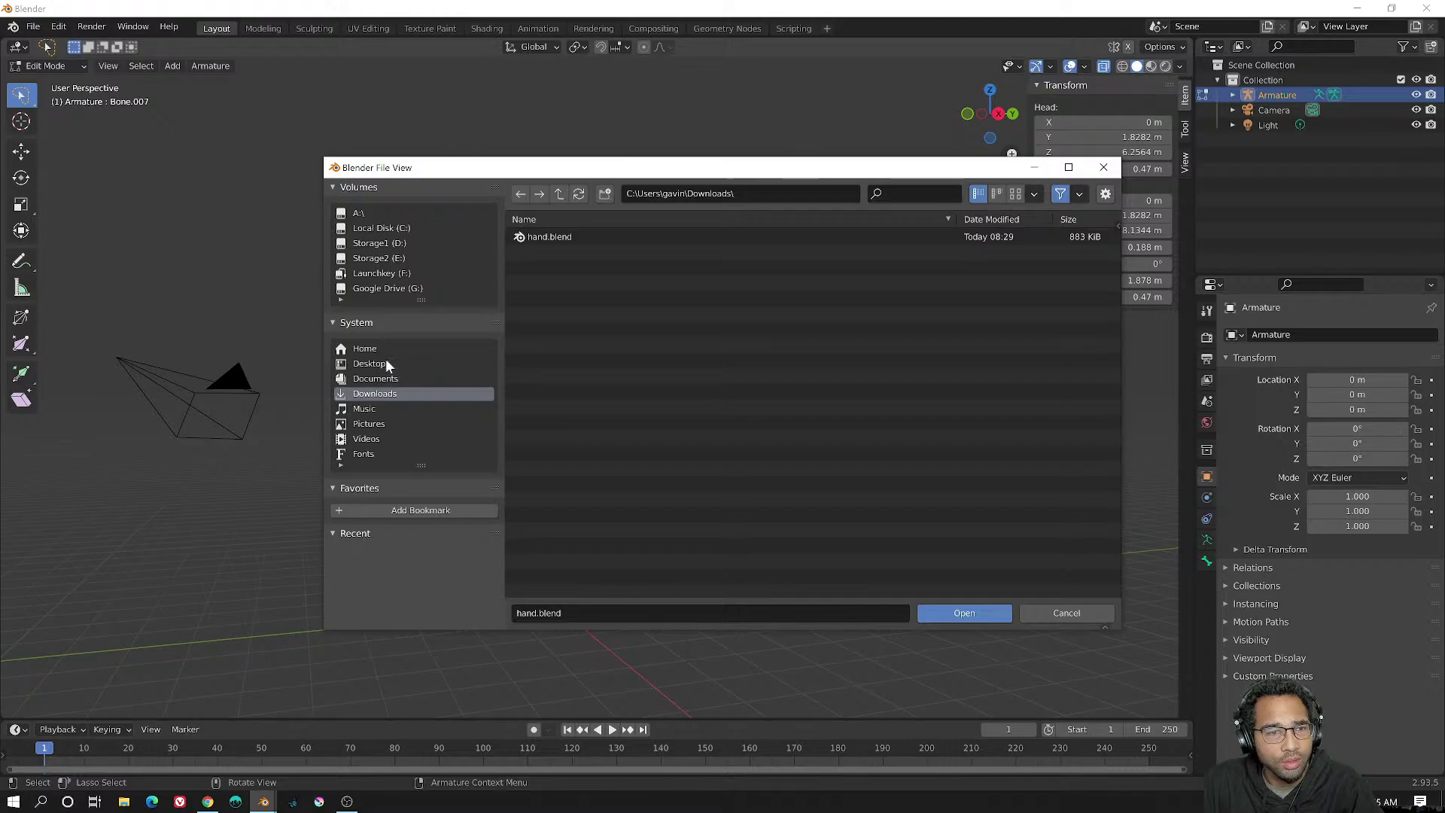
click(388, 288)
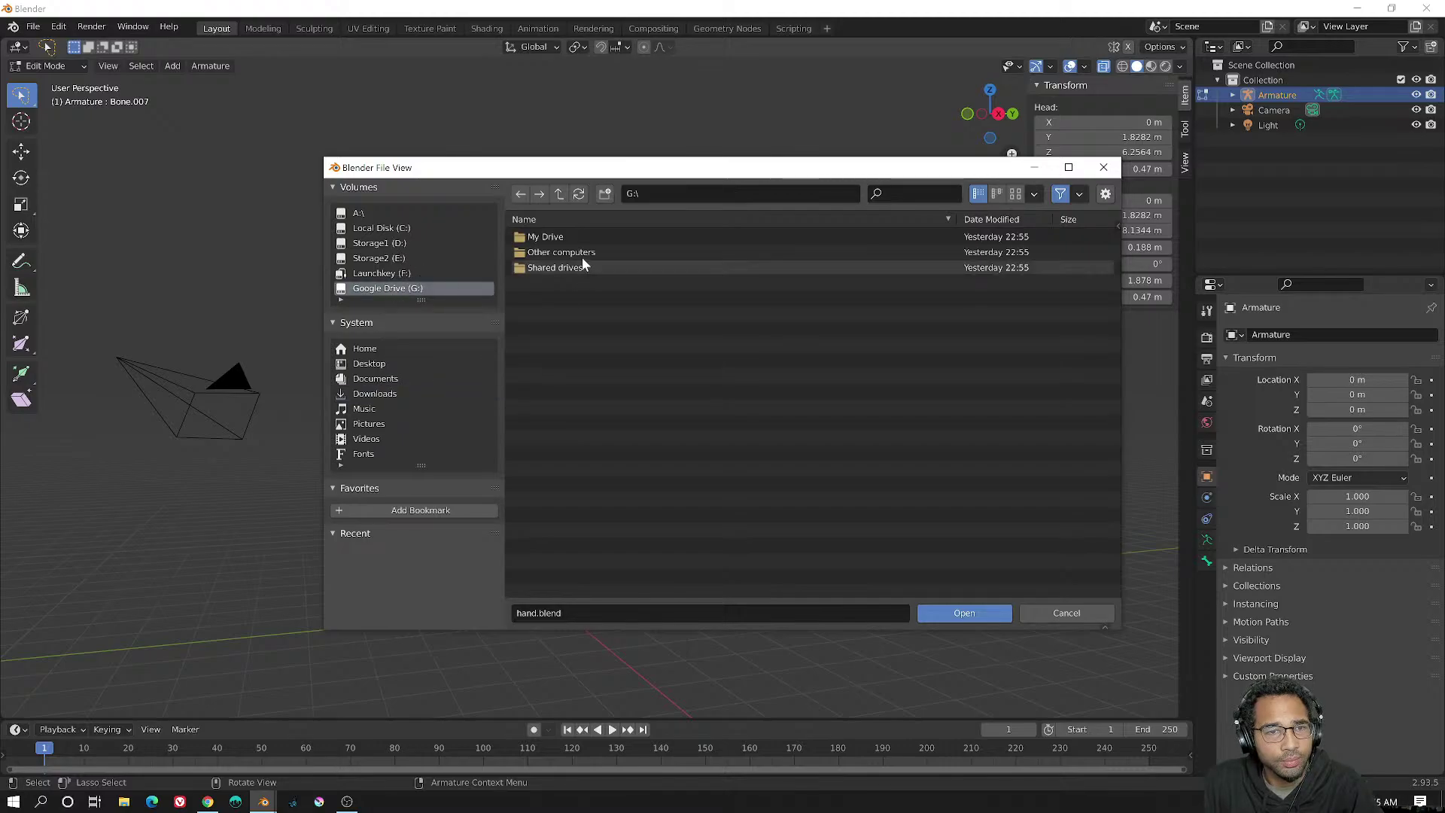
click(556, 236)
click(555, 236)
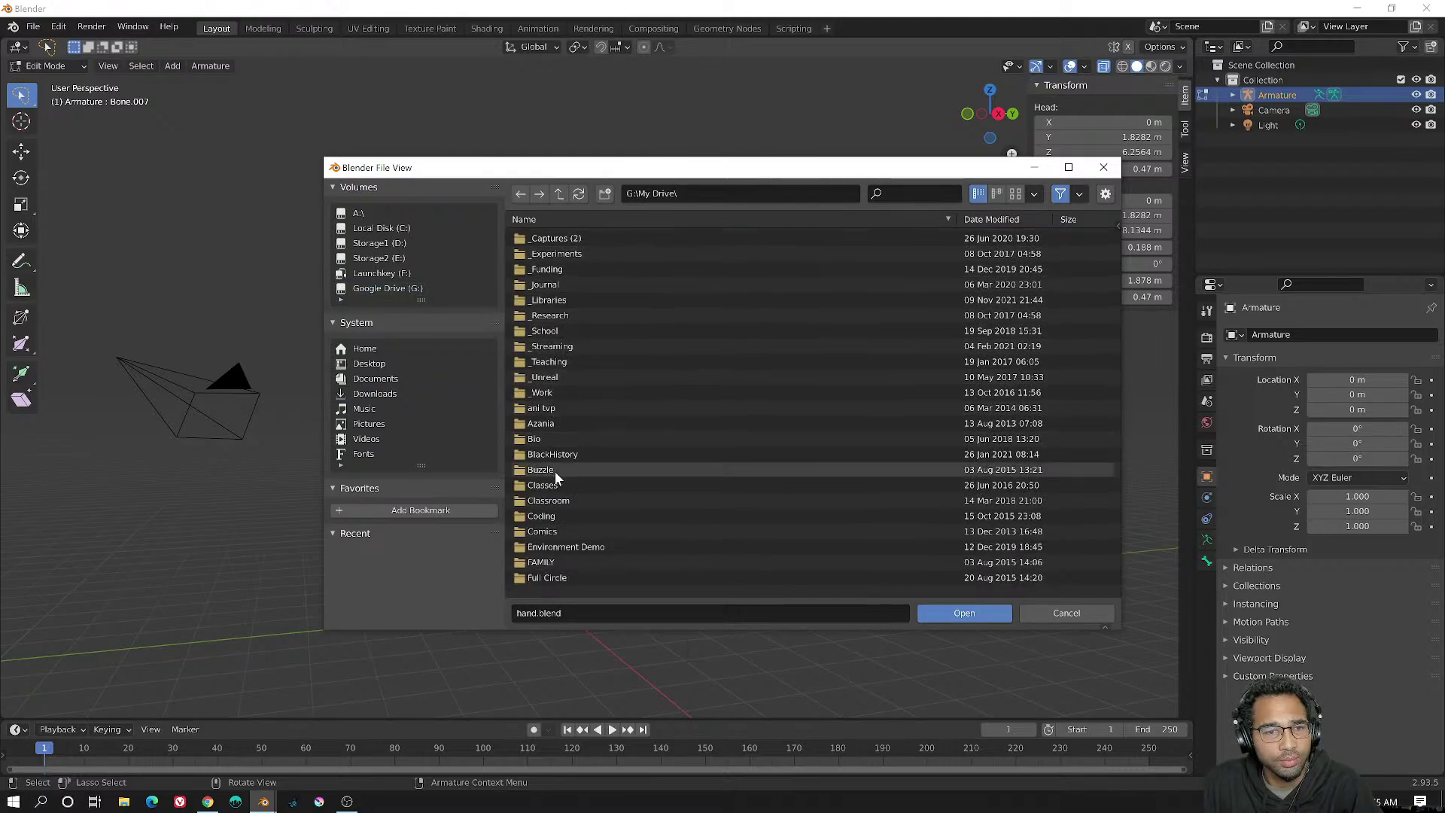
- Open OrcCharacterModel_2021.blend from the _Teaching\Lessons\_CharacterModeling folder
double_click(563, 362)
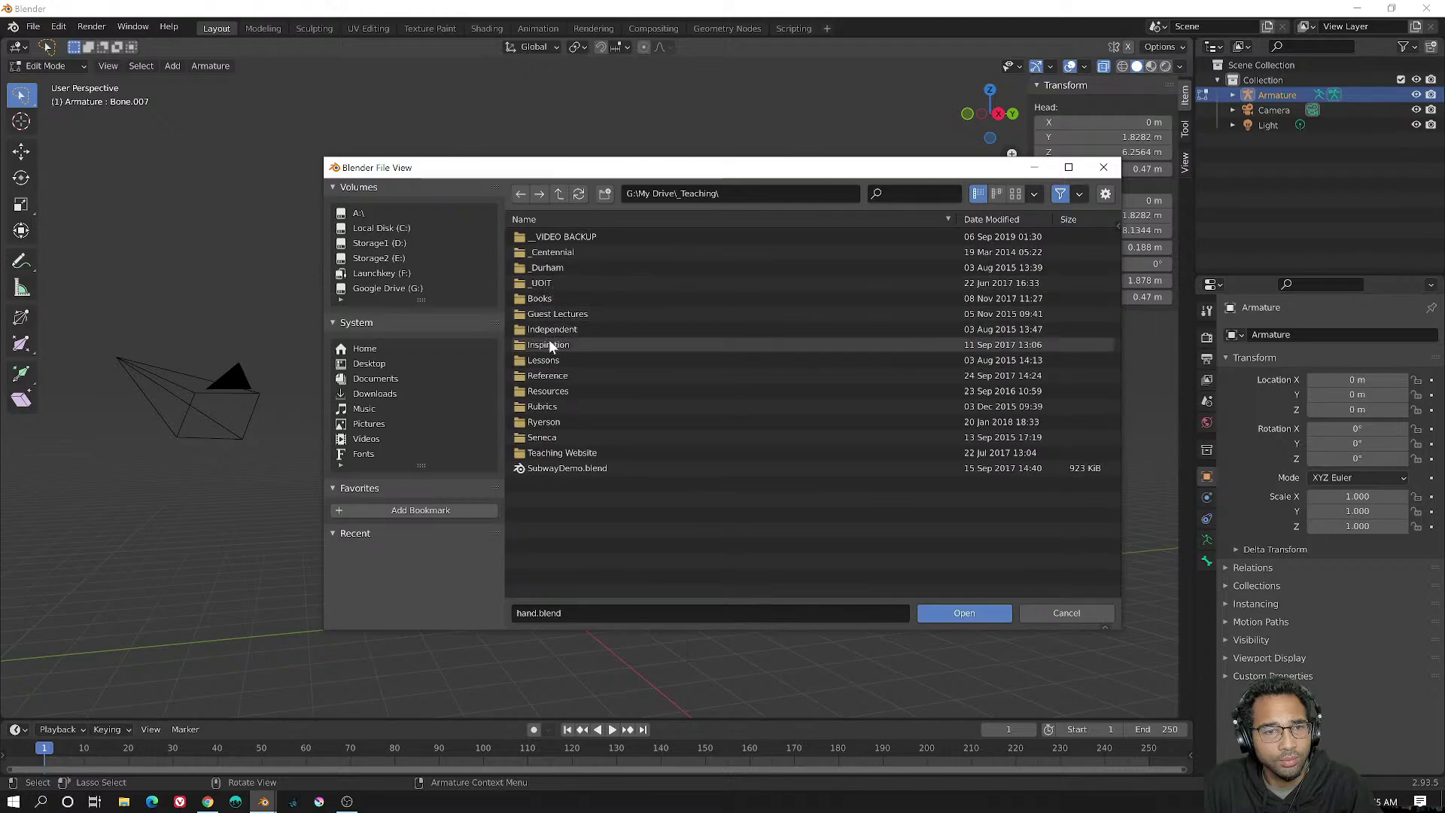
double_click(546, 360)
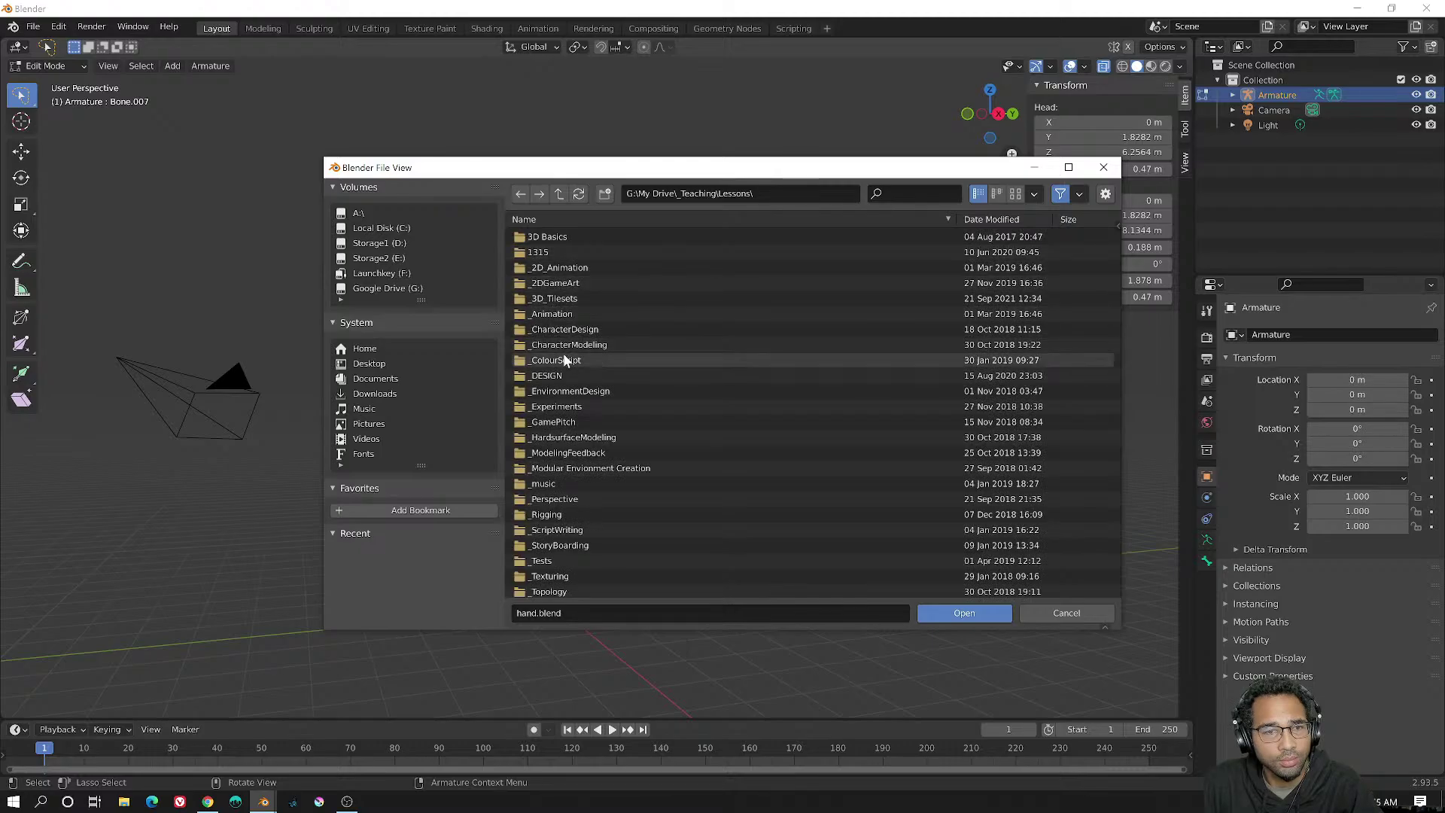
double_click(570, 346)
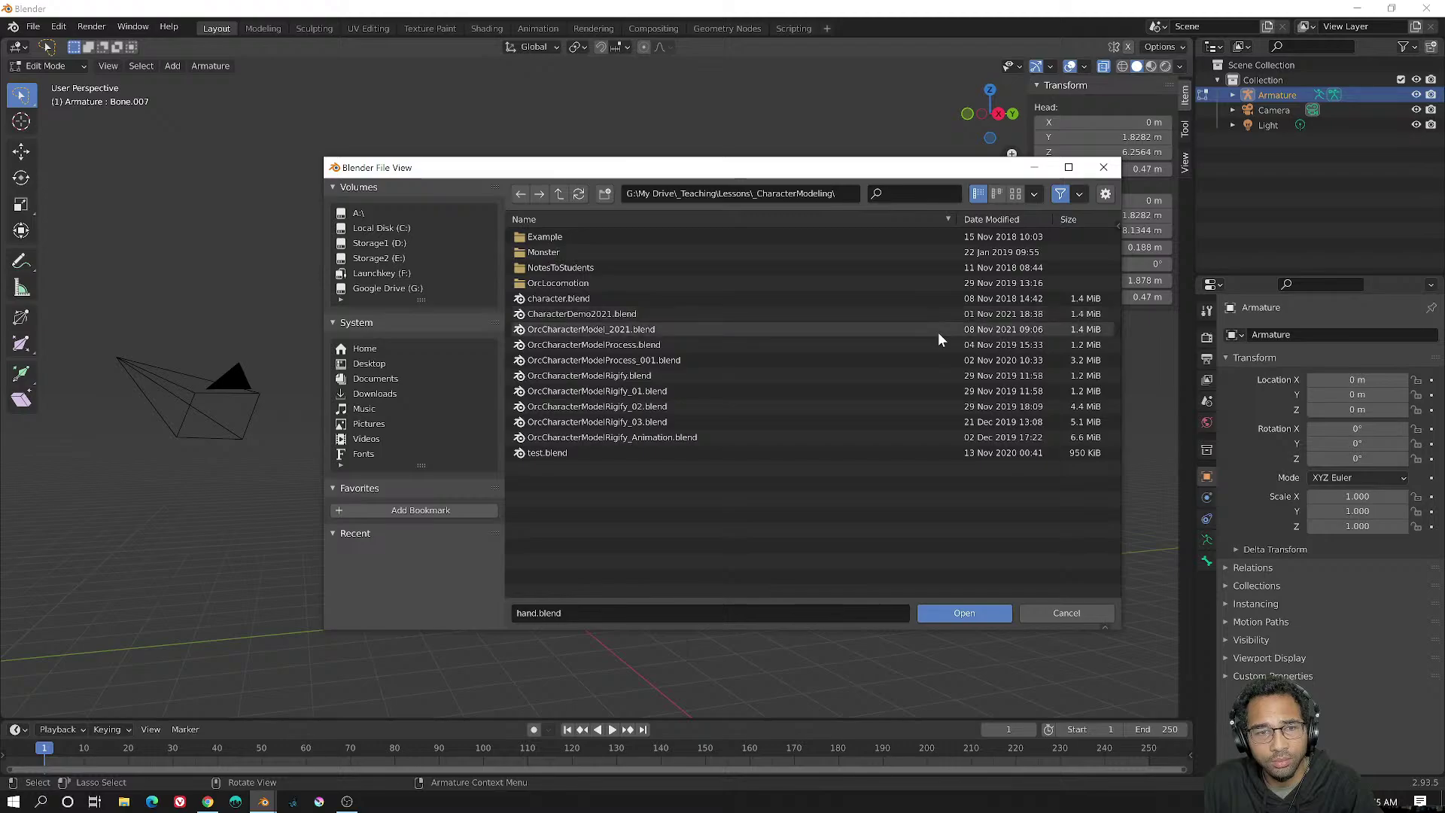
double_click(652, 331)
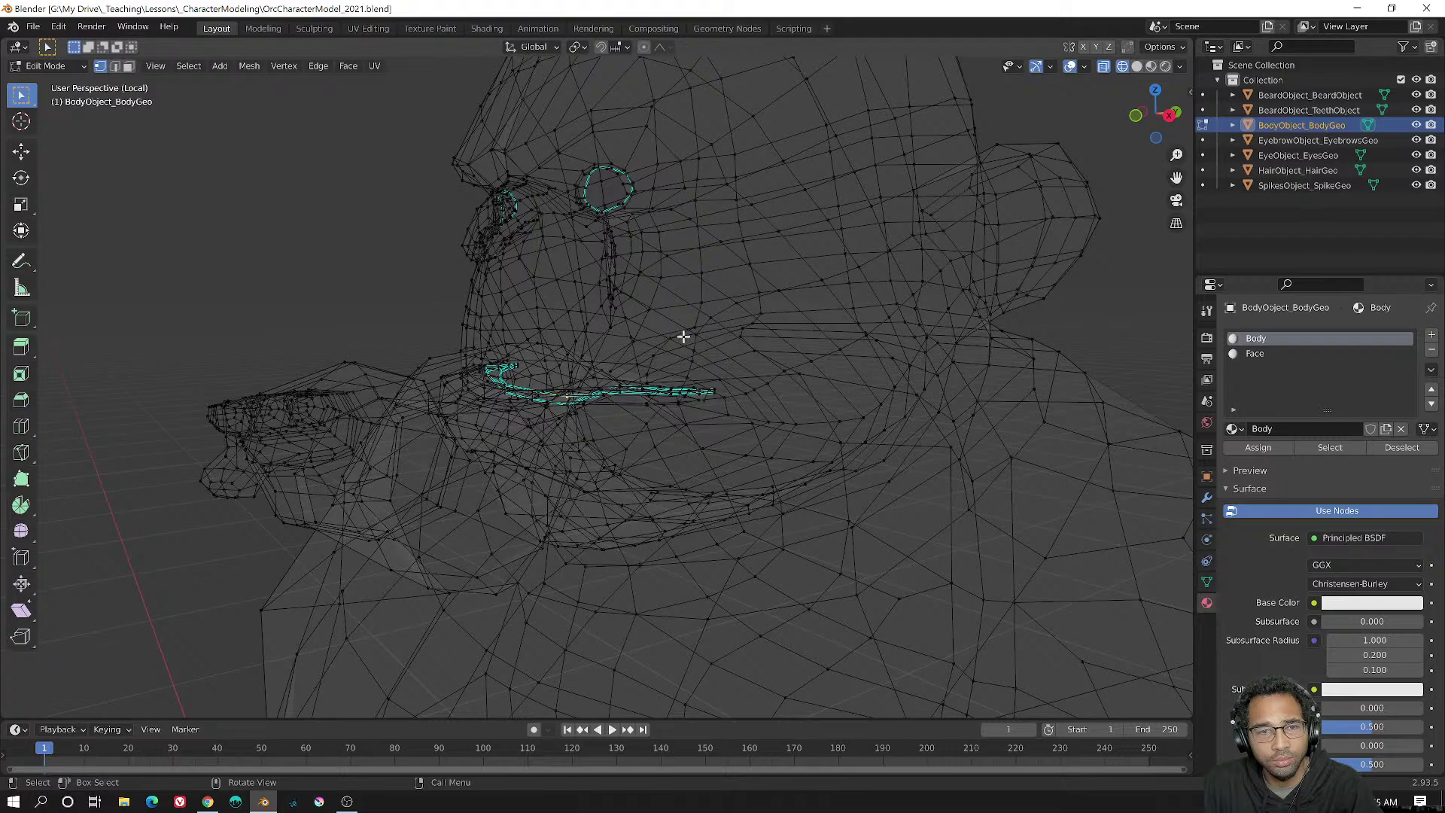
- Inspect the orc's body wireframe from the head down to the torso and arms
middle_drag(683, 336, 760, 345)
scroll(761, 345, down, 5)
middle_drag(915, 359, 880, 351)
shift+middle_drag(1083, 426, 983, 304)
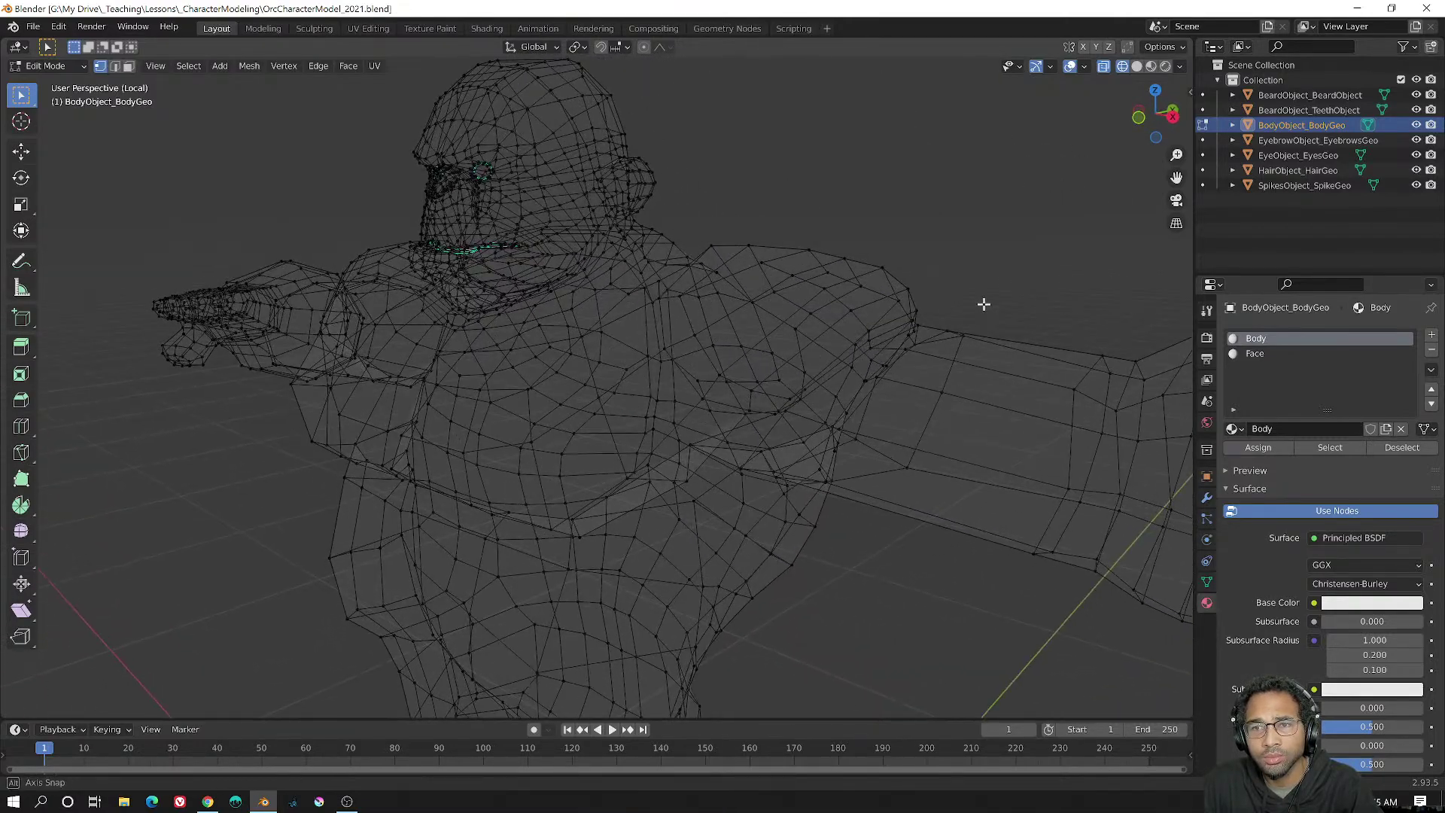
scroll(986, 304, down, 4)
middle_drag(875, 426, 310, 190)
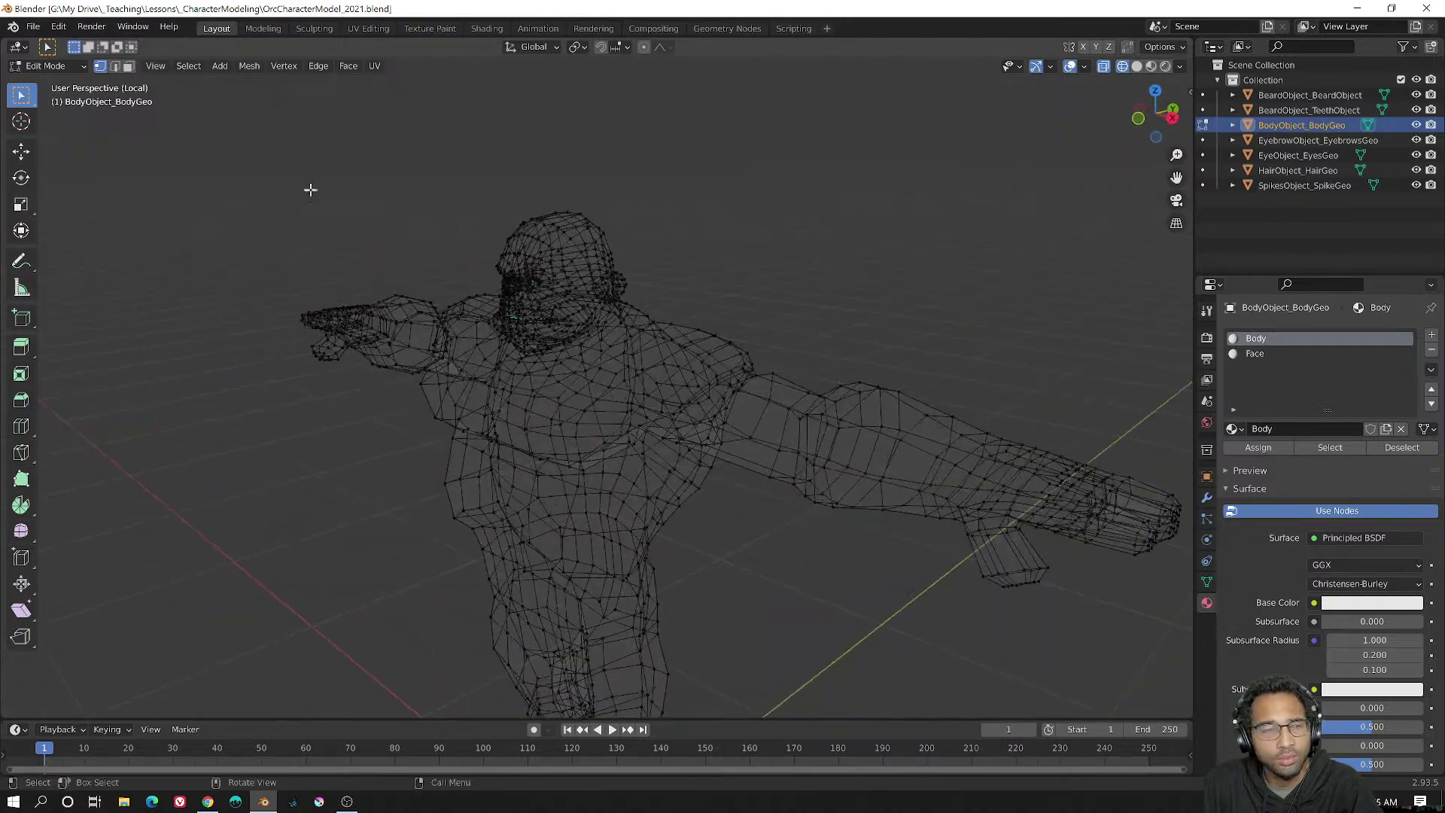
- Reload OrcCharacterModel_2021.blend from the _CharacterModeling folder
click(33, 26)
click(59, 60)
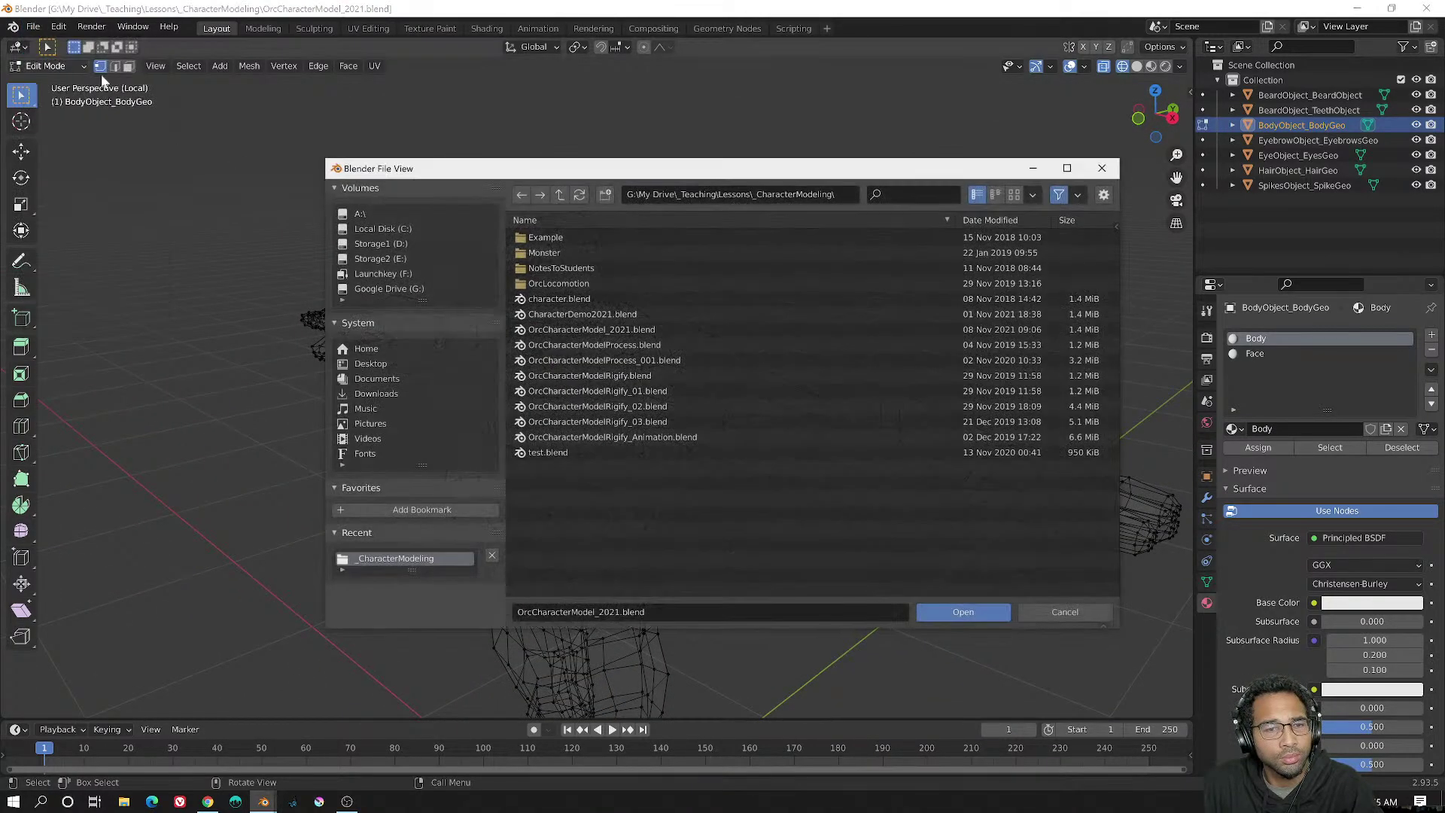
double_click(588, 283)
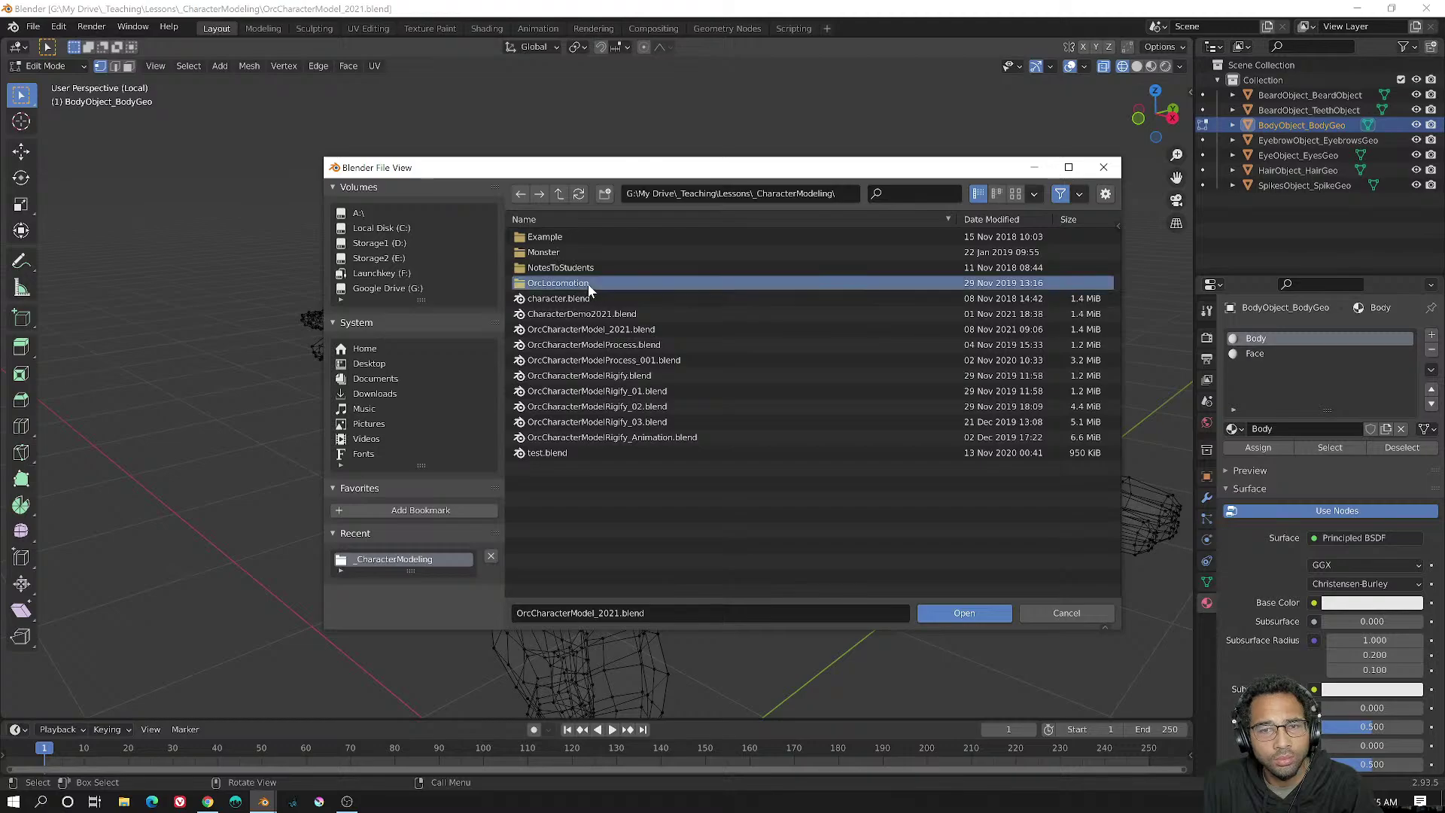
key(BackSpace)
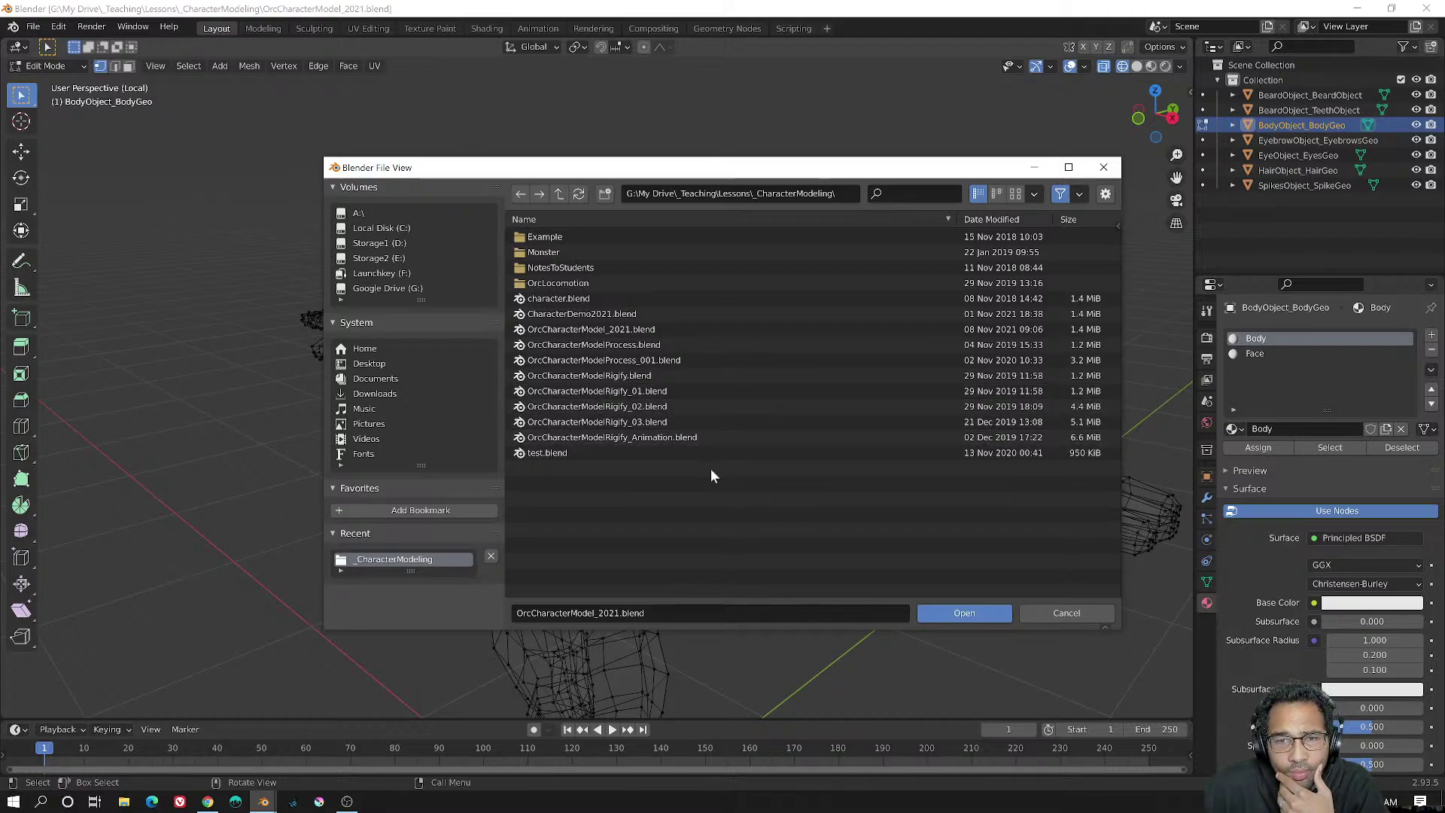
click(631, 335)
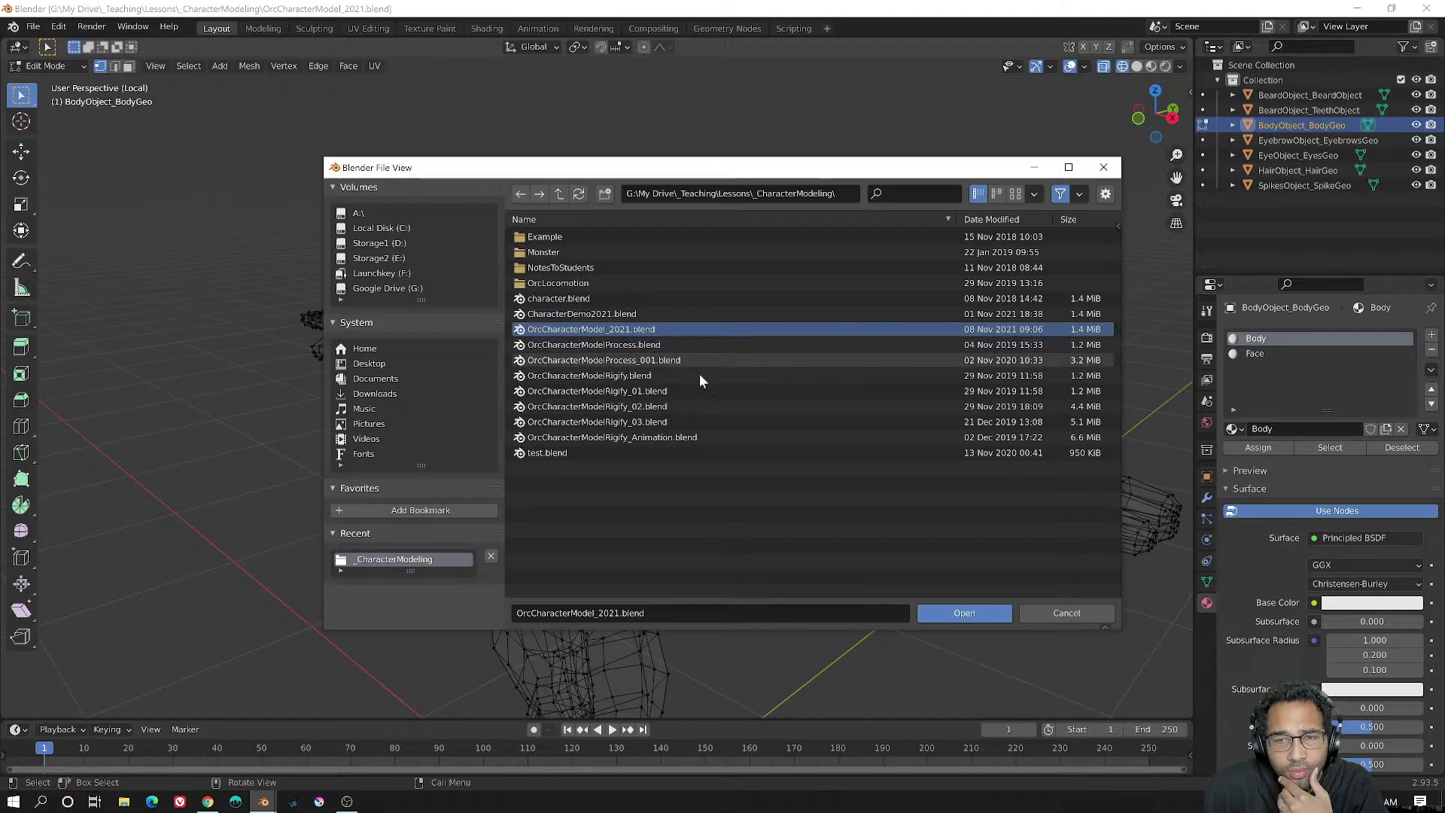
click(950, 613)
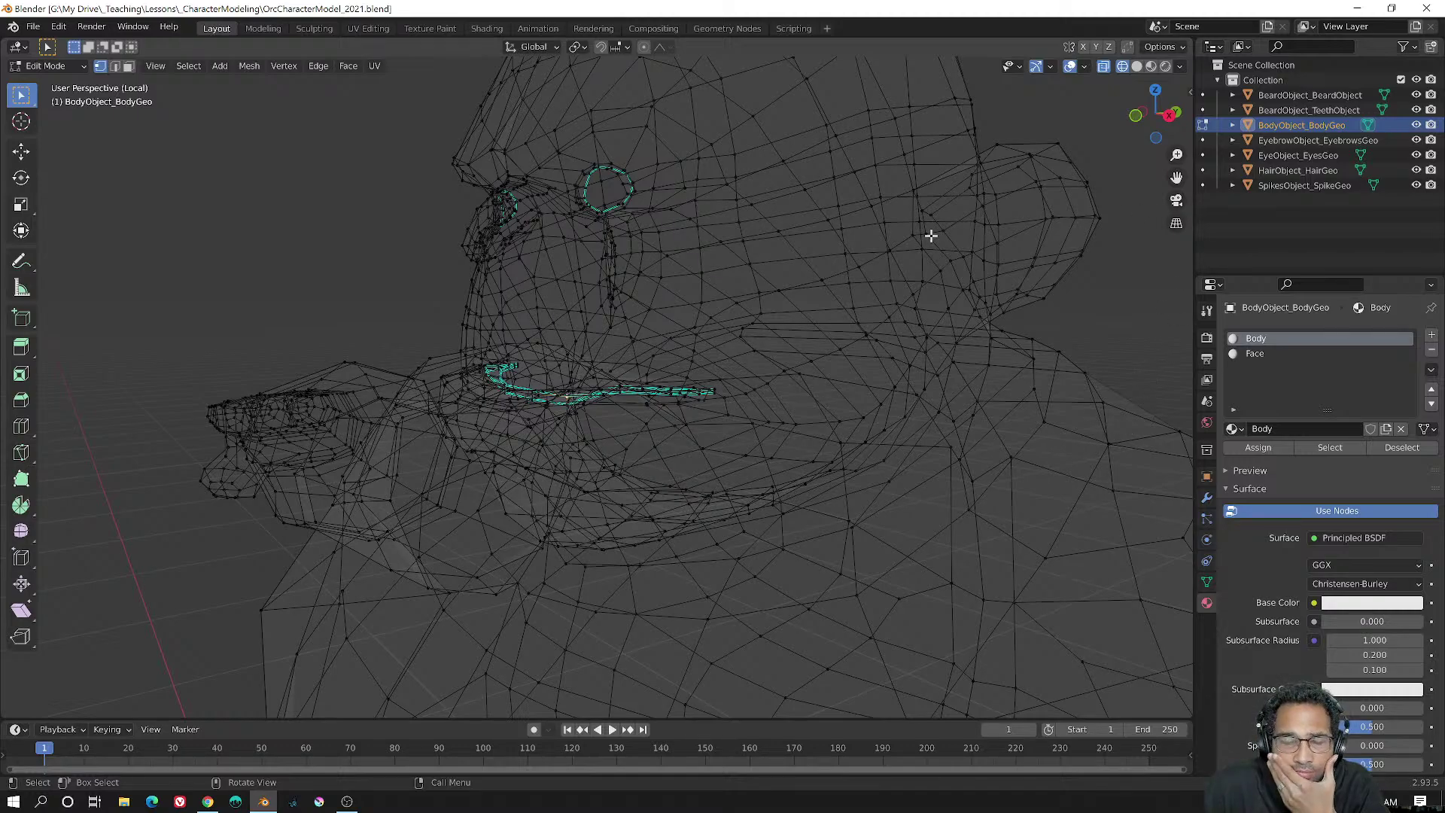
scroll(964, 236, down, 6)
mouse_move(976, 229)
middle_down()
mouse_move(948, 245)
mouse_move(981, 245)
middle_up()
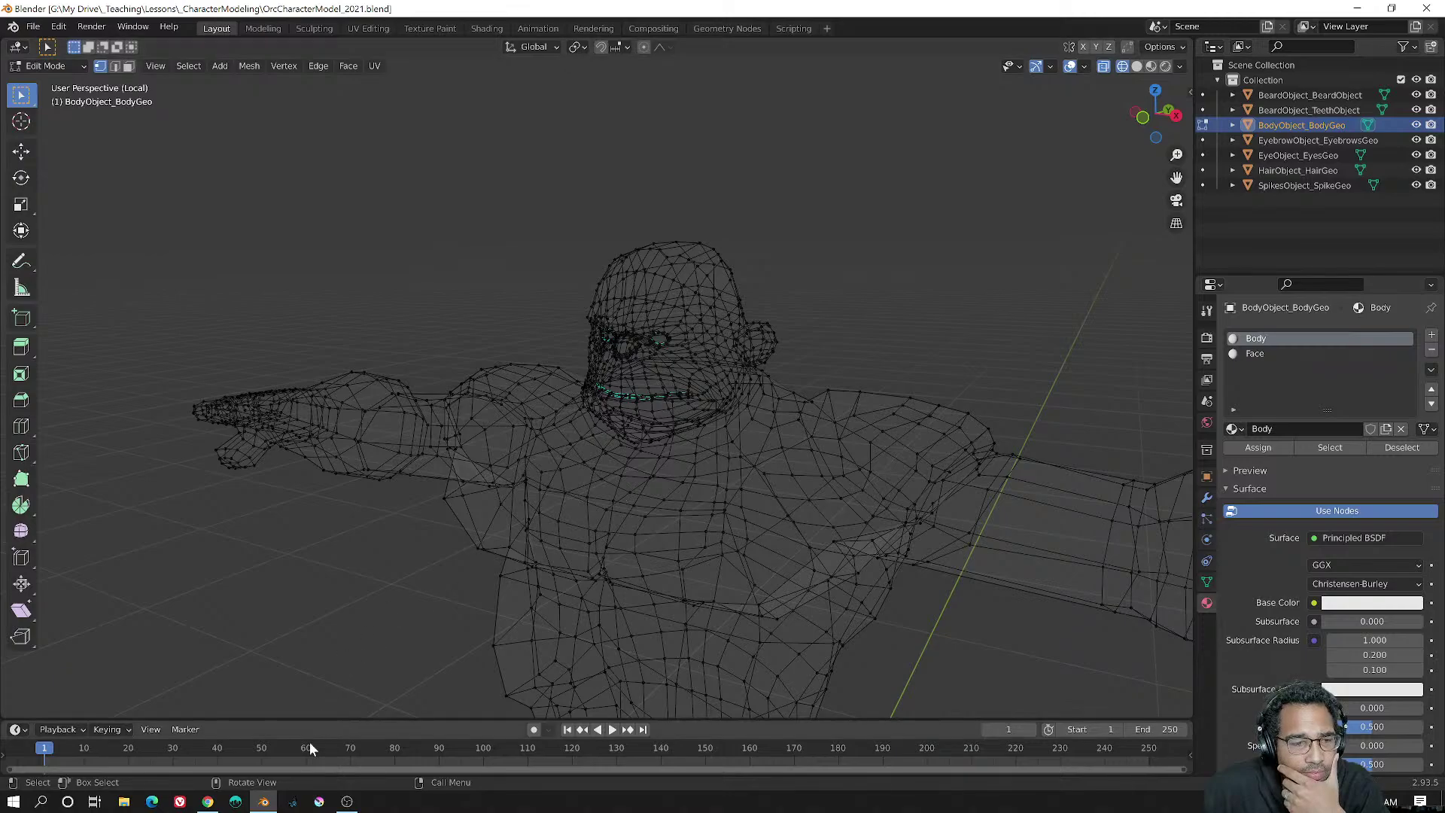
- Look through the _Rigging folder in Lessons for a suitable character file to open
click(33, 28)
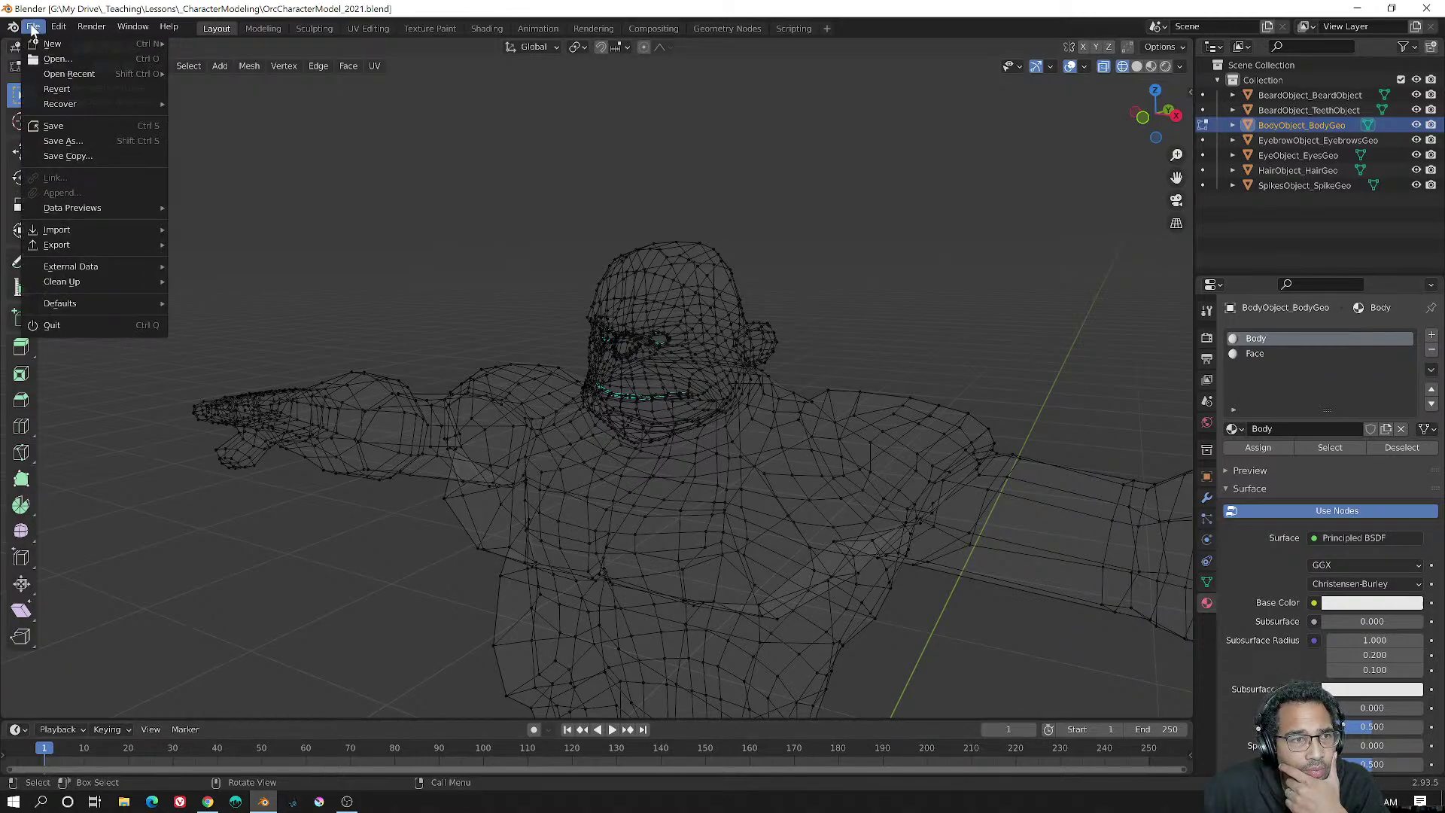
click(52, 59)
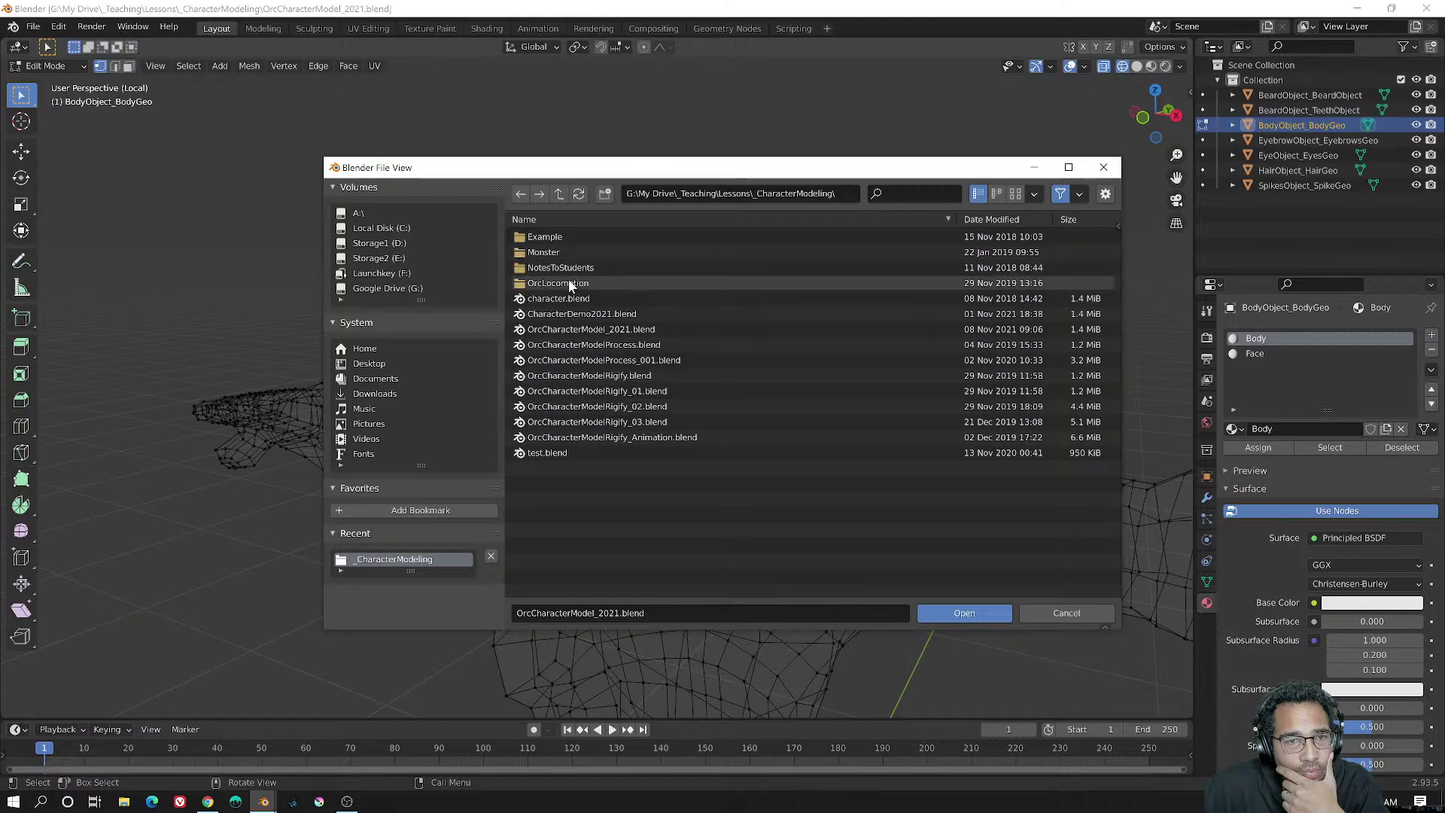
click(559, 194)
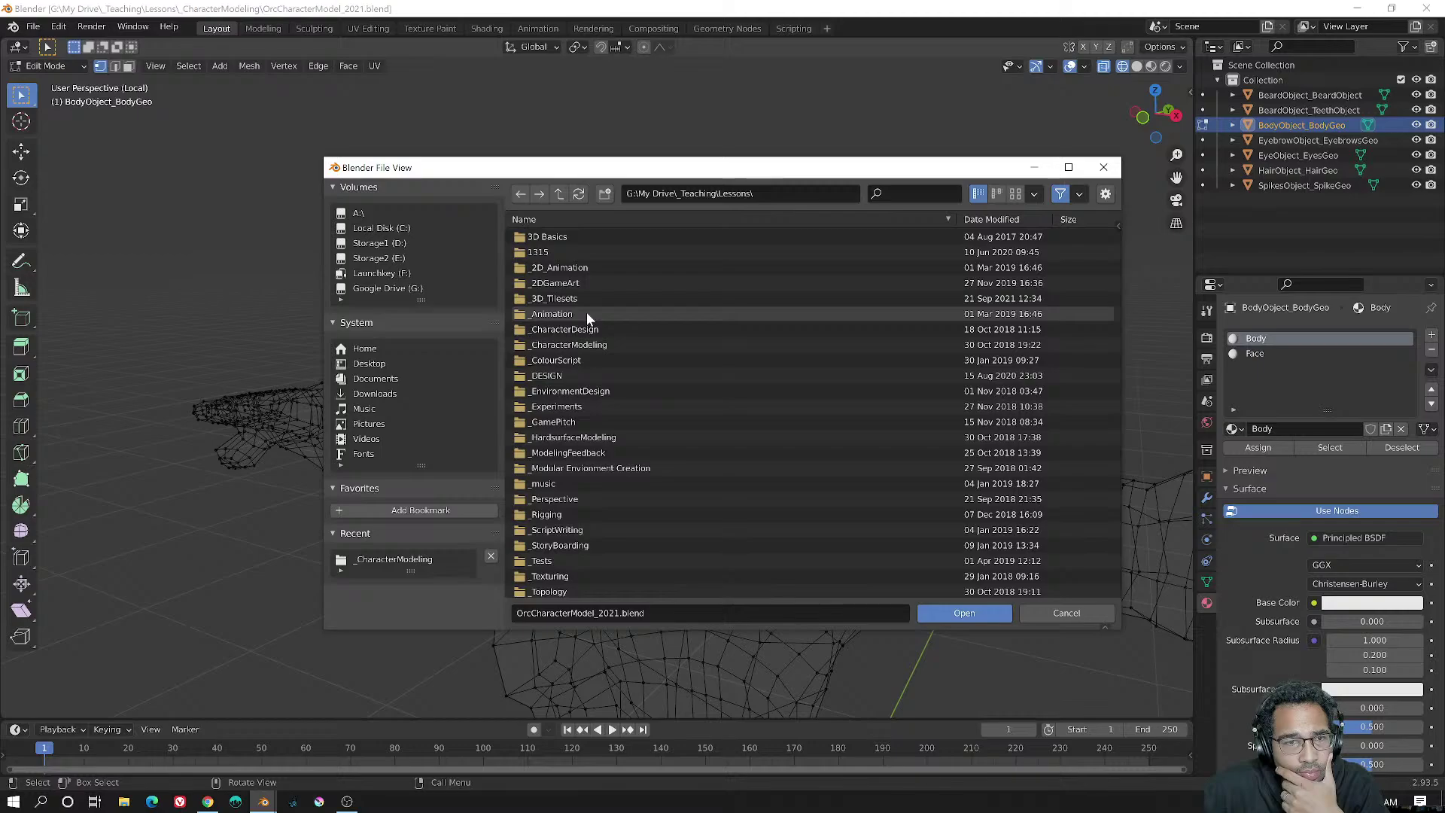
scroll(589, 319, down, 2)
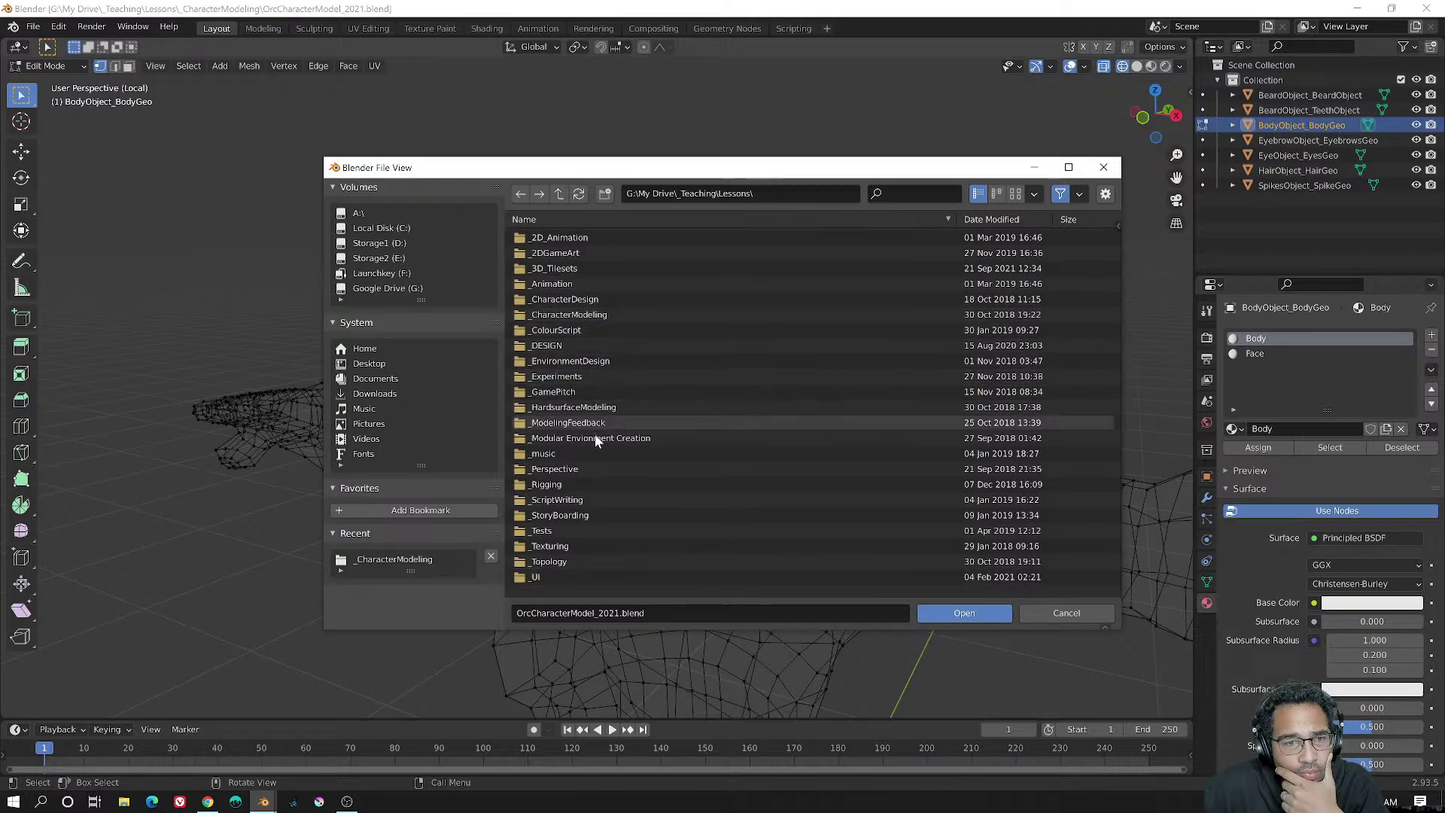
double_click(591, 484)
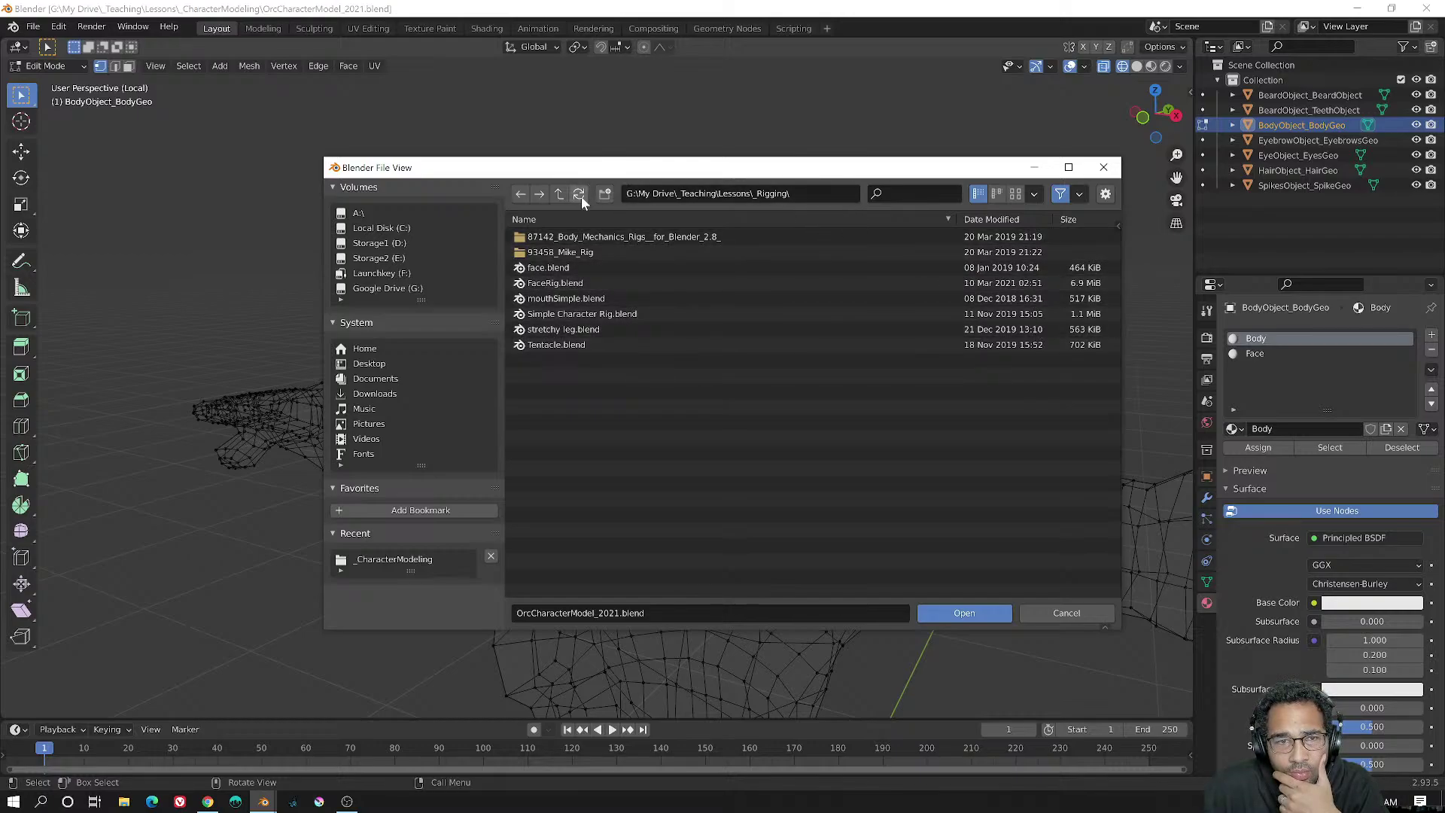
click(560, 194)
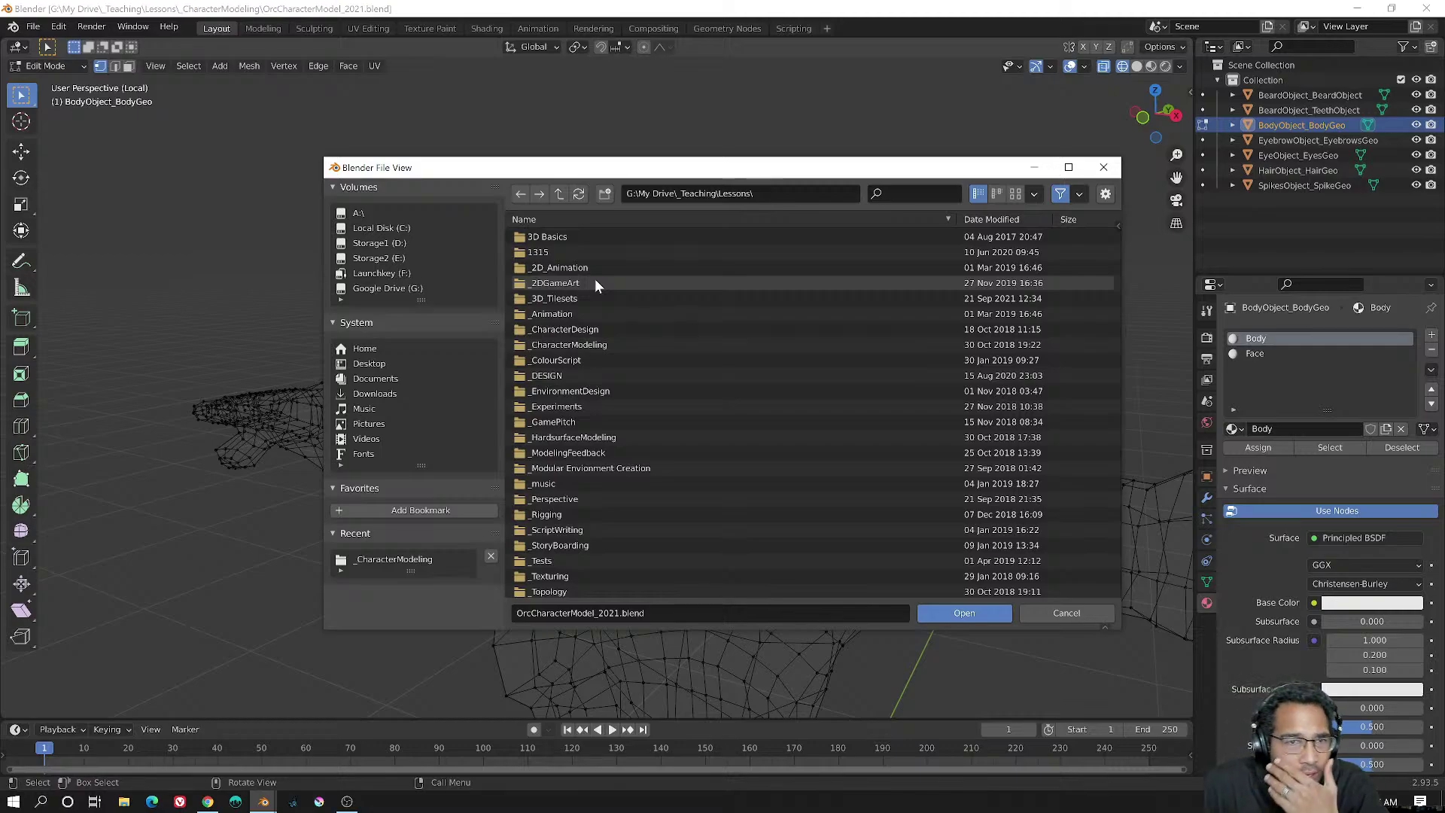
click(560, 194)
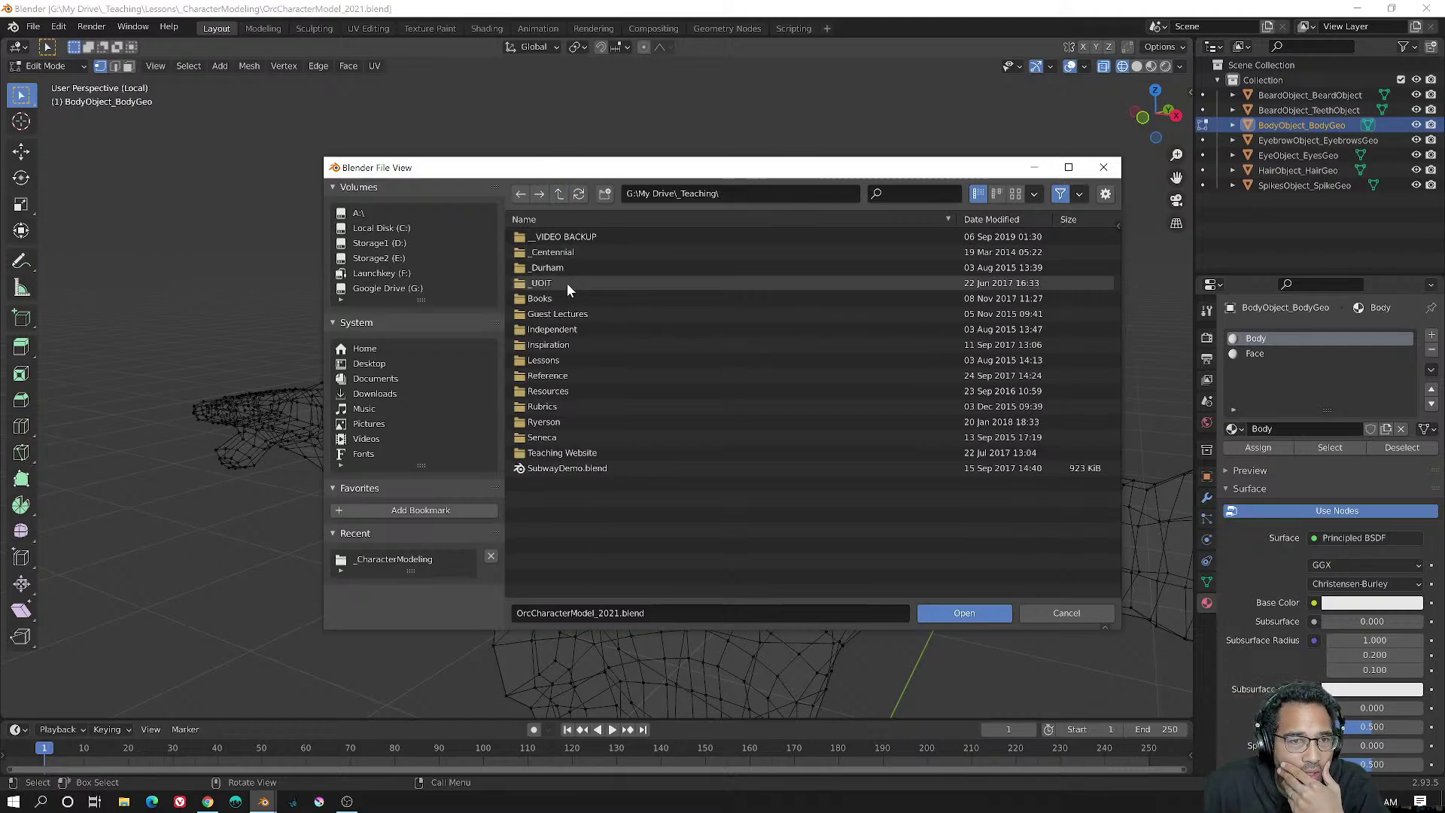
- Open OrcCharacterModelProcess_001.blend from the Lessons\_CharacterModeling folder
click(574, 356)
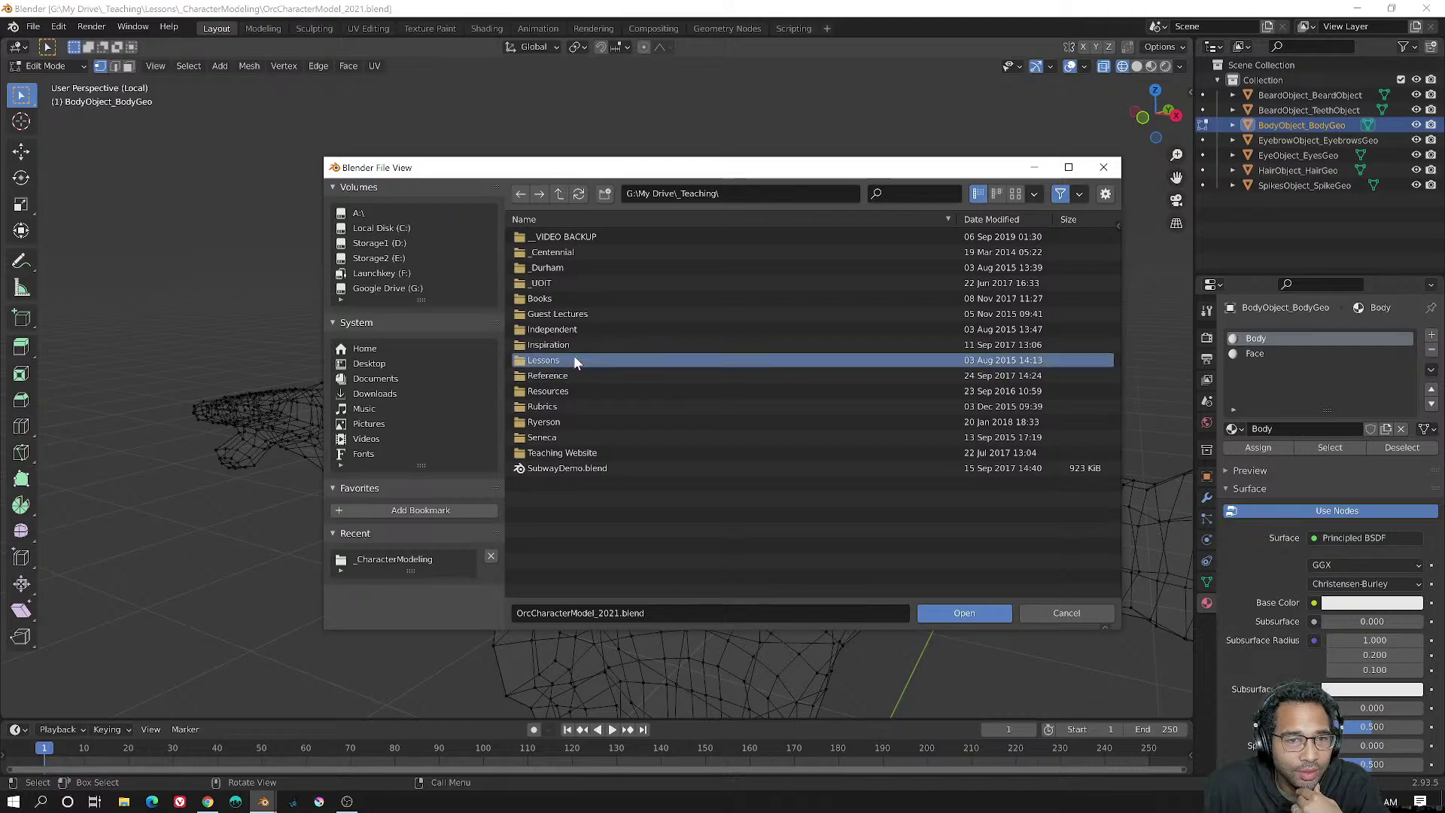
double_click(574, 356)
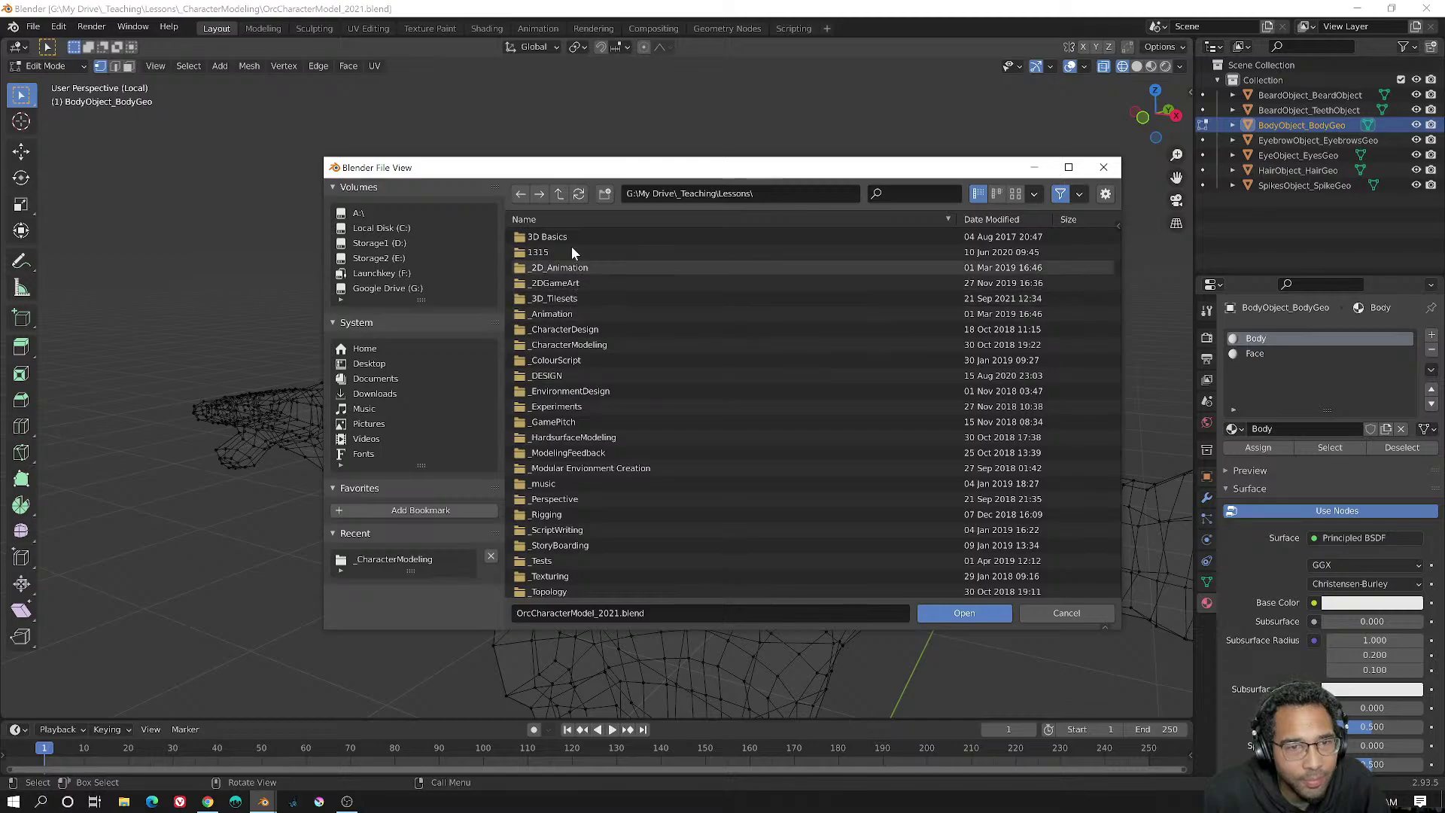
double_click(580, 346)
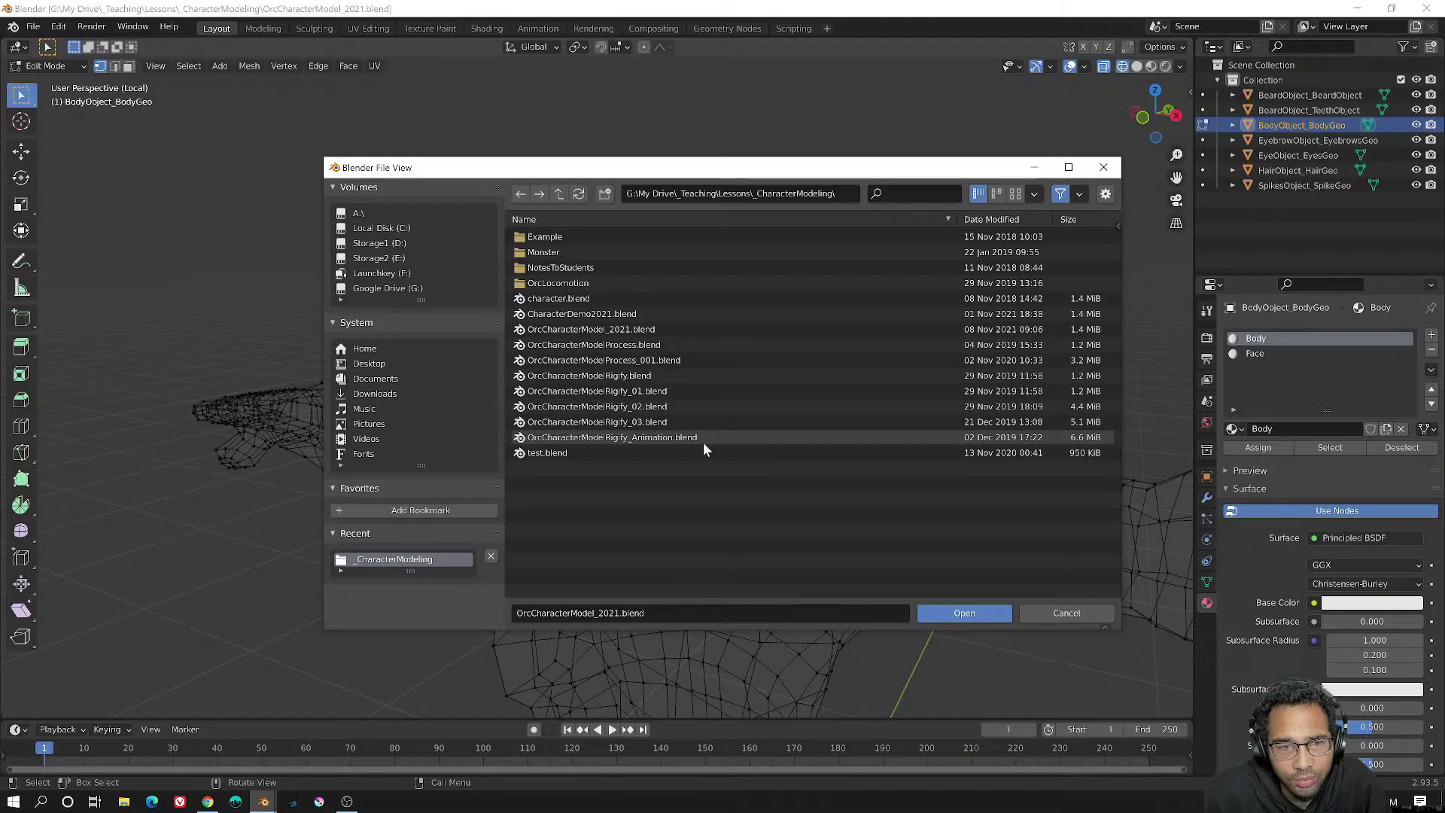
click(676, 359)
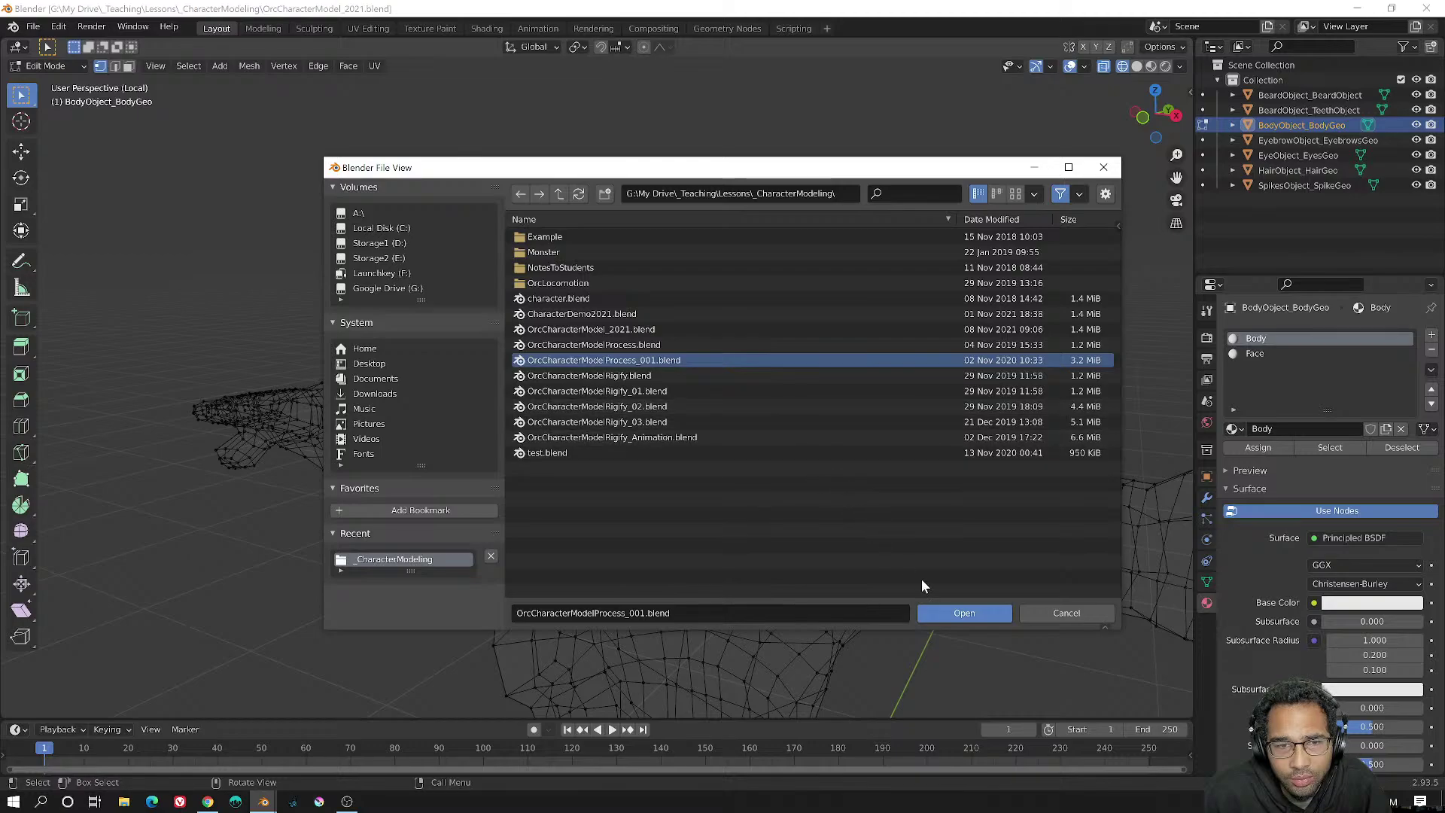
click(961, 614)
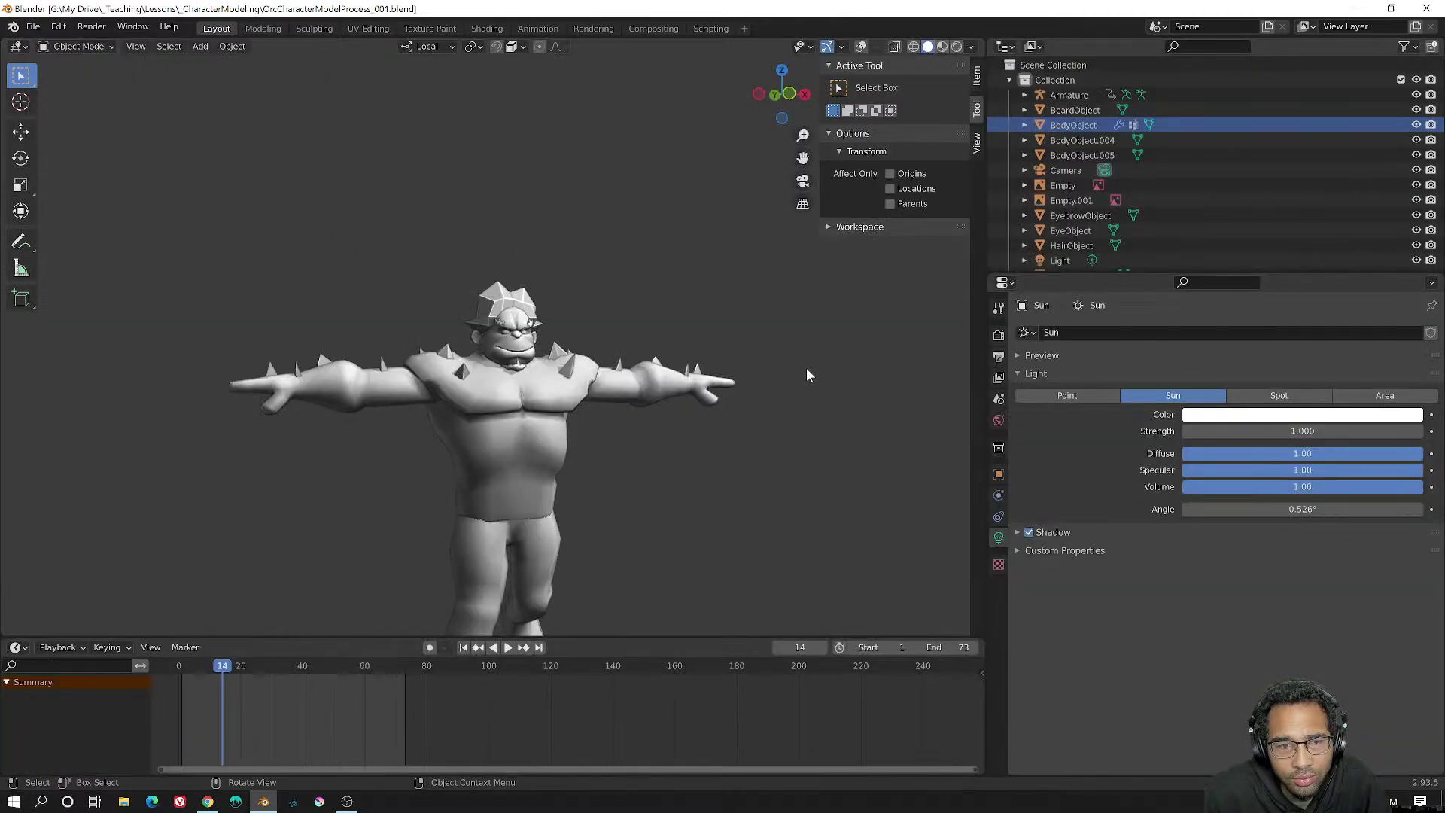
- Select the armature and expand its bone hierarchy, following the left leg chain down to L_Leg.004
middle_drag(806, 368, 704, 357)
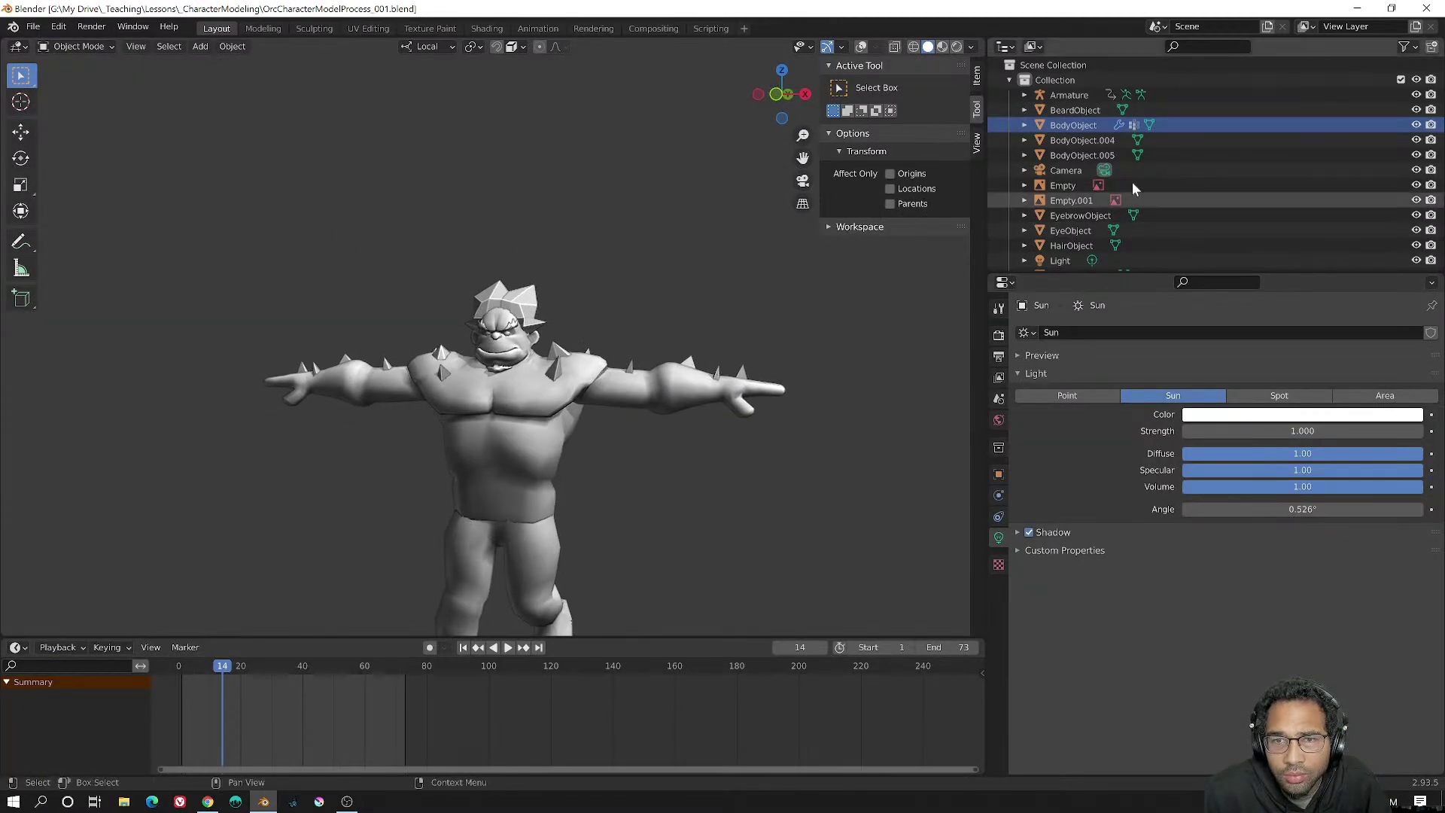
scroll(1153, 167, down, 2)
scroll(1148, 170, up, 3)
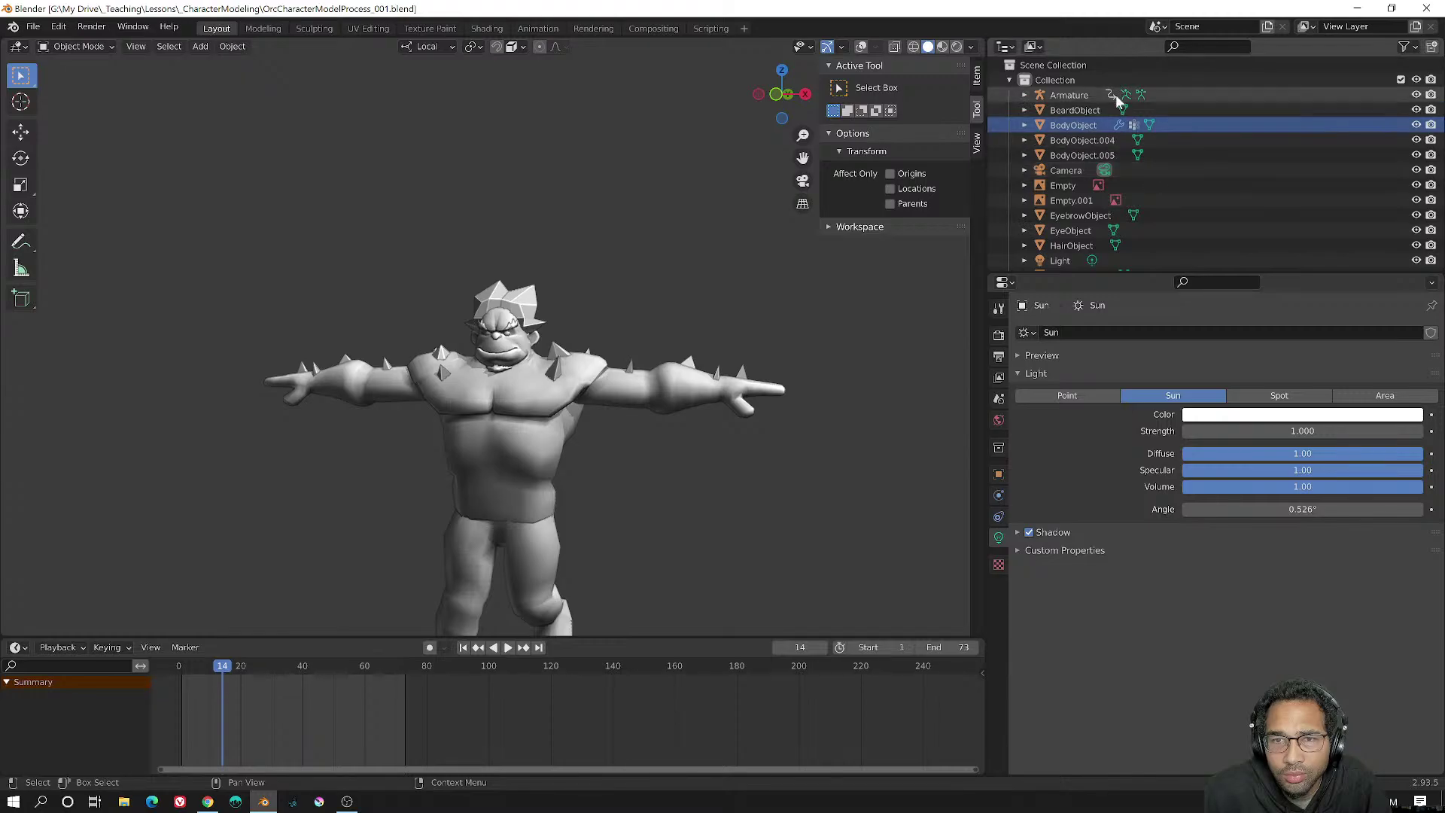
click(1085, 93)
click(1023, 94)
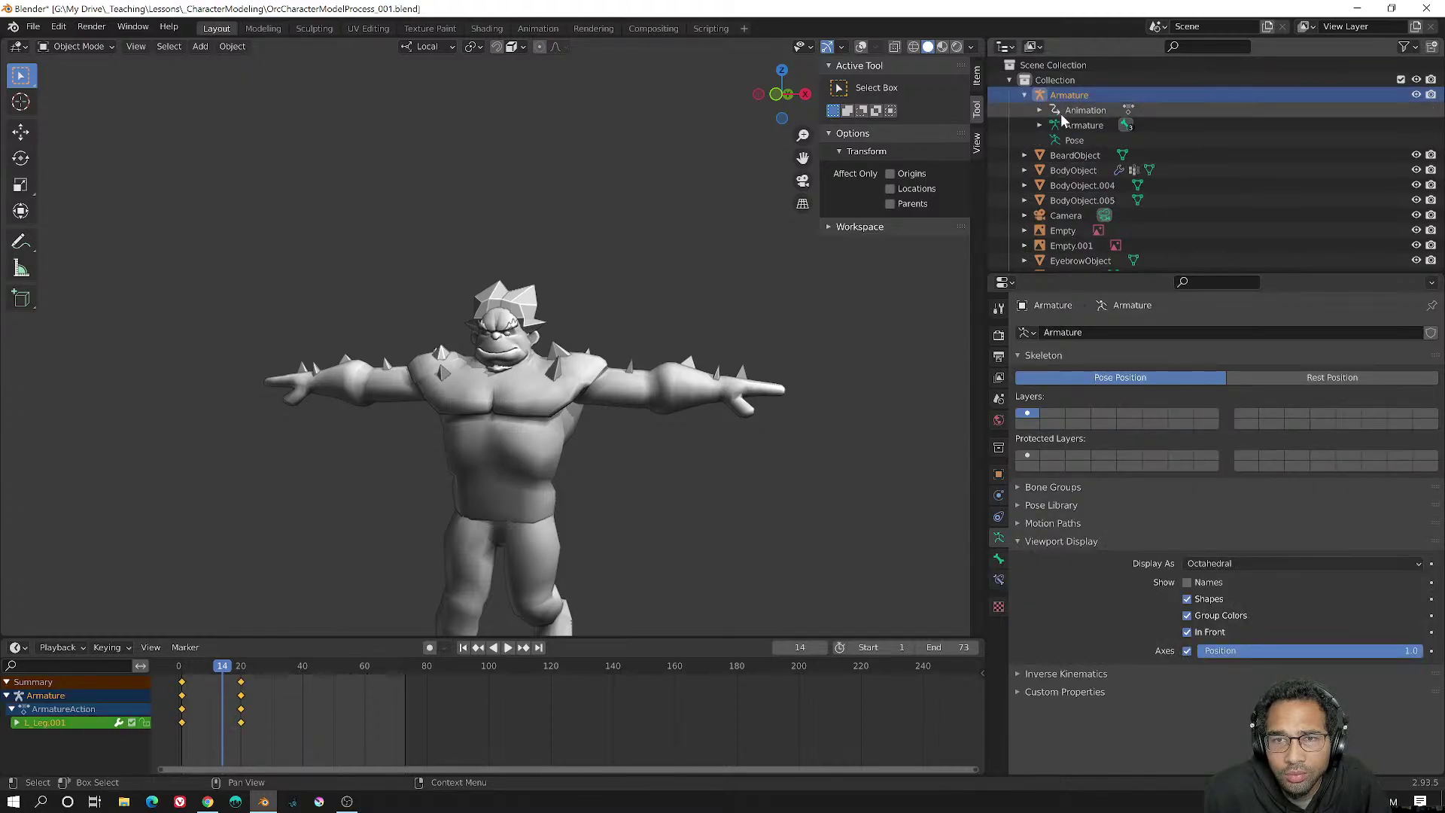
click(1038, 123)
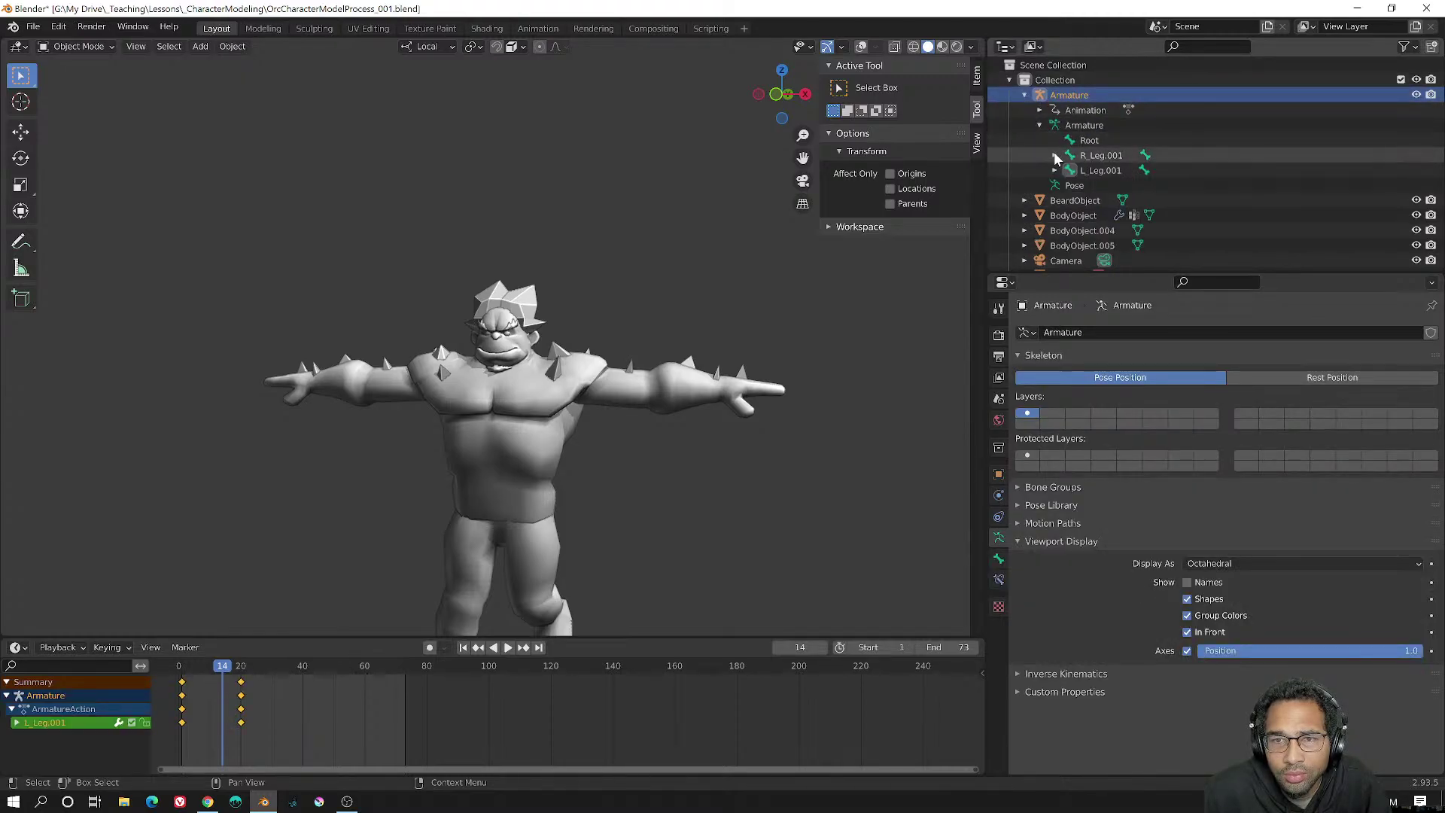
click(1054, 155)
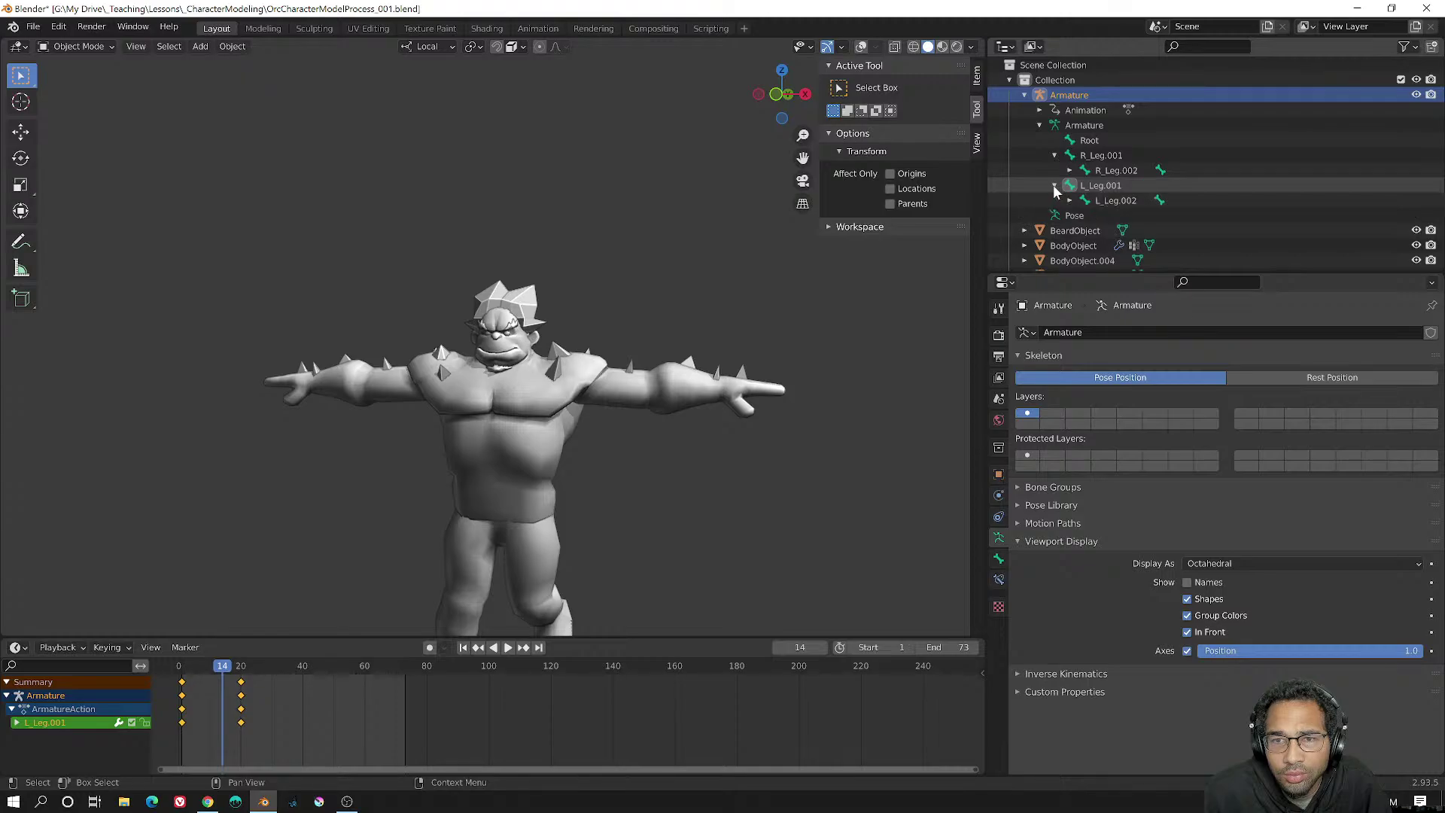
click(1053, 185)
click(1069, 200)
click(1084, 215)
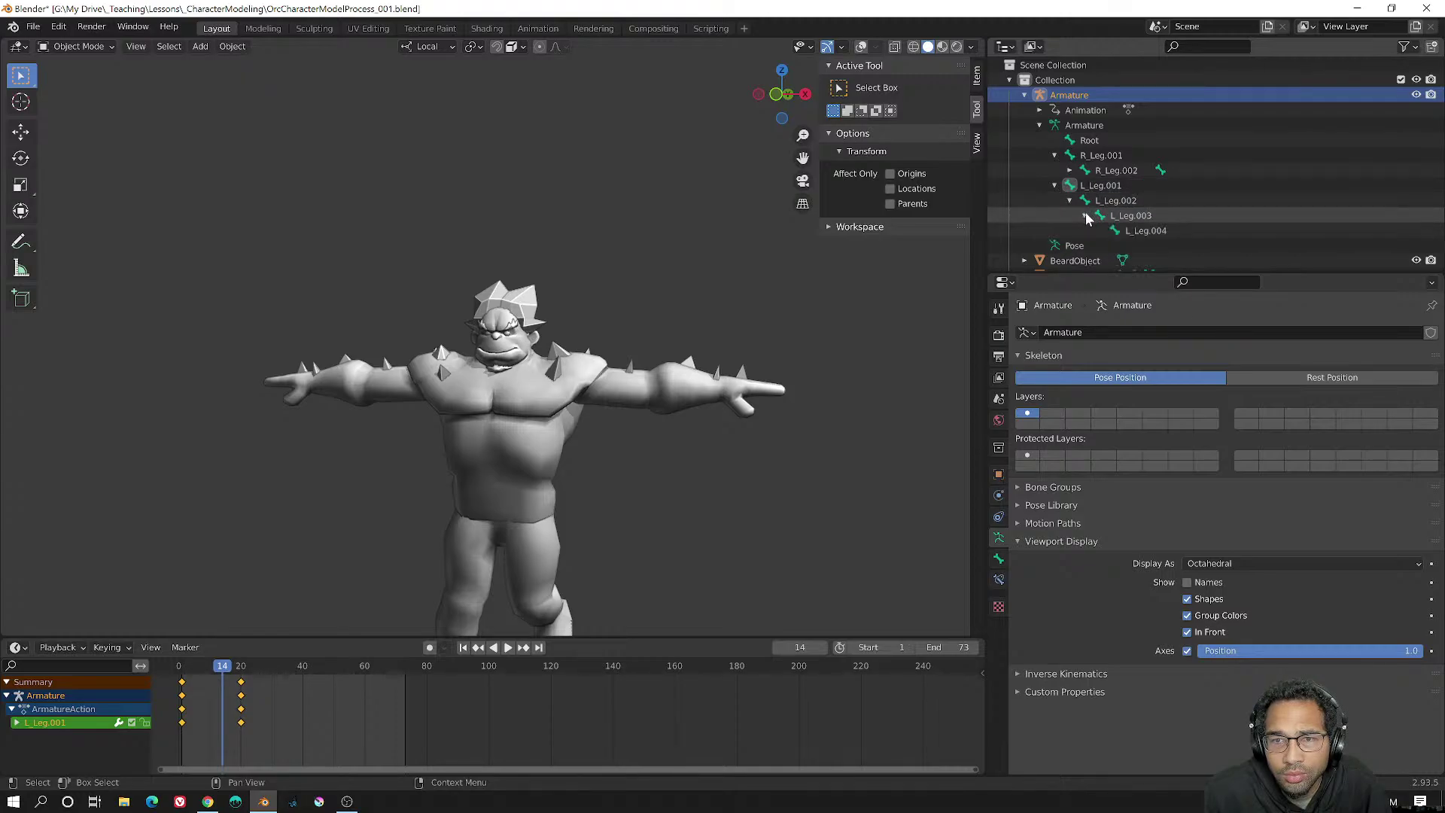
- Display the orc in wireframe with viewport overlays turned on to reveal the armature bones
mouse_move(918, 259)
middle_down()
mouse_move(617, 435)
mouse_move(640, 210)
mouse_move(684, 209)
mouse_move(683, 273)
middle_up()
scroll(617, 435, up, 5)
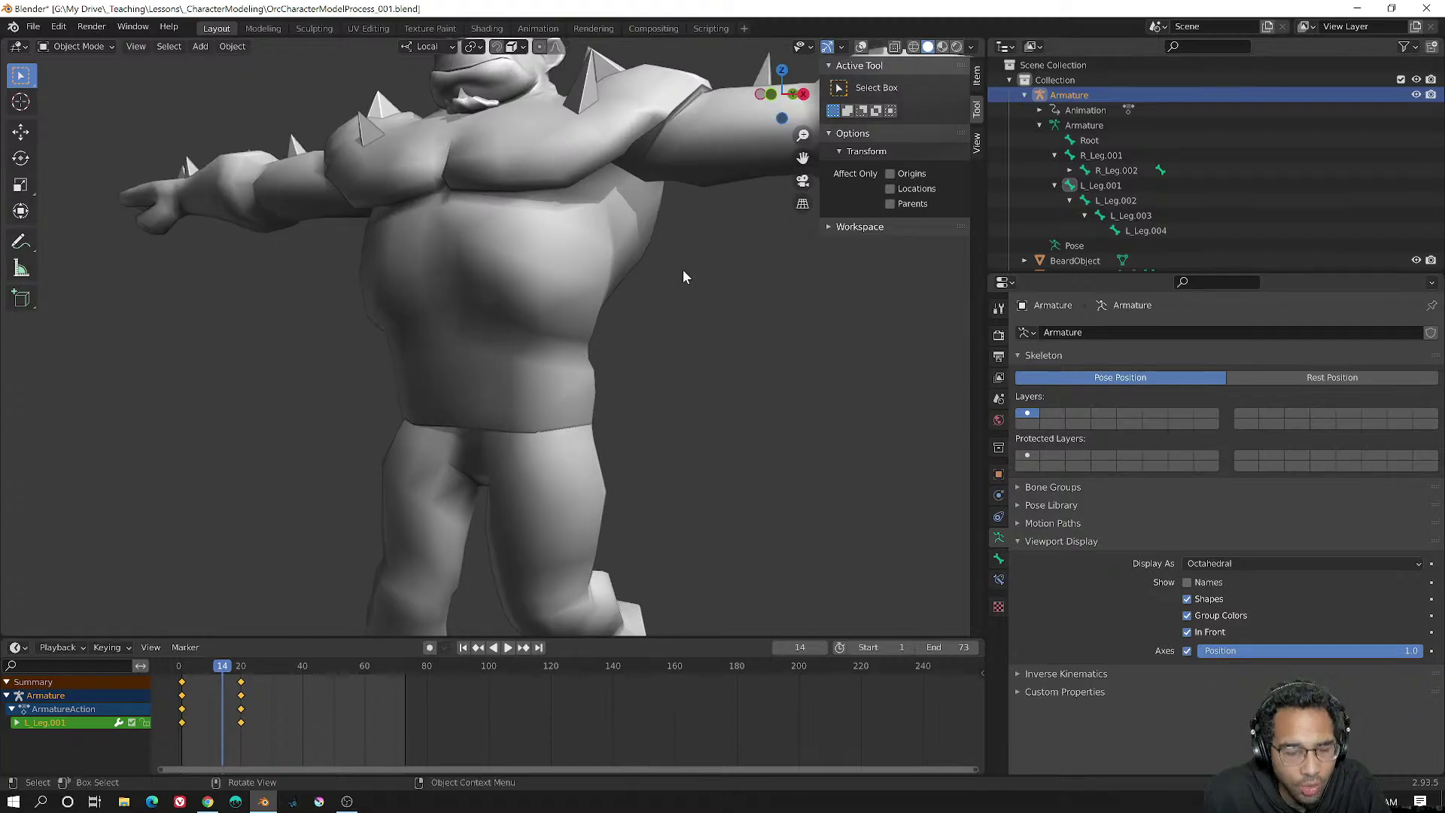
key(z)
click(501, 298)
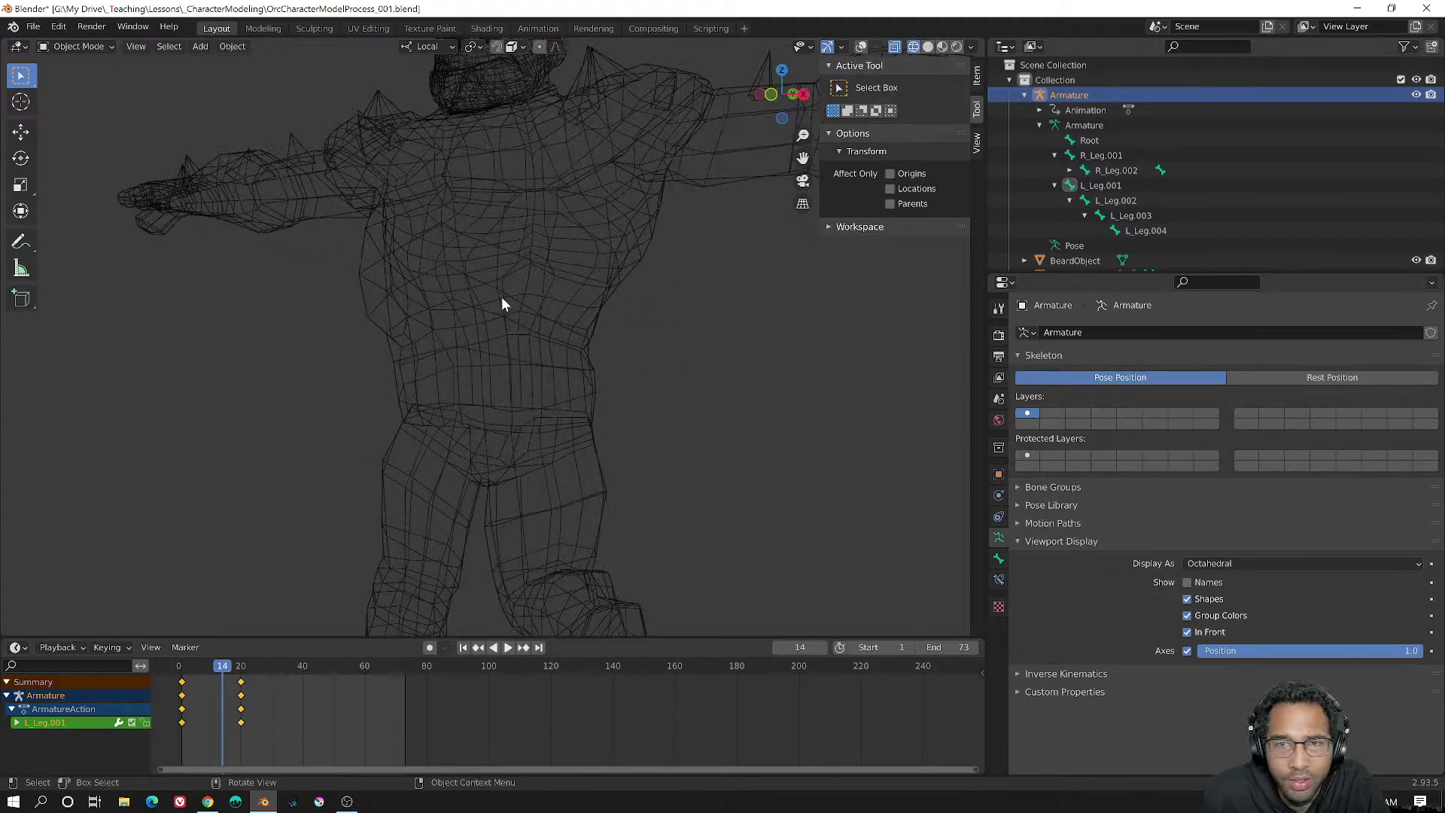
scroll(599, 302, down, 4)
scroll(1142, 229, down, 2)
scroll(1141, 226, down, 4)
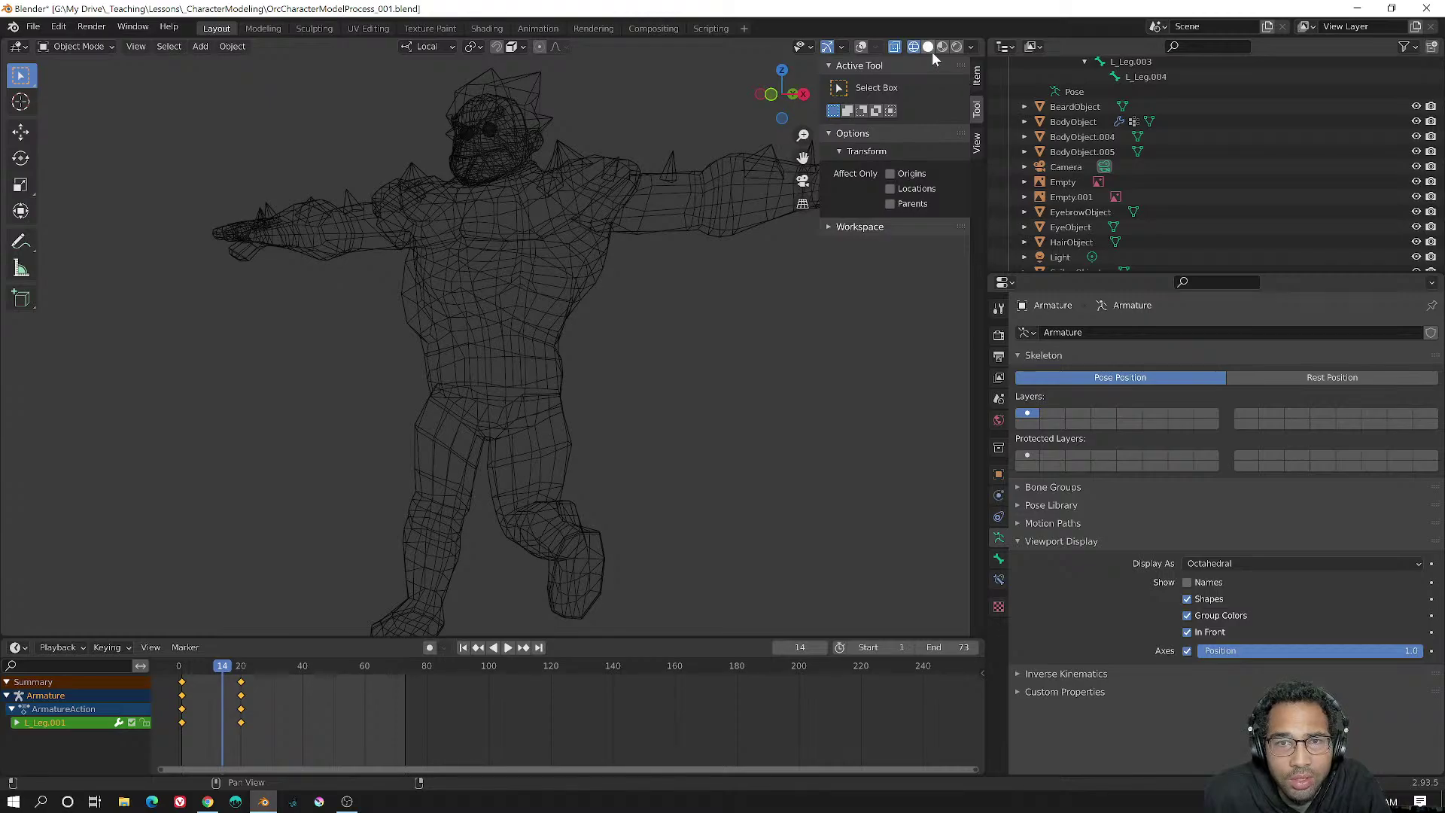
click(861, 48)
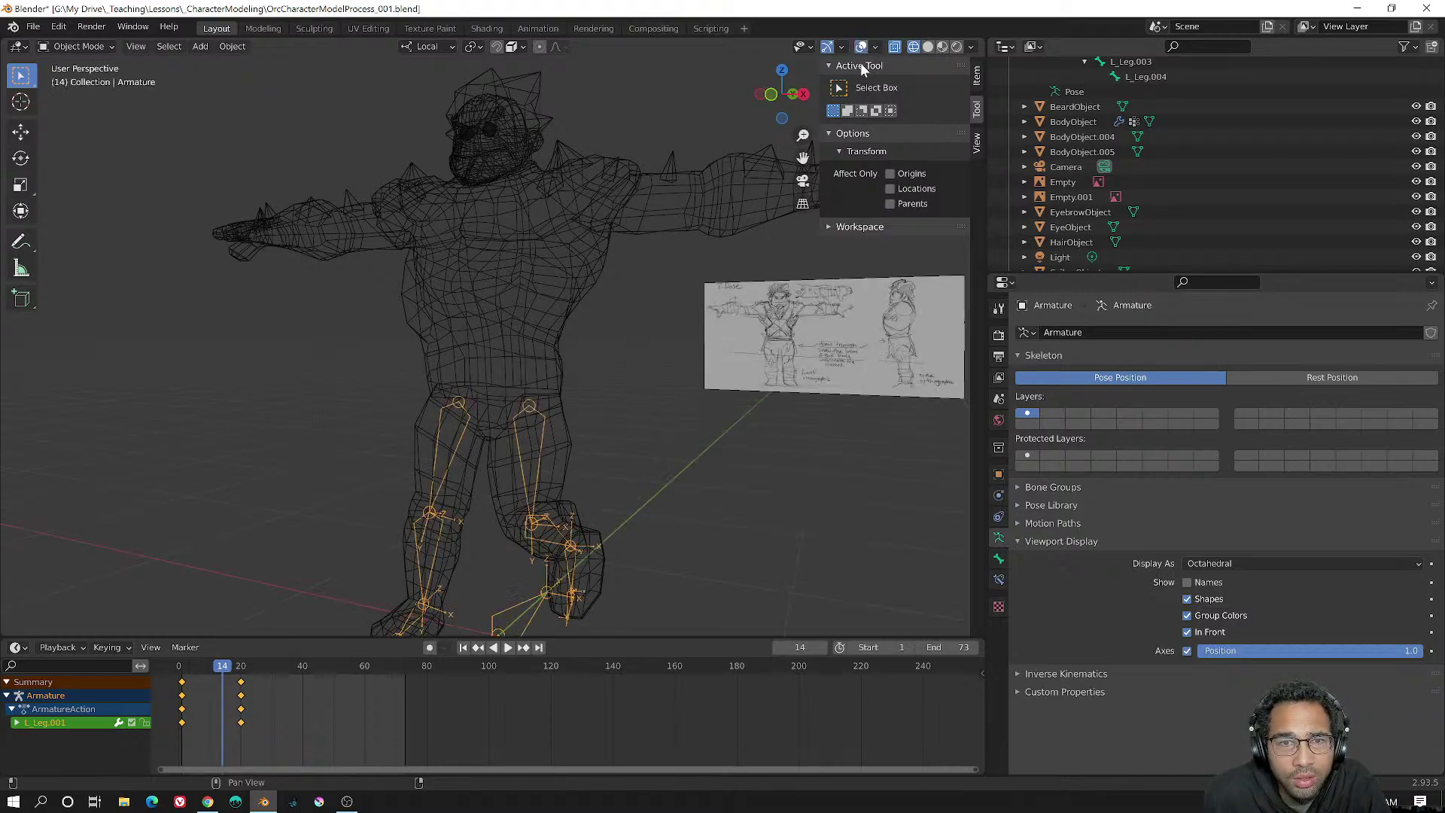
- Switch the armature to Pose Mode and examine the leg bones and hips from several sides
middle_drag(633, 380, 585, 395)
shift+middle_drag(586, 394, 597, 196)
scroll(586, 225, up, 4)
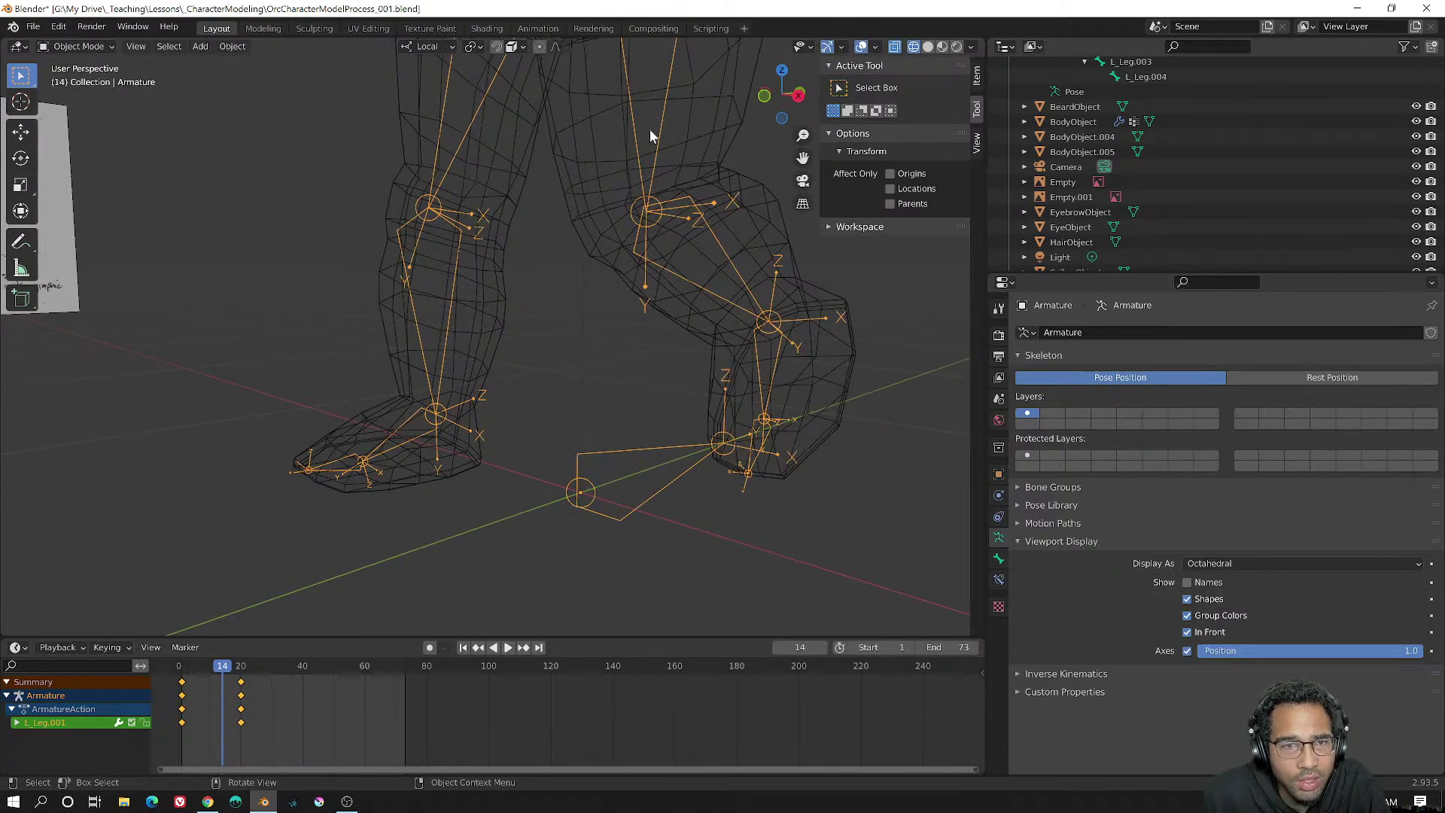
middle_drag(651, 134, 559, 265)
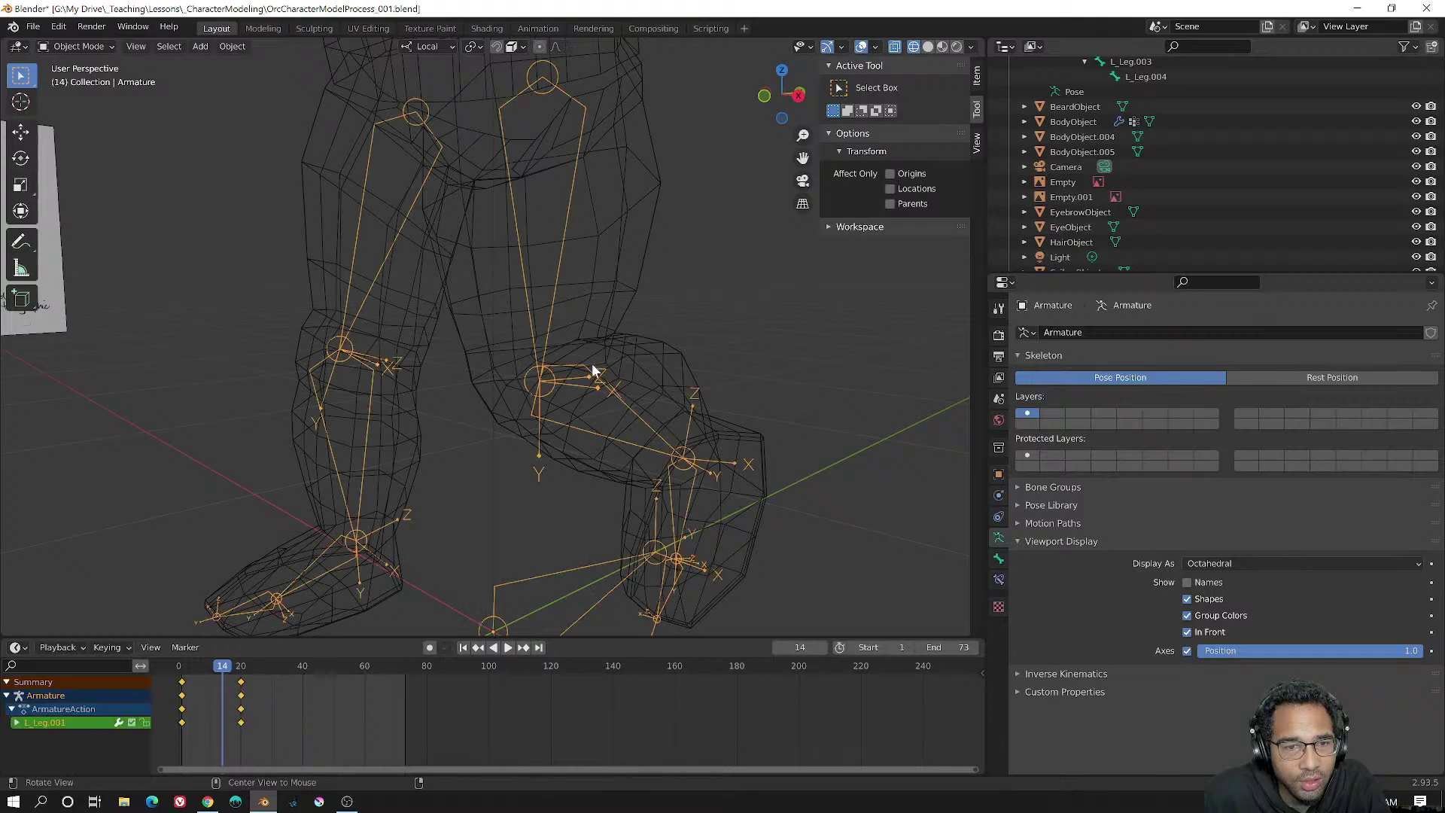
middle_drag(593, 370, 621, 297)
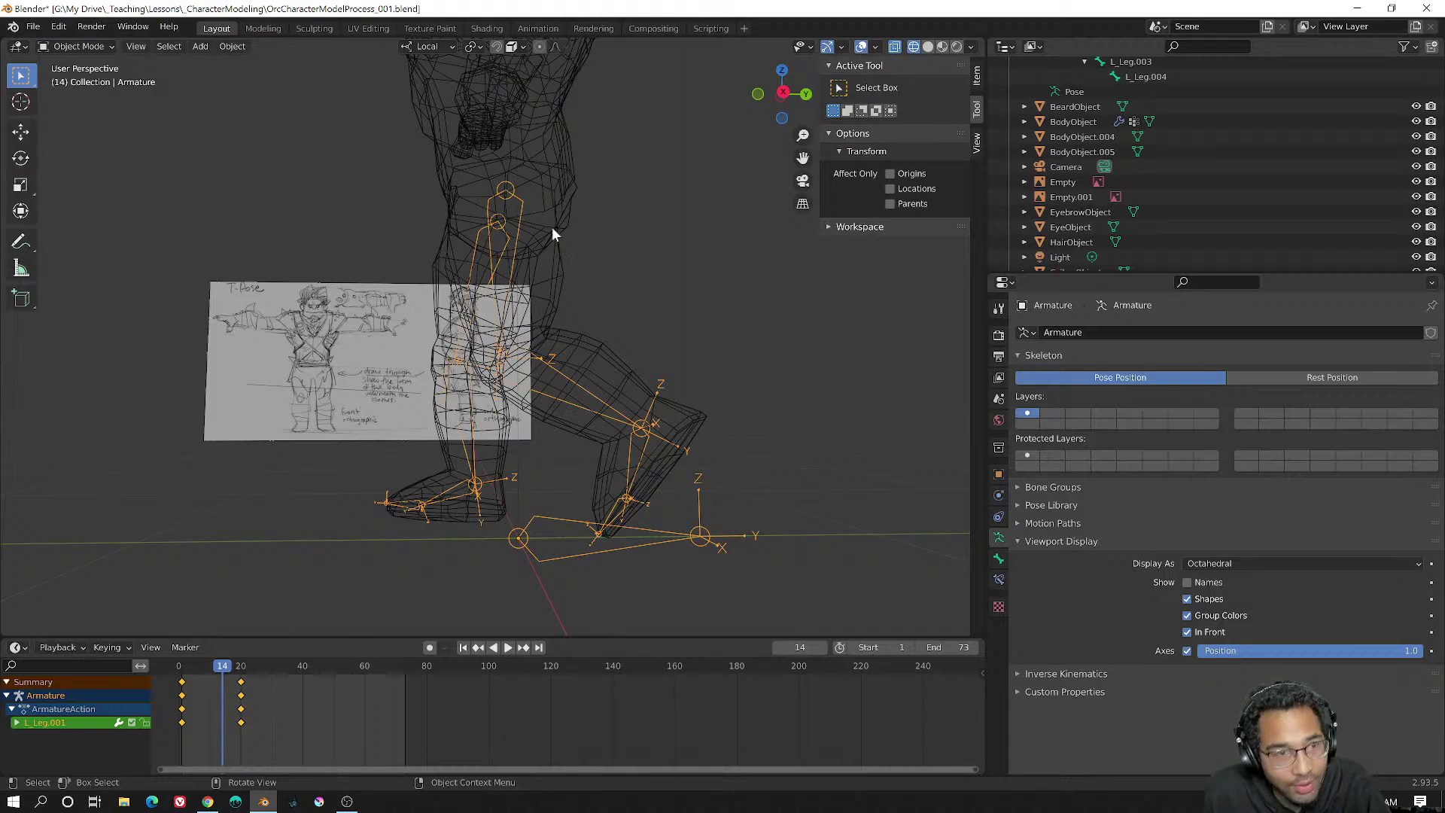
click(64, 45)
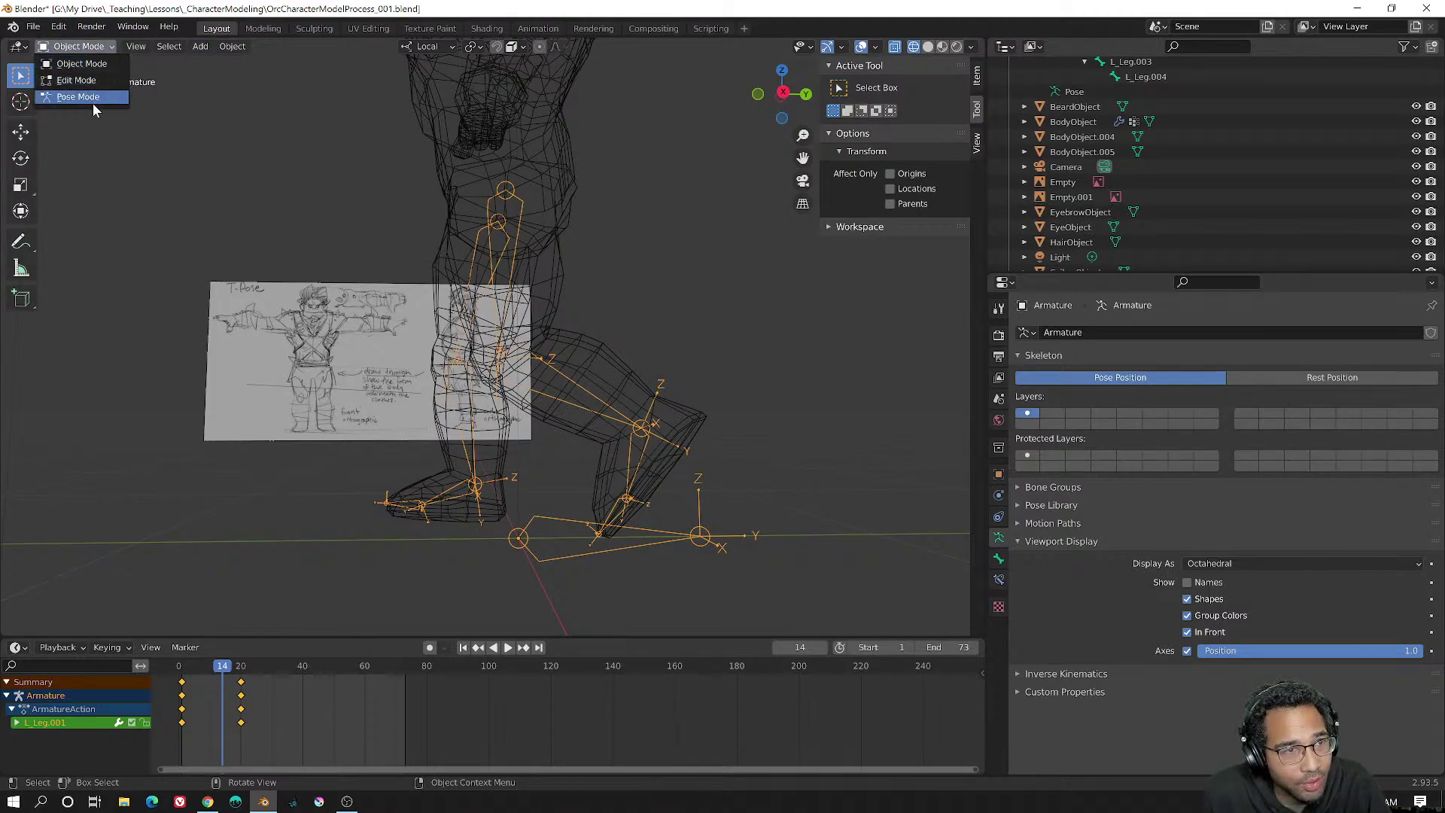
click(87, 96)
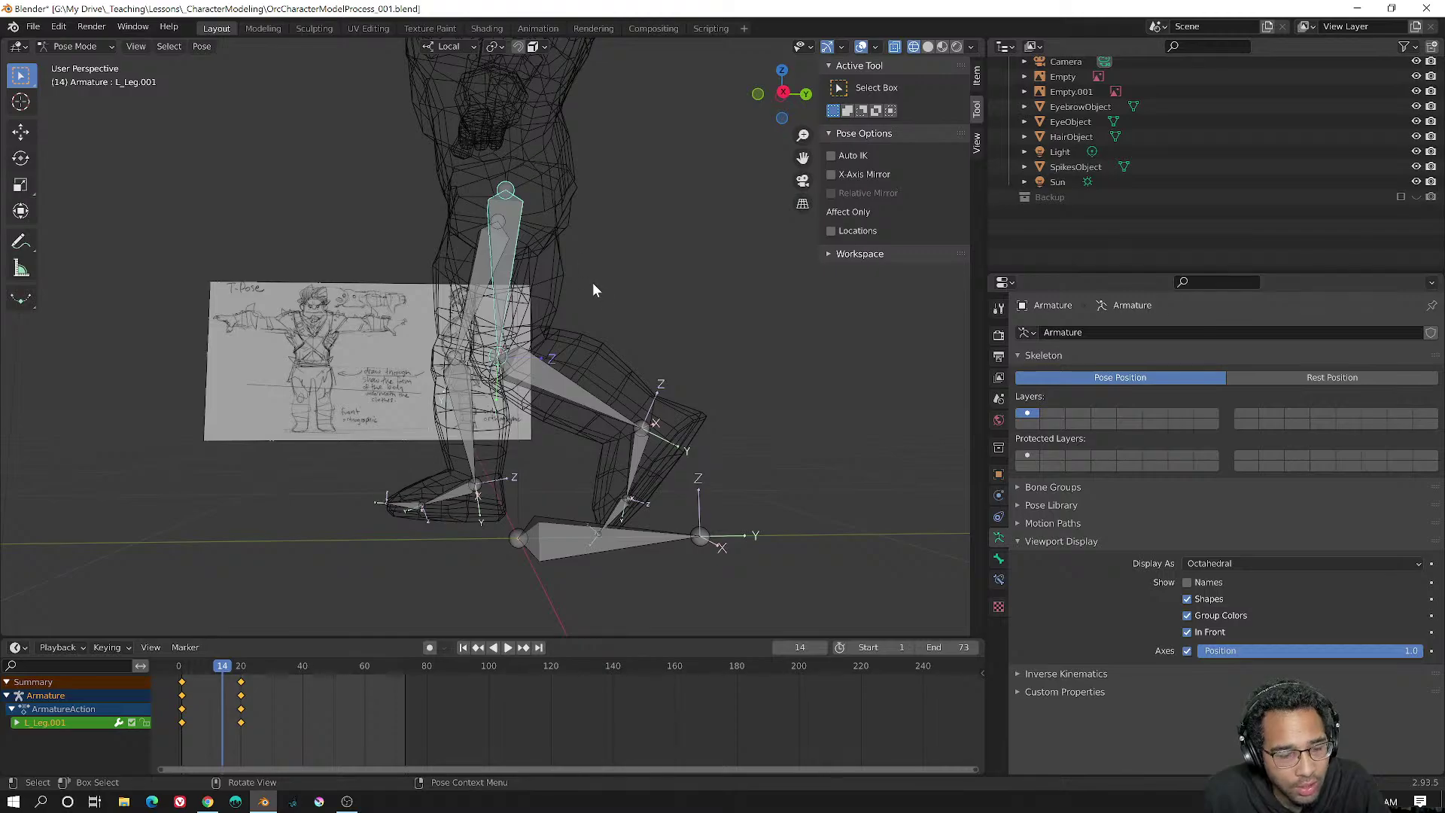
middle_drag(594, 301, 657, 320)
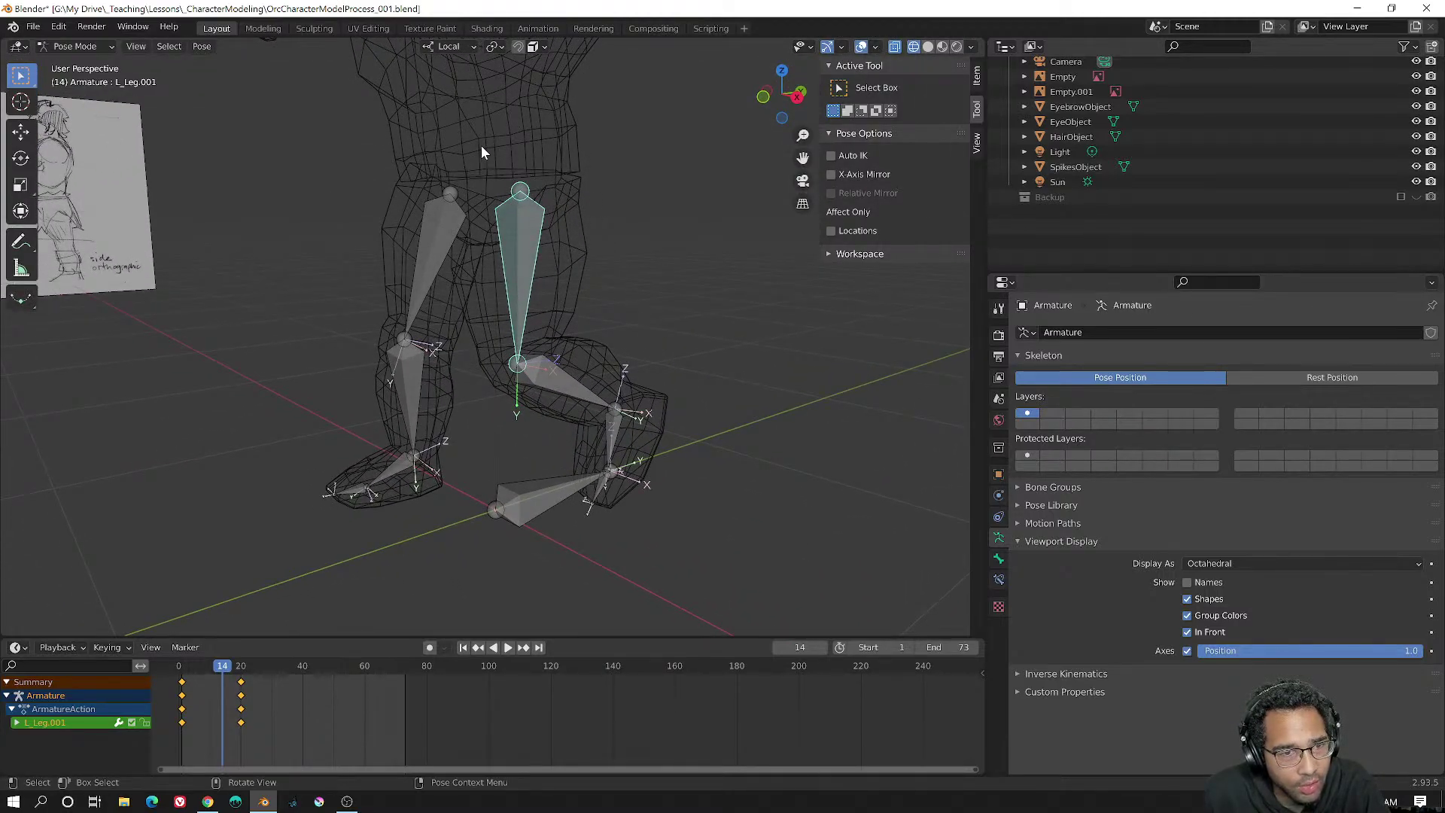
middle_drag(571, 120, 585, 321)
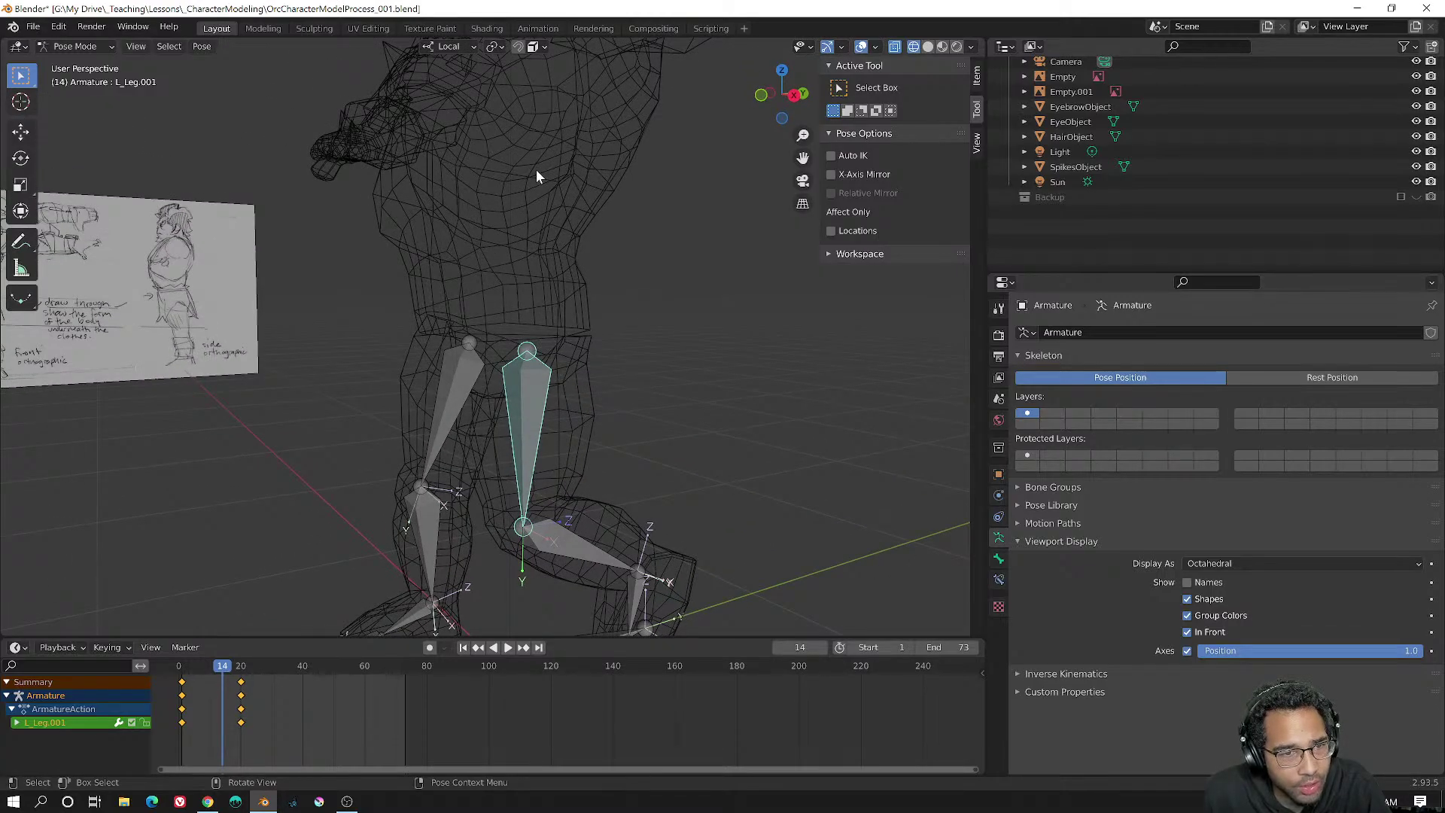
middle_drag(537, 176, 580, 350)
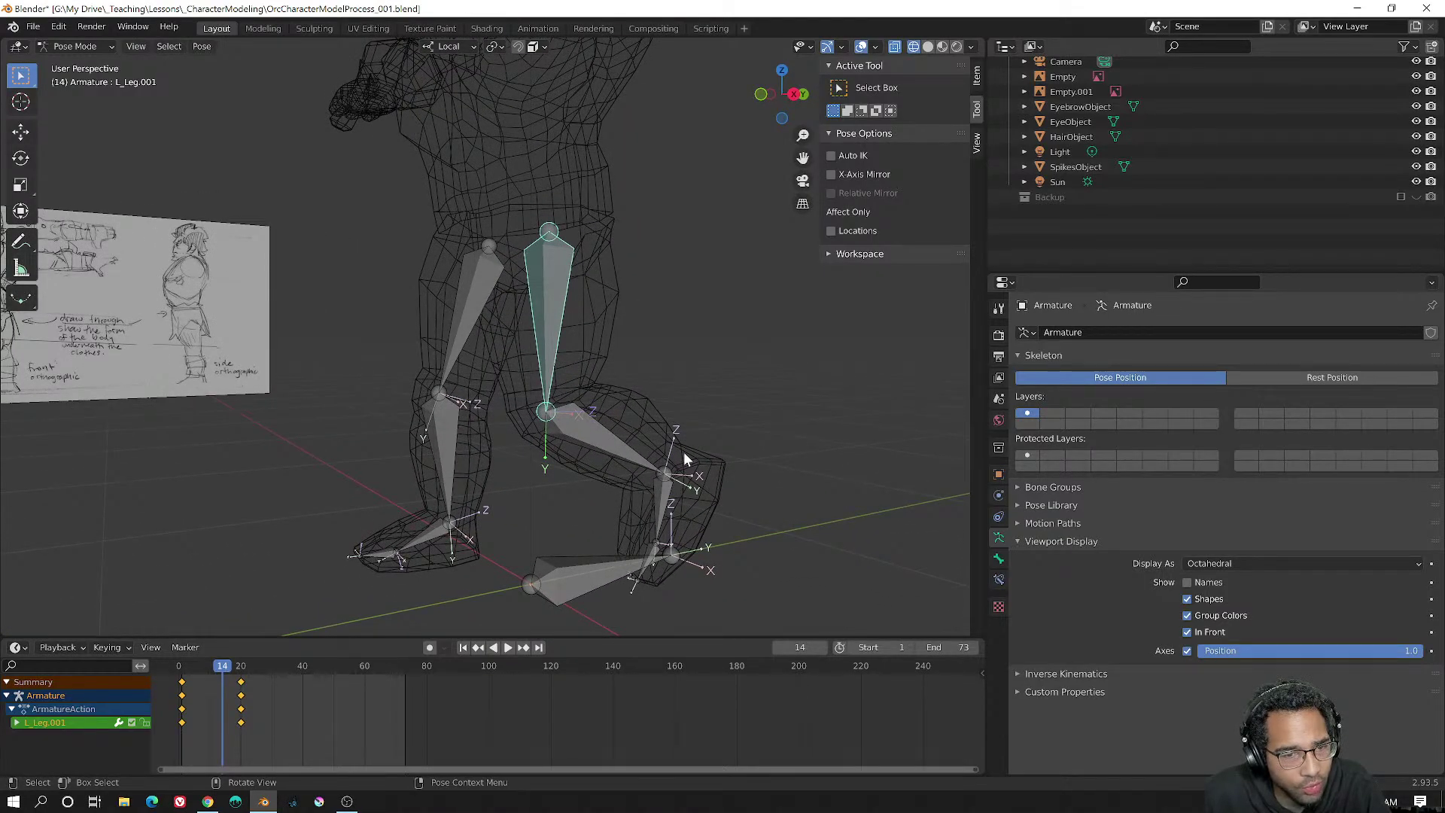
- Clear the rotation of all the armature's bones
middle_drag(733, 475, 690, 401)
key(a)
key(alt+r)
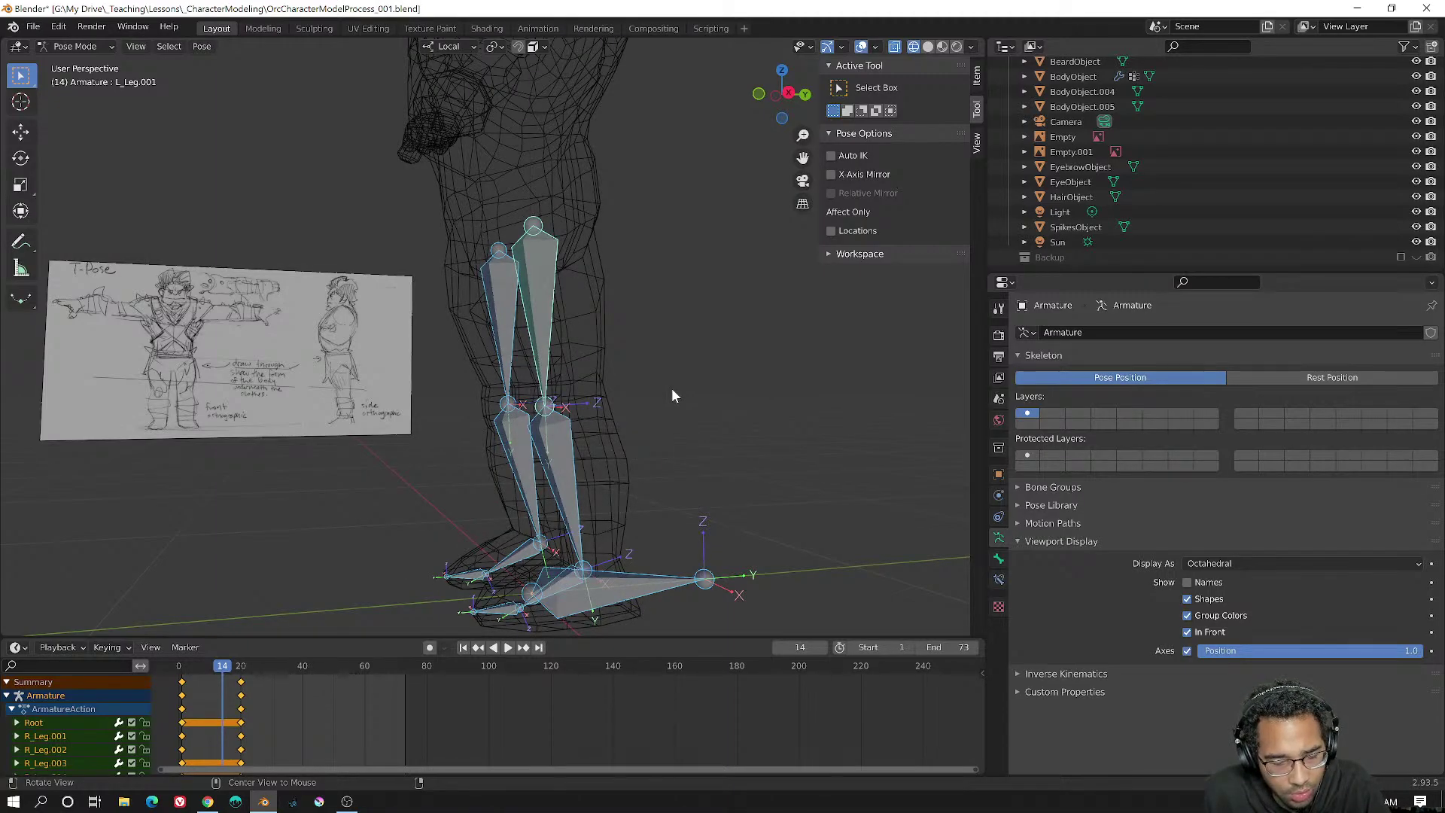
- Delete the keyframes of all the armature's bones and move the playhead to frame 1
middle_drag(671, 388, 639, 391)
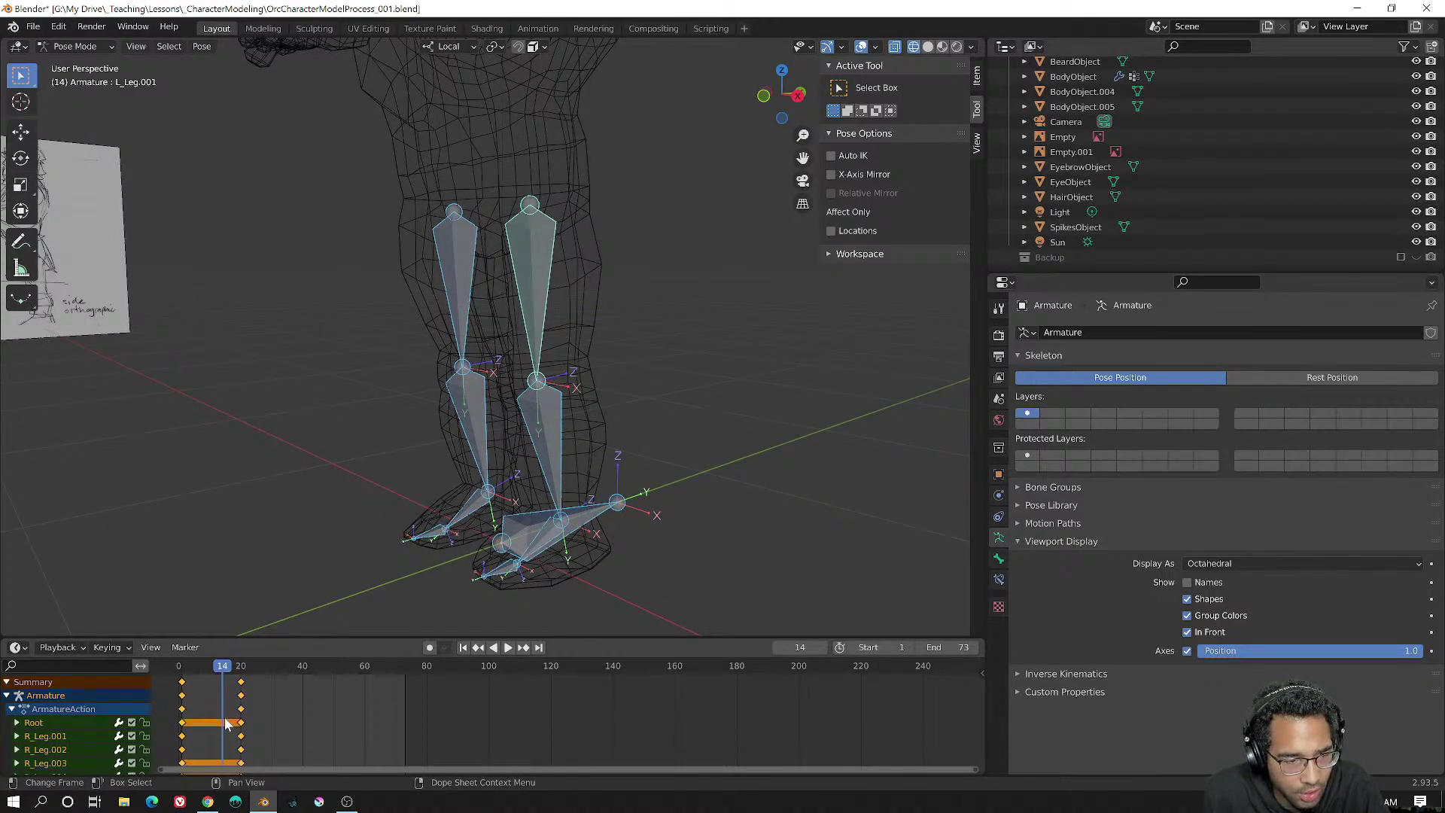
key(x)
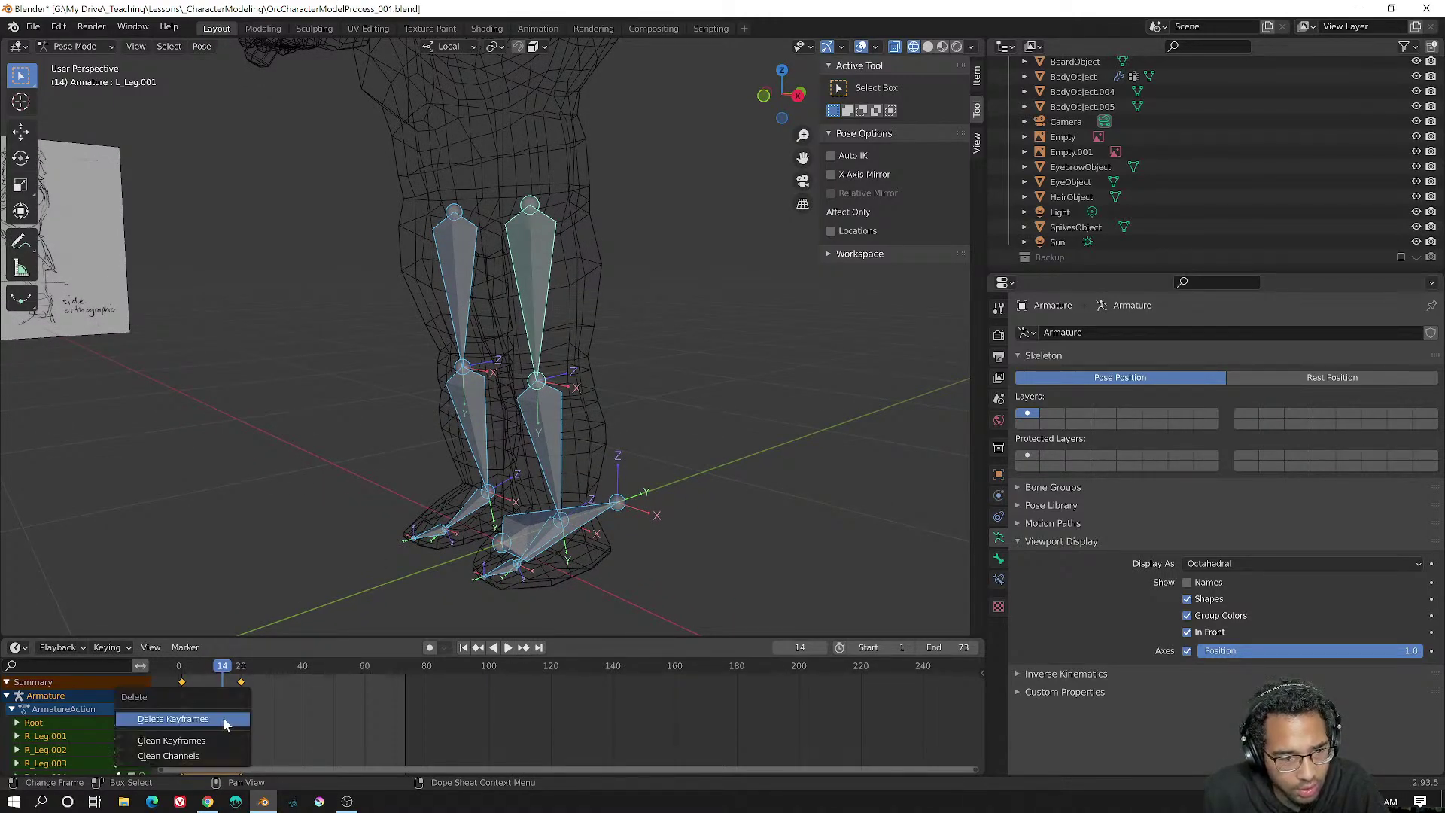
click(224, 718)
drag(220, 669, 181, 669)
- Inspect the left leg's toe, foot and shin bones one by one, working up toward the torso
middle_drag(361, 512, 519, 406)
scroll(614, 367, up, 3)
click(441, 449)
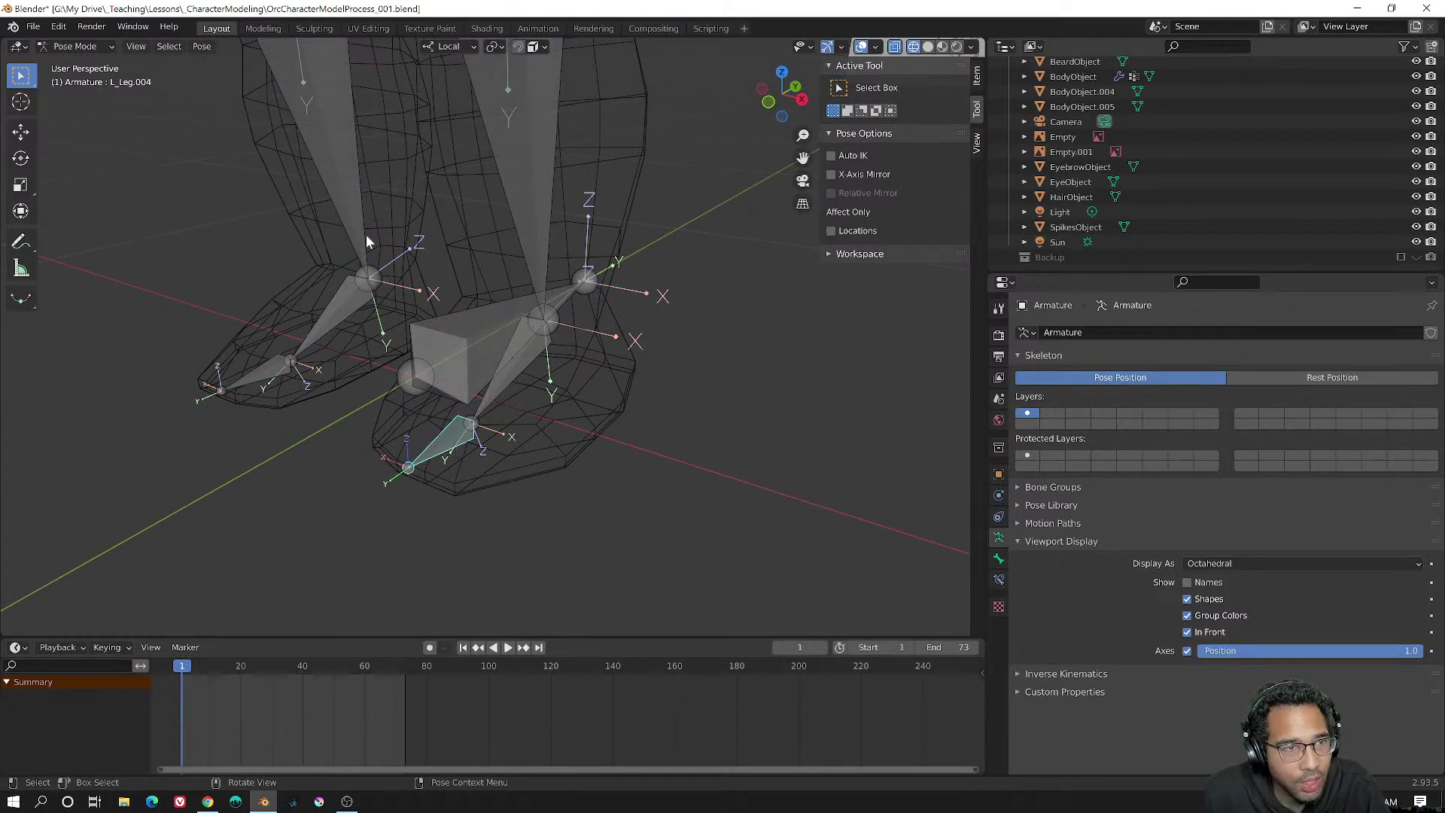
click(512, 354)
click(536, 191)
scroll(550, 203, down, 1)
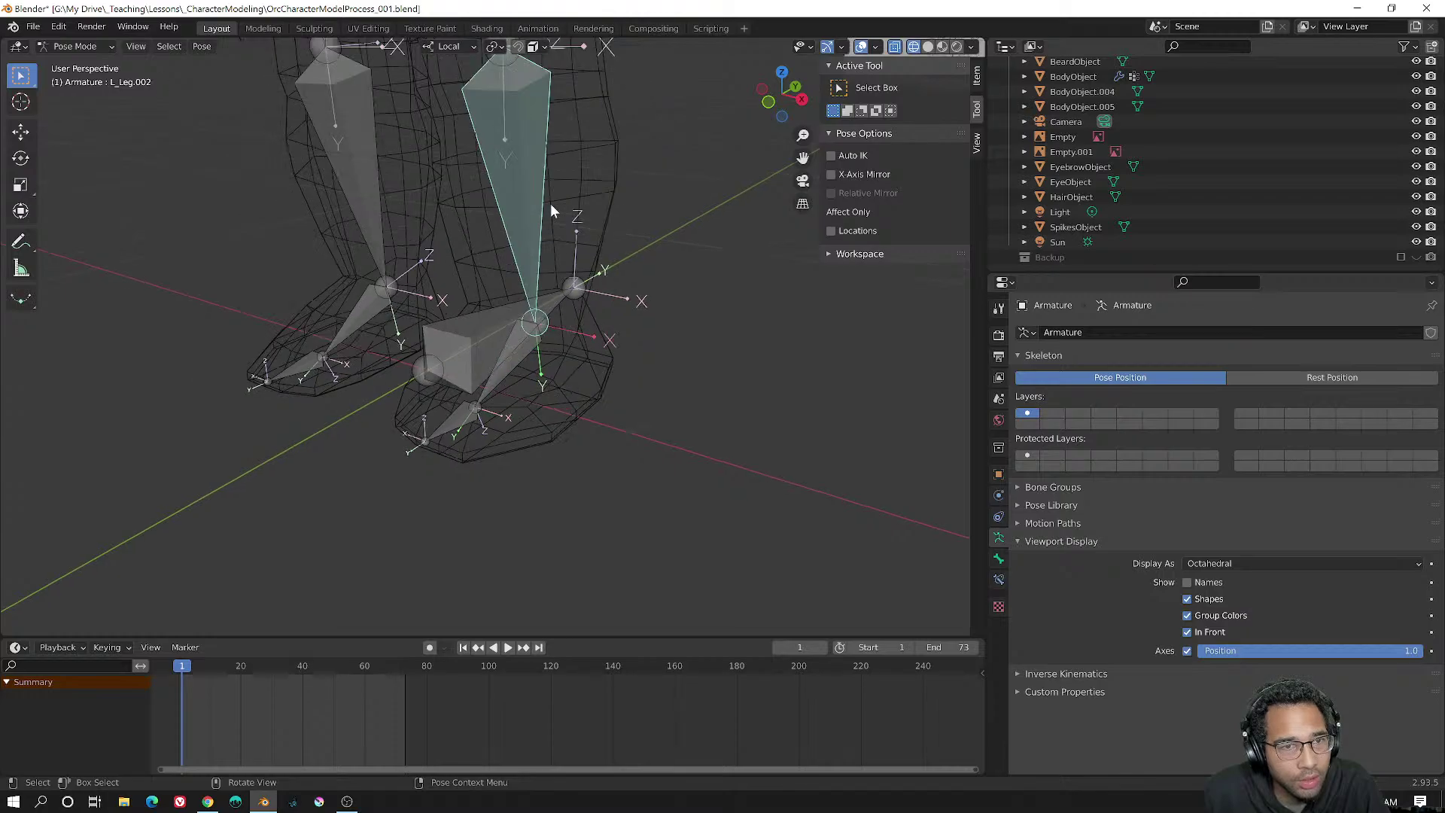
scroll(551, 203, down, 2)
shift+middle_drag(632, 172, 444, 403)
click(366, 255)
middle_drag(373, 260, 503, 487)
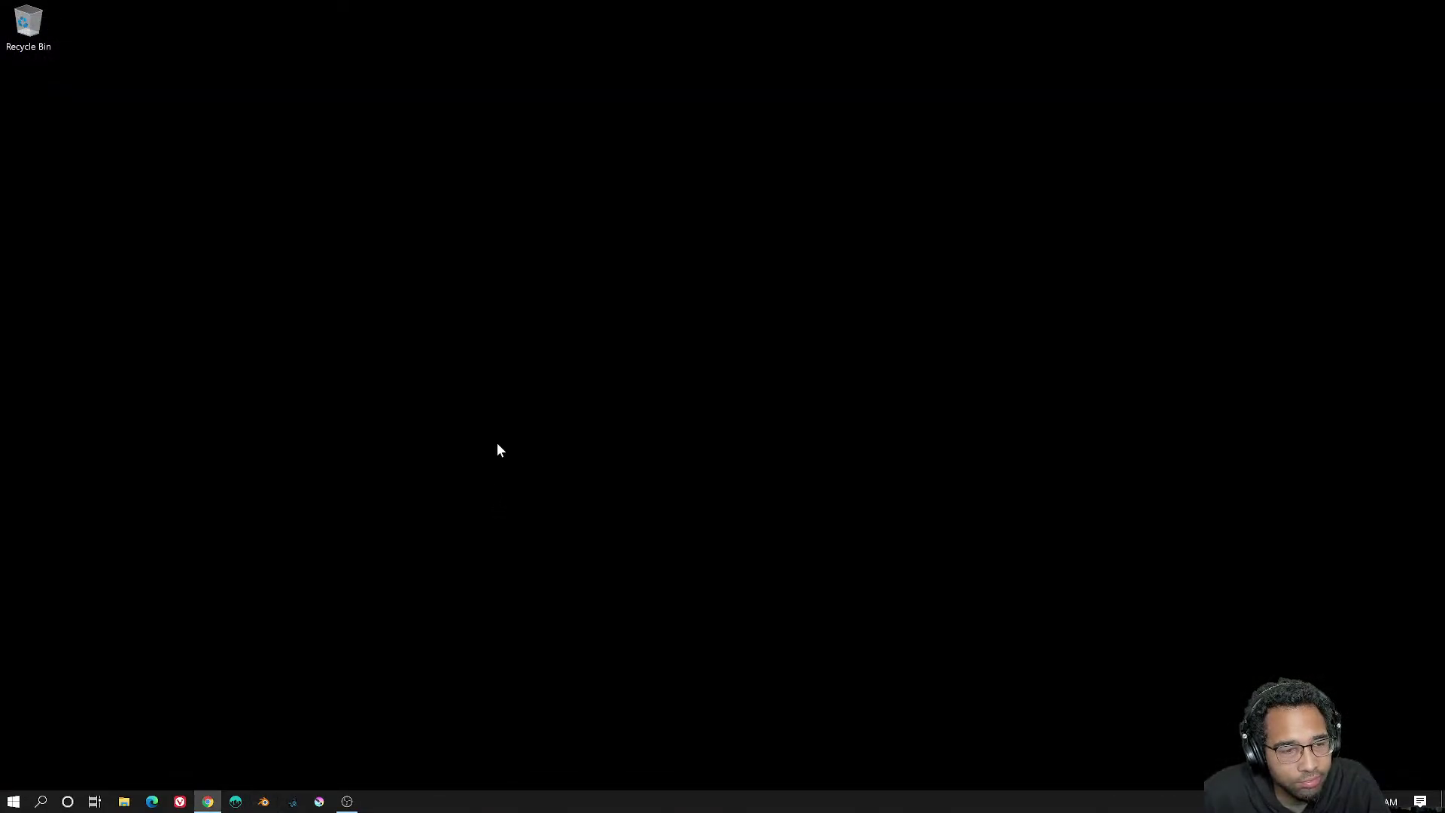
- Relaunch Blender and reopen the recent file OrcCharacterModelProcess_001.blend
click(263, 801)
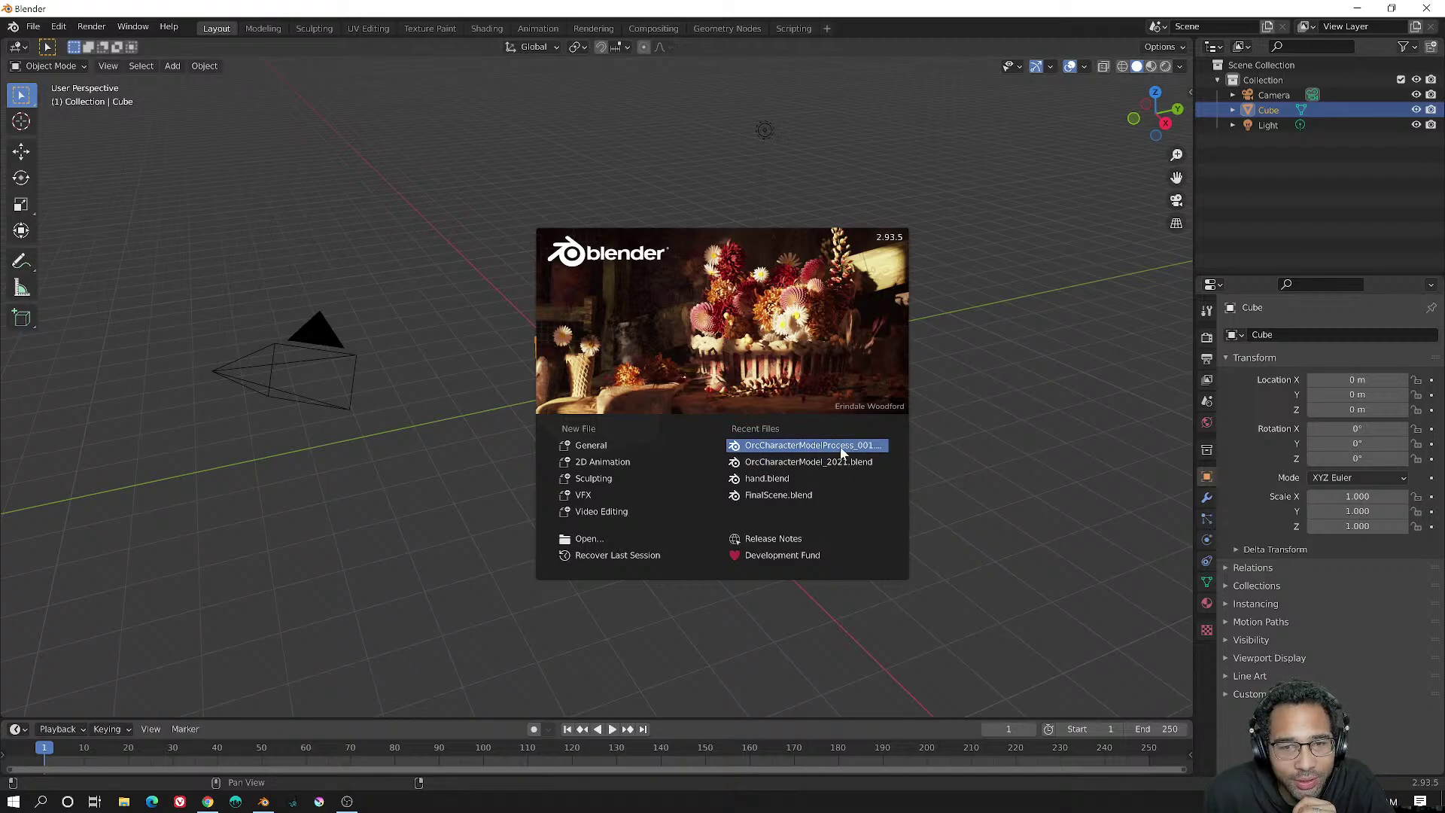
click(789, 446)
middle_drag(702, 368, 683, 412)
scroll(686, 416, up, 3)
alt+shift+drag(662, 447, 593, 204)
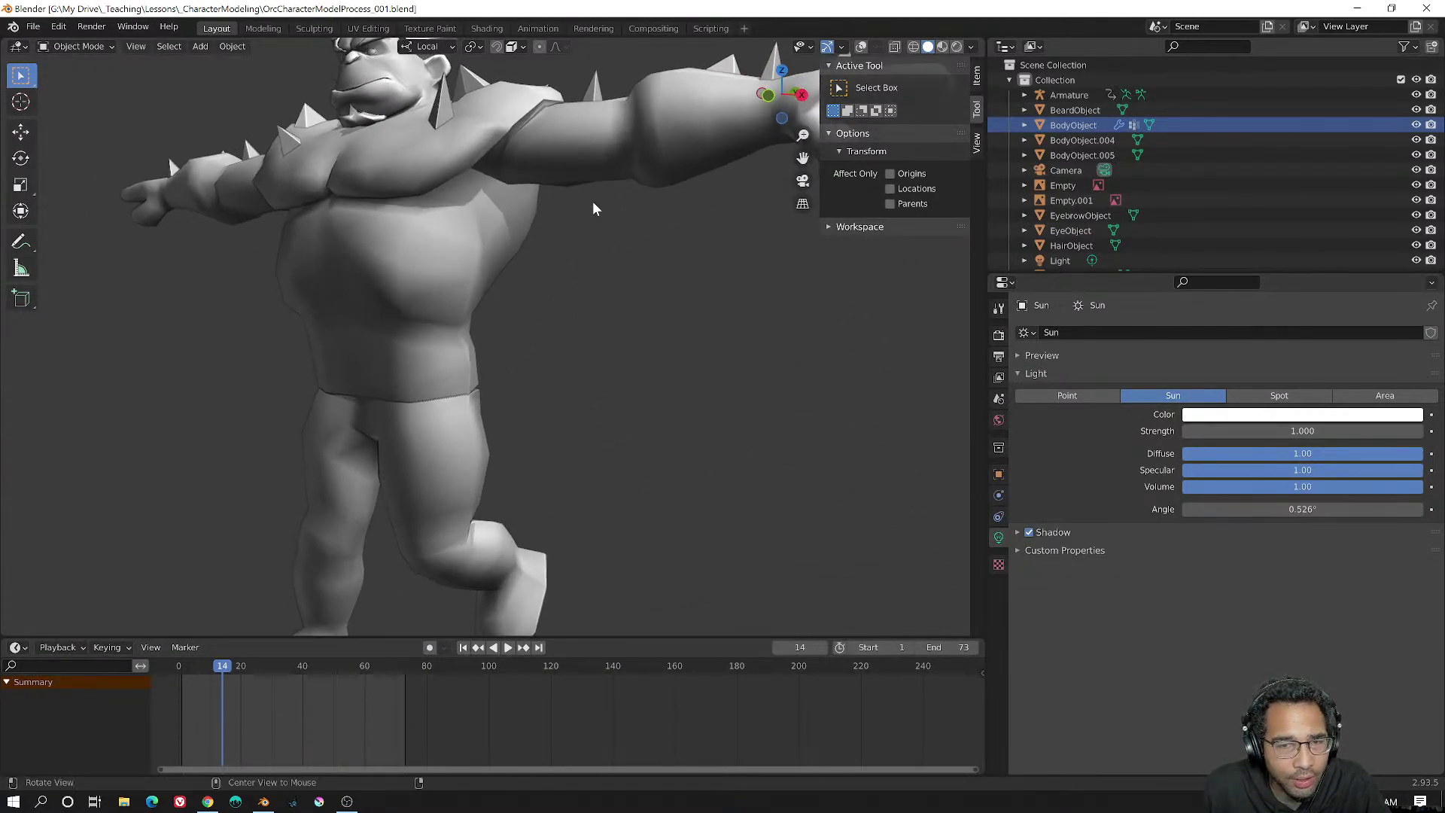
- Turn on the viewport overlays and select the orc's leg armature
click(861, 46)
mouse_move(584, 292)
middle_down()
mouse_move(624, 281)
mouse_move(554, 295)
mouse_move(359, 287)
mouse_move(442, 296)
mouse_move(516, 335)
mouse_move(703, 281)
mouse_move(629, 263)
mouse_move(660, 310)
mouse_move(781, 307)
mouse_move(689, 307)
middle_up()
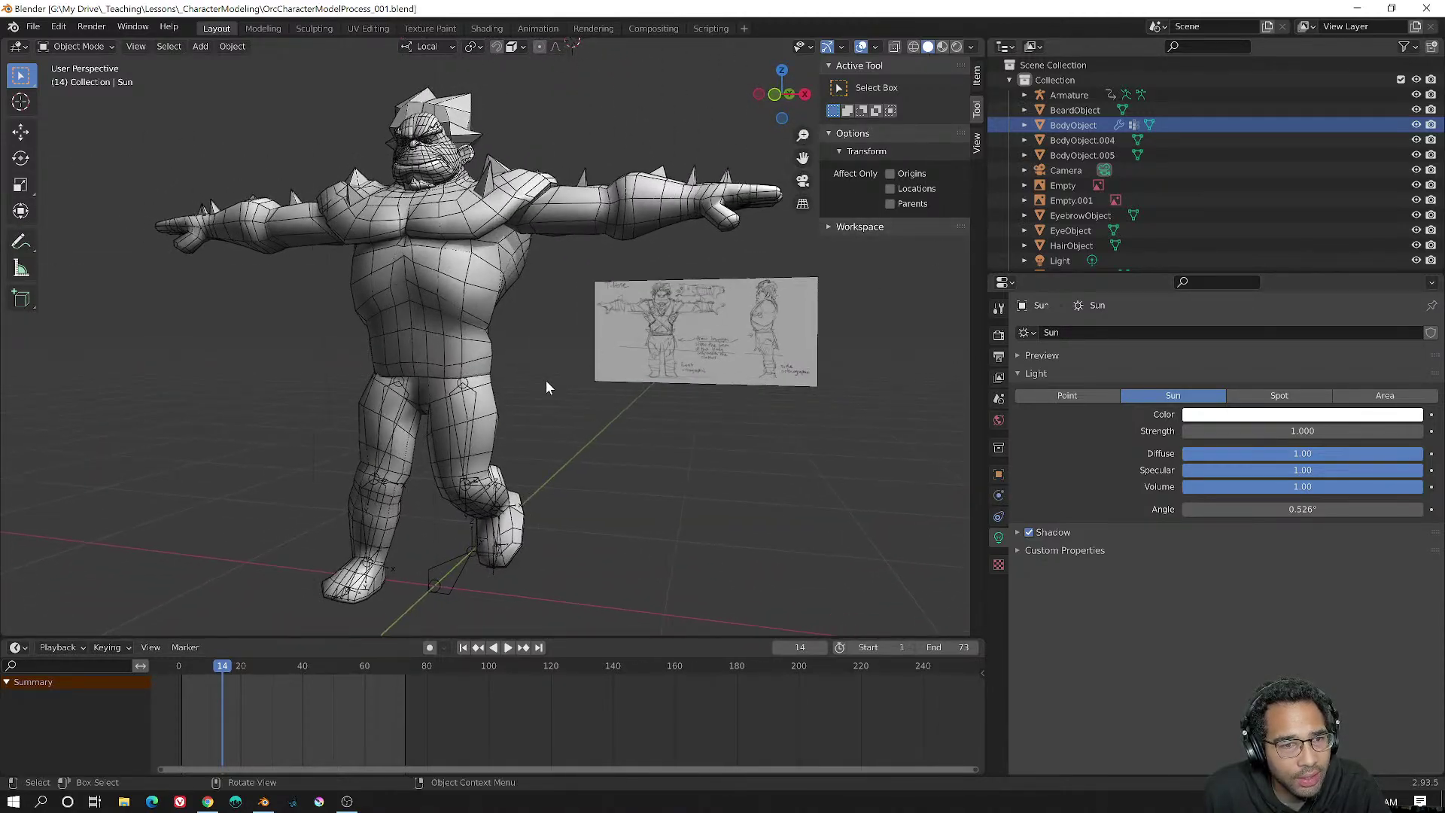
click(474, 394)
click(473, 393)
middle_drag(627, 404, 599, 400)
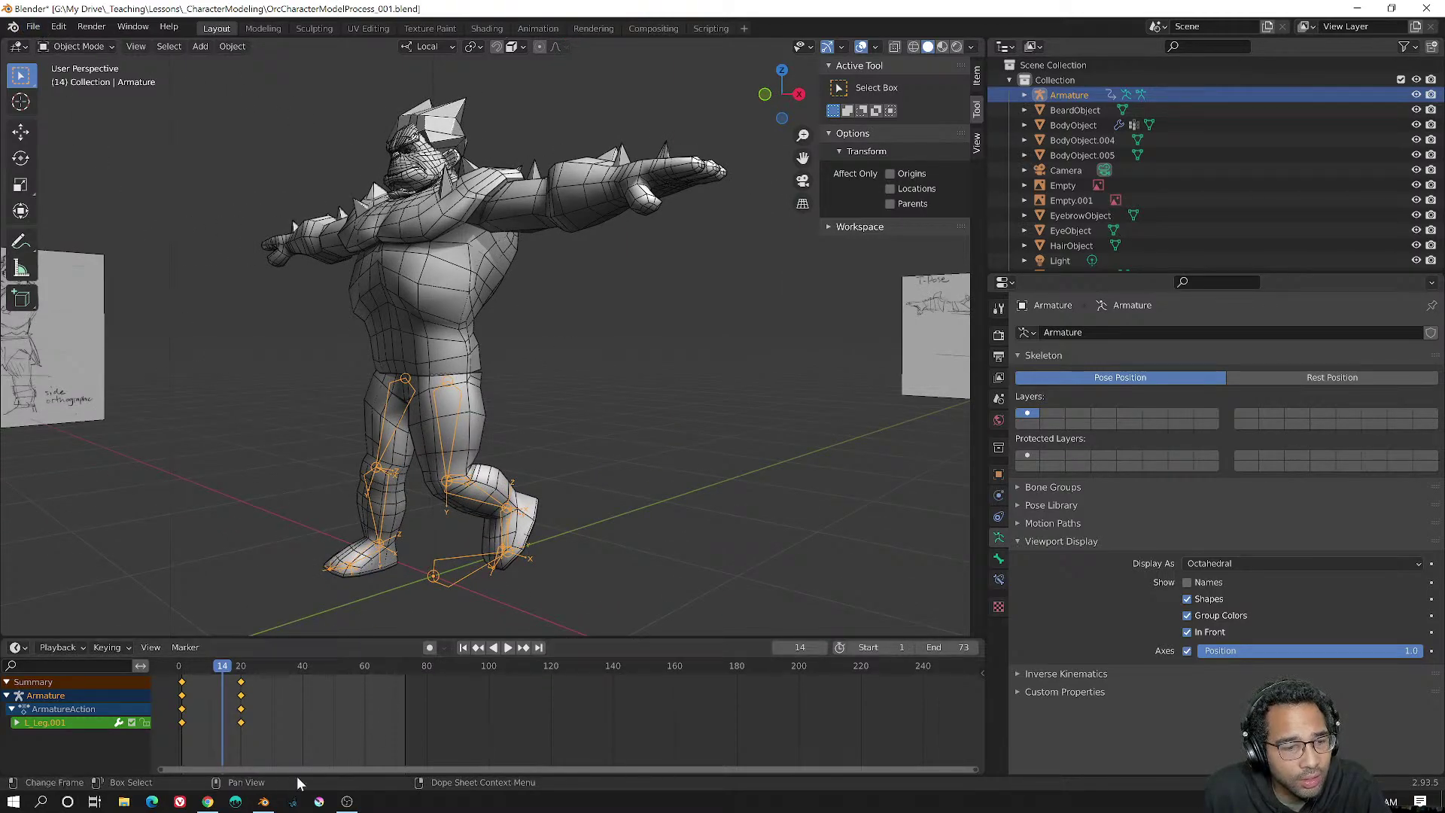
- Open OrcCharacterModel_2021.blend in a second Blender window and return to the OrcCharacterModelProcess_001.blend window
right_click(272, 796)
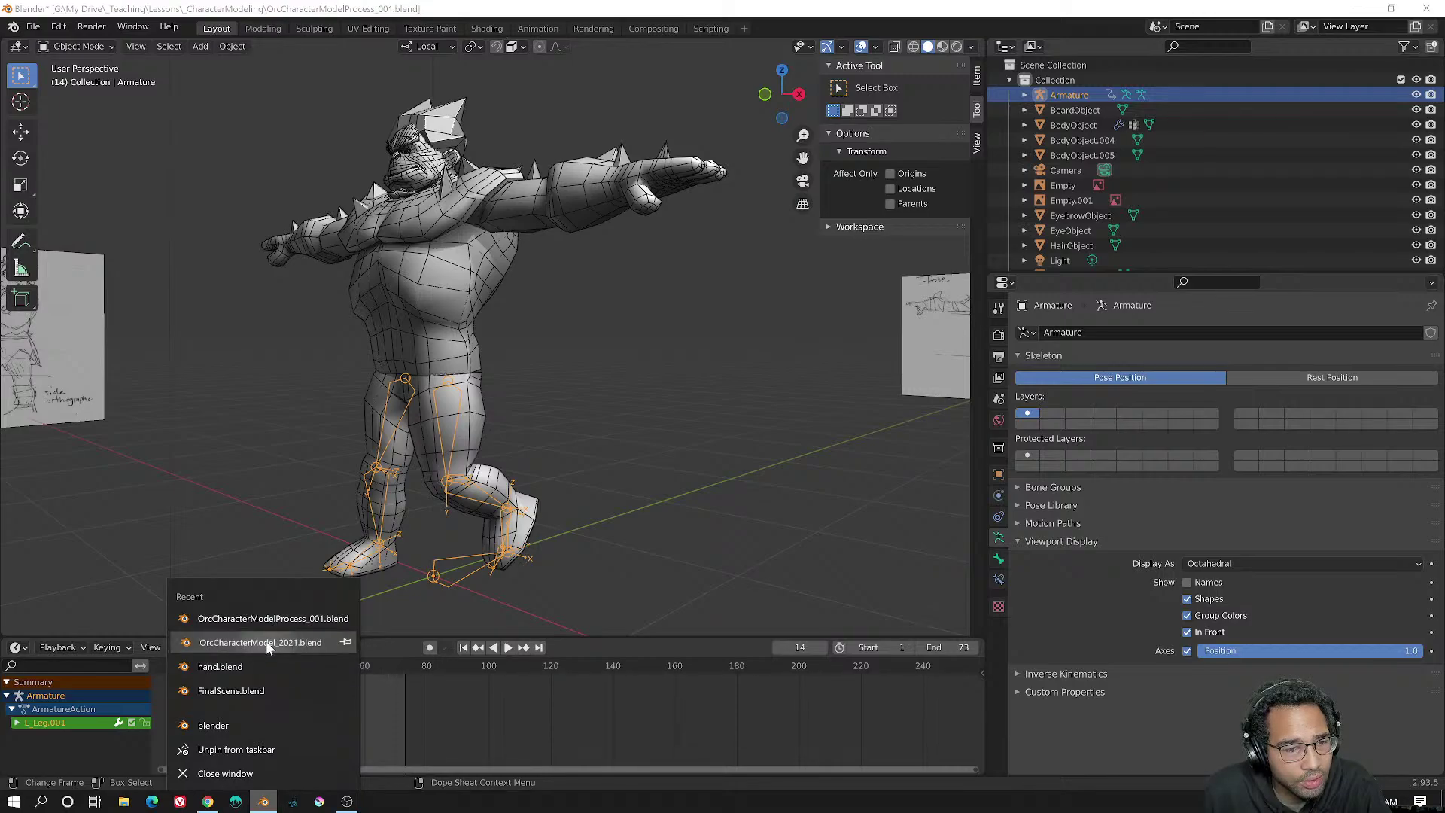
click(269, 639)
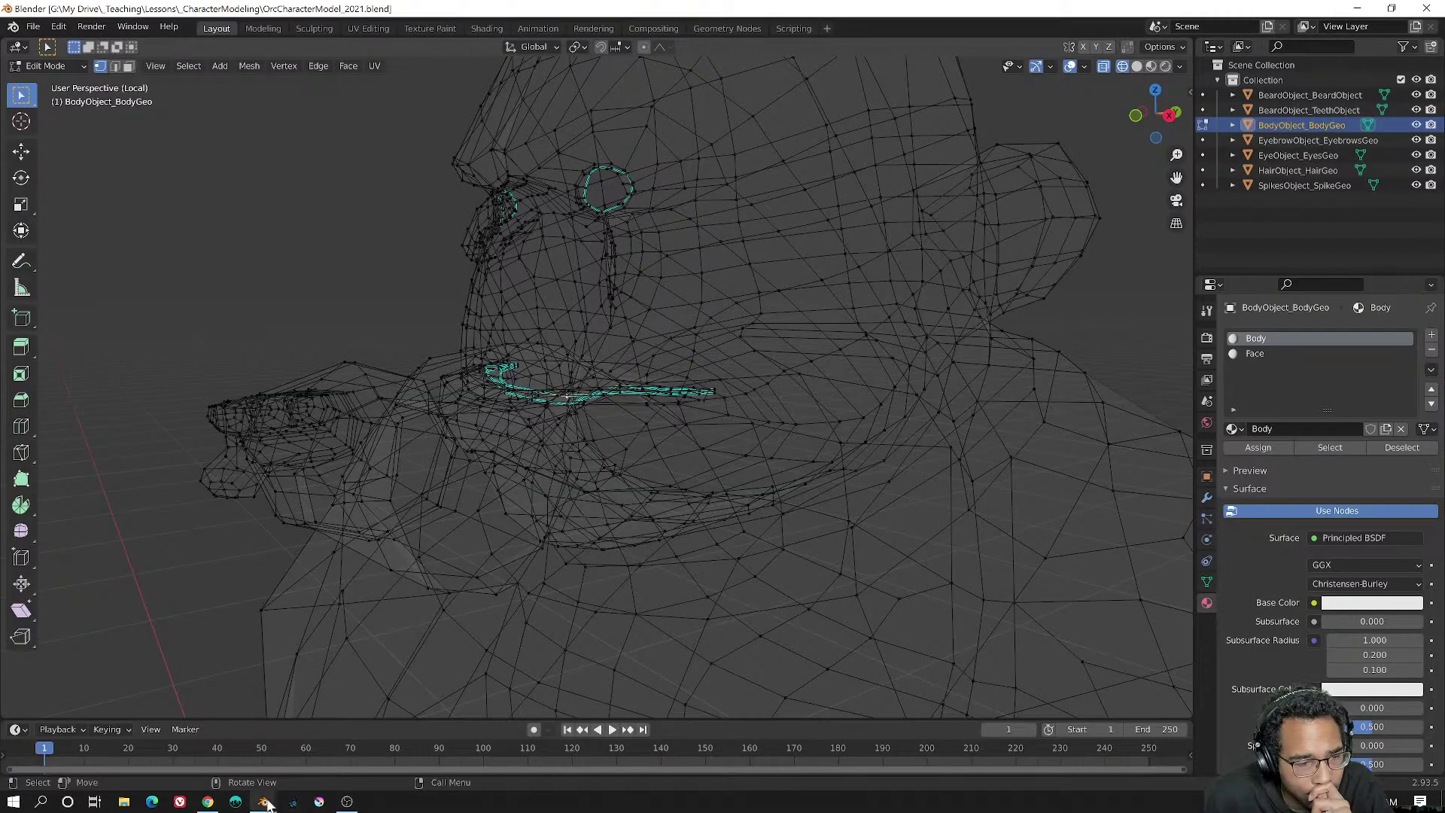
mouse_move(263, 801)
click(175, 752)
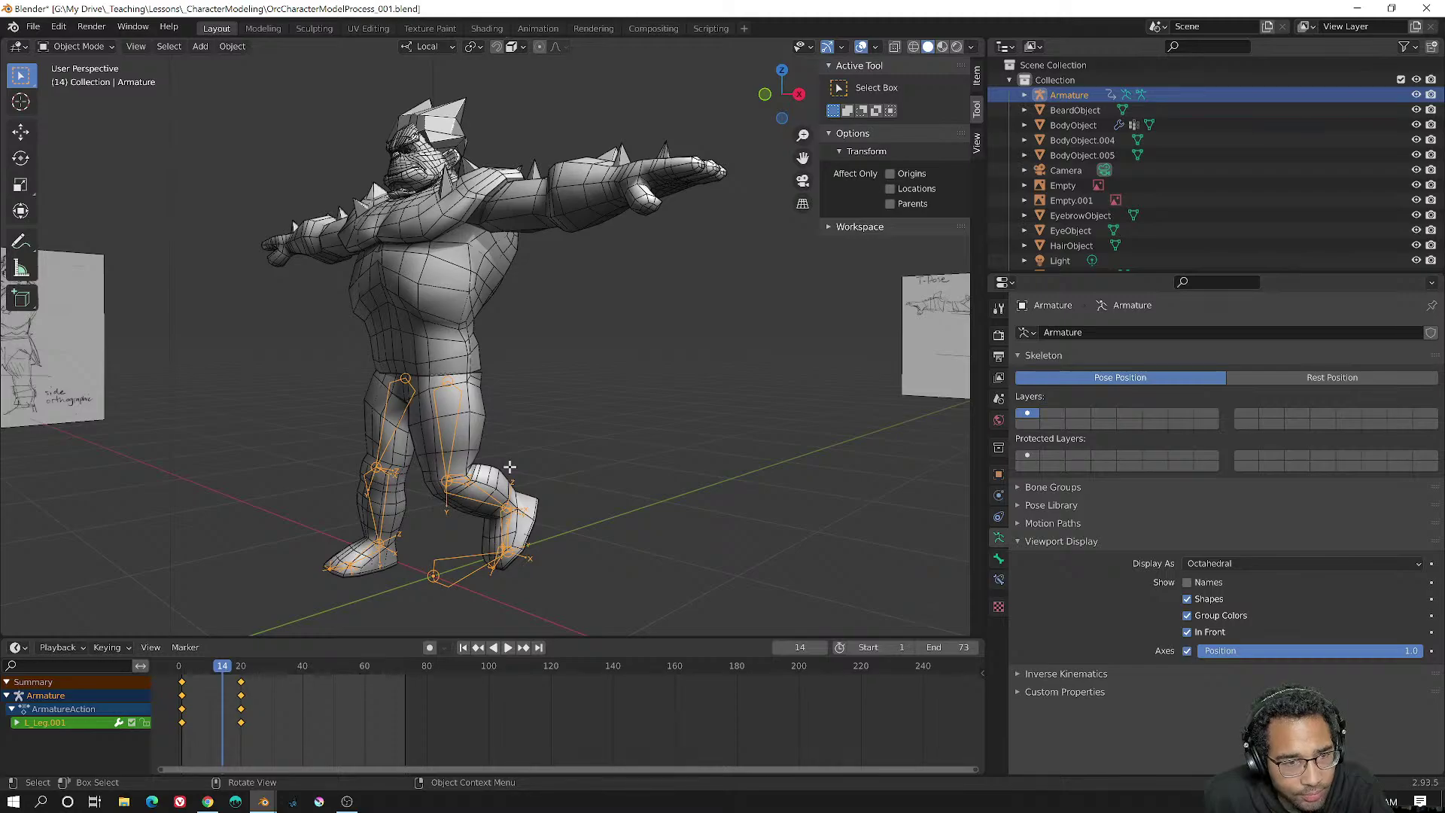
- Put the armature in Pose Mode and clear the rotation of every bone to straighten the legs
key(Tab)
key(ctrl+Tab)
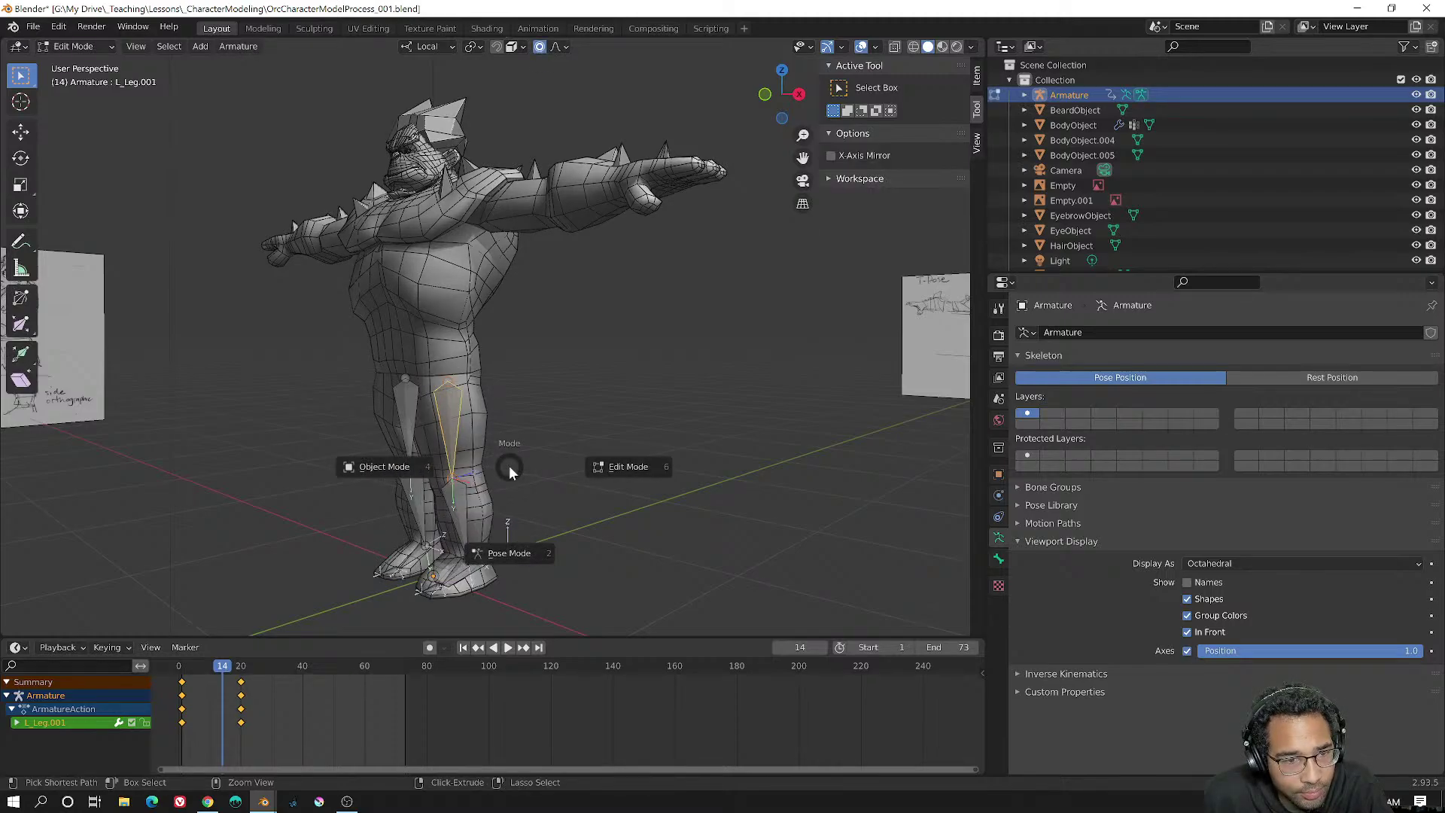
click(489, 551)
key(a)
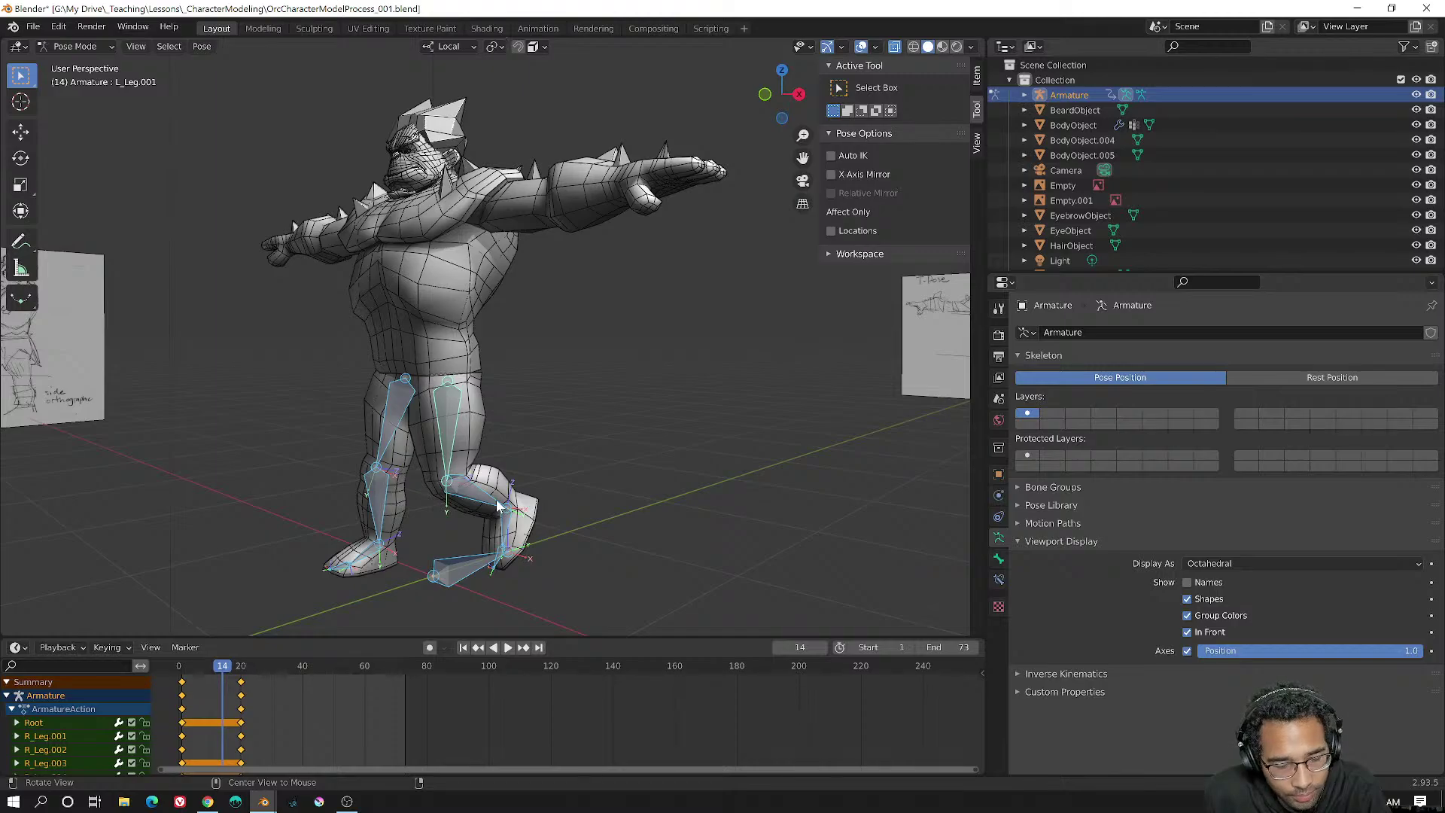
key(alt+r)
- Delete all the armature's bone keyframes and switch the armature to Edit Mode
key(x)
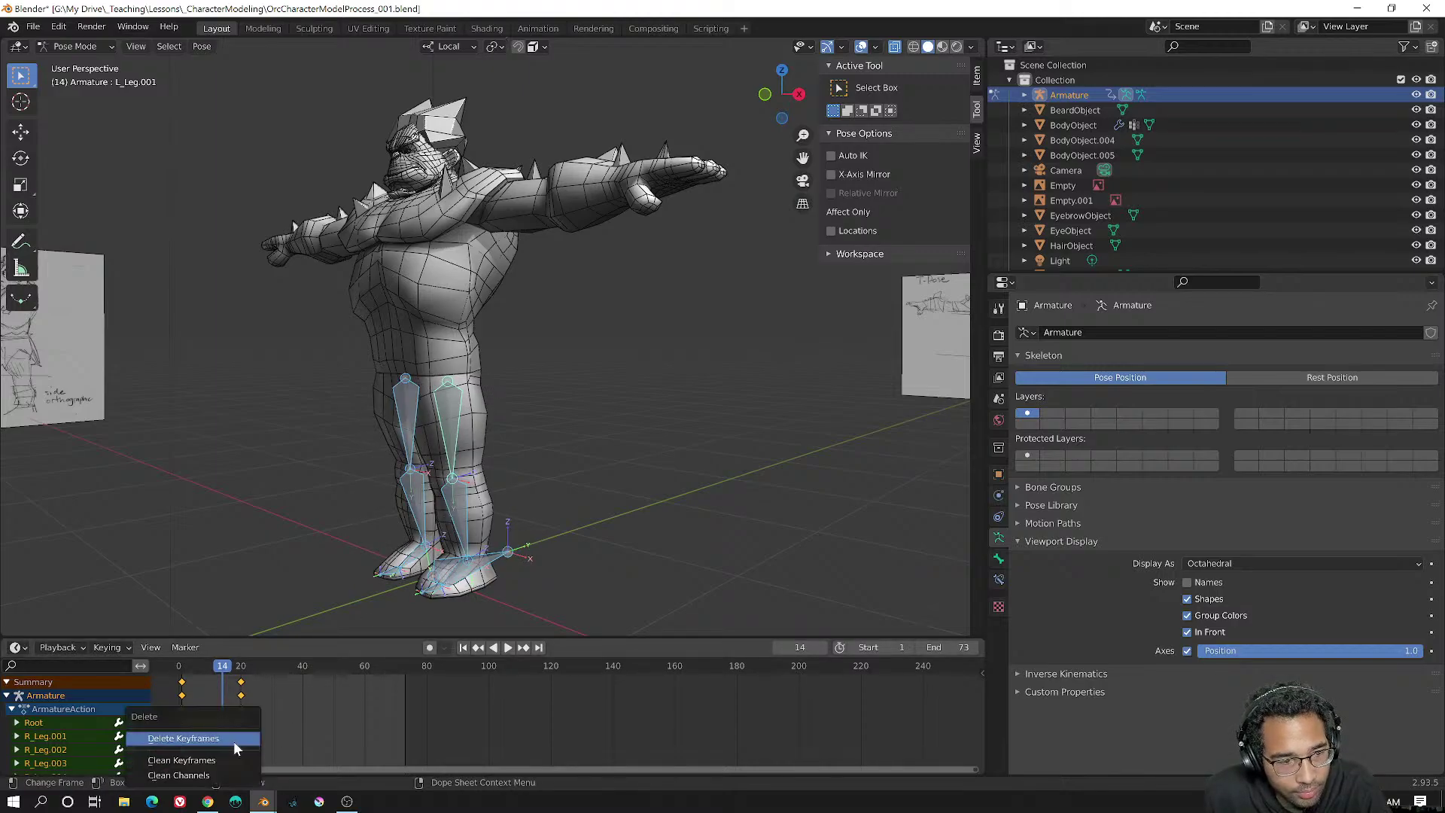
click(234, 747)
middle_drag(538, 476, 528, 475)
key(Tab)
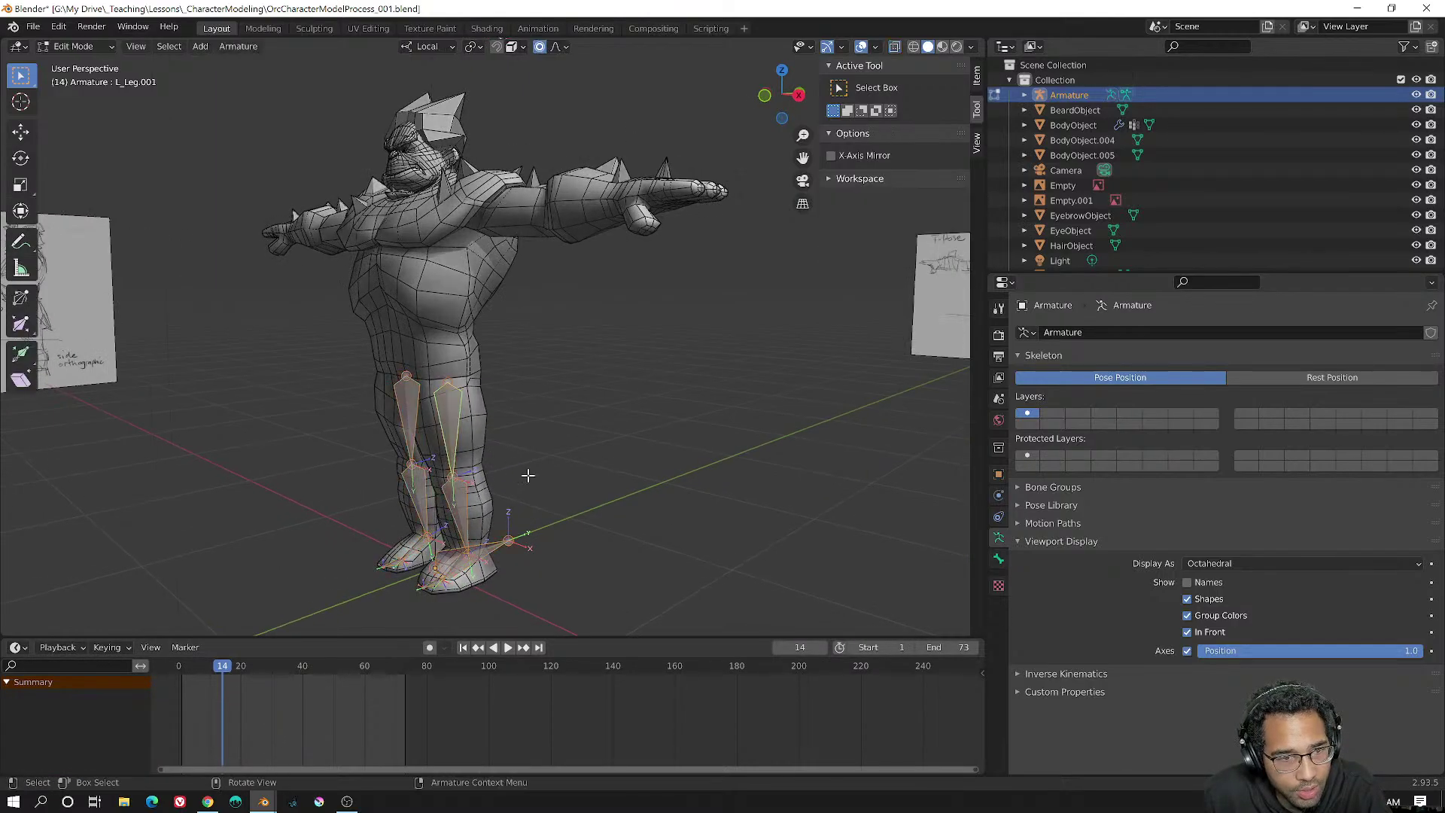
- Switch the leg armature to Object Mode and copy it for use in the other Blender file
click(66, 50)
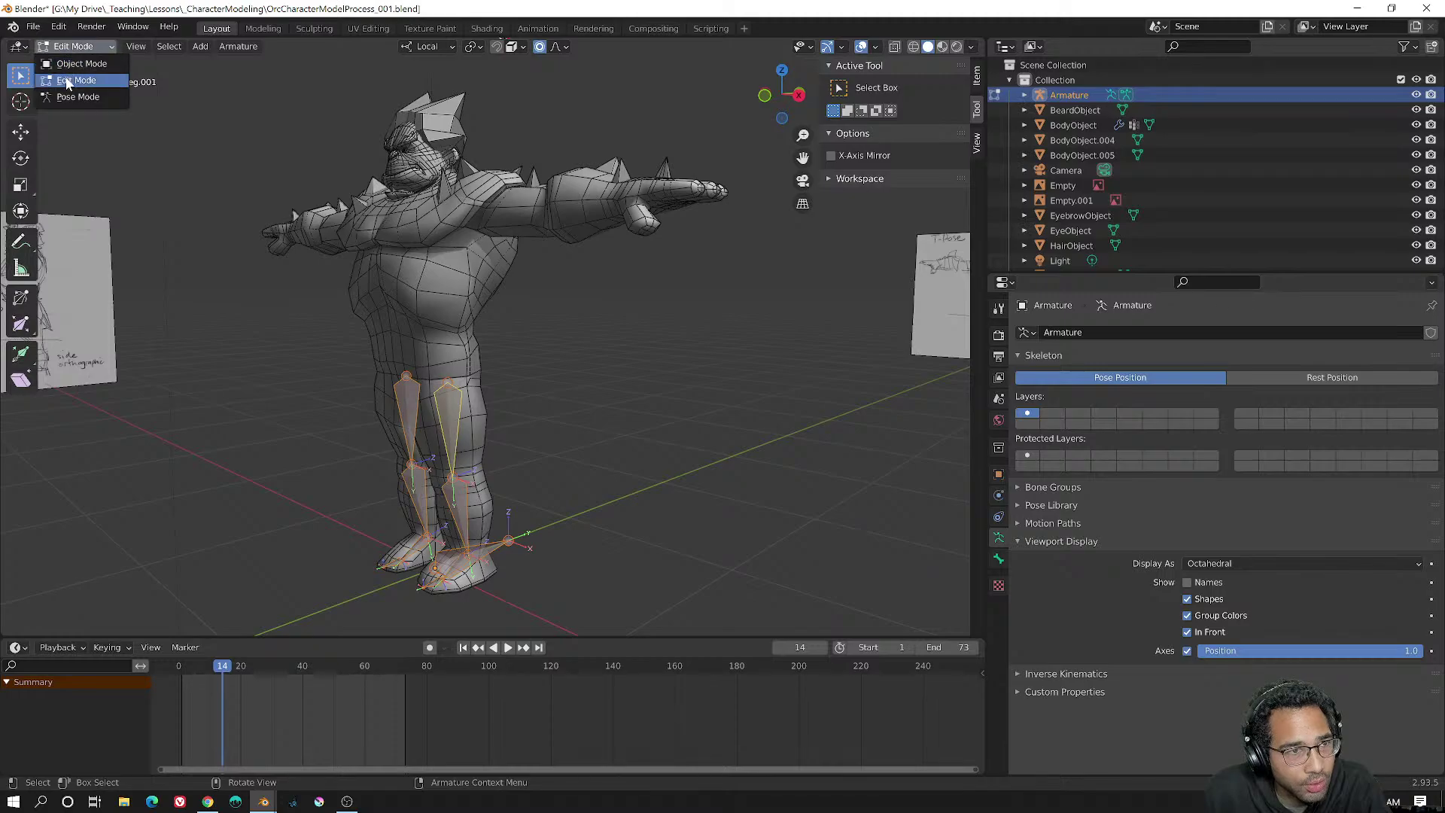
click(75, 65)
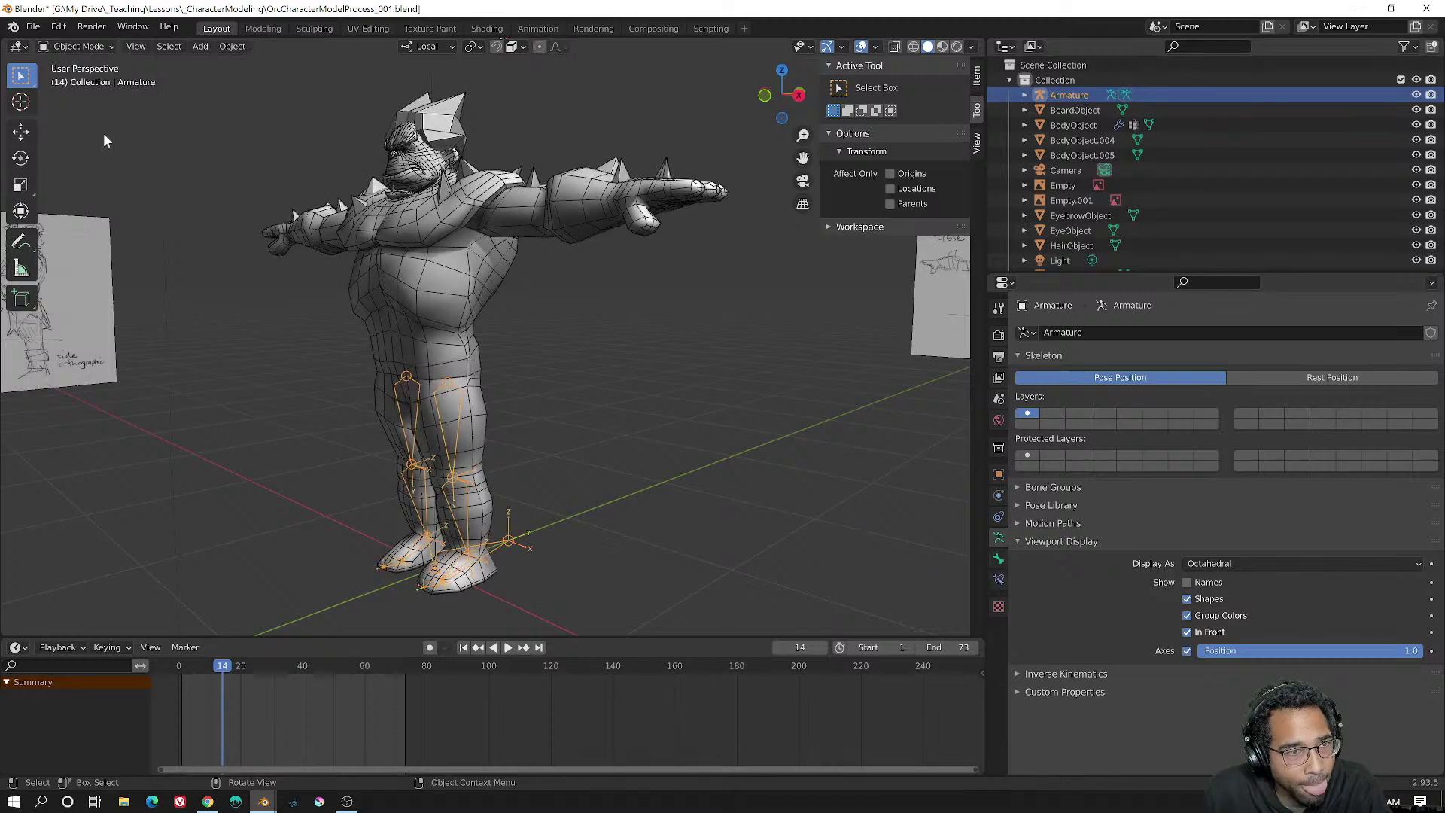
click(456, 475)
click(450, 465)
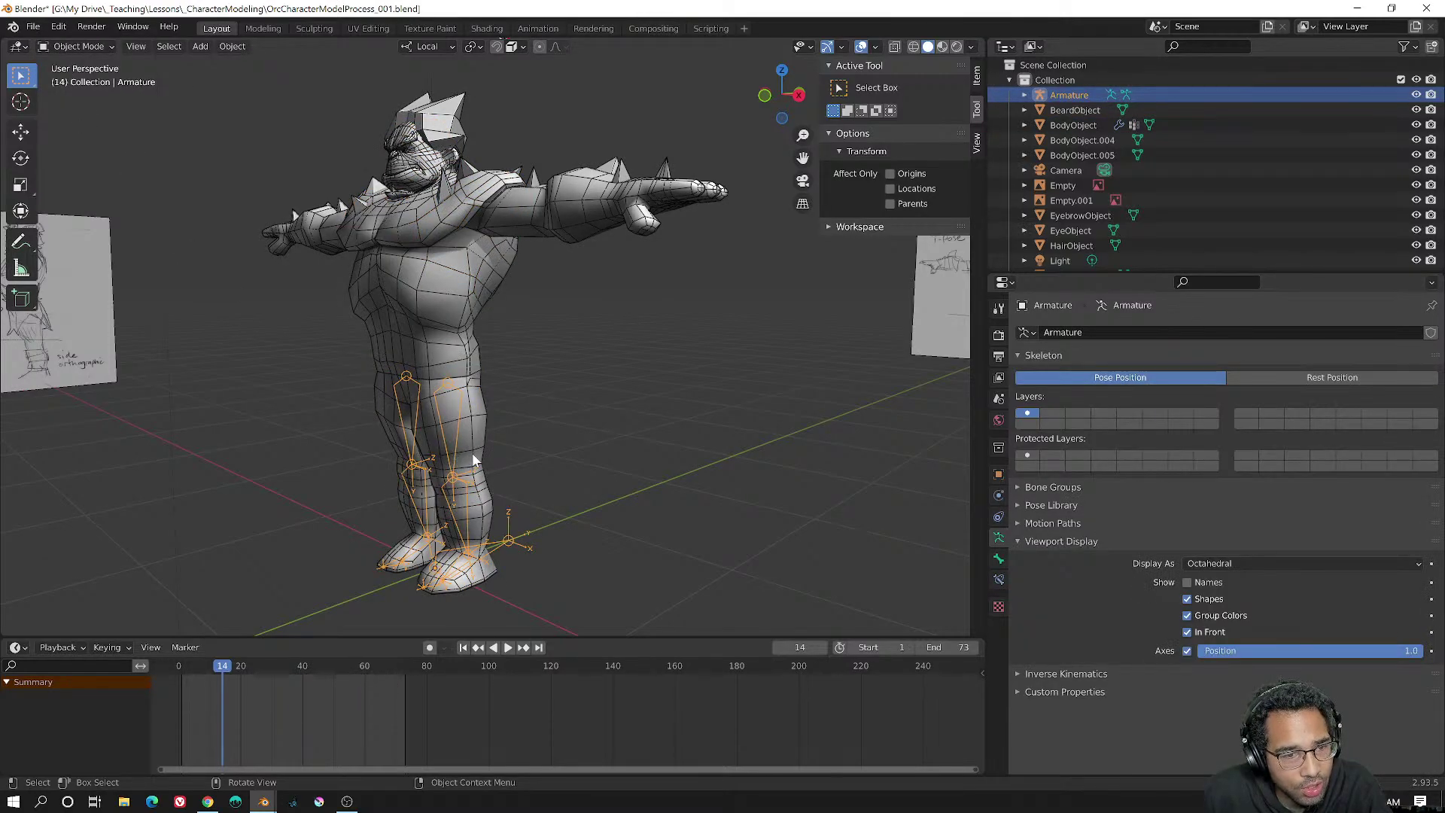
mouse_move(474, 459)
middle_down()
mouse_move(504, 446)
mouse_move(495, 461)
middle_up()
key(ctrl)
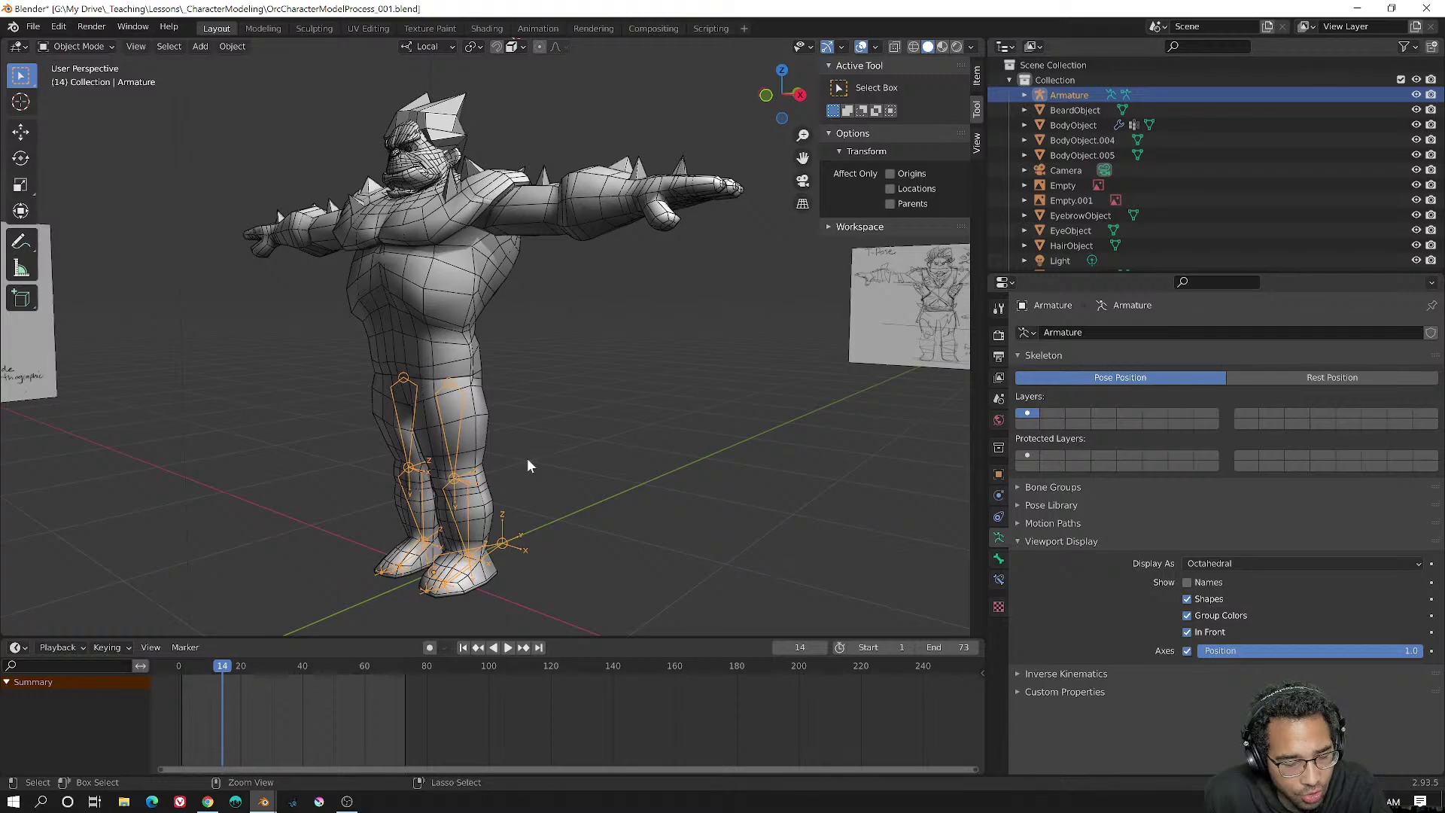
key(ctrl+c)
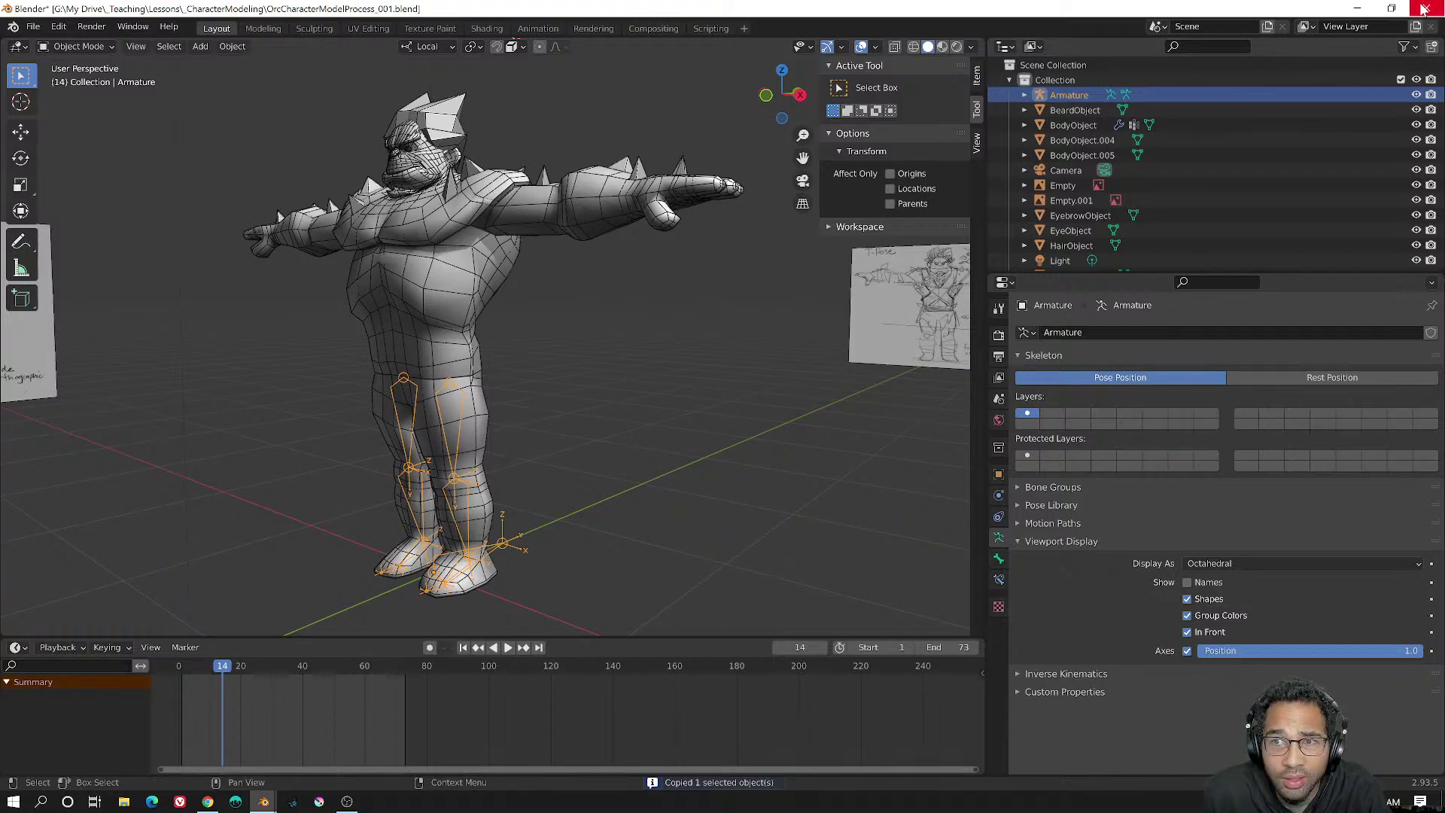
- Switch to the OrcCharacterModel_2021.blend window, put the body in Object Mode and paste the copied armature
click(1356, 8)
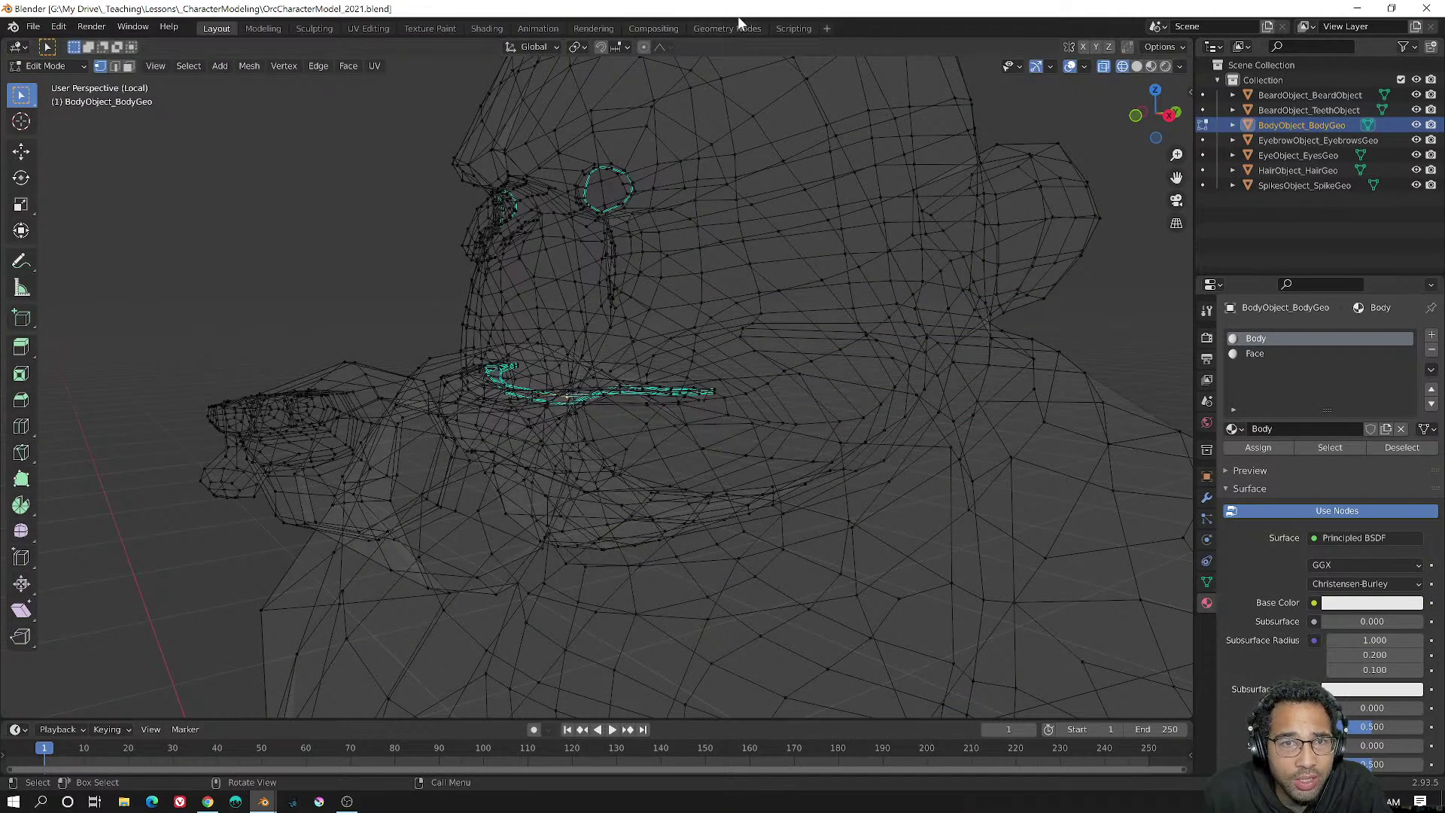
click(56, 68)
click(49, 75)
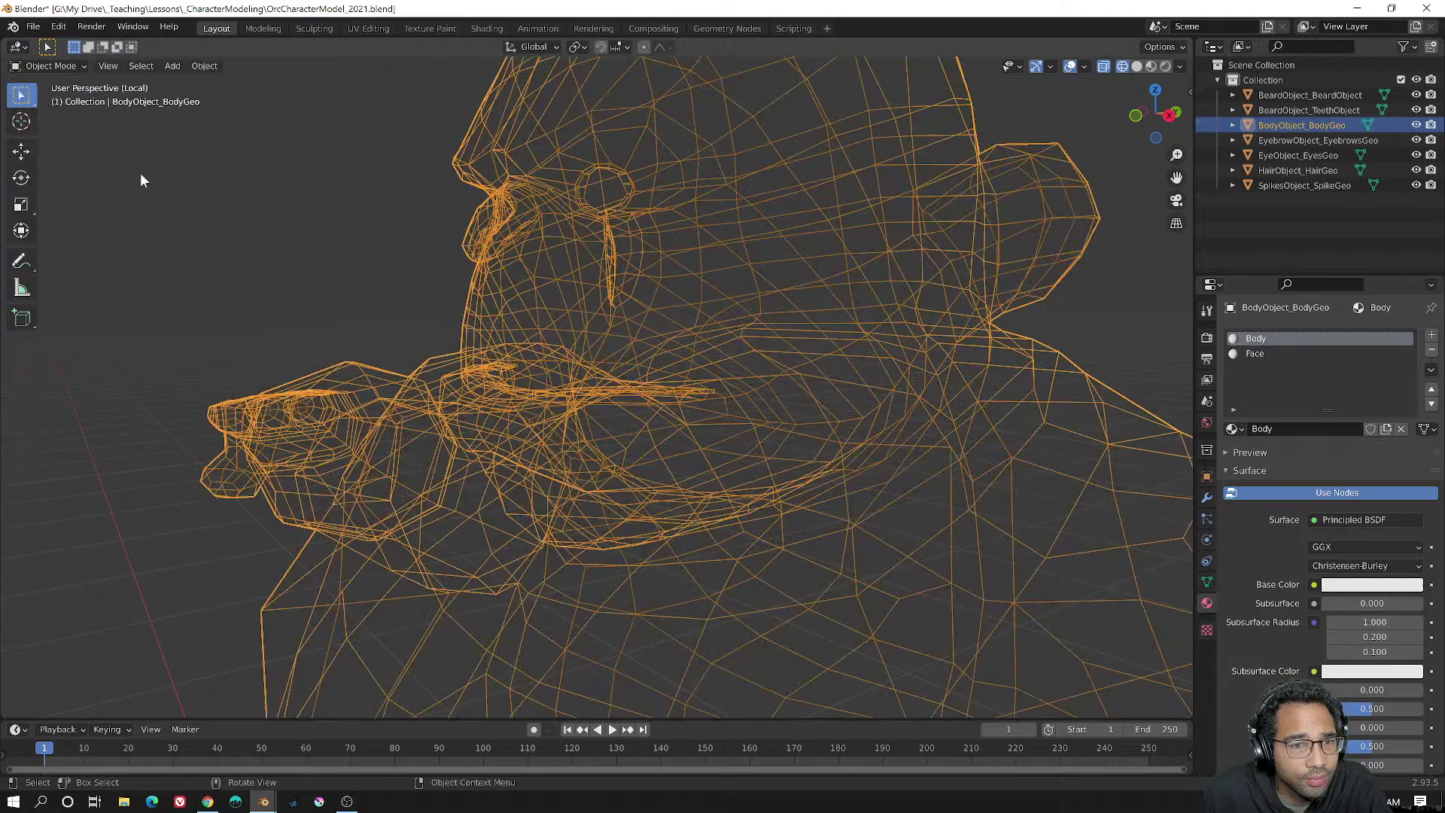
scroll(552, 418, down, 5)
middle_drag(552, 417, 671, 273)
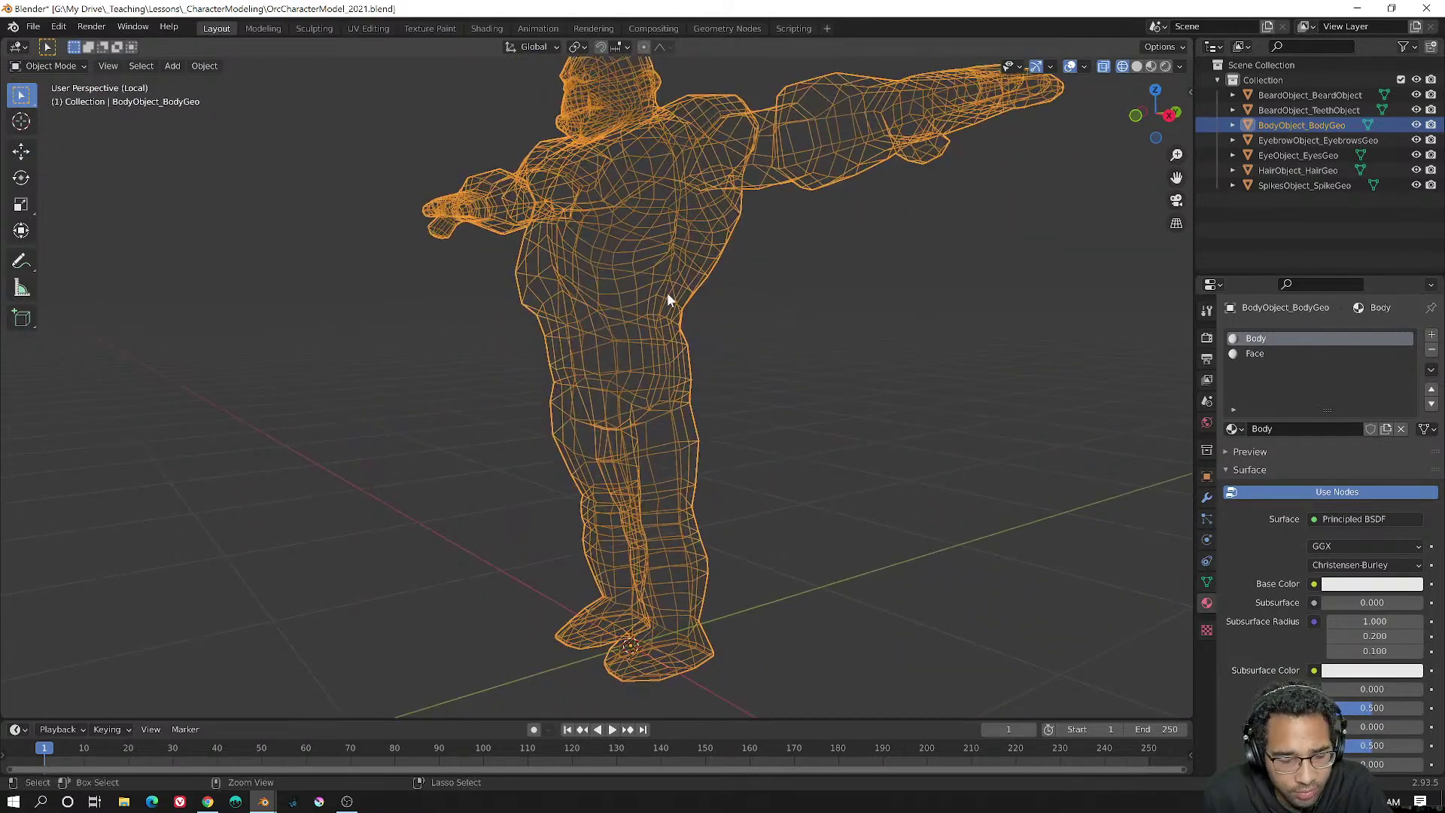
key(ctrl+v)
middle_drag(668, 342, 723, 361)
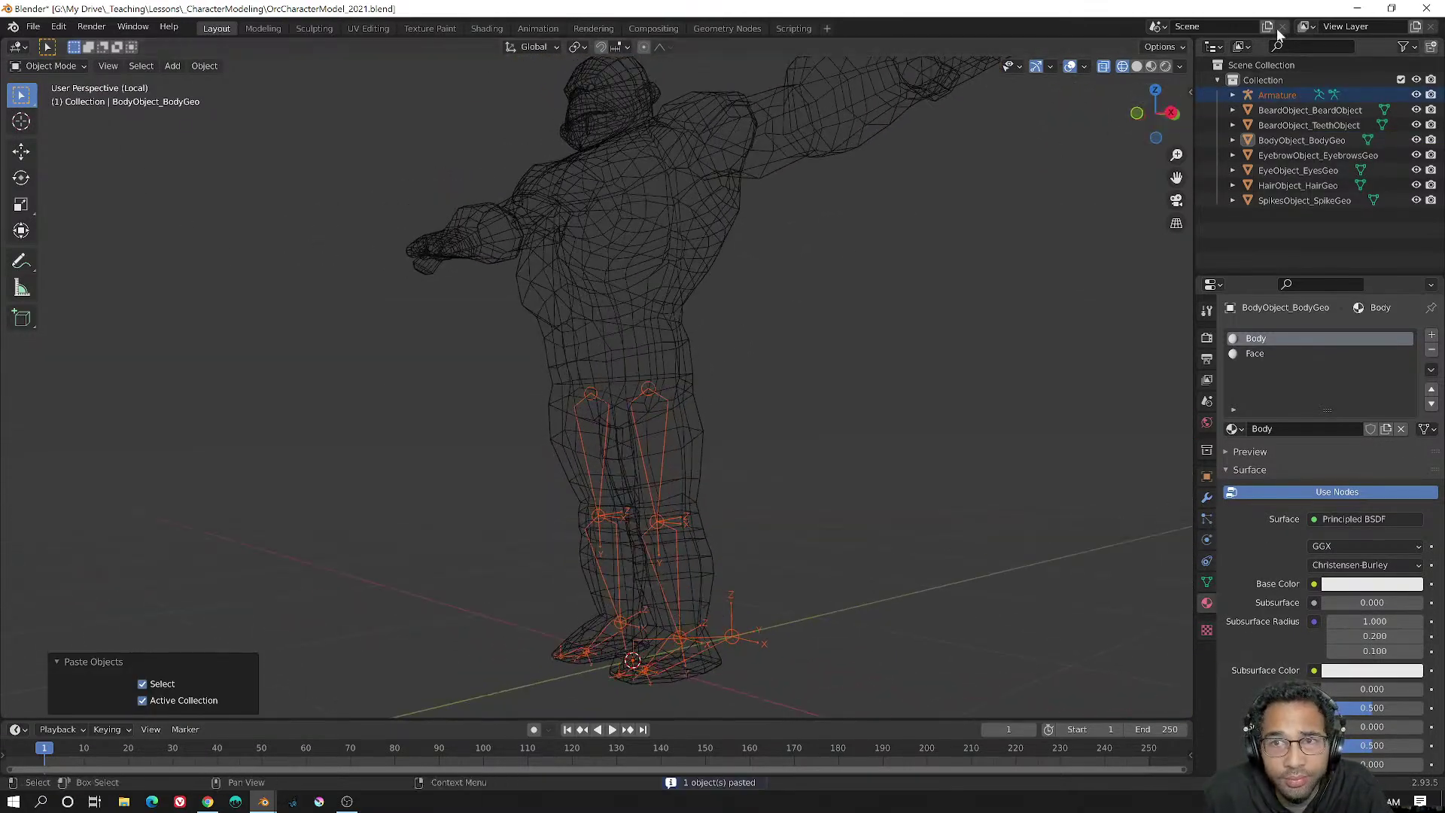
- Save OrcCharacterModel_2021.blend and close OrcCharacterModelProcess_001.blend without saving its changes
click(33, 27)
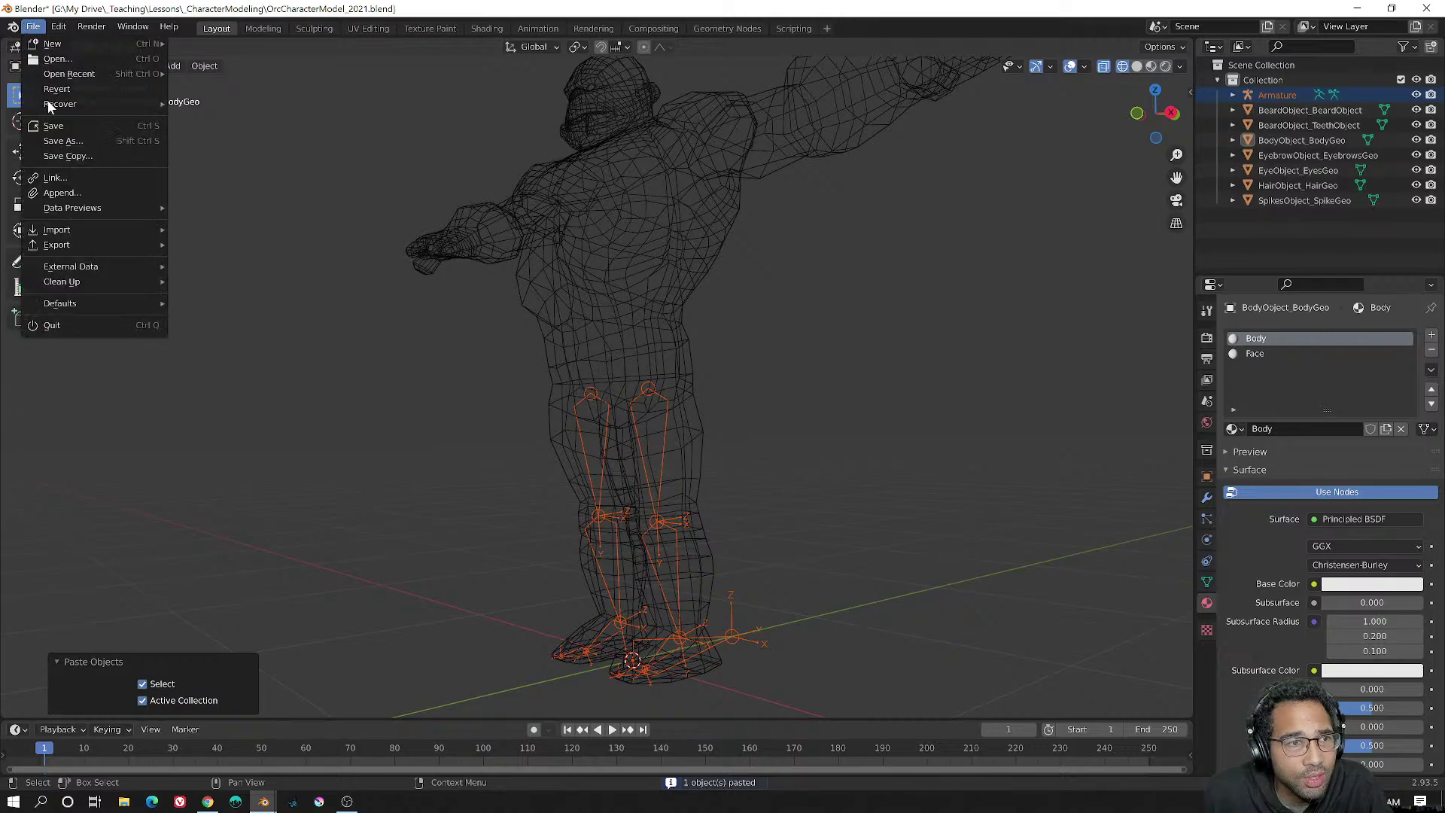
click(65, 125)
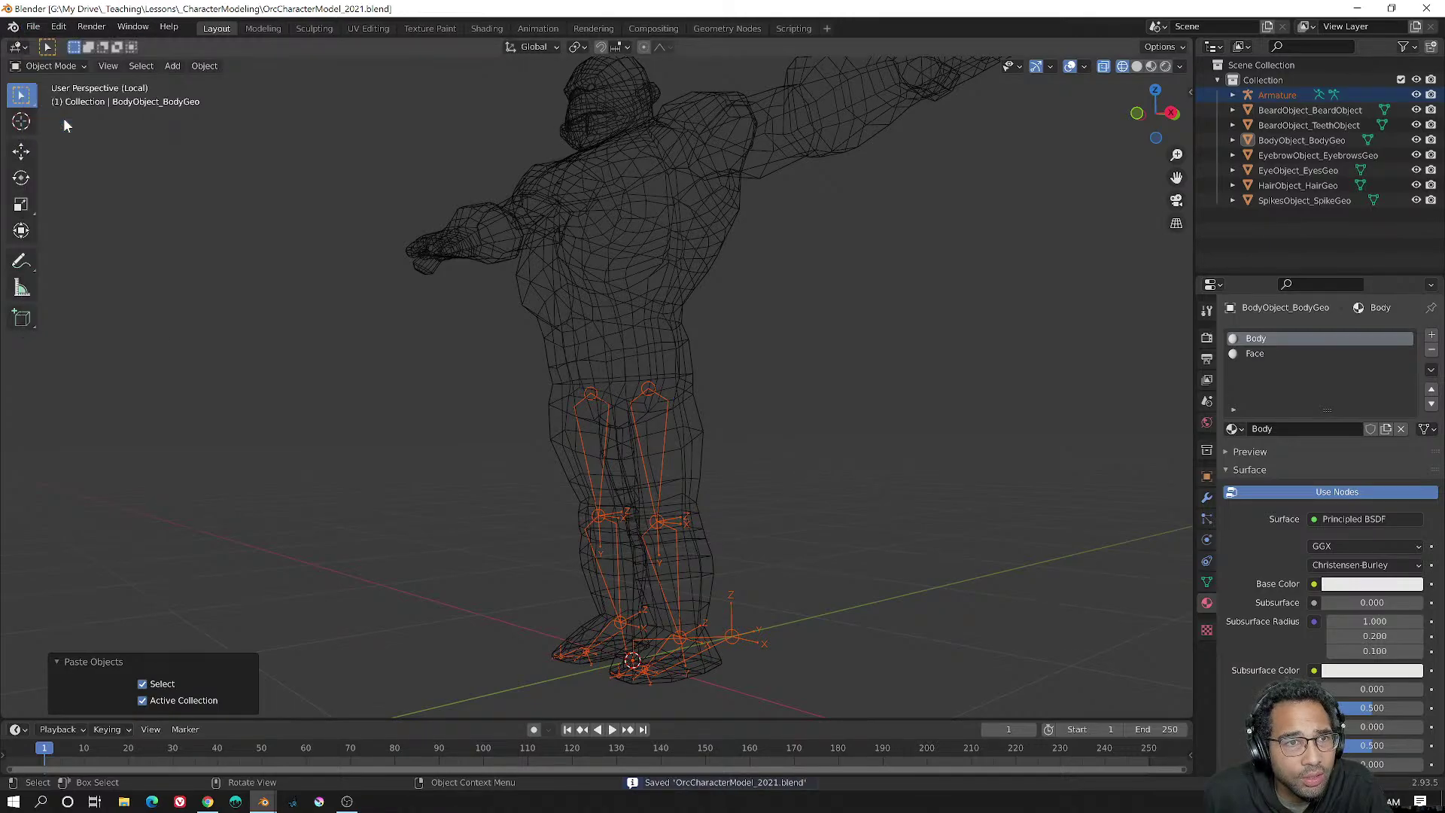
click(1357, 8)
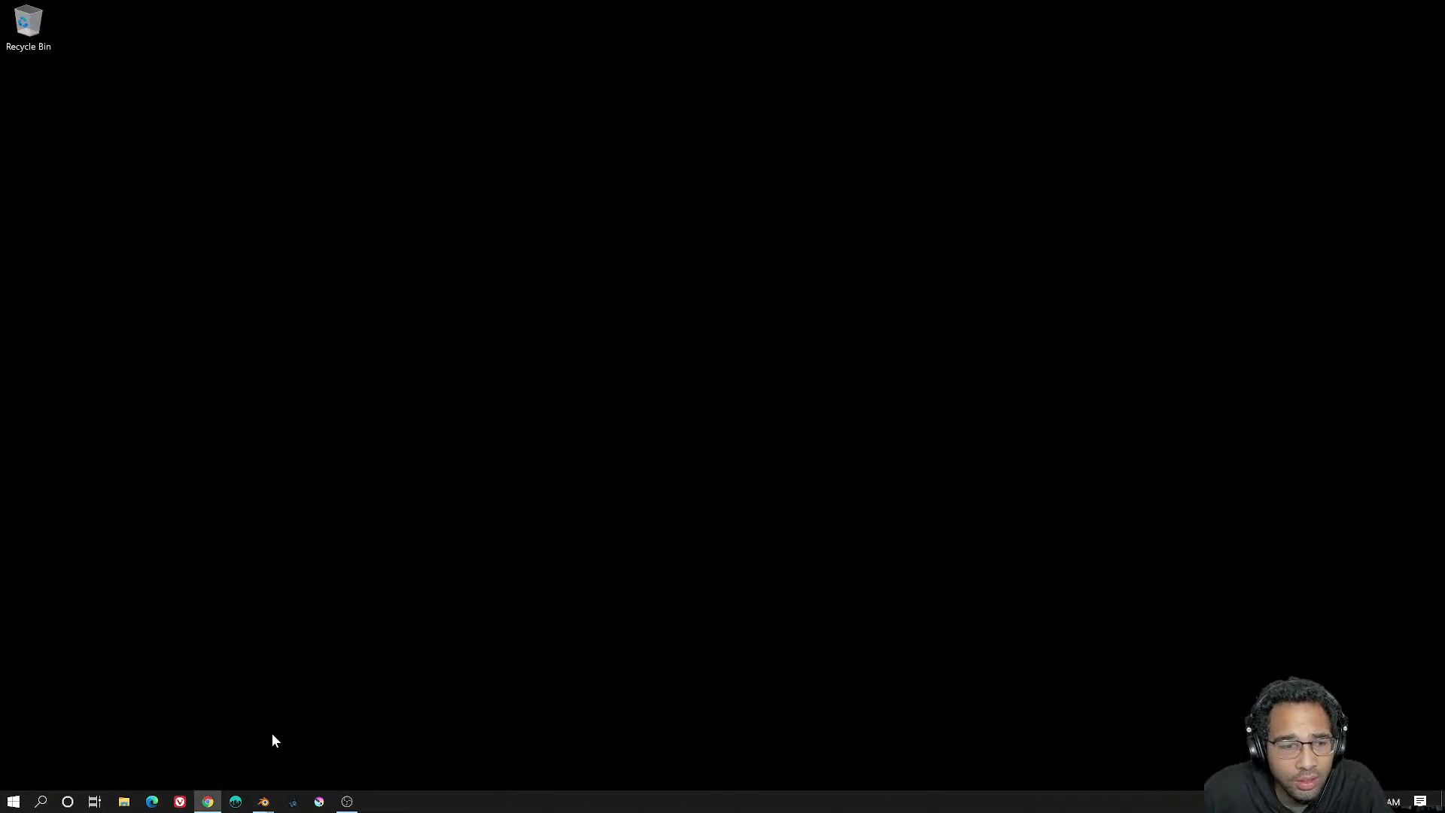
mouse_move(263, 799)
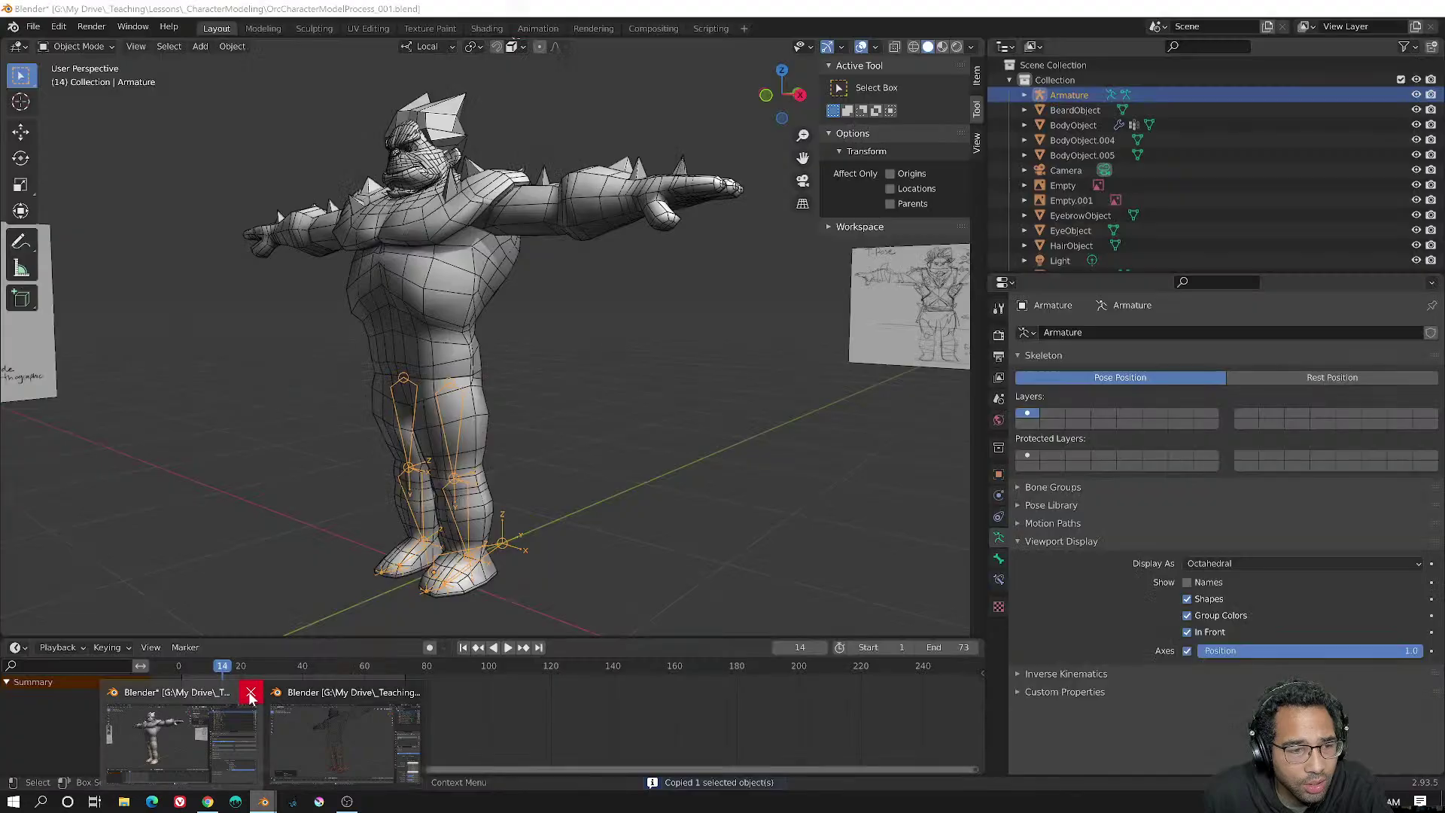
click(251, 696)
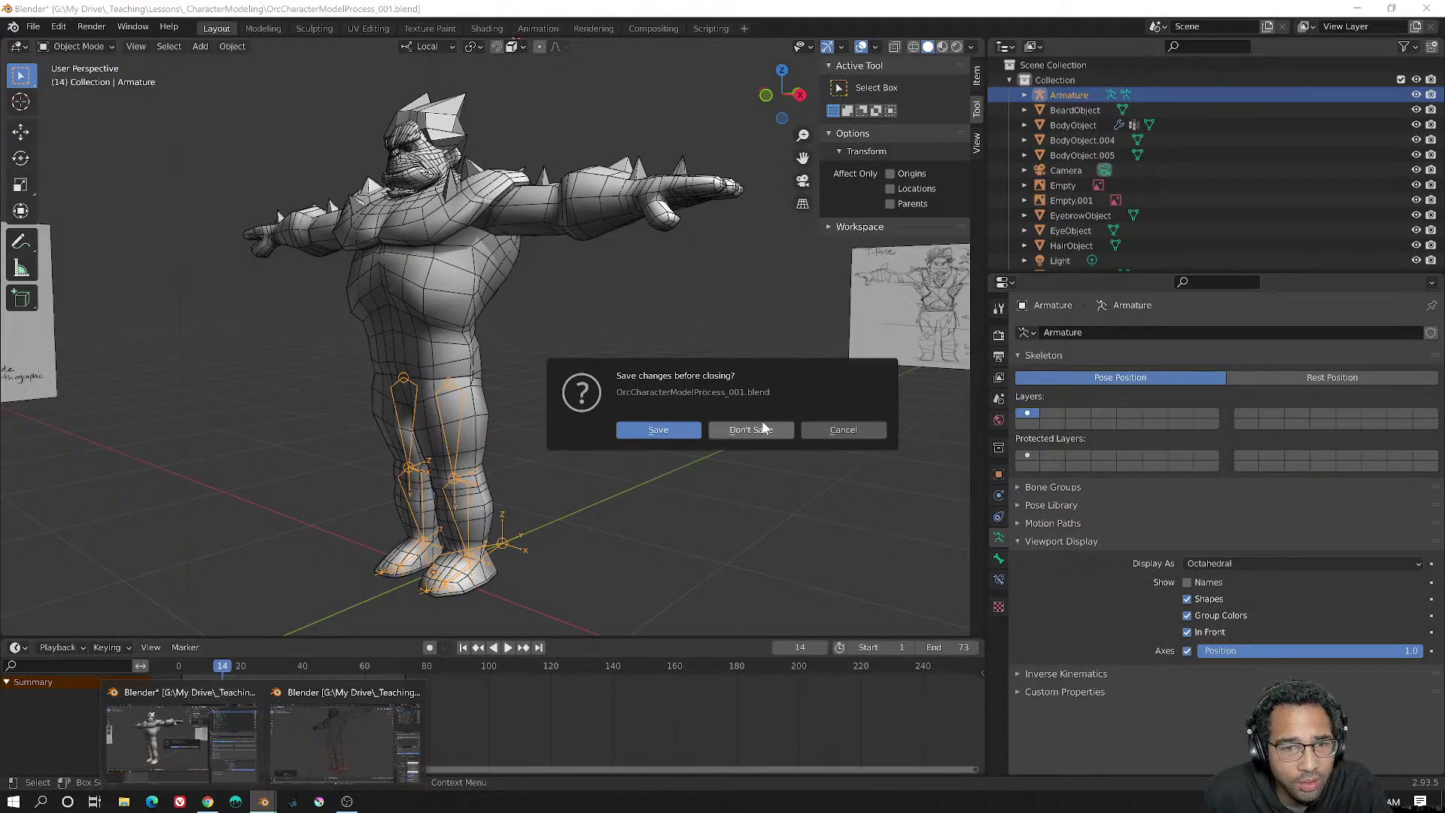
click(762, 431)
click(263, 800)
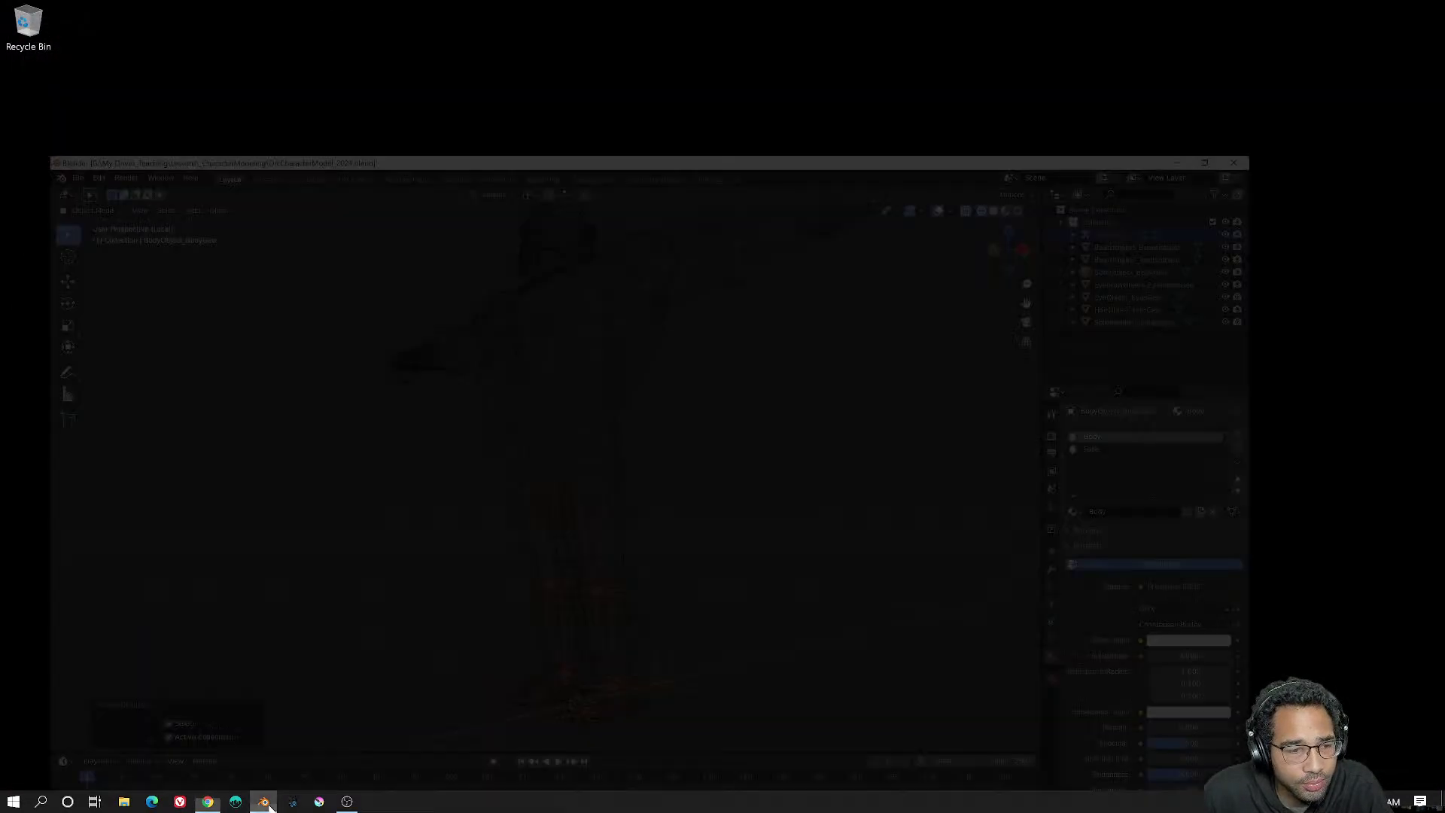
- Select the pasted armature in OrcCharacterModel_2021.blend and save the file again
middle_drag(854, 317, 828, 364)
scroll(700, 430, up, 4)
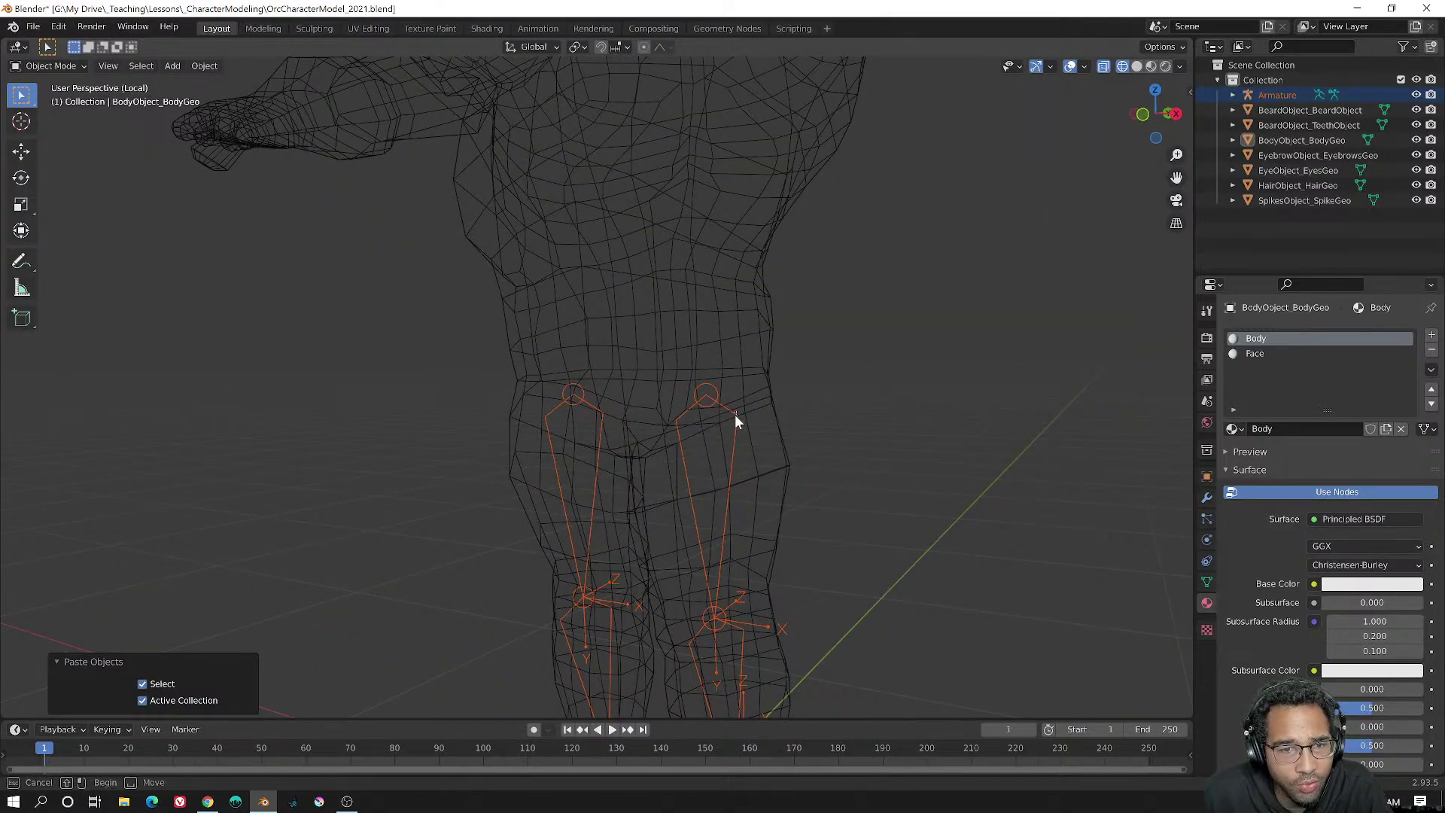
click(738, 426)
key(ctrl+s)
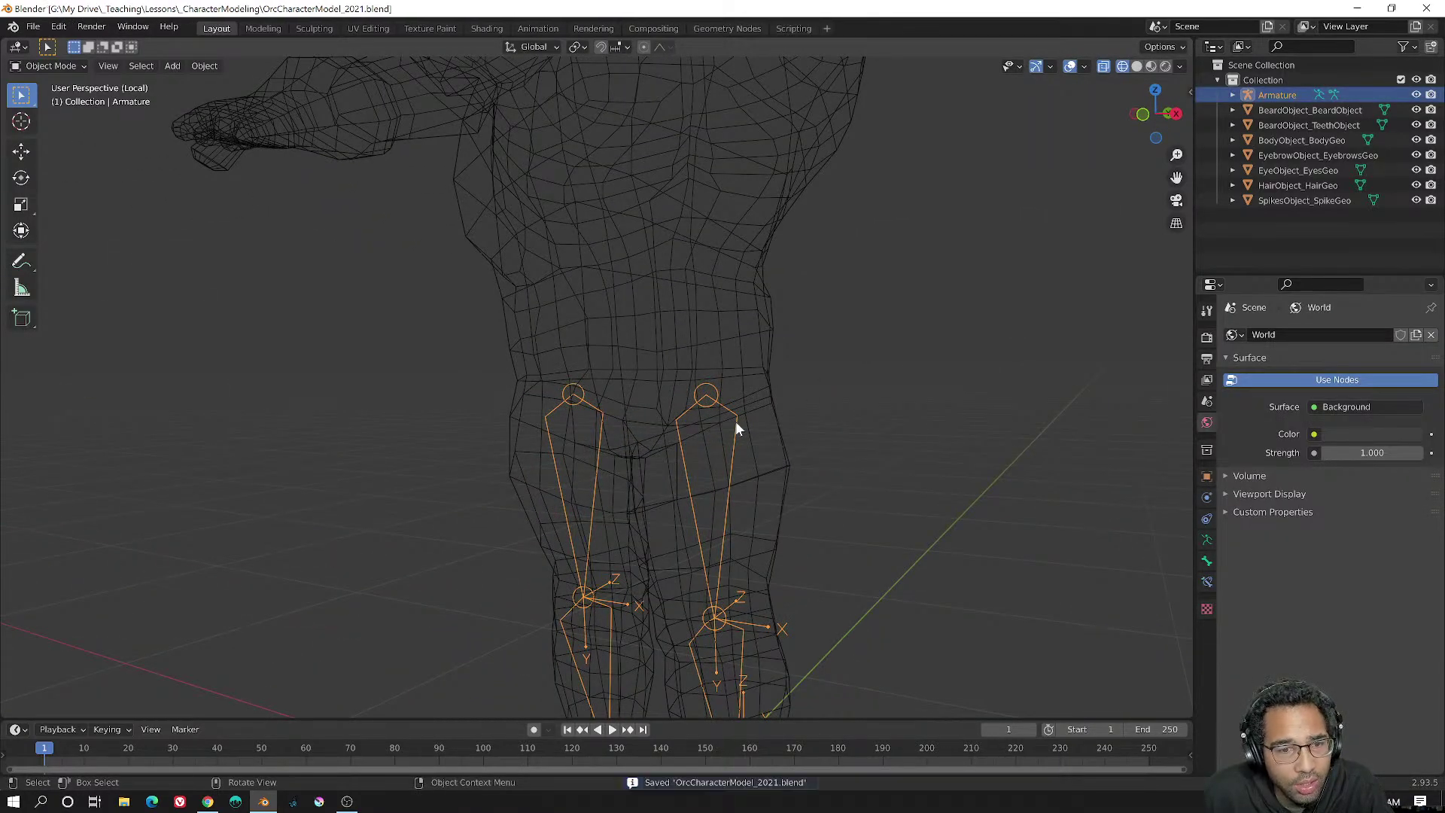
- Display the viewport in solid shading with X-Ray enabled so the bones show through the orc's body
middle_drag(810, 404, 404, 185)
click(61, 66)
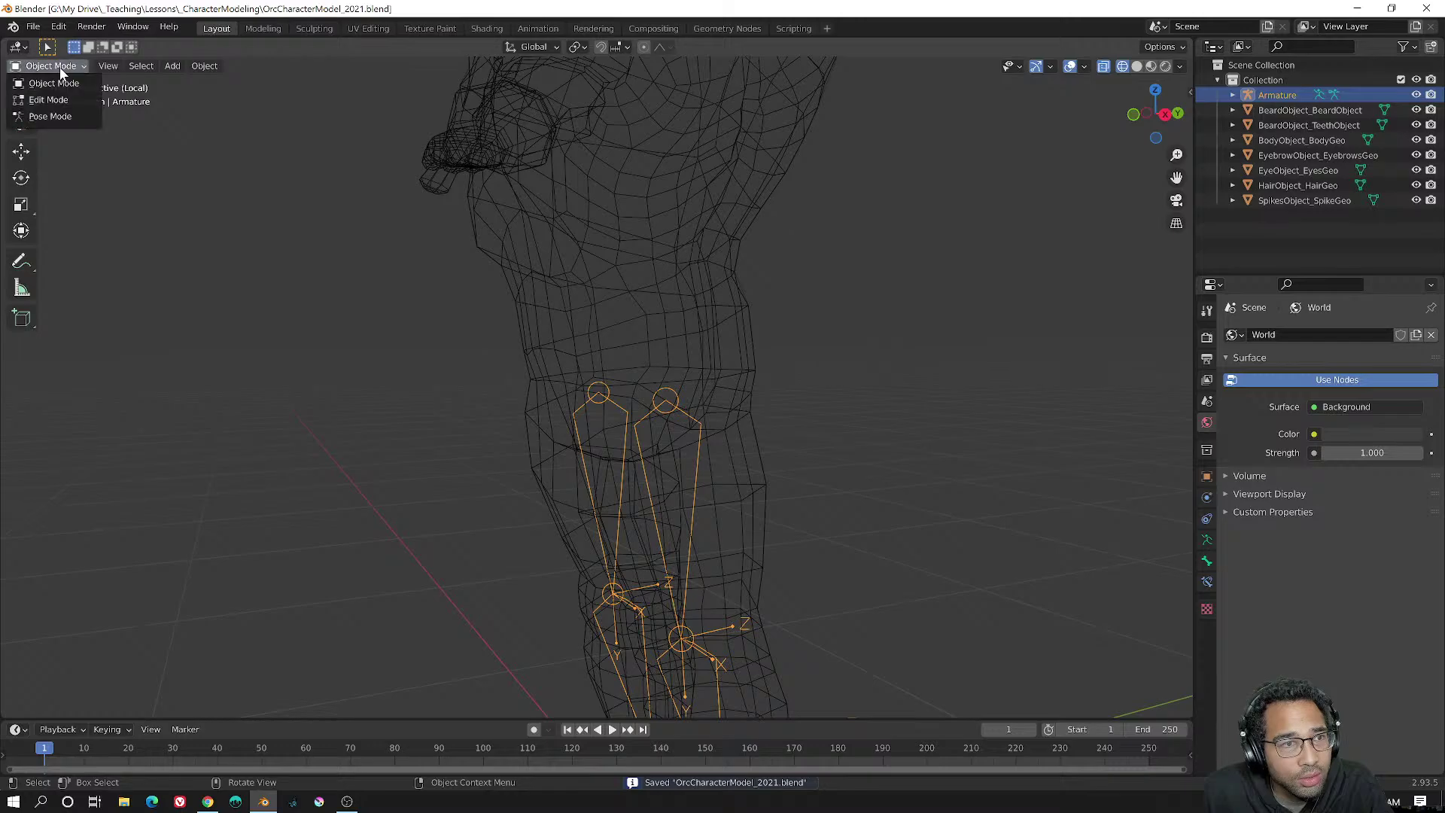
click(1136, 66)
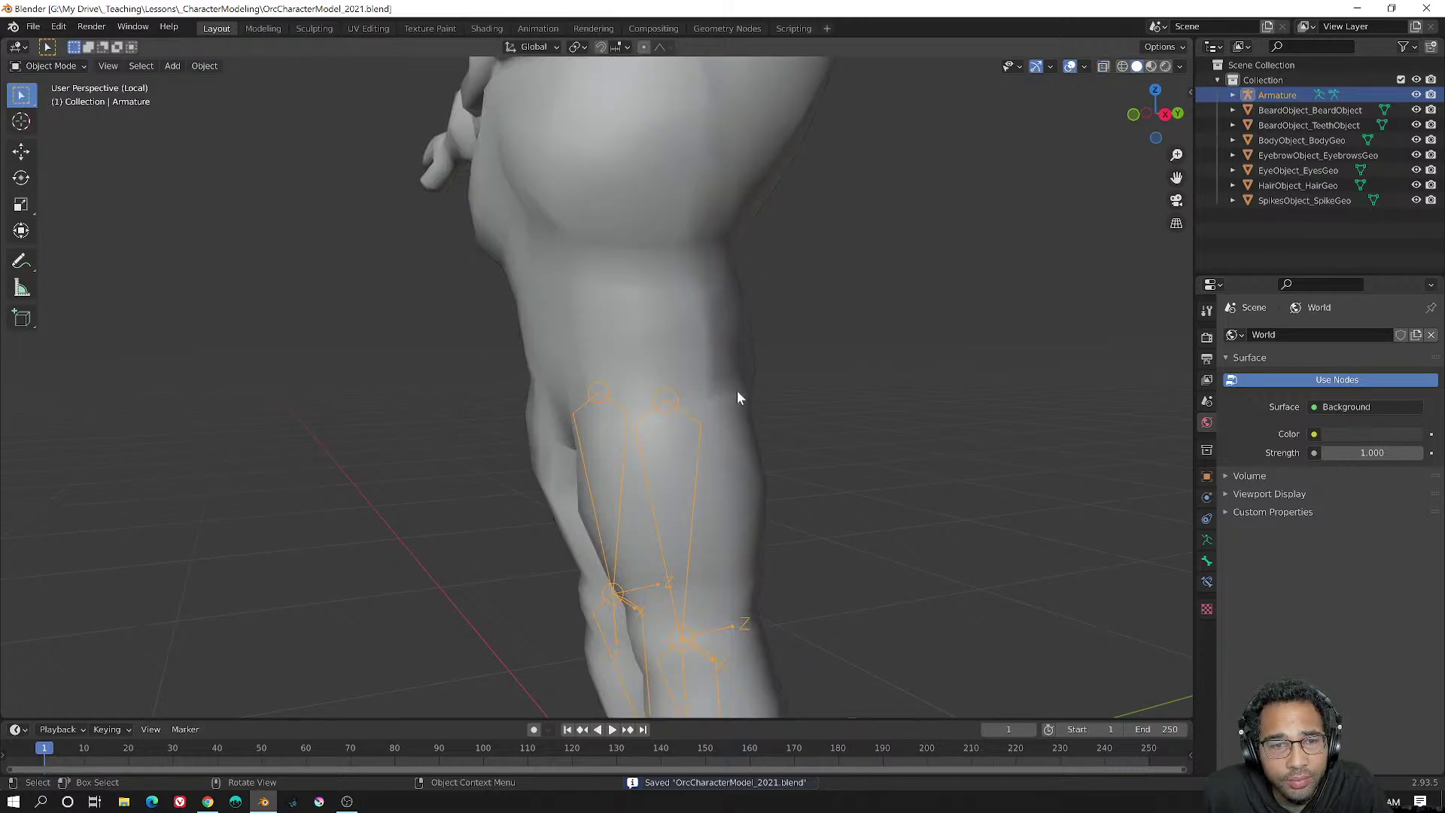
mouse_move(738, 391)
middle_down()
mouse_move(825, 386)
mouse_move(866, 354)
middle_up()
click(1180, 67)
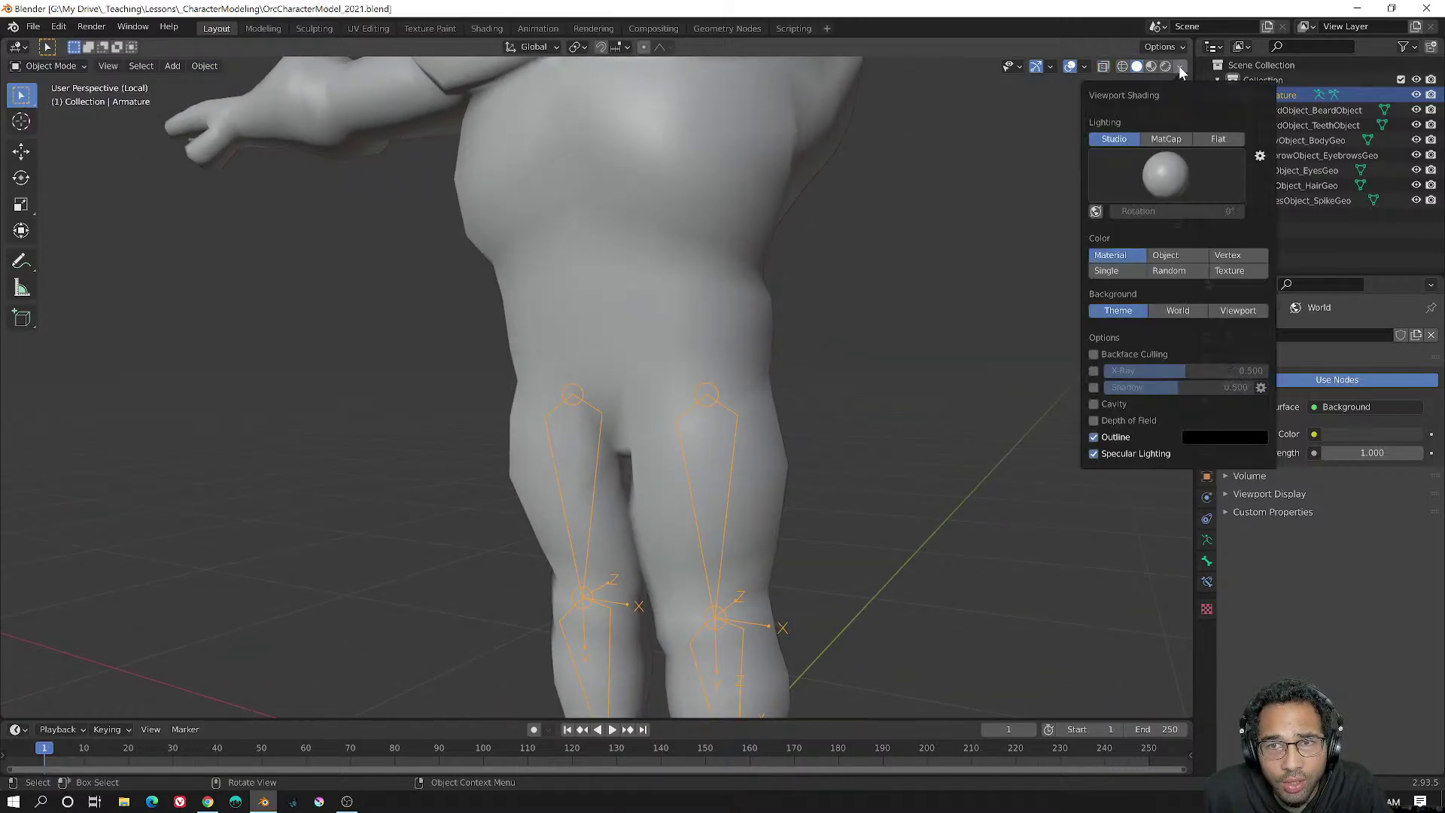
click(1093, 370)
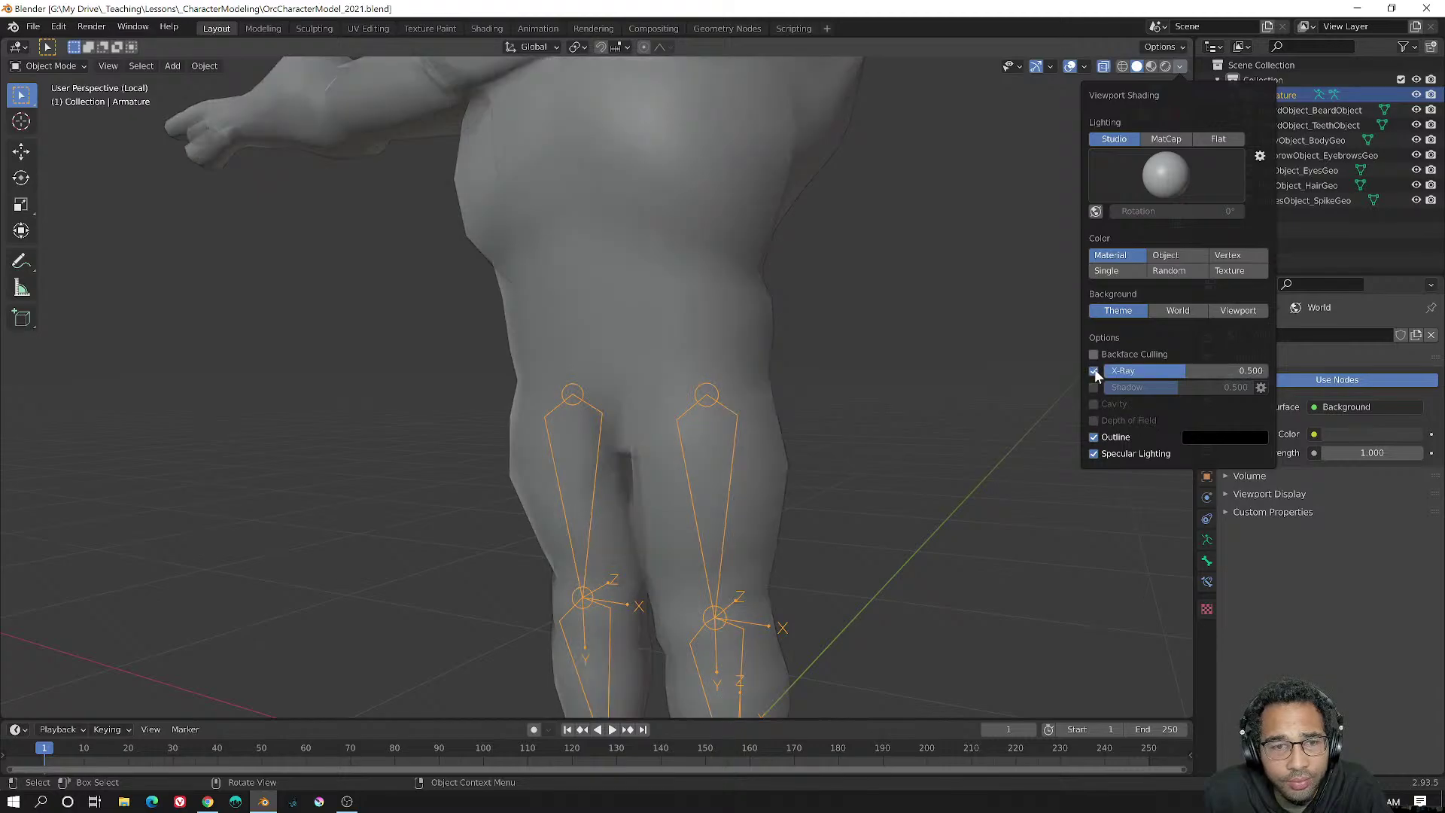
middle_drag(978, 369, 821, 373)
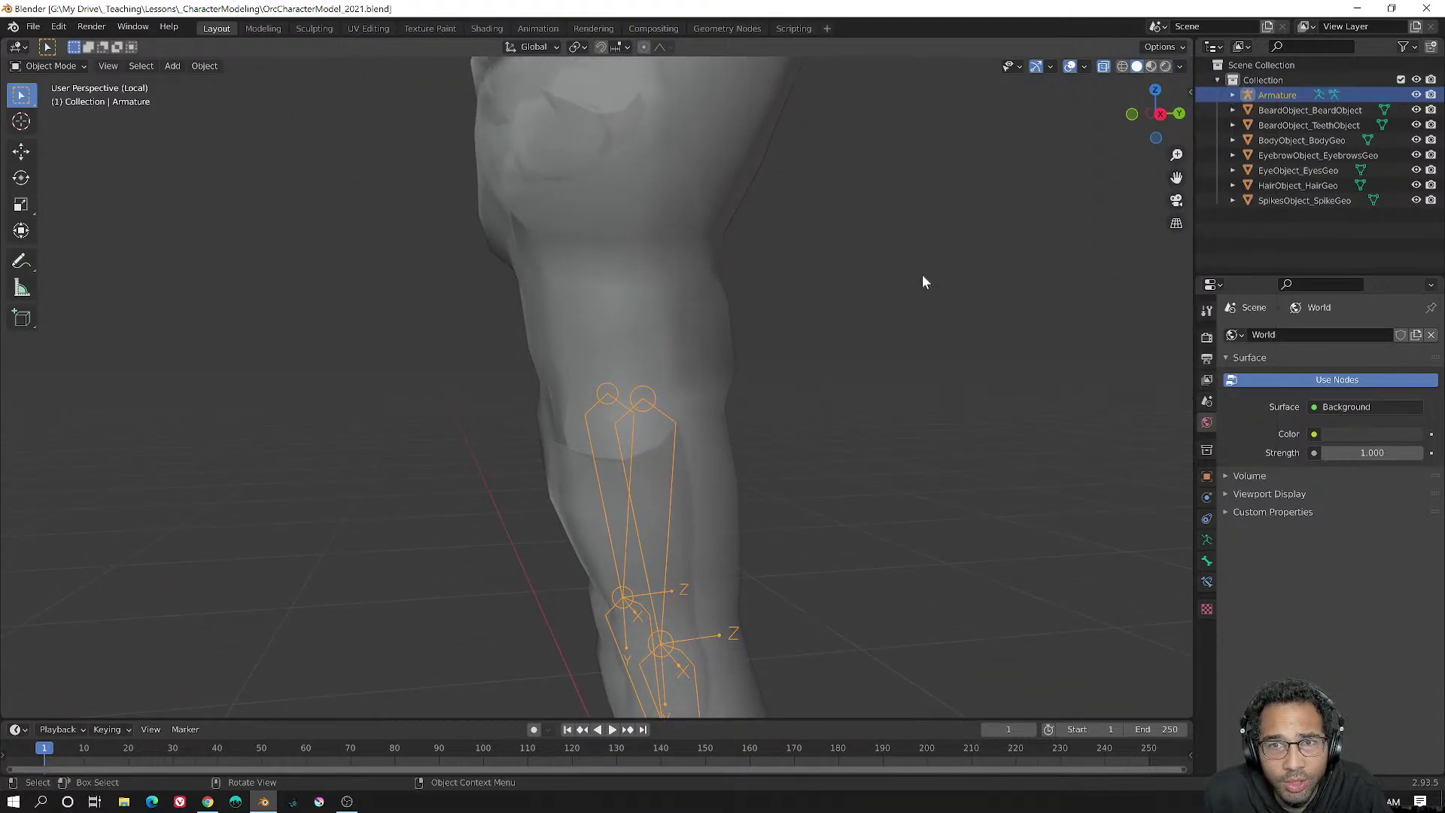
middle_drag(698, 418, 661, 441)
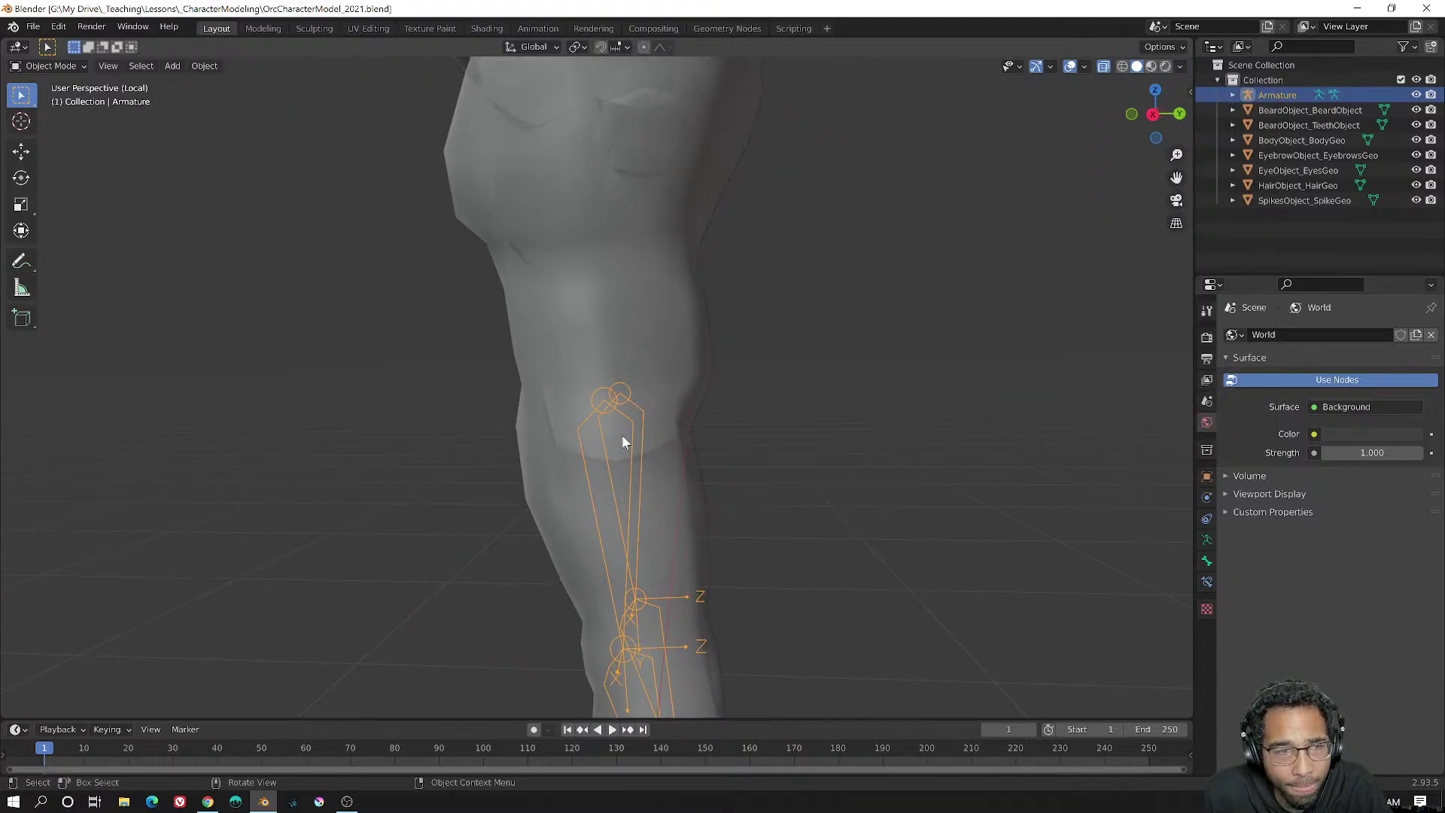
- Put the armature in Edit Mode and duplicate the Root bone about 0.99 m straight up along Z to the hips
click(42, 66)
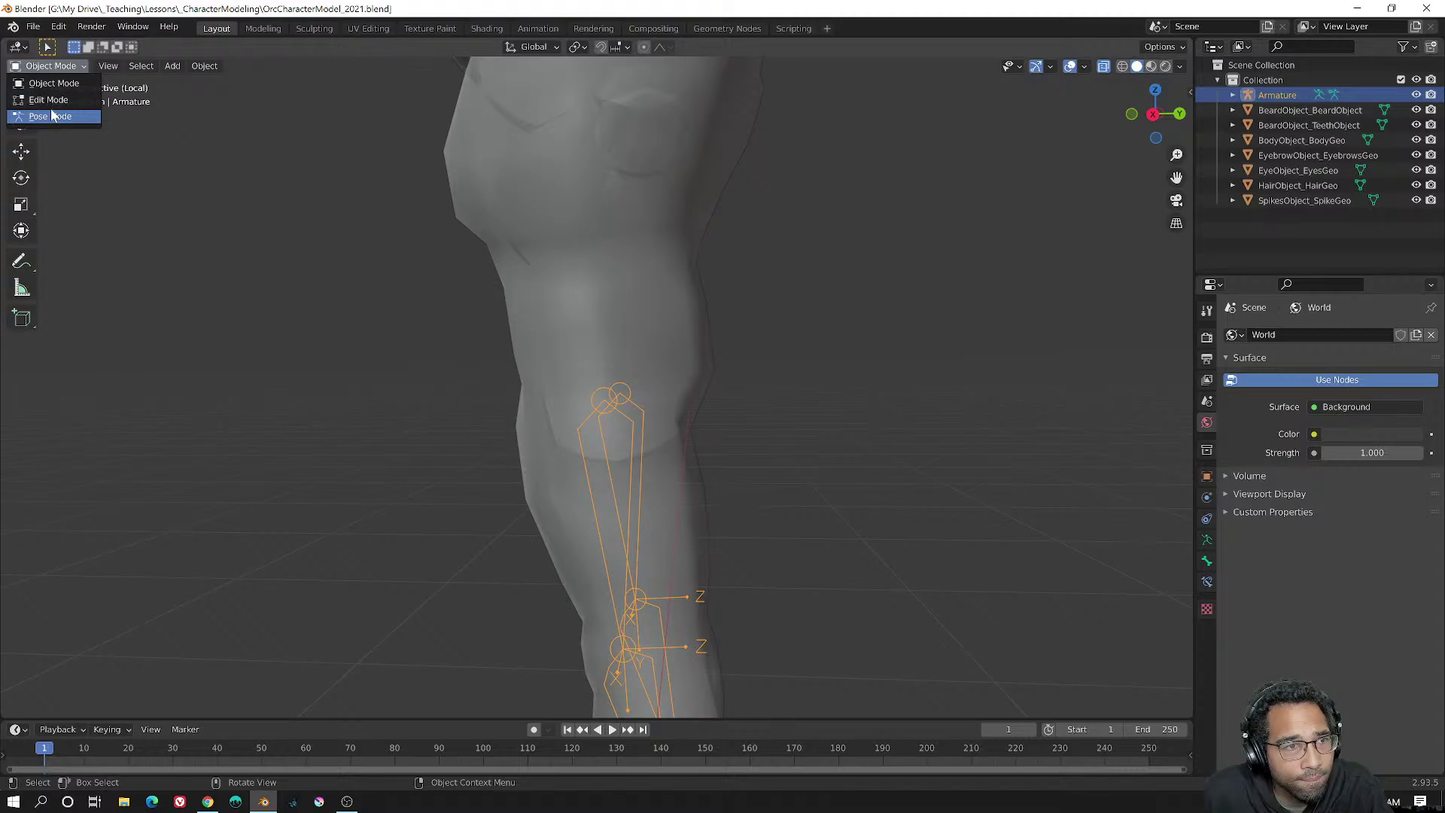
click(48, 100)
middle_drag(606, 374, 668, 532)
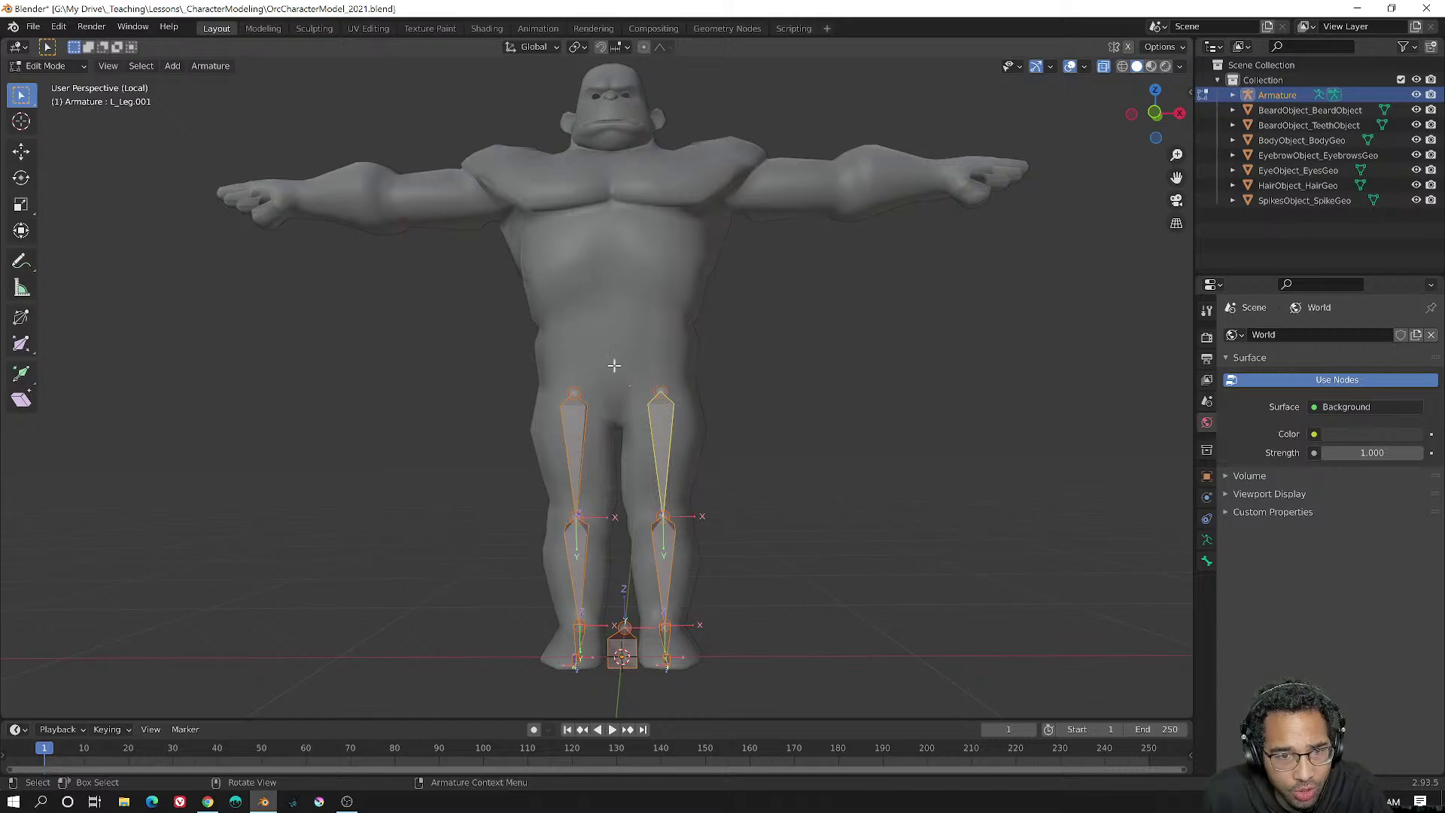
middle_drag(614, 366, 686, 589)
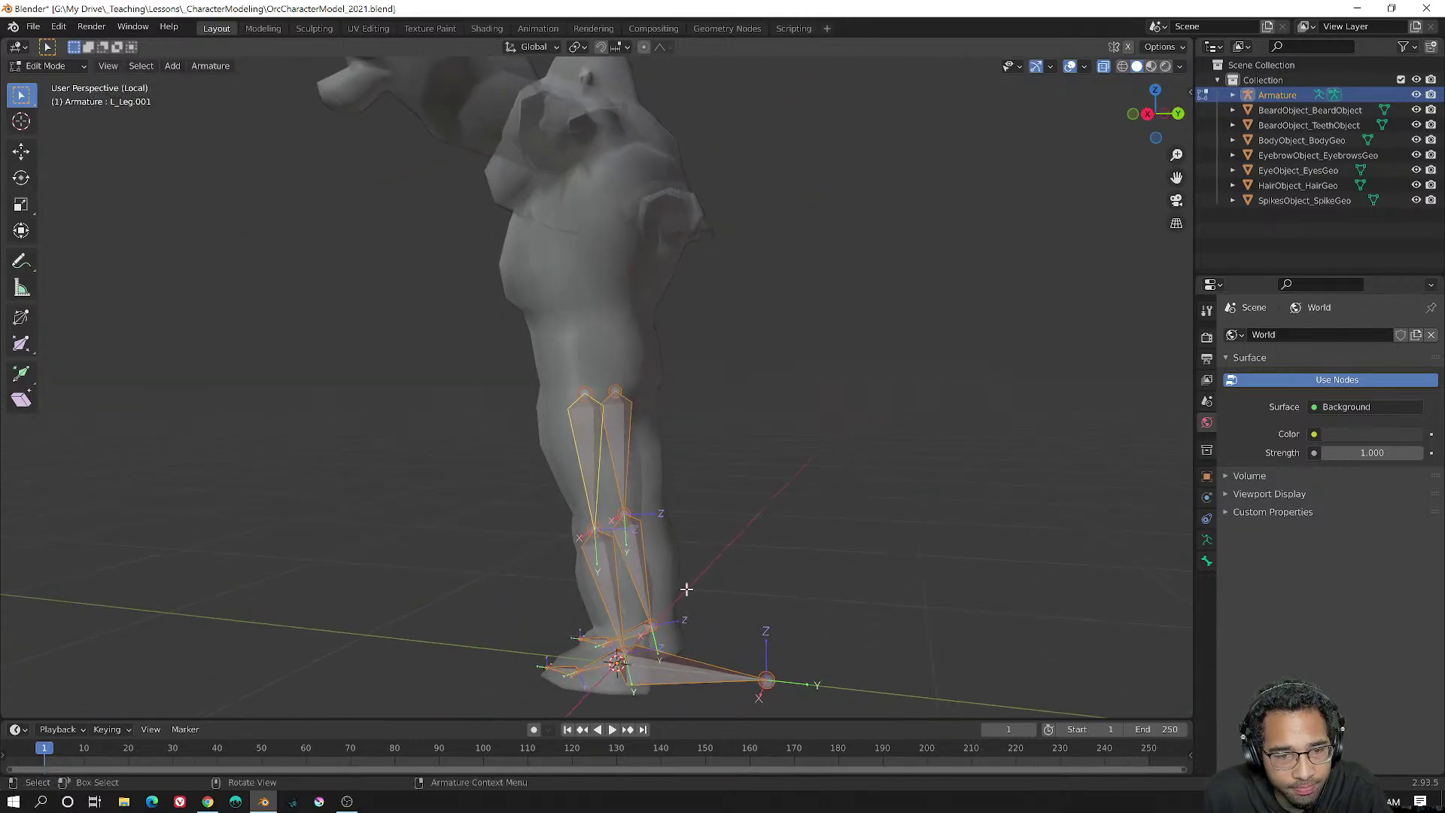
click(688, 657)
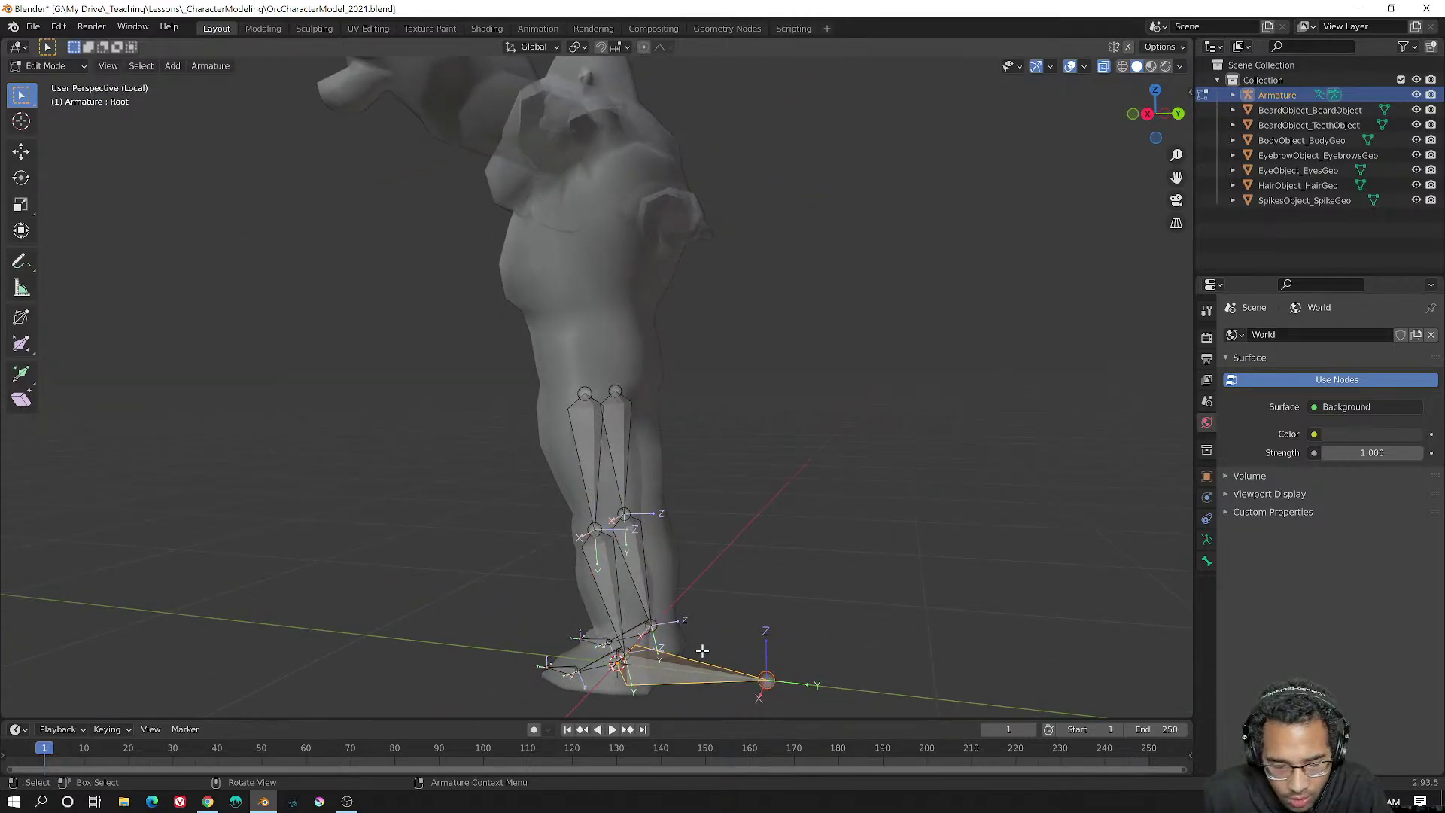
key(shift+d)
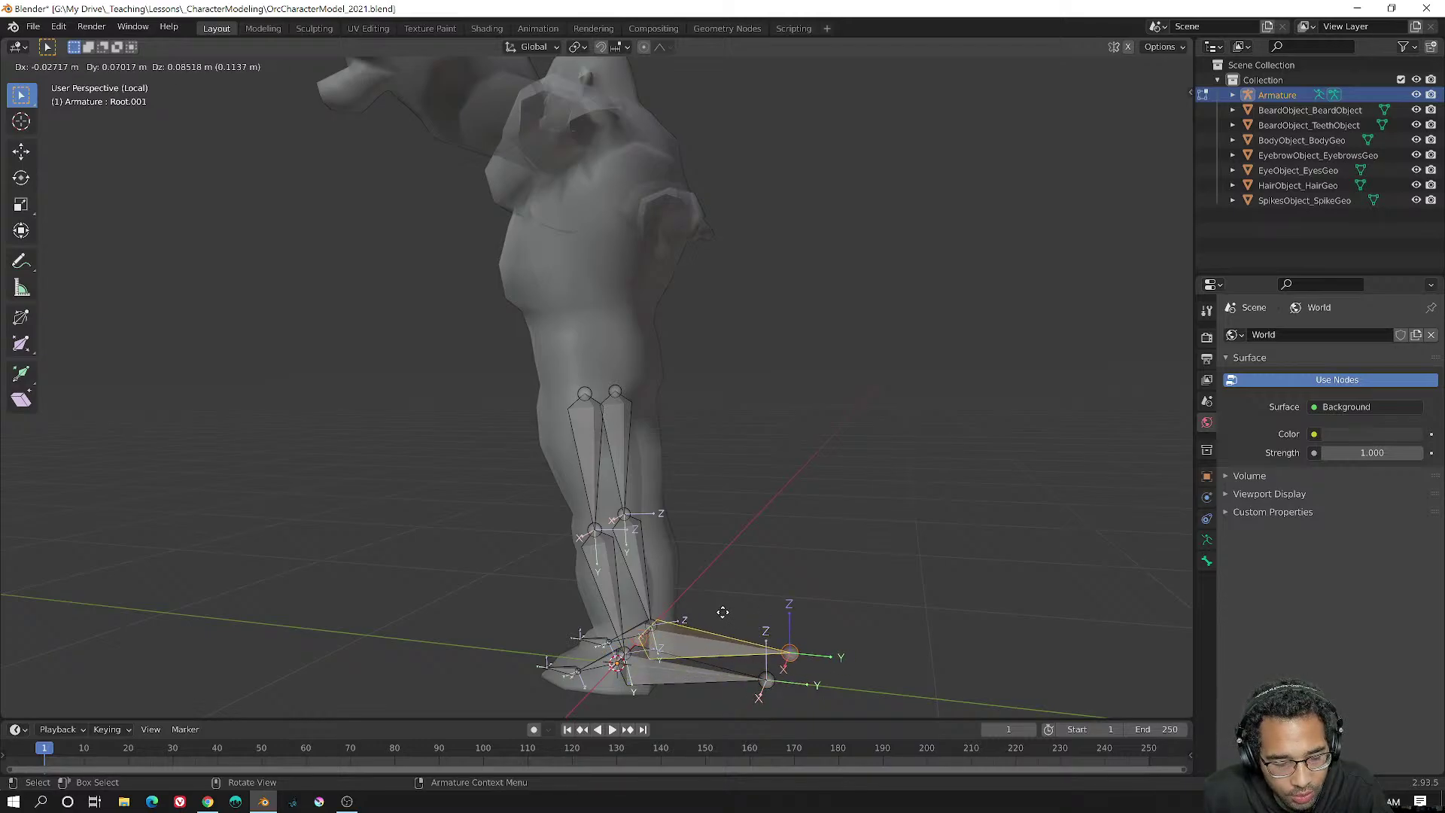
key(z)
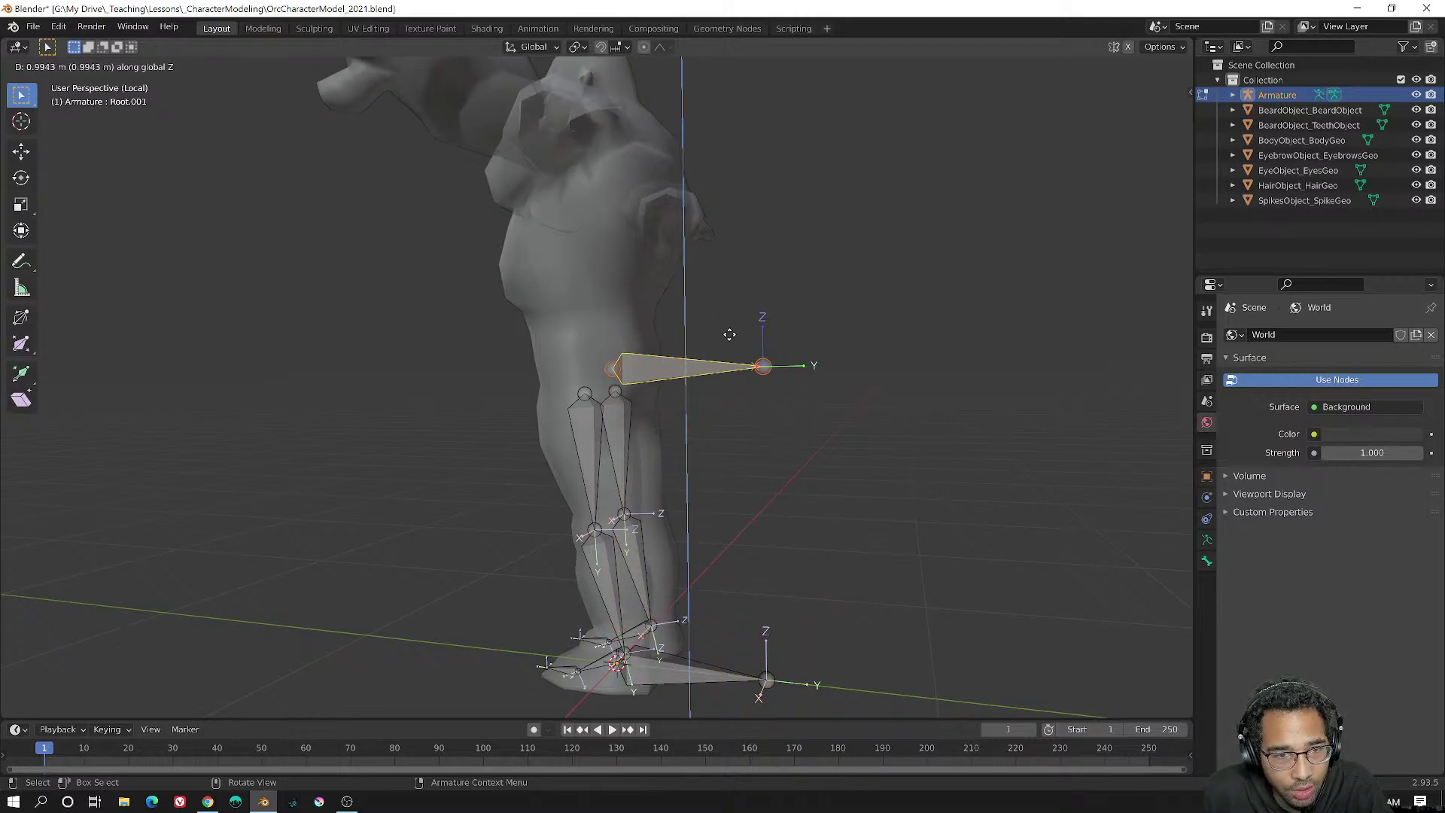
click(728, 331)
middle_drag(718, 354, 1036, 246)
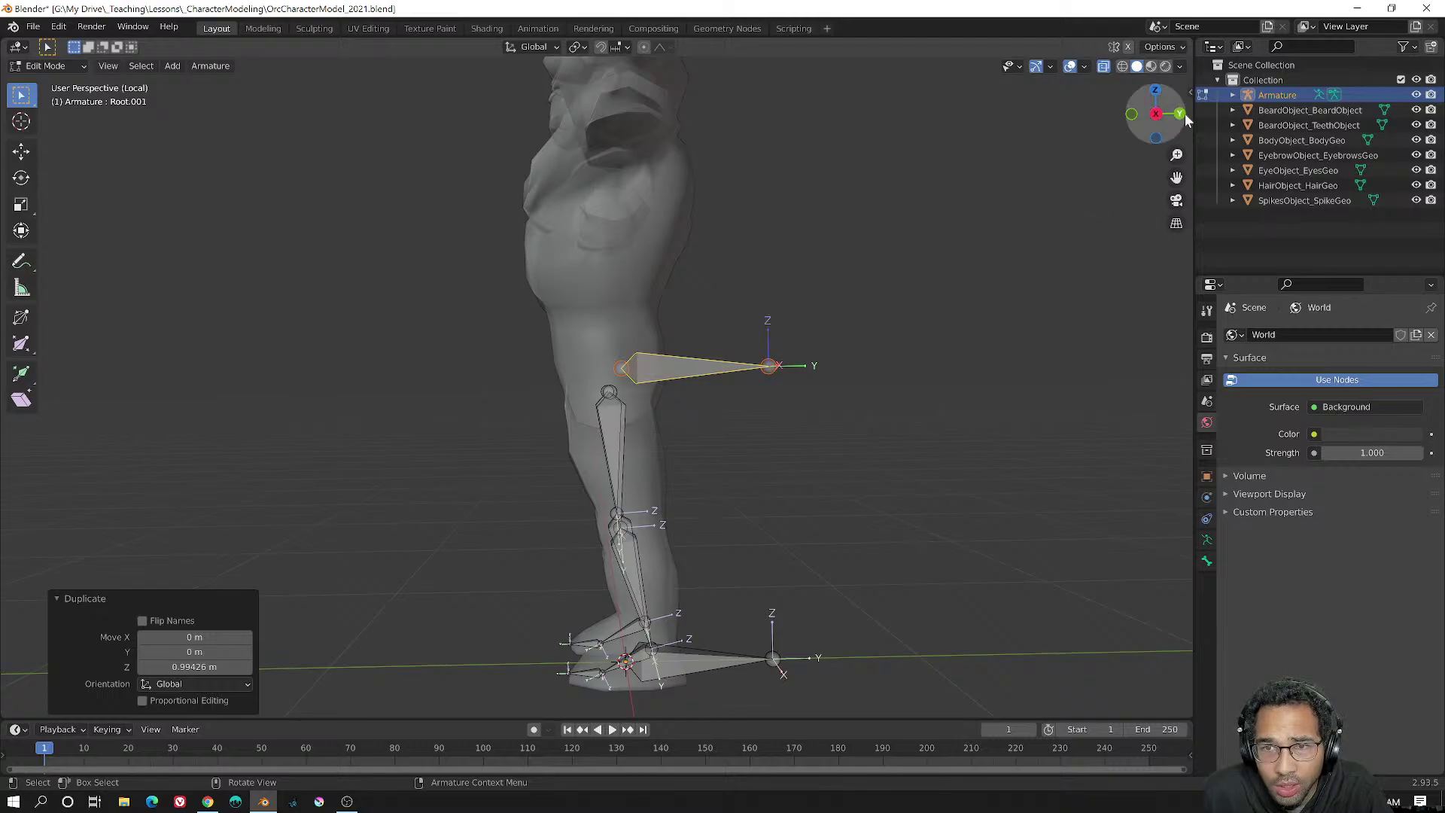
- Shorten the duplicated bone at the hips to a length of about 0.34 m
key(n)
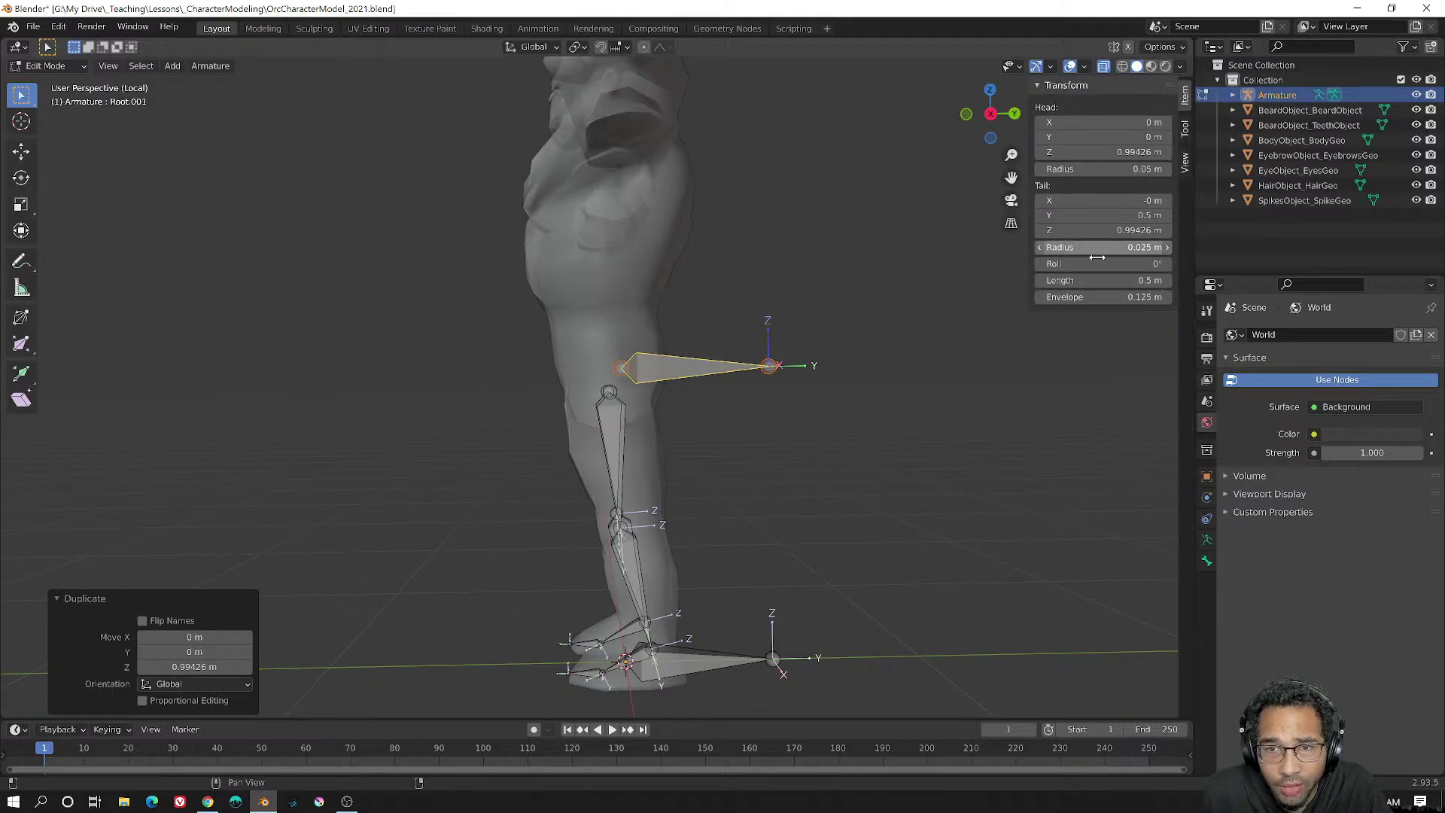
drag(1100, 281, 981, 281)
key(ctrl+z)
middle_drag(723, 377, 741, 375)
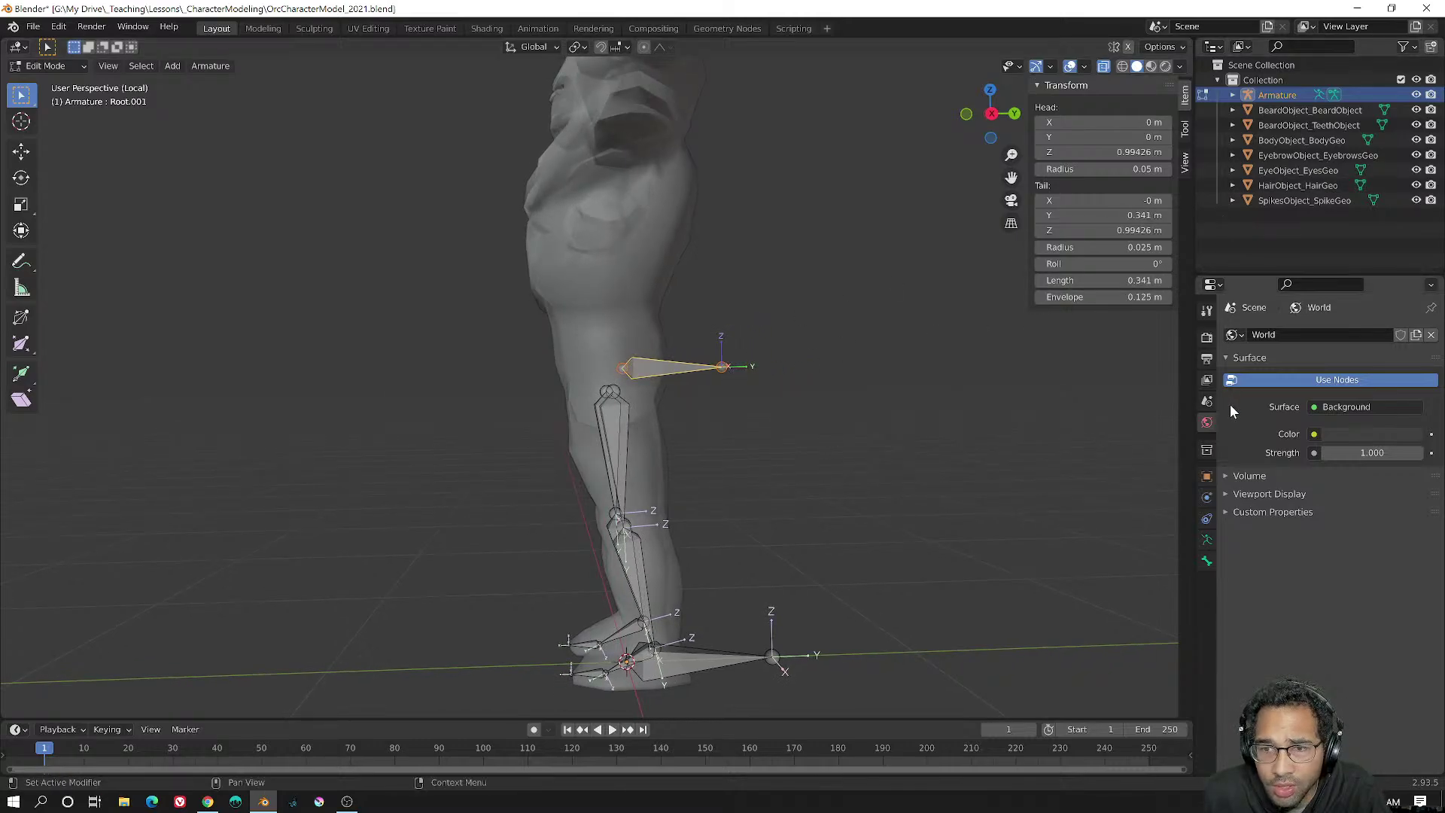
- Rename the duplicated bone at the hips to HipCTRL
click(1206, 561)
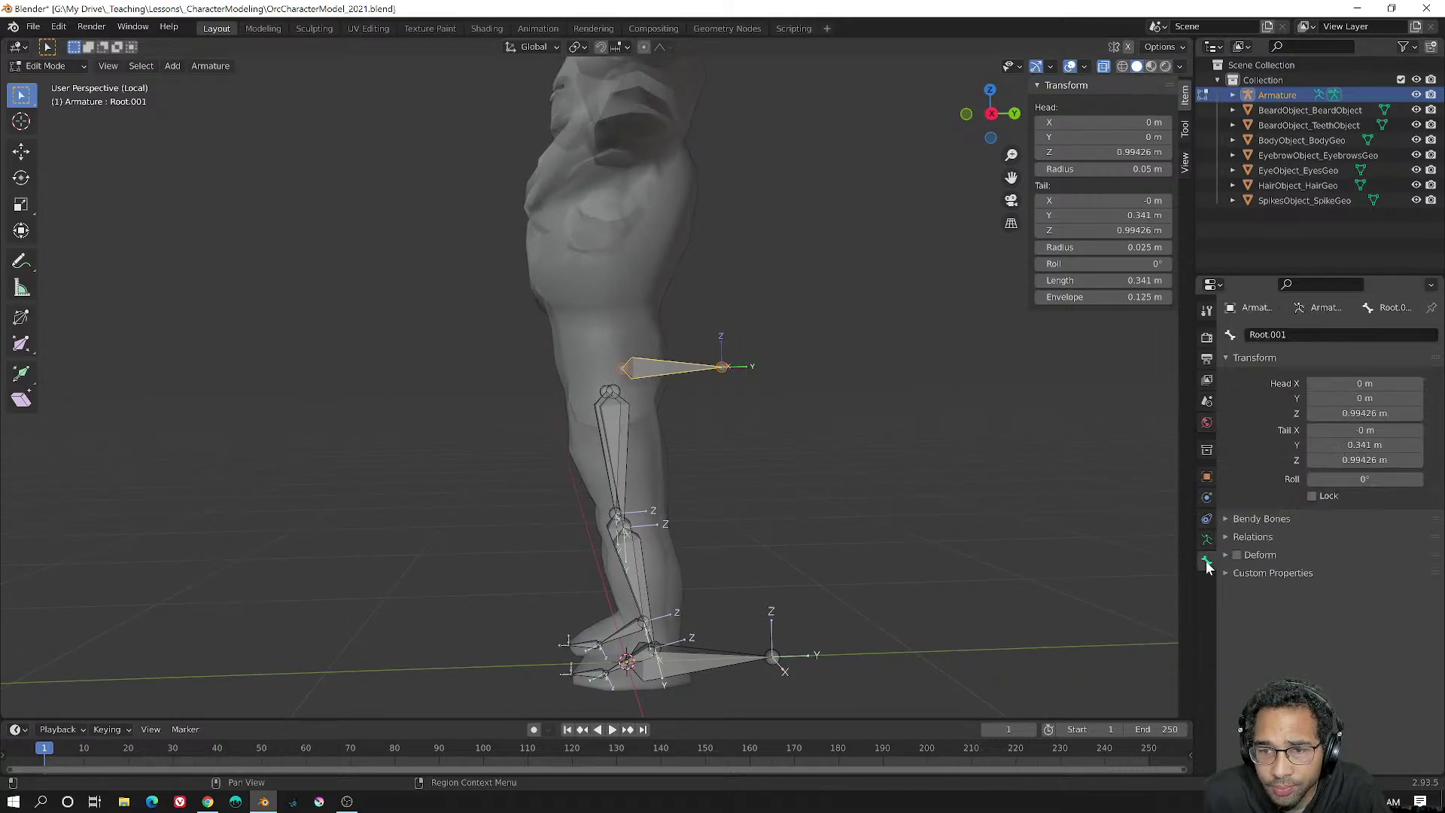
click(1316, 334)
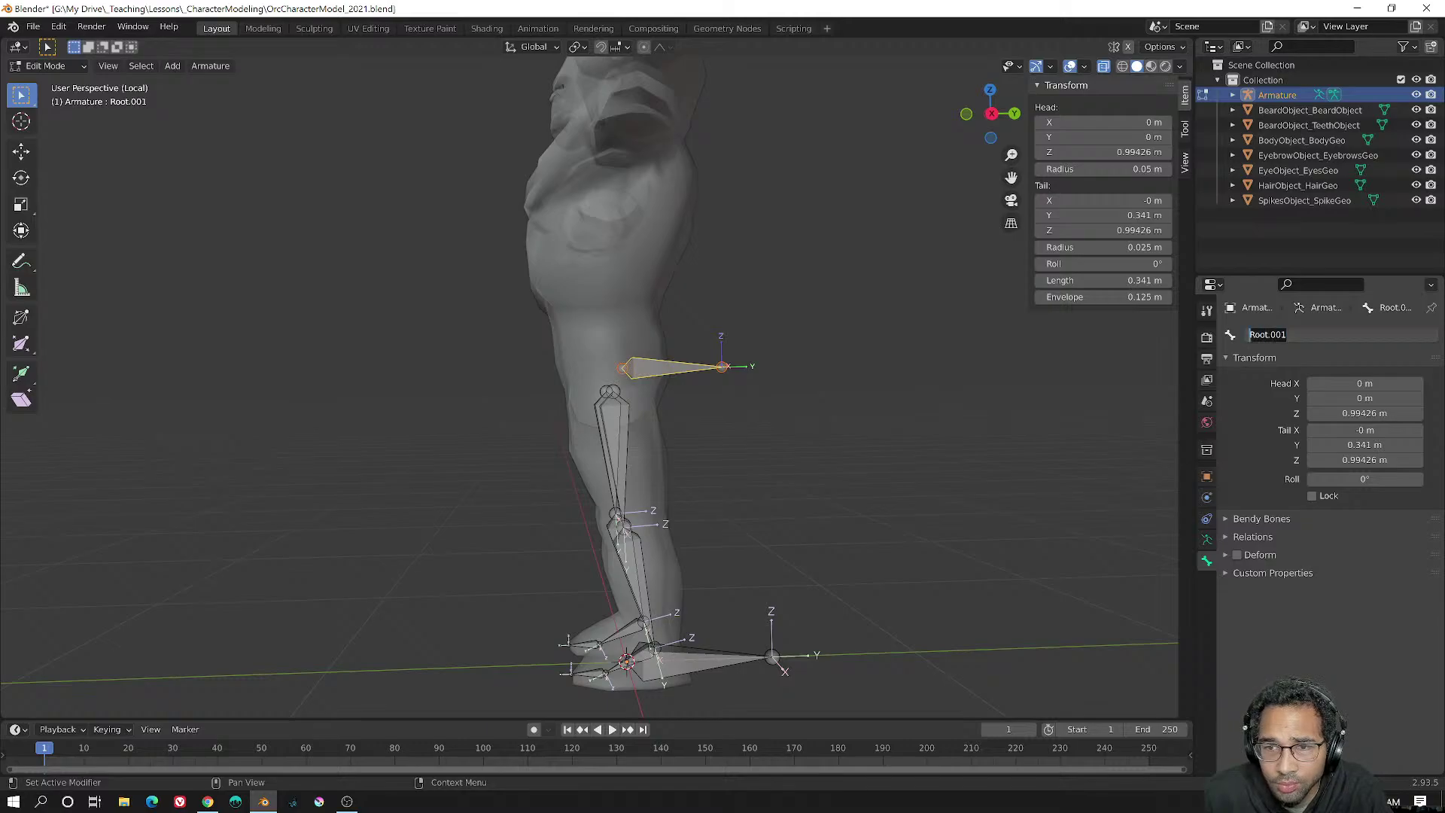
key(Home)
text(H)
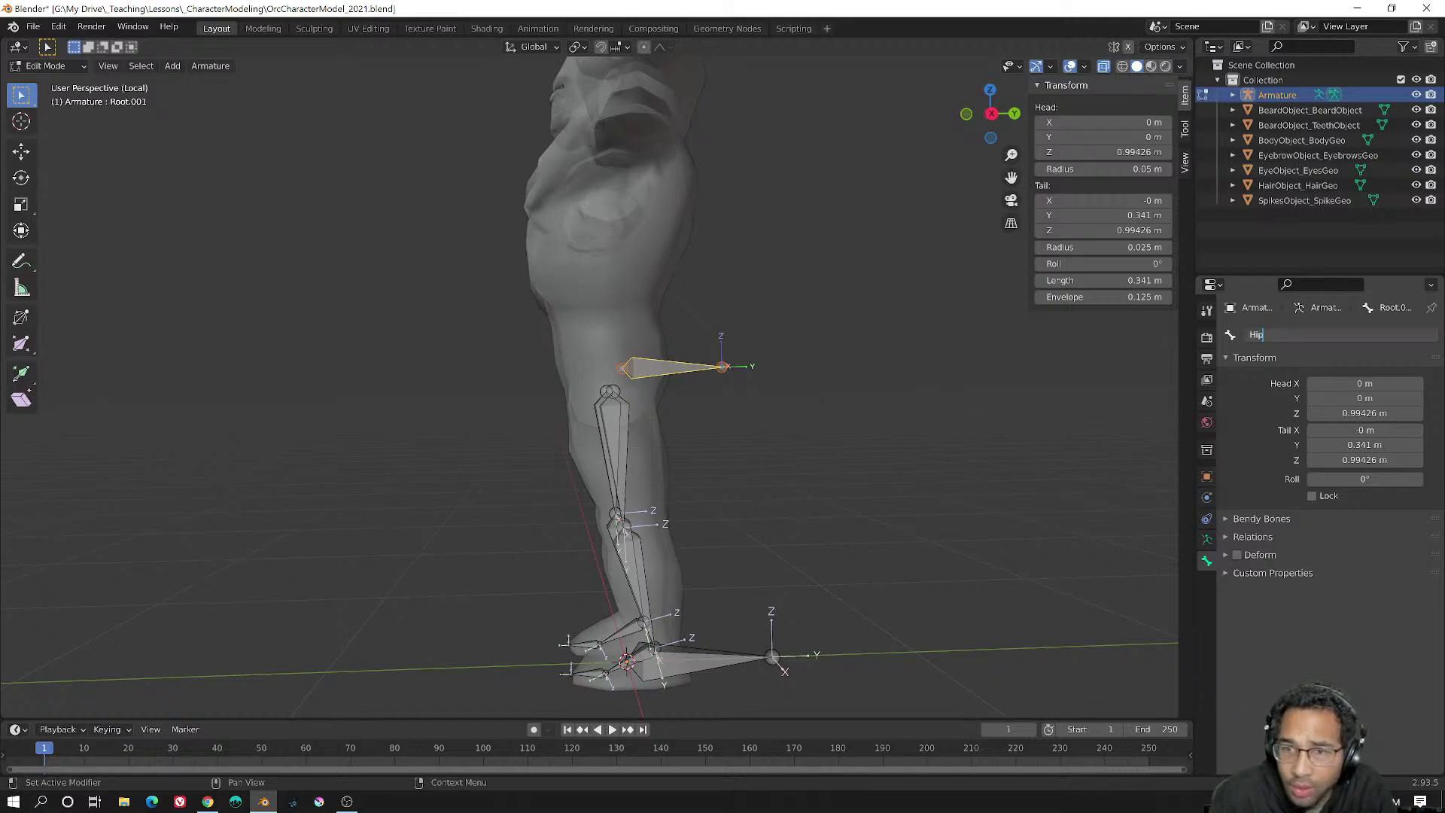
text(ipCTRL)
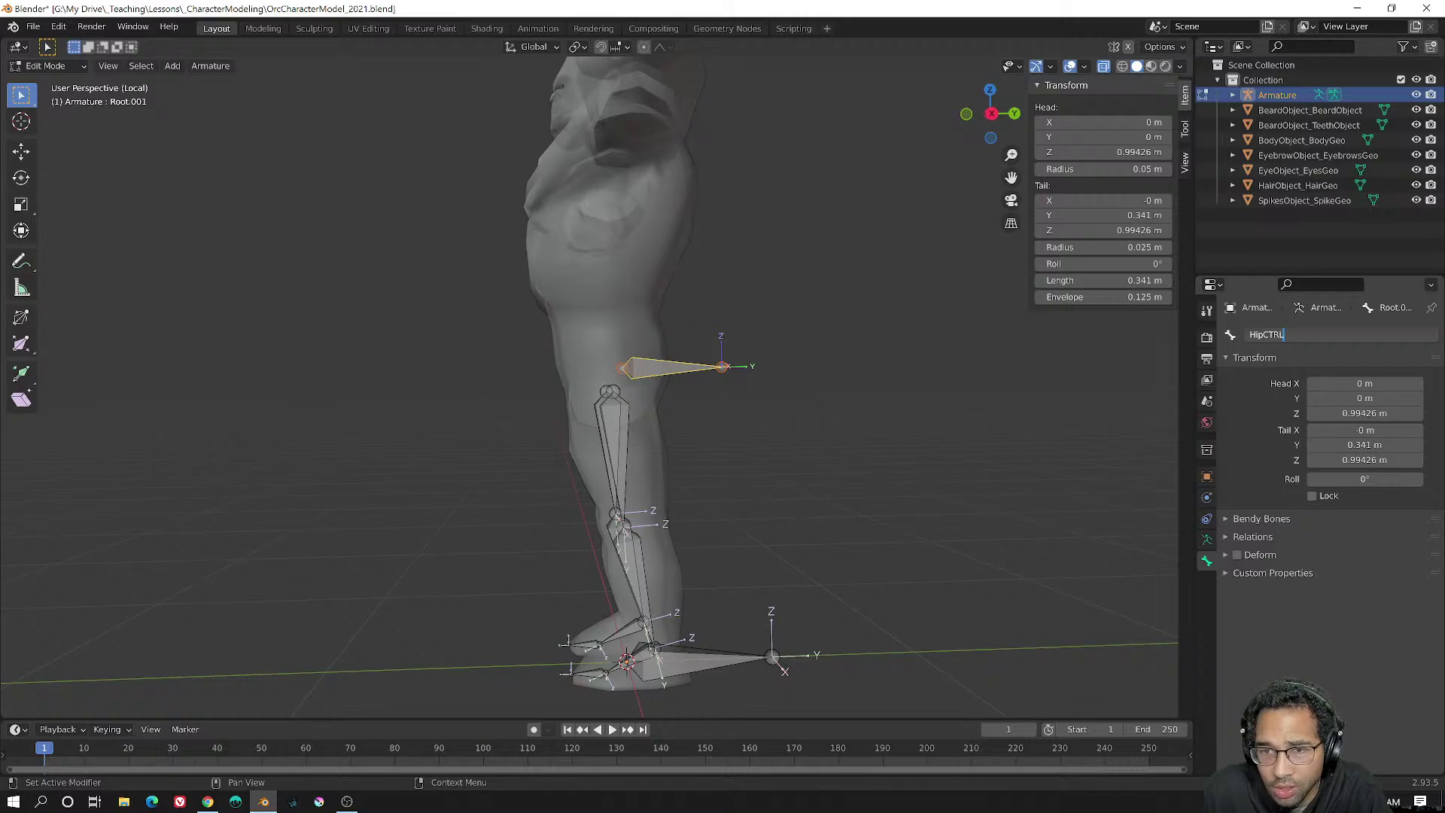
key(Return)
- Examine the left leg's bones from the shin down to the toe
click(695, 651)
middle_drag(727, 655, 783, 645)
click(681, 519)
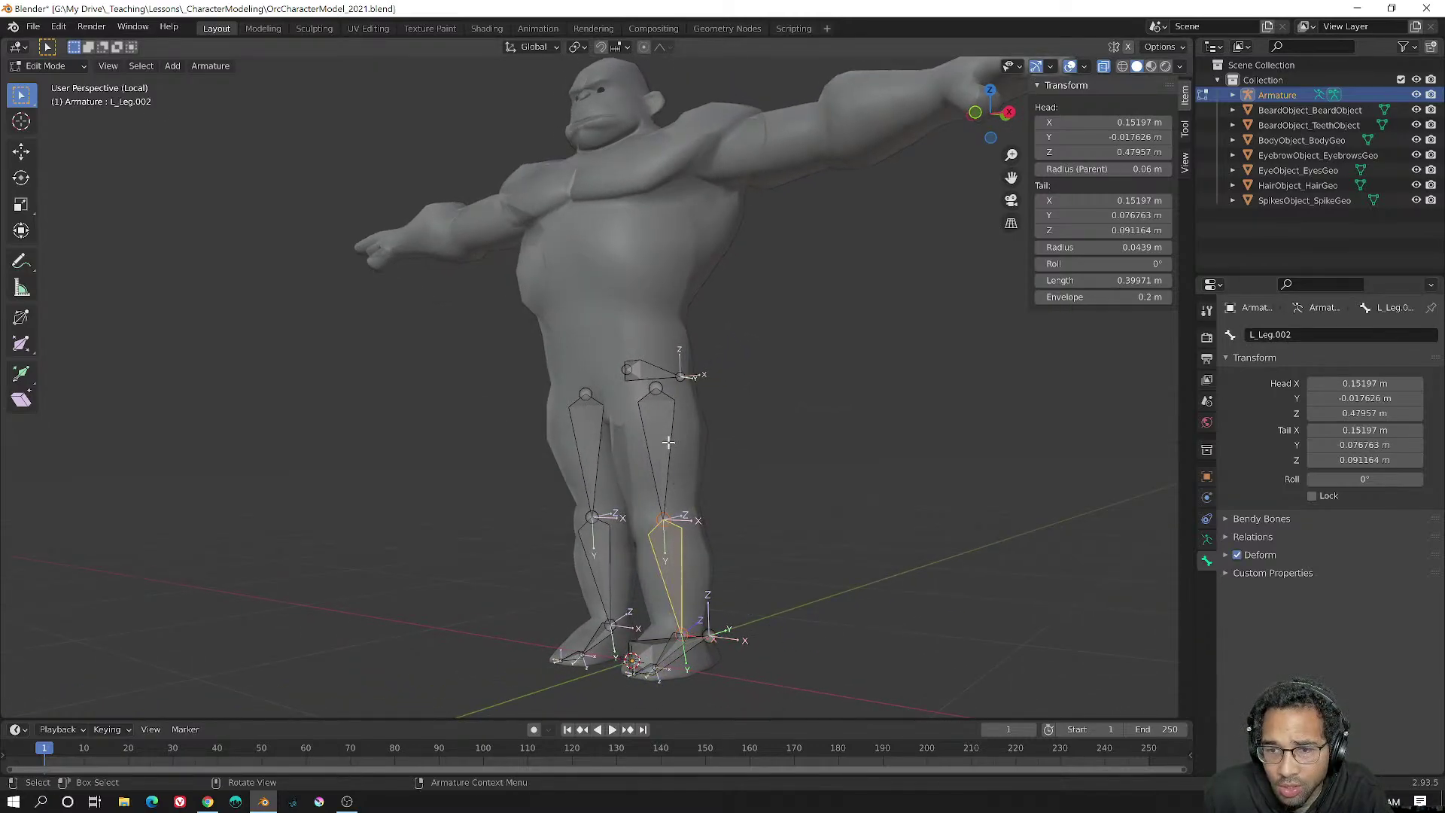
click(675, 645)
middle_drag(707, 616, 868, 399)
click(608, 657)
scroll(790, 529, up, 3)
shift+middle_drag(864, 471, 1001, 361)
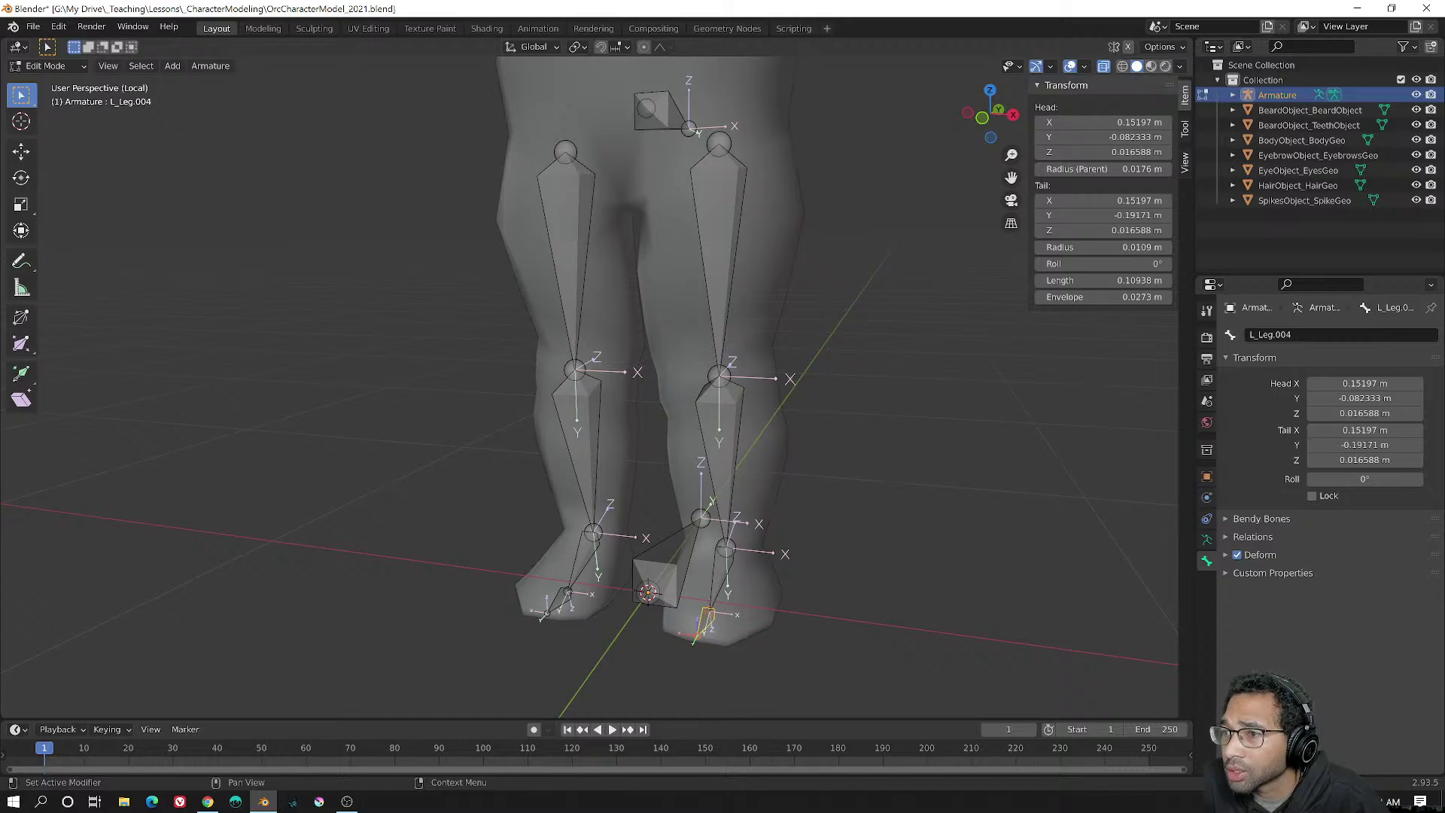
key(alt+Tab)
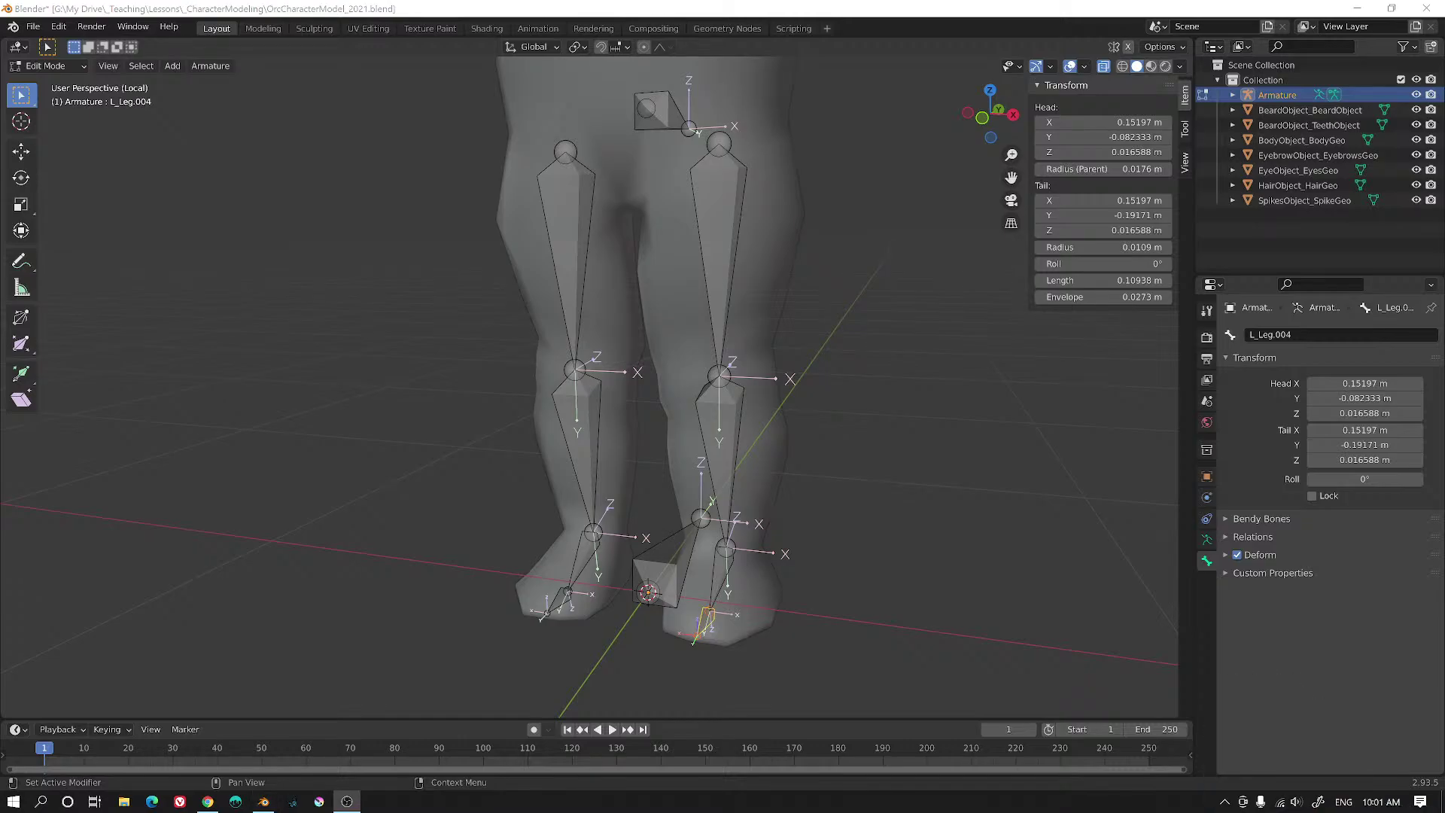
click(550, 9)
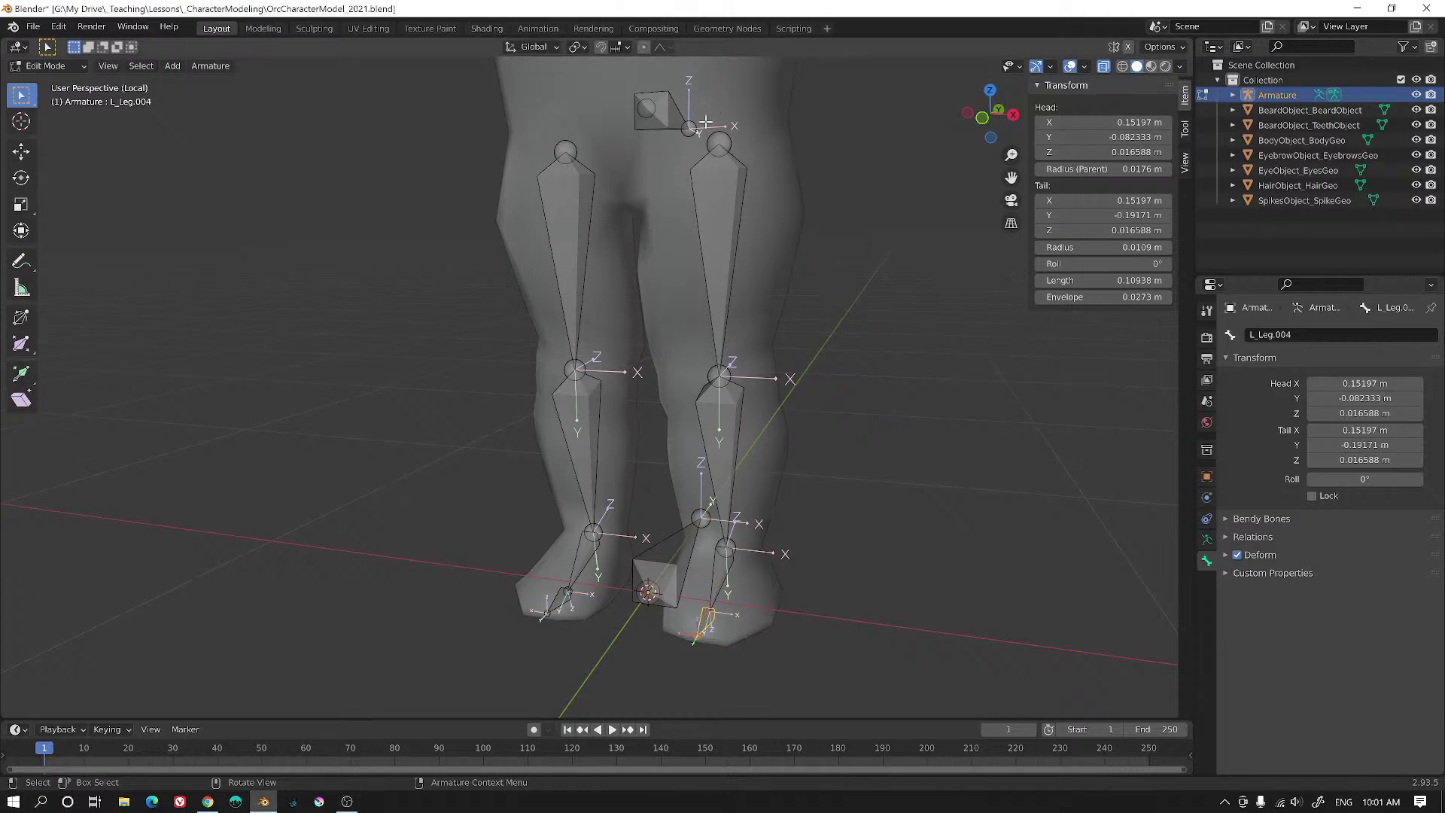
- Hide the Root bone at the orc's feet
shift+middle_drag(855, 284, 797, 365)
shift+middle_drag(771, 477, 741, 468)
scroll(675, 376, up, 3)
click(757, 468)
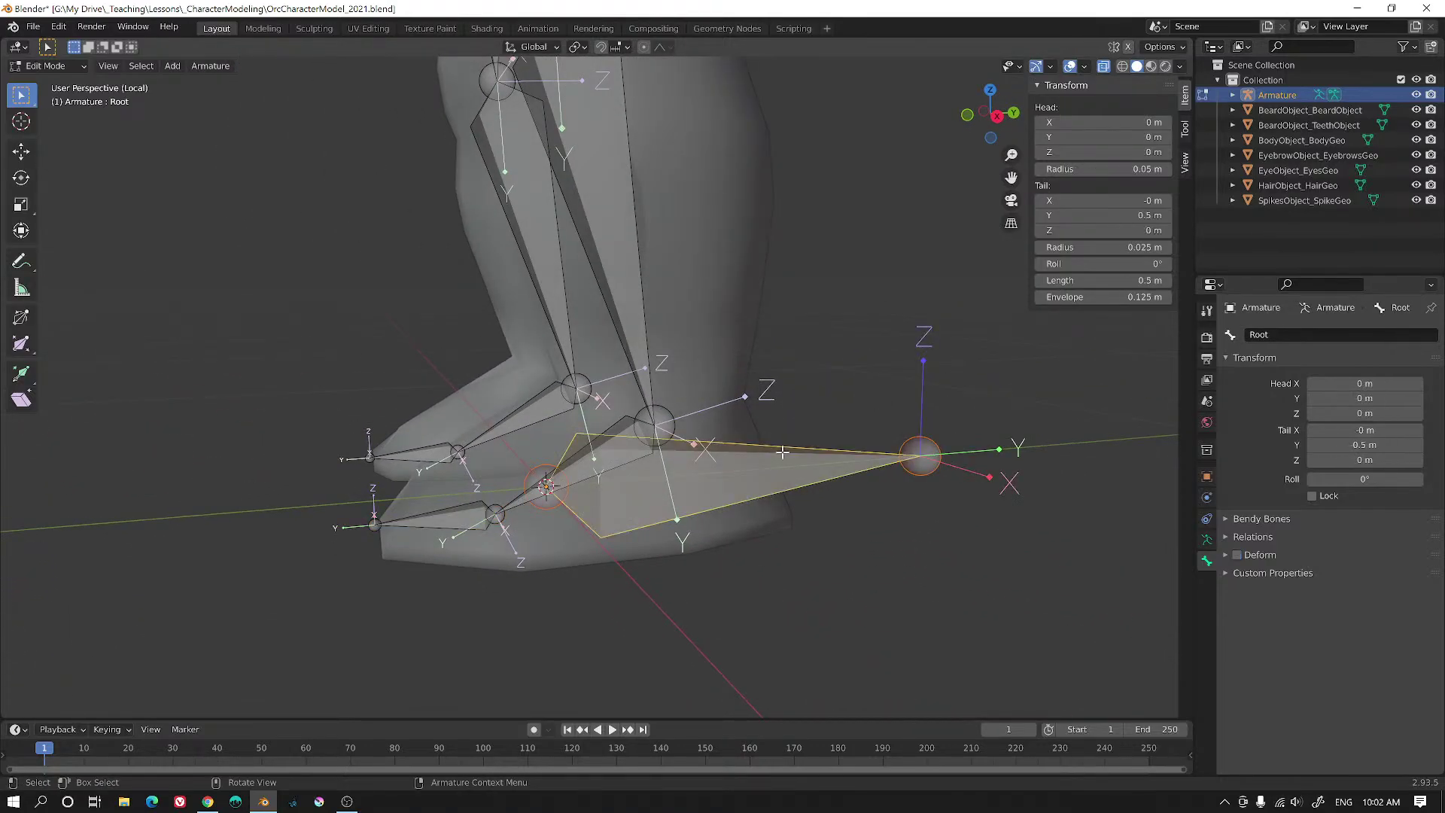
key(x)
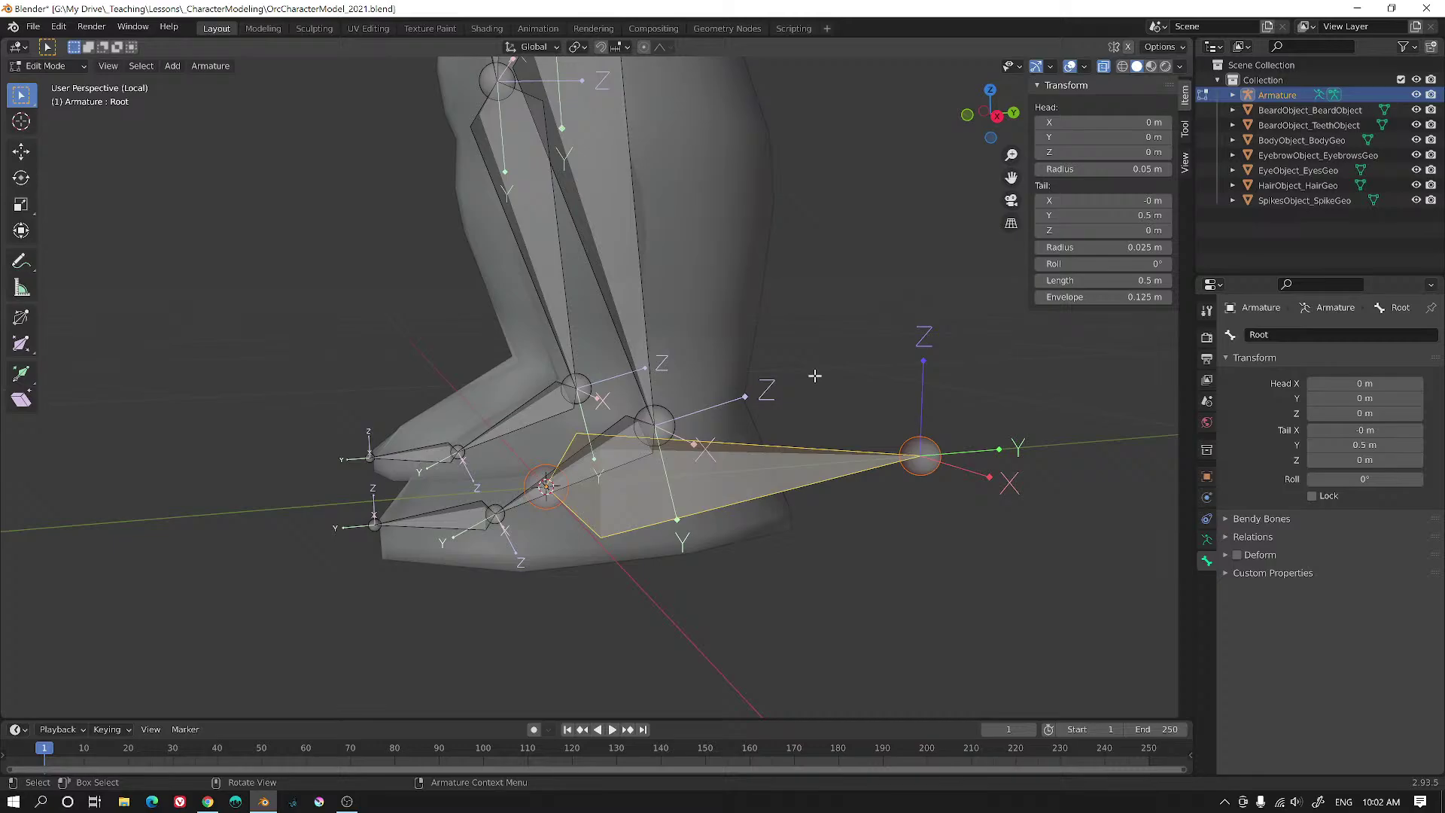
key(h)
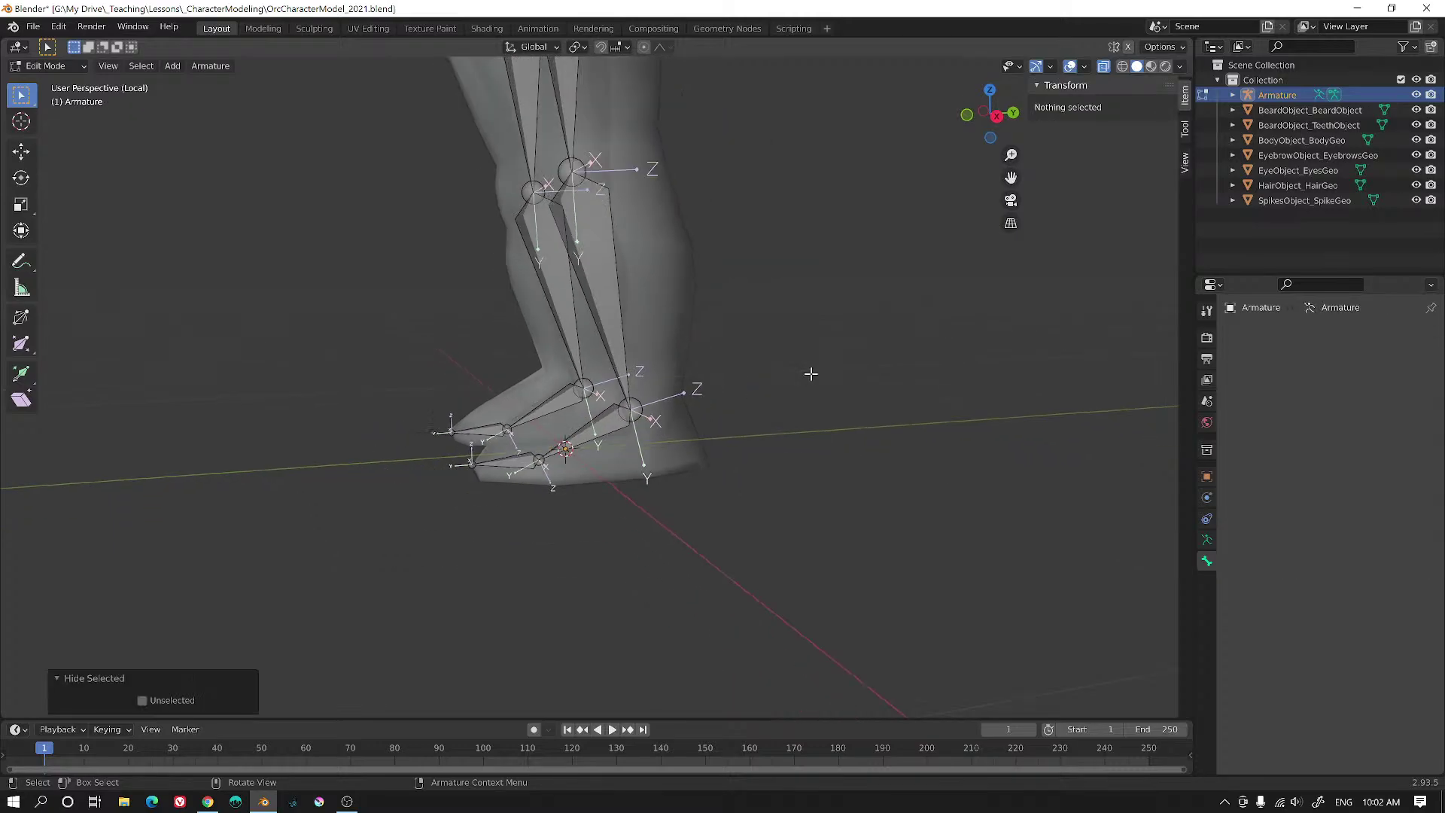
- Delete all of the left leg's bones, from the thigh down to the toe
middle_drag(809, 374, 707, 311)
scroll(841, 410, down, 4)
click(628, 305)
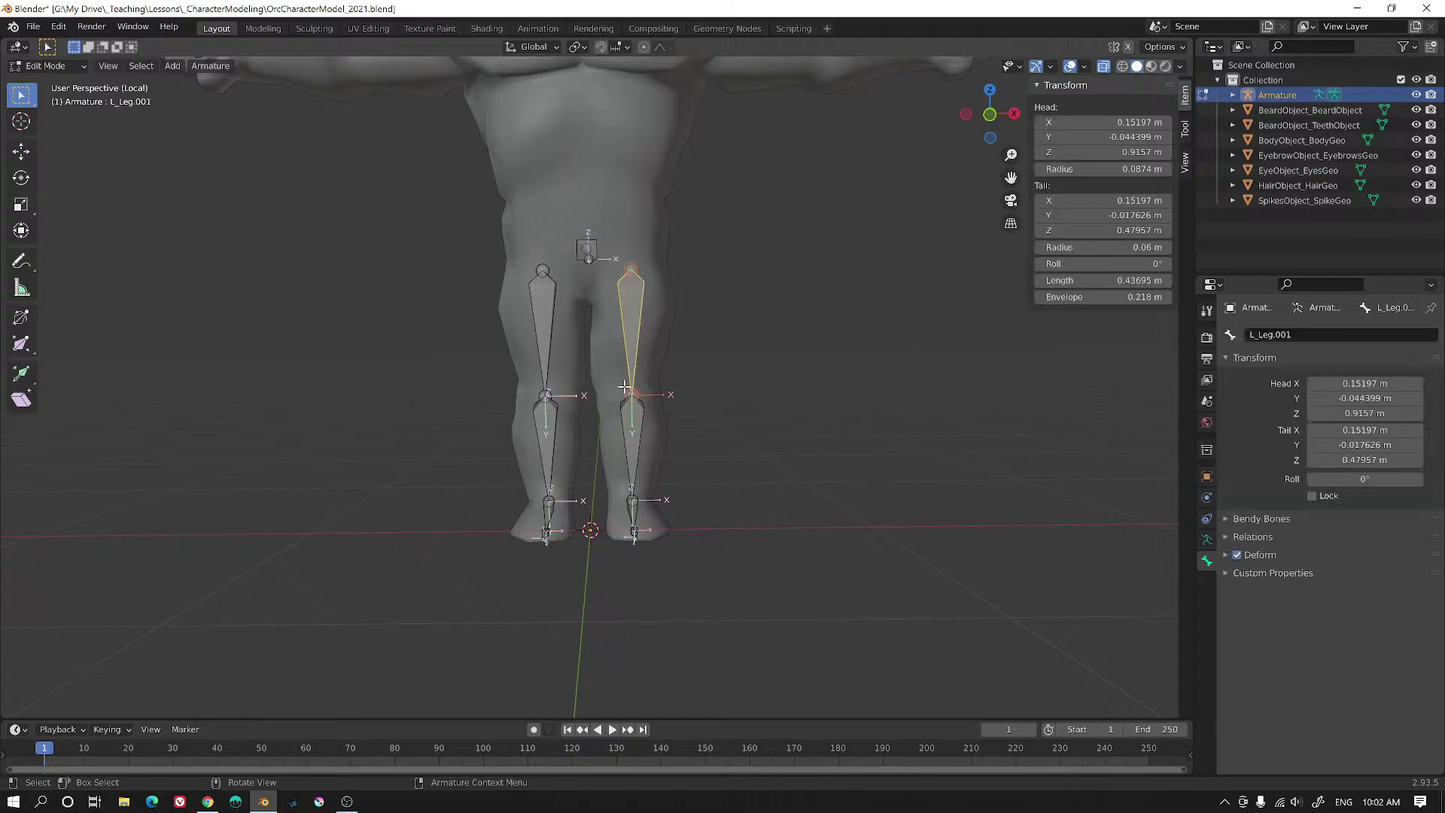
middle_drag(710, 371, 602, 248)
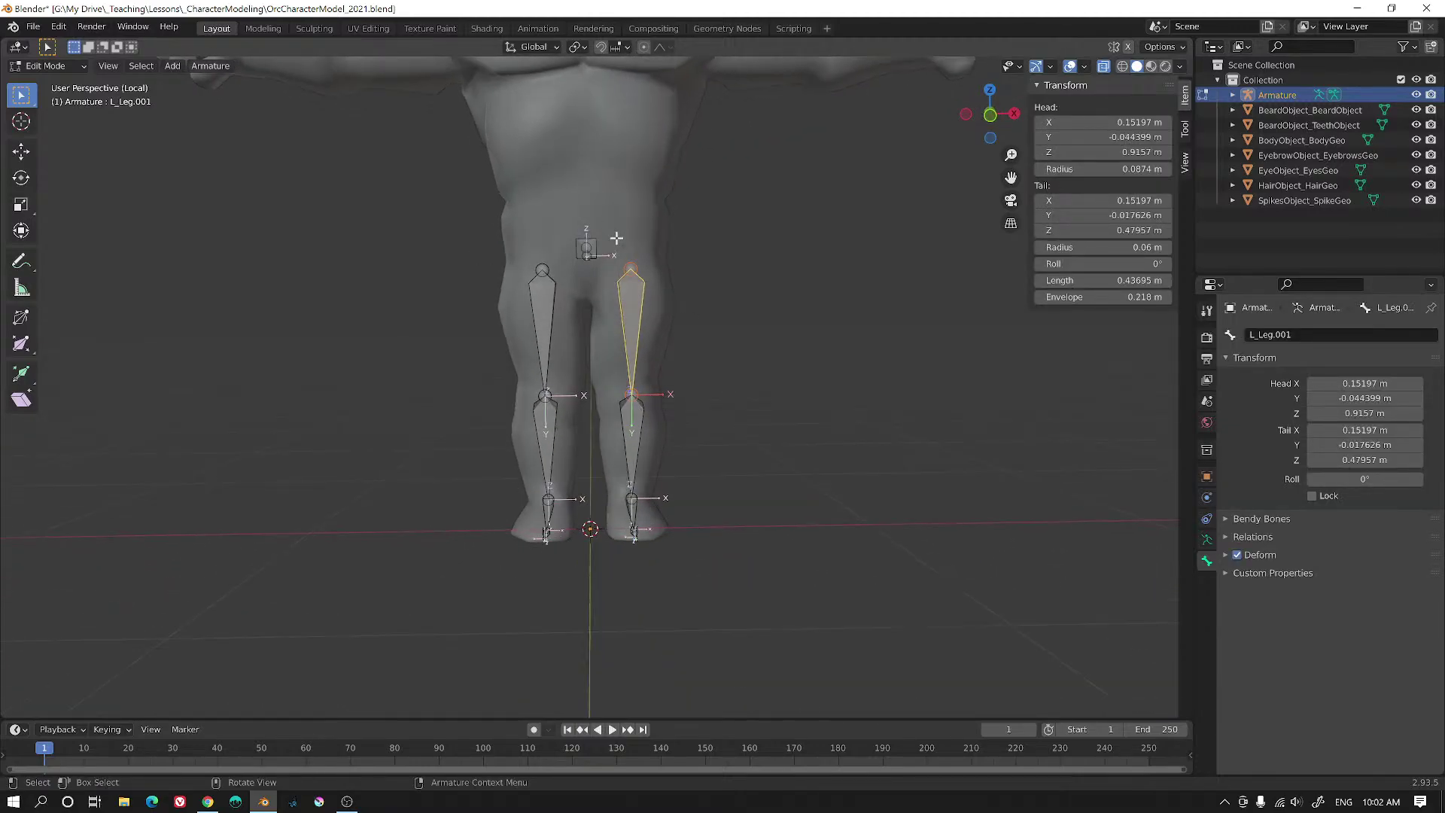
drag(615, 241, 733, 539)
middle_drag(800, 535, 586, 365)
key(x)
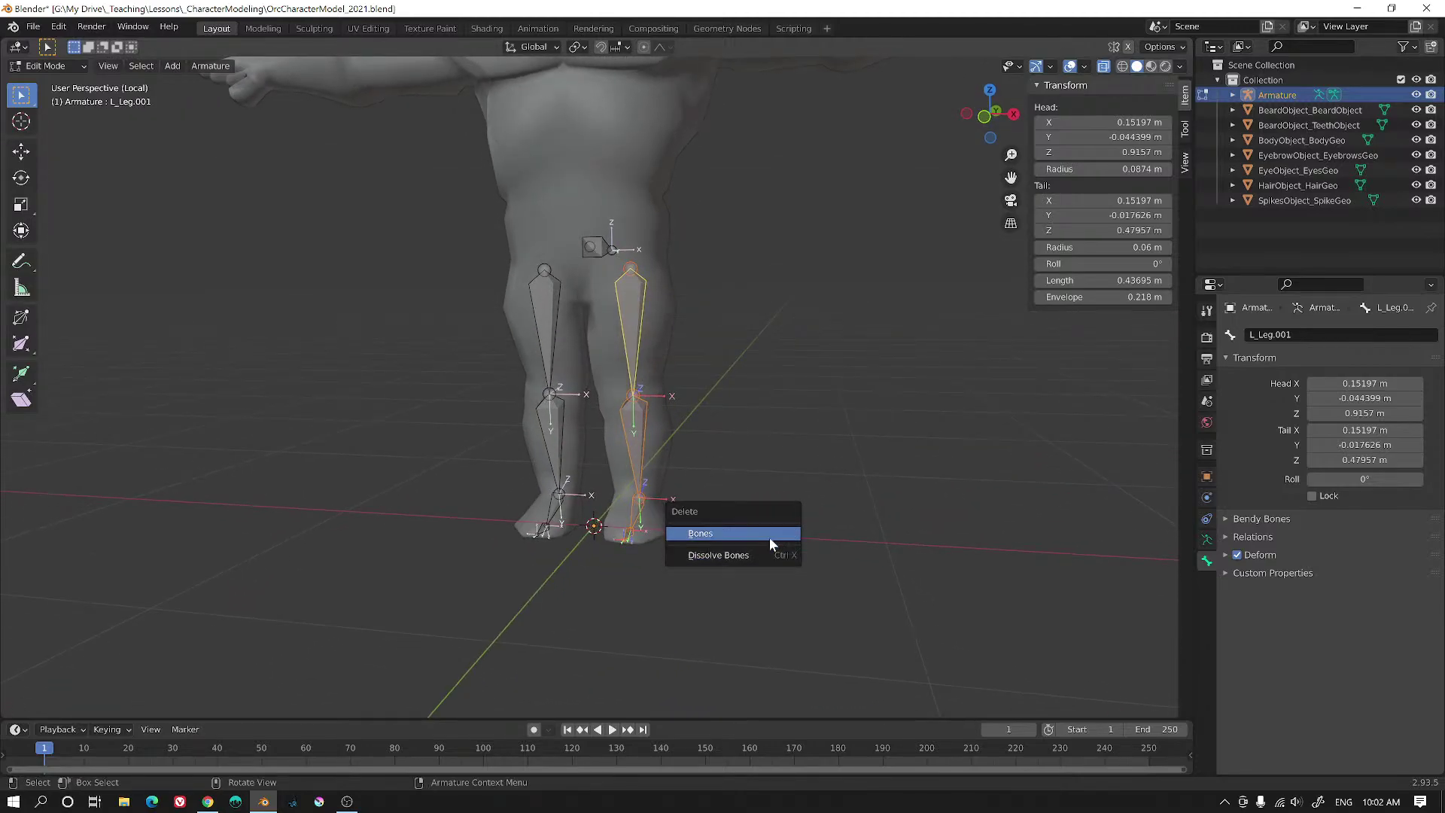
click(768, 538)
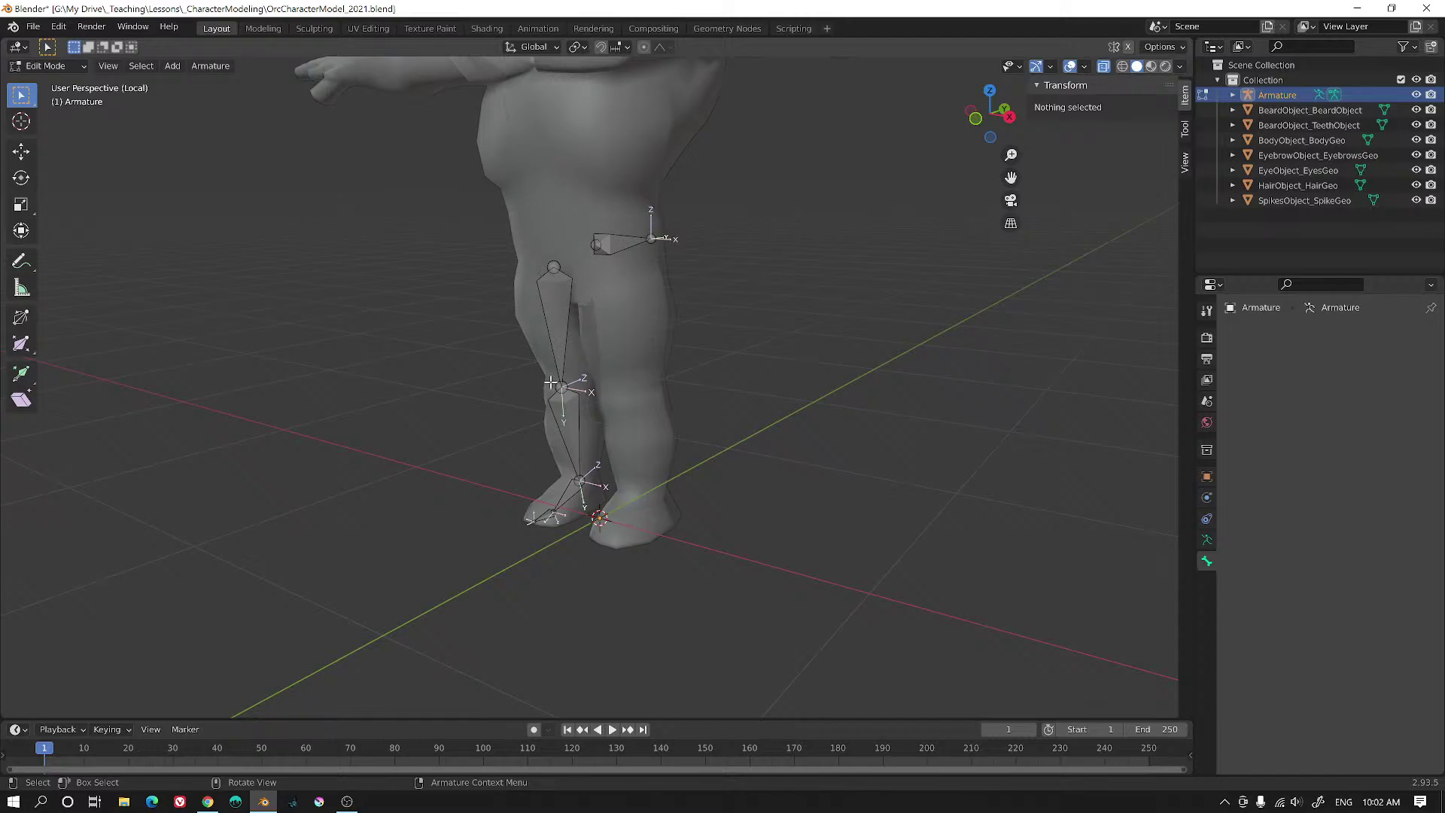
- Examine the remaining right leg chain, from the thigh bone through the shin and foot to the toe, from the front and side
click(556, 316)
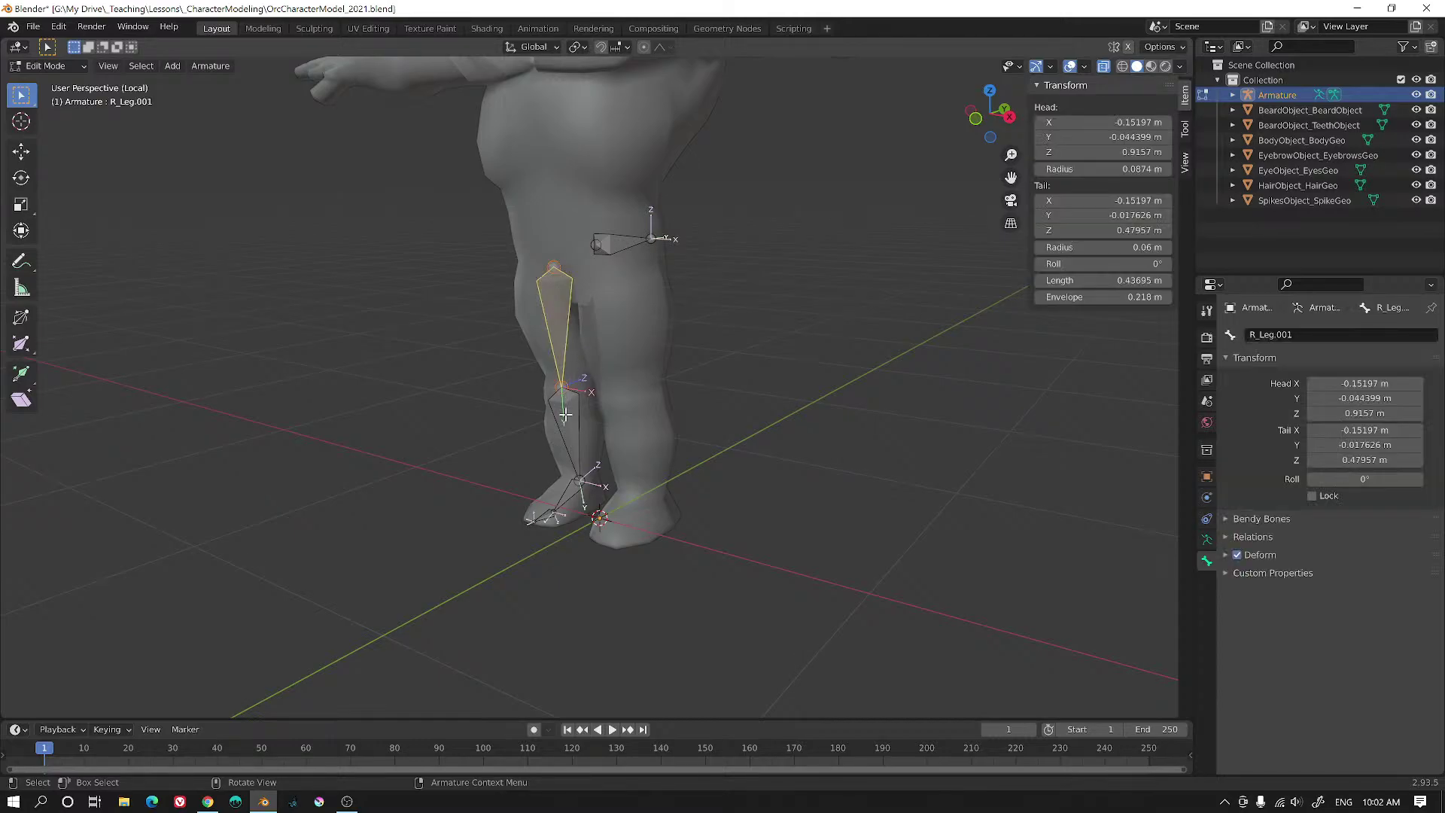
click(566, 416)
click(543, 518)
click(538, 518)
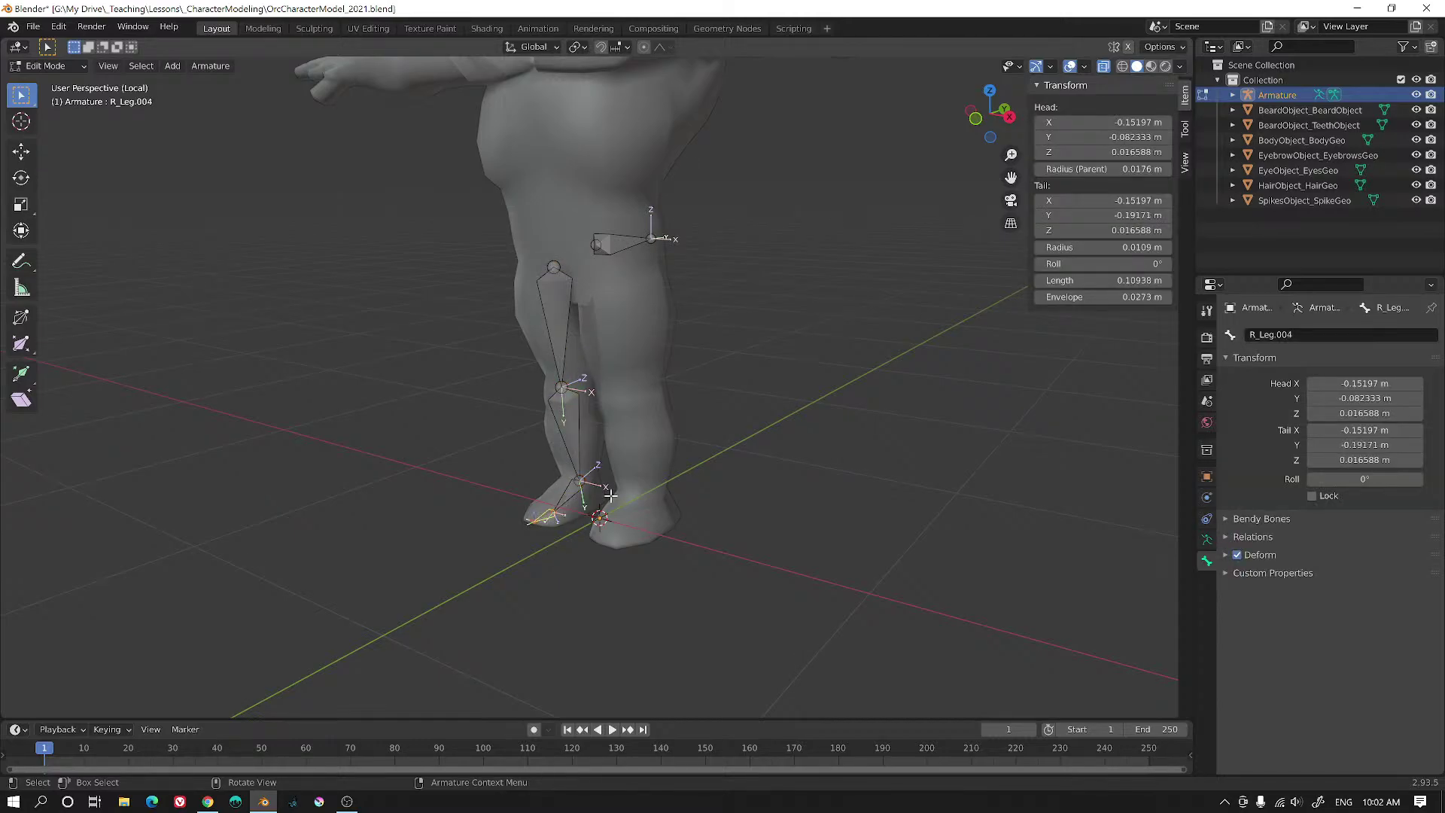
middle_drag(602, 497, 741, 466)
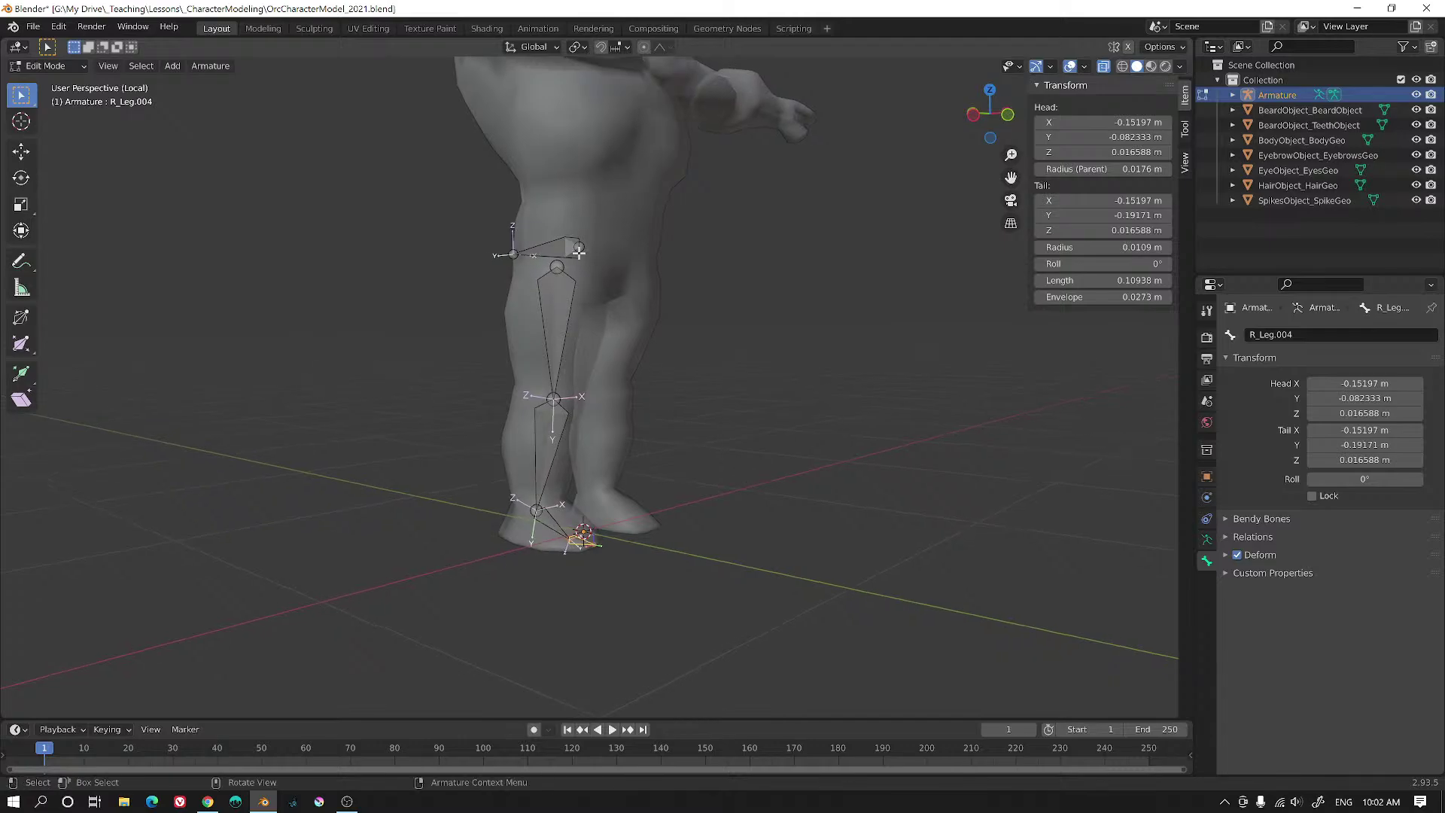
middle_drag(636, 455, 560, 474)
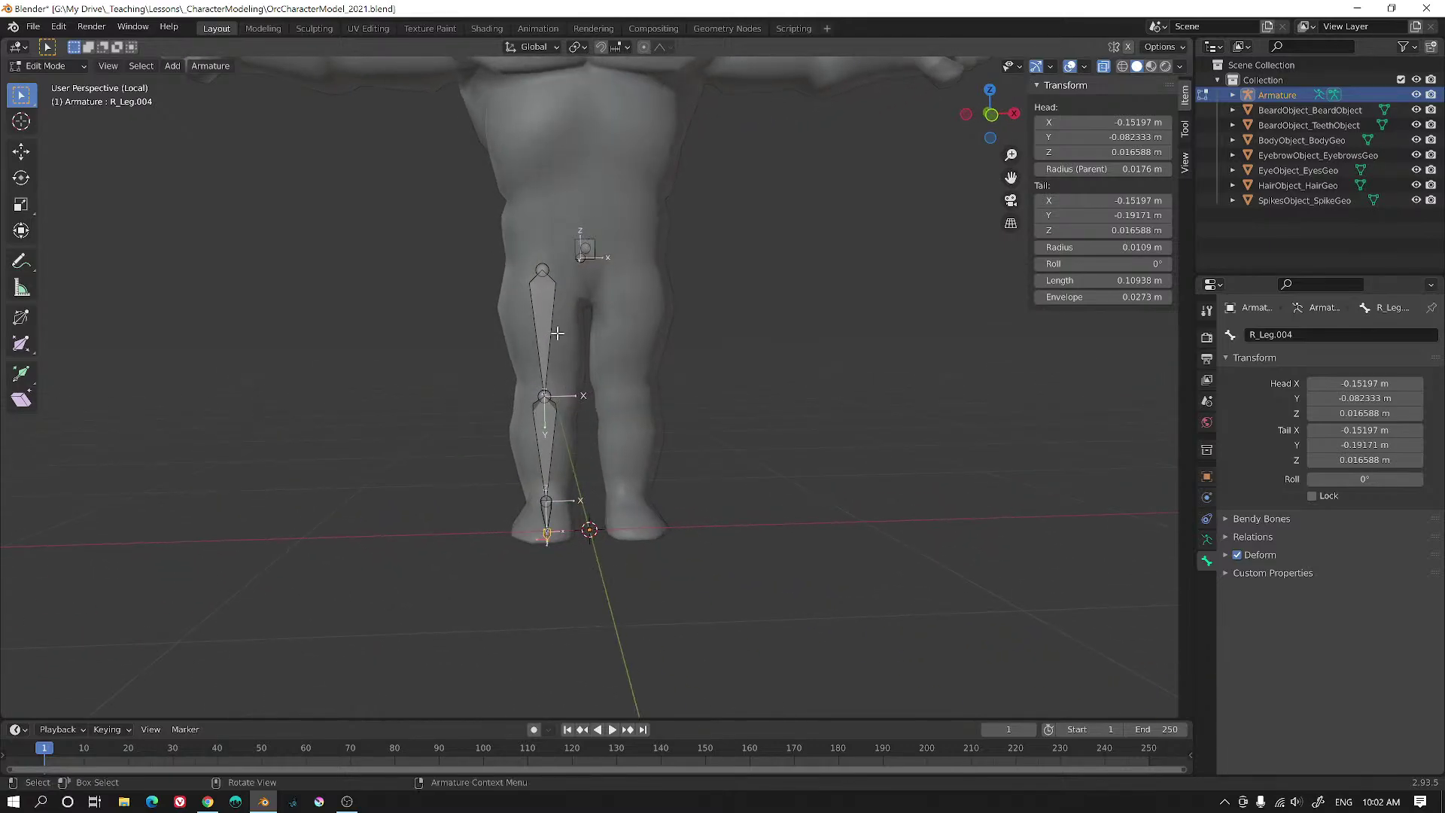
scroll(560, 478, up, 4)
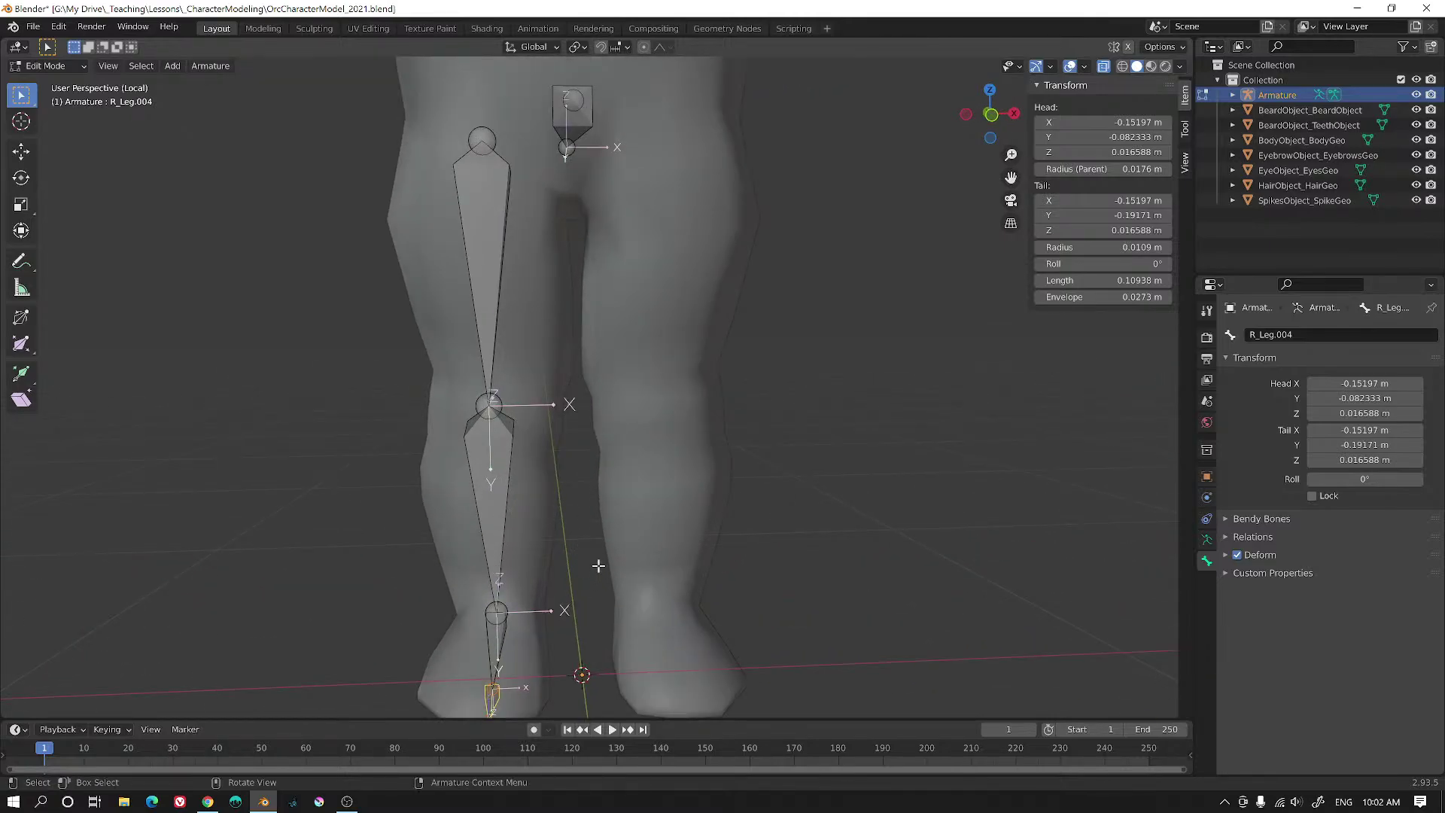
middle_drag(598, 565, 650, 579)
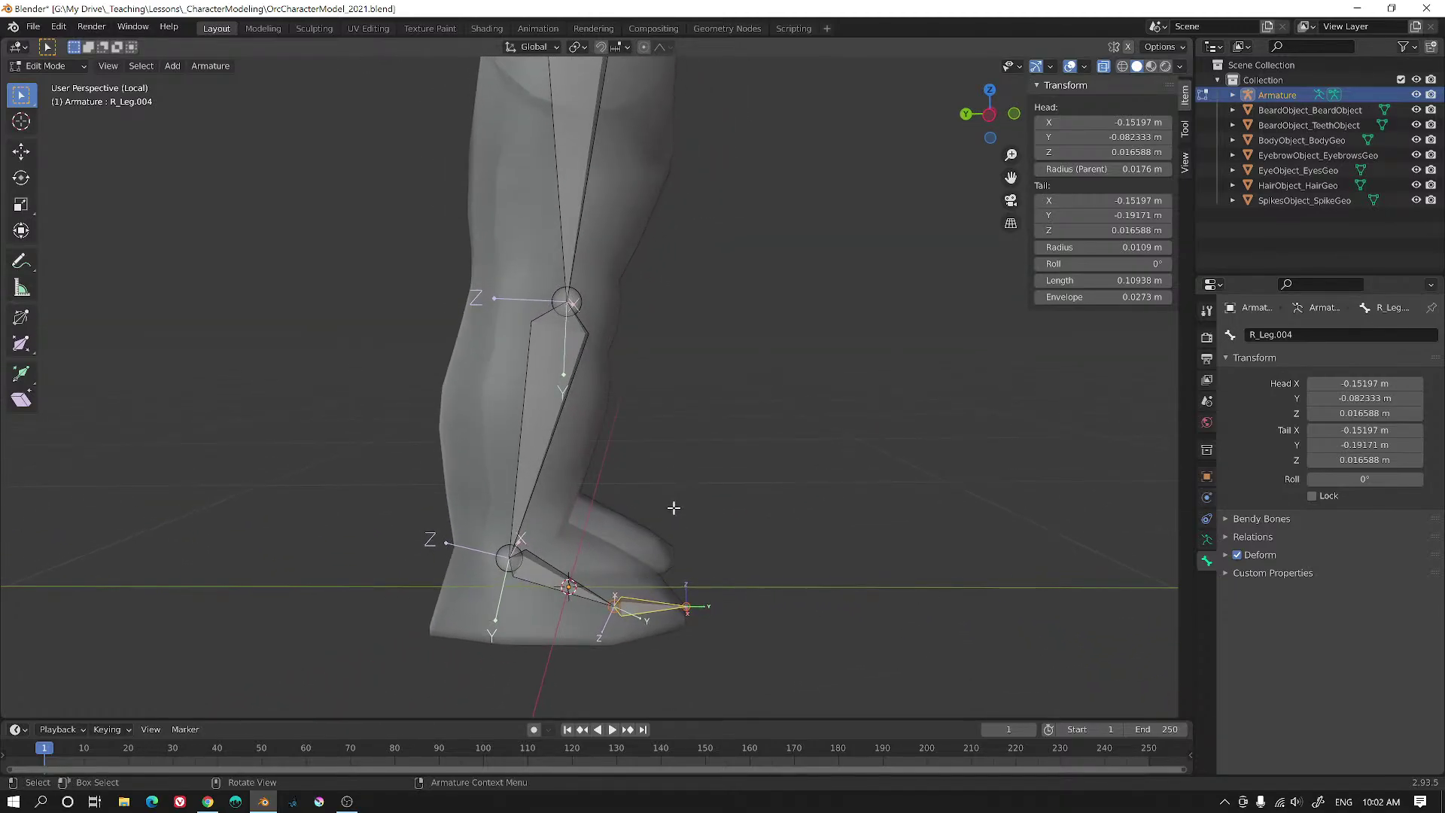
click(544, 572)
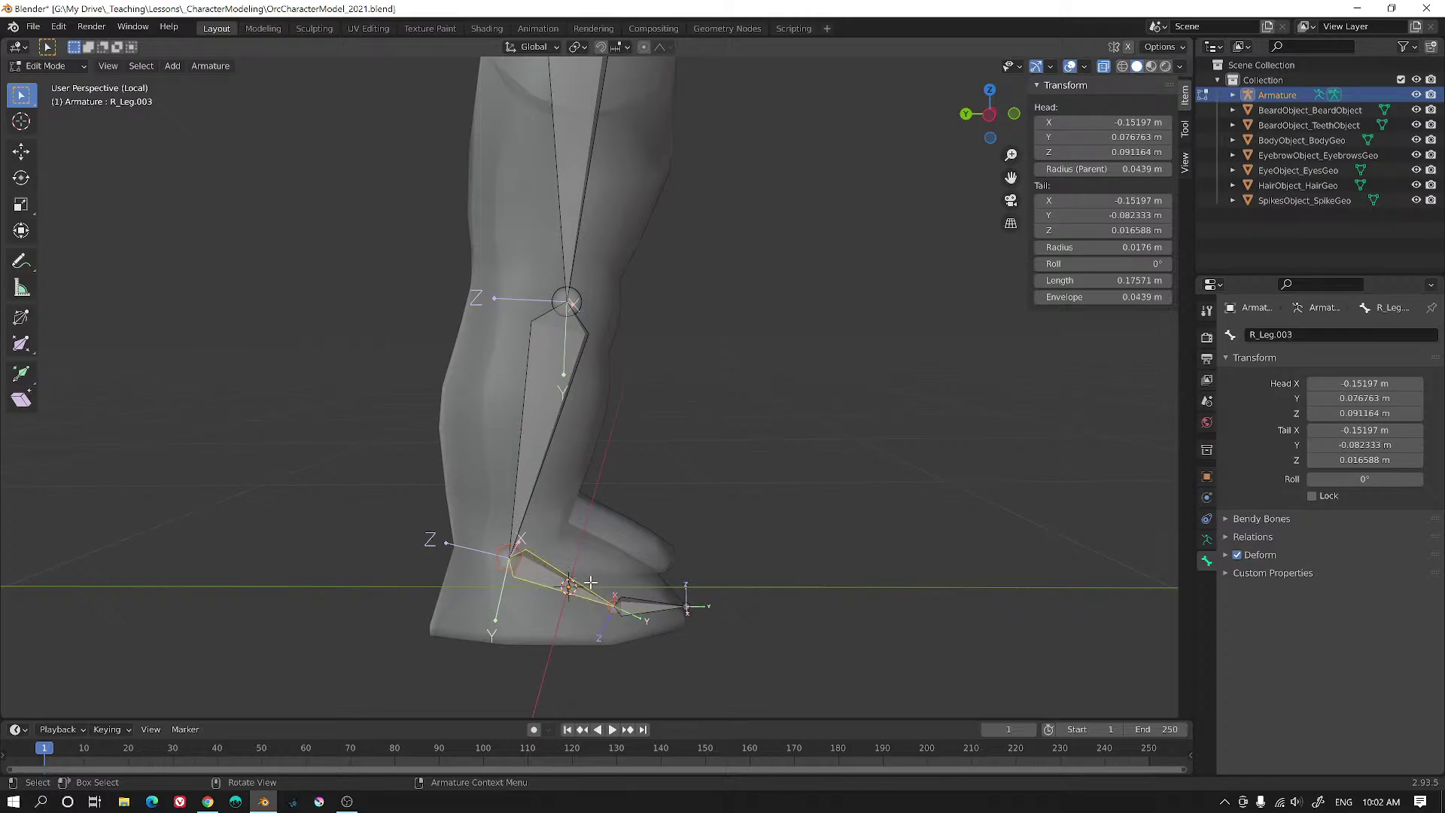
middle_drag(590, 582, 684, 460)
scroll(625, 583, up, 2)
alt+shift+drag(683, 460, 684, 454)
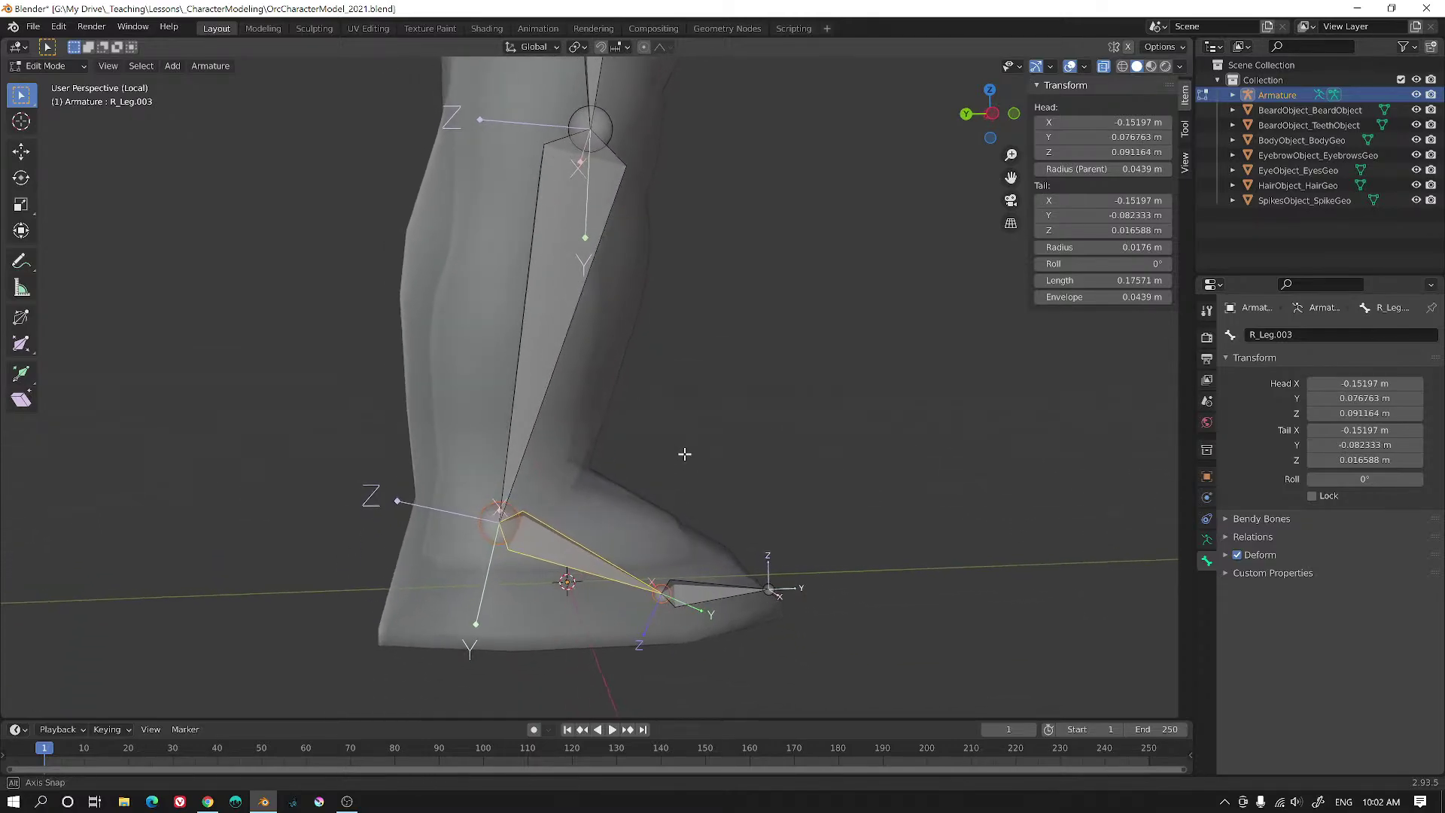
scroll(616, 552, up, 1)
scroll(632, 497, down, 7)
alt+drag(660, 324, 619, 523)
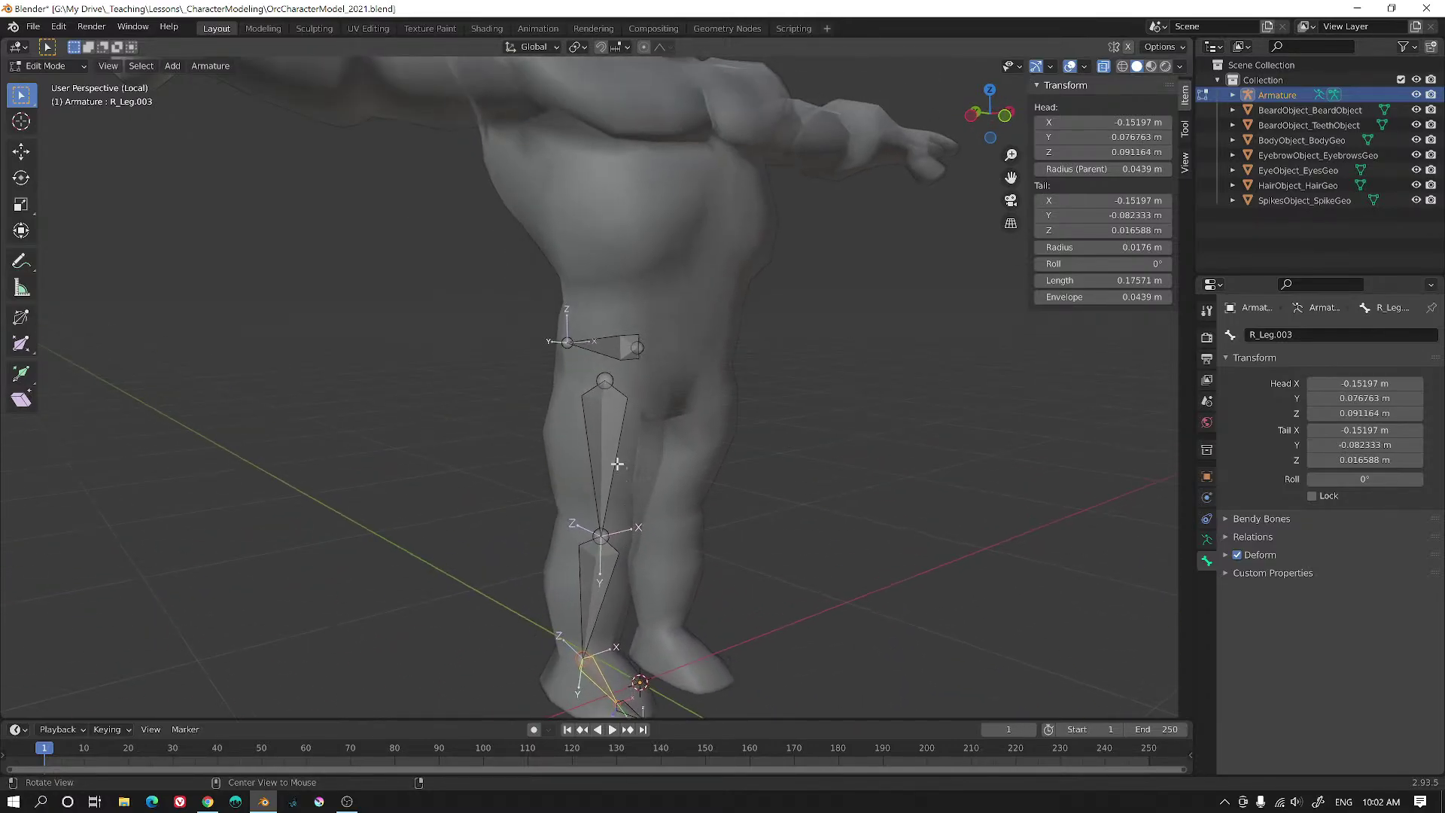
click(619, 459)
alt+drag(703, 422, 631, 343)
click(615, 348)
key(ctrl+z)
click(632, 344)
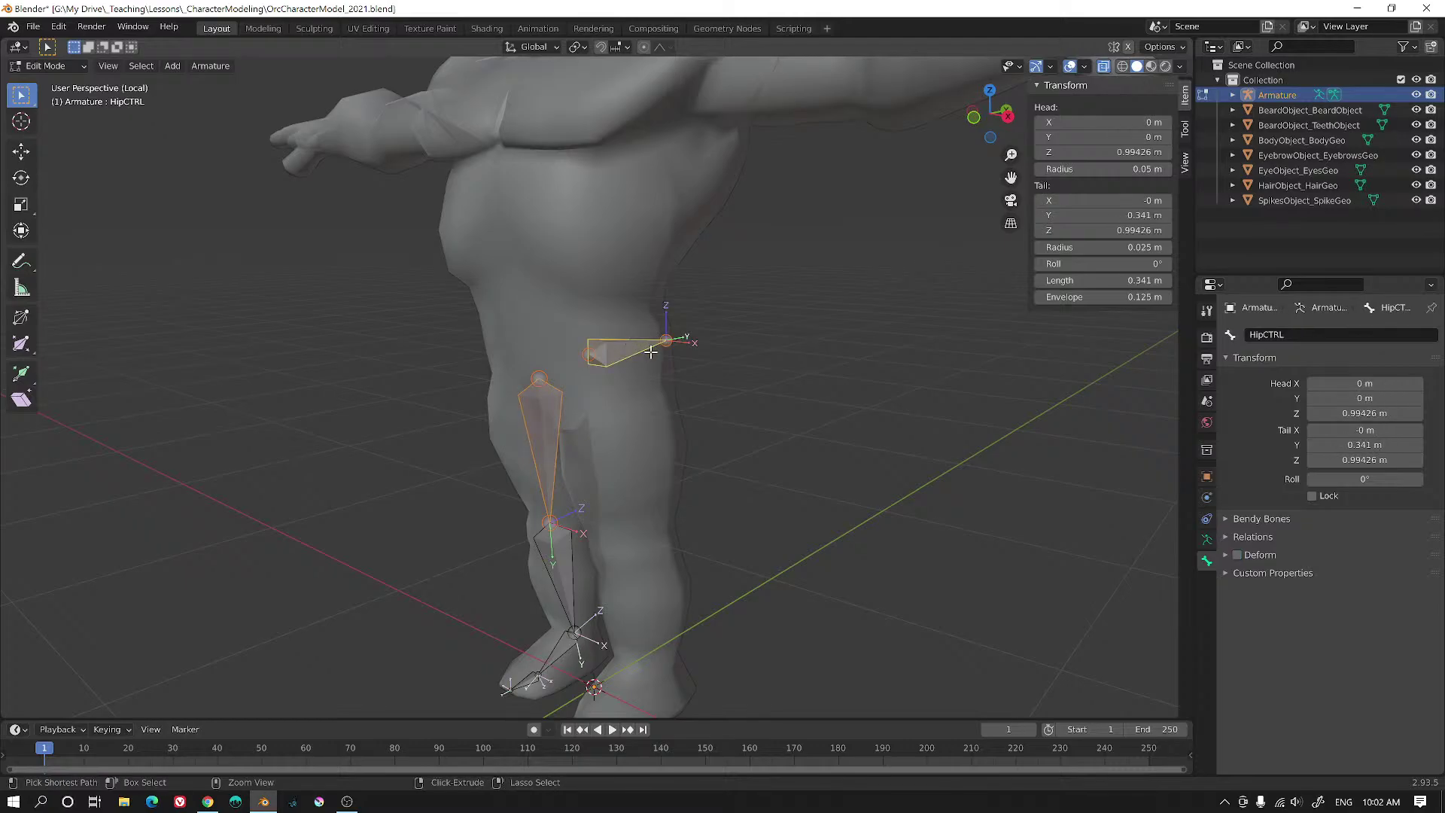
key(alt+a)
- Extrude a new bone about 0.17 m straight down along Z from the head of HipCTRL
alt+drag(652, 354, 605, 409)
click(566, 387)
click(617, 384)
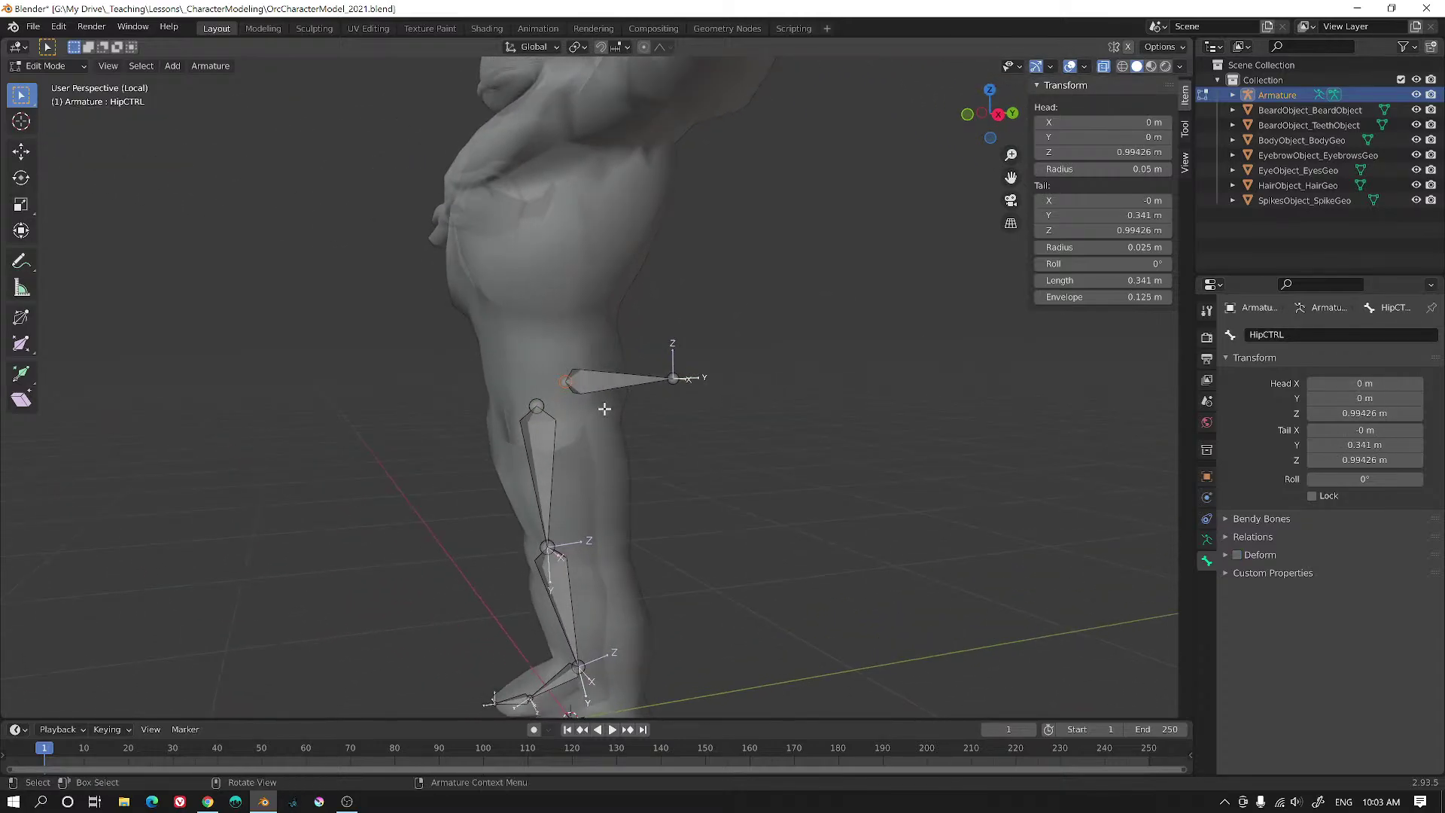
key(e)
key(z)
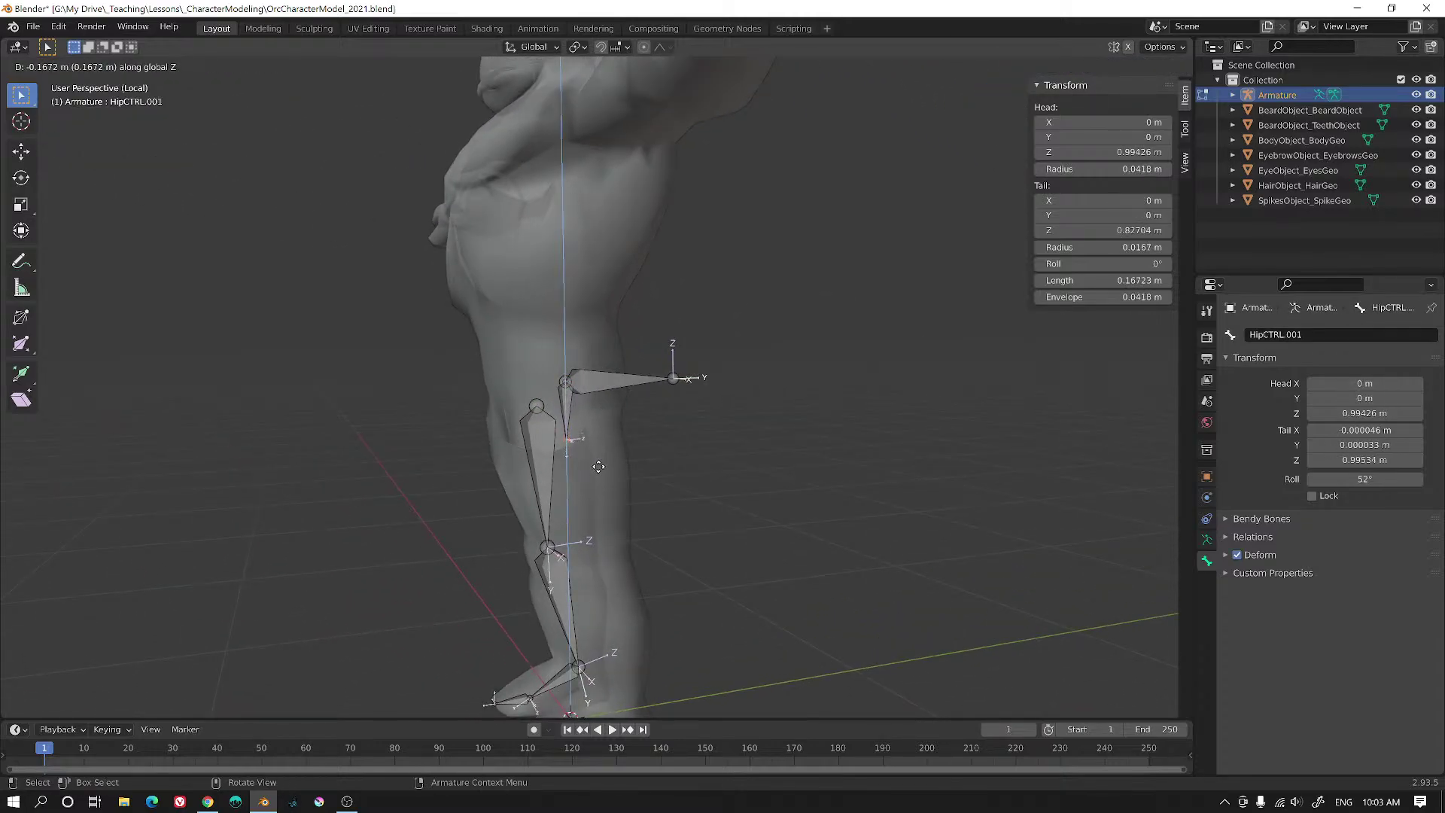
click(583, 425)
- Move the new hip bone within the YZ plane, about 0.04 m forward and 0.10 m up
click(563, 403)
alt+drag(637, 405, 591, 404)
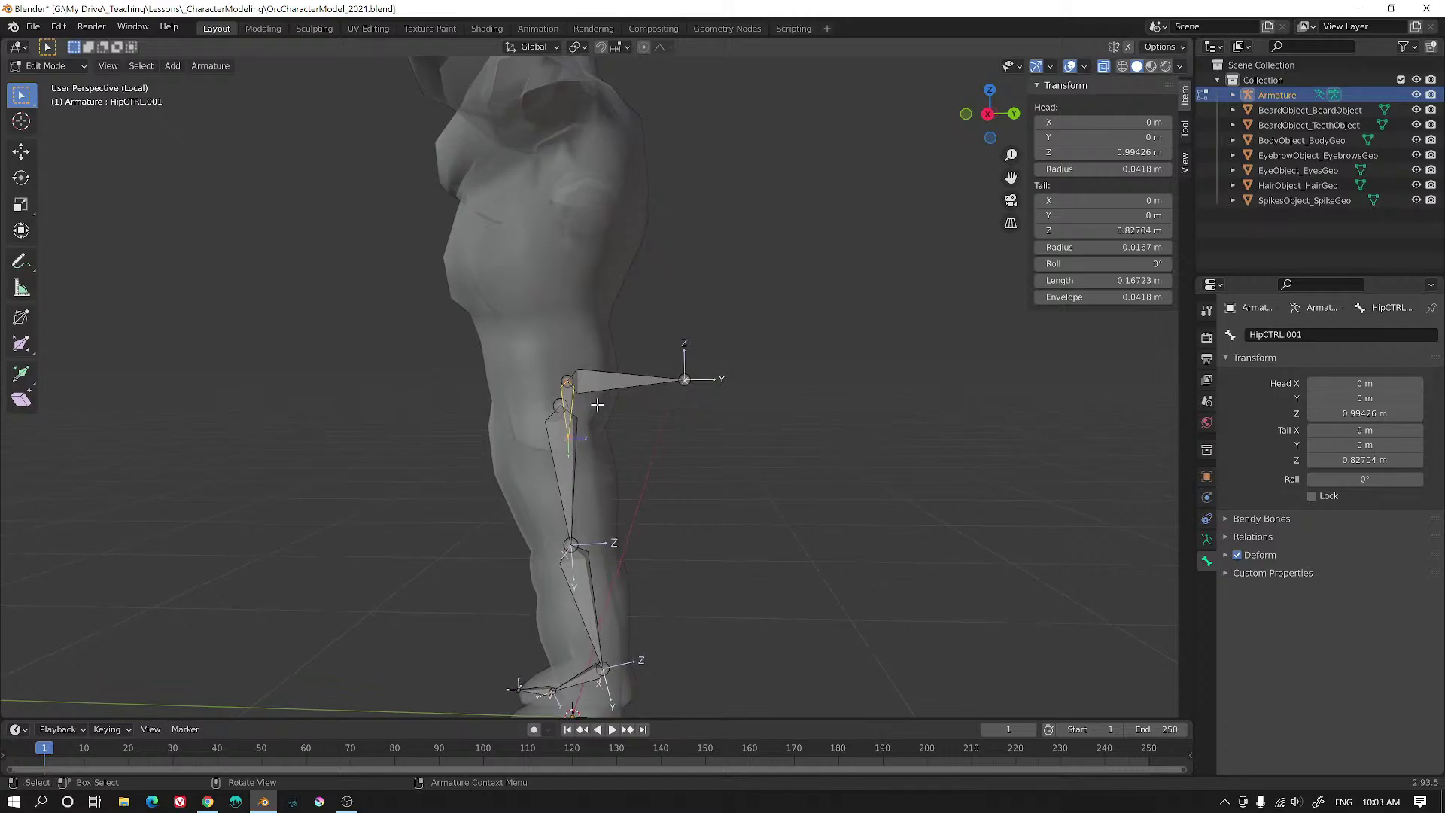
key(g)
key(shift+x)
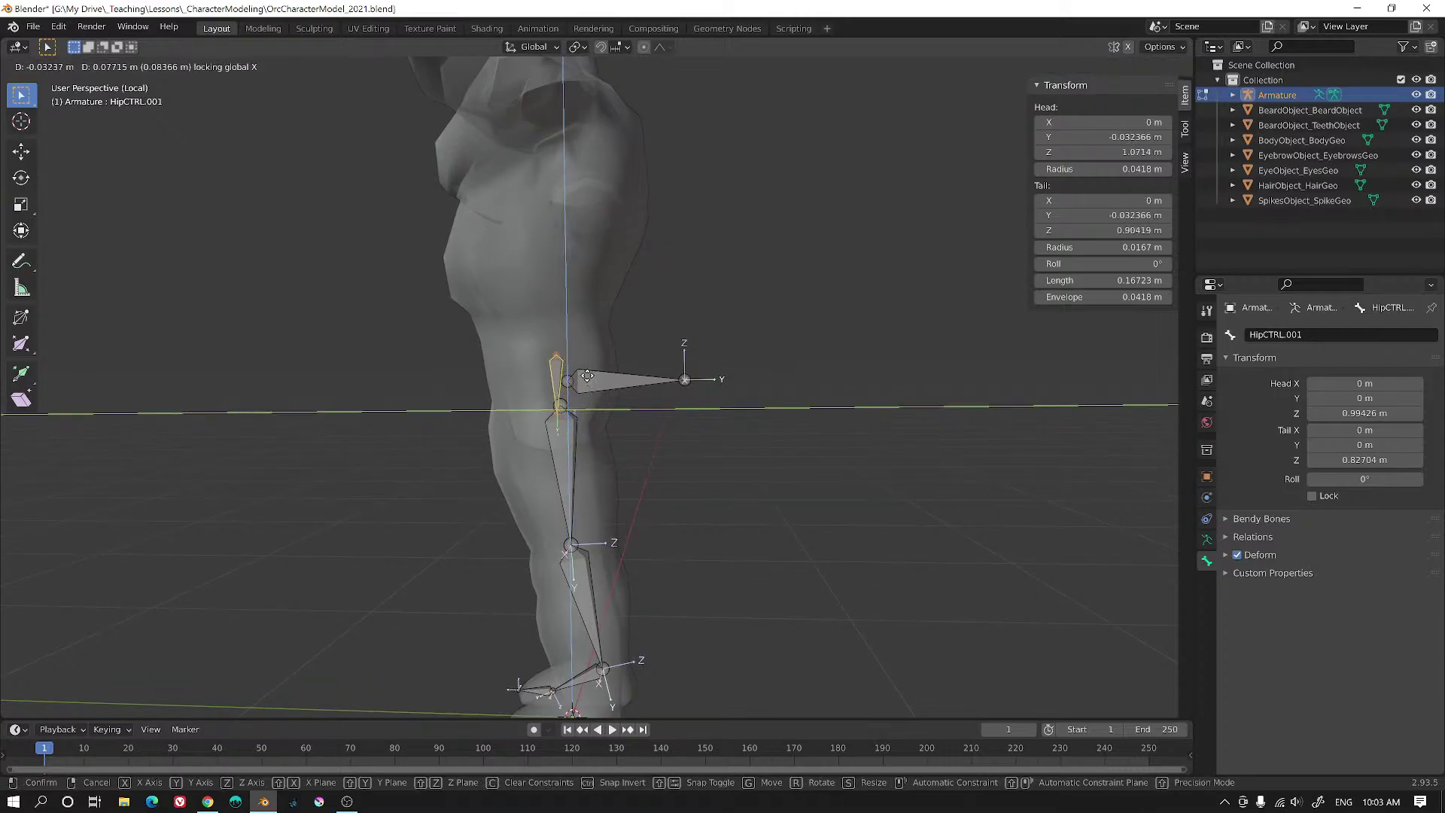
click(584, 369)
- Lower the new hip bone along Z by about 0.08 m, placing its head at a height of 1.015 m
middle_drag(584, 369, 729, 409)
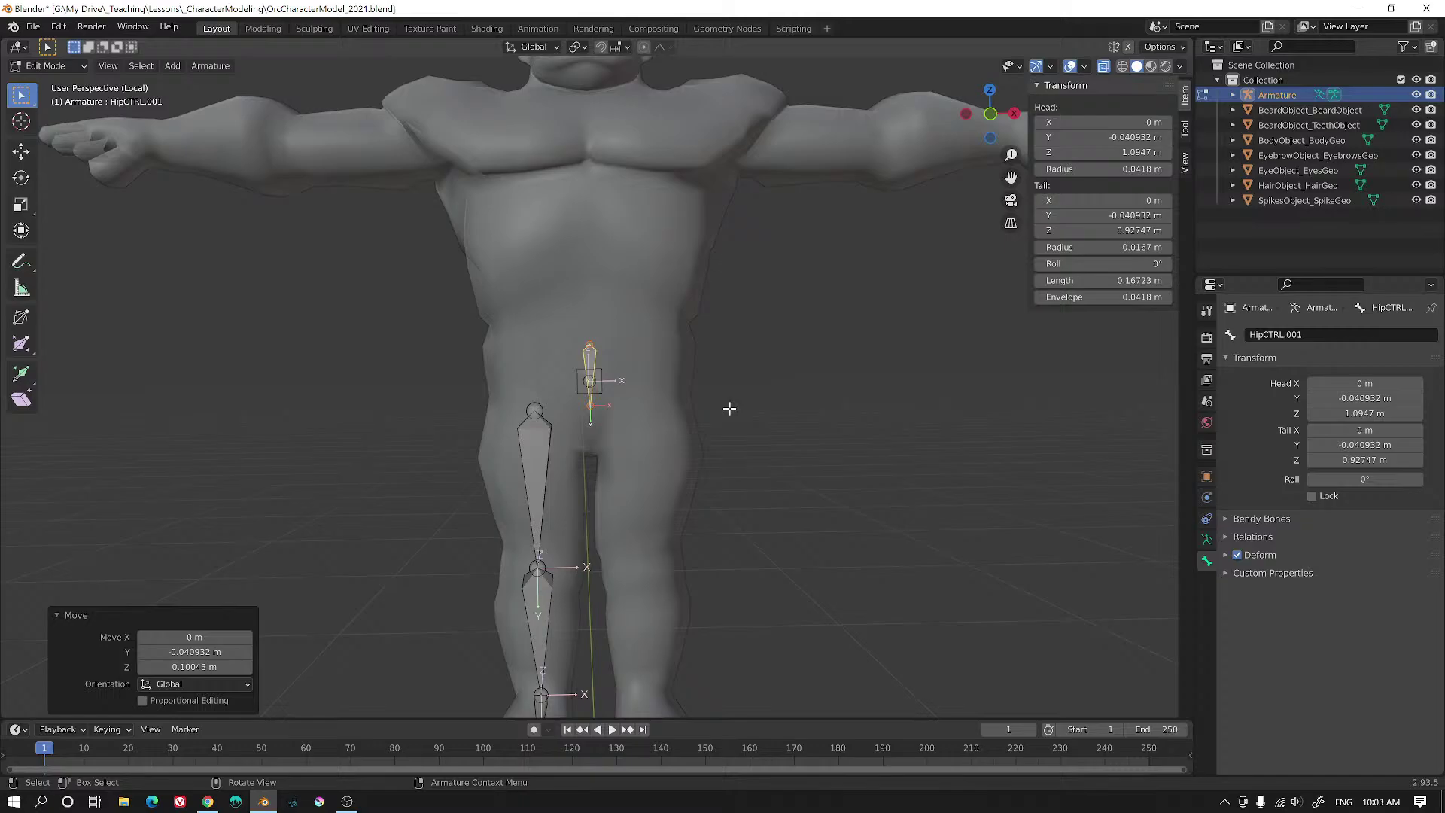
key(g)
key(z)
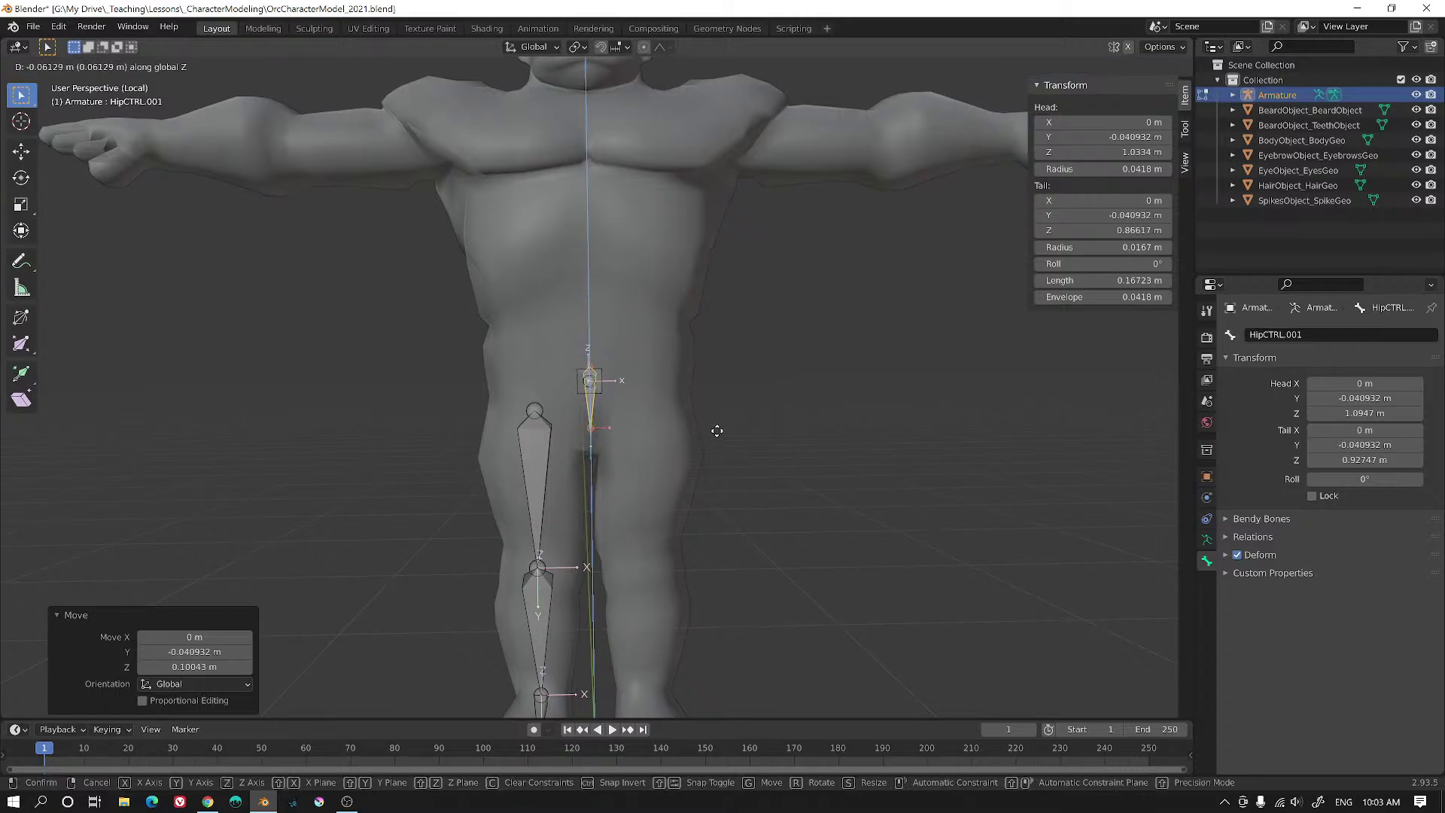
click(713, 437)
- Snap the 3D cursor to the head of the new vertical hip bone
mouse_move(713, 437)
middle_down()
mouse_move(609, 429)
mouse_move(609, 407)
mouse_move(754, 445)
mouse_move(712, 429)
middle_up()
scroll(611, 405, up, 3)
click(617, 383)
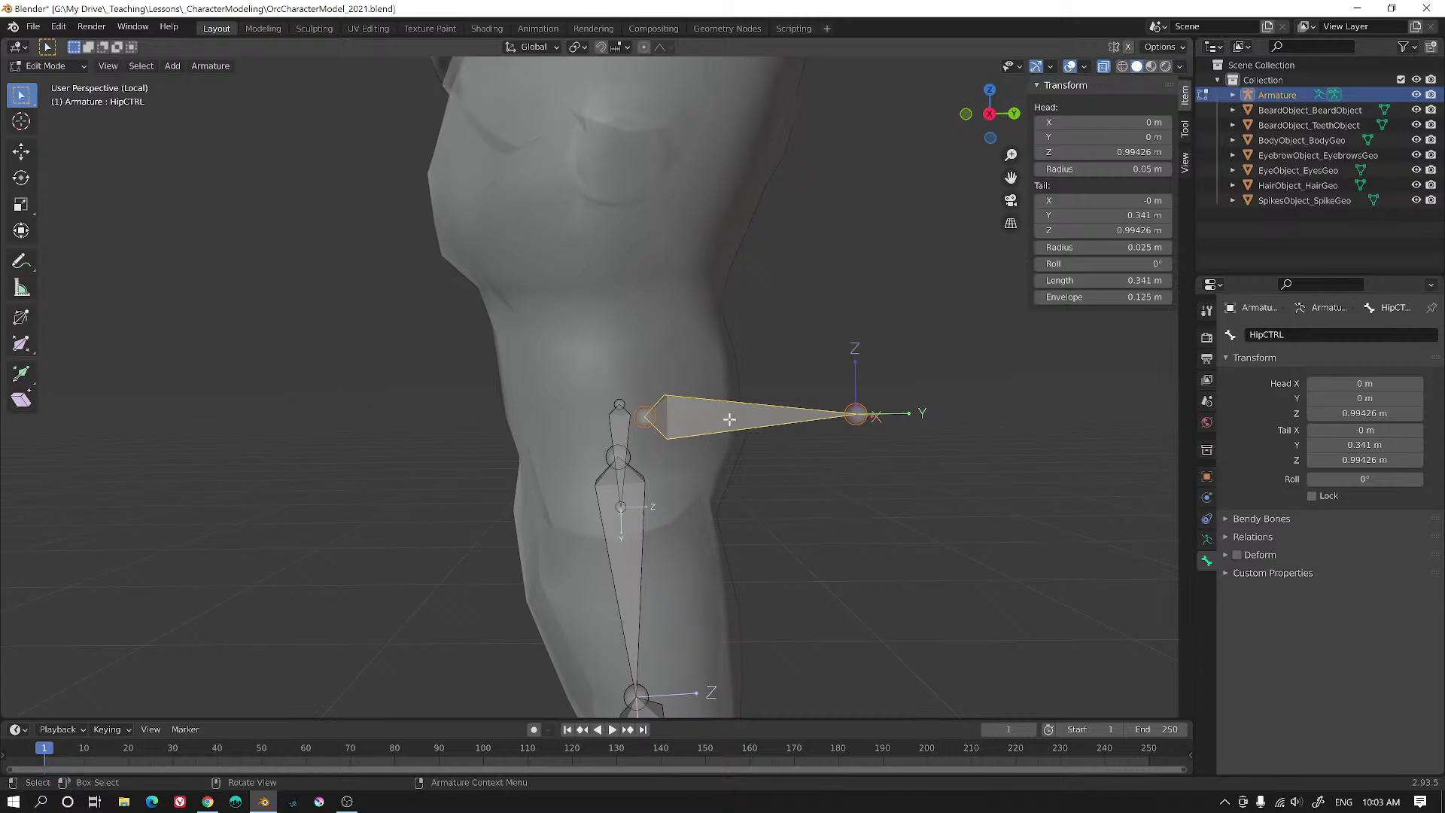
click(635, 403)
key(shift+s)
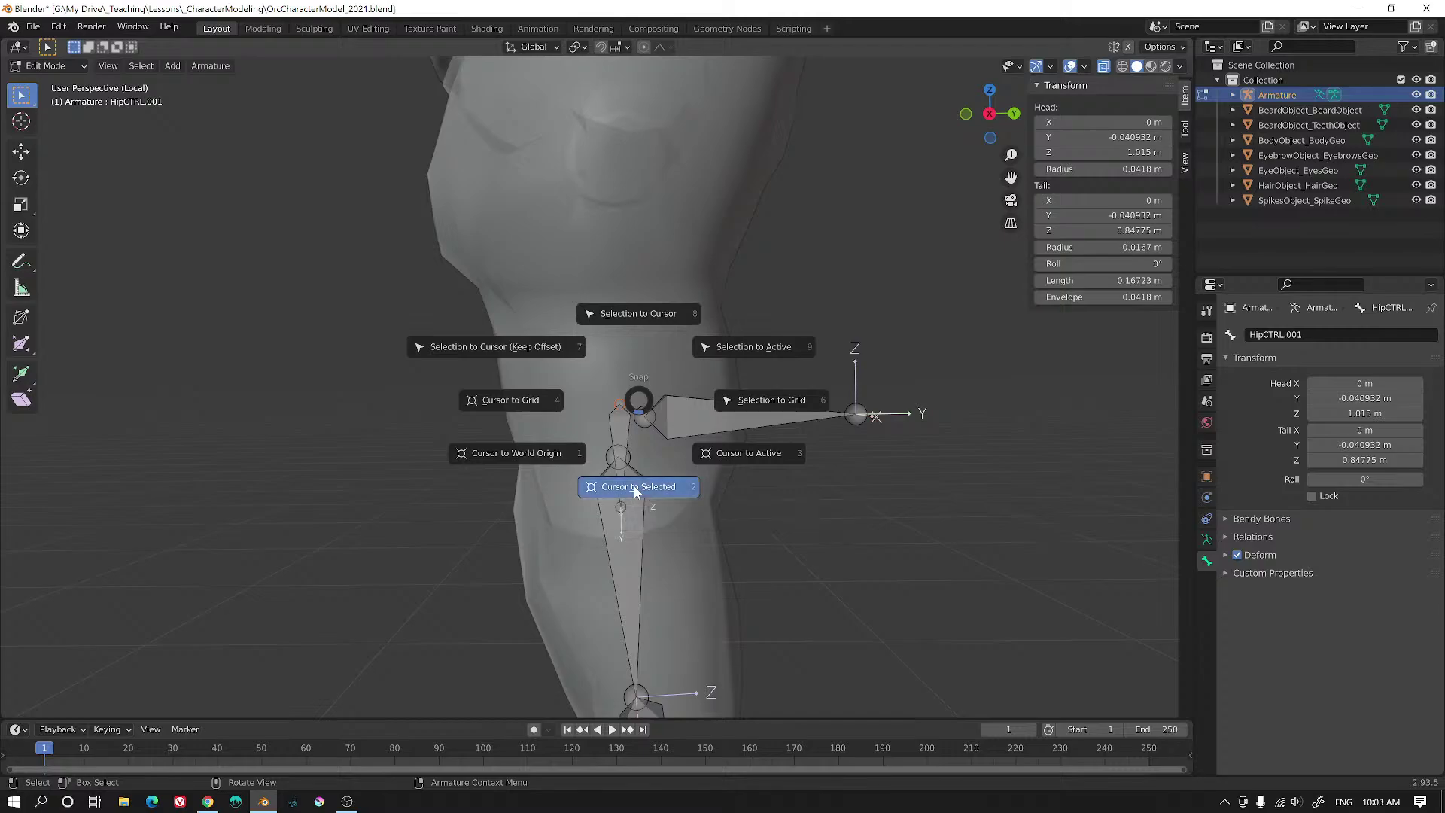
click(633, 486)
middle_drag(623, 410, 596, 452)
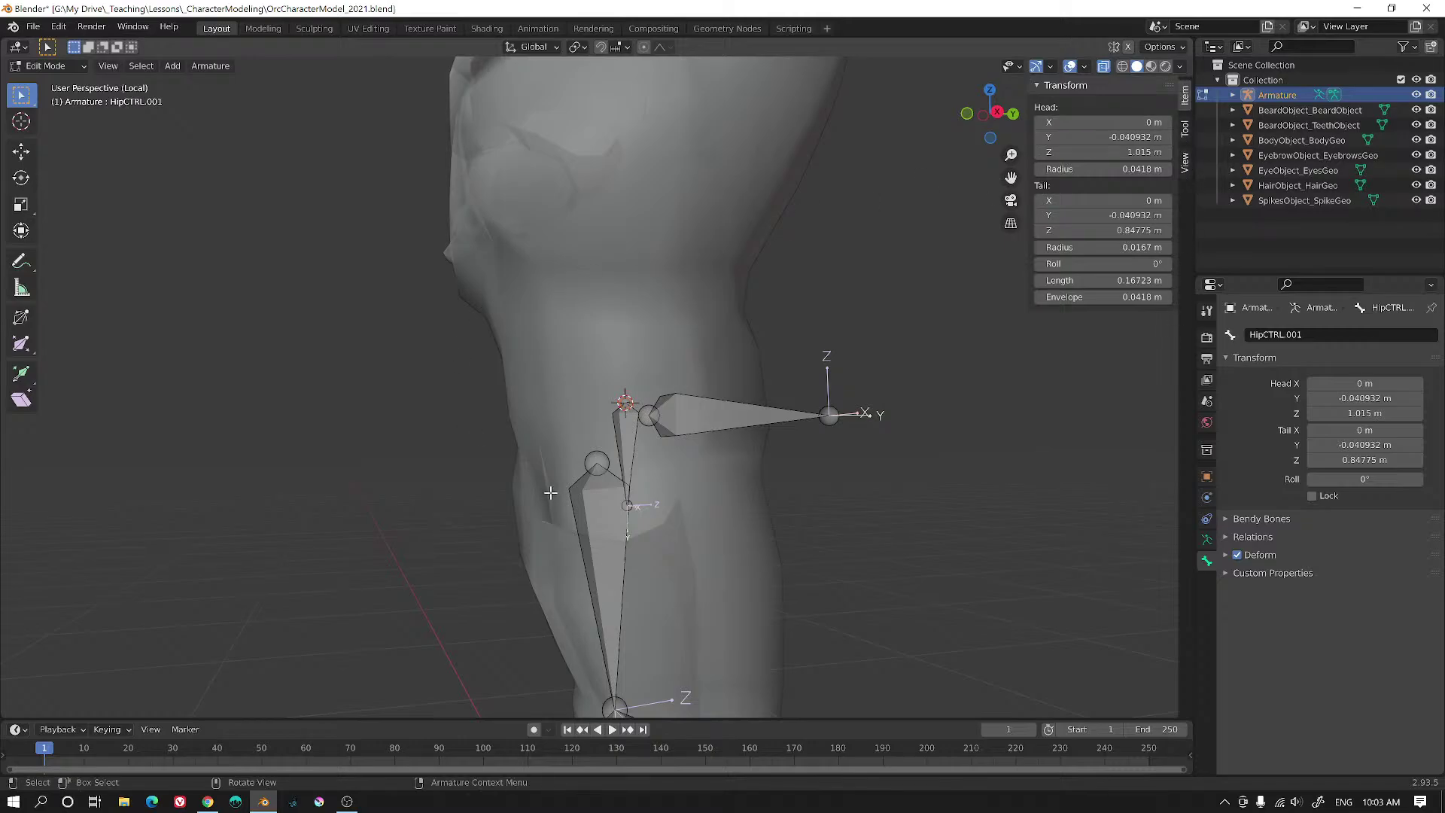
middle_drag(97, 620, 70, 646)
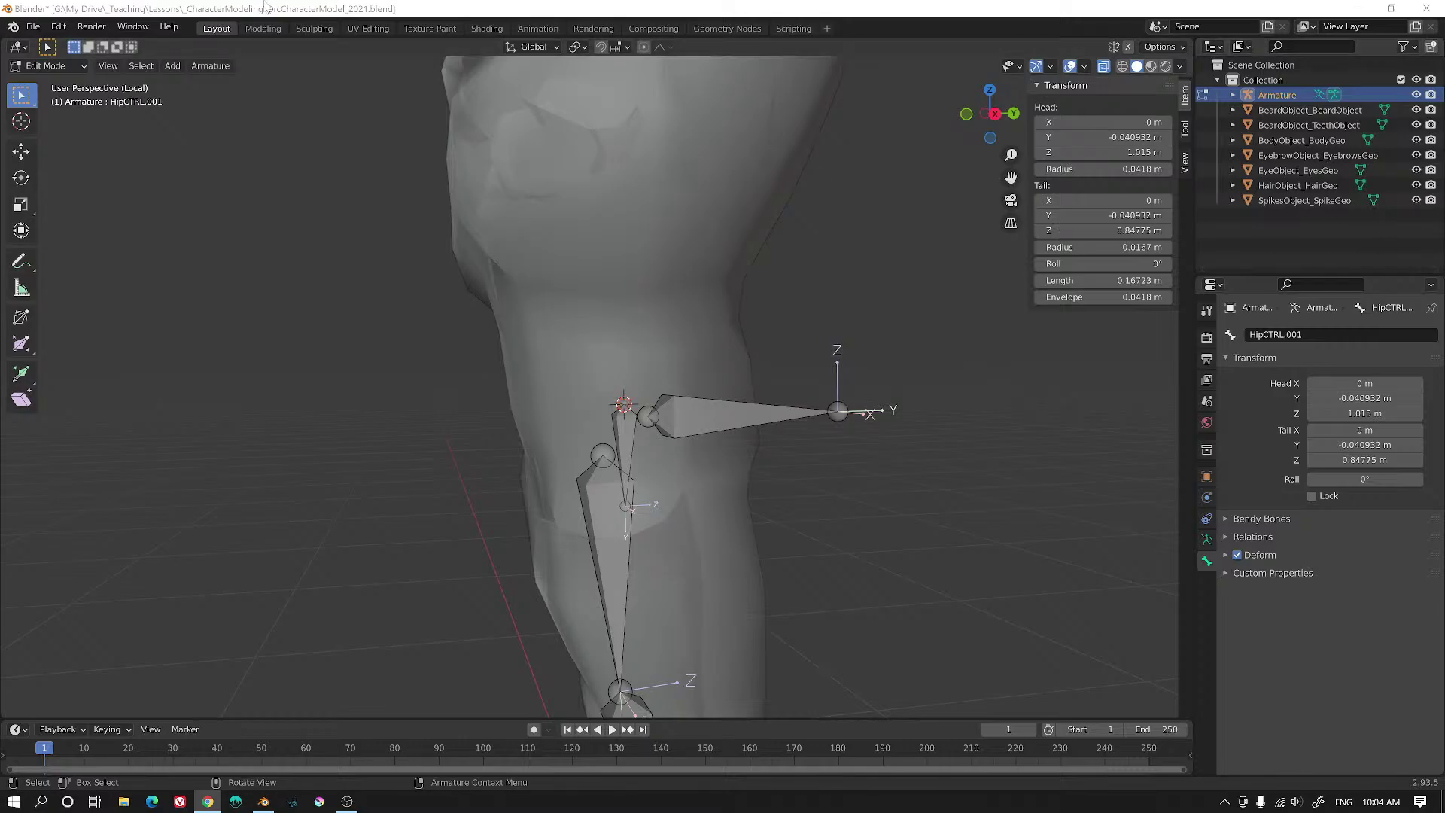
- Install the Screencast Keys add-on from screencast_keys.zip in the Downloads folder
click(36, 29)
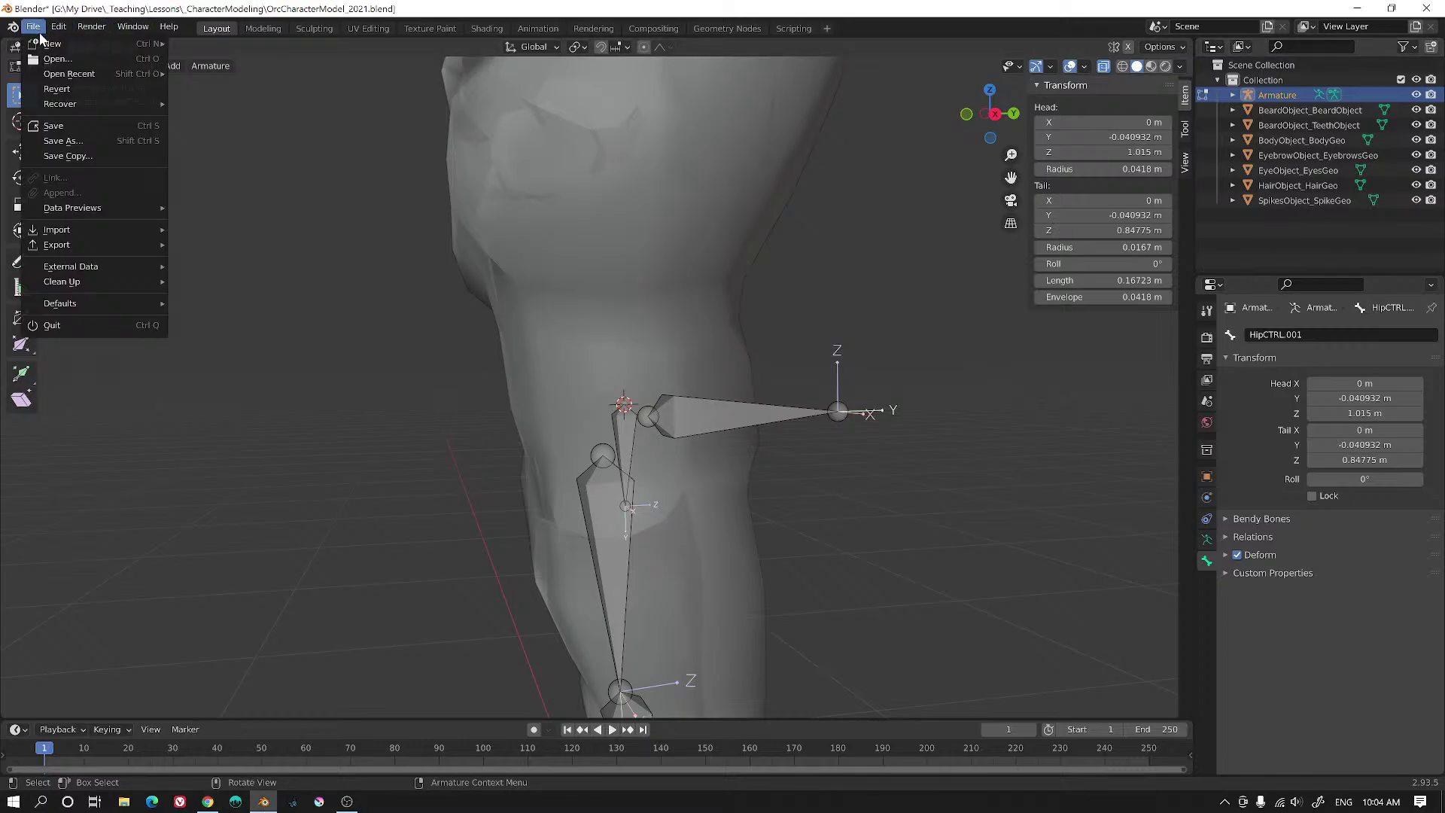
mouse_move(67, 32)
click(130, 241)
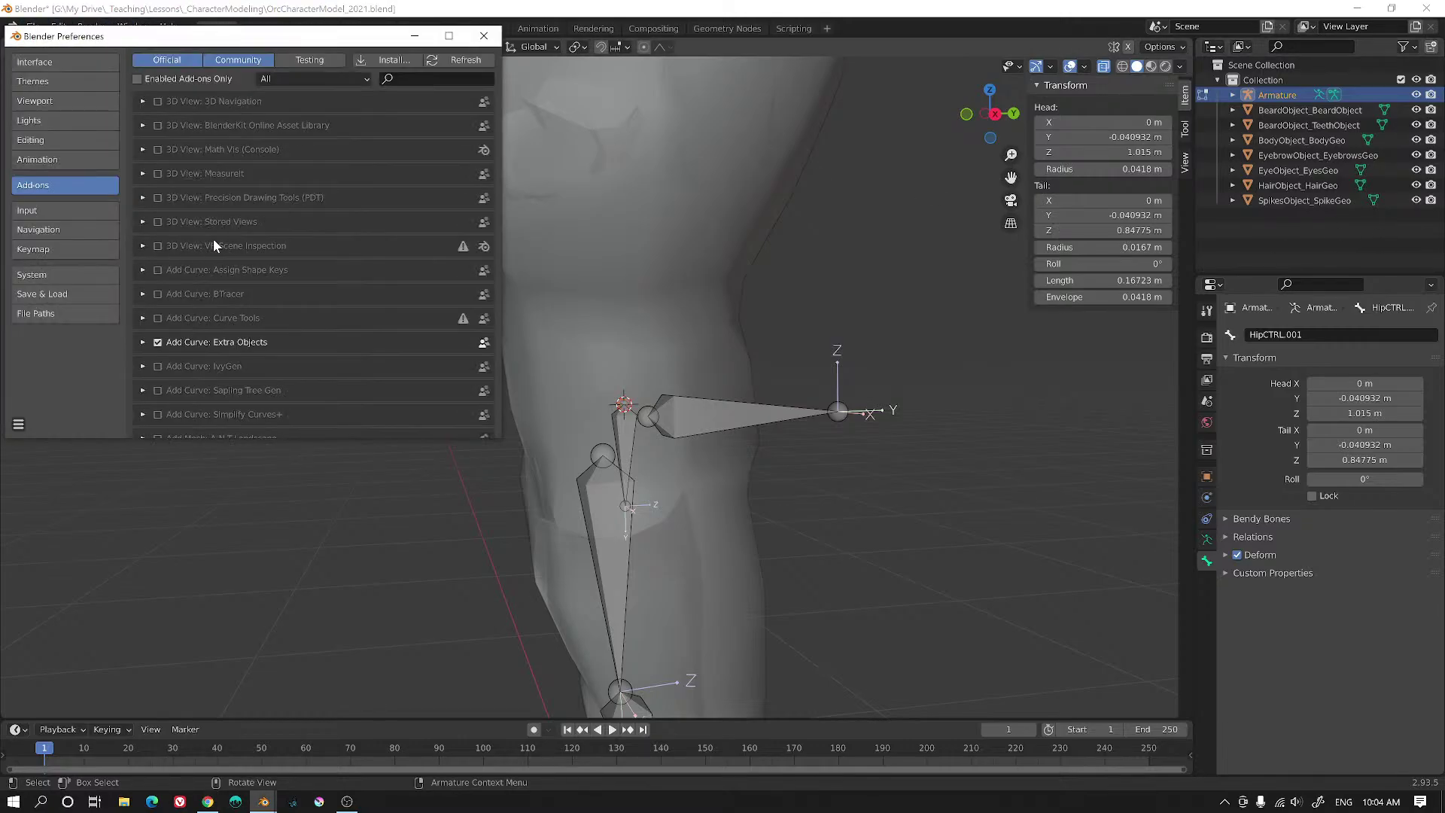
click(402, 59)
click(66, 236)
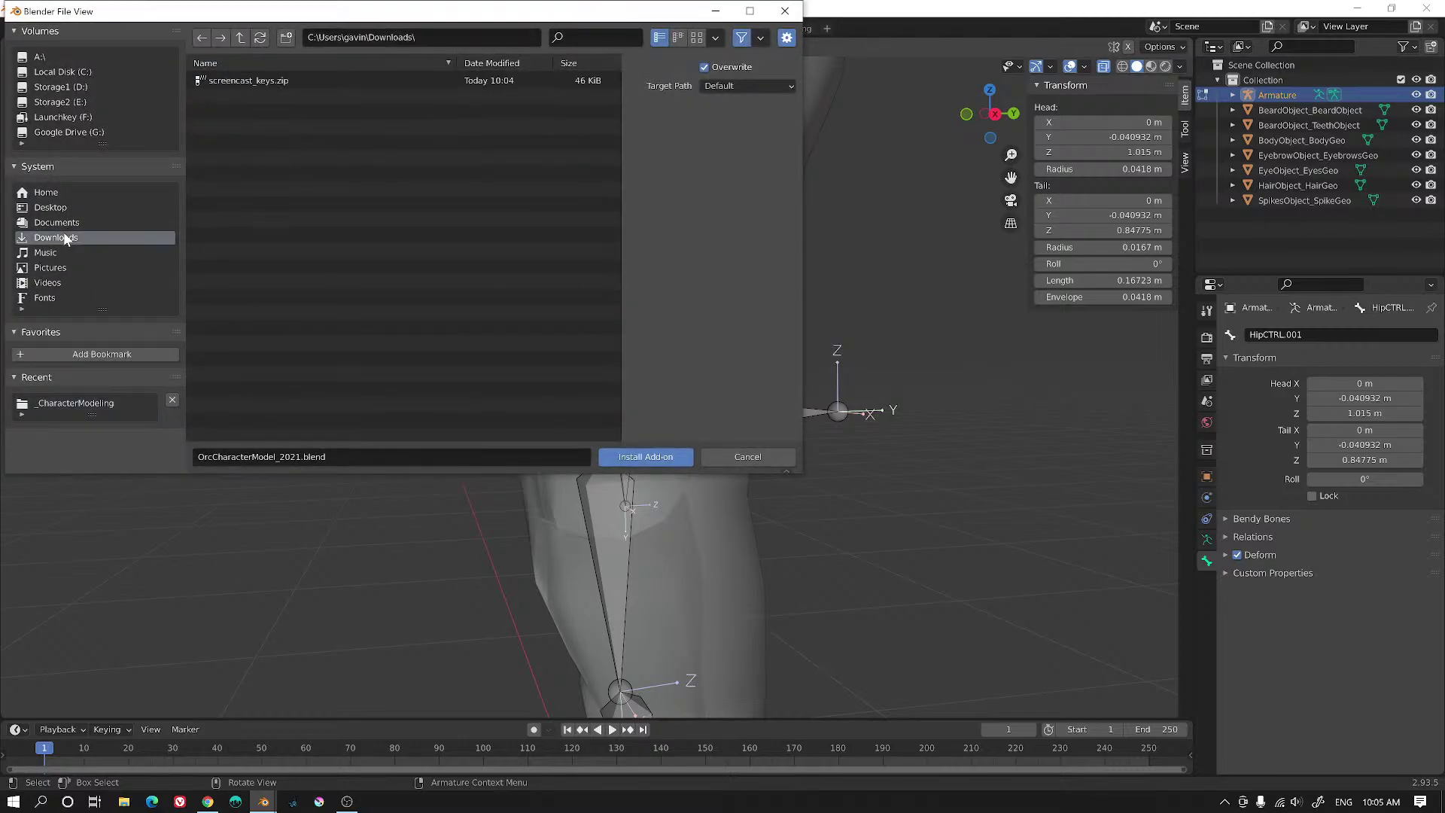
click(252, 80)
click(616, 457)
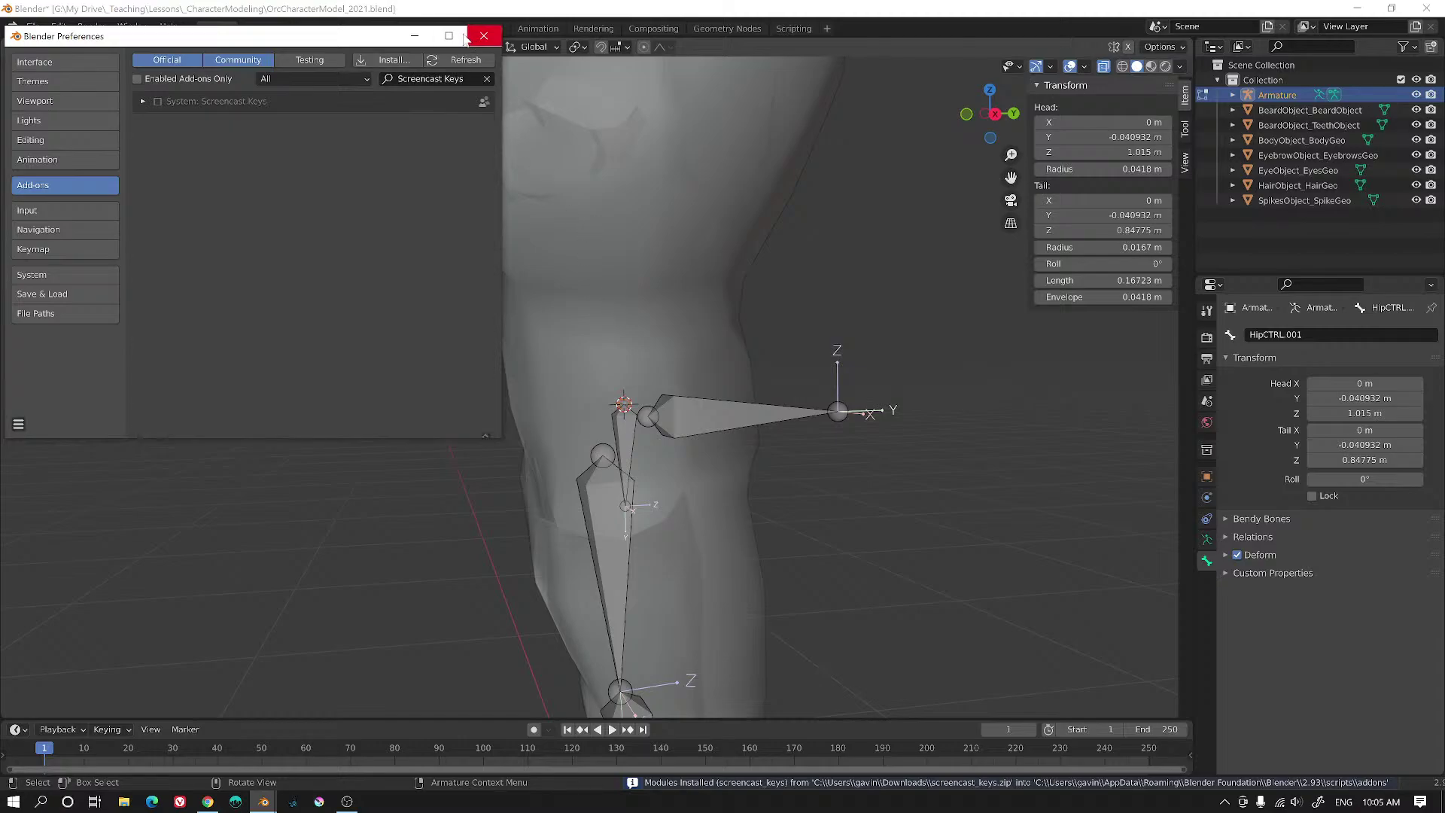
- Enable the Screencast Keys add-on, save the preferences and close the preferences window
click(142, 101)
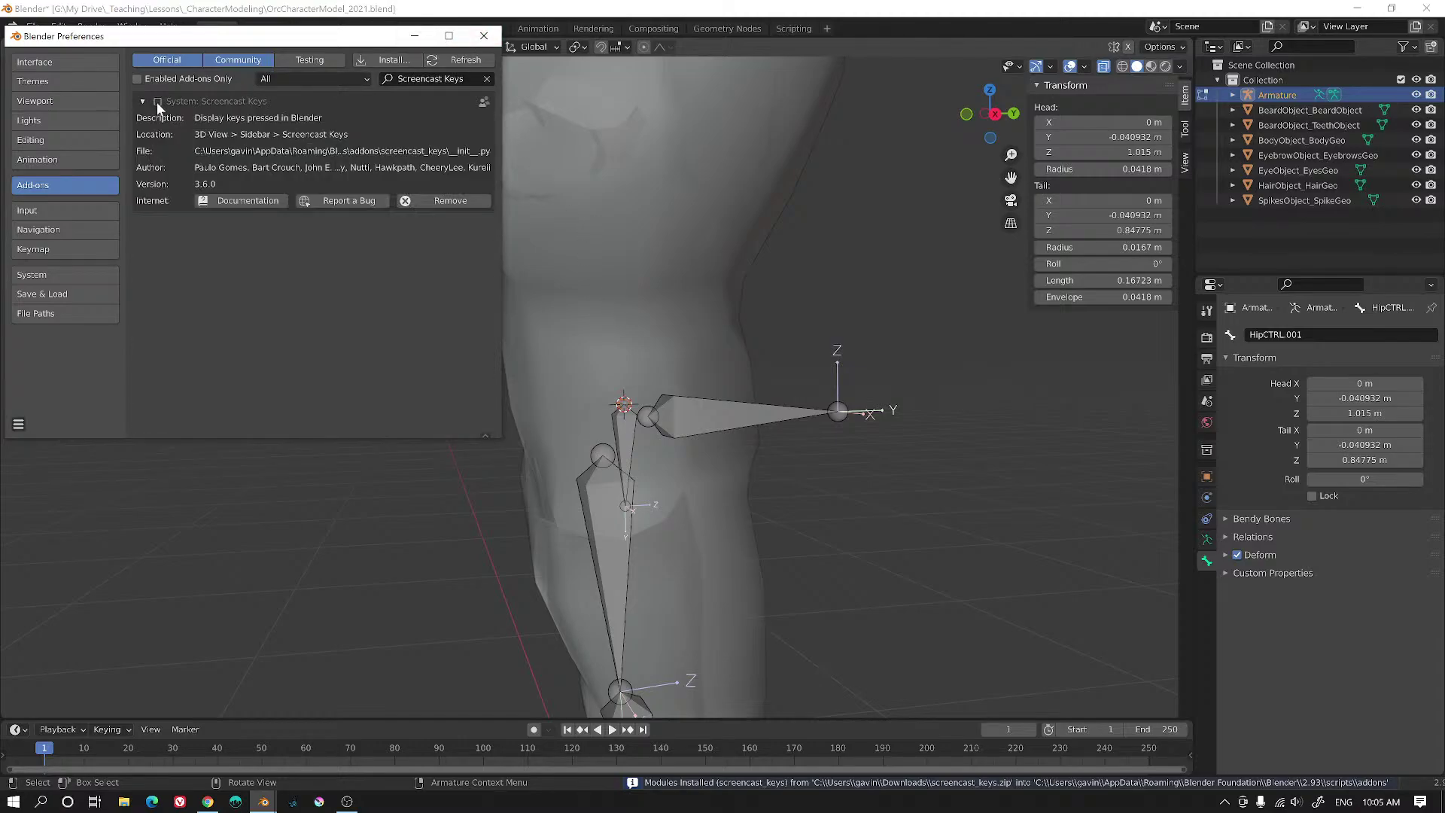
click(158, 101)
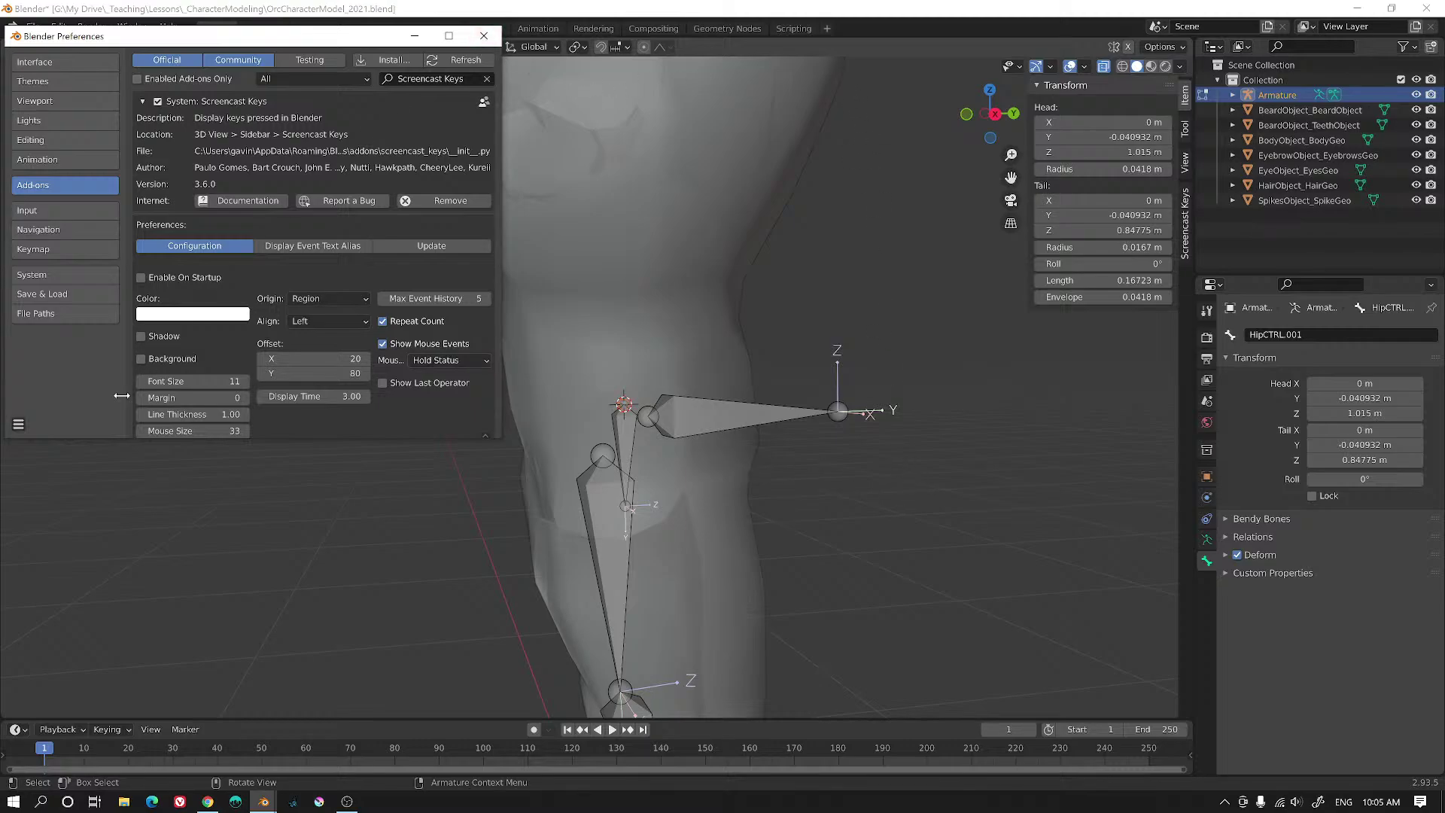
click(22, 422)
click(18, 424)
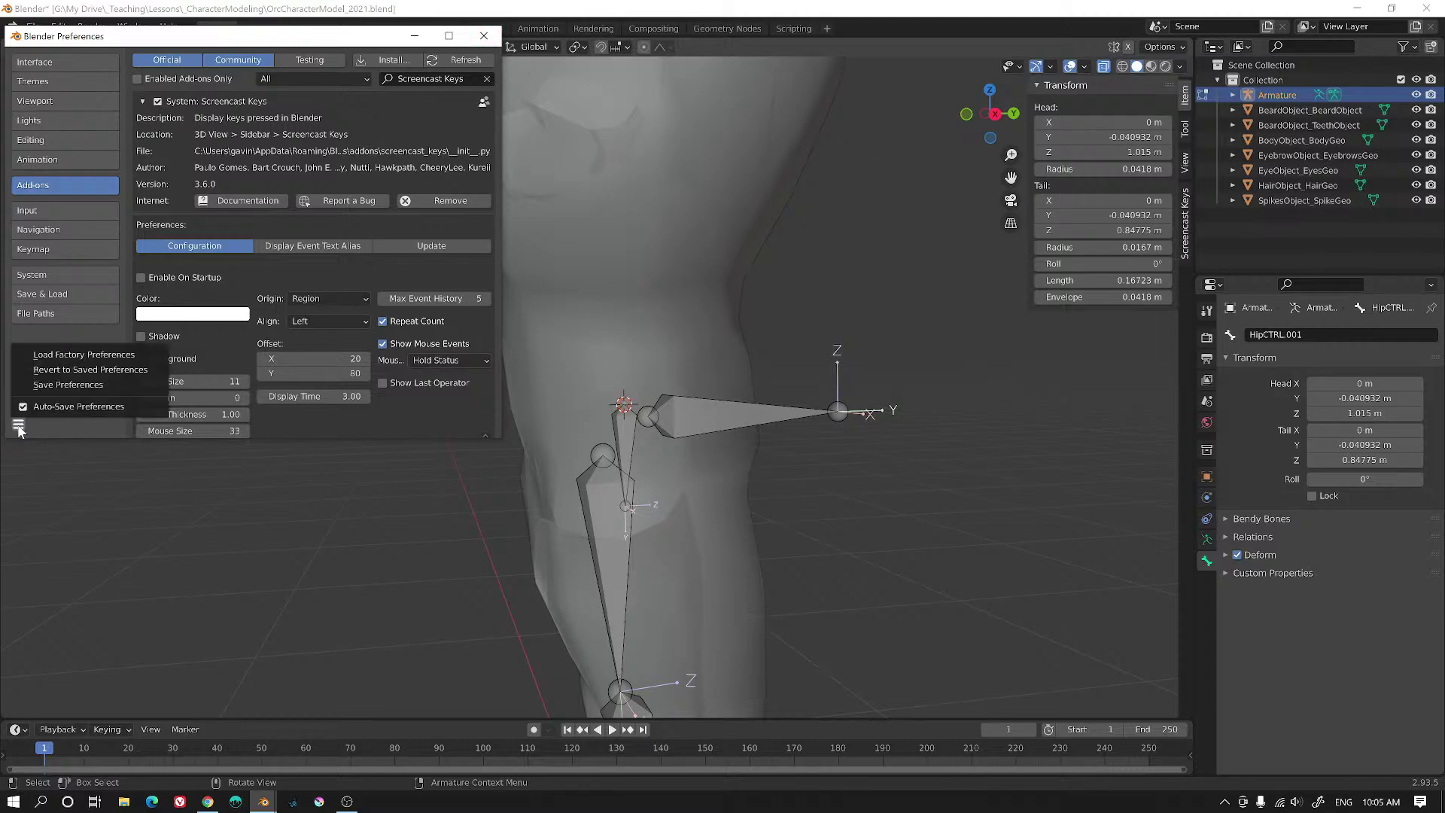
click(53, 387)
click(476, 34)
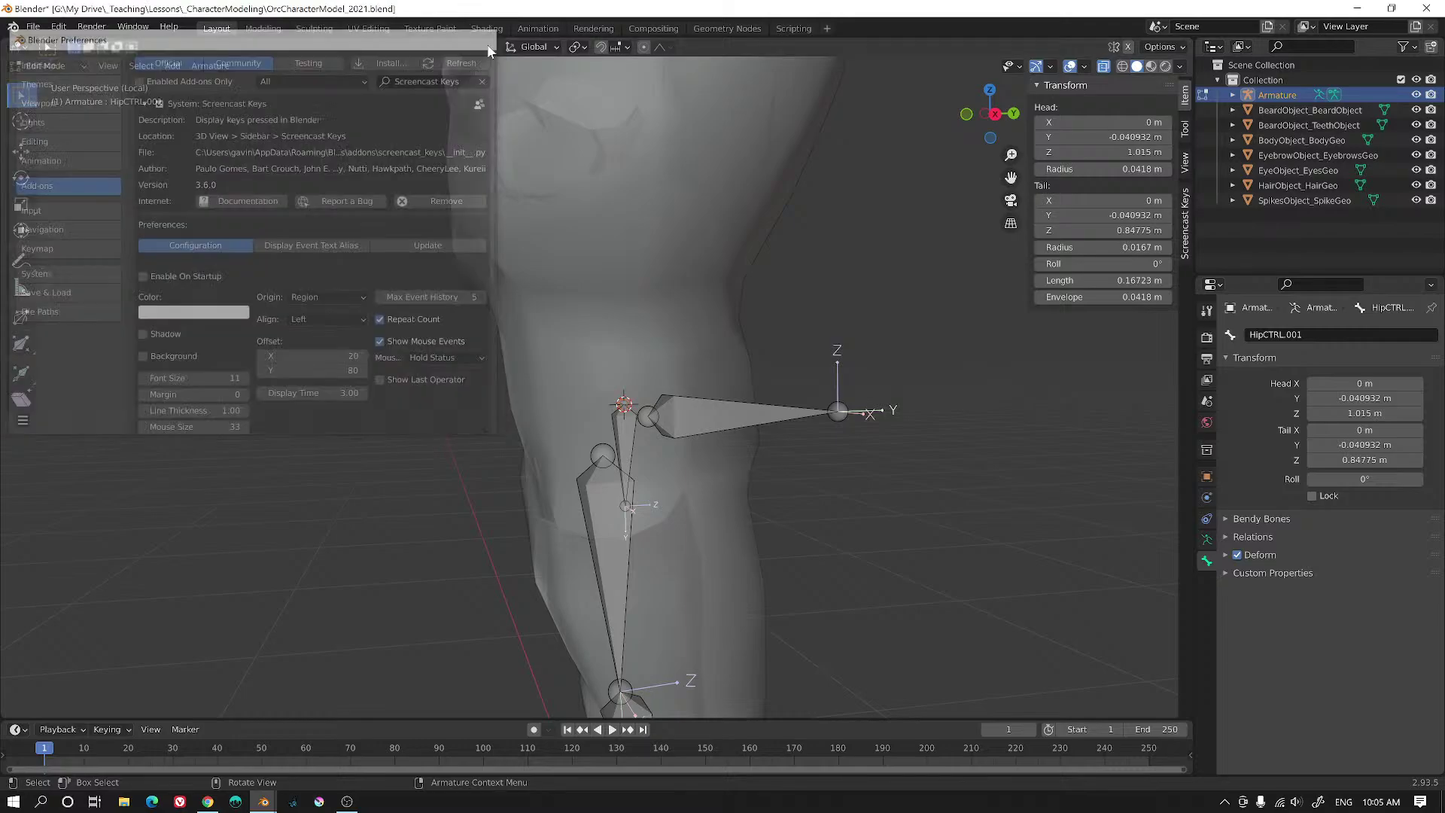
mouse_move(857, 349)
alt+mouse_down()
mouse_move(770, 342)
mouse_move(859, 358)
mouse_move(829, 371)
mouse_move(850, 375)
alt+mouse_up()
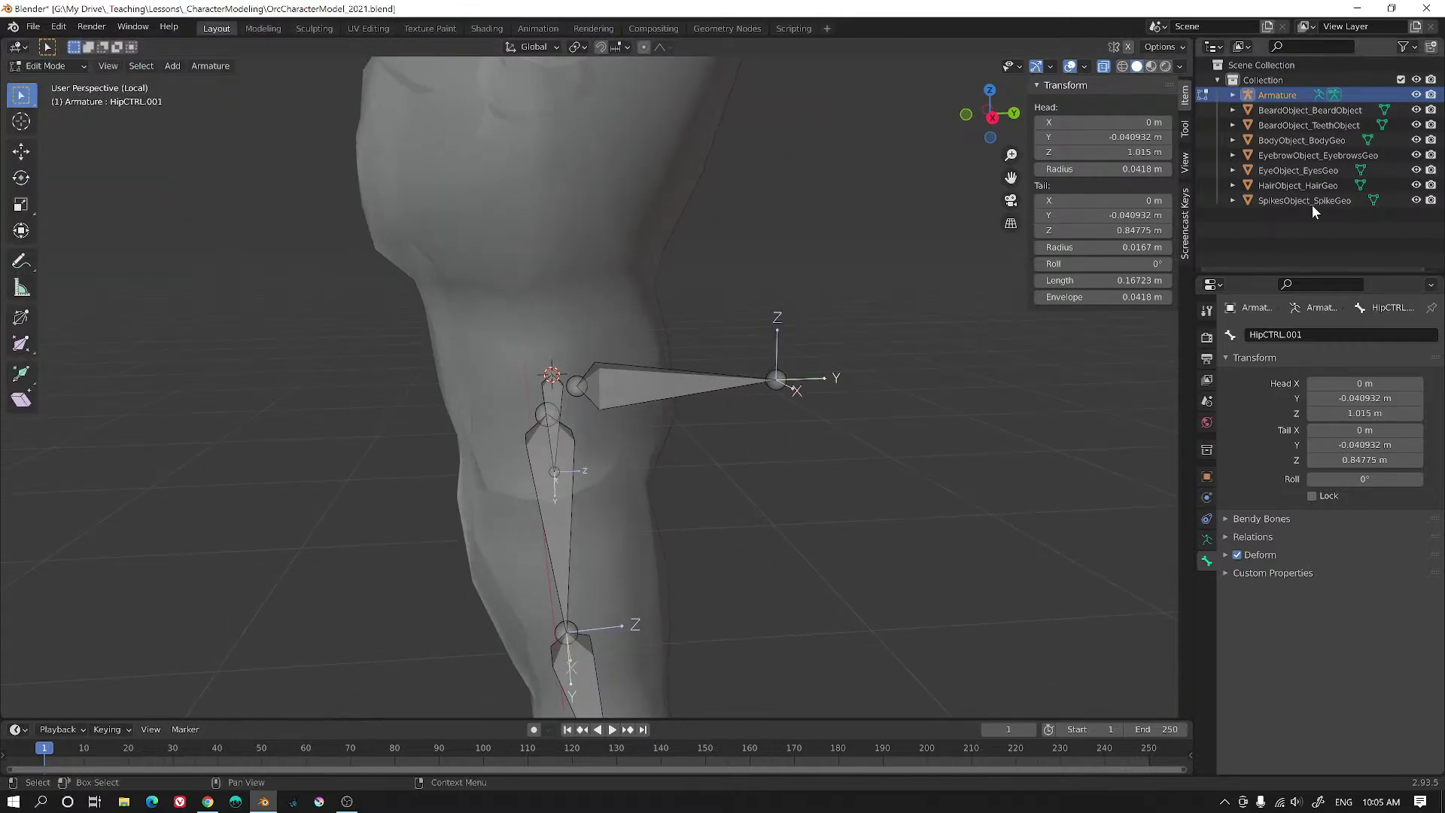
- Turn on the Screencast Keys display in the 3D viewport and set its colour to light yellow
click(1186, 222)
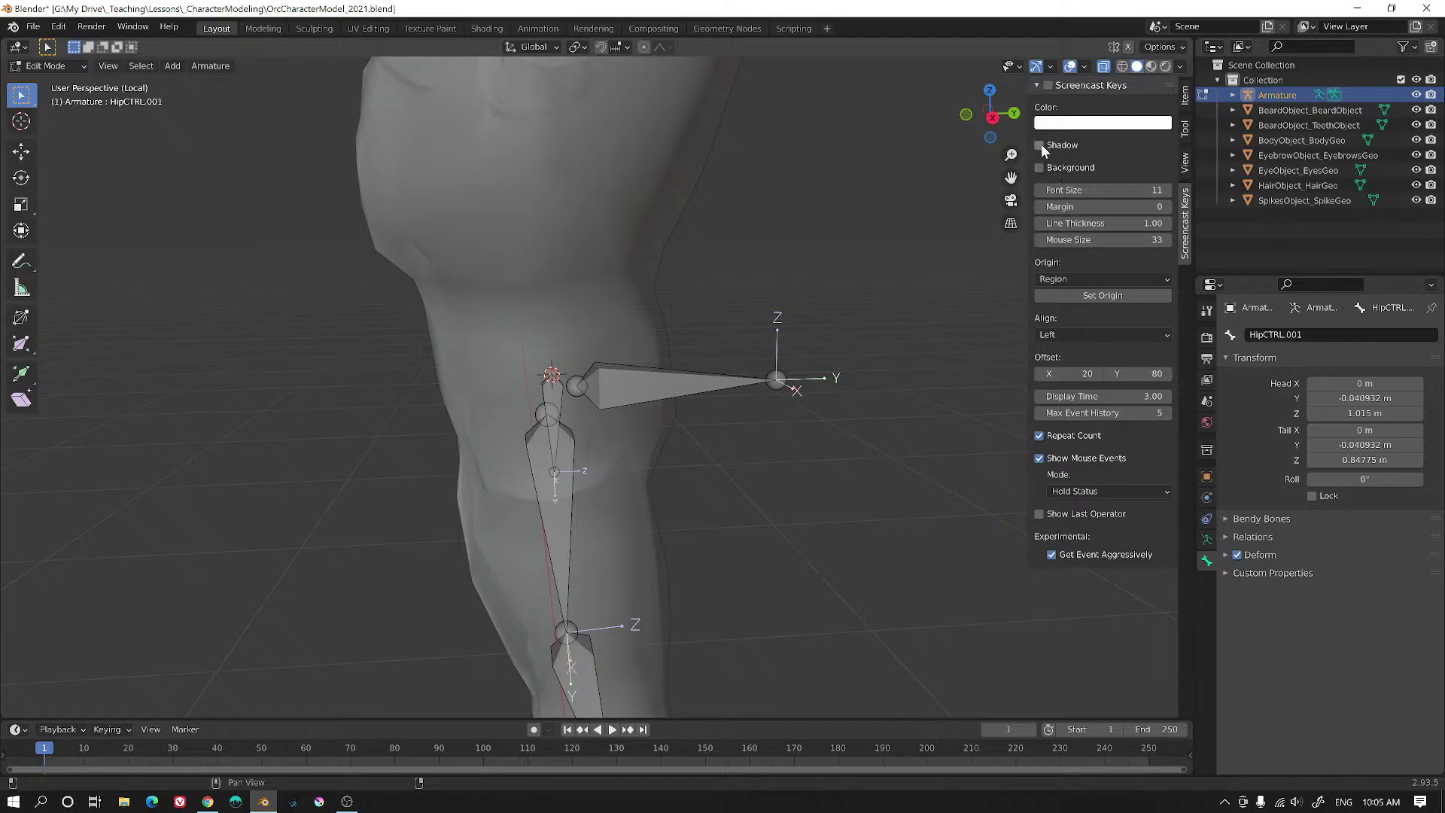
click(1106, 124)
click(1088, 124)
click(1078, 227)
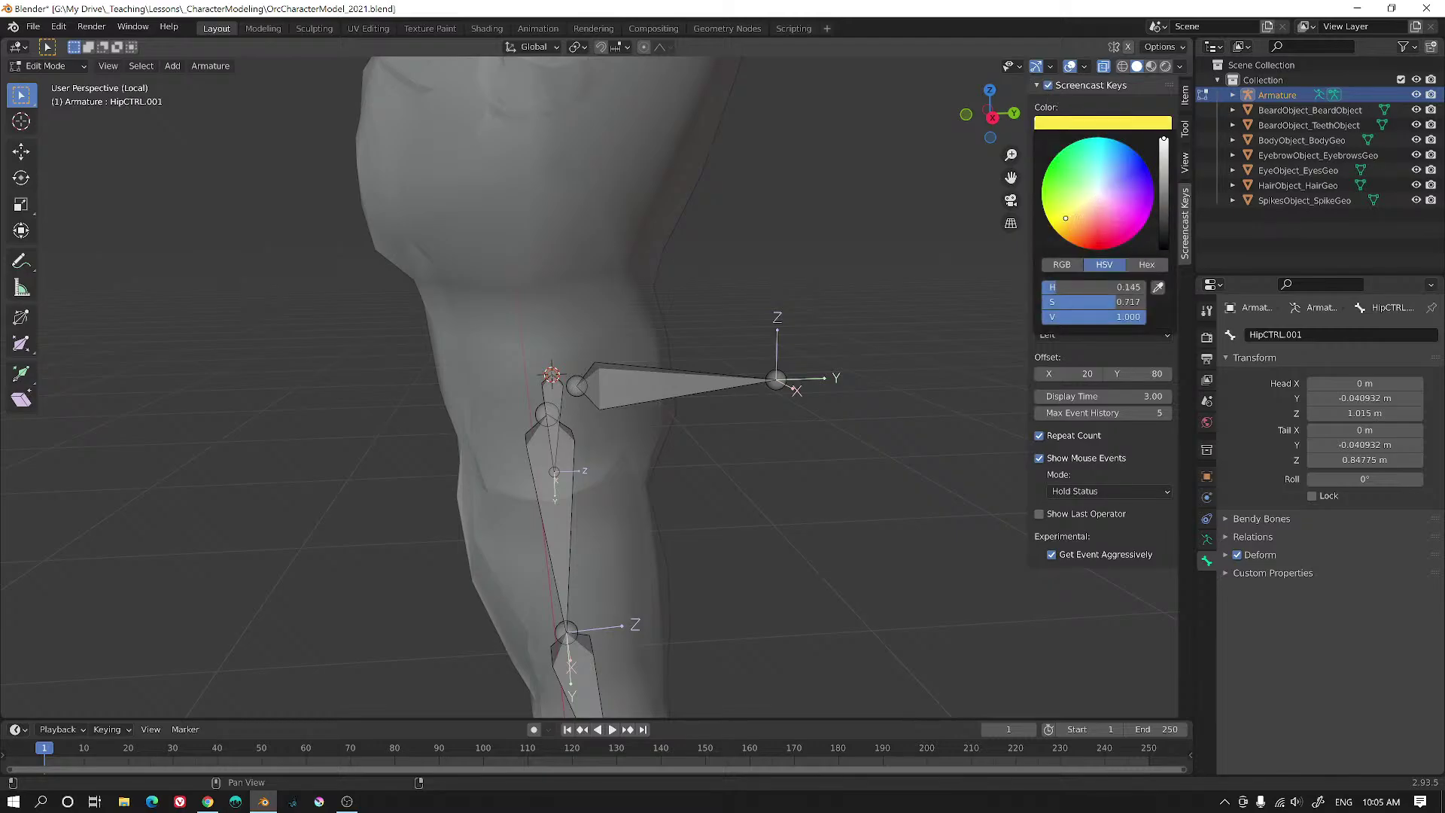
middle_drag(830, 391, 822, 382)
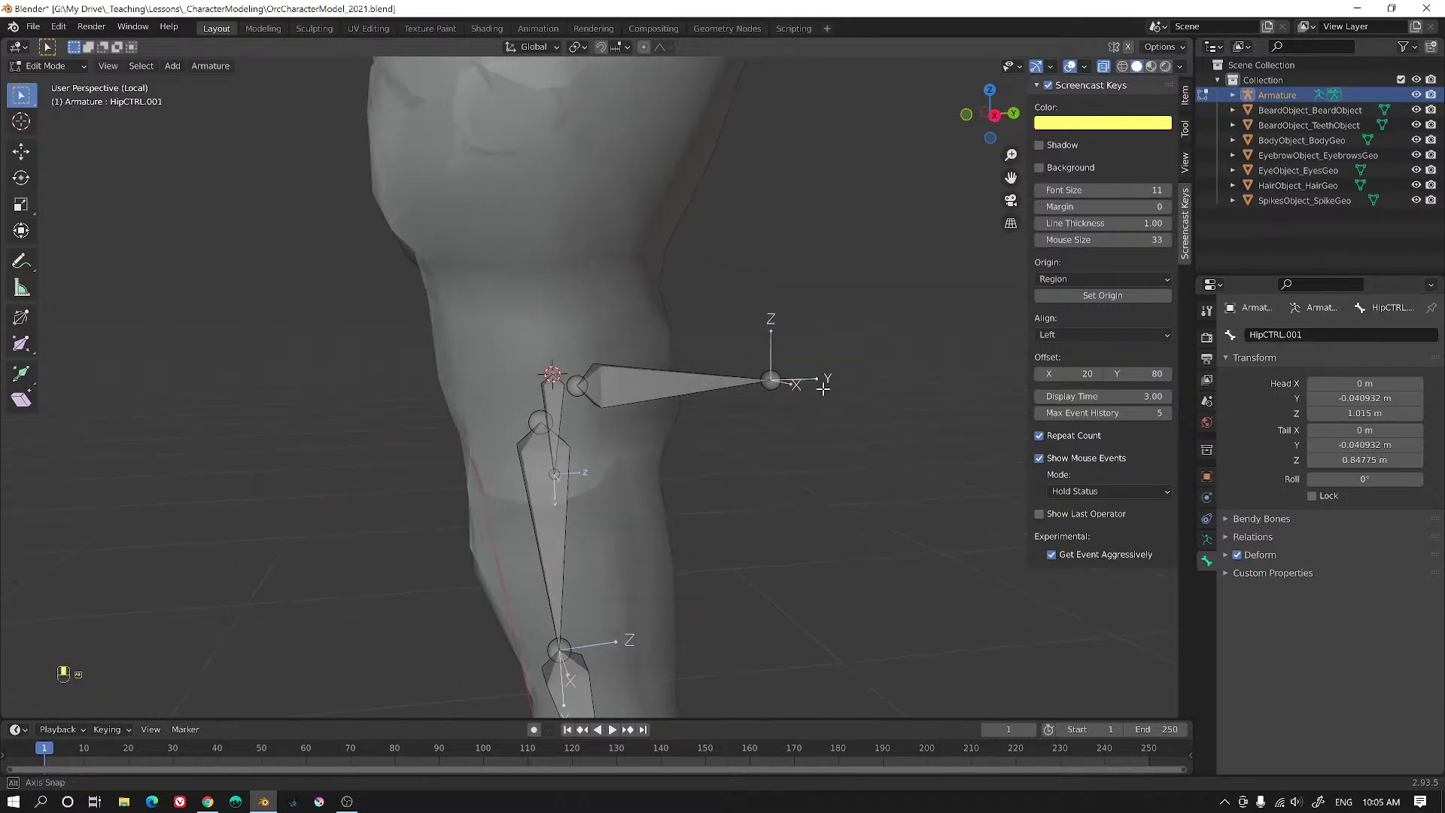
- Set the Screencast Keys font size to 60 and mouse size to 121
click(1103, 190)
drag(1103, 190, 1130, 191)
alt+drag(666, 401, 670, 414)
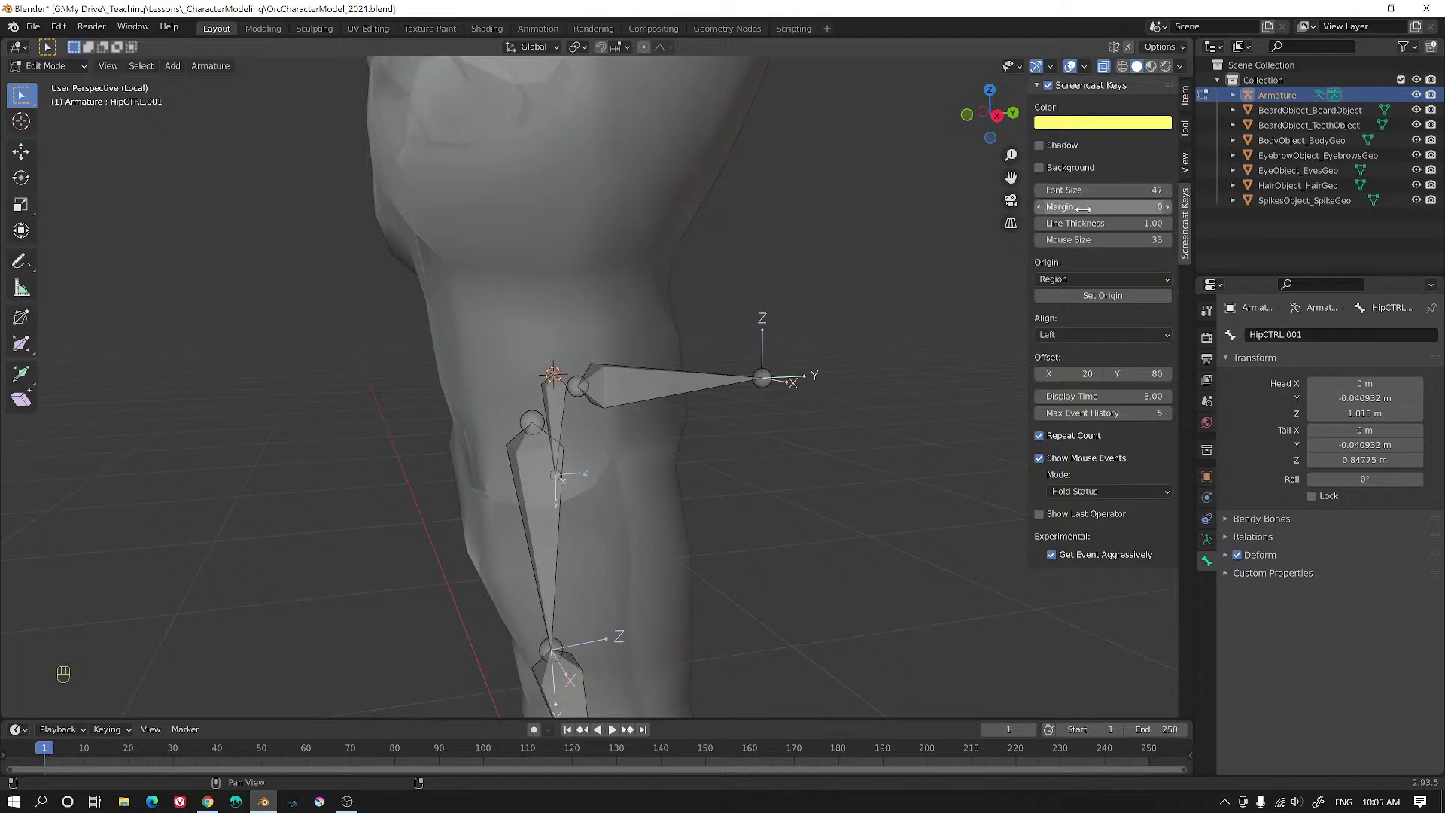
drag(1084, 239, 1091, 191)
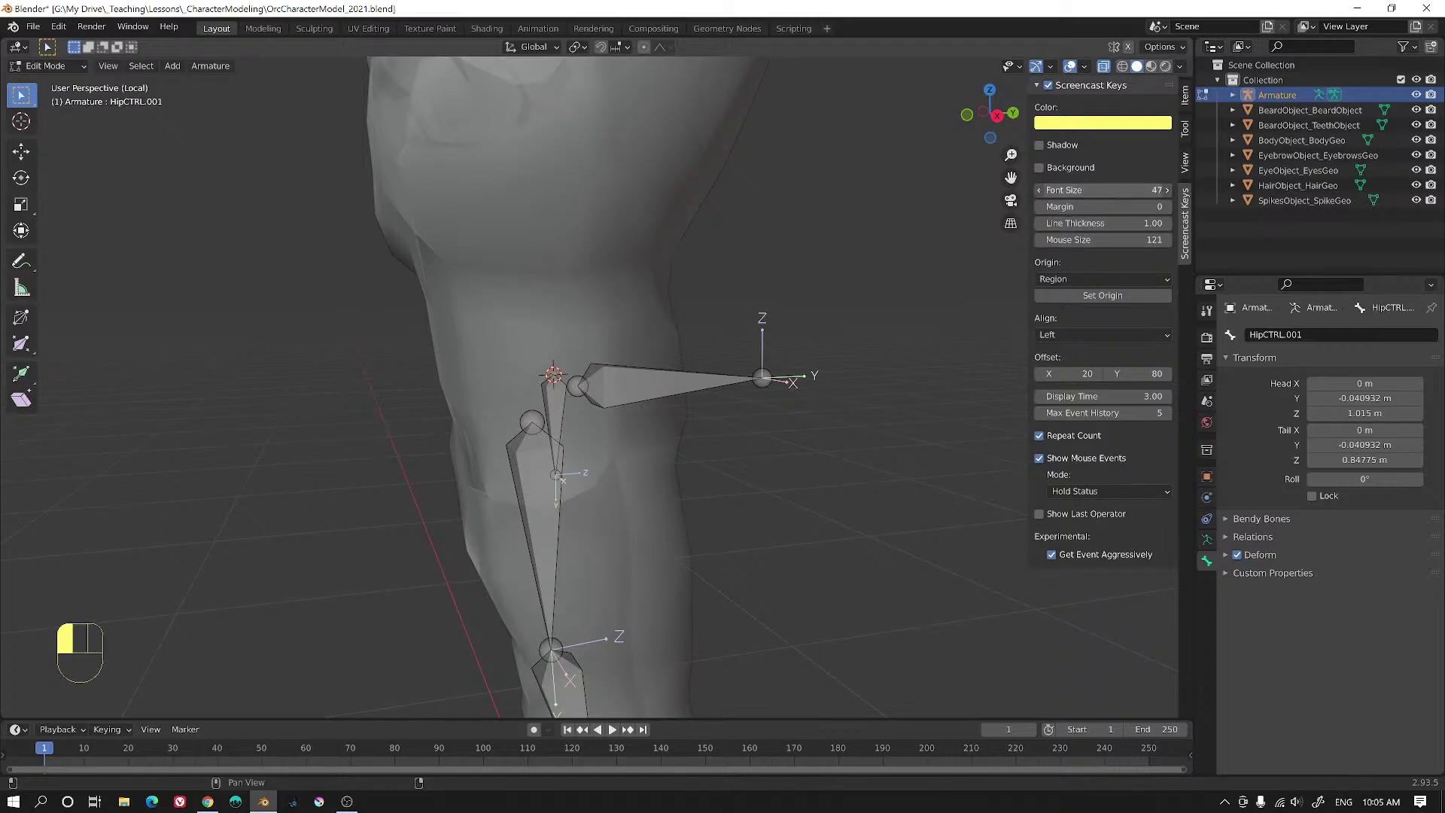
alt+middle_drag(574, 398, 701, 402)
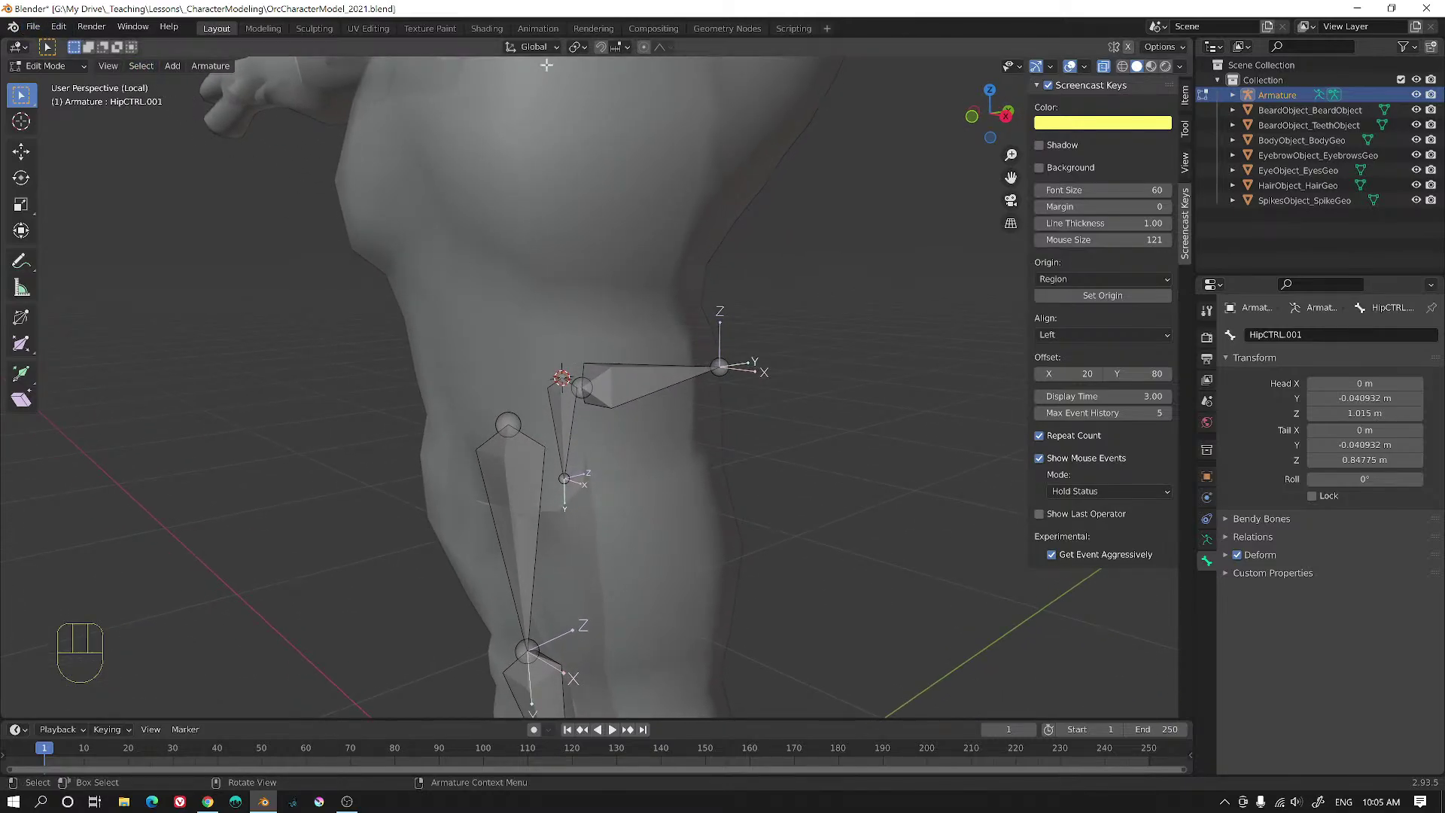
- Change the Screencast Keys display colour to light orange
click(1069, 123)
drag(1073, 221, 1077, 222)
alt+middle_drag(572, 260, 614, 264)
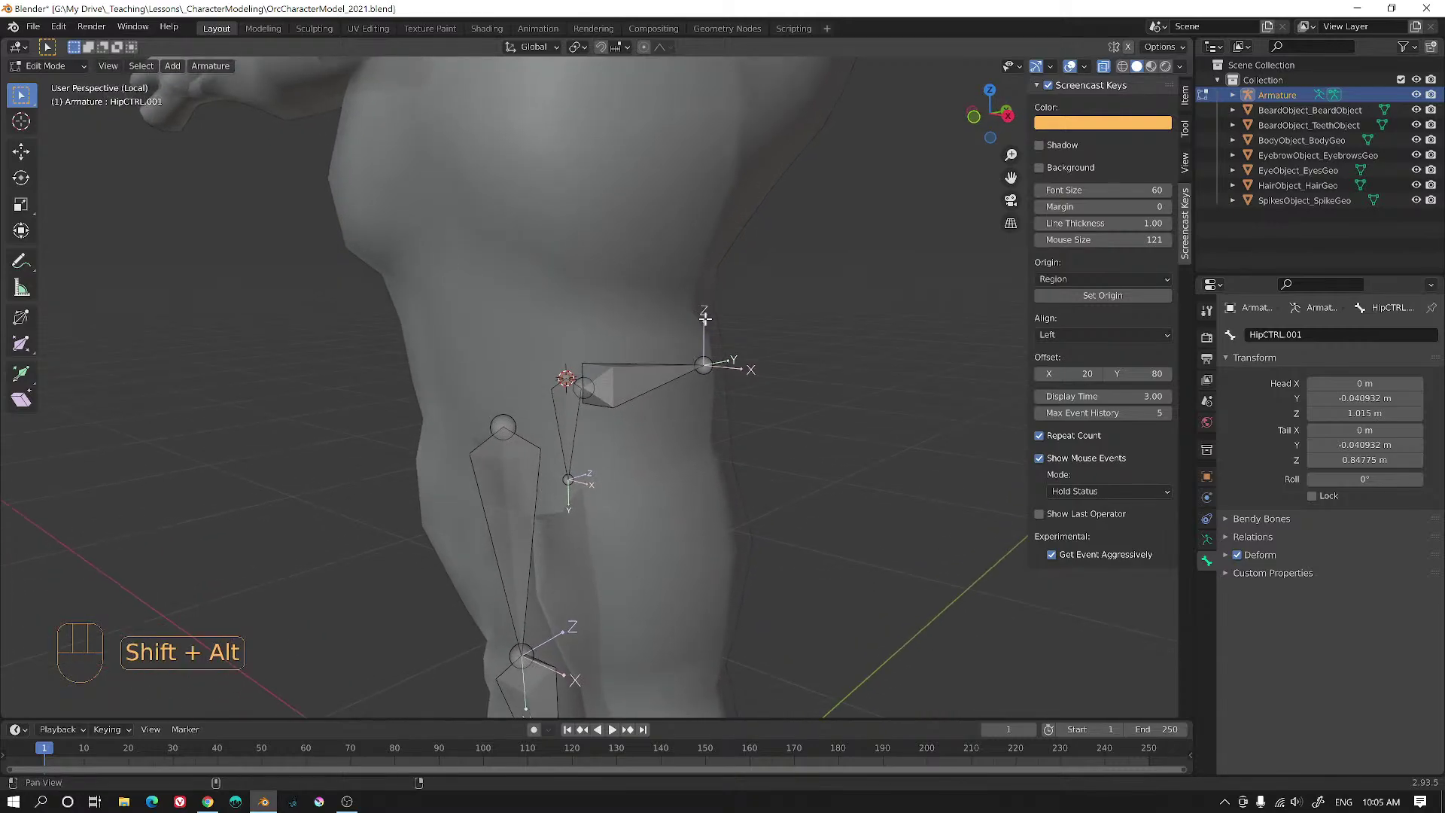
alt+shift+middle_drag(745, 310, 696, 274)
alt+middle_drag(696, 274, 760, 214)
alt+shift+middle_drag(745, 247, 797, 271)
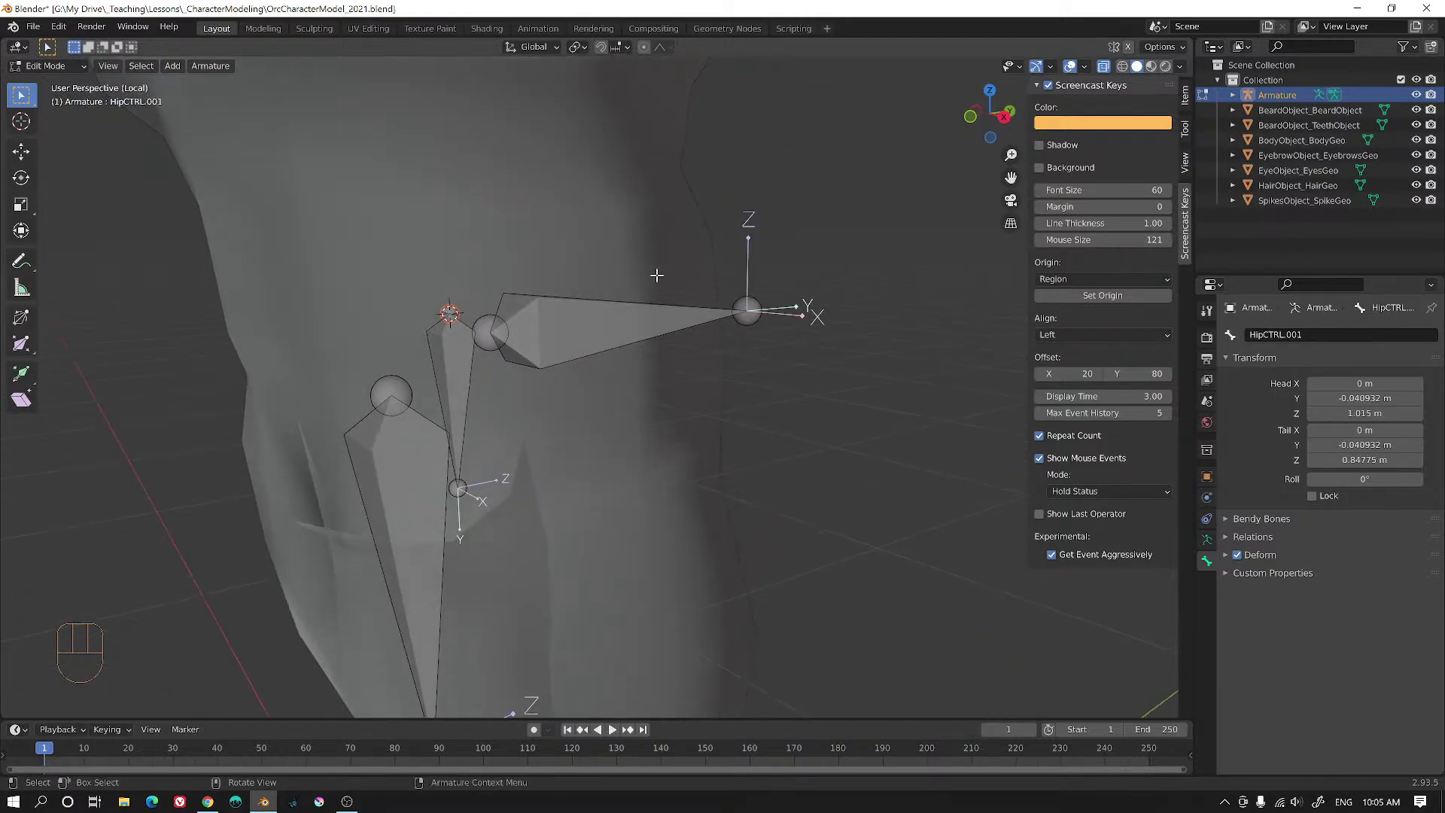
- Bring back the bone transform values and snap the HipCTRL bone to the 3D cursor at the vertical hip bone's head
click(1185, 96)
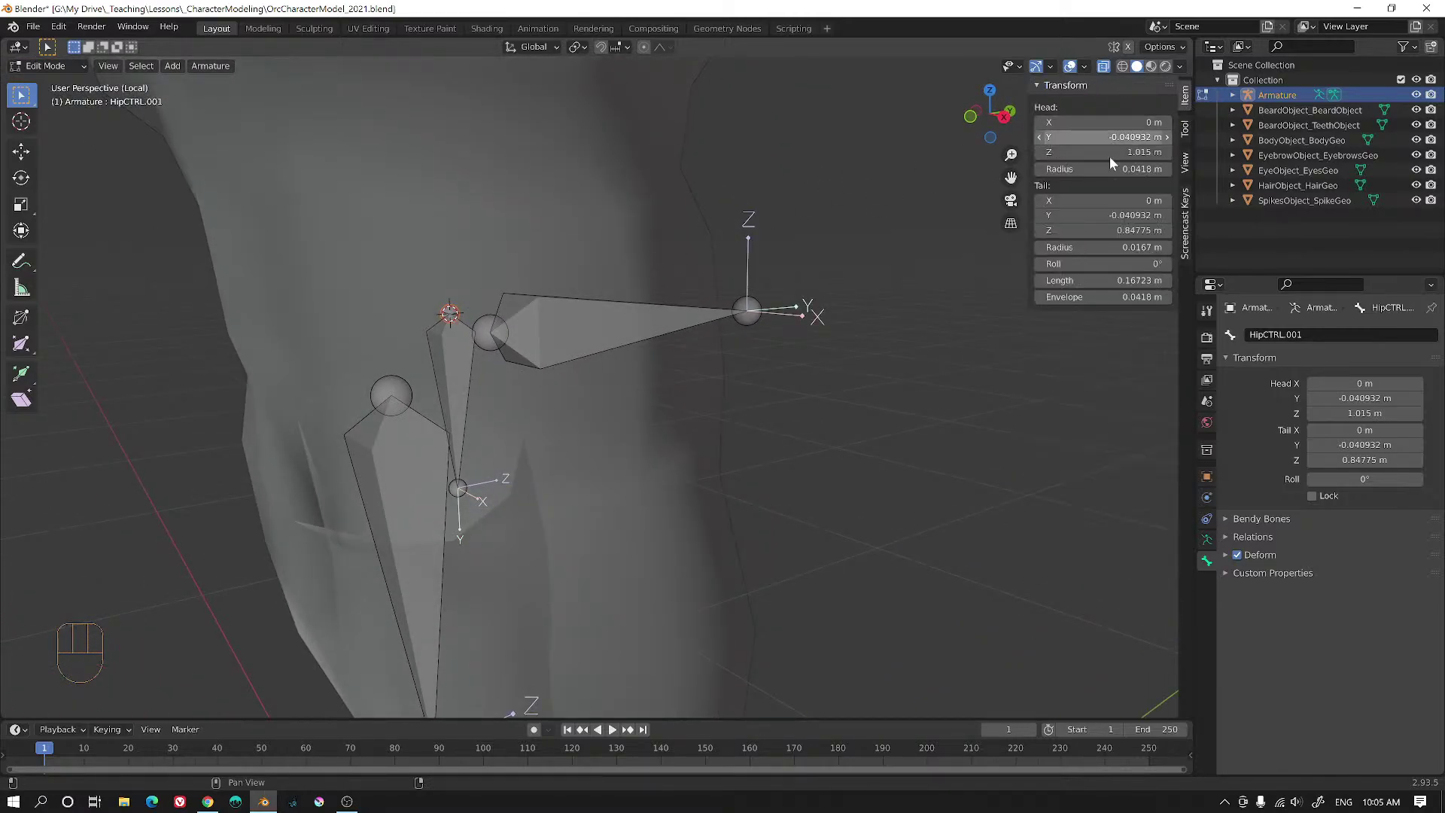
alt+middle_drag(897, 267, 879, 271)
alt+middle_drag(642, 309, 485, 308)
click(581, 321)
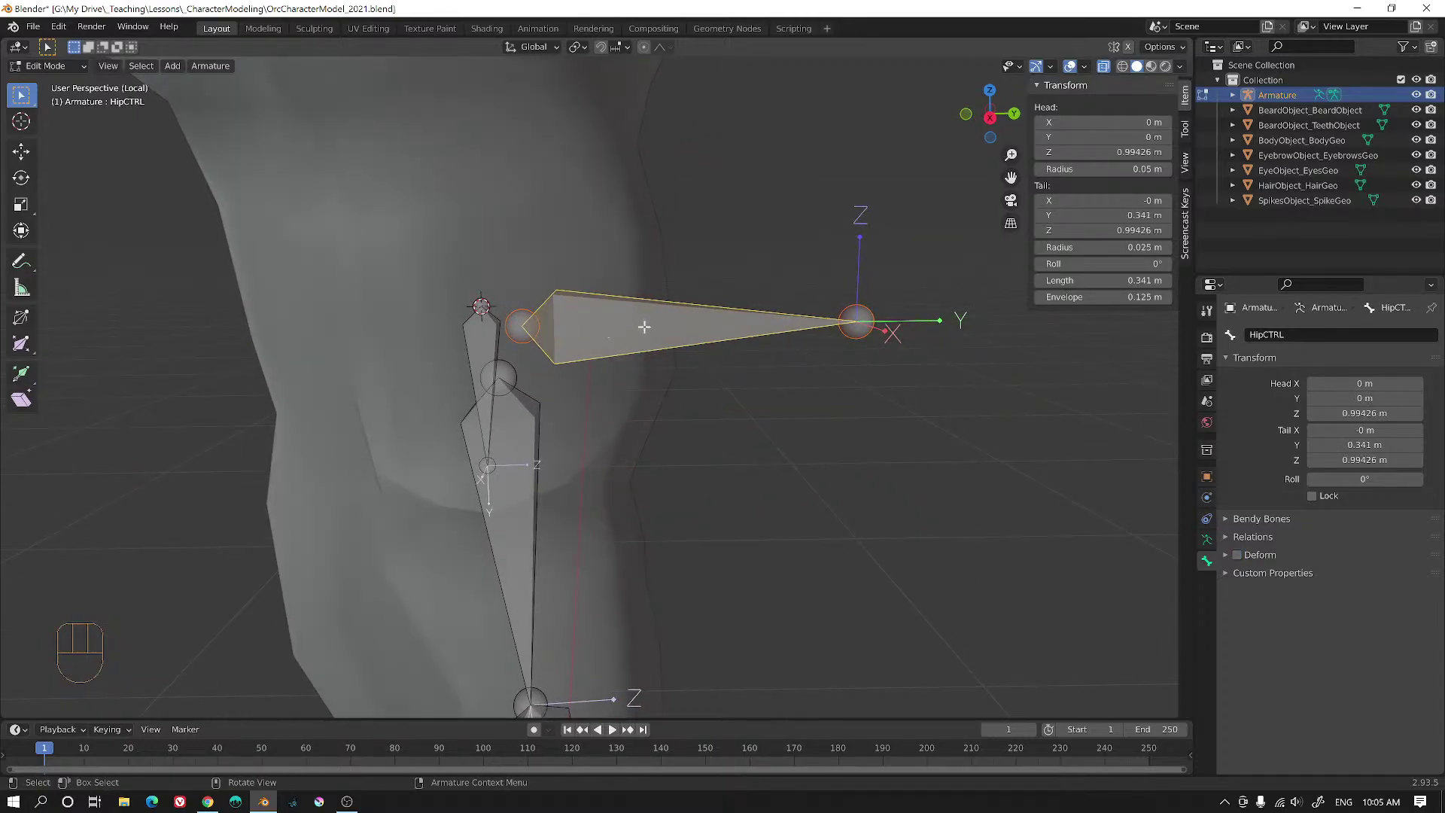
key(shift+s)
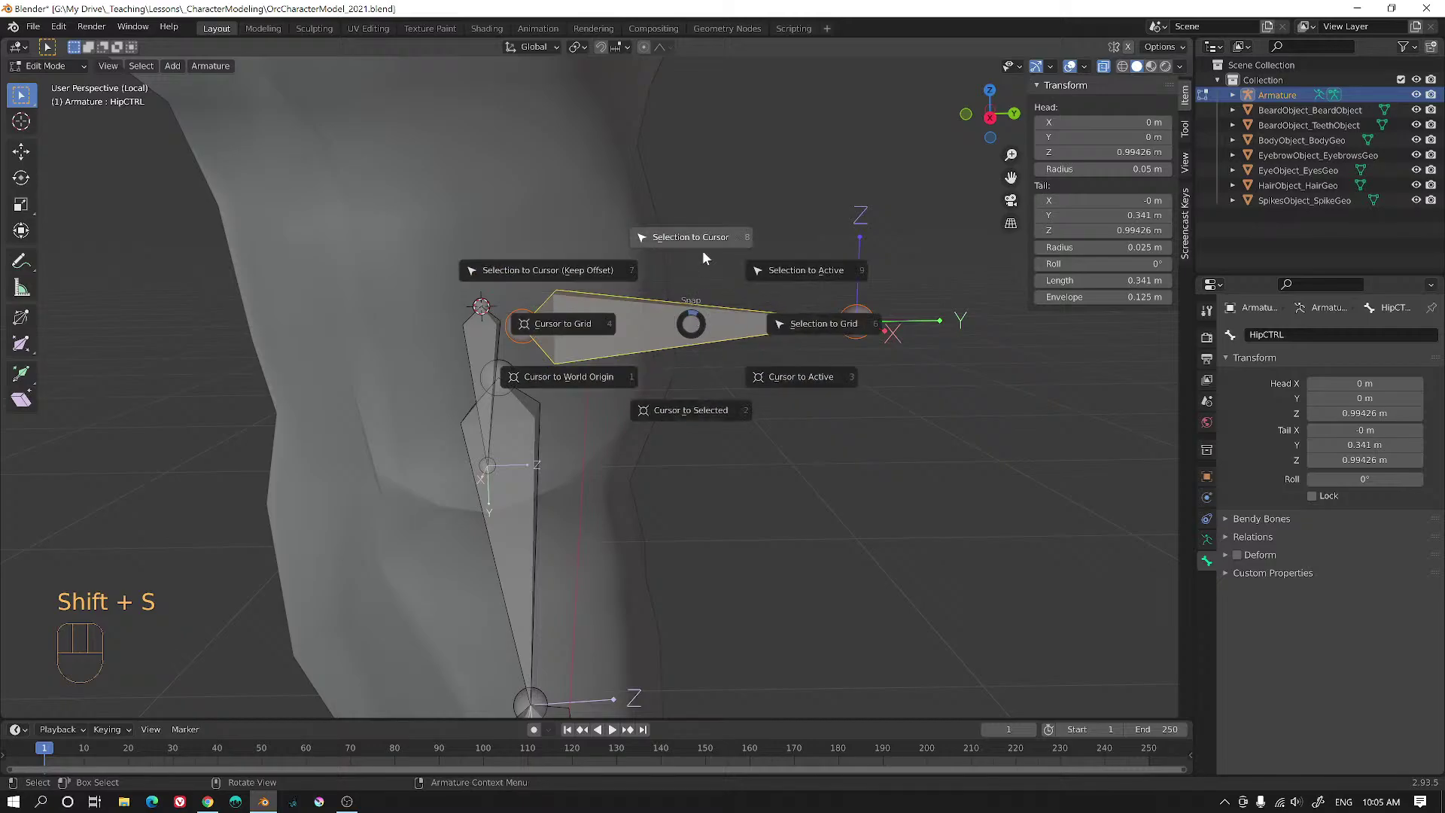
click(708, 238)
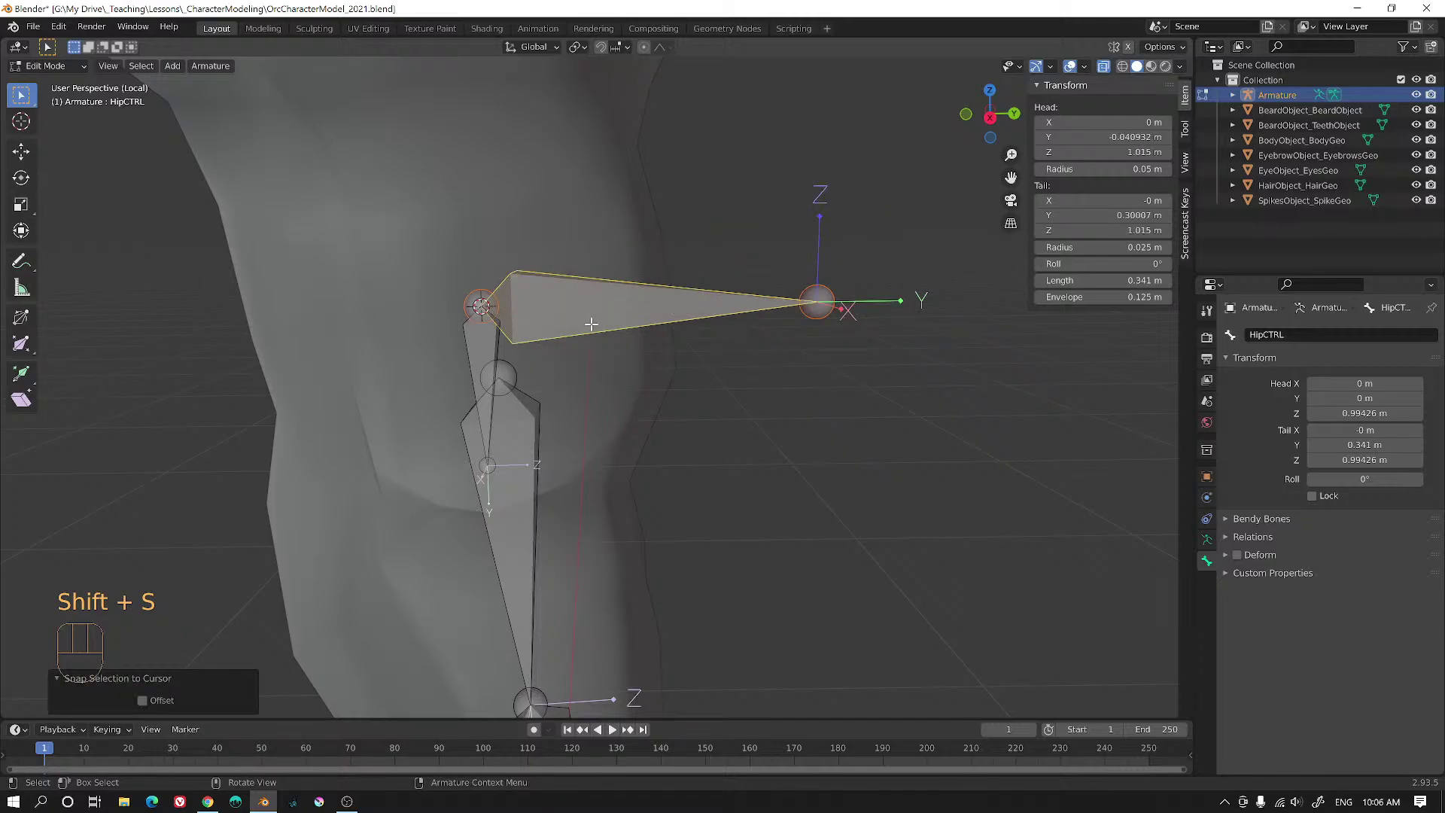
- Extrude a new bone about 0.18 m straight up along Z from the head of the vertical hip bone
scroll(593, 305, down, 2)
alt+middle_drag(594, 299, 656, 292)
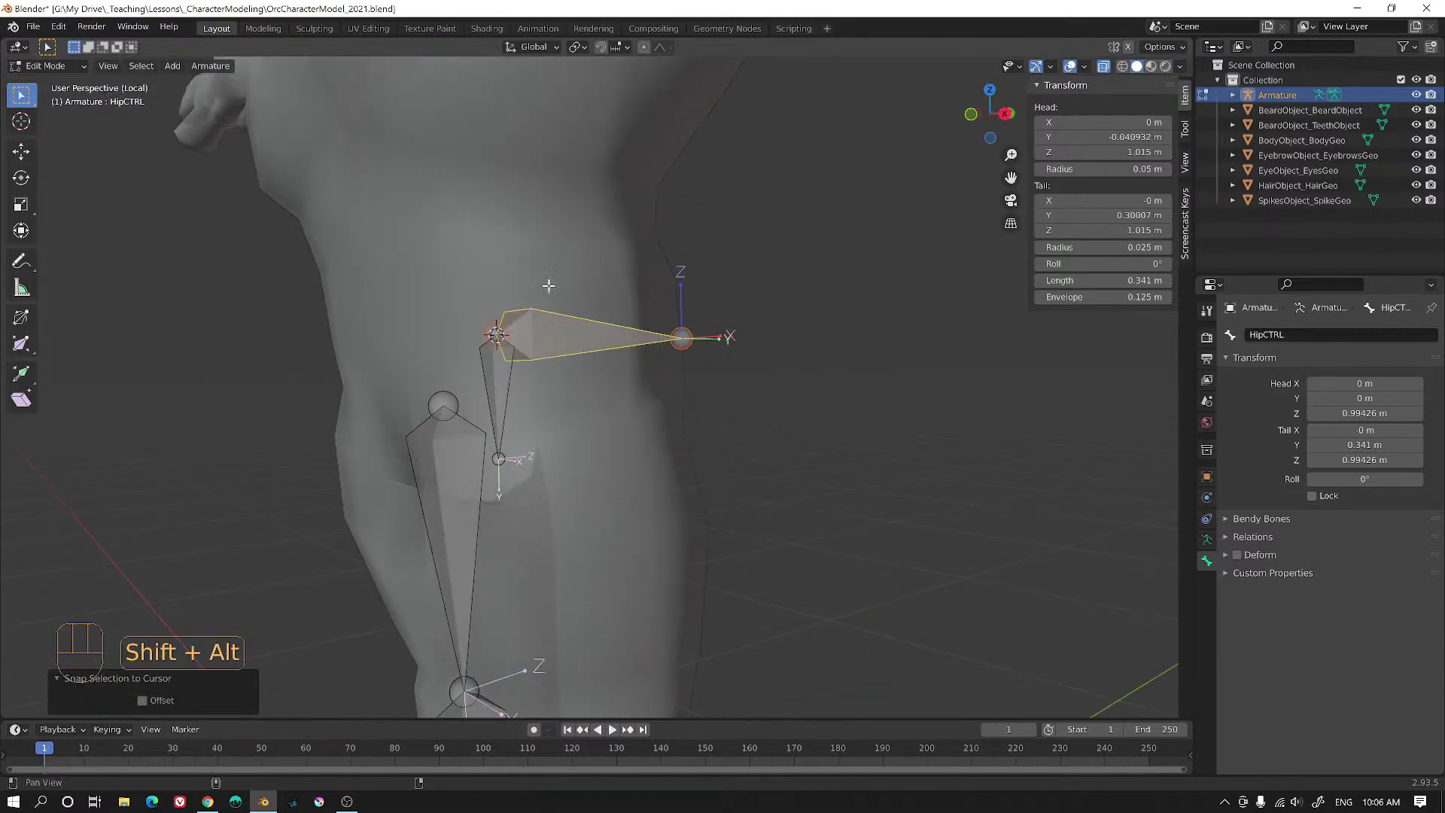
alt+shift+drag(549, 285, 649, 328)
alt+drag(648, 327, 623, 401)
scroll(600, 362, up, 2)
click(593, 366)
alt+drag(623, 401, 626, 402)
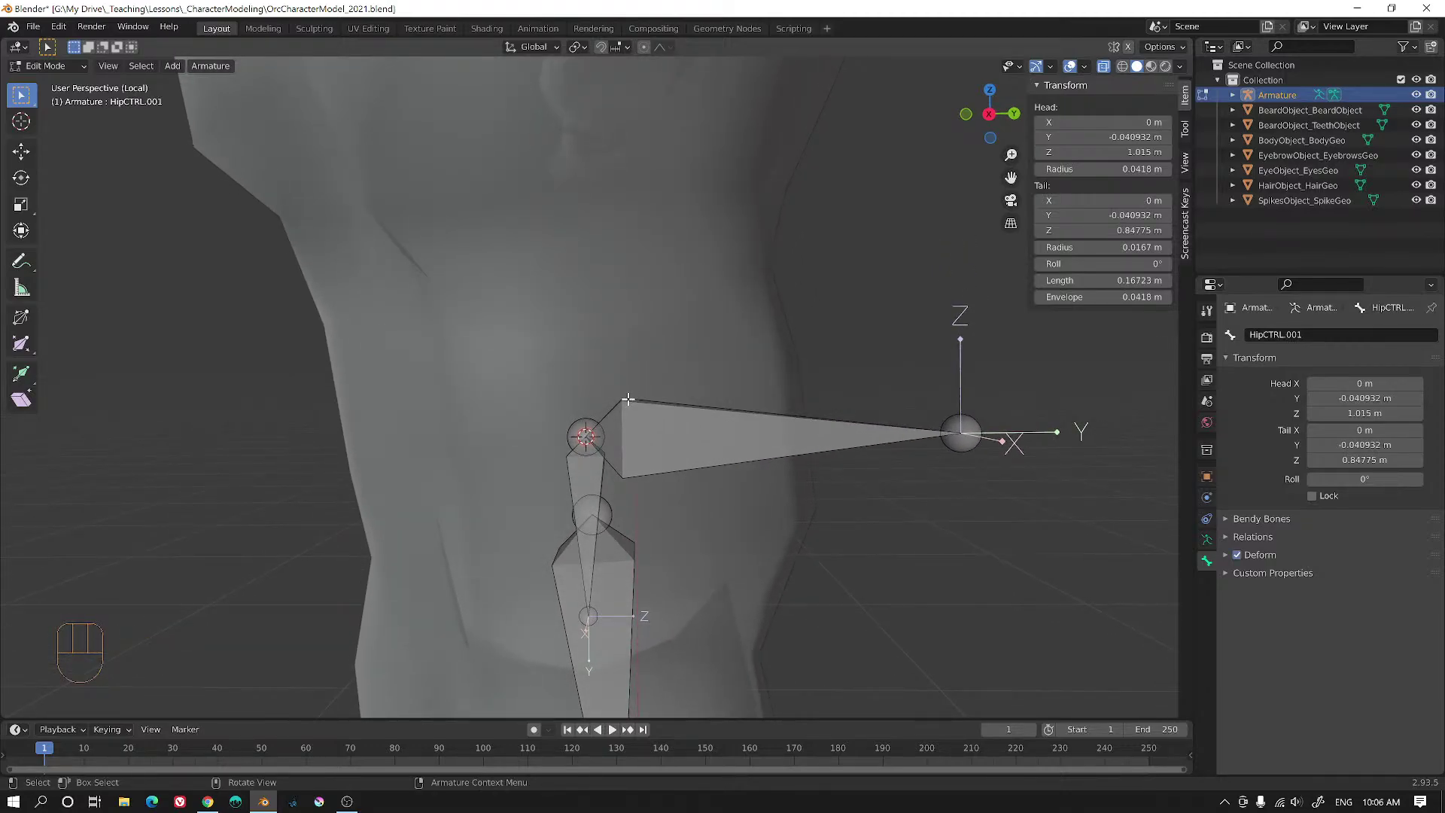
key(e)
key(z)
click(661, 212)
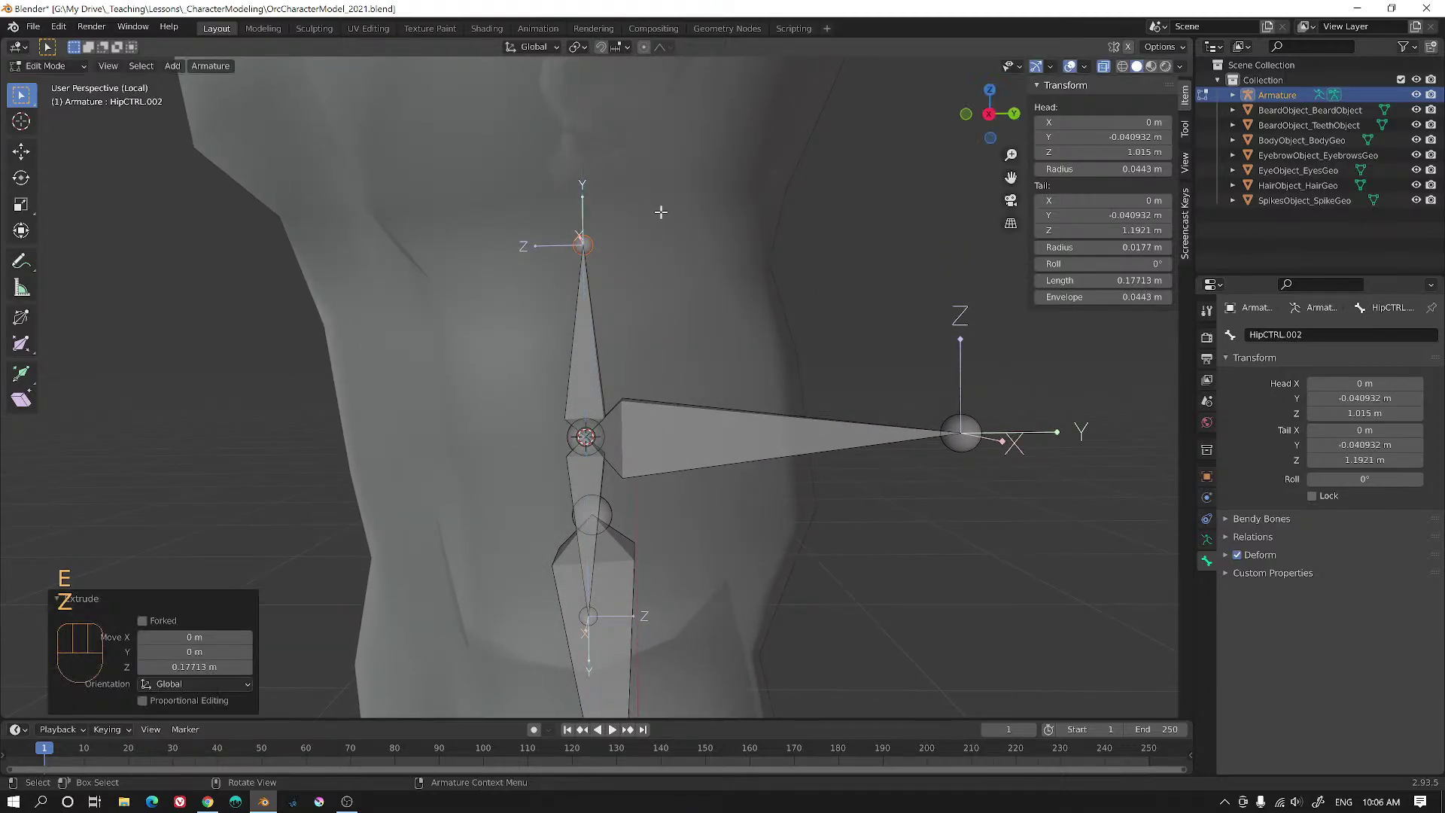
alt+shift+drag(661, 212, 656, 397)
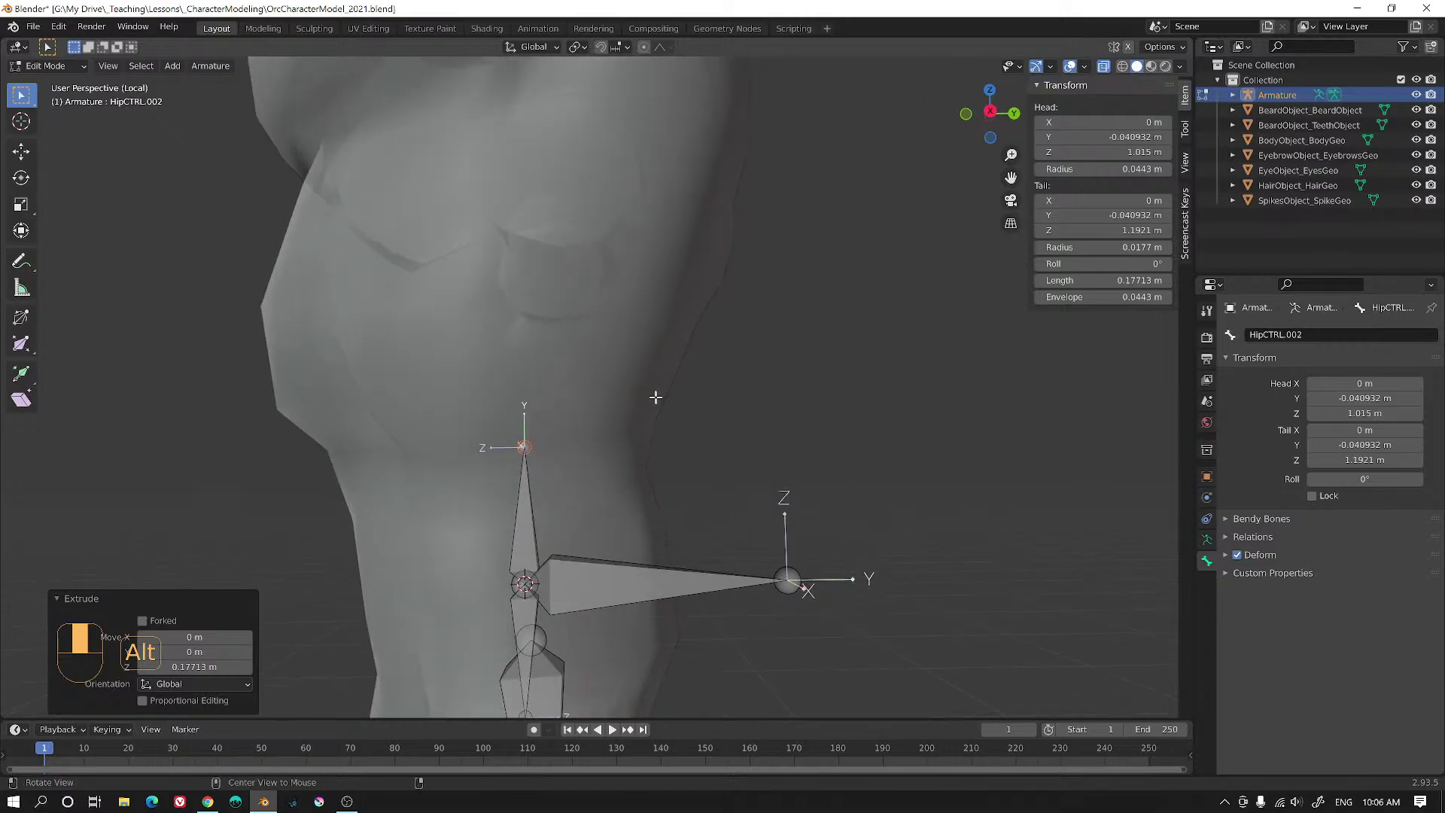
- In the right side view, move the upper end of the new spine bone about 0.04 m toward the back
scroll(656, 397, down, 3)
key(KP_3)
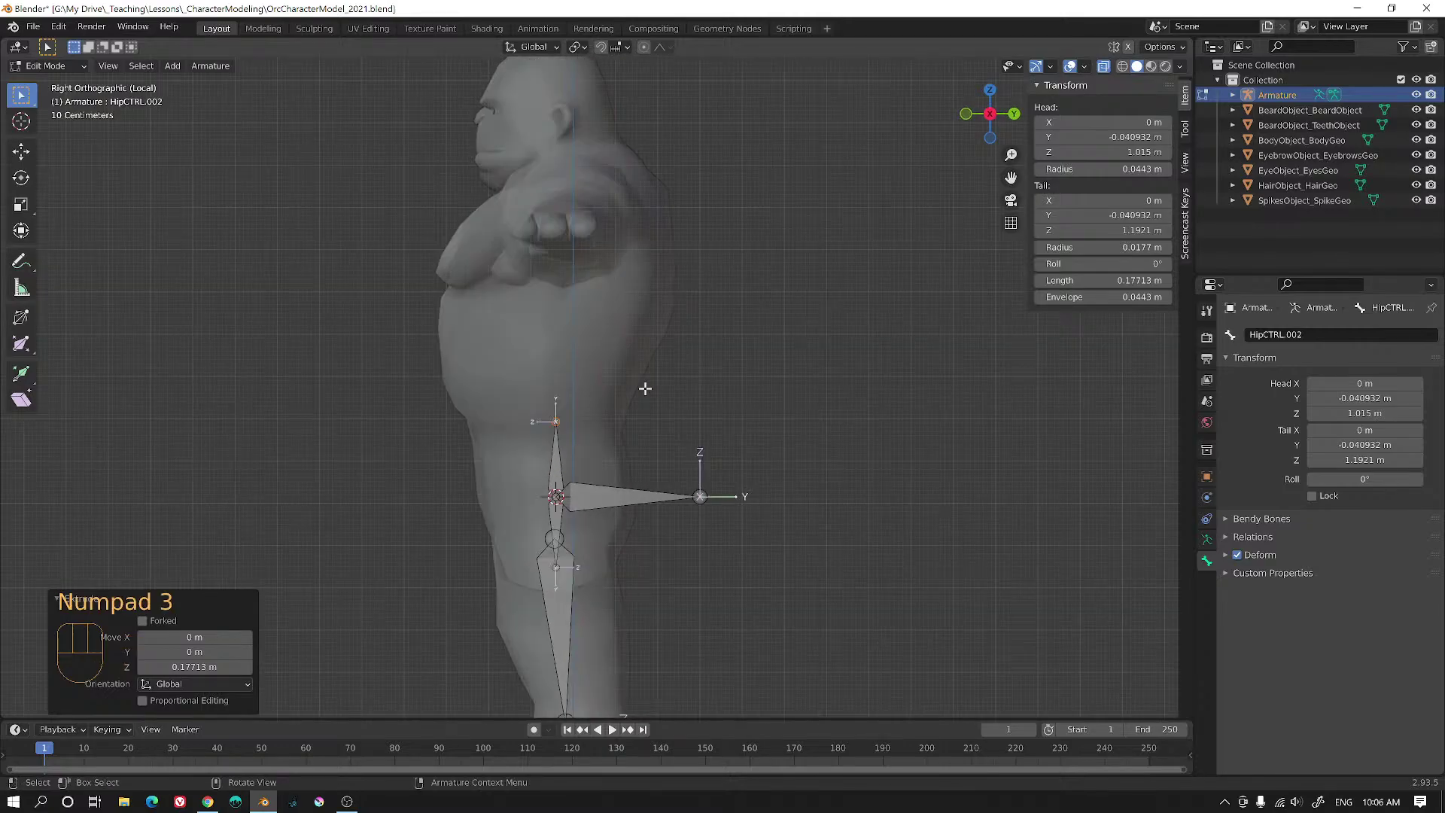
scroll(632, 394, up, 3)
key(e)
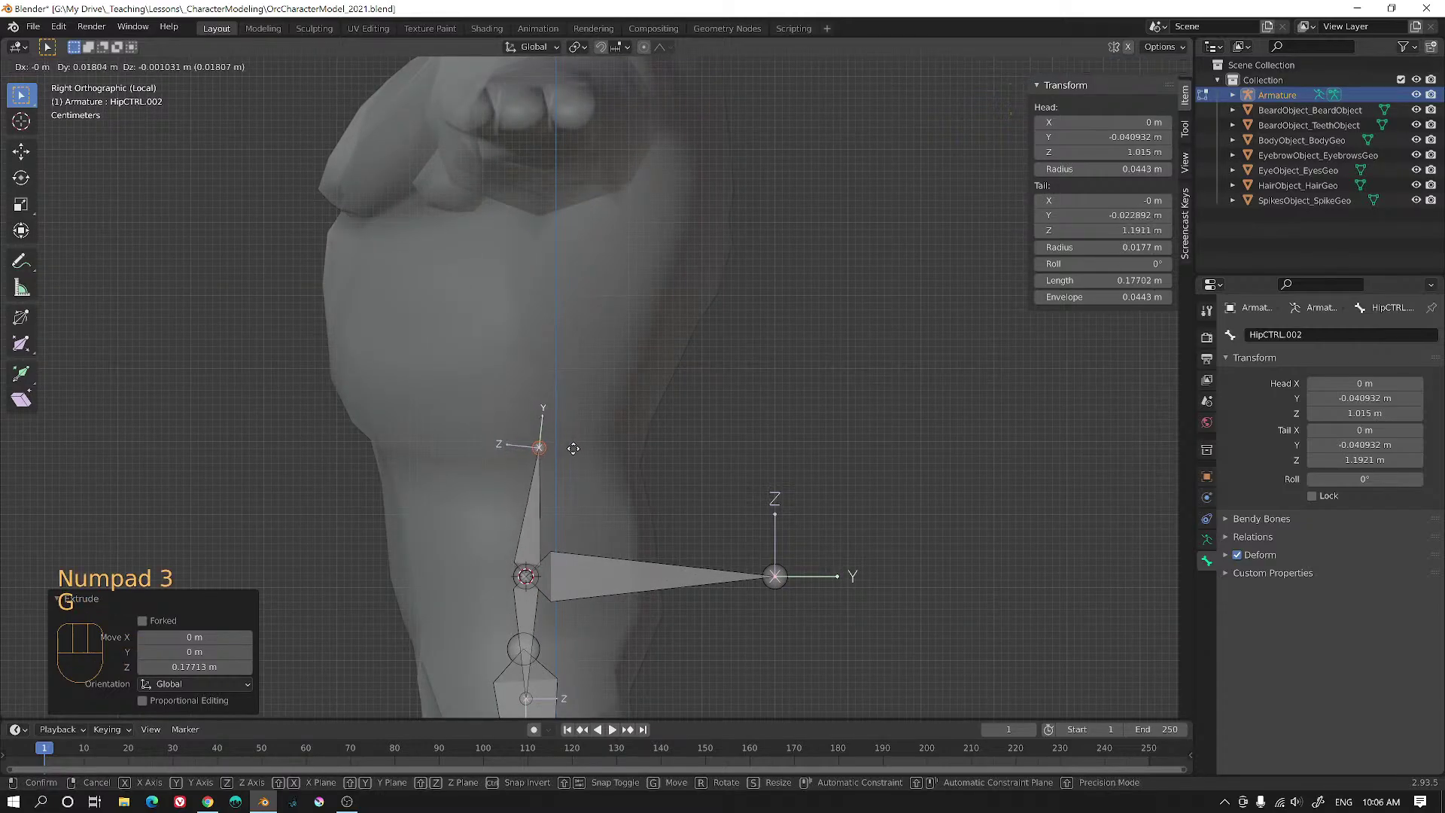
click(583, 444)
- Extrude three more spine bones up the torso along the back, about 0.14 m, 0.21 m and 0.17 m long
key(g)
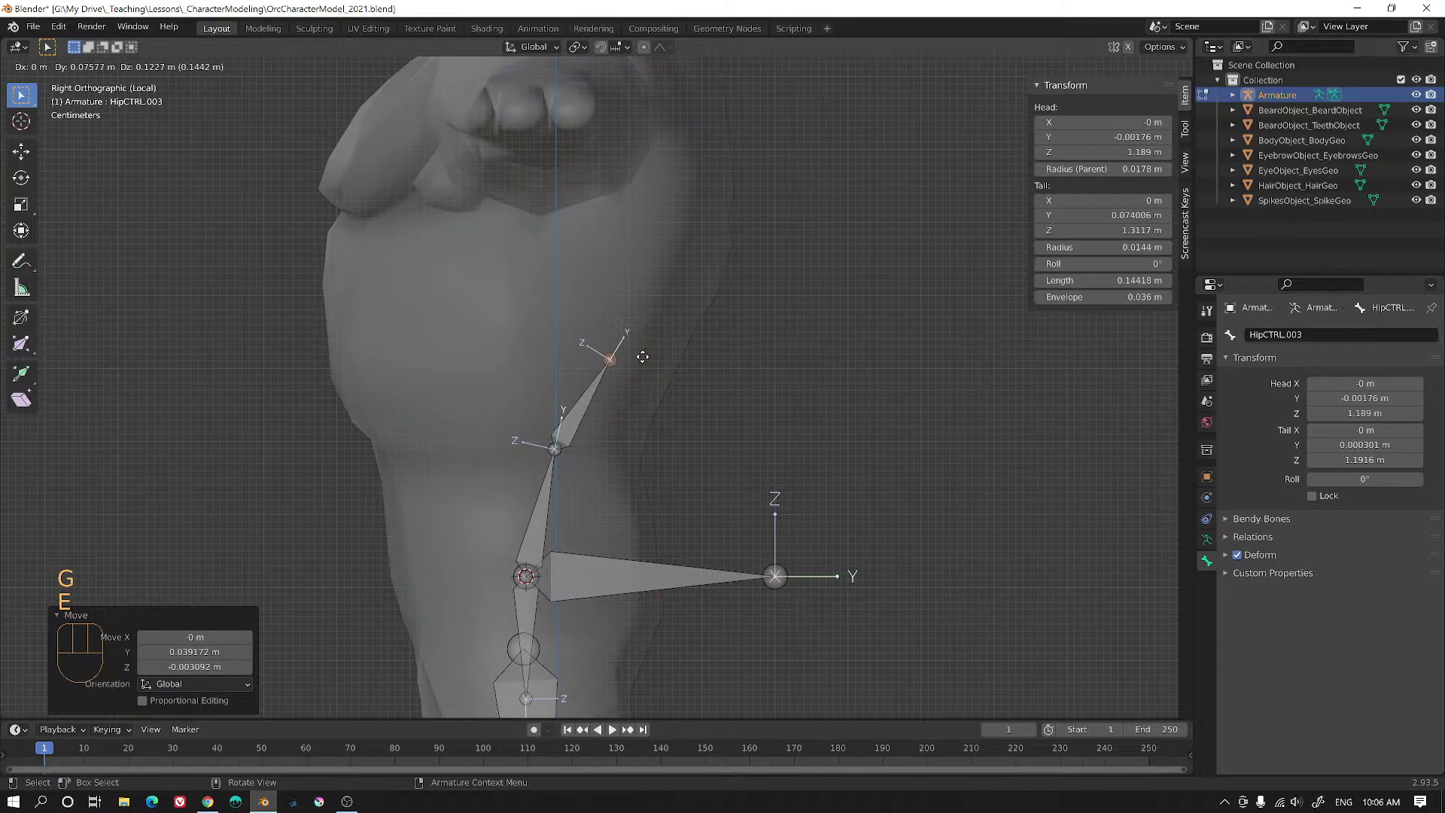
click(649, 349)
key(e)
click(693, 202)
key(e)
click(654, 73)
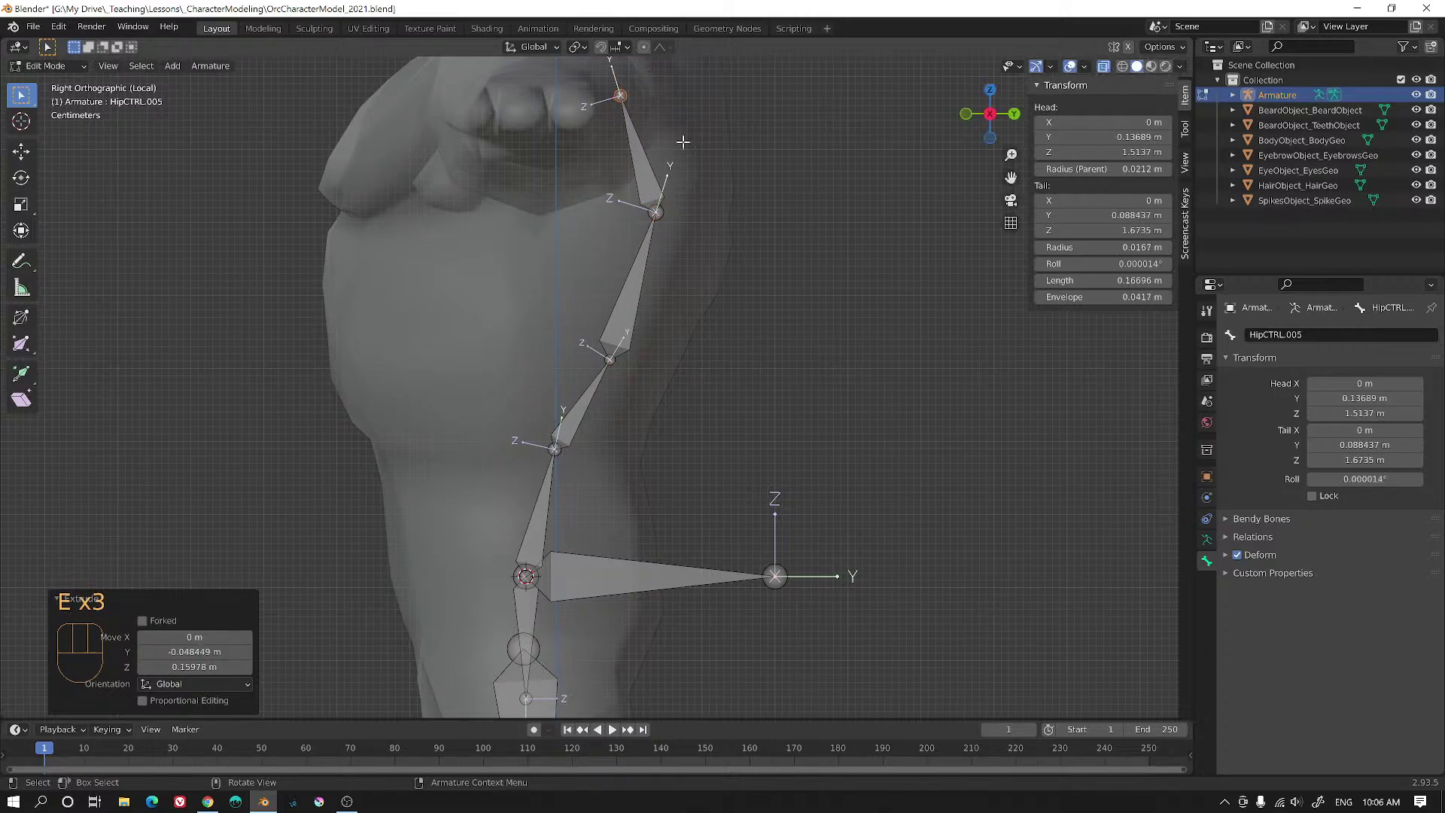
- Move the first spine joint to about Y -0.017 m, Z 1.17 m, and raise the second joint slightly
shift+middle_drag(588, 516, 619, 507)
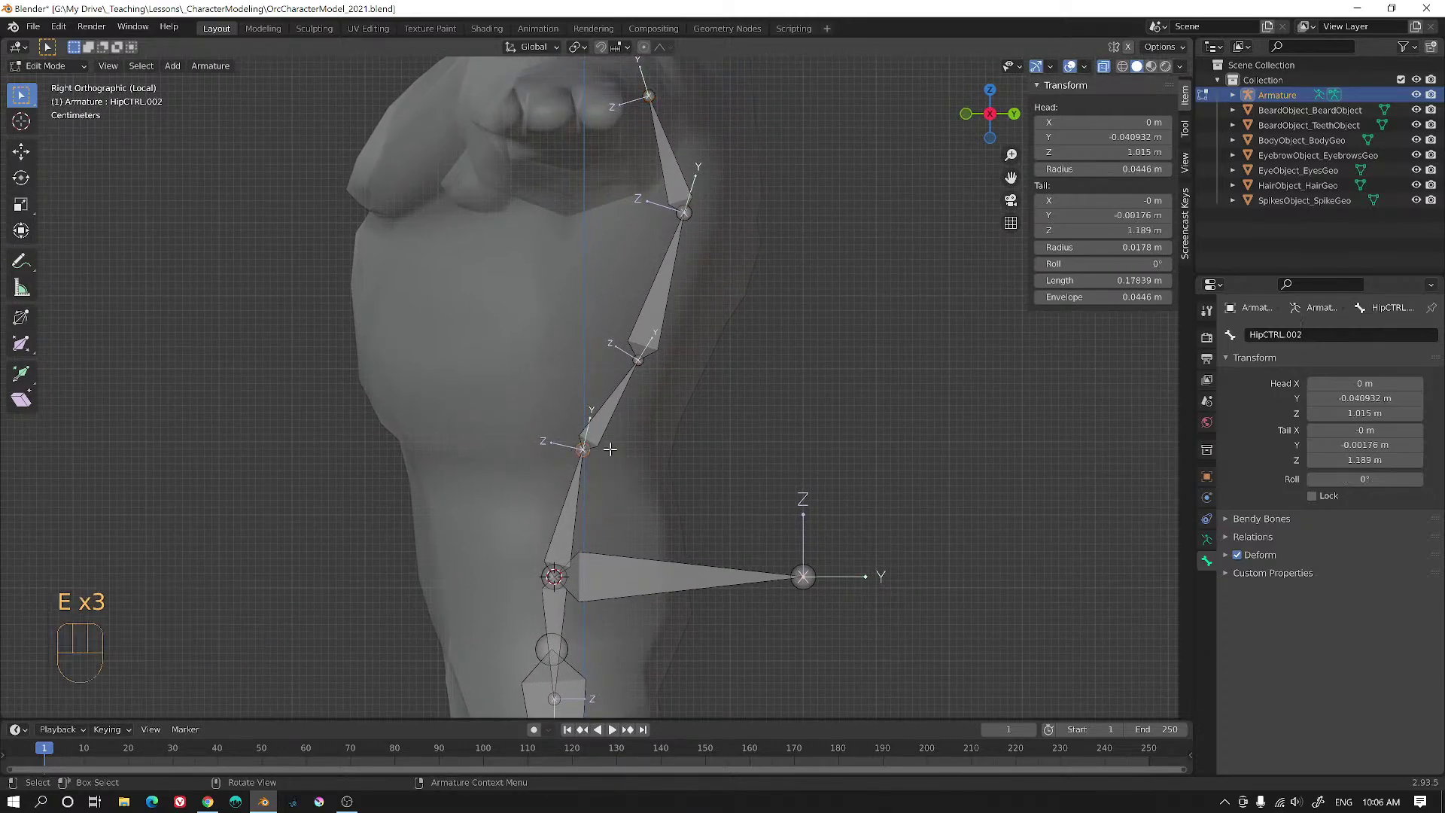
click(579, 449)
key(g)
click(599, 463)
click(635, 359)
key(g)
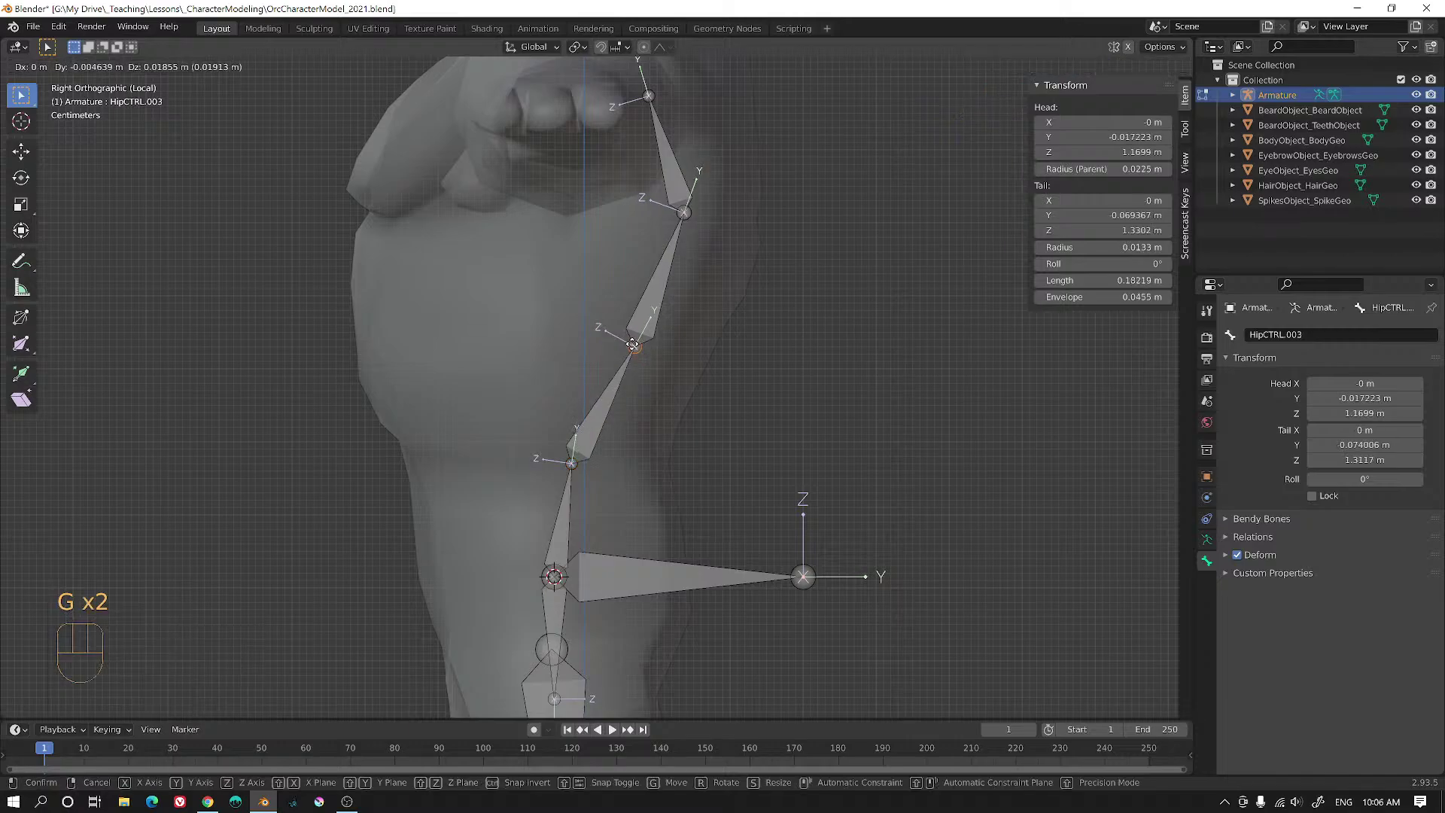
click(635, 347)
- Rename the vertical bone below the HipCTRL bone's base as Hip
middle_drag(684, 264, 583, 463)
click(583, 464)
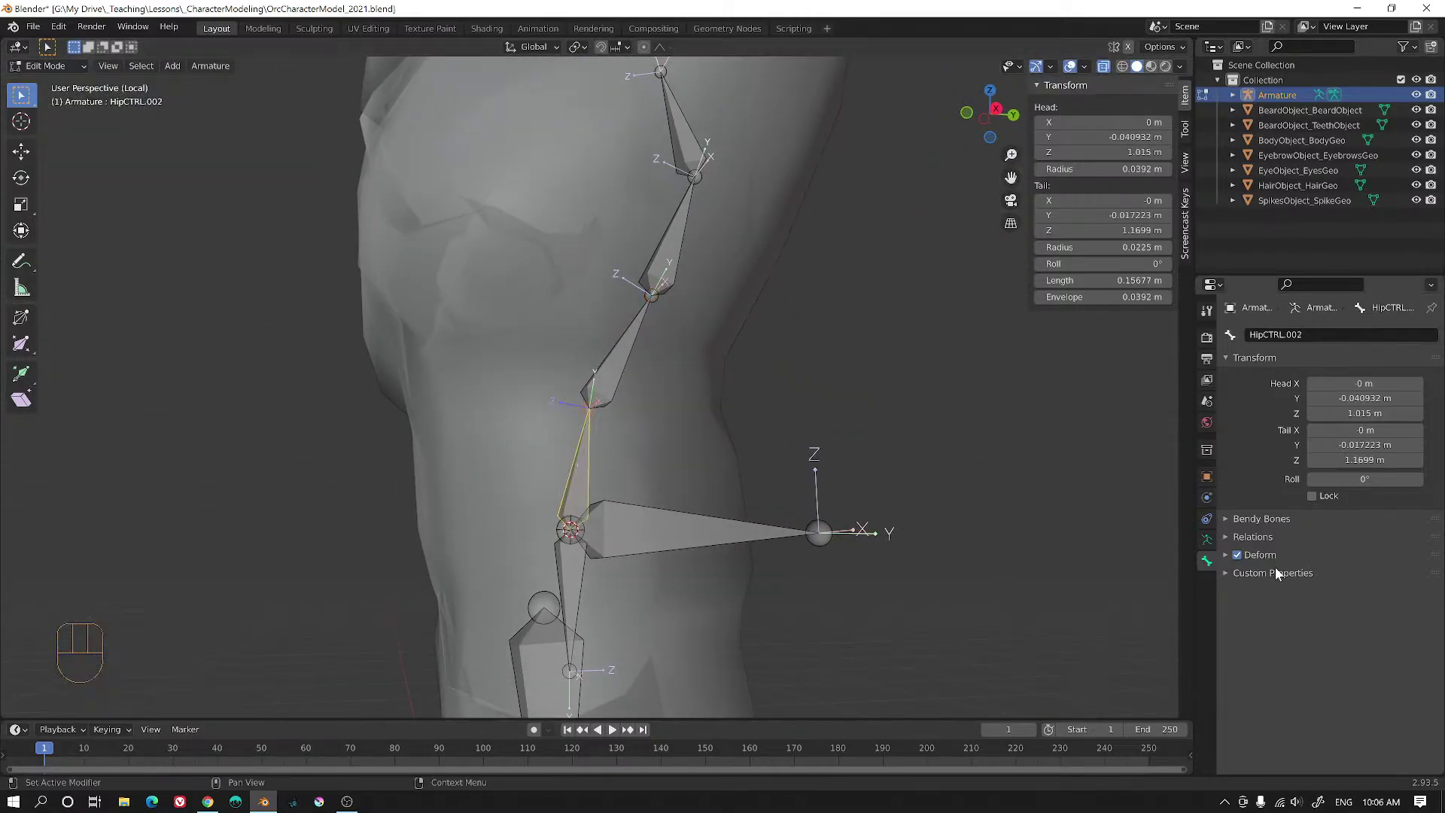
click(845, 517)
click(577, 604)
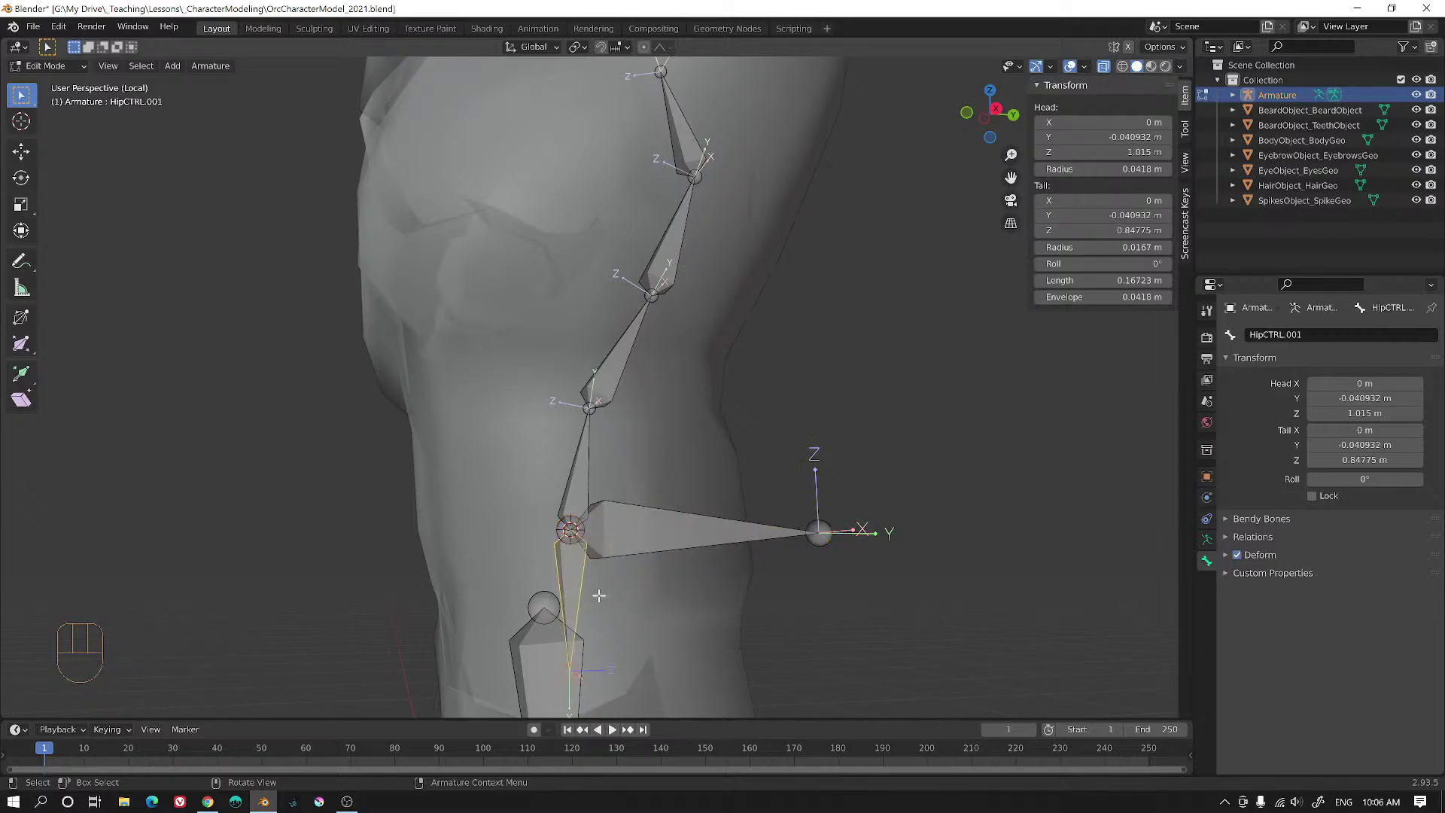
middle_drag(595, 536, 733, 504)
shift+middle_drag(733, 505, 645, 380)
middle_drag(645, 381, 584, 381)
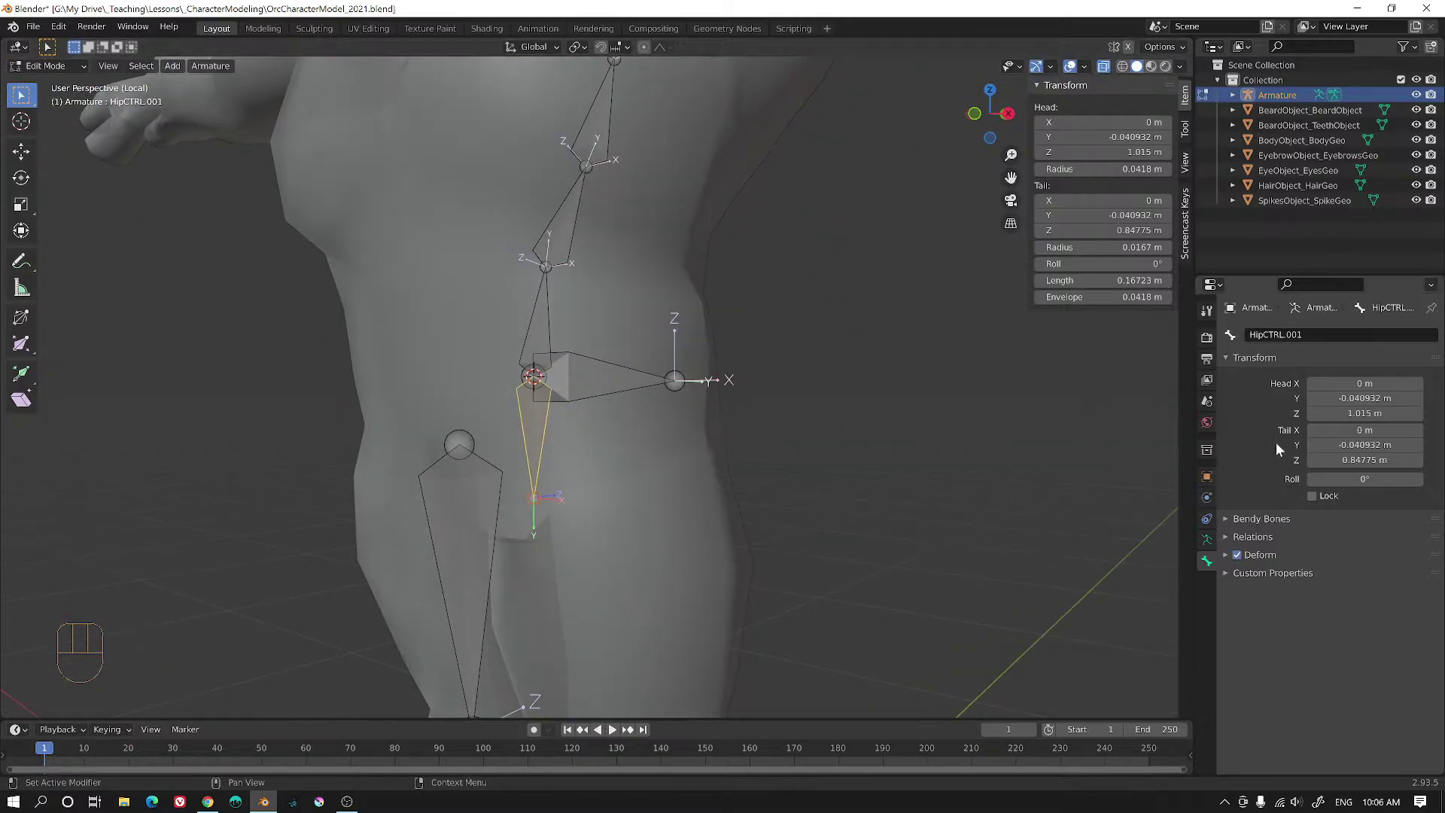
click(1206, 477)
click(1206, 561)
click(1285, 334)
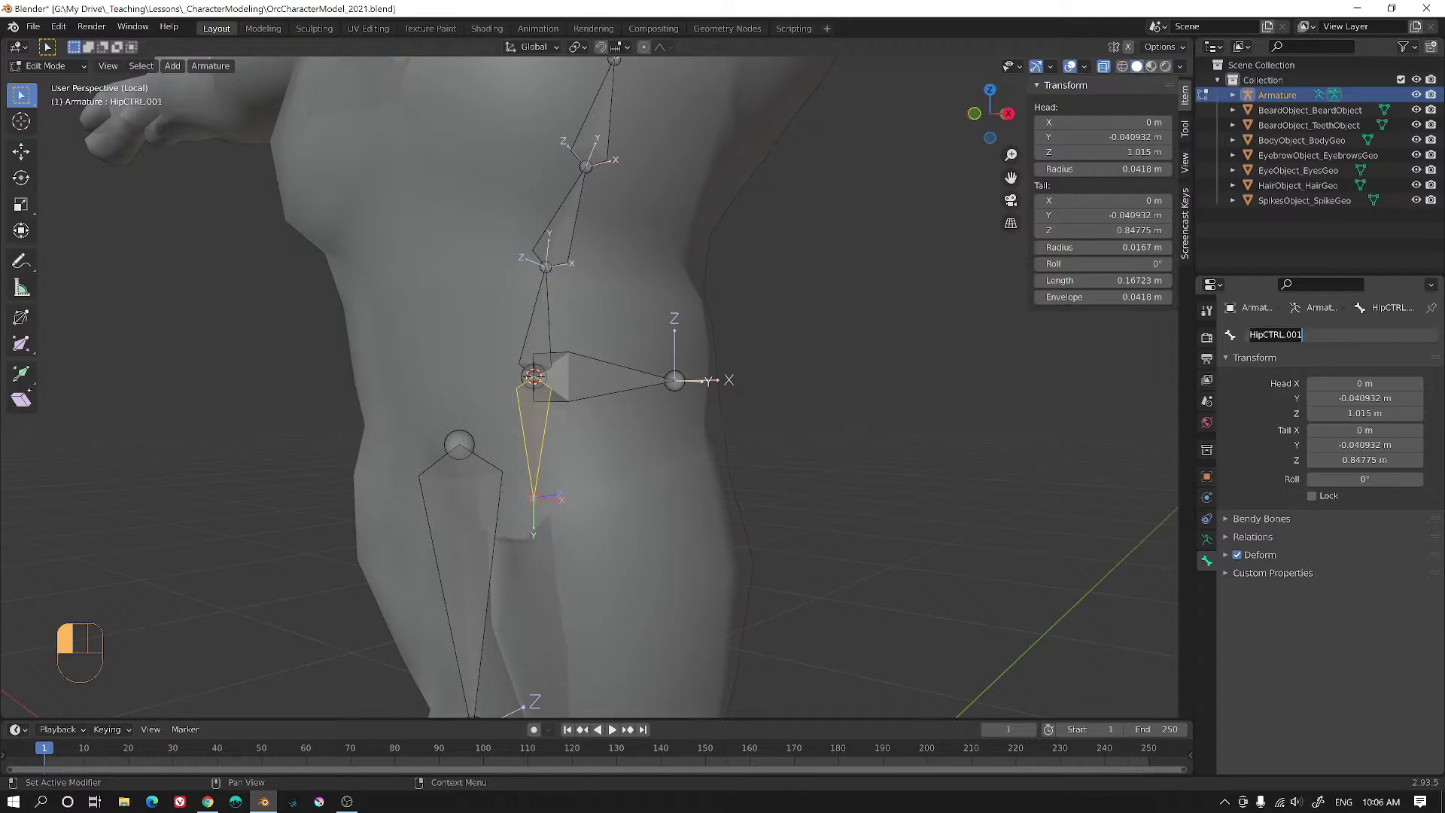
drag(1302, 334, 1262, 334)
key(BackSpace)
click(462, 353)
- Rename the lowest spine bone as Spine.001
click(556, 322)
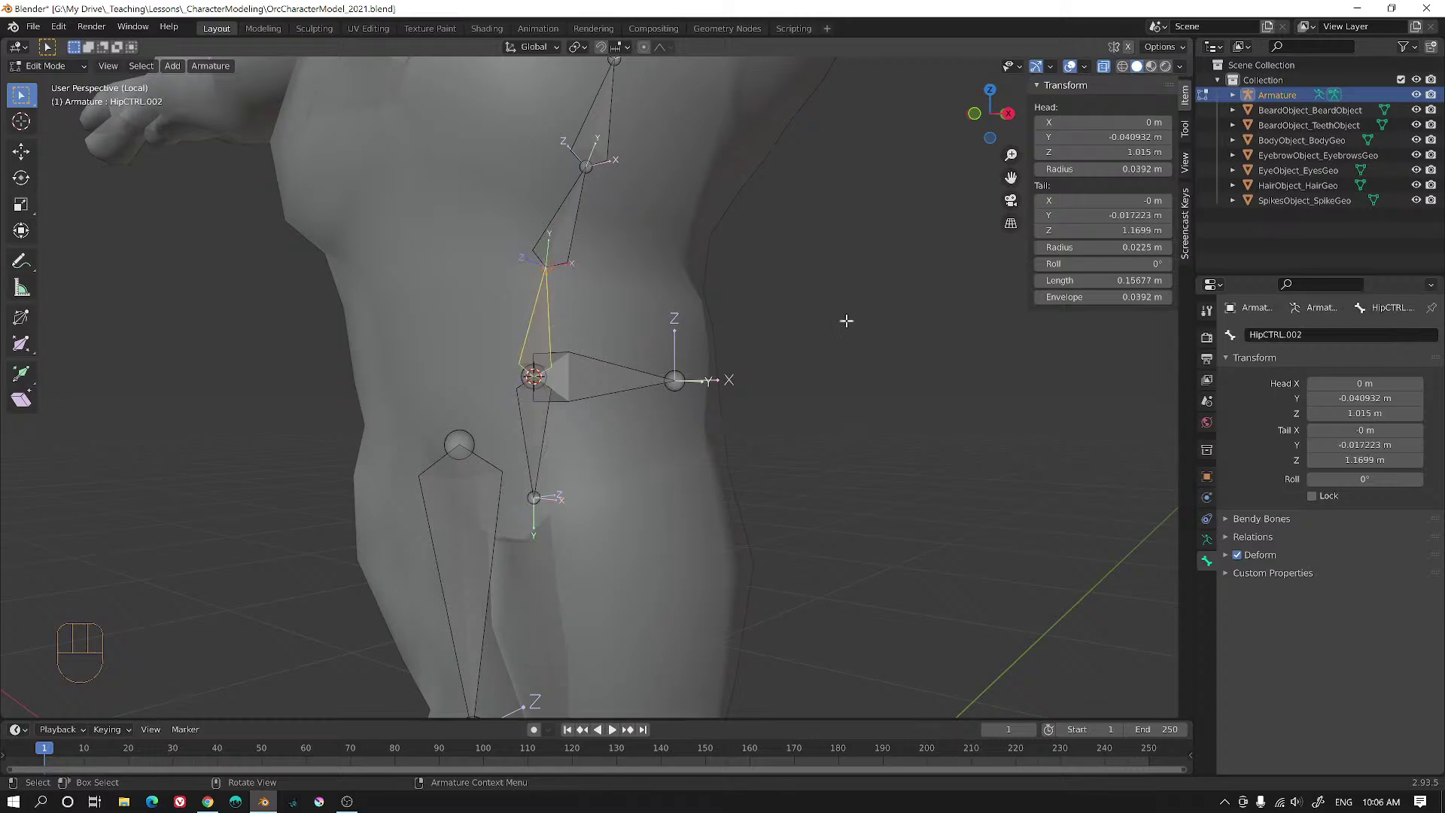
click(1301, 334)
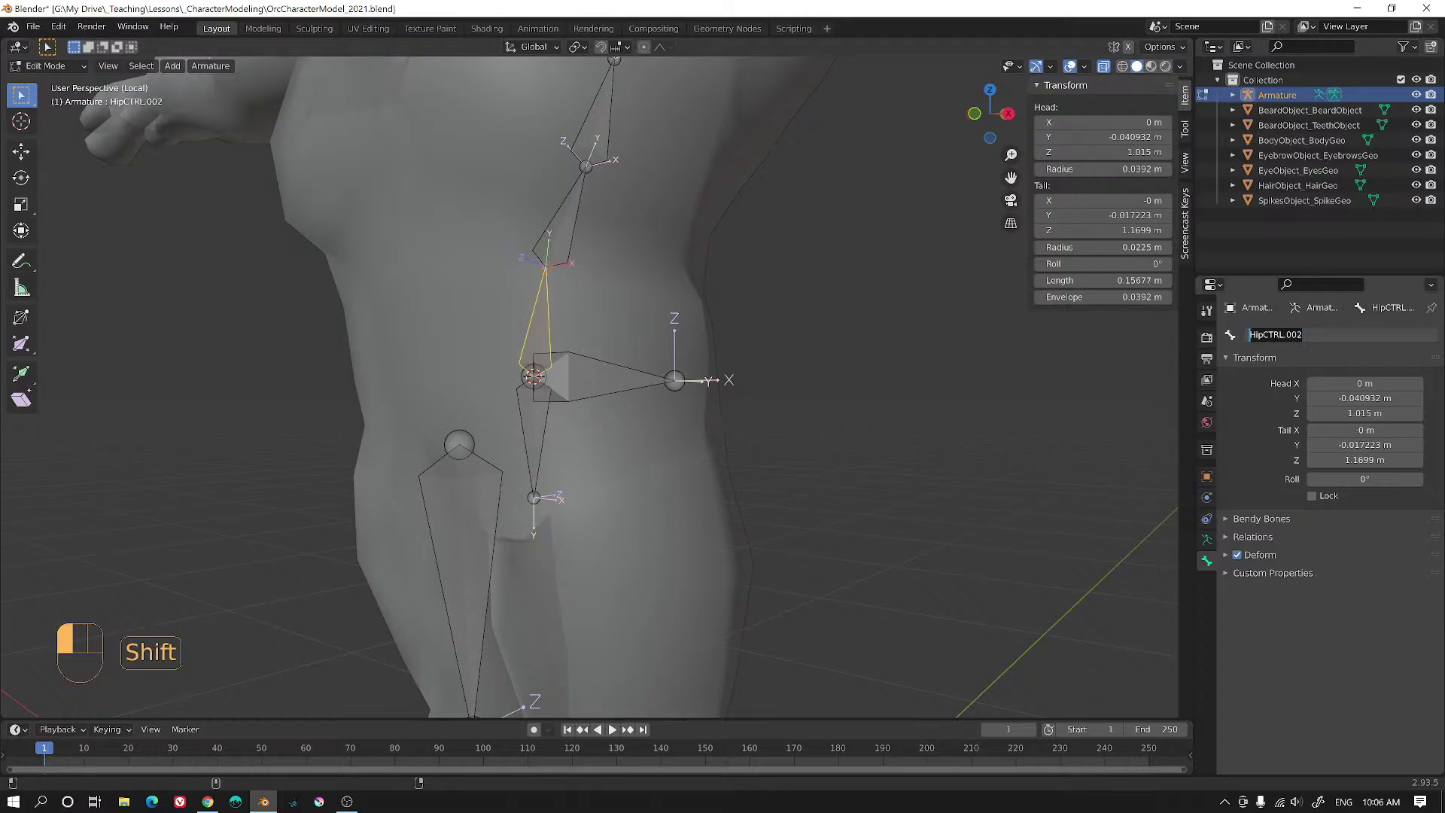
text(Spine)
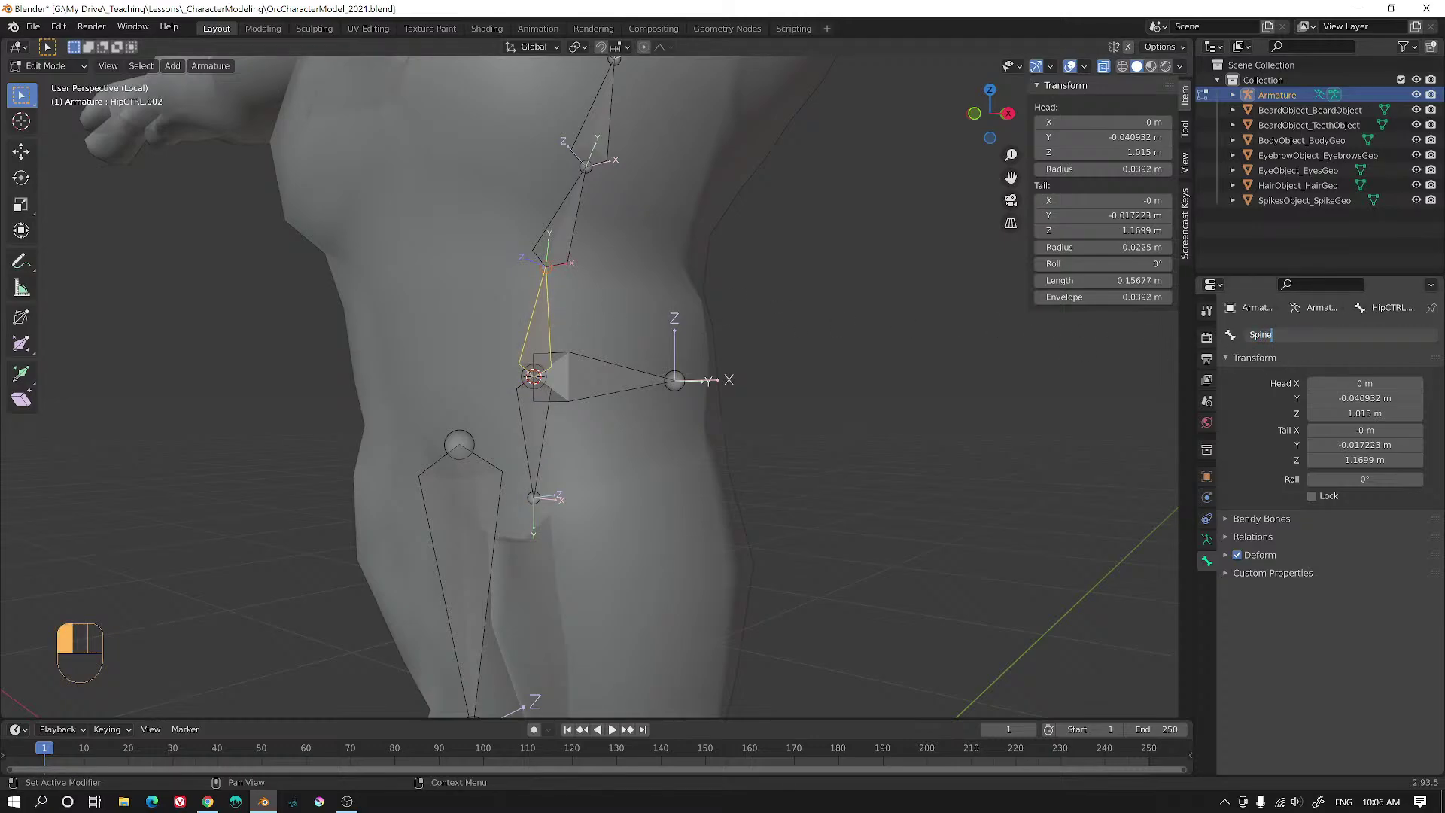
text(.001)
click(1195, 324)
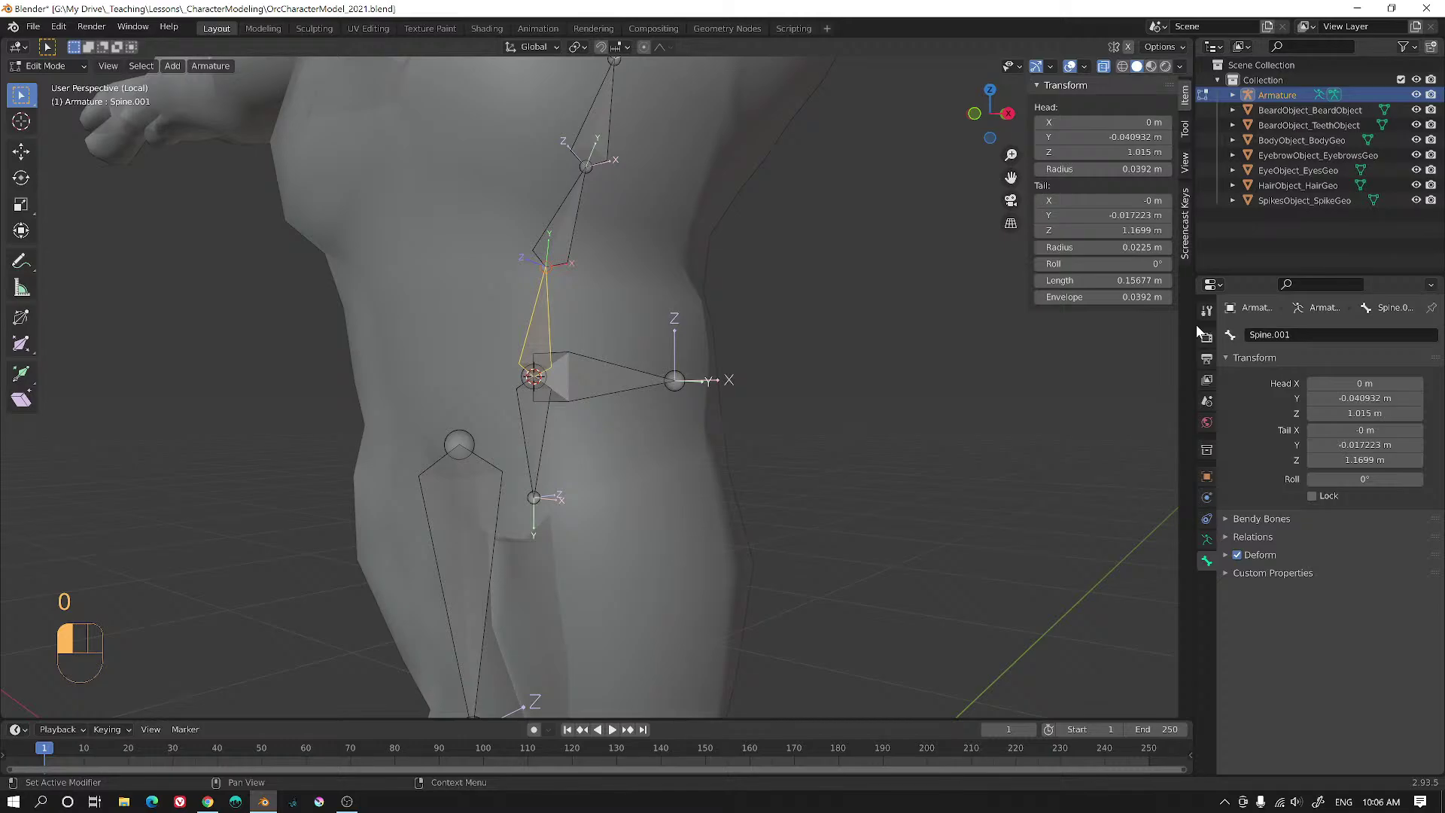
- Delete the three spine bones above Spine.001
click(571, 232)
shift+middle_drag(629, 233, 631, 434)
middle_drag(630, 451, 571, 441)
shift+click(618, 347)
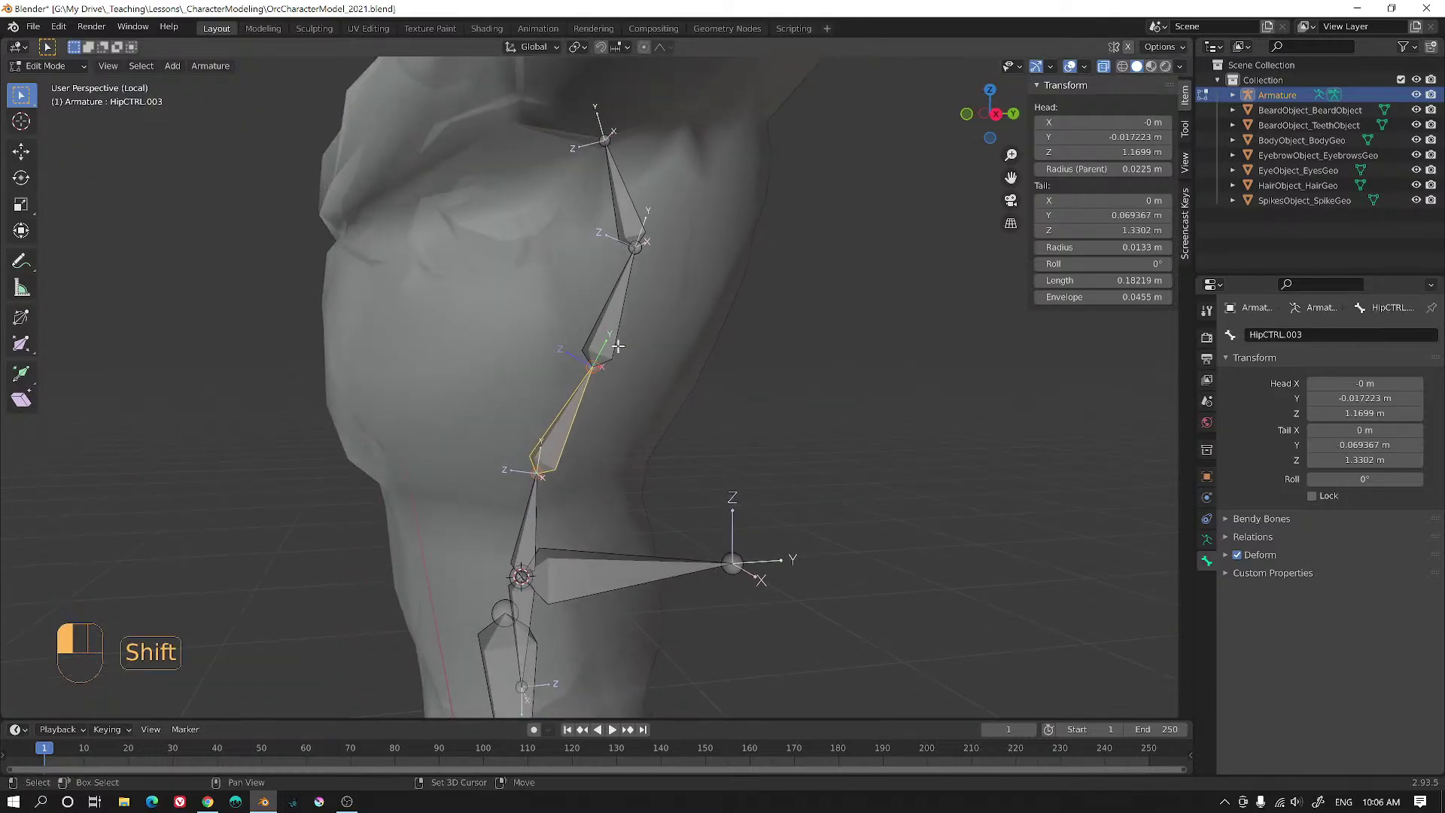
shift+click(625, 223)
key(x)
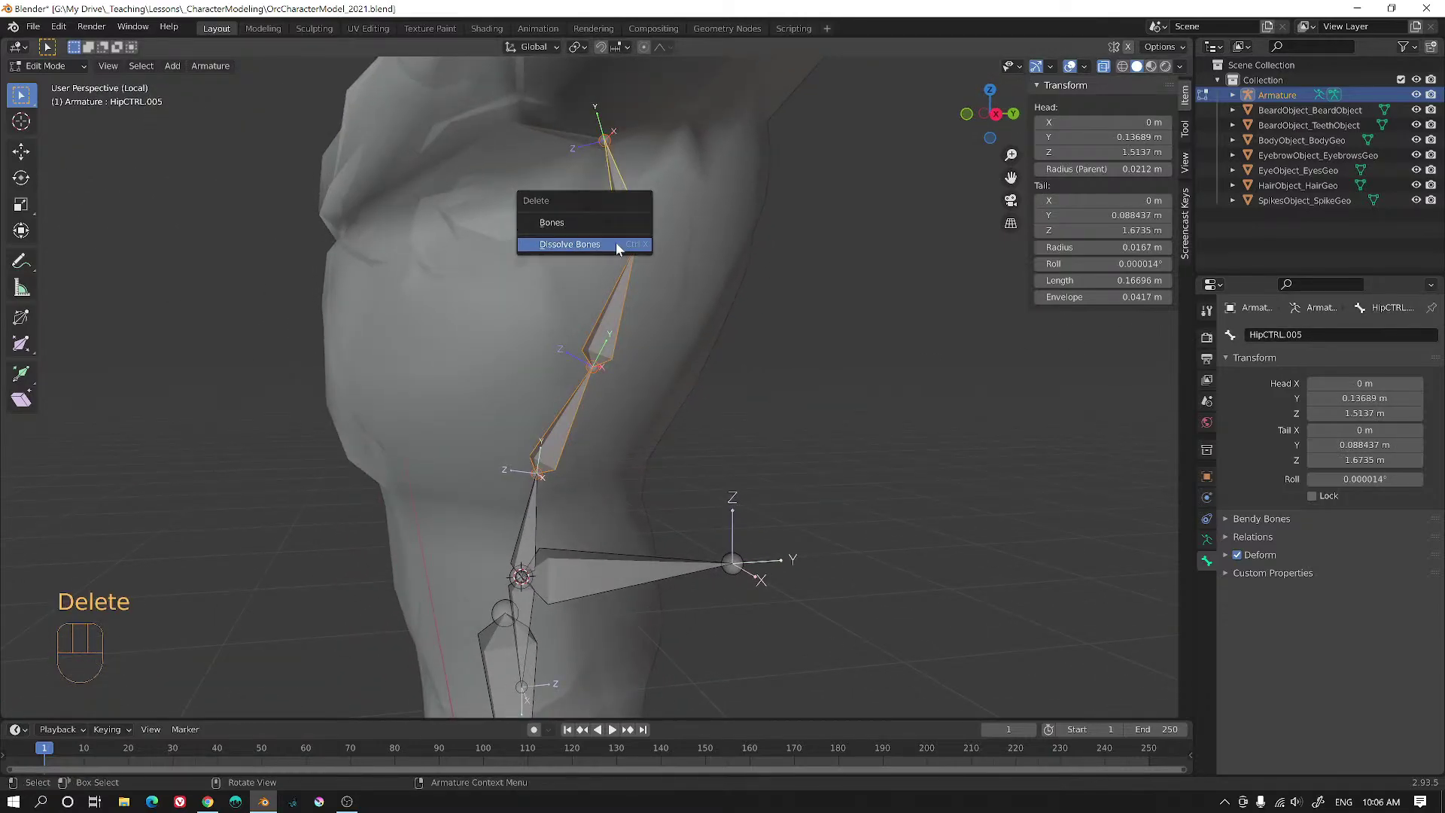
click(612, 222)
- In the right side view, extrude four bones up the back from Spine.001's tip, about 0.15, 0.14, 0.13 and 0.17 m long
click(533, 498)
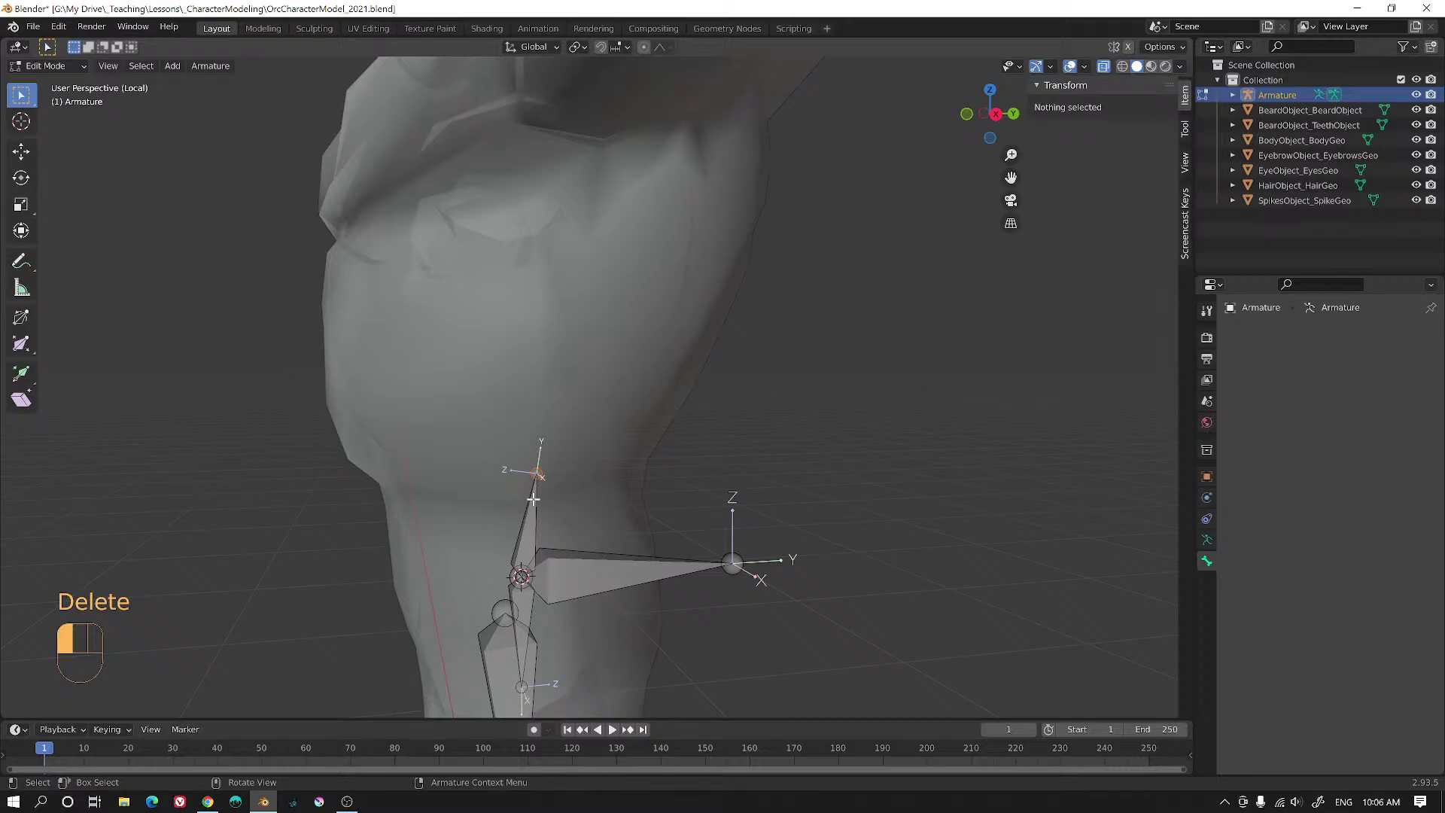
key(KP_3)
click(558, 479)
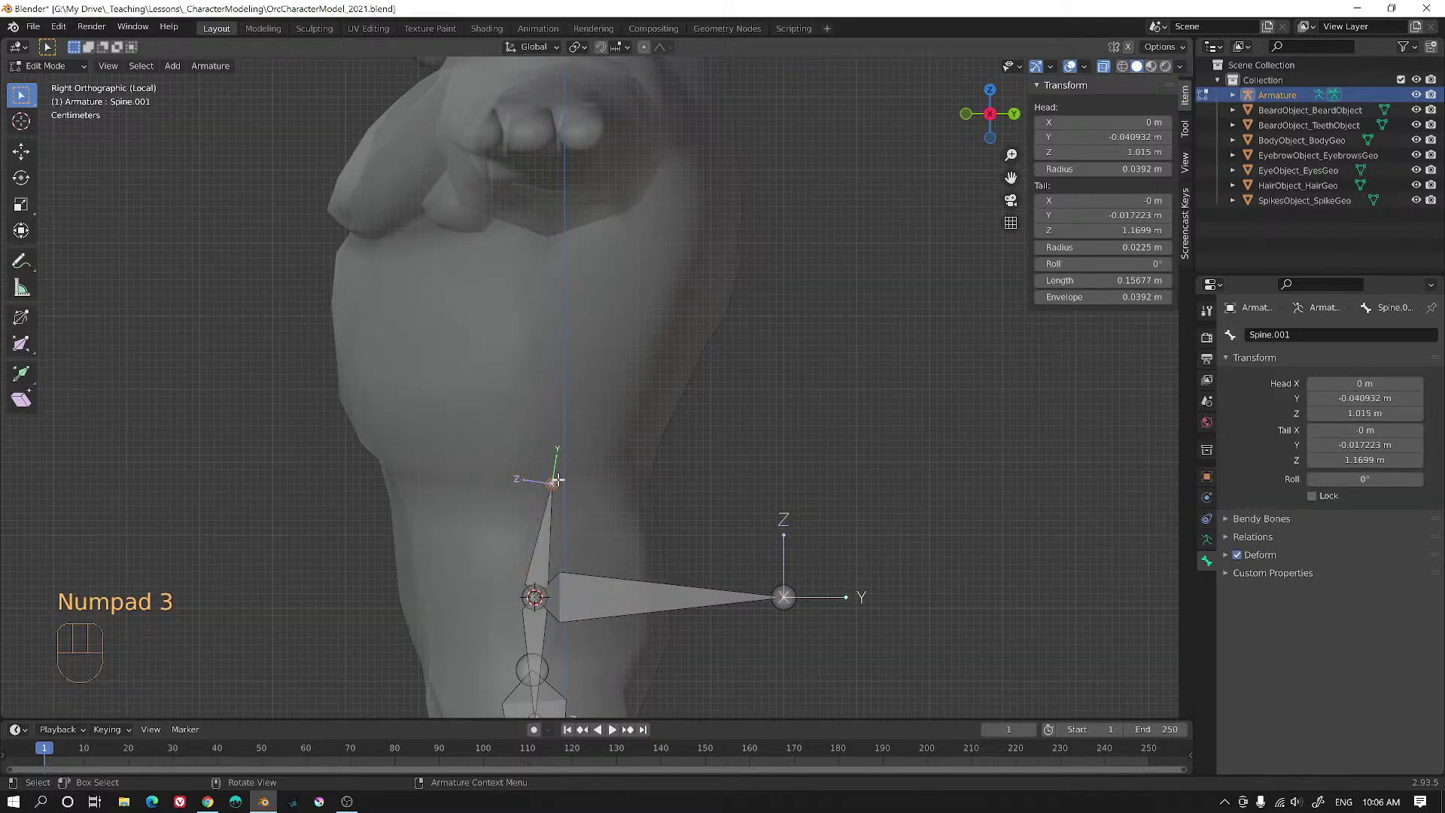
key(e)
click(599, 384)
key(e)
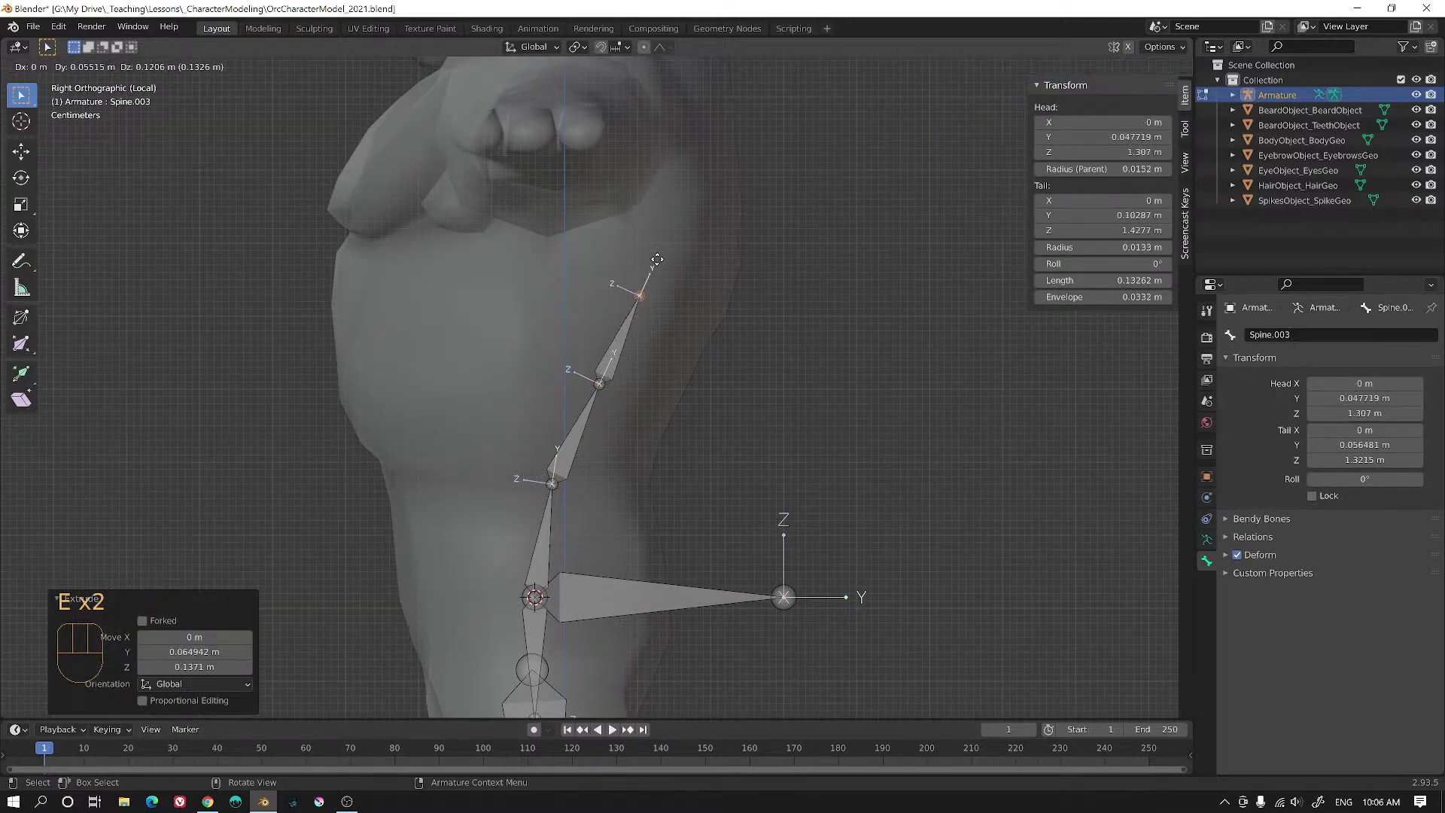
click(639, 291)
key(e)
click(678, 140)
key(e)
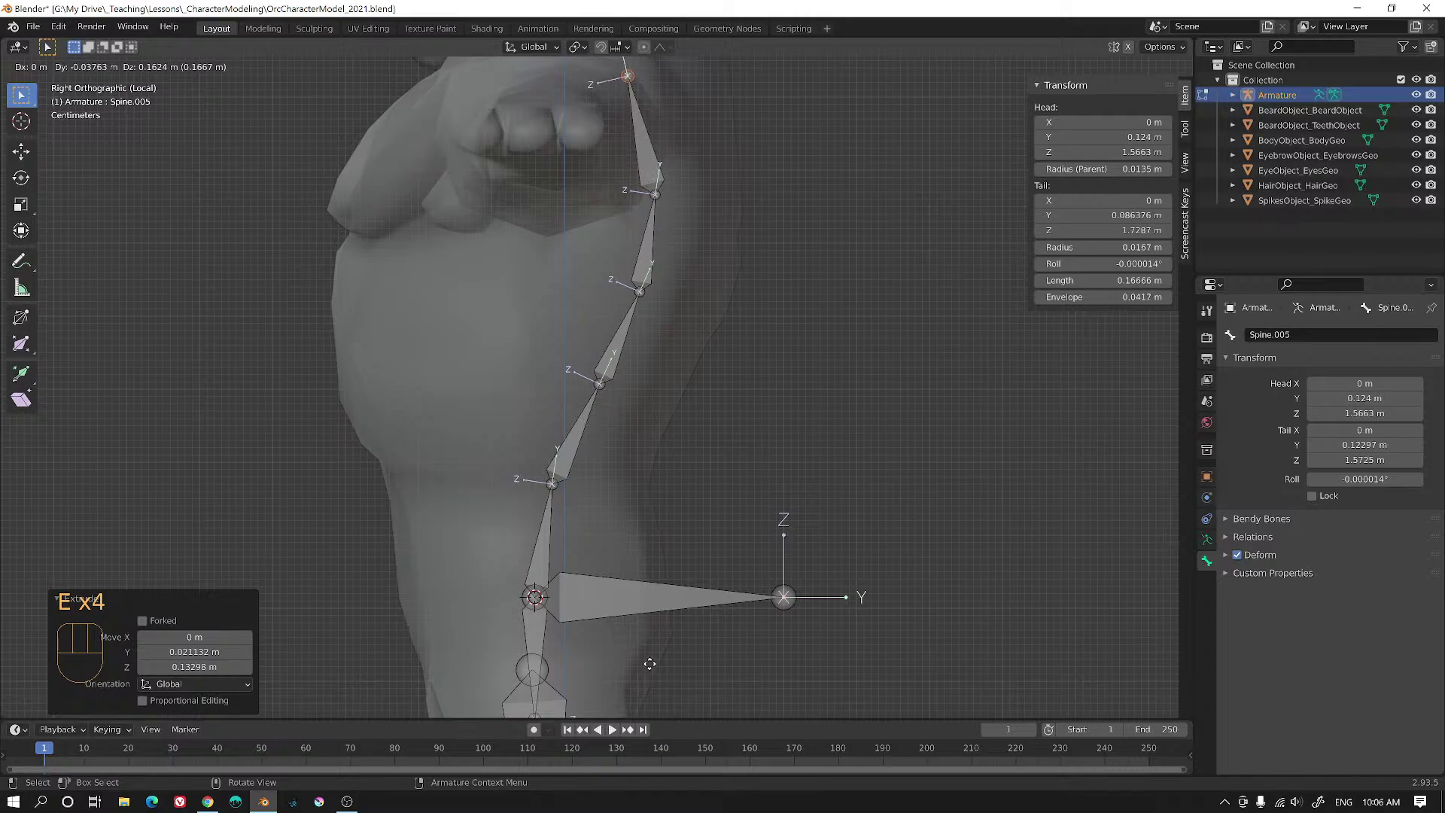
click(650, 678)
- Parent the Hip and Spine.001 bones to HipCTRL with Keep Offset
alt+drag(601, 527, 563, 459)
click(507, 448)
click(493, 579)
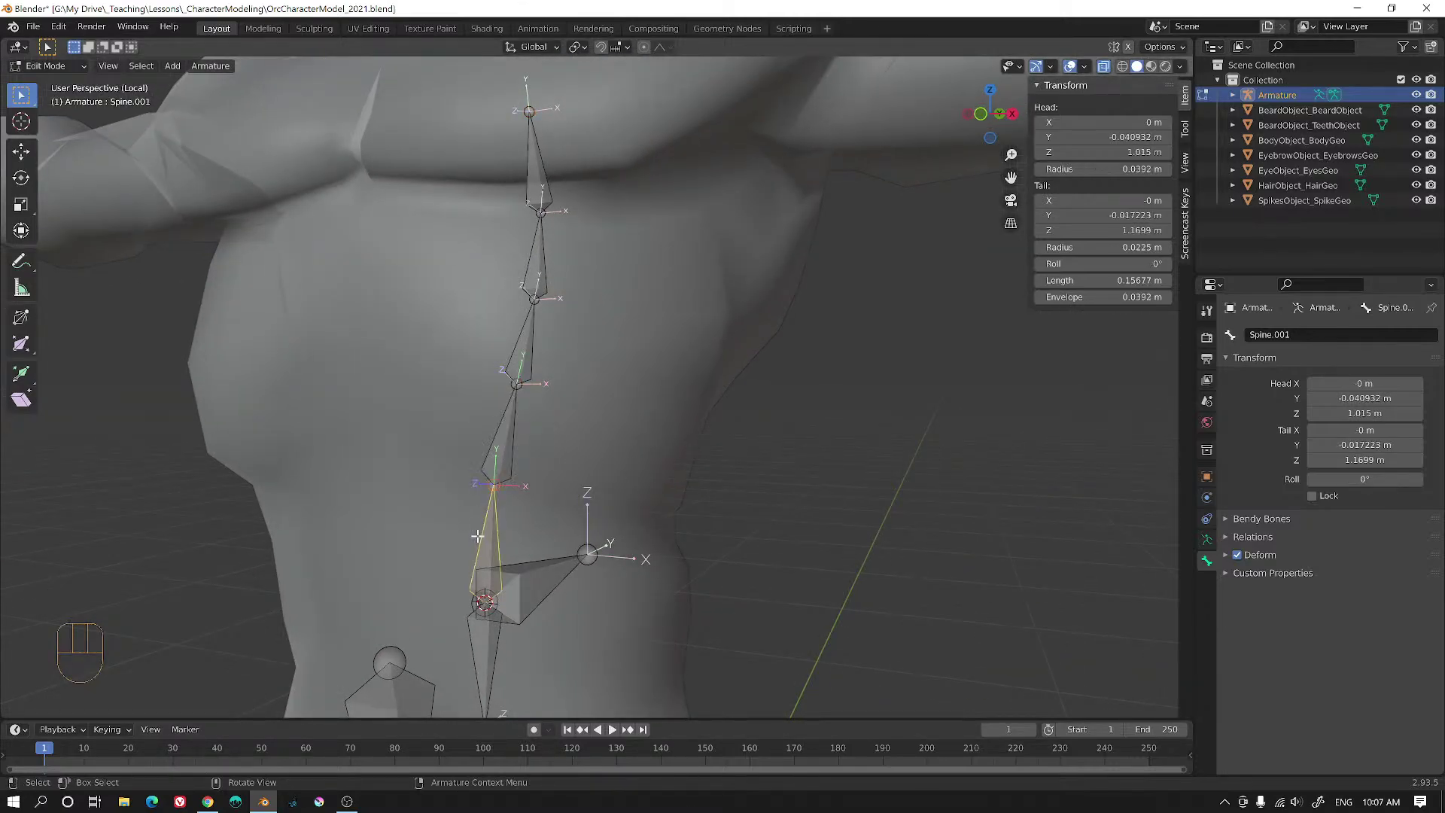
alt+drag(493, 579, 519, 489)
click(538, 486)
shift+click(543, 394)
click(543, 474)
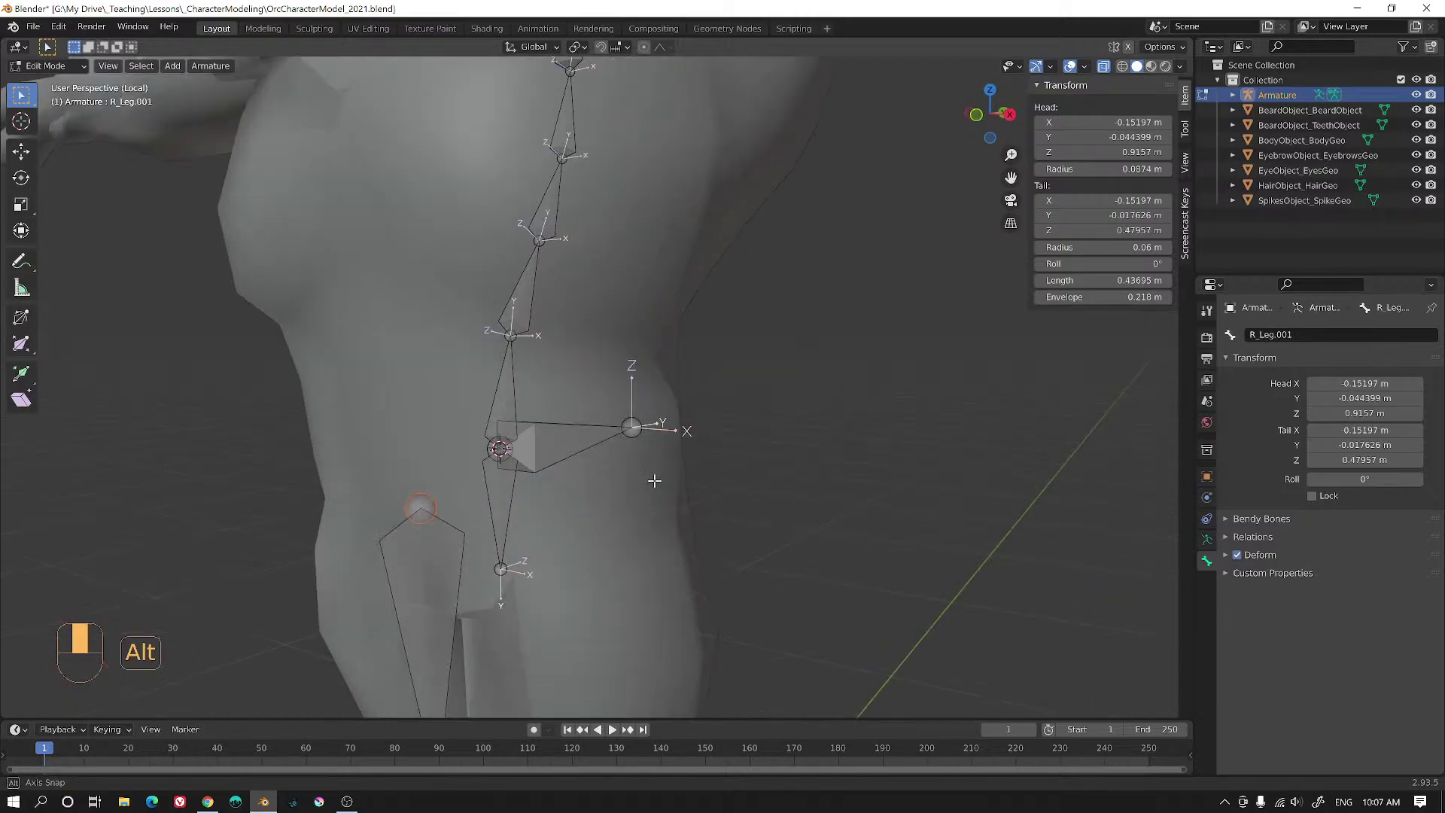
click(509, 504)
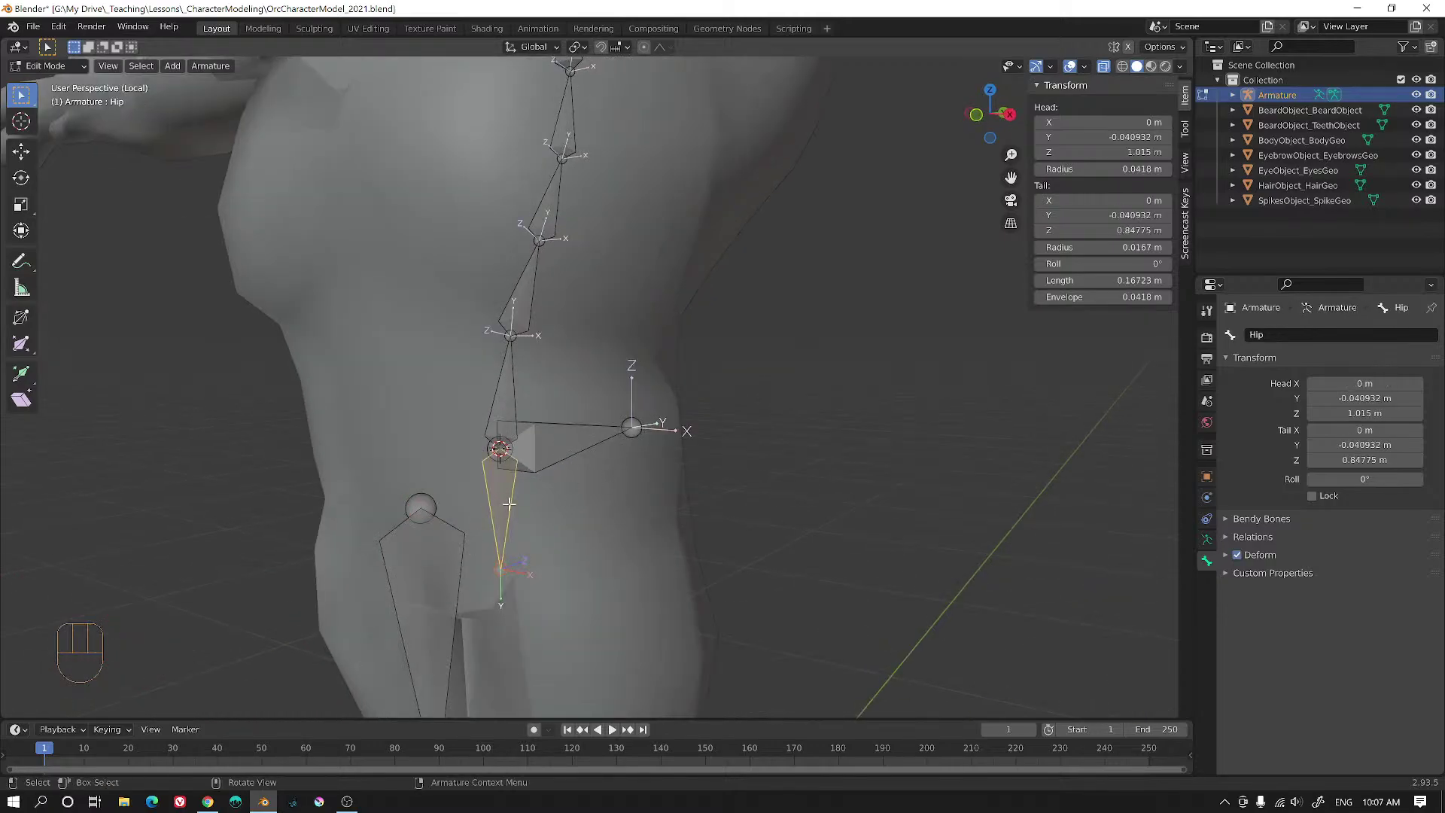
shift+click(513, 400)
shift+click(565, 434)
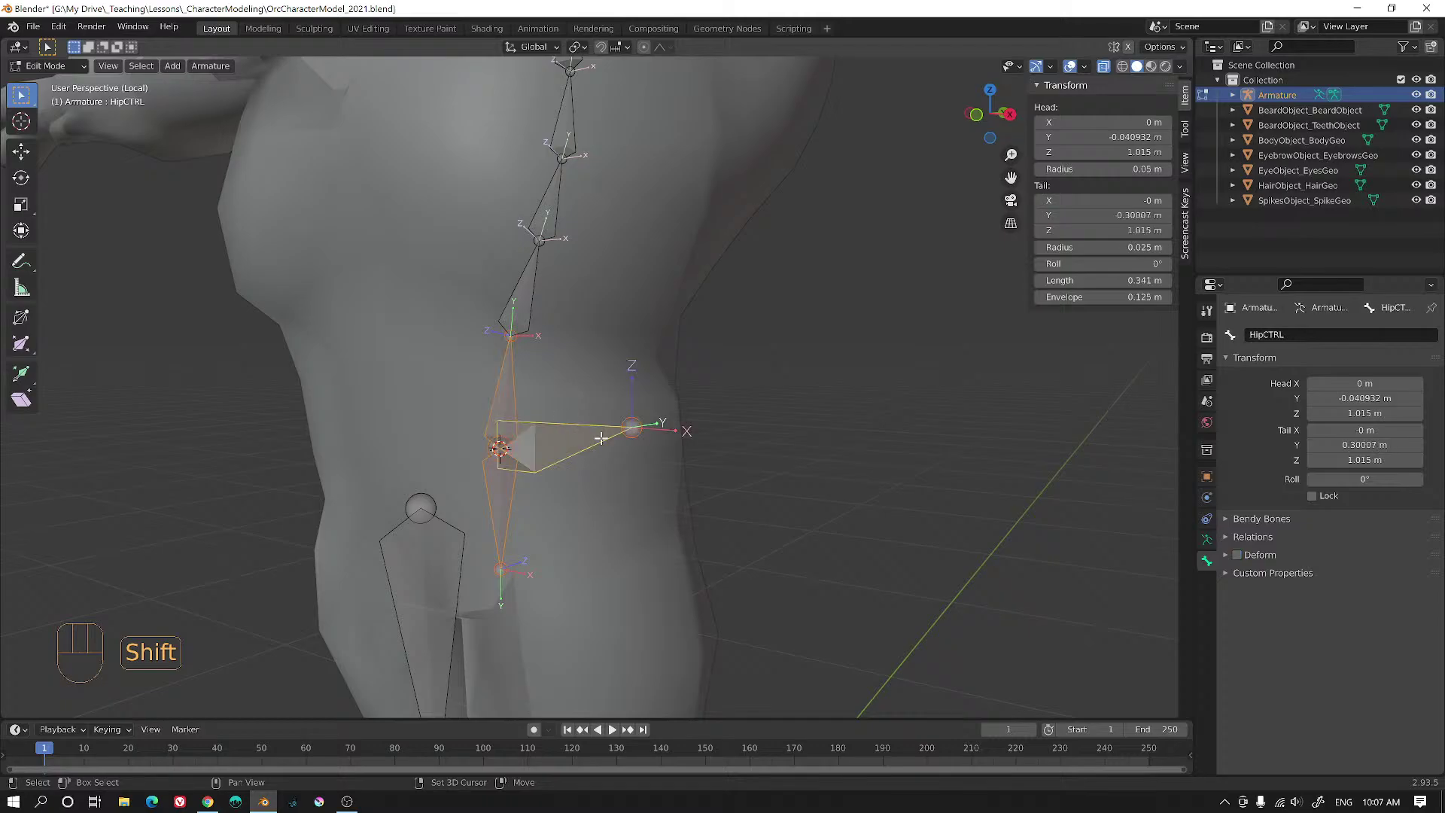
key(ctrl+p)
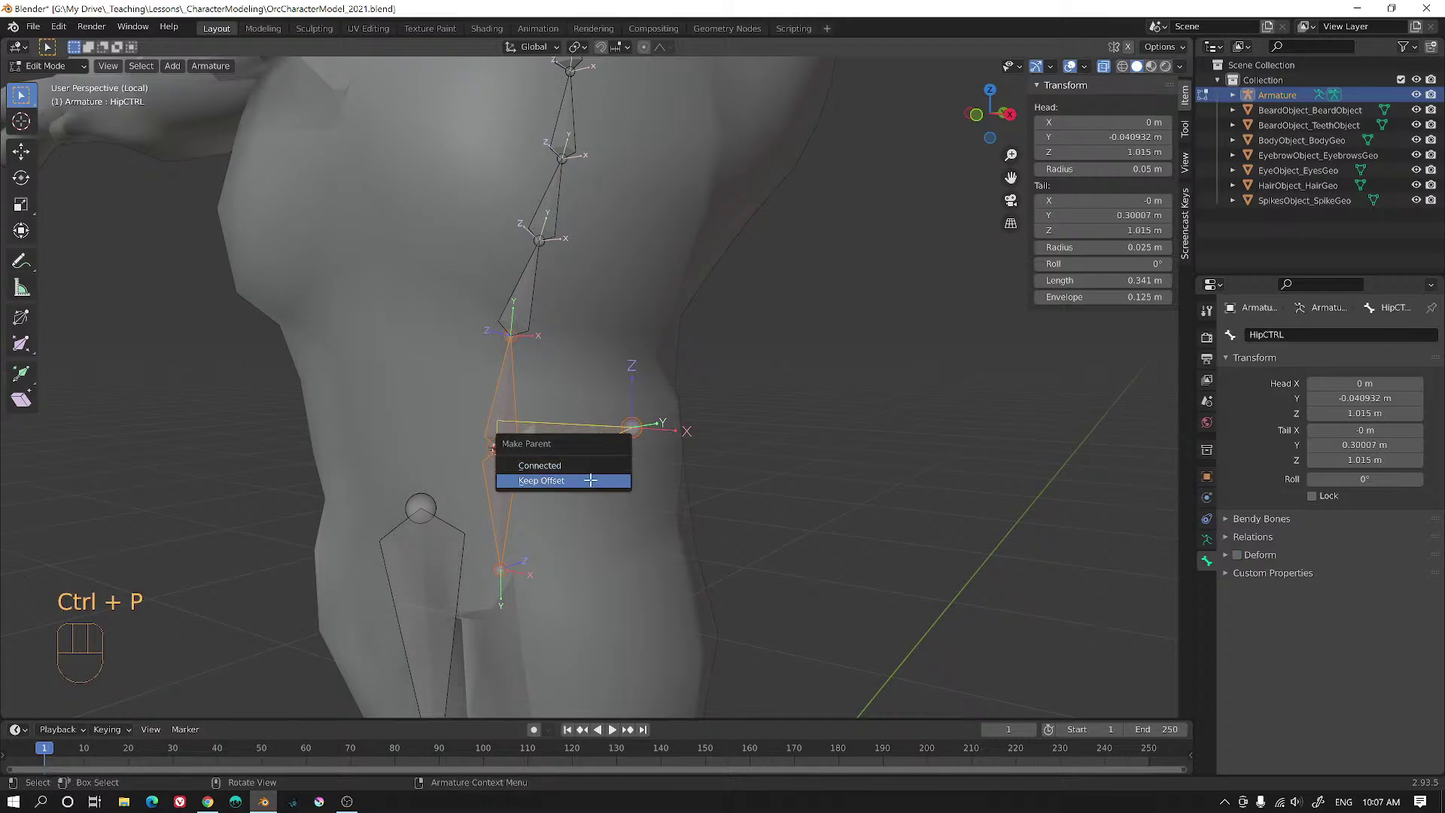
click(602, 483)
- Parent the upper leg bone R_Leg.001 to the Hip bone with Keep Offset
middle_drag(601, 484, 497, 462)
click(497, 463)
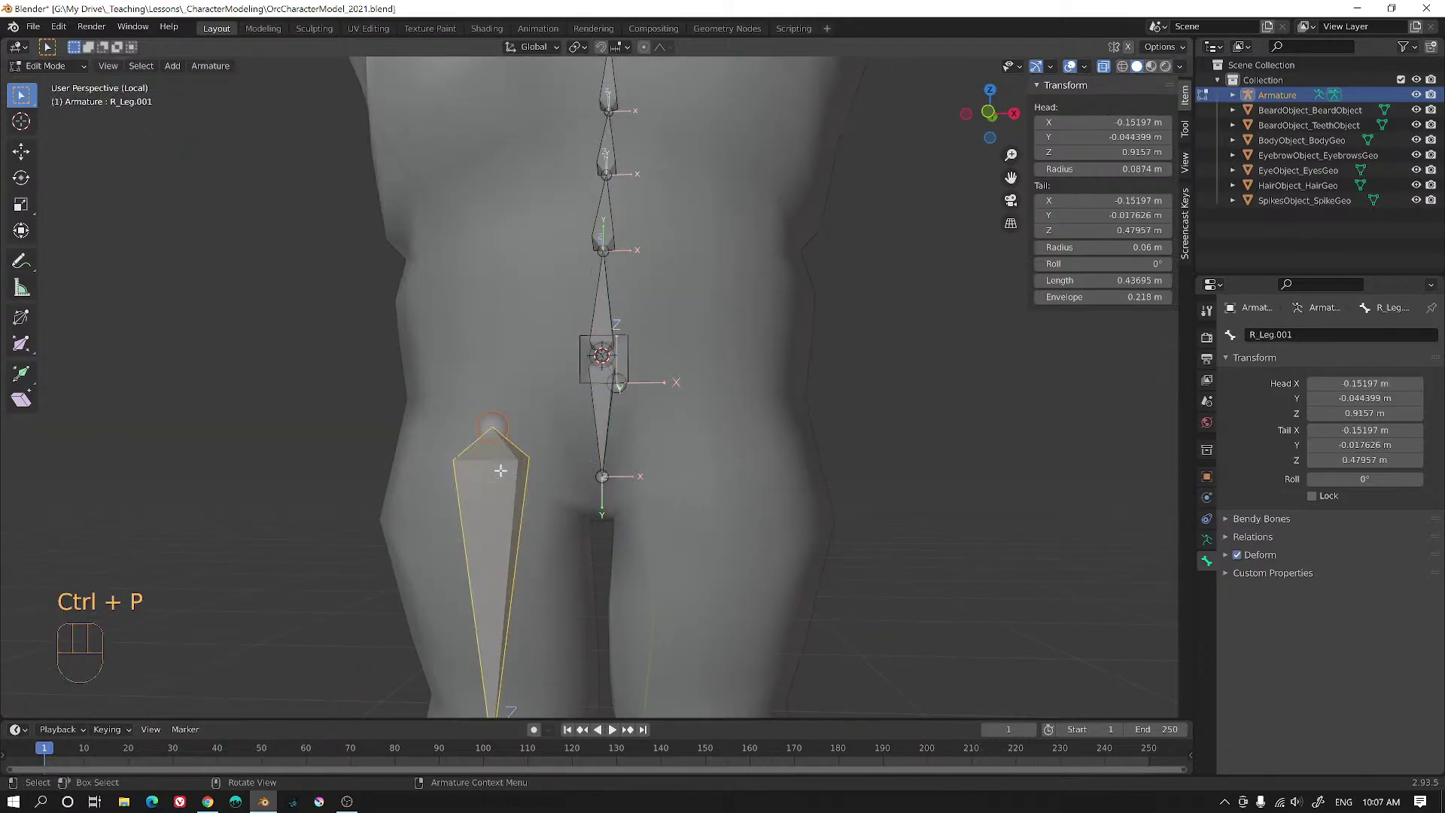
shift+click(604, 440)
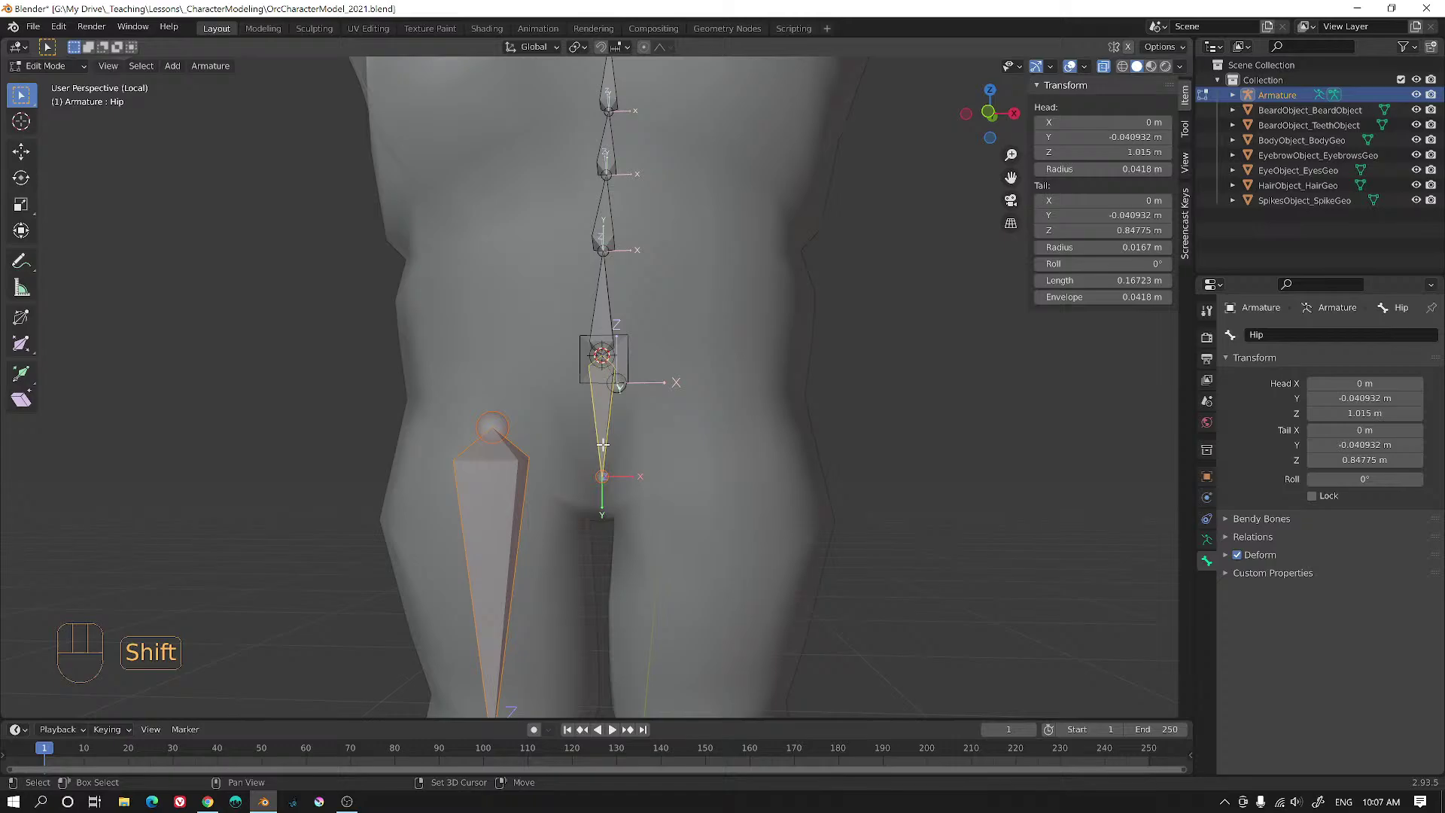
key(ctrl+p)
click(719, 474)
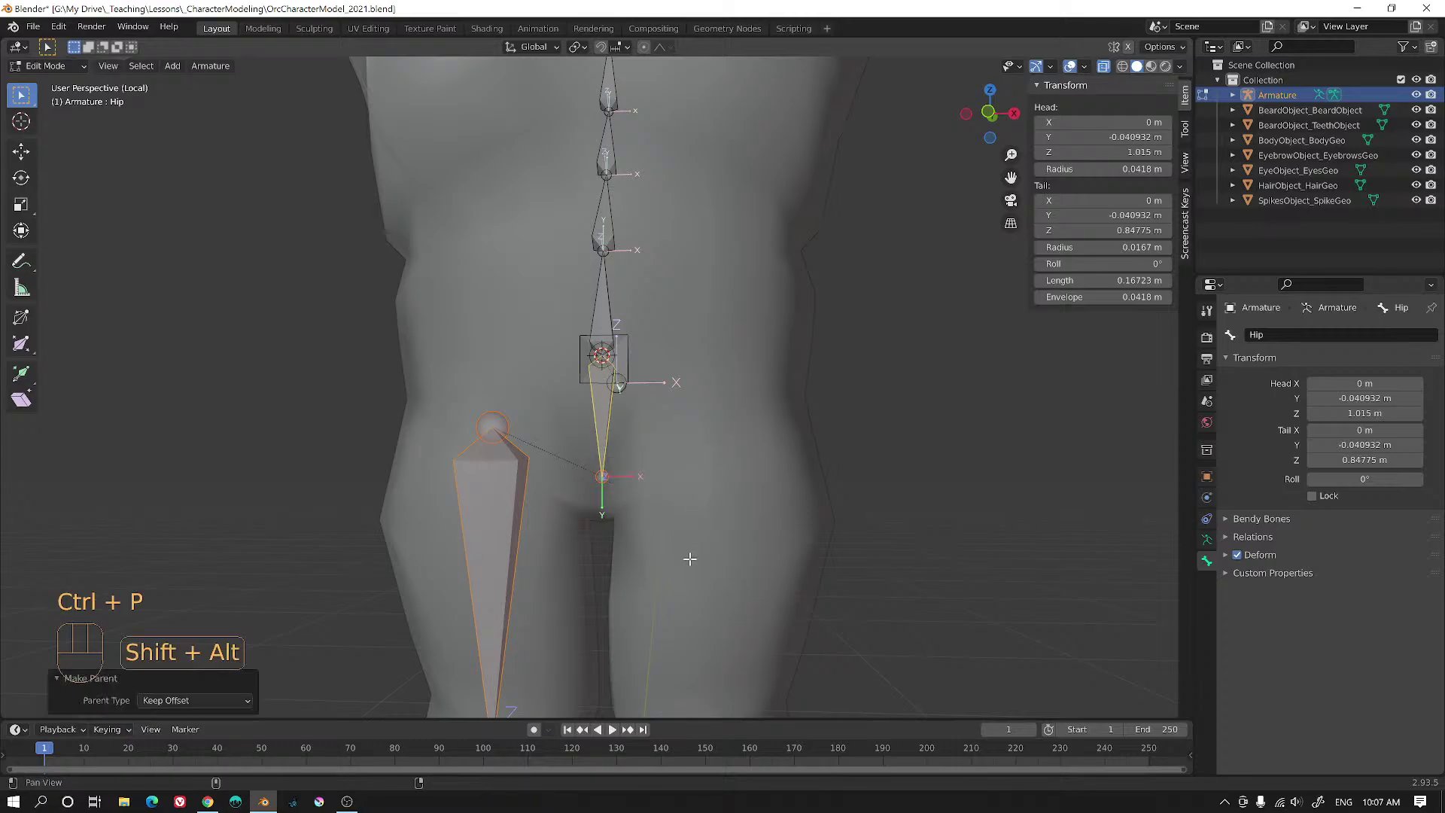
- Save the orc character file
alt+middle_drag(687, 554, 800, 368)
scroll(799, 368, down, 3)
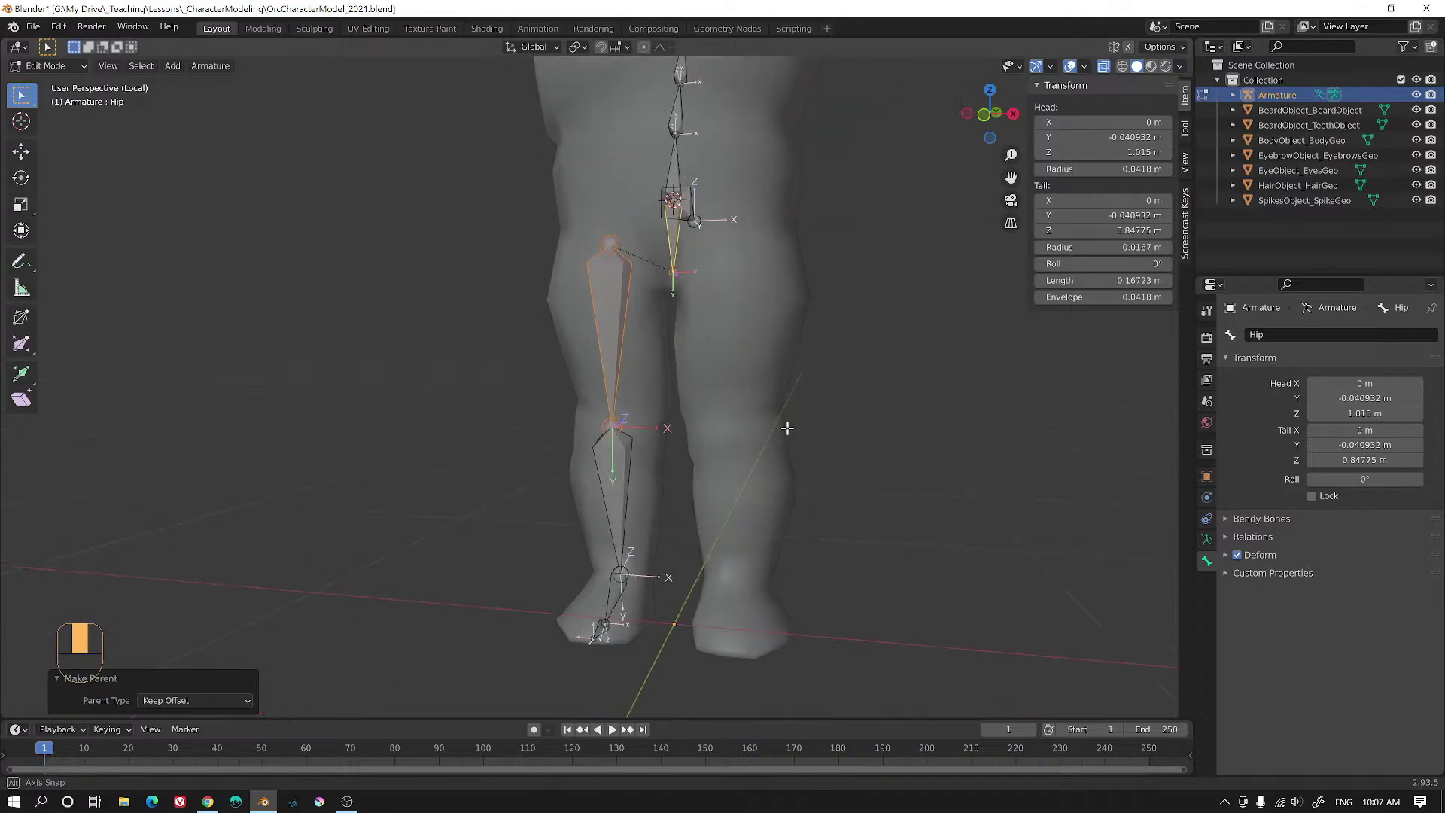
alt+middle_drag(787, 426, 730, 429)
shift+middle_drag(730, 429, 722, 355)
scroll(722, 354, up, 3)
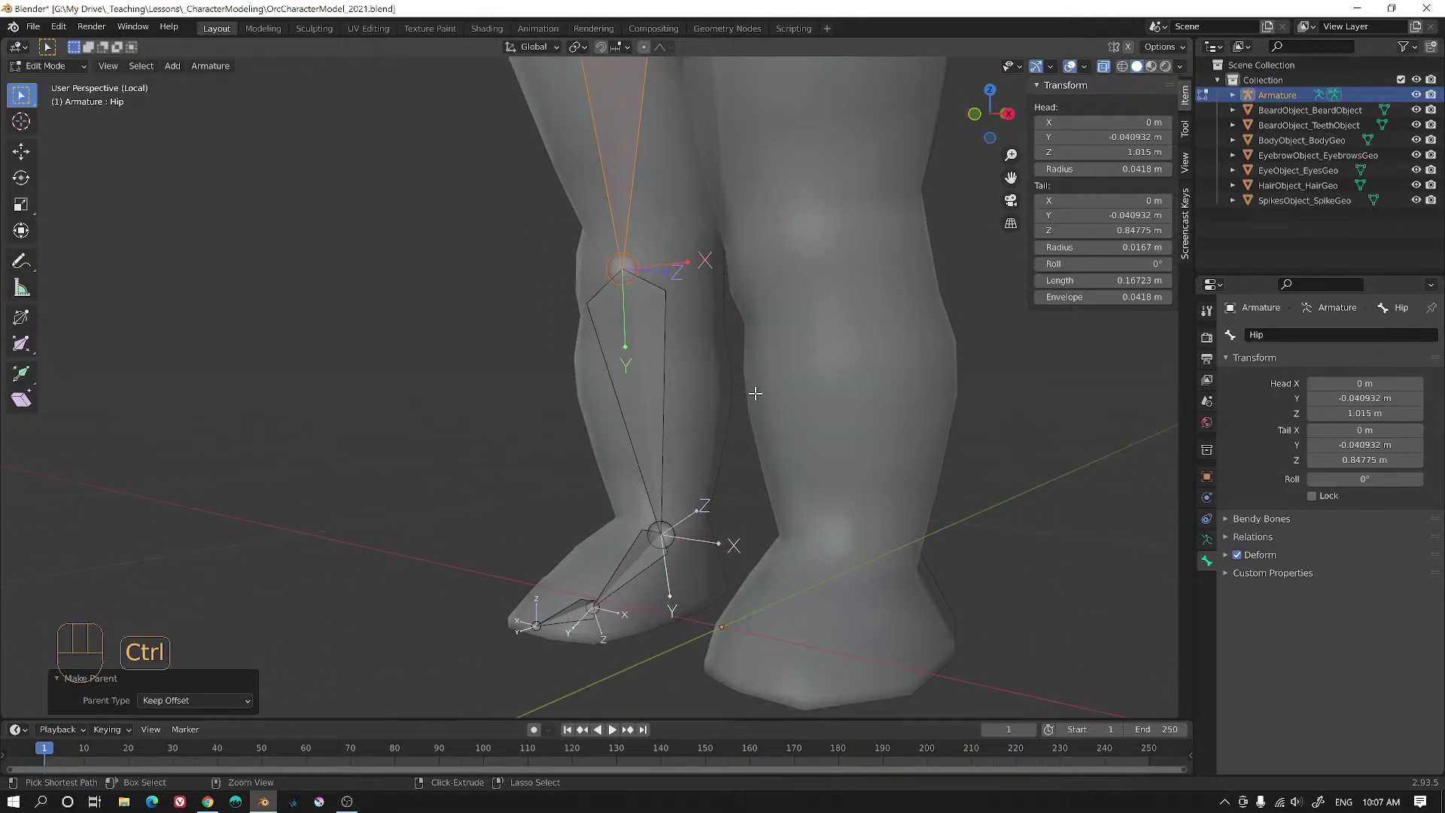
key(ctrl+s)
- In the left side view, extrude a bone about 0.15 m backward from the ankle joint, past the heel
alt+middle_drag(666, 426, 669, 545)
alt+middle_drag(795, 472, 764, 346)
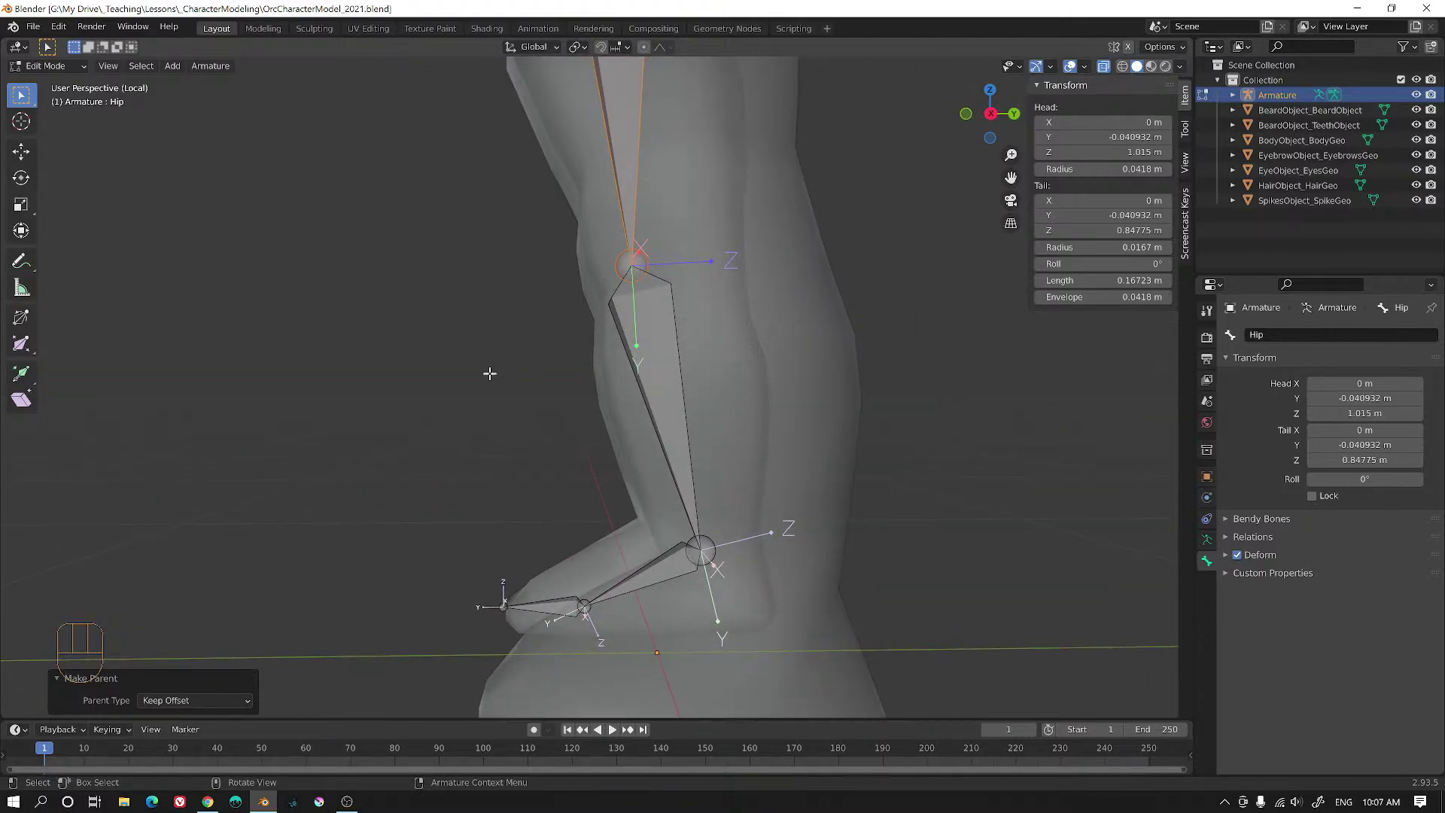
key(ctrl+KP_3)
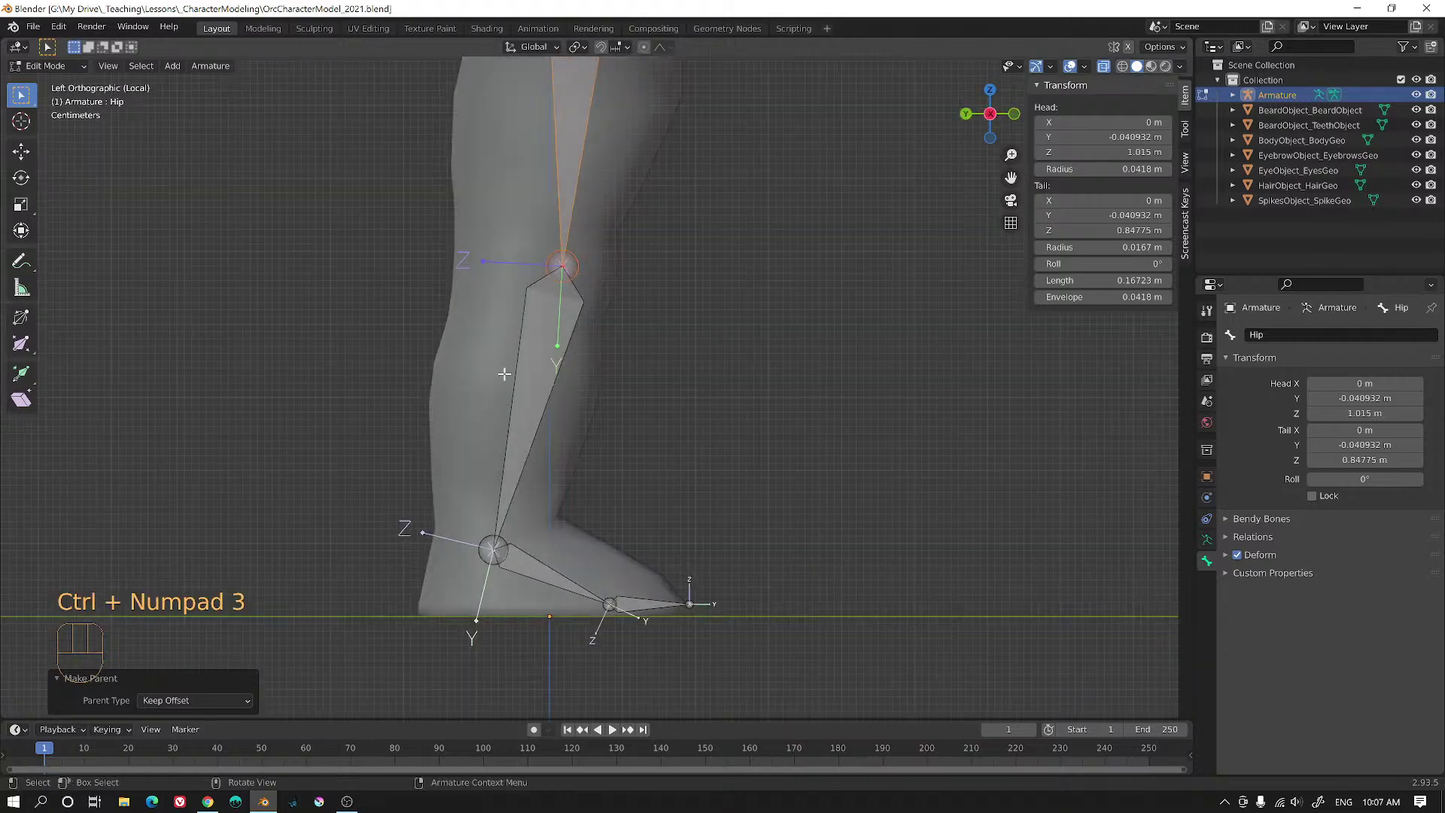
scroll(641, 495, up, 3)
alt+shift+middle_drag(608, 541, 823, 226)
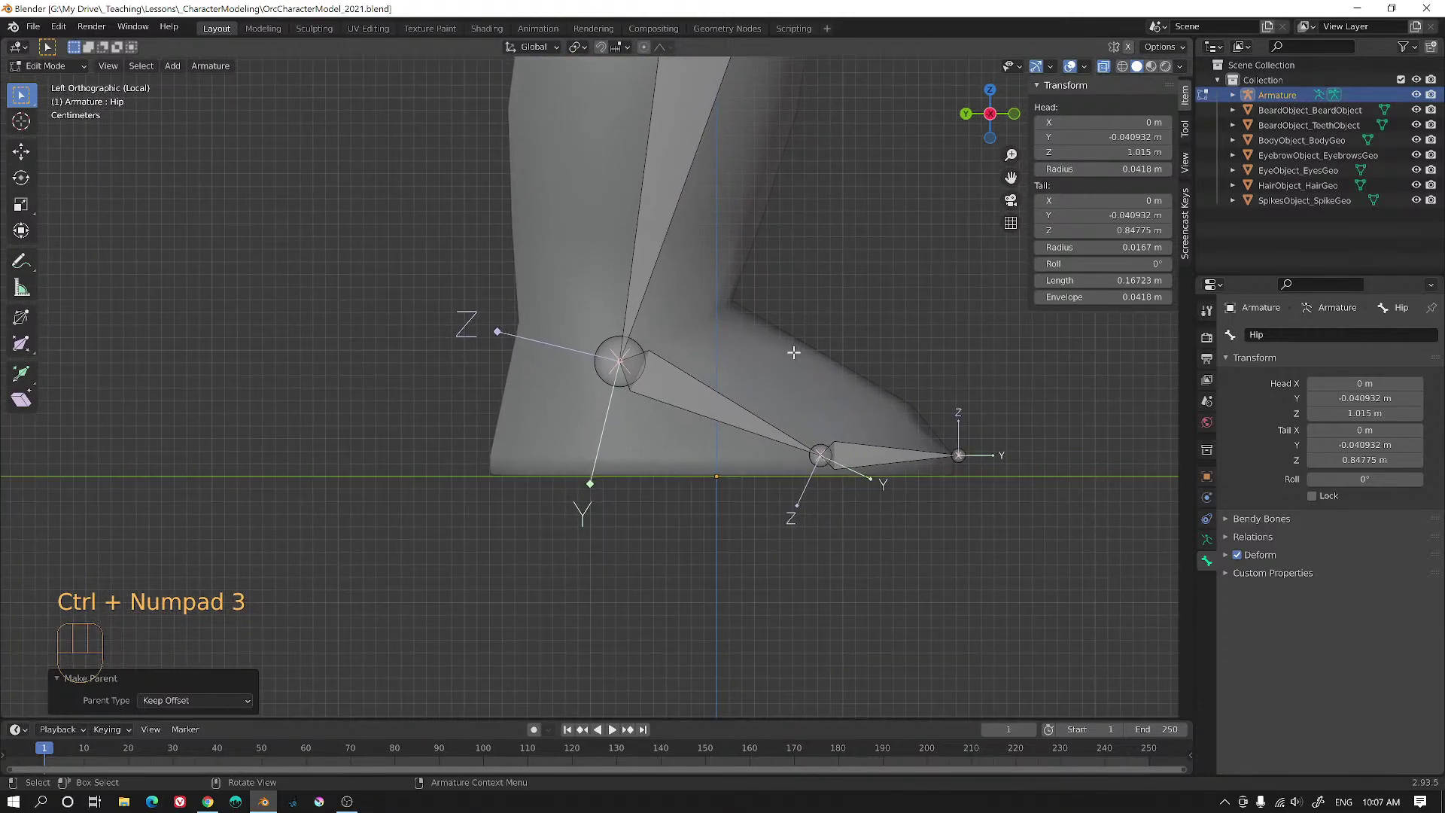
scroll(797, 351, up, 2)
alt+shift+middle_drag(850, 381, 675, 381)
click(570, 394)
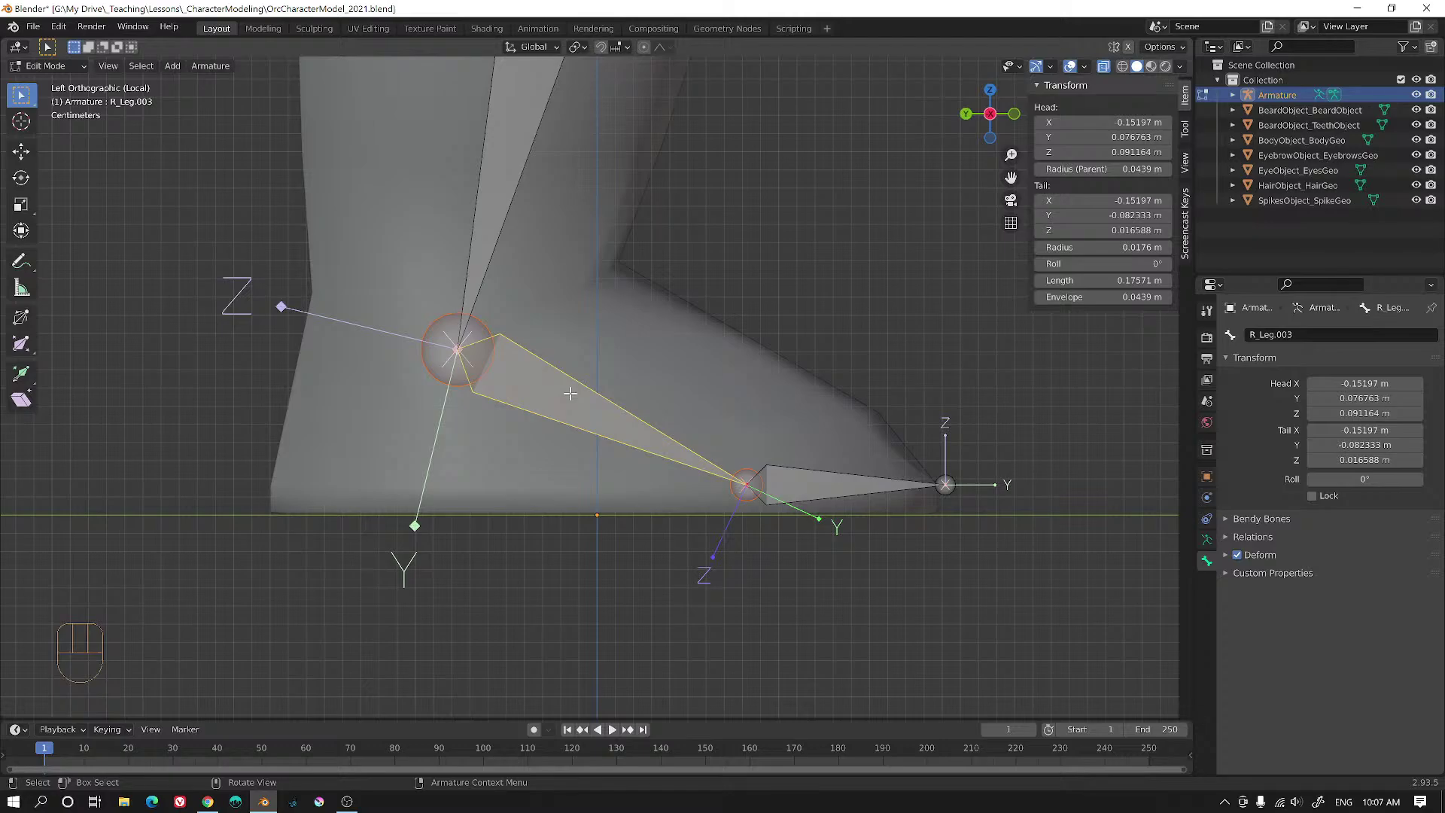
click(457, 351)
alt+shift+middle_drag(456, 350, 613, 418)
key(e)
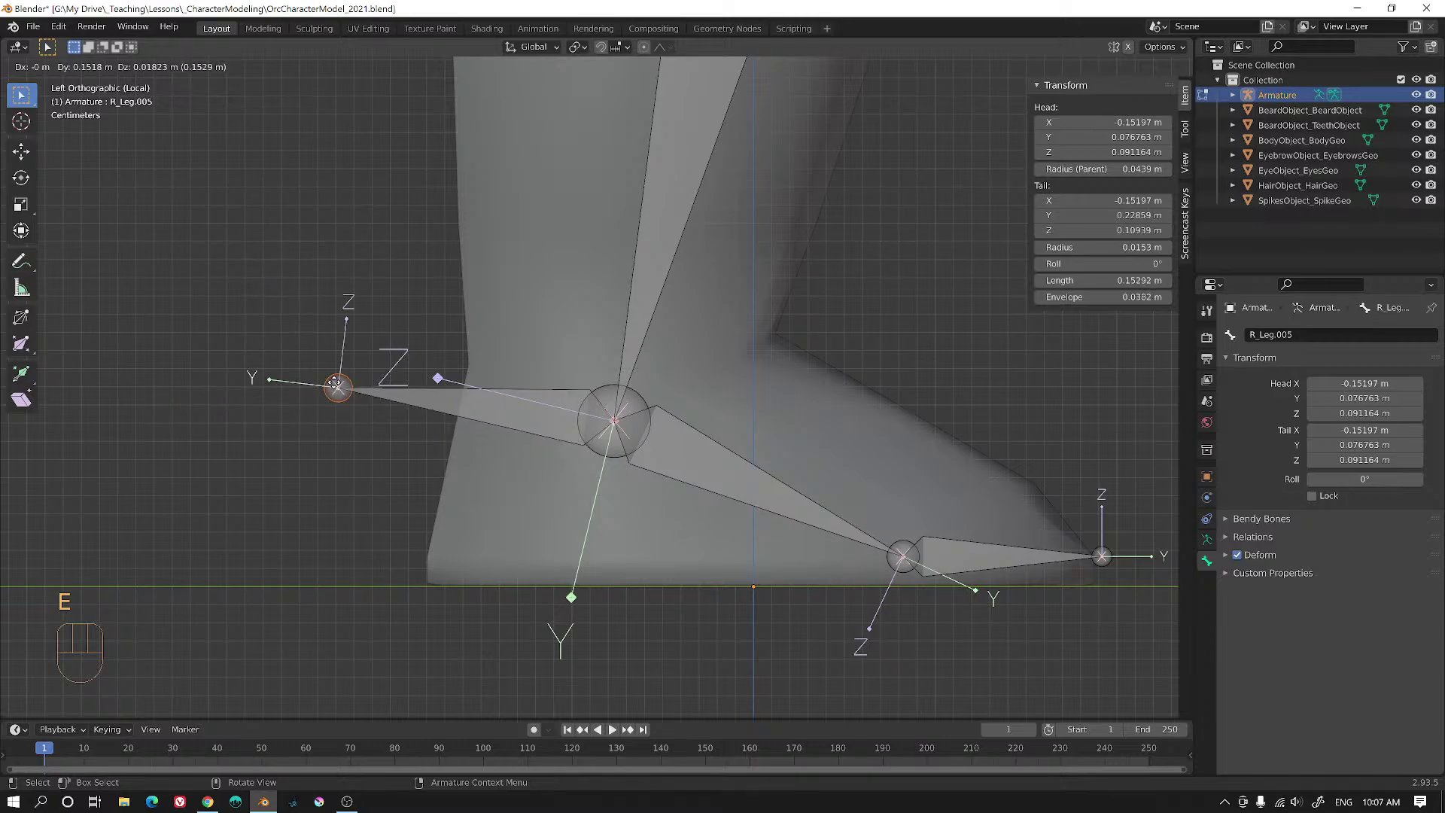
click(341, 427)
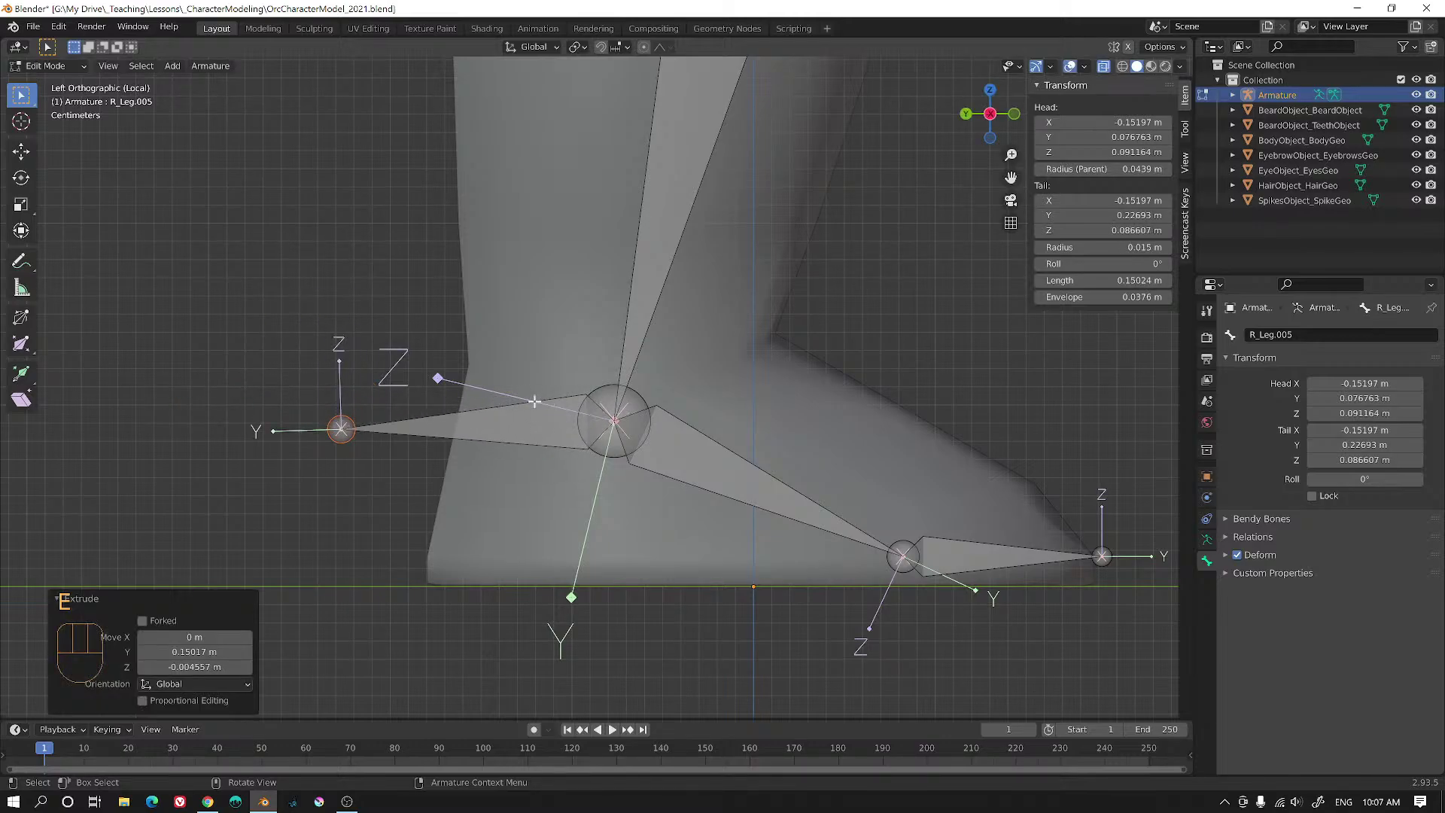
- Delete the bone extending backward from the ankle
click(531, 426)
key(x)
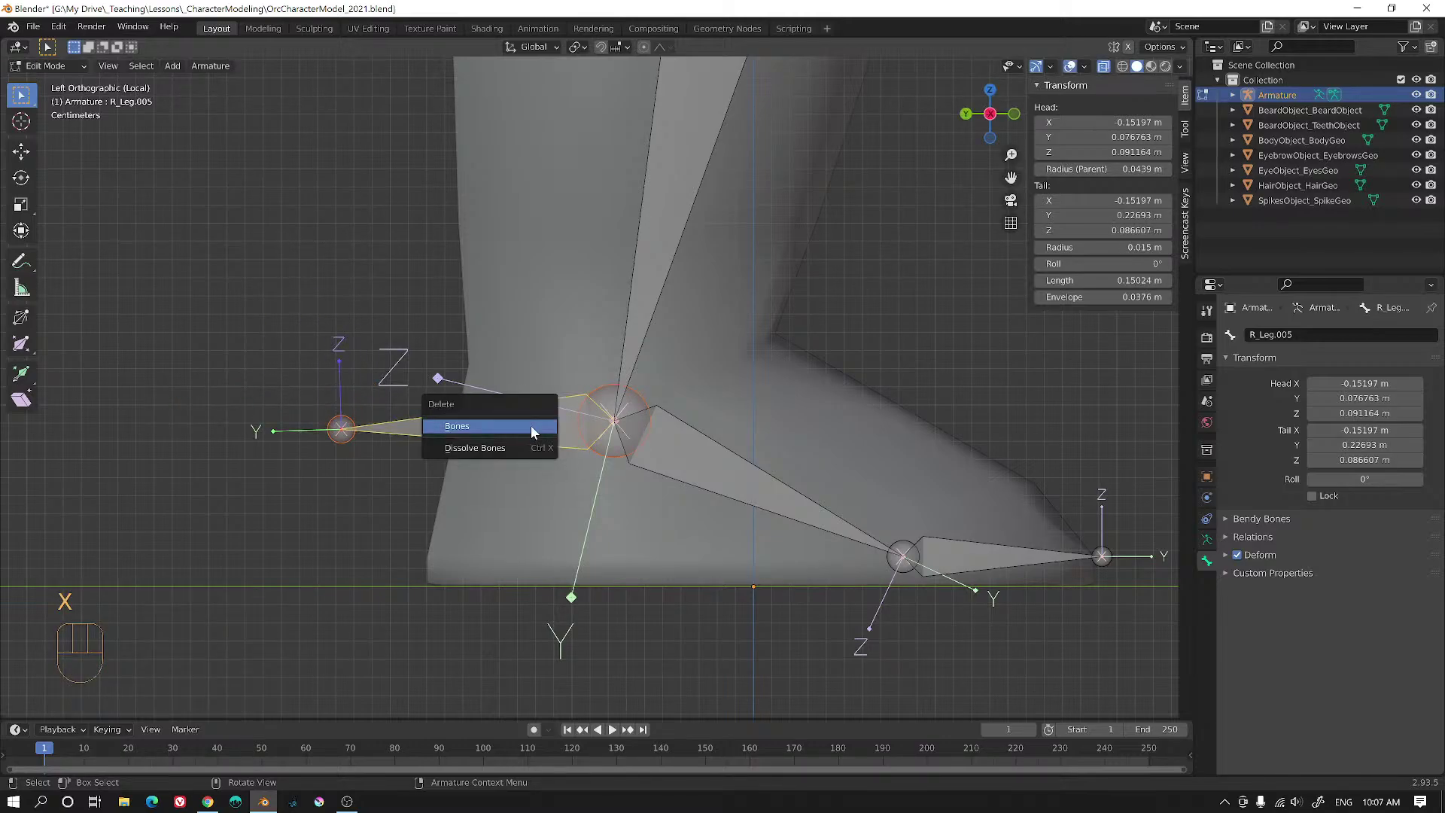
click(532, 427)
- Duplicate the foot bone R_Leg.003 in place and shorten the copy to about 0.084 m
click(726, 444)
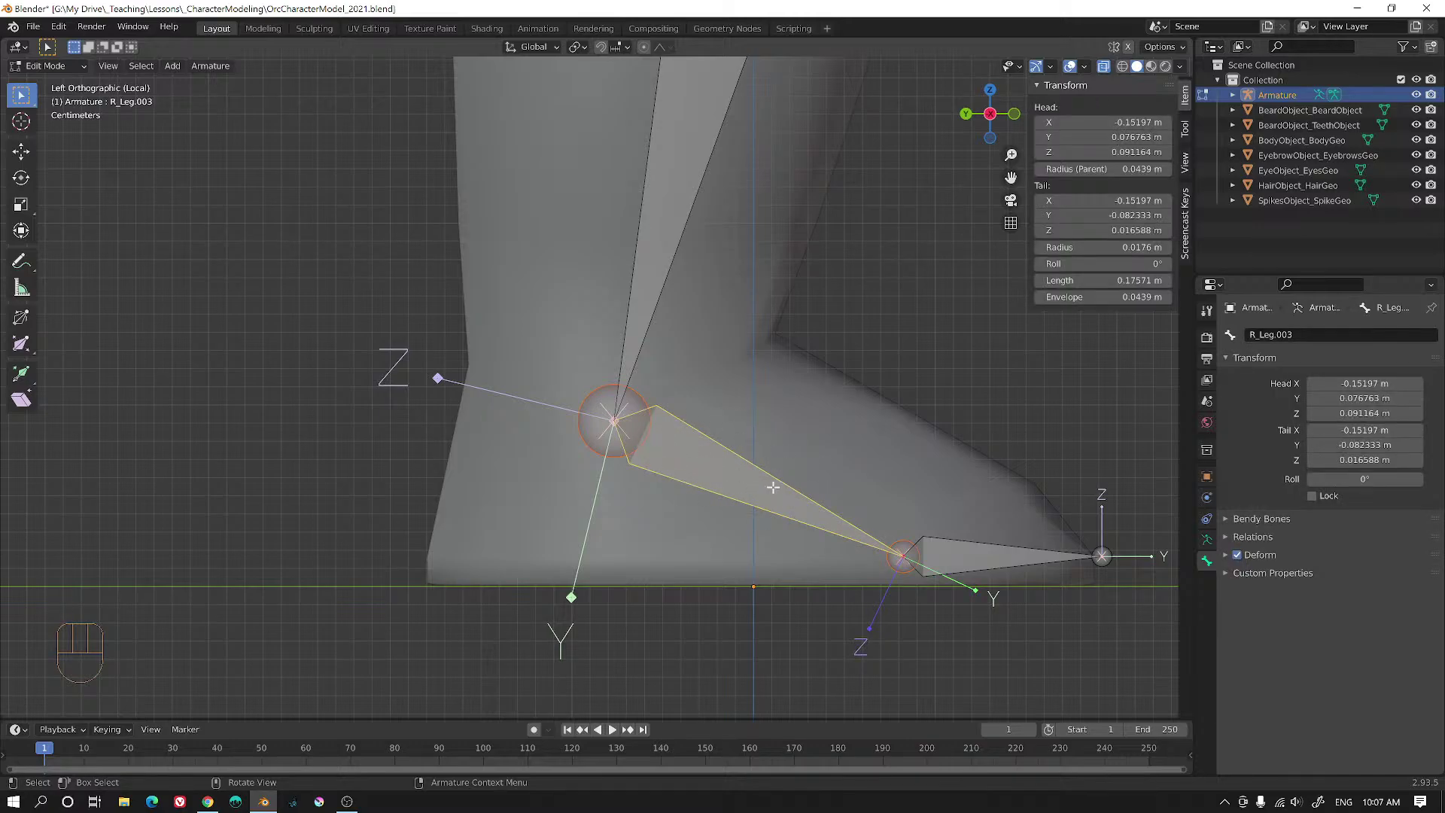
key(shift+d)
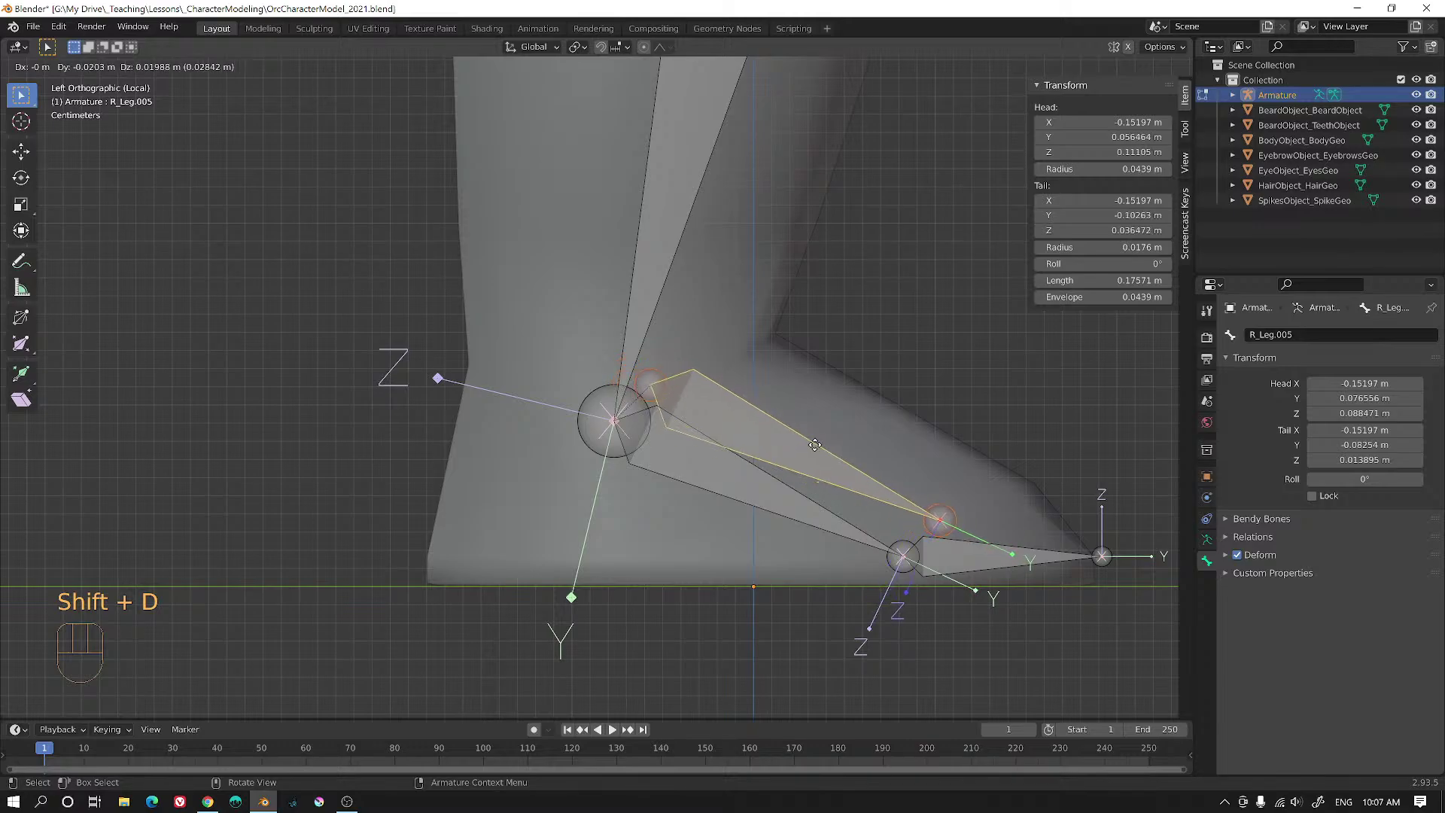
right_click(961, 606)
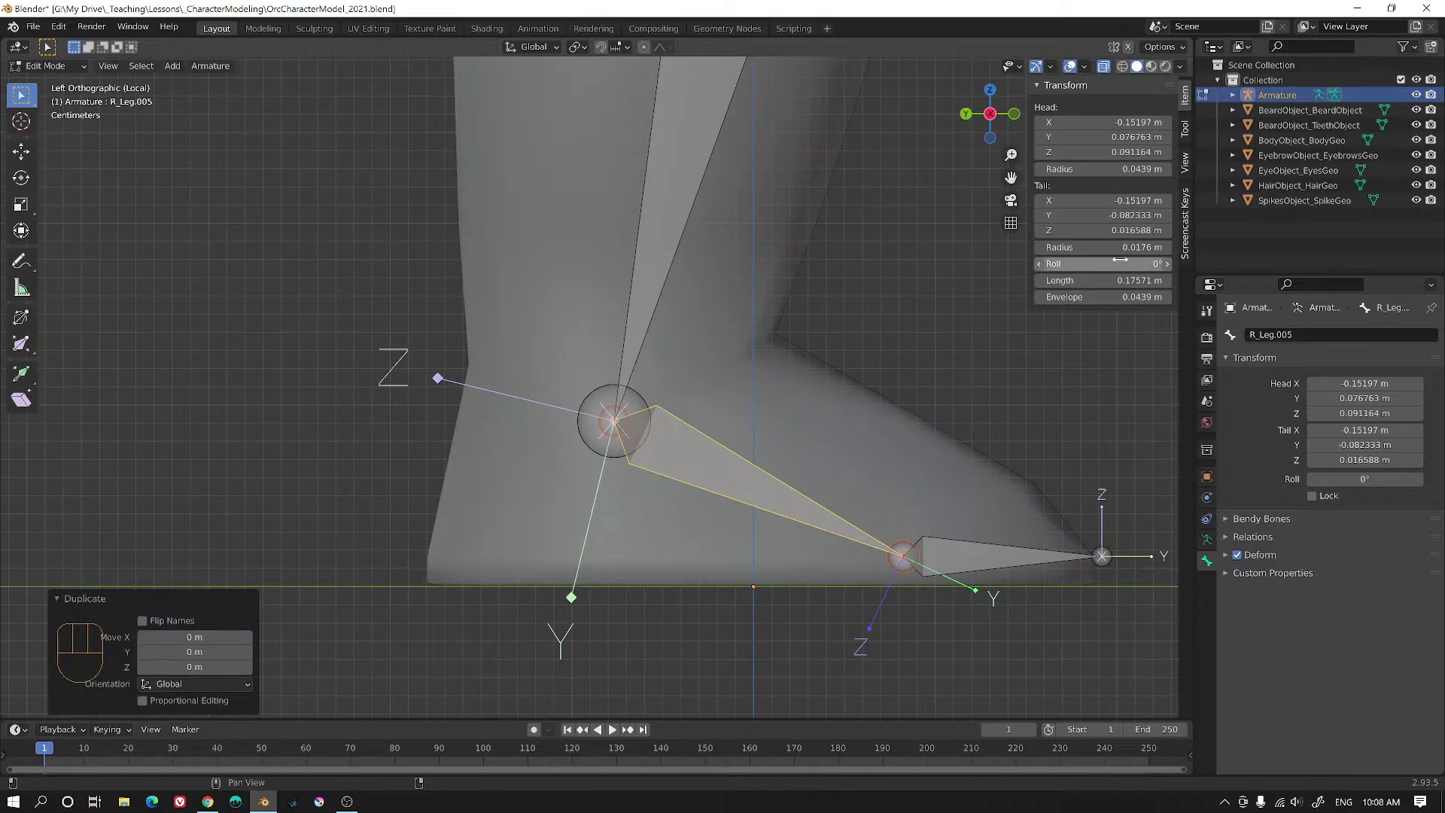
drag(1136, 280, 1110, 280)
key(ctrl+z)
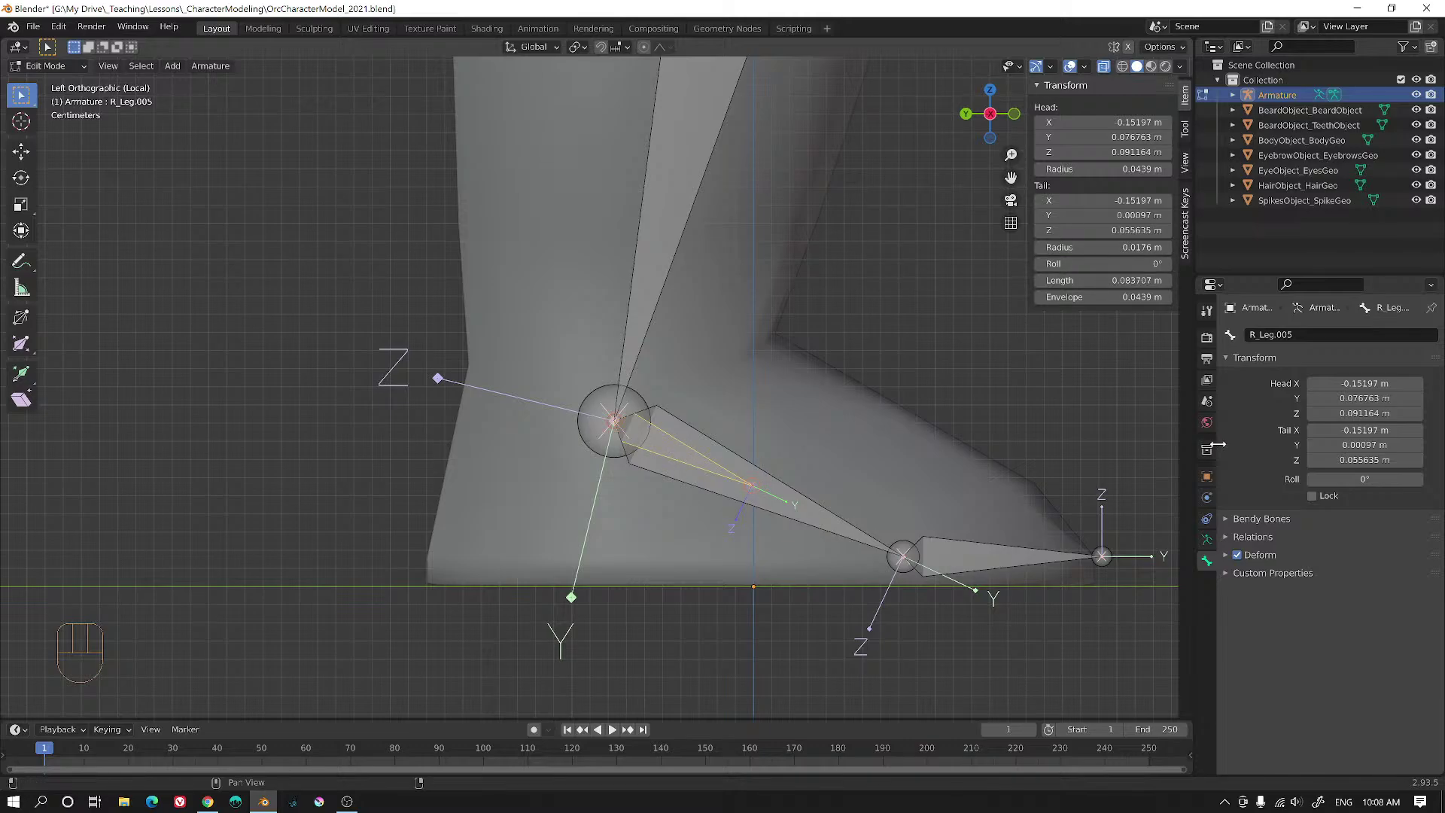
- Rename the short duplicated foot bone as R_Leg_IK
click(1290, 334)
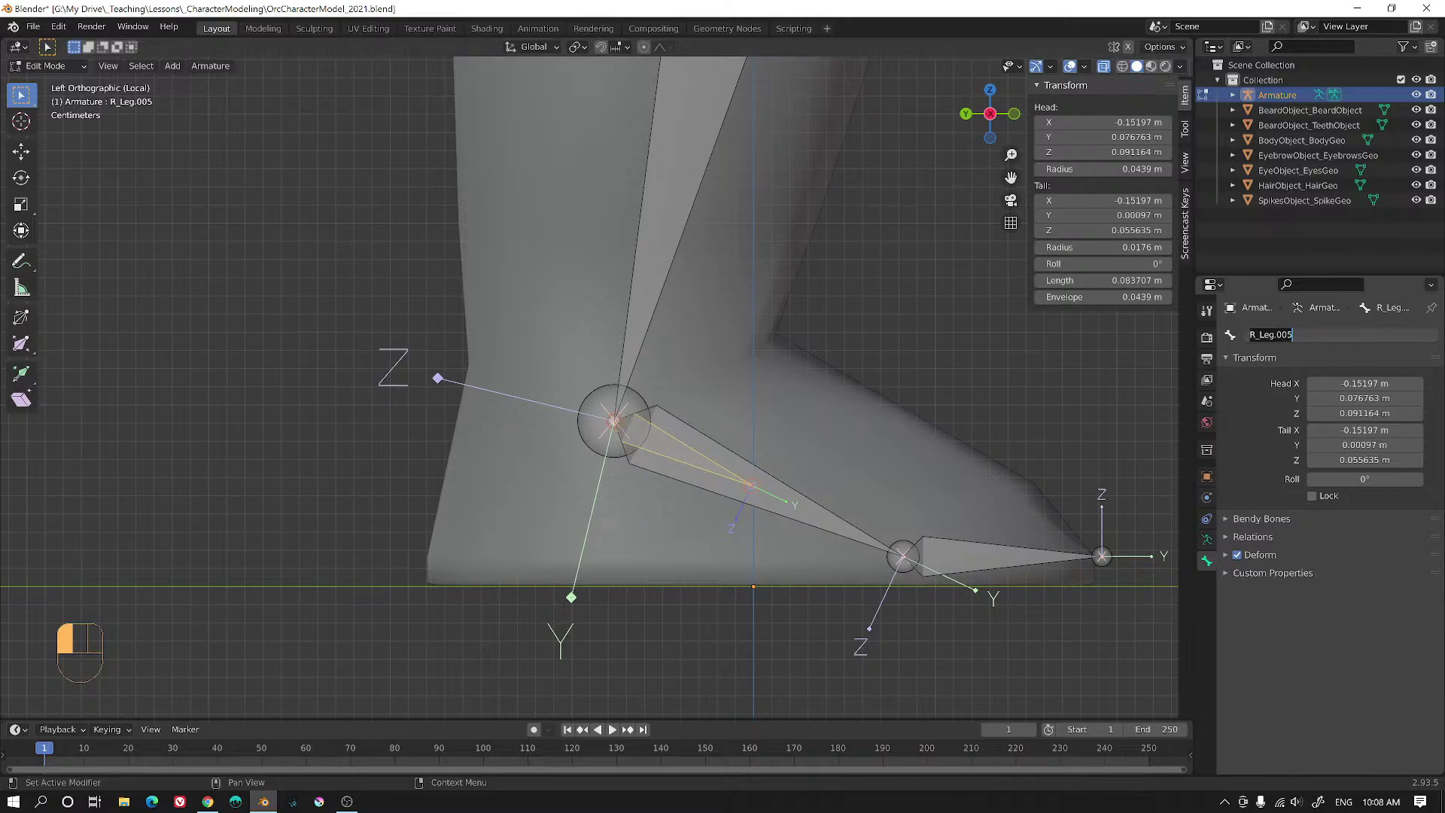
text(R_)
key(shift)
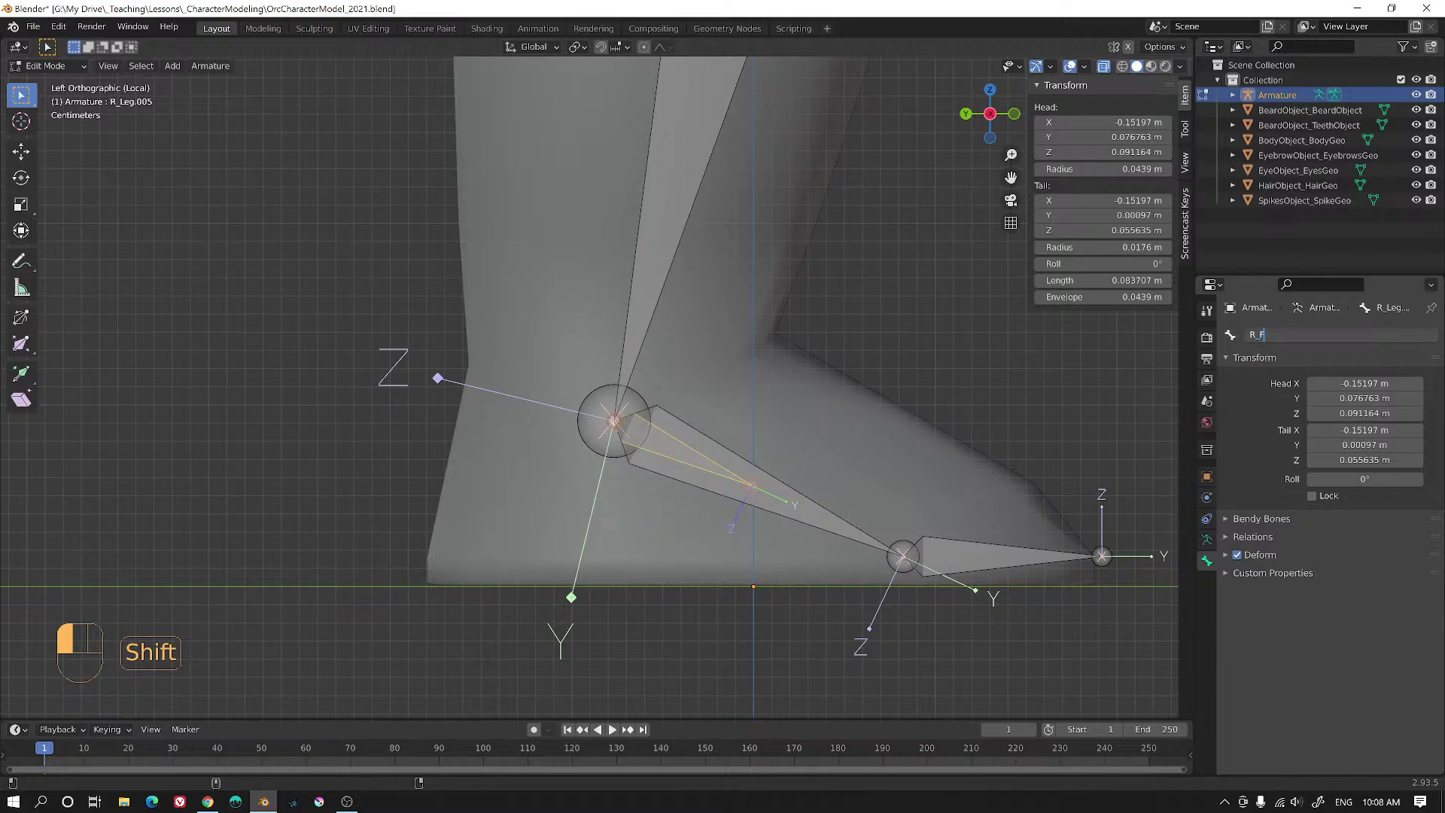
text(ot)
key(BackSpace)
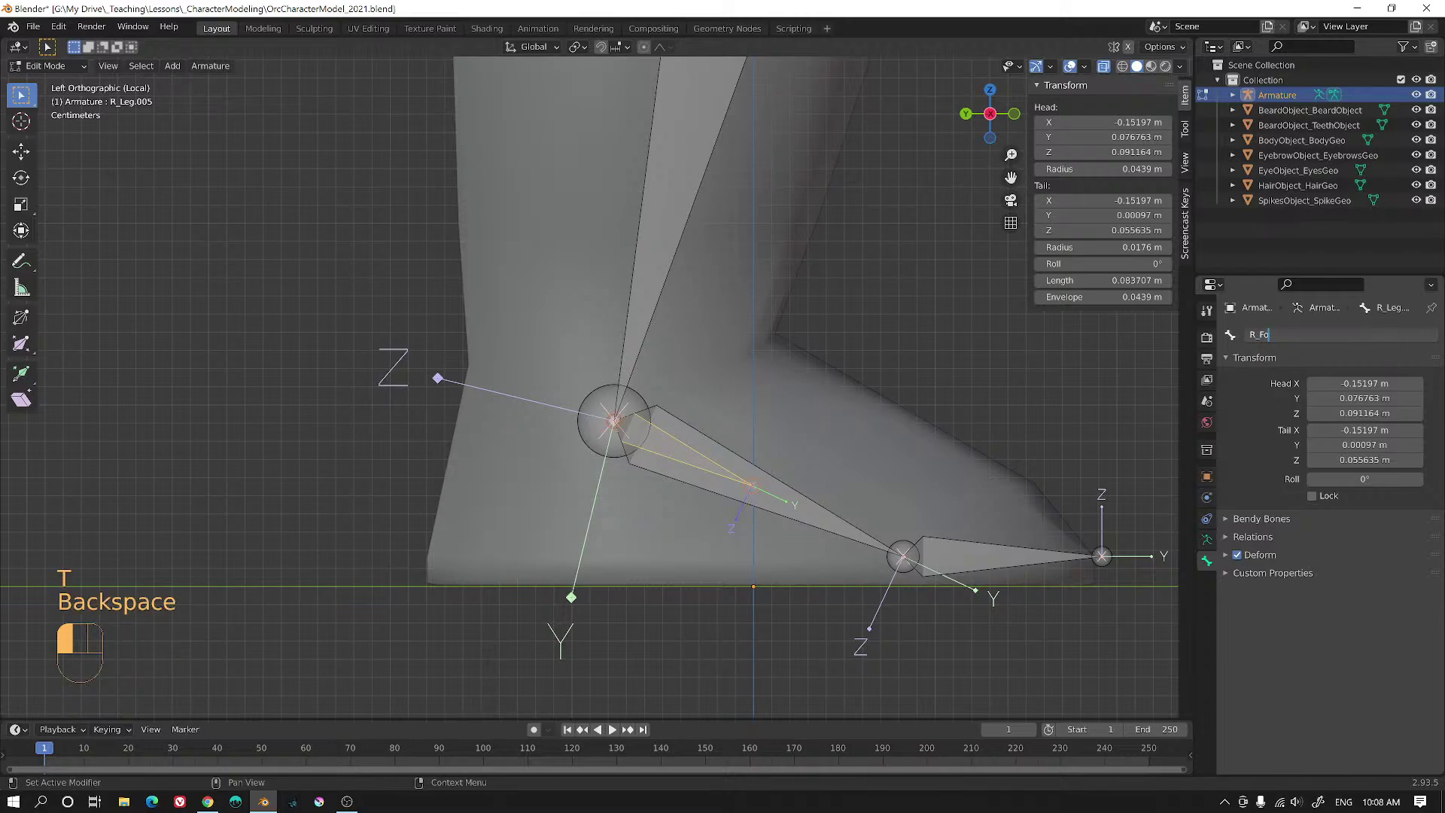
key(BackSpace)
text(Leg)
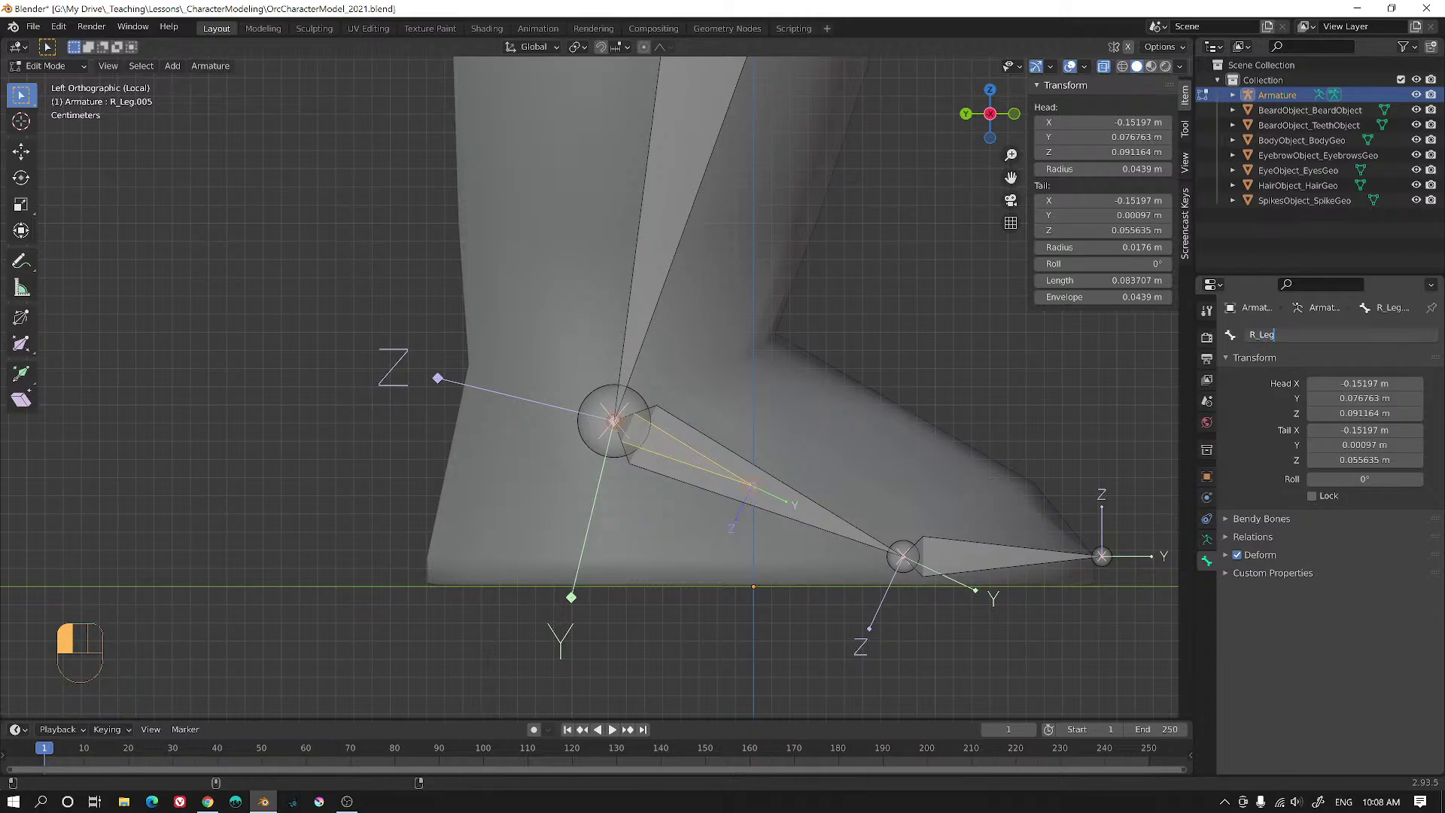
key(shift)
key(BackSpace)
key(shift)
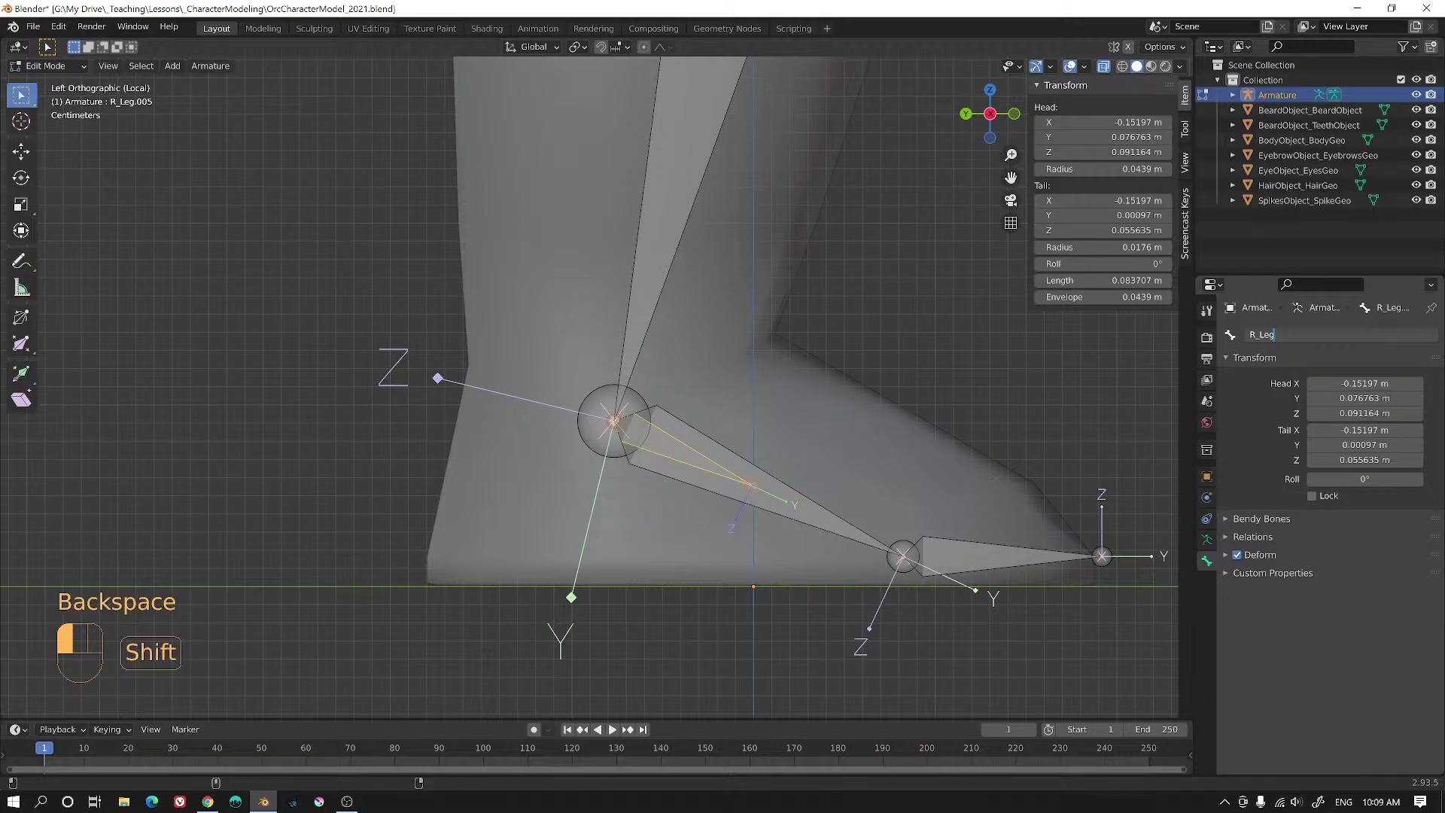
text(_IK)
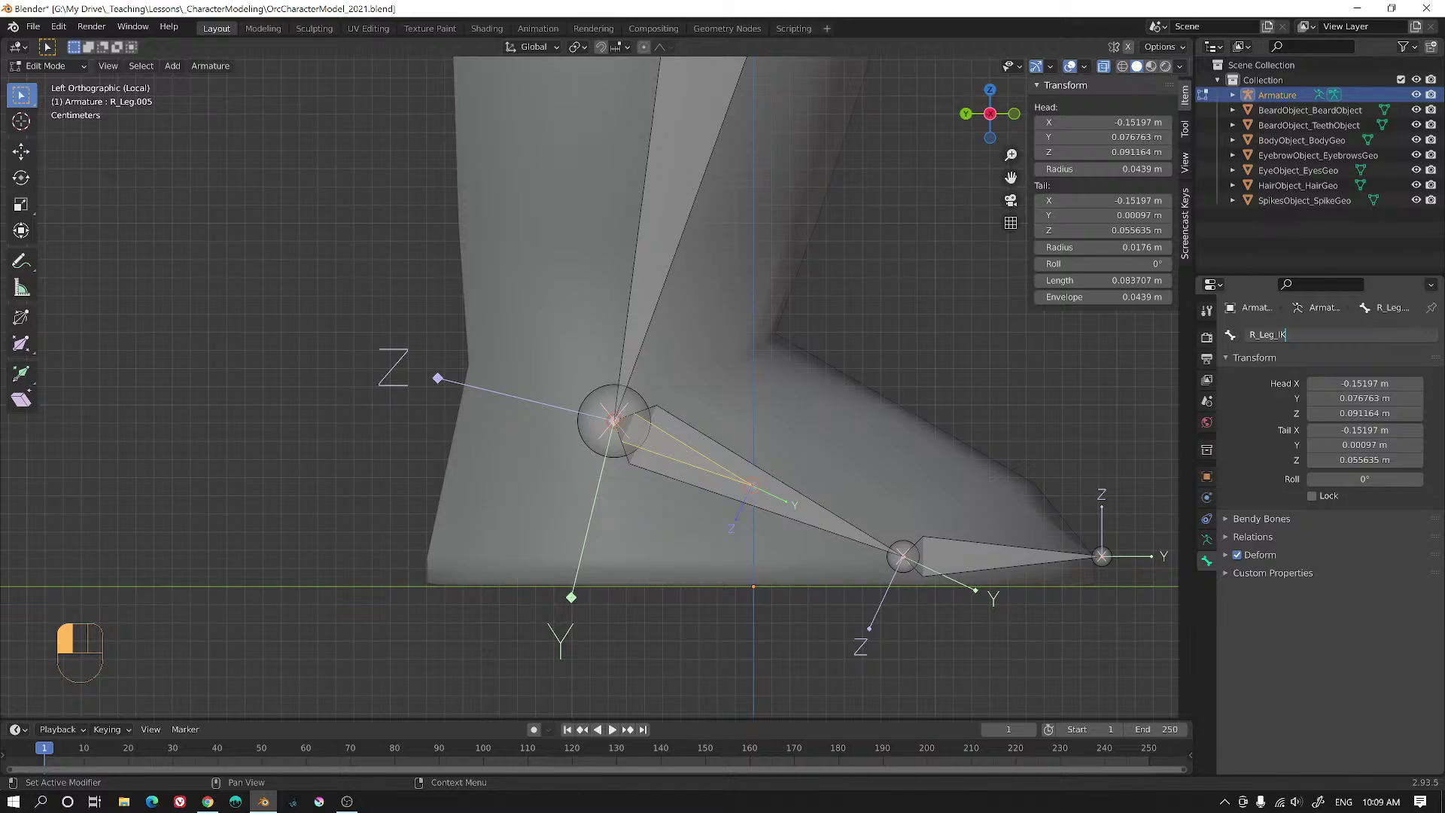
click(1282, 354)
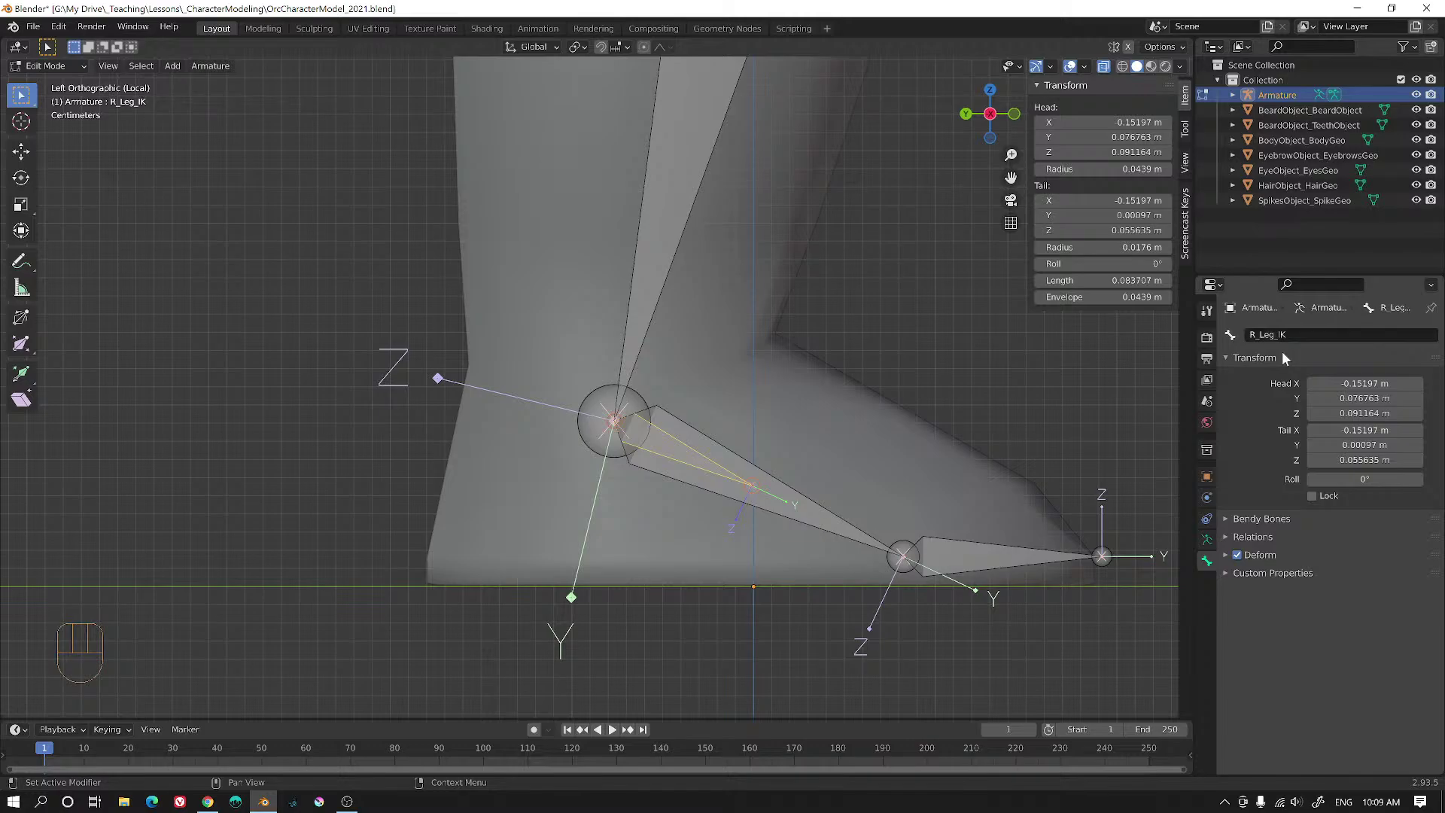
- Extrude a bone from the knee joint about 0.21 m forward along the Y axis
scroll(863, 357, down, 4)
alt+shift+middle_drag(781, 208, 702, 461)
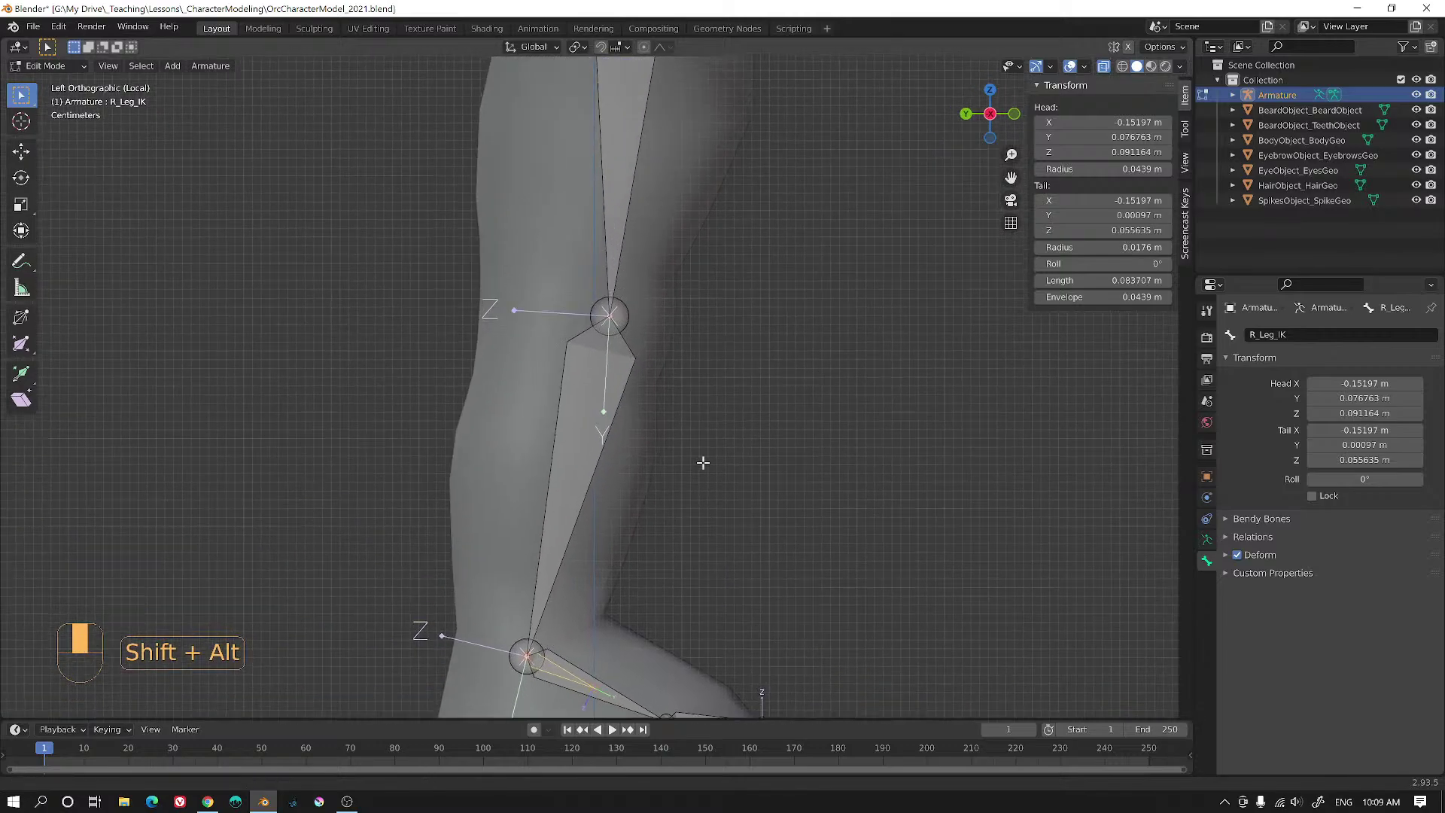
click(623, 314)
mouse_move(680, 327)
alt+shift+middle_down()
mouse_move(712, 325)
mouse_move(677, 336)
alt+shift+middle_up()
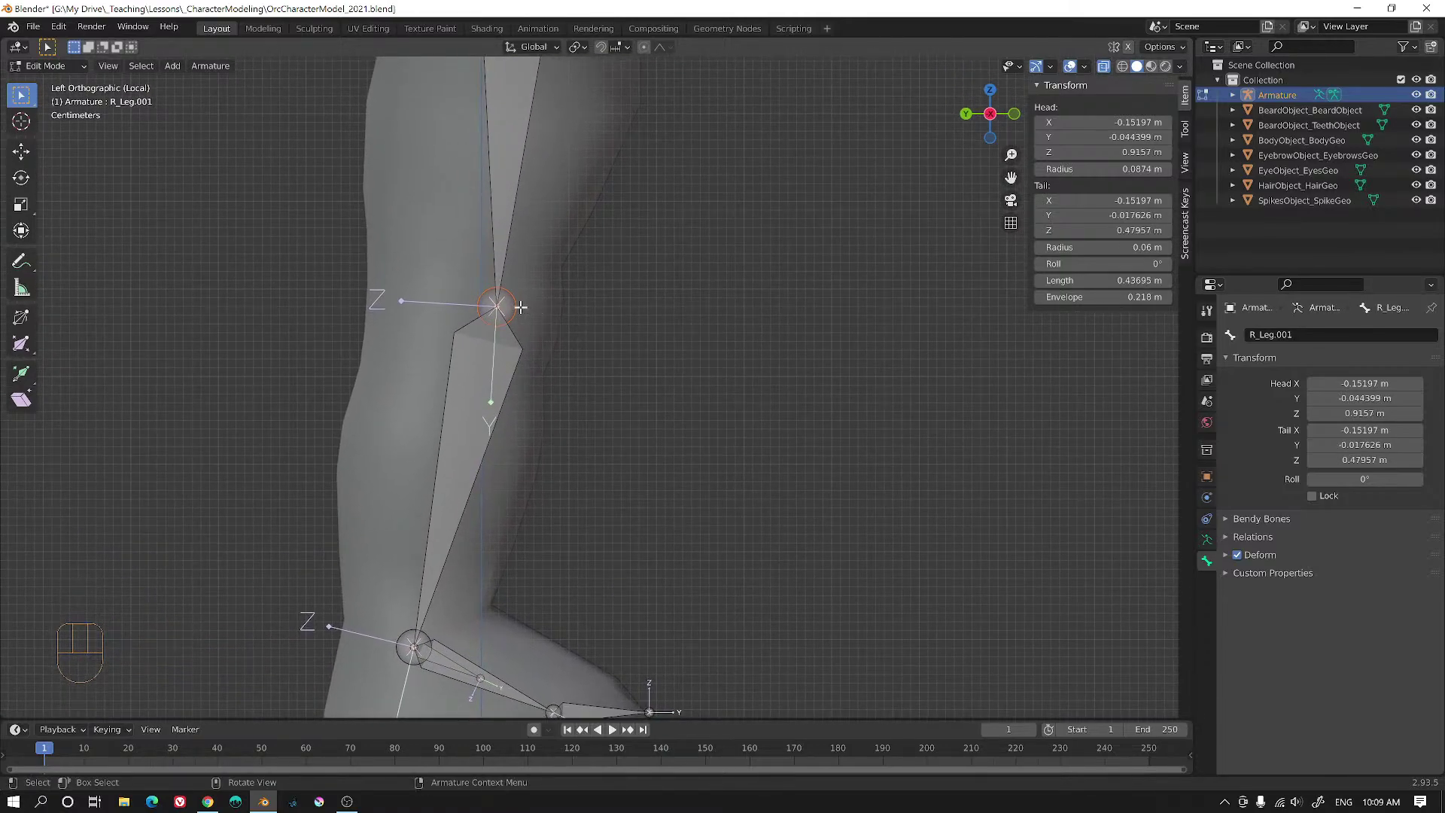
key(e)
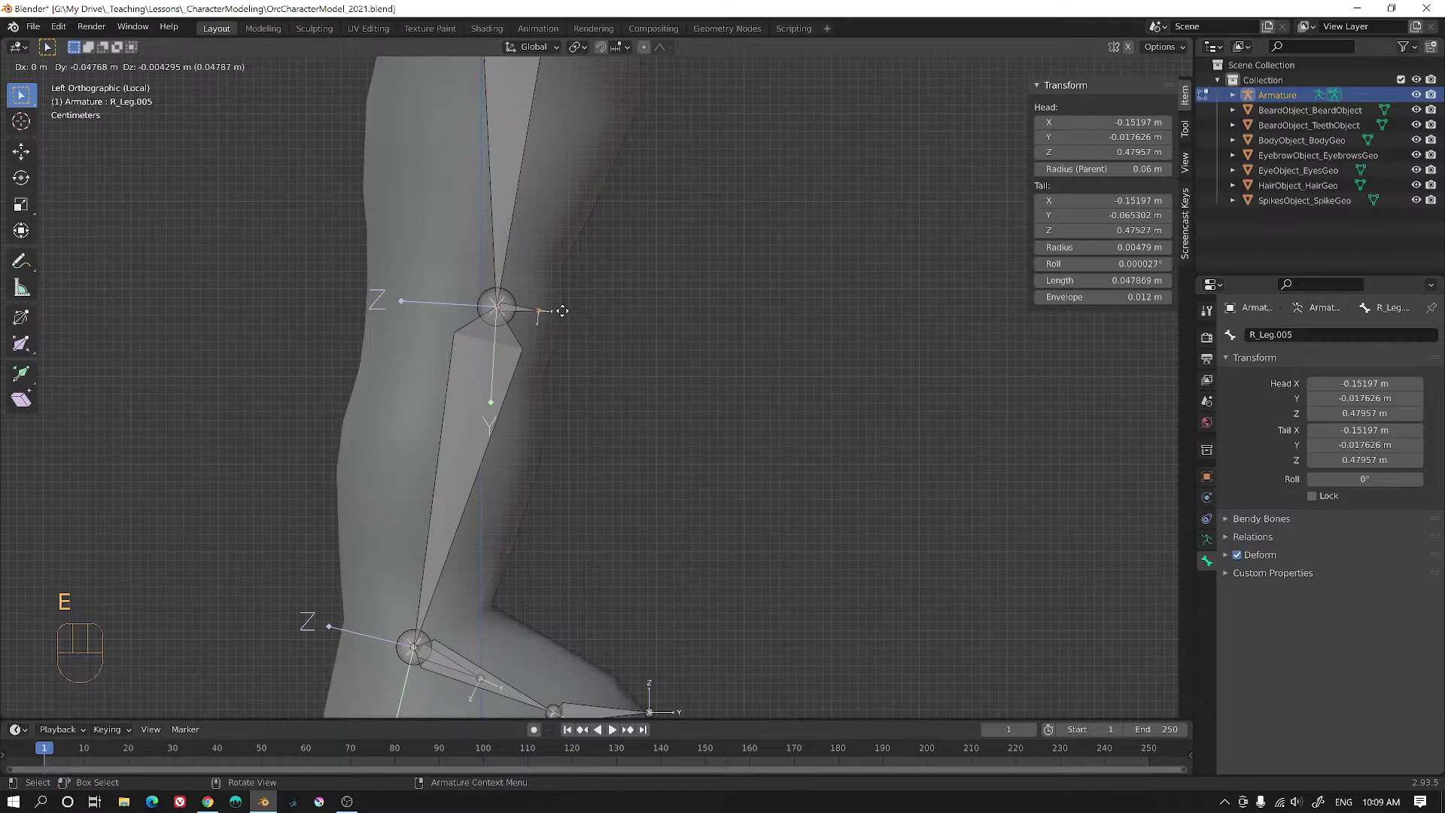
key(y)
click(703, 329)
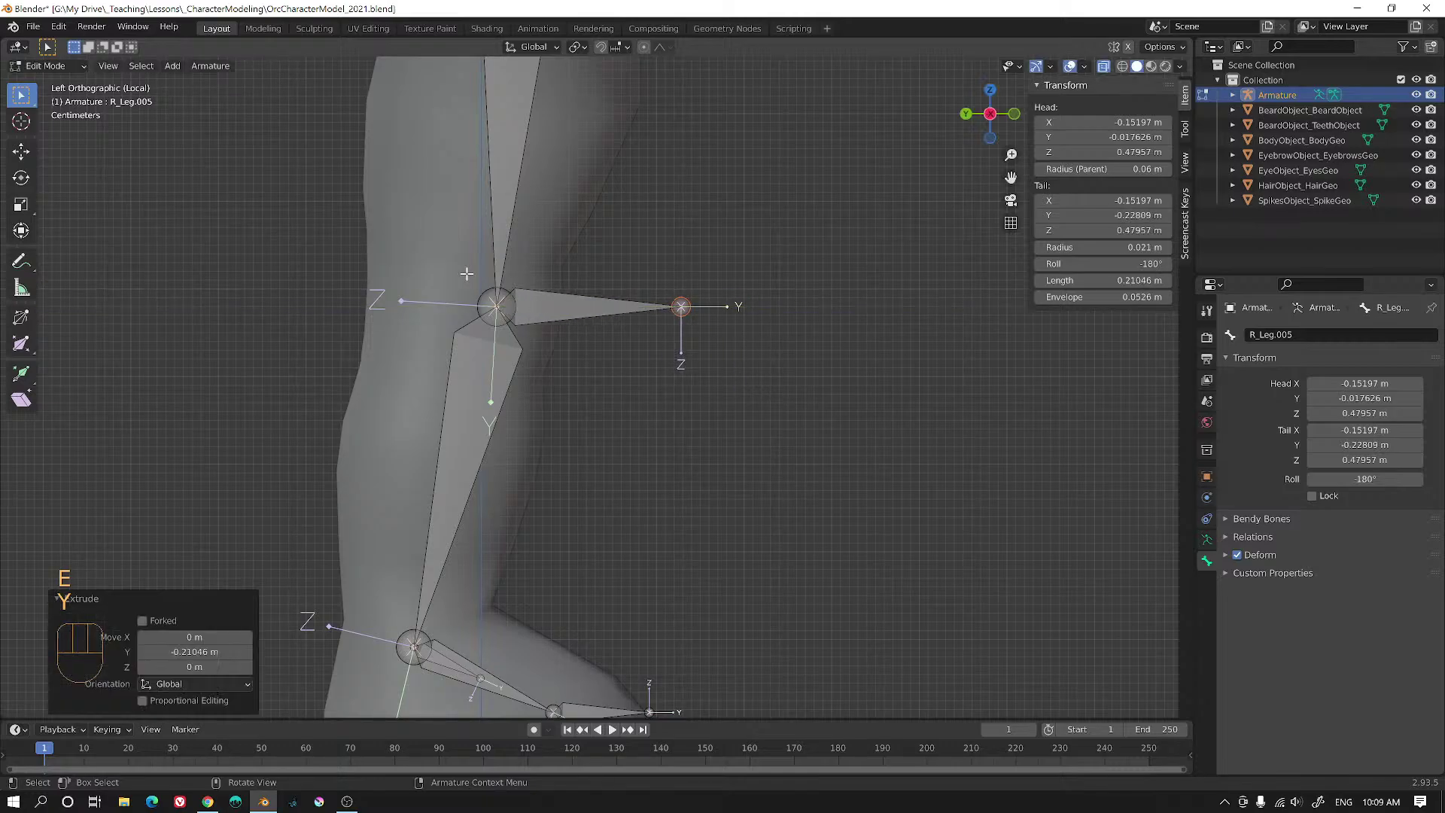
- Clear the parent of the new knee bone and move it about 0.58 m forward along the Y axis
click(556, 311)
right_click(556, 310)
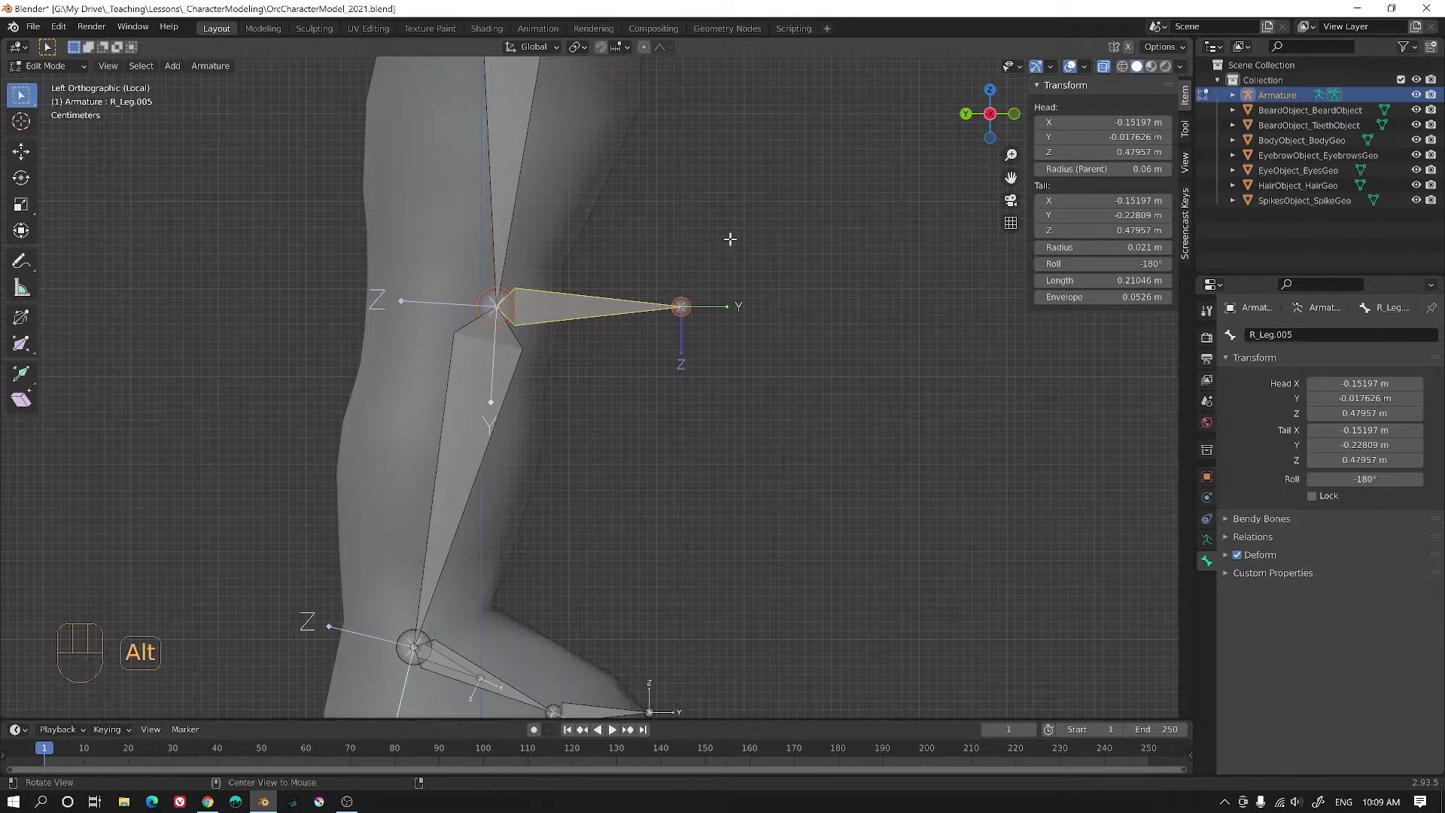
key(alt+p)
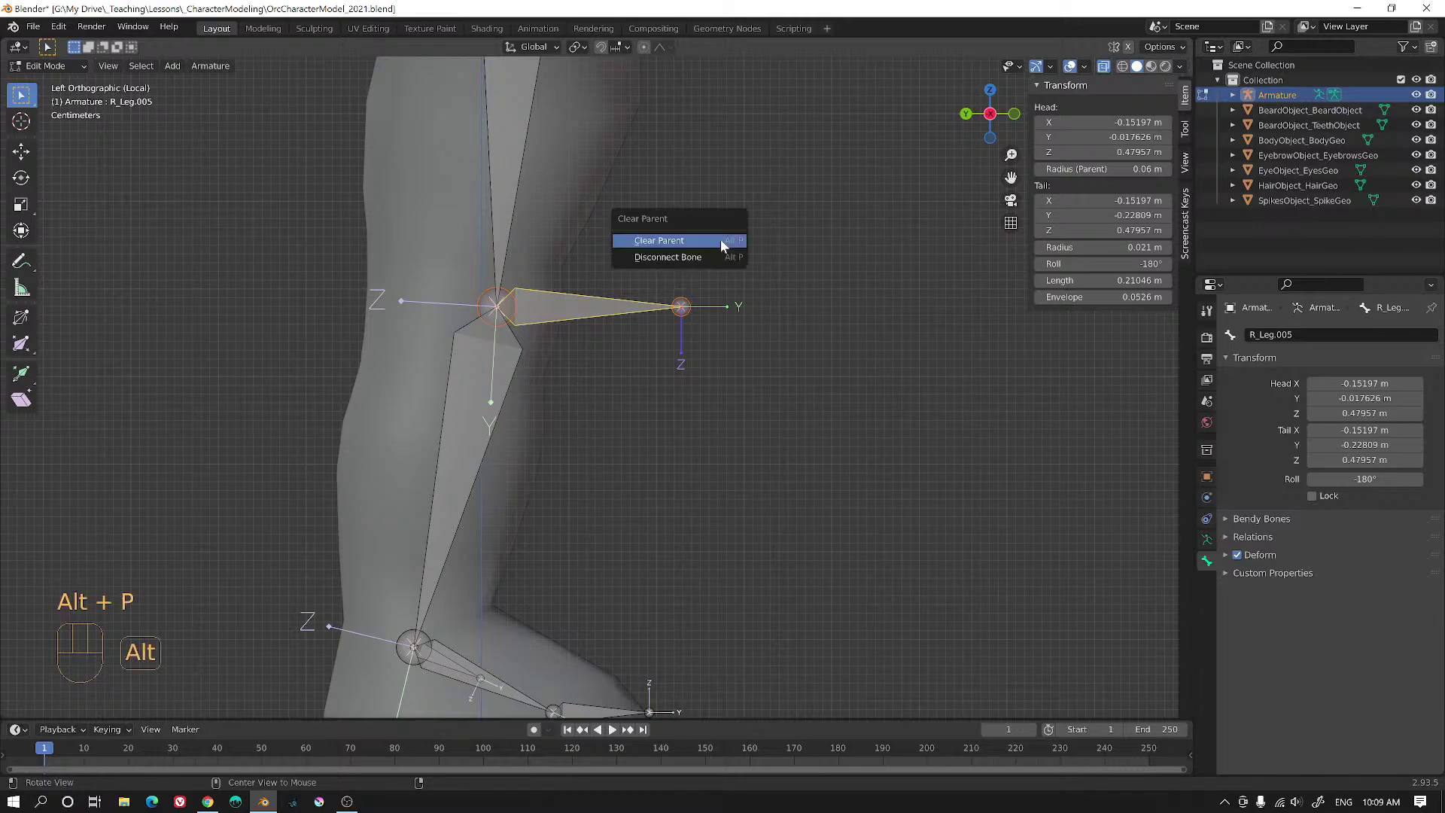
click(682, 241)
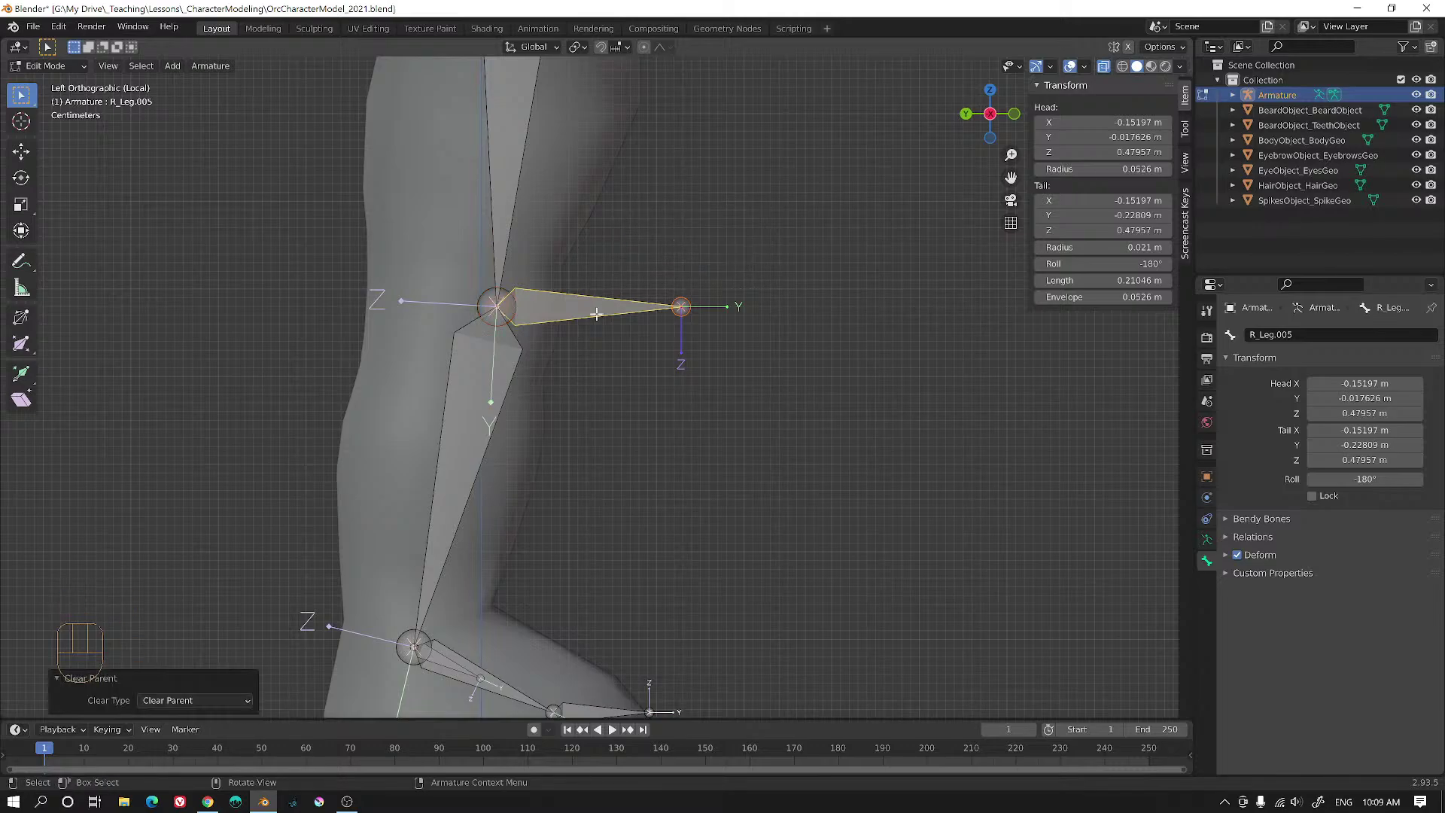
click(595, 313)
key(g)
key(y)
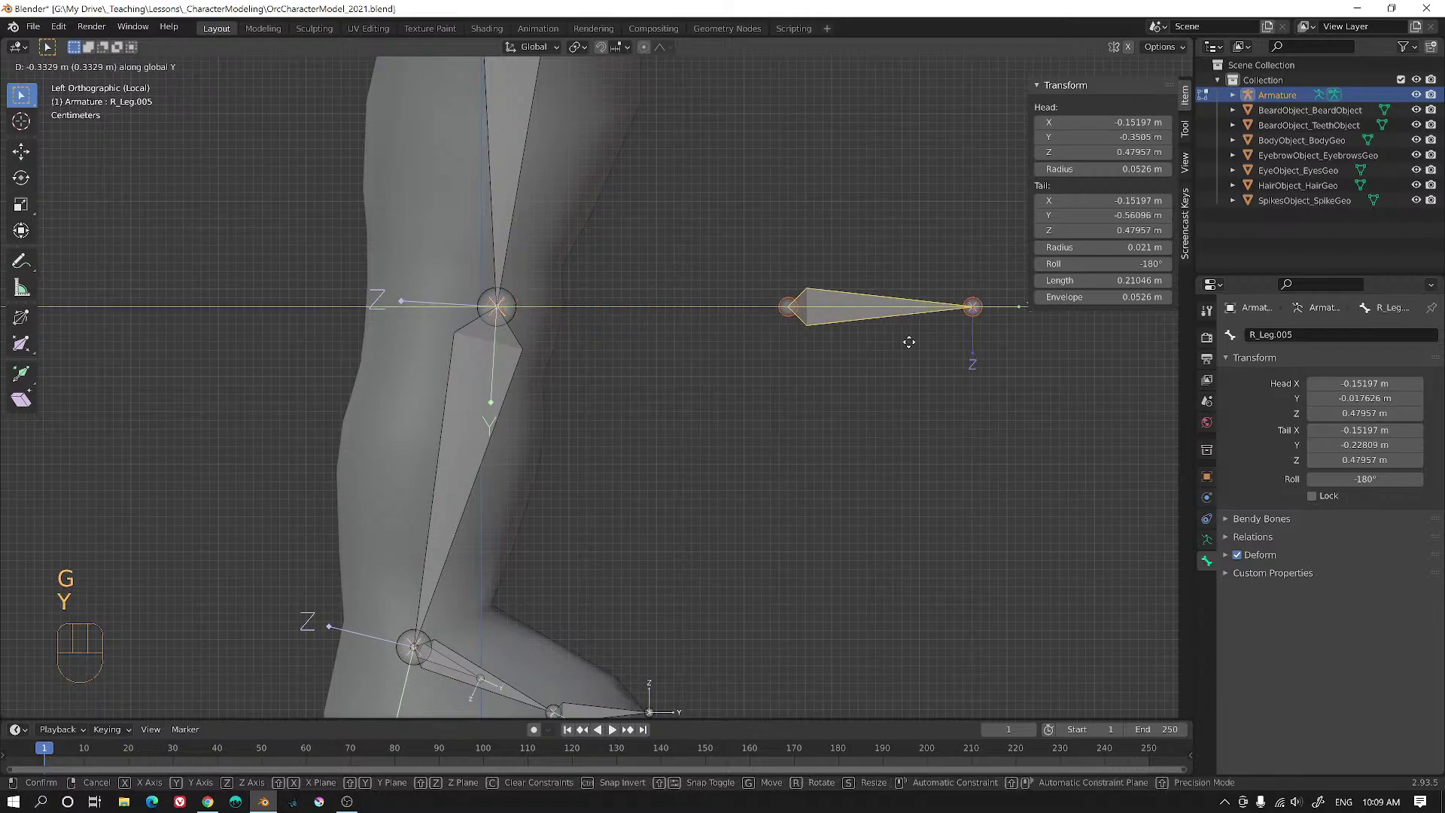
click(1103, 368)
- Rename the detached bone in front of the knee as R_Leg_PoleTarget
scroll(1069, 377, down, 2)
alt+shift+drag(1070, 378, 922, 392)
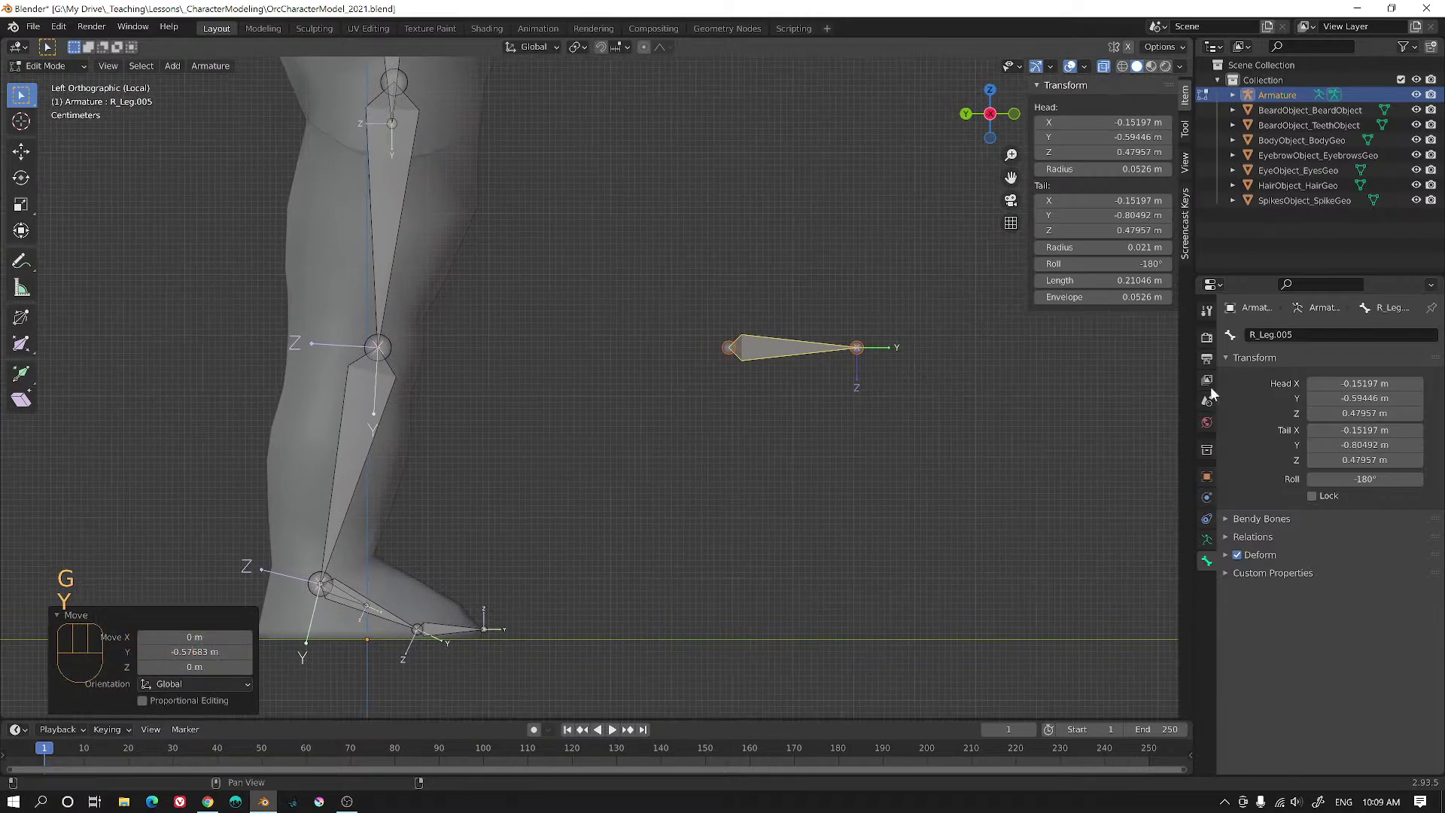
click(1276, 338)
click(1255, 335)
key(shift+End)
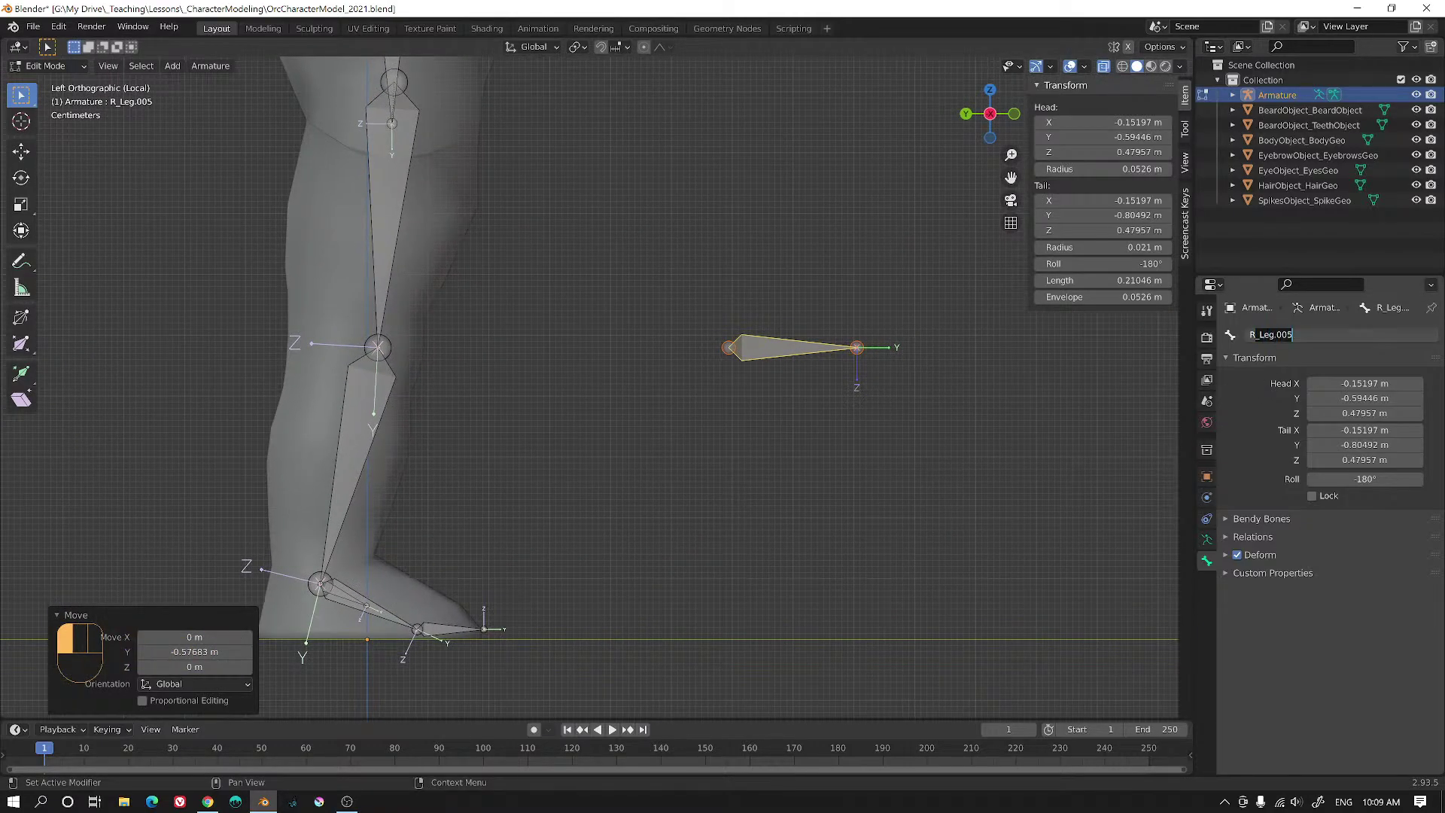
text(_Po)
key(shift)
text(leT)
key(BackSpace)
key(BackSpace)
key(BackSpace)
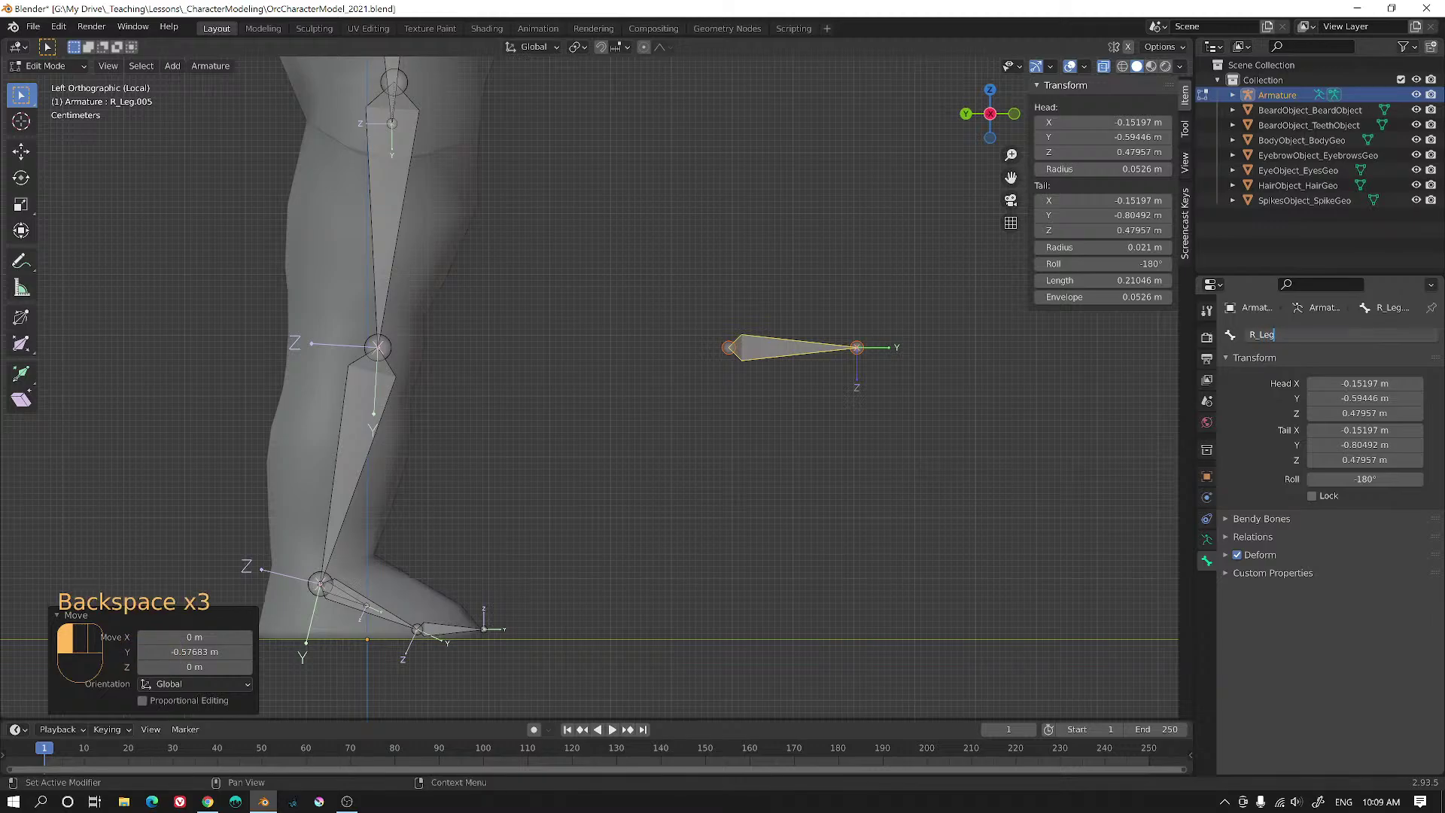
key(shift)
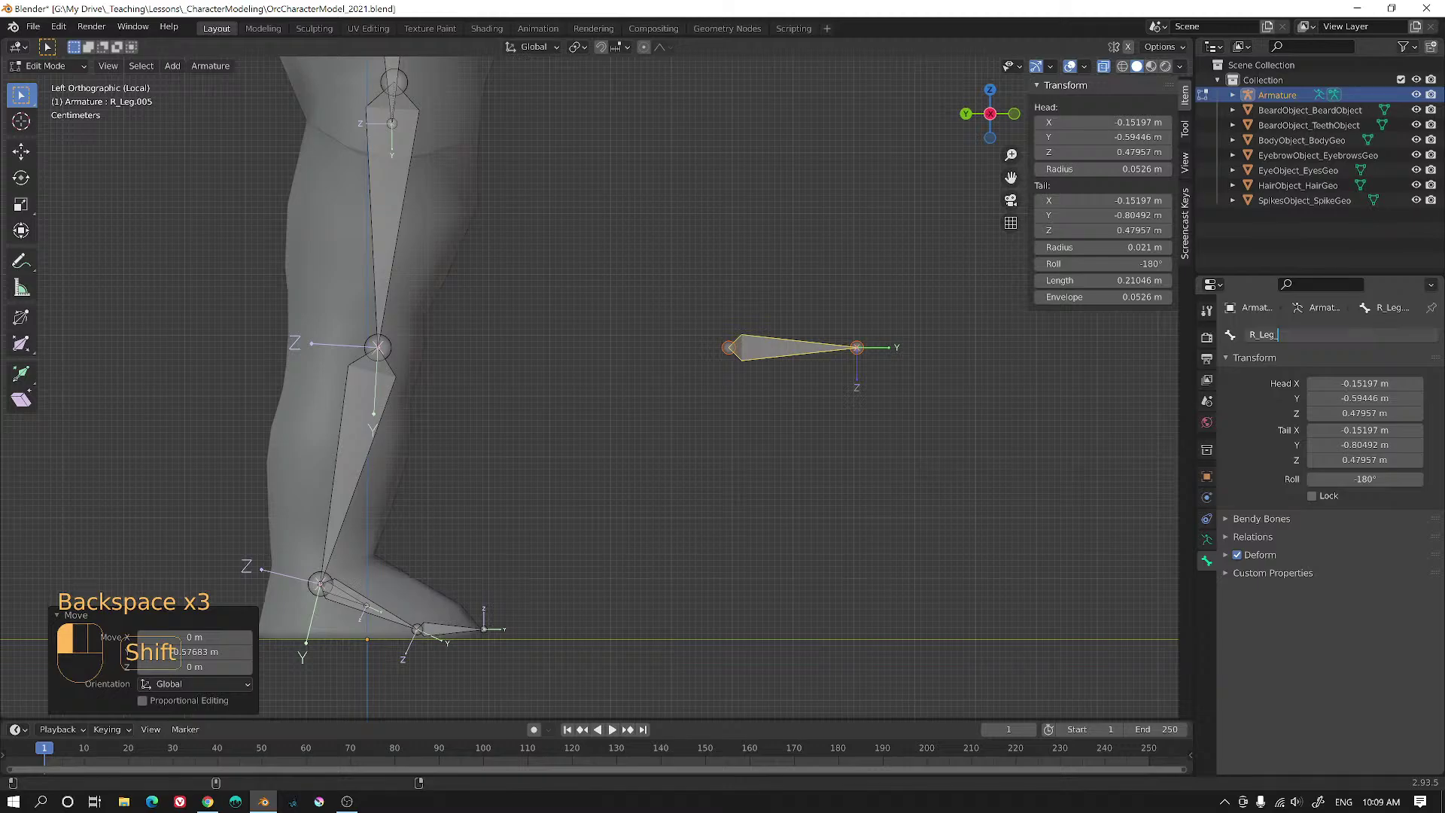
text(PoleTarget)
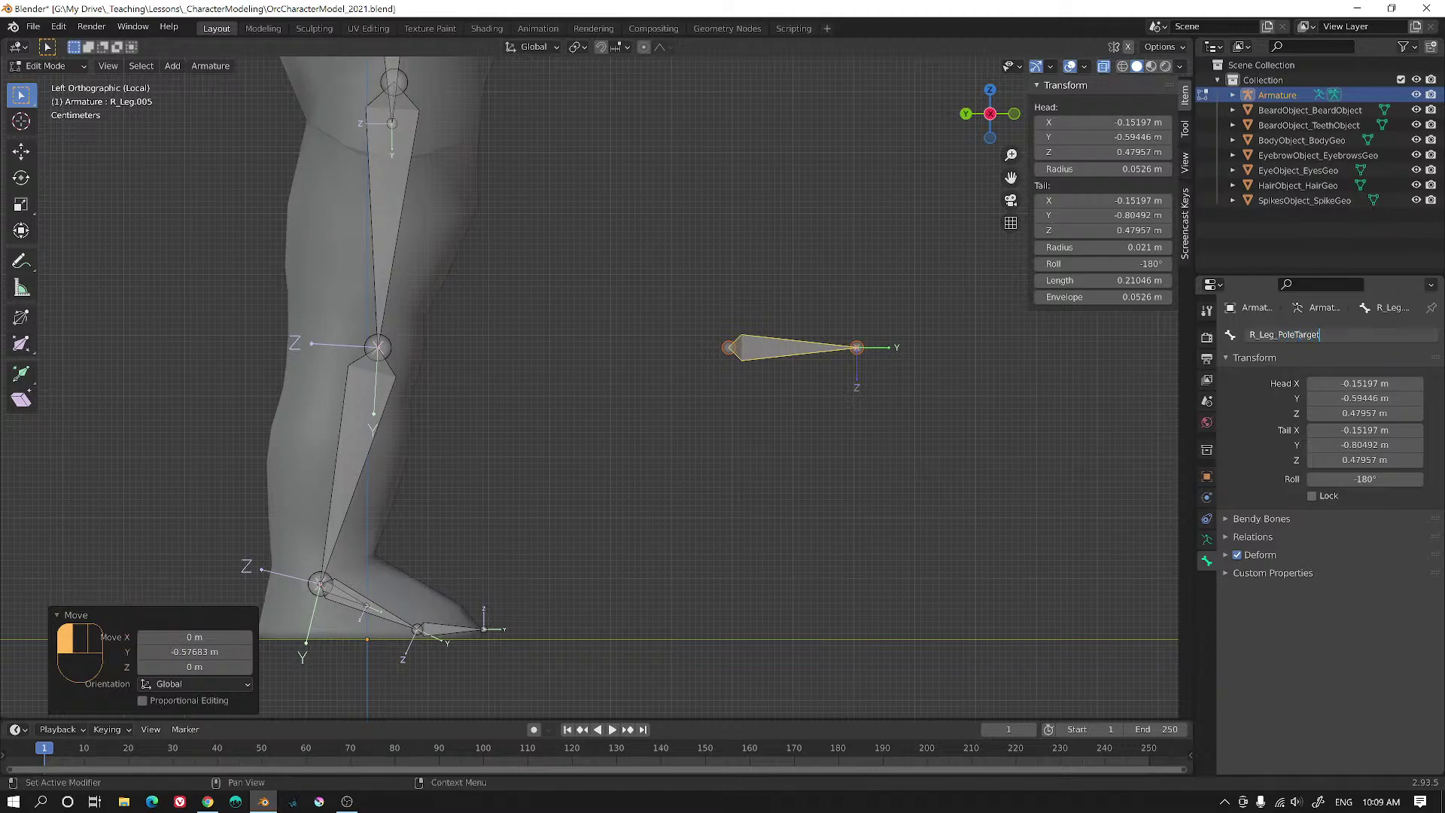
key(Return)
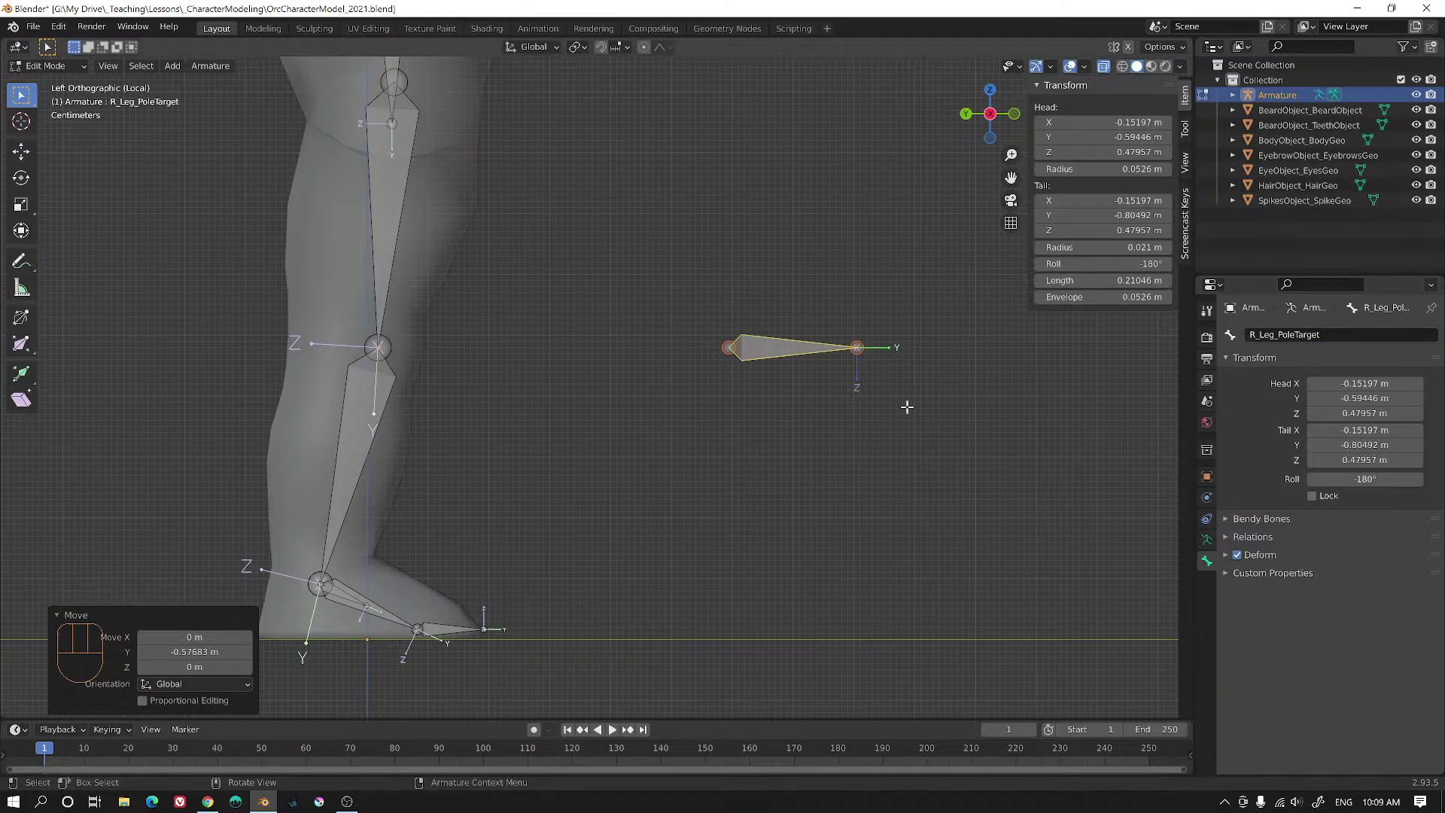
- Turn off Deform for the short R_Leg_IK bone at the ankle and clear its parent
scroll(421, 512, up, 2)
shift+middle_drag(404, 522, 719, 235)
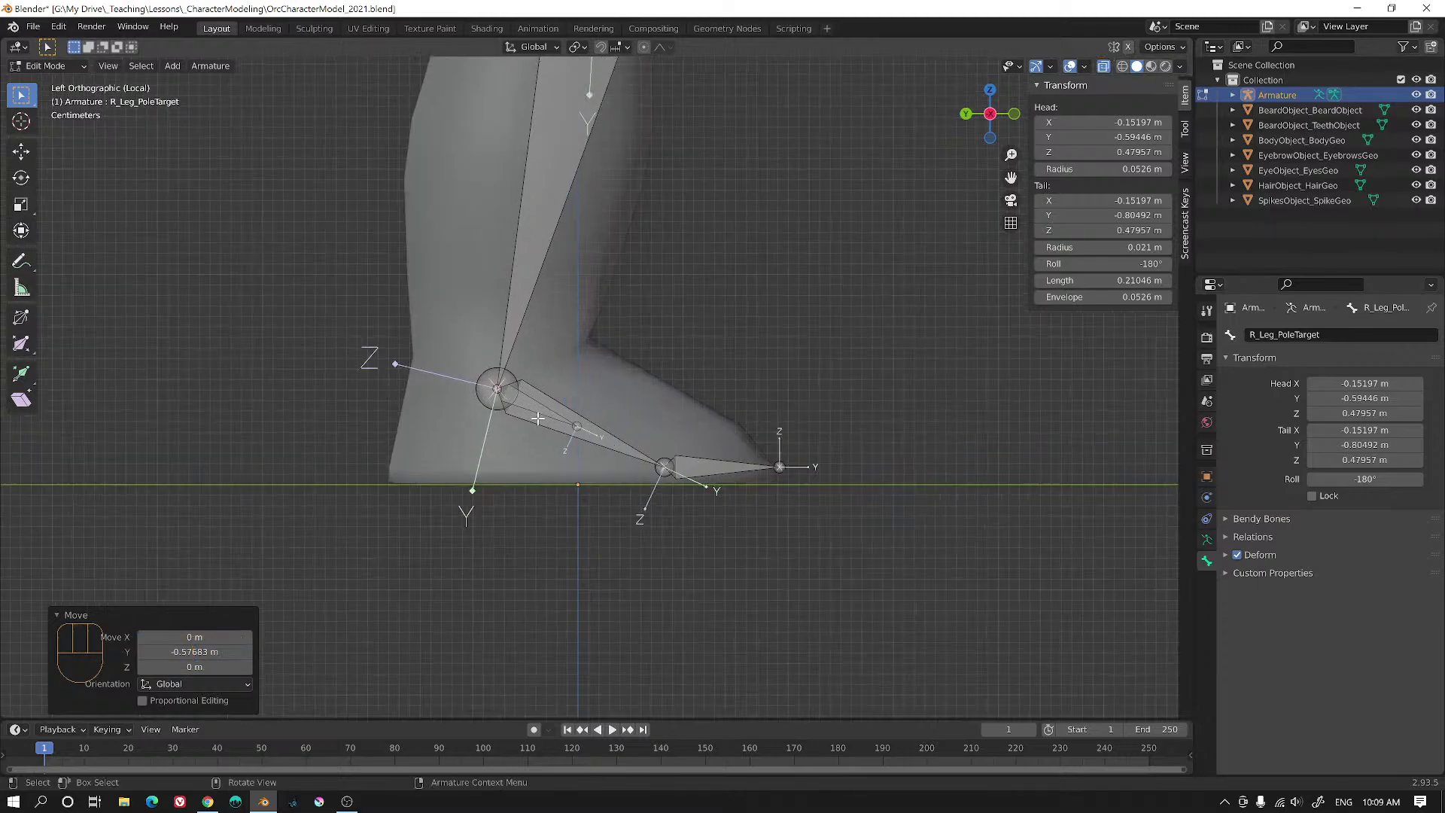
scroll(500, 402, up, 3)
click(500, 402)
click(507, 404)
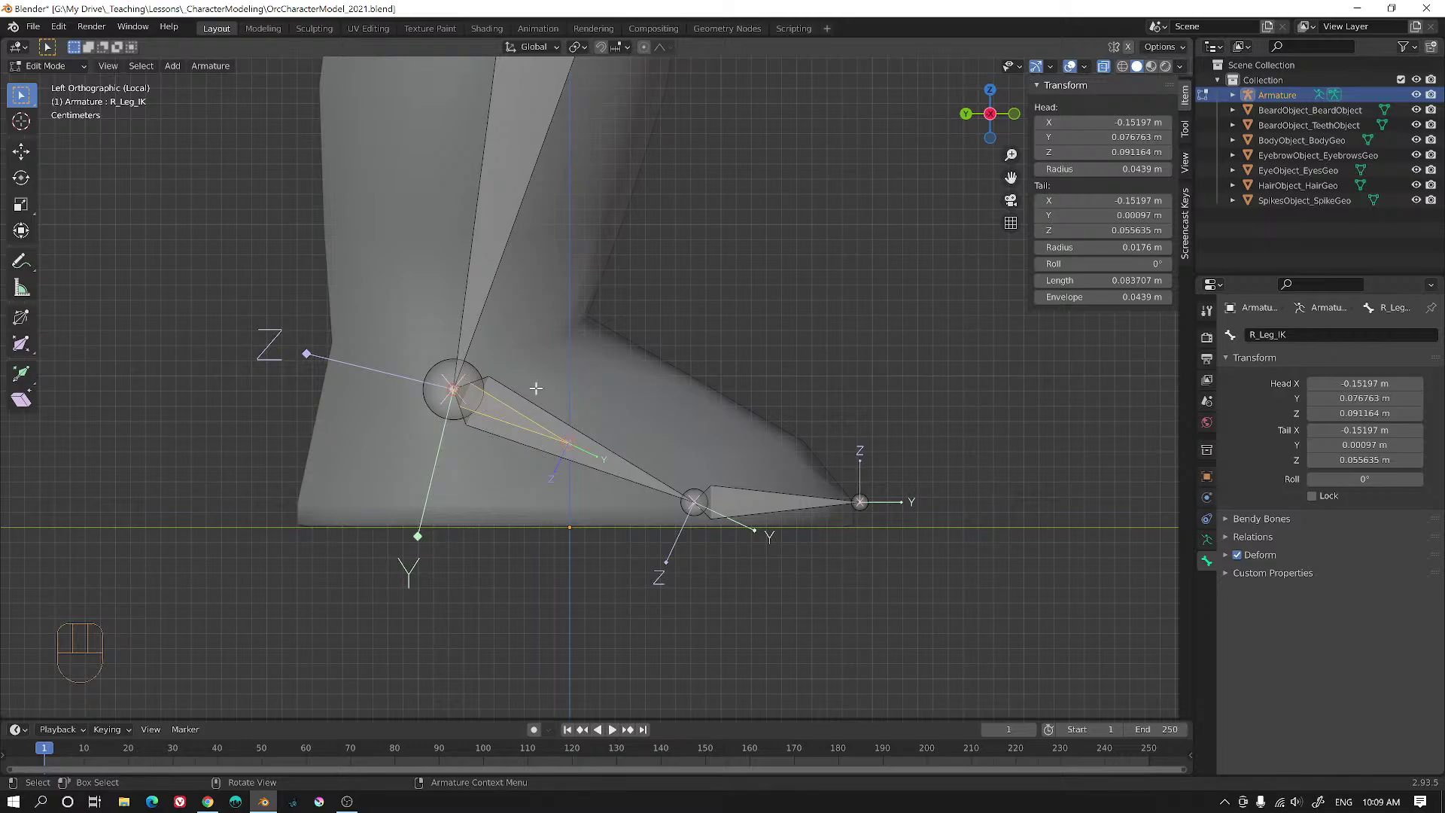
scroll(532, 400, up, 4)
click(493, 432)
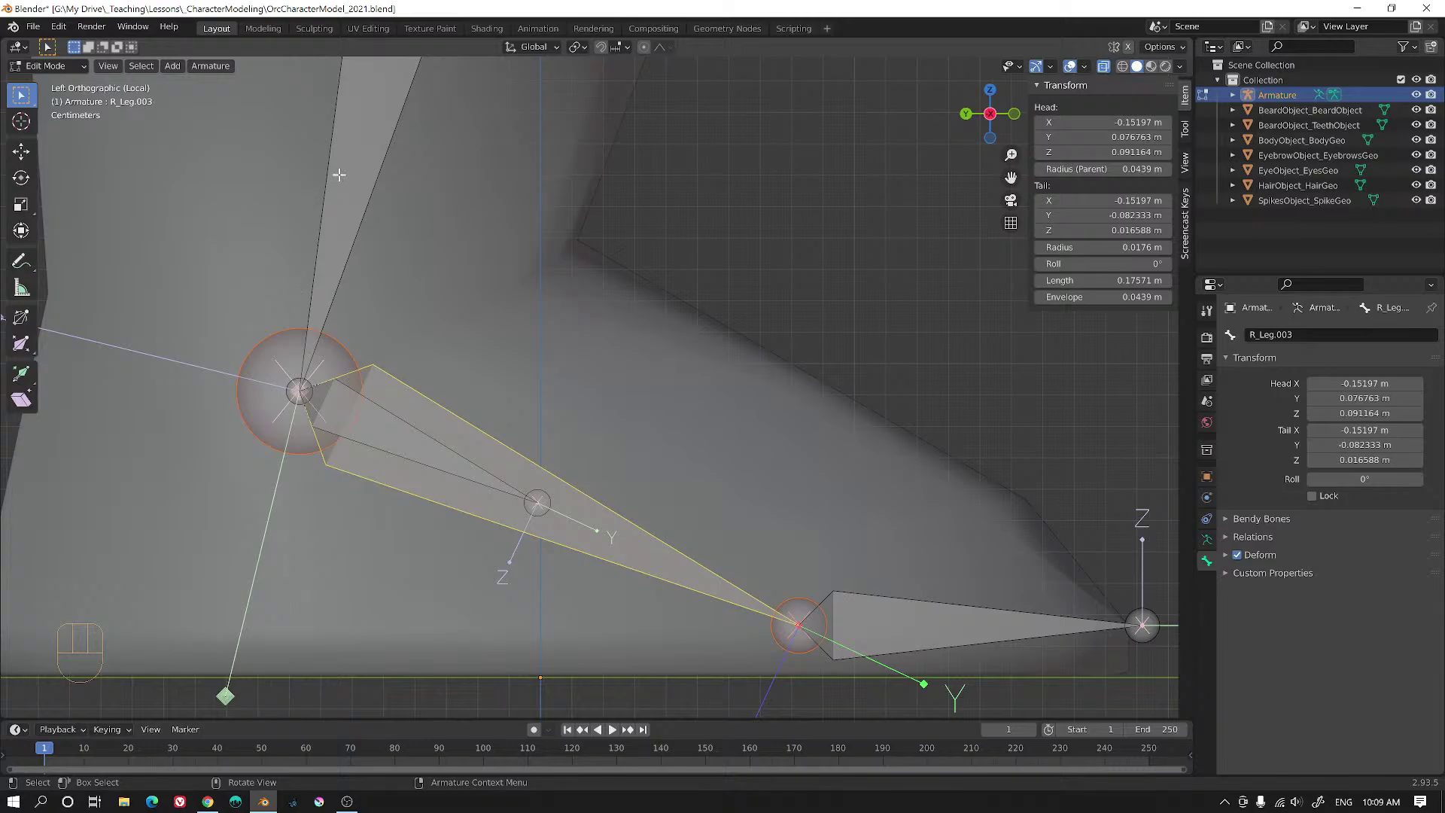
scroll(343, 173, down, 2)
scroll(371, 203, up, 2)
click(419, 440)
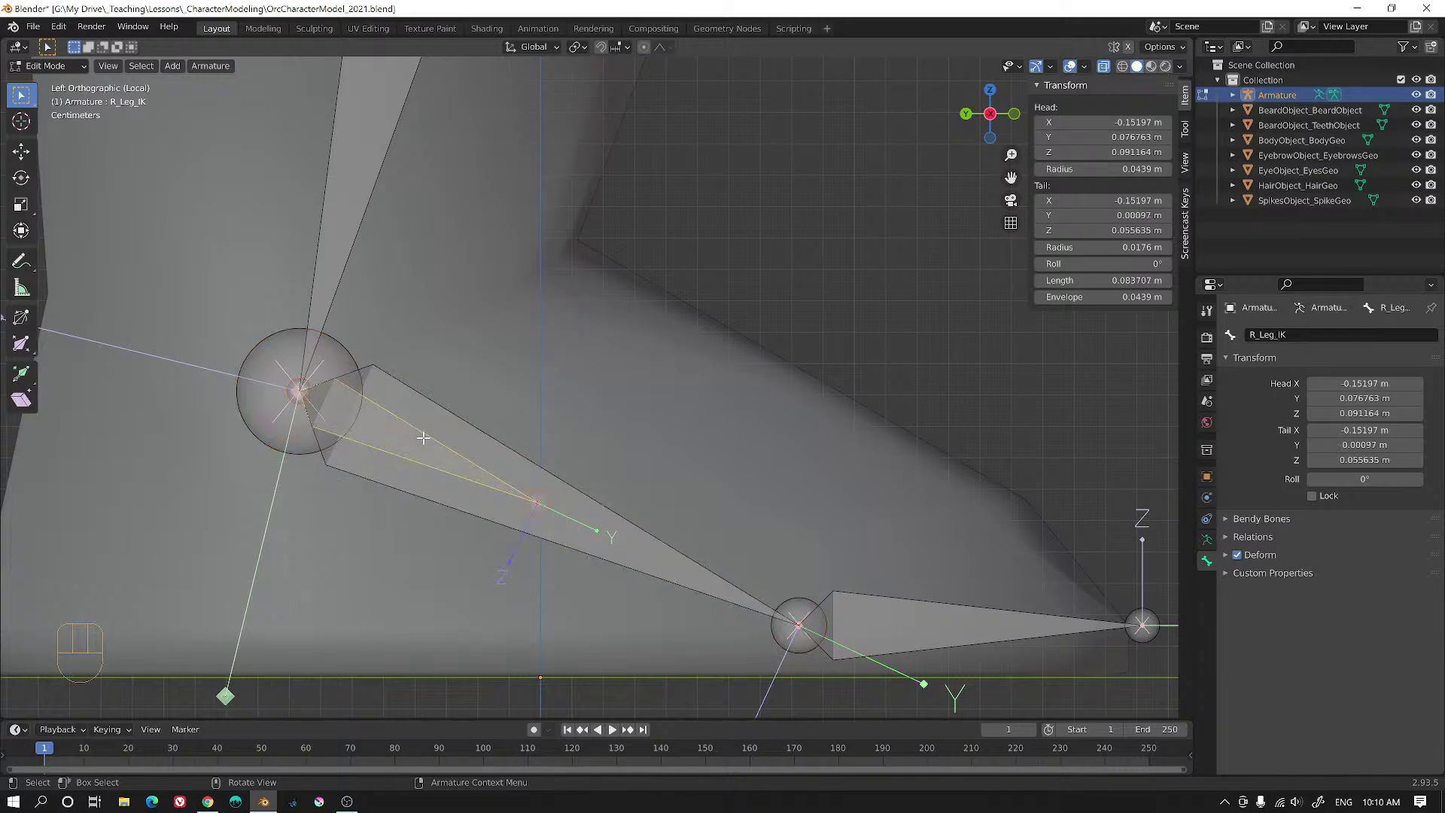
click(1237, 555)
key(alt+p)
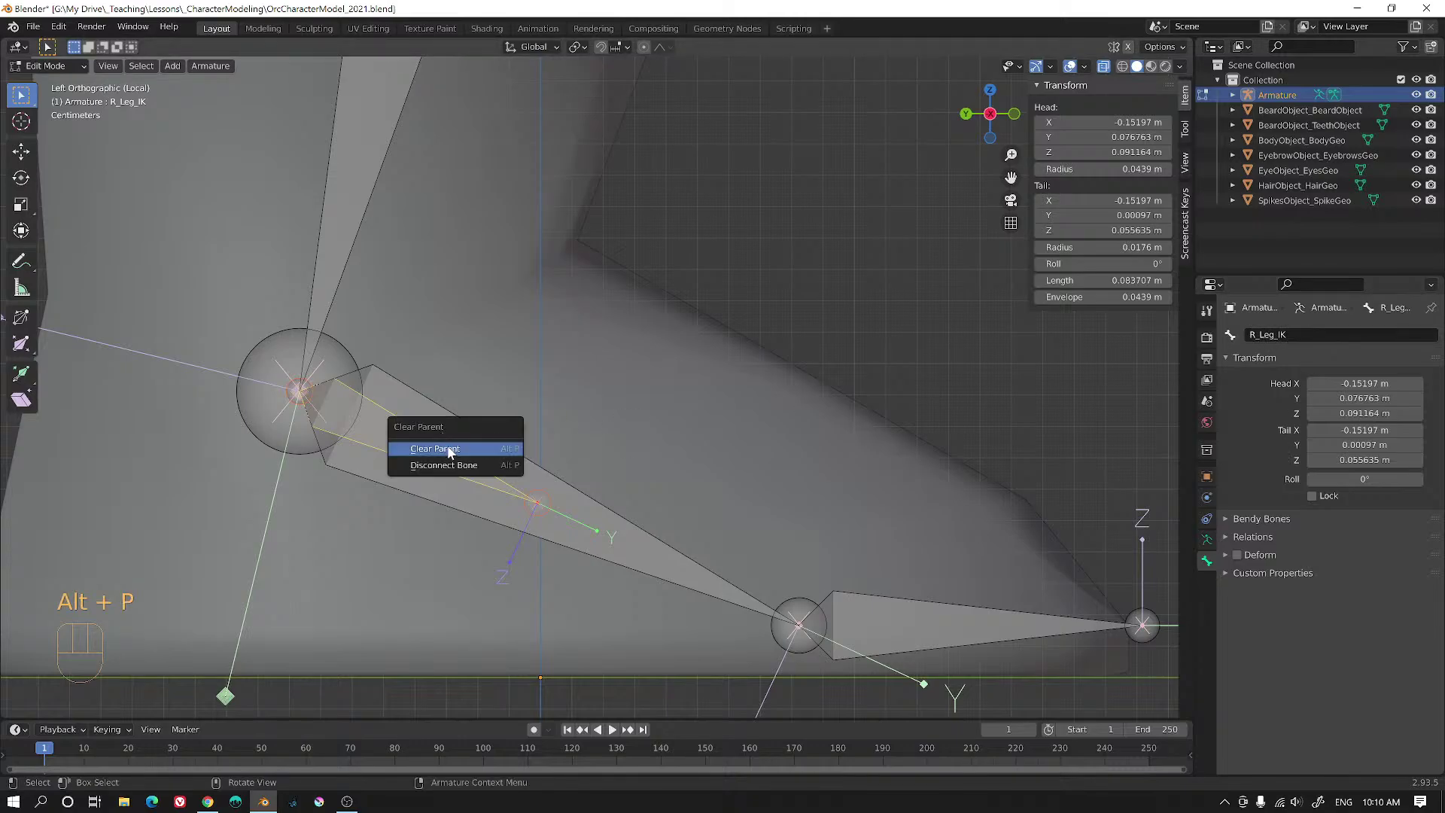
click(447, 447)
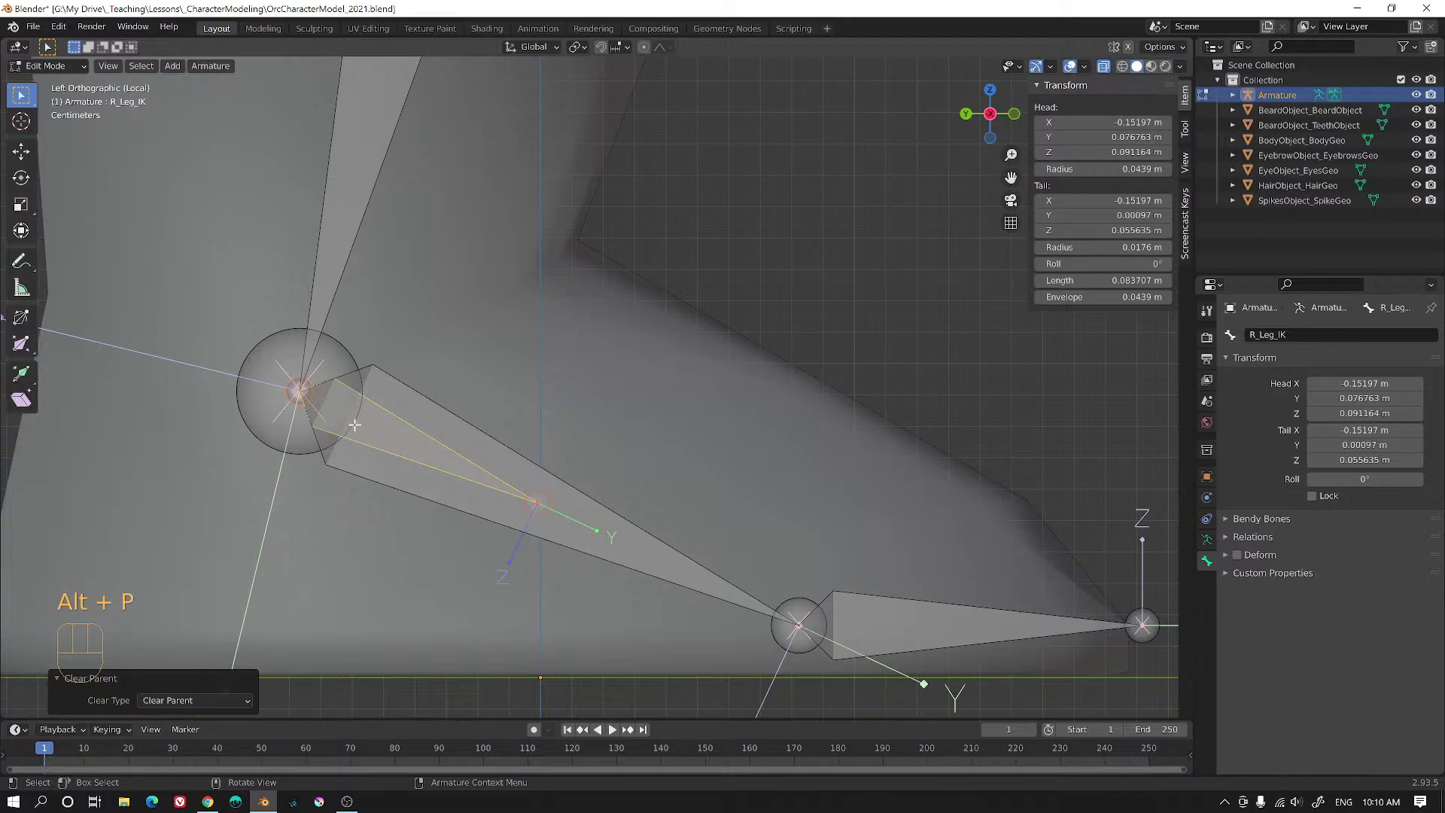
- Duplicate the foot bone R_Leg.003 in place and switch the copy's direction to run from the ball of the foot to the ankle
scroll(356, 416, down, 2)
shift+middle_drag(800, 526, 589, 463)
click(488, 421)
shift+middle_drag(474, 373, 555, 389)
key(shift+d)
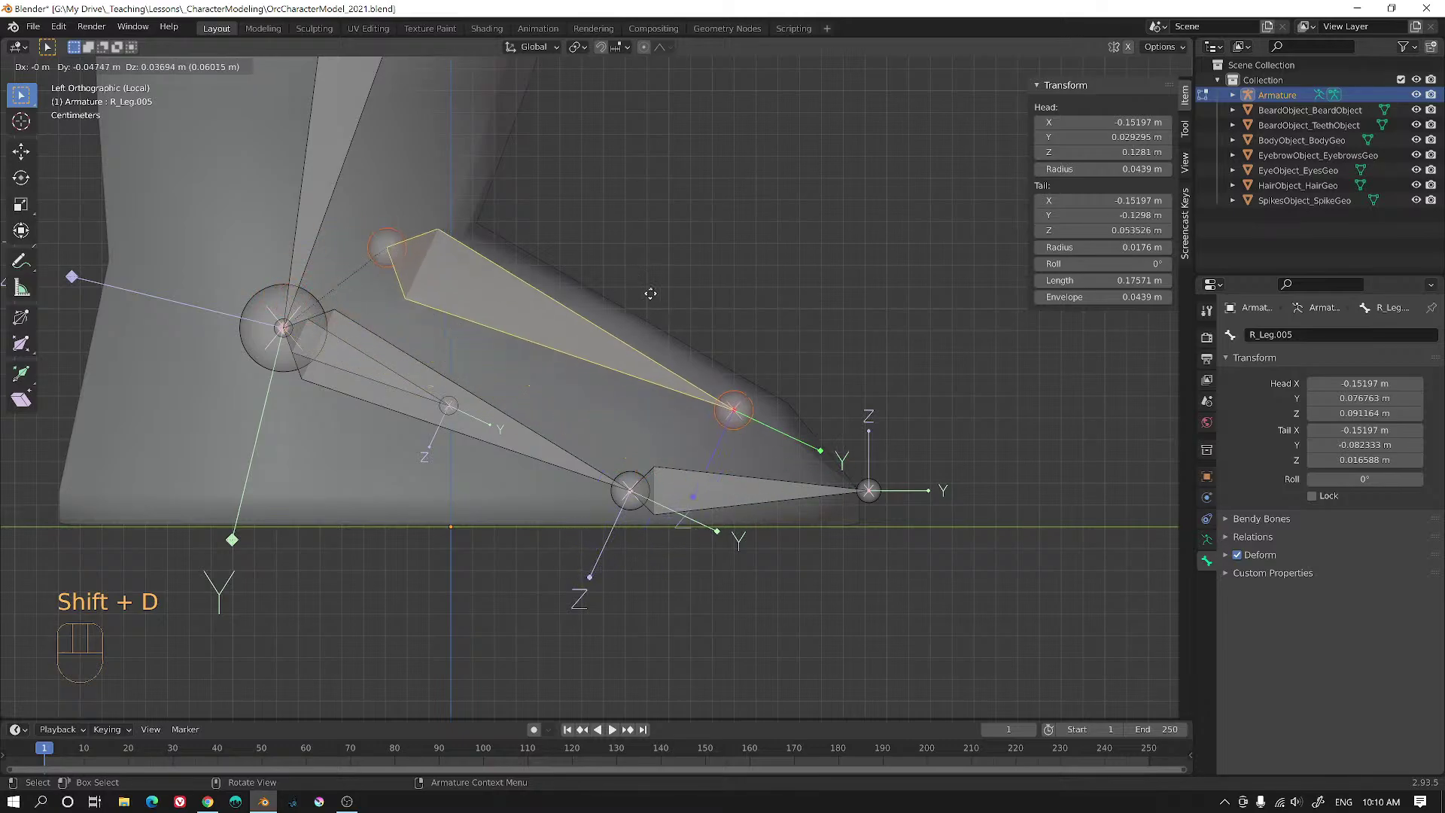
right_click(615, 293)
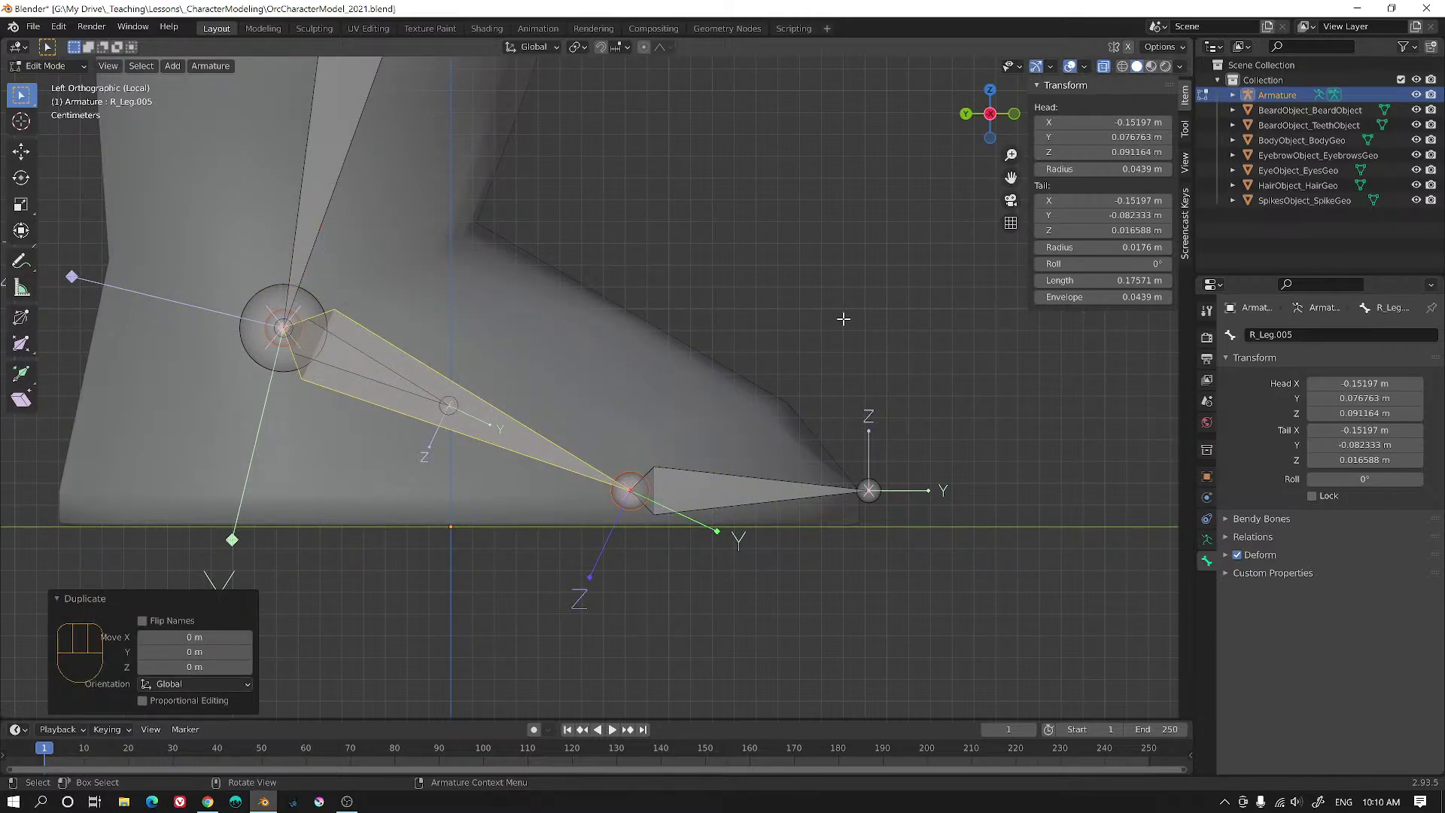
right_click(946, 256)
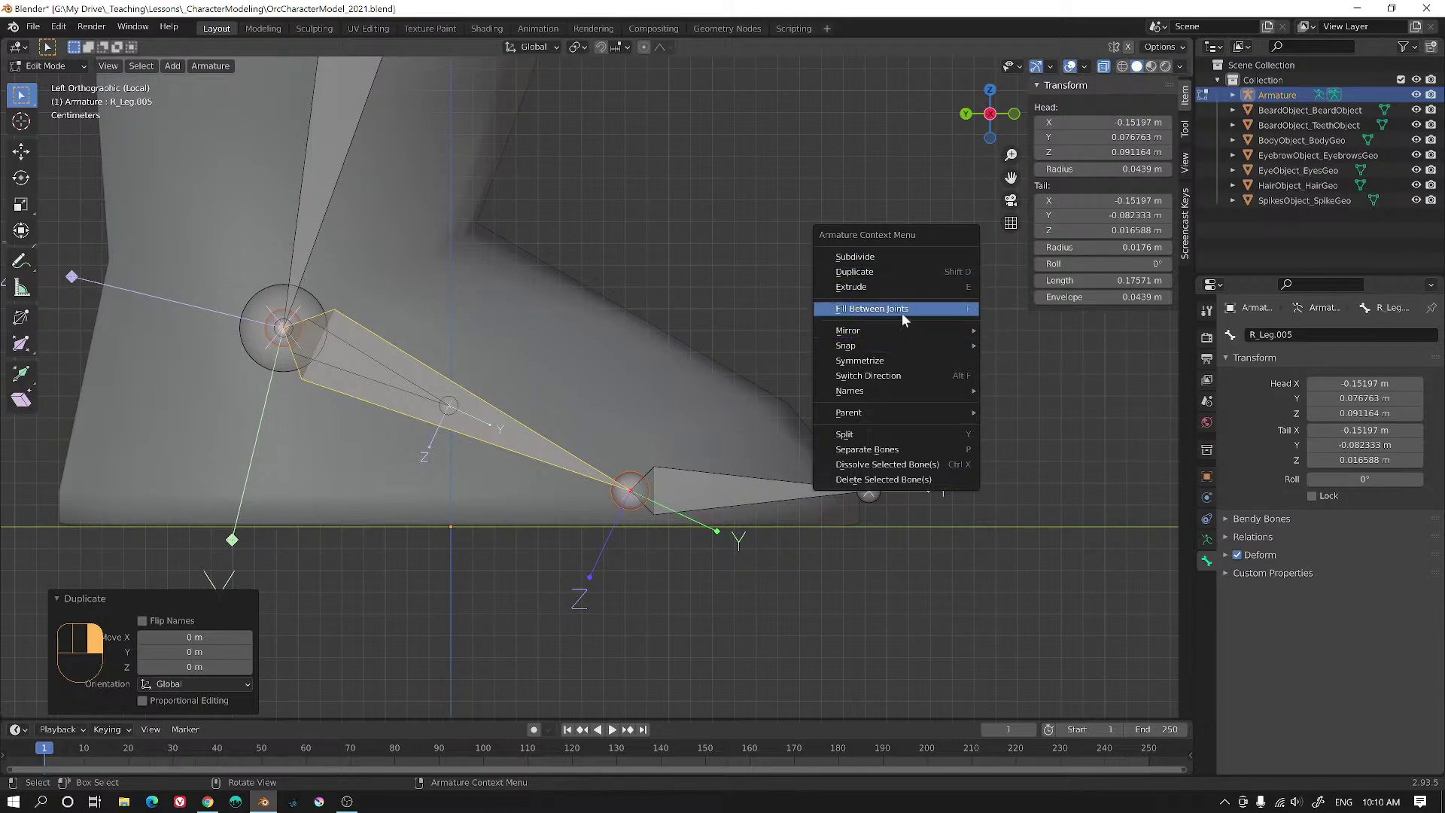
click(960, 374)
- Parent R_Leg_IK to the reversed foot bone with Keep Offset, and turn off Deform for the reversed bone
scroll(599, 427, up, 1)
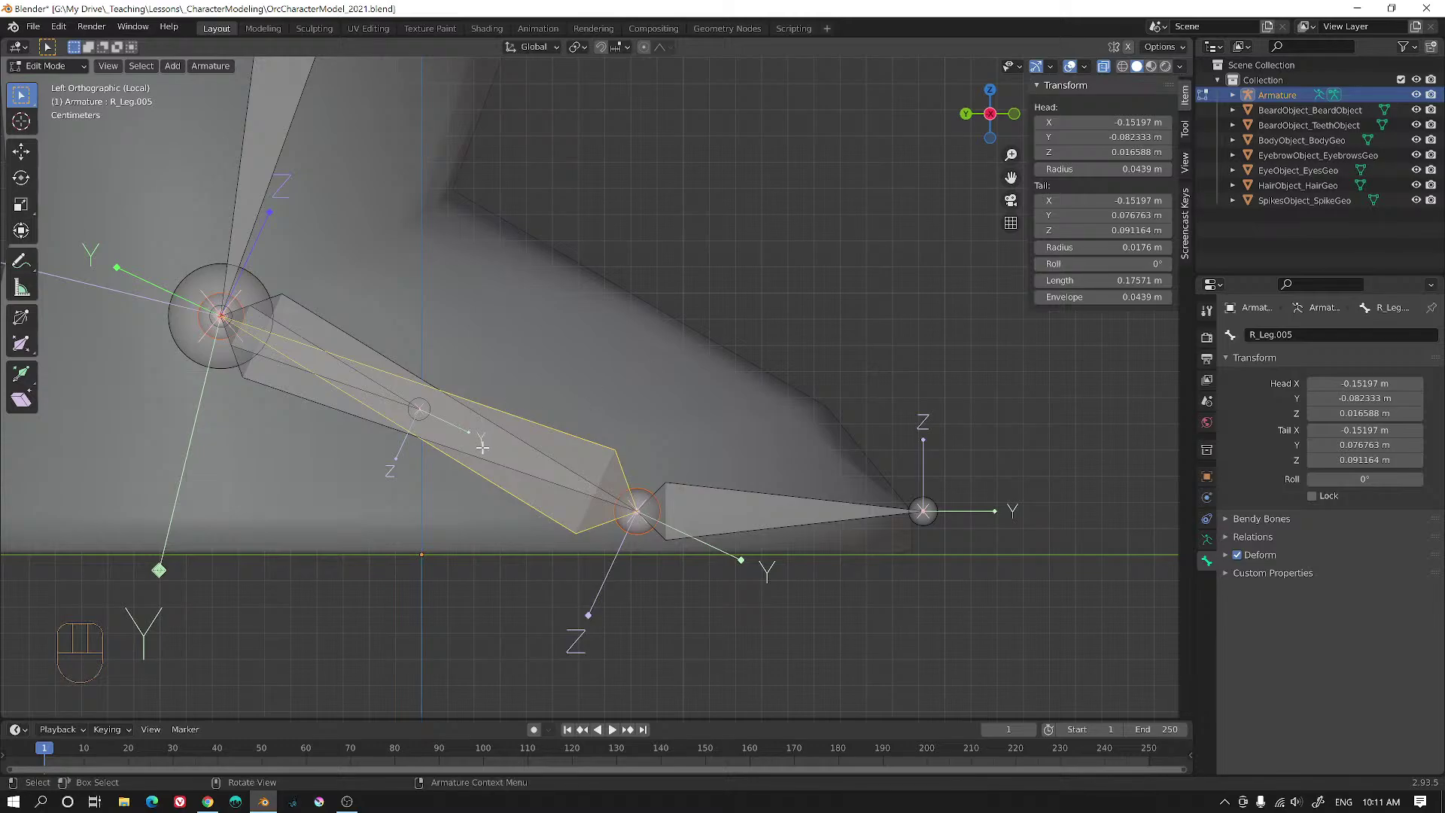
click(294, 333)
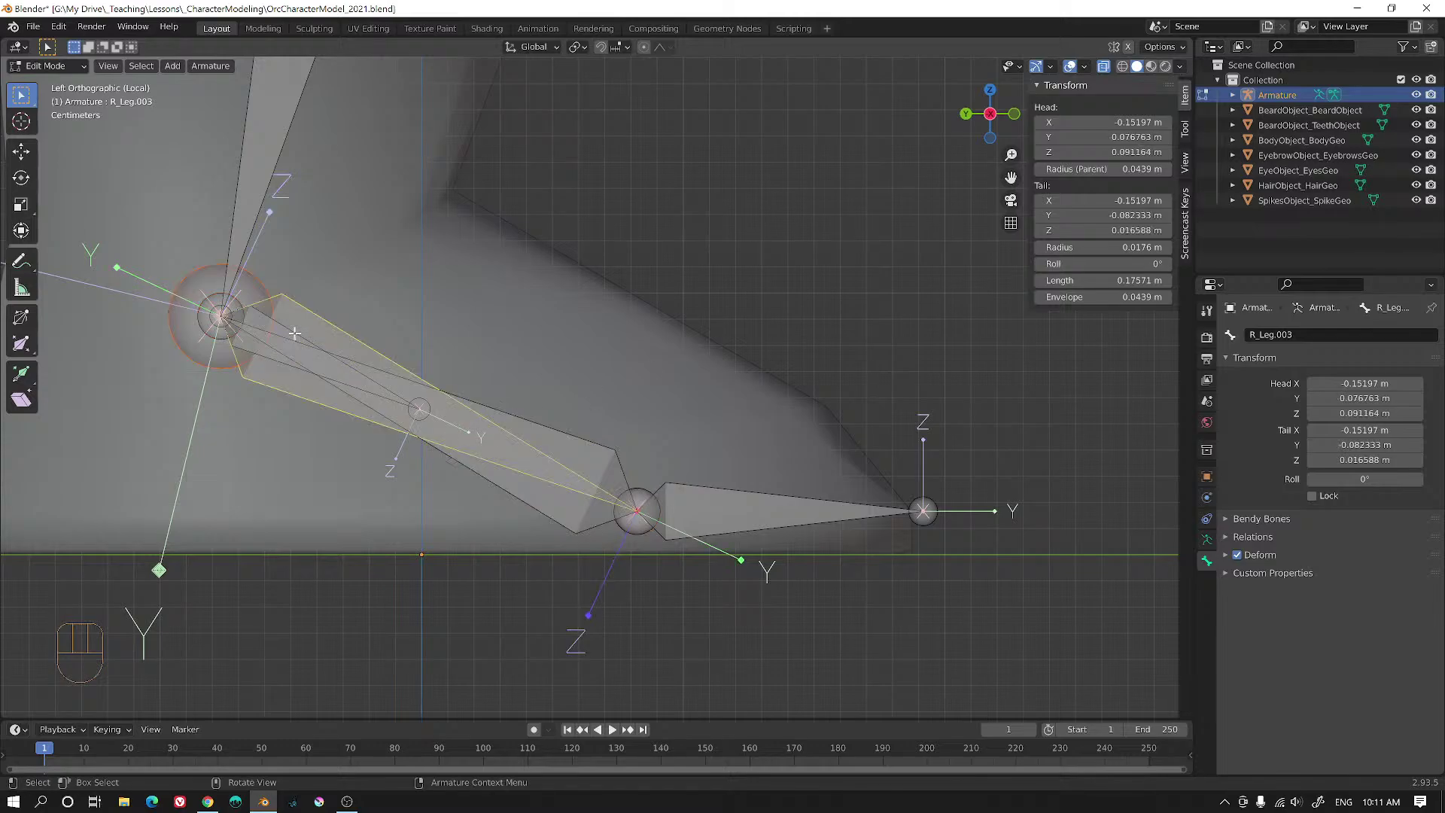
shift+click(603, 443)
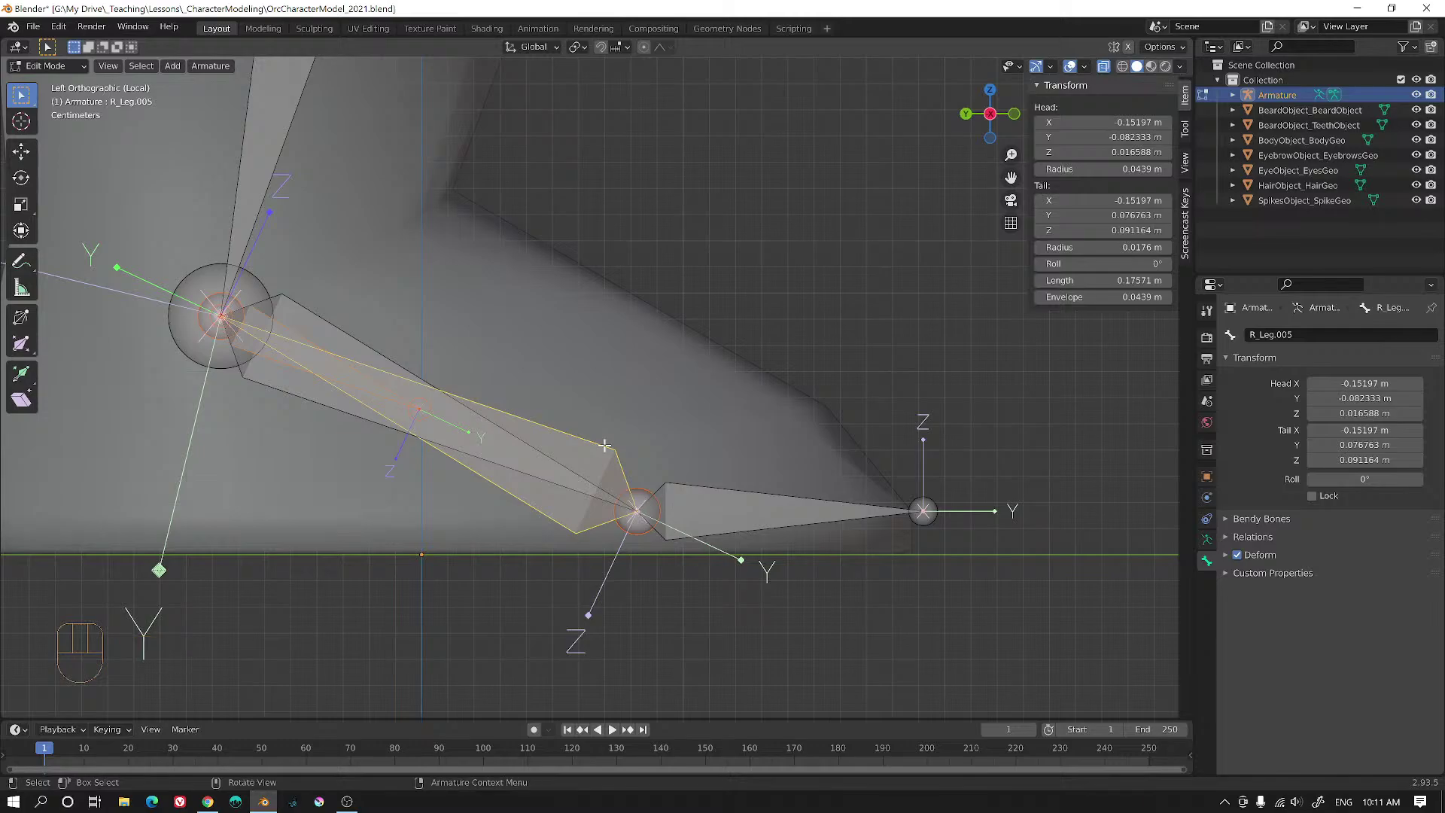
key(ctrl+p)
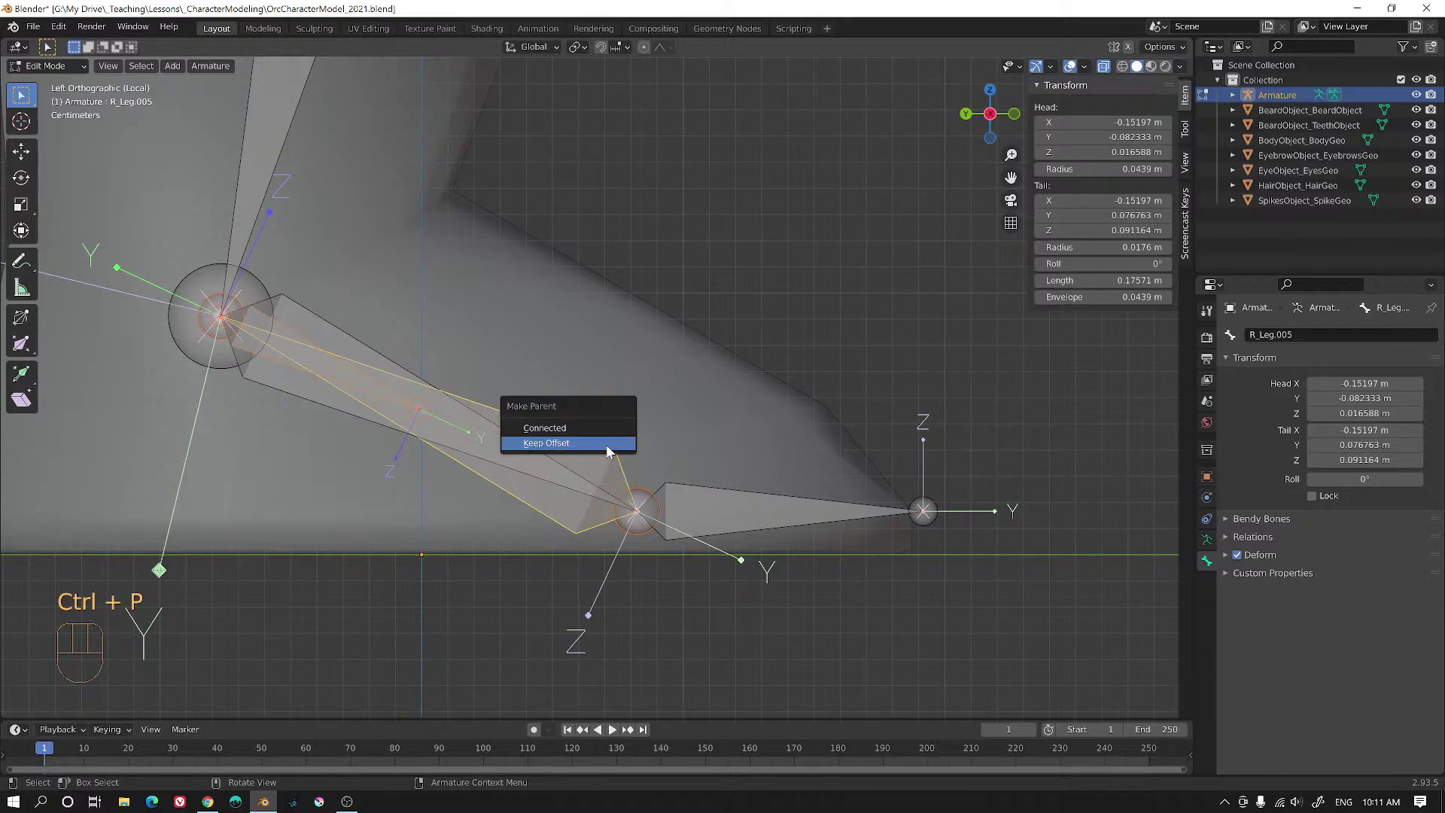
click(608, 444)
click(604, 447)
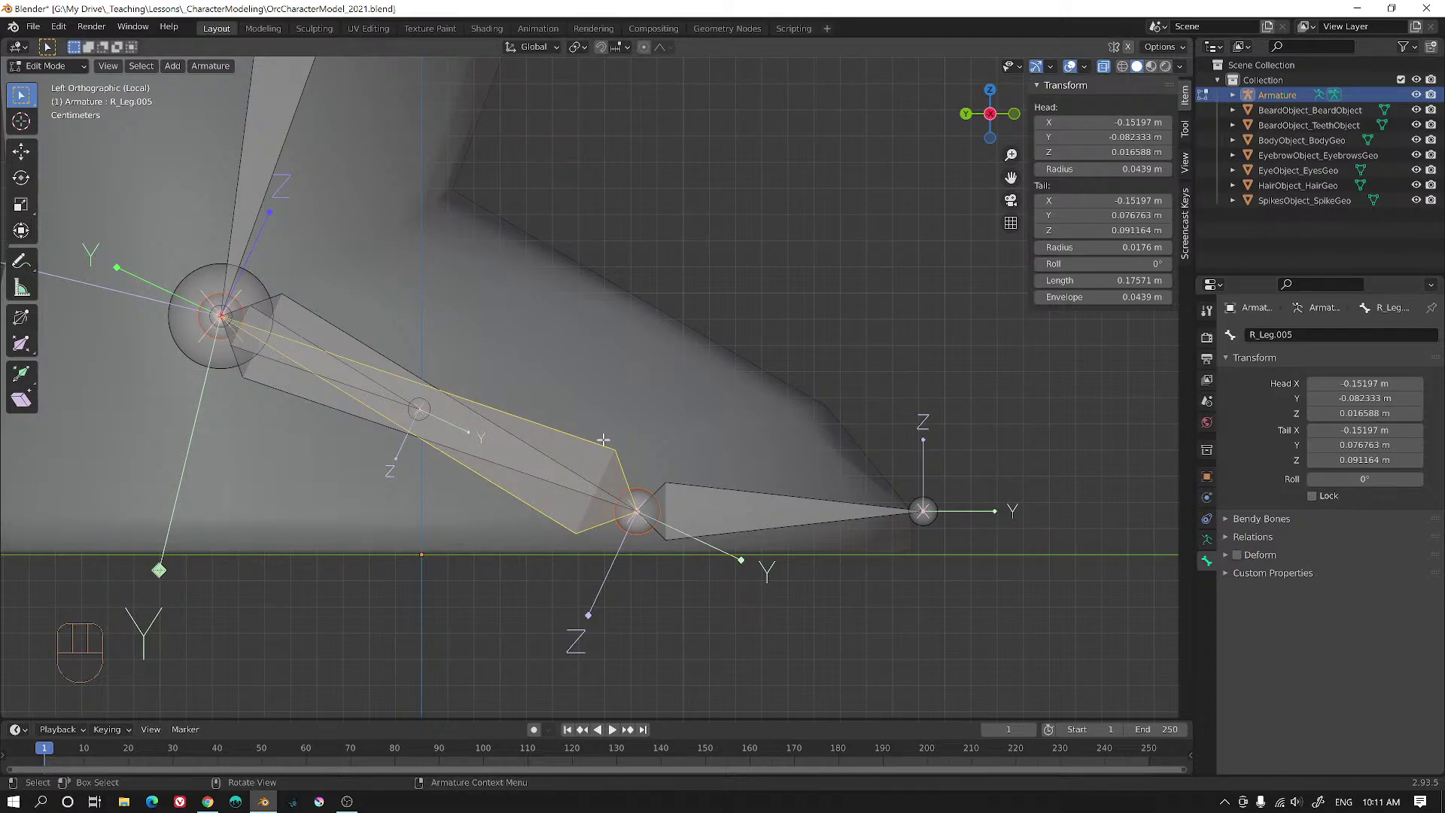
- Rename the reversed foot bone running from the ball to the ankle as R_BallPivot
click(1270, 337)
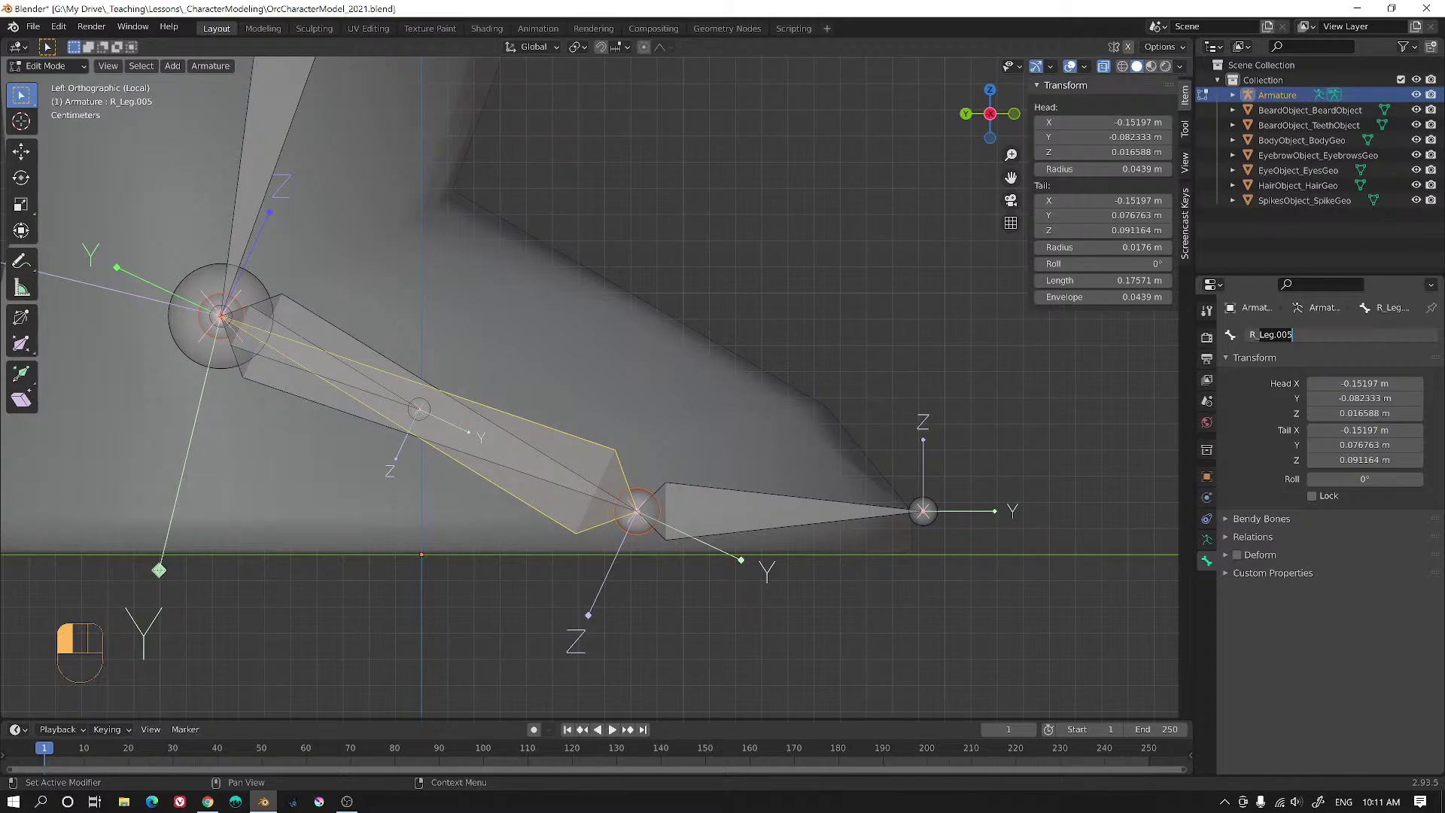
key(shift)
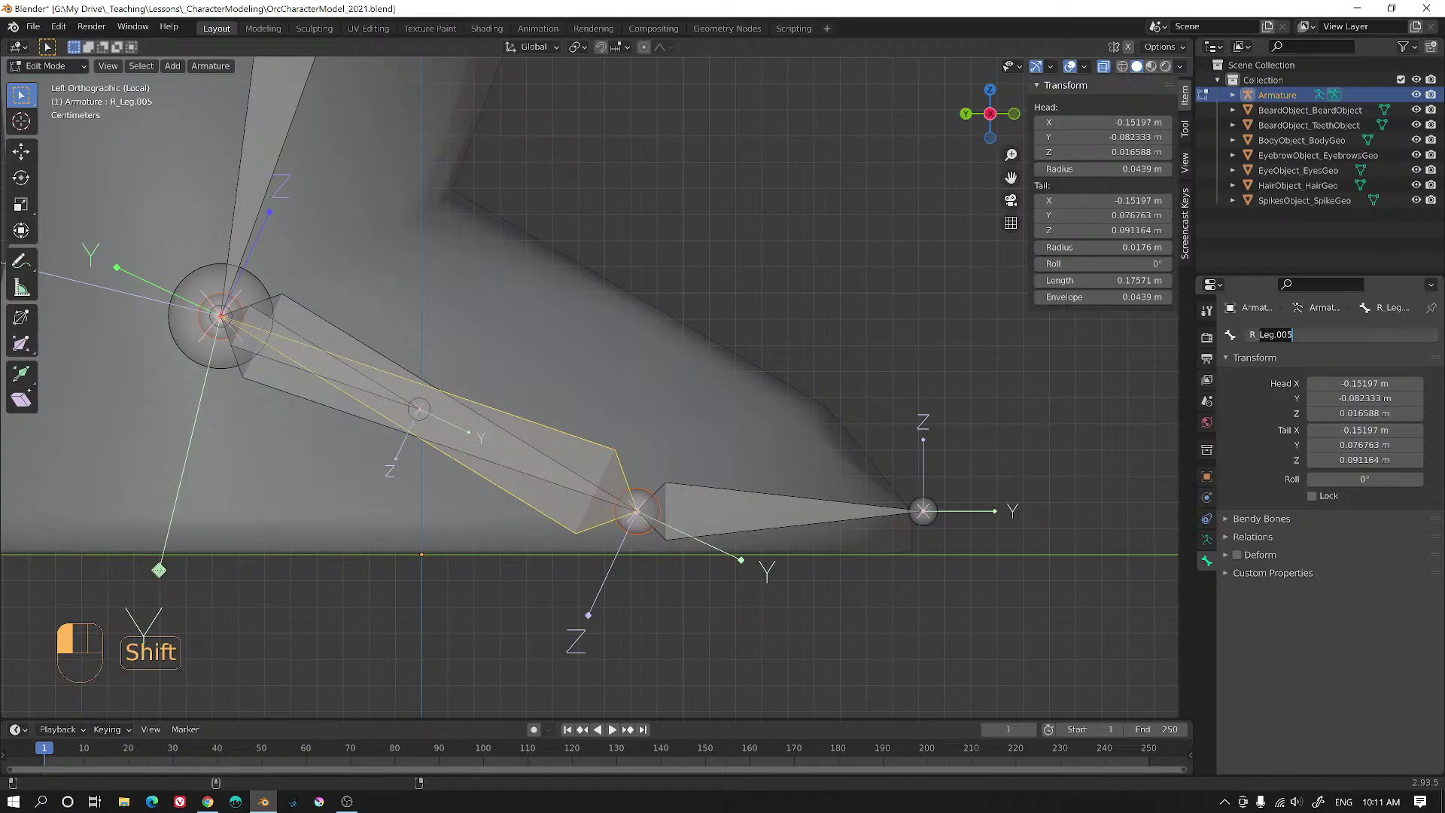
key(BackSpace)
key(BackSpace)
key(BackSpace)
key(BackSpace)
key(BackSpace)
key(BackSpace)
key(BackSpace)
text(BallPiv)
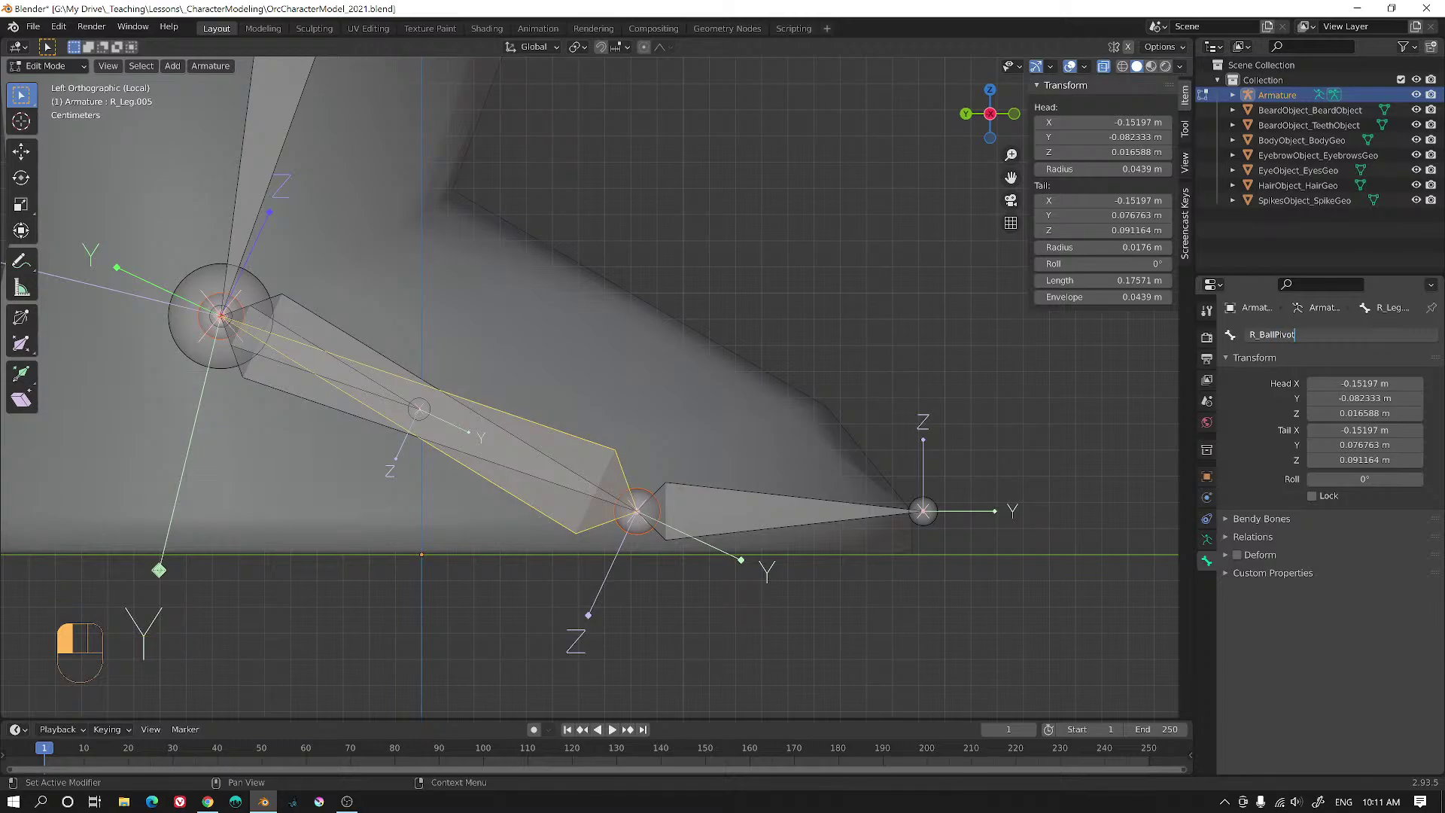
text(ot)
key(Return)
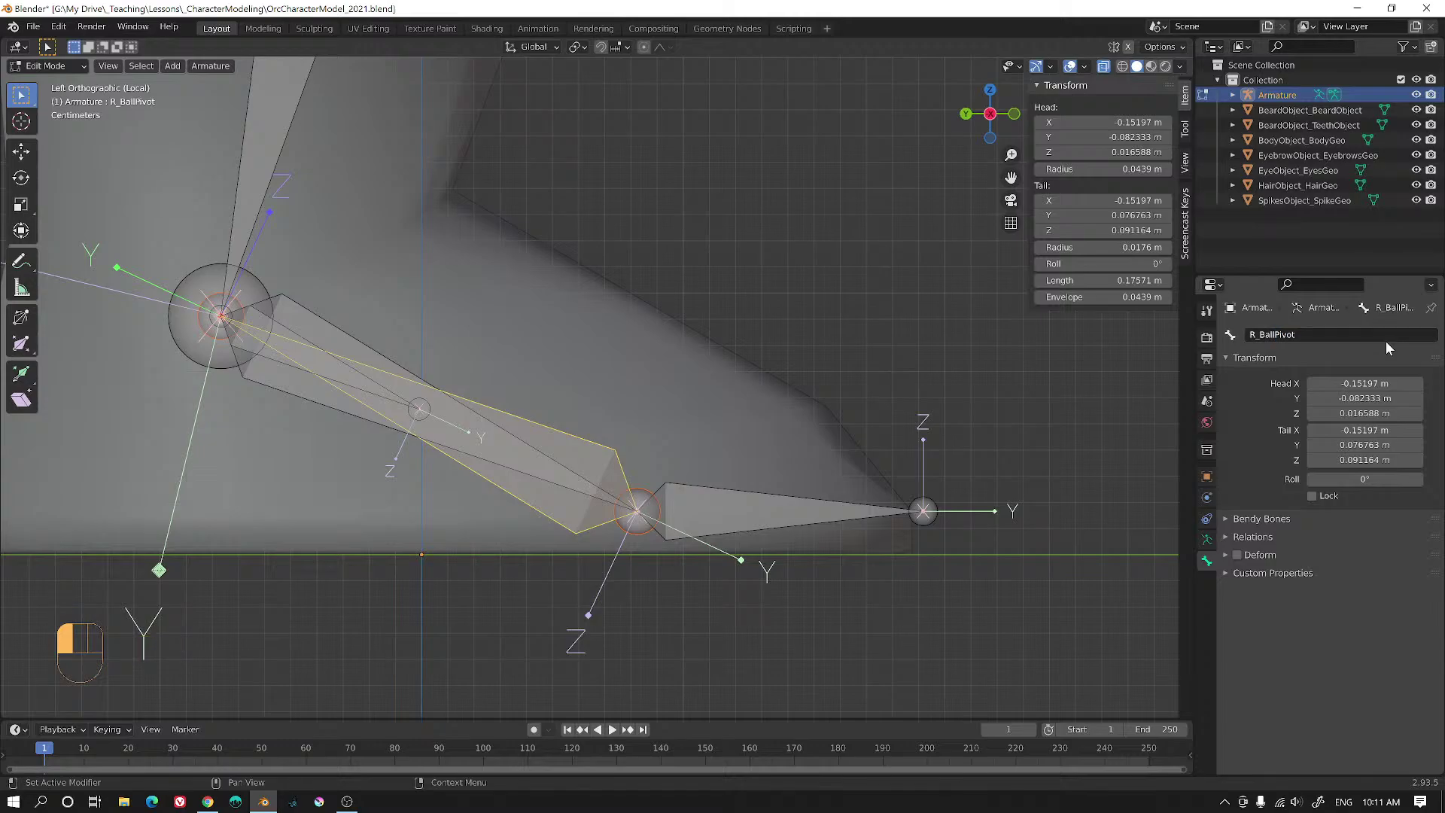
- Duplicate the toe bone R_Leg.004 in place, turn off Deform for the copy and switch its direction to run from toe tip to ball
click(741, 503)
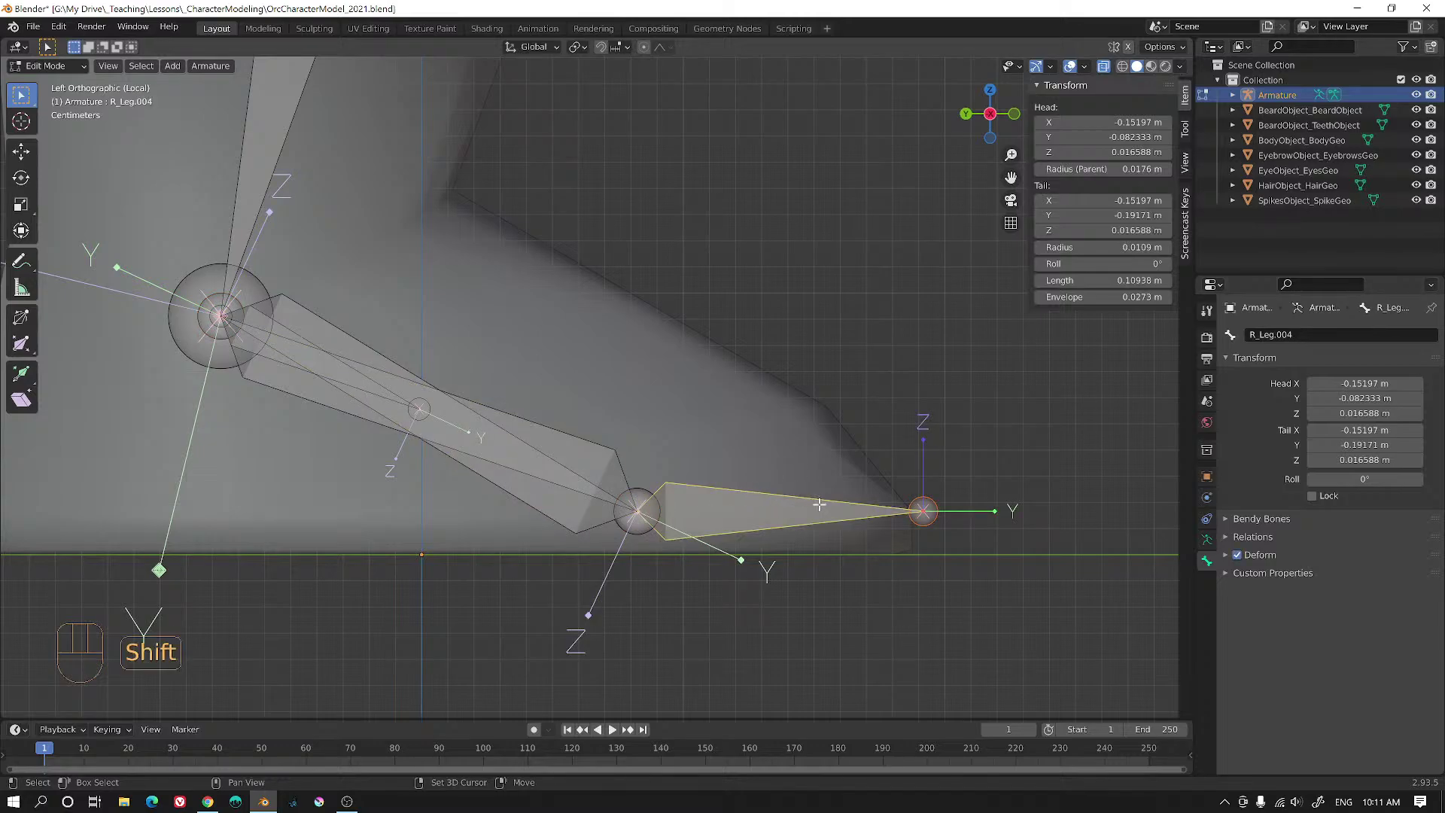
key(shift+d)
right_click(881, 449)
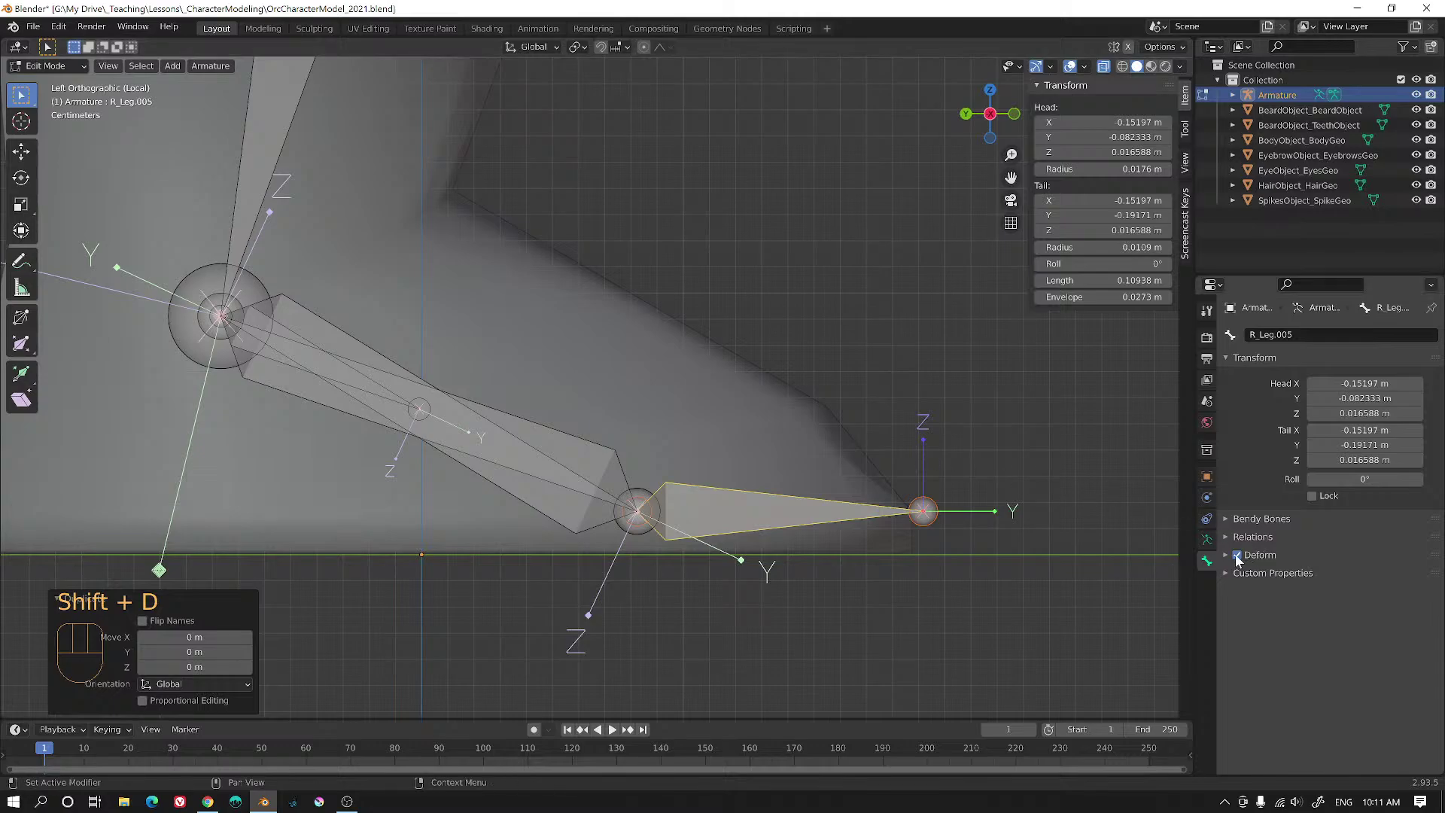
key(alt+f)
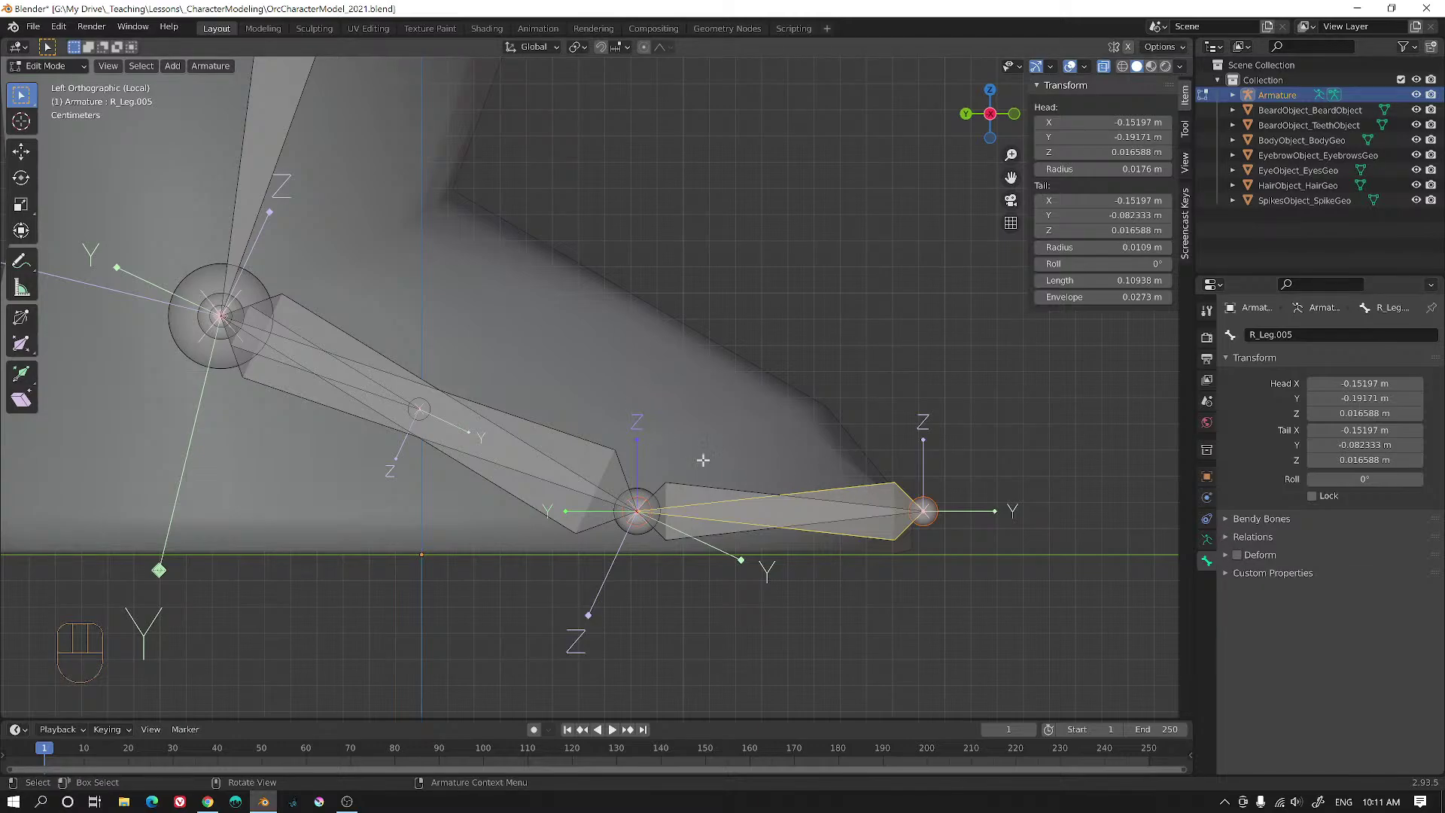
- Rename the reversed toe bone as R_ToePivot
scroll(674, 487, down, 1)
scroll(662, 487, up, 2)
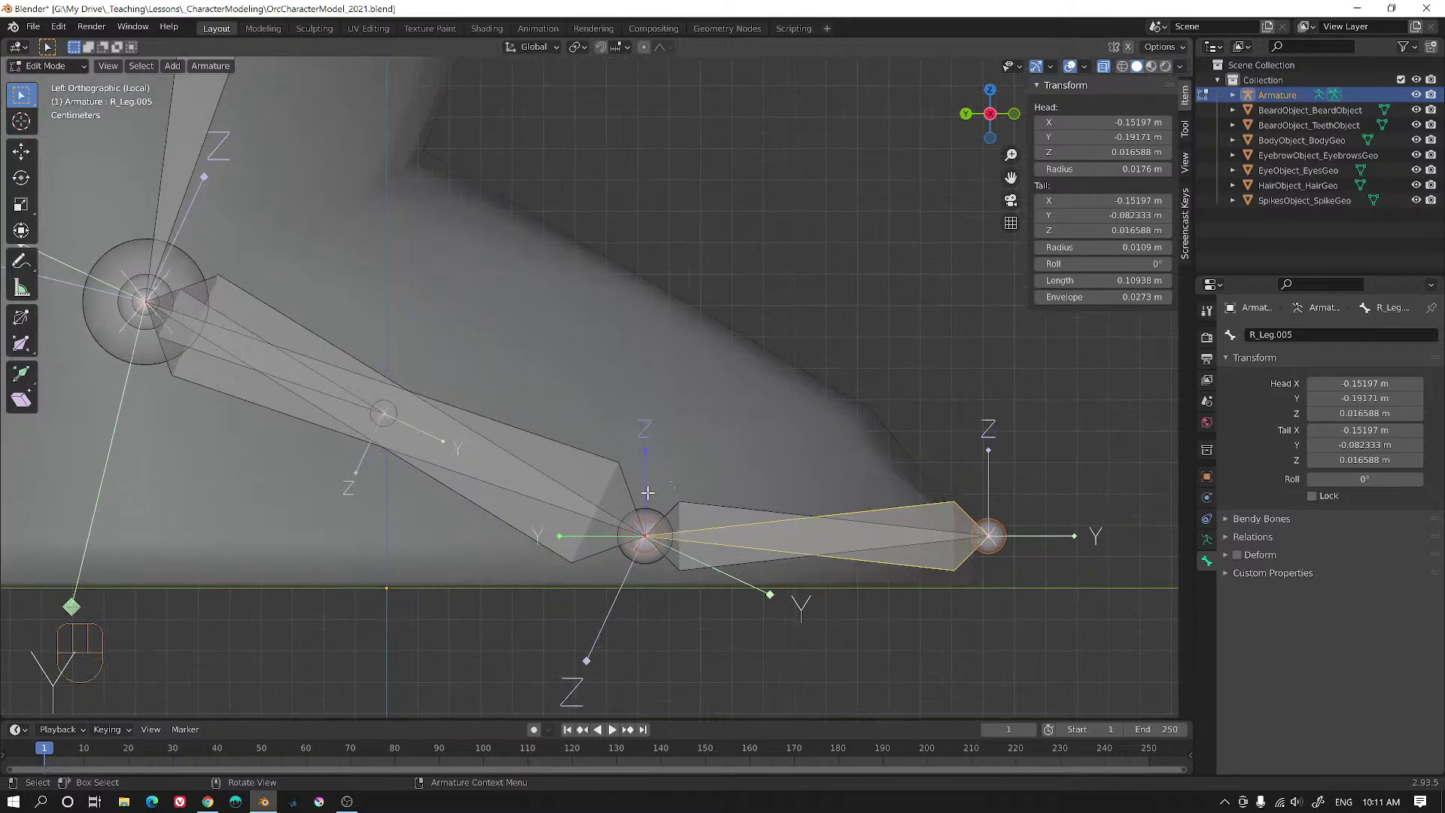
scroll(651, 489, down, 1)
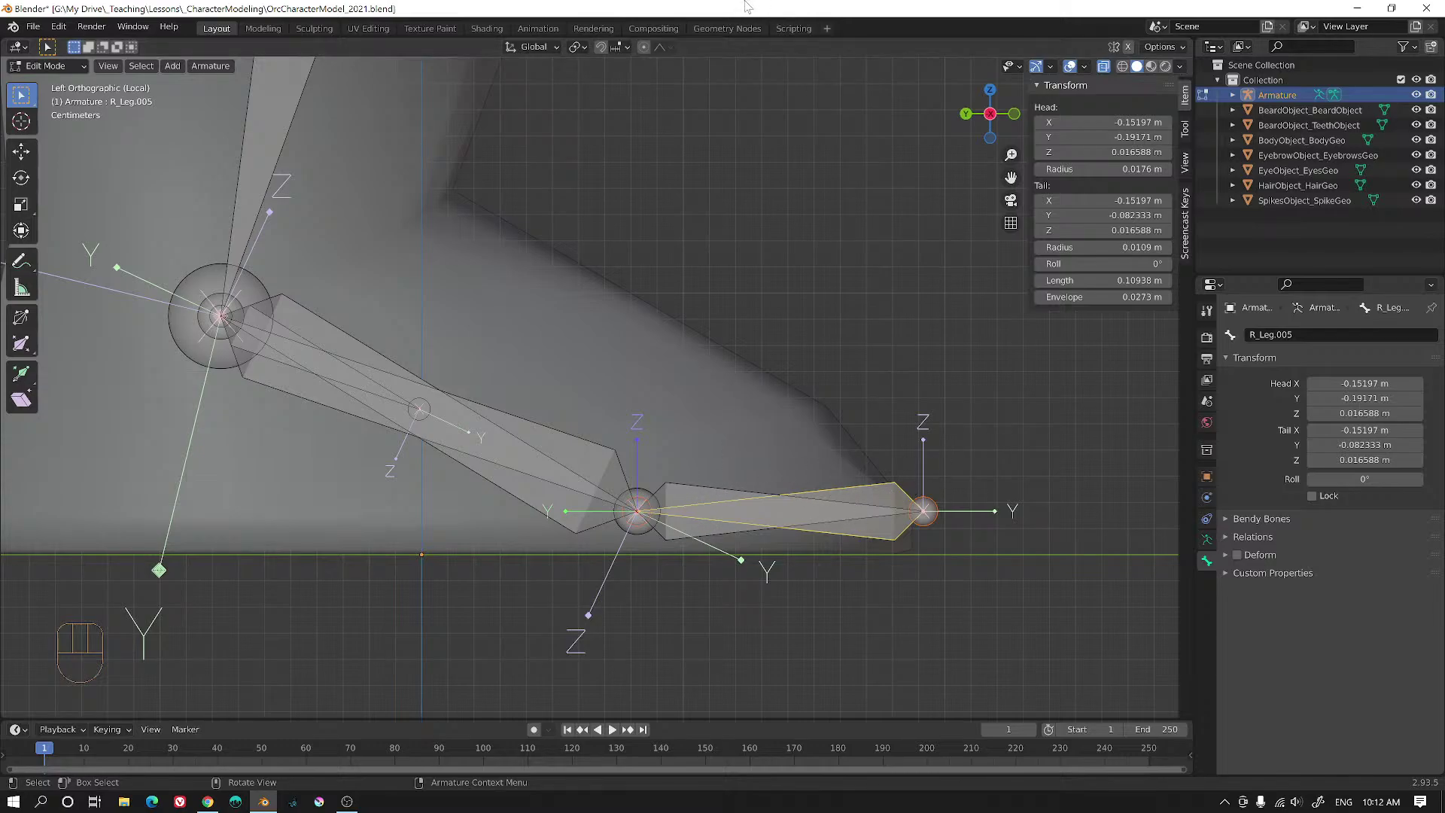
shift+middle_drag(777, 268, 858, 346)
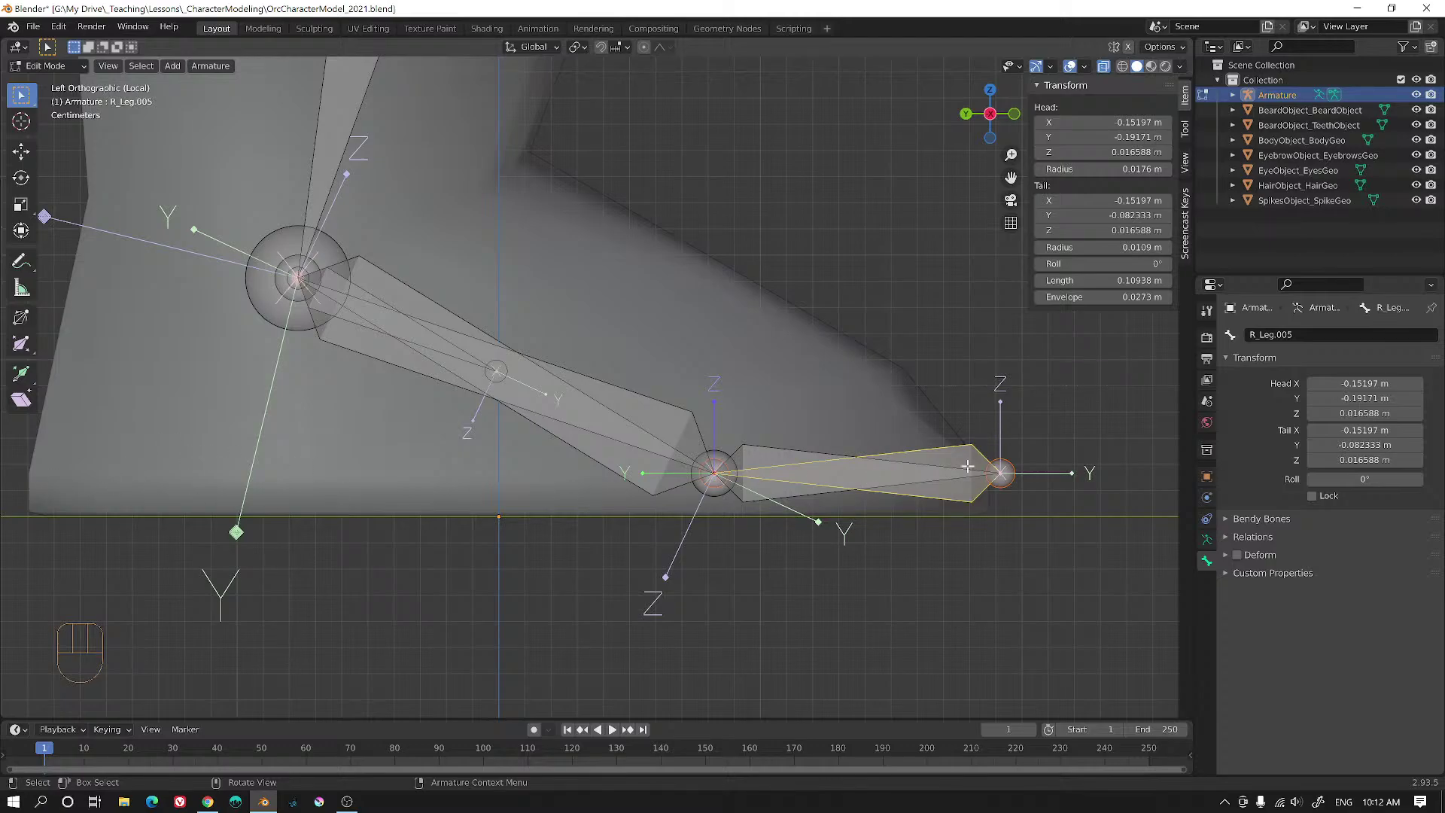
shift+middle_drag(1043, 444, 917, 429)
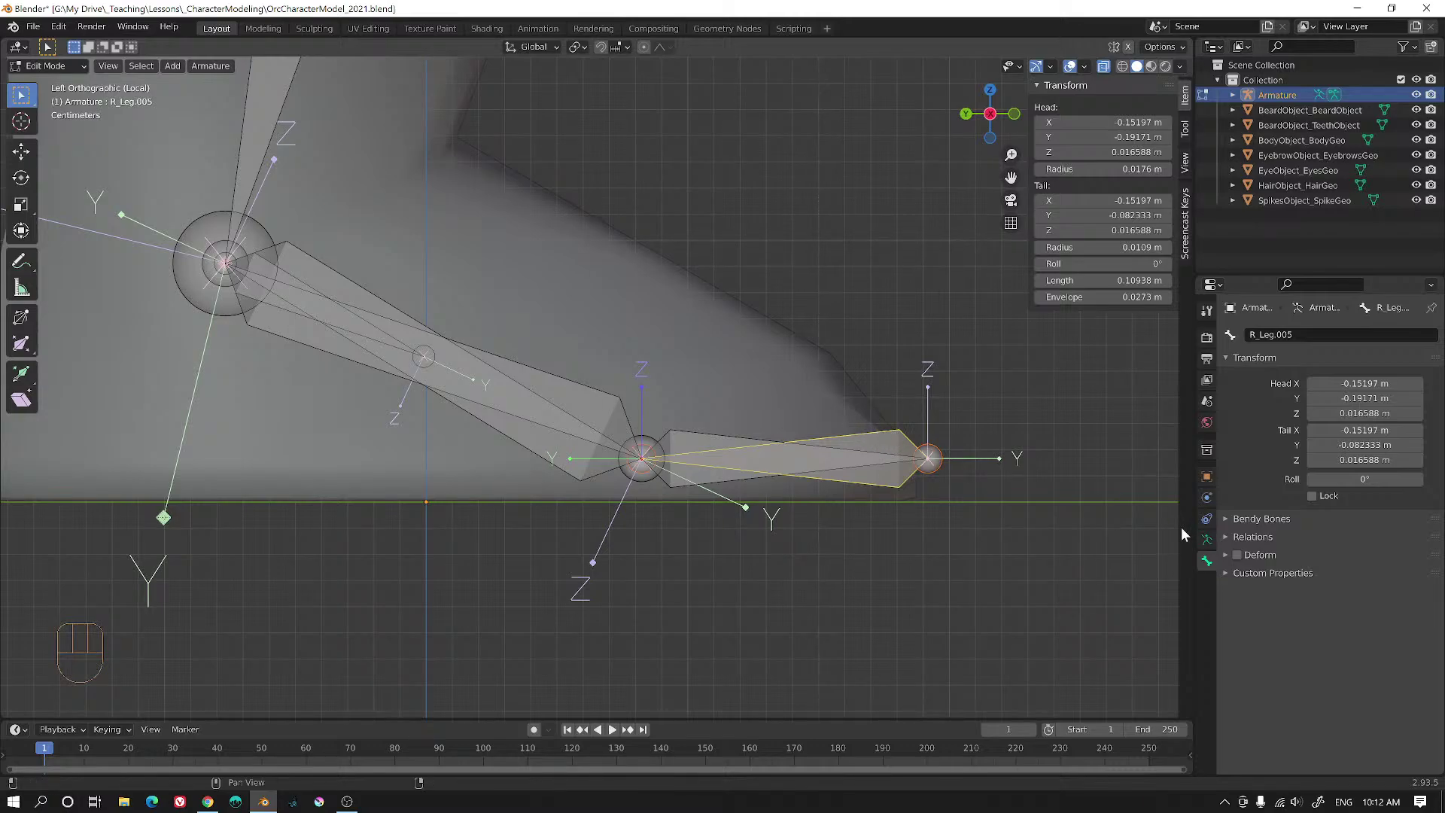
click(1296, 334)
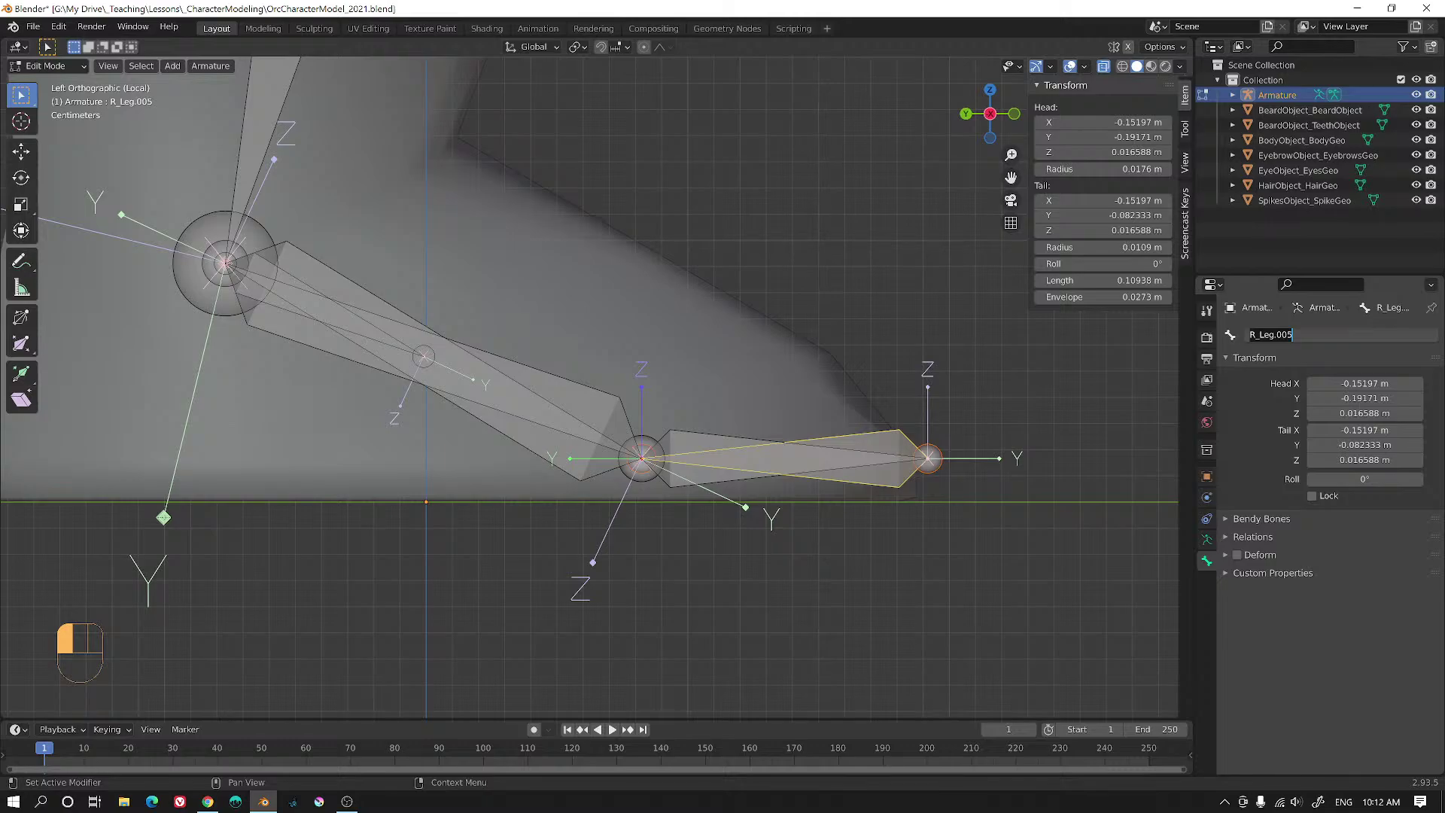
drag(1259, 334, 1296, 335)
key(shift)
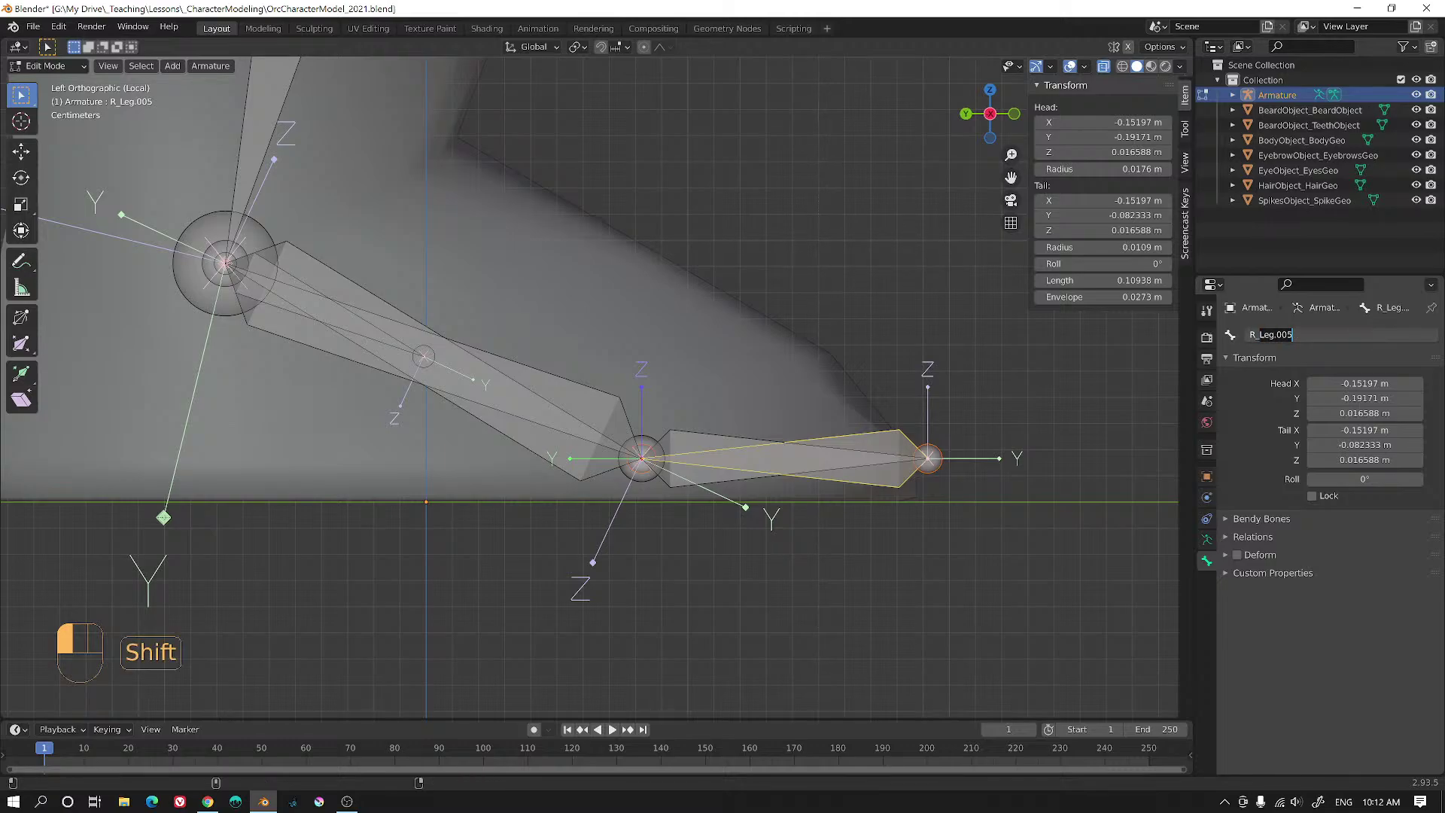
text(Toe)
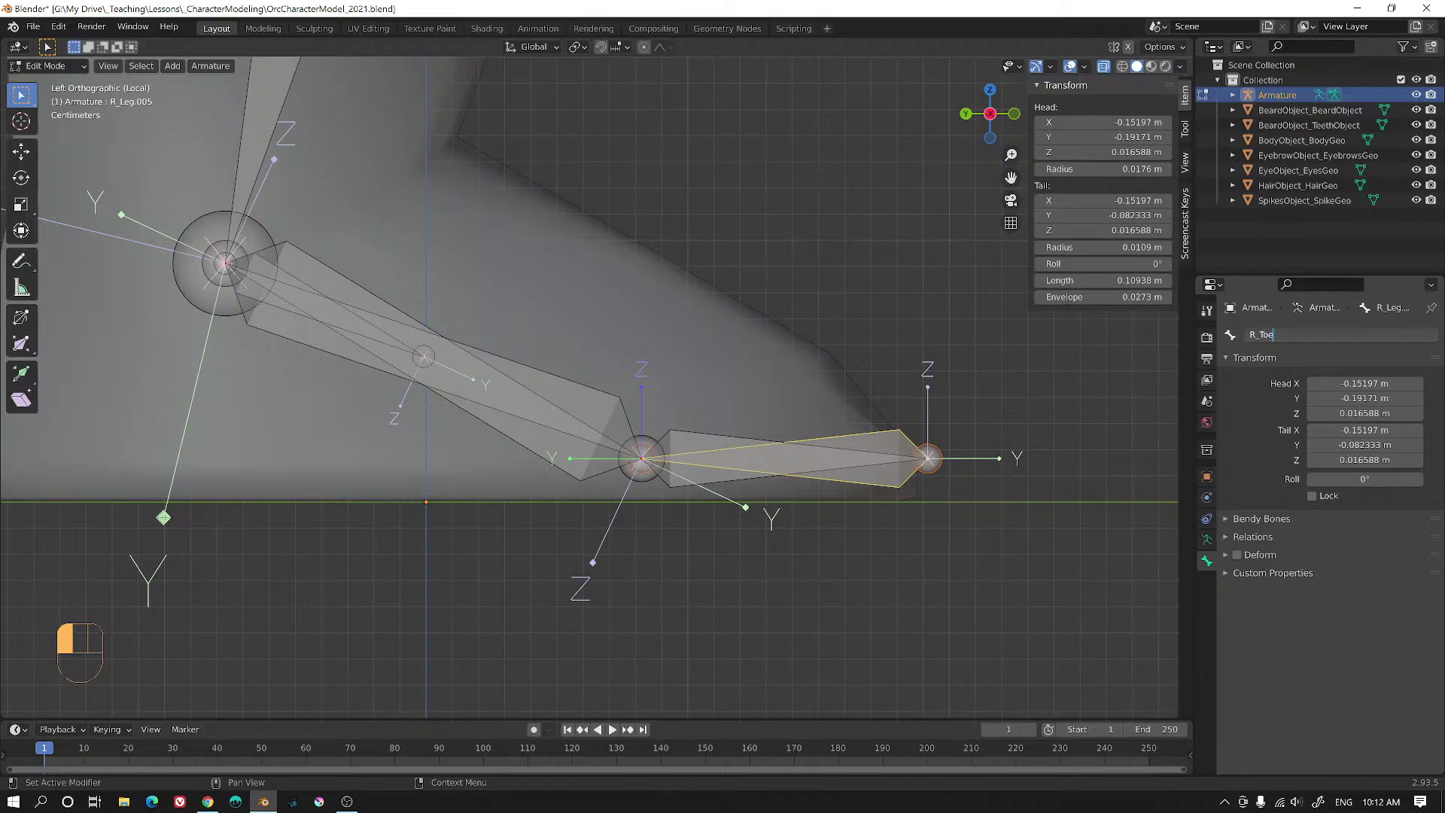
text(Pivot)
key(Return)
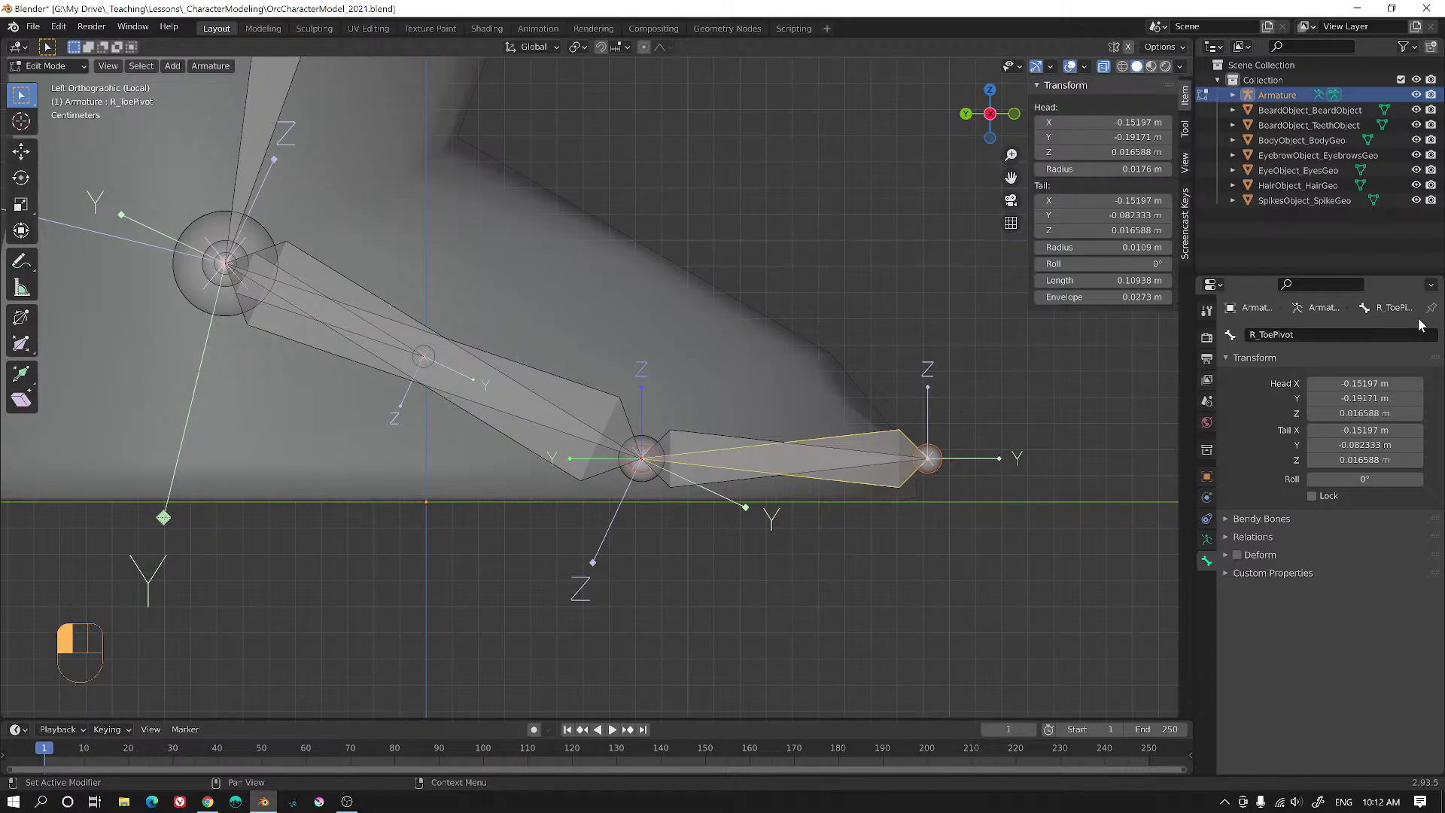
- Move both toe bones and the ball joint to the ground line, about 0.0157 m down and 0.0046 m towards the heel
drag(559, 289, 1030, 542)
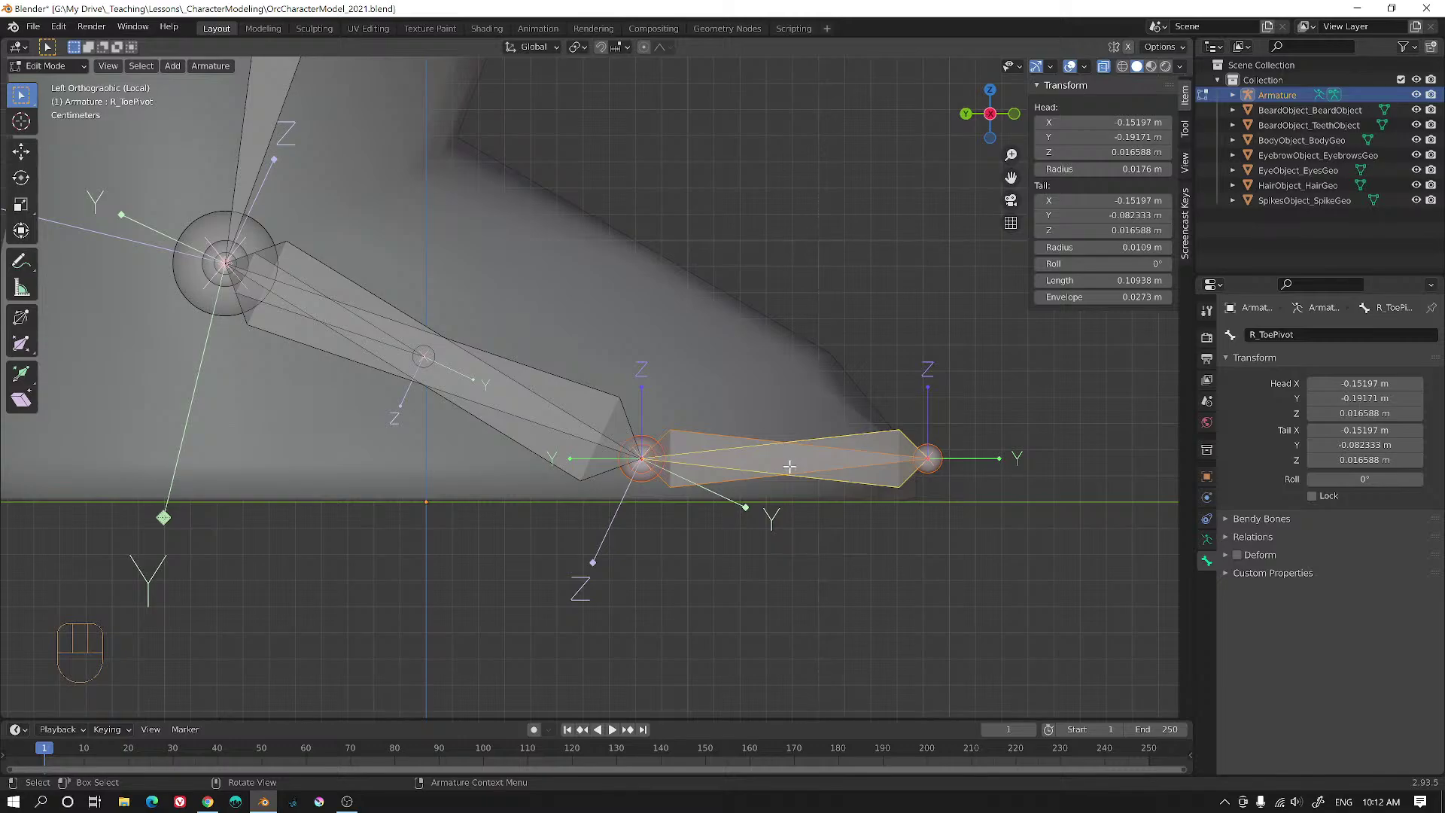
key(g)
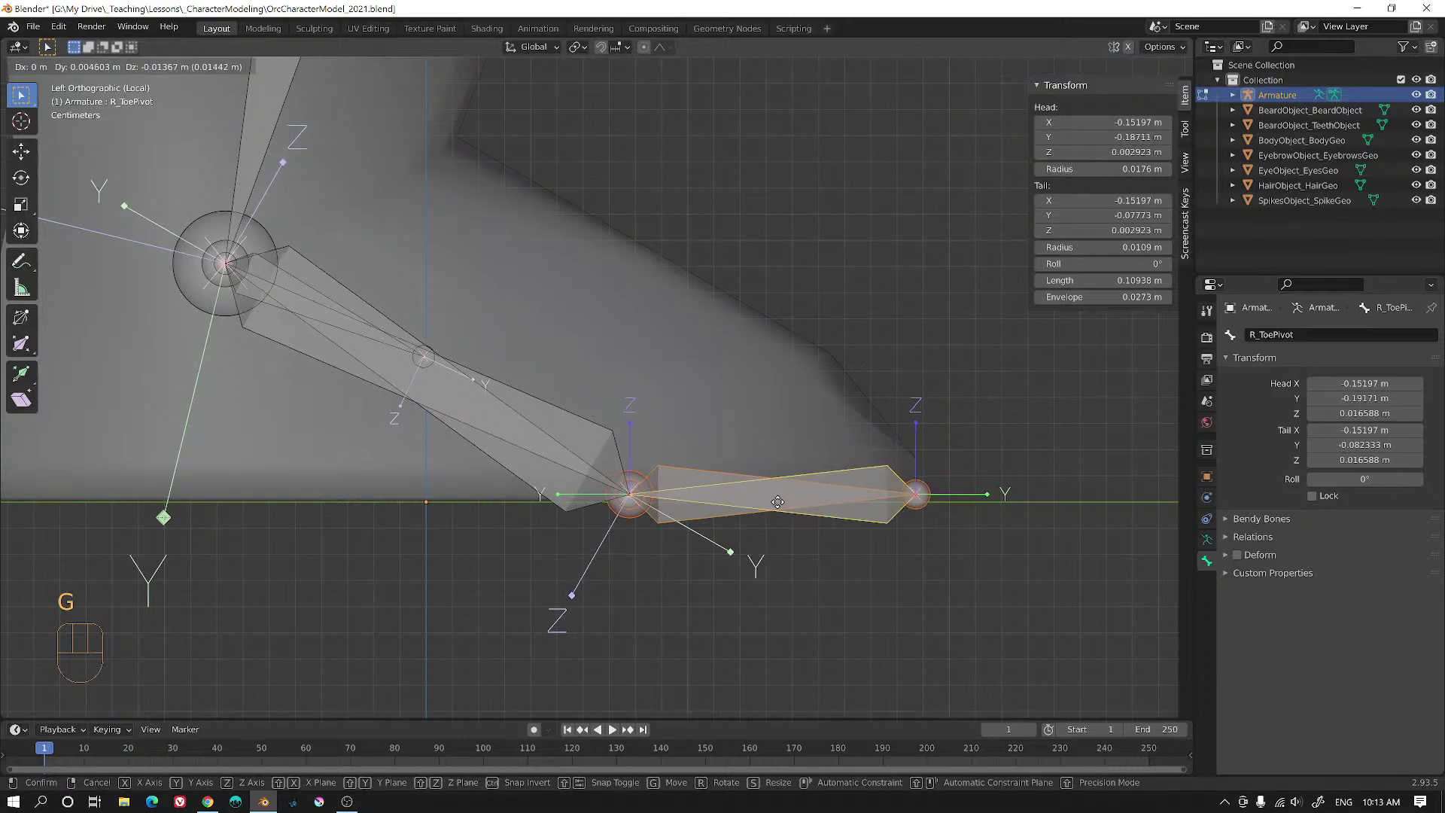
click(782, 507)
scroll(949, 527, up, 2)
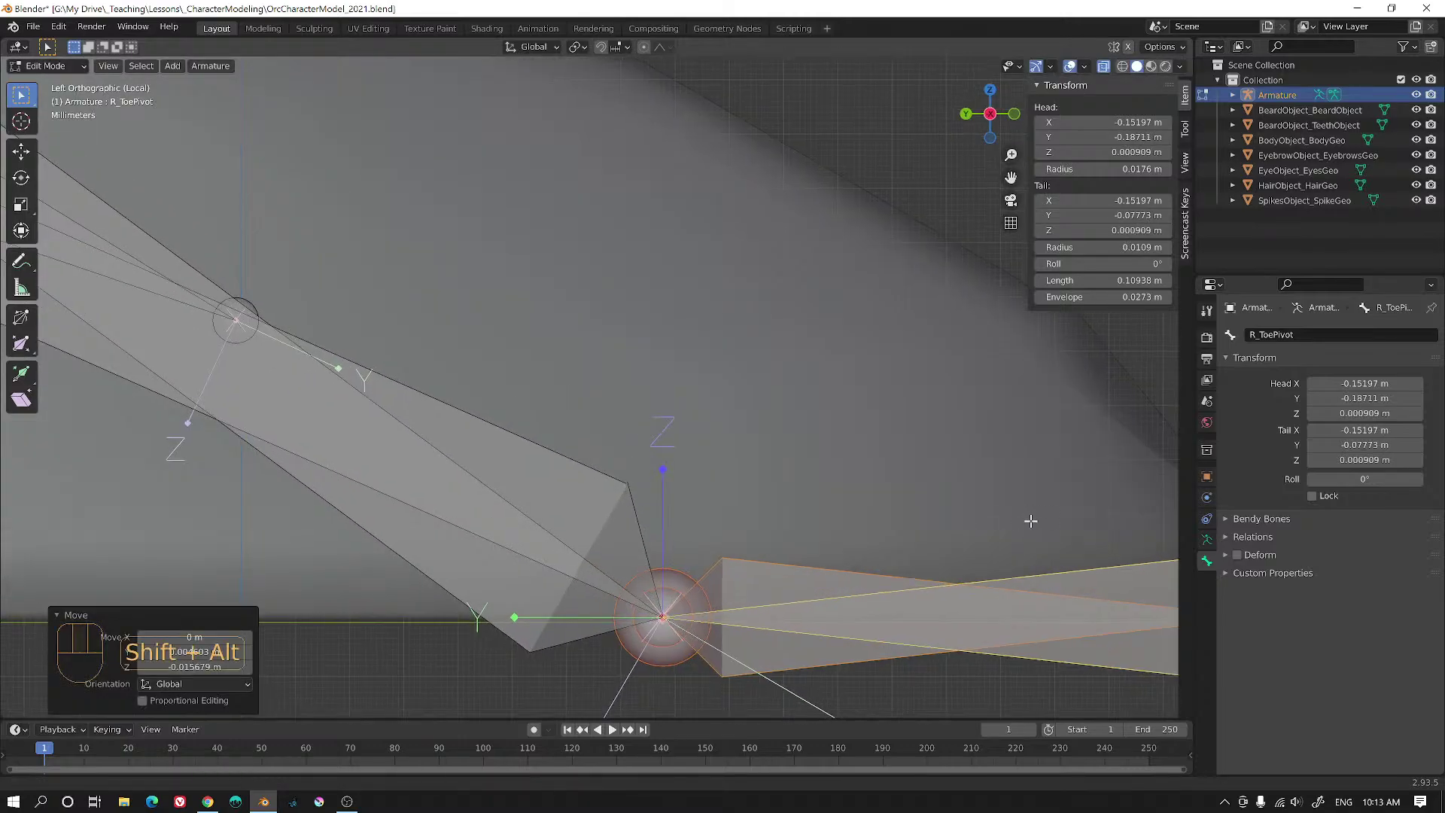
alt+shift+middle_drag(1040, 528, 610, 396)
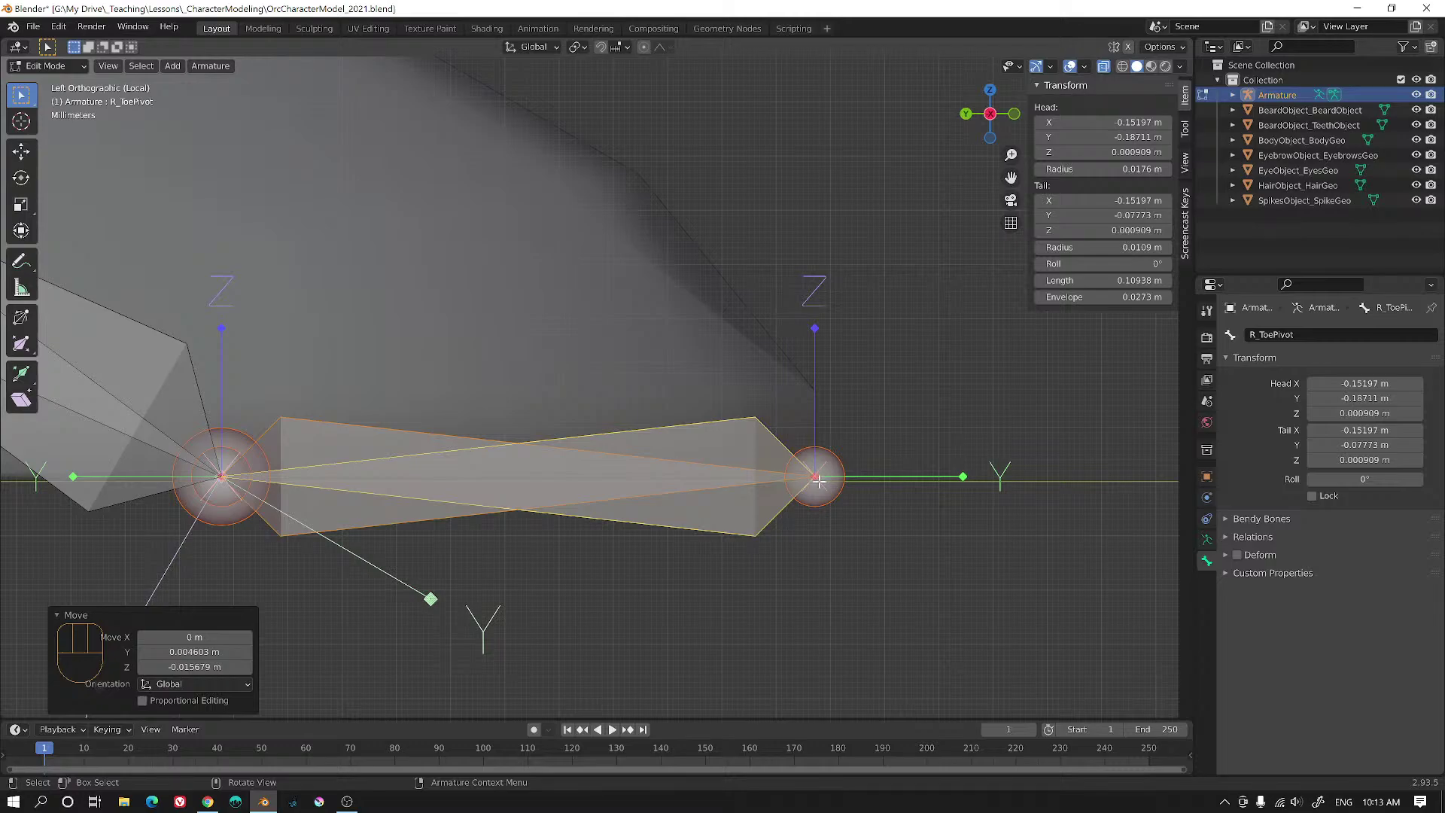
alt+shift+middle_drag(219, 480, 636, 425)
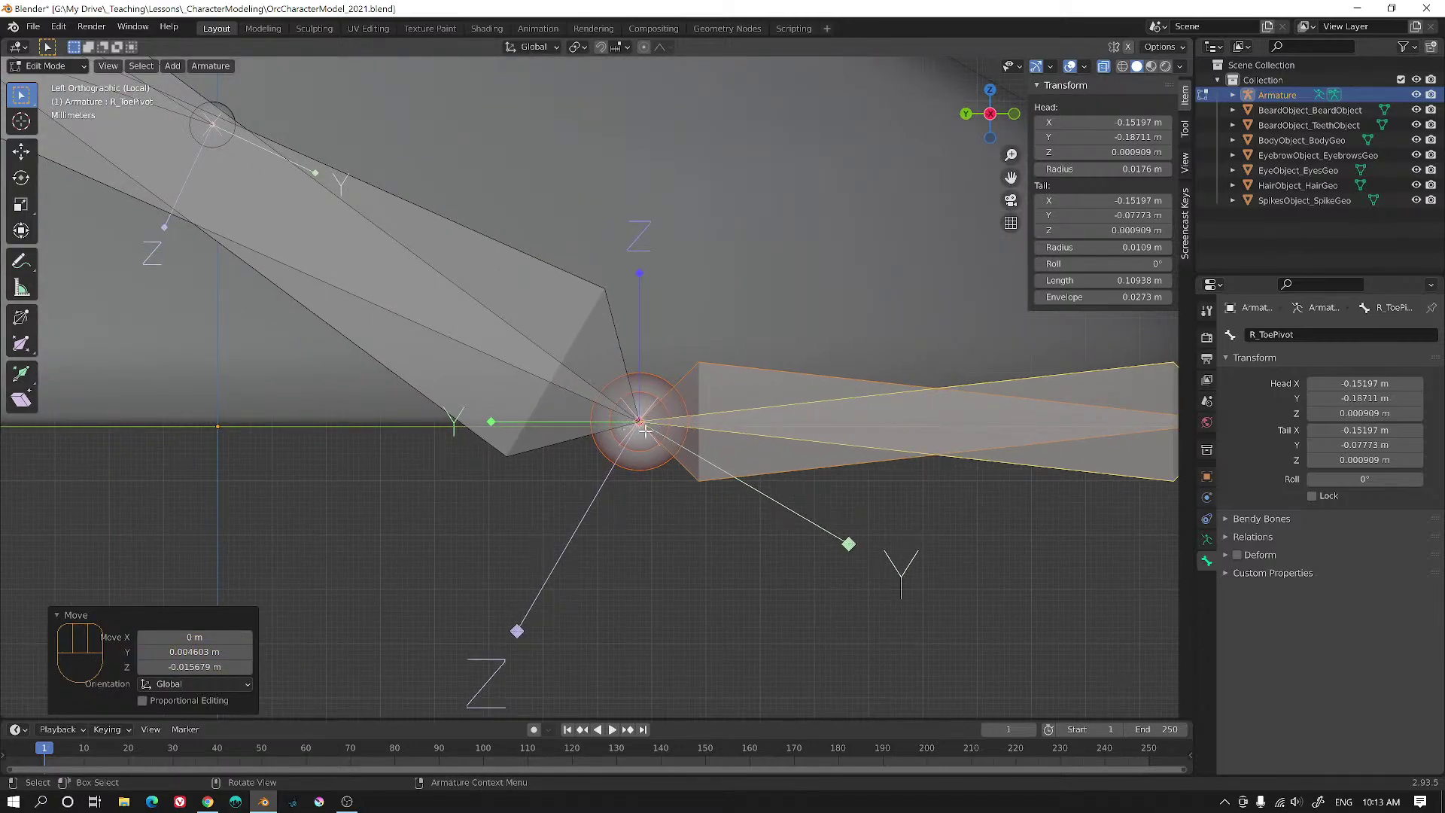
scroll(619, 410, down, 4)
scroll(602, 399, down, 1)
scroll(596, 383, up, 1)
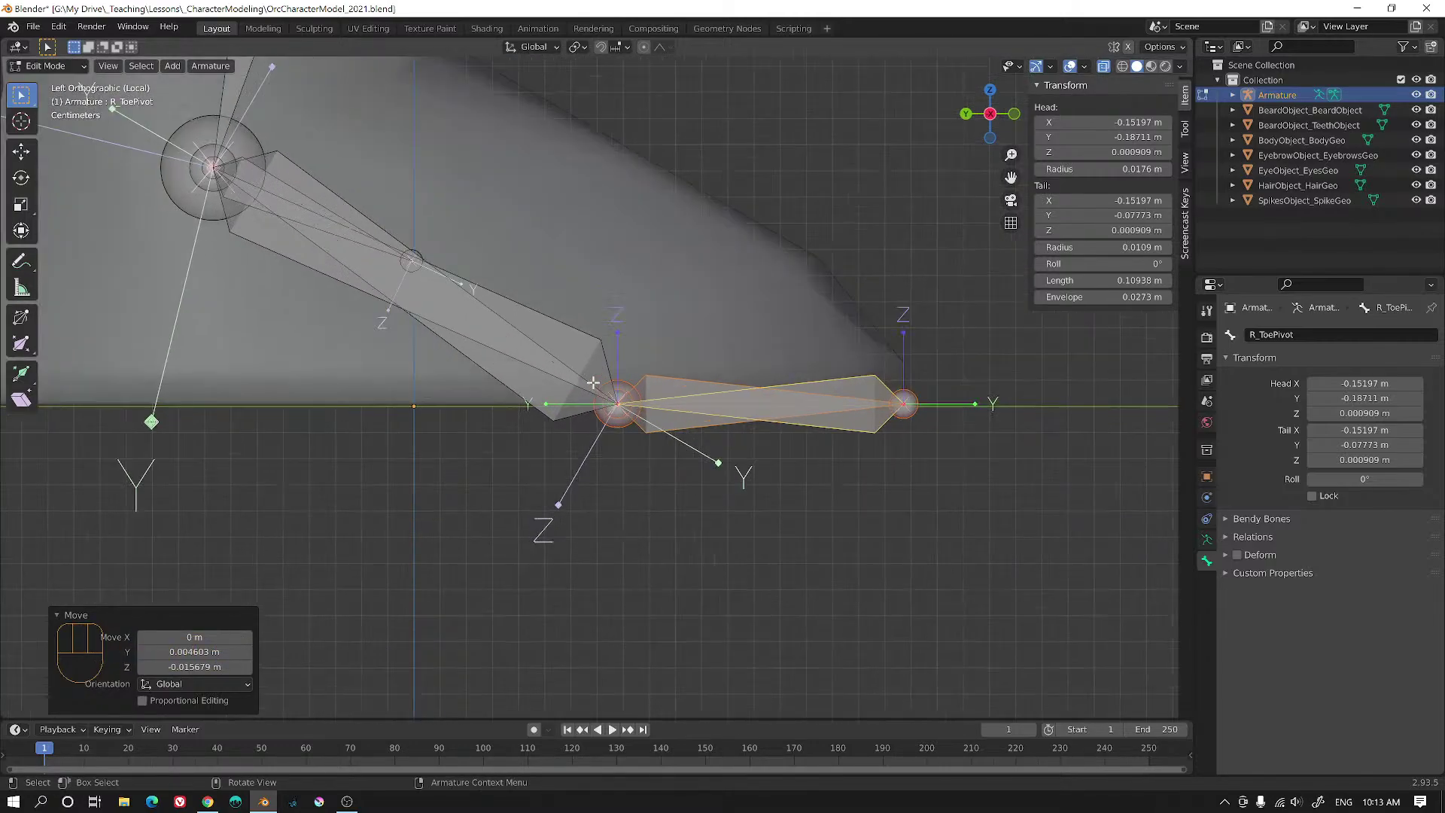
- Delete the short R_Leg_IK bone at the ankle, which is out of line with the foot bone
scroll(386, 216, up, 2)
alt+shift+middle_drag(386, 217, 581, 340)
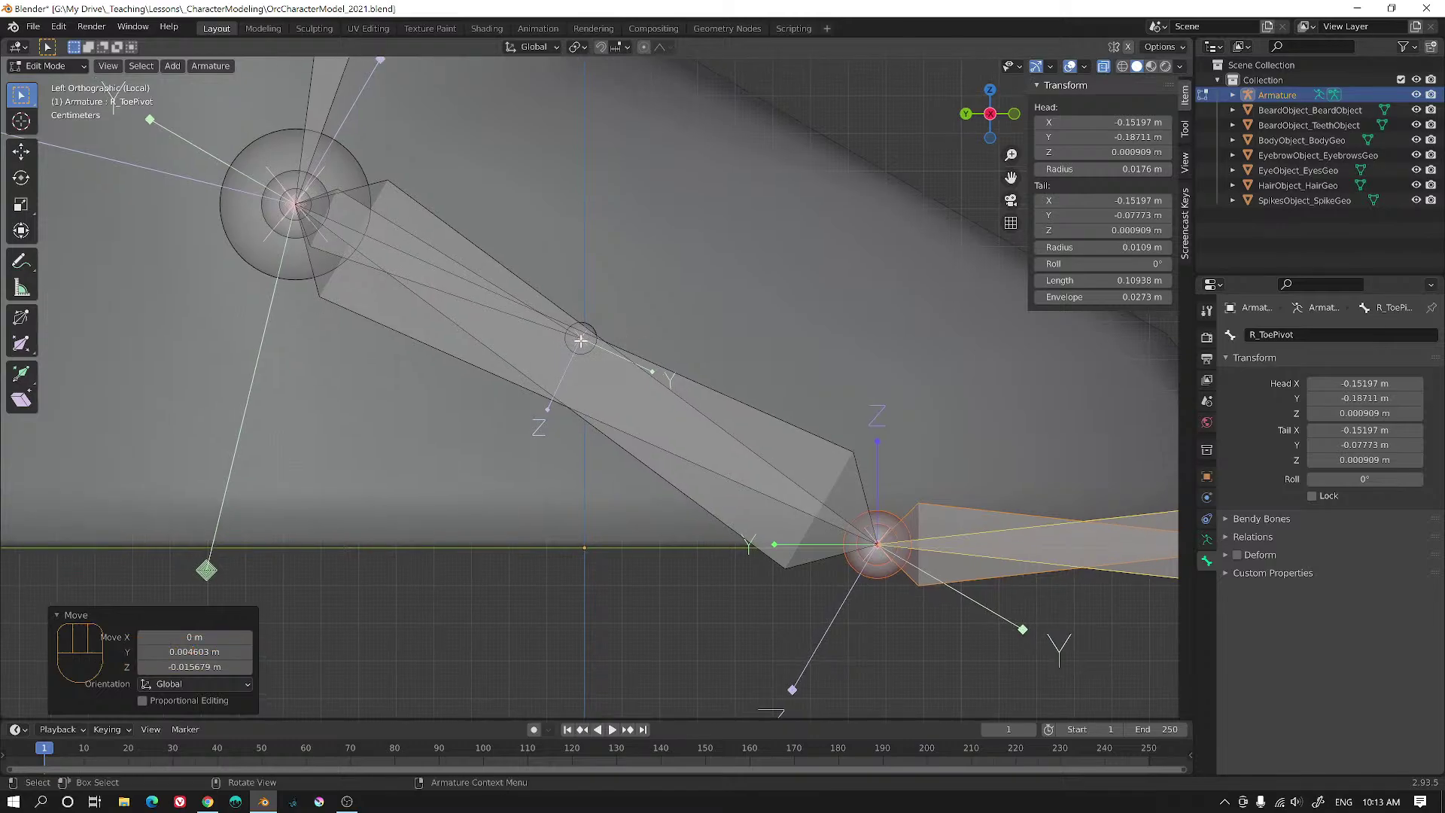
click(588, 329)
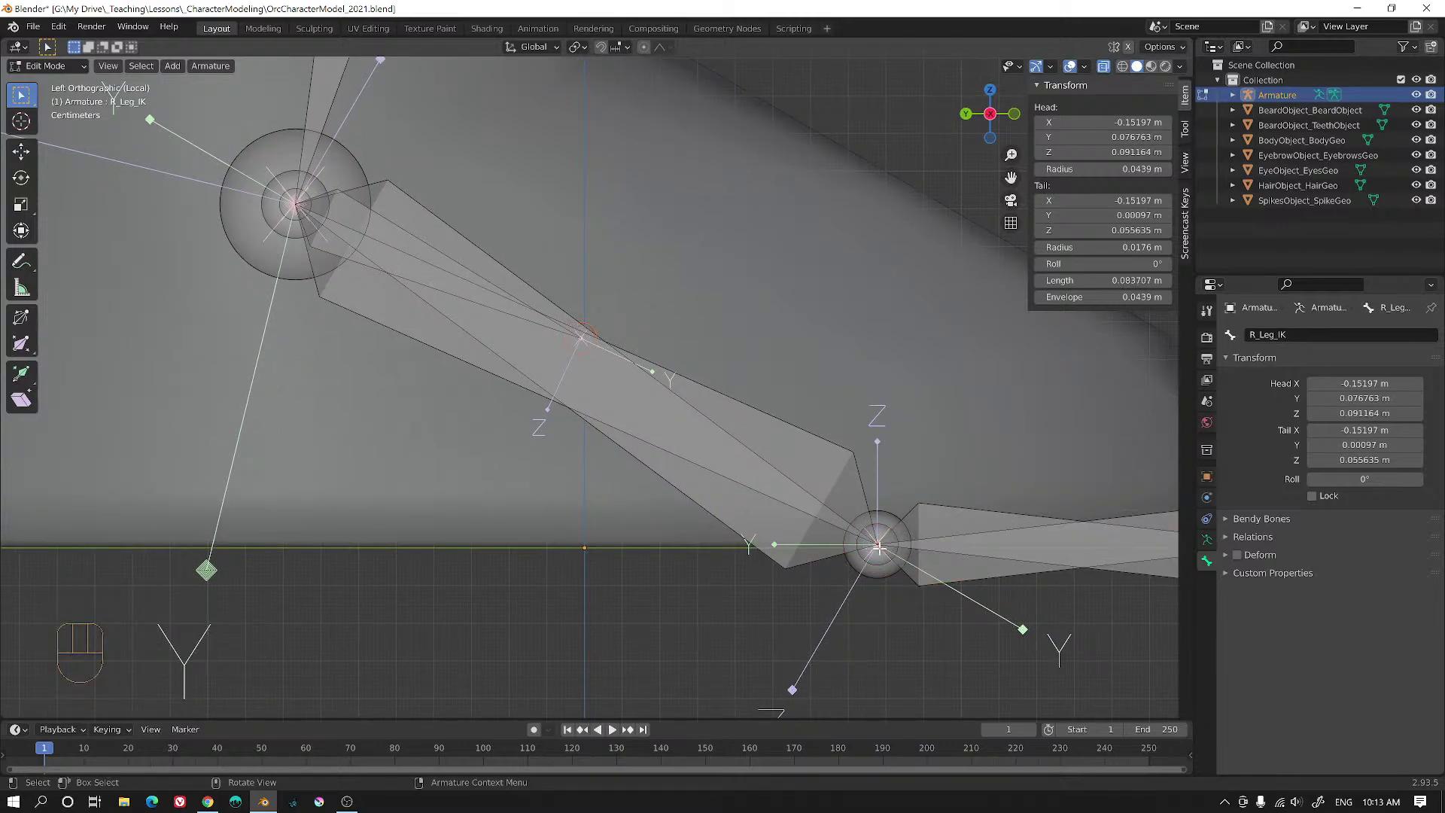
click(399, 284)
click(359, 260)
alt+click(440, 247)
click(440, 246)
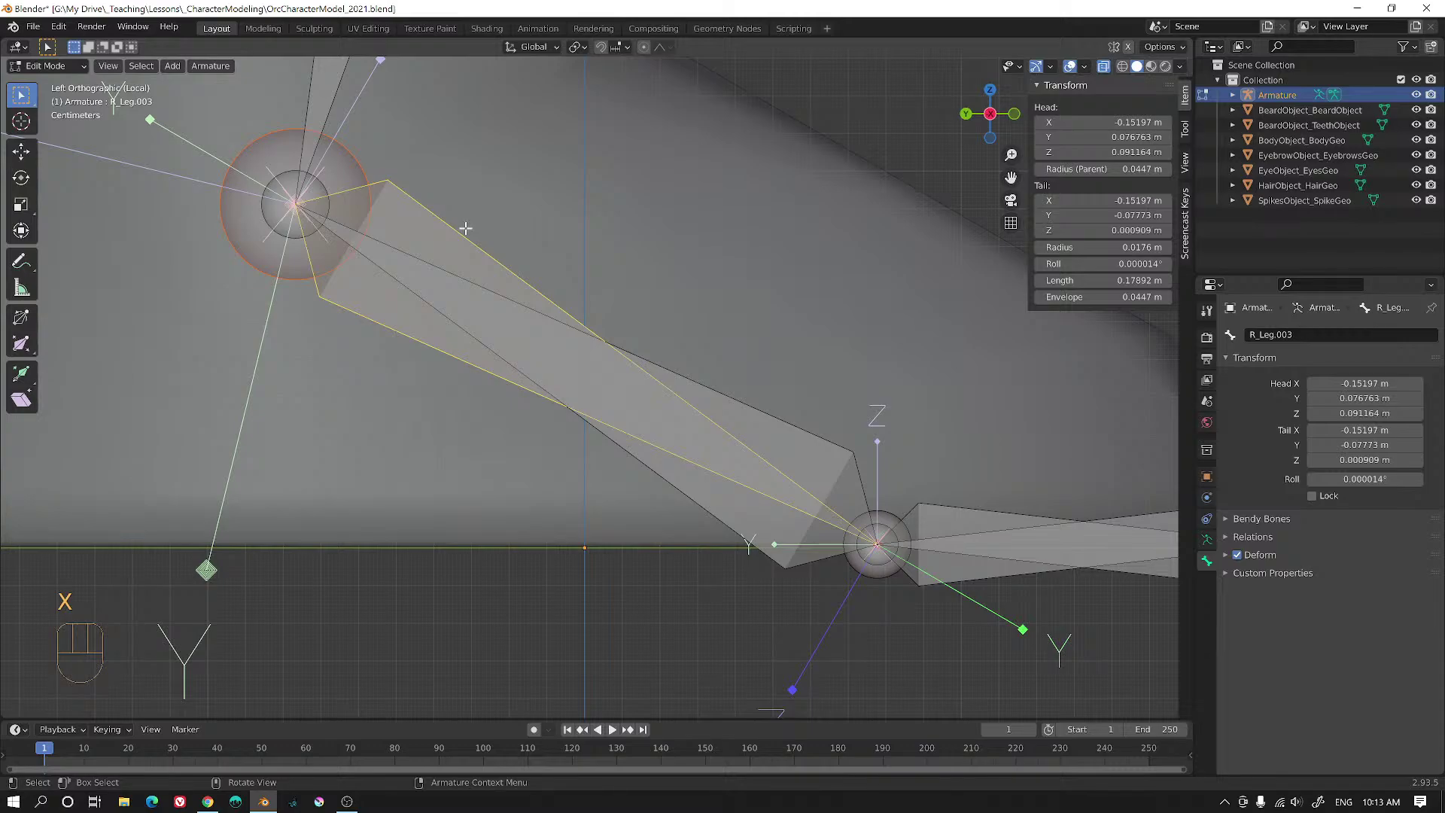
- Duplicate the foot bone R_Leg.003 in place and shorten the copy to about 0.102 m from the ankle
key(shift+d)
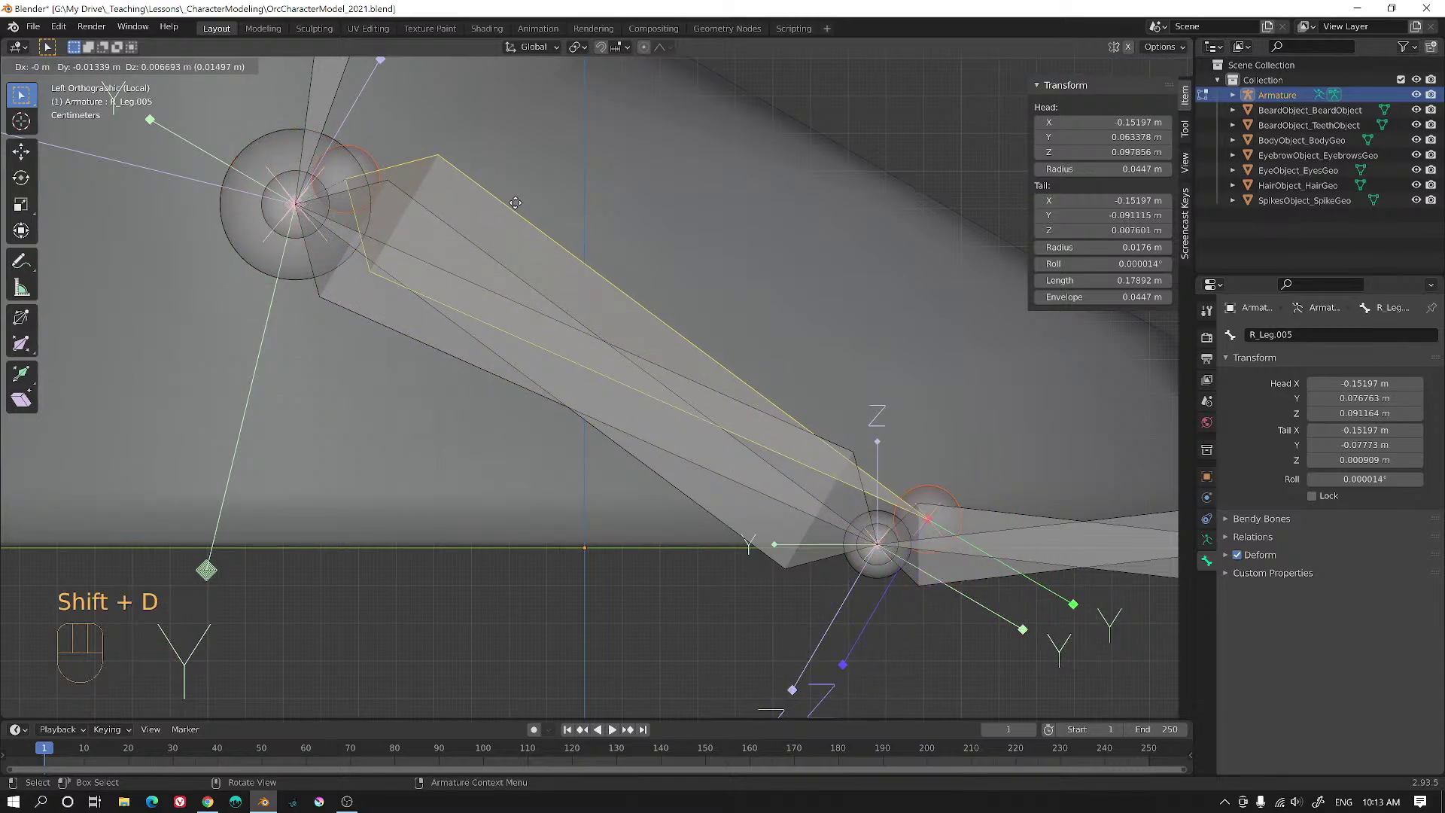
right_click(514, 202)
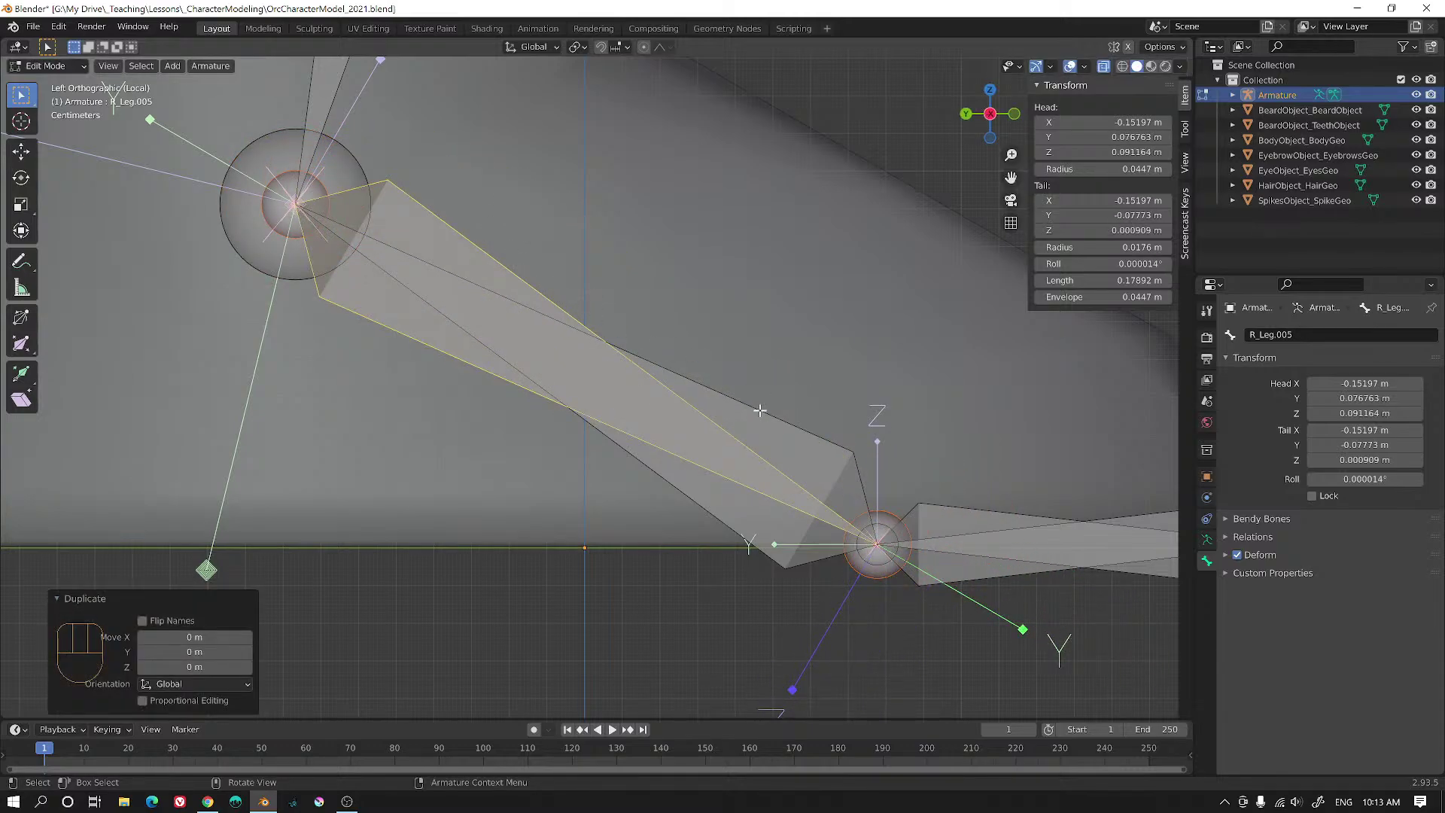
key(shift)
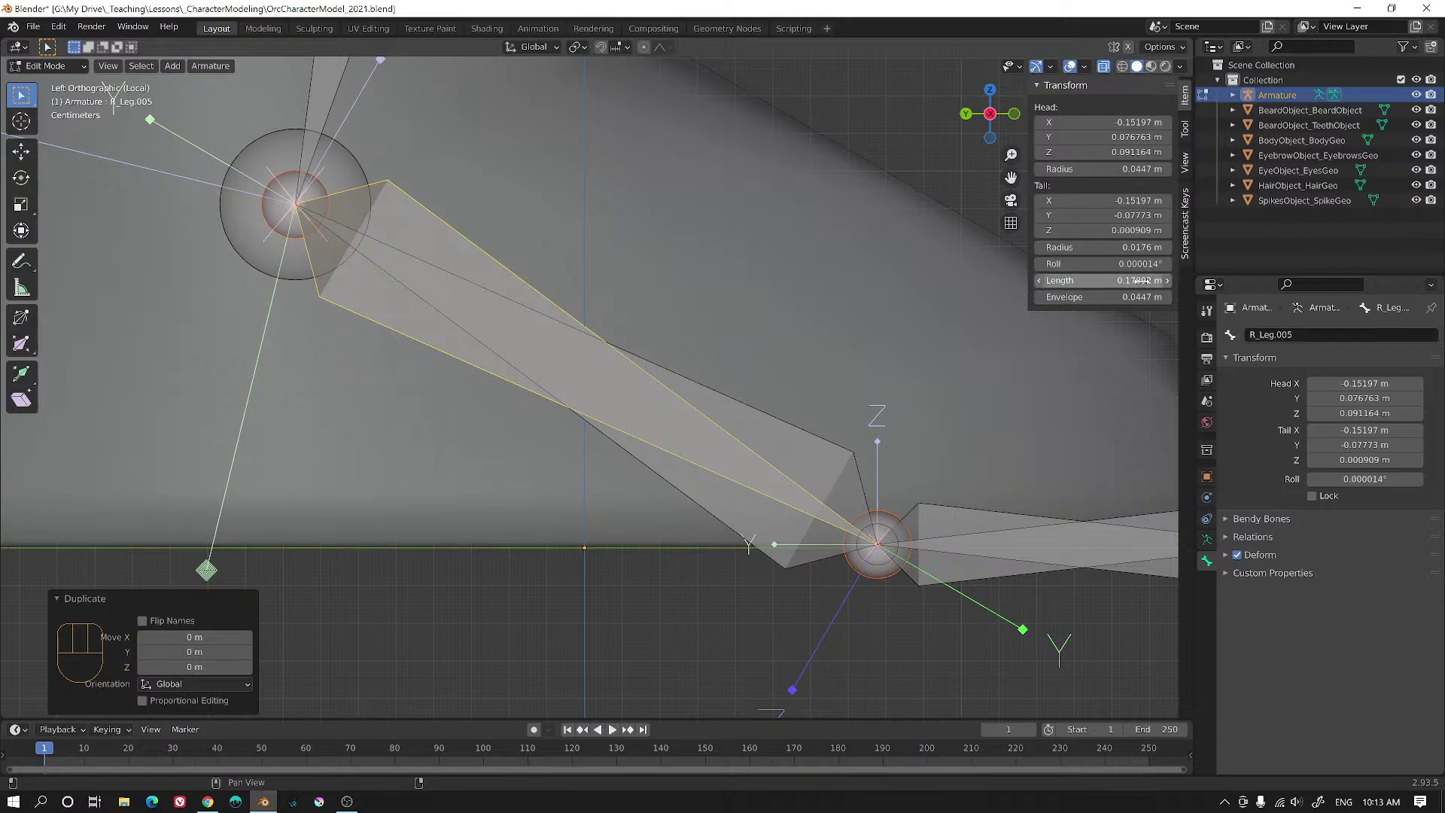
mouse_move(1144, 281)
mouse_down()
mouse_move(1091, 280)
mouse_move(1124, 281)
mouse_up()
key(ctrl+z)
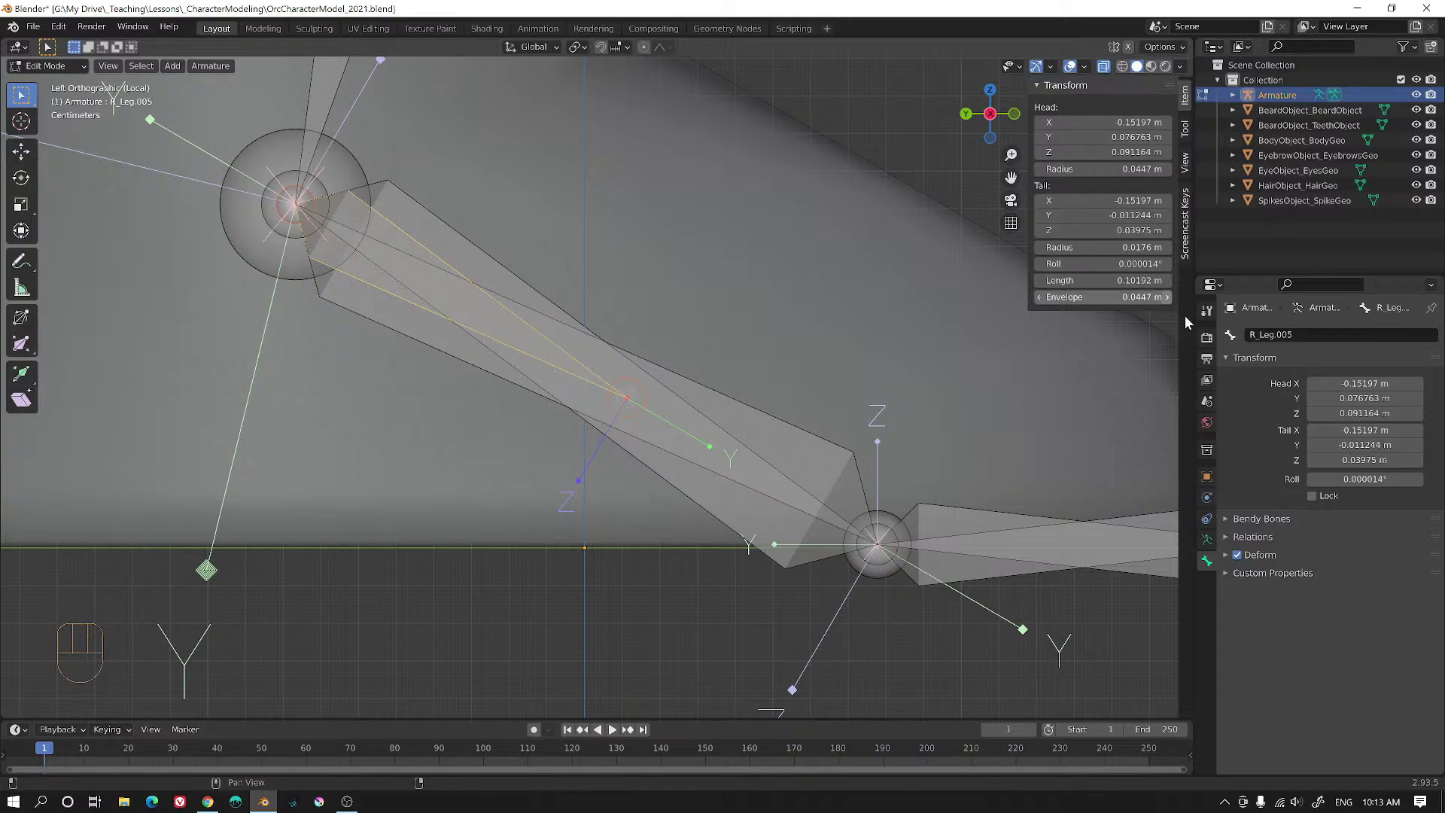
- Rename the shortened foot bone copy as R_Leg_IK and turn off its Deform option
click(1288, 340)
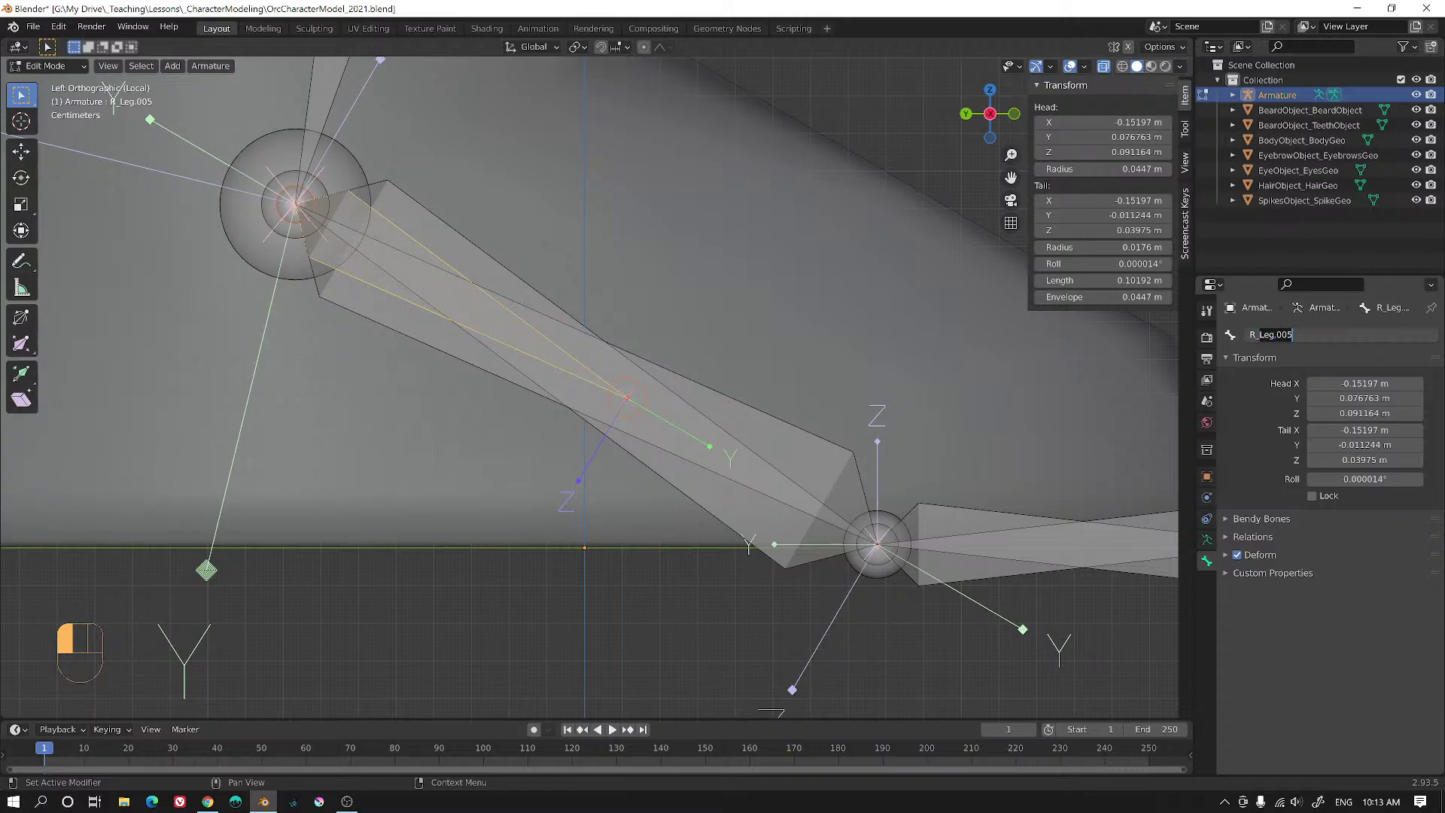
key(BackSpace)
key(BackSpace)
key(BackSpace)
key(BackSpace)
key(BackSpace)
text(g)
key(shift)
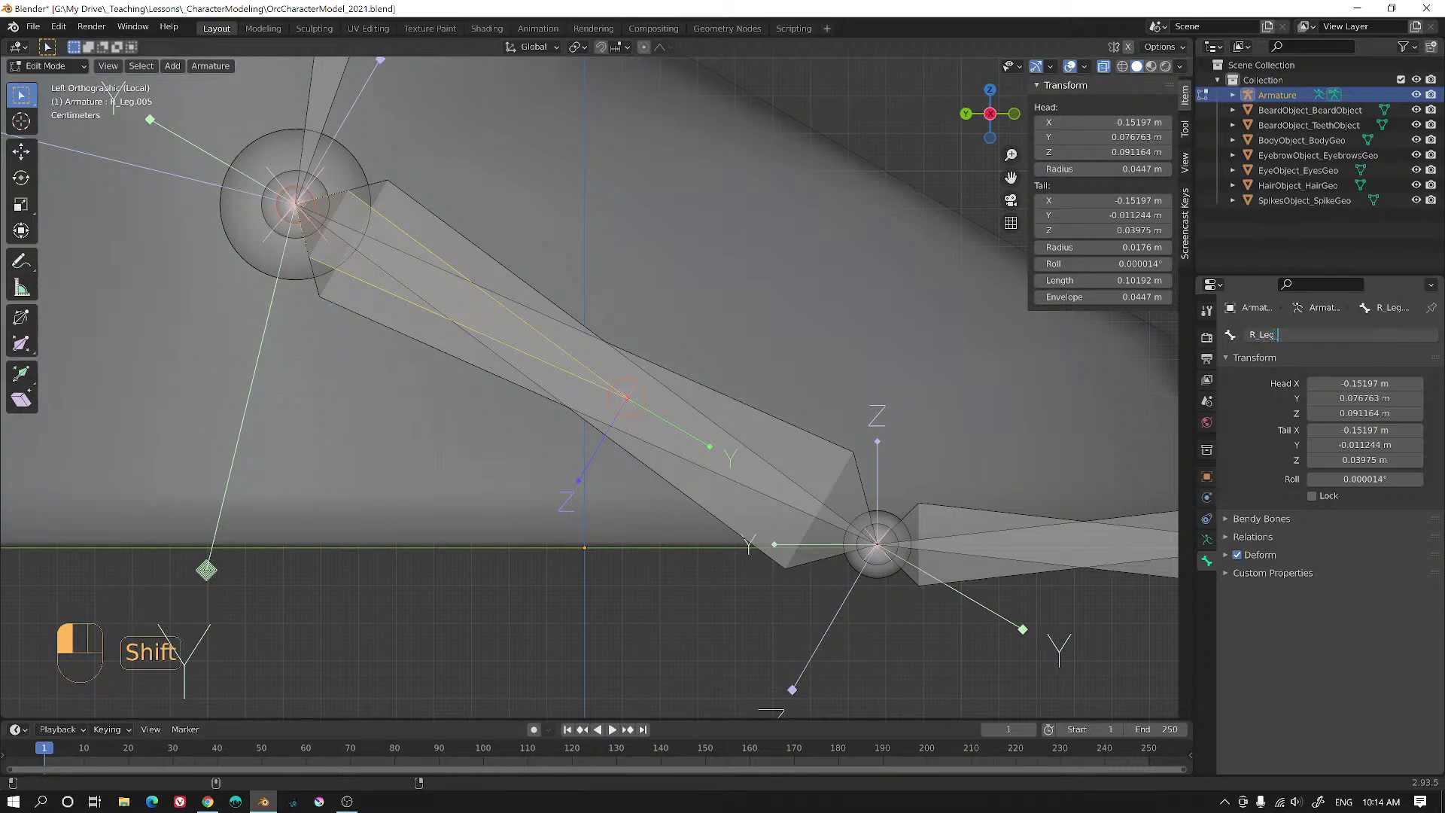
key(Return)
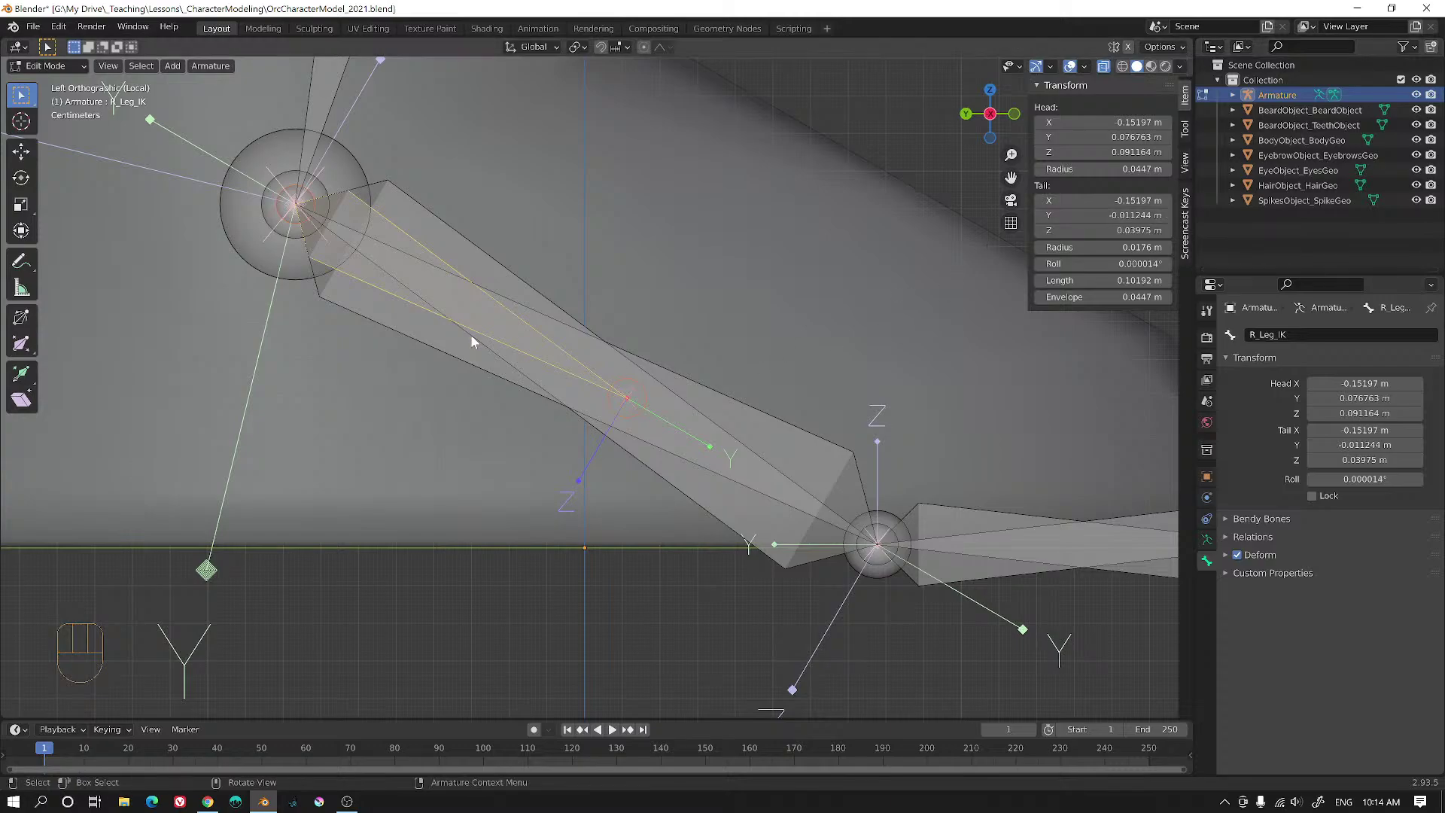
click(1237, 554)
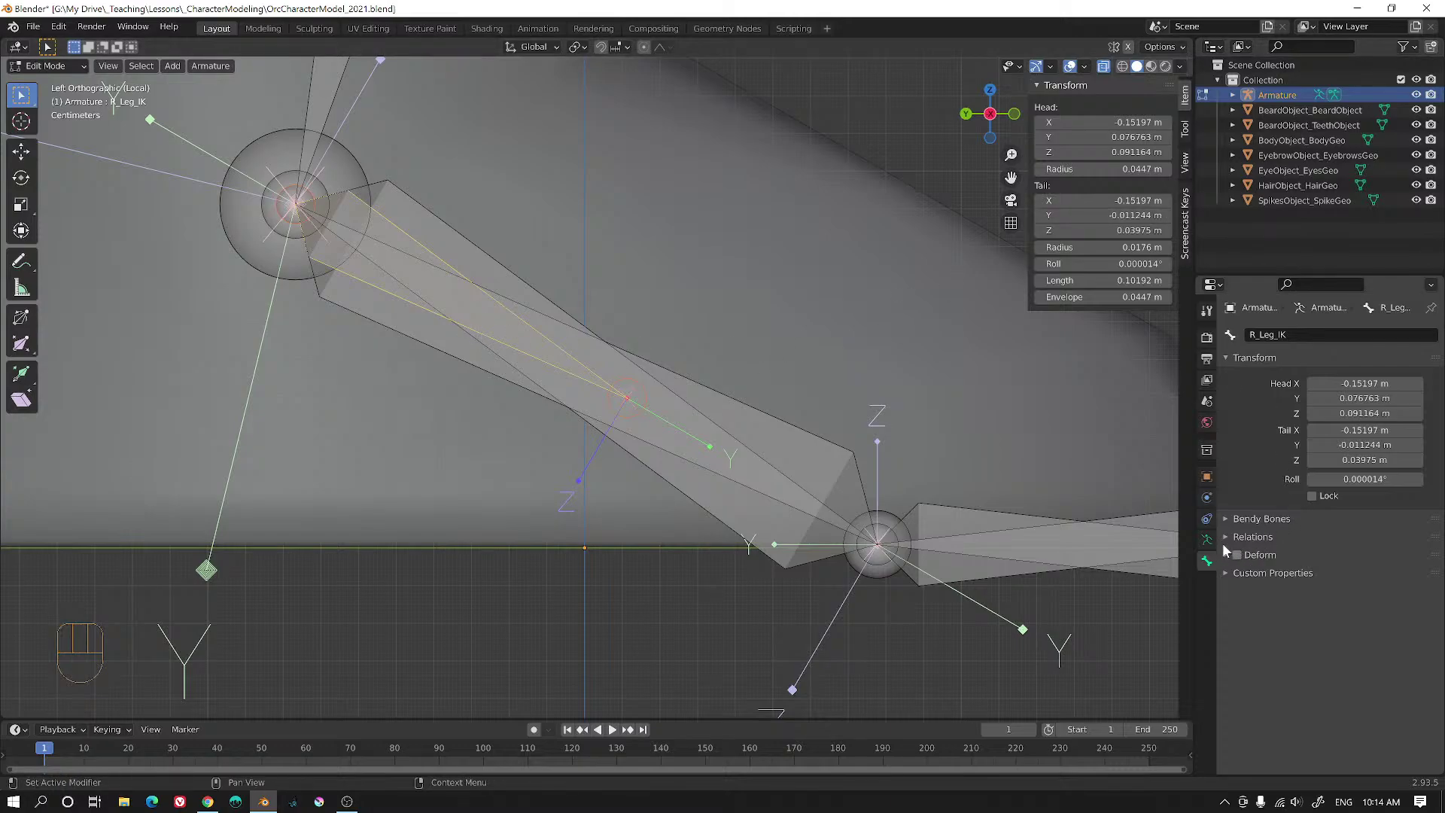
- Parent R_Leg_IK to the R_BallPivot bone with Keep Offset
key(shift)
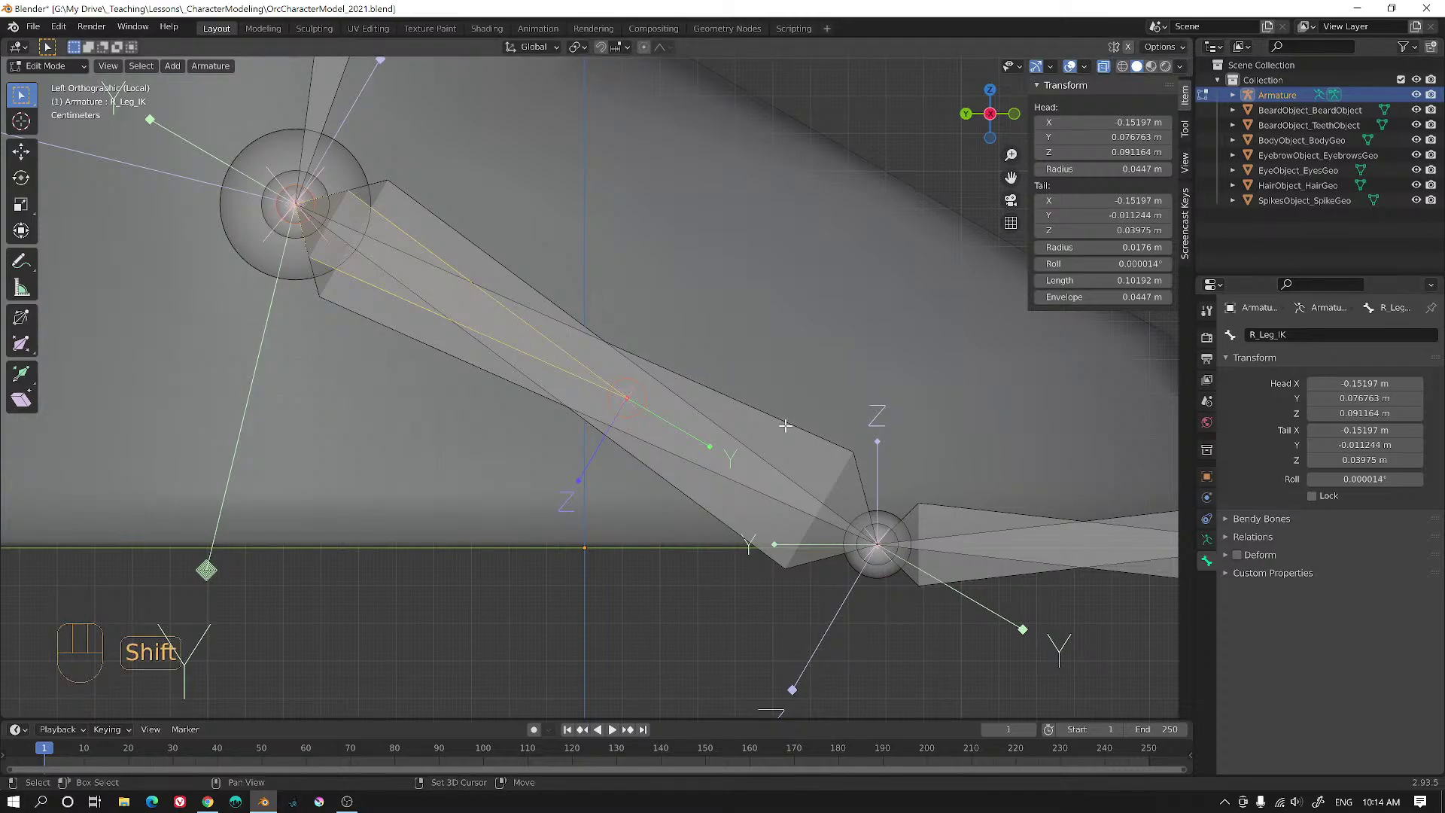
shift+click(785, 425)
key(ctrl)
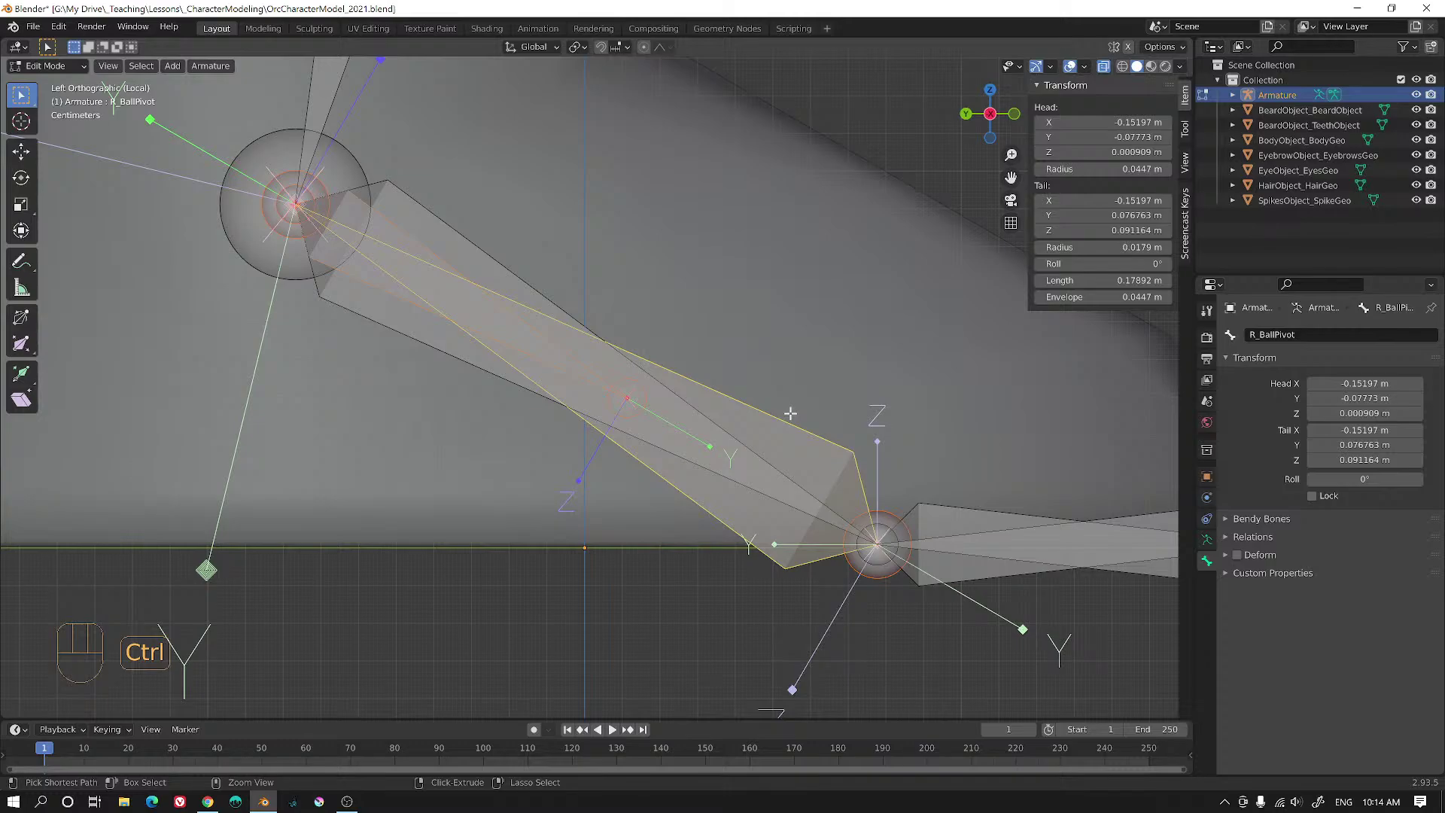
key(ctrl+p)
click(793, 414)
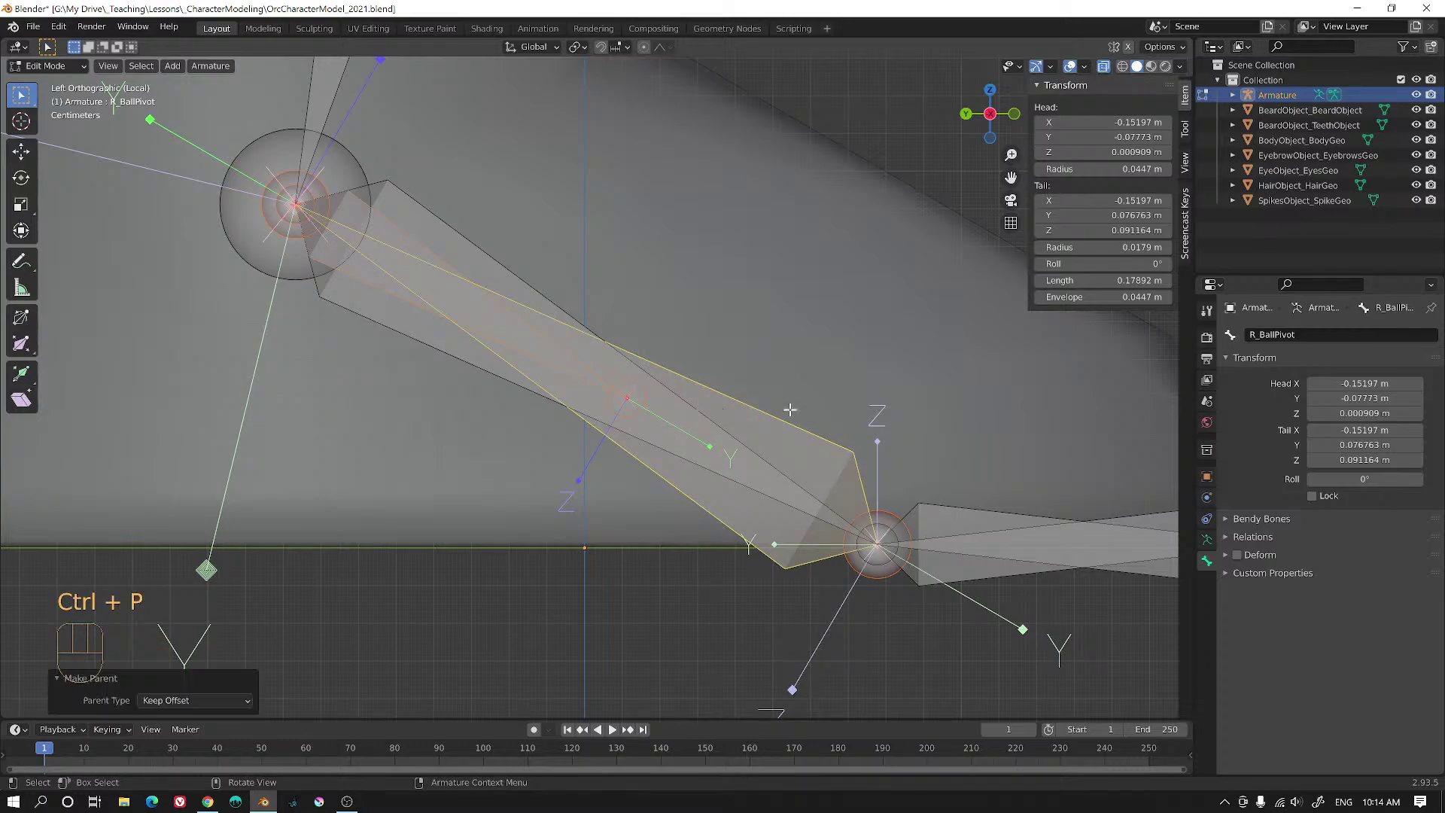
- Inspect the R_ToePivot, R_BallPivot and R_Leg_IK bones in turn along the right foot
scroll(783, 410, down, 3)
alt+shift+middle_drag(941, 465, 828, 443)
scroll(847, 440, up, 2)
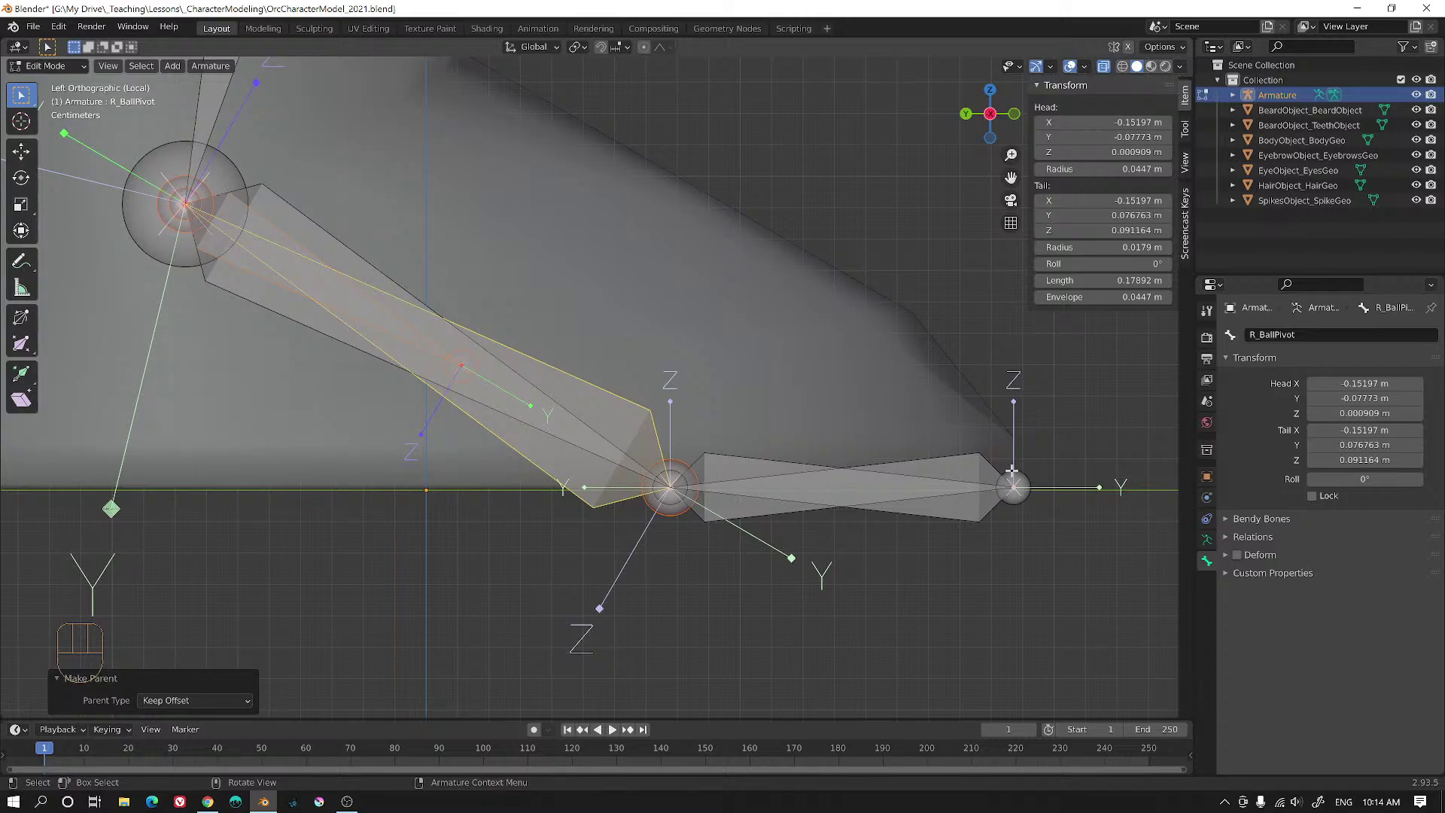
click(960, 459)
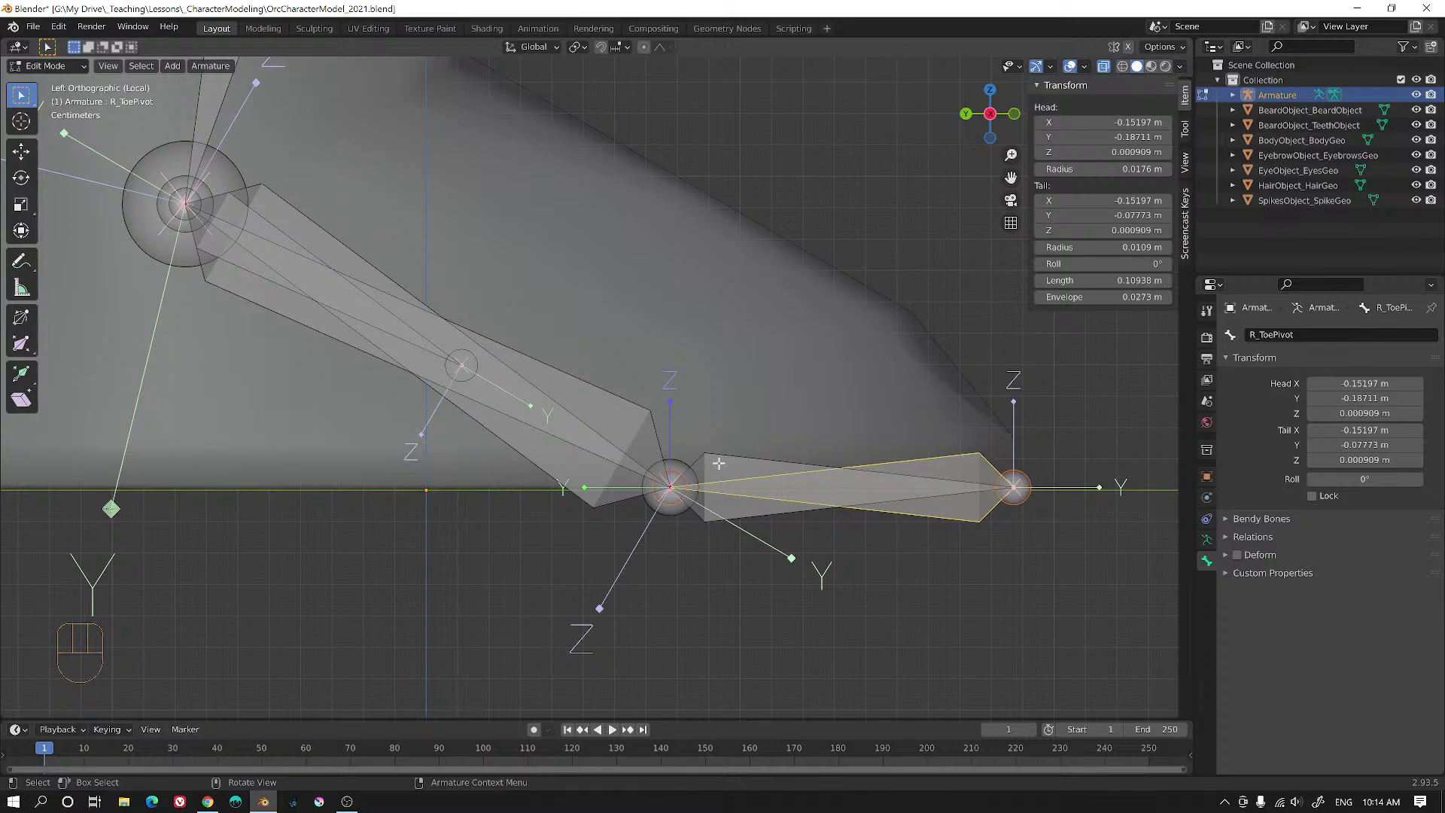
scroll(753, 457, down, 2)
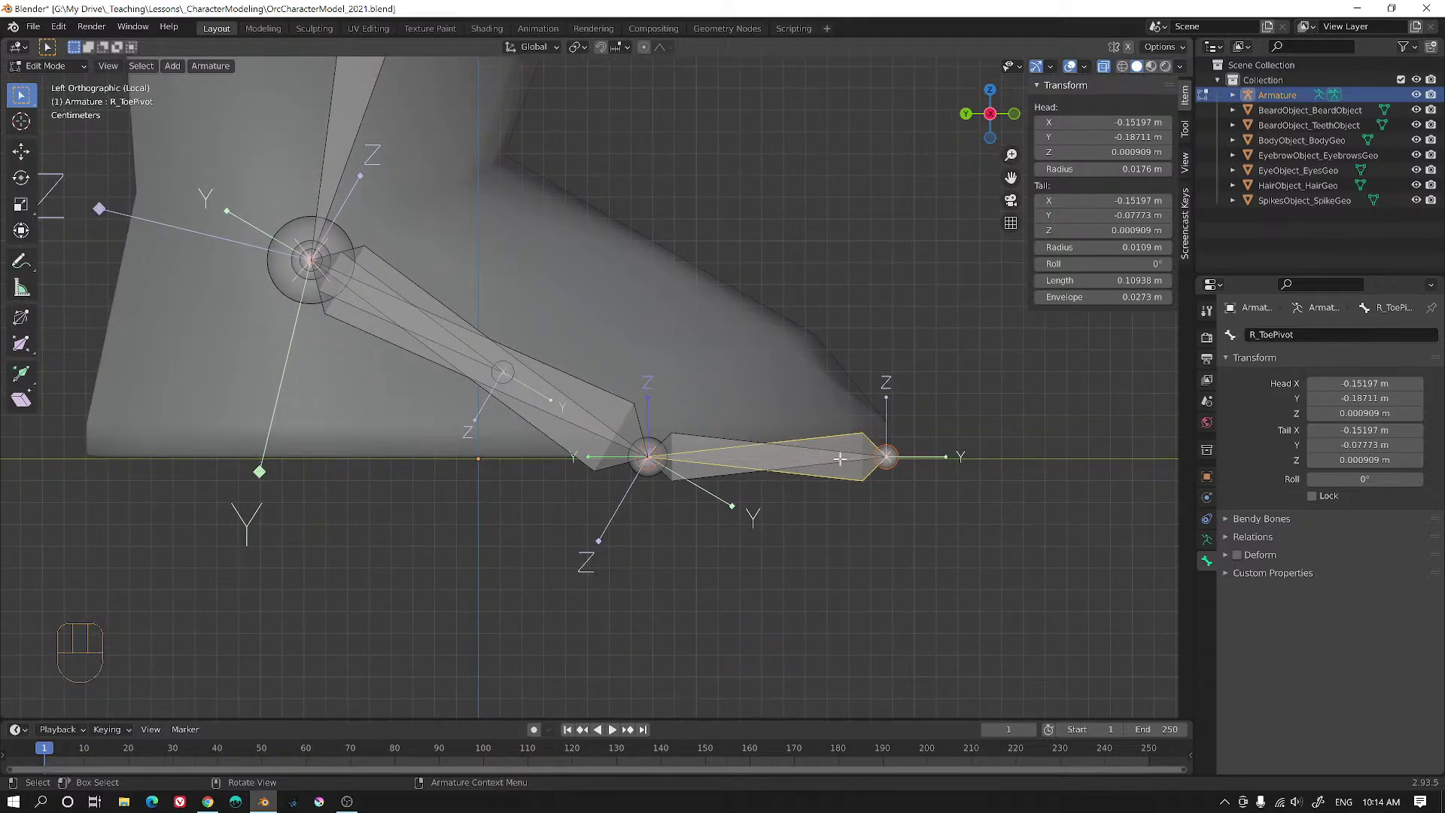
click(629, 404)
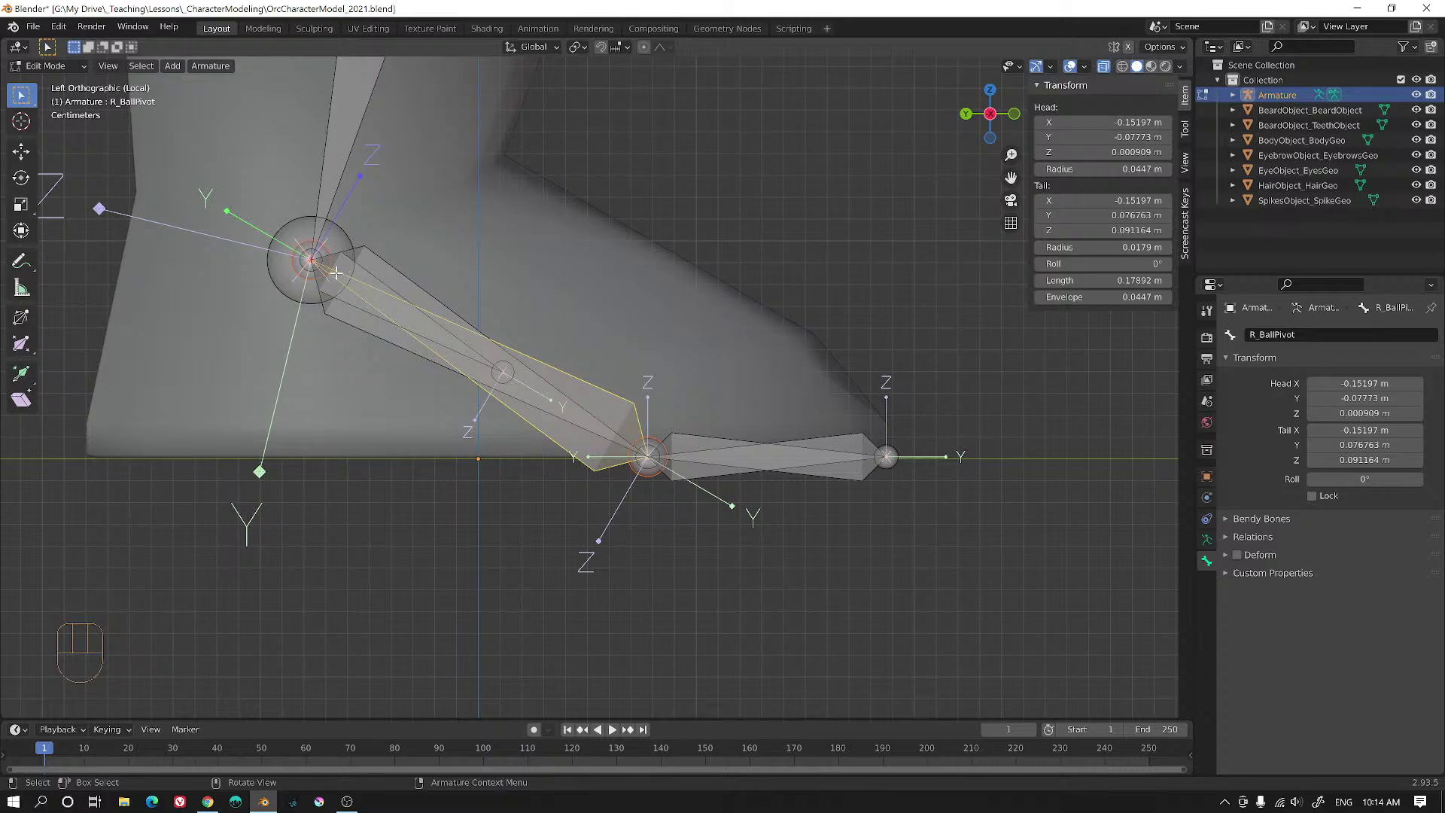
click(366, 272)
click(371, 275)
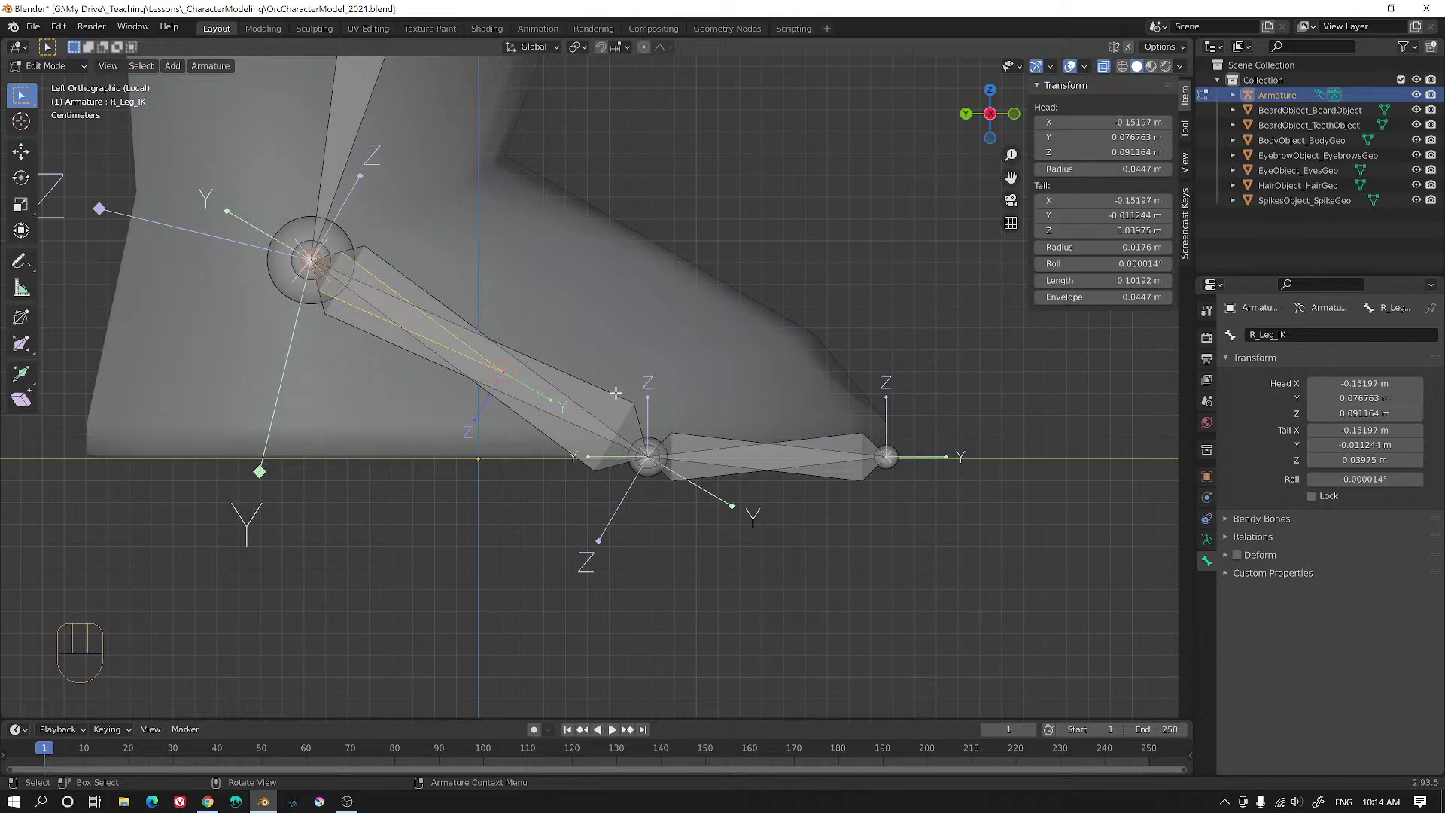
- Examine the right leg's bone chain from the knee to the toe and check R_Leg_IK's parent in its relations
shift+middle_drag(484, 347, 645, 405)
alt+shift+middle_drag(624, 238, 551, 368)
scroll(551, 368, down, 4)
alt+shift+middle_drag(603, 215, 586, 312)
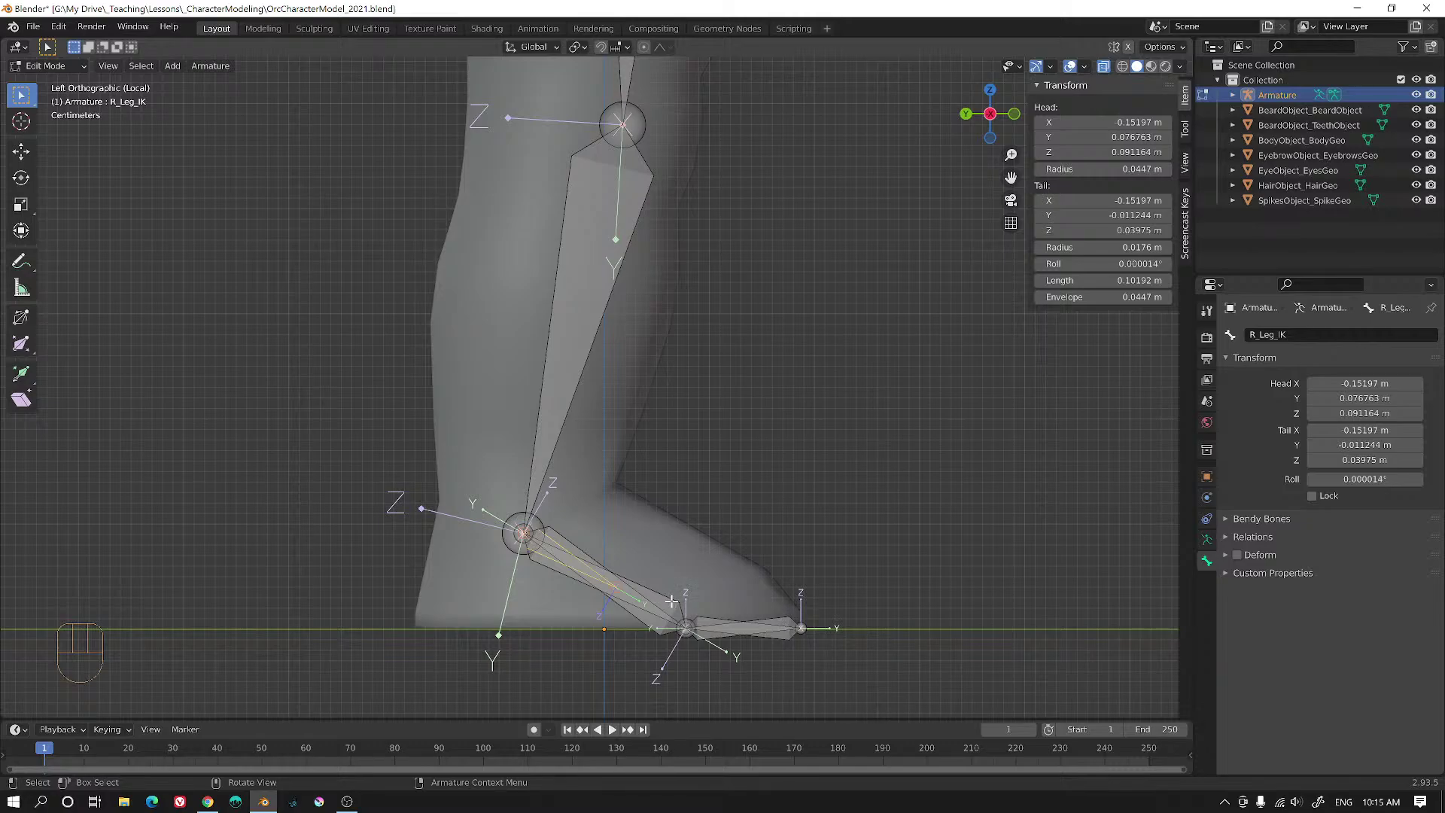
scroll(671, 601, up, 2)
alt+shift+middle_drag(711, 592, 597, 321)
scroll(598, 338, up, 1)
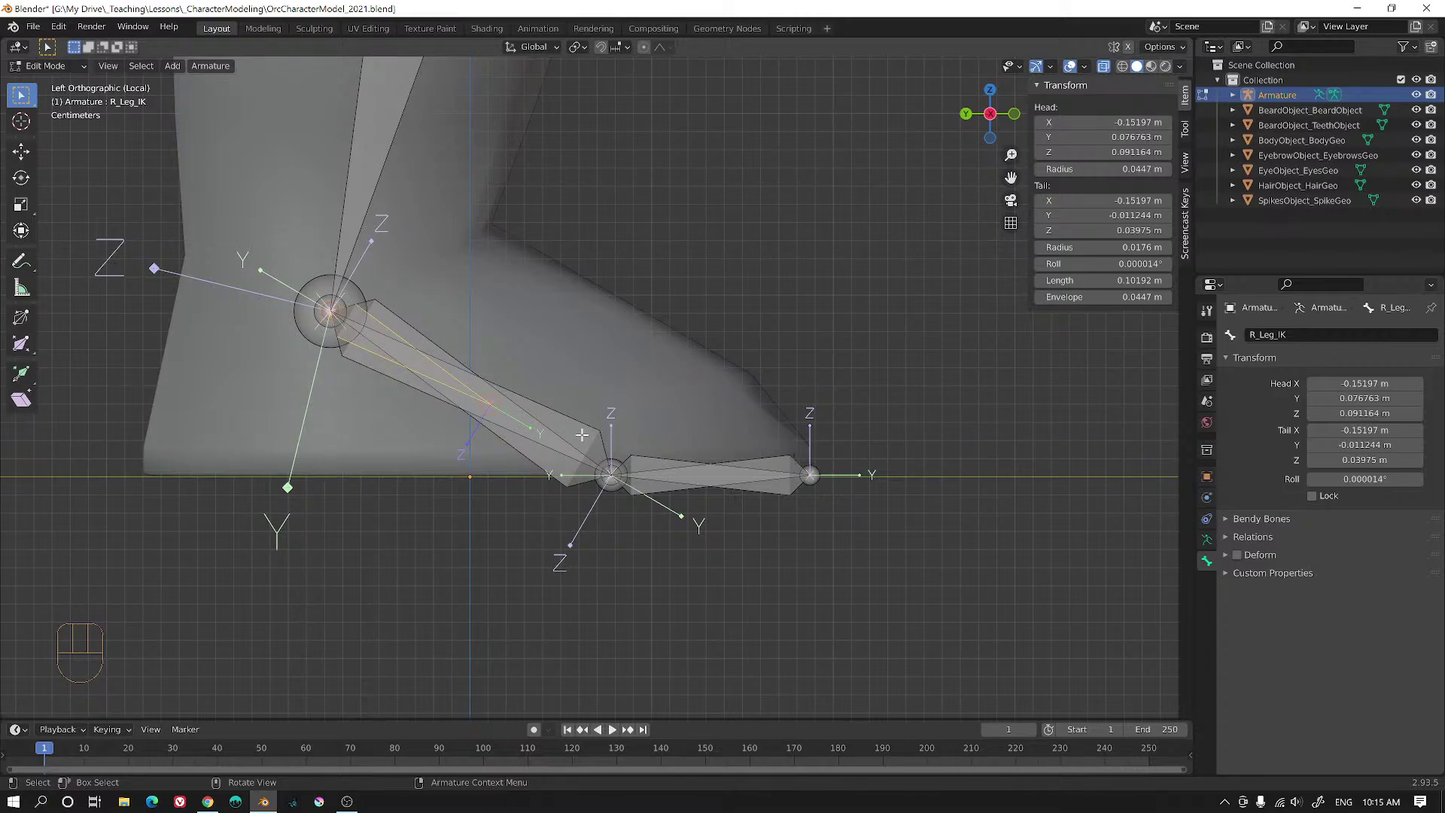
scroll(637, 411, down, 1)
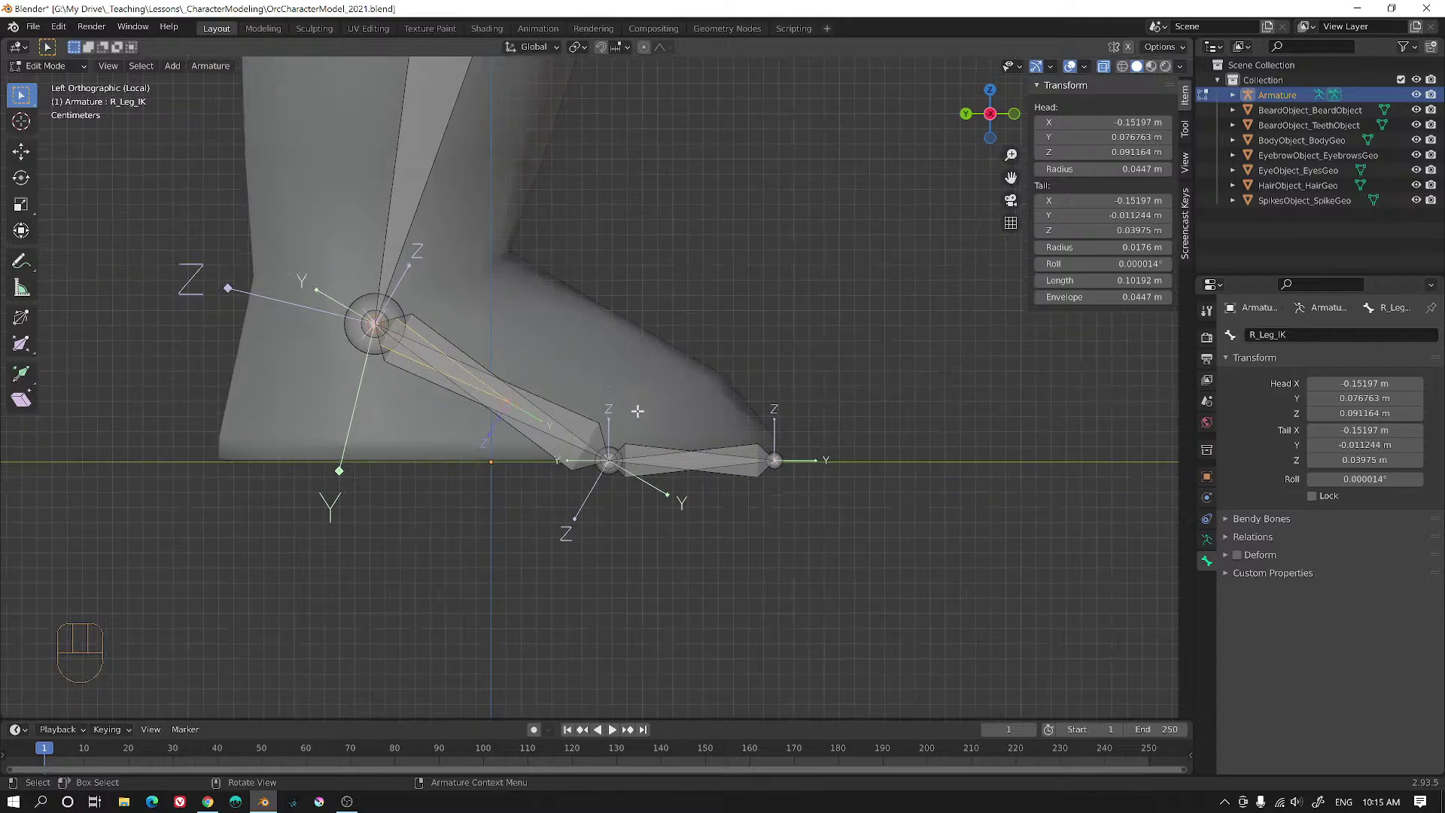
scroll(621, 410, up, 2)
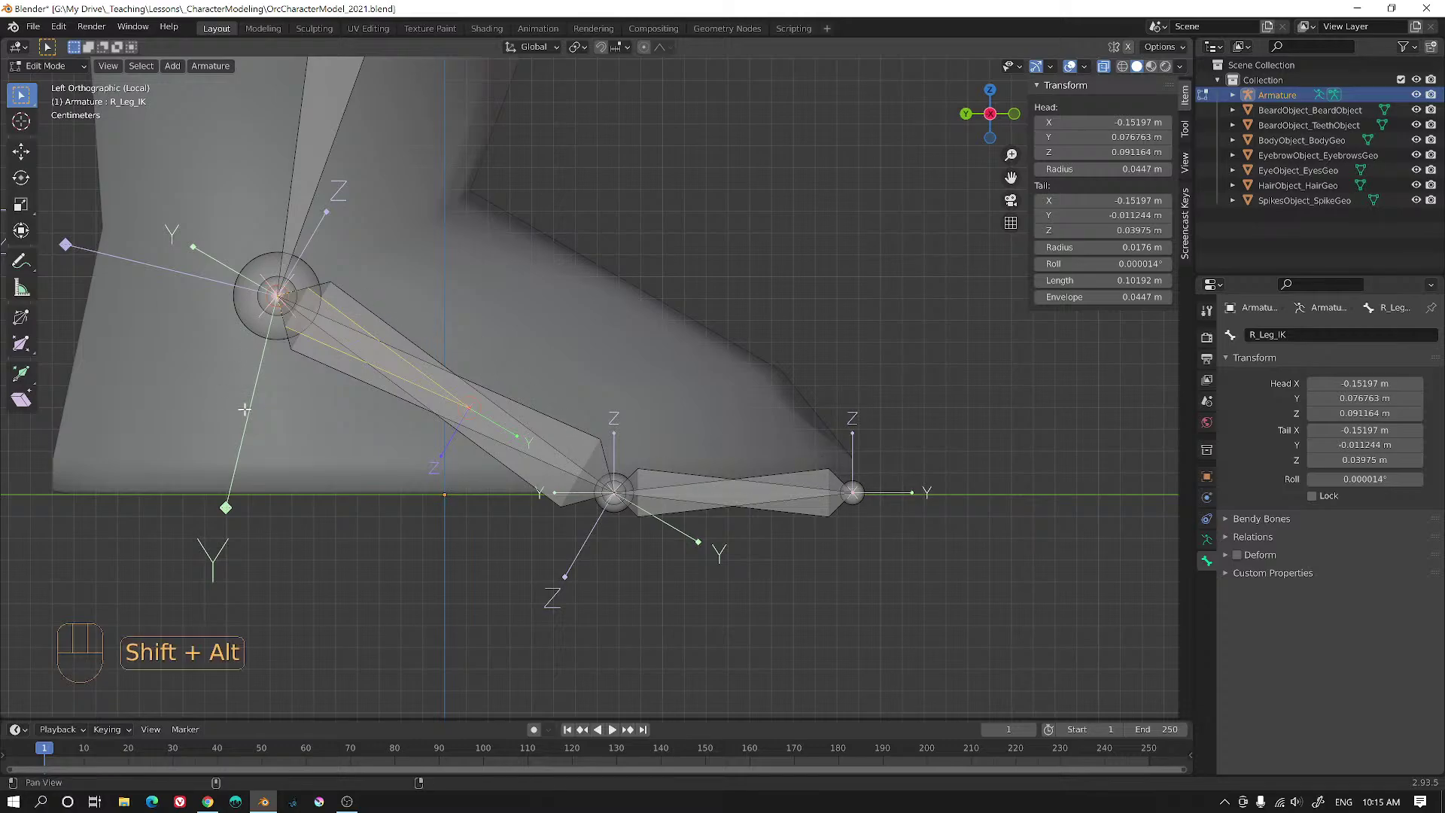
shift+middle_drag(307, 310, 665, 297)
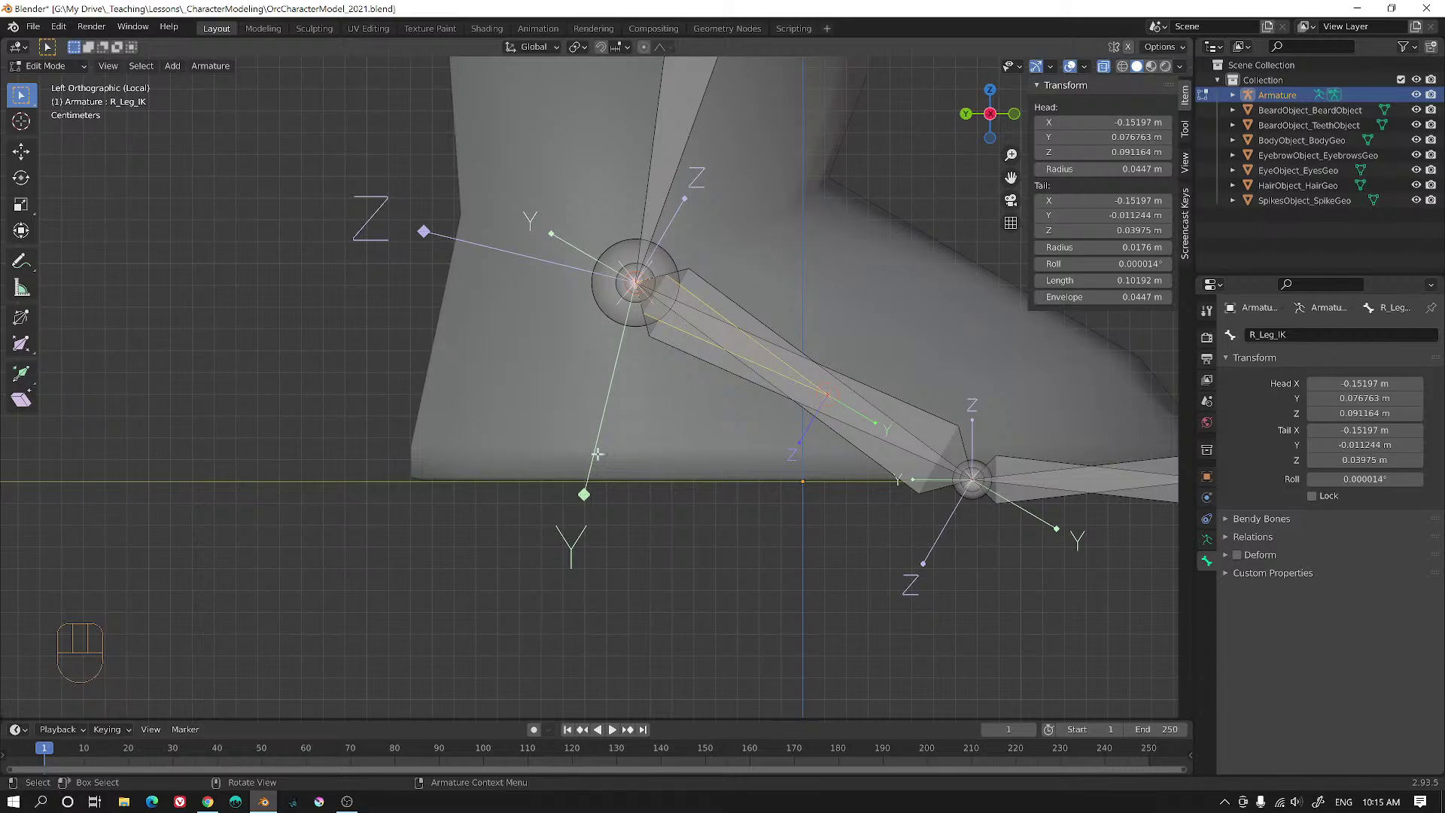
alt+shift+middle_drag(952, 396, 629, 412)
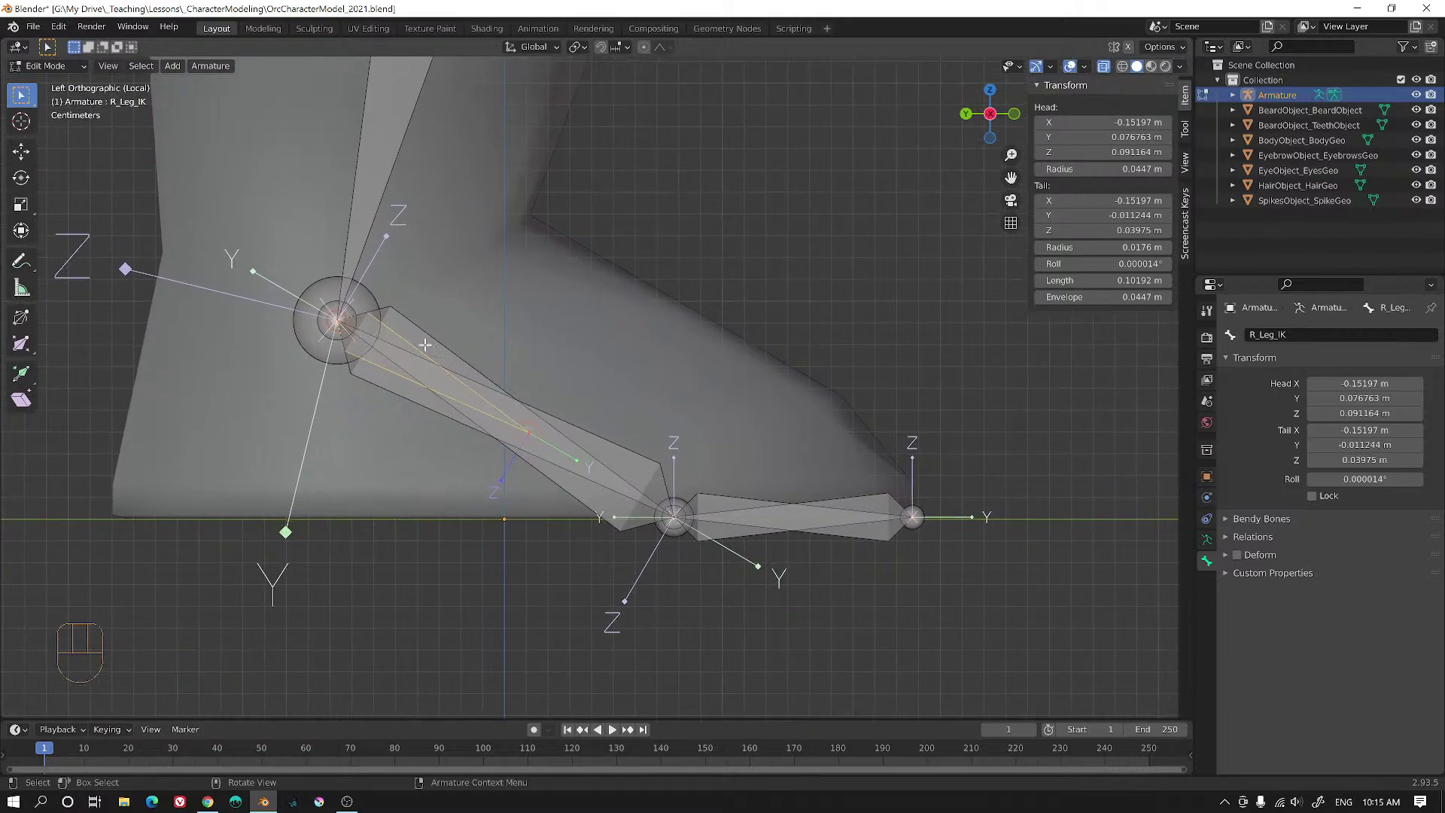
click(1228, 536)
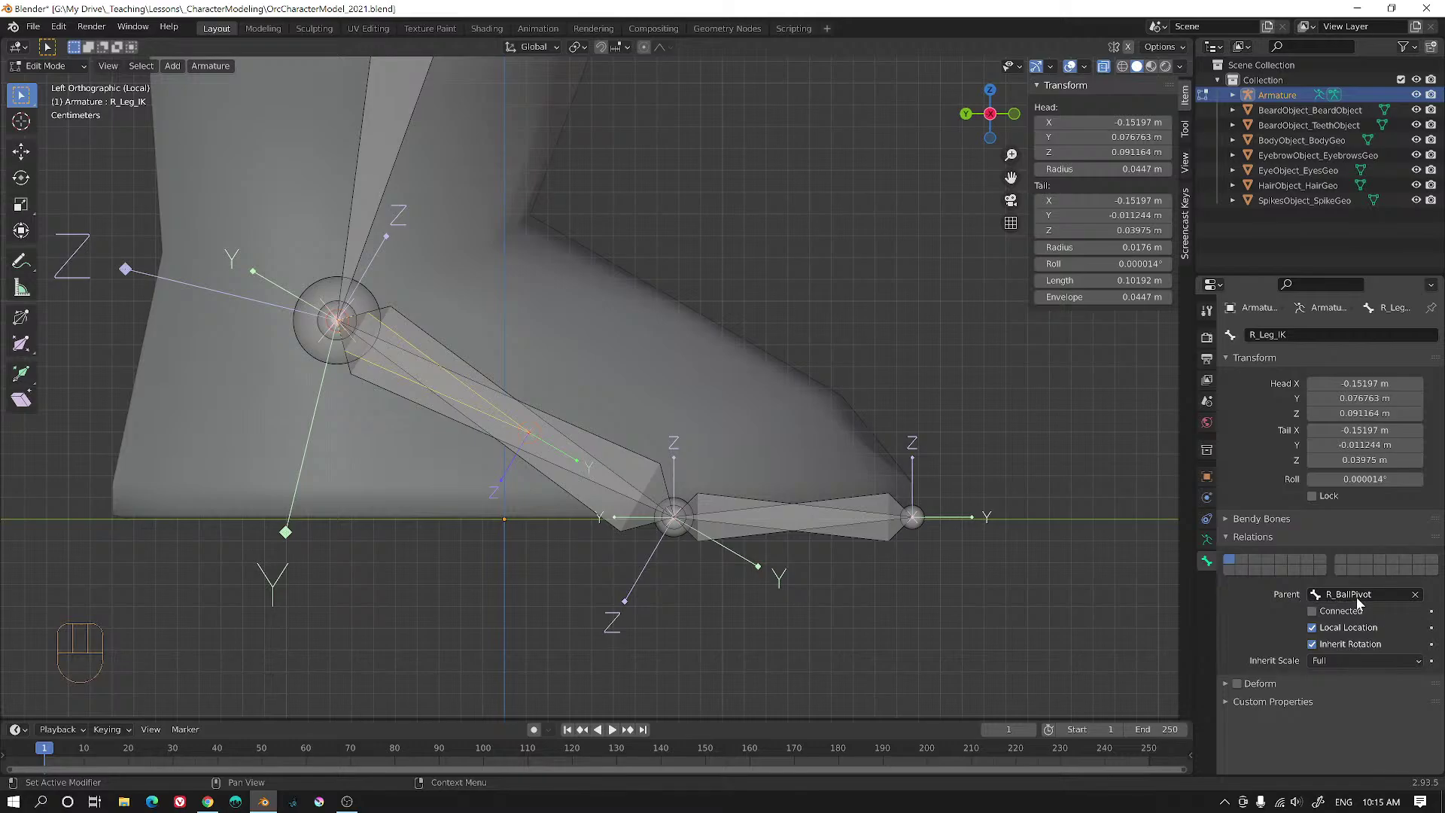
- Parent the R_BallPivot bone to R_ToePivot as Connected and check the relations of both bones
click(614, 443)
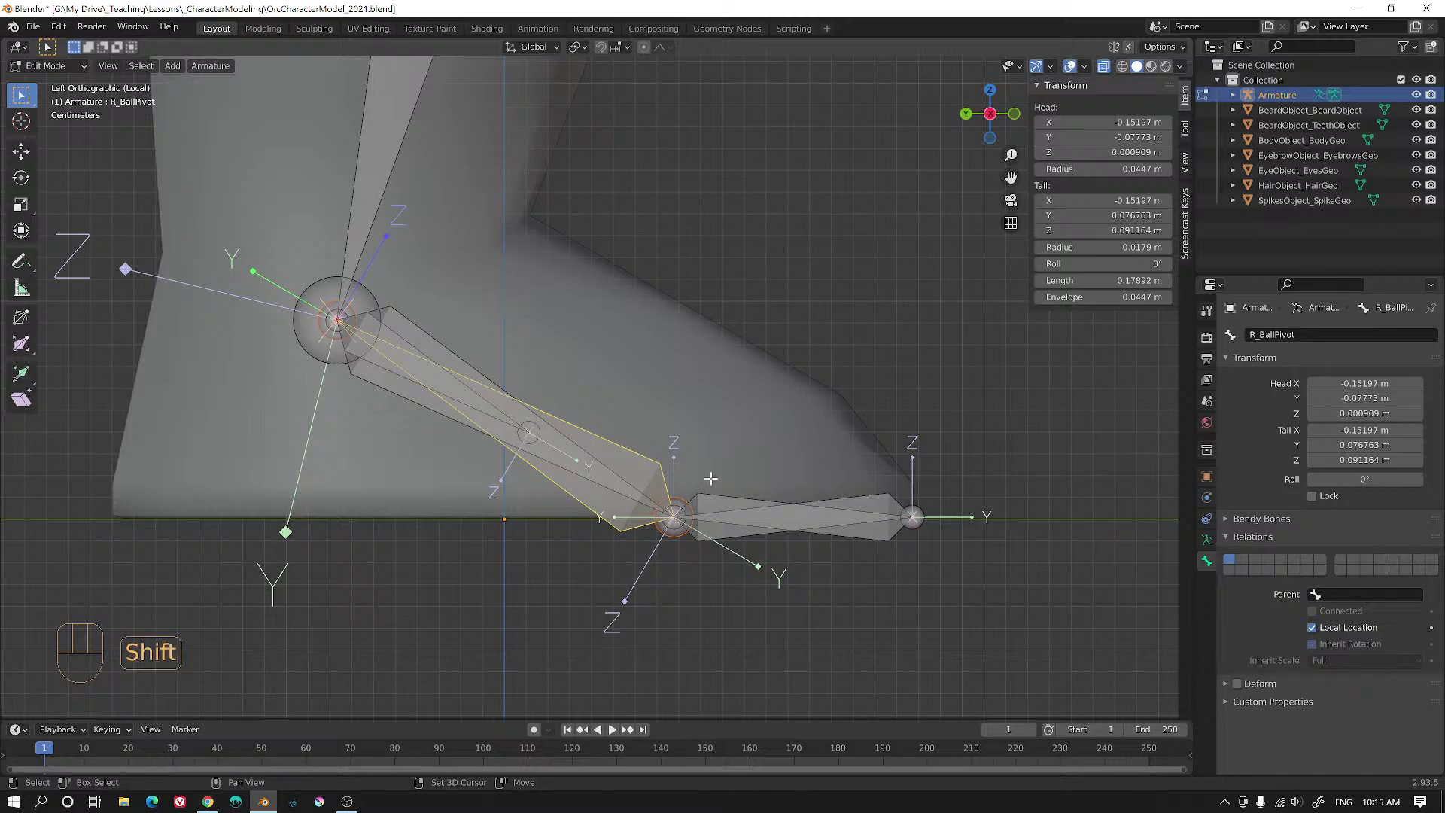
shift+click(847, 501)
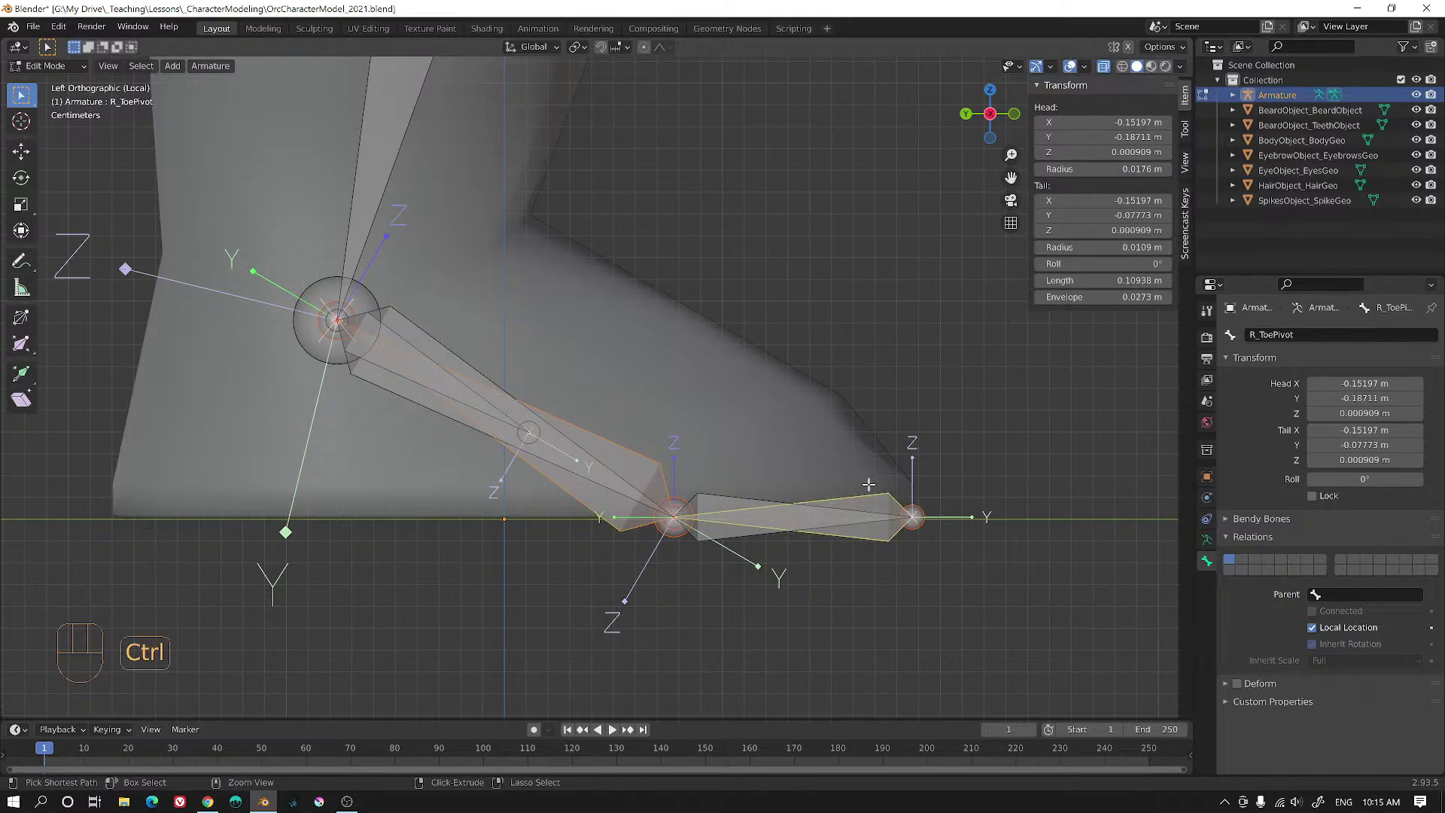
key(ctrl+p)
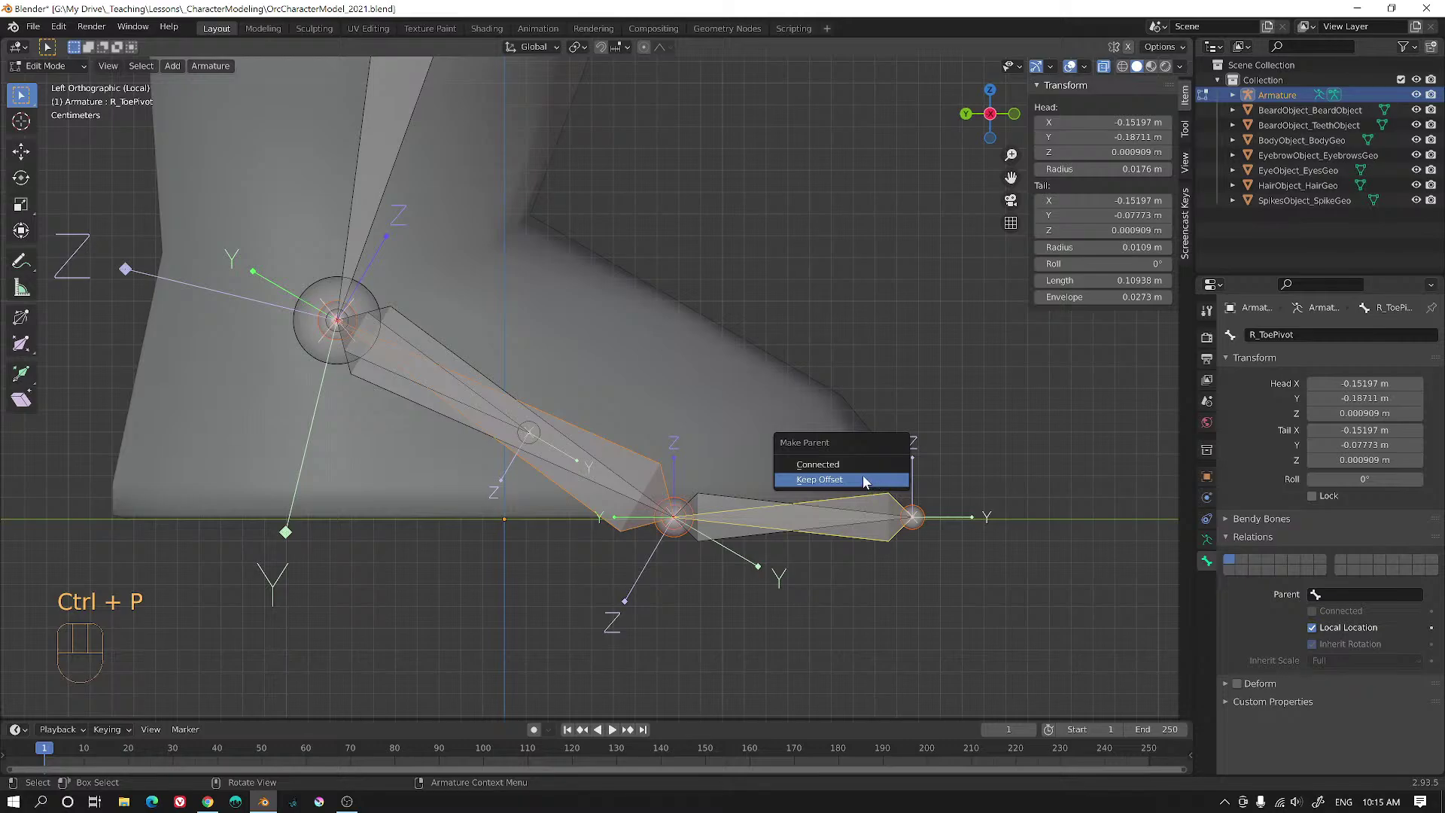
click(834, 465)
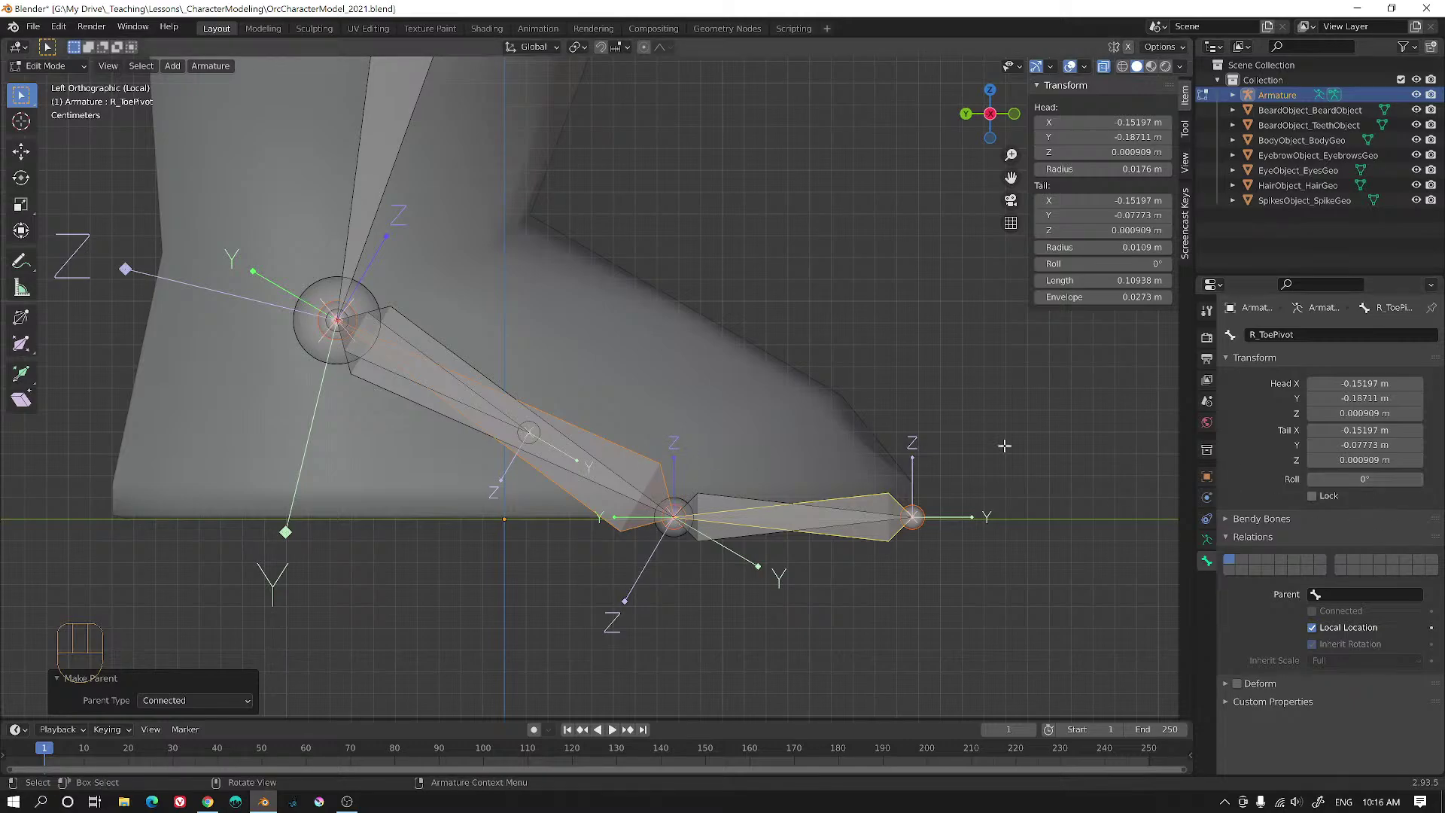
click(849, 498)
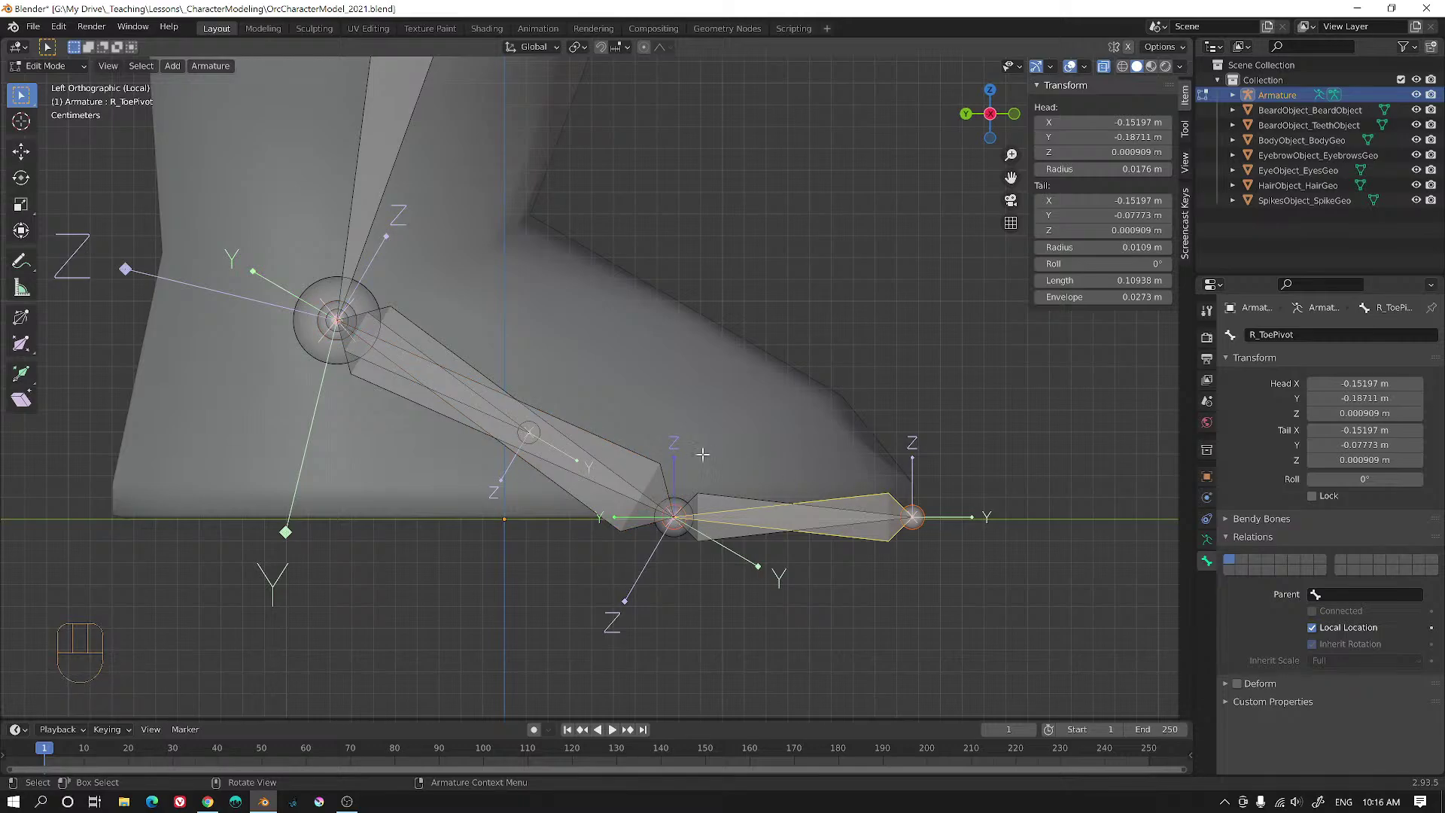
click(656, 456)
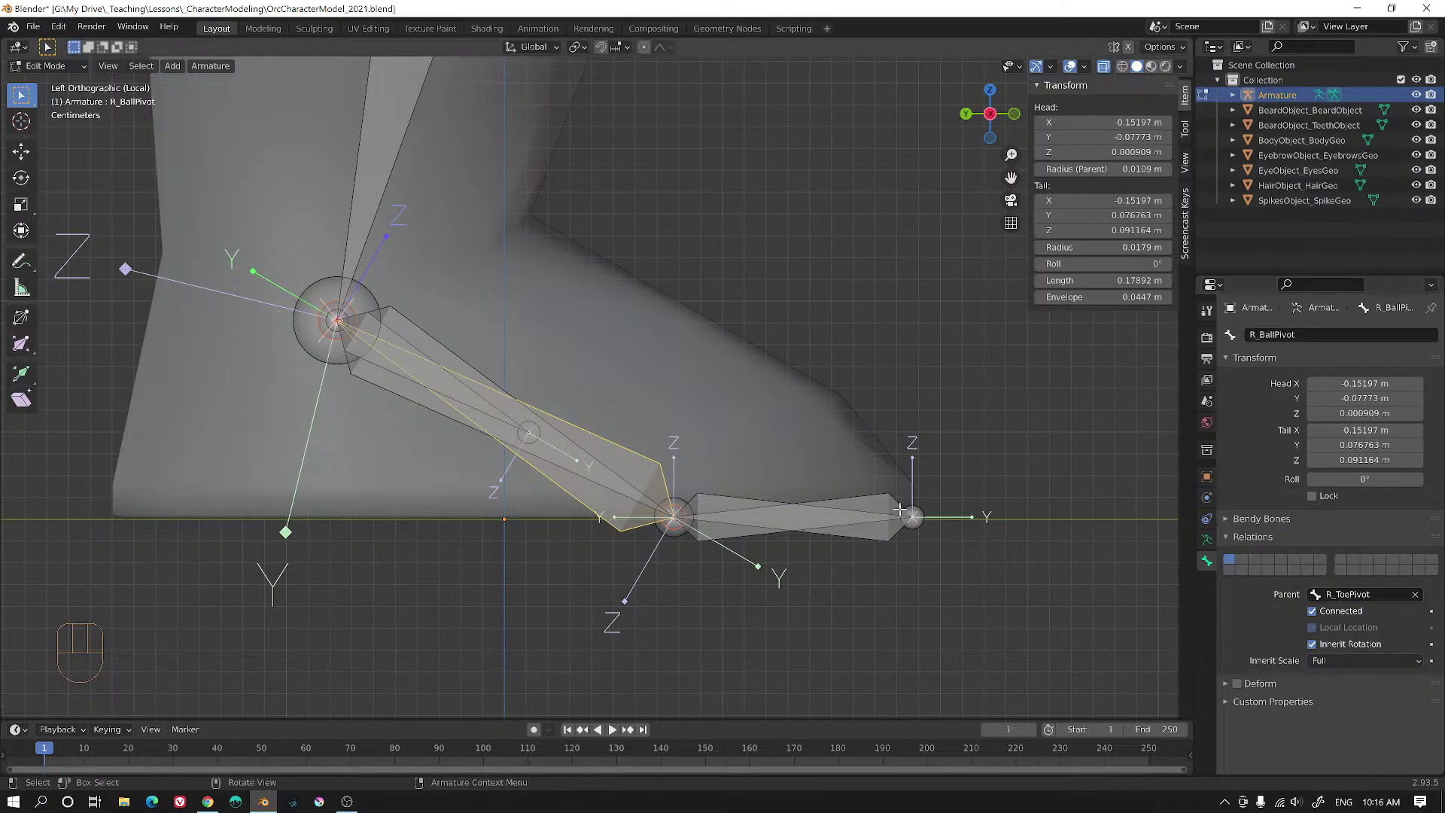
click(867, 496)
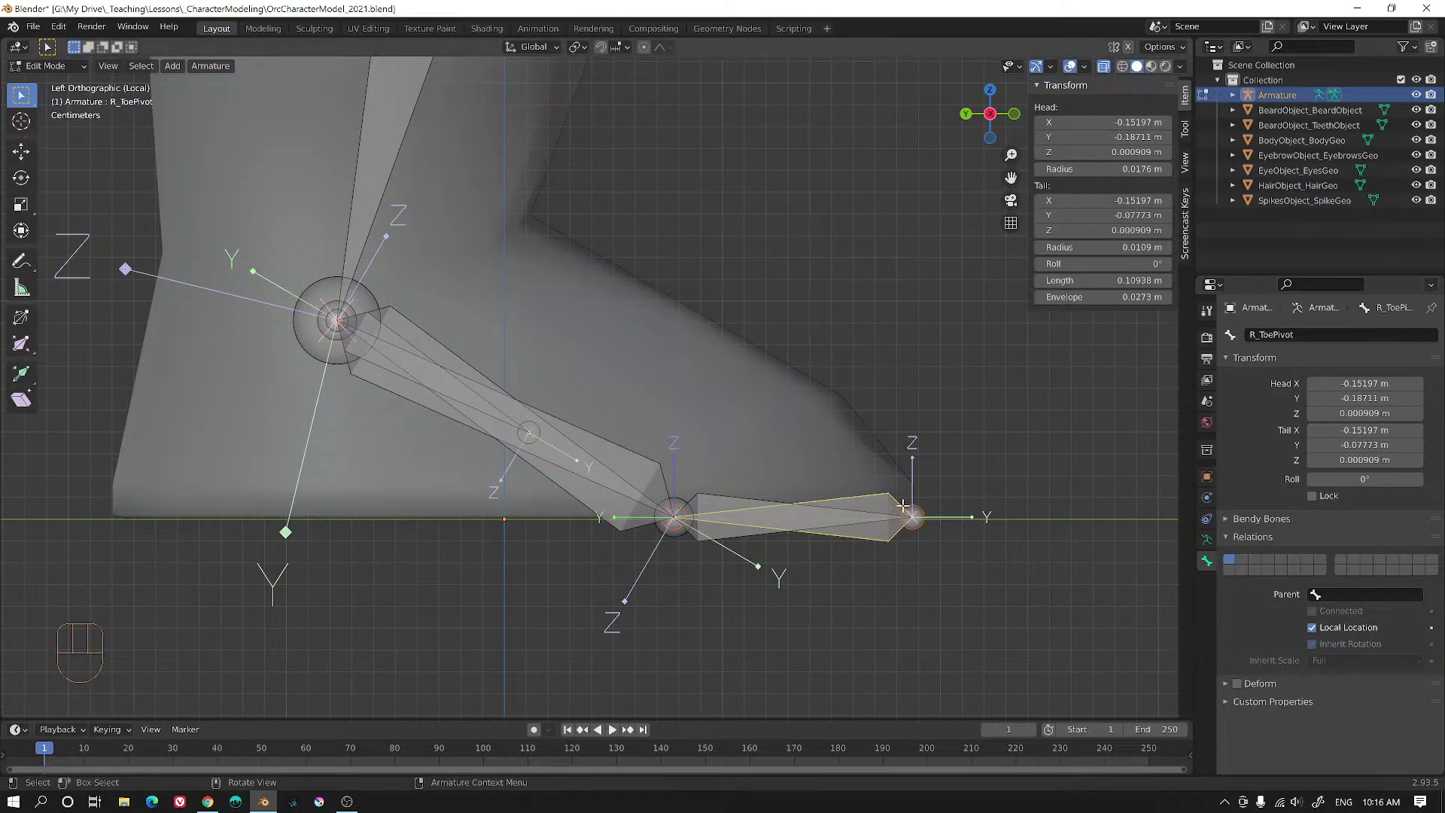
- Duplicate the toe bone R_Leg.004 and move the copy about 0.096 m along X to the inner side of the foot
middle_drag(973, 474, 679, 532)
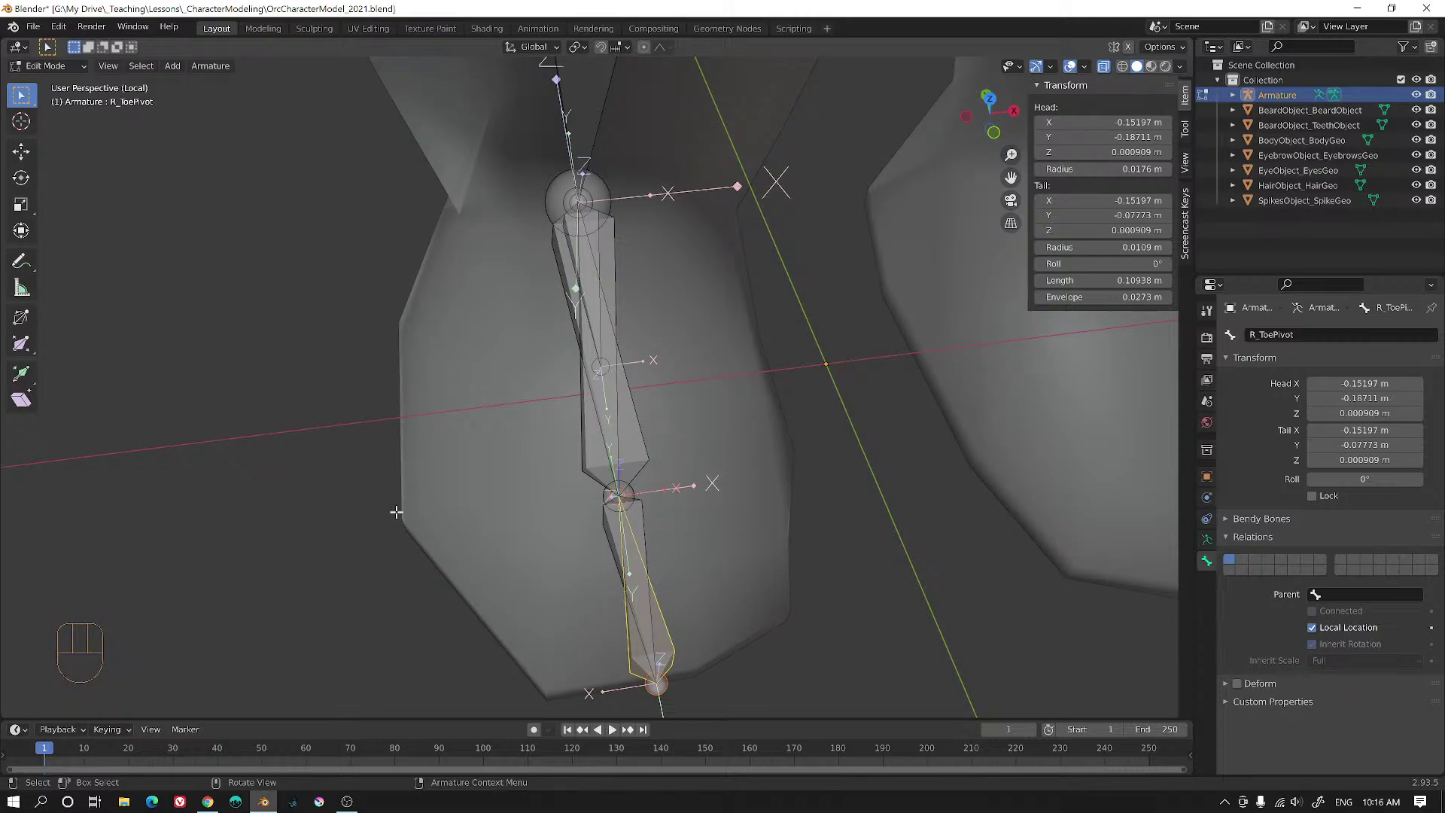
middle_drag(414, 478, 540, 425)
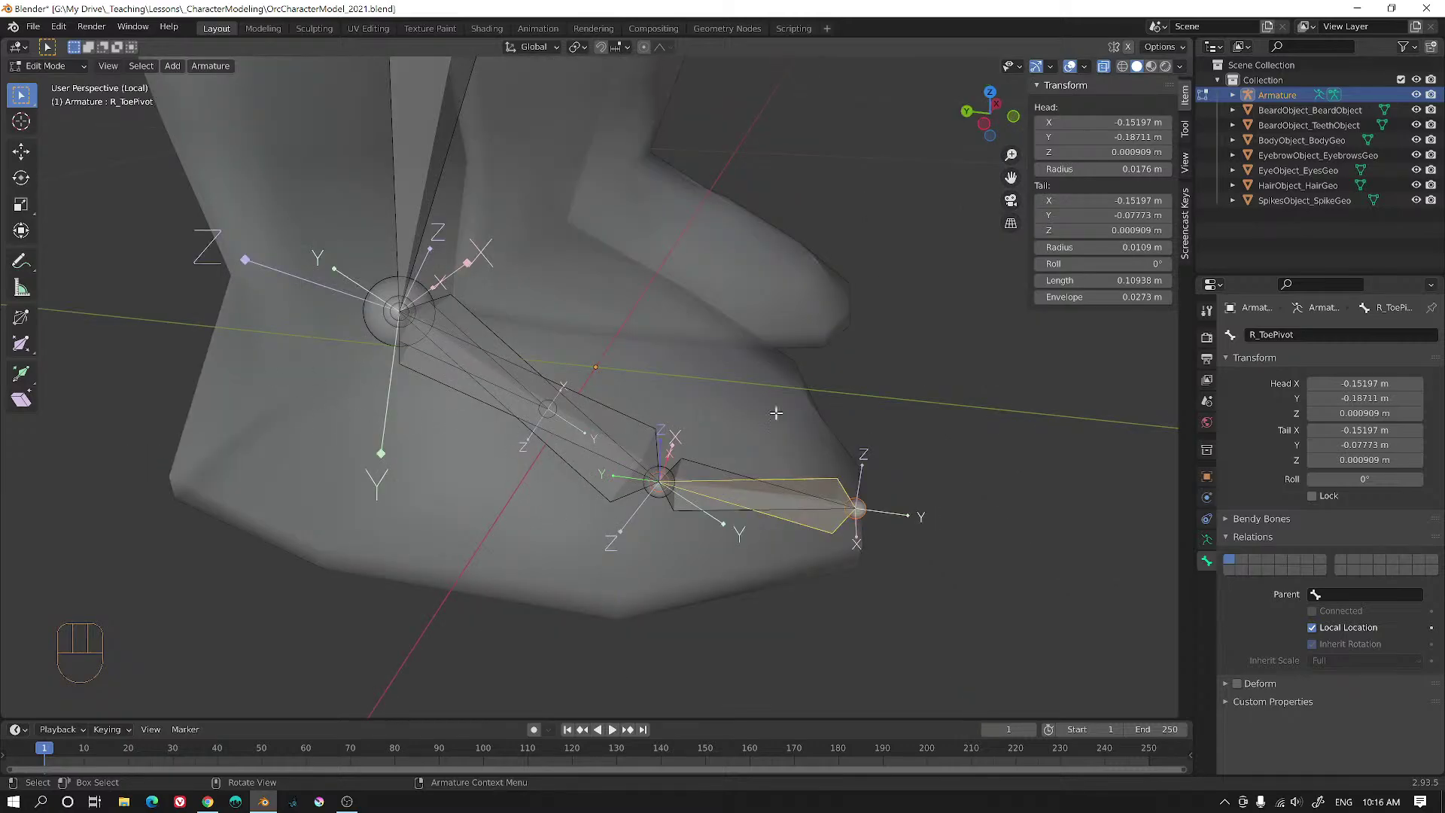
middle_drag(776, 412, 652, 522)
click(587, 538)
key(KP_7)
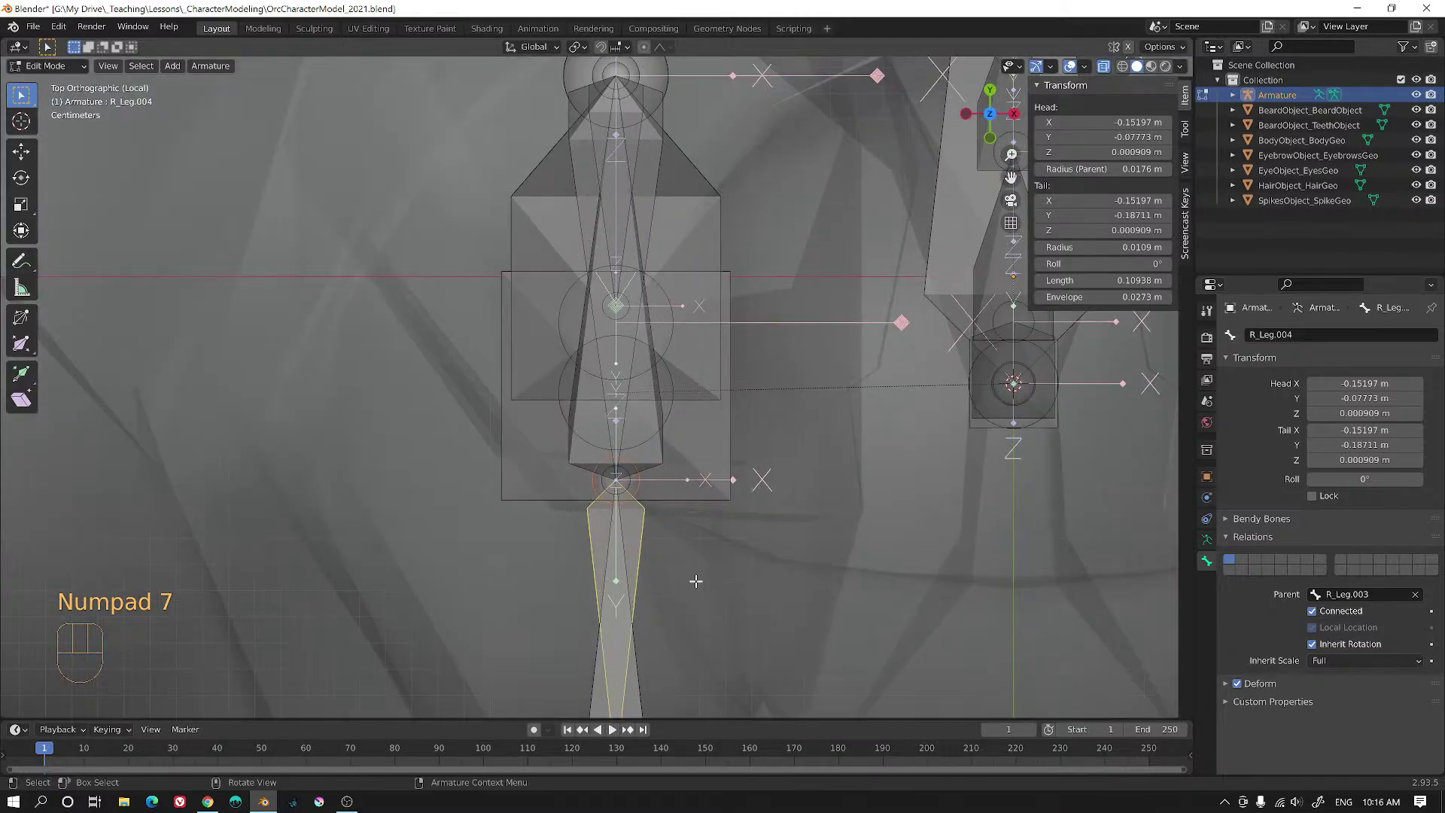
alt+shift+drag(696, 580, 652, 394)
alt+drag(652, 472, 627, 301)
alt+drag(633, 347, 569, 402)
key(shift+d)
key(x)
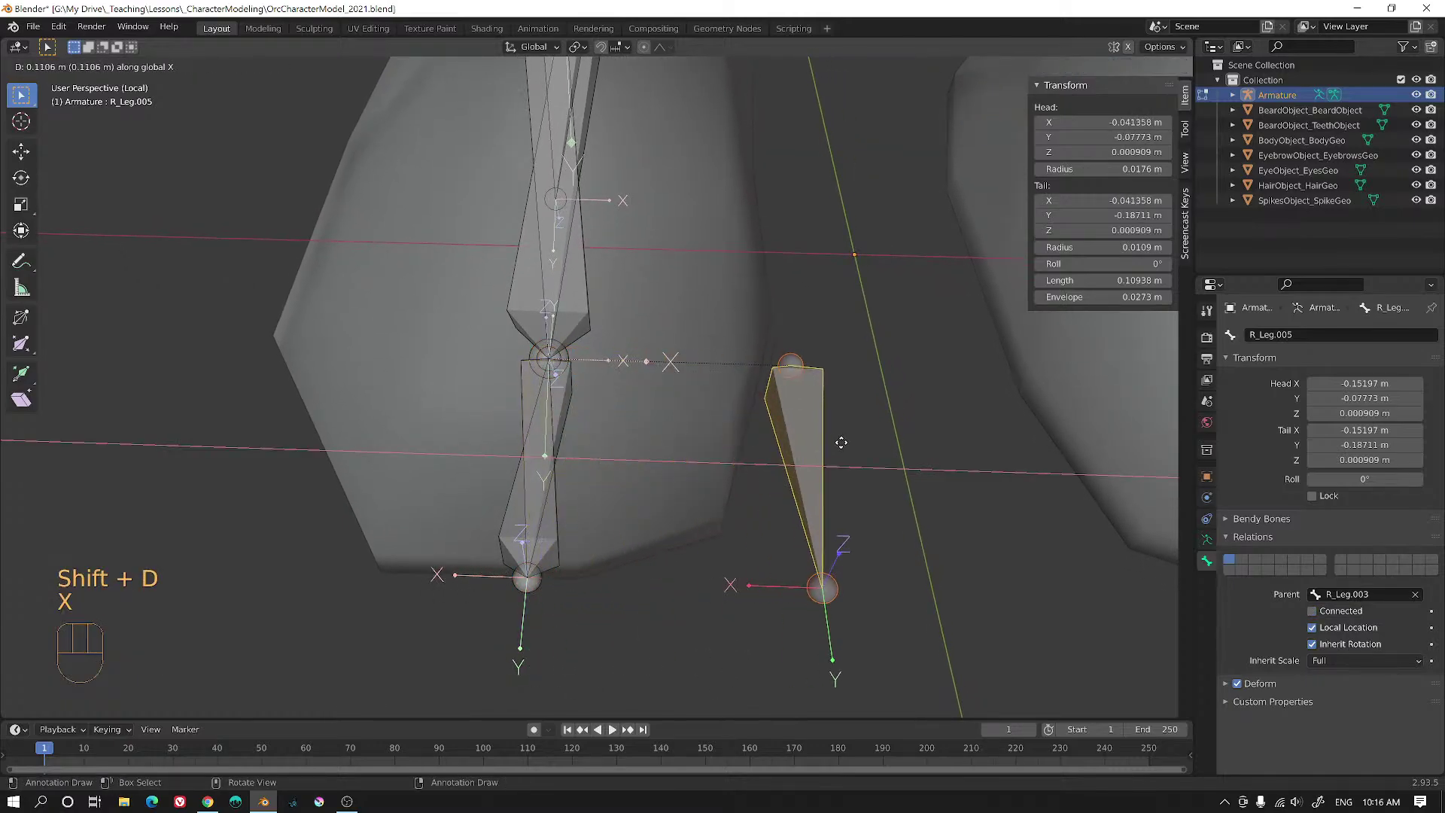
click(801, 420)
- Duplicate the inner side bone along X to the outer side of the foot, at X about -0.275 m
alt+drag(874, 419, 961, 392)
key(shift+d)
key(x)
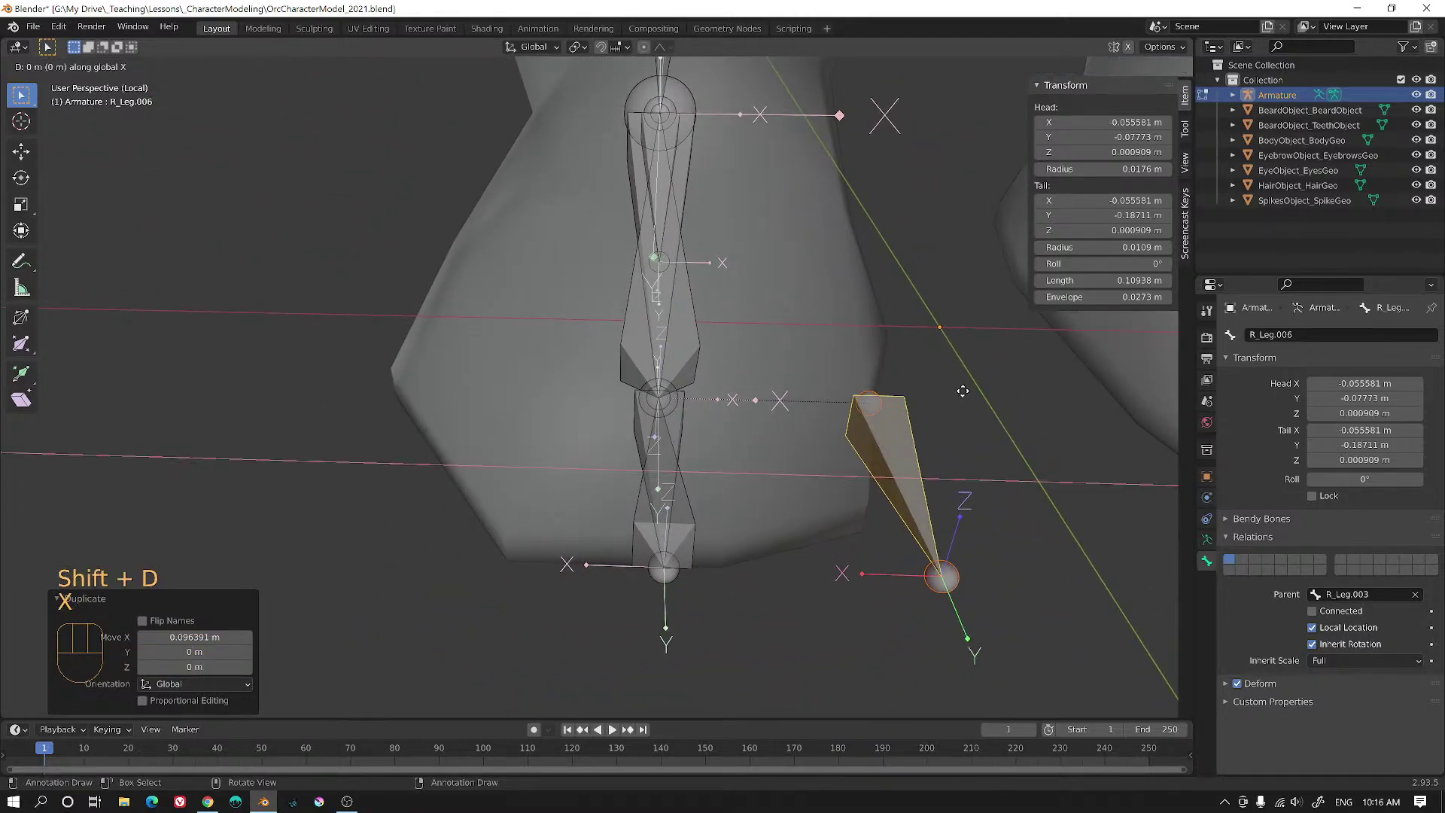
click(439, 413)
- Turn off the Deform option for both toe bone copies on the inner and outer sides of the foot
alt+drag(912, 418, 853, 435)
click(934, 527)
alt+shift+drag(961, 500, 839, 451)
alt+drag(840, 451, 878, 449)
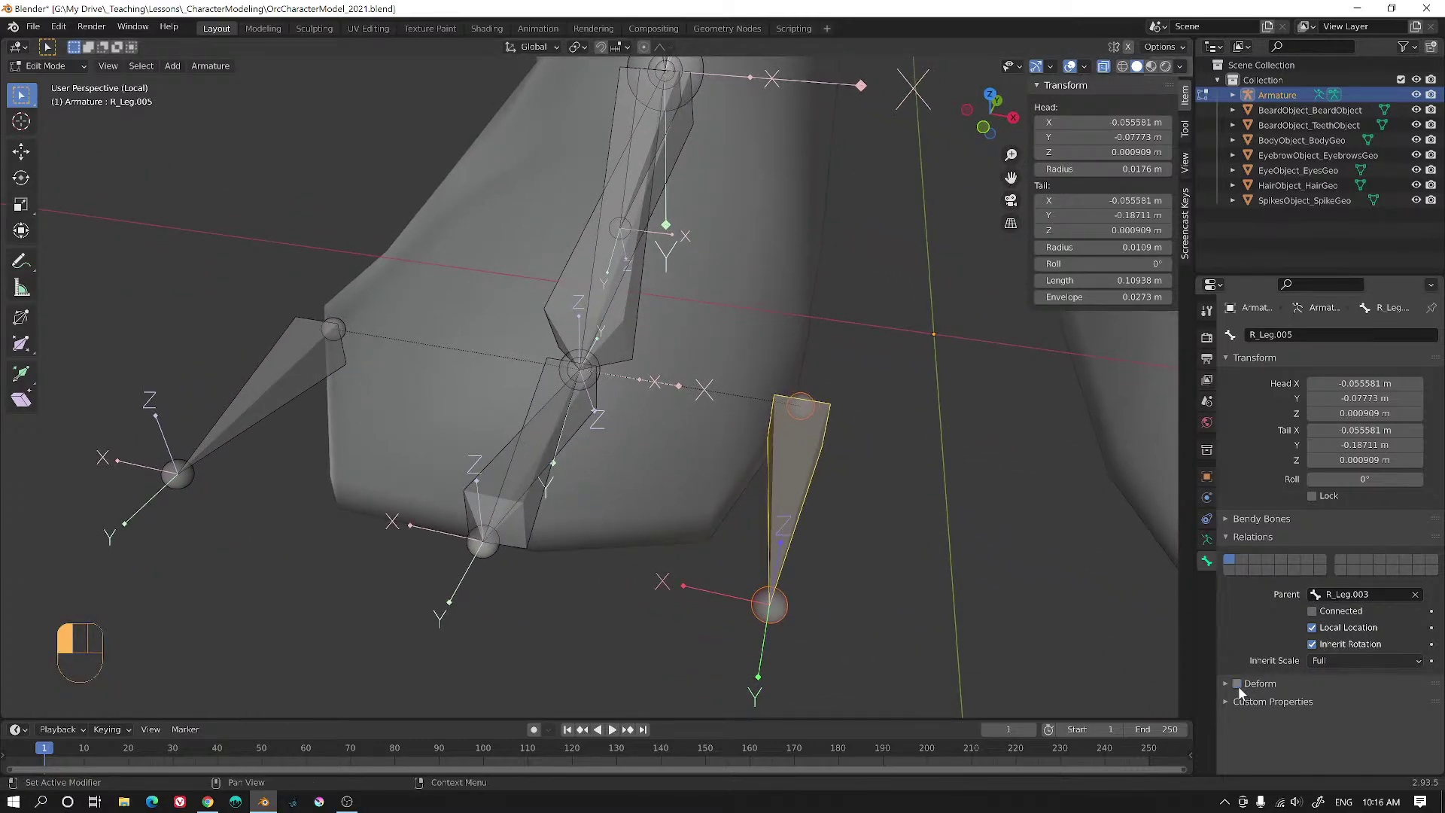
click(296, 371)
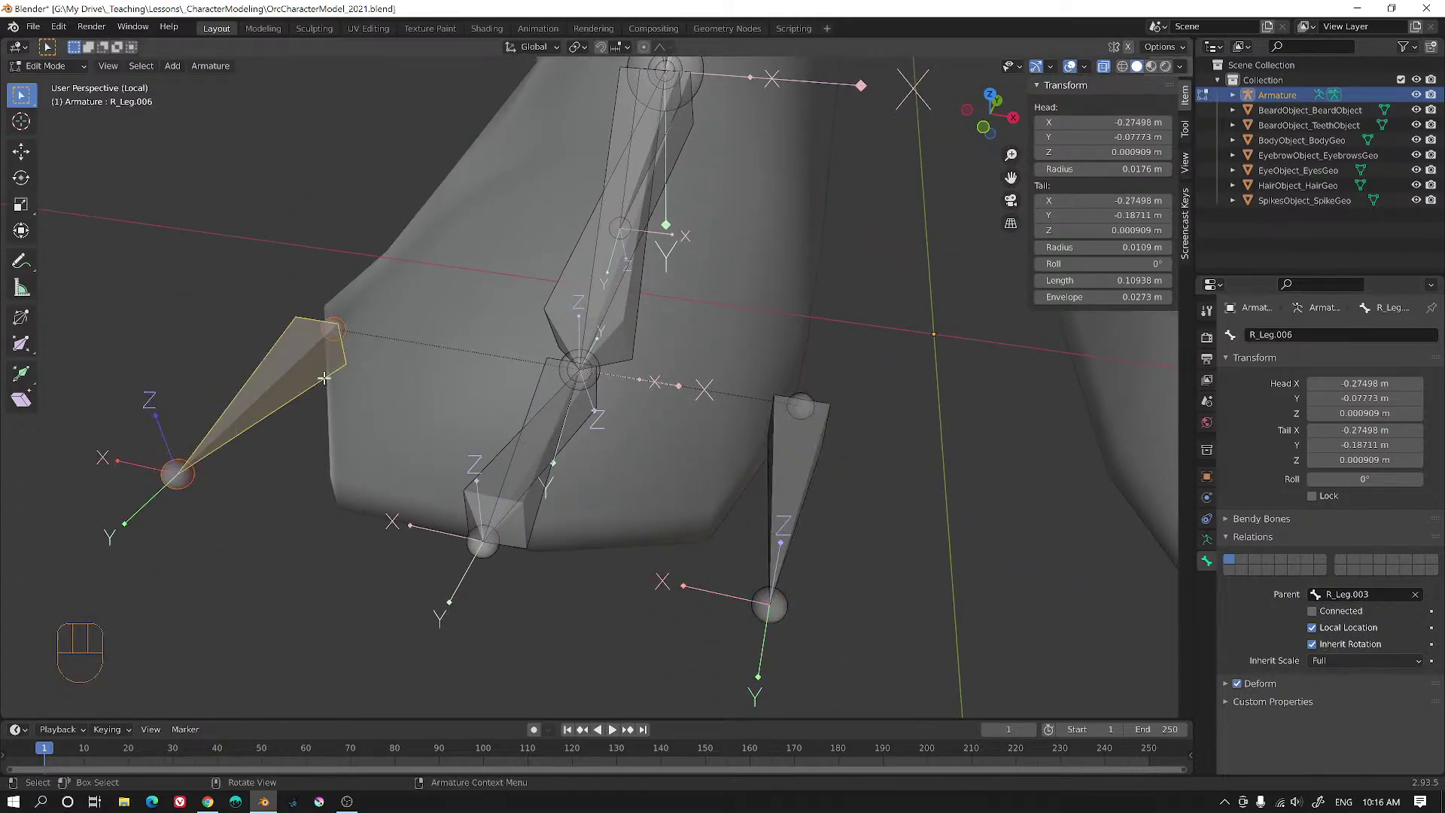
click(1237, 683)
alt+drag(601, 444, 536, 439)
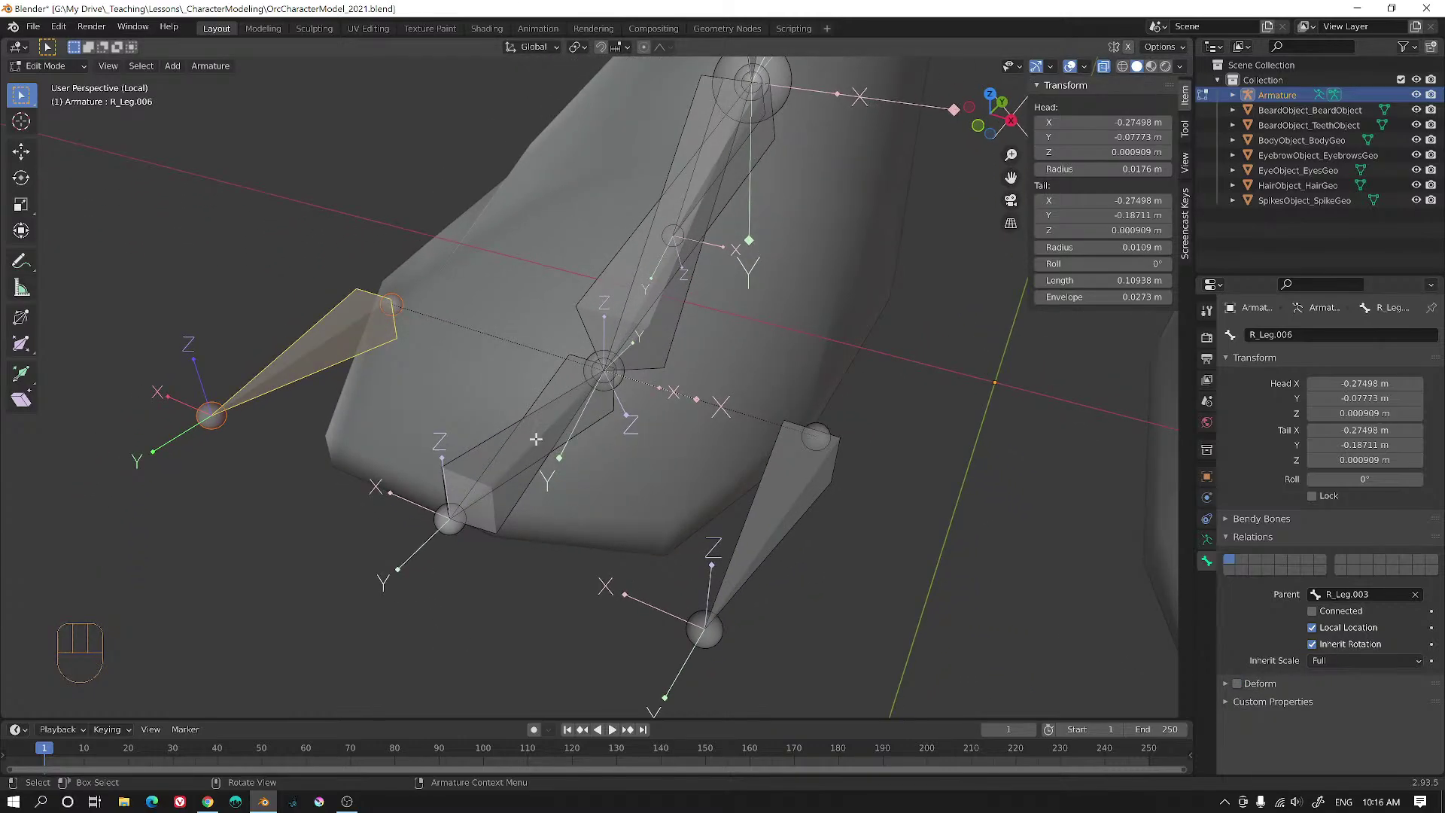
- Rename the pivot bone R_Leg.005 on the inner side of the foot to R_Foot_InnerRoll
click(470, 450)
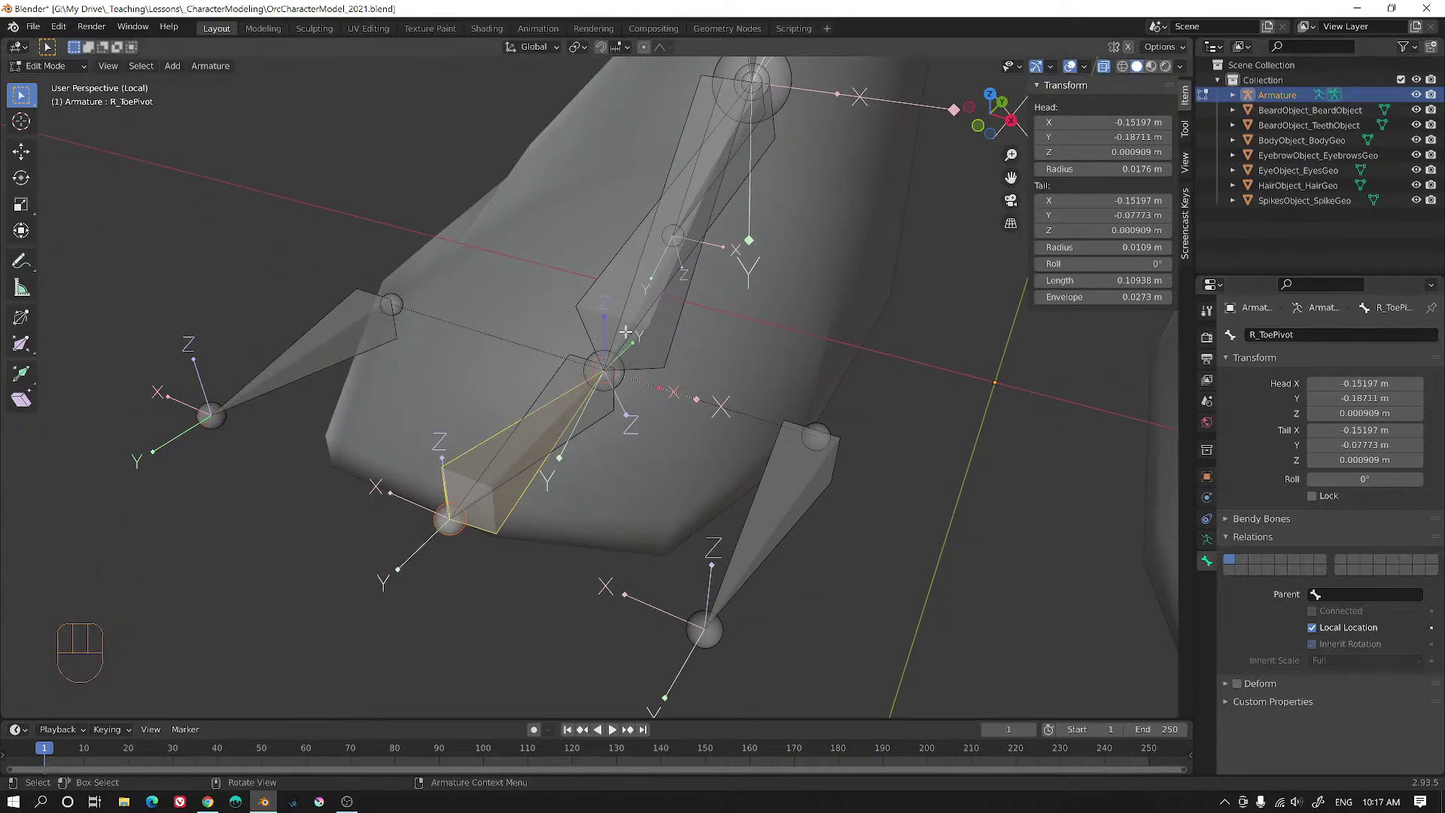
middle_drag(625, 332, 686, 349)
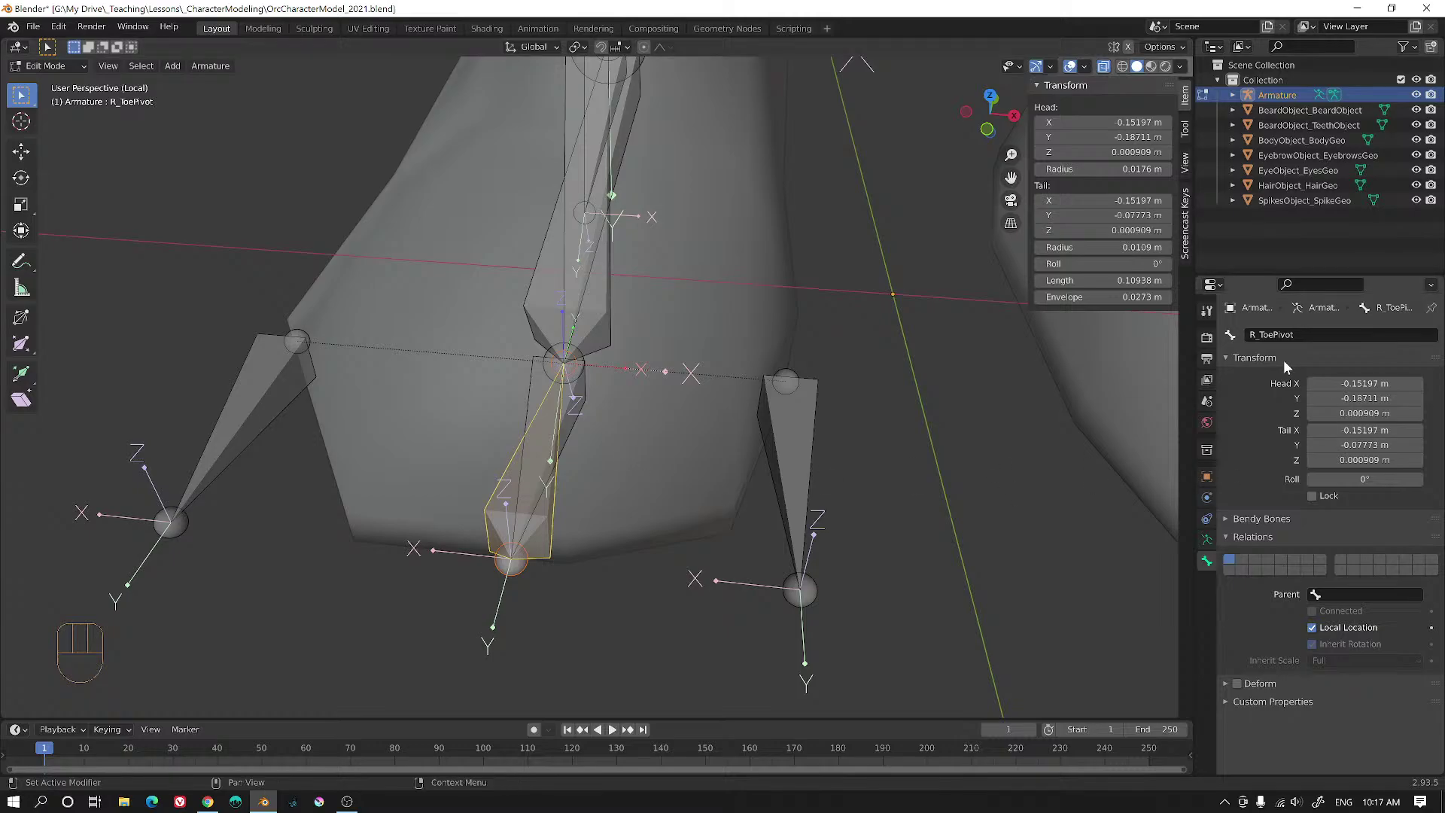
click(769, 410)
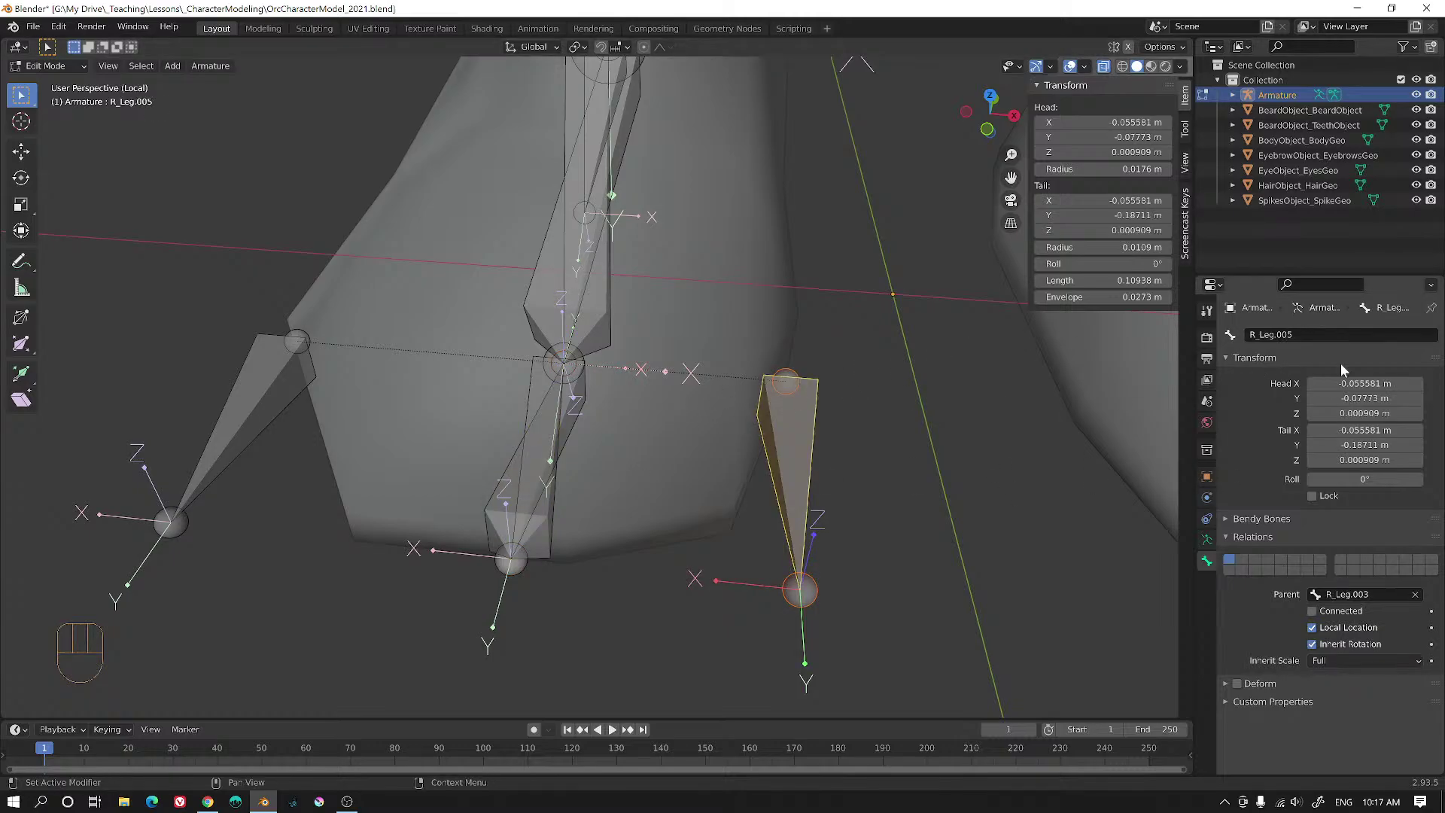
click(1270, 335)
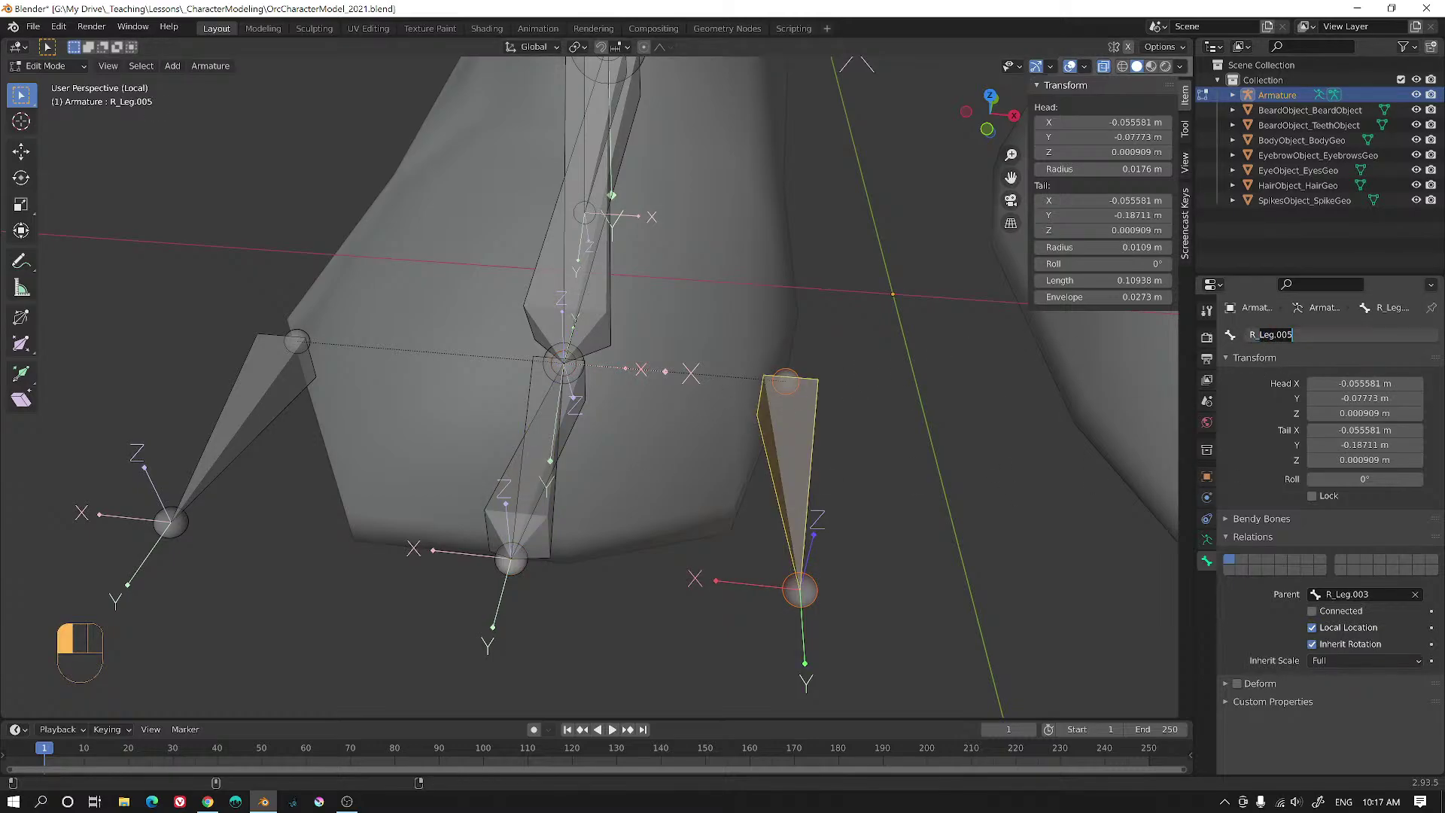
key(shift)
text(R_Foot)
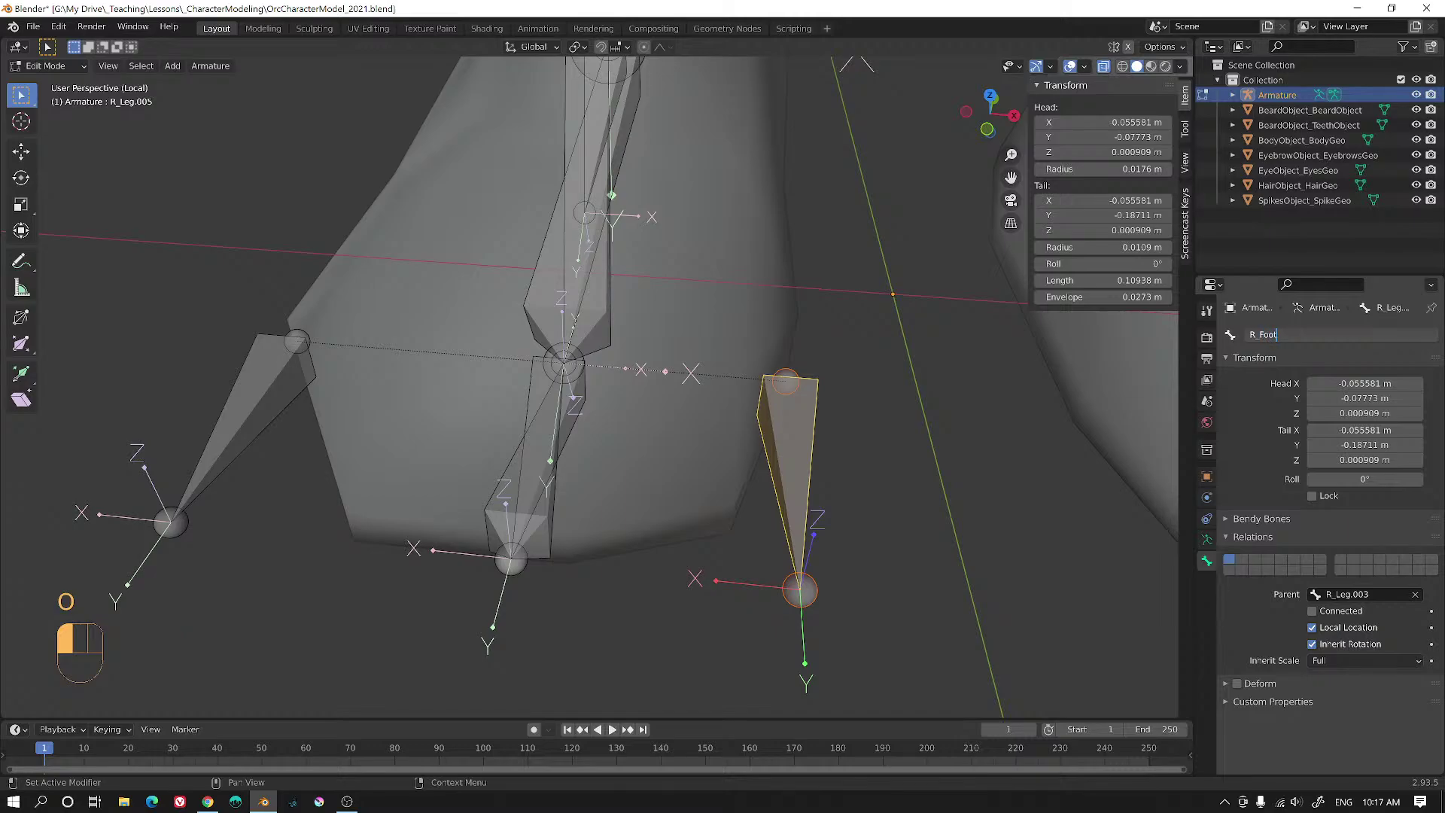
key(shift)
text(t)
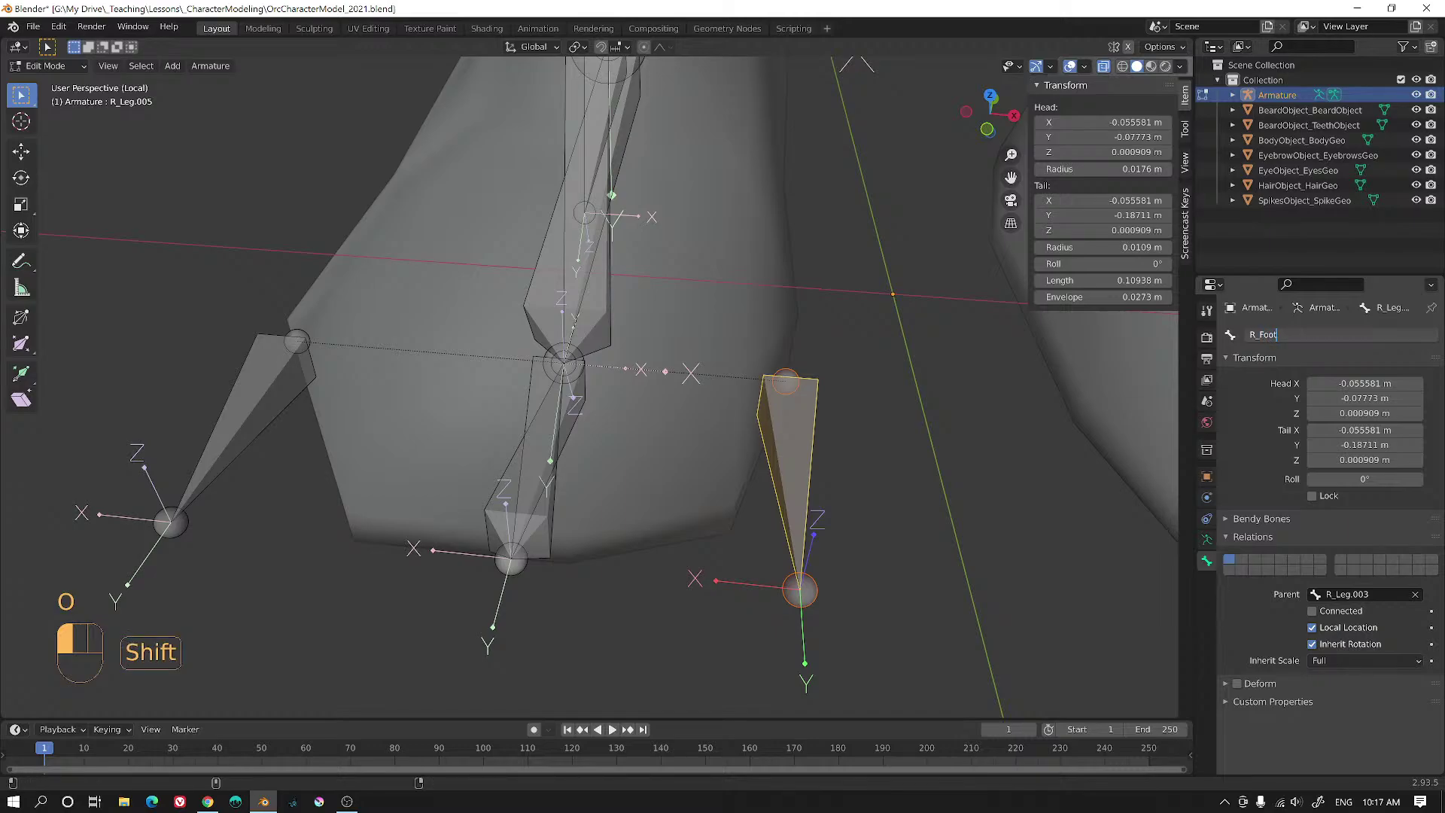
text(In)
key(BackSpace)
key(BackSpace)
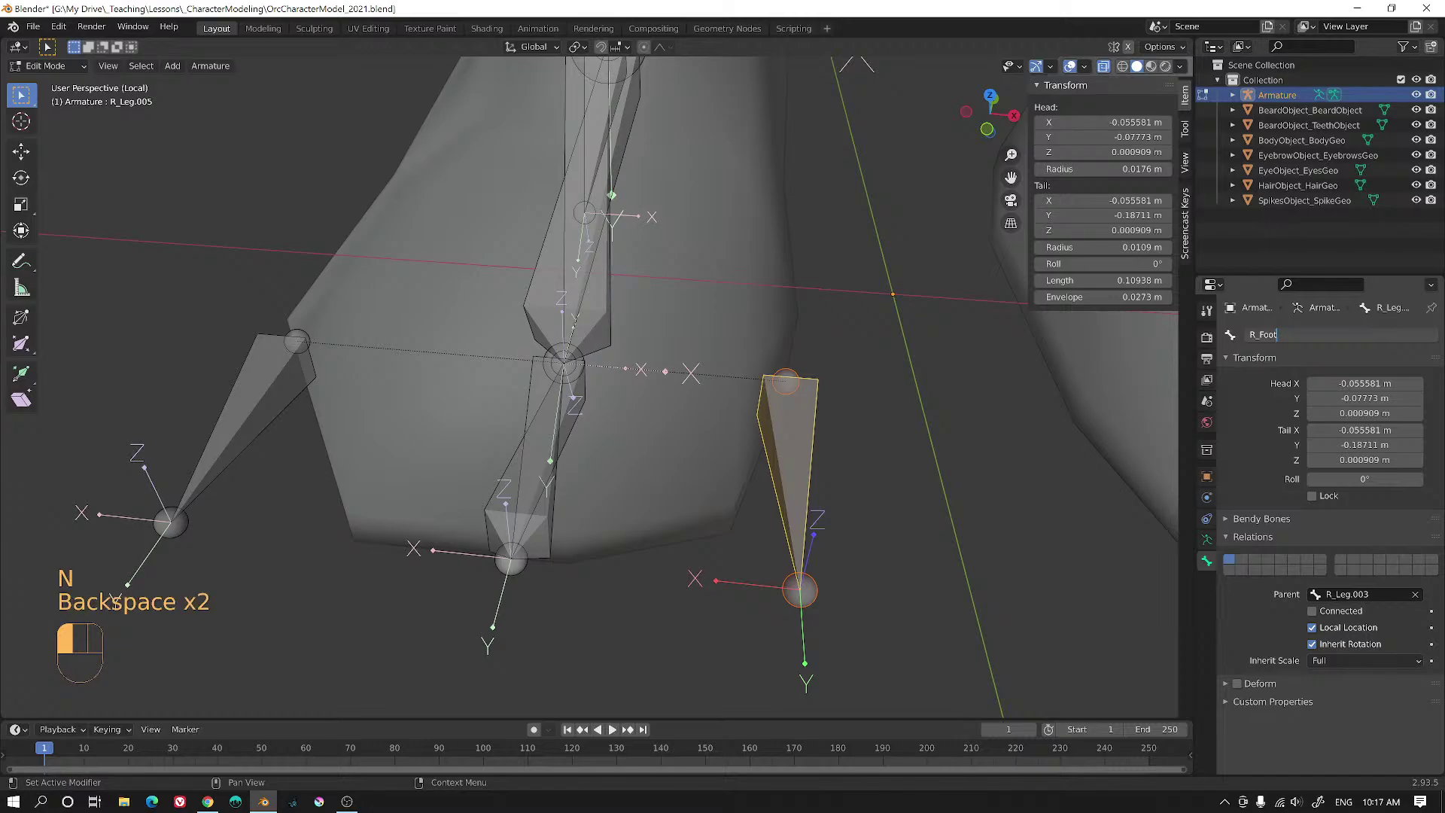
key(shift)
text(_Inn)
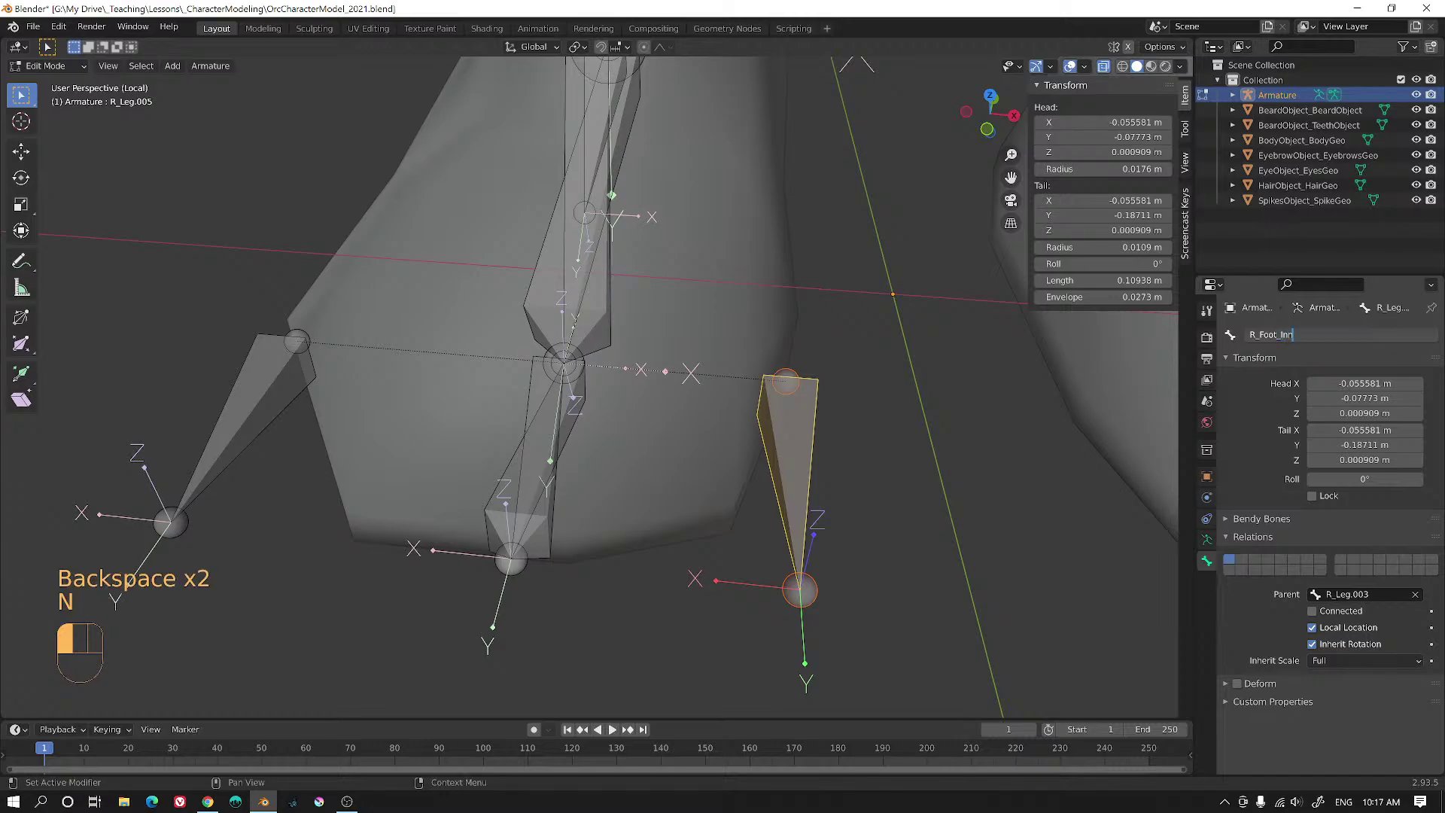
text(erRoll)
key(Return)
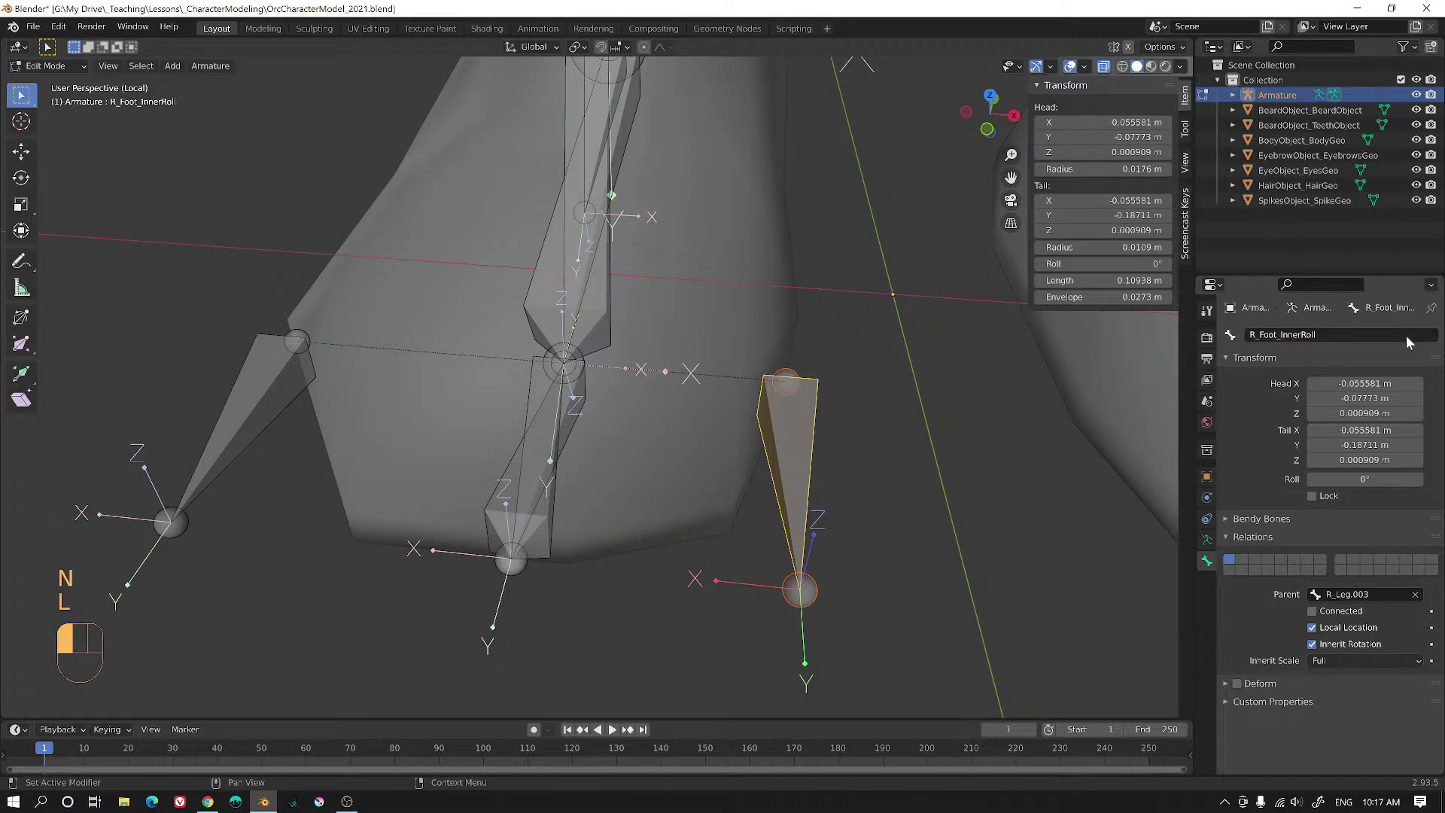
- Rename the pivot bone R_Leg.006 on the outer side of the foot to R_Foot_OuterRoll
click(267, 406)
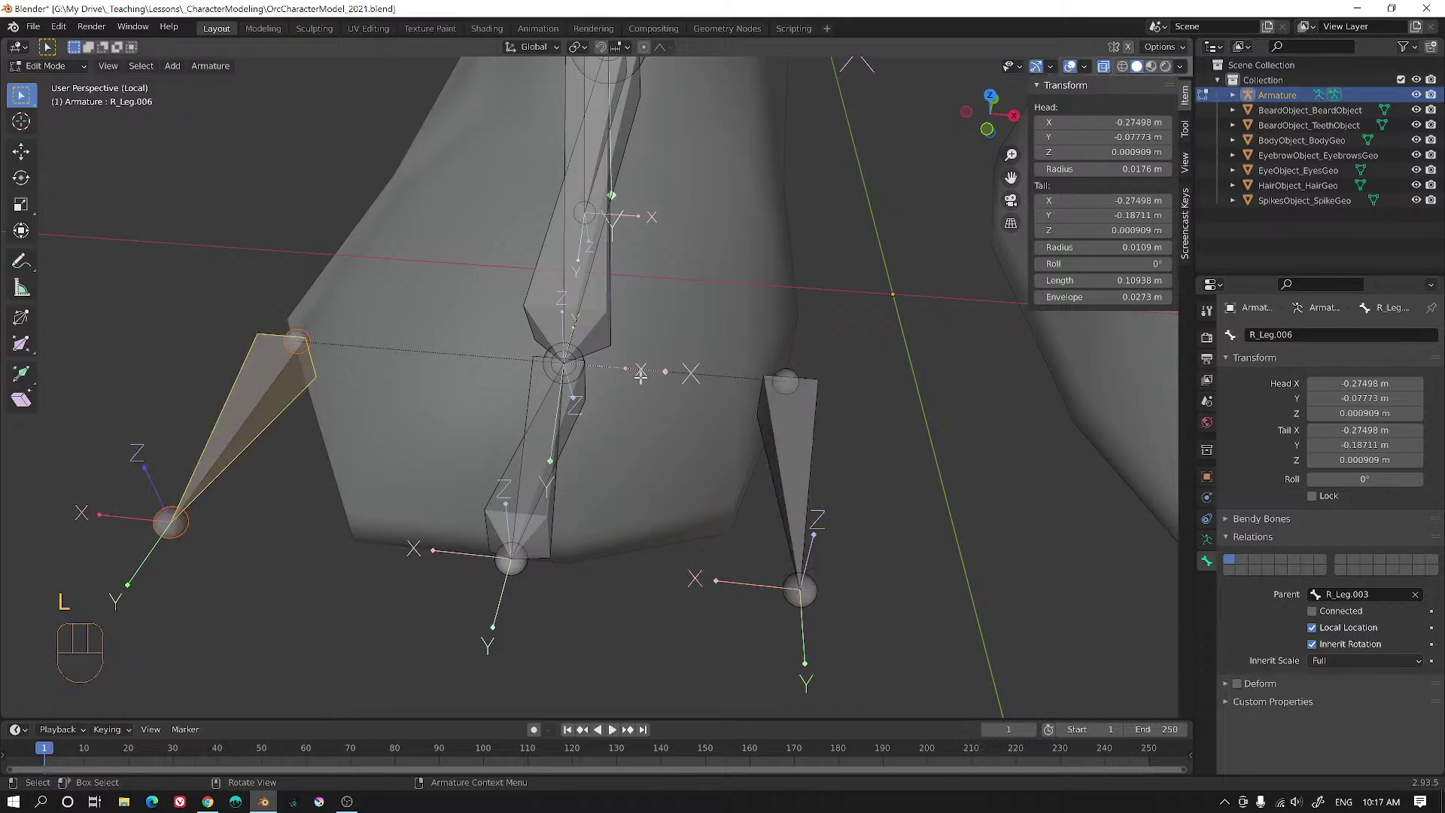
click(1292, 336)
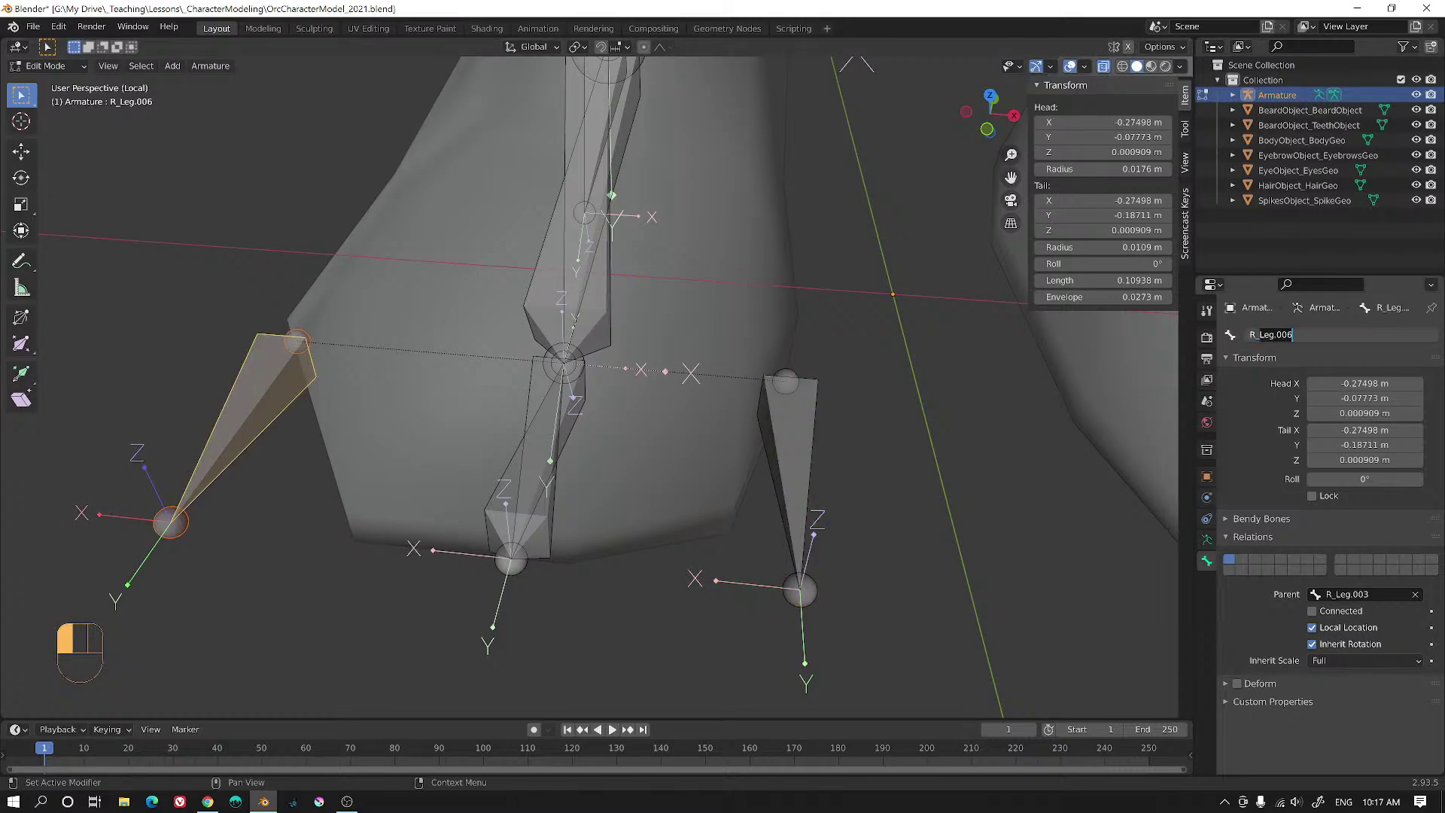
text(Foot_In)
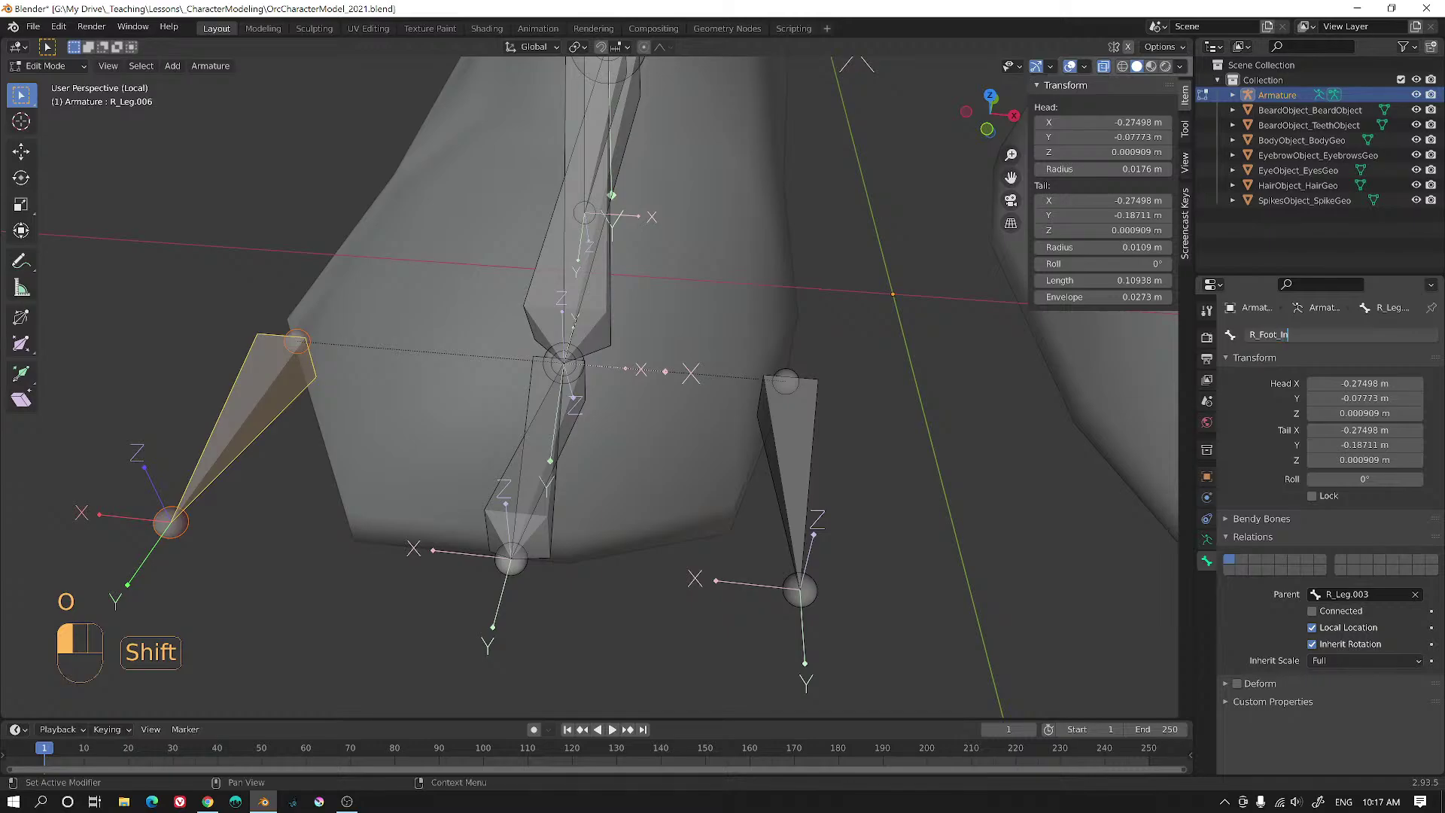
key(BackSpace)
key(BackSpace)
text(Out)
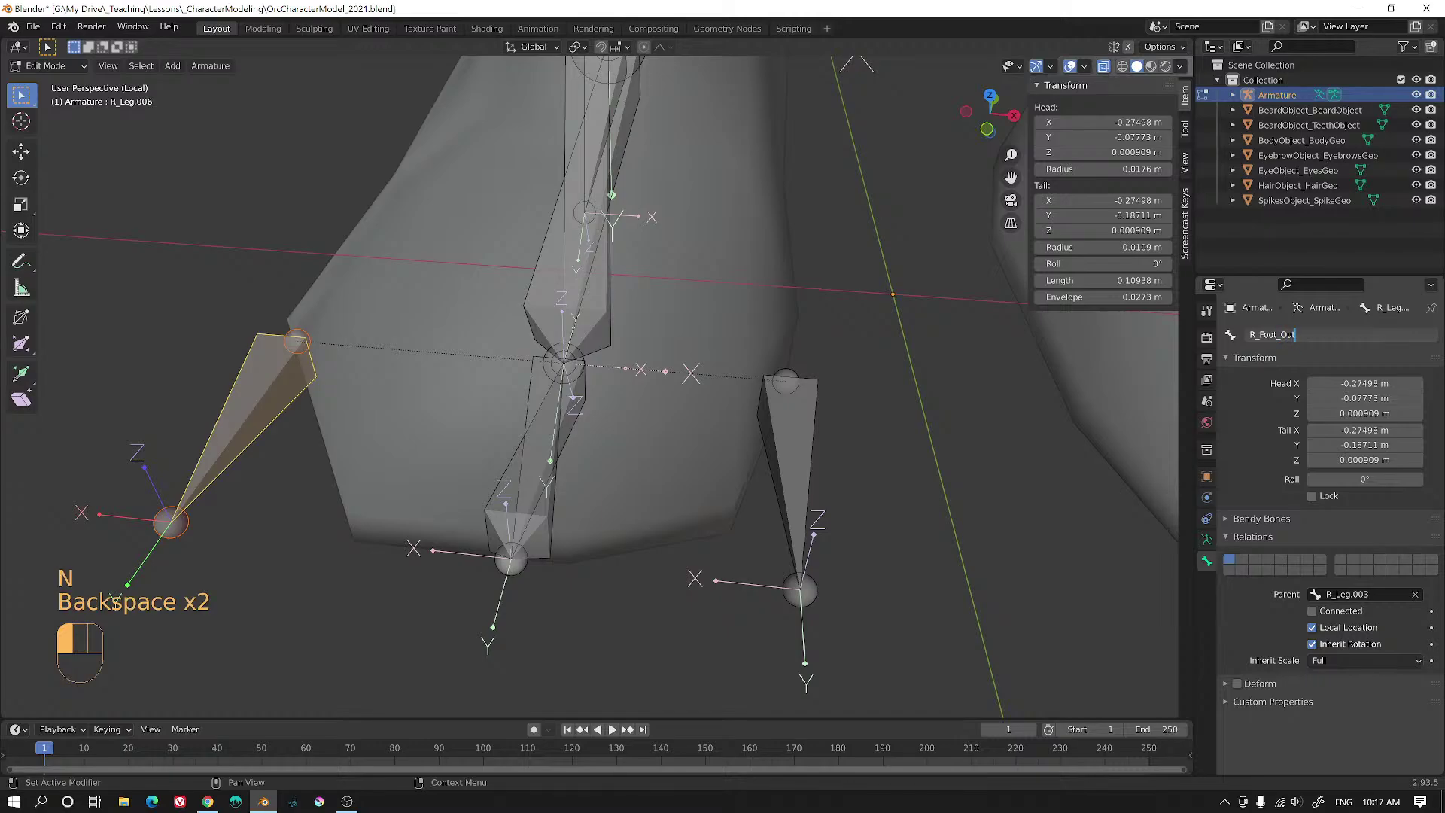
text(erRo)
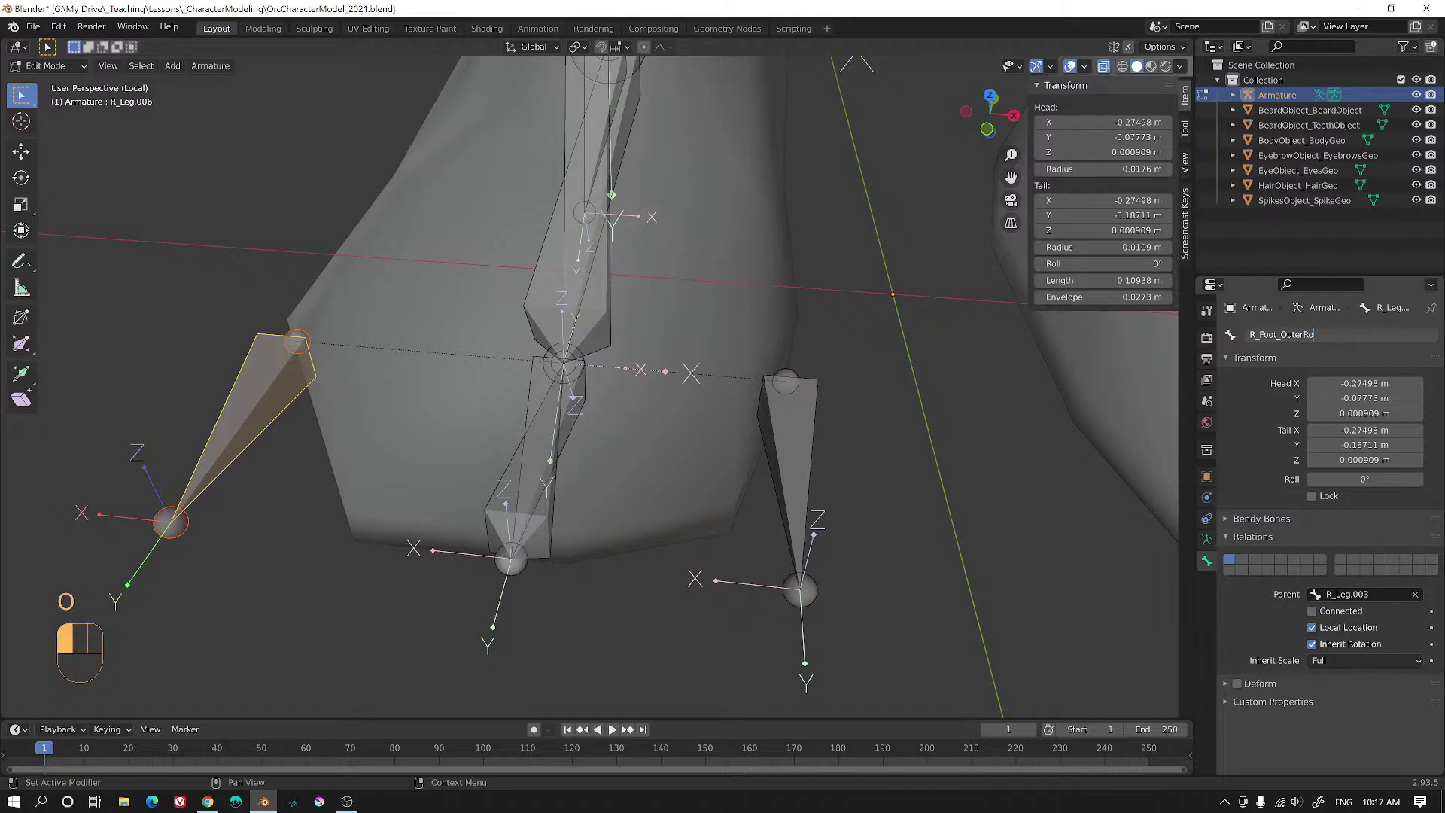
text(ll)
key(Return)
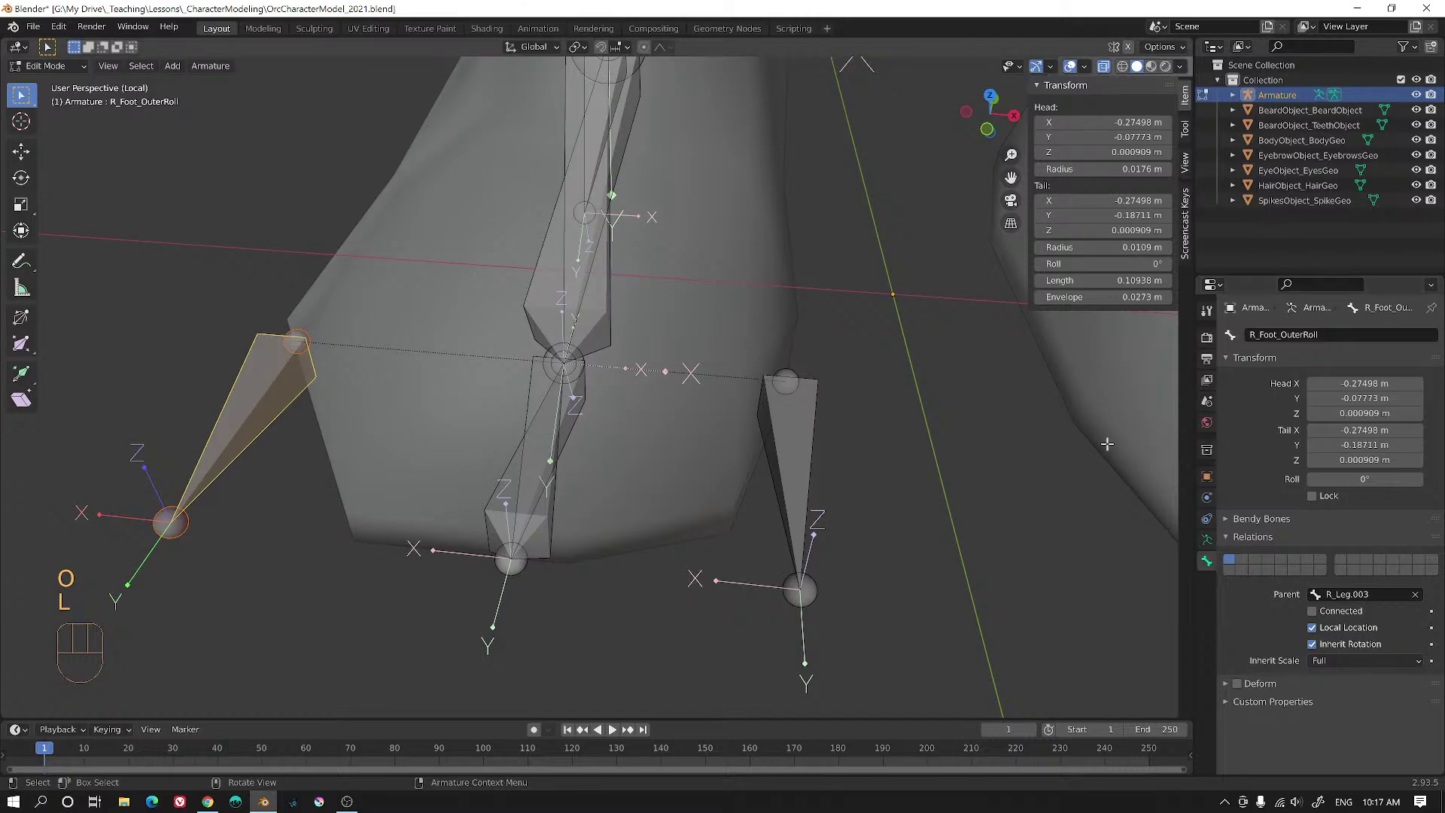
- Examine the right foot's pivot and roll bones around the heel, ball, toe and both sides
middle_drag(710, 431, 231, 443)
alt+middle_drag(700, 414, 756, 437)
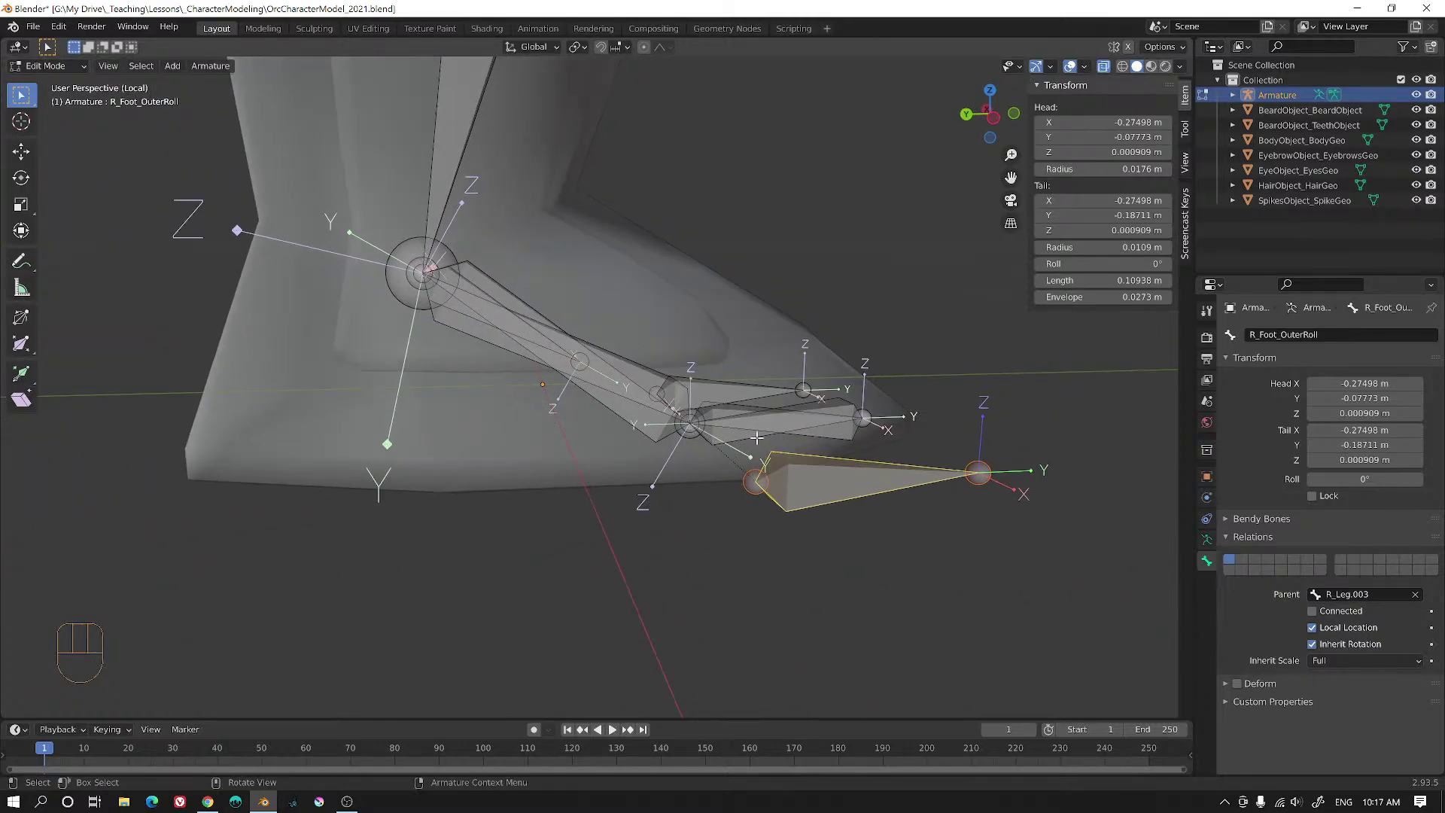
alt+middle_drag(639, 393, 645, 379)
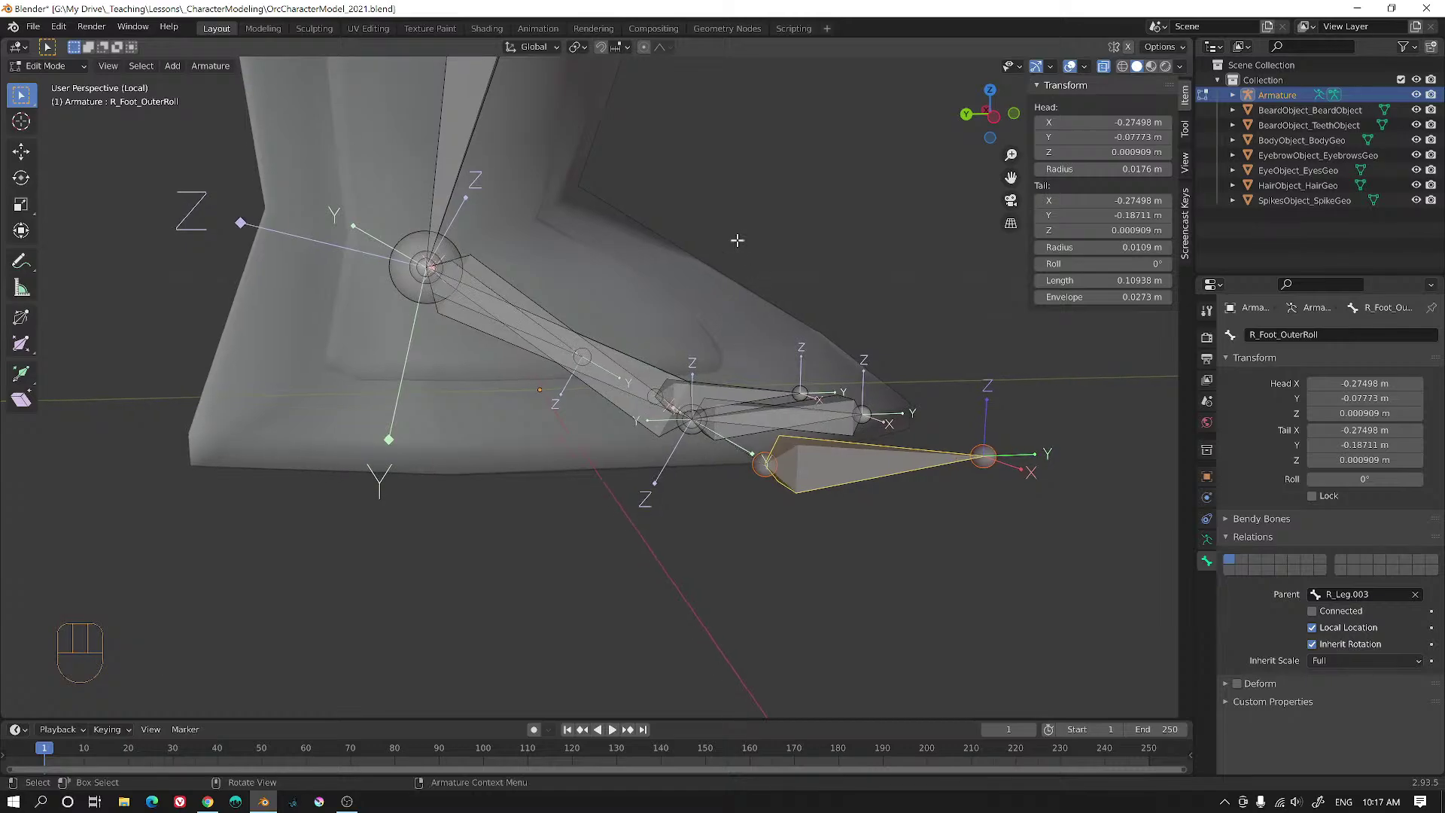
alt+middle_drag(744, 328, 856, 519)
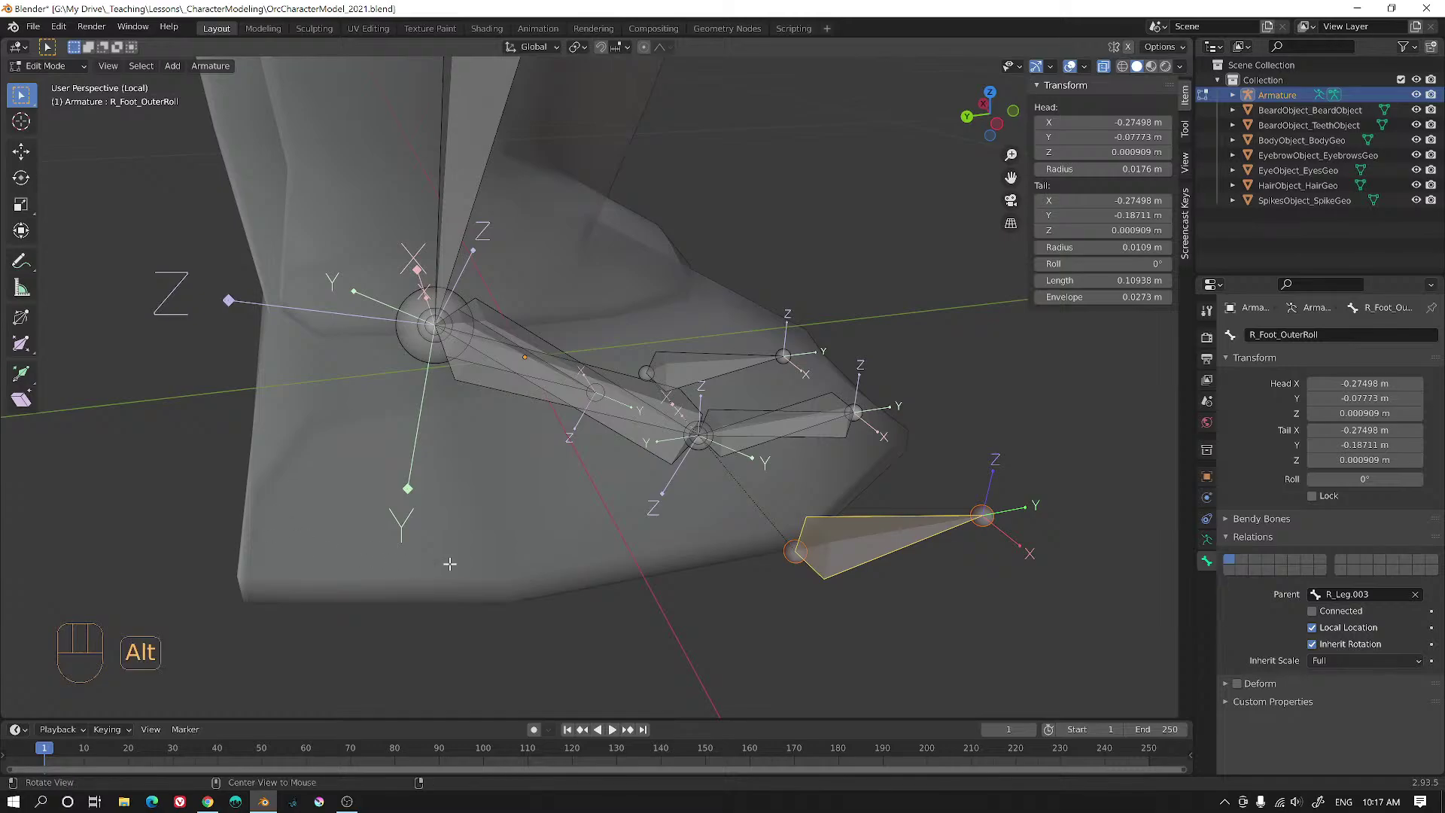
alt+middle_drag(311, 547, 637, 432)
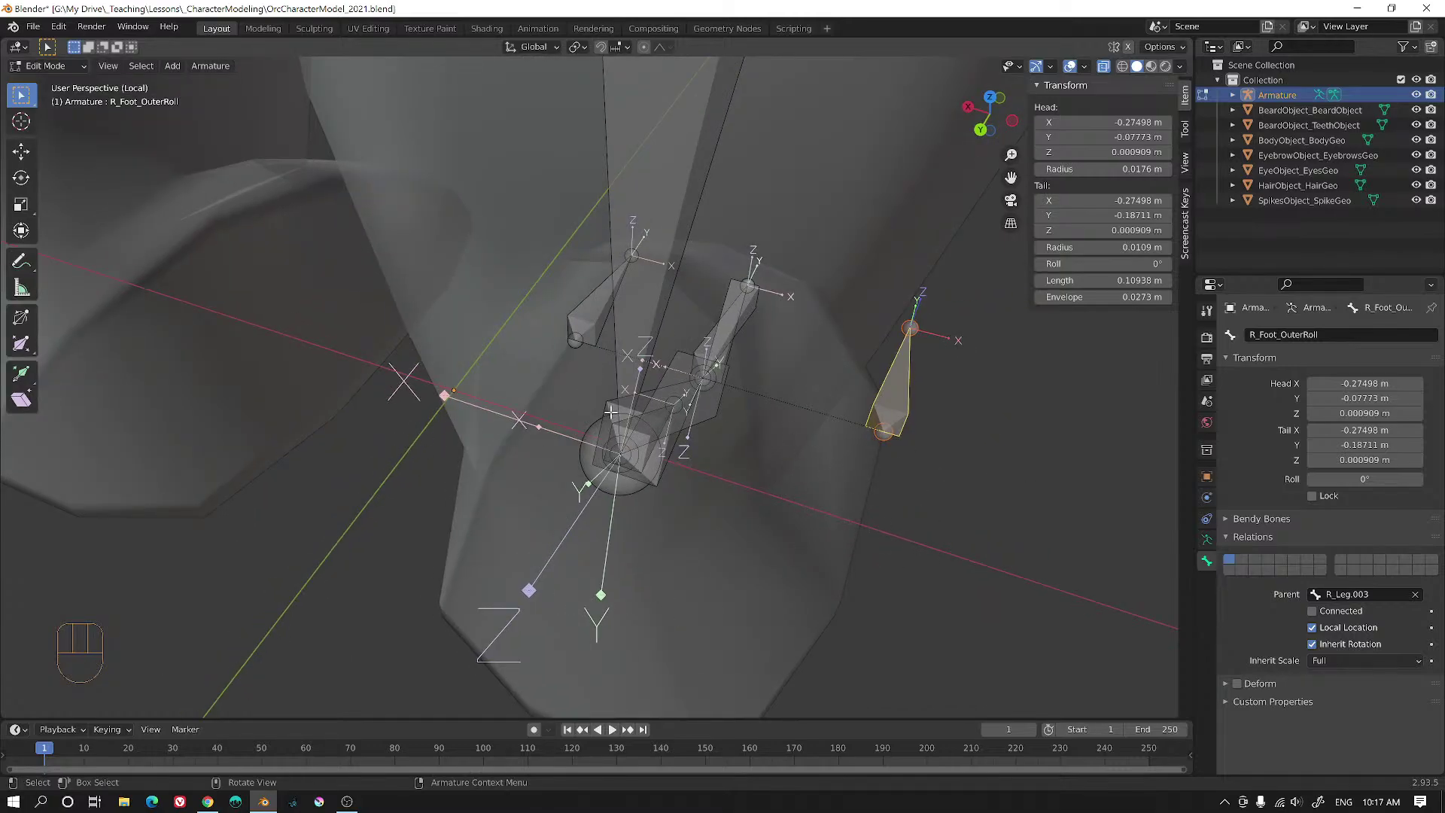
alt+middle_drag(820, 456, 763, 402)
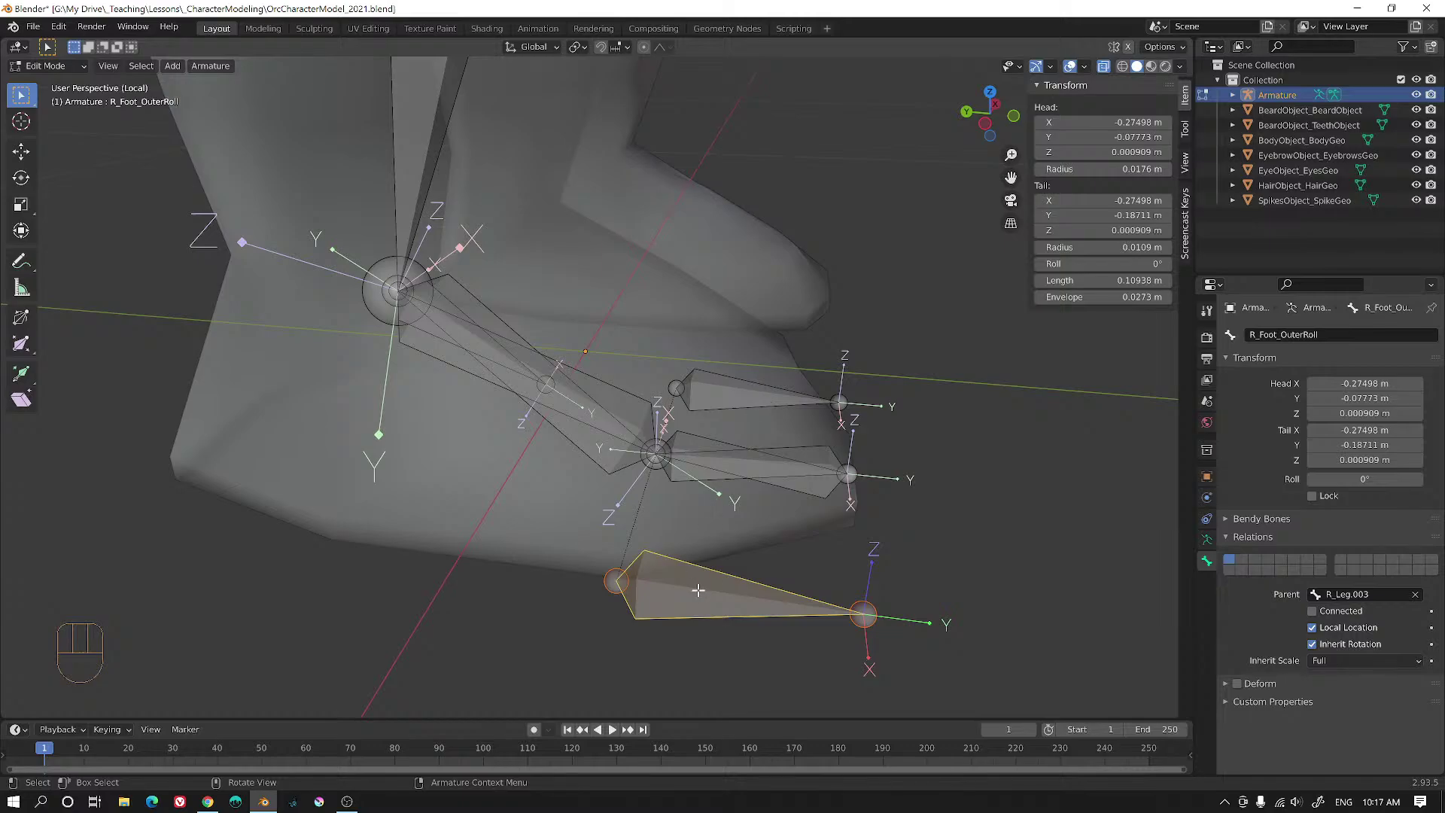
alt+middle_drag(224, 451, 813, 467)
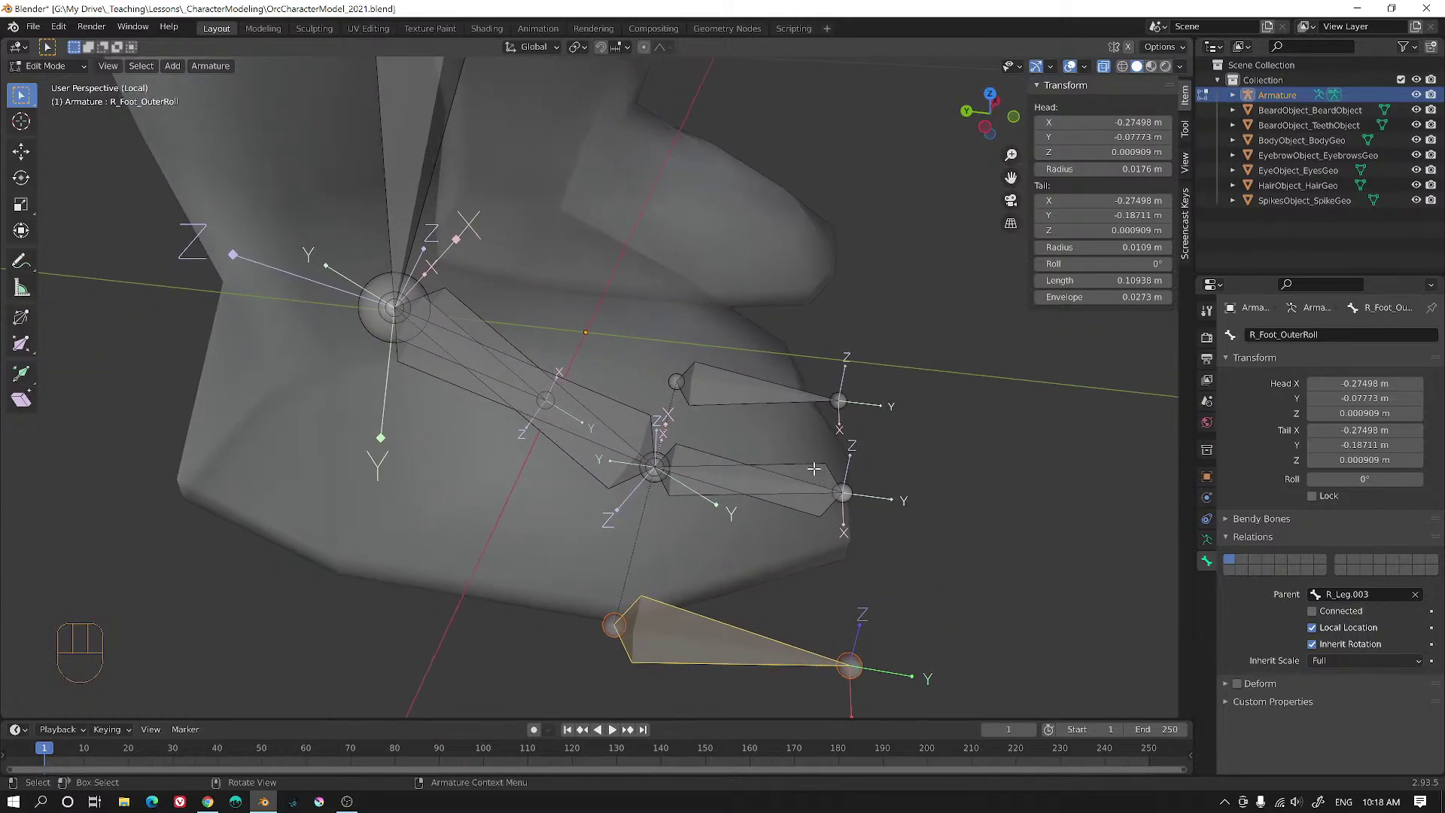
- Parent the R_ToePivot bone to R_Foot_OuterRoll with Keep Offset
click(813, 467)
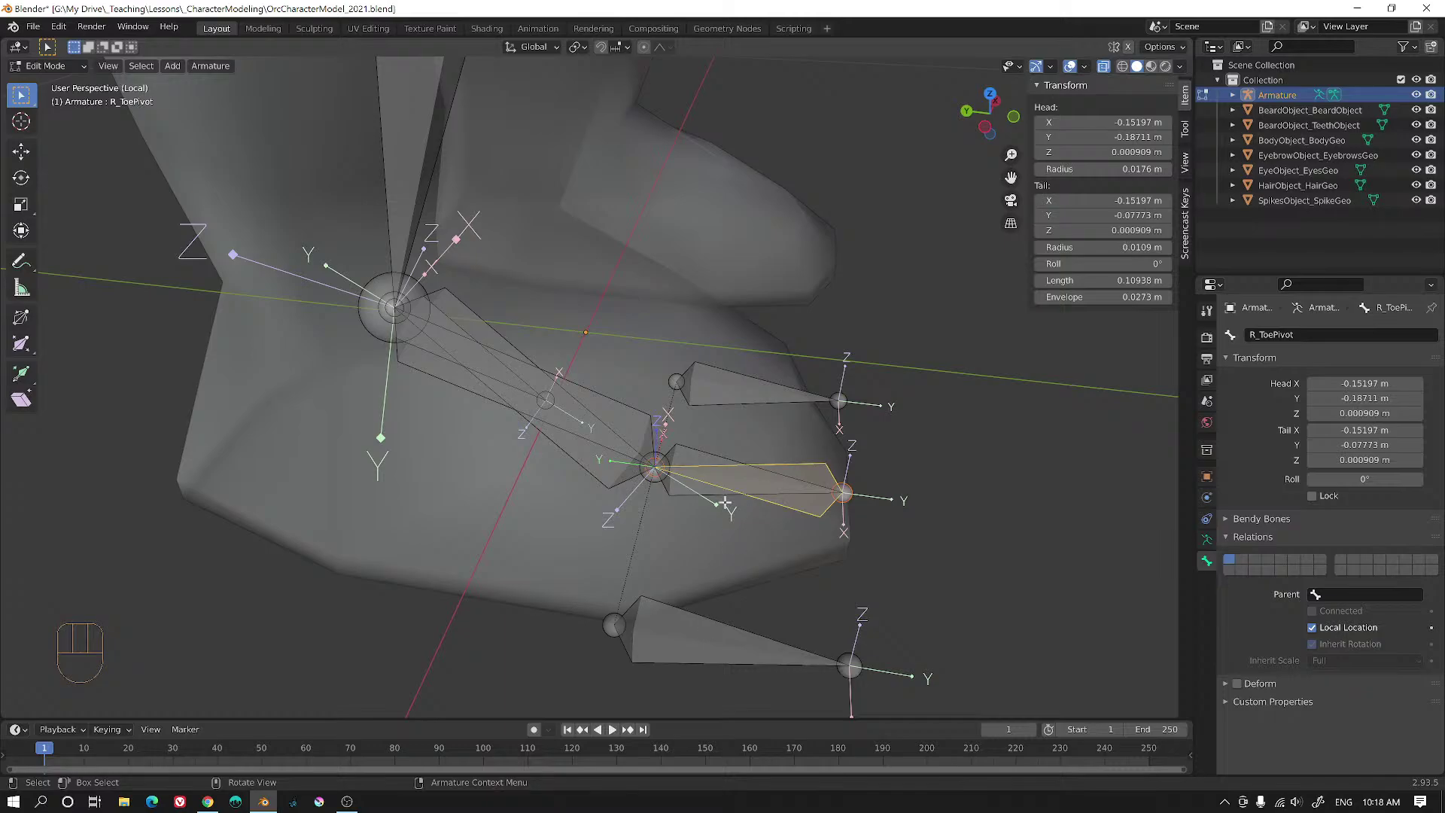
alt+middle_drag(730, 471, 299, 522)
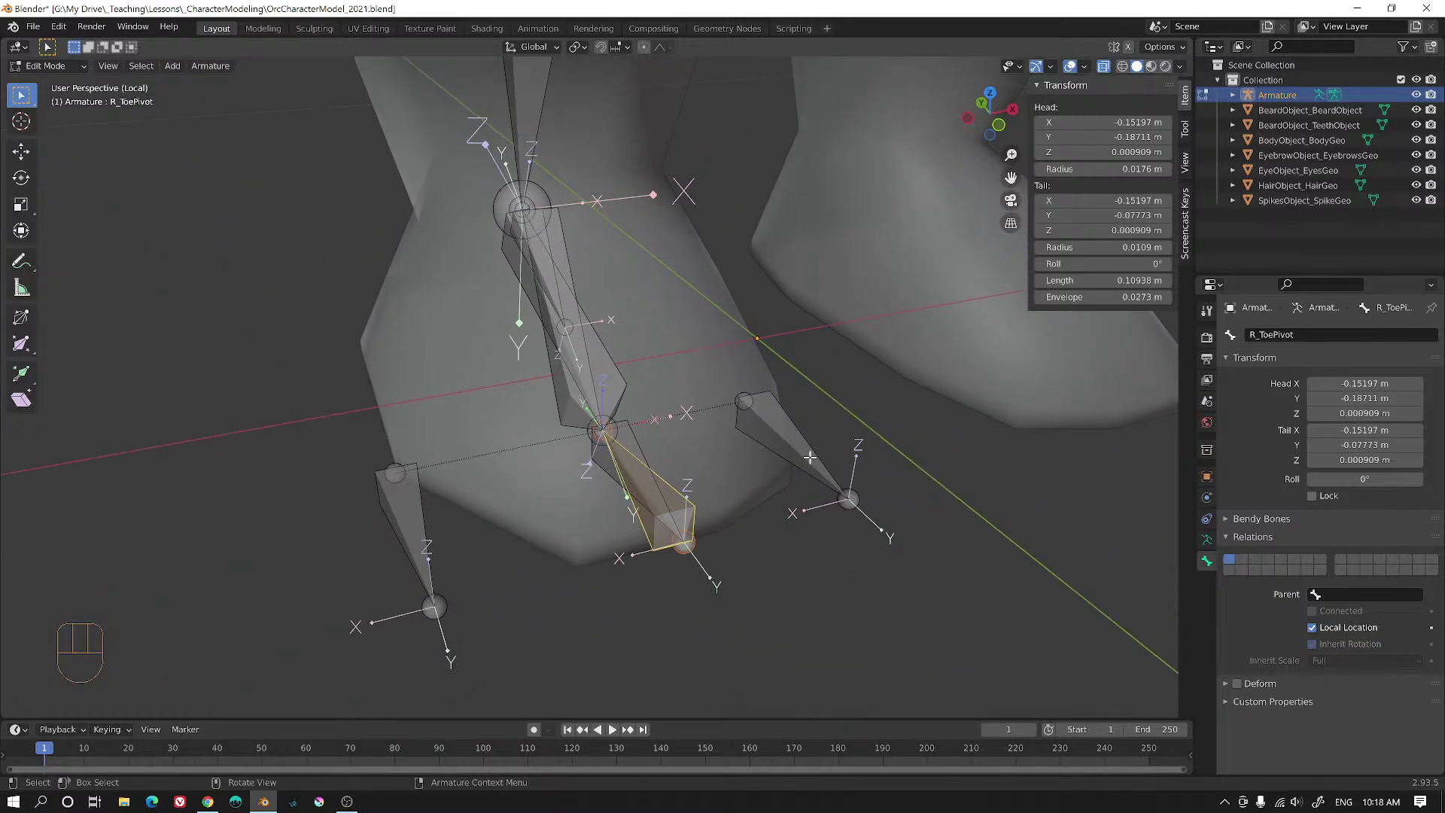
alt+middle_drag(794, 457, 746, 430)
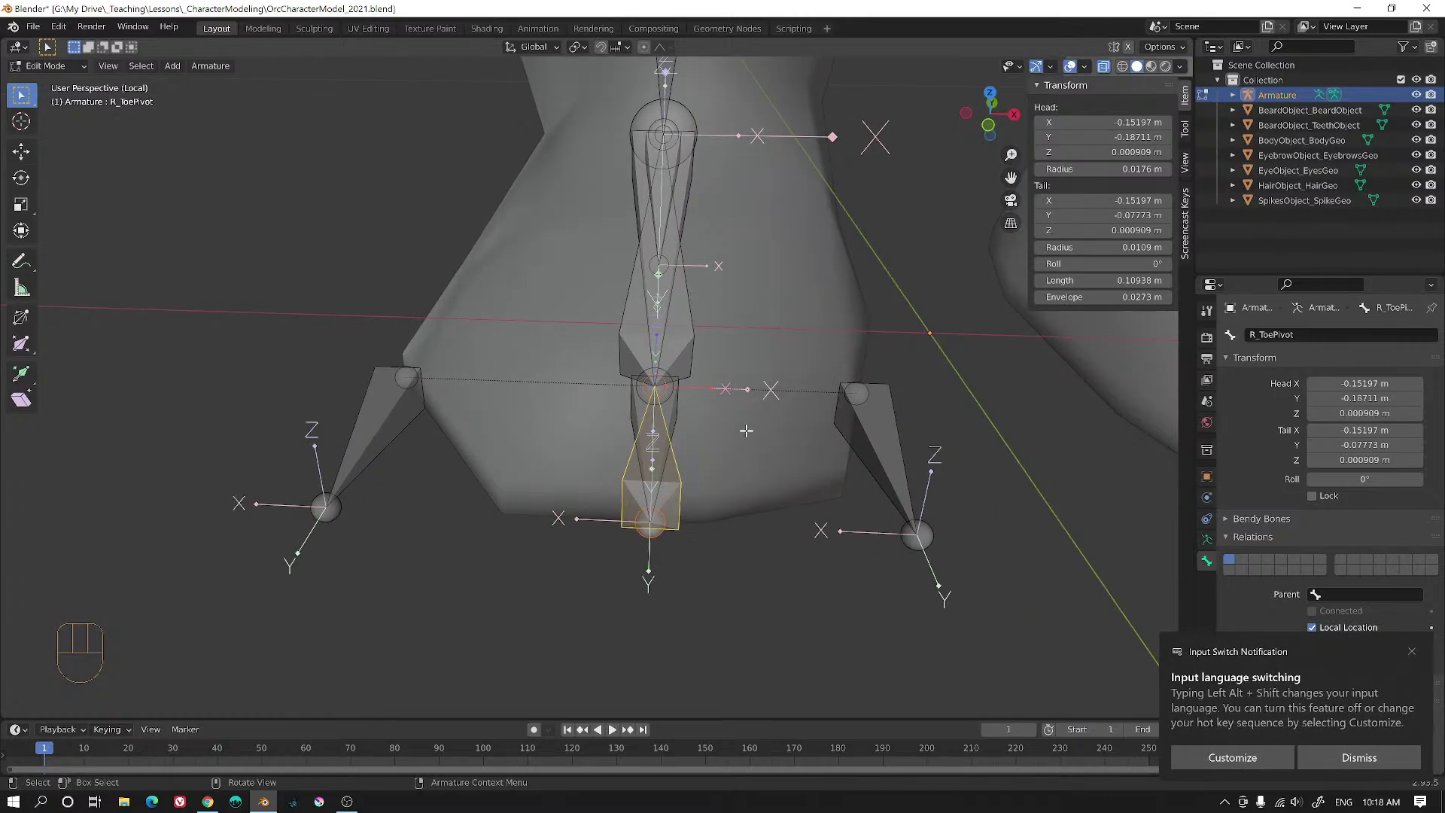
click(1412, 651)
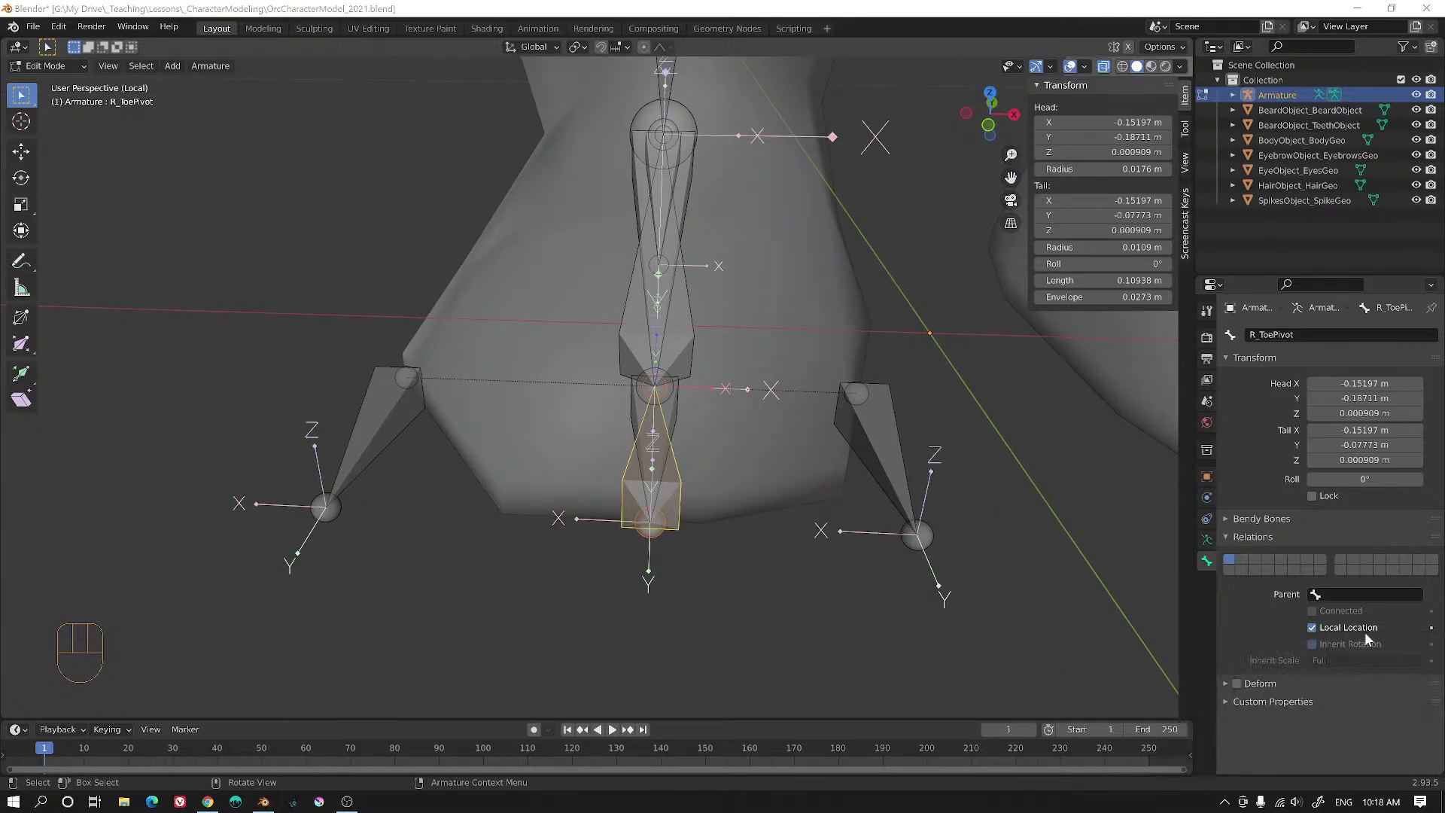
click(776, 447)
alt+middle_drag(775, 448, 729, 452)
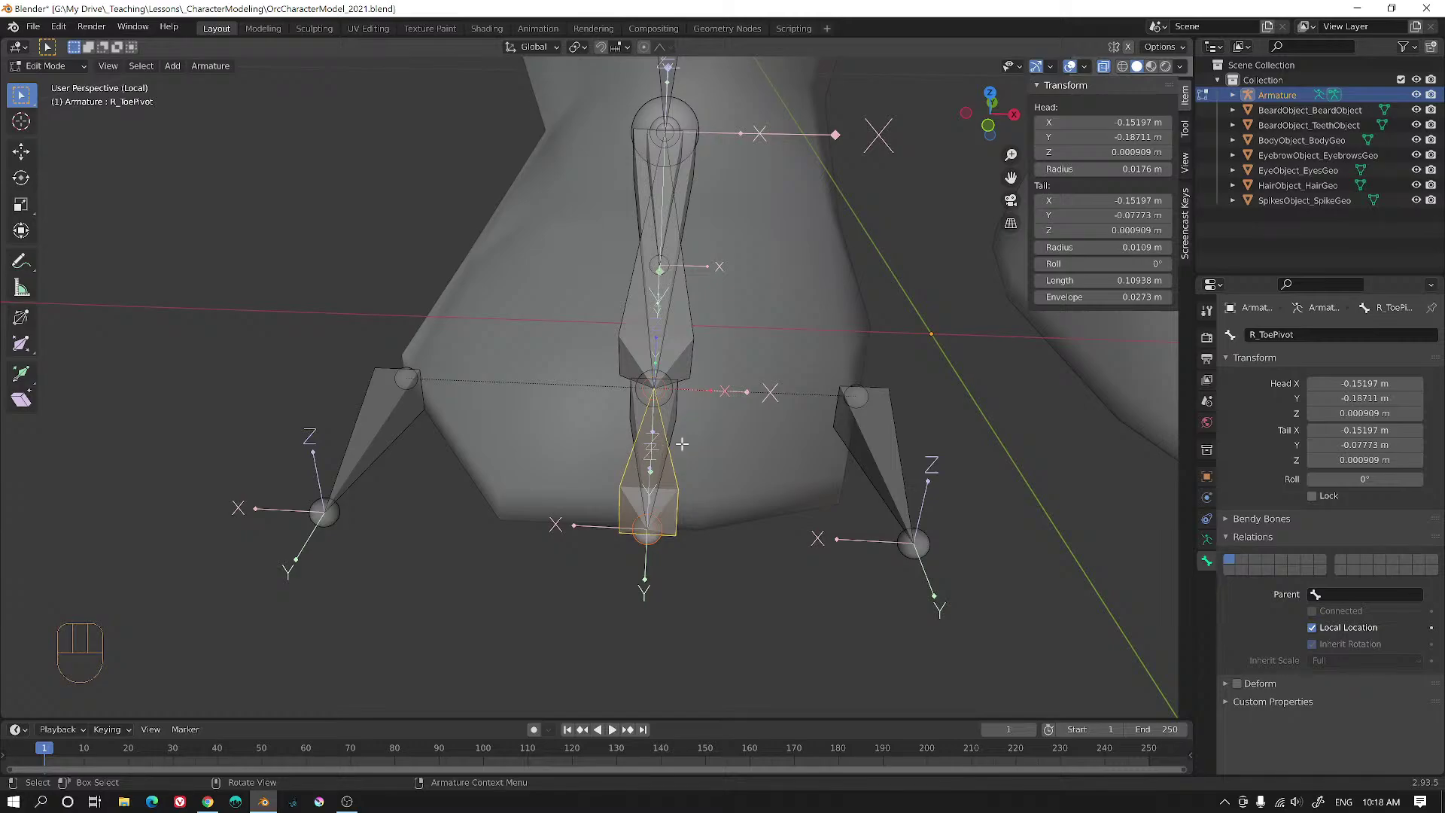
alt+middle_drag(665, 438, 576, 483)
shift+click(333, 397)
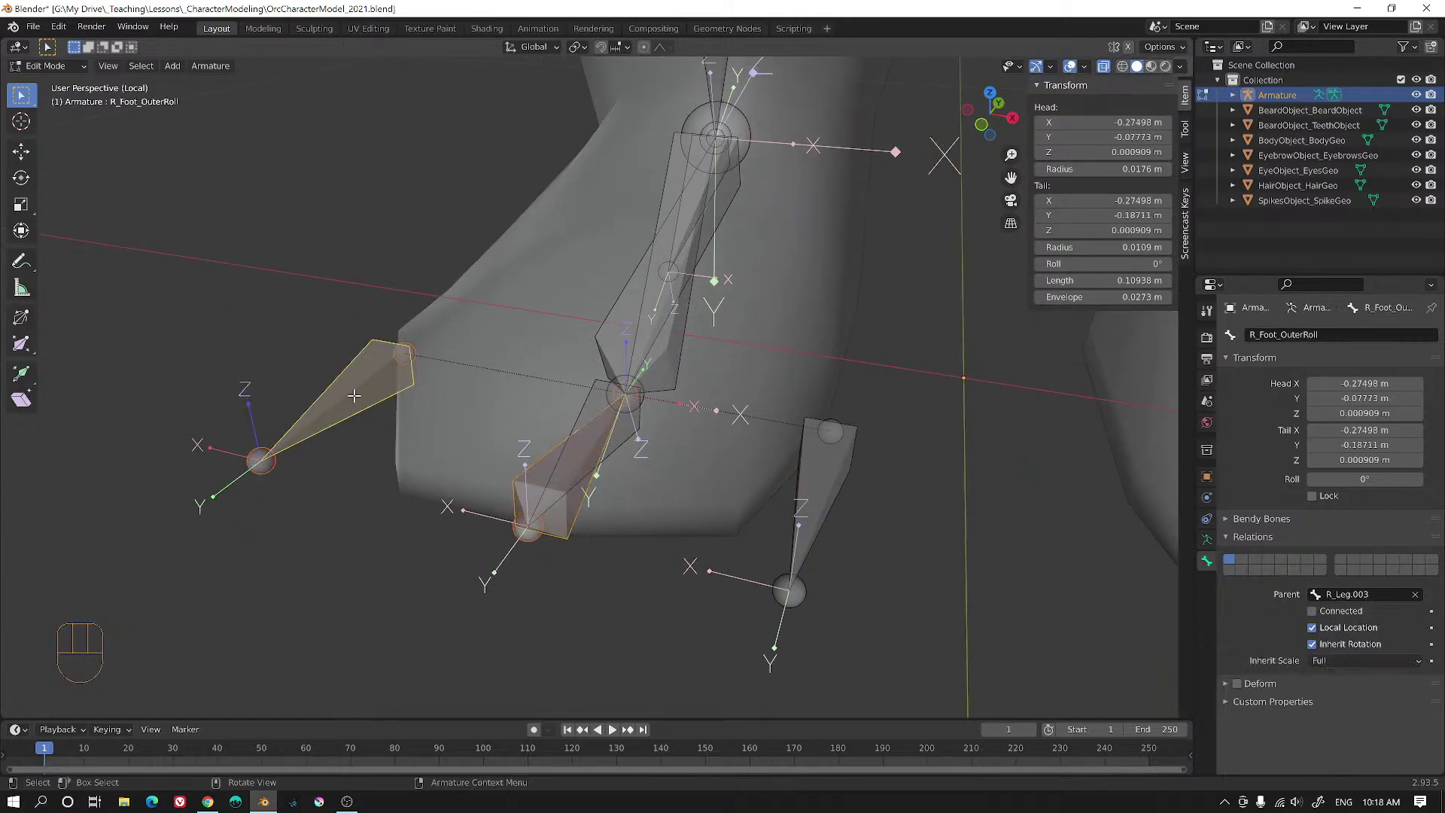
key(ctrl+p)
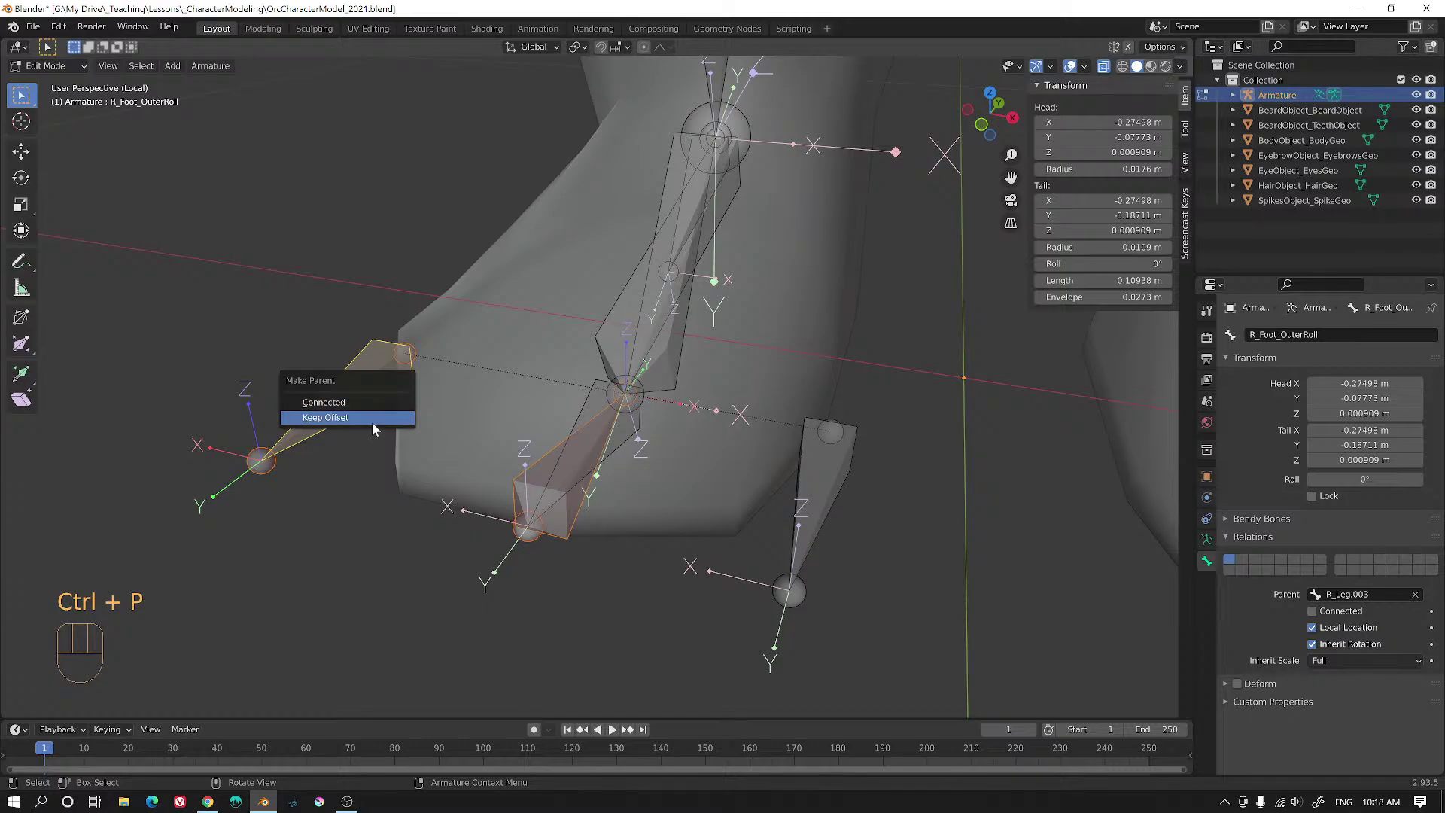
click(372, 420)
- Parent the R_Foot_OuterRoll bone to R_Foot_InnerRoll with Keep Offset
click(341, 392)
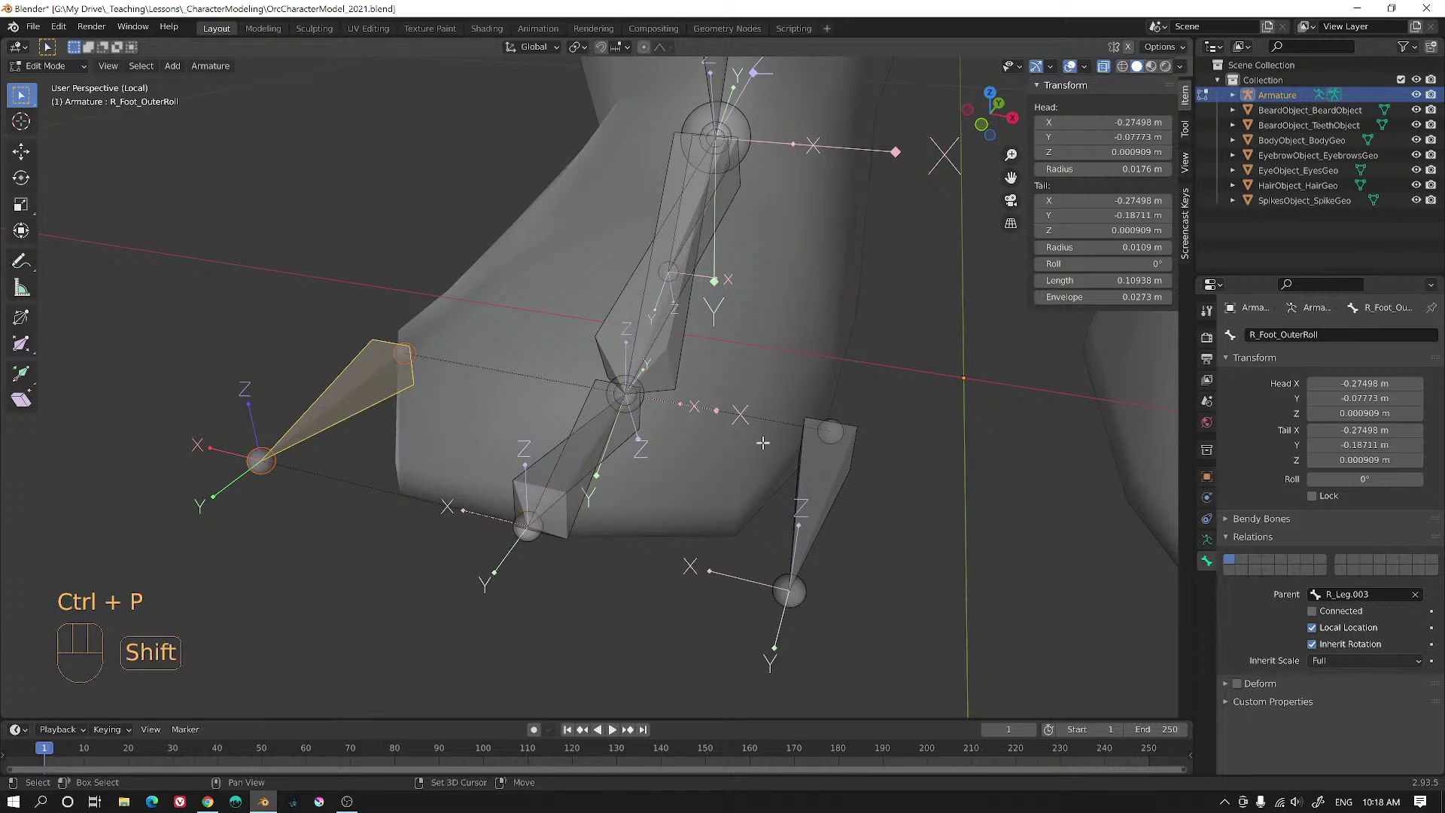
shift+click(858, 436)
key(ctrl+p)
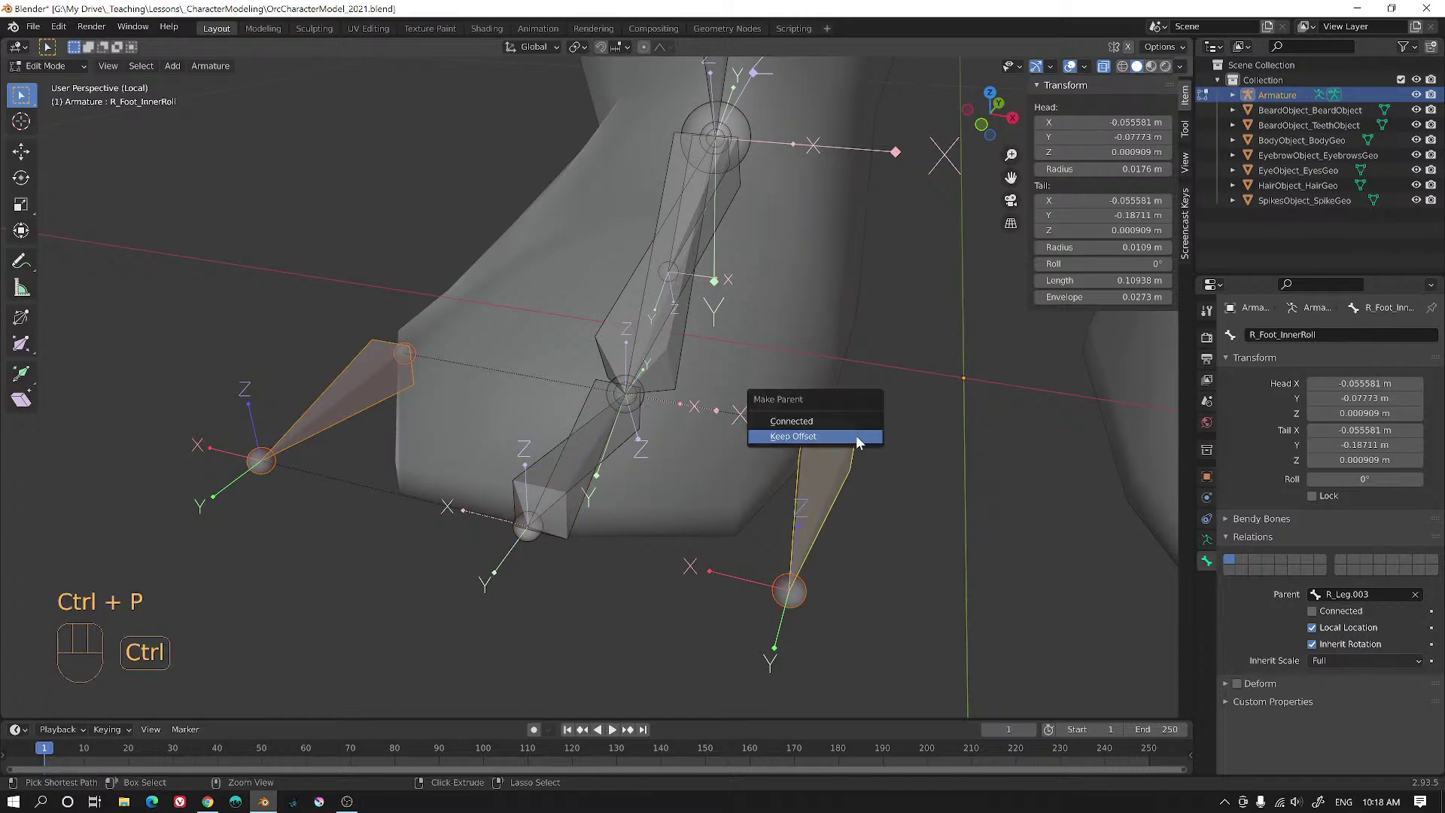
click(848, 436)
- Select the toe bone R_Leg.004 at the front of the foot
middle_drag(848, 436, 887, 413)
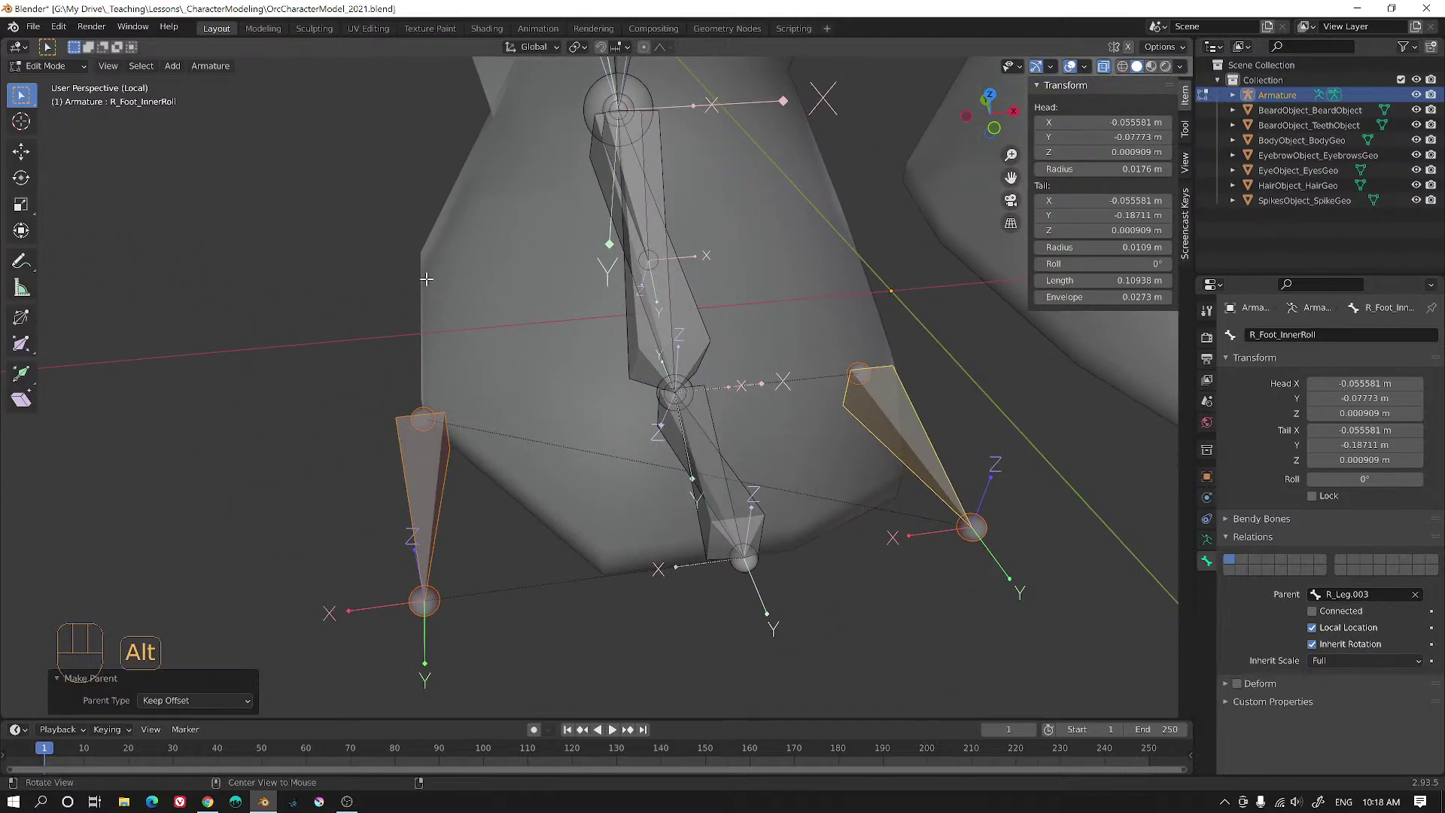
alt+middle_drag(795, 354, 908, 385)
click(915, 393)
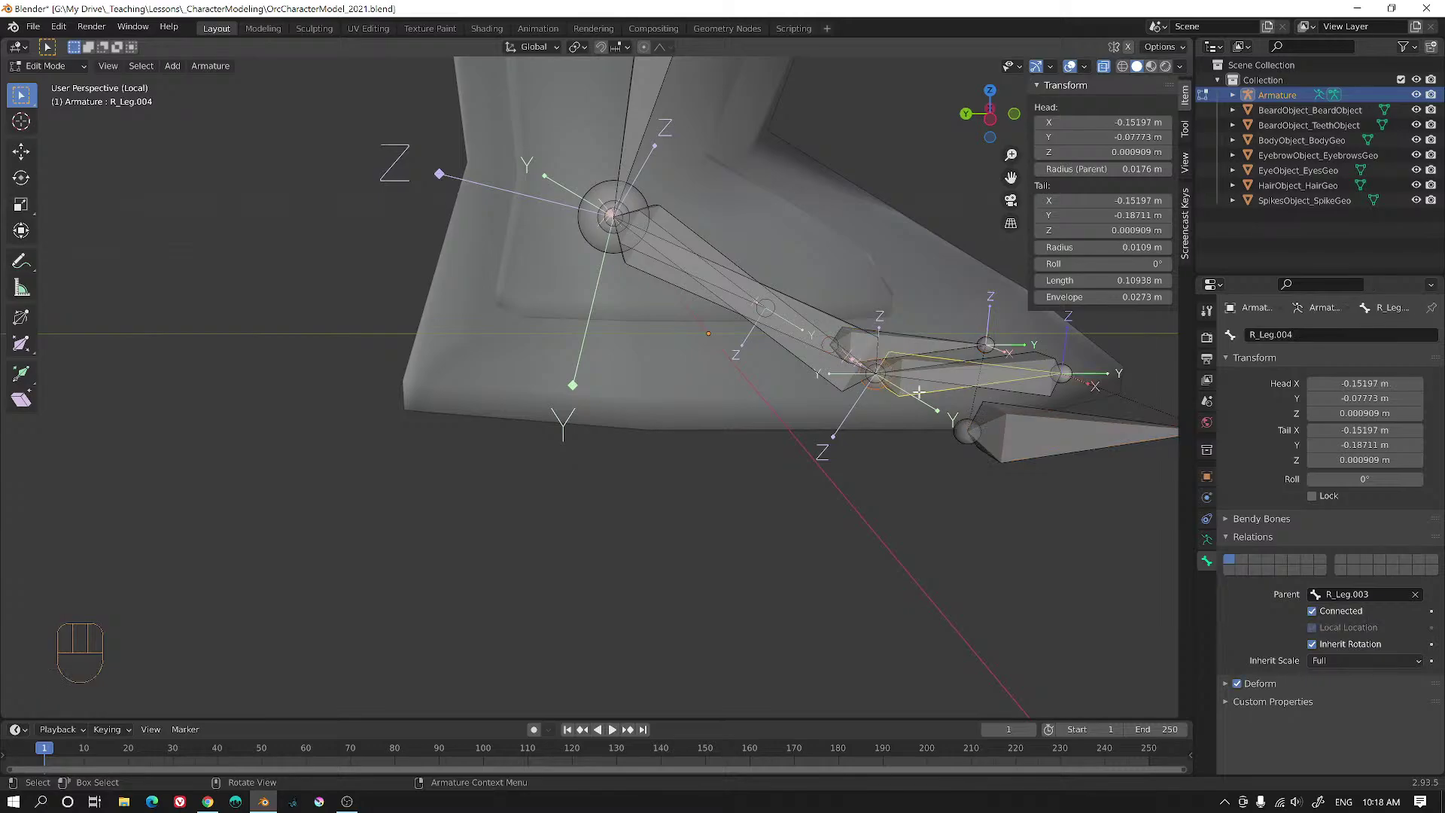
- Duplicate the R_Leg.004 toe bone and move the copy about 0.26 m along global Y to the heel
key(ctrl+KP_3)
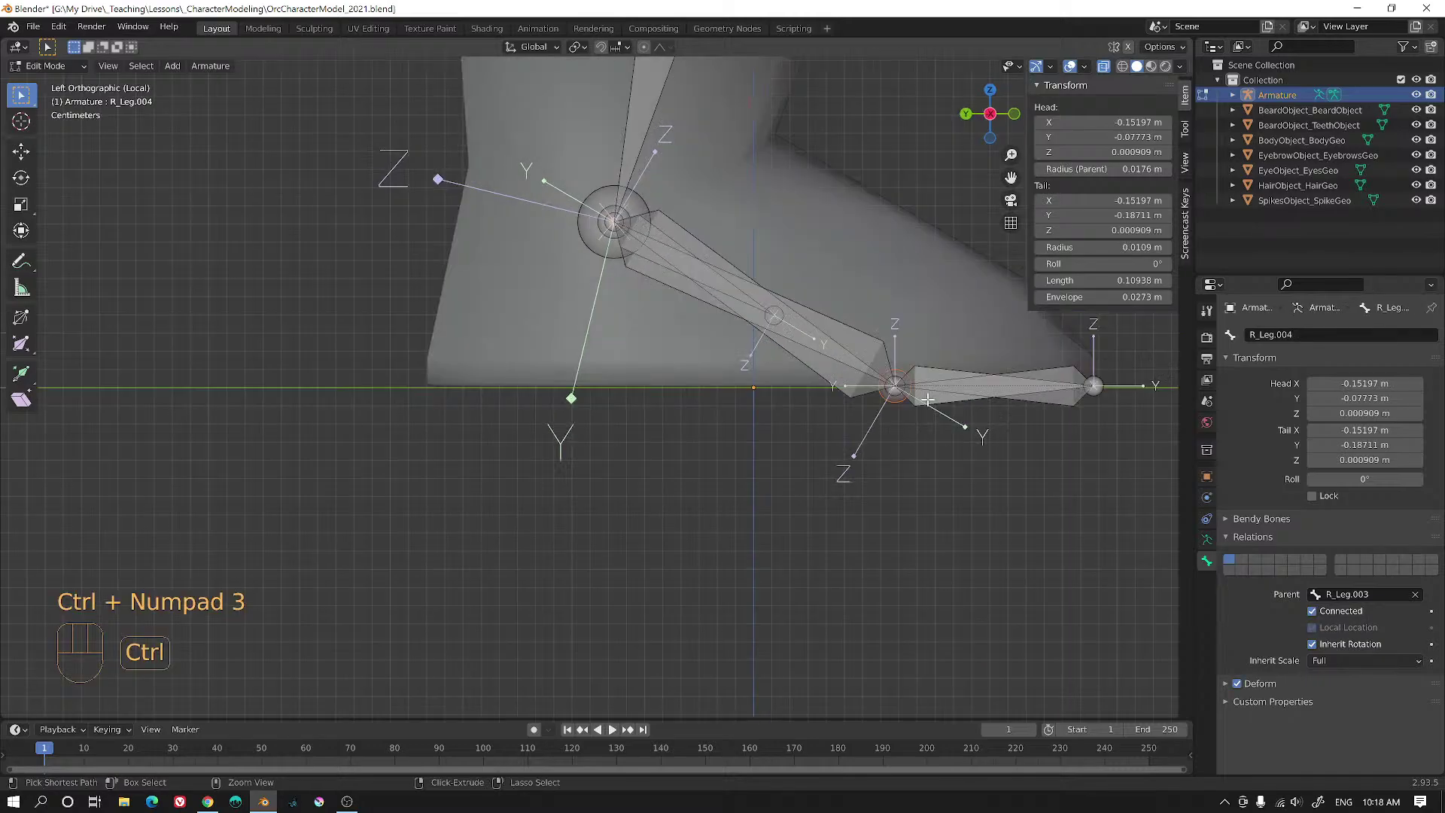
alt+shift+middle_drag(927, 377, 901, 403)
click(914, 462)
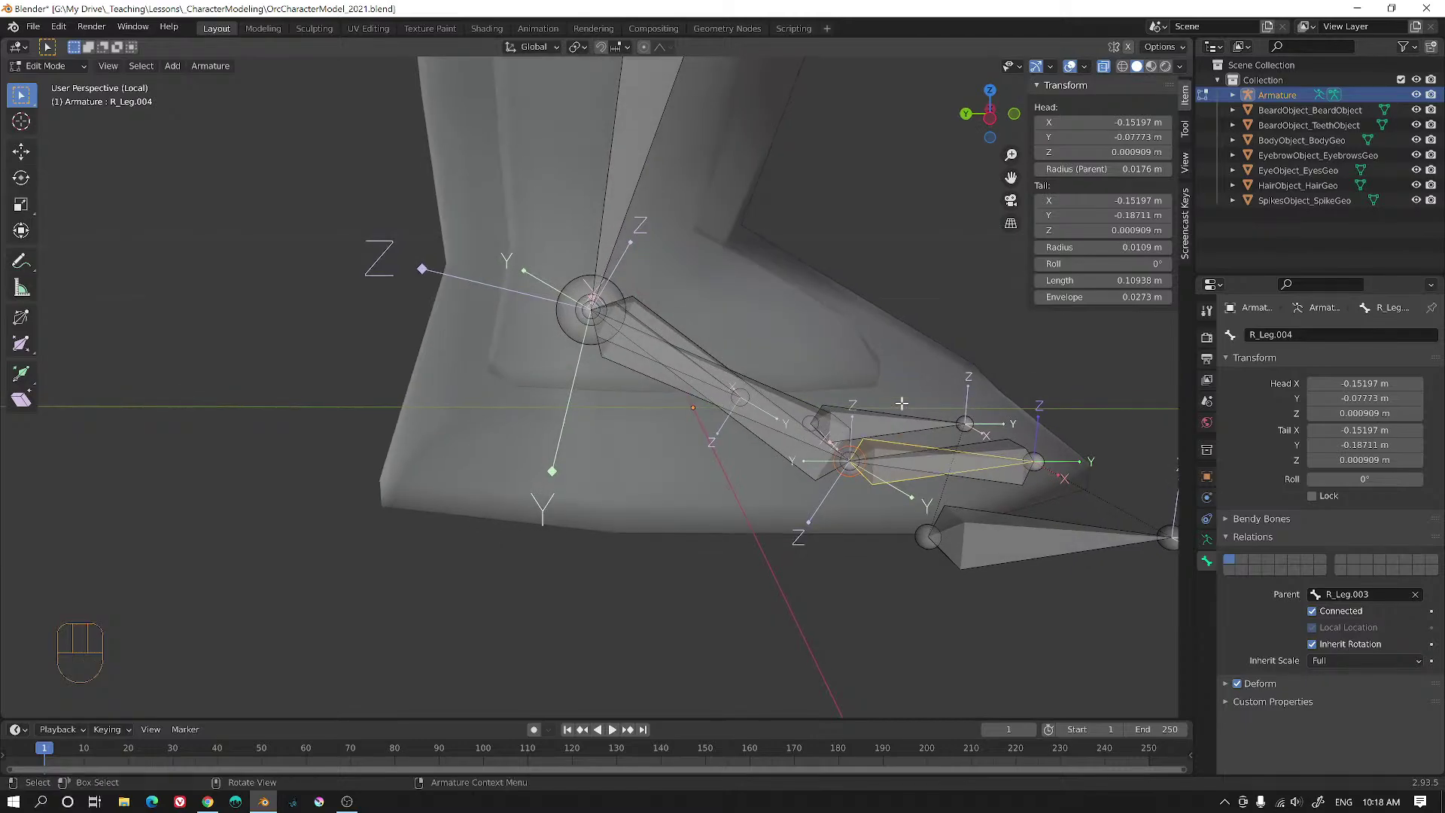
key(ctrl+KP_3)
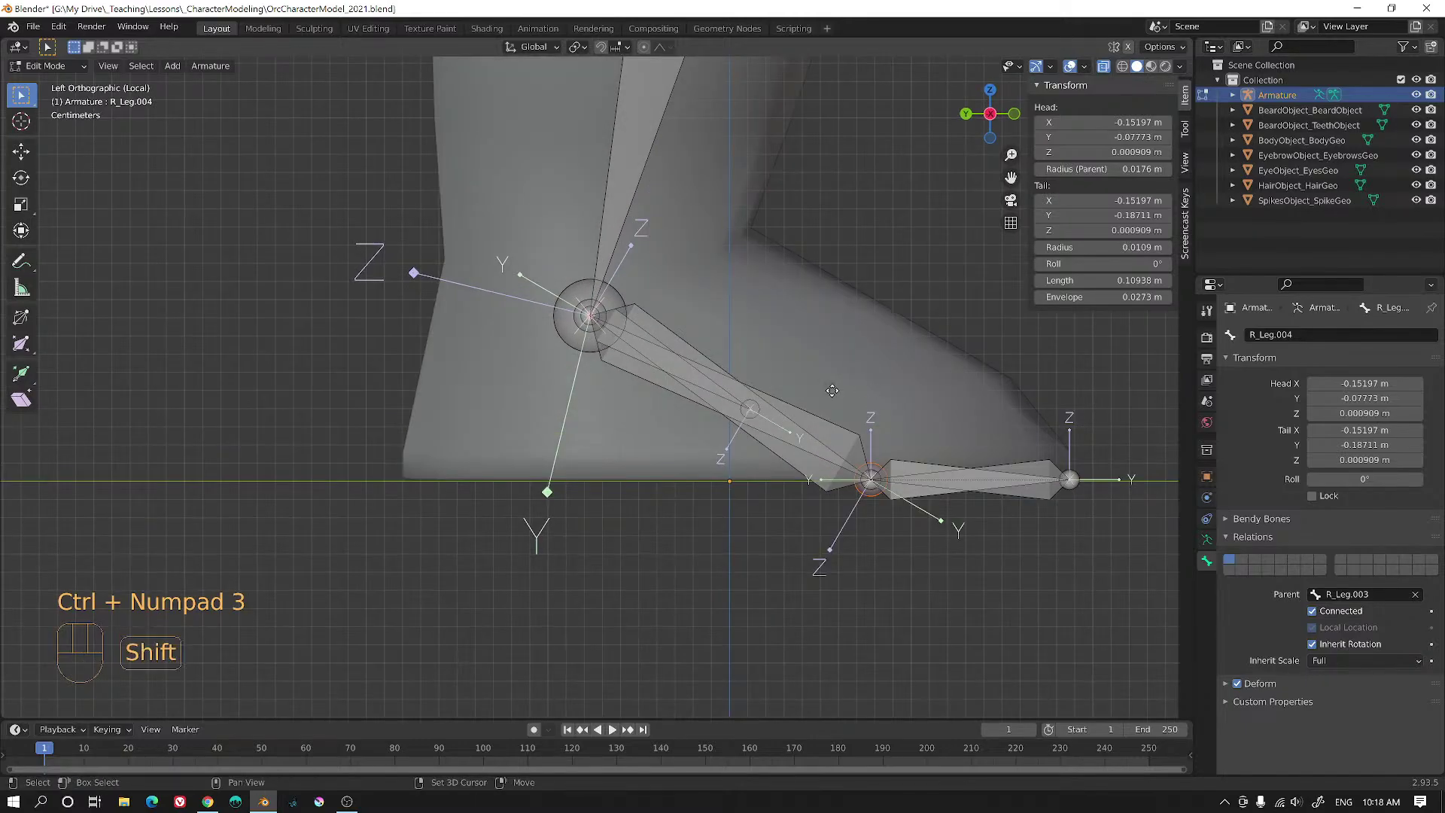
key(shift+d)
key(y)
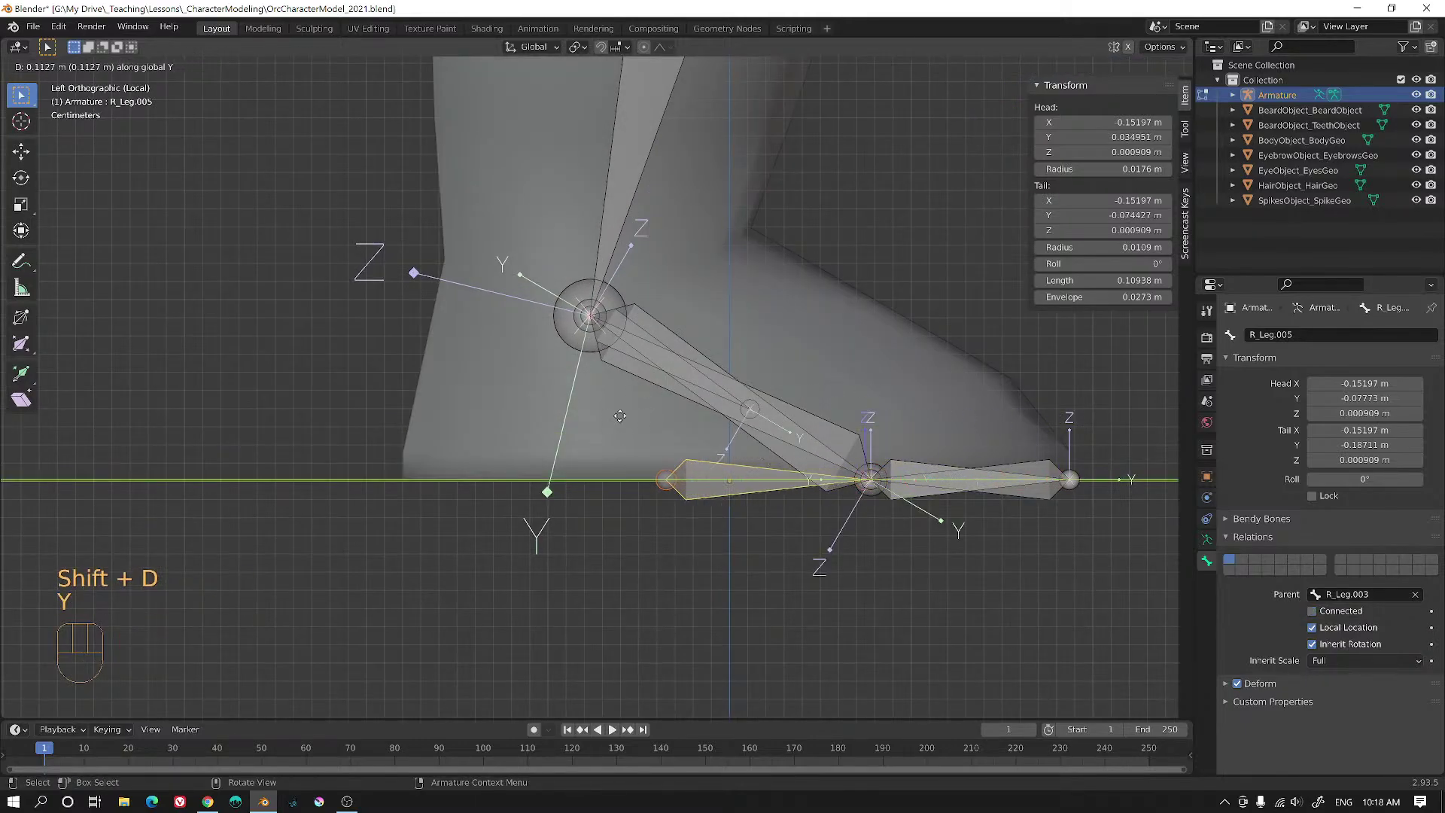
click(360, 435)
- Rename the duplicated heel bone as R_HeelPivot
click(1314, 333)
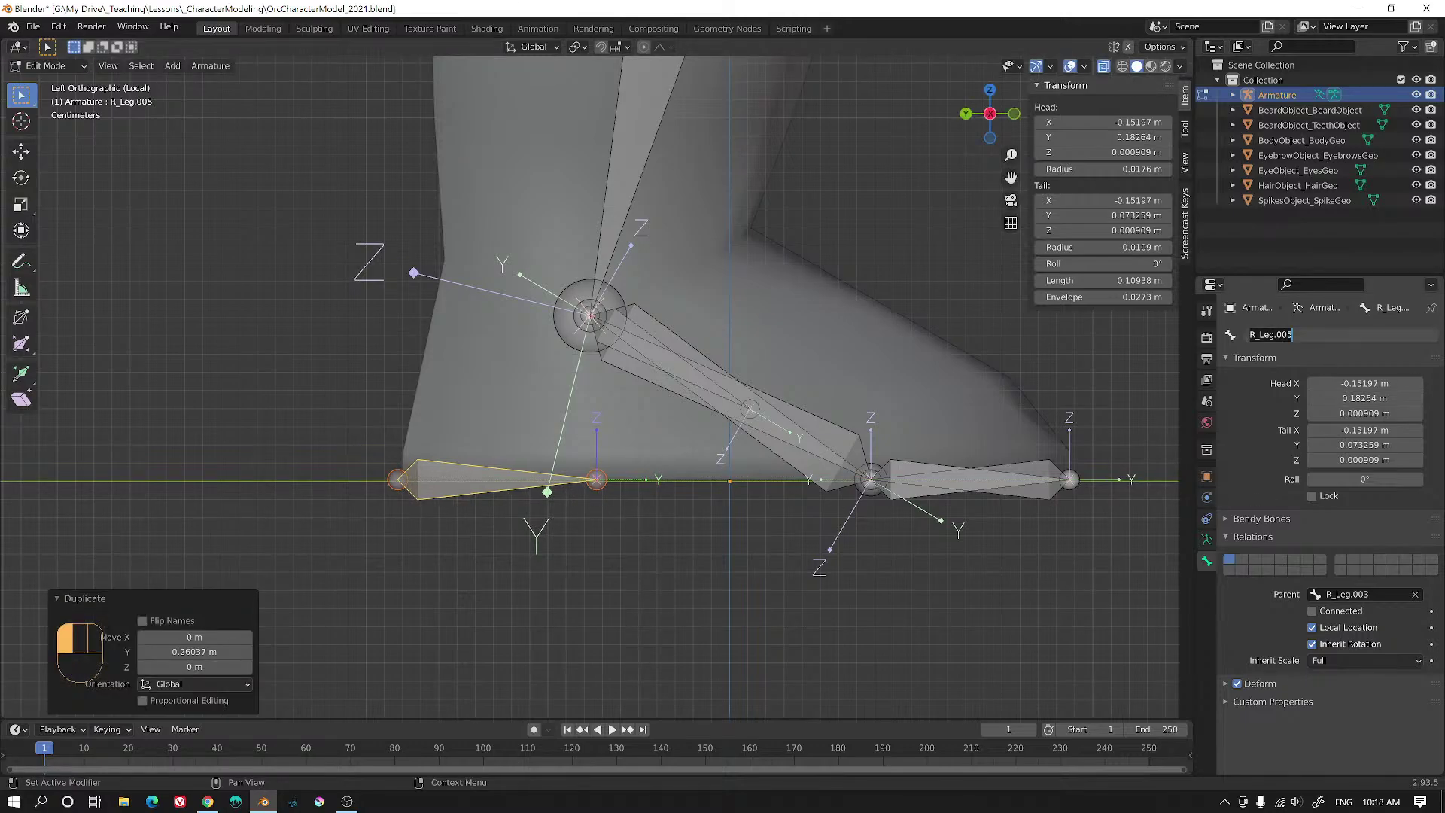
text(R)
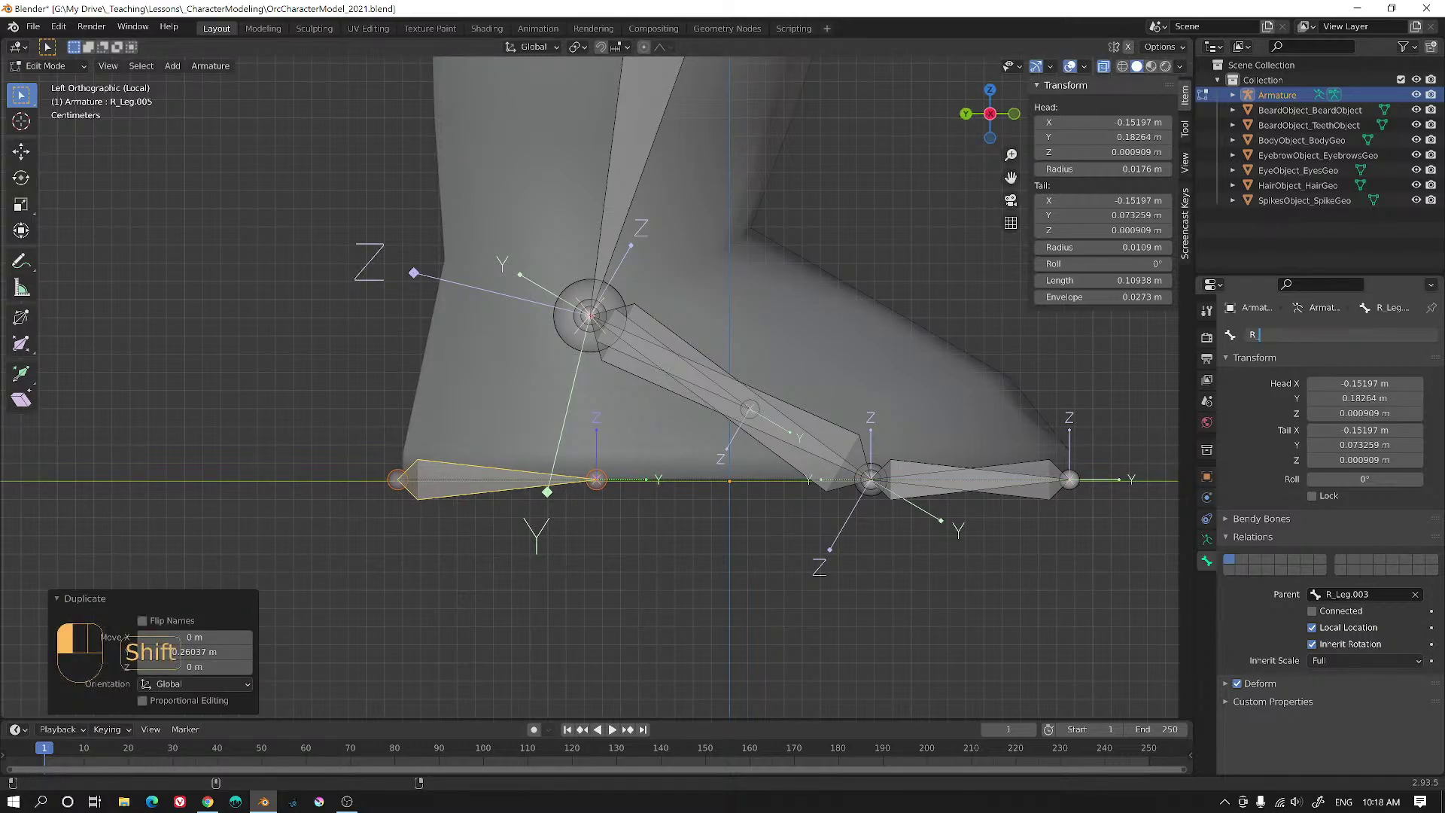
text(_HeelP)
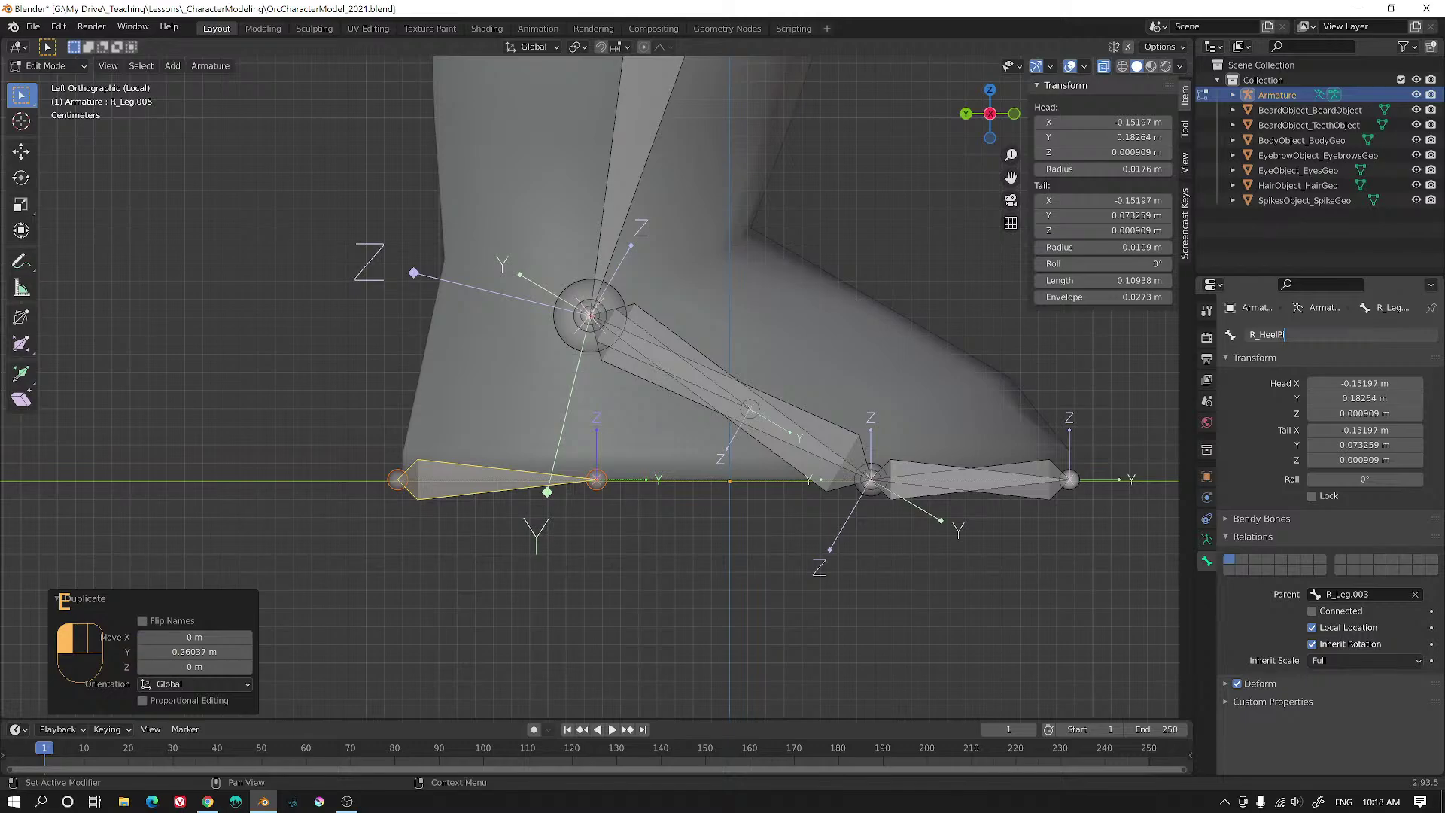
text(ivot)
key(Return)
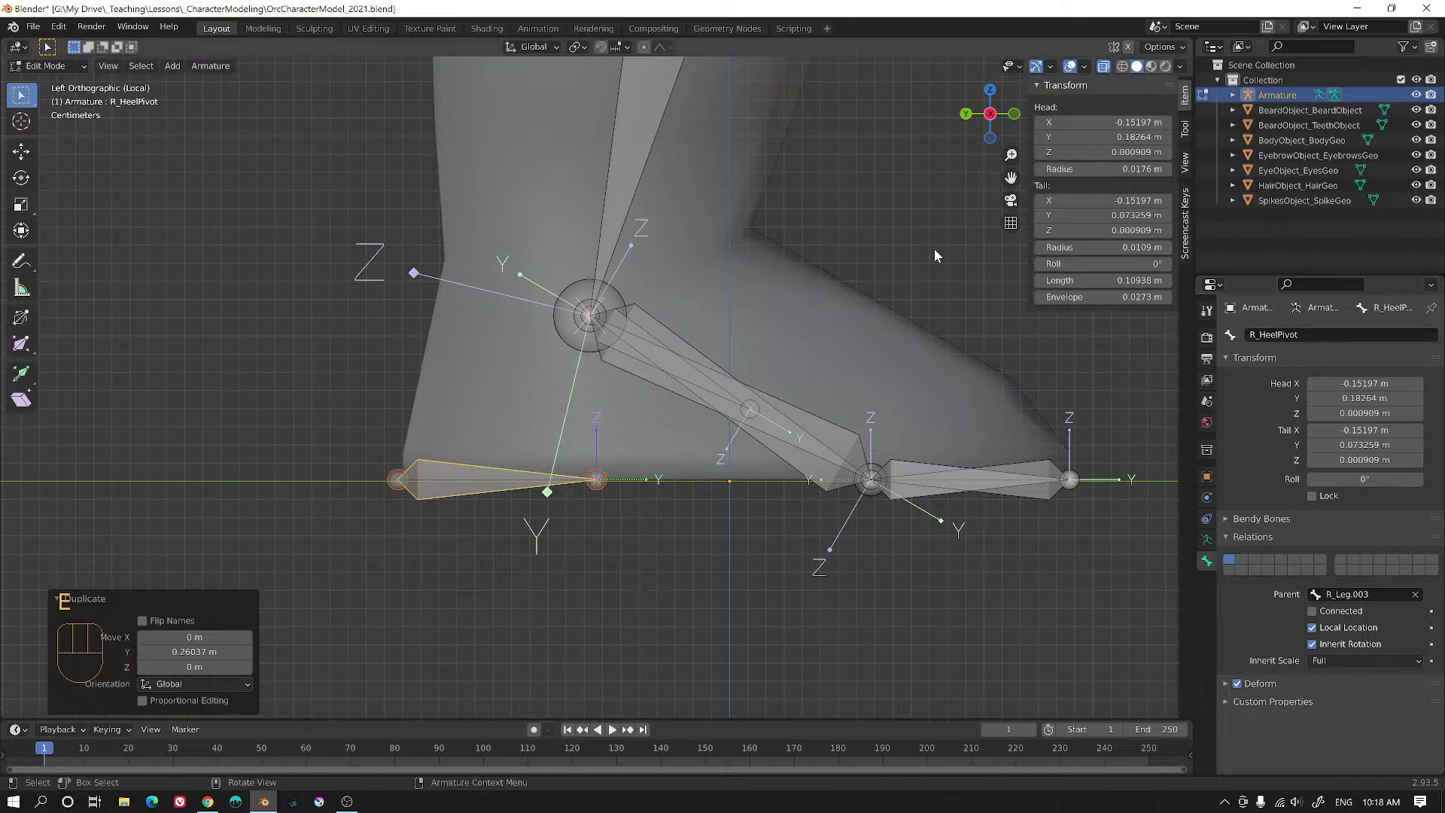
- Turn the viewport's X-ray display off and back on, using the X-Ray option in the viewport shading settings
key(alt+Tab)
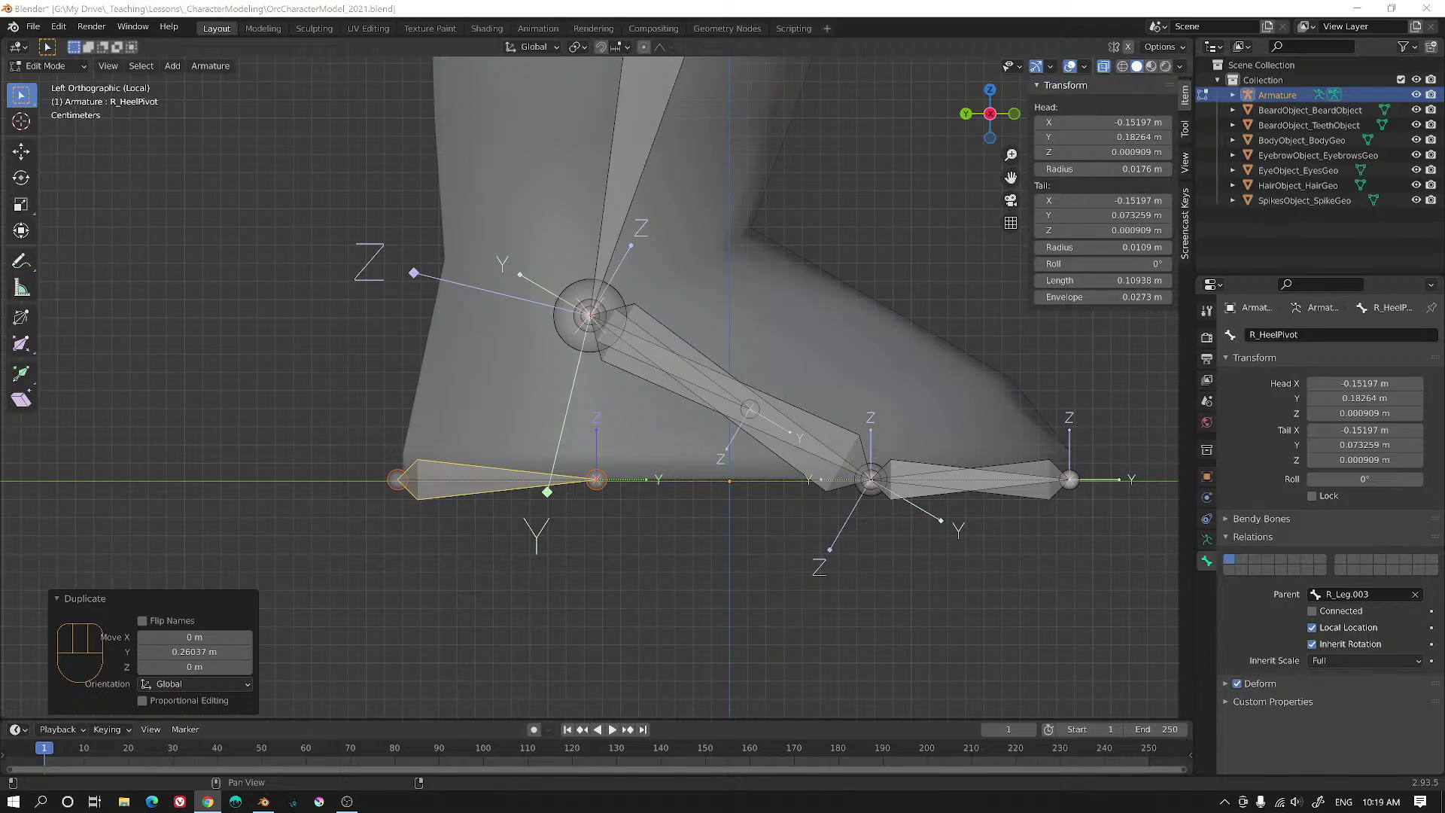
click(1181, 66)
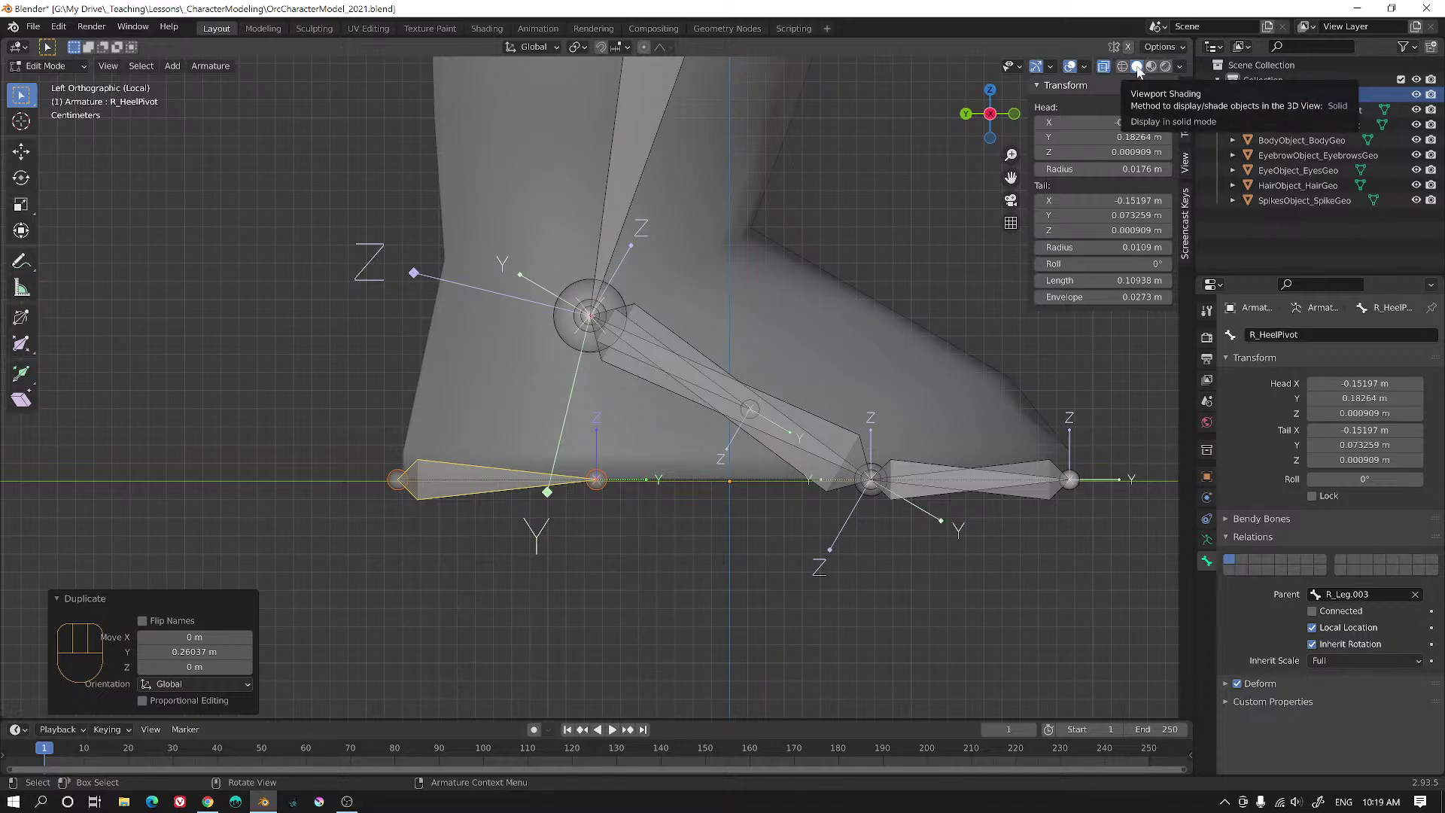
click(1180, 66)
click(1101, 67)
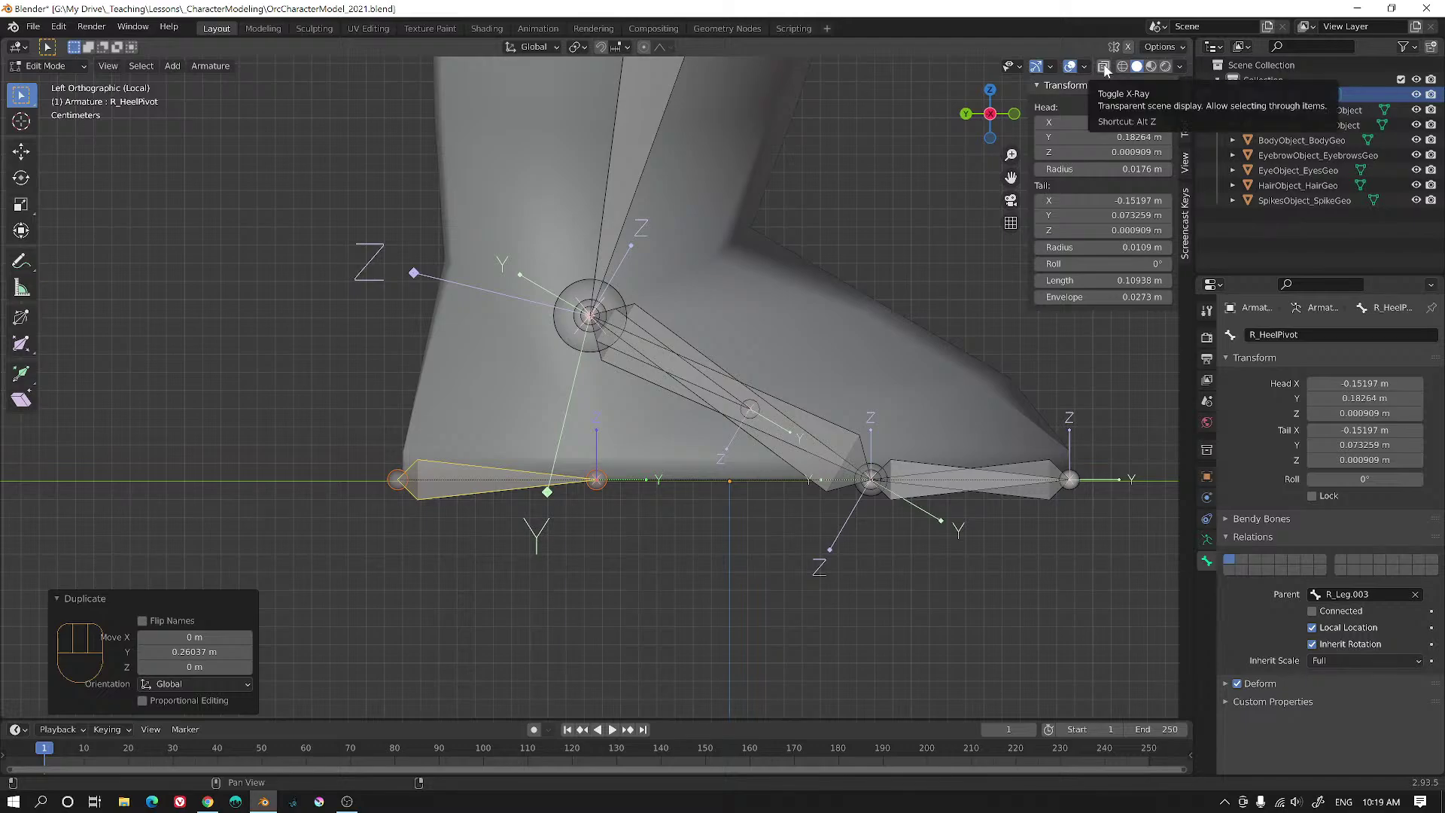
click(1103, 68)
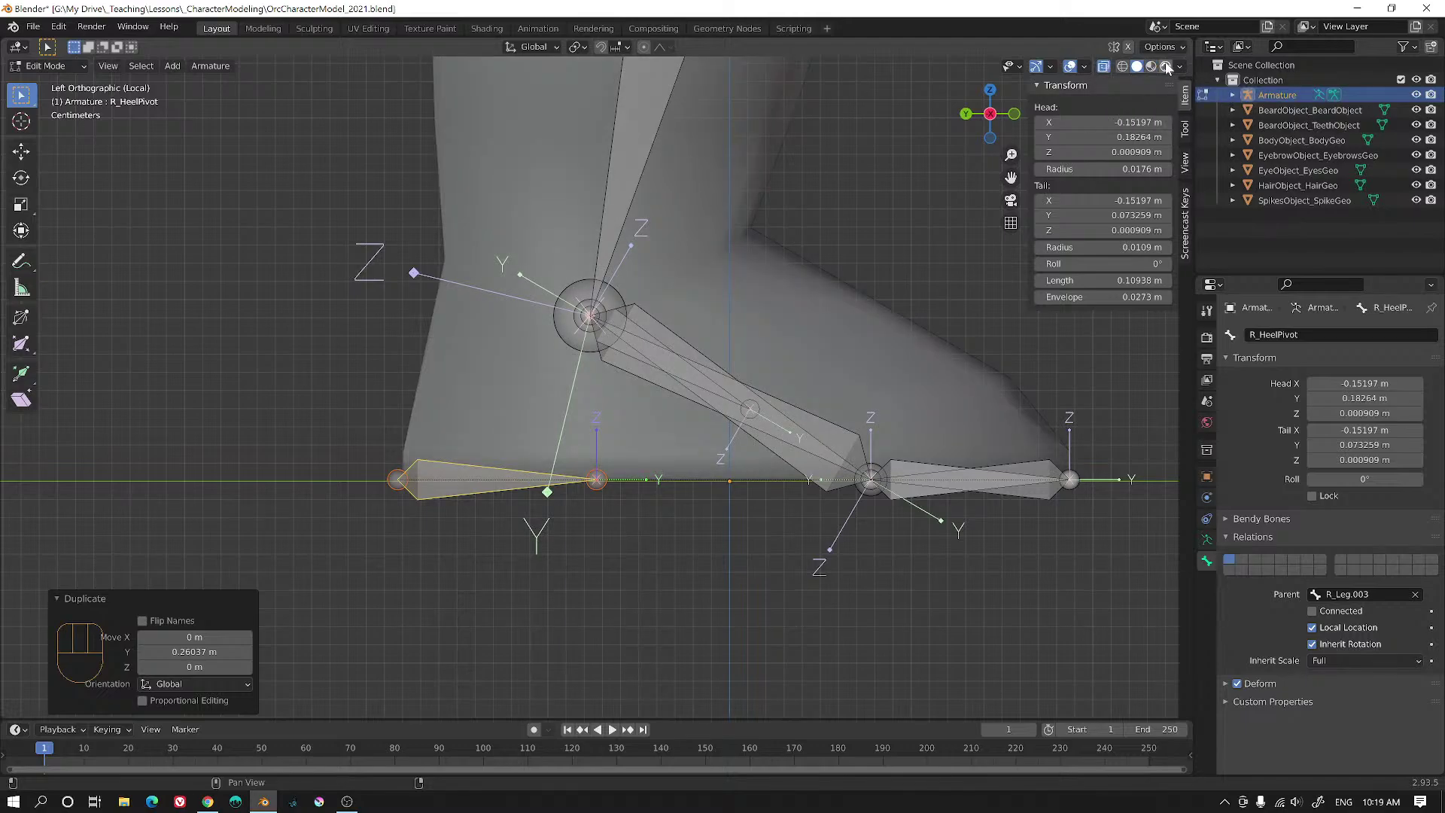
click(1103, 68)
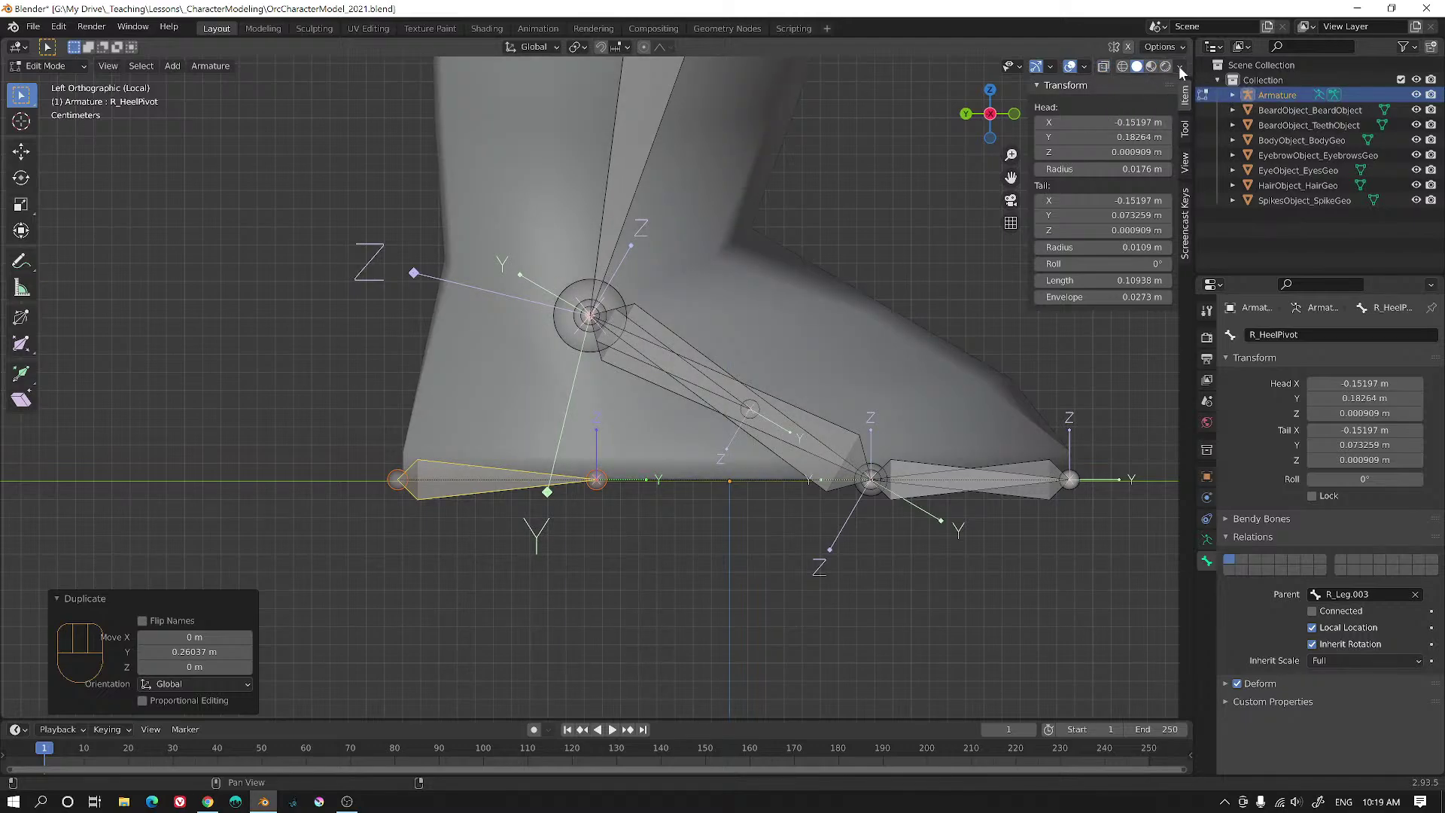
click(1180, 66)
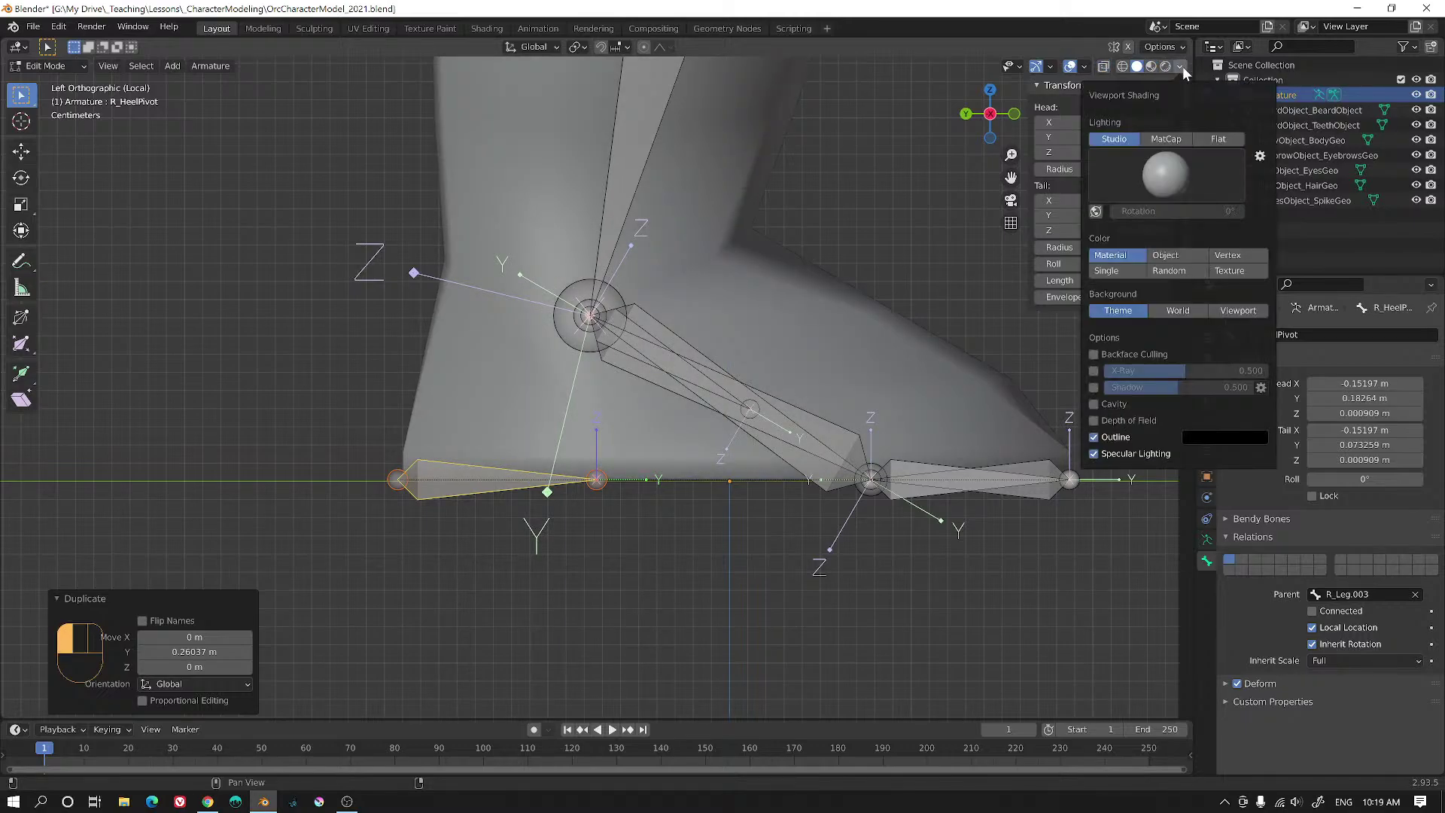
click(1093, 371)
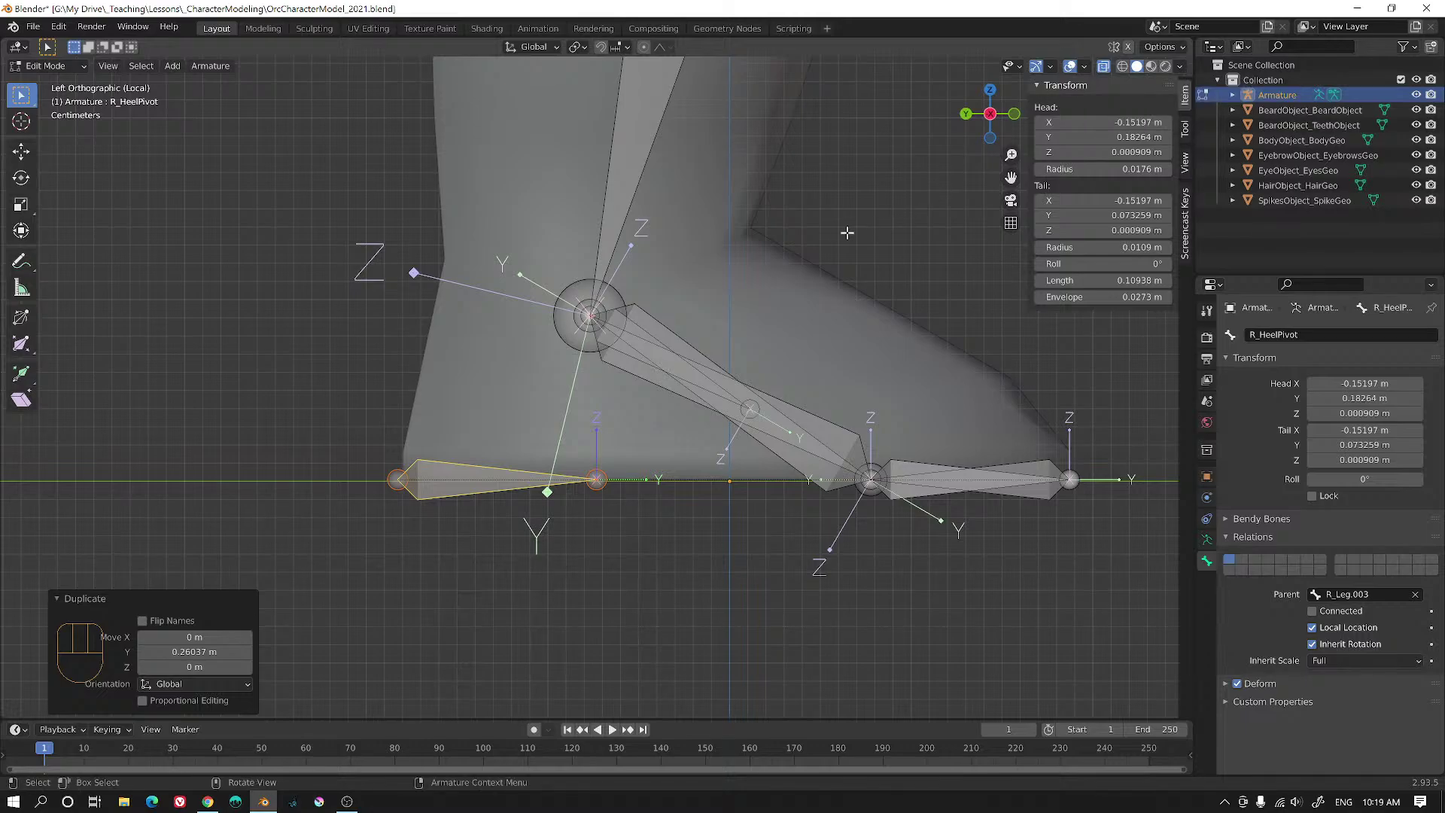
- Toggle the viewport's X-ray display repeatedly to compare the solid and transparent views of the foot
key(alt+z)
key(alt+z)
key(alt+z)
key(alt+z)
key(alt+z)
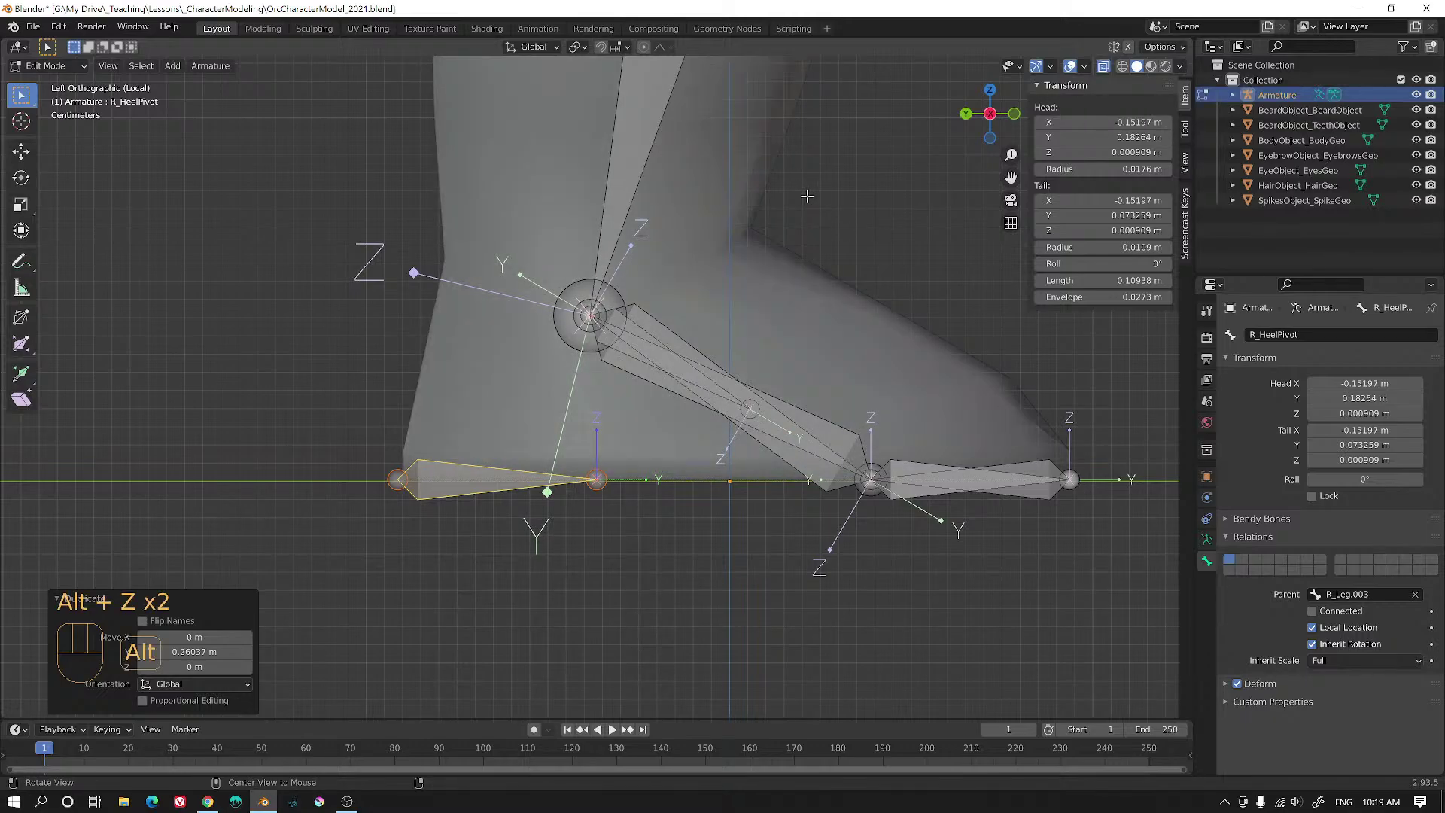
key(alt+z)
- Disable Deform for the R_HeelPivot bone
scroll(763, 339, up, 2)
alt+shift+middle_drag(633, 419, 744, 321)
alt+shift+middle_drag(892, 319, 733, 294)
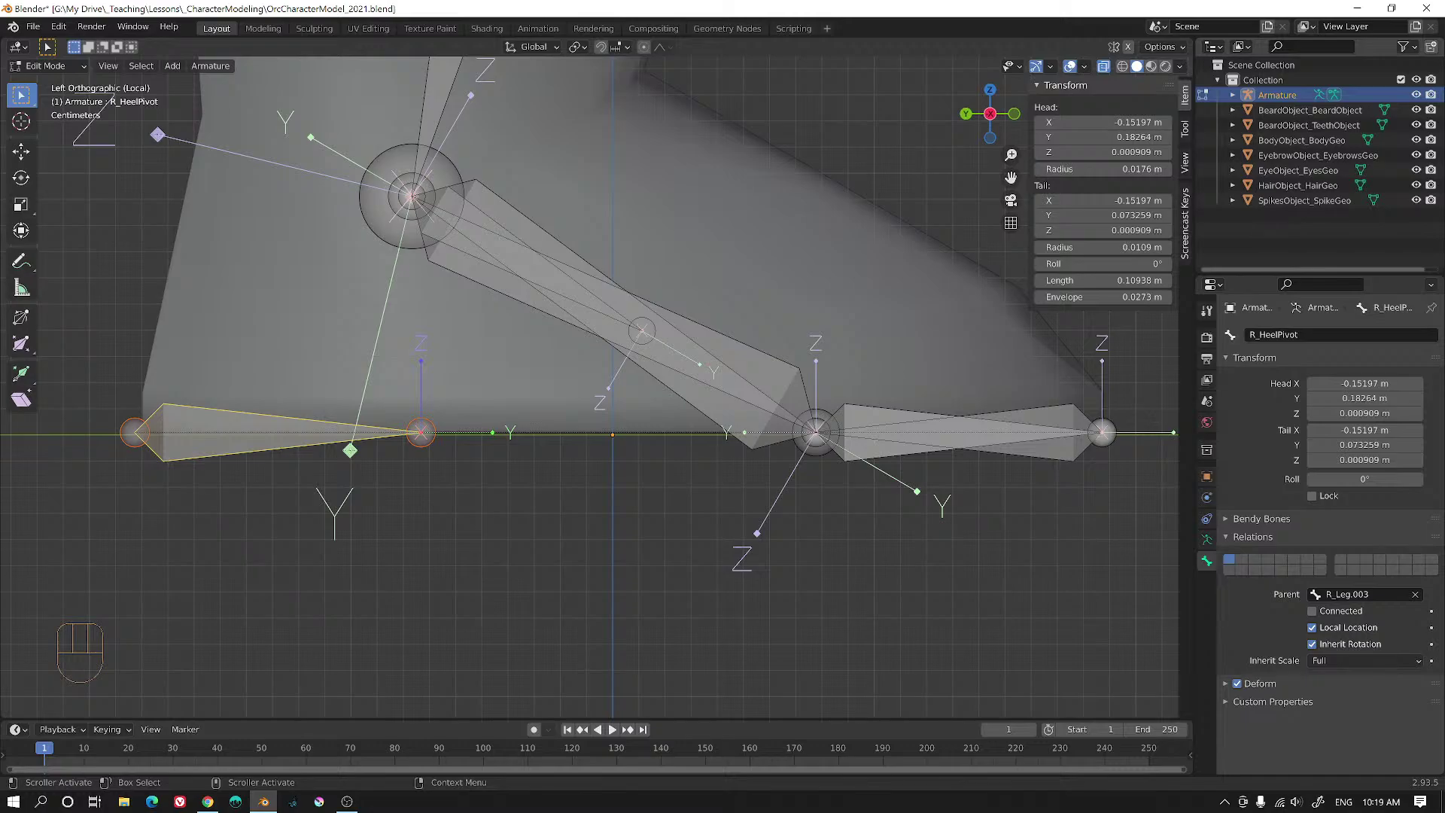
alt+shift+middle_drag(573, 340, 648, 371)
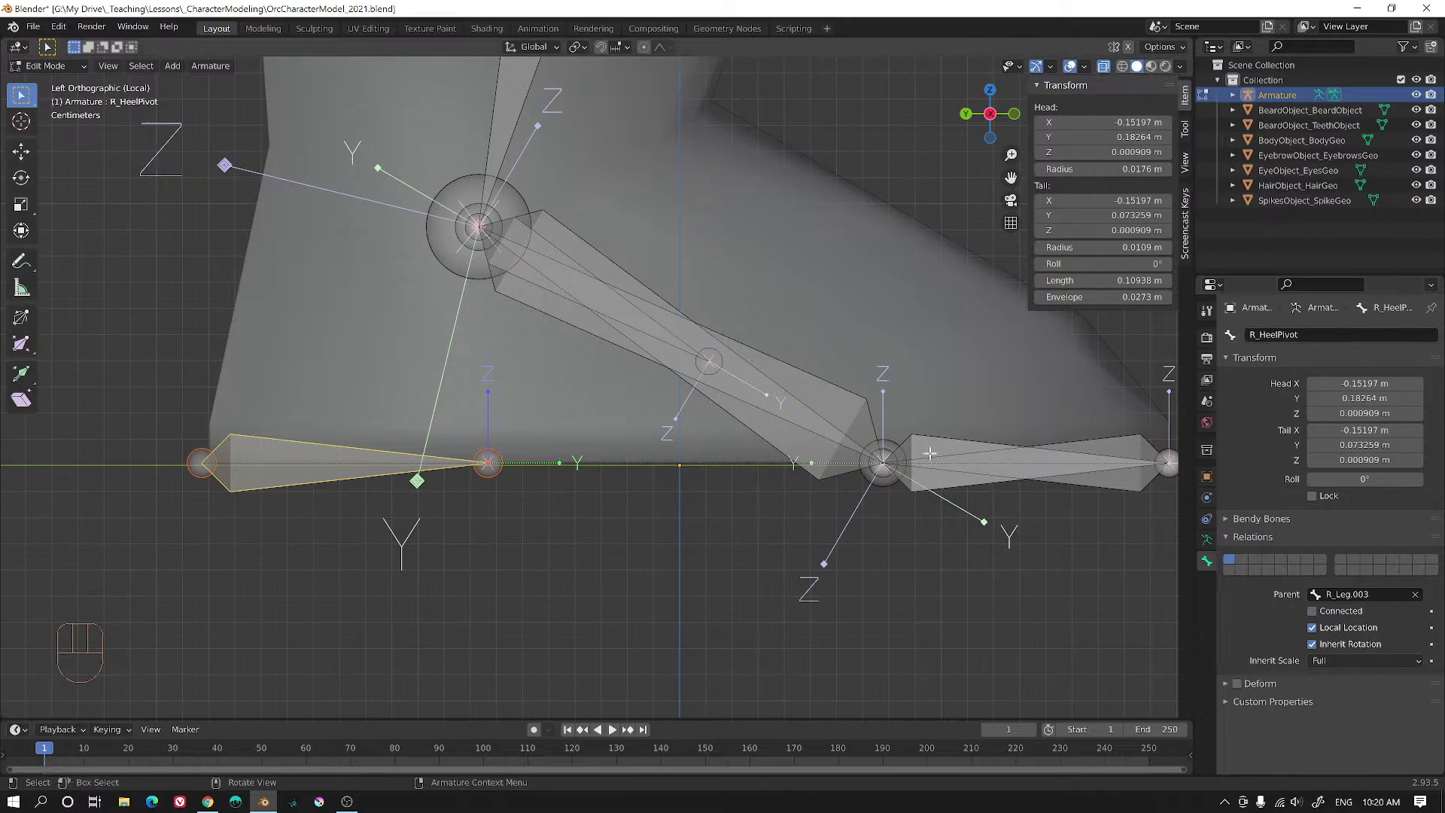
- Check the names of the heel bone and the ball bone of the foot
click(1261, 336)
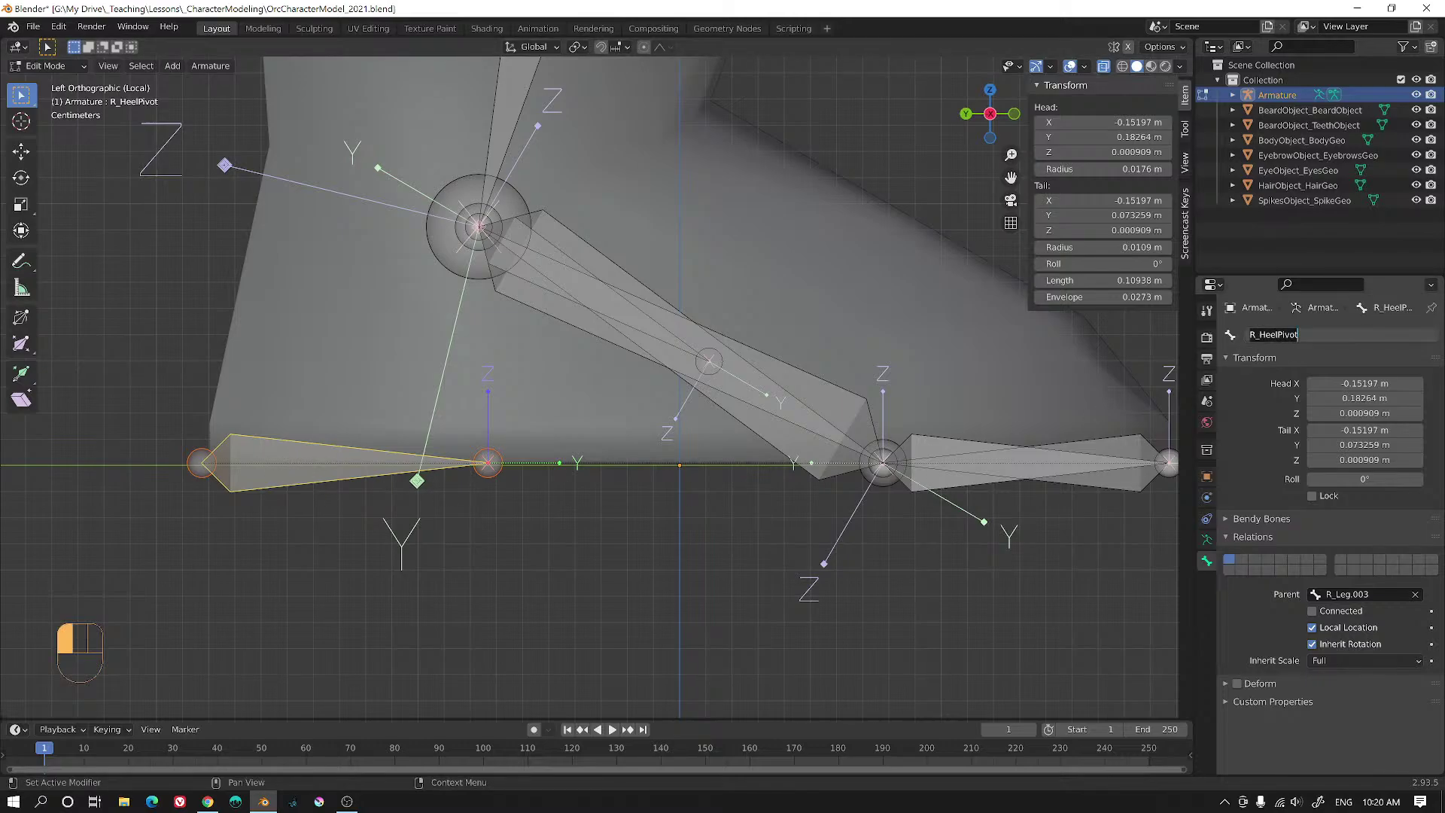
key(Return)
click(848, 394)
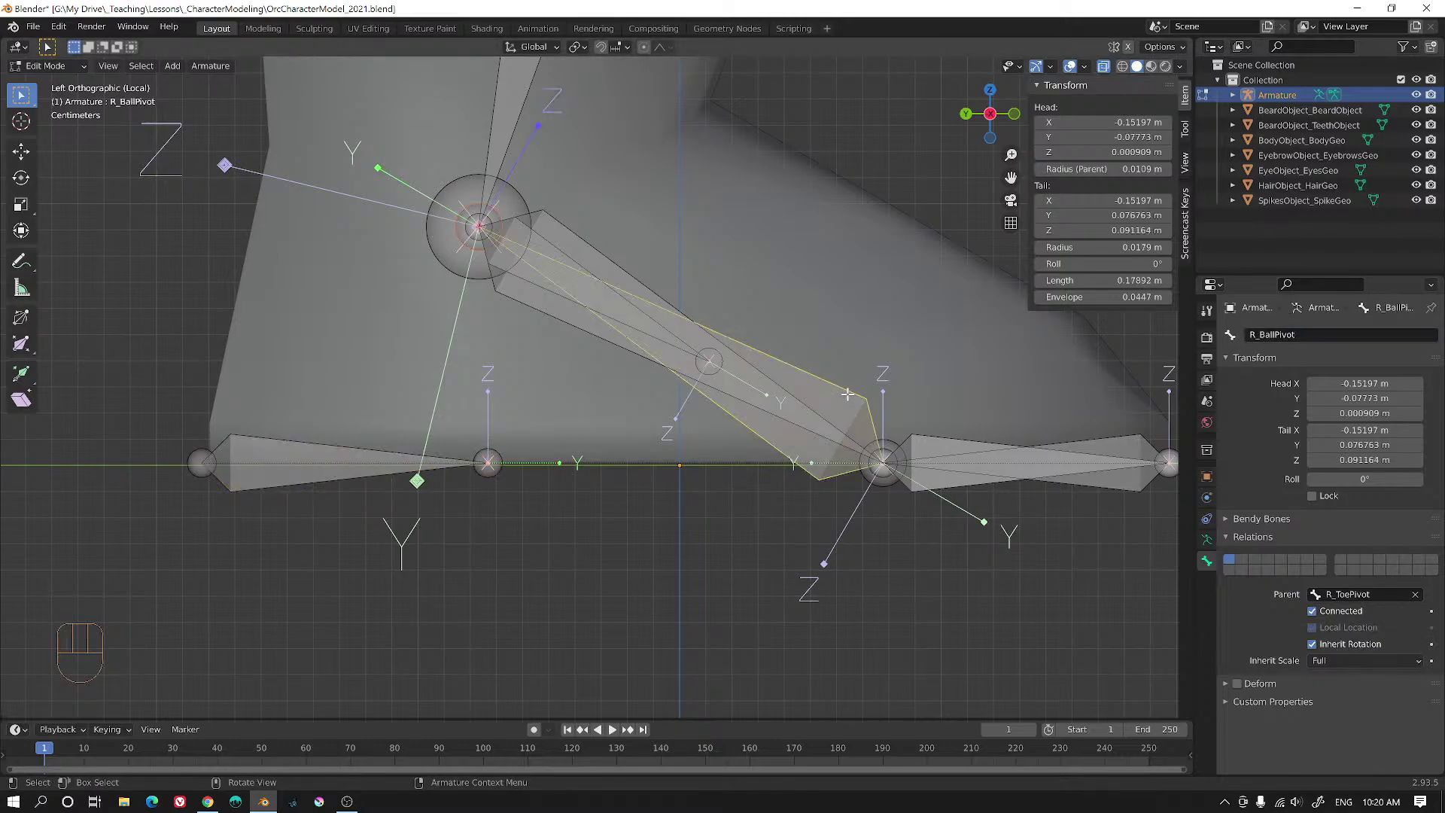
click(359, 450)
- Parent the R_Foot_InnerRoll bone to the R_HeelPivot bone with Keep Offset
middle_drag(648, 461, 960, 337)
click(974, 318)
scroll(968, 340, down, 3)
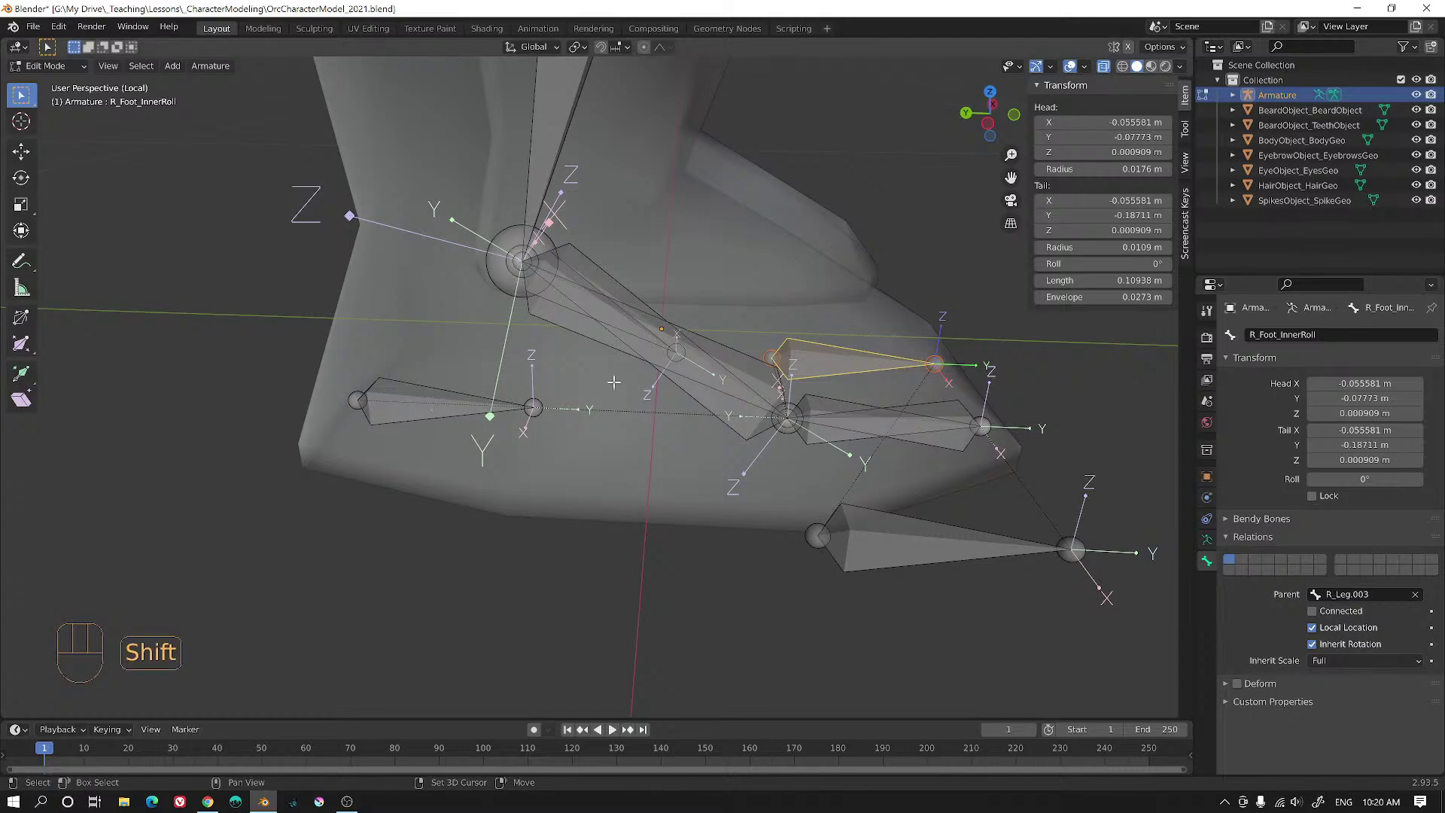
shift+click(438, 404)
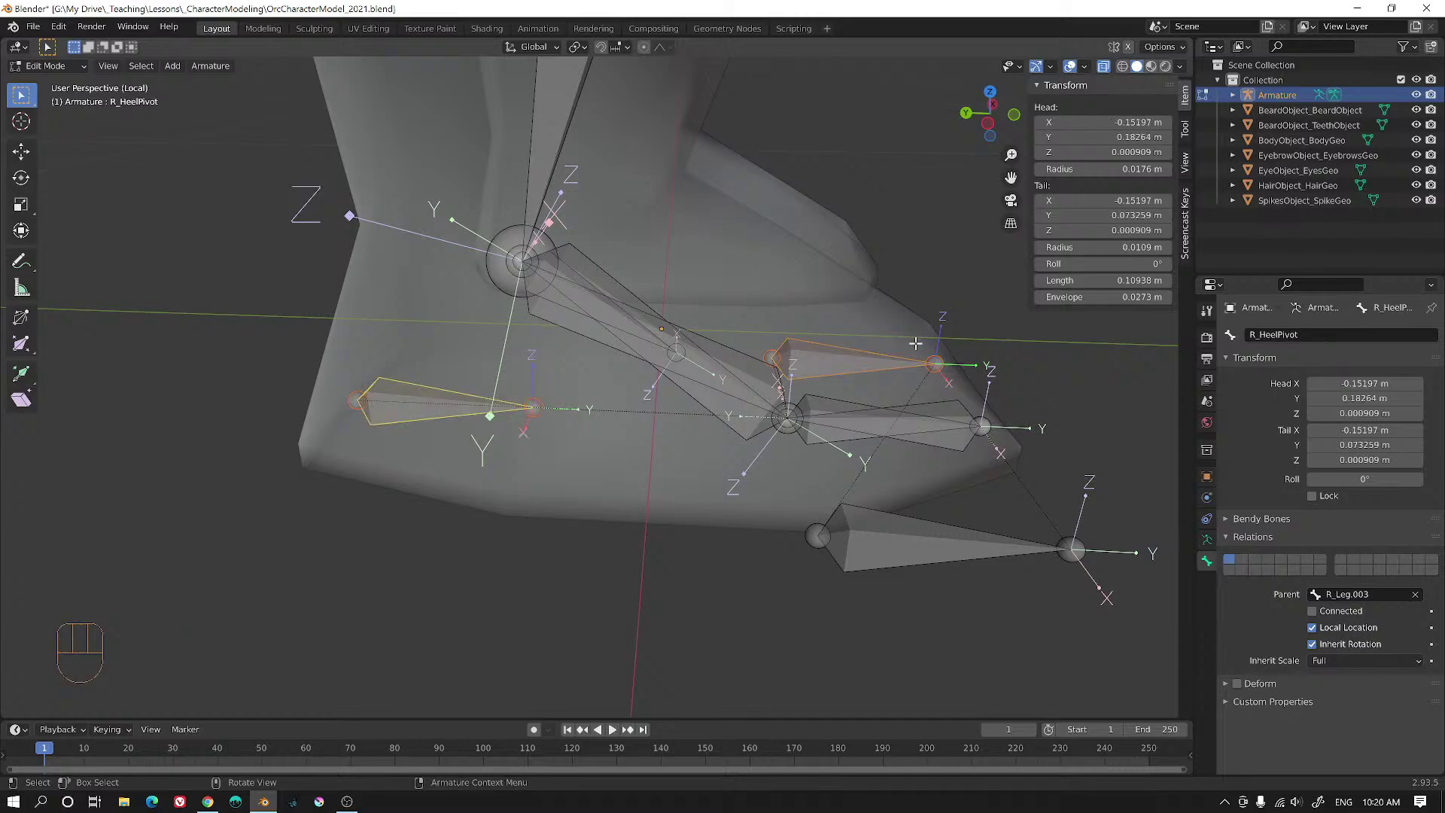
key(ctrl+p)
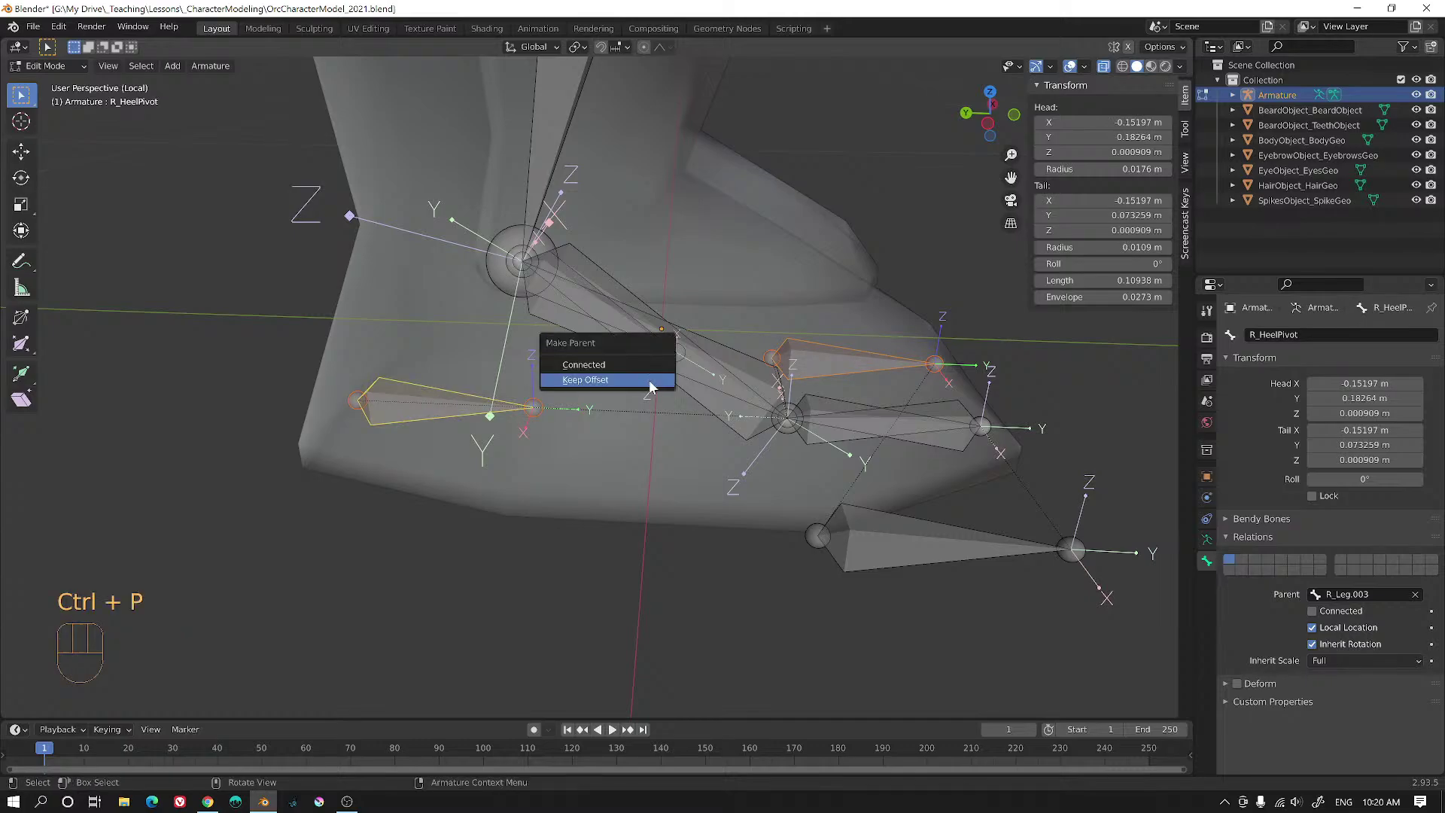
click(643, 386)
click(438, 396)
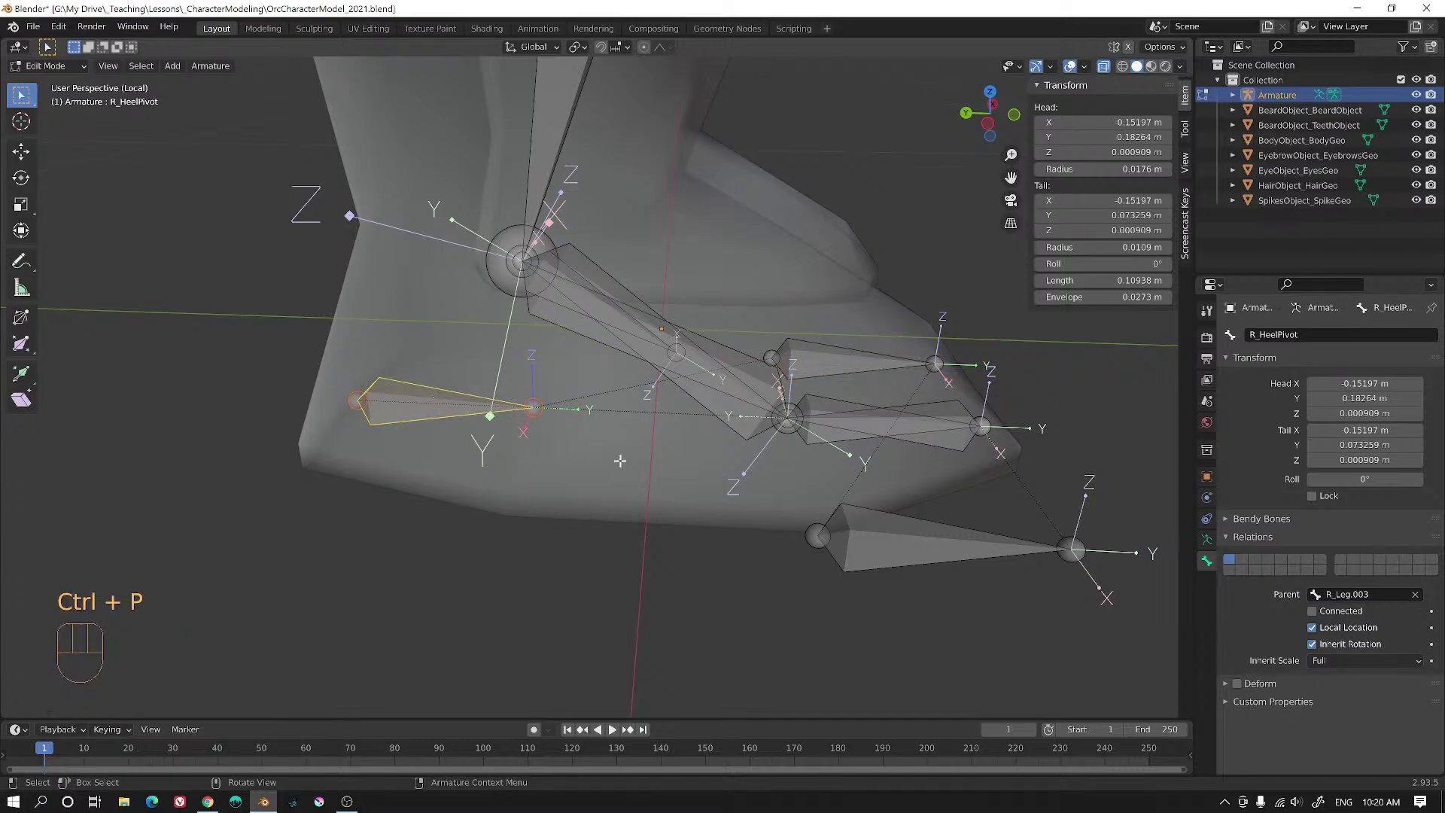
- Switch the armature to Pose Mode and select the R_HeelPivot bone
middle_drag(619, 459, 635, 420)
click(46, 66)
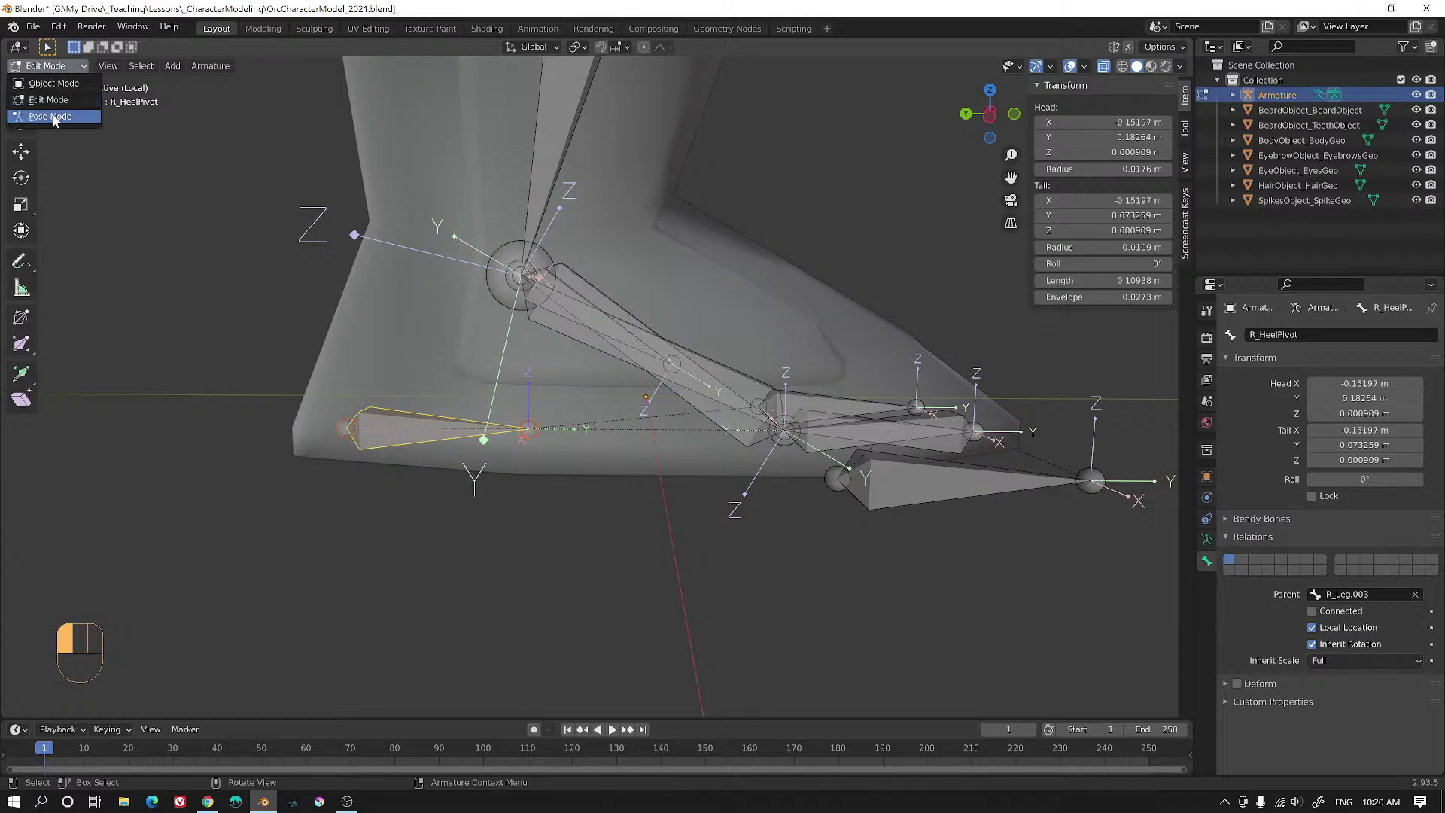
click(44, 116)
click(449, 423)
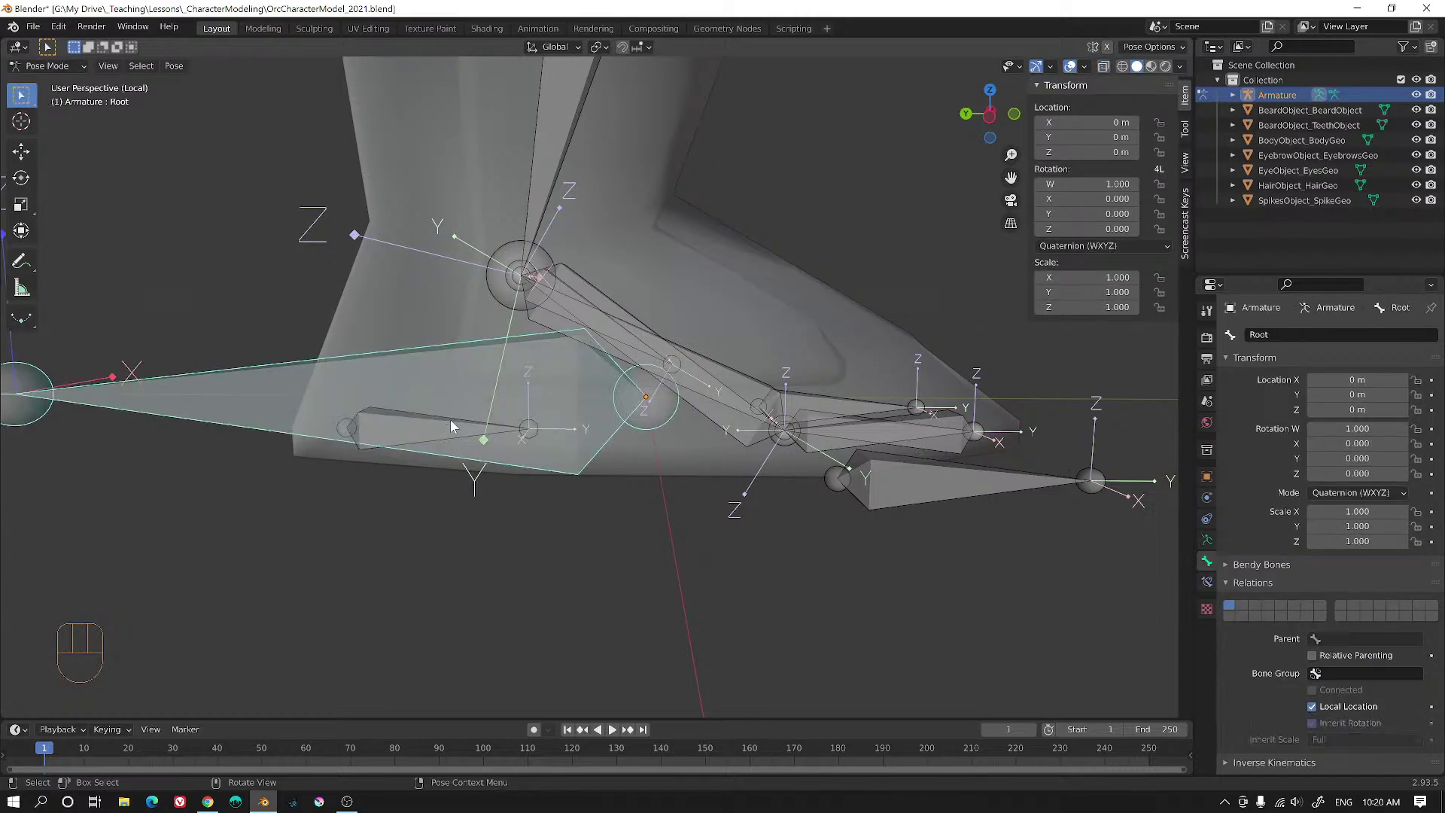
click(466, 433)
- Test the foot hierarchy by rotating the R_HeelPivot bone several times, cancelling each rotation
key(r)
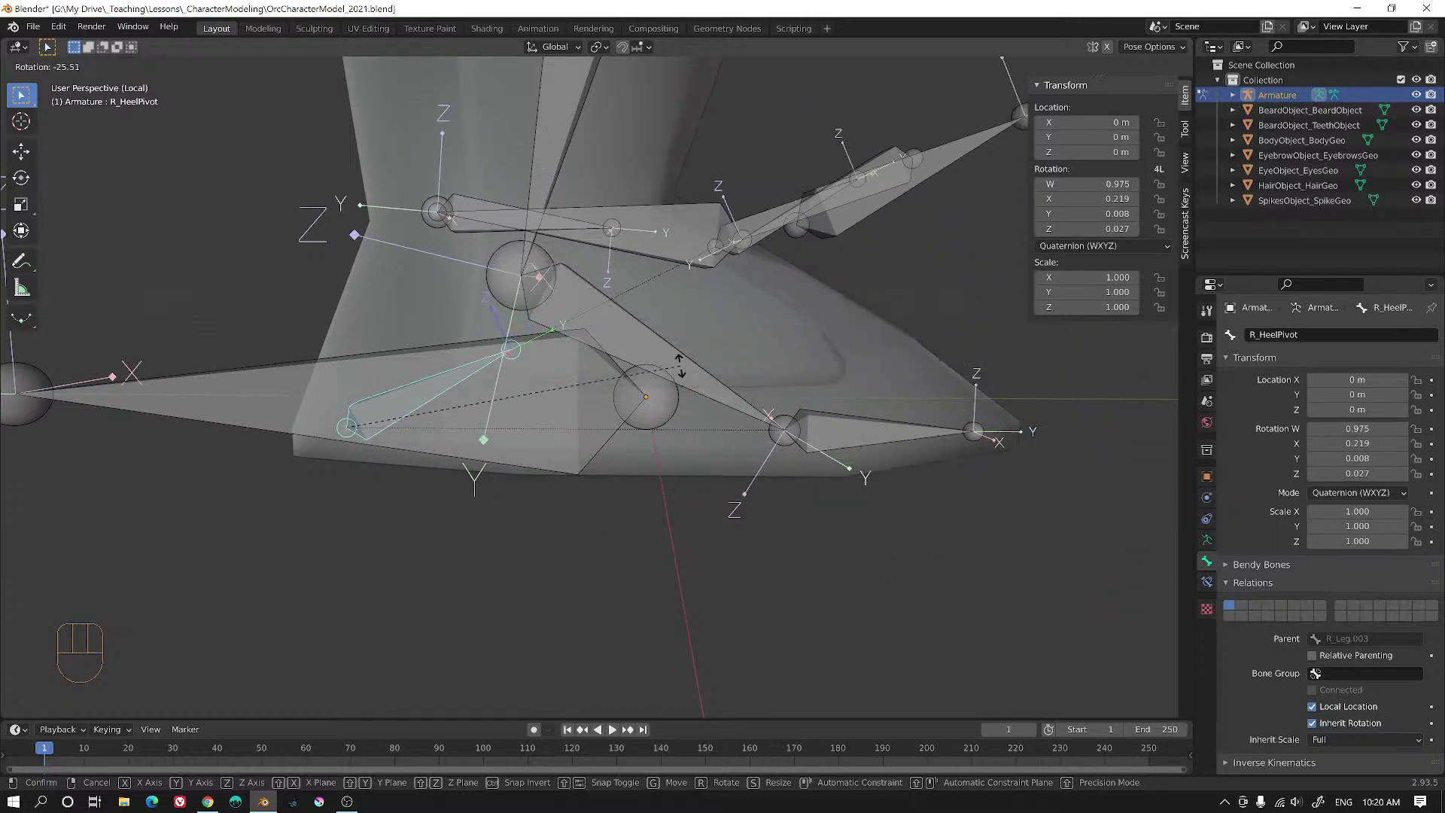
right_click(683, 523)
middle_drag(684, 523, 812, 421)
key(r)
key(r)
right_click(746, 438)
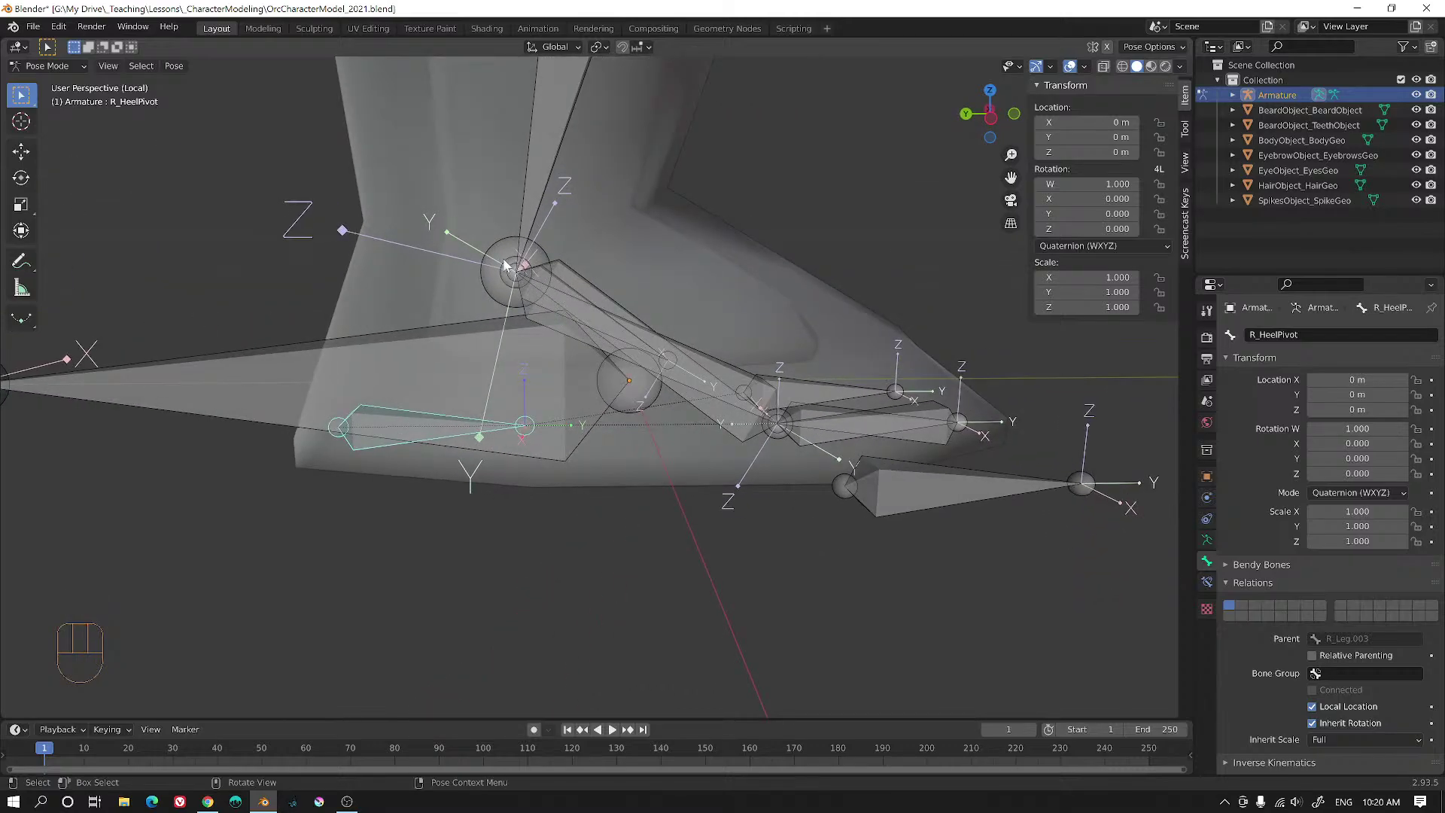
key(r)
right_click(588, 289)
key(r)
right_click(704, 327)
- Examine the overlapping bones at the ankle, selecting R_Leg_IK and R_Leg.003 in turn to check their names
middle_drag(704, 326, 734, 359)
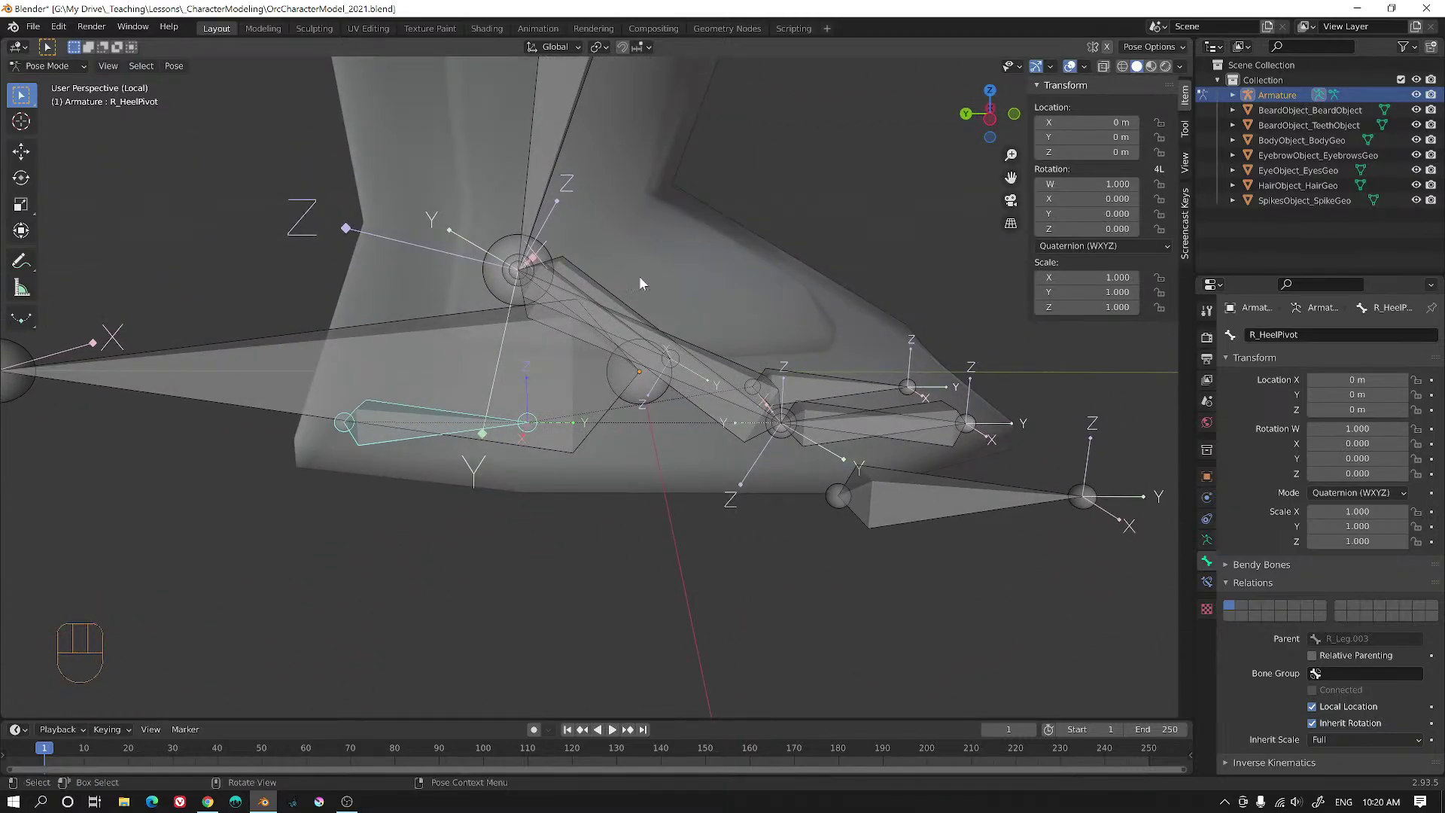
shift+middle_drag(746, 304, 729, 355)
alt+drag(729, 354, 650, 413)
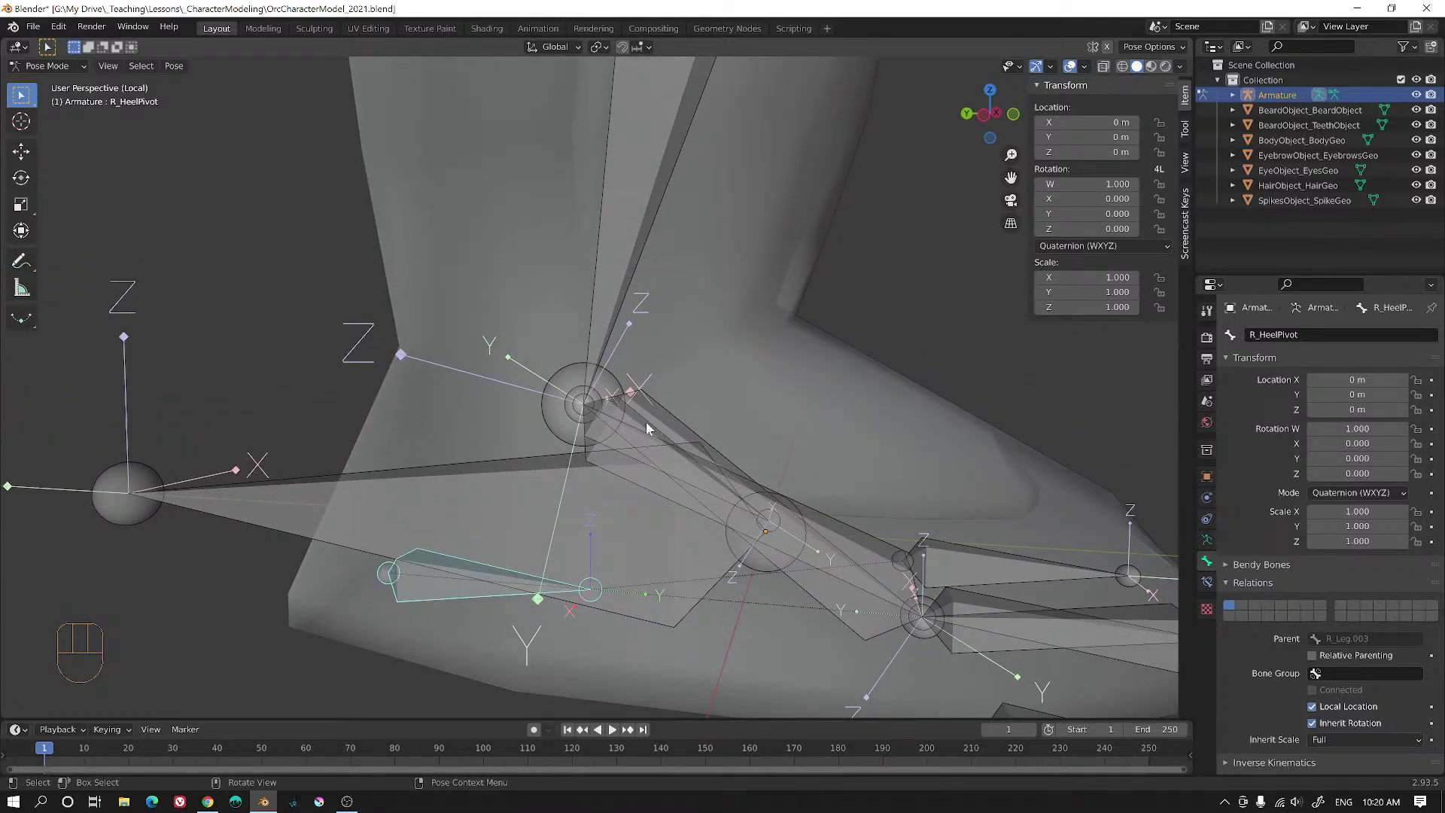
click(643, 421)
click(641, 425)
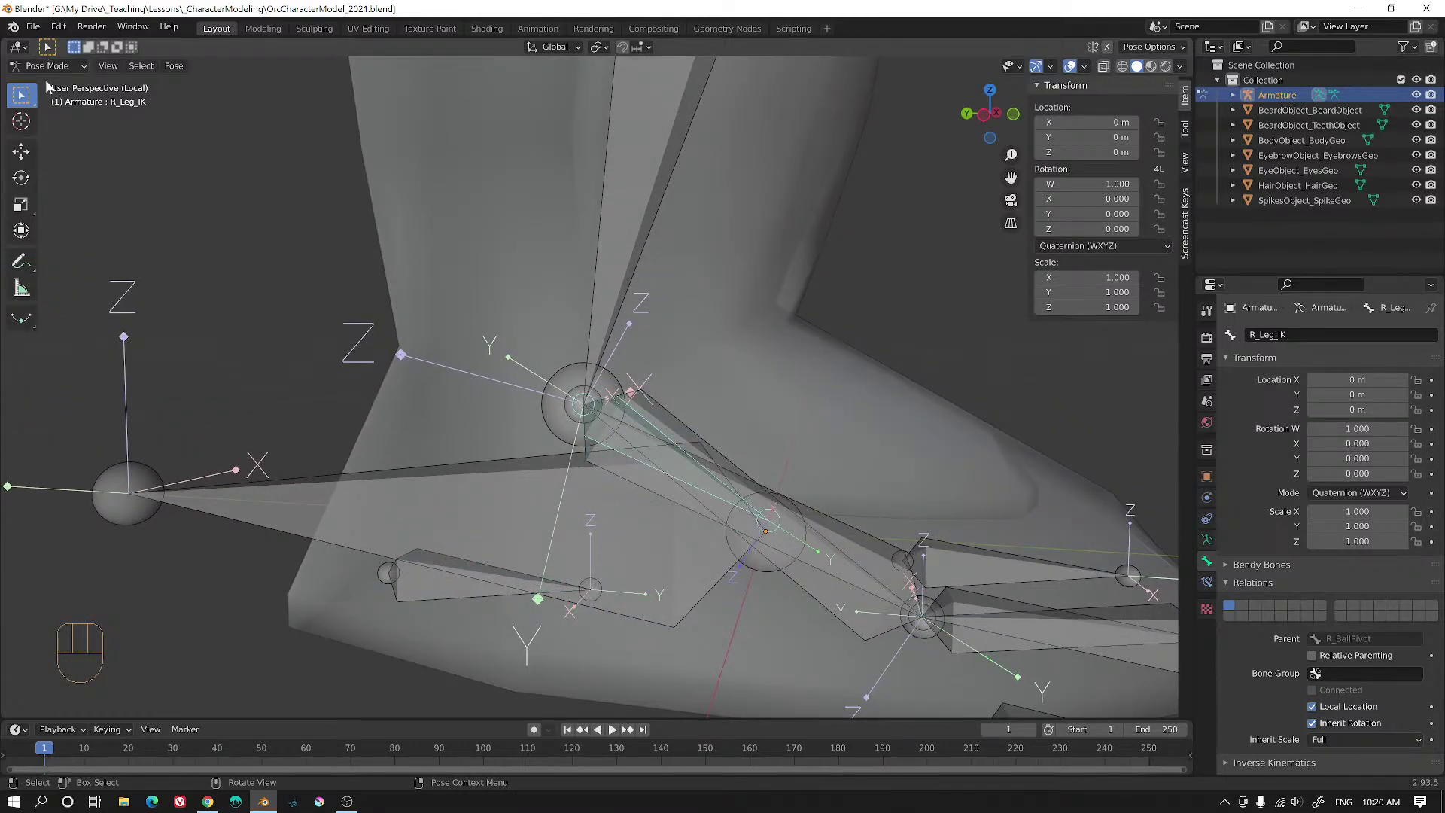
alt+drag(819, 436, 770, 382)
scroll(639, 335, up, 2)
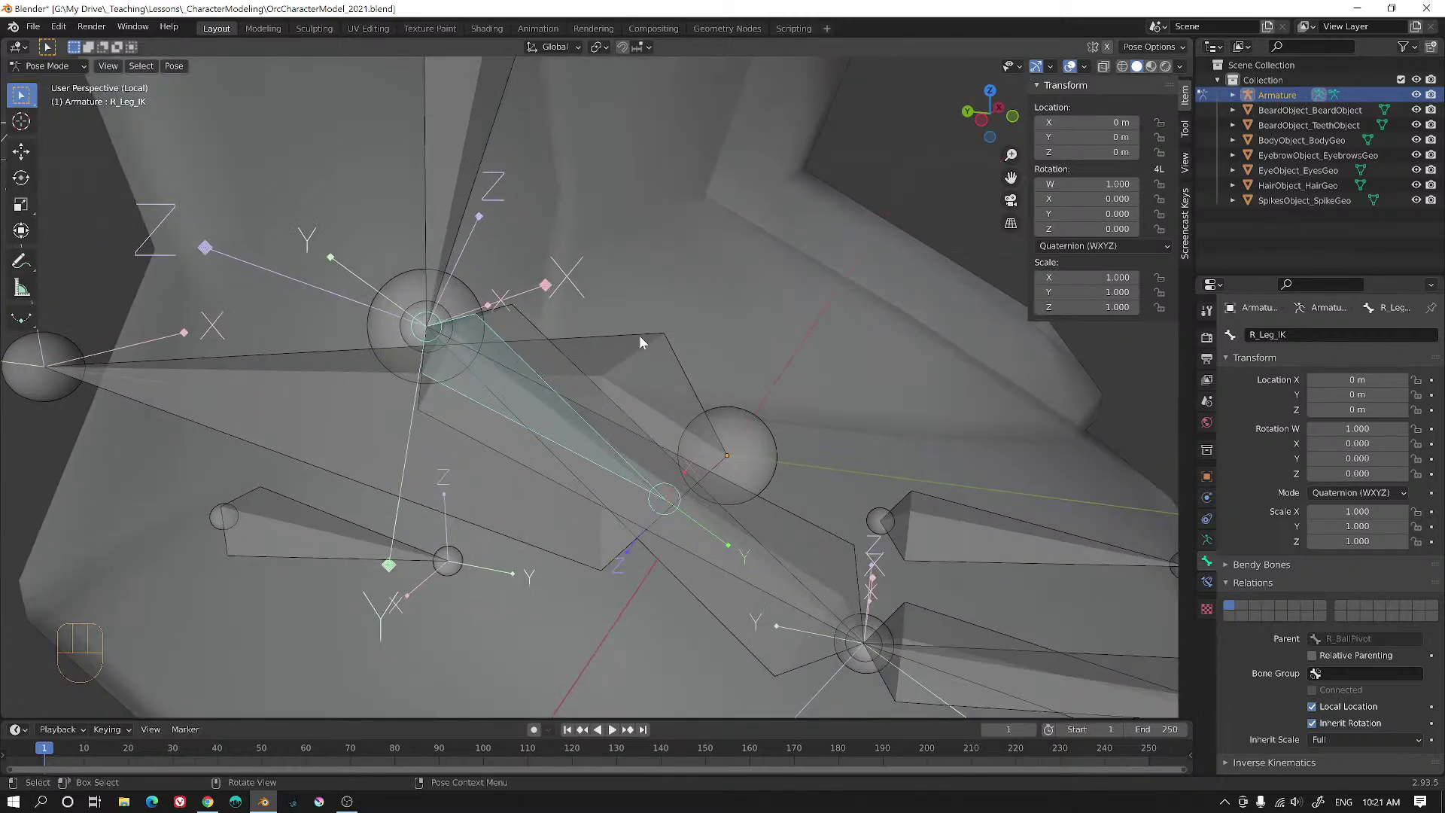
click(539, 331)
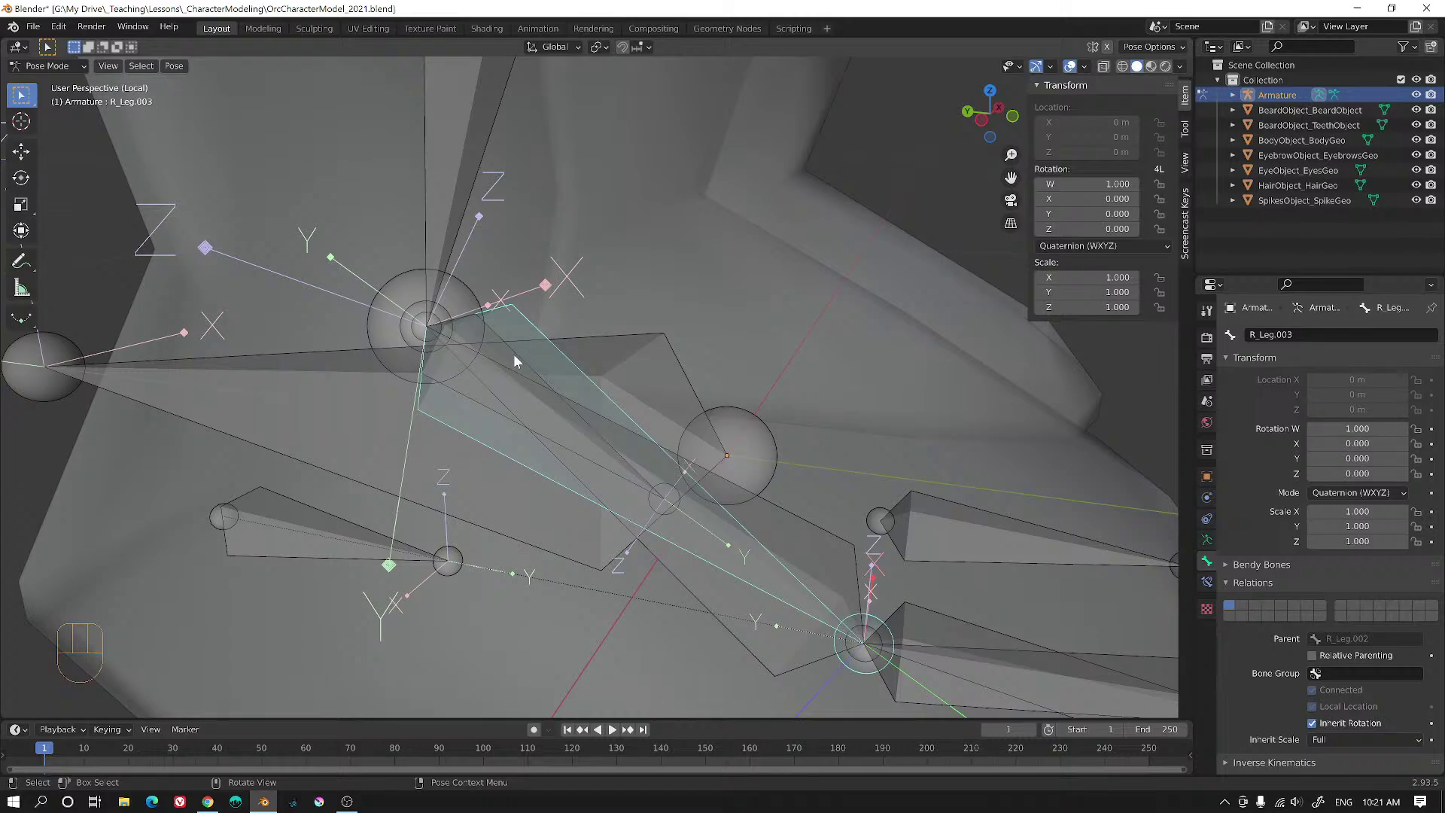
- Add a Copy Rotation constraint to the R_Leg.003 bone with R_Leg_IK as its target
key(shift)
click(497, 339)
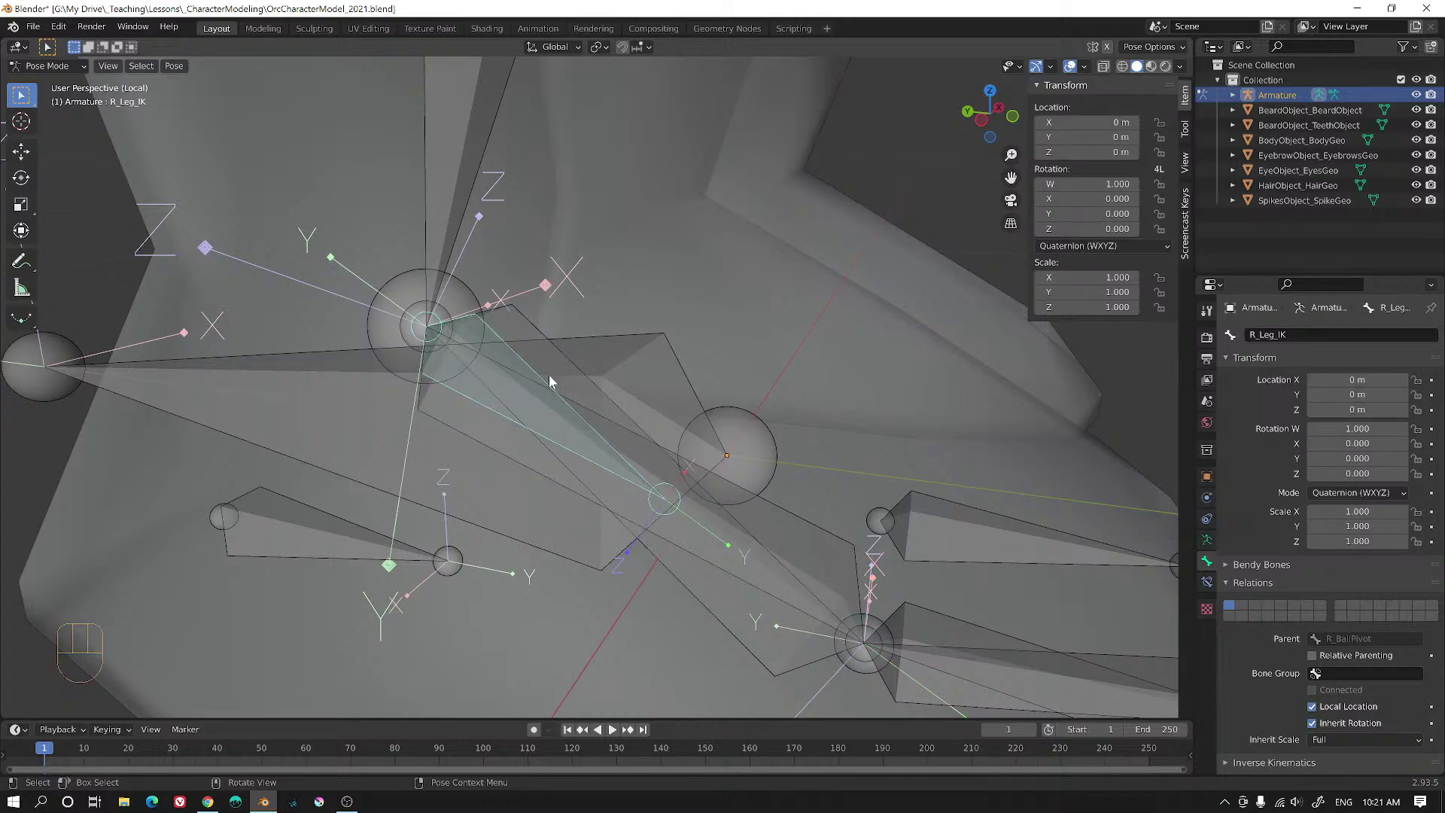
middle_drag(548, 375, 544, 355)
alt+shift+middle_drag(620, 438, 631, 352)
click(578, 322)
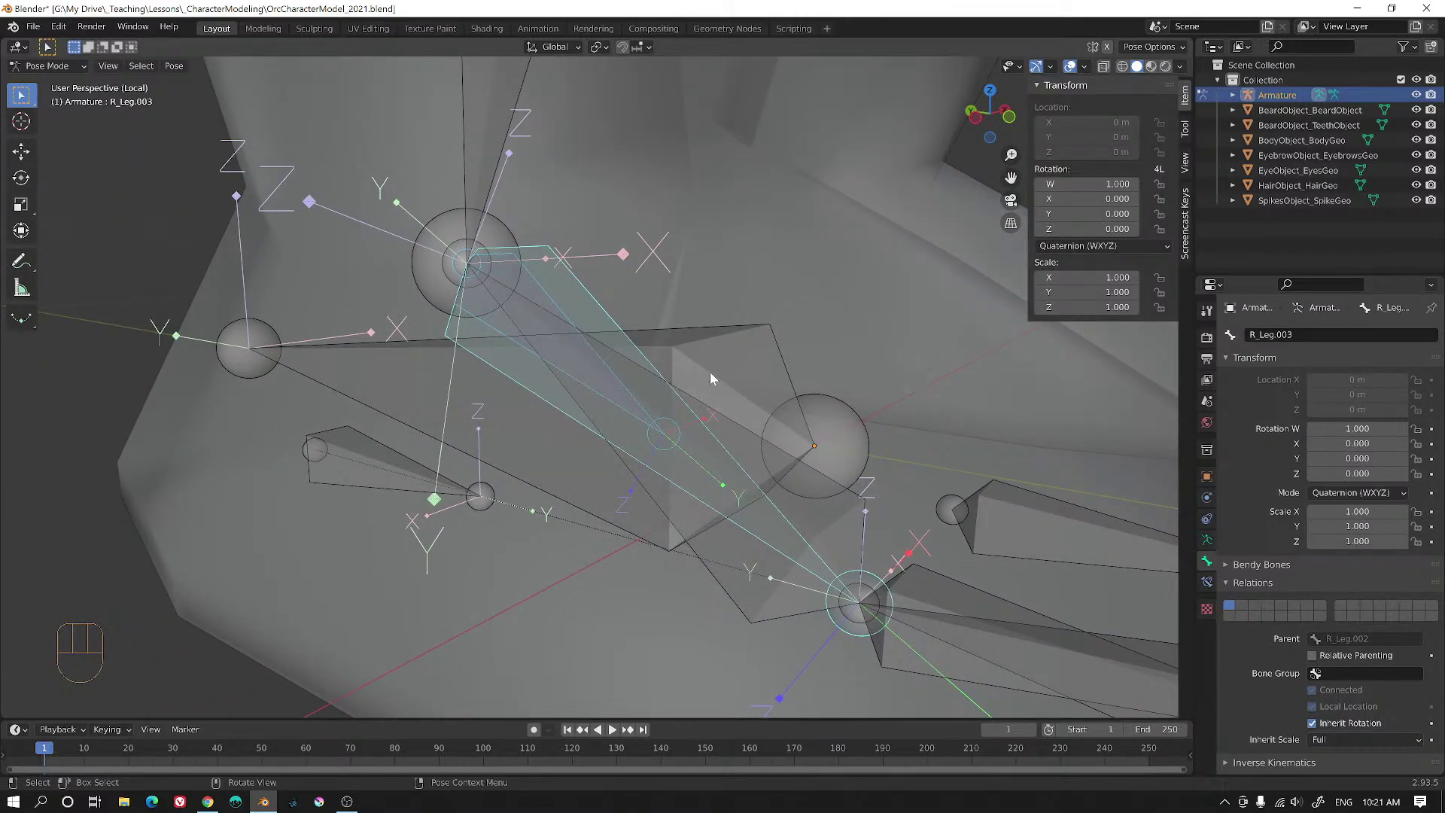
key(shift+ctrl+c)
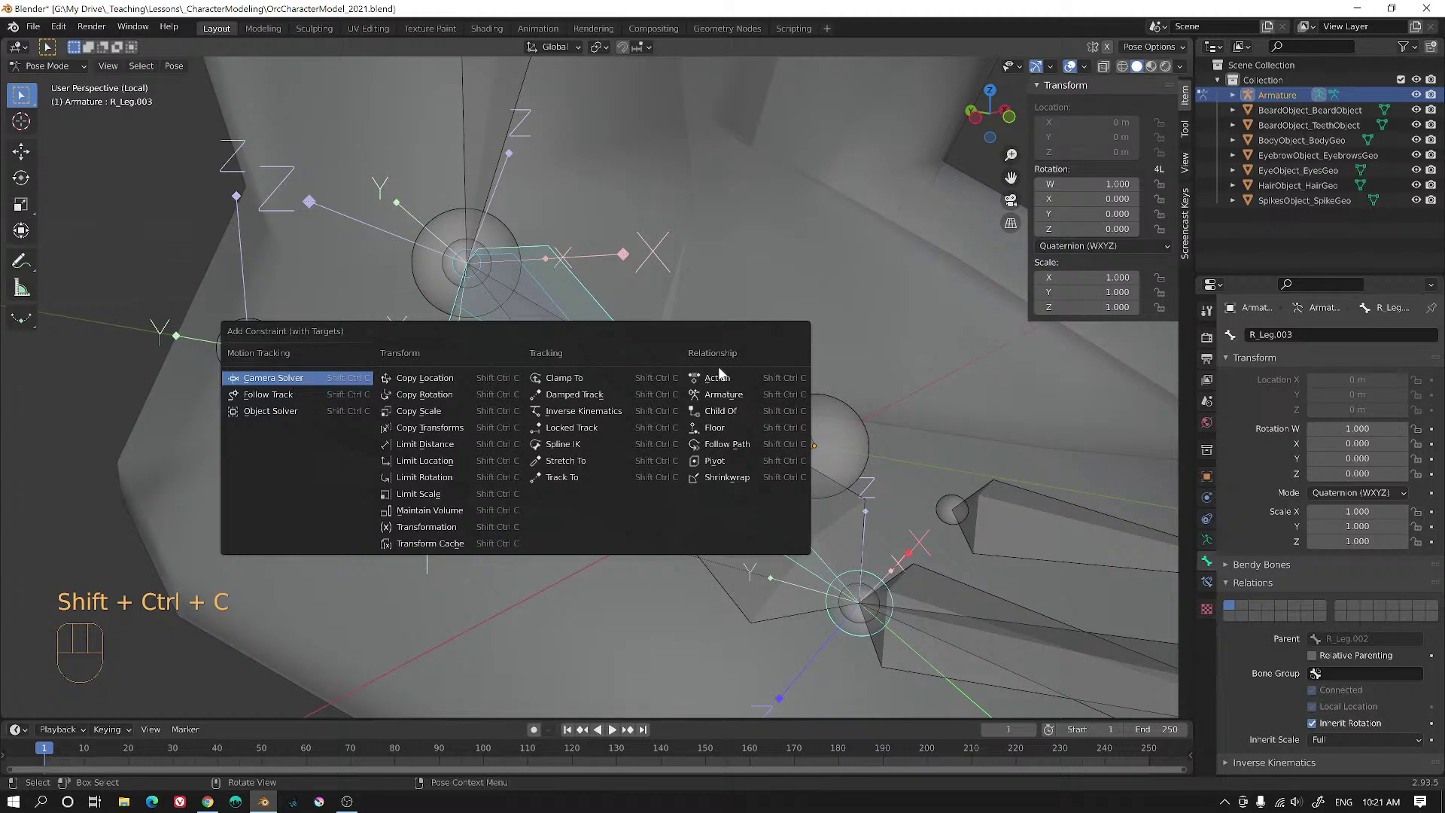
click(432, 400)
middle_drag(656, 392, 680, 336)
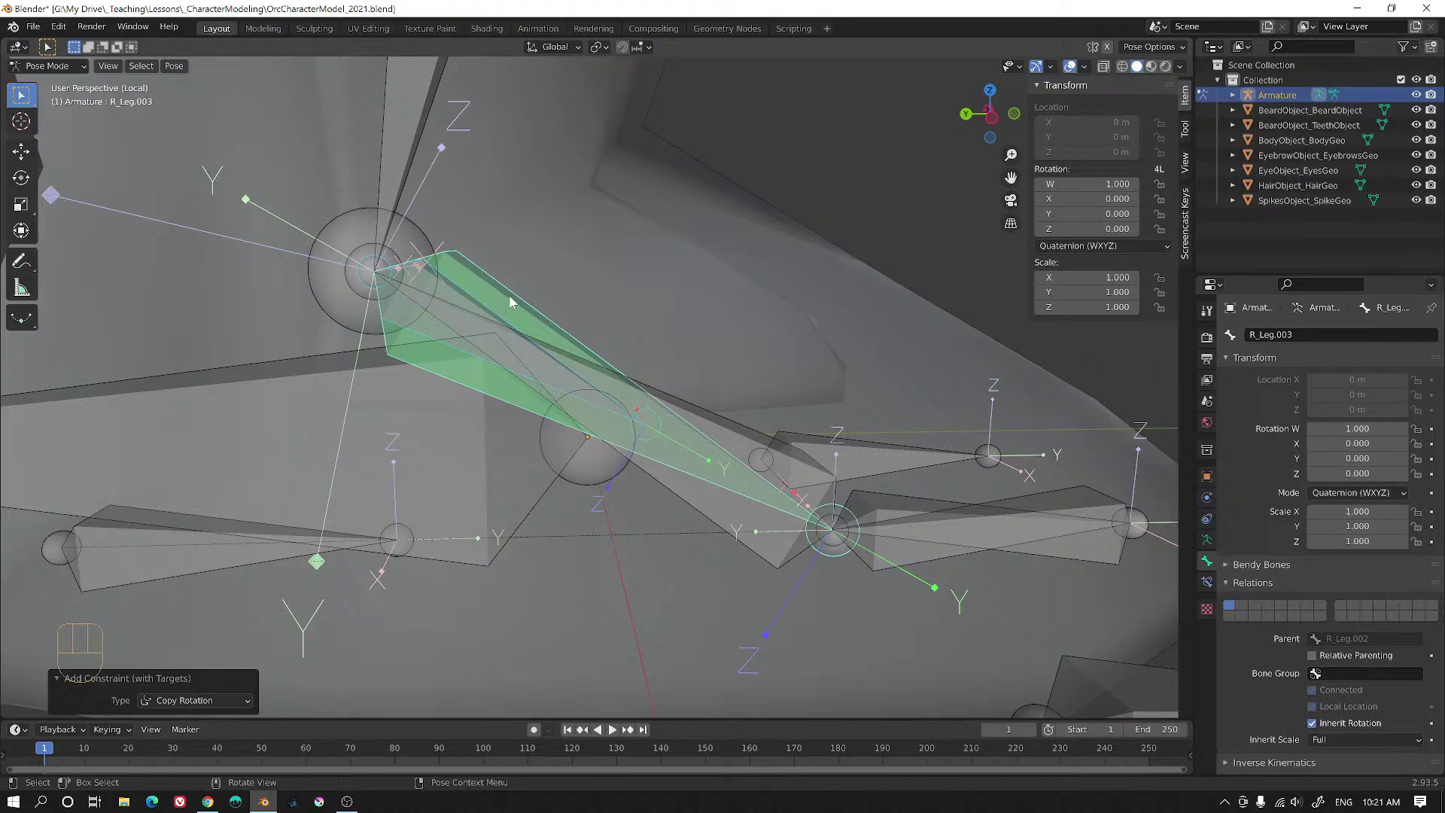
- Test the Copy Rotation constraint with a free trackball rotation of the R_Leg_IK bone, and undo it
middle_drag(547, 333, 679, 363)
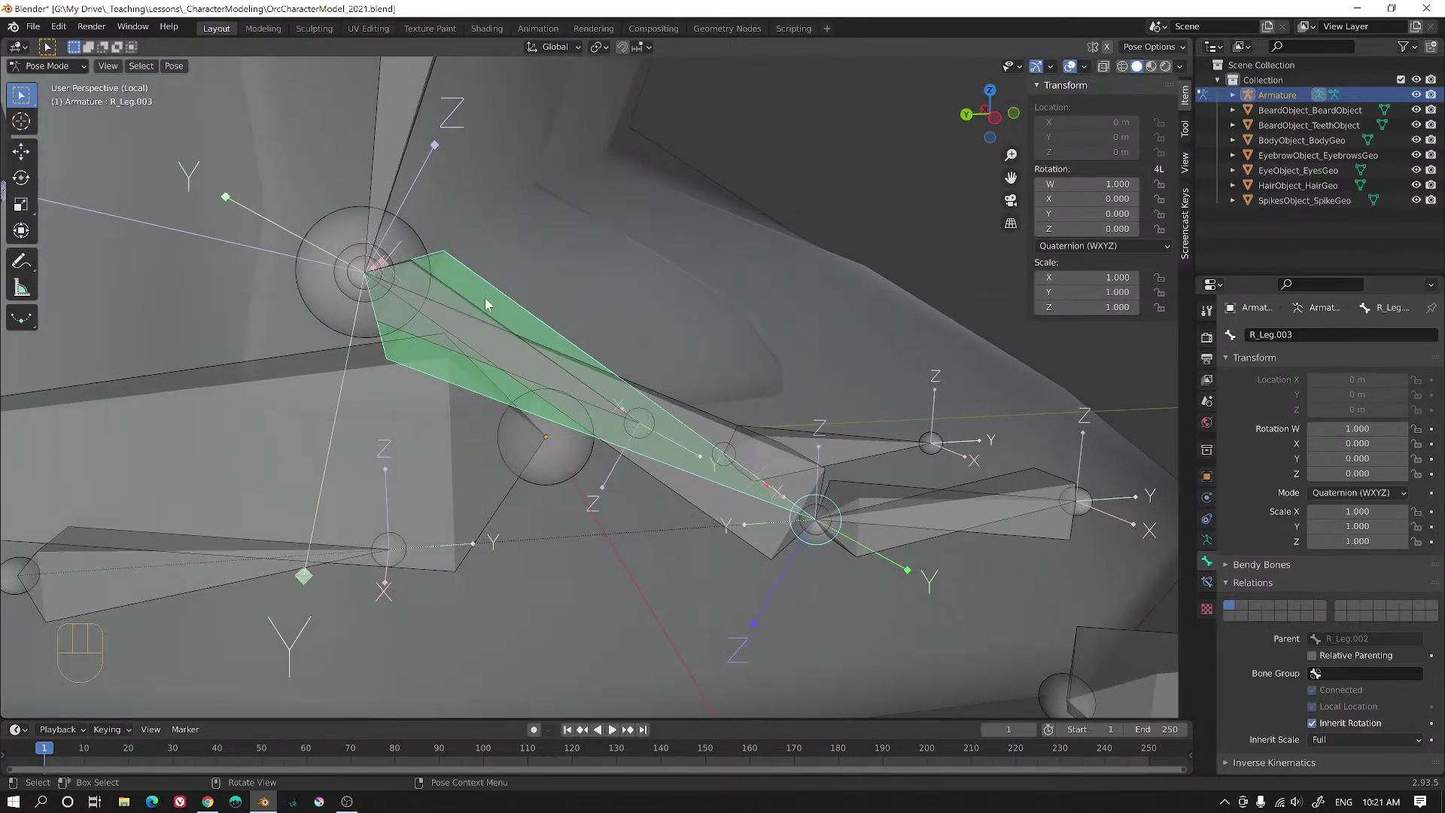
click(472, 298)
key(r)
key(r)
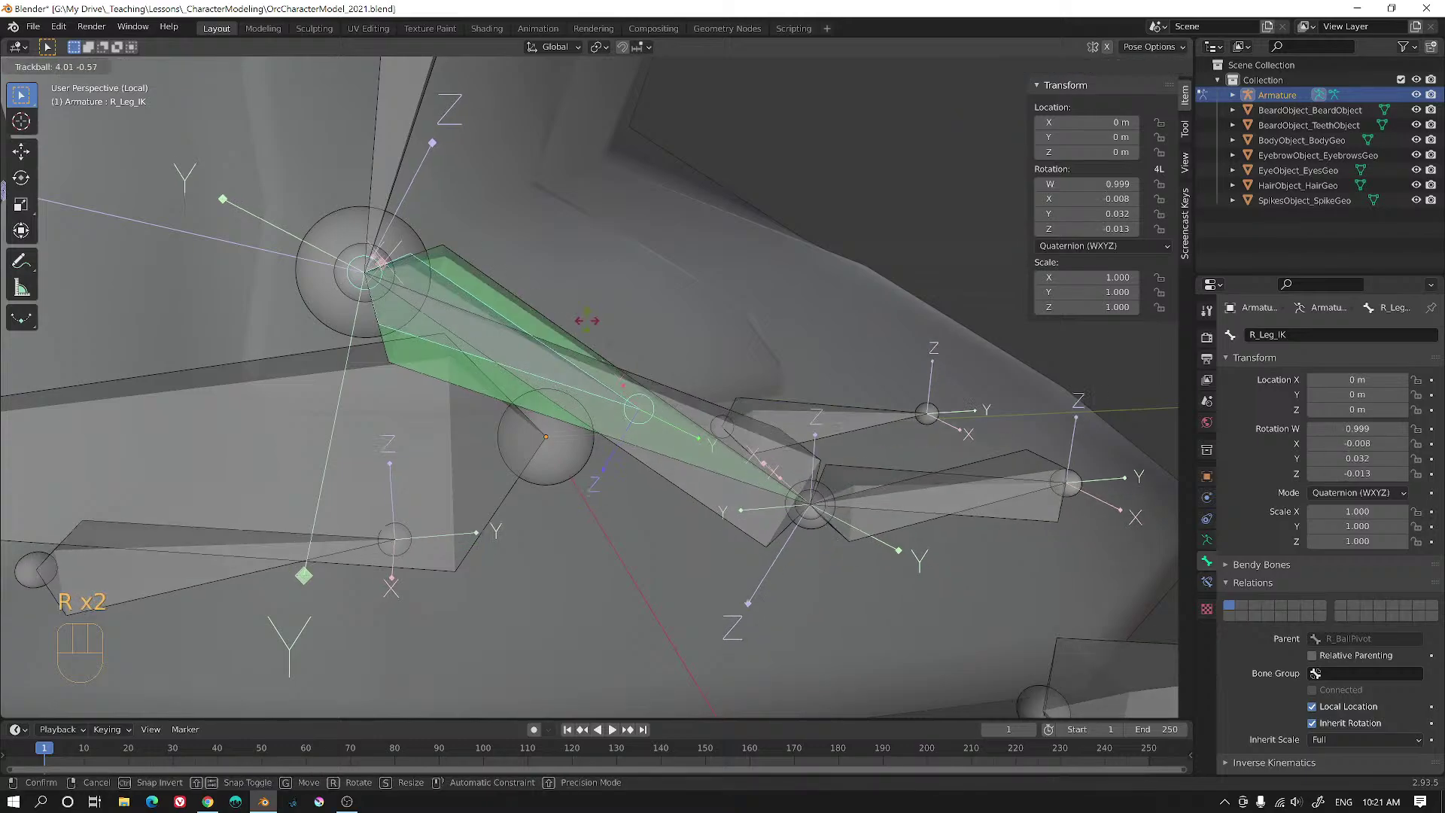
key(ctrl+z)
key(ctrl+z)
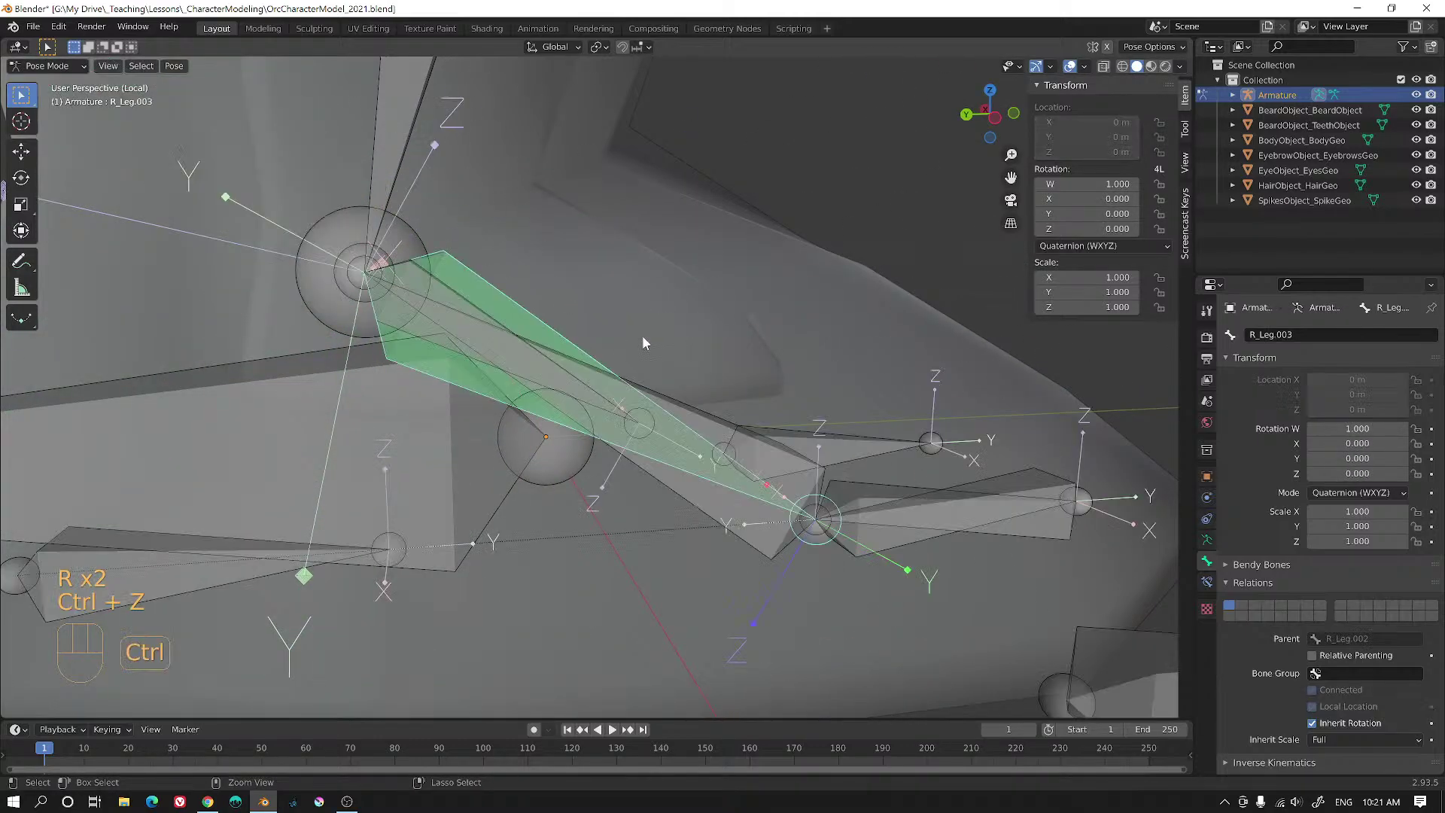
- Rotate the R_Leg_IK bone in the view plane to test the foot, clear its rotation and undo the test
middle_drag(644, 332, 486, 274)
click(490, 281)
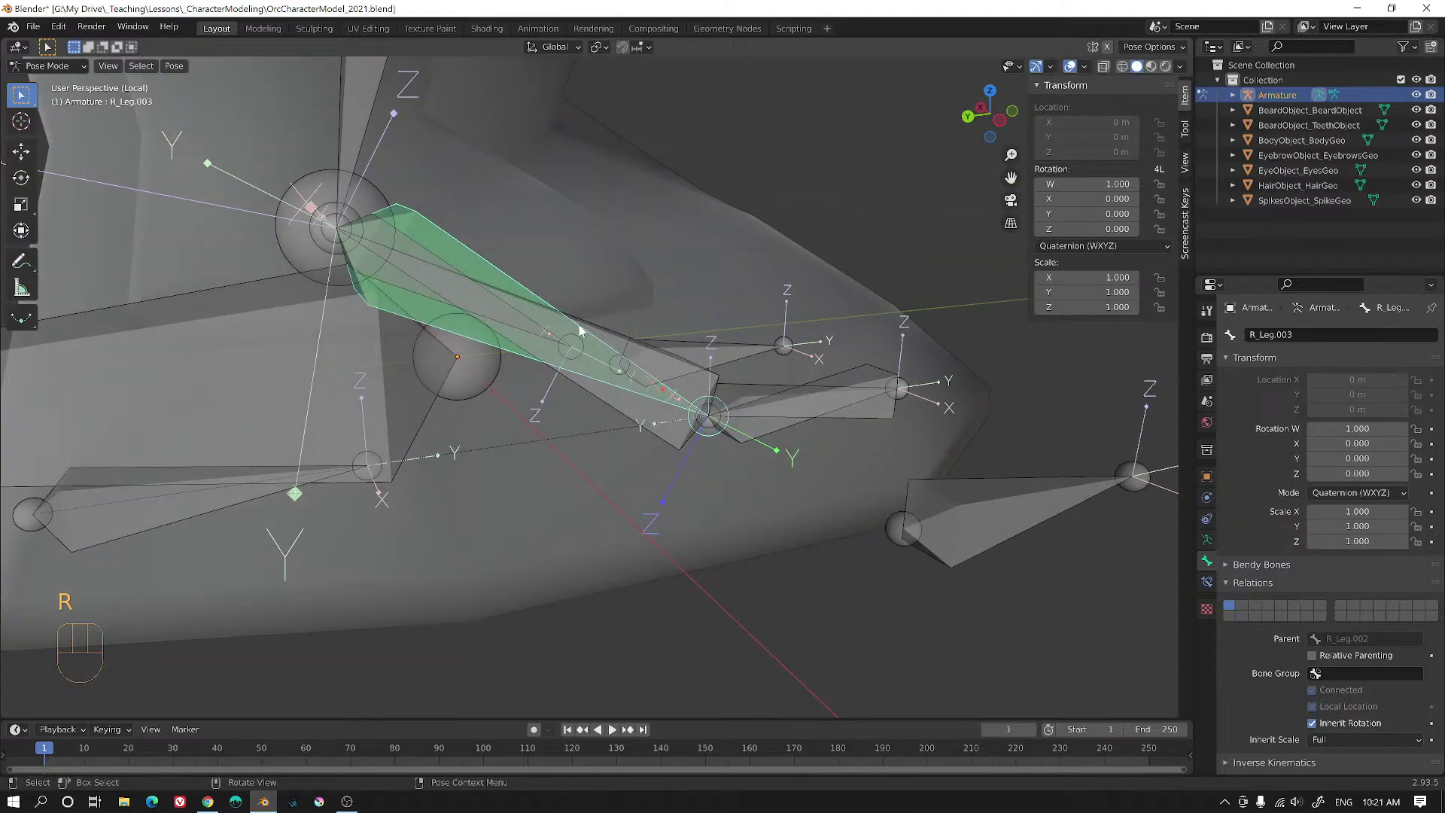
click(503, 302)
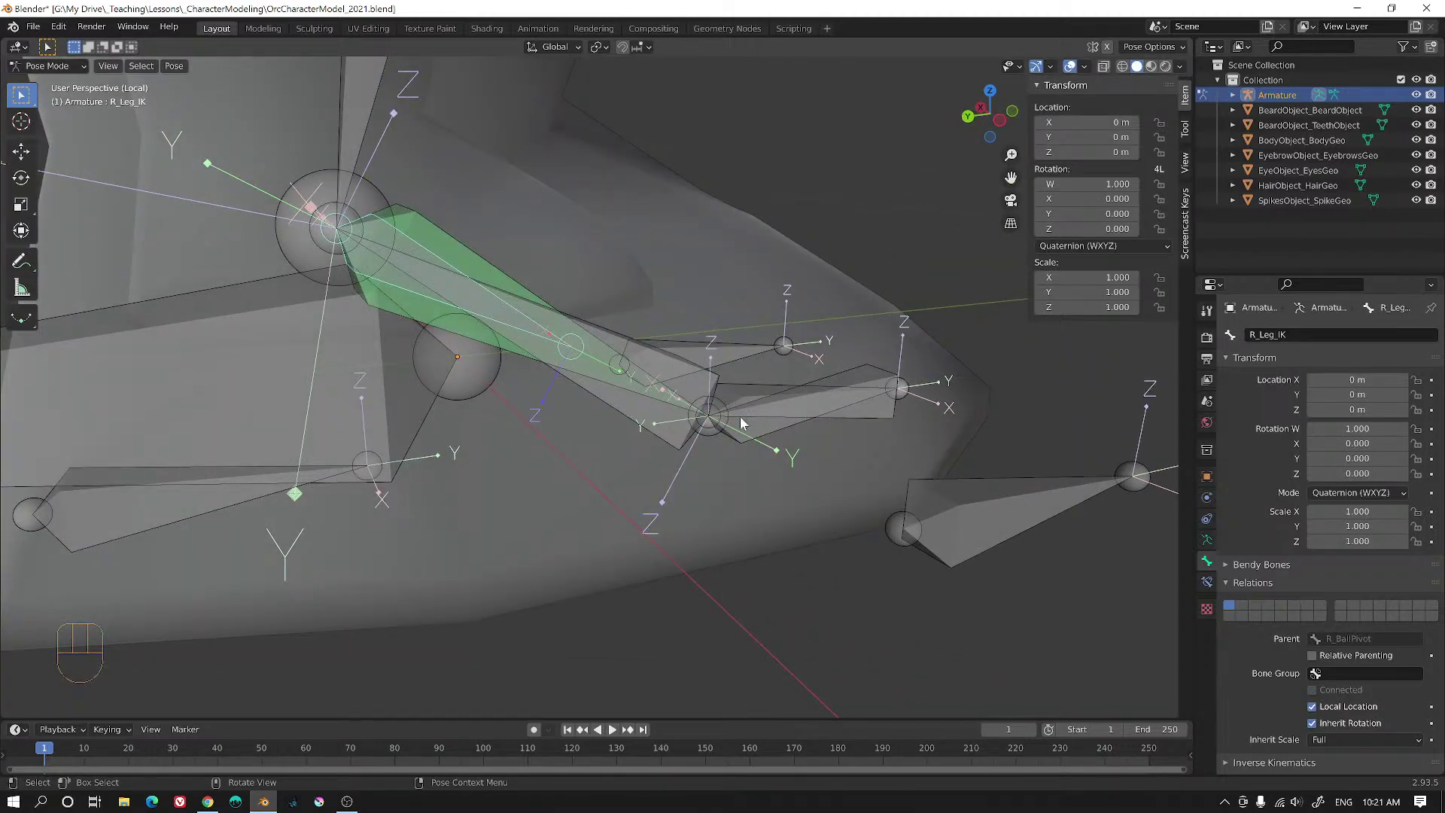
key(r)
click(834, 427)
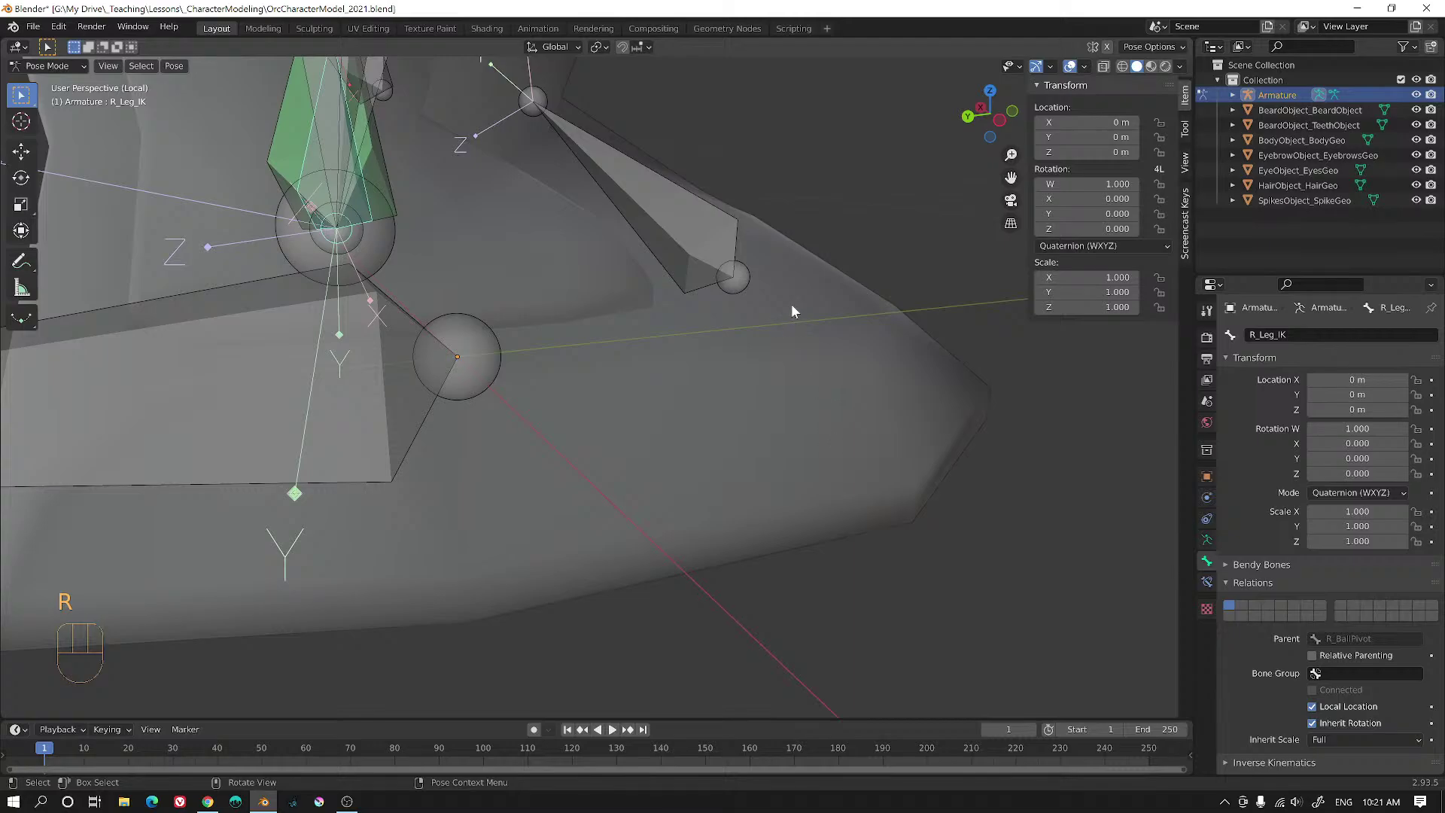
key(alt)
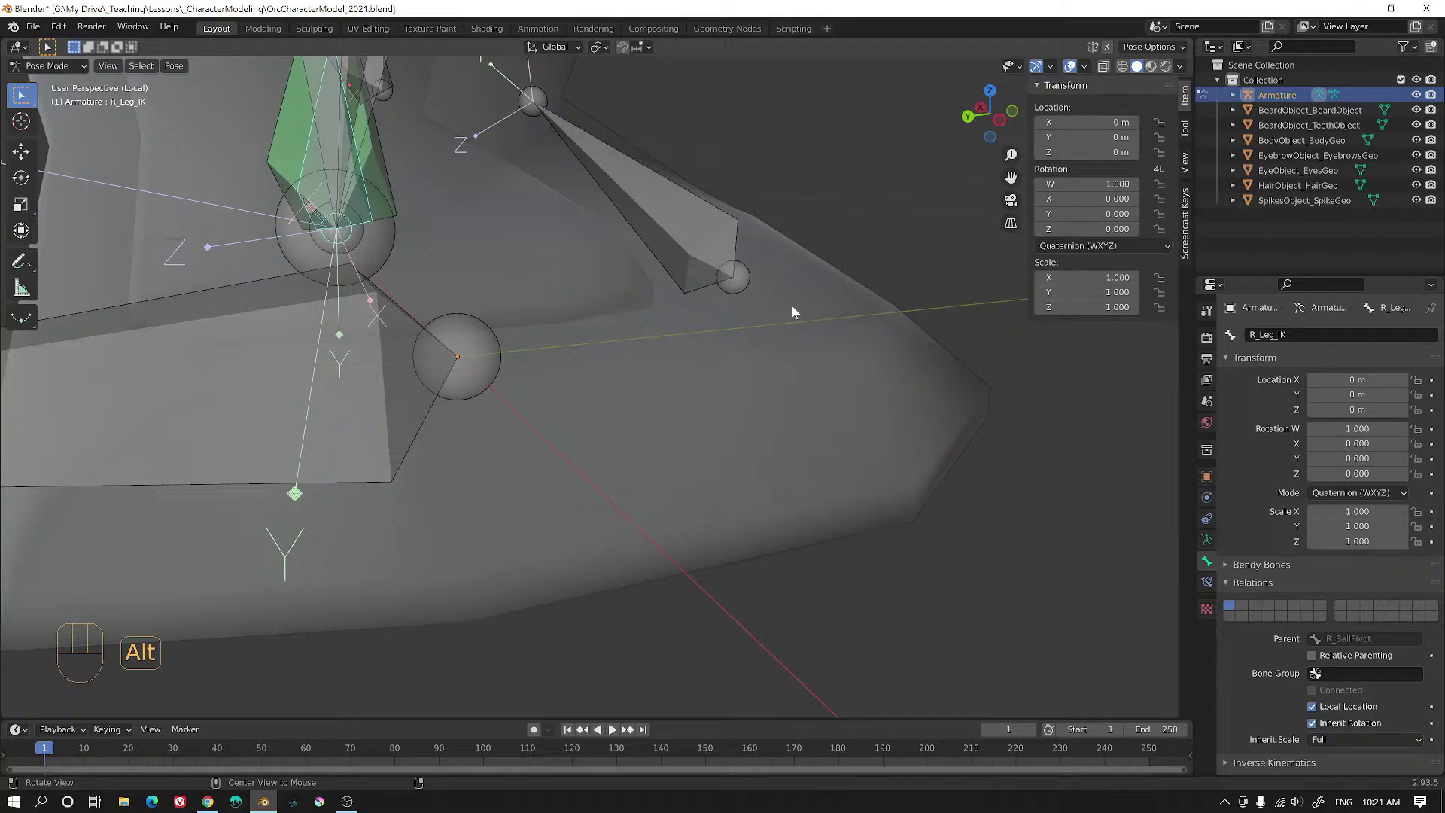
key(alt+r)
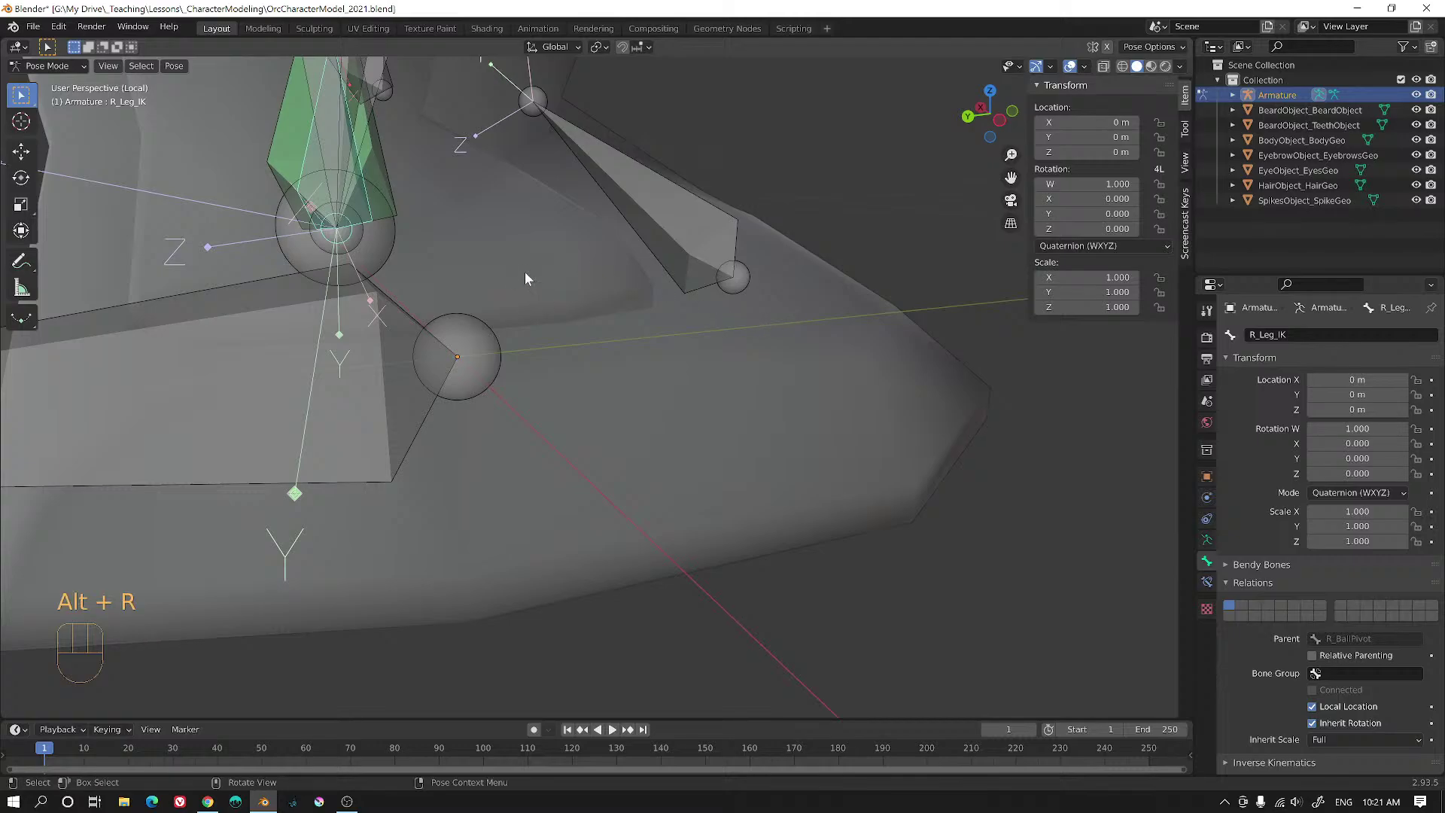
middle_drag(525, 278, 739, 306)
key(ctrl+z)
key(ctrl+z)
middle_drag(645, 338, 692, 319)
shift+middle_drag(693, 320, 678, 372)
scroll(741, 367, up, 2)
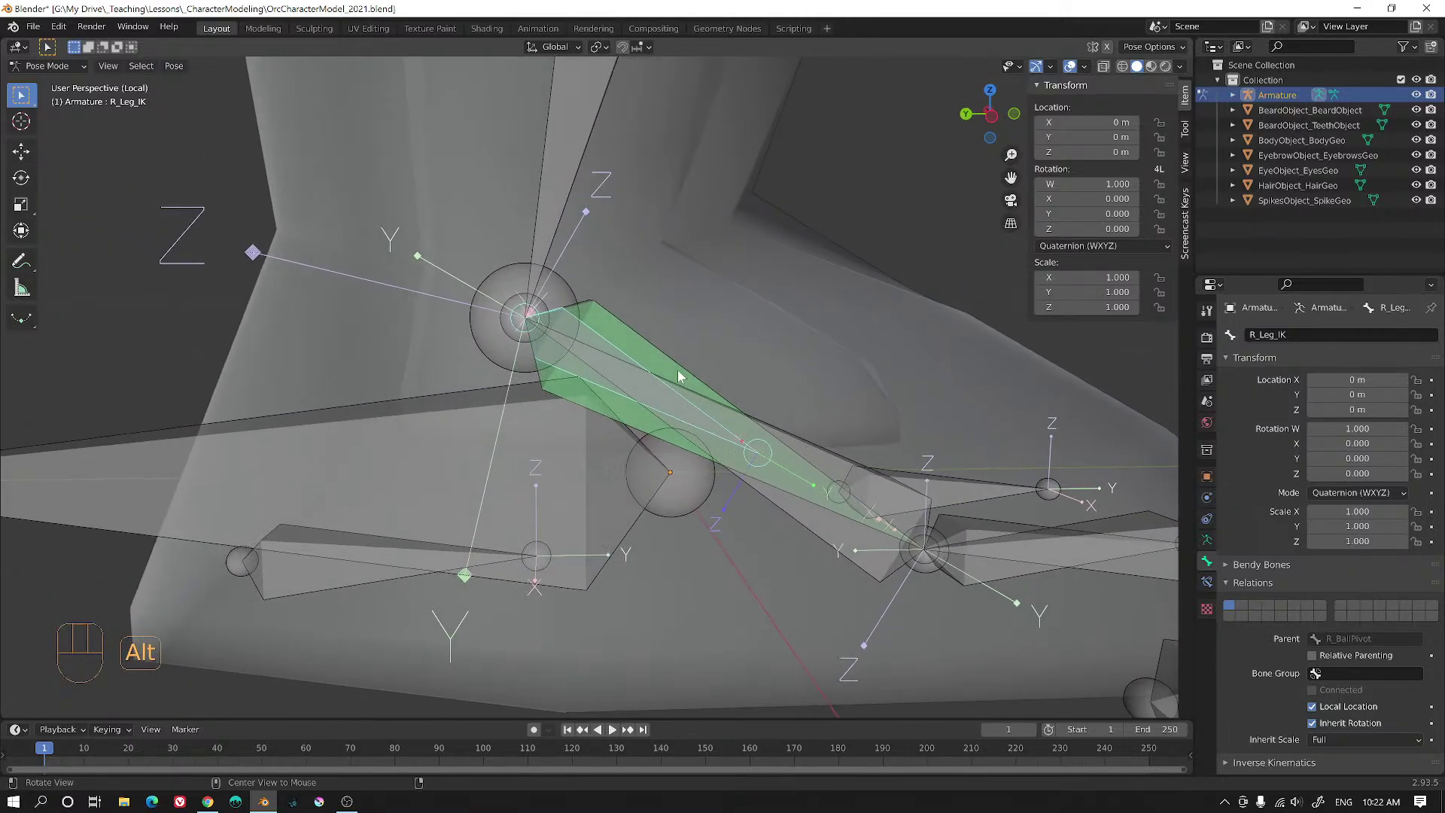
- Disconnect the R_BallPivot bone from its parent R_ToePivot in Edit Mode and return to Pose Mode
click(671, 359)
click(599, 346)
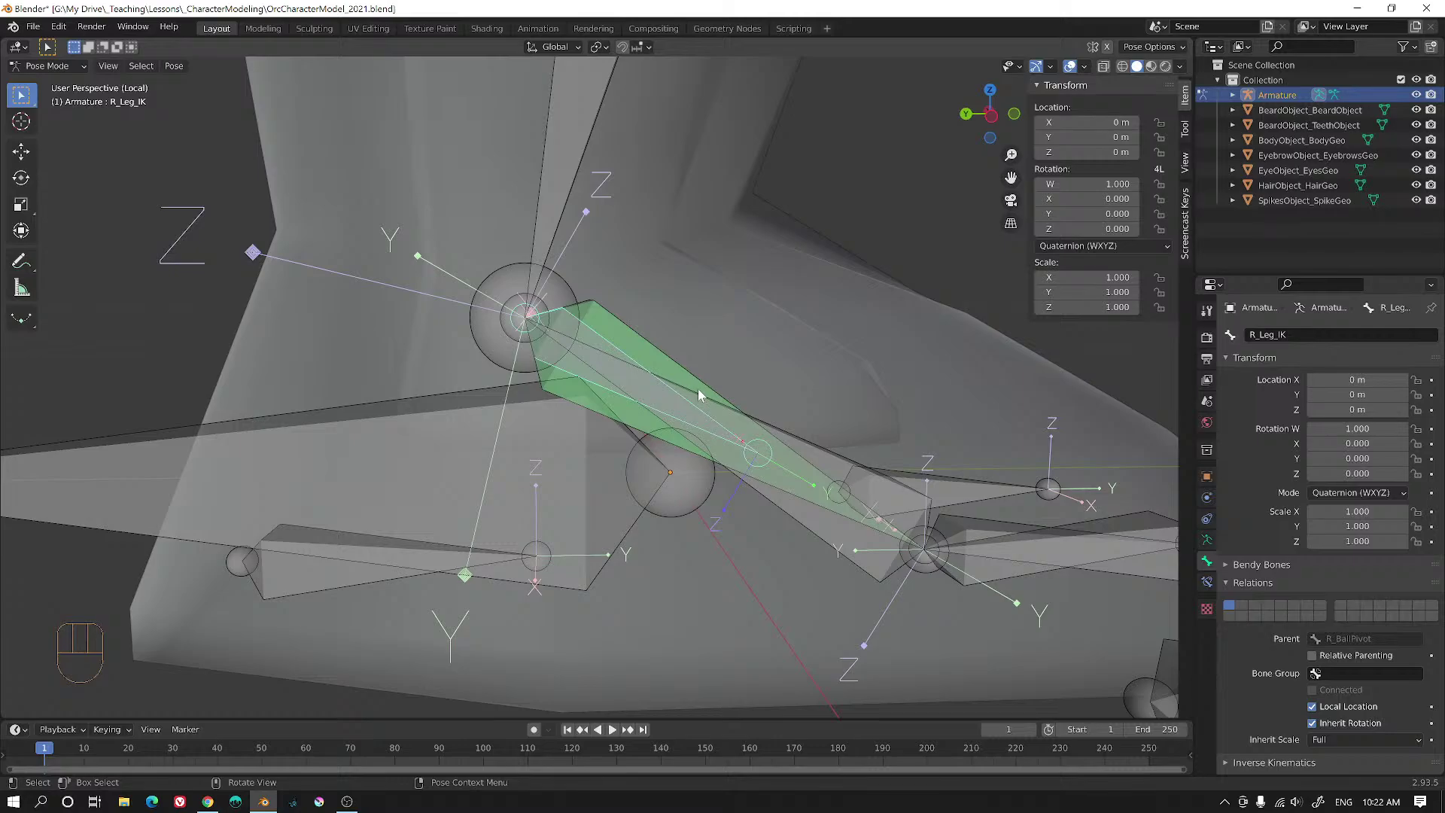
alt+middle_click(826, 454)
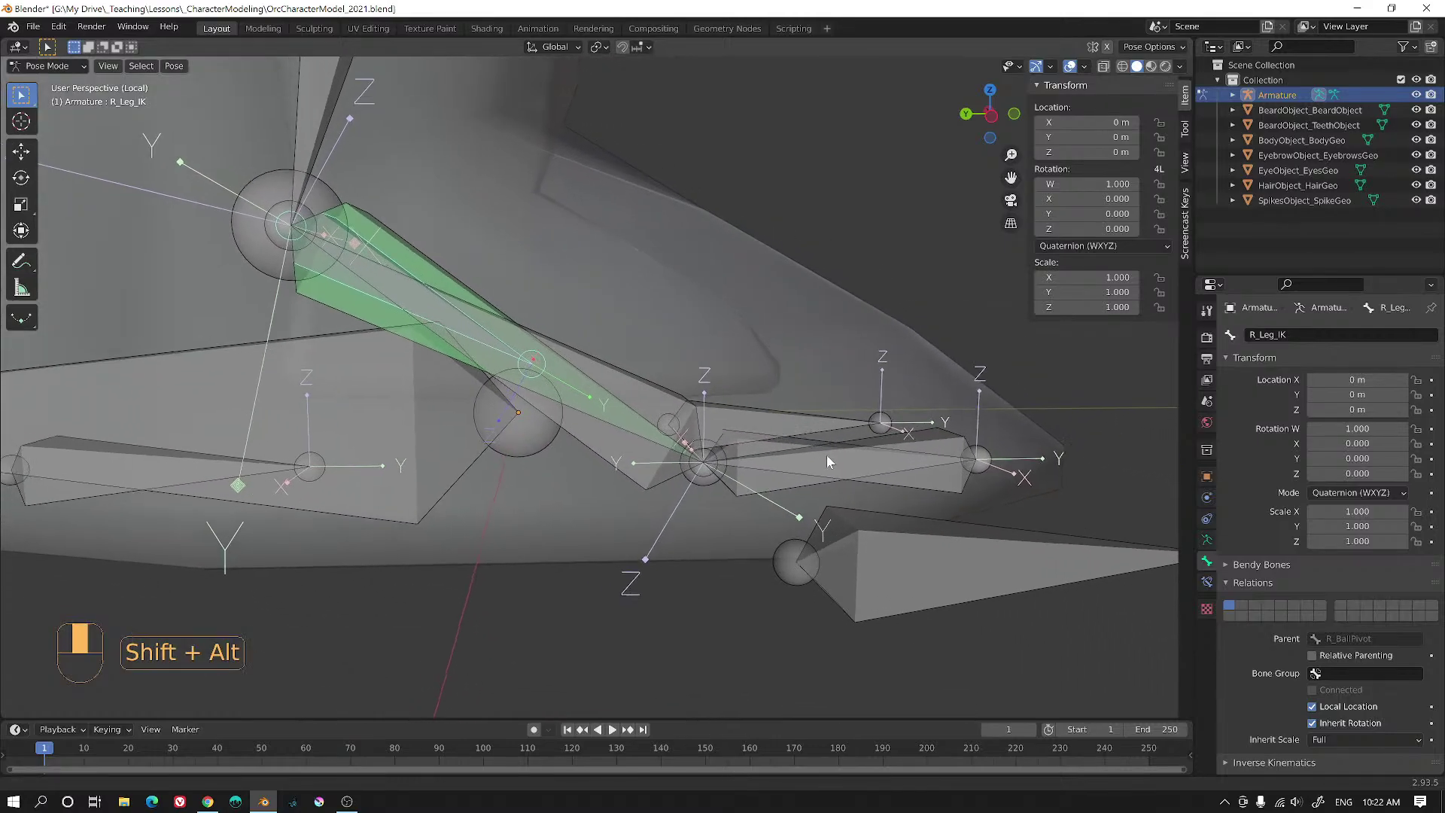
mouse_move(801, 458)
alt+middle_down()
mouse_move(842, 465)
mouse_move(781, 459)
alt+middle_up()
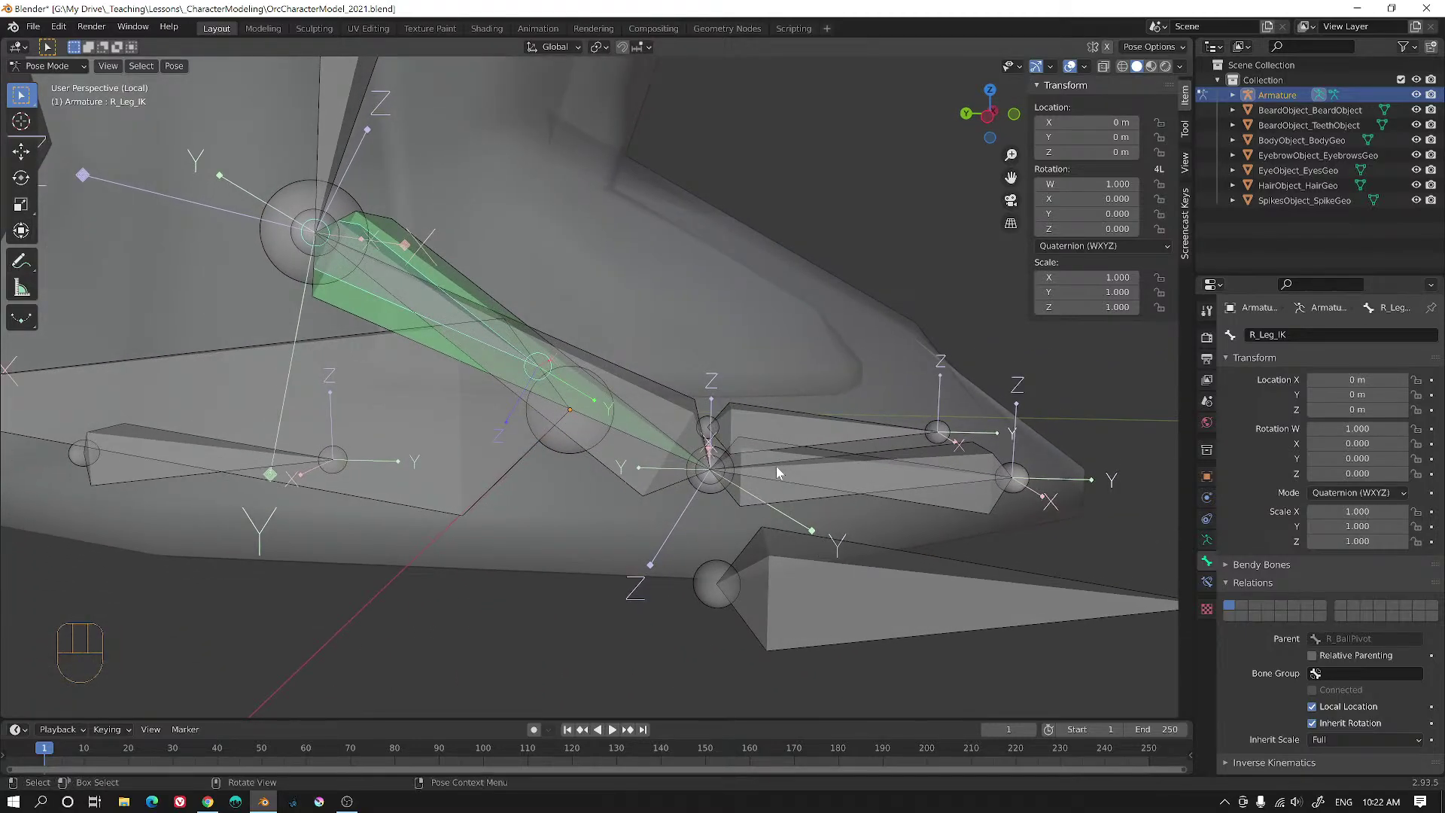
click(775, 467)
click(687, 458)
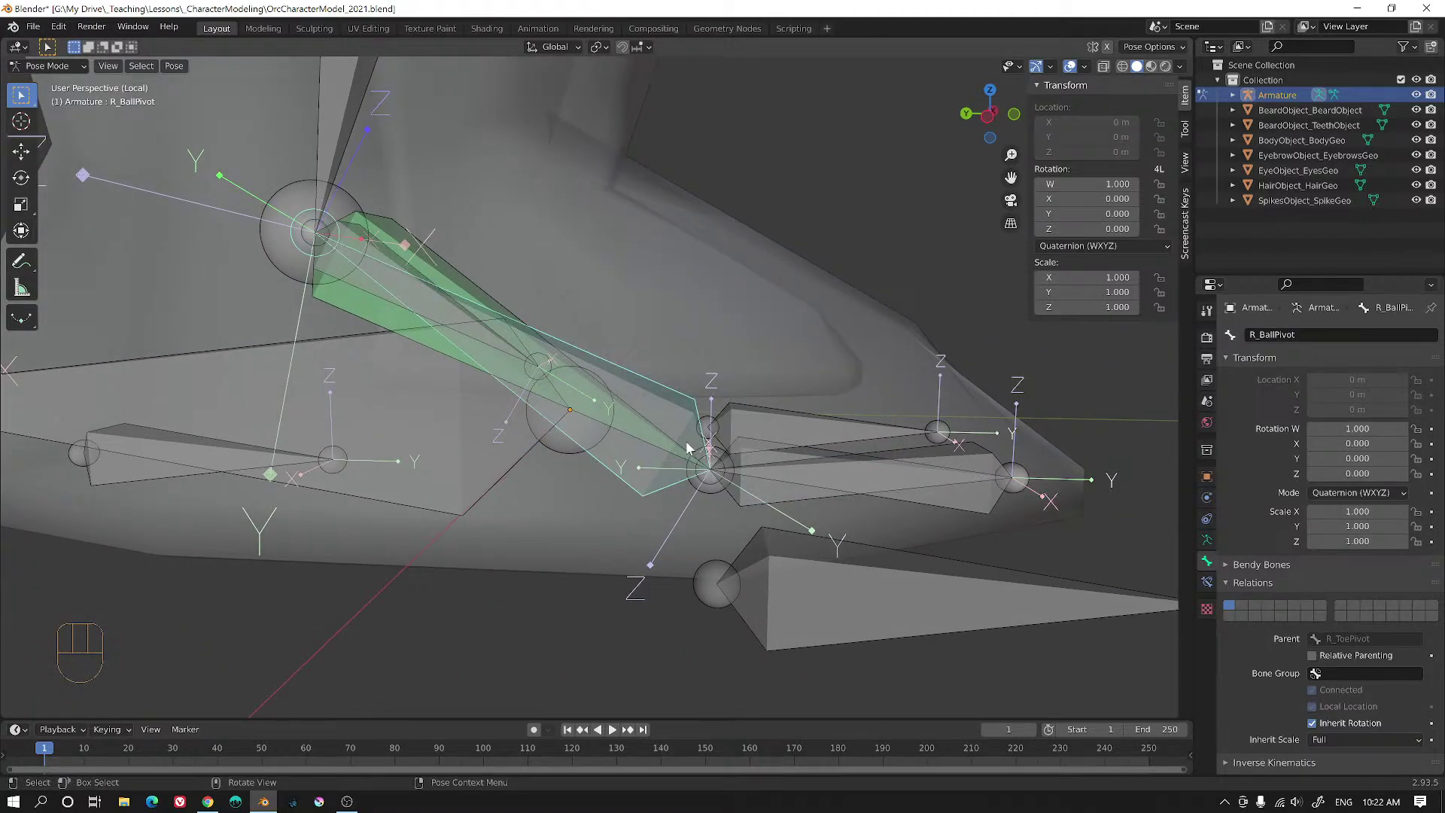
key(Tab)
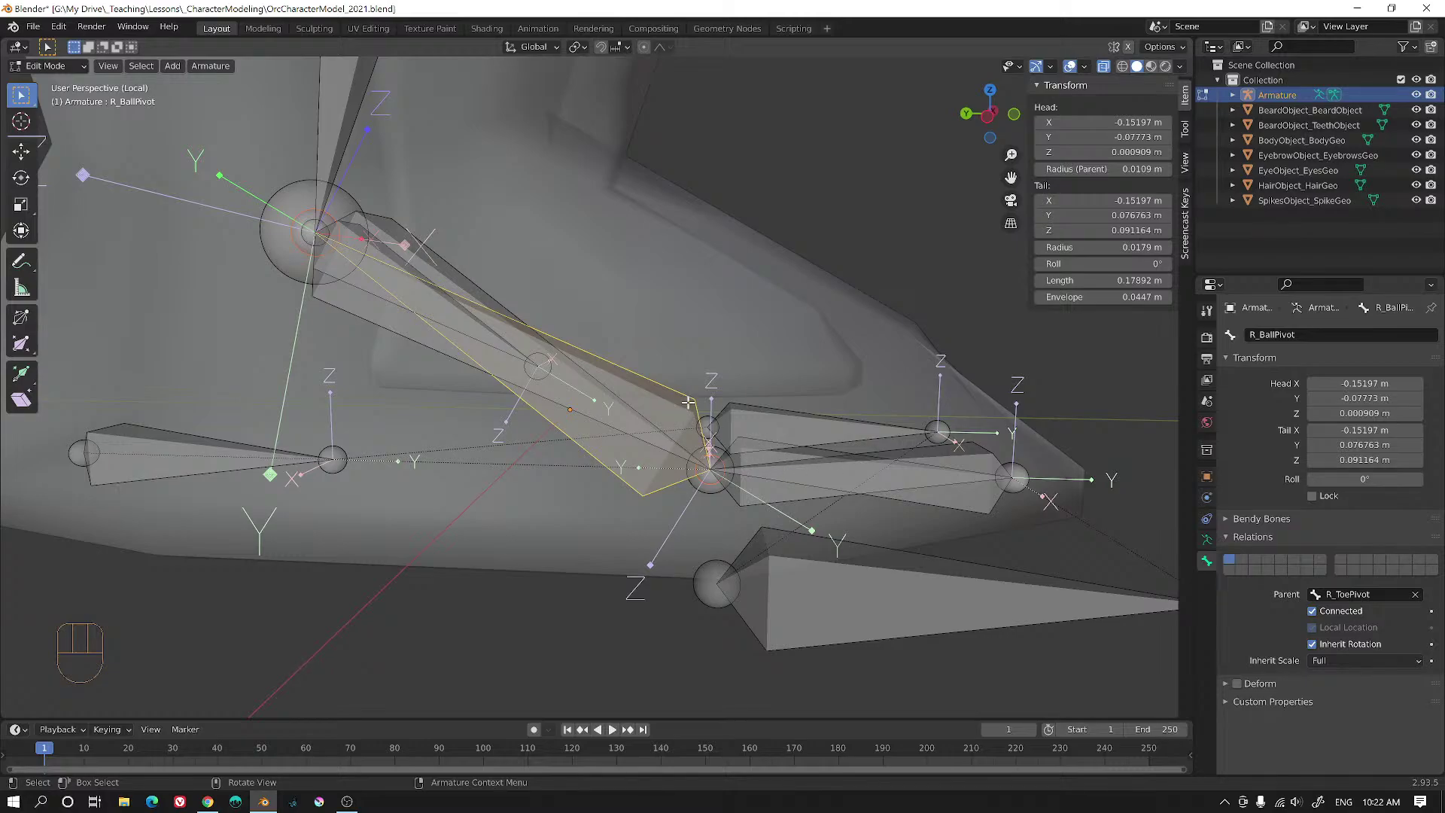
key(alt)
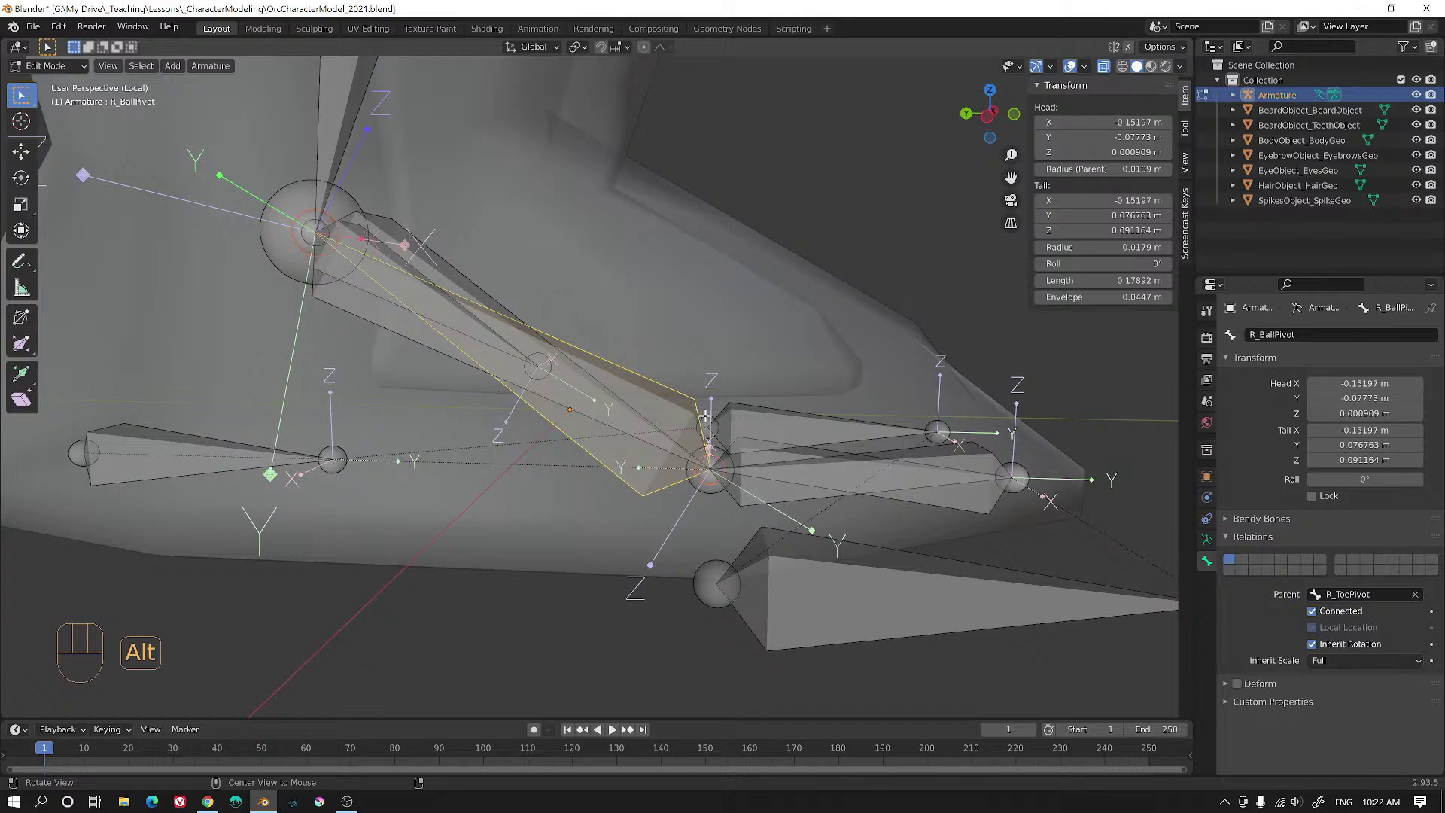
key(alt+p)
click(702, 452)
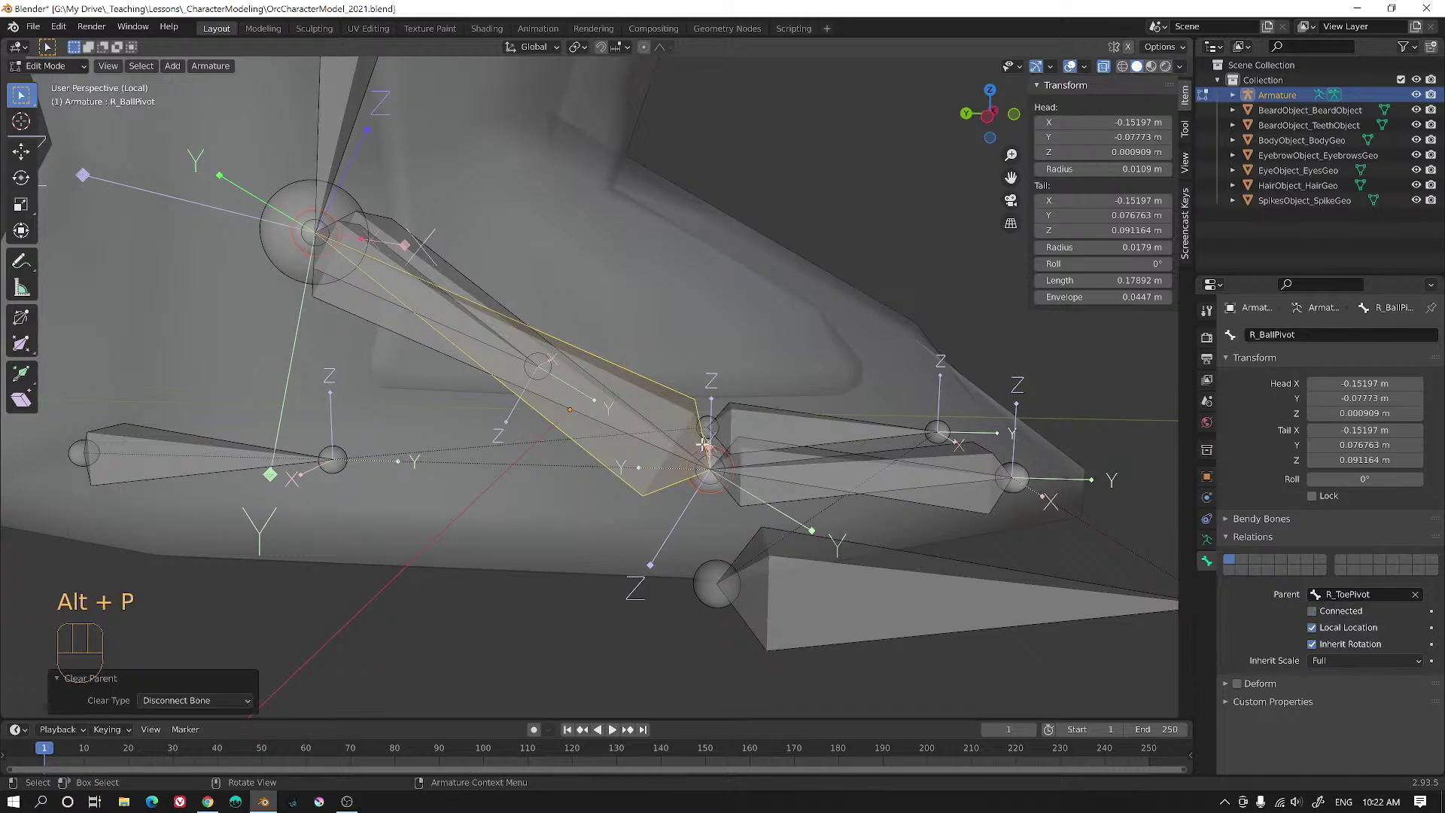
key(Tab)
- Test the disconnected foot chain by rotating the R_Leg_IK and R_BallPivot bones, undoing each rotation
middle_drag(606, 410, 581, 380)
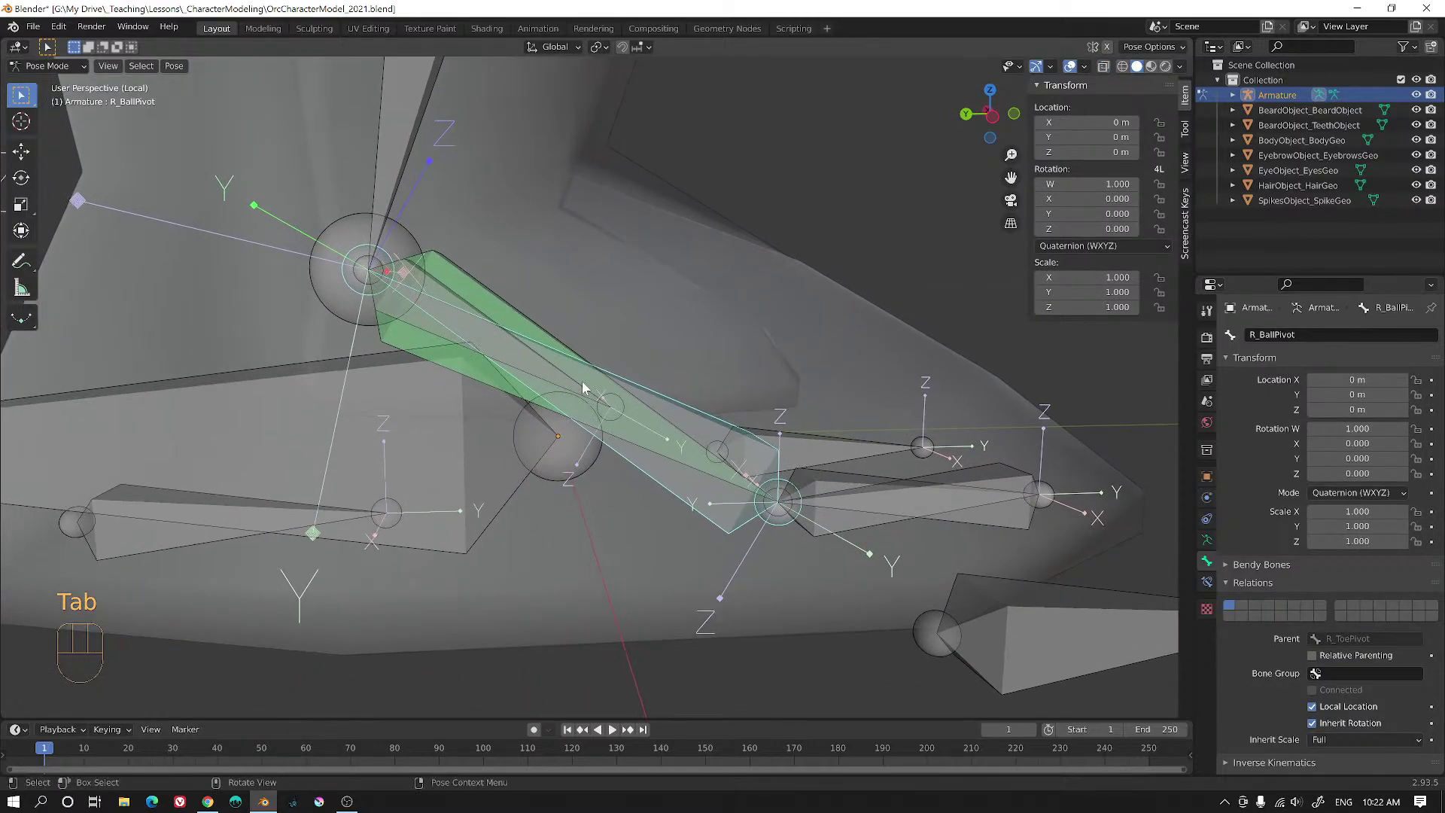
click(576, 381)
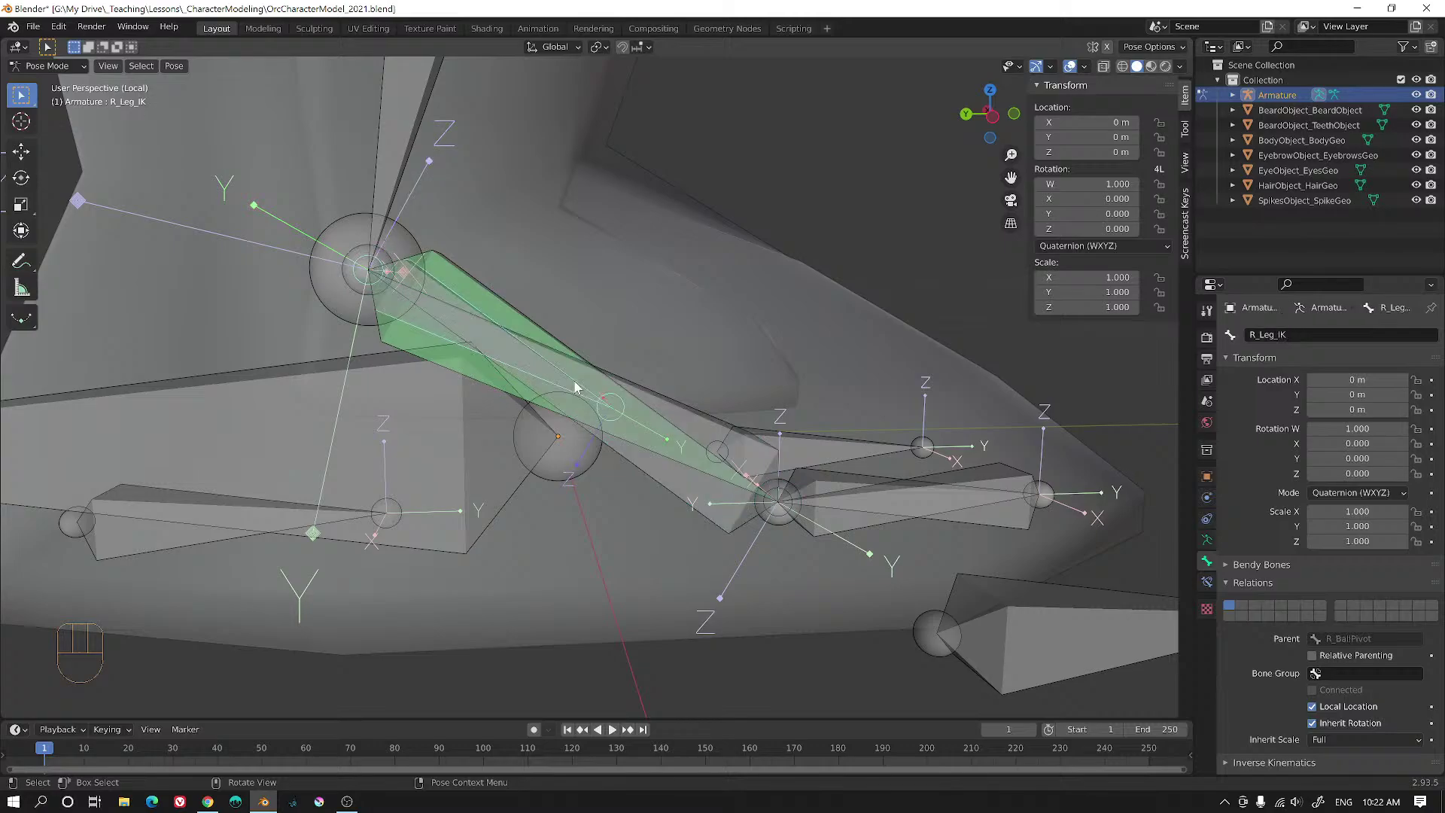
mouse_move(693, 440)
middle_down()
mouse_move(700, 421)
mouse_move(711, 444)
middle_up()
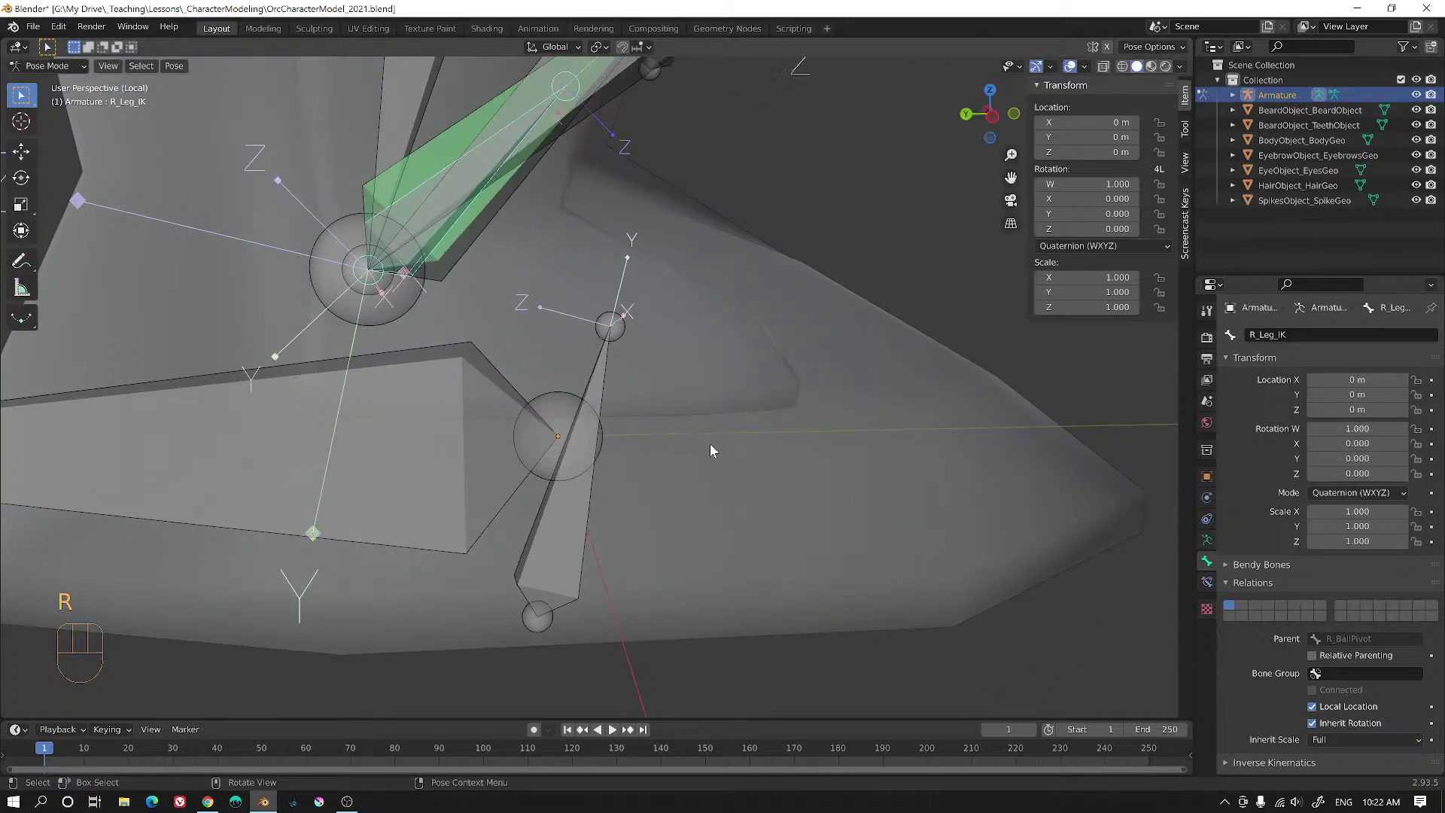
key(r)
click(829, 363)
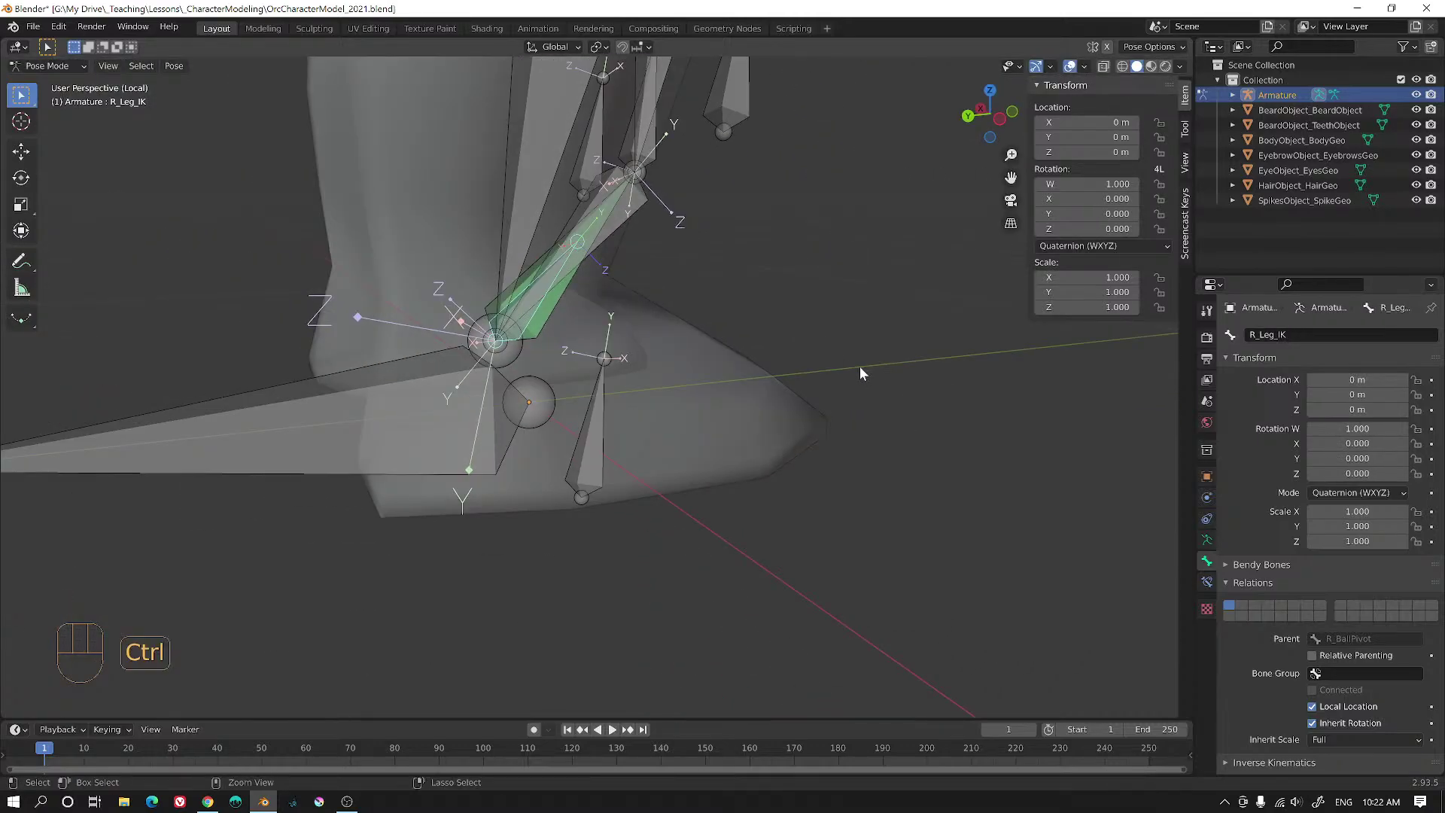
key(ctrl+z)
key(r)
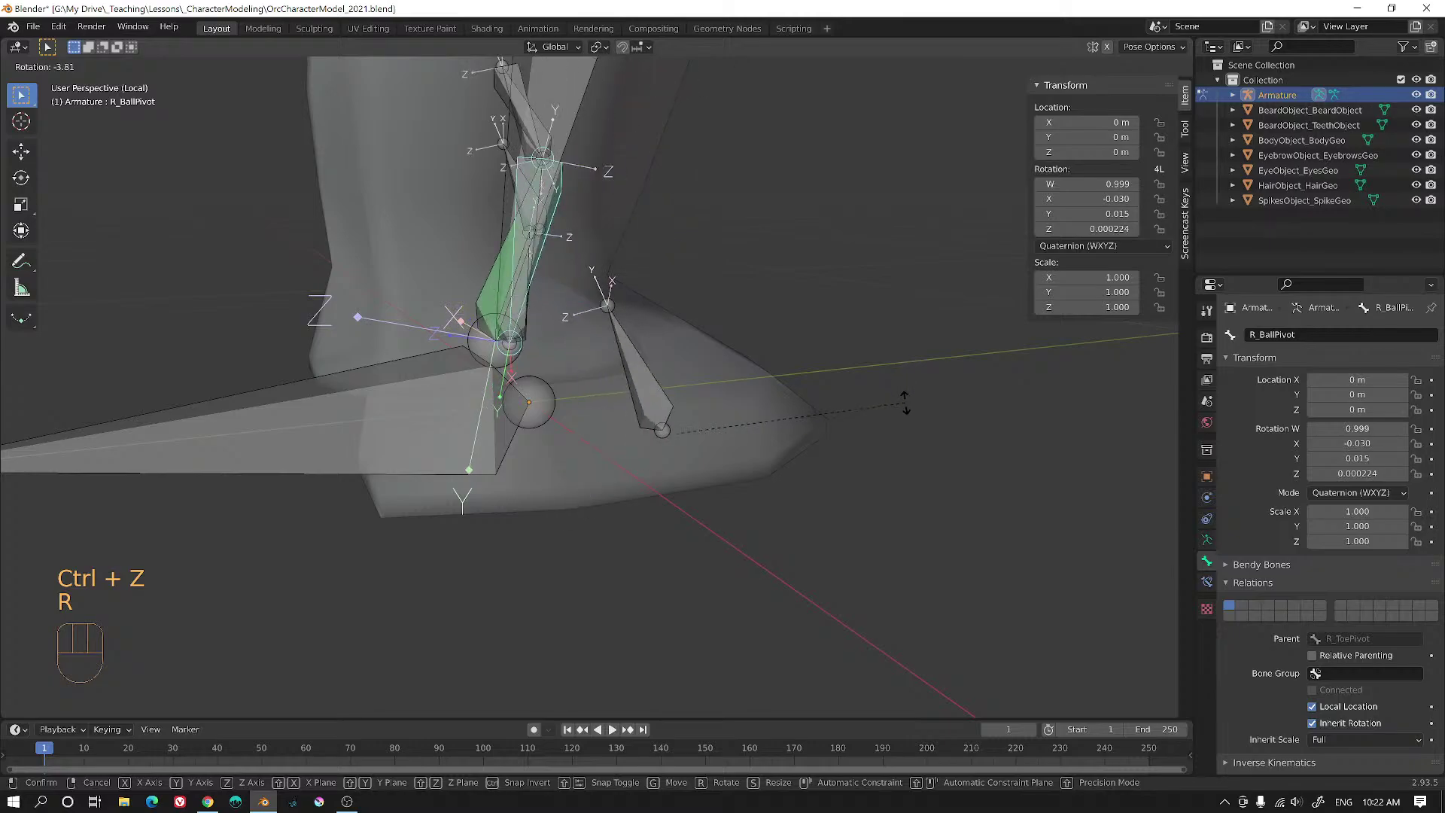
click(902, 407)
key(ctrl+z)
- Add an Inverse Kinematics constraint to the R_Leg.004 toe bone with R_ToePivot as its target
alt+middle_drag(879, 394, 811, 387)
scroll(772, 423, up, 3)
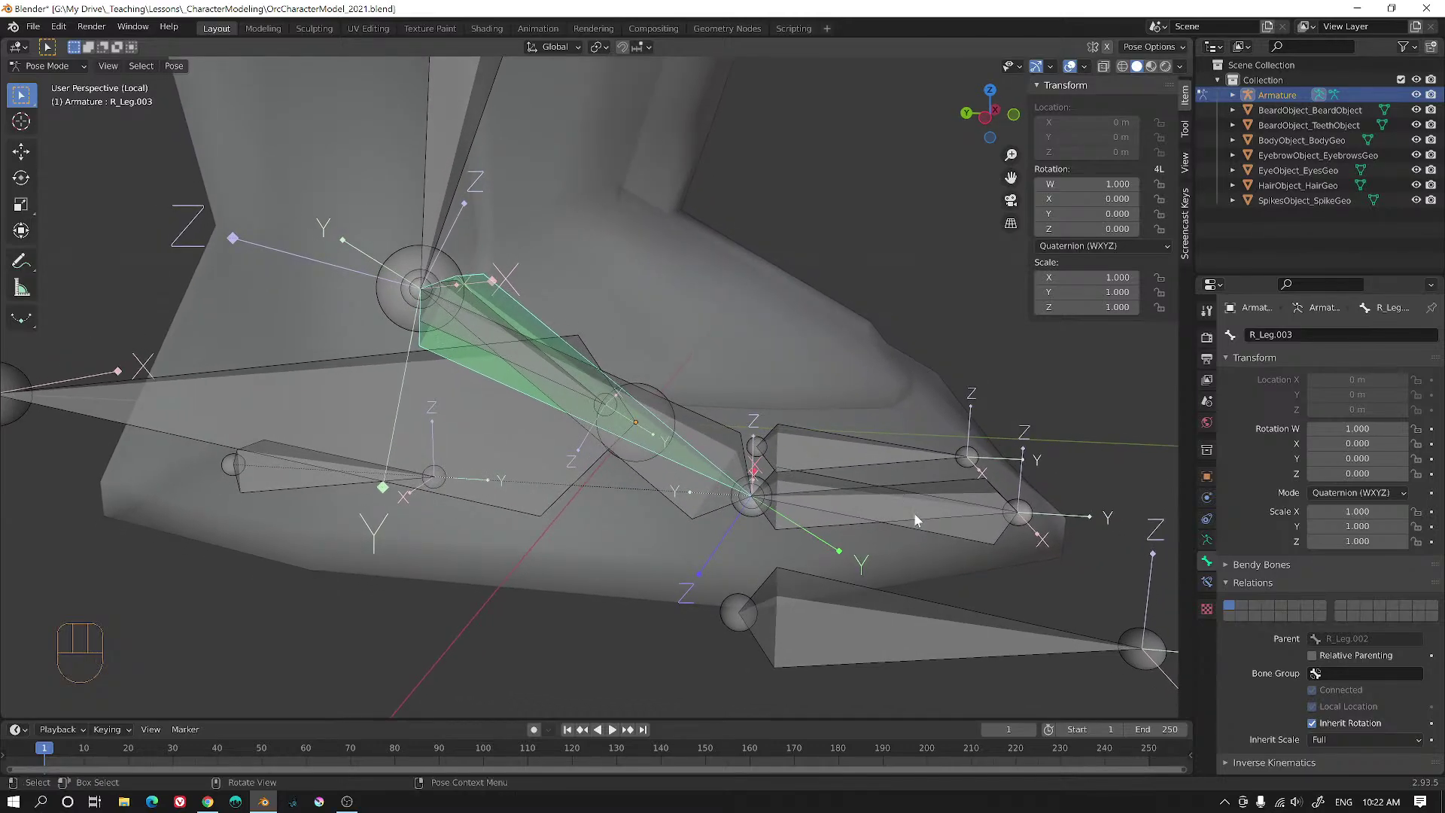
click(840, 494)
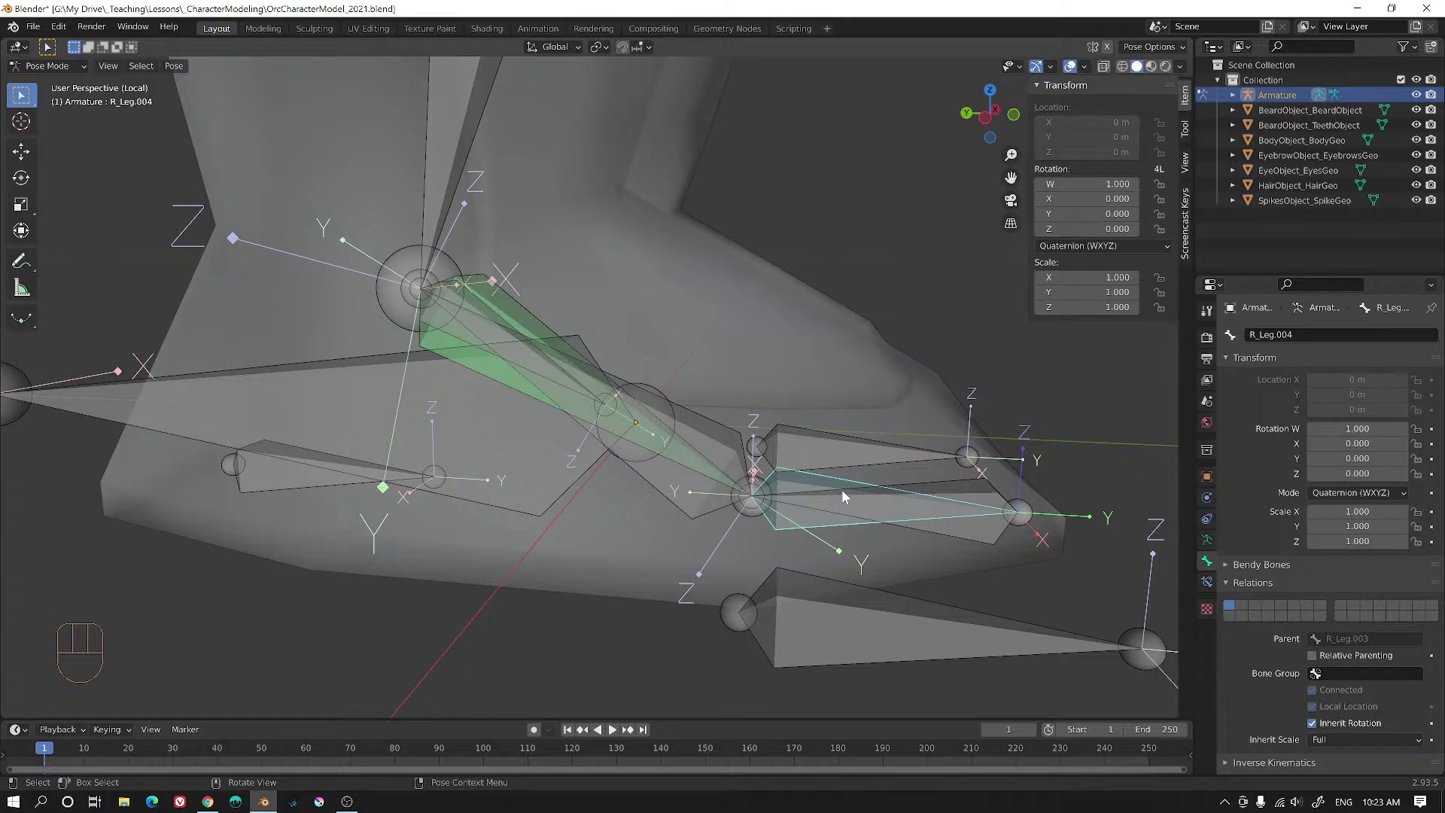
click(970, 494)
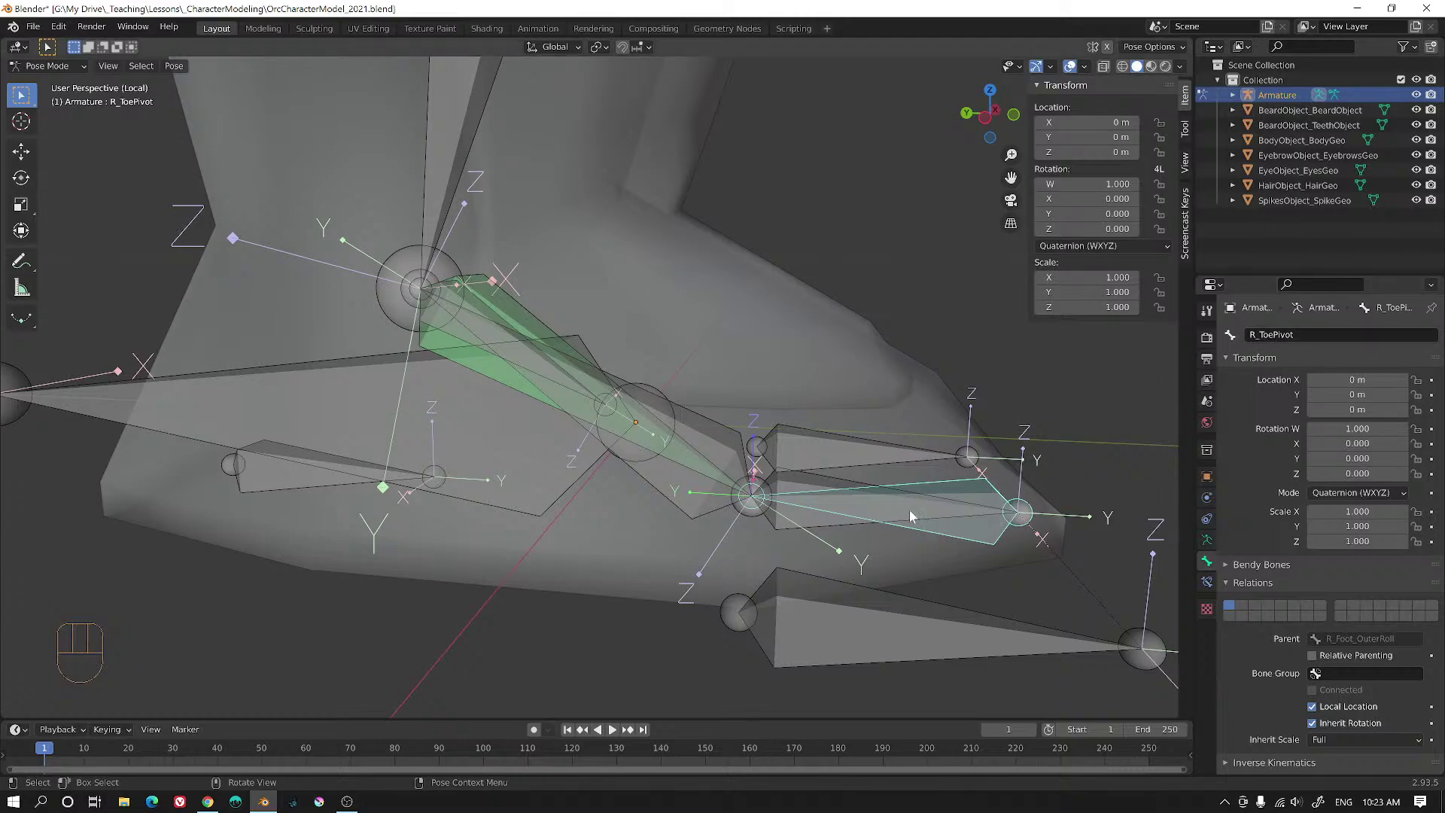
shift+click(813, 478)
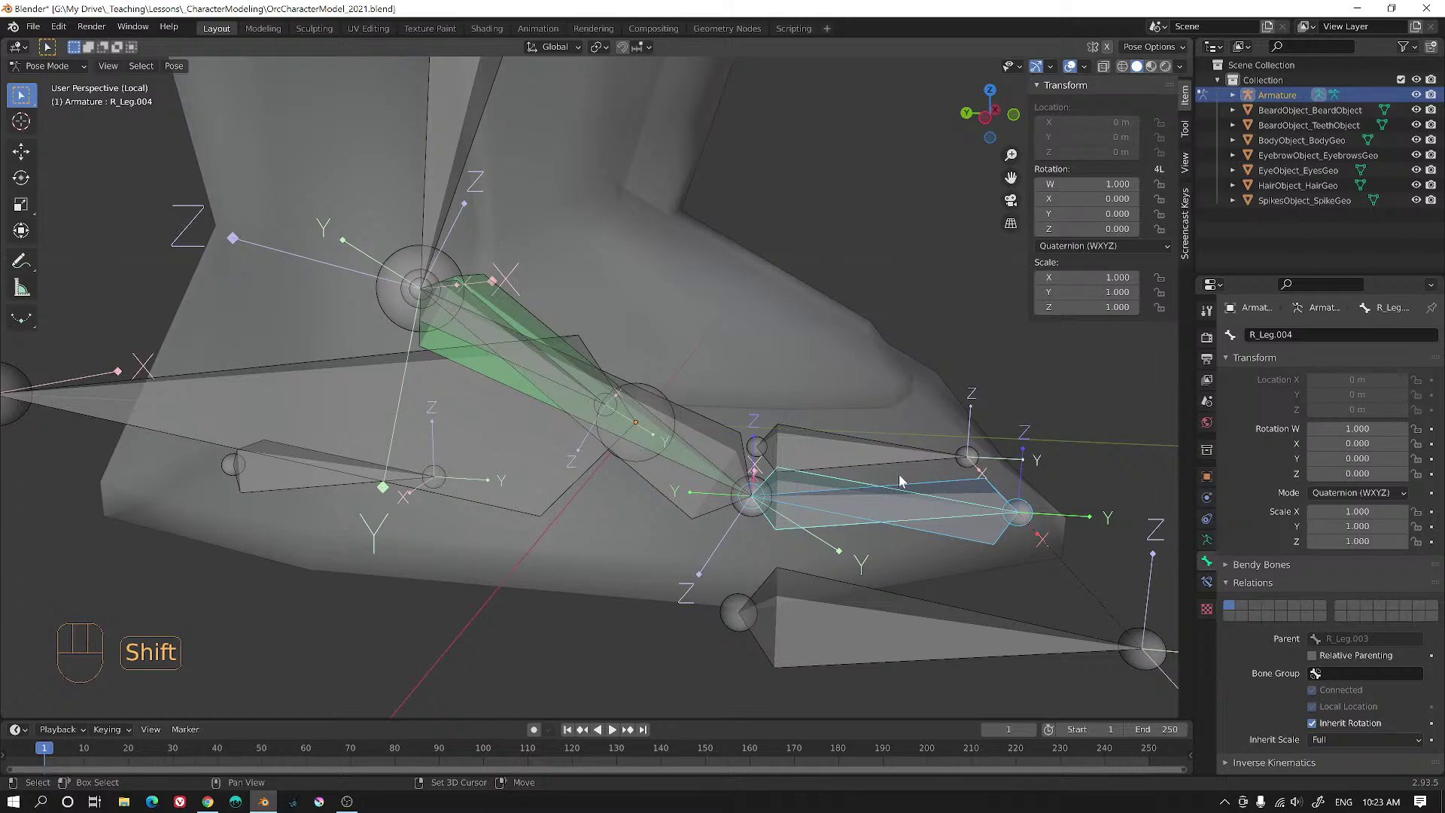
key(shift+i)
click(981, 495)
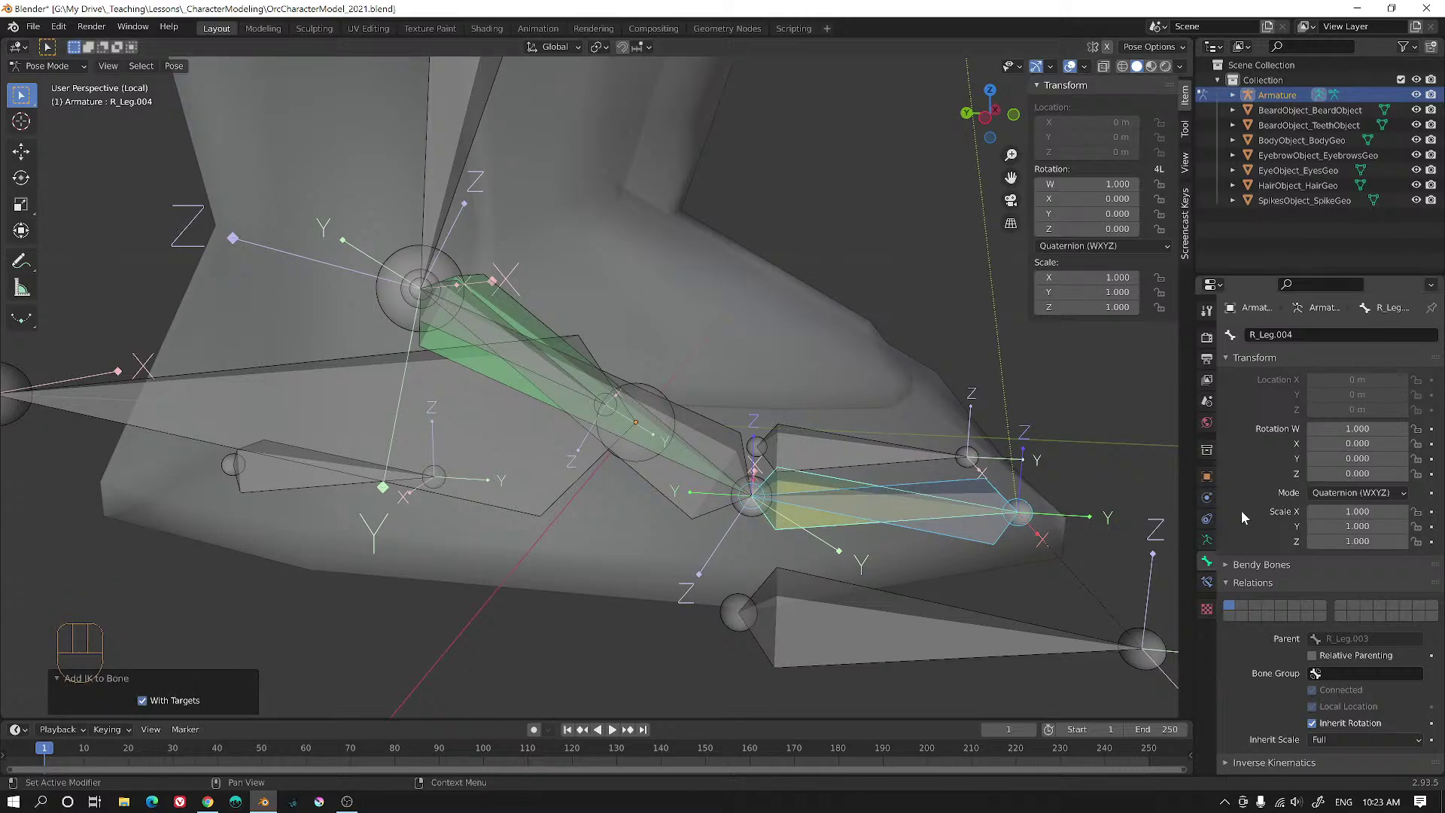
- Set the chain length of the R_Leg.004 toe bone's IK constraint to 1
click(1206, 581)
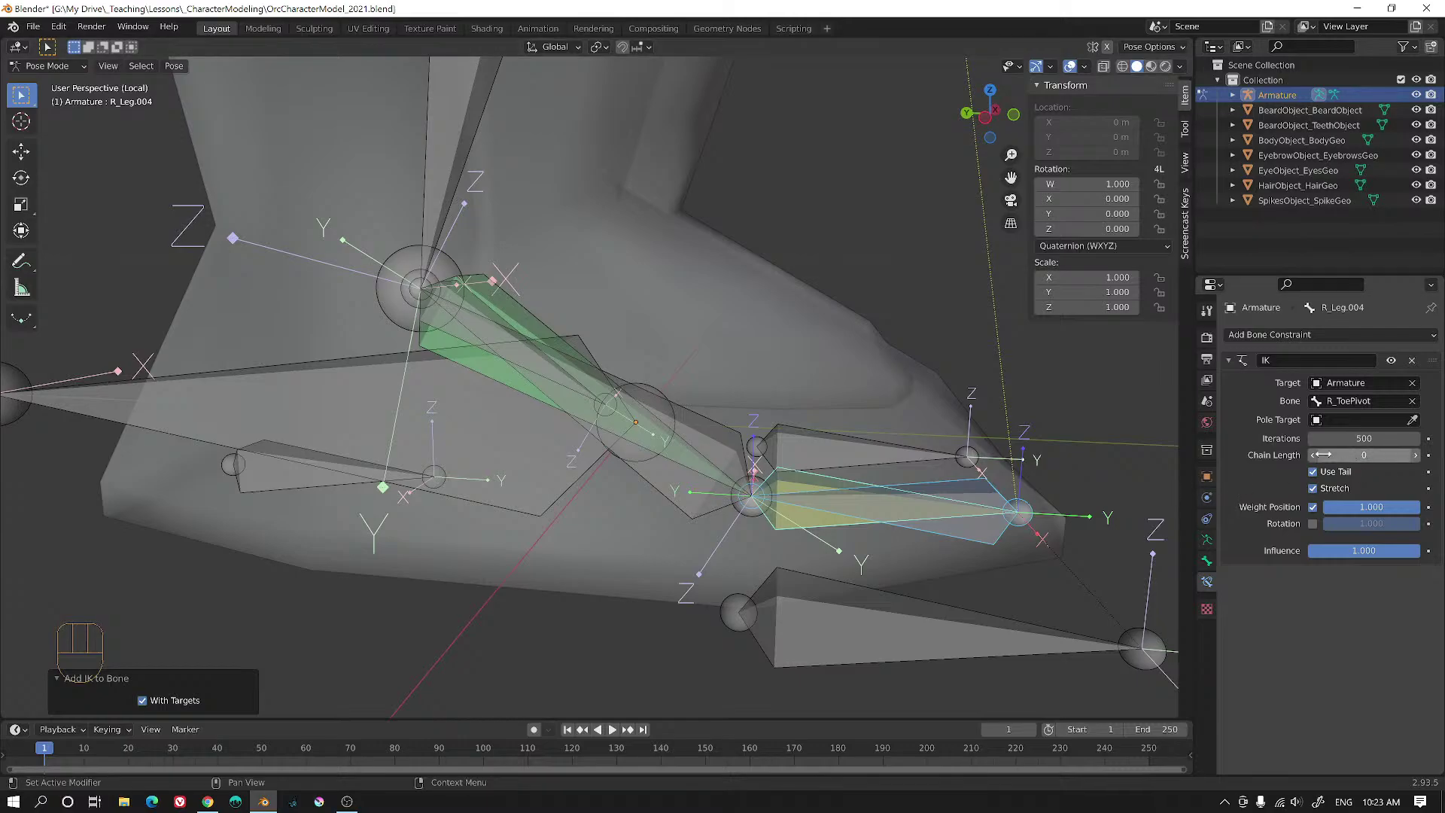
click(1367, 456)
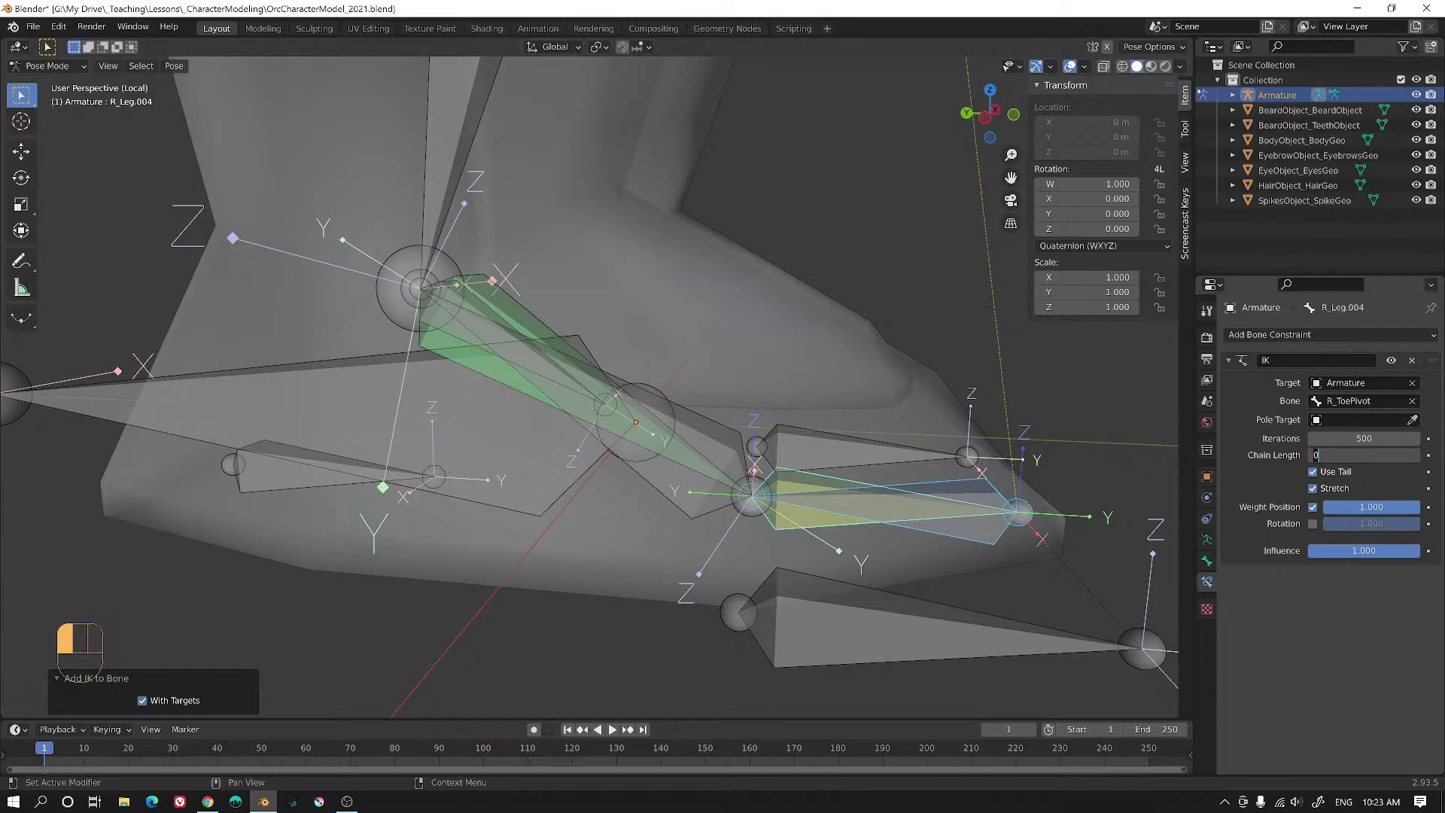
text(1)
key(Return)
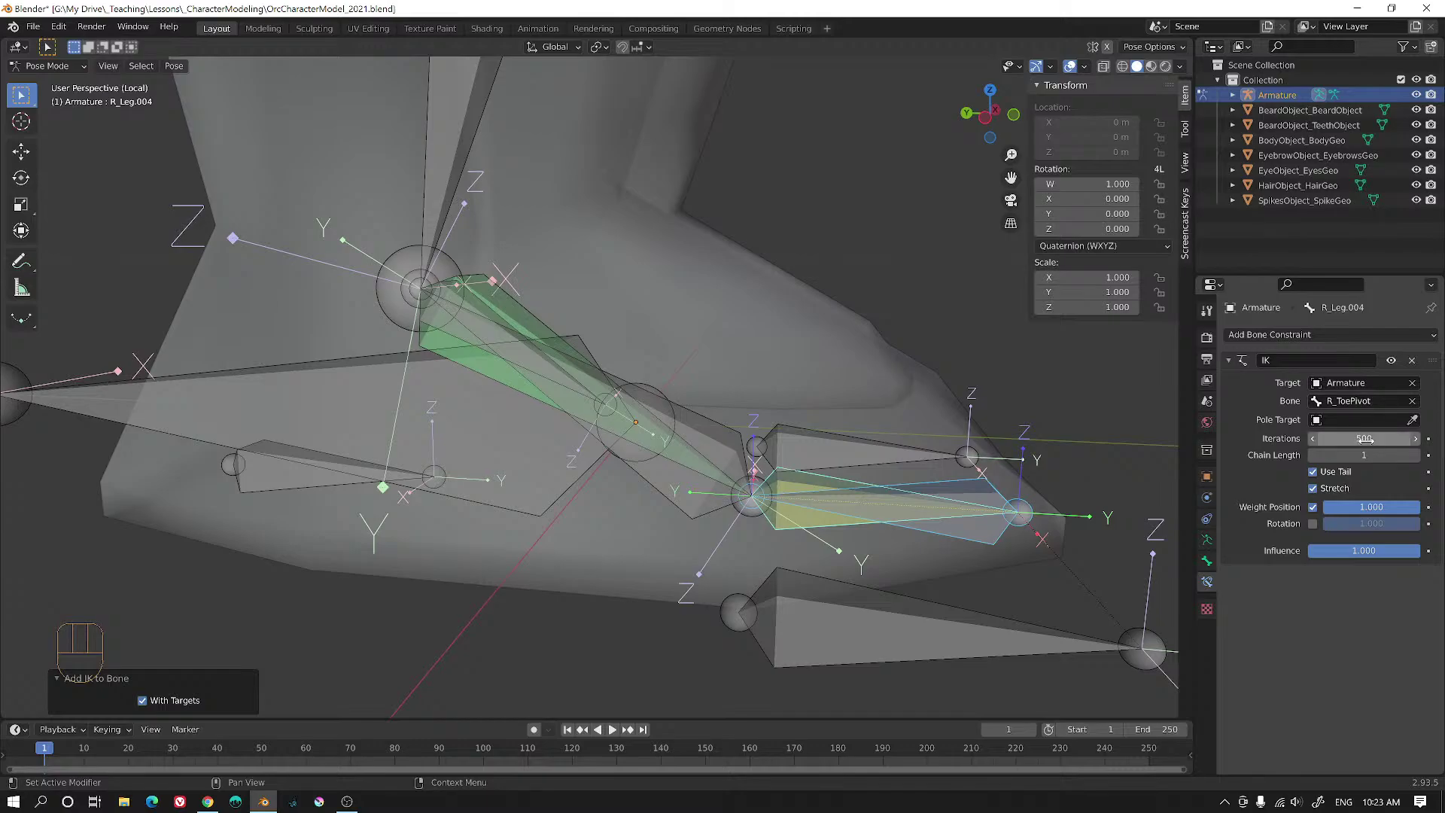
- Rotate the R_Leg_IK bone to test the foot chain, cancel the rotation and undo the test
middle_drag(858, 482, 876, 488)
scroll(606, 421, down, 1)
middle_drag(618, 416, 730, 439)
click(722, 437)
click(725, 437)
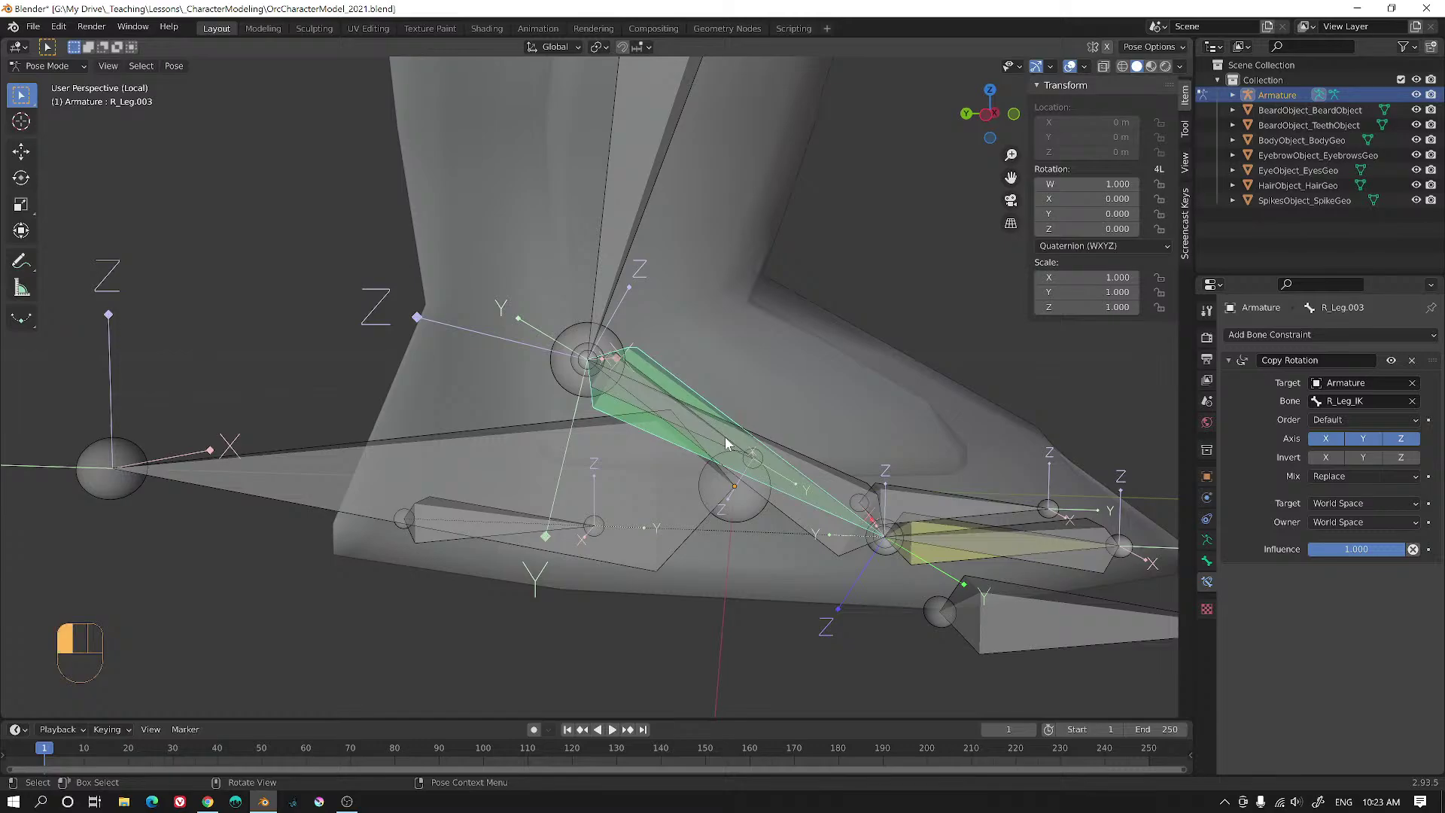
click(721, 438)
key(r)
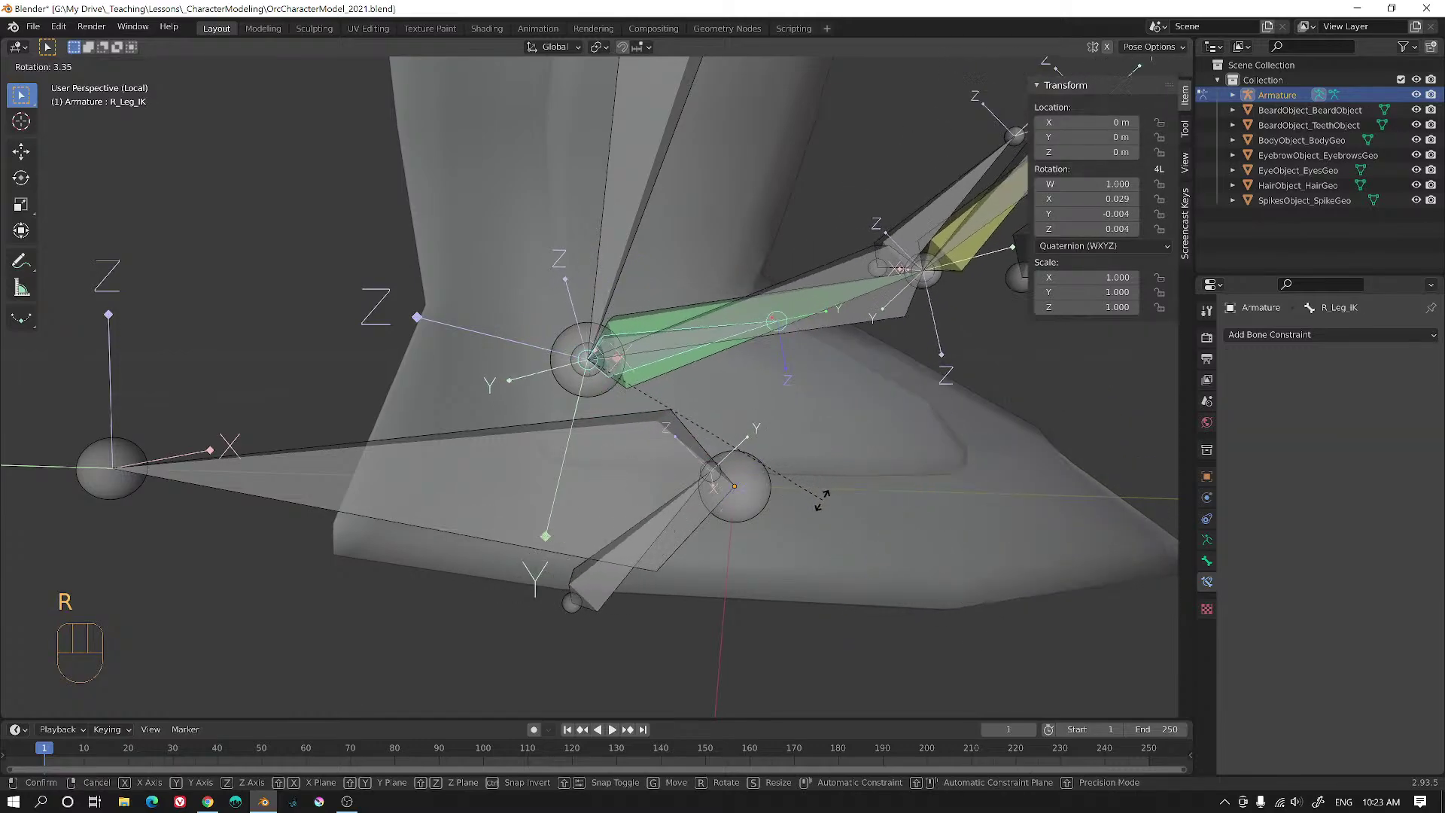
right_click(822, 455)
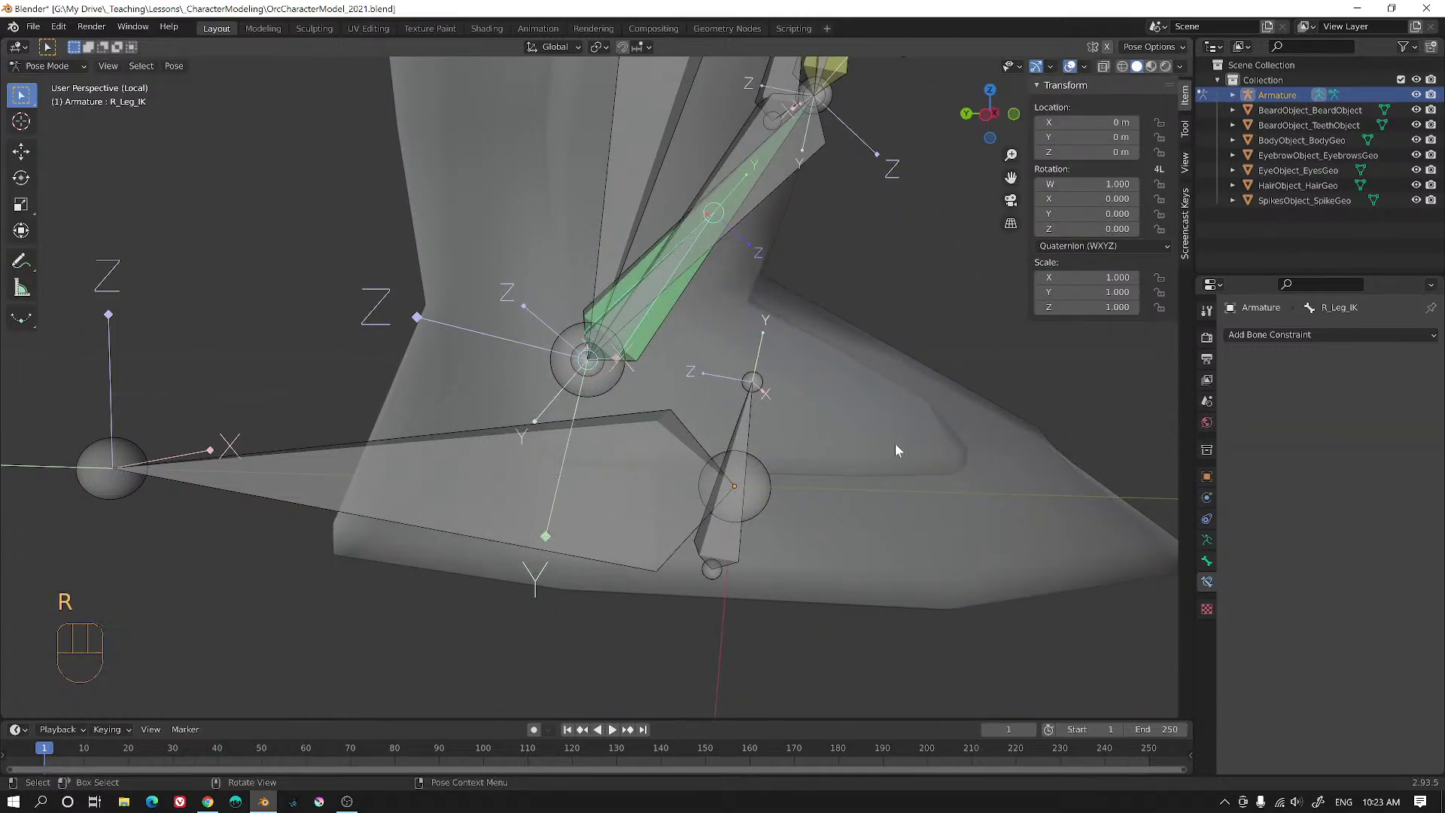
key(ctrl+z)
- Save the OrcCharacterModel_2021.blend file
middle_drag(906, 446, 777, 436)
key(ctrl+s)
scroll(776, 436, up, 1)
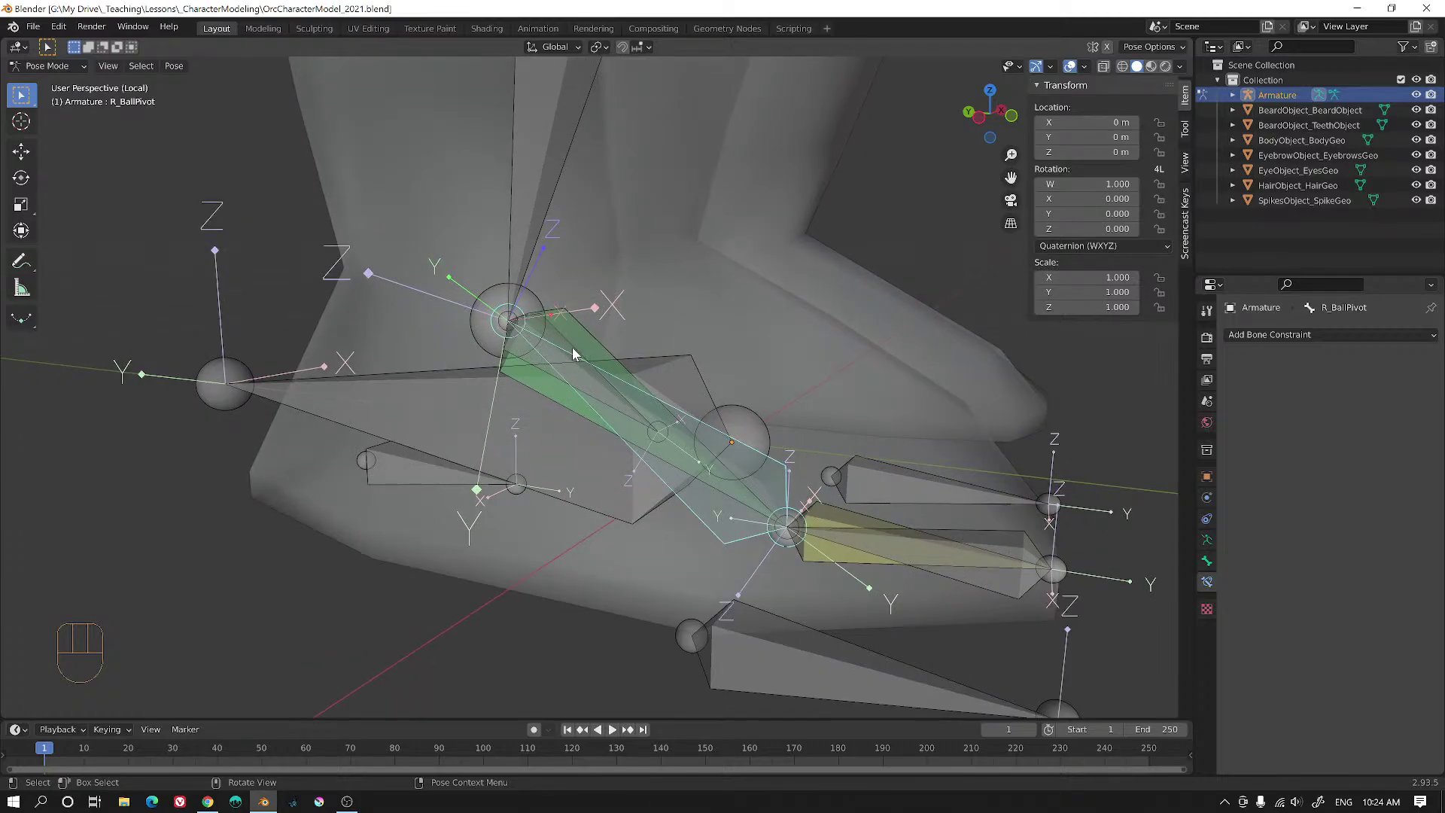
alt+middle_drag(589, 347, 616, 345)
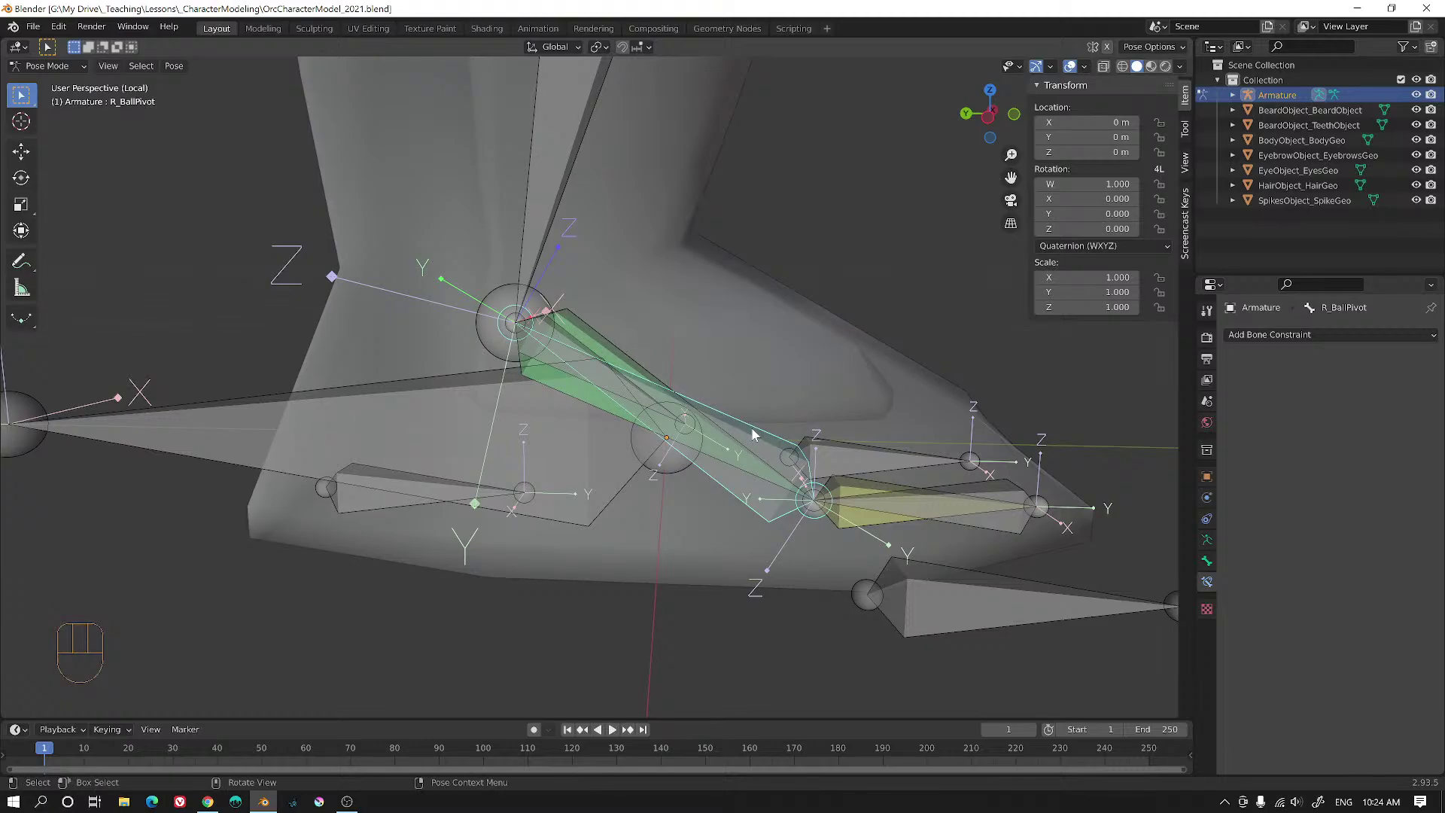
- Remove the Copy Rotation constraint from the R_Leg.003 foot bone
click(602, 354)
mouse_move(688, 400)
alt+middle_down()
mouse_move(676, 389)
mouse_move(696, 410)
mouse_move(682, 409)
alt+middle_up()
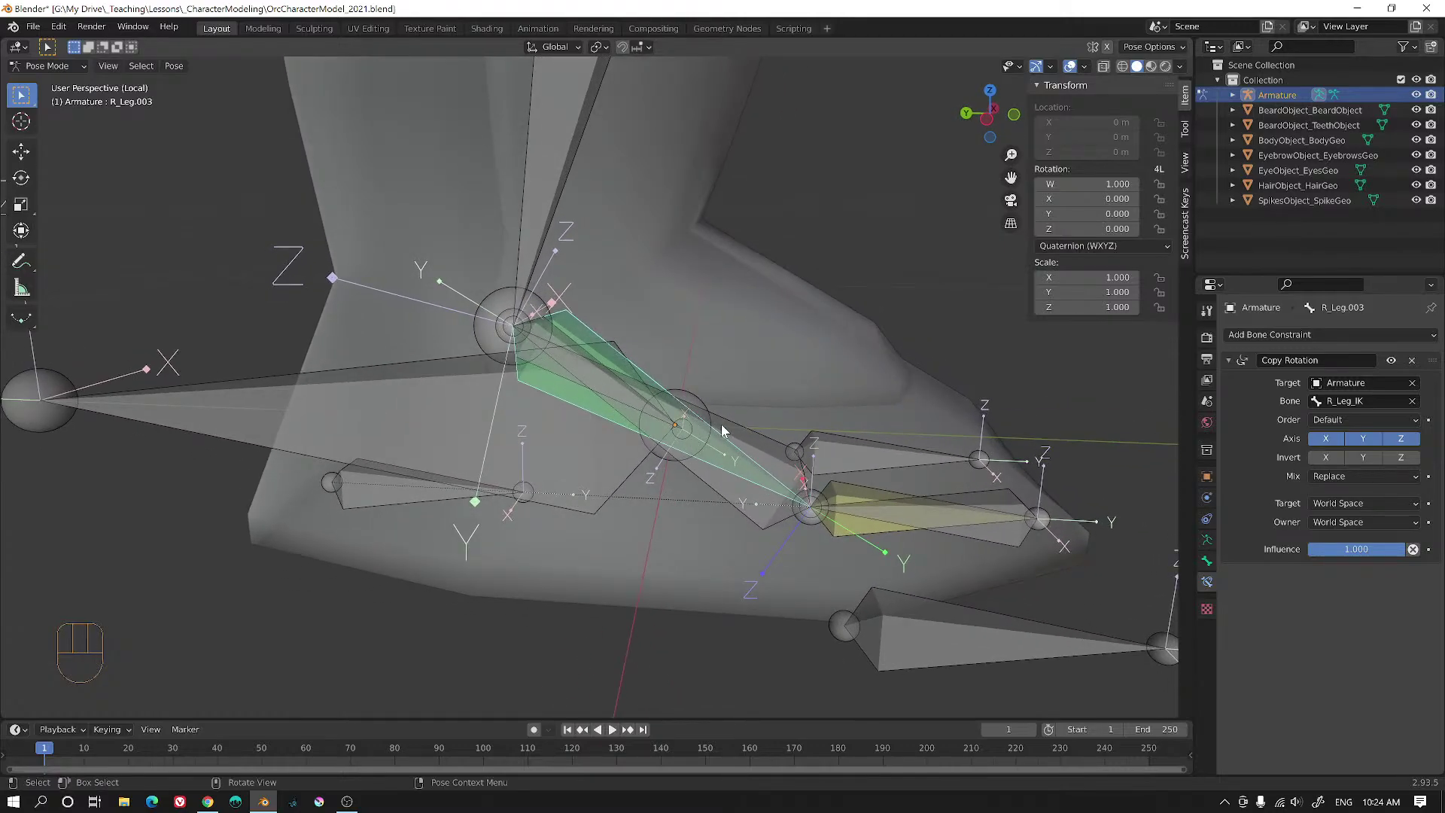
key(alt)
key(alt+r)
click(608, 351)
click(591, 338)
middle_drag(700, 399, 657, 402)
click(1412, 360)
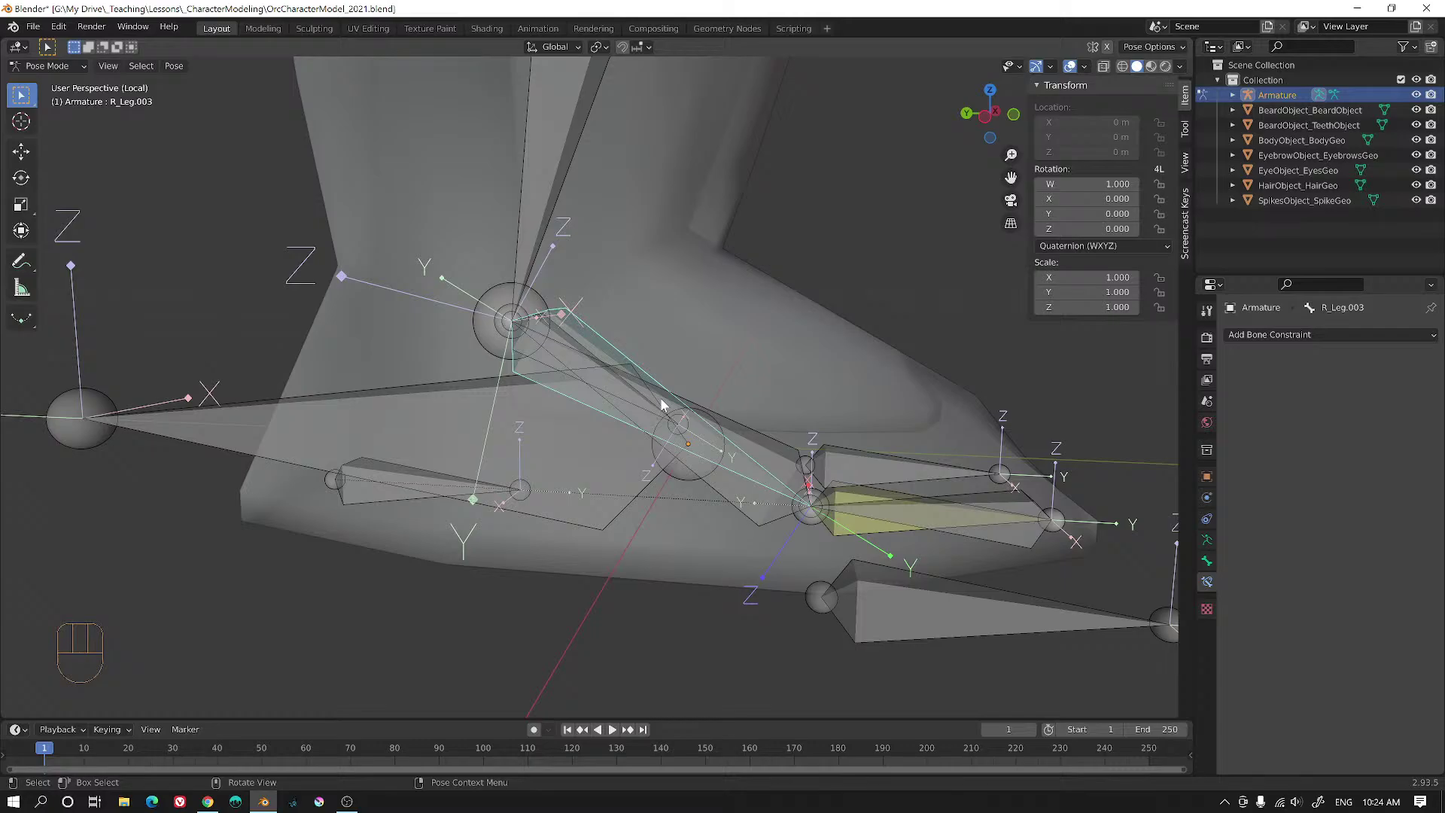
- Test the foot by rotating the R_Leg_IK and R_BallPivot bones, cancelling each rotation
click(762, 440)
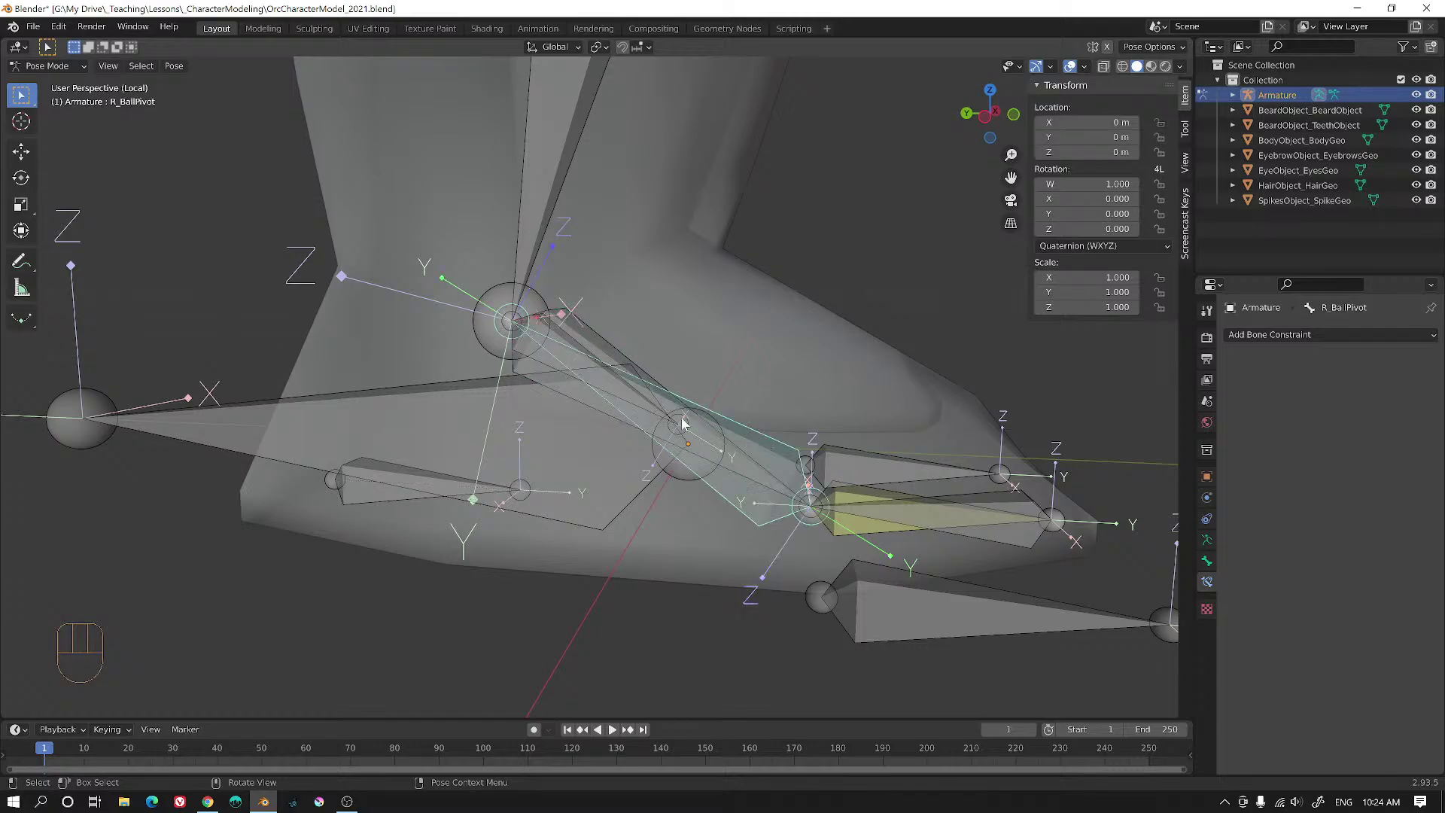
click(572, 346)
key(r)
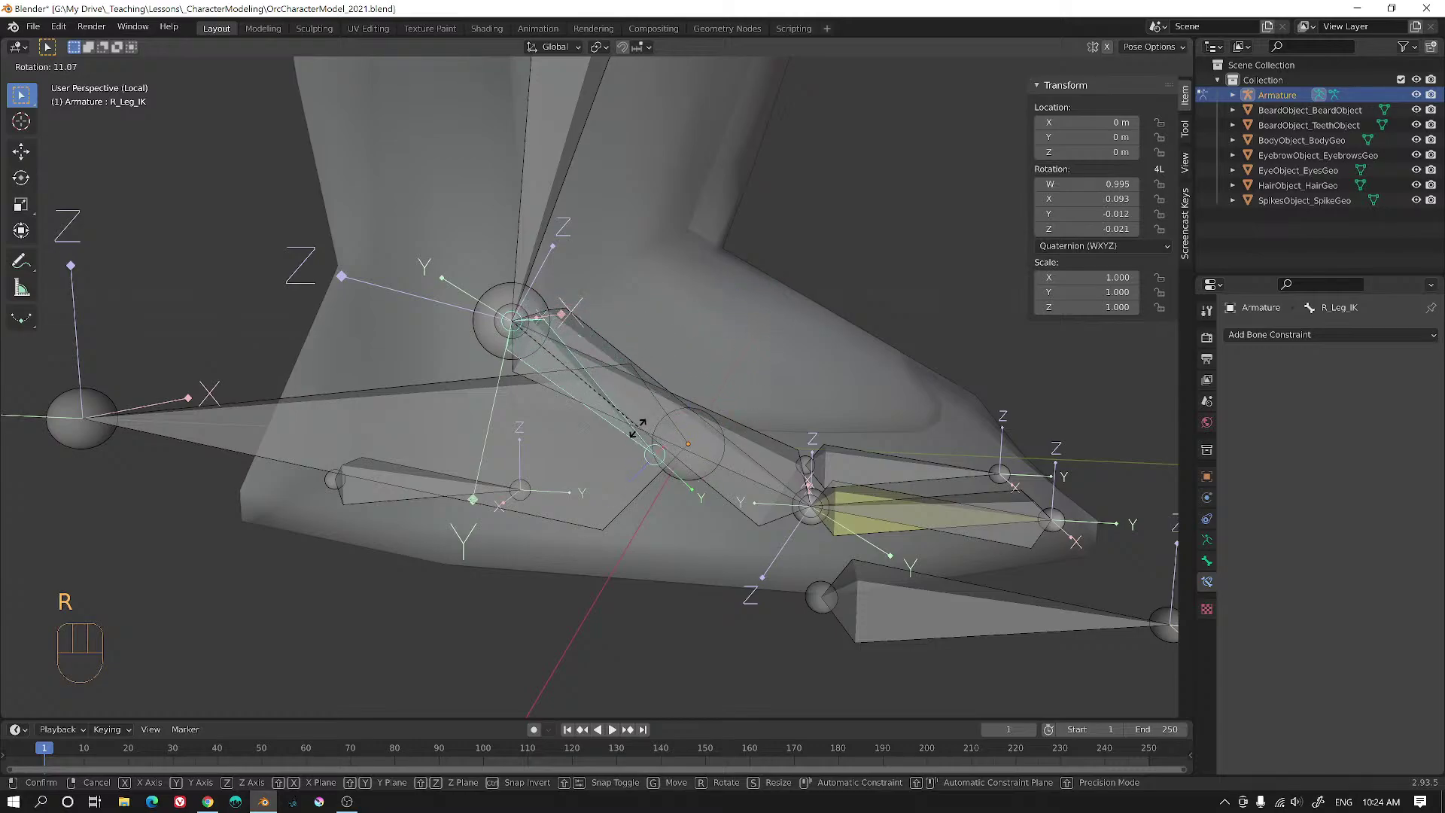
right_click(698, 389)
click(755, 437)
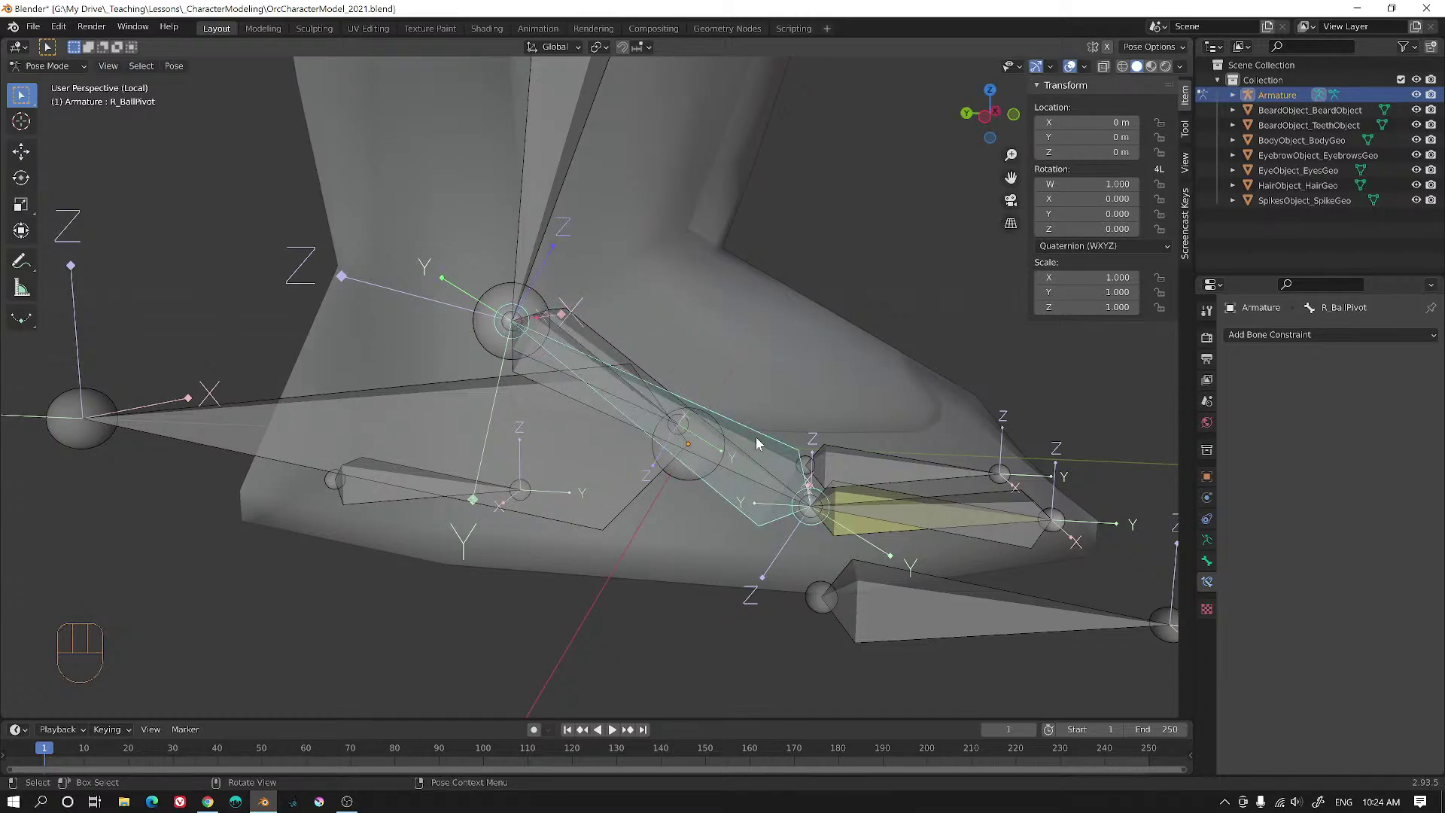
key(r)
right_click(755, 414)
key(r)
right_click(766, 397)
- Add an Inverse Kinematics constraint to the R_Leg.002 shin bone with R_Leg_IK as its target
middle_drag(727, 425, 672, 439)
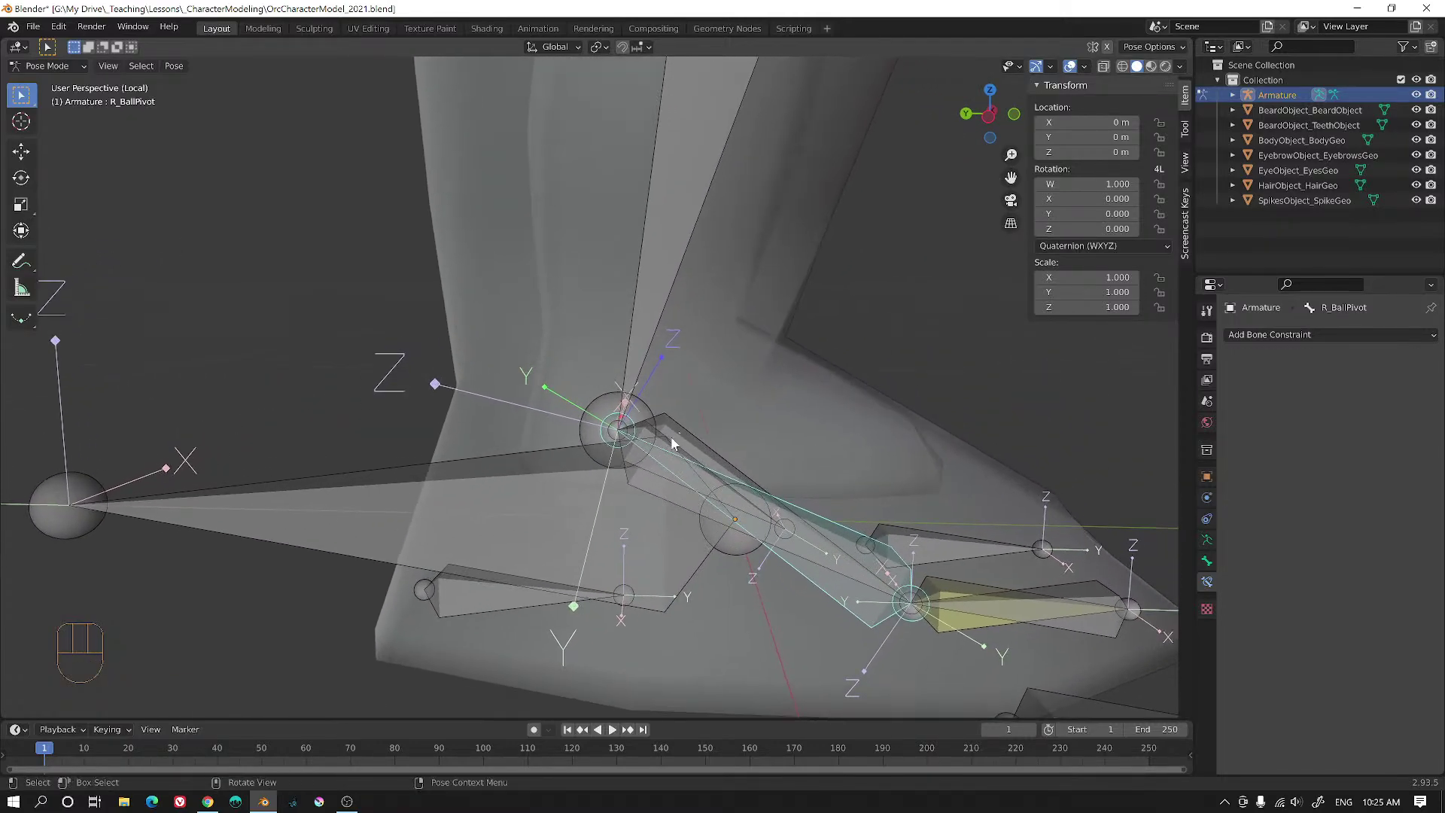
click(674, 443)
click(674, 442)
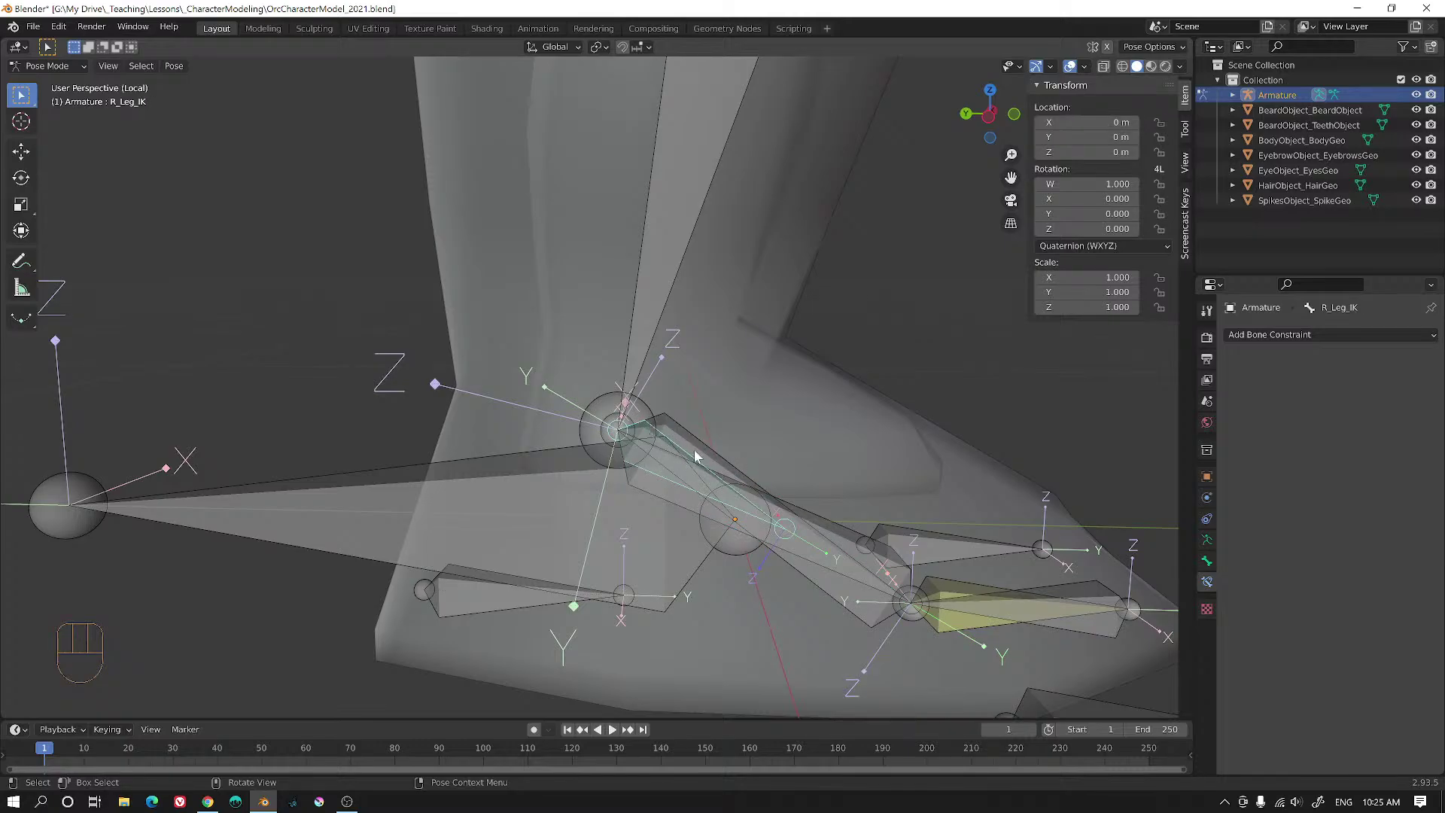
scroll(694, 449, down, 3)
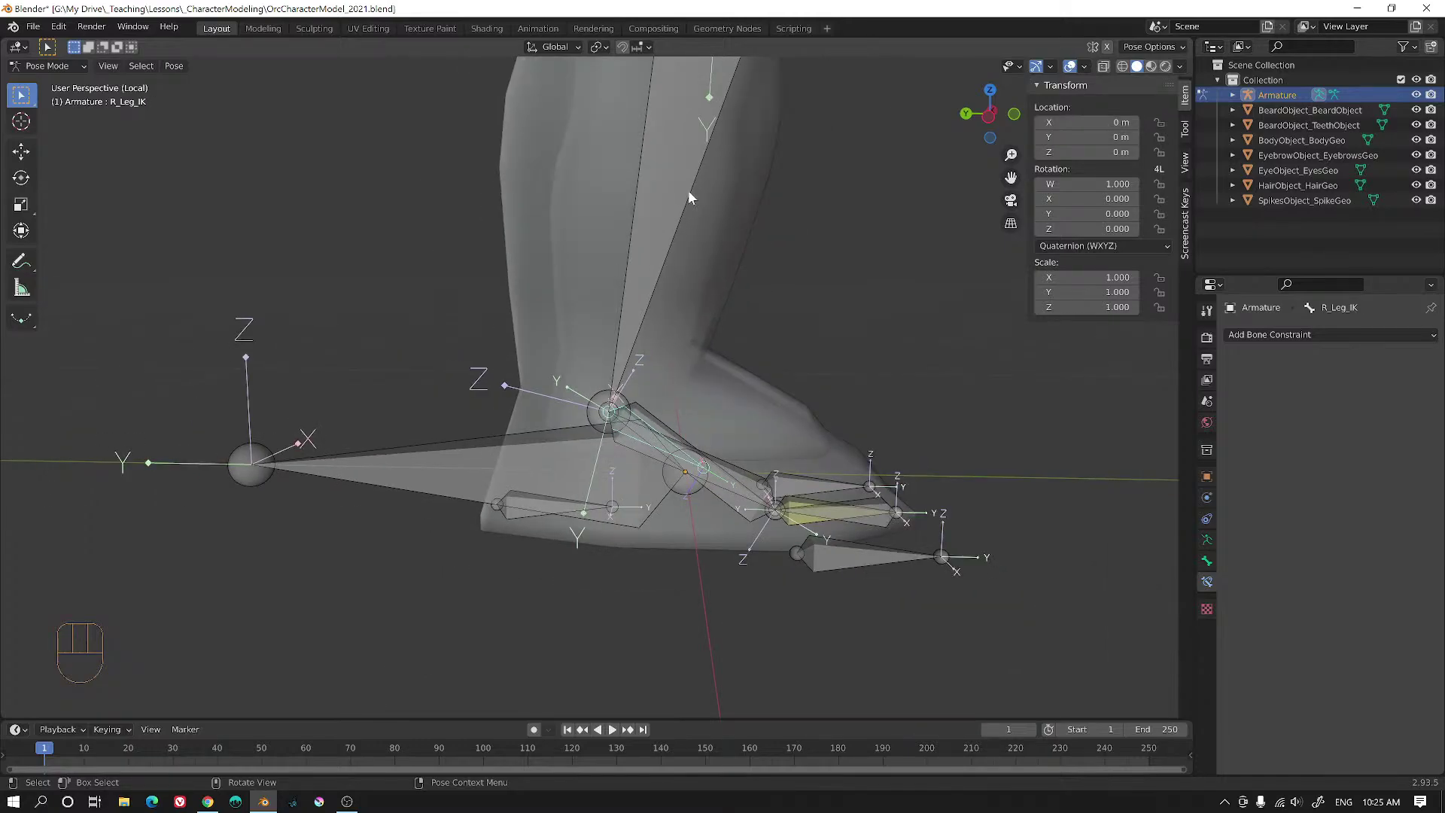
key(shift)
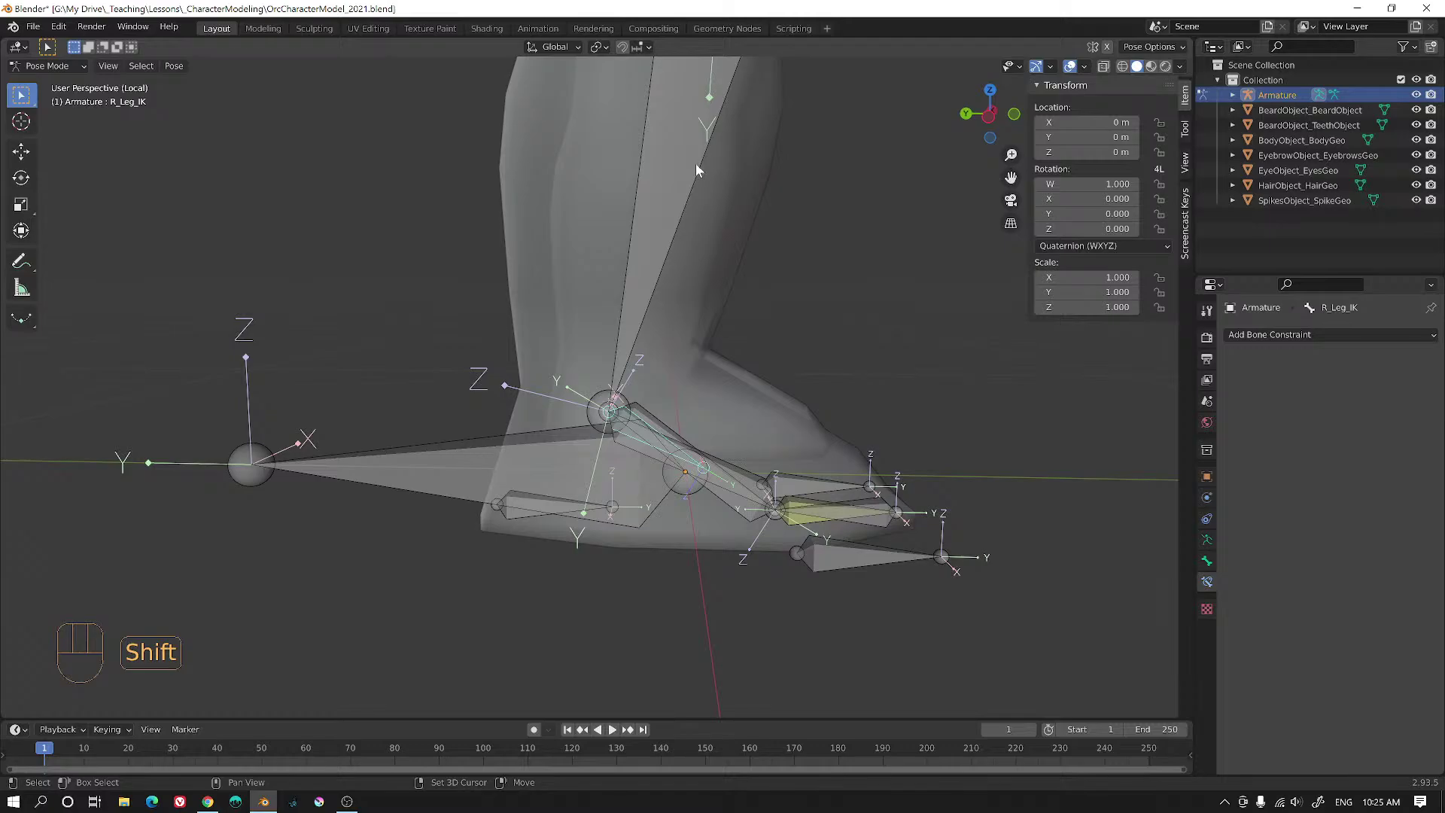
shift+click(696, 167)
alt+middle_drag(823, 185, 698, 316)
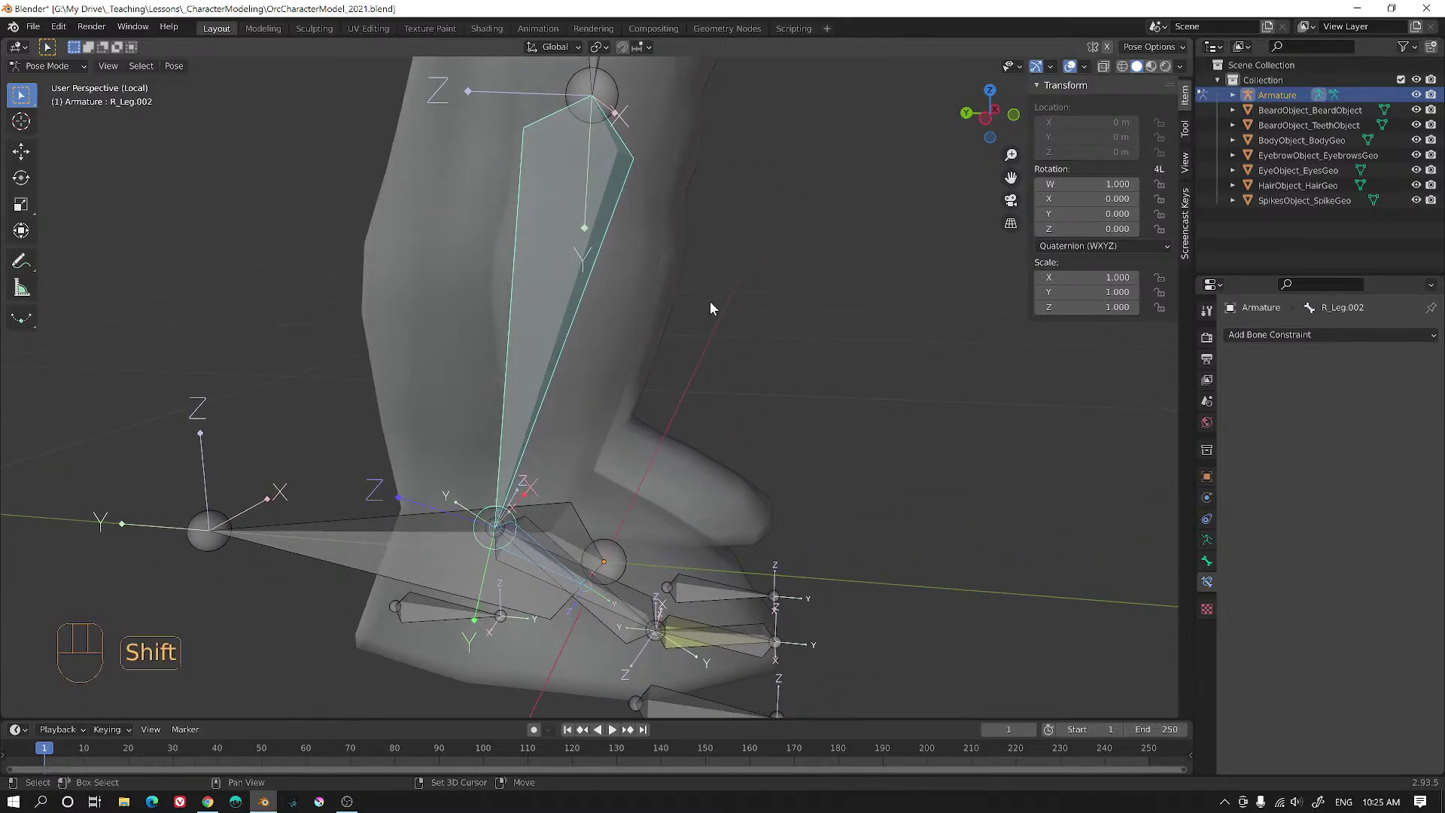
key(shift+i)
click(704, 296)
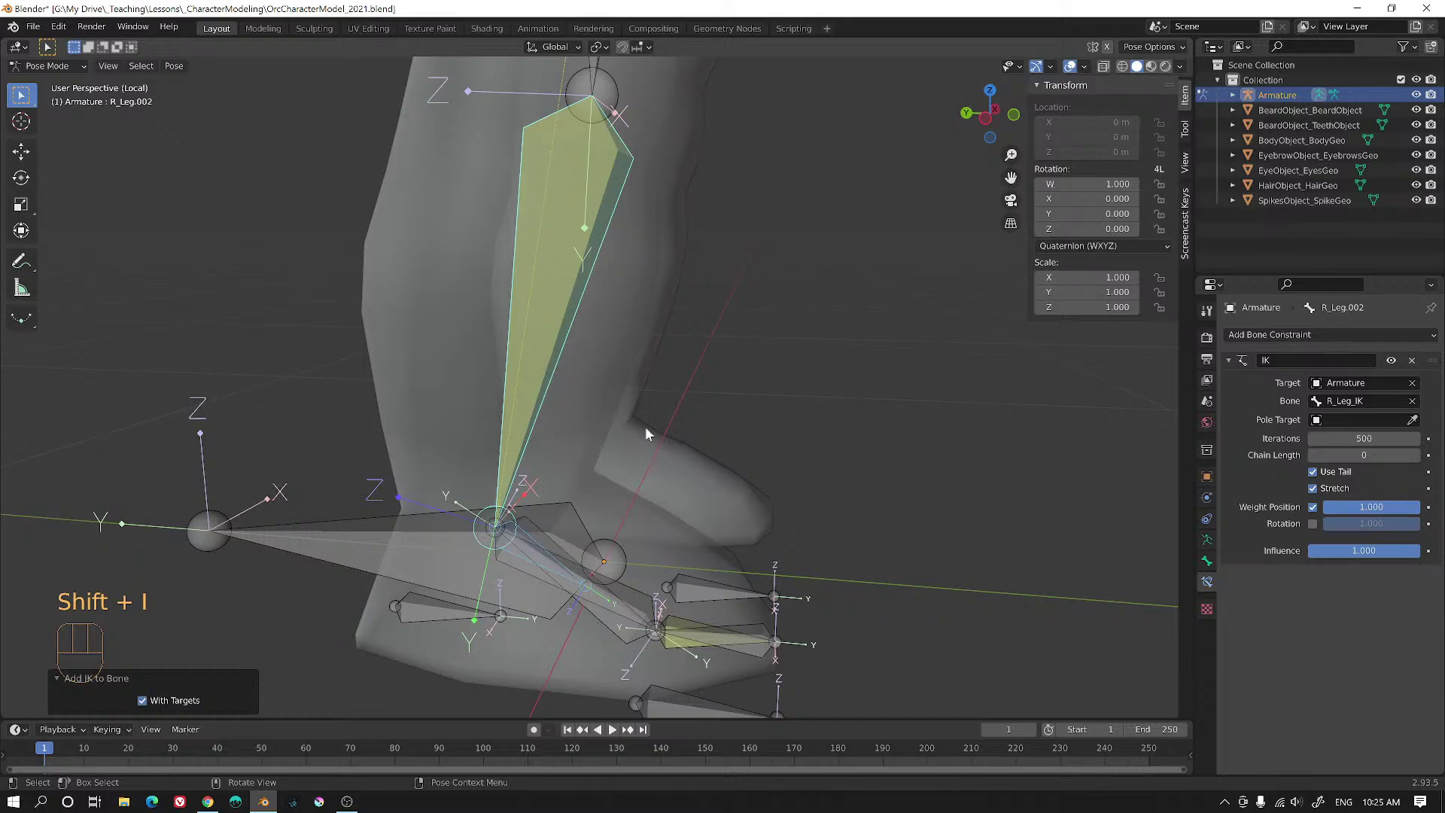
- Set the chain length of the R_Leg.002 bone's IK constraint to 2
middle_drag(645, 426, 551, 380)
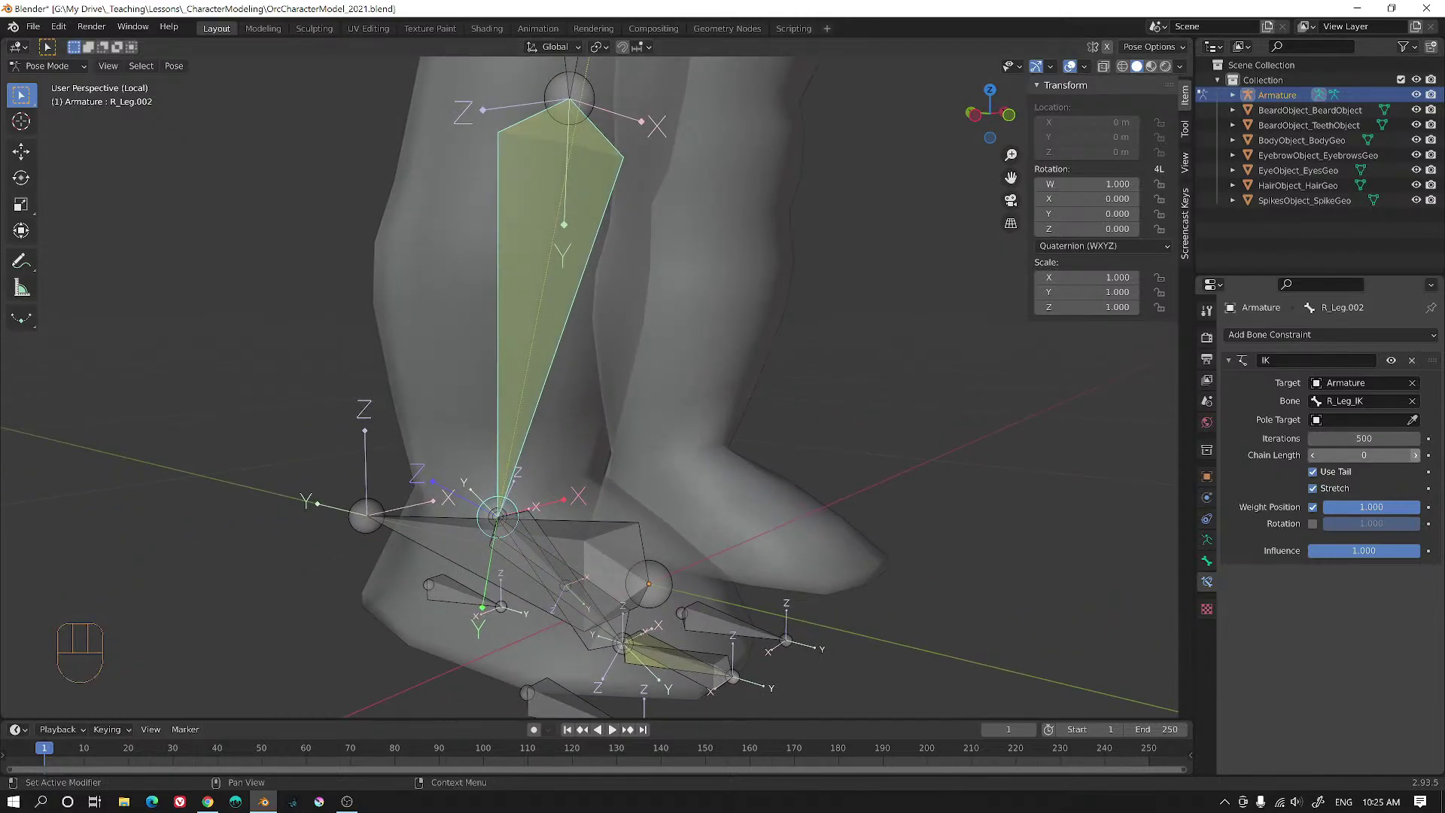
click(1415, 455)
click(1414, 455)
scroll(596, 336, down, 6)
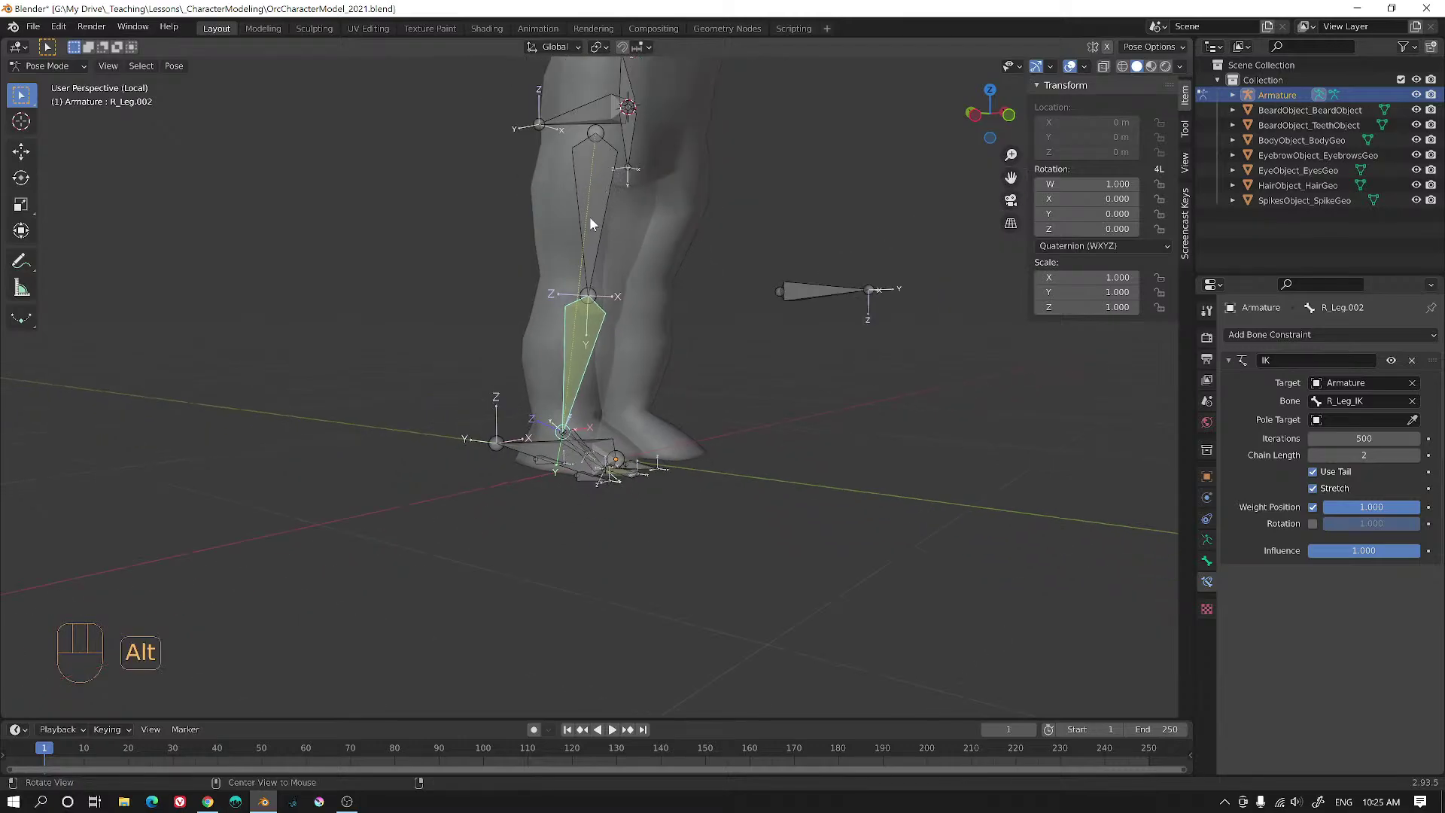
- Set the pole target of R_Leg.002's IK constraint to the Armature's R_Leg_PoleTarget bone
alt+drag(592, 224, 607, 279)
scroll(613, 309, up, 3)
alt+drag(618, 340, 555, 290)
alt+drag(555, 290, 576, 294)
alt+shift+drag(920, 281, 786, 326)
click(829, 302)
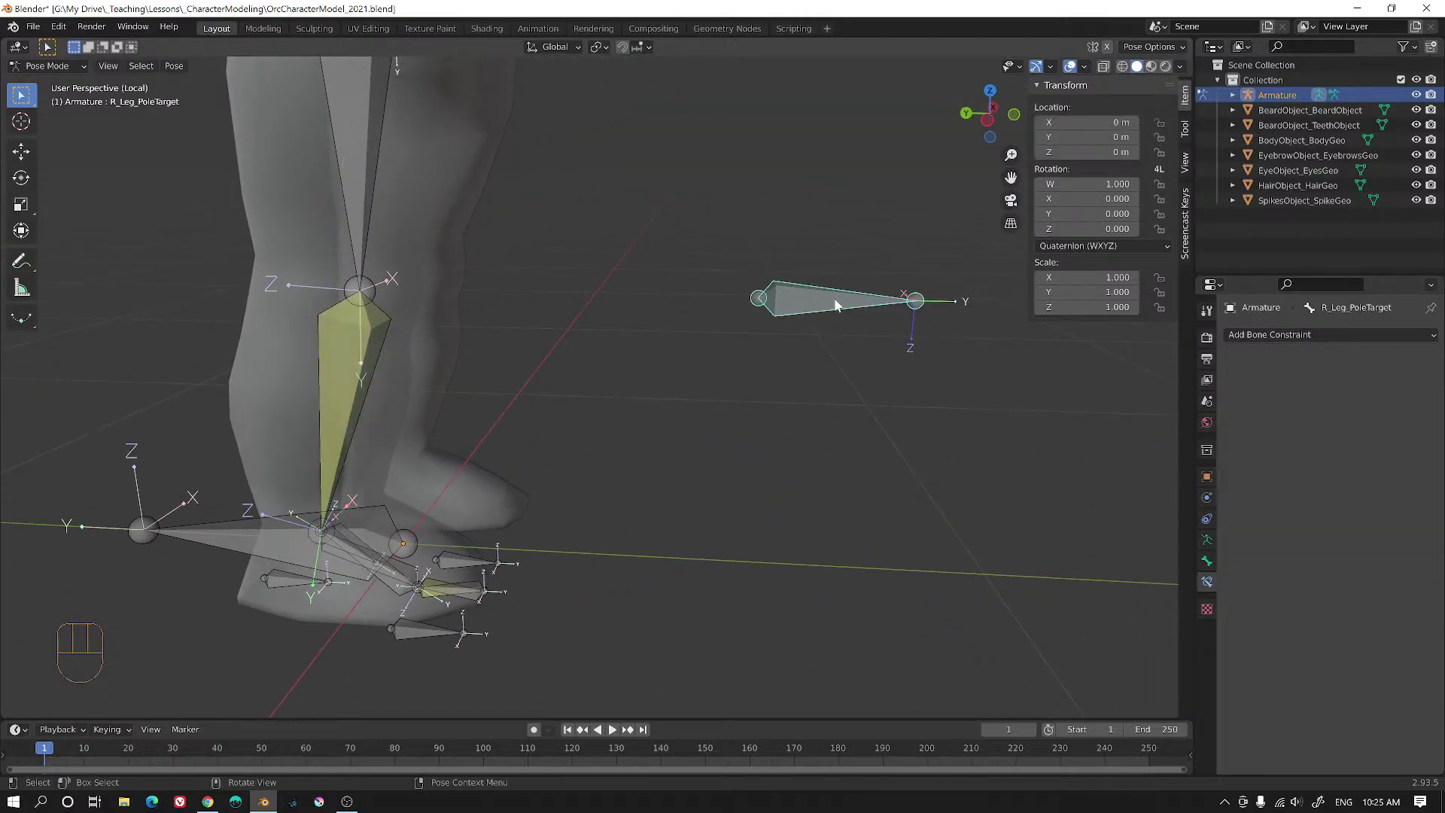
click(324, 384)
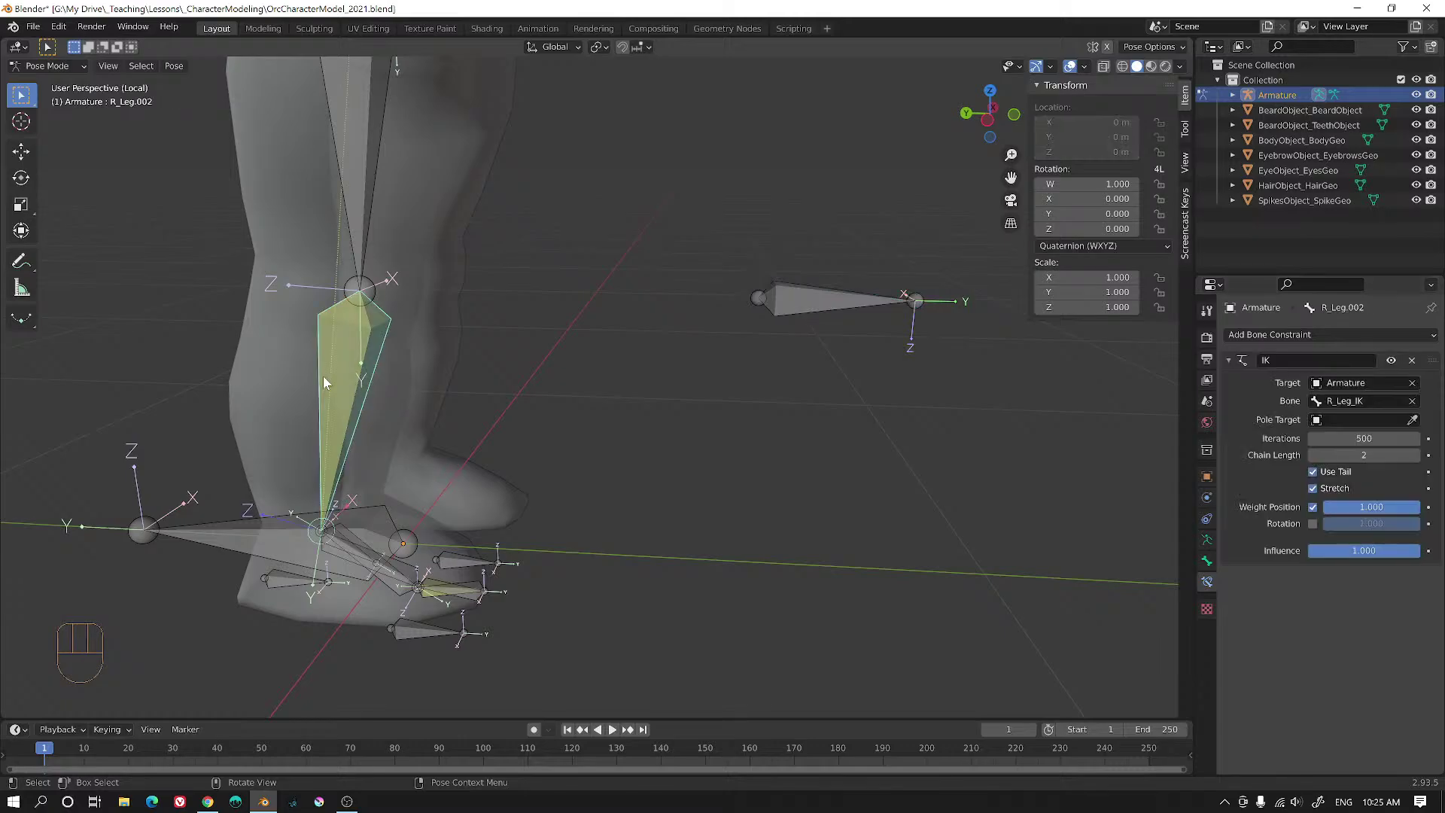
click(1325, 419)
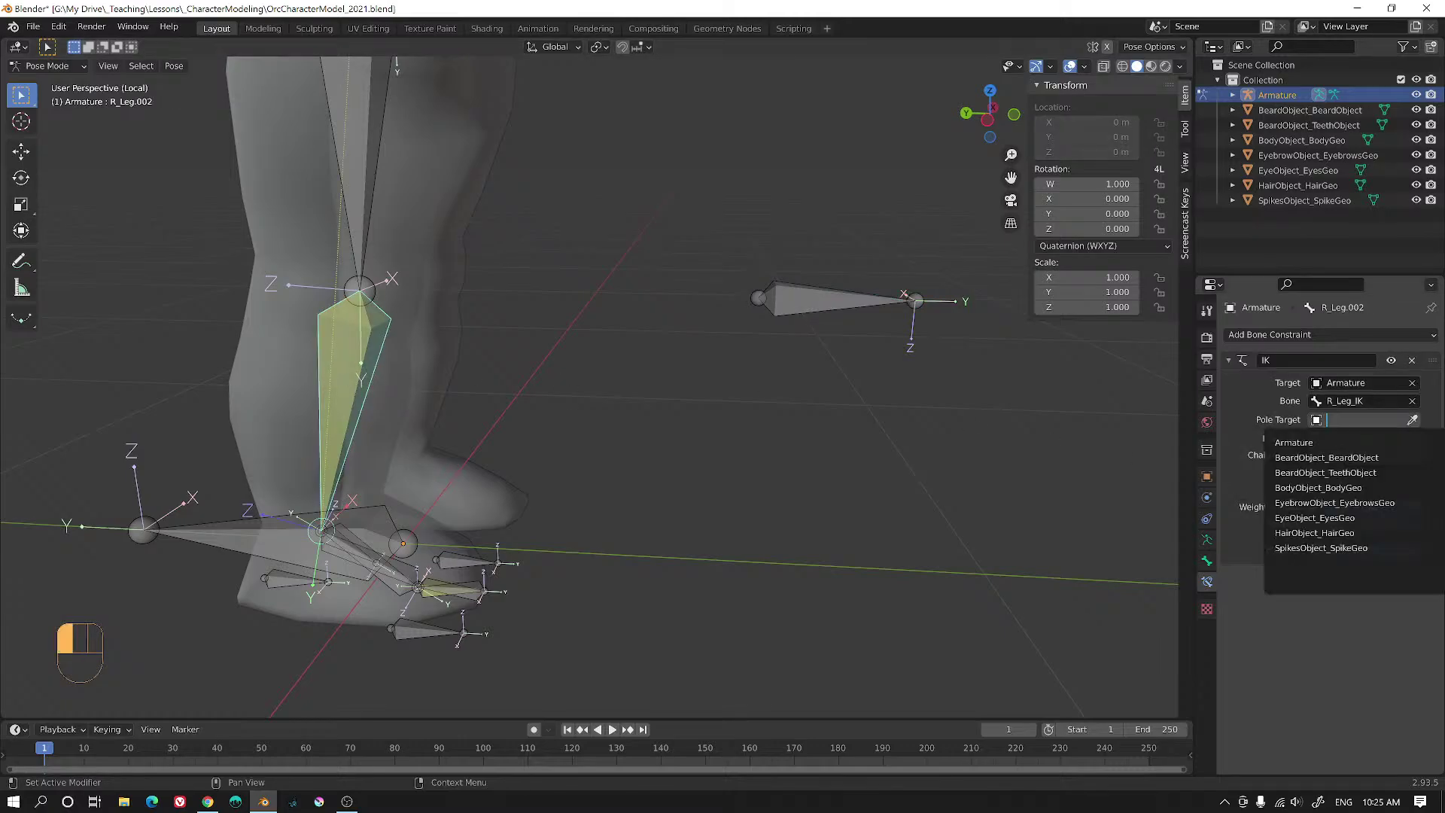
click(1324, 443)
click(1342, 438)
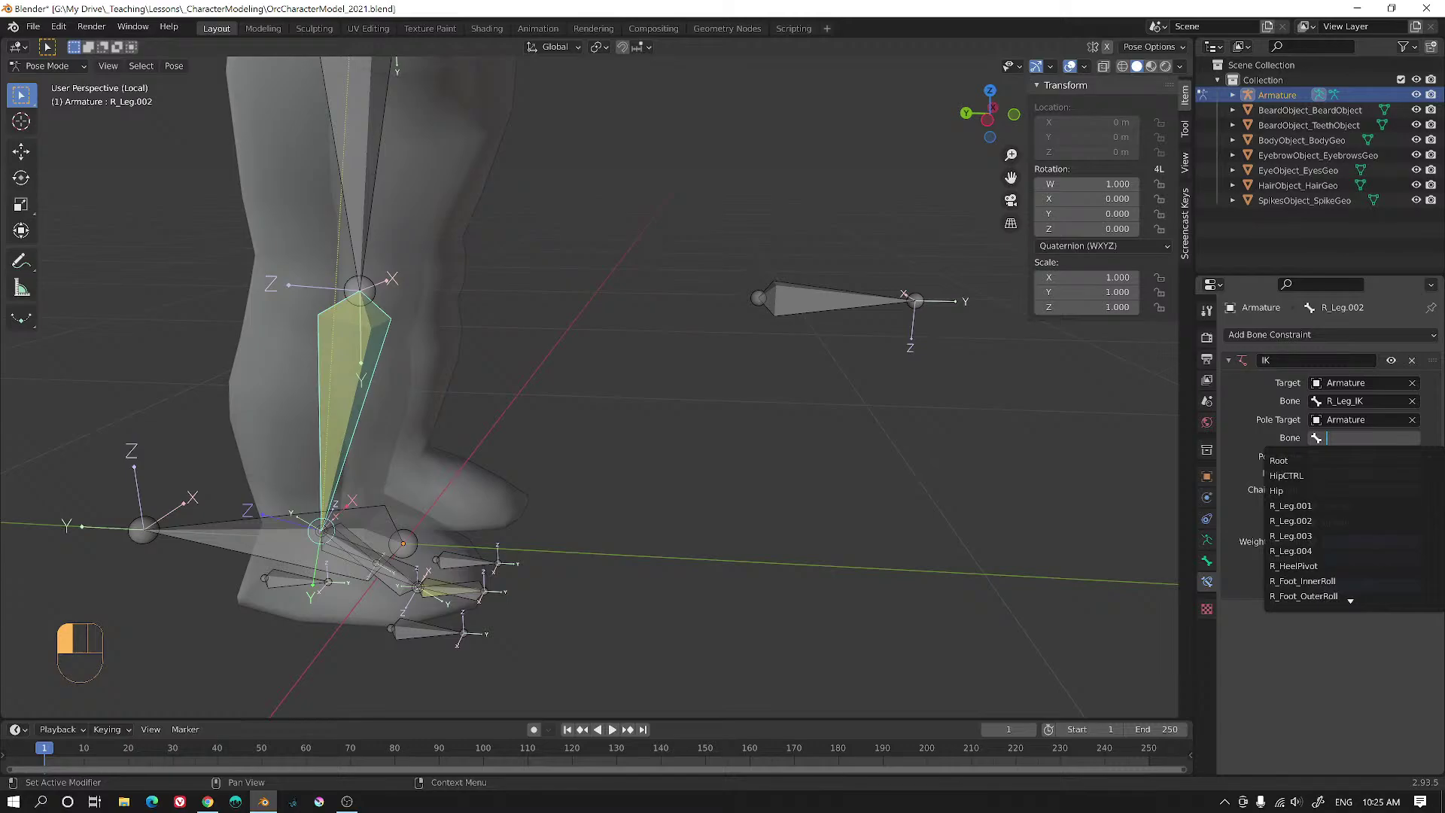
text(pole)
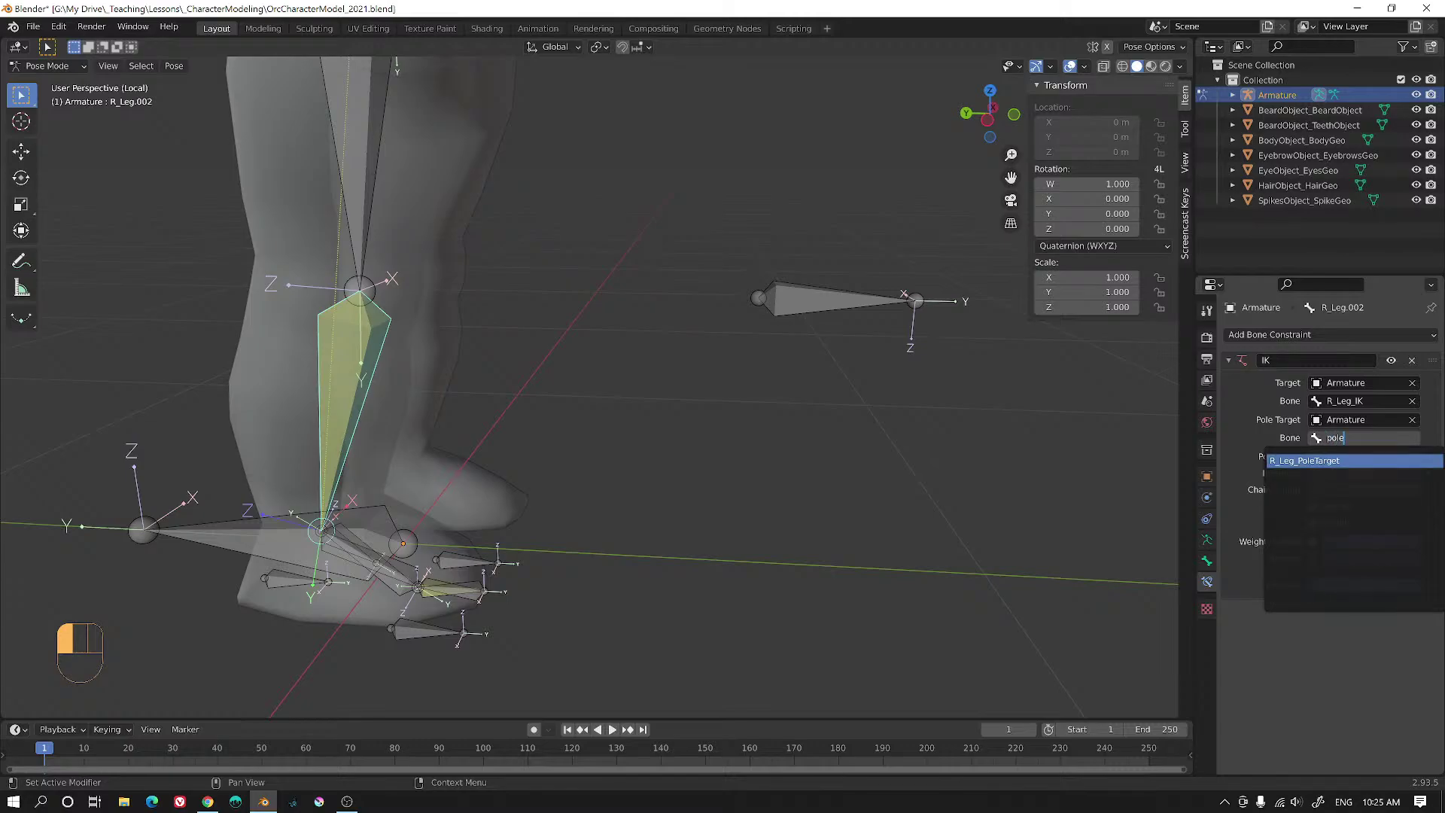
key(Return)
- Set the pole angle of R_Leg.002's IK constraint to -90° so the knee faces forward
middle_drag(827, 399, 714, 354)
middle_drag(532, 458, 687, 442)
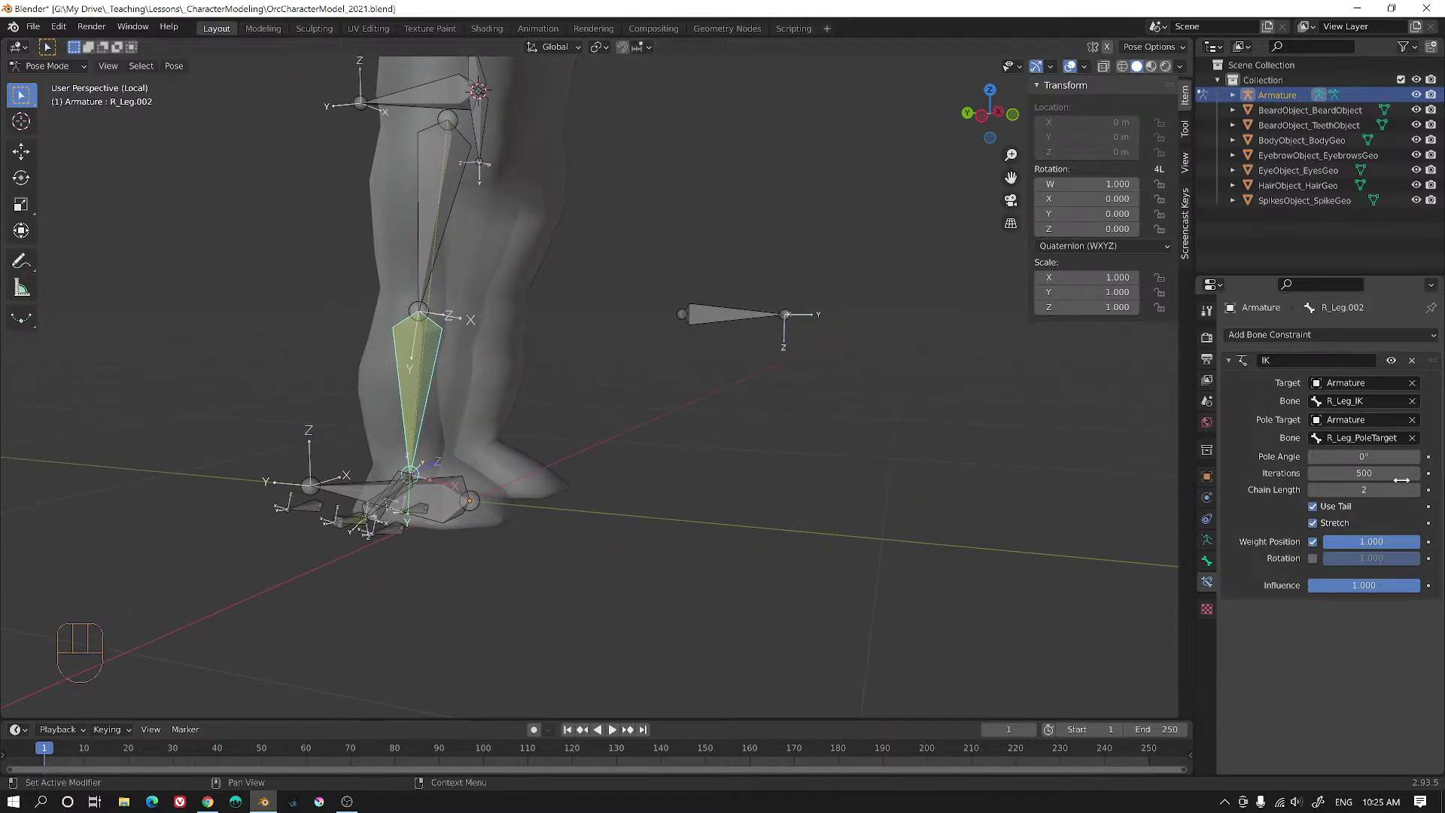
click(1398, 457)
text(90d)
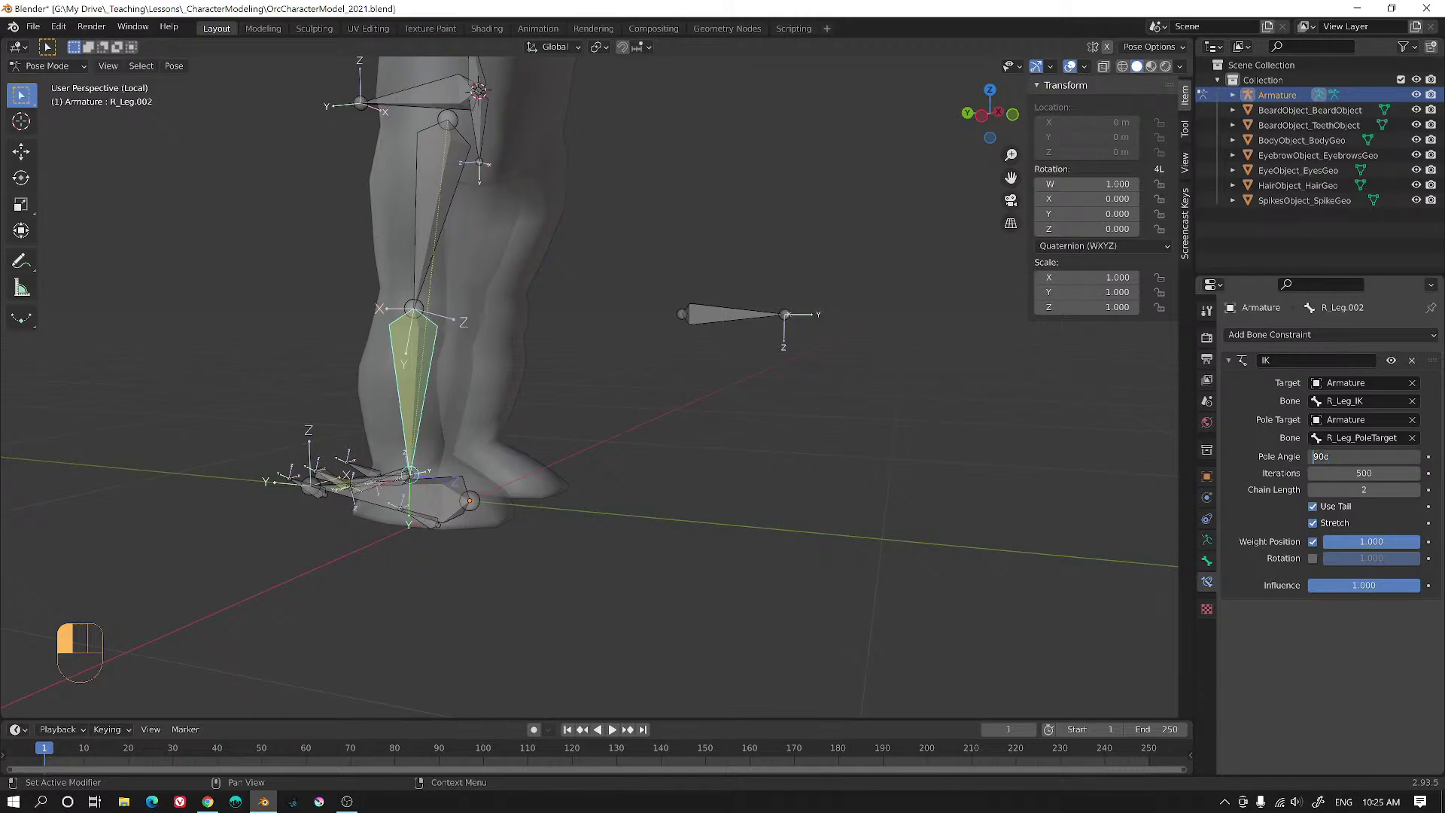
key(Return)
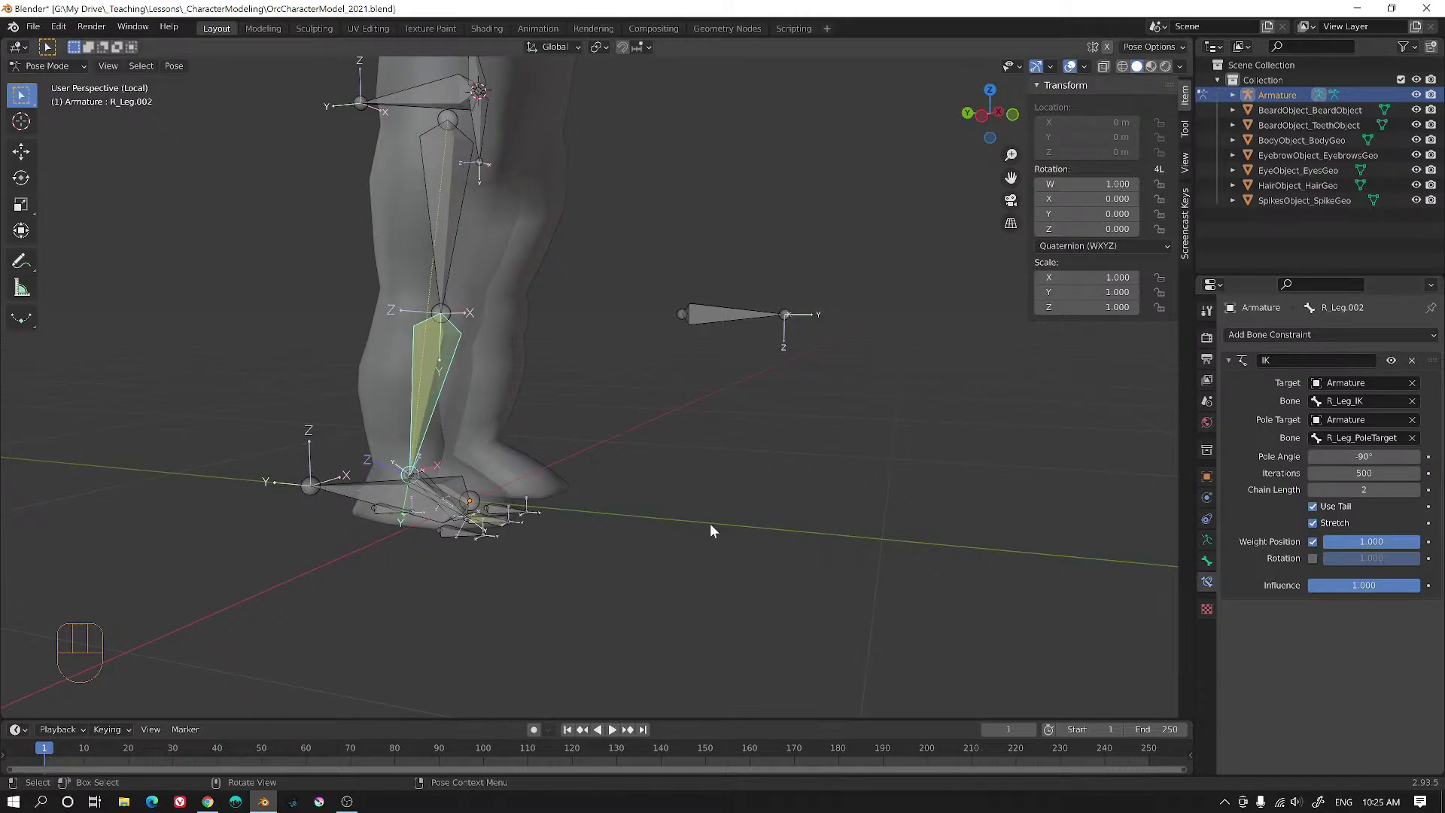
- Move the R_Leg_PoleTarget bone to test the knee direction, cancelling the move
middle_drag(710, 522, 530, 574)
middle_drag(535, 499, 544, 504)
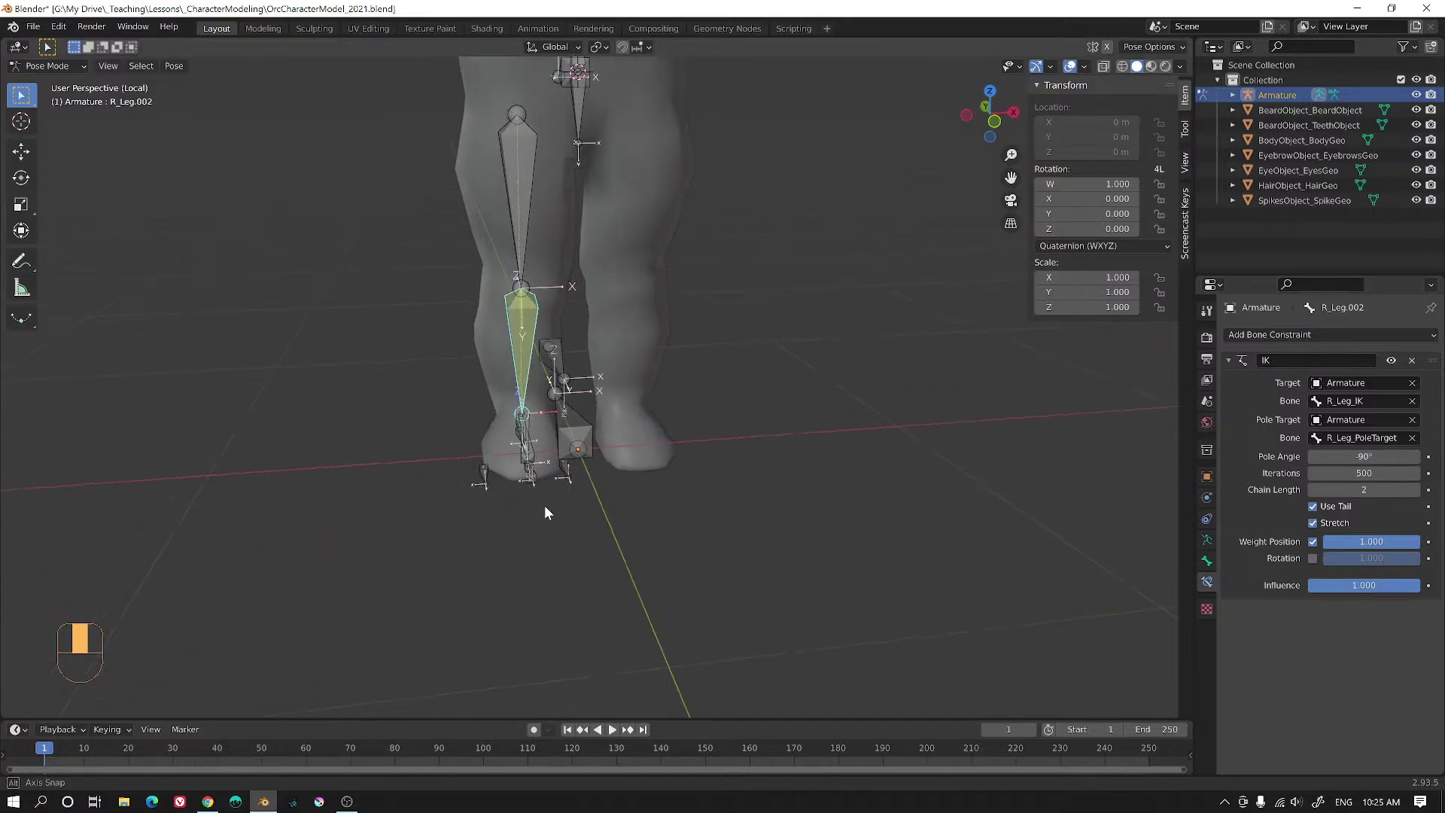
click(556, 351)
key(g)
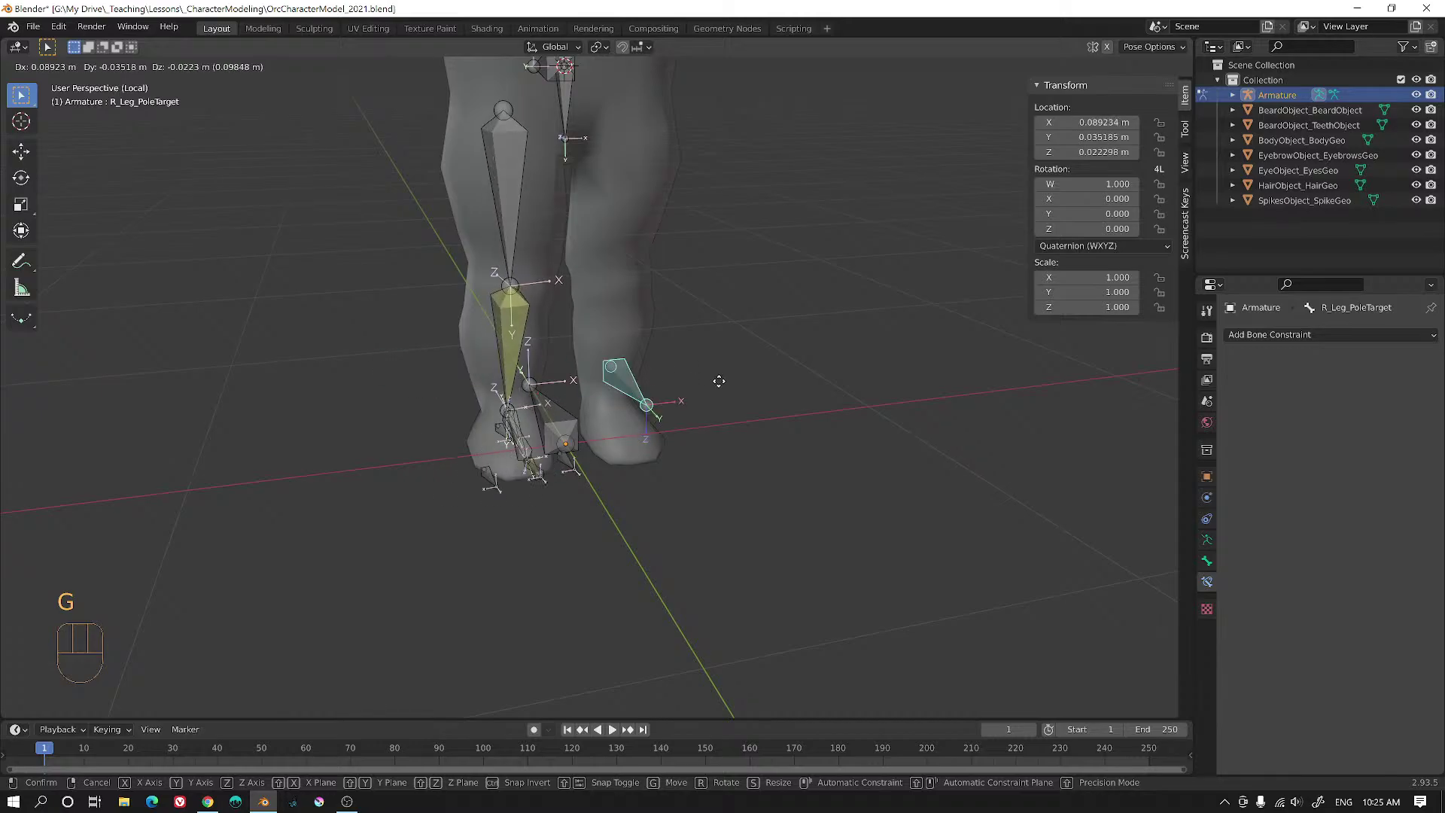
right_click(544, 362)
- Move the R_Leg_IK bone to test the leg, clear its location and undo the test
middle_drag(544, 363, 611, 399)
shift+middle_drag(642, 453, 809, 380)
mouse_move(810, 379)
middle_down()
mouse_move(847, 369)
mouse_move(776, 387)
mouse_move(910, 358)
mouse_move(807, 357)
middle_up()
alt+middle_drag(736, 450, 802, 449)
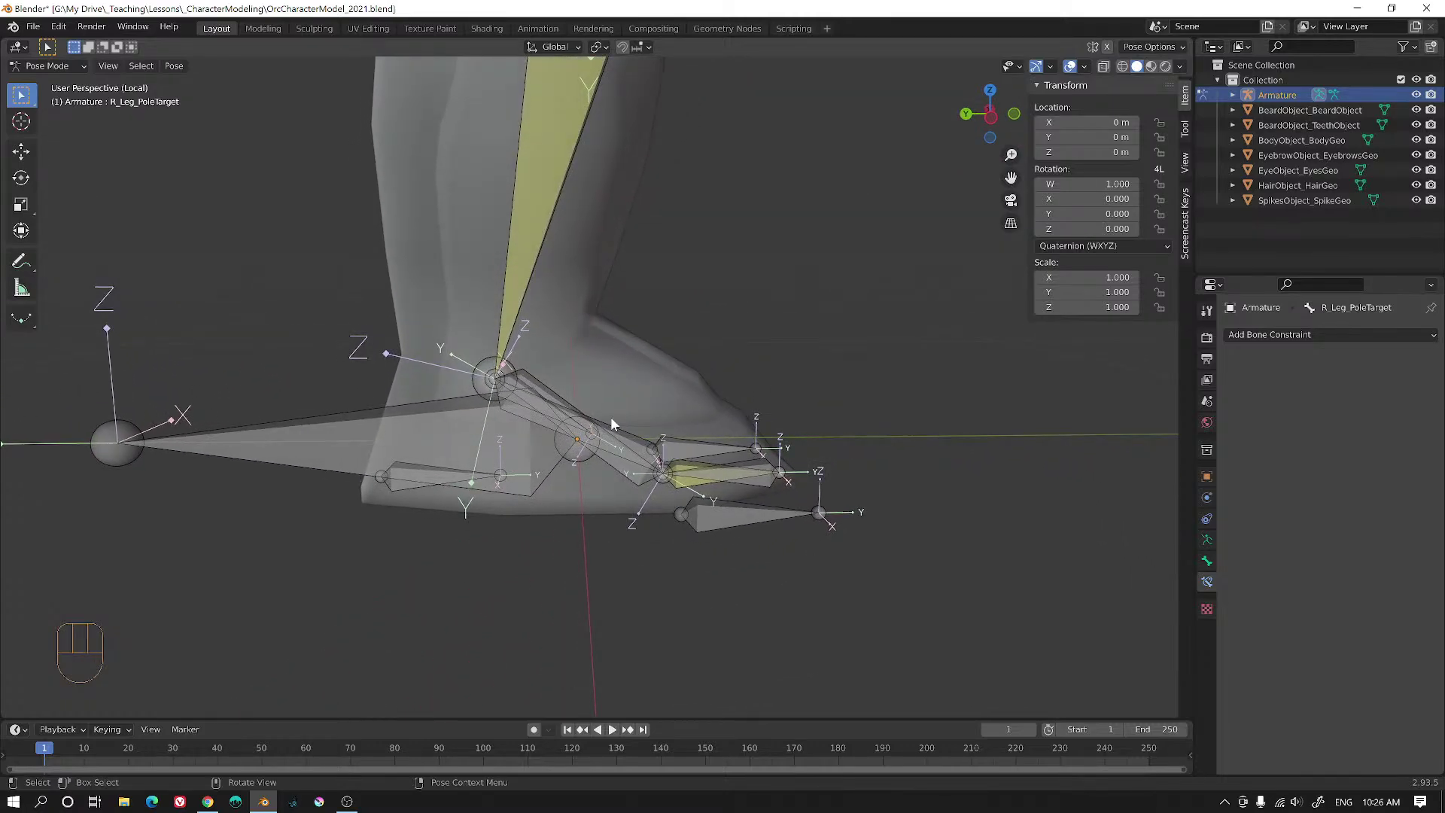
click(549, 410)
key(g)
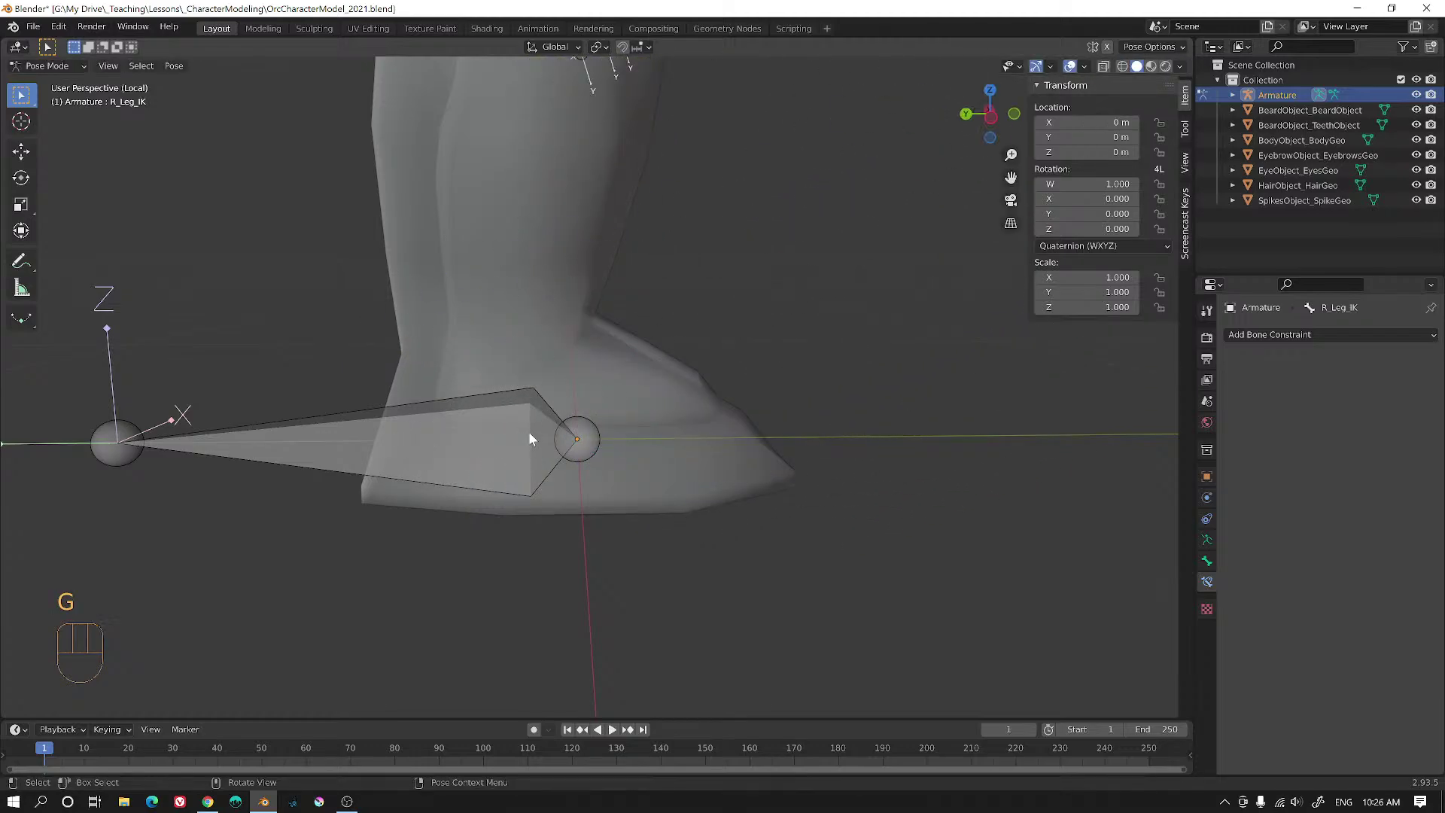
key(alt)
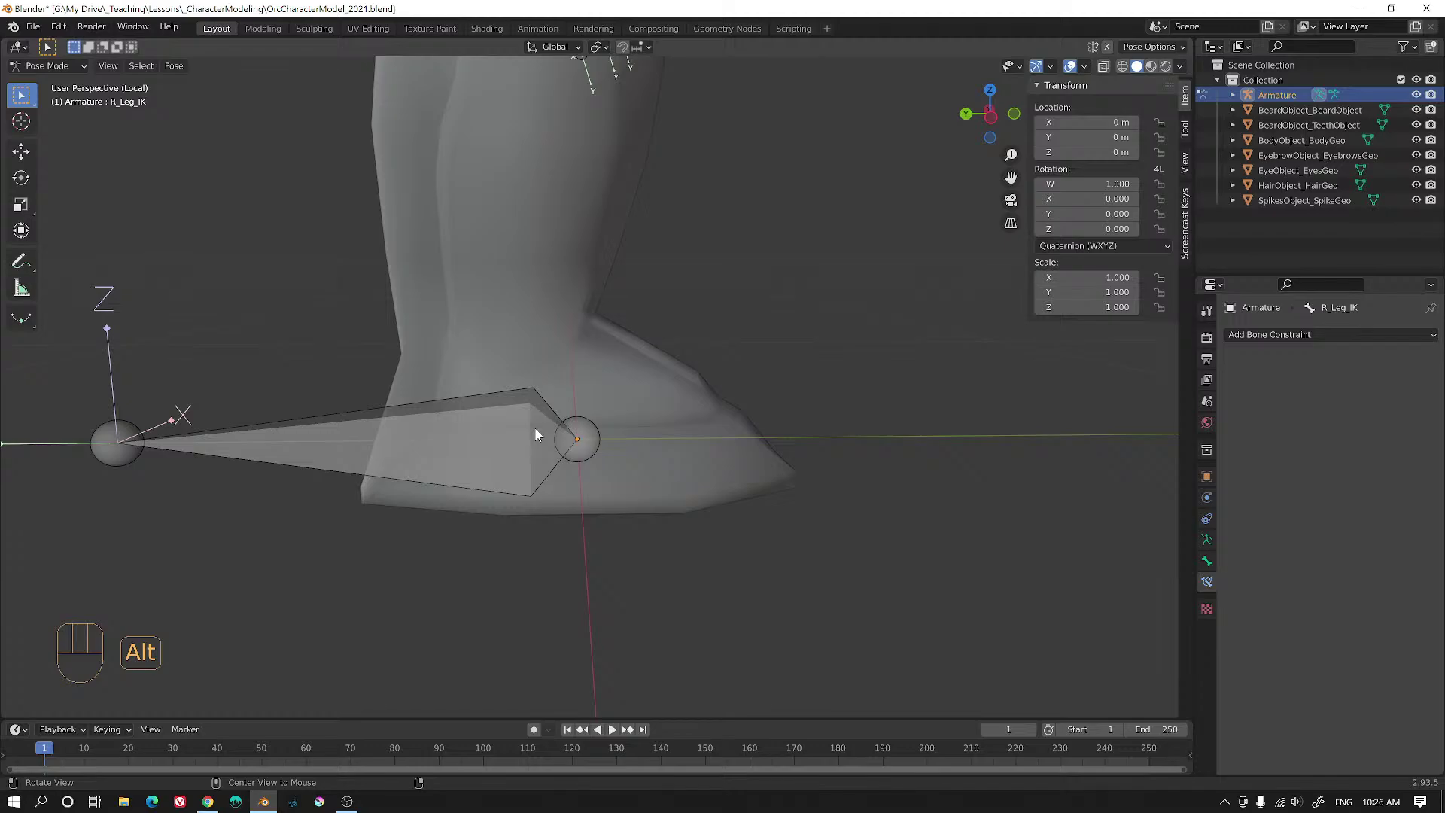
key(alt+g)
key(ctrl+z)
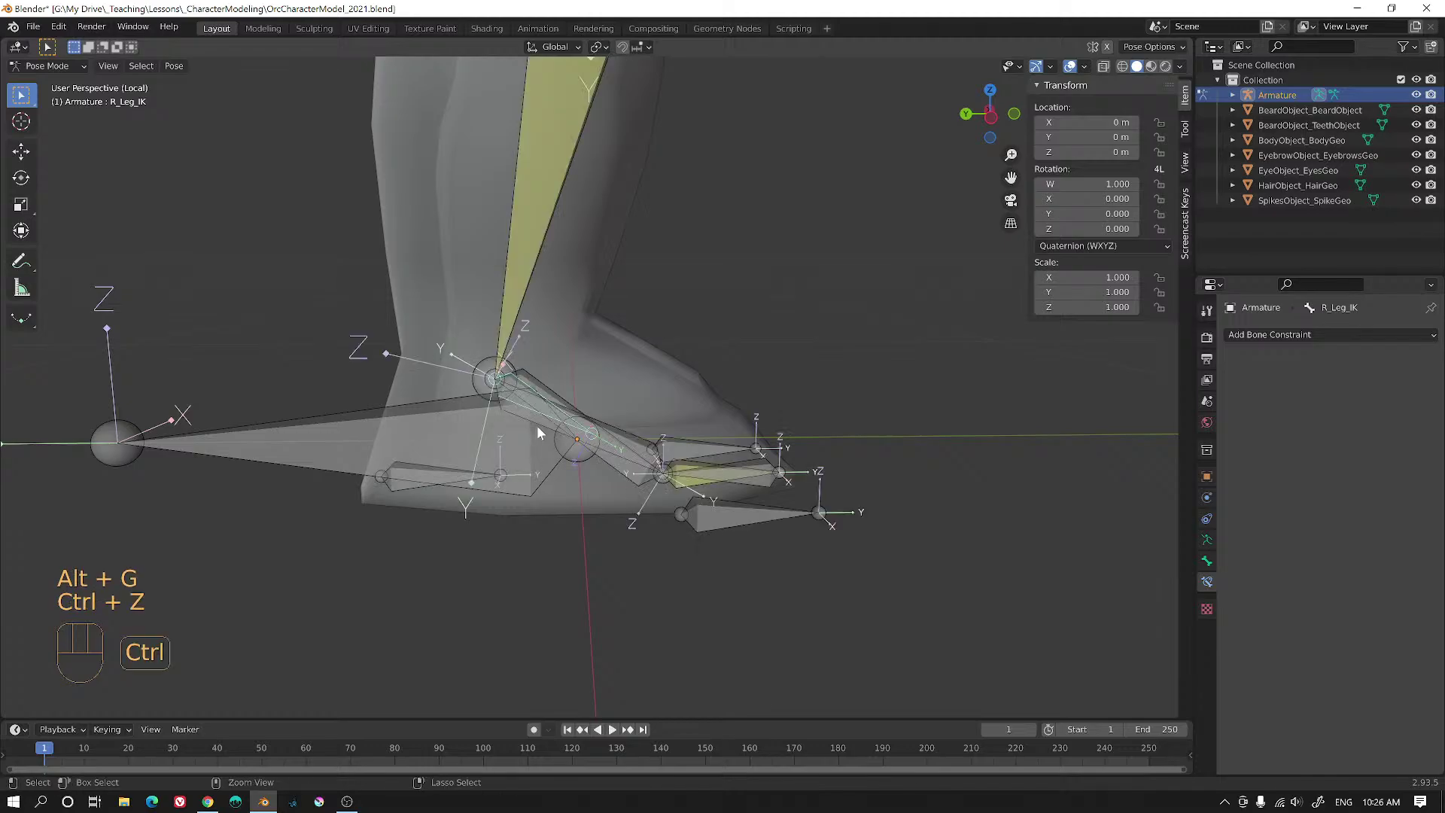
- Check the parent assigned to the R_Leg_IK, R_BallPivot and R_ToePivot bones
middle_drag(544, 421, 519, 406)
scroll(501, 396, up, 3)
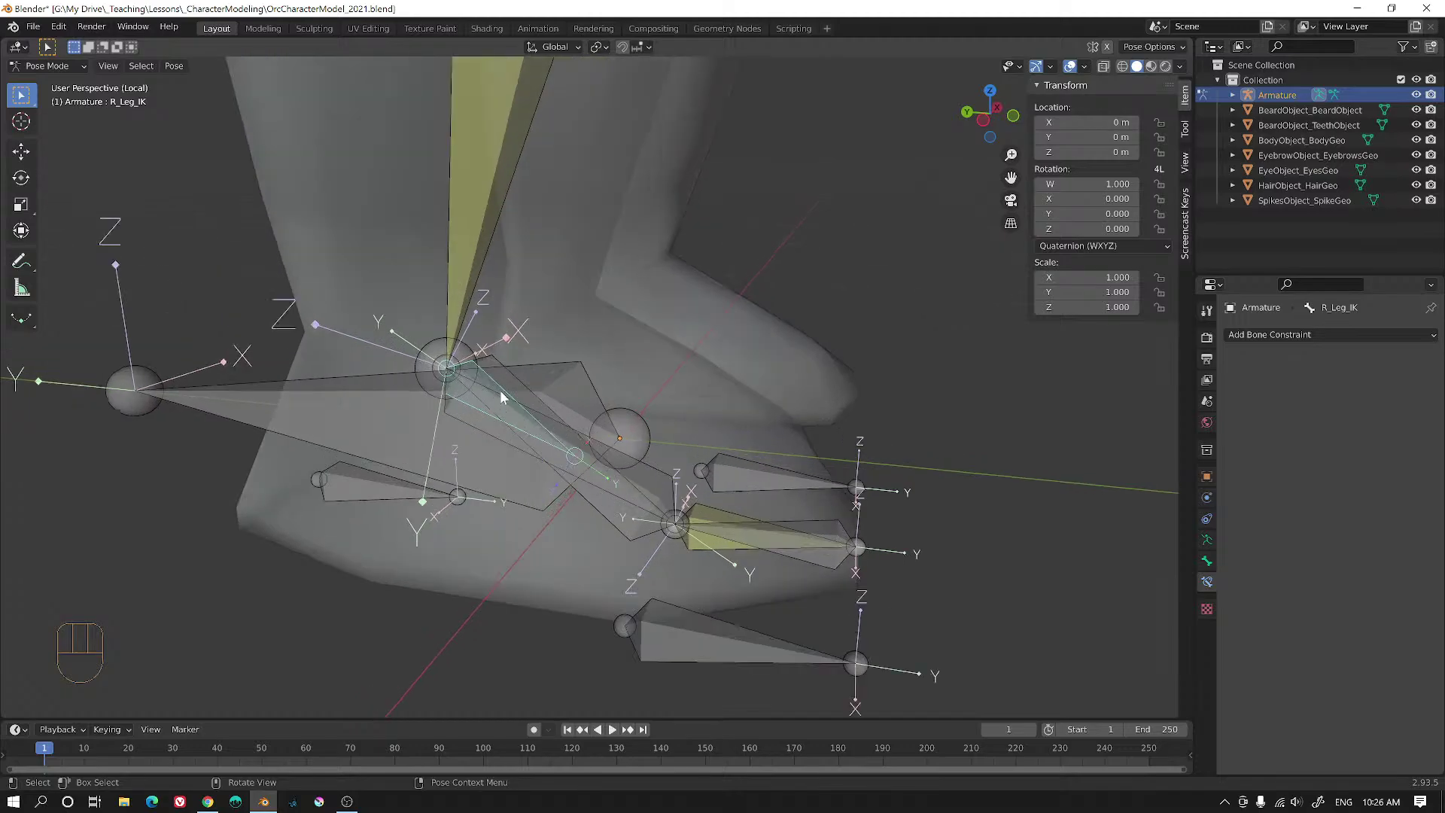
click(1206, 560)
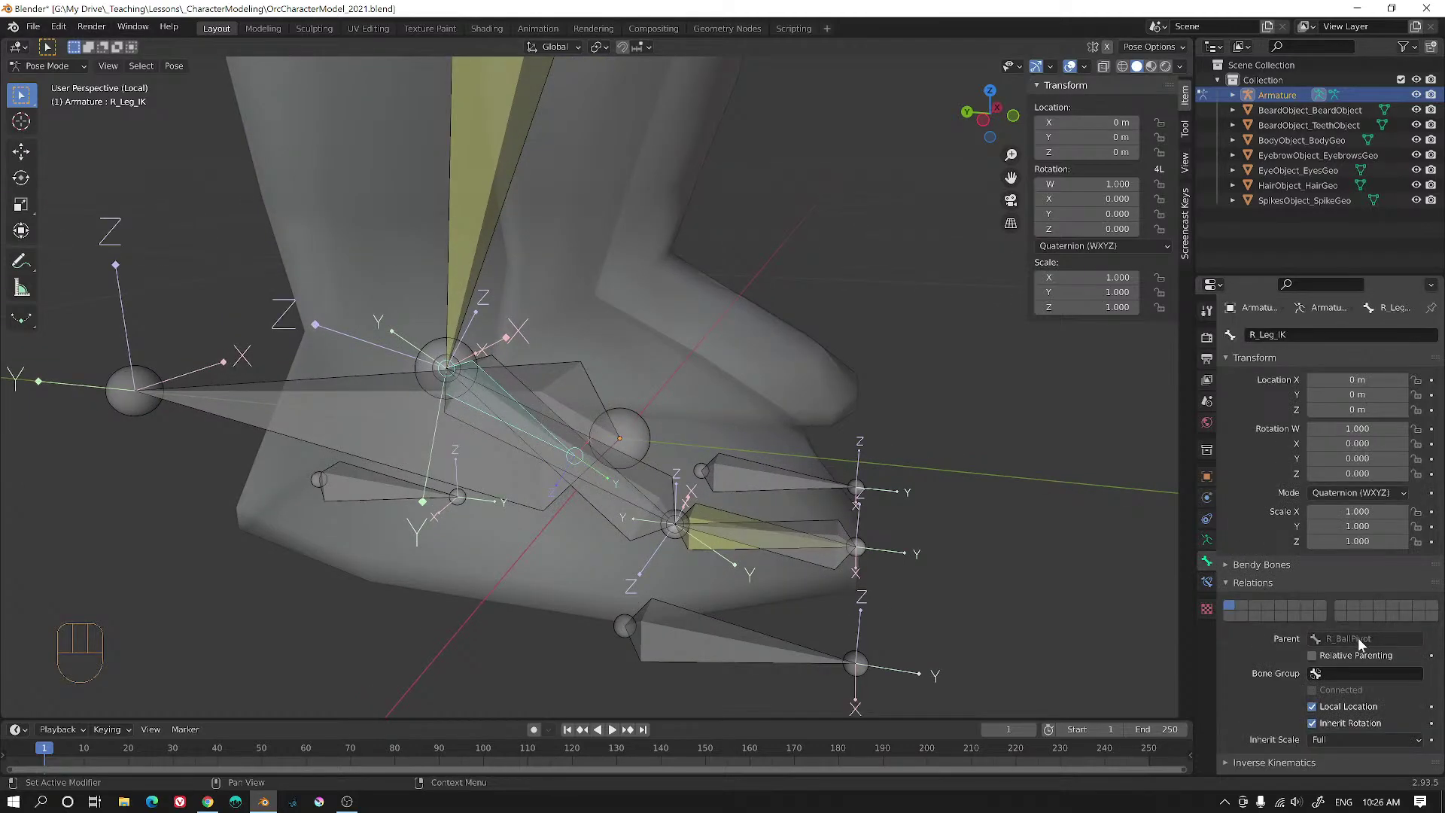
middle_drag(577, 470, 542, 476)
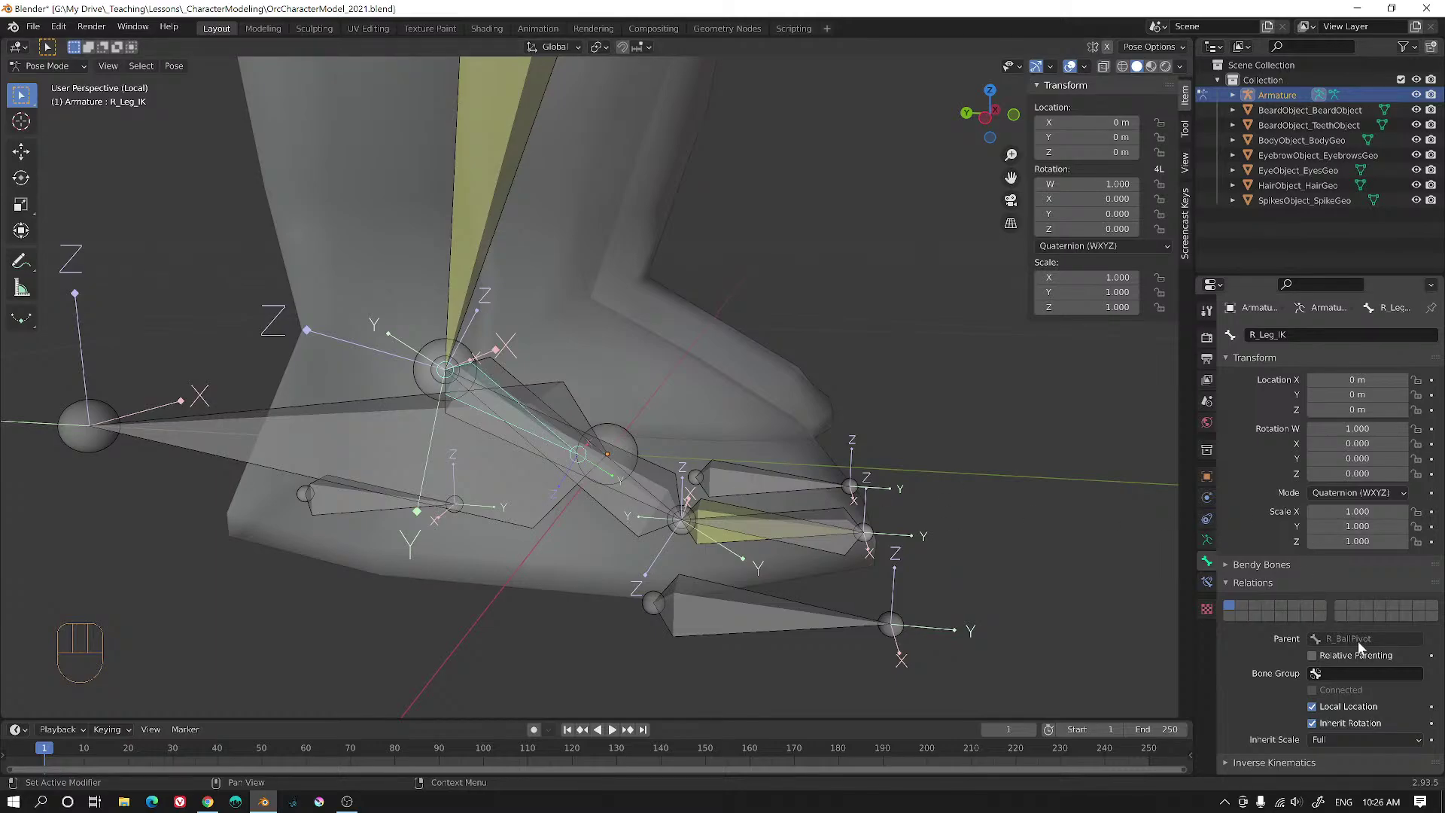
click(669, 481)
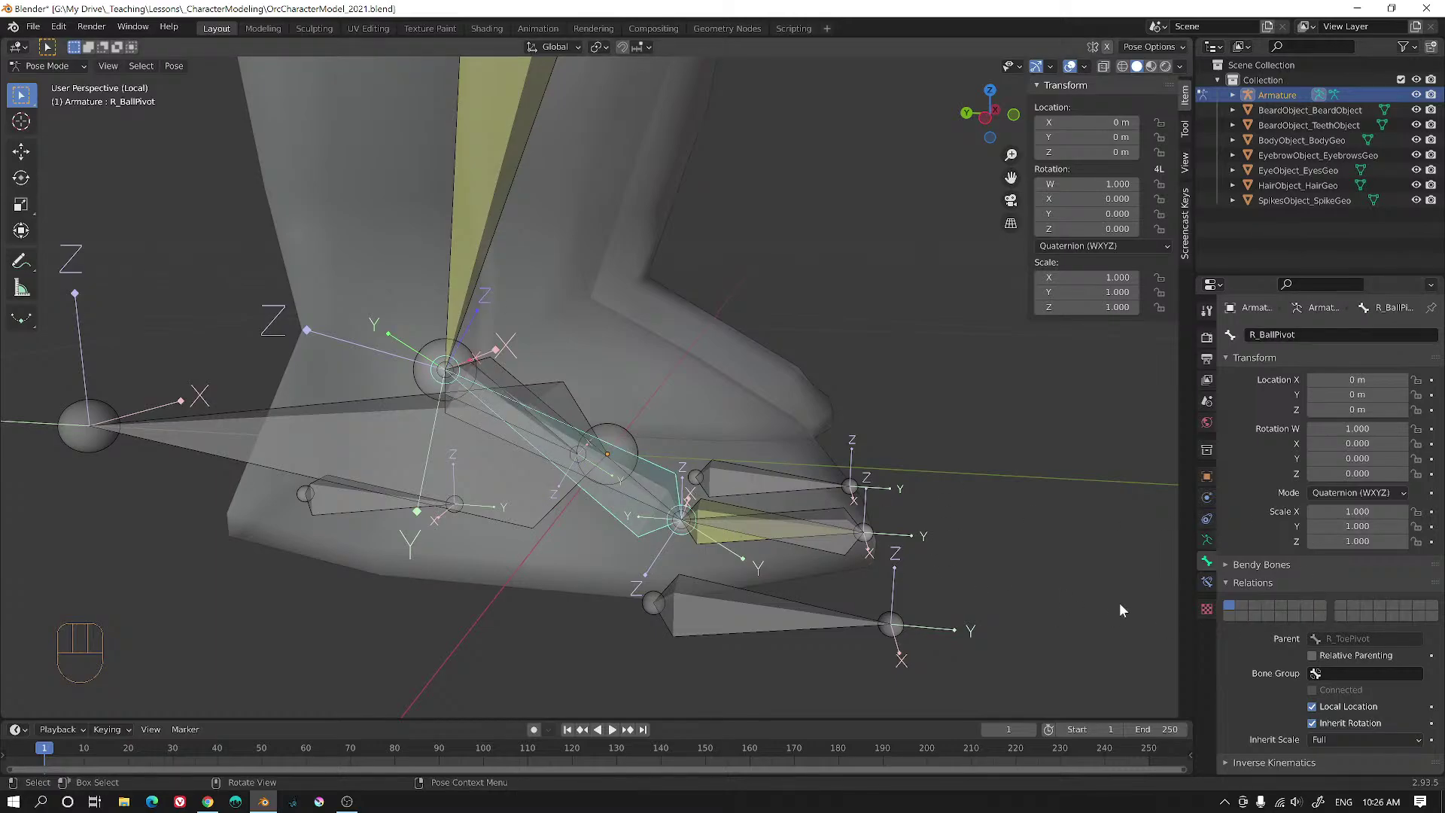
middle_drag(742, 474, 823, 509)
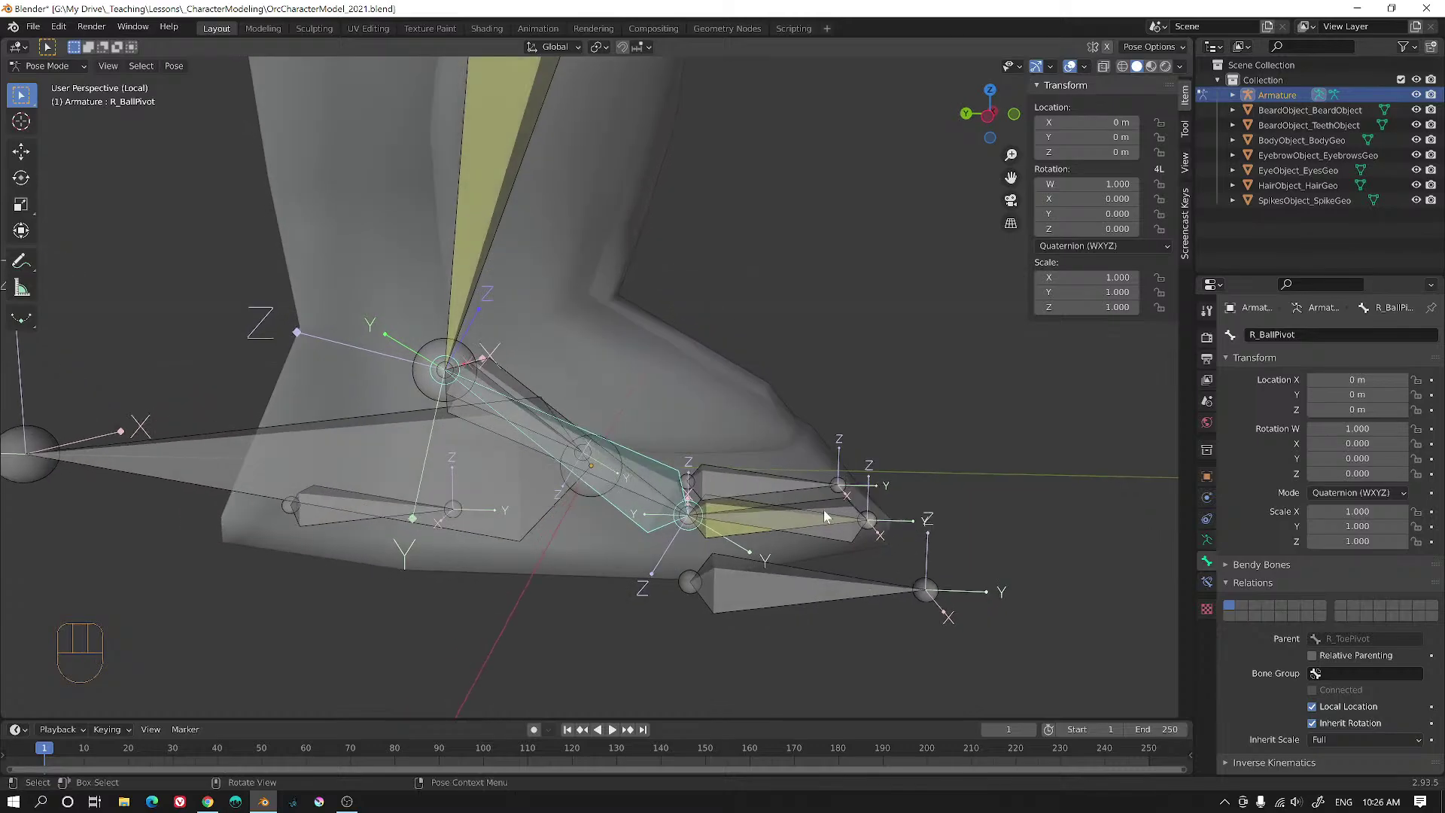
click(824, 500)
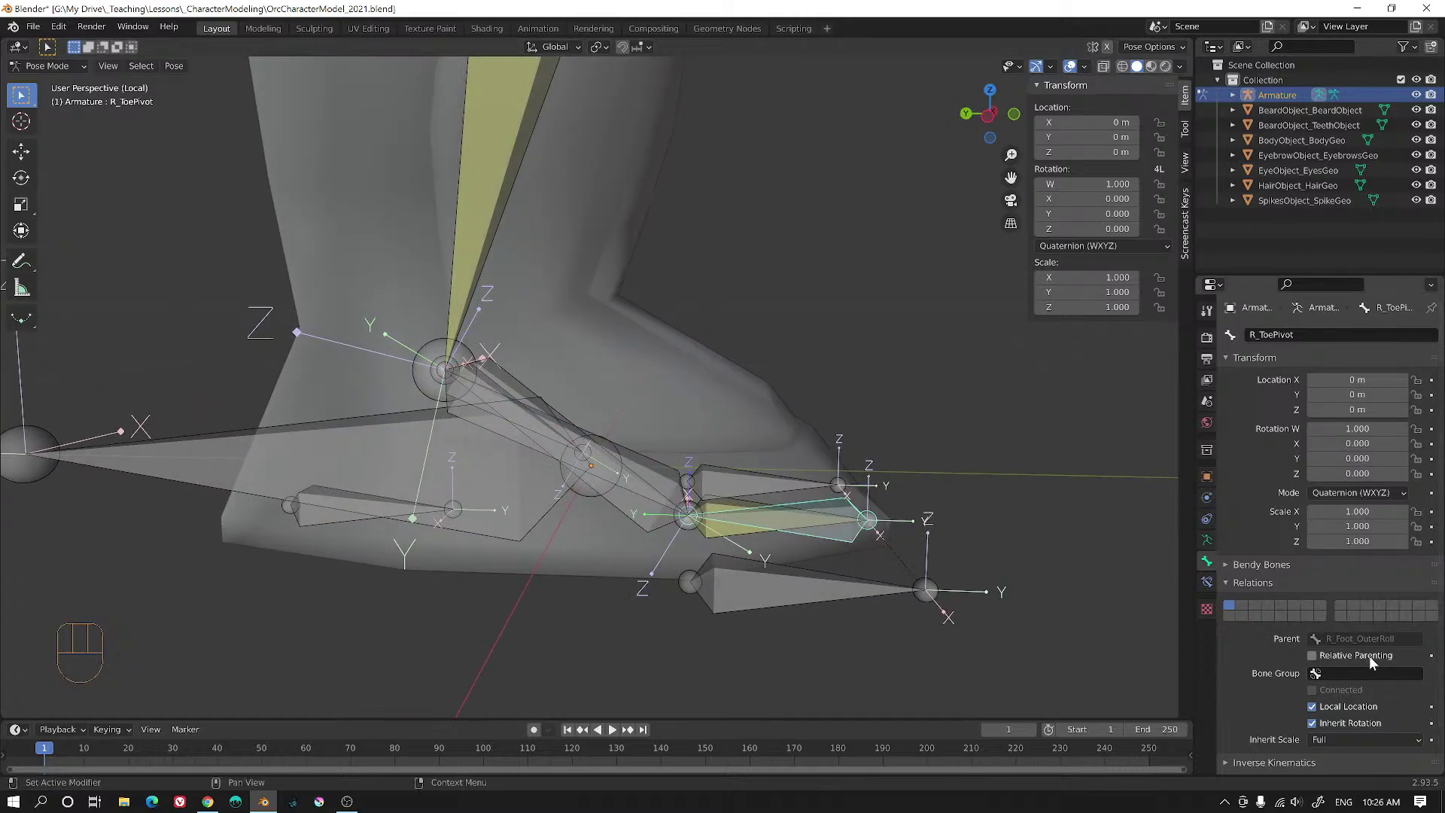
middle_drag(843, 553, 479, 593)
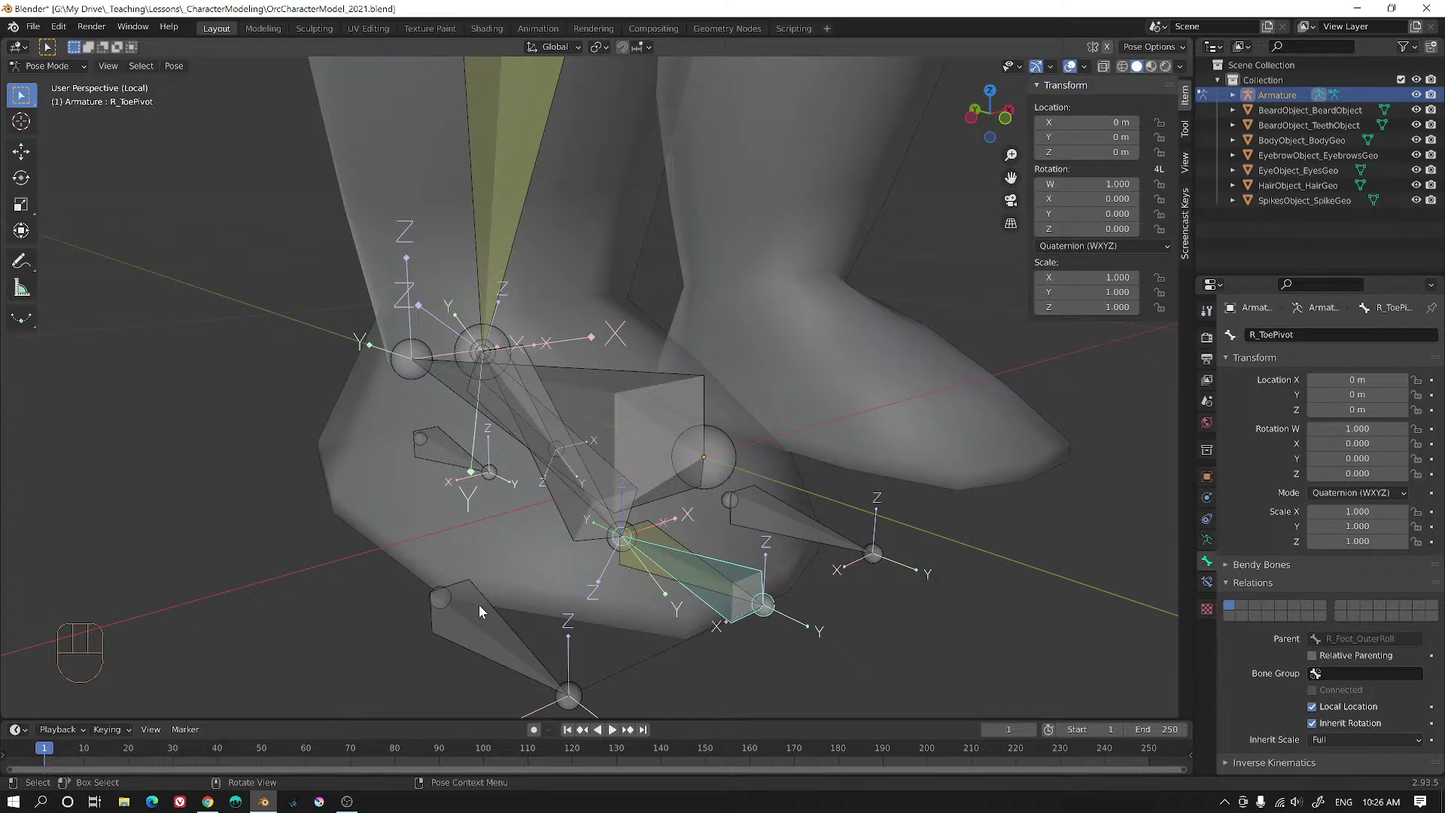
- Check the parent assigned to the R_Foot_OuterRoll, inner roll and R_HeelPivot bones
click(479, 604)
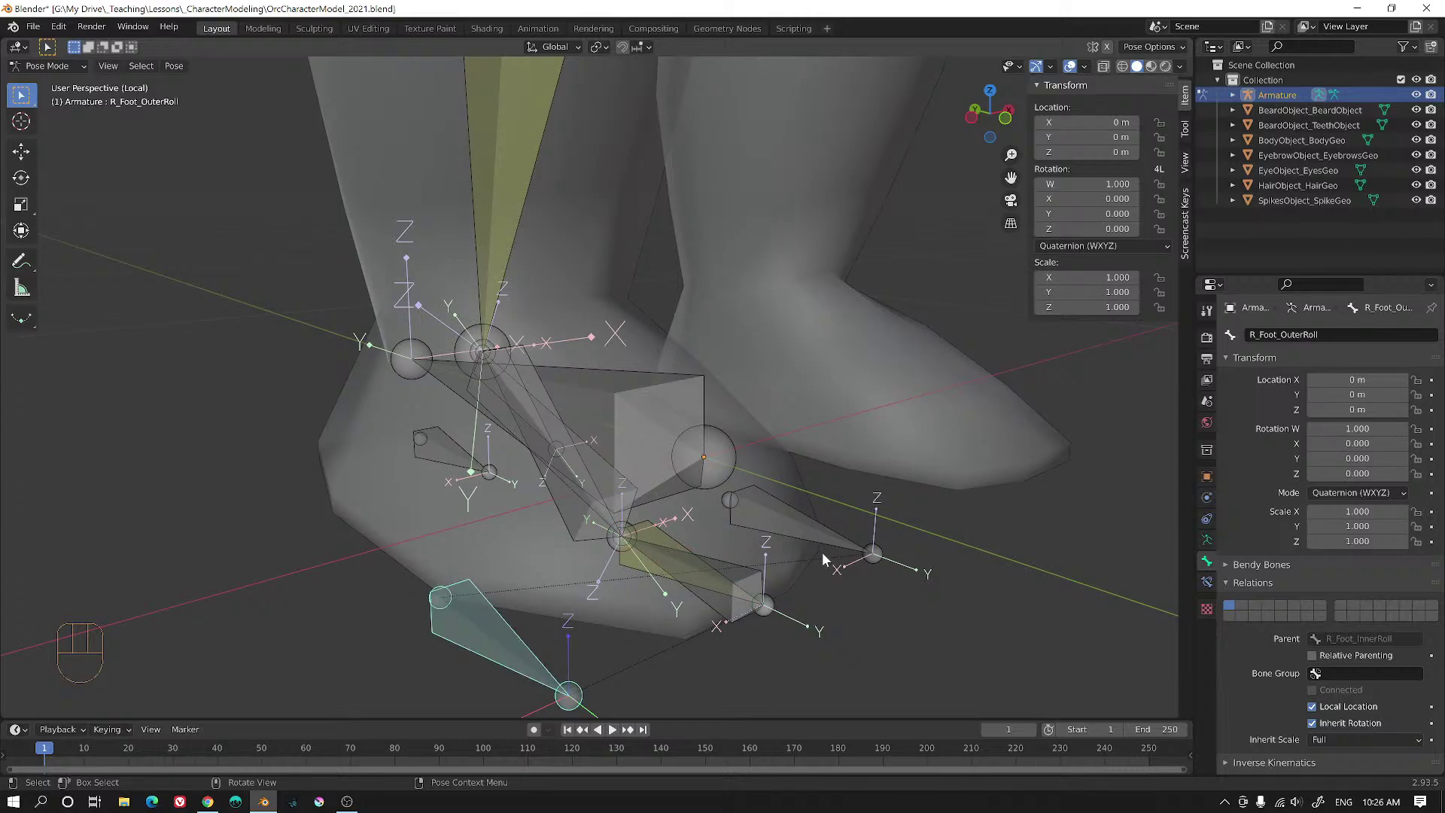
click(813, 531)
middle_drag(801, 533, 865, 530)
click(394, 495)
middle_drag(410, 503, 435, 489)
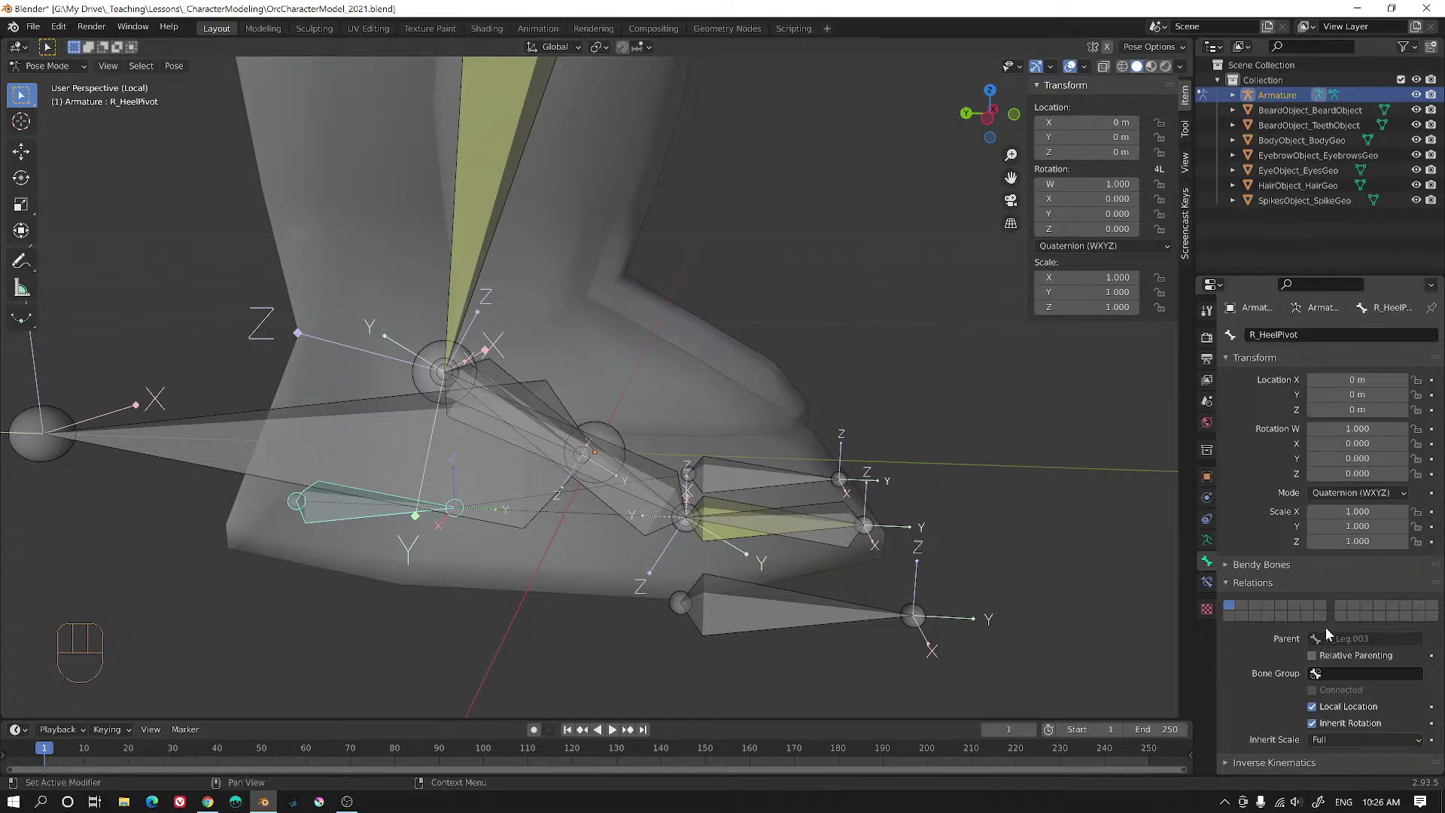
middle_drag(757, 482, 547, 519)
scroll(406, 501, down, 4)
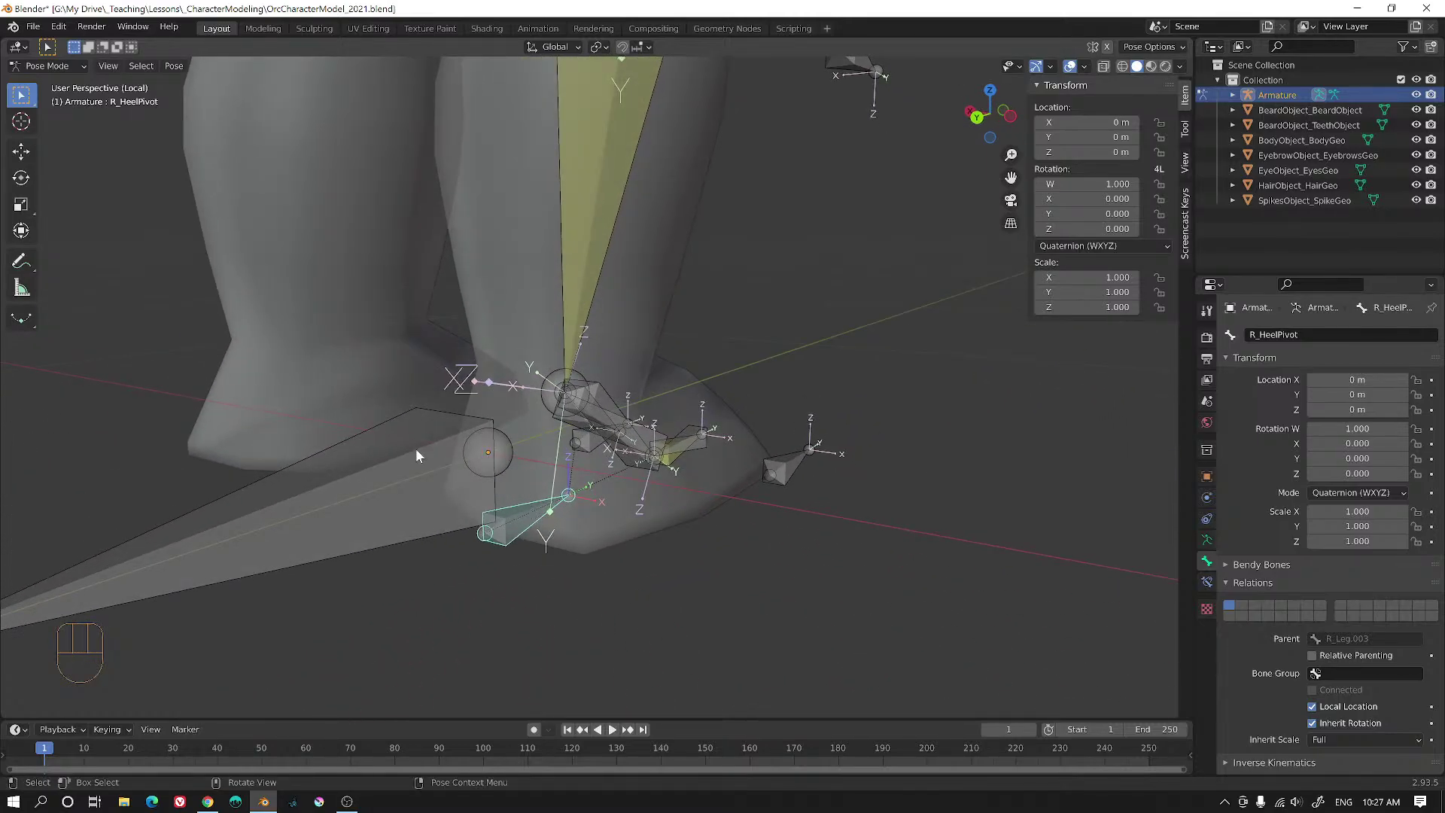
middle_drag(503, 514, 534, 517)
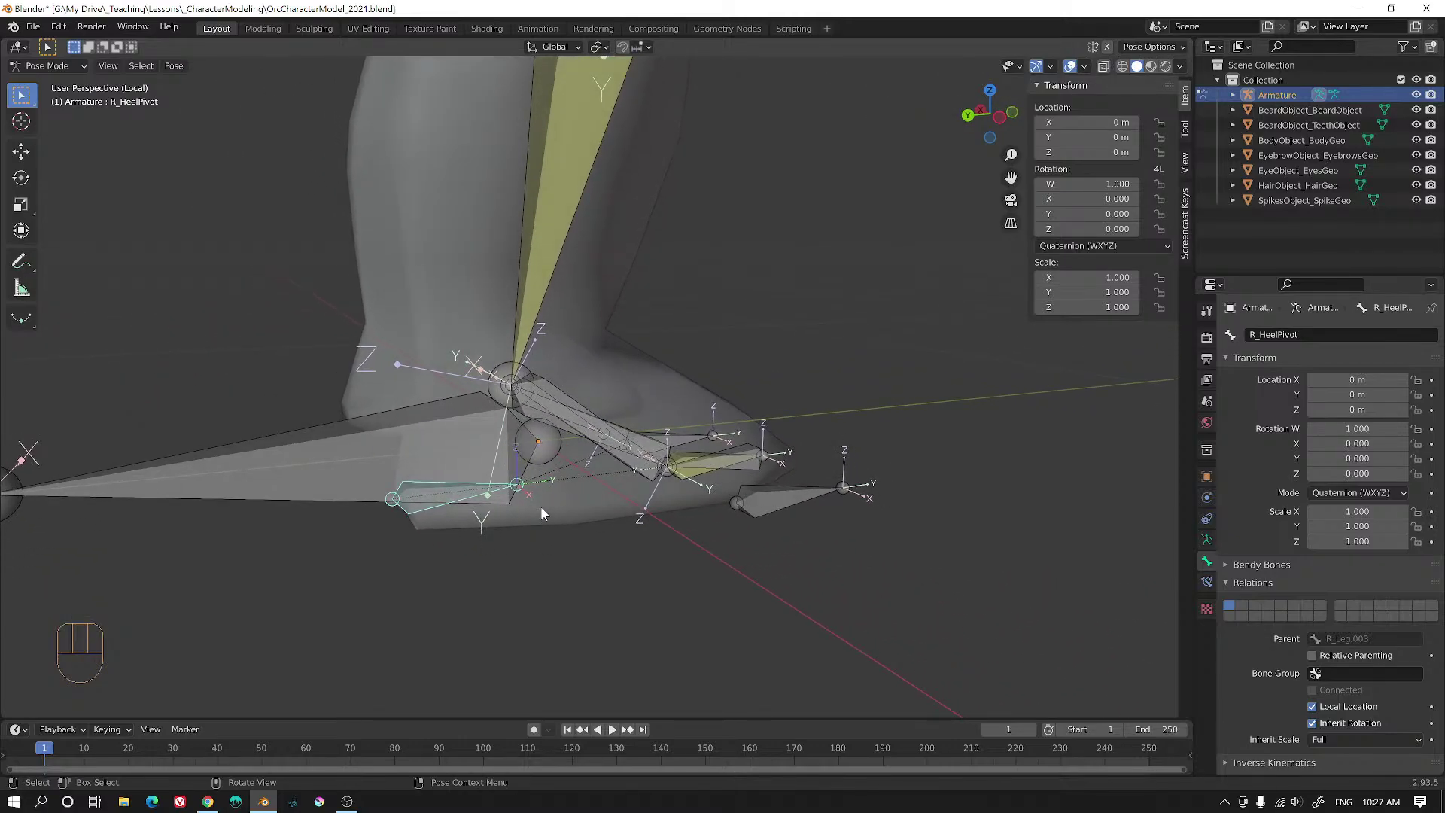
- Clear the parent of the R_HeelPivot bone in Edit Mode and return to Pose Mode
key(Tab)
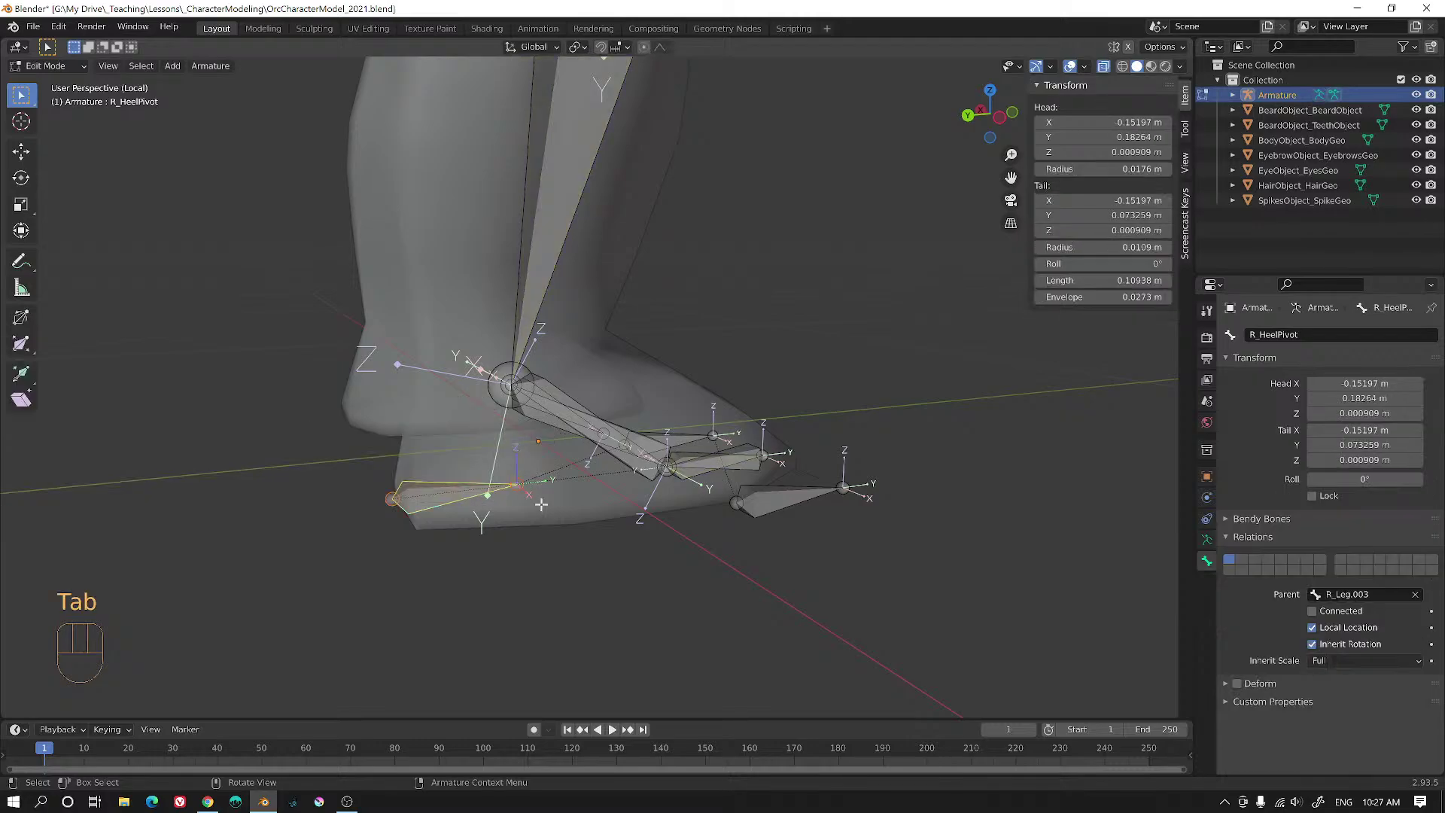
key(Tab)
key(alt)
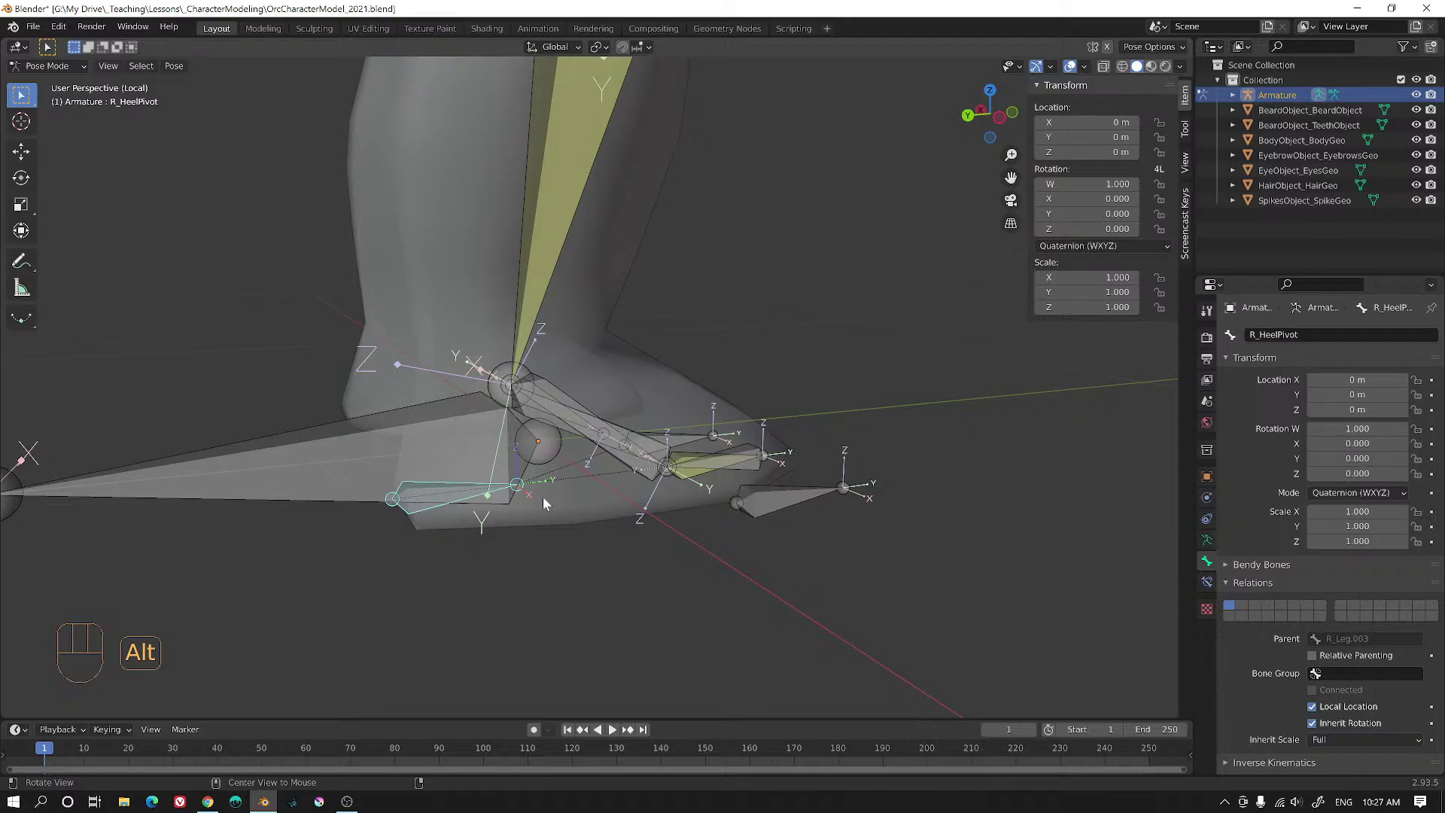
key(Tab)
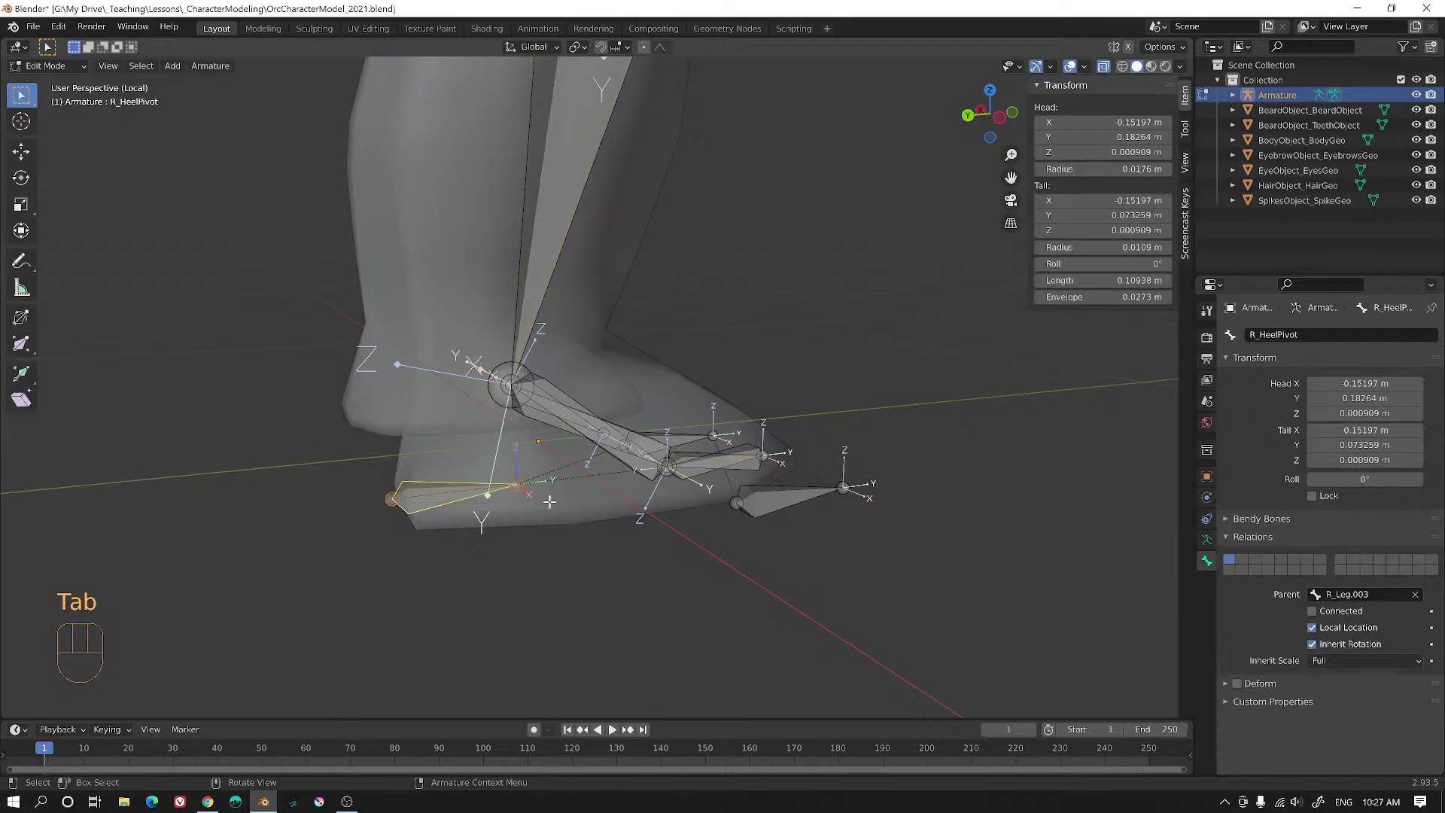
click(444, 480)
key(alt)
key(alt+p)
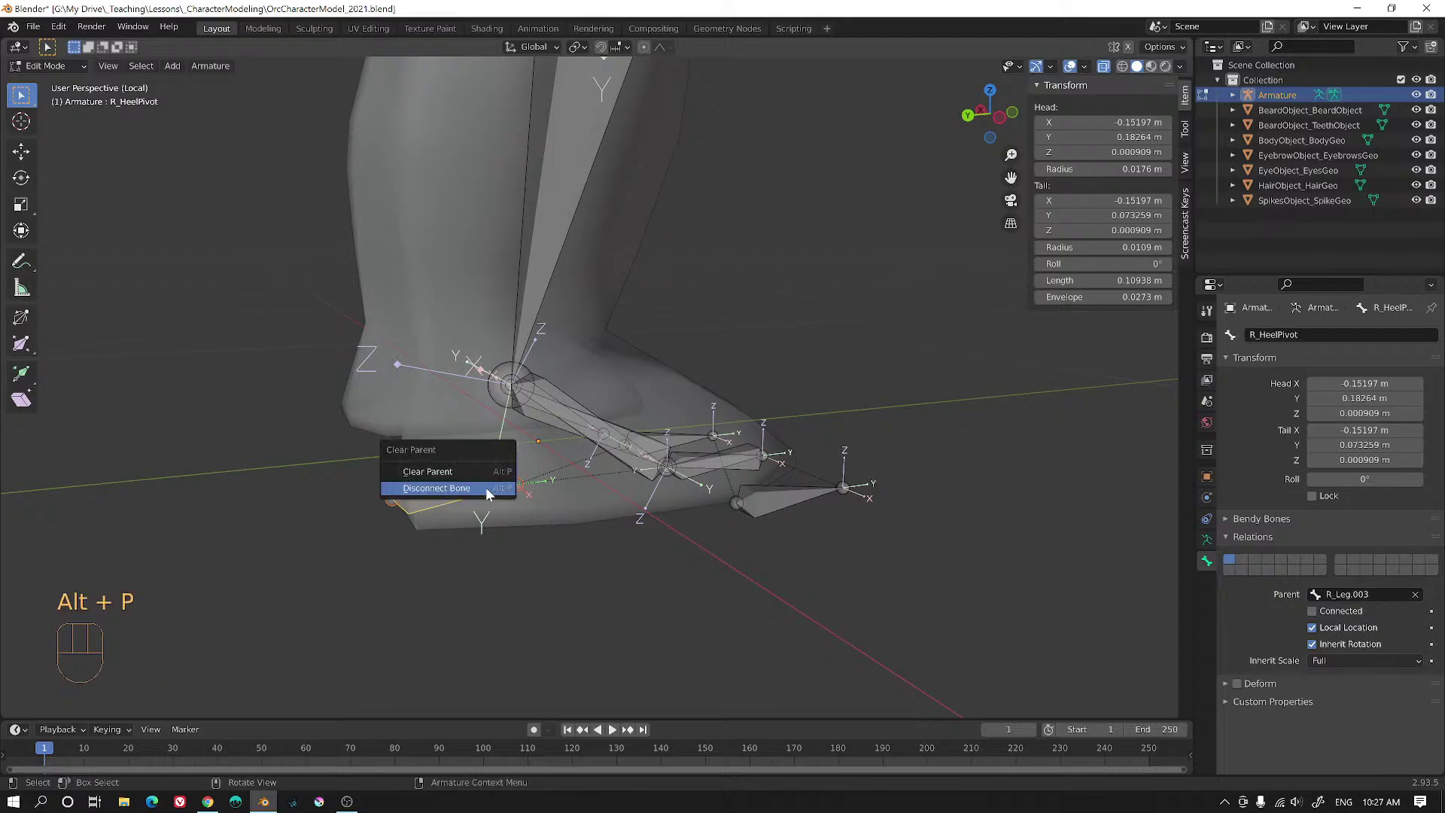
click(459, 470)
key(Tab)
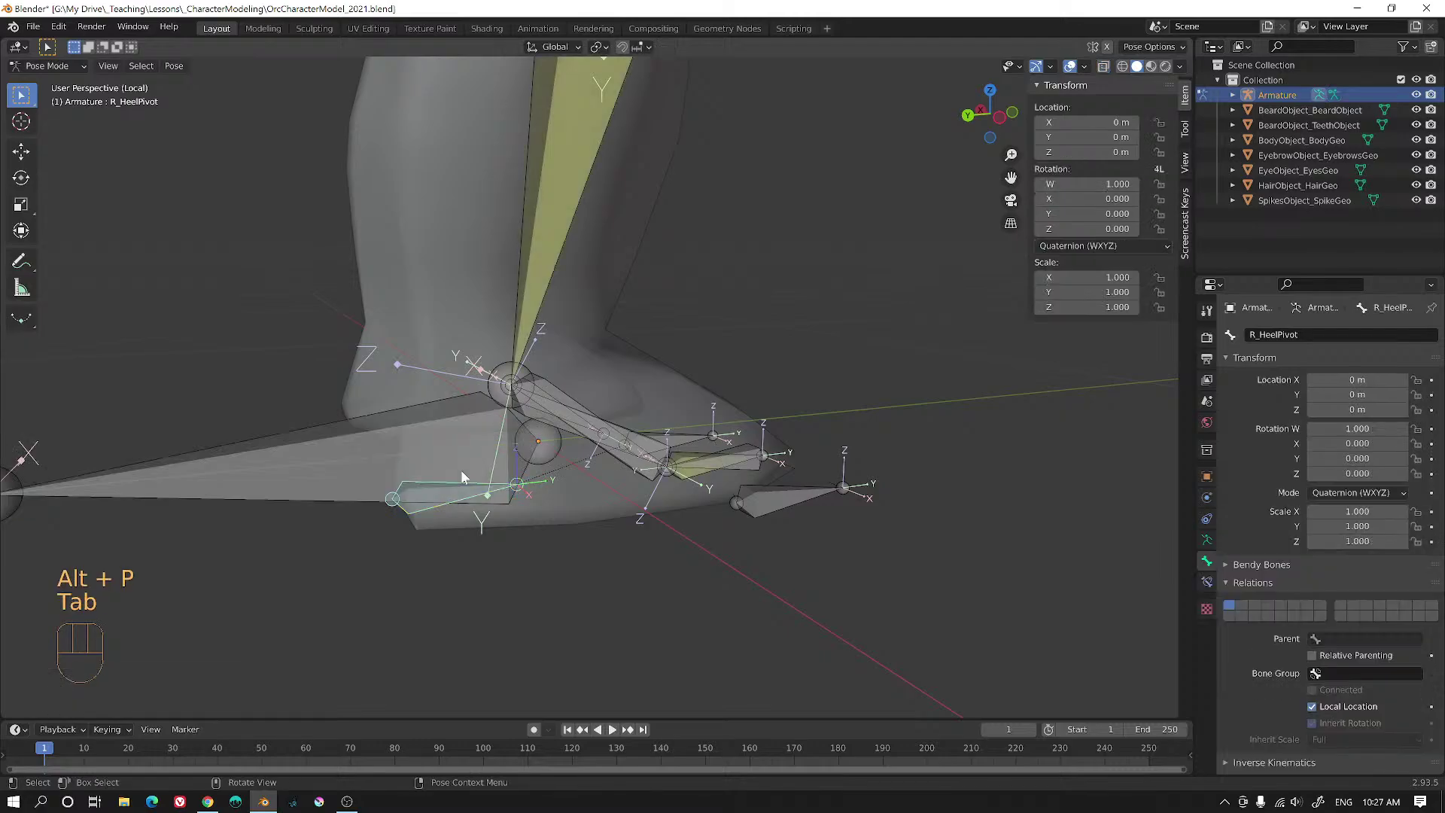
- Test rotating and moving the R_Leg_IK bone to see how the foot reacts, cancelling both transforms
middle_drag(562, 449, 549, 416)
click(551, 416)
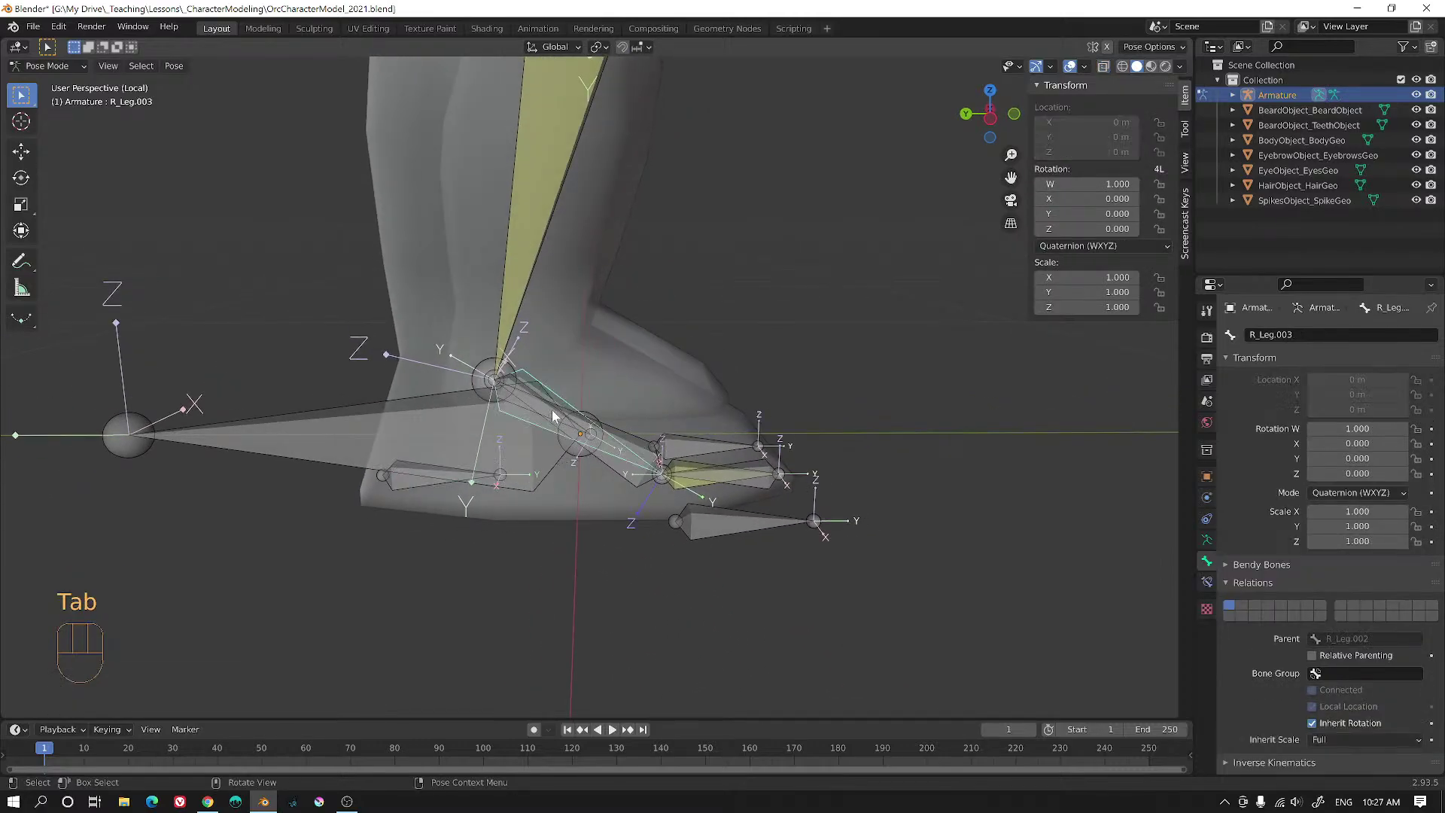
click(525, 406)
click(531, 391)
middle_drag(531, 392, 691, 389)
key(r)
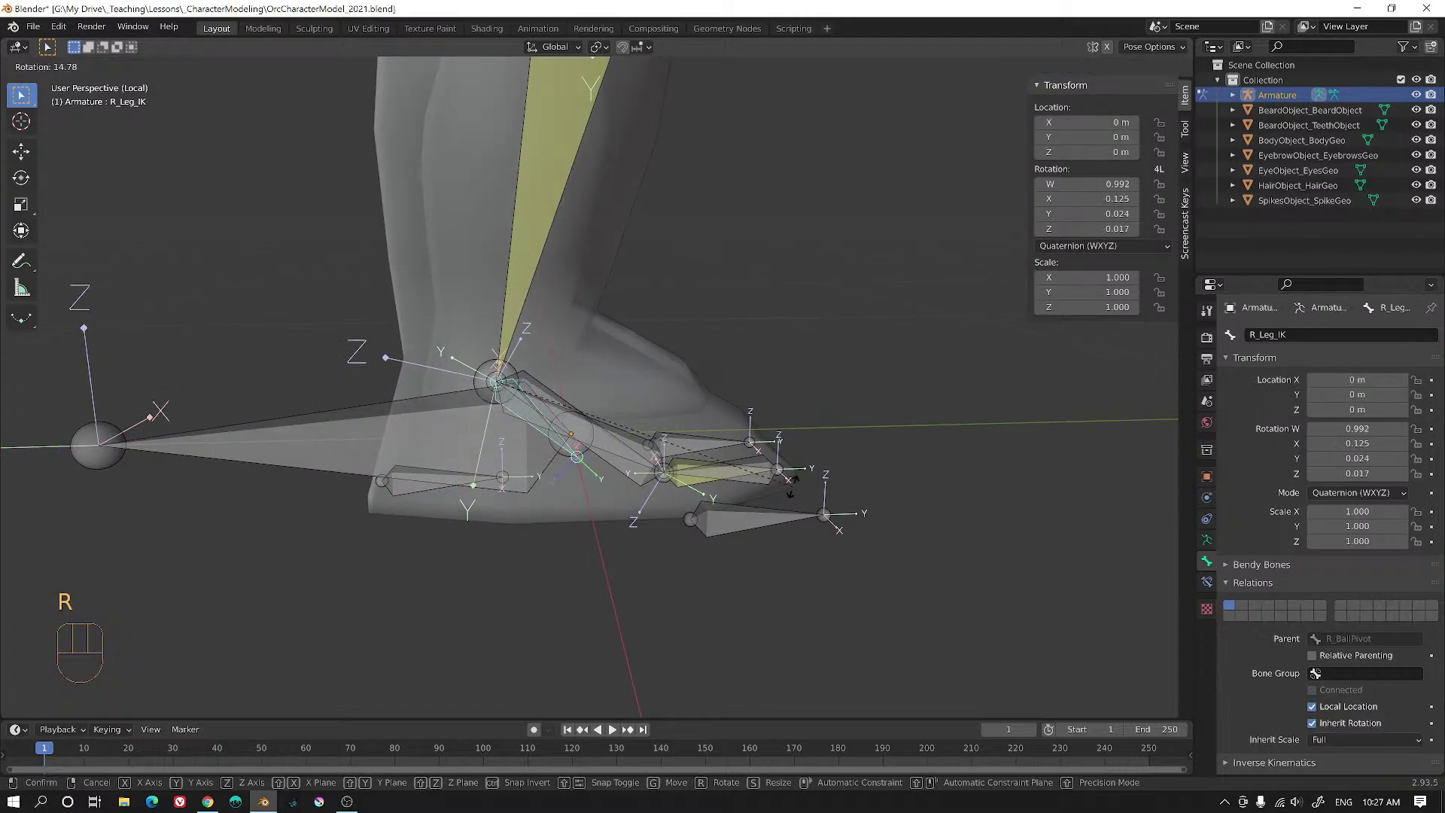
right_click(727, 420)
key(g)
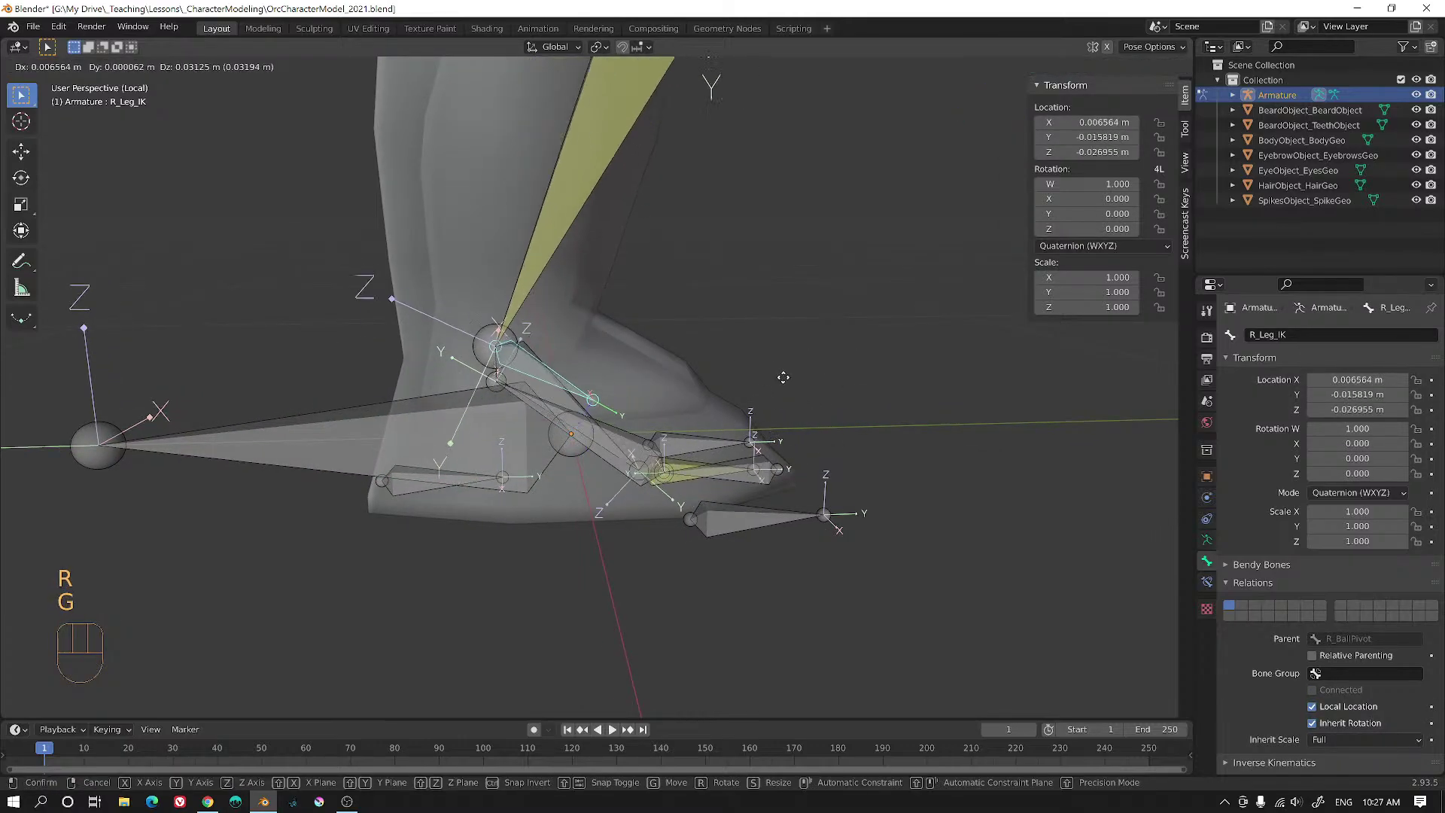
right_click(730, 400)
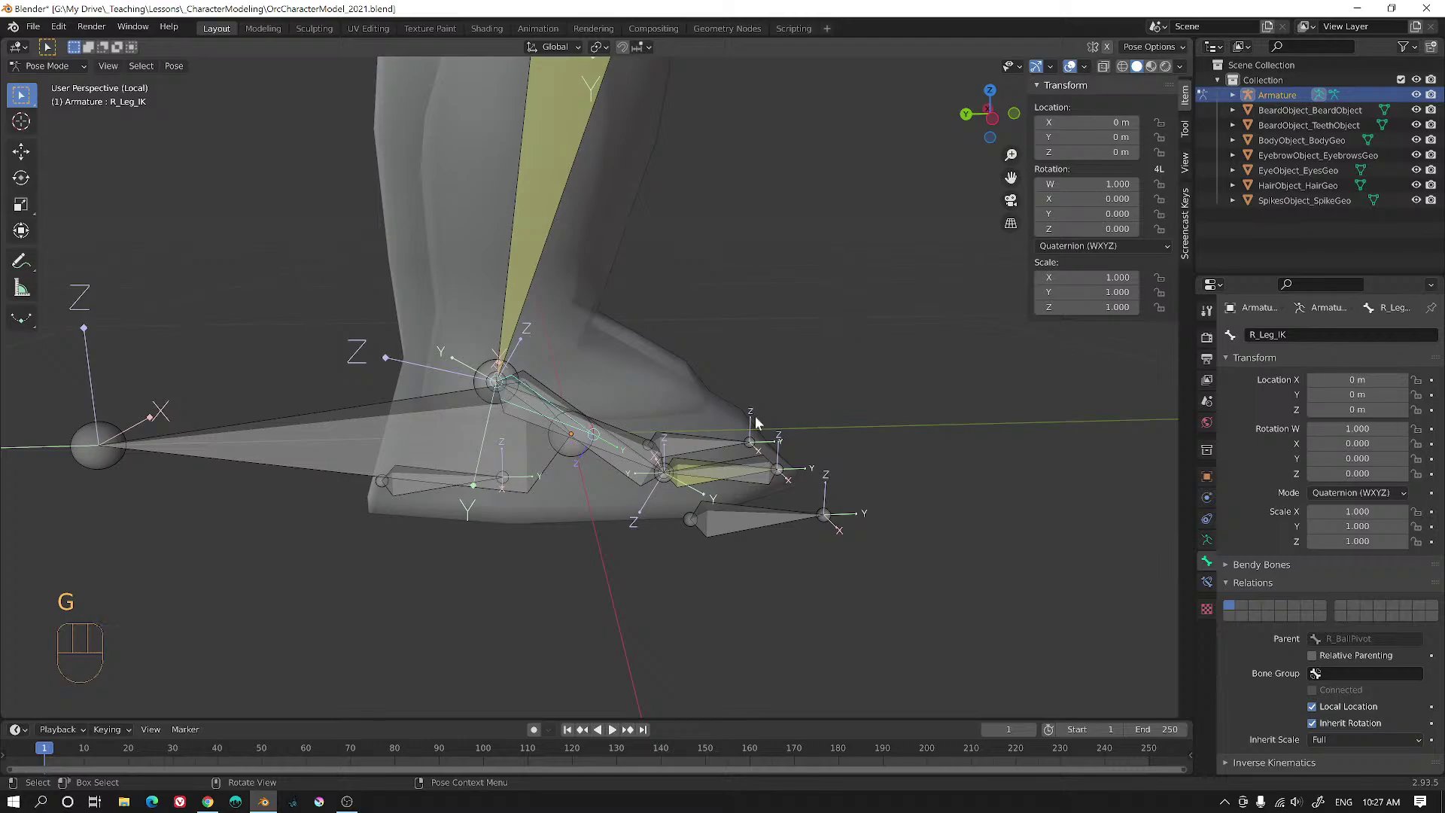
- Add a Copy Rotation constraint to the R_Leg.003 foot bone with R_Leg_IK as its target
scroll(707, 406, up, 5)
click(517, 377)
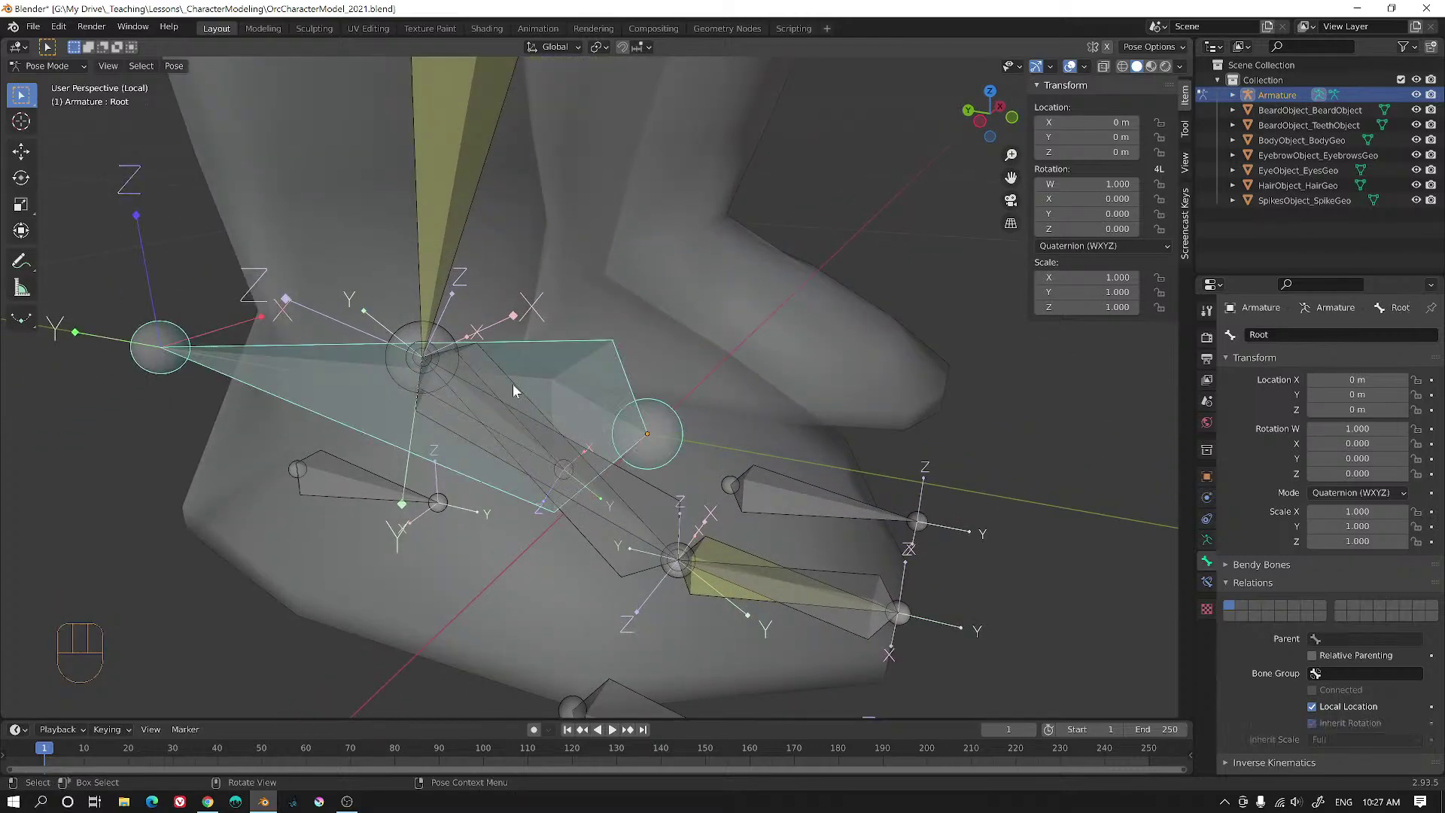
click(513, 384)
mouse_move(524, 388)
alt+mouse_down()
mouse_move(555, 366)
mouse_move(472, 377)
mouse_move(545, 364)
mouse_move(543, 380)
alt+mouse_up()
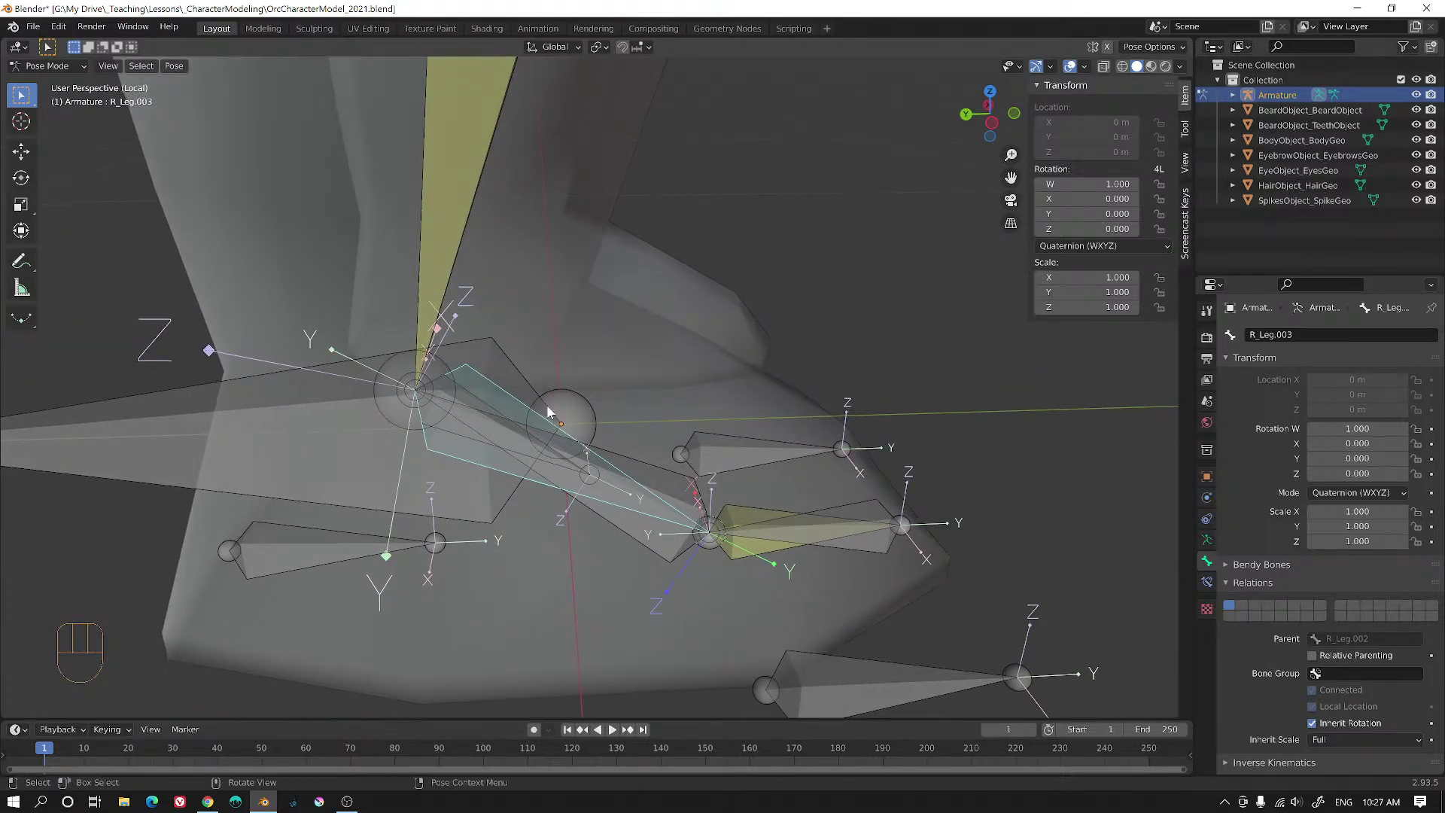
click(480, 397)
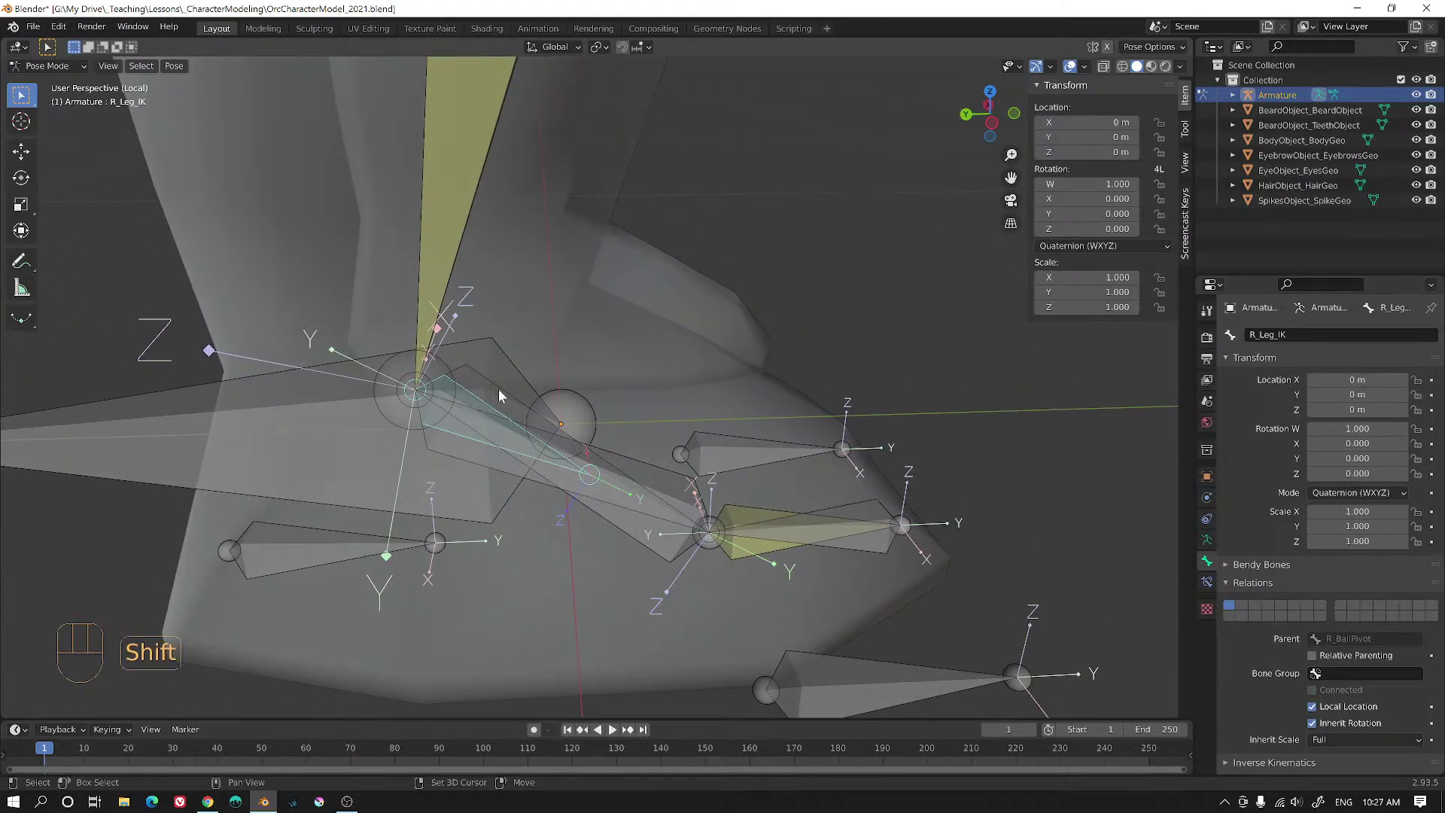
shift+click(499, 392)
alt+drag(582, 409, 658, 400)
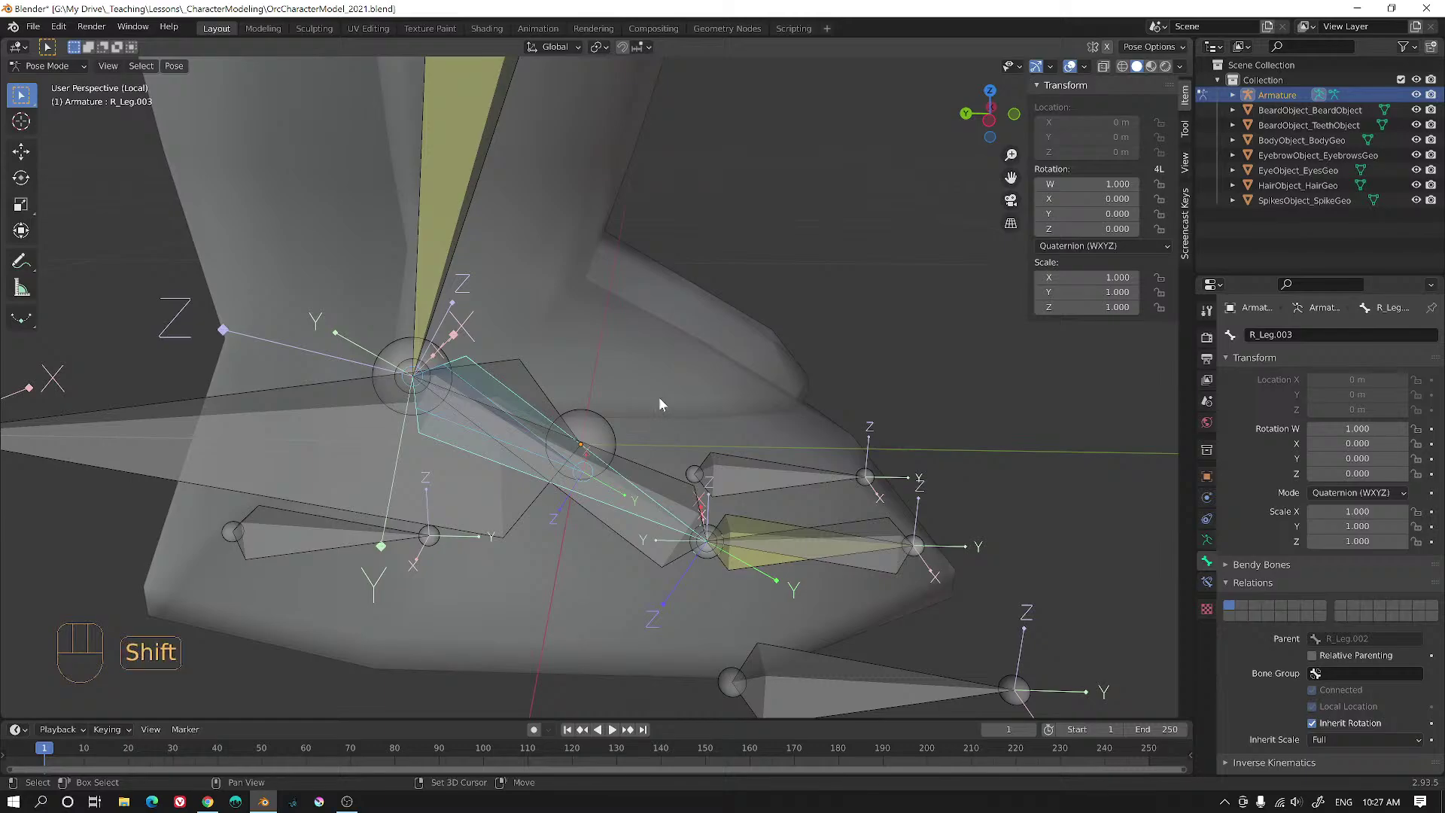
key(shift+i)
click(653, 396)
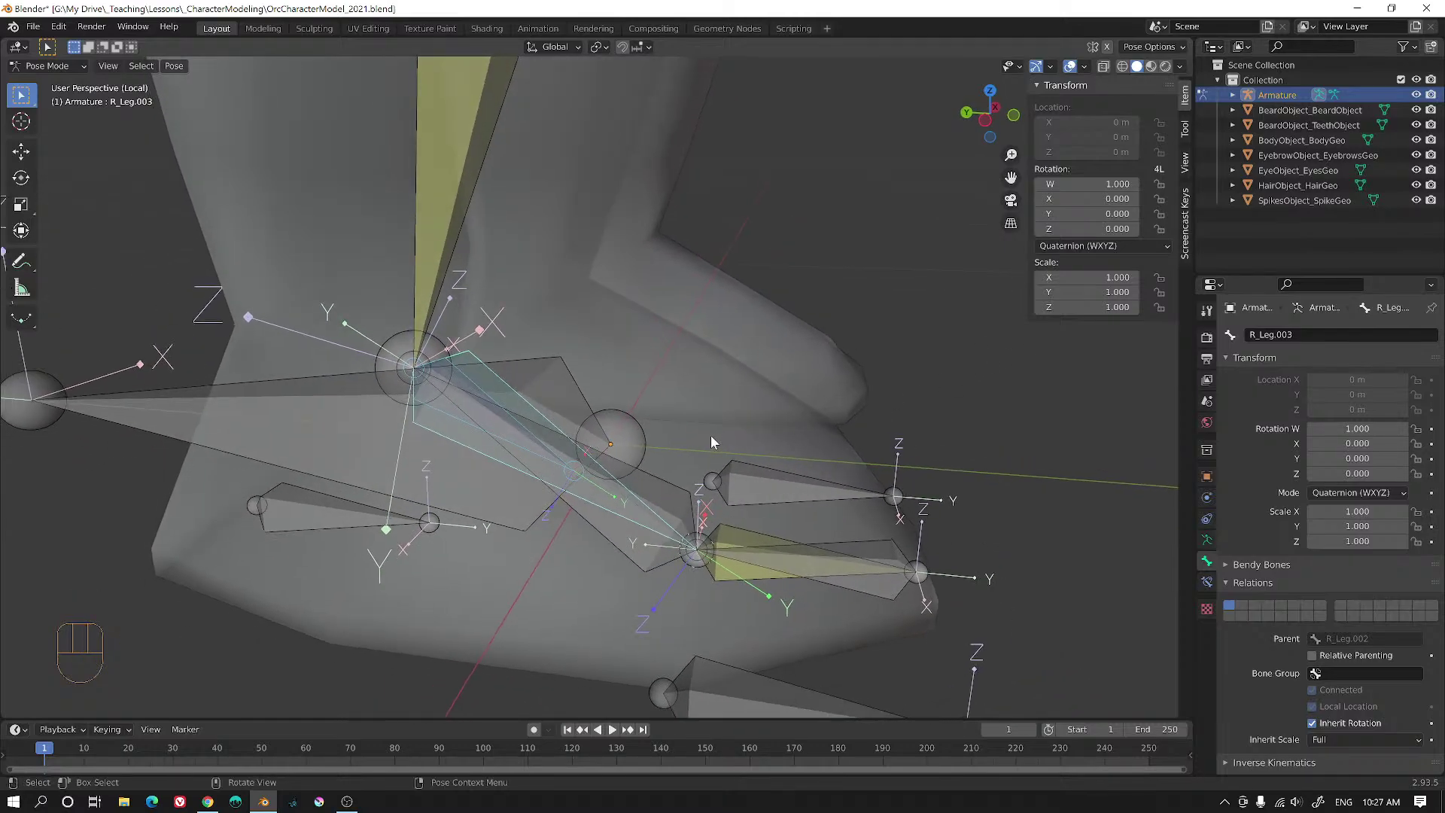
key(shift+ctrl+c)
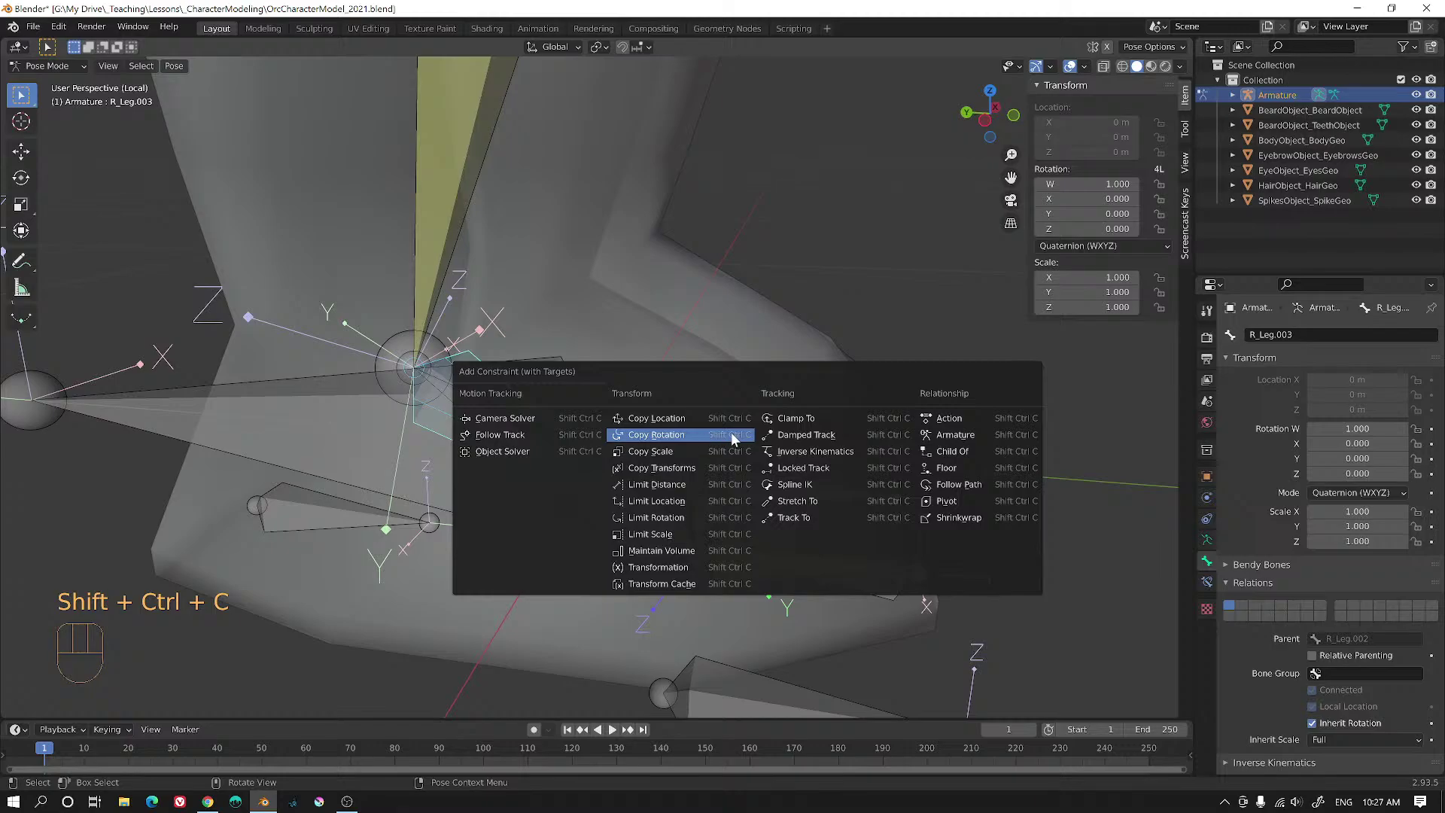
click(717, 437)
- Test rotating the R_HeelPivot bone freely and around the global Z axis, cancelling each rotation
middle_drag(695, 435, 633, 420)
click(377, 562)
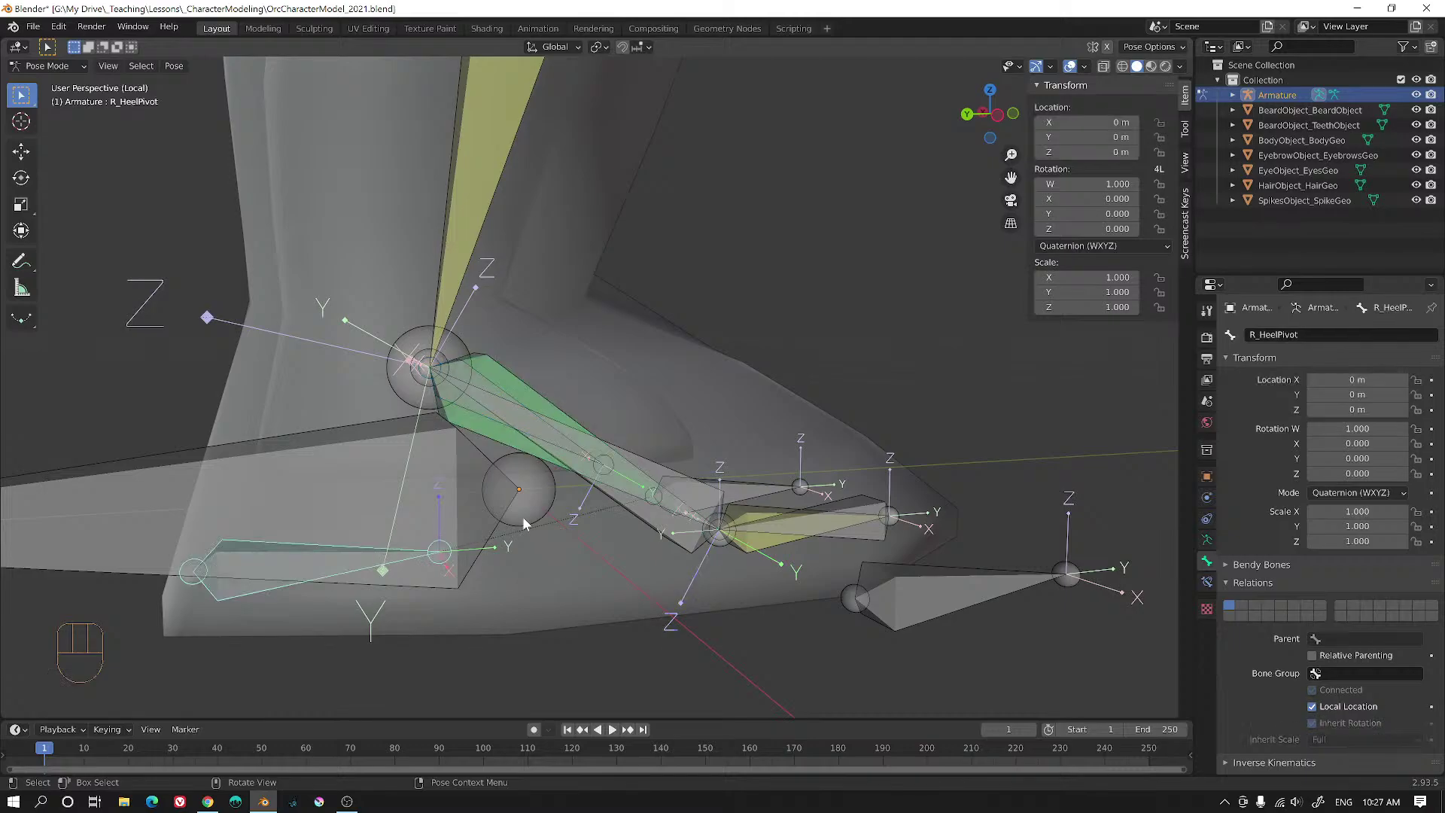
key(r)
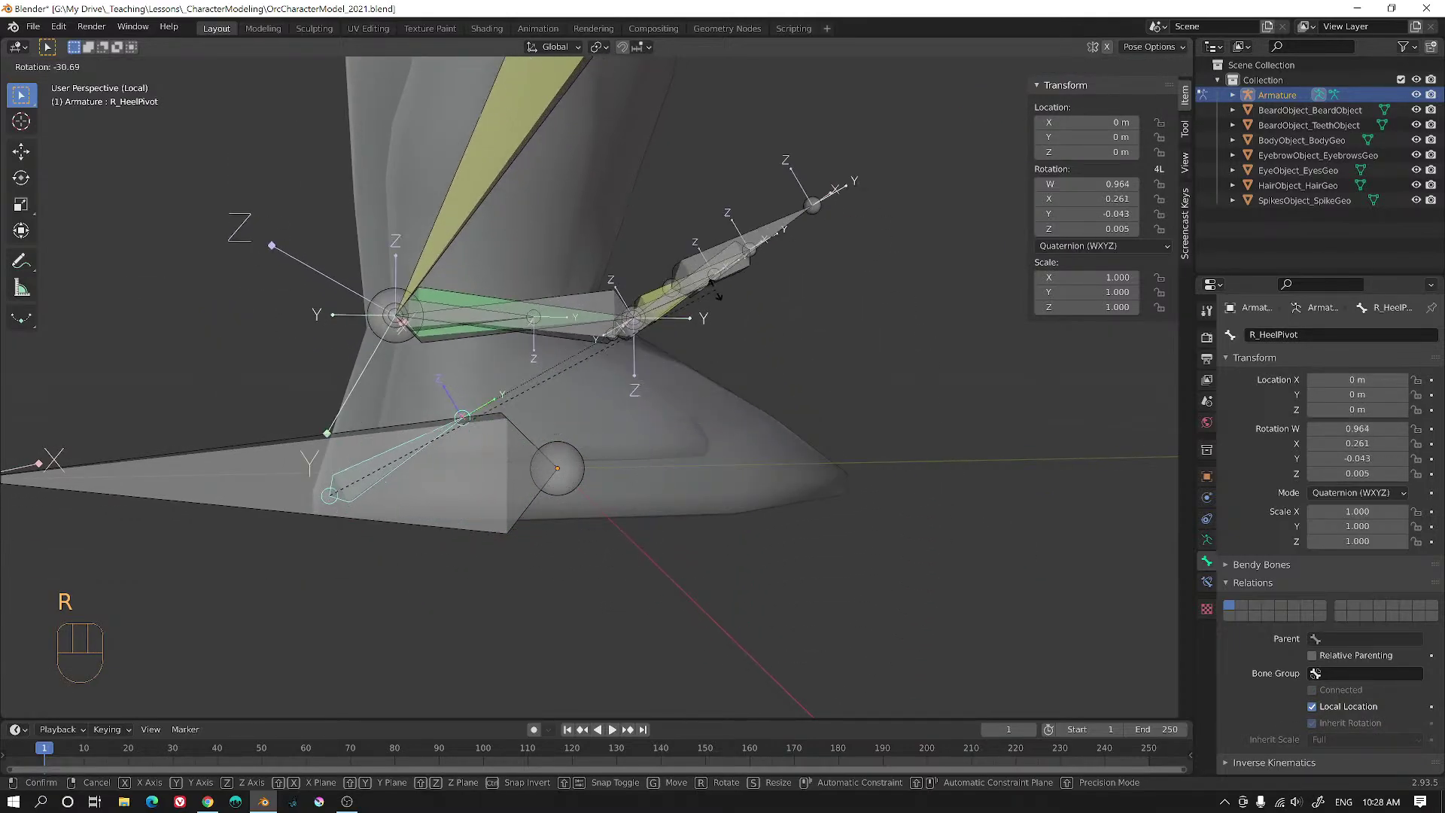
right_click(743, 361)
middle_drag(745, 364, 869, 417)
key(r)
right_click(925, 517)
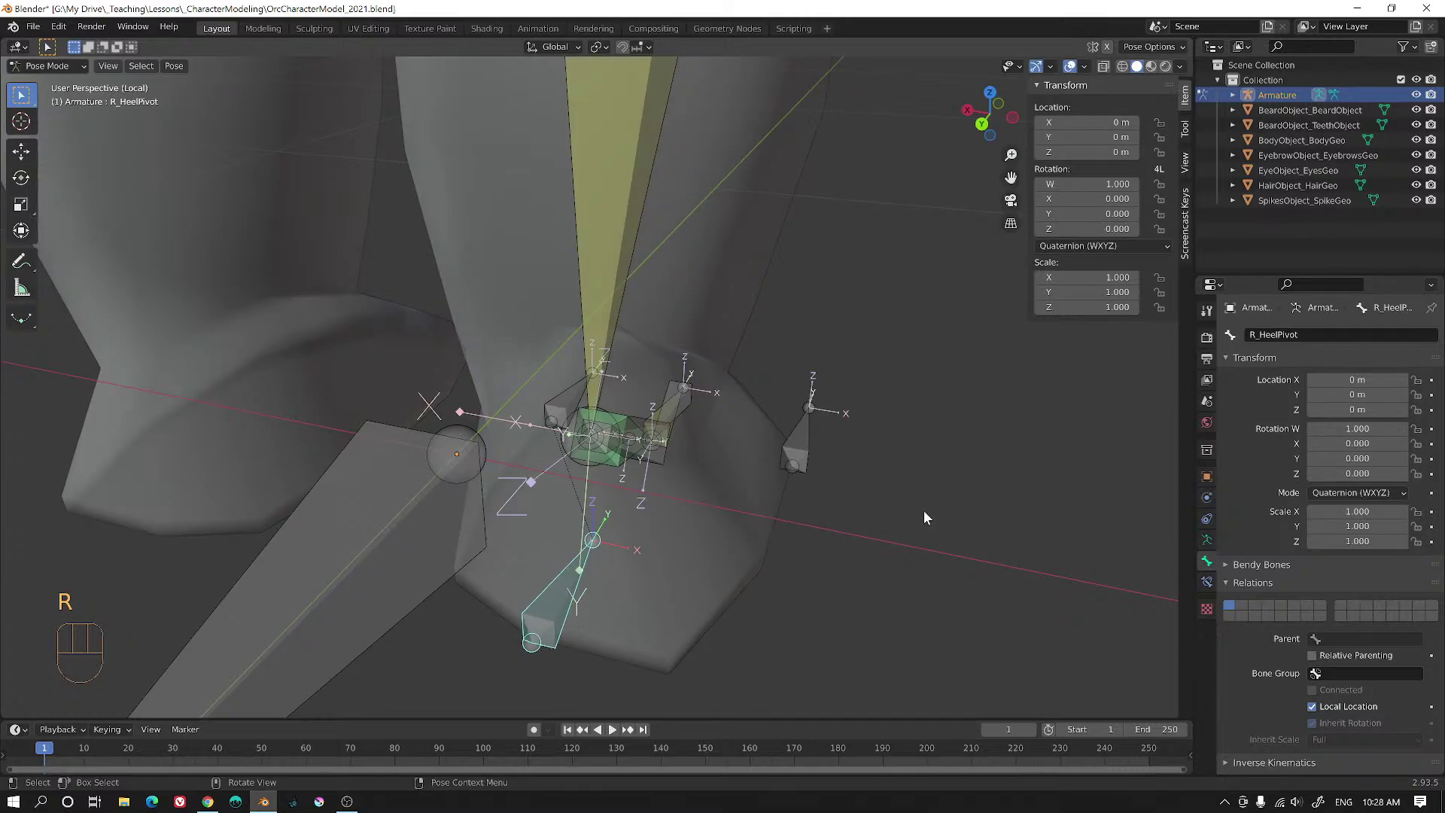
key(r)
key(z)
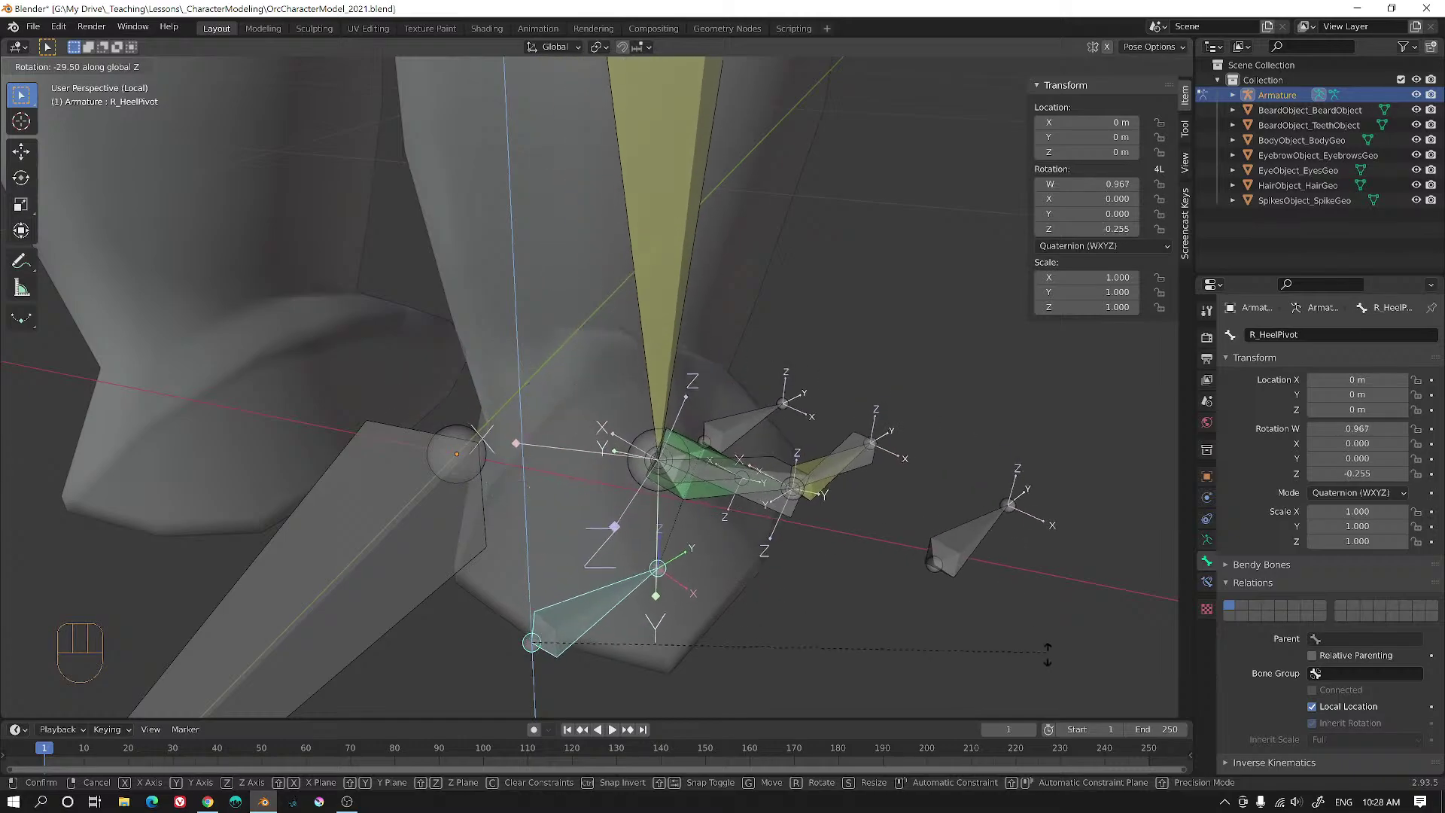
right_click(870, 513)
- Test rotating the R_ToePivot bone from the side of the foot, cancelling the rotation
middle_drag(824, 493, 906, 518)
click(715, 471)
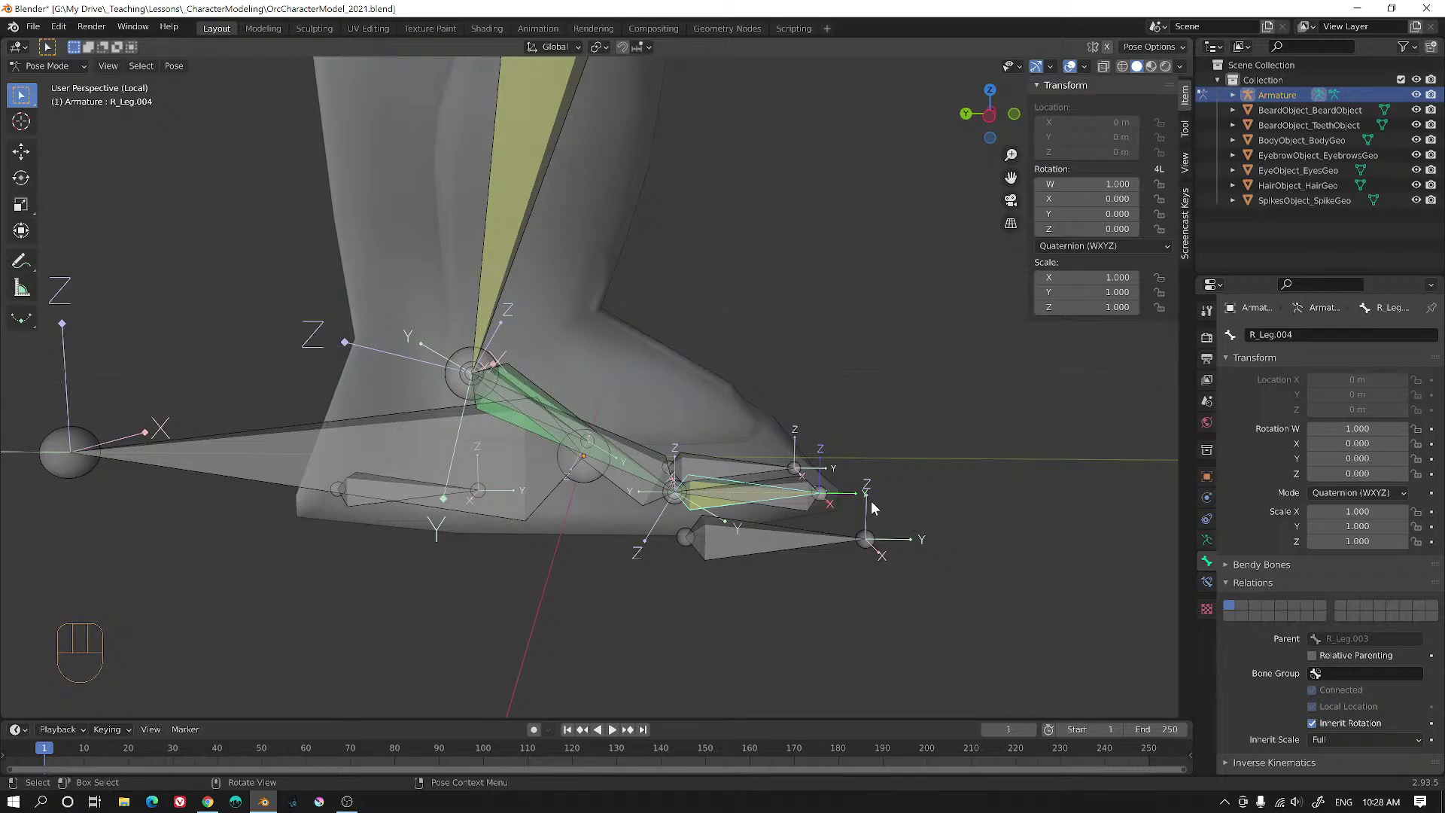
click(802, 493)
key(r)
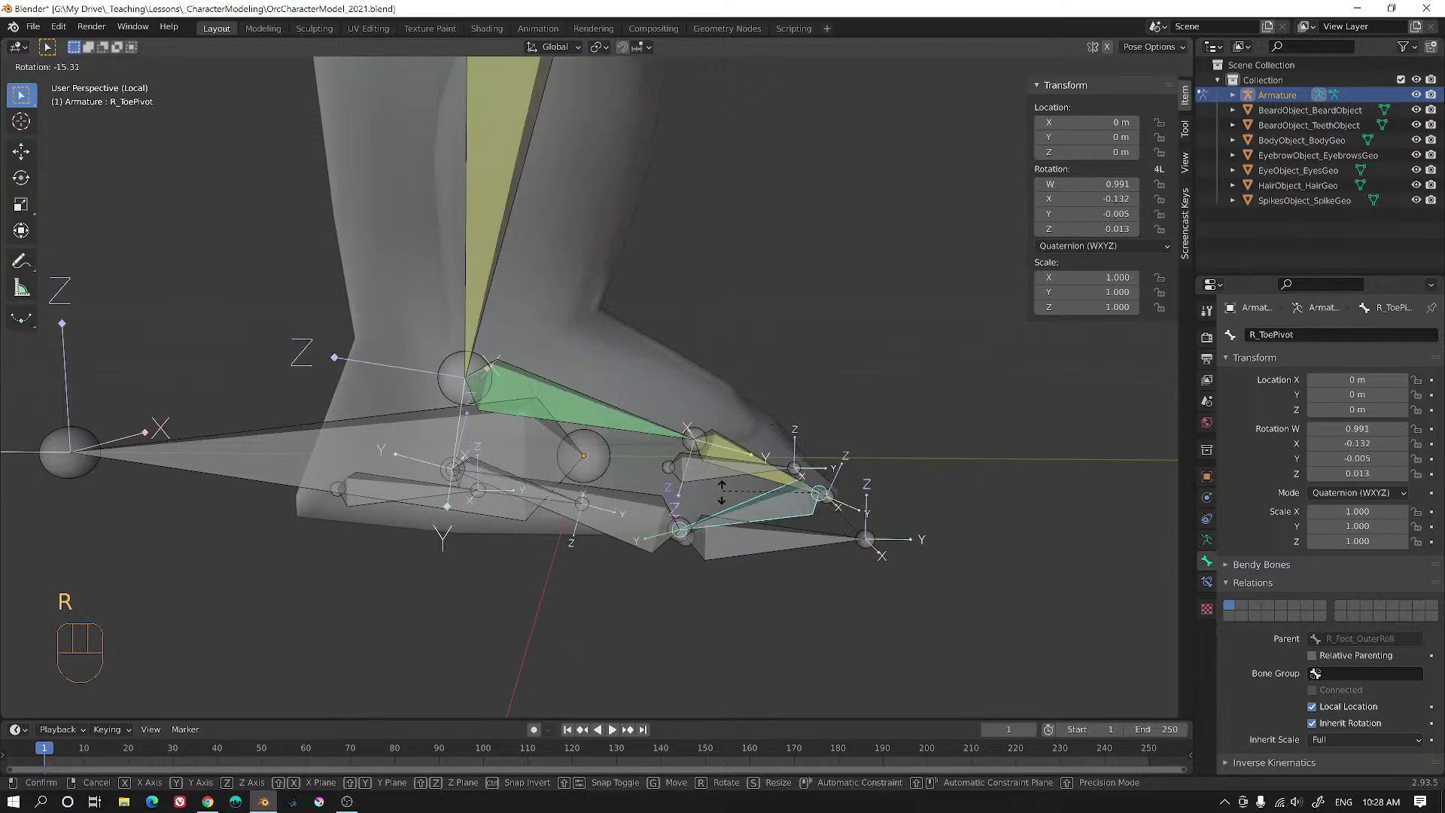
right_click(826, 552)
- Test rotating the R_Foot_OuterRoll bone from several front angles to check the outer foot roll, cancelling each rotation
click(825, 550)
middle_drag(825, 550, 839, 507)
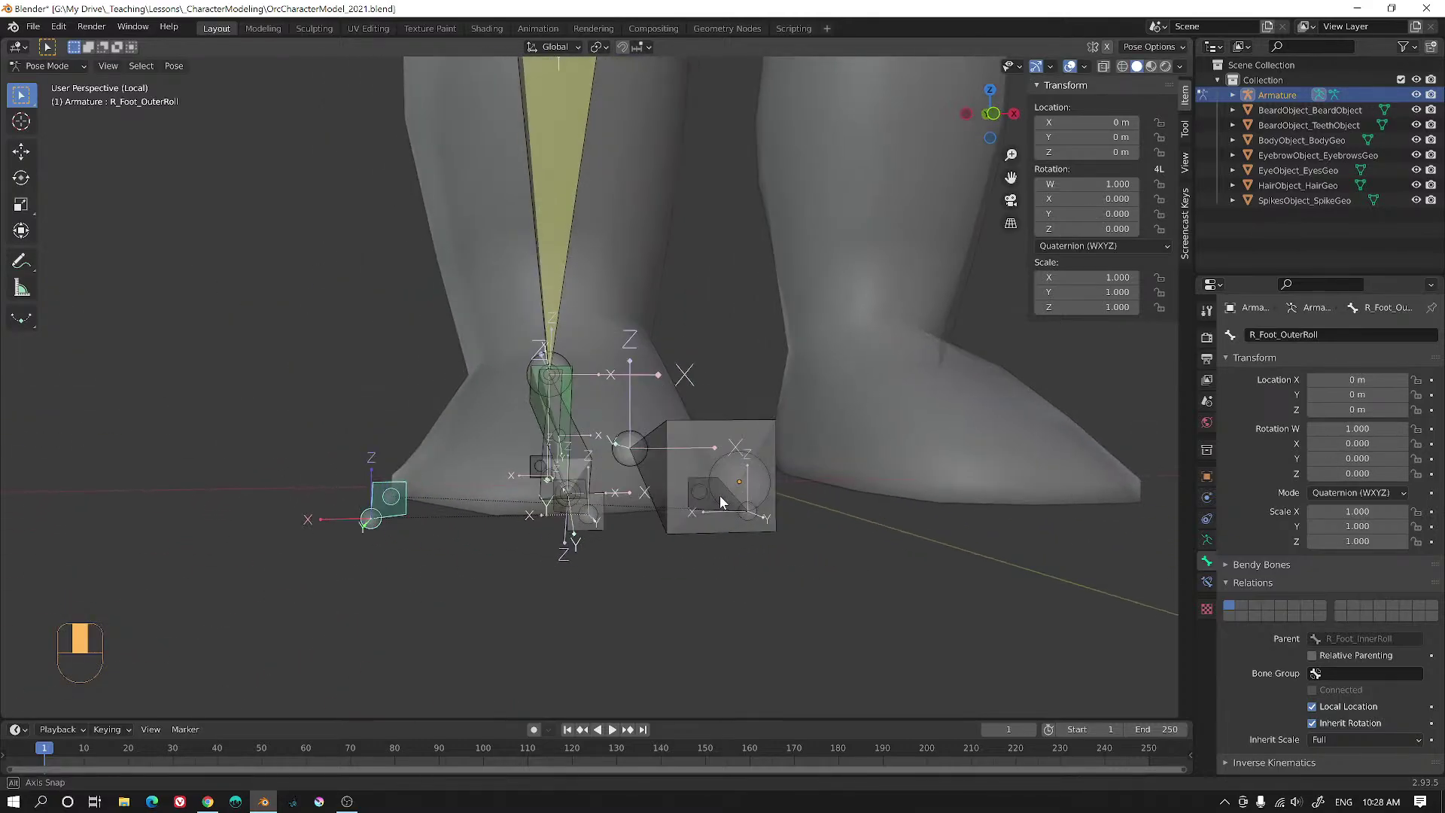
key(r)
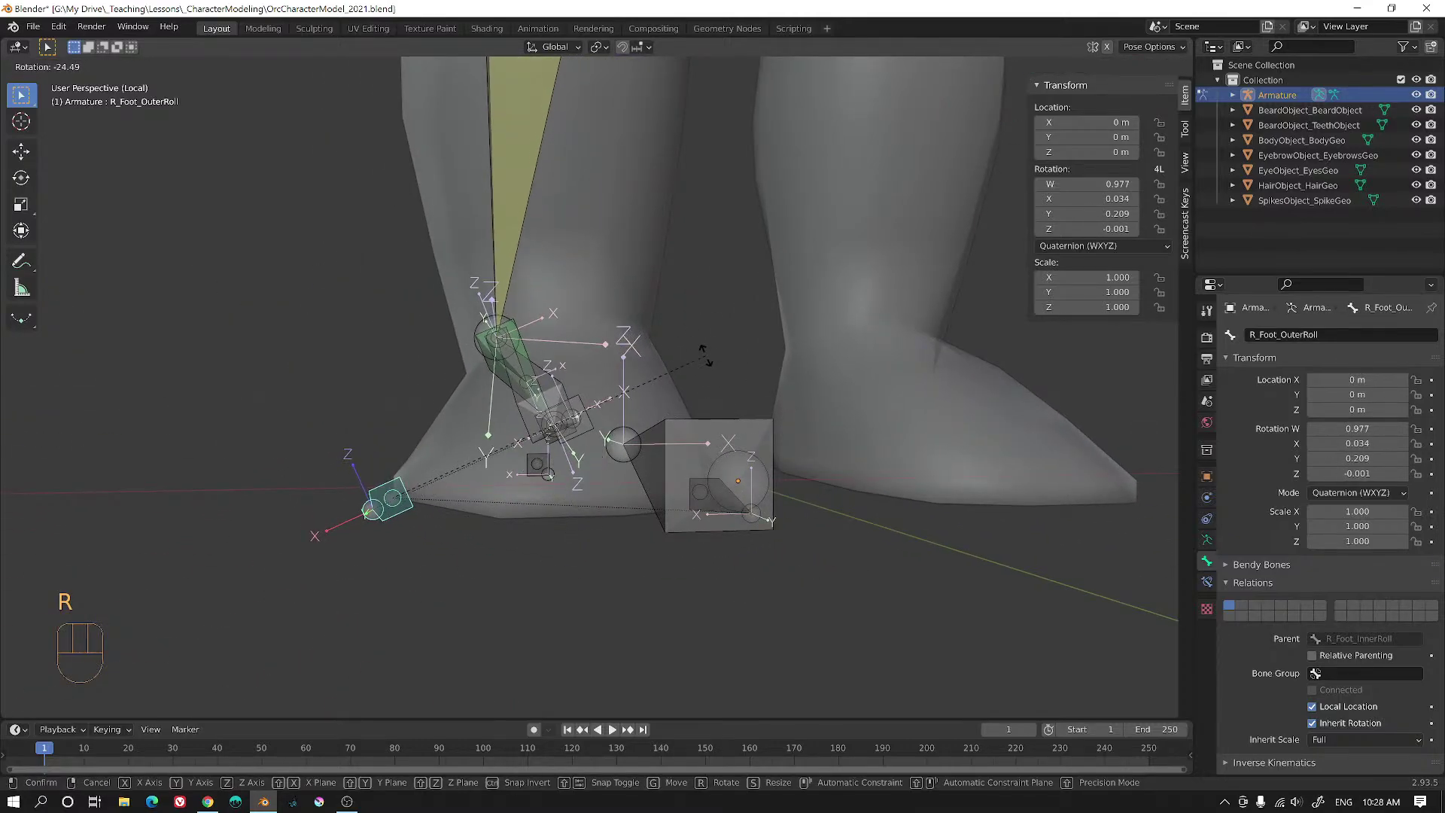
right_click(728, 360)
middle_drag(729, 359, 677, 354)
key(r)
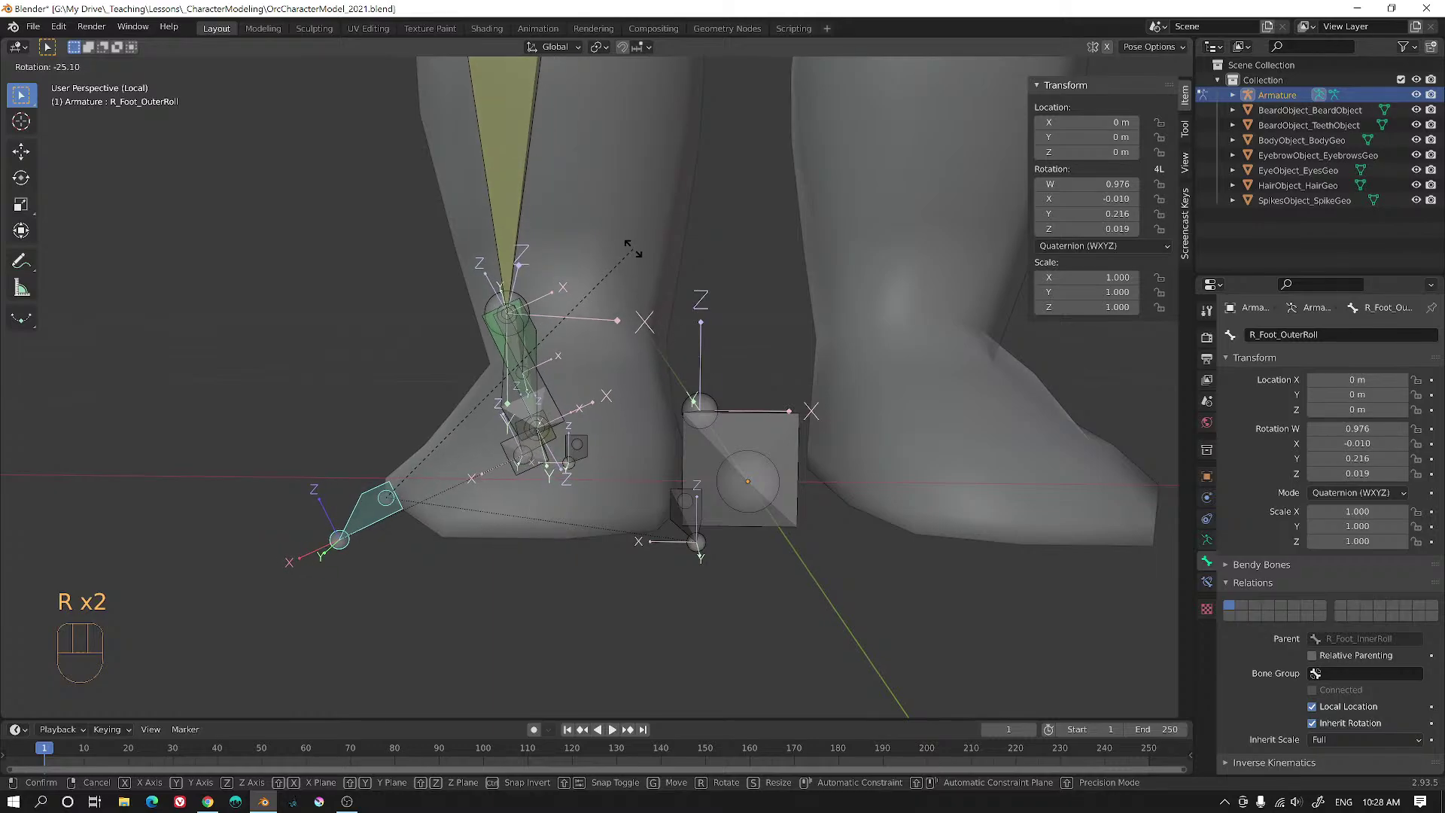
right_click(635, 438)
key(r)
right_click(704, 511)
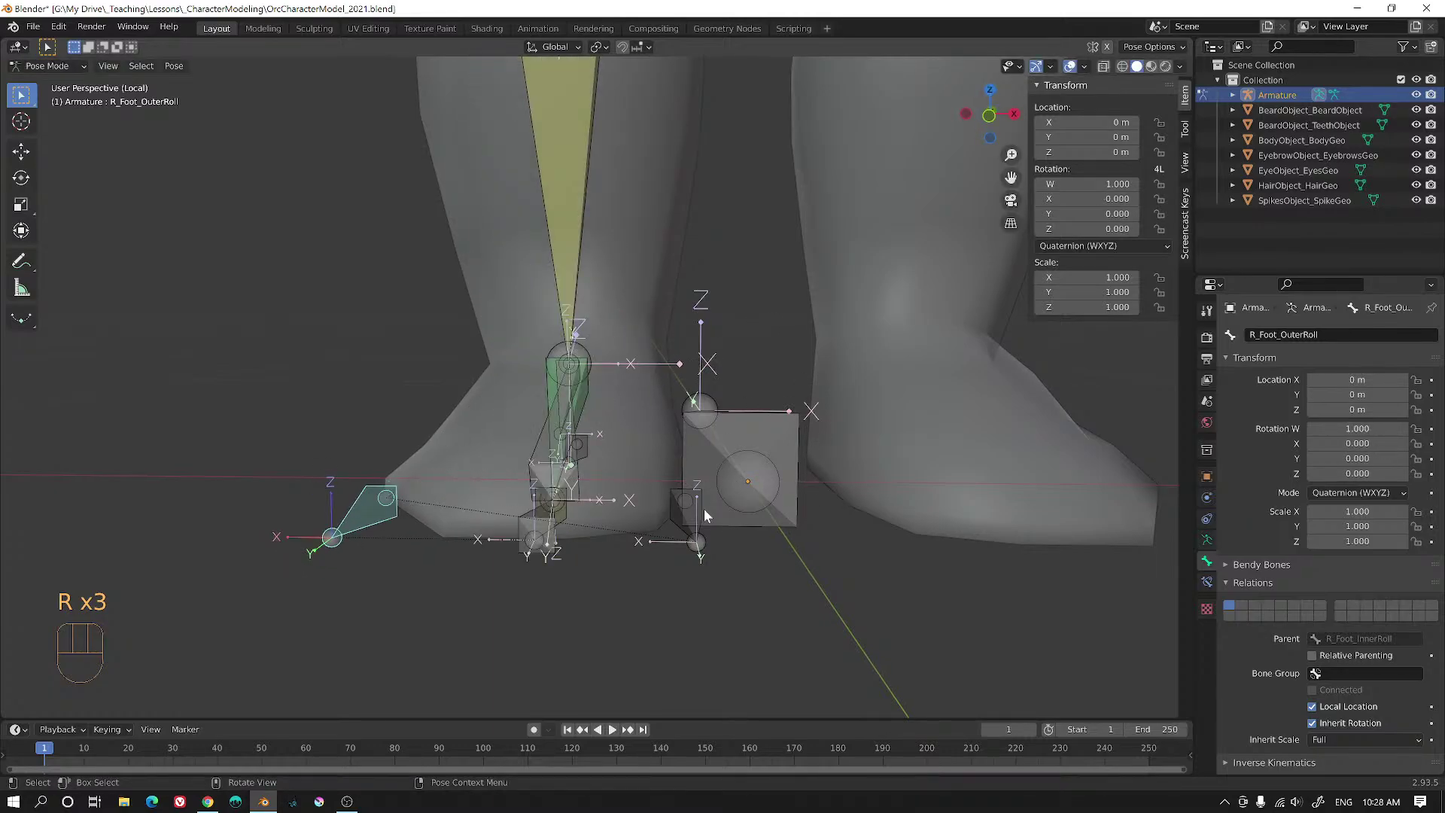
middle_drag(691, 519, 681, 511)
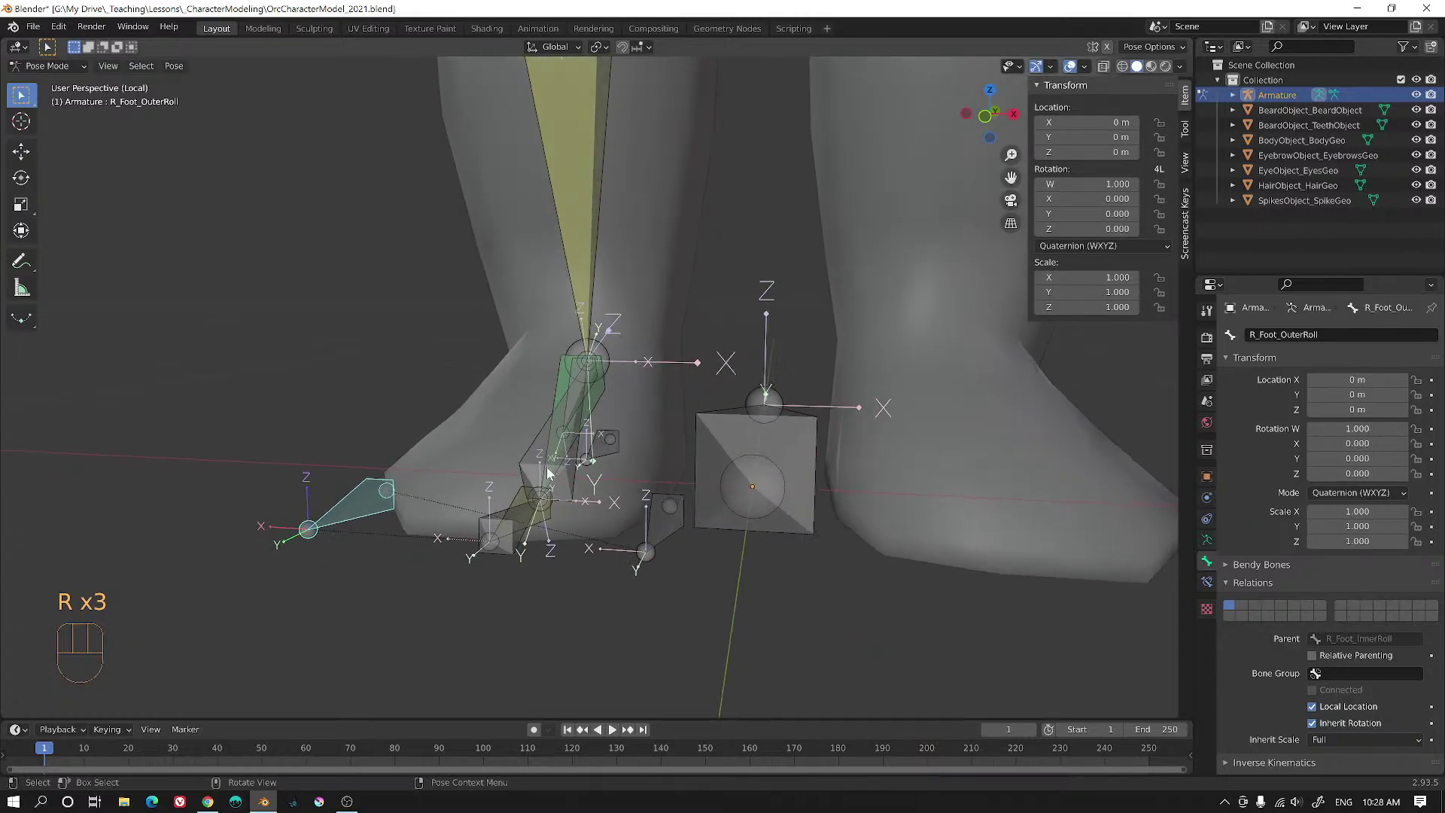
key(r)
right_click(443, 345)
- Test rotating the R_Foot_InnerRoll bone from the front to check the inner foot roll, cancelling each rotation
middle_drag(567, 410, 669, 466)
click(743, 521)
middle_drag(747, 525, 745, 504)
key(r)
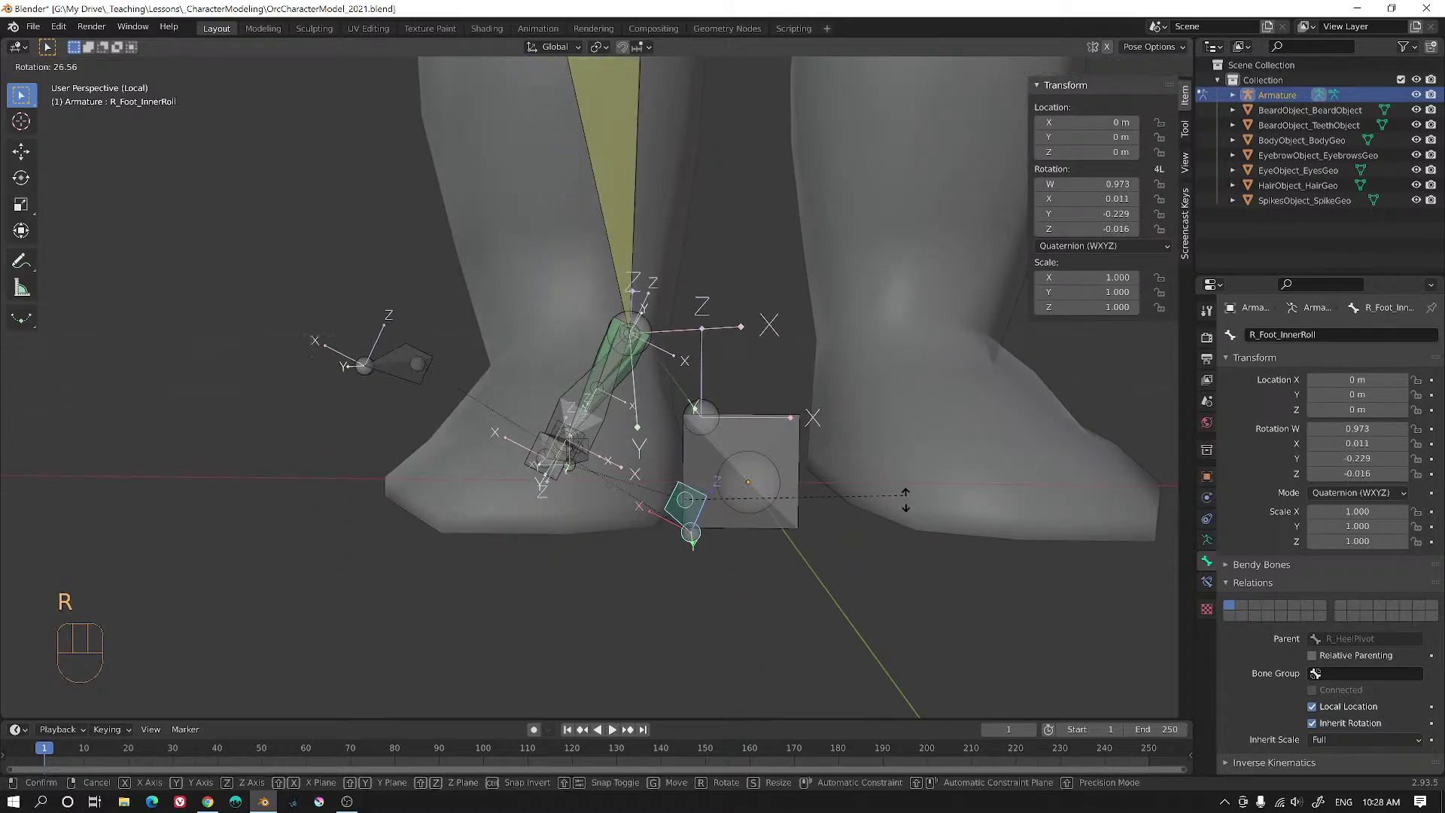
right_click(938, 522)
middle_drag(790, 451, 828, 465)
key(r)
key(r)
right_click(906, 503)
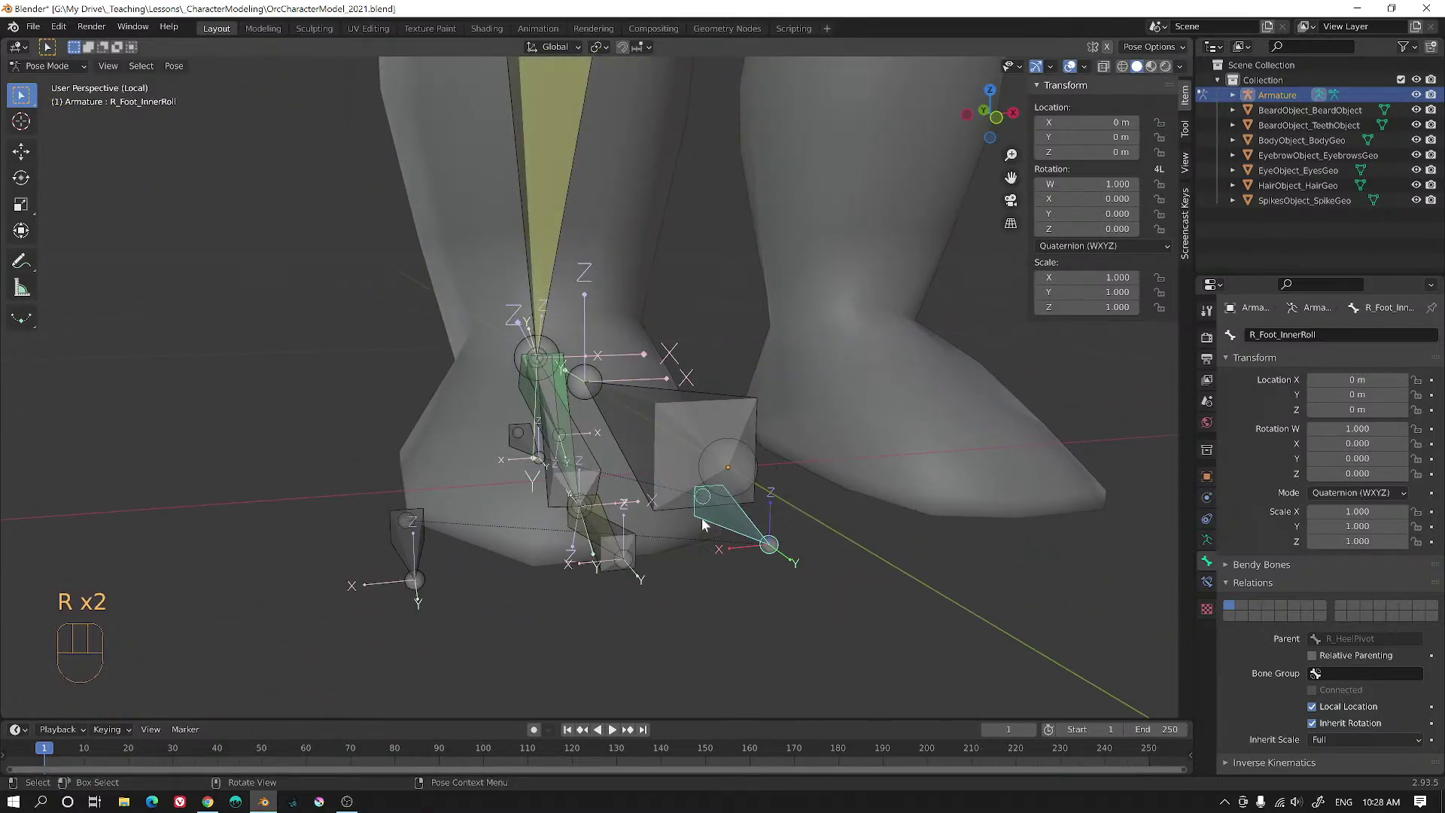
- Test rotating the R_Foot_OuterRoll bone once more from the front, cancelling the rotation
click(411, 532)
middle_drag(640, 529, 611, 512)
key(r)
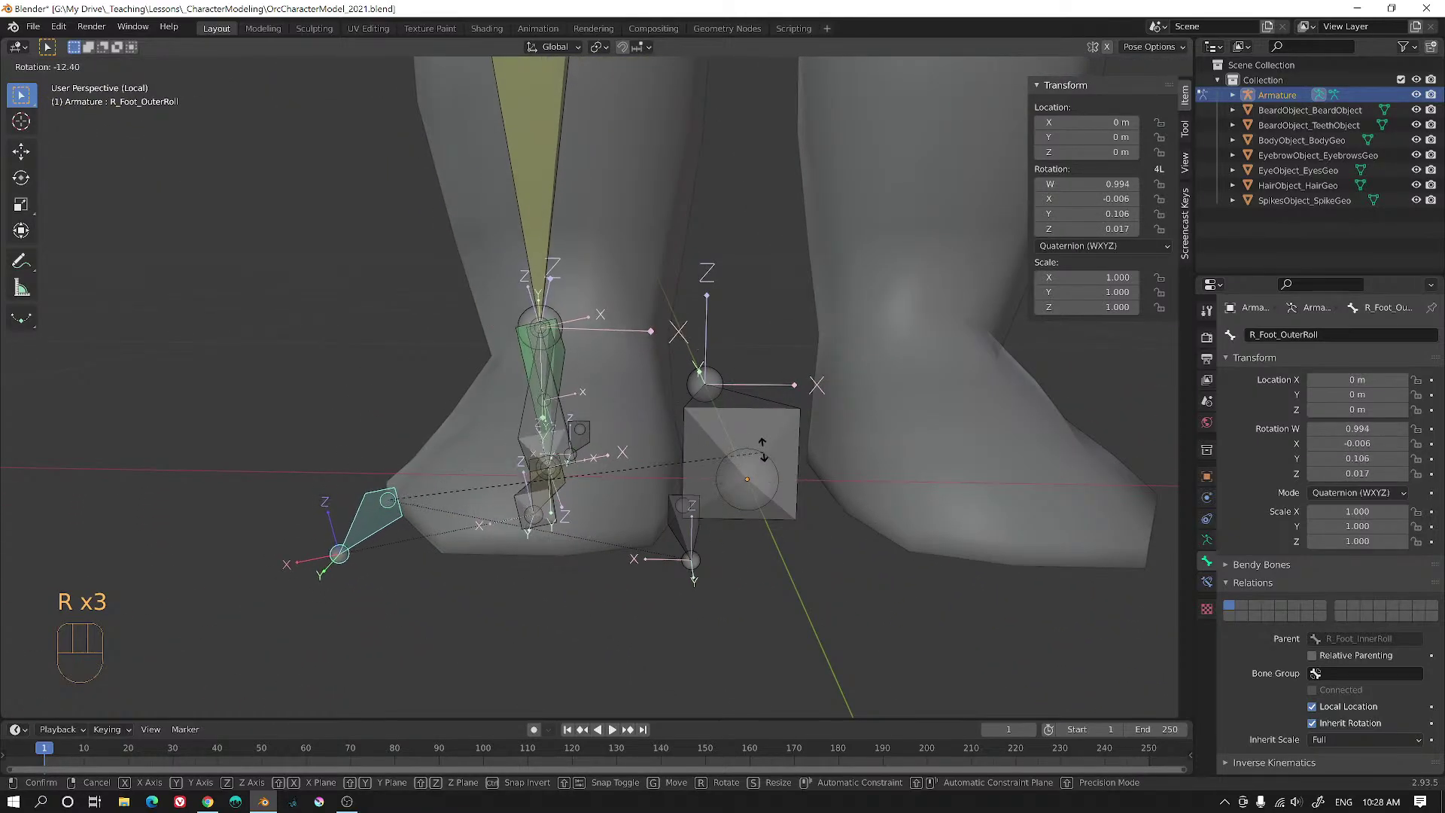
right_click(681, 440)
middle_drag(658, 437, 602, 474)
- Duplicate the R_HeelPivot bone in place in Edit Mode
click(412, 509)
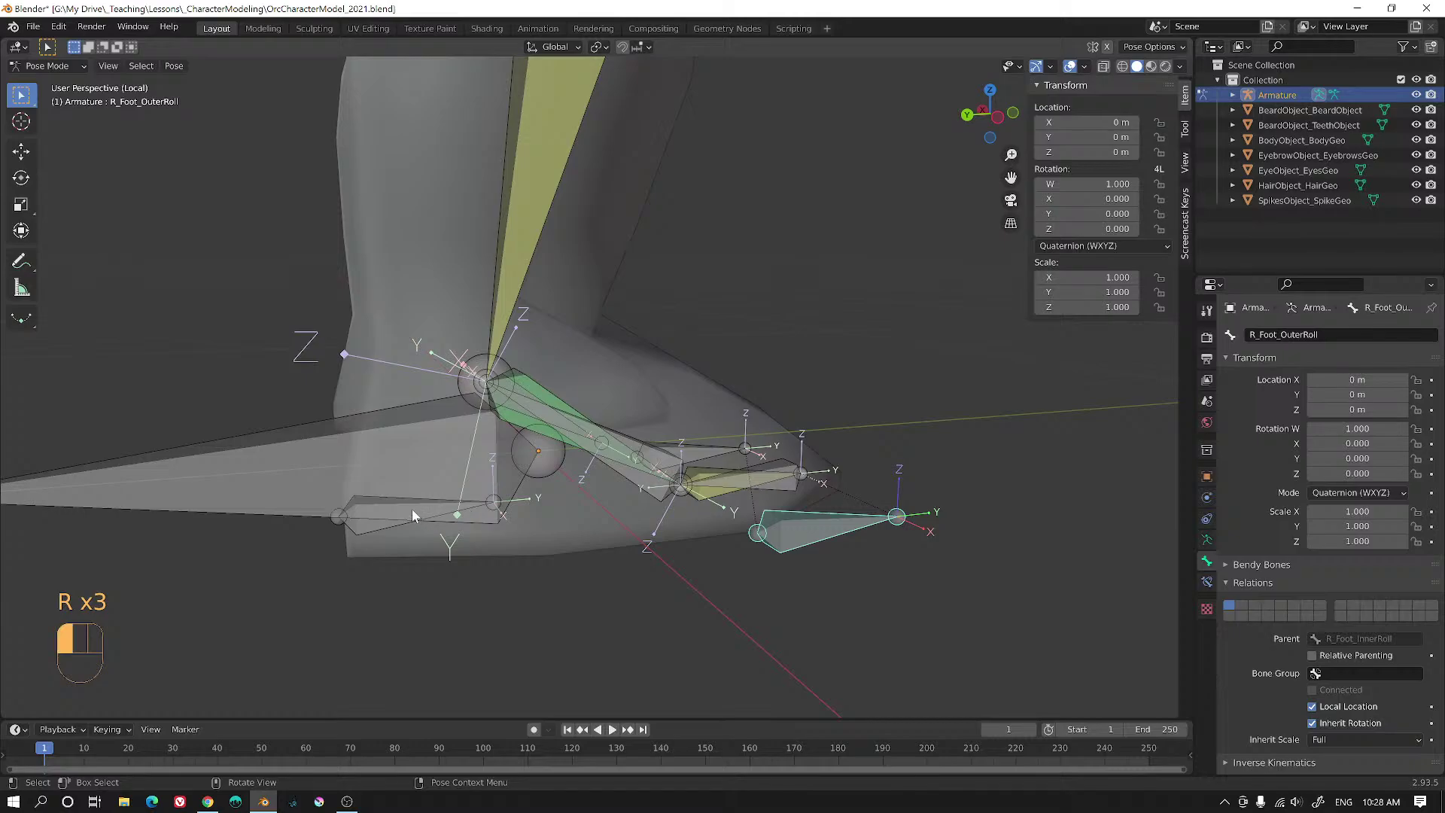
middle_drag(452, 498, 449, 489)
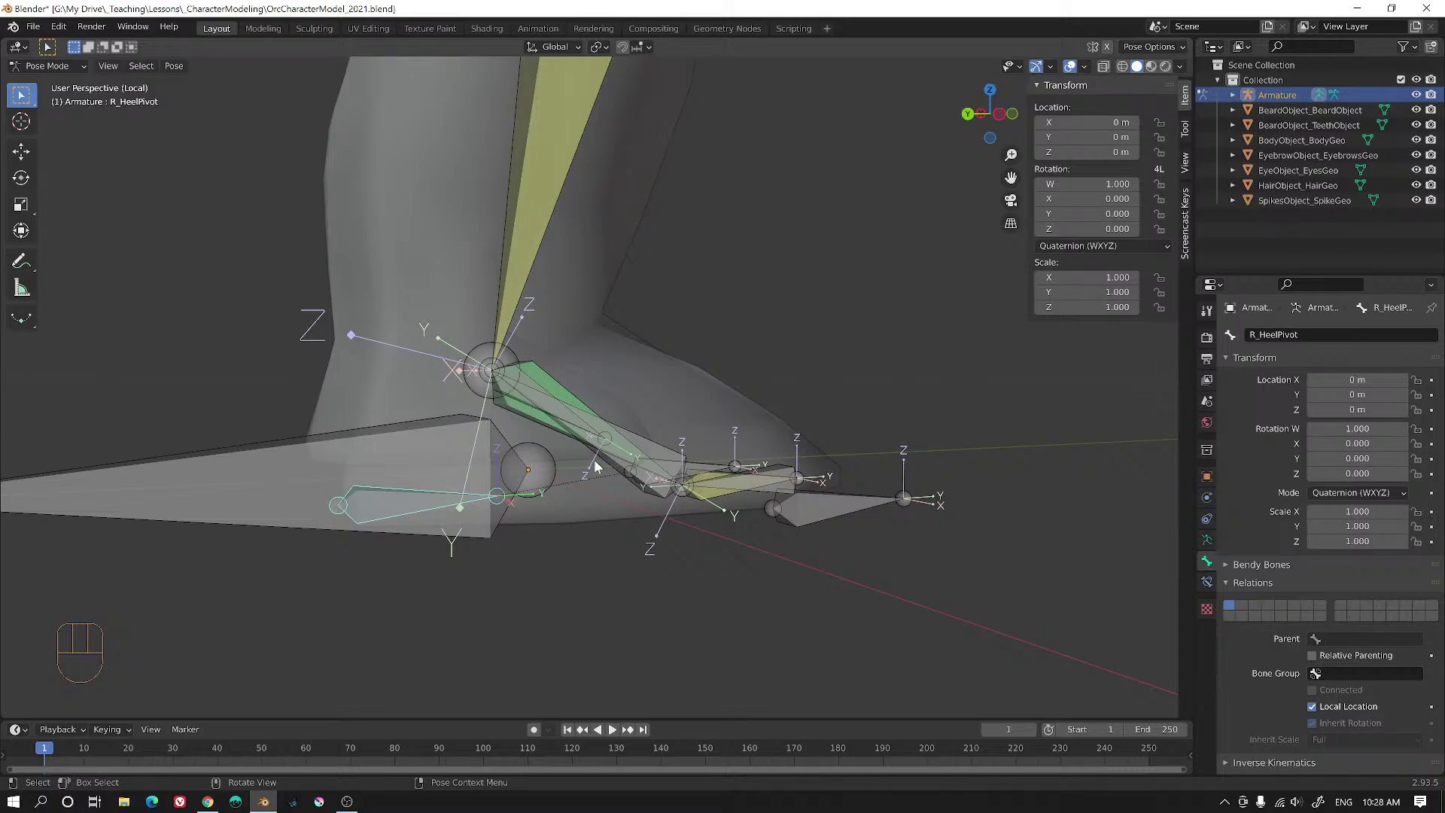
middle_drag(594, 467, 909, 495)
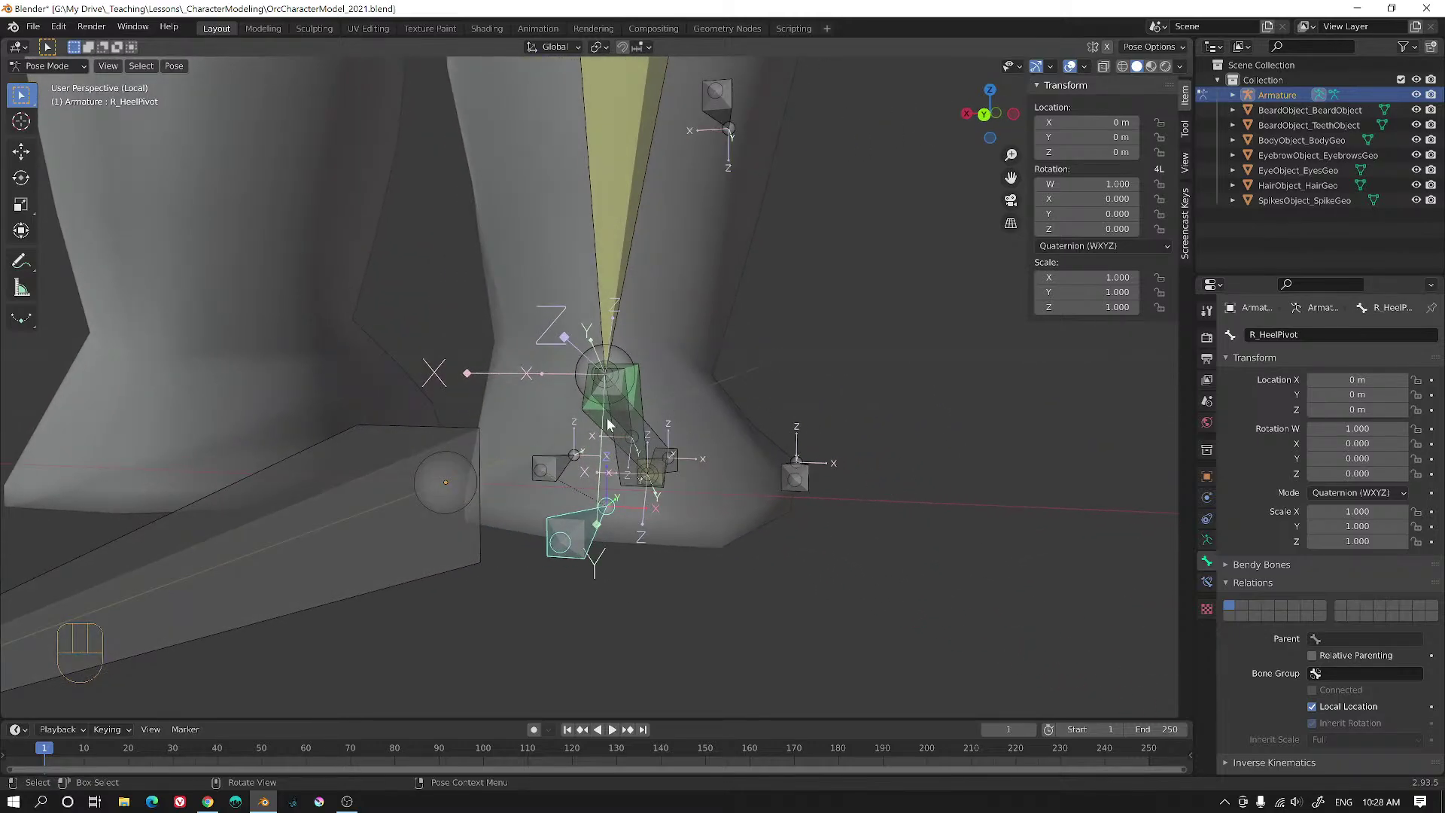
mouse_move(608, 425)
middle_down()
mouse_move(879, 484)
mouse_move(801, 494)
mouse_move(634, 413)
middle_up()
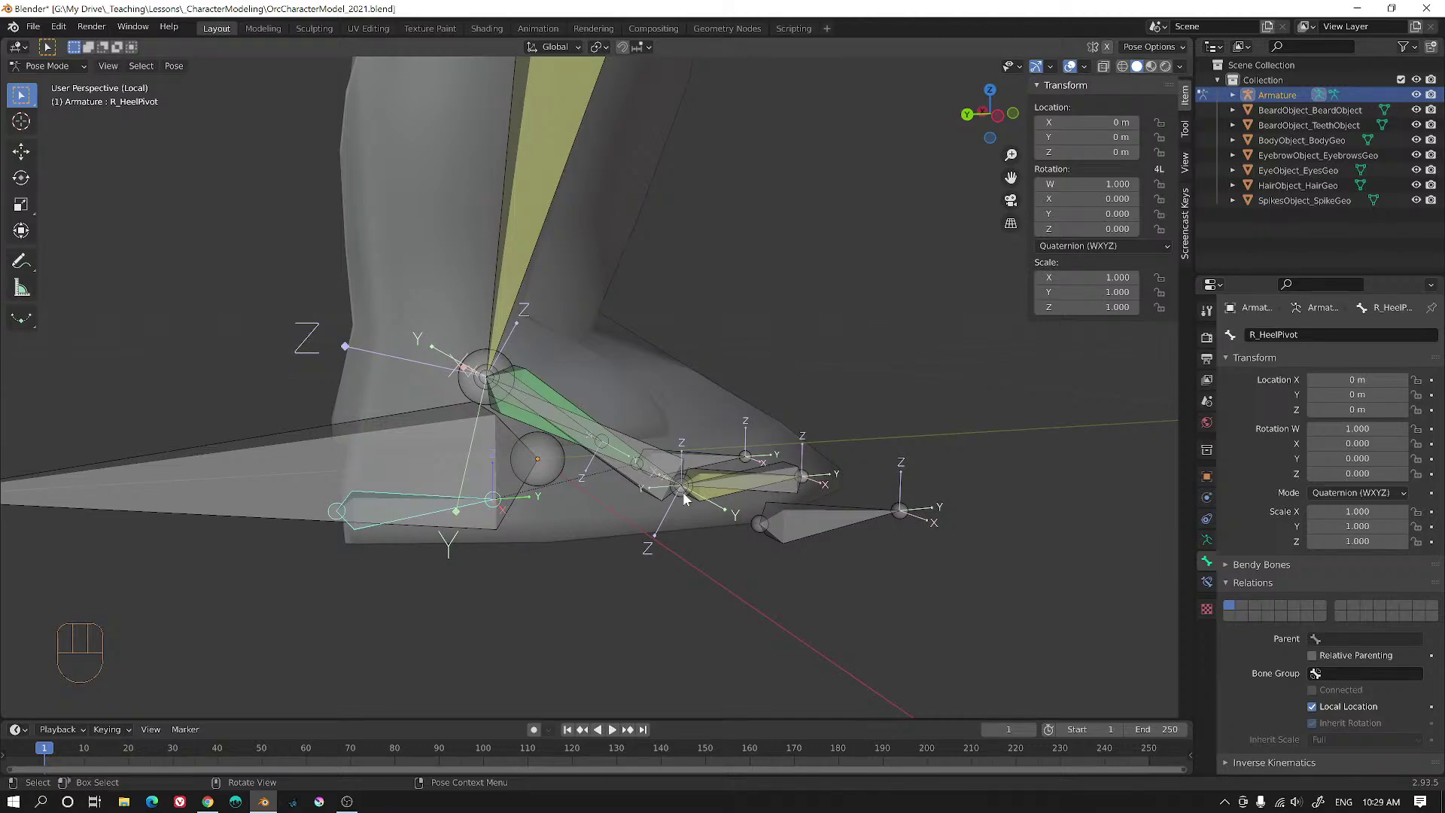
middle_drag(730, 502, 806, 486)
click(42, 68)
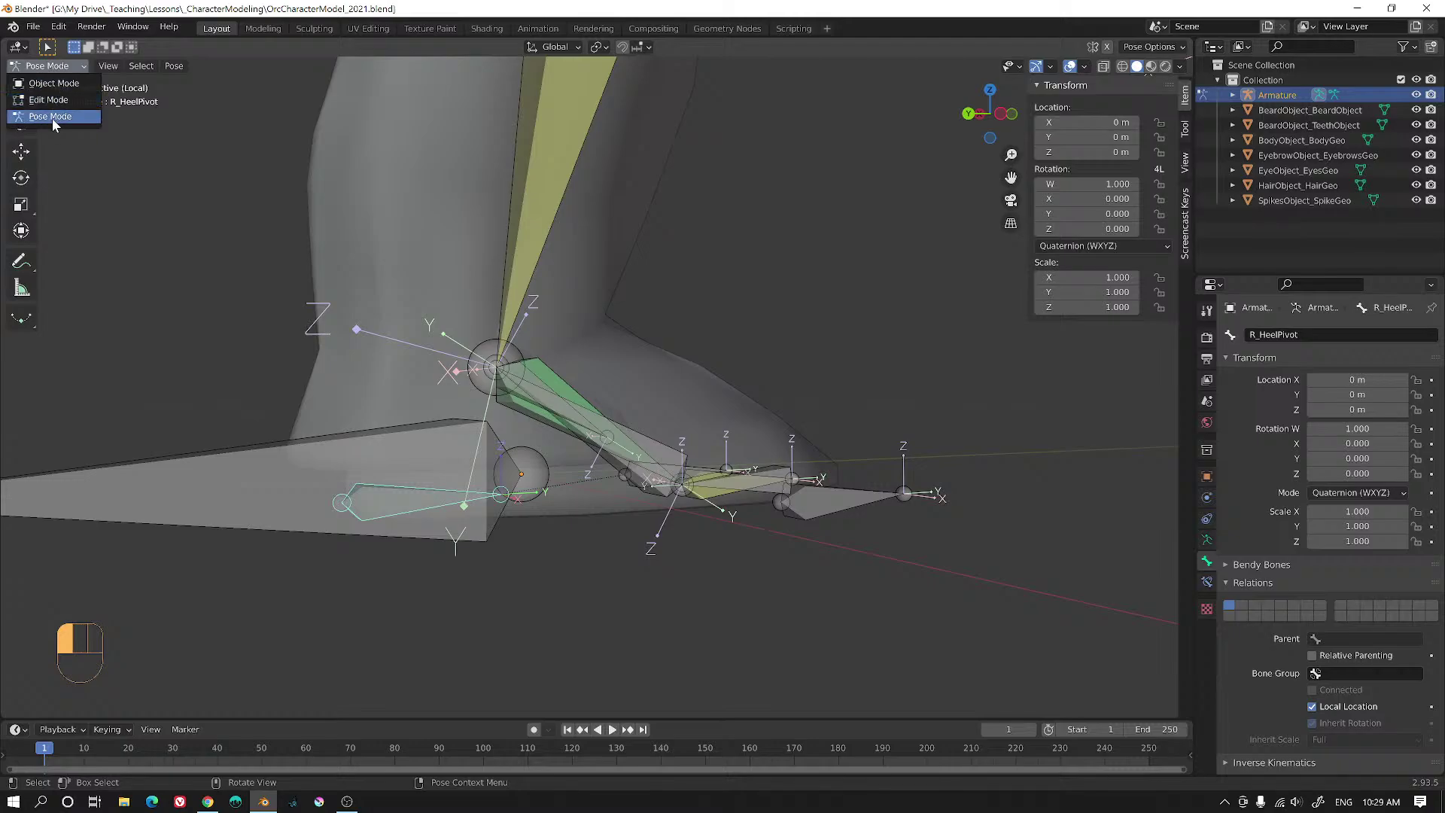
click(50, 100)
middle_drag(542, 435, 534, 395)
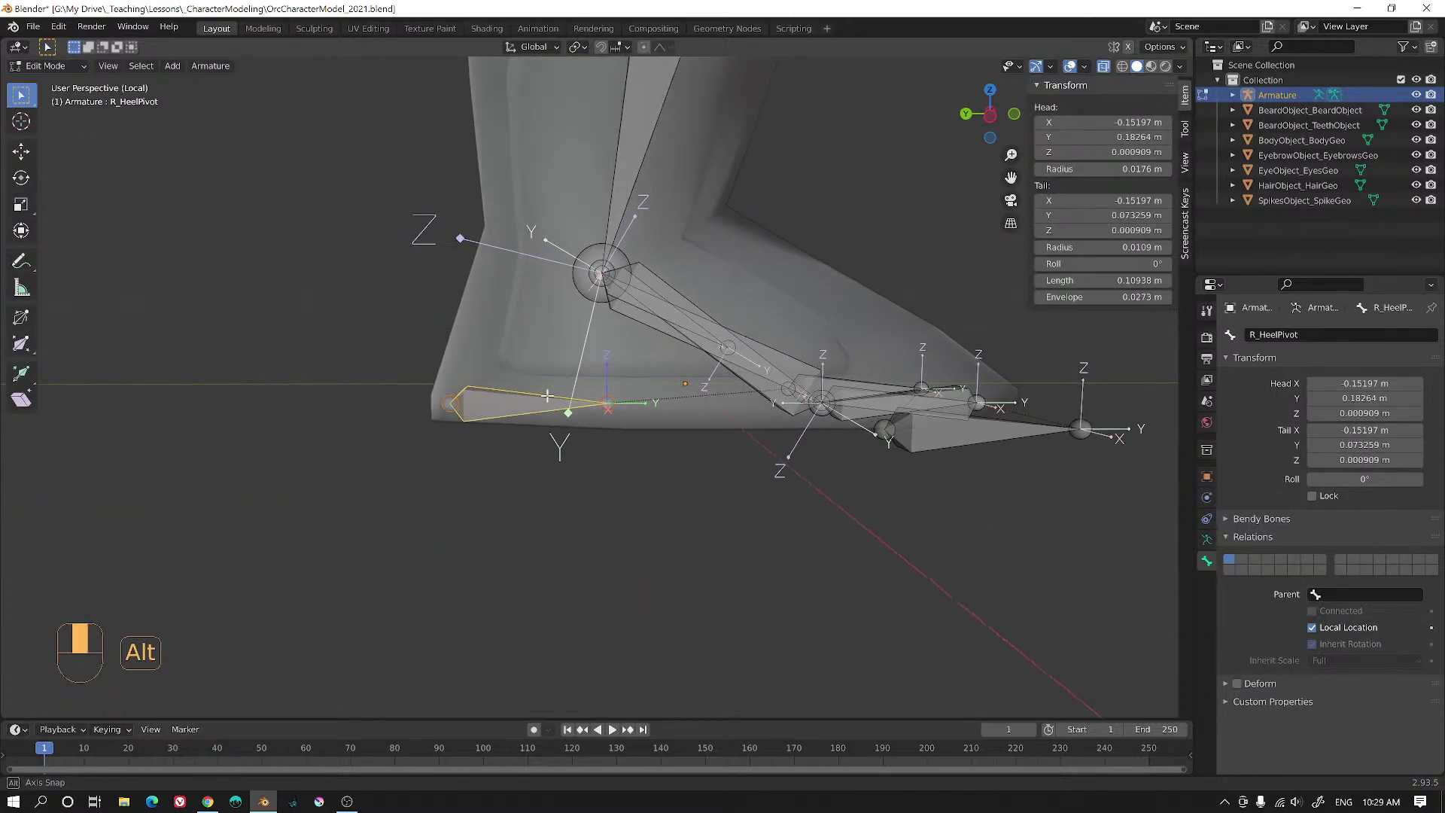
key(shift+d)
right_click(624, 349)
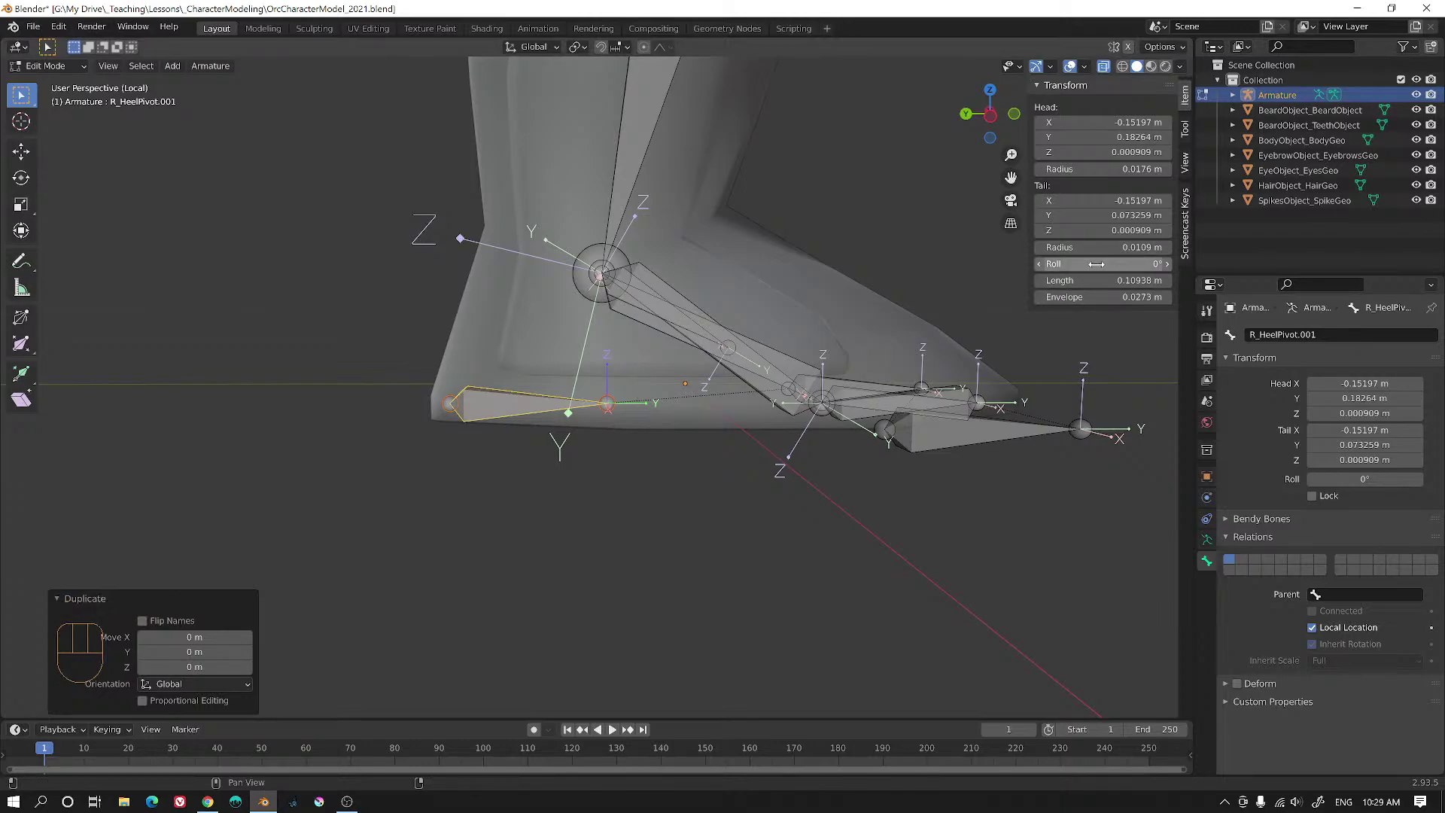
- Lengthen the duplicated heel bone to about 0.253 m, reaching to the ball of the foot
drag(1096, 280, 1158, 280)
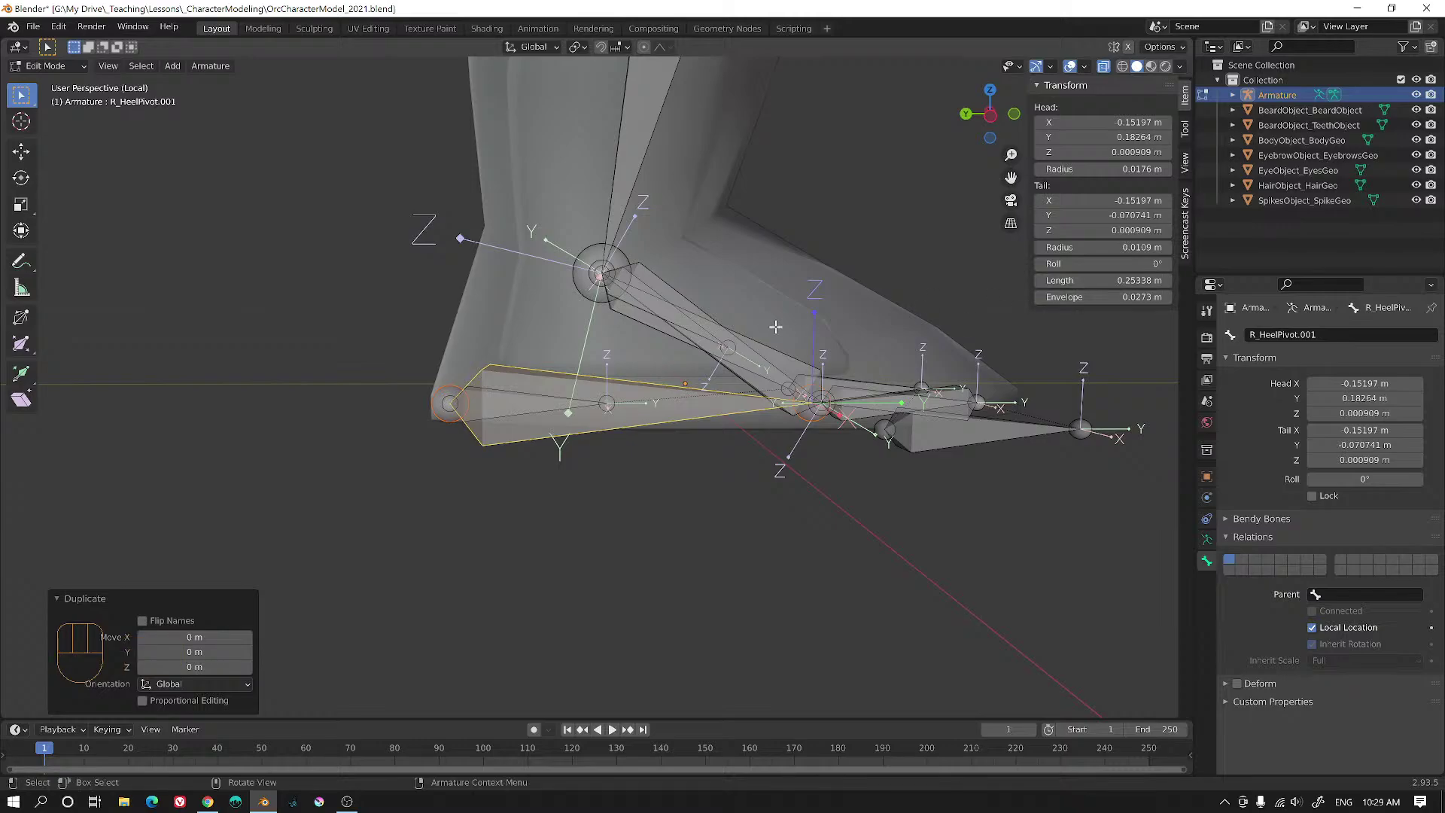
middle_drag(776, 327, 816, 335)
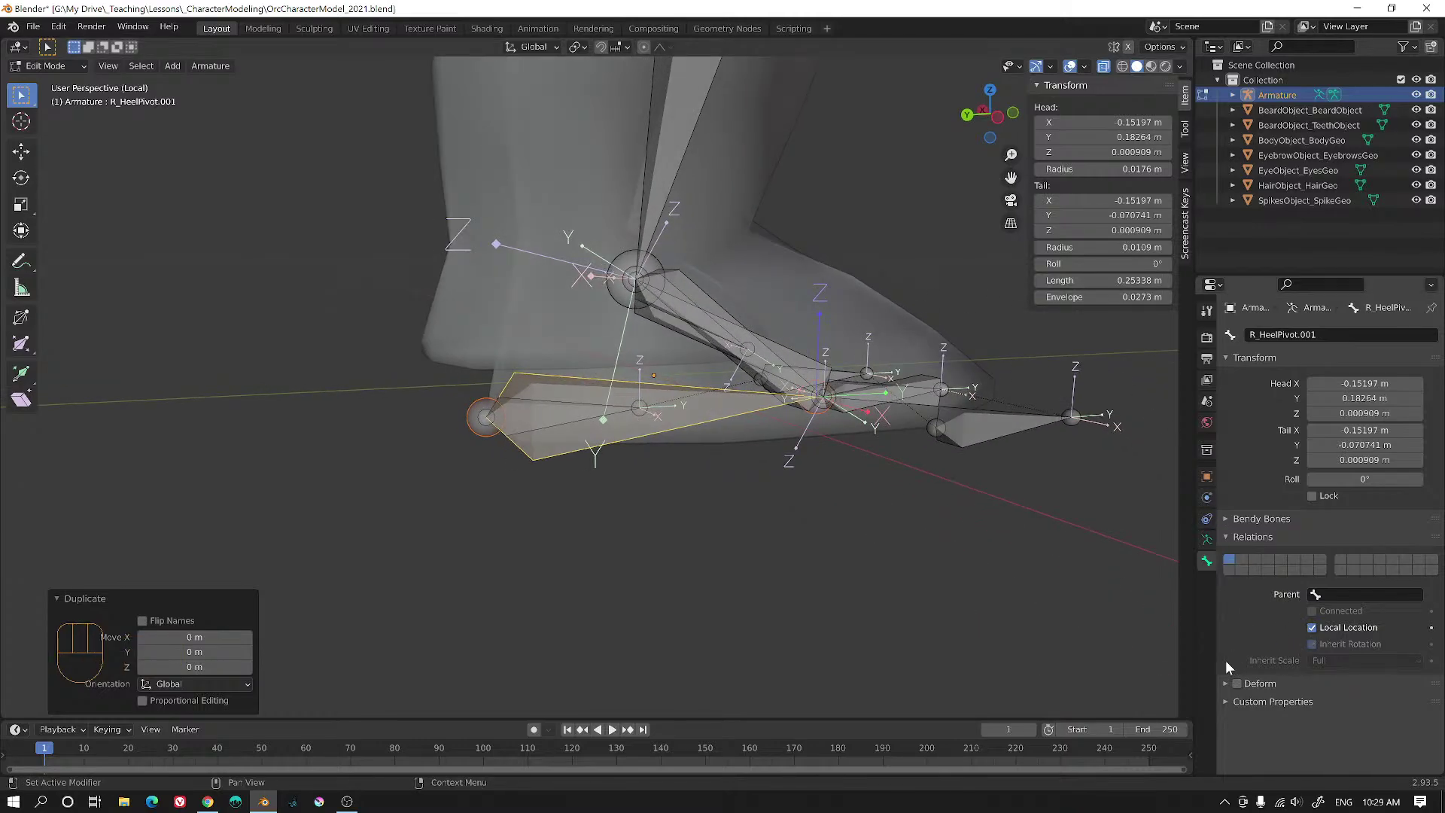
middle_drag(613, 407, 1015, 519)
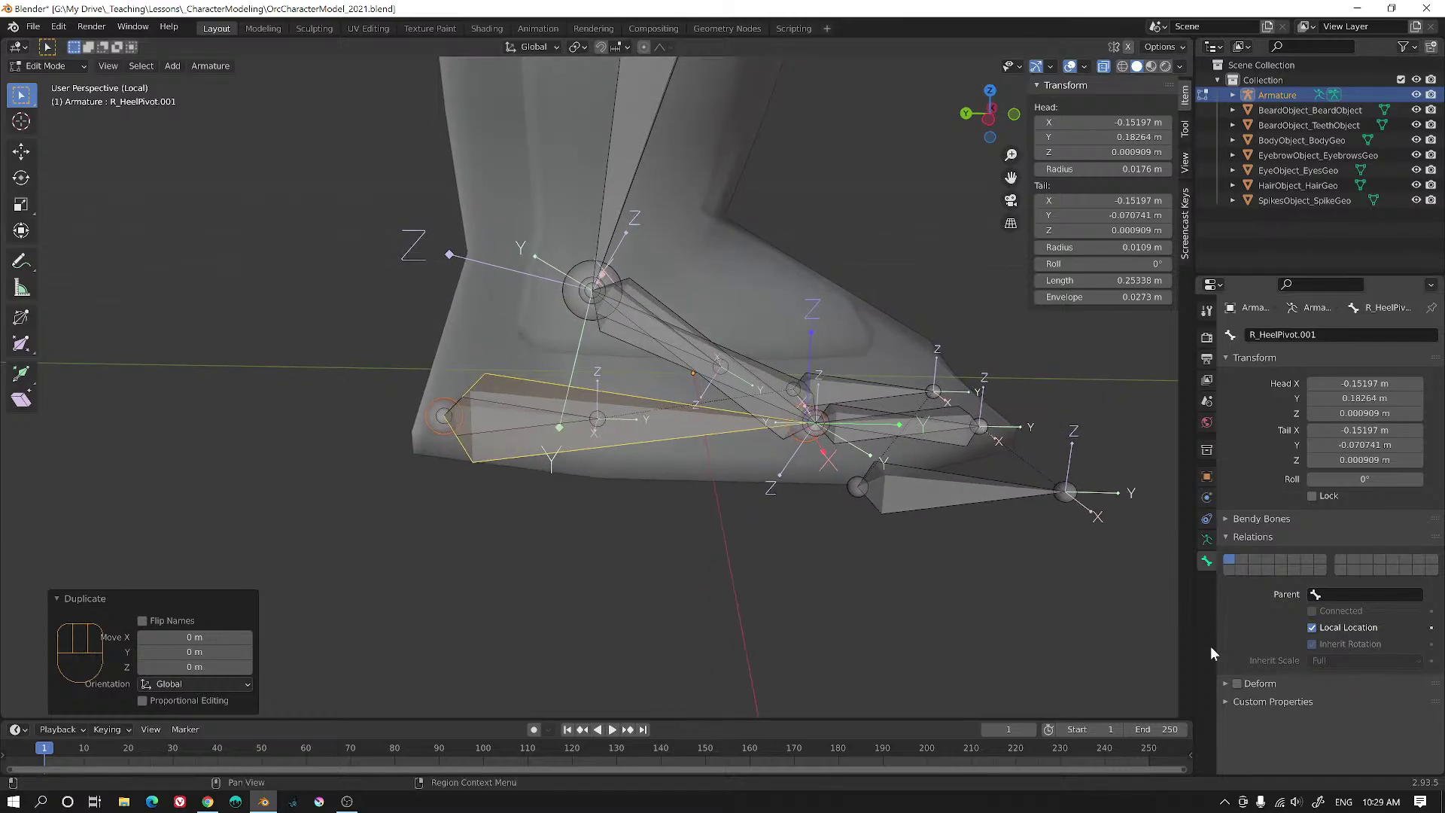
- Rename the duplicated heel bone as R_Foot_CTRL
click(1264, 336)
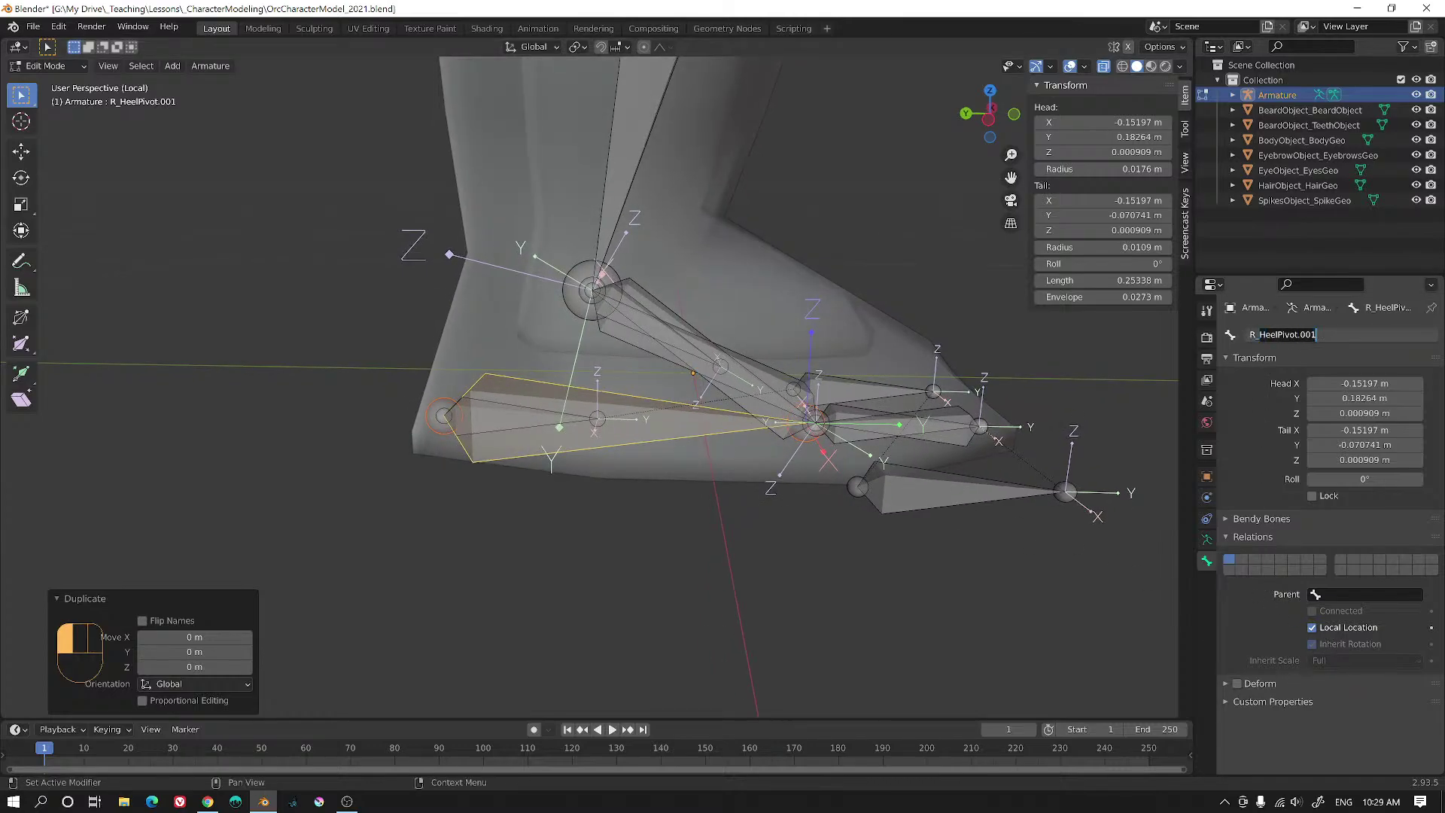
text(R_F)
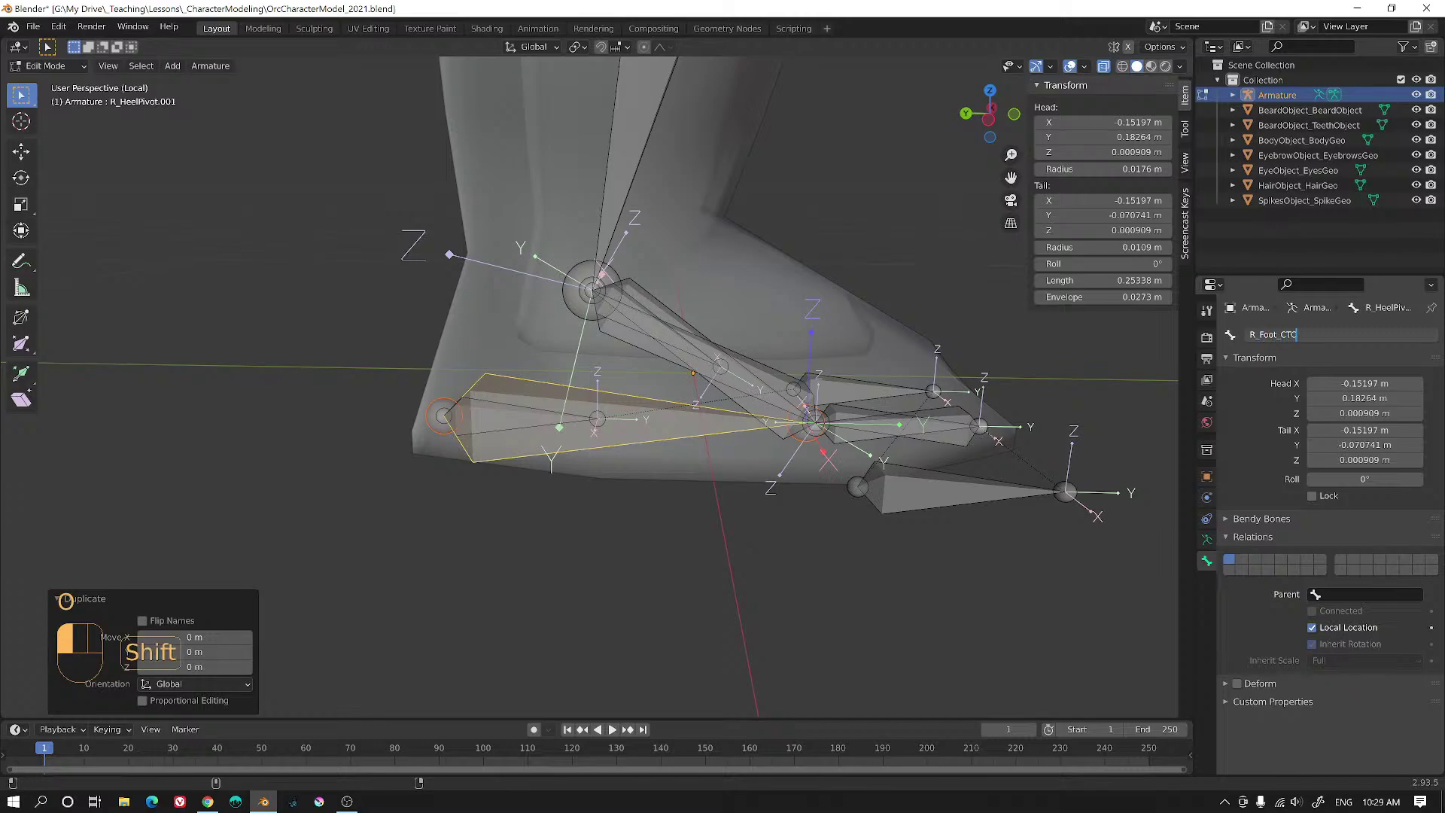
text(oot_CT)
key(shift+BackSpace)
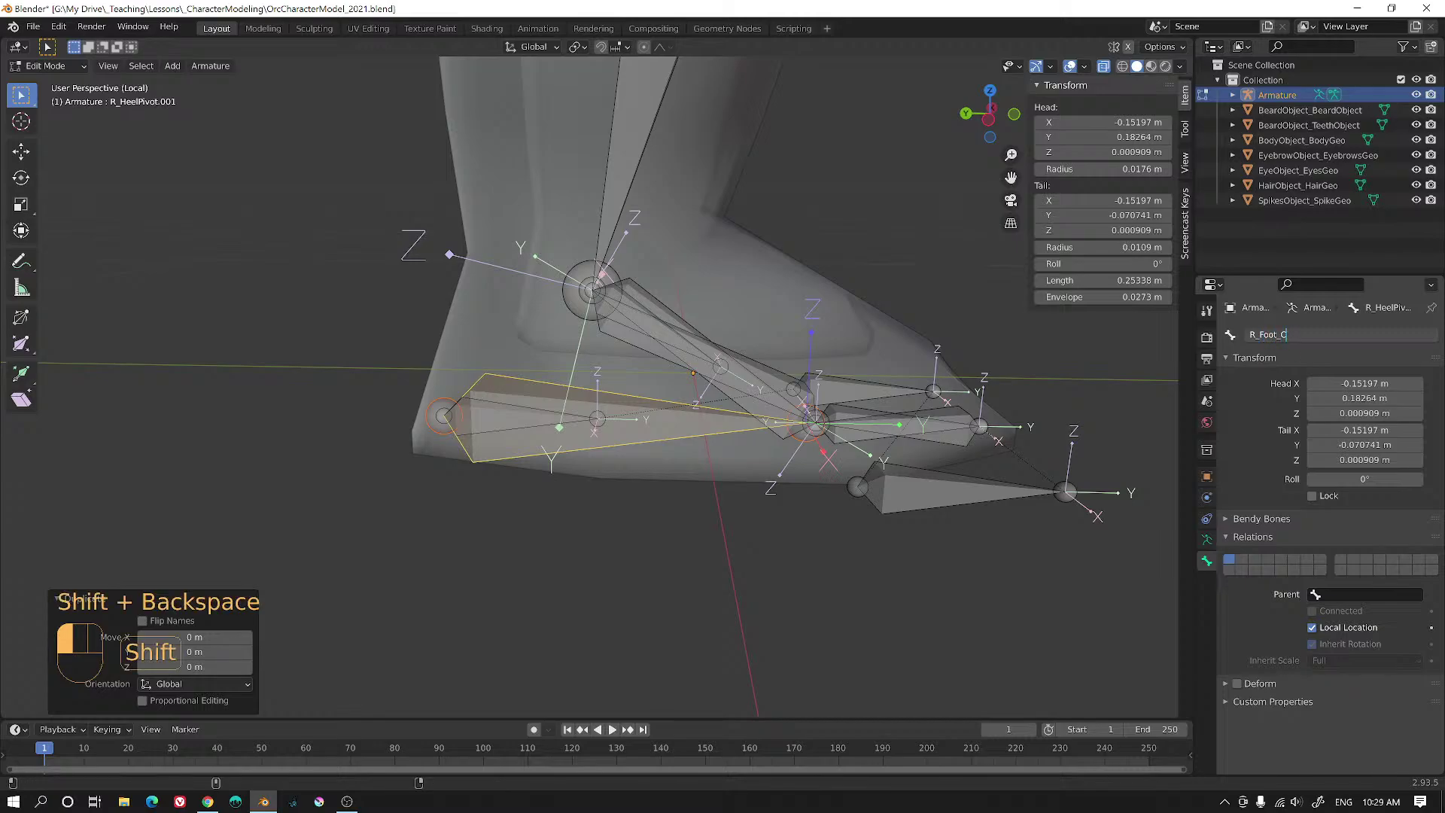
key(Return)
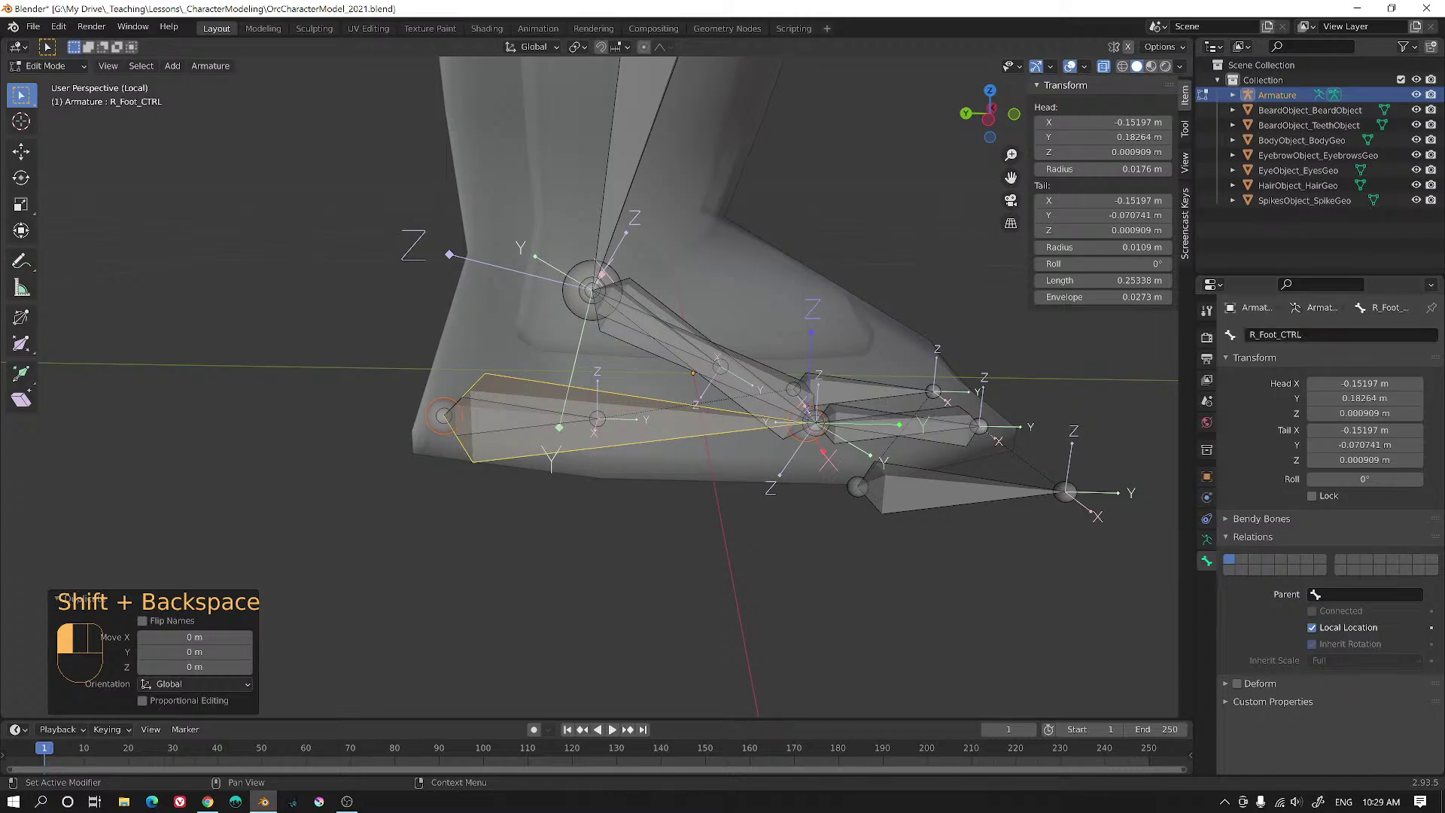
- Set the length of the R_Foot_CTRL bone to about 0.201 m
mouse_move(702, 433)
middle_down()
mouse_move(680, 426)
mouse_move(695, 433)
middle_up()
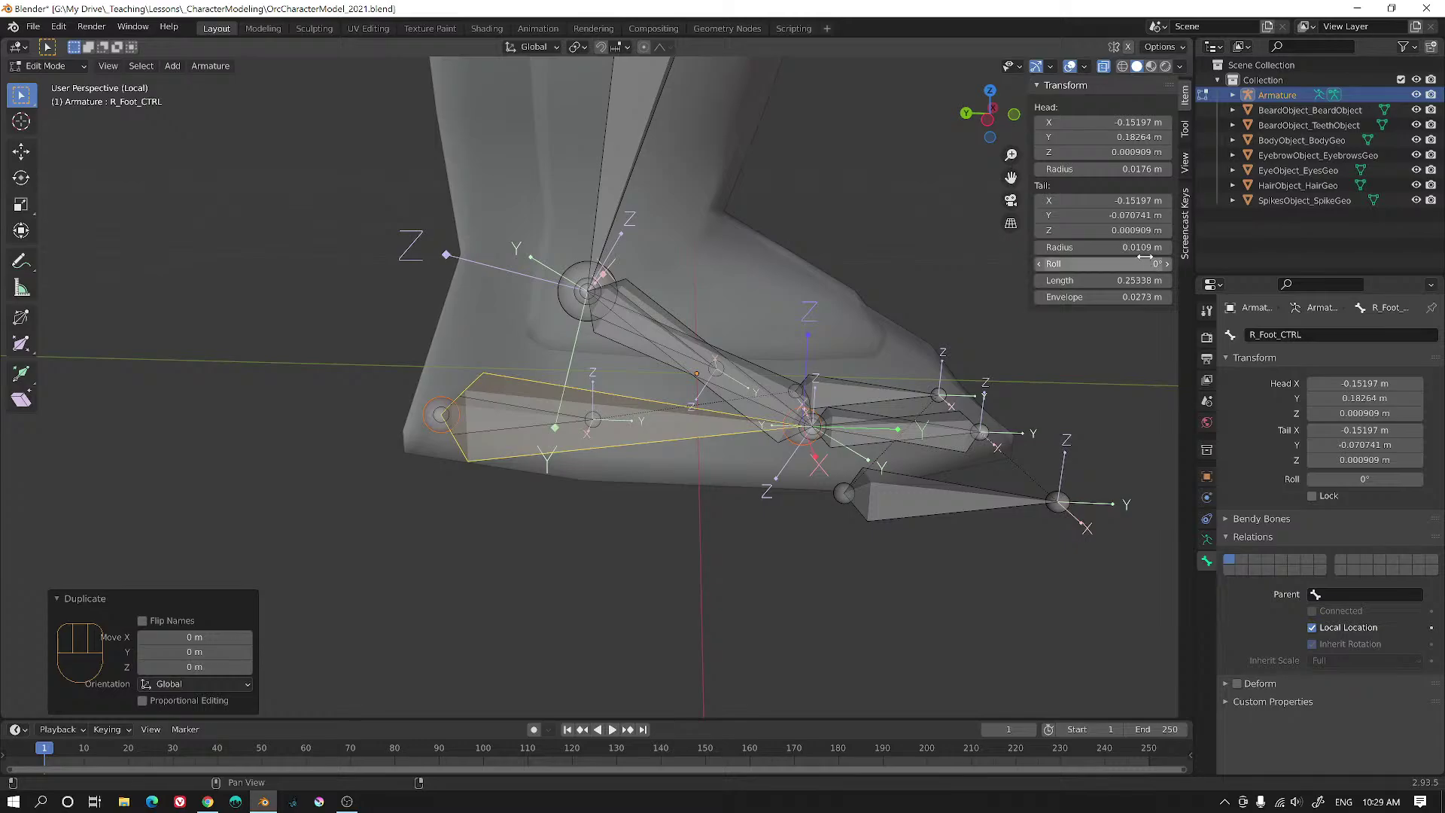
shift+drag(1144, 280, 1145, 280)
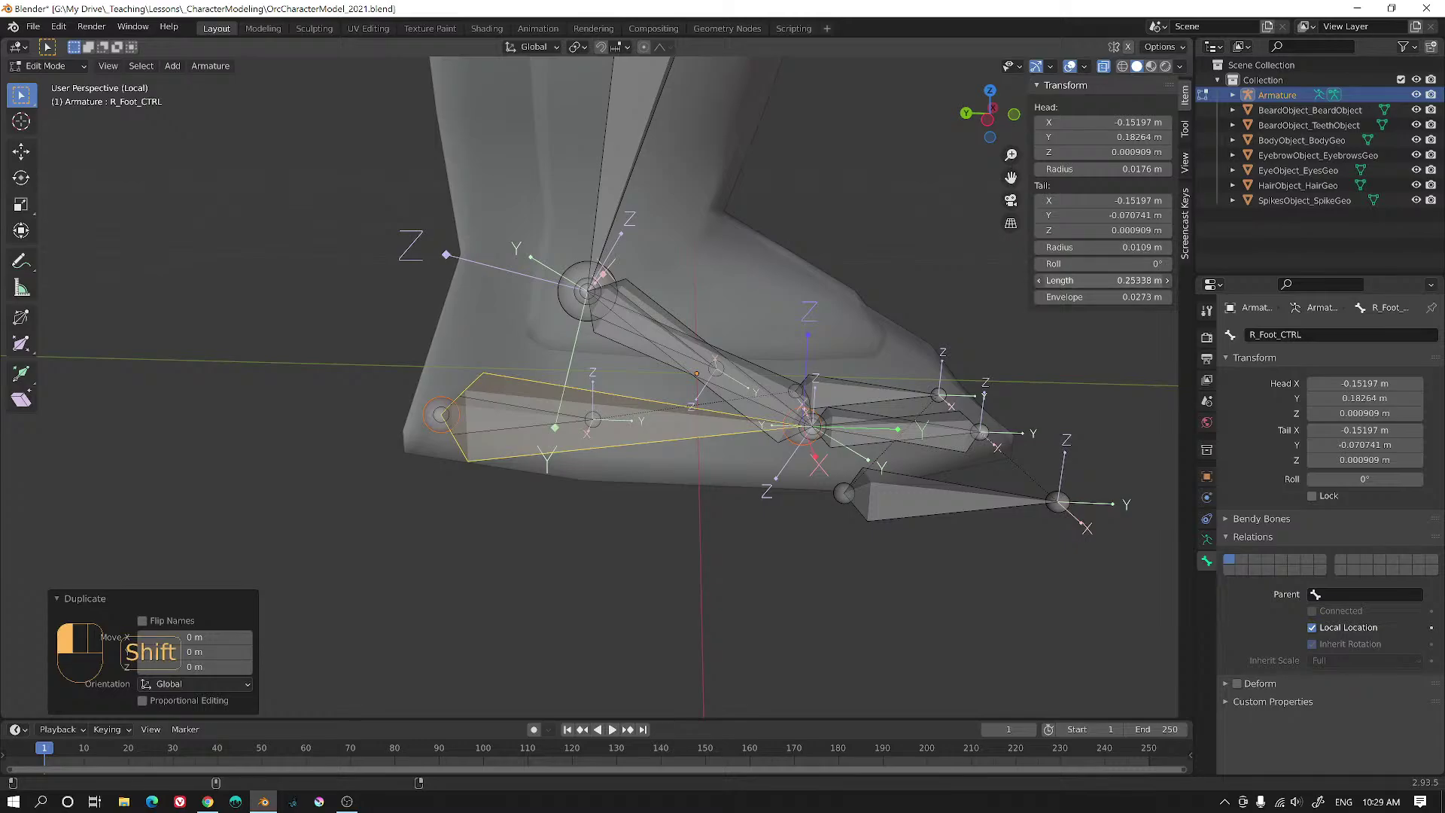
shift+drag(1145, 280, 1135, 280)
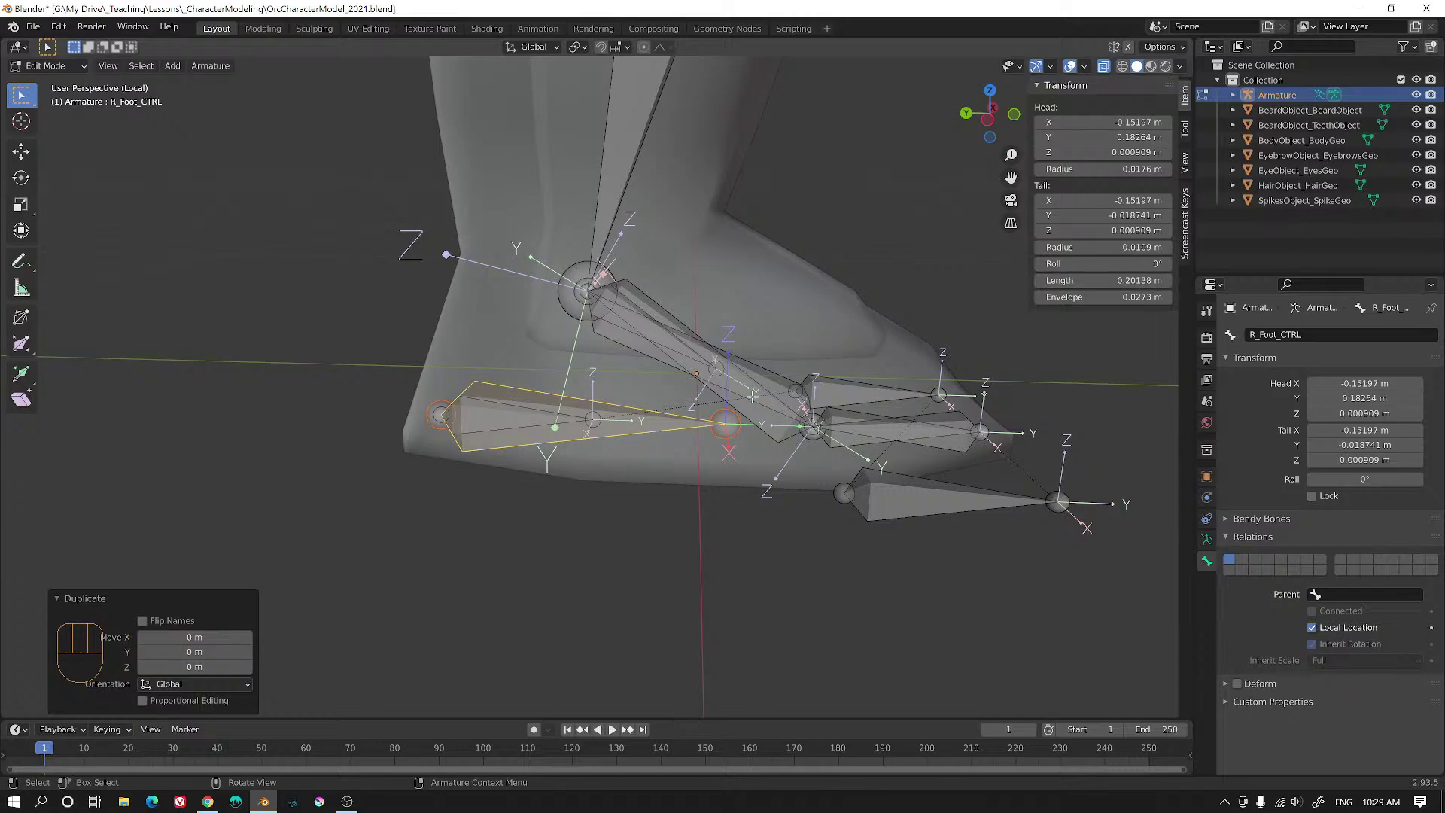
middle_drag(760, 391, 801, 400)
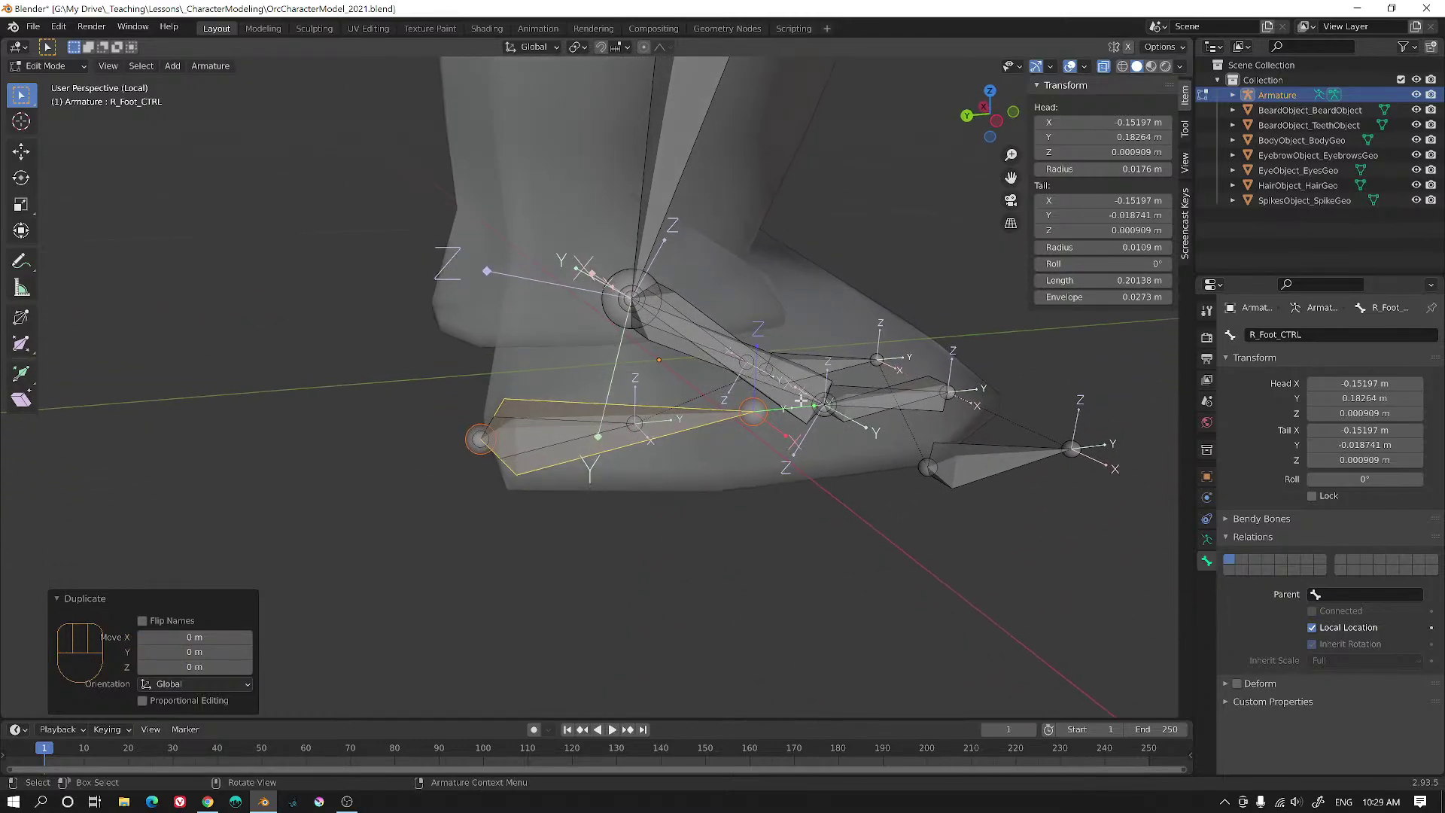
- Add a Copy Rotation constraint to the R_HeelPivot bone in Pose Mode, with R_Foot_CTRL as its target
click(78, 69)
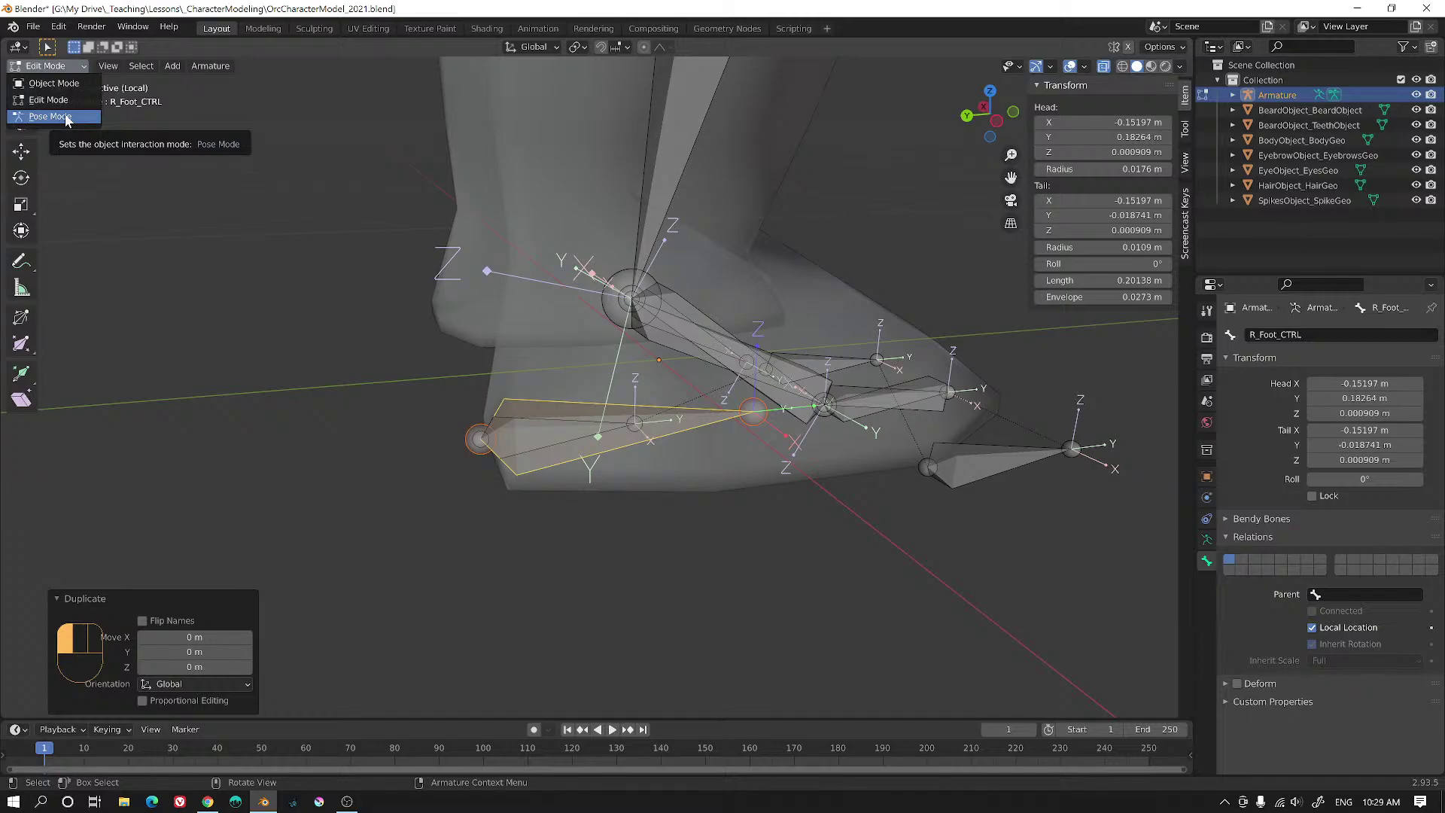
click(50, 116)
mouse_move(768, 432)
middle_down()
mouse_move(735, 416)
mouse_move(779, 453)
mouse_move(807, 437)
mouse_move(833, 449)
mouse_move(767, 451)
middle_up()
scroll(779, 454, up, 2)
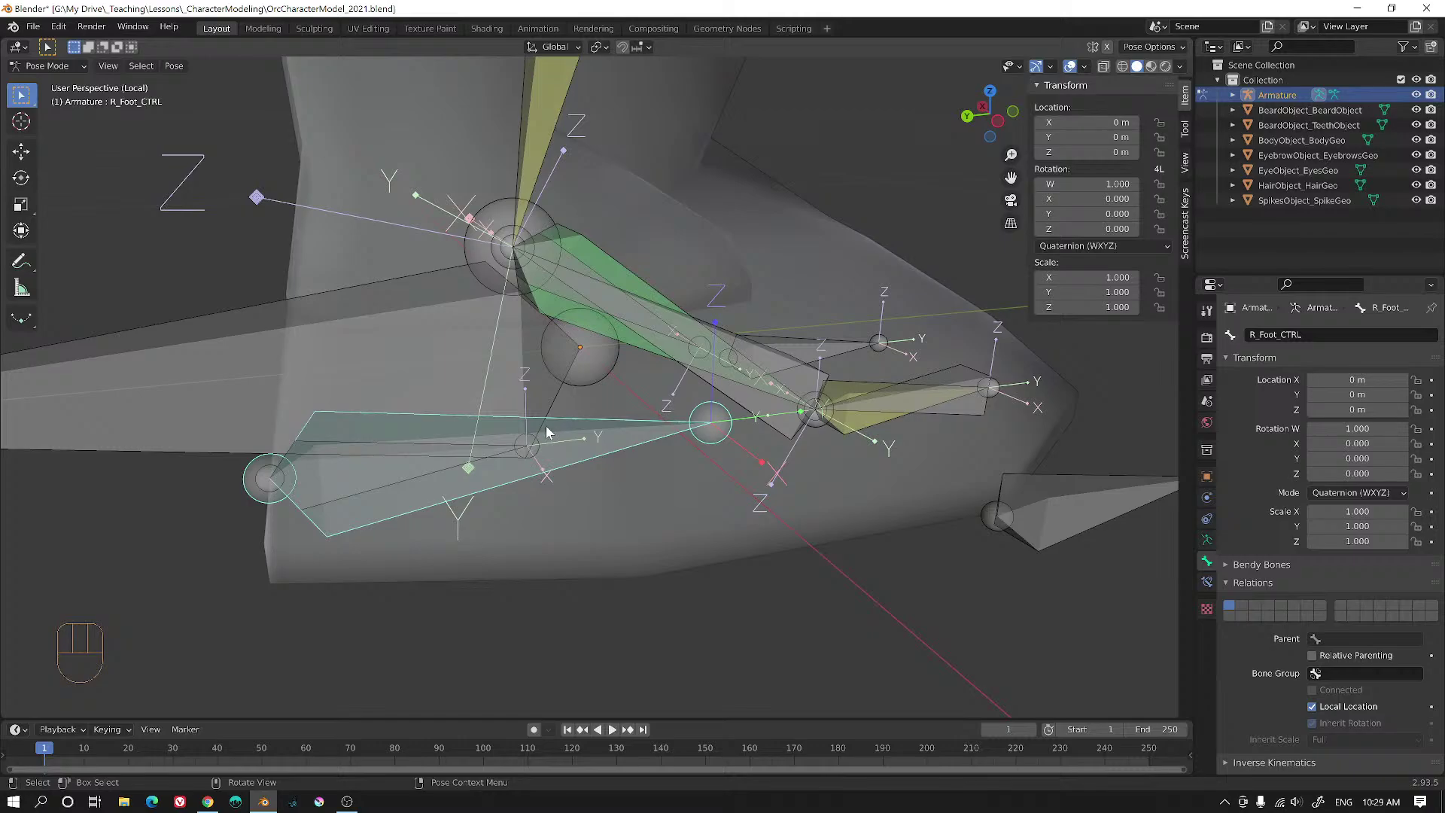
mouse_move(621, 359)
alt+middle_down()
mouse_move(607, 342)
mouse_move(640, 367)
alt+middle_up()
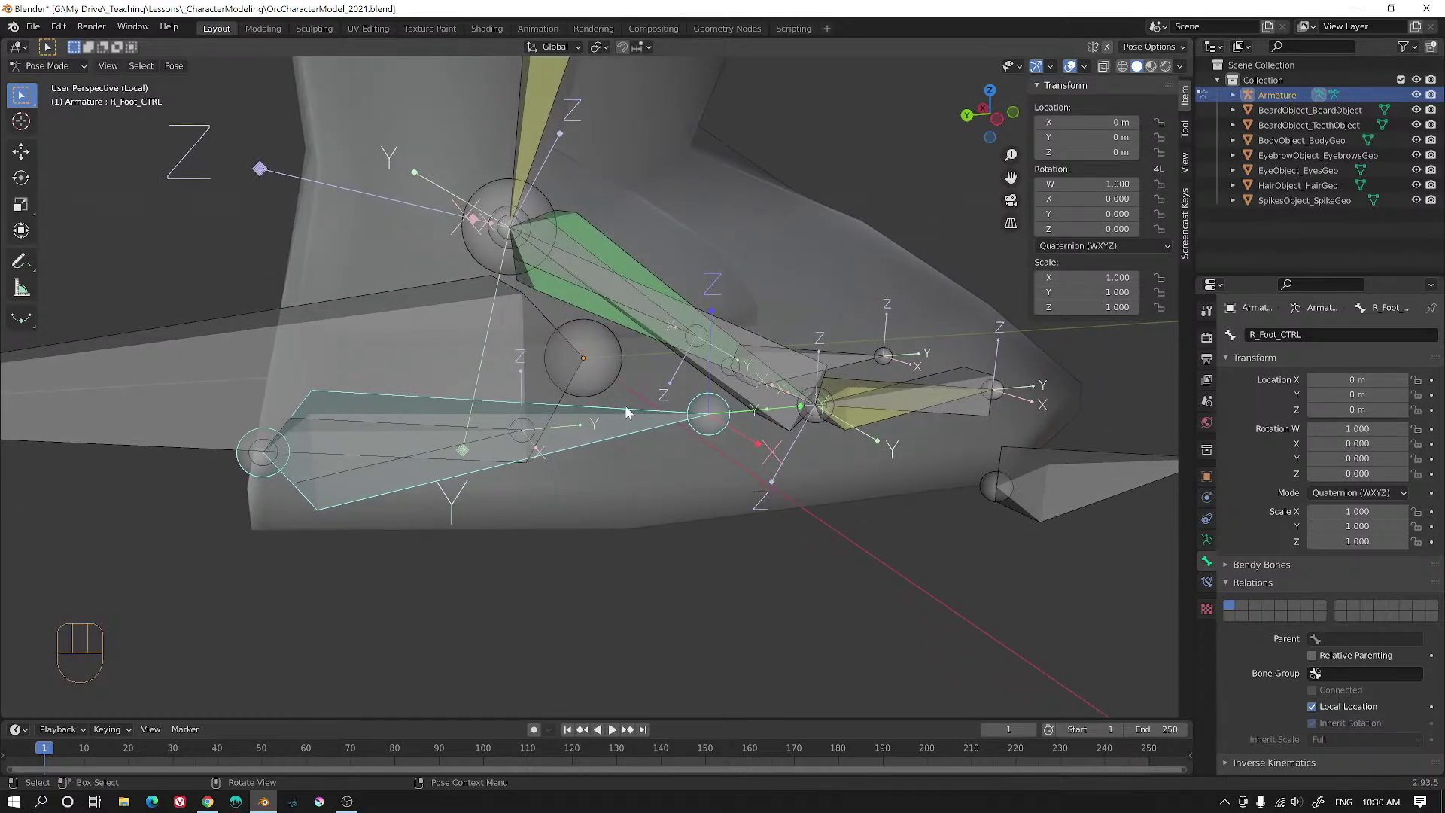
shift+click(422, 423)
alt+middle_drag(421, 423, 714, 450)
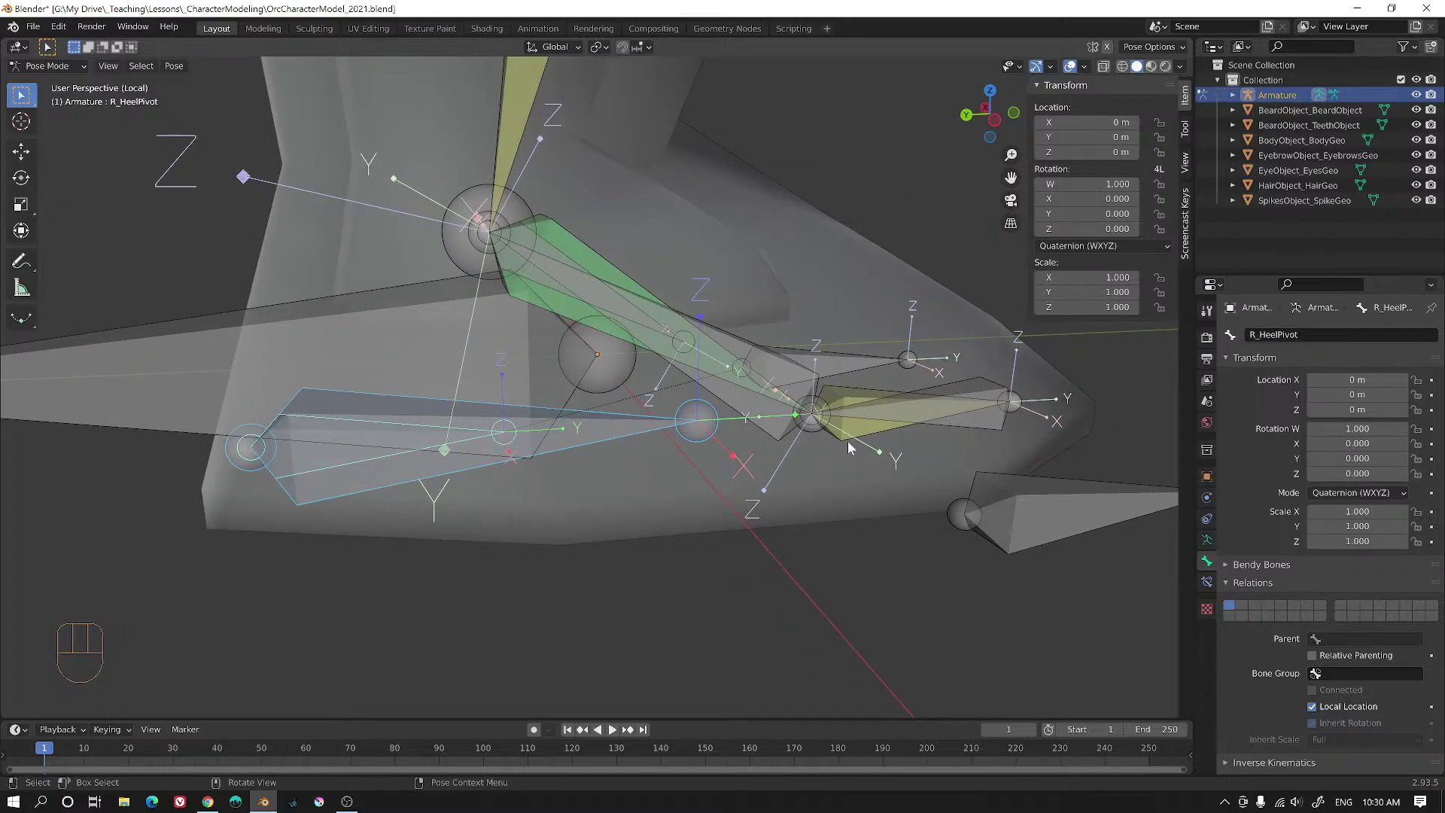
key(ctrl+shift+c)
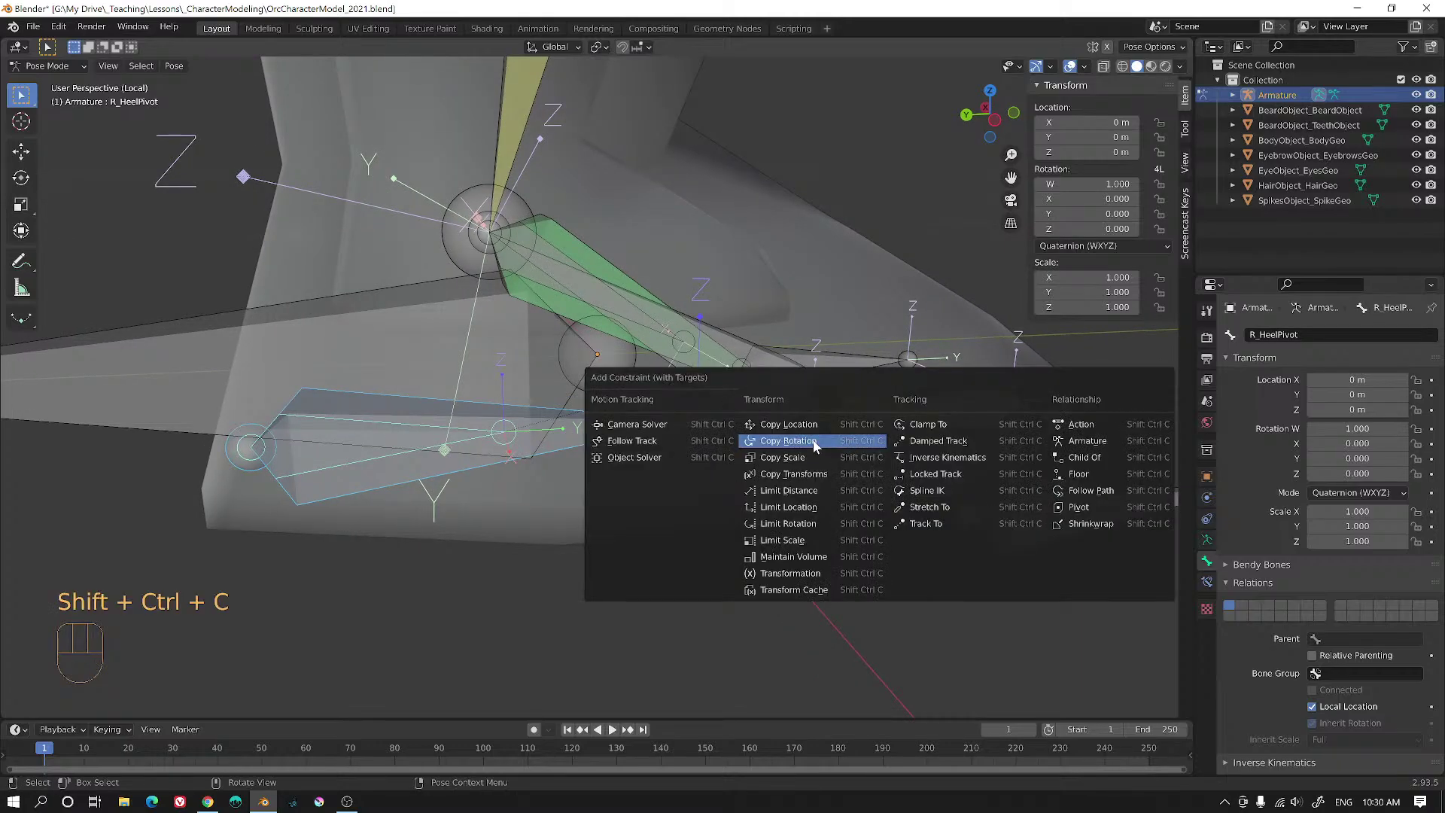
click(812, 443)
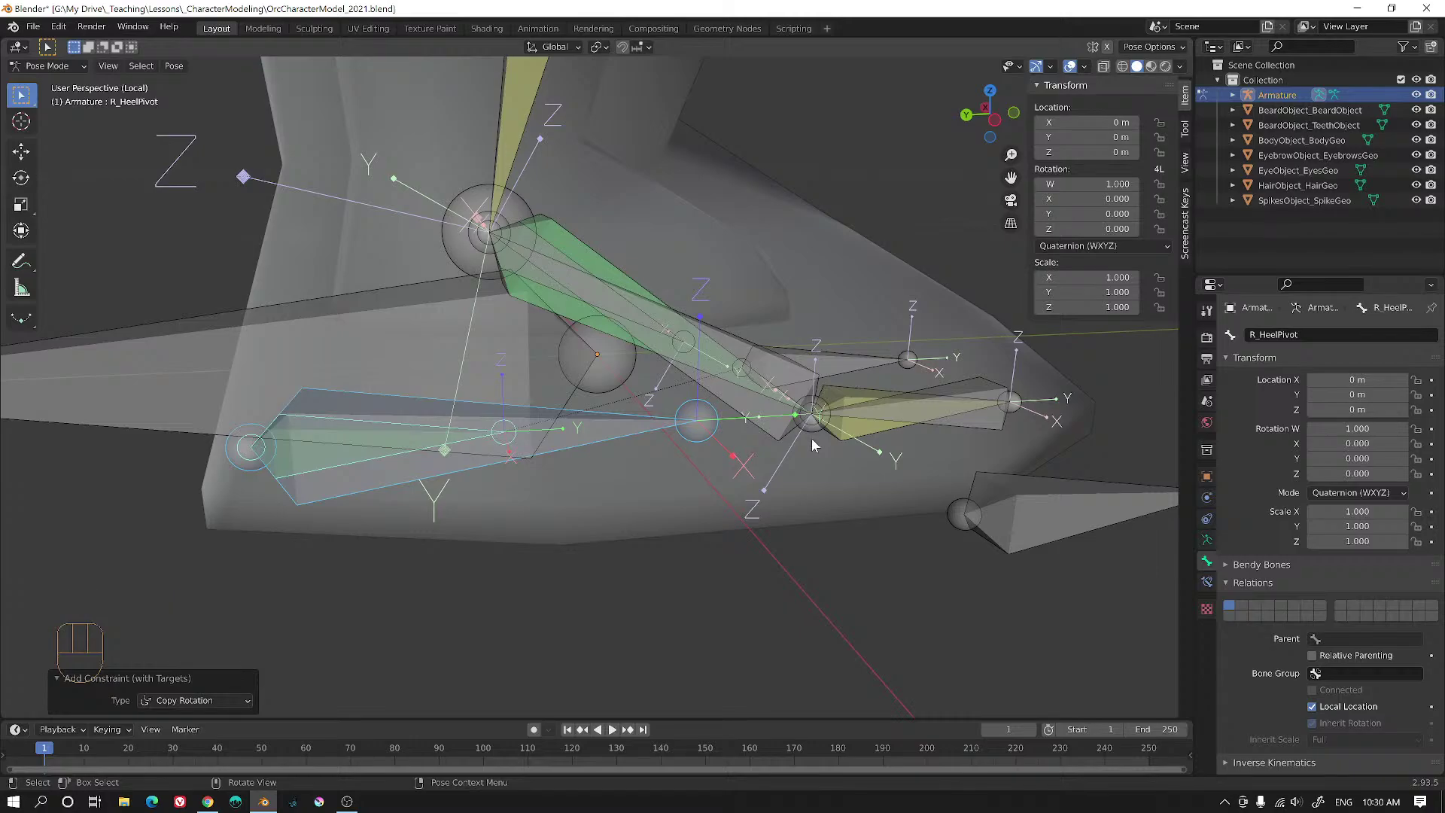
- Open the bone constraint settings of R_HeelPivot to check its Copy Rotation target and axes
alt+middle_drag(811, 438, 839, 435)
scroll(1291, 589, down, 2)
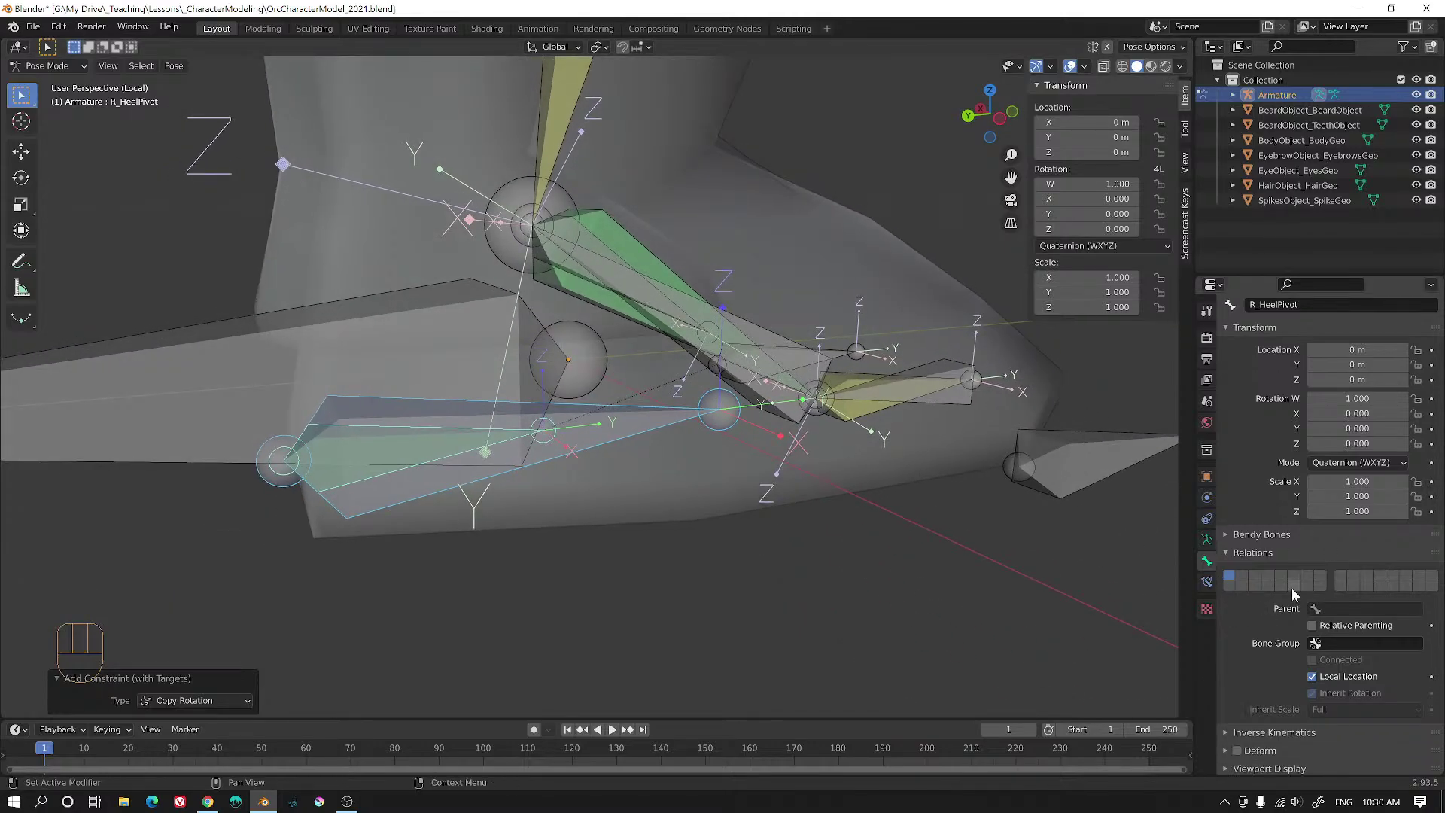
scroll(1284, 591, up, 2)
click(1206, 581)
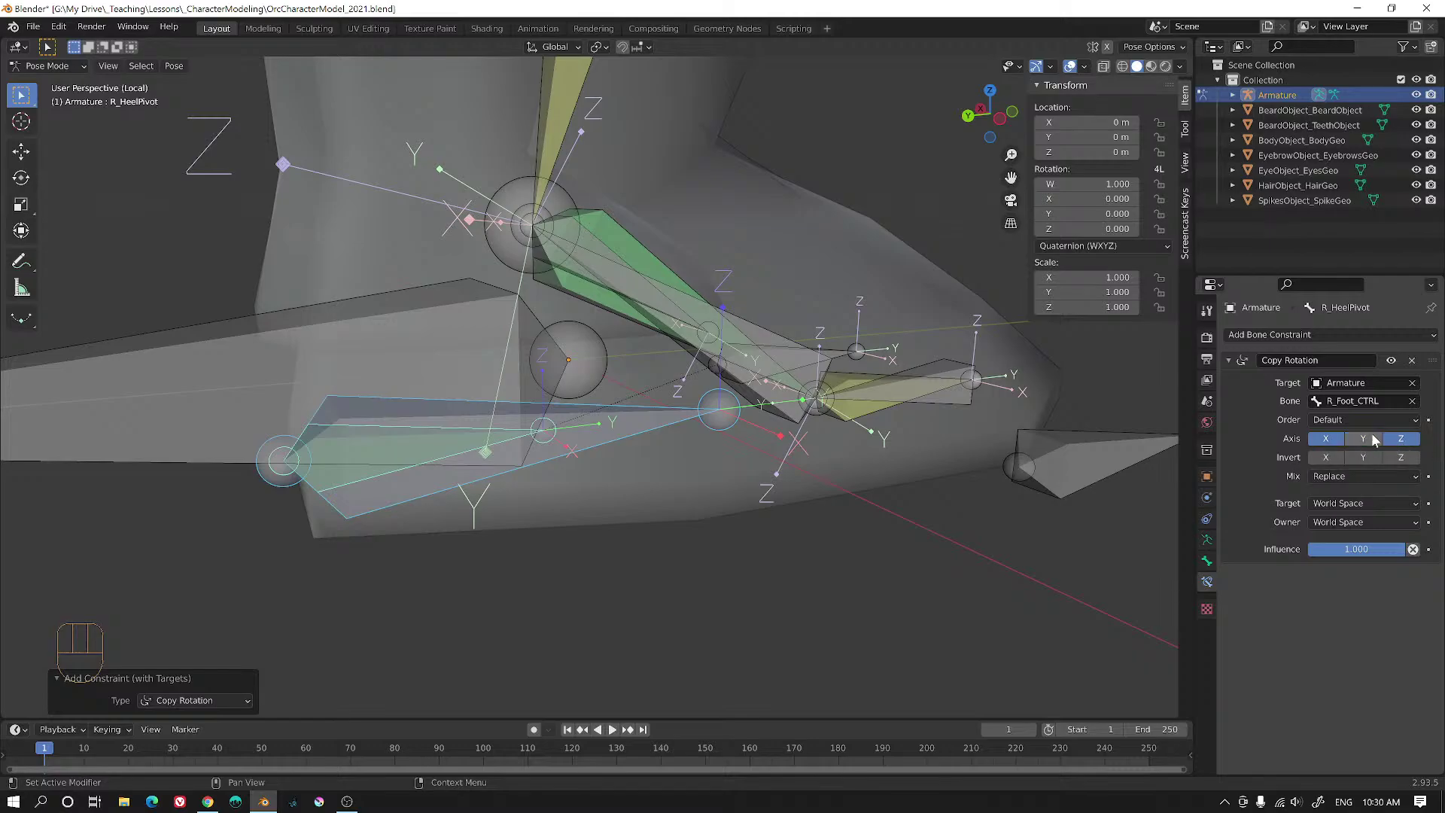
- Try rotating the R_Foot_CTRL bone about the global Y axis to test the foot, and cancel the rotation
middle_drag(670, 465, 845, 424)
click(724, 452)
key(r)
key(y)
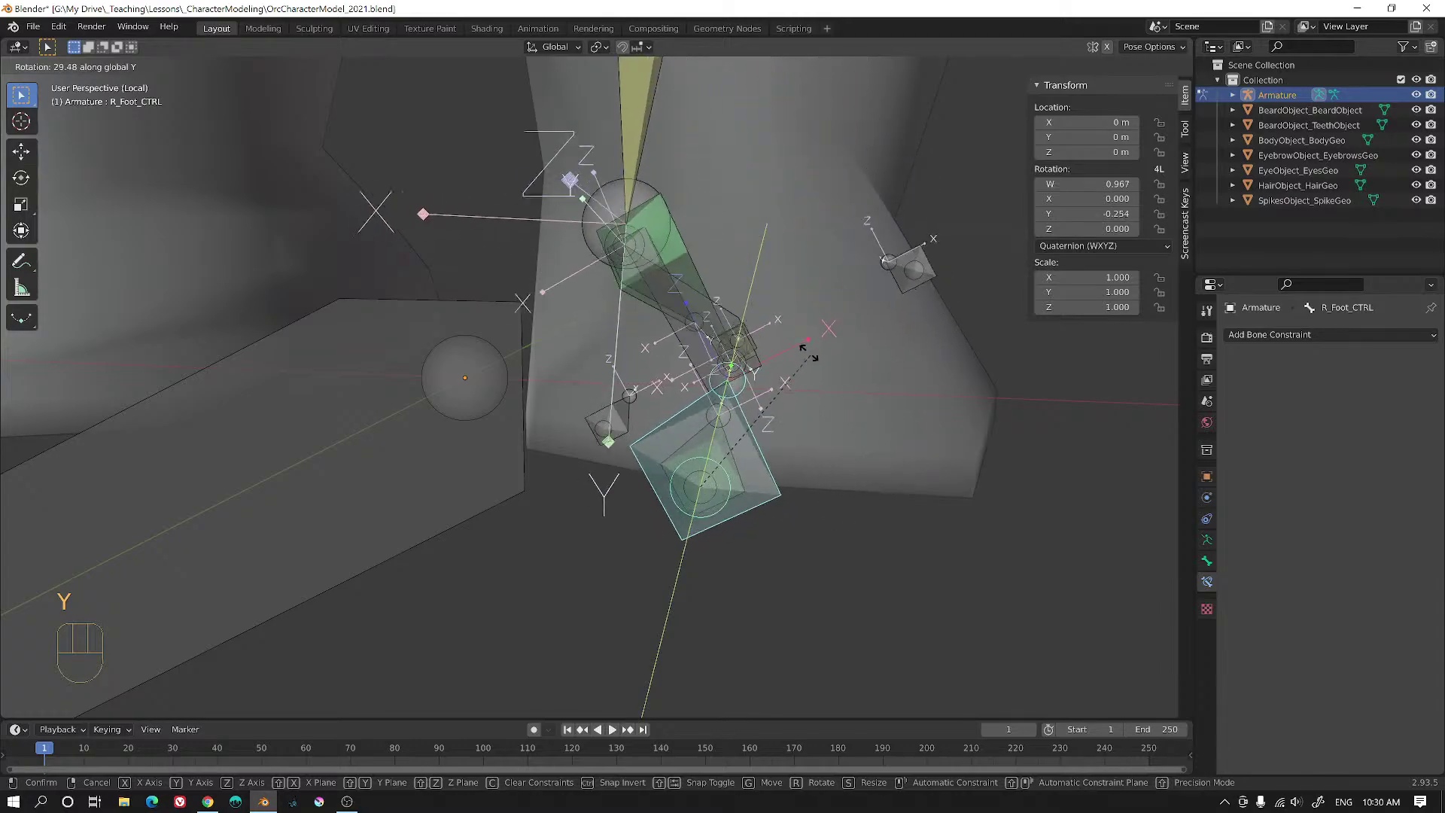
key(Escape)
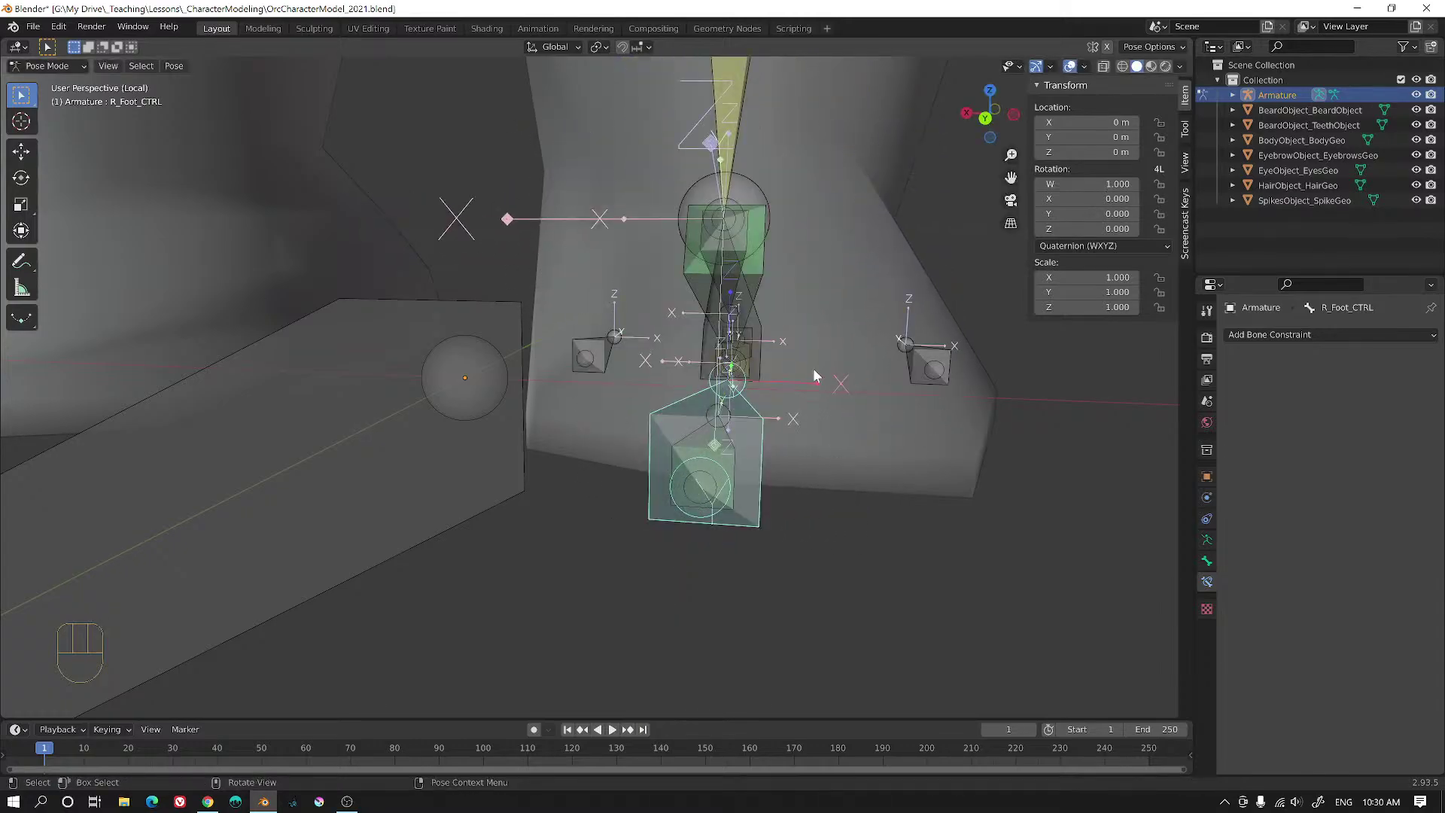
- Turn off the Y axis in the Copy Rotation constraint of the R_HeelPivot bone
click(948, 361)
click(591, 355)
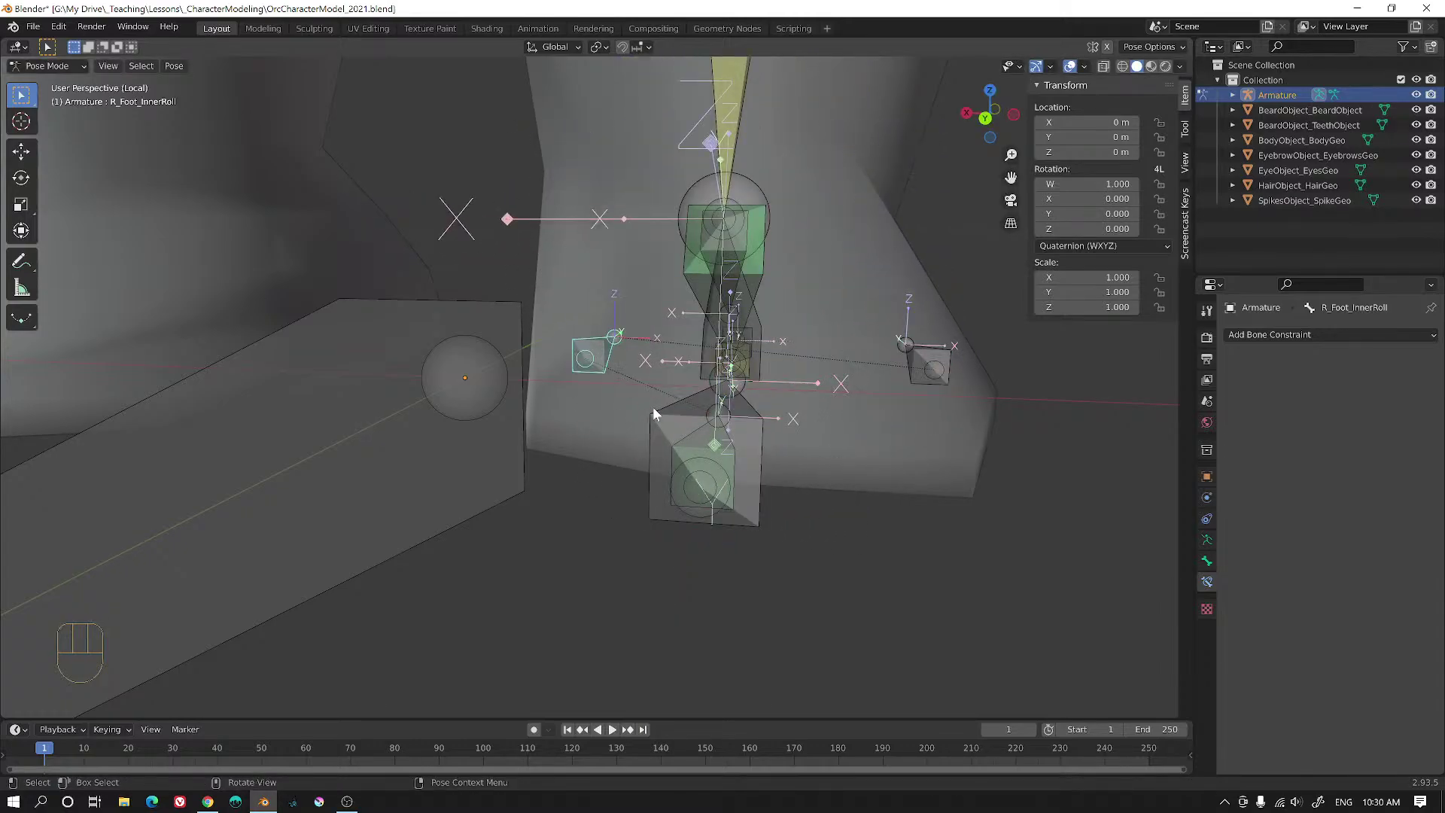
click(722, 455)
click(729, 446)
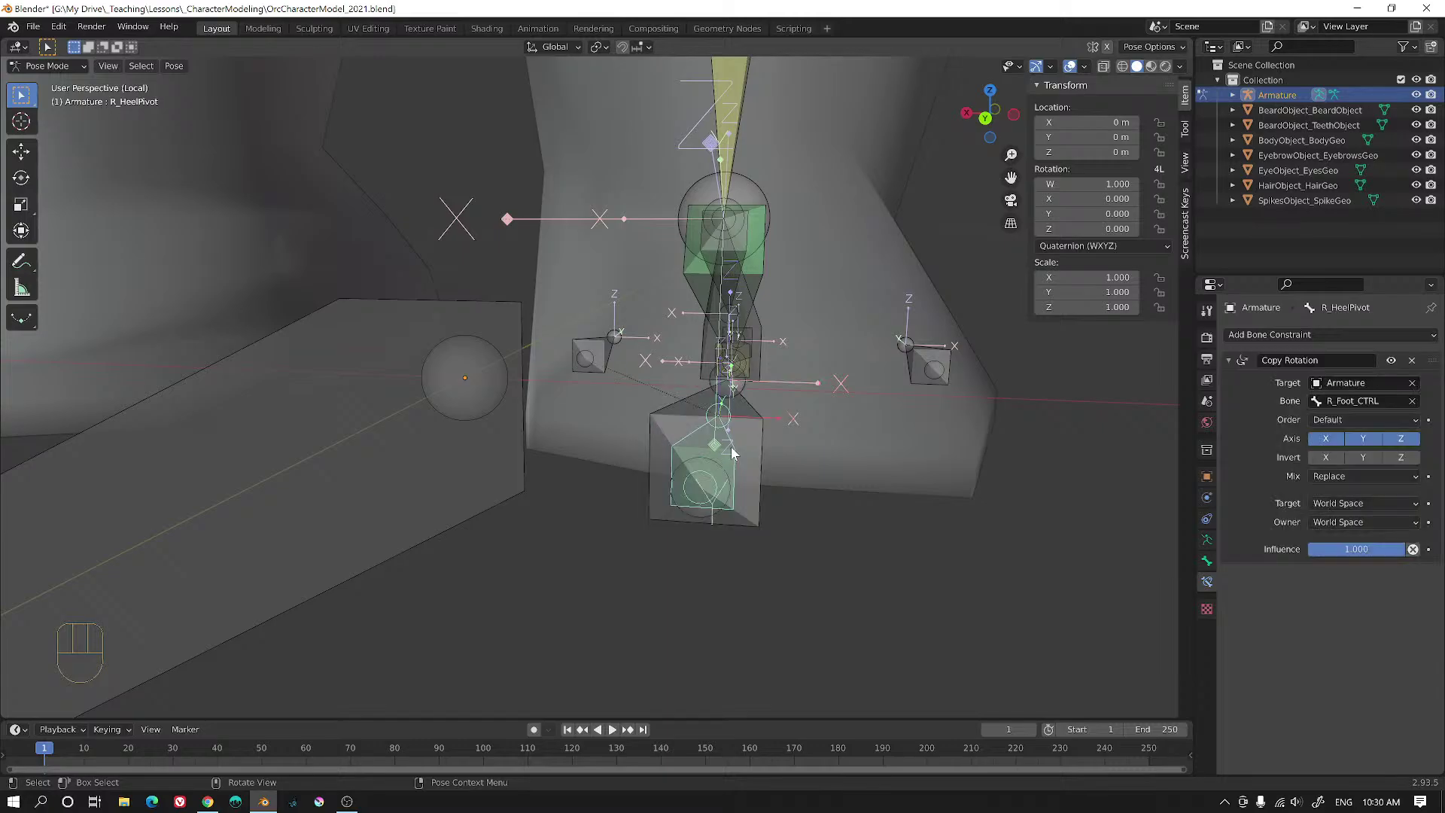
click(1348, 435)
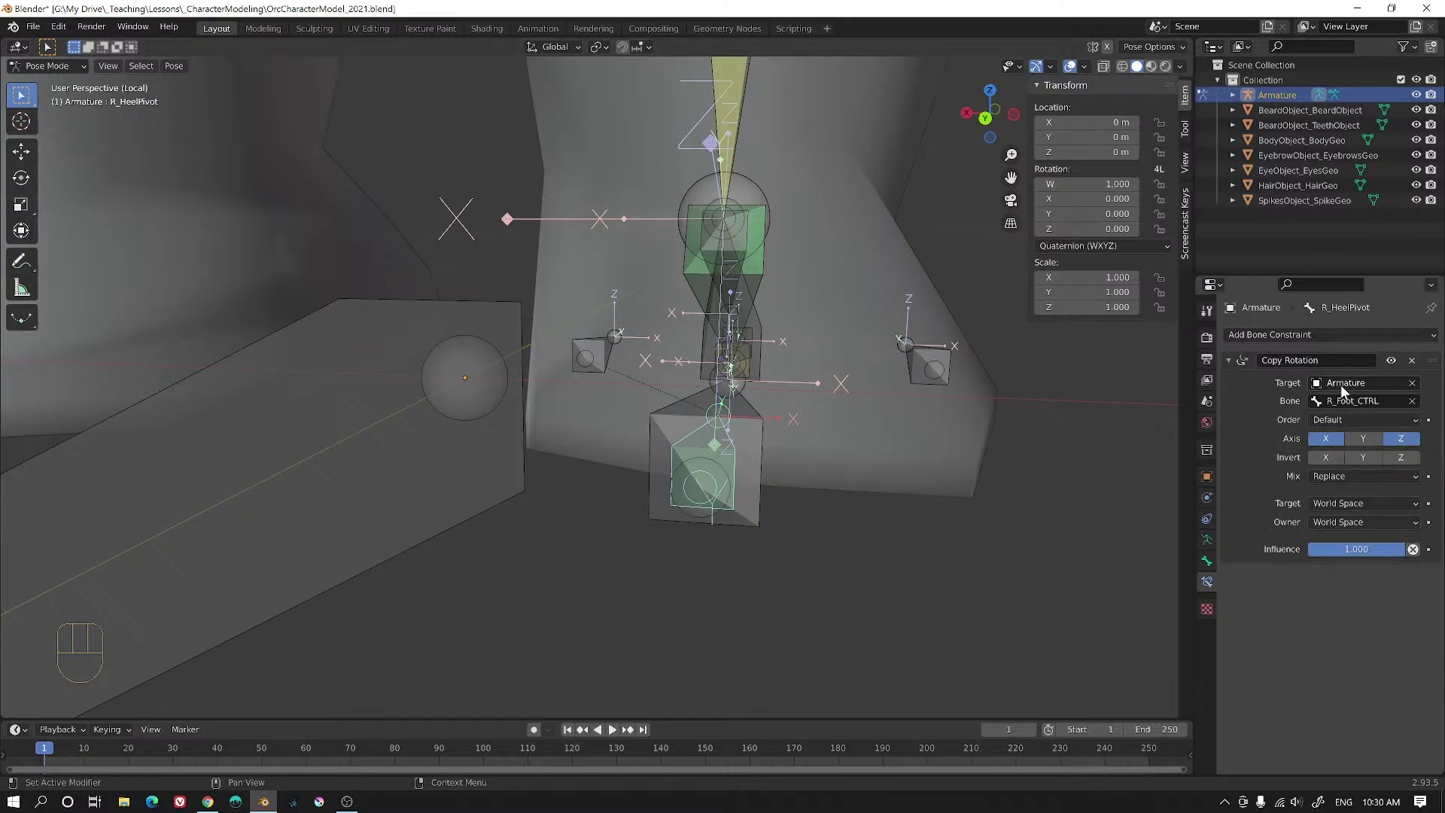
- Add a Copy Location constraint targeting R_Foot_CTRL to R_HeelPivot and place it above the Copy Rotation constraint
middle_drag(864, 471, 705, 458)
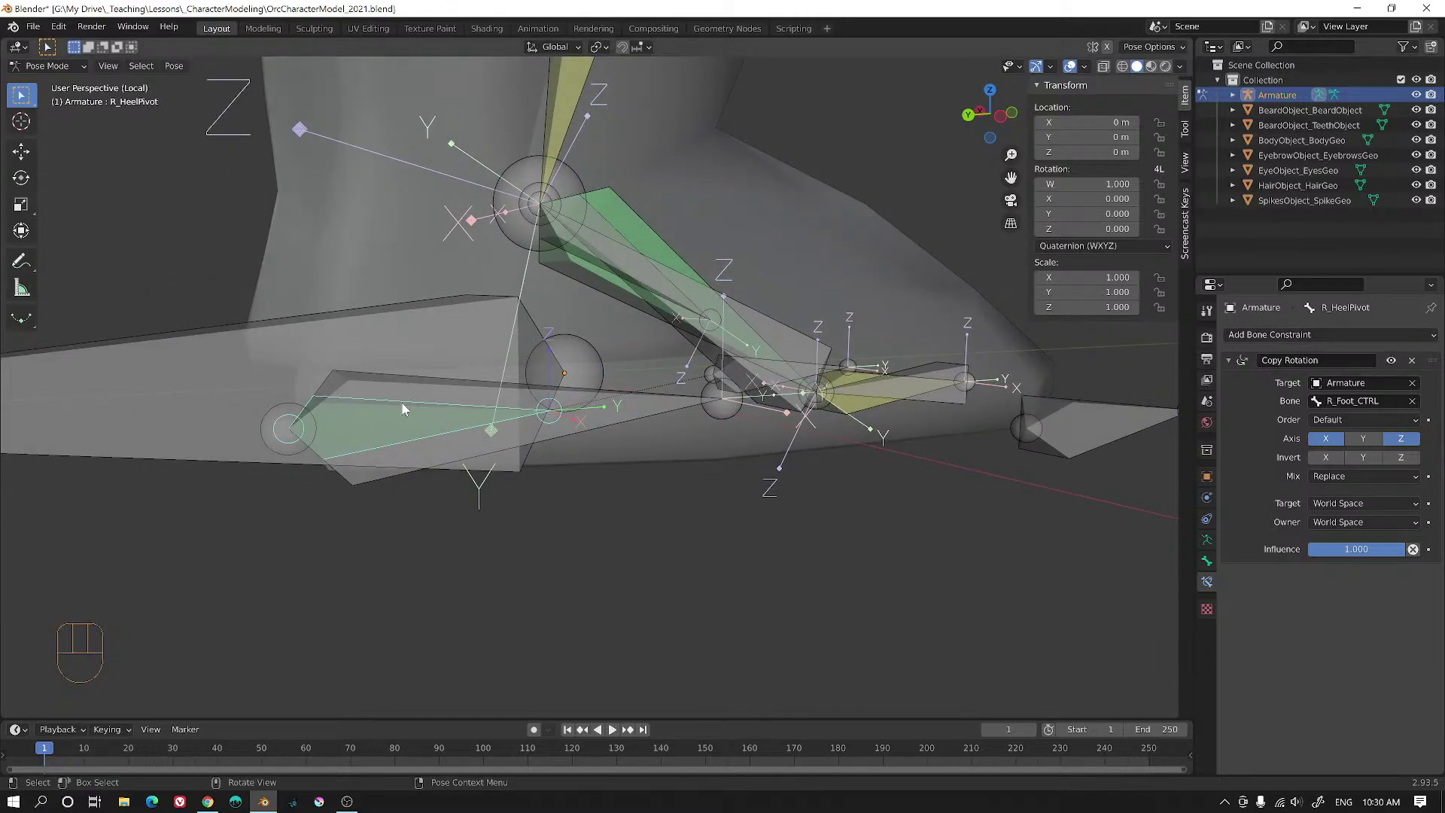
alt+shift+middle_drag(402, 409, 634, 465)
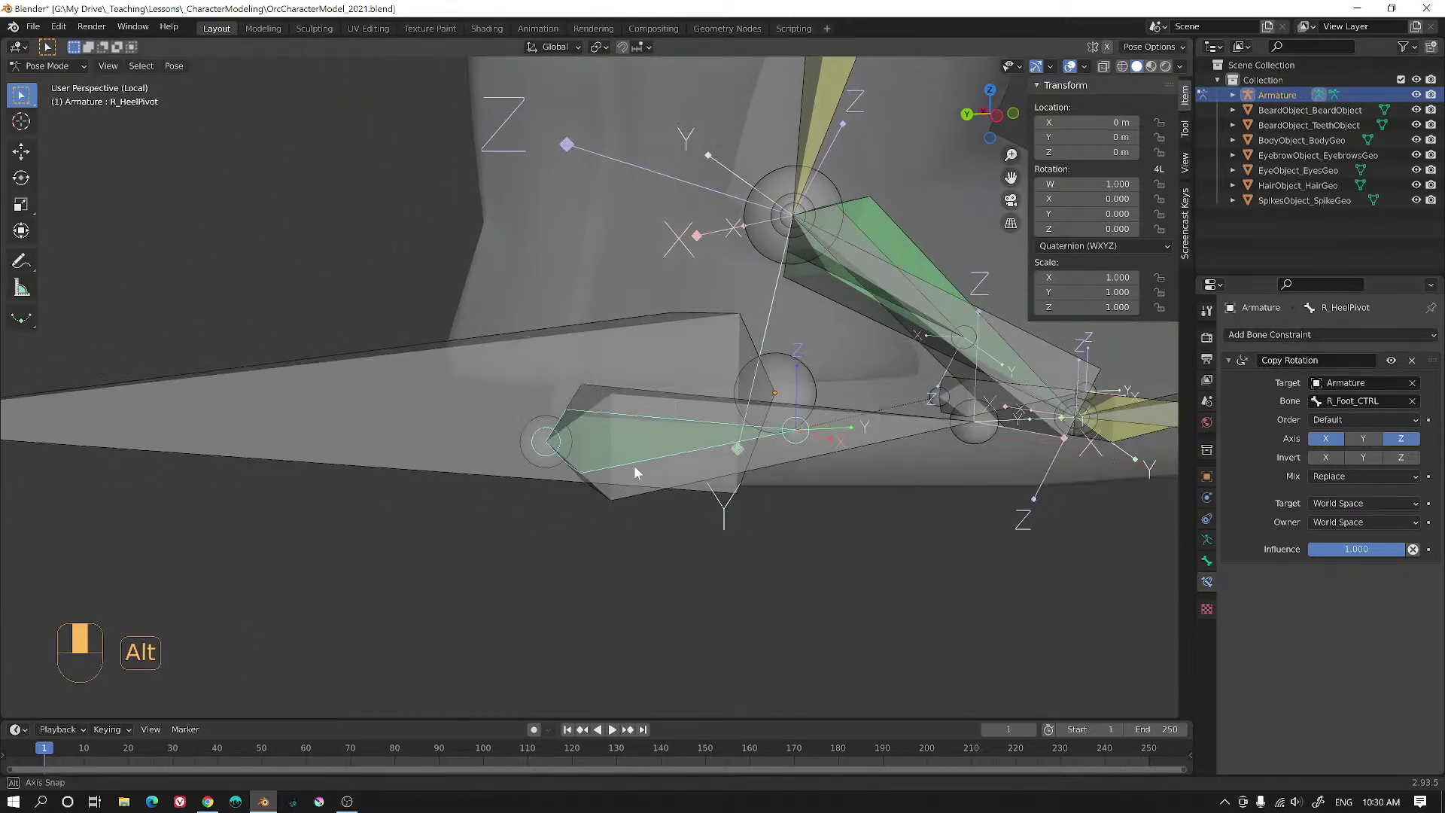
click(676, 405)
shift+click(675, 421)
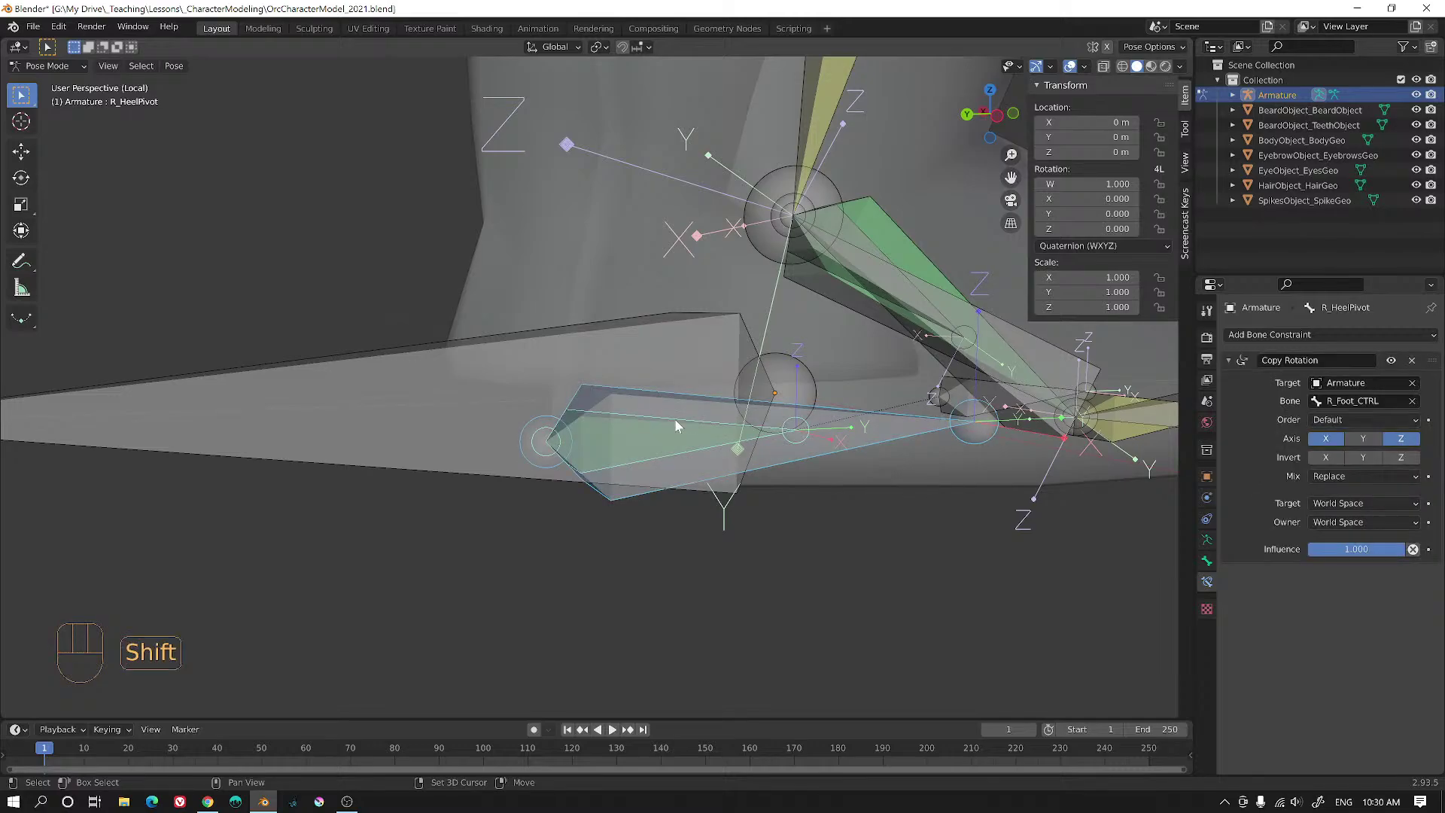
key(ctrl+shift+c)
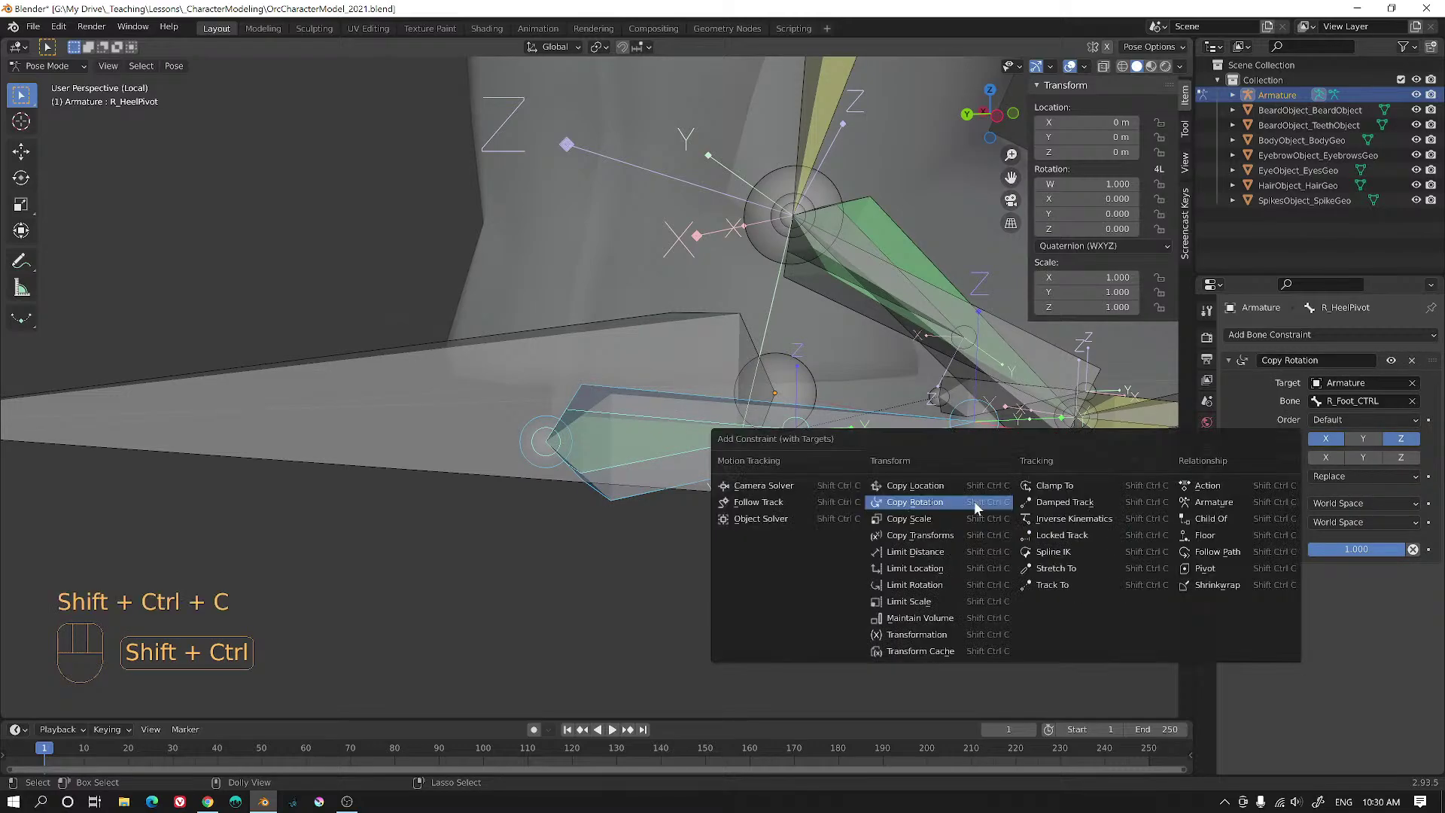
click(944, 486)
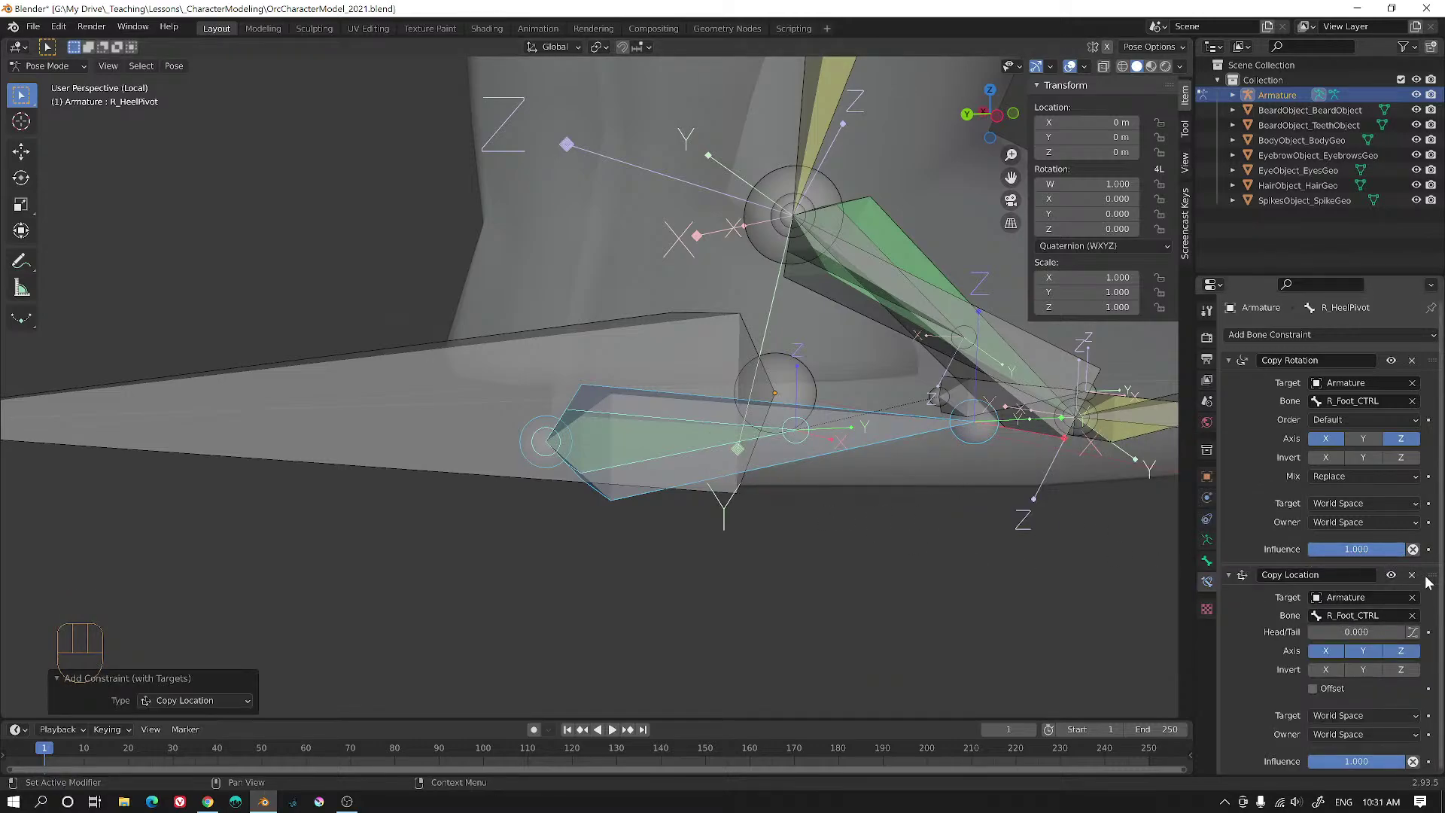
drag(1432, 574, 1431, 361)
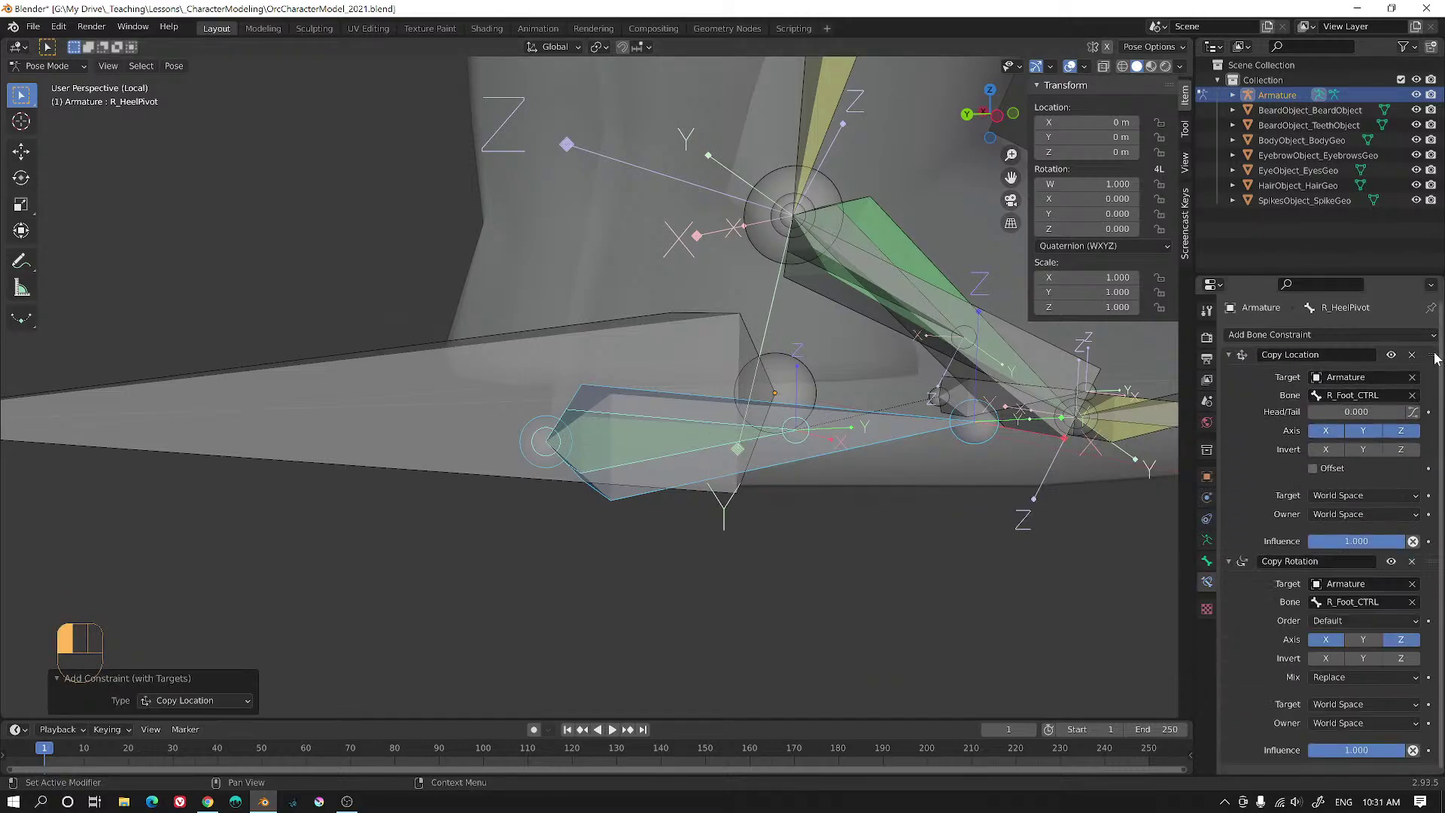
- Try moving the R_Foot_CTRL bone to test whether the foot follows, and cancel the move
click(596, 428)
click(638, 418)
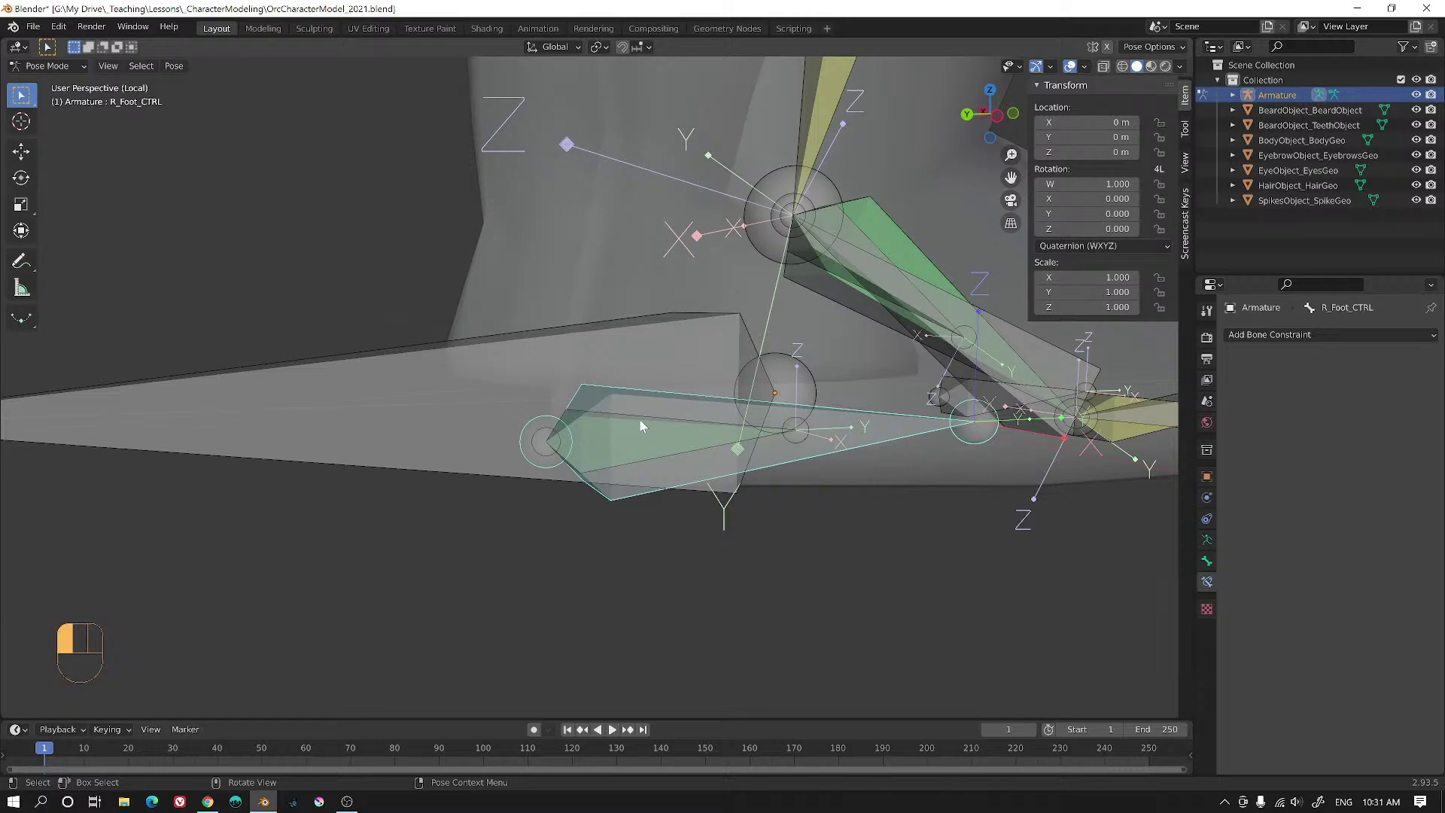
click(711, 396)
middle_drag(708, 391, 792, 490)
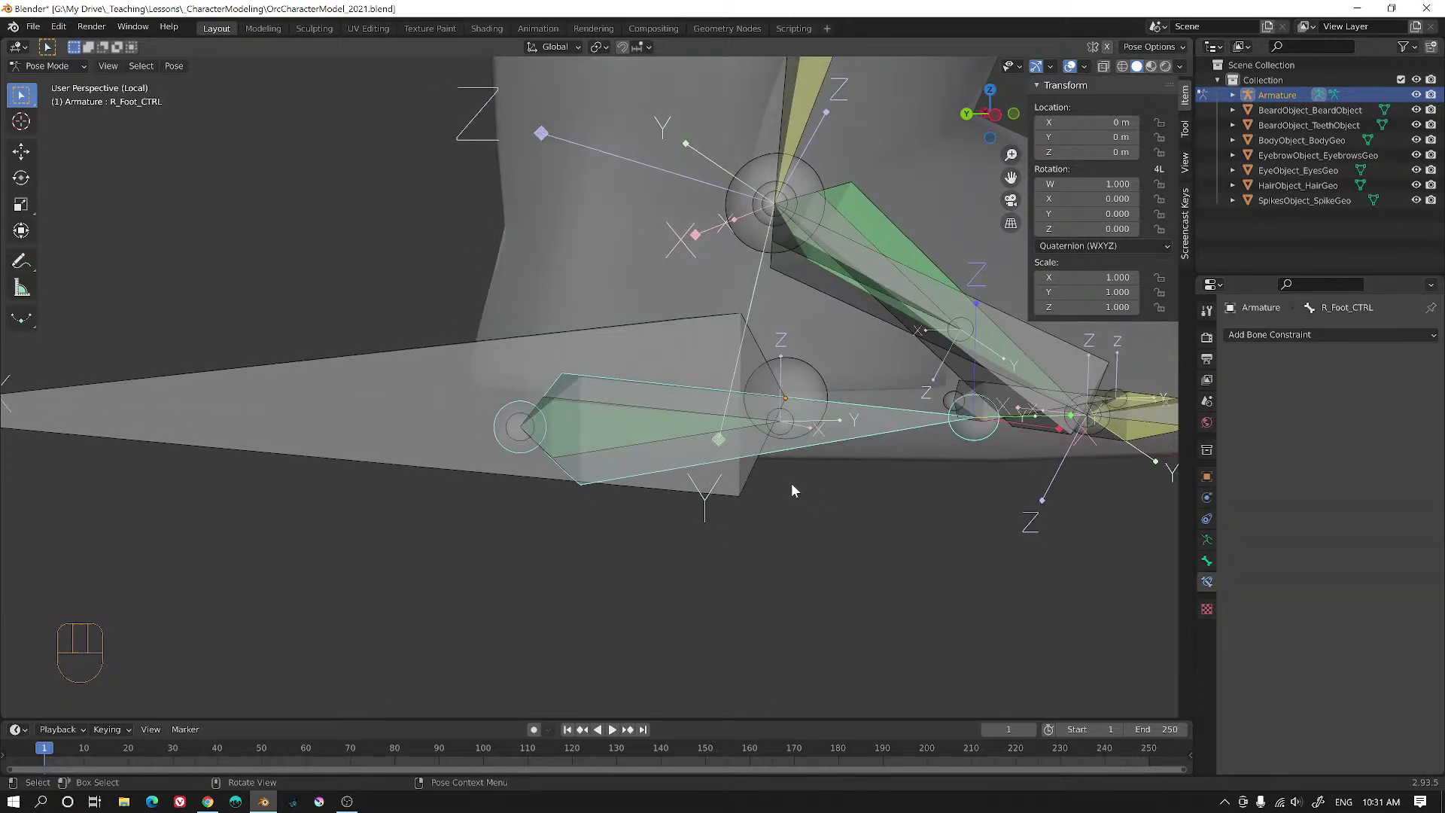
middle_drag(709, 390, 652, 447)
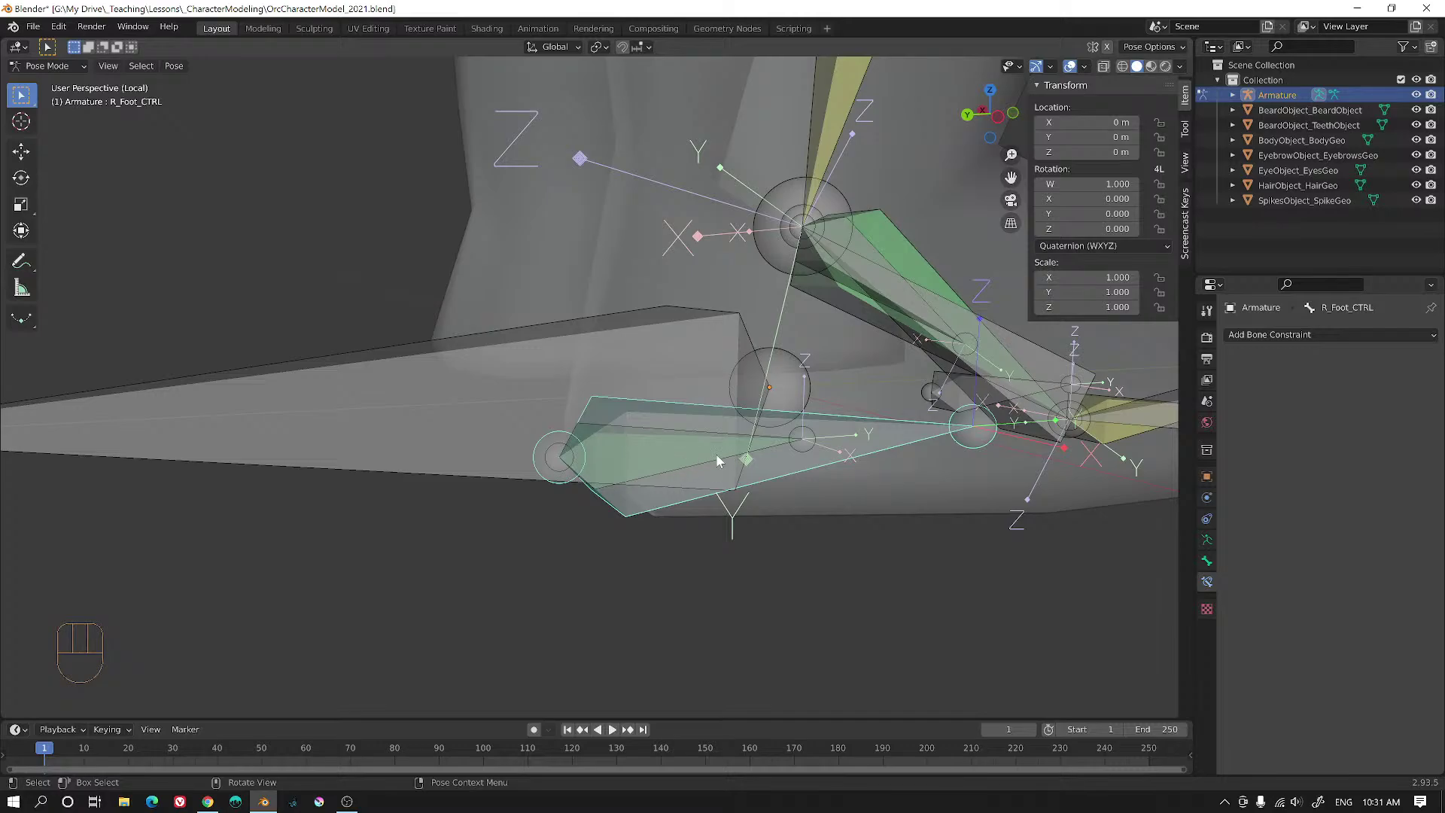
key(g)
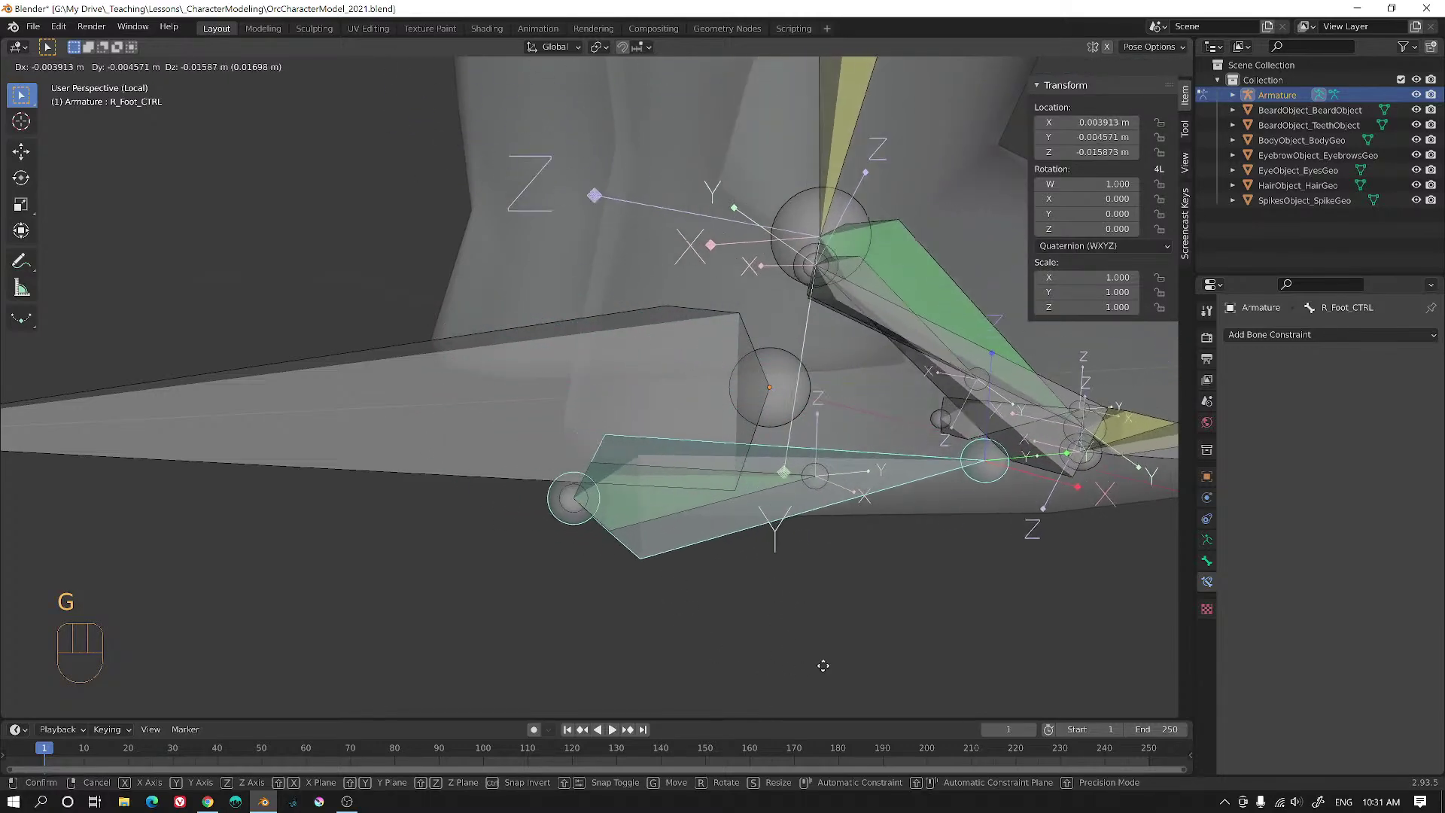
right_click(894, 625)
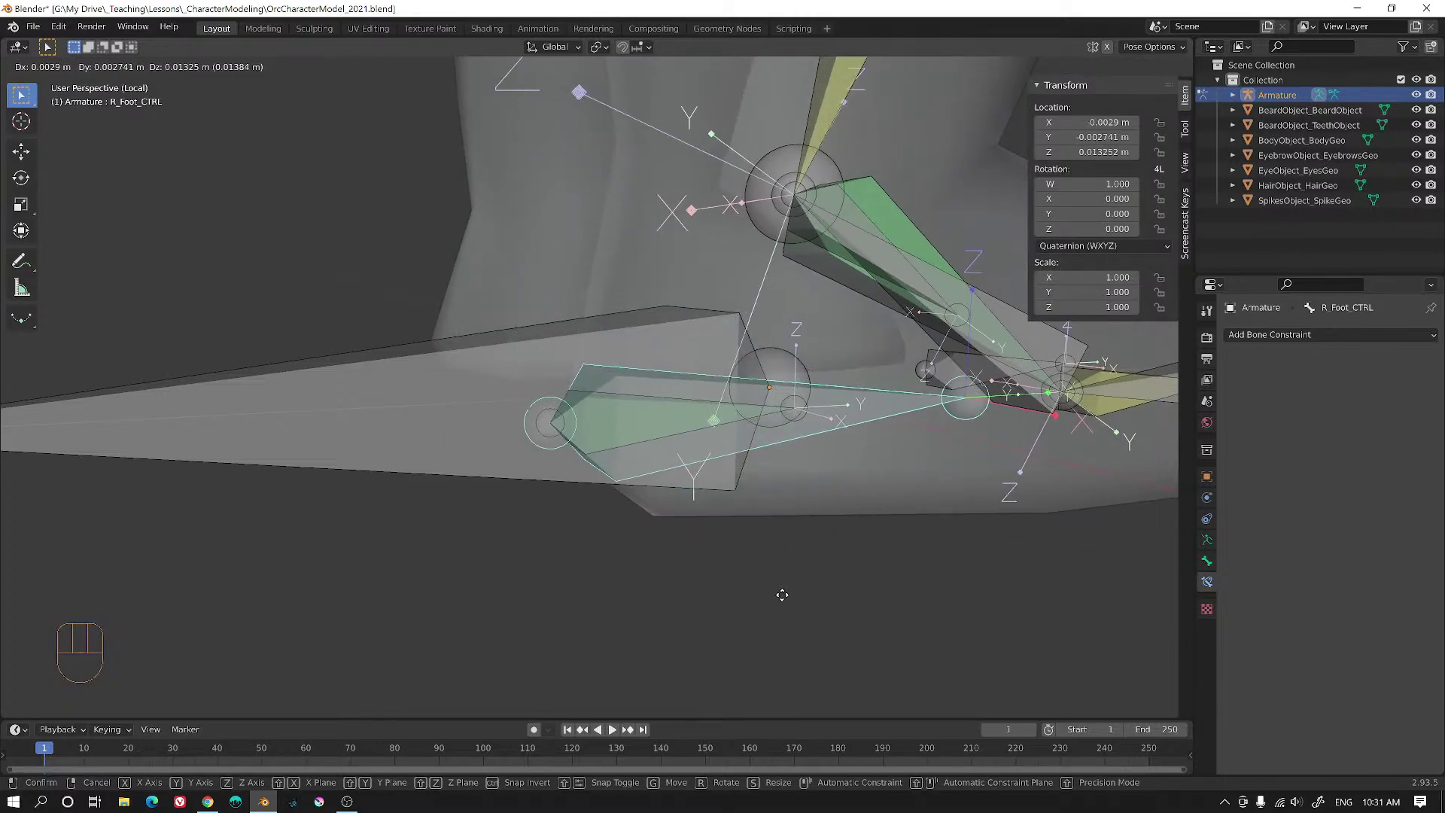
- Try rotating R_Foot_CTRL freely from the side and about the global Z axis, cancelling each rotation
key(r)
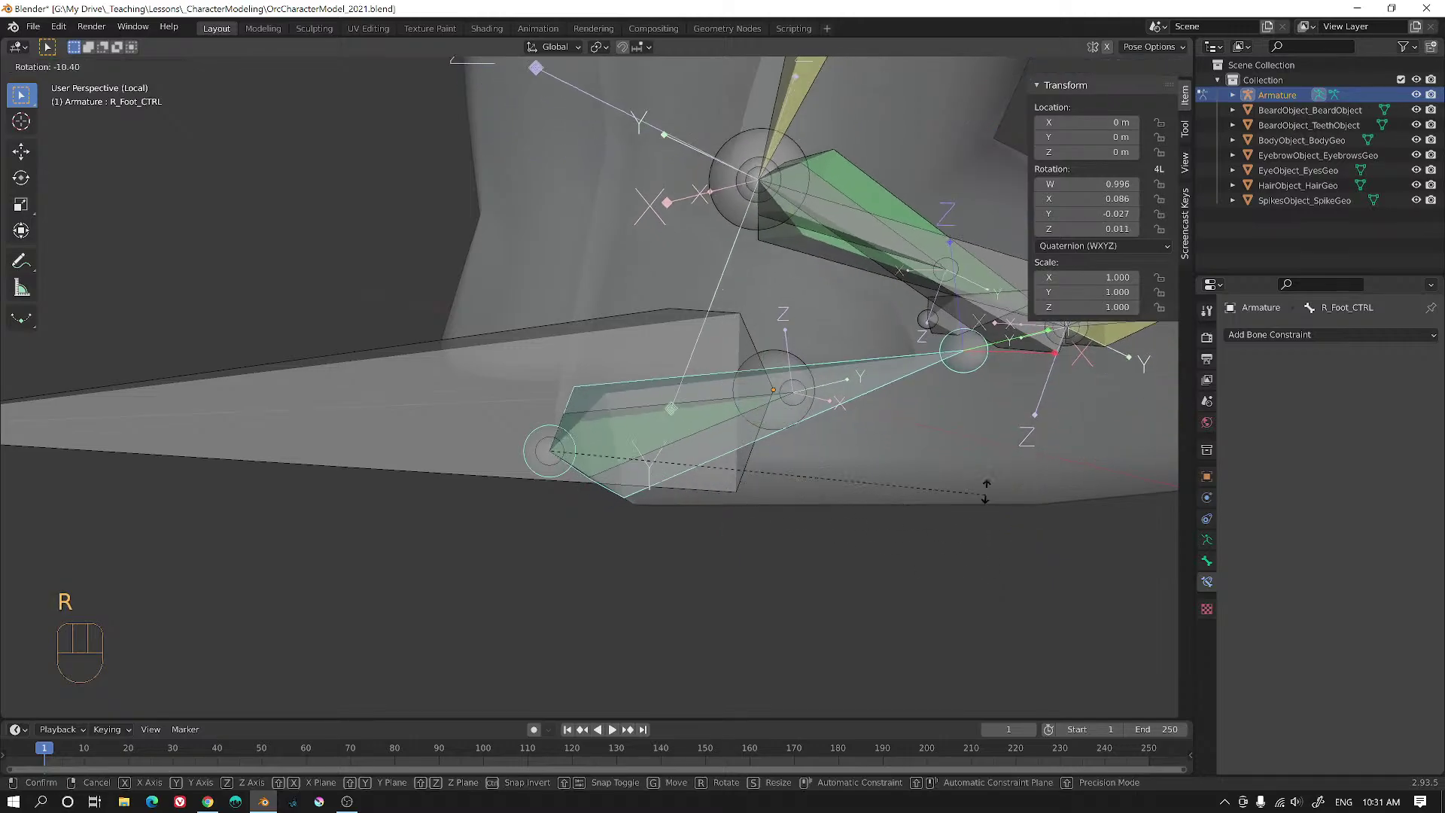
right_click(836, 286)
middle_drag(836, 286, 897, 402)
key(r)
key(z)
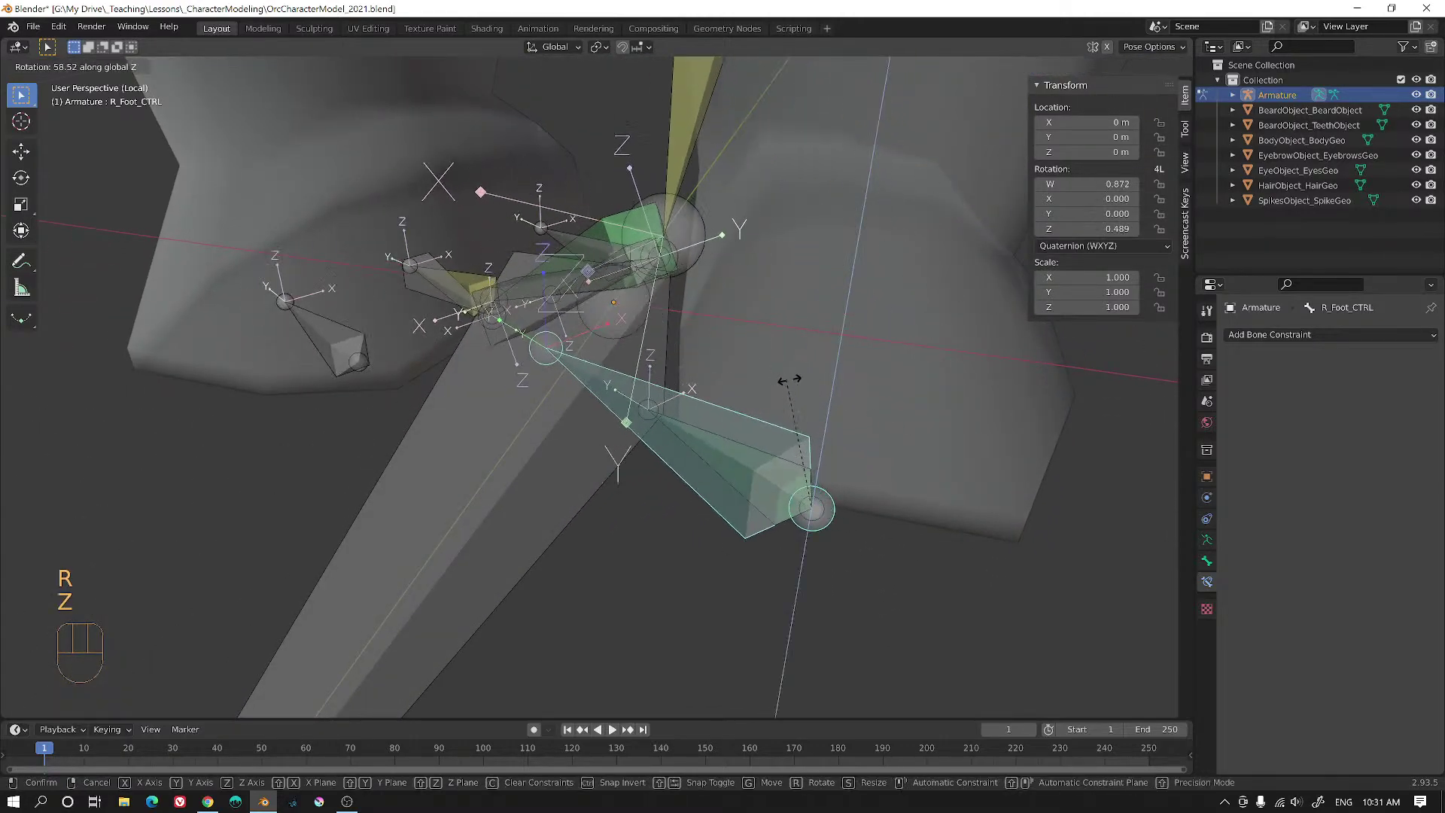
right_click(968, 524)
- Try rolling R_Foot_CTRL sideways in a view from behind the foot, cancelling each rotation
middle_drag(967, 524, 1004, 431)
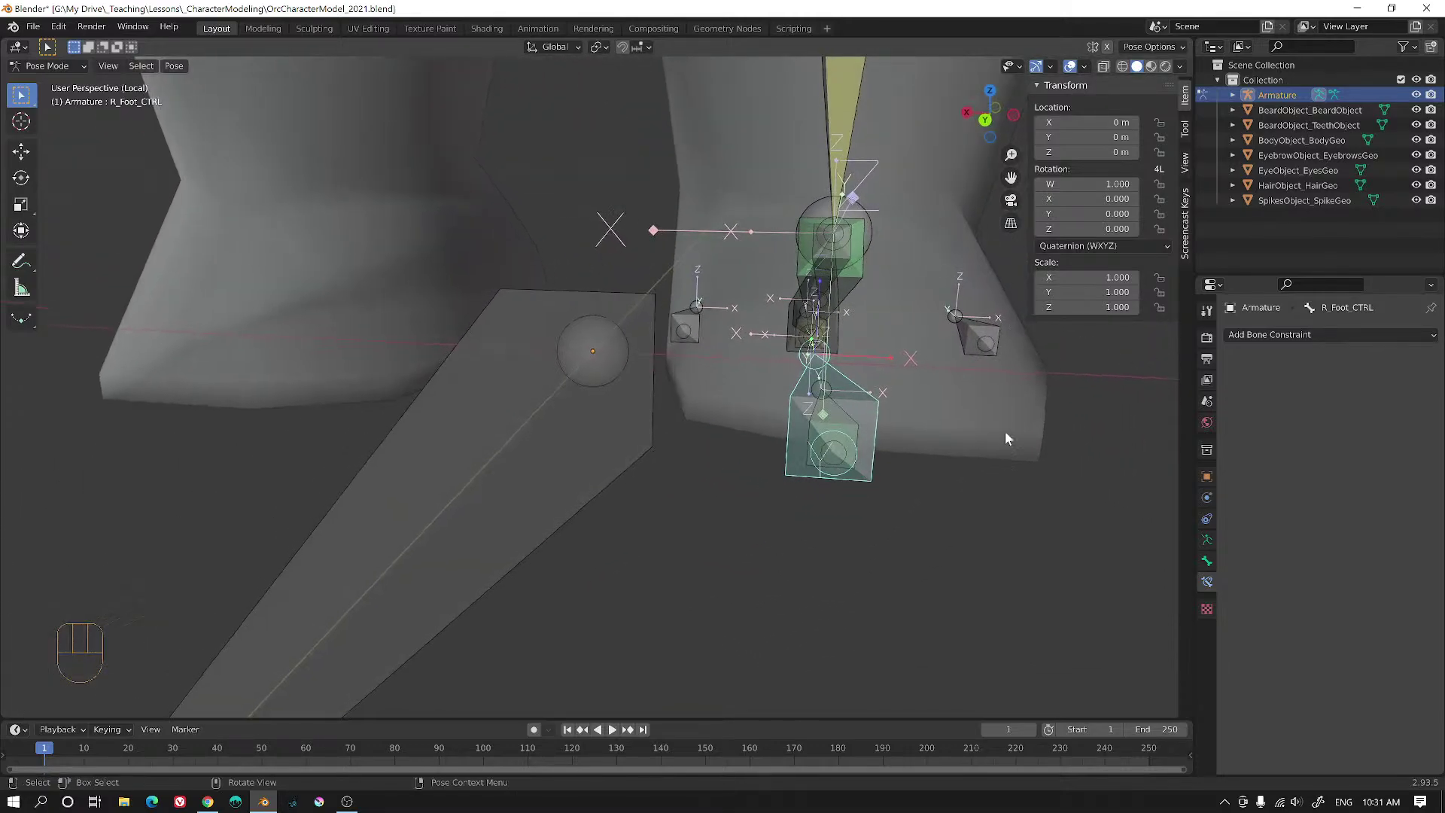
key(r)
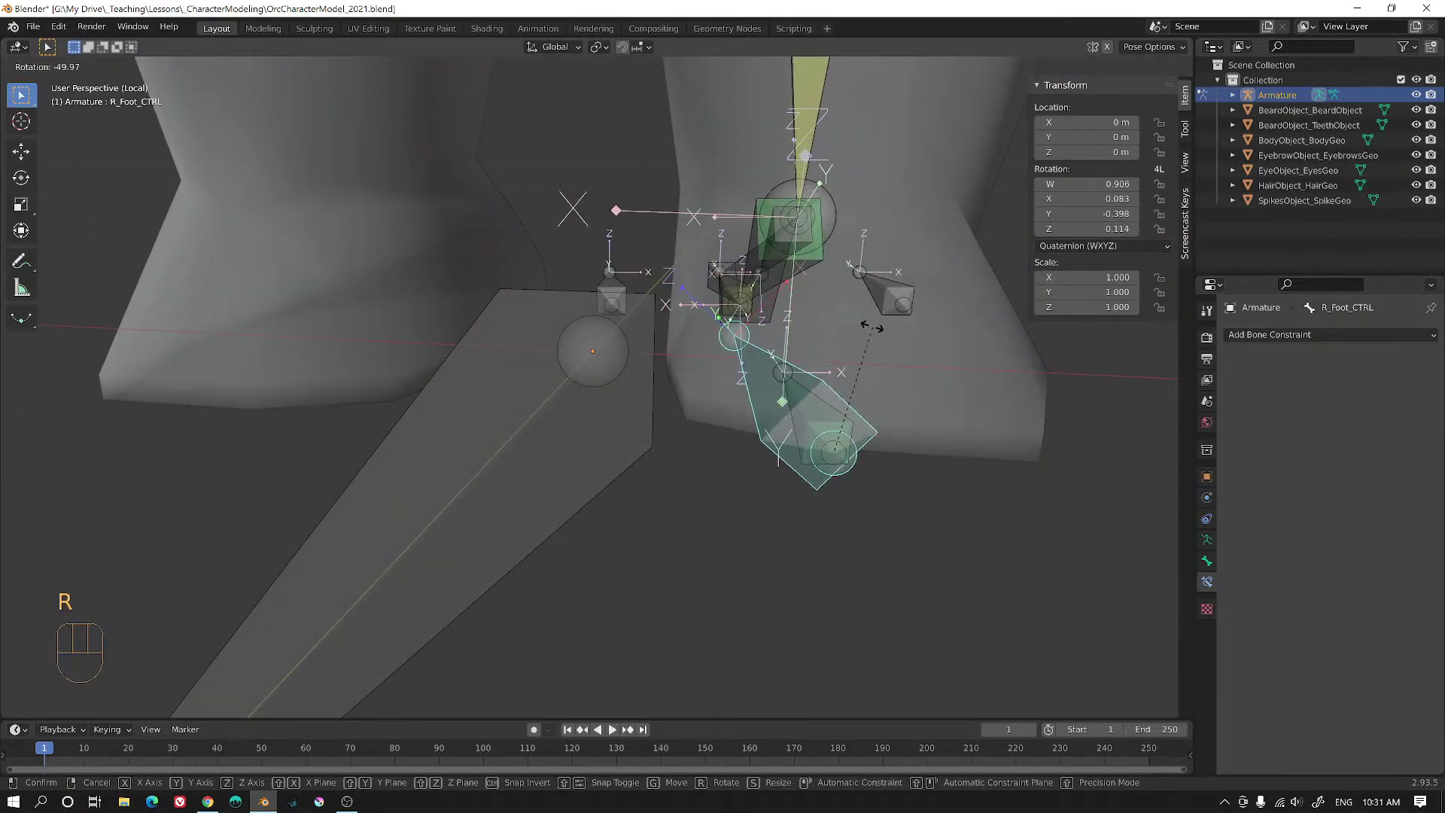
right_click(865, 337)
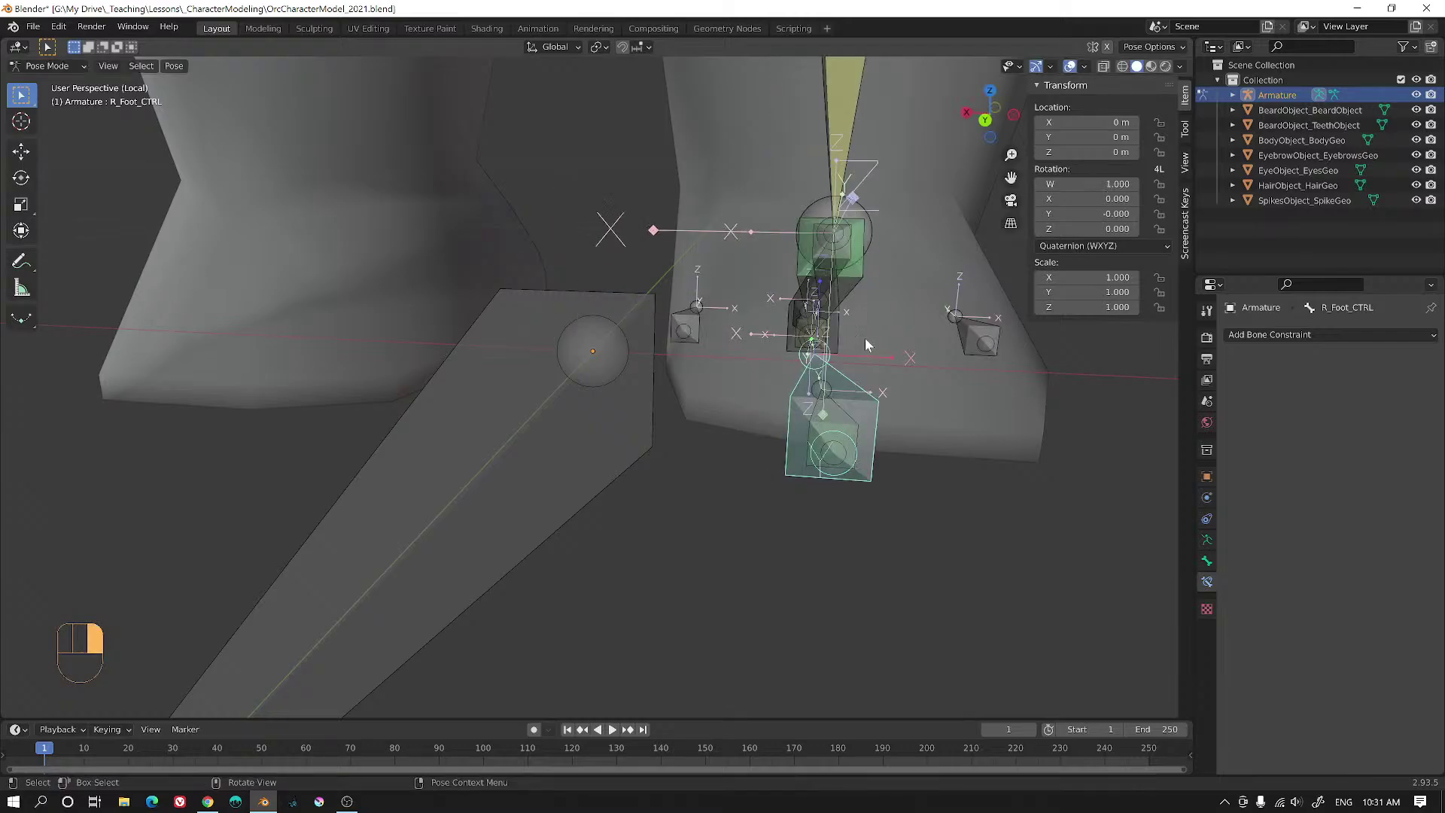
middle_drag(865, 337, 982, 475)
key(r)
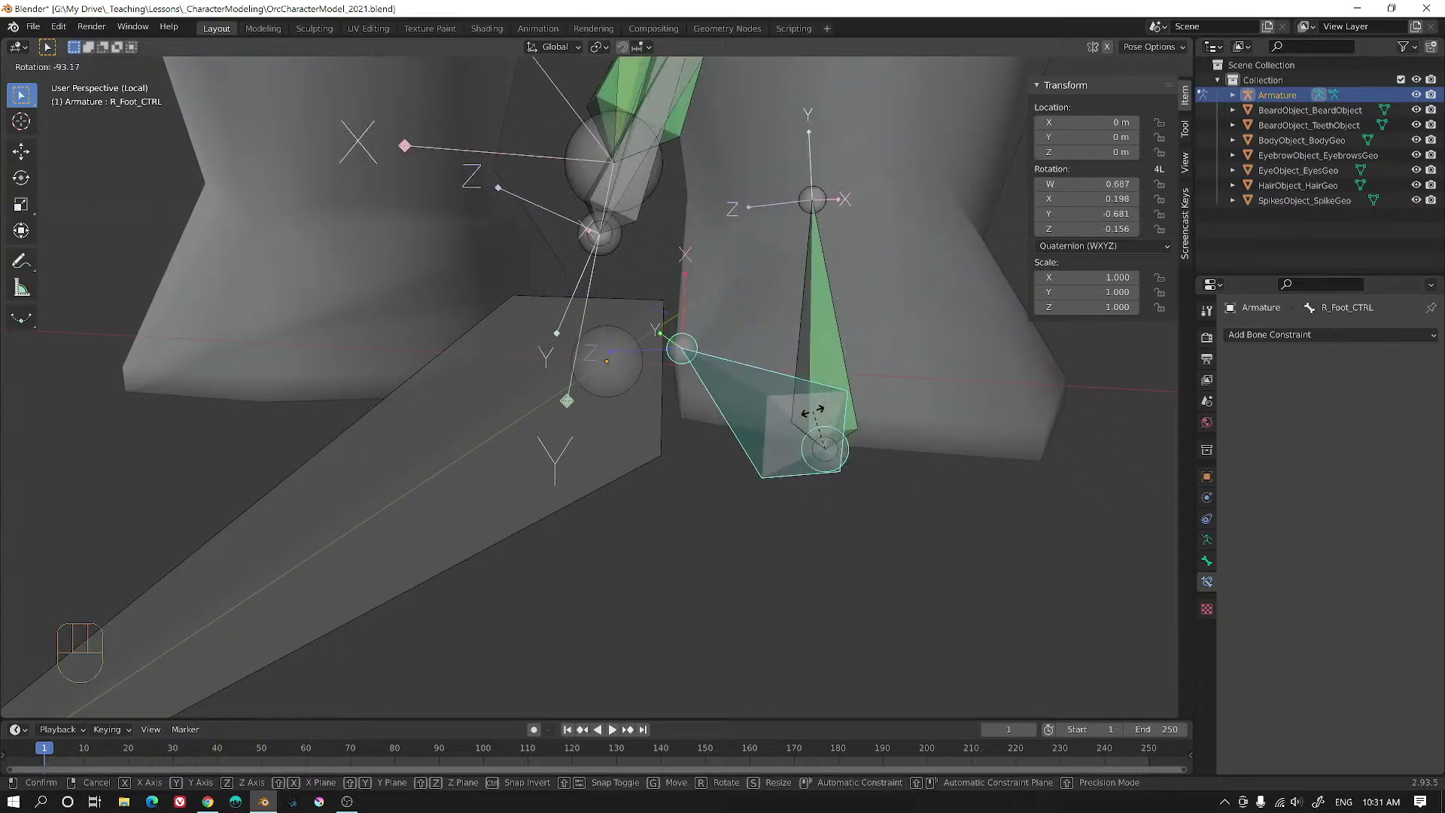
right_click(848, 436)
- Review the Copy Location and Copy Rotation constraints of R_HeelPivot and look through the available bone constraint types
middle_drag(848, 436, 921, 501)
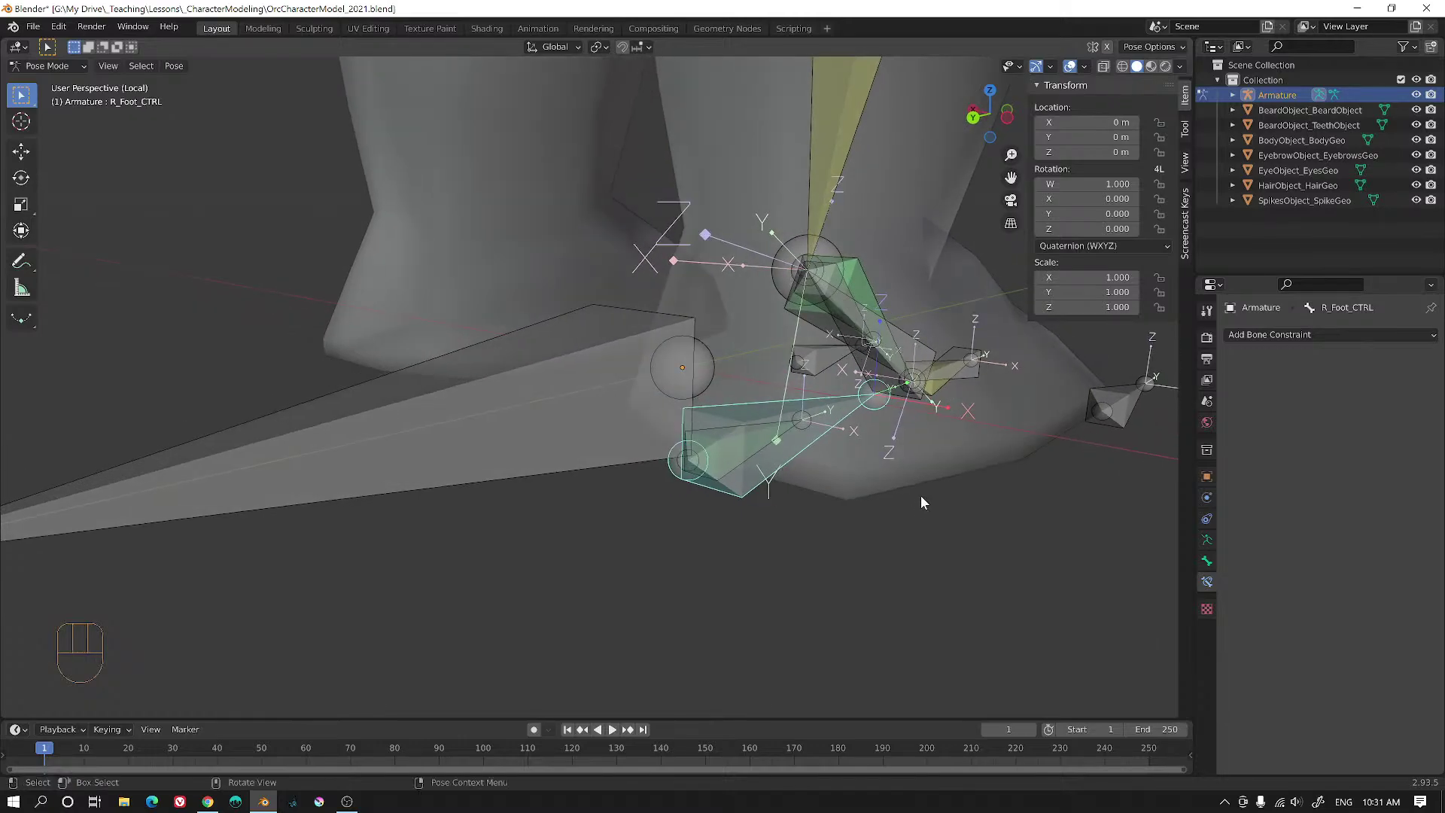
middle_drag(836, 351, 832, 268)
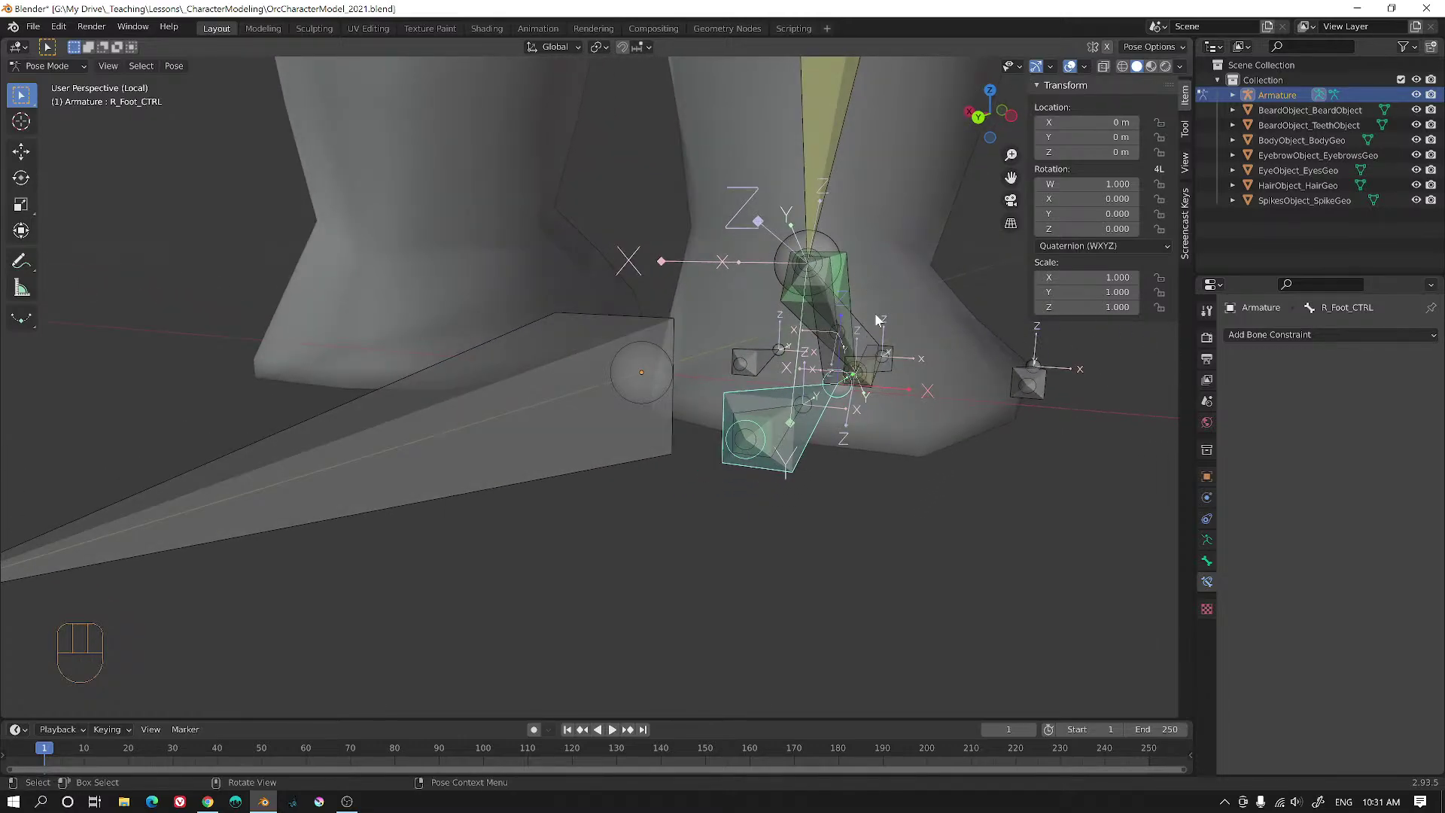
middle_drag(1071, 458, 741, 499)
alt+shift+middle_drag(741, 499, 853, 535)
alt+shift+middle_drag(853, 535, 805, 557)
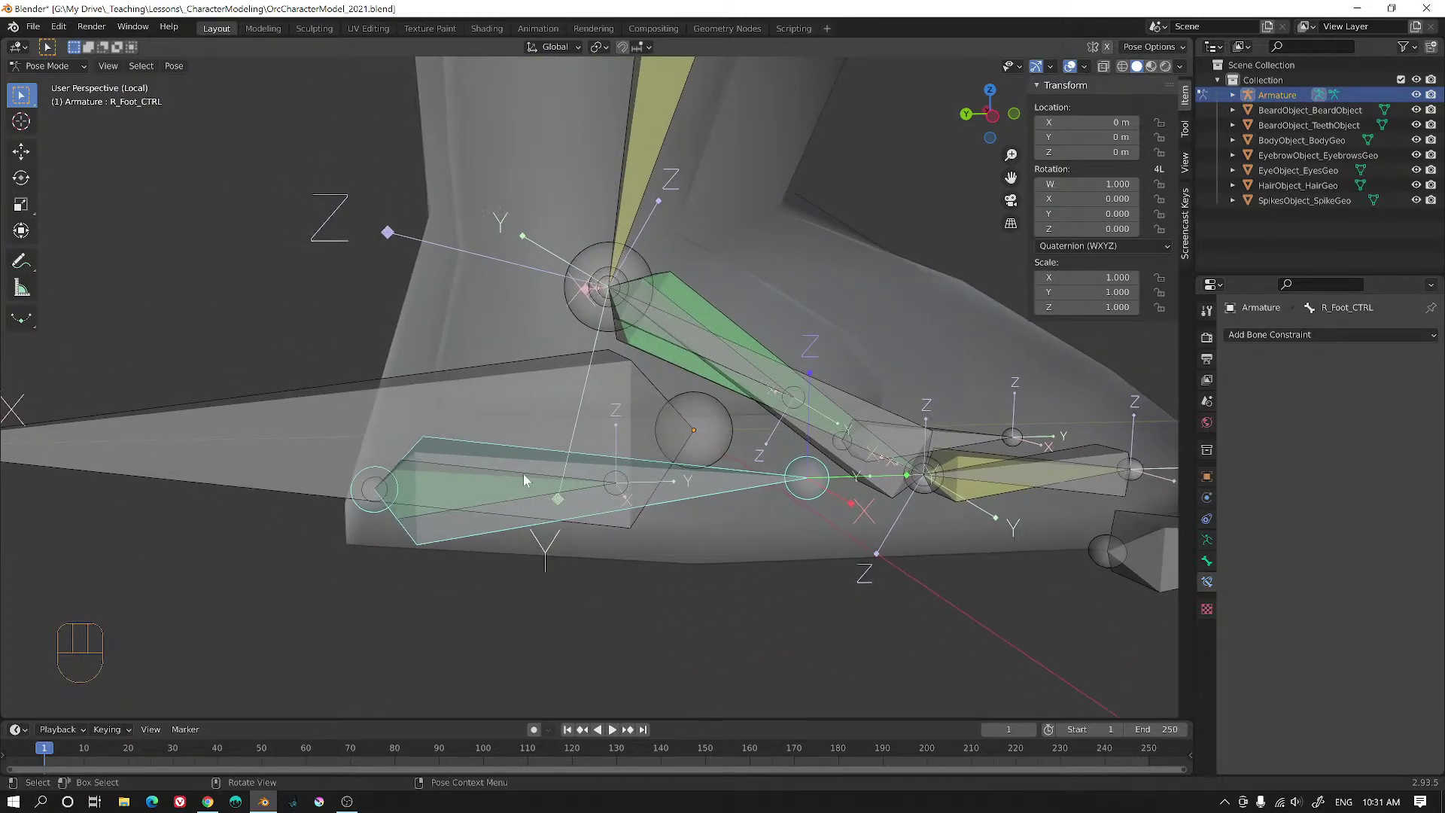
click(518, 477)
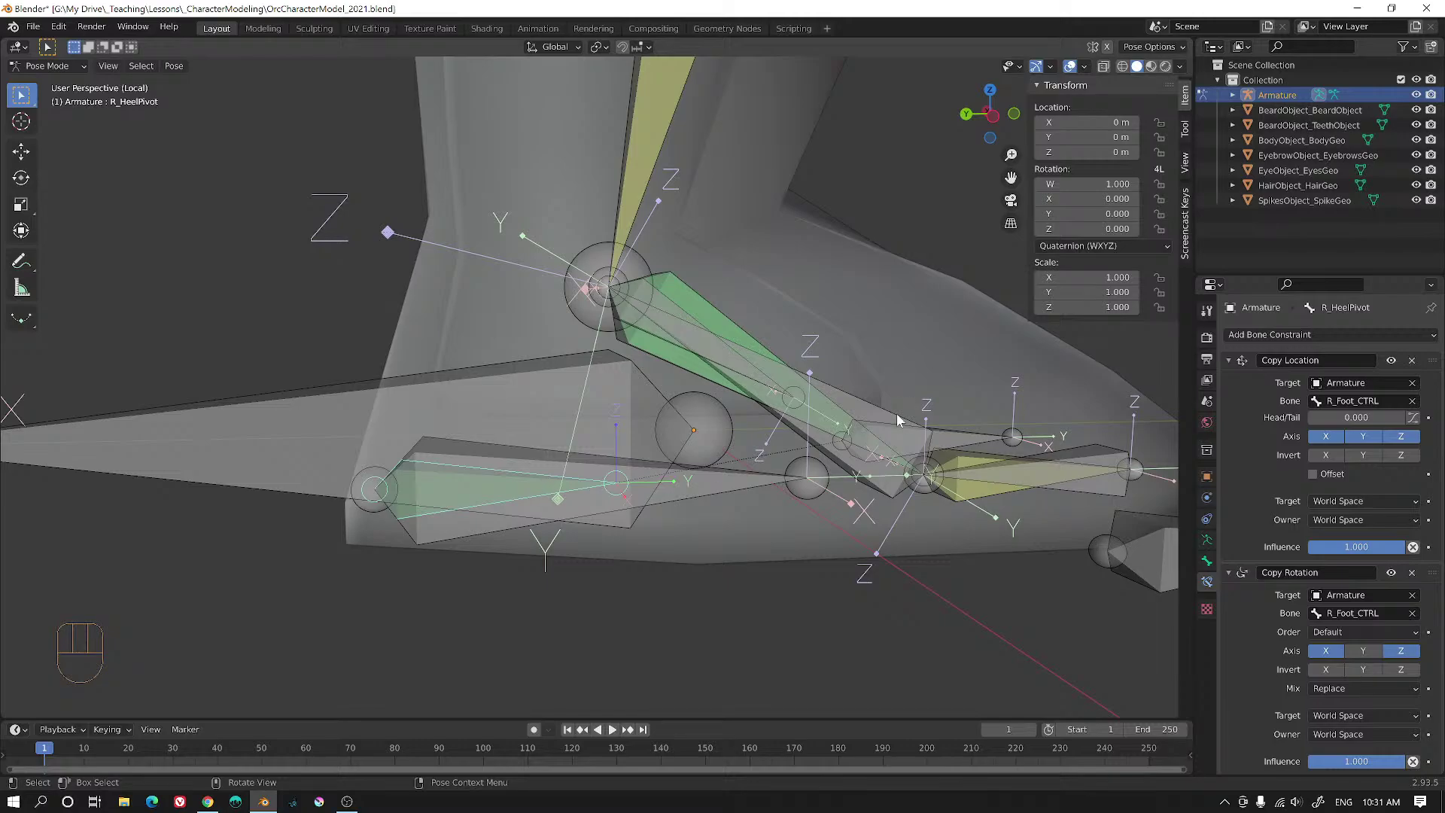
alt+middle_drag(891, 435, 843, 431)
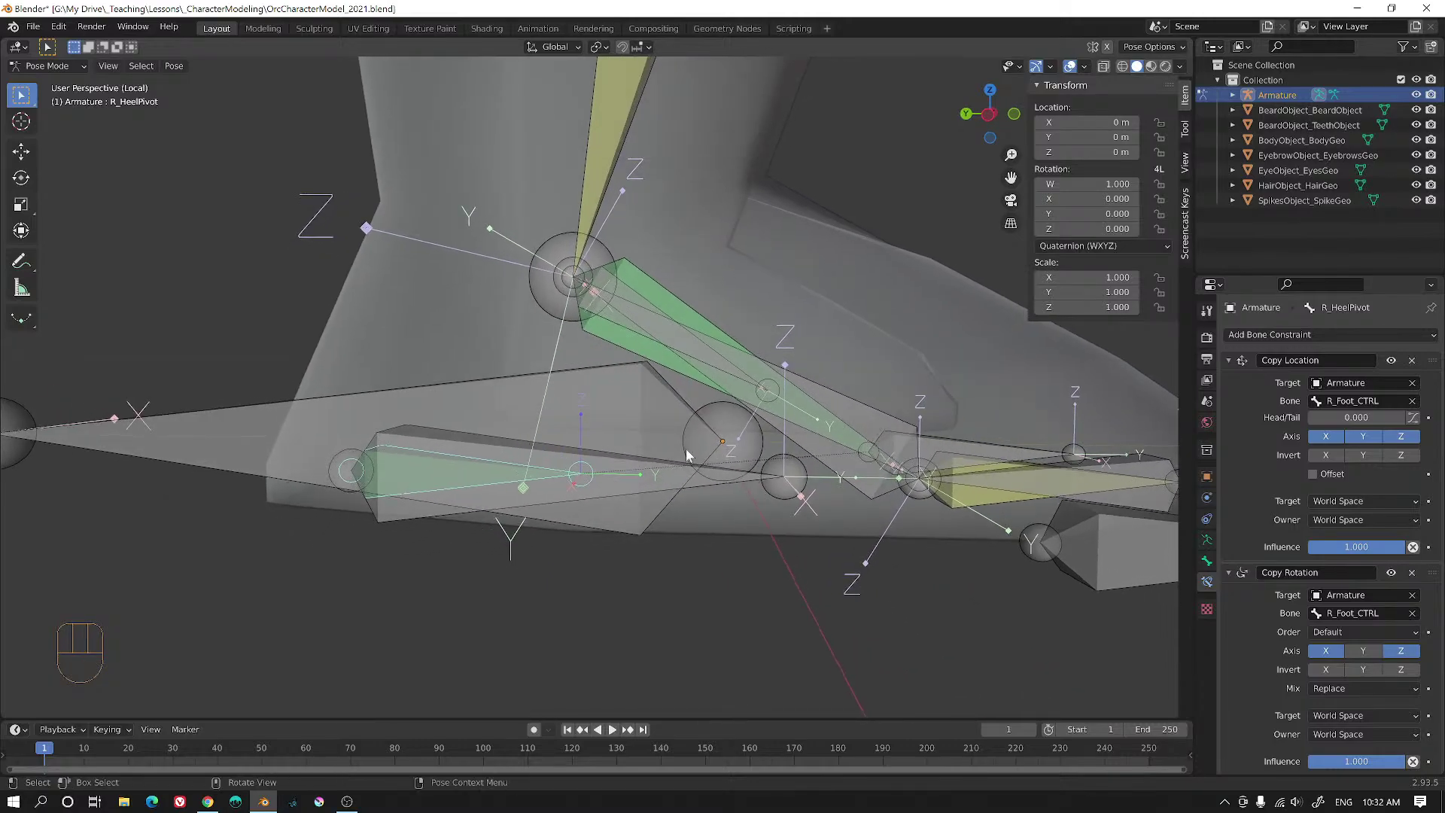
click(463, 459)
click(463, 458)
click(462, 458)
click(1309, 334)
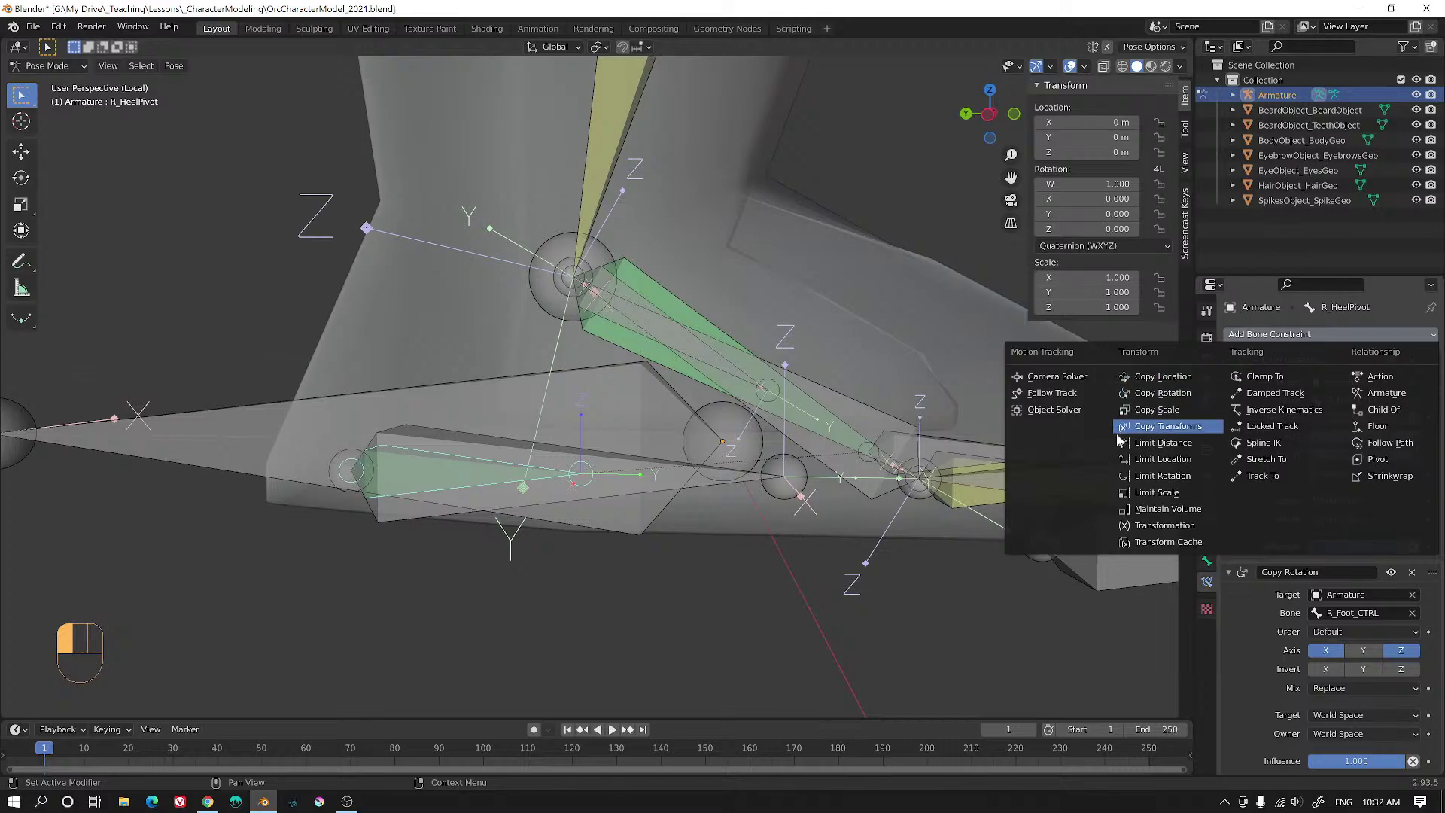
click(1162, 376)
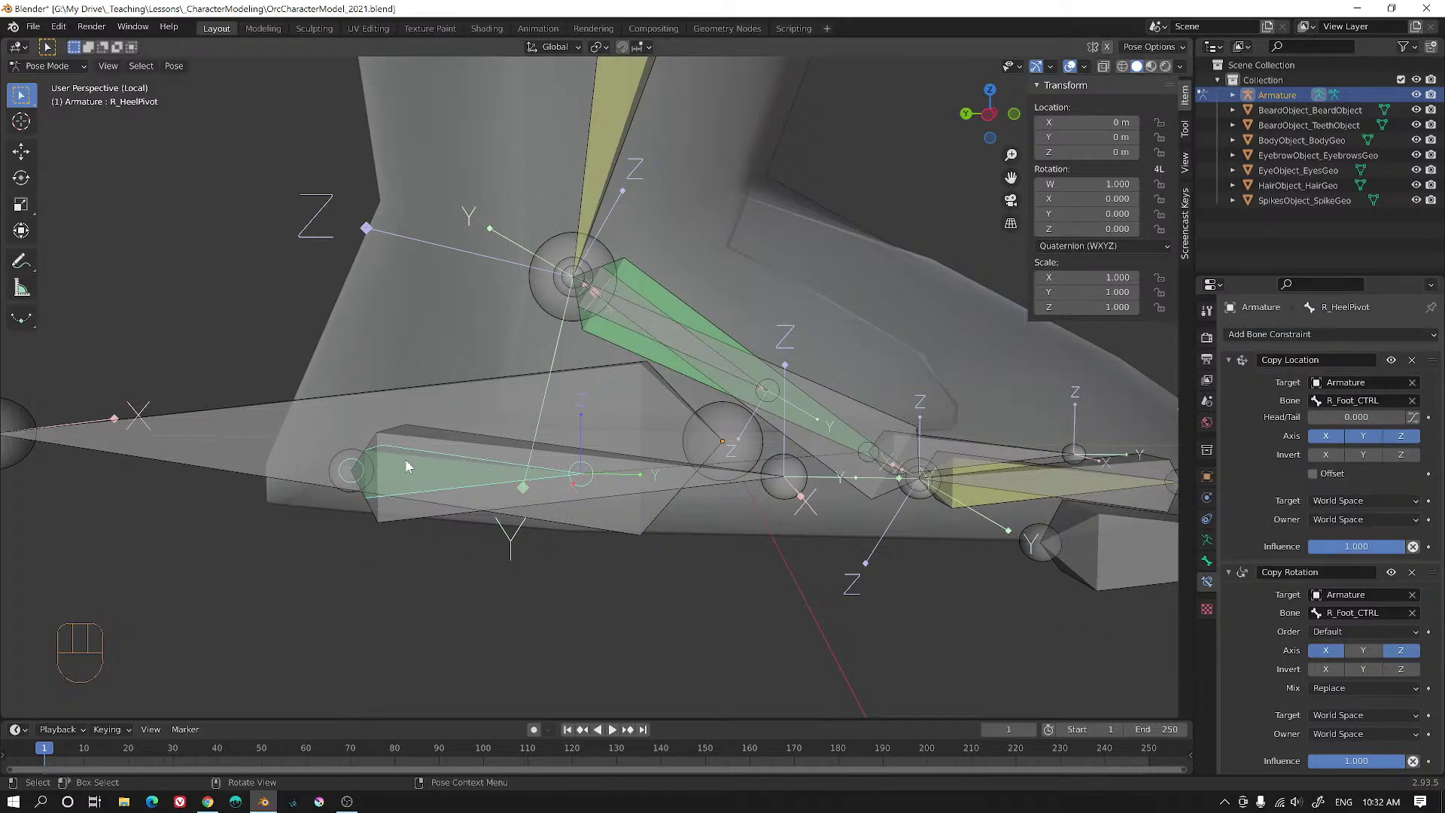
middle_drag(608, 485, 570, 482)
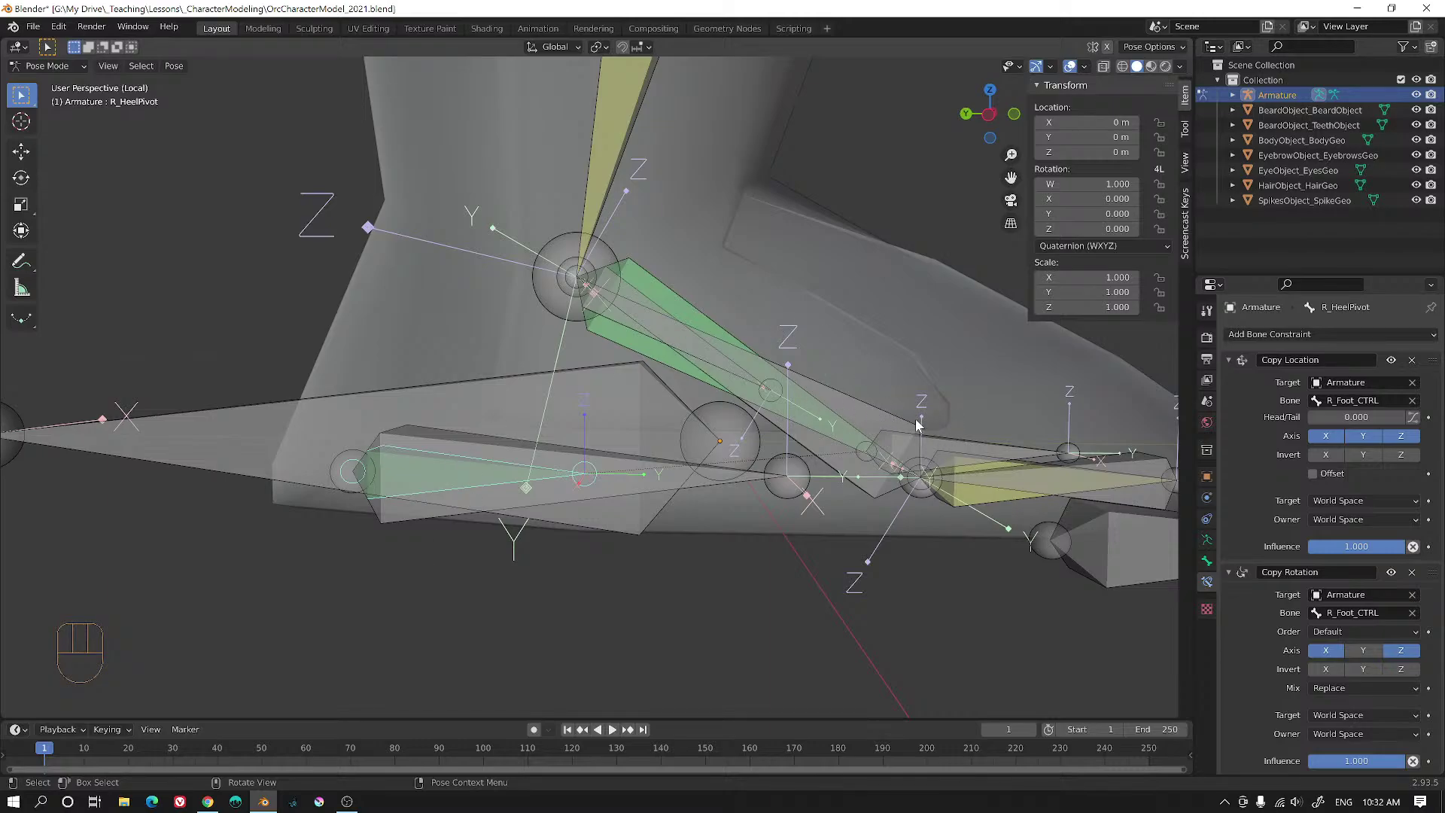
middle_drag(906, 425, 849, 474)
middle_drag(849, 474, 1157, 542)
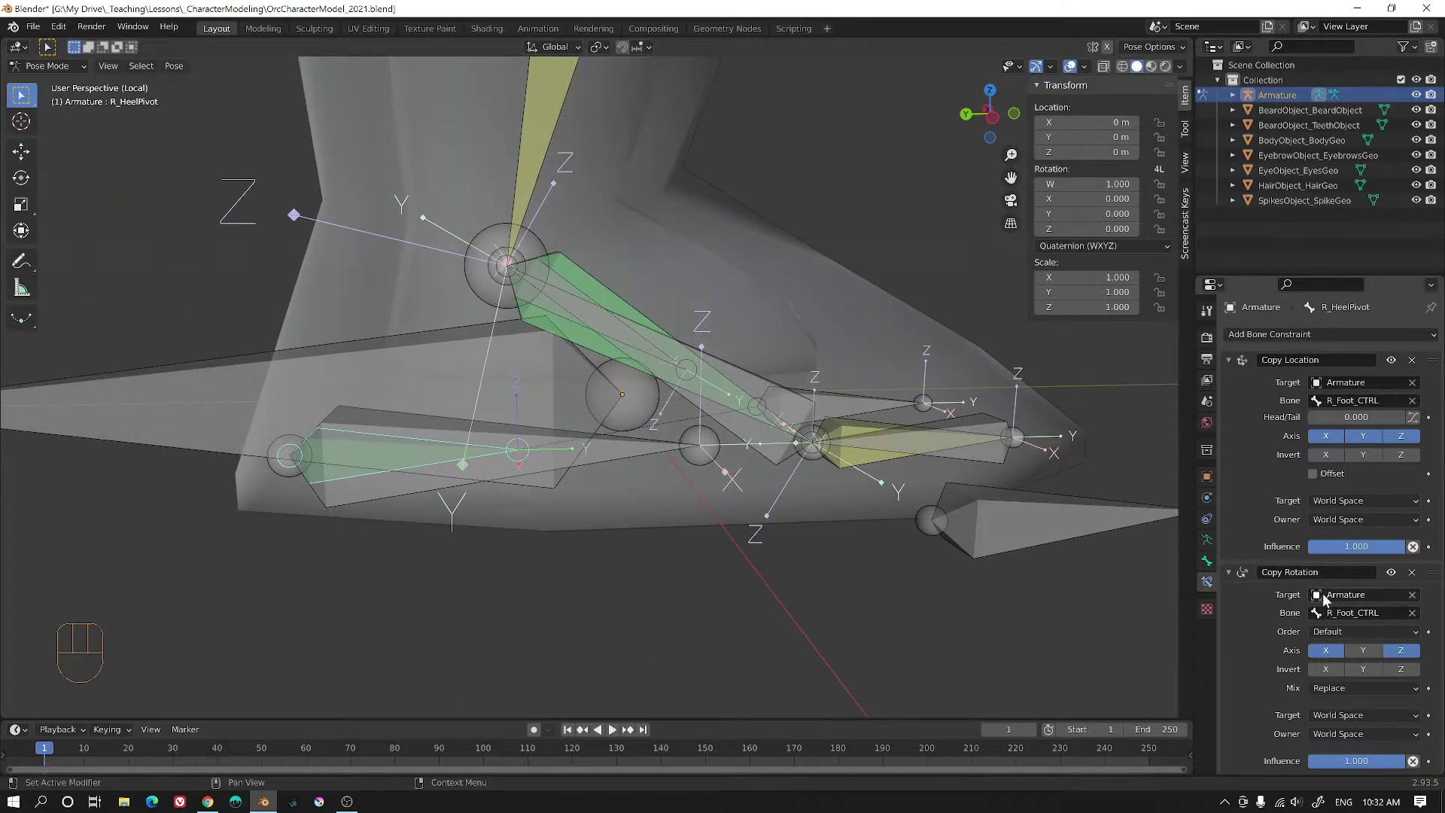
mouse_move(802, 480)
middle_down()
mouse_move(896, 507)
mouse_move(766, 477)
mouse_move(795, 483)
middle_up()
scroll(559, 459, up, 1)
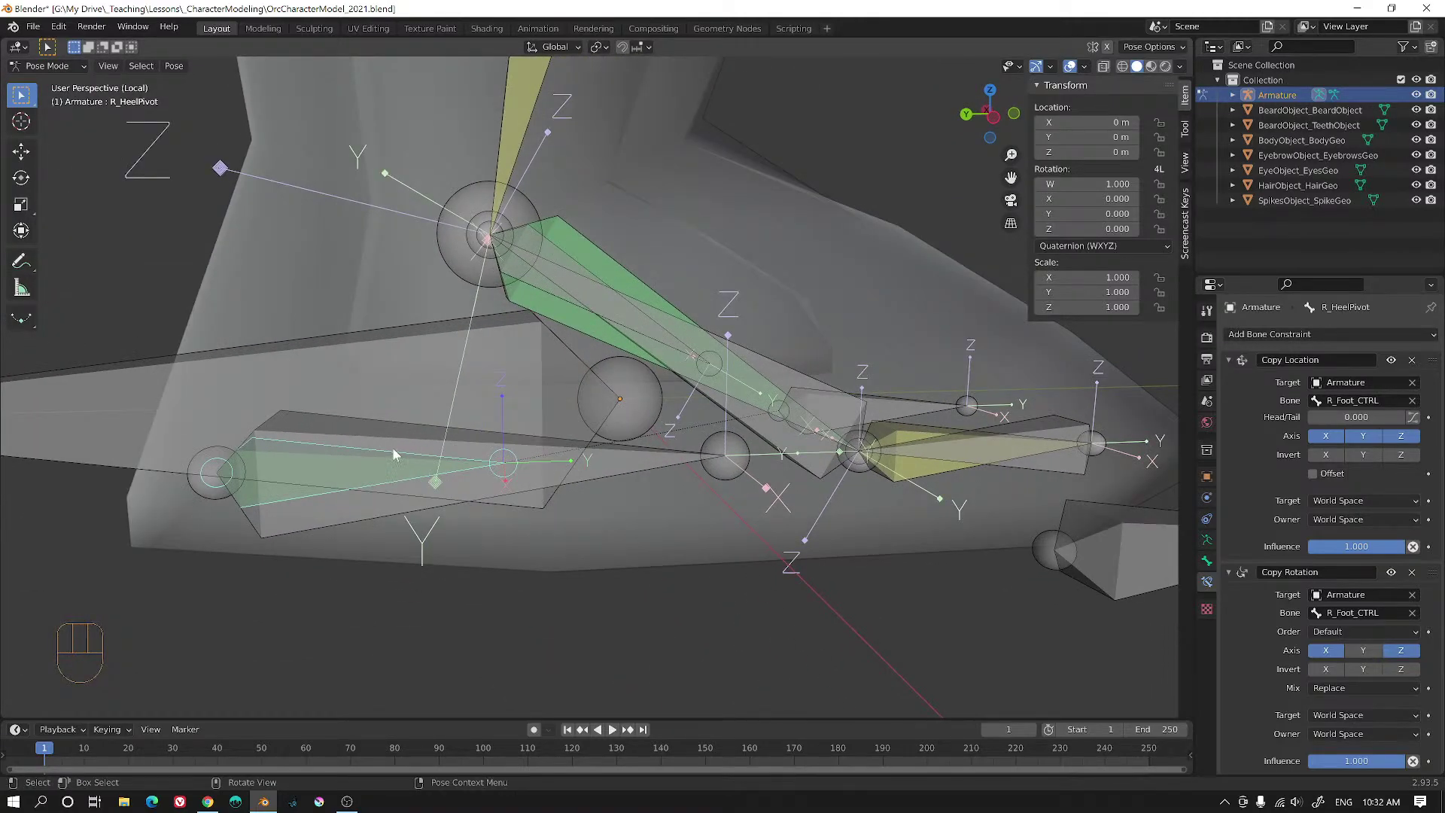
click(1253, 334)
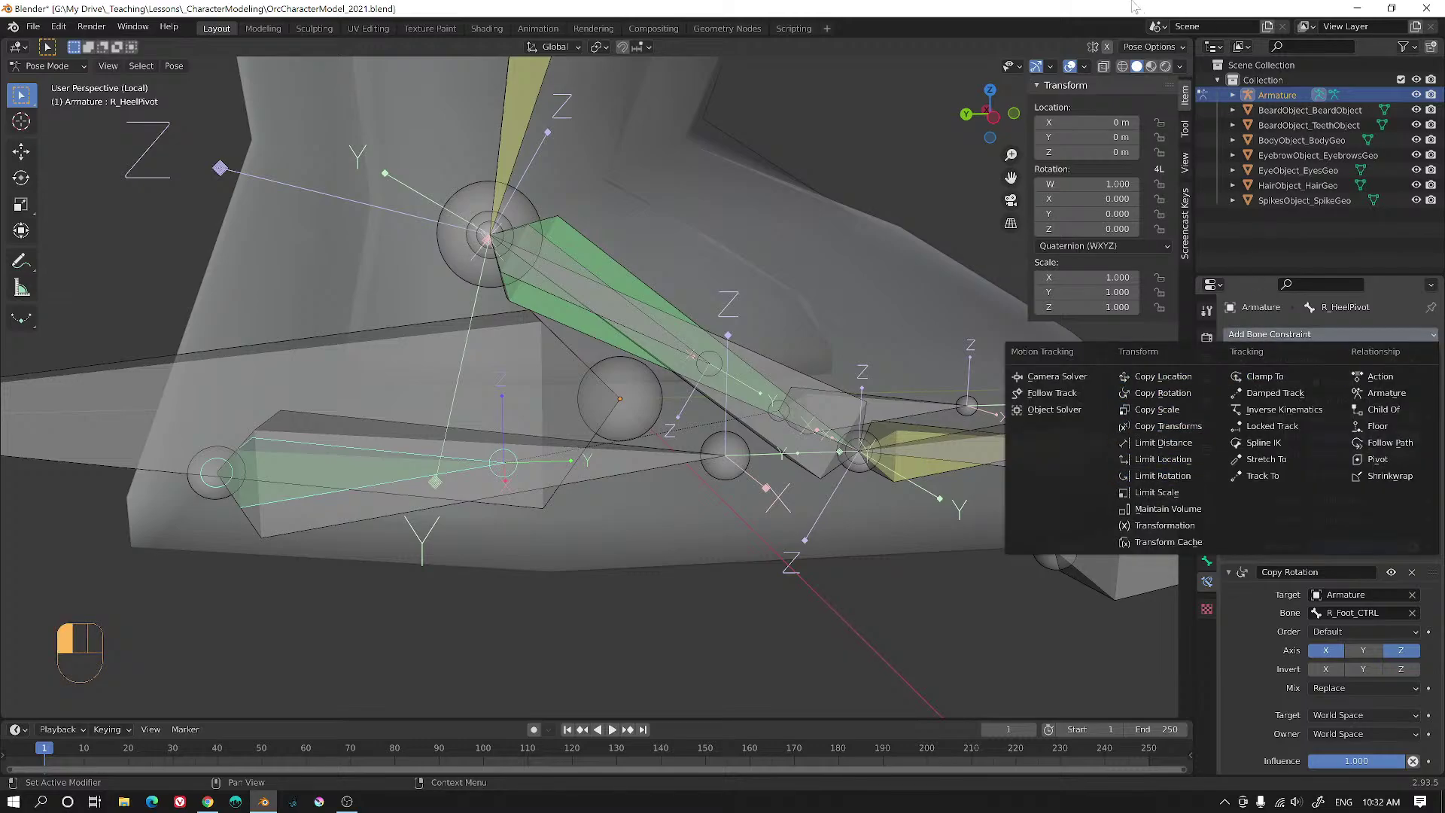
- Add a Limit Rotation constraint to R_HeelPivot, with R_Foot_CTRL selected together with it
click(505, 440)
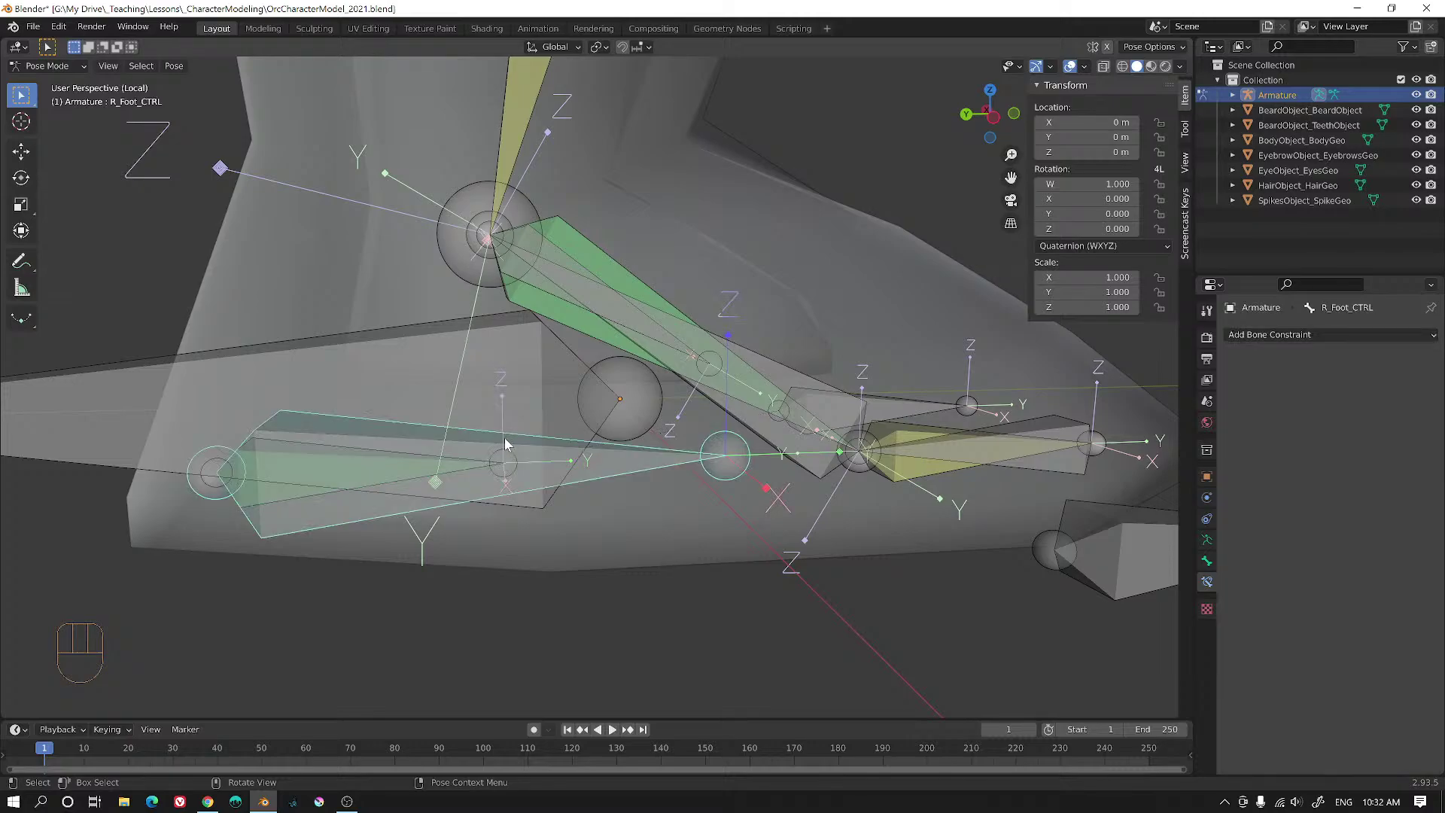
shift+click(360, 463)
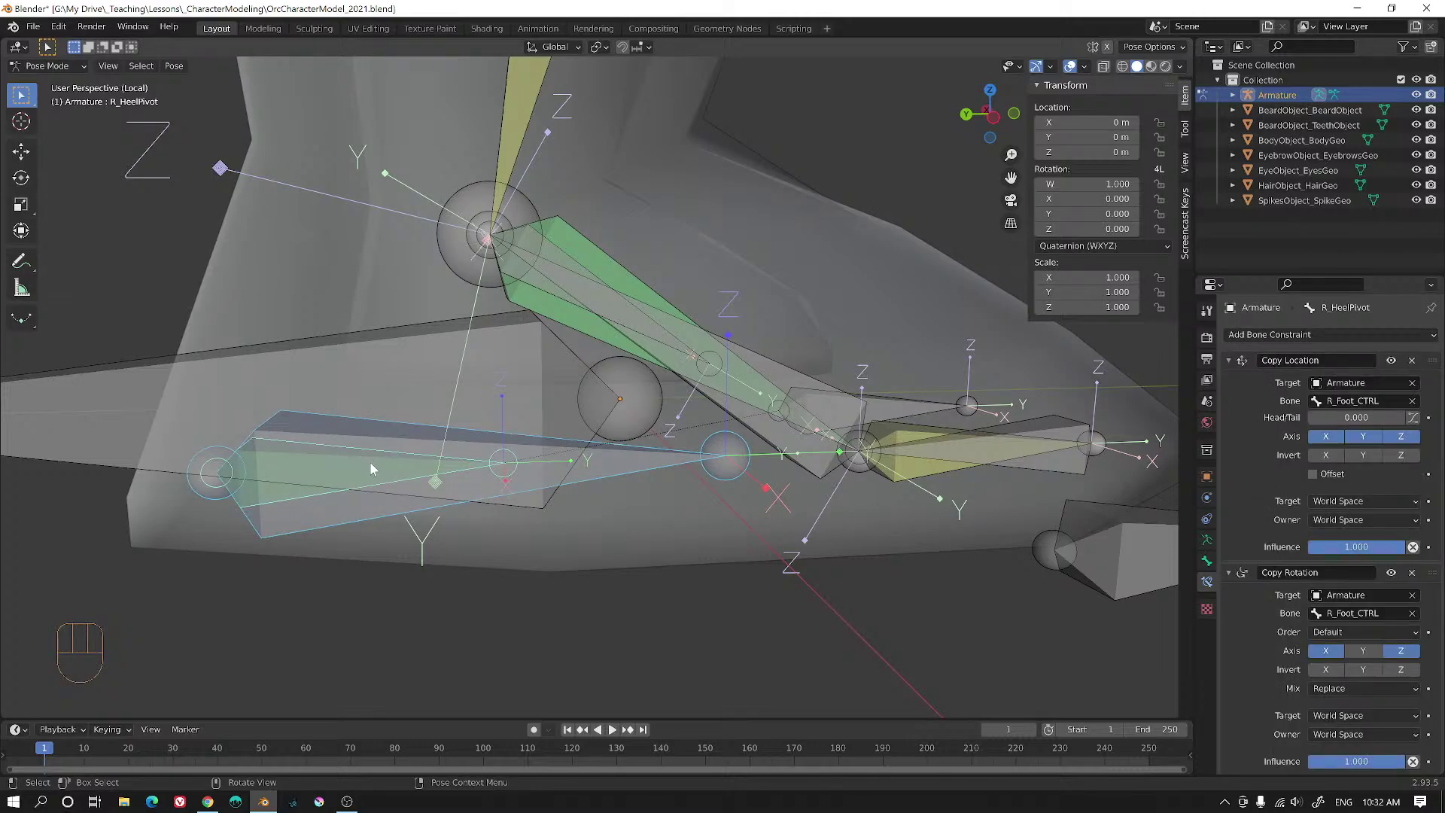
key(shift+ctrl+c)
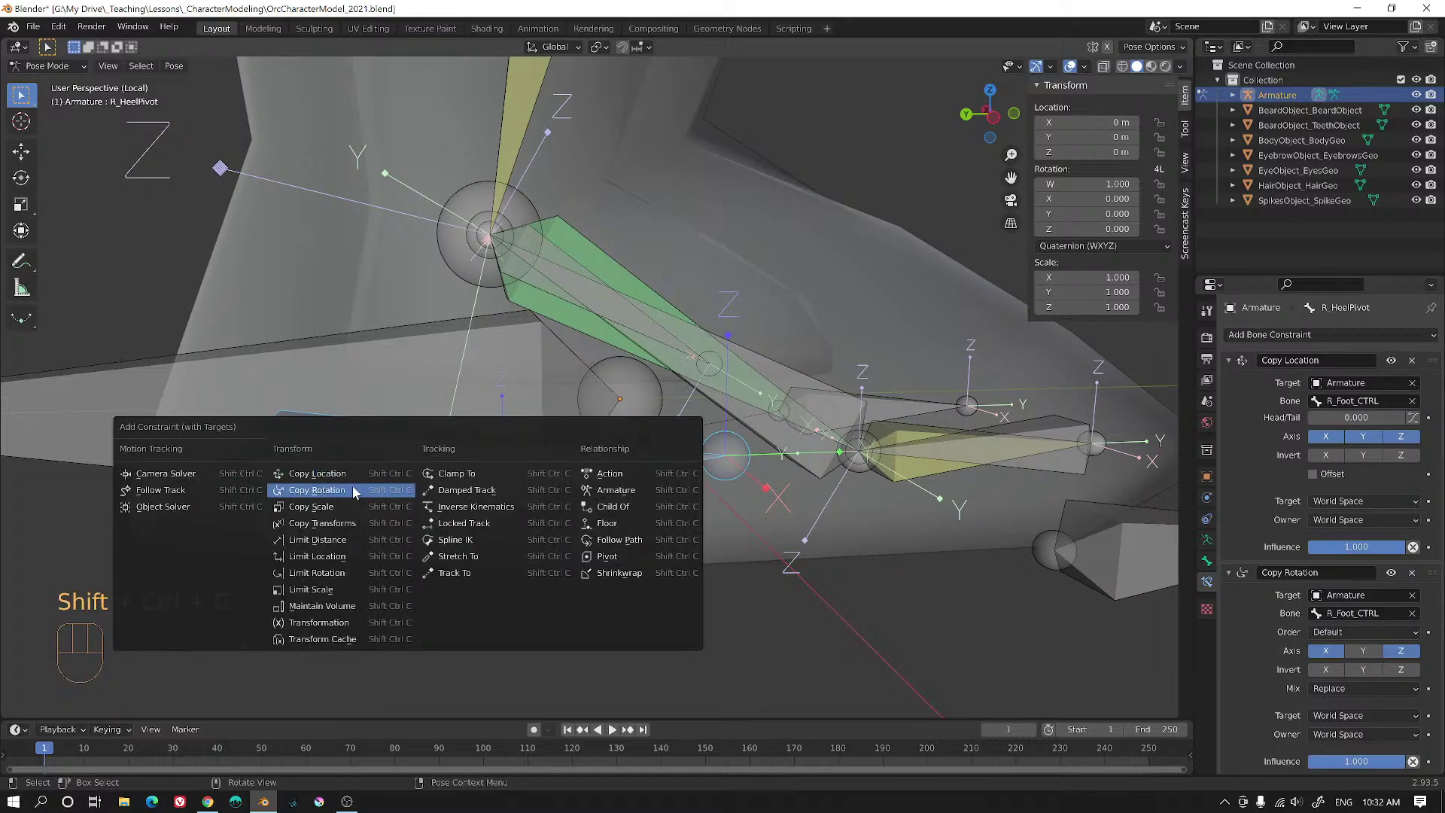
click(328, 574)
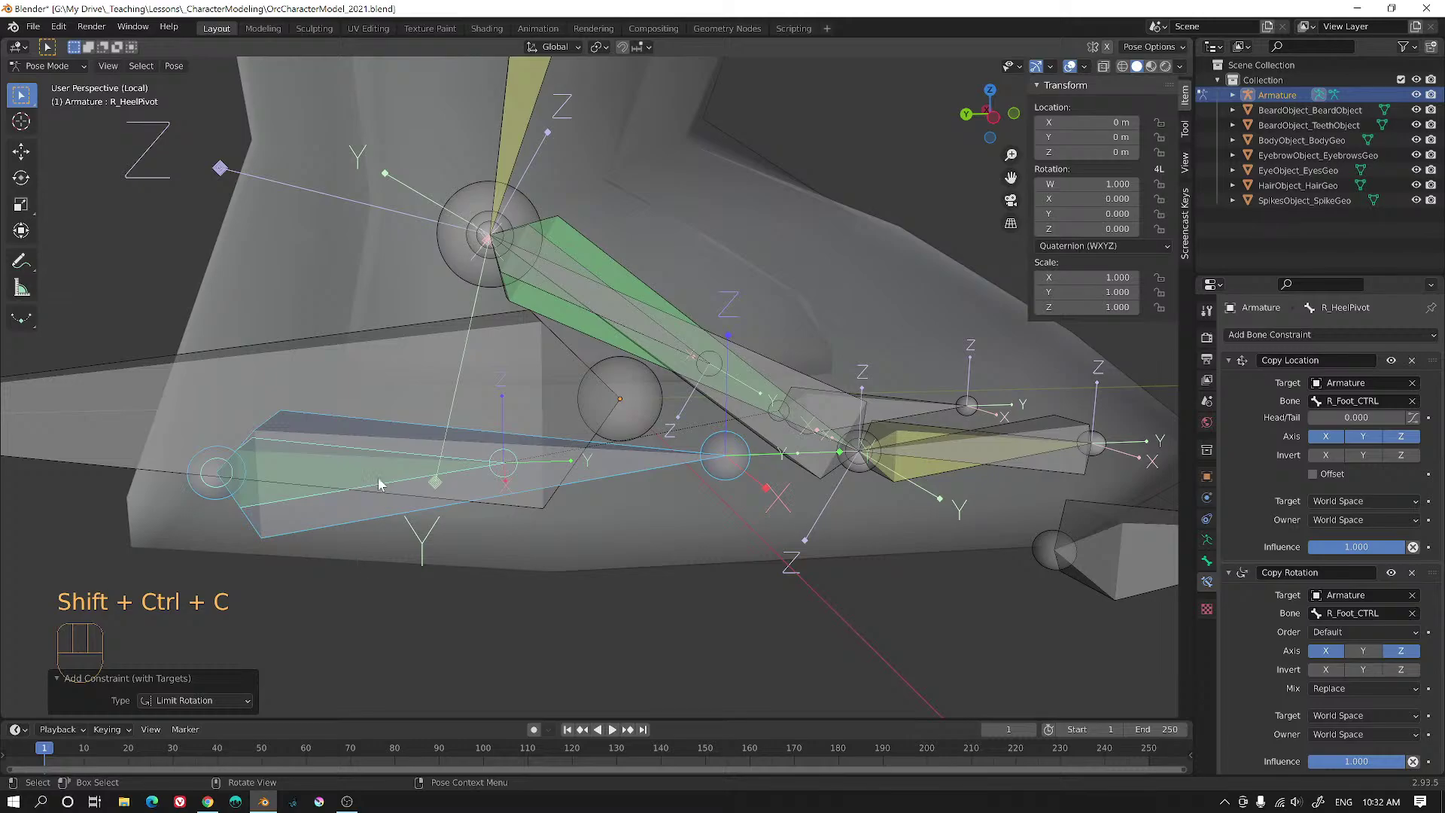
- Try rotating R_Foot_CTRL freely and about the global X axis from the side, cancelling each rotation
scroll(513, 441, down, 2)
scroll(512, 441, down, 1)
click(549, 426)
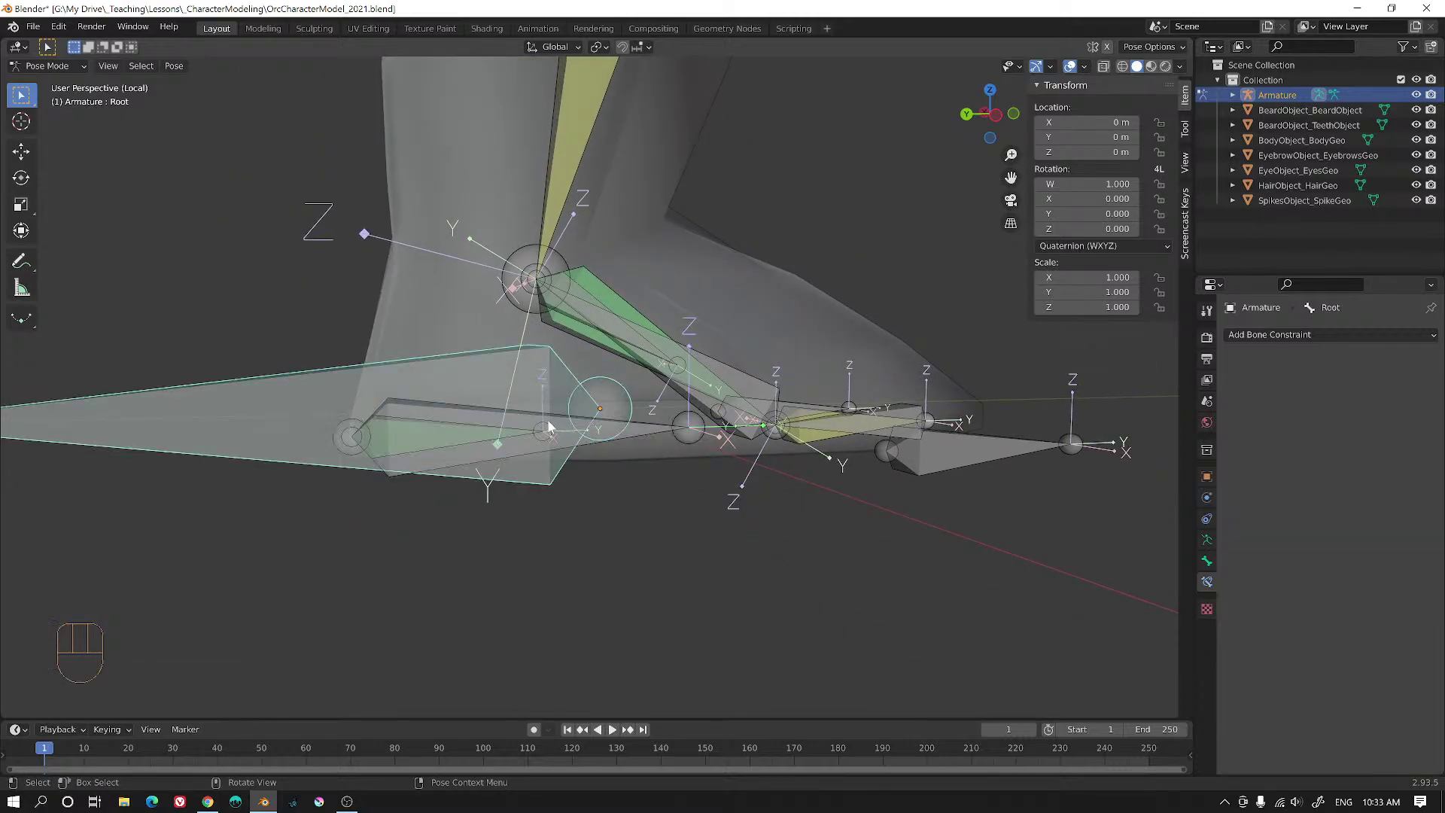
click(548, 413)
alt+shift+drag(597, 435, 668, 510)
alt+drag(668, 510, 665, 495)
key(r)
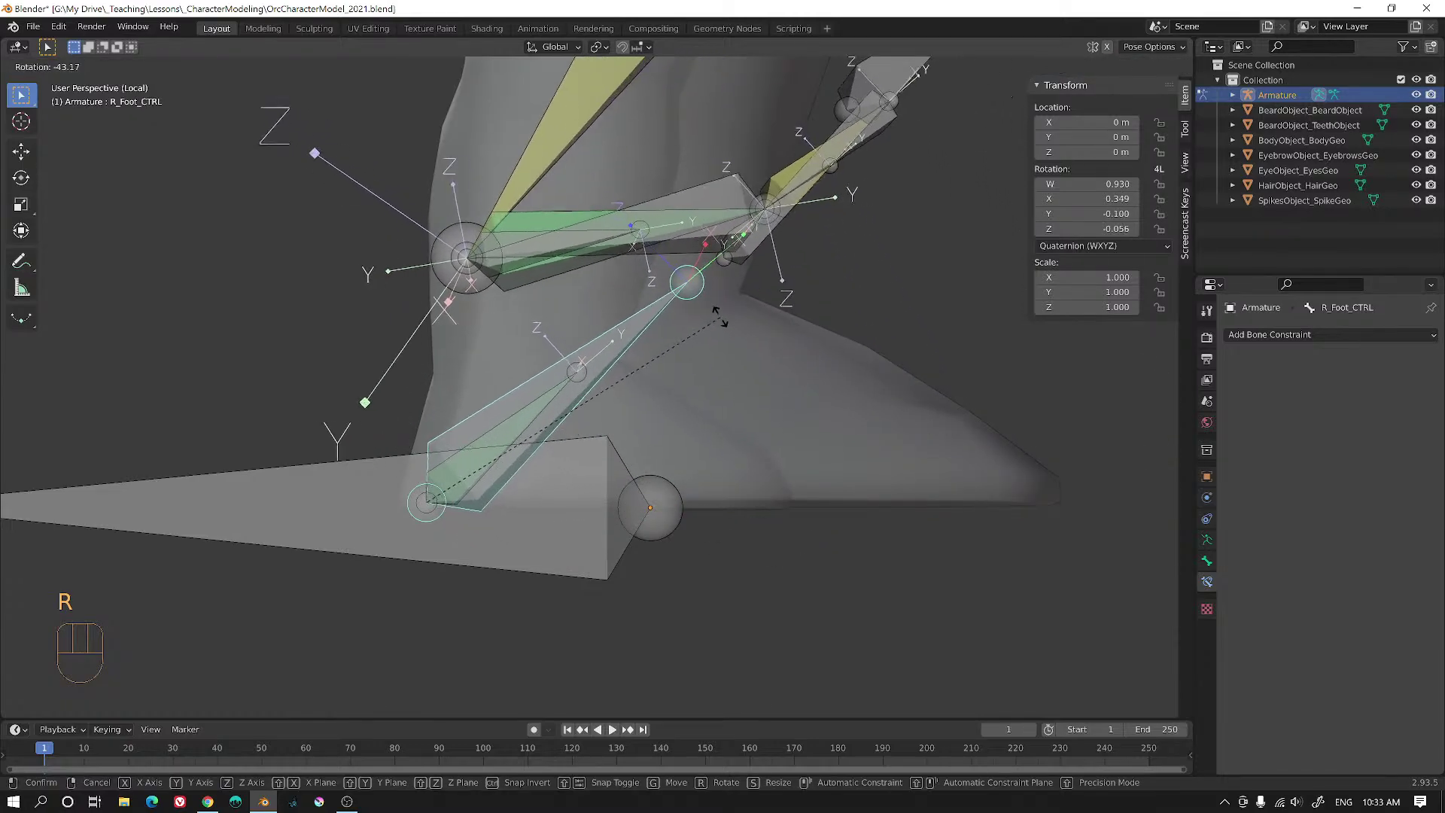
right_click(744, 424)
mouse_move(863, 545)
middle_down()
mouse_move(882, 549)
mouse_move(846, 559)
middle_up()
key(r)
key(x)
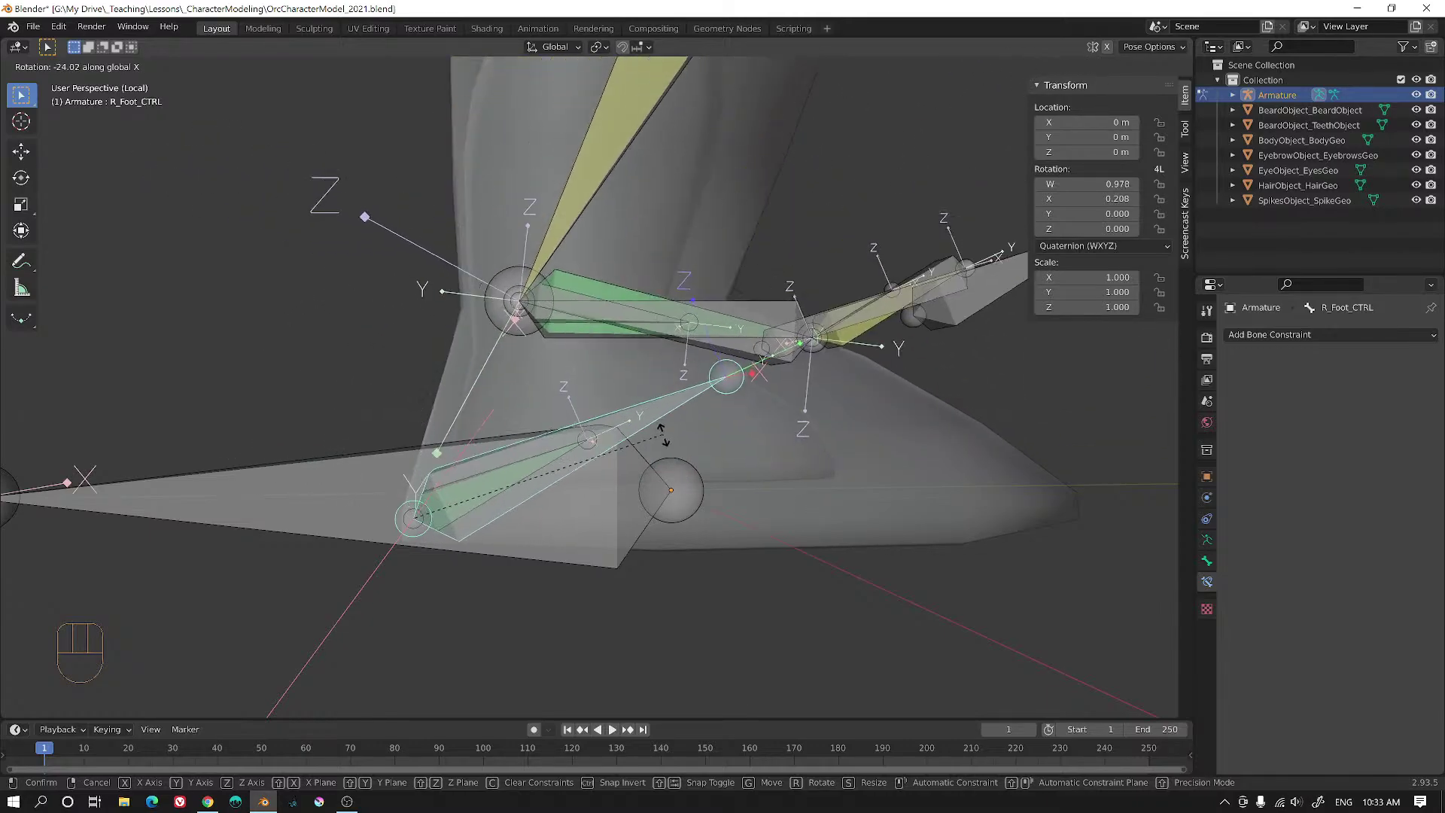
right_click(602, 482)
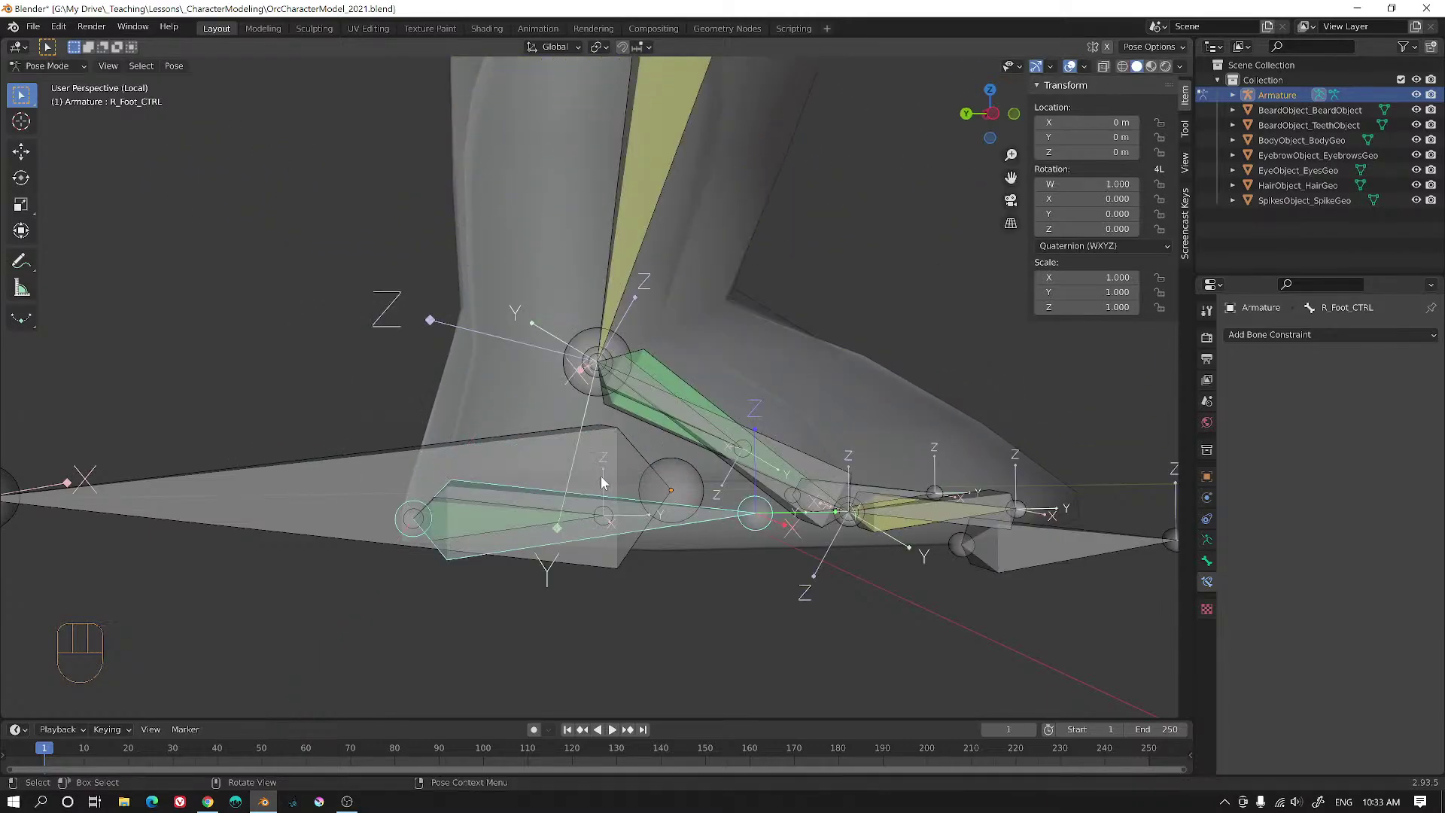
- Enable Limit X in R_HeelPivot's Limit Rotation constraint and set its minimum to -45°
click(498, 504)
scroll(1351, 617, down, 5)
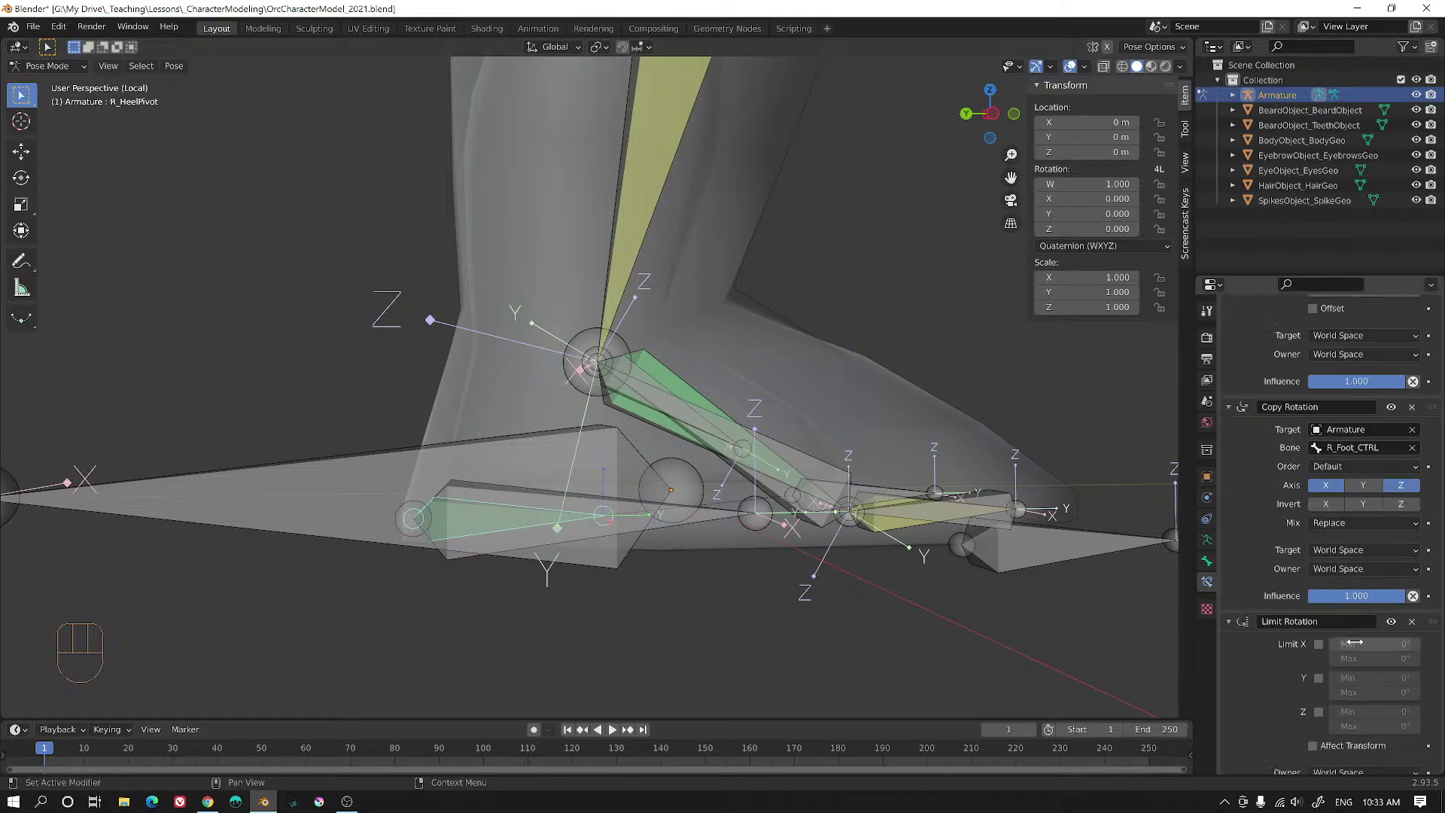
scroll(1355, 642, down, 1)
click(1319, 607)
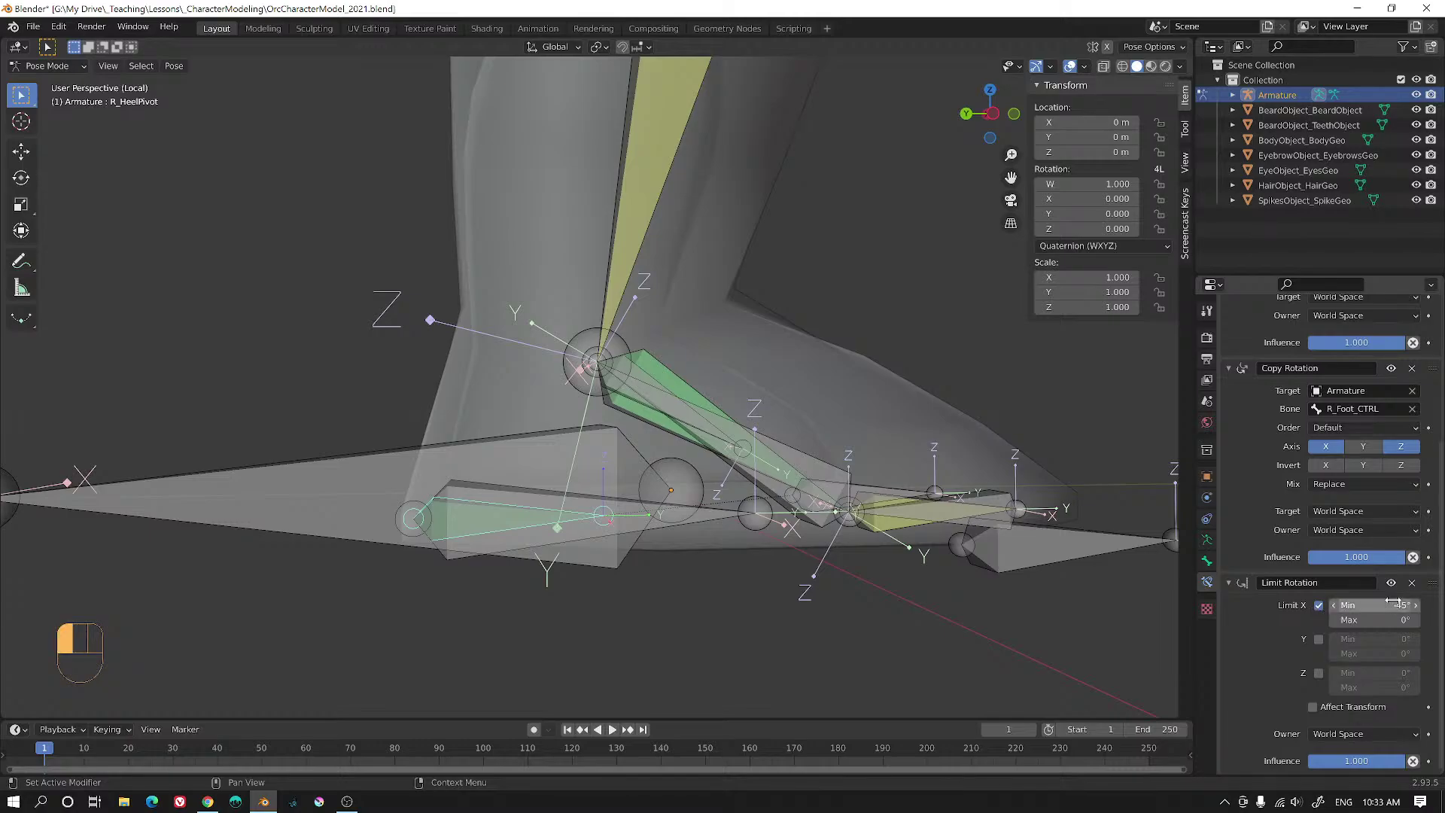
drag(1393, 604, 1394, 604)
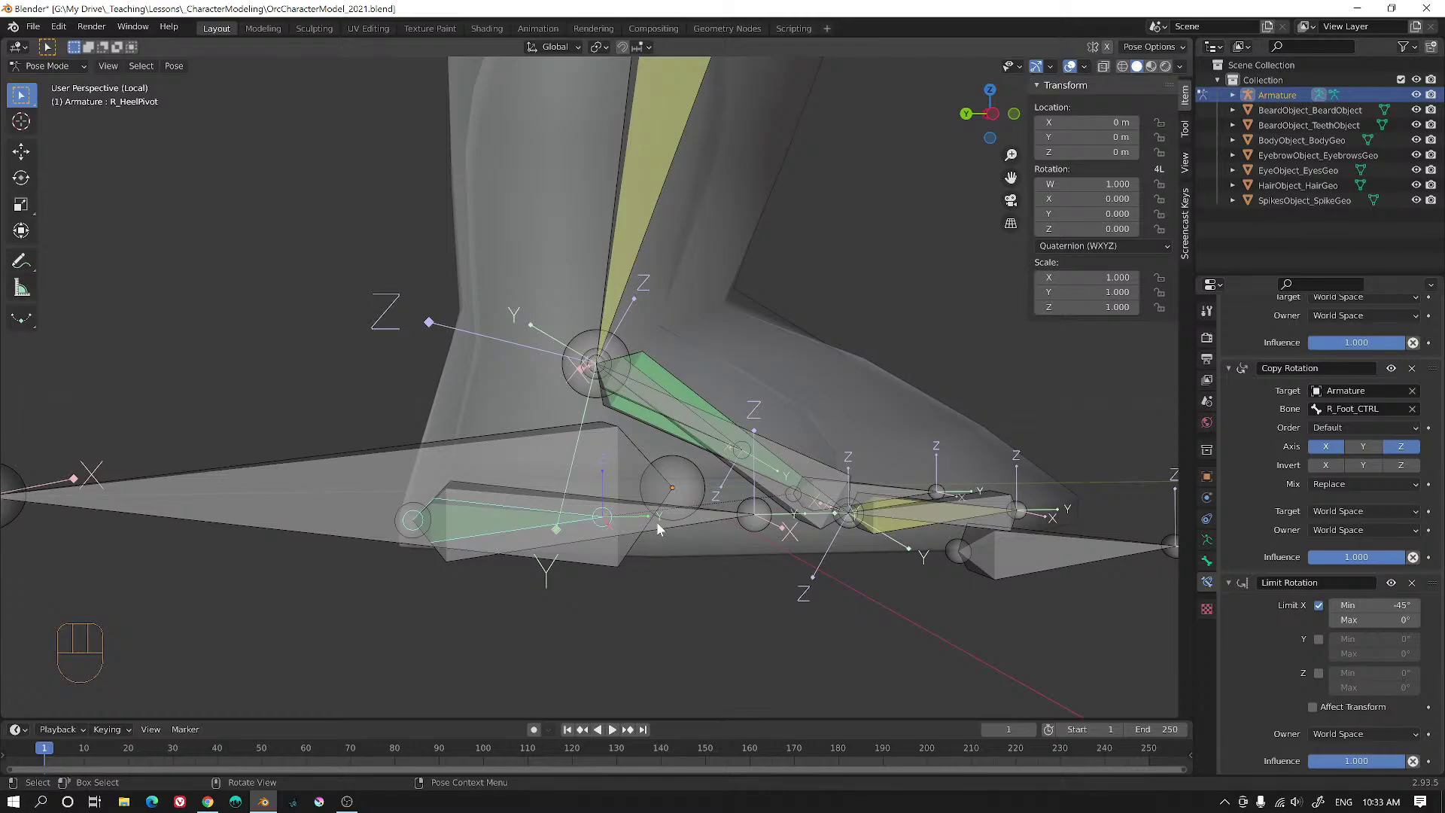
- Try rotating R_Foot_CTRL about the global X axis and its local X axis to test the heel limit, cancelling each rotation
middle_drag(658, 521, 615, 503)
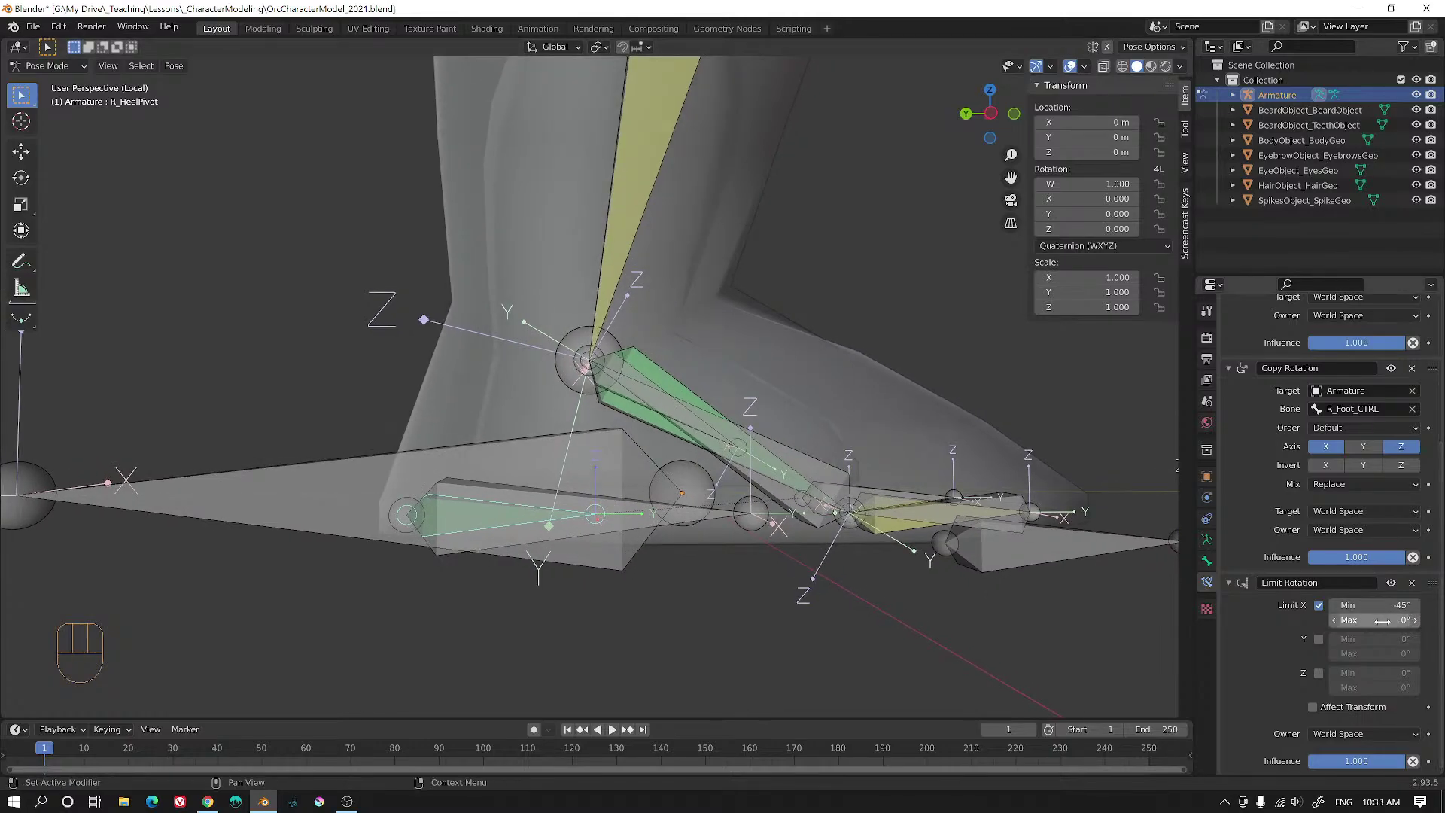
click(628, 508)
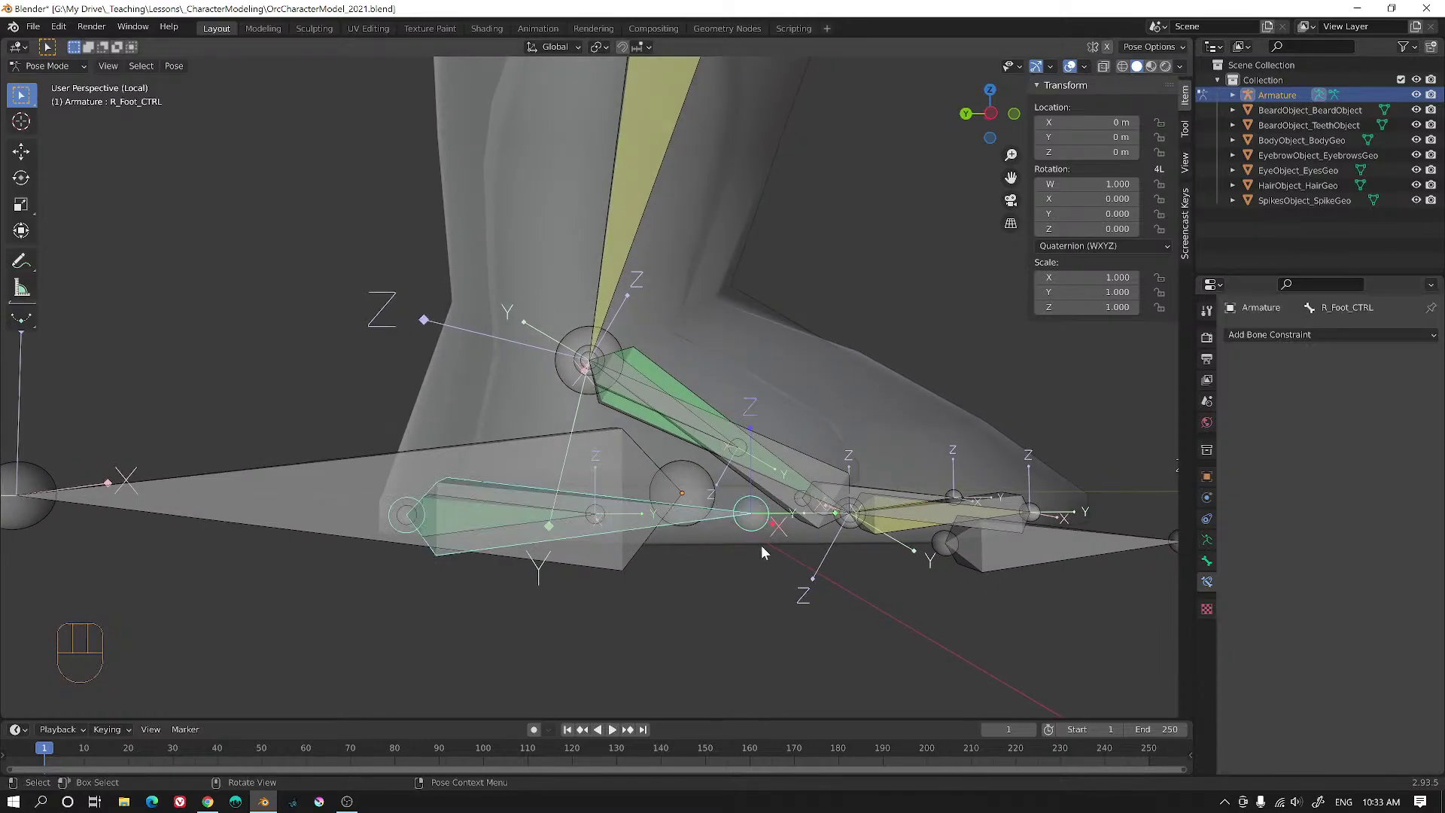
key(r)
key(x)
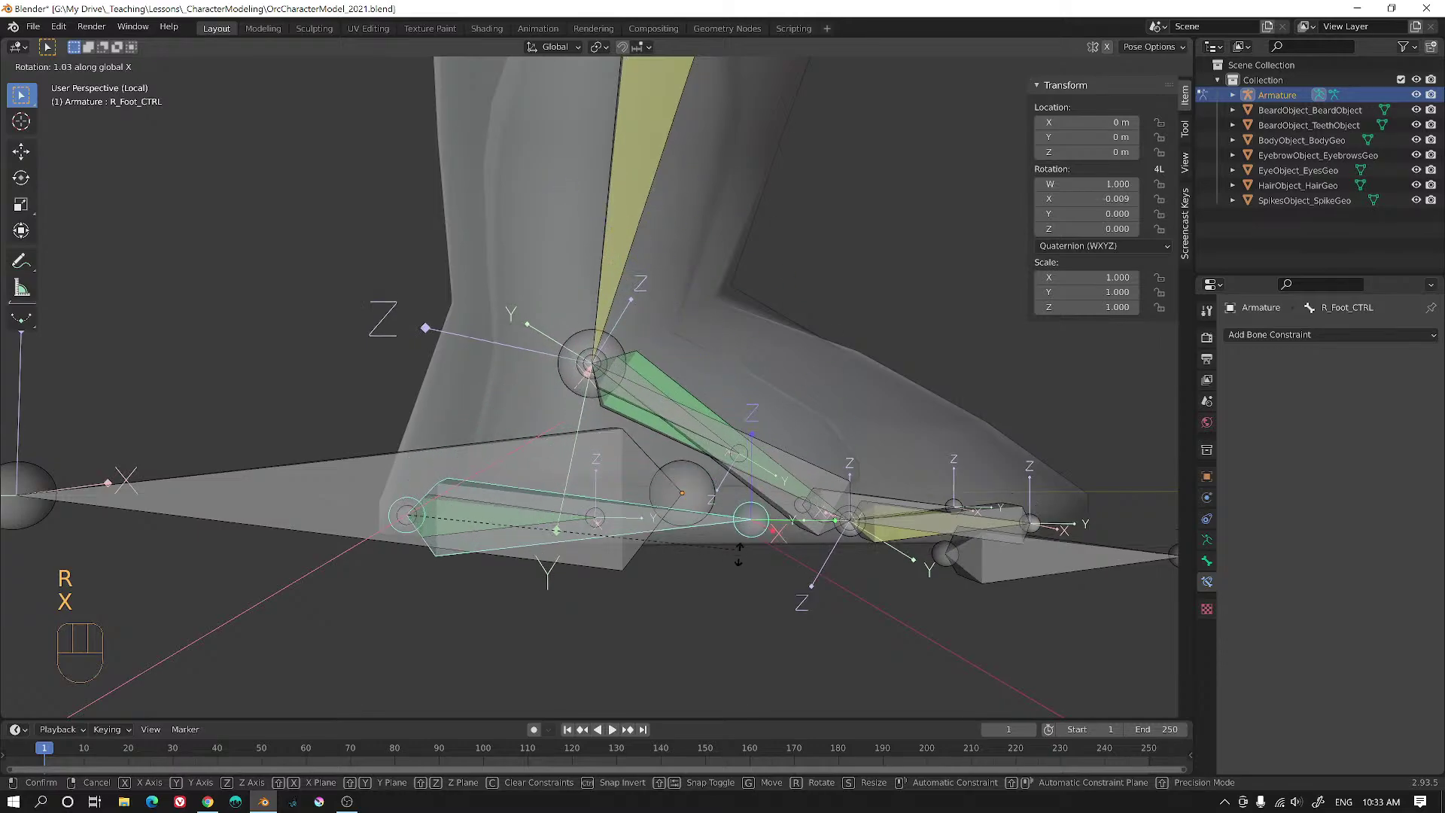
mouse_move(690, 479)
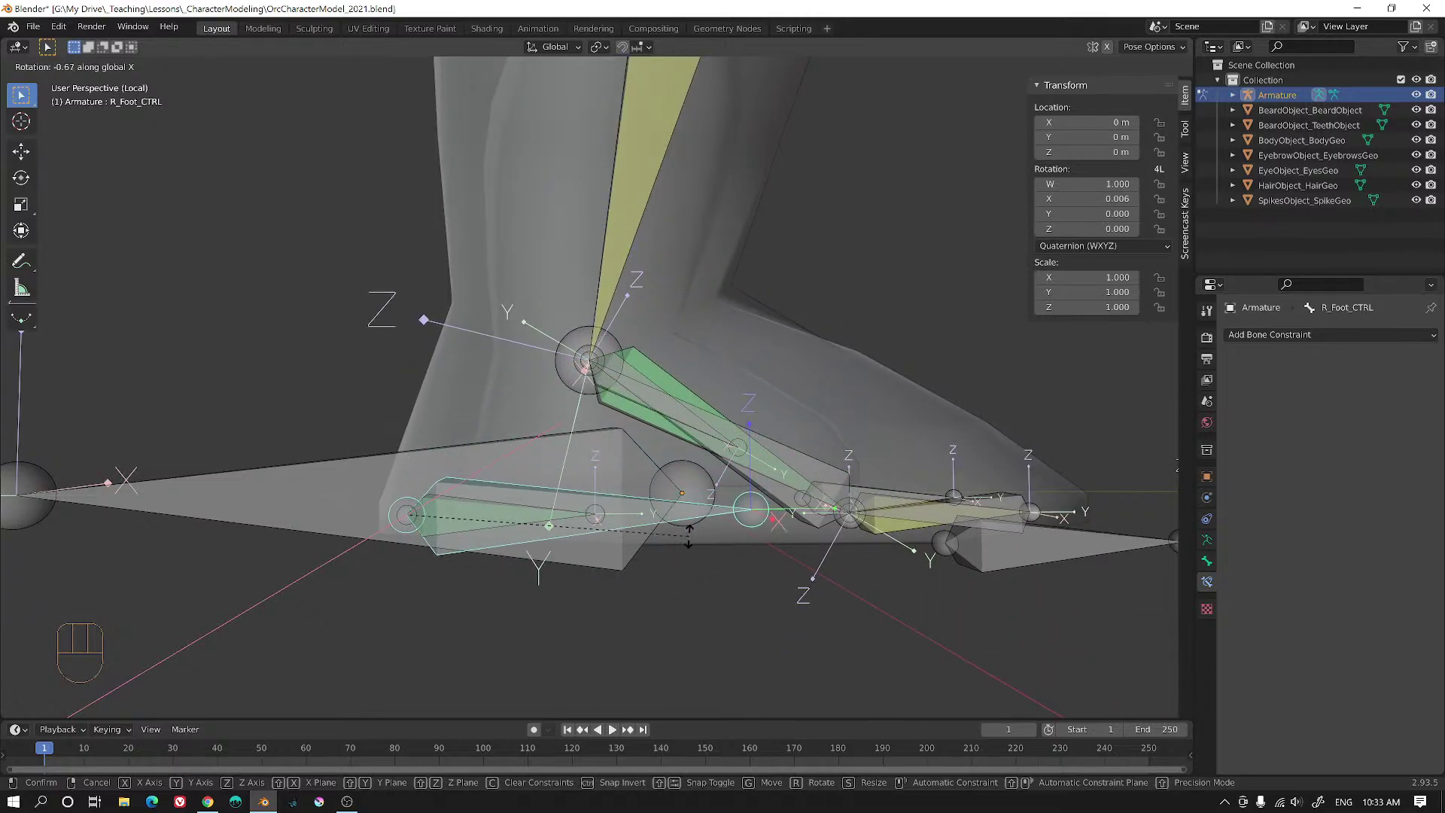
right_click(681, 581)
key(r)
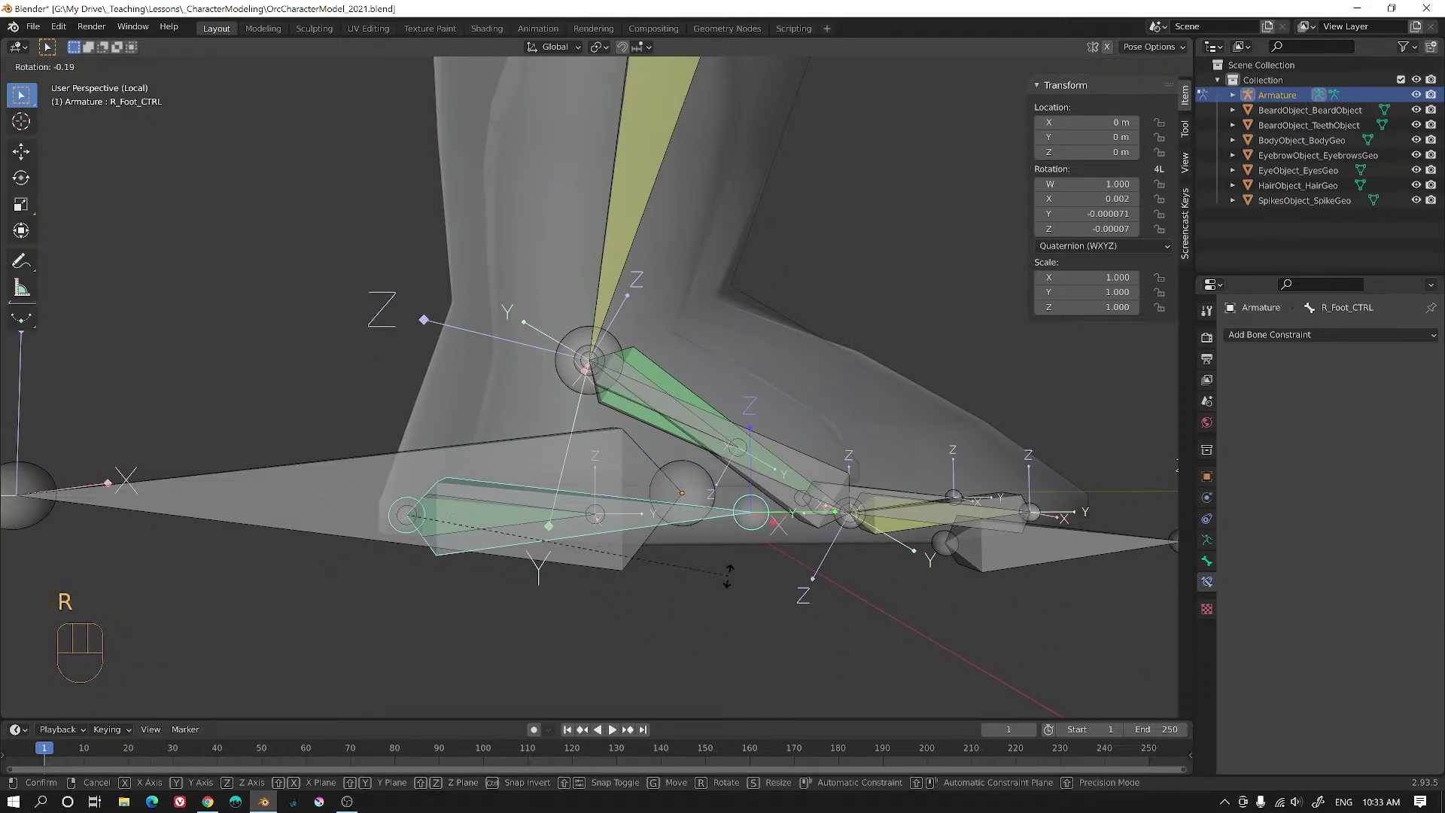
key(x)
key(x)
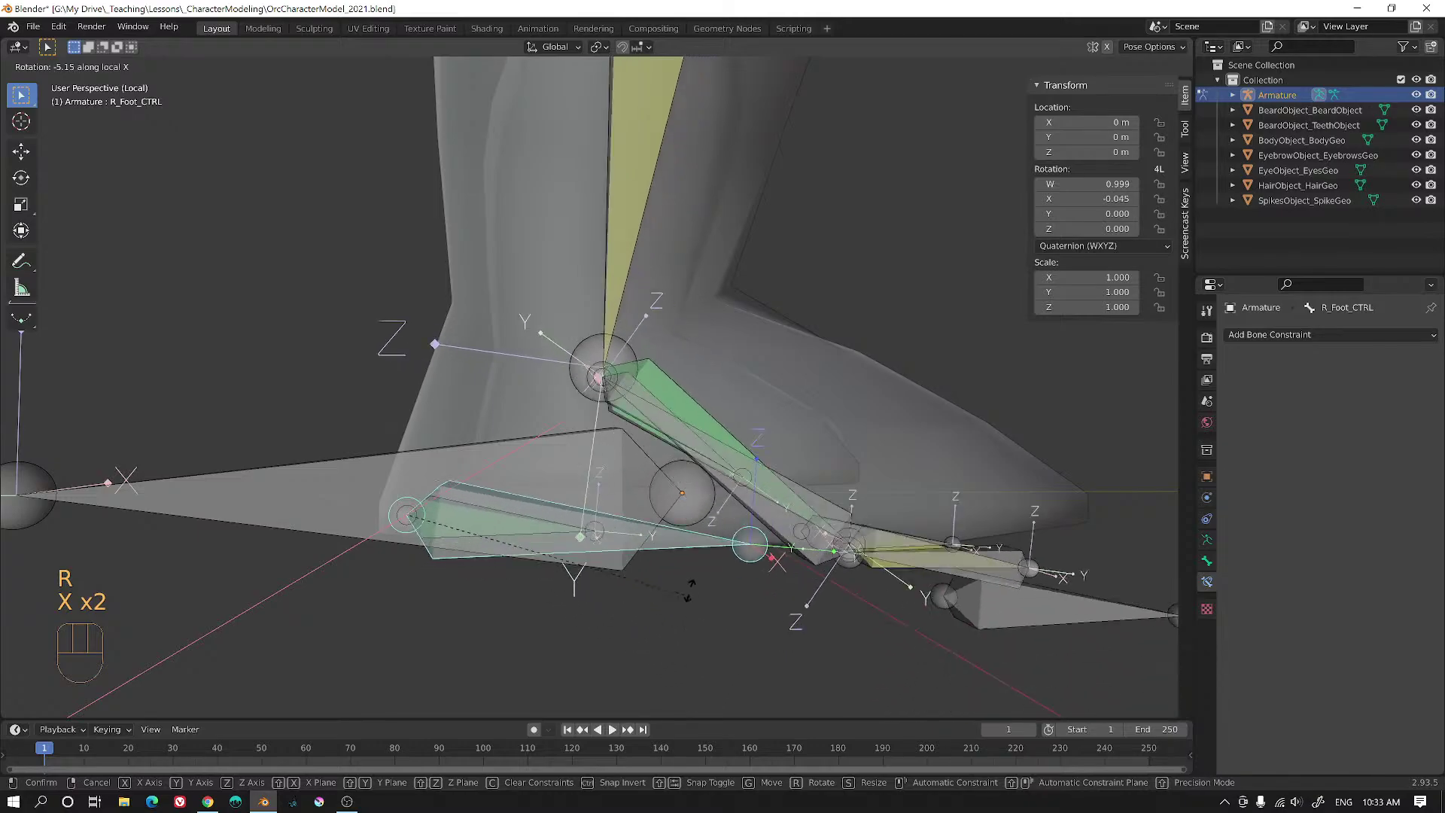
right_click(656, 672)
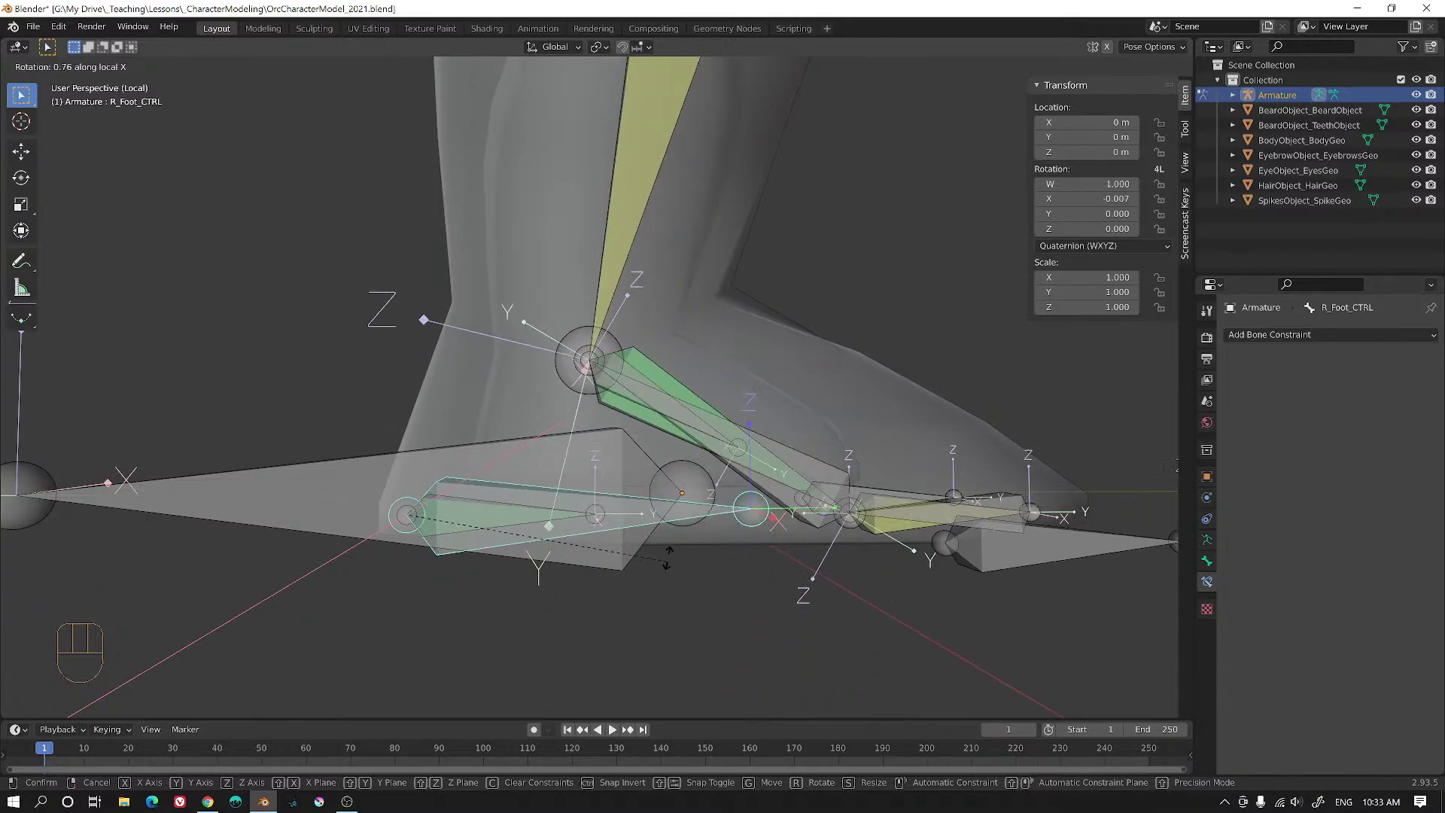
- Set the X limits of R_HeelPivot's Limit Rotation constraint to a minimum of 0° and a maximum of 45°
click(527, 513)
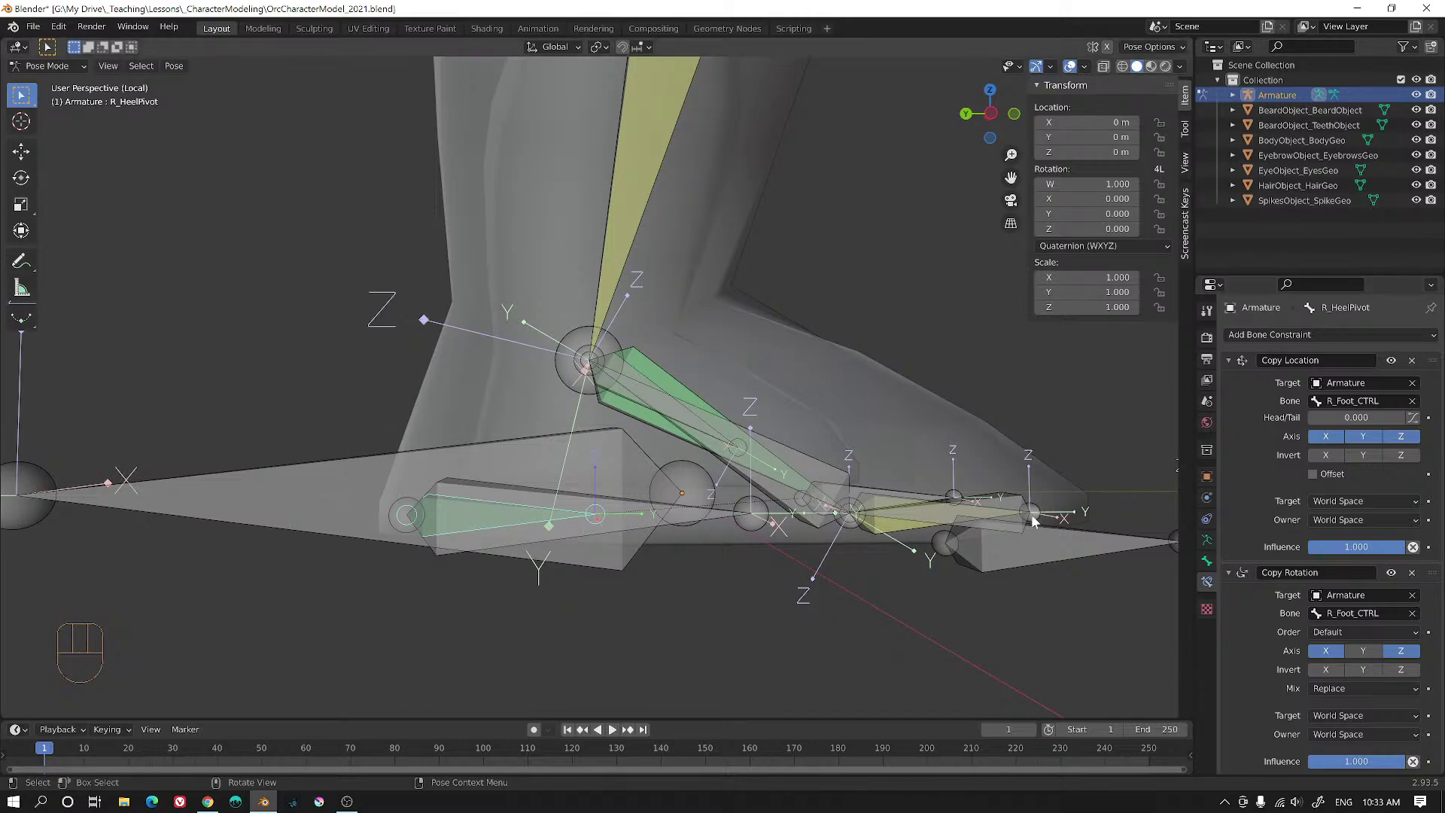
scroll(1283, 647, down, 5)
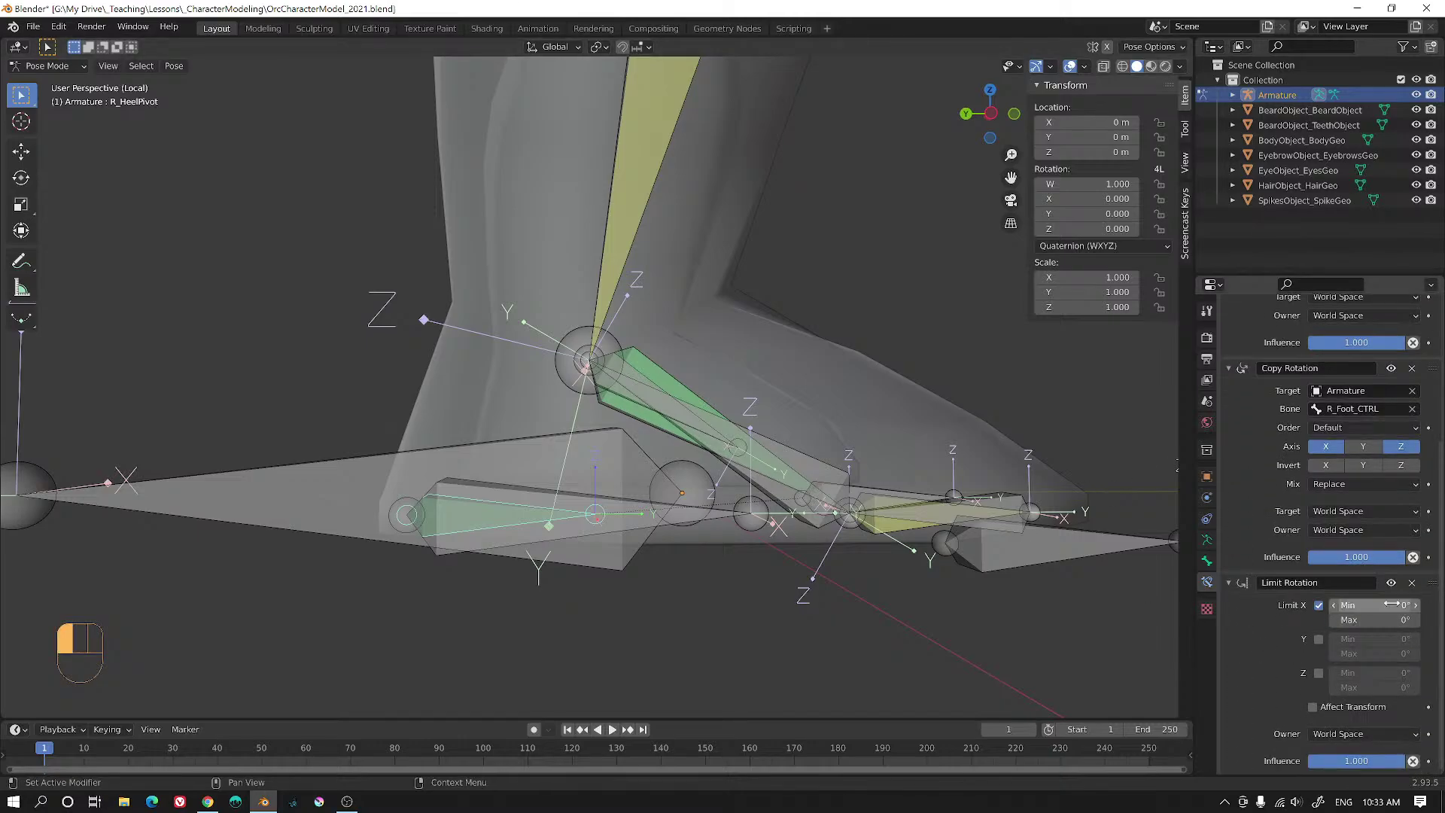
click(1384, 619)
text(0d)
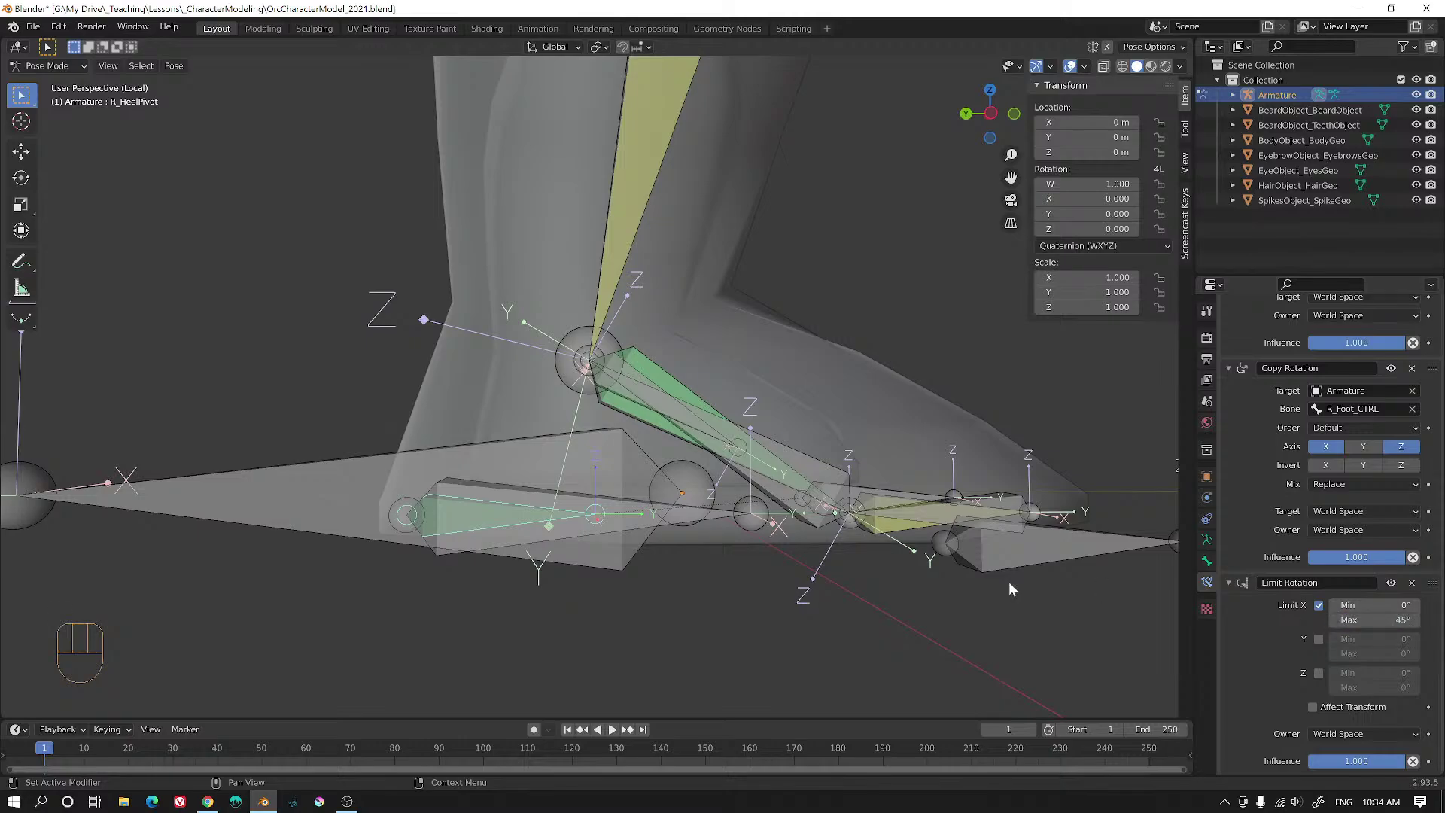
- Try rotating R_Foot_CTRL downward about the global X axis to test the new heel limits, and cancel the rotation
click(576, 504)
key(r)
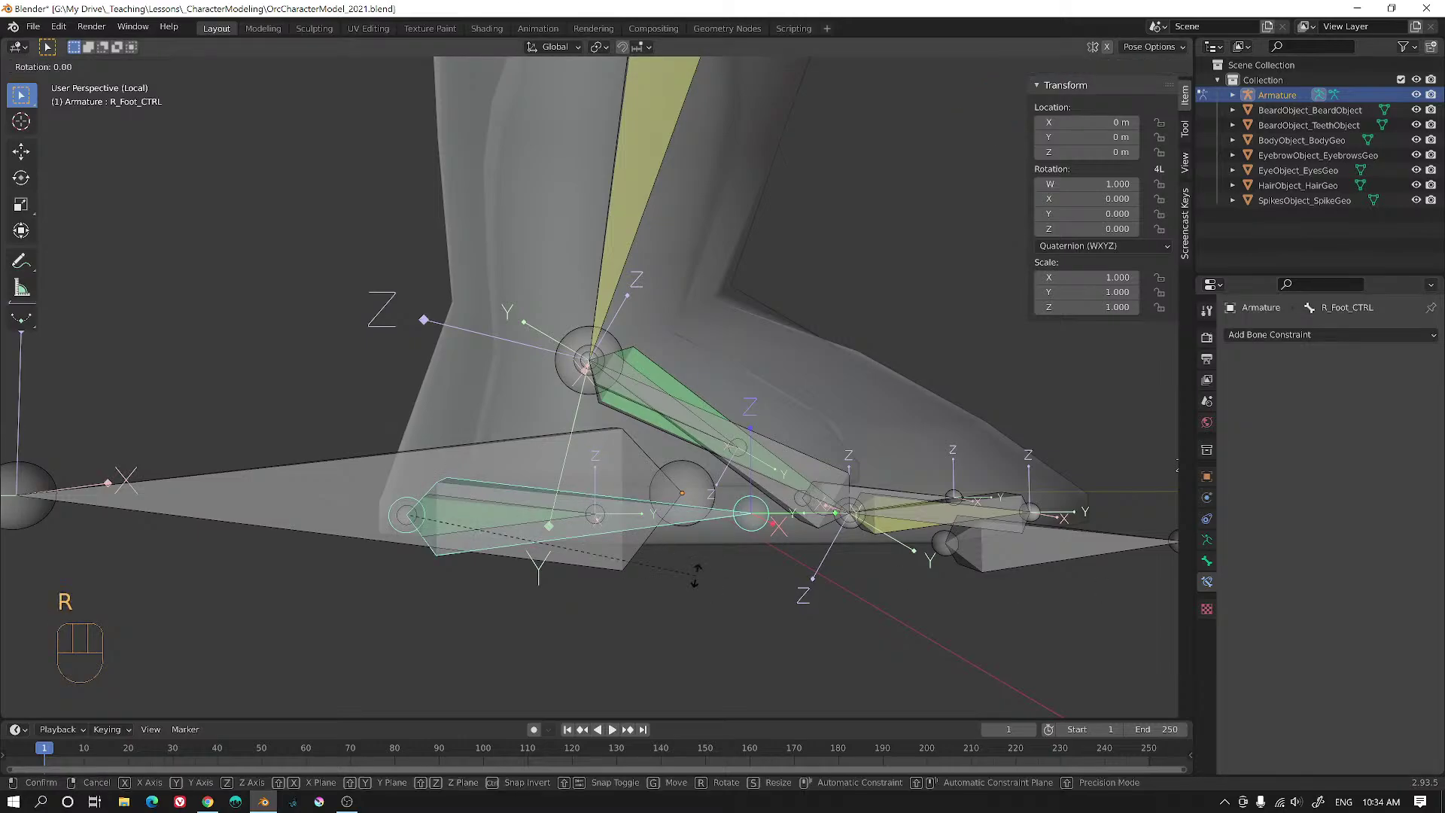
key(x)
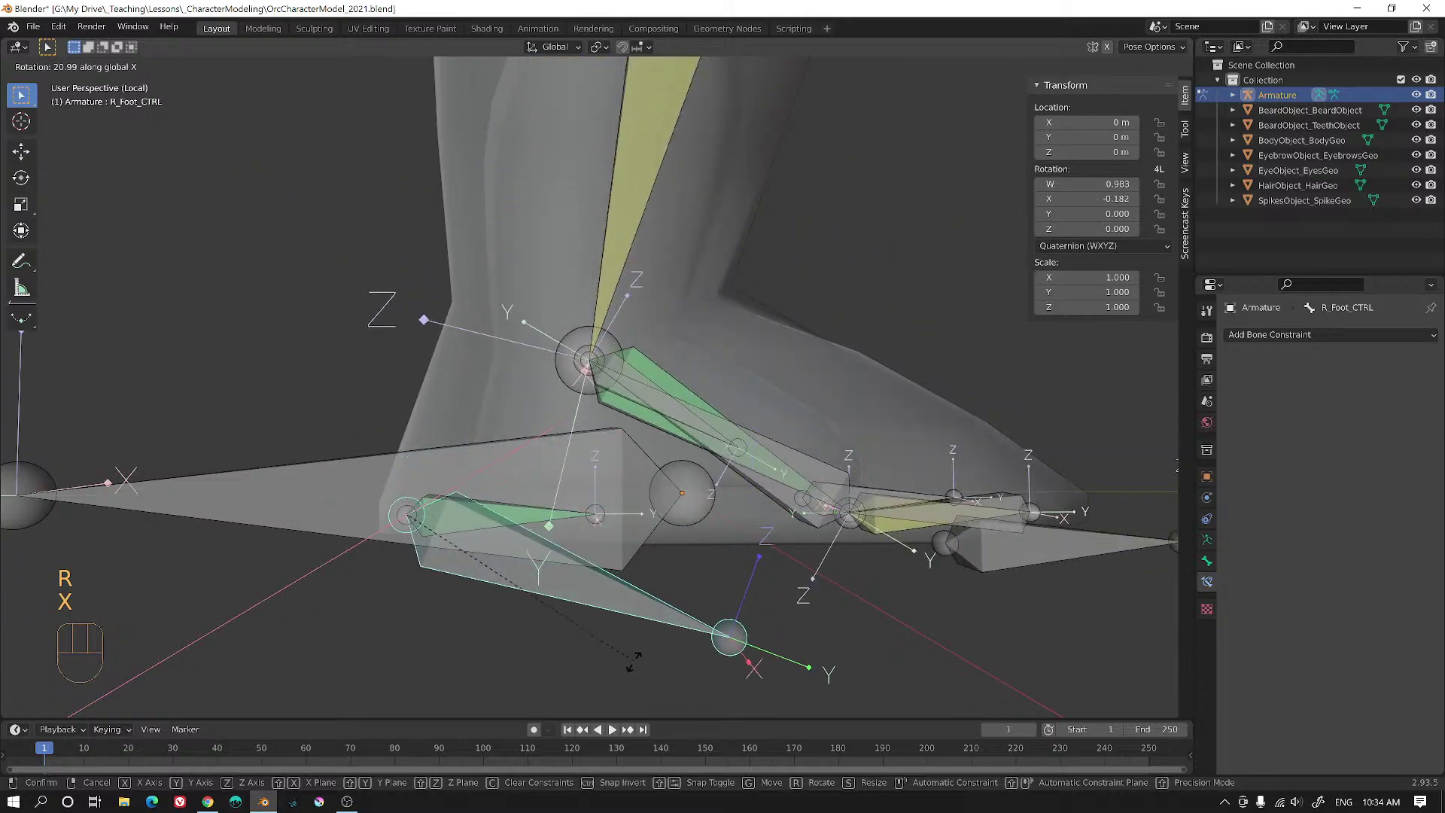
right_click(465, 176)
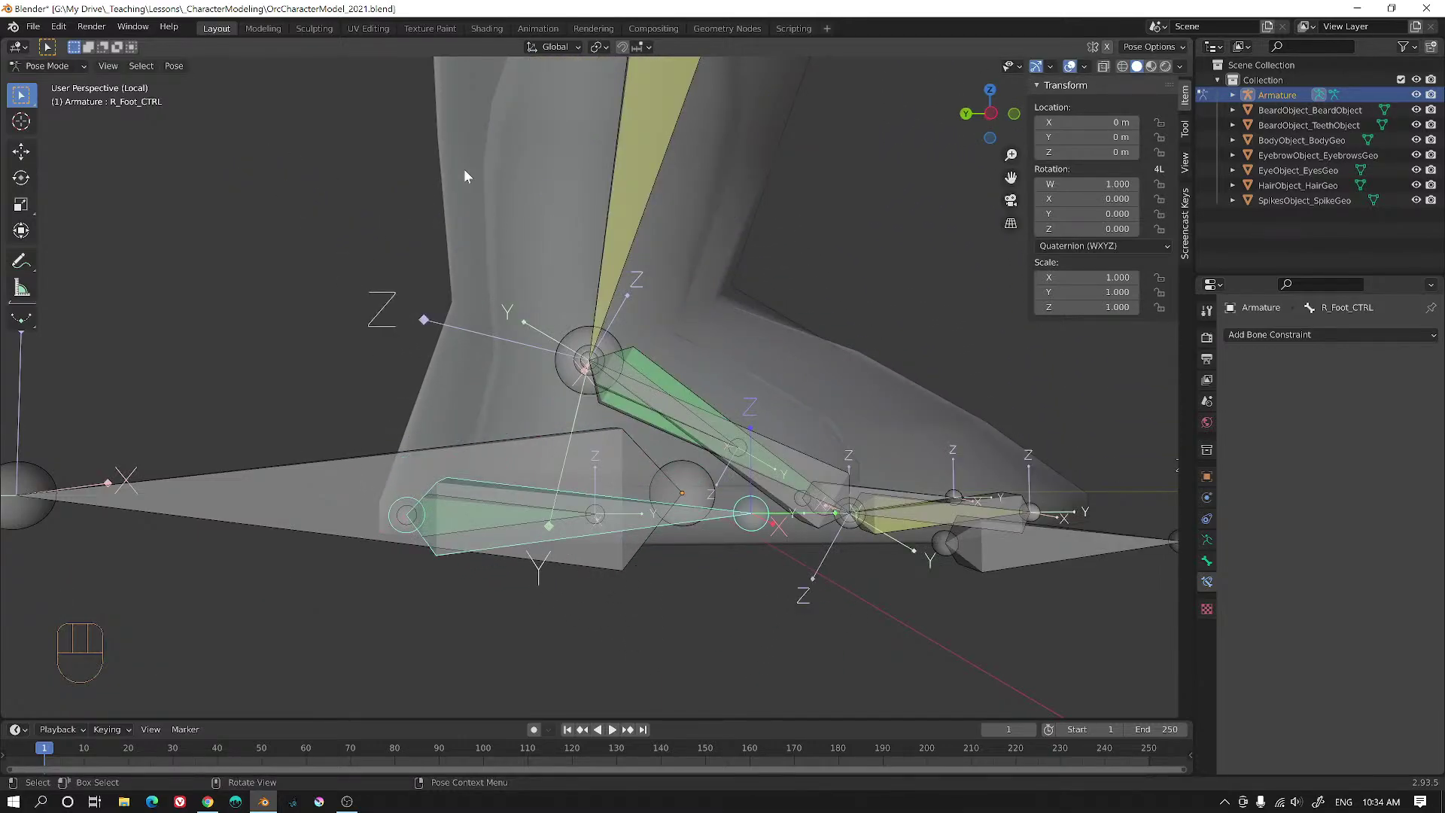
- Set the transform orientation to Local and try rotating R_Foot_CTRL about its local X axis, cancelling each rotation
click(541, 48)
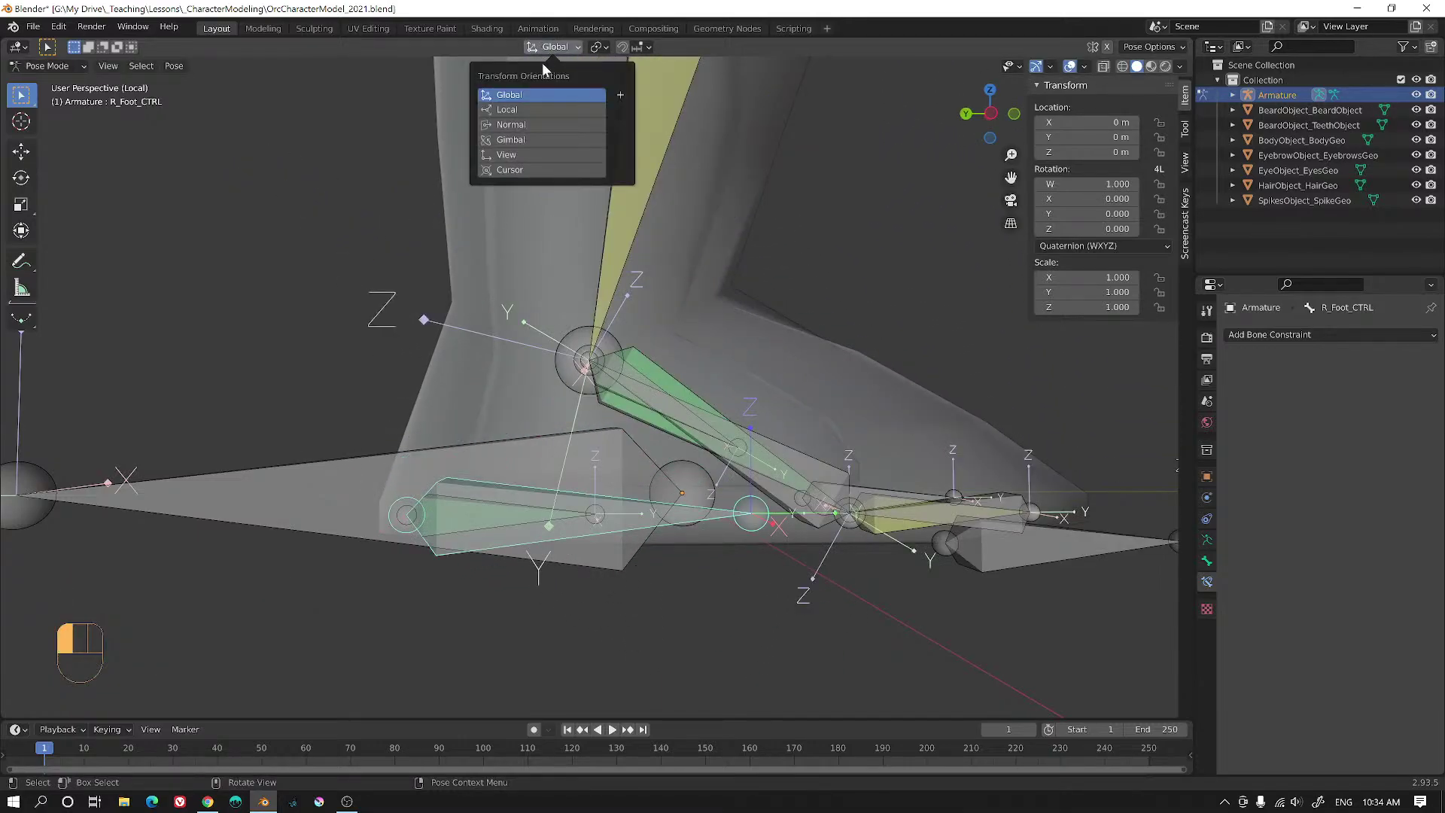
click(495, 112)
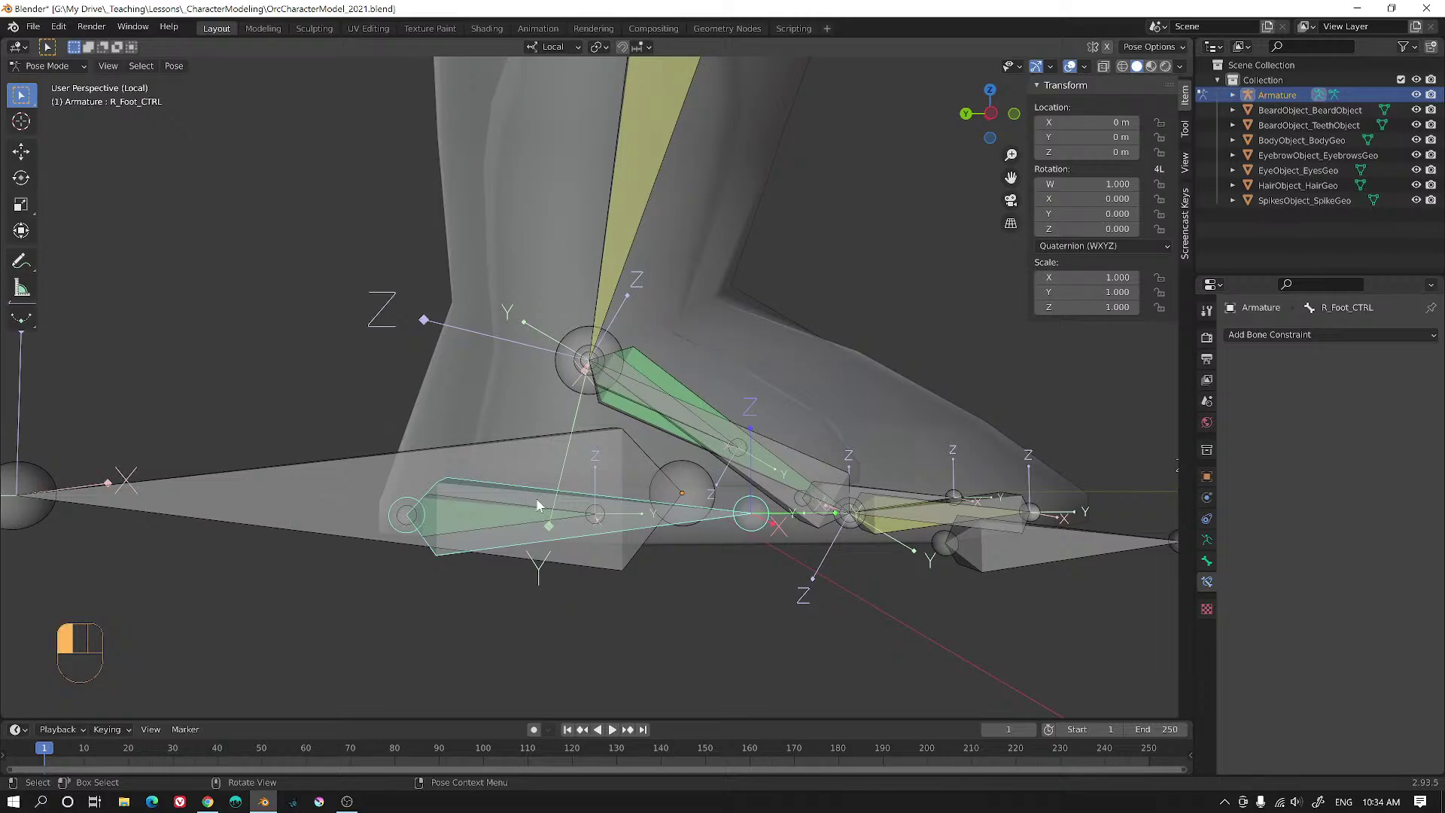
key(r)
key(x)
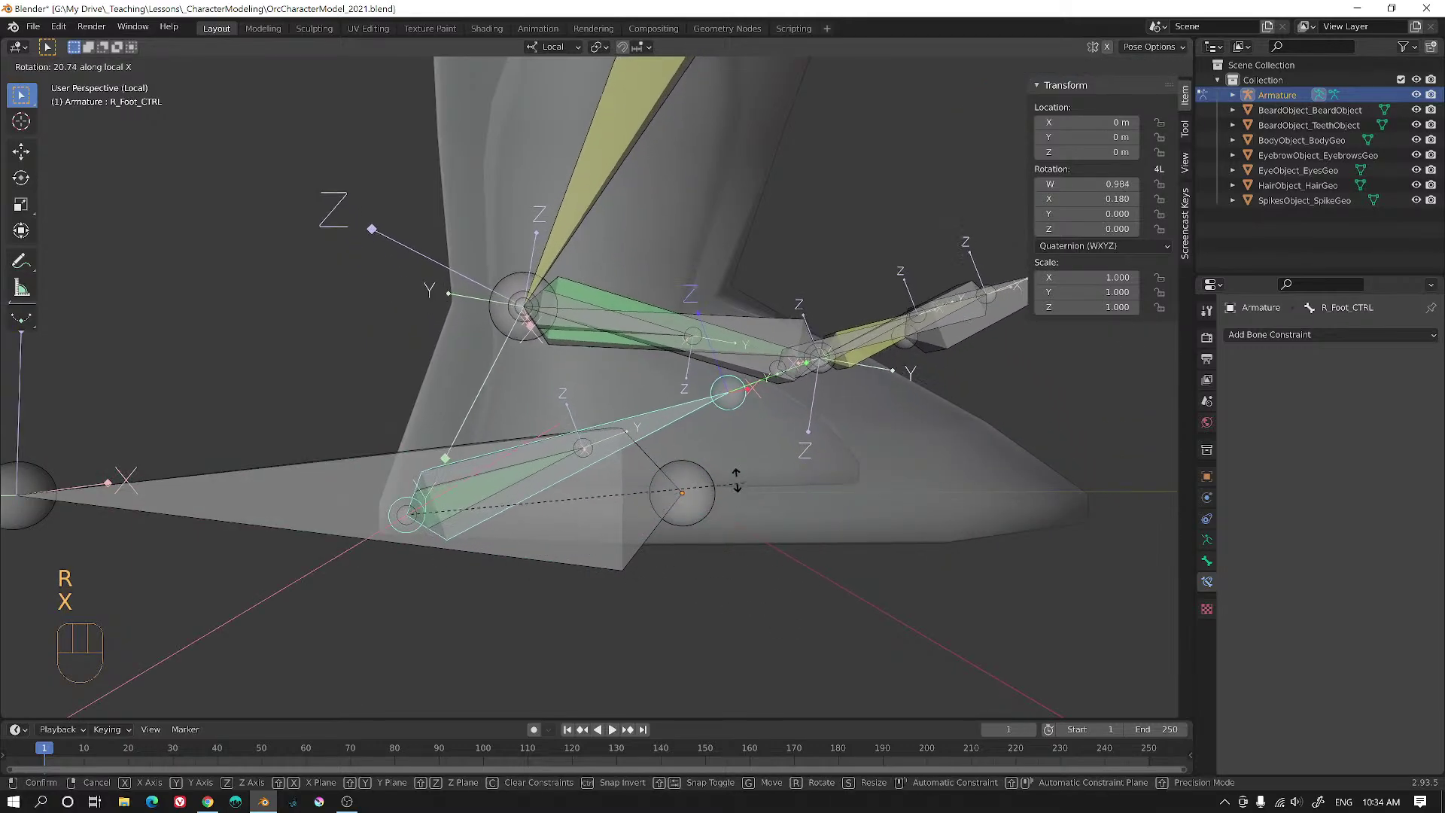
key(Escape)
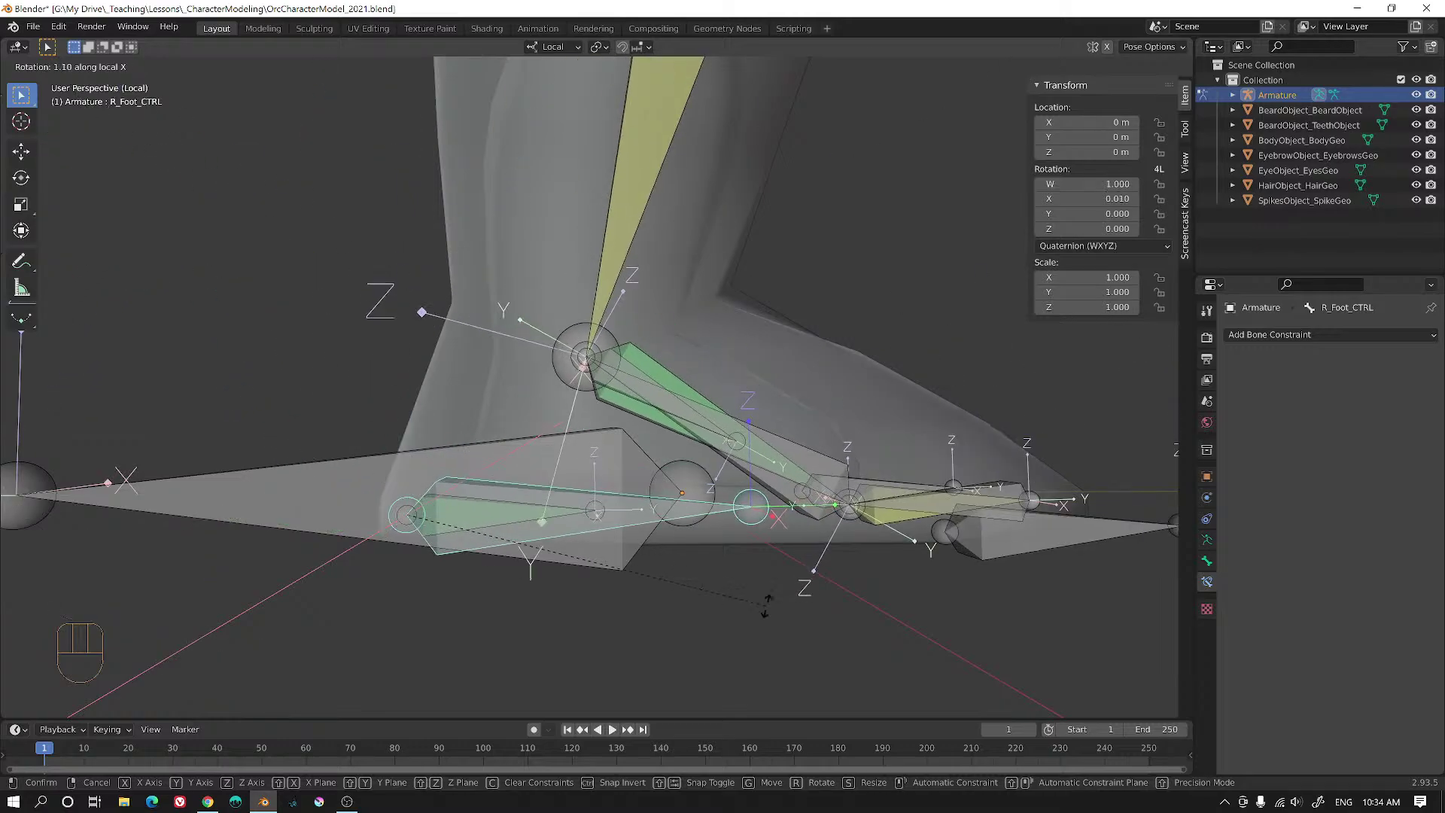
key(r)
key(x)
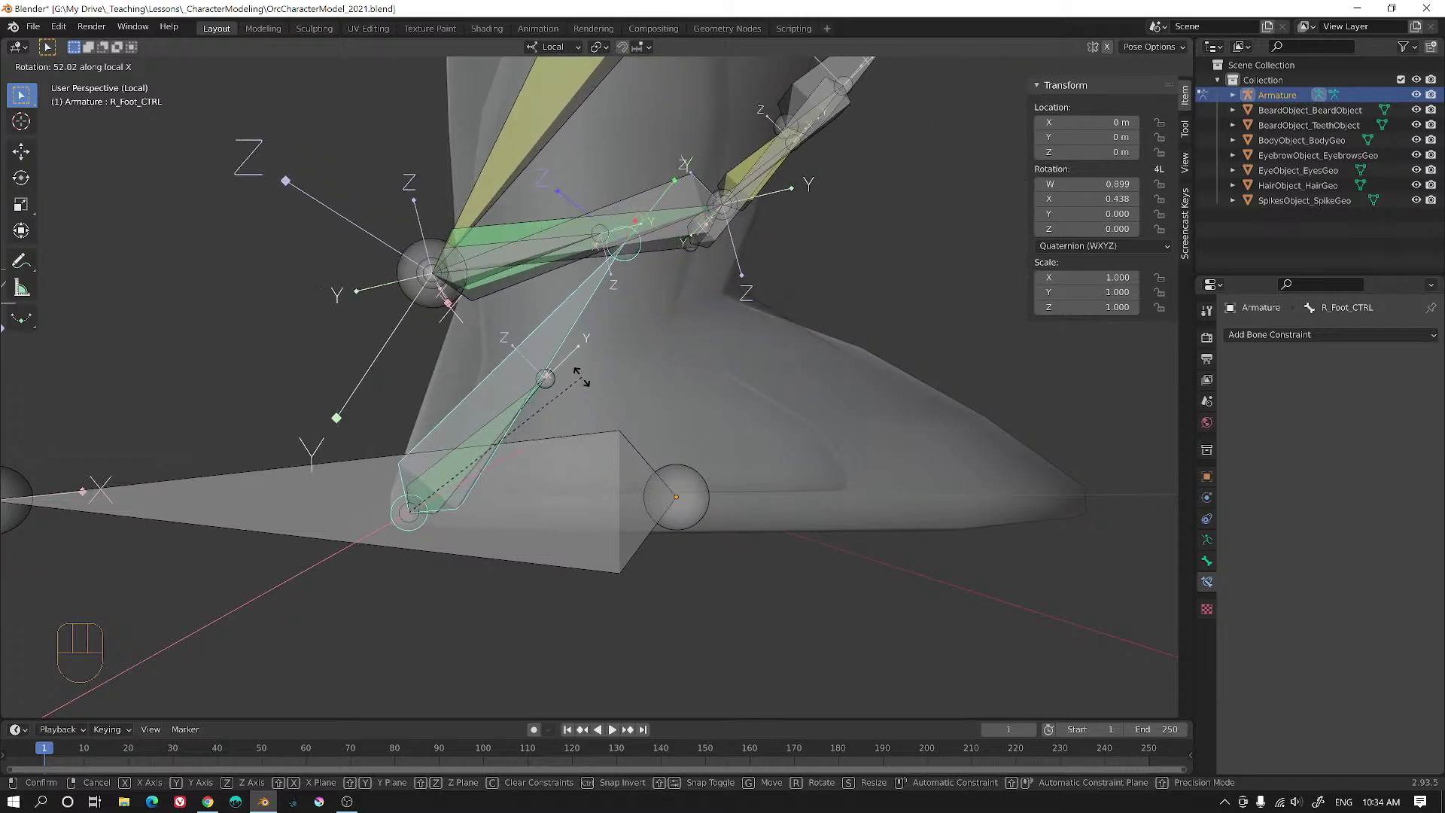
right_click(679, 654)
- Inspect the bone constraints of R_HeelPivot and R_BallPivot
middle_drag(679, 654, 726, 546)
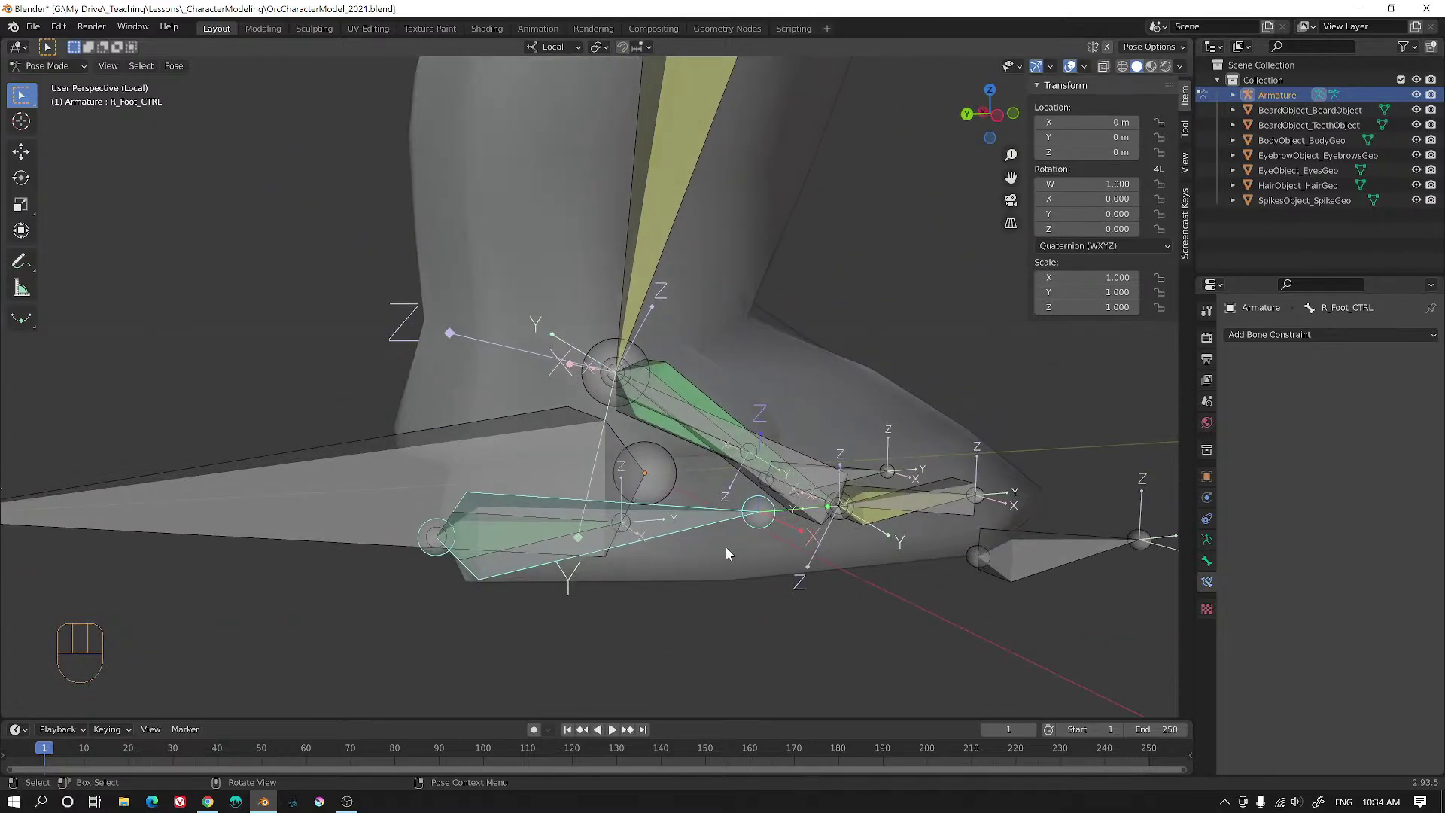
click(568, 524)
alt+shift+middle_drag(744, 527, 640, 521)
alt+middle_drag(670, 519, 642, 513)
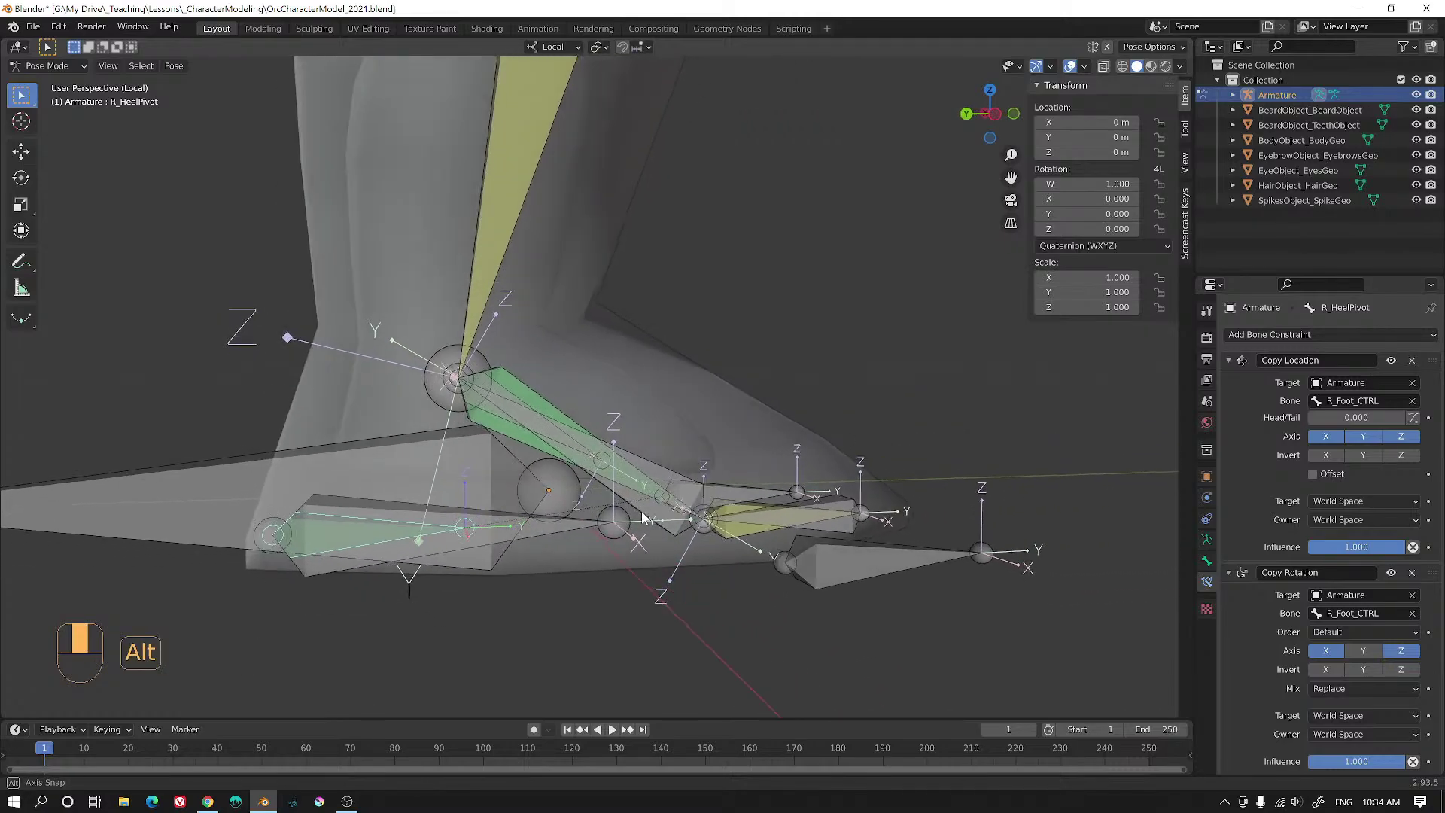
click(655, 462)
alt+middle_drag(797, 527, 829, 503)
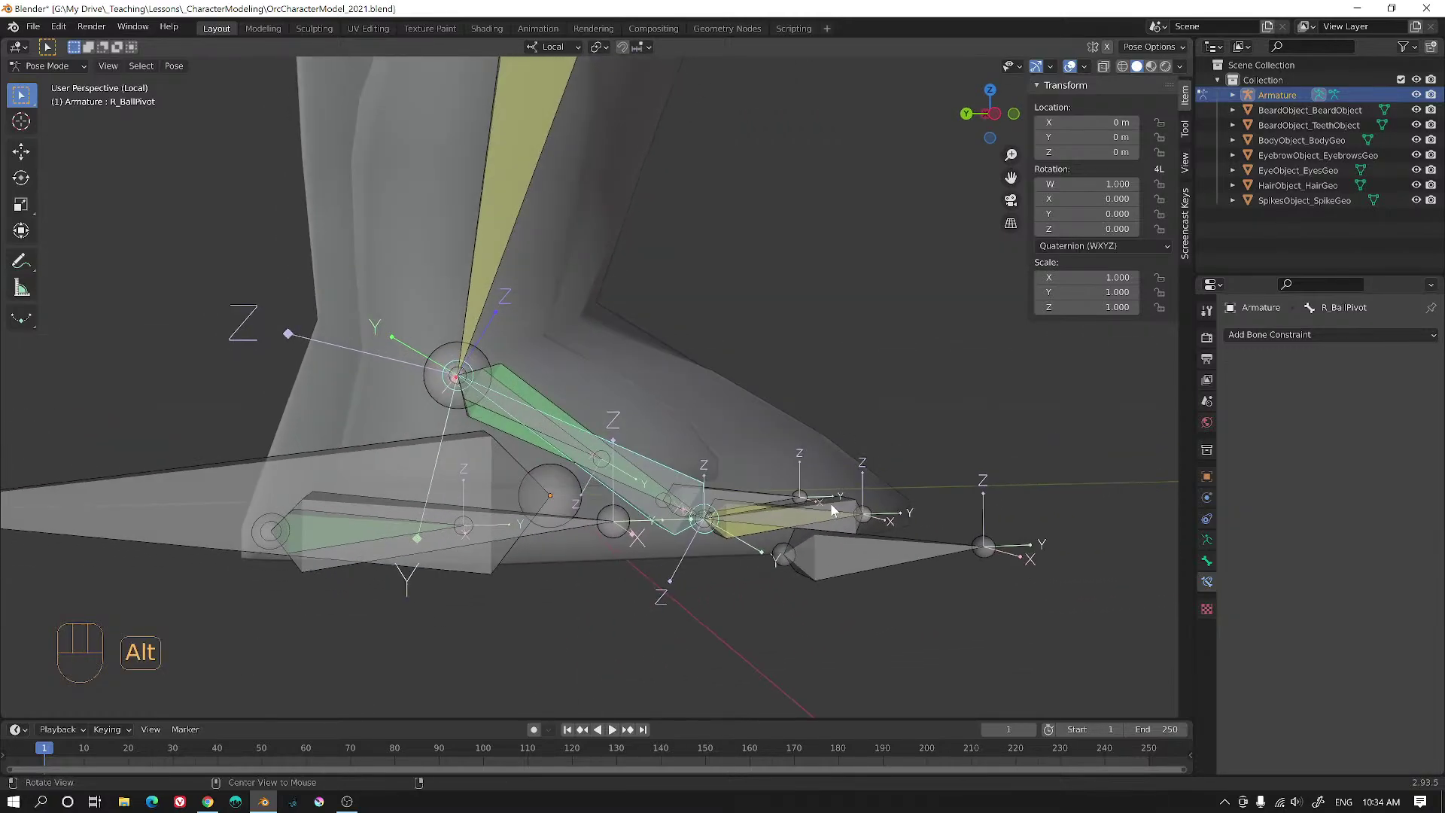
- Try copying constraints between R_HeelPivot and R_BallPivot, selecting R_HeelPivot first and R_BallPivot as the active bone
click(372, 517)
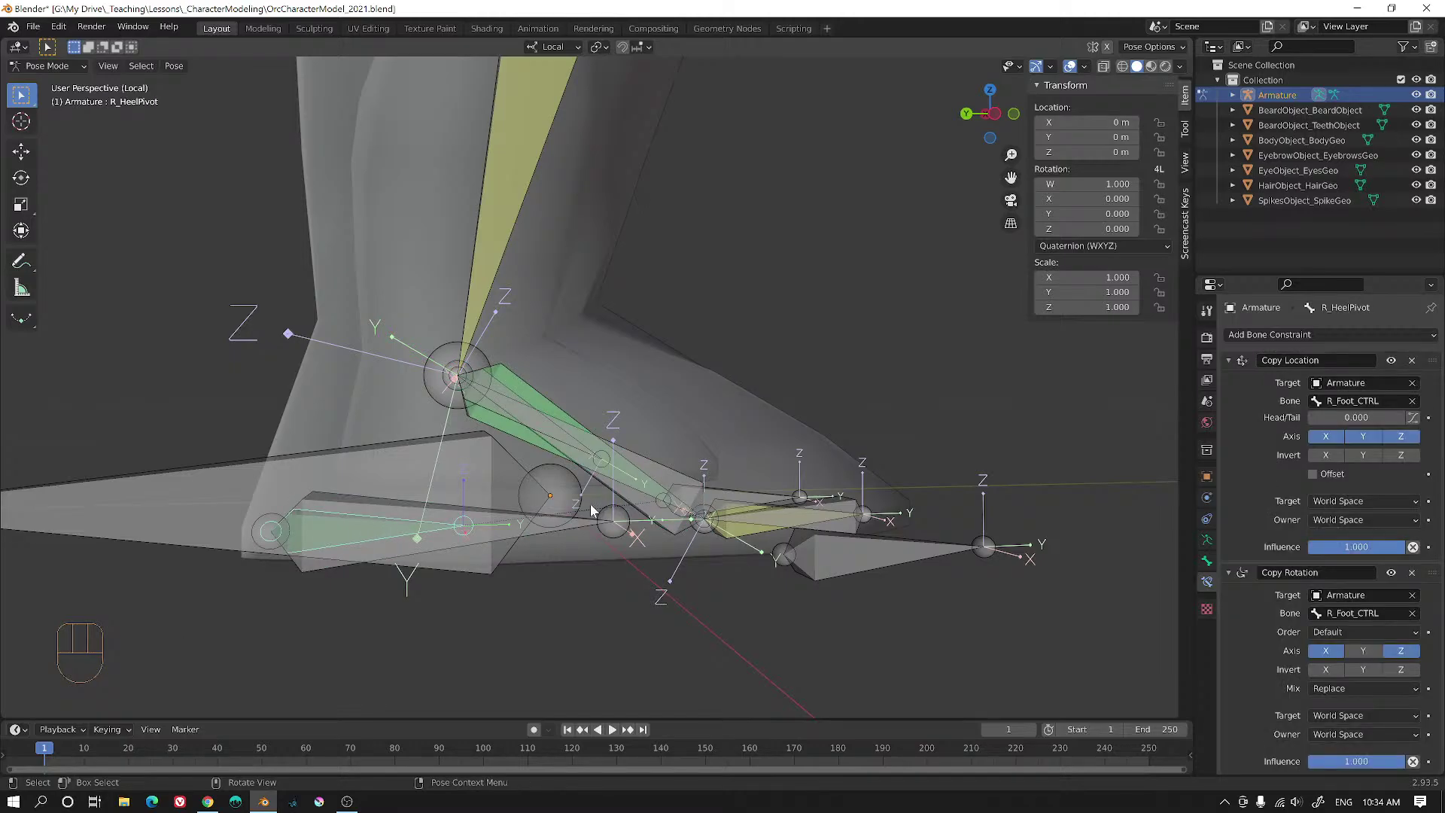
shift+click(665, 468)
middle_drag(744, 463, 770, 478)
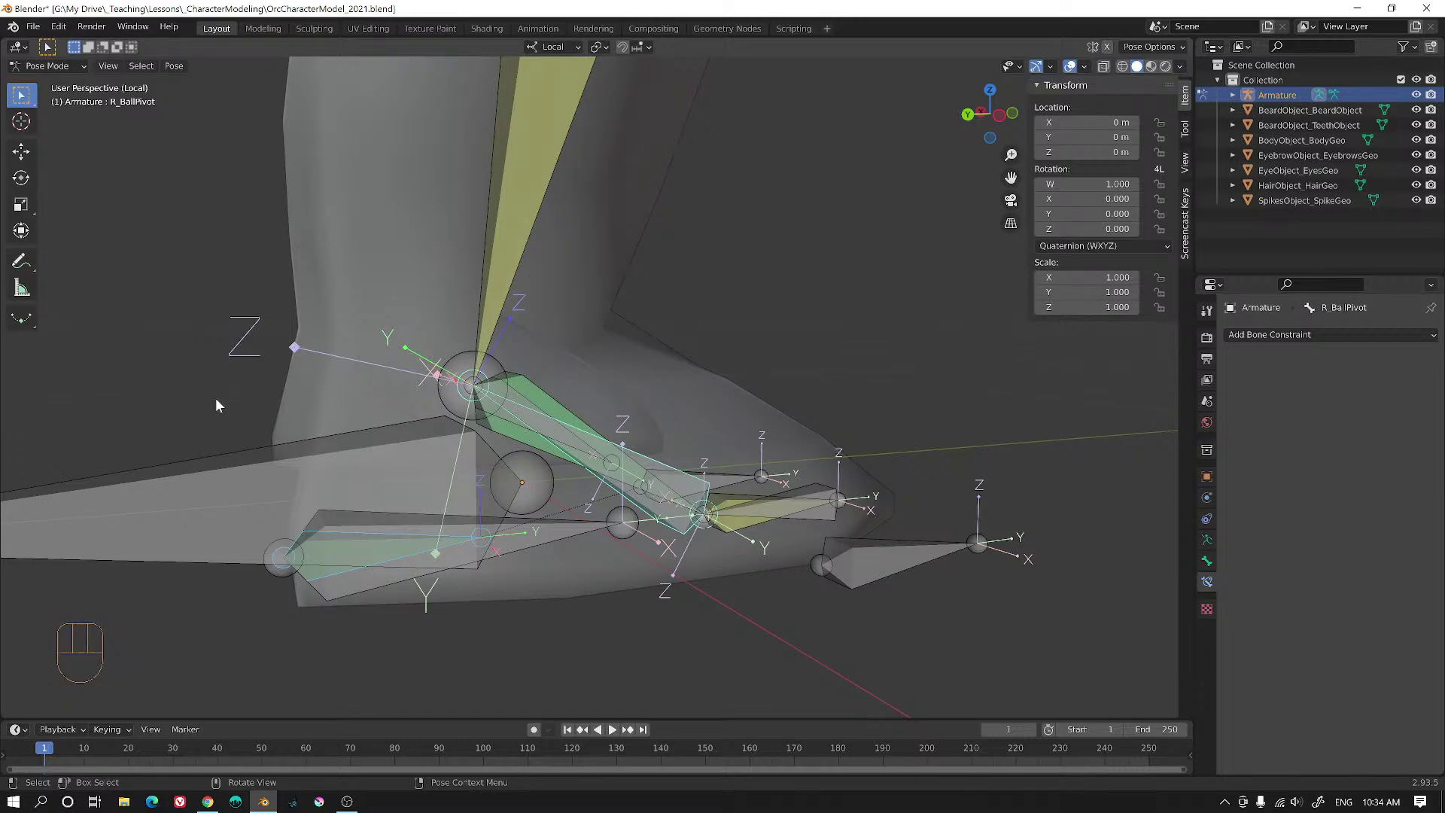
key(F3)
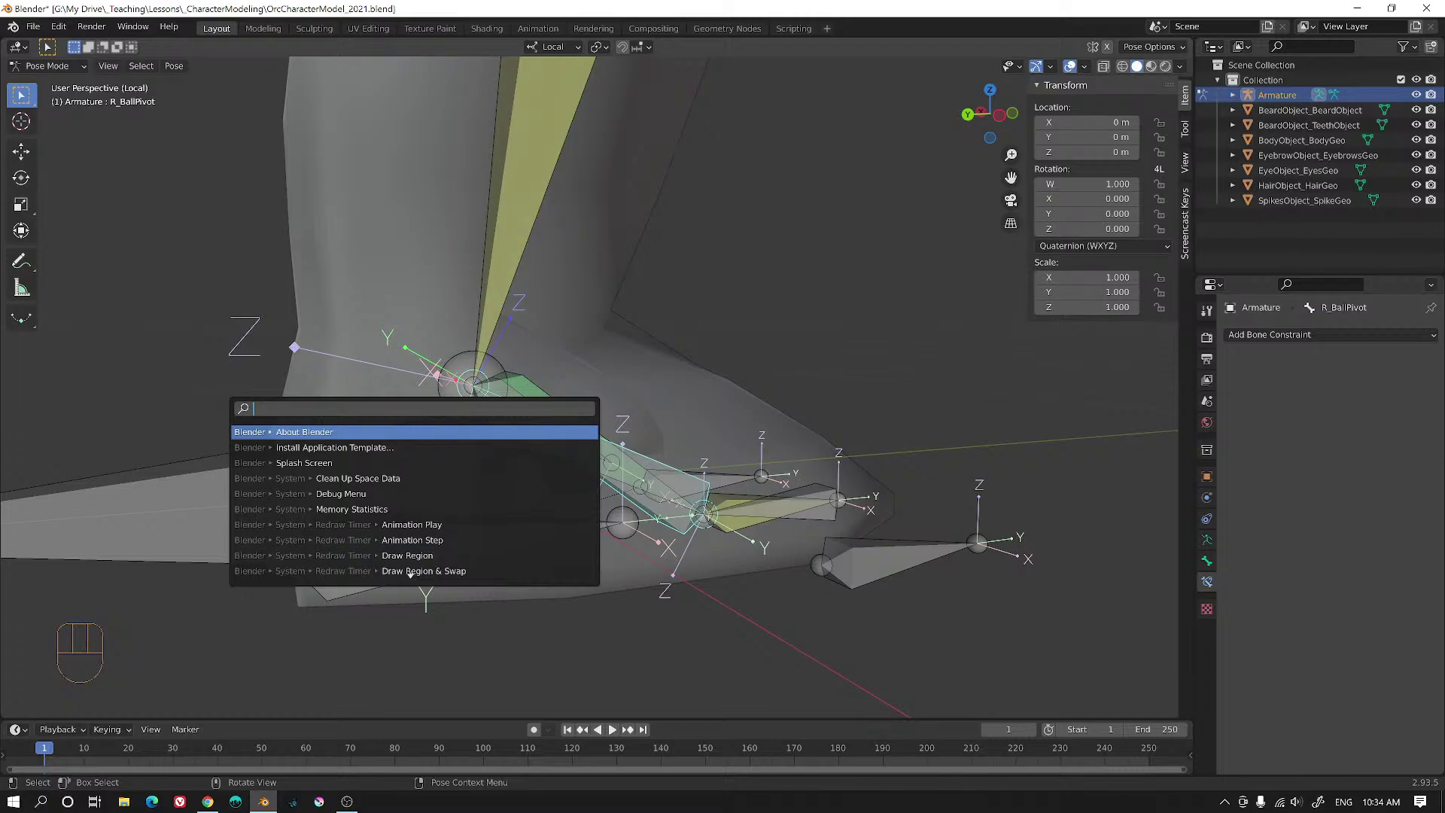
text(copy)
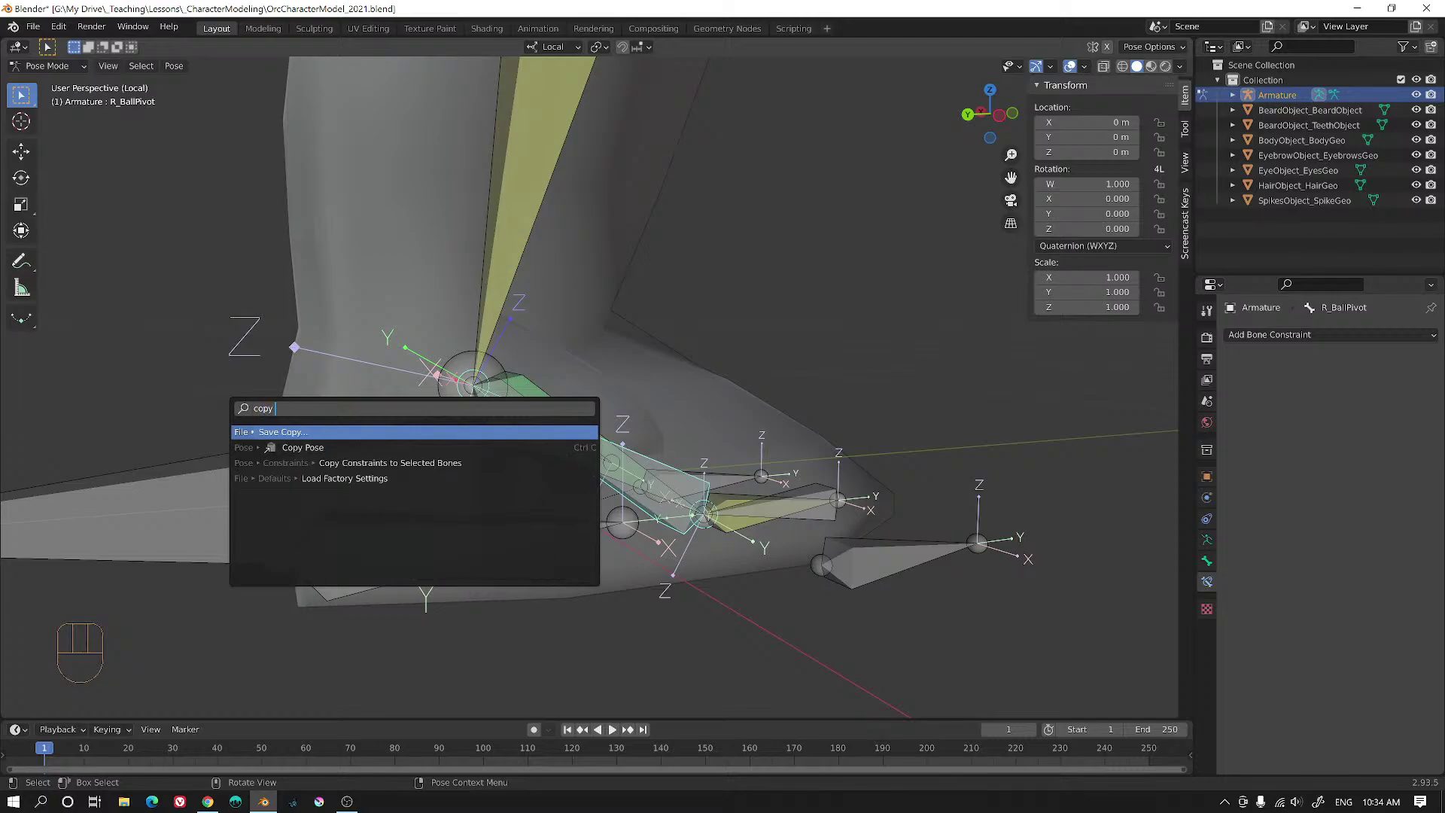
text( con)
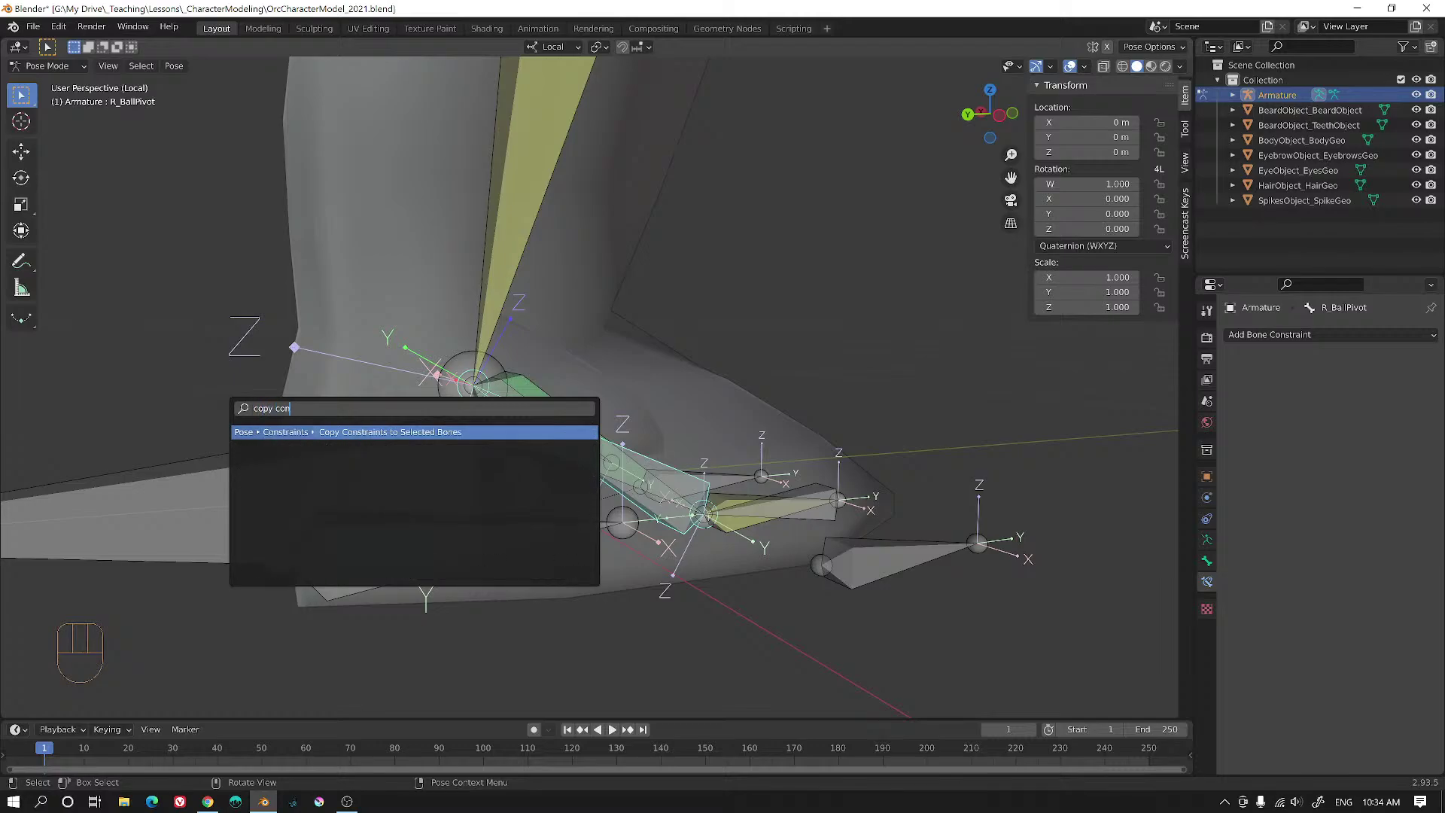
key(Return)
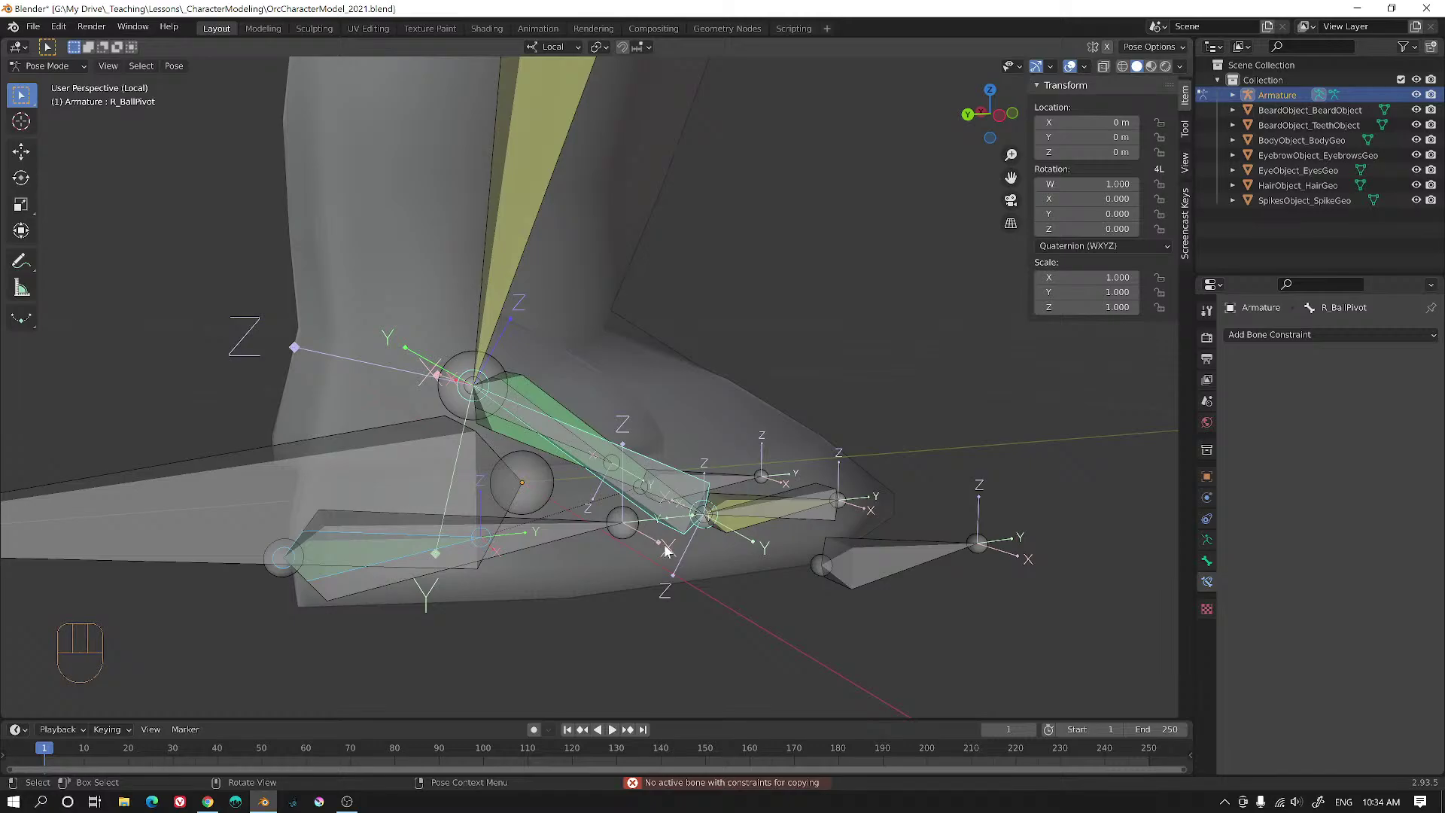
click(495, 520)
click(363, 536)
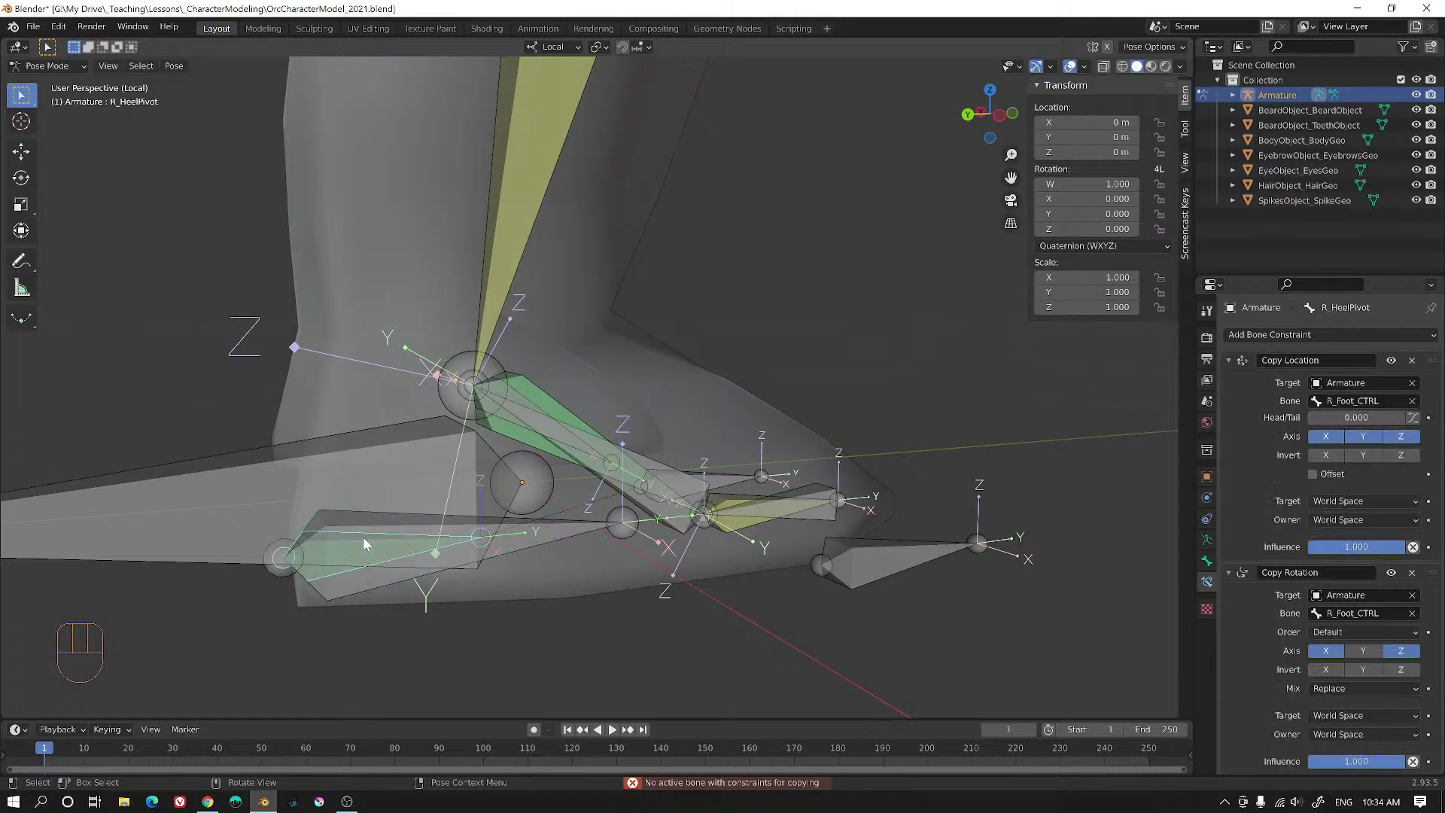
shift+click(669, 468)
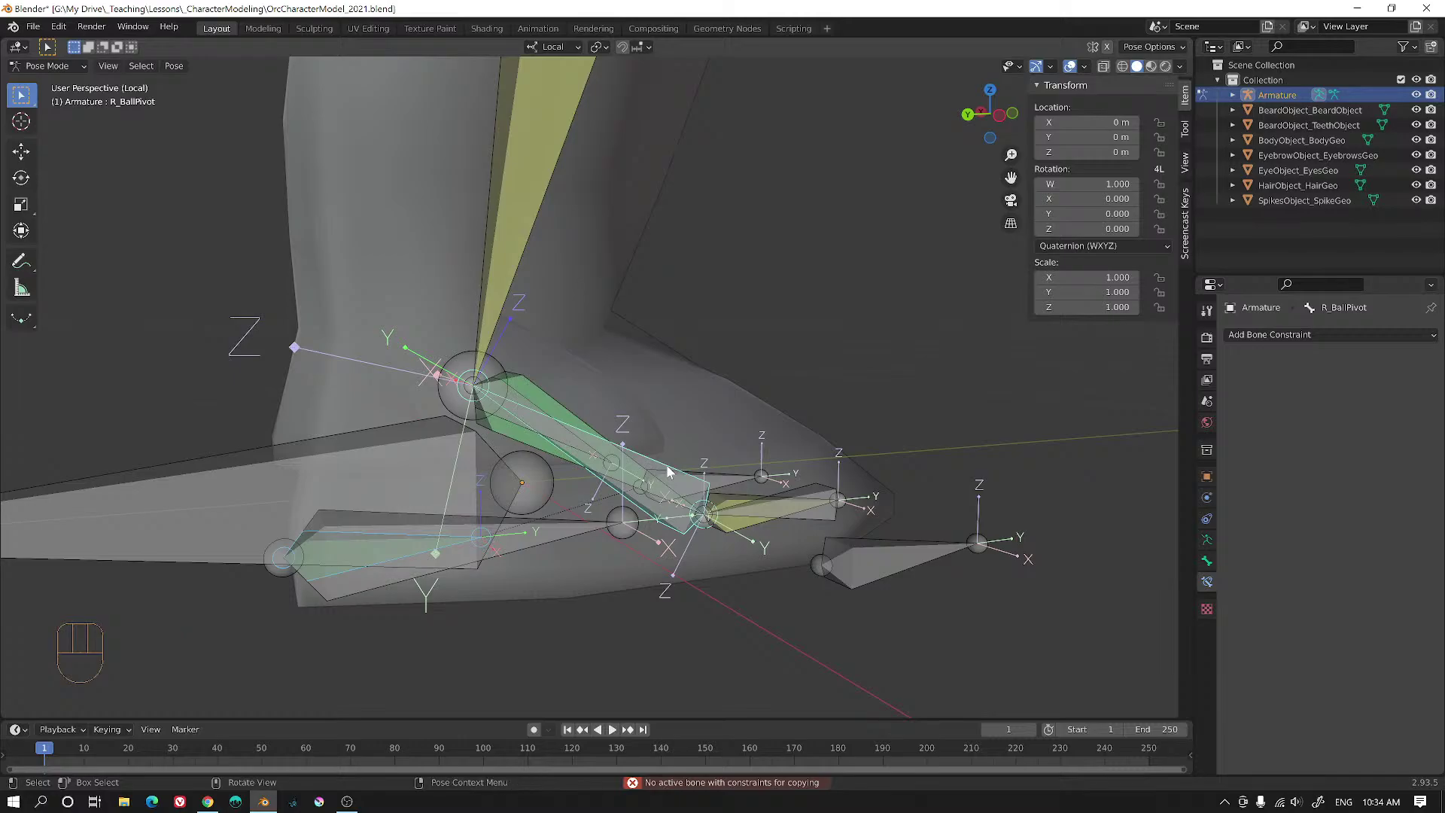
key(F3)
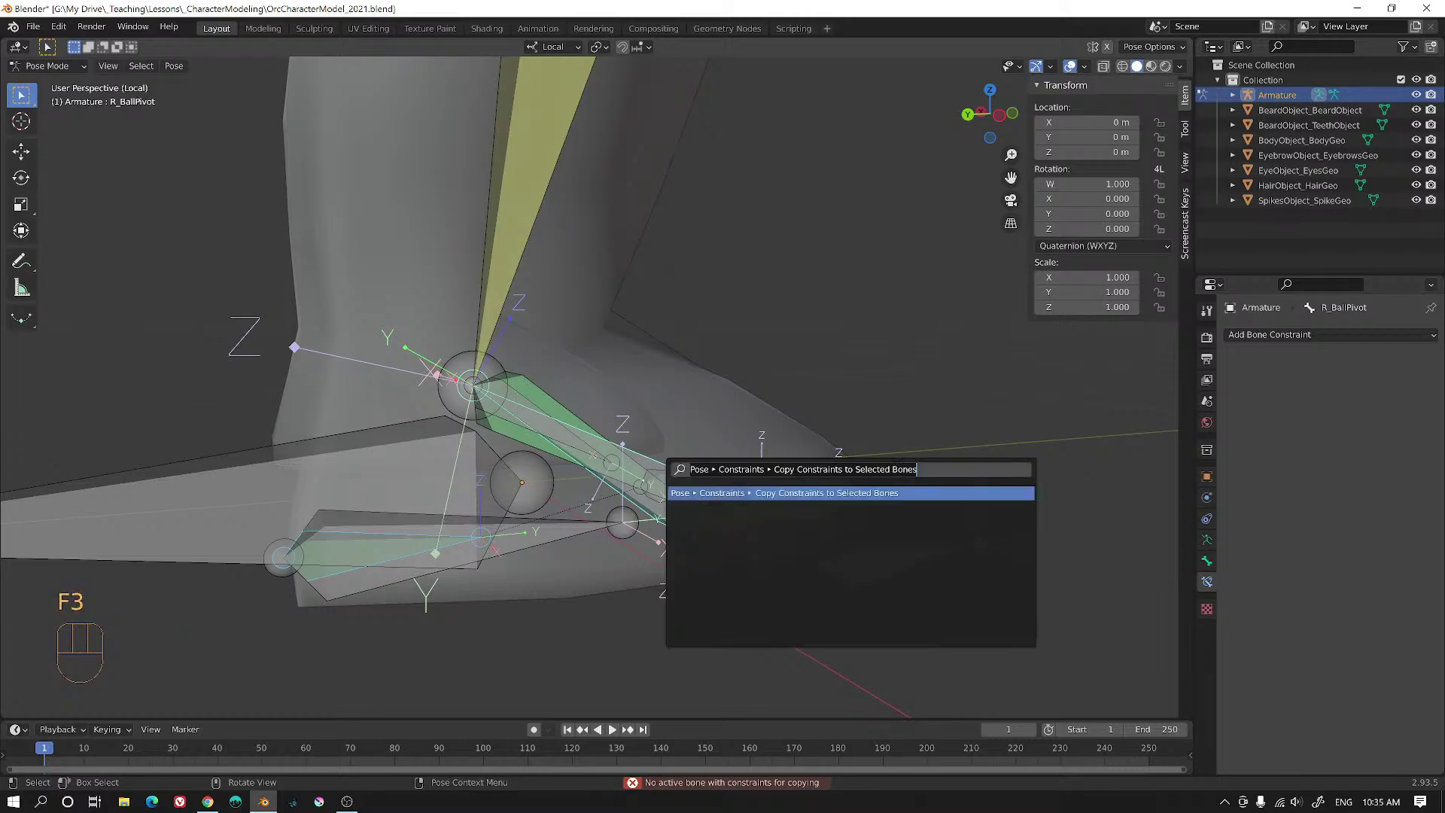
click(716, 491)
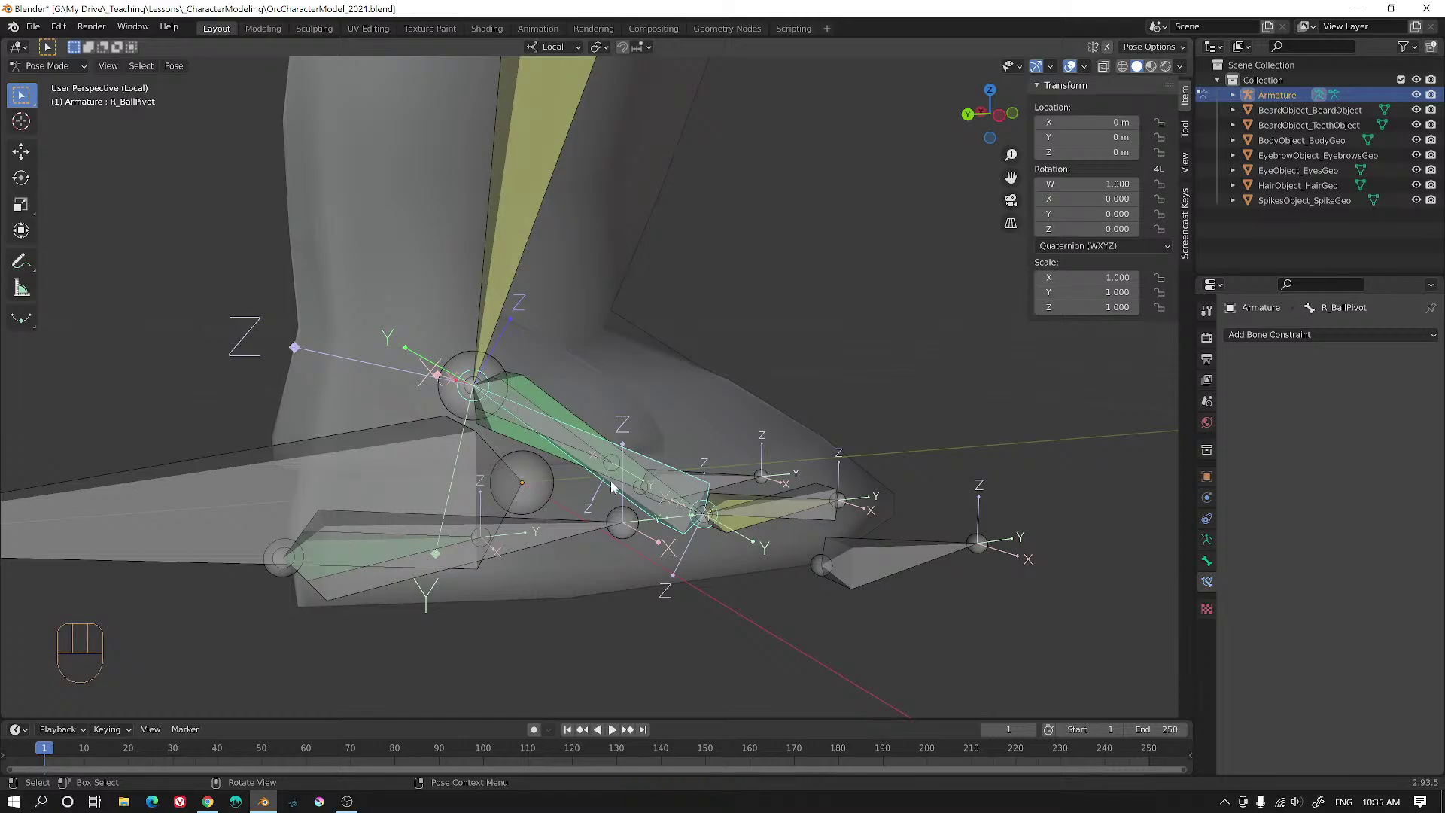
- Hide the R_Foot_CTRL bone that overlaps R_HeelPivot
shift+click(391, 534)
shift+click(412, 514)
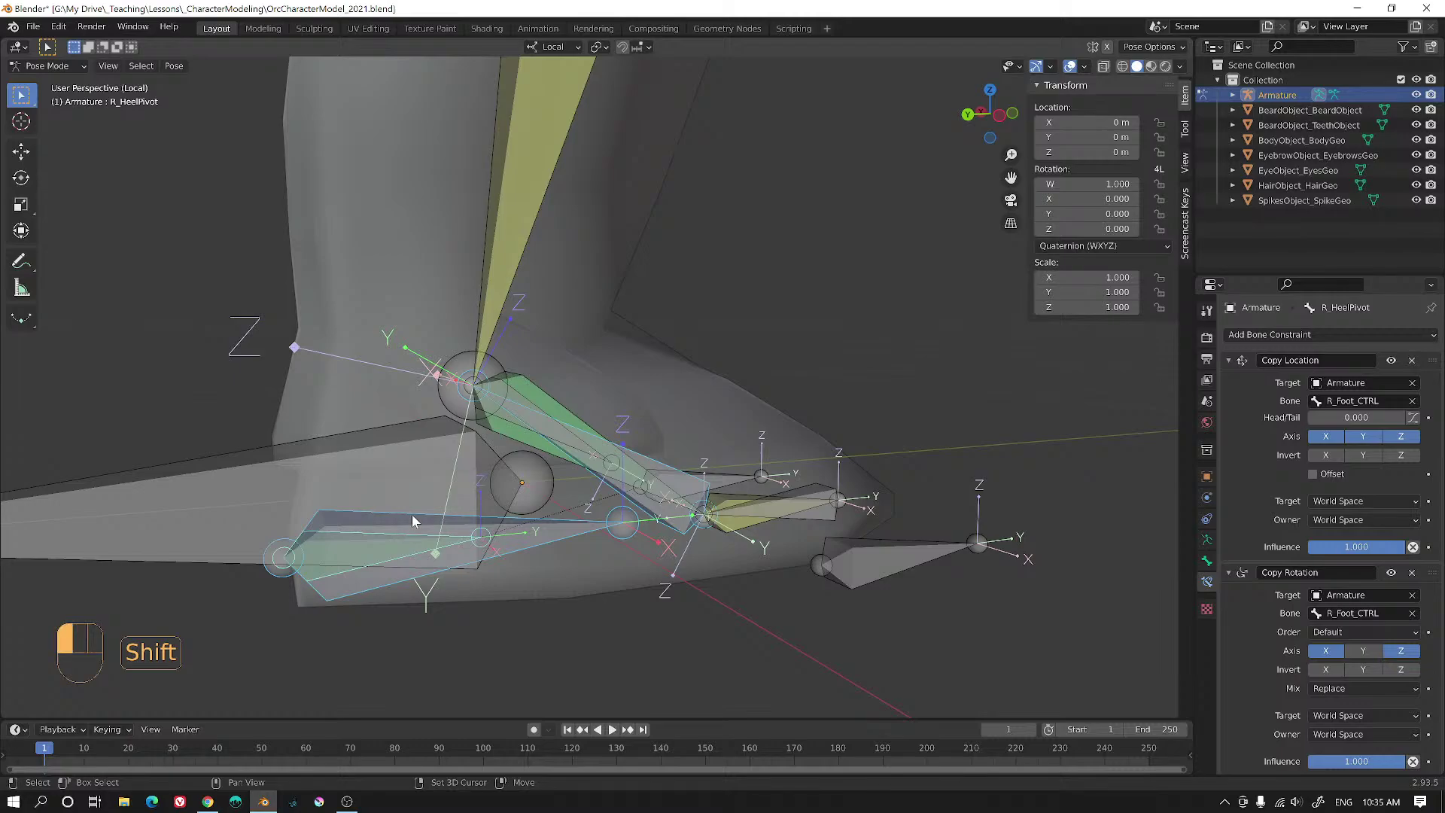
click(412, 515)
click(435, 515)
click(433, 517)
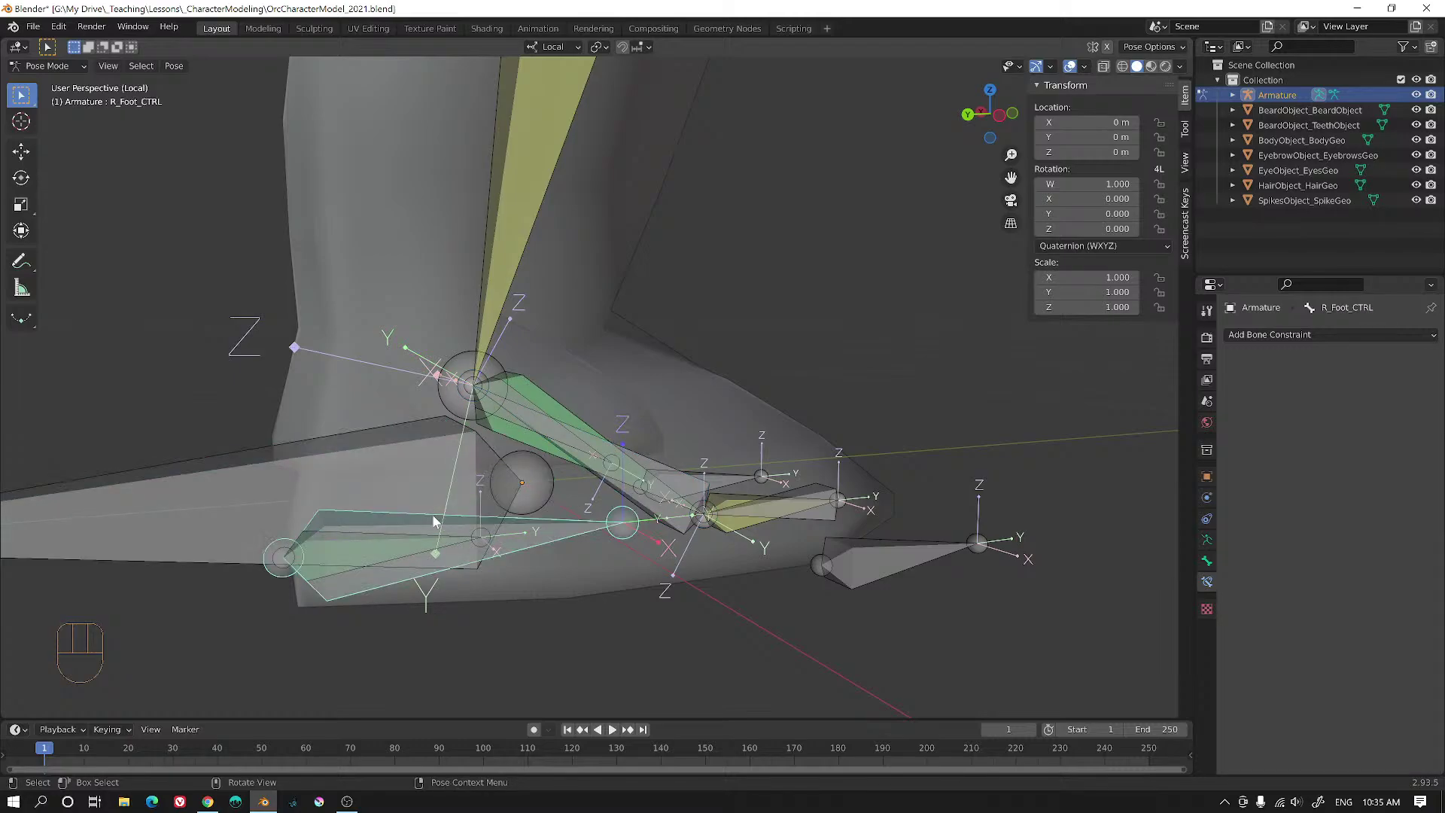
key(h)
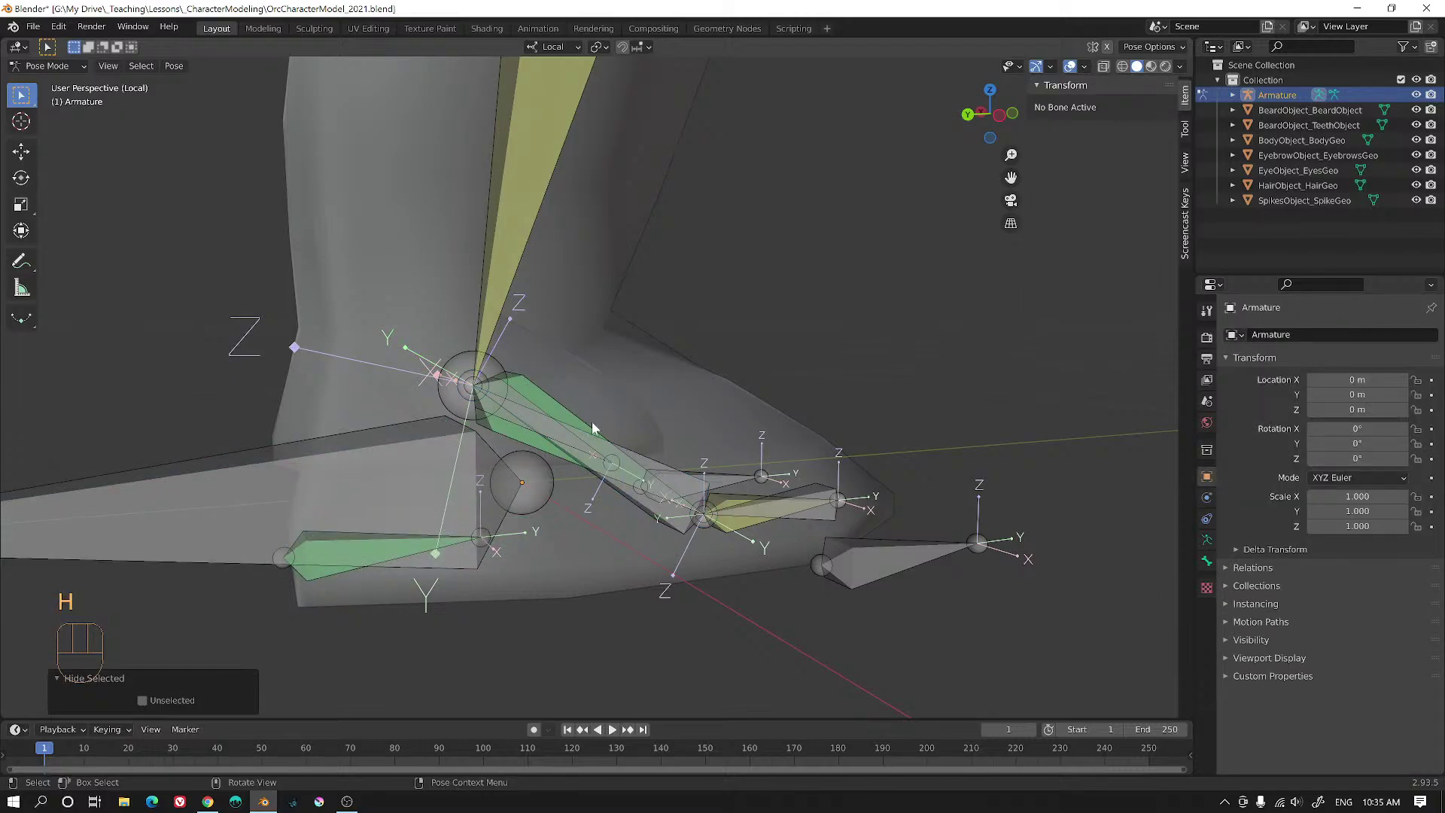
- Copy the constraints of R_HeelPivot to R_BallPivot, with R_HeelPivot as the active bone
click(641, 457)
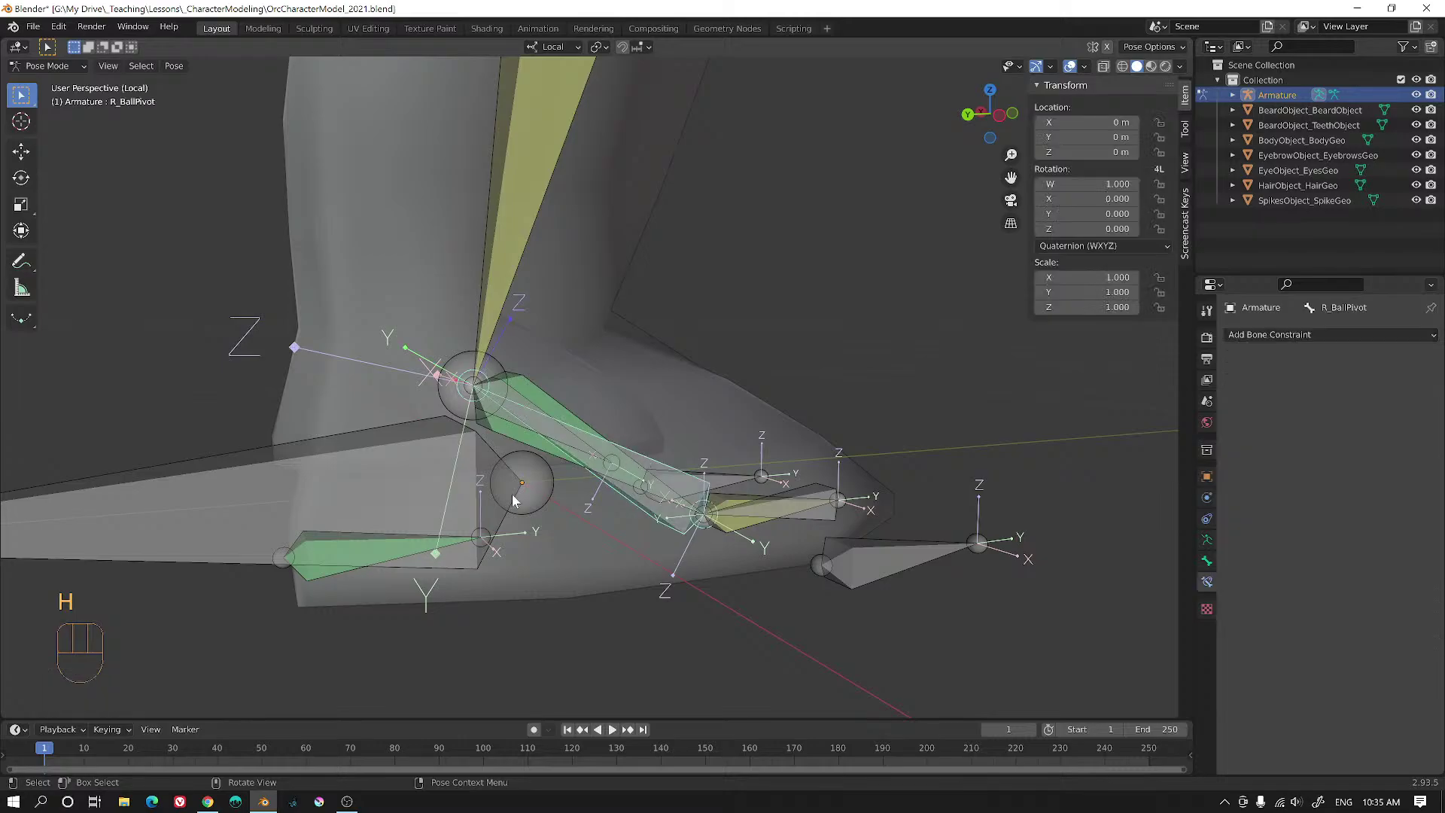
shift+click(356, 541)
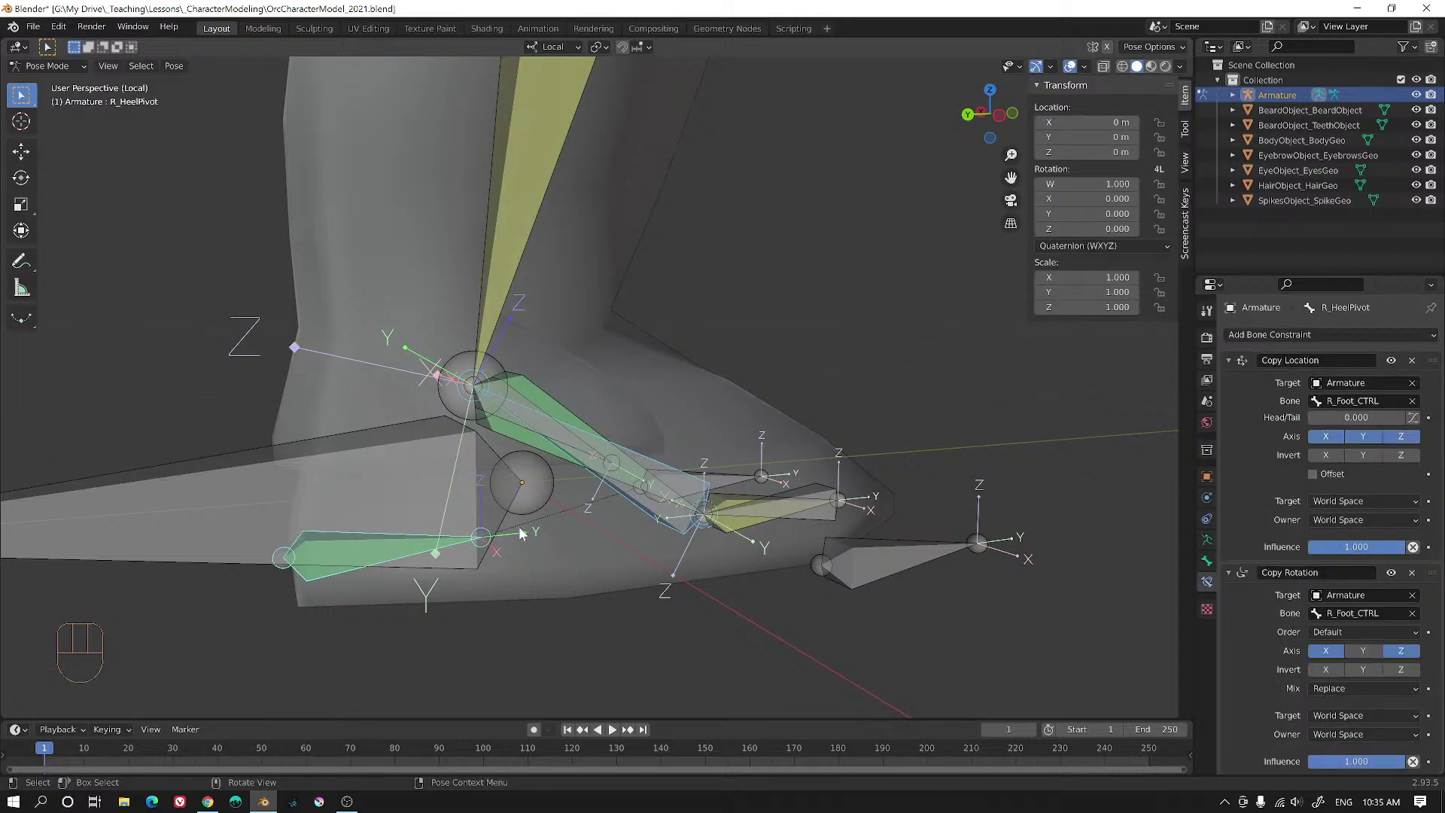
key(F3)
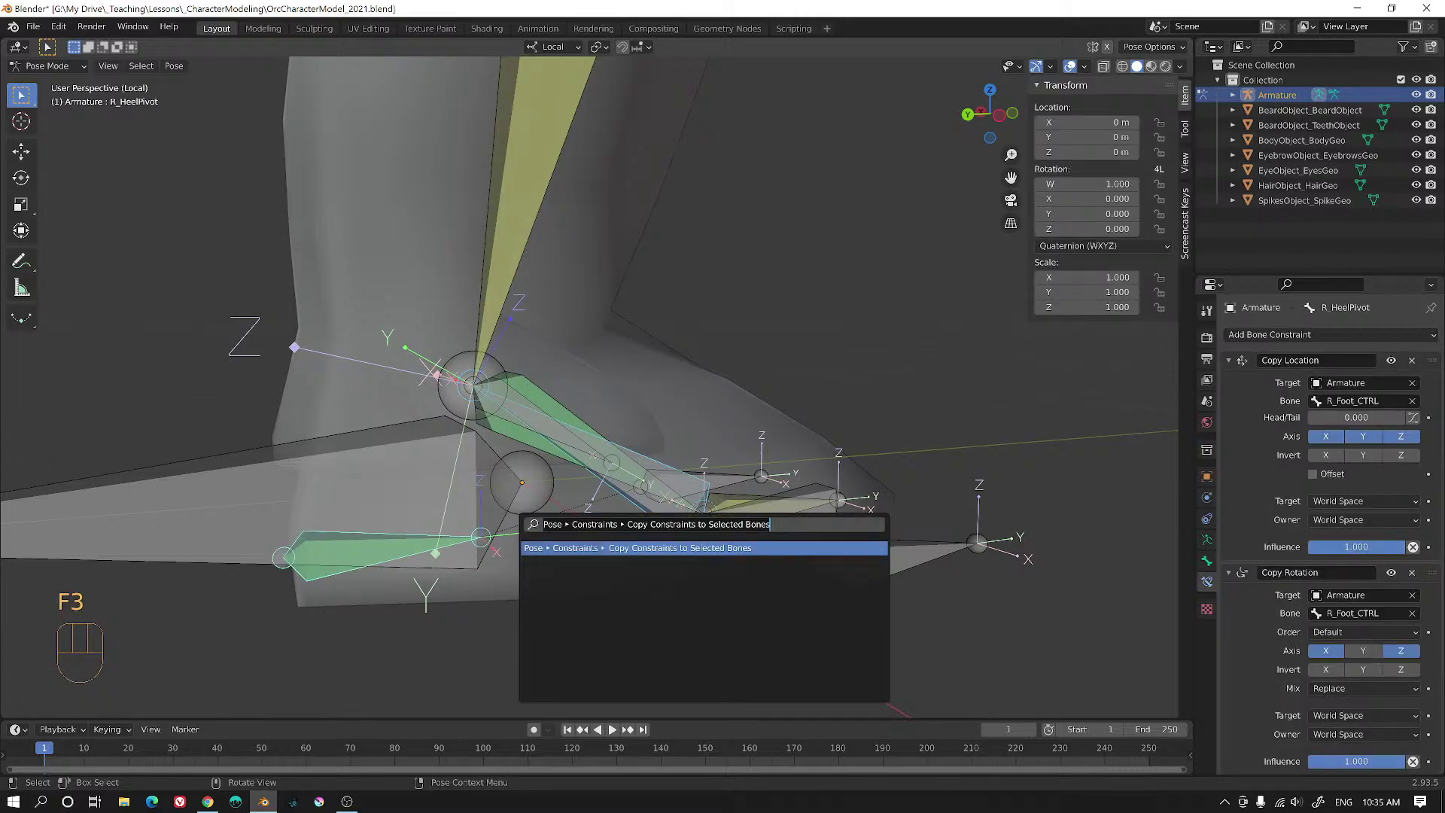
key(Return)
mouse_move(635, 530)
middle_down()
mouse_move(727, 520)
mouse_move(653, 530)
middle_up()
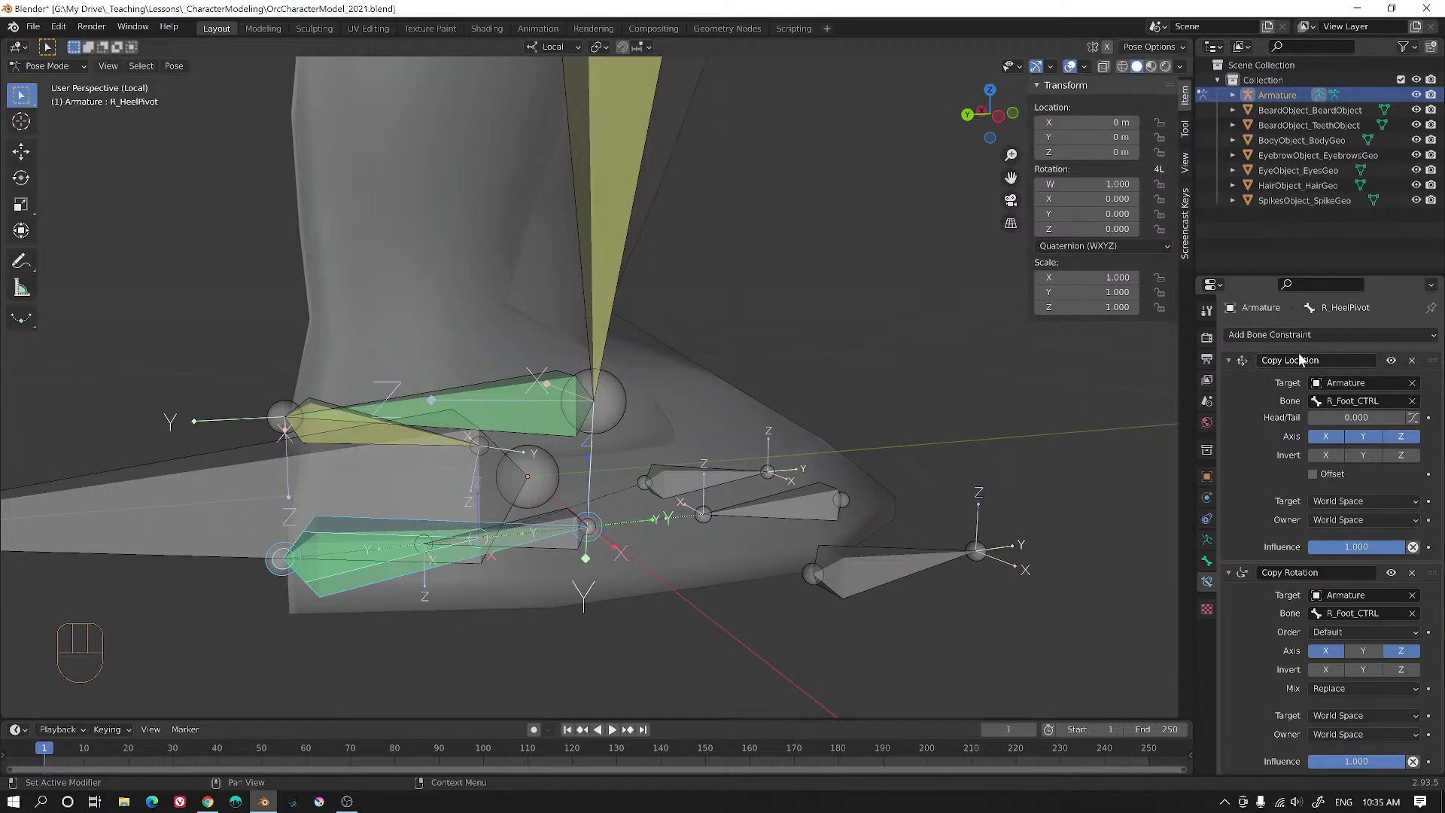
- Check R_Leg.003's constraint, undo that selection, and delete the Copy Location constraint from R_BallPivot
click(503, 394)
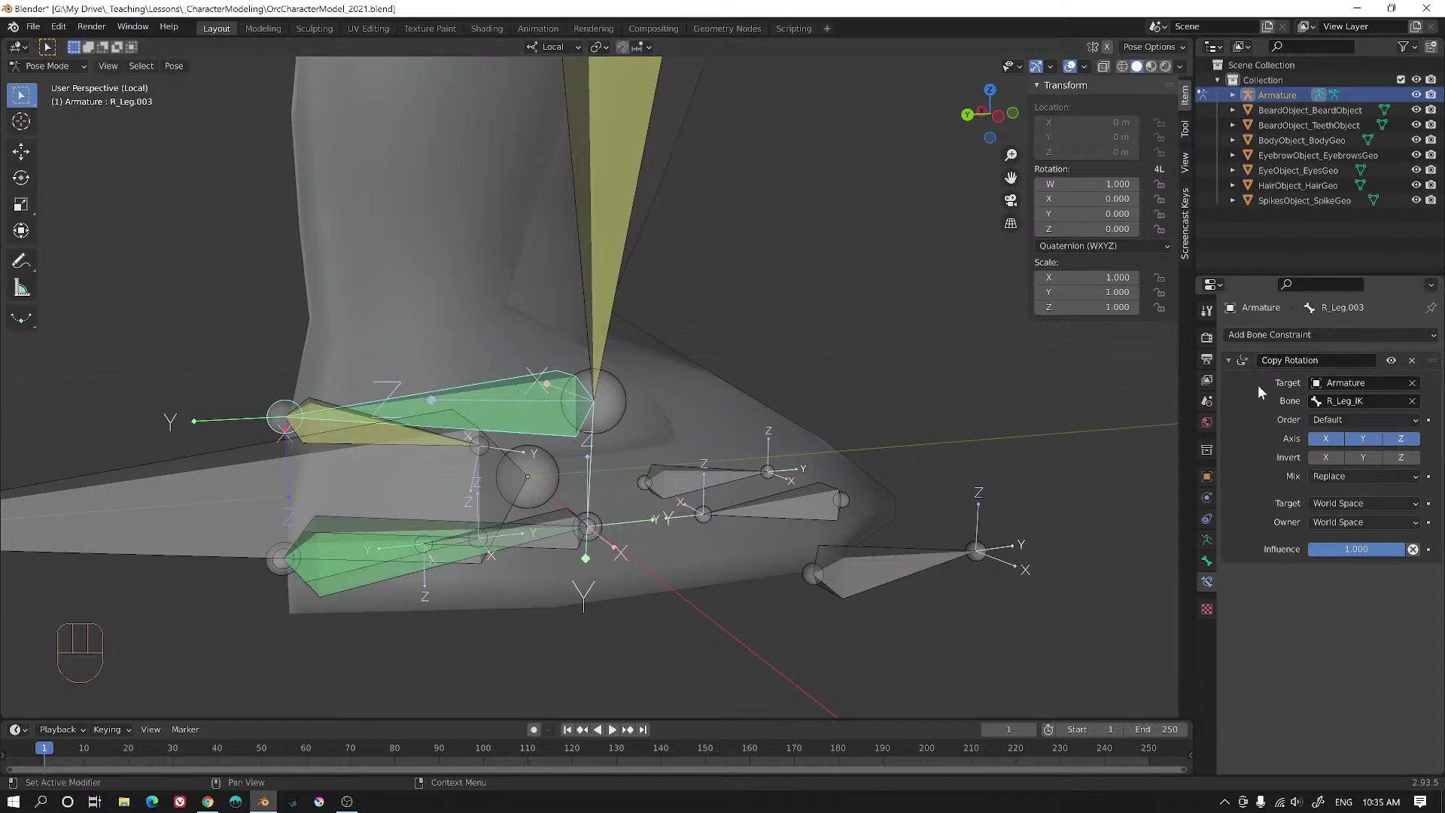
middle_drag(500, 456, 493, 504)
key(ctrl+z)
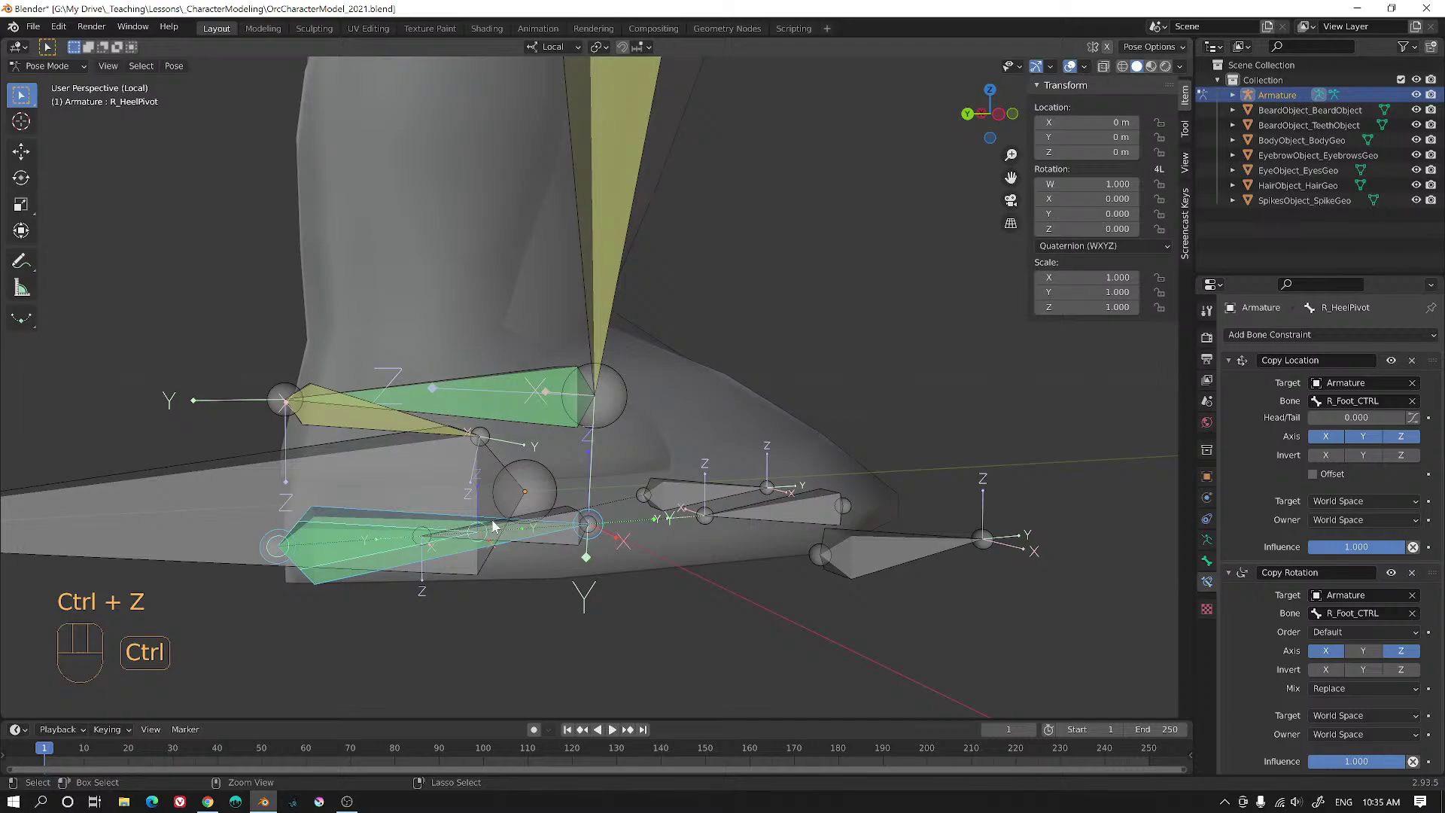
key(ctrl+z)
click(411, 517)
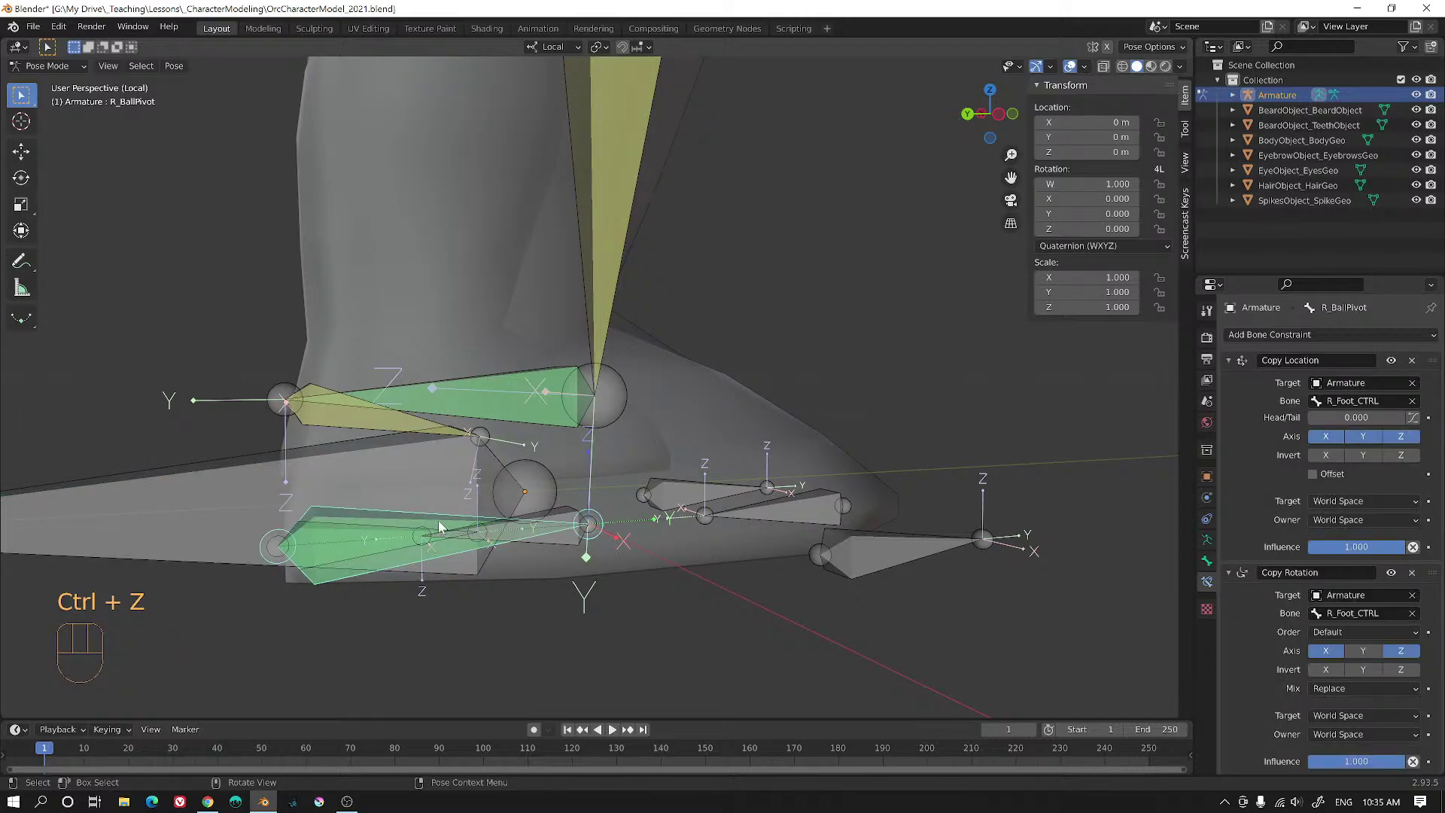
click(1412, 359)
- Set R_BallPivot's Copy Rotation target and owner to Local Space and its mix mode to After Original
middle_drag(912, 481, 1288, 566)
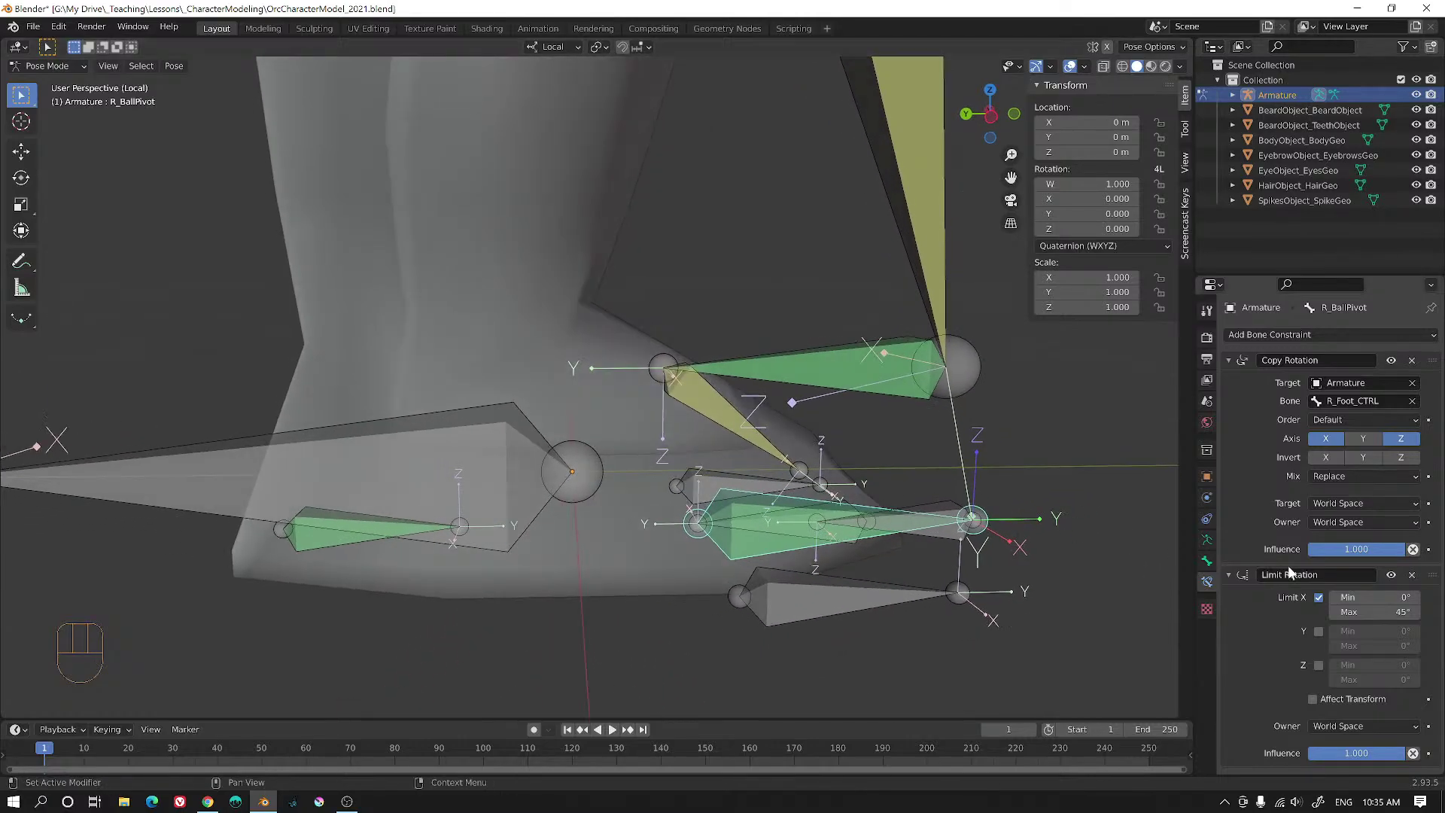
drag(1346, 502, 1346, 588)
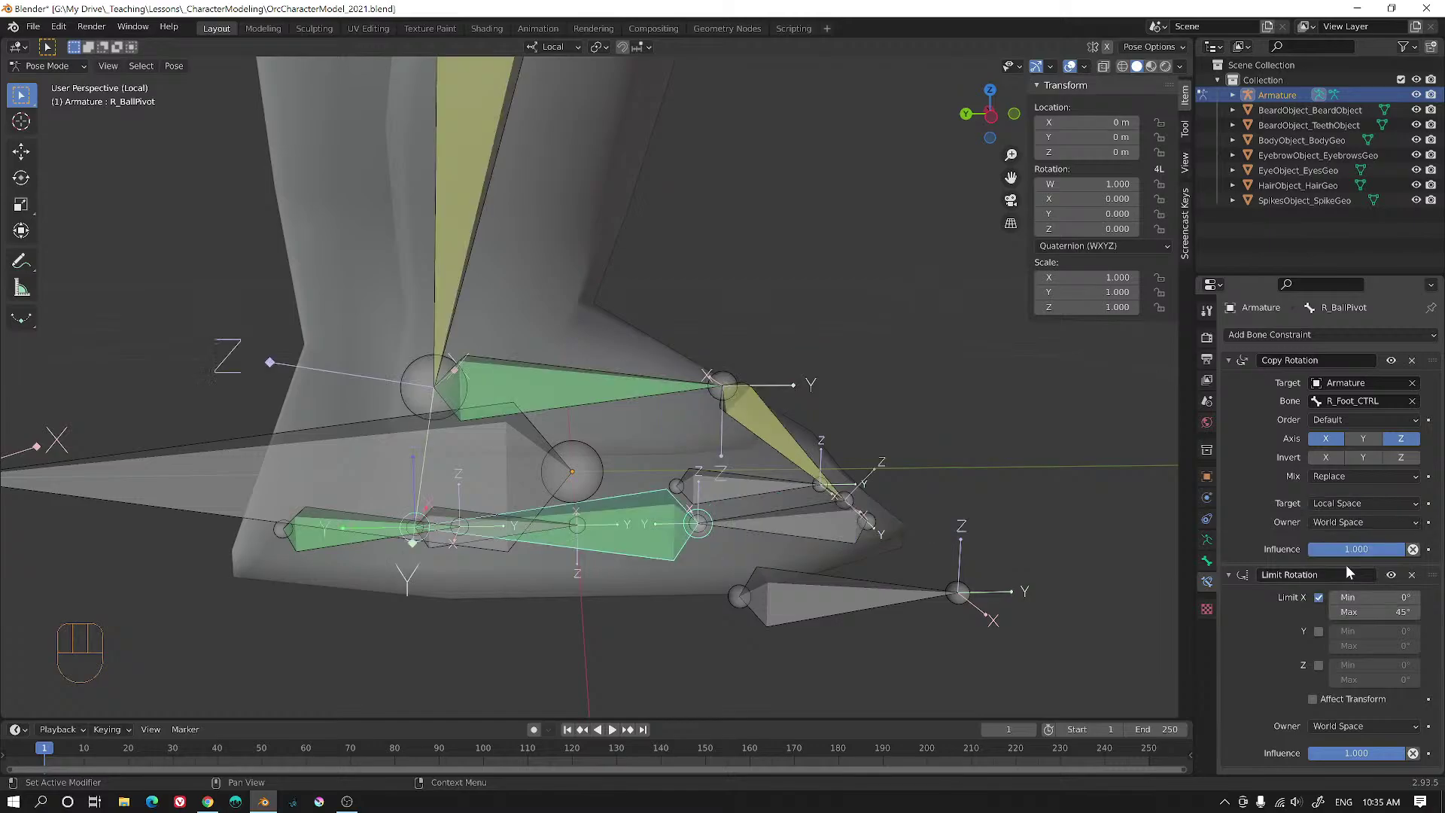
click(1348, 522)
click(1333, 603)
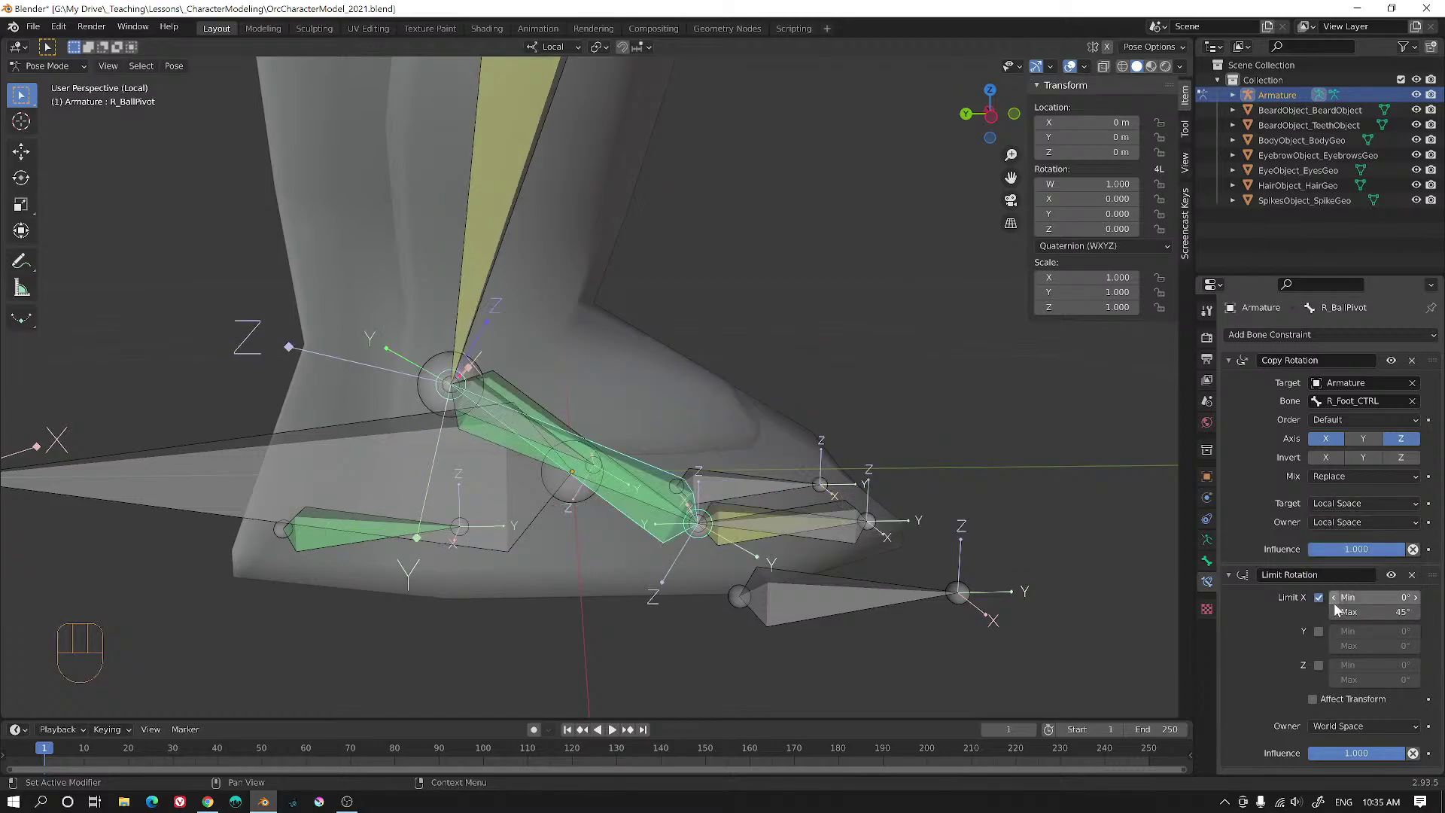
drag(1347, 415, 1340, 447)
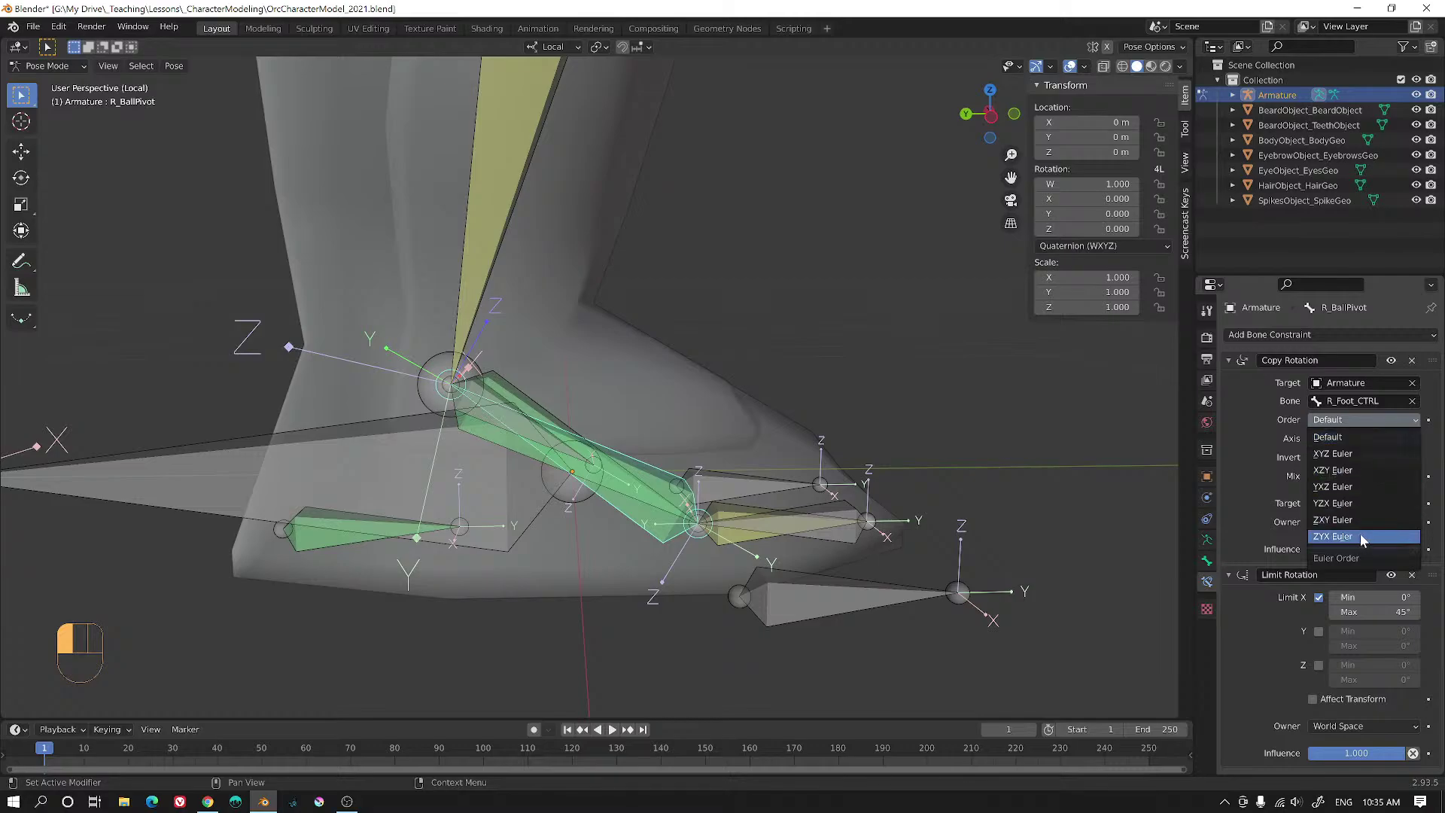
drag(1361, 529, 1240, 425)
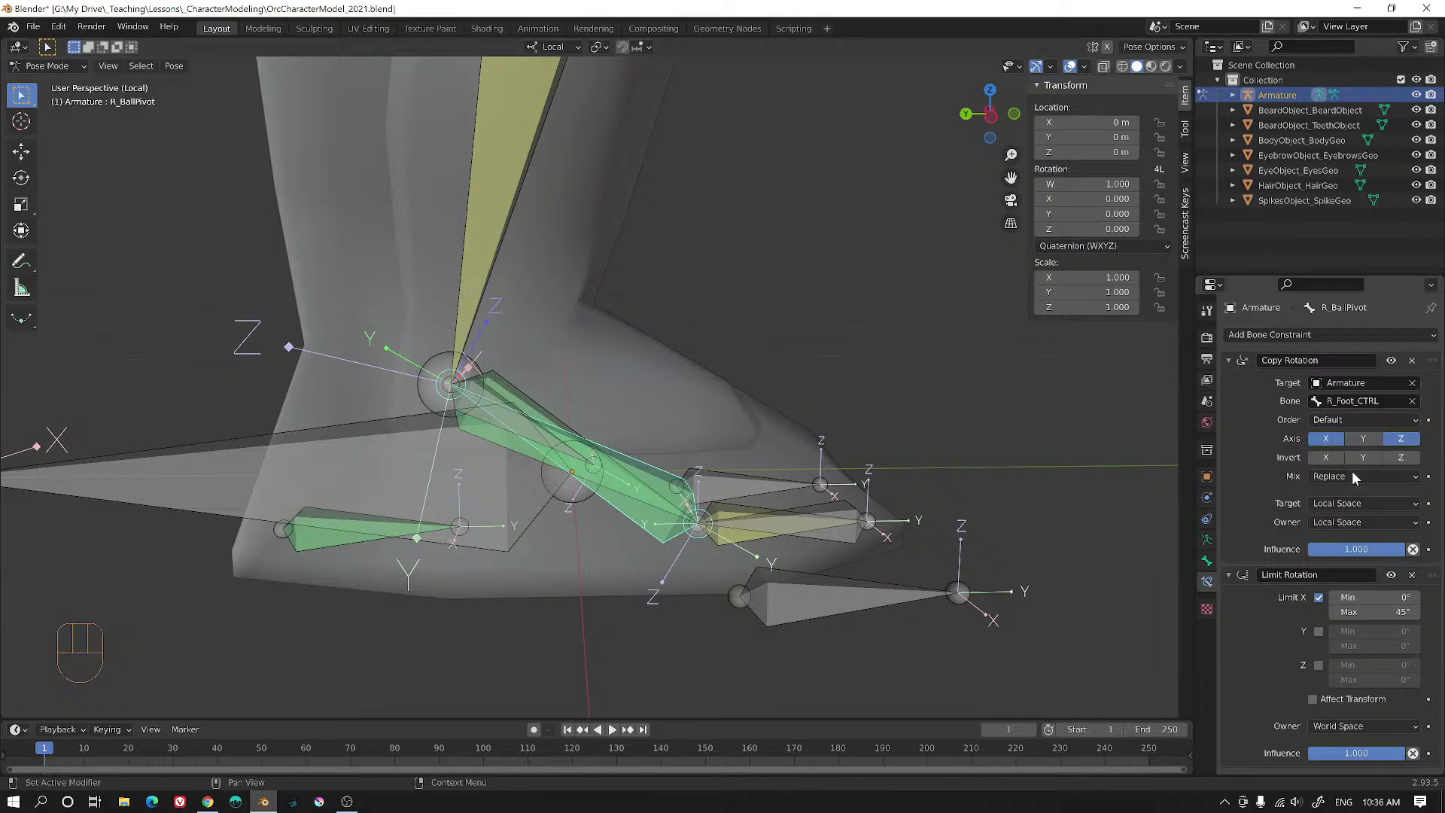
drag(1339, 475, 1351, 543)
- Try Local Space as the target space of R_HeelPivot's Copy Location constraint, and restore it to World Space
middle_drag(553, 398, 480, 450)
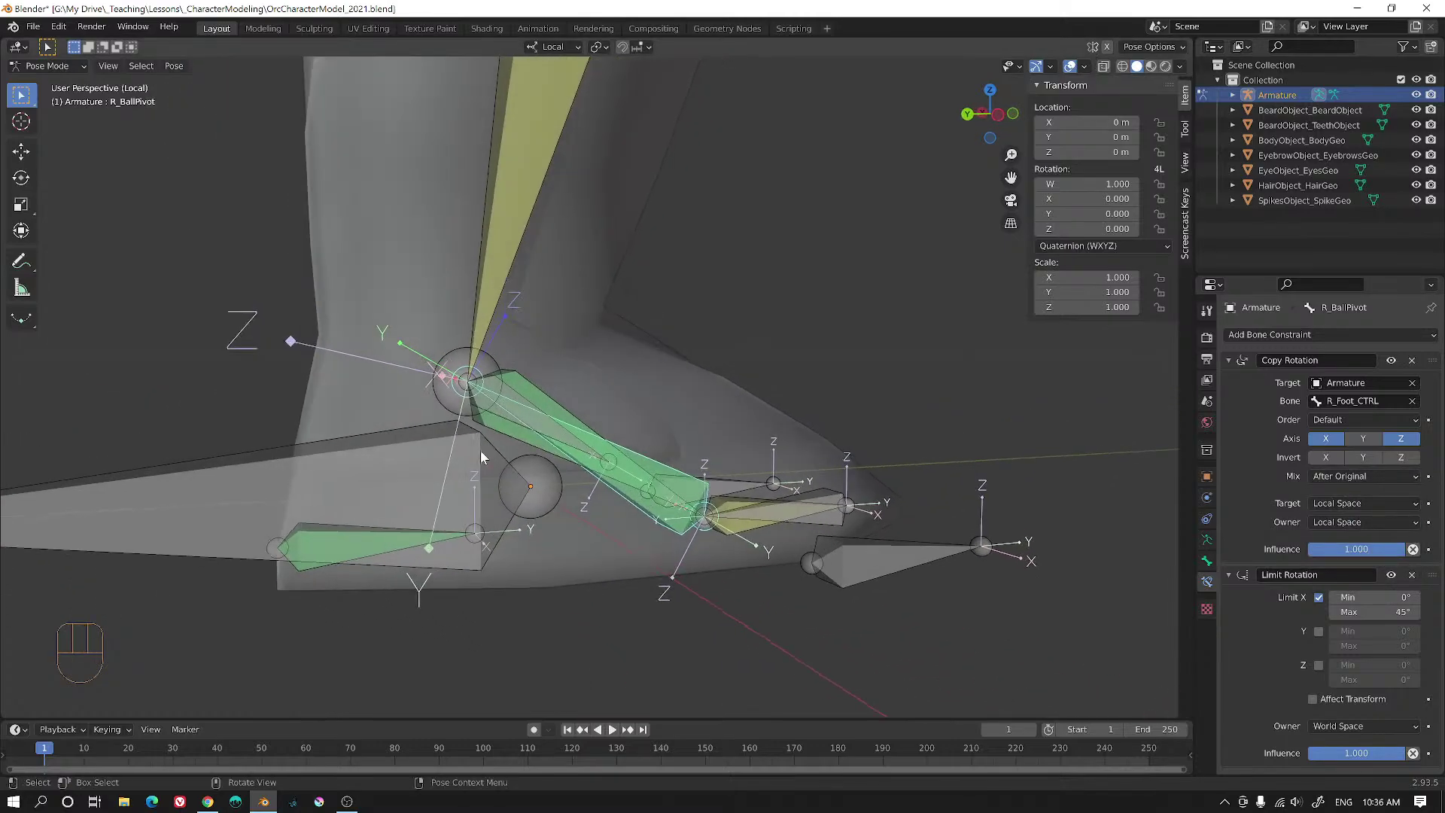
click(355, 547)
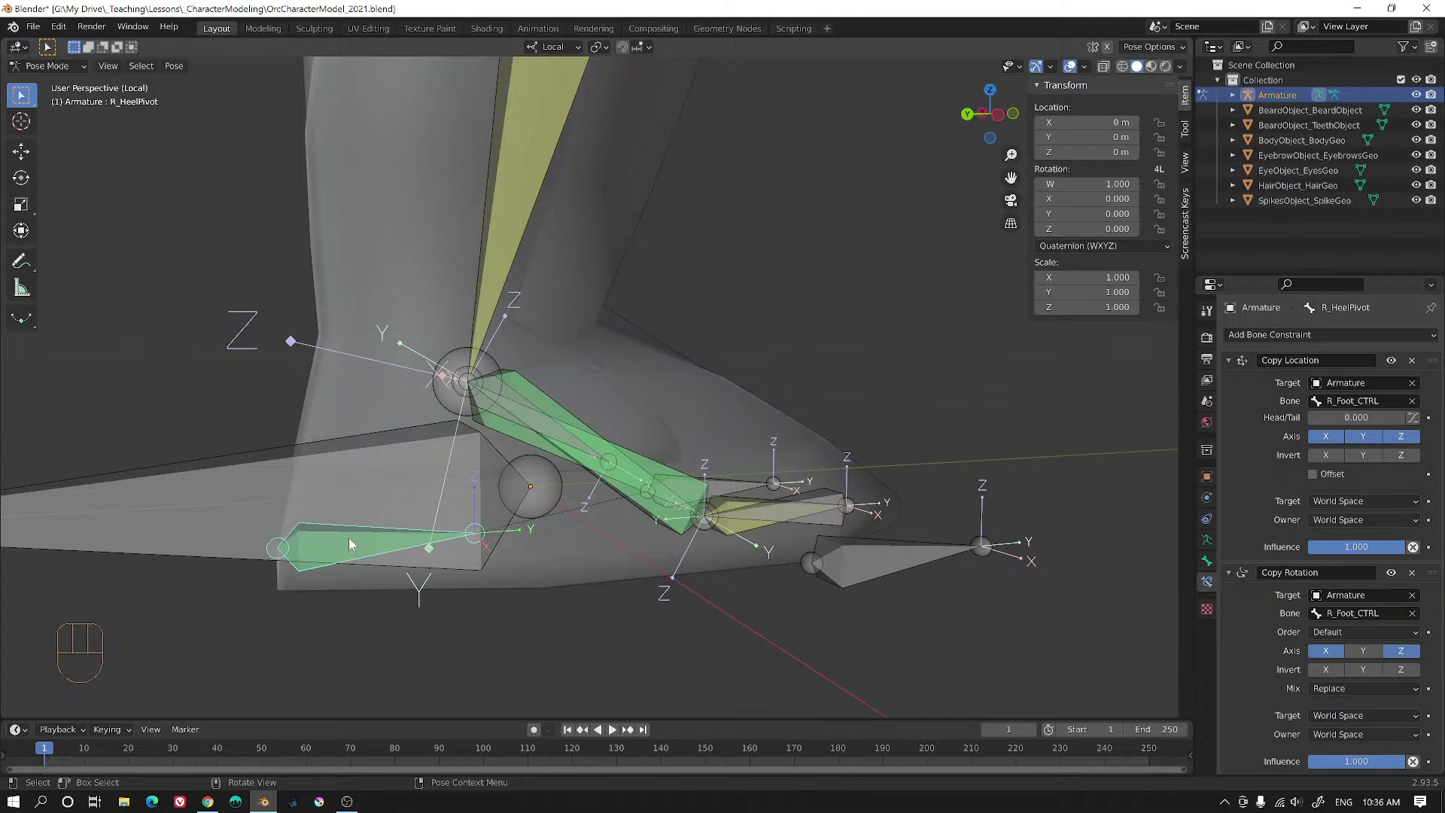
click(1358, 498)
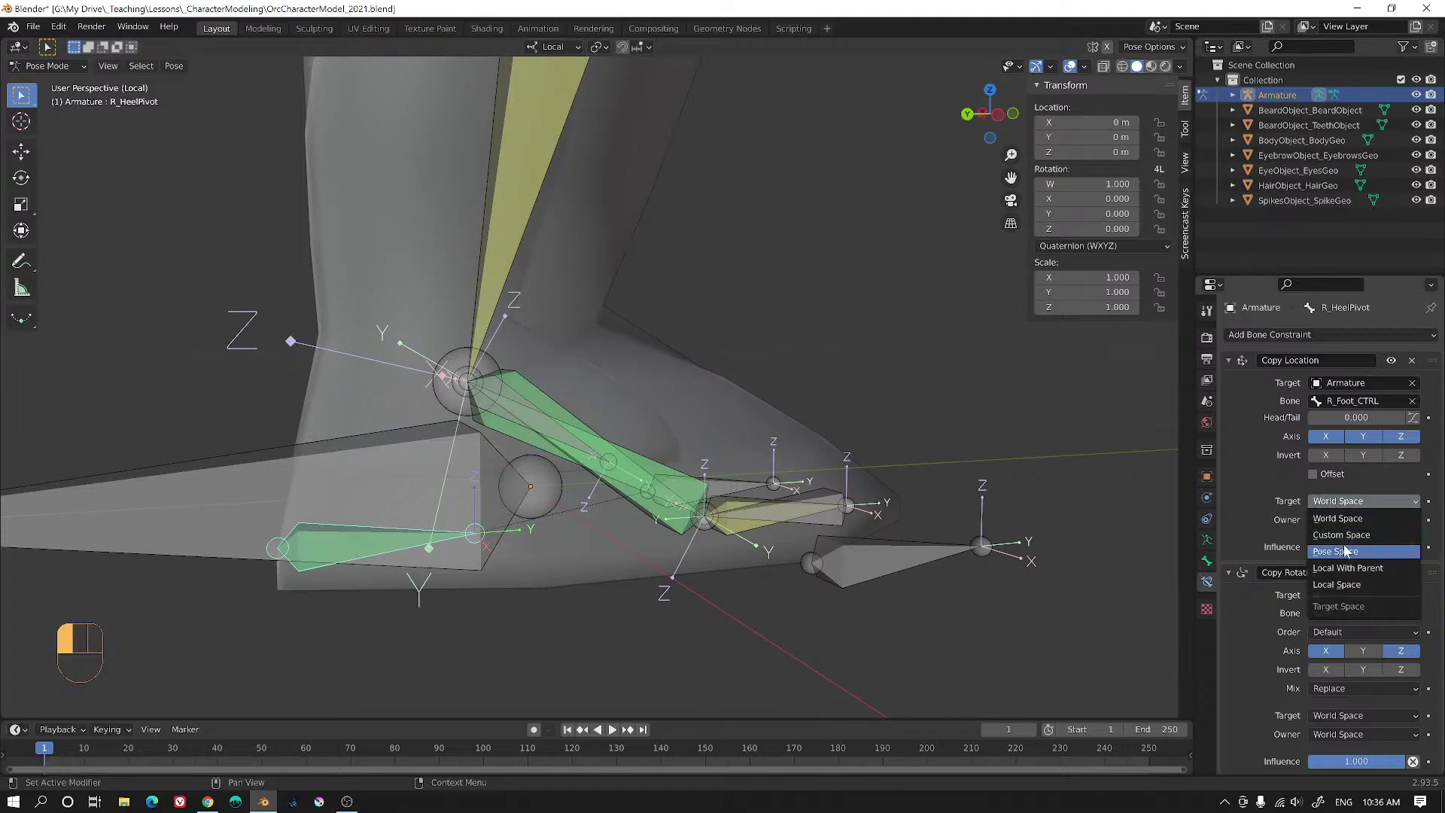
click(1348, 553)
click(1353, 520)
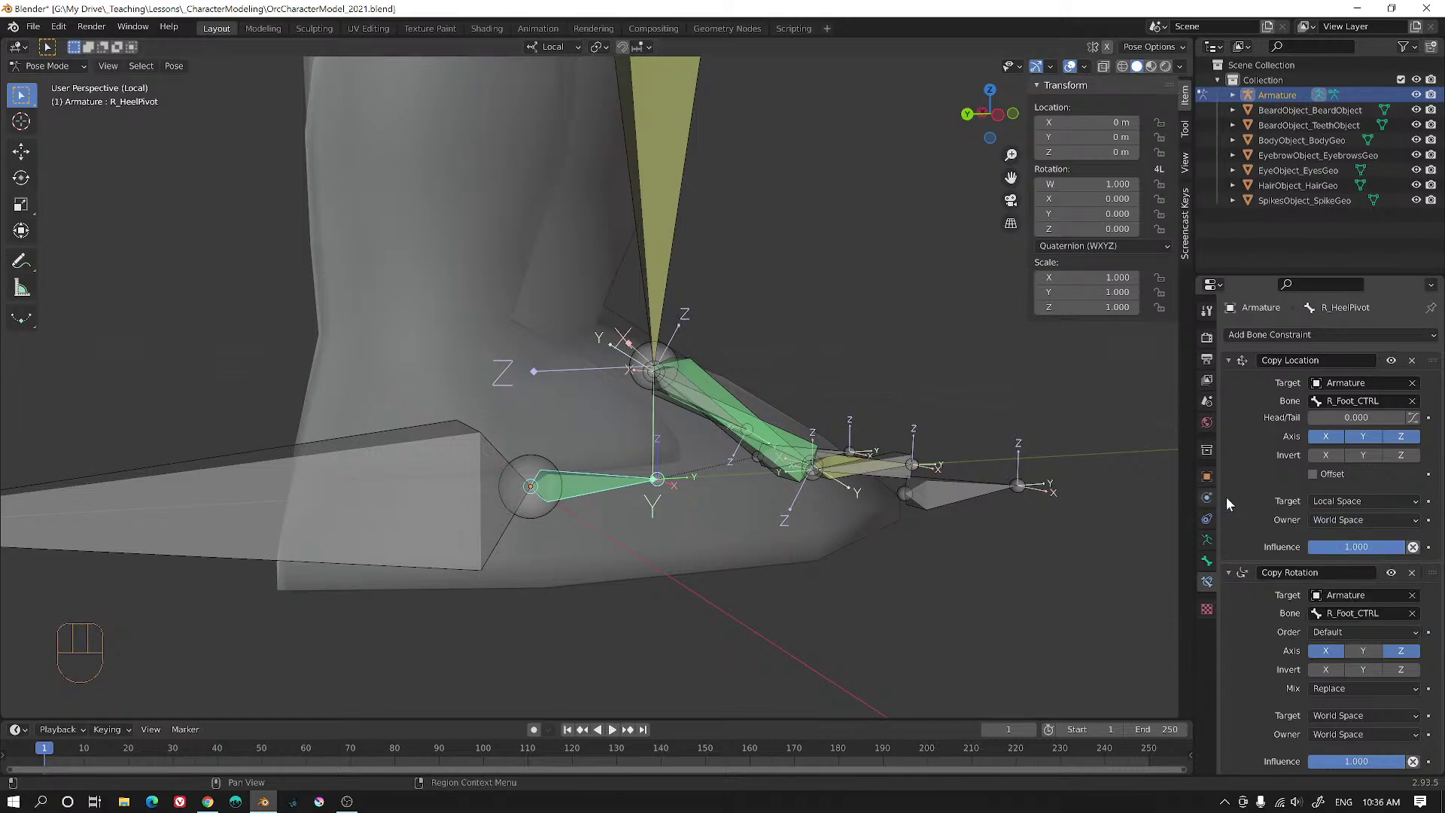
click(1355, 500)
click(1354, 516)
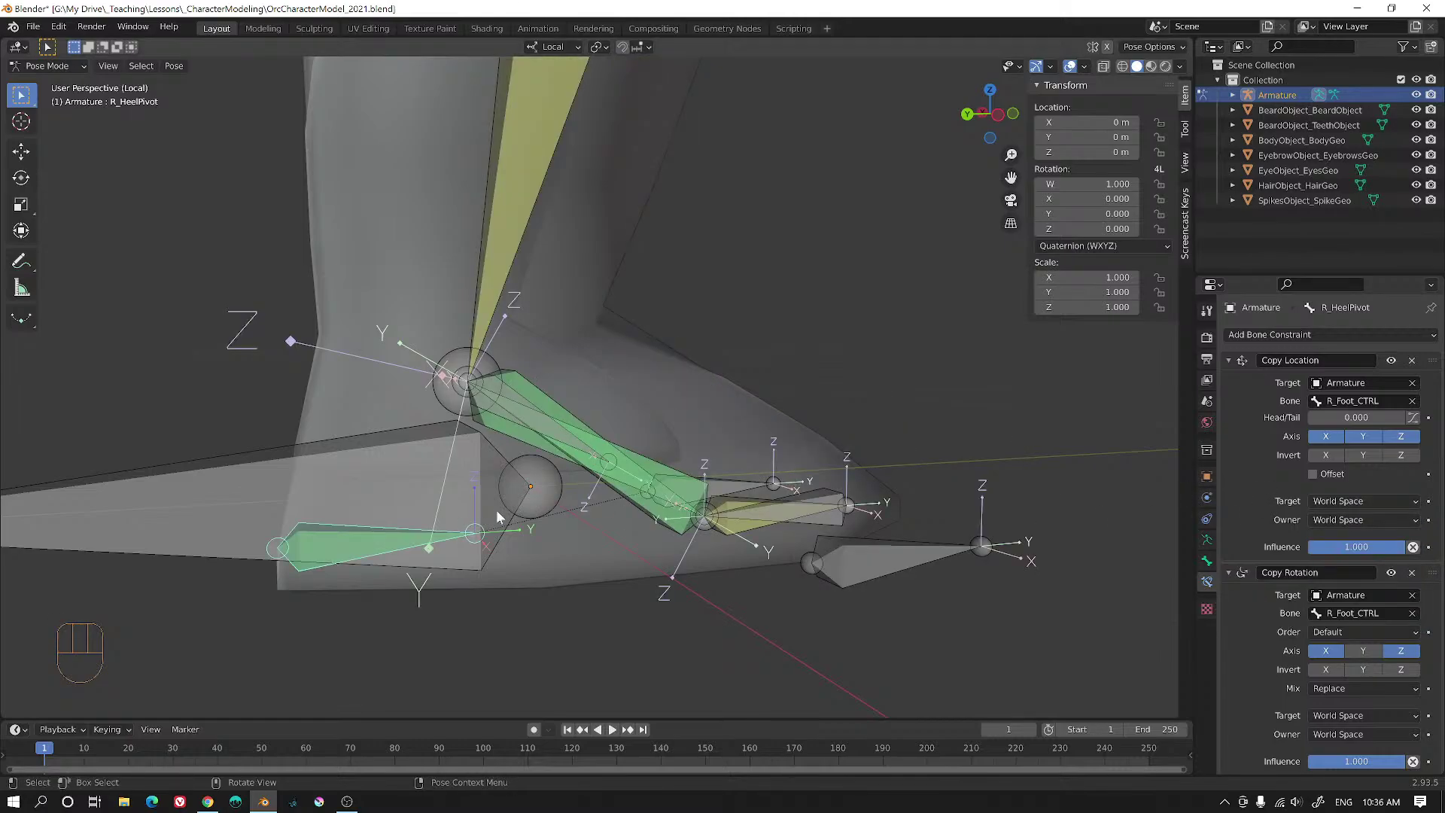
- Set the target and owner of R_HeelPivot's Copy Rotation constraint to Local Space
scroll(1409, 560, down, 2)
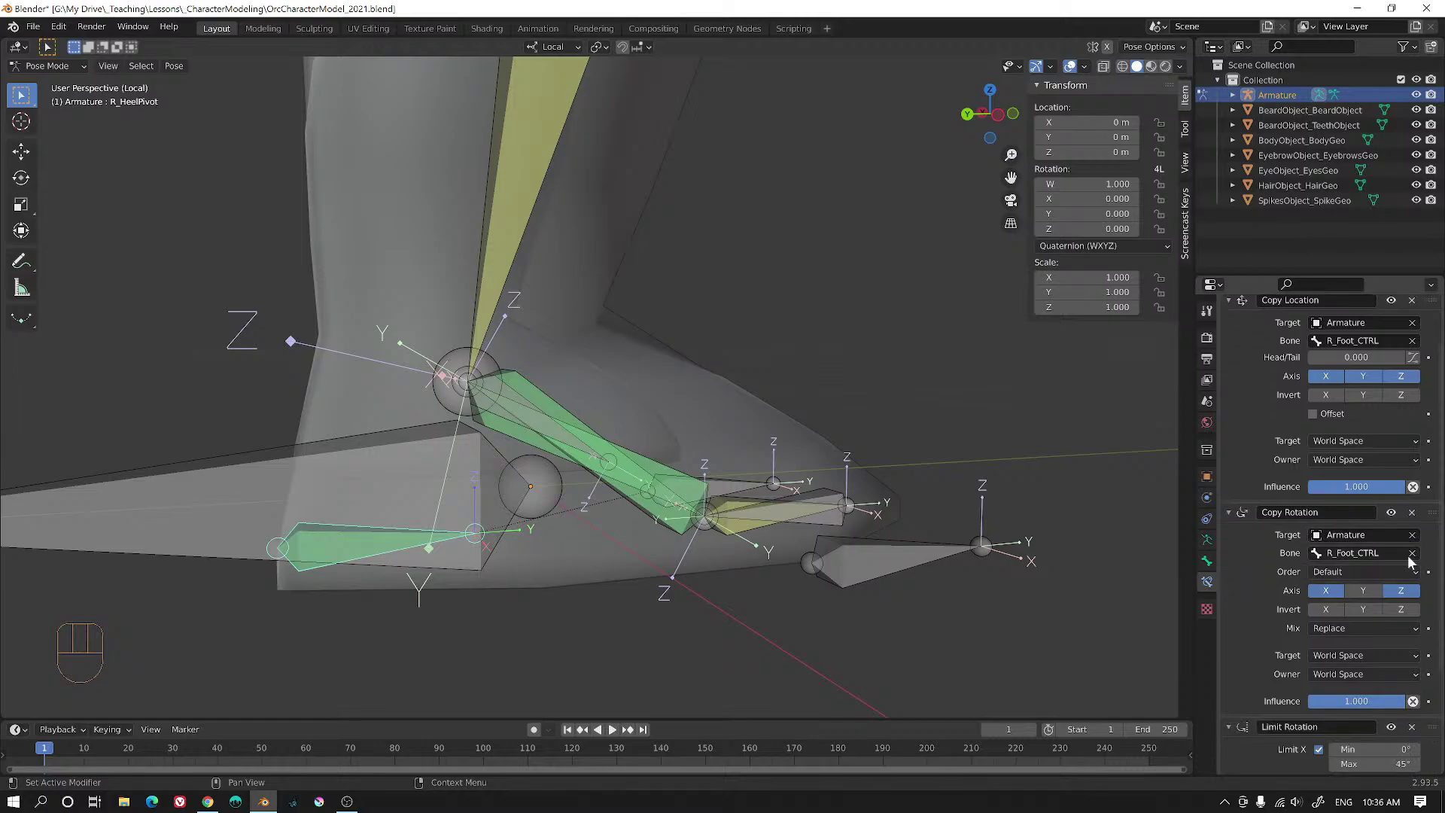
scroll(1331, 541, down, 2)
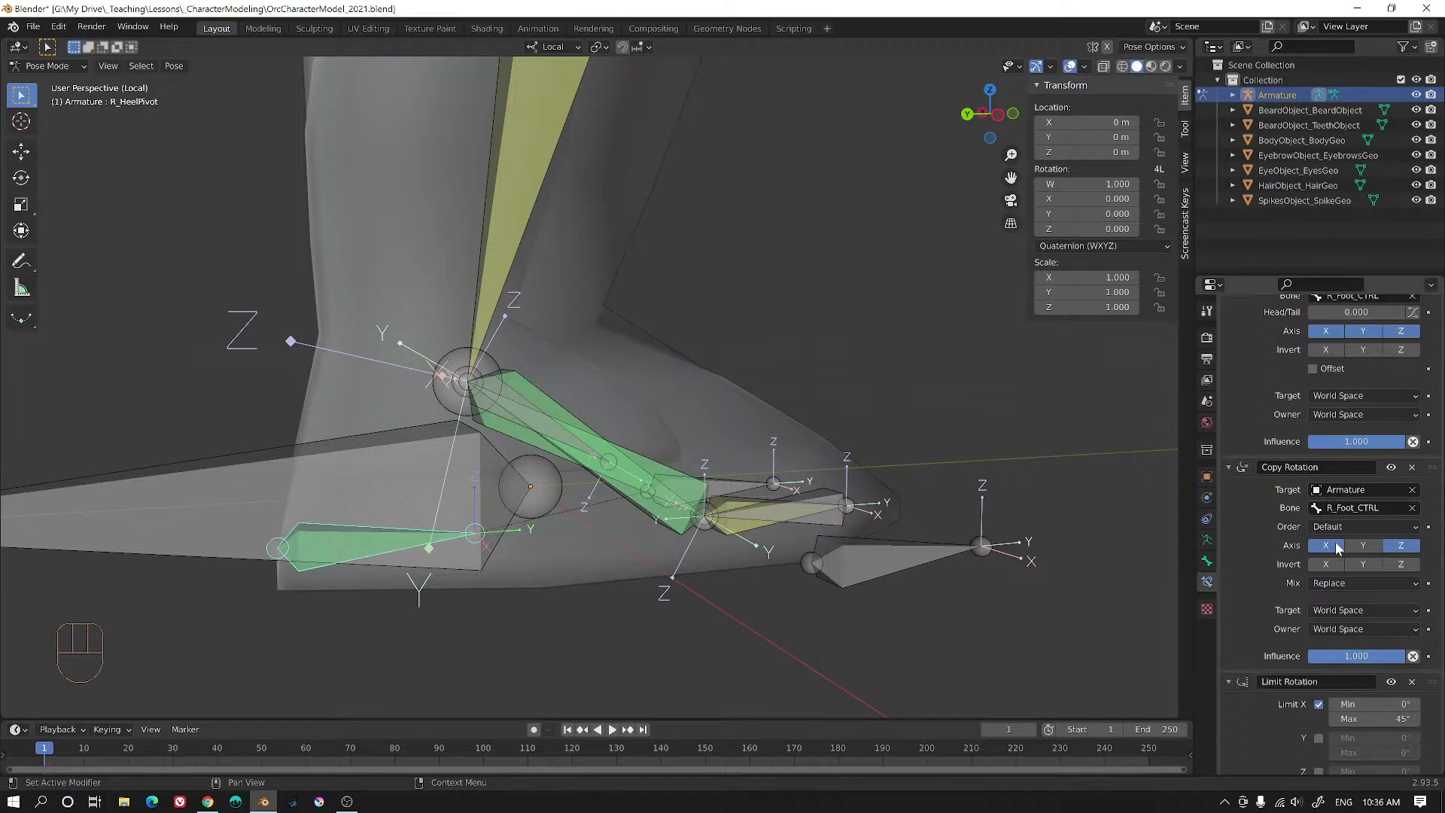
click(1338, 609)
click(1339, 693)
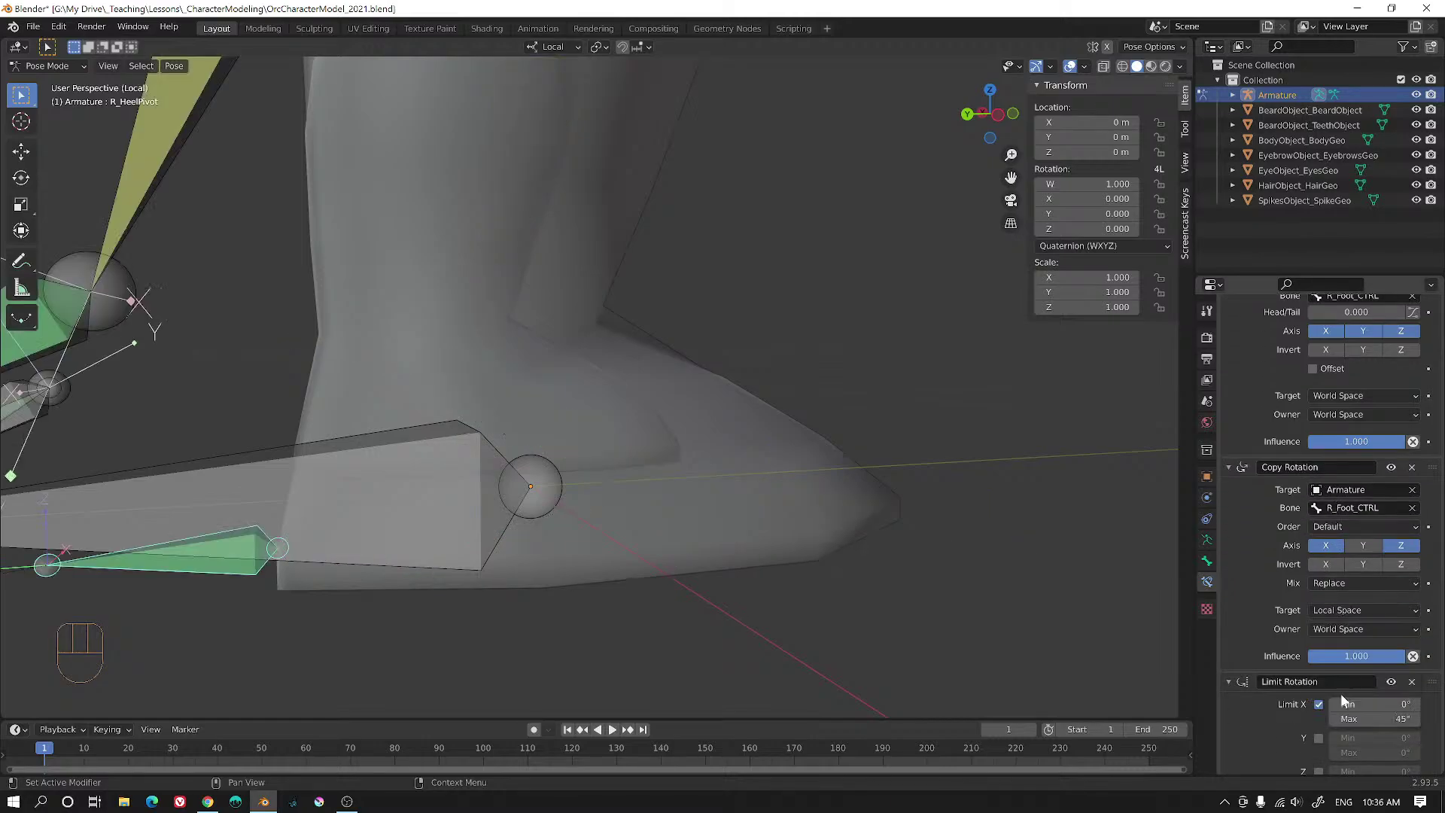
click(1360, 631)
click(1354, 698)
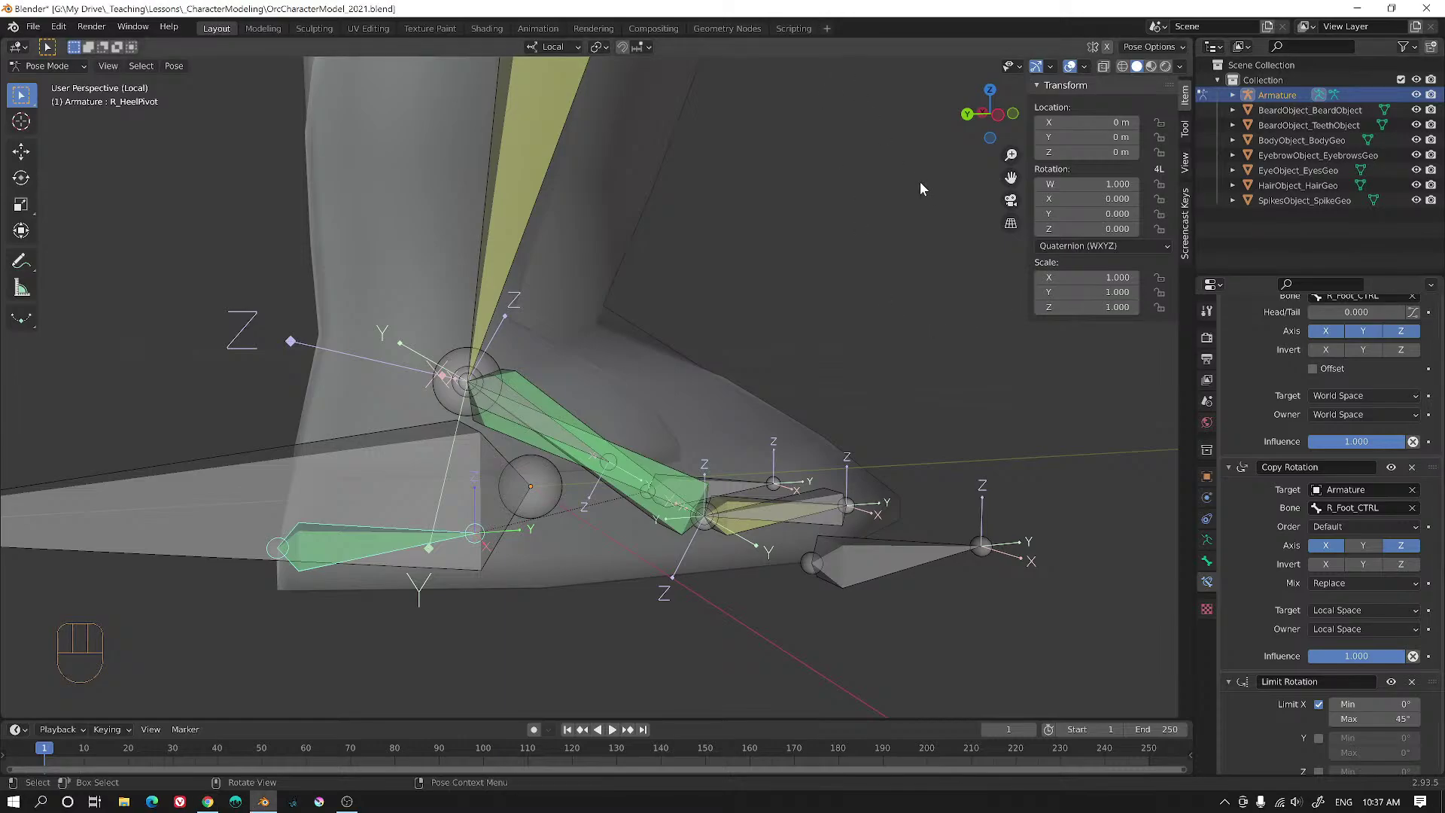
- Set the mix mode of R_HeelPivot's Copy Rotation to After Original and test-rotate the bone, cancelling the rotation
alt+middle_drag(920, 182, 958, 212)
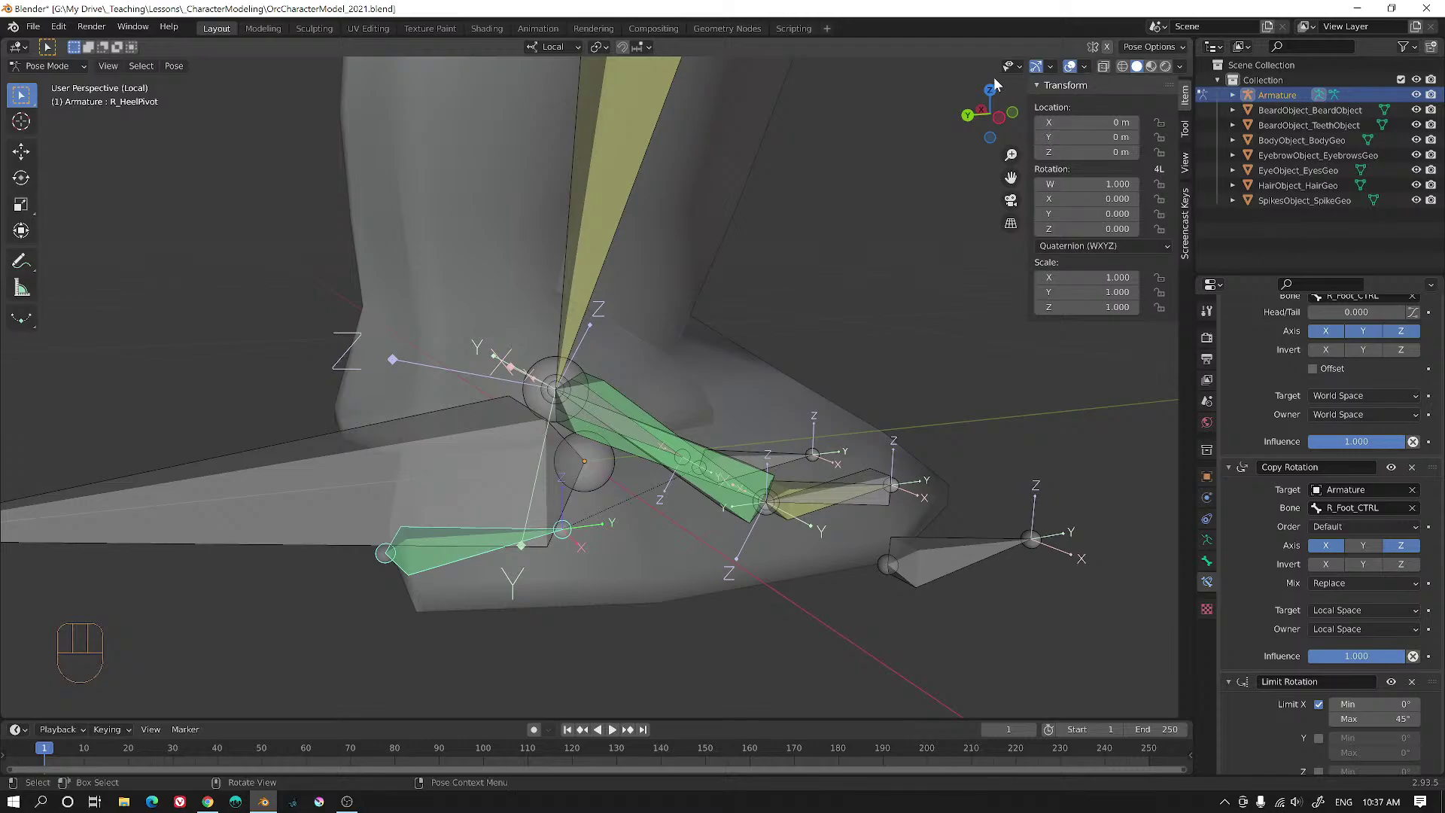
middle_drag(798, 235, 766, 284)
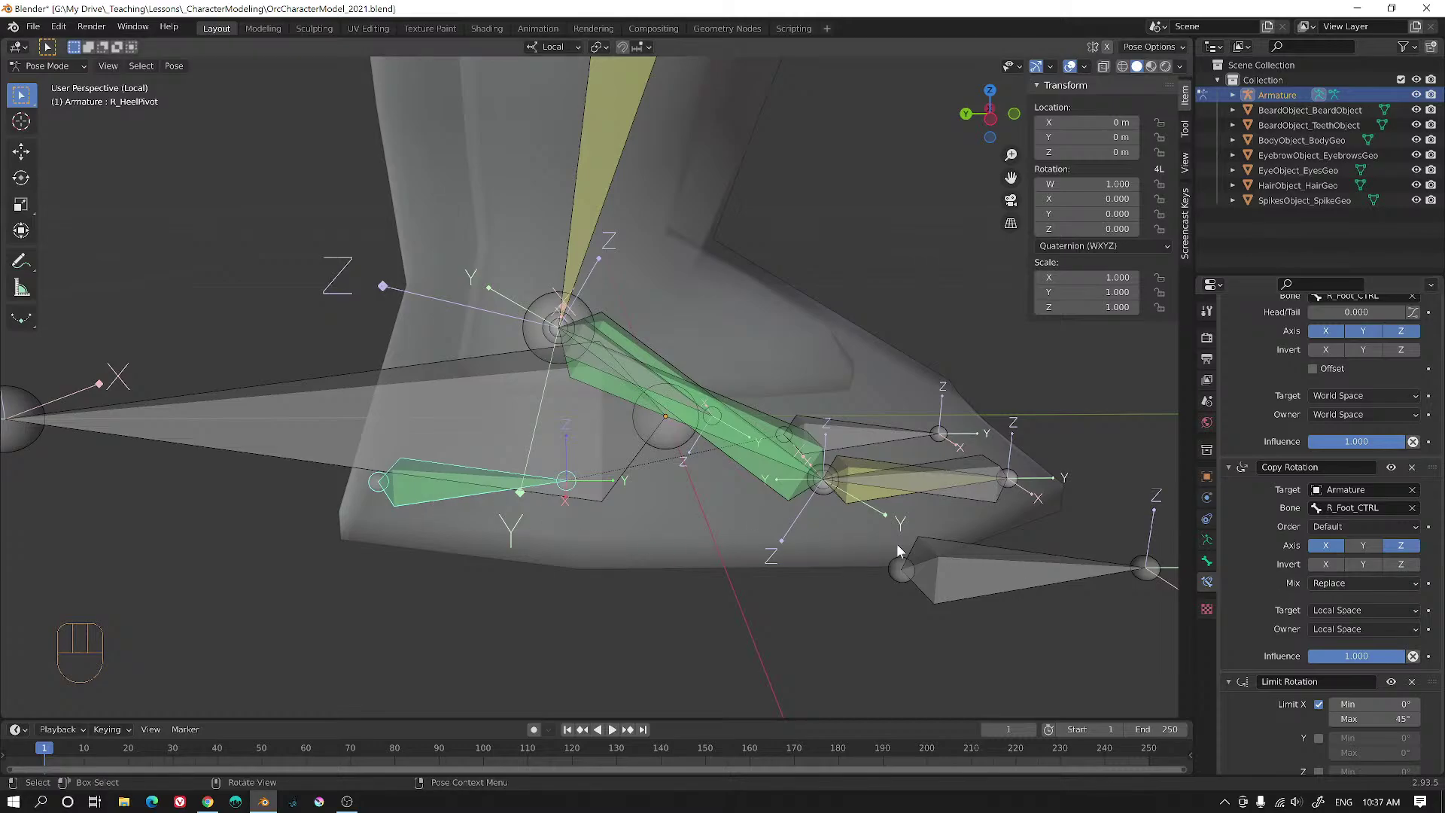
click(1345, 587)
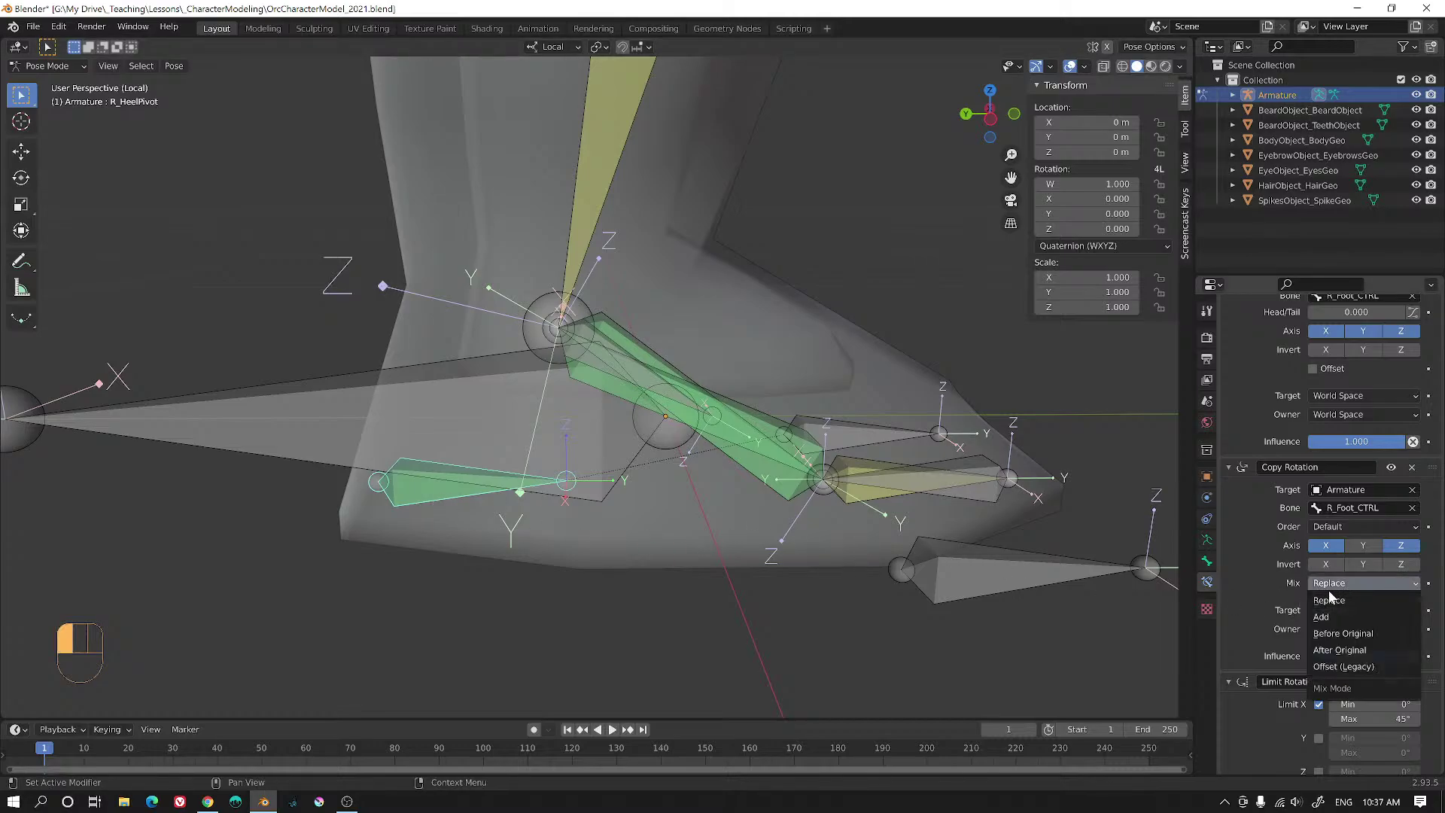
click(1341, 652)
middle_drag(479, 387, 476, 490)
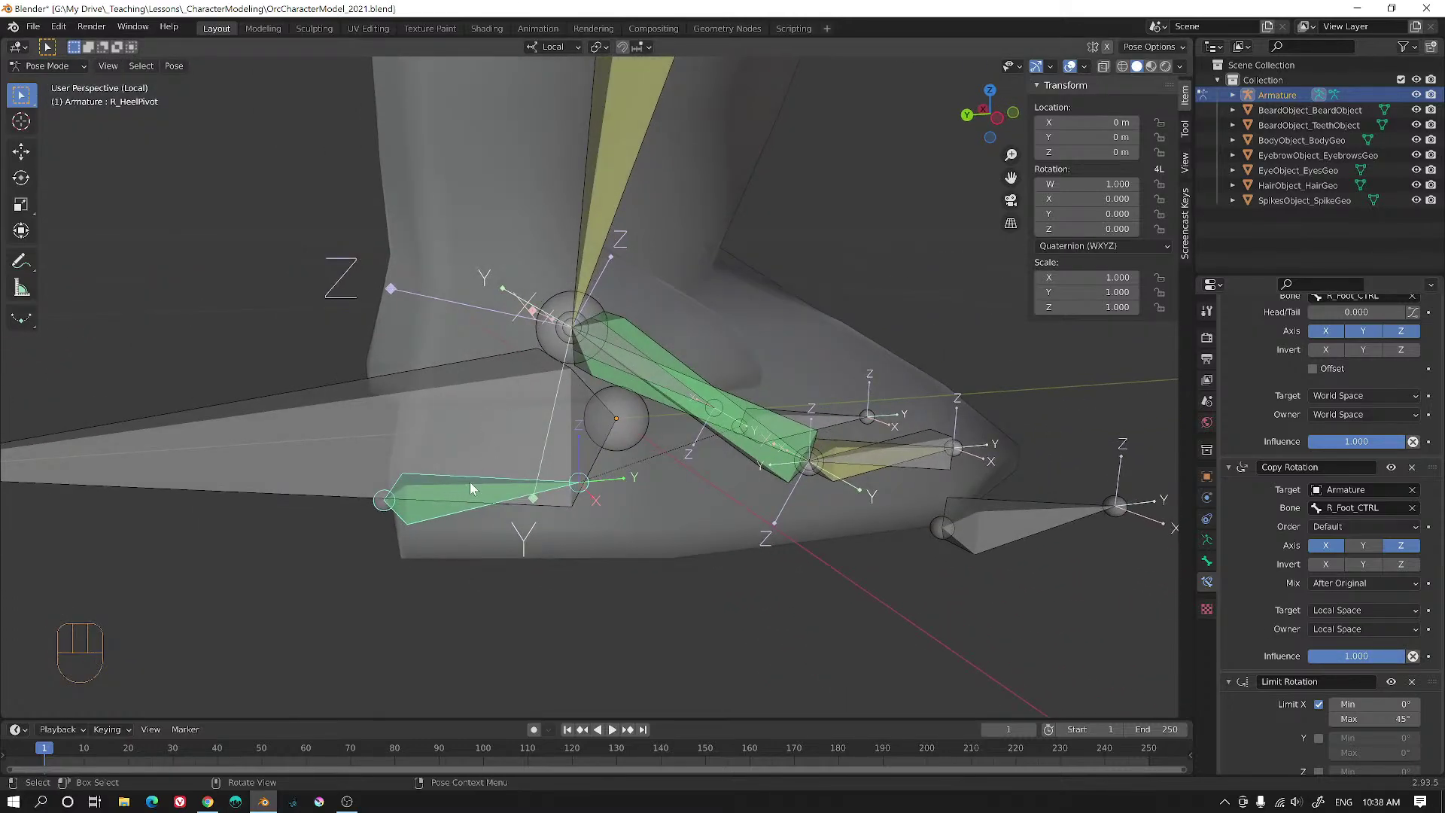
key(r)
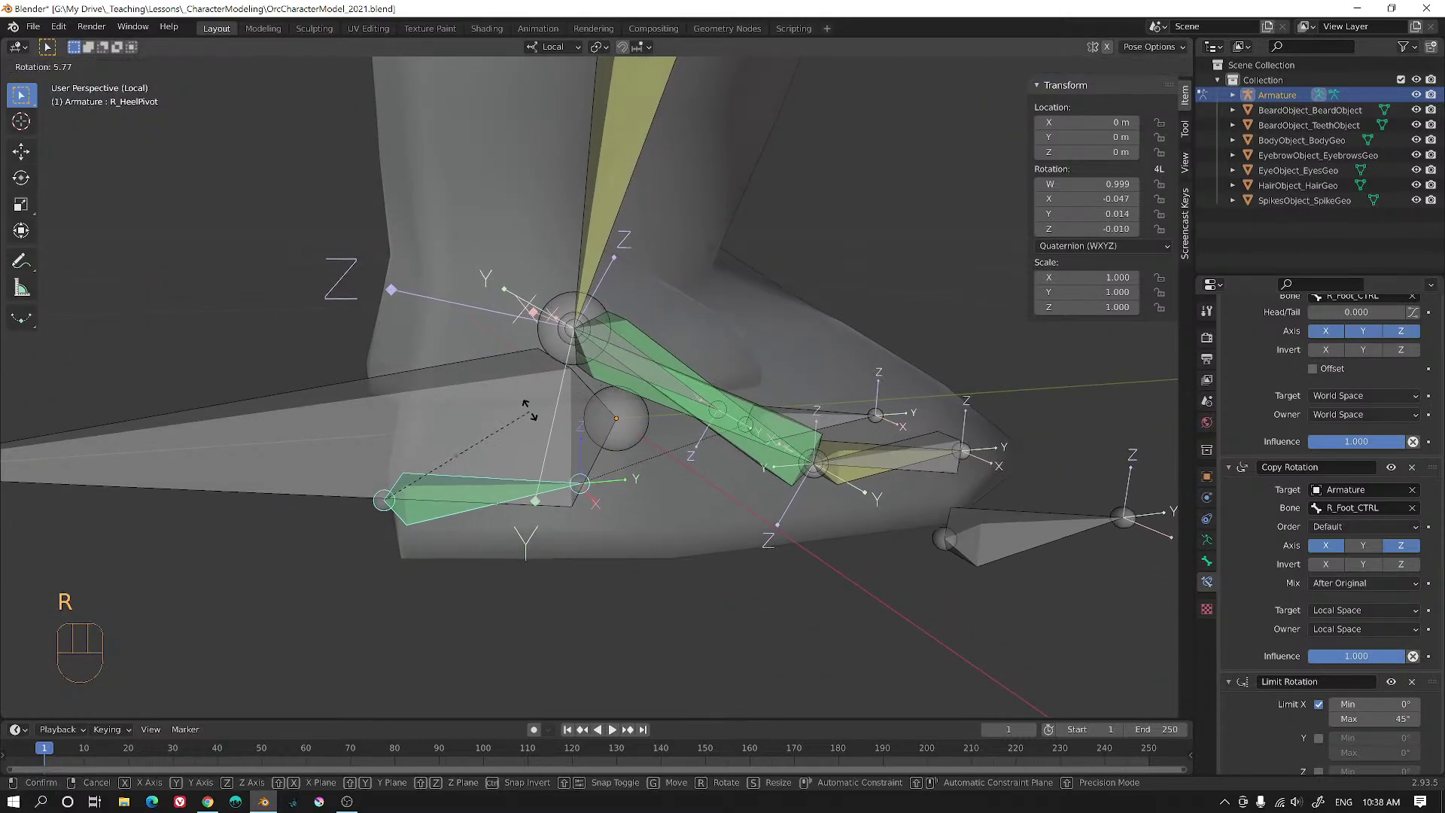
right_click(531, 278)
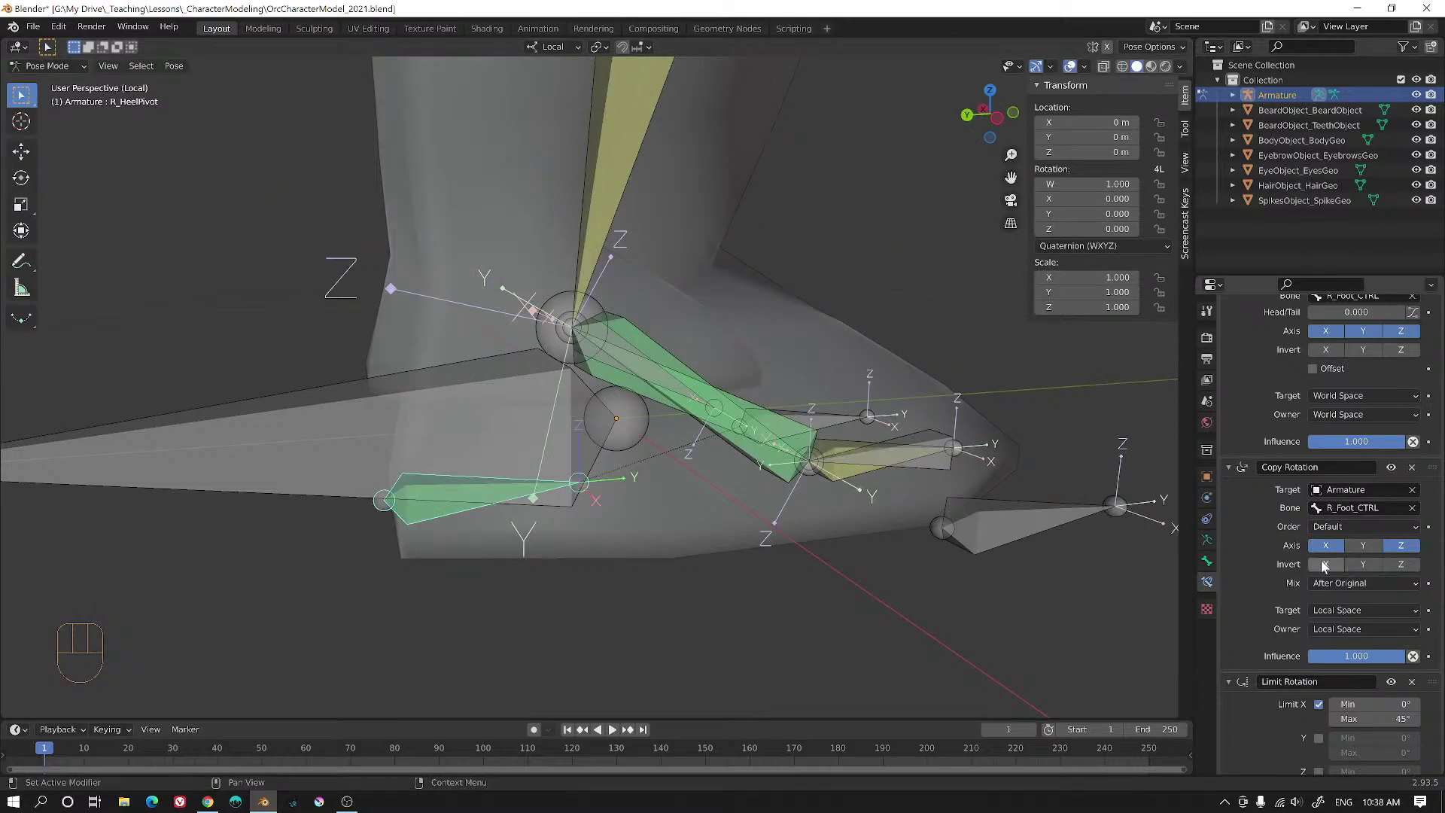
- Try the Replace mix mode on R_HeelPivot's Copy Rotation and test-rotate the bone, cancelling the rotation
click(1325, 587)
click(1346, 593)
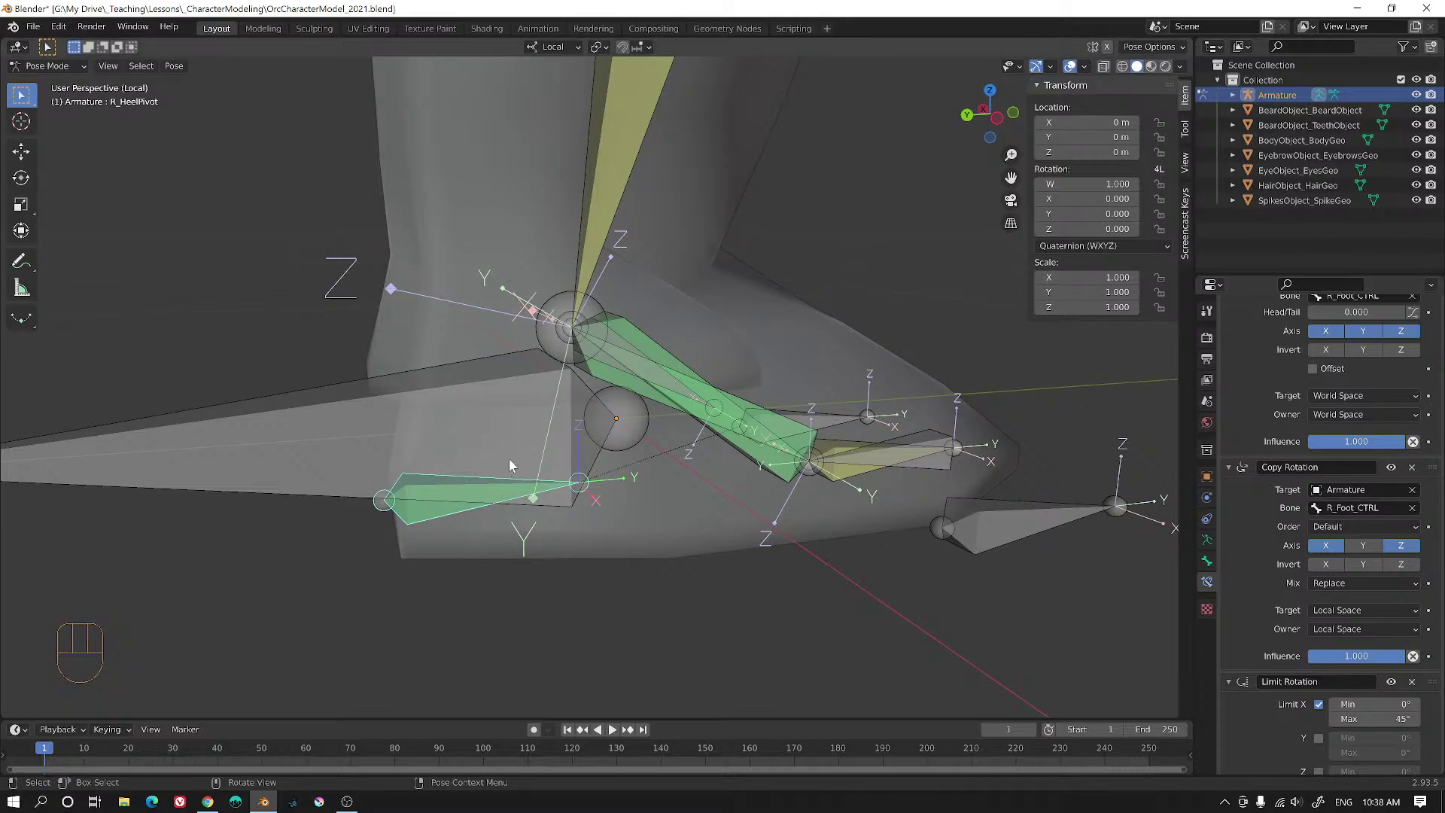
key(r)
key(r)
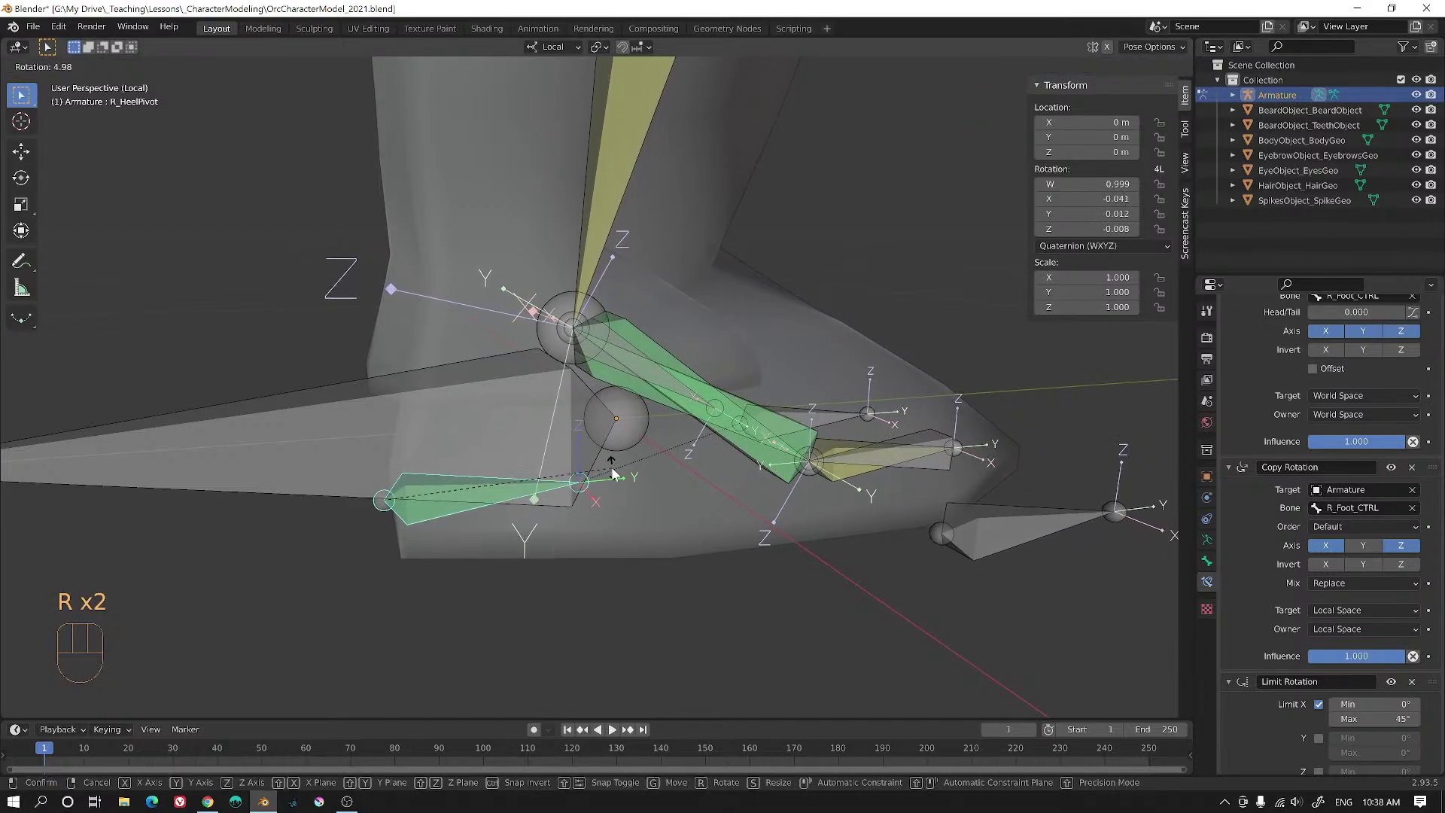
right_click(614, 468)
- Test-rotate R_HeelPivot with Copy Rotation's Y axis enabled, then disable that axis and restore the mix mode to After Original
click(1354, 543)
key(r)
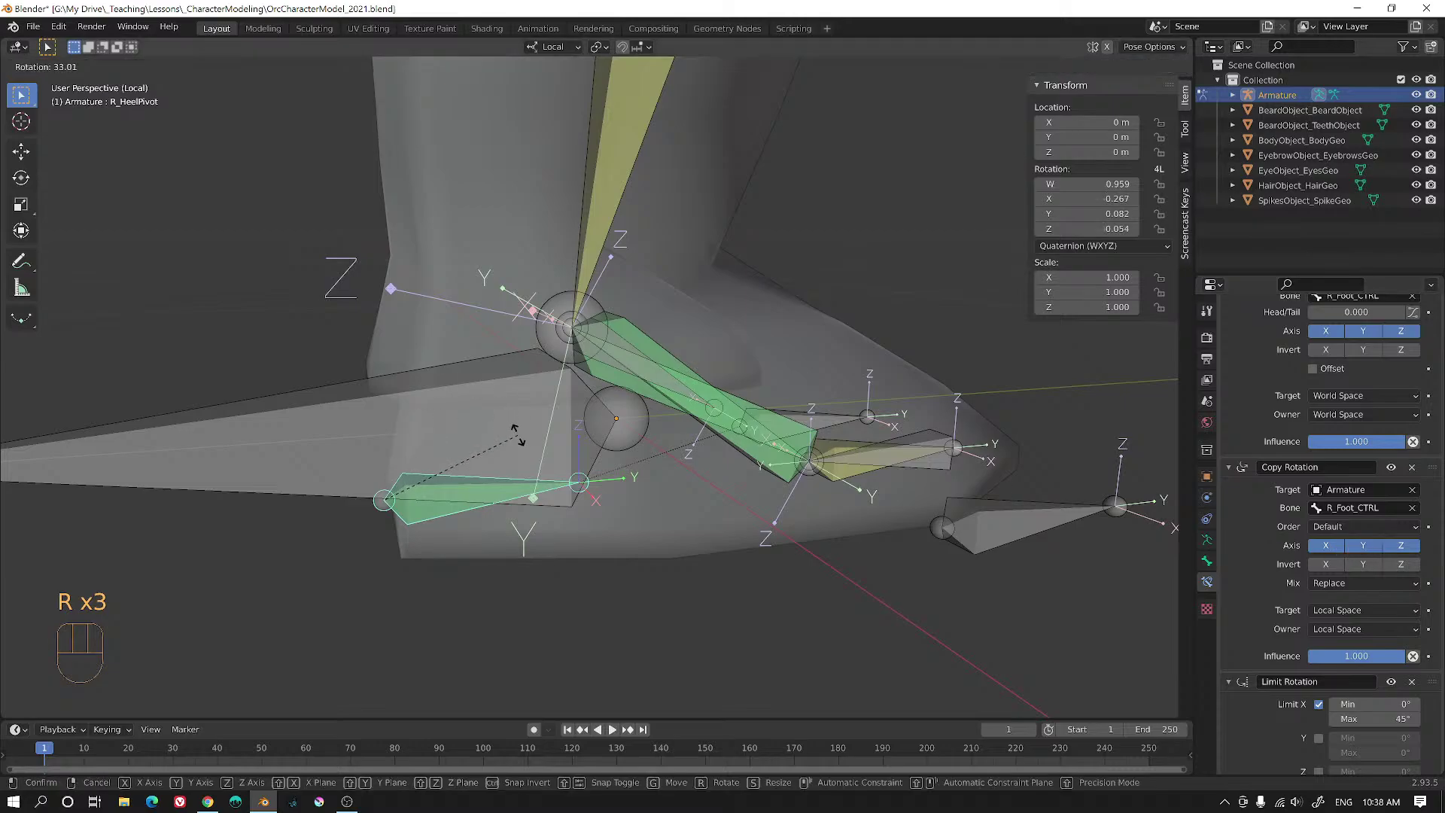
right_click(591, 418)
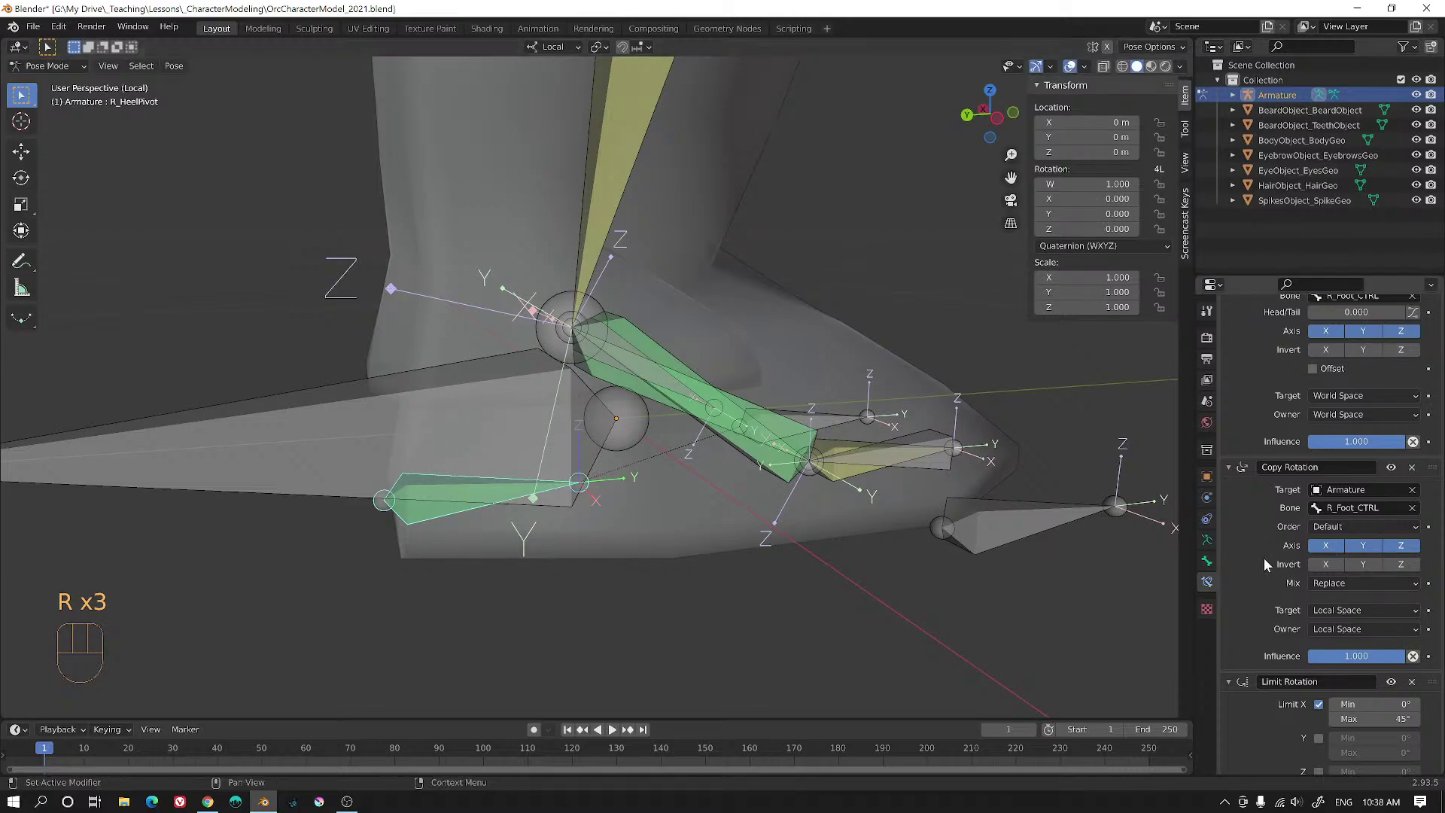
click(1347, 525)
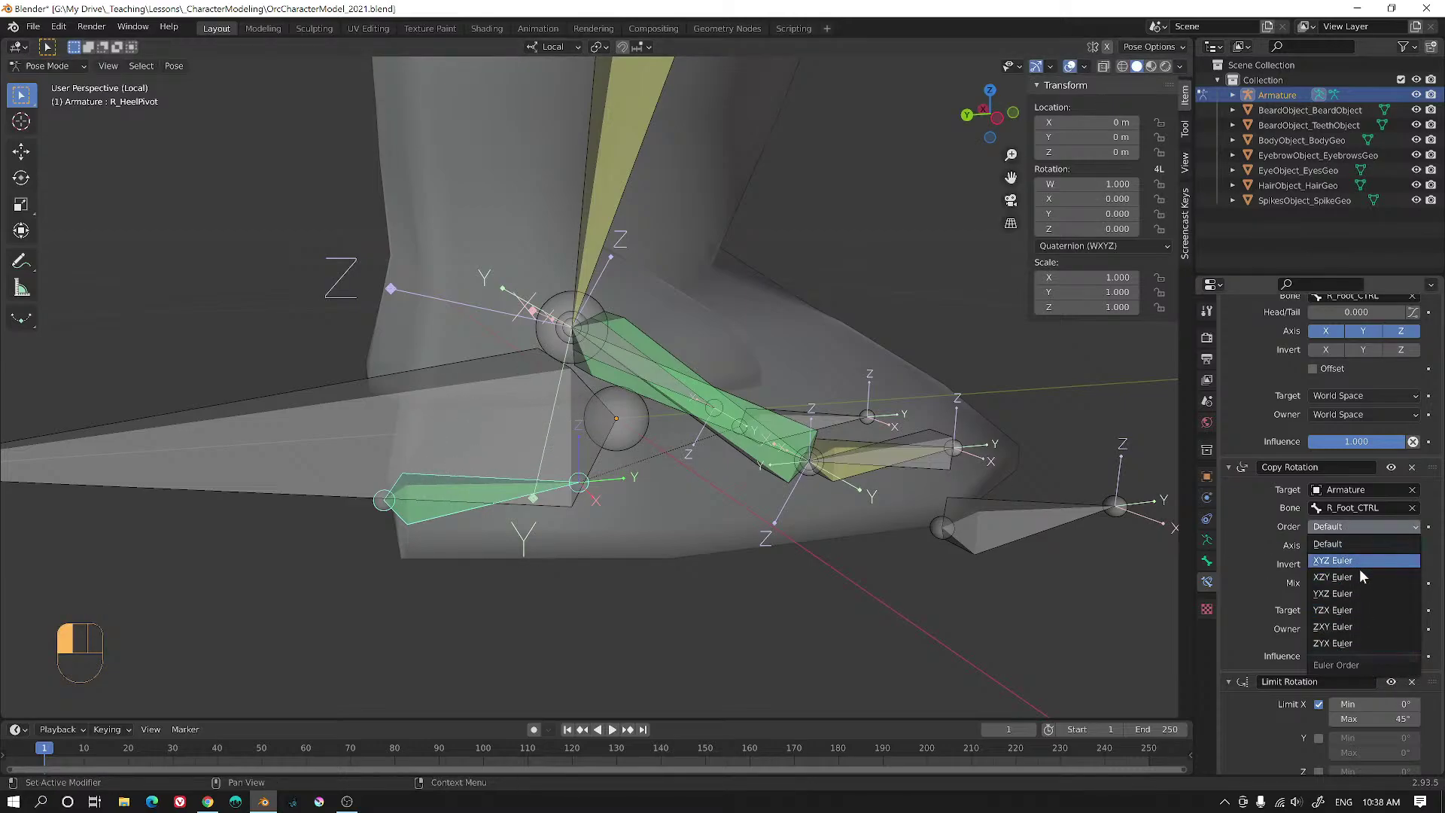
click(1347, 581)
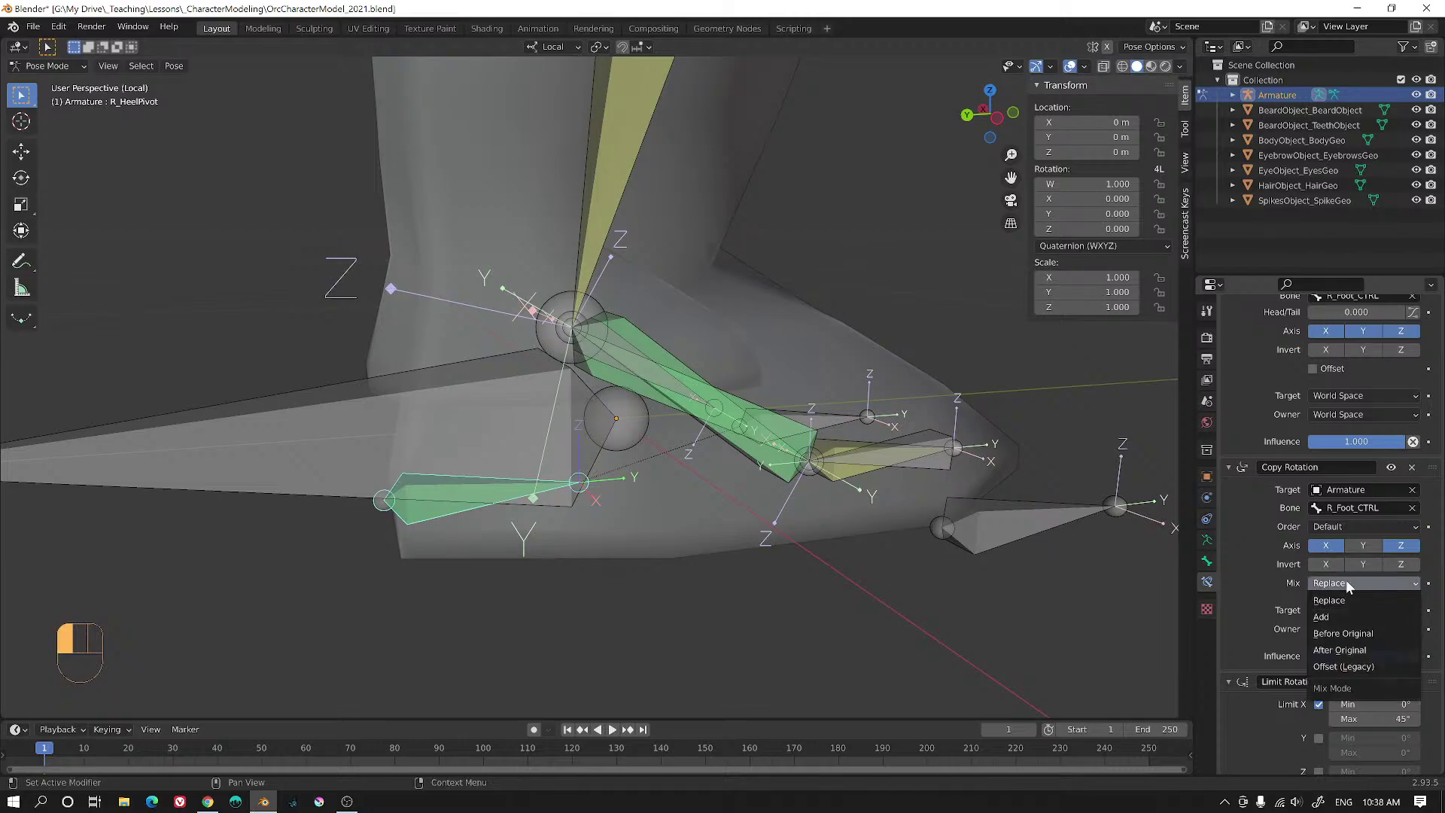
click(1349, 651)
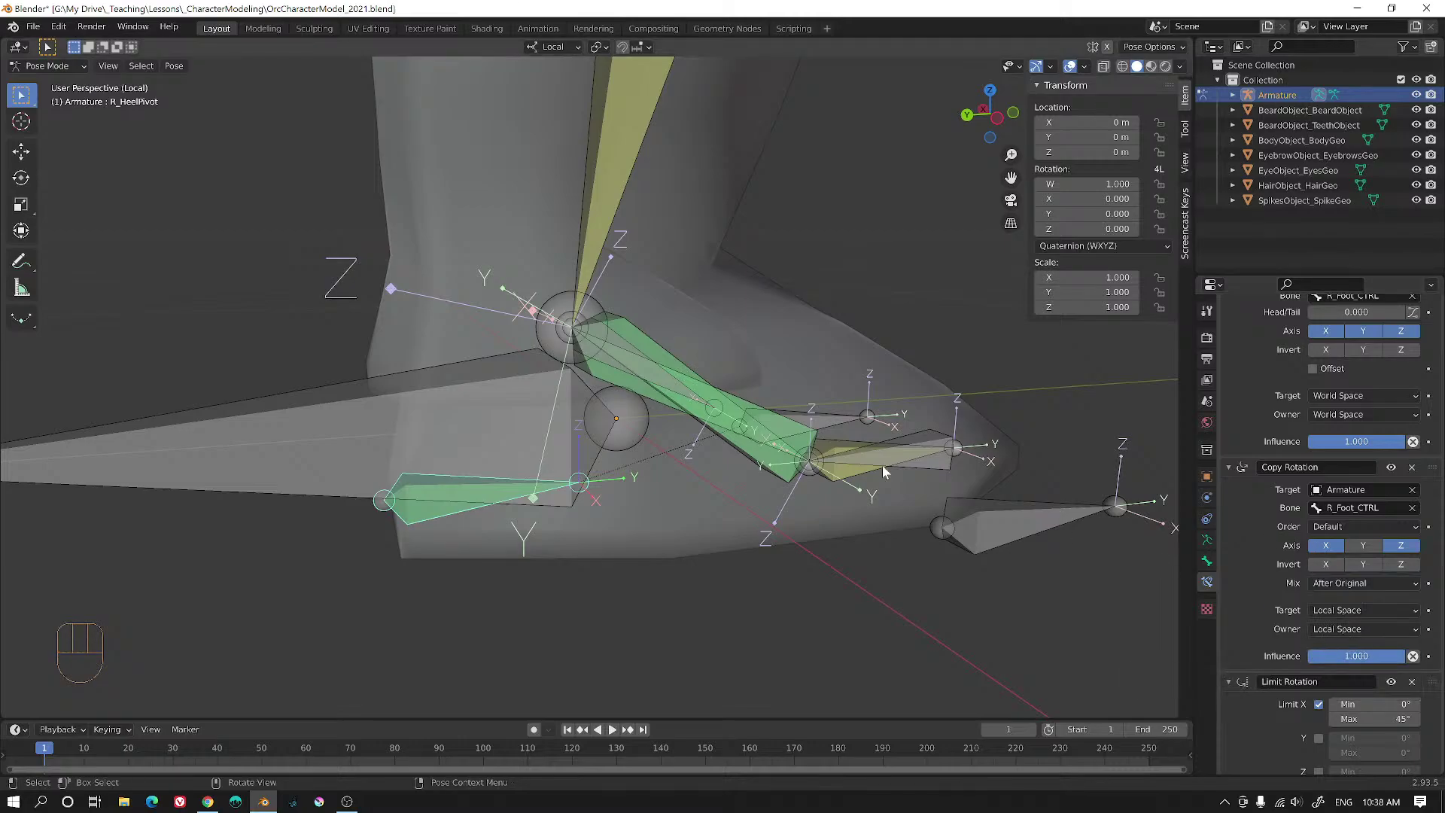
- Test-rotate R_HeelPivot about its local X and Z axes, cancelling each rotation
key(r)
key(x)
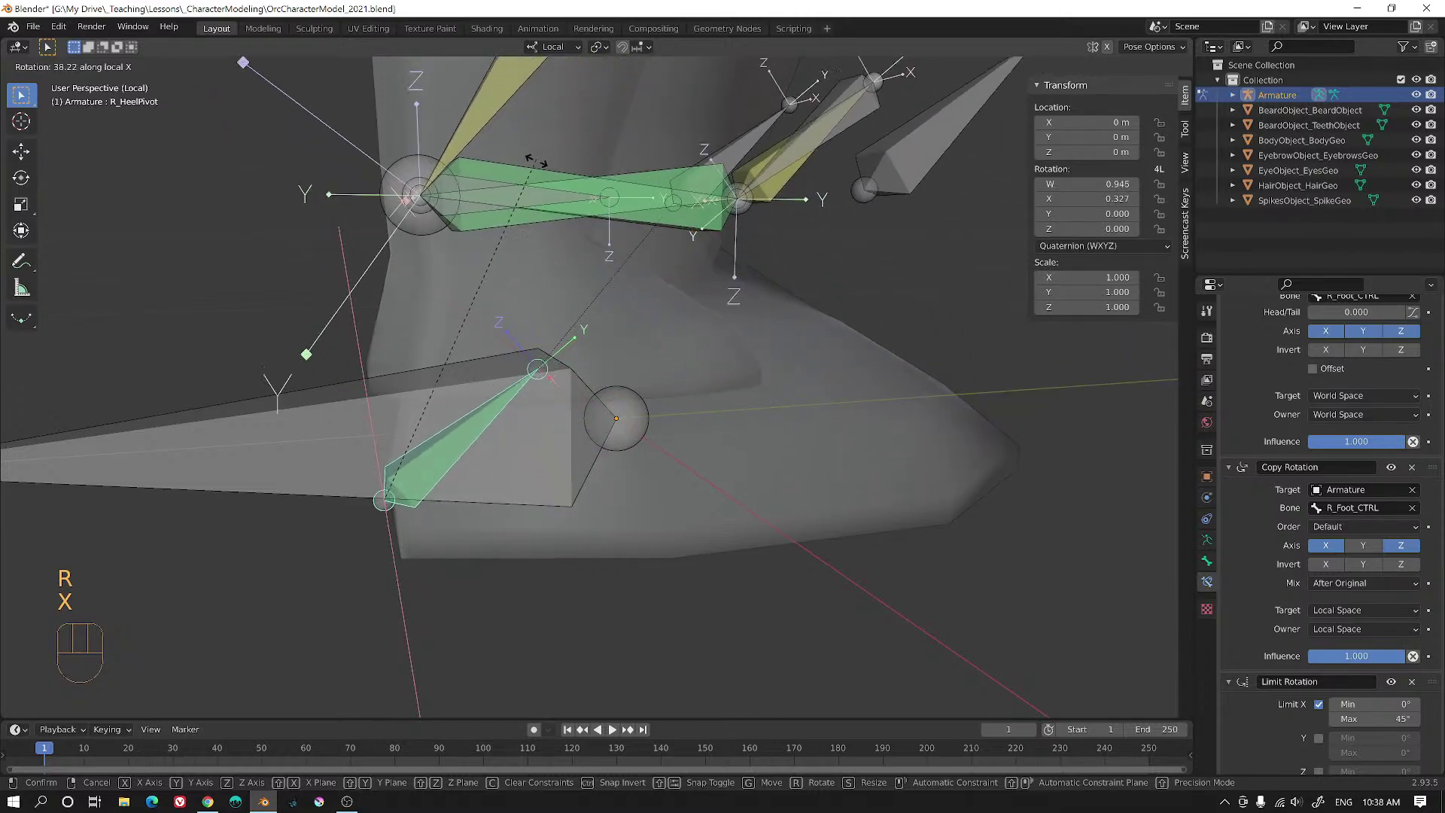
right_click(590, 304)
middle_drag(590, 305, 712, 364)
key(r)
key(z)
right_click(609, 370)
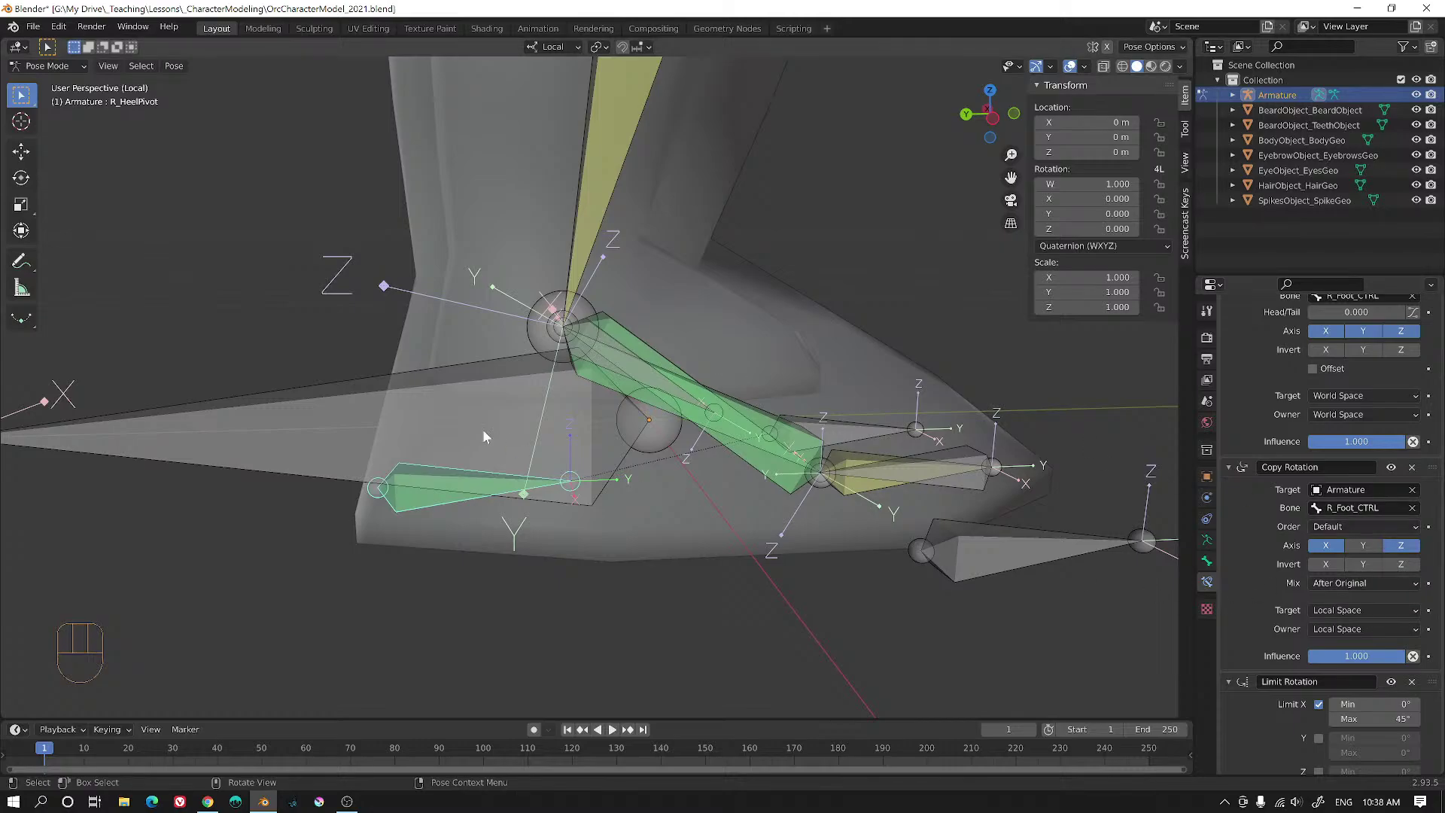
- Disable the Z axis in R_BallPivot's Copy Rotation constraint so that it copies only X
mouse_move(483, 429)
middle_down()
mouse_move(572, 422)
mouse_move(441, 424)
mouse_move(485, 435)
mouse_move(470, 442)
middle_up()
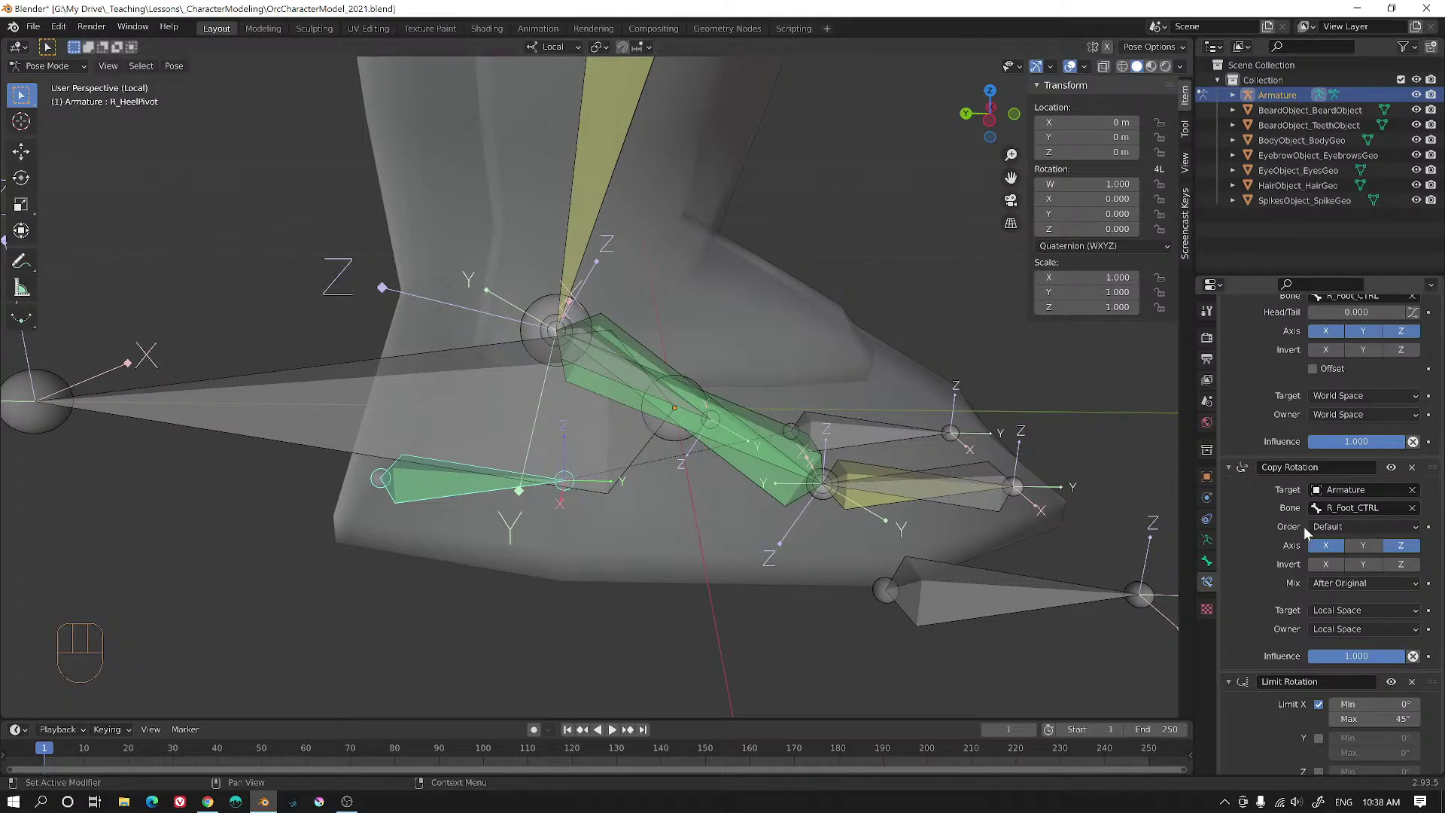
click(773, 431)
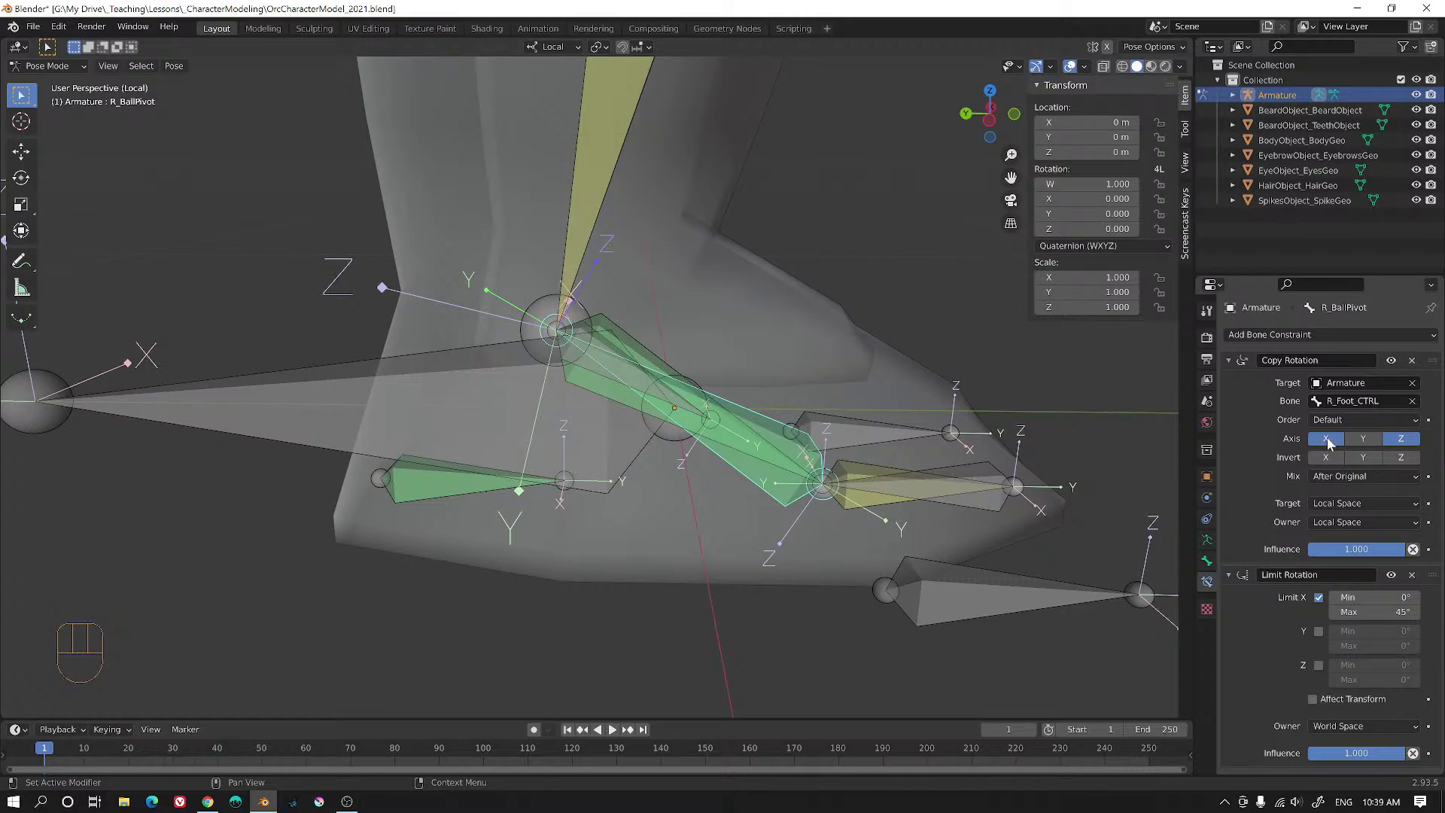
click(1403, 444)
middle_drag(763, 443, 745, 445)
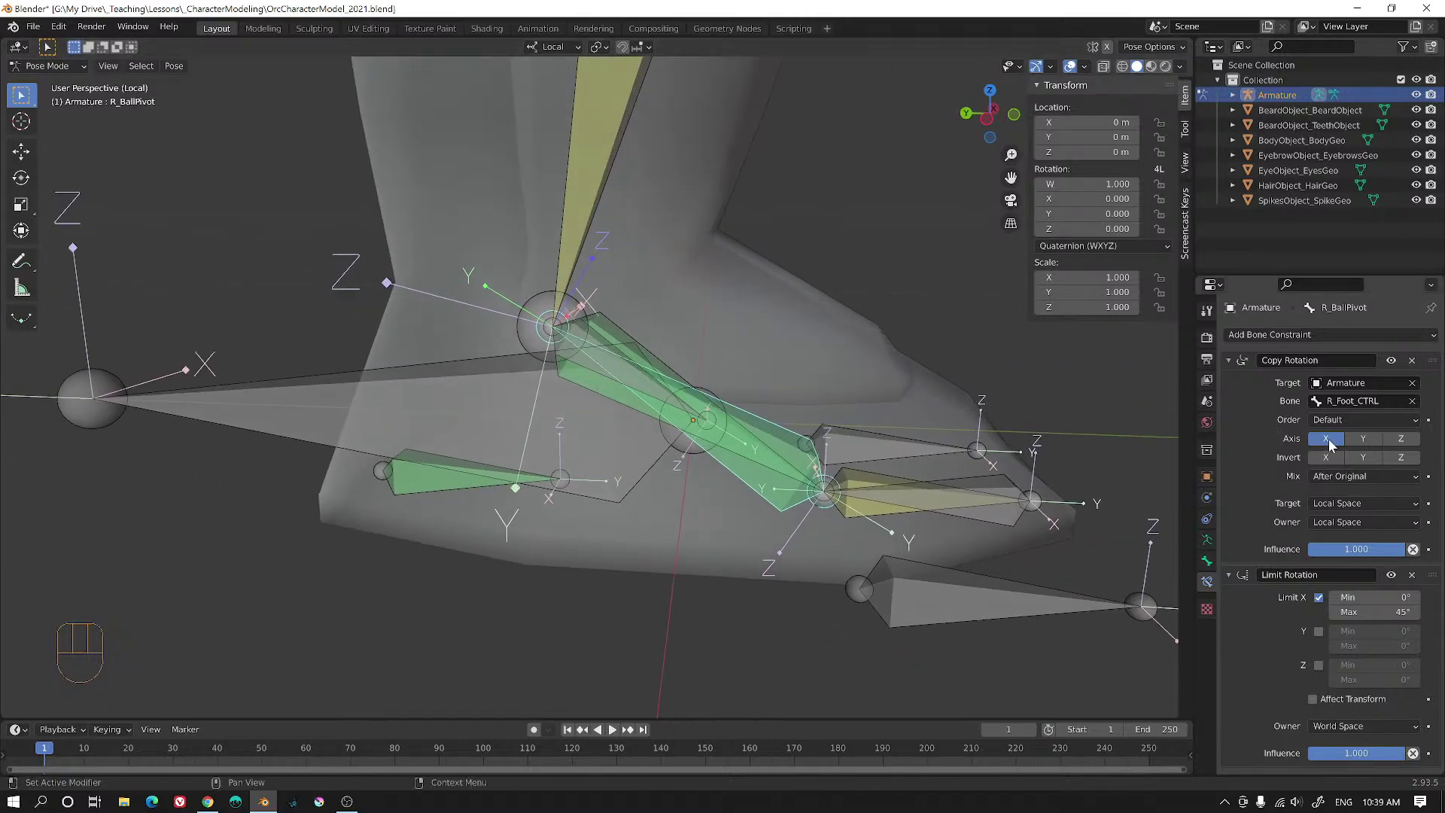
middle_drag(824, 413, 1178, 532)
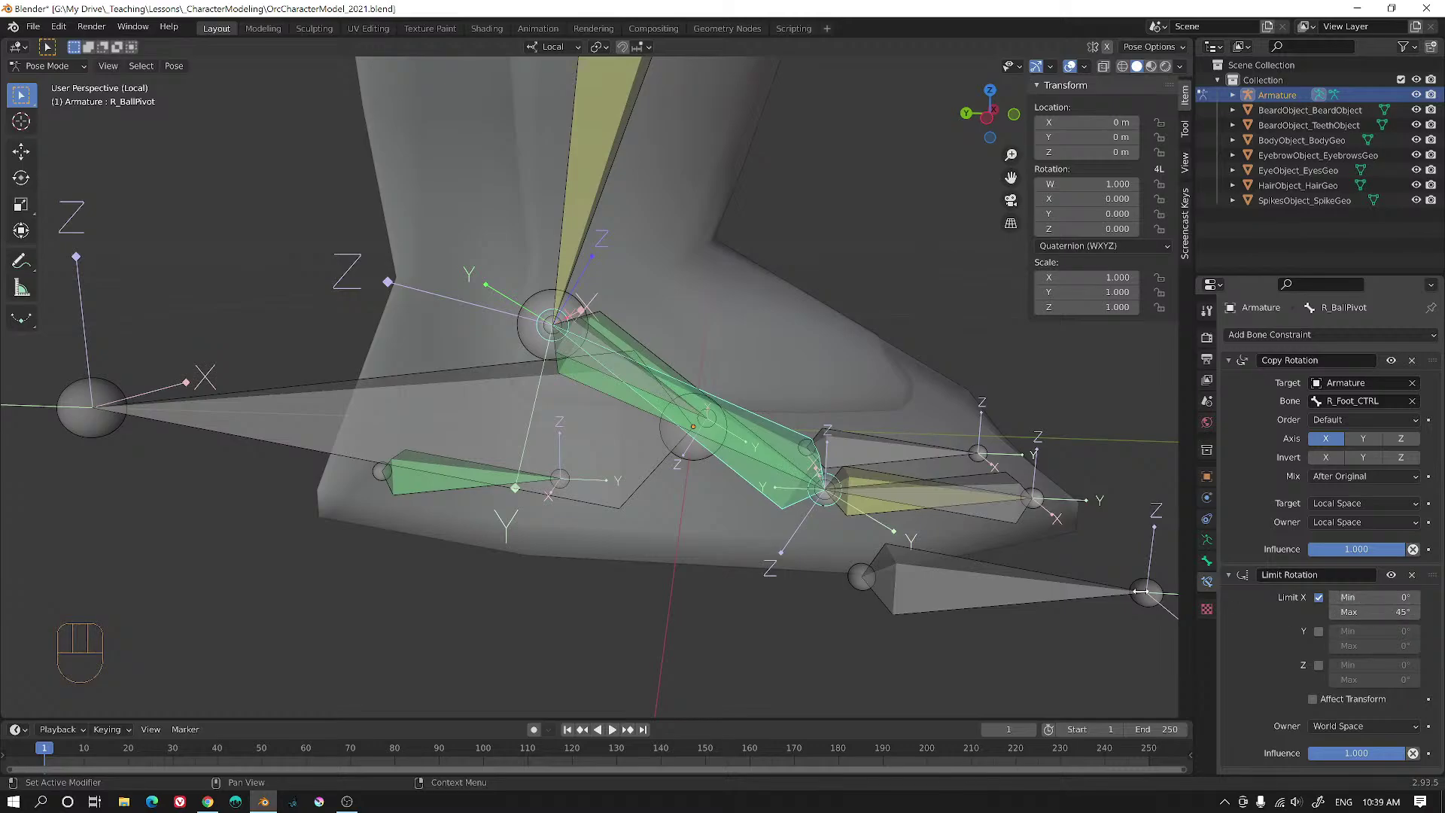
- Reveal the hidden bones and test-rotate R_Foot_CTRL up and down, cancelling each rotation
key(alt+h)
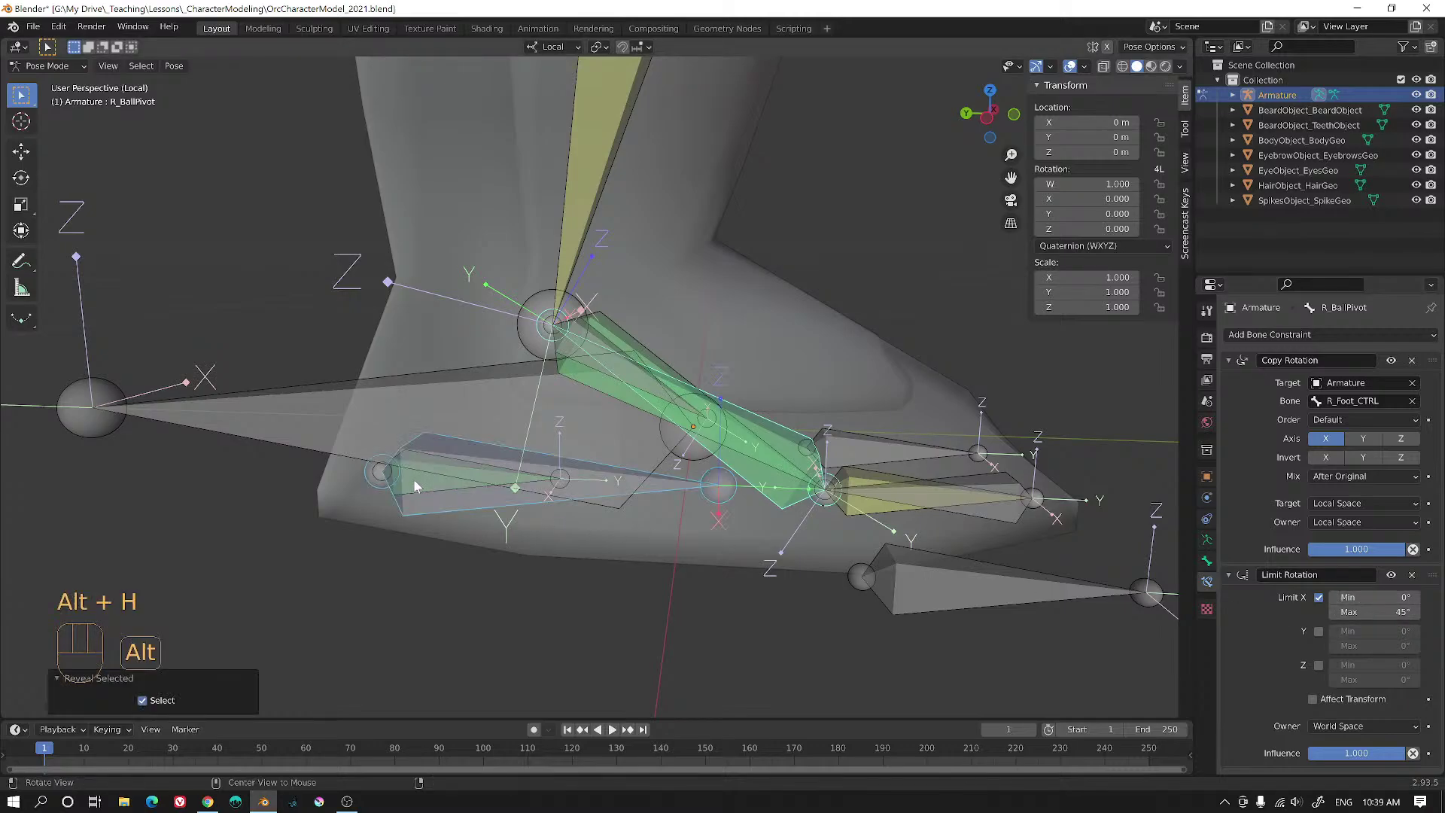
click(584, 468)
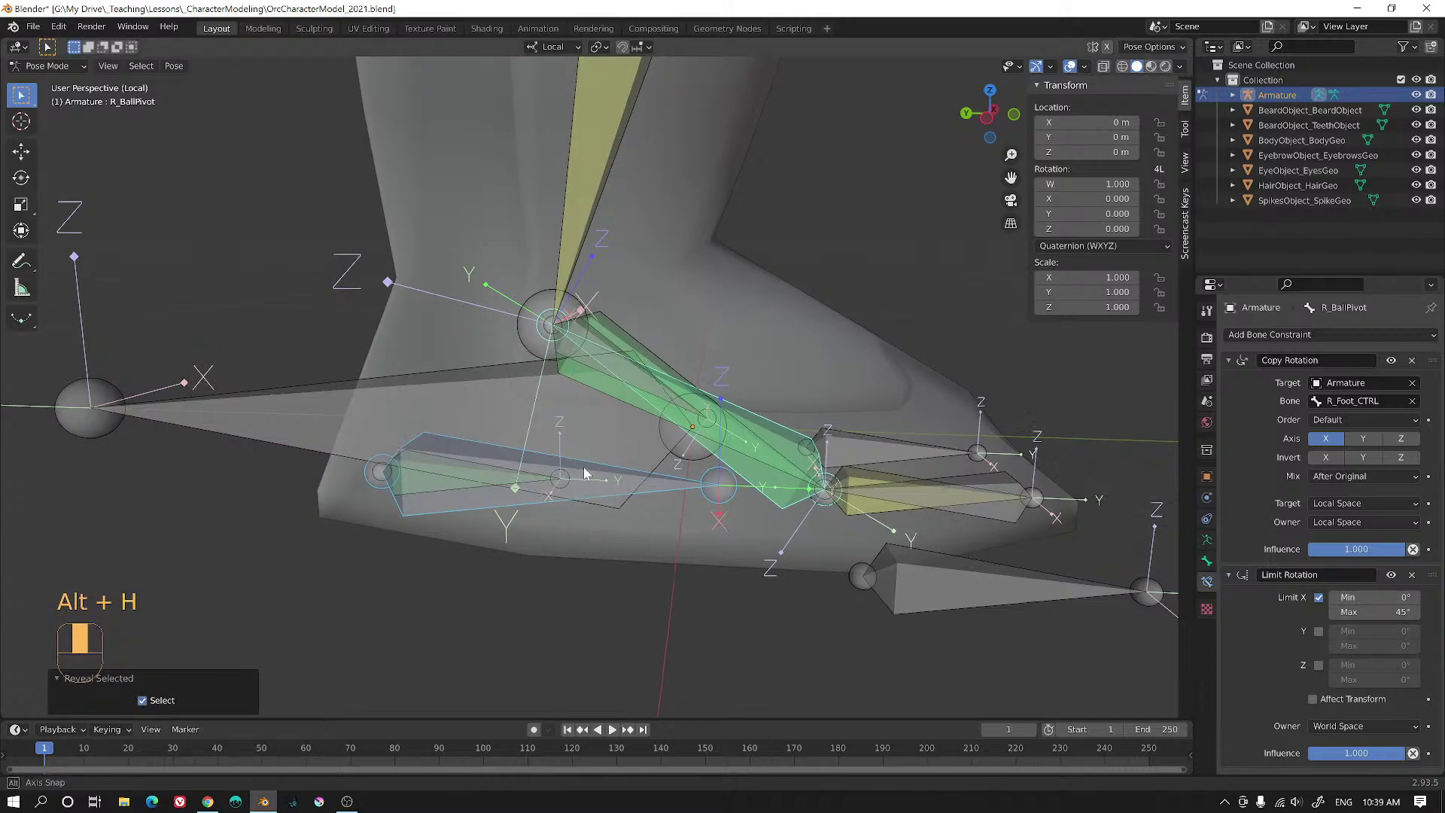
middle_drag(577, 472, 662, 483)
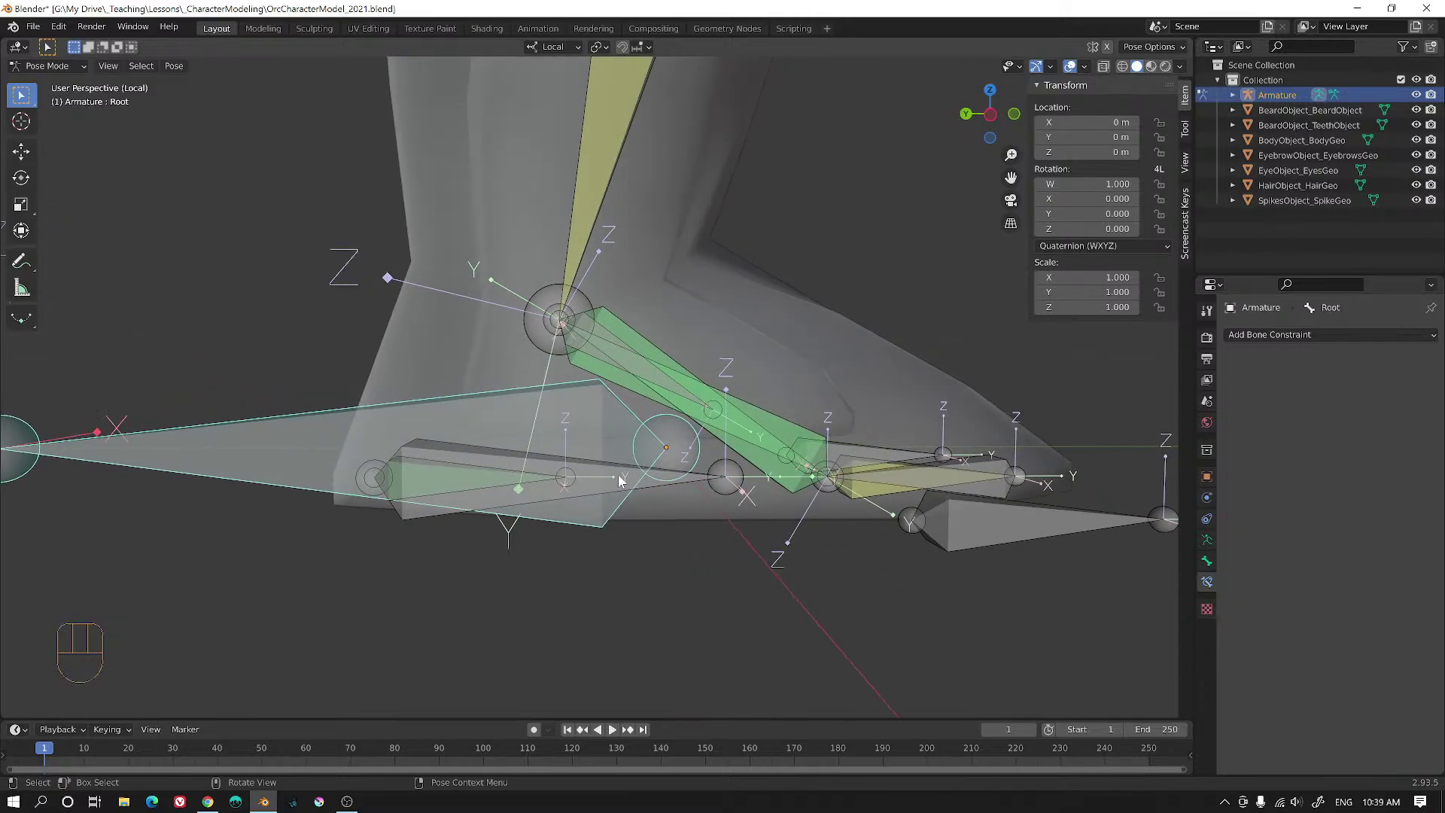
click(666, 485)
key(r)
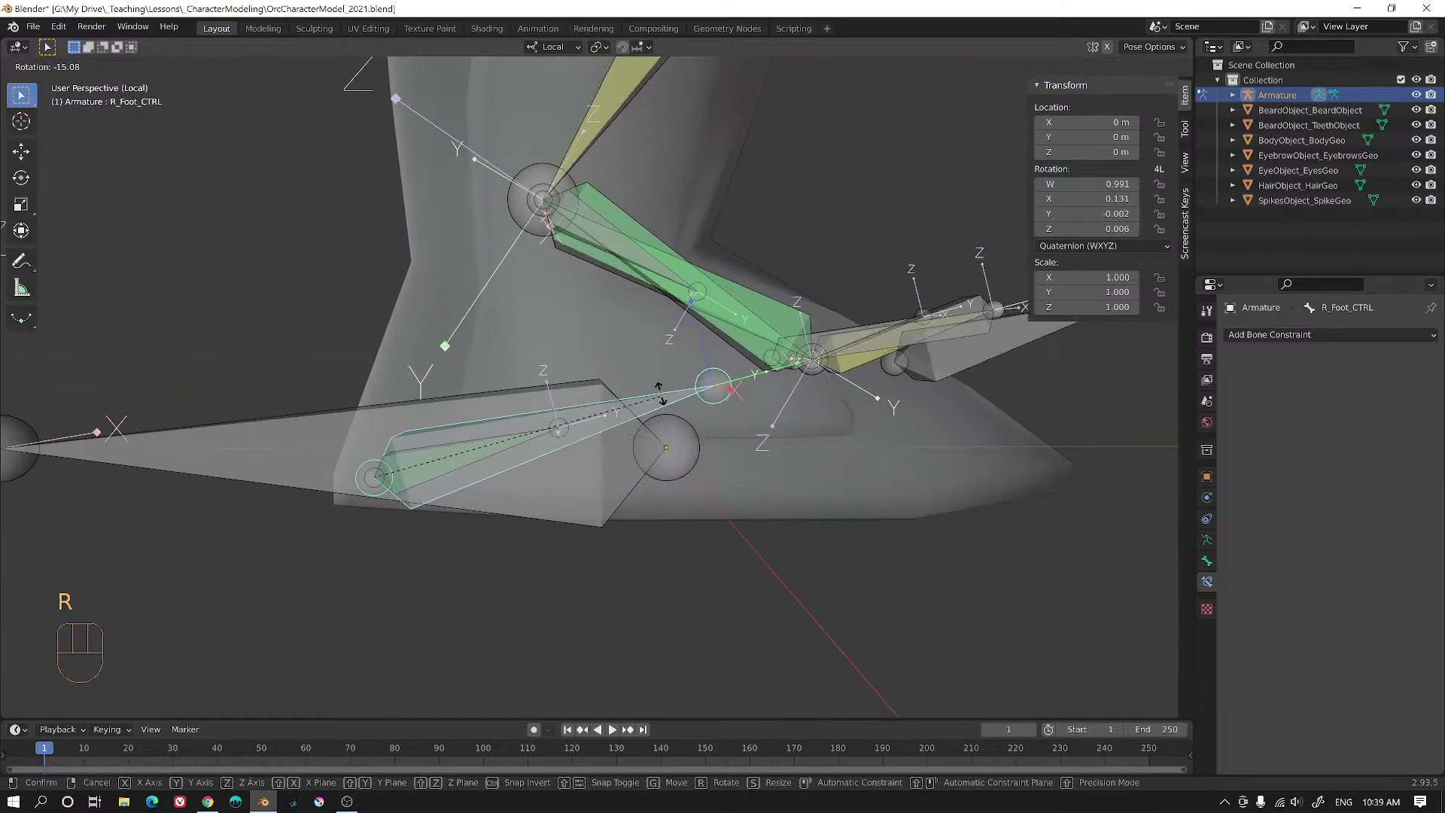
right_click(665, 527)
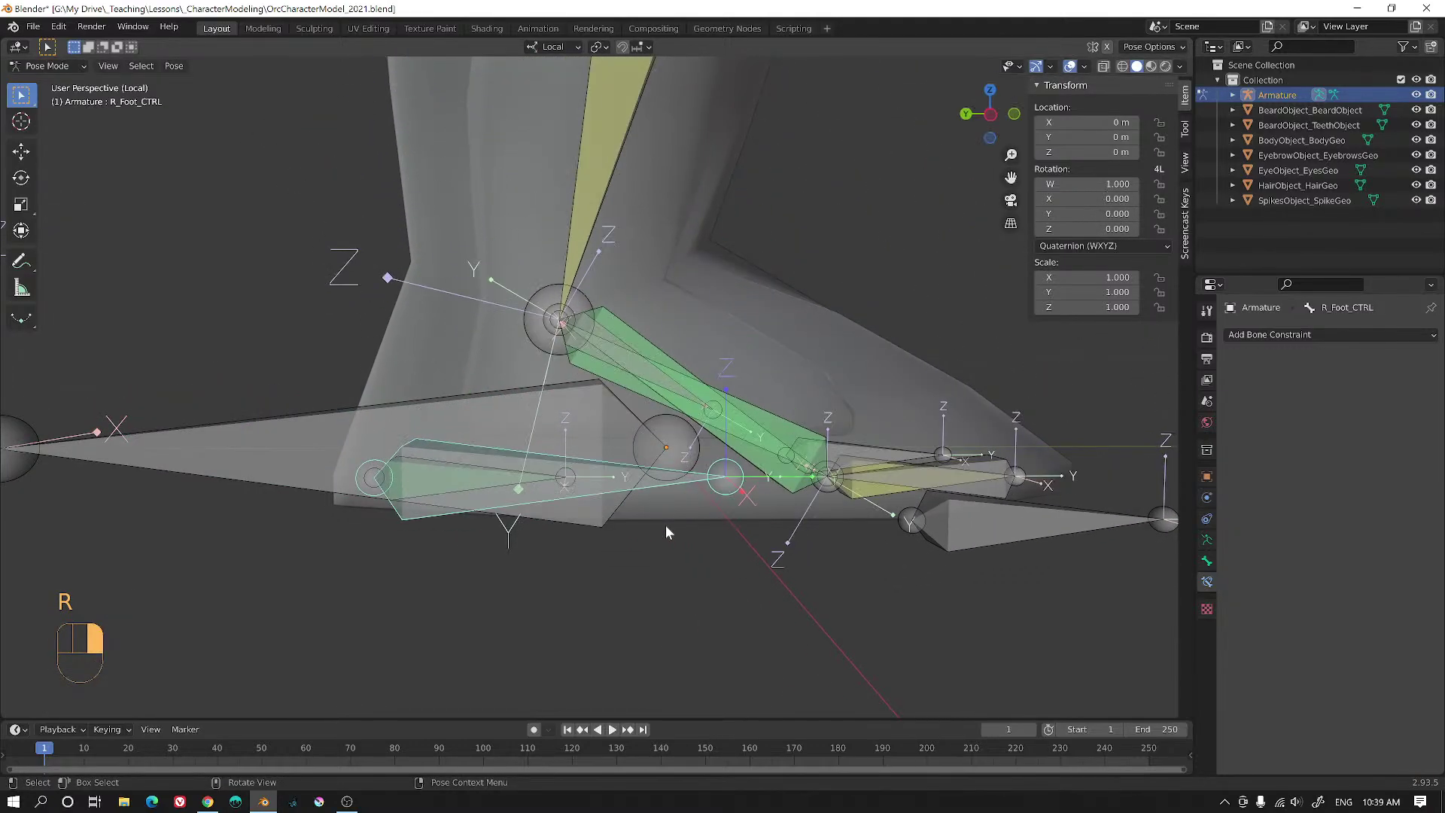
key(r)
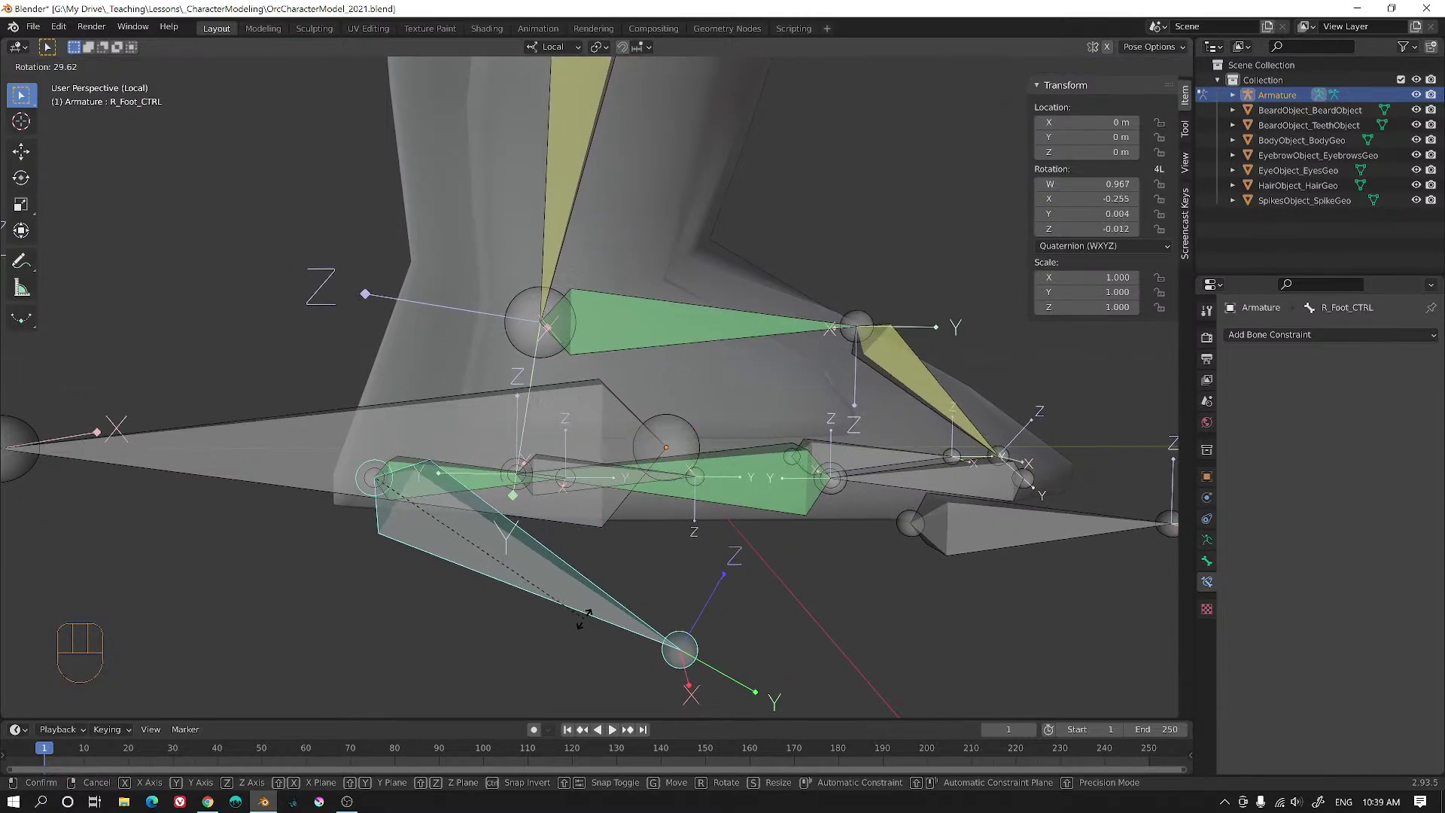
right_click(604, 602)
- Set R_BallPivot's Limit Rotation X range to a minimum of -45° and maximum of 0°, with the owner in Local Space
click(650, 345)
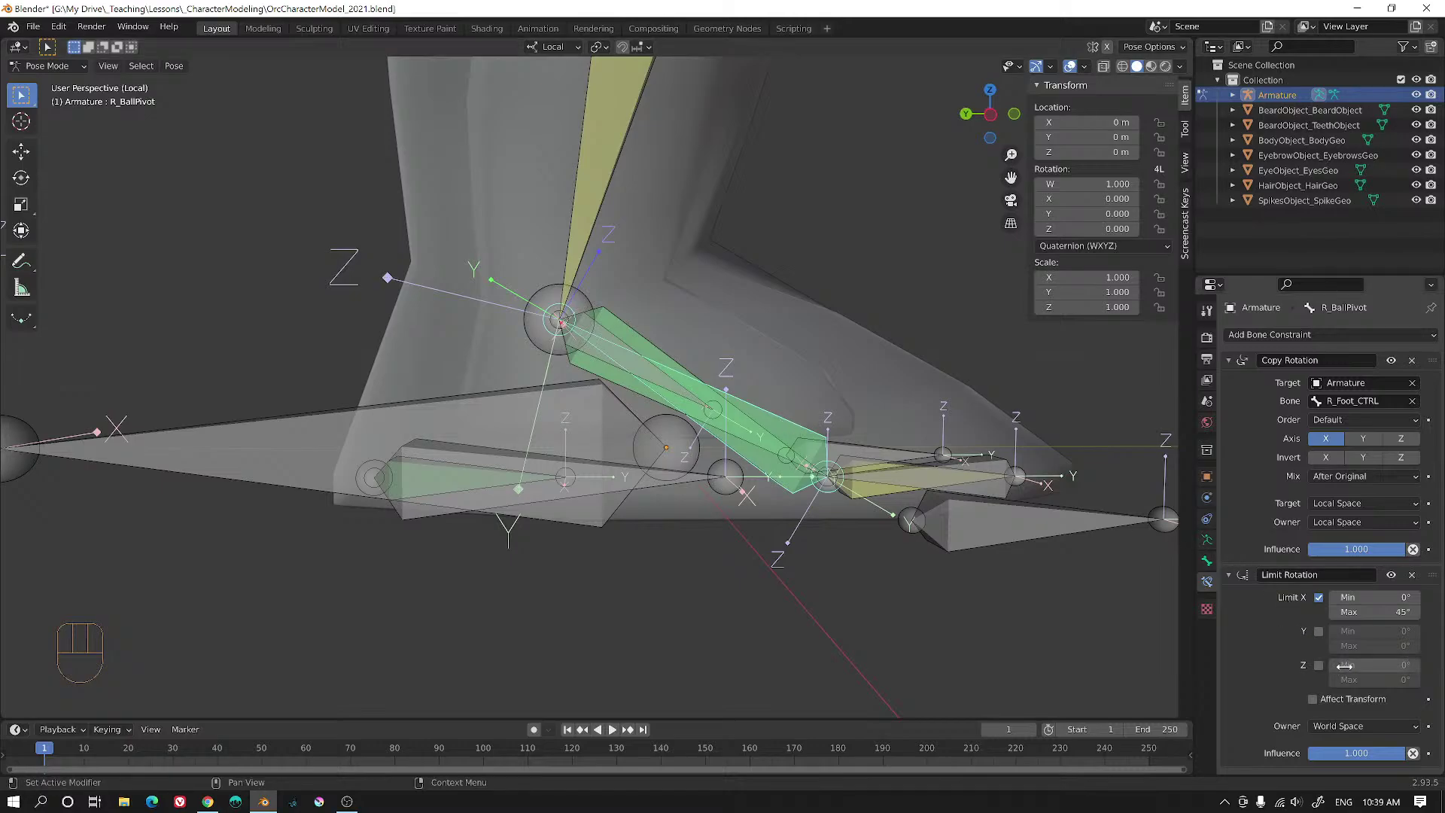
click(1362, 597)
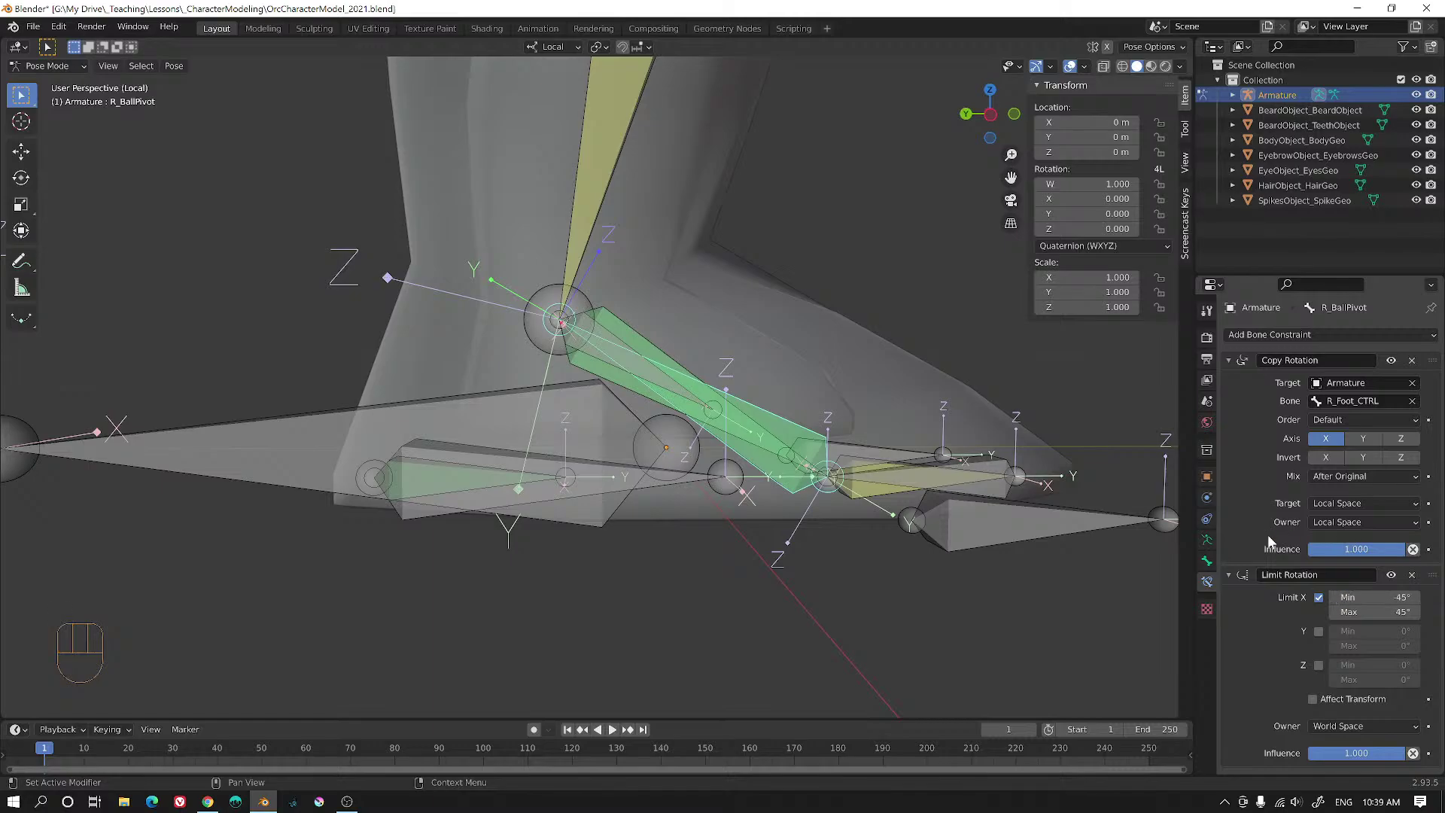
click(1377, 612)
text(0)
key(Return)
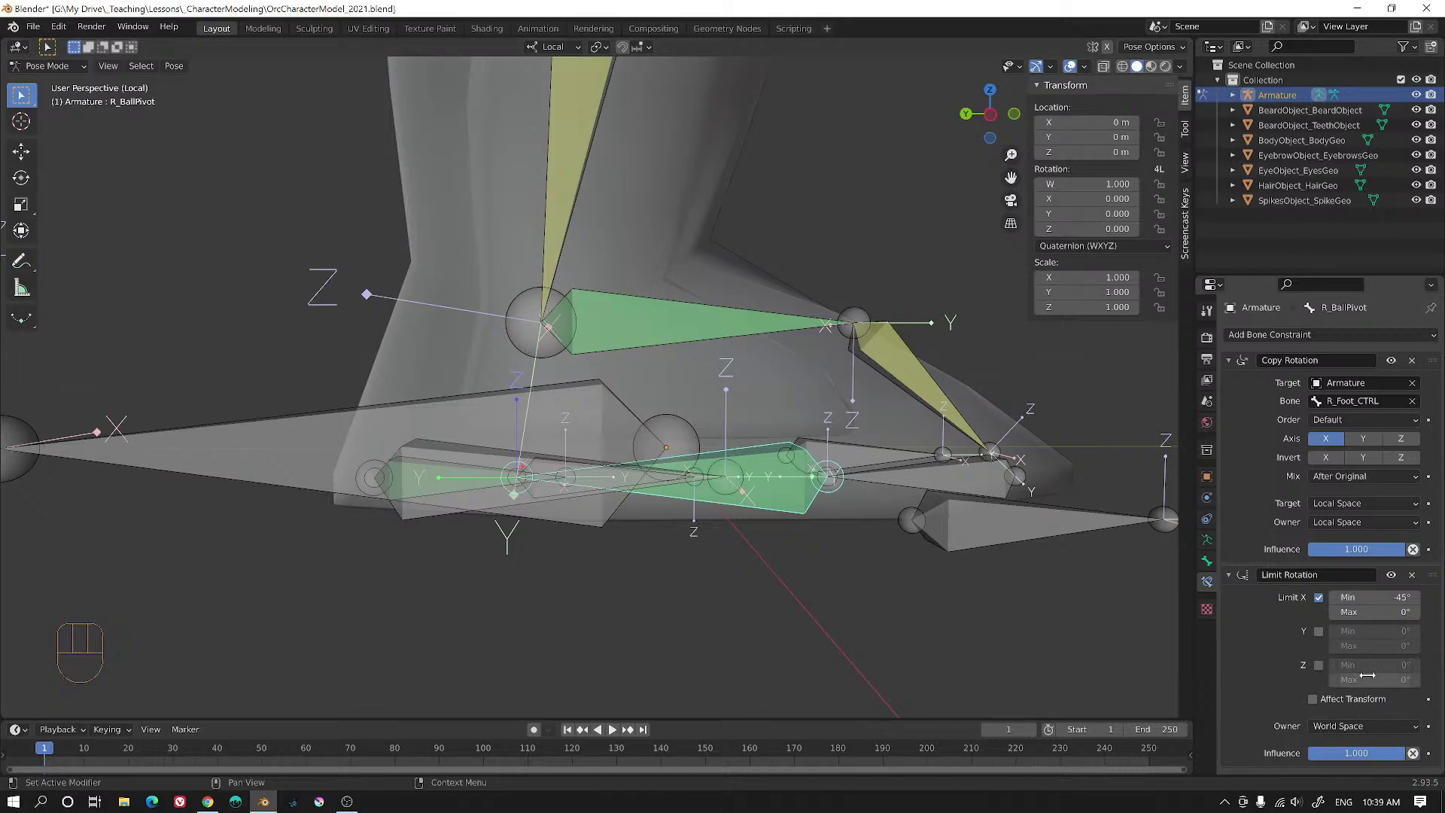
drag(1358, 725, 1361, 642)
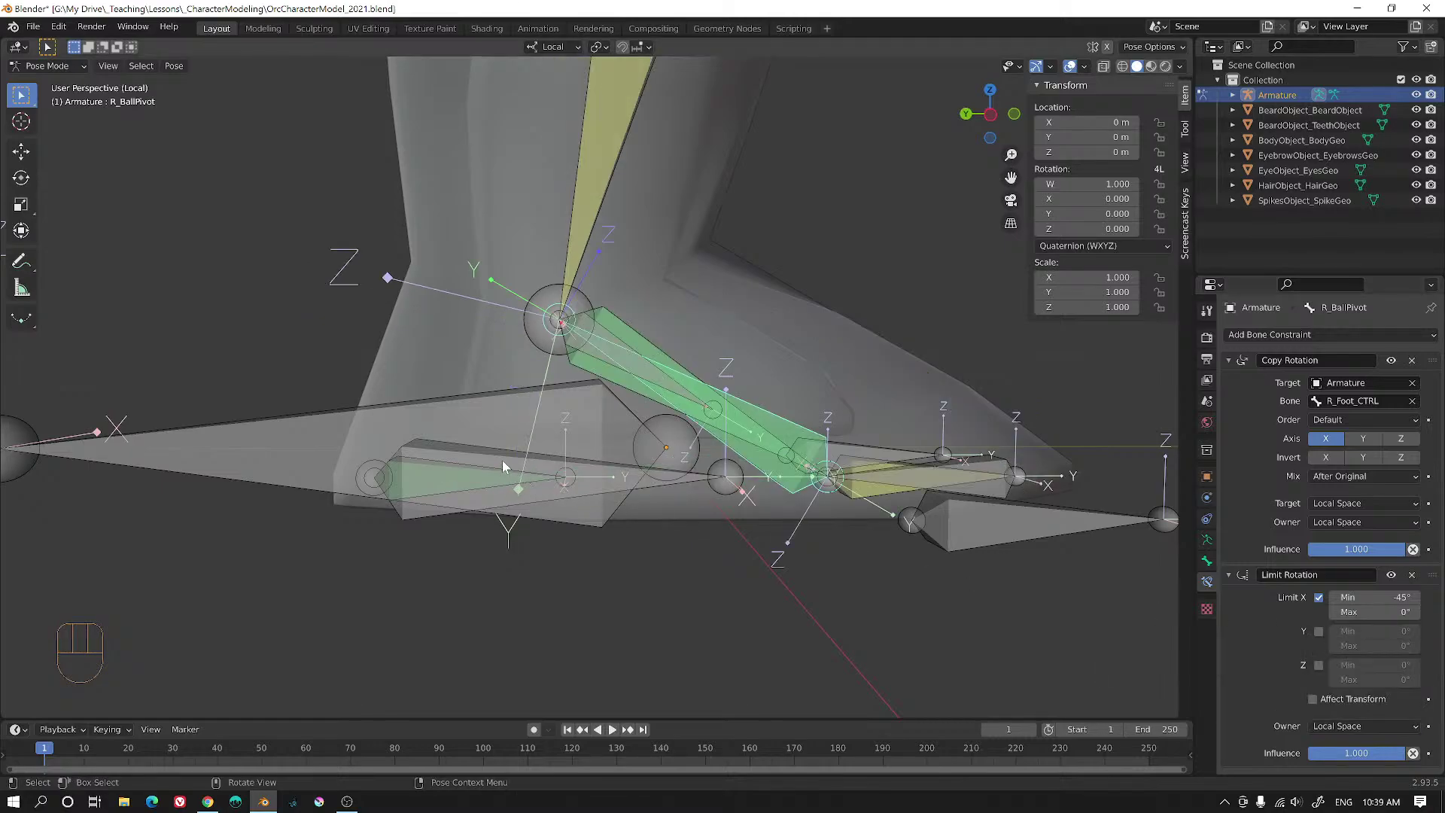
- Set the owner of R_HeelPivot's Limit Rotation constraint to Local Space
click(485, 467)
click(485, 467)
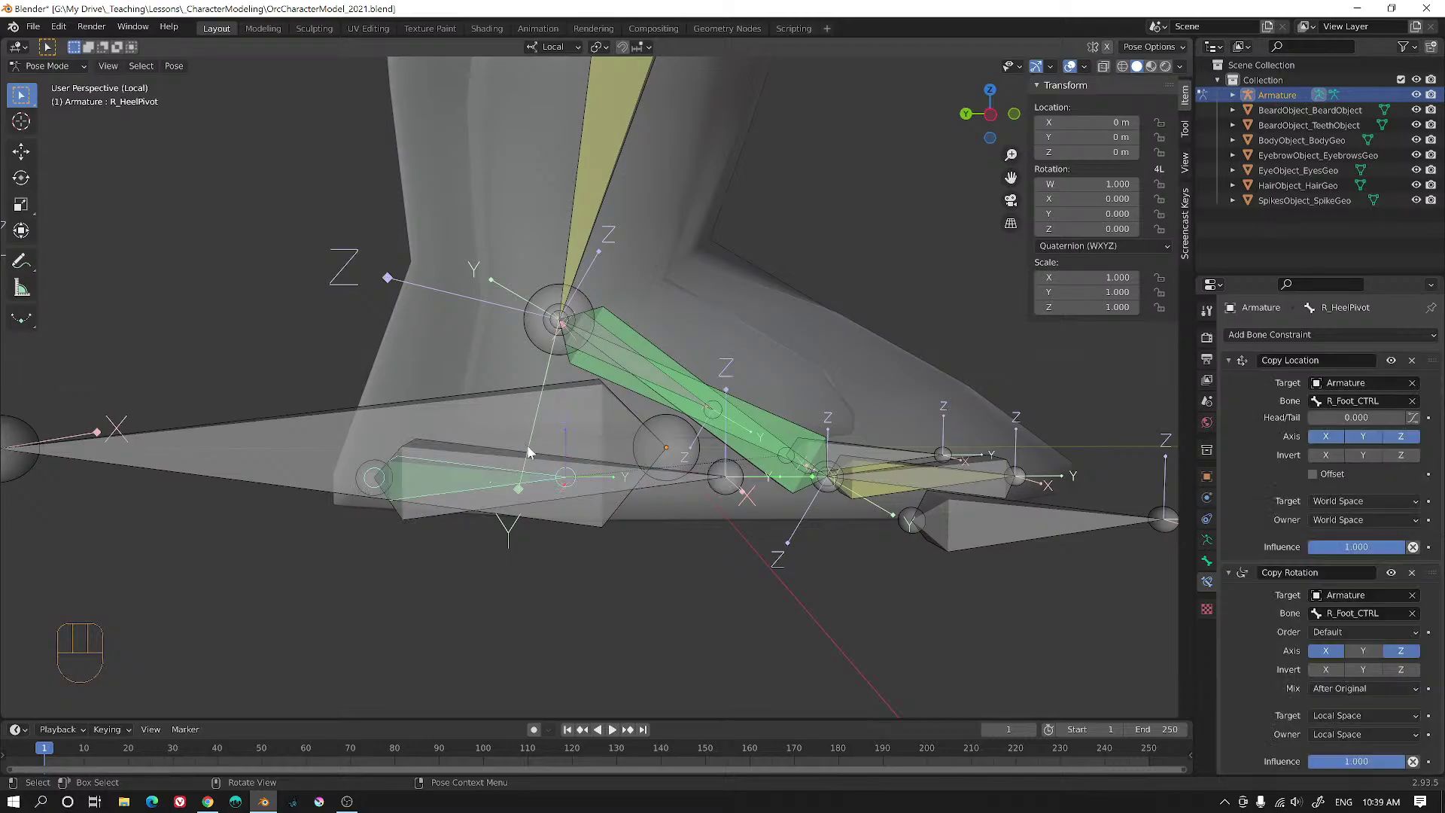
scroll(1357, 567, down, 3)
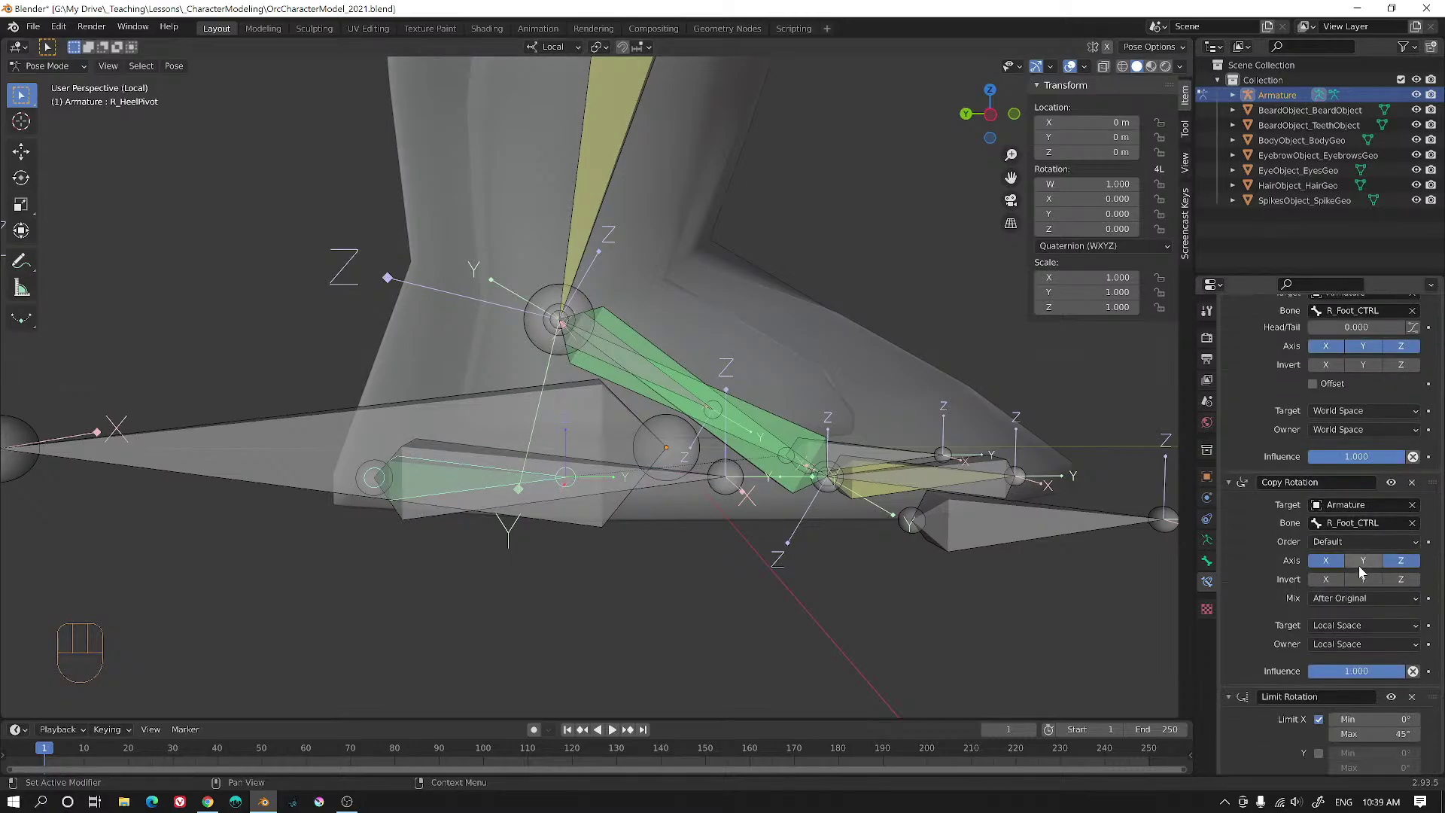
scroll(1357, 566, down, 3)
click(1358, 734)
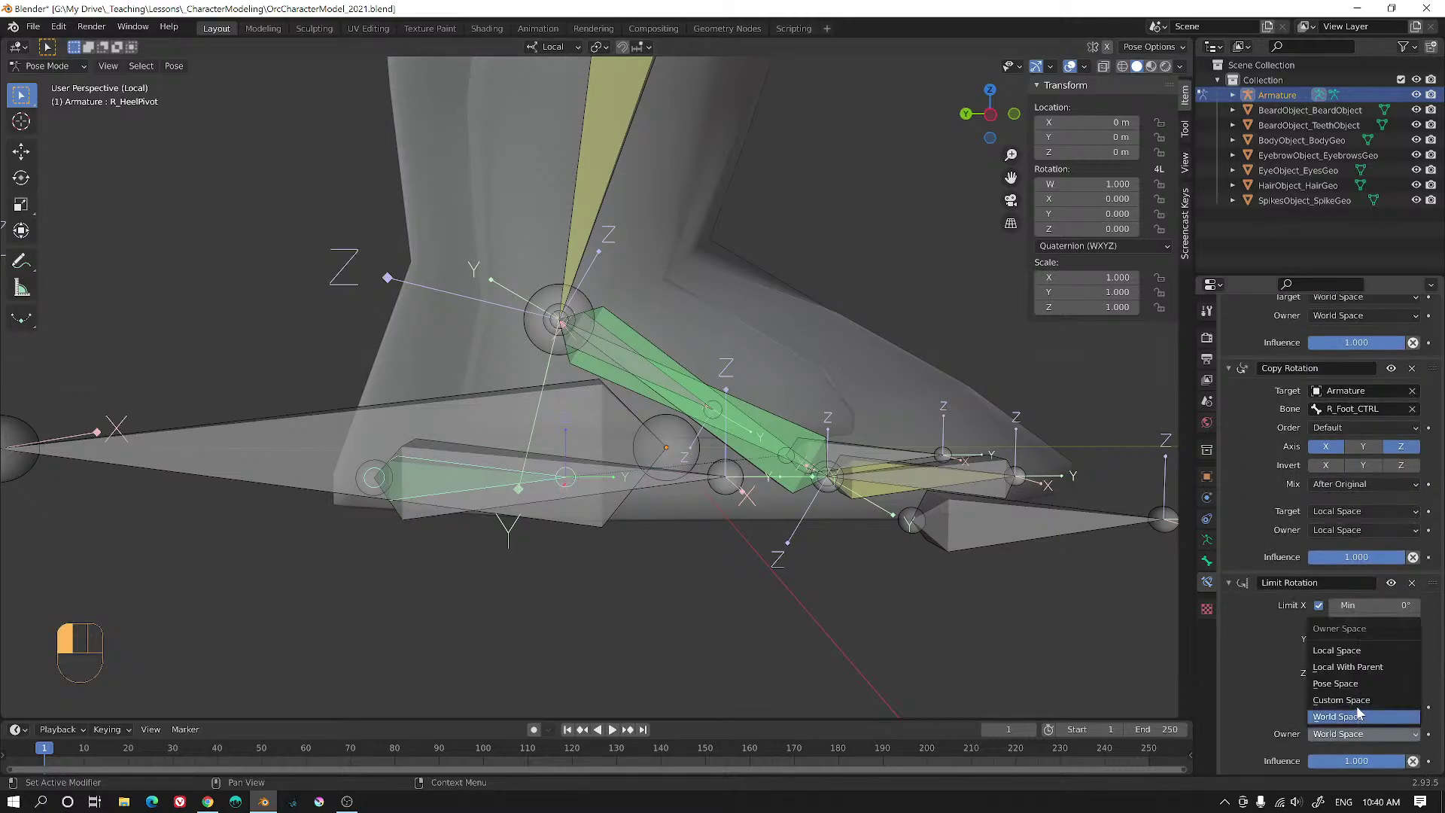
click(1347, 650)
- Test-rotate R_Foot_CTRL about its local X axis and cancel the rotation
mouse_move(674, 477)
middle_down()
mouse_move(659, 483)
mouse_move(675, 481)
middle_up()
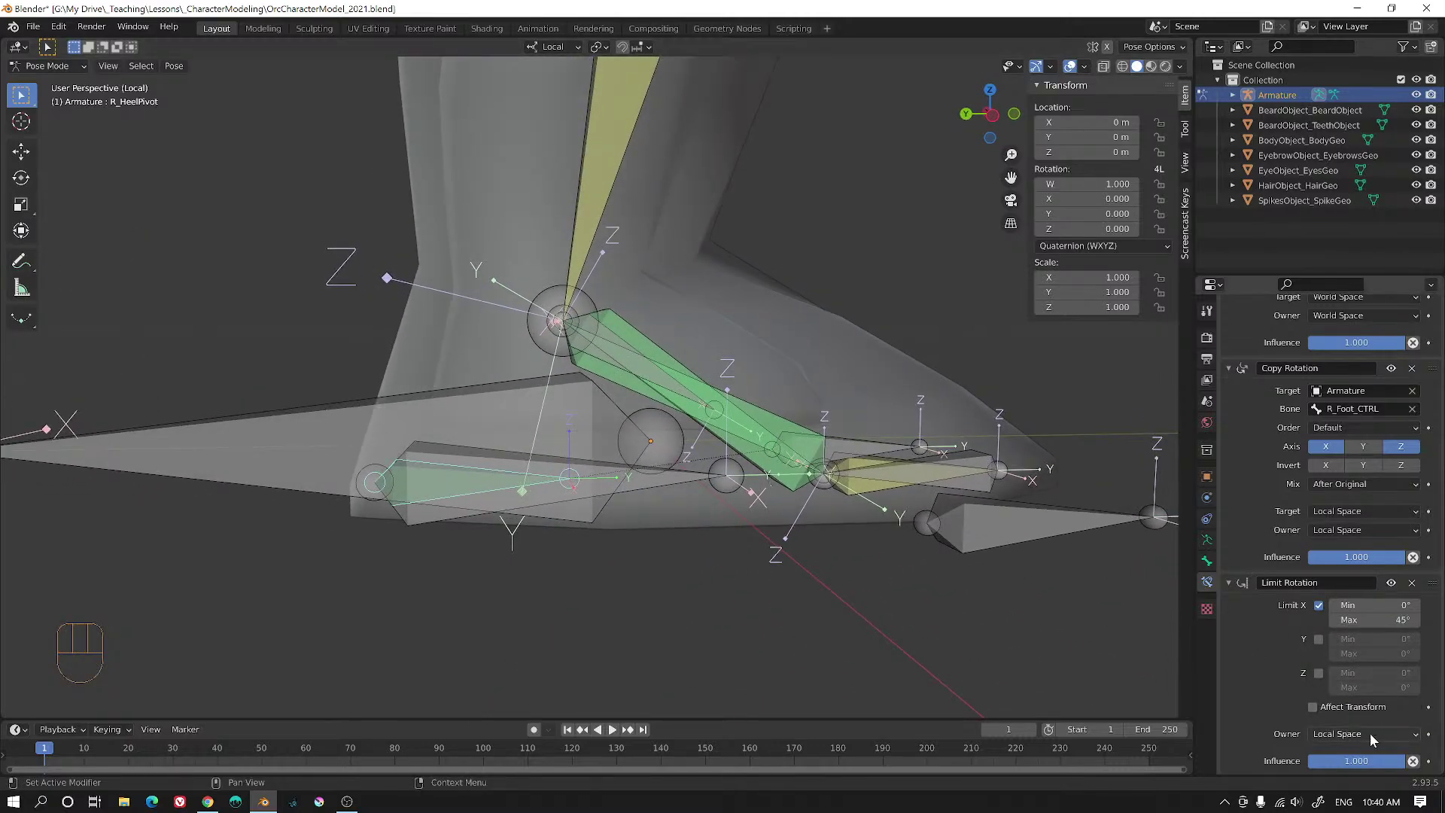
middle_drag(509, 427, 527, 474)
click(588, 462)
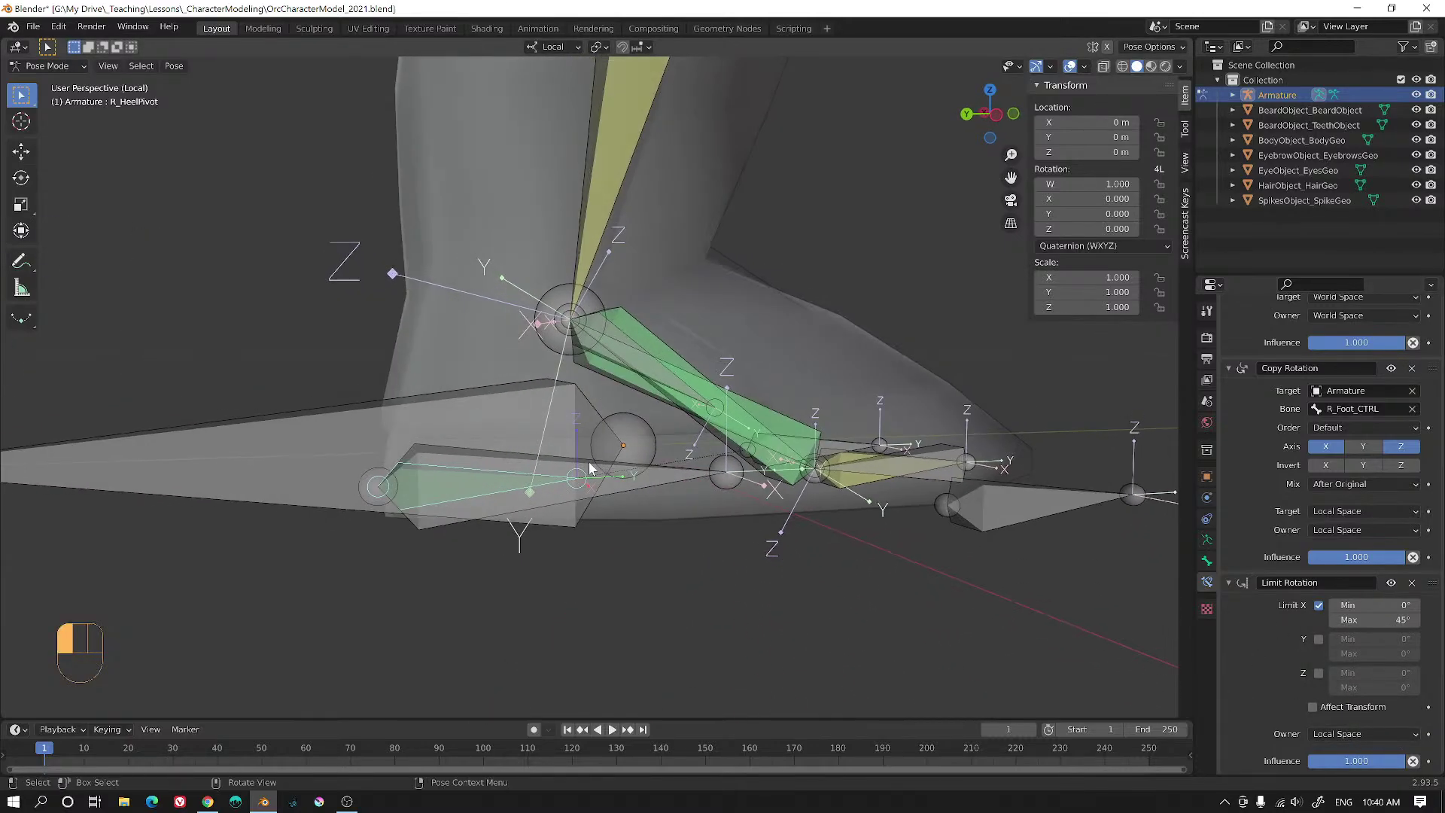
key(r)
key(x)
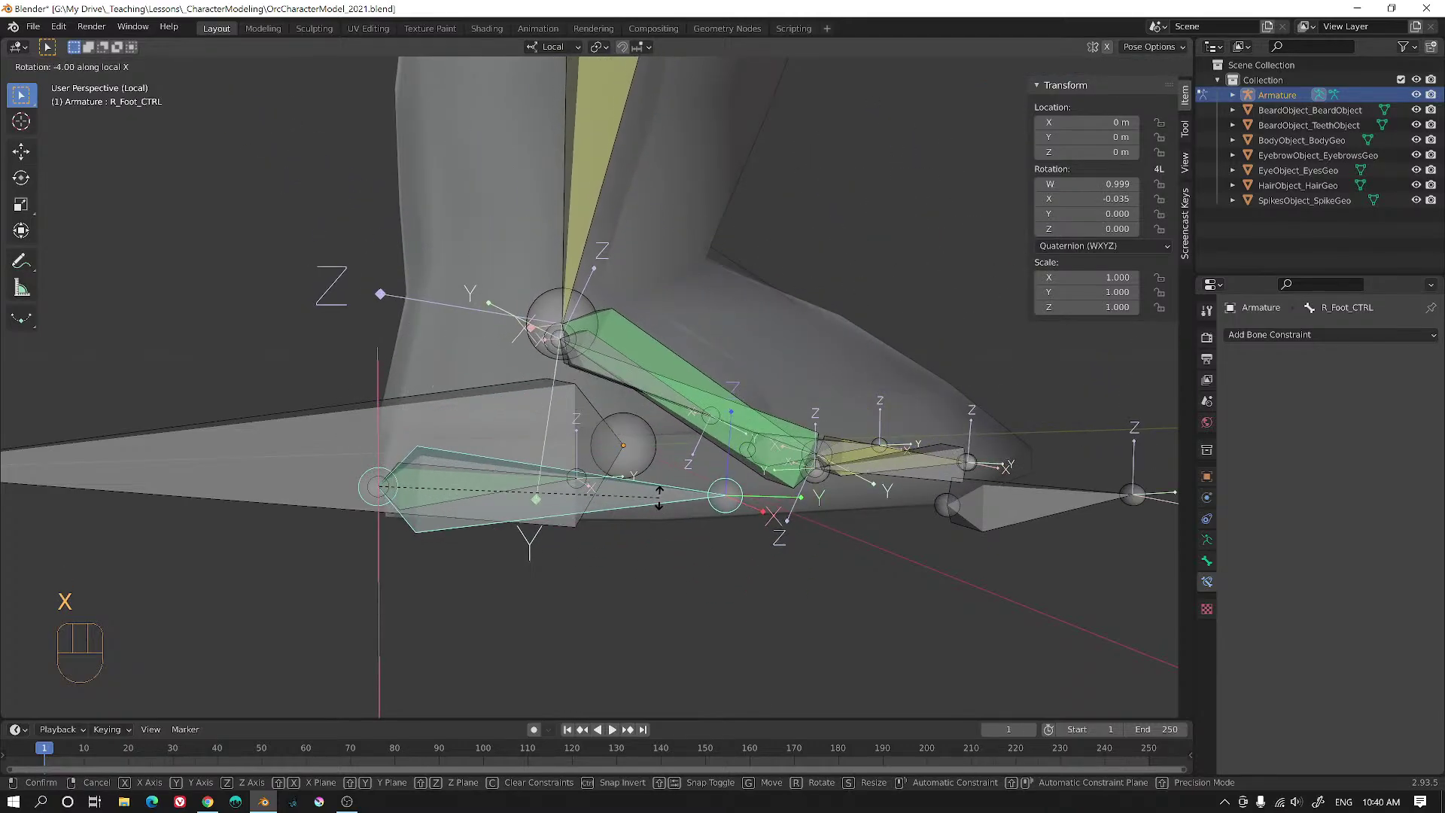
right_click(638, 581)
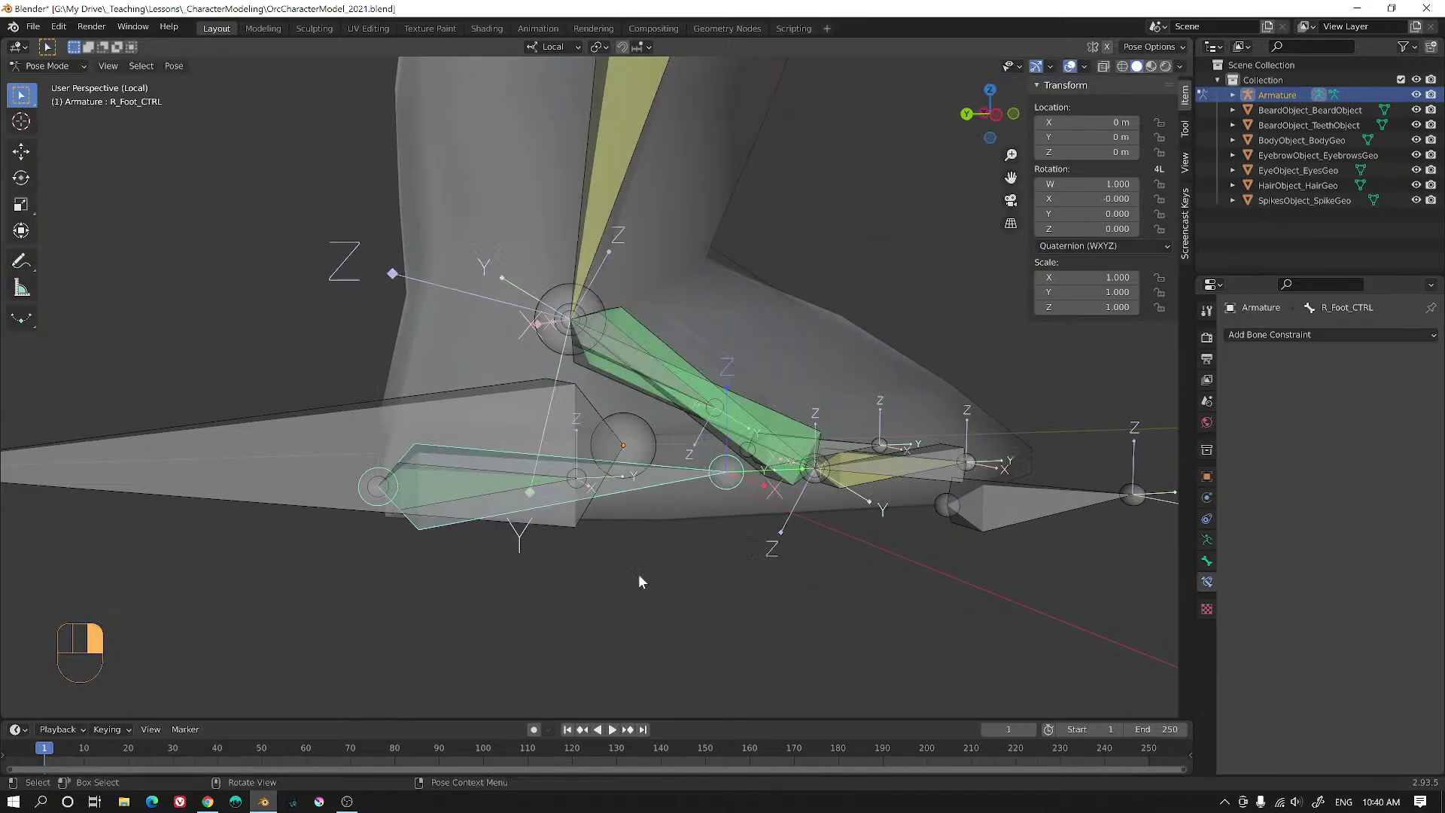
- Compare the Limit Rotation X settings of R_BallPivot and R_HeelPivot
click(784, 420)
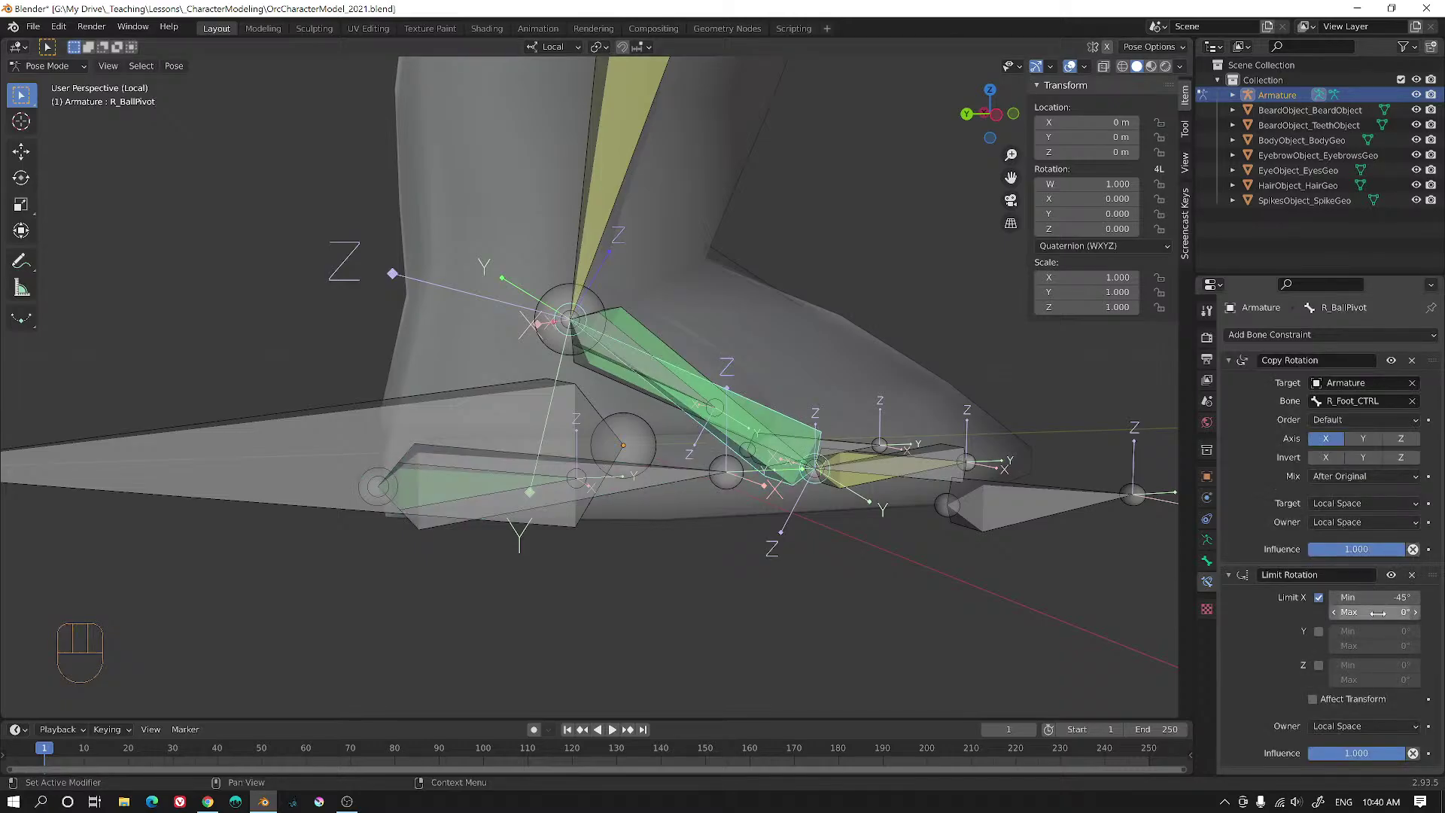
middle_drag(1027, 522, 895, 468)
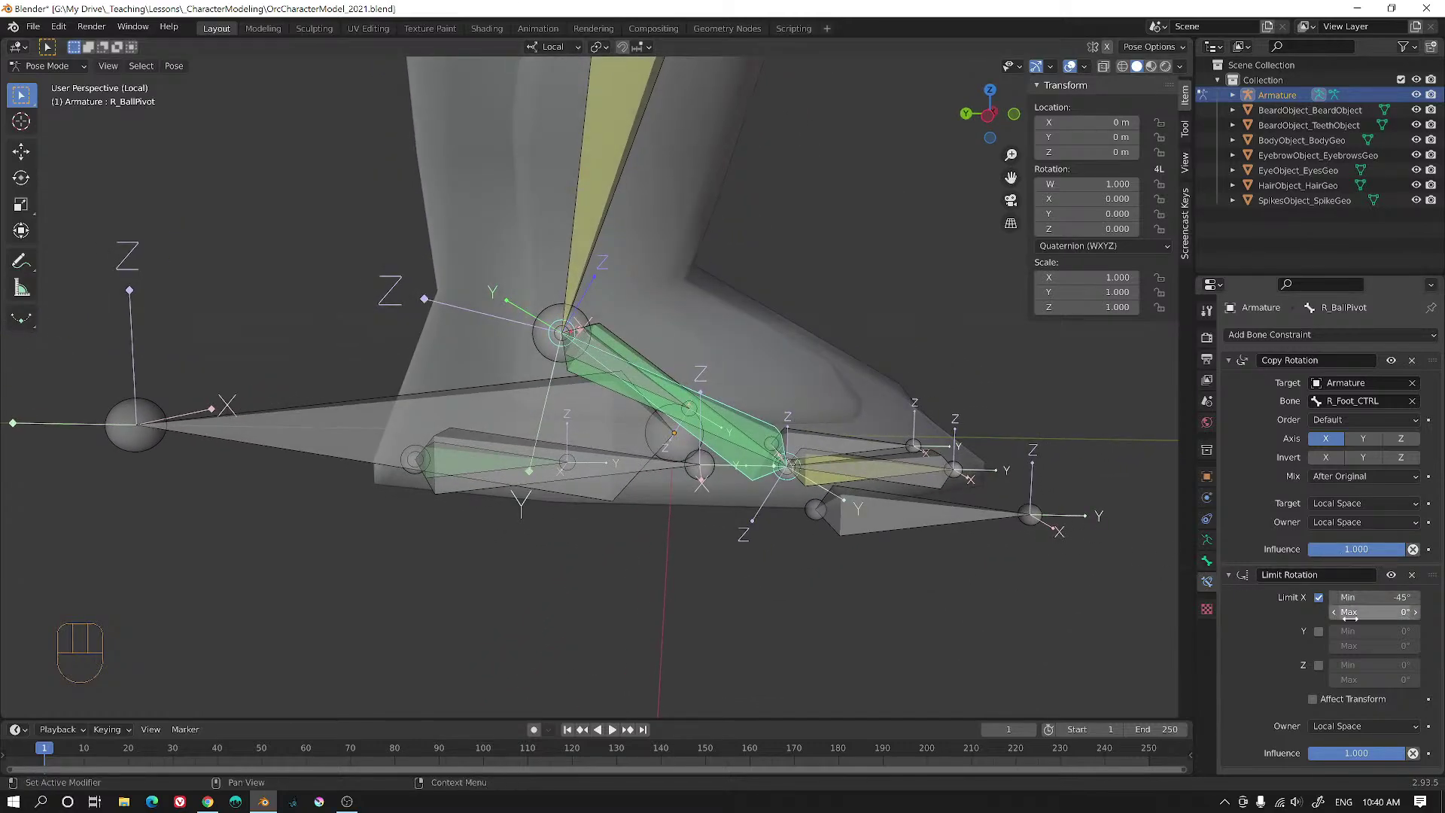
click(504, 455)
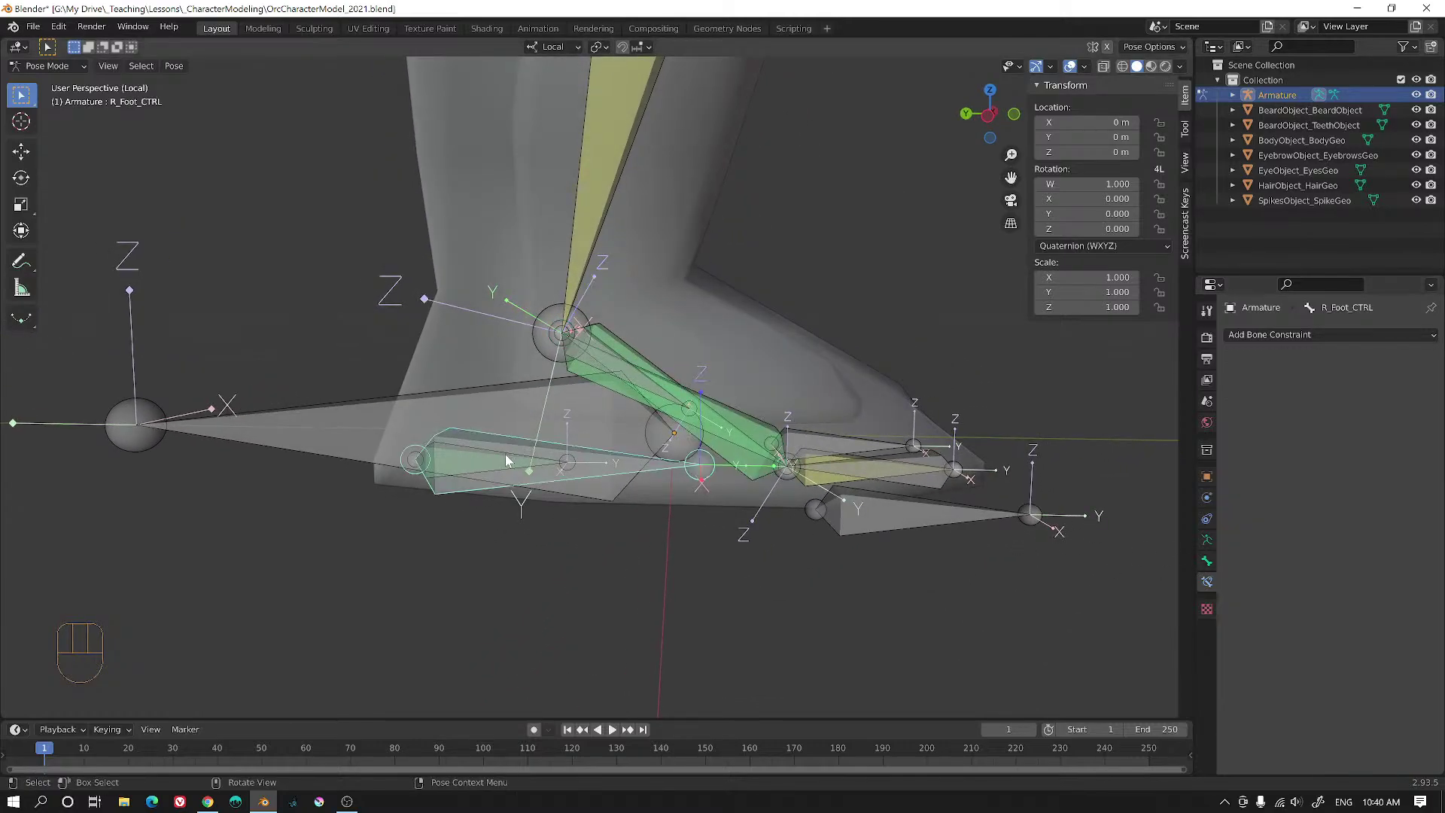
click(504, 456)
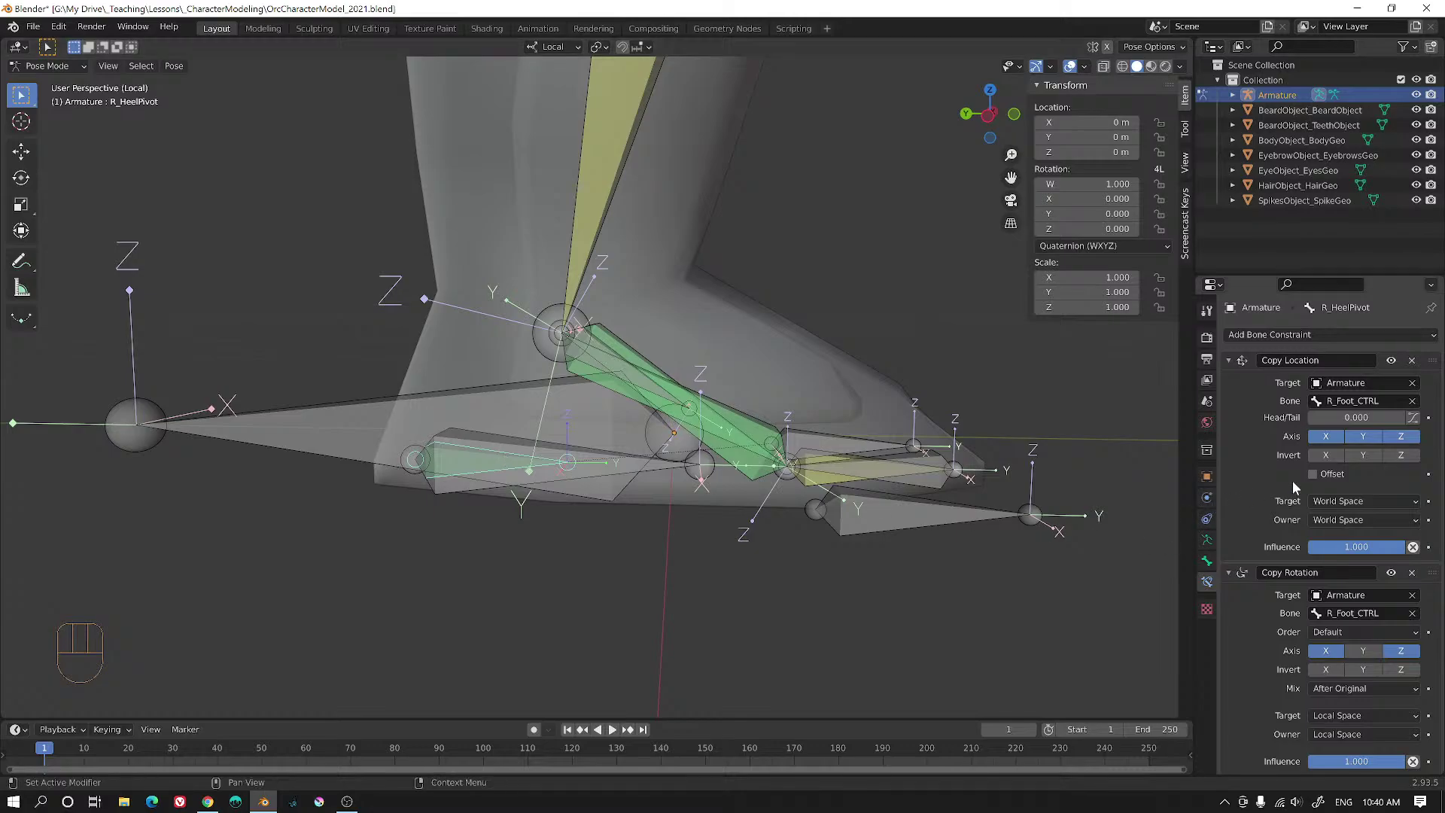
scroll(1298, 485, down, 6)
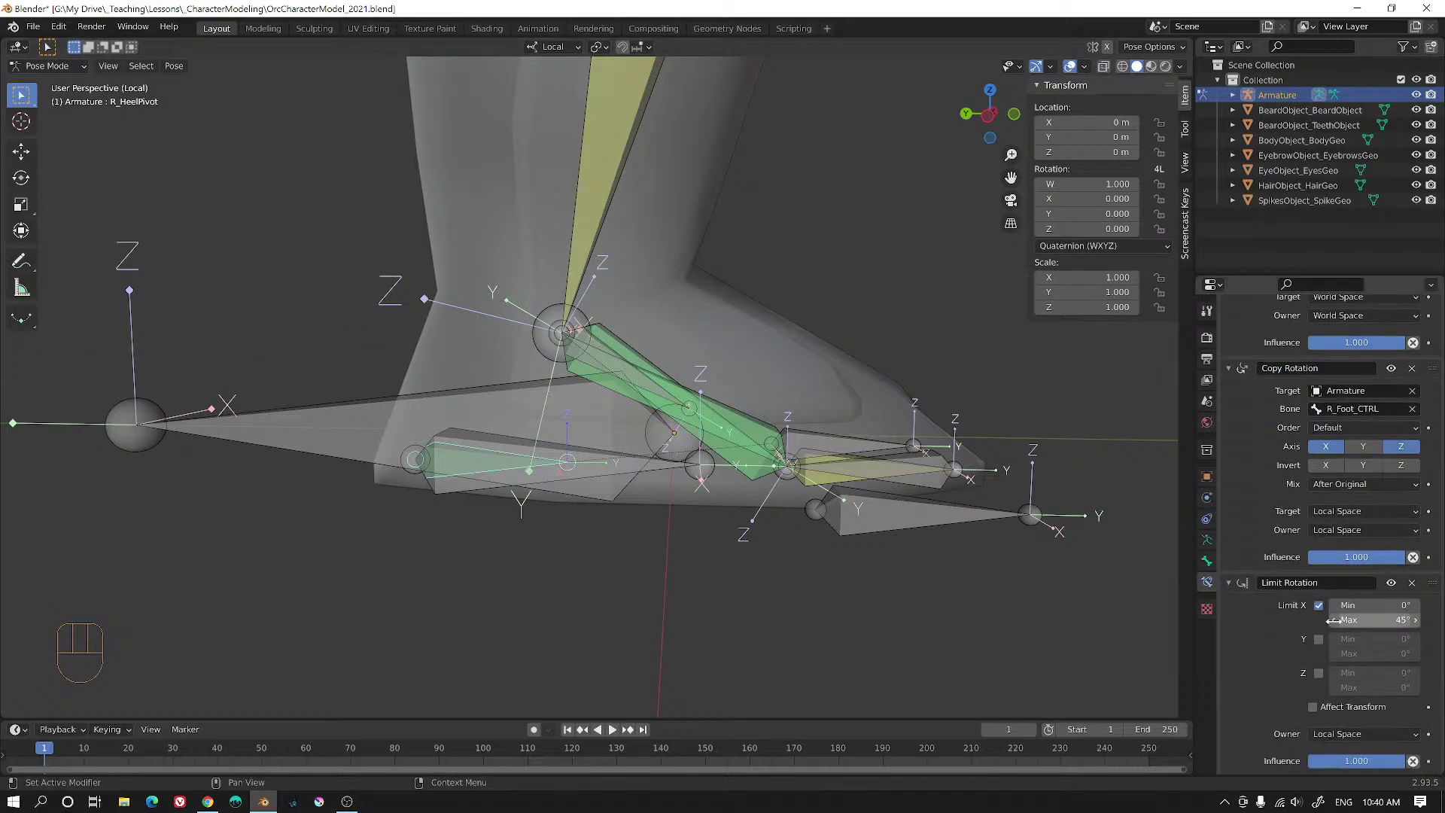
click(760, 444)
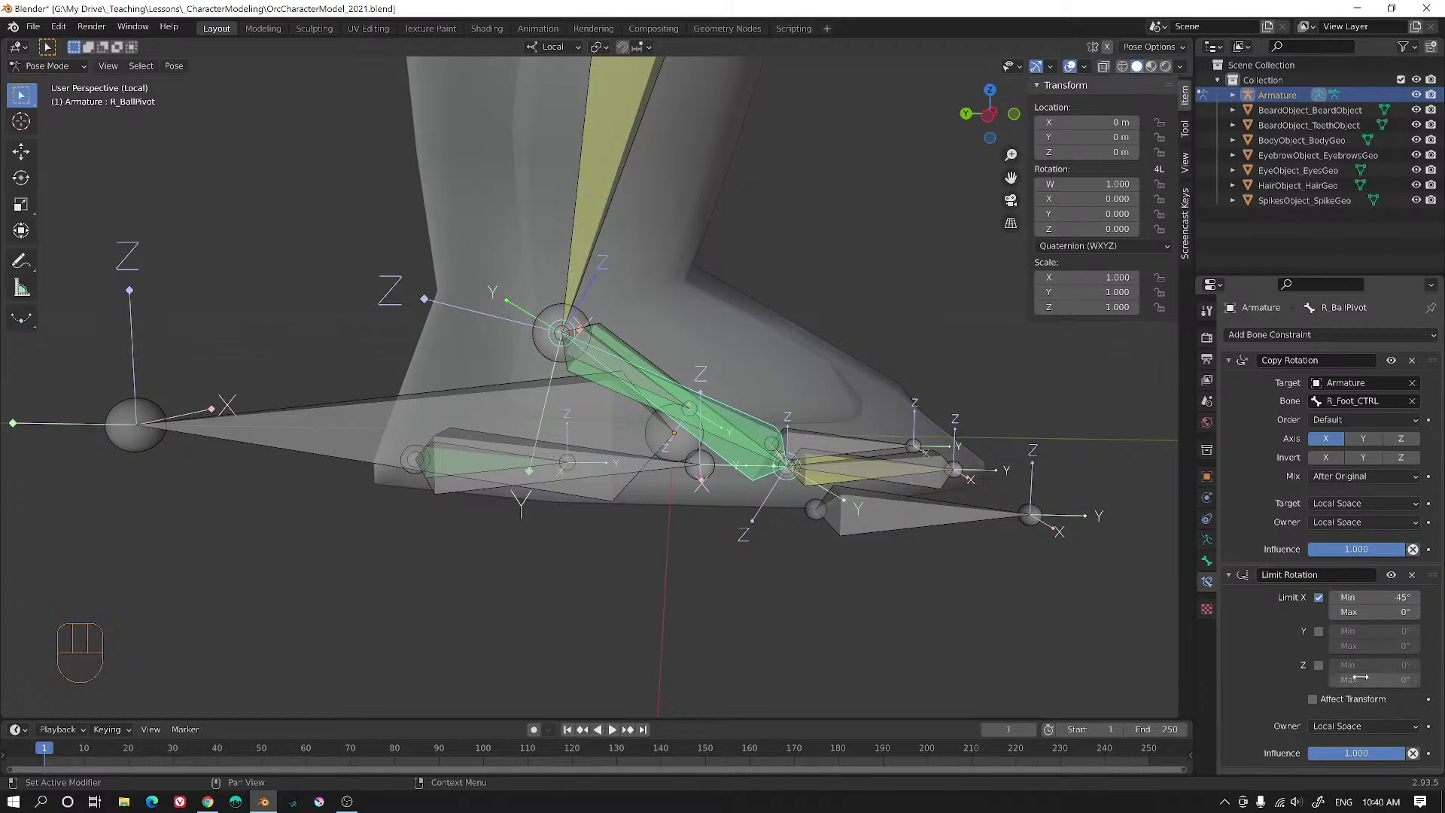
- Test-rotate R_Foot_CTRL freely to check the ball pivot's response and cancel the rotation
middle_drag(833, 460, 614, 467)
click(614, 464)
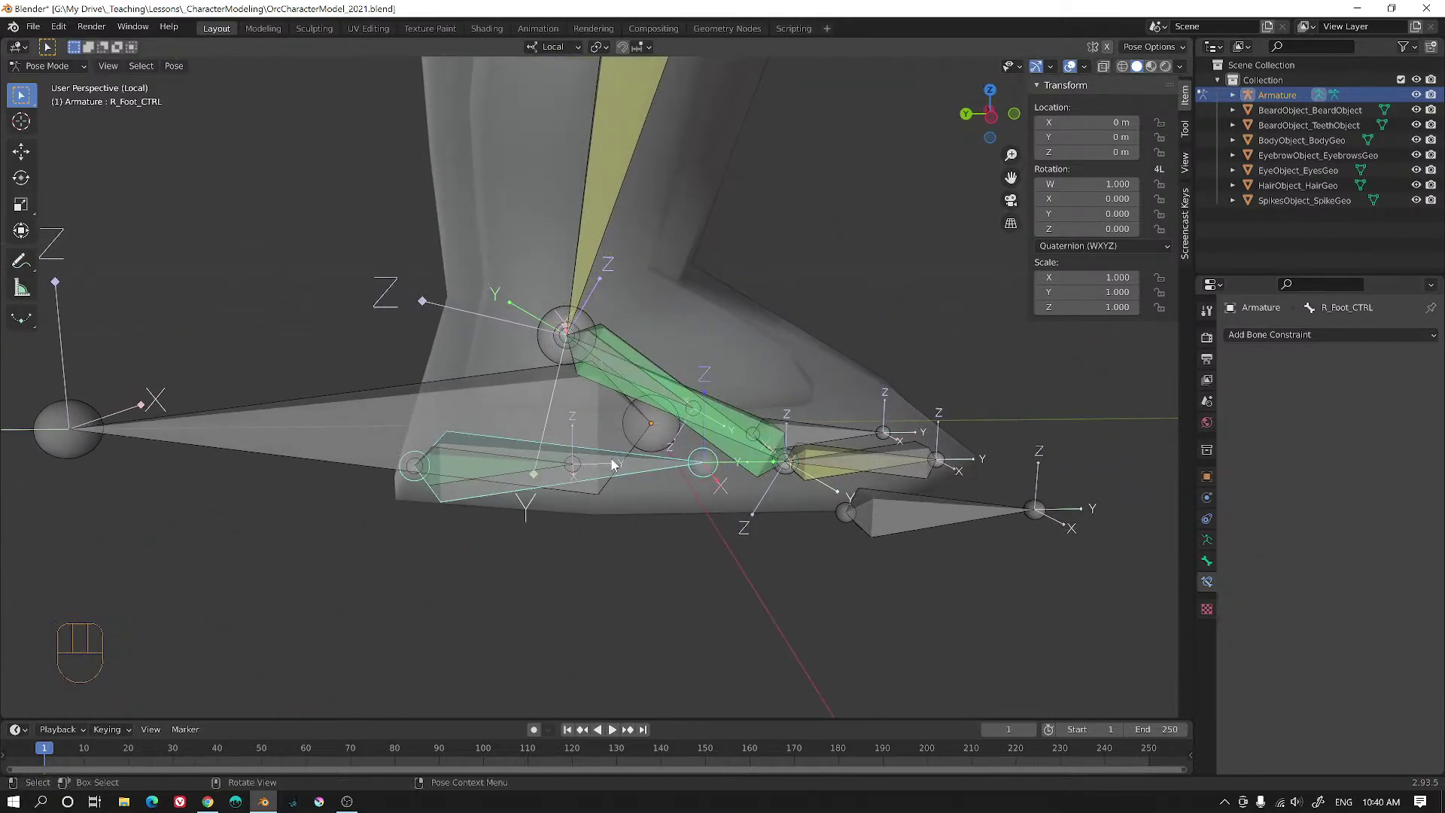
key(r)
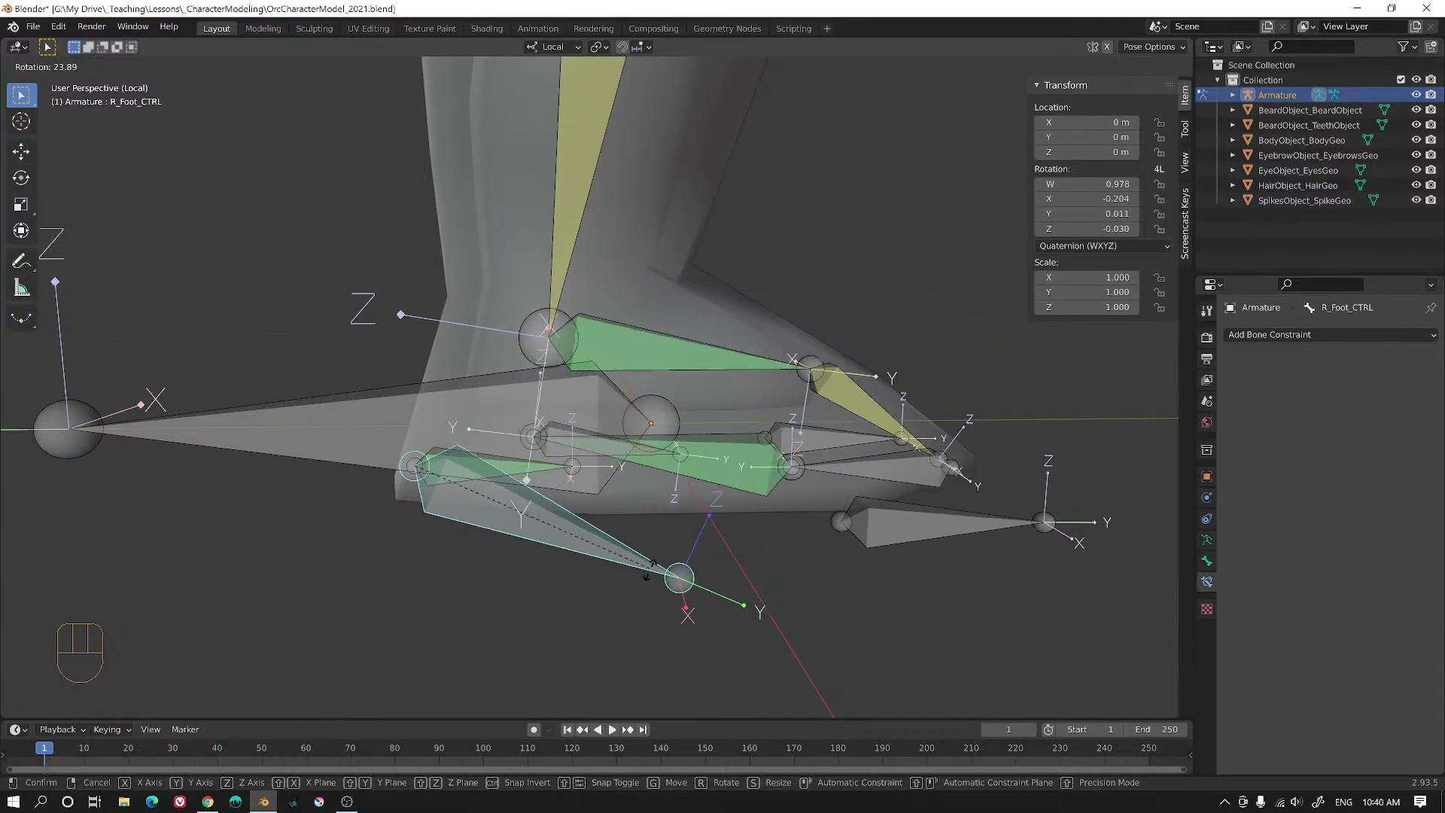
right_click(659, 547)
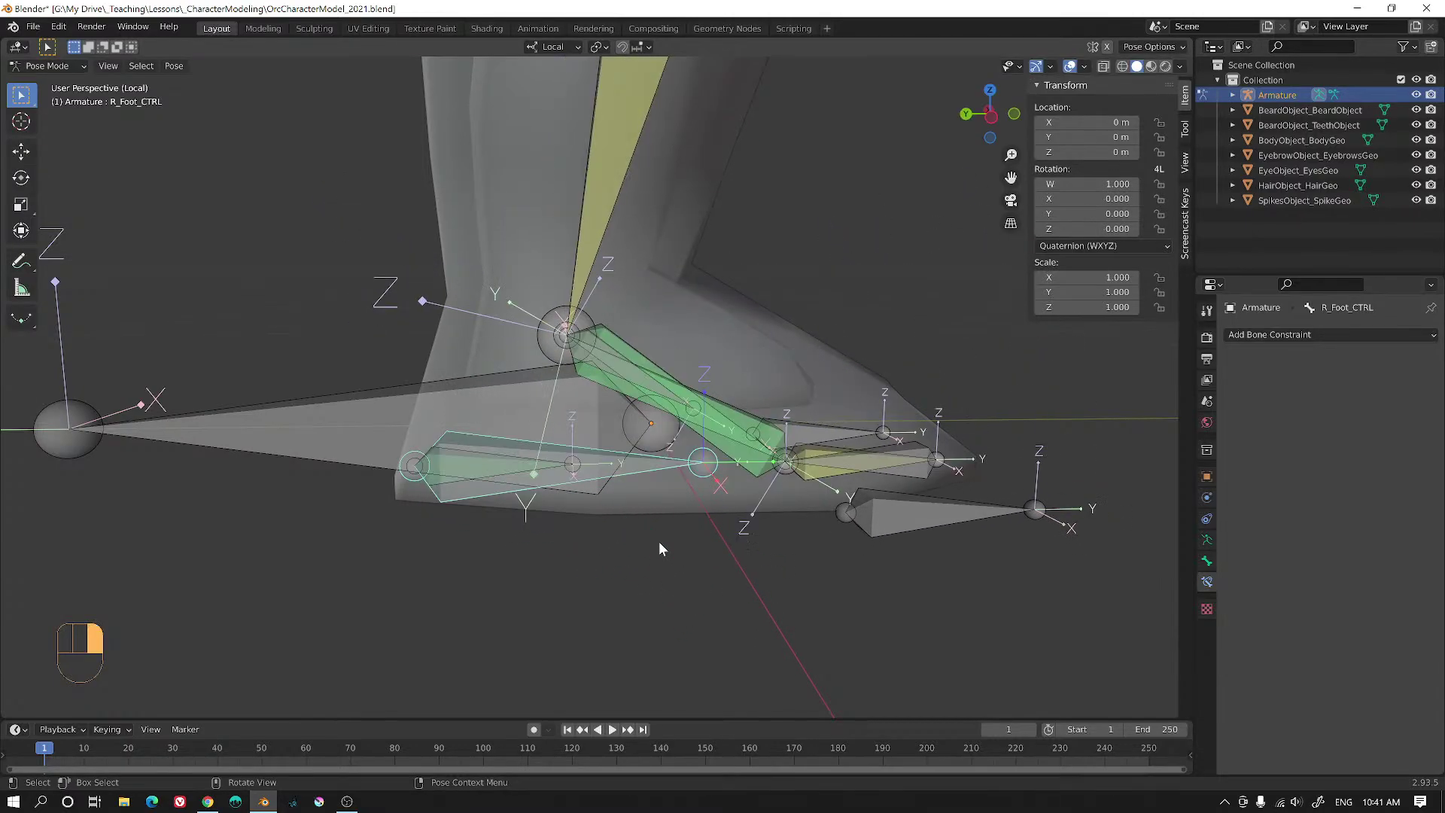
- Try a Limit Rotation X range of minimum 0° and maximum 45° on R_BallPivot
click(747, 422)
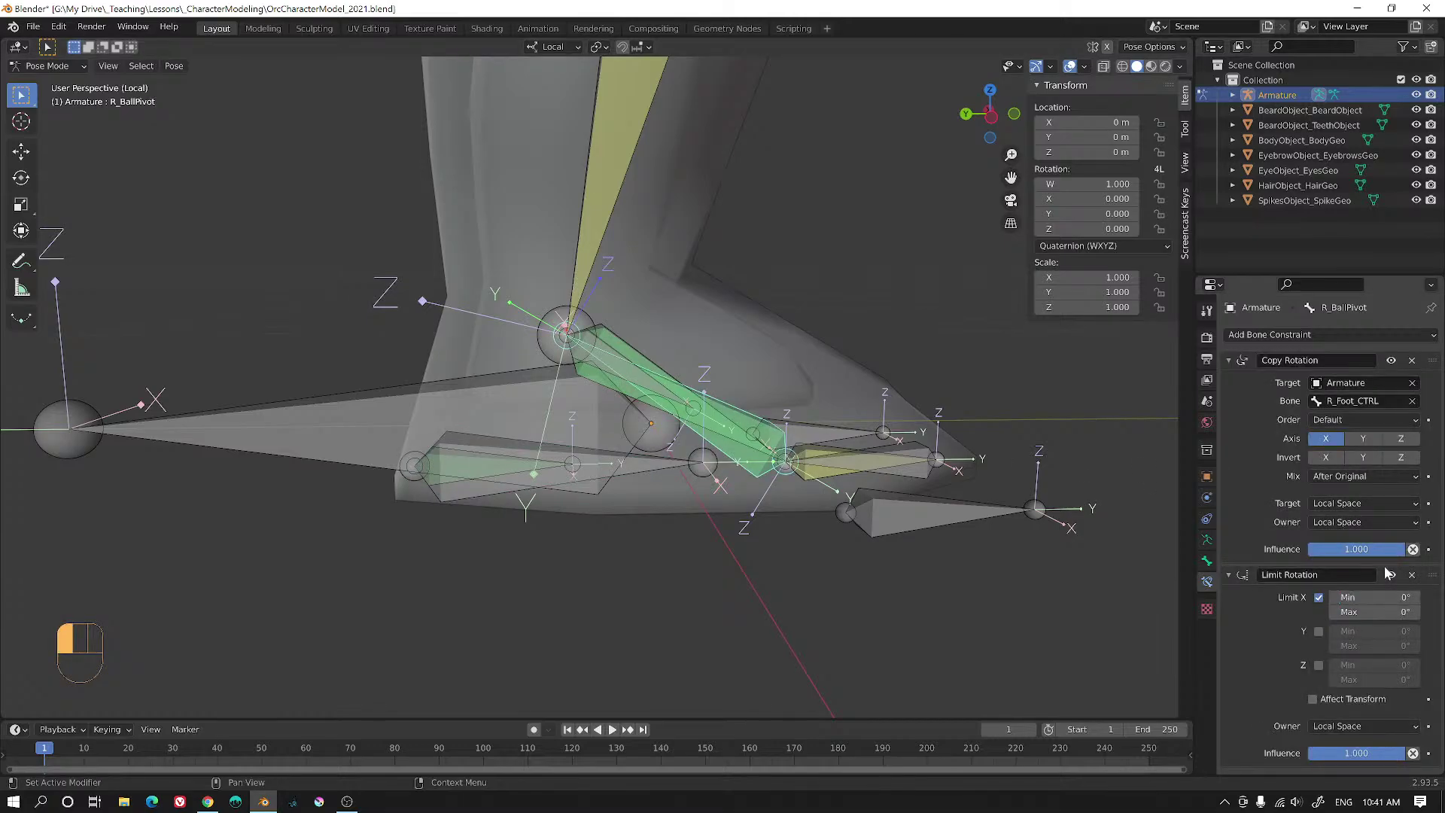
double_click(1370, 612)
text(45)
key(Return)
- Test-rotate R_Foot_CTRL about its local X axis with R_BallPivot's 0° to 45° limit and cancel the rotation
click(609, 470)
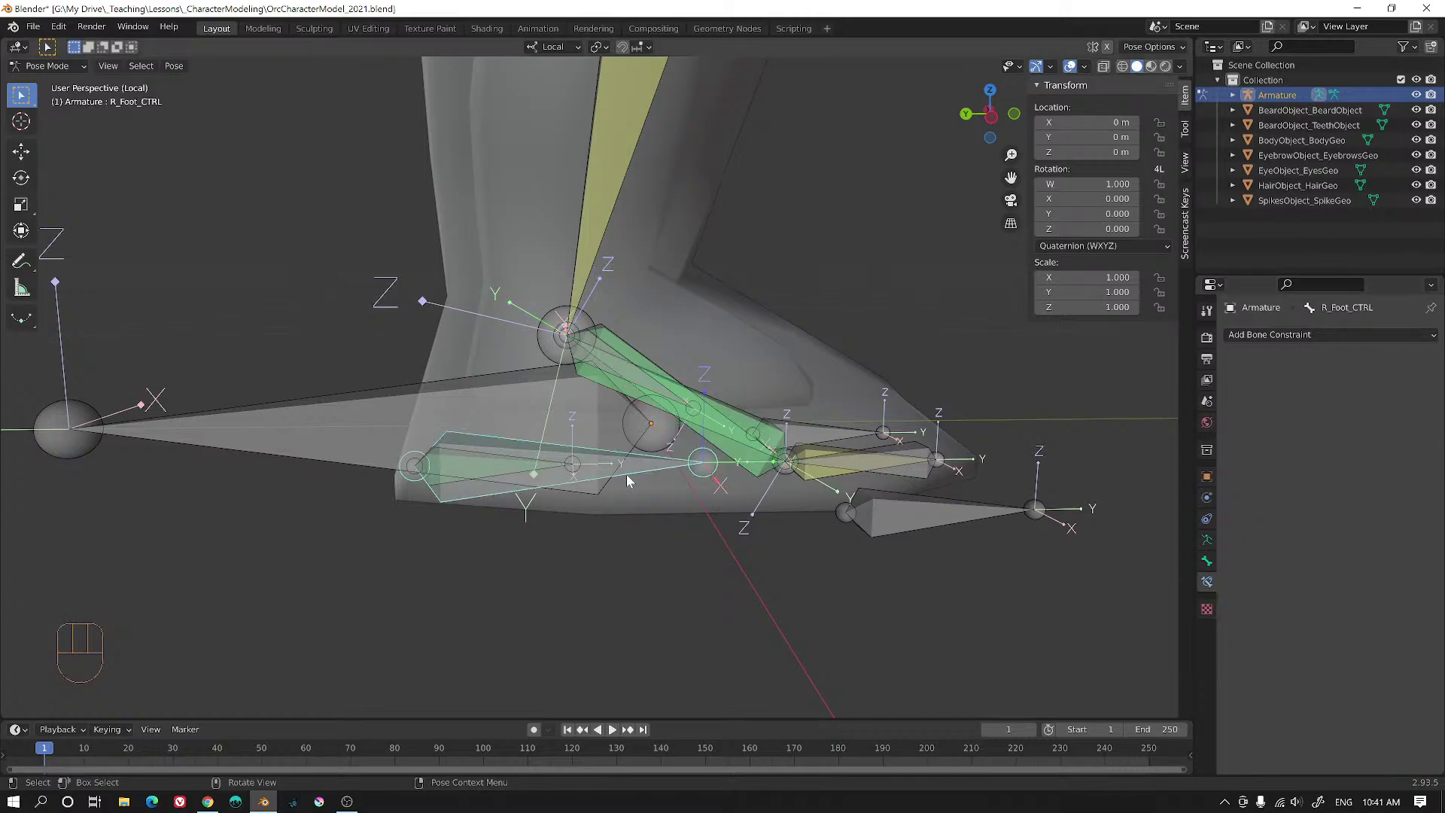
key(r)
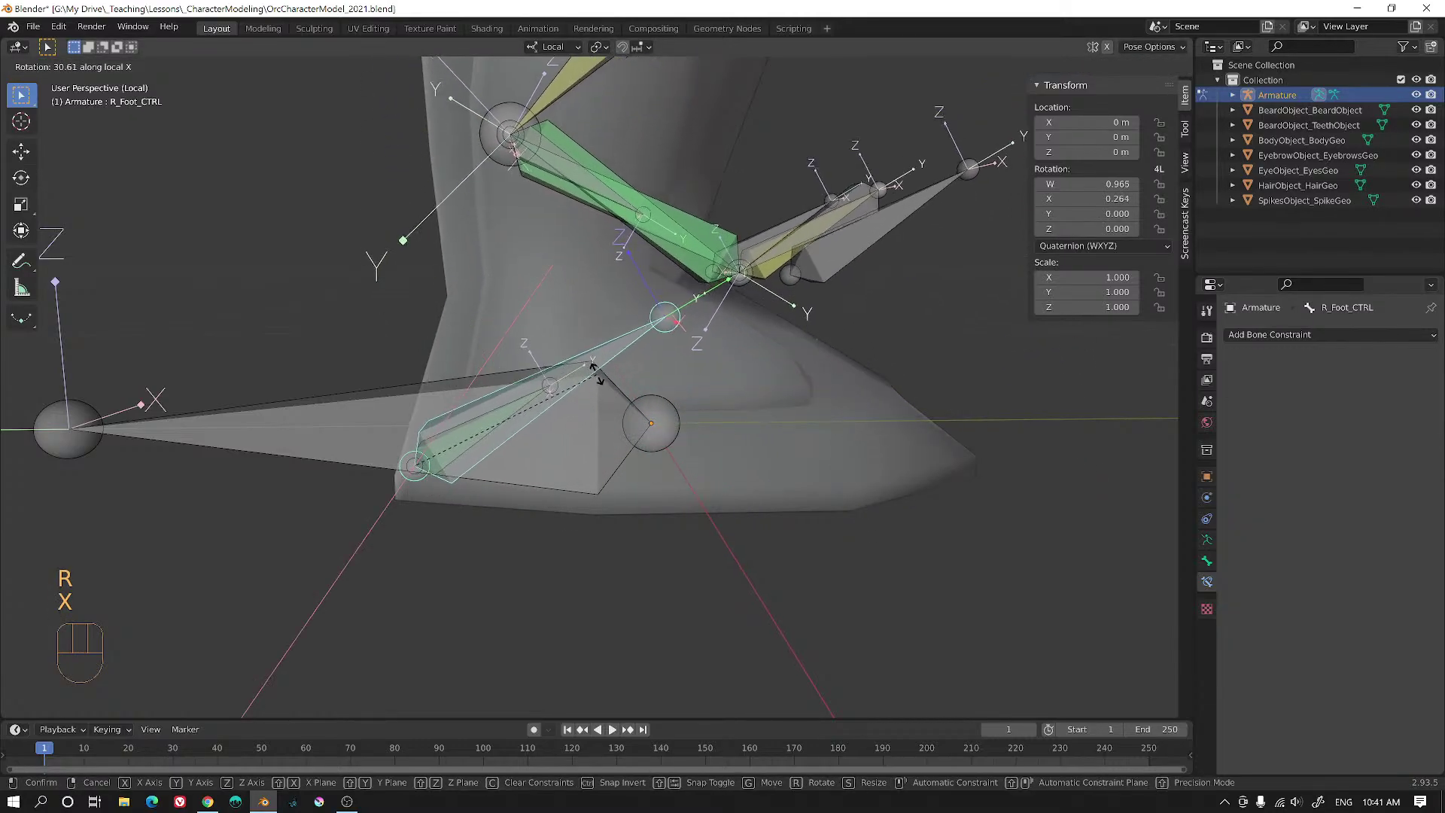
key(x)
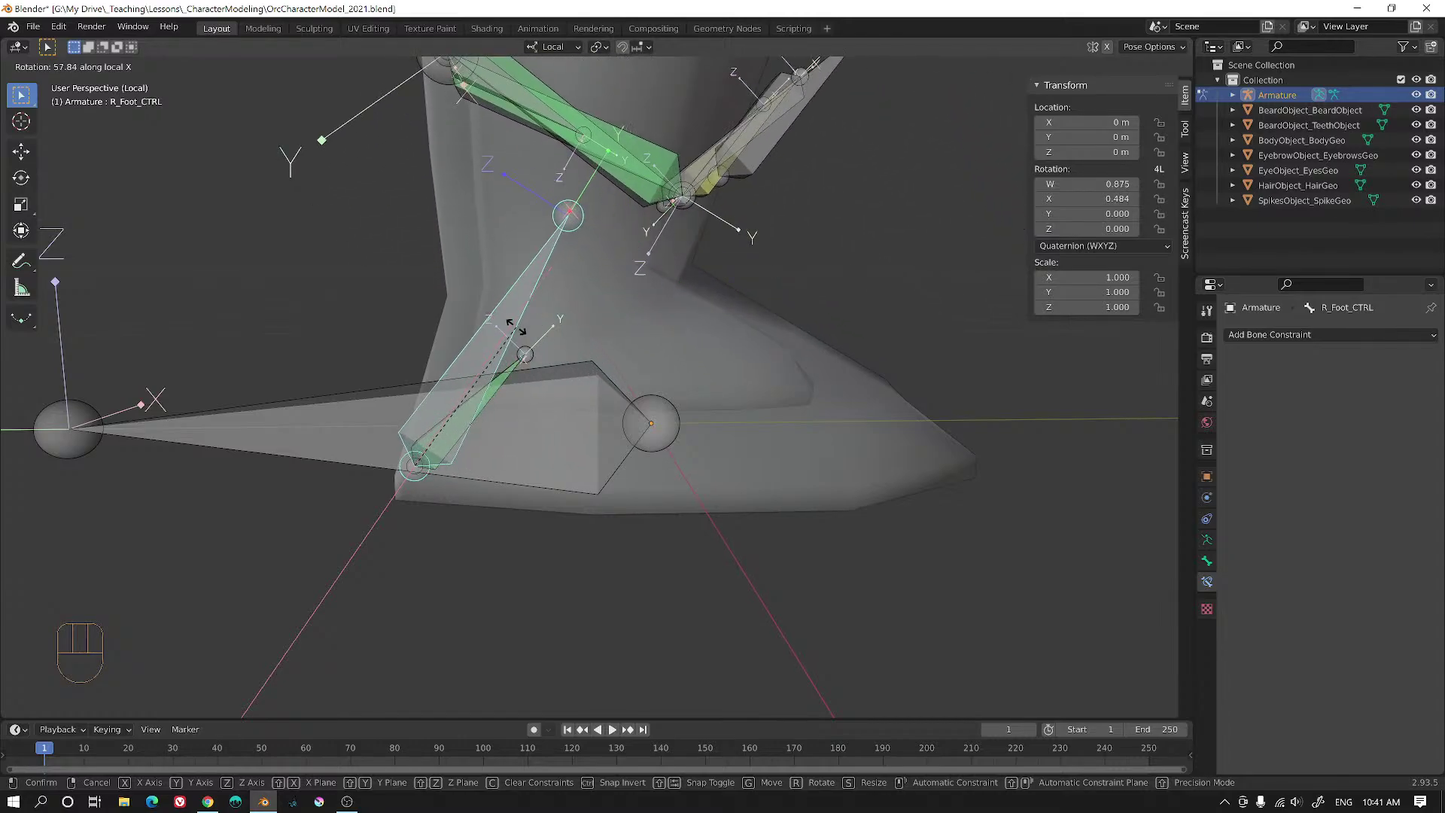
key(Escape)
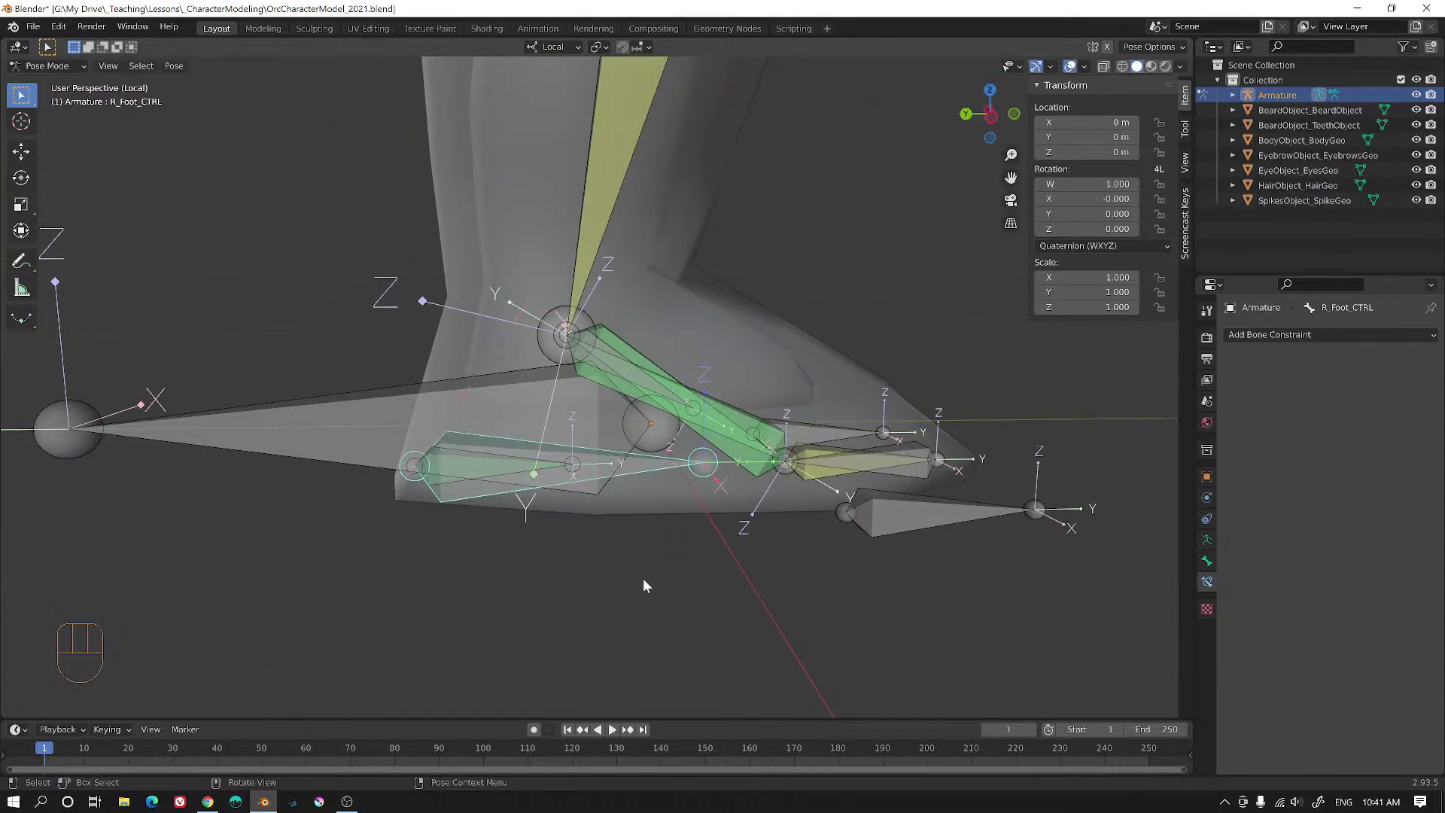
- Set R_BallPivot's Limit Rotation X range back to a minimum of -45° and a maximum of 0°
click(749, 421)
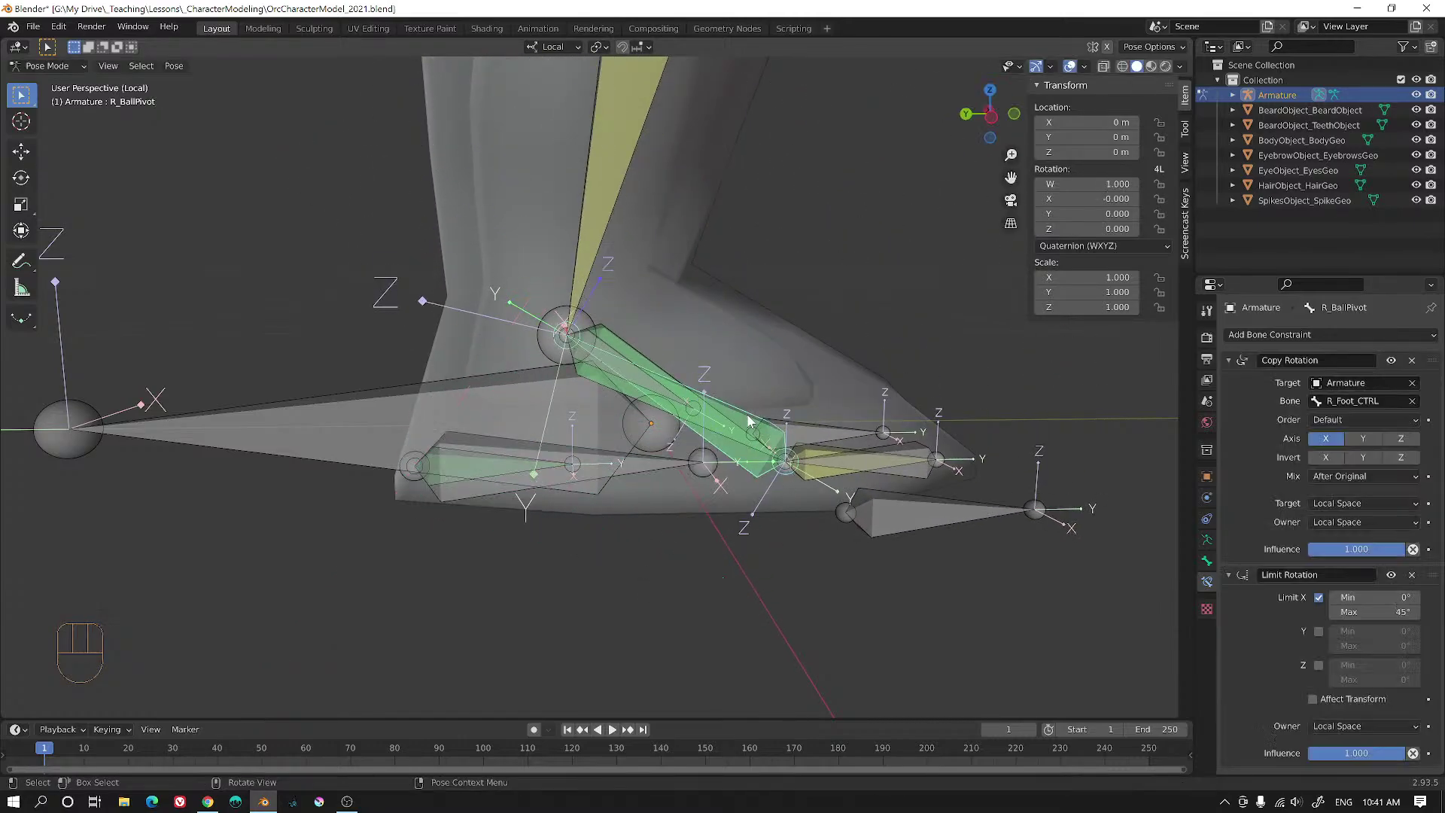
click(1384, 598)
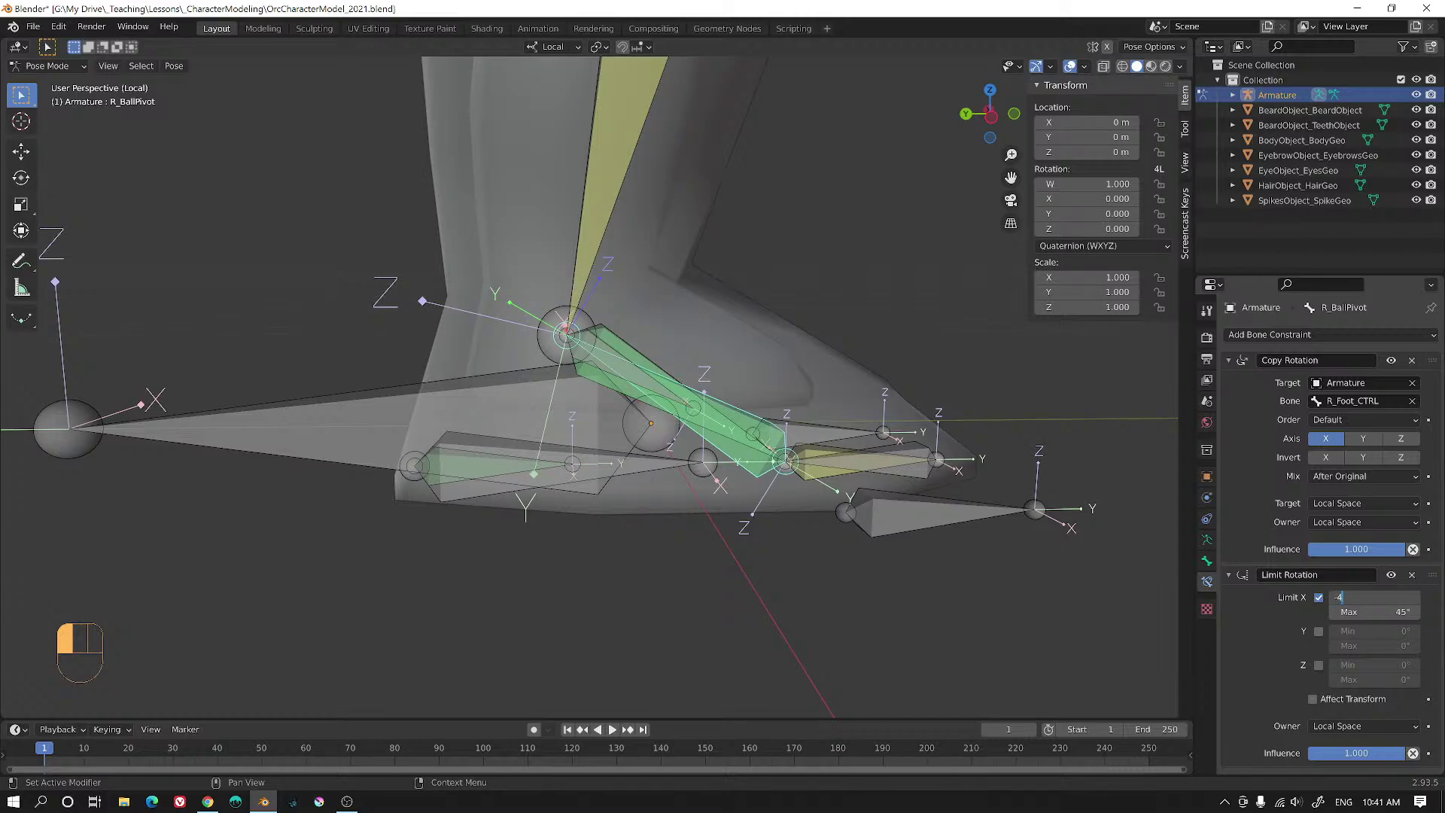
click(1370, 611)
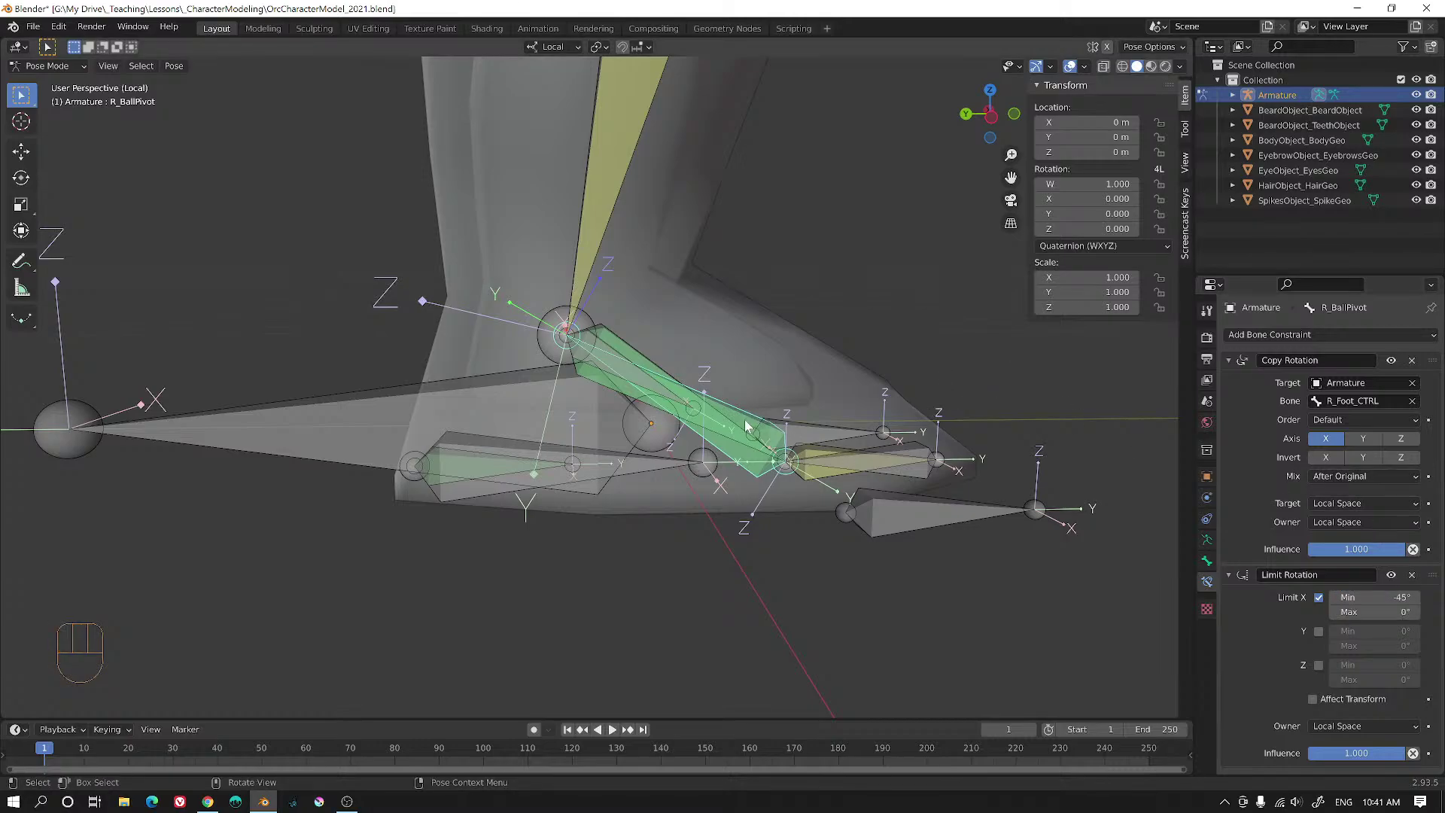
- Enter Edit Mode and set the roll of the R_BallPivot bone to 180°
click(50, 67)
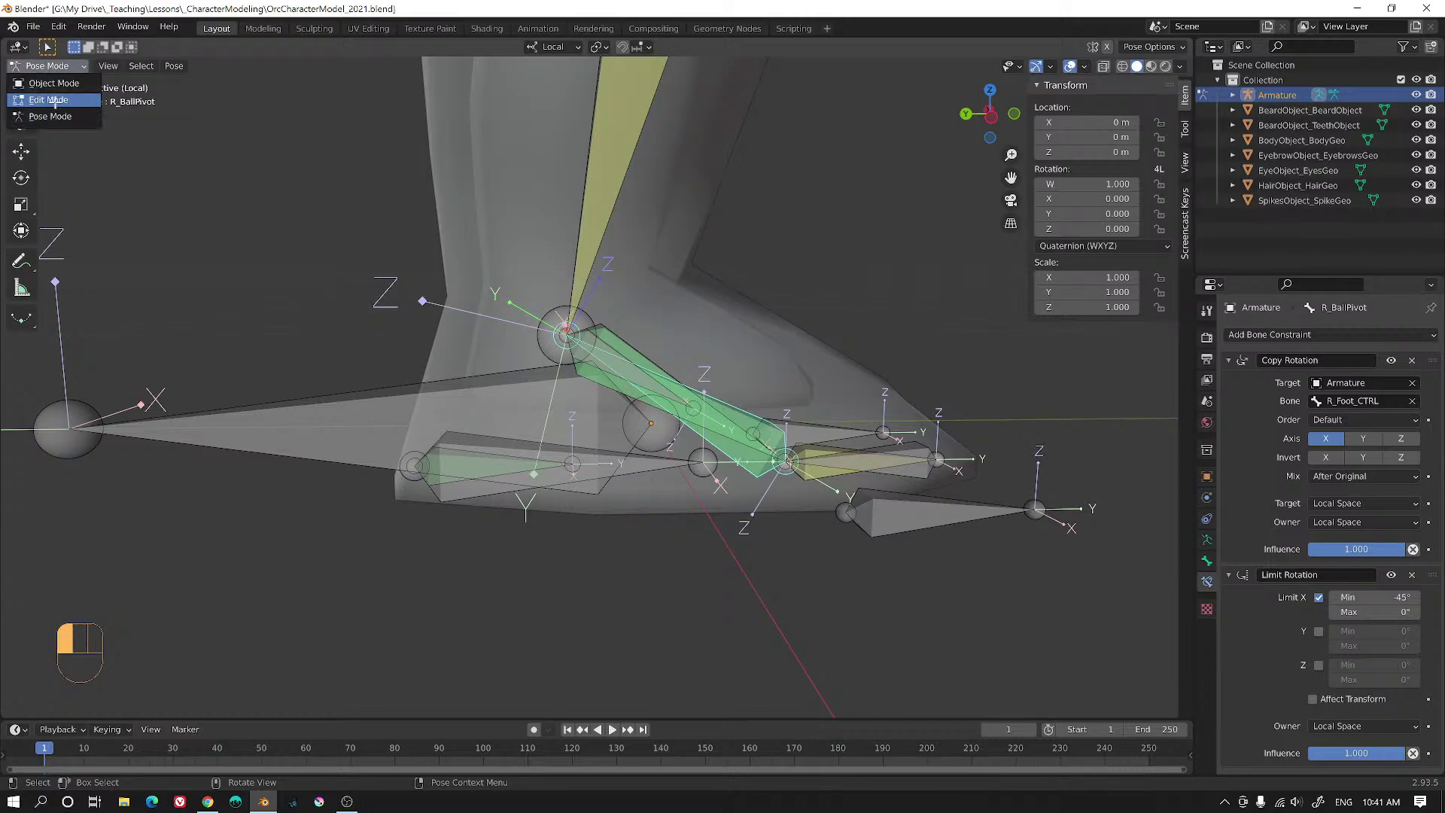
click(50, 99)
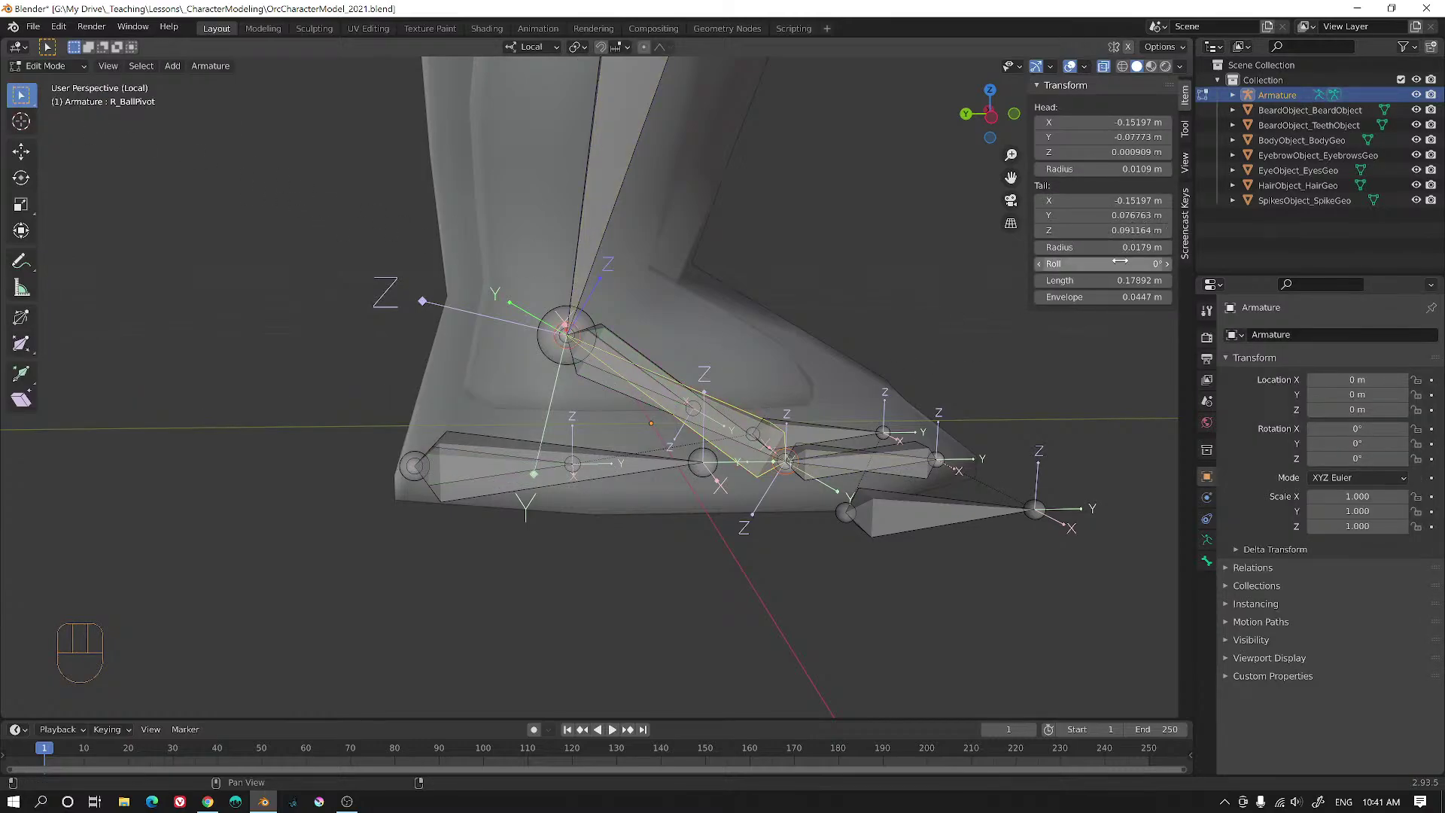
click(1143, 263)
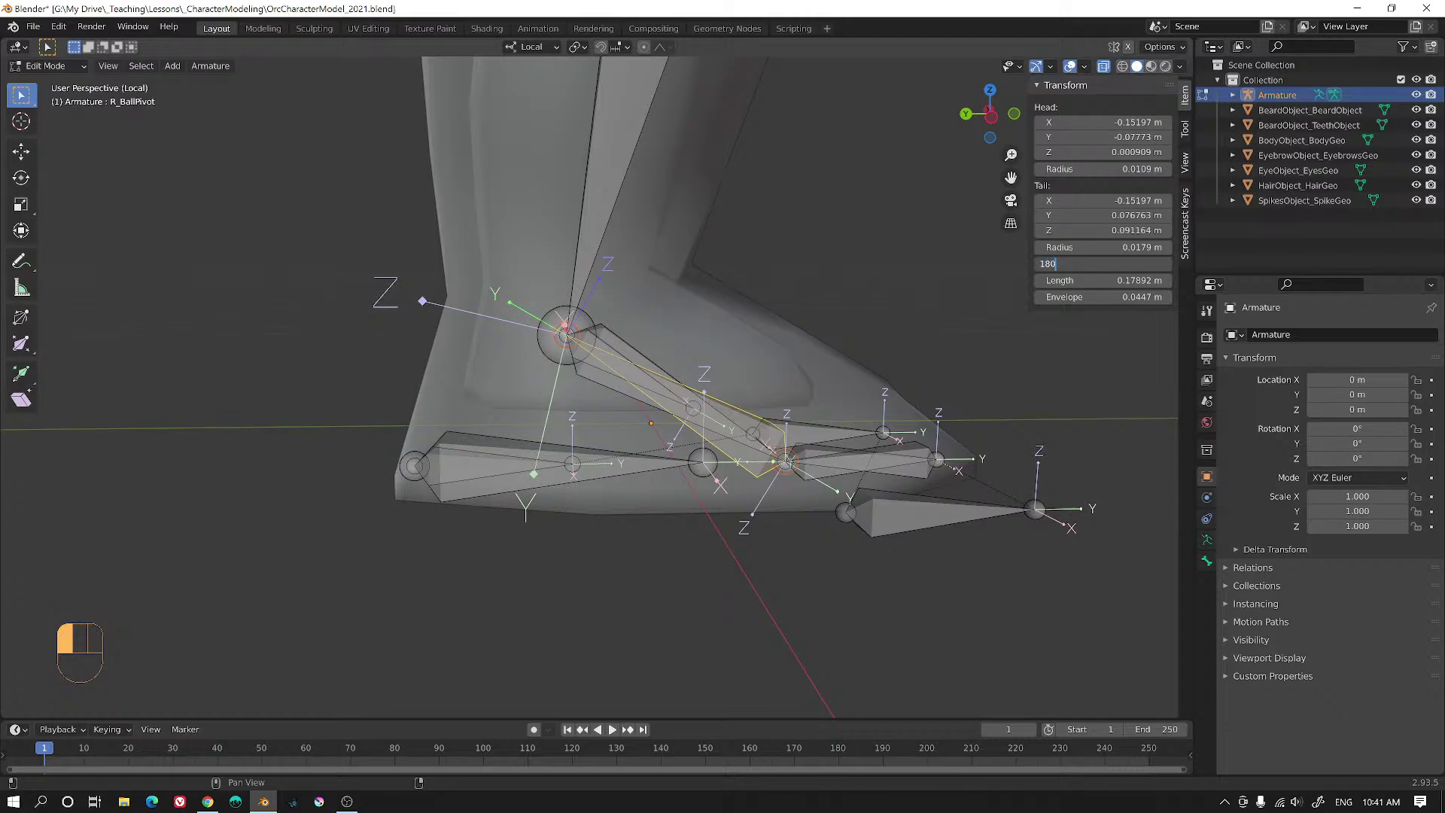
key(Return)
- Leave Edit Mode, deselect everything in Object Mode, and return the armature to Pose Mode
key(Tab)
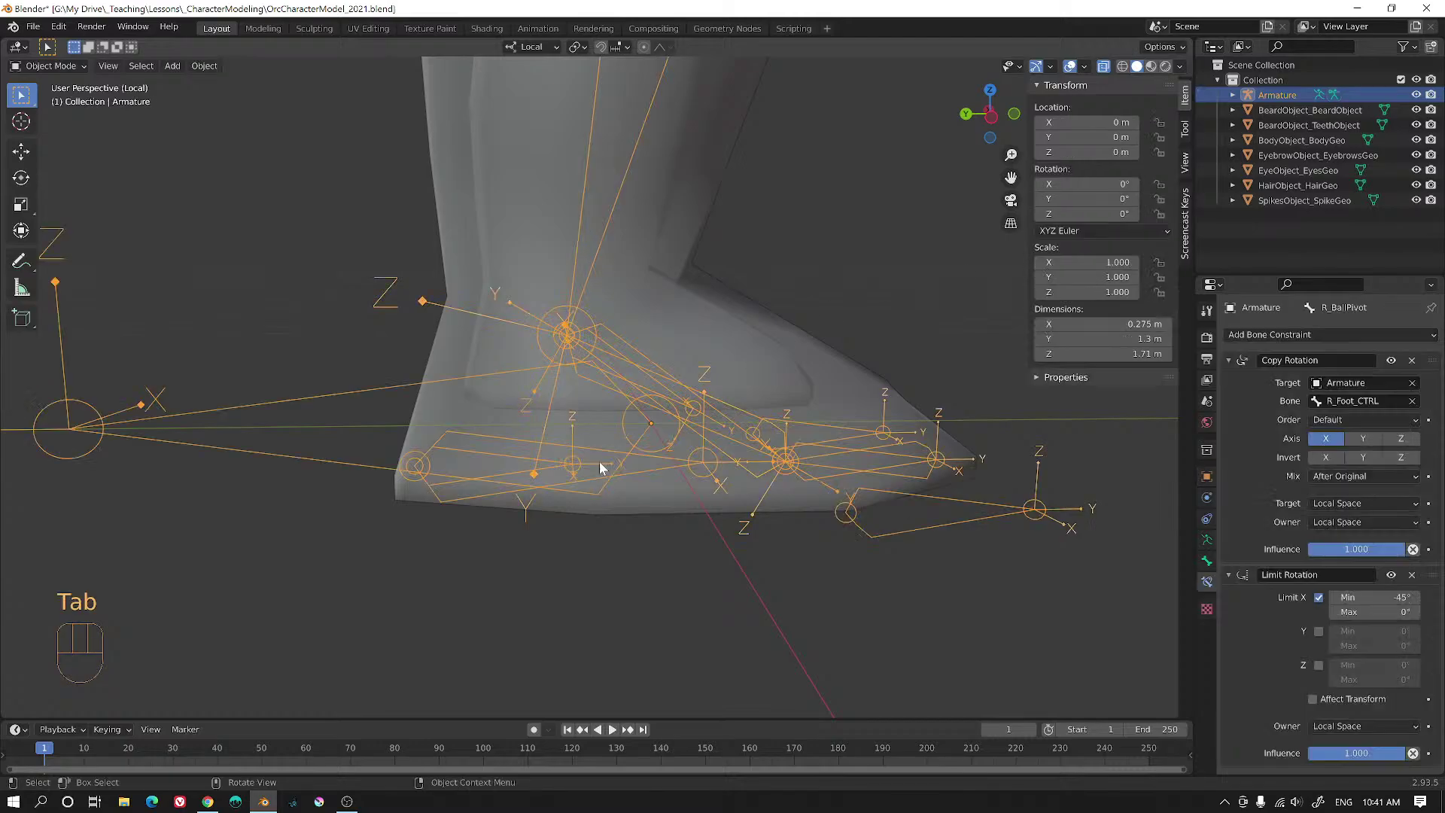
key(Tab)
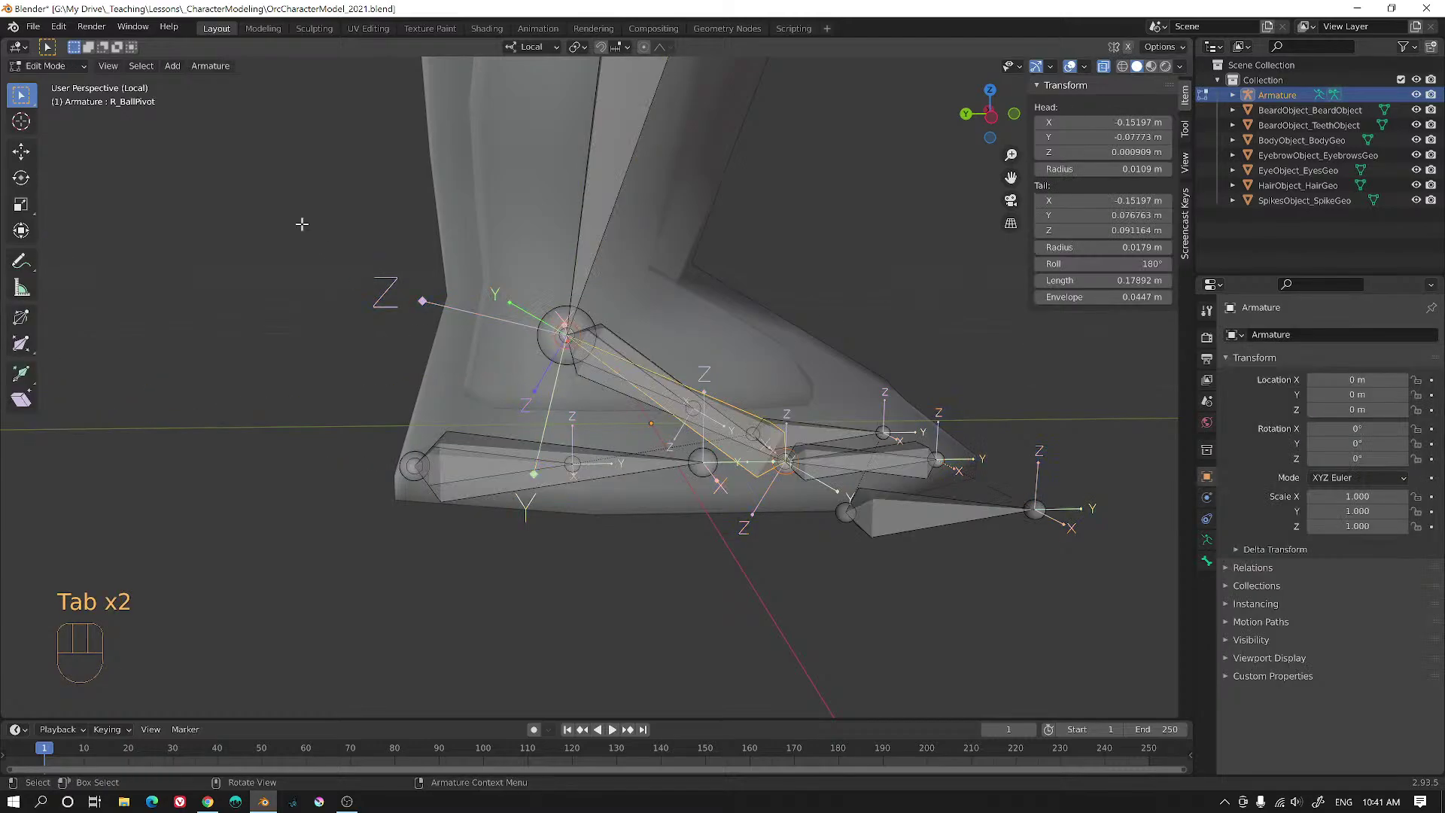
click(28, 65)
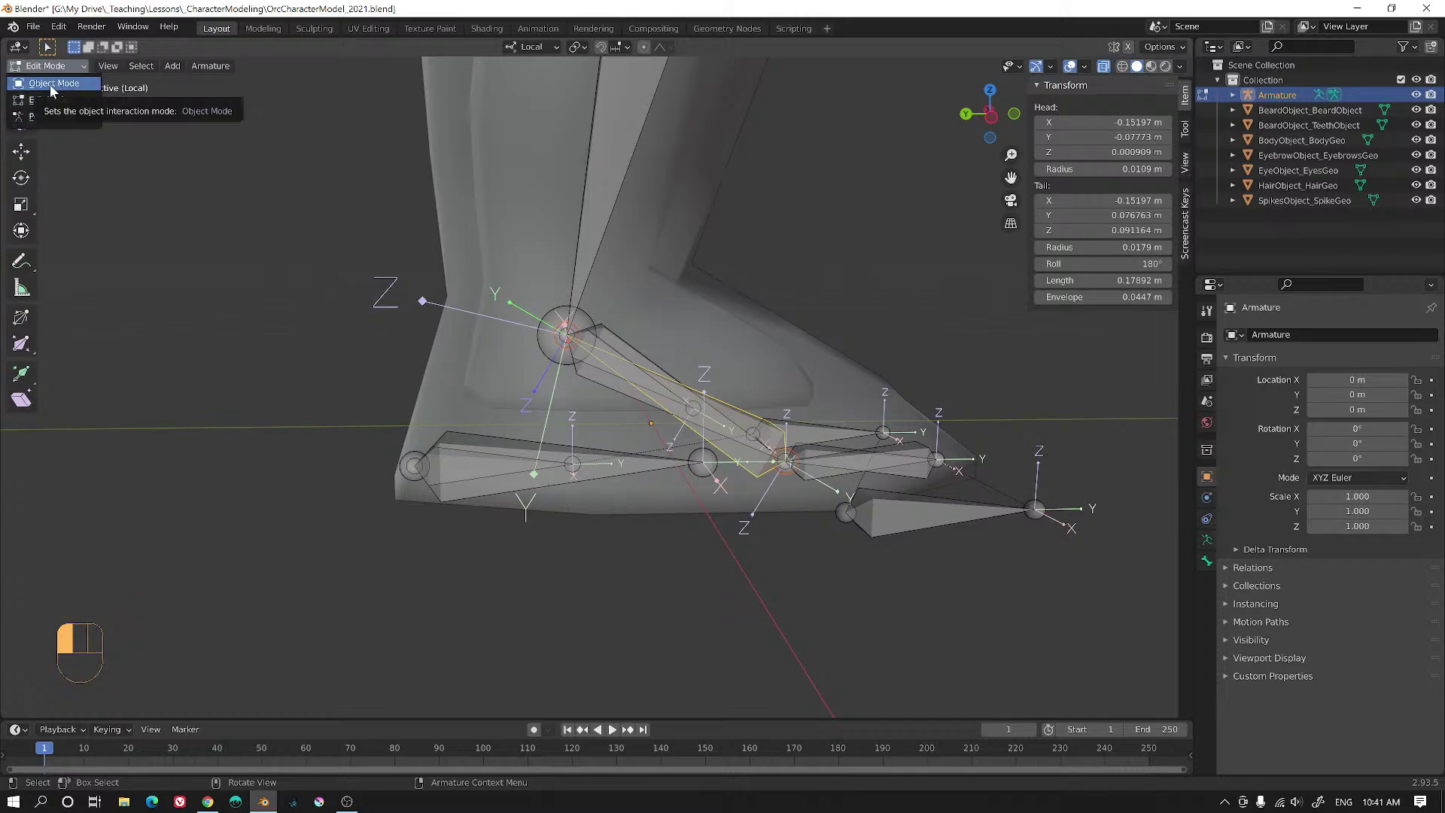
click(51, 84)
key(alt+a)
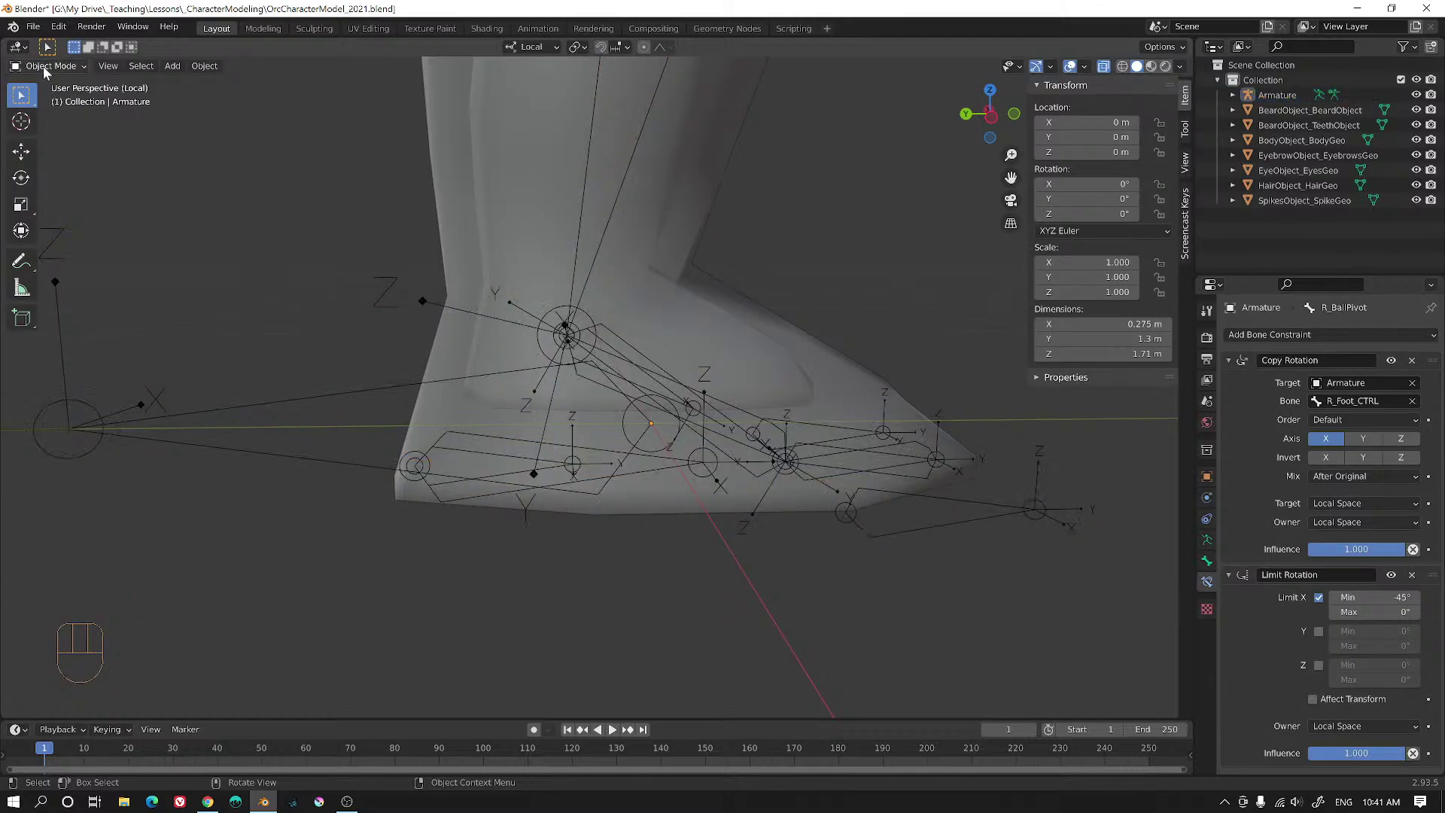
click(43, 66)
click(64, 117)
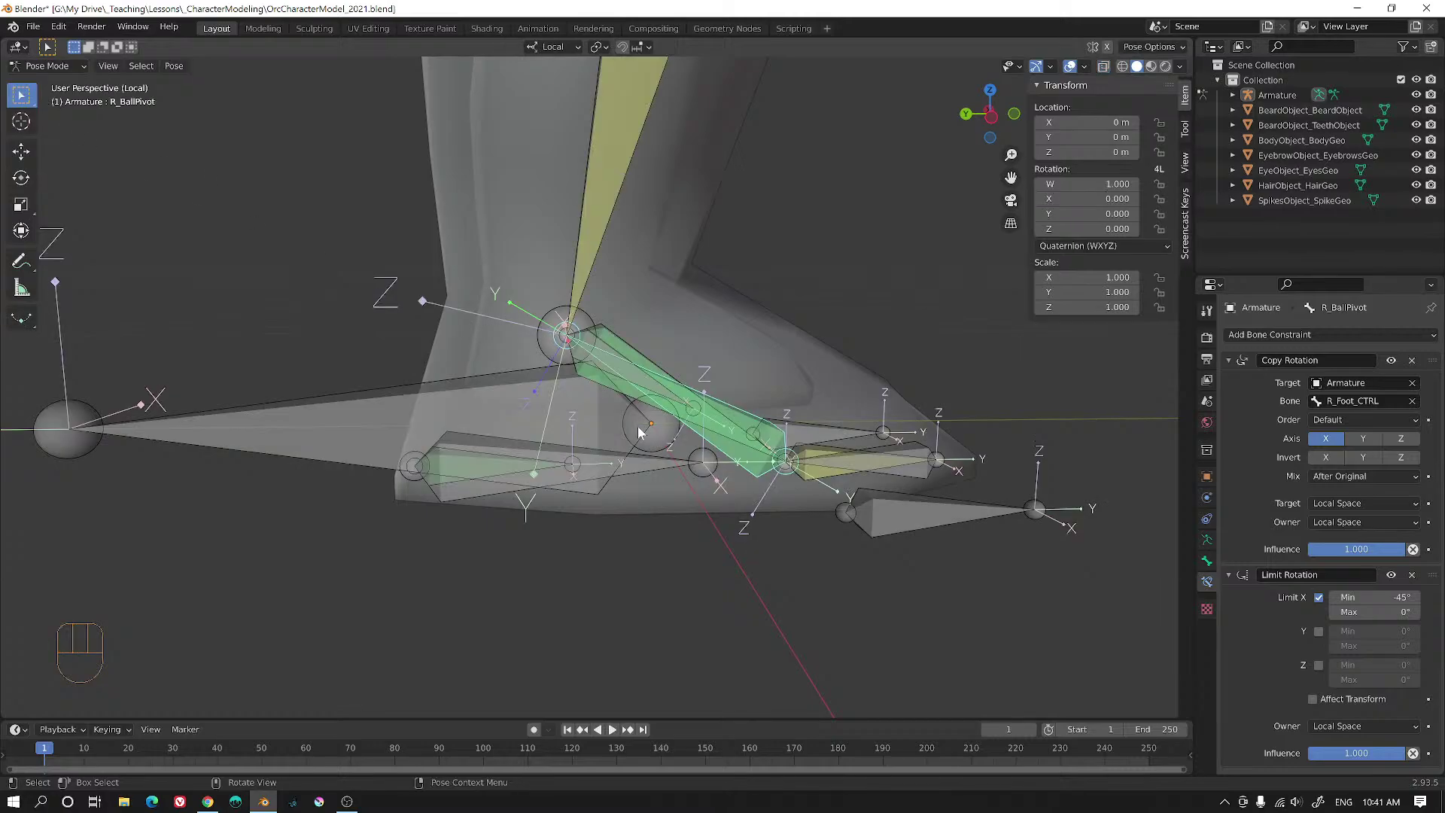
- Test-rotate R_Foot_CTRL about its local X axis with R_BallPivot's new roll and cancel the rotation
click(617, 463)
middle_drag(680, 472, 674, 468)
key(r)
key(x)
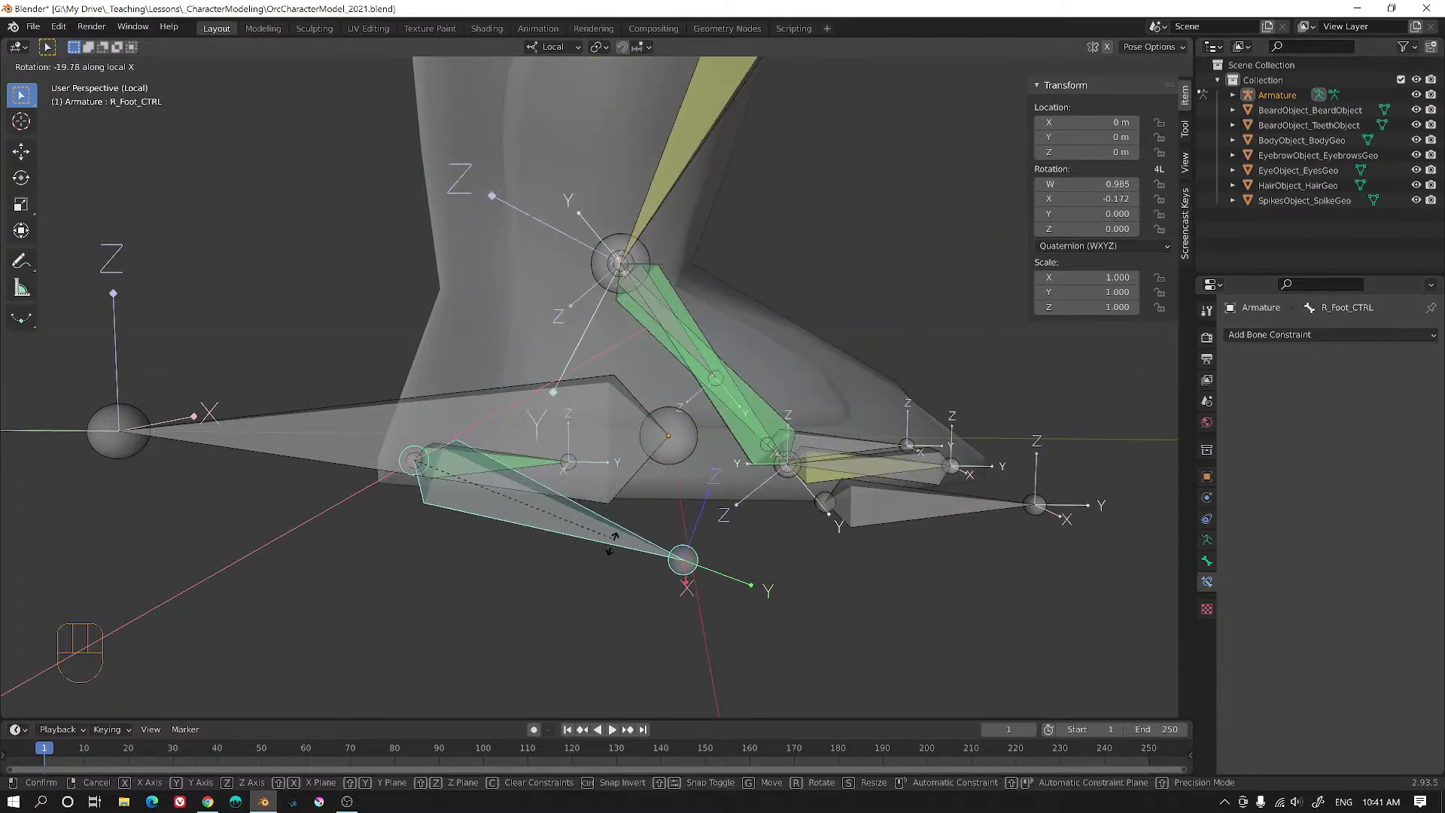
click(693, 529)
- Test-rotate R_ToePivot about its local X axis and cancel the rotation
click(933, 429)
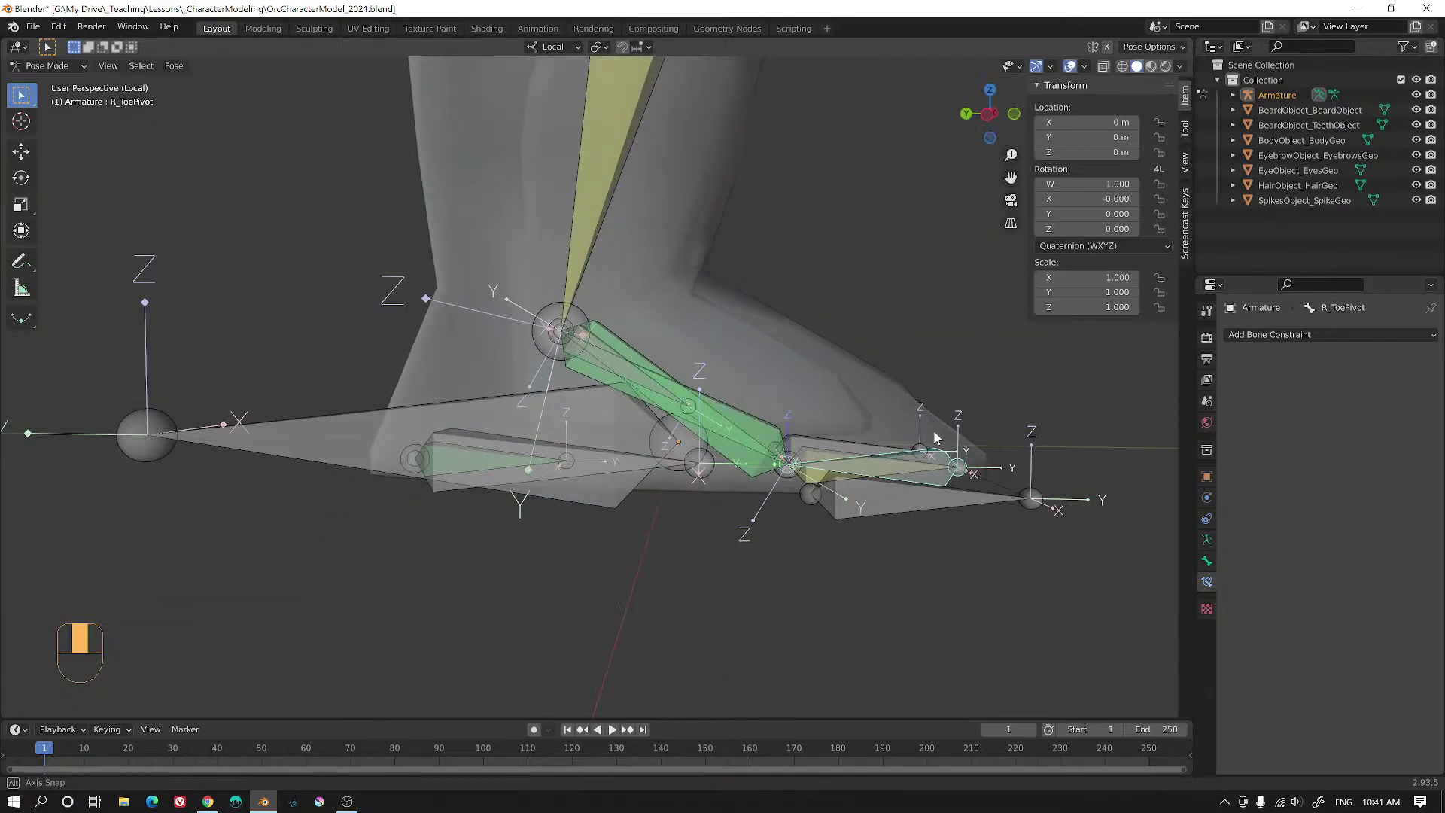
key(r)
key(x)
right_click(962, 502)
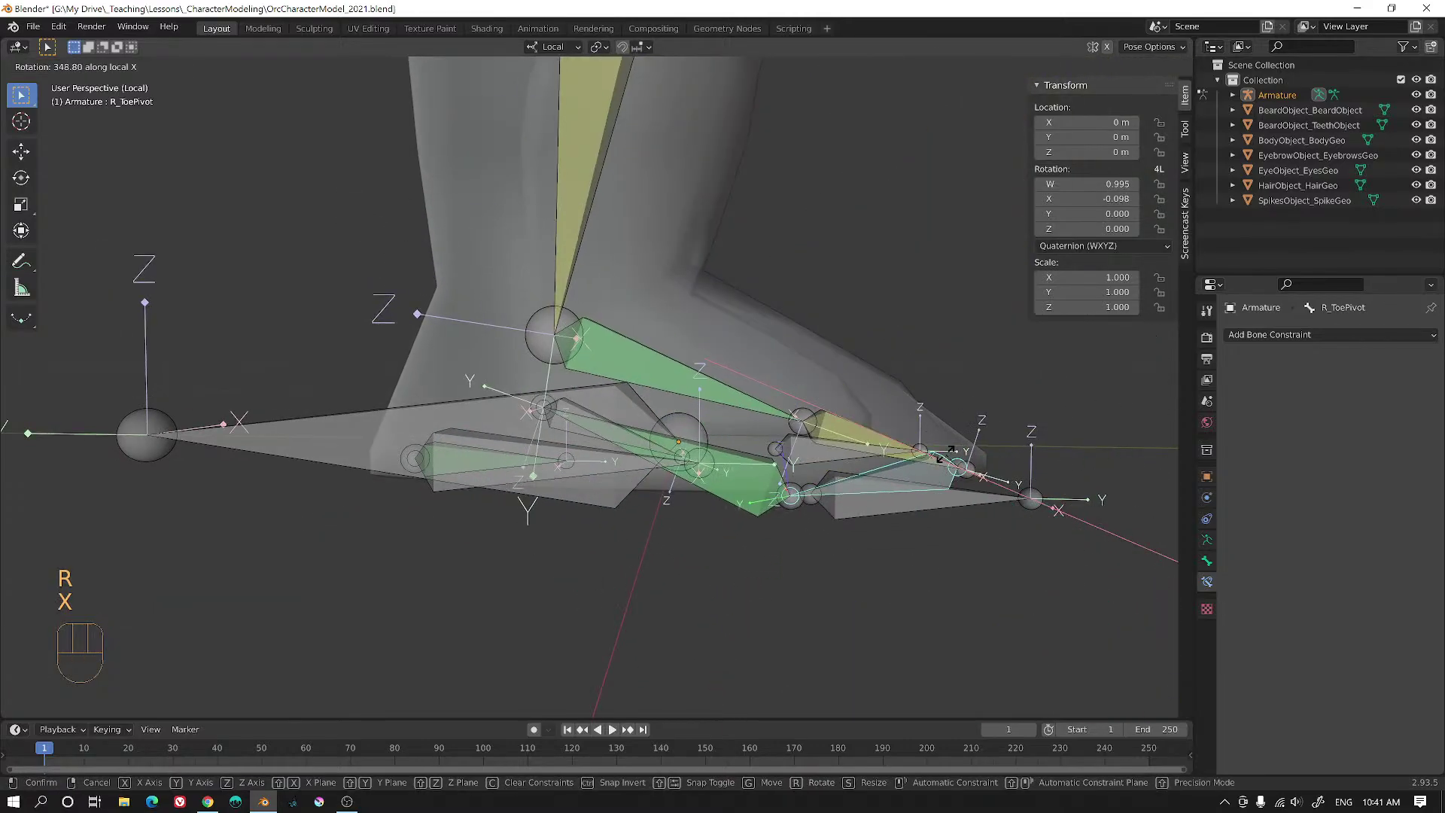
middle_drag(944, 460, 941, 417)
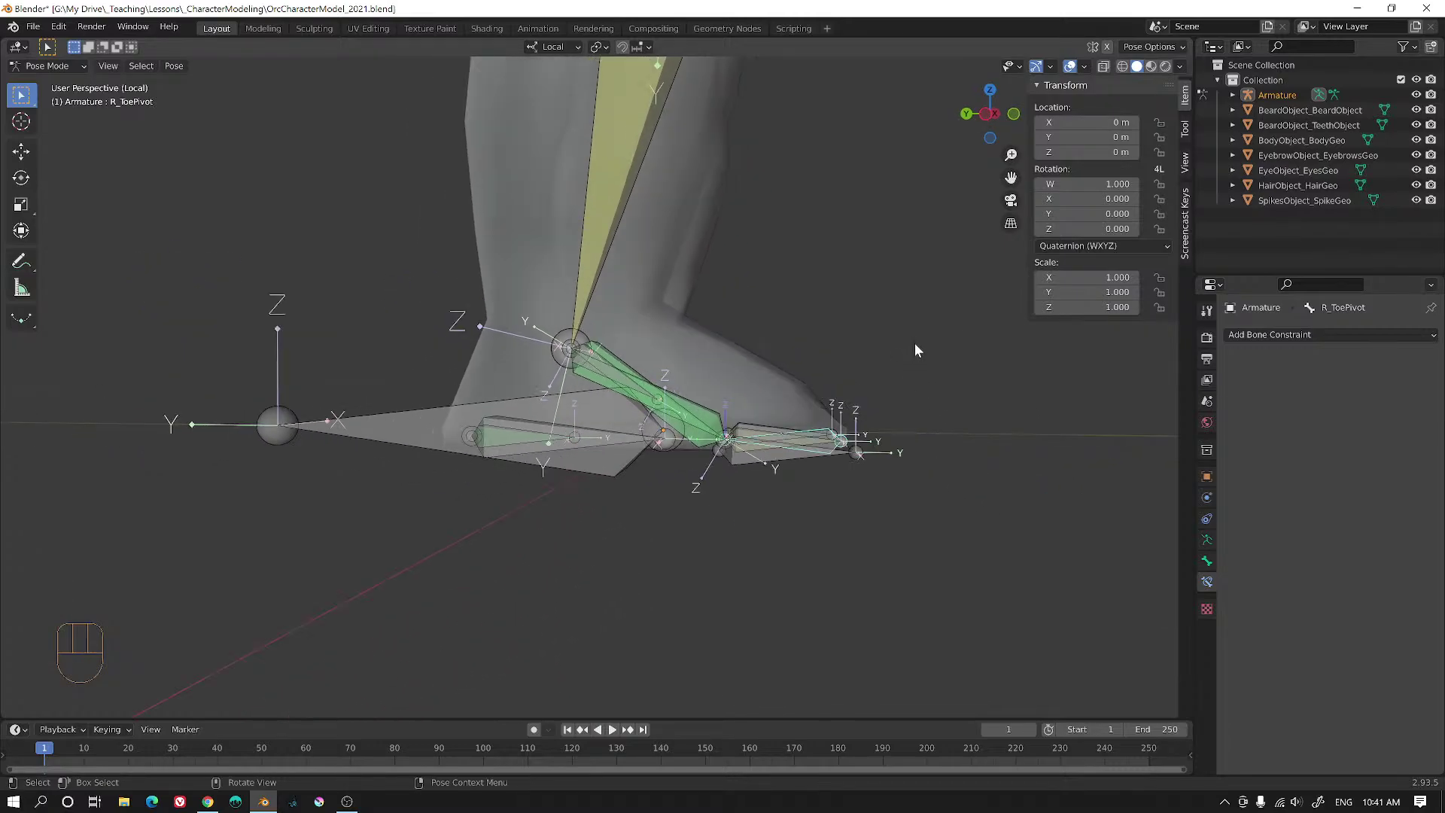
- Test-rotate the R_ToePivot bone about its local X axis in both directions, cancelling each trial
key(r)
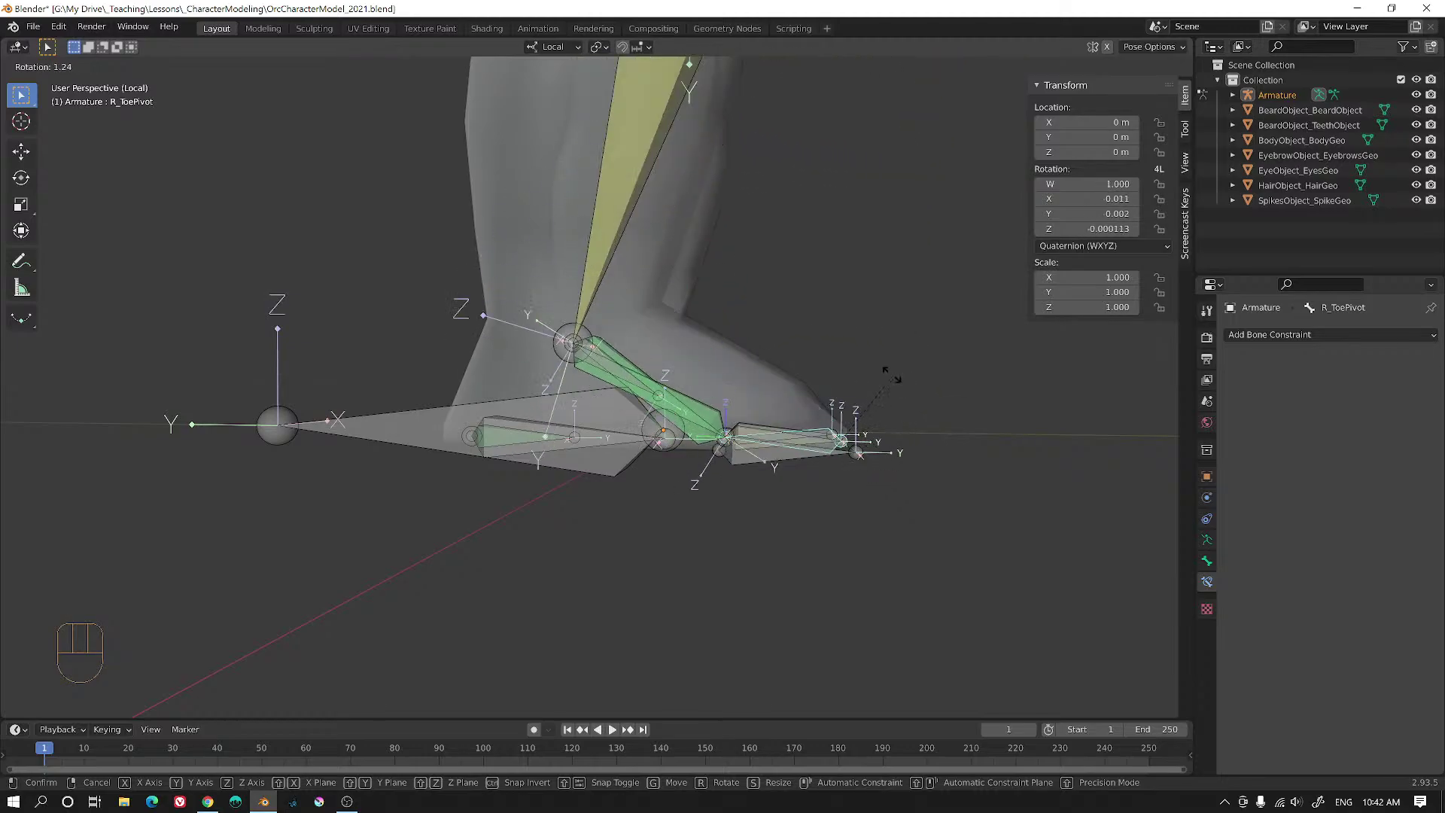
key(r)
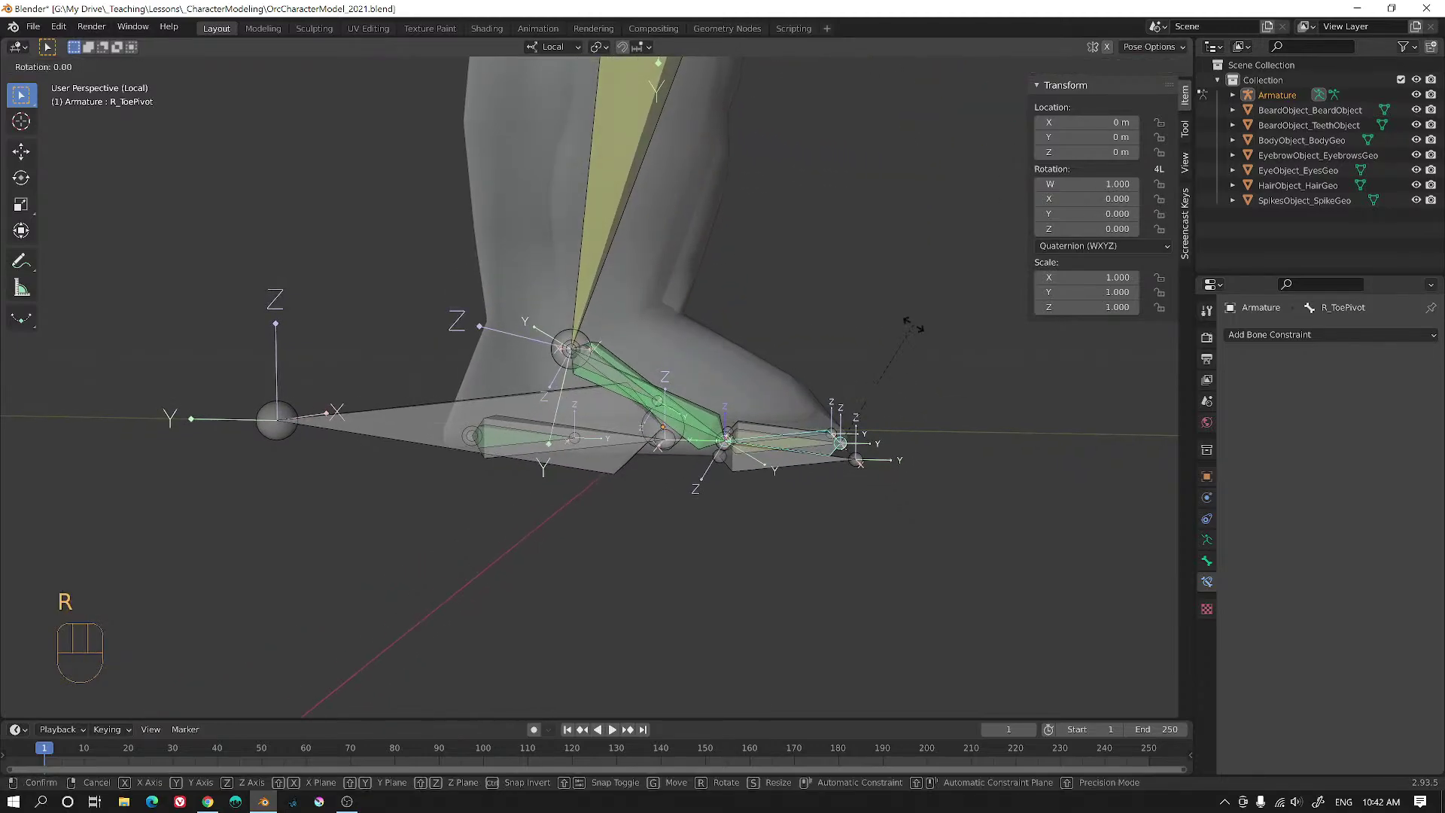
key(x)
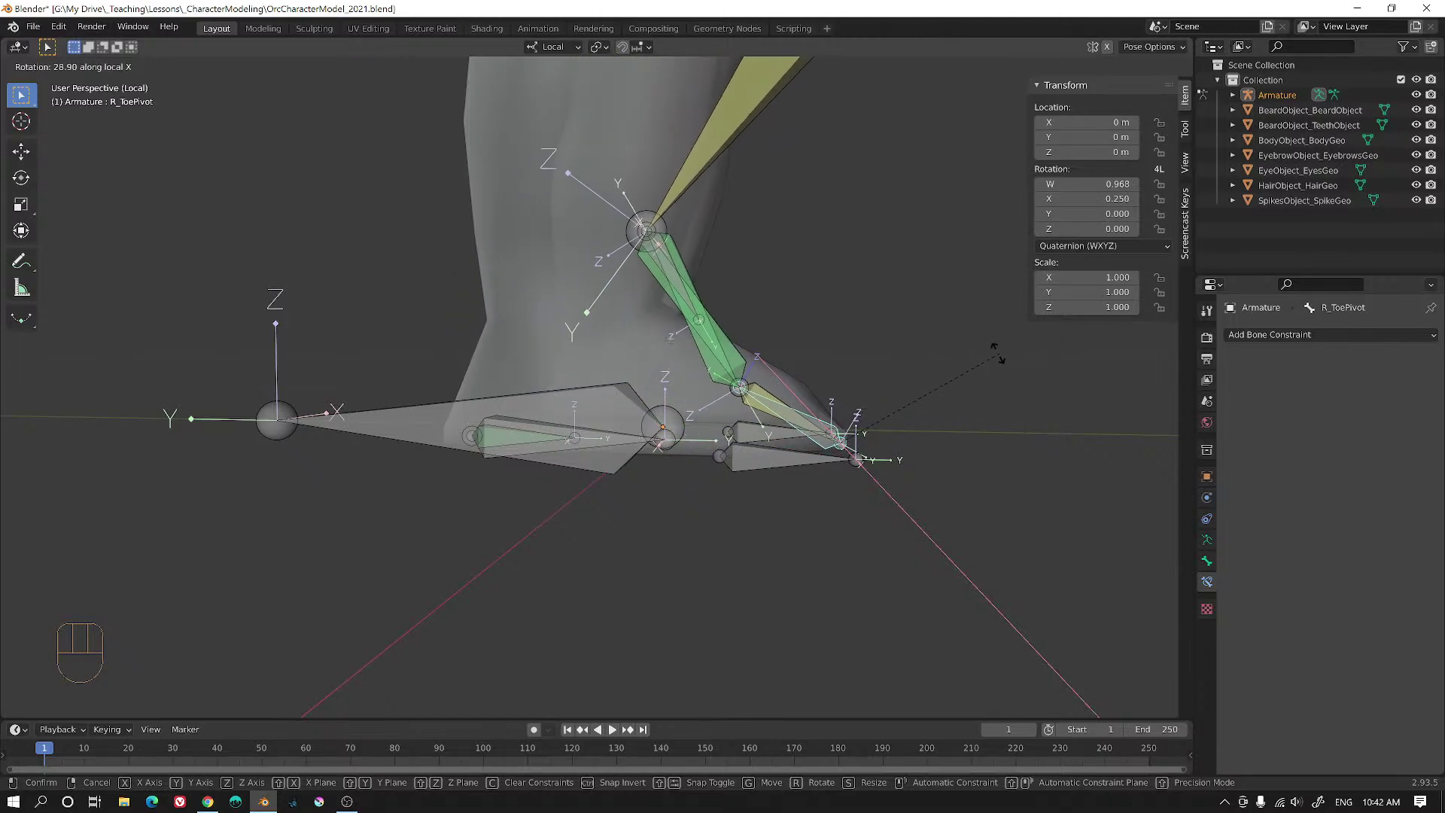
right_click(922, 410)
scroll(923, 411, up, 3)
alt+shift+middle_drag(1035, 431, 825, 454)
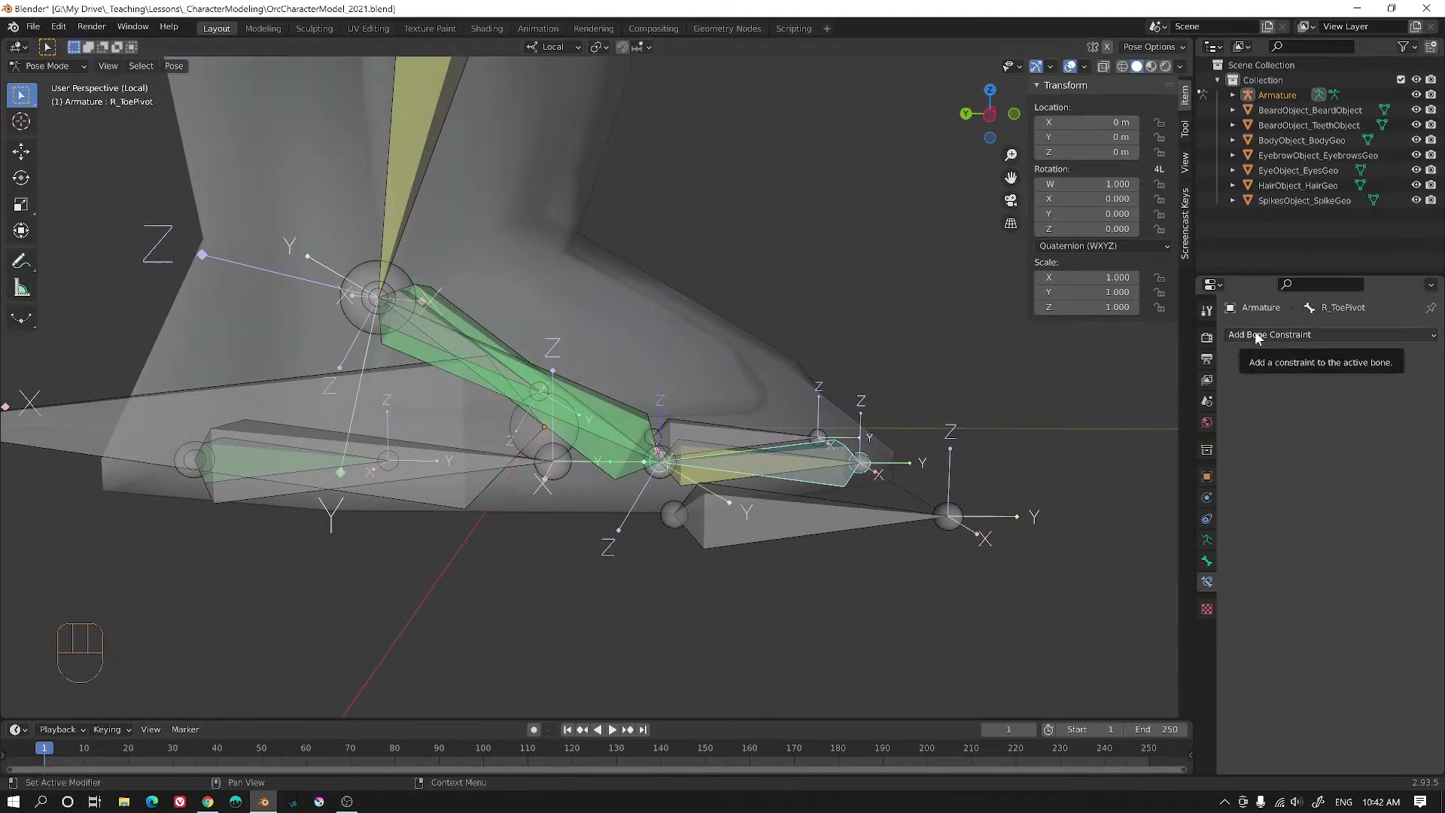
alt+middle_drag(941, 419, 951, 428)
key(r)
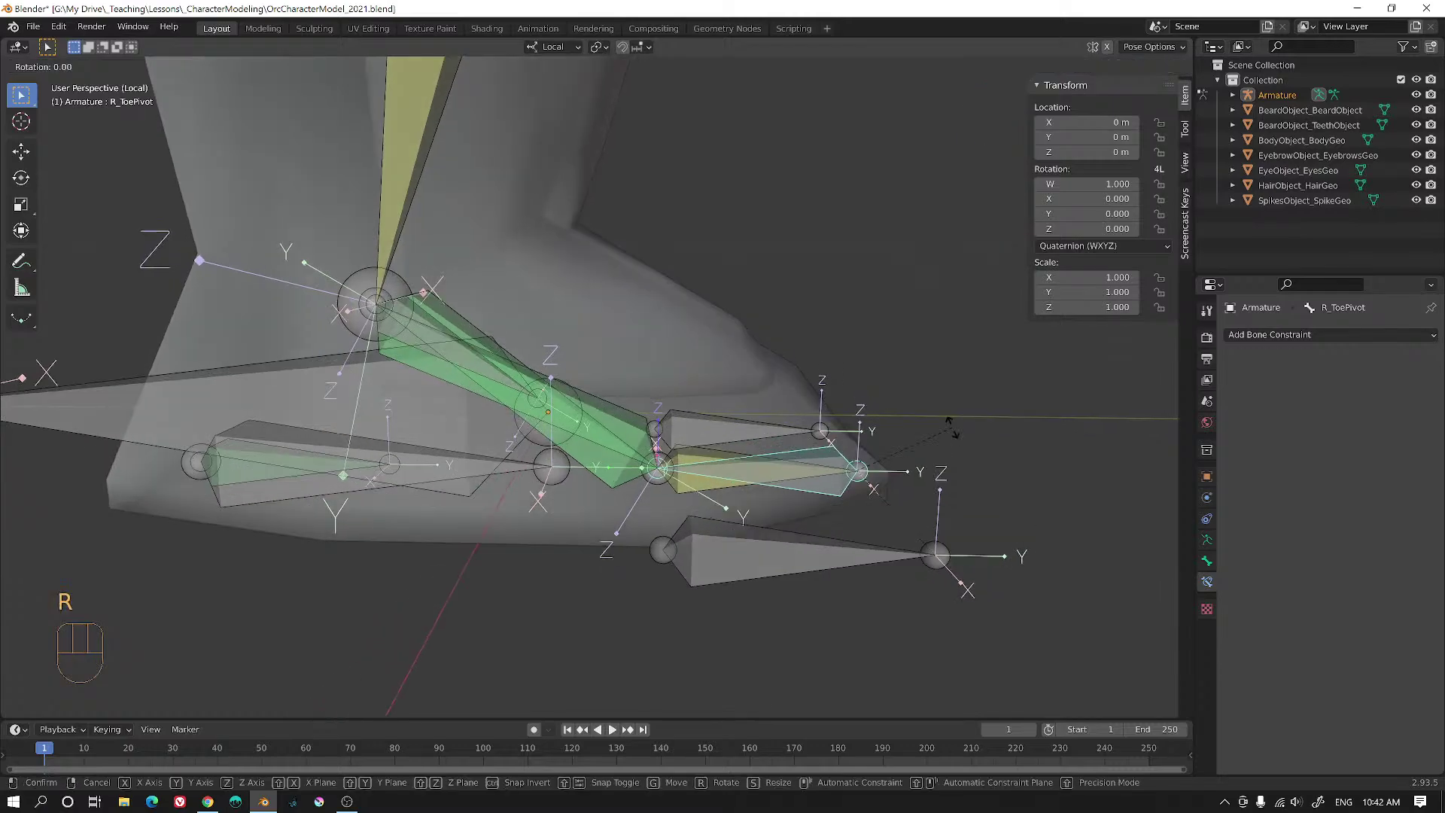
key(x)
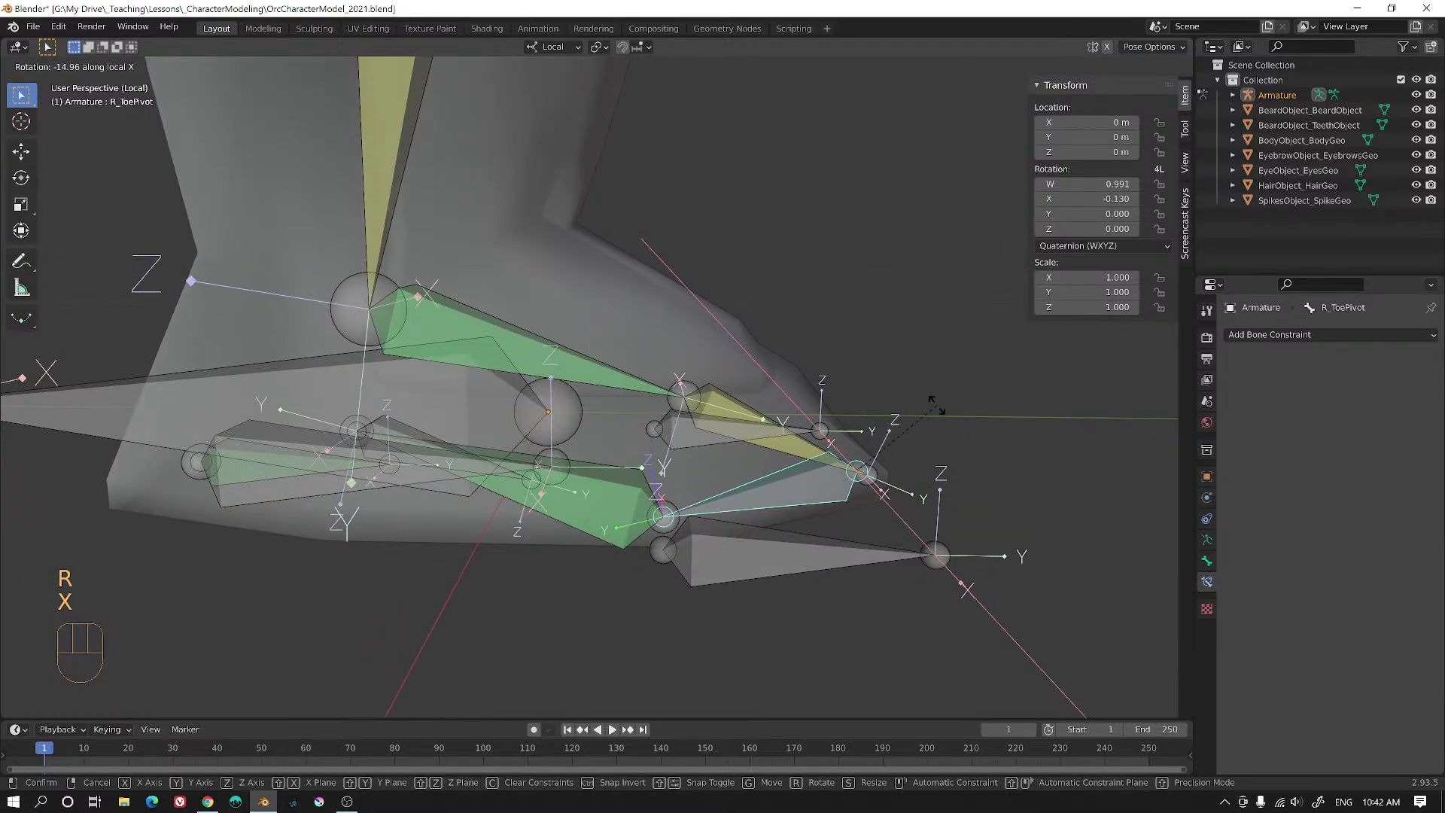
right_click(860, 435)
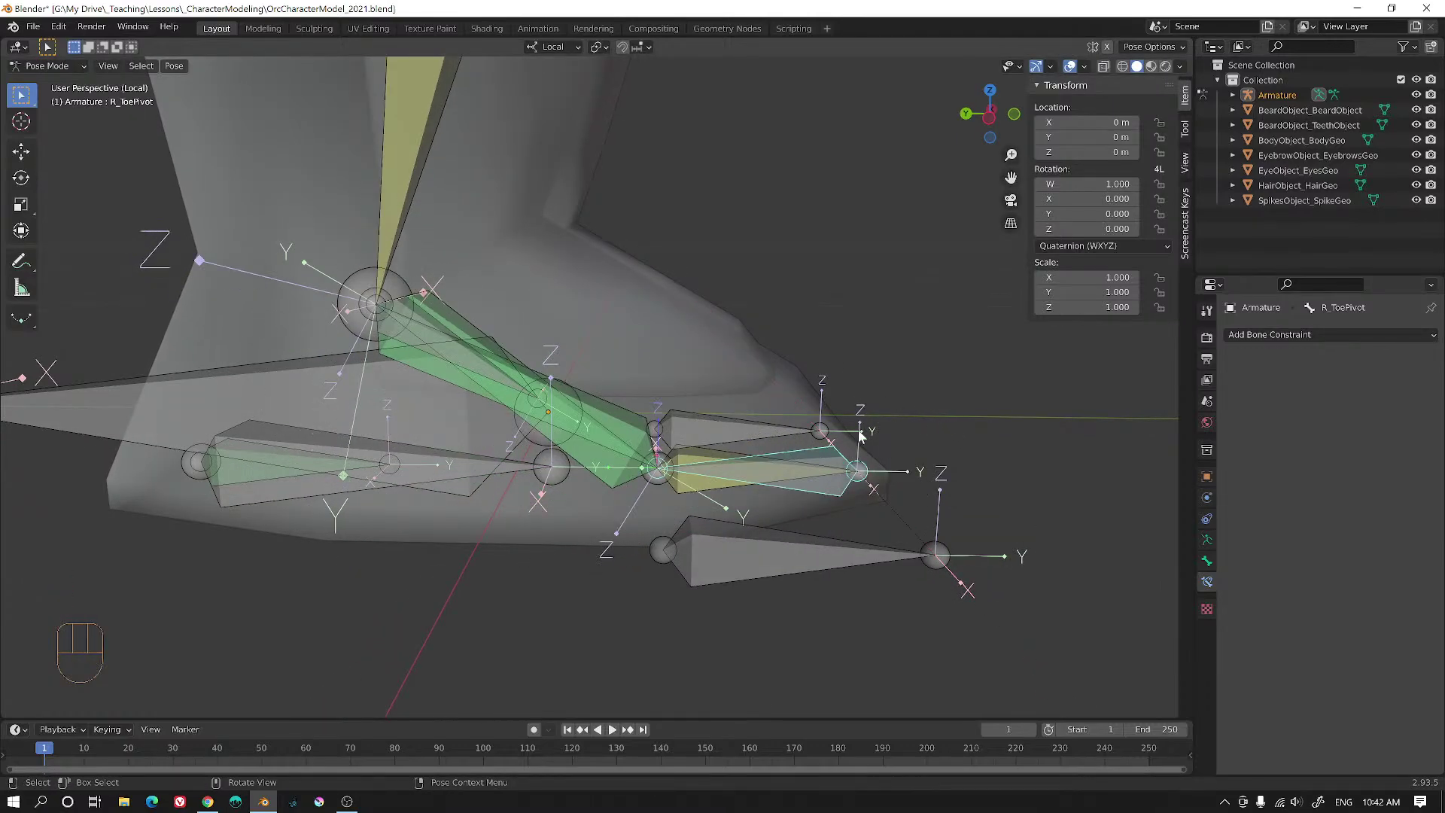
- Add a Limit Rotation constraint to the R_ToePivot bone, limiting X between 0° and 90°
click(1260, 334)
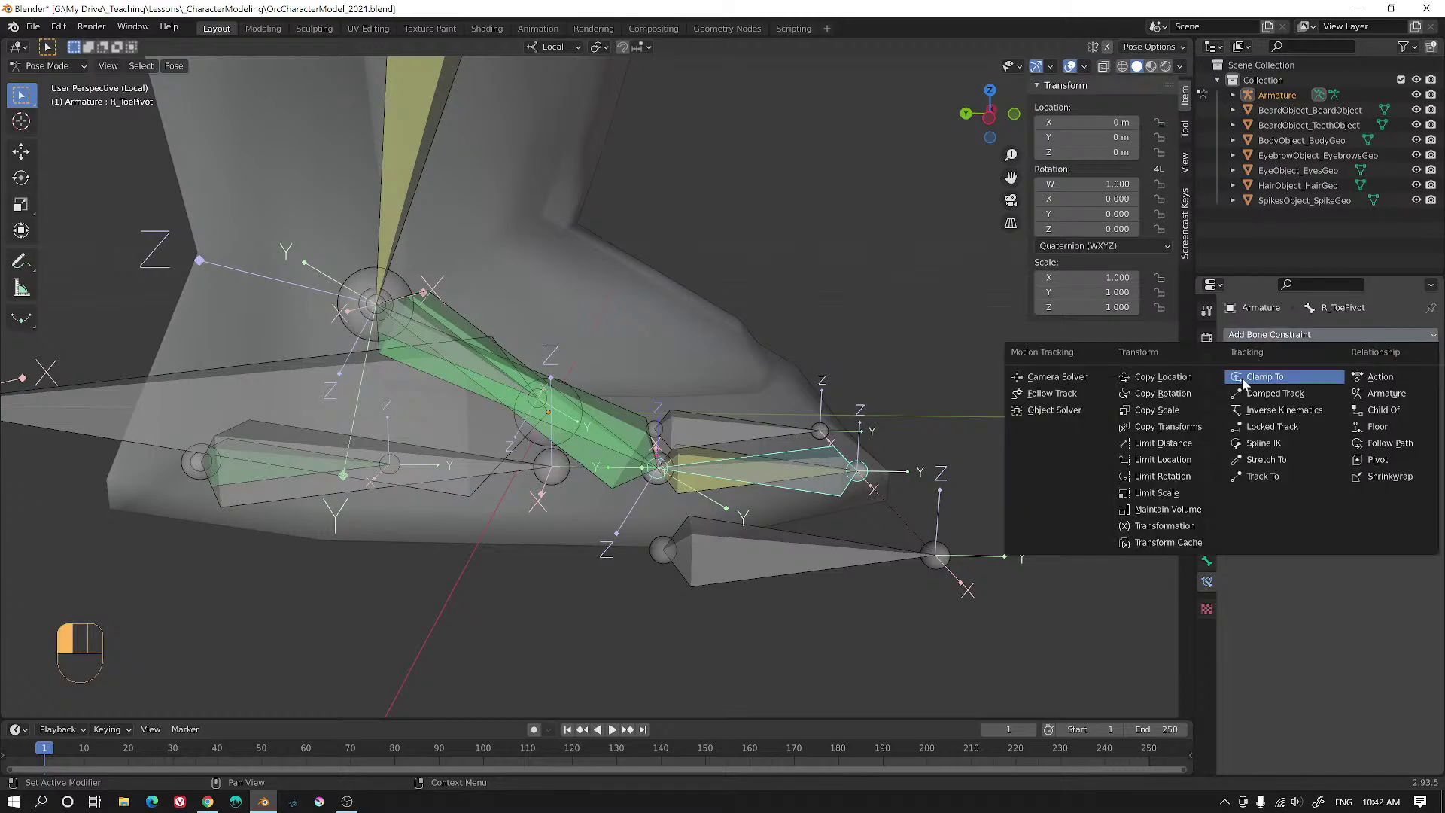
click(1163, 478)
click(1317, 382)
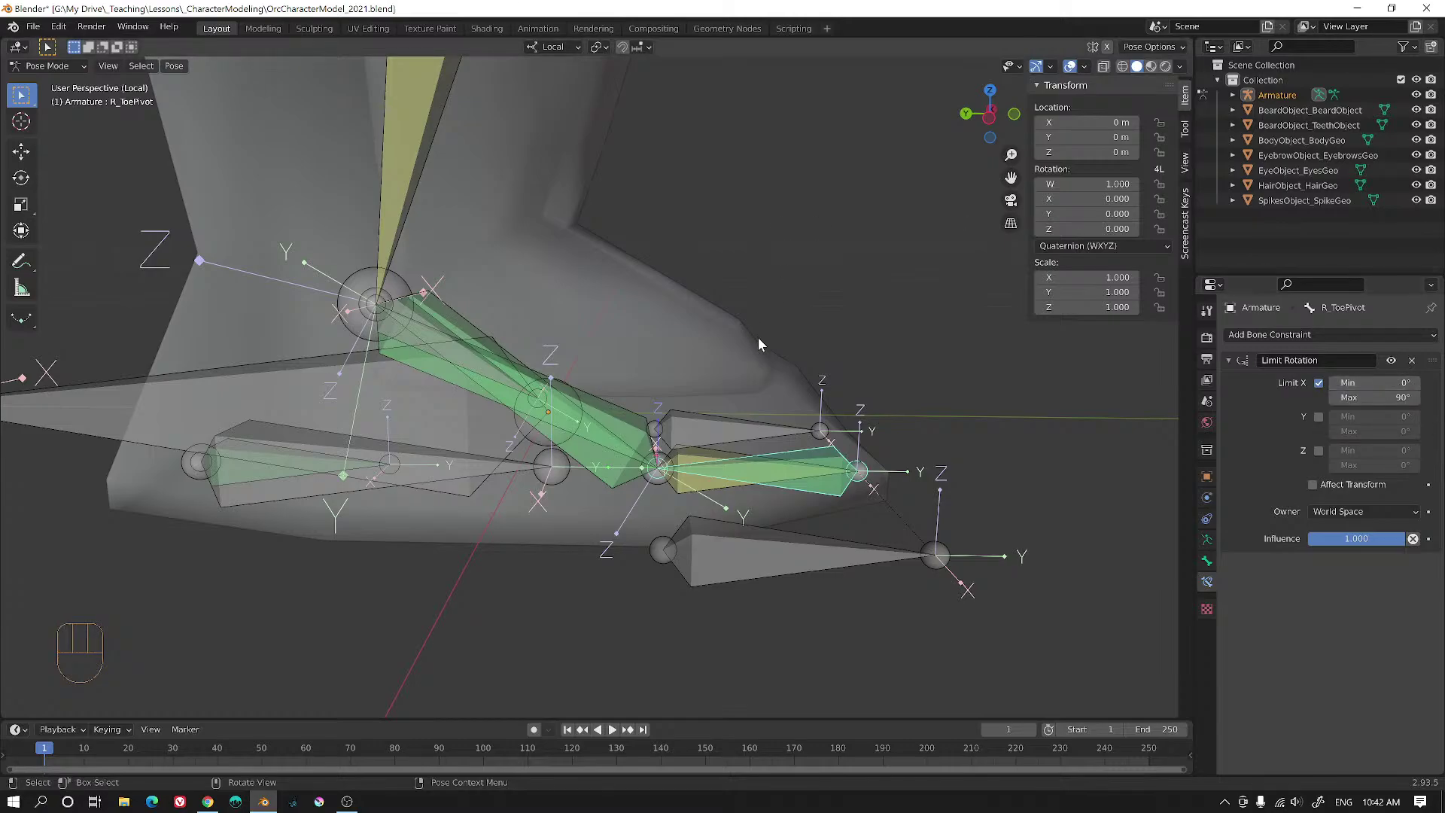
- Test the limited R_ToePivot bone with free, local X and local Z rotations, cancelling each trial
middle_drag(757, 337, 716, 389)
key(r)
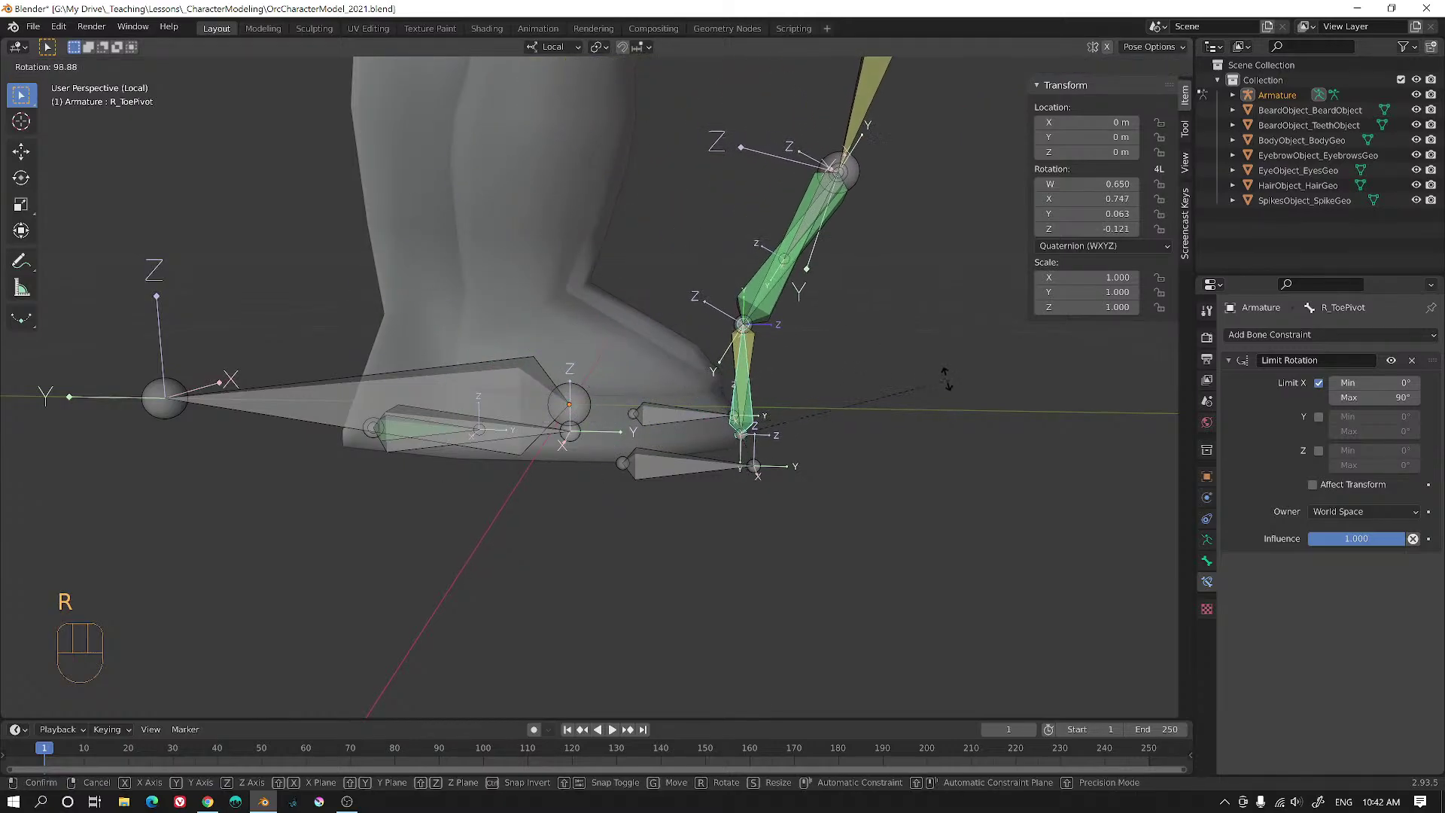
right_click(618, 378)
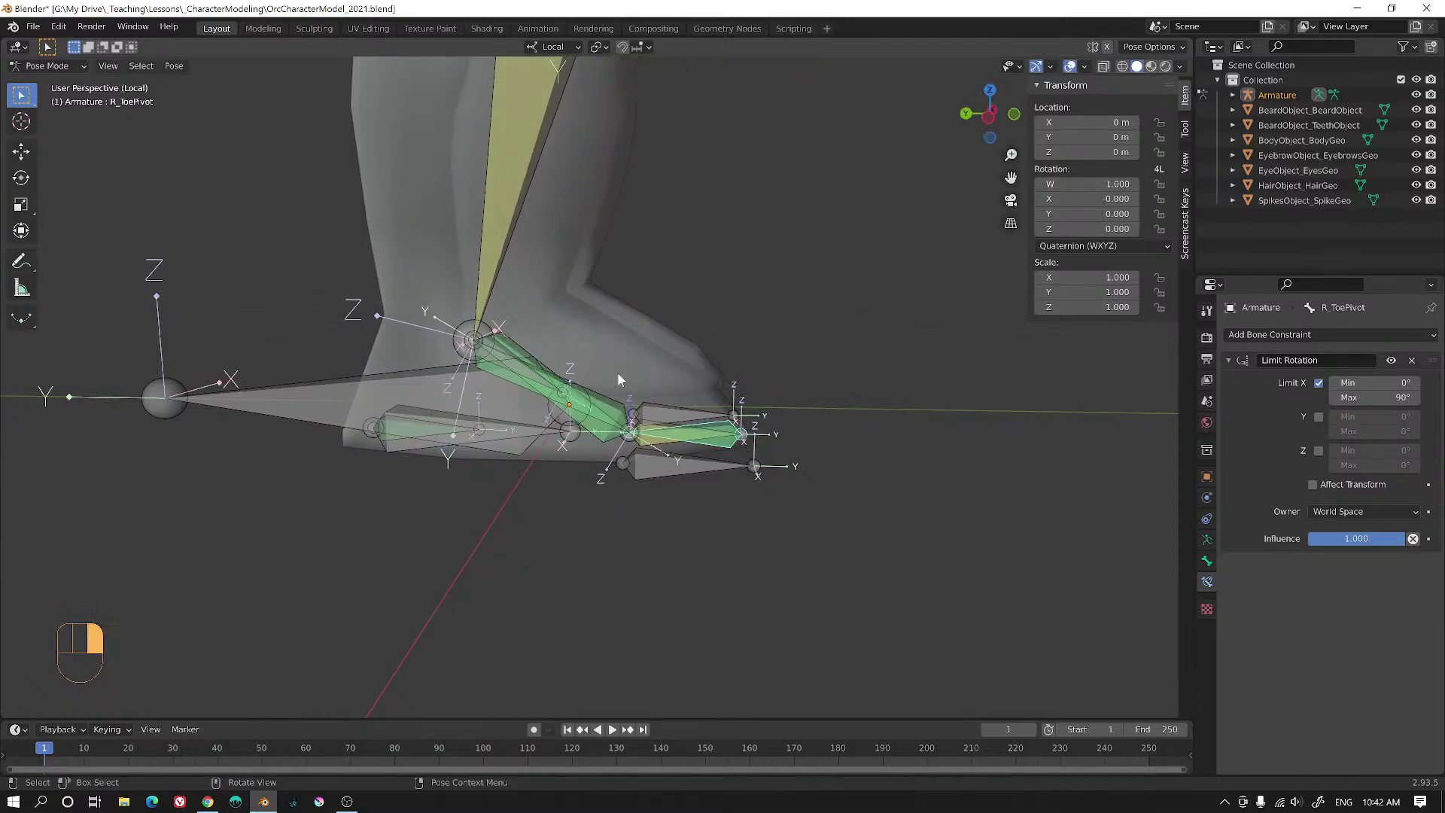
middle_drag(618, 378, 724, 394)
key(r)
key(x)
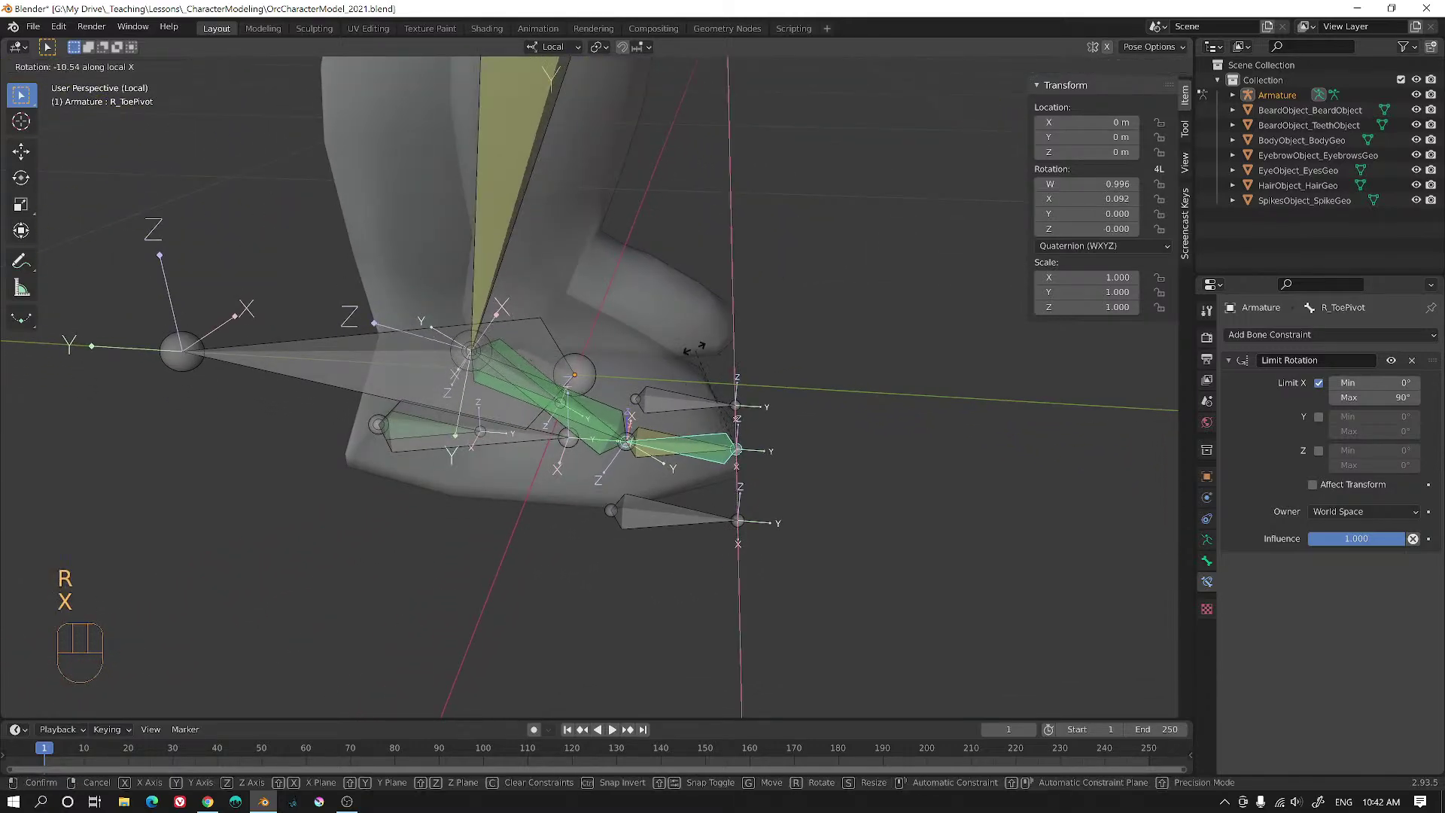
right_click(665, 355)
mouse_move(665, 354)
middle_down()
mouse_move(679, 360)
mouse_move(671, 381)
middle_up()
key(r)
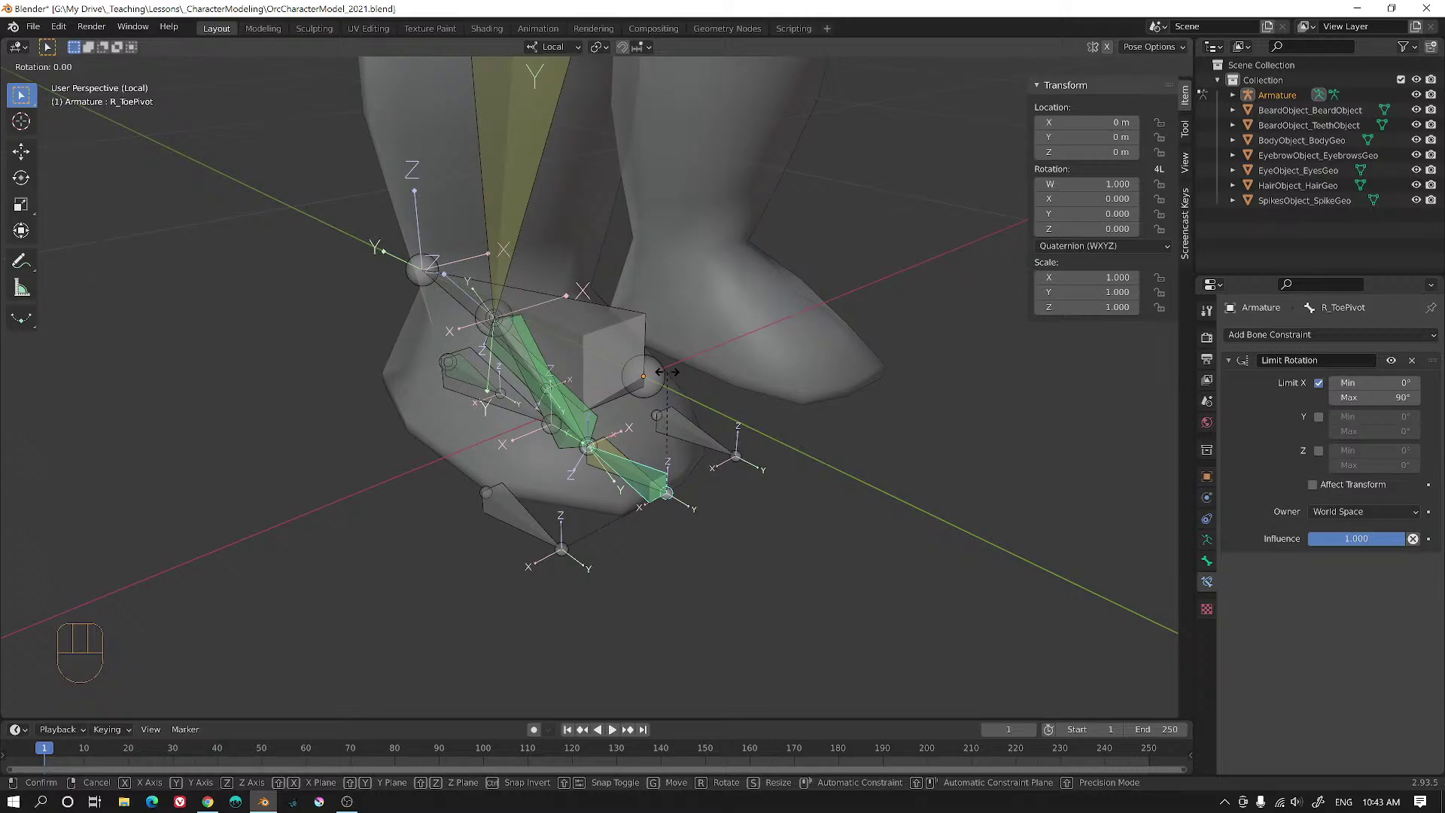
key(z)
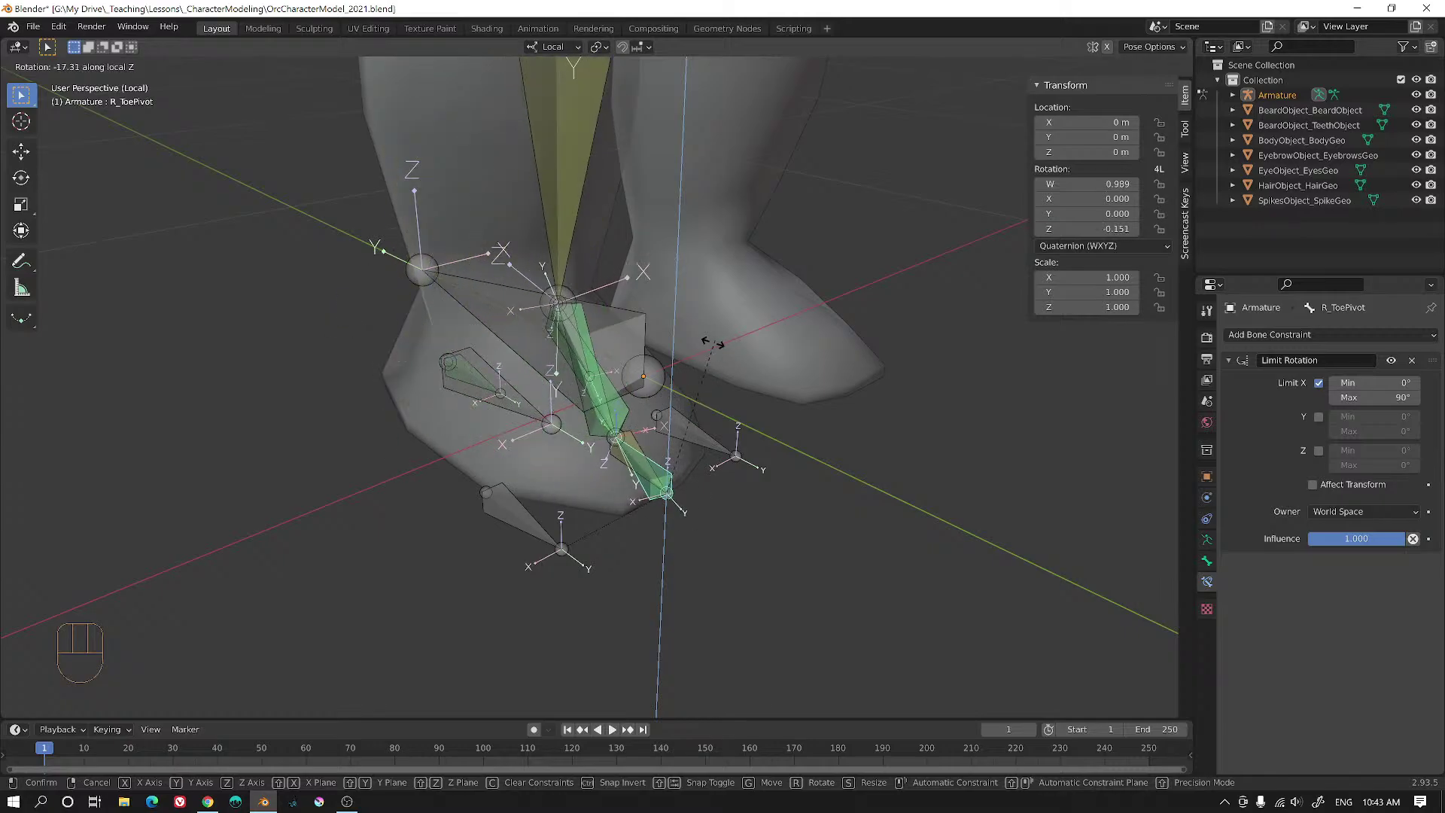
right_click(686, 359)
- Select the R_BallPivot bone and test its rotation about local Z for comparison, cancelling the trial
middle_drag(686, 360, 635, 407)
click(610, 416)
key(r)
key(z)
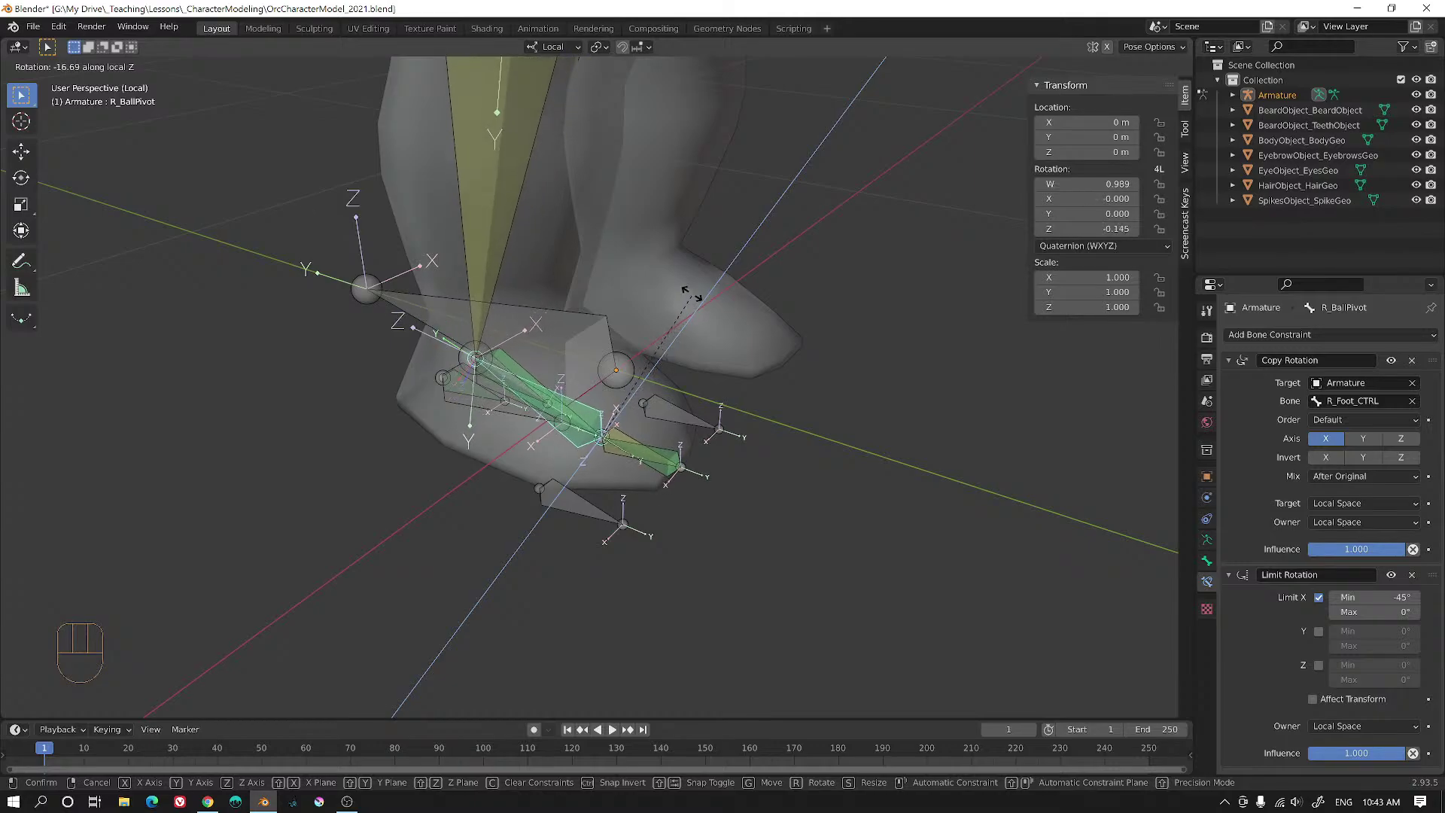
right_click(685, 302)
- Set the owner of the R_ToePivot bone's Limit Rotation constraint to Local Space
middle_drag(682, 311, 691, 432)
click(691, 430)
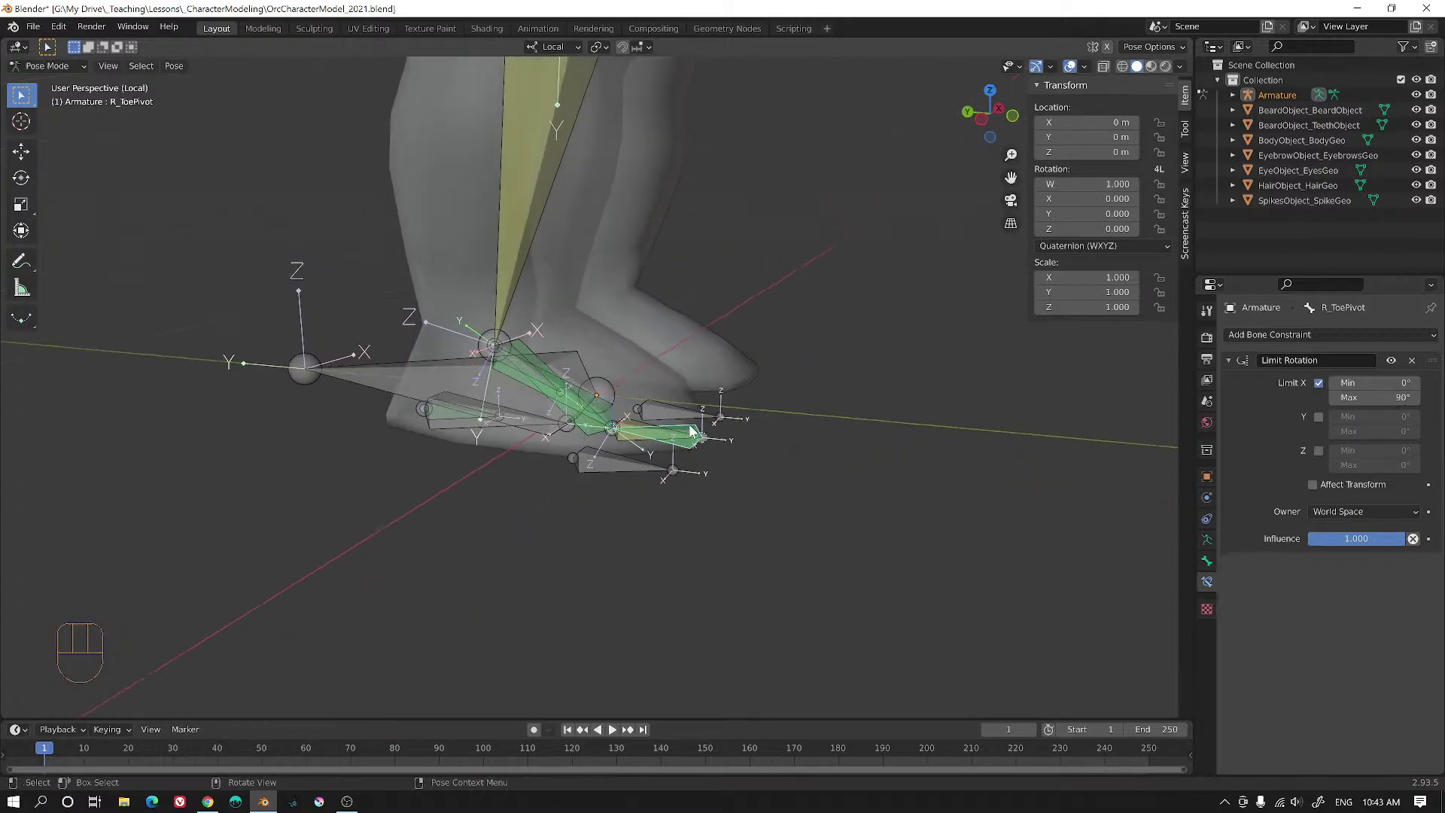
click(1329, 512)
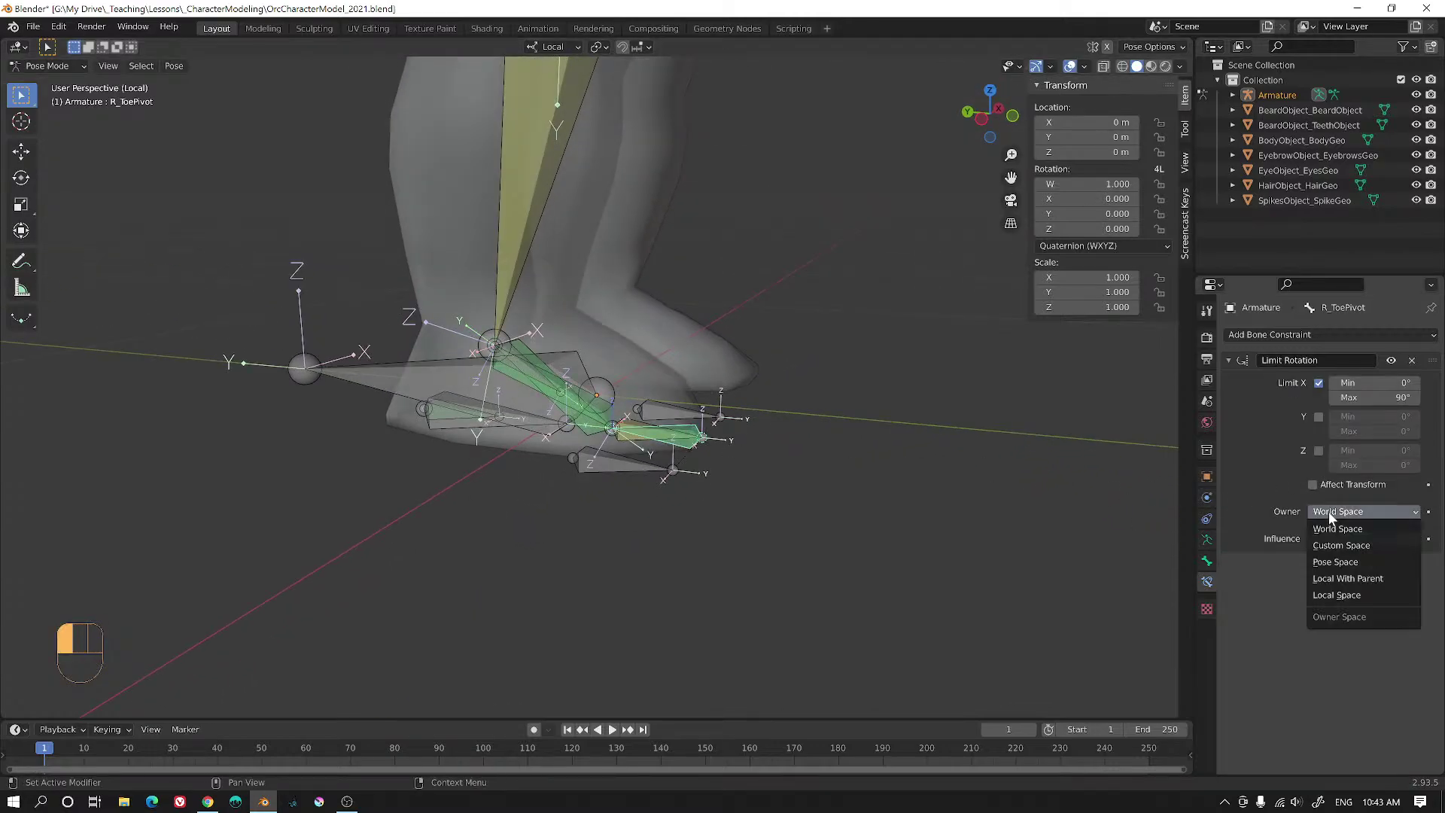
click(1338, 594)
- Retest the R_ToePivot bone's rotation about local X and local Z from the side, cancelling each trial
middle_drag(863, 403, 733, 423)
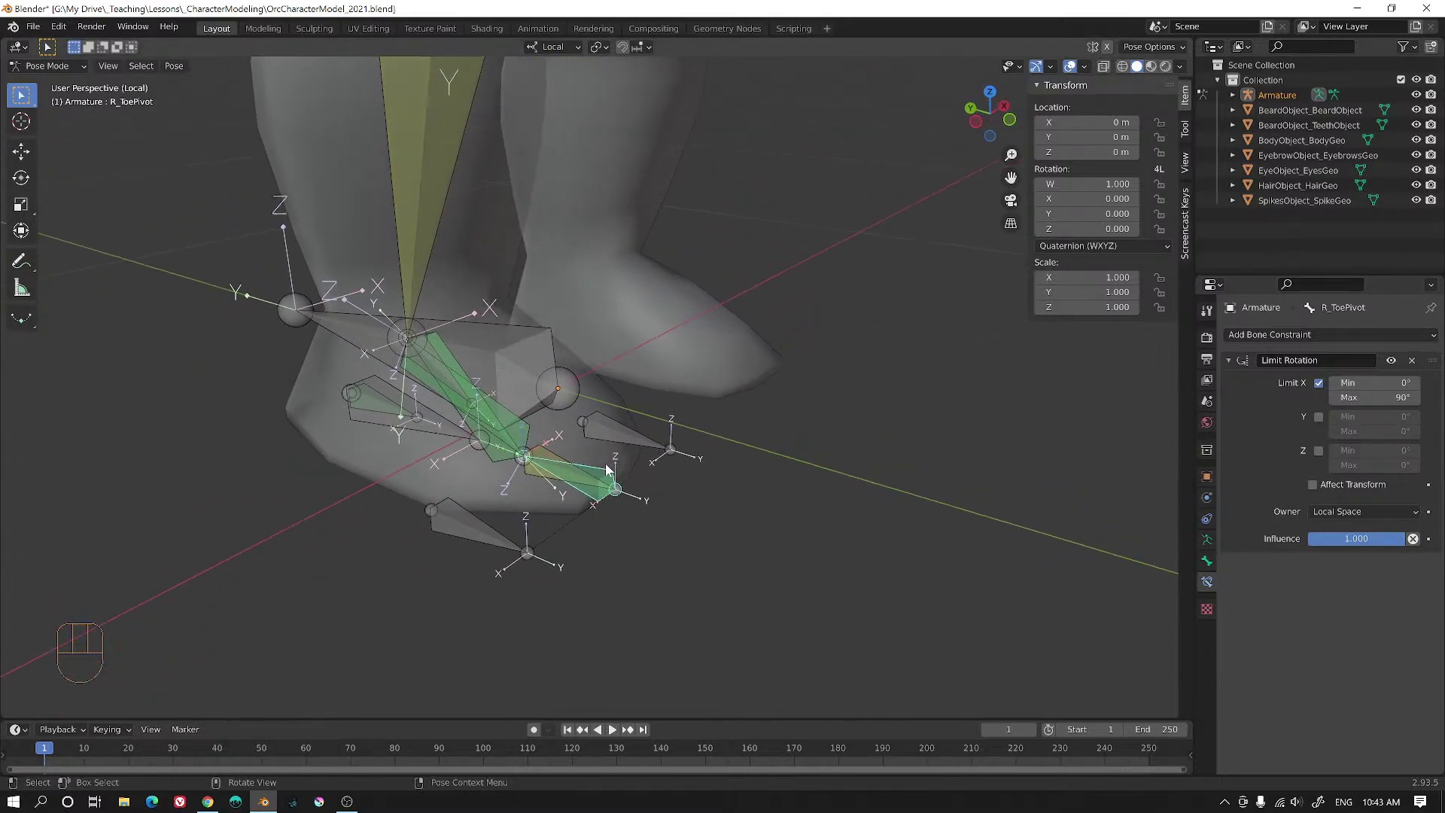
alt+middle_drag(664, 452, 748, 418)
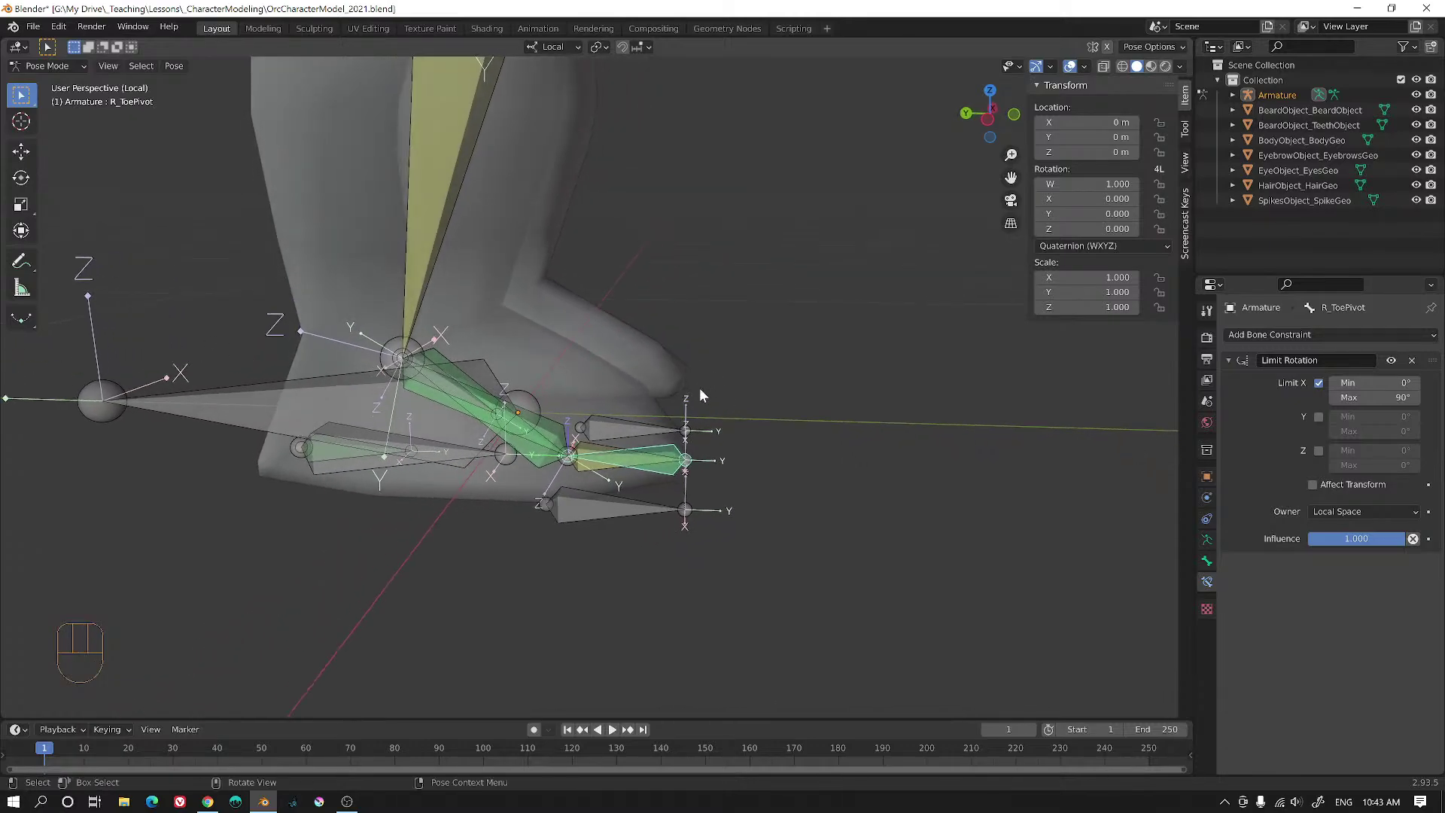
key(r)
key(x)
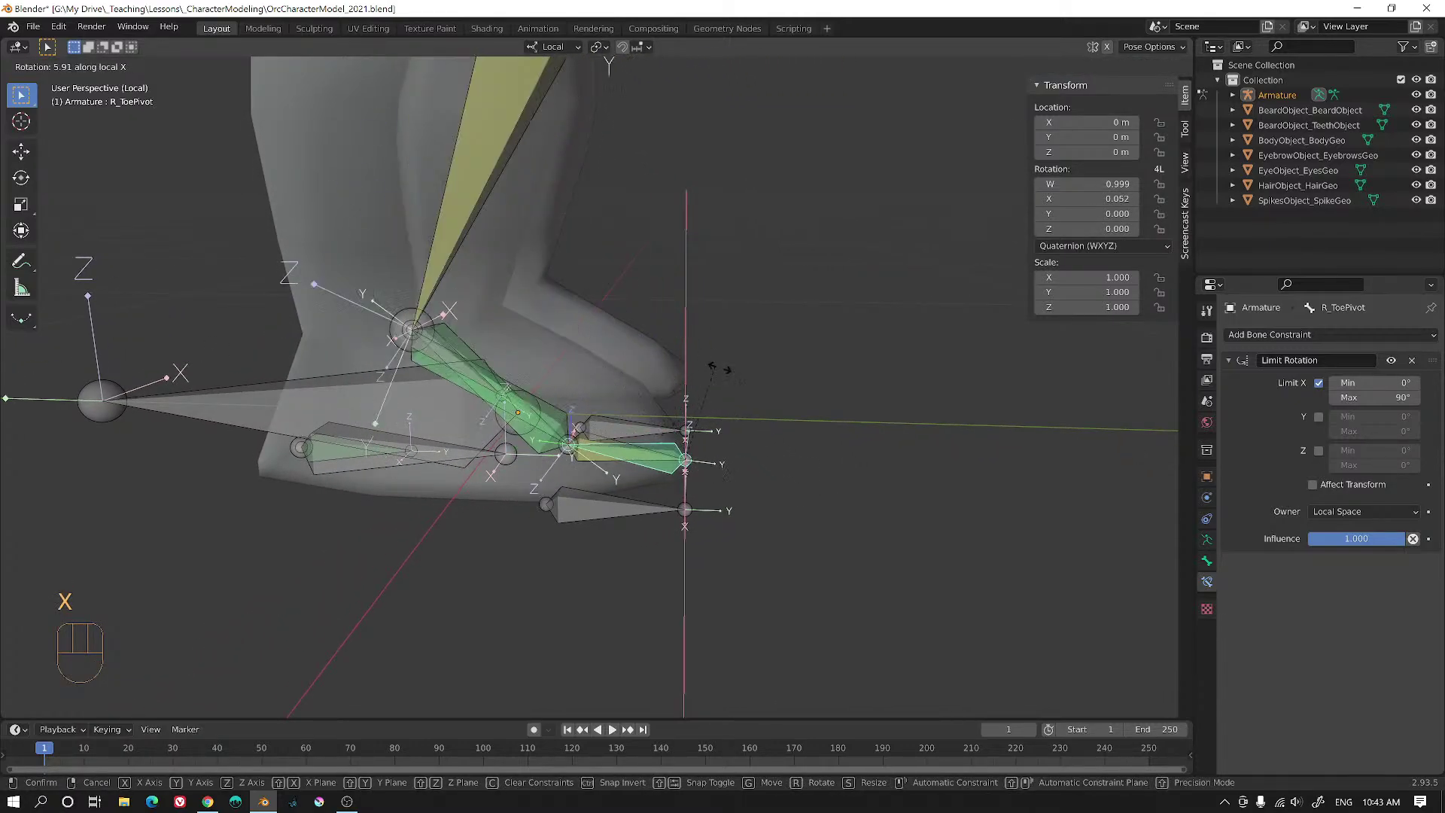
right_click(713, 328)
key(r)
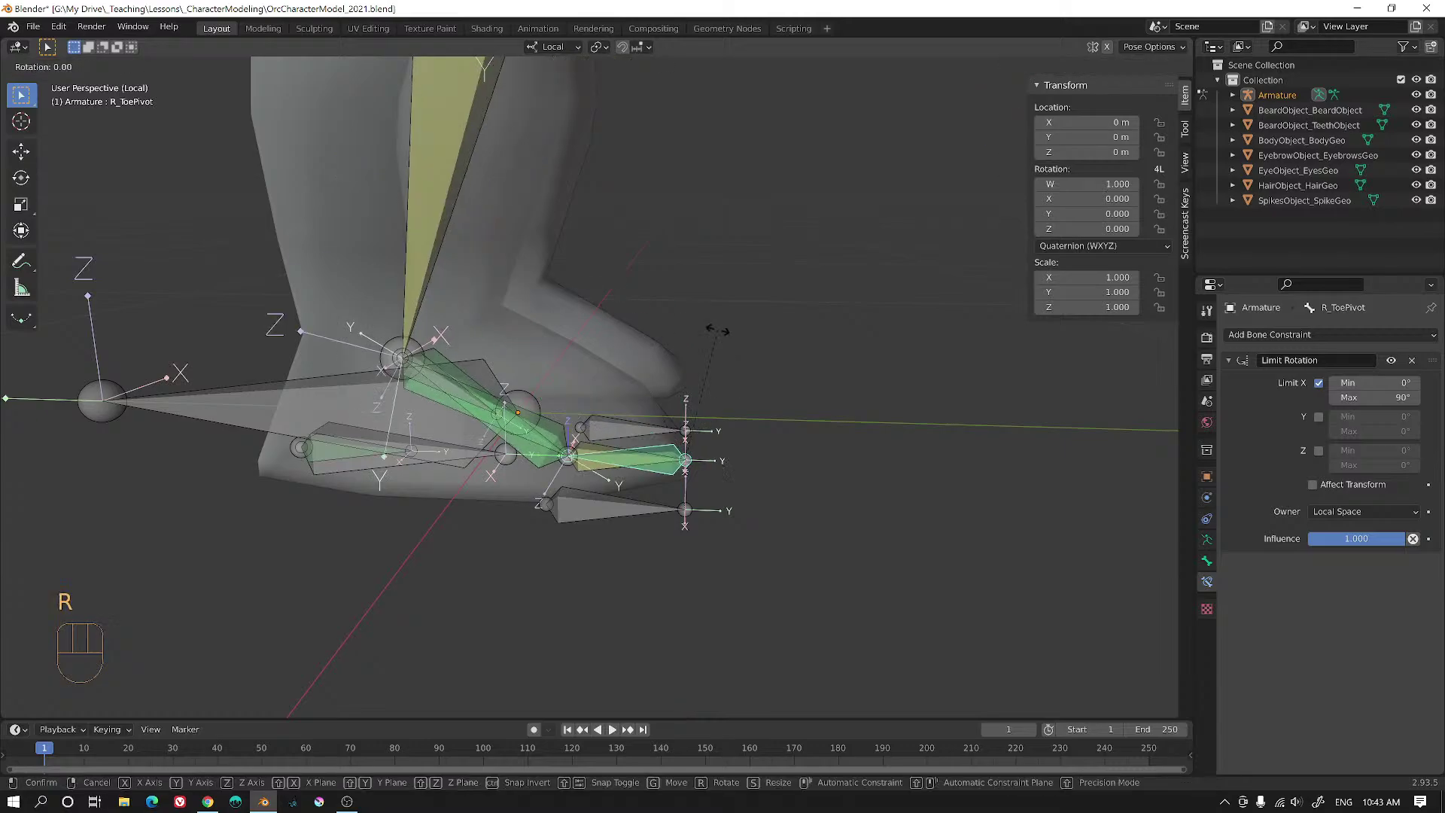
key(z)
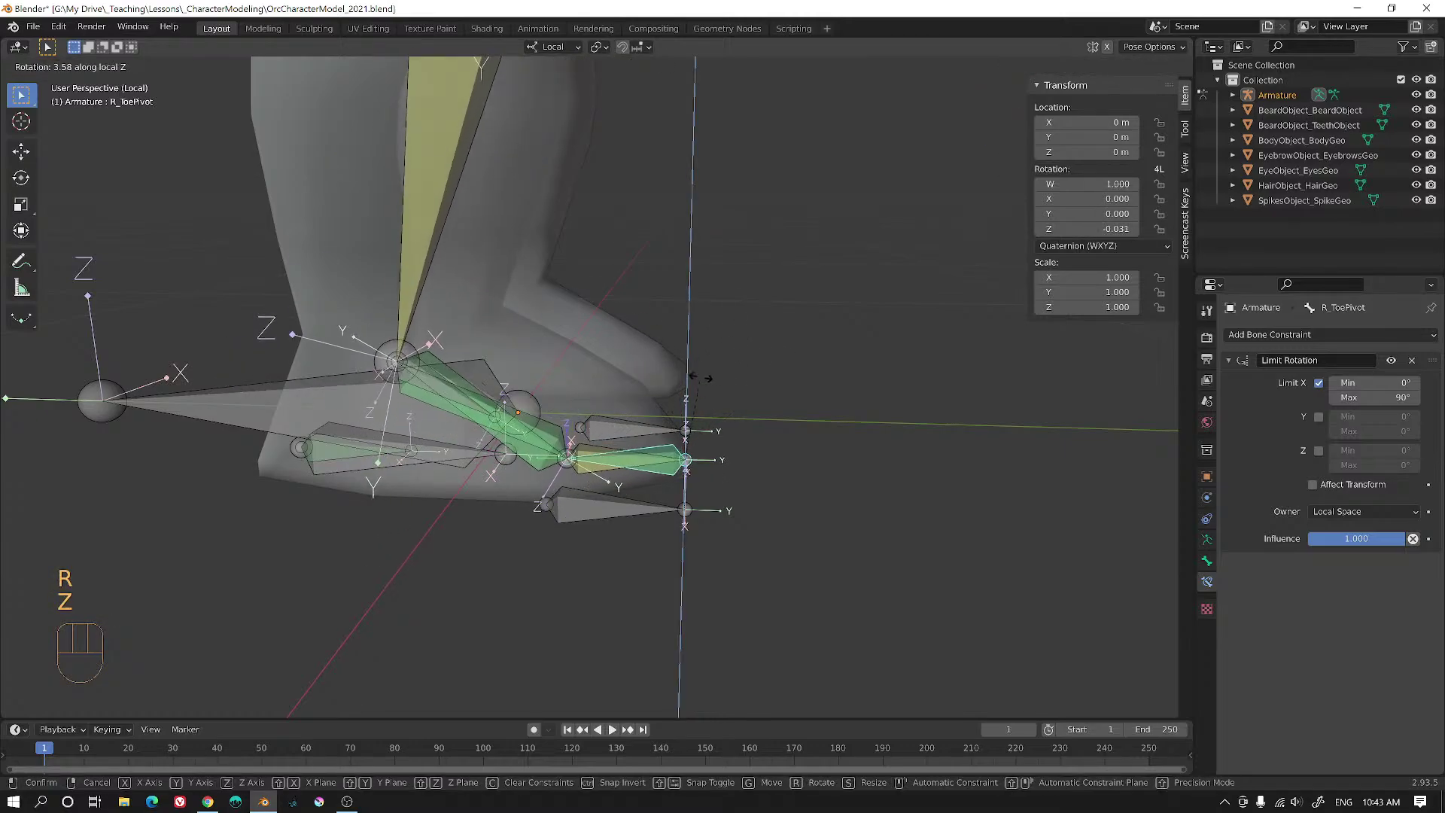
right_click(700, 378)
- Select the R_Leg.004 toe bone, test its rotation without keeping it, and examine the foot bones' axes from several angles
middle_drag(748, 277, 662, 444)
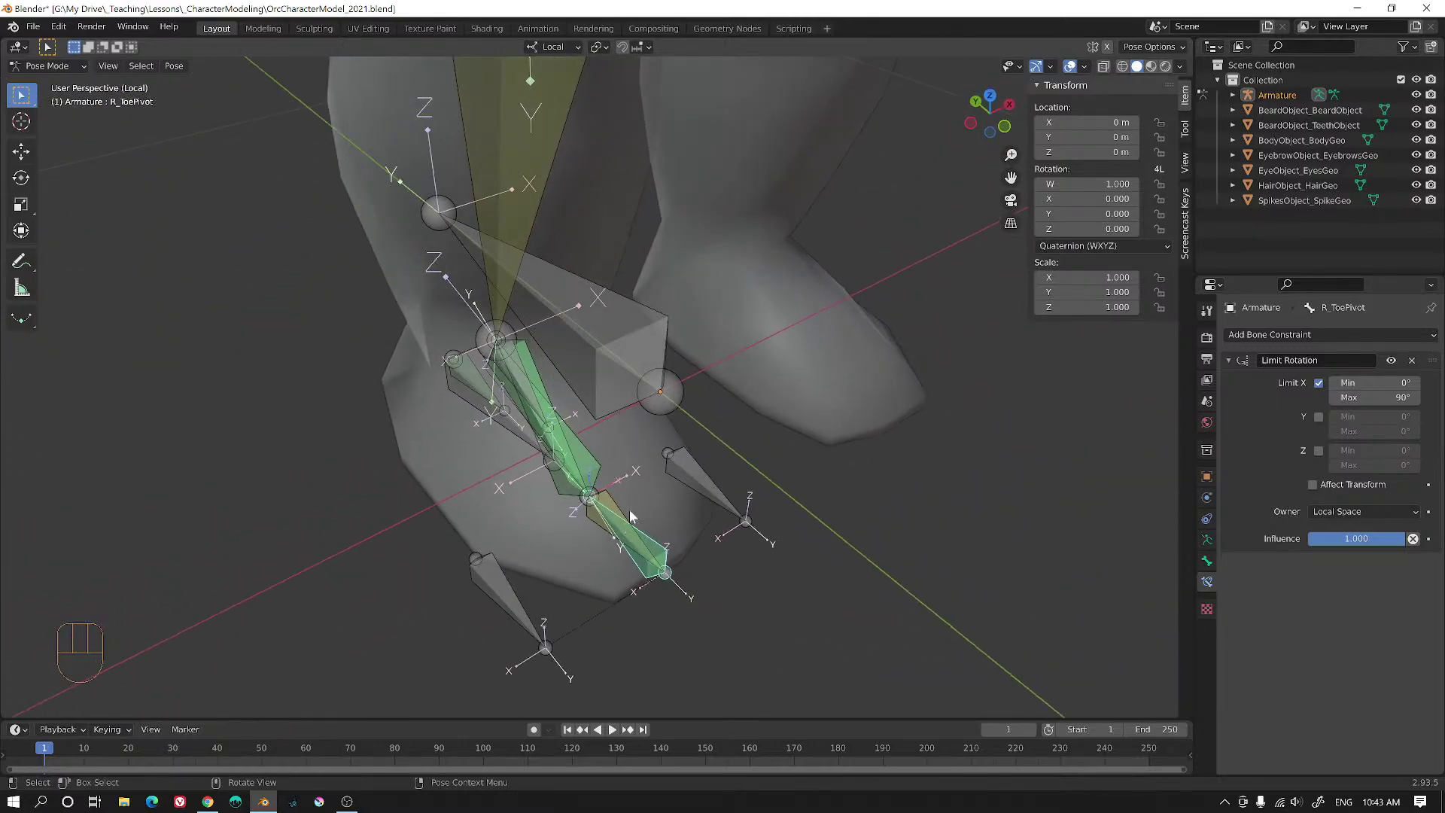
alt+middle_drag(593, 496, 703, 470)
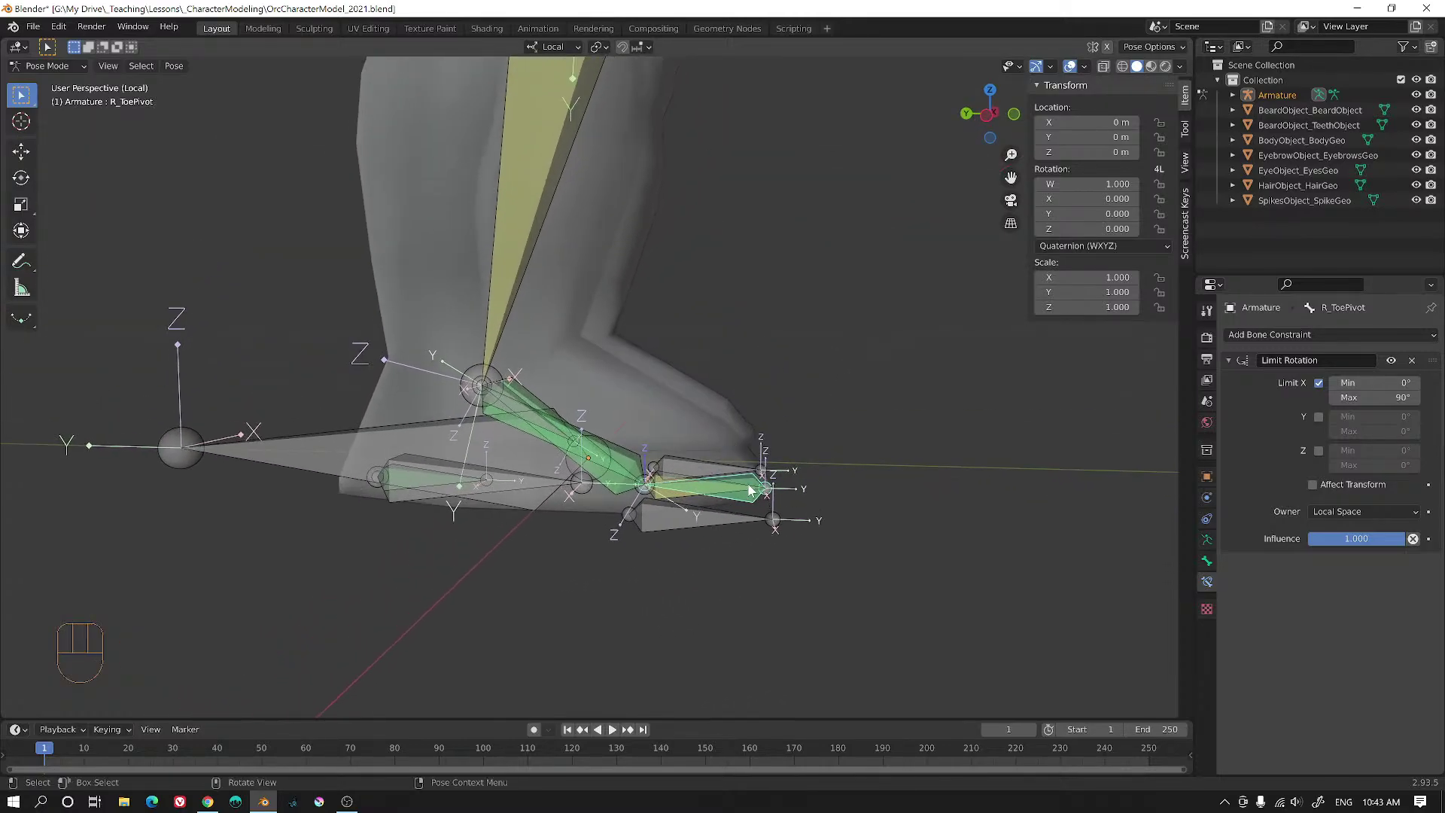
click(675, 483)
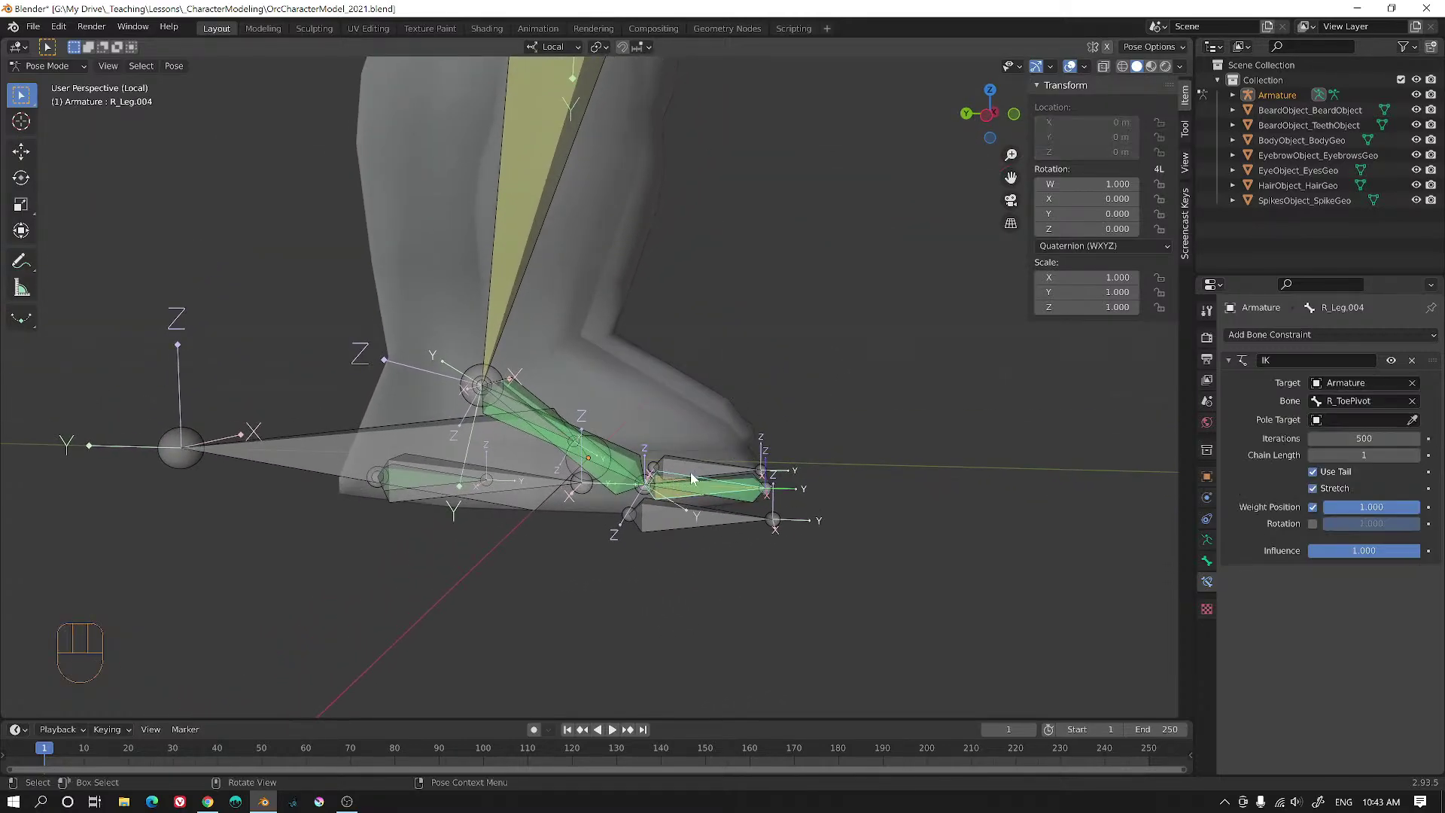
alt+middle_drag(689, 472, 807, 432)
key(r)
right_click(837, 372)
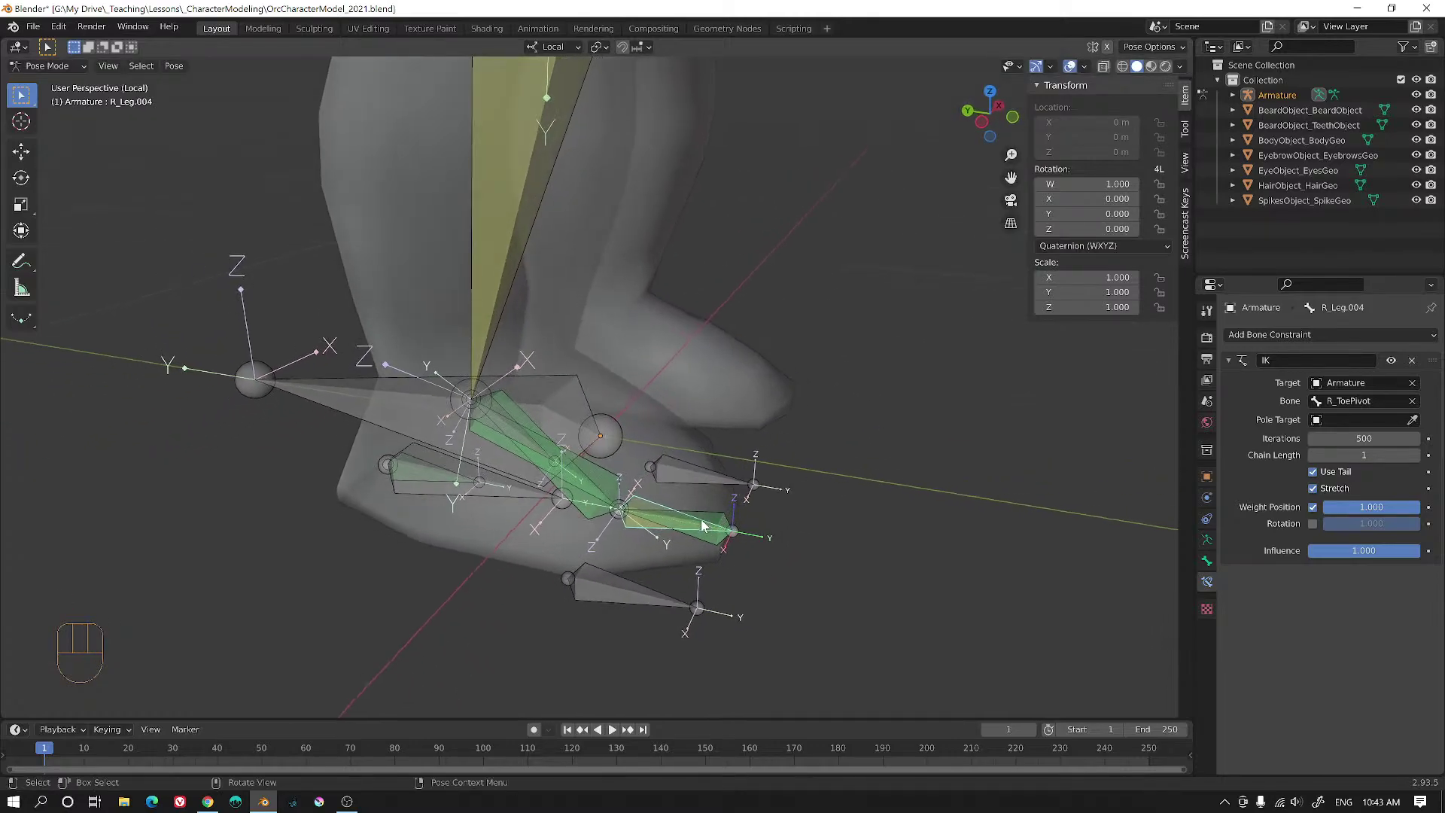
middle_drag(815, 510, 846, 485)
scroll(833, 486, up, 2)
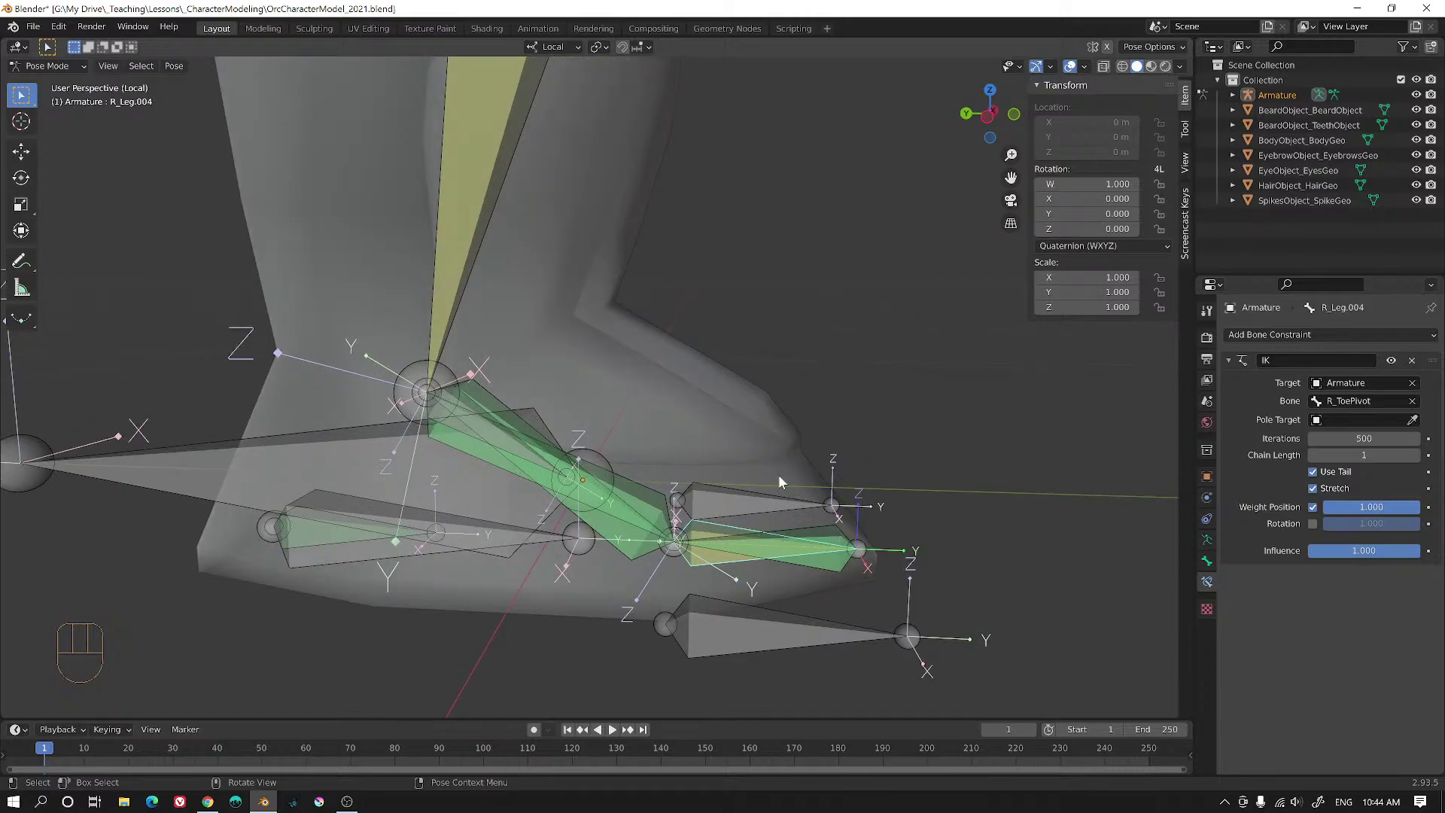
middle_drag(837, 523, 794, 473)
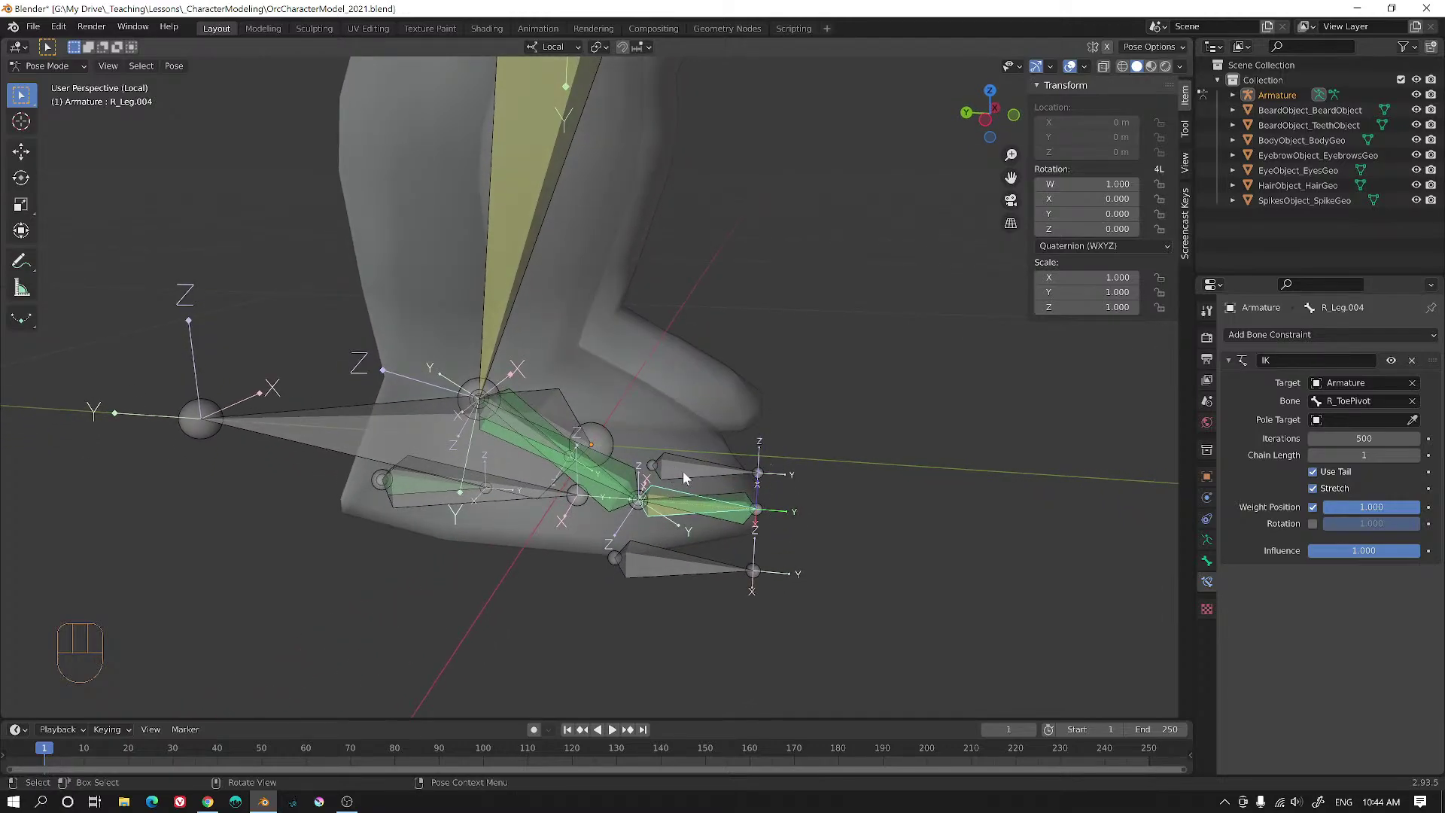
middle_drag(683, 471, 696, 442)
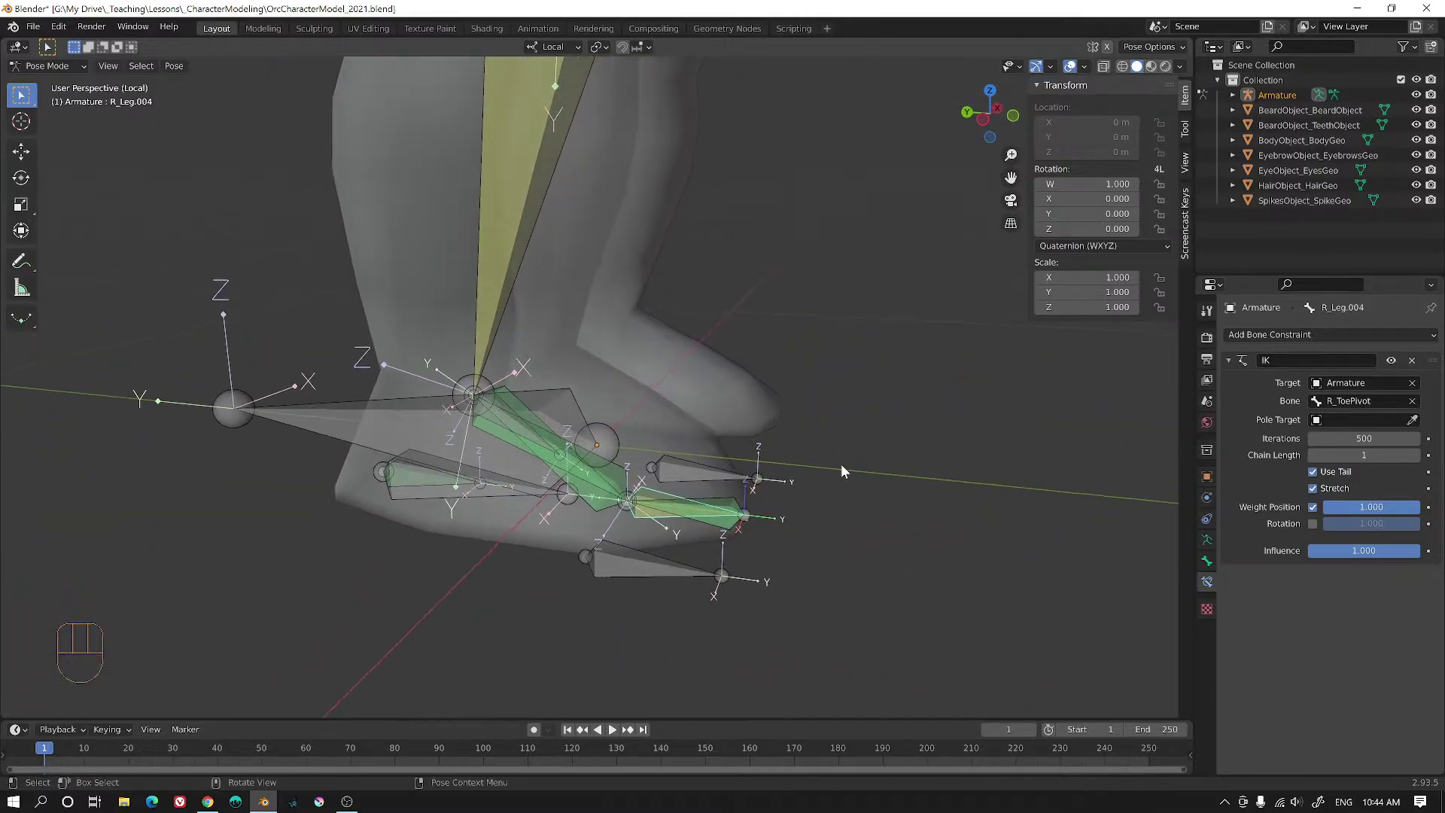
- Set the armature's axes position to 0.0 in its viewport display settings
click(1206, 540)
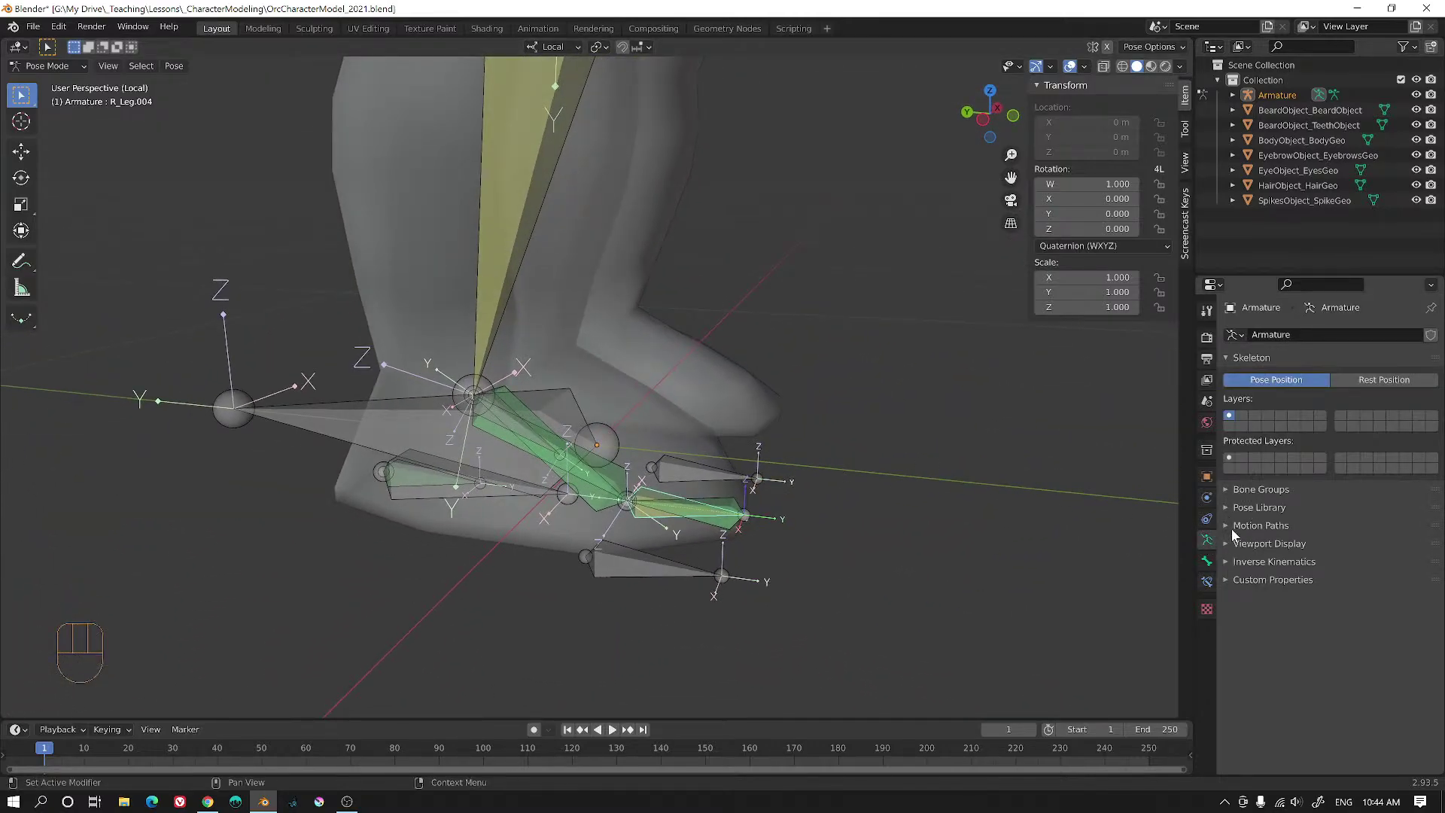
click(1228, 542)
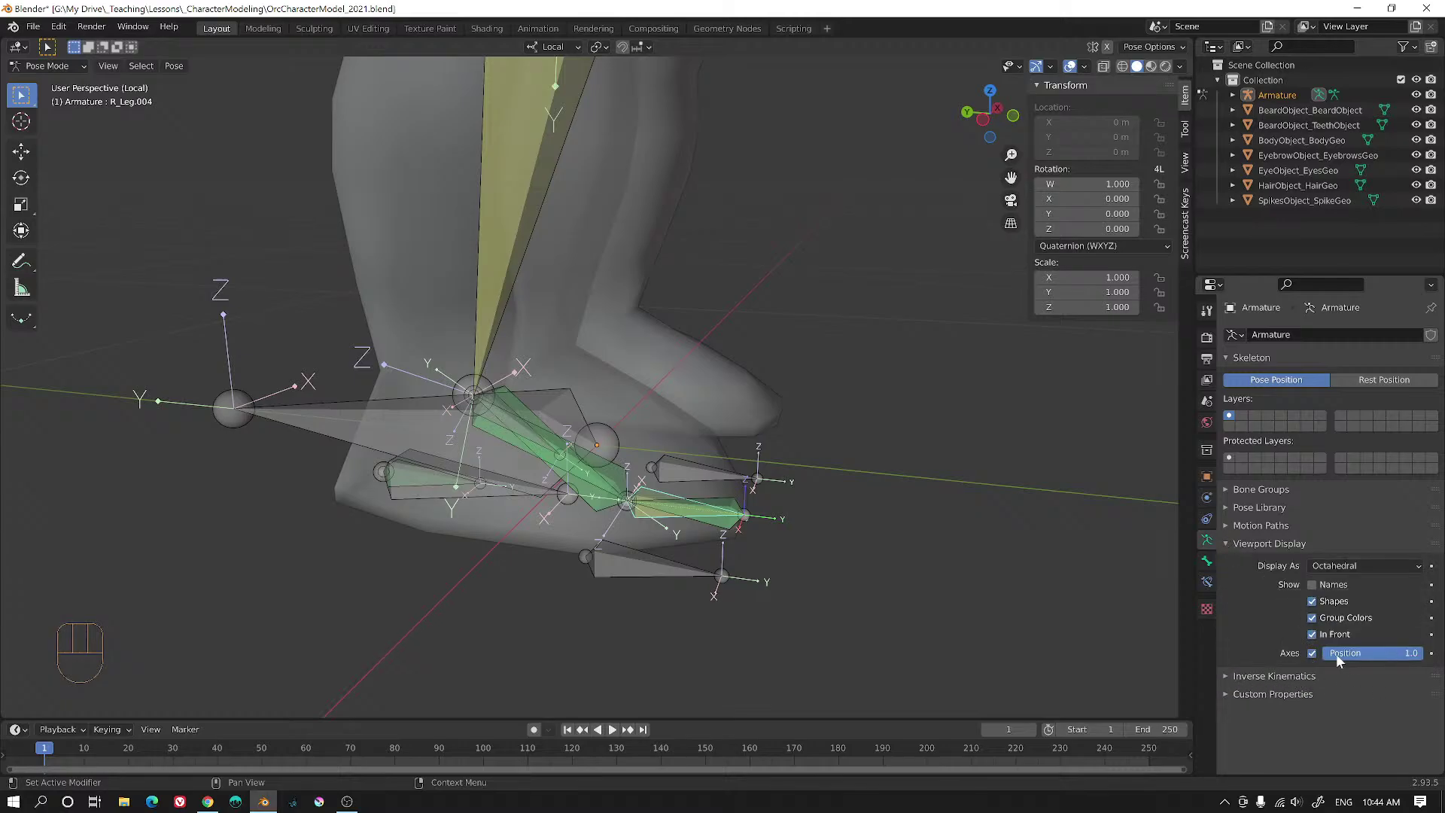
middle_drag(922, 496, 855, 495)
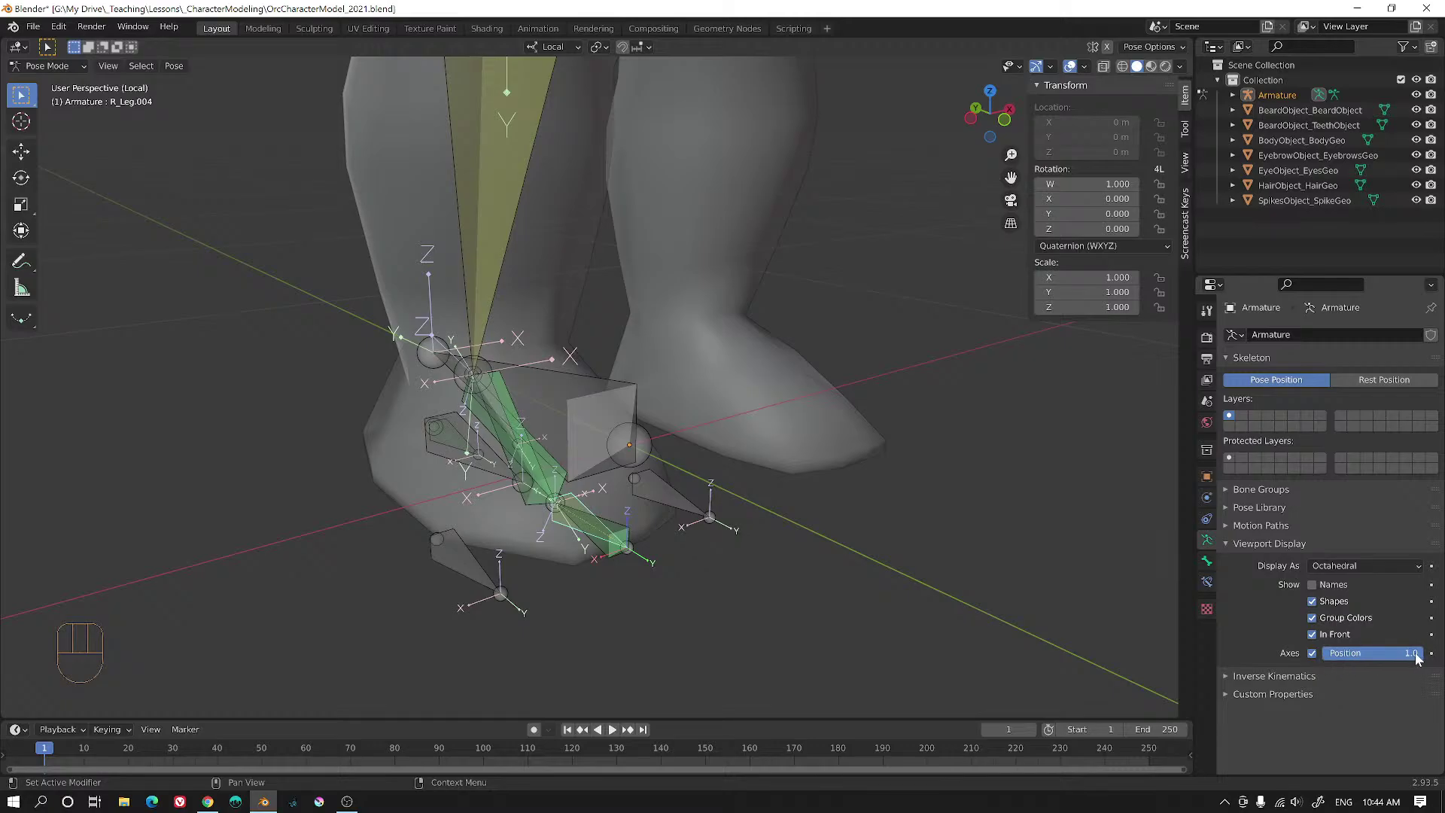
drag(1411, 652, 1316, 652)
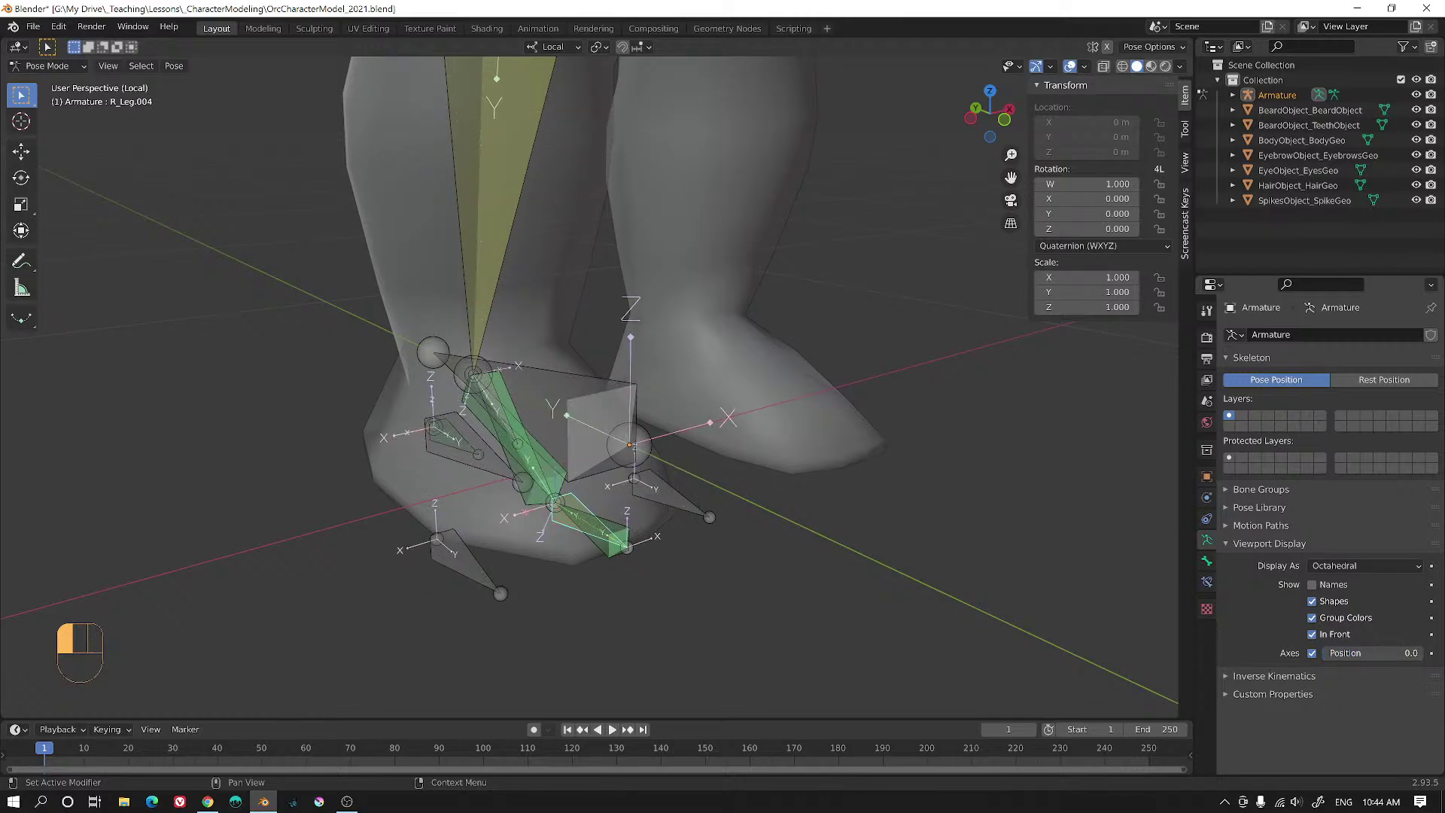
scroll(647, 384, down, 2)
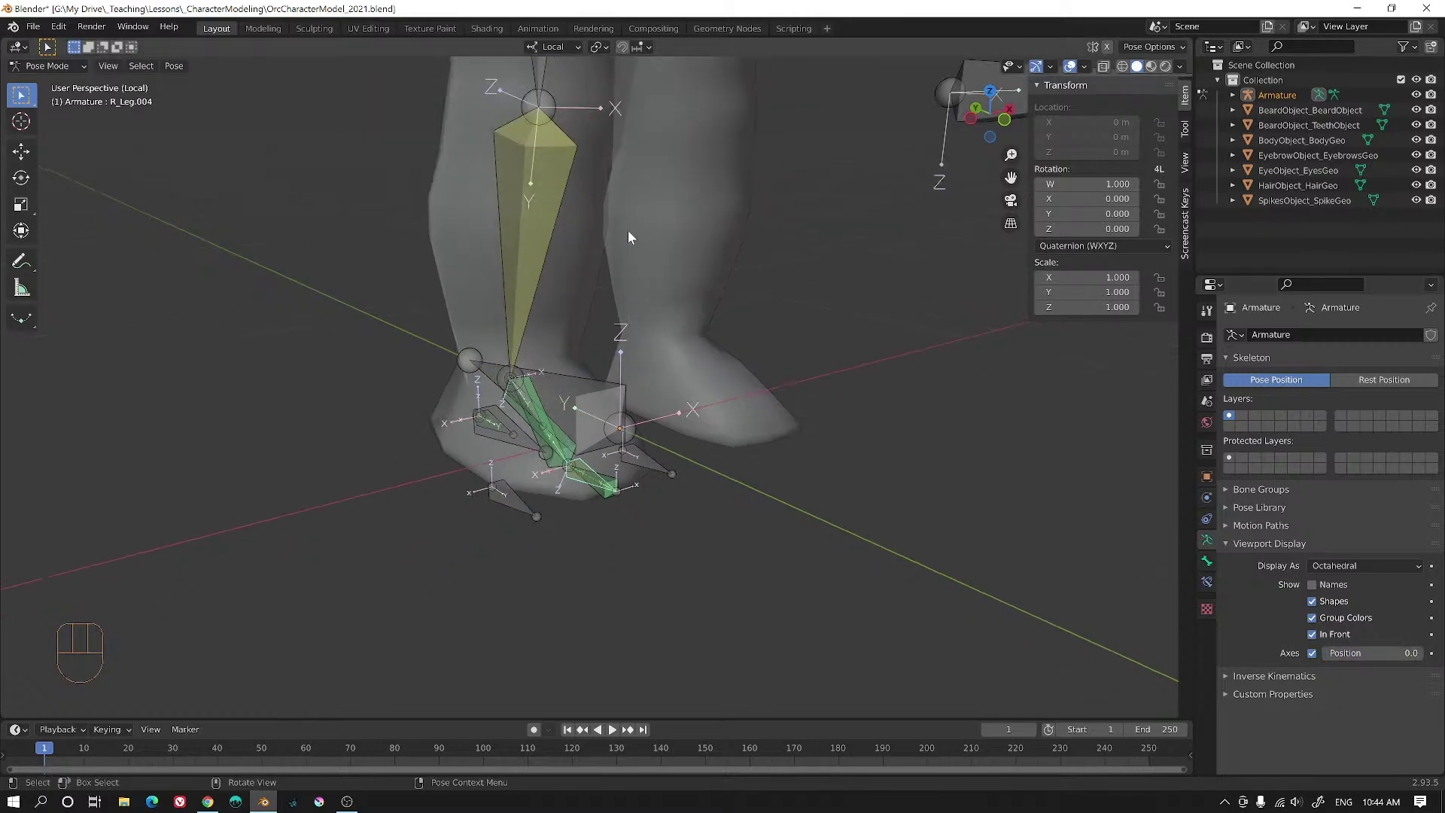
alt+shift+drag(627, 203, 526, 268)
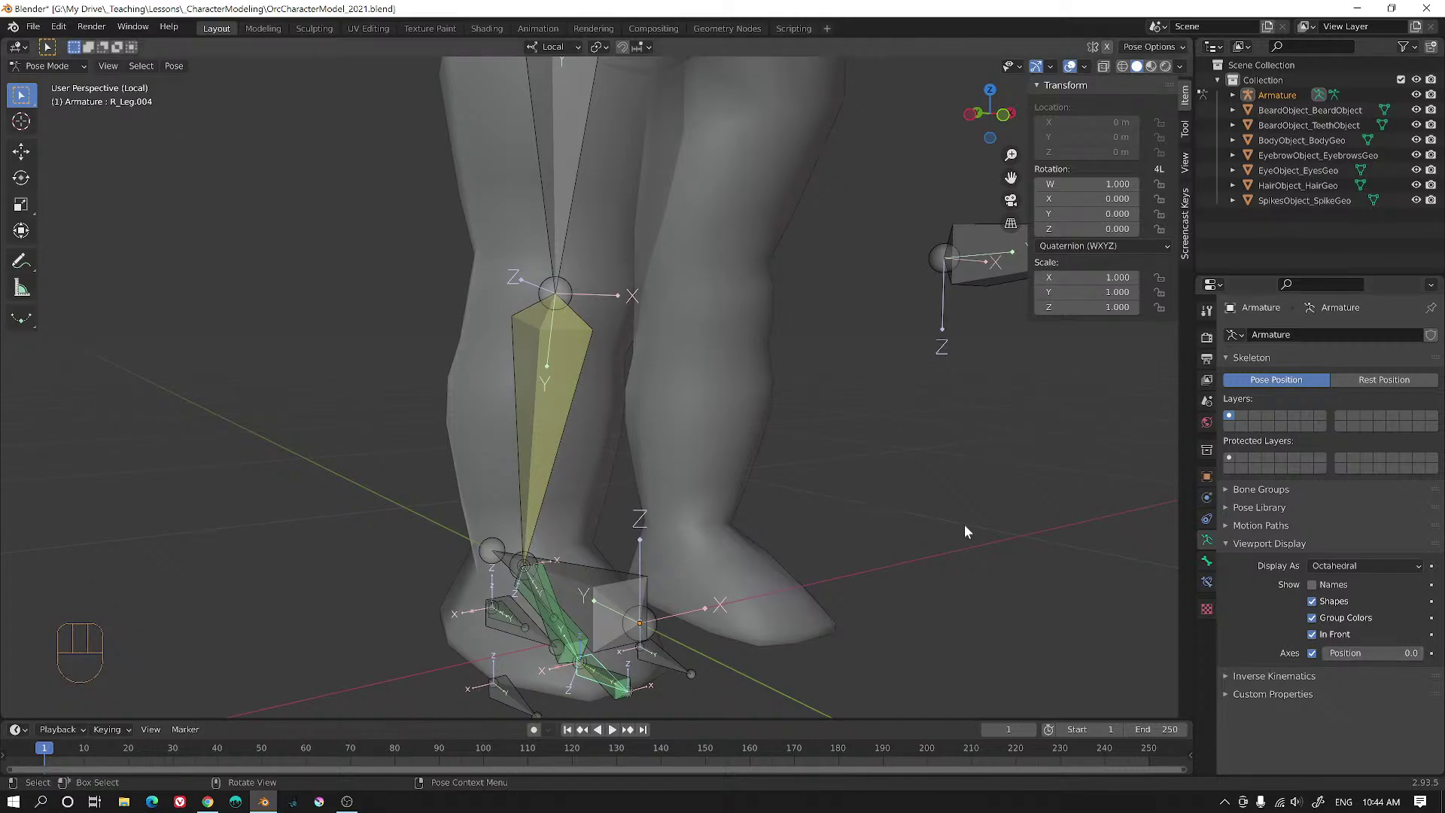
mouse_move(964, 524)
alt+mouse_down()
mouse_move(928, 517)
mouse_move(945, 508)
alt+mouse_up()
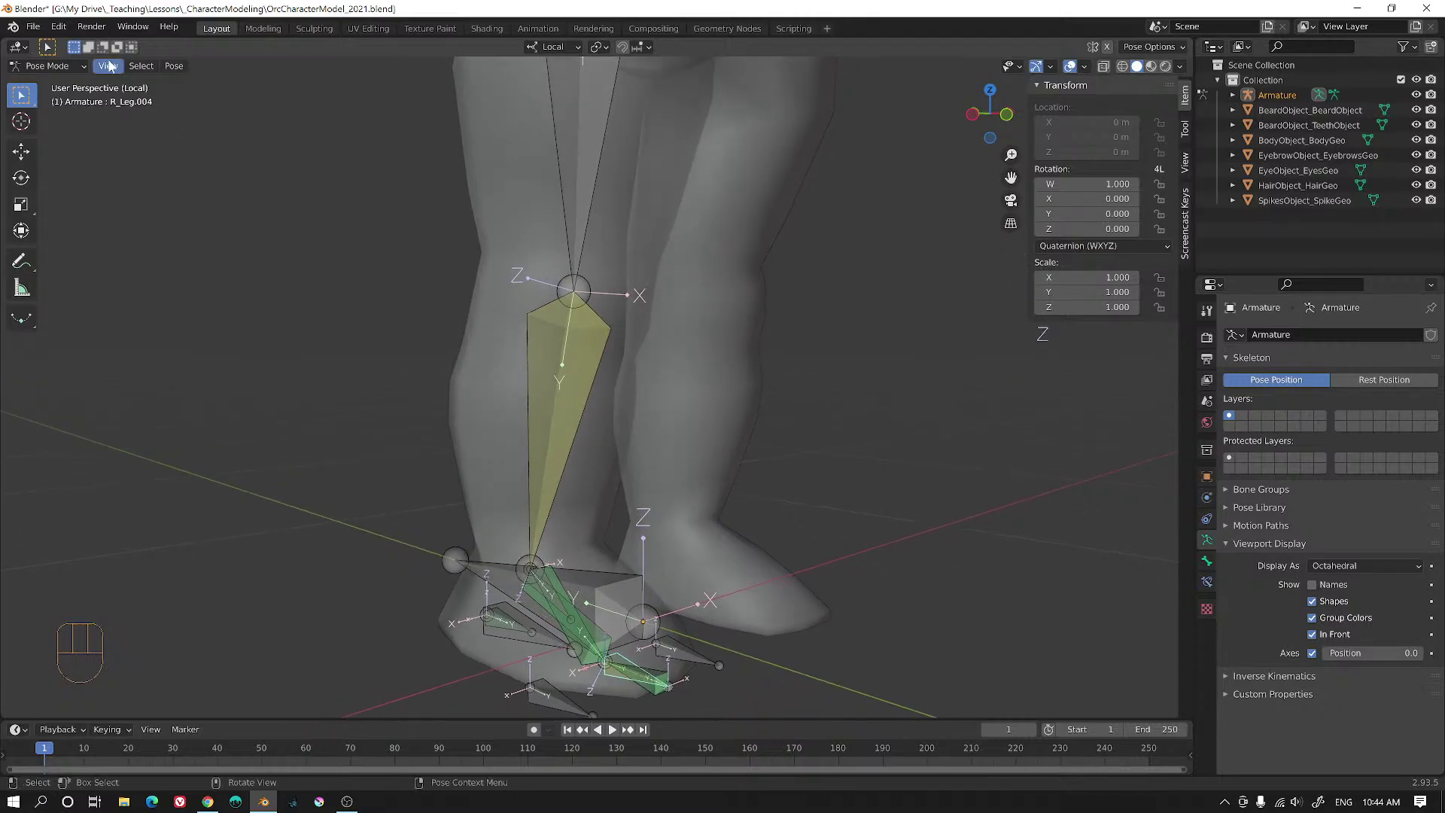
click(35, 29)
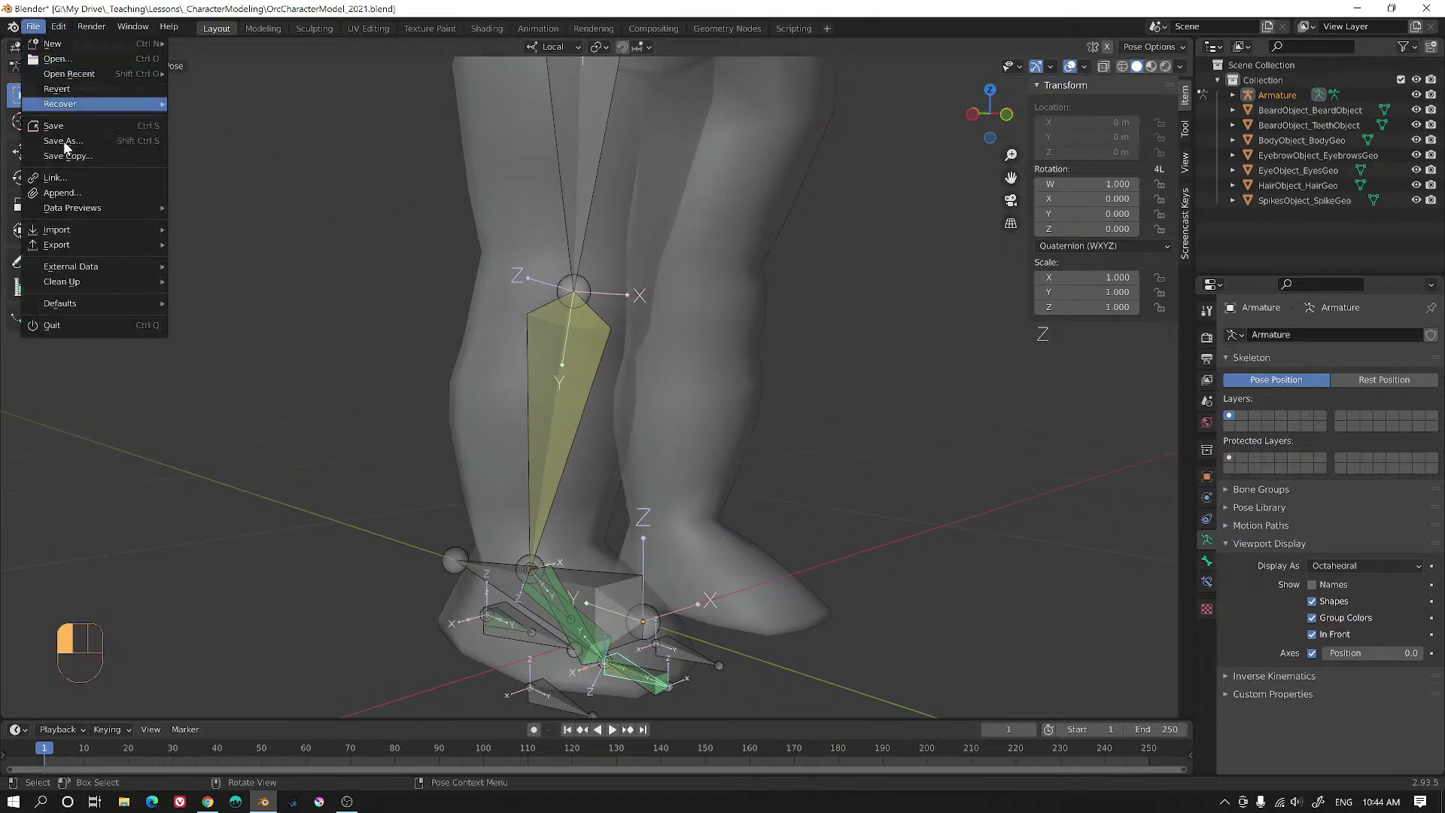
click(34, 29)
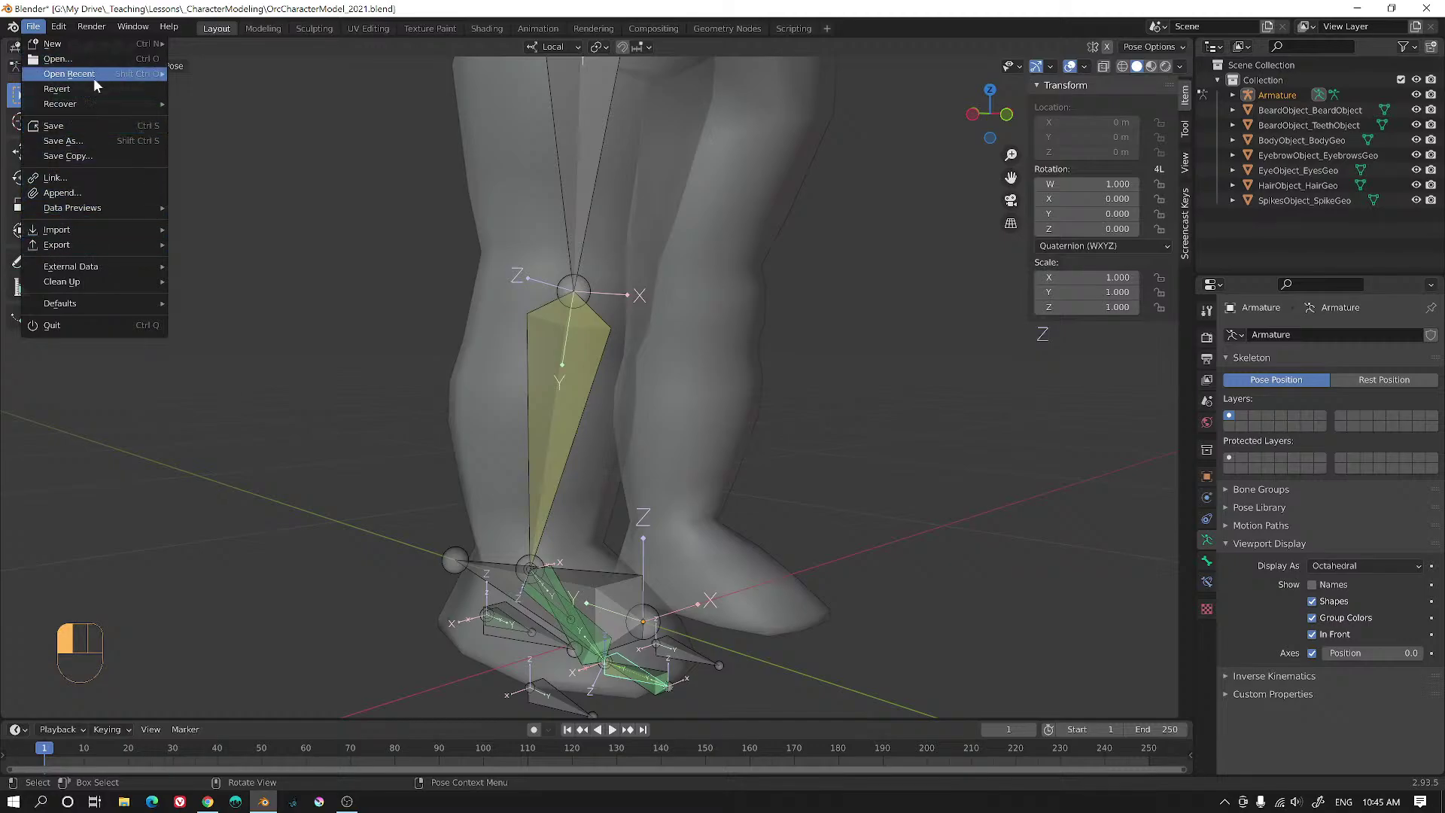
mouse_move(69, 304)
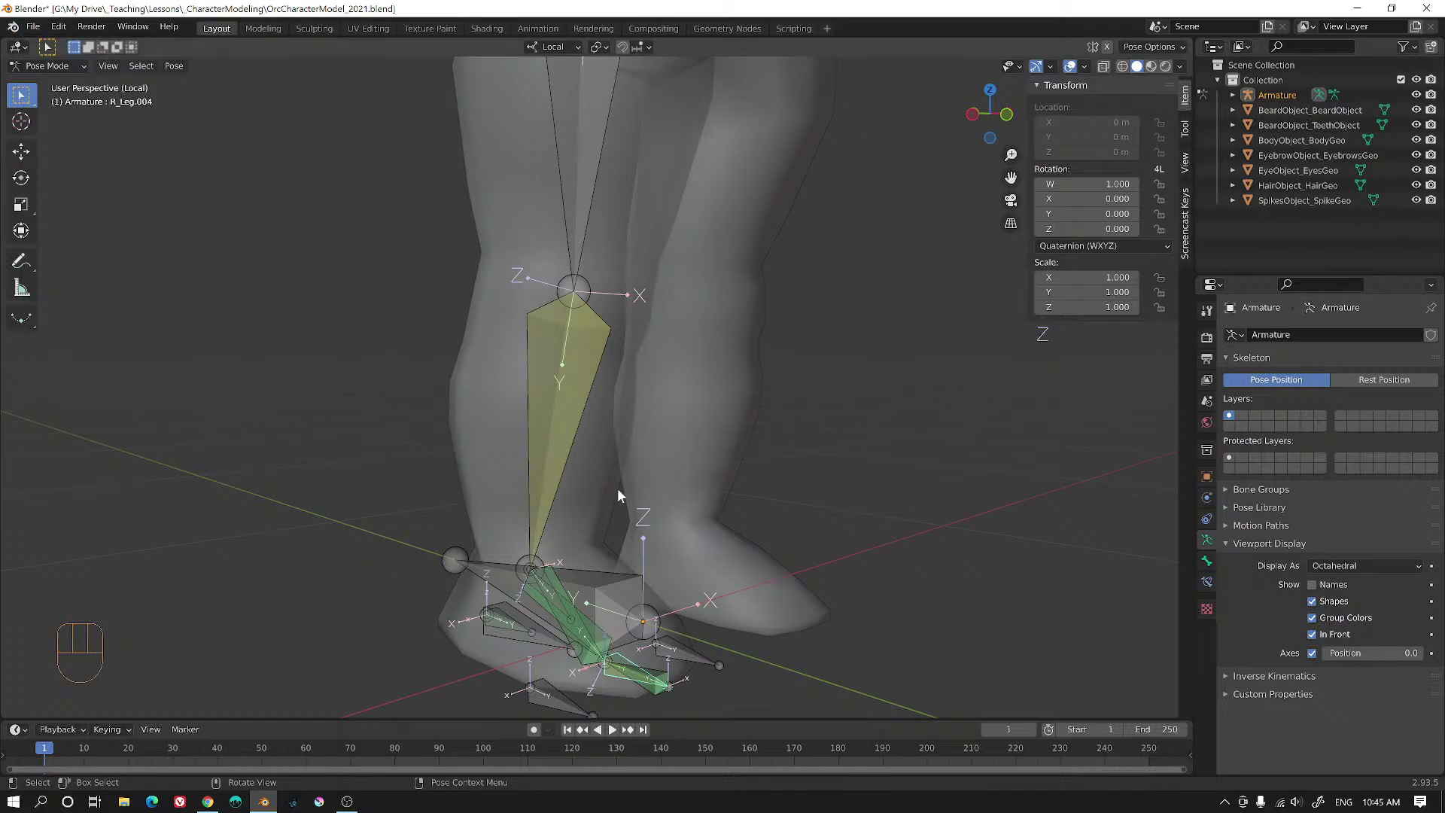
- Copy the constraints of the R_BallPivot bone to the R_Foot_InnerRoll and R_Foot_OuterRoll bones
scroll(537, 560, down, 3)
middle_drag(536, 561, 623, 465)
scroll(632, 494, up, 3)
shift+middle_drag(635, 540, 723, 361)
alt+middle_drag(632, 402, 727, 403)
click(689, 382)
alt+middle_drag(815, 420, 688, 334)
click(606, 358)
click(687, 334)
shift+click(797, 477)
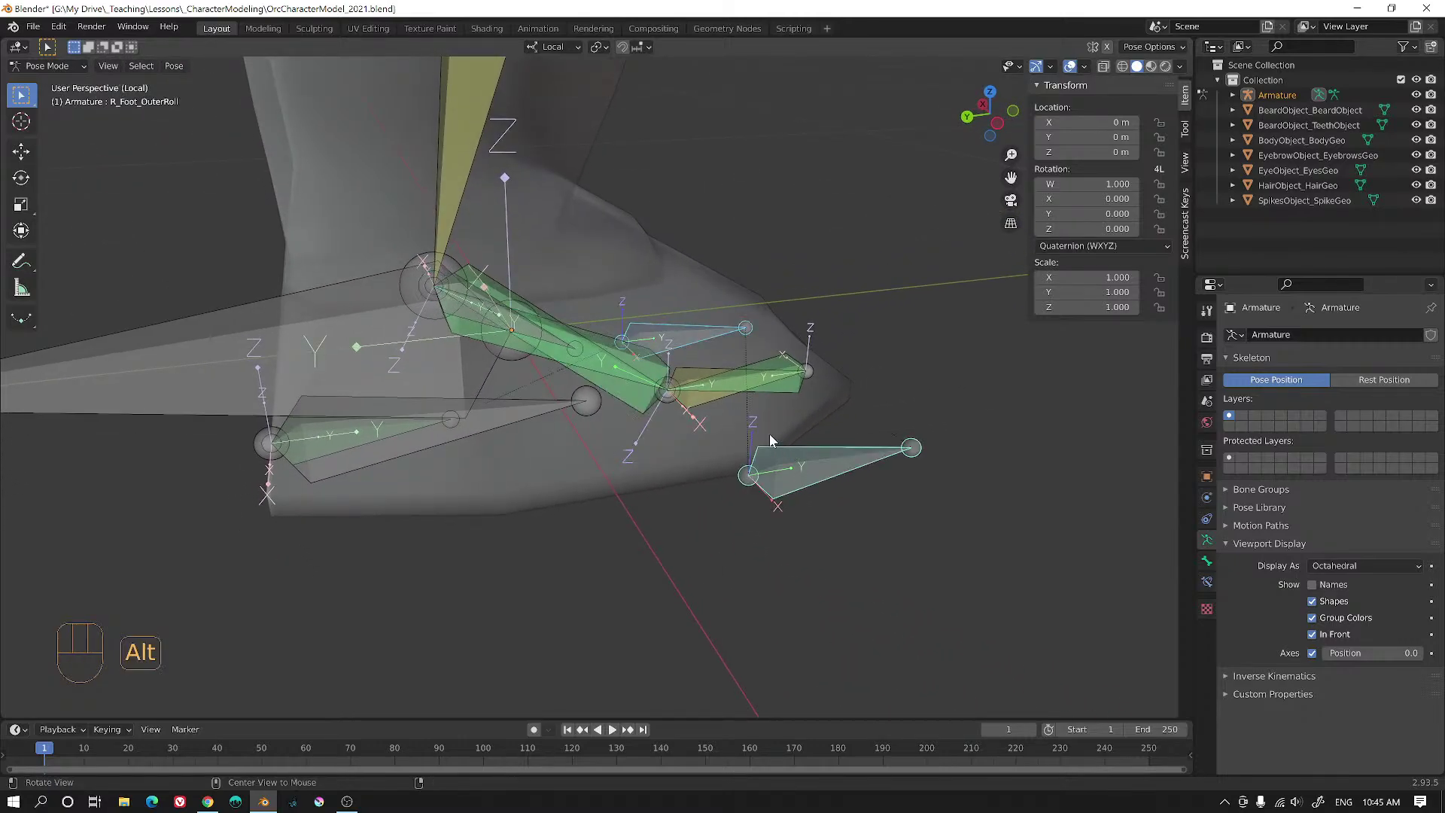
alt+middle_drag(797, 477, 708, 402)
shift+click(659, 341)
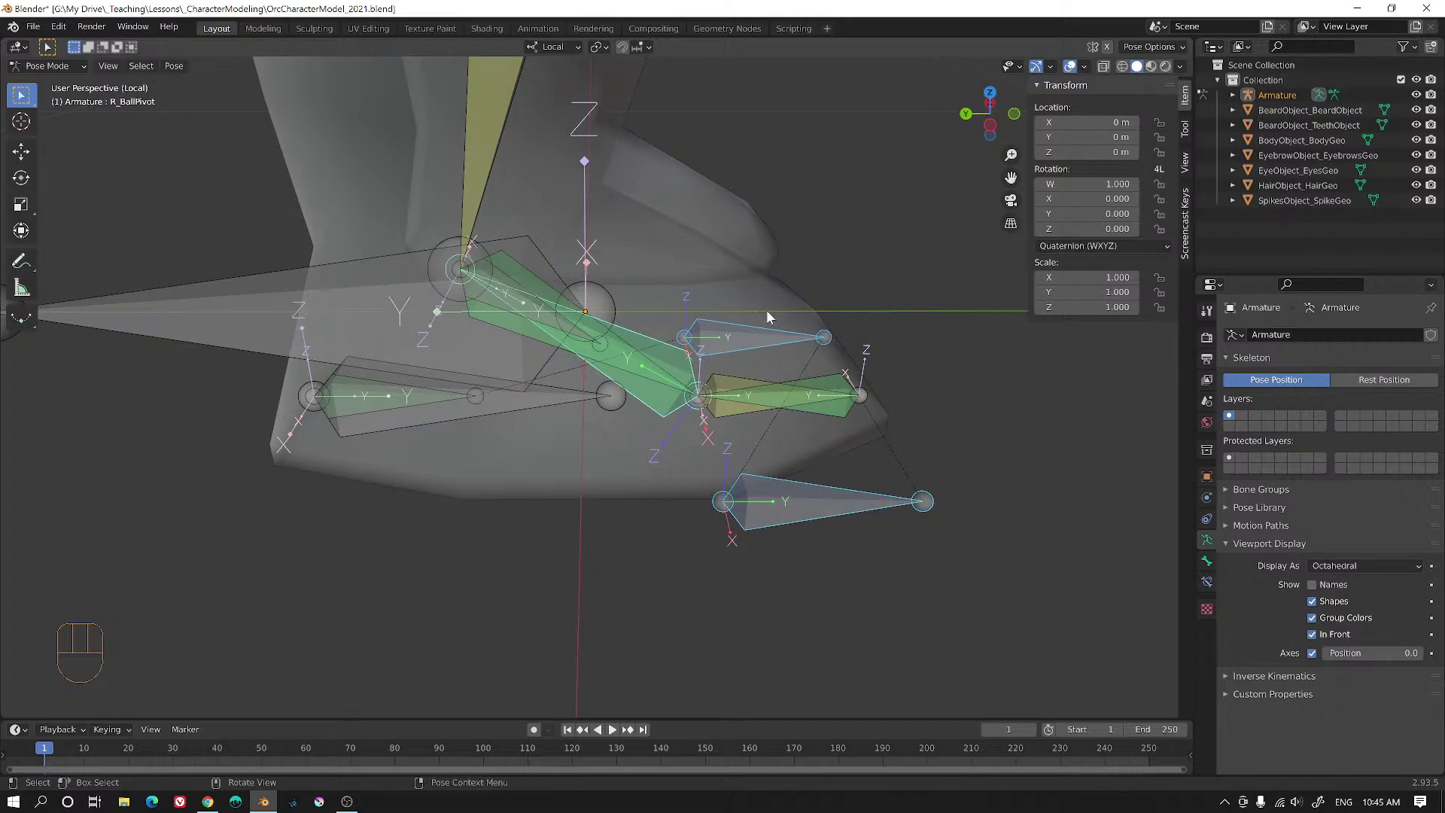
key(F3)
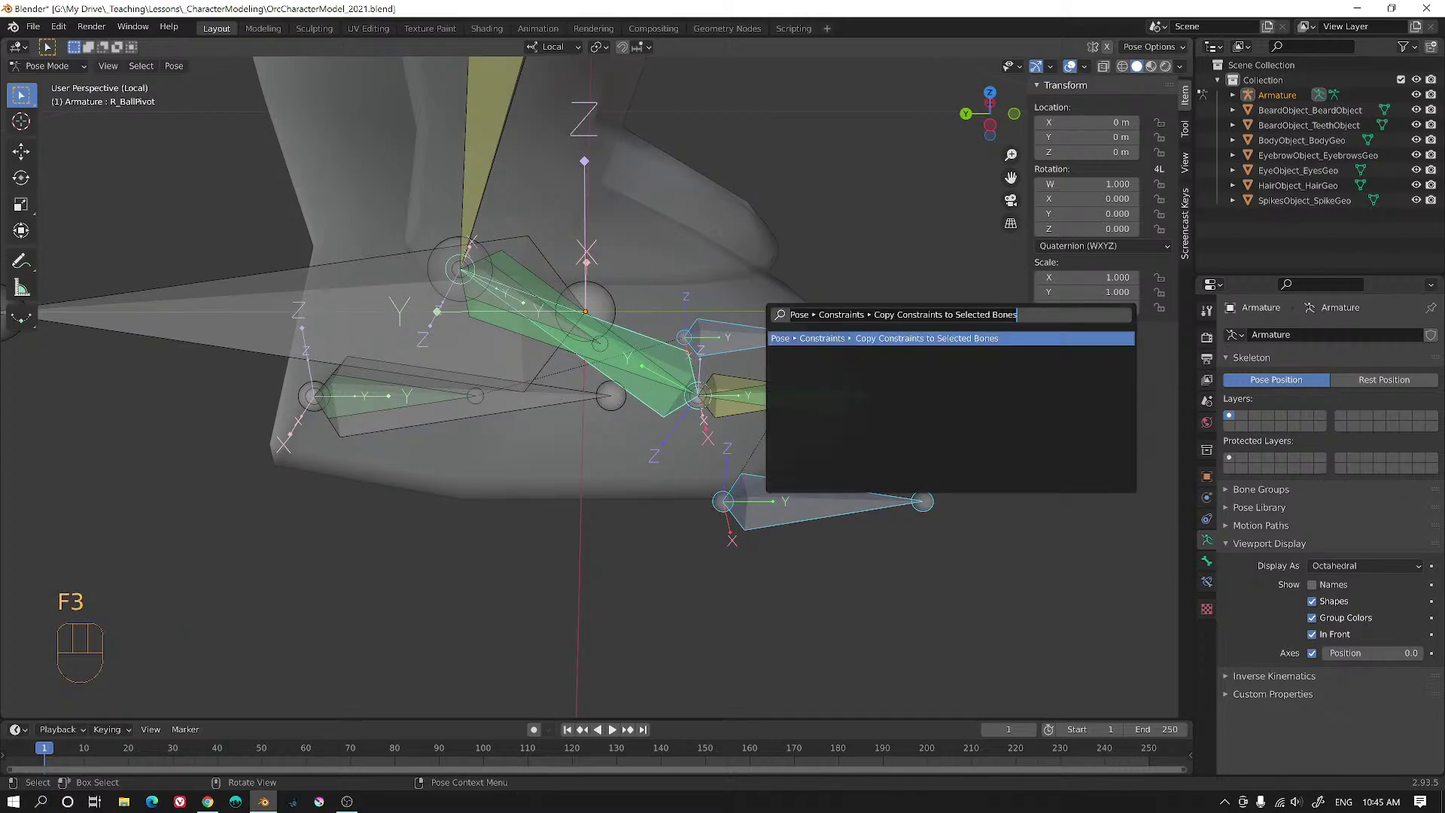
click(949, 338)
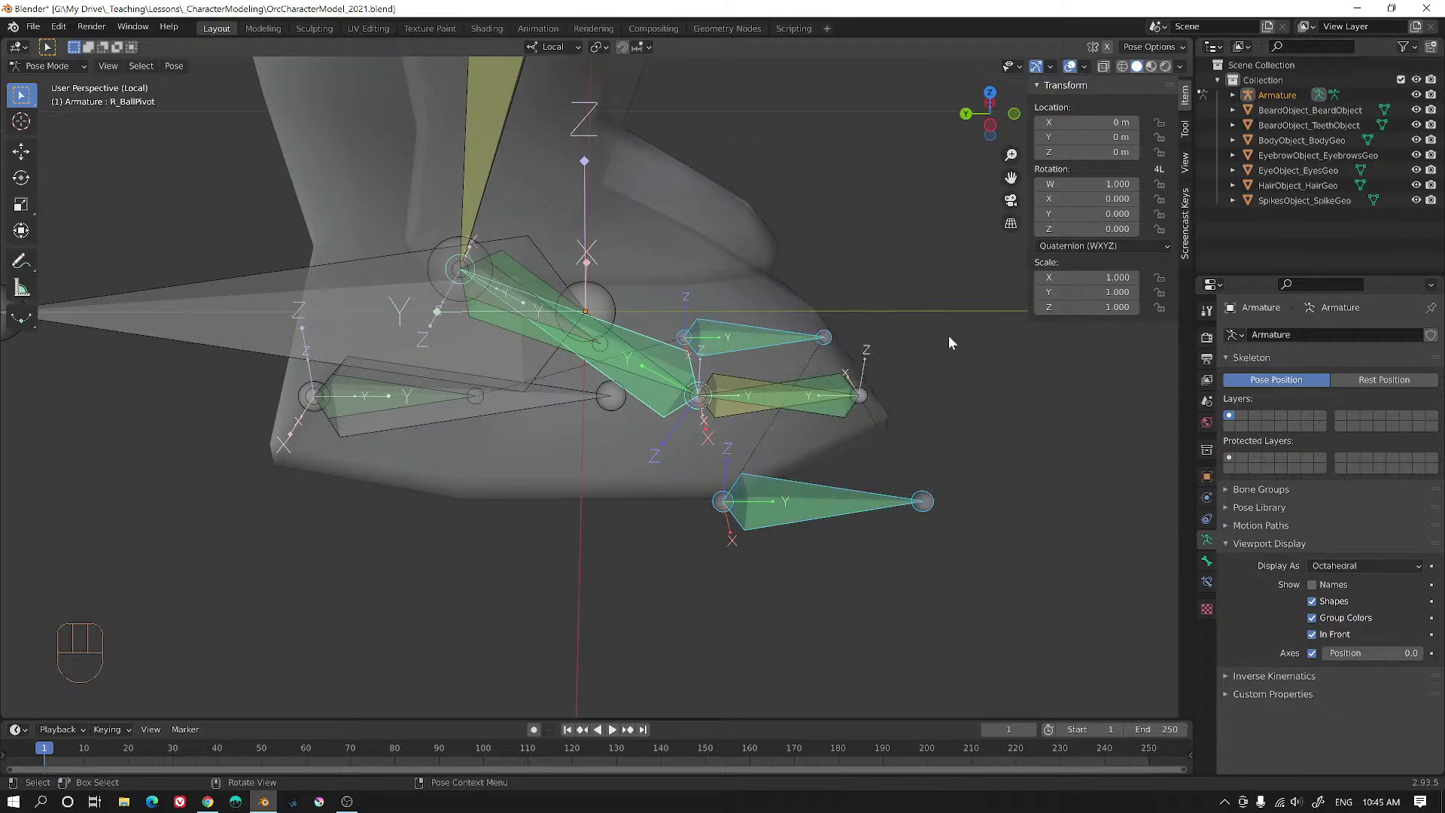
- Switch the R_Foot_OuterRoll bone's Copy Rotation axis from X to Y, and limit its rotation on Y instead of X
click(799, 500)
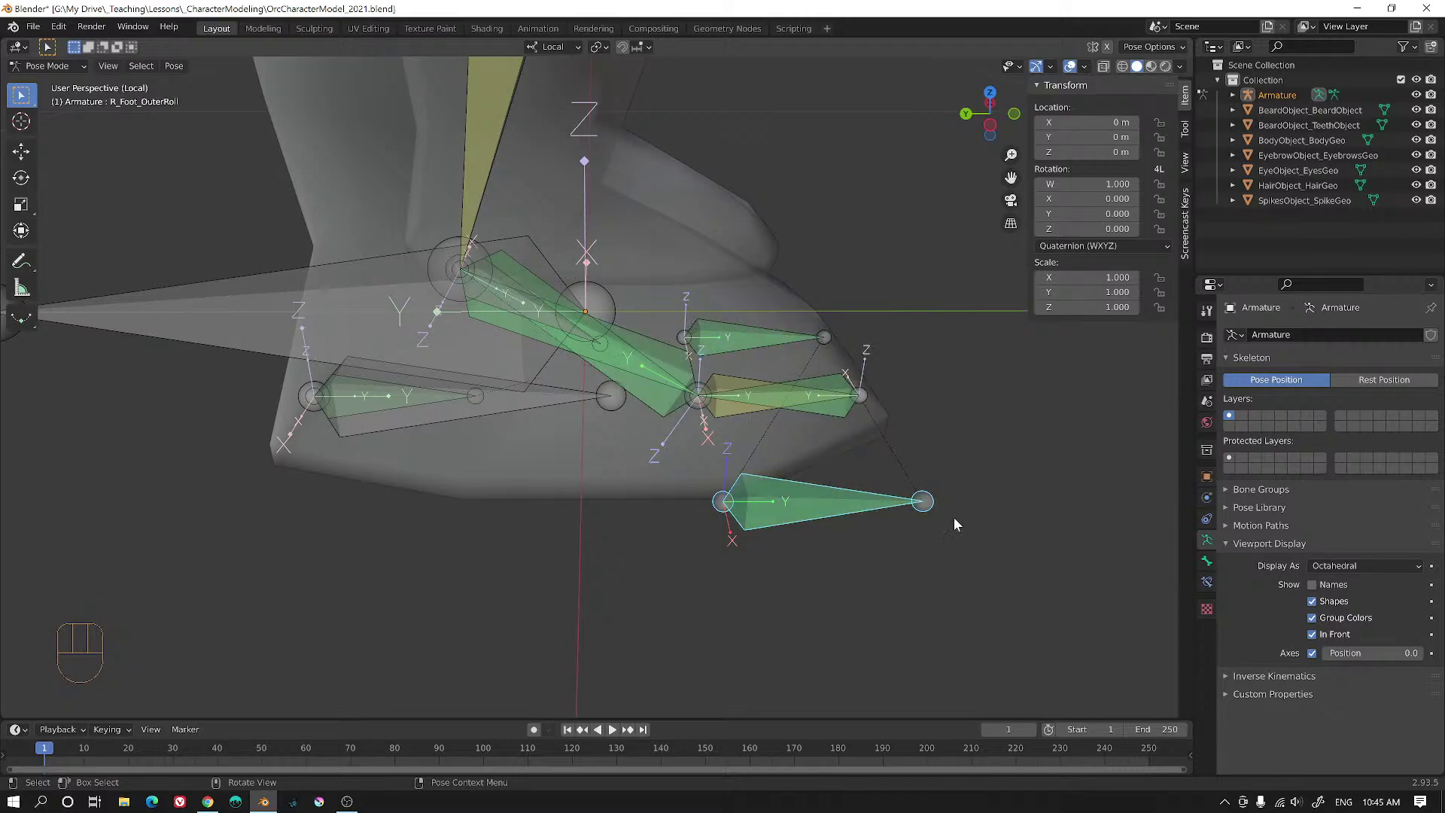
middle_drag(954, 517, 1172, 561)
click(1206, 582)
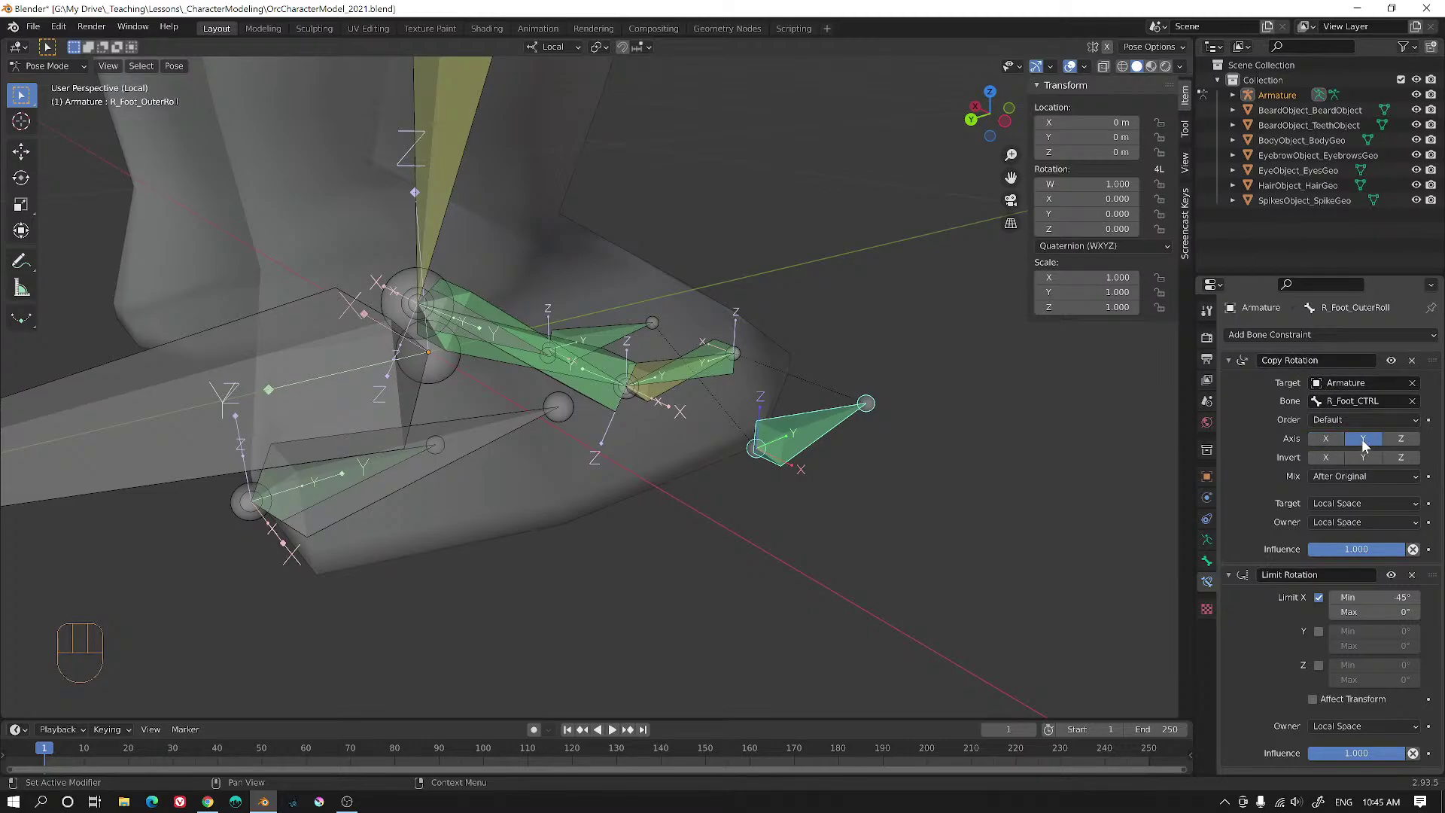
click(1318, 597)
click(1318, 632)
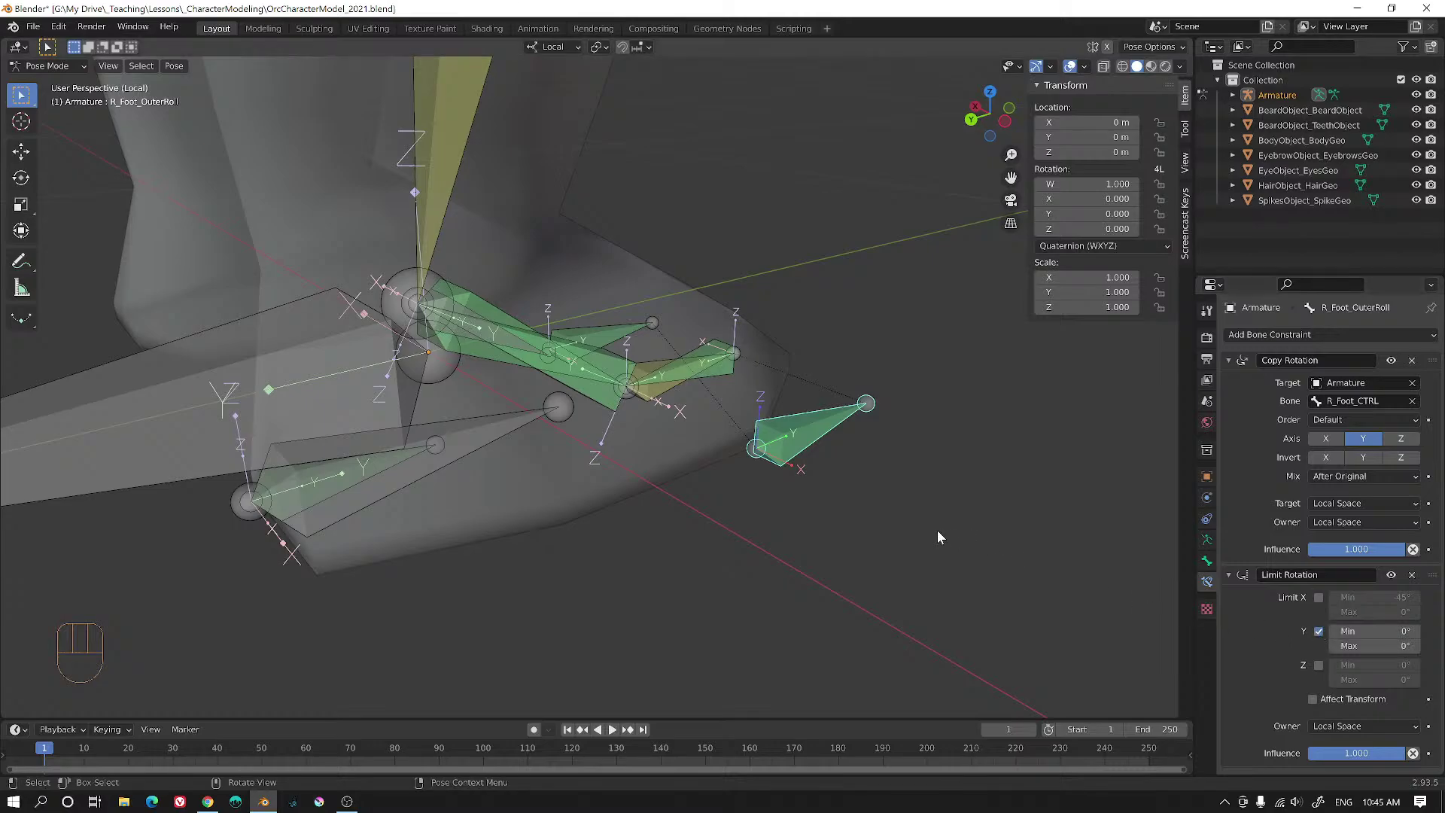
- Test the R_Foot_CTRL bone's rotation about local Y from the front of the foot, cancelling the trial
middle_drag(802, 449, 884, 420)
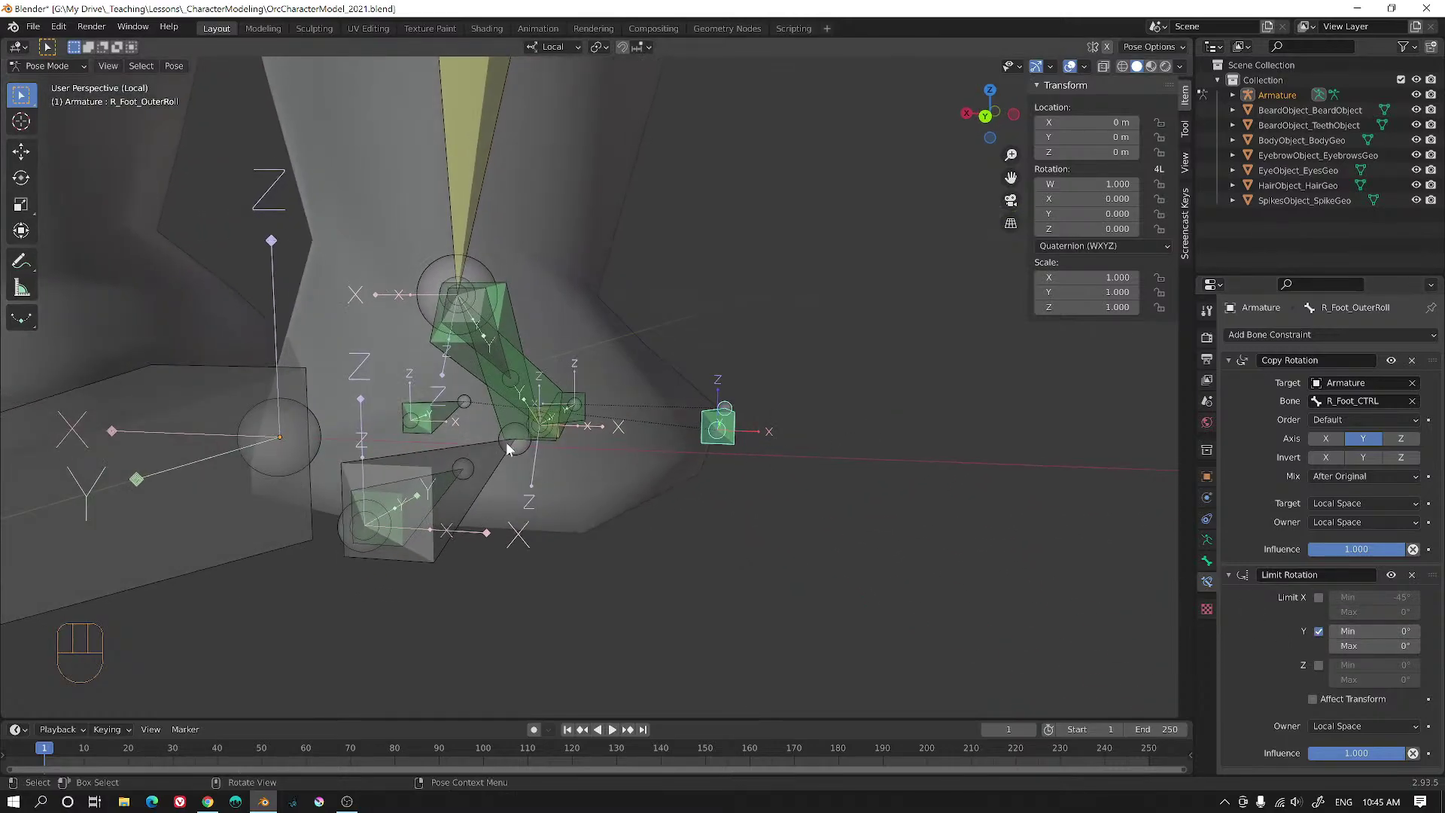
click(503, 446)
middle_drag(635, 432, 655, 436)
key(r)
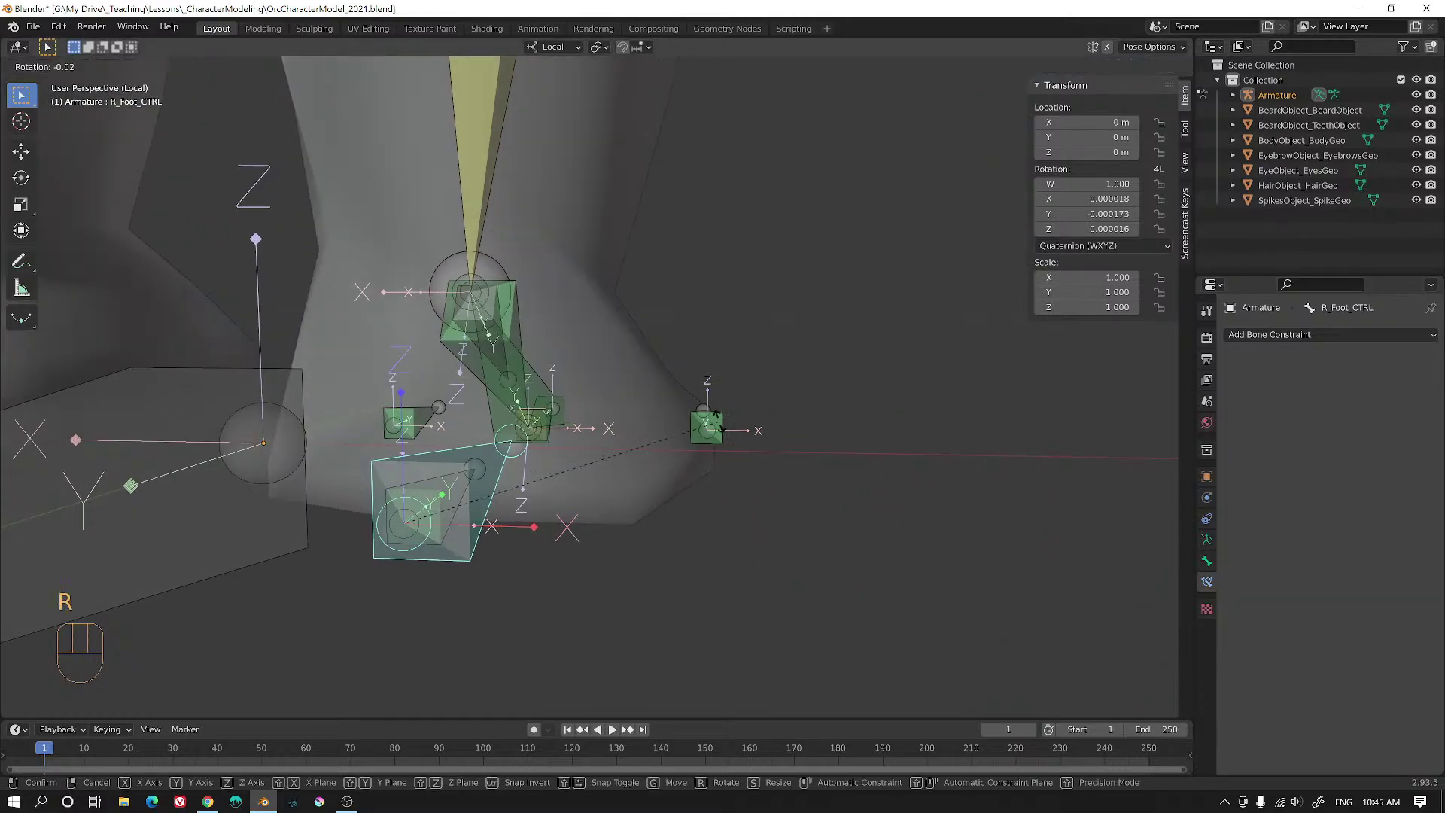
key(y)
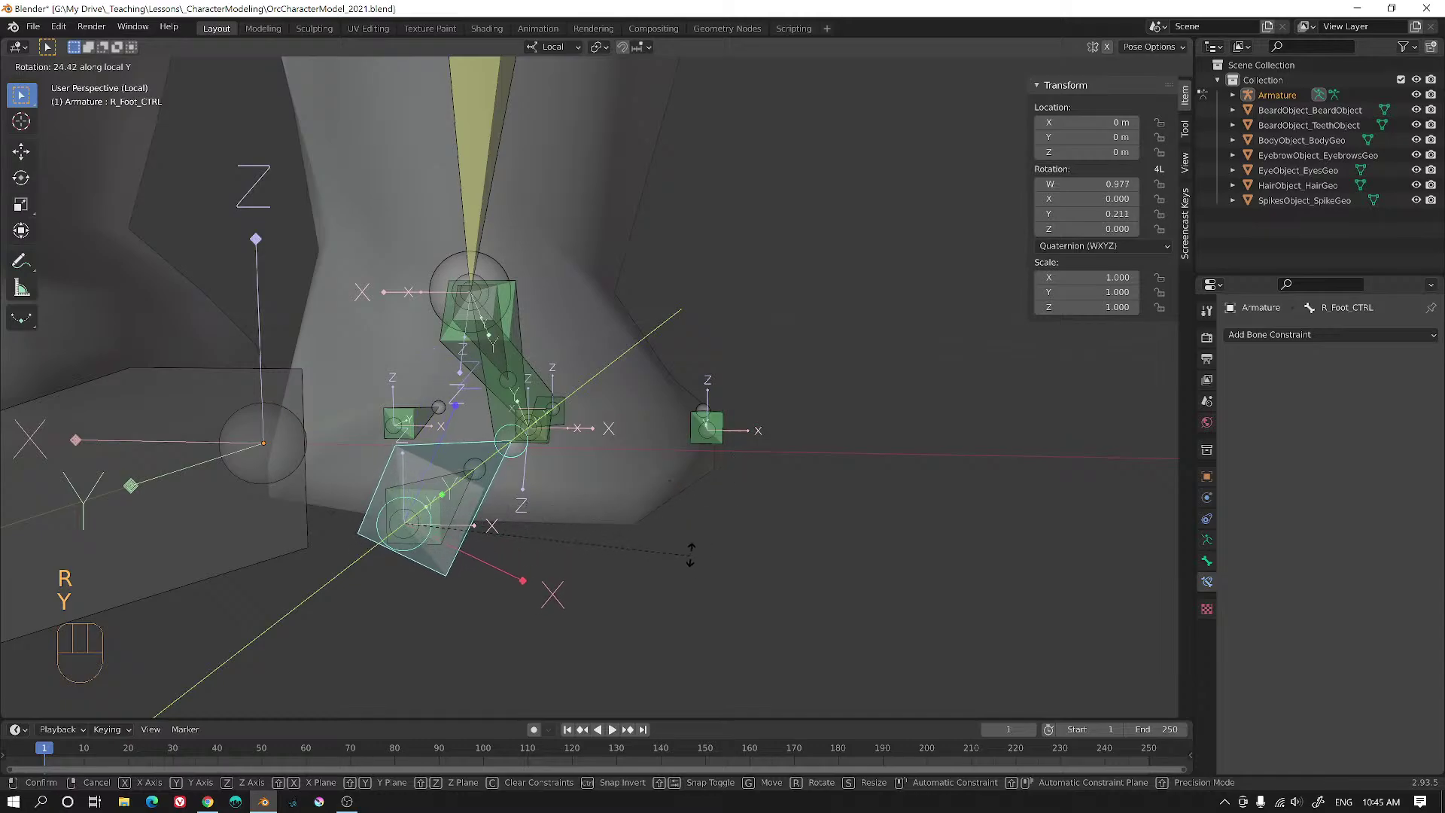
right_click(682, 552)
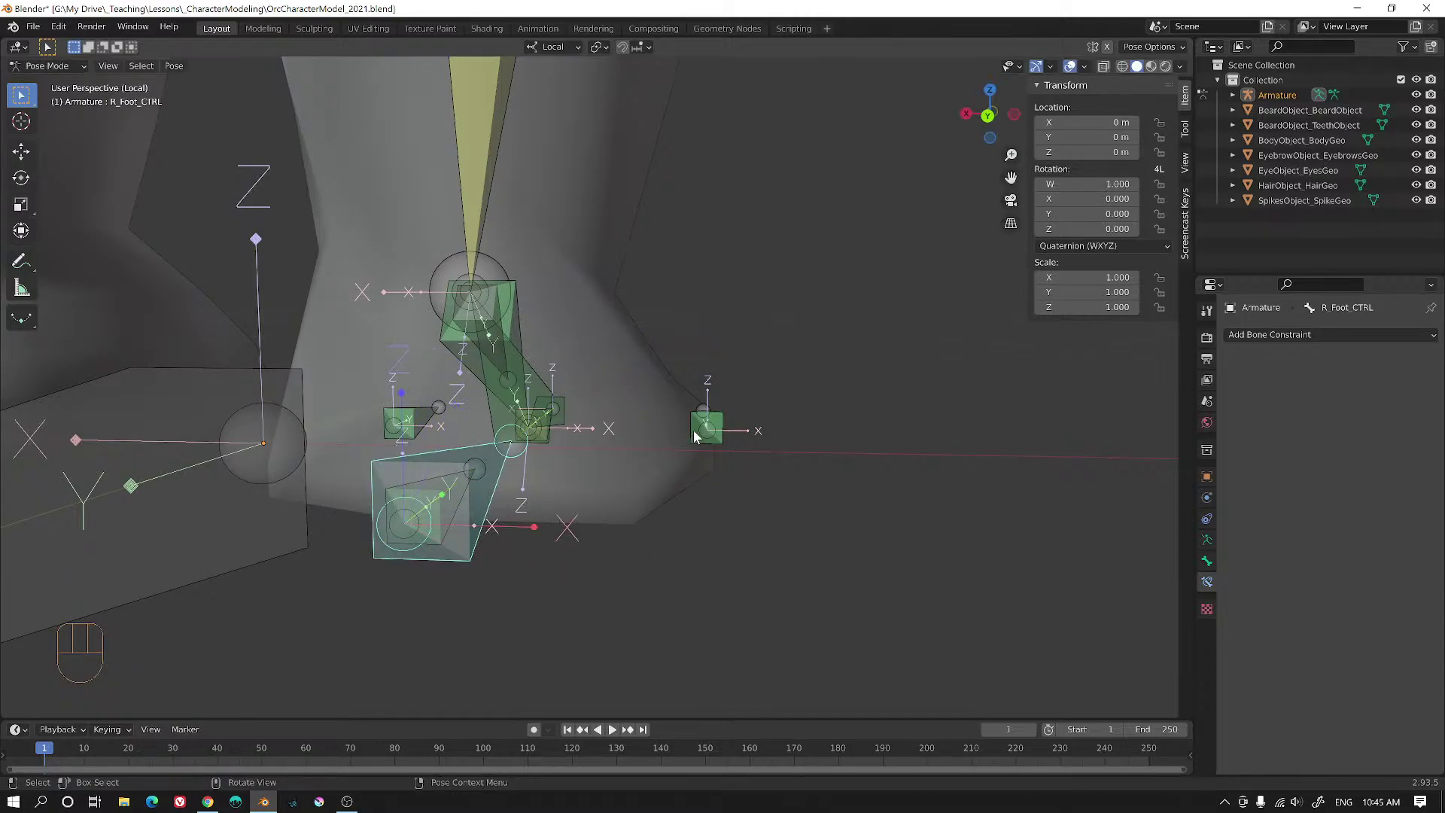
- Set the maximum Y angle of the R_Foot_OuterRoll bone's Limit Rotation constraint to 60°
click(717, 423)
middle_drag(855, 404, 853, 426)
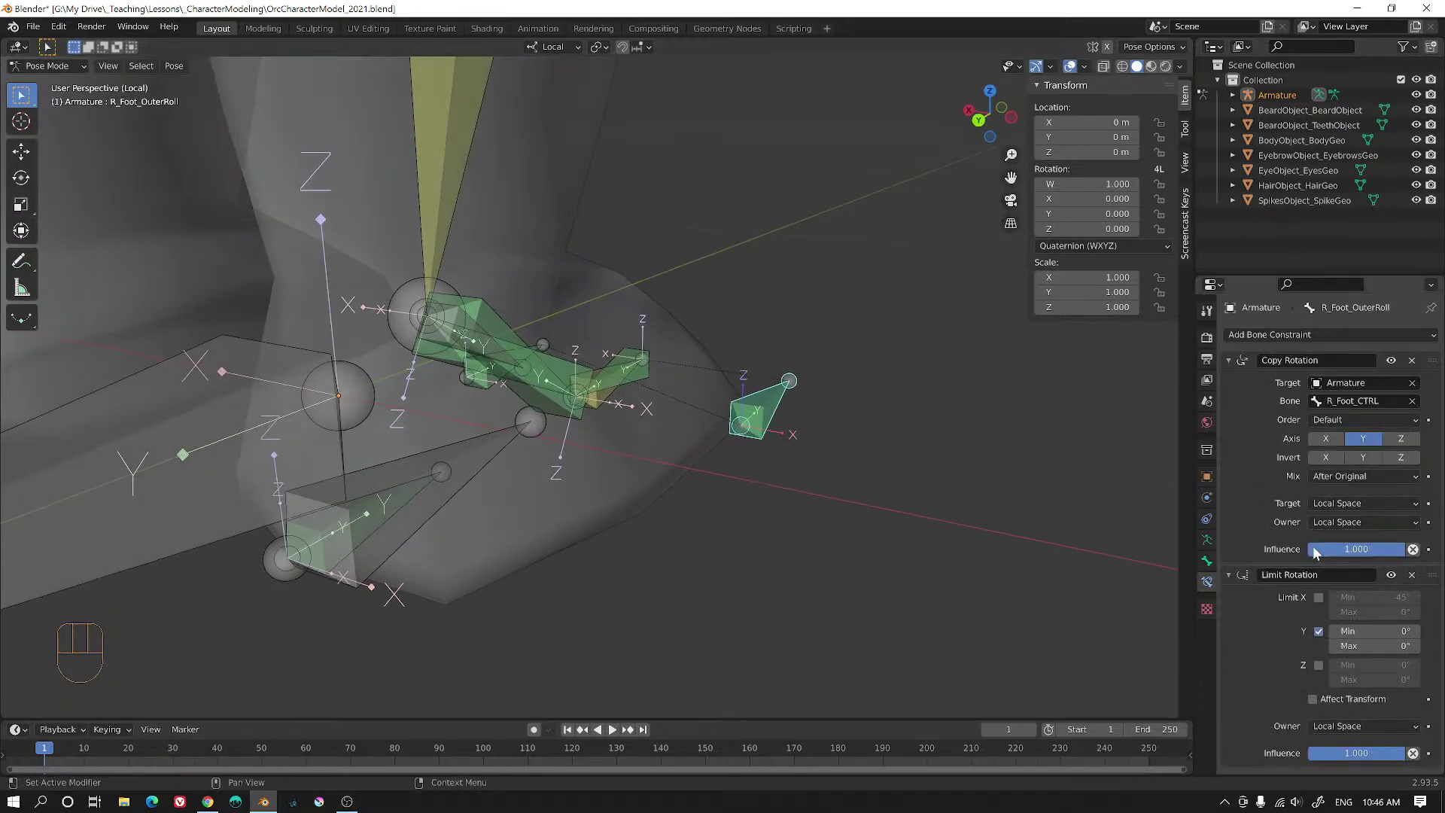
click(1363, 641)
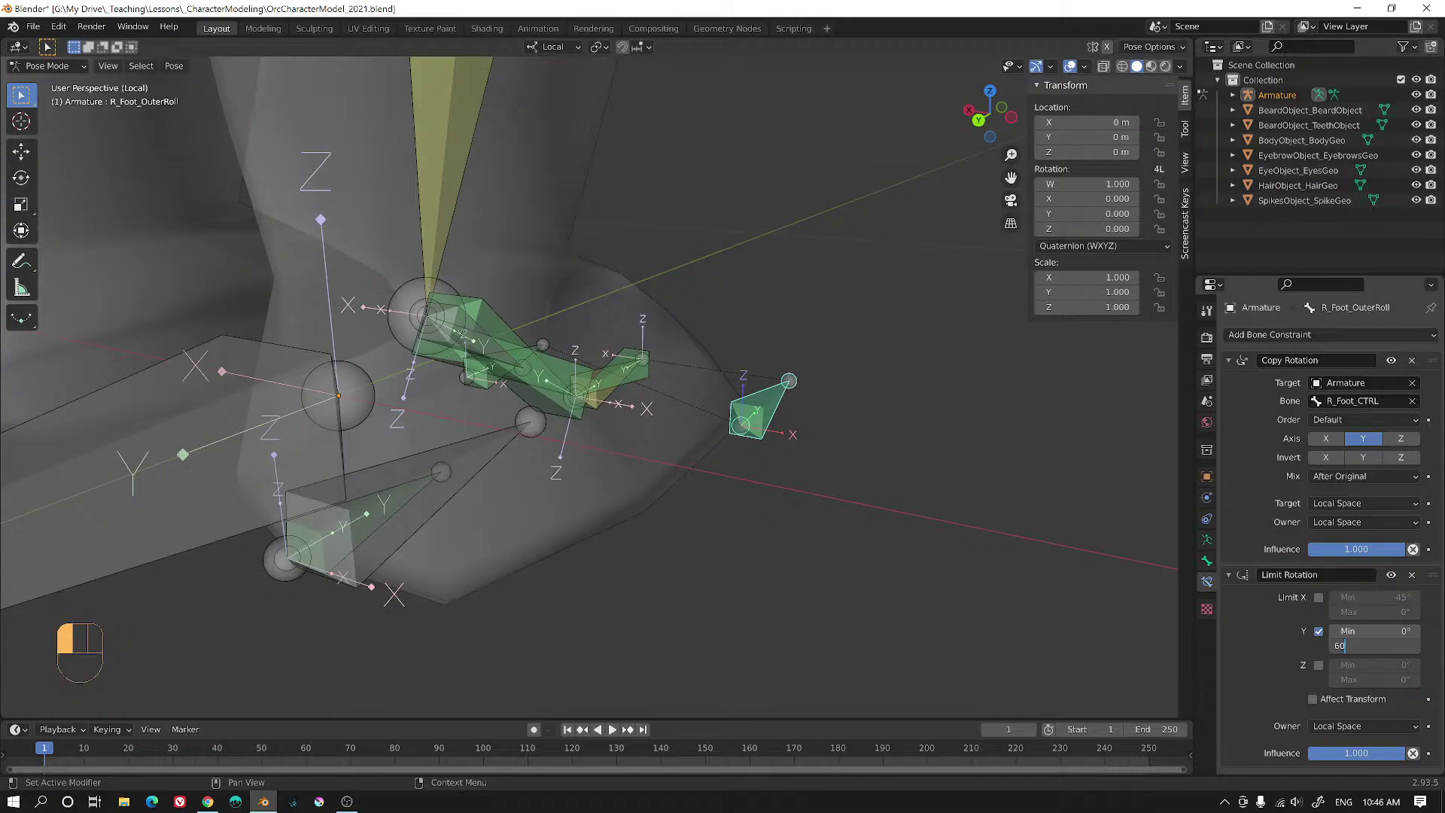
middle_drag(832, 516, 880, 511)
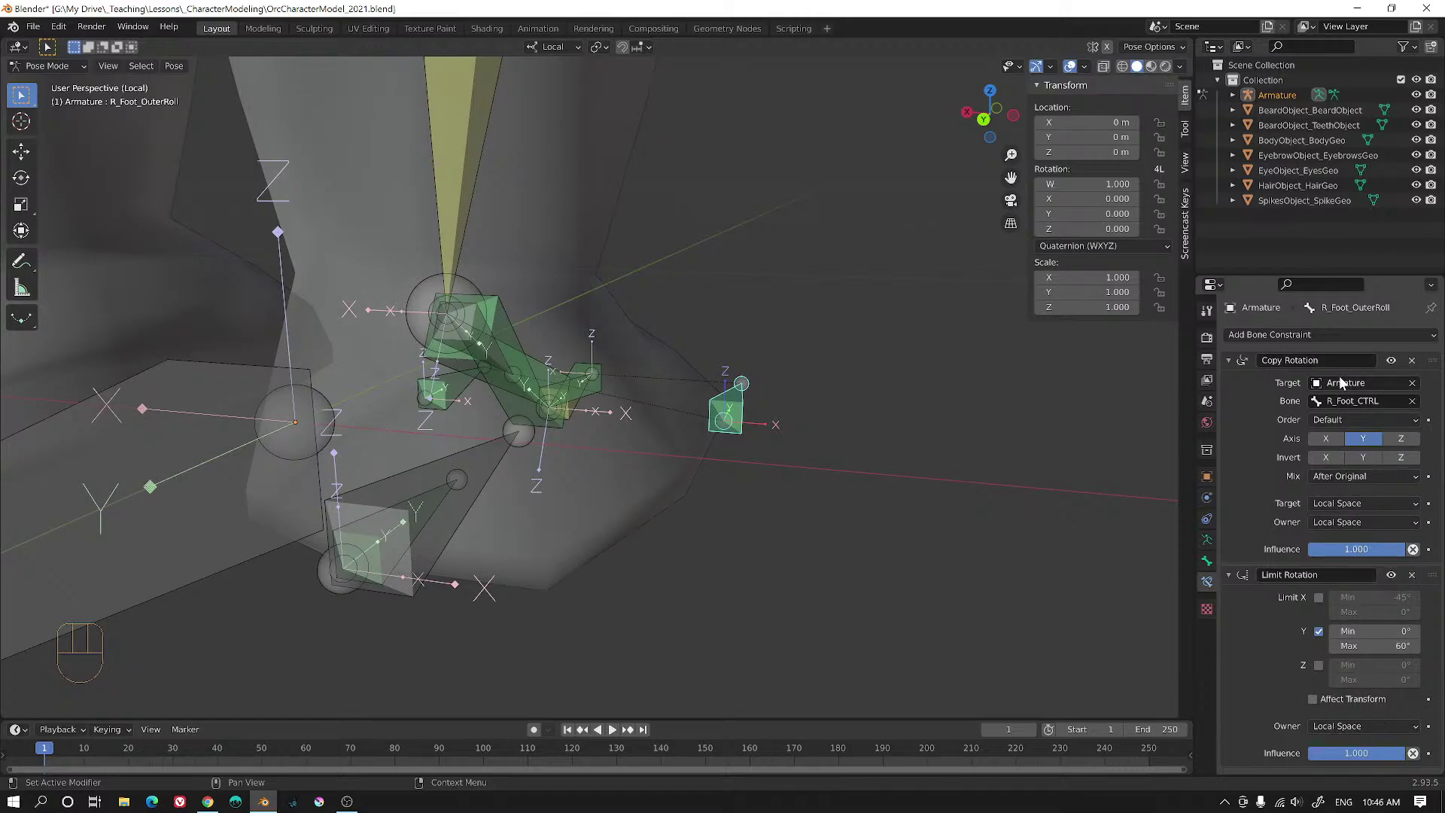
middle_drag(869, 408, 941, 436)
- Switch the R_Foot_InnerRoll bone's Copy Rotation axis and Limit Rotation from X to Y, and set the minimum Y limit
click(644, 340)
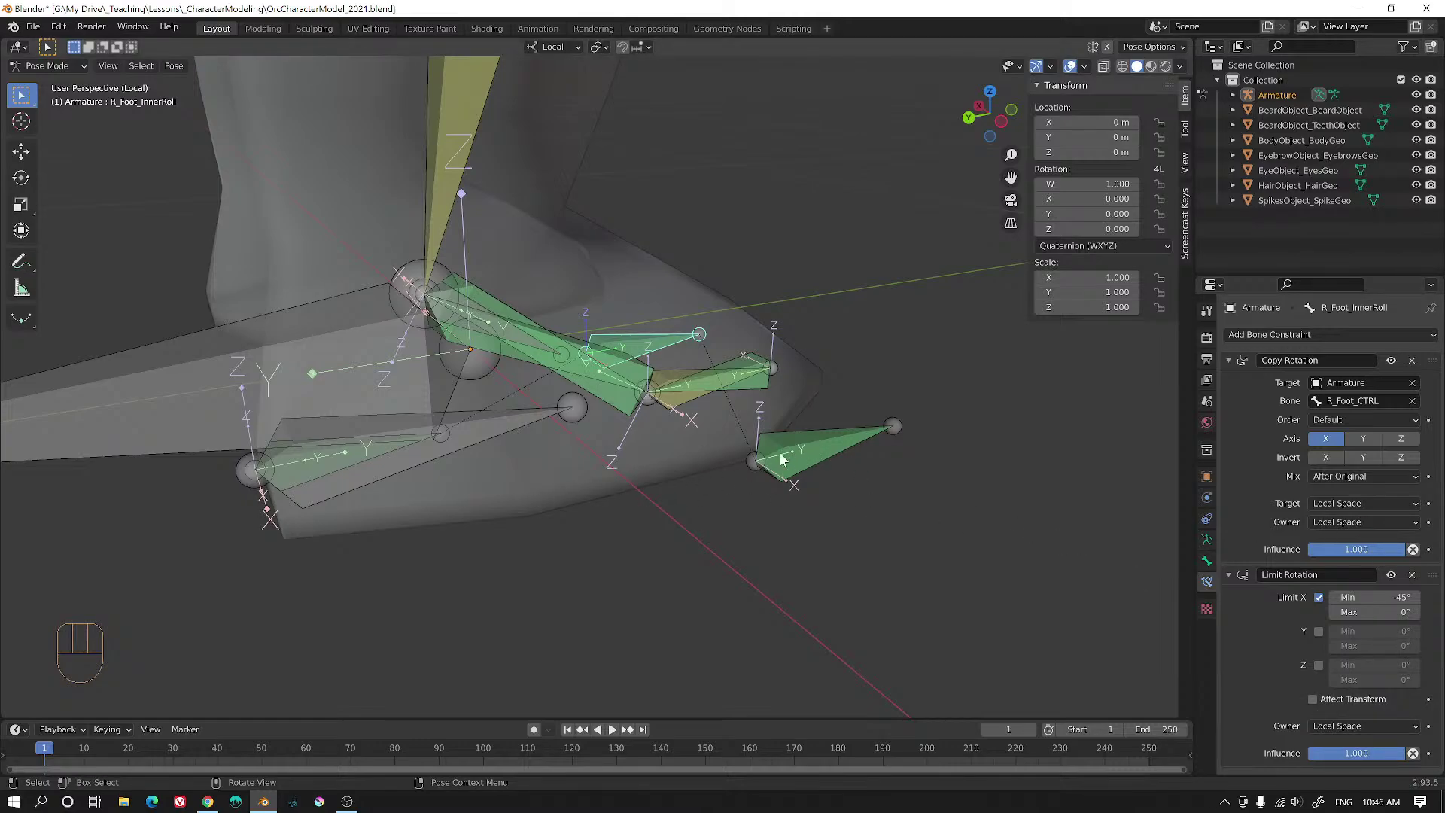
middle_drag(313, 480, 294, 477)
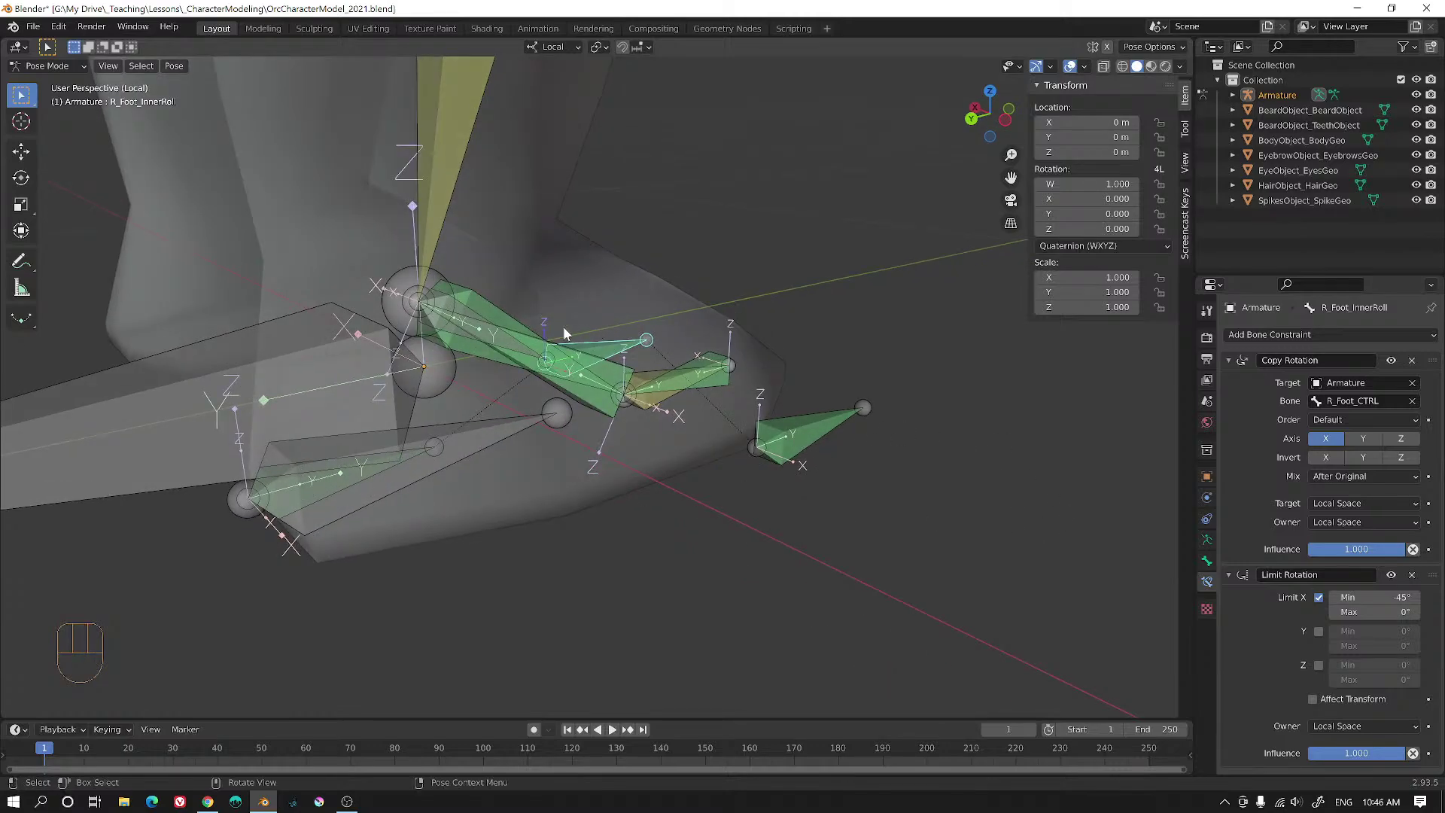
mouse_move(842, 519)
middle_down()
mouse_move(698, 519)
mouse_move(820, 526)
middle_up()
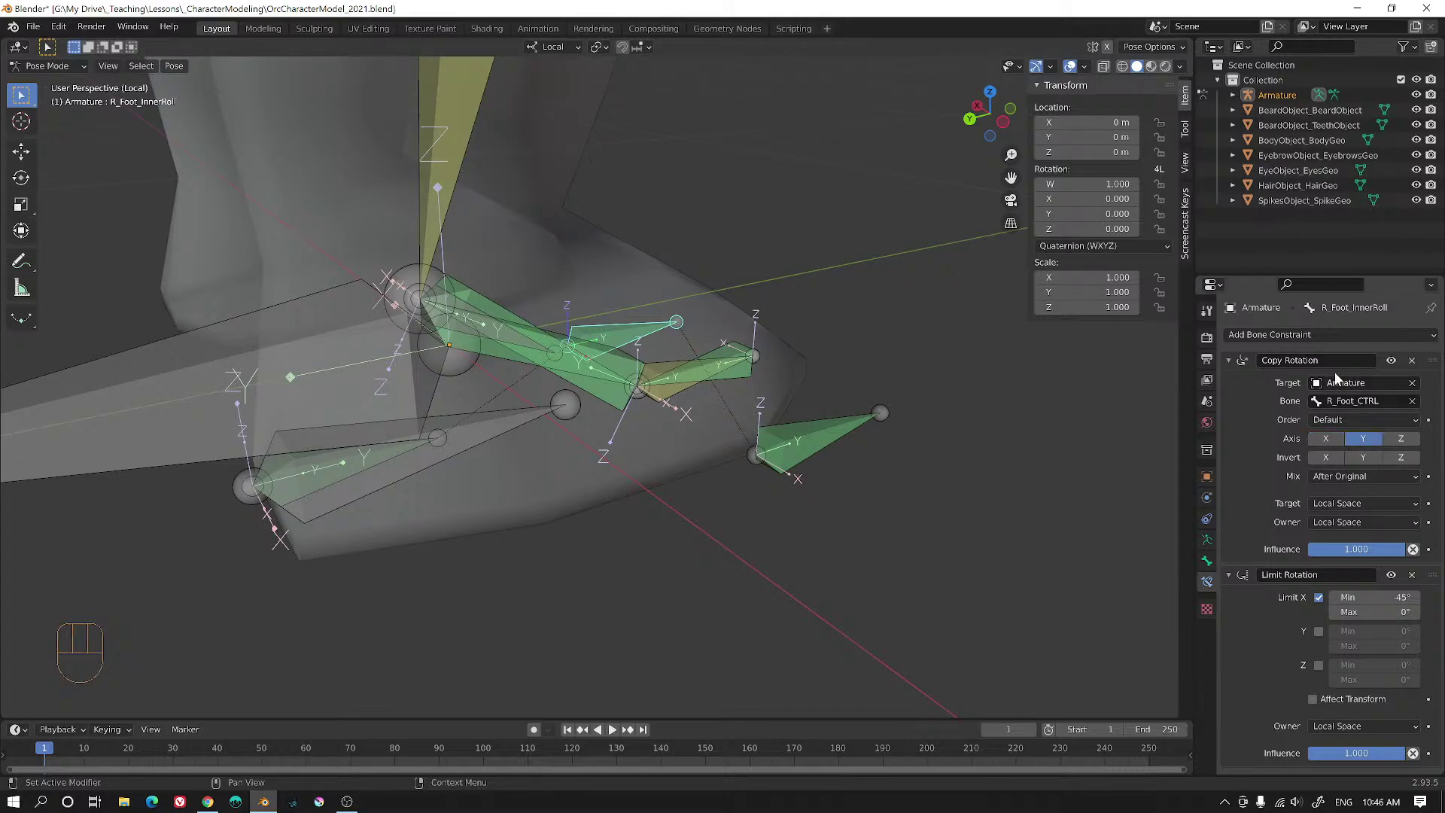
click(1318, 597)
click(1318, 631)
click(1373, 630)
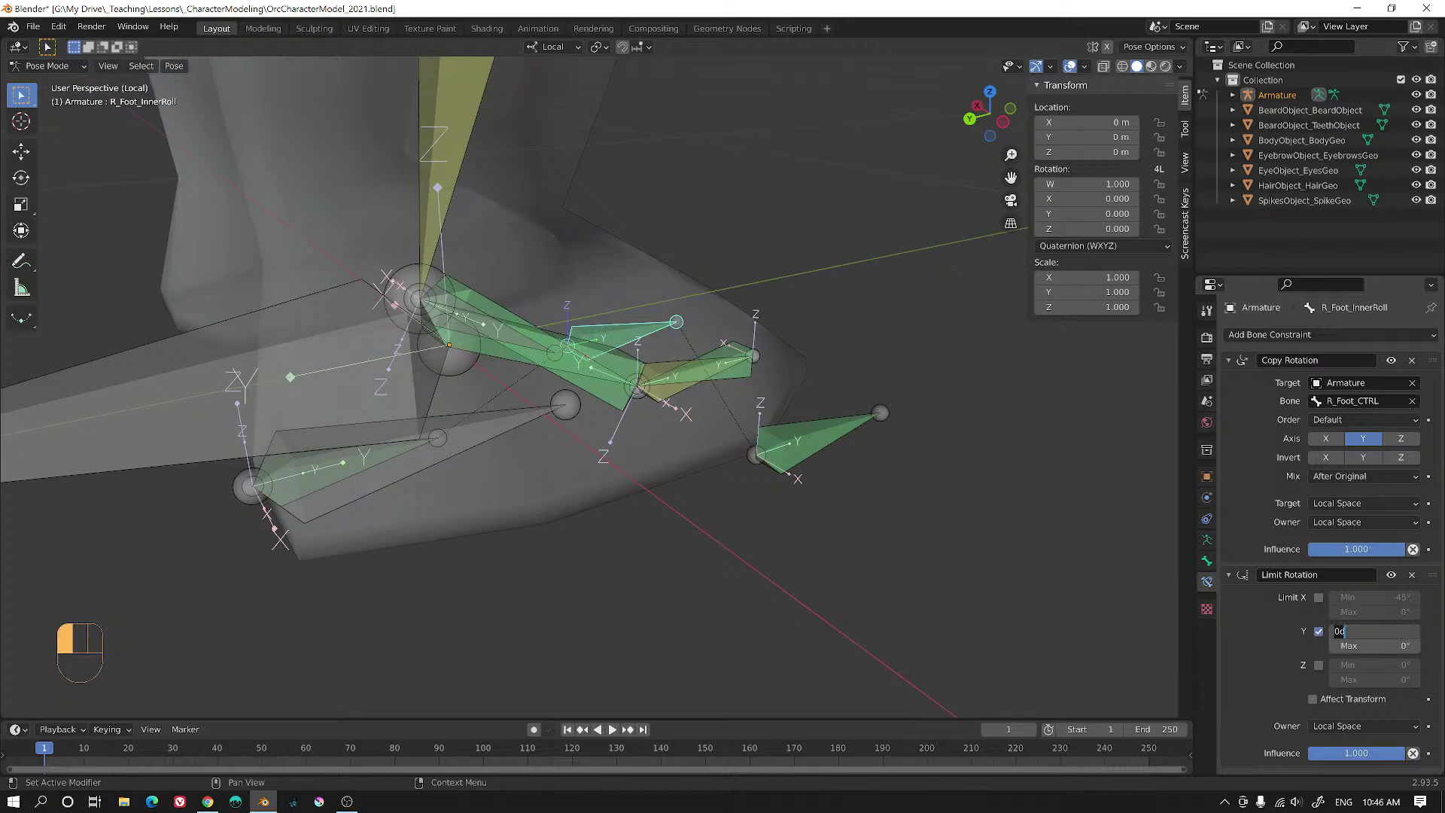
key(Return)
- Test the R_Foot_CTRL bone's rotation about local X, cancelling the trial
scroll(361, 420, down, 2)
click(479, 420)
middle_drag(478, 419, 579, 409)
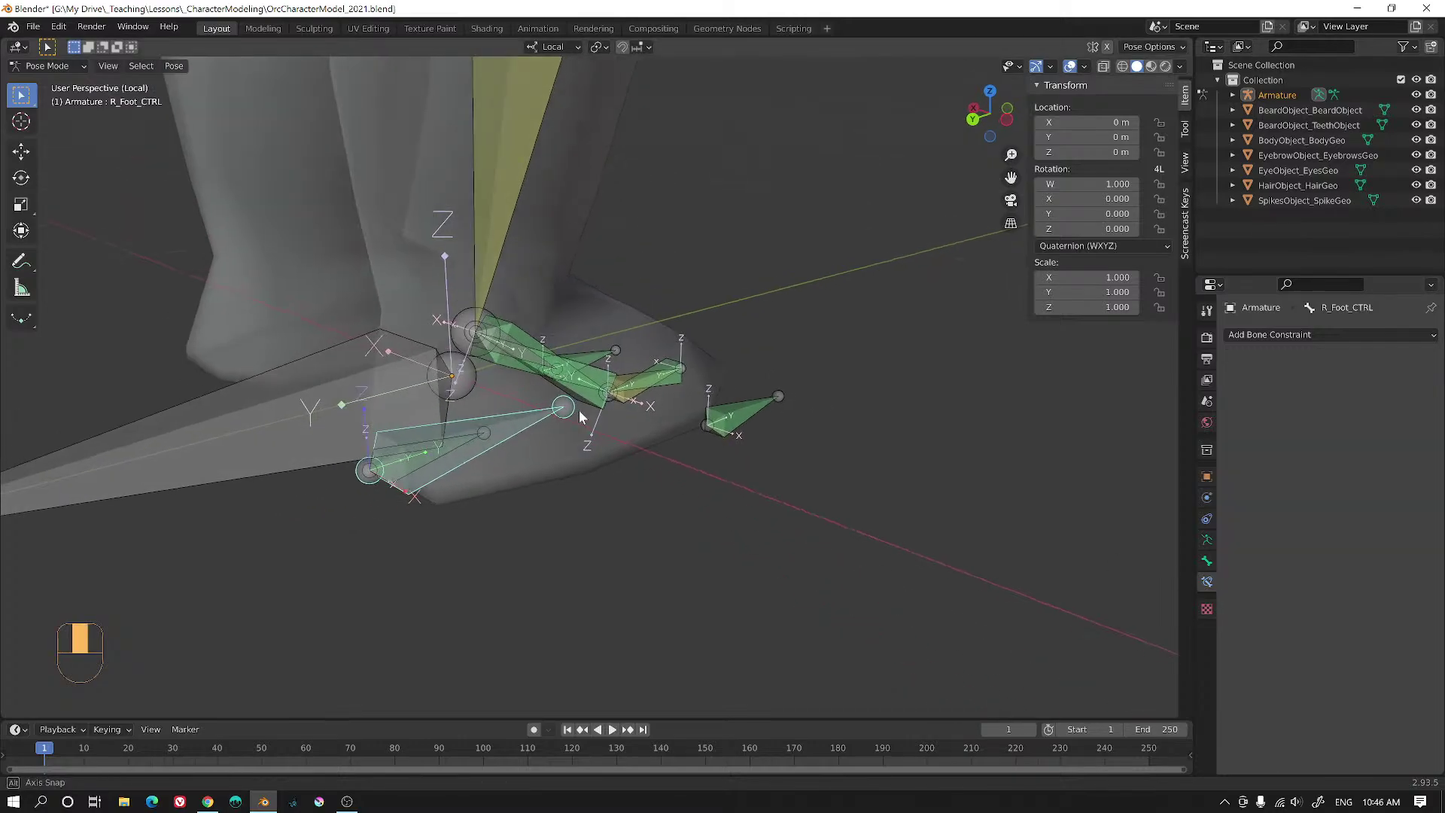
key(r)
key(x)
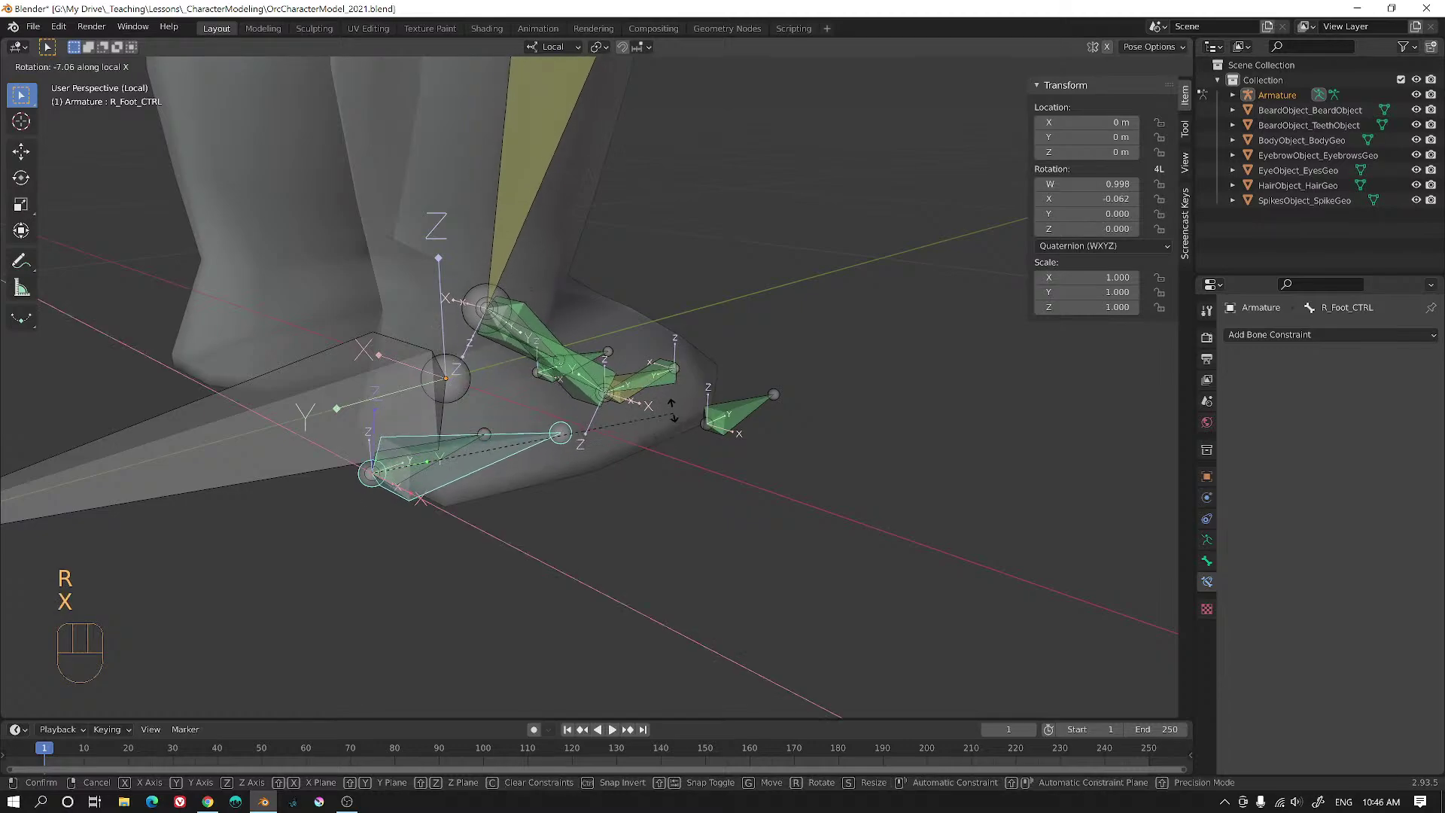
right_click(662, 313)
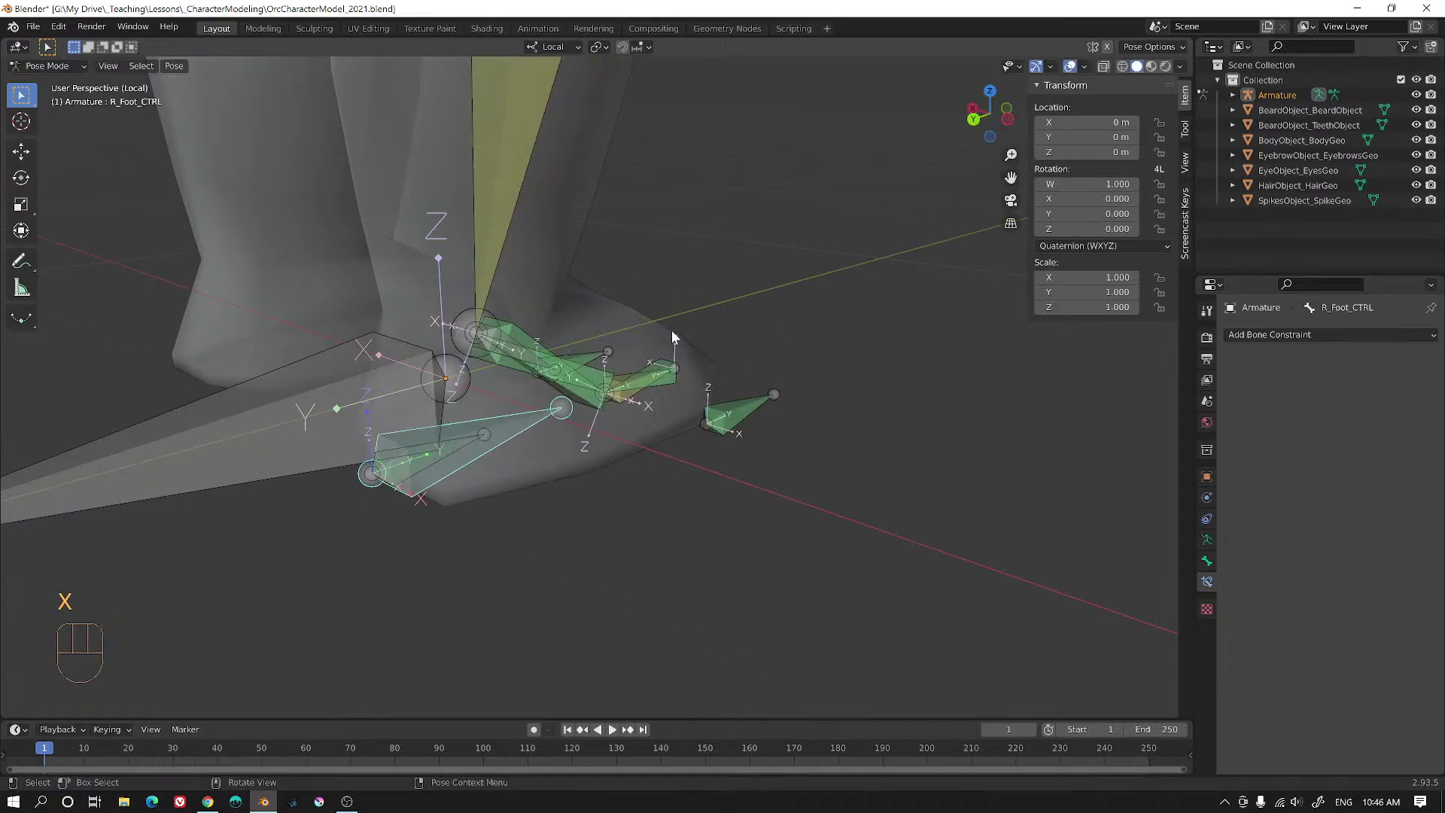
- Test the foot roll by rotating R_Foot_CTRL about local Y in both directions, cancelling each trial
key(r)
key(y)
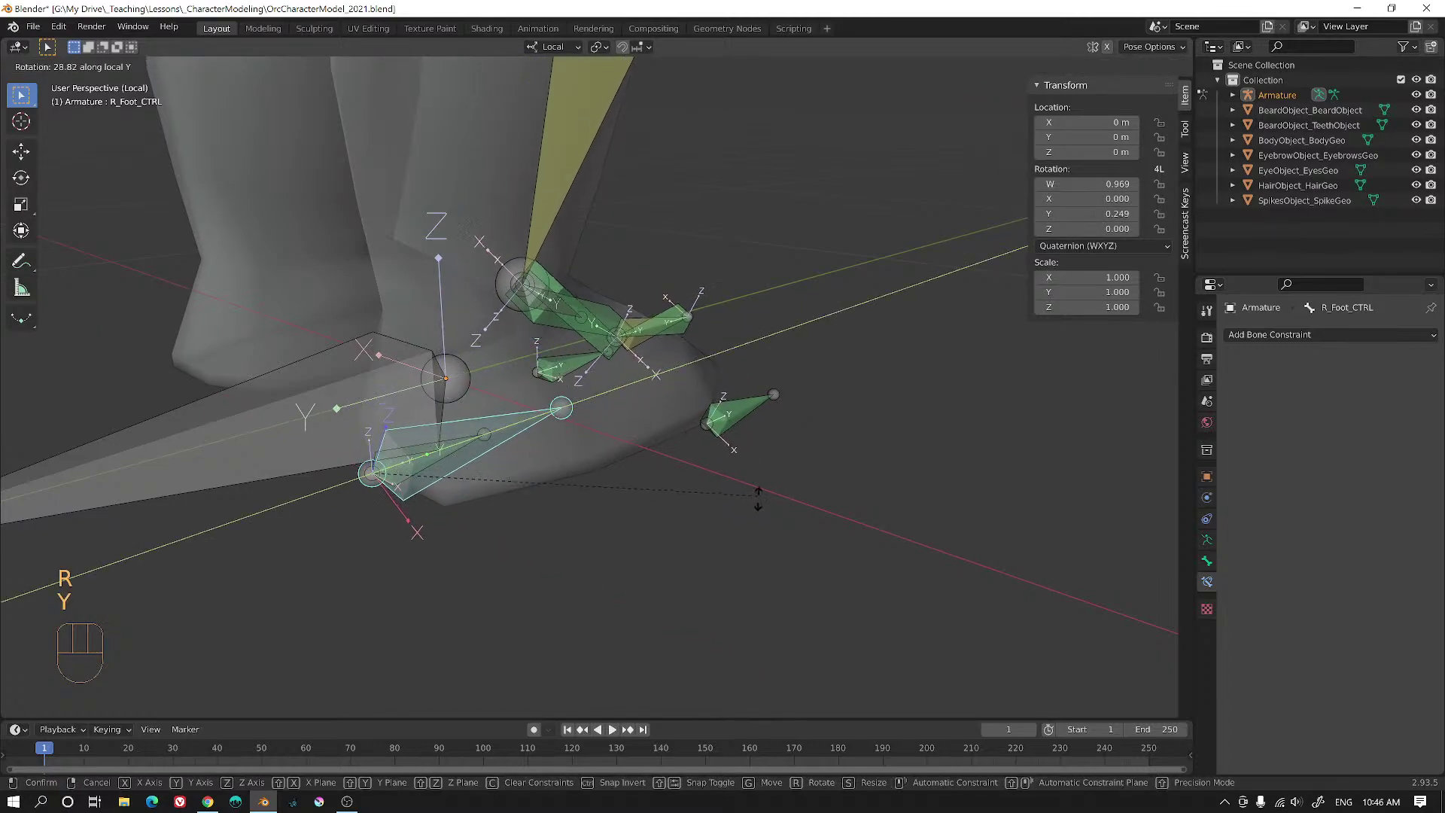
right_click(762, 516)
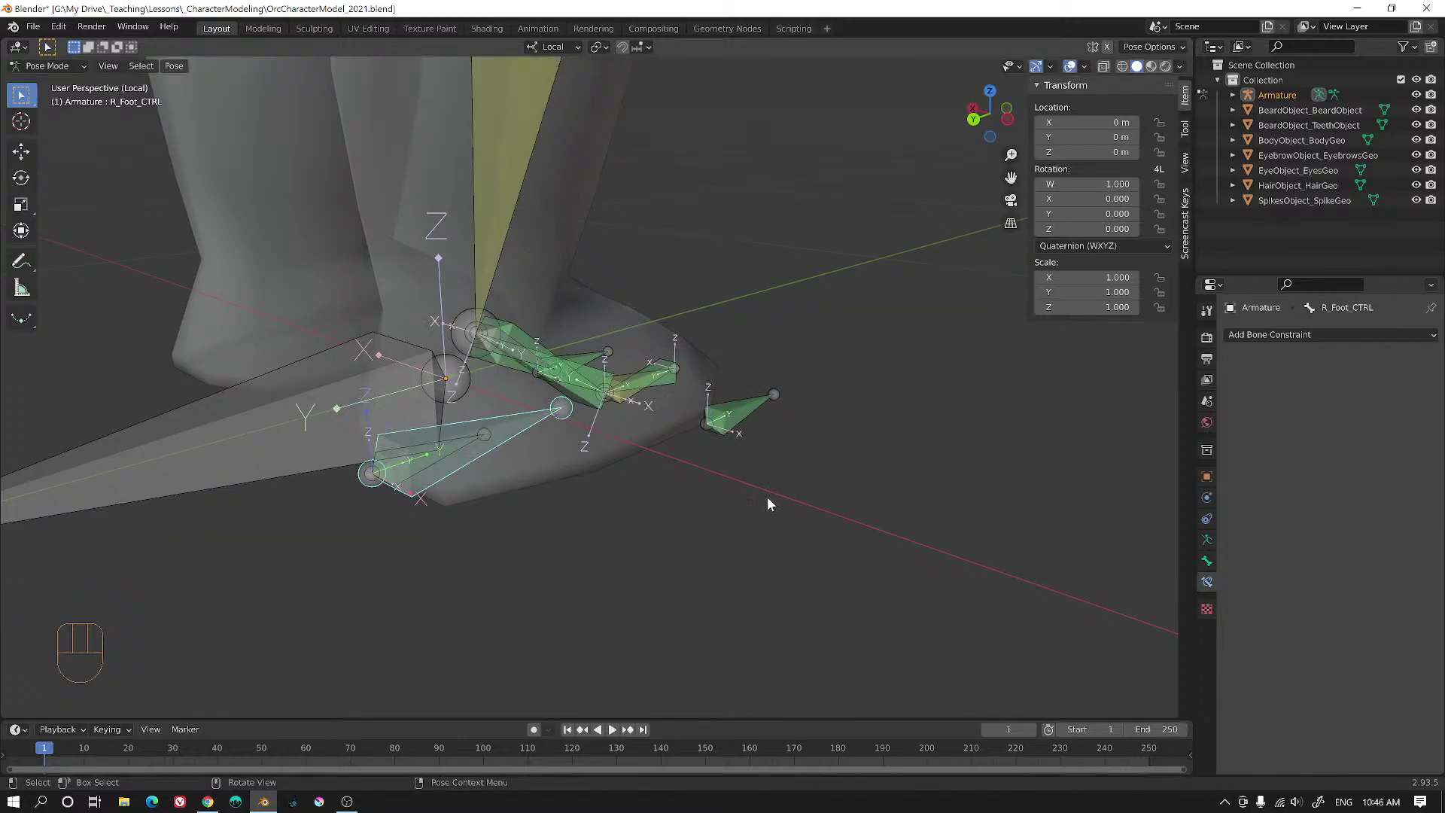
right_click(768, 460)
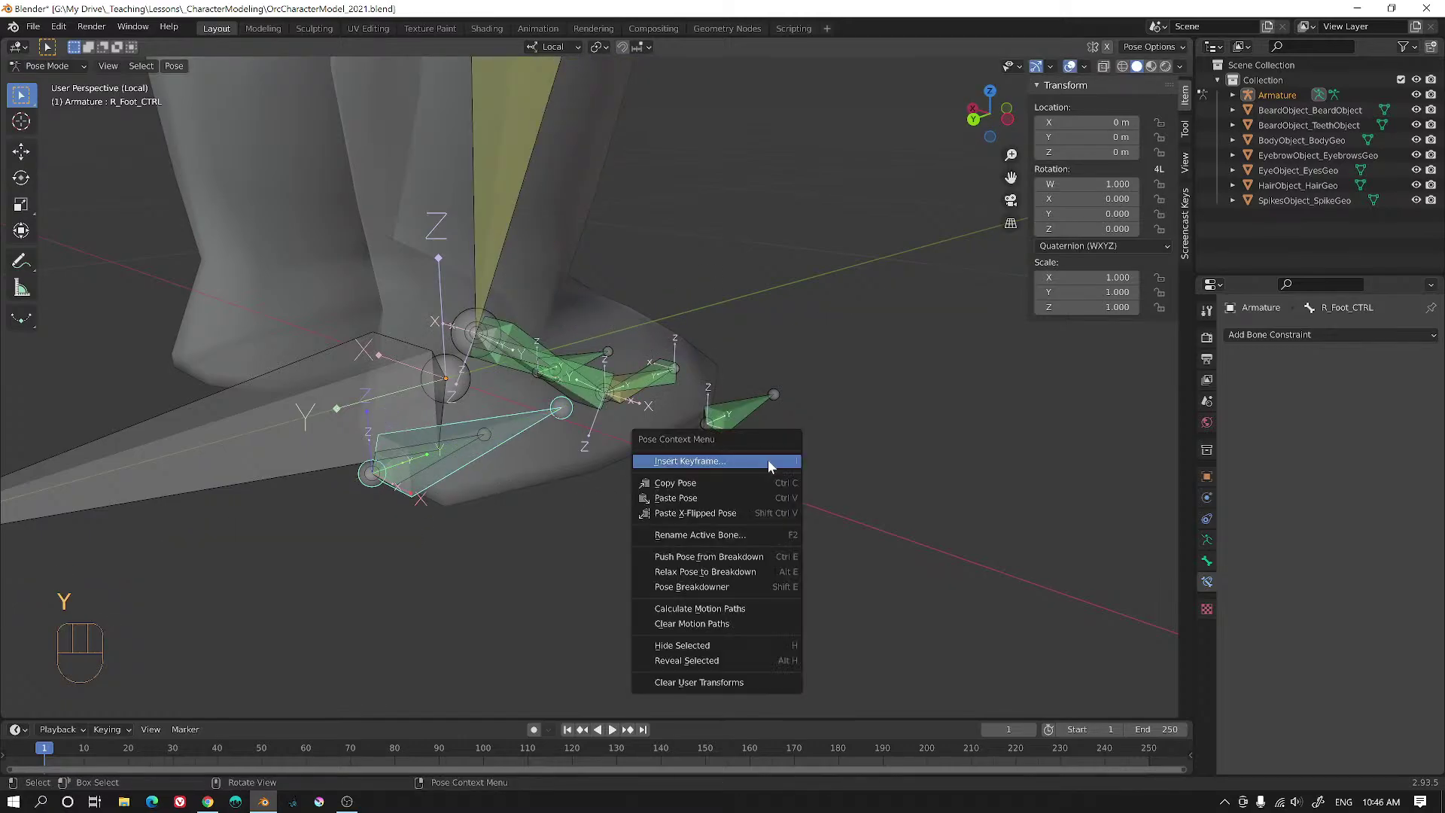
key(r)
key(y)
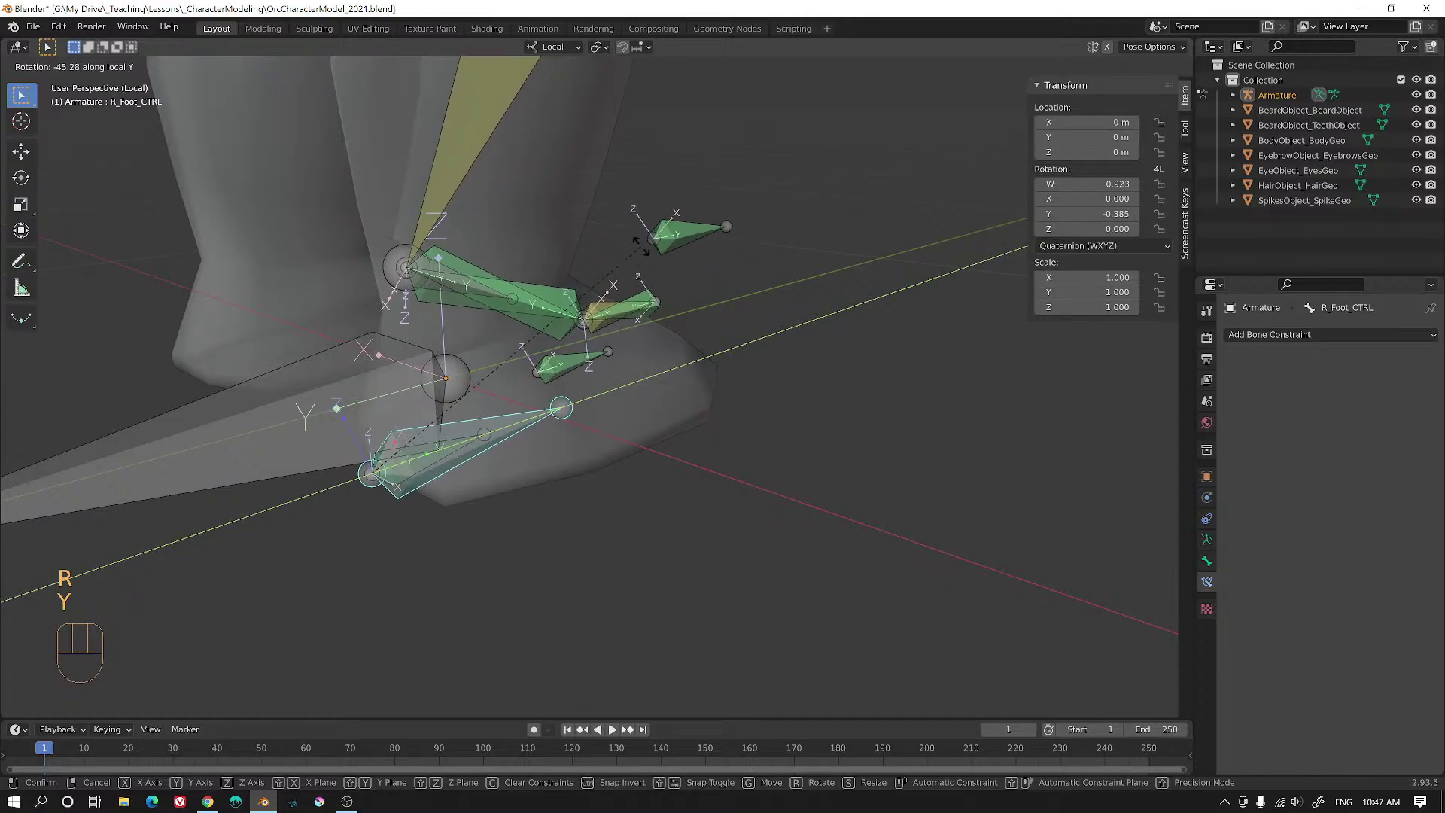
right_click(702, 336)
- Rotate the R_Foot_CTRL bone by -41.3° about its local Z axis
middle_drag(703, 335, 695, 367)
key(r)
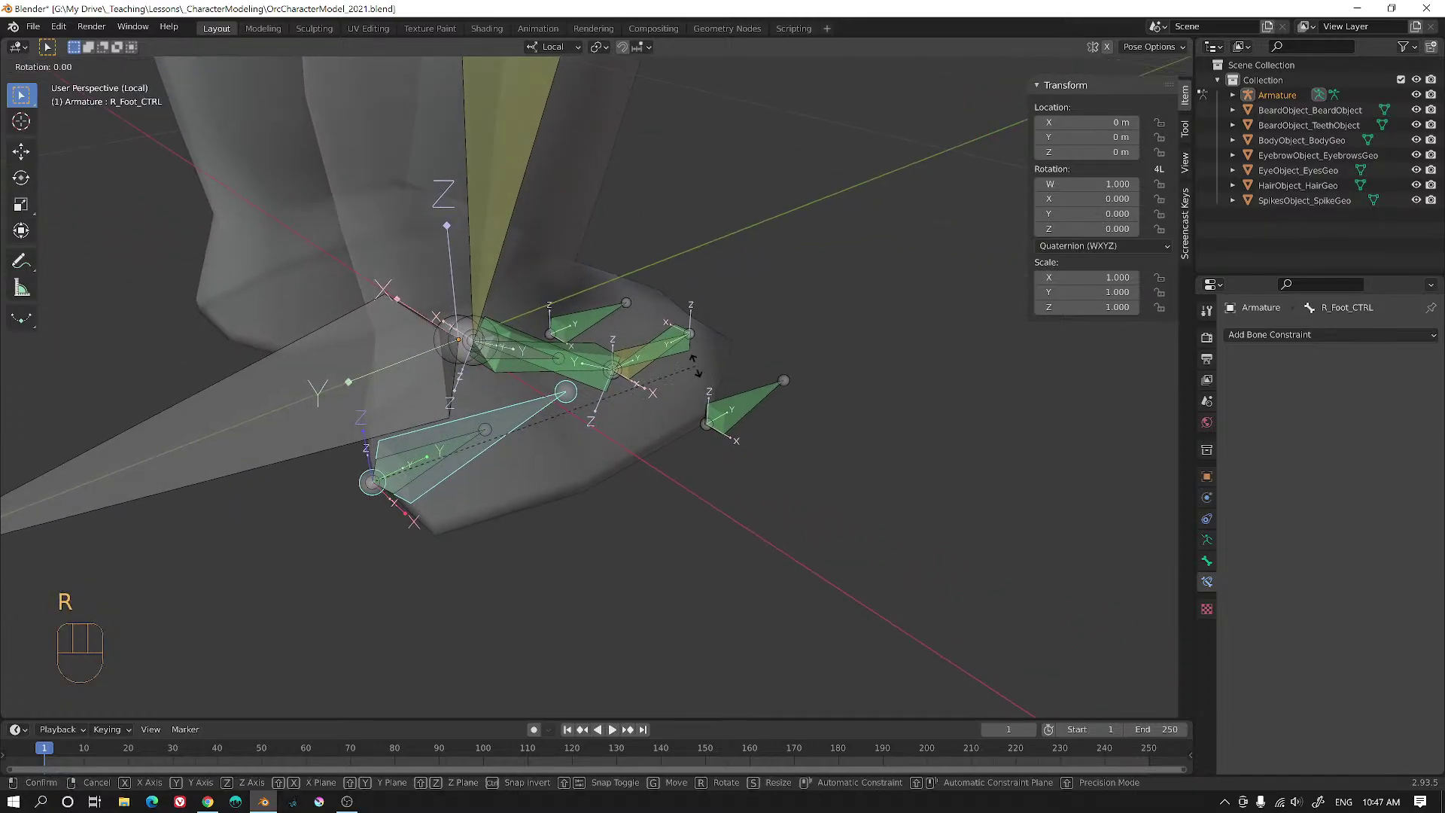
key(z)
click(636, 583)
- Test the turned R_Foot_CTRL bone's free and local Y rotation without keeping it, and inspect the foot bones from another angle
key(r)
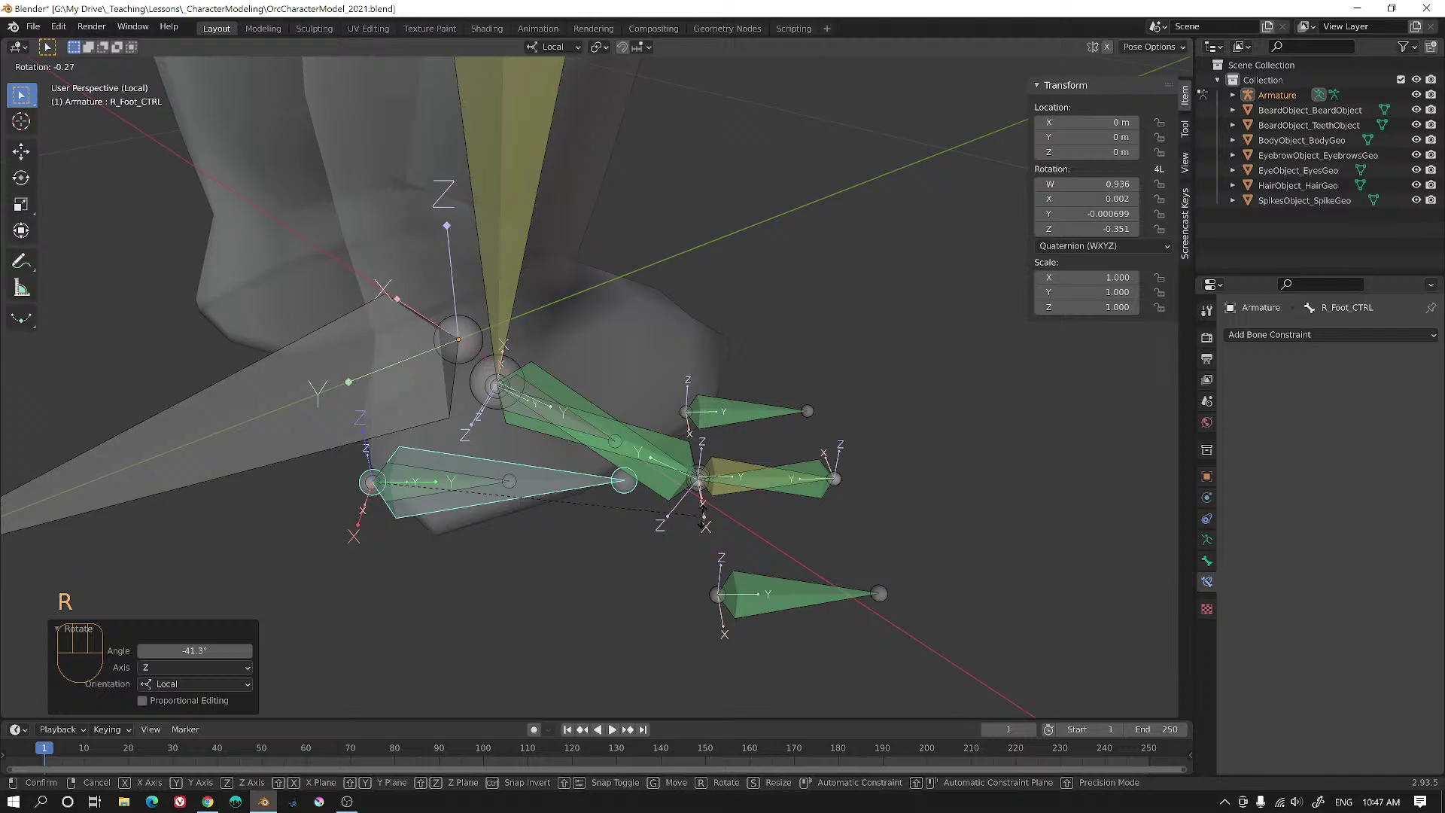
key(y)
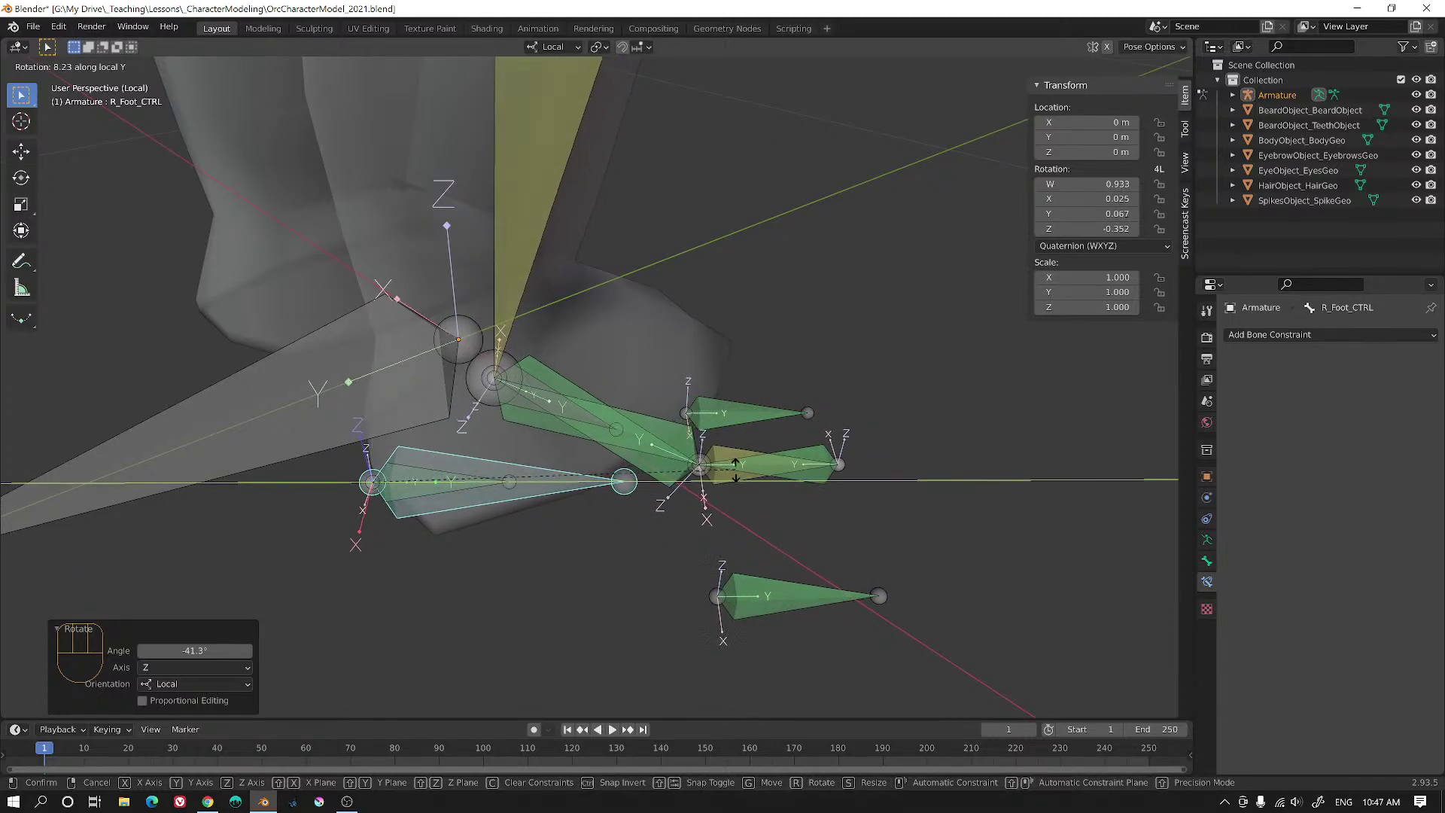
key(y)
key(y)
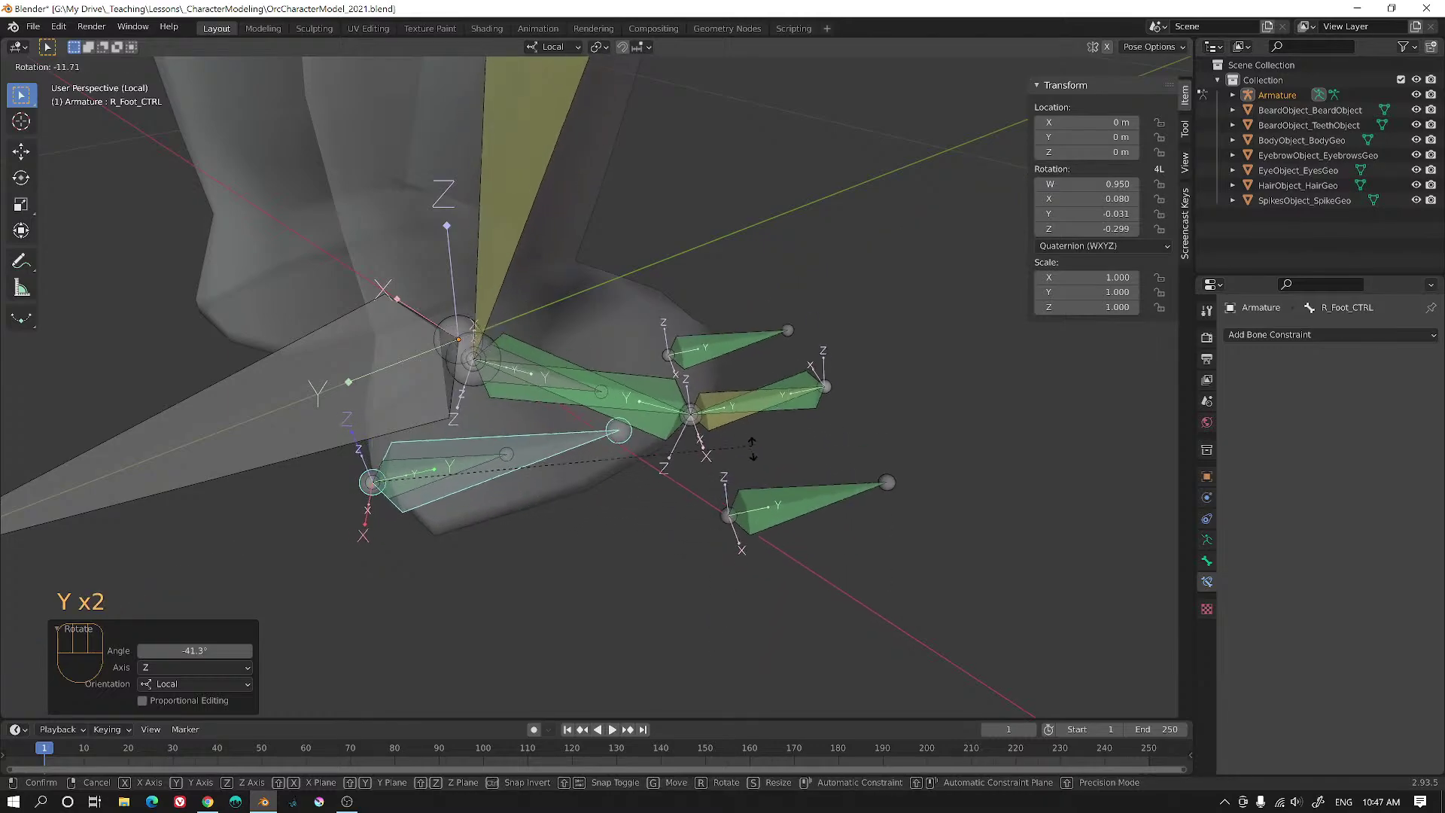
key(y)
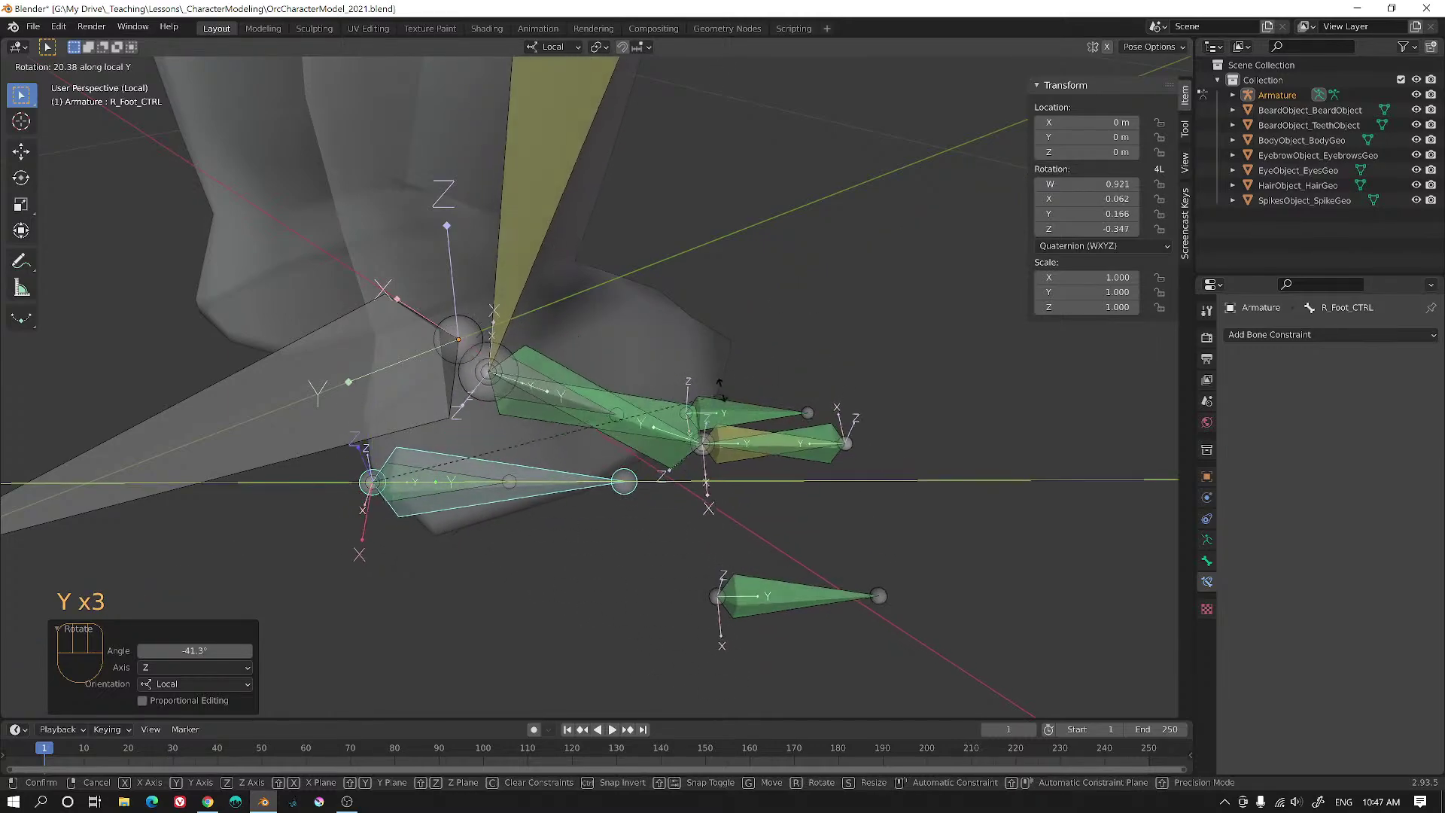
right_click(748, 437)
middle_drag(765, 504, 702, 426)
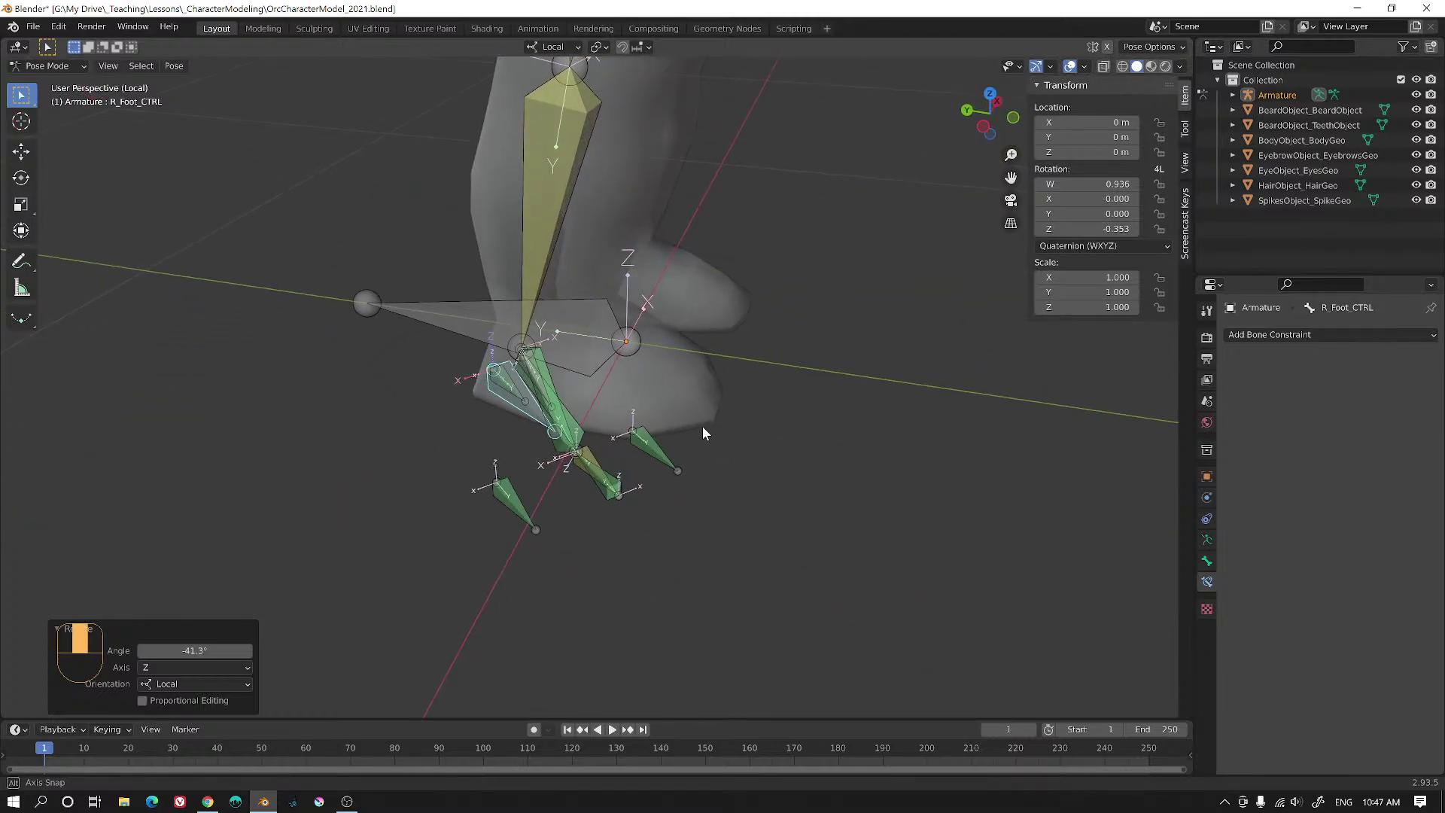
- Clear the rotation and location of all bones in the armature and save the file
key(a)
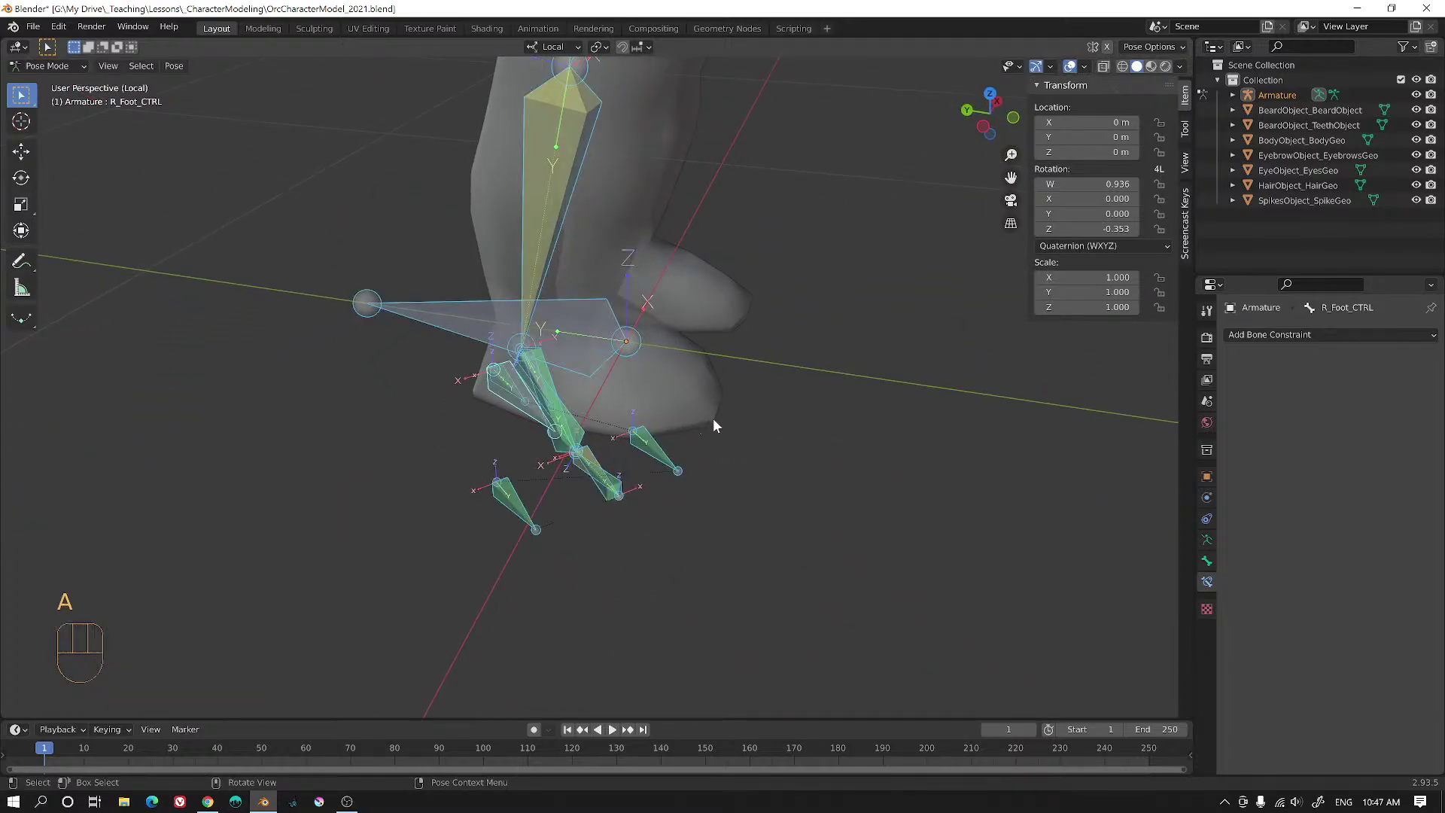
key(alt+r)
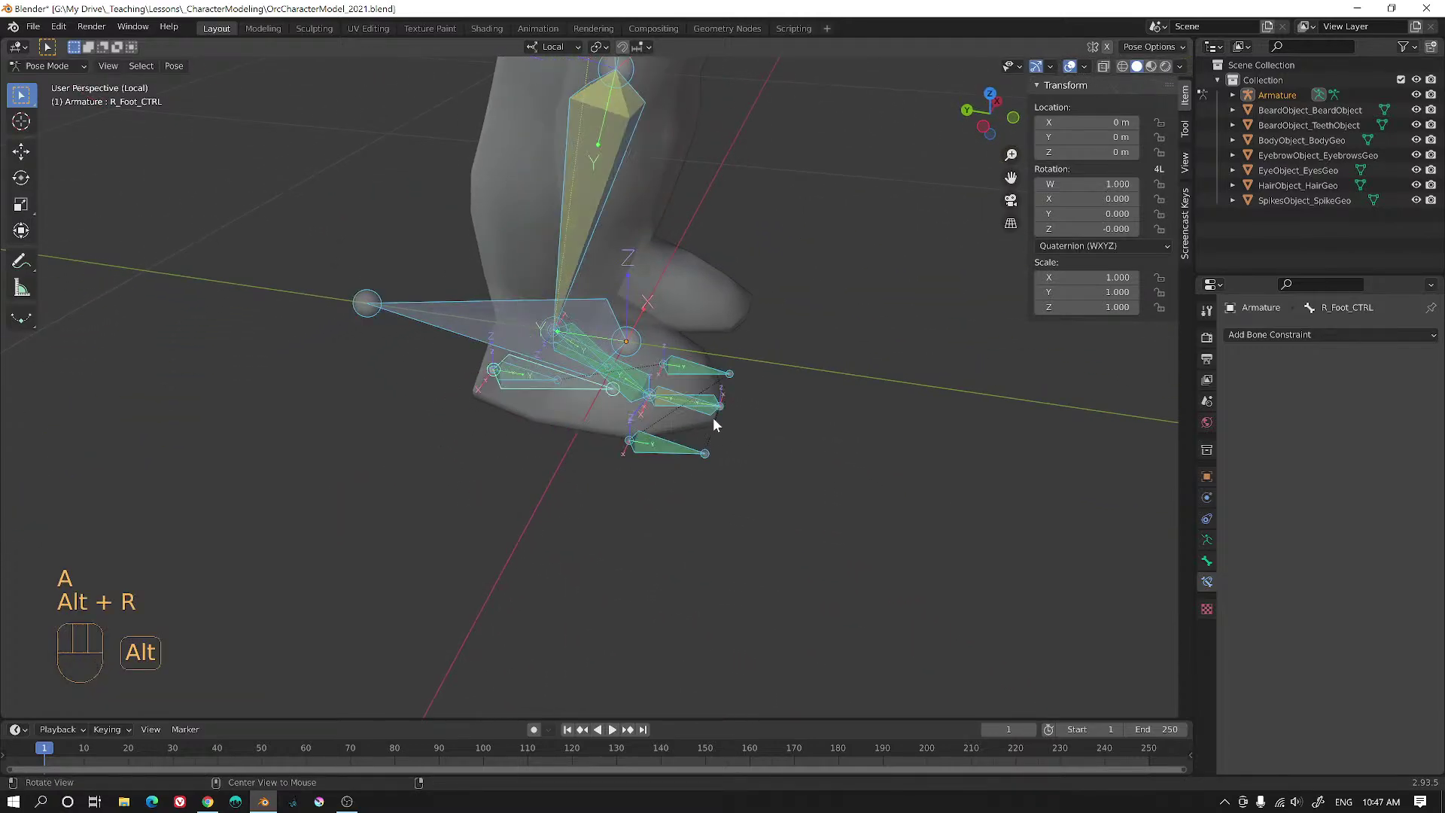
key(alt+g)
key(ctrl+s)
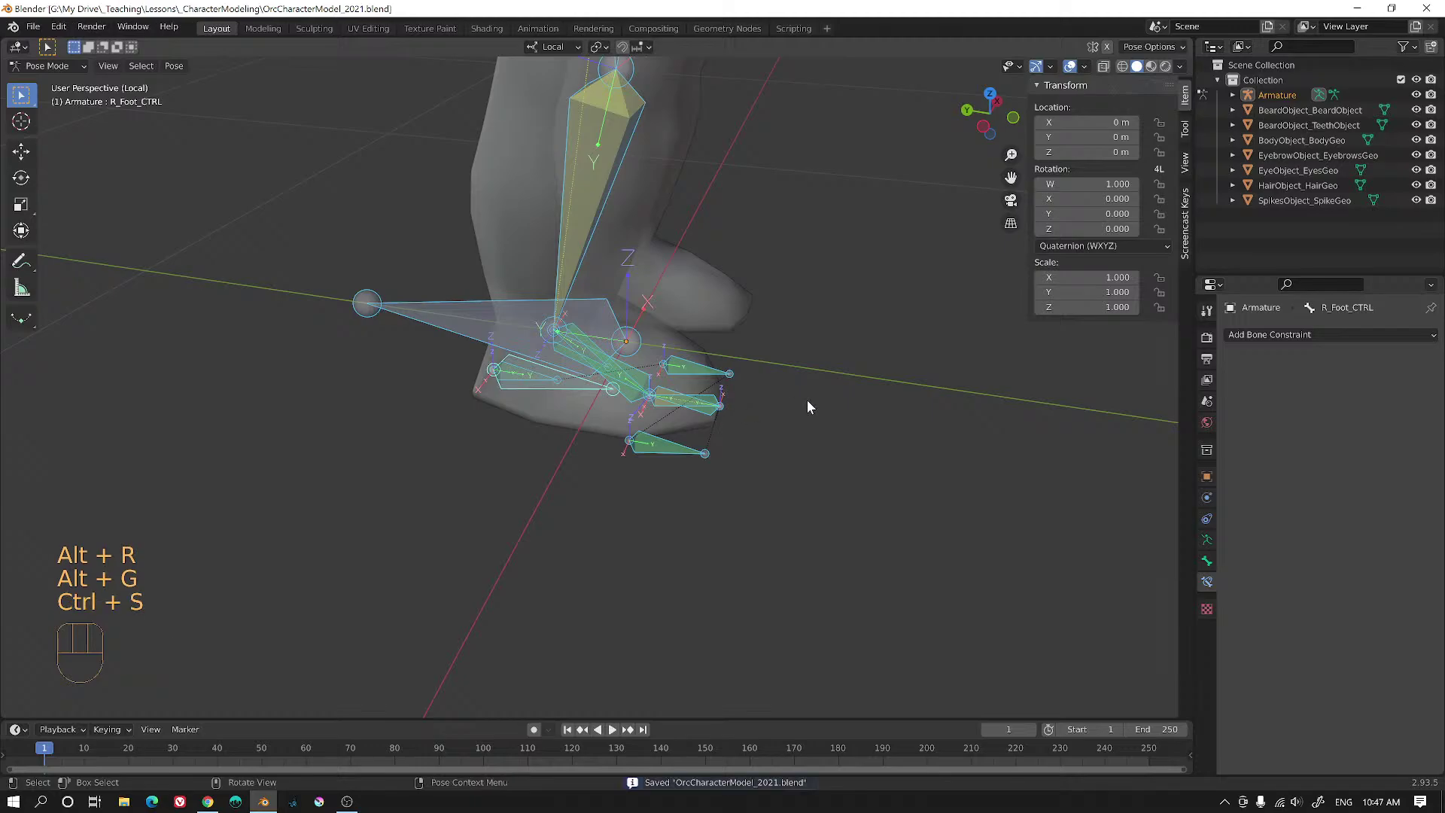
- Move the right leg bones, R_HeelPivot, the inner and outer rolls and the ball and toe bones to the second bone layer, leaving out R_Foot_CTRL and R_ToePivot
middle_drag(799, 389, 757, 444)
scroll(685, 381, up, 2)
click(758, 450)
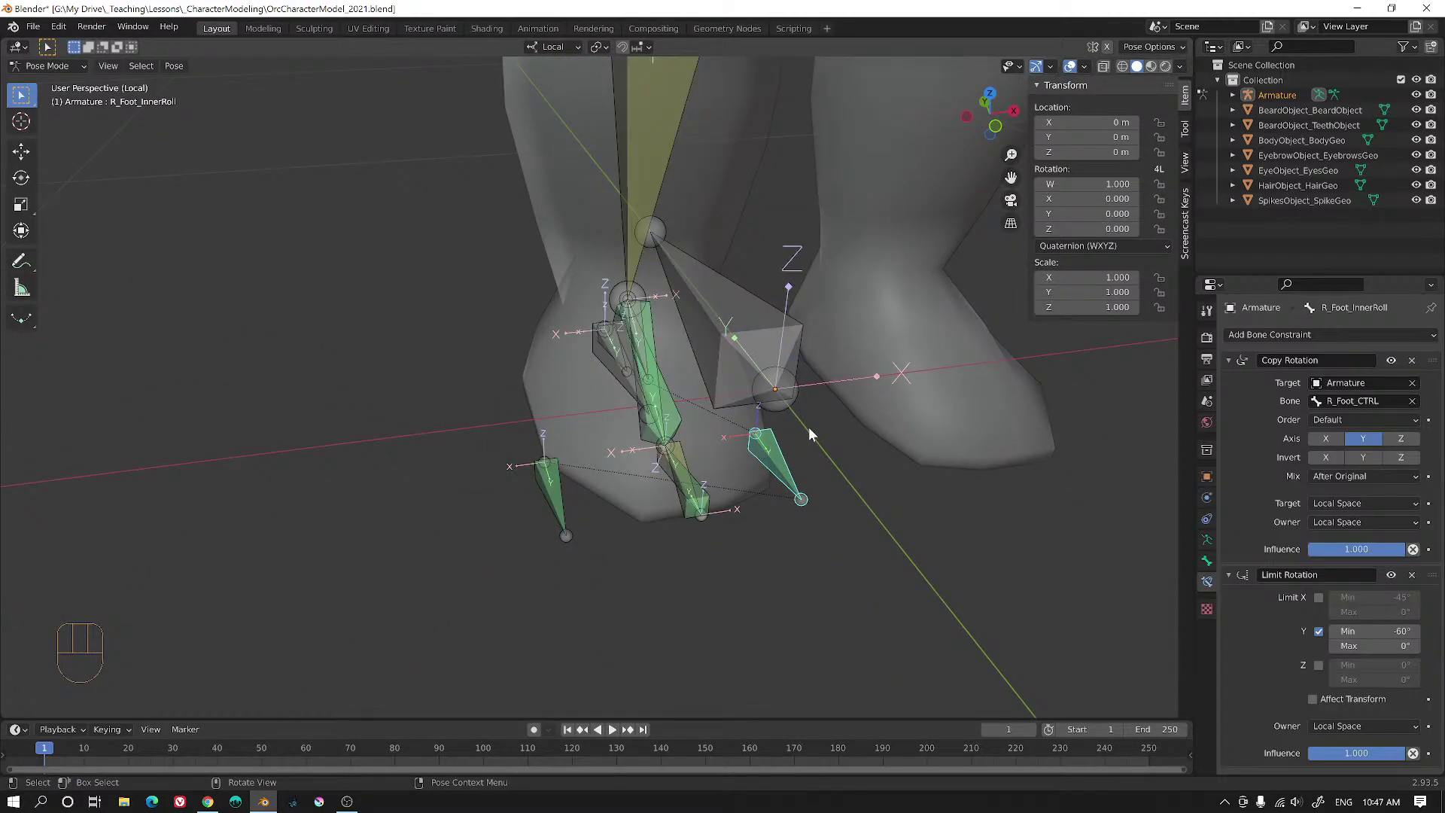
click(557, 480)
shift+click(769, 456)
alt+shift+middle_drag(760, 475, 677, 452)
scroll(588, 408, up, 4)
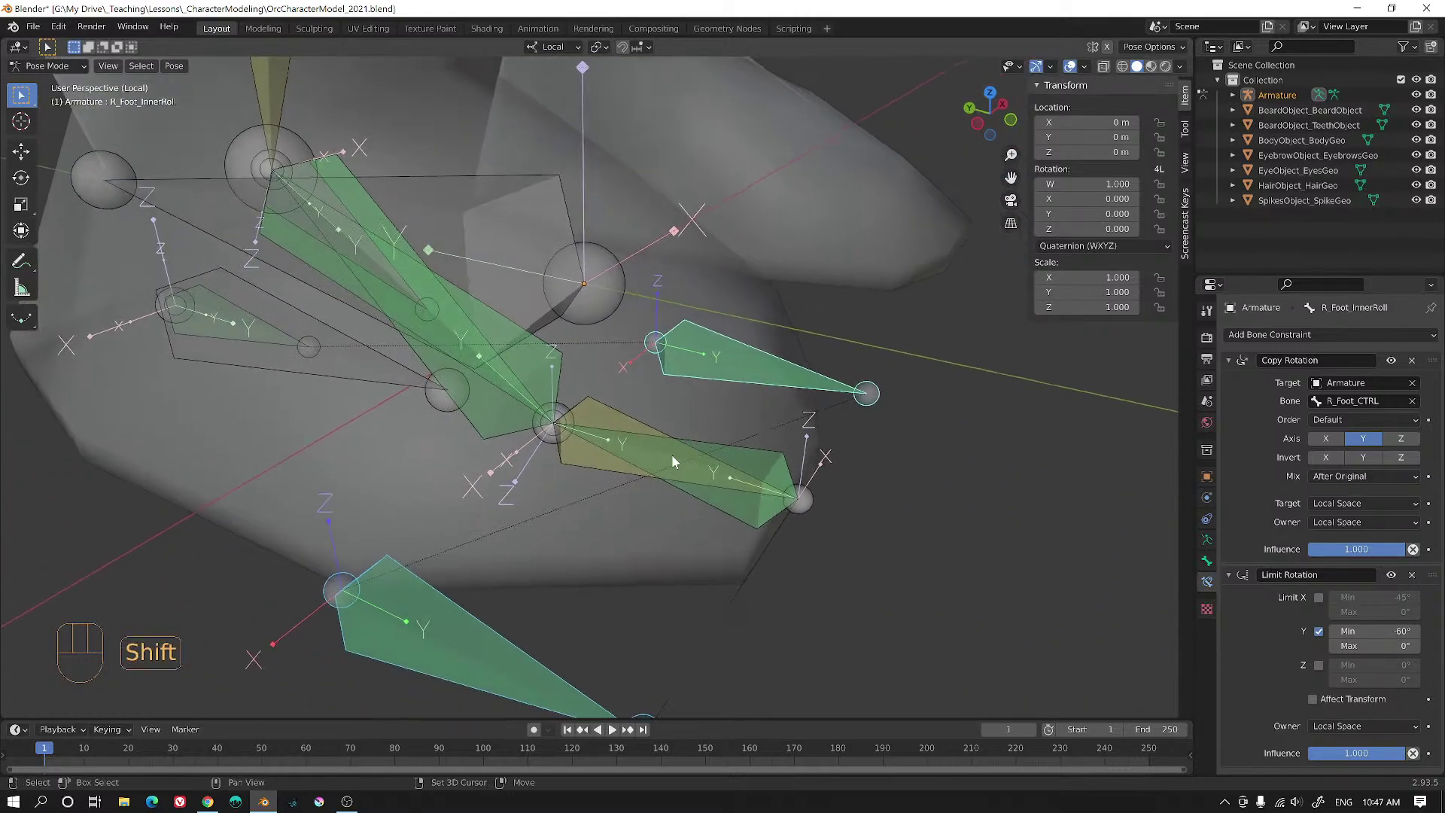
shift+click(602, 417)
alt+shift+middle_drag(557, 426, 802, 484)
shift+drag(730, 445, 699, 453)
alt+middle_drag(698, 448, 750, 436)
alt+shift+middle_drag(745, 426, 802, 482)
alt+middle_drag(776, 450, 566, 487)
shift+click(646, 309)
shift+click(572, 483)
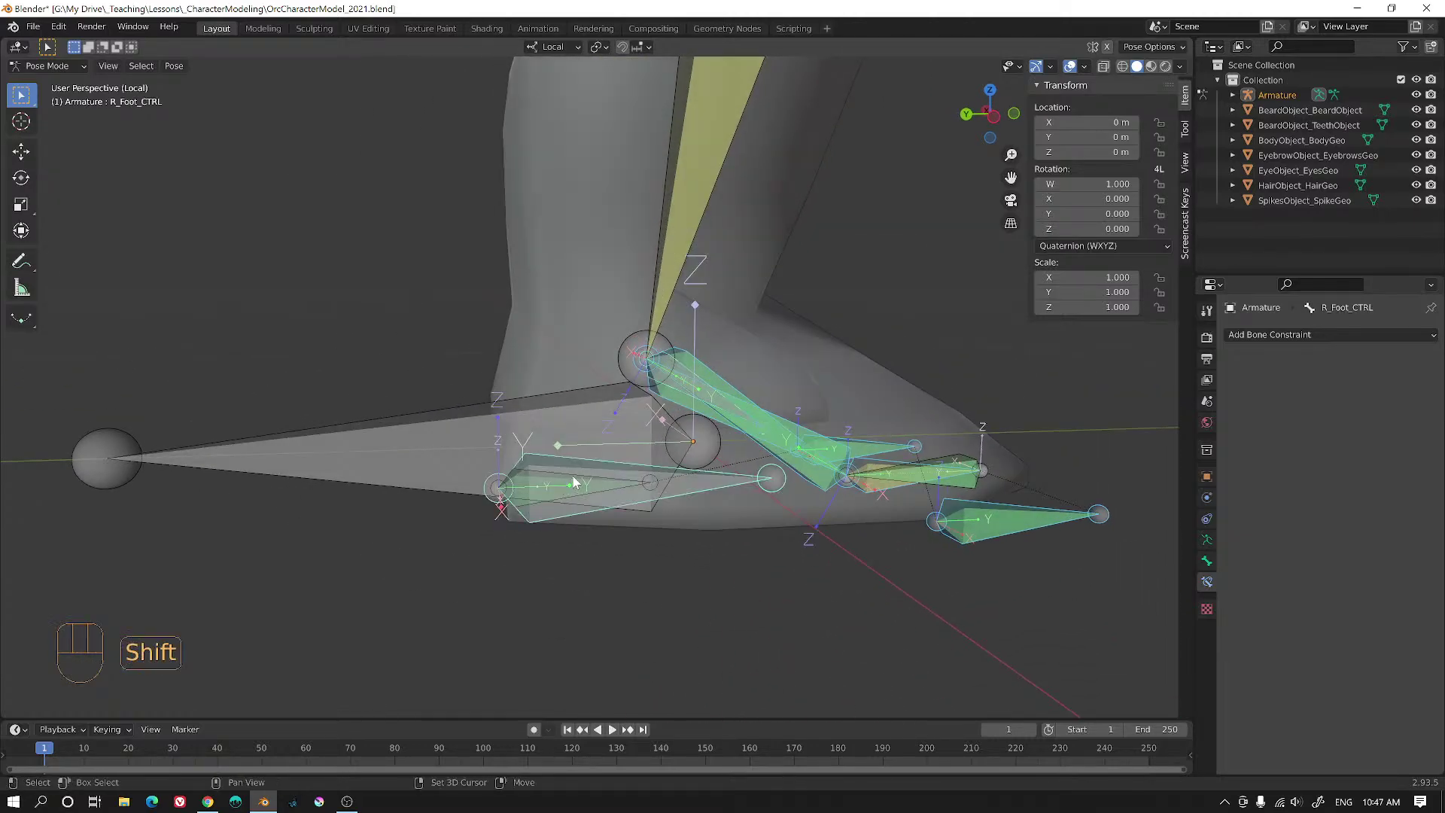
shift+click(575, 483)
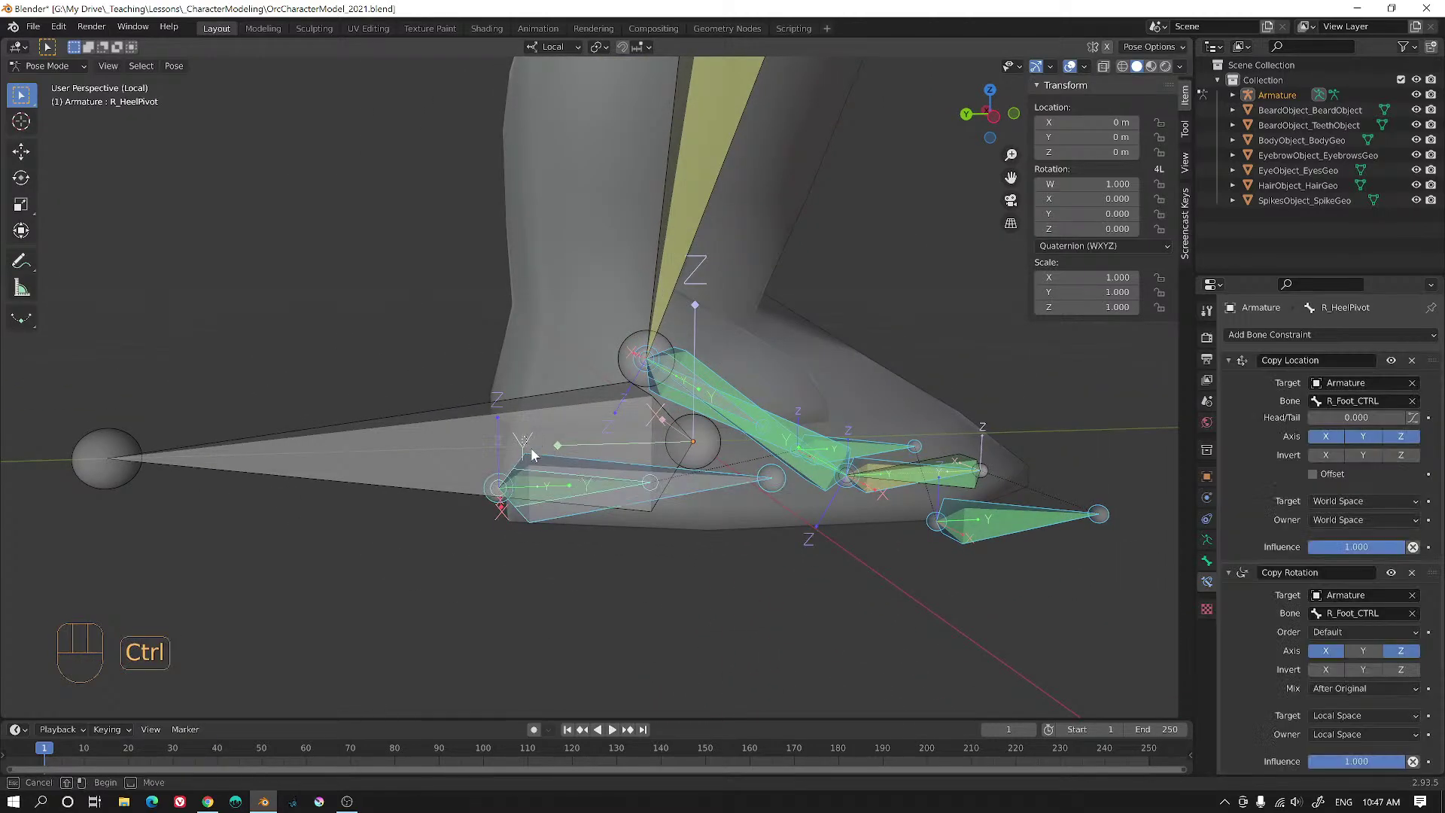
alt+shift+middle_drag(578, 466, 588, 552)
shift+click(638, 339)
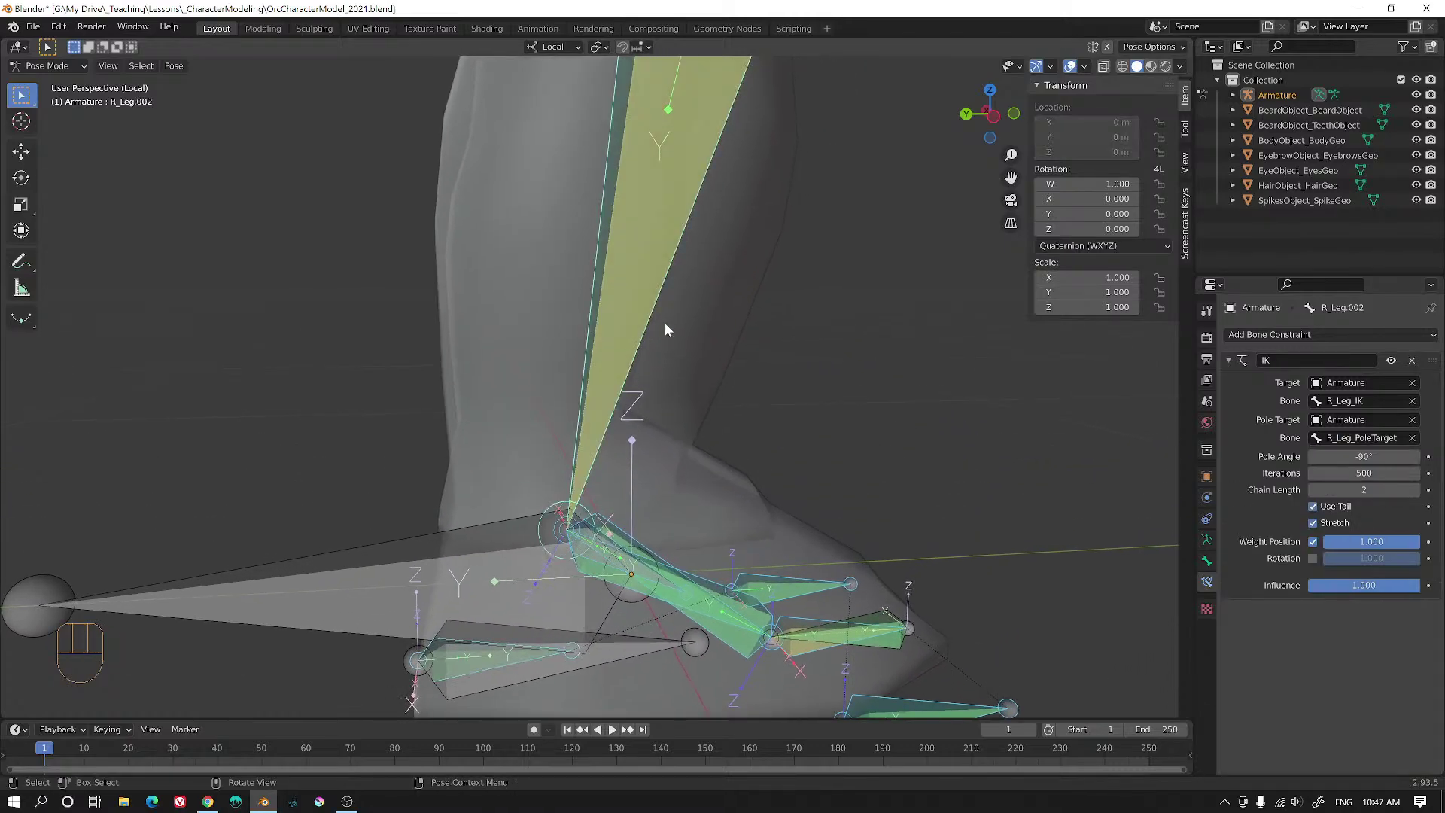
scroll(665, 323, down, 3)
shift+click(662, 113)
scroll(681, 105, down, 5)
alt+middle_drag(808, 185, 804, 365)
scroll(725, 368, up, 3)
key(m)
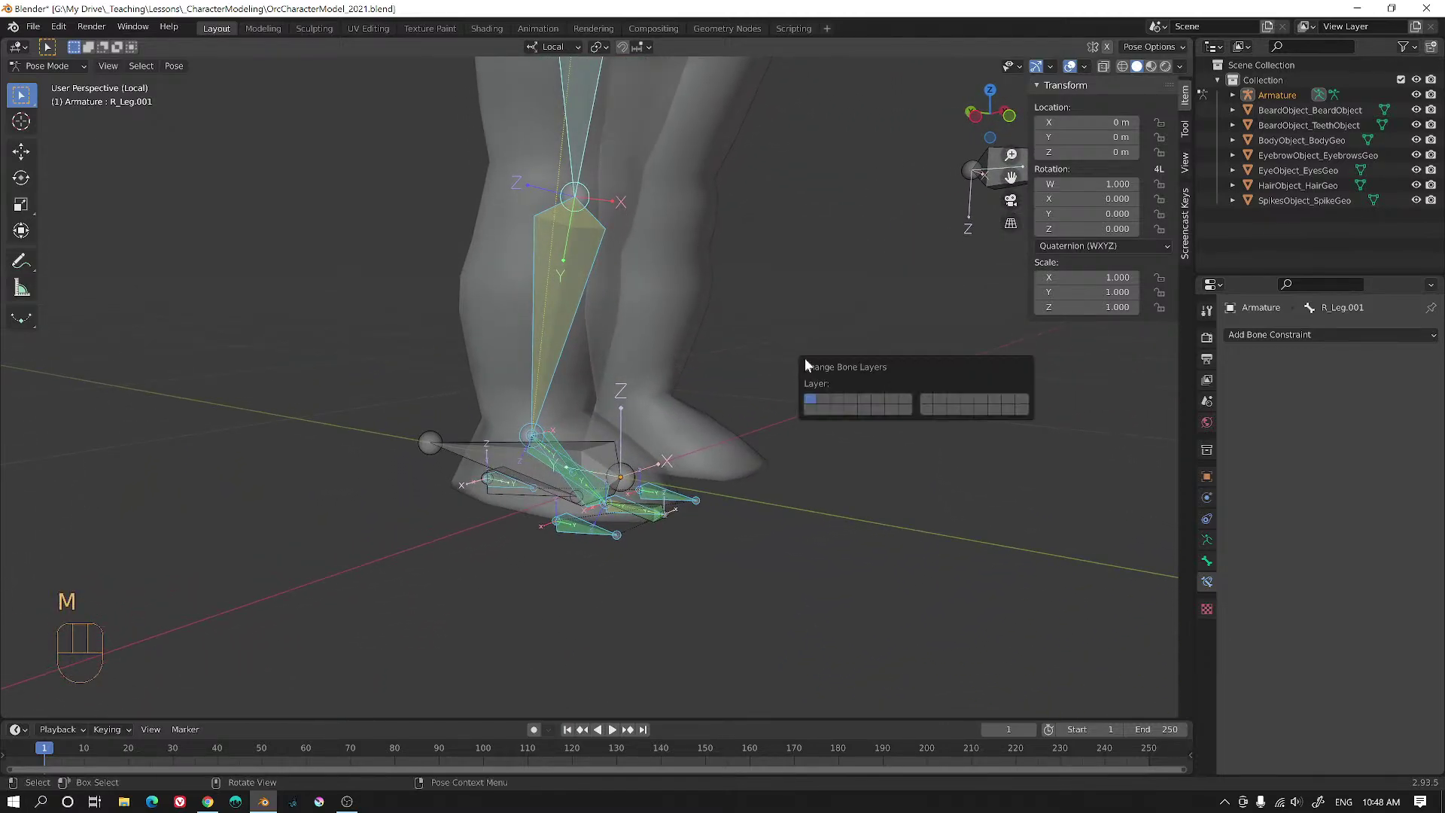
click(820, 399)
- Test rotating the R_Foot_CTRL bone freely and about its local X axis, cancelling each trial
alt+middle_drag(821, 399, 733, 379)
click(590, 490)
scroll(677, 459, down, 1)
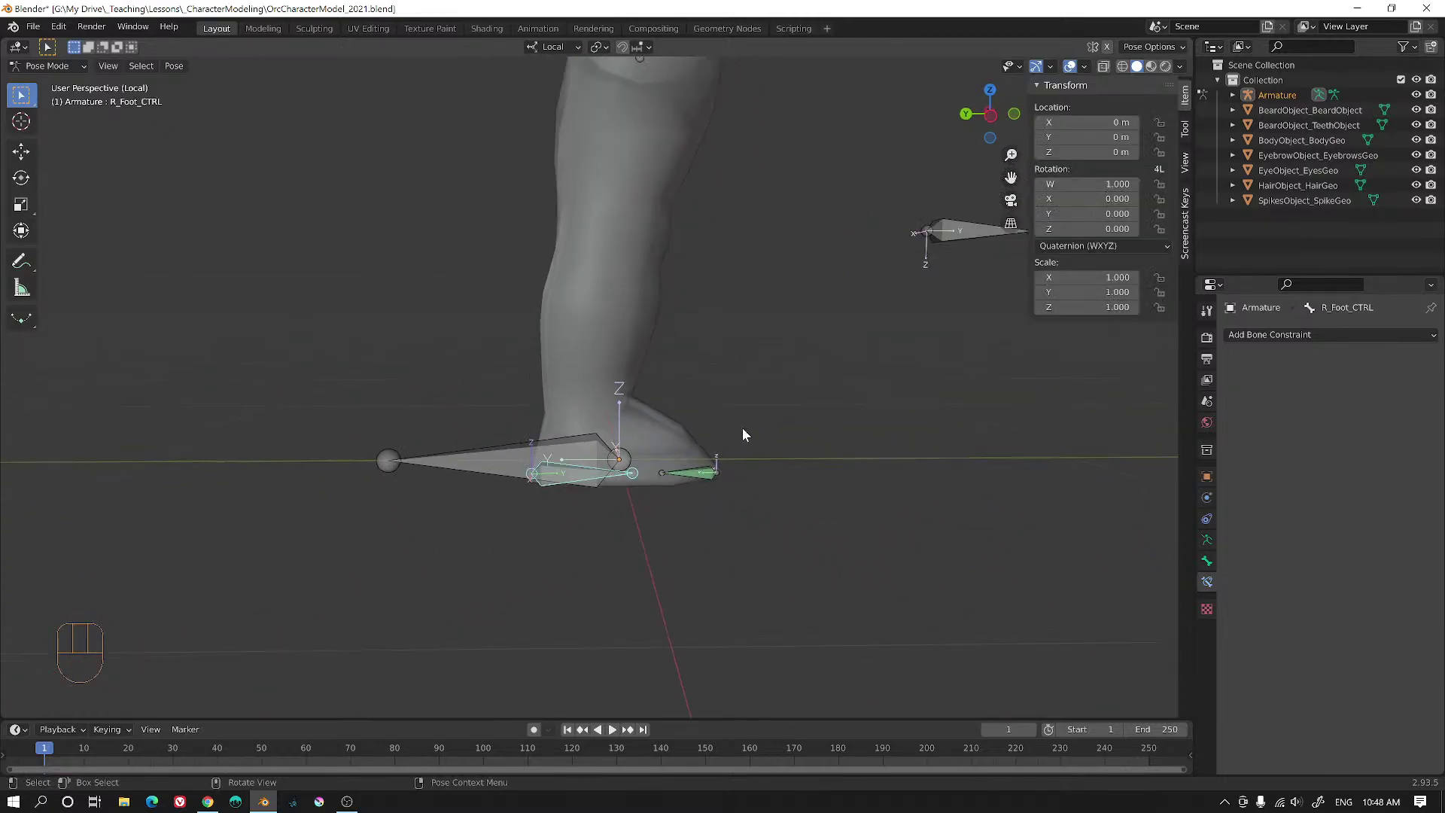
key(r)
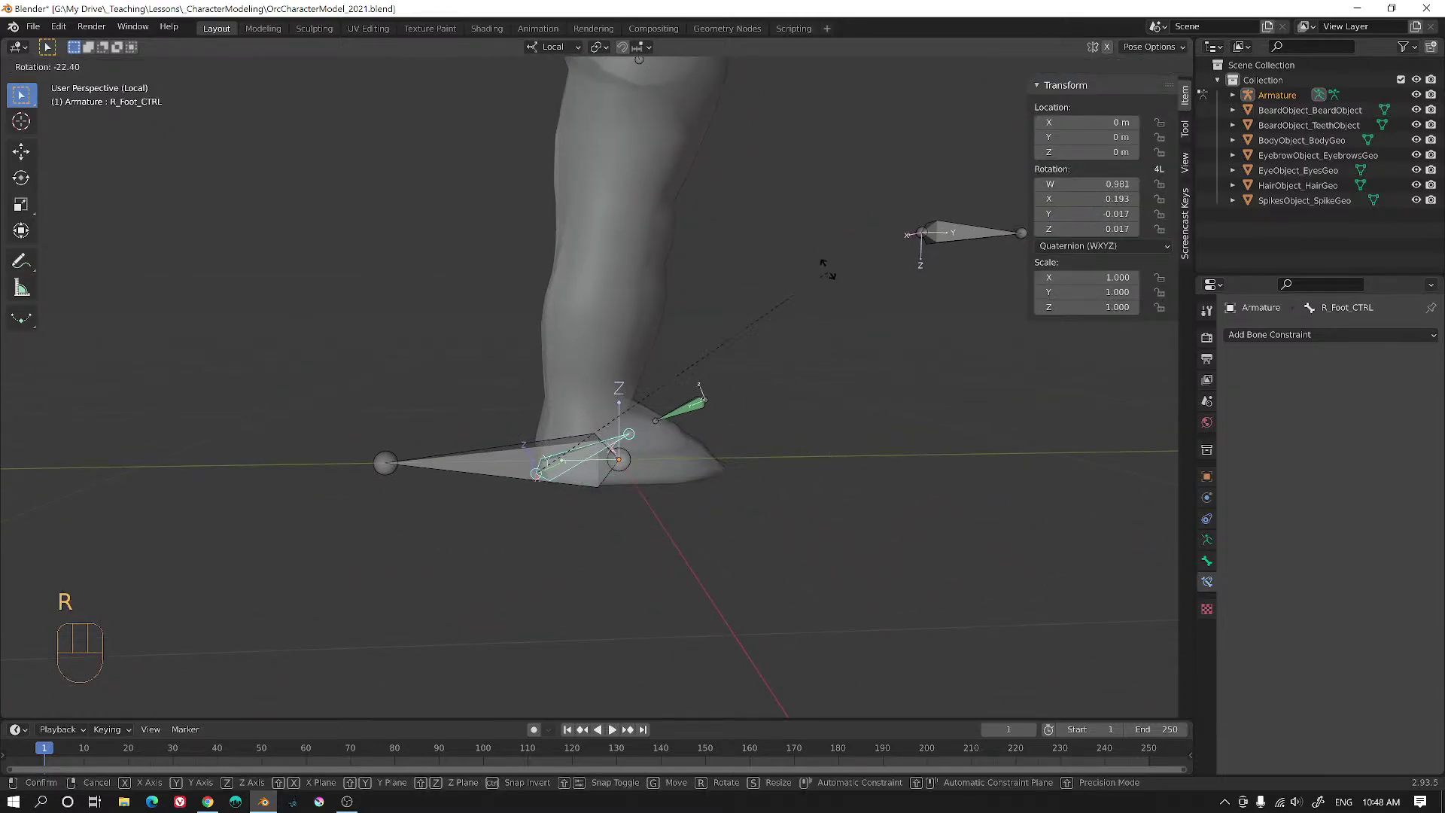
right_click(784, 462)
middle_drag(784, 463, 757, 444)
key(r)
key(x)
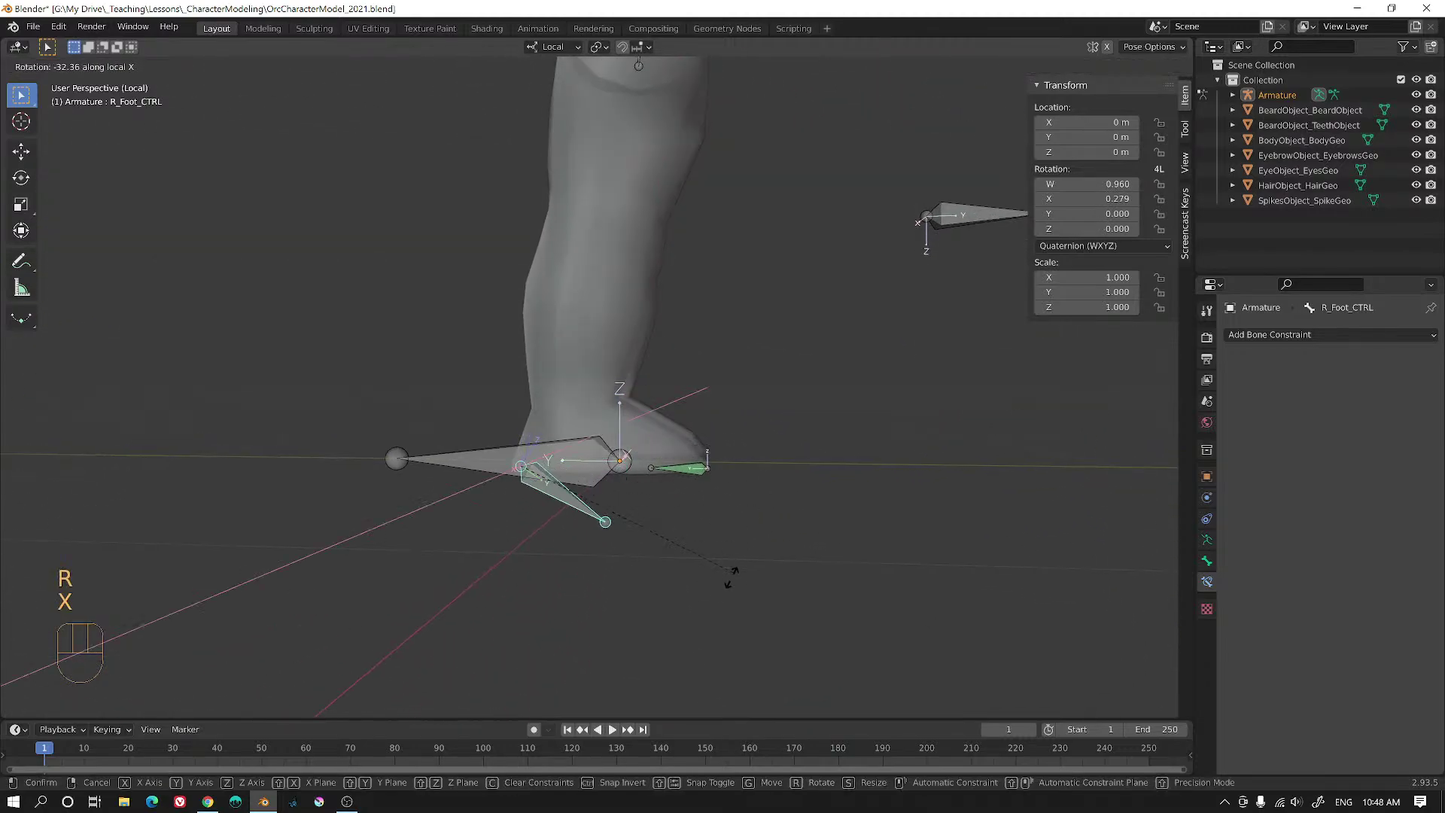
right_click(683, 247)
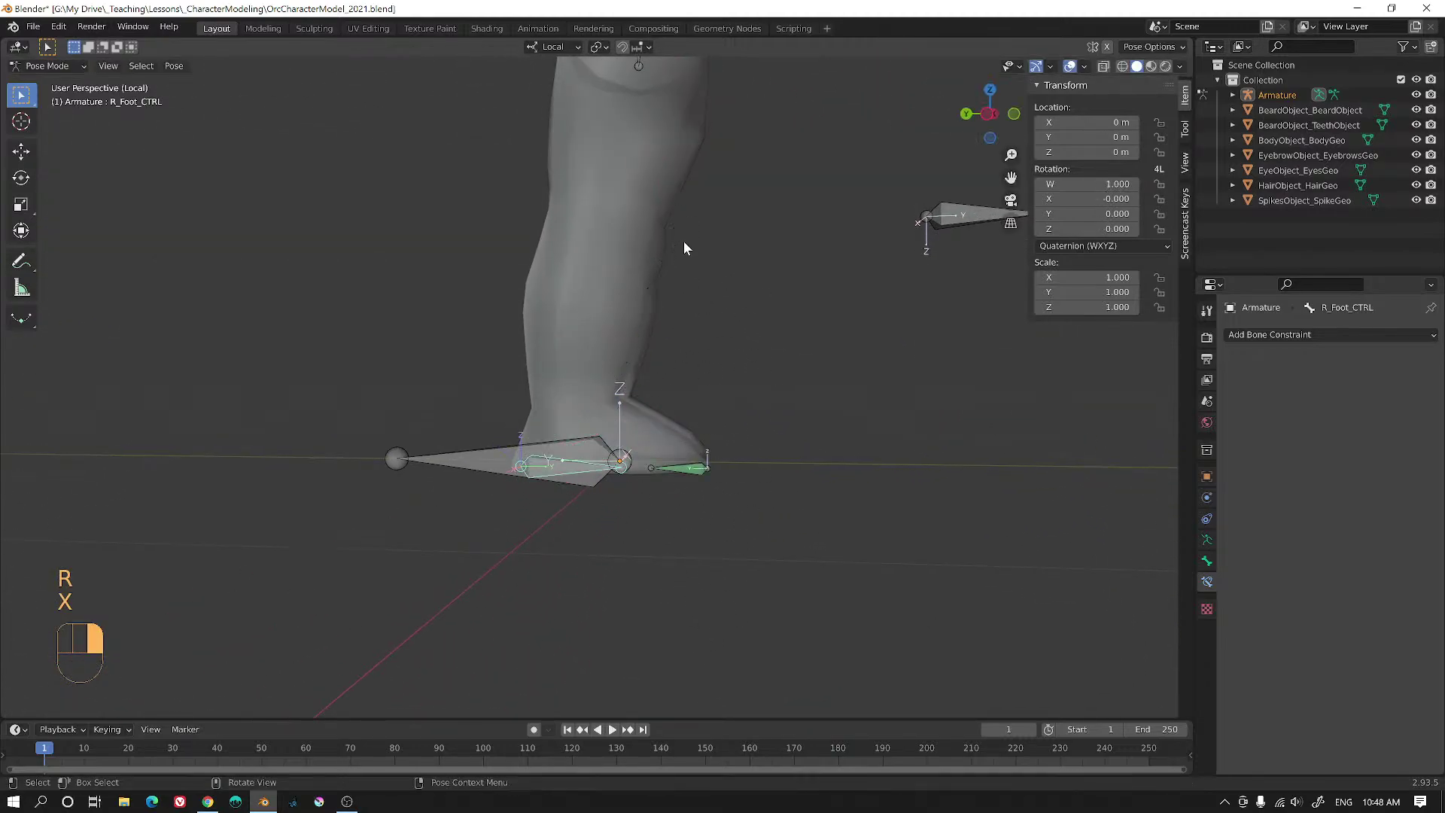
- Test rotating the R_ToePivot bone about its local X axis, cancelling the trial
click(677, 468)
key(r)
key(x)
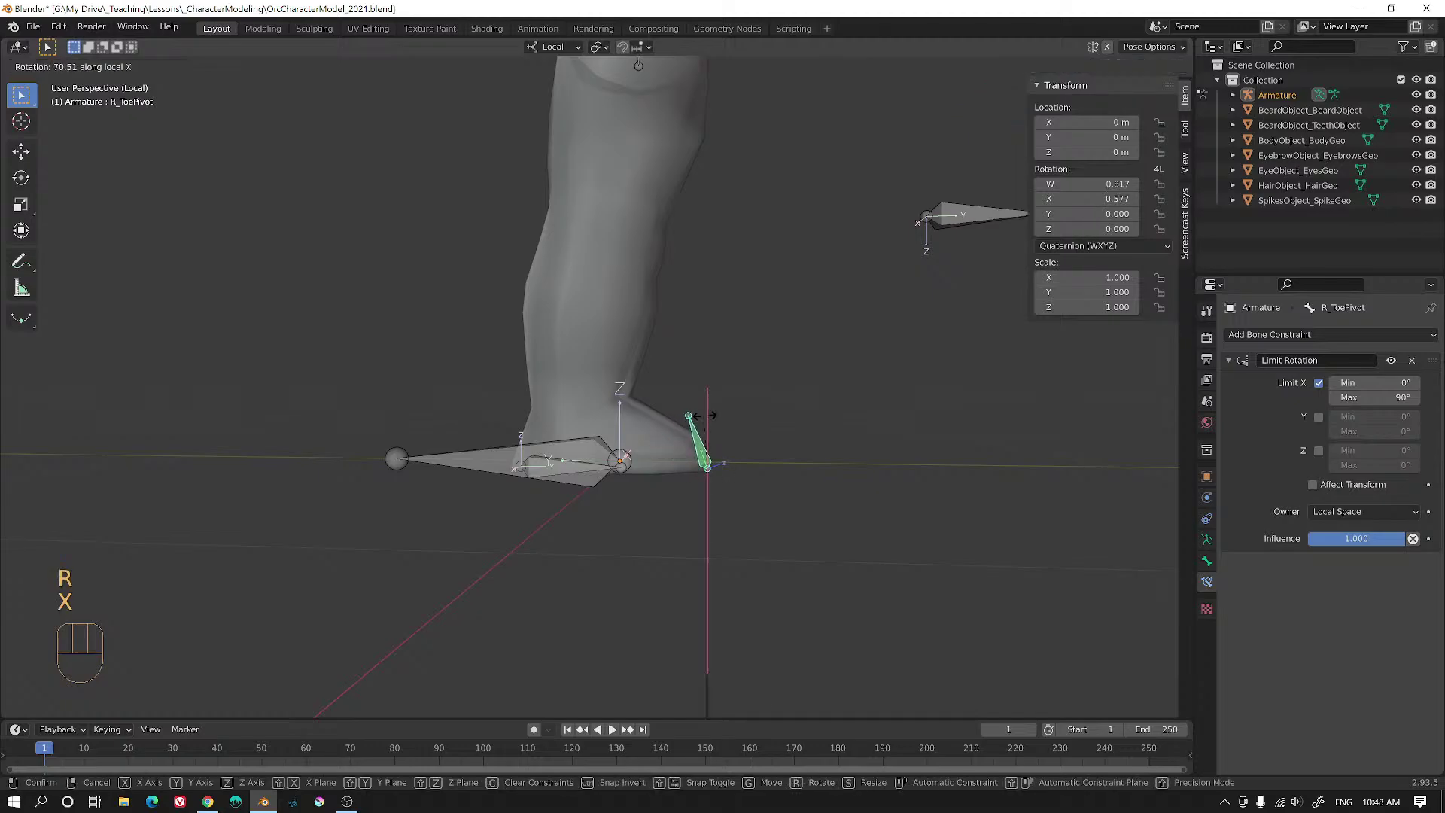
right_click(797, 310)
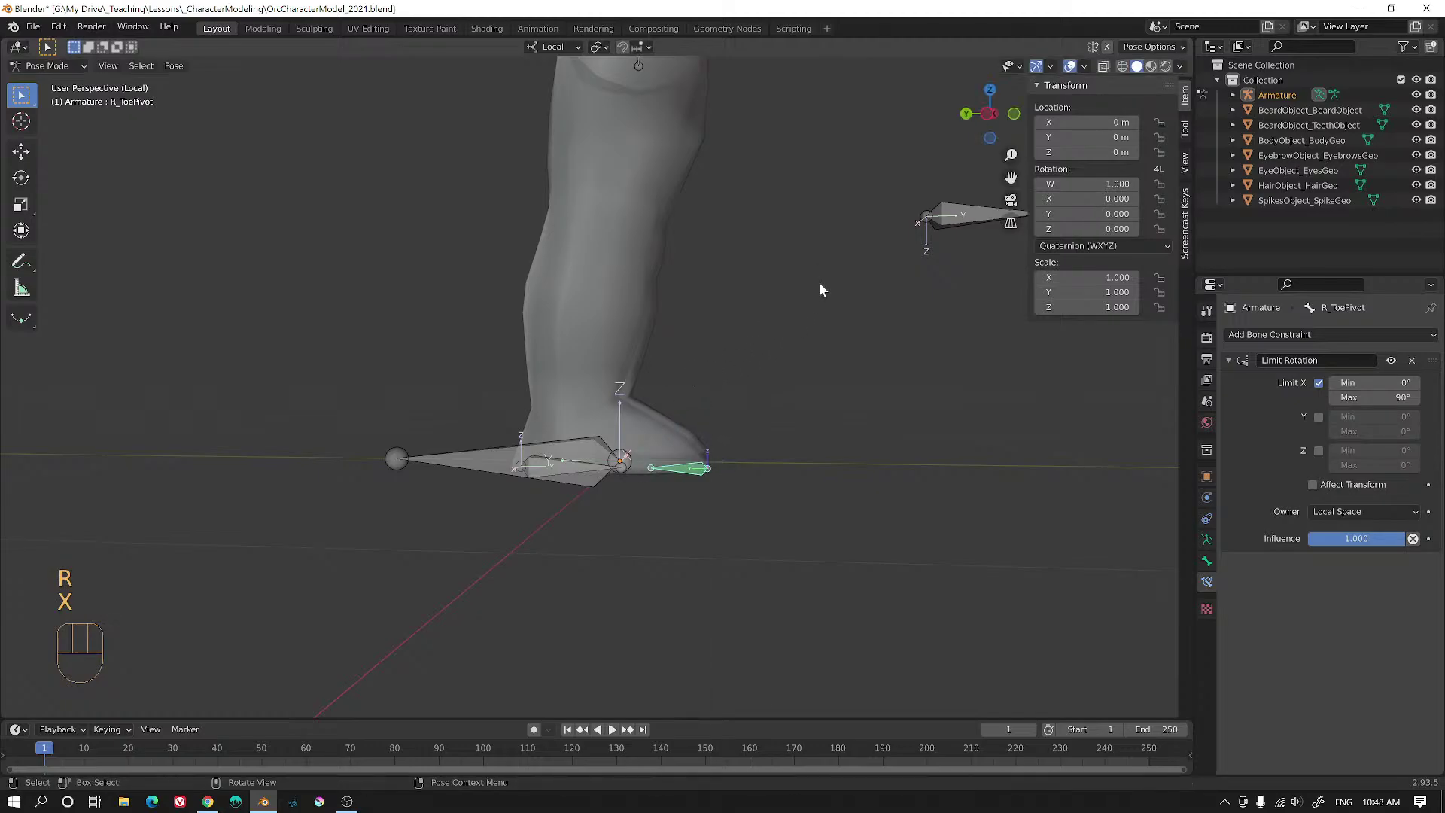
- Test moving the R_Leg_PoleTarget bone and the large Root bone, cancelling both trials
shift+middle_drag(818, 289, 620, 392)
click(727, 372)
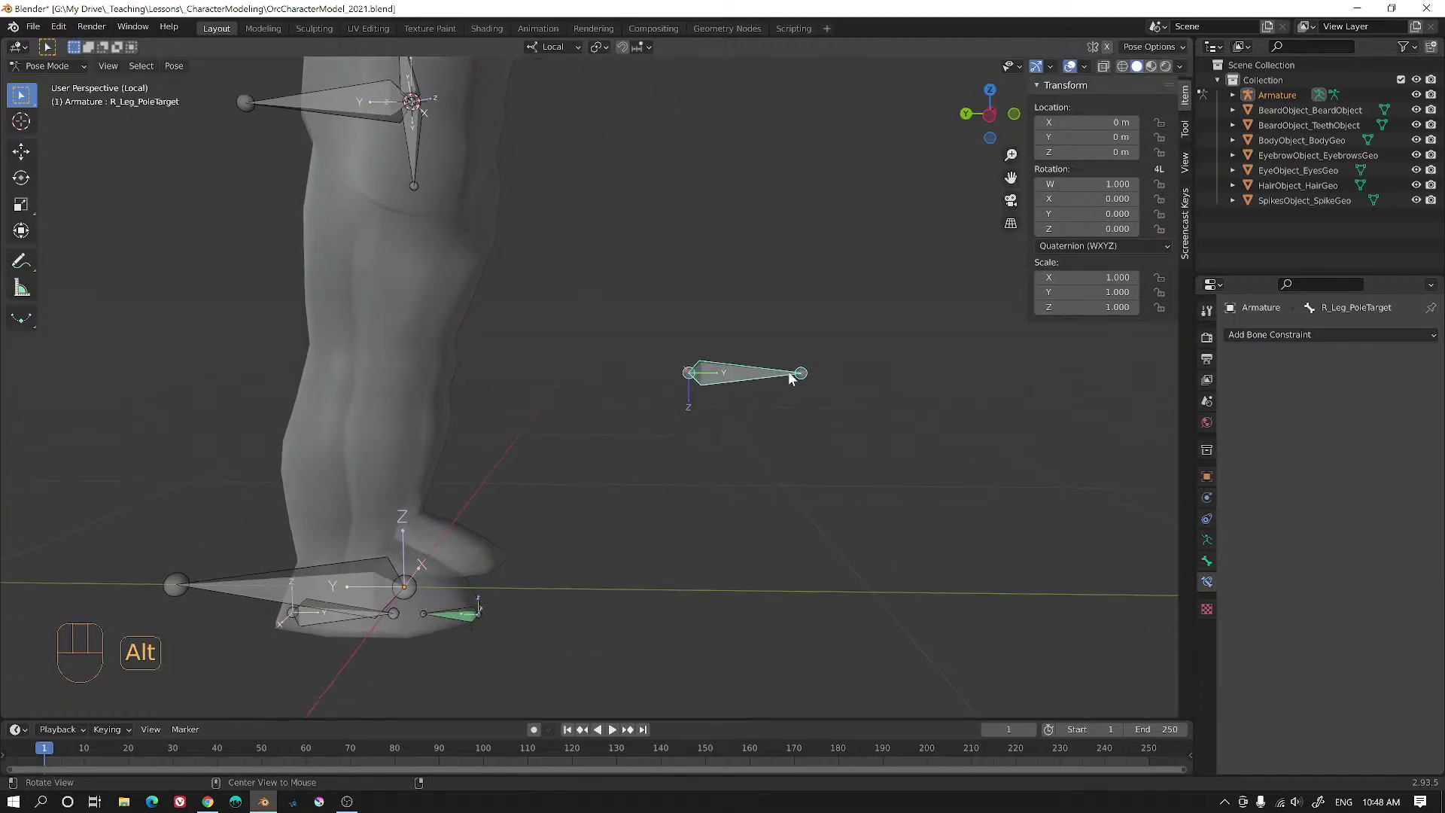
alt+drag(788, 372, 685, 388)
key(g)
right_click(683, 374)
middle_drag(684, 374, 426, 567)
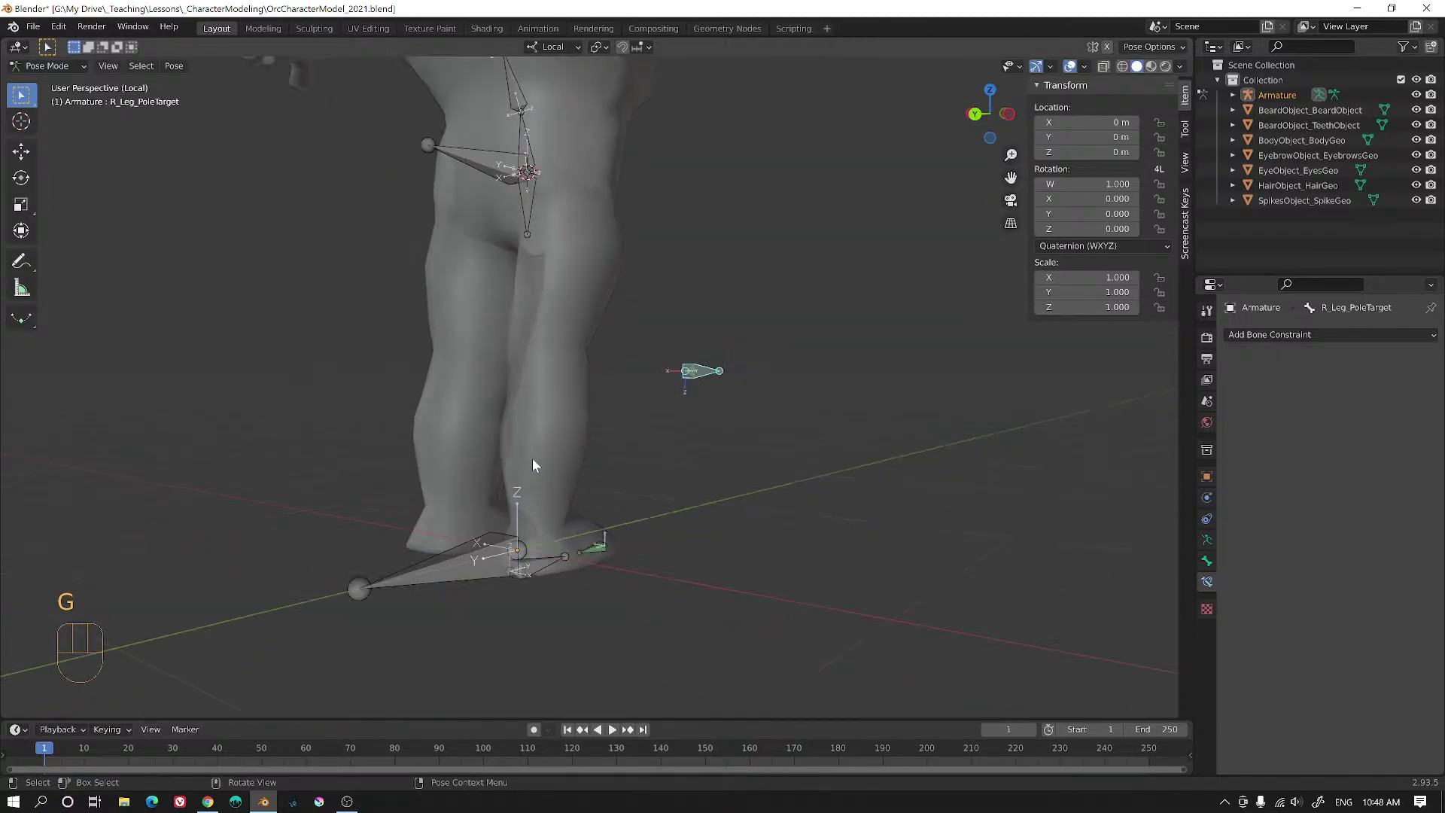
key(g)
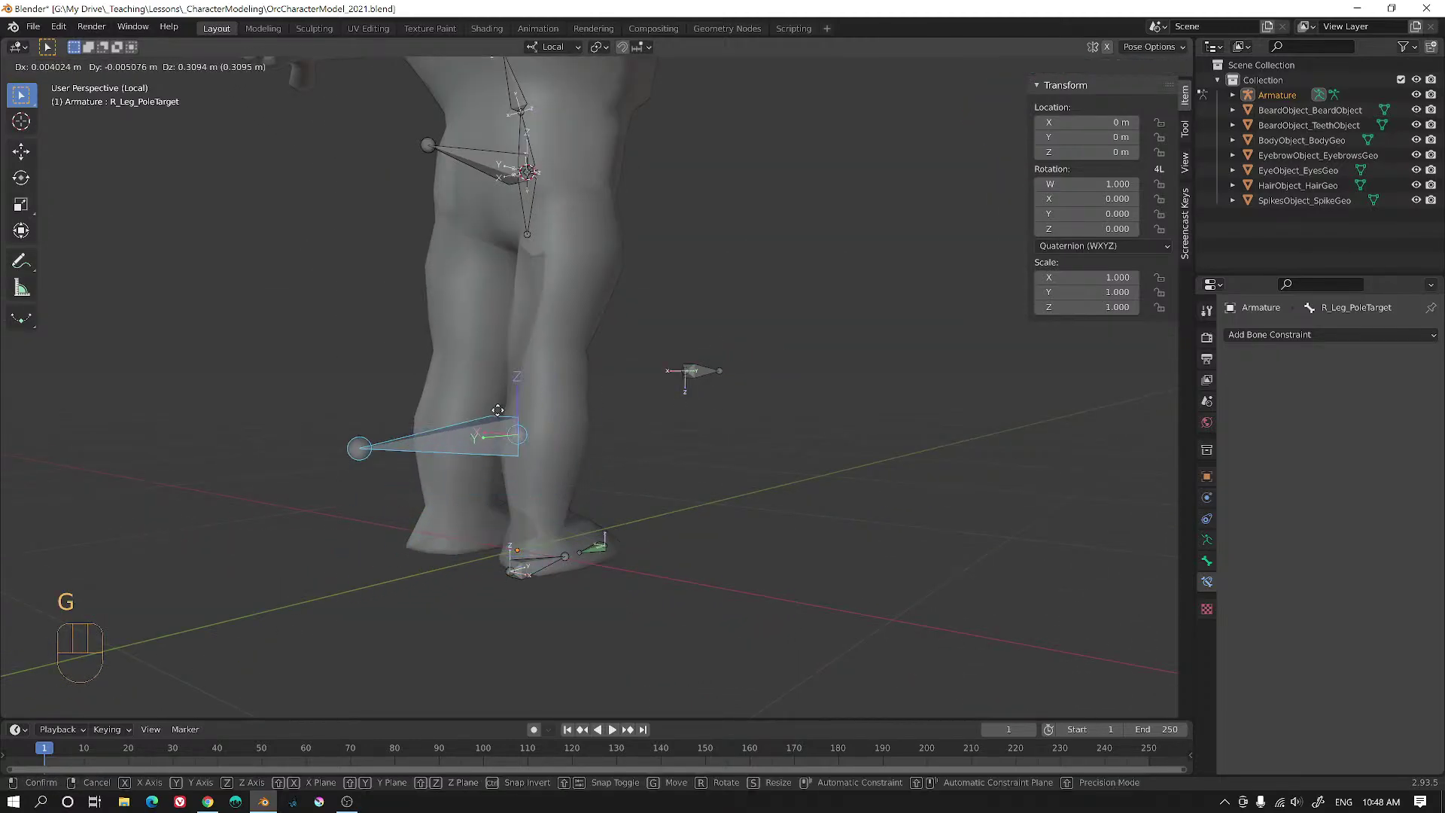
right_click(535, 454)
middle_drag(536, 454, 495, 482)
- Switch the armature to Edit Mode and reveal the hidden bones
alt+shift+drag(494, 482, 696, 436)
click(57, 66)
click(59, 98)
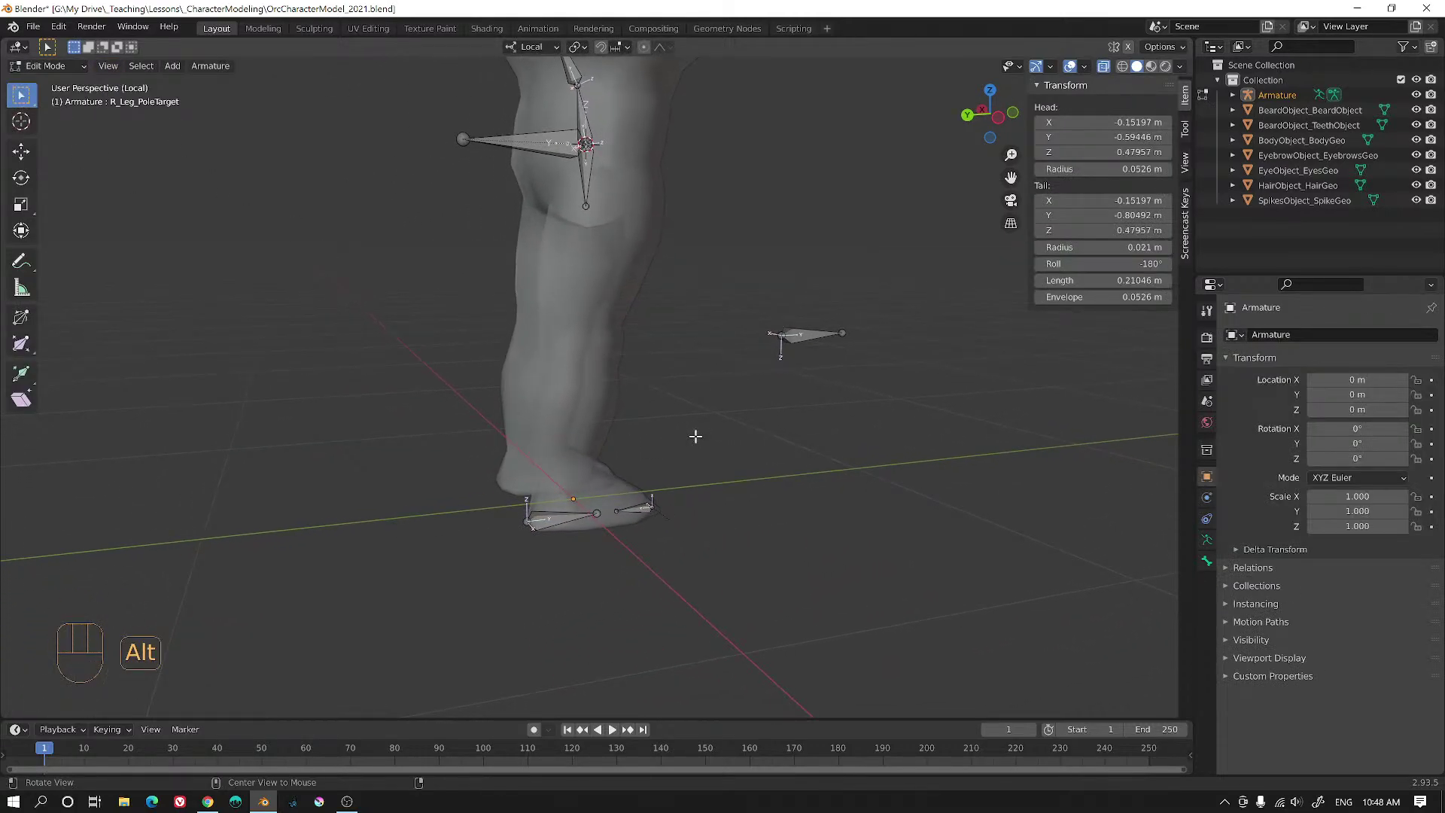
key(alt+h)
- Parent the R_Foot_CTRL, R_Leg_PoleTarget and HipCTRL bones to the Root bone with Keep Offset
middle_drag(695, 435, 635, 419)
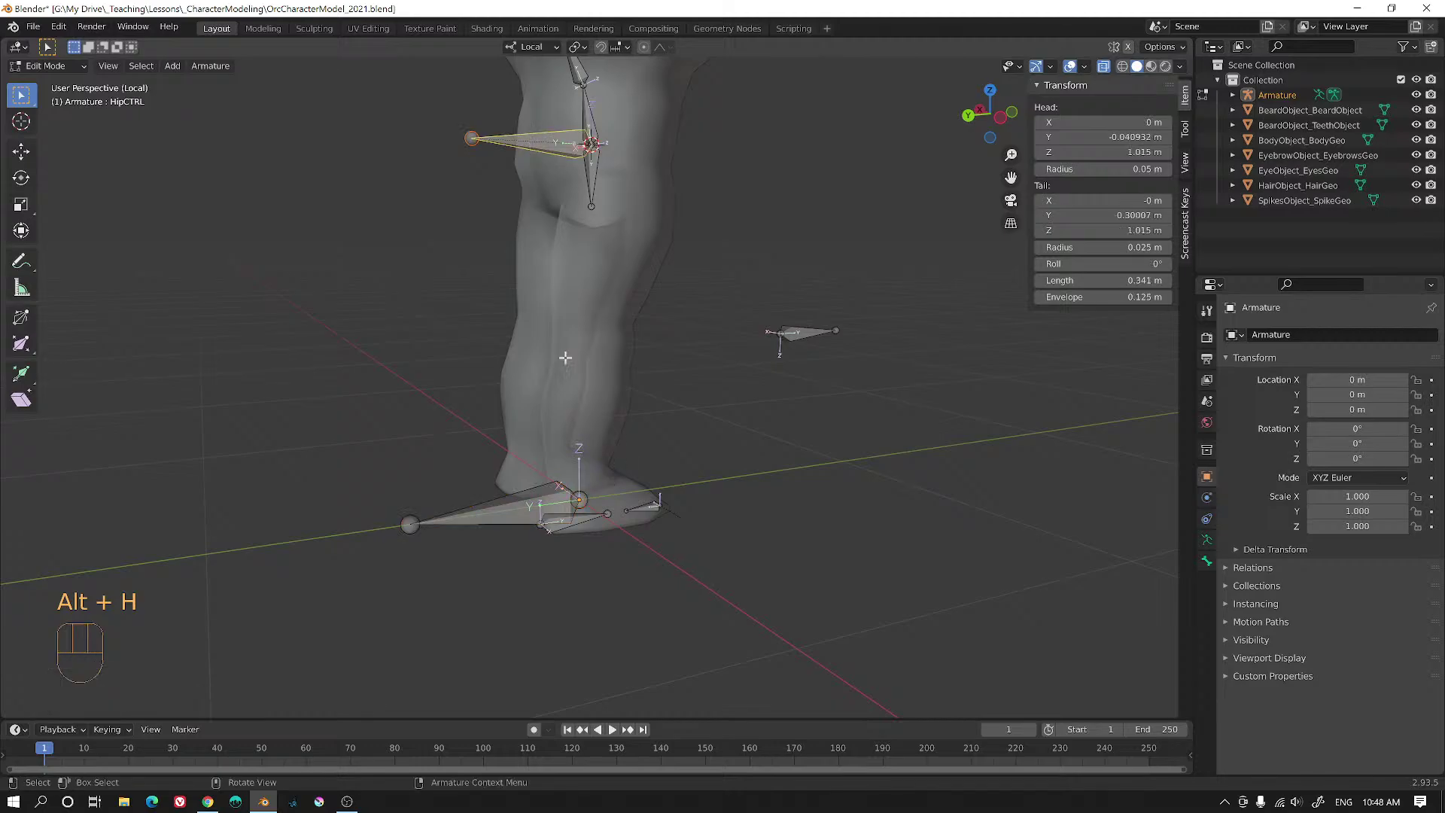
shift+click(557, 526)
click(558, 527)
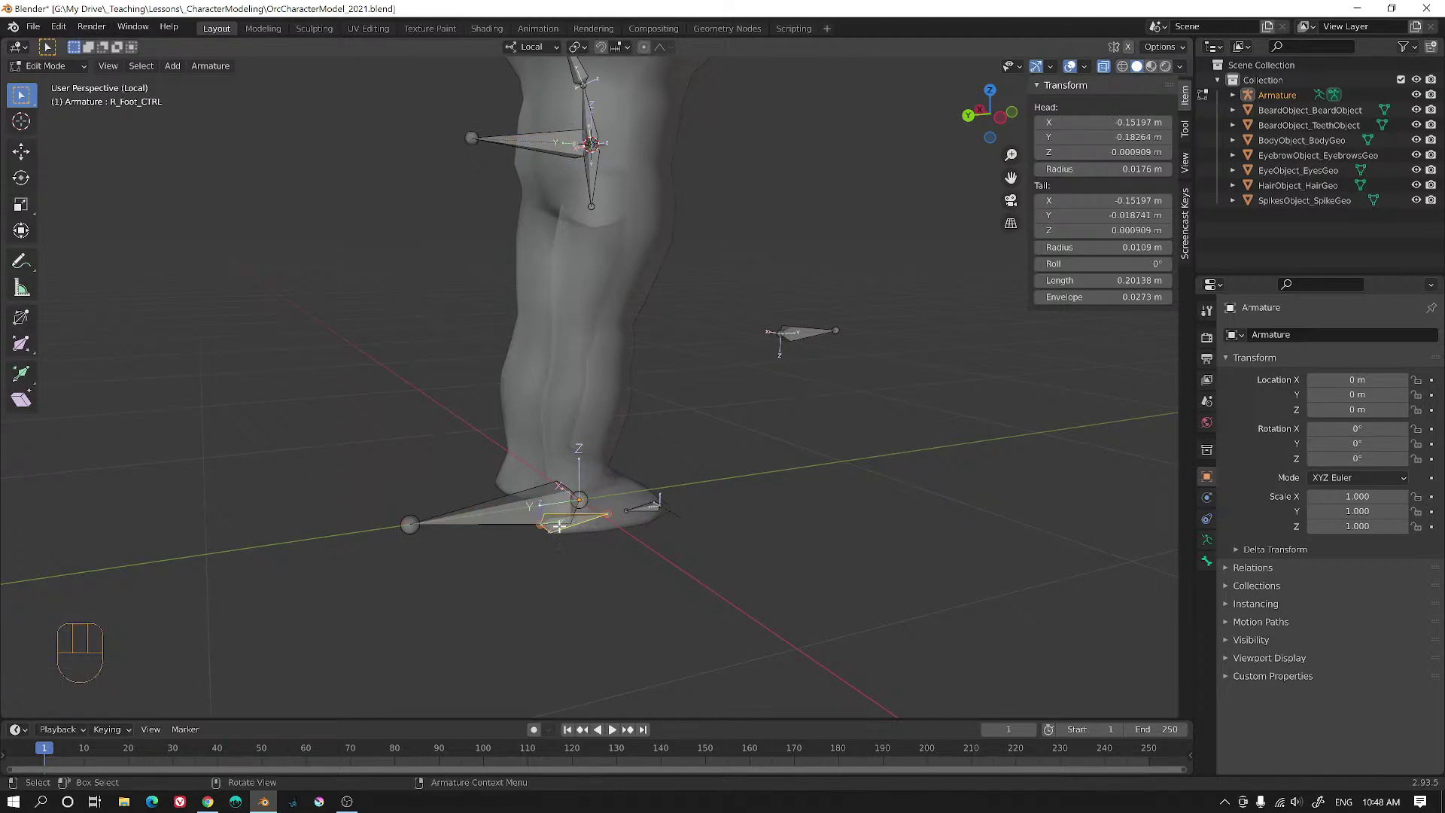
shift+click(790, 331)
shift+click(525, 153)
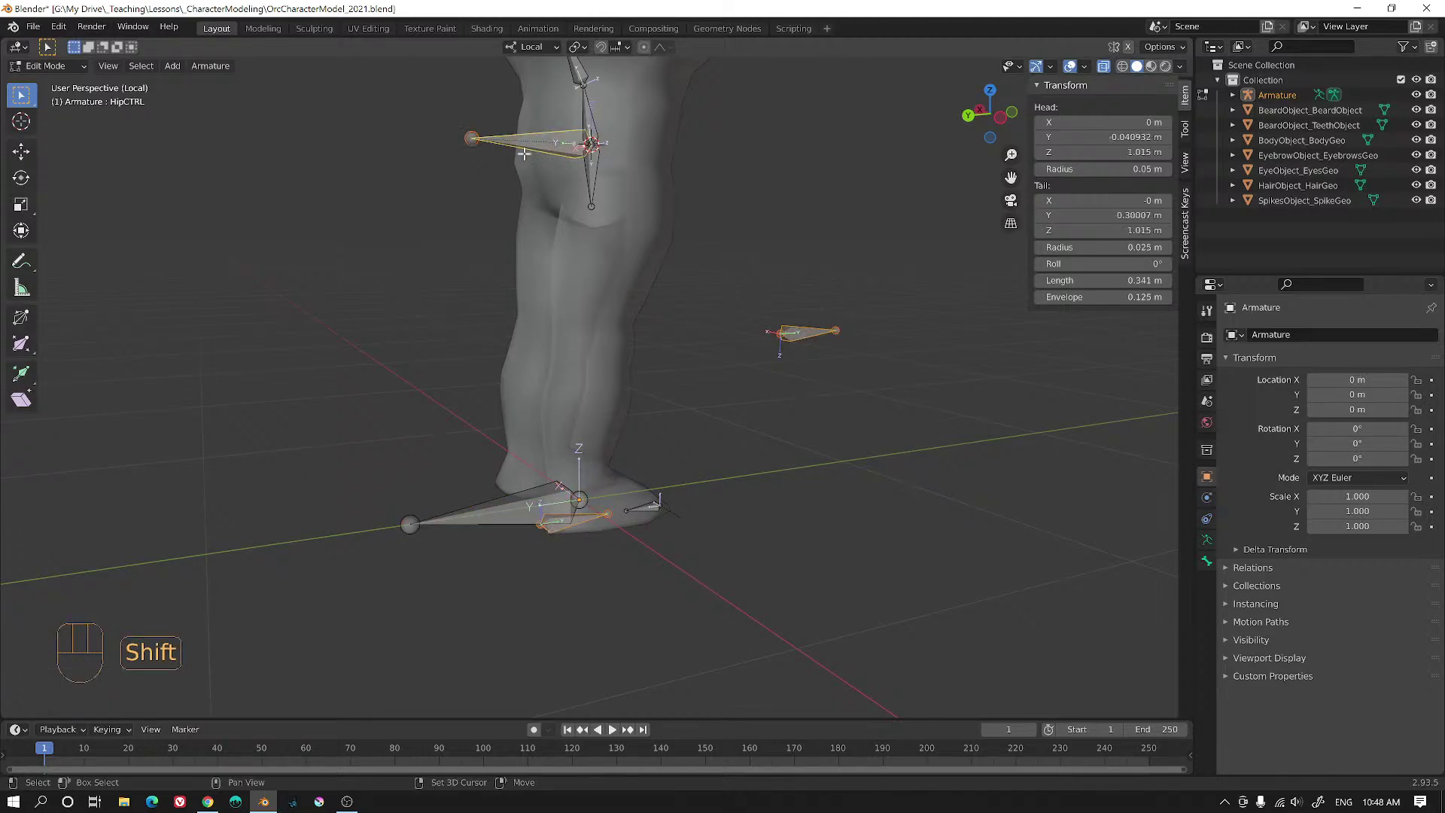
alt+middle_drag(674, 497, 602, 470)
alt+shift+middle_drag(613, 444, 857, 383)
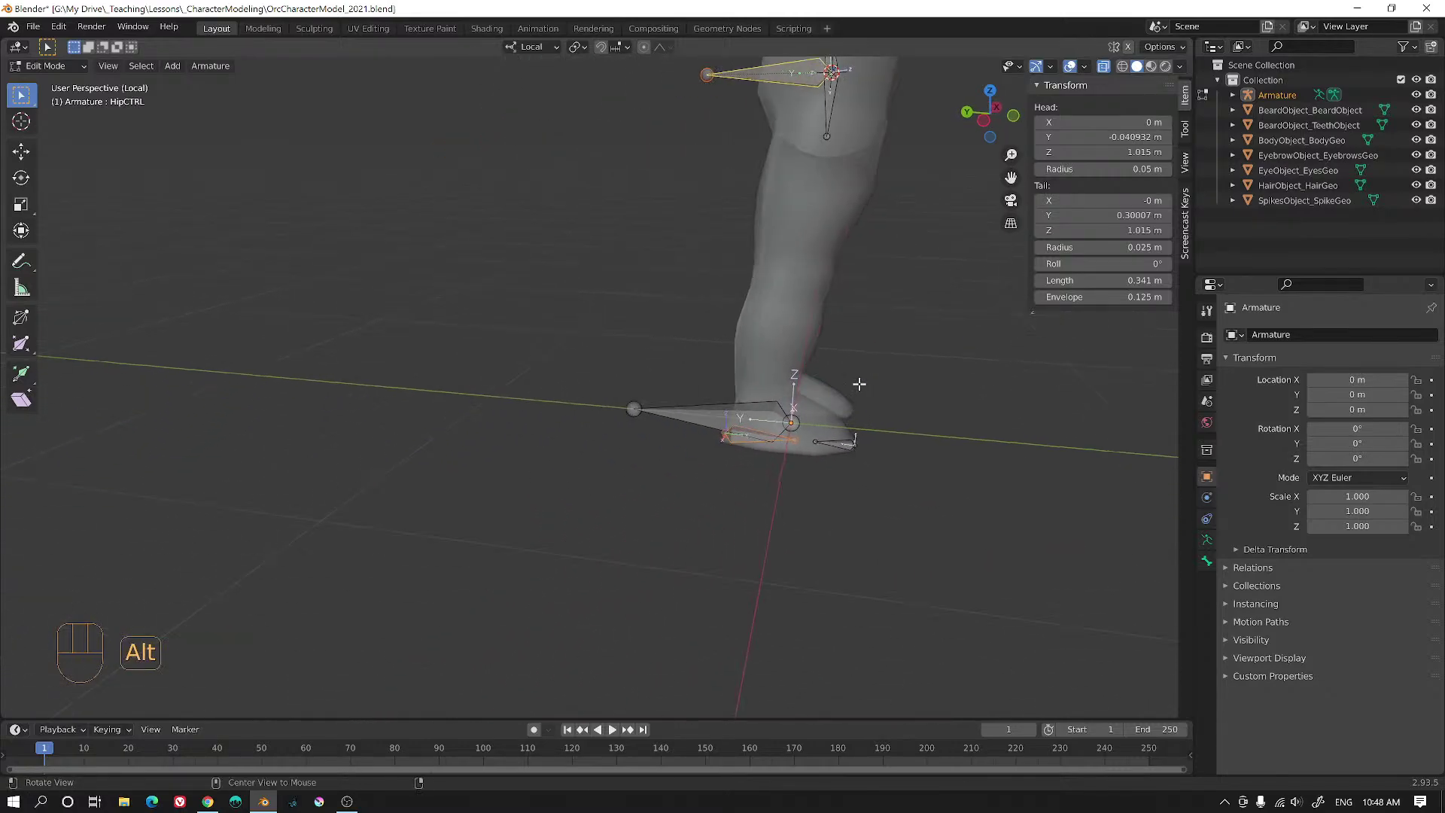
scroll(858, 388, up, 3)
shift+click(741, 422)
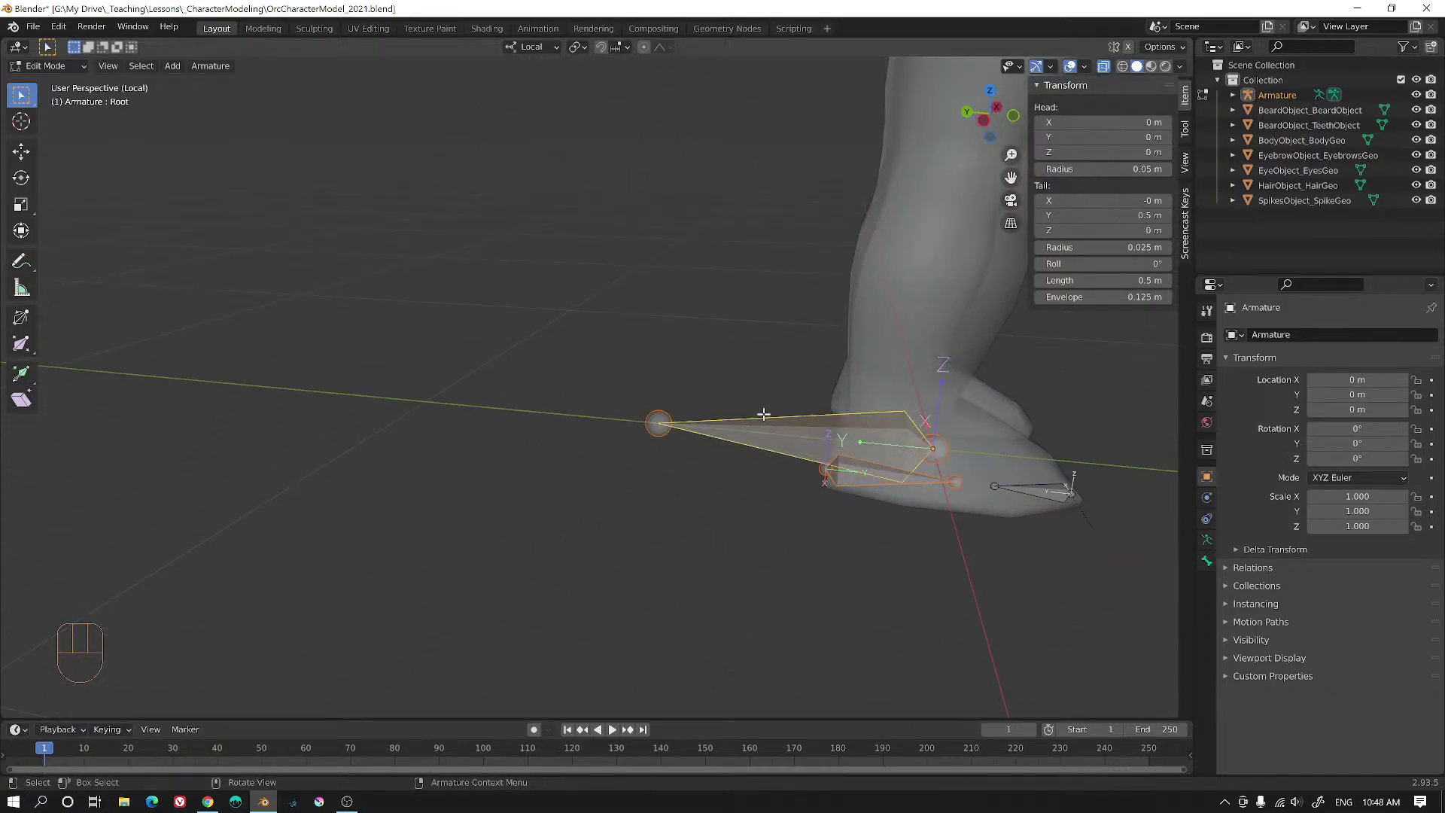
key(ctrl+p)
click(761, 406)
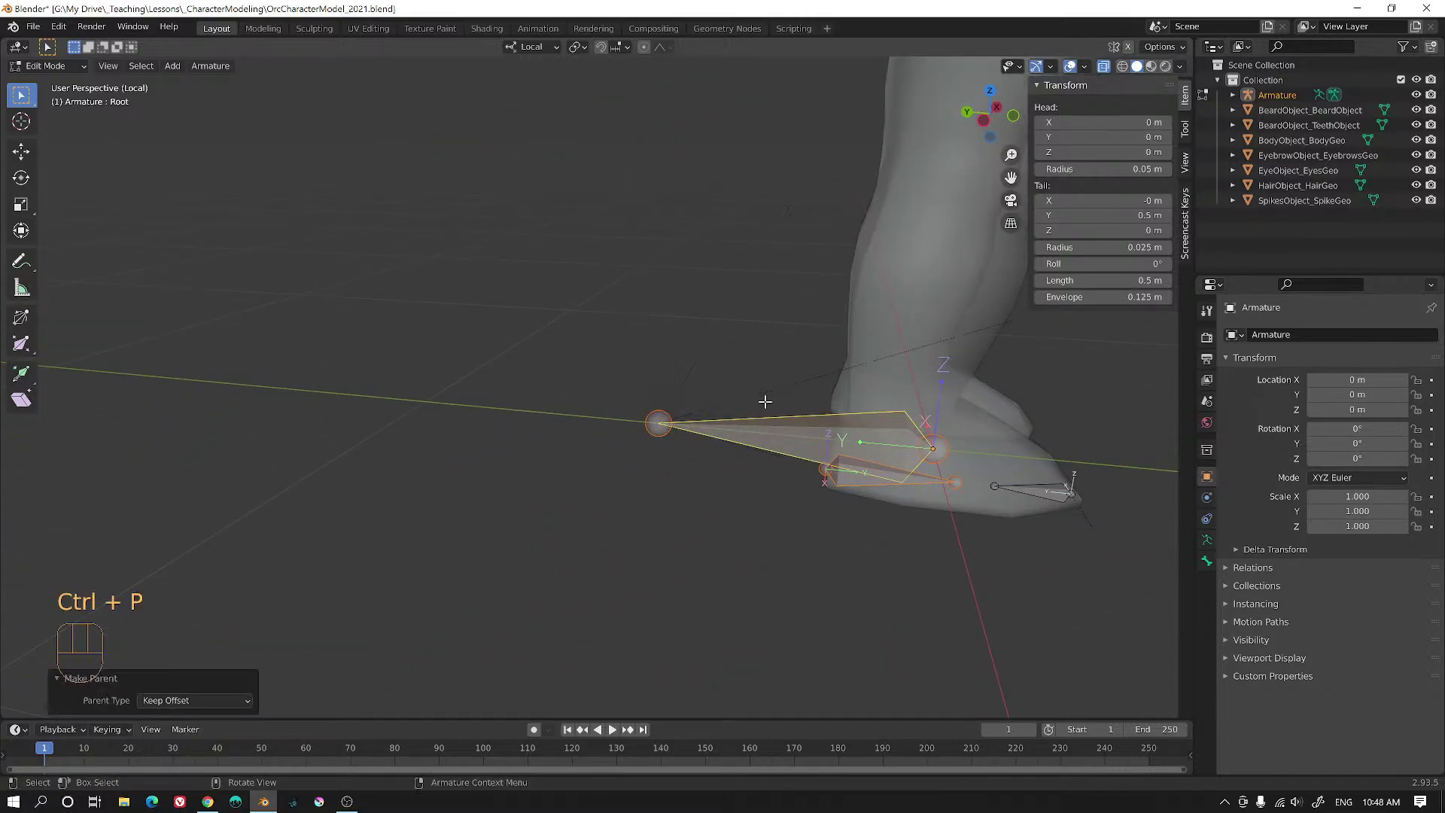
- Return the armature to Pose Mode and test moving the Root bone, cancelling the trial
alt+shift+drag(761, 406, 594, 425)
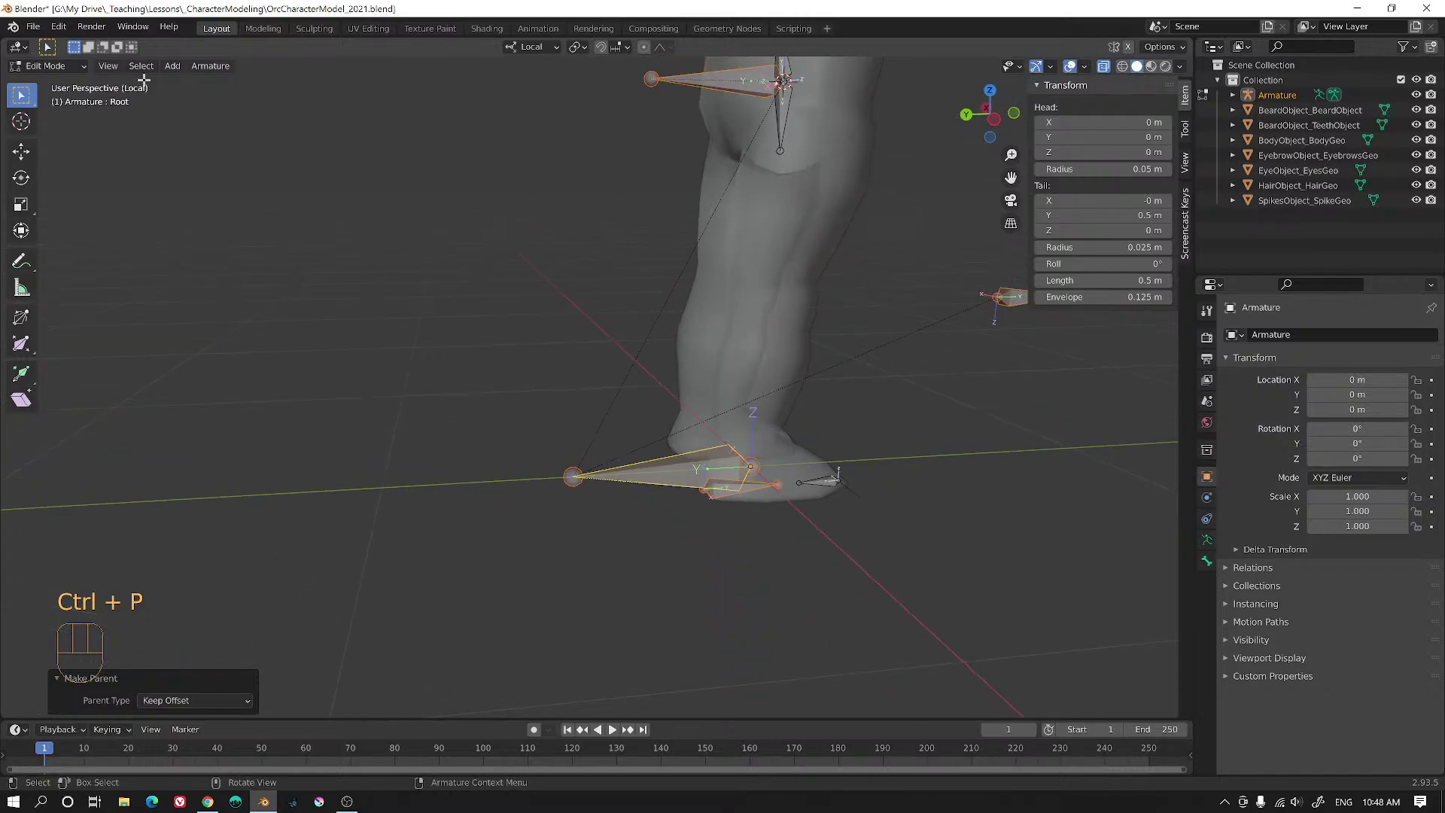
click(32, 67)
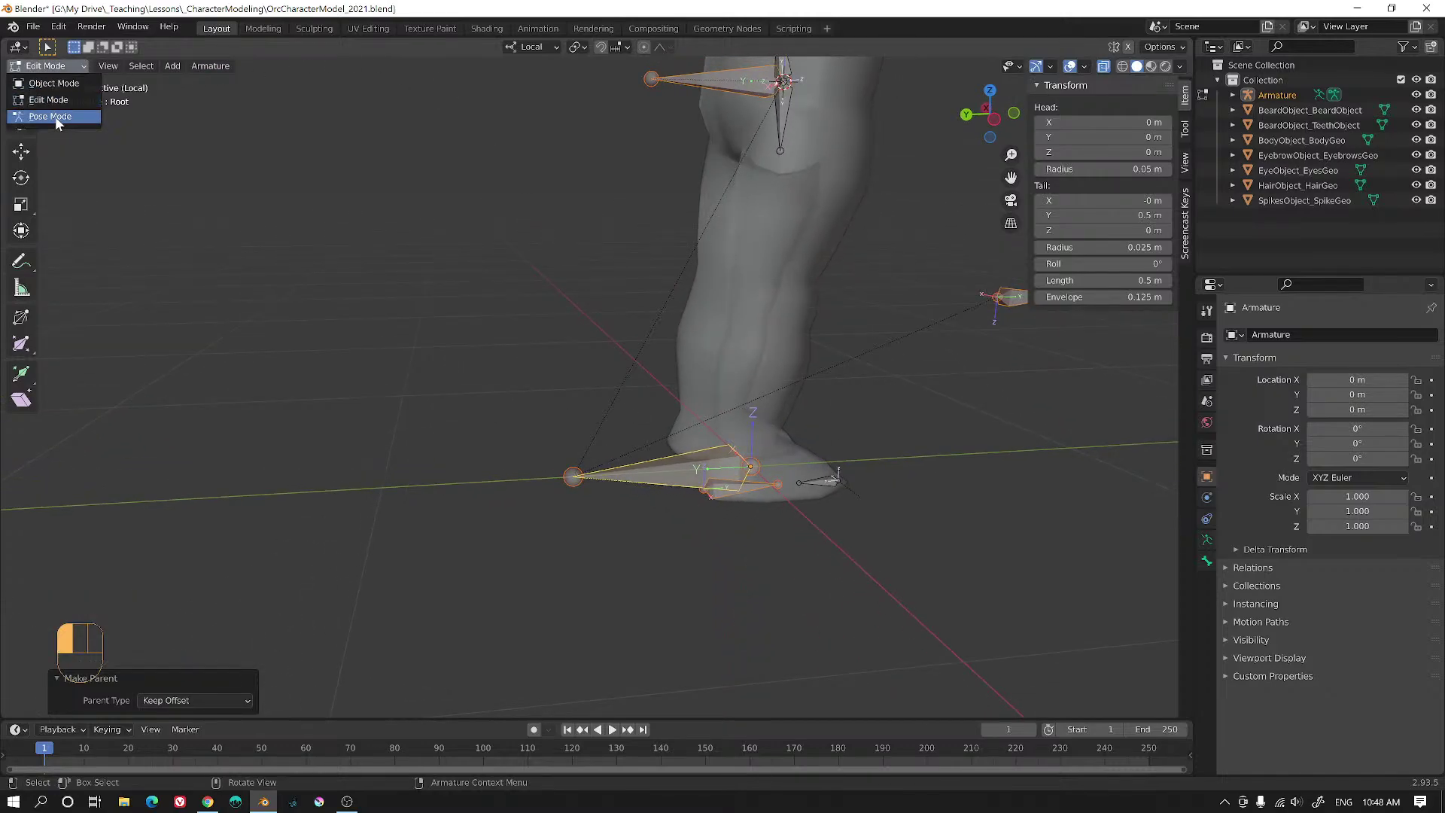
click(56, 115)
click(651, 474)
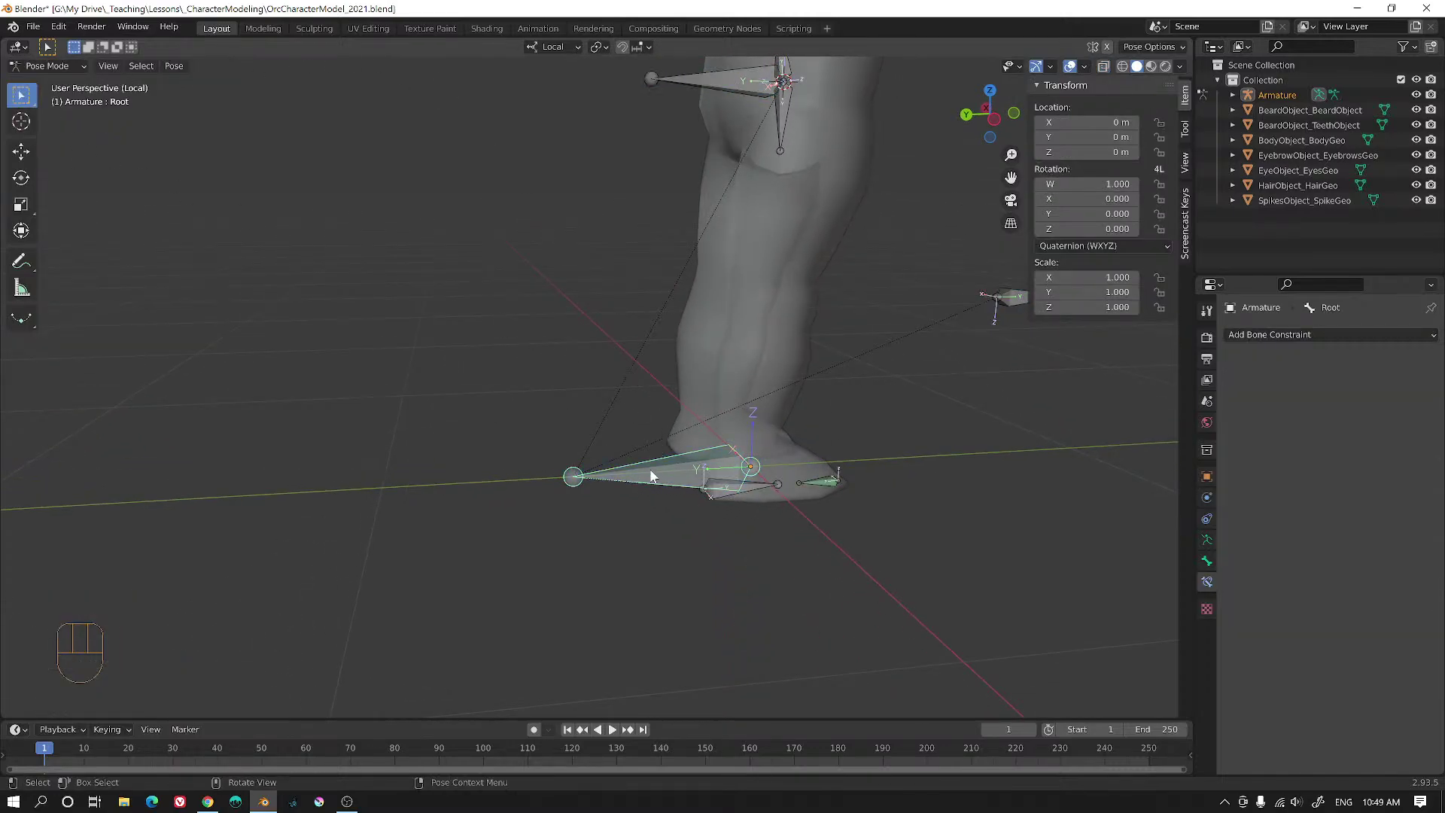
scroll(671, 437, down, 3)
key(g)
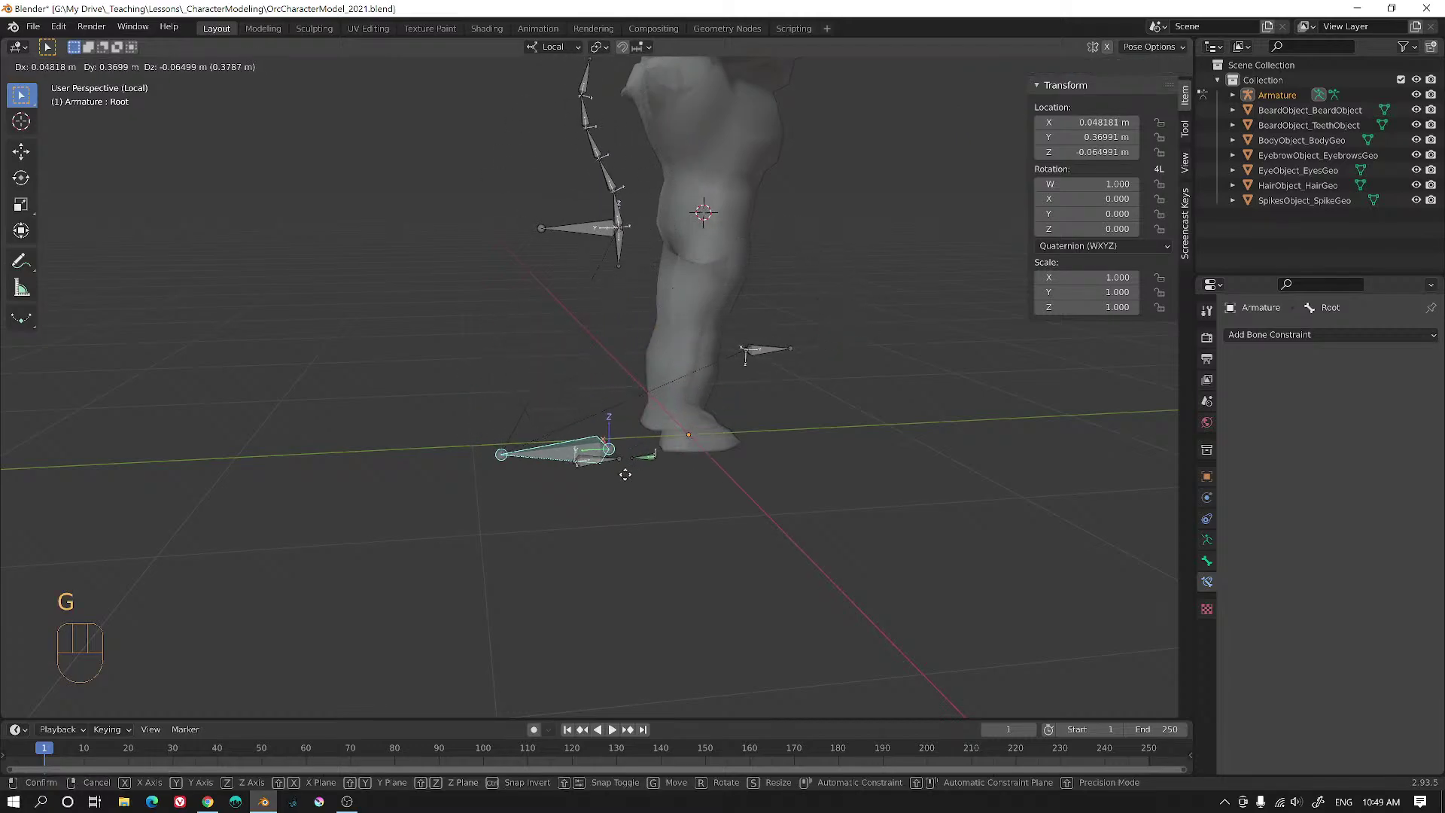
right_click(474, 440)
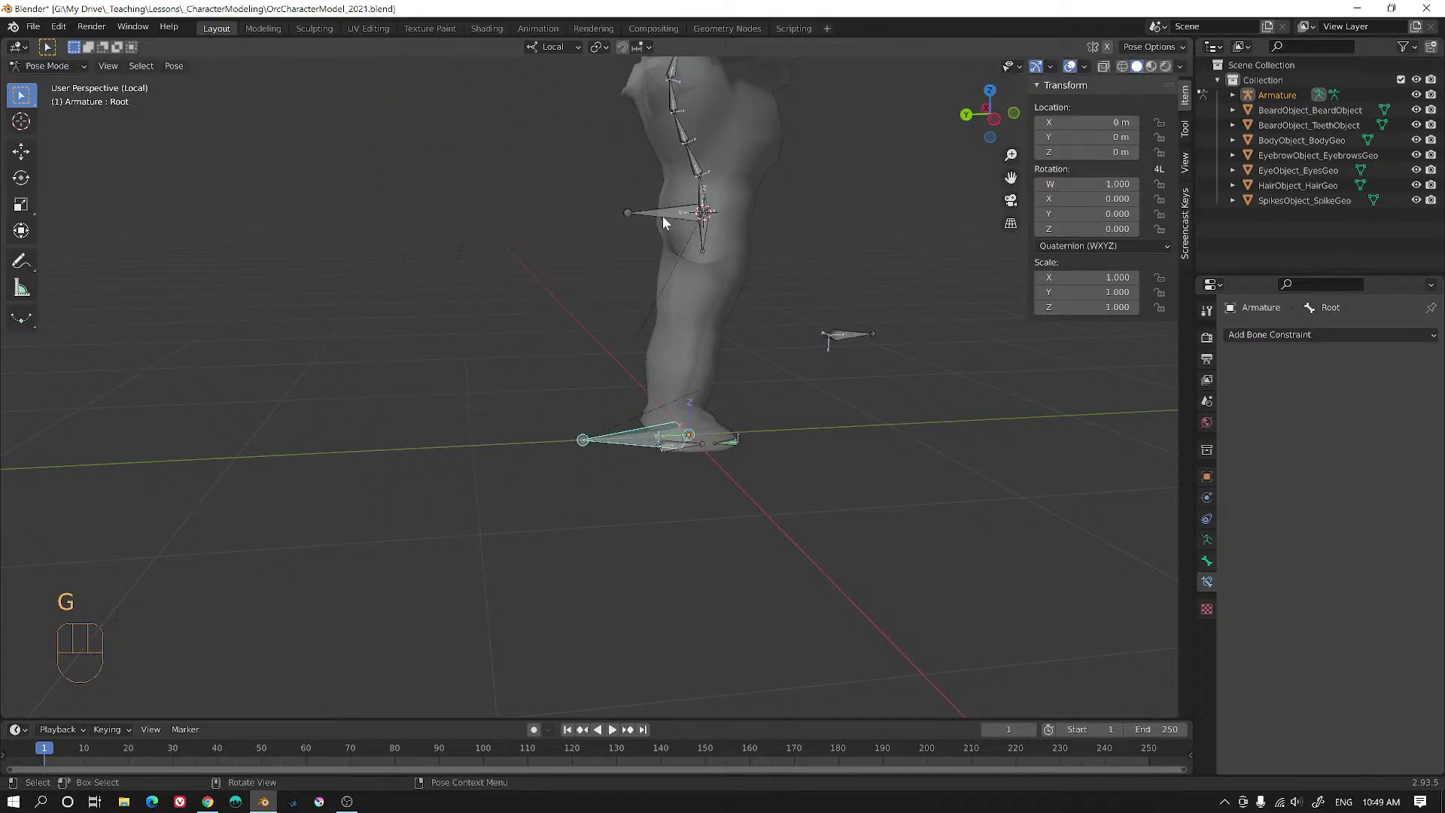
- Test moving the HipCTRL bone and the R_Leg_PoleTarget bone, cancelling both trials
key(g)
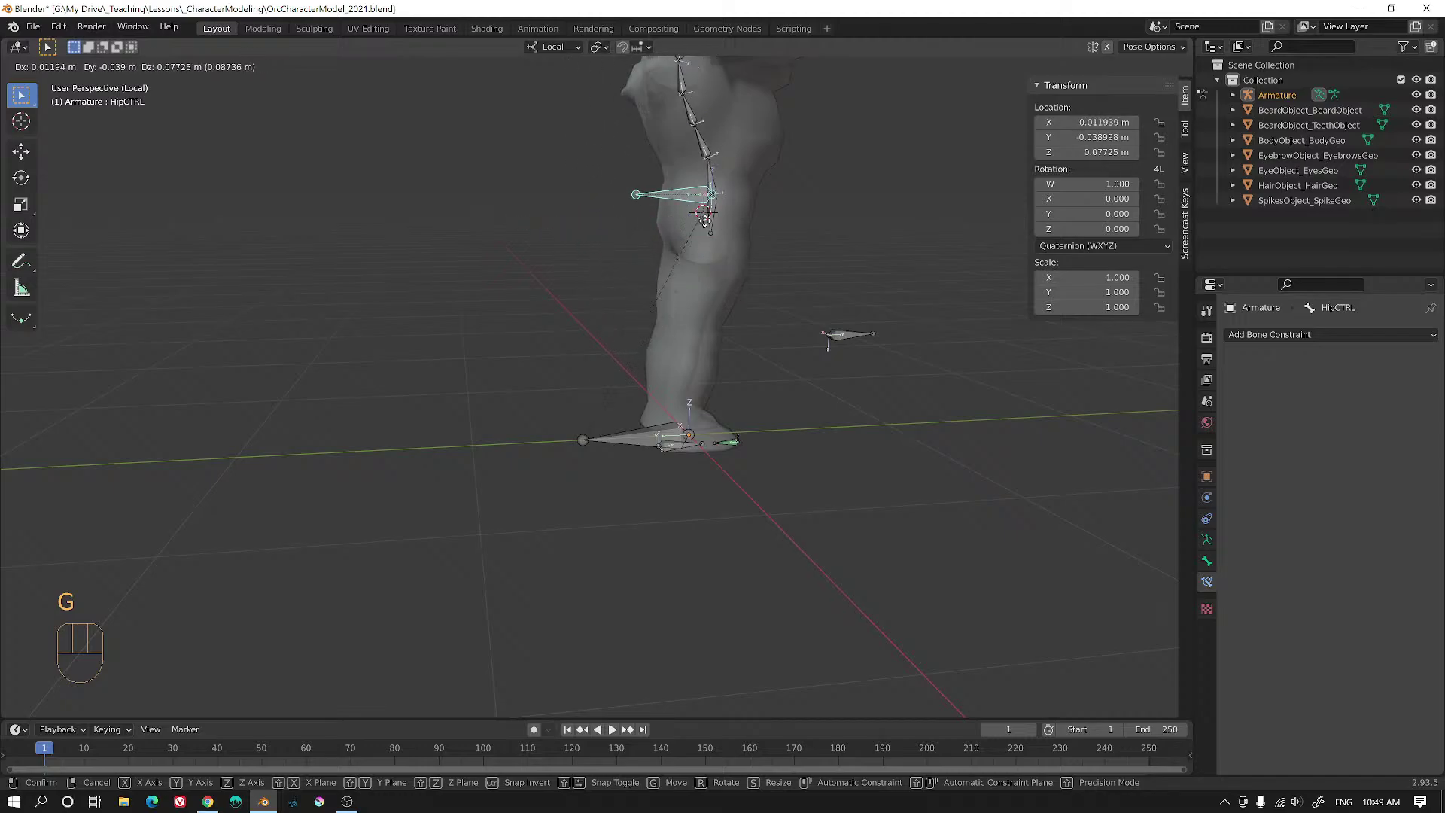
right_click(777, 359)
middle_drag(777, 360, 448, 383)
click(348, 386)
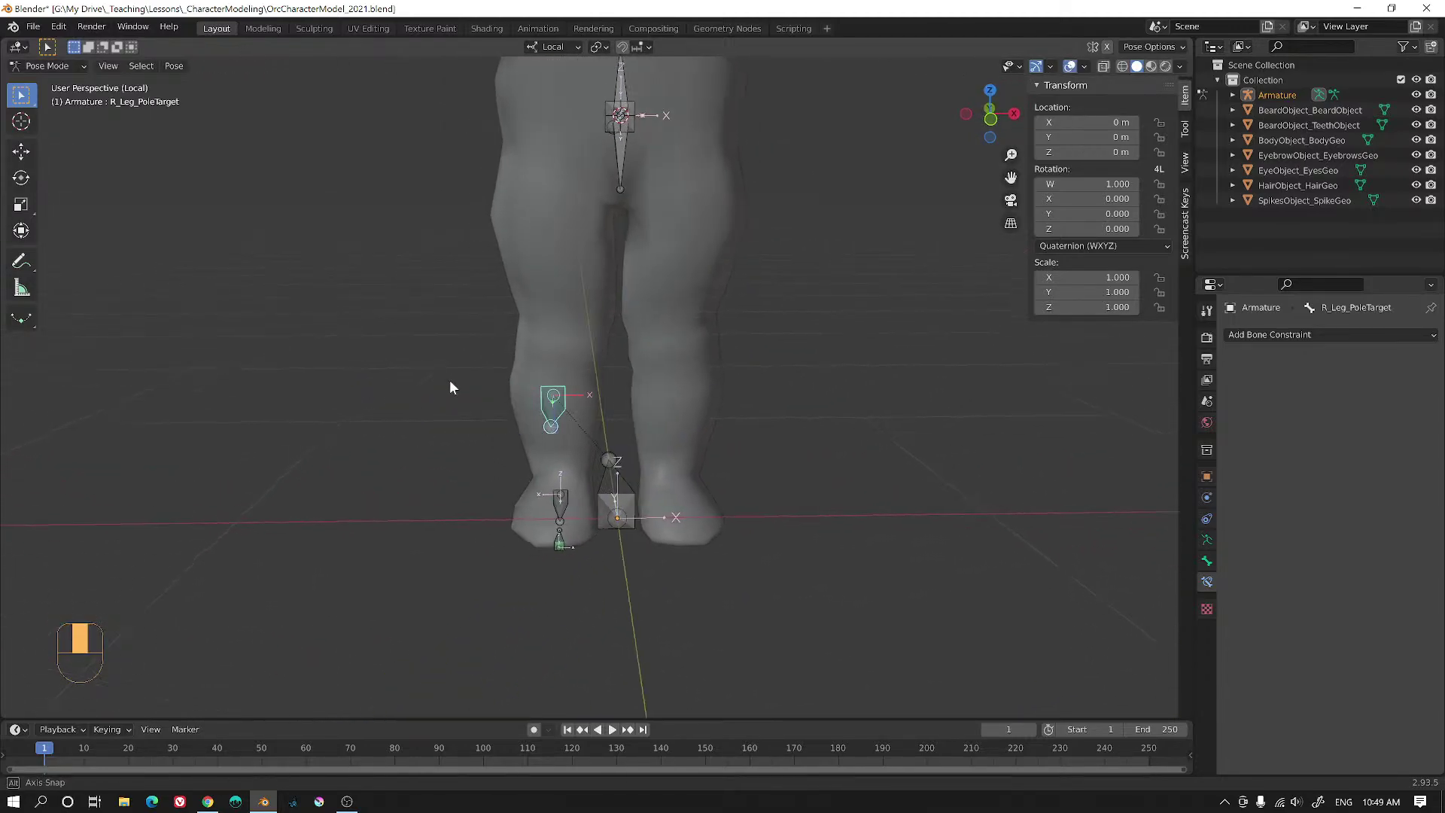
key(g)
right_click(388, 397)
- Test rotating the Root bone, cancelling the trial
click(605, 482)
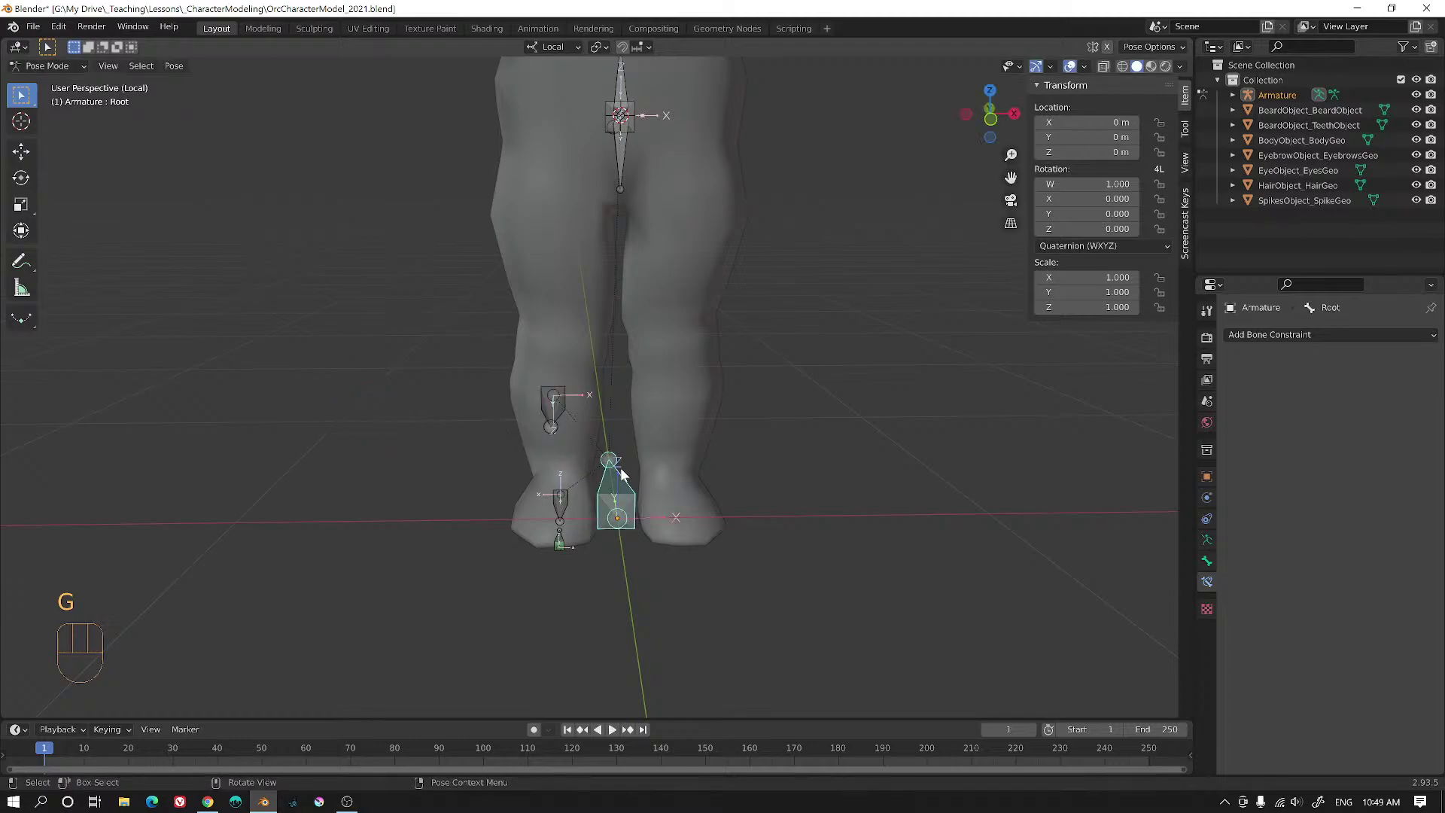
key(r)
right_click(552, 427)
- Show the armature's second bone layer together with the first
middle_drag(551, 427, 647, 422)
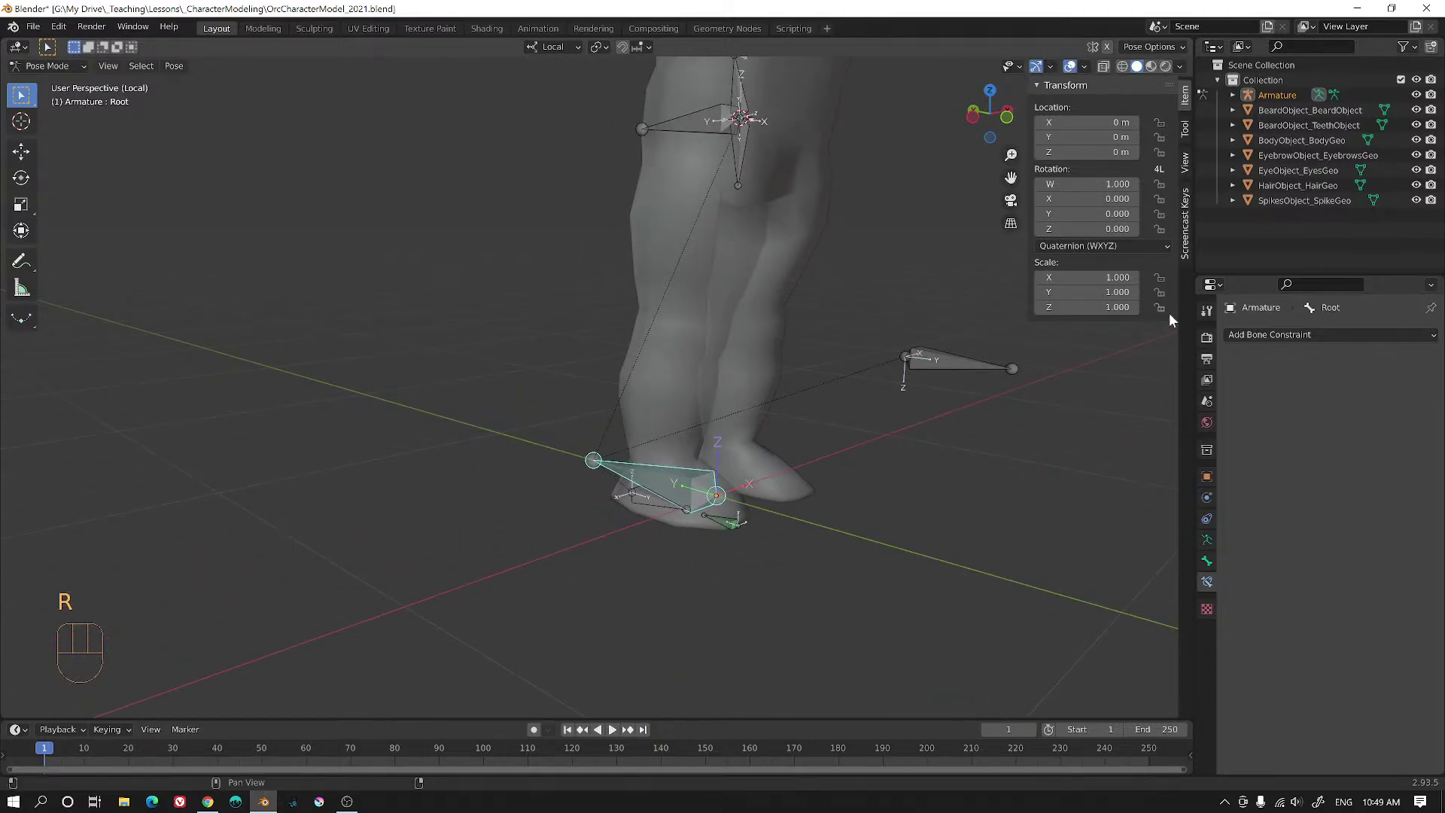
click(1206, 540)
shift+click(1242, 415)
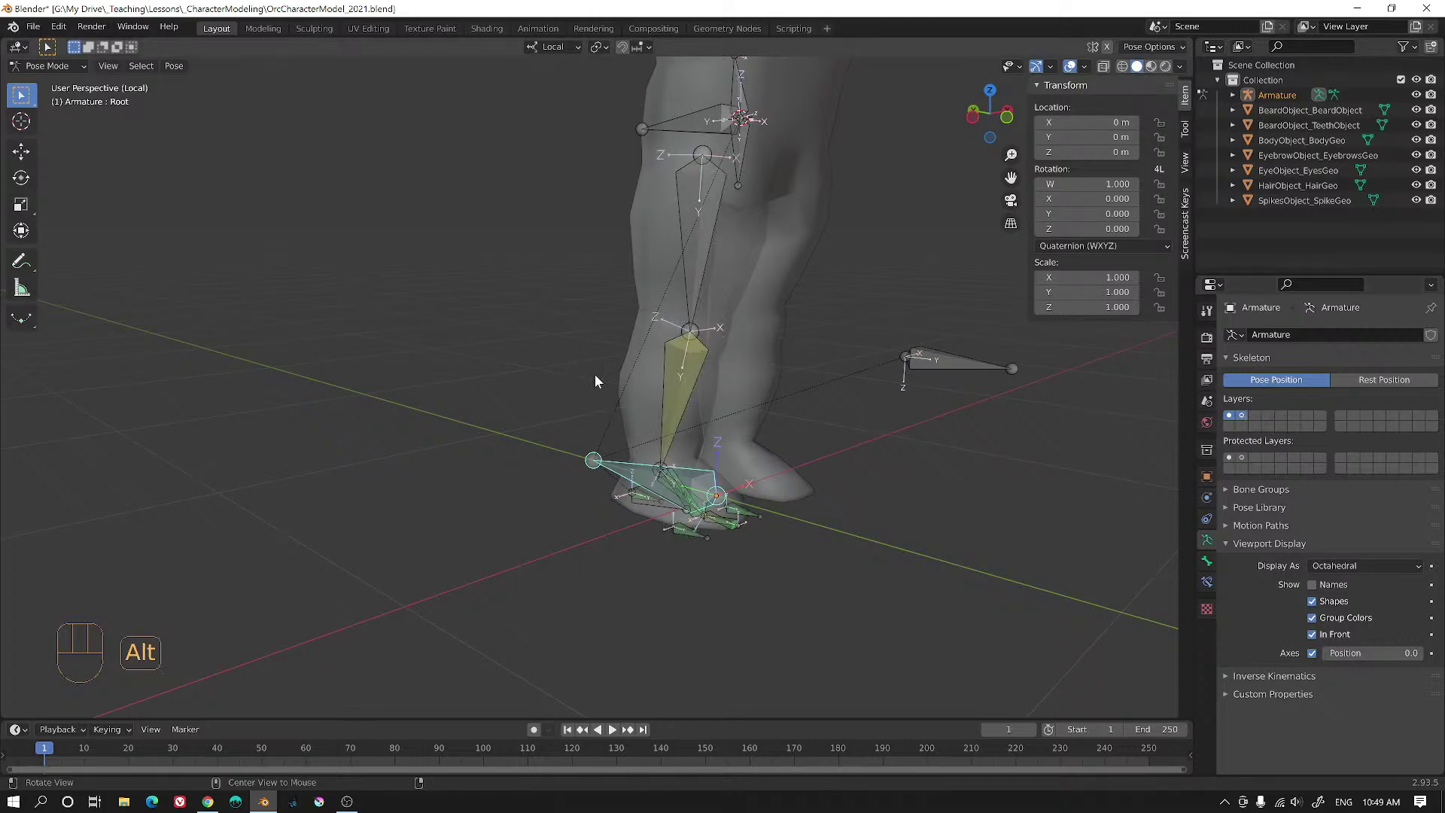
- Test moving and rotating the Root bone with both bone layers shown, cancelling both trials
alt+drag(595, 374, 670, 452)
scroll(606, 522, down, 3)
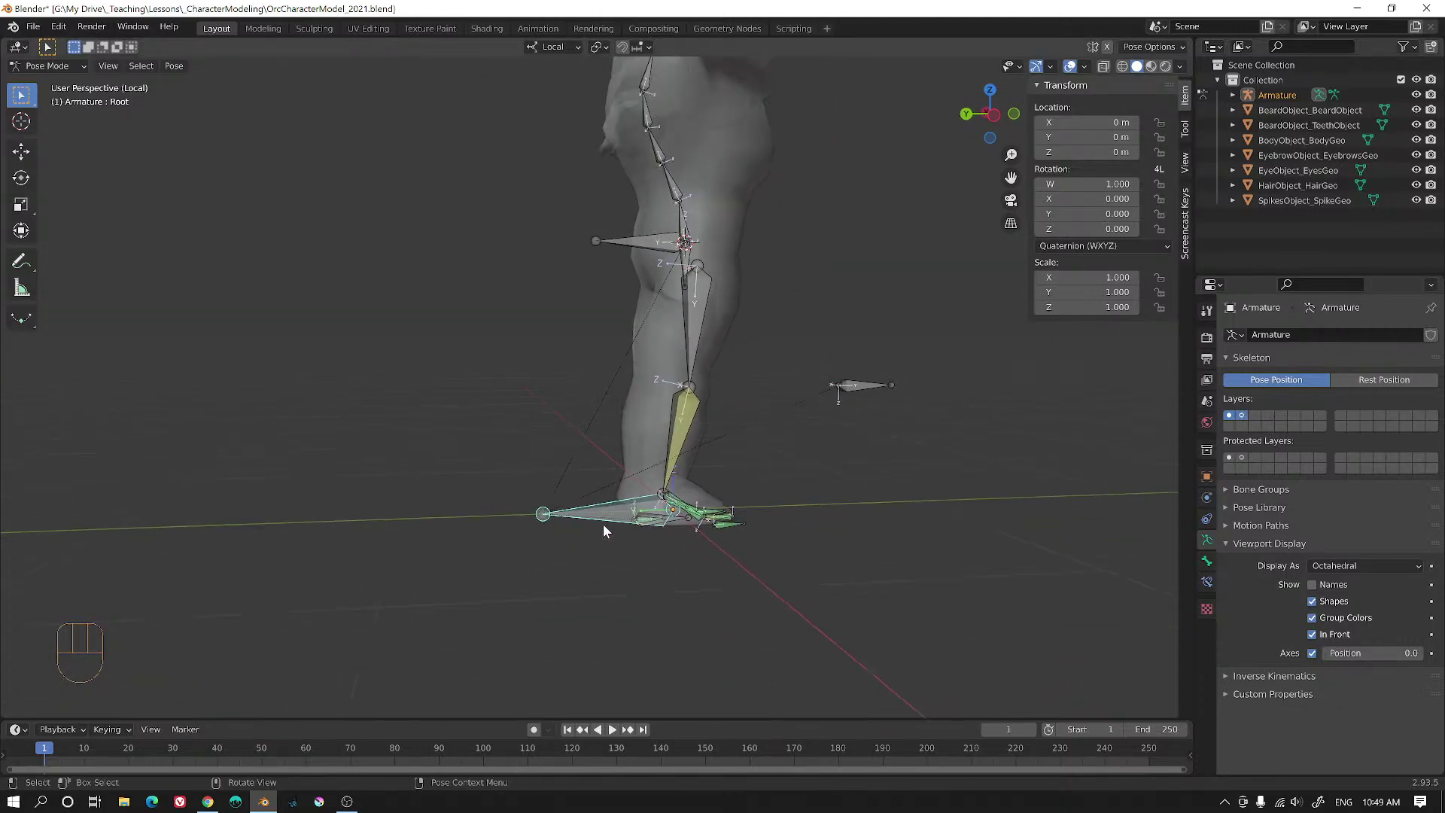
key(g)
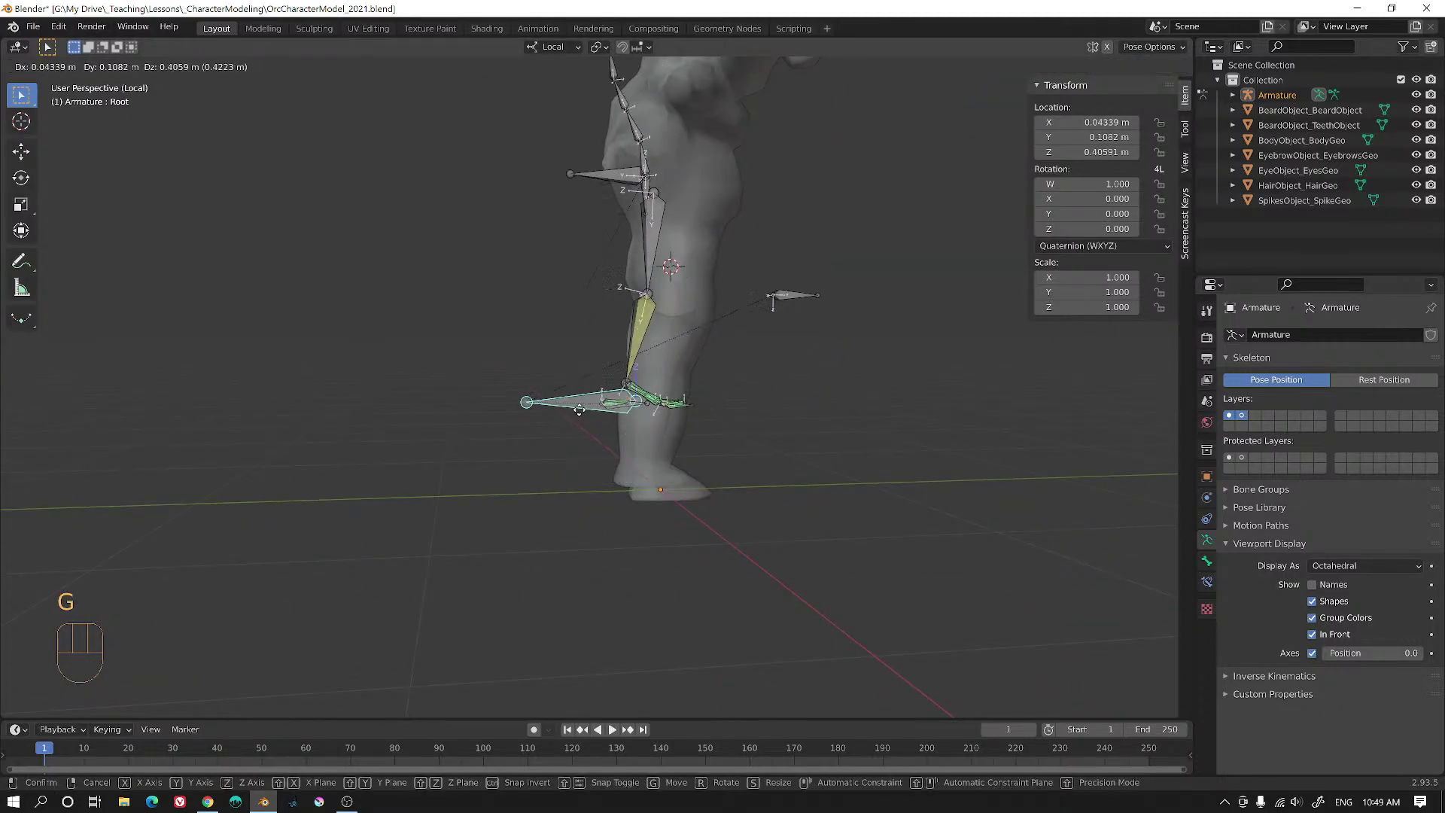
right_click(498, 360)
alt+drag(454, 422, 520, 432)
key(r)
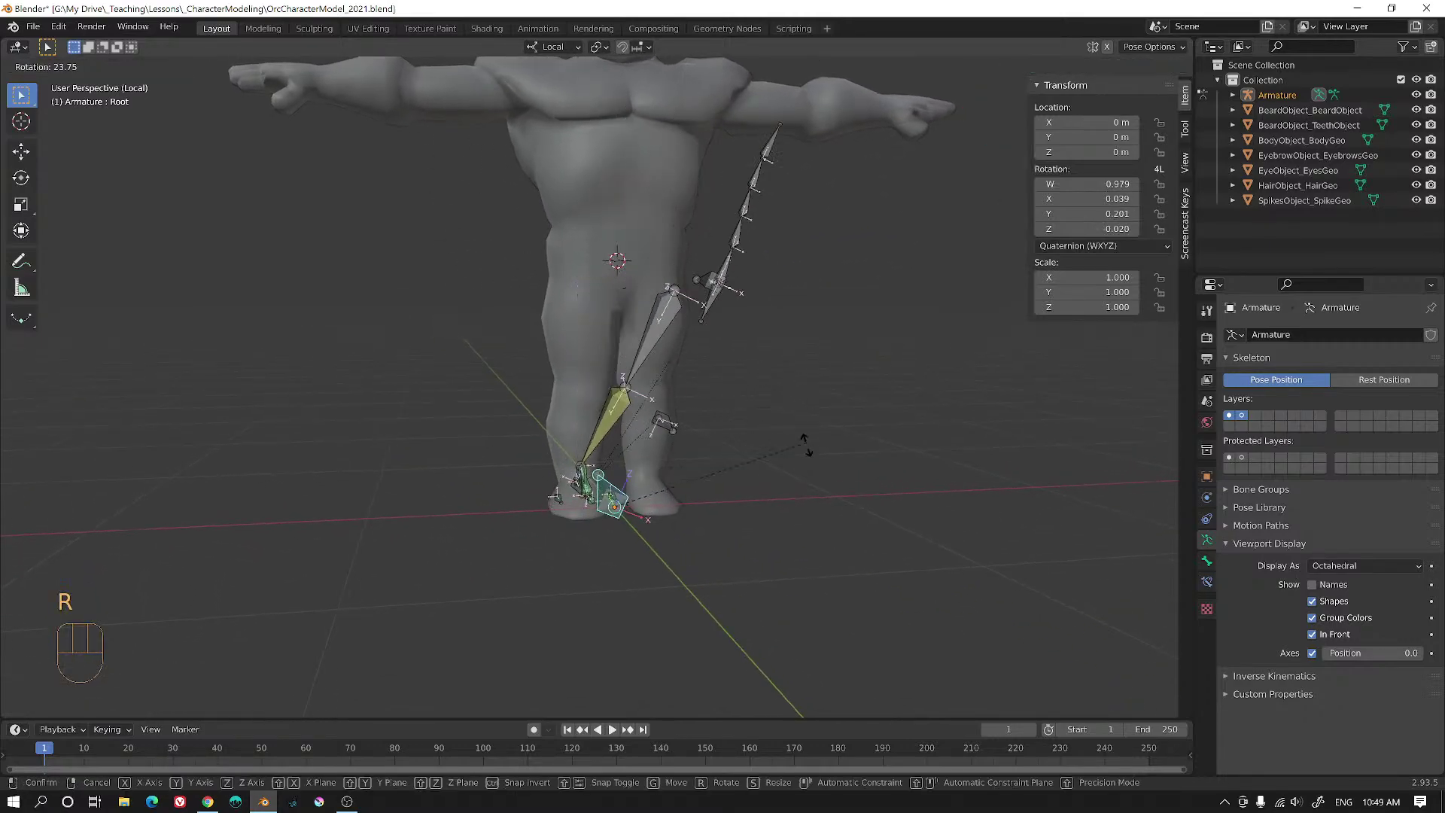
right_click(735, 379)
- Save the file
middle_drag(734, 377, 464, 221)
scroll(738, 416, up, 5)
click(33, 26)
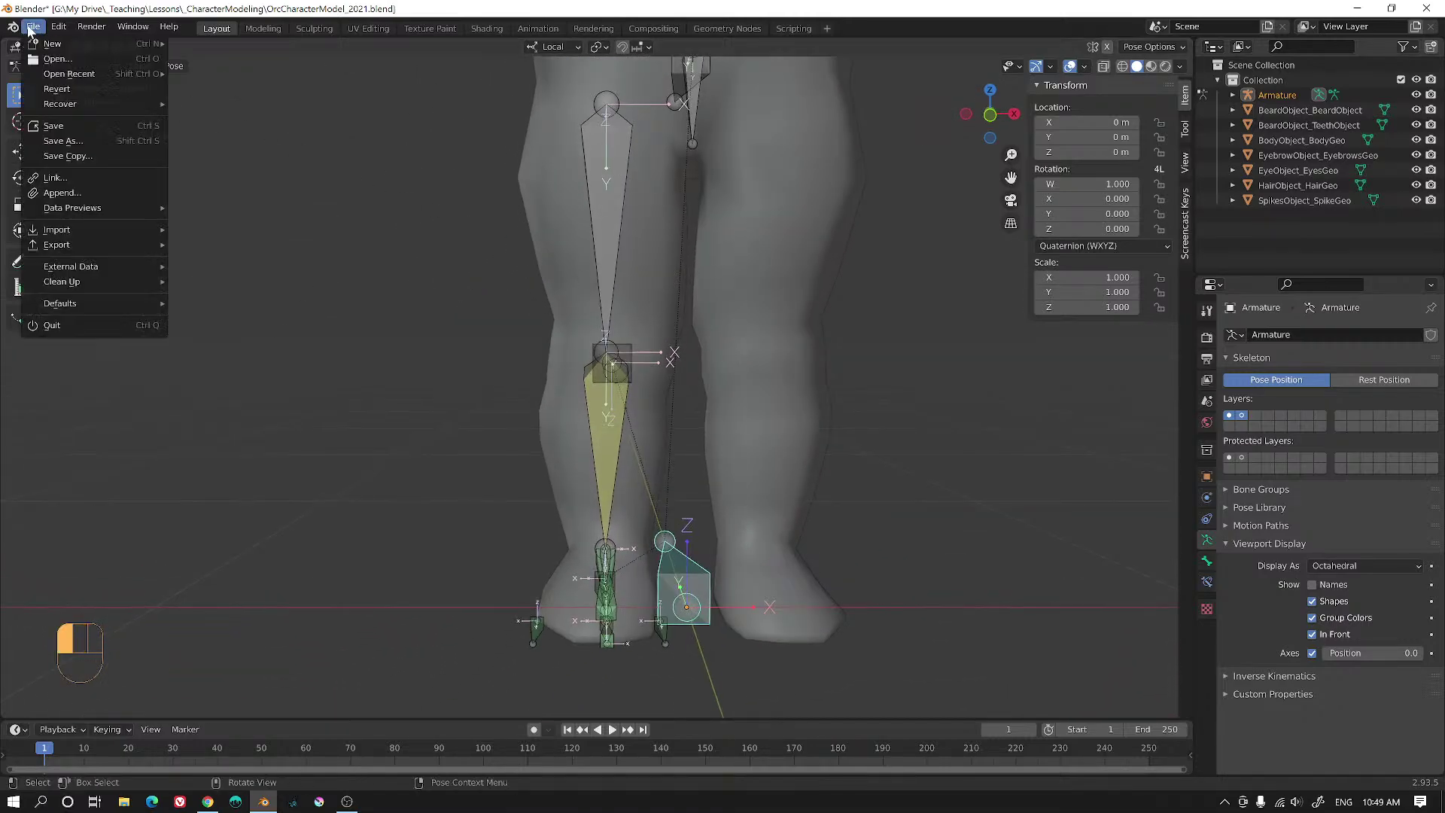
click(60, 127)
- Show only the armature's first bone layer, hiding the second layer's bones
mouse_move(693, 474)
alt+middle_down()
mouse_move(1001, 456)
mouse_move(665, 457)
mouse_move(672, 481)
alt+middle_up()
alt+middle_drag(591, 342, 752, 425)
alt+shift+middle_drag(611, 274, 578, 470)
alt+middle_drag(655, 430, 707, 421)
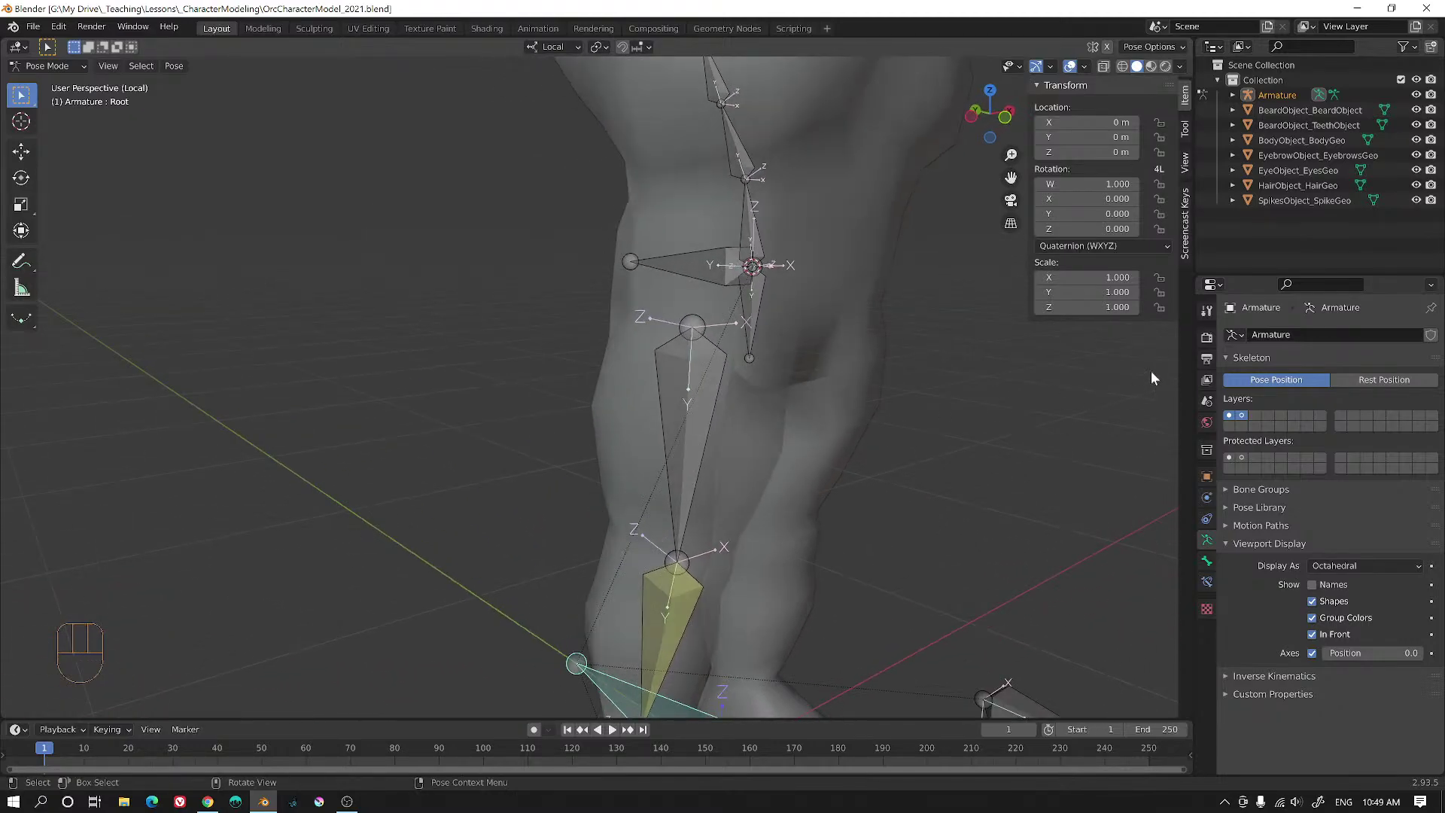
shift+click(1229, 416)
click(1228, 416)
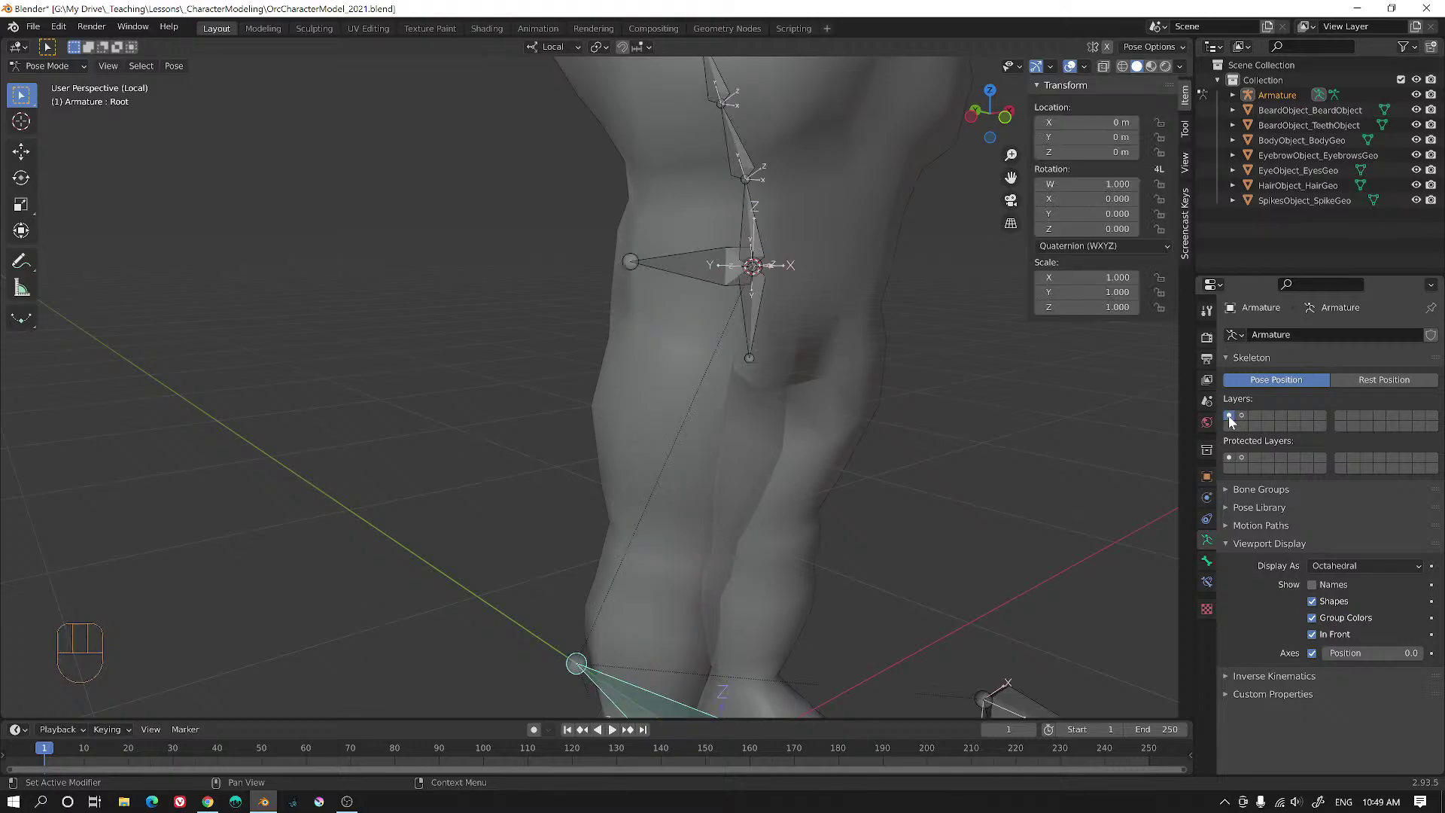
- Create a new collection directly under the Scene Collection and name it ControllerShapes
alt+middle_drag(701, 300, 637, 265)
alt+middle_drag(637, 265, 621, 435)
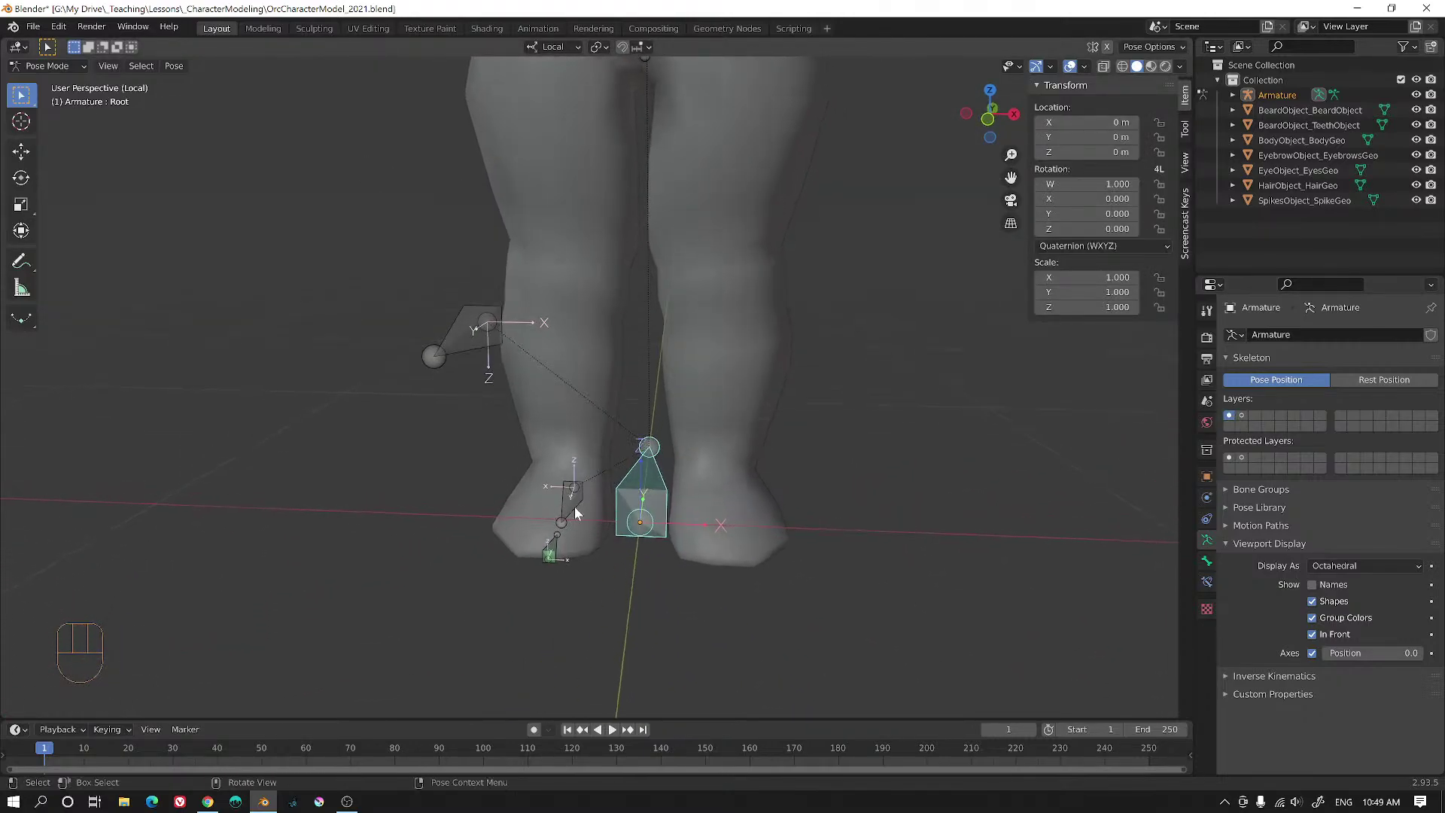
alt+middle_drag(575, 507, 738, 410)
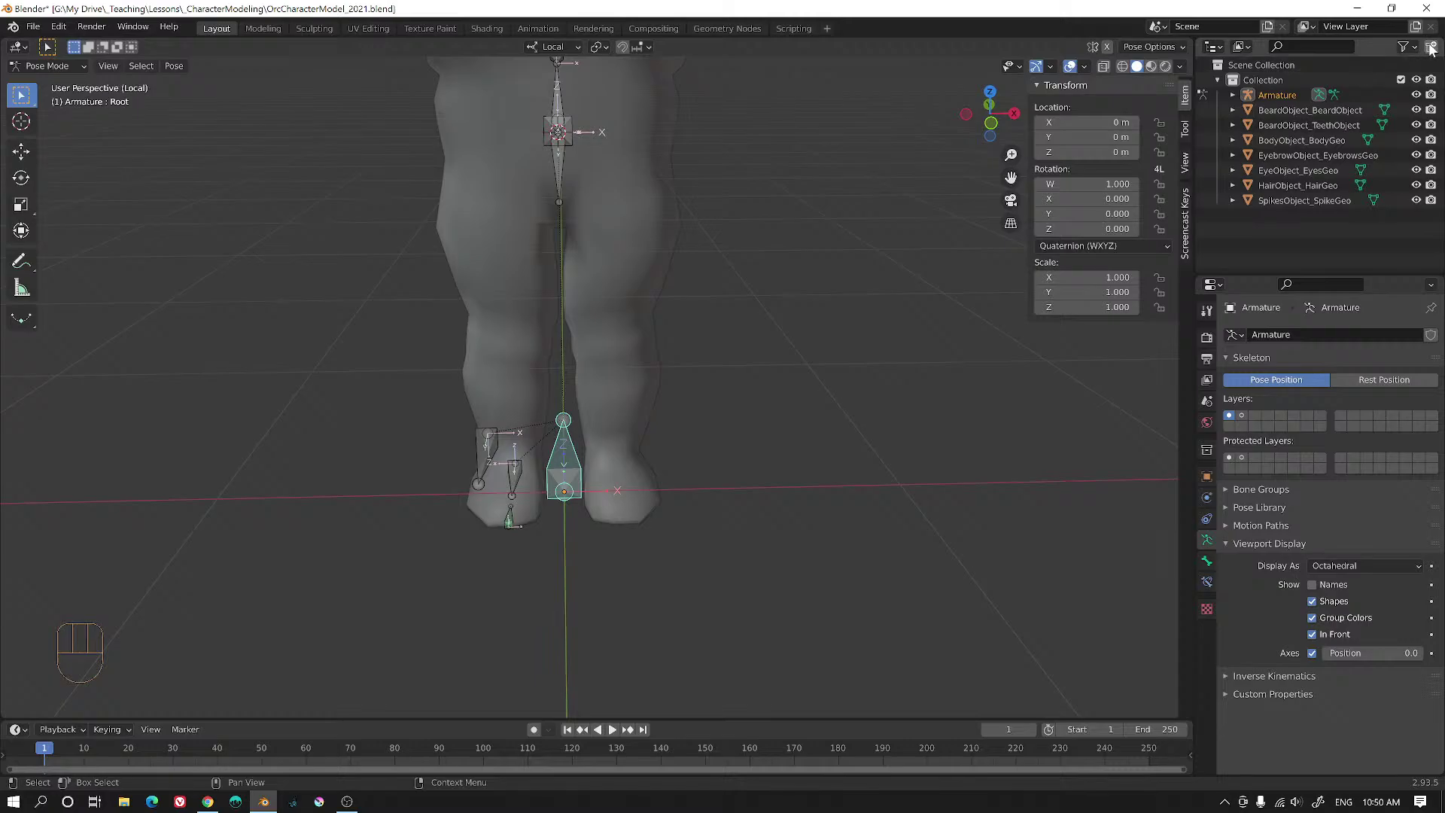
click(1266, 63)
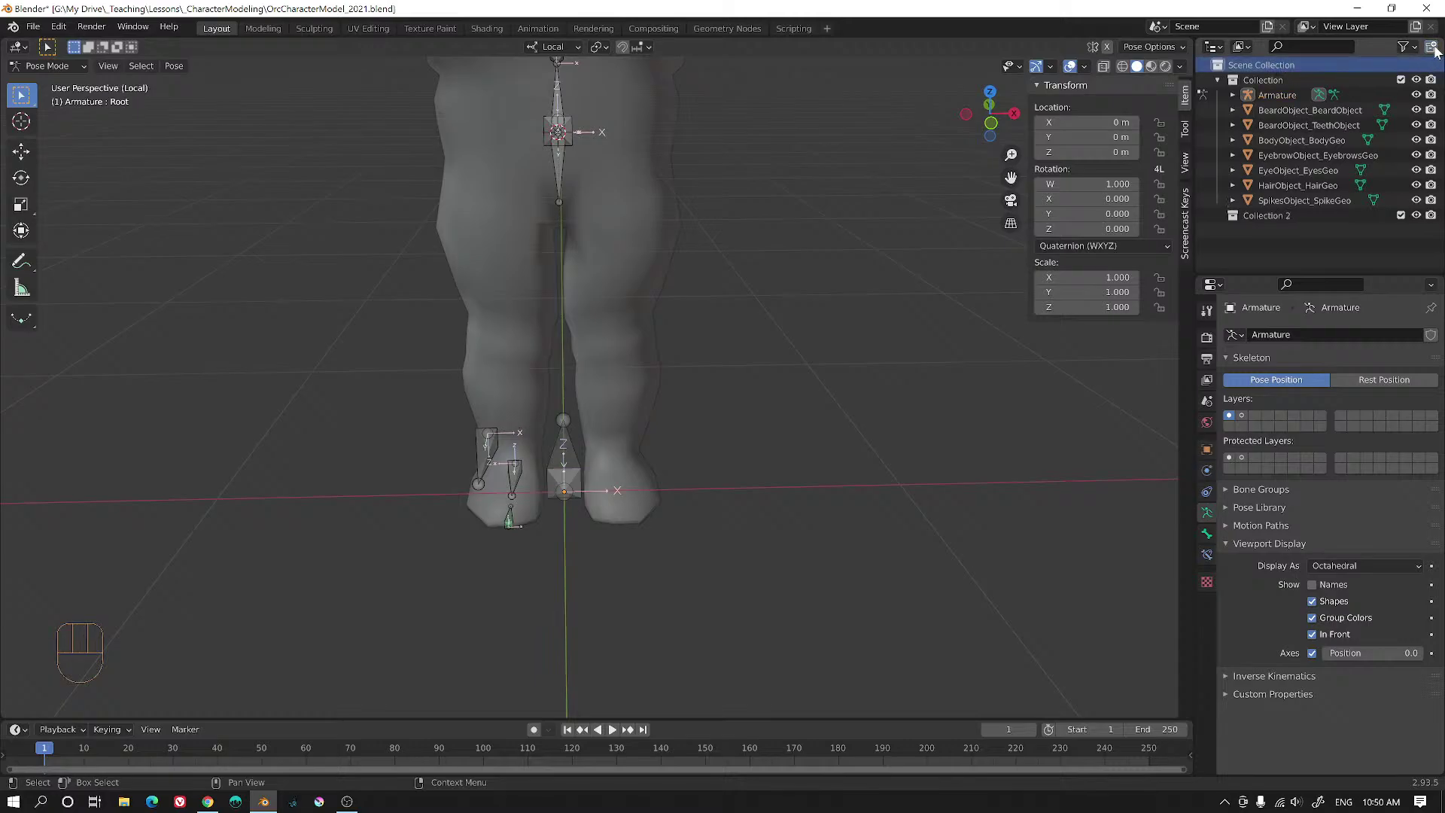
double_click(1276, 216)
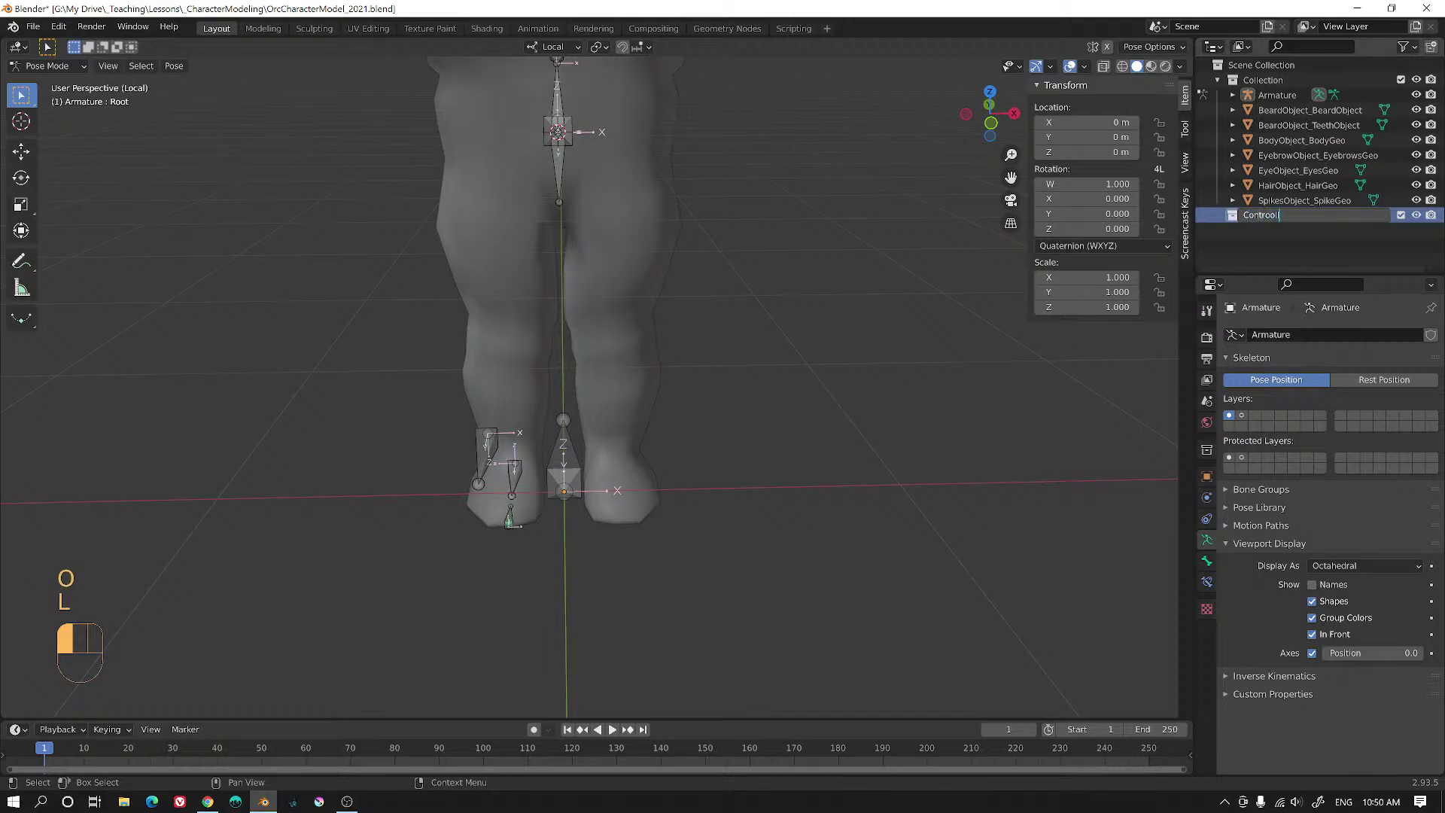
key(BackSpace)
key(BackSpace)
text(ler)
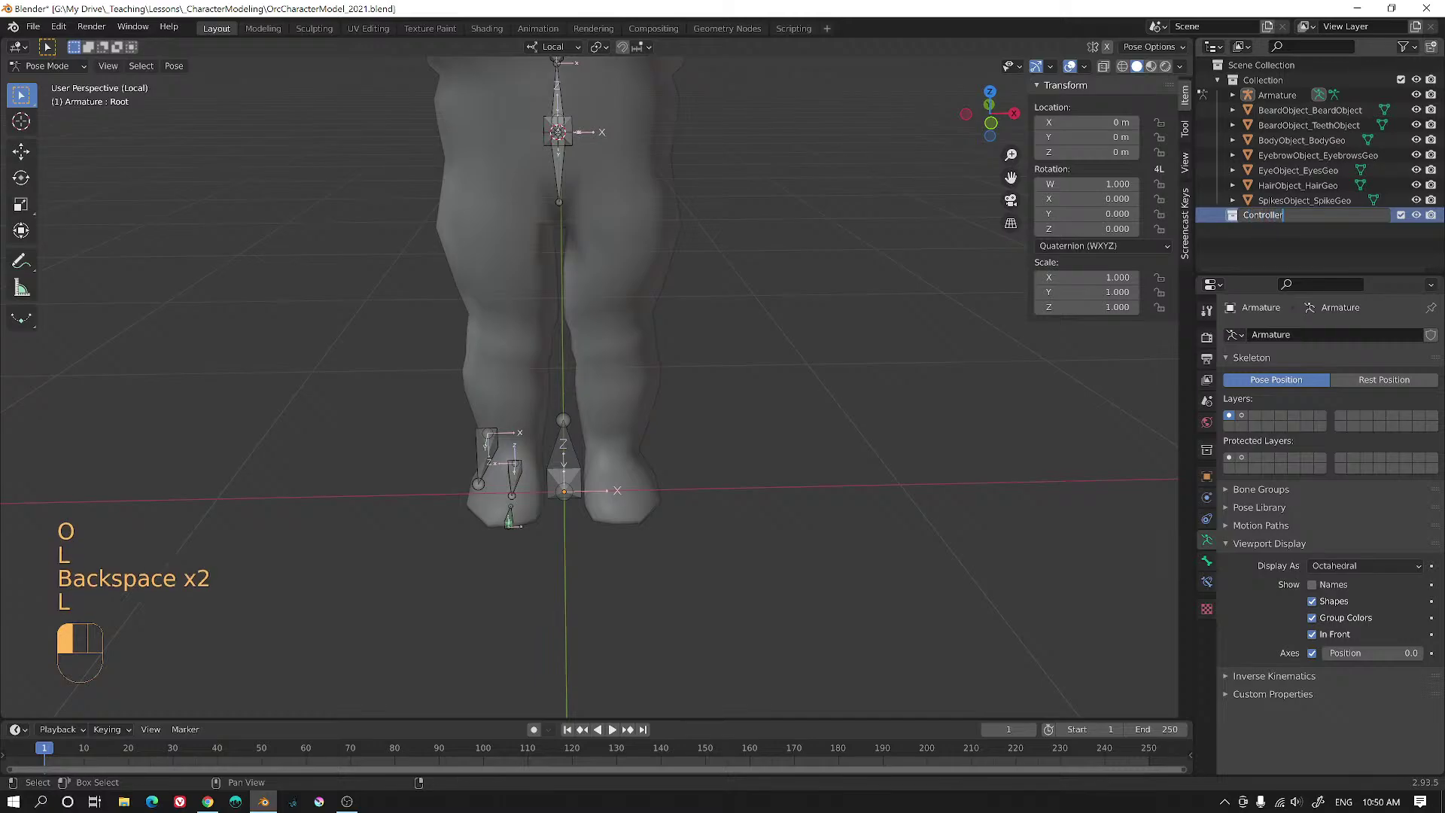
key(BackSpace)
key(BackSpace)
key(BackSpace)
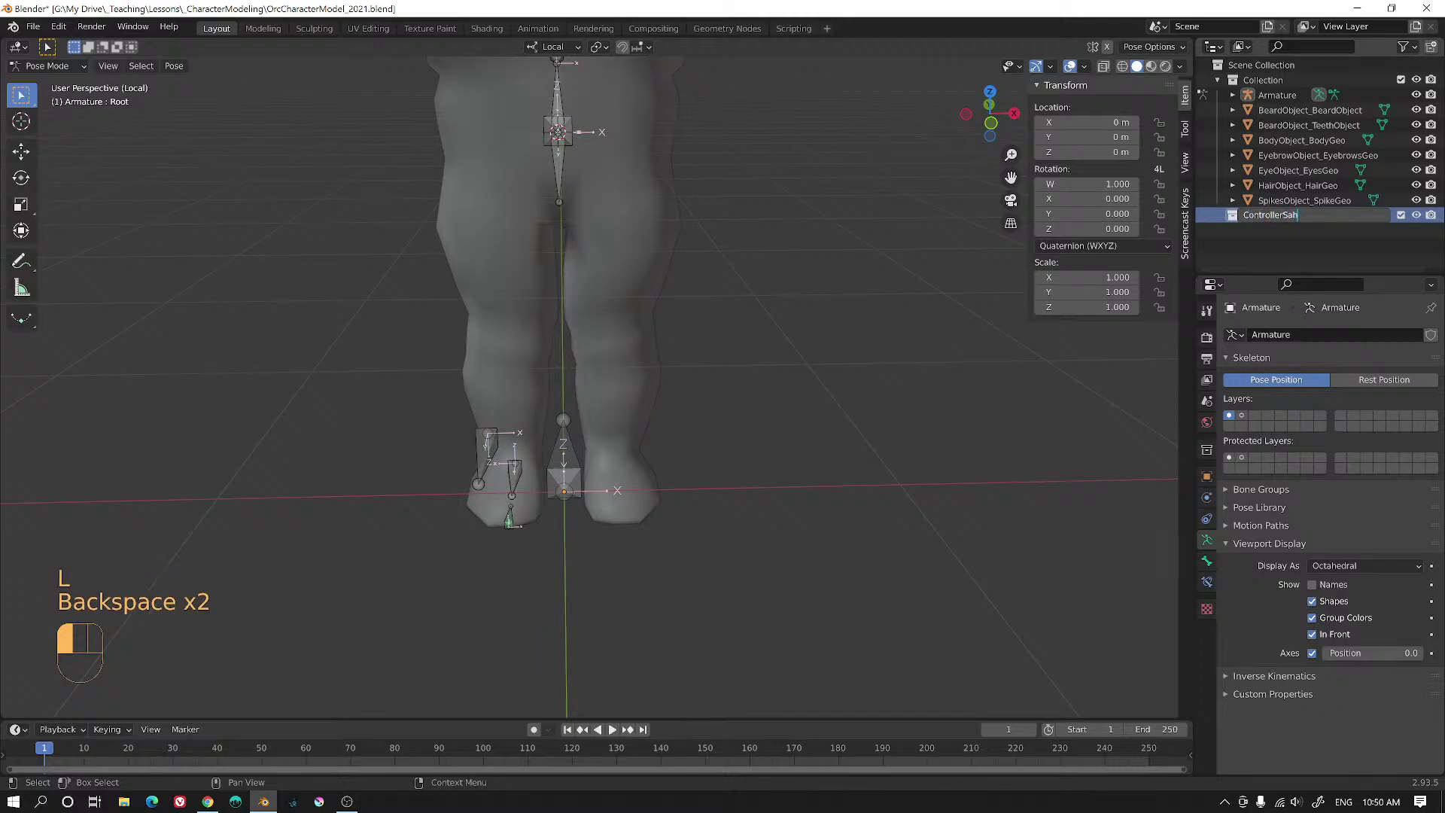
key(Return)
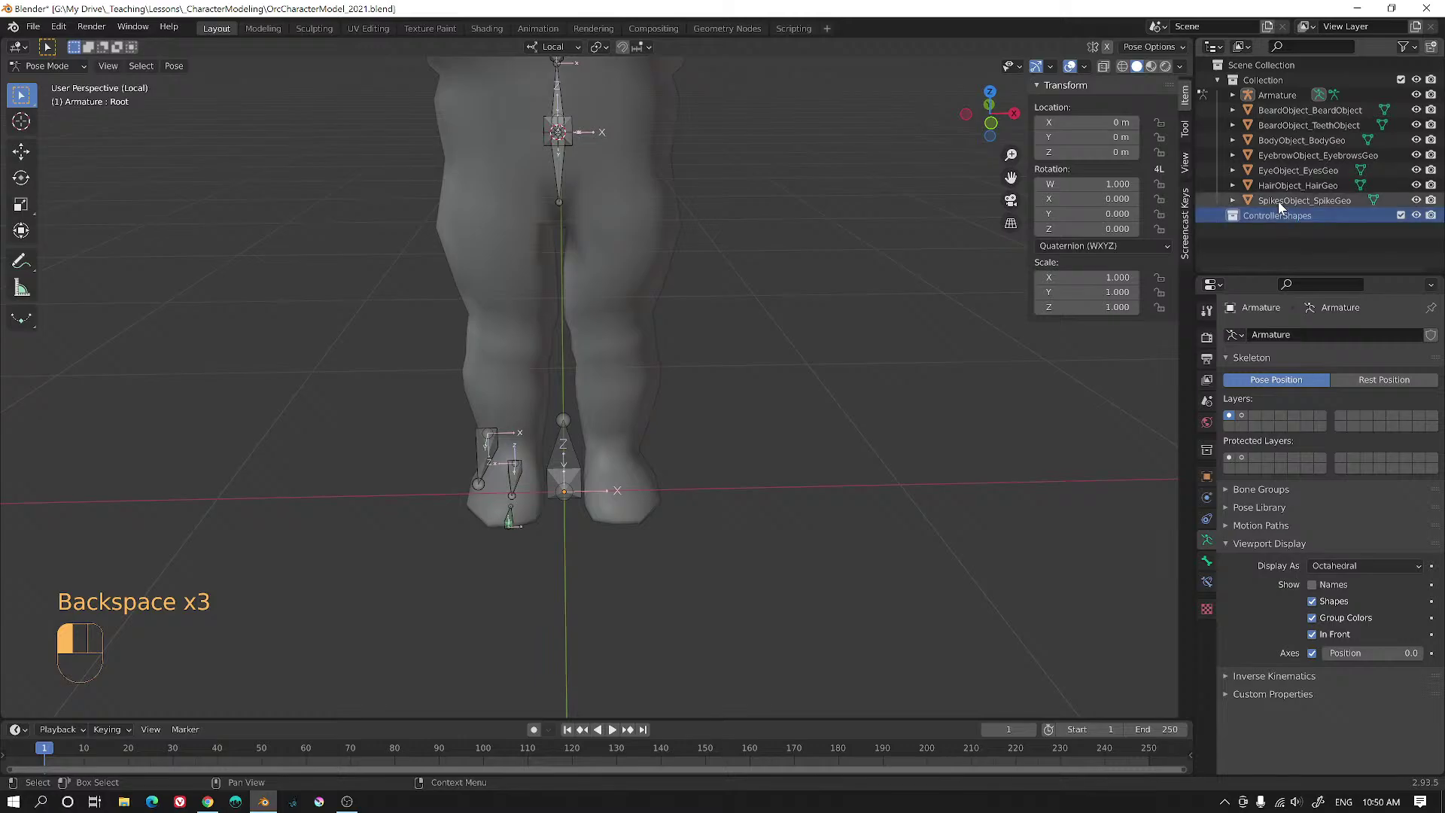
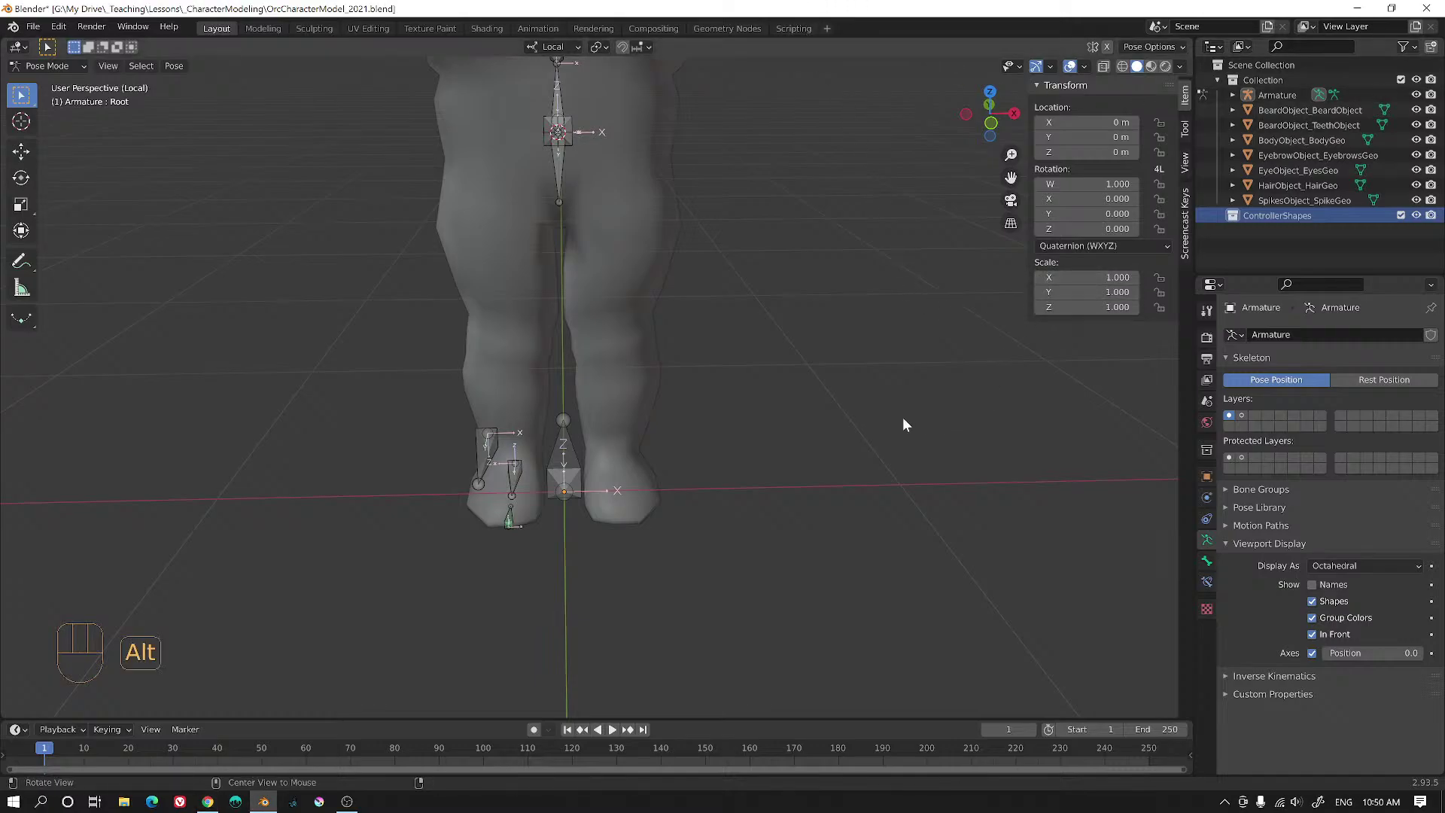
- Make ControllerShapes the active collection and exclude the character's Collection from the view layer
alt+middle_drag(901, 417, 677, 422)
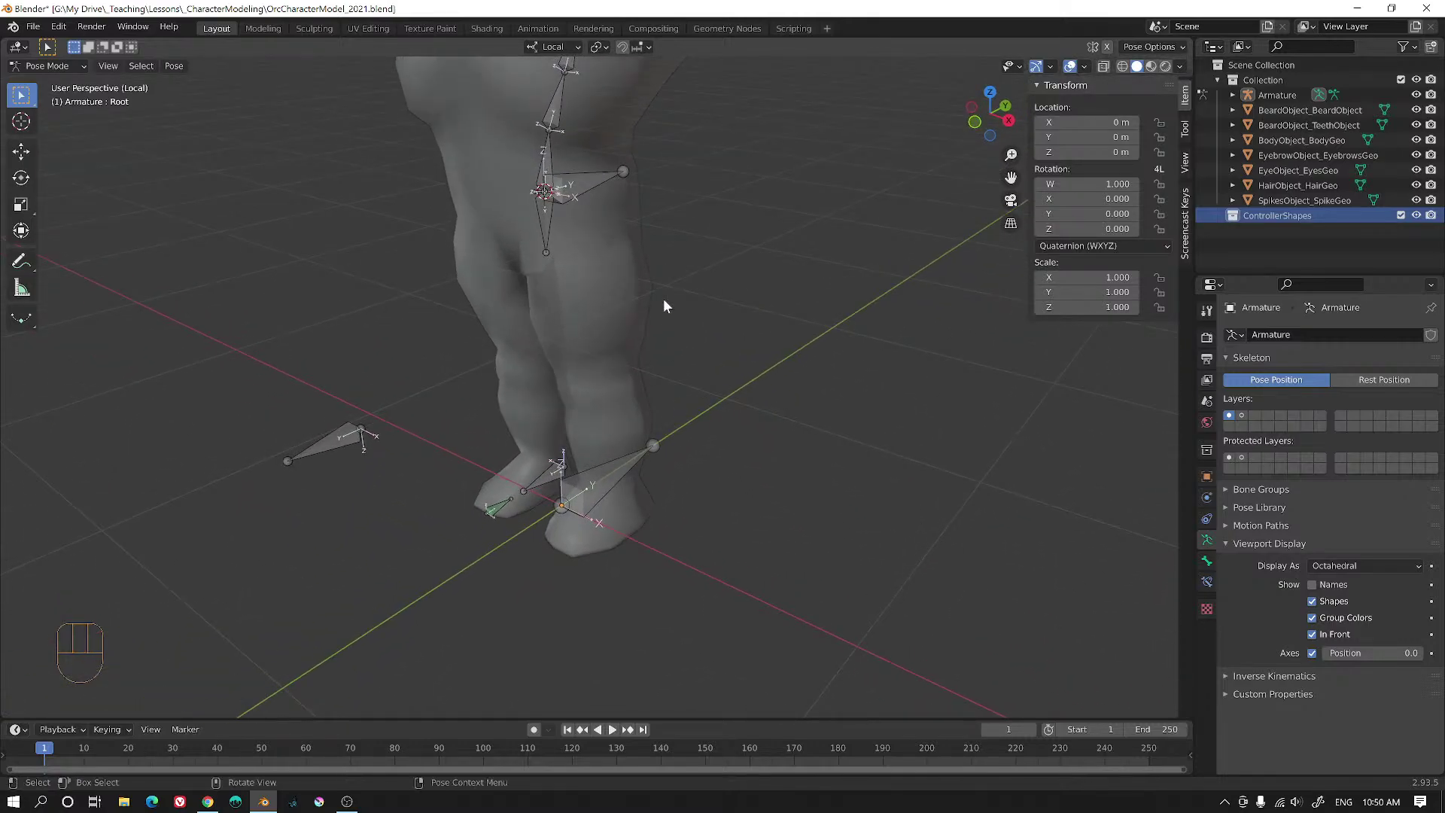
click(588, 188)
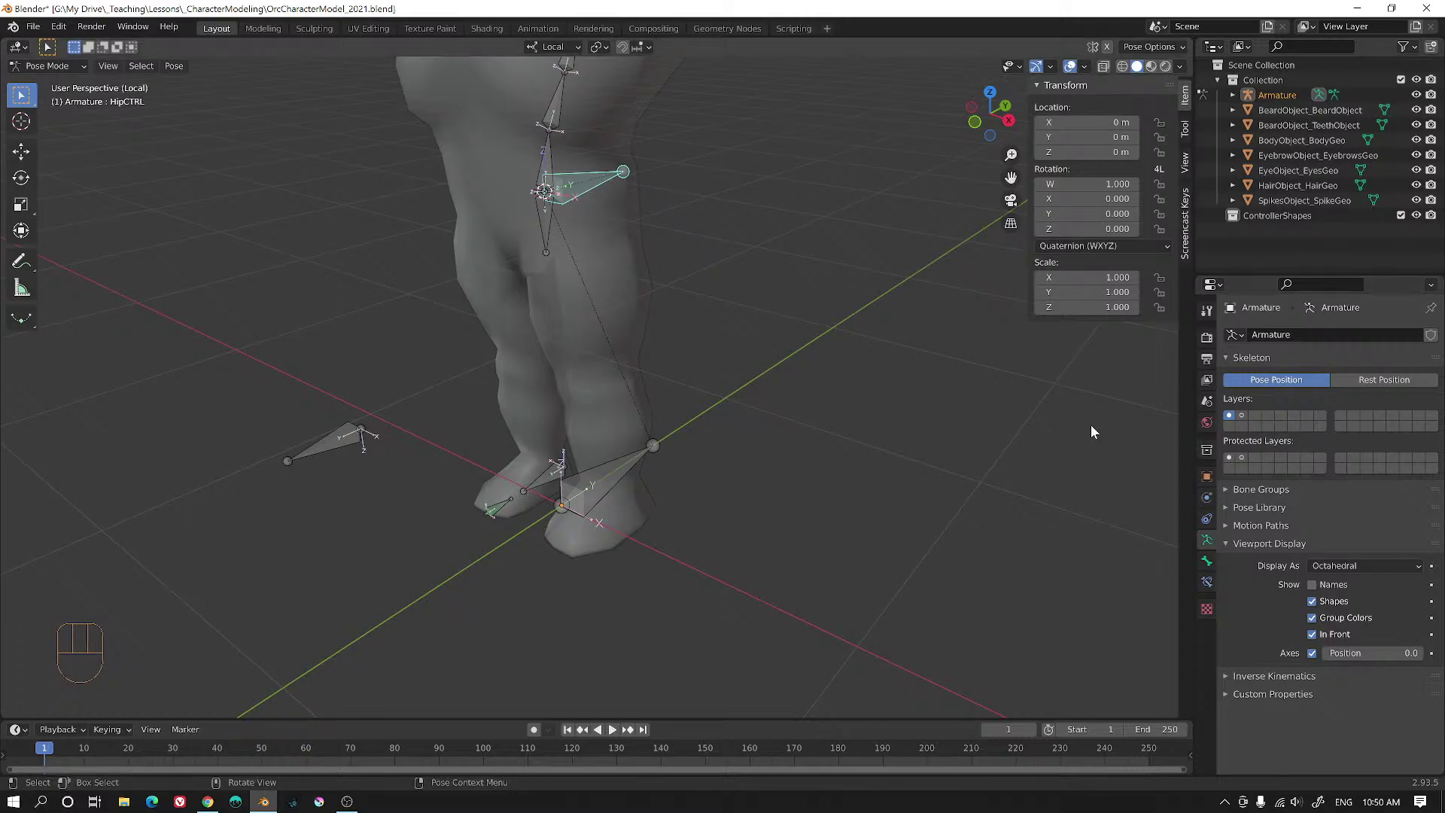
middle_drag(641, 412, 690, 412)
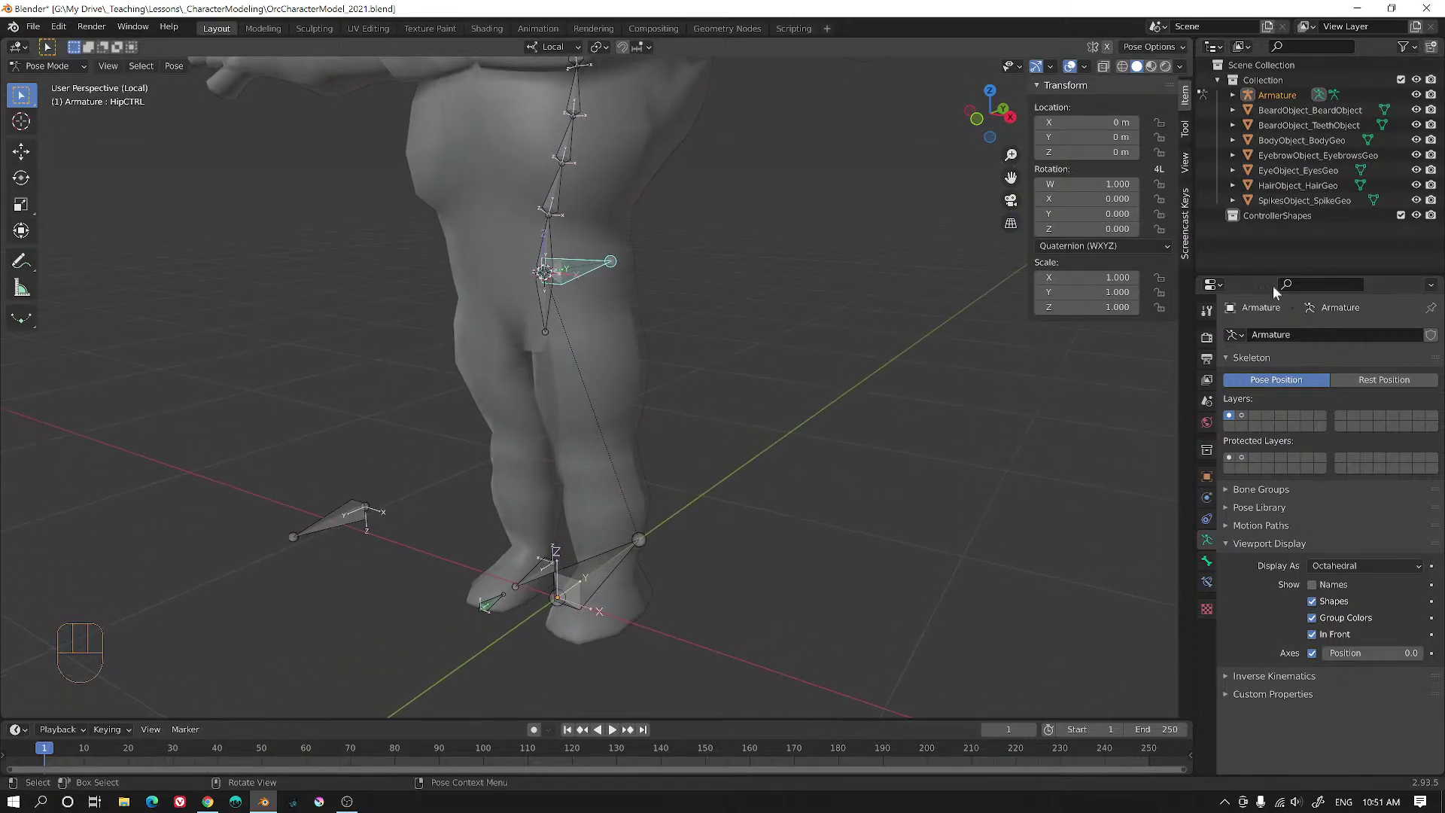
click(1280, 216)
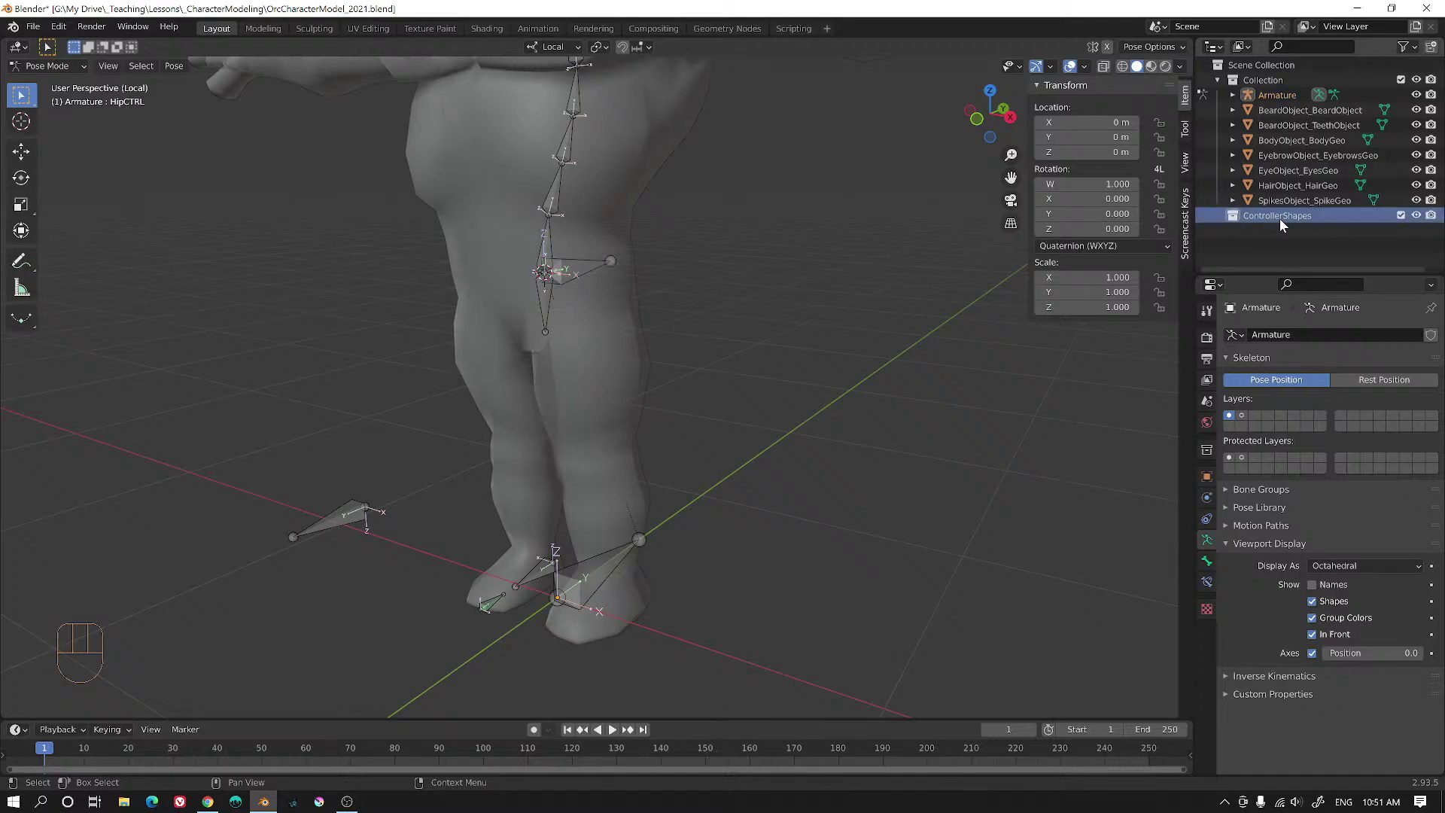
click(1402, 79)
- Reset the 3D cursor to the world origin and add a mesh circle with 8 vertices there, leaving local view
middle_drag(571, 405, 590, 409)
key(shift+c)
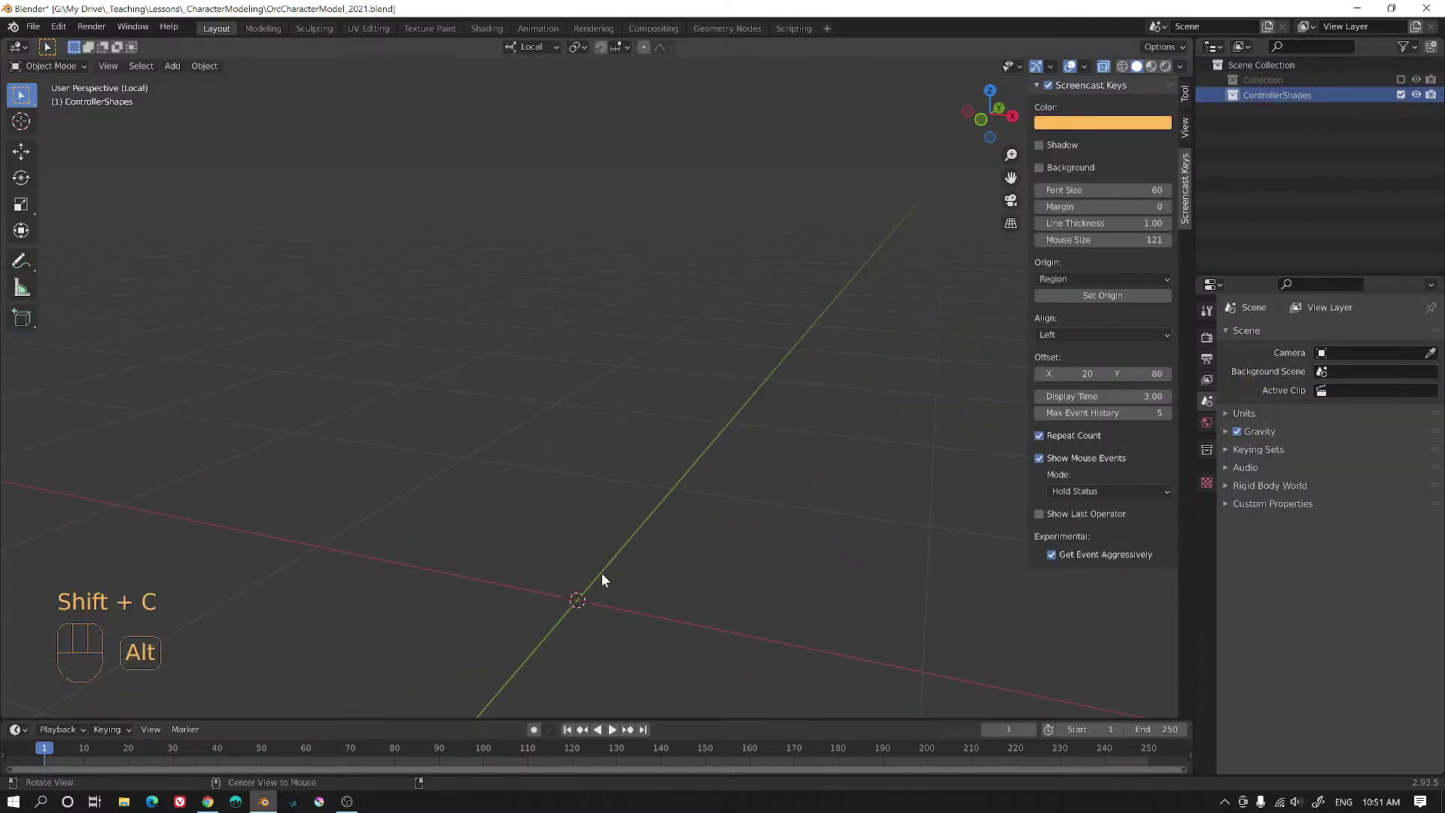
alt+shift+drag(602, 575, 637, 416)
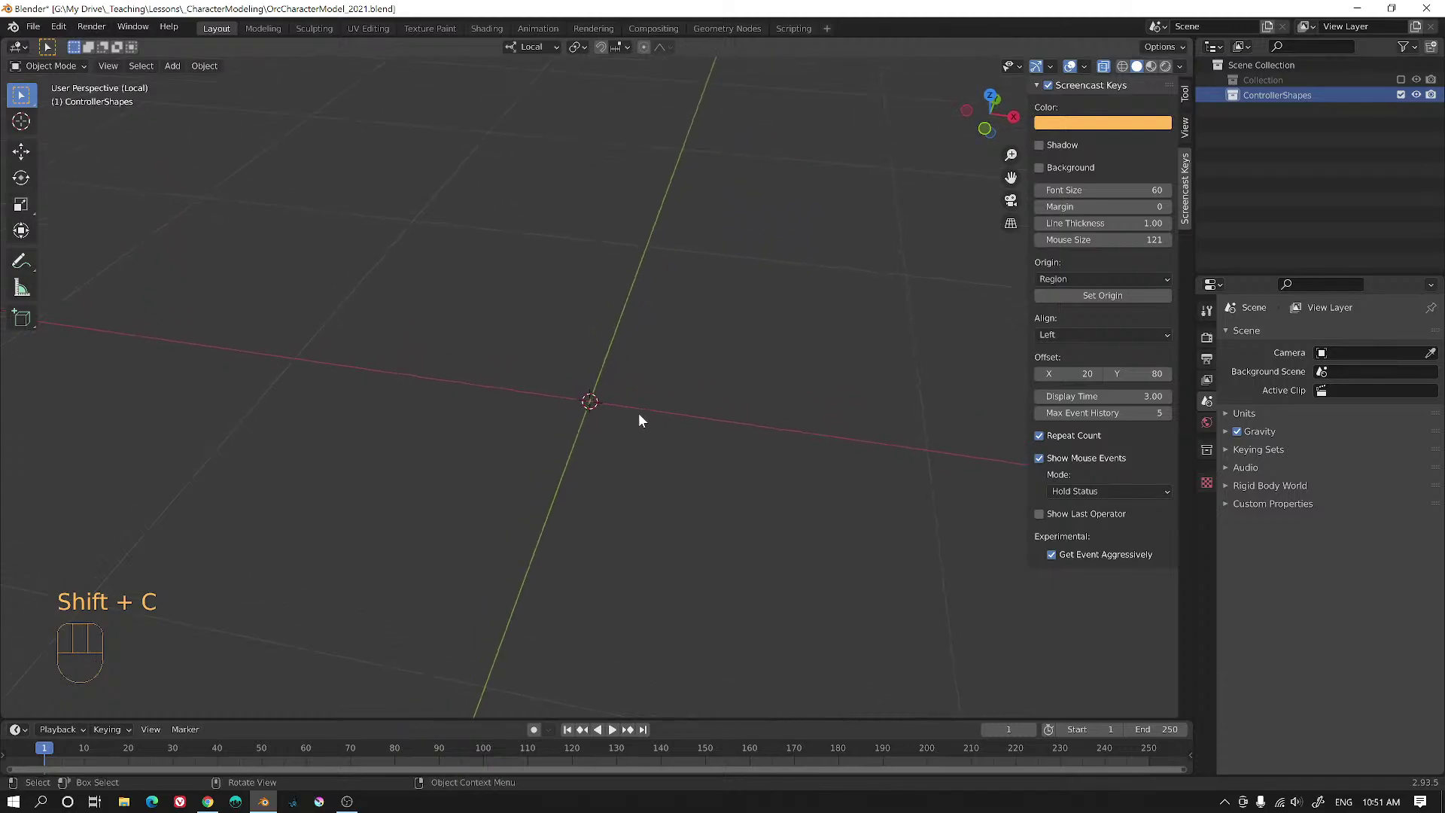
key(shift+a)
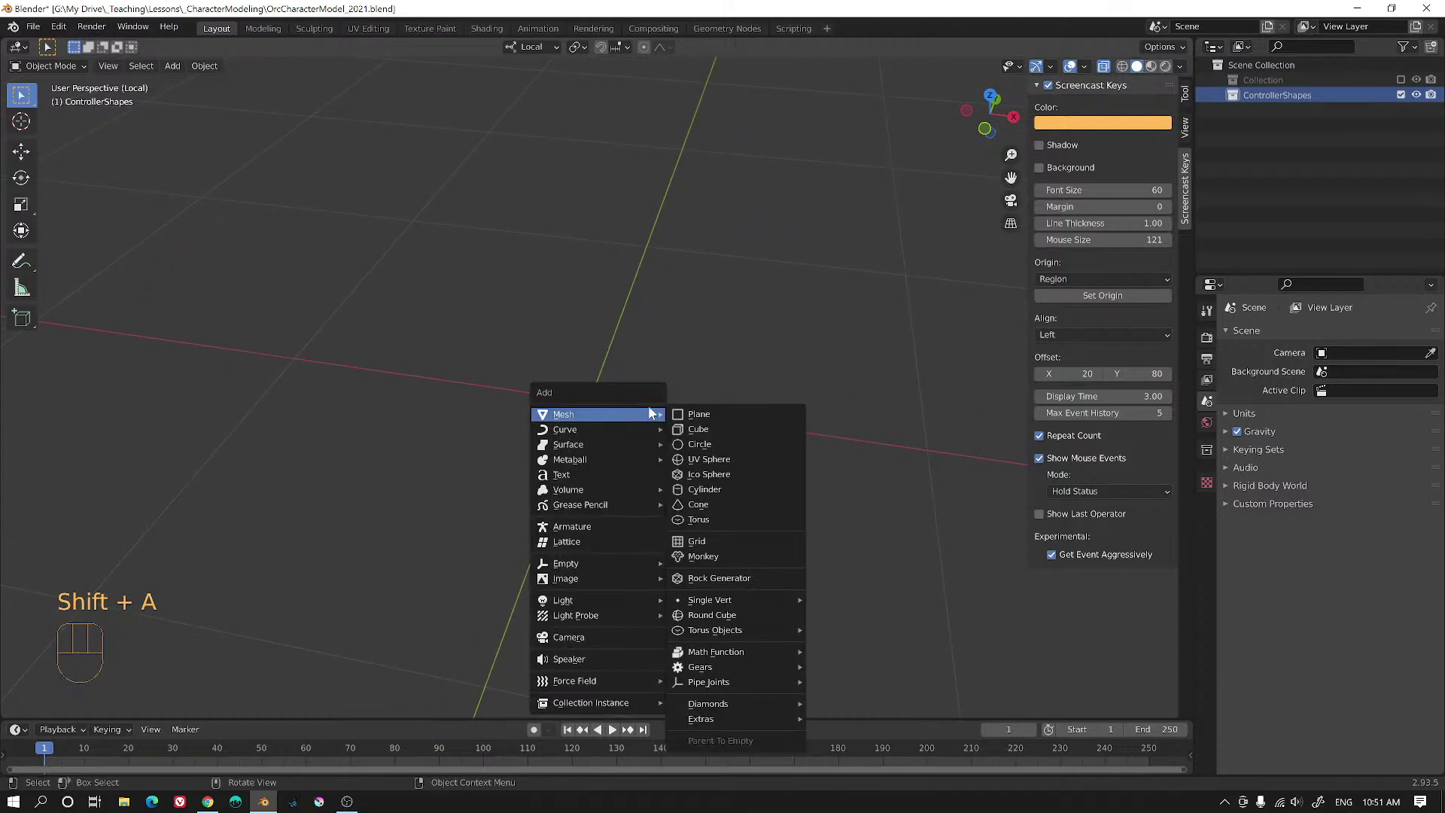
click(708, 449)
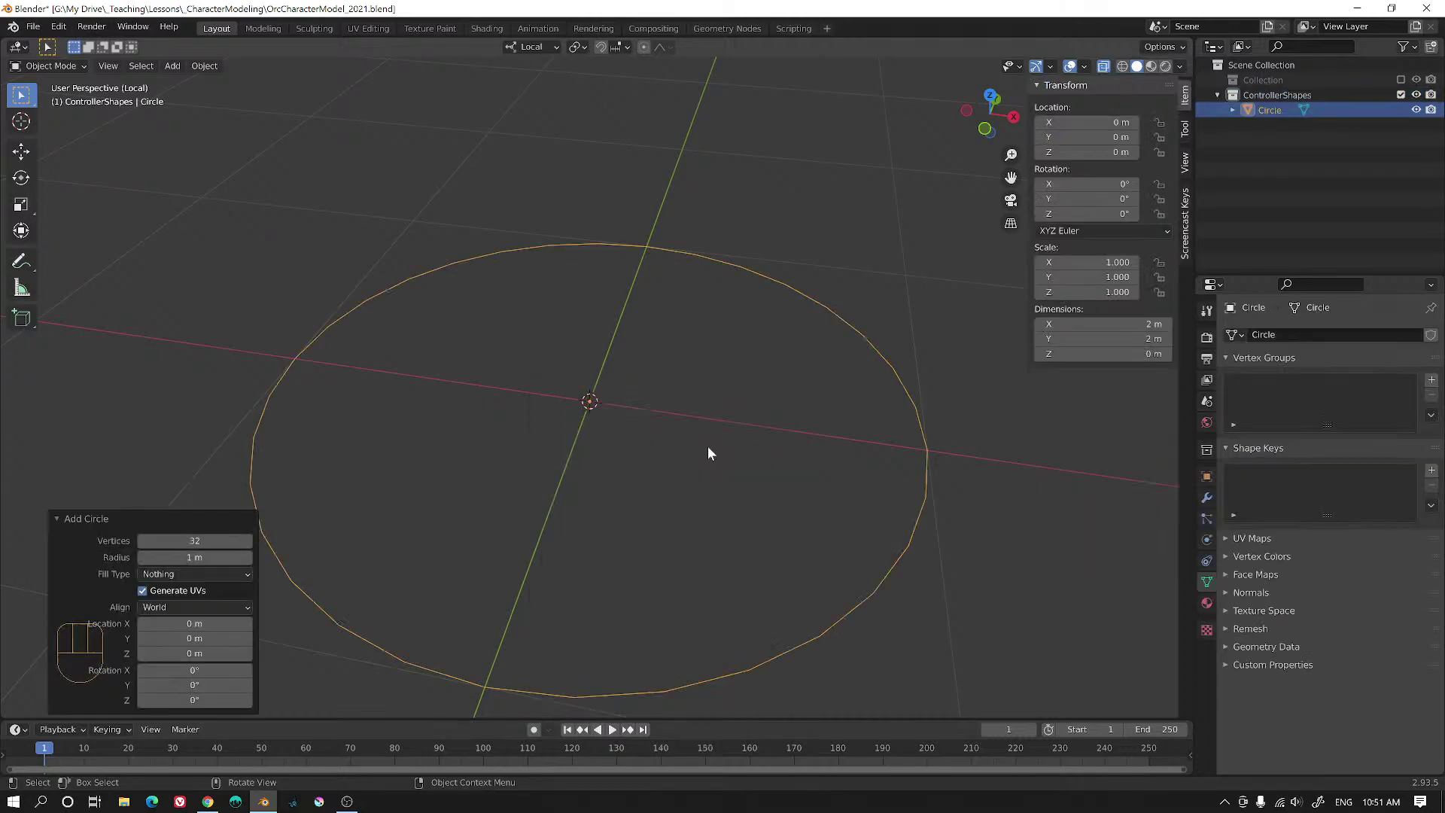
click(193, 542)
text(8)
key(Return)
key(KP_Divide)
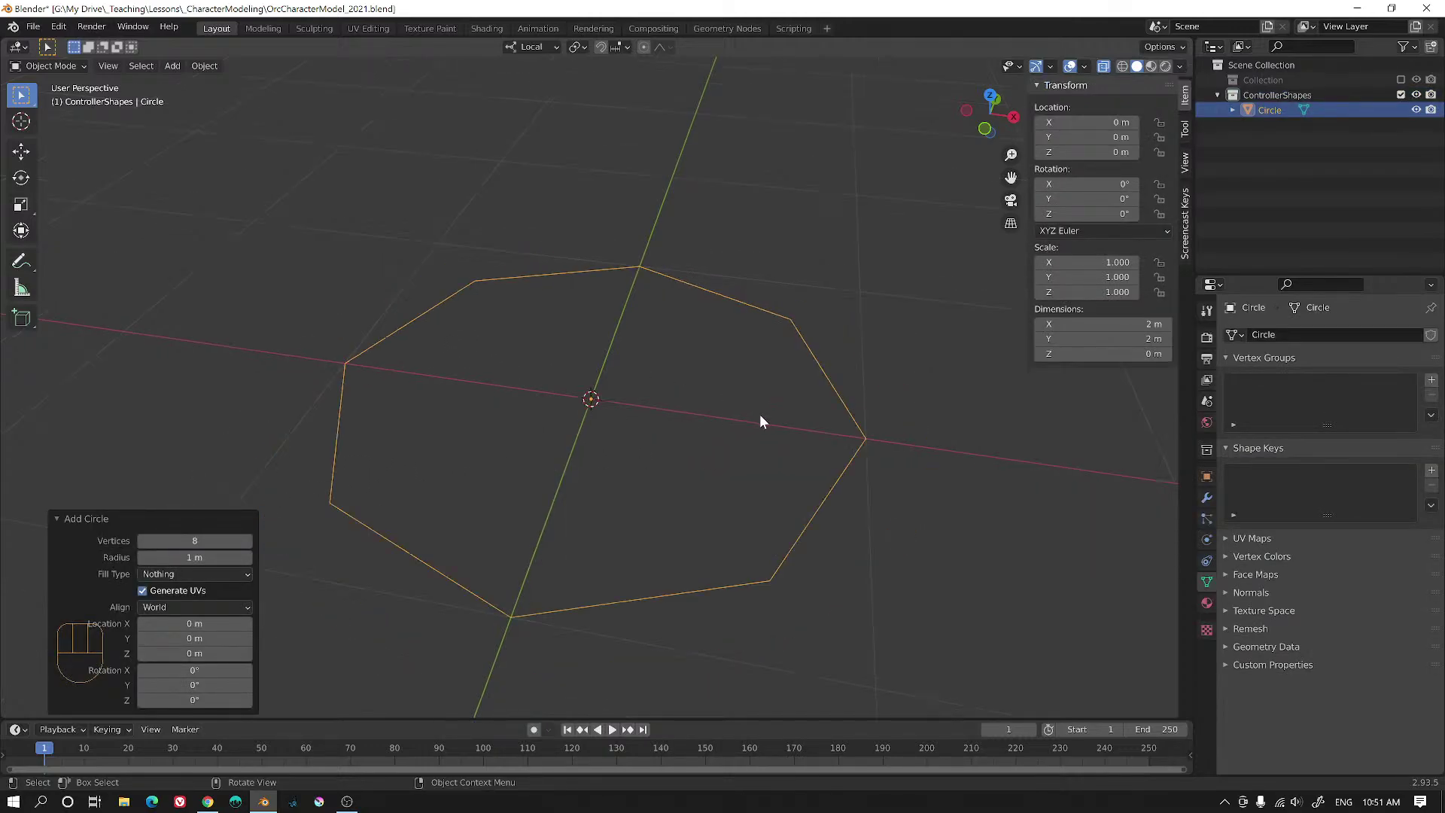
- Dissolve the circle's two opposite vertices on the X axis in Edit Mode
key(Tab)
click(866, 438)
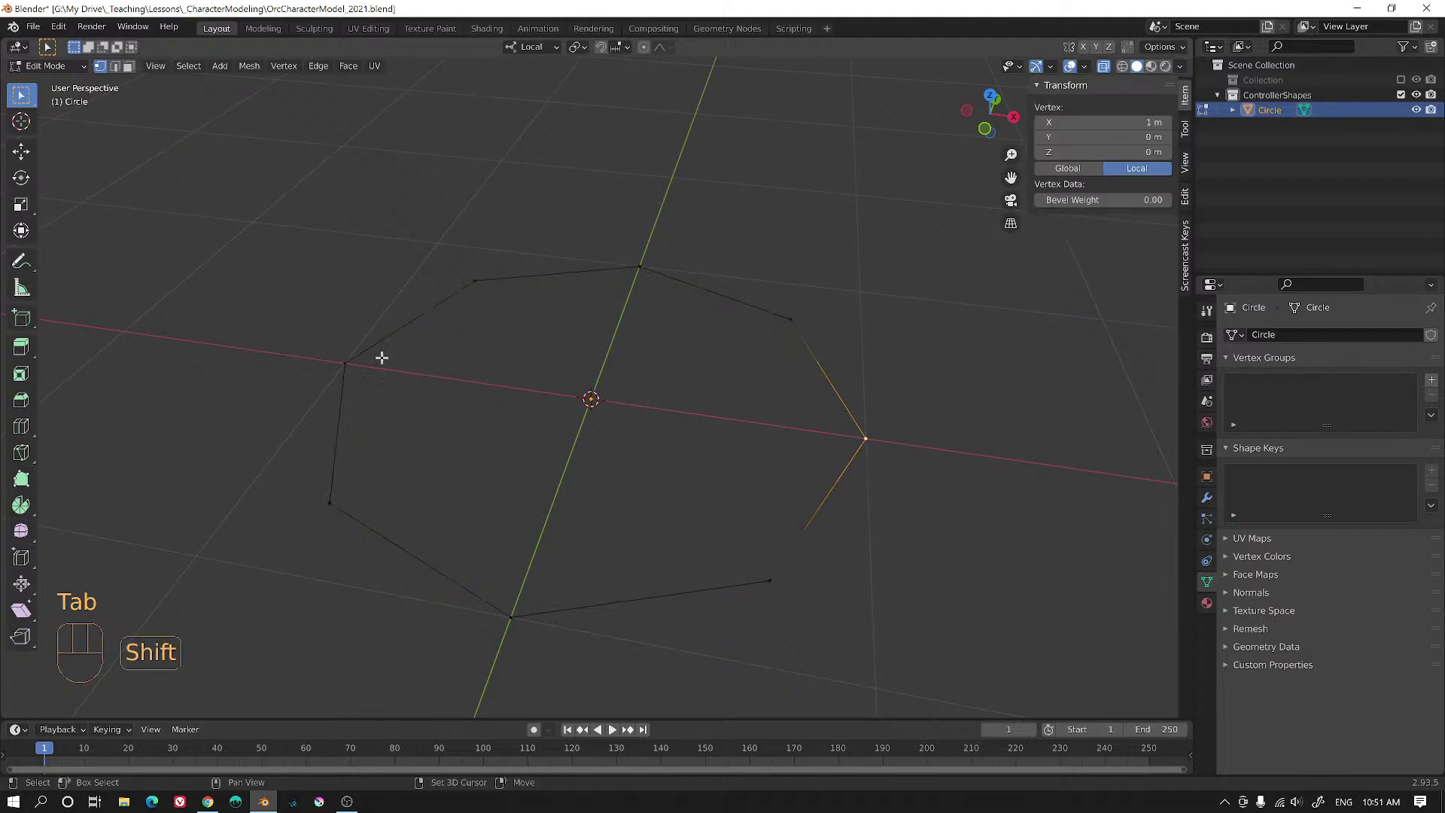
key(x)
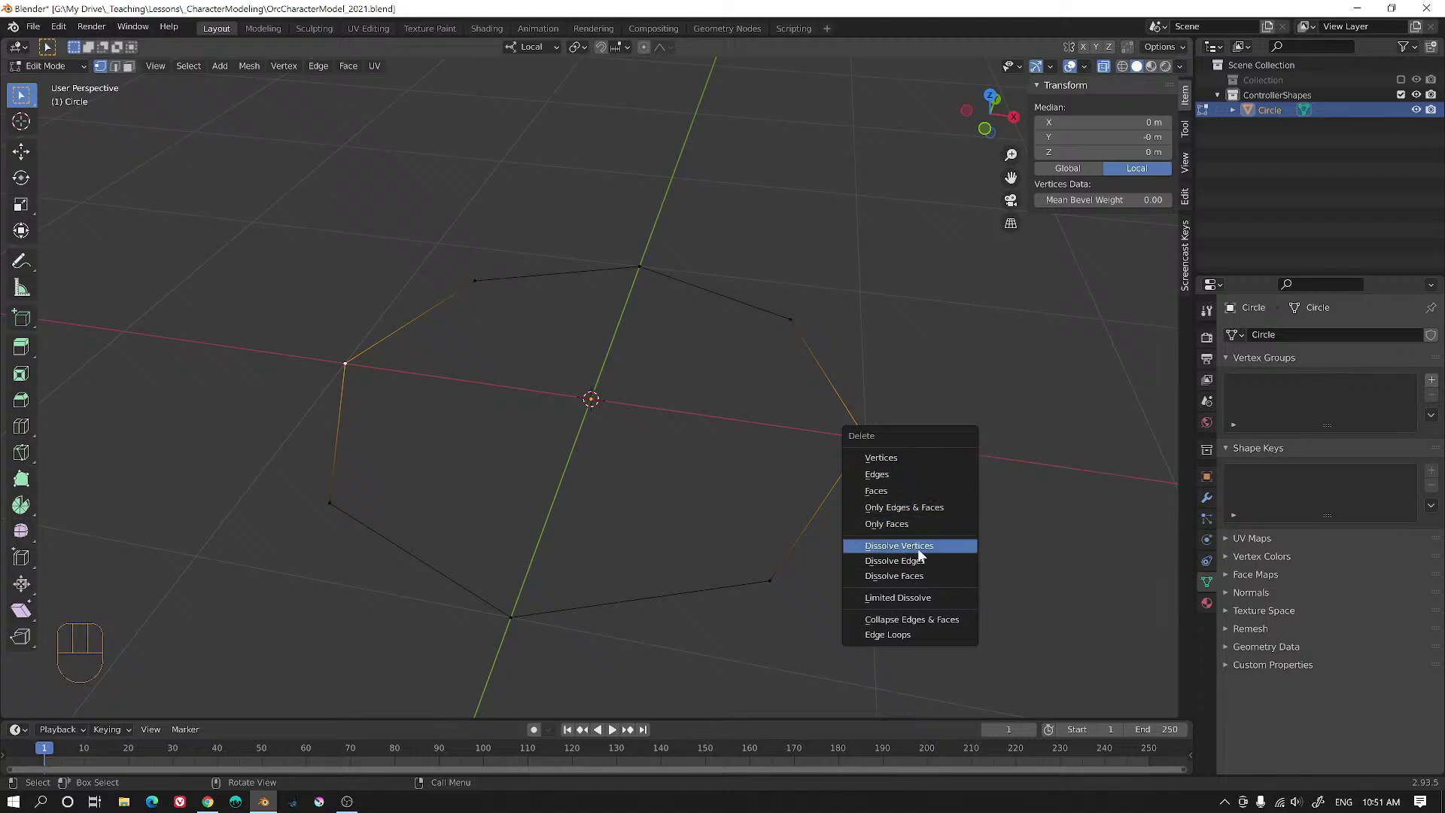
click(918, 549)
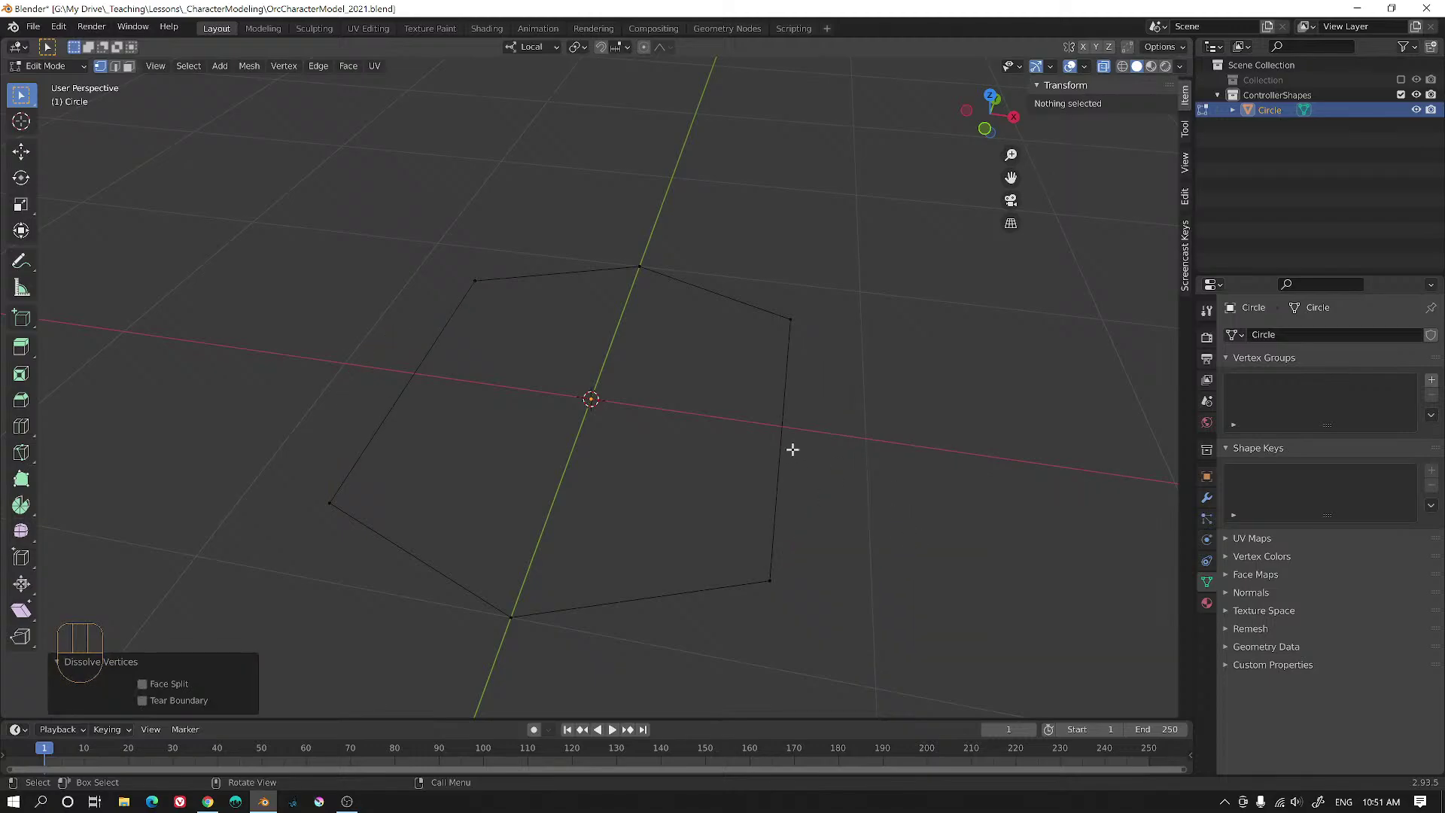
middle_drag(793, 449, 757, 258)
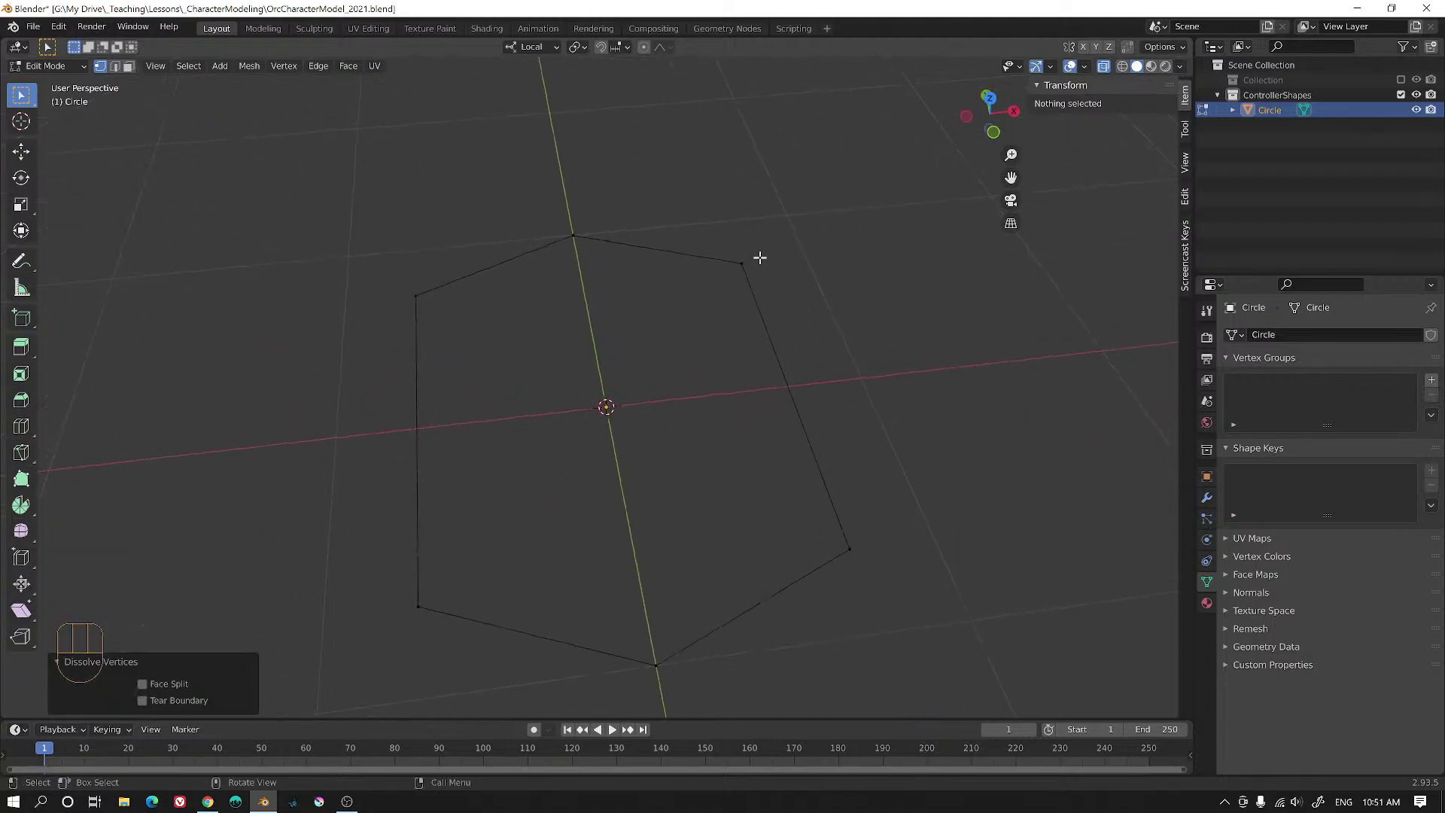
- Scale the three vertices at the outline's positive Y end to about 0.719 to narrow that end
click(742, 263)
shift+click(575, 235)
shift+click(444, 273)
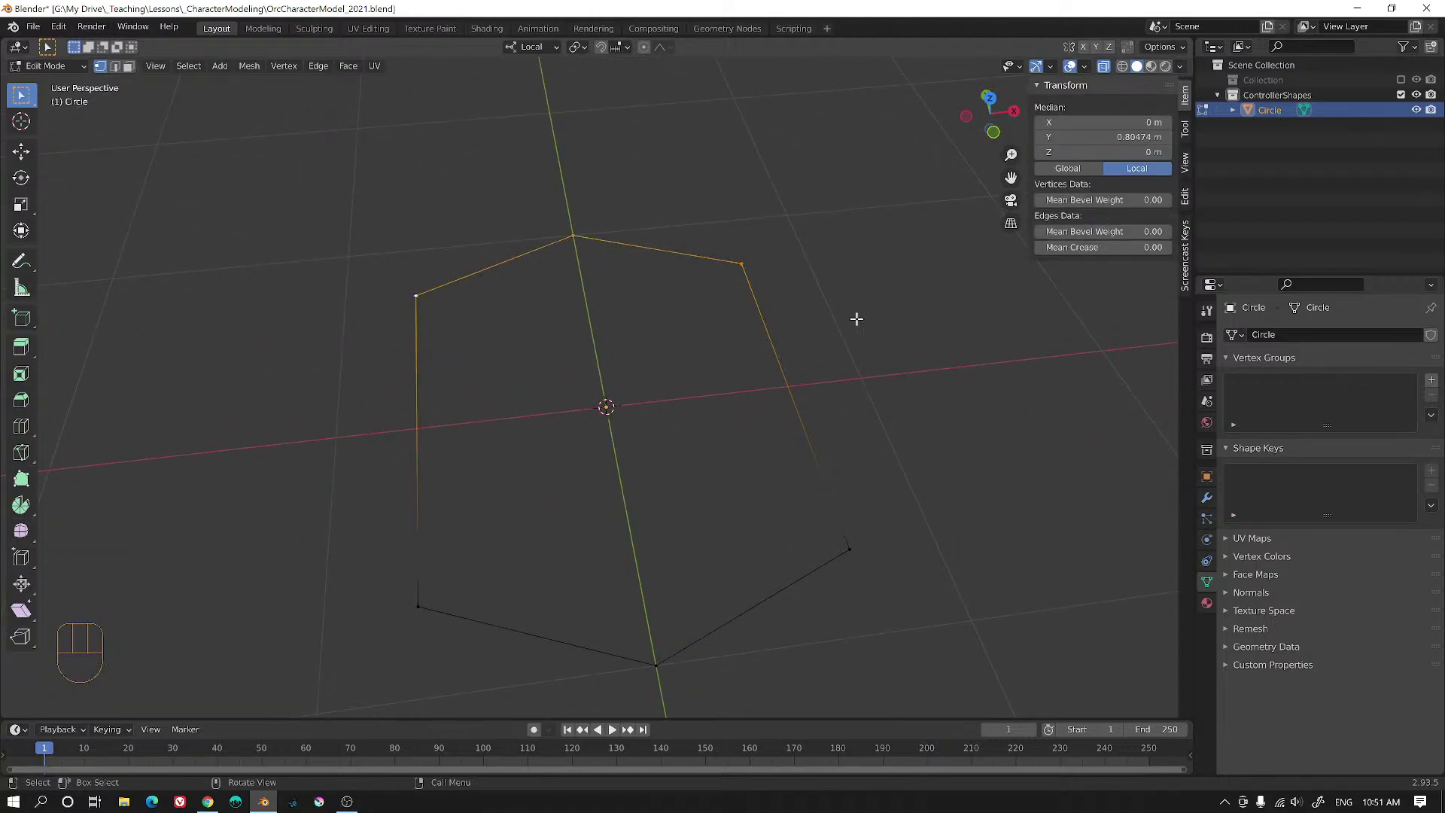
key(s)
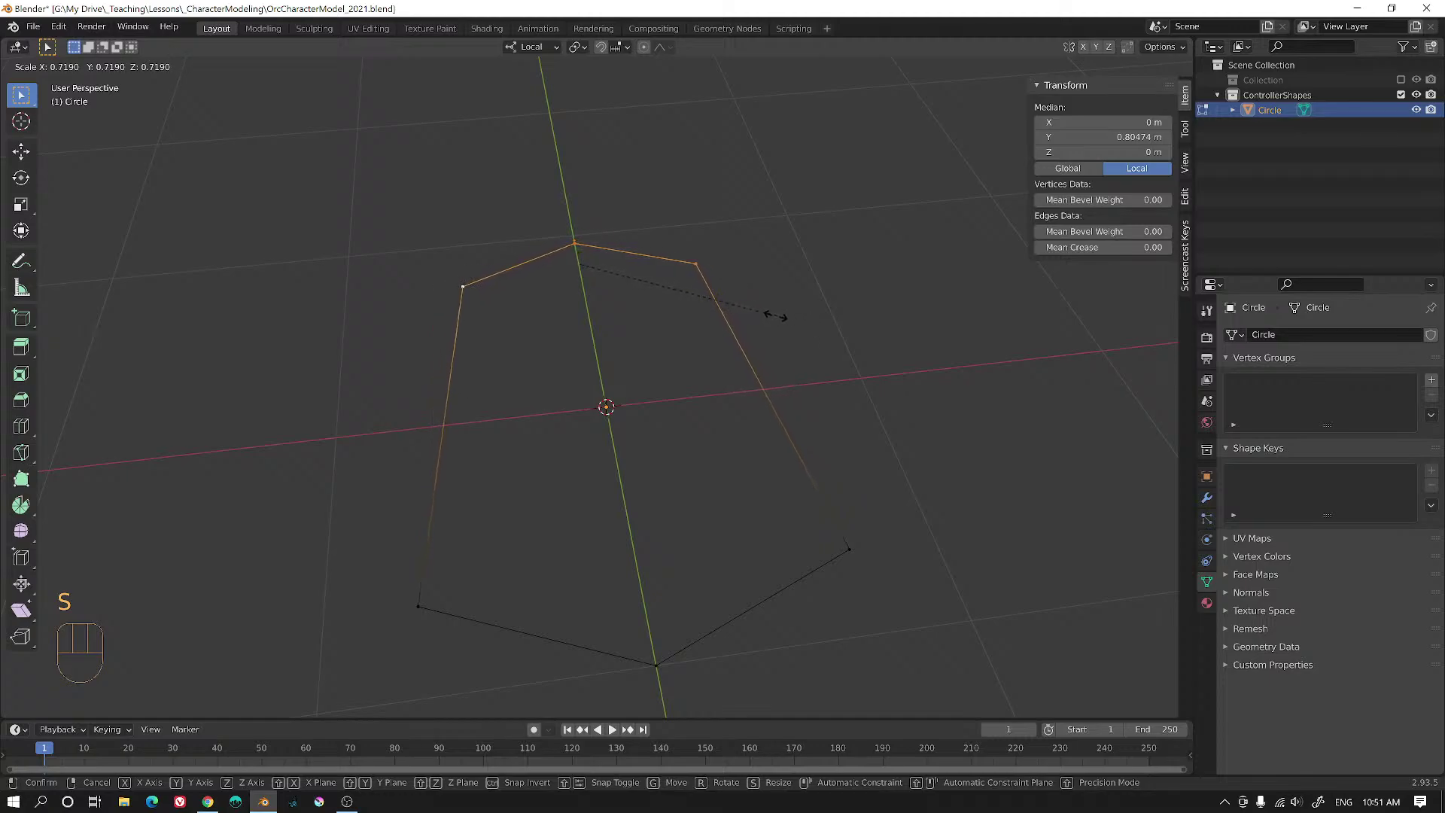
click(775, 316)
mouse_move(775, 316)
middle_down()
mouse_move(881, 348)
mouse_move(790, 306)
mouse_move(767, 335)
middle_up()
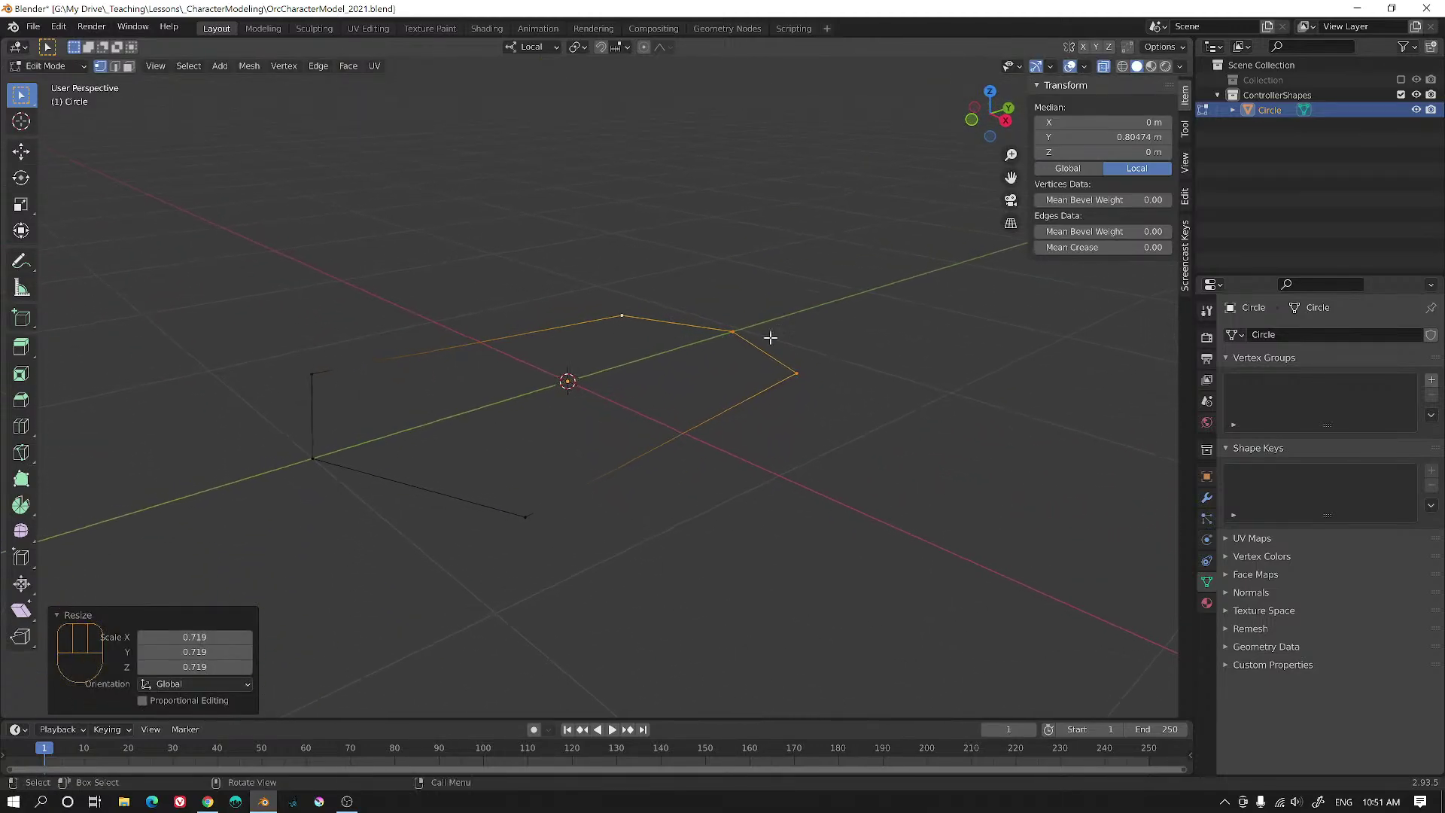
- Bevel all vertices of the foot outline with 3 segments in Percent width mode at about 37%, and return to Object Mode
click(513, 515)
drag(361, 335, 317, 367)
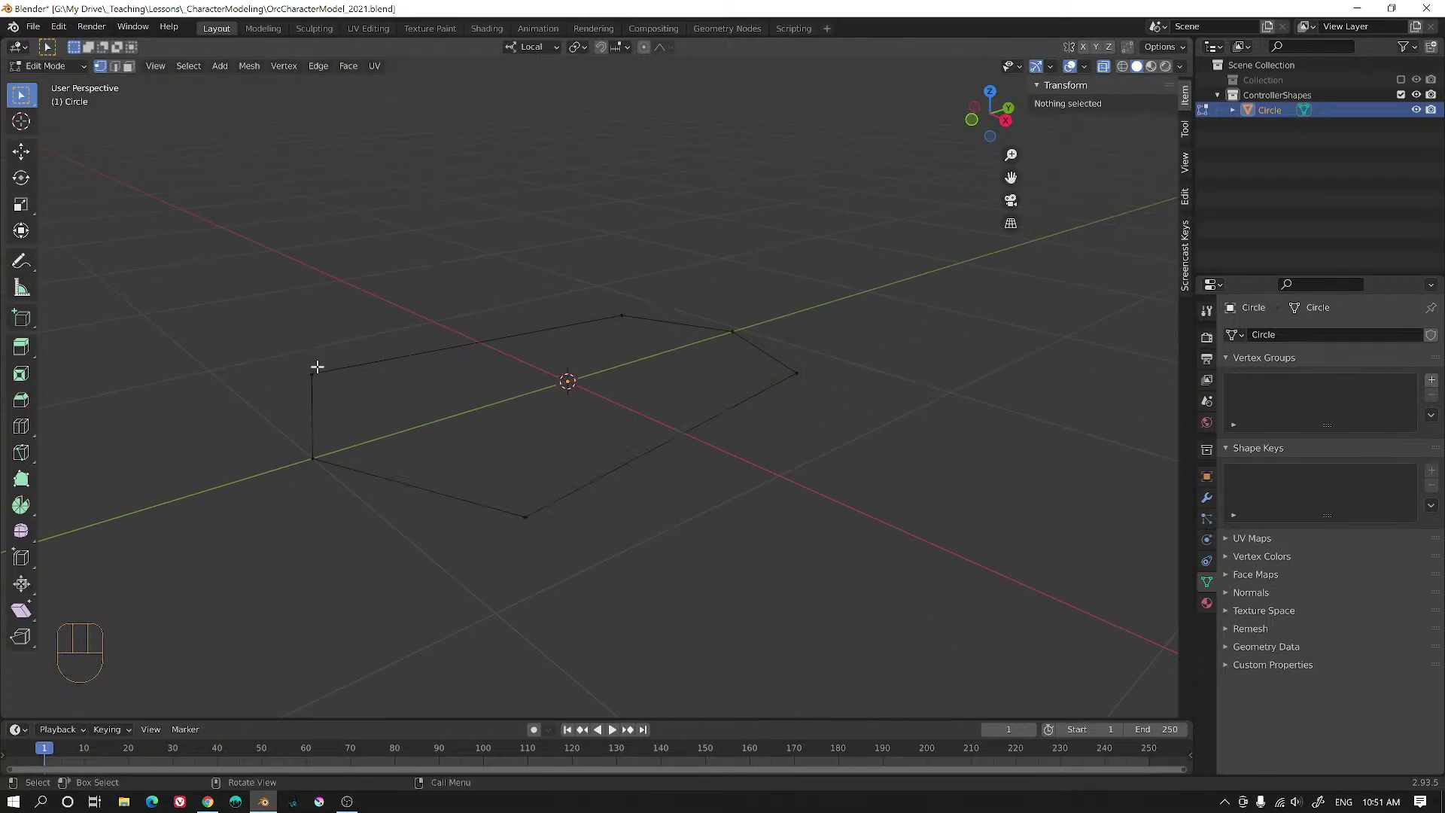
click(313, 373)
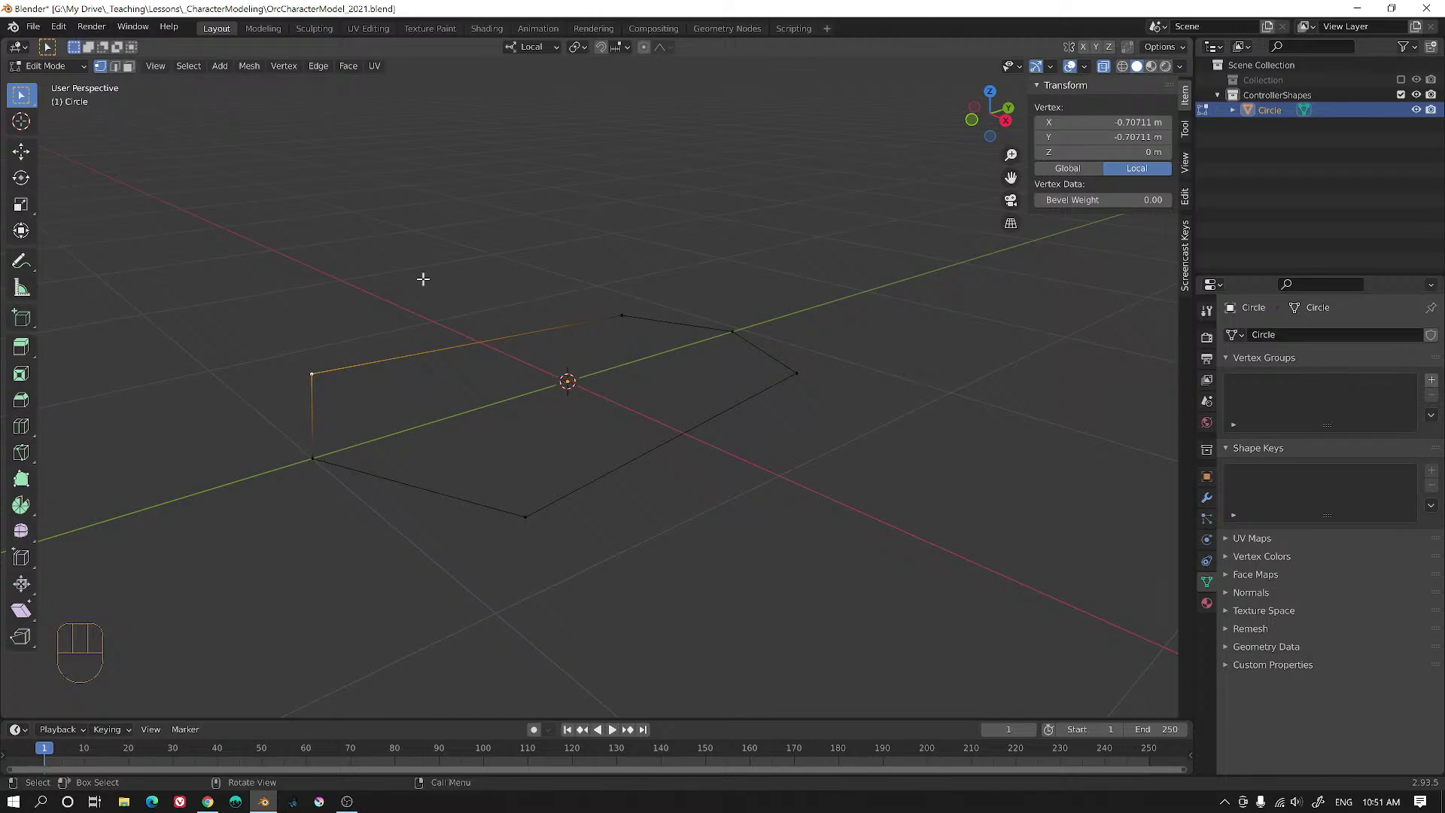
drag(165, 264, 927, 558)
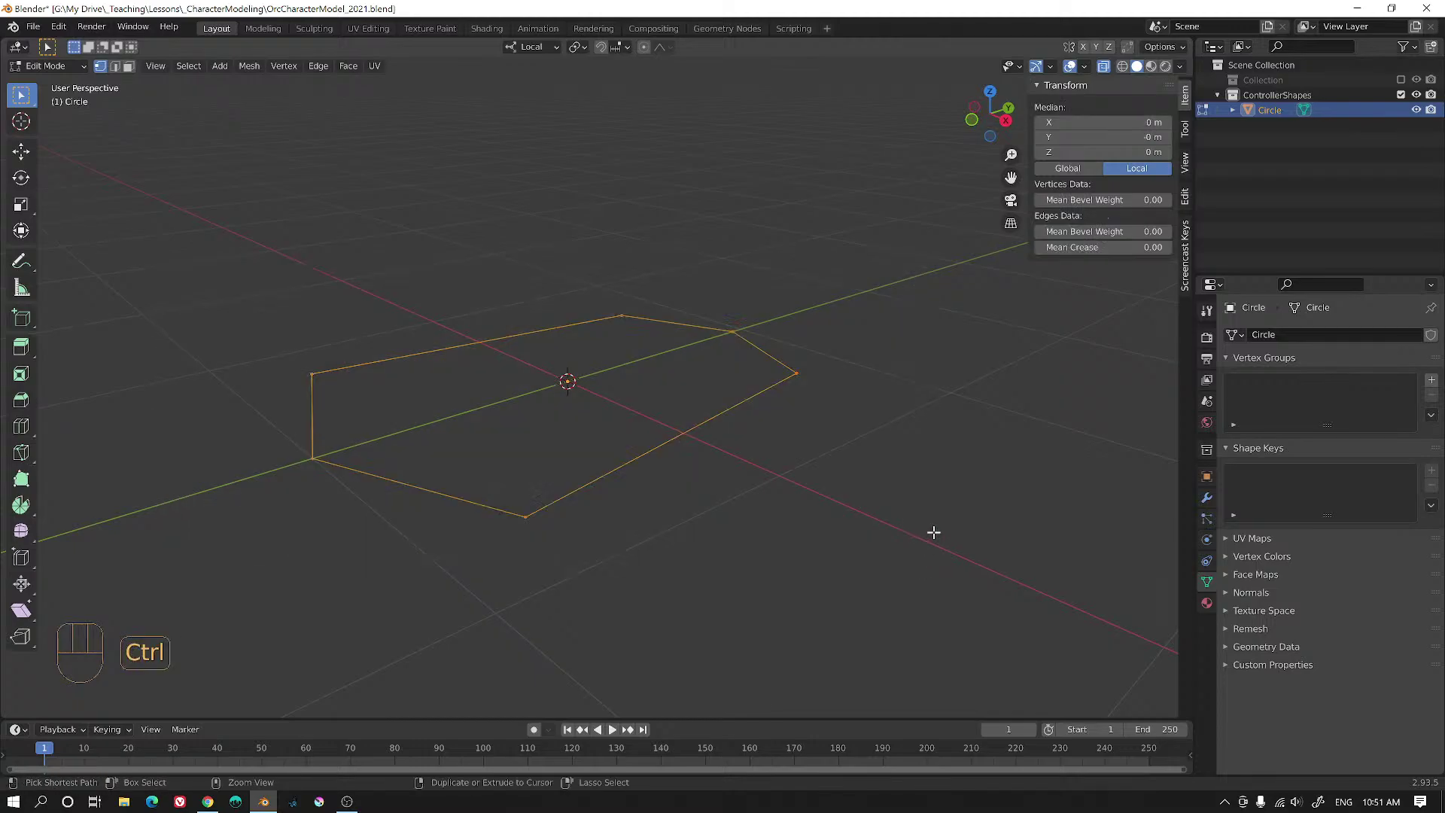
key(ctrl+b)
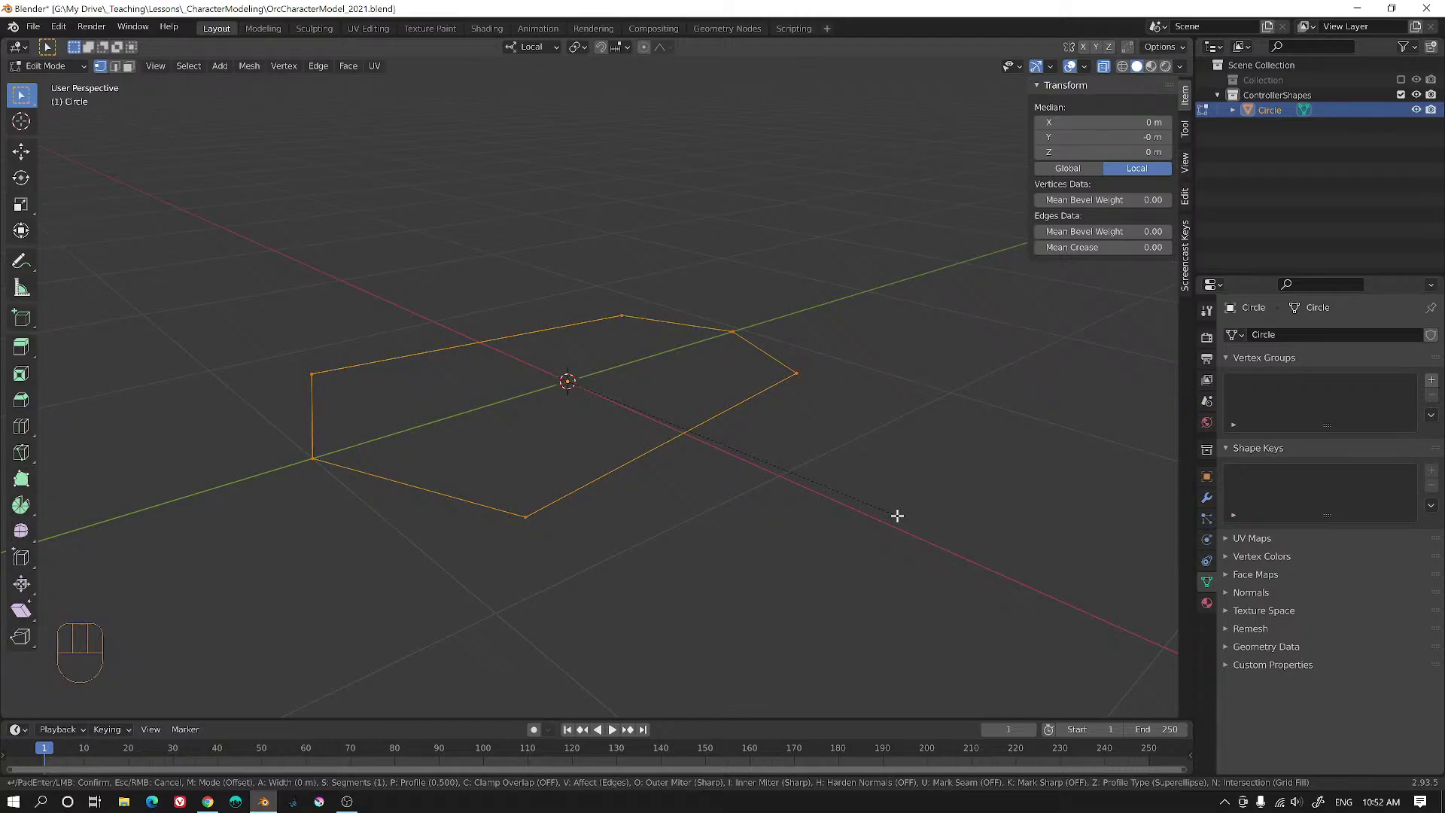
key(v)
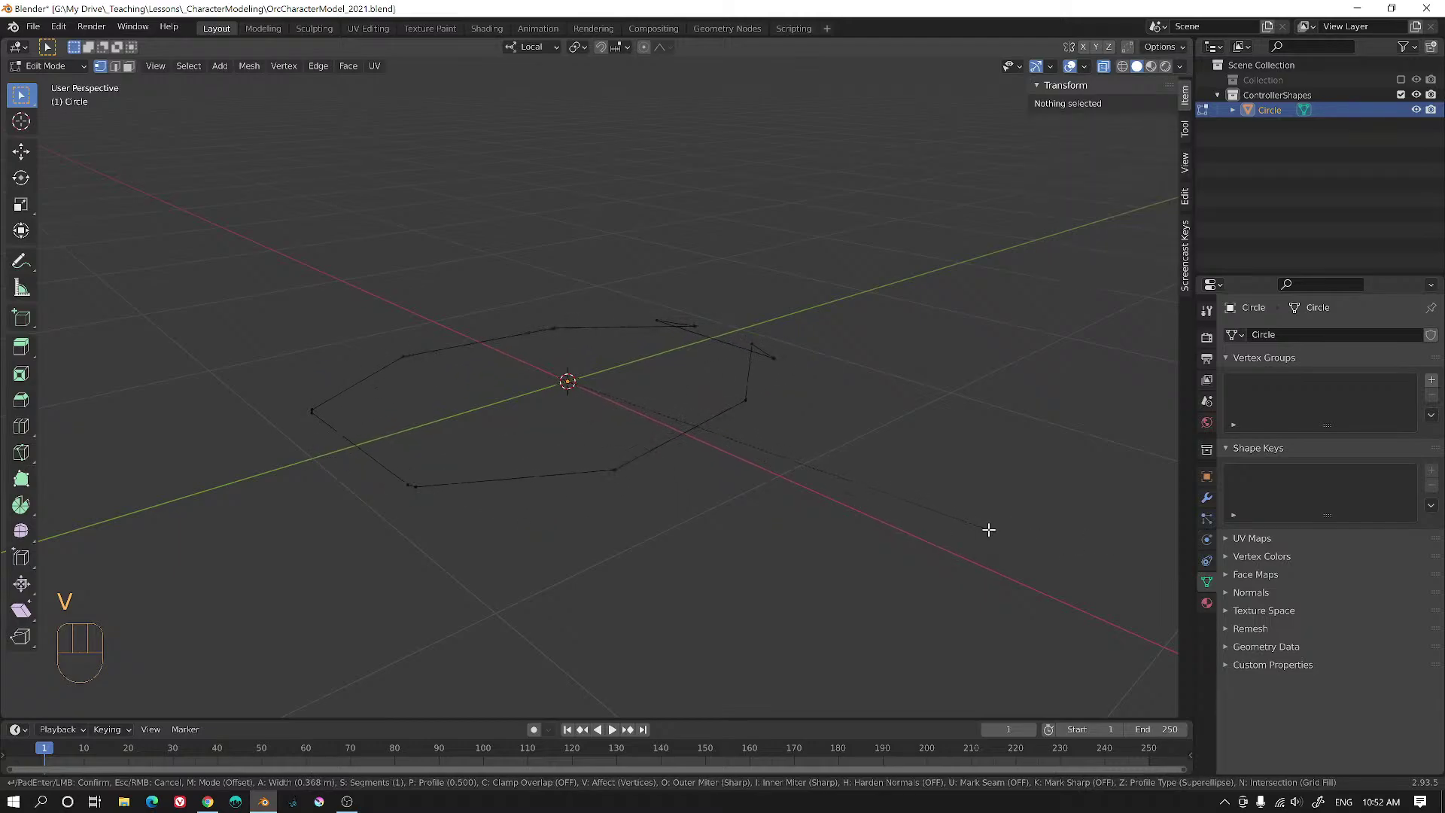
scroll(986, 529, up, 2)
key(m)
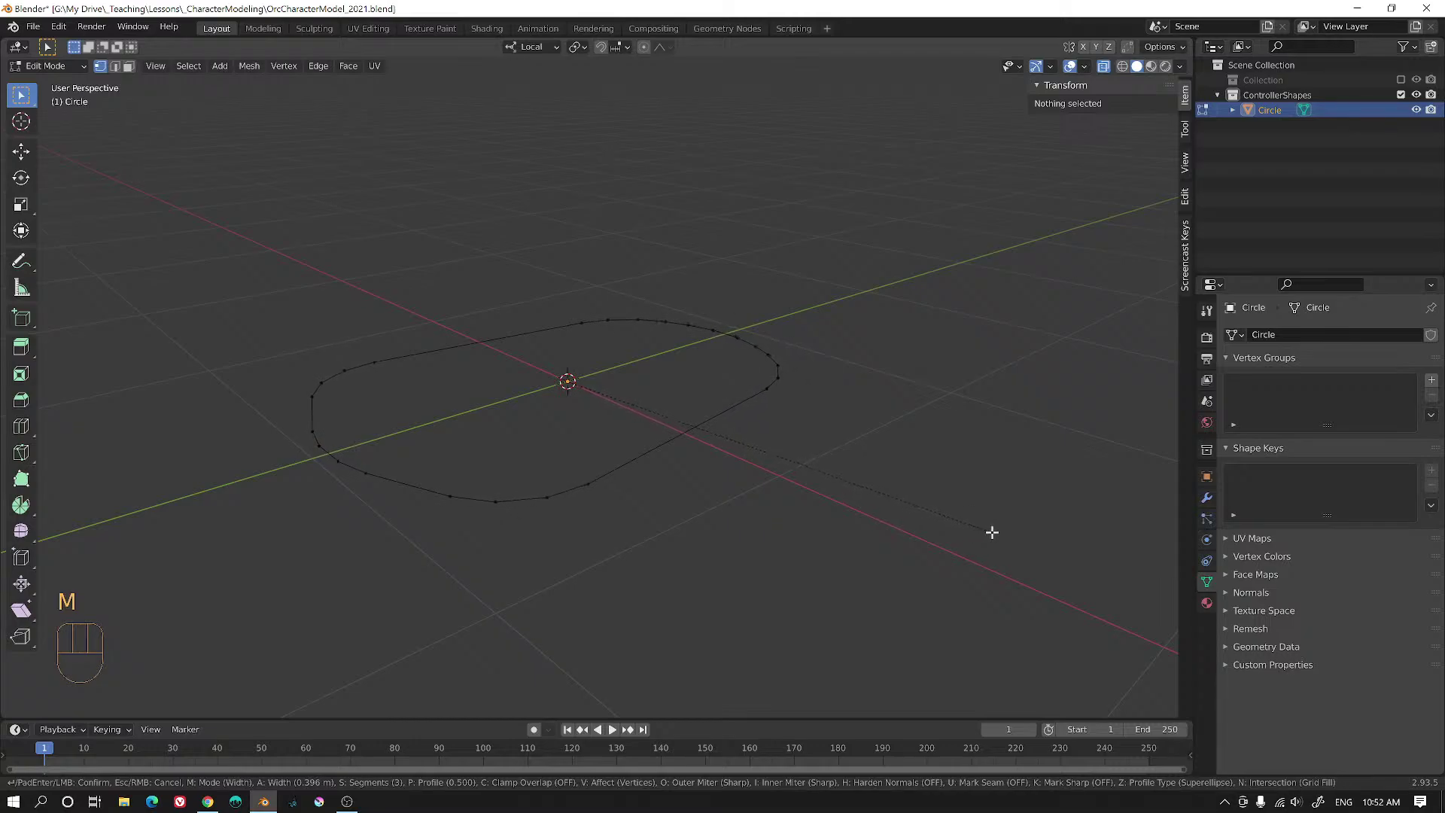
key(m)
key(m)
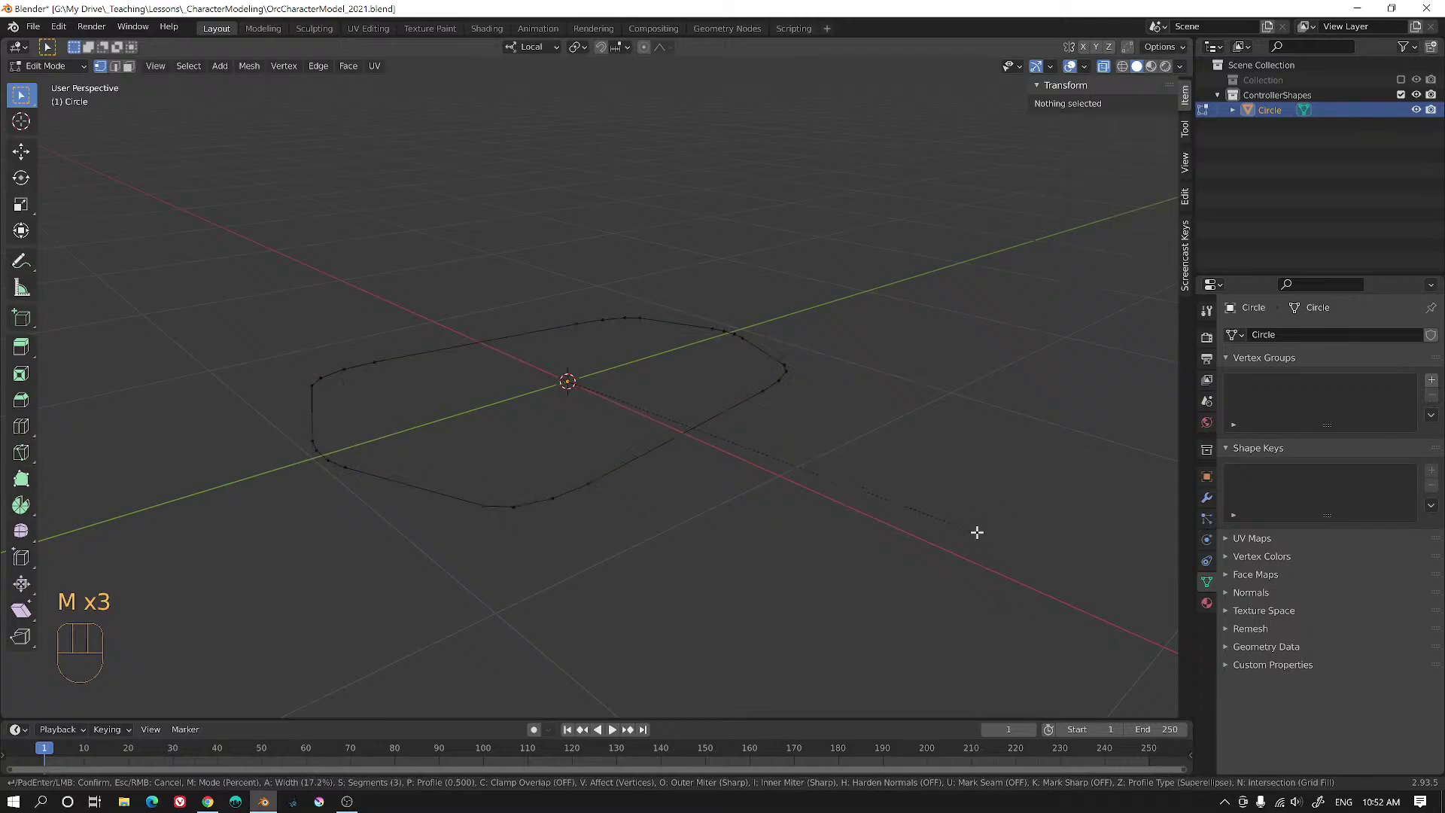
key(shift)
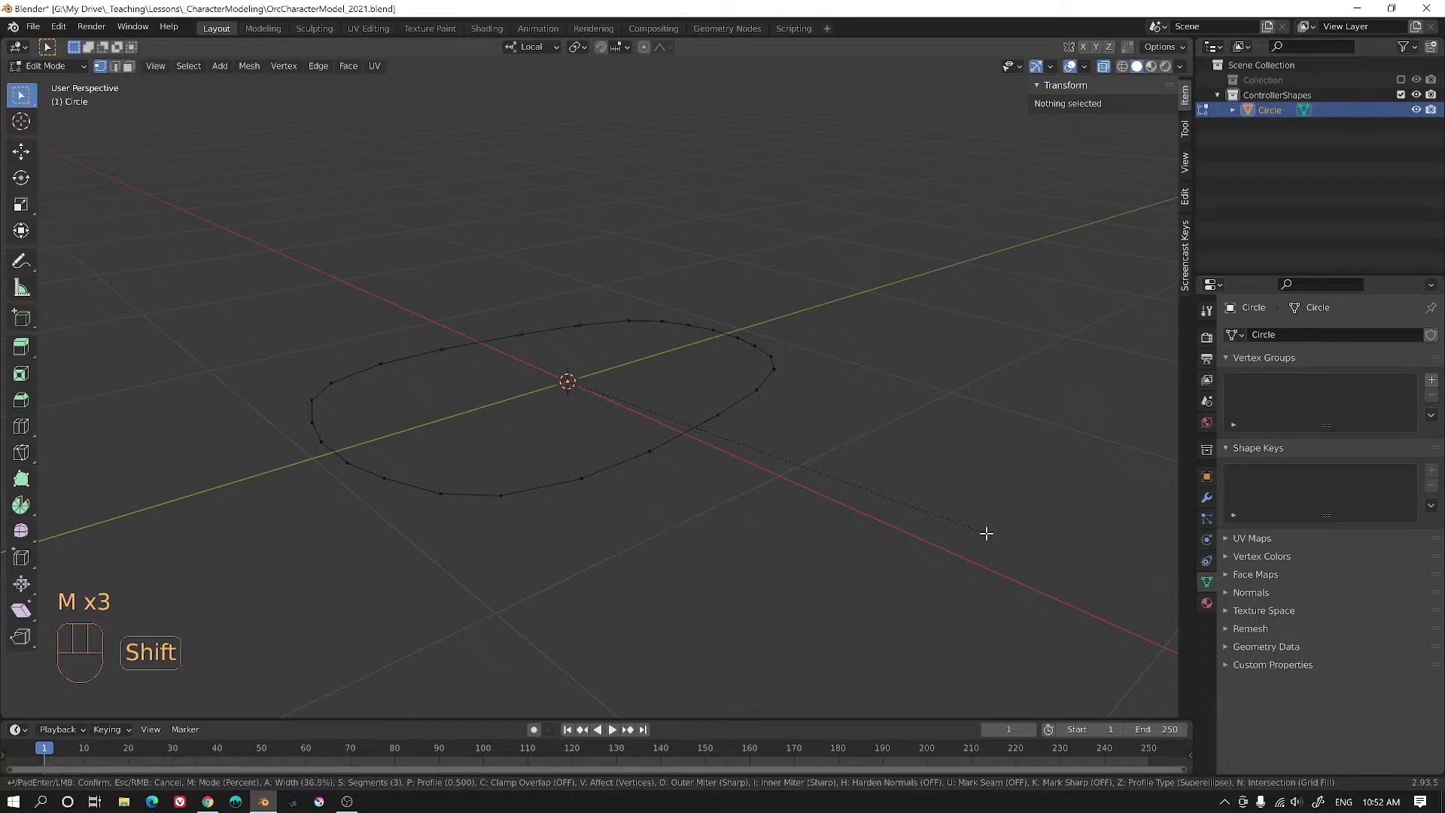
click(995, 531)
middle_drag(890, 490, 1138, 435)
key(Tab)
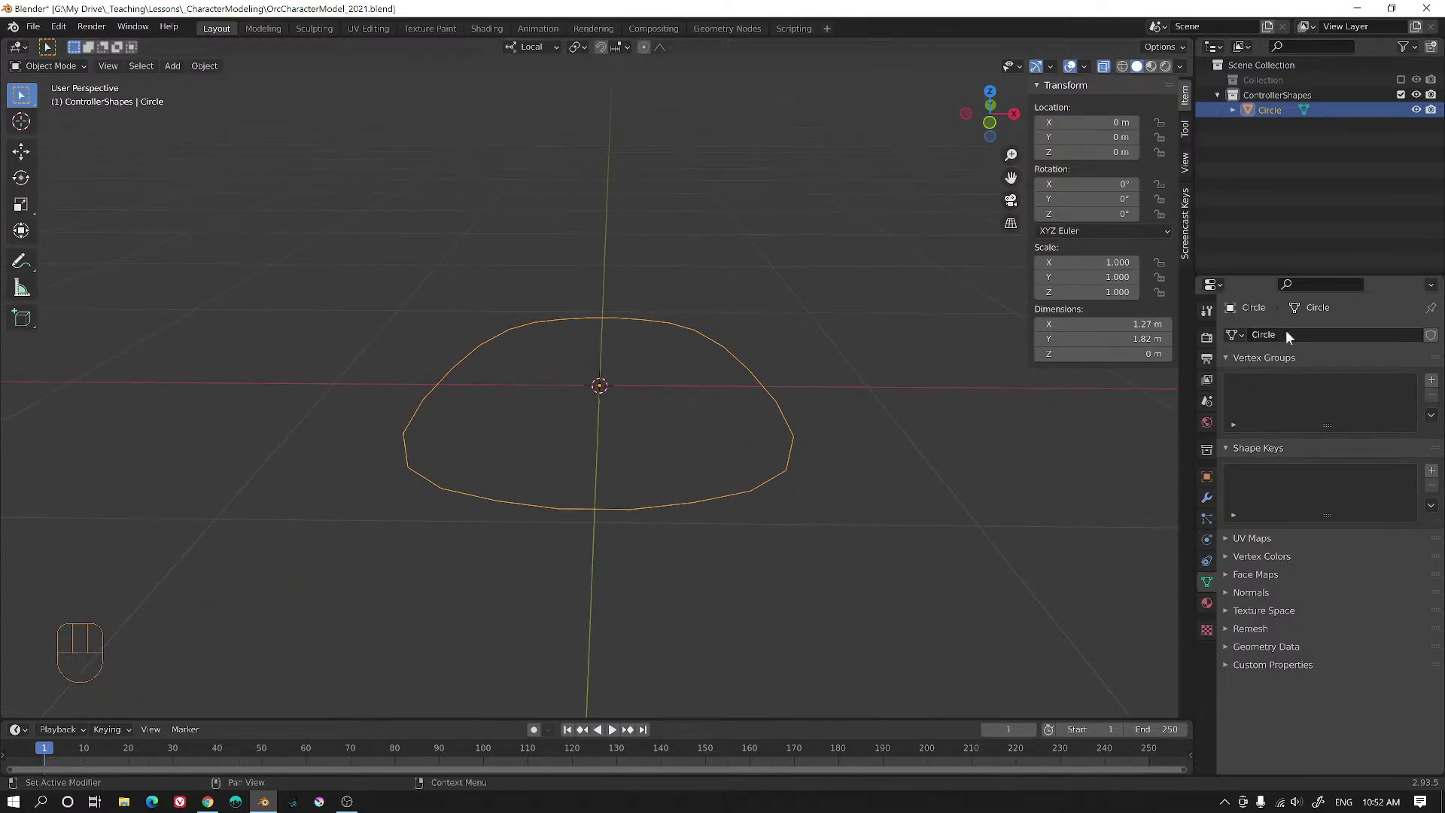
- Rename the foot outline object as CTL_Shape_Foot
click(1206, 477)
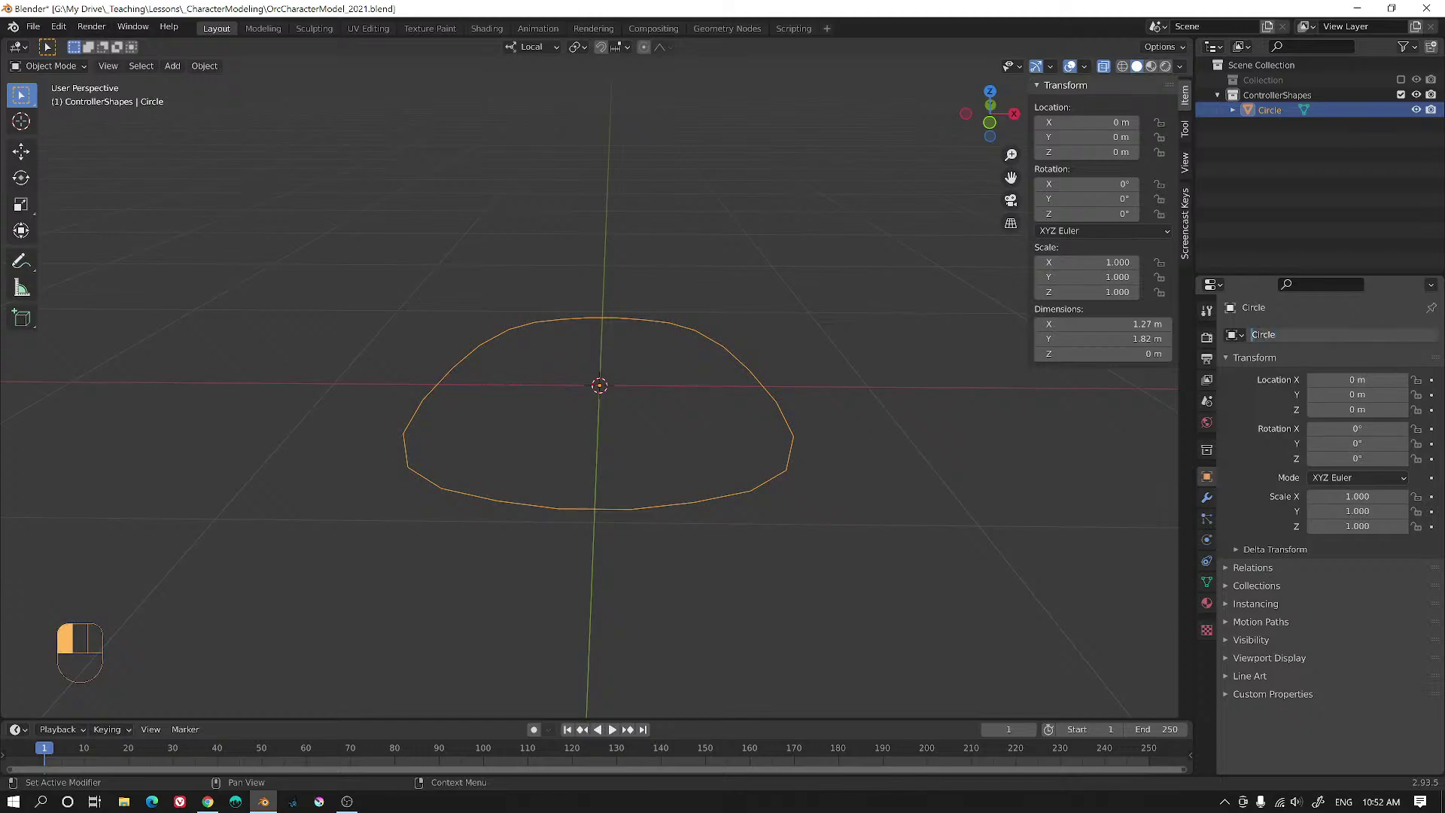
text(CTL)
key(Delete)
key(Delete)
text(_Foo)
key(BackSpace)
key(BackSpace)
key(BackSpace)
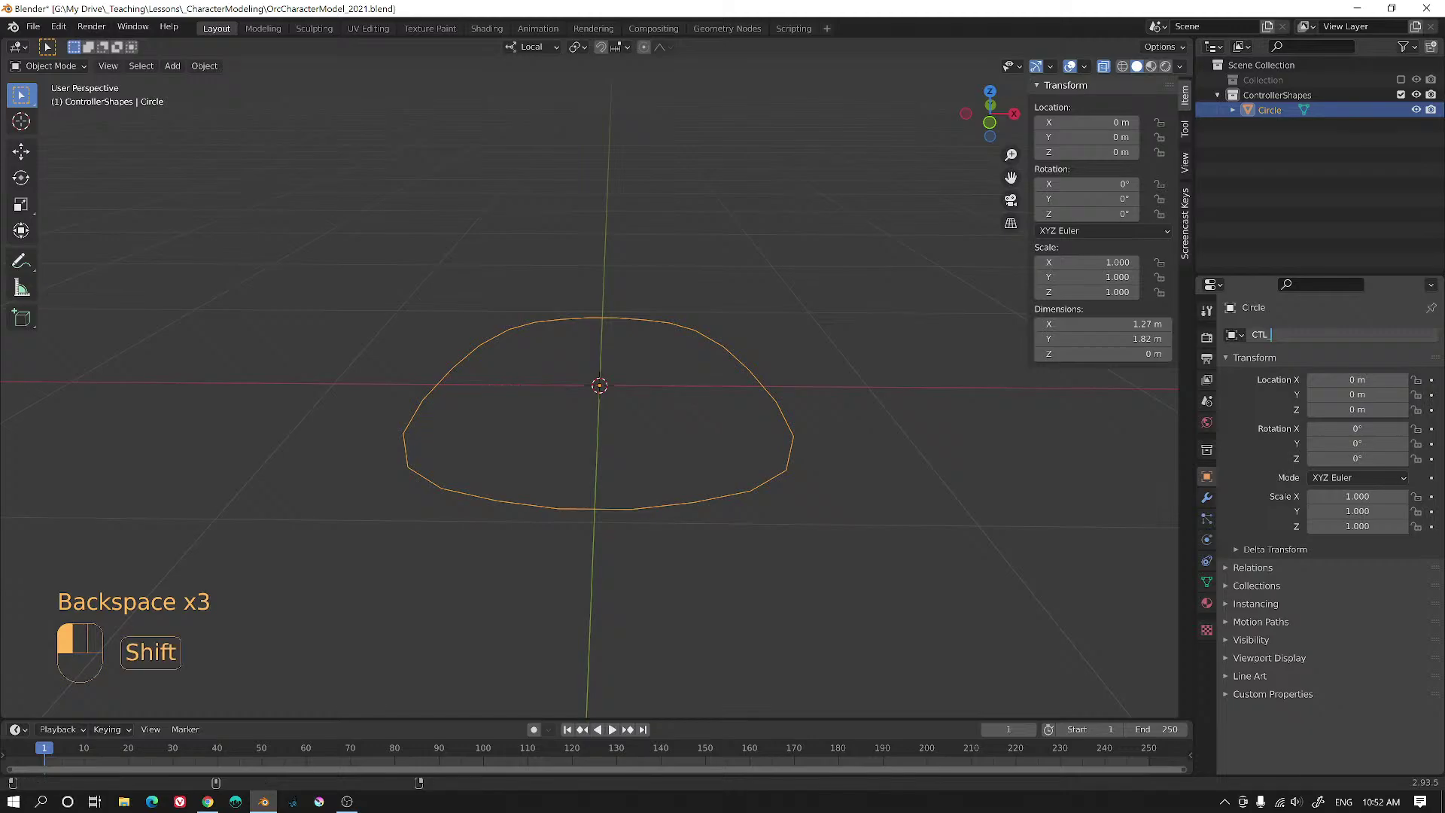
text(_SHape)
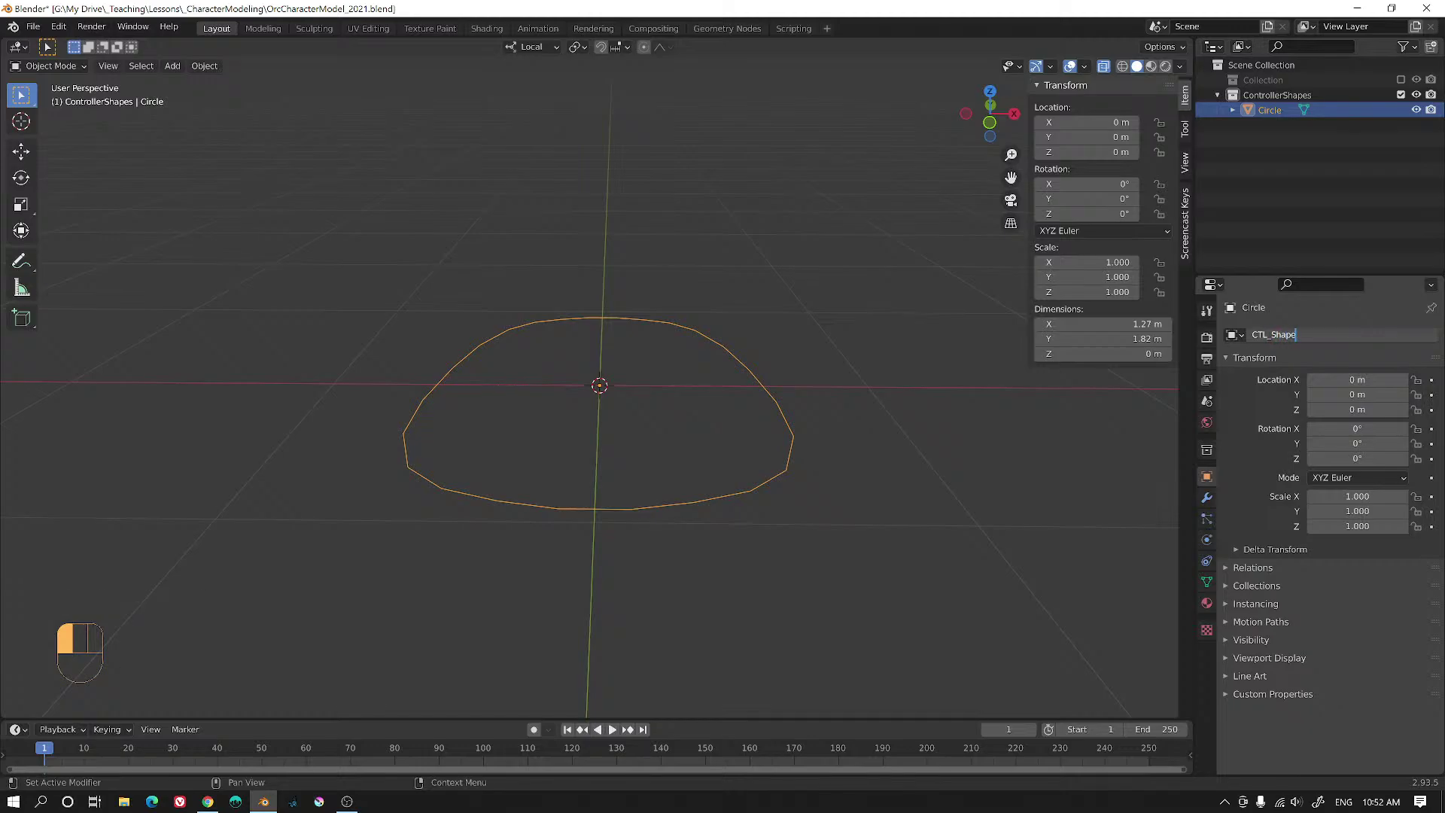
text(_Foot)
key(Return)
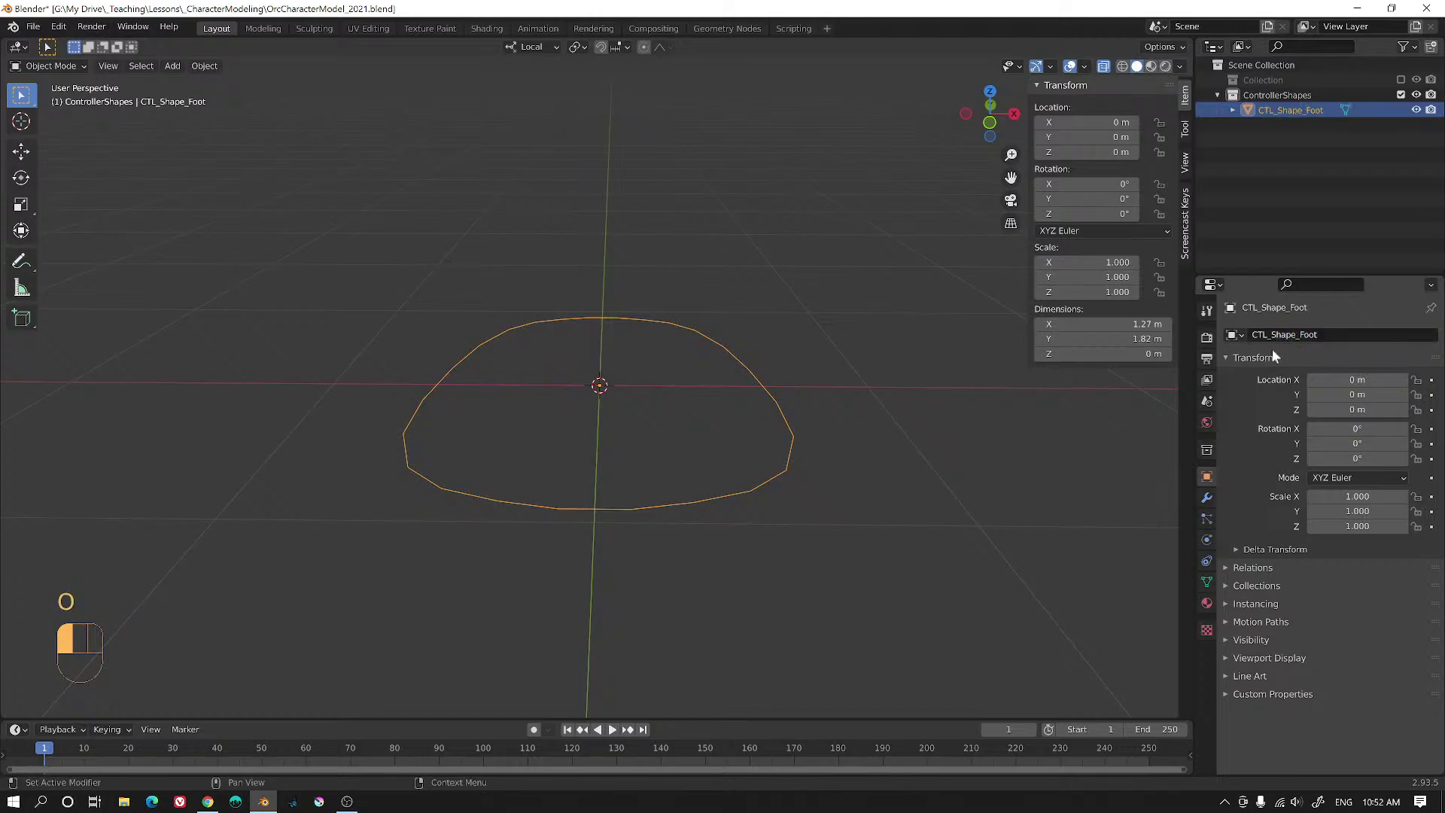
- Add a mesh circle with 32 vertices and a 1 m radius at the world origin
middle_drag(827, 354, 668, 364)
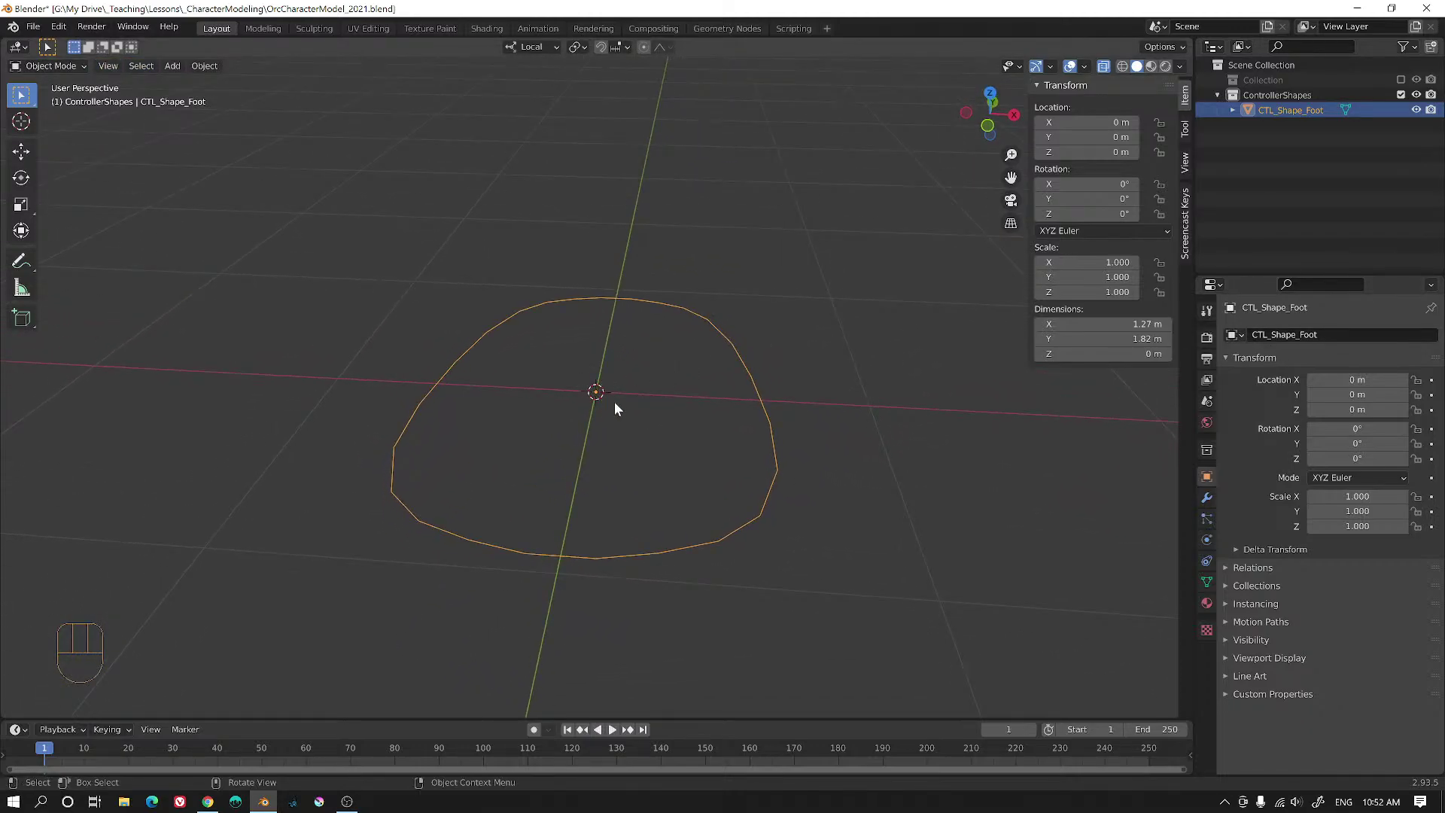
key(shift+a)
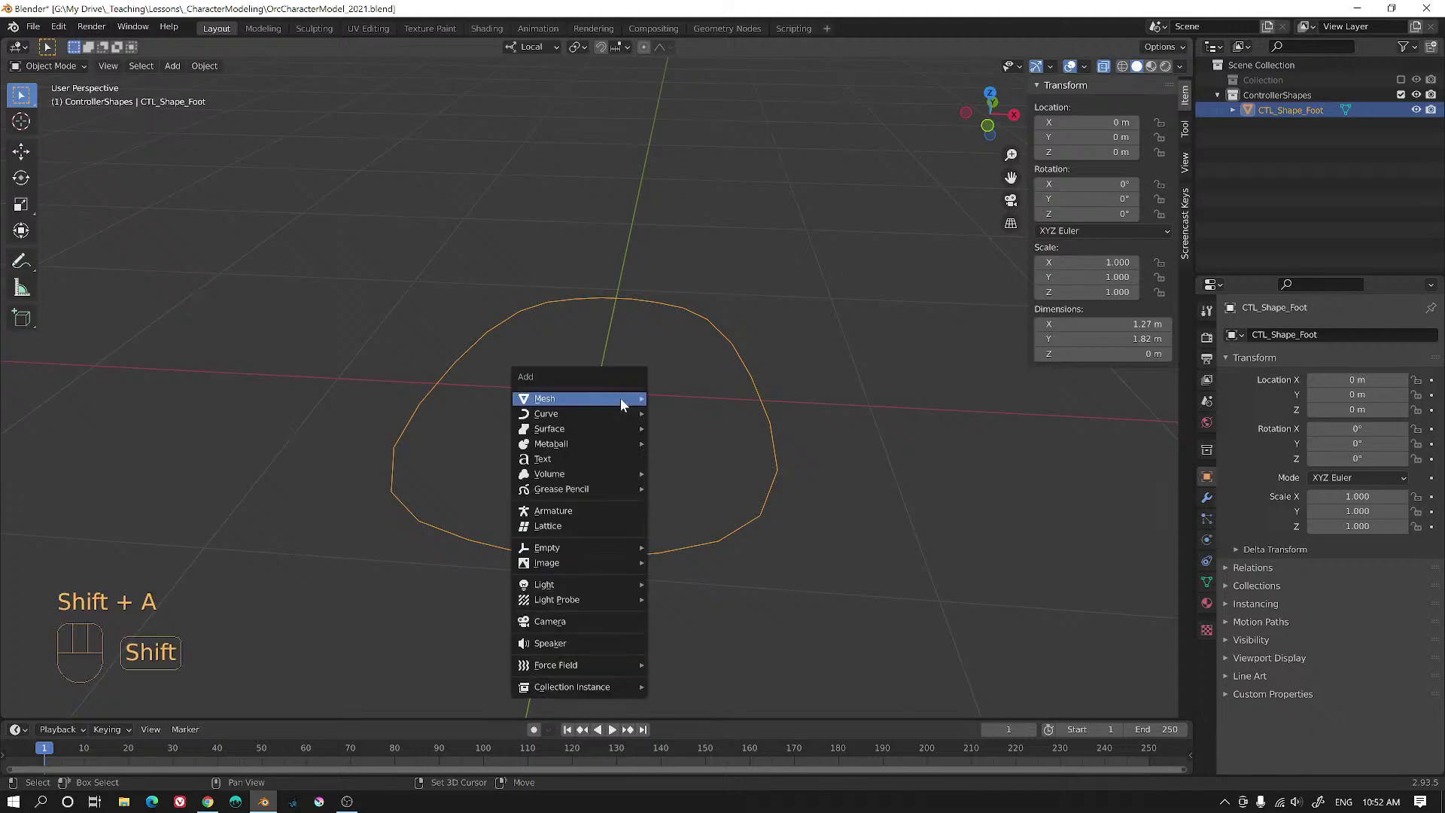
mouse_move(595, 400)
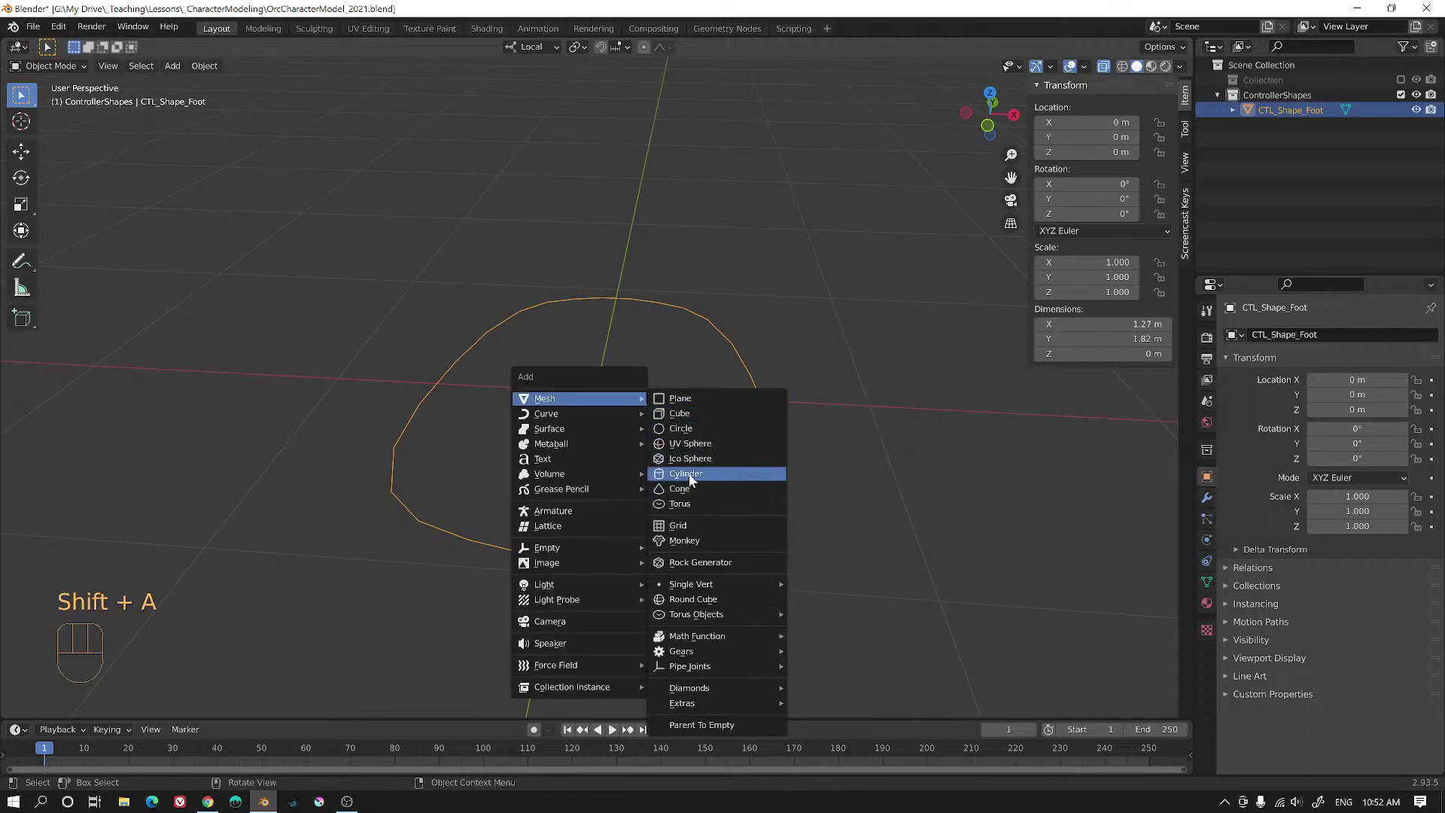
click(693, 427)
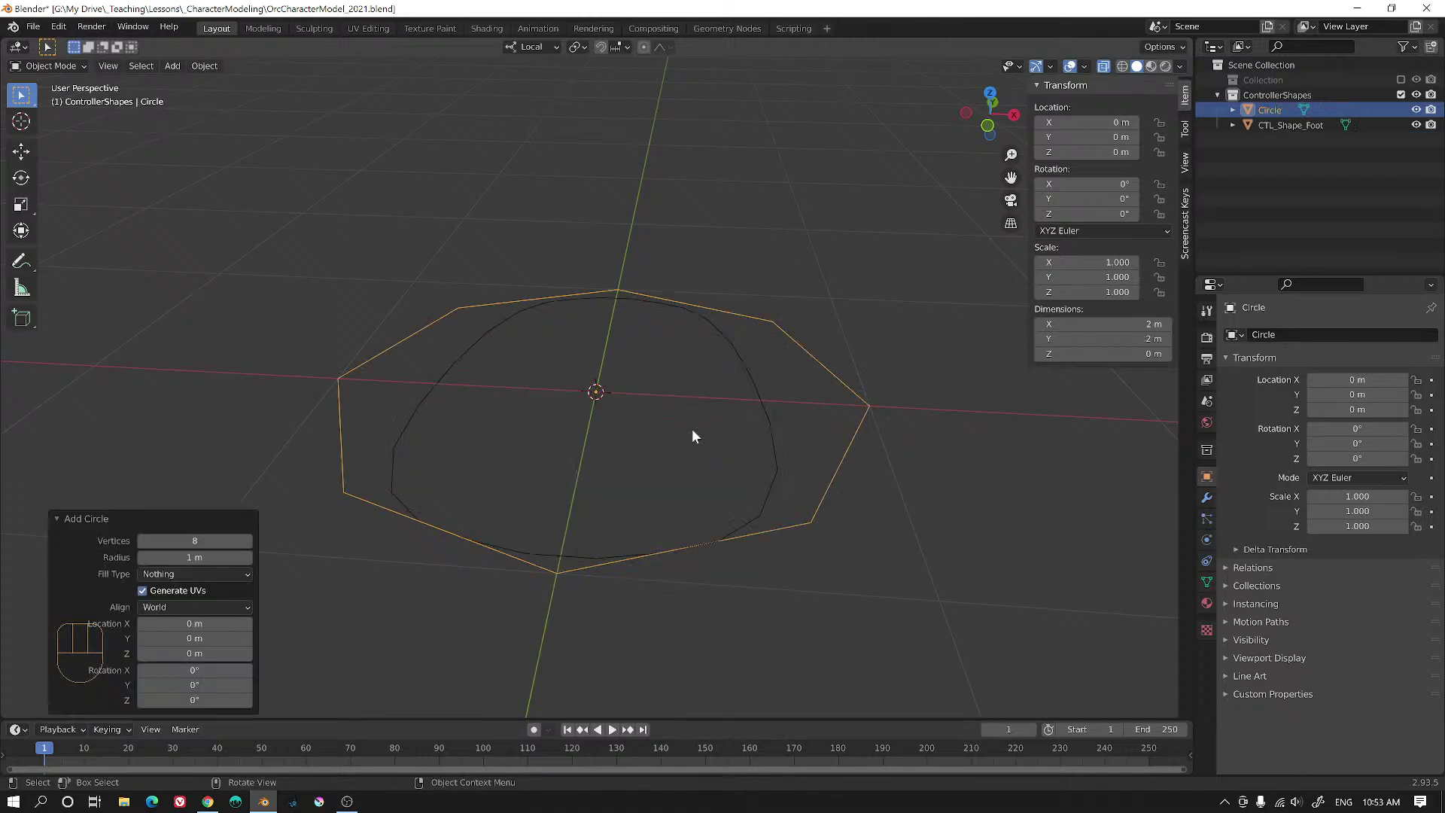
click(166, 541)
text(16)
key(Return)
mouse_move(552, 377)
middle_down()
mouse_move(566, 377)
mouse_move(541, 387)
middle_up()
click(165, 540)
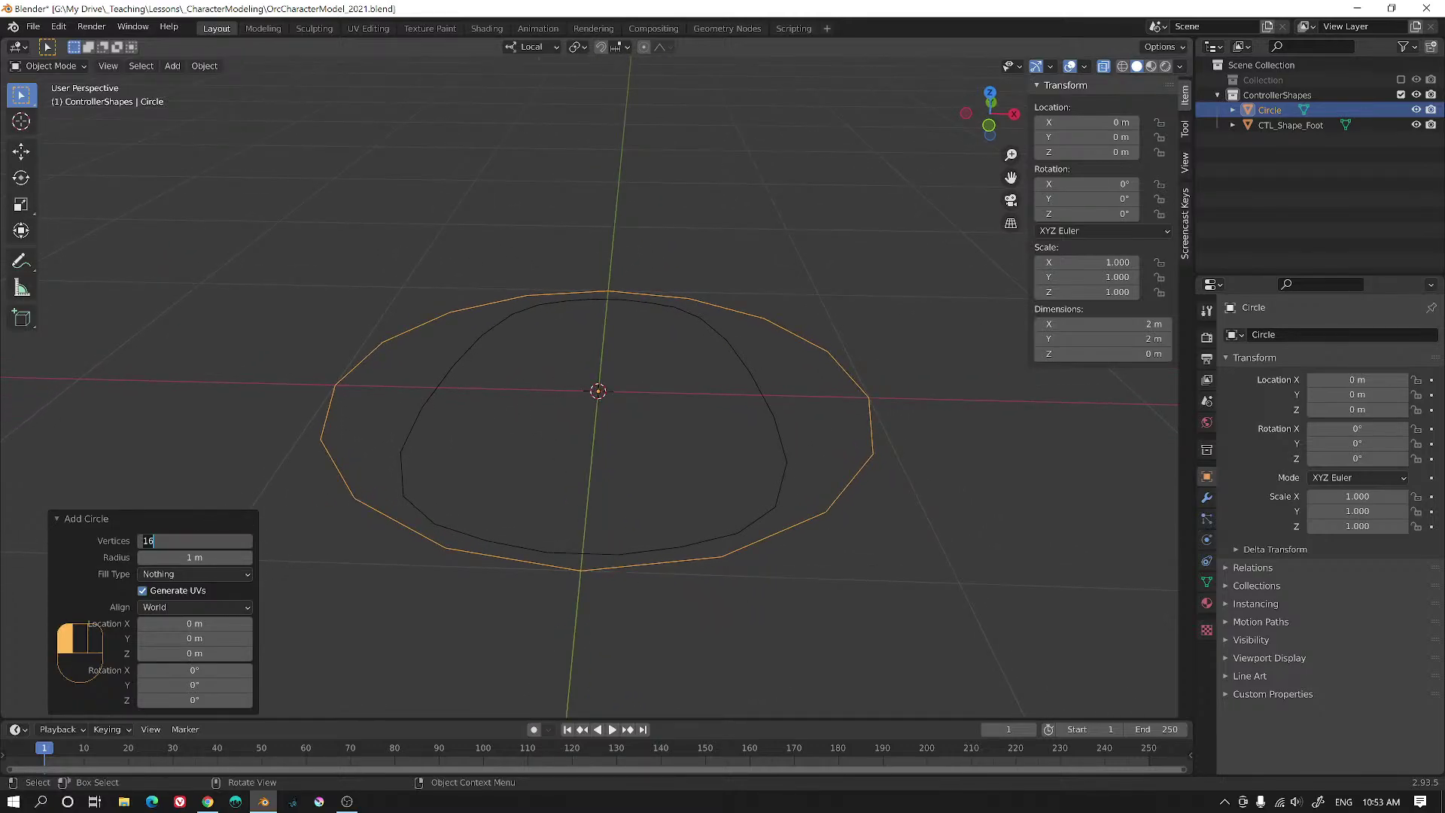
text(32)
key(Return)
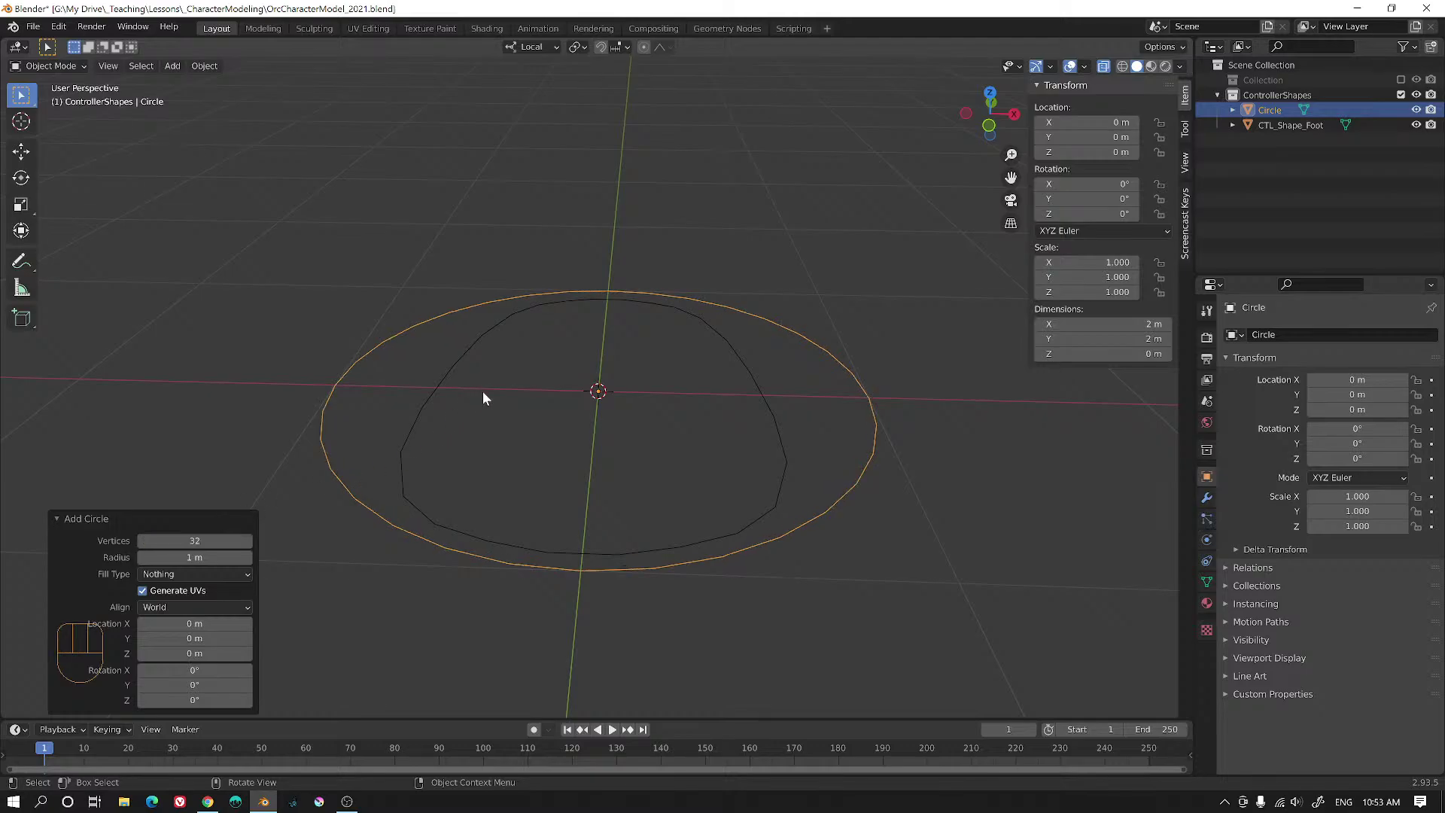
- Rename the new circle object as CTL_FK_Circle
middle_drag(483, 398, 756, 387)
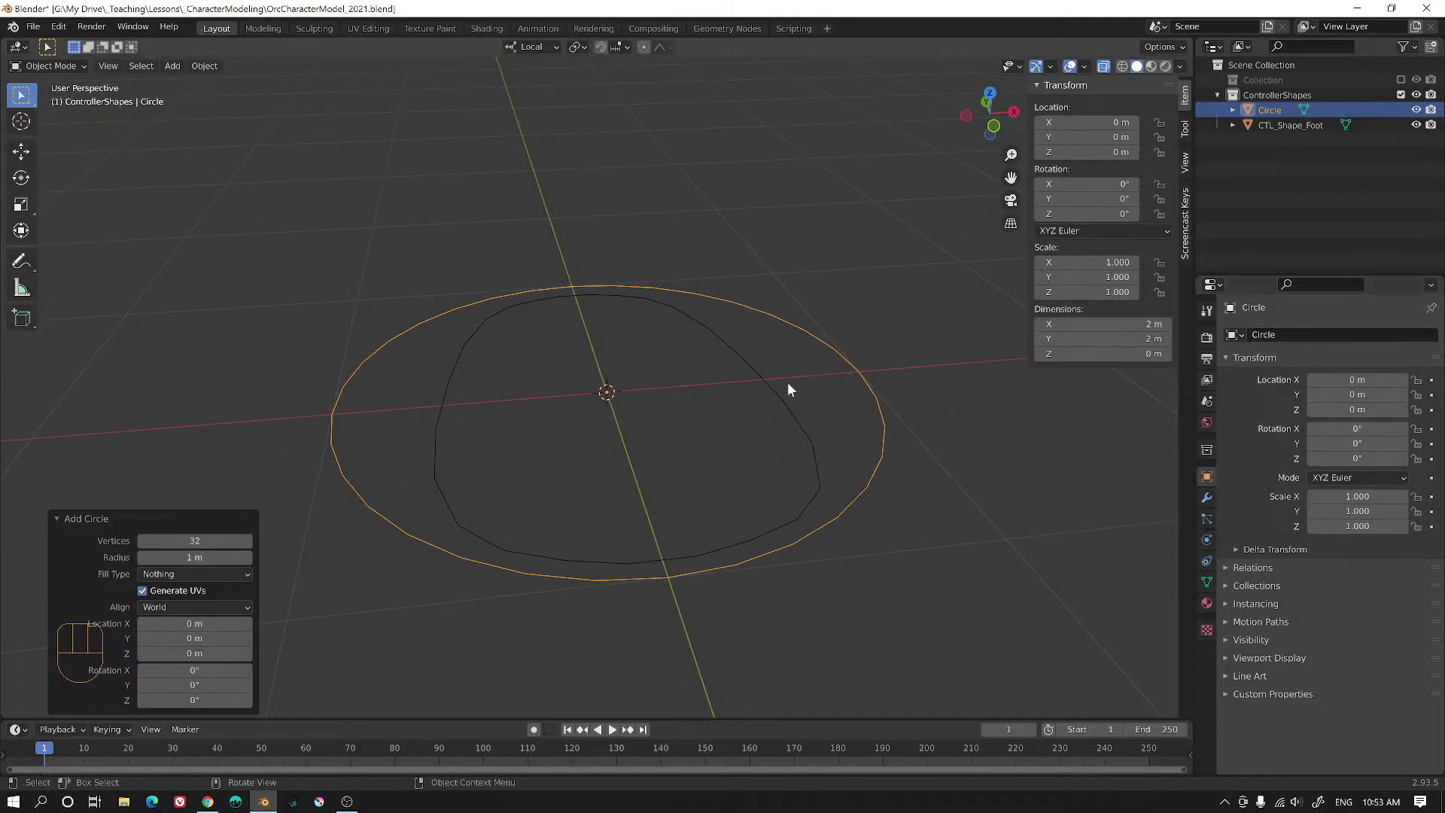
click(1264, 334)
click(1252, 334)
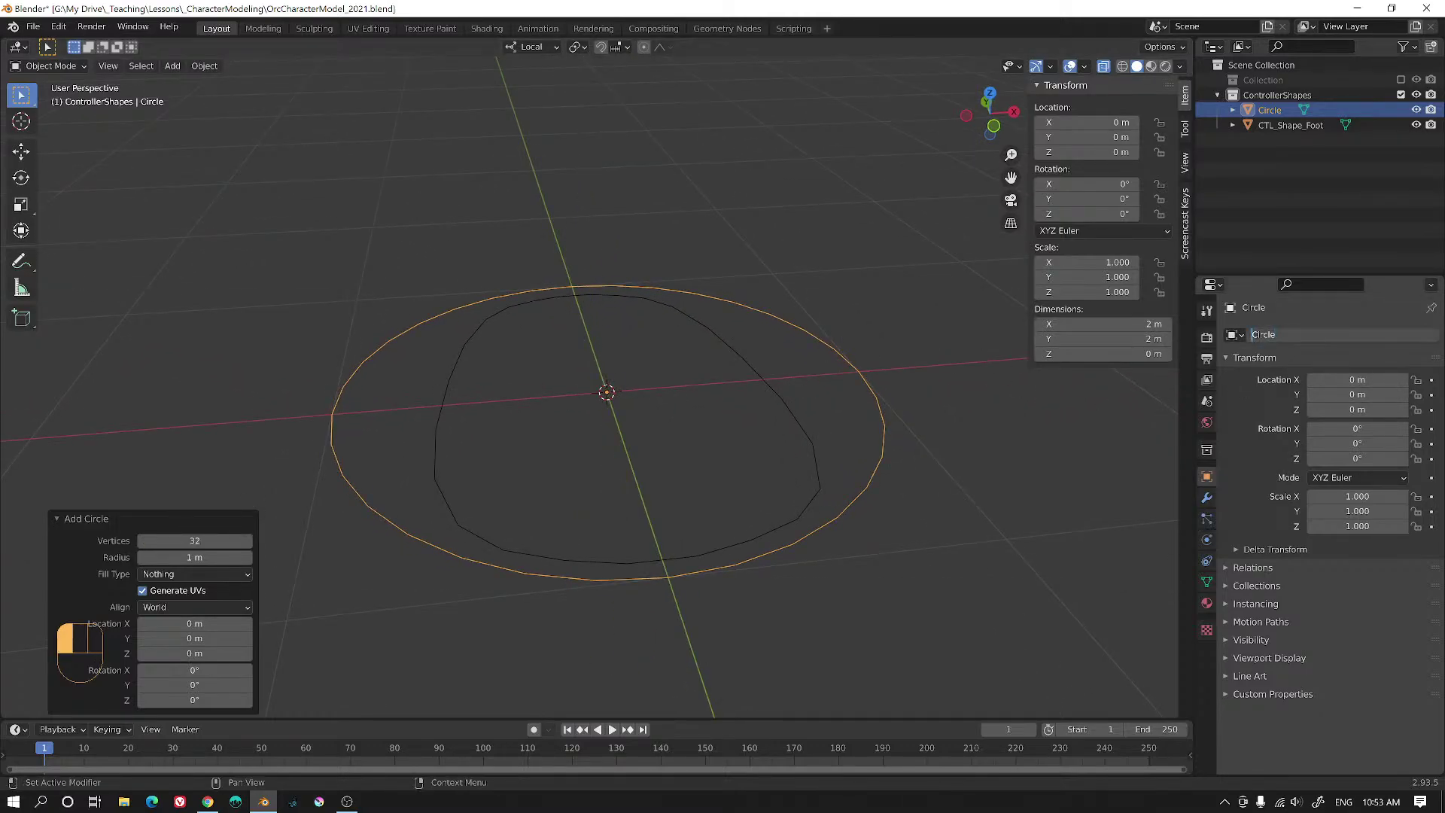
key(shift)
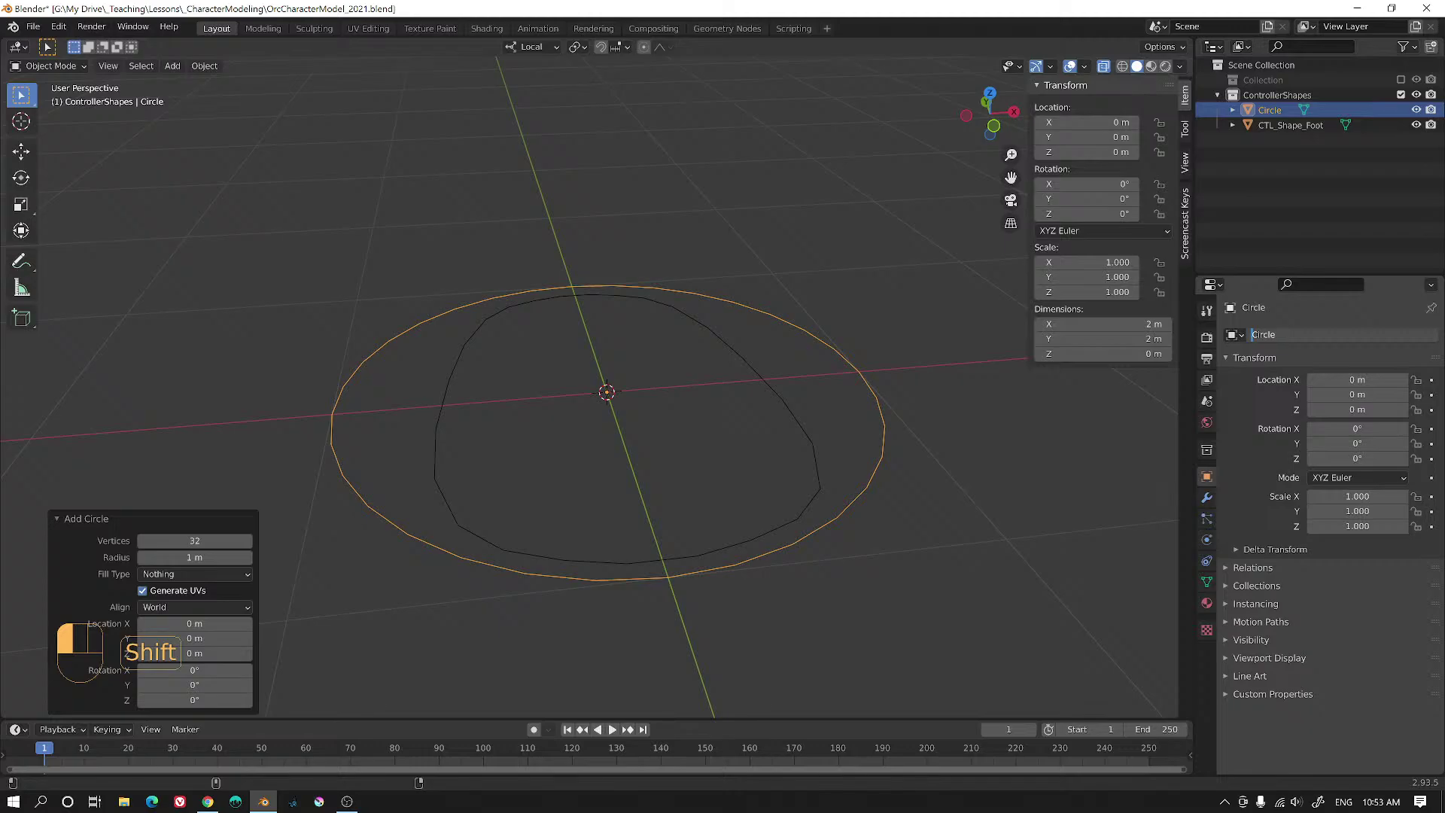
text(CTL_FK_)
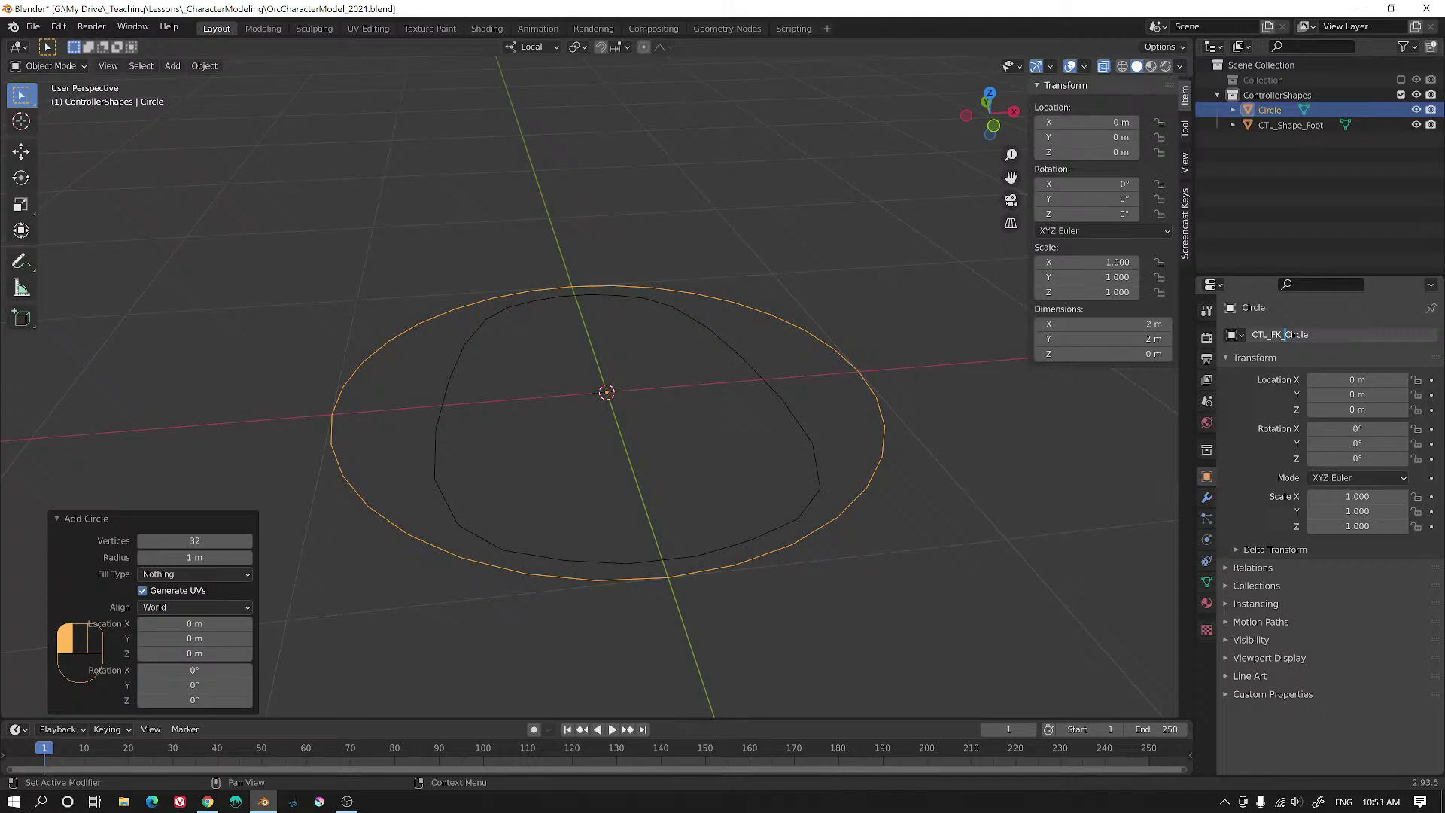
click(1231, 336)
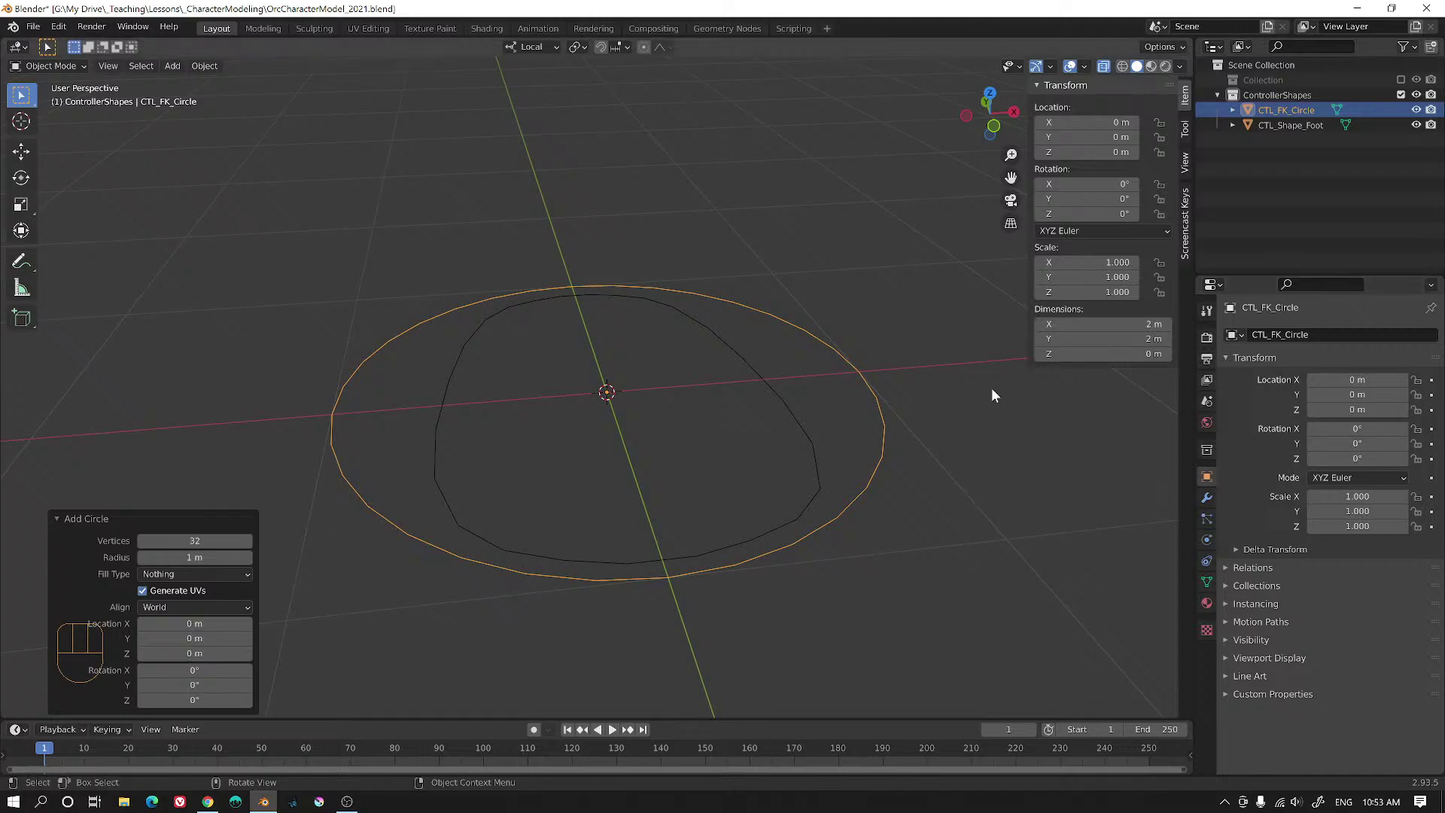
- Add a mesh plane at the world origin and scale its geometry to about 0.176 along X in Edit Mode
middle_drag(635, 386, 686, 390)
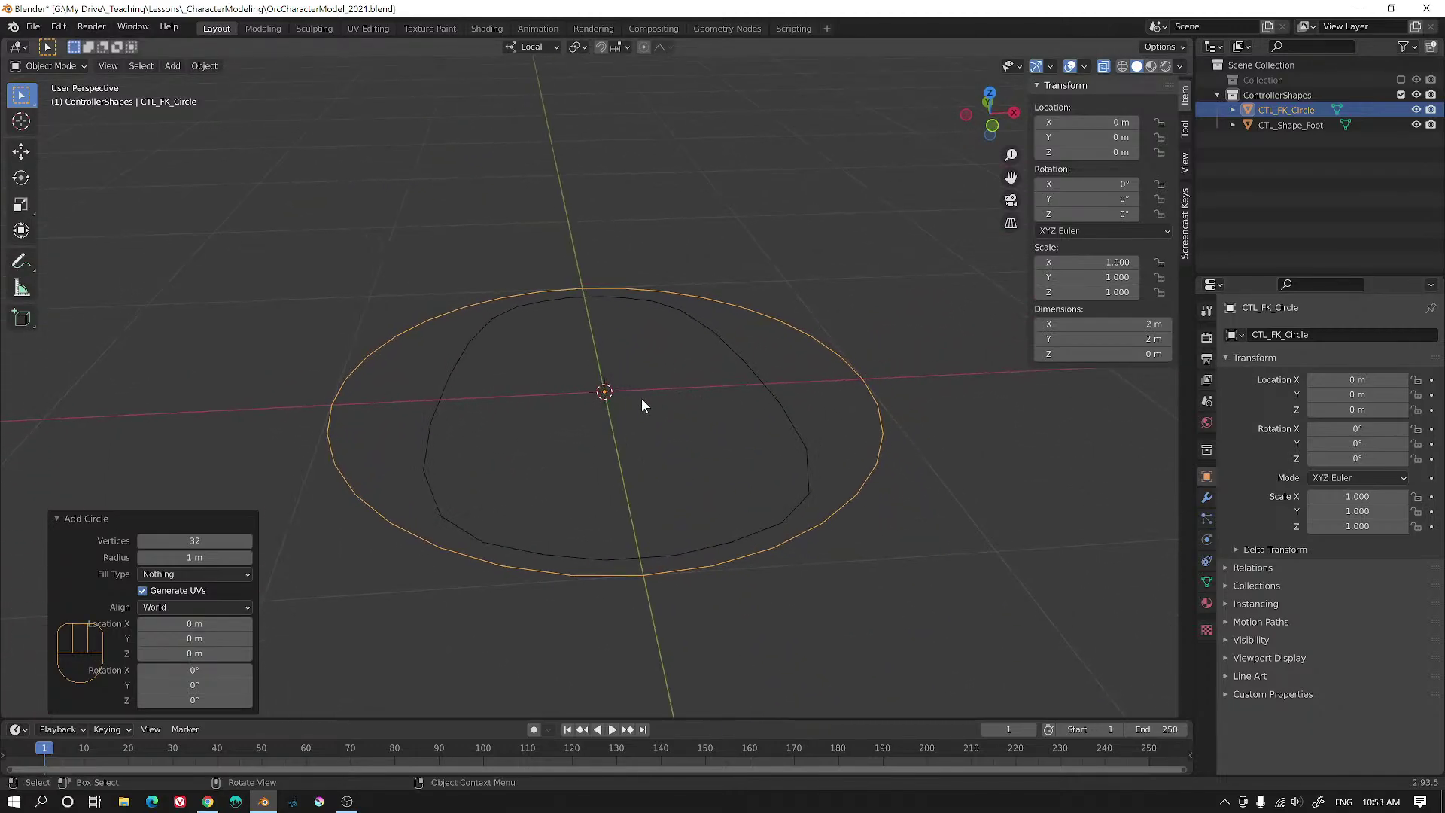
key(shift+a)
mouse_move(641, 394)
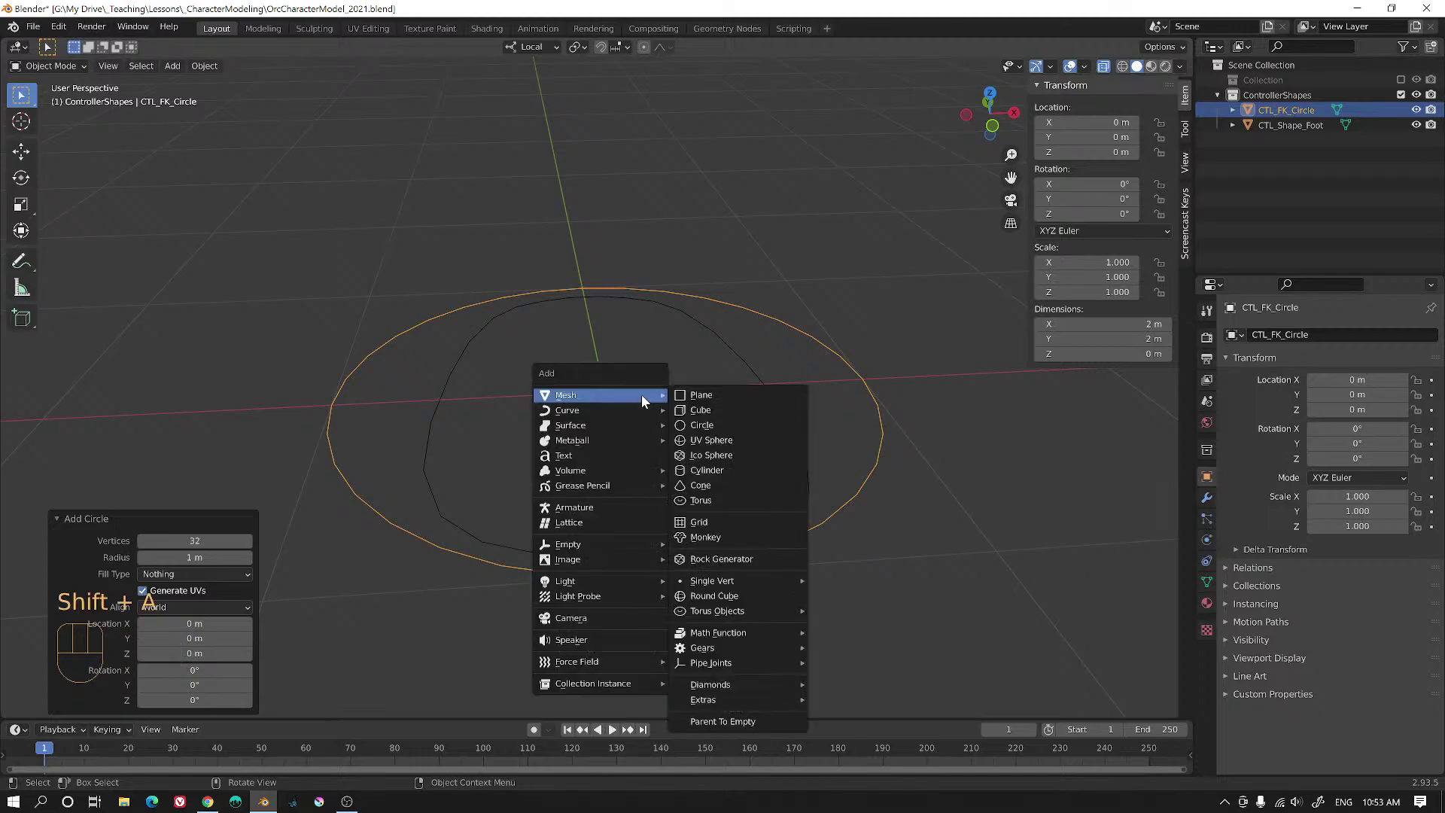
click(731, 393)
middle_drag(720, 394, 751, 391)
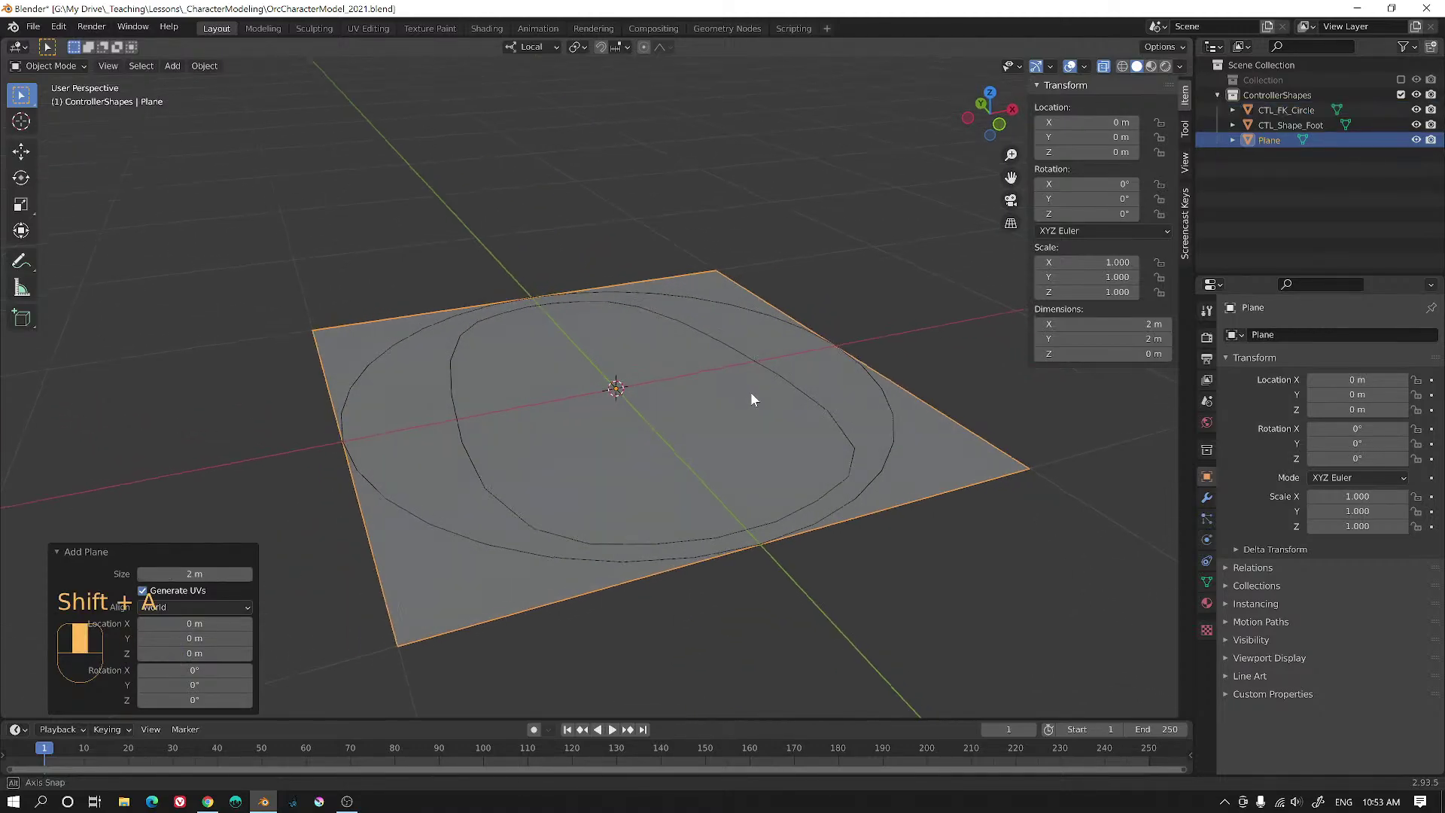
key(Tab)
key(s)
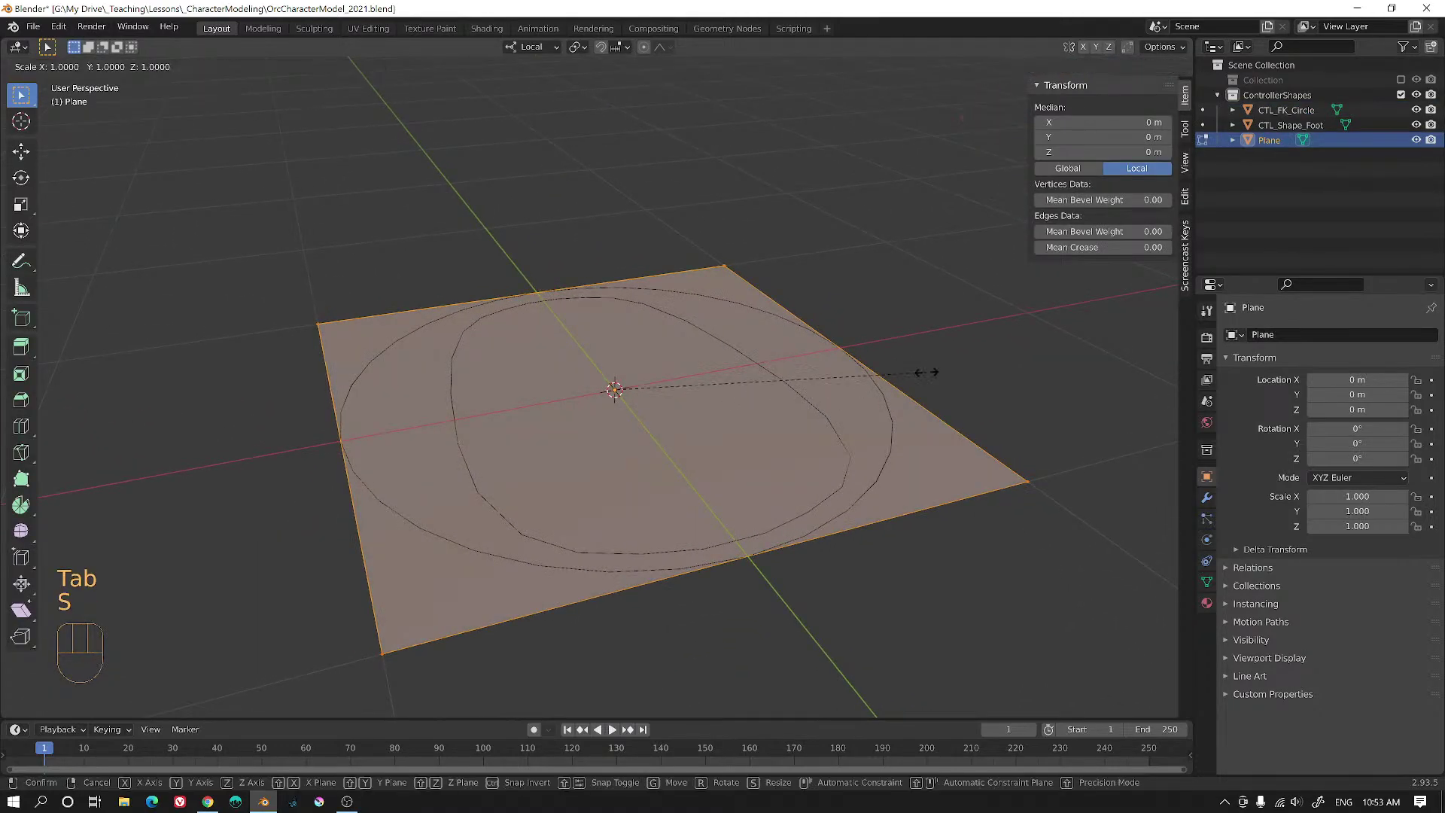
key(x)
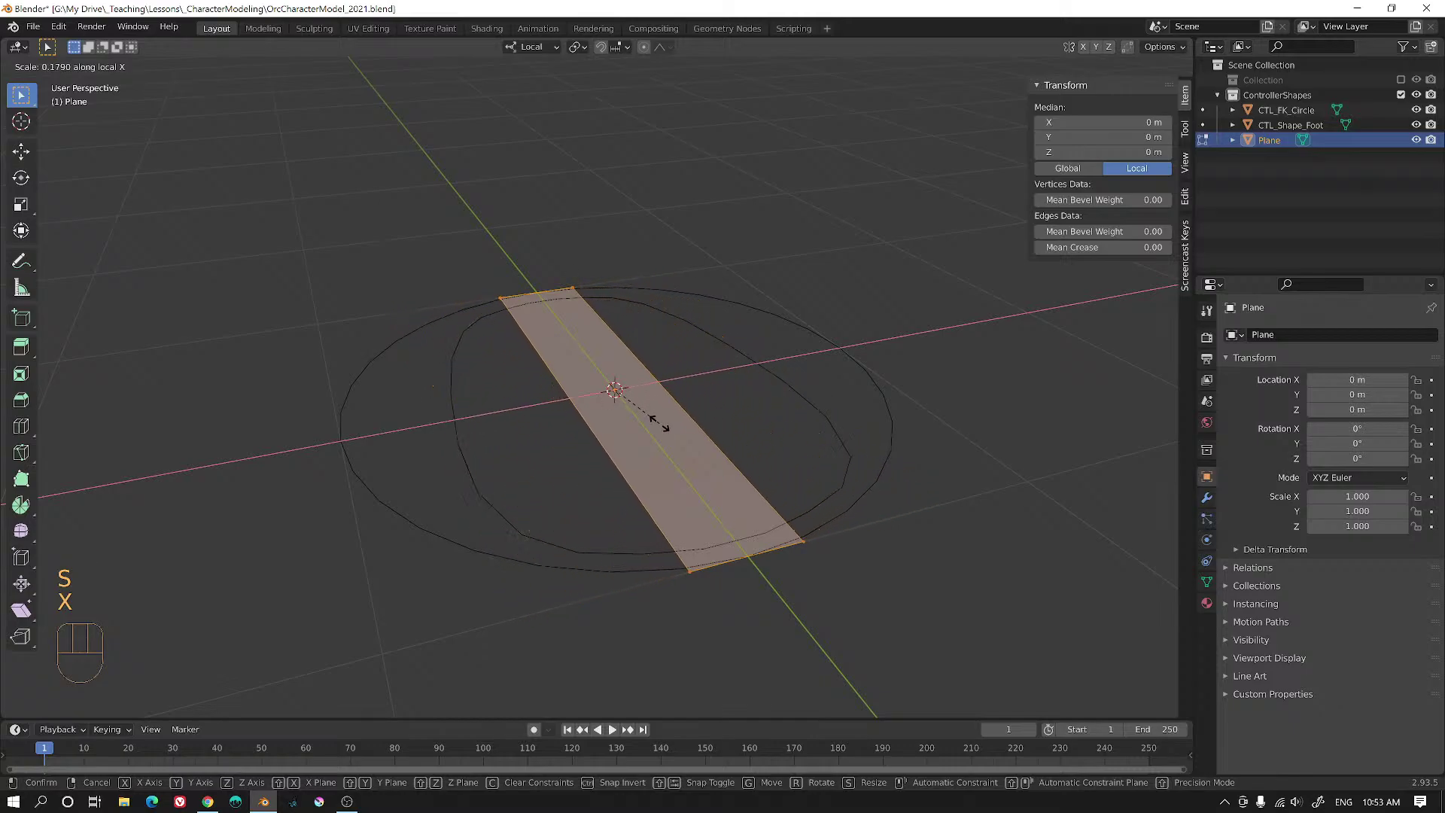
click(660, 421)
- Add one centered loop cut across the narrow plane, splitting its length in half
mouse_move(660, 421)
middle_down()
mouse_move(806, 399)
mouse_move(693, 391)
mouse_move(647, 414)
middle_up()
key(ctrl+r)
click(653, 392)
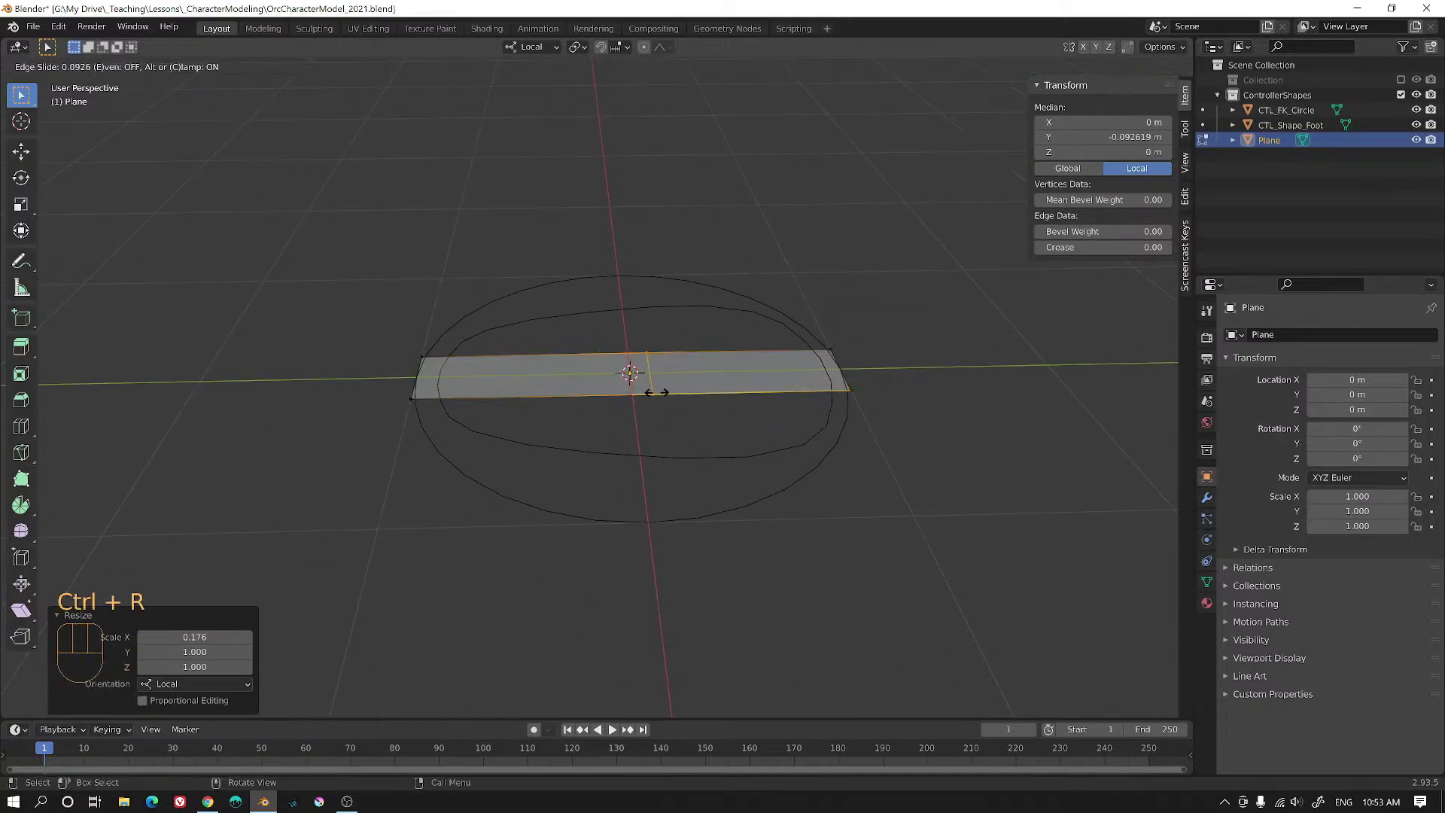
right_click(662, 391)
- Raise the two vertices at the strip's positive Y end by about 0.768 m along Z
drag(365, 321, 461, 436)
key(g)
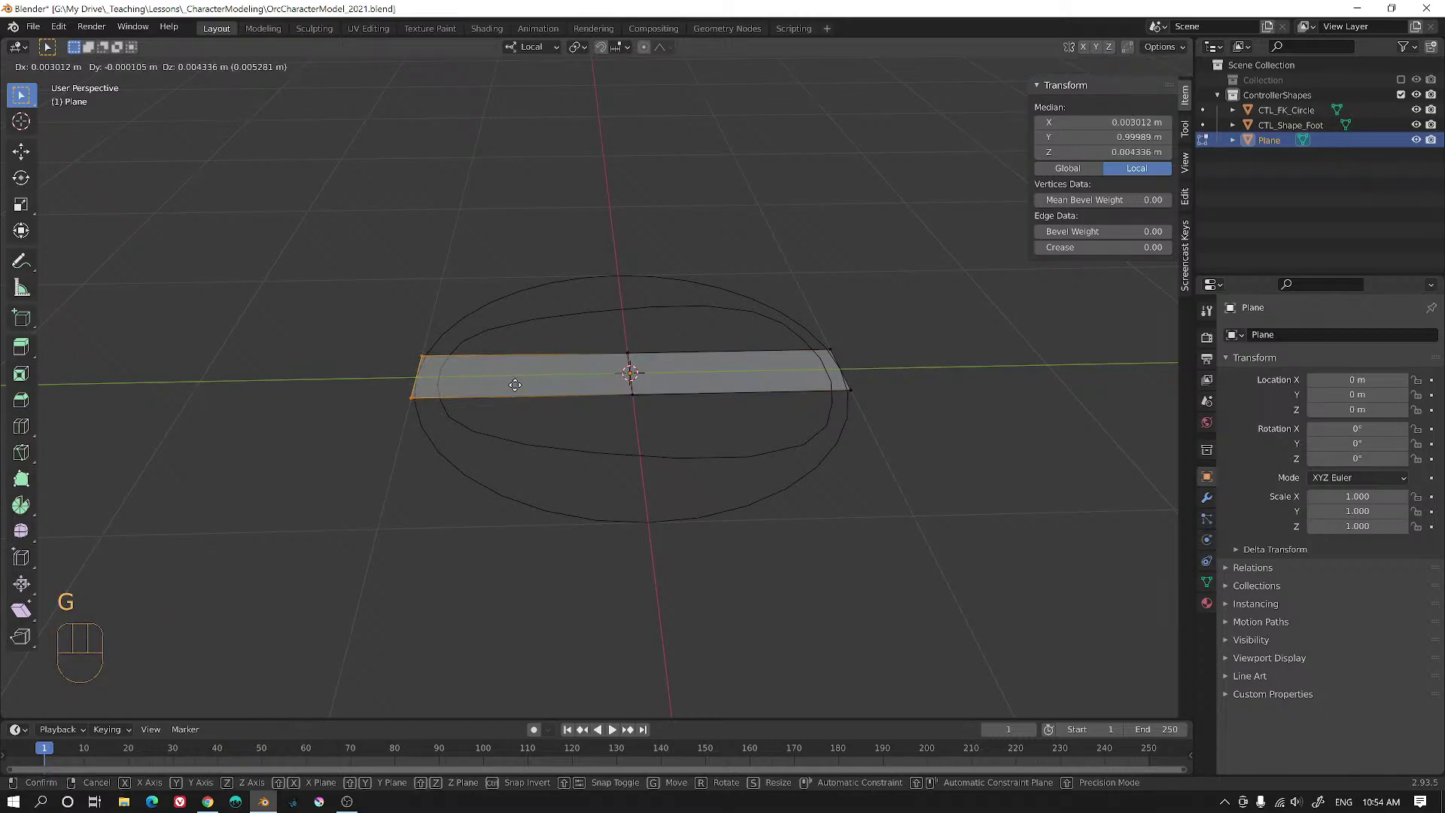
key(g)
key(z)
click(519, 343)
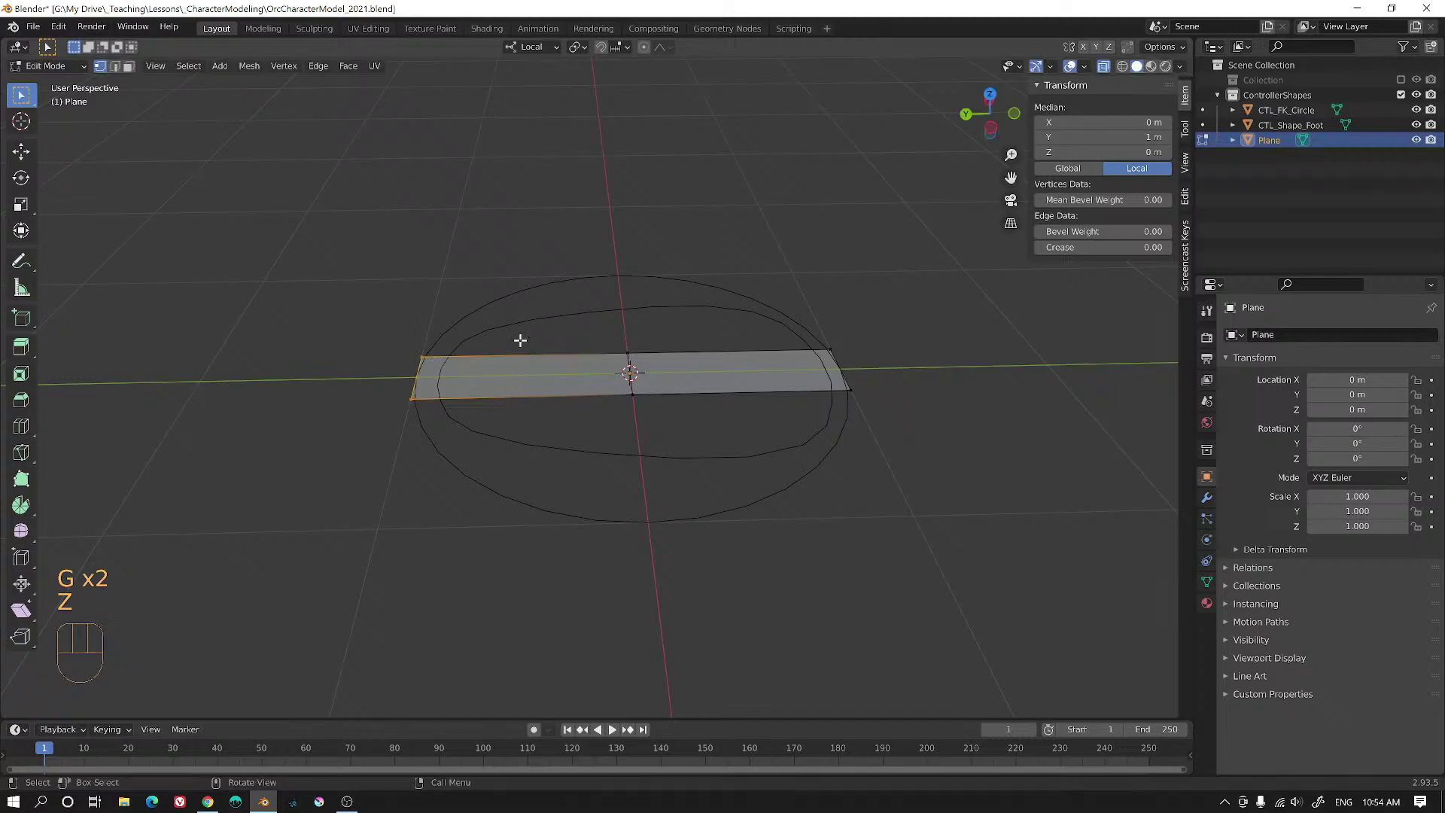
key(g)
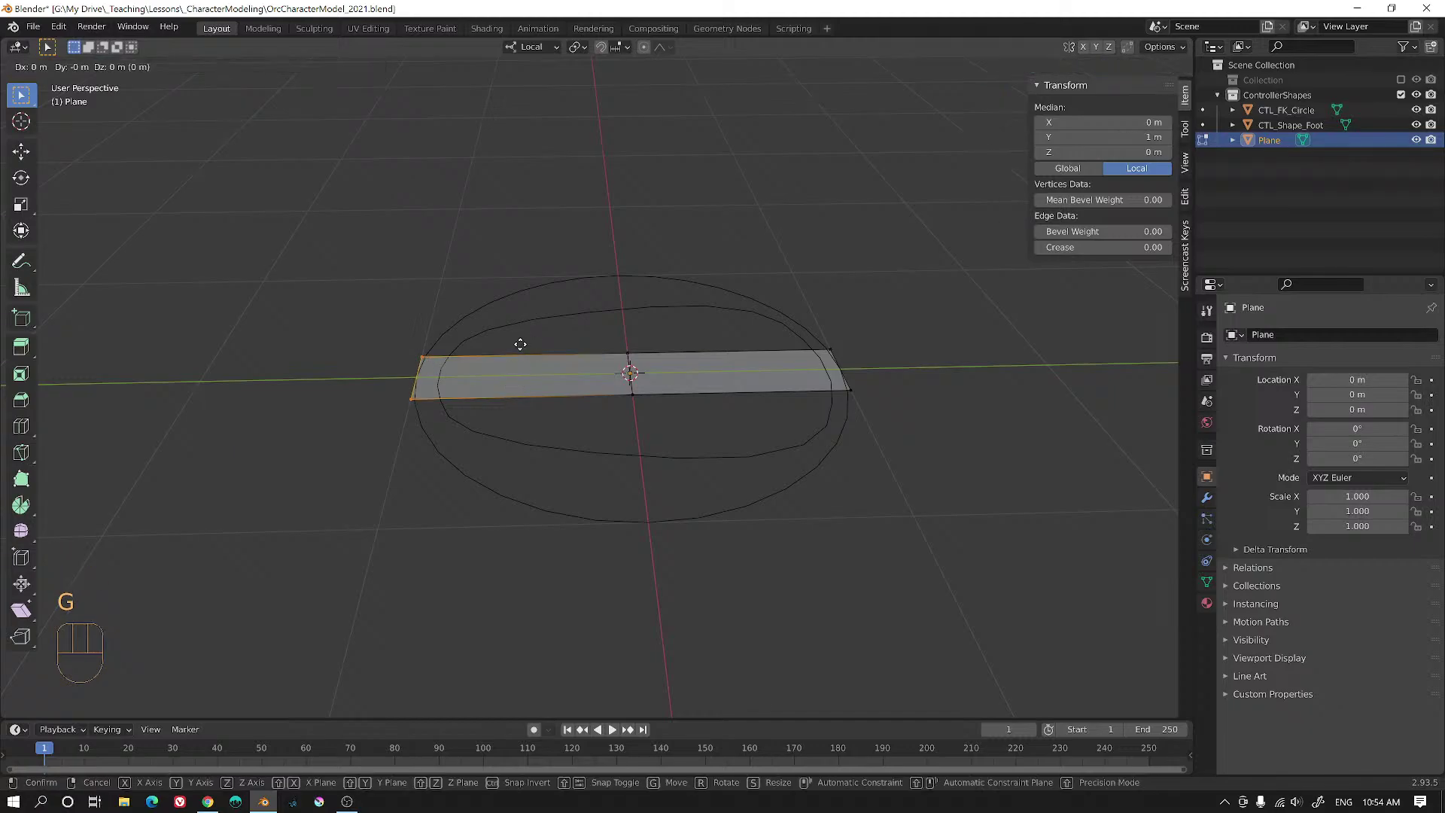
key(z)
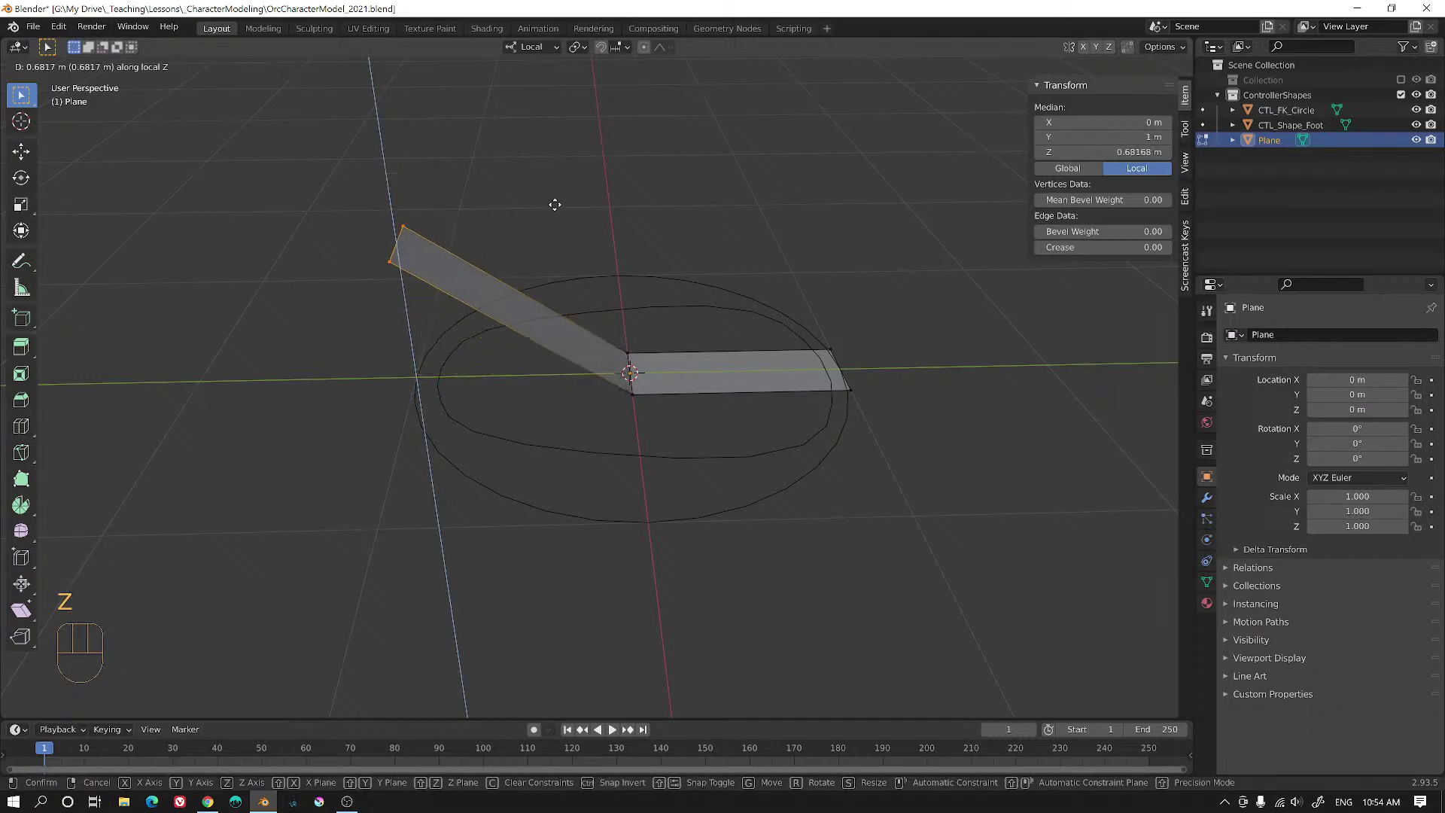
click(553, 189)
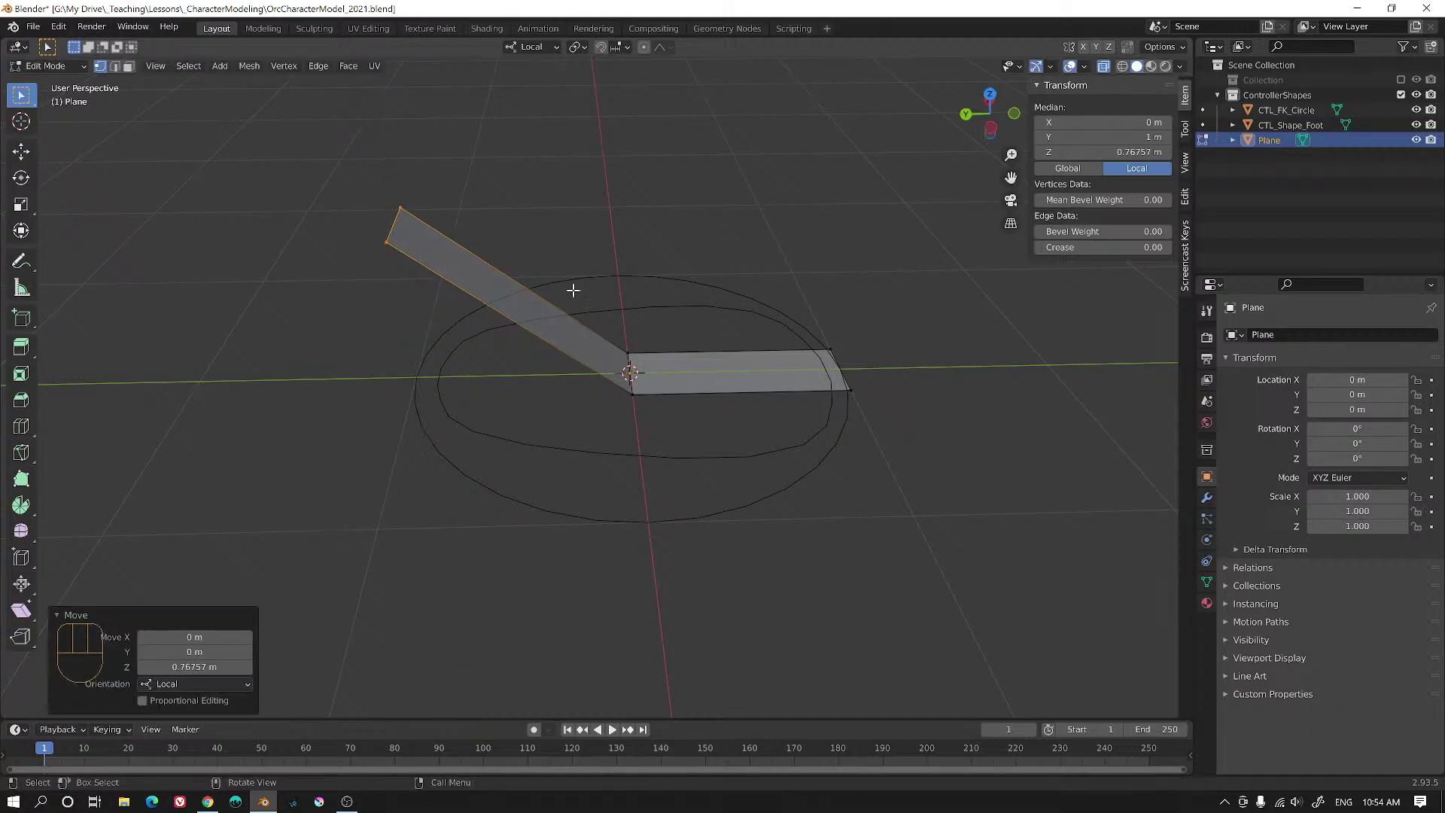
- Move the strip's middle edge about 0.138 m along Y
click(629, 358)
key(g)
key(y)
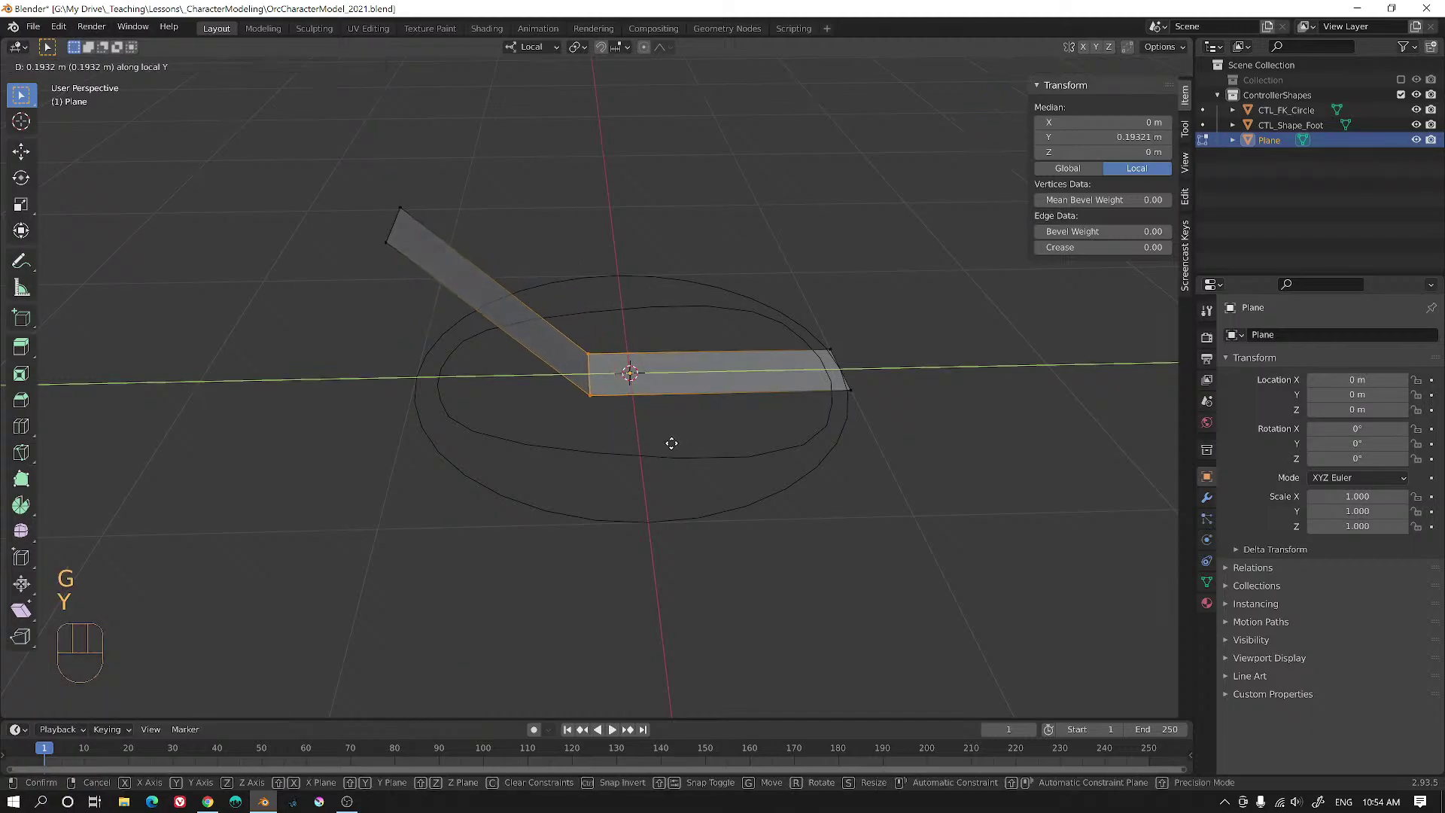
click(685, 442)
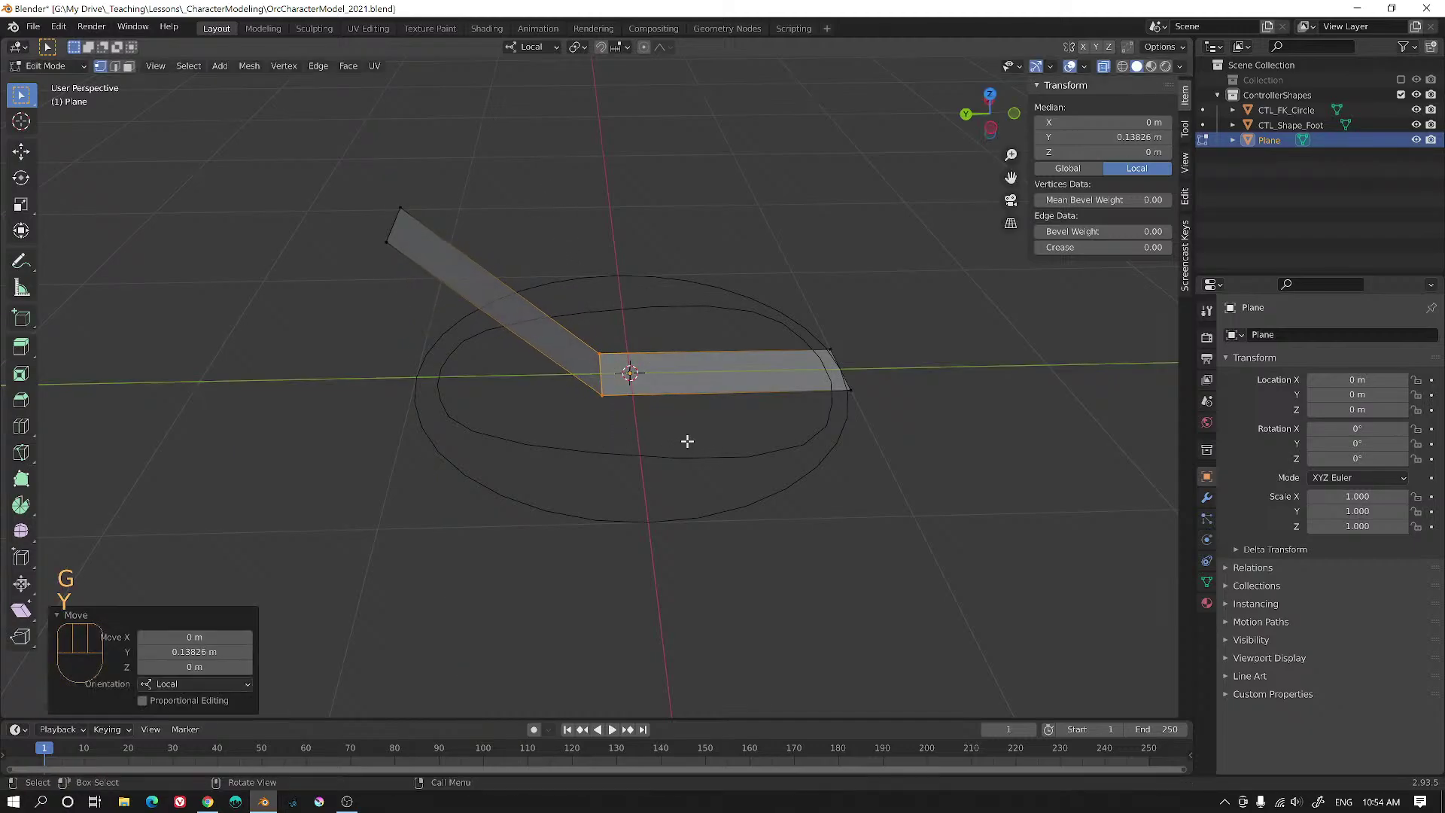
- Delete the slanted raised section of the strip beyond its middle edge
key(ctrl+b)
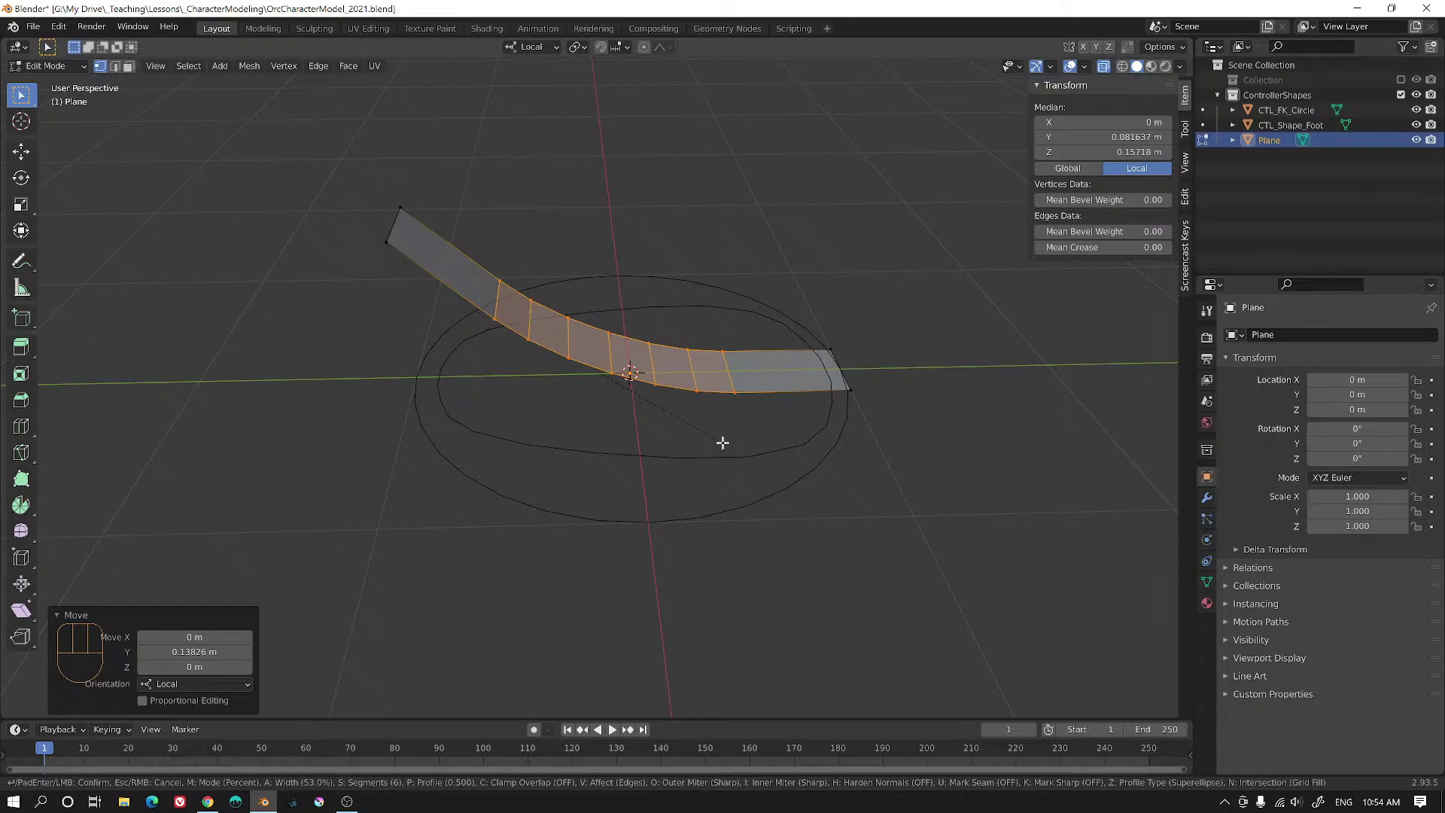
right_click(722, 442)
drag(348, 161, 519, 326)
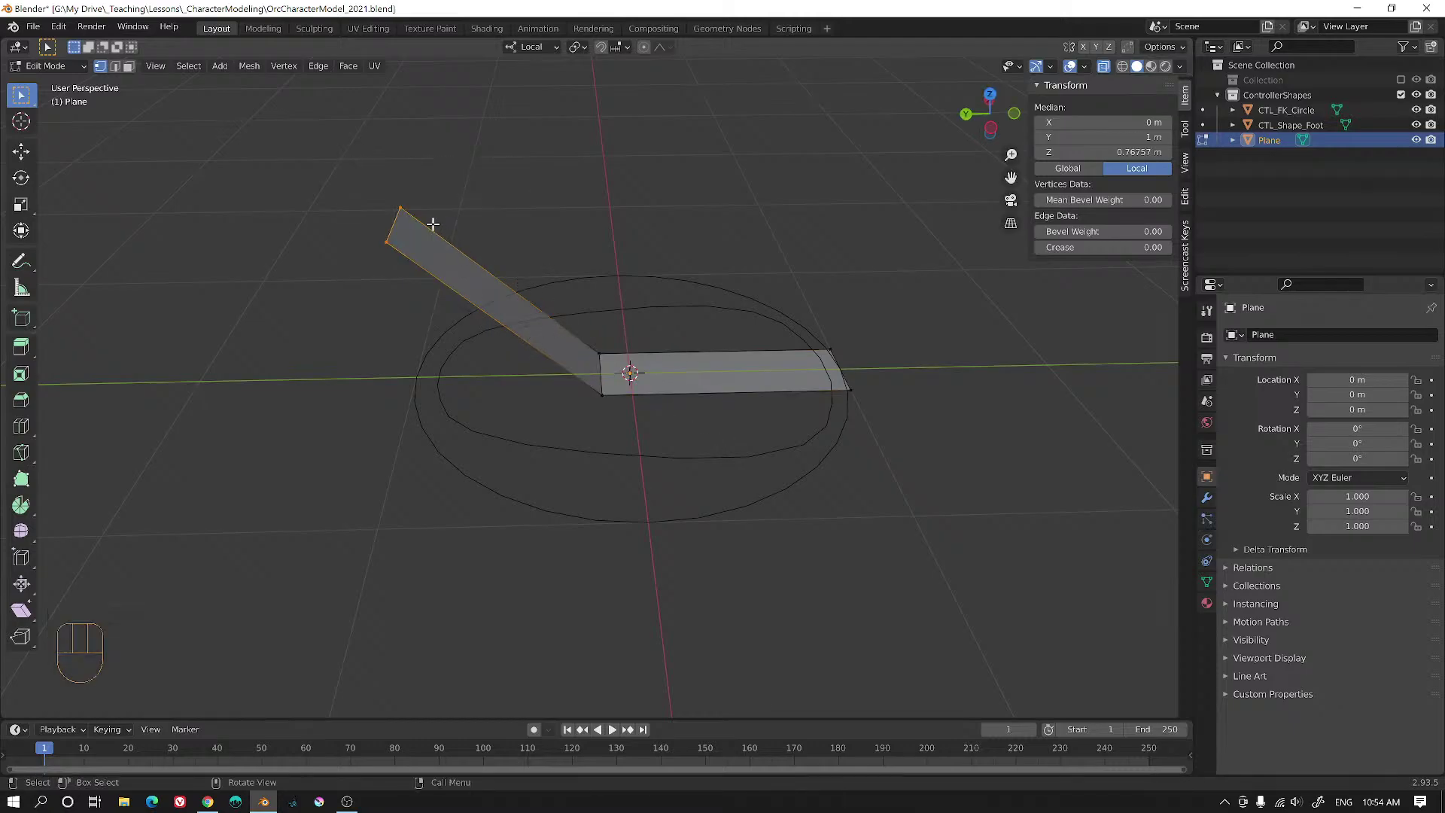
key(x)
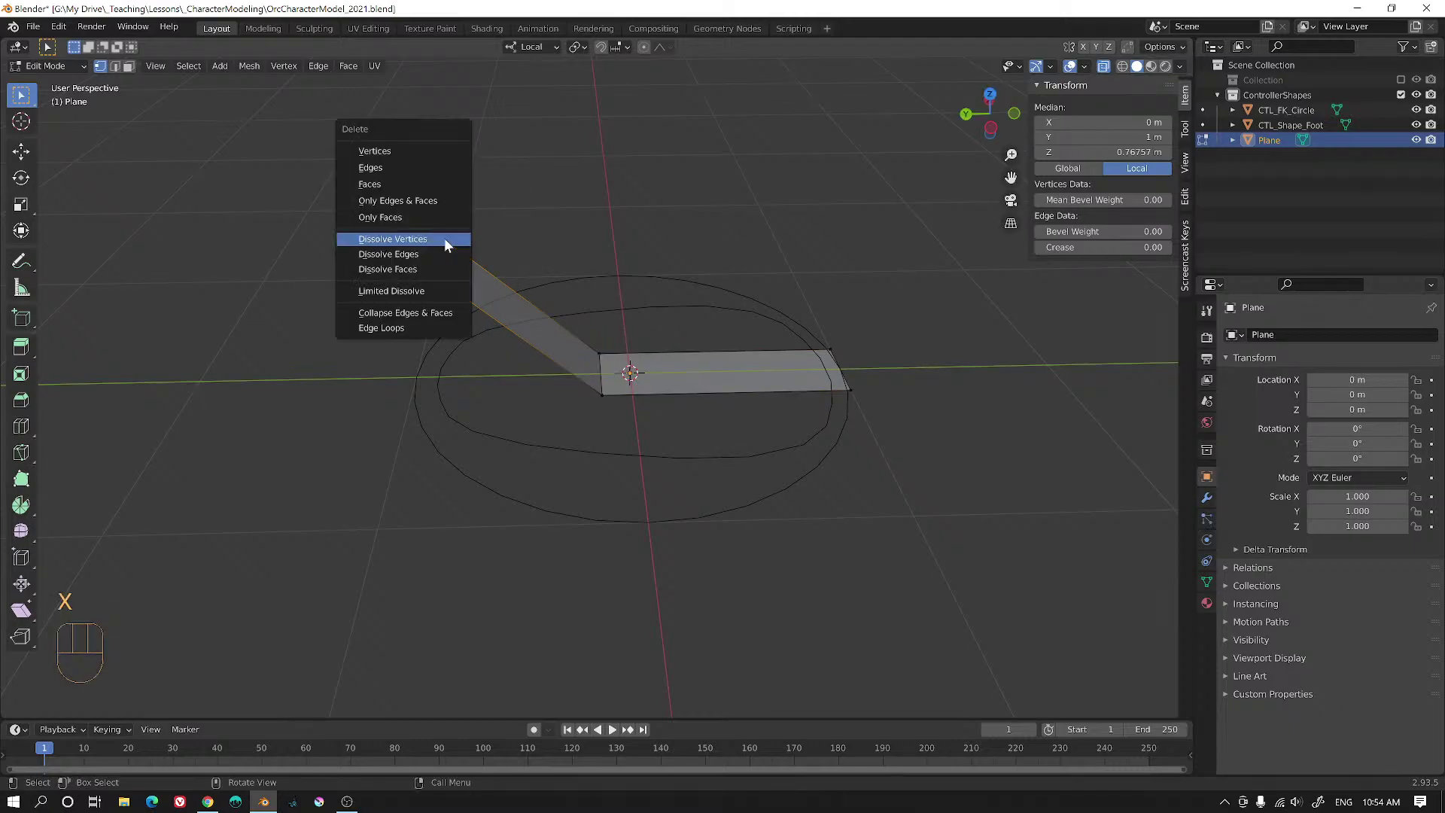
click(422, 178)
- Extrude the flat strip's positive Y end edge about 1.02 m straight up along Z
drag(546, 281, 681, 489)
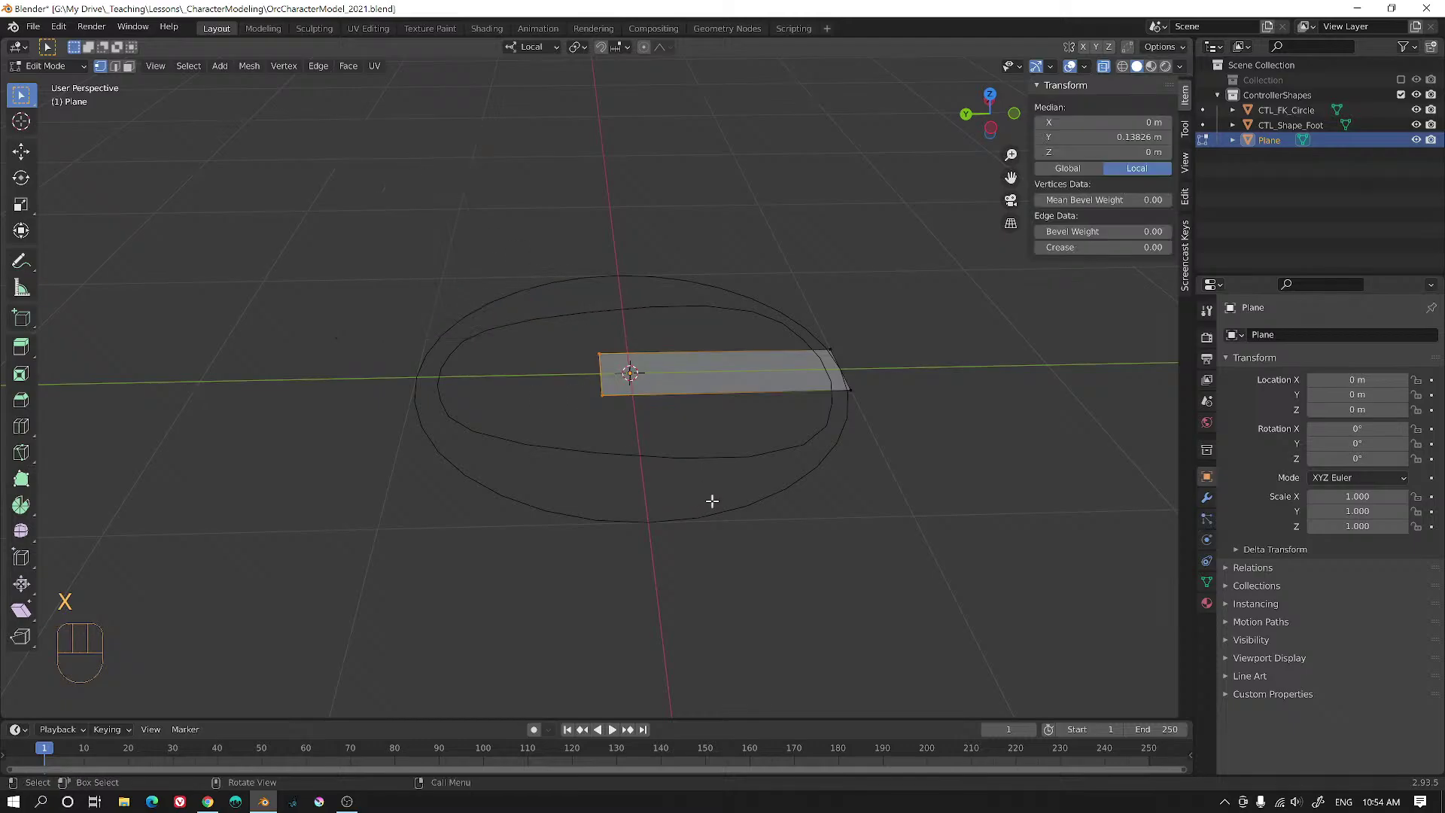
key(e)
key(z)
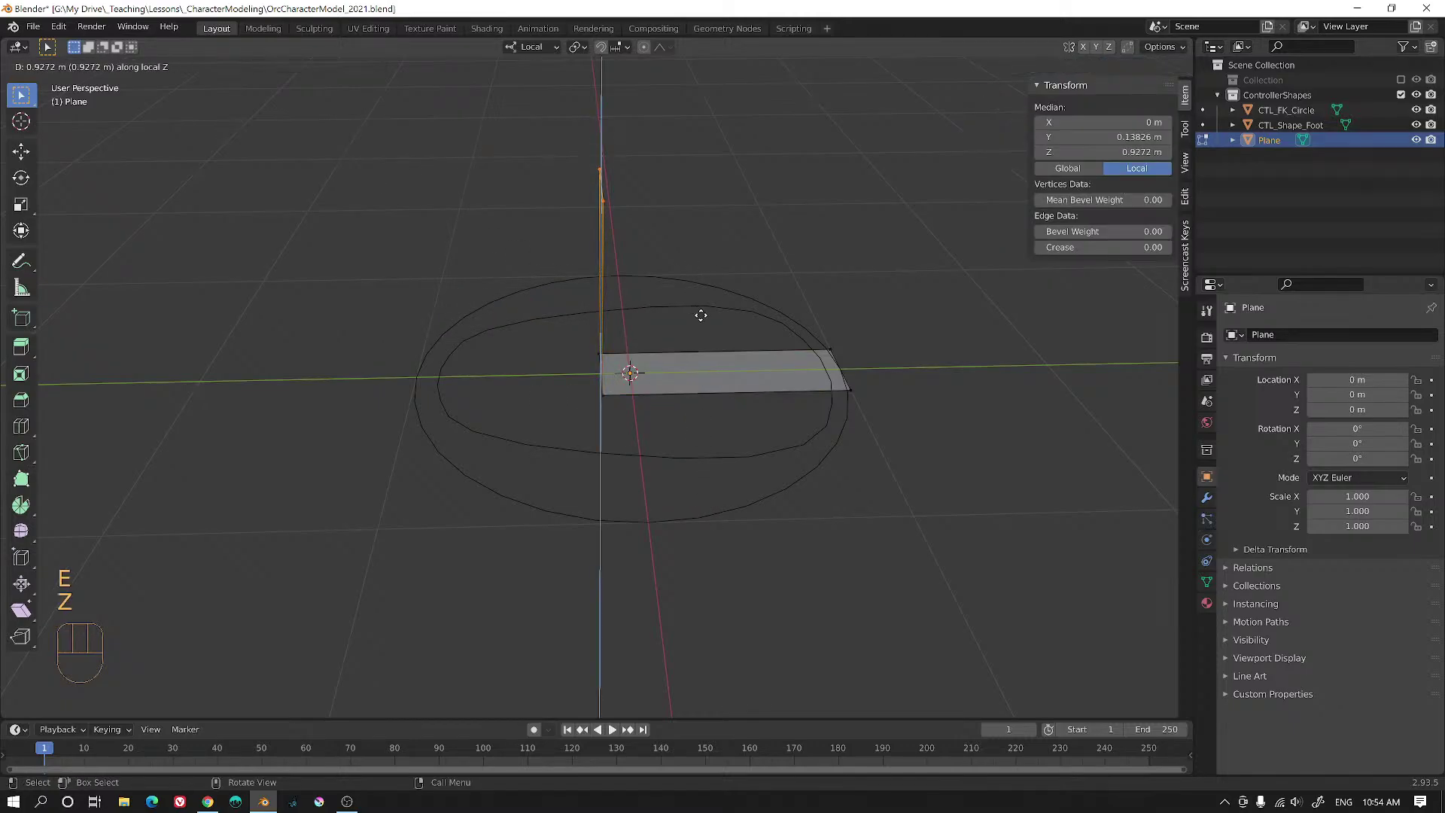
click(698, 289)
- Bevel the corner edge between the flat and upright sections with 6 segments at about 54.8 percent width
middle_drag(799, 393, 722, 350)
drag(469, 313, 689, 410)
middle_drag(806, 400, 835, 410)
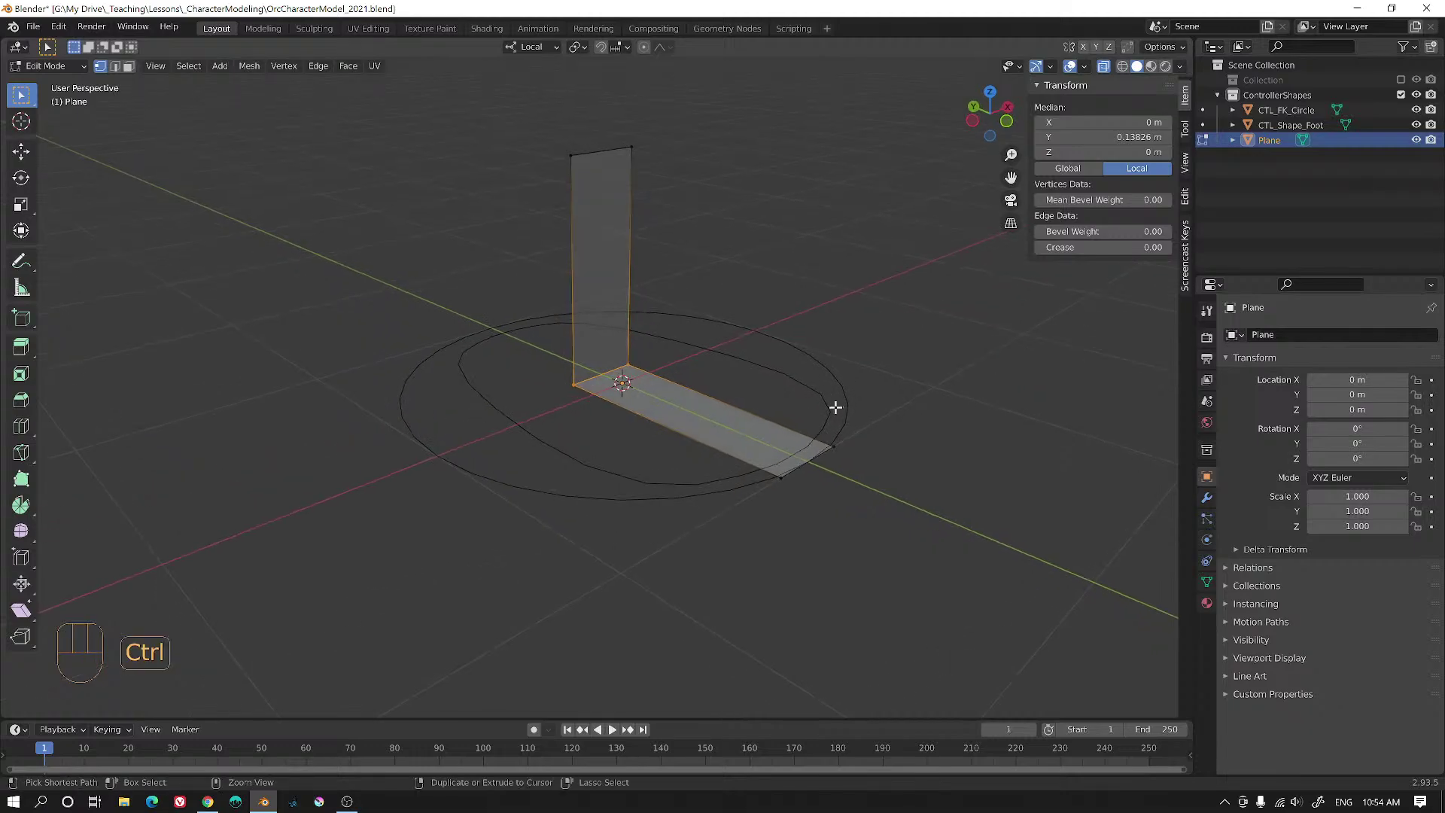
key(ctrl+b)
scroll(862, 408, up, 3)
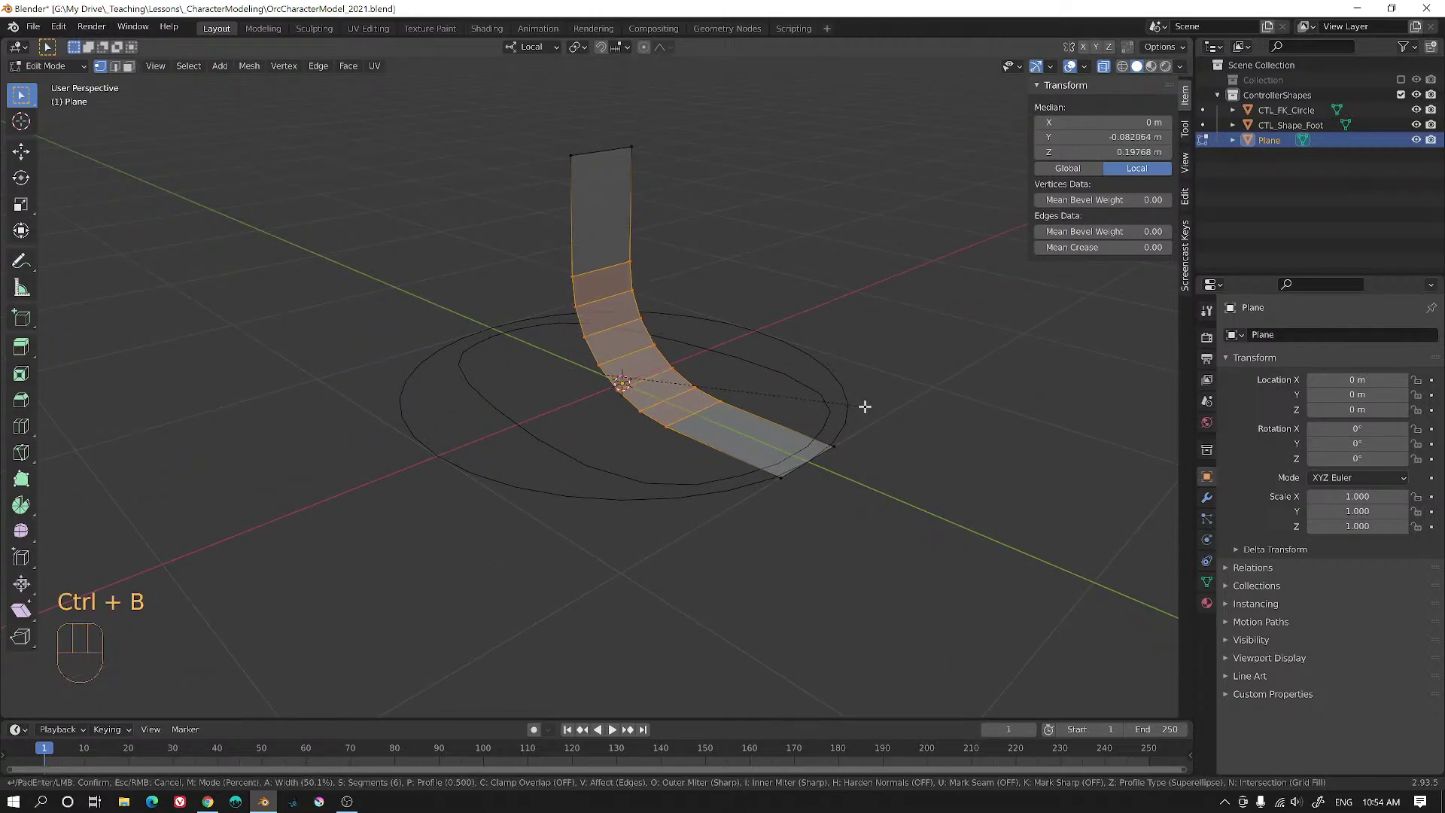
click(867, 407)
- Add one centered loop cut running lengthwise along the whole curved strip
middle_drag(865, 407, 680, 390)
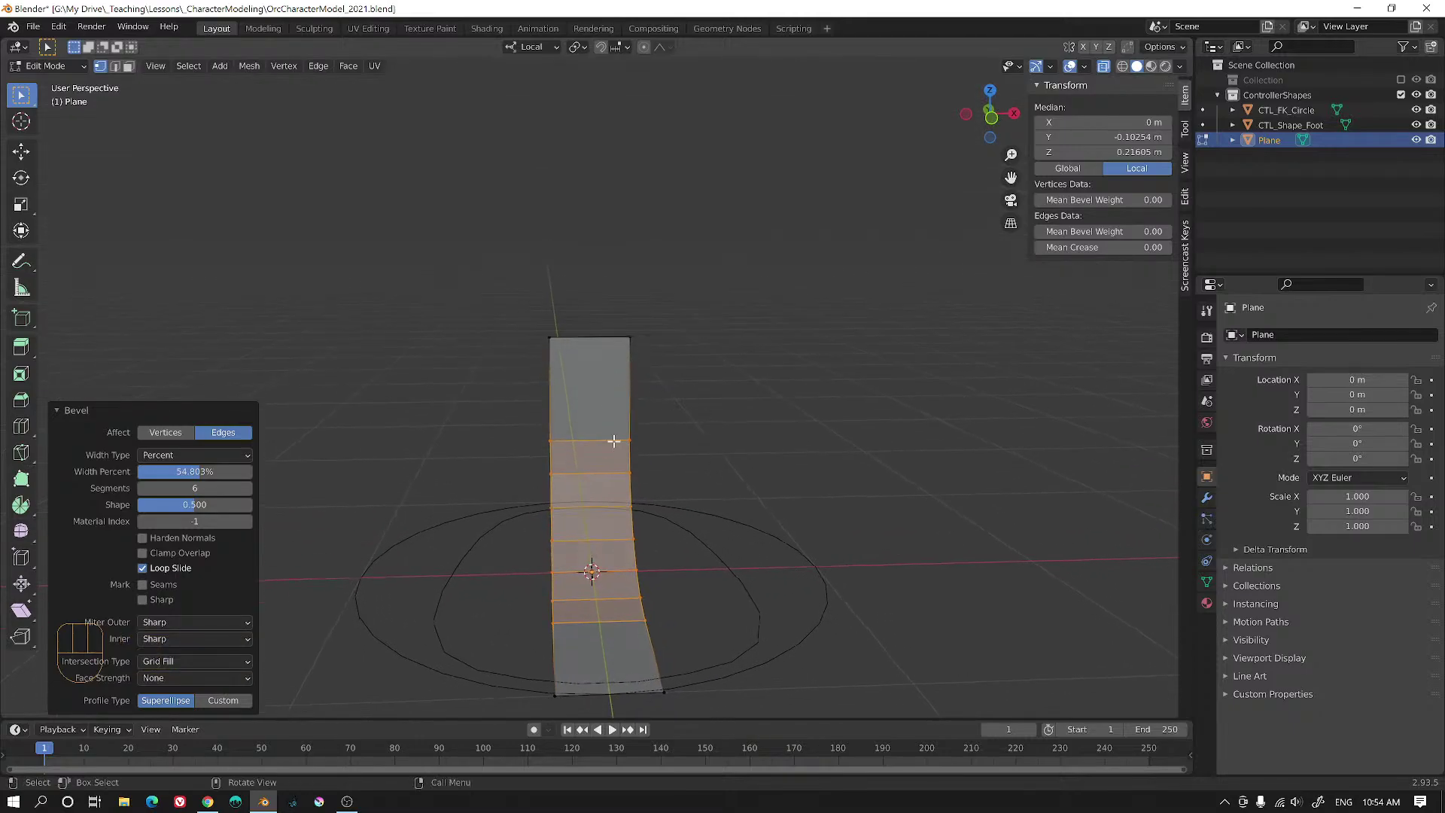
key(ctrl+r)
click(622, 439)
right_click(632, 346)
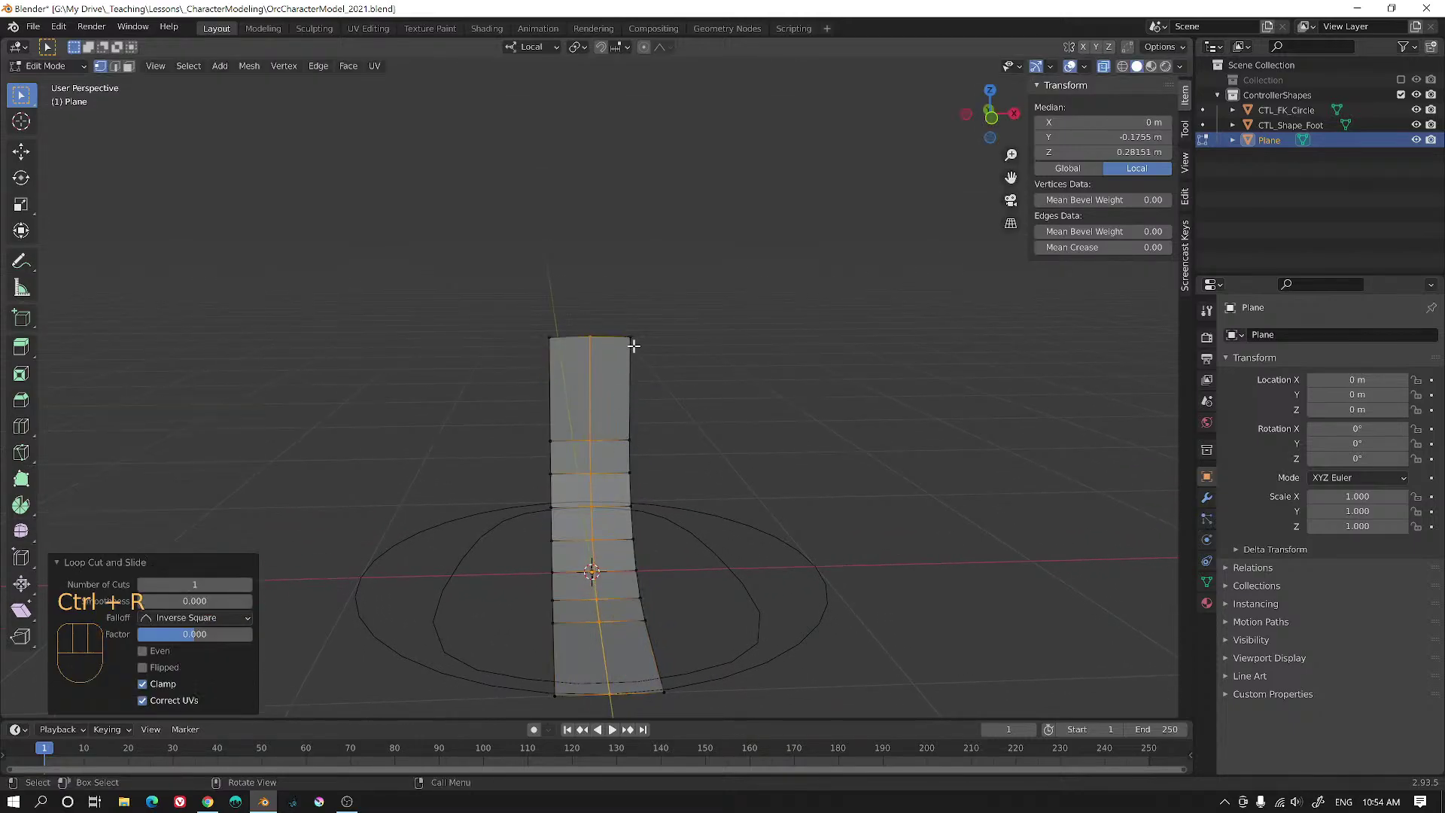
- Merge the three vertices at the strip's upper end at their center to form a pointed tip
alt+shift+middle_drag(677, 386, 687, 346)
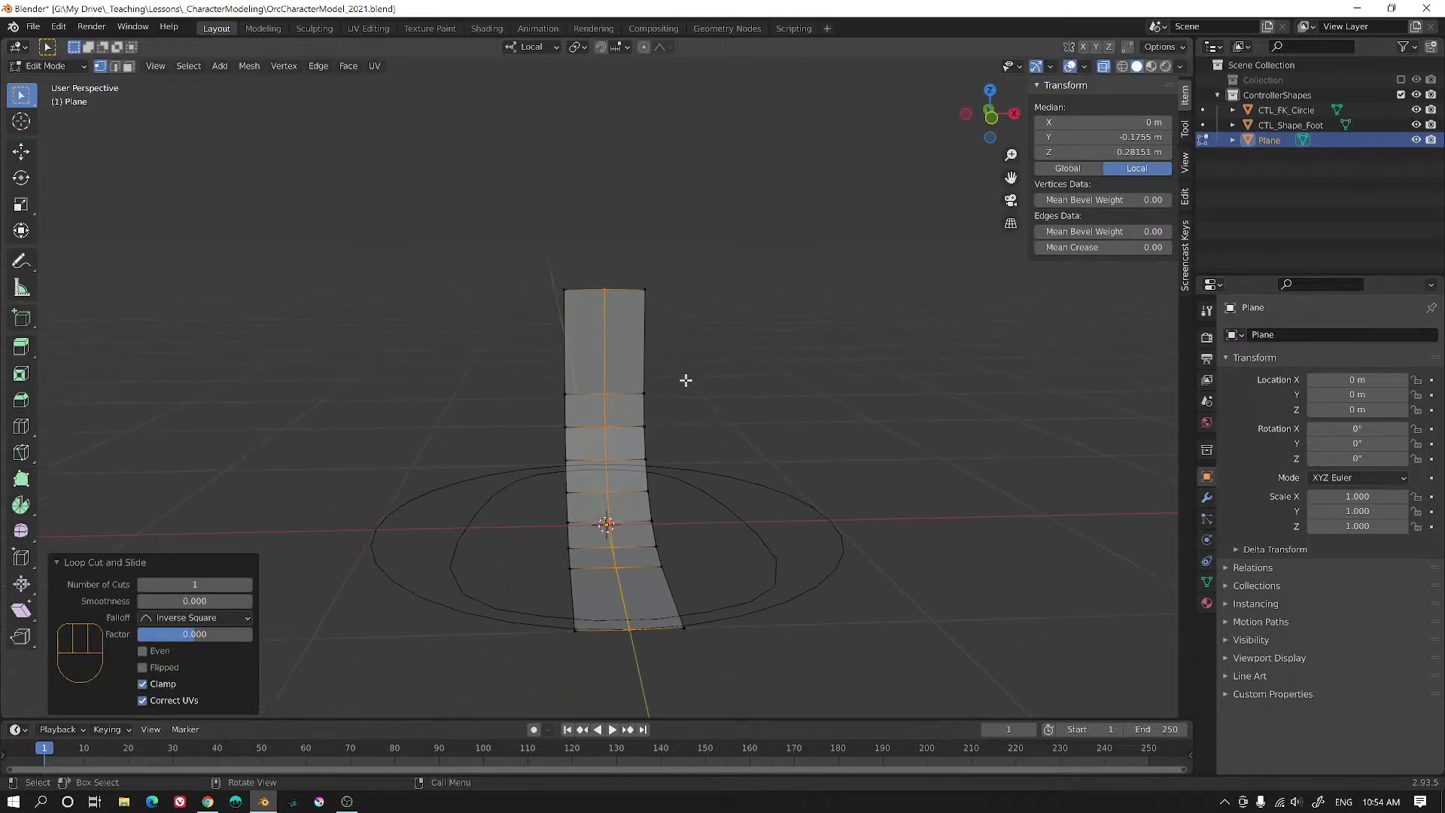
click(642, 290)
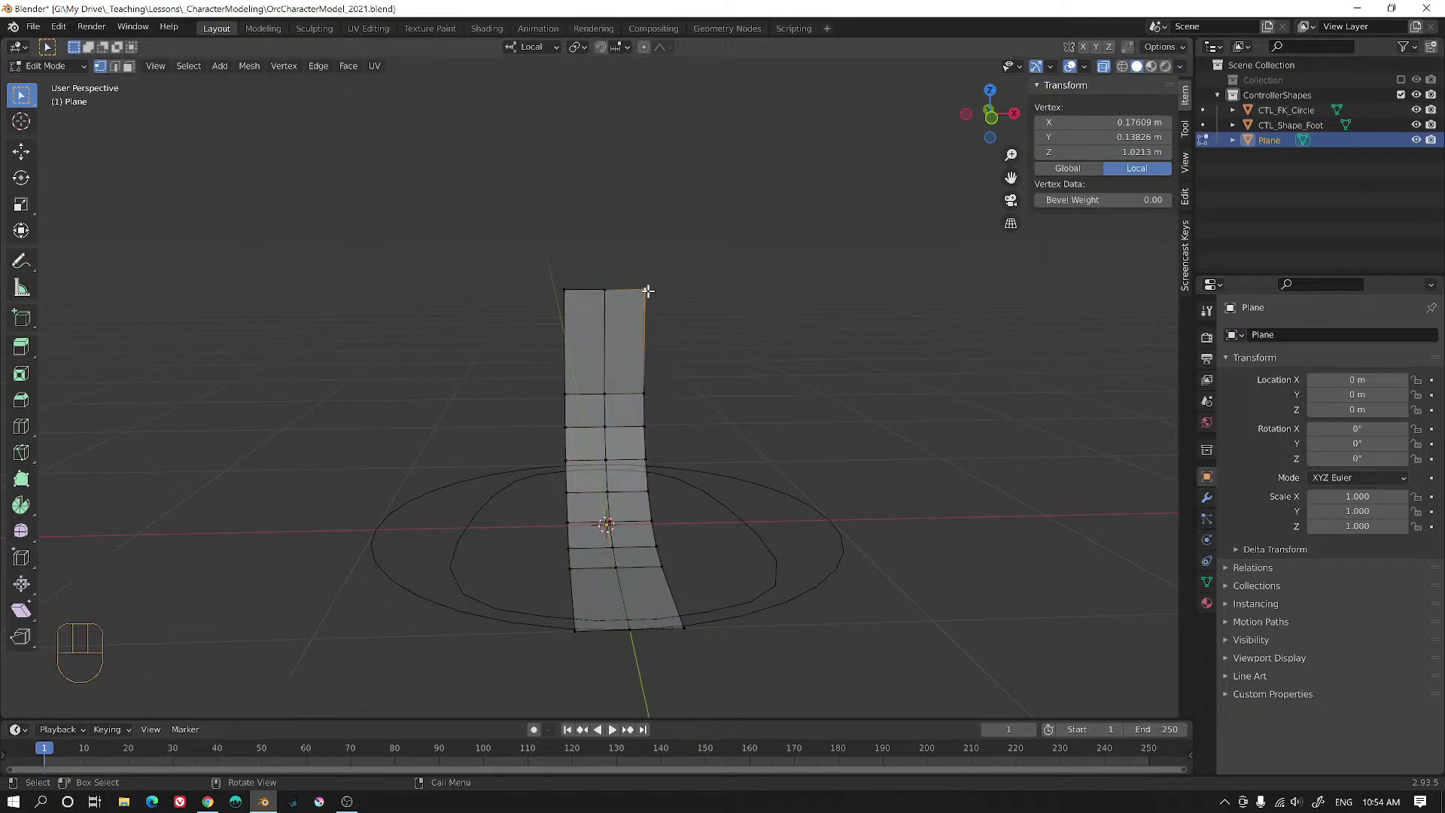
shift+click(560, 287)
shift+click(602, 285)
mouse_move(729, 439)
alt+shift+middle_down()
mouse_move(719, 397)
mouse_move(720, 421)
alt+shift+middle_up()
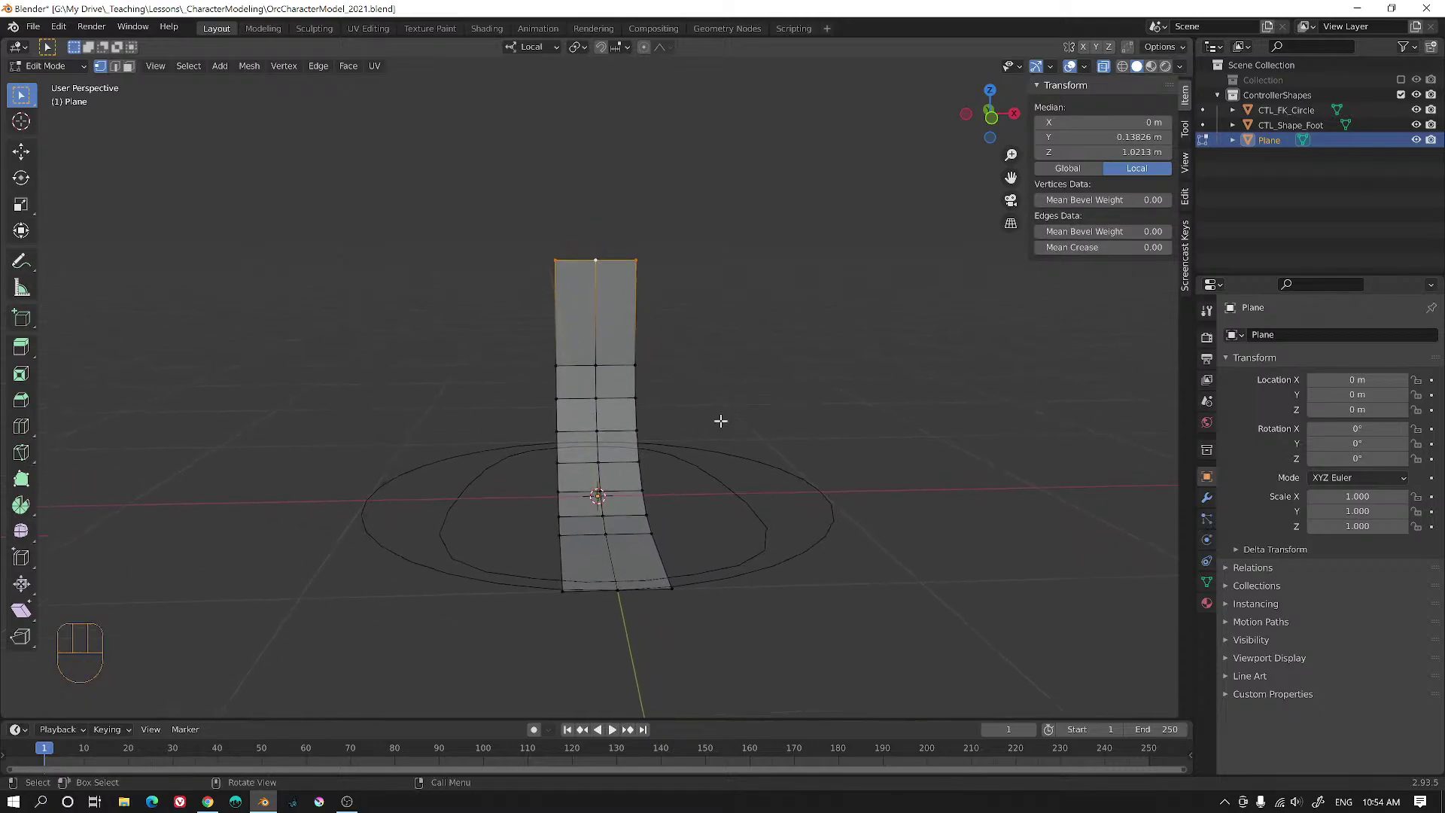
key(m)
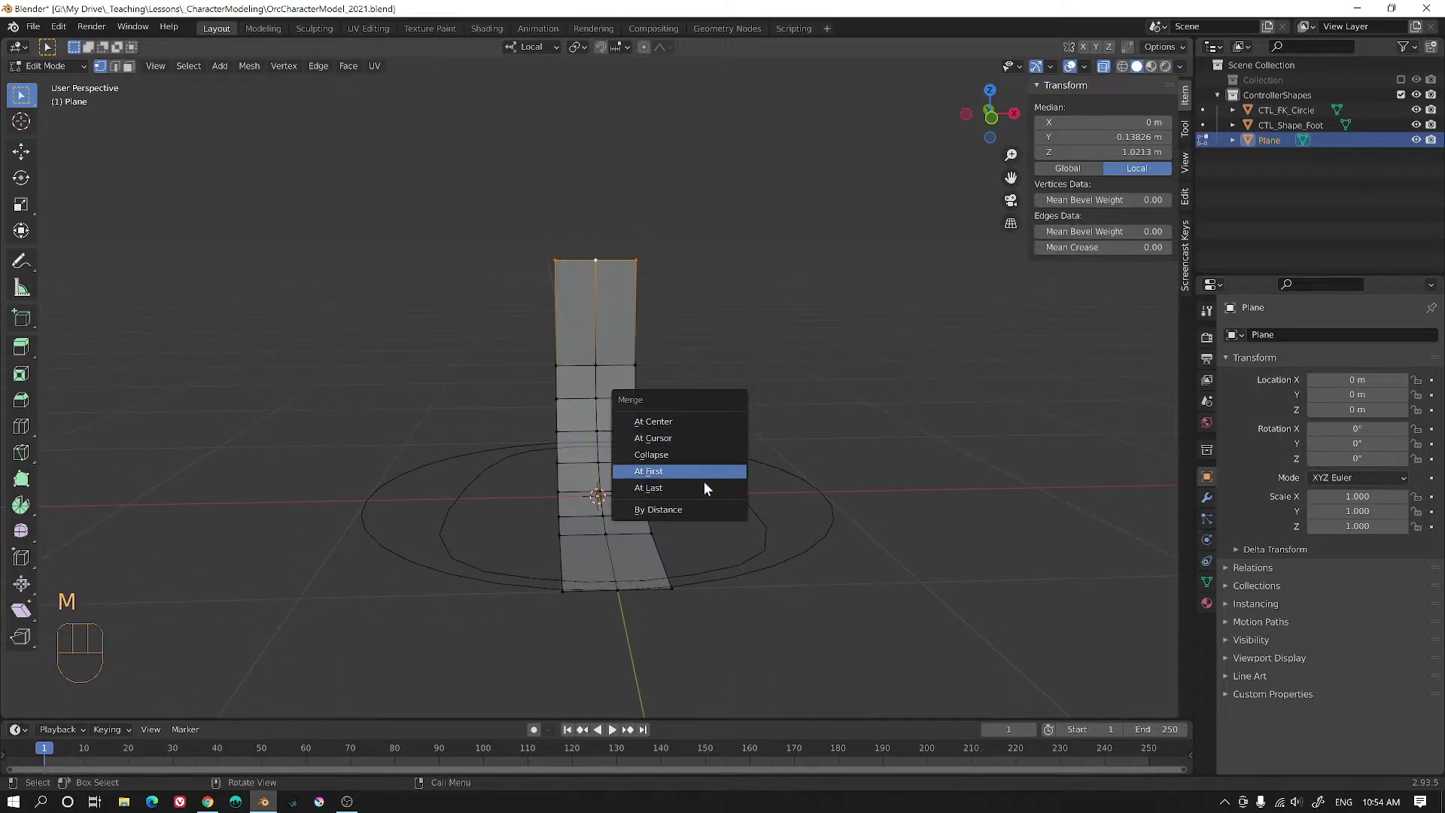
click(696, 421)
- Merge the three vertices at the strip's flat lower end at their center into a second tip
drag(552, 560, 734, 645)
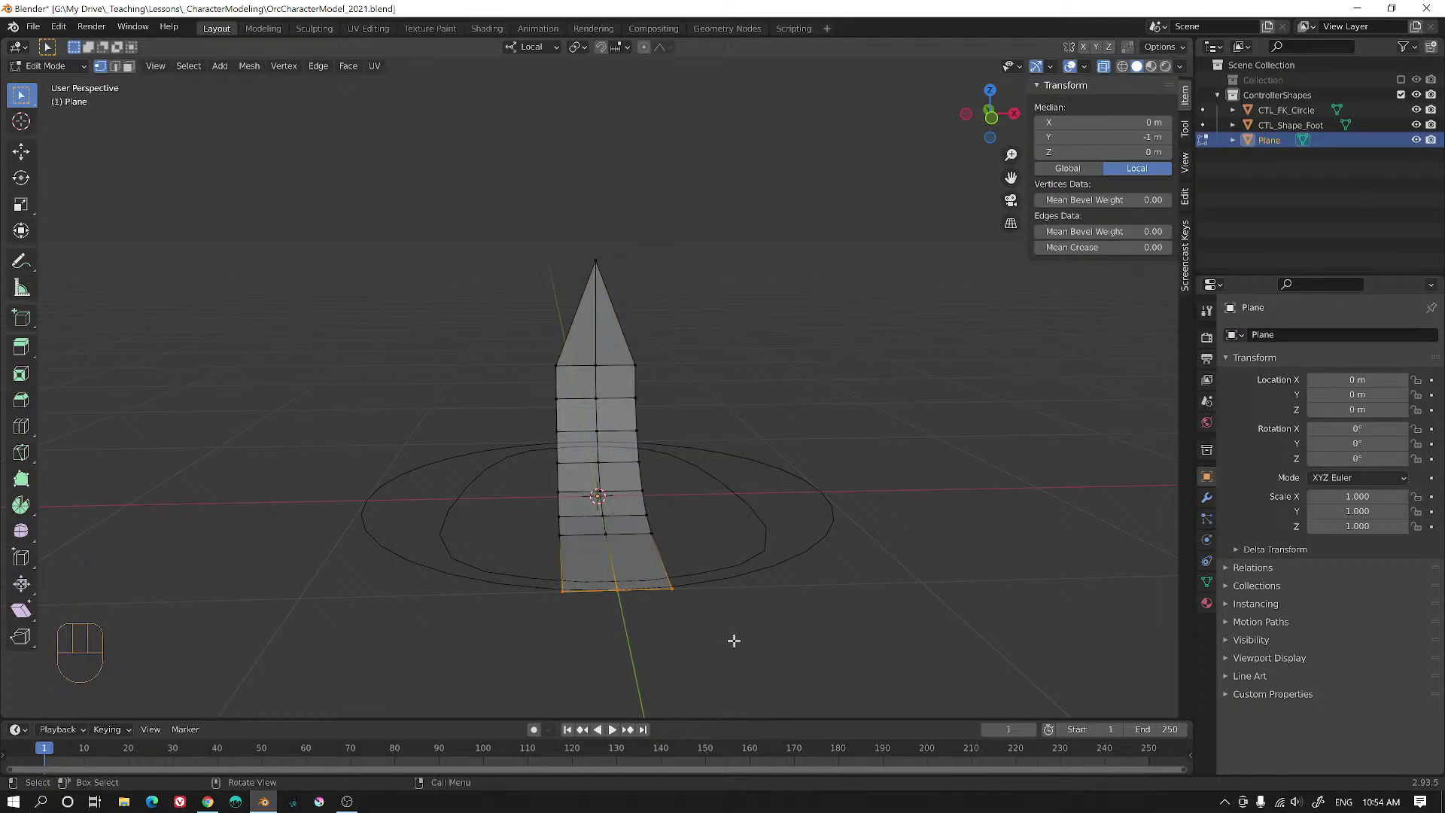
key(m)
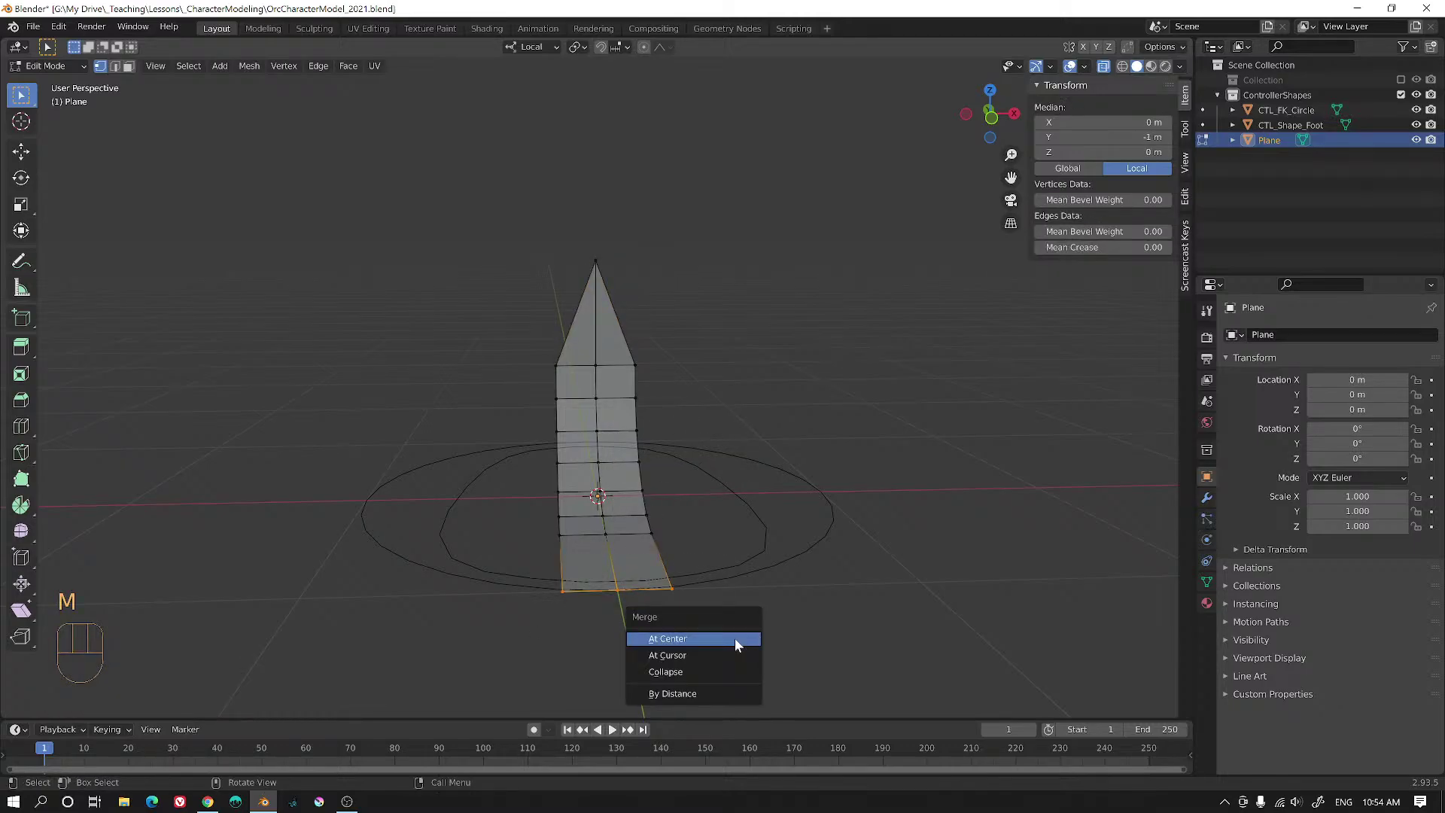
click(734, 638)
- Select the cross-edge rows at the base of both pointed tips
alt+middle_drag(693, 516, 690, 509)
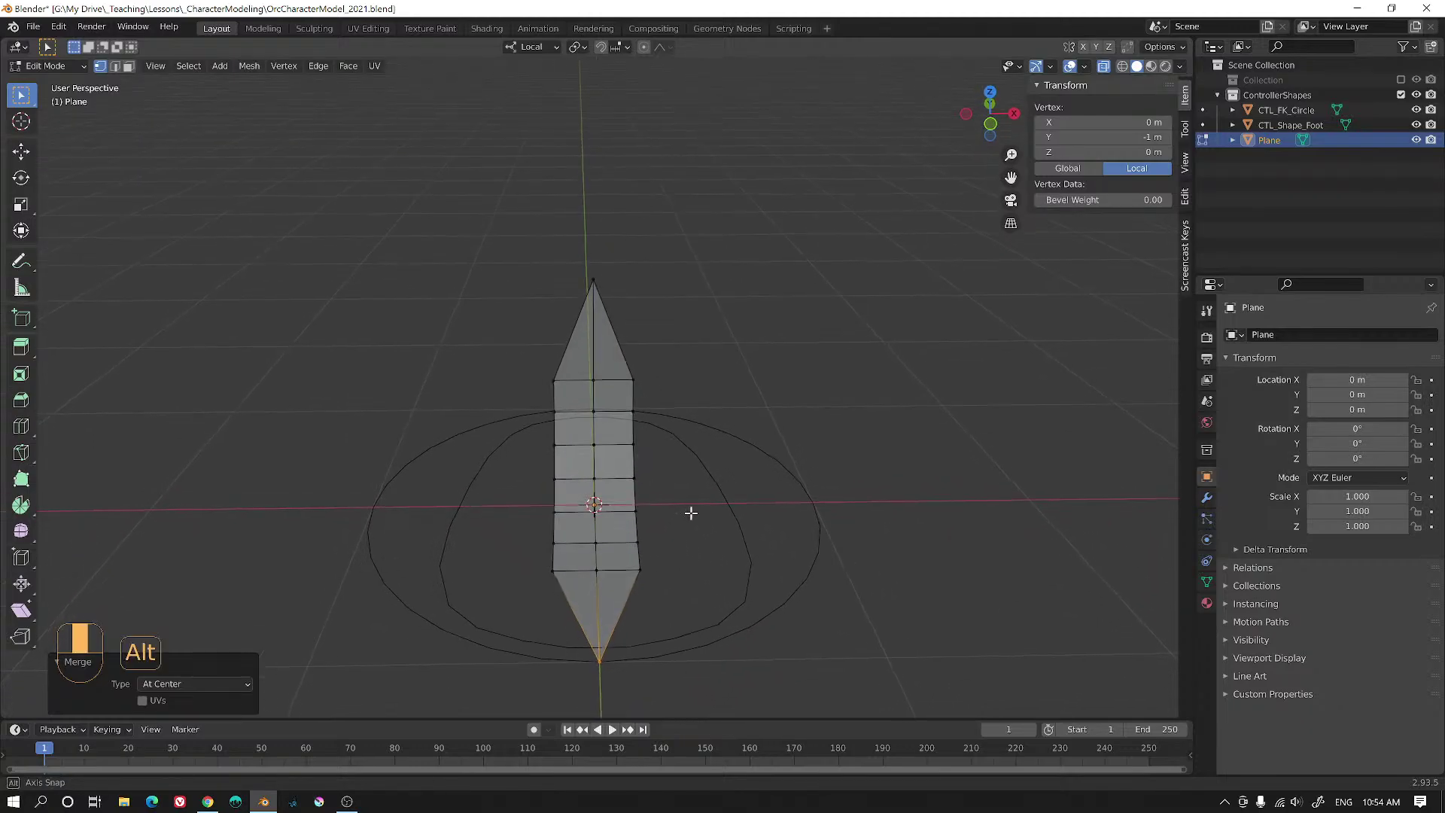
drag(501, 557, 754, 594)
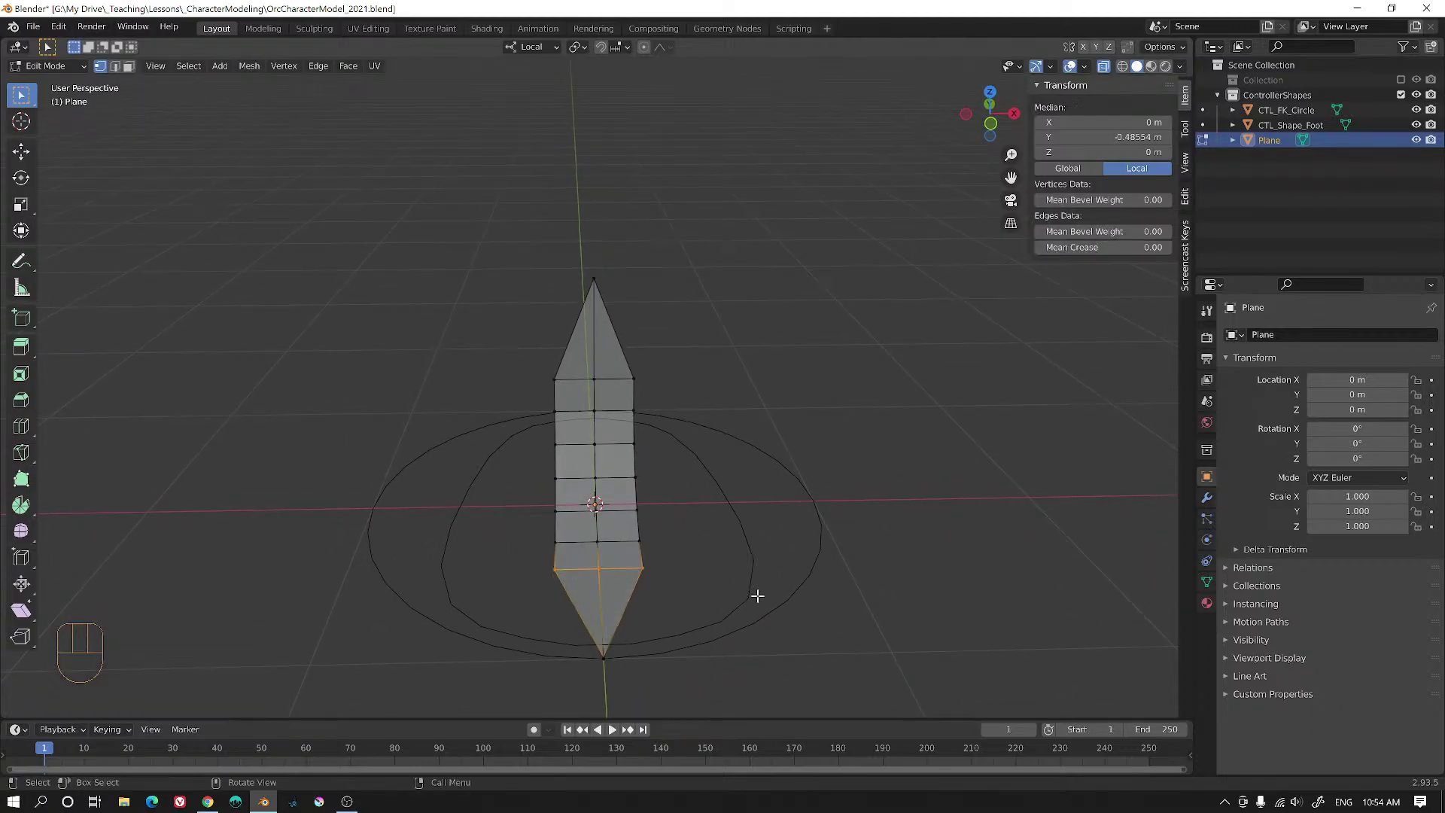
shift+drag(487, 342, 754, 409)
alt+middle_drag(754, 408, 771, 409)
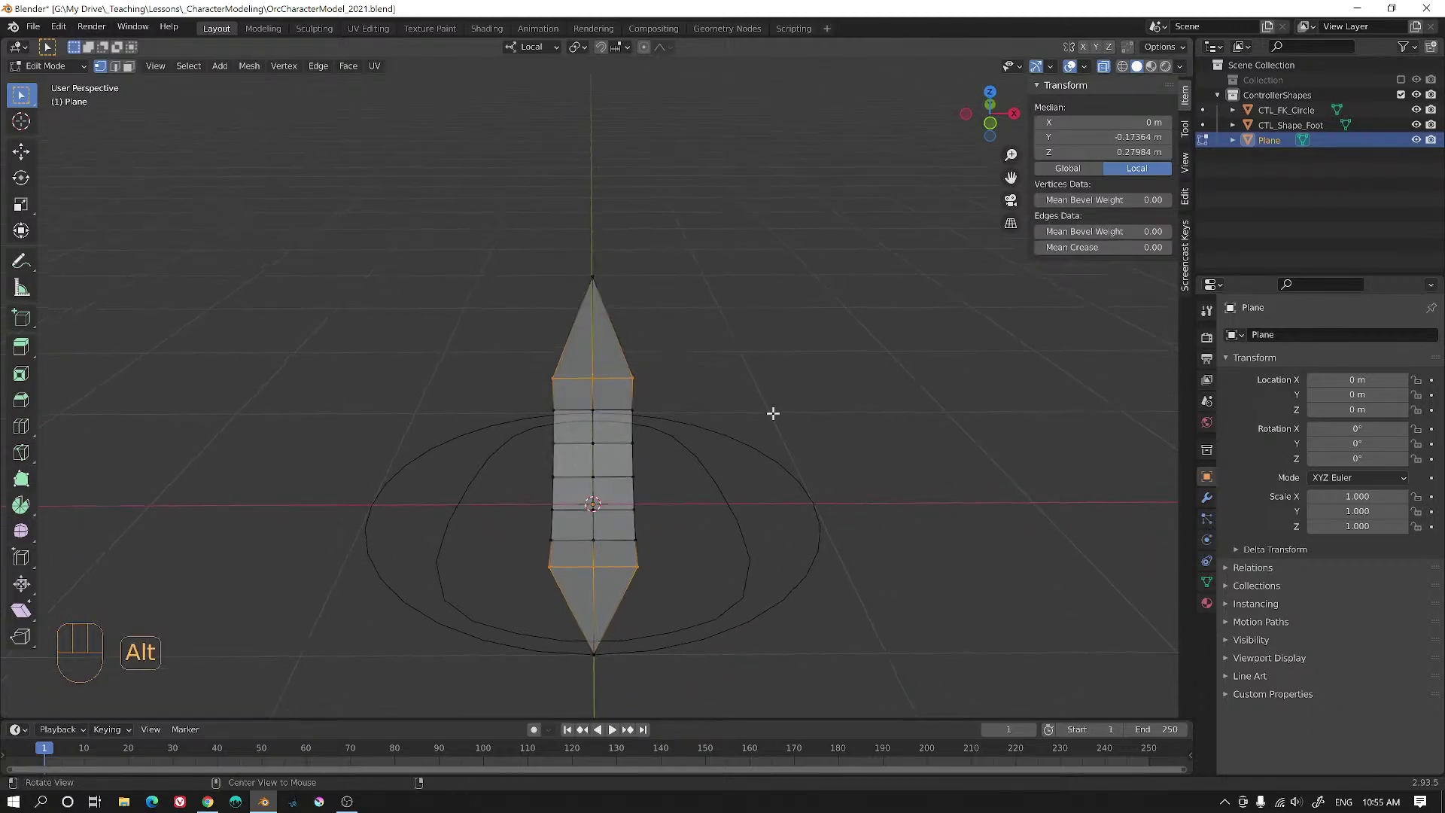
key(s)
key(x)
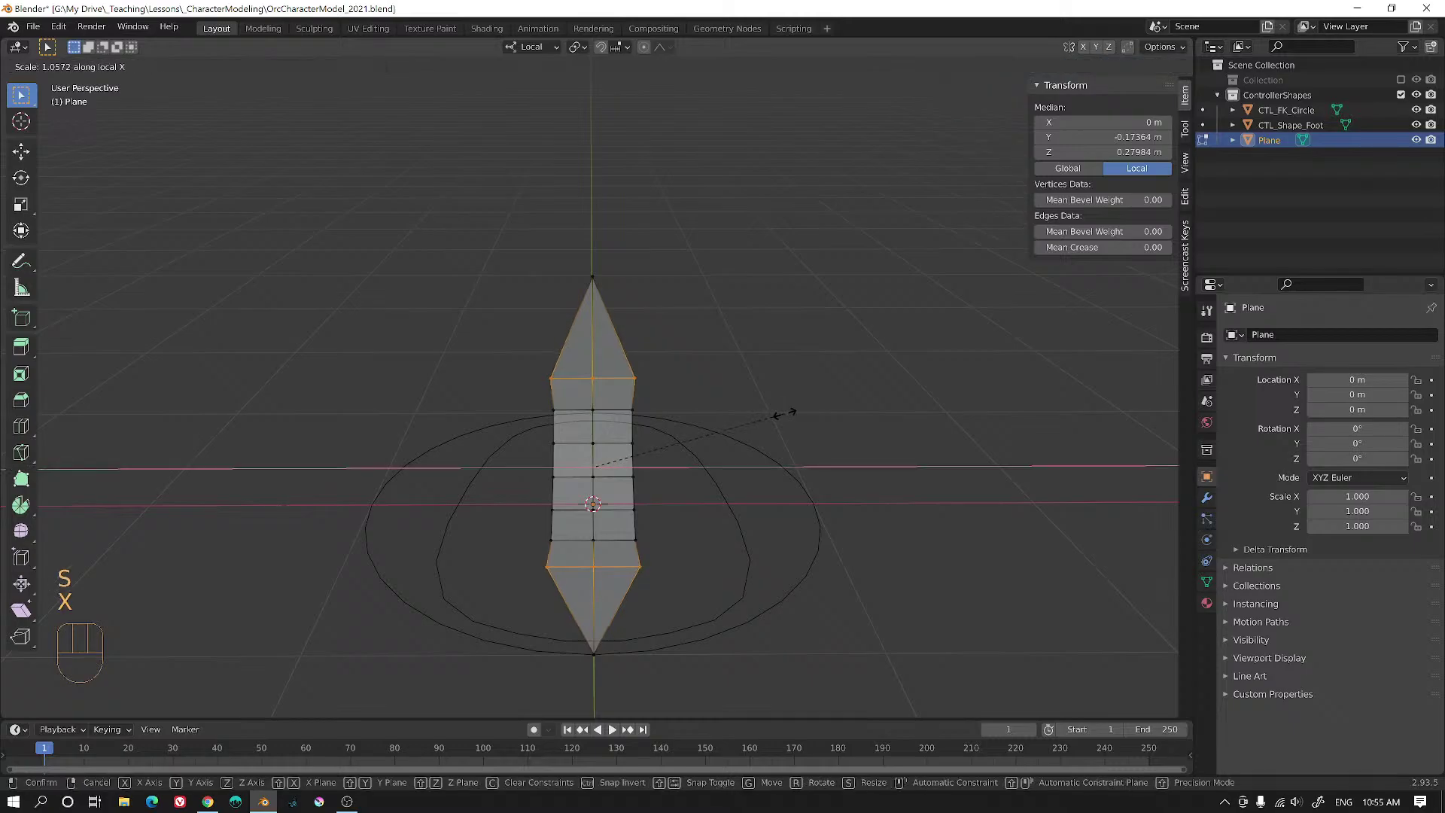
right_click(954, 421)
- Bevel the selected rows at both tip bases with 1 segment at about 0.64 percent width
alt+middle_drag(818, 455, 695, 431)
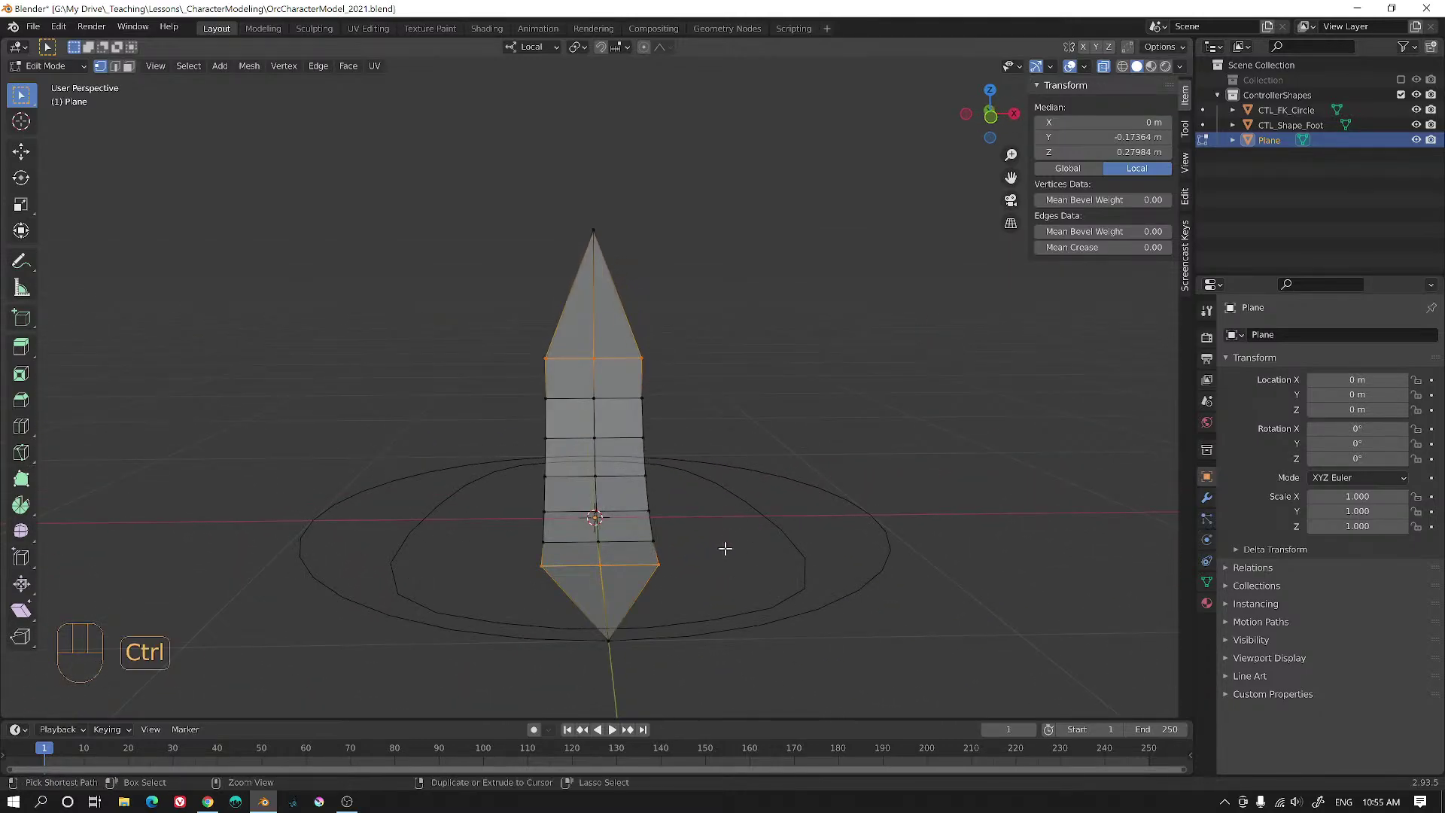
key(ctrl+b)
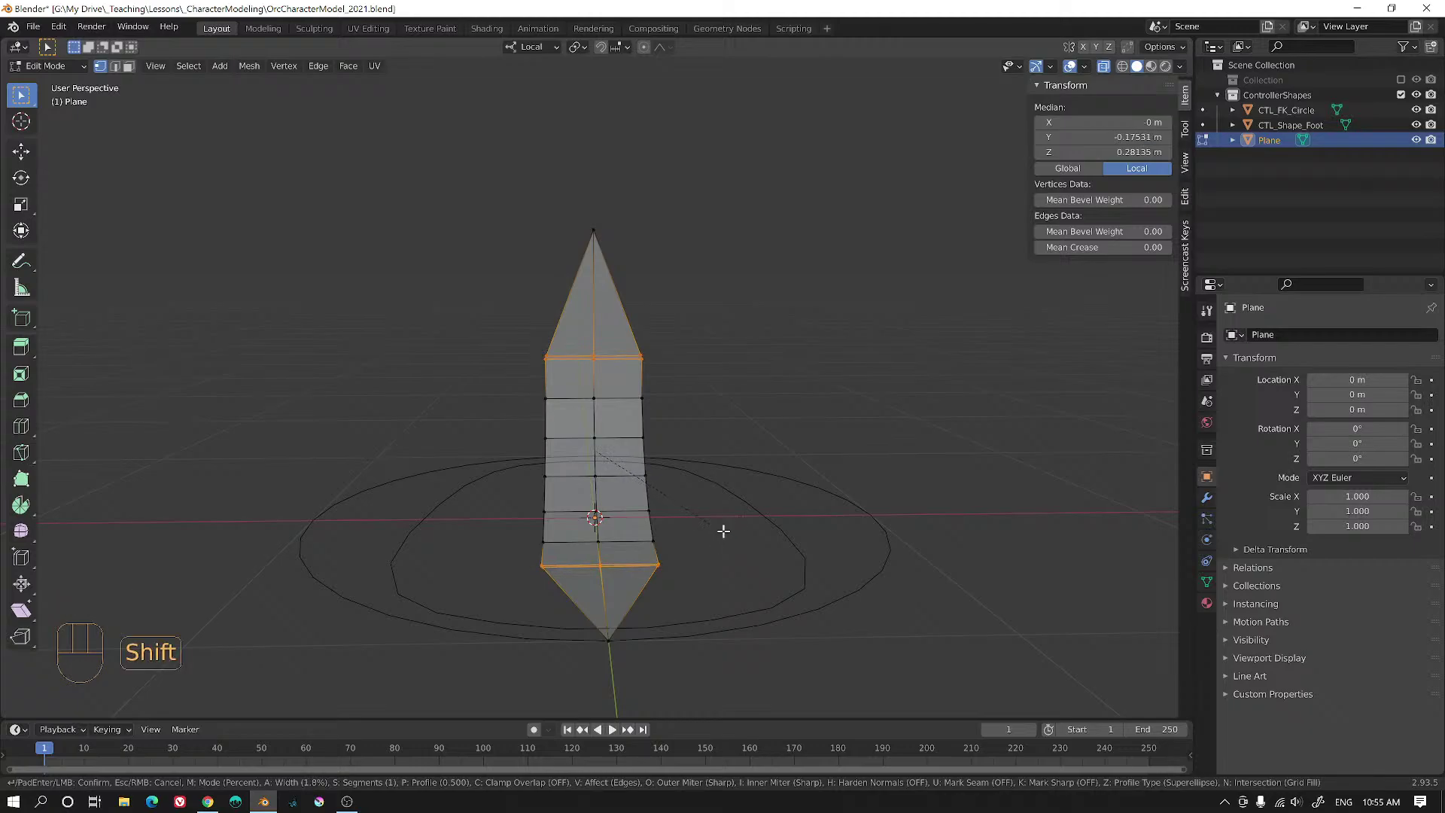
click(717, 528)
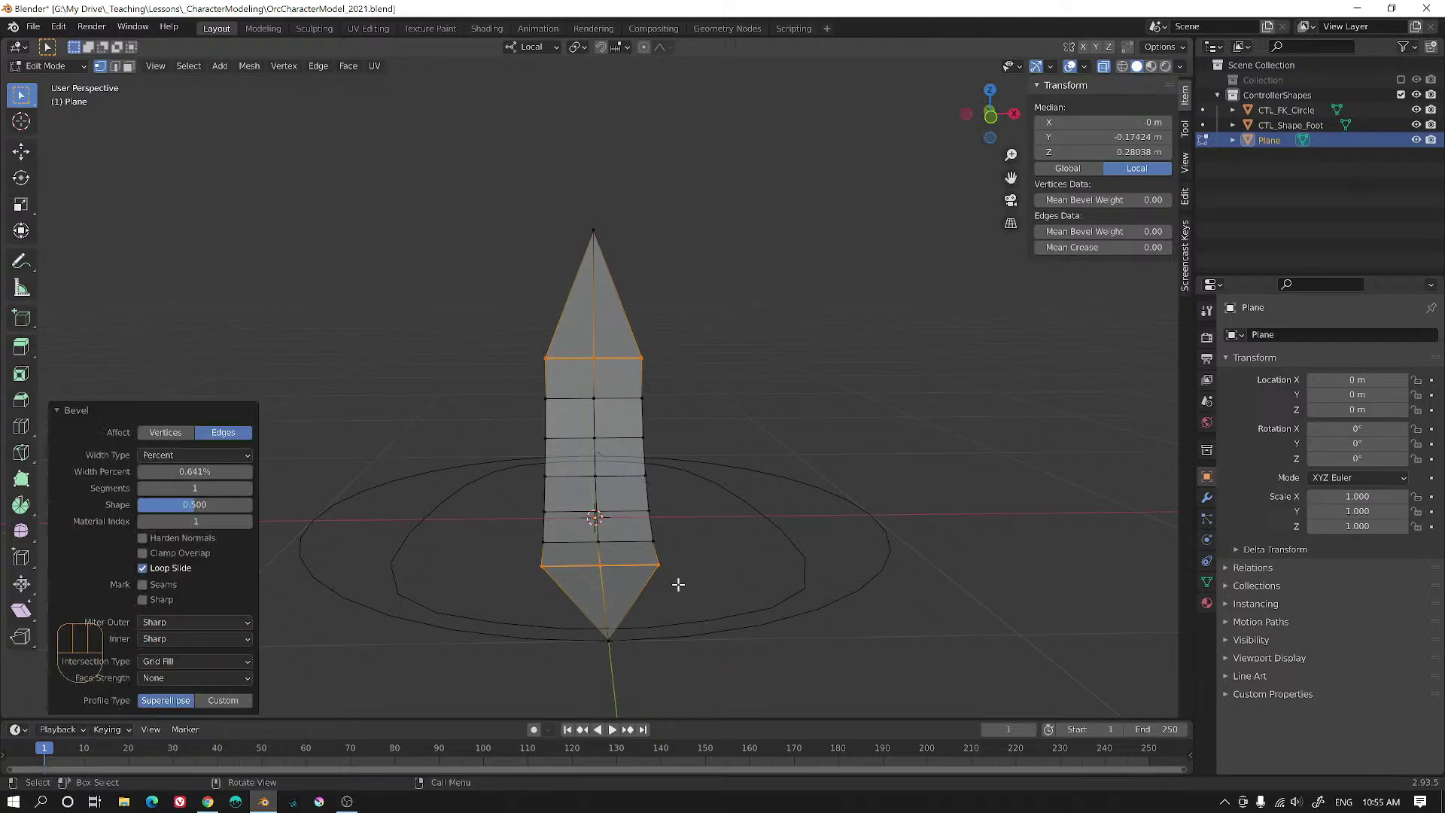
- Select the outer corner vertices at the base of both tips and scale them to about 2.04 along X to form arrowheads
shift+middle_drag(710, 586, 711, 504)
scroll(715, 567, up, 2)
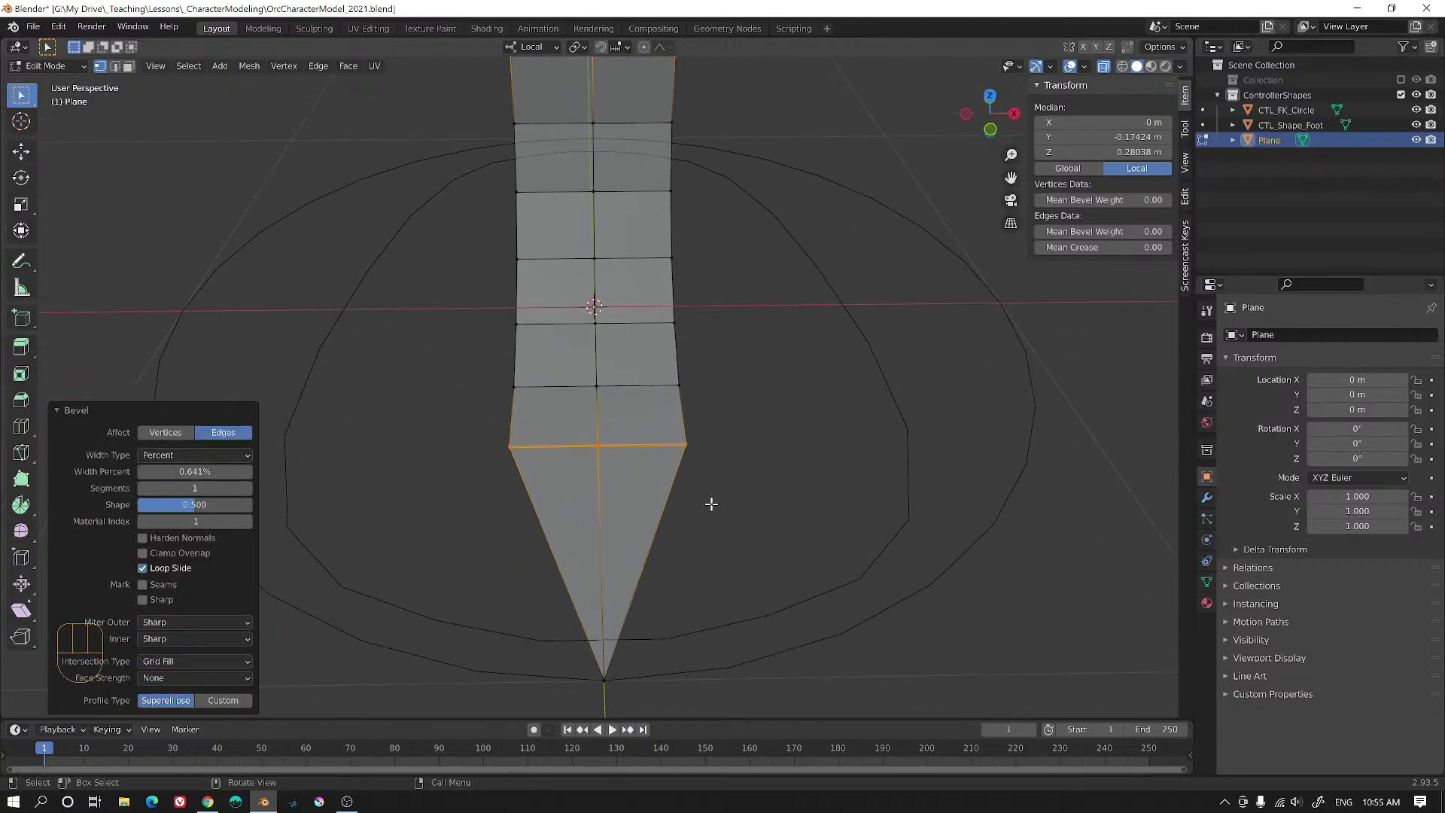
click(694, 452)
shift+click(509, 453)
alt+shift+middle_drag(670, 315, 717, 360)
shift+click(684, 370)
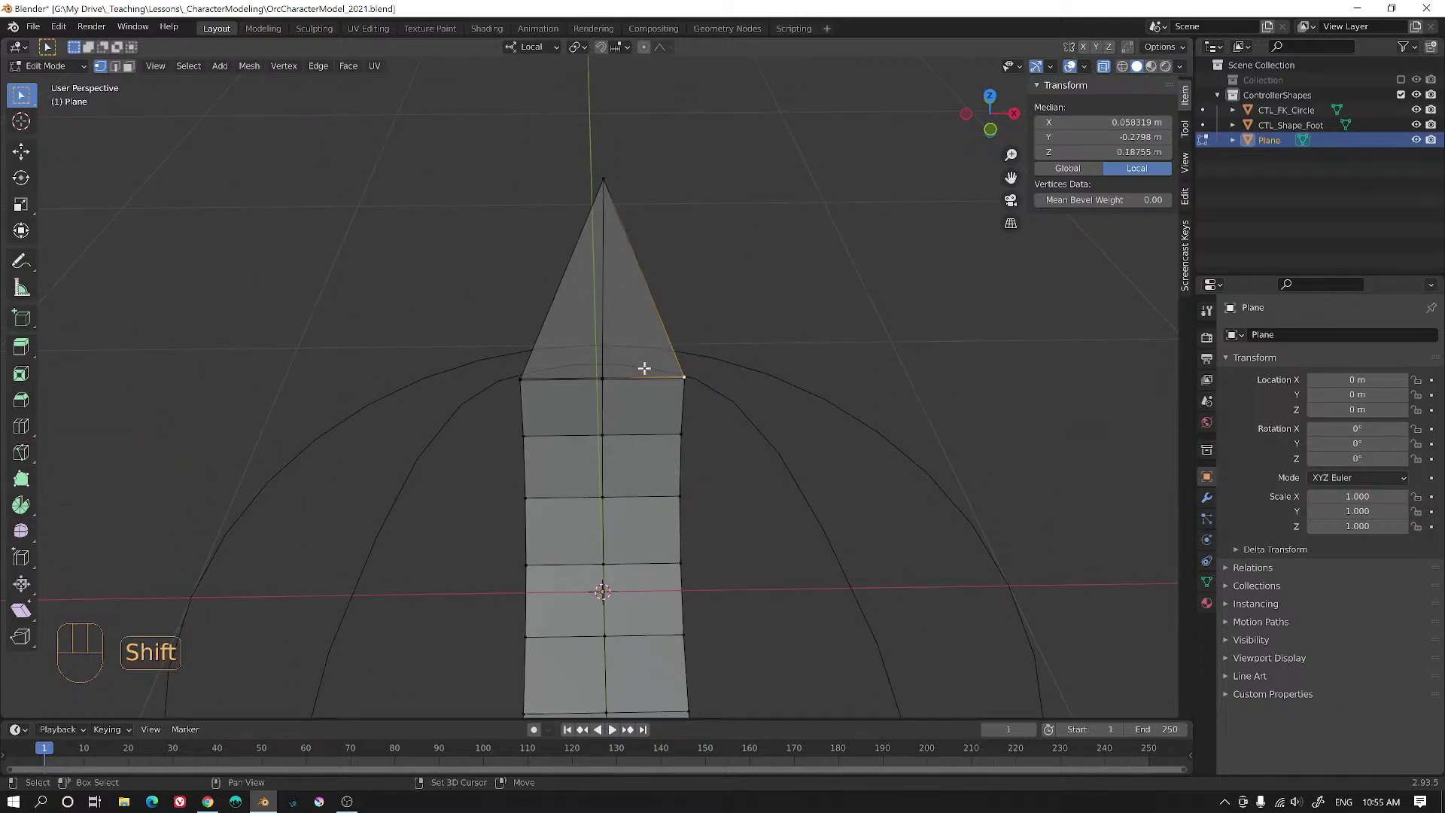
shift+middle_drag(632, 421, 617, 281)
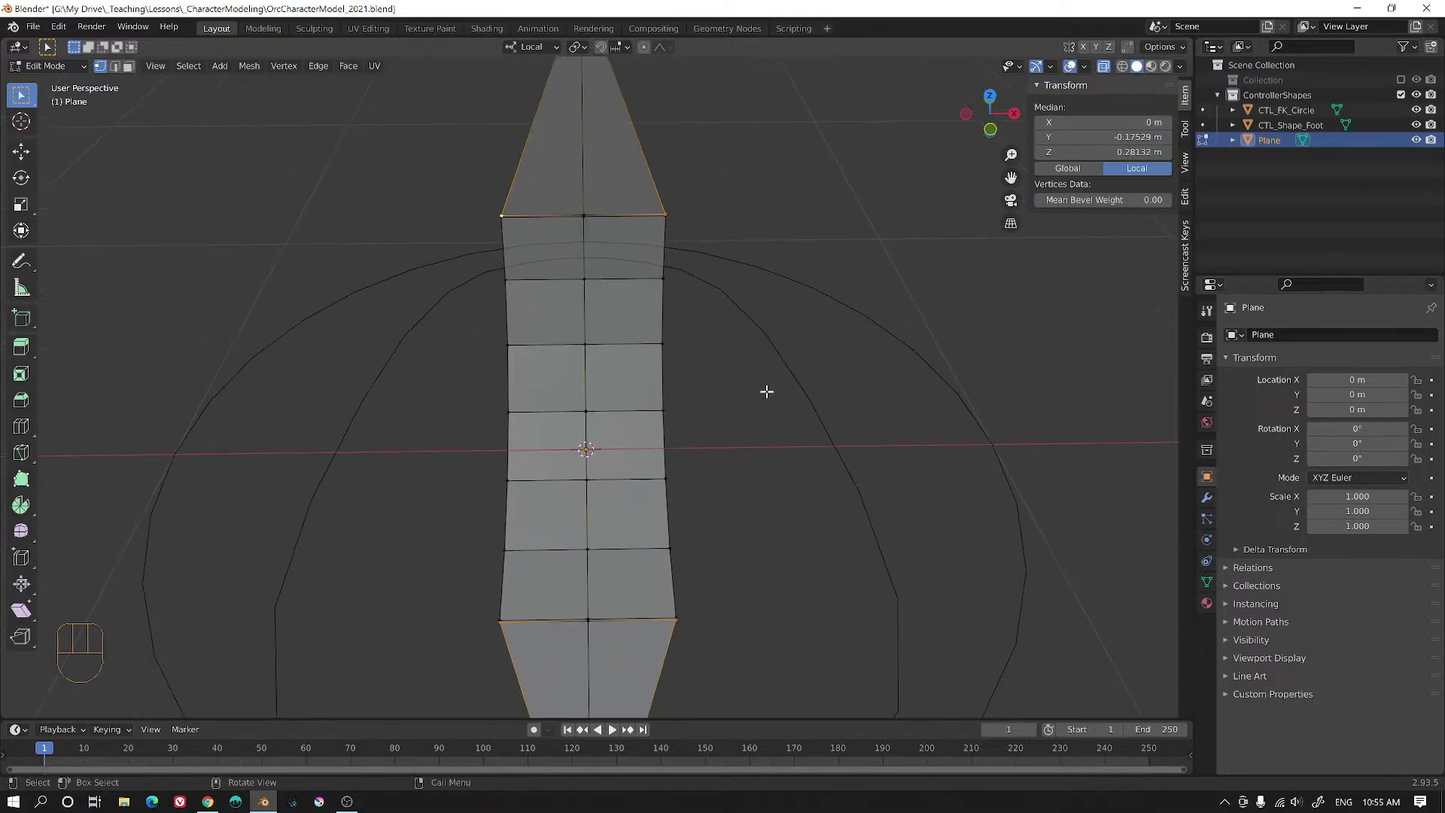
key(s)
key(x)
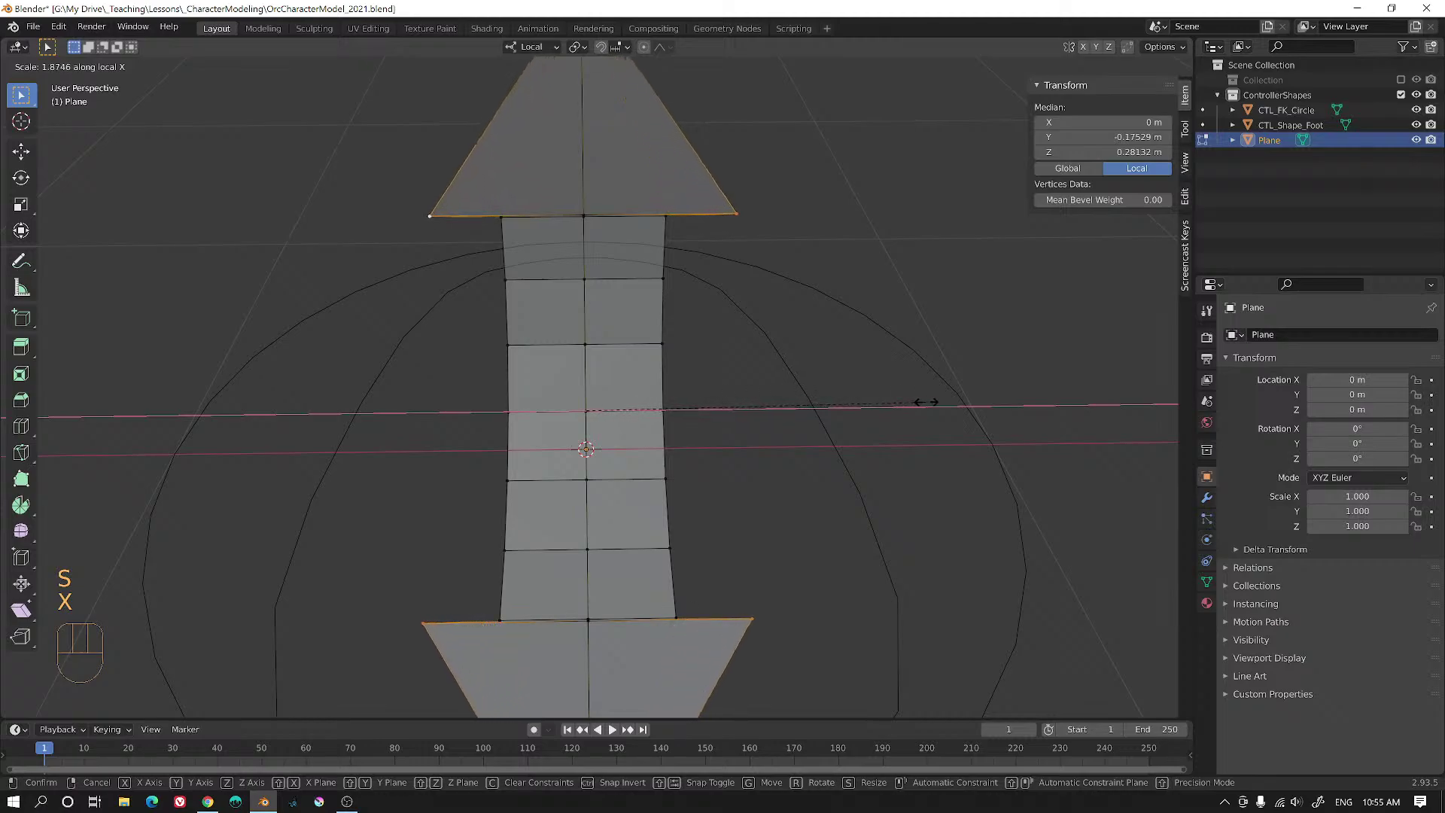
click(957, 400)
- Delete all vertices of the lengthwise center loop so that only the double arrow's outline remains
middle_drag(957, 399, 619, 488)
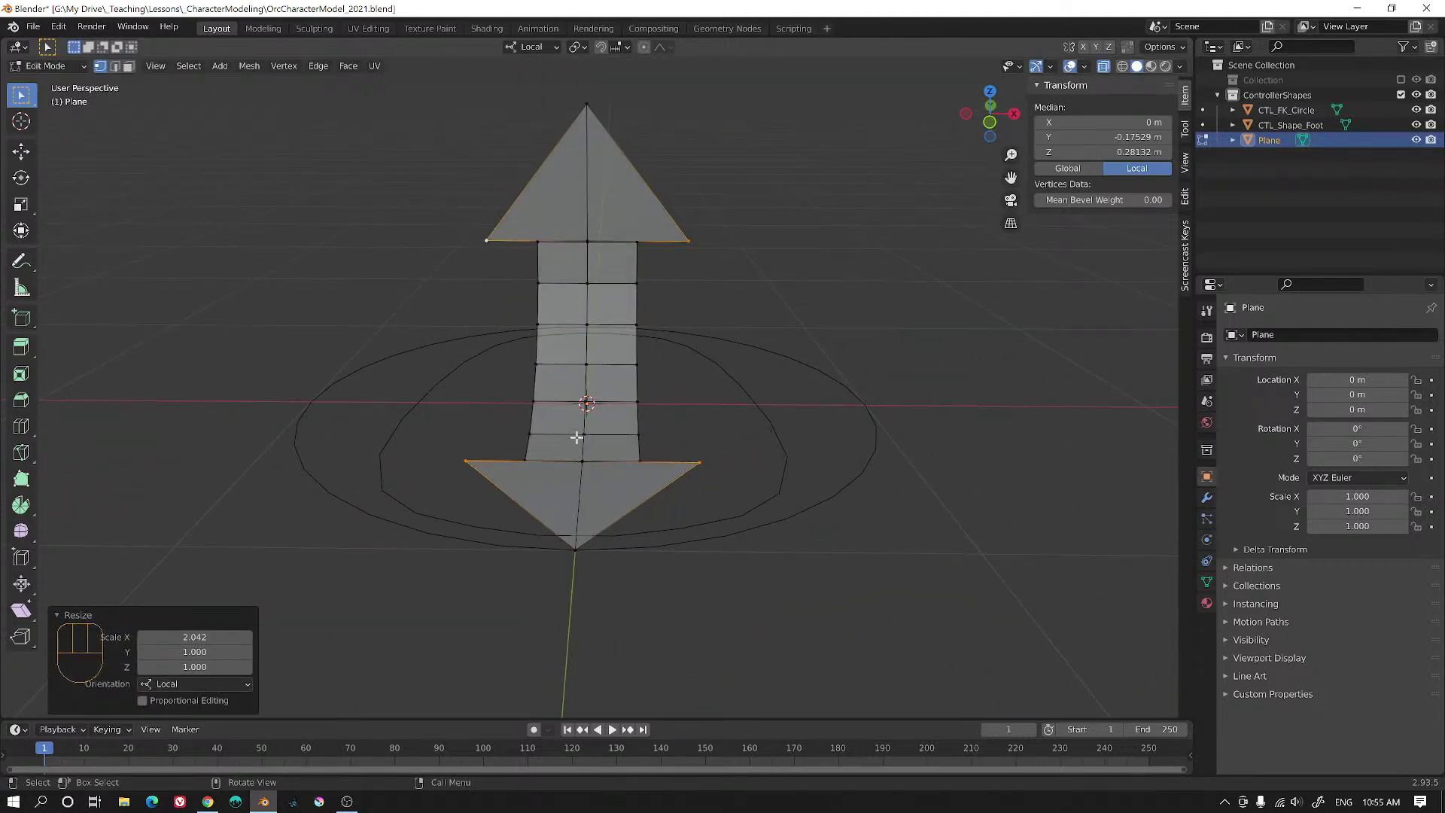
alt+click(586, 230)
alt+middle_drag(605, 484, 619, 554)
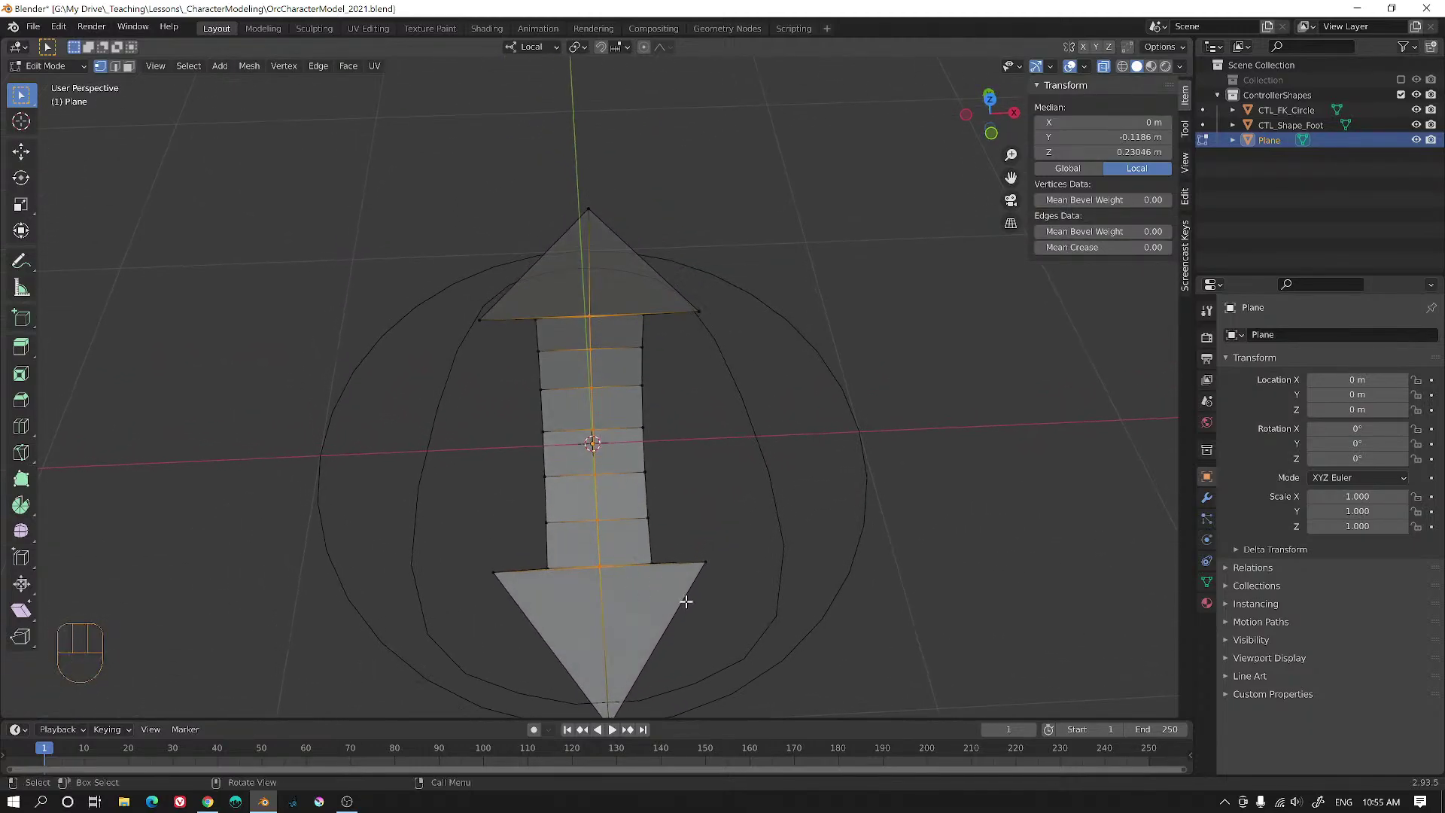
key(x)
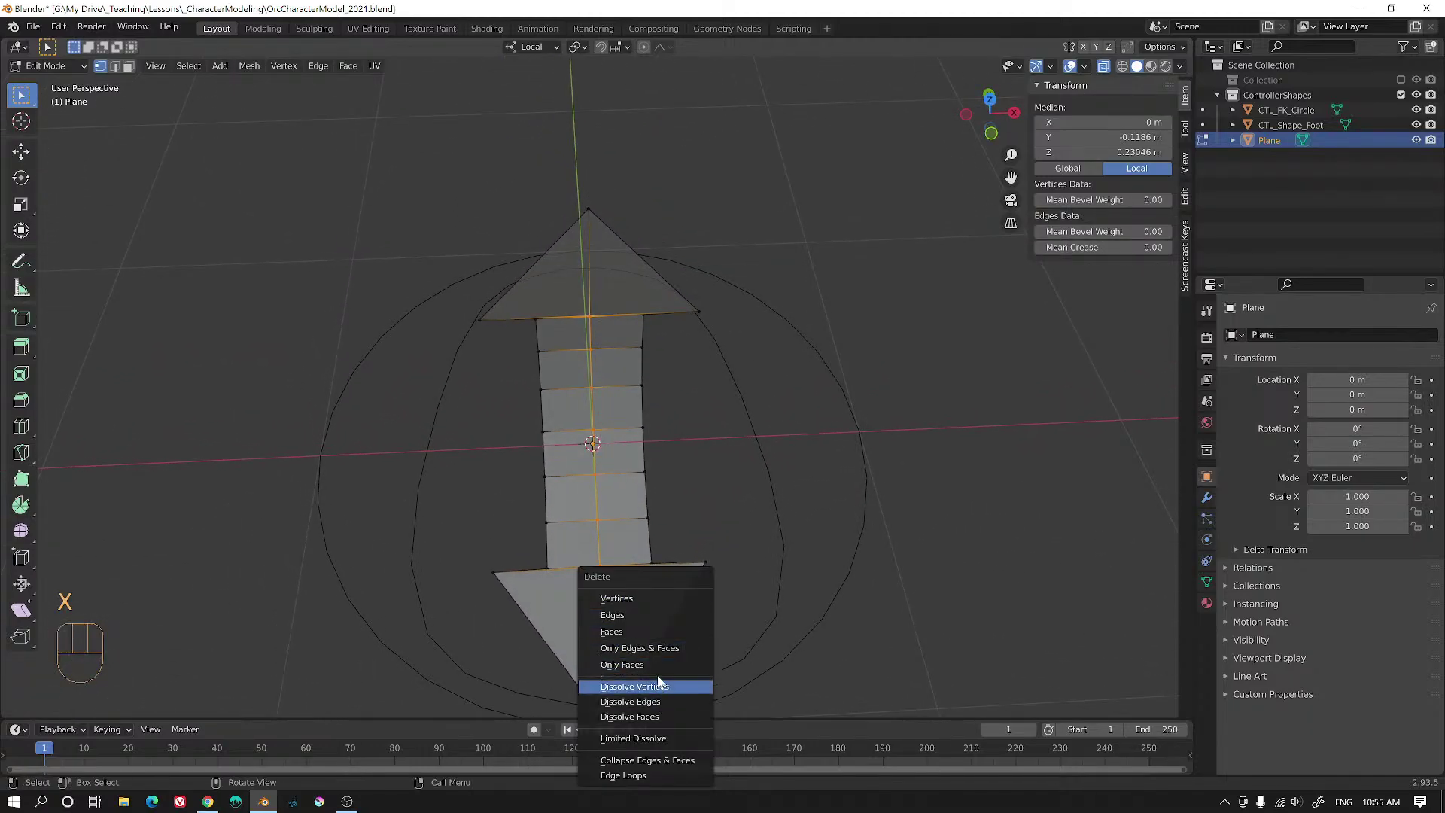
click(656, 598)
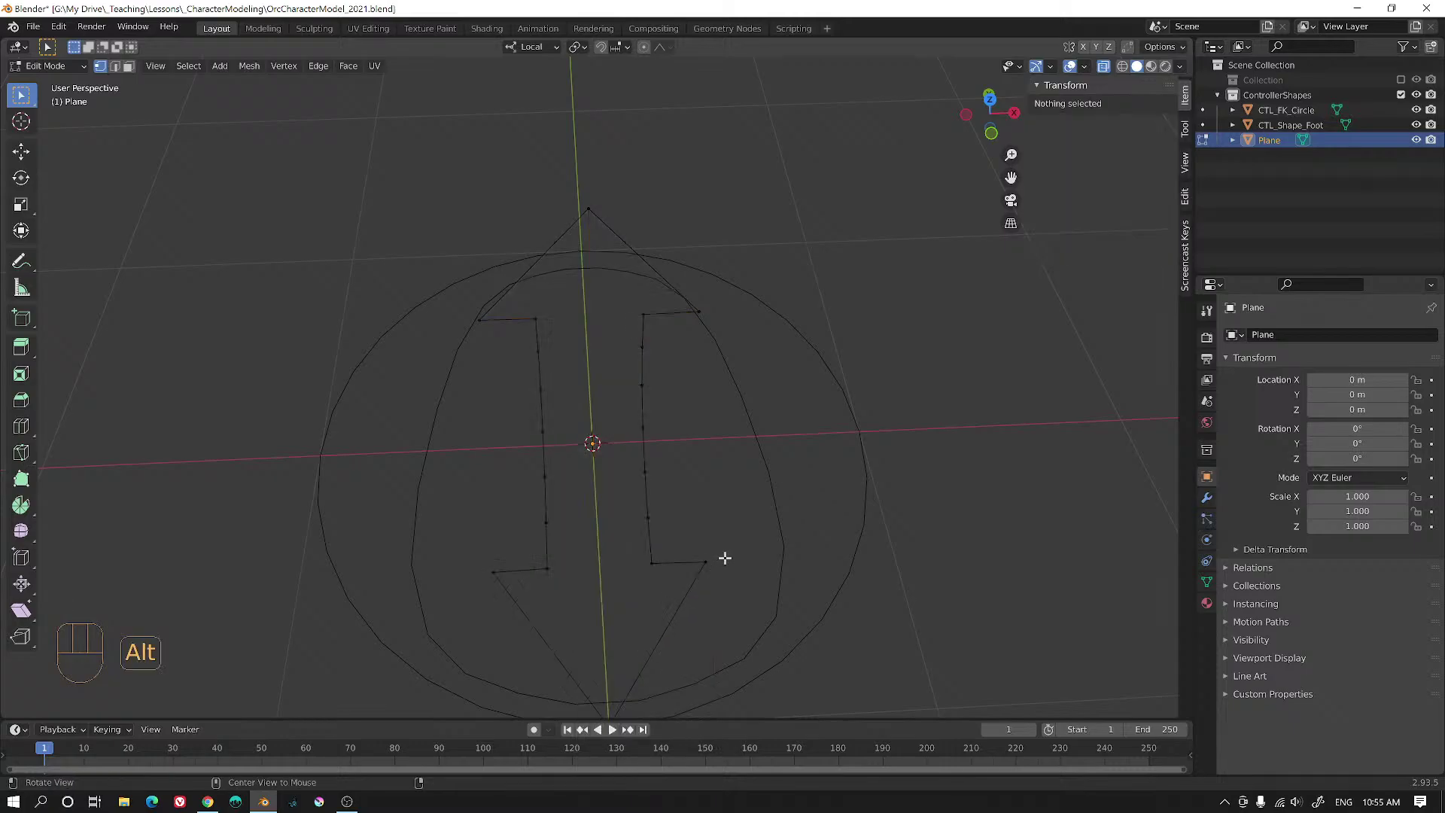
alt+middle_drag(725, 557, 752, 516)
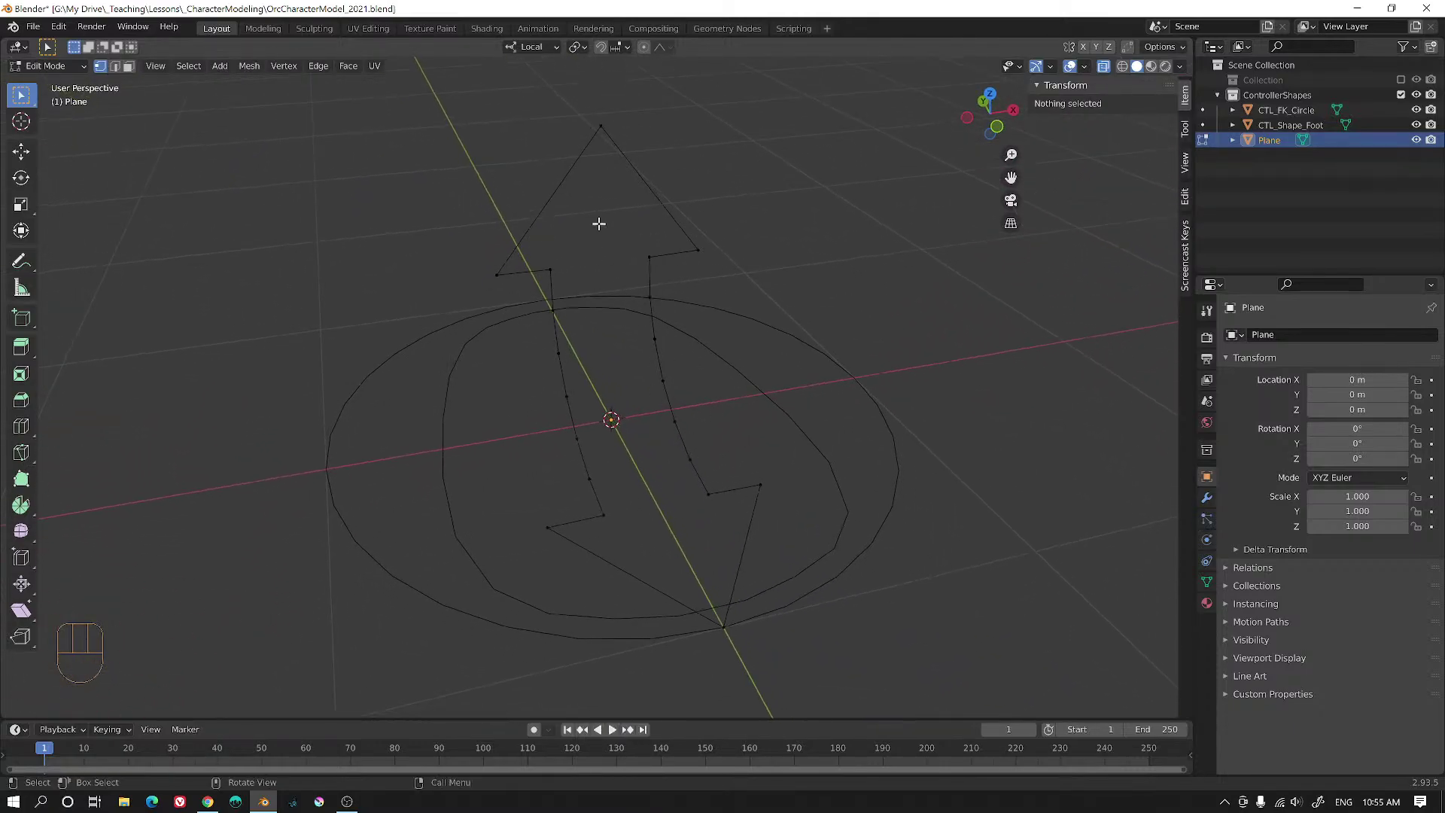
click(650, 258)
key(g)
right_click(687, 300)
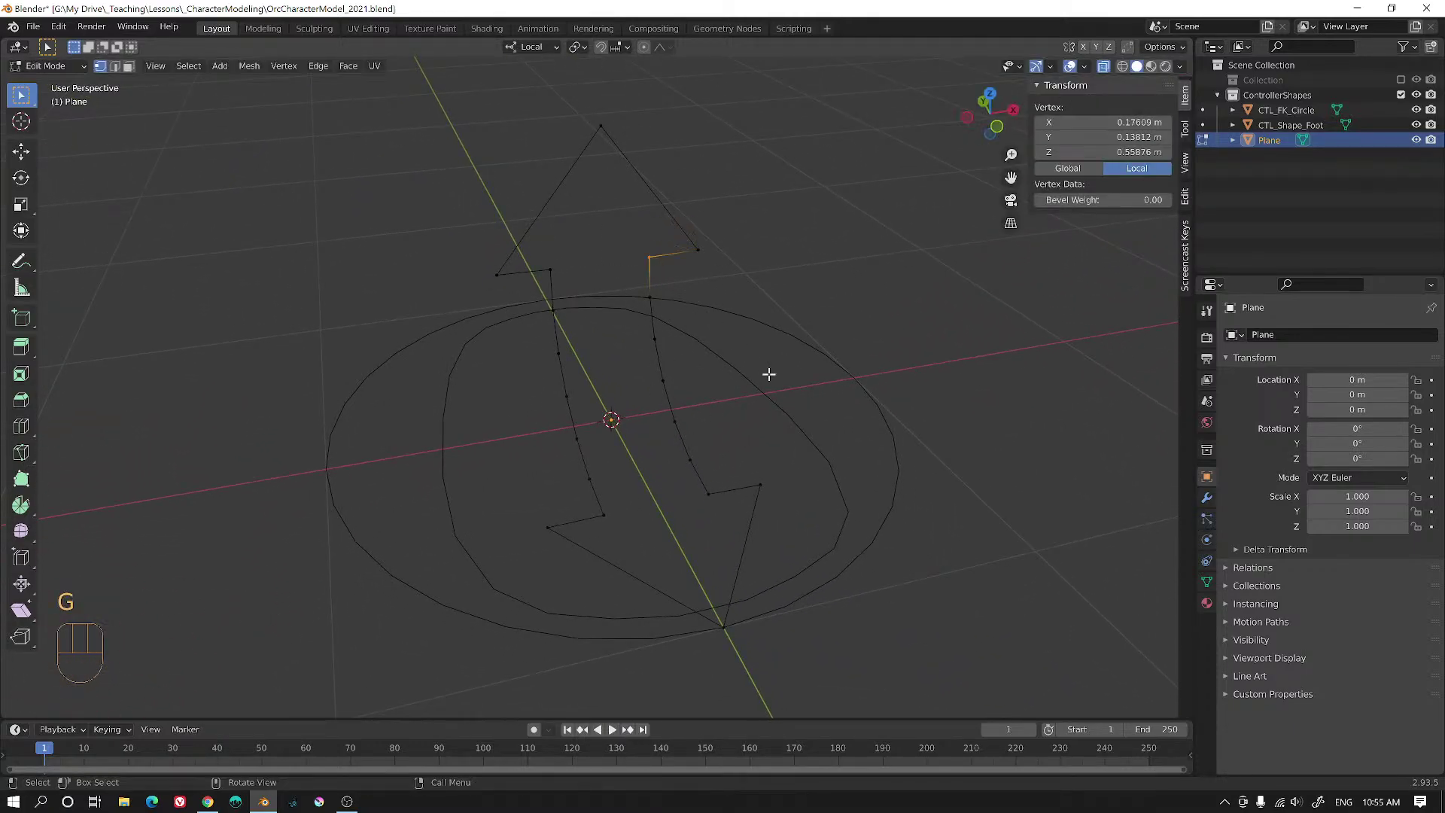
- Rename the double-arrow object as CTL_Roll and return to Object Mode
middle_drag(767, 374, 1251, 268)
click(1274, 337)
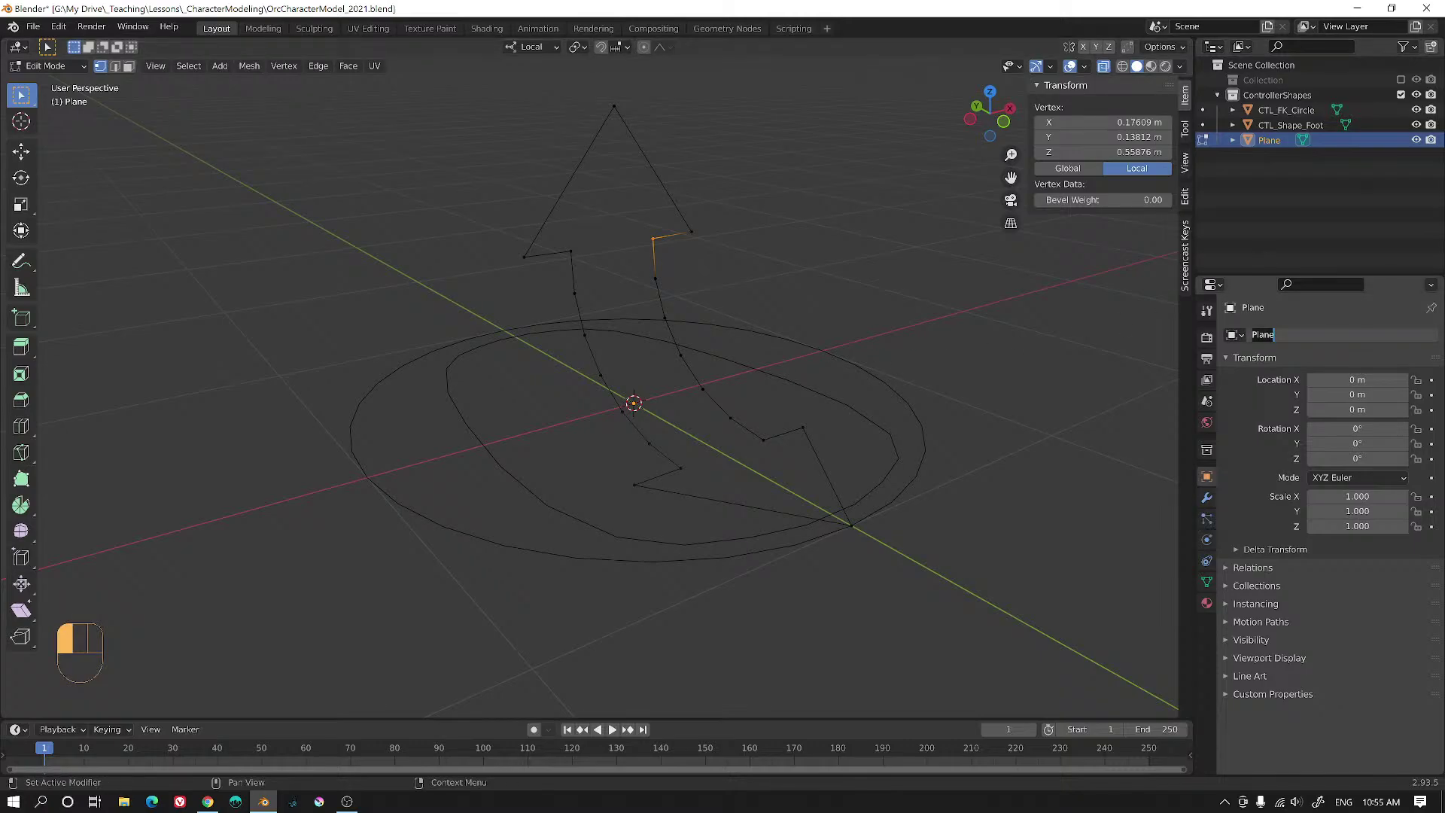
key(shift)
text(Roll)
key(shift)
key(Return)
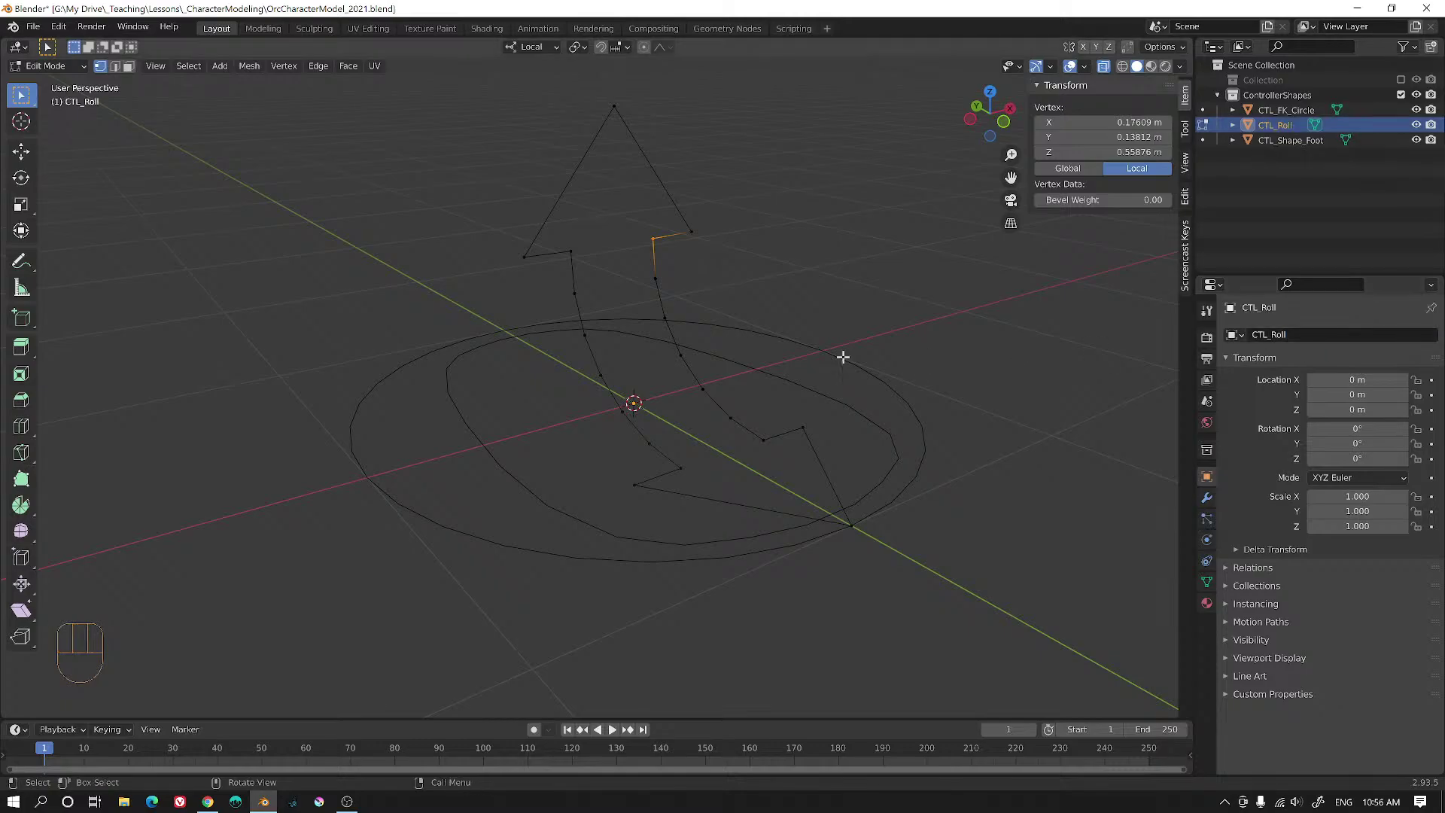
alt+middle_drag(842, 355, 749, 357)
key(Tab)
- Select all three controller shapes and move them together away from the origin to about X 7.62, Y 1.03, Z 2.53 m
alt+middle_drag(832, 371, 628, 252)
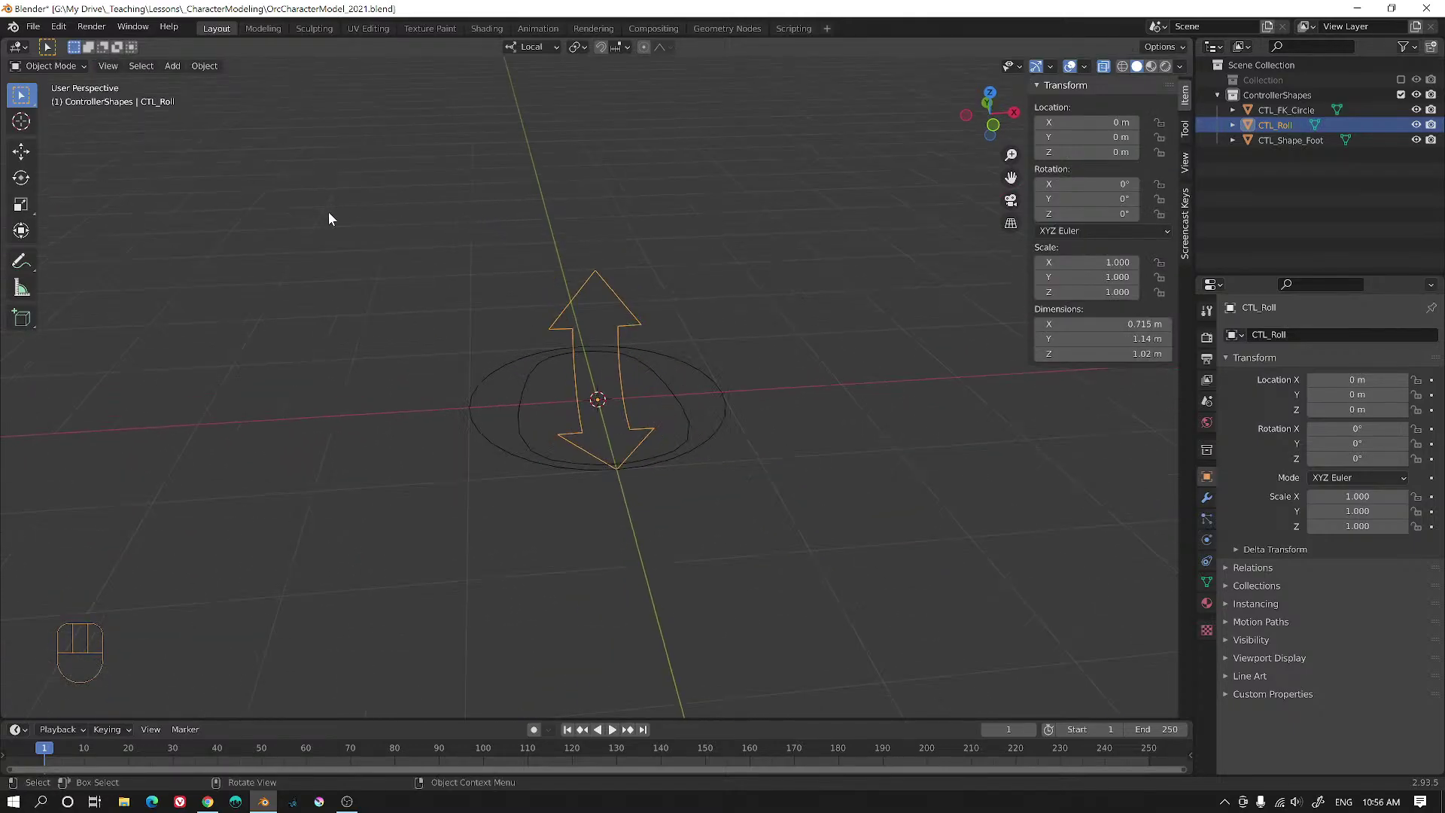
drag(332, 223, 842, 562)
alt+shift+middle_drag(823, 493, 715, 509)
scroll(718, 504, down, 4)
alt+middle_drag(748, 459, 722, 437)
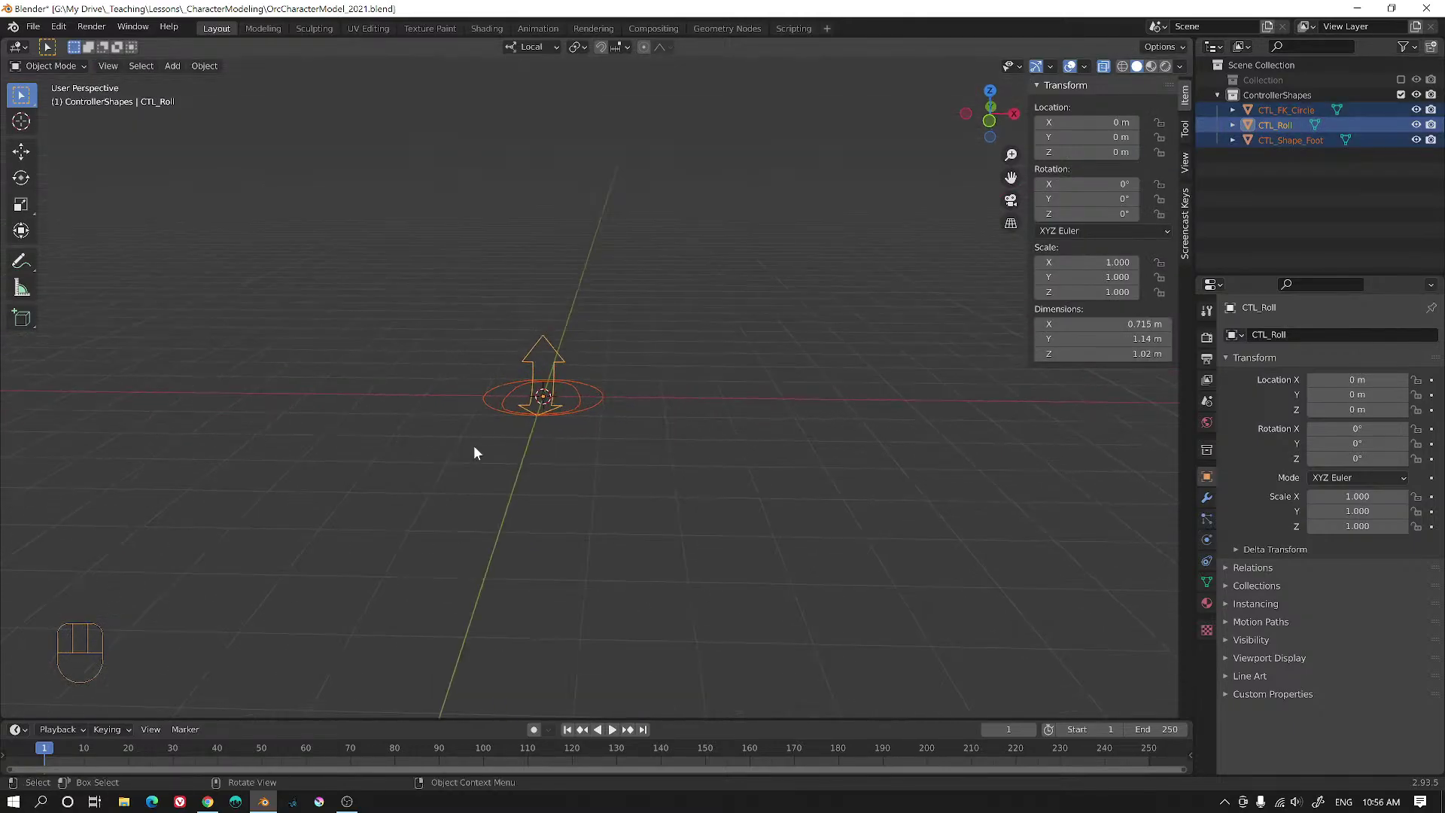
key(g)
click(921, 301)
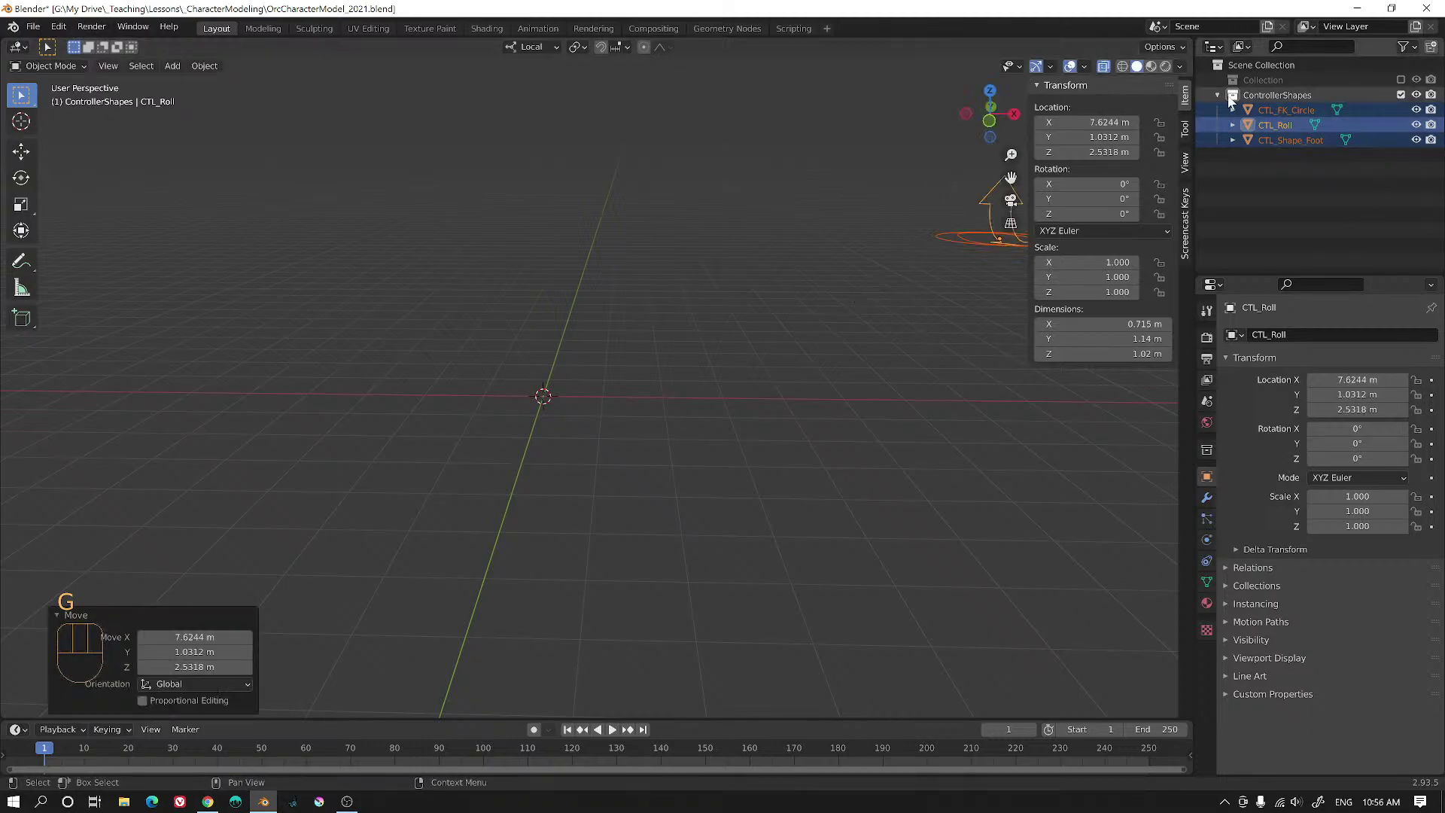
- Enable the orc's collection and move the controller shapes beside the character, to about X 2.92, Y 0.61, Z 0.33 m
click(1400, 79)
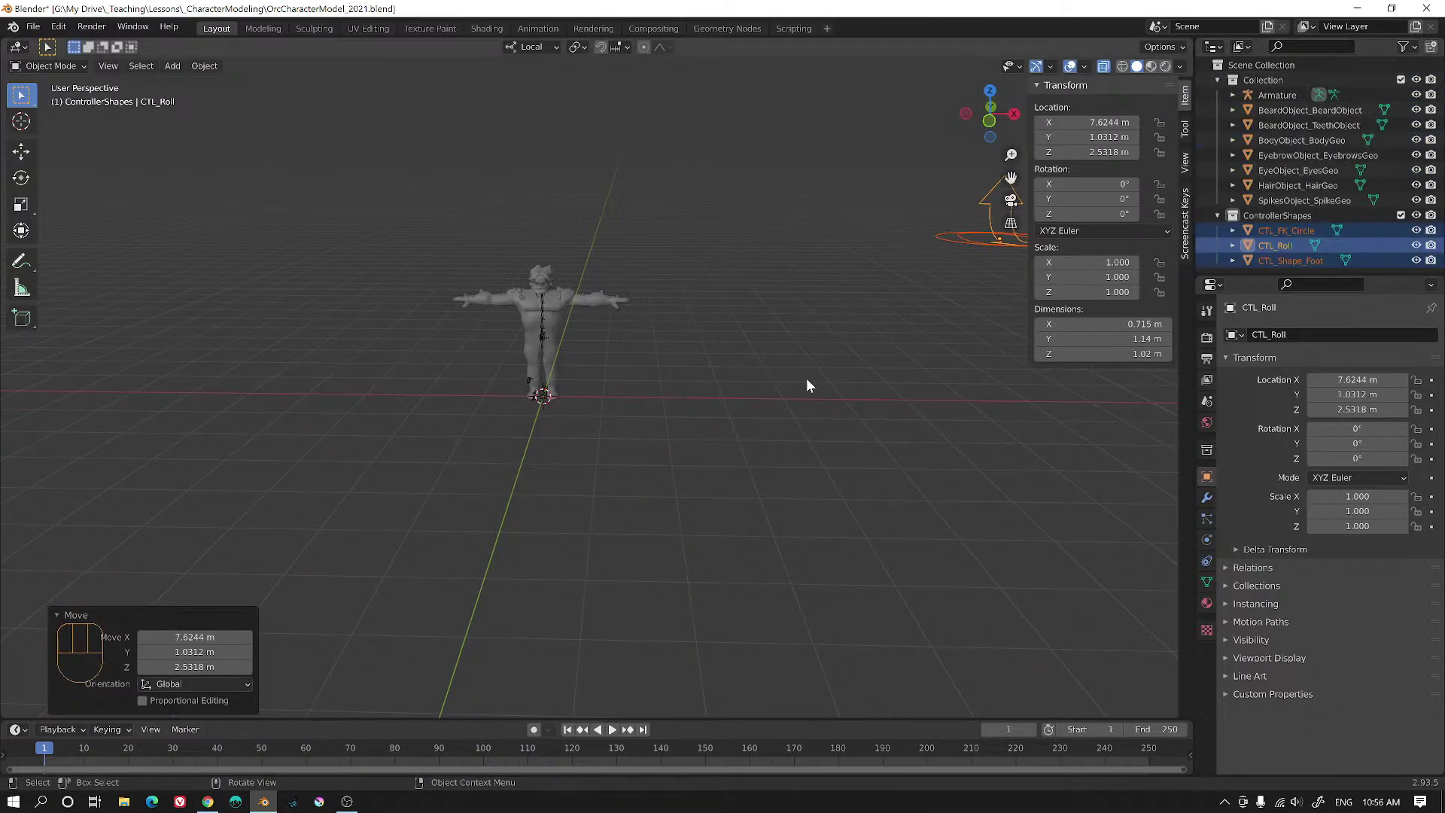
mouse_move(638, 402)
alt+middle_down()
mouse_move(665, 403)
mouse_move(642, 414)
alt+middle_up()
alt+shift+middle_drag(886, 203, 746, 245)
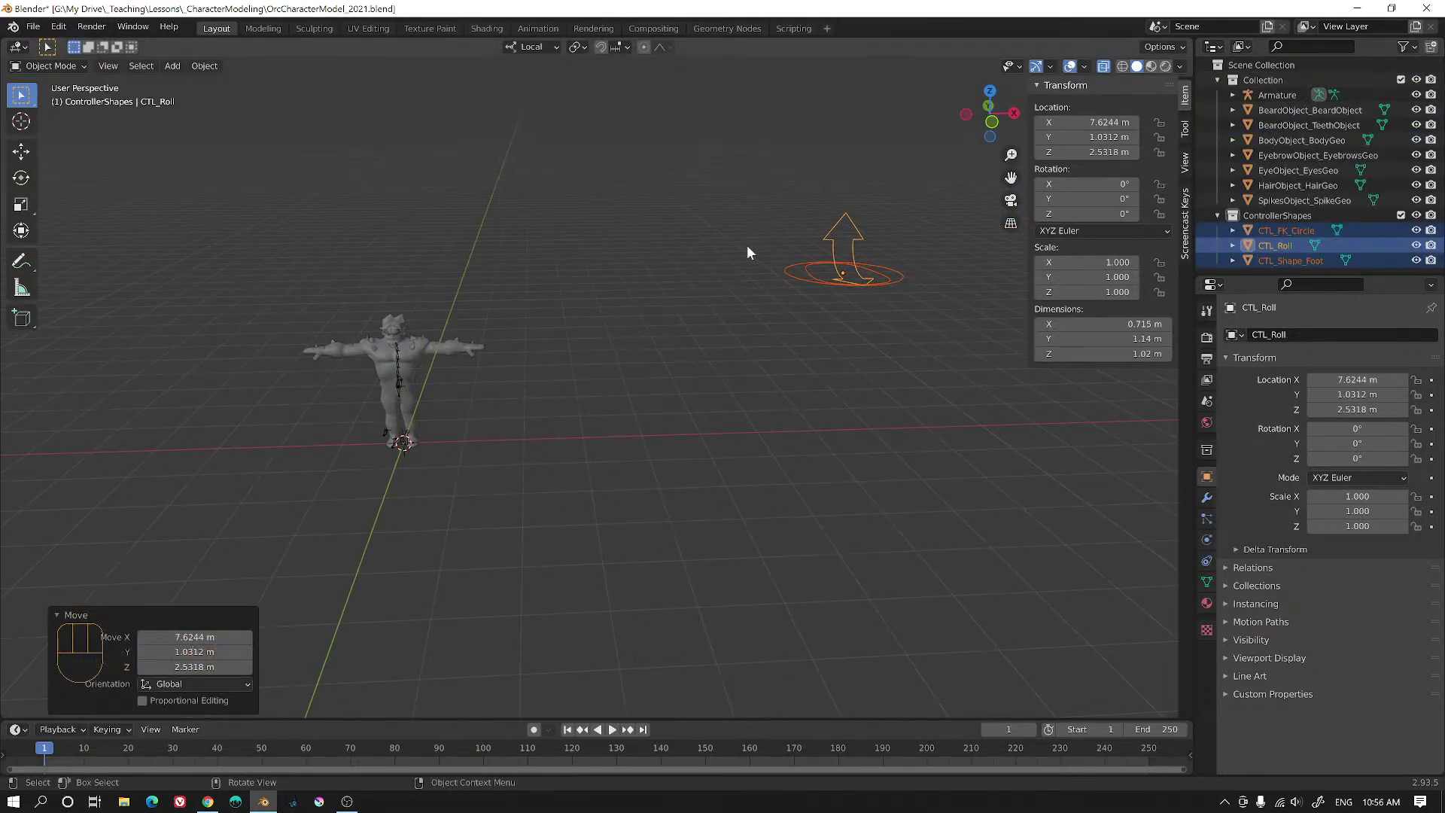
key(g)
click(584, 332)
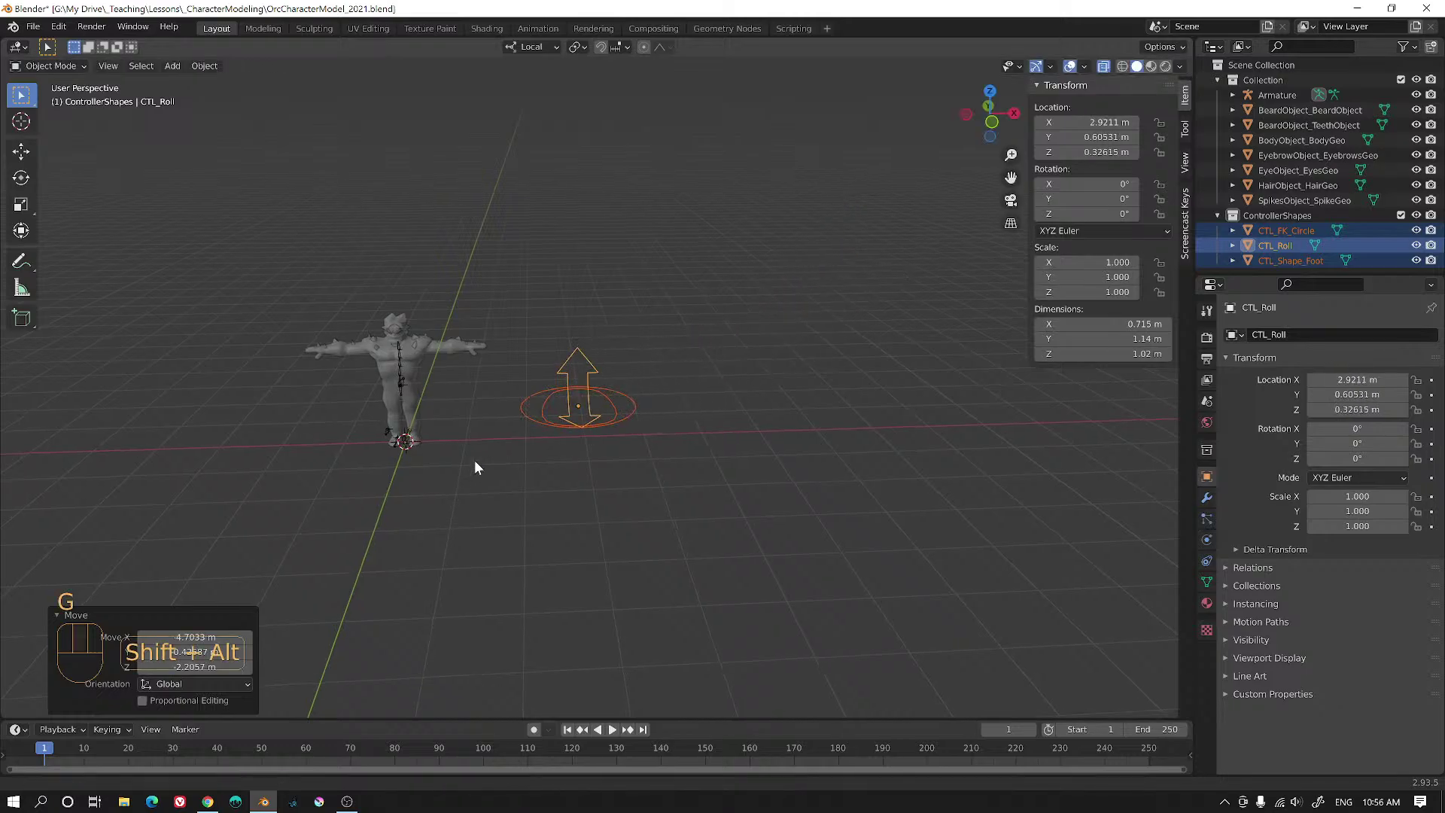
- Put the armature in Pose Mode and select the Root bone between the orc's feet
alt+shift+middle_drag(474, 466, 748, 480)
scroll(634, 387, up, 3)
alt+middle_drag(749, 480, 651, 480)
scroll(616, 480, up, 2)
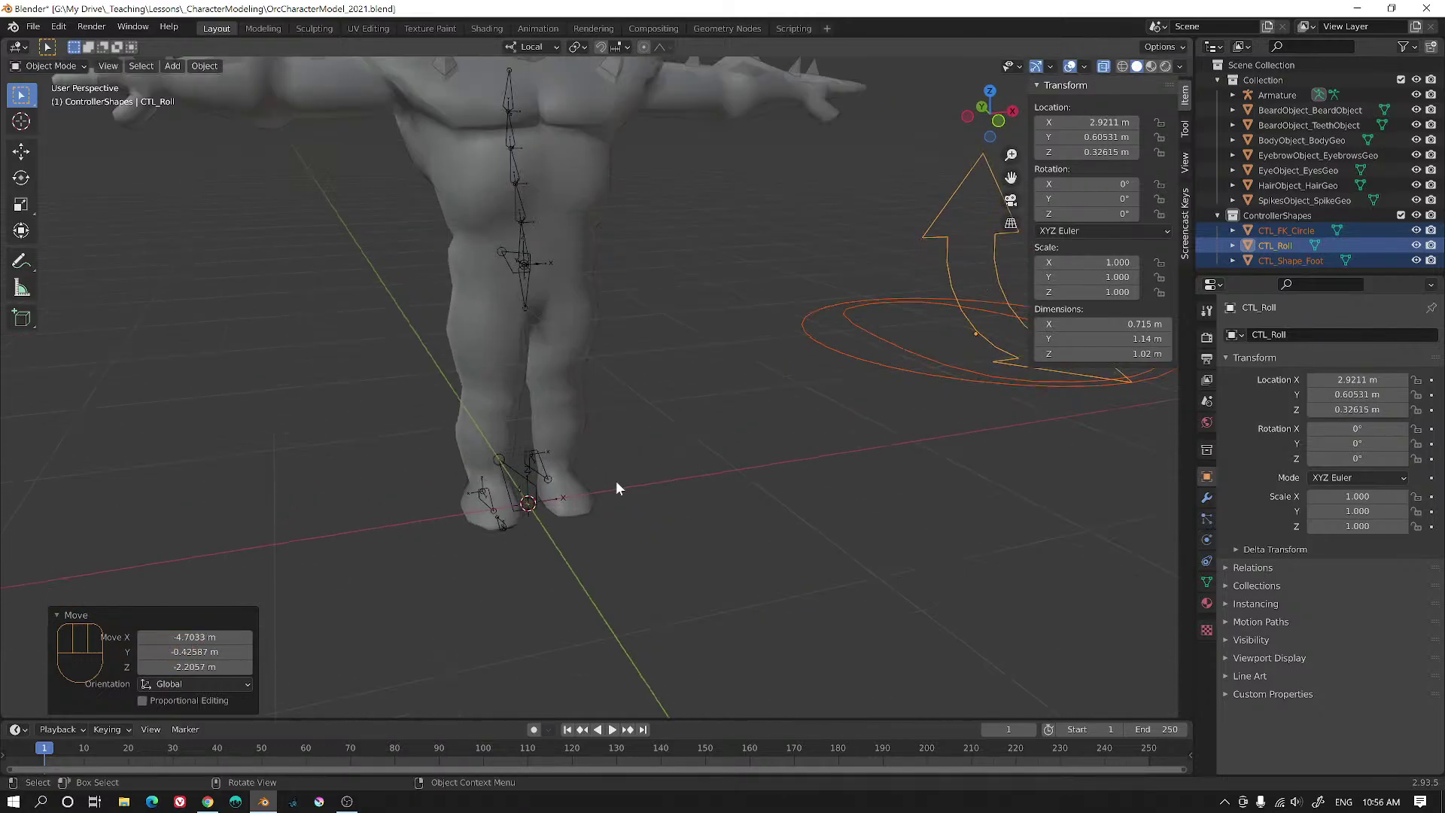
click(516, 482)
key(ctrl+Tab)
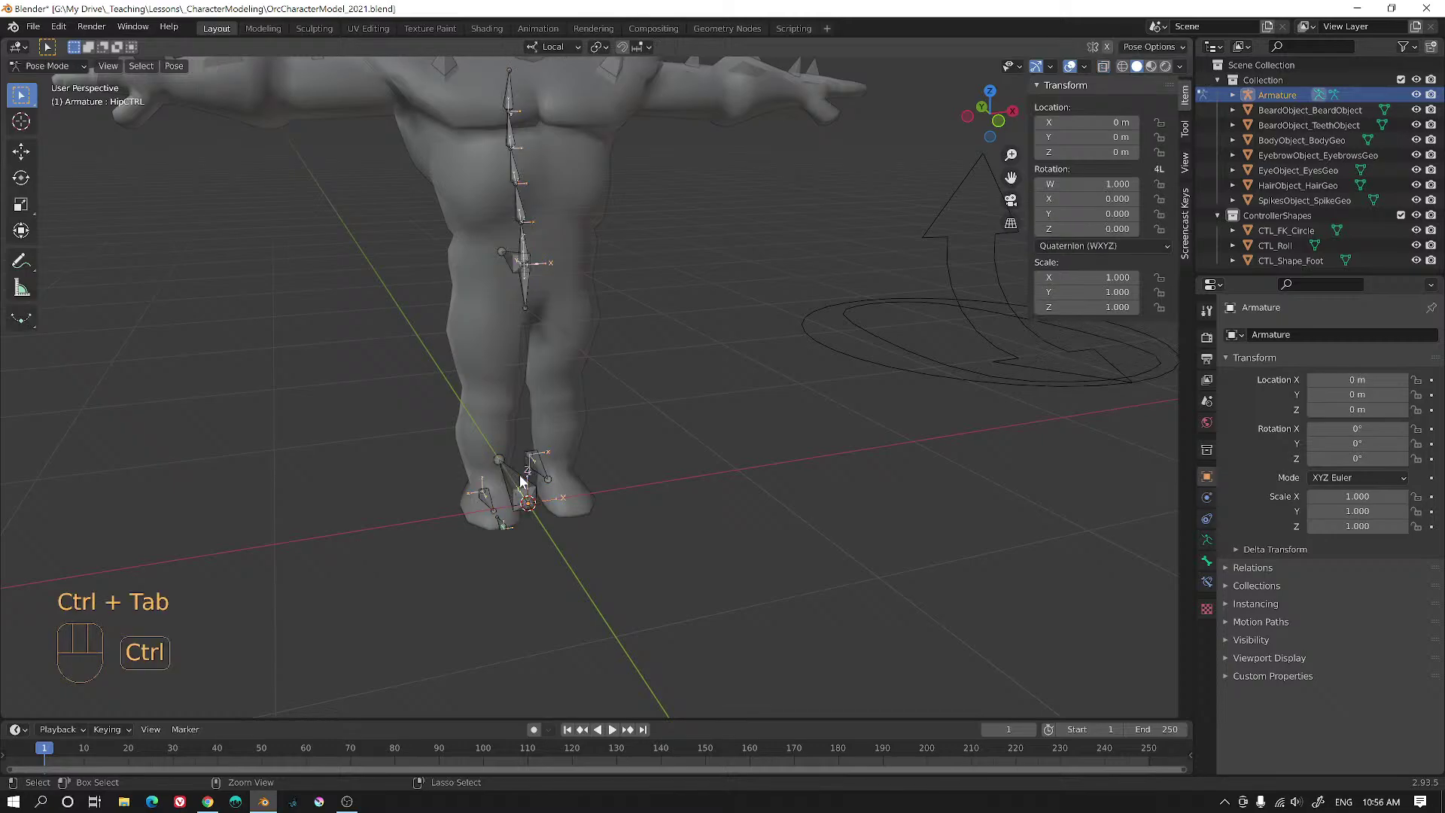
click(519, 482)
scroll(512, 361, down, 3)
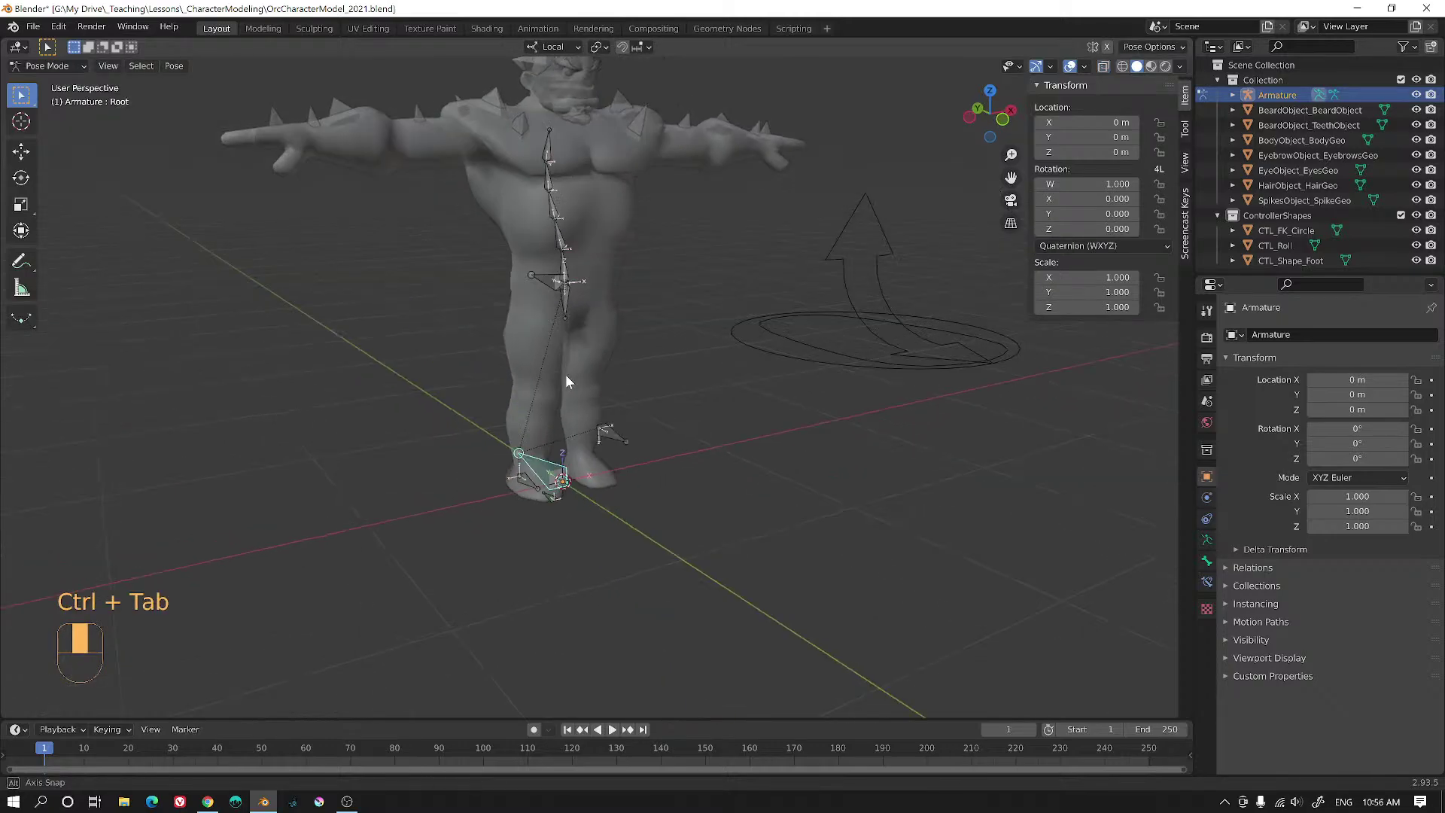
mouse_move(566, 373)
middle_down()
mouse_move(599, 379)
mouse_move(543, 380)
middle_up()
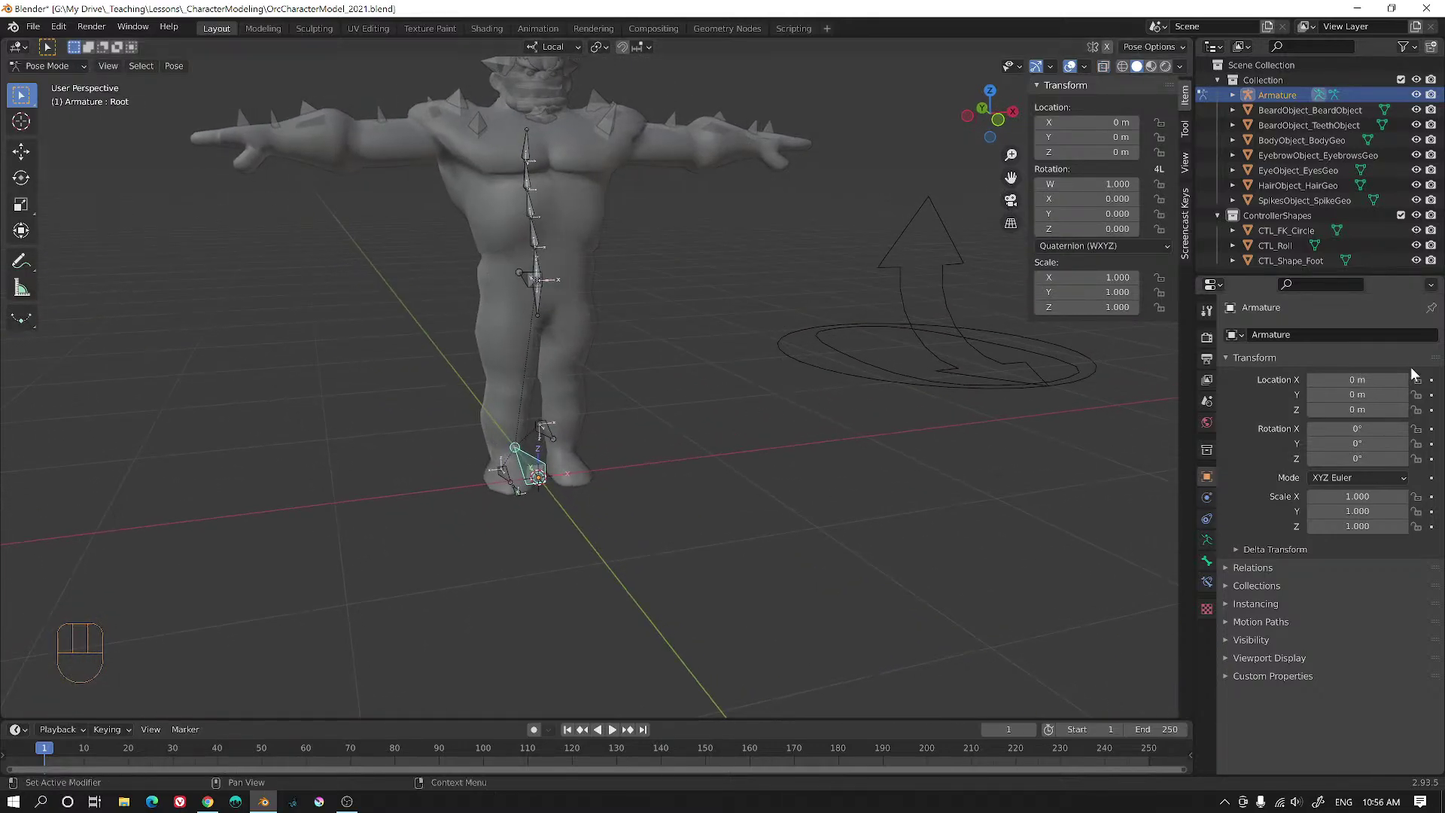
- Assign CTL_FK_Circle as the Root bone's custom shape and set its scale to 1.740
click(1206, 562)
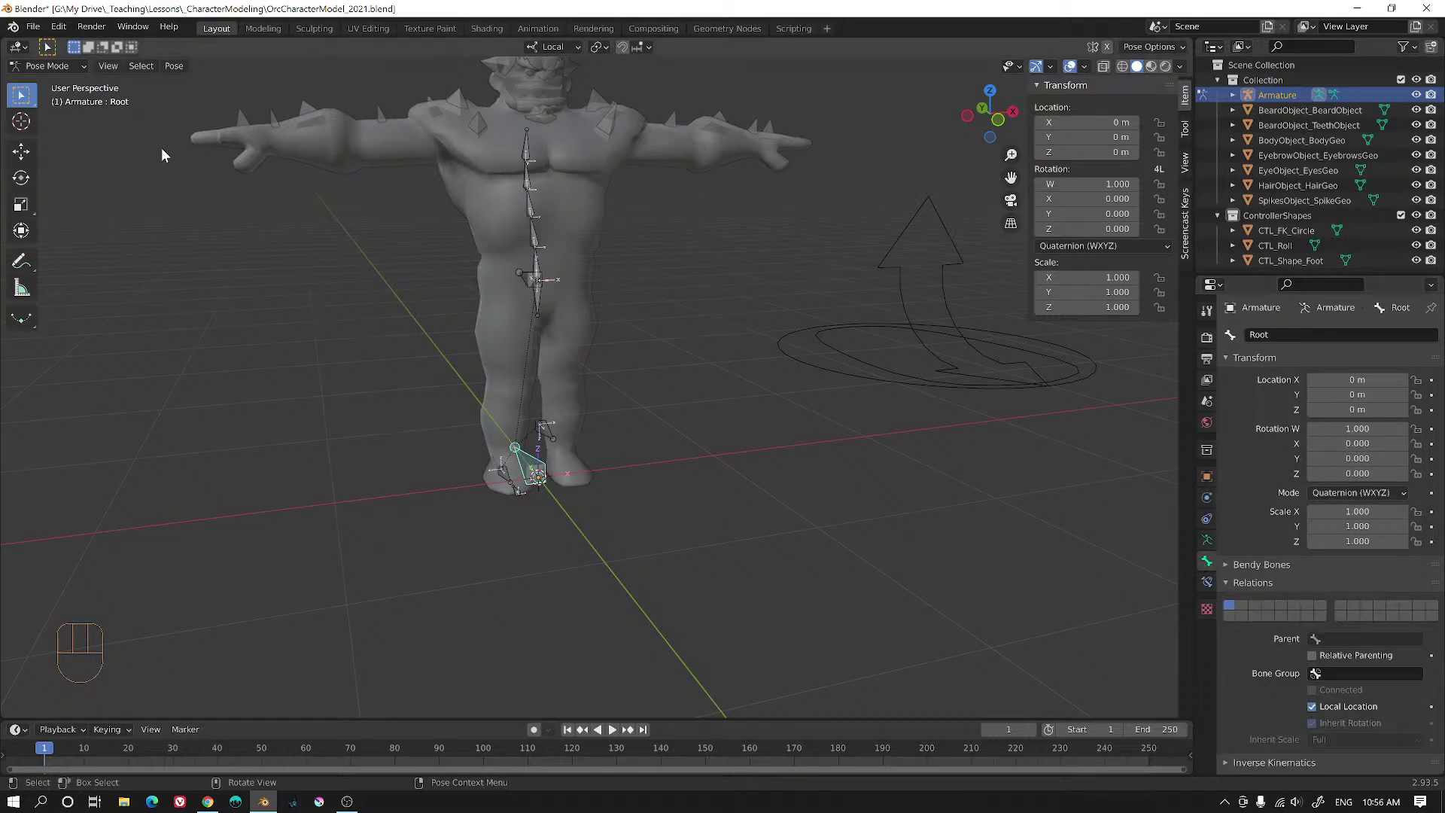
scroll(1320, 638, down, 2)
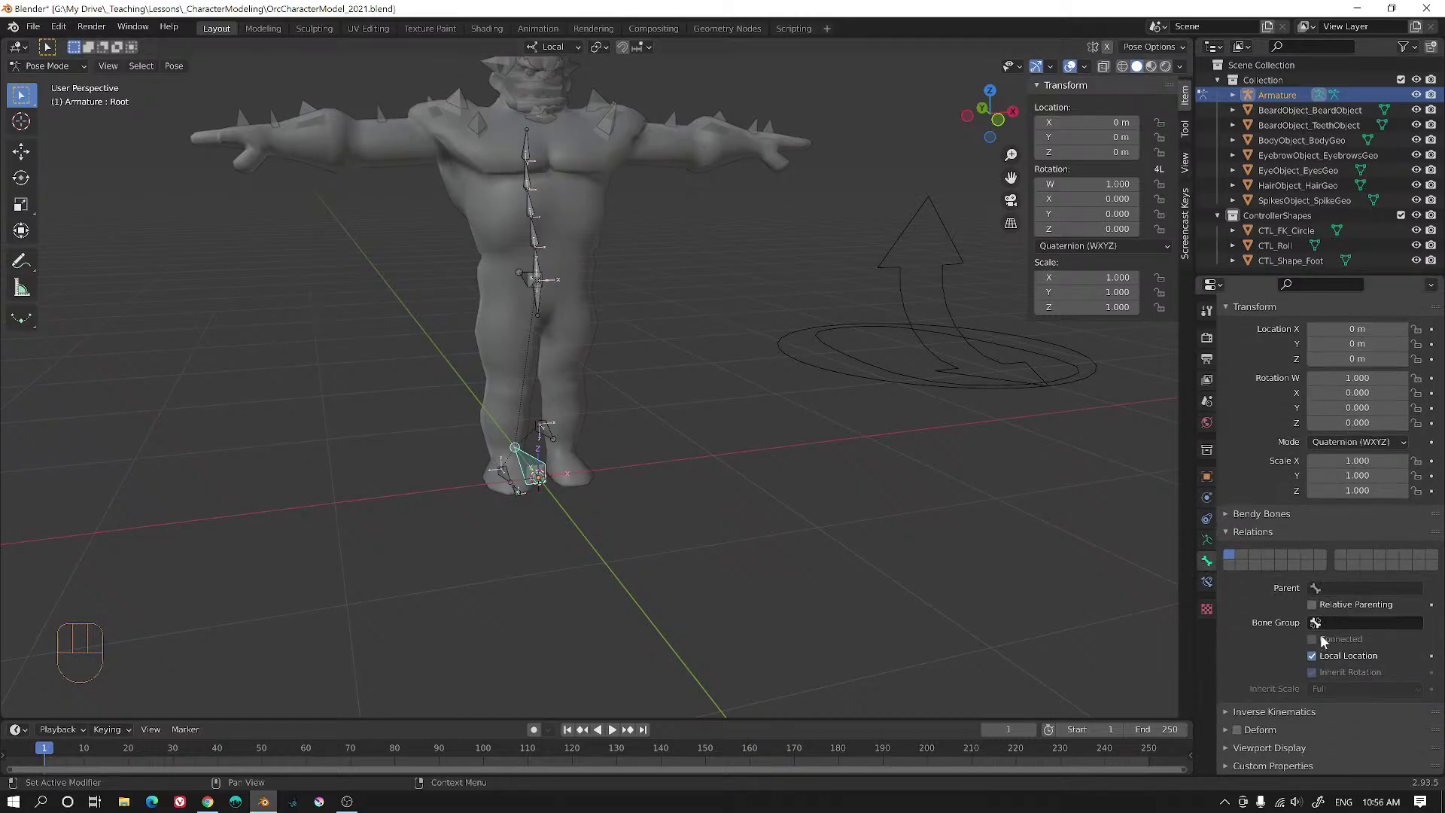
click(1228, 748)
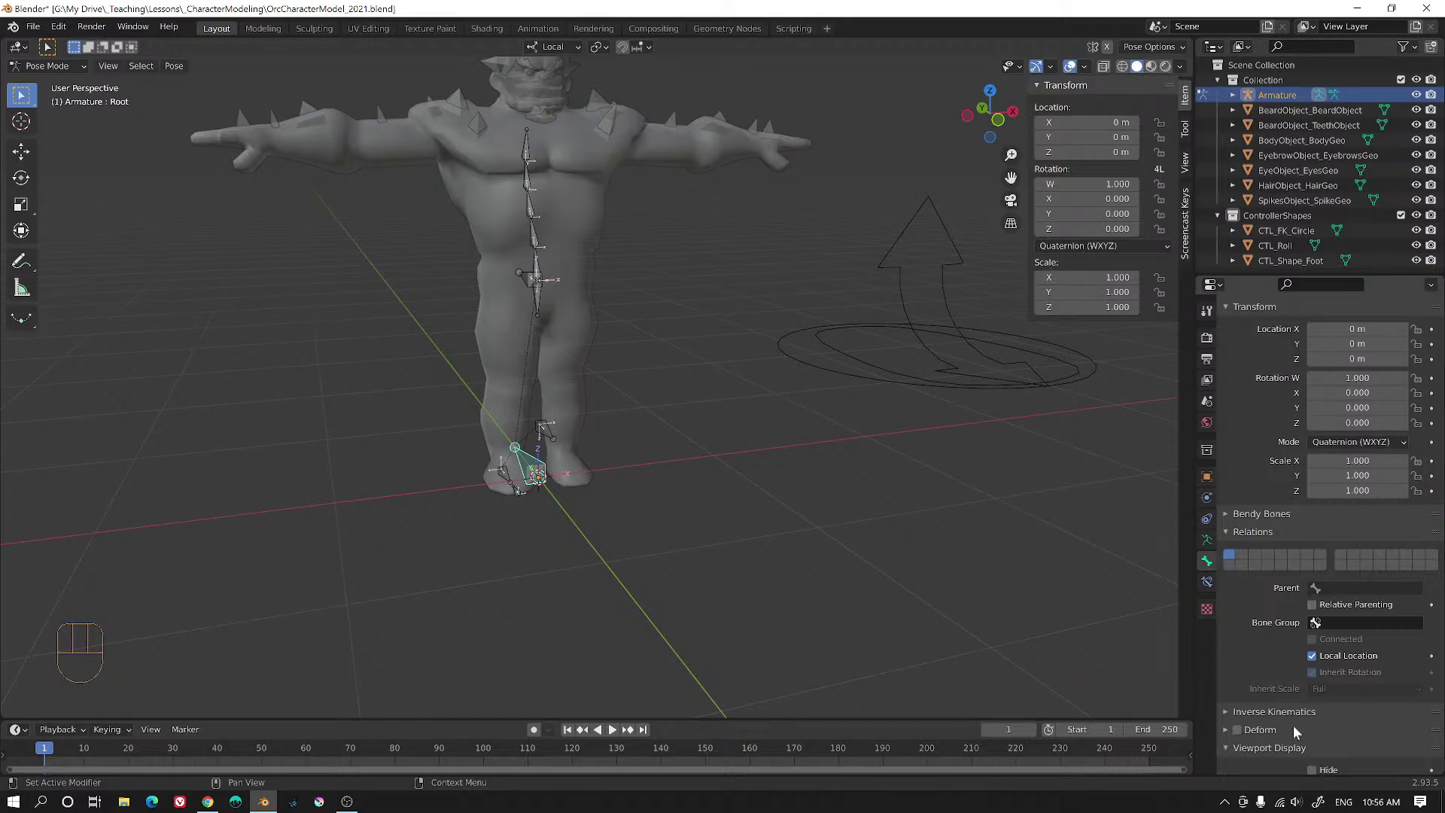
scroll(1293, 725, down, 5)
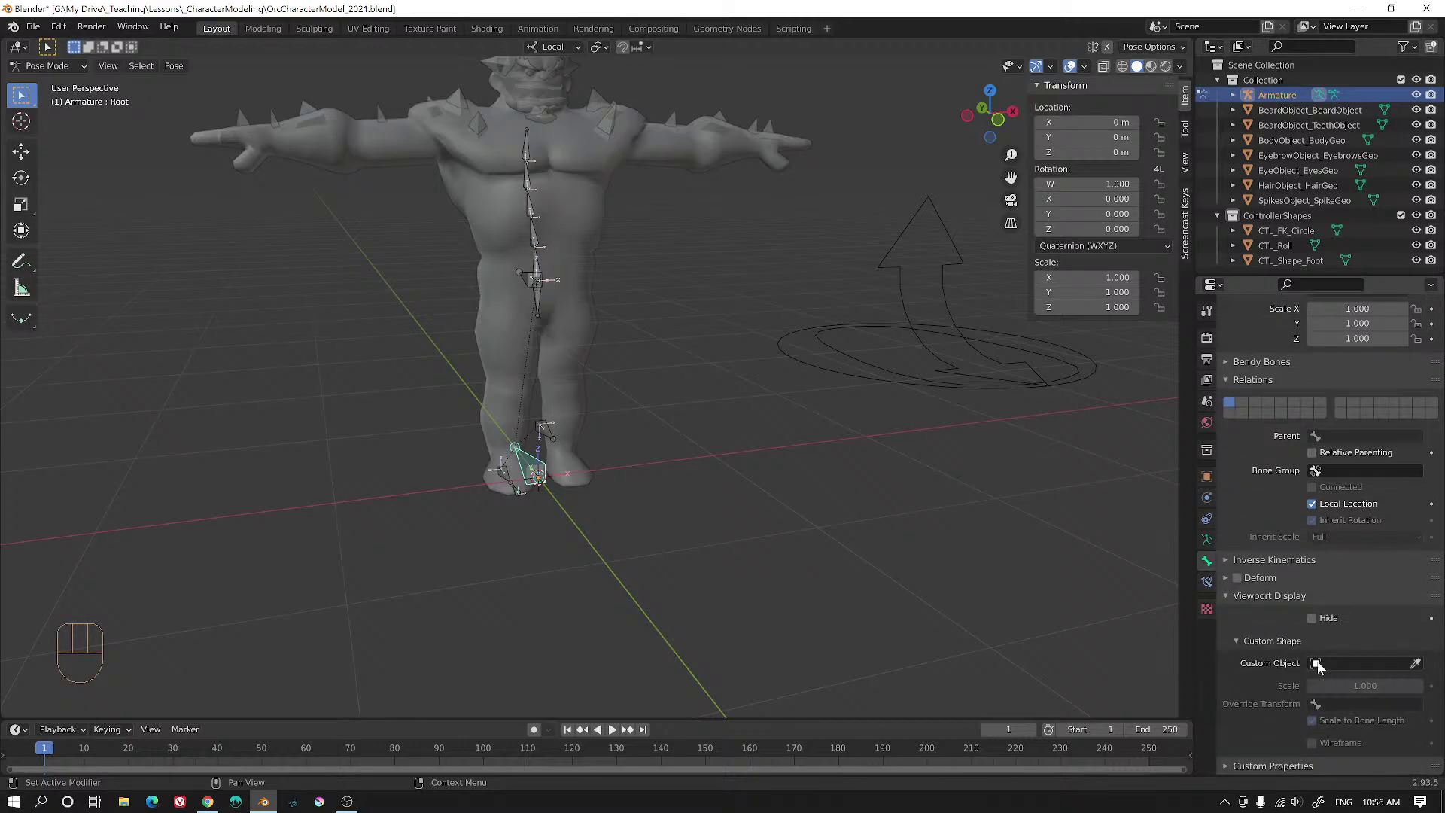
click(1318, 665)
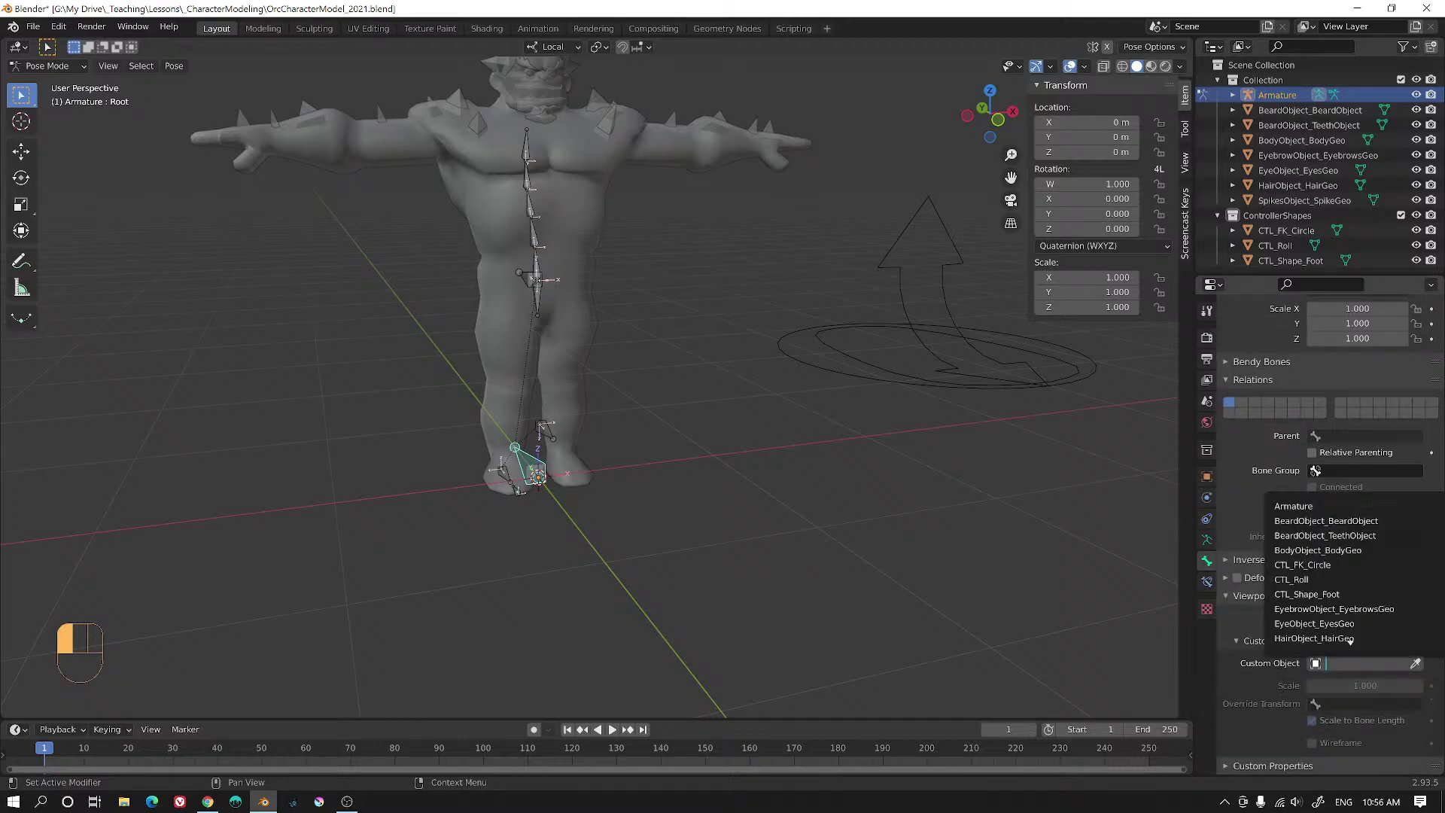
key(Down)
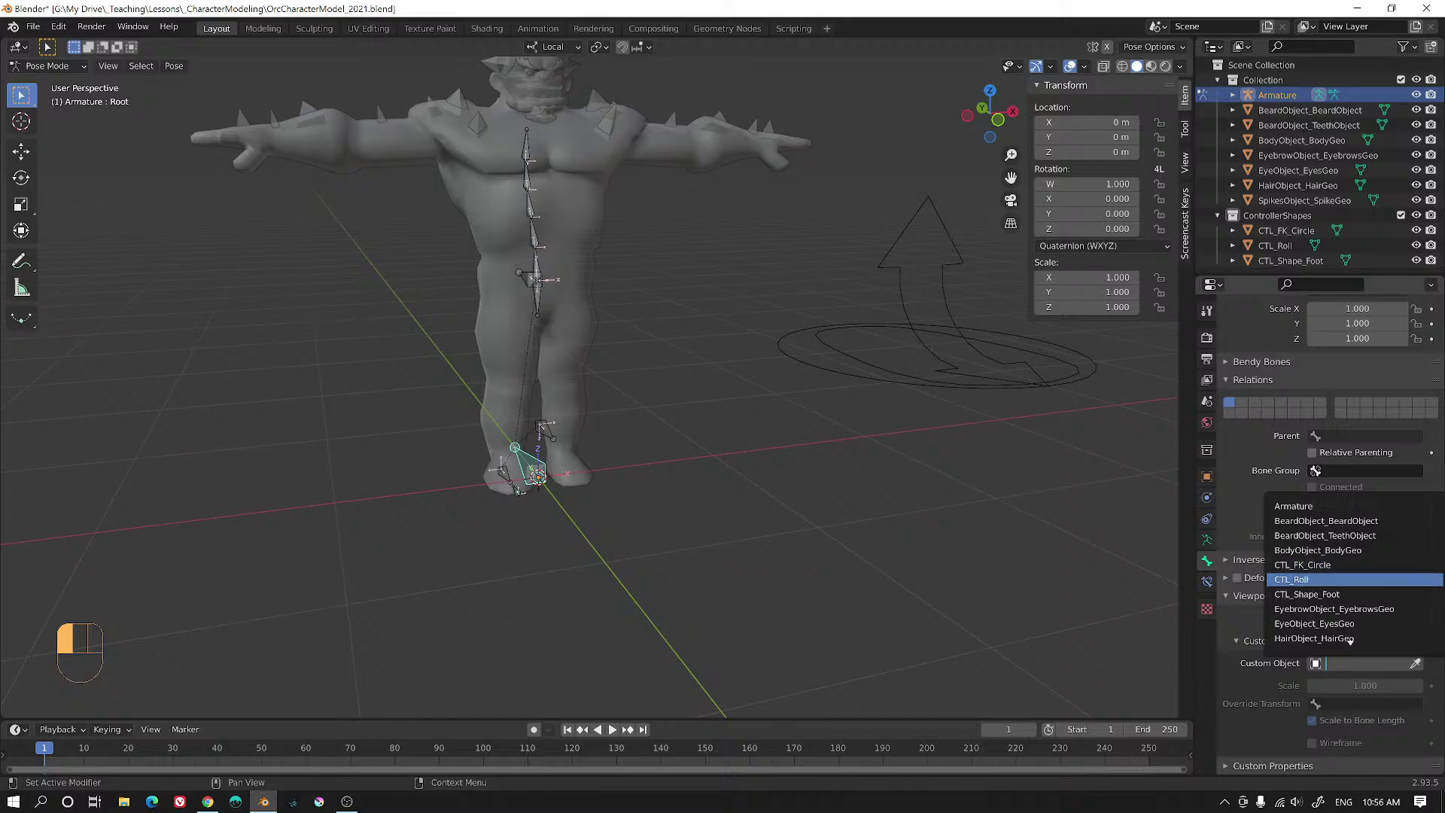
key(Down)
key(Up)
key(Up)
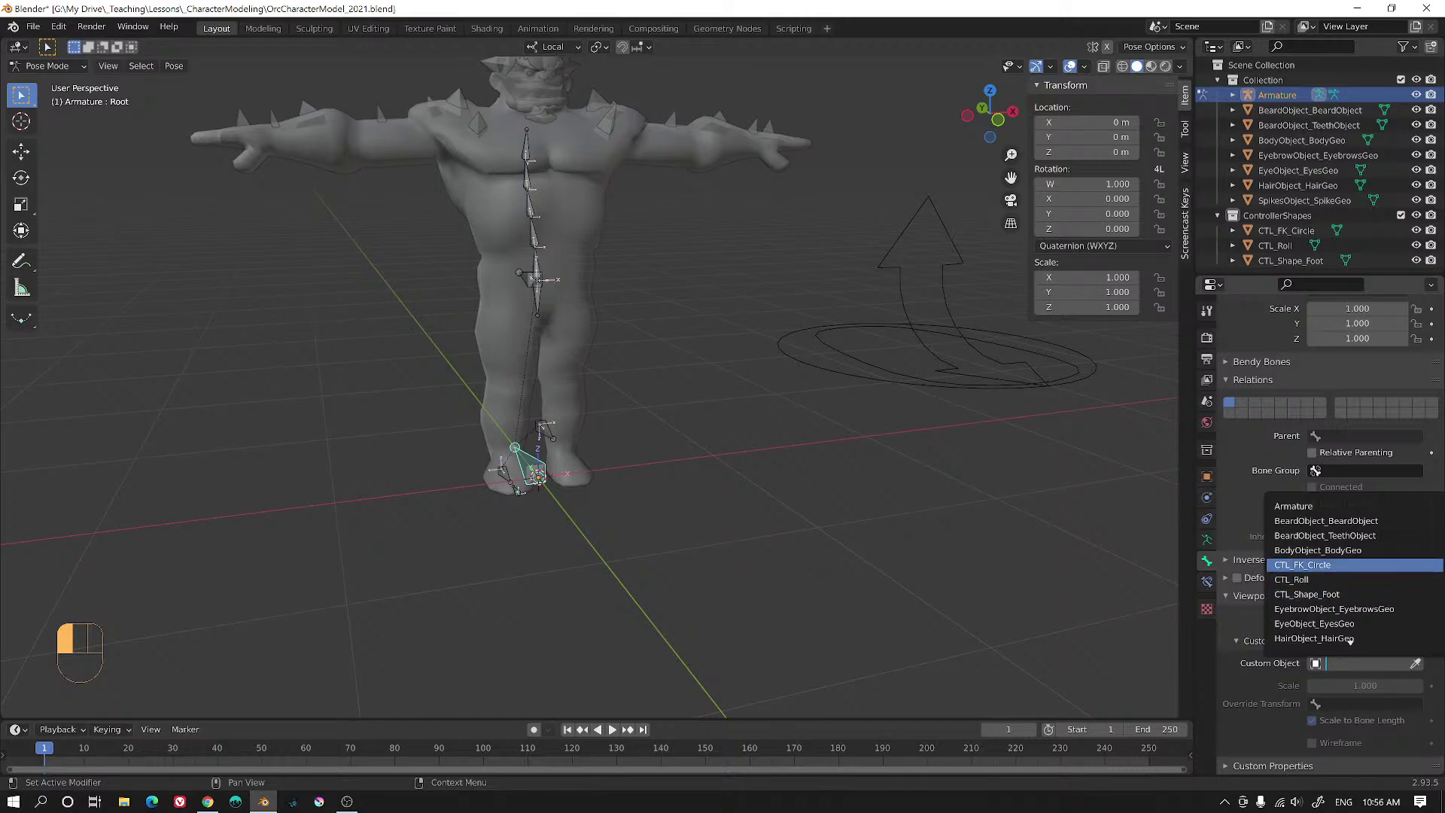
key(Return)
middle_drag(752, 482, 529, 467)
shift+drag(1336, 687, 1379, 686)
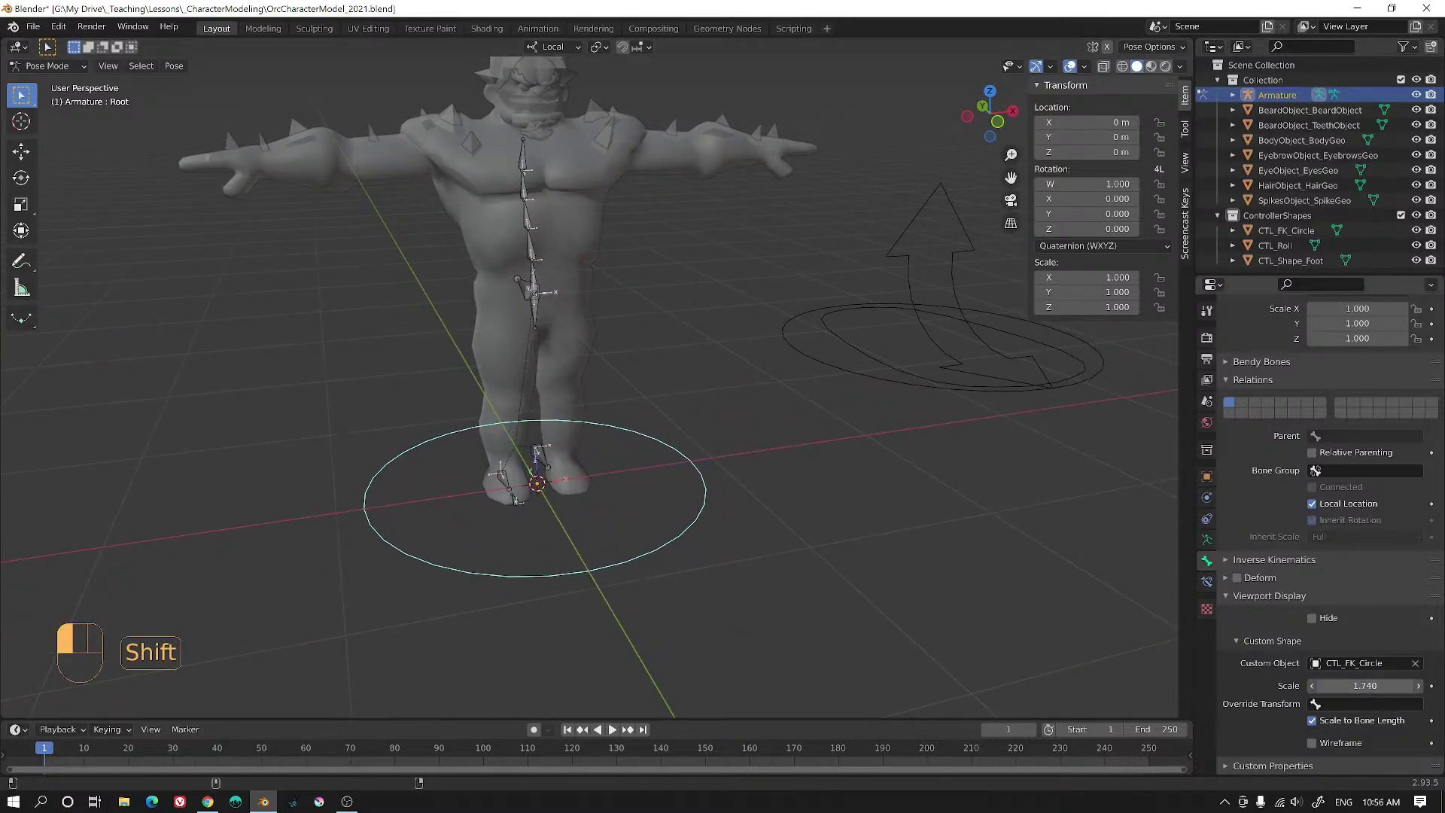
- Assign CTL_FK_Circle as the HipCTRL bone's custom shape and set its scale to 1.350
click(527, 292)
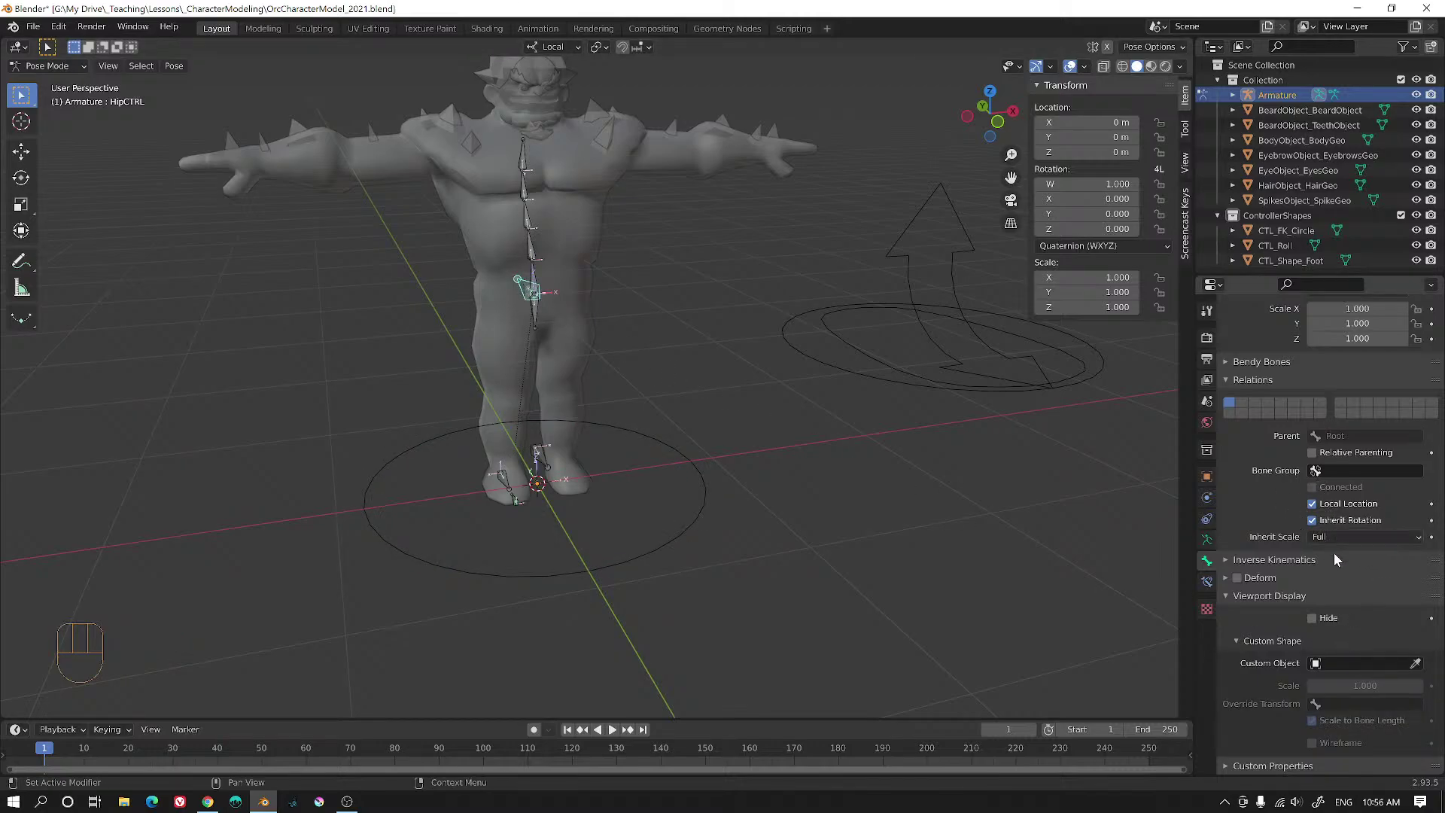
click(1315, 665)
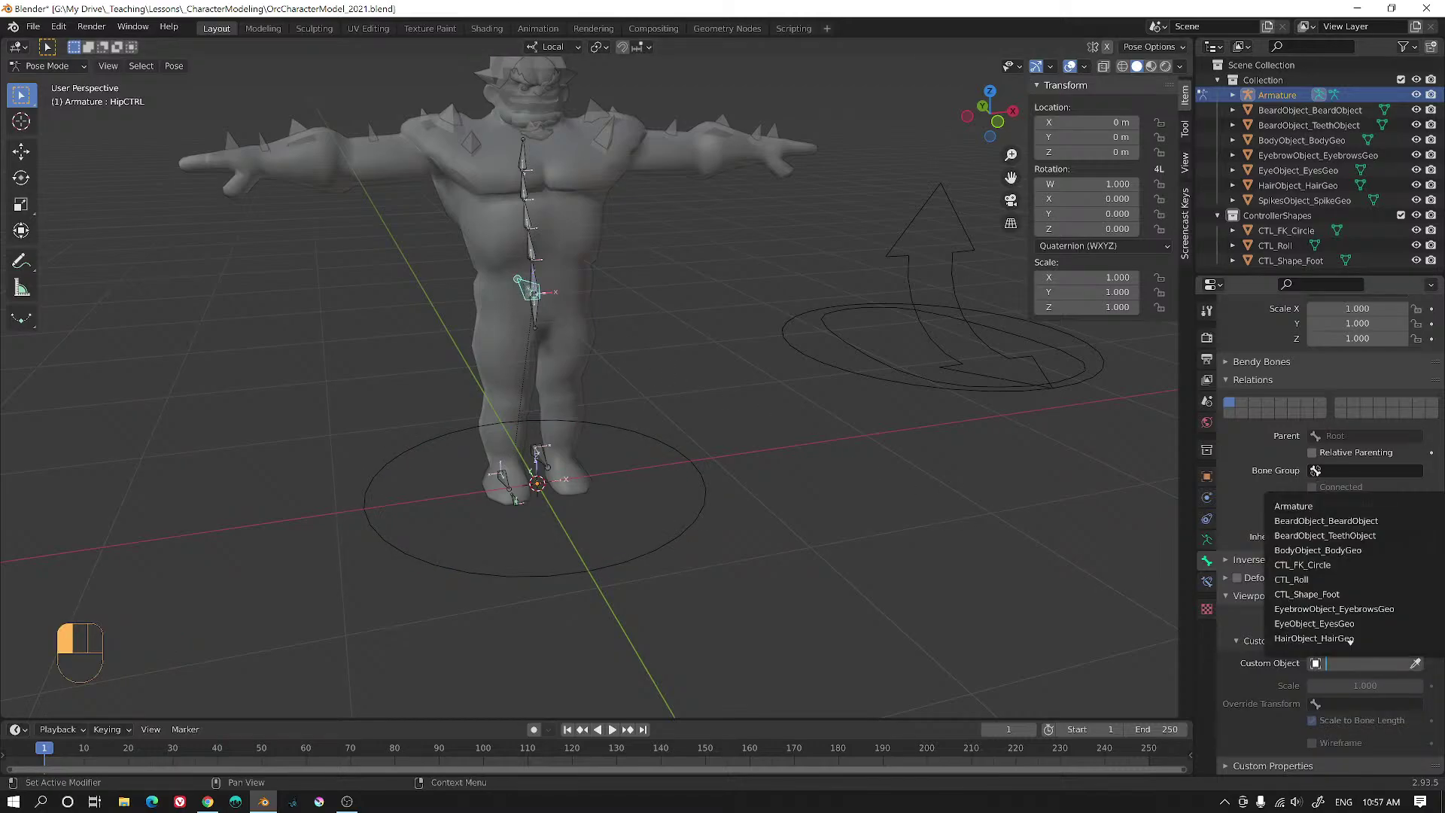
click(1319, 564)
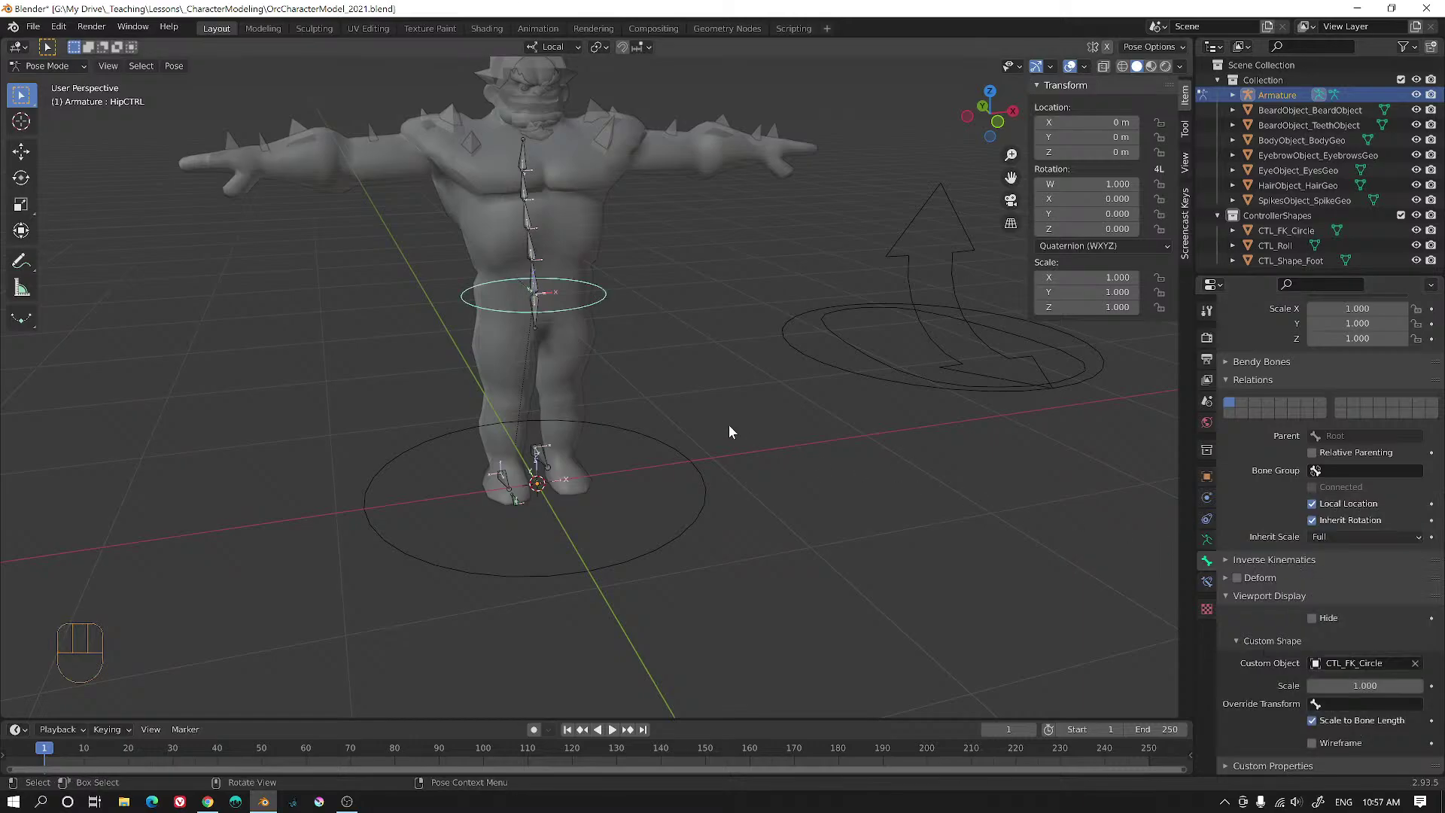
shift+drag(1364, 686, 1396, 686)
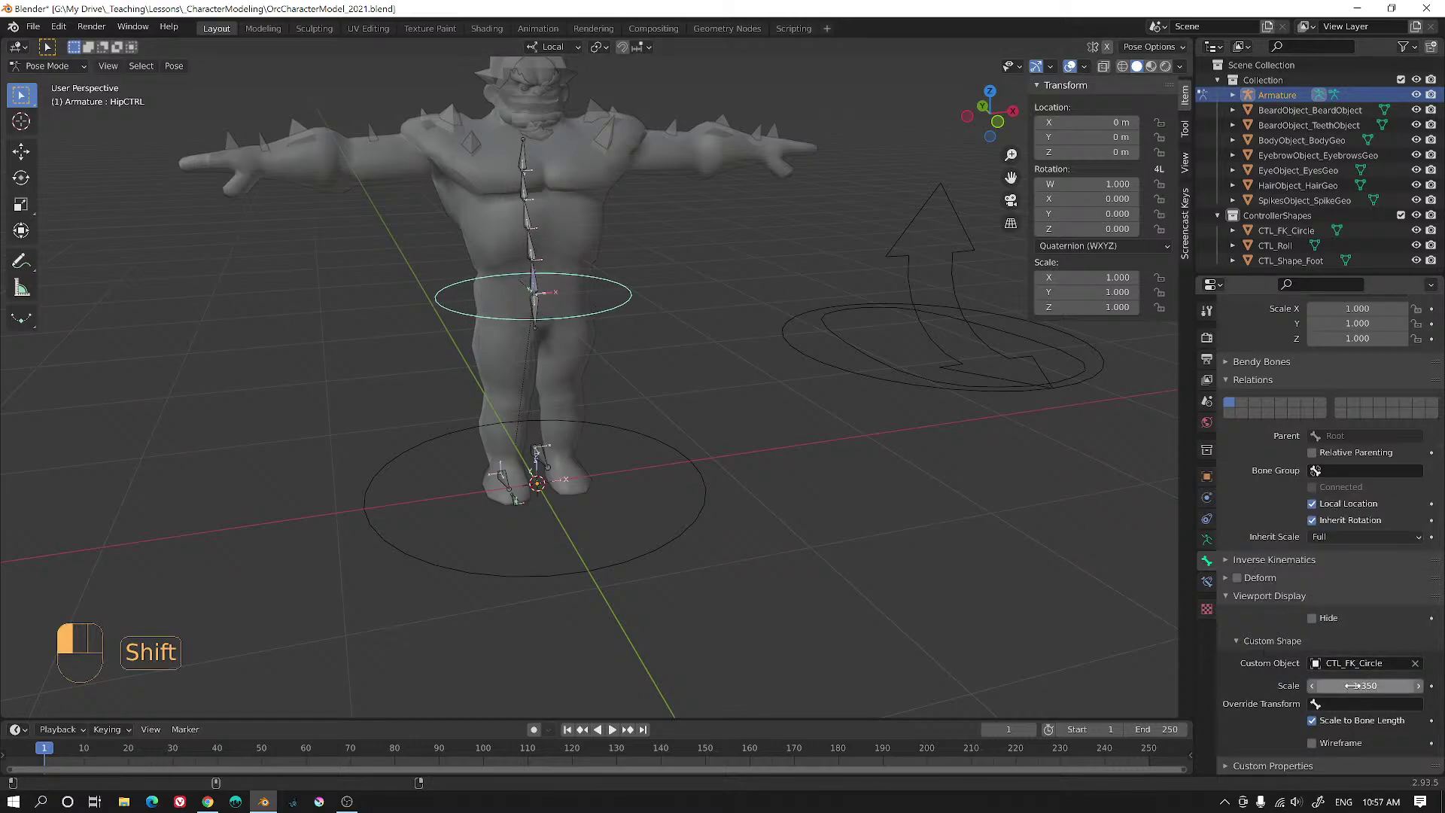
alt+drag(843, 438, 857, 438)
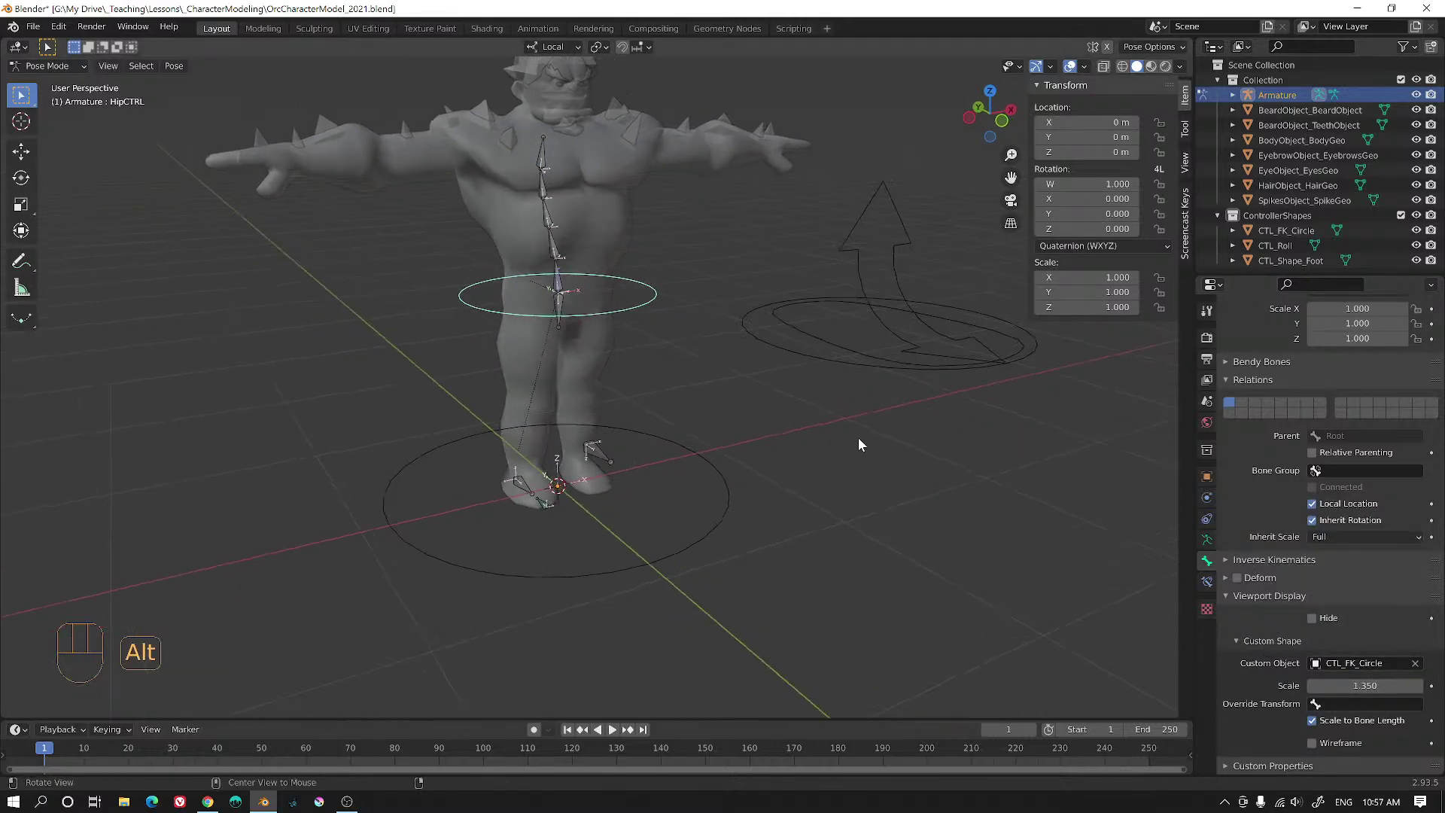
- Test the HipCTRL and Root controls by moving each one and cancelling the moves
click(725, 491)
click(630, 307)
key(g)
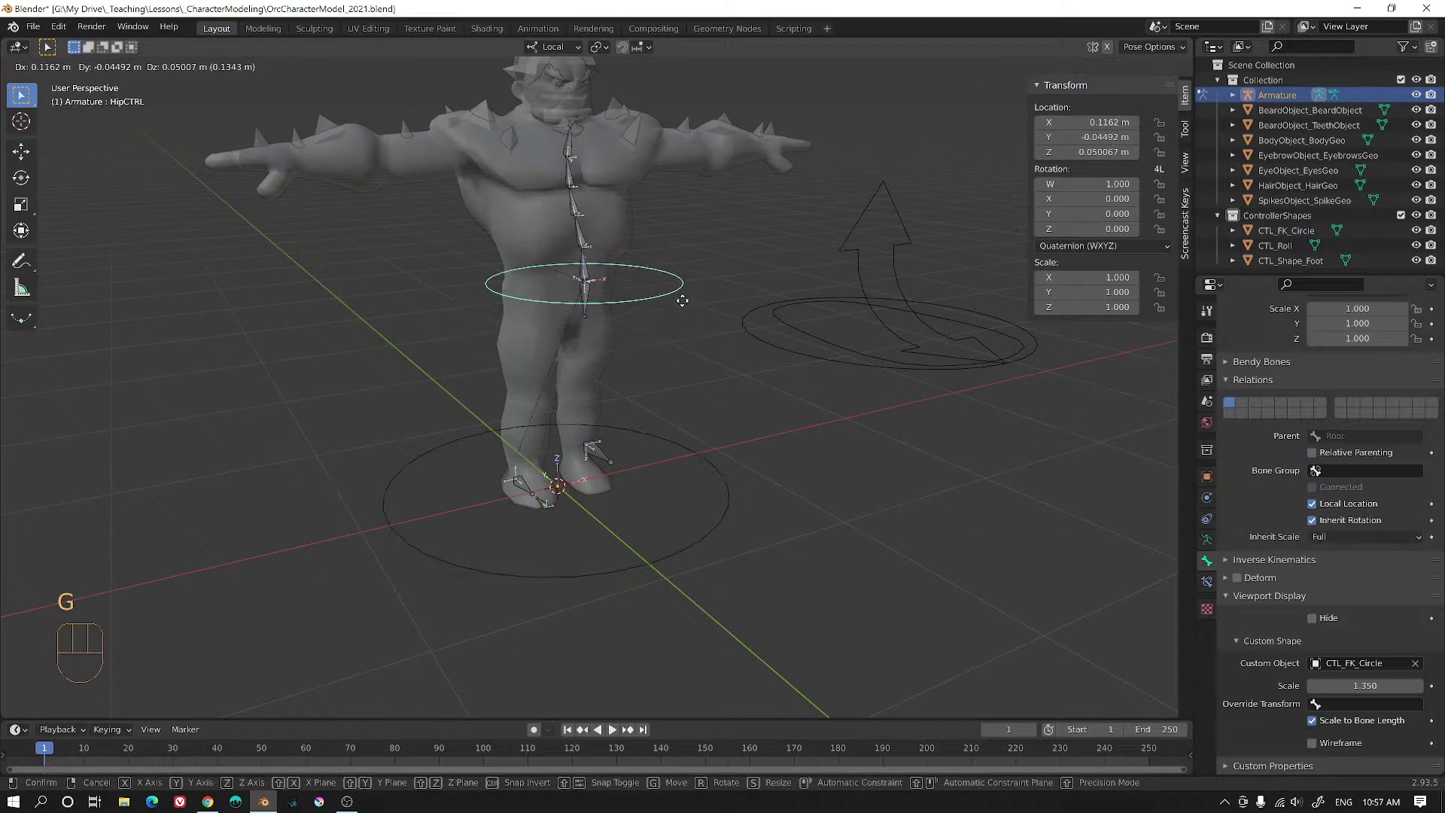
right_click(743, 510)
click(740, 499)
key(g)
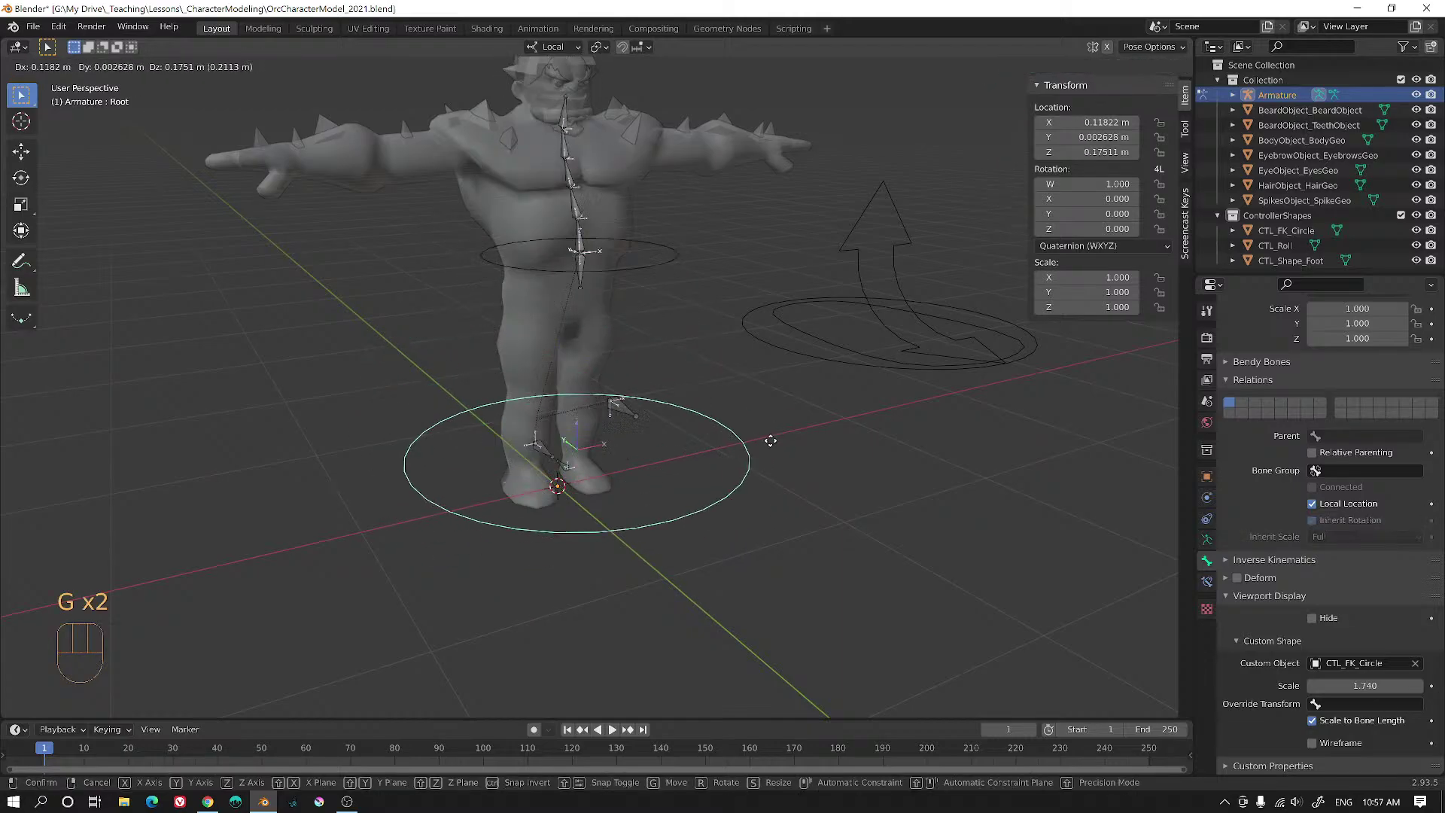
right_click(774, 486)
- Select the R_Foot_CTRL bone and assign CTL_Roll as its custom shape
mouse_move(774, 485)
middle_down()
mouse_move(757, 481)
mouse_move(796, 487)
middle_up()
scroll(784, 486, up, 1)
click(659, 465)
mouse_move(659, 468)
alt+middle_down()
mouse_move(731, 468)
mouse_move(665, 454)
mouse_move(658, 480)
alt+middle_up()
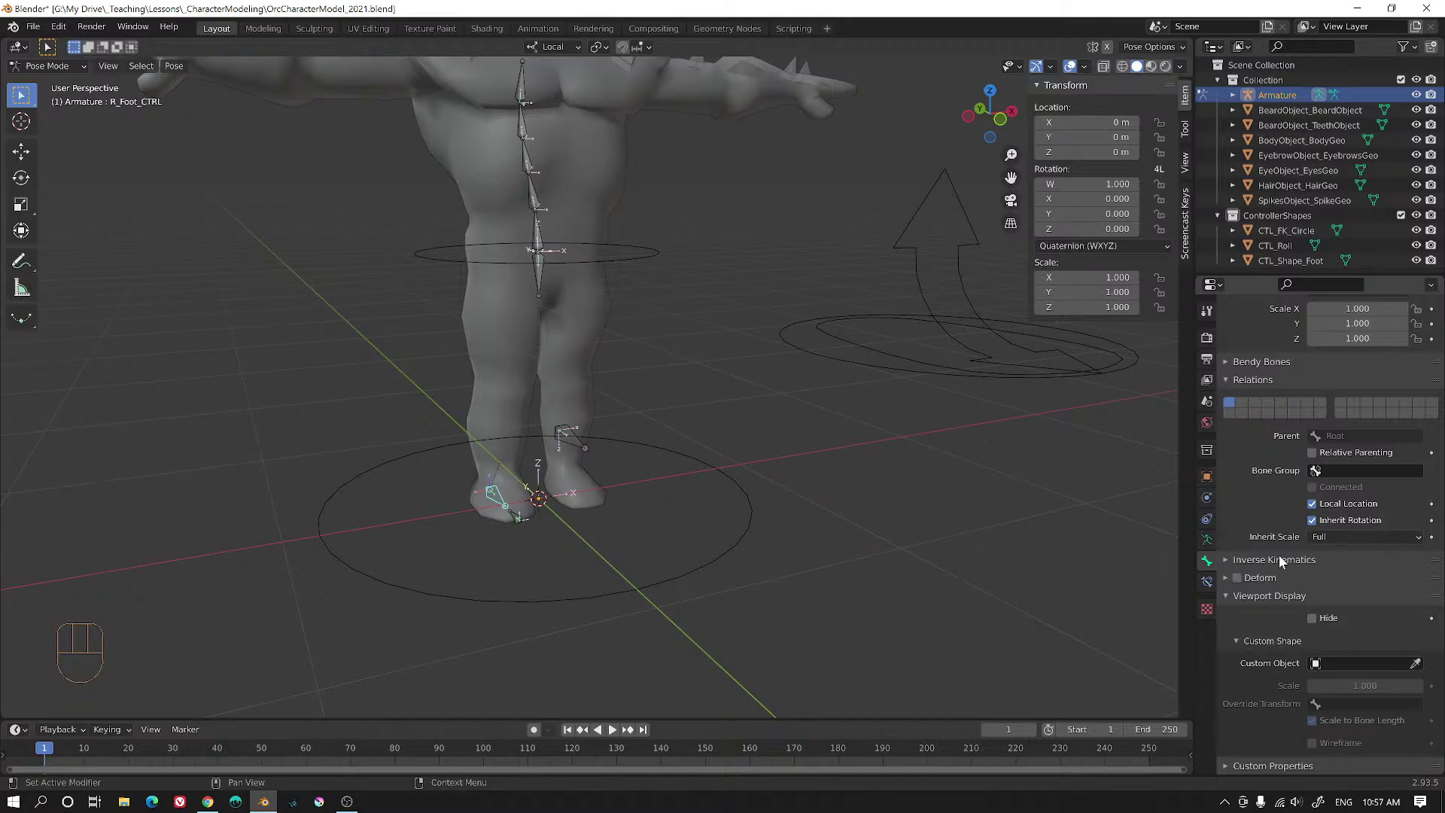
click(1327, 663)
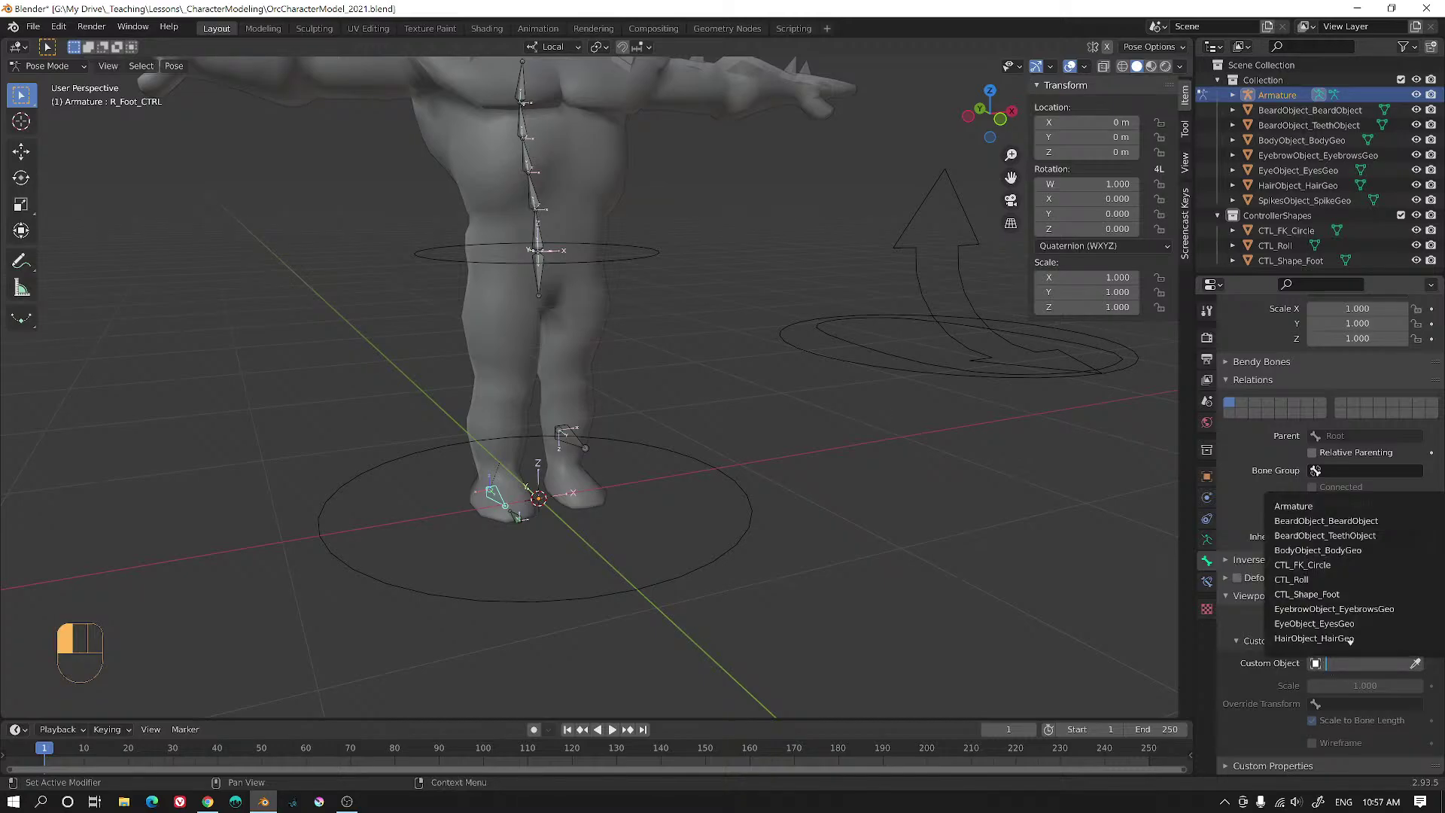
click(1291, 580)
alt+middle_drag(699, 481, 756, 281)
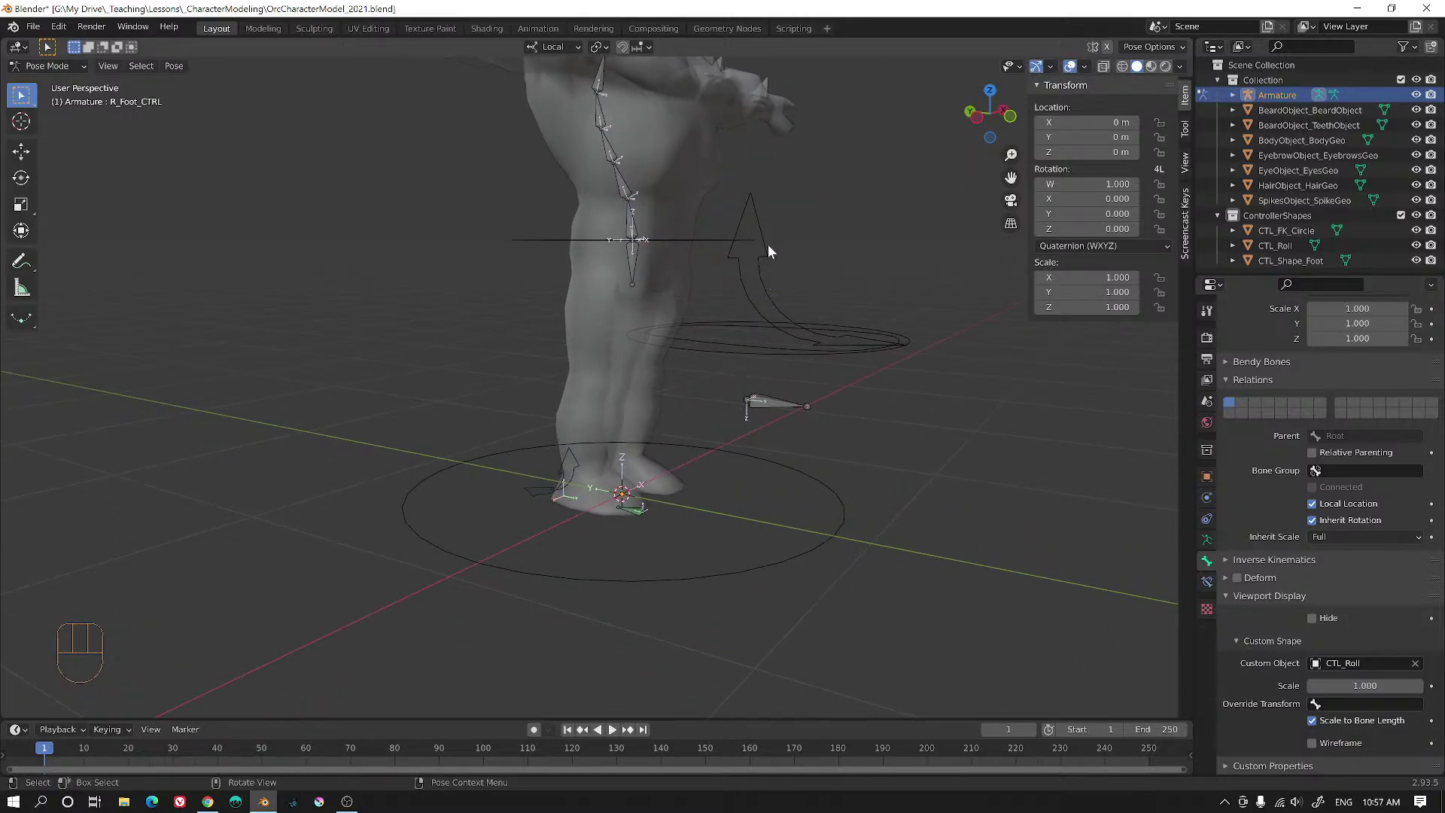
- Select the CTL_Roll arrow object and rotate its entire mesh 180° around local Z in Edit Mode
click(47, 65)
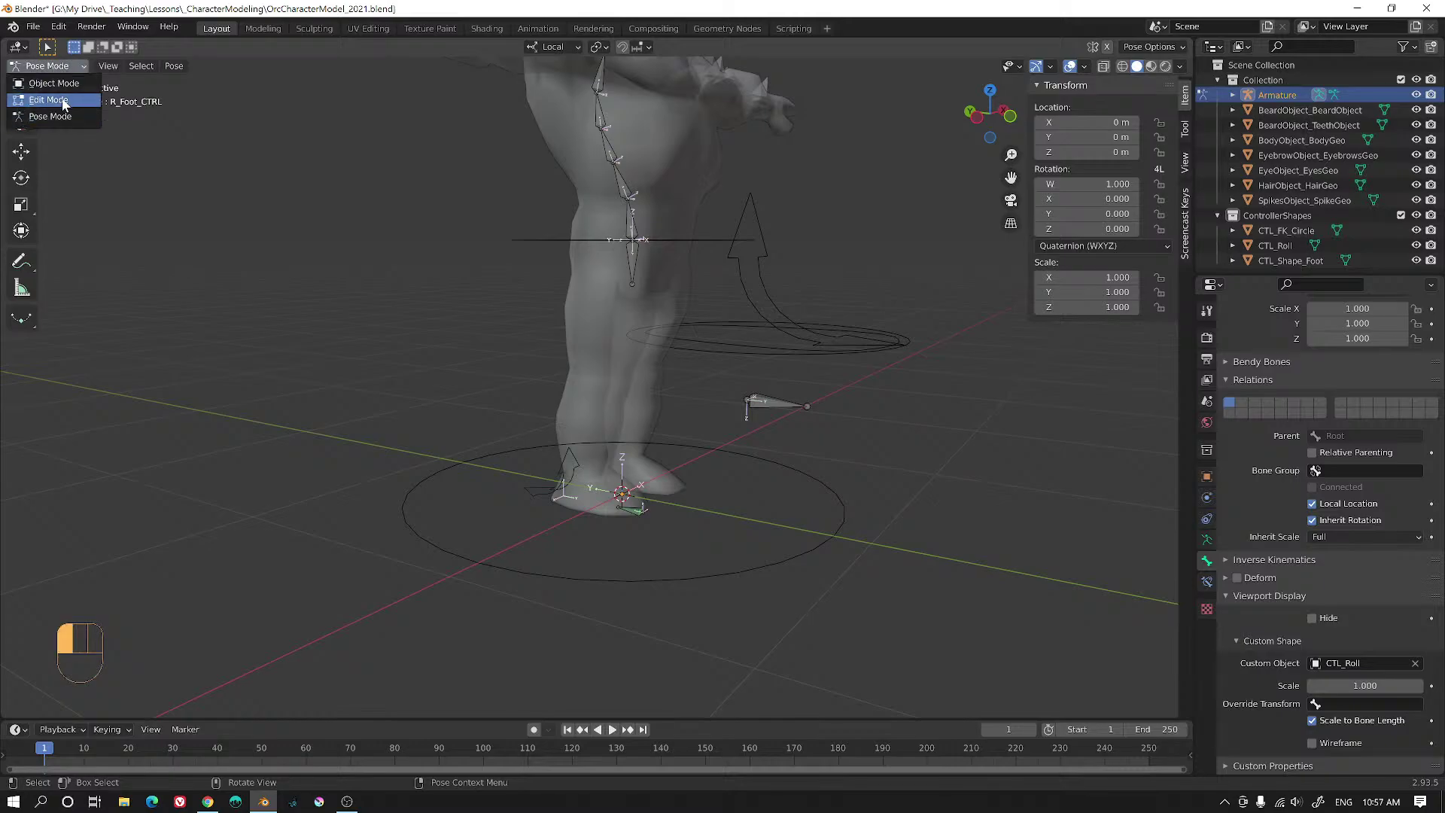
click(53, 83)
click(745, 273)
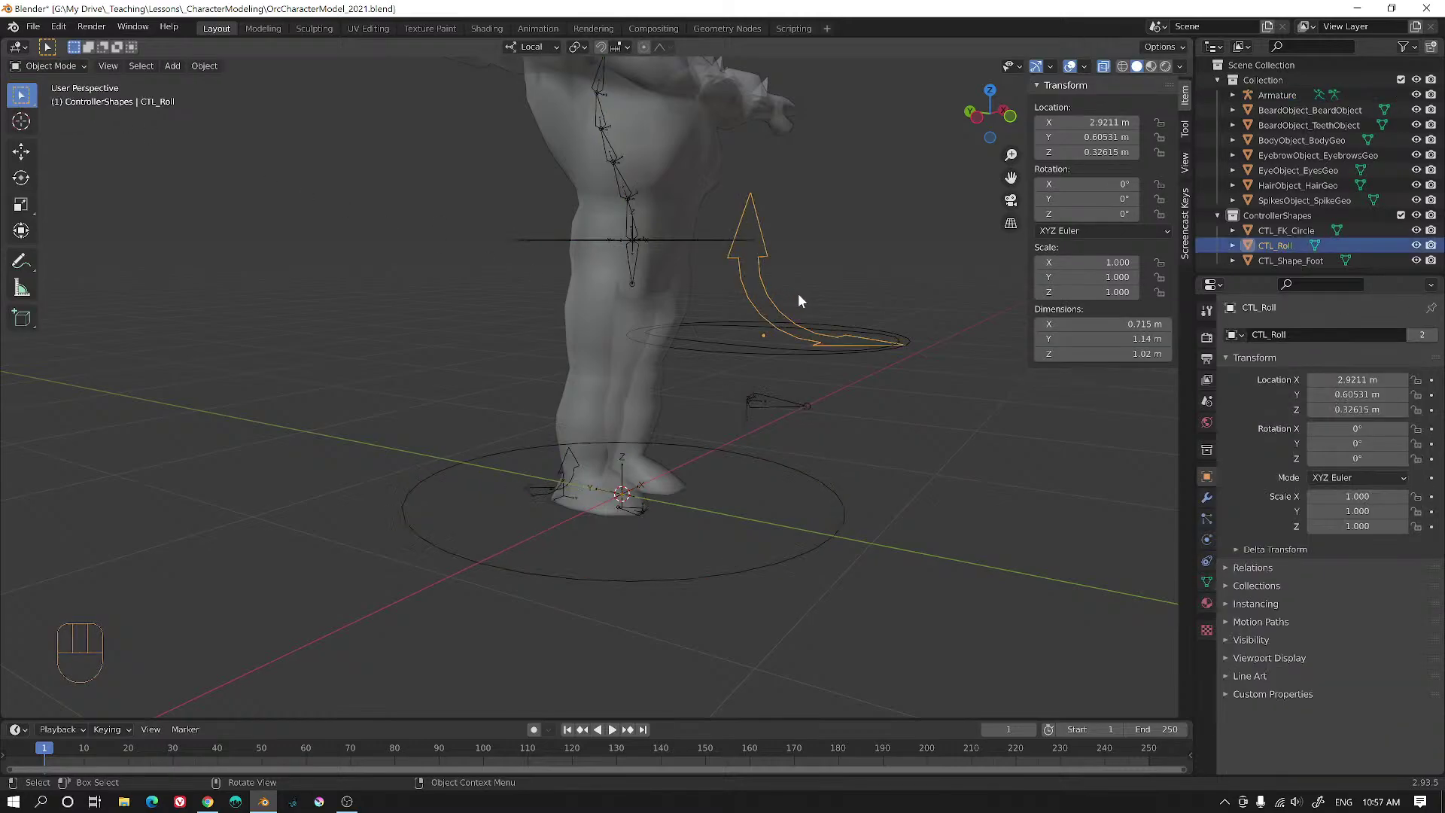
key(Tab)
alt+middle_drag(802, 295, 857, 310)
key(a)
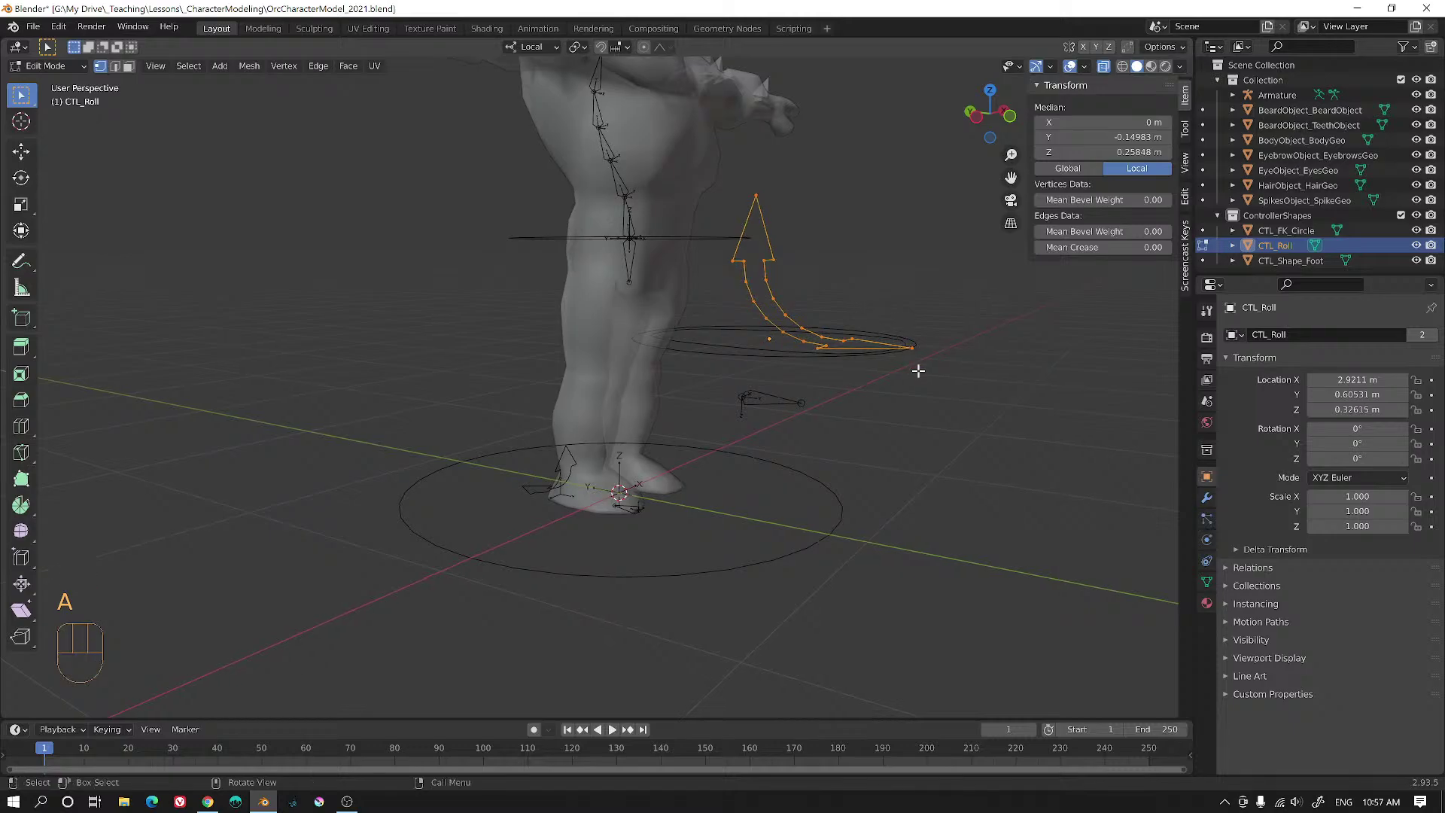
key(r)
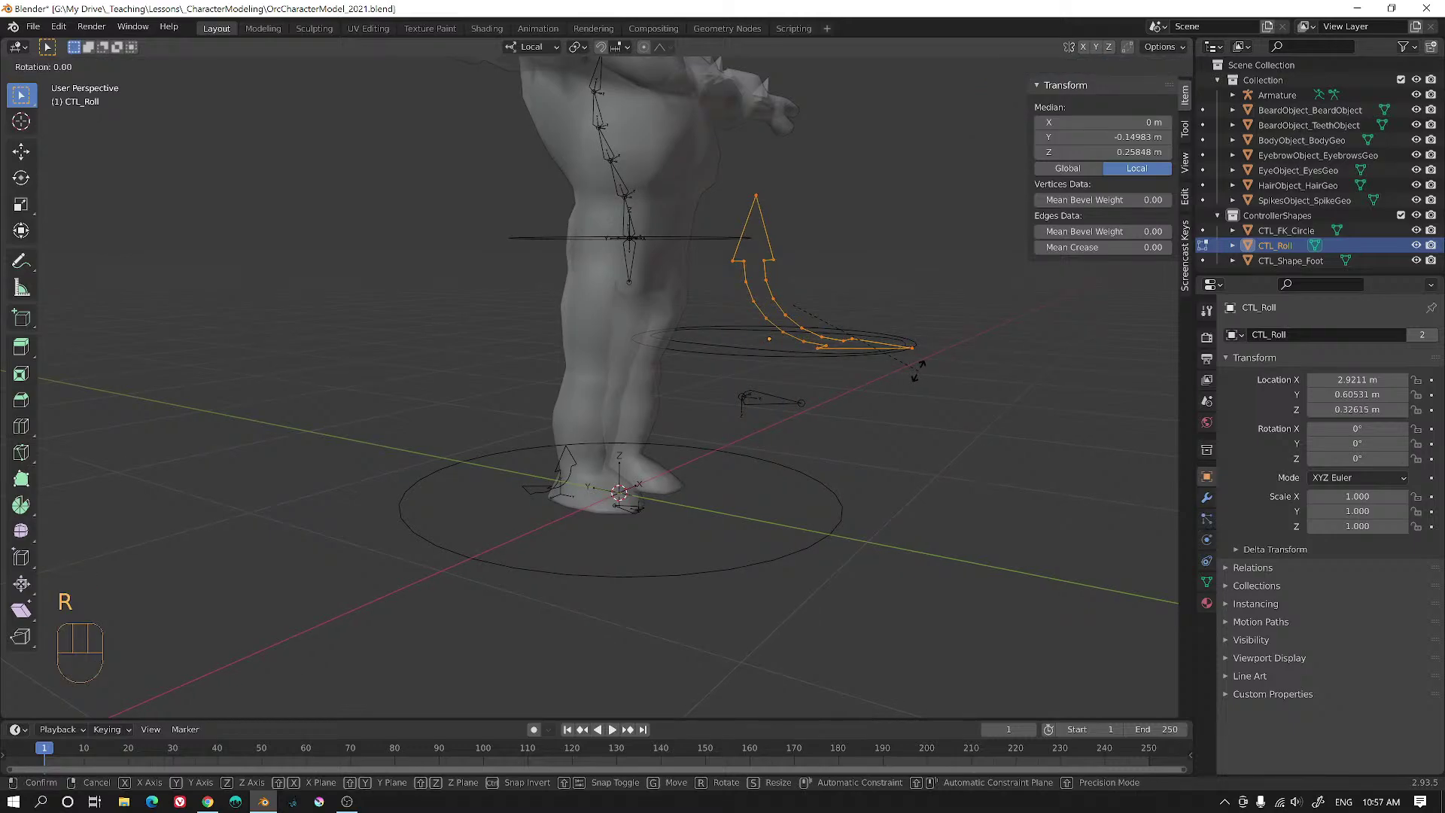
text(z)
text(1)
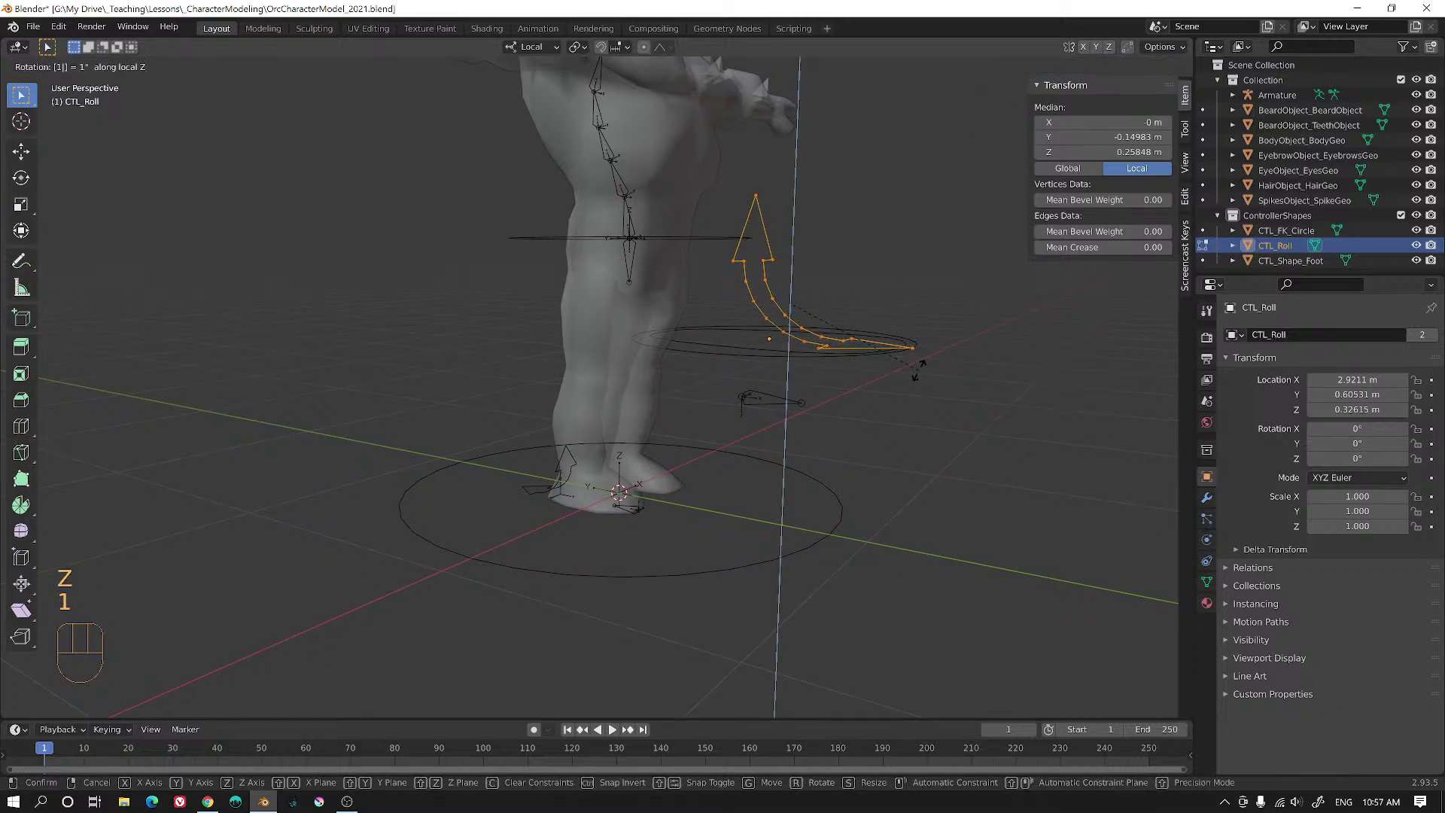
text(80)
click(919, 370)
- Tilt the CTL_Roll mesh about -30° around its local X axis and return to Object Mode
middle_drag(668, 473, 722, 468)
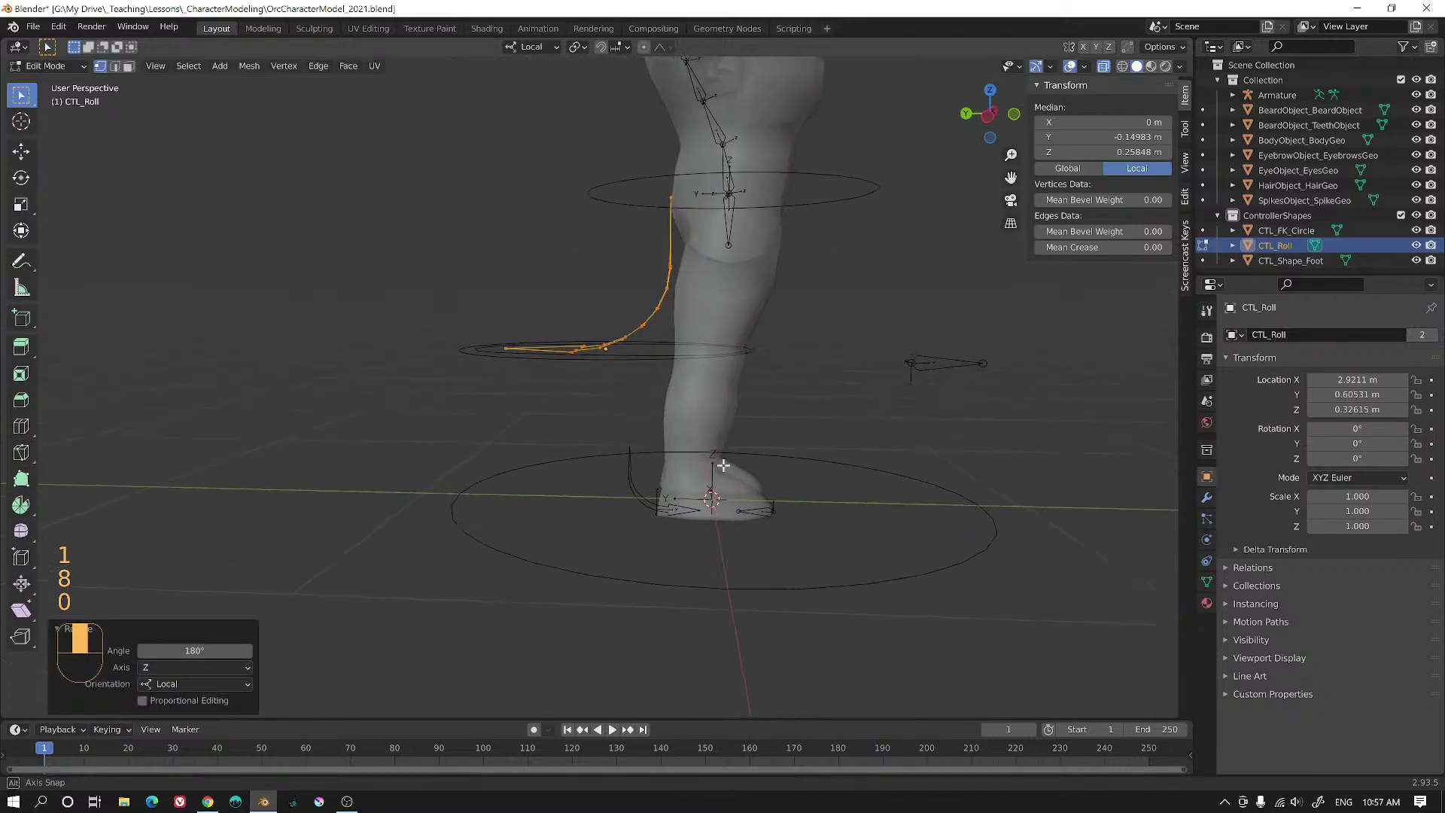
mouse_move(887, 414)
alt+middle_down()
mouse_move(847, 409)
mouse_move(861, 419)
alt+middle_up()
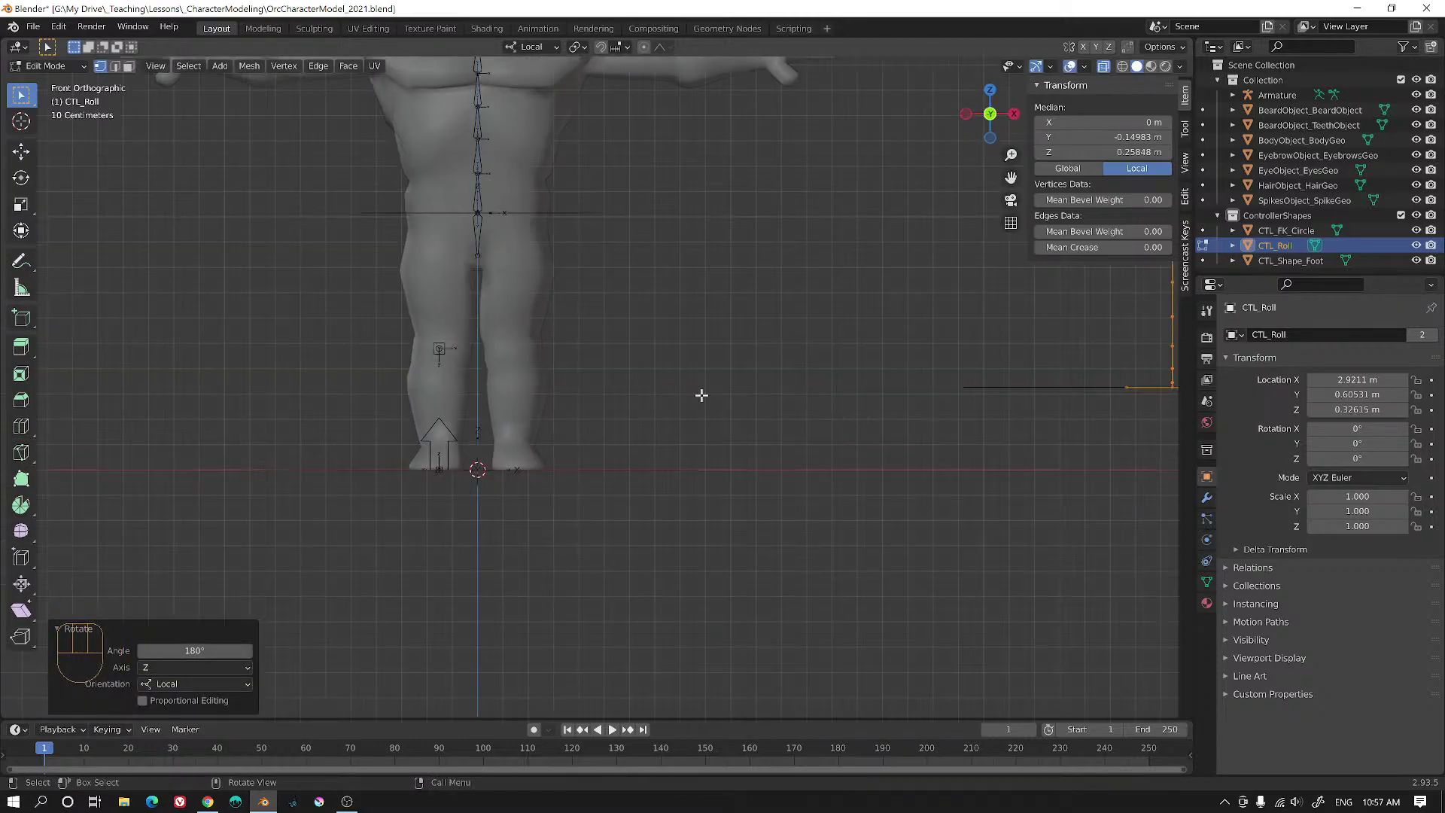
middle_drag(703, 394, 873, 356)
key(r)
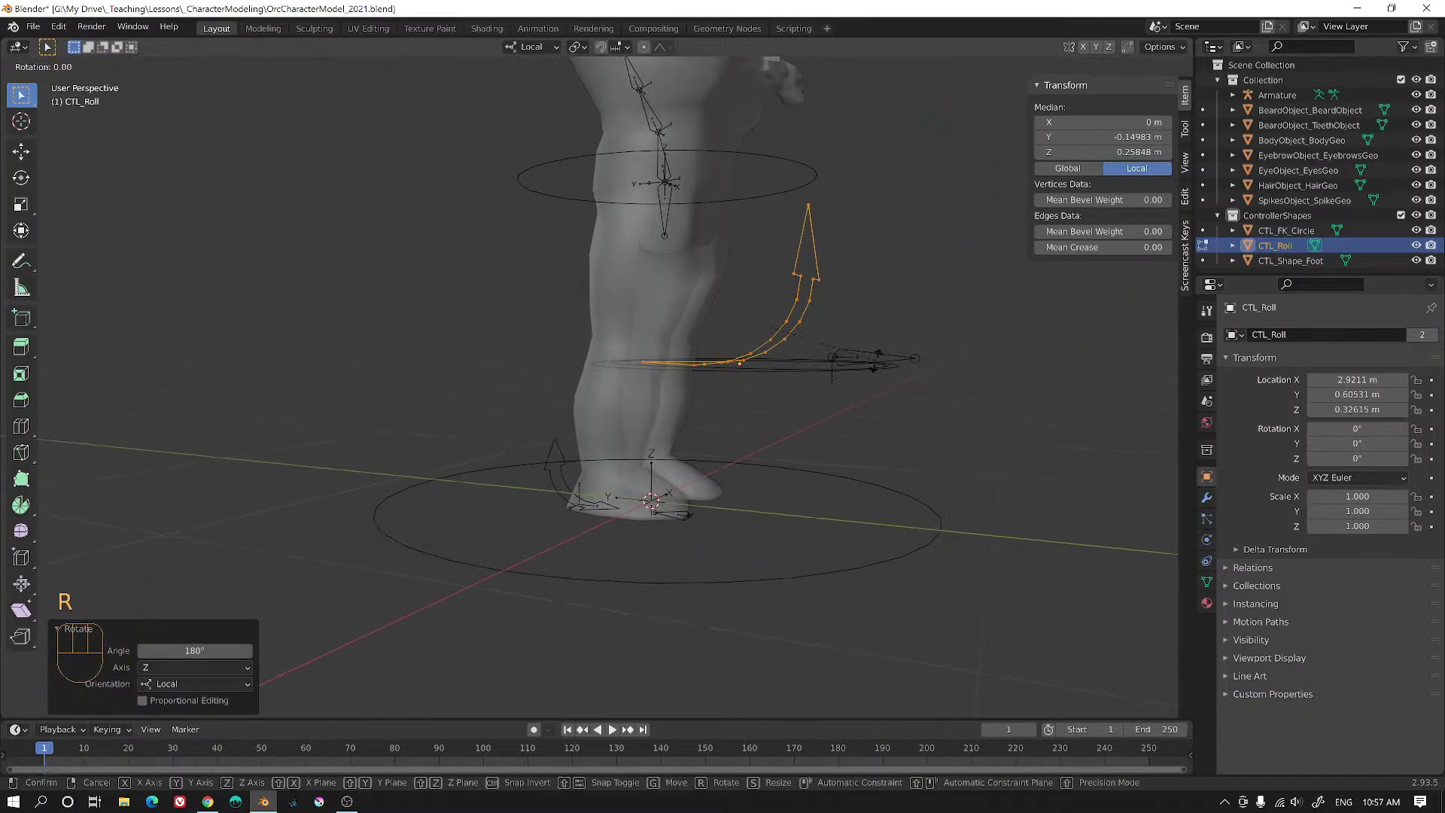
key(x)
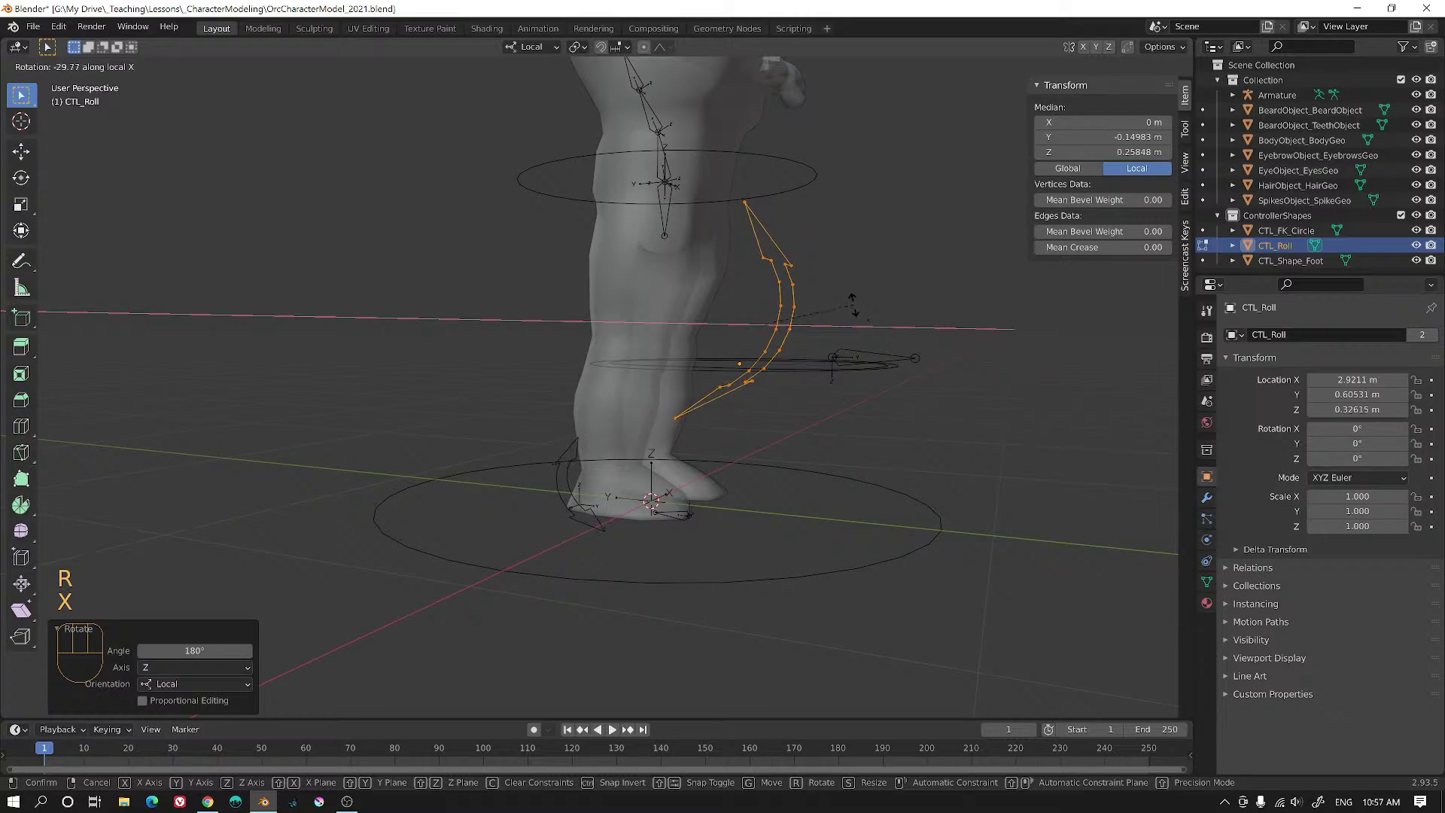
click(853, 303)
middle_drag(855, 300, 775, 401)
key(Tab)
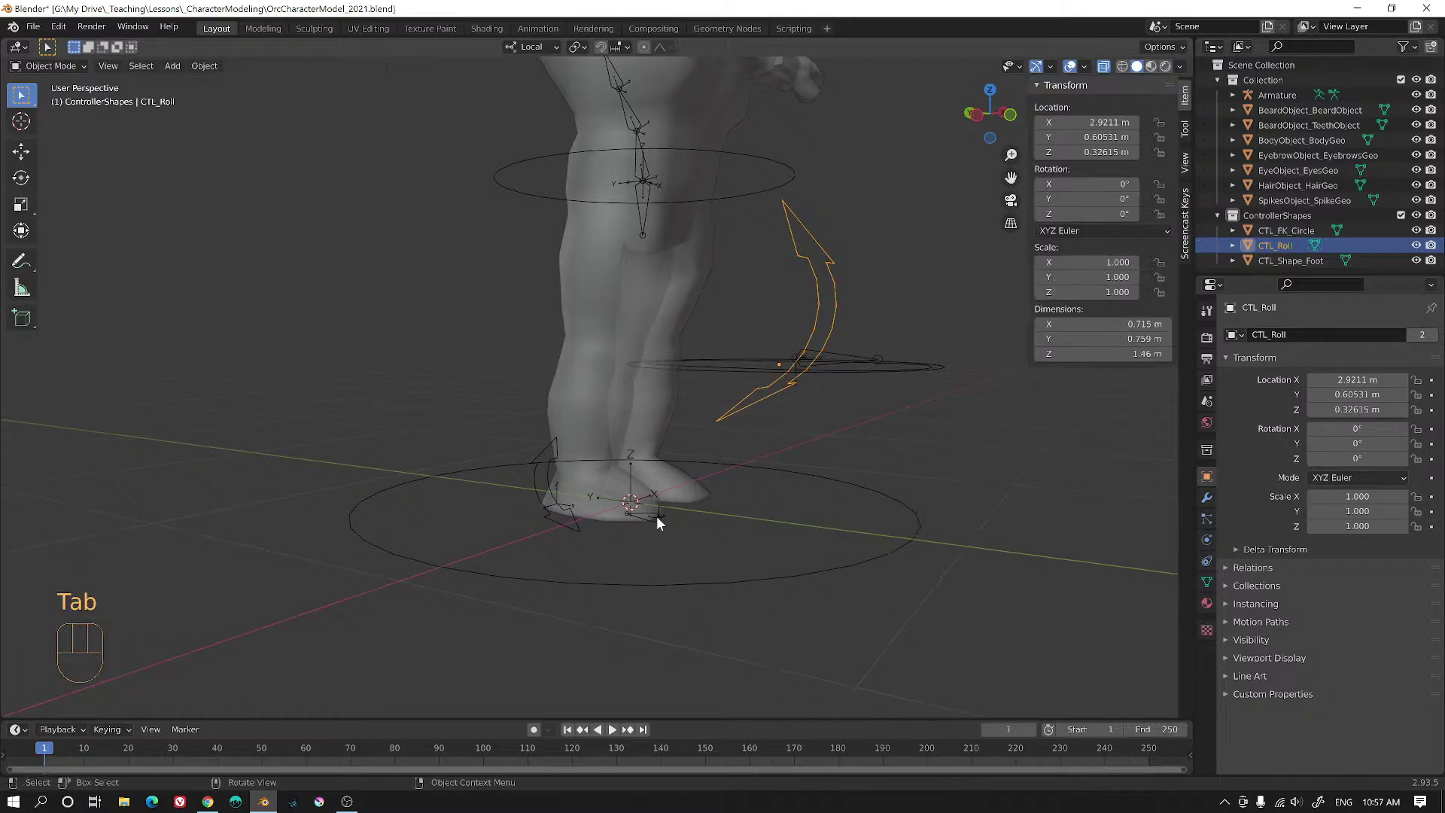
- Select the R_ToePivot bone in the armature's Pose Mode and assign CTL_Roll as its custom shape
click(656, 516)
click(638, 516)
click(639, 514)
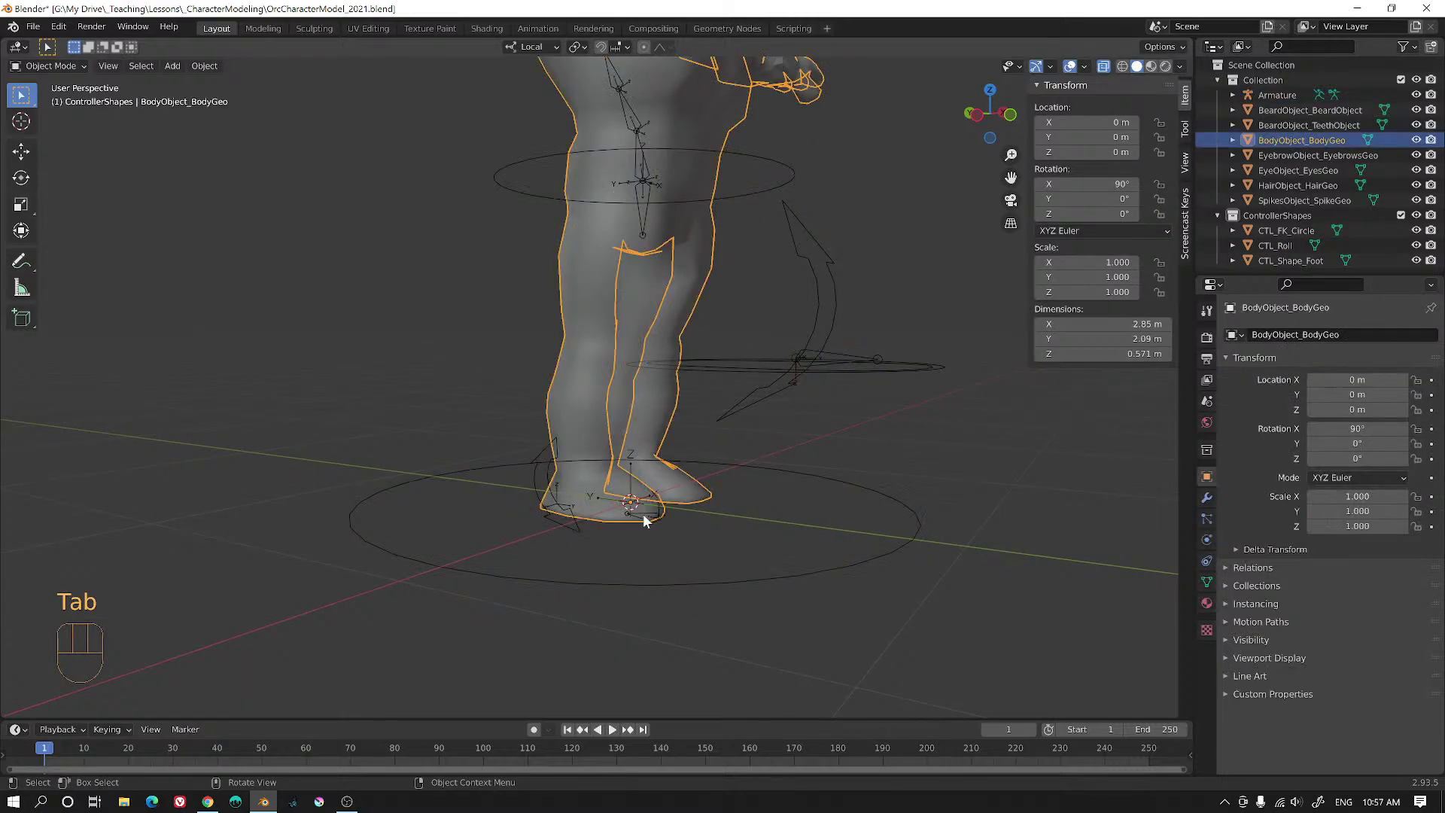
click(651, 519)
key(ctrl+Tab)
click(663, 516)
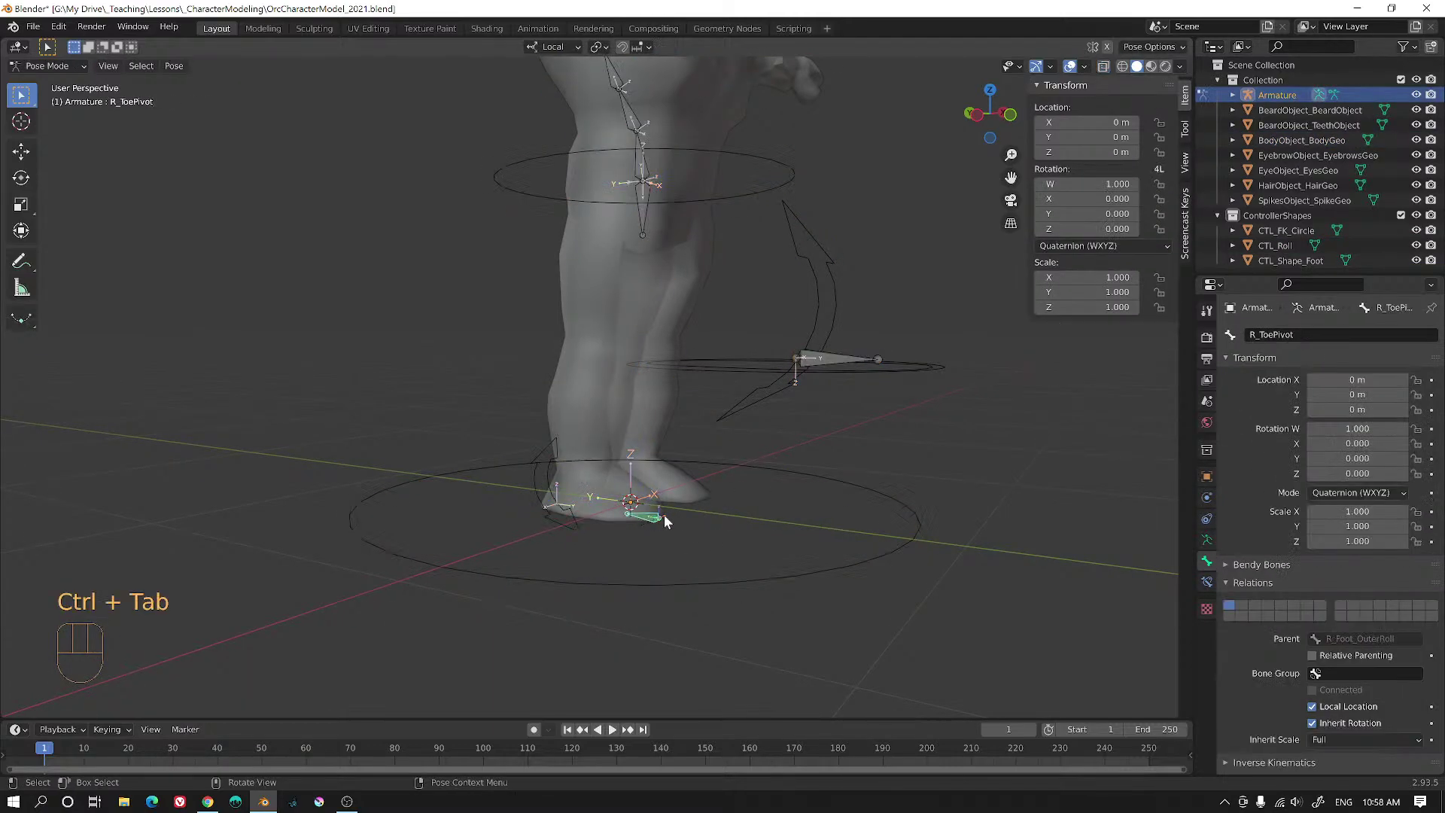
alt+middle_drag(665, 516, 731, 528)
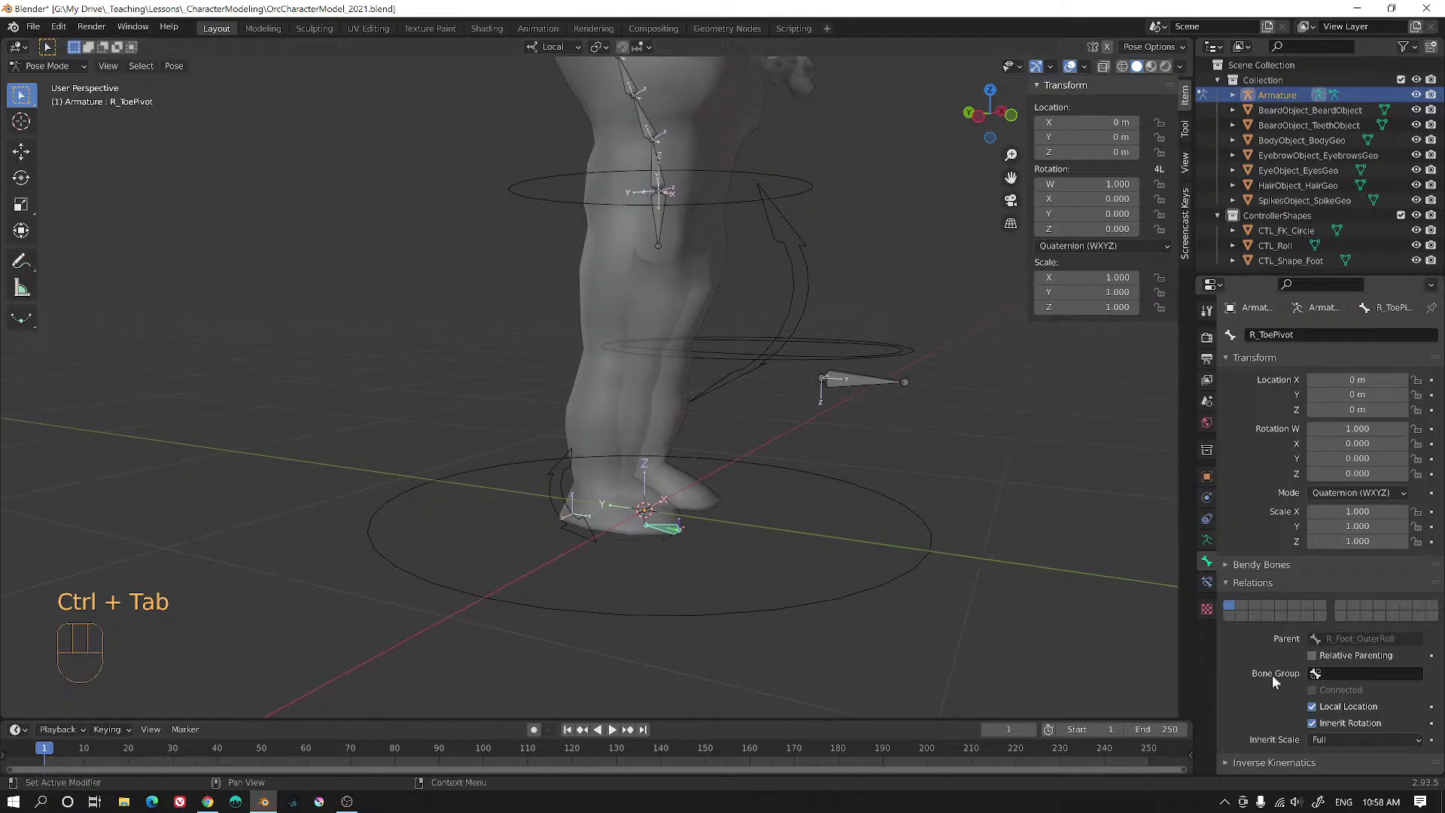
scroll(1342, 617, down, 5)
scroll(1342, 686, down, 2)
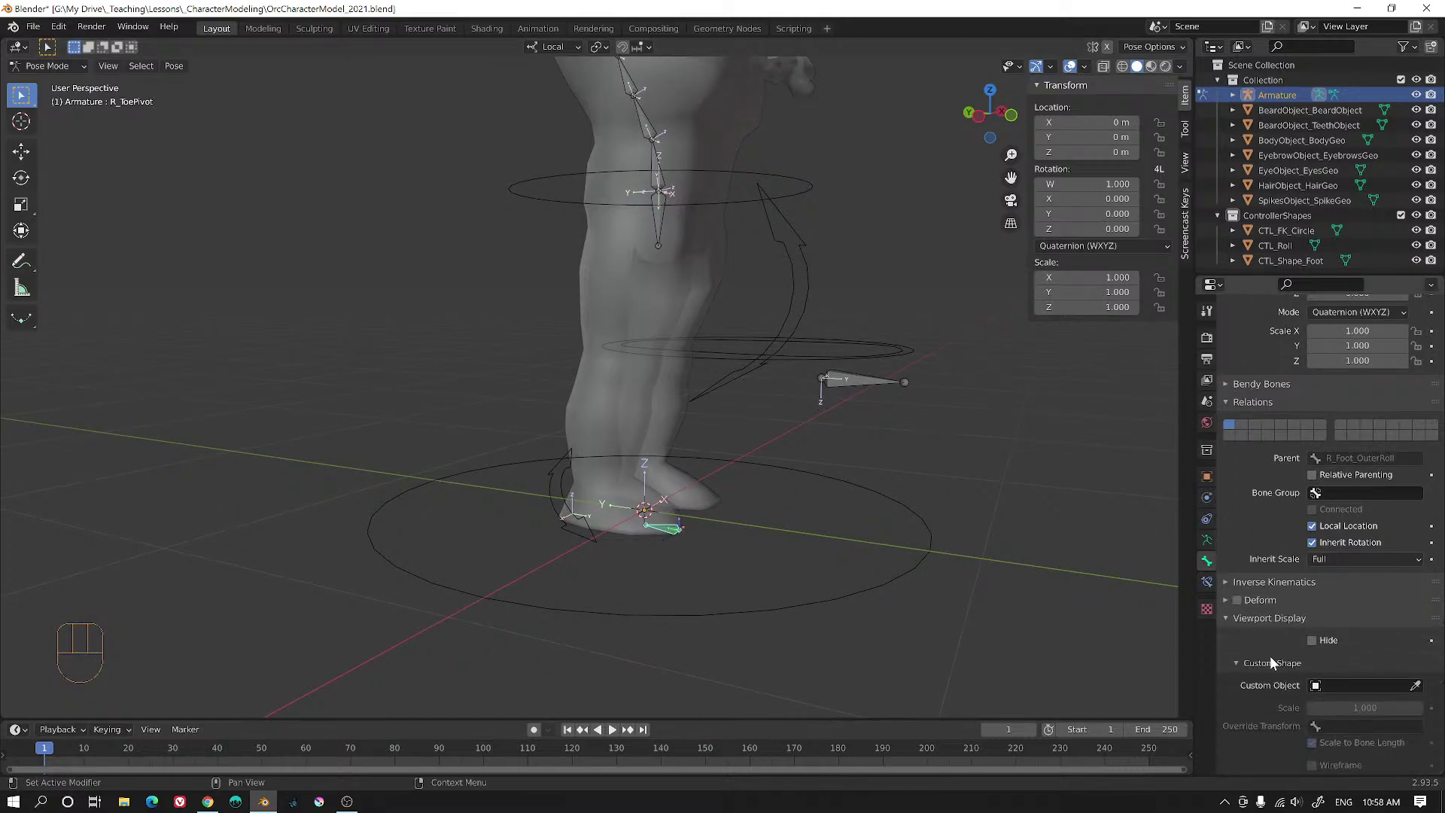
click(1324, 688)
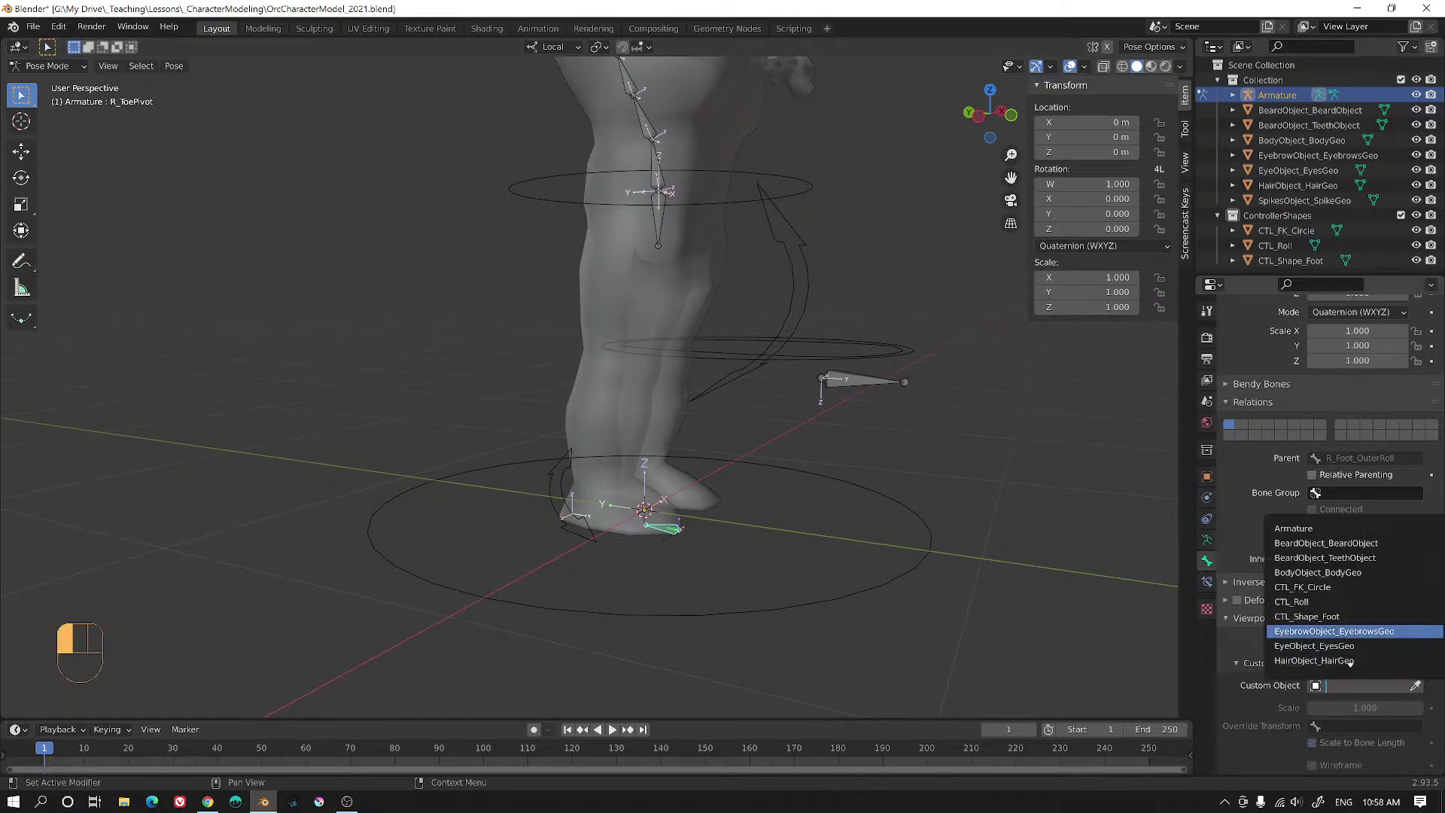
click(1291, 601)
- Test the R_Foot_CTRL control by moving it and cancelling the move
middle_drag(797, 562, 692, 522)
click(566, 474)
key(g)
right_click(656, 514)
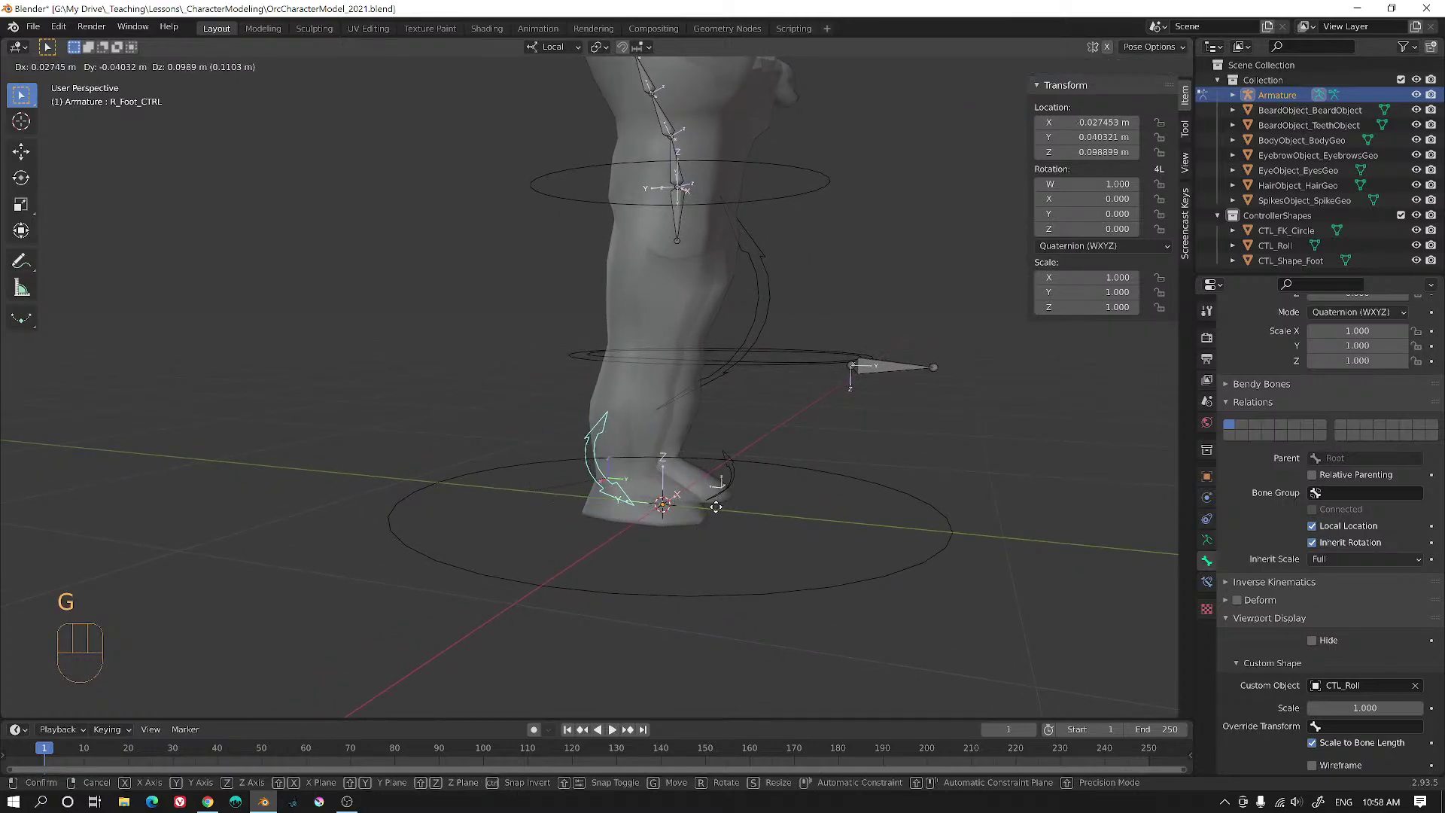
- Examine the spine bones from Spine.001 to Spine.005 and the Hip bone's custom shape settings
mouse_move(752, 534)
middle_down()
mouse_move(806, 543)
mouse_move(638, 565)
mouse_move(764, 565)
mouse_move(778, 525)
middle_up()
alt+middle_drag(799, 470, 699, 414)
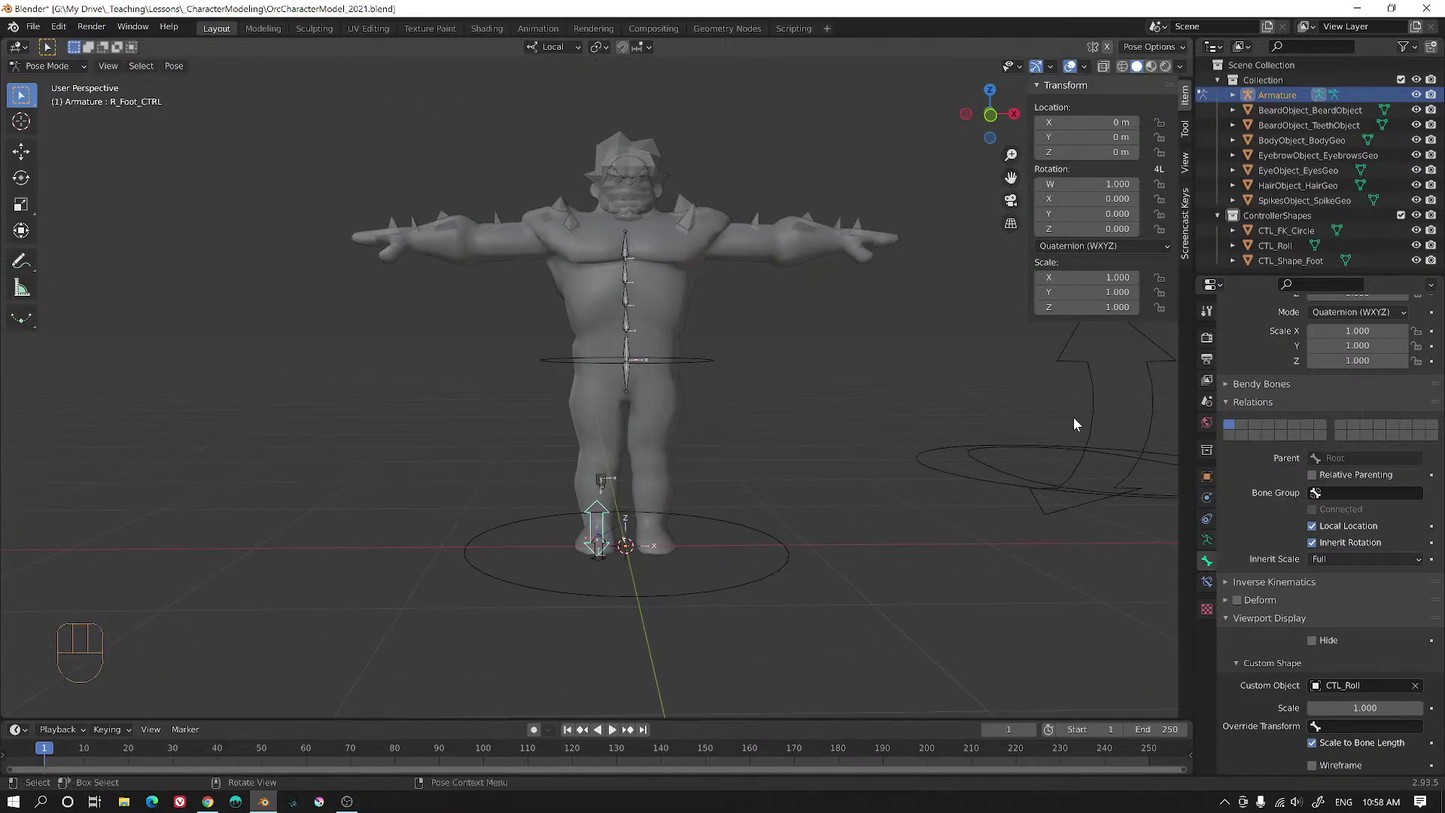
scroll(1338, 480, up, 6)
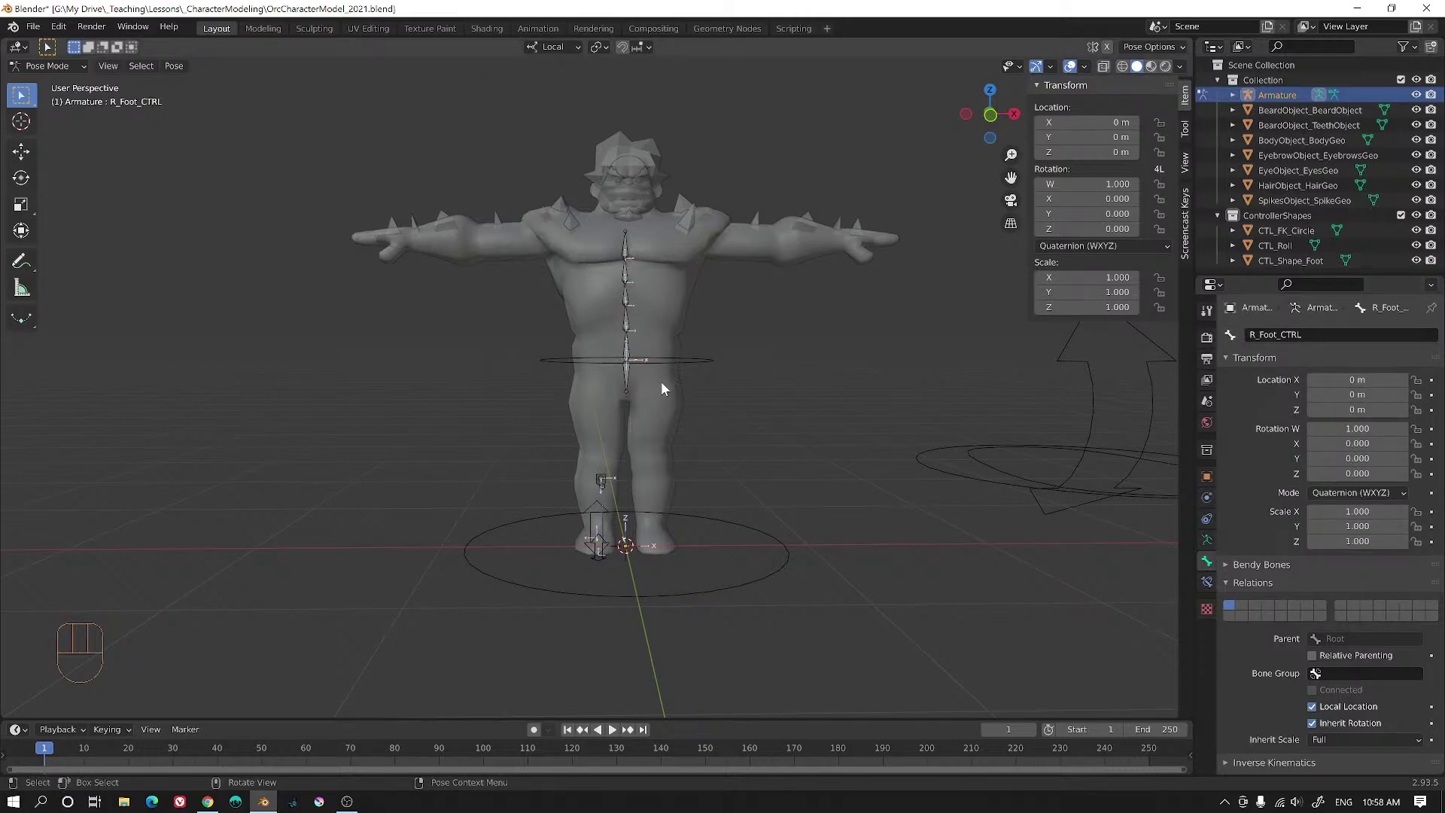
alt+middle_drag(661, 380, 792, 395)
scroll(792, 394, up, 5)
click(715, 304)
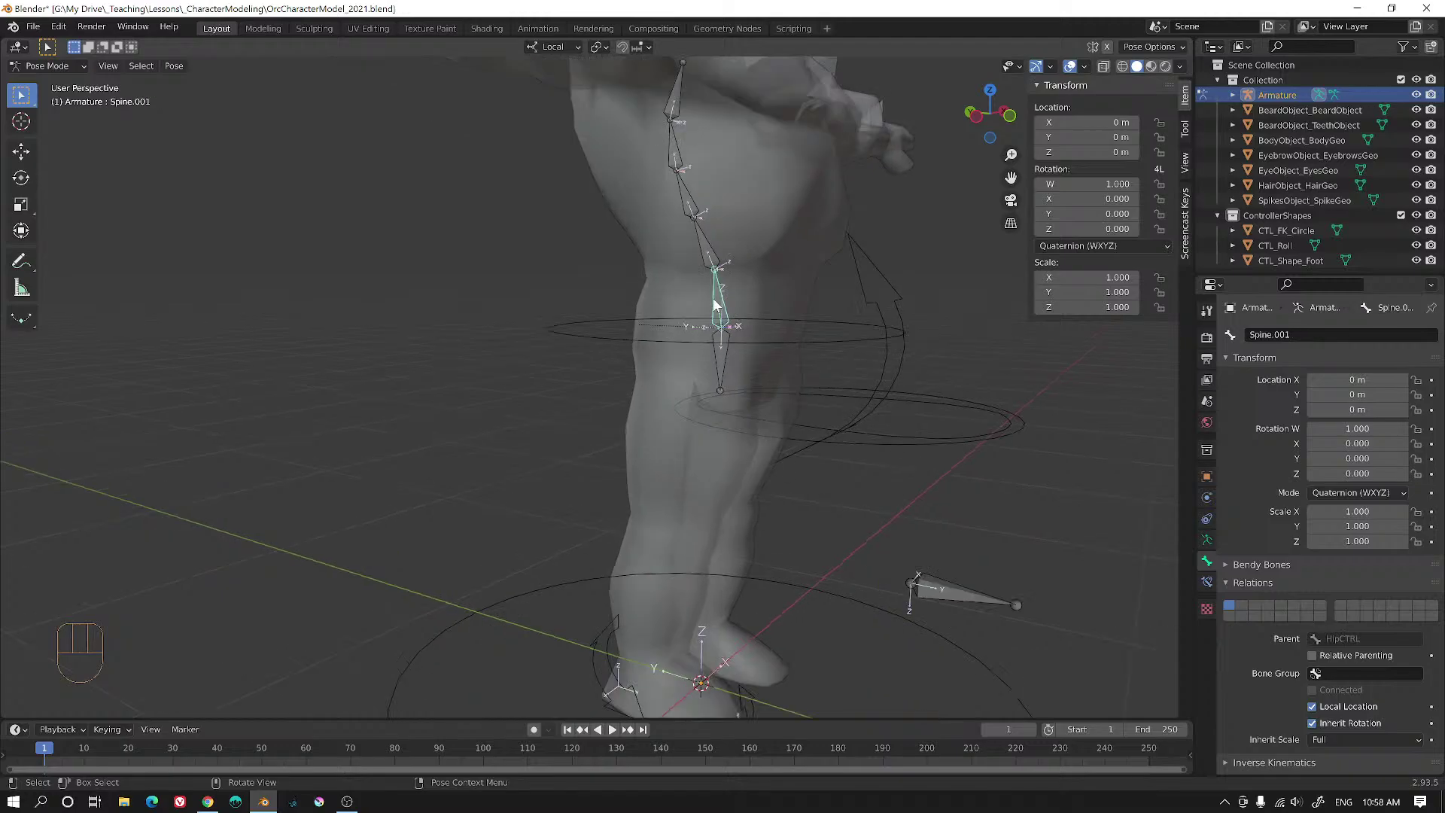
click(702, 245)
click(693, 194)
click(674, 152)
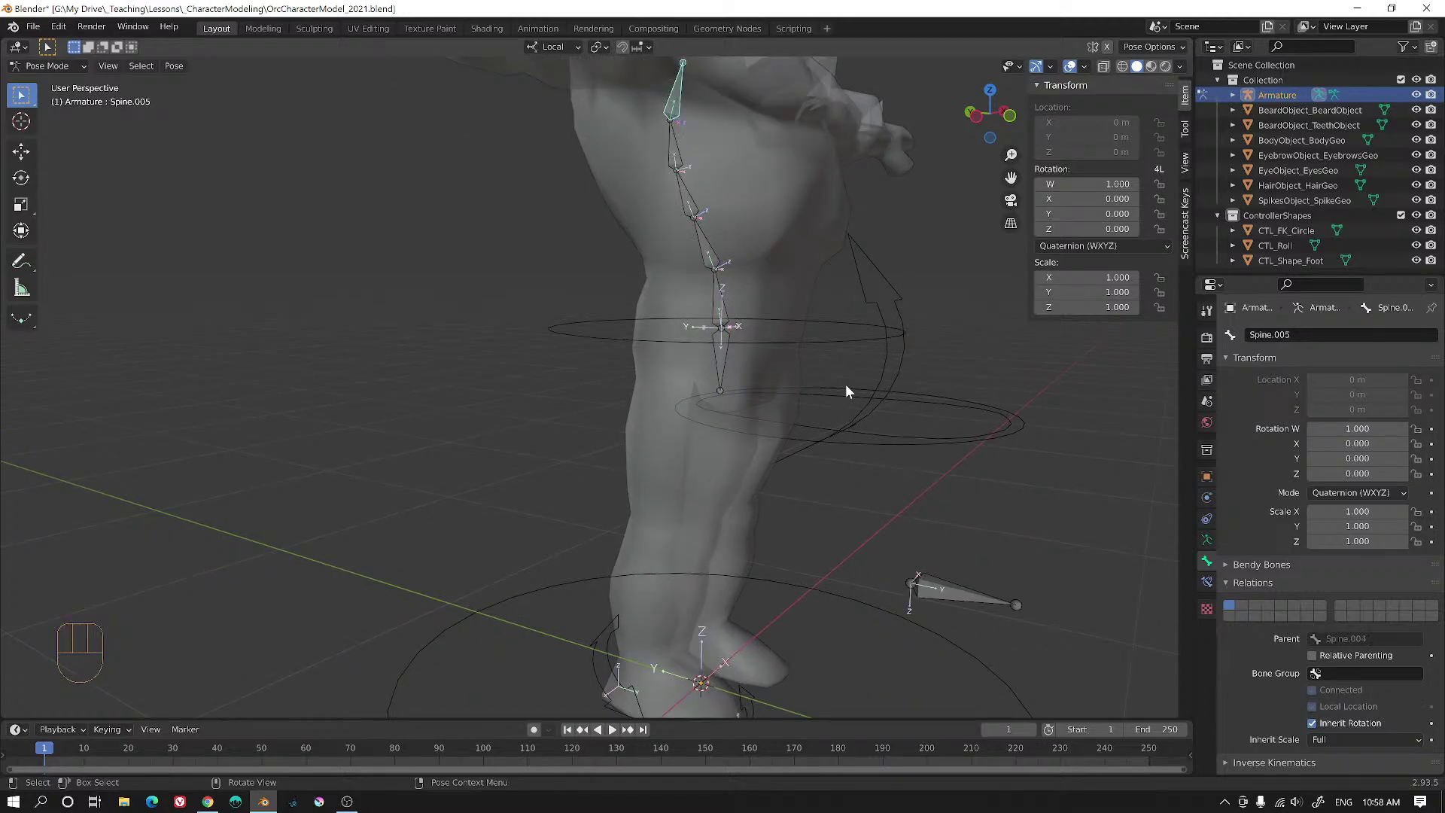
click(718, 303)
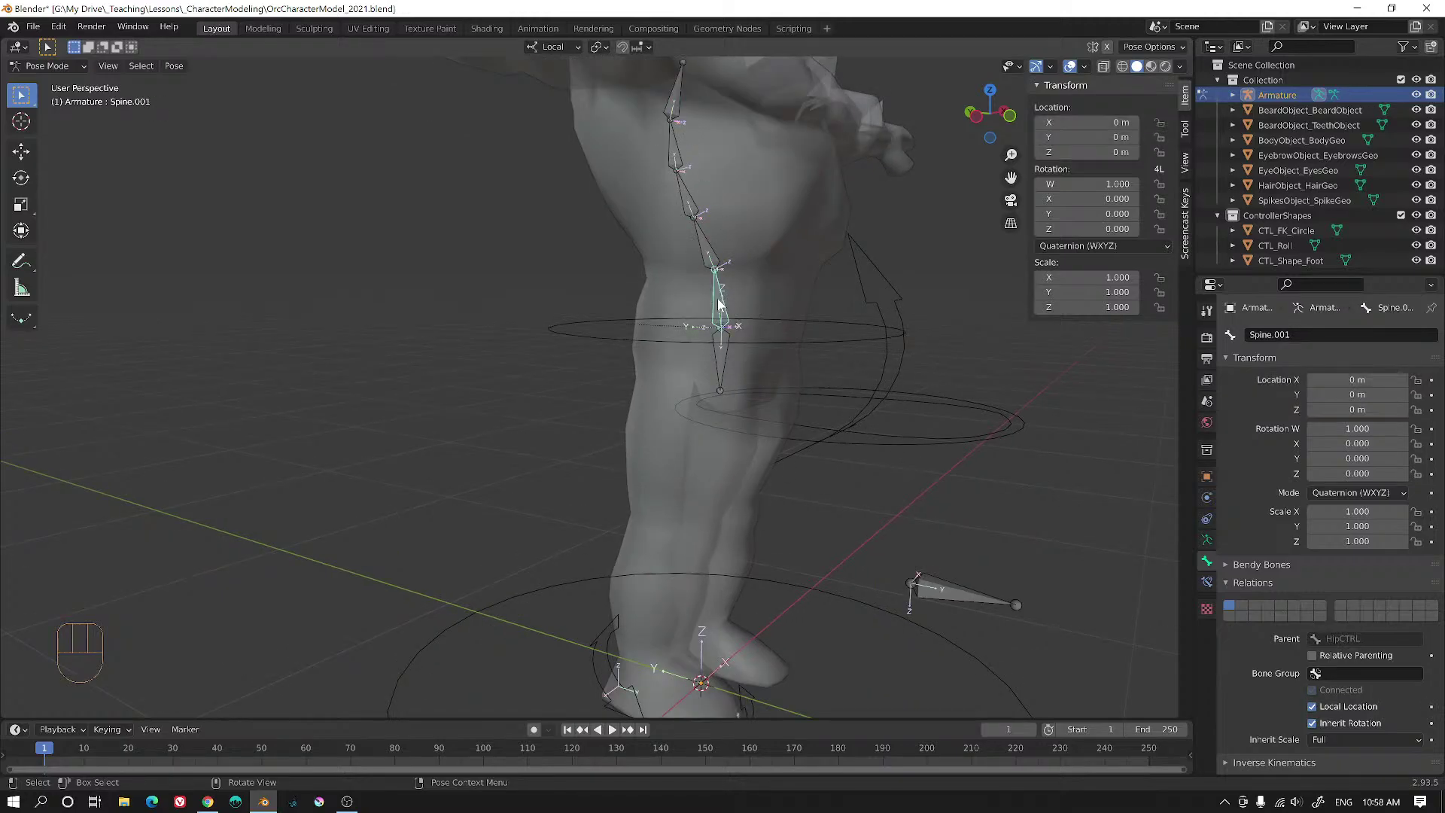
click(721, 372)
alt+middle_drag(721, 373, 824, 448)
scroll(822, 427, down, 4)
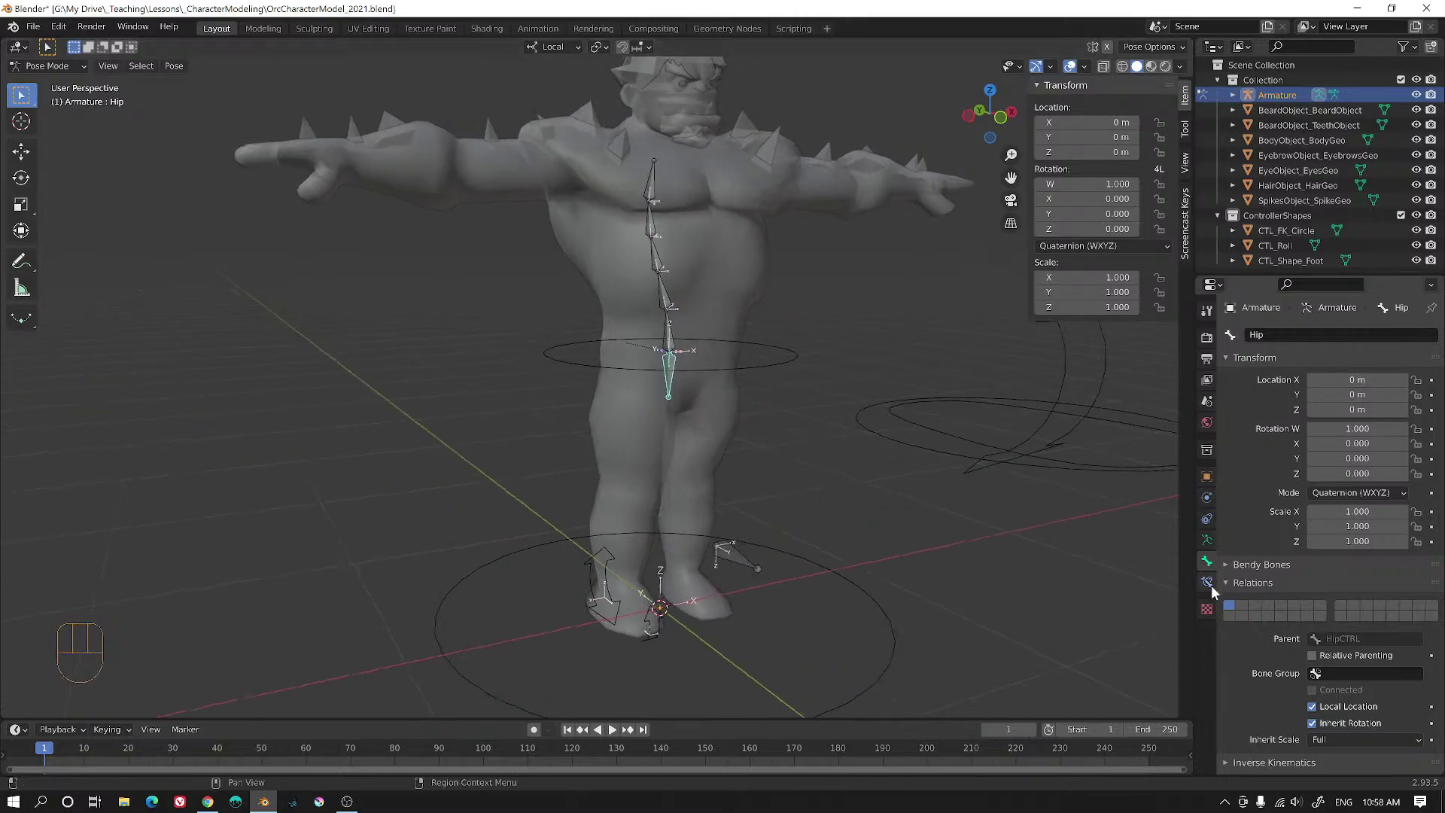
scroll(1348, 653, down, 6)
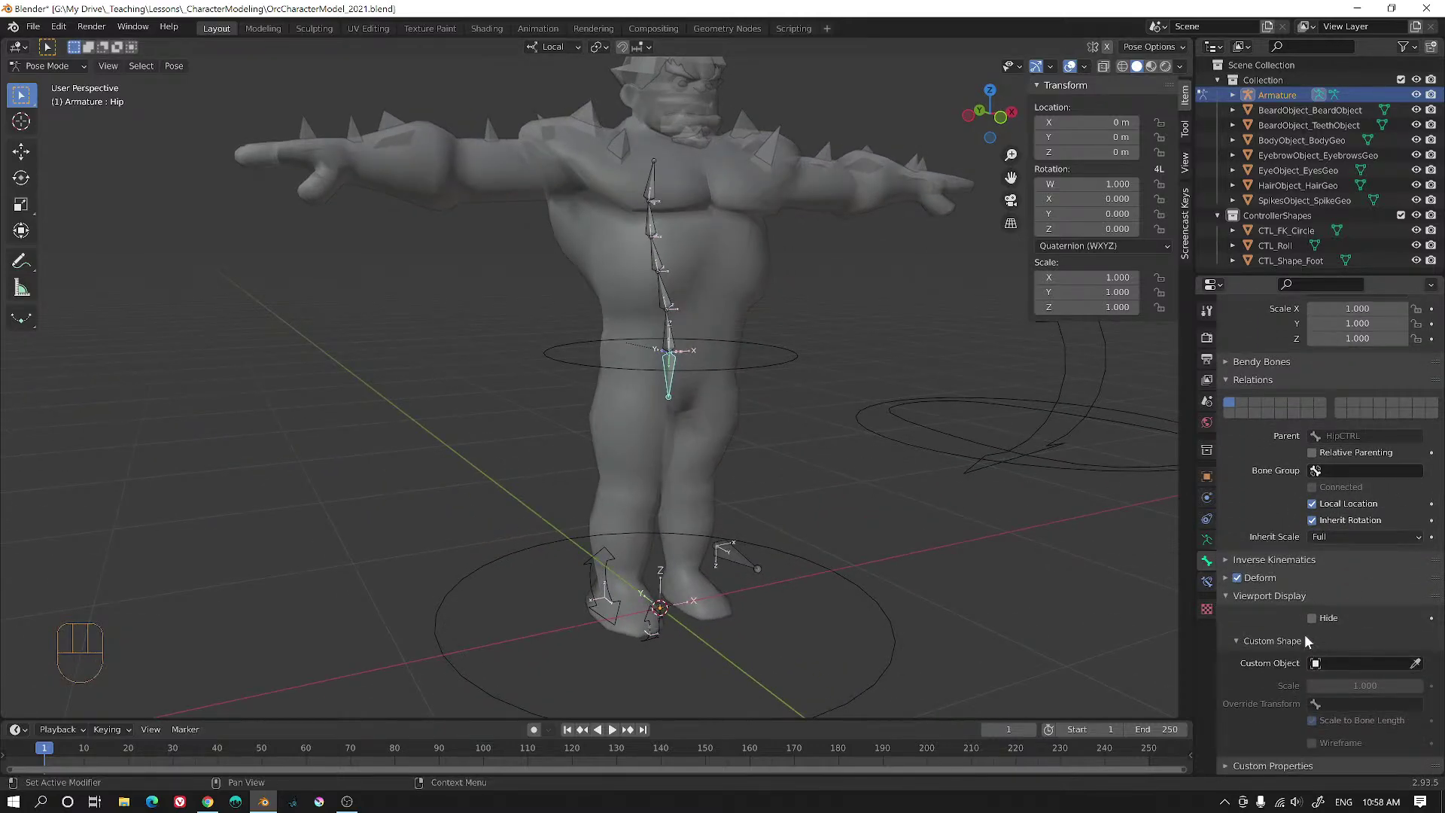
- Return to Object Mode and duplicate the CTL_FK_Circle object in place
alt+drag(1017, 453, 807, 473)
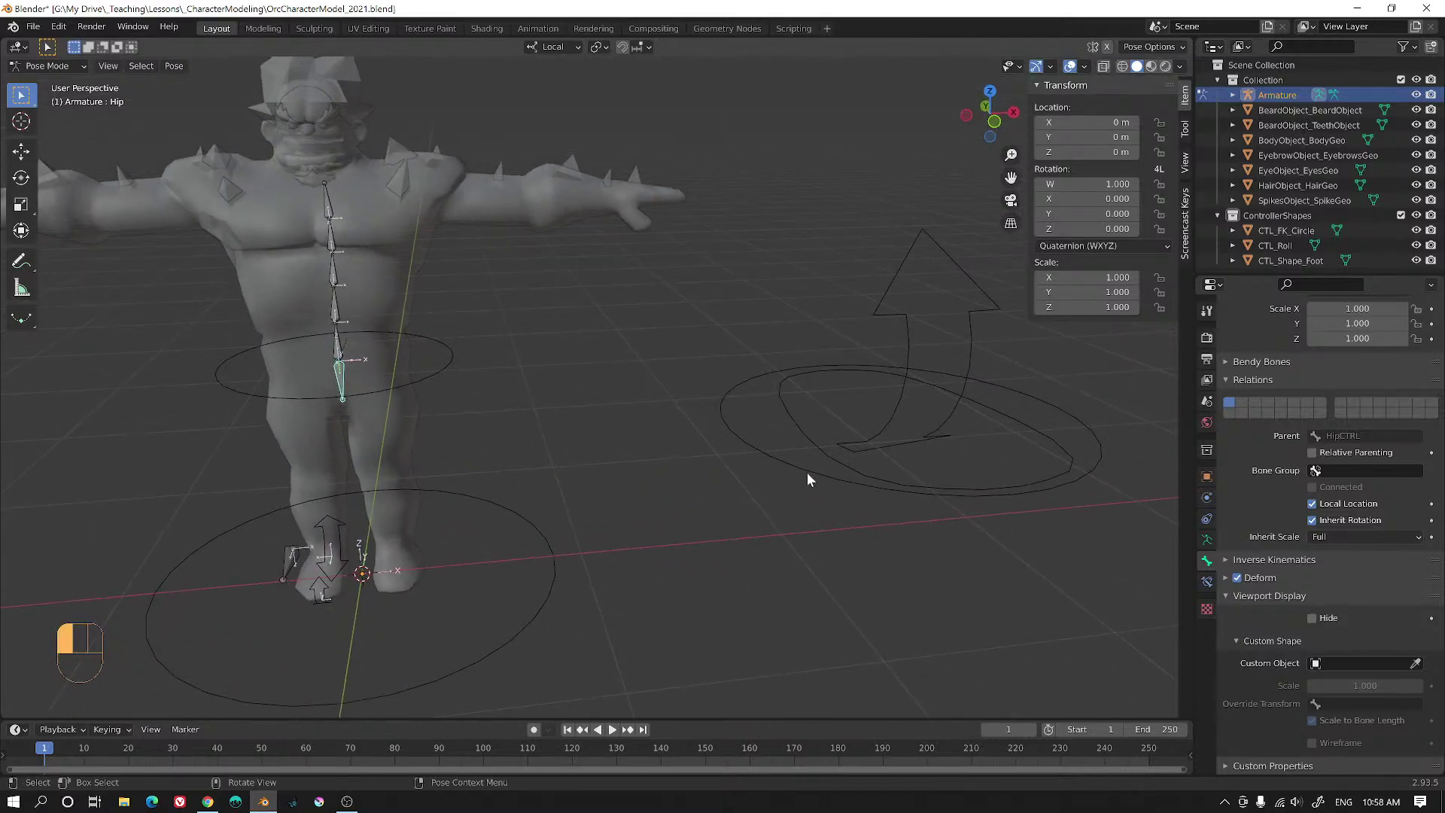
click(807, 477)
click(47, 65)
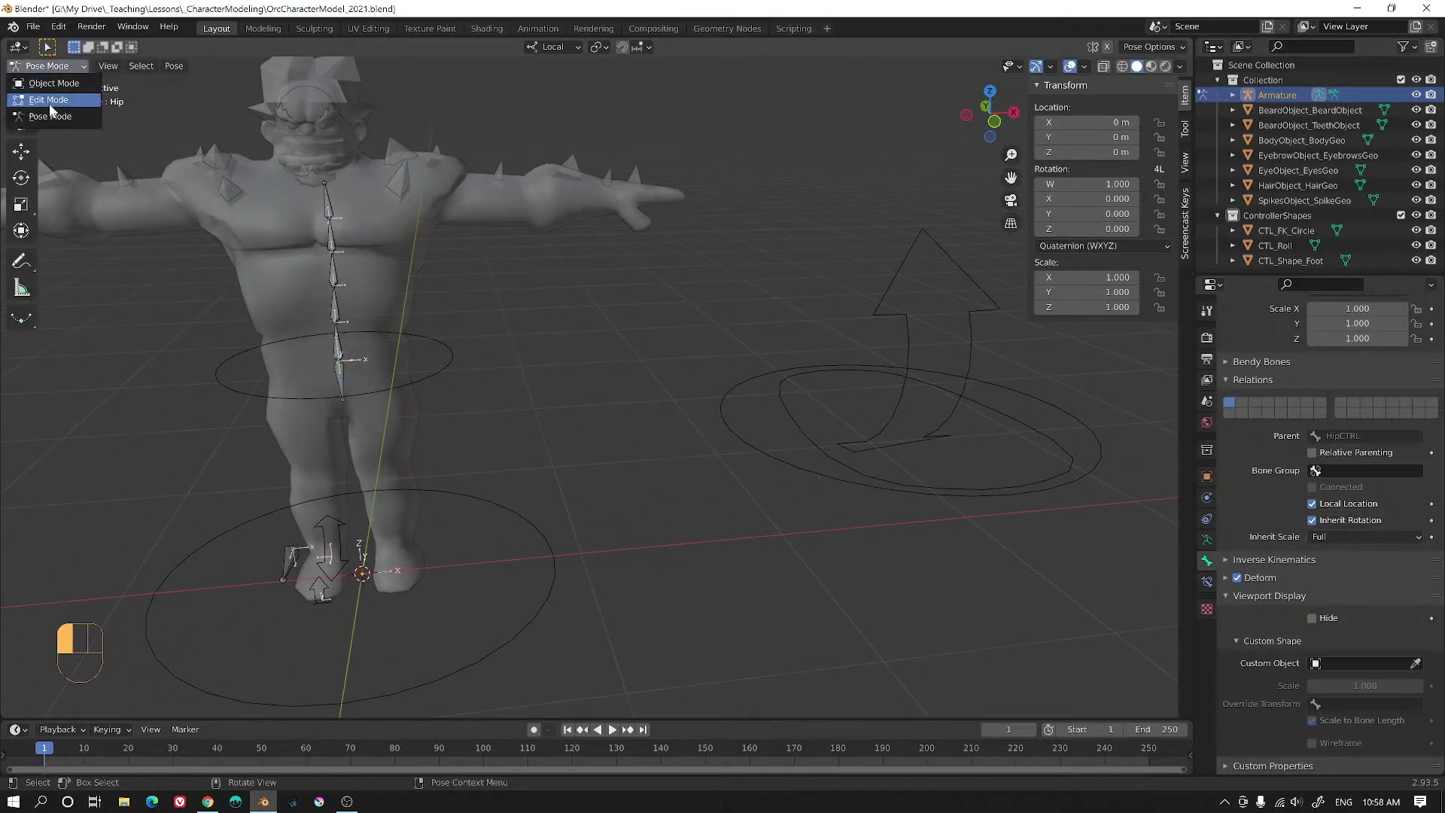
click(51, 83)
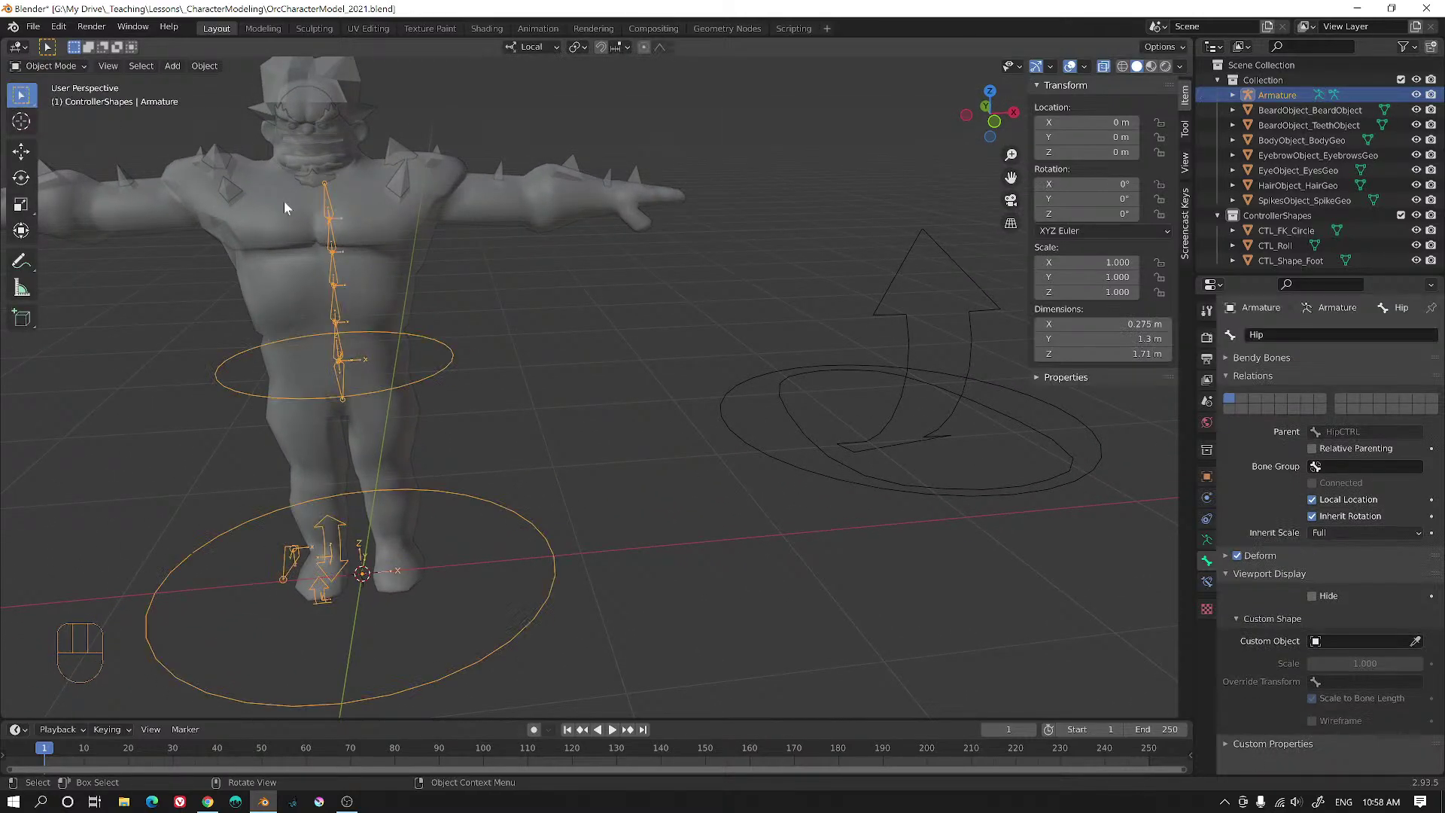
click(735, 439)
key(Tab)
key(Tab)
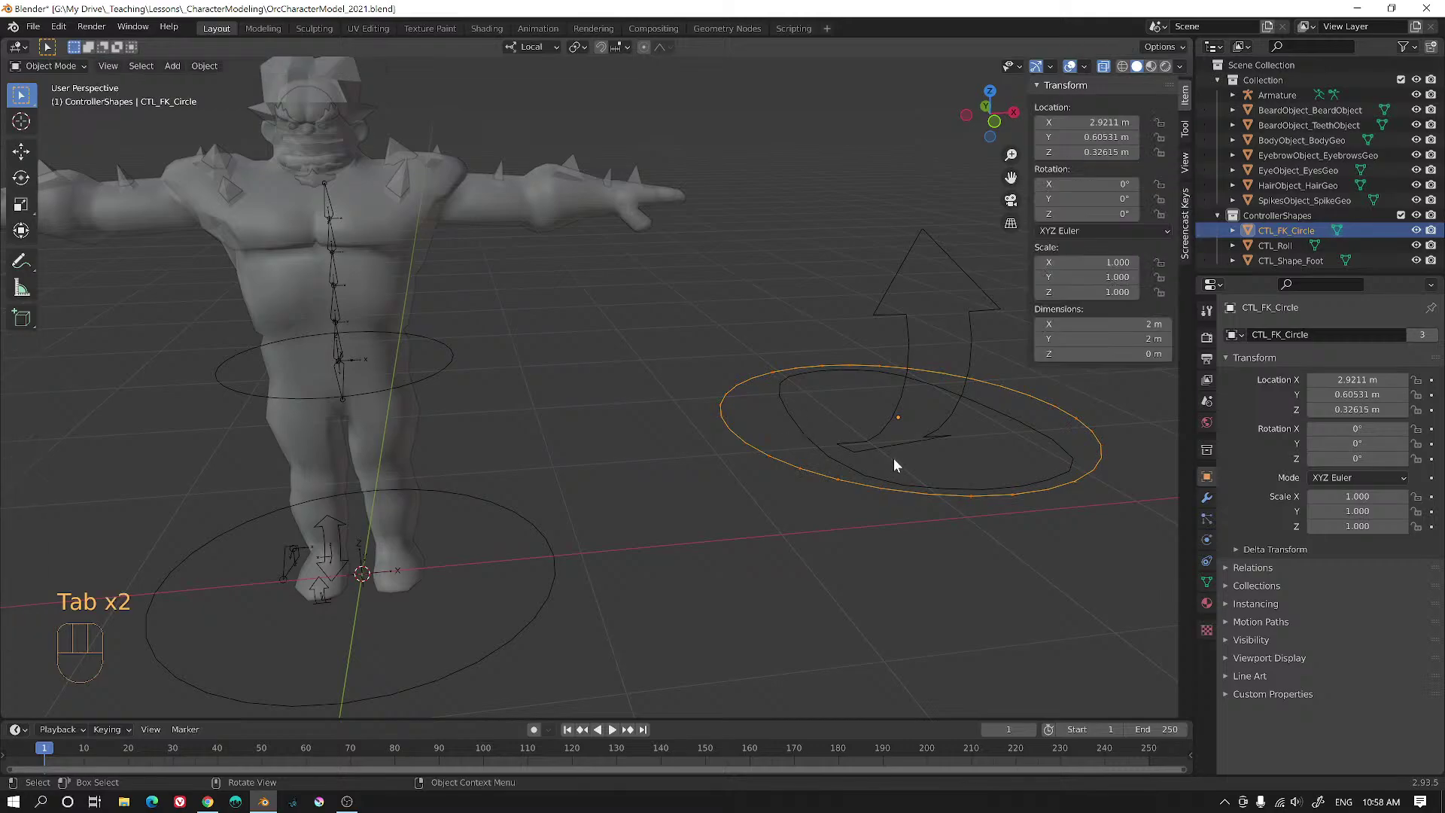
key(shift+d)
right_click(944, 431)
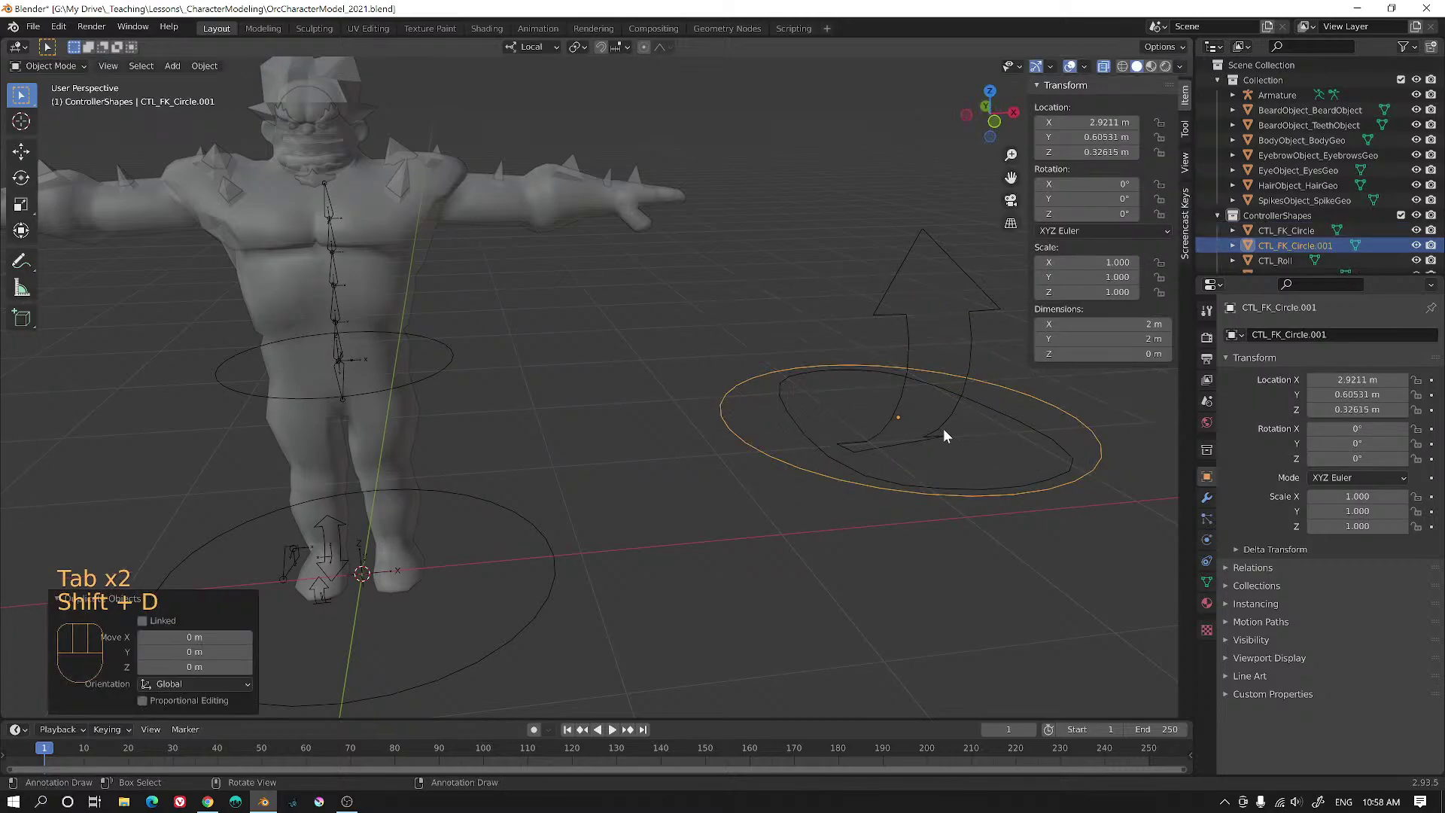
- Stretch the duplicated circle's mesh along local X by a factor of about 1.52 in Edit Mode
key(Tab)
key(s)
key(x)
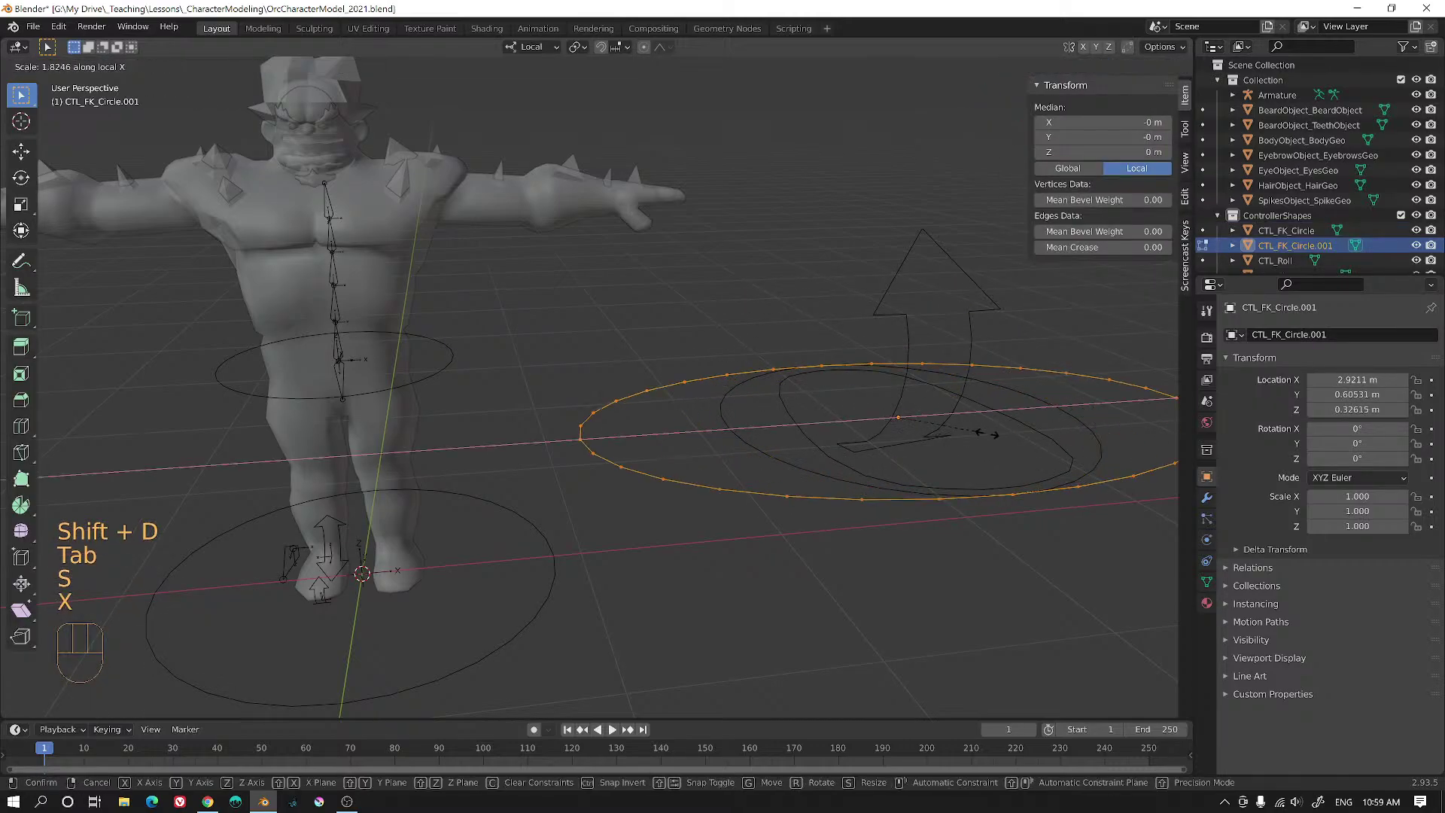
click(972, 430)
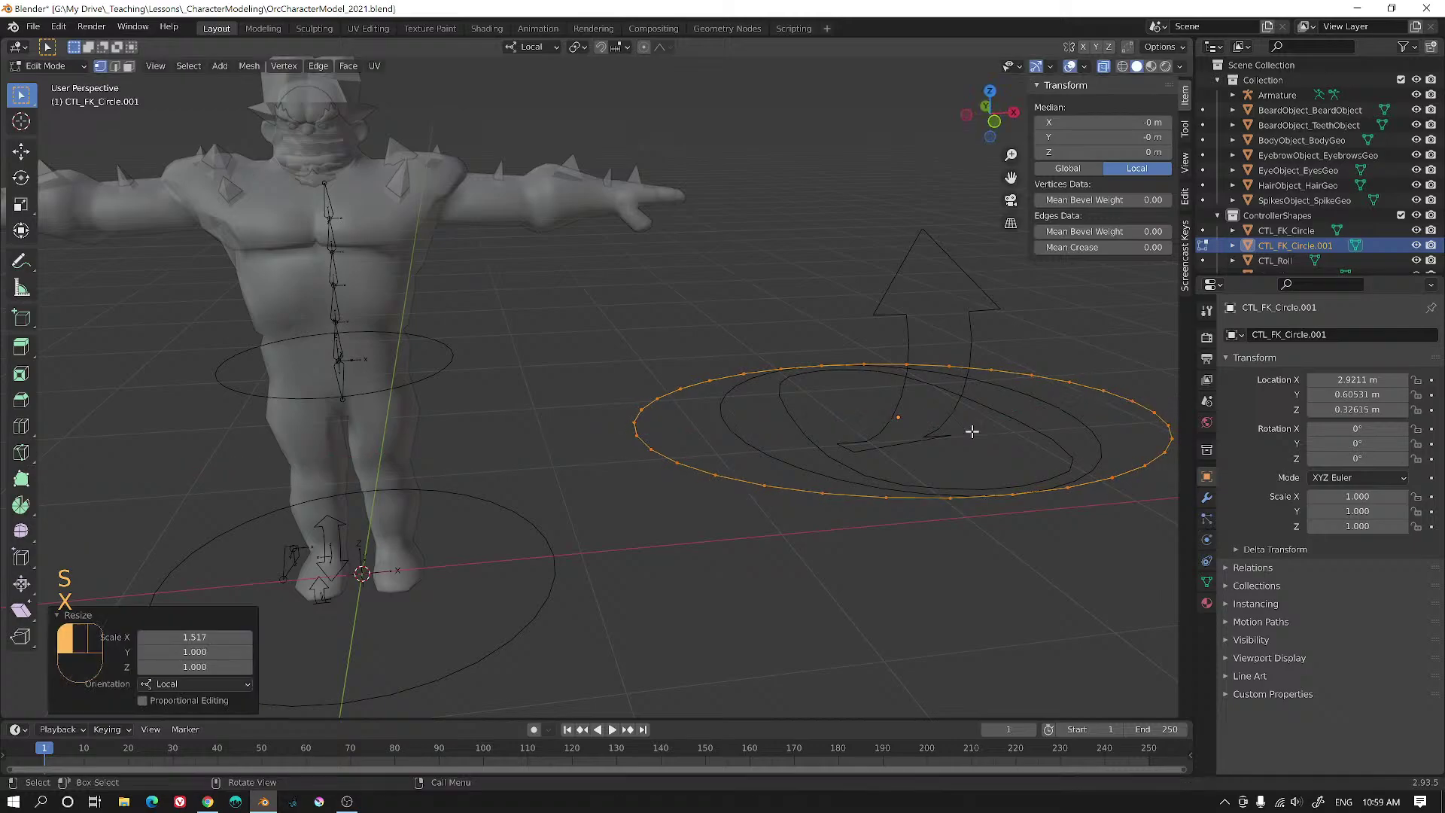
- Select the duplicated circle's half on the negative Y side and move it about -0.31 m along local Y
alt+drag(1053, 425, 961, 516)
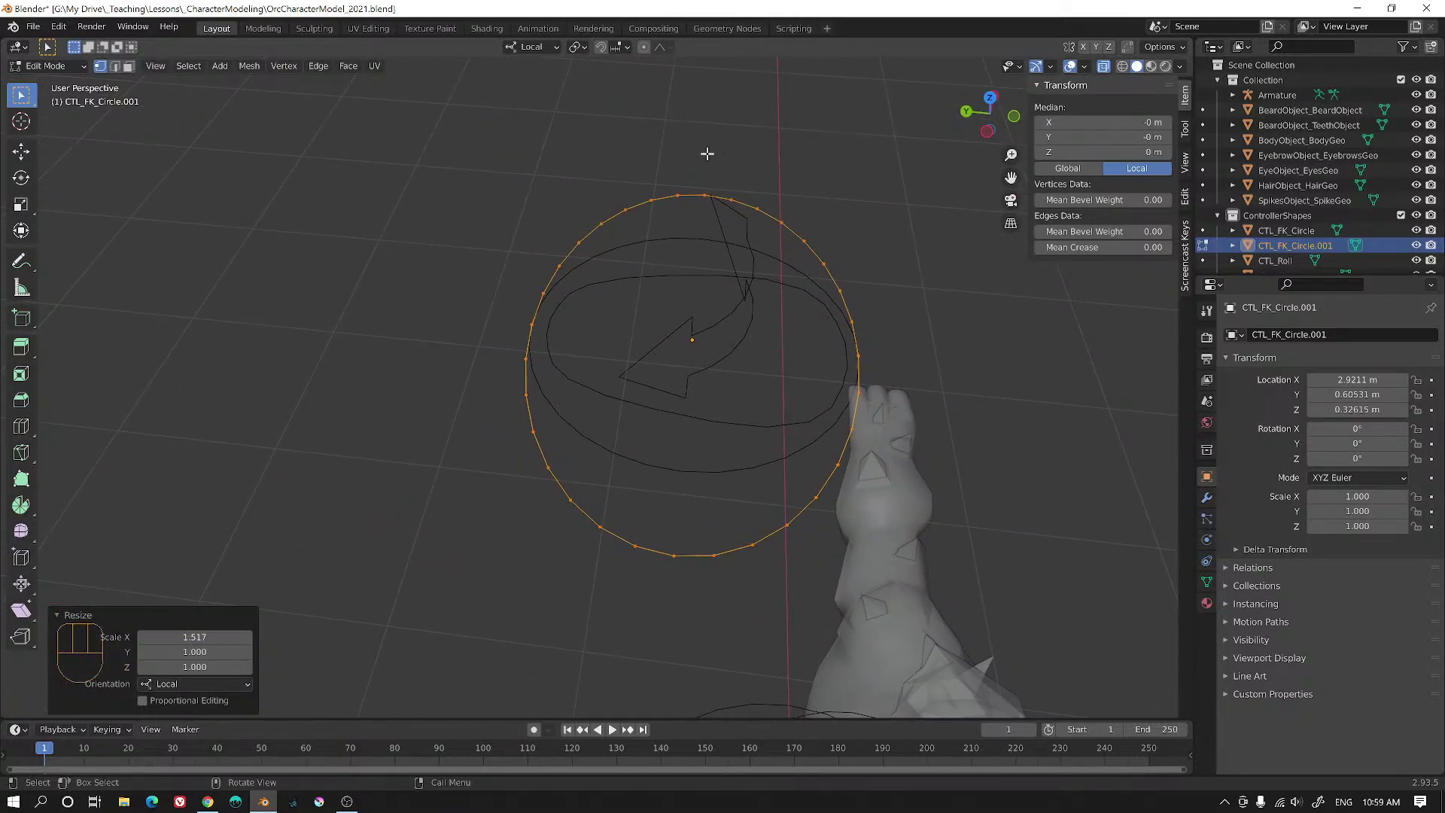
drag(724, 163, 878, 564)
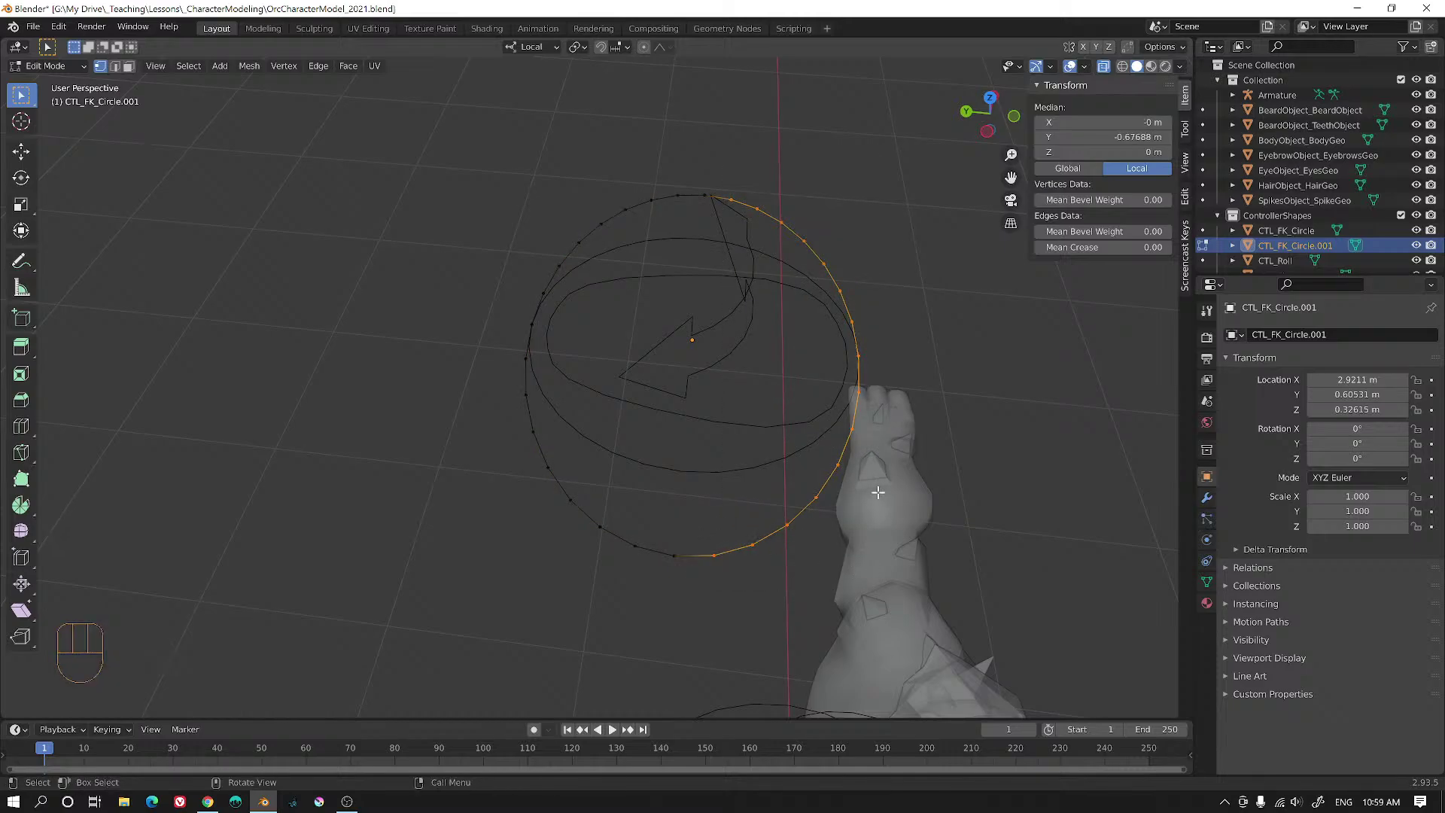
key(g)
key(y)
click(930, 494)
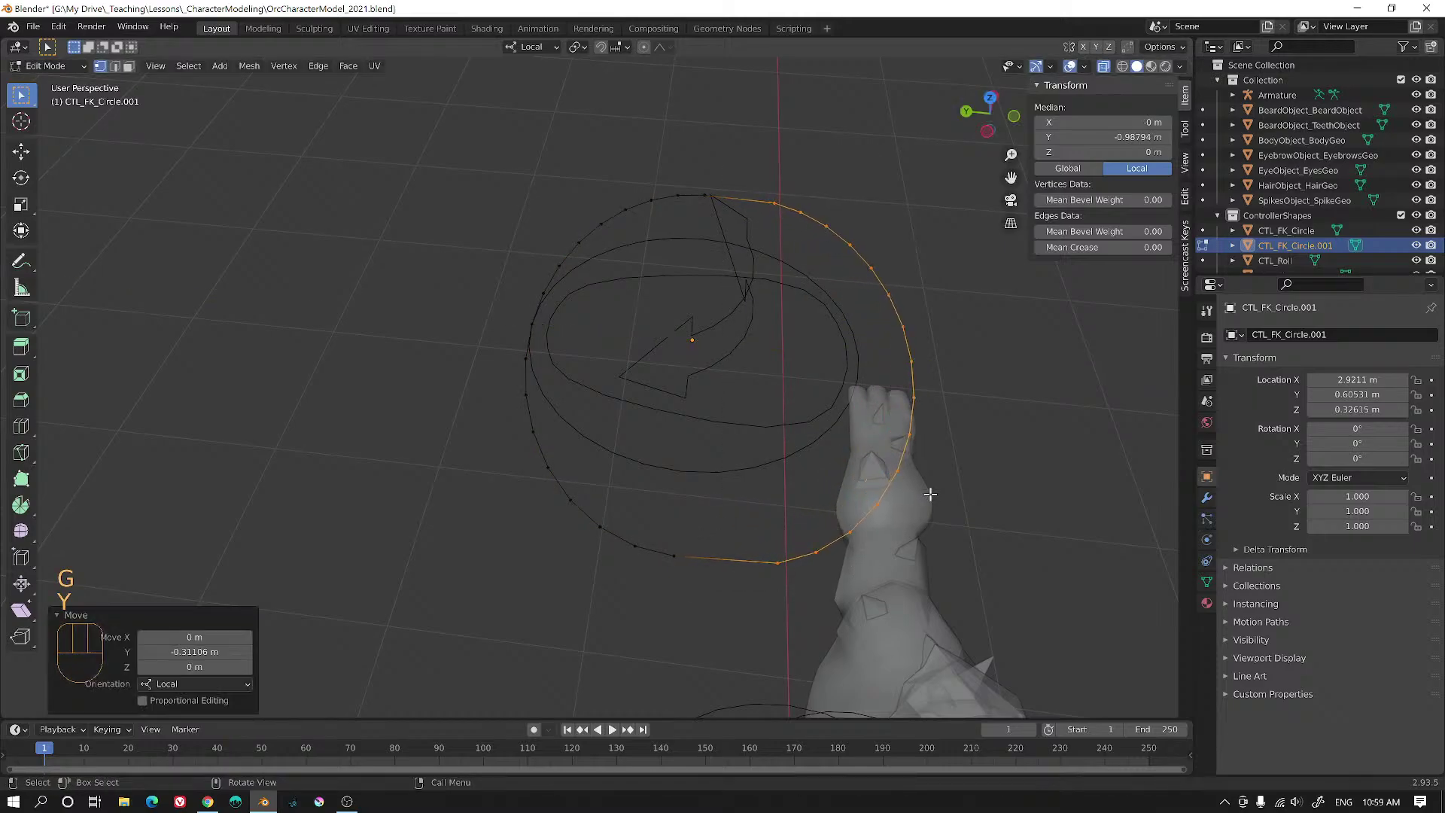
- Select the duplicated circle's half on the positive Y side and move it about 0.36 m along local Y
drag(463, 96, 666, 598)
shift+click(677, 194)
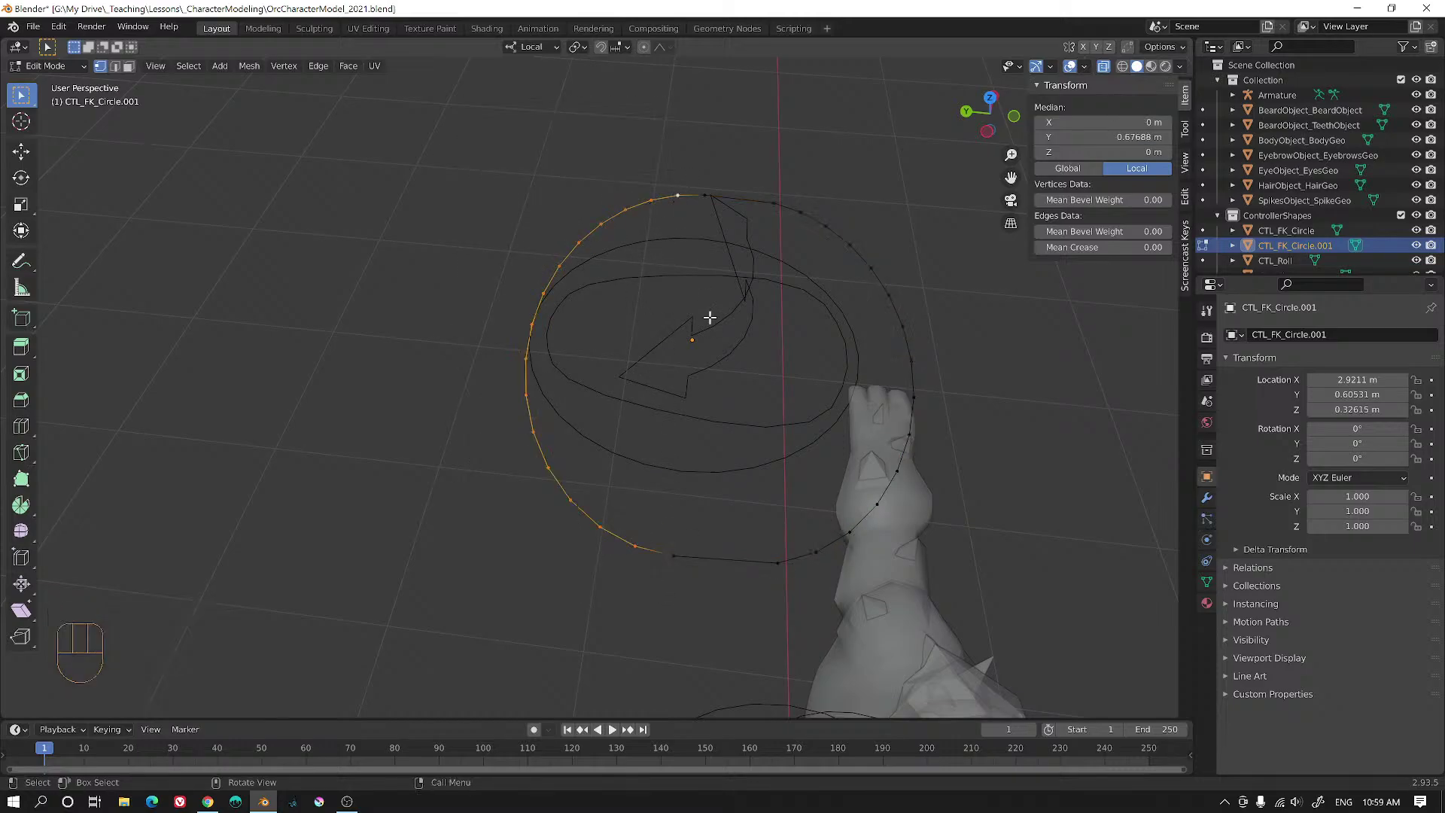
key(g)
key(y)
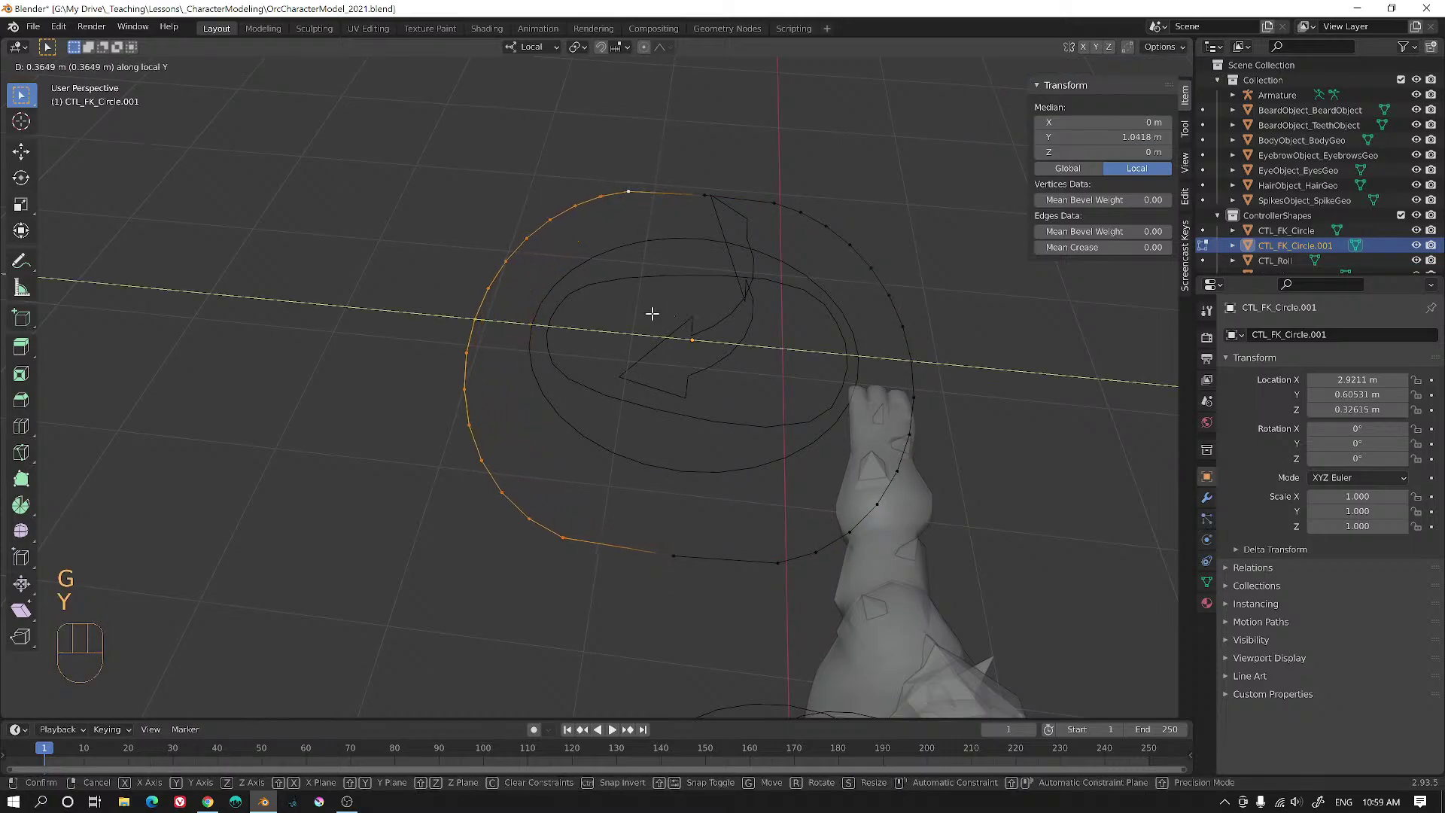
click(651, 313)
- Dissolve the two middle vertices on the stretched circle's straight sides and return to Object Mode
middle_drag(954, 426, 687, 549)
click(683, 553)
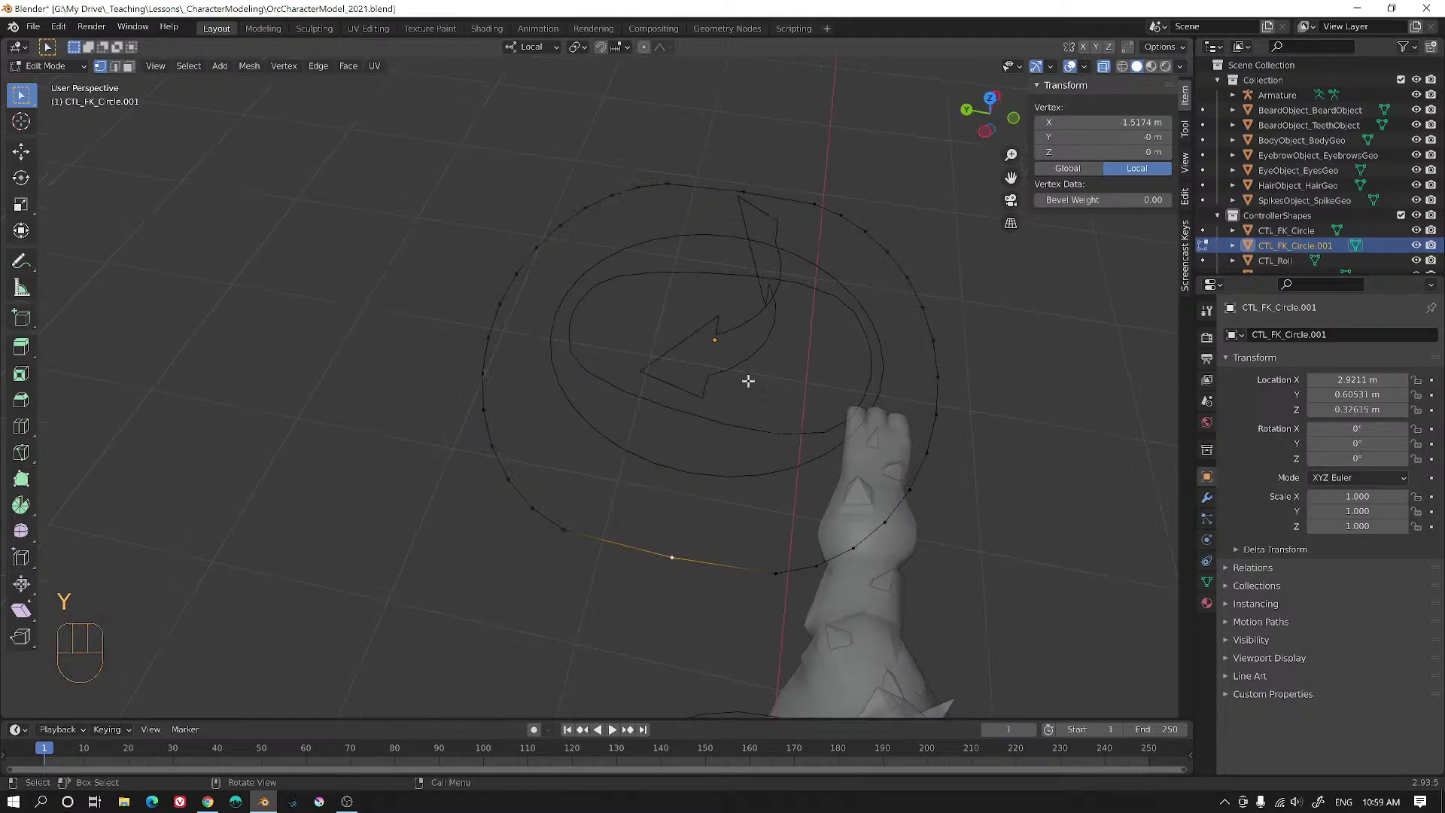
shift+click(743, 190)
key(x)
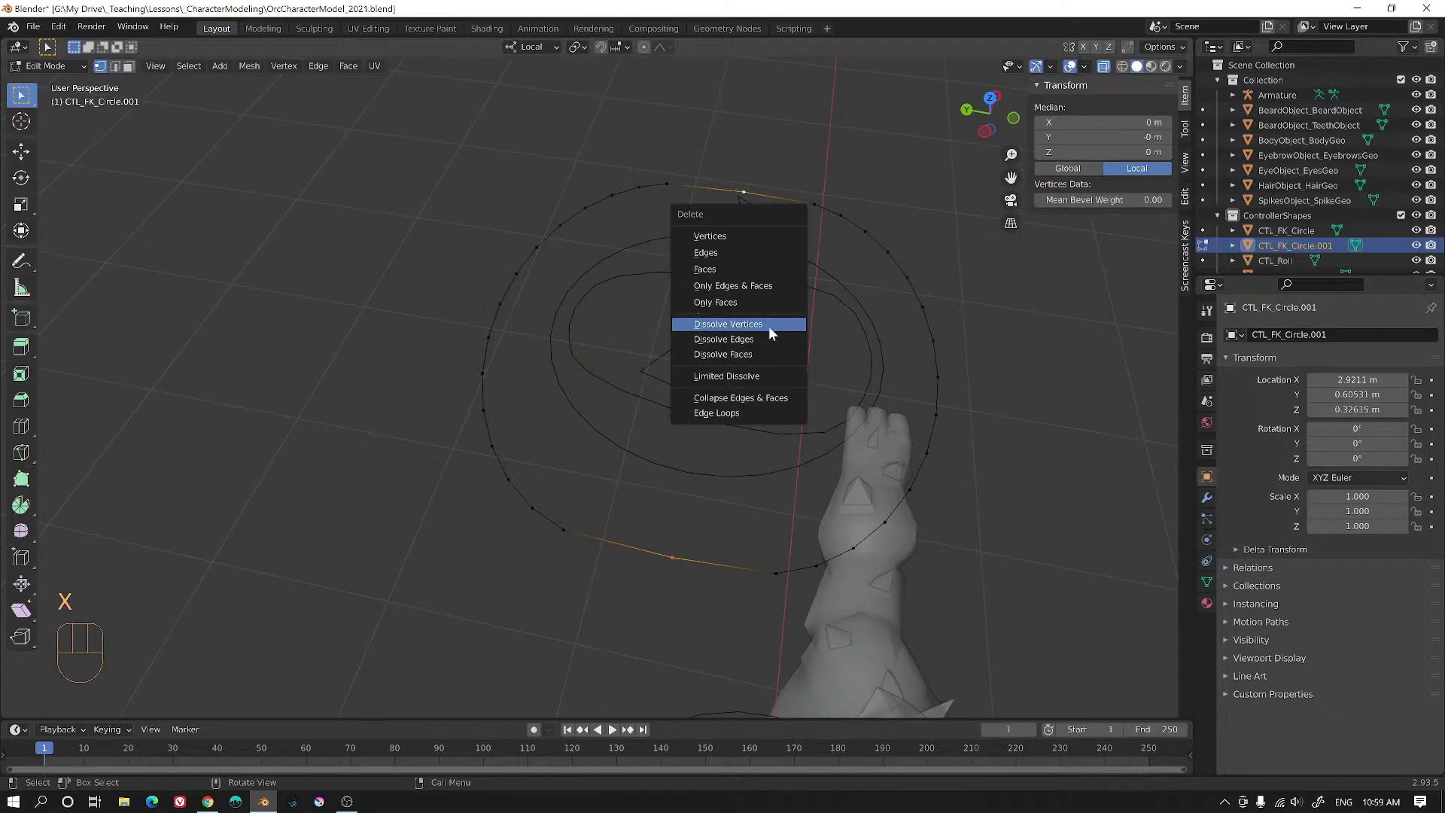
click(769, 326)
middle_drag(1005, 413, 841, 390)
key(Tab)
- Rename the stretched circle object CTL_FK_Trunk
scroll(912, 354, down, 6)
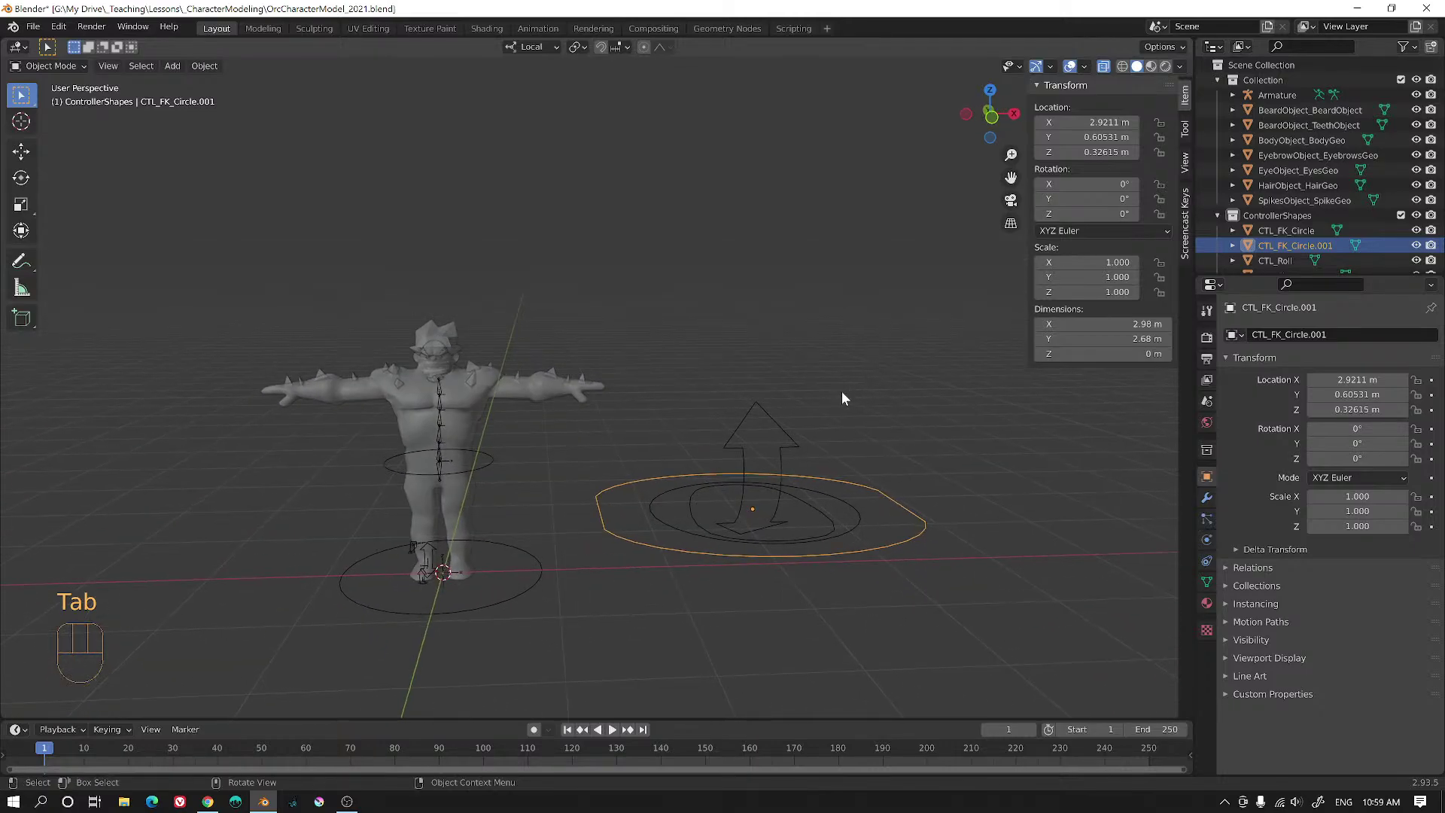
scroll(841, 391, up, 4)
shift+middle_drag(617, 430, 691, 355)
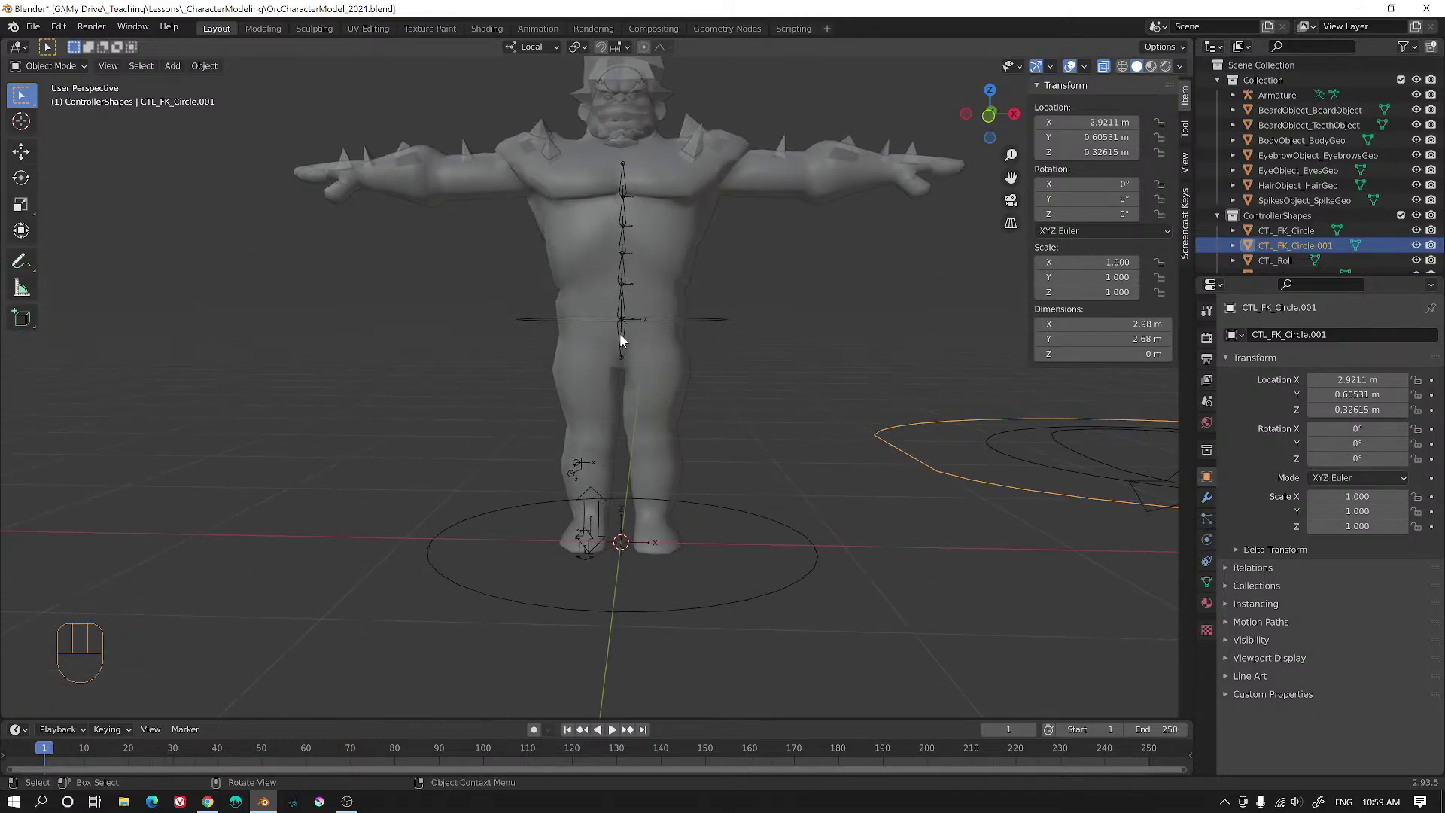
click(1309, 334)
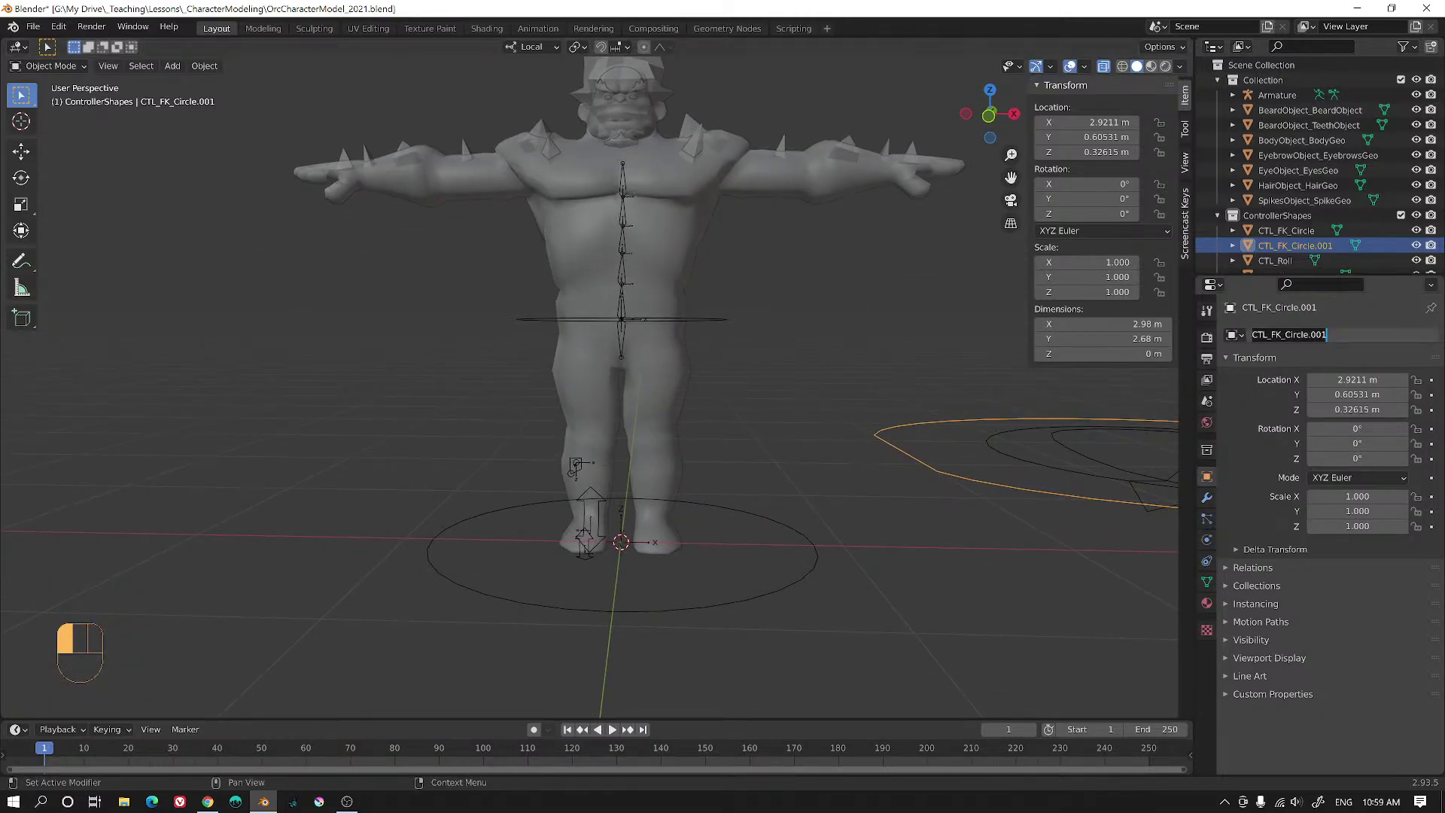
click(1281, 335)
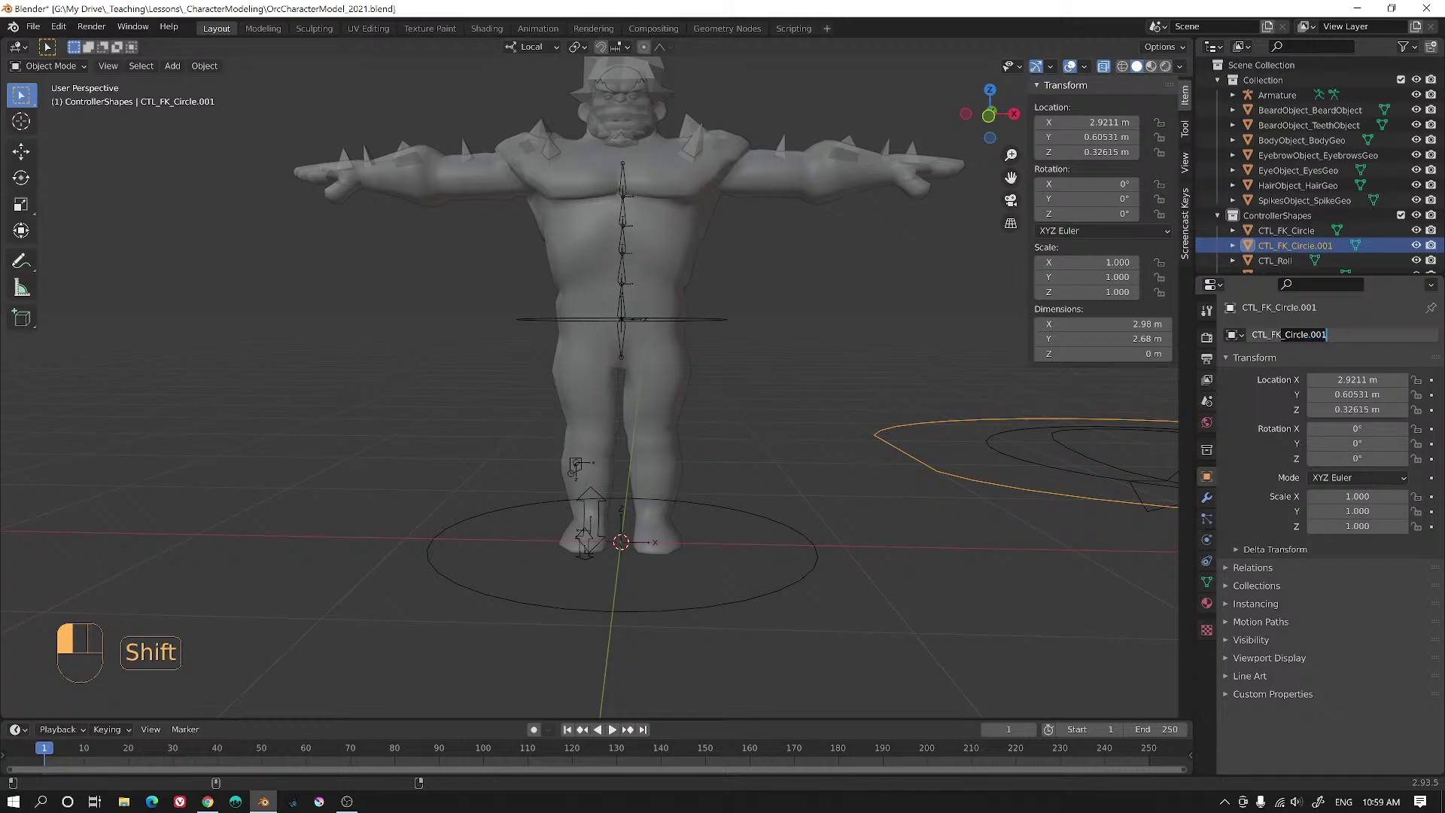
key(BackSpace)
text(_Trunk)
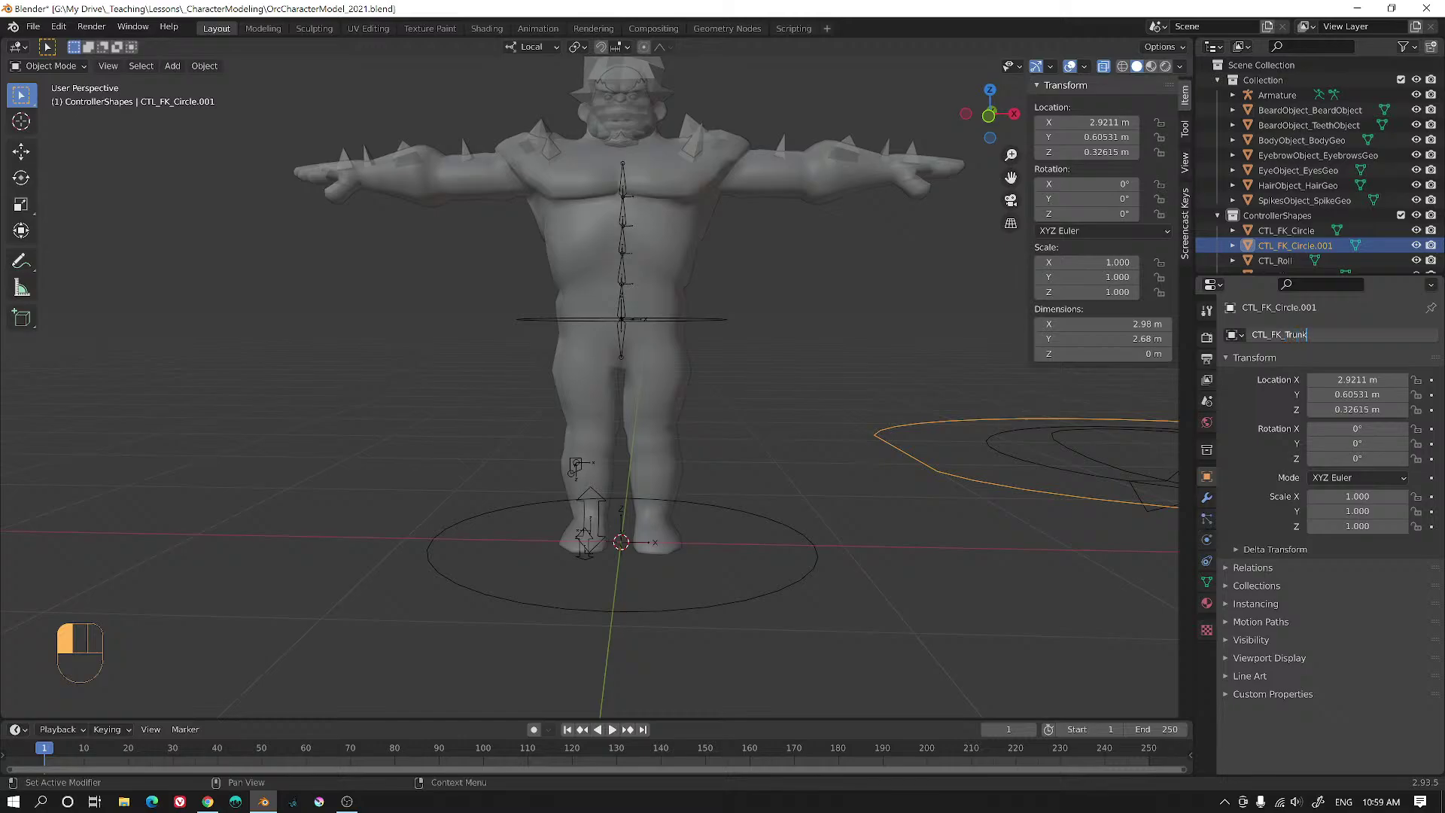
key(Return)
- Put the armature in Pose Mode and set CTL_FK_Trunk as the Hip bone's custom shape object
middle_drag(887, 233, 670, 368)
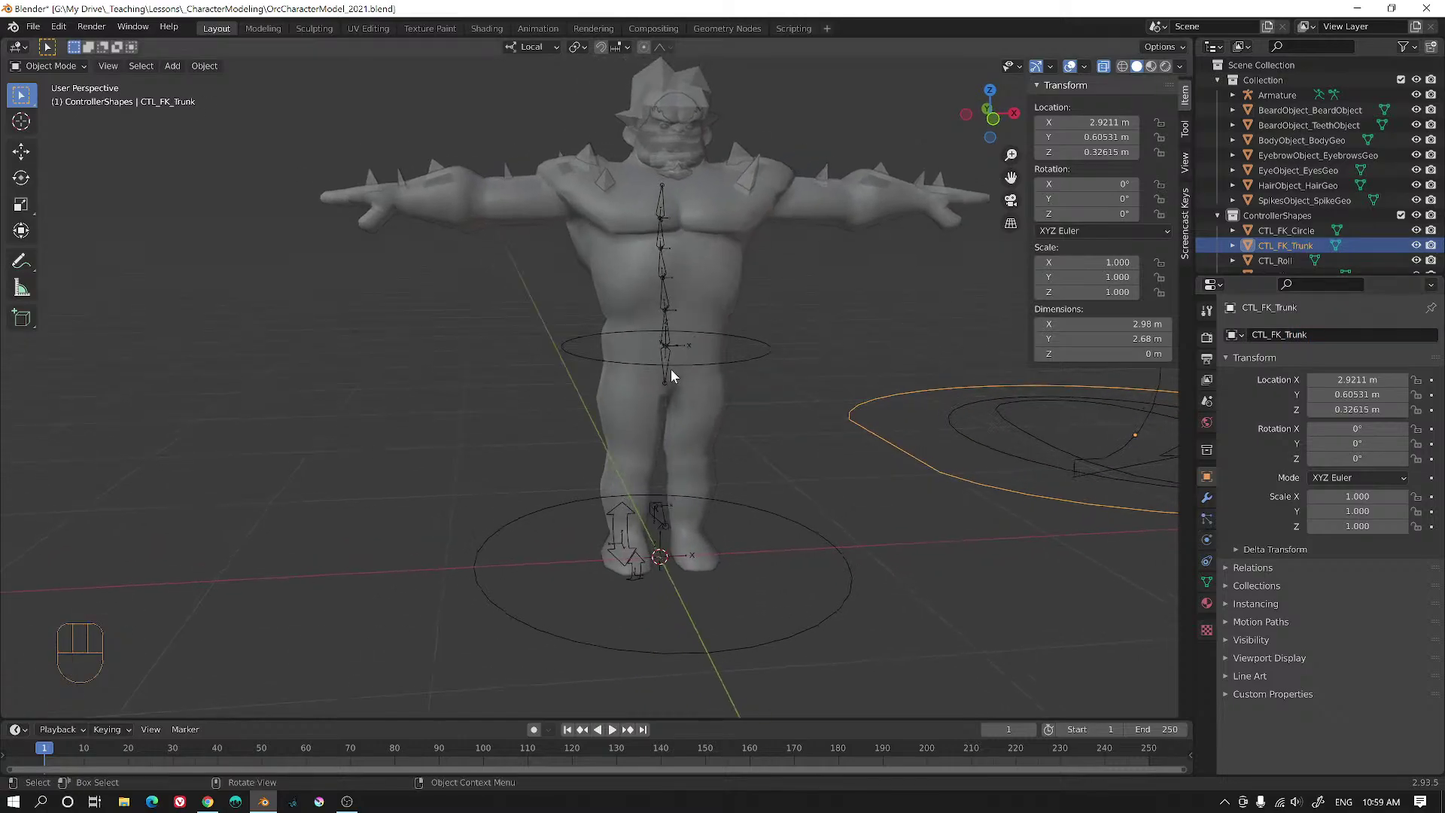
click(665, 368)
click(664, 370)
key(ctrl+Tab)
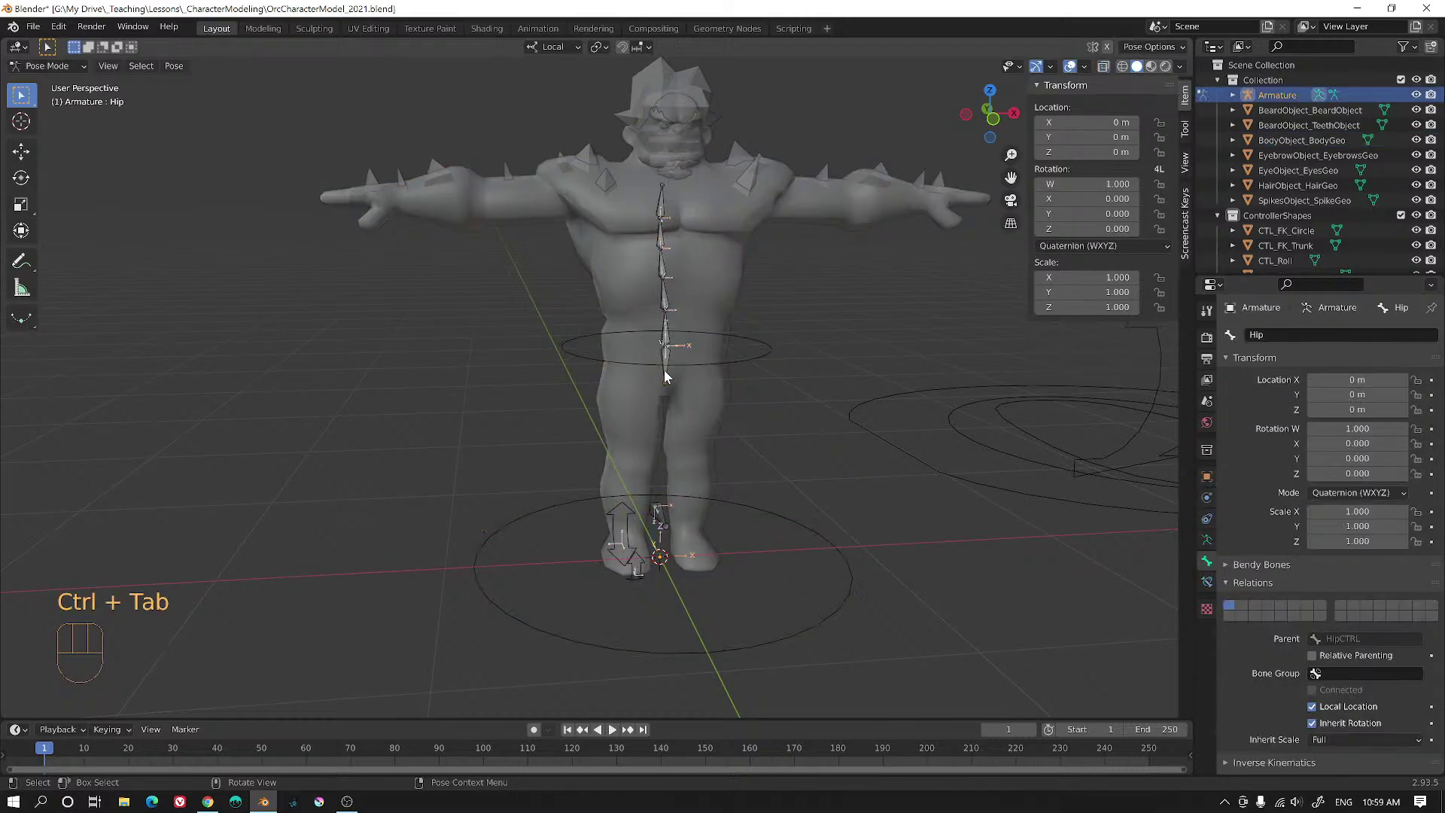
scroll(1354, 666, down, 6)
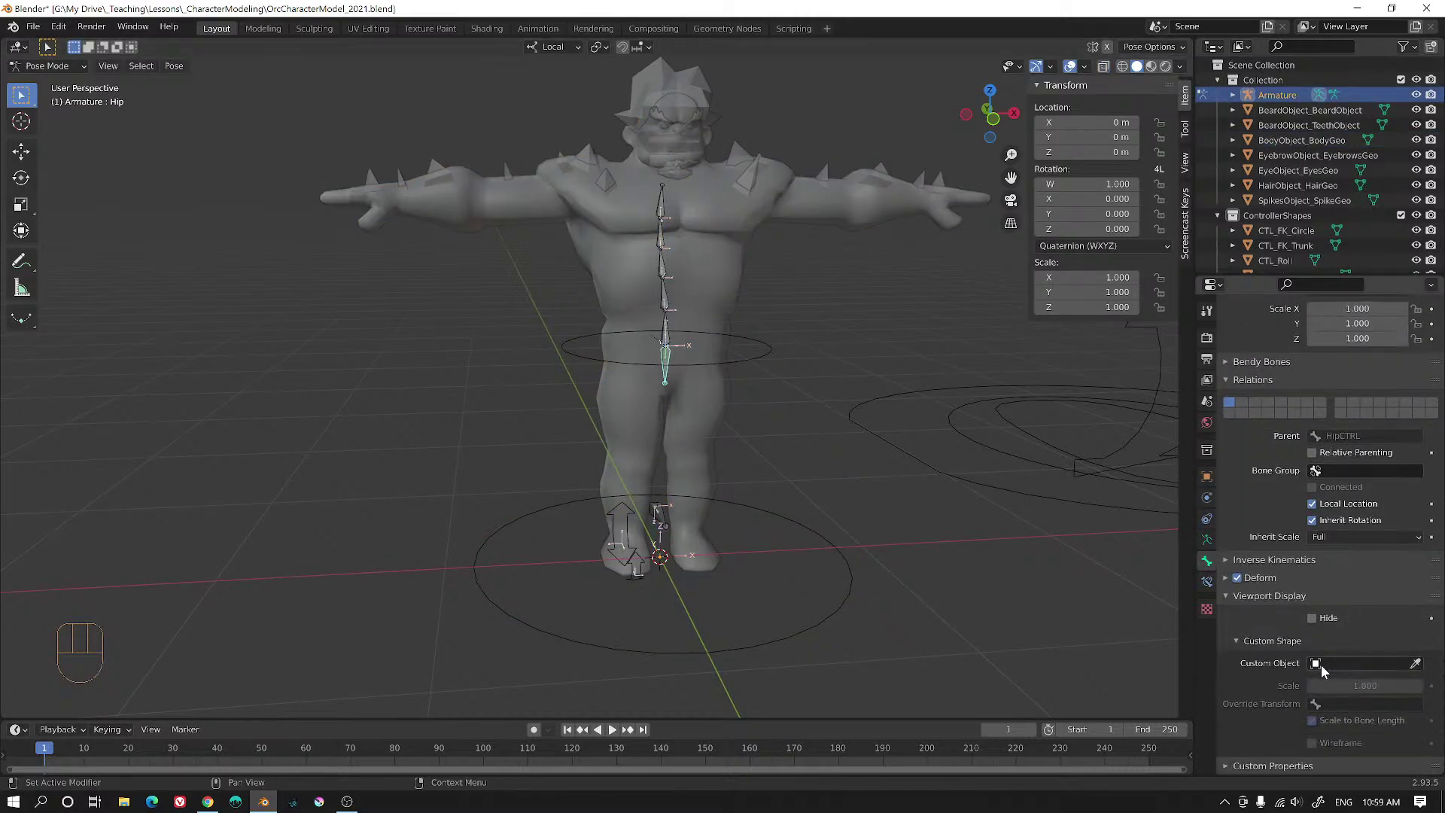
click(1321, 665)
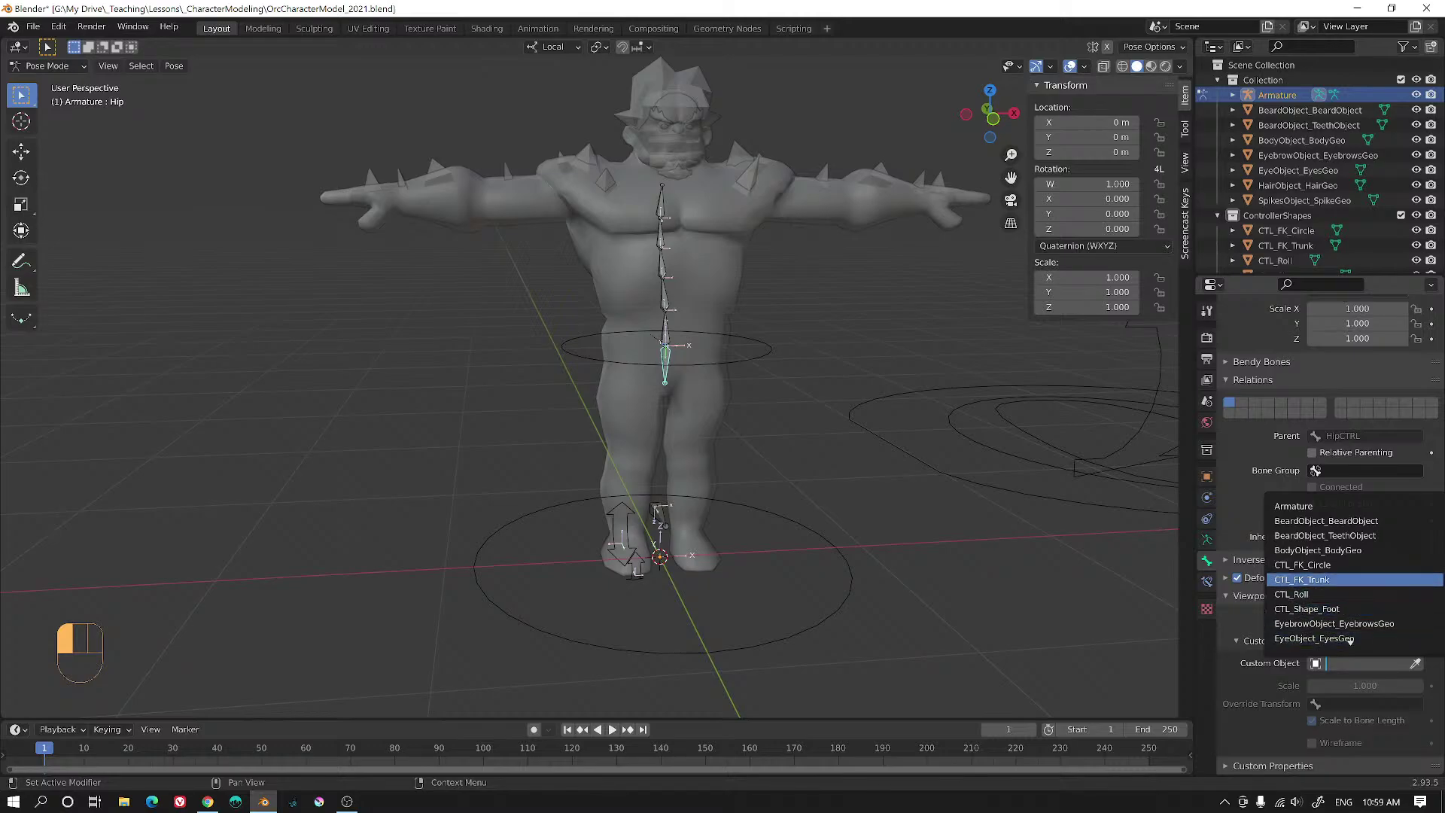
click(1310, 581)
middle_drag(799, 436, 866, 447)
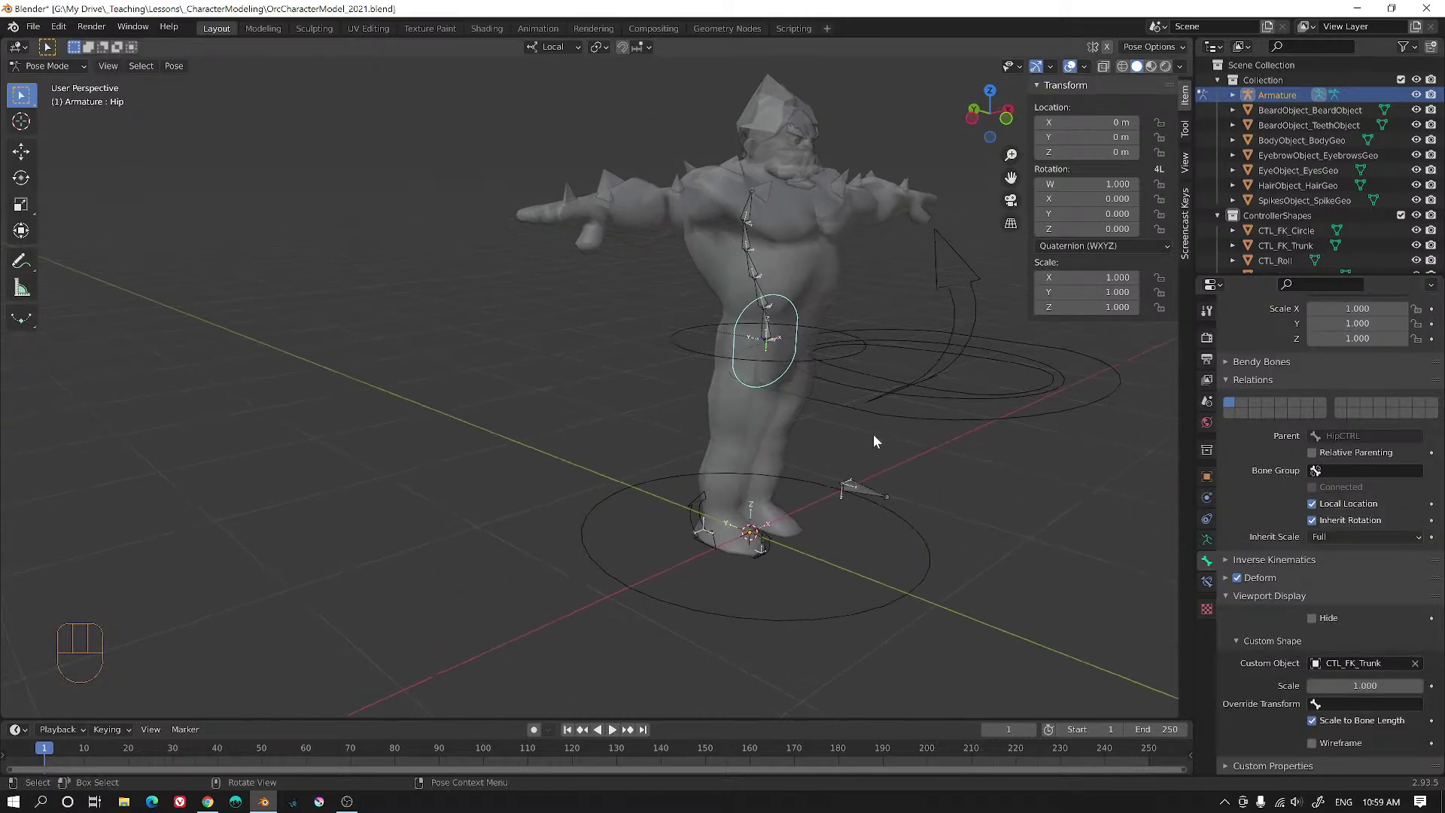
- Leave Pose Mode and rotate the entire CTL_FK_Trunk mesh 90° about local Z in Edit Mode
key(ctrl+Tab)
click(1103, 401)
key(Tab)
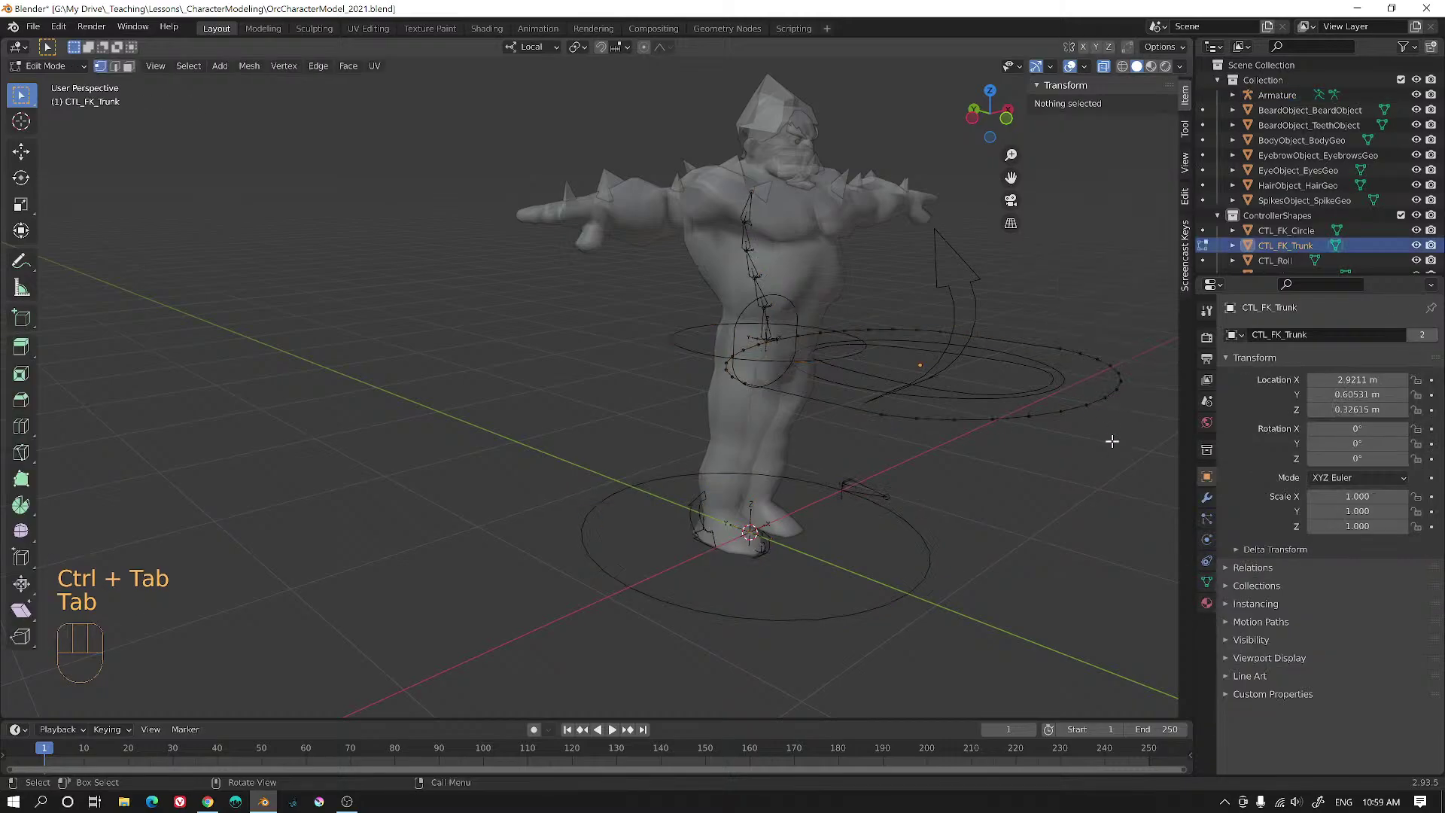
middle_drag(1112, 445, 1093, 450)
key(a)
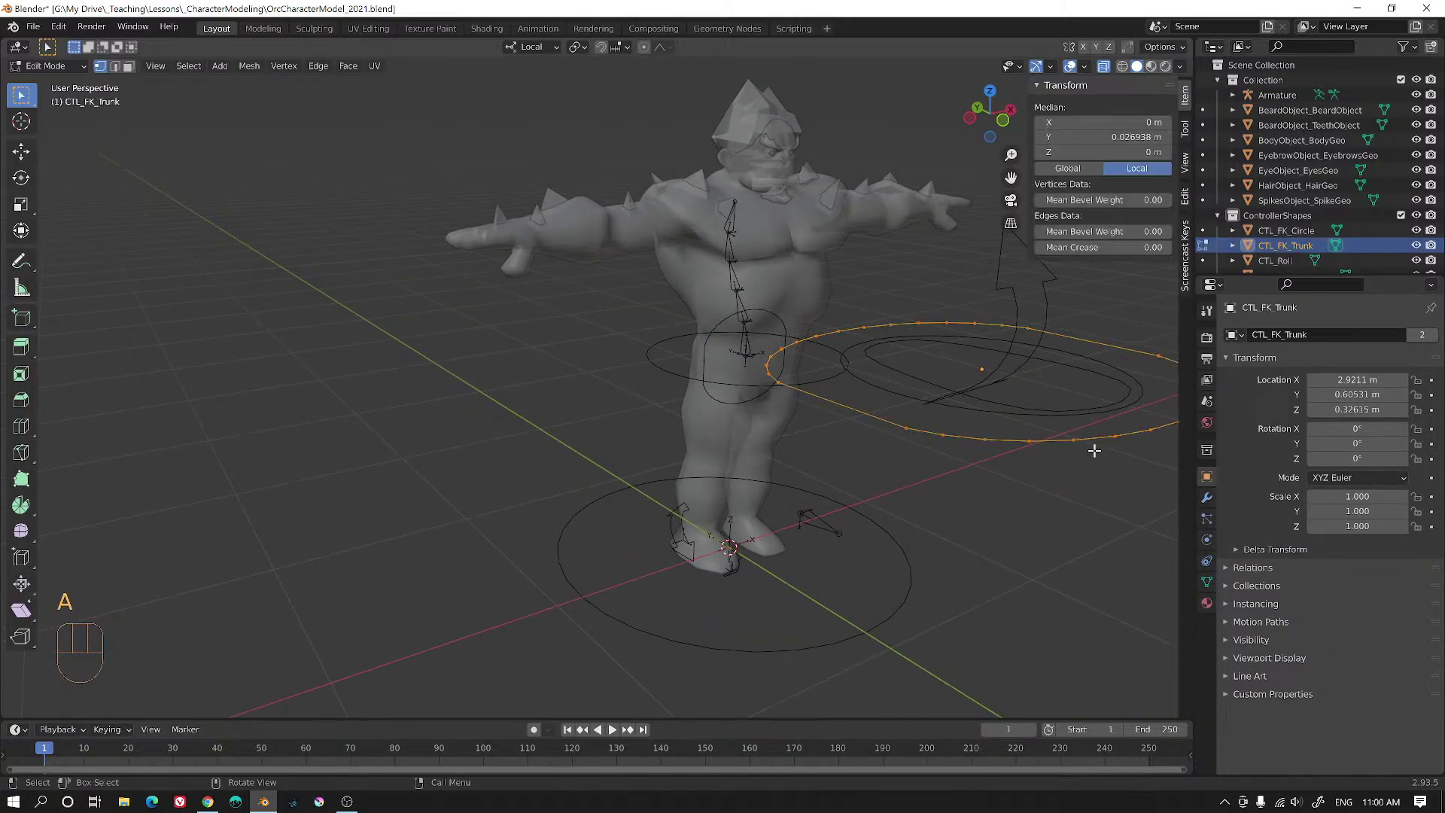
key(r)
text(z)
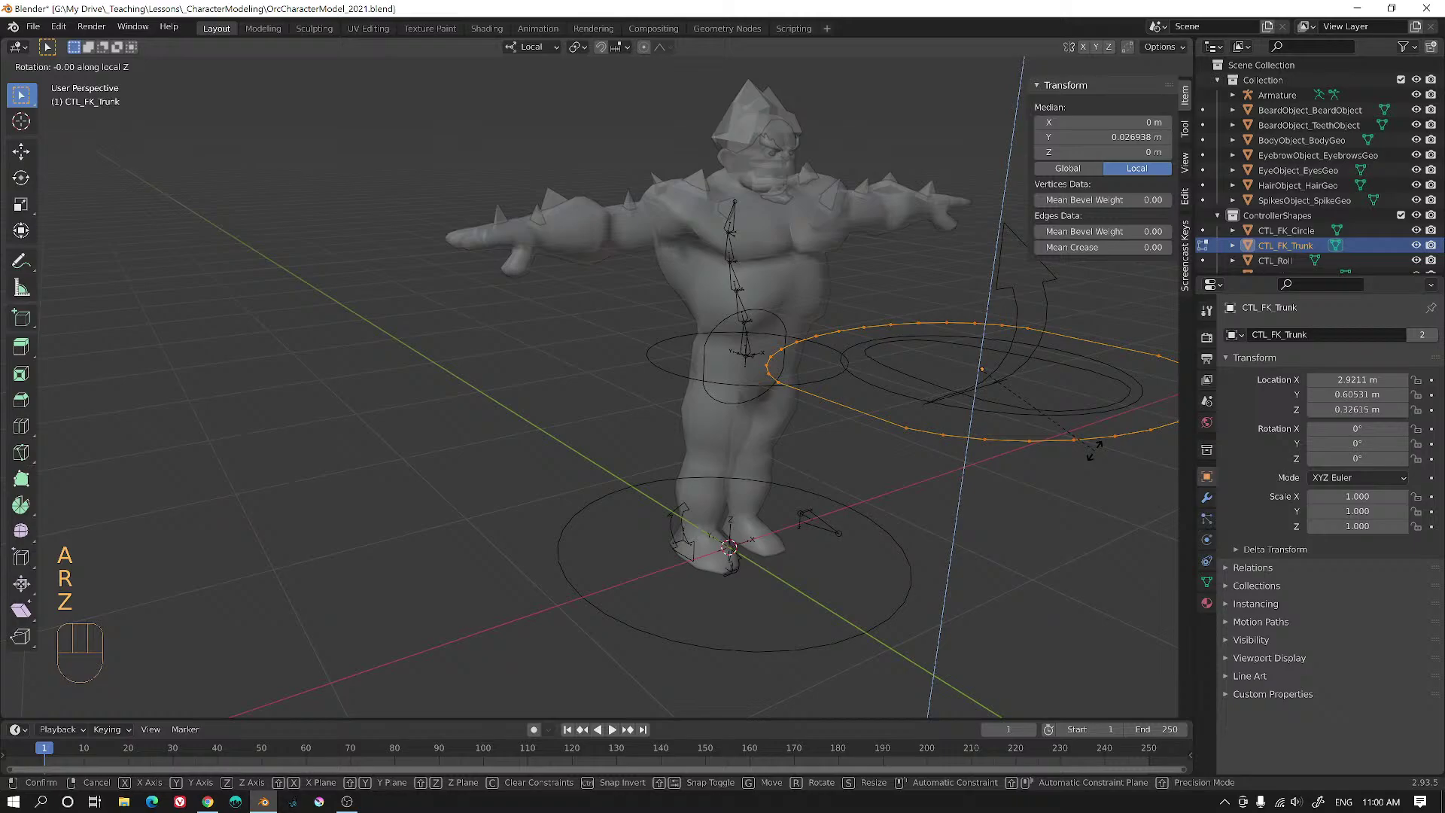
text(90)
key(Return)
- Rotate the trunk shape's mesh 90° about its local X axis
middle_drag(1084, 450, 1031, 419)
key(r)
text(x)
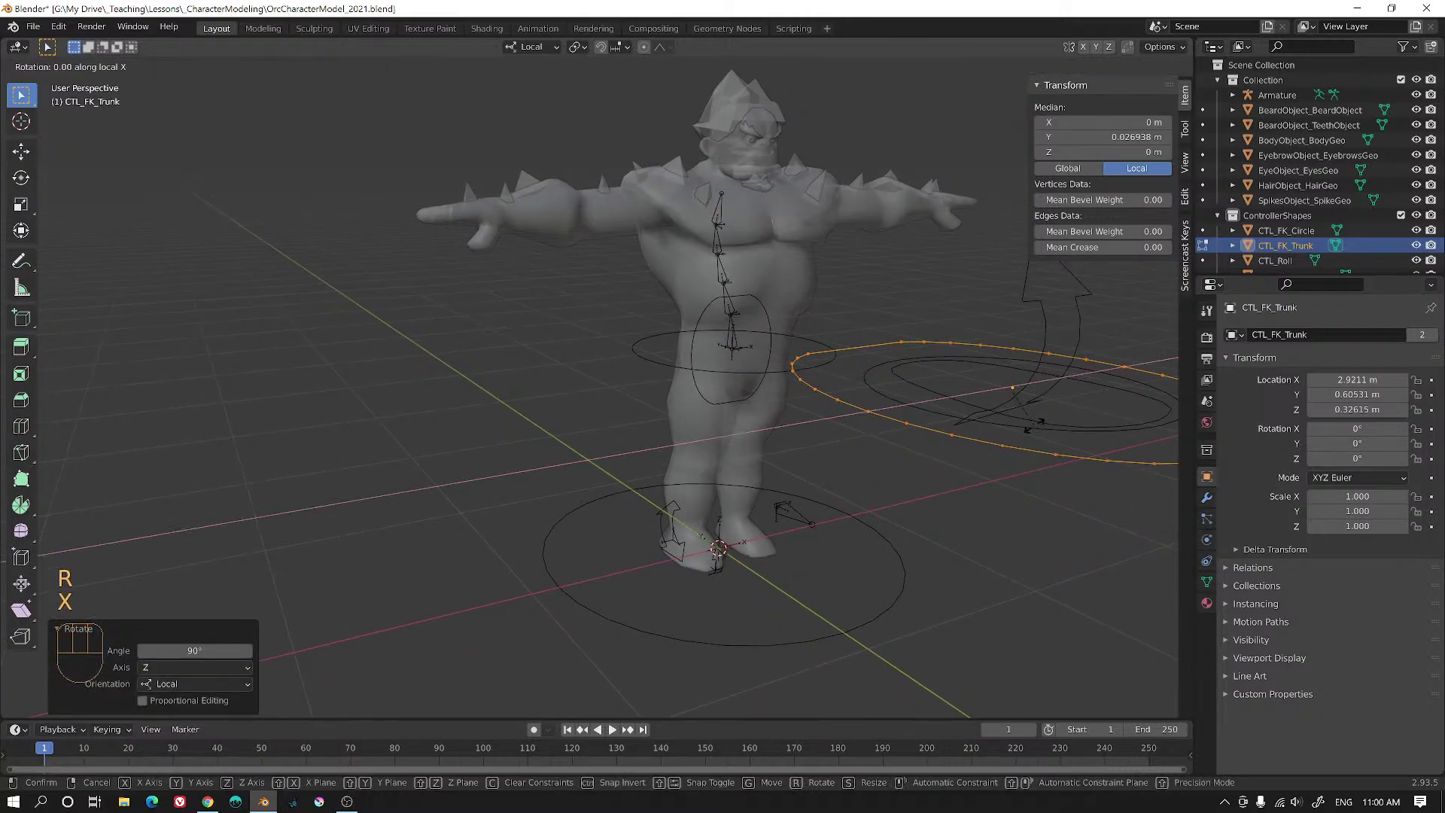
text(90)
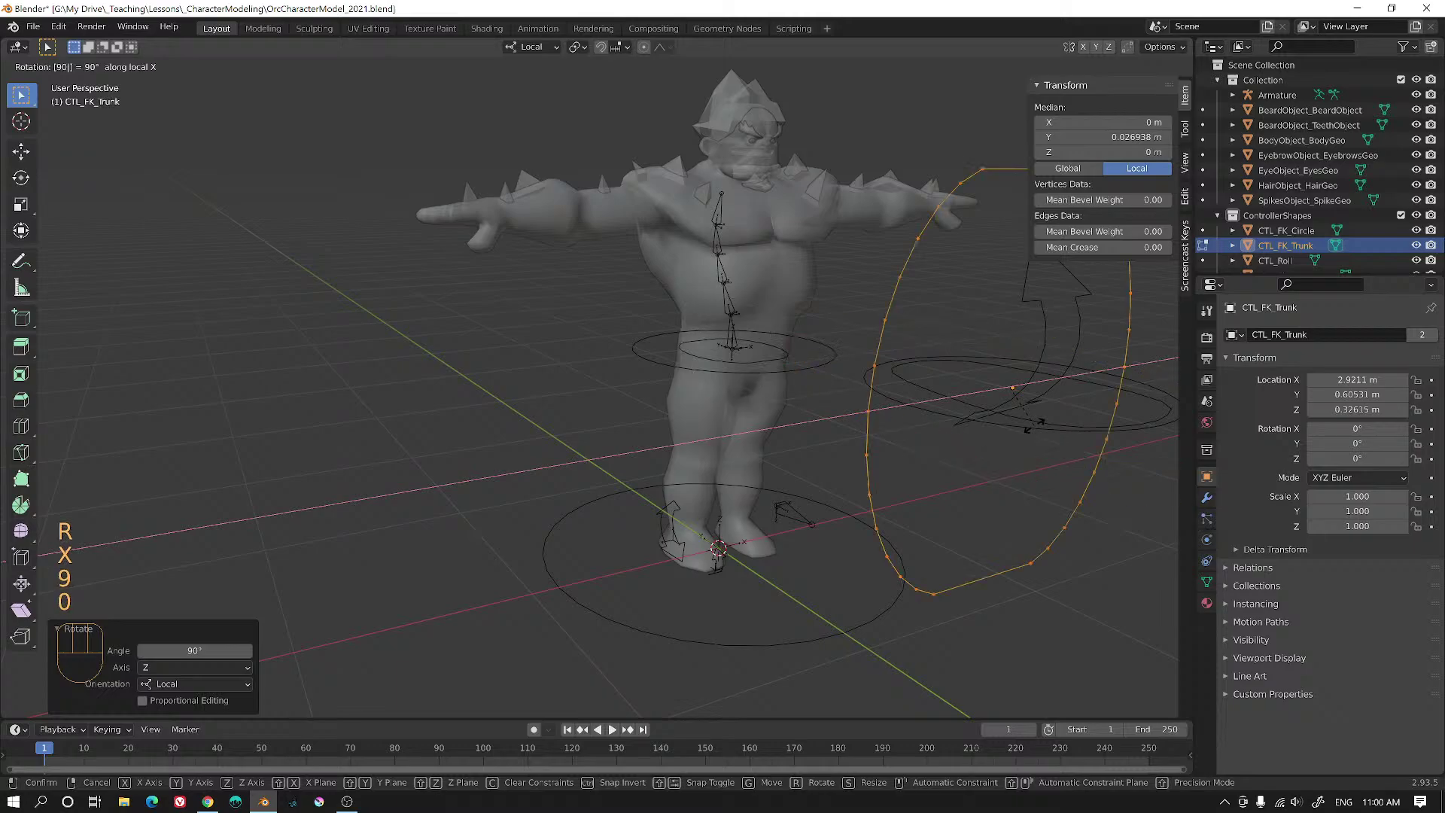
key(Return)
- Rotate the trunk shape's mesh 90° about its local Y axis
middle_drag(1009, 419, 895, 449)
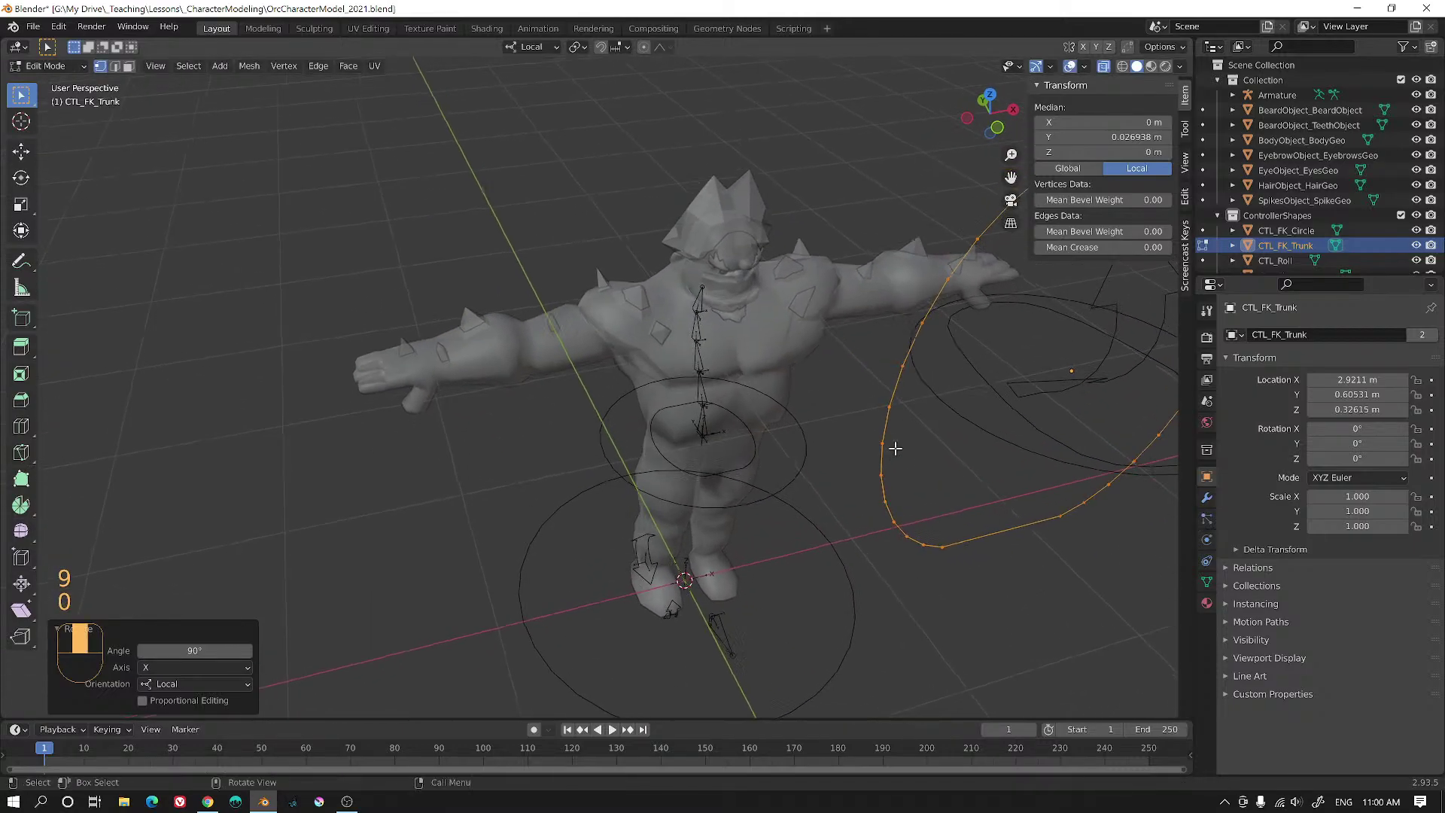
key(r)
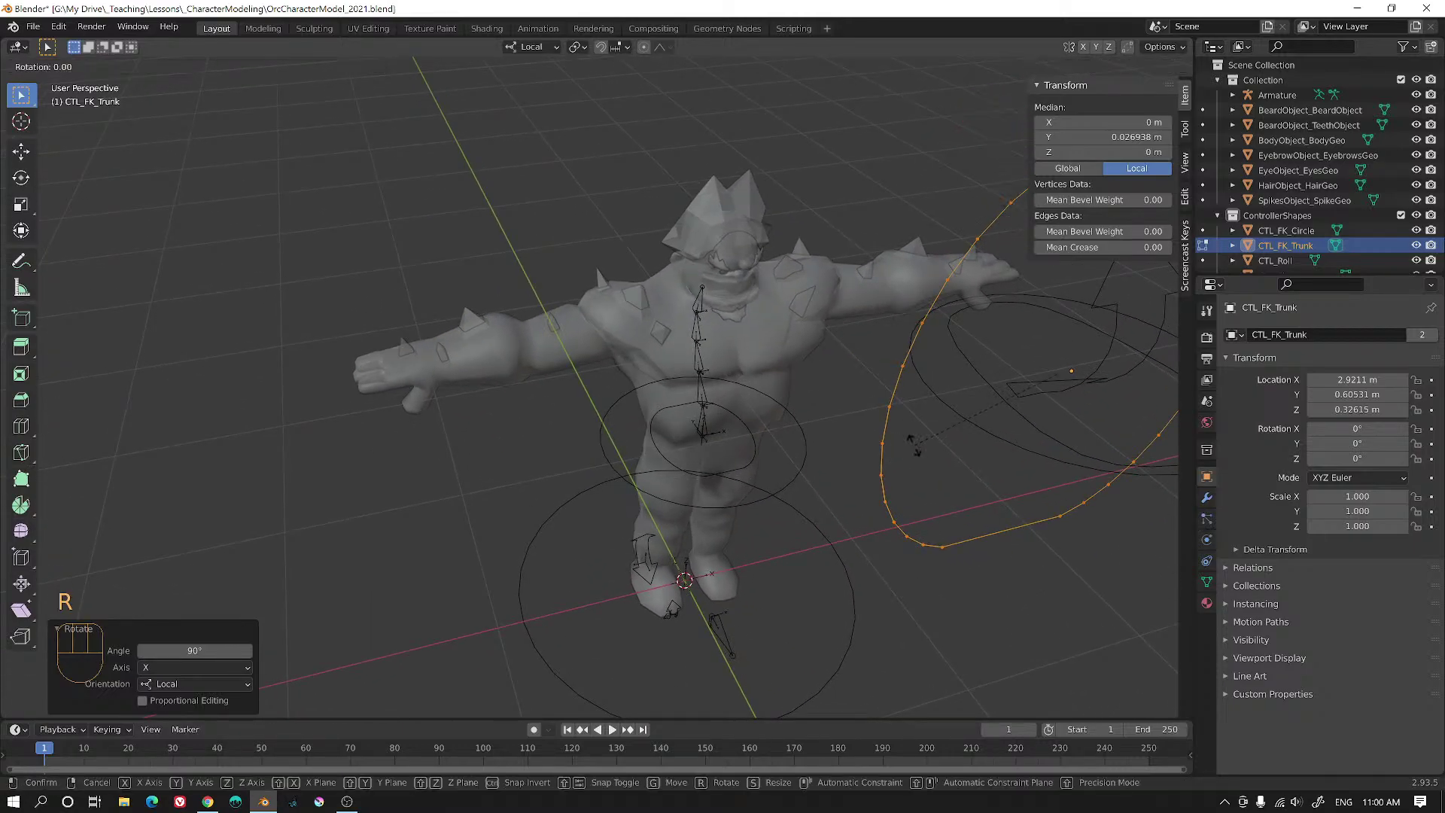
text(y)
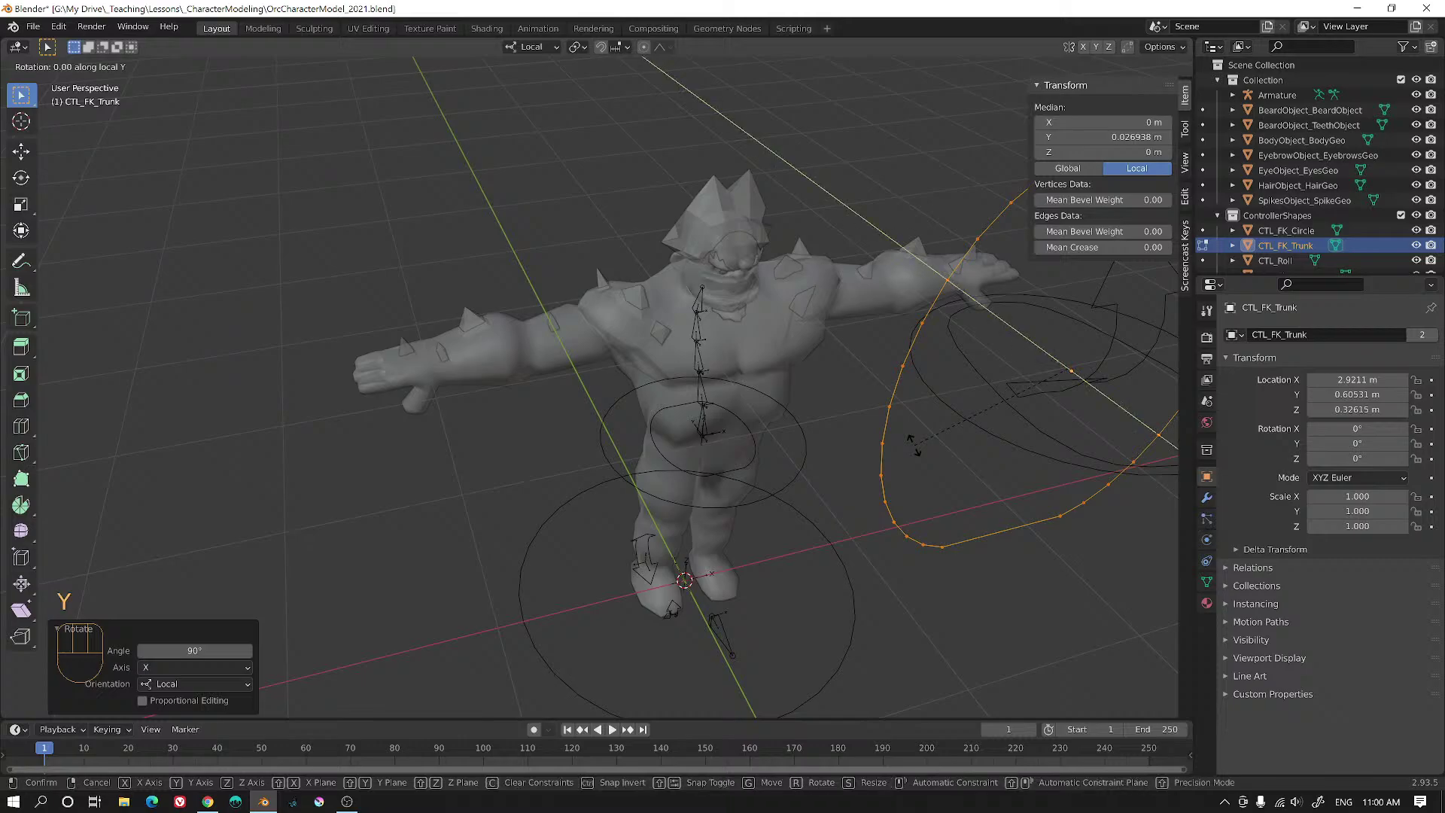
text(90)
key(Return)
mouse_move(901, 458)
middle_down()
mouse_move(864, 477)
mouse_move(891, 466)
middle_up()
key(s)
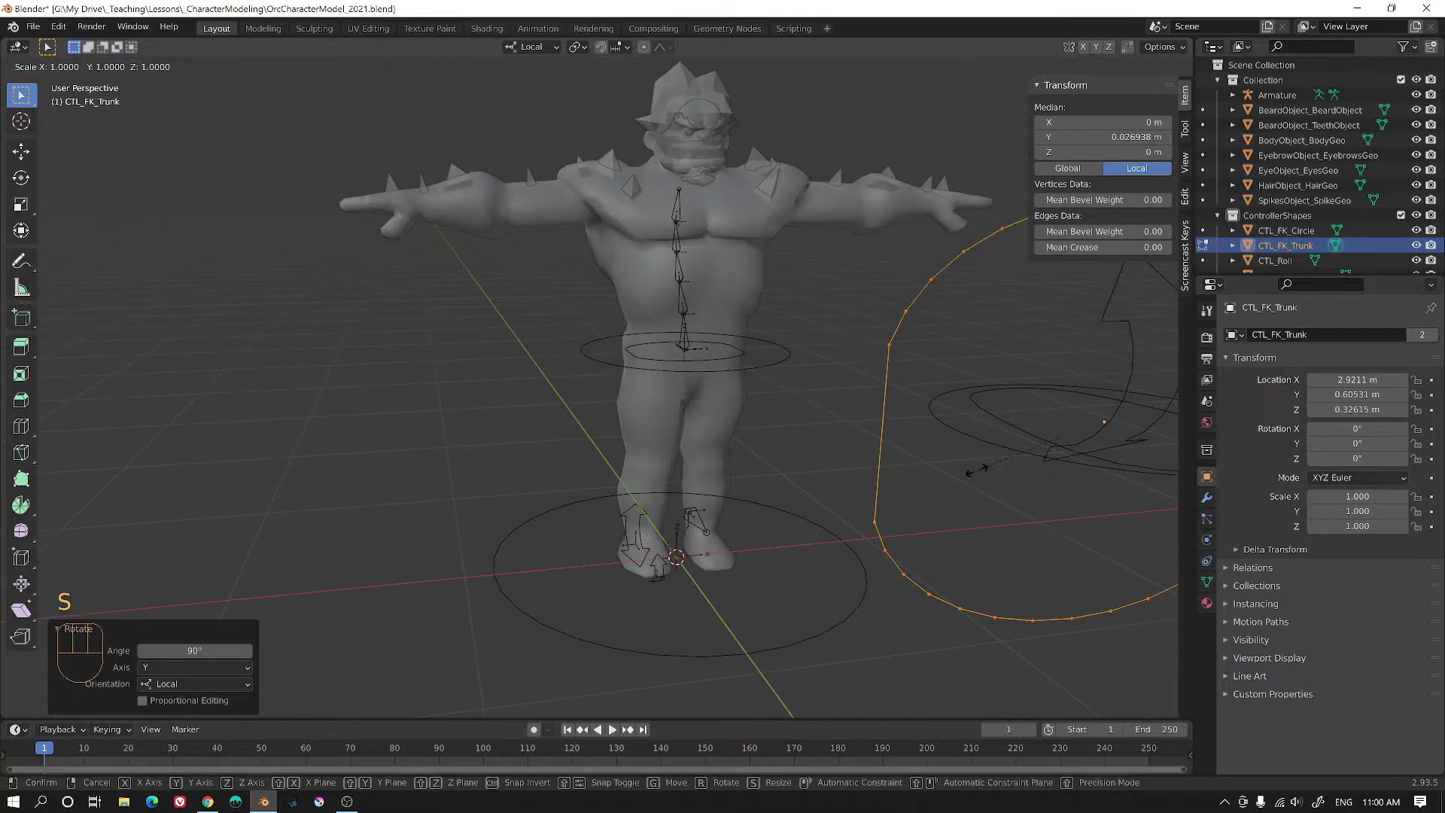
key(z)
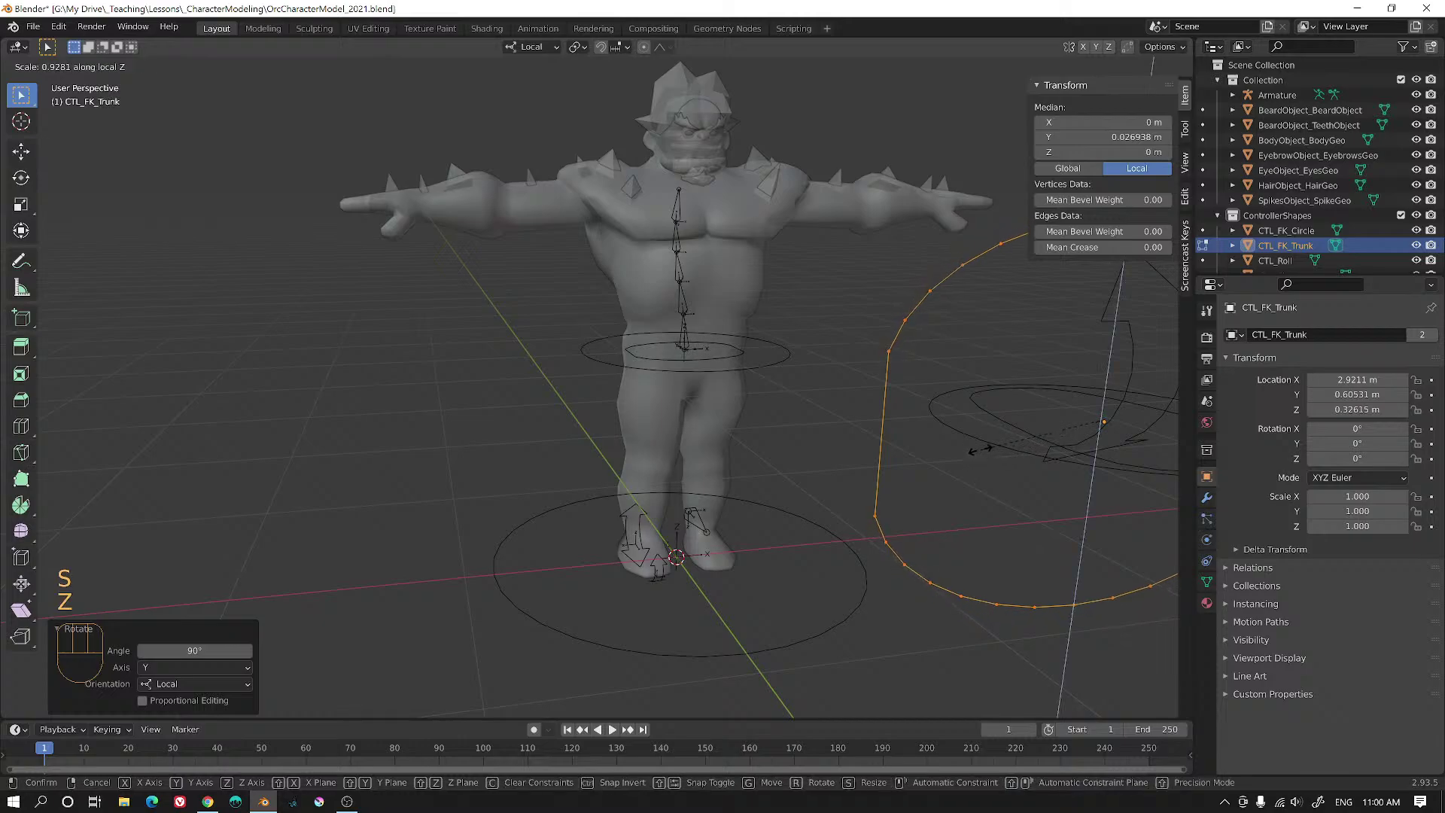
right_click(930, 532)
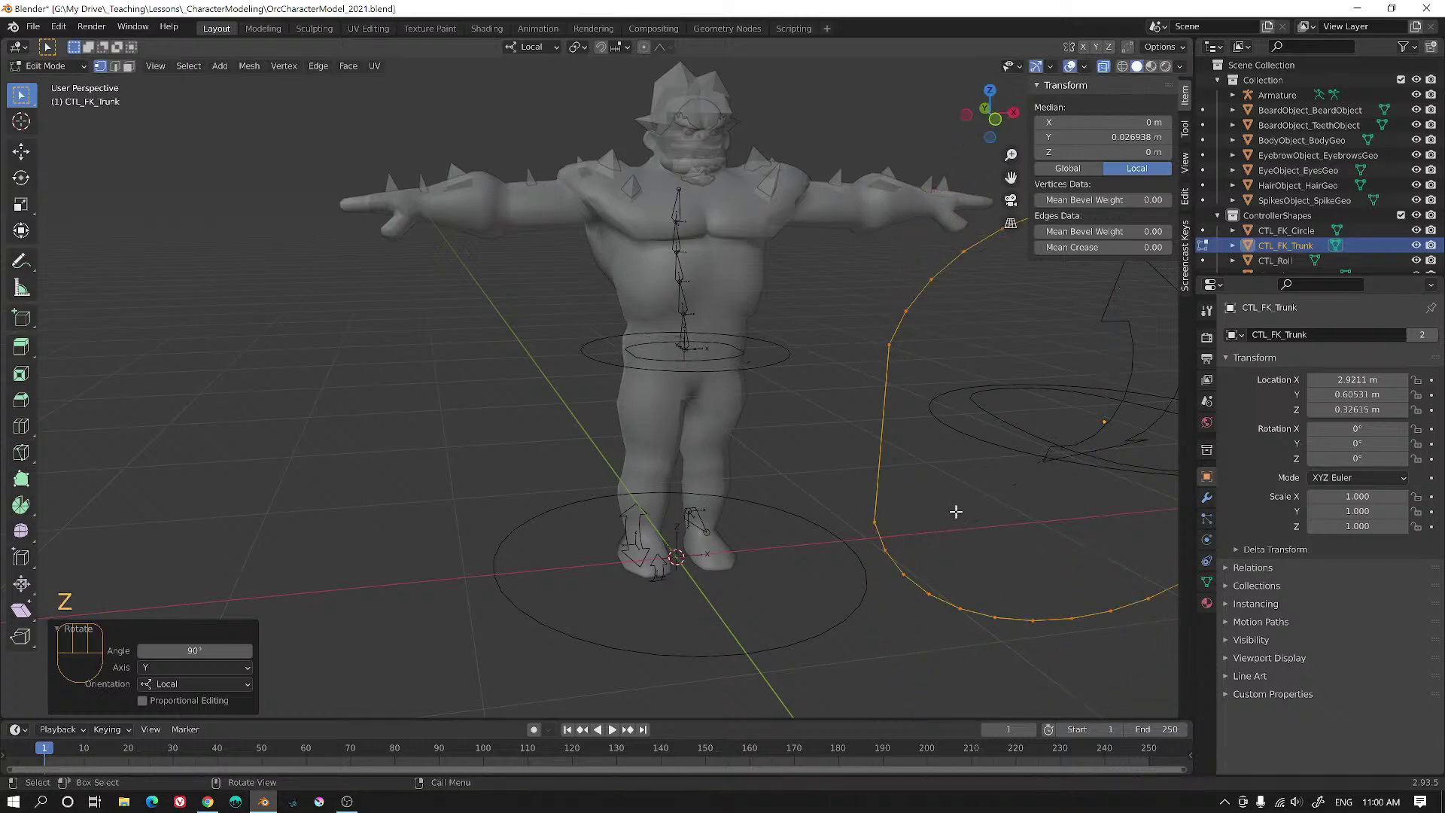
- Widen the trunk shape's mesh along local X to about 4.08 m and return to Object Mode
key(s)
key(x)
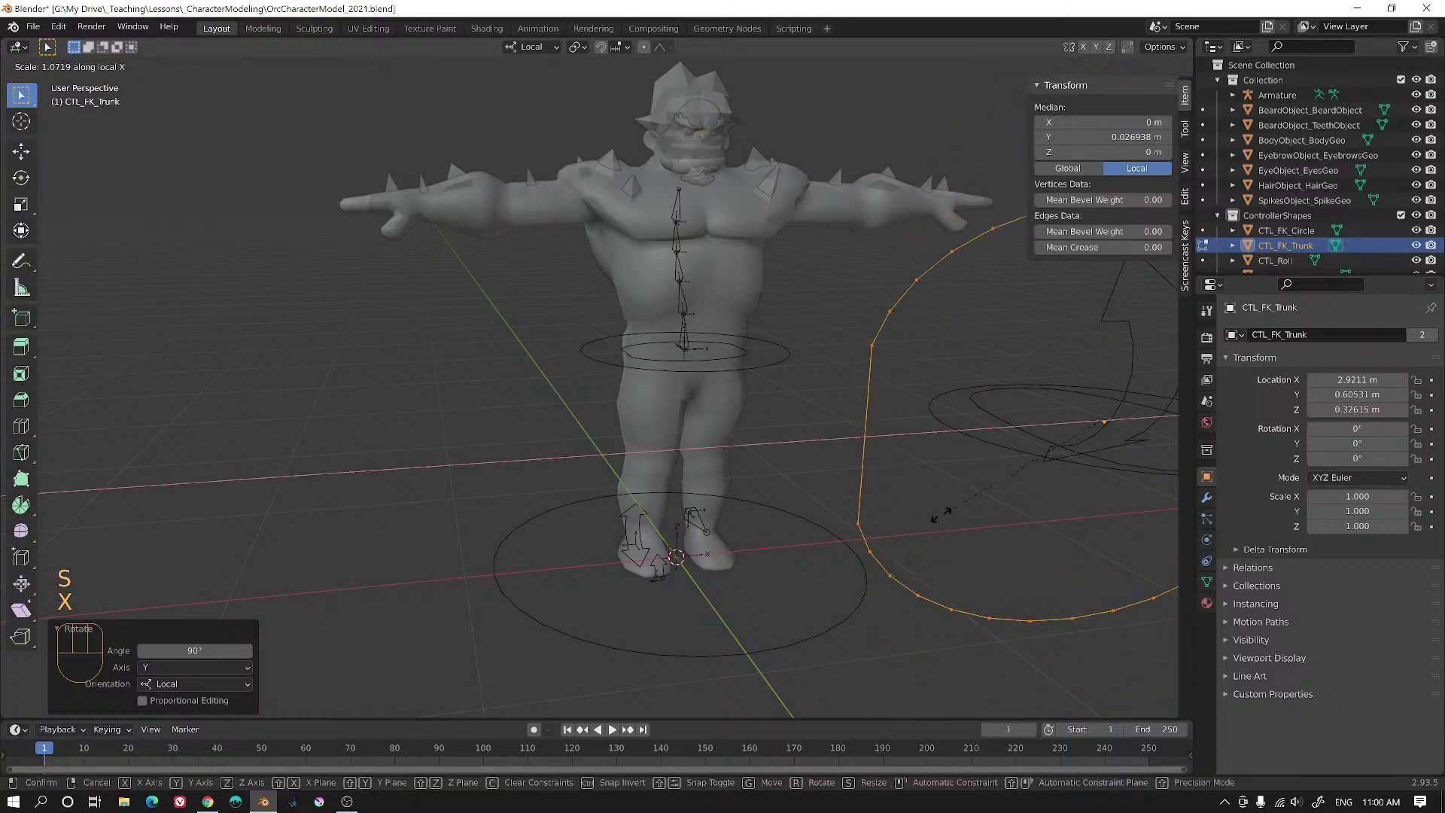
click(890, 519)
middle_drag(828, 500, 802, 485)
key(Tab)
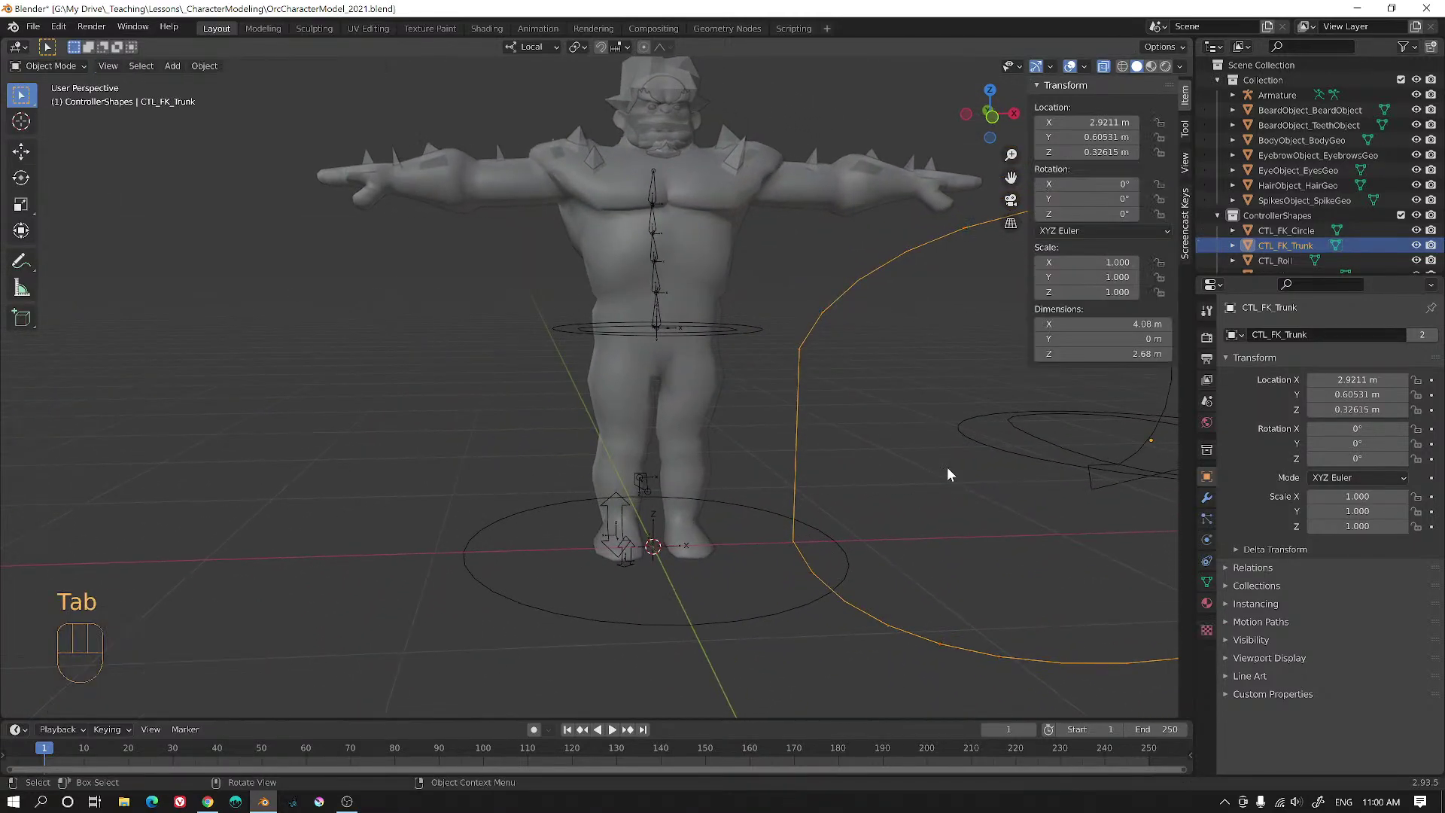
alt+middle_drag(946, 466, 791, 433)
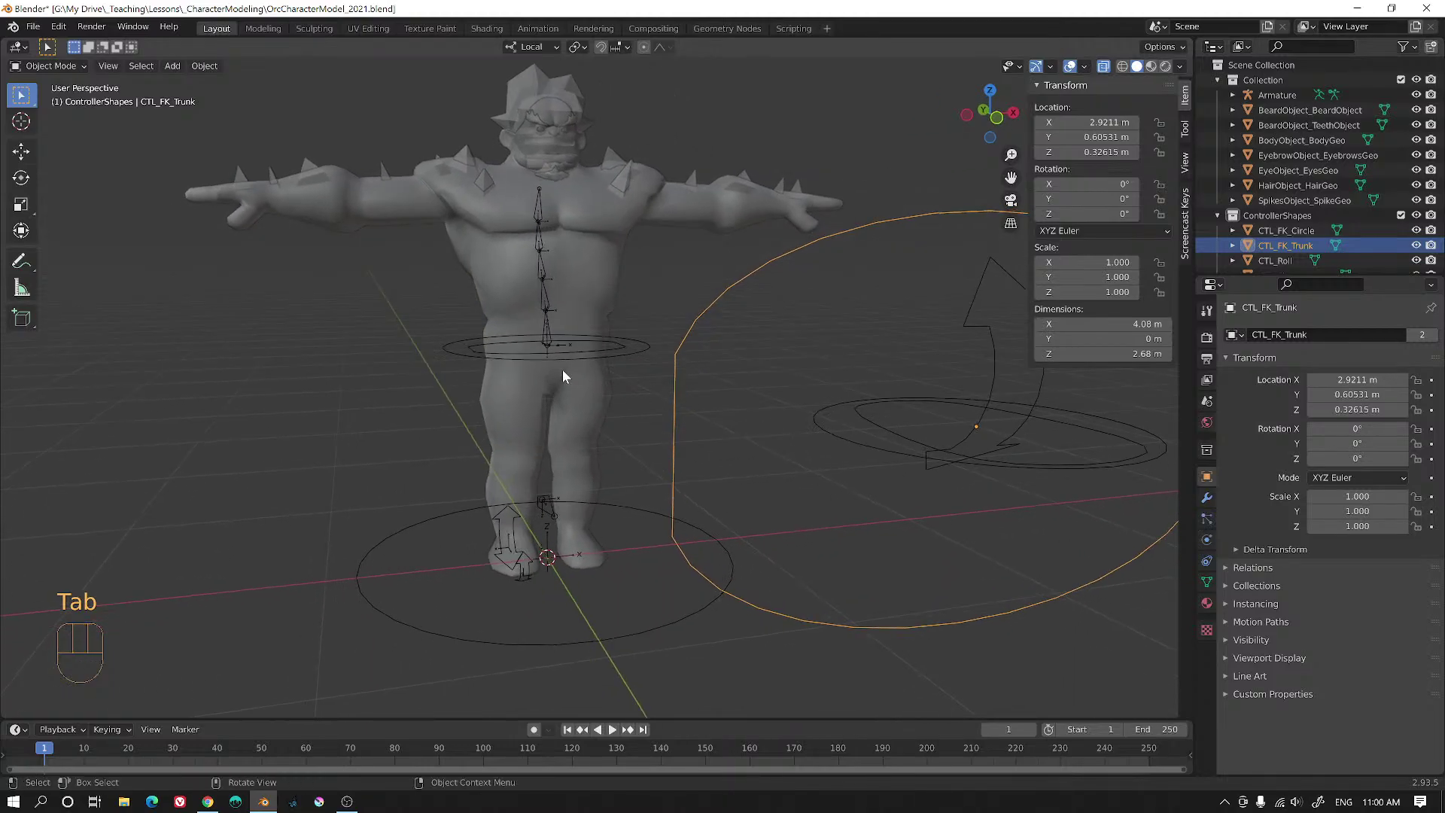
key(Tab)
key(Tab)
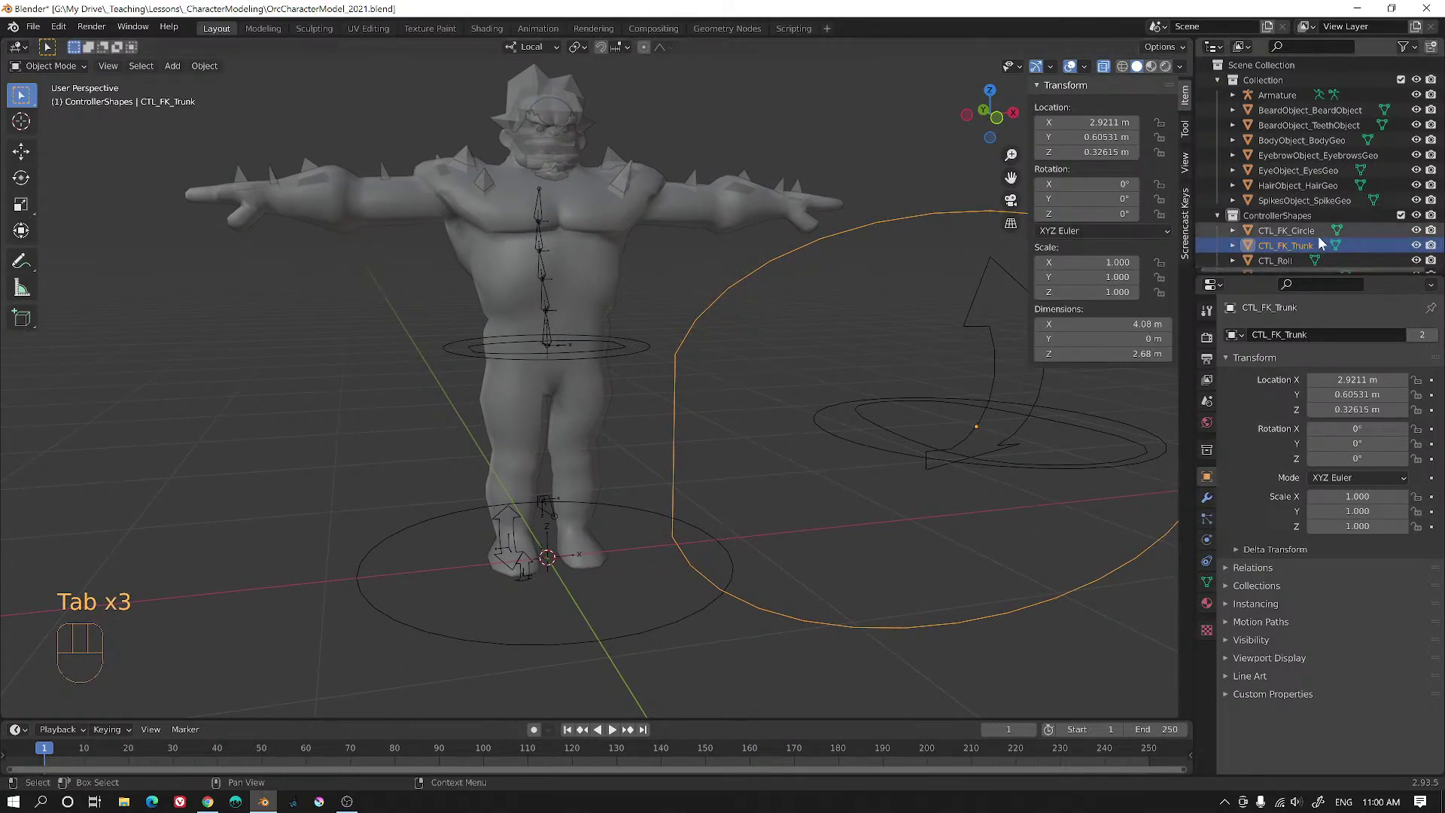
- Return the armature to Pose Mode and set CTL_FK_Trunk as the Spine.001 bone's custom shape object
click(545, 328)
click(545, 329)
key(ctrl+Tab)
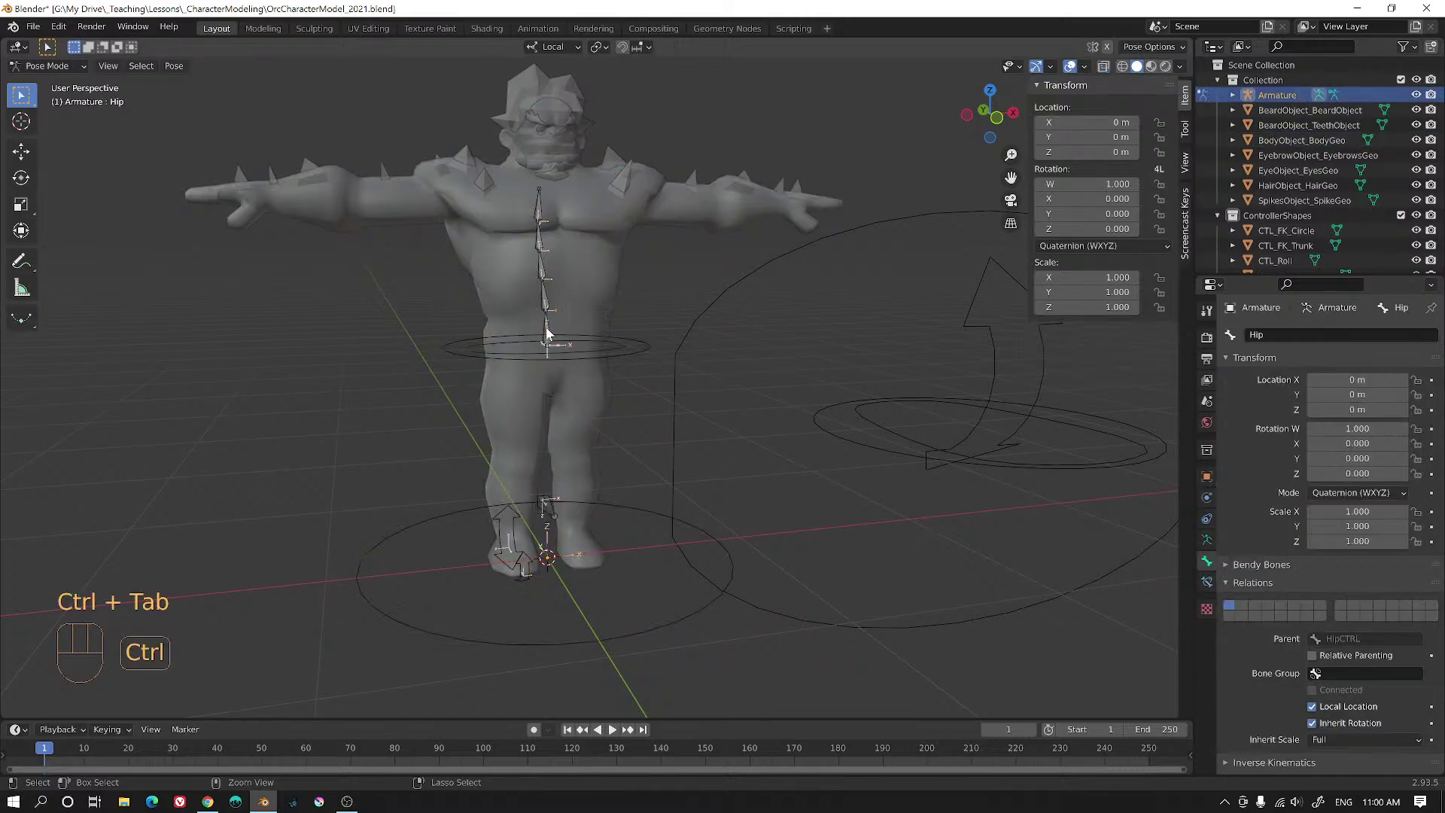
click(545, 328)
alt+middle_drag(547, 332, 608, 406)
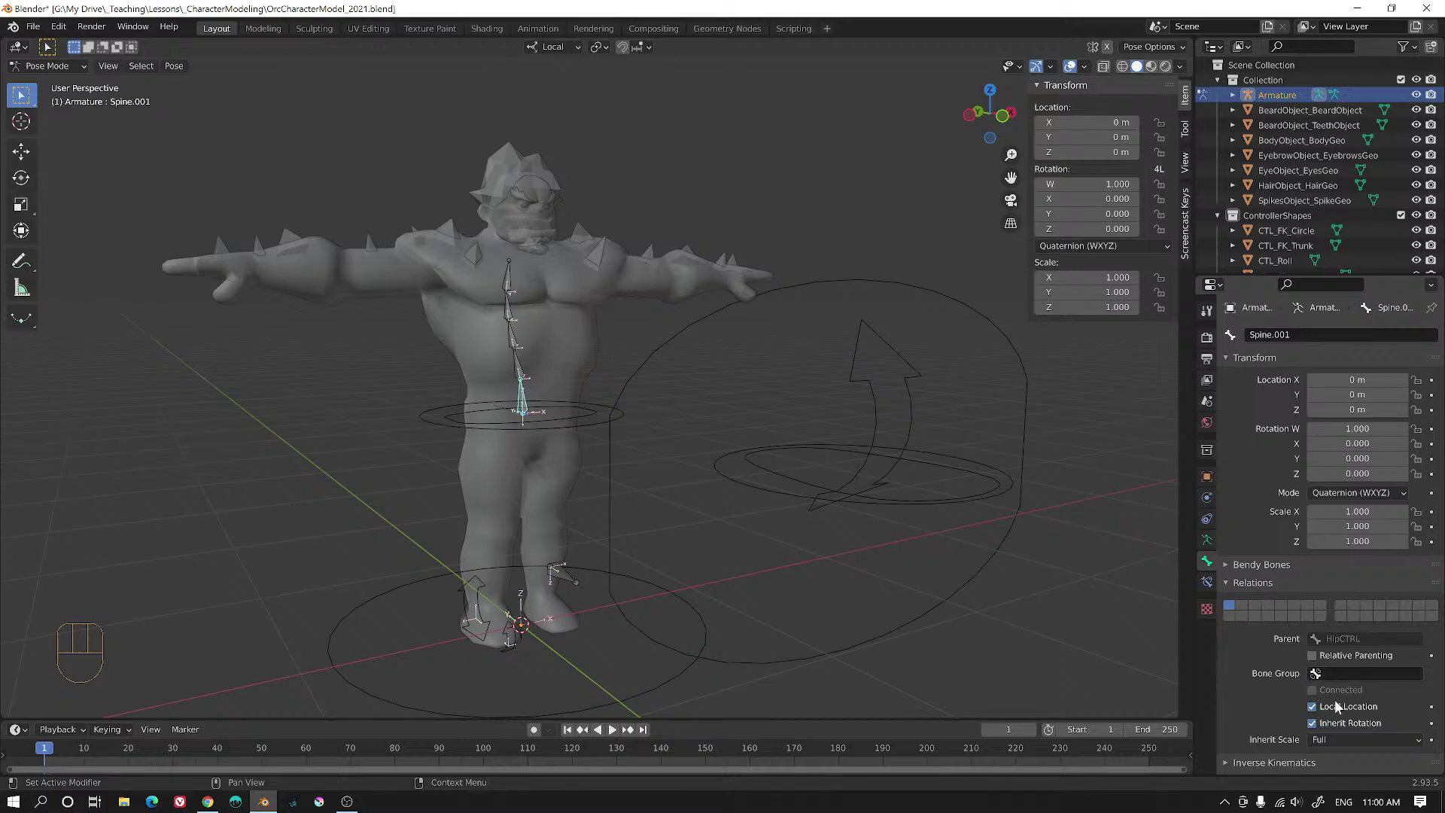
scroll(1333, 699, down, 5)
click(1279, 686)
scroll(1316, 700, down, 2)
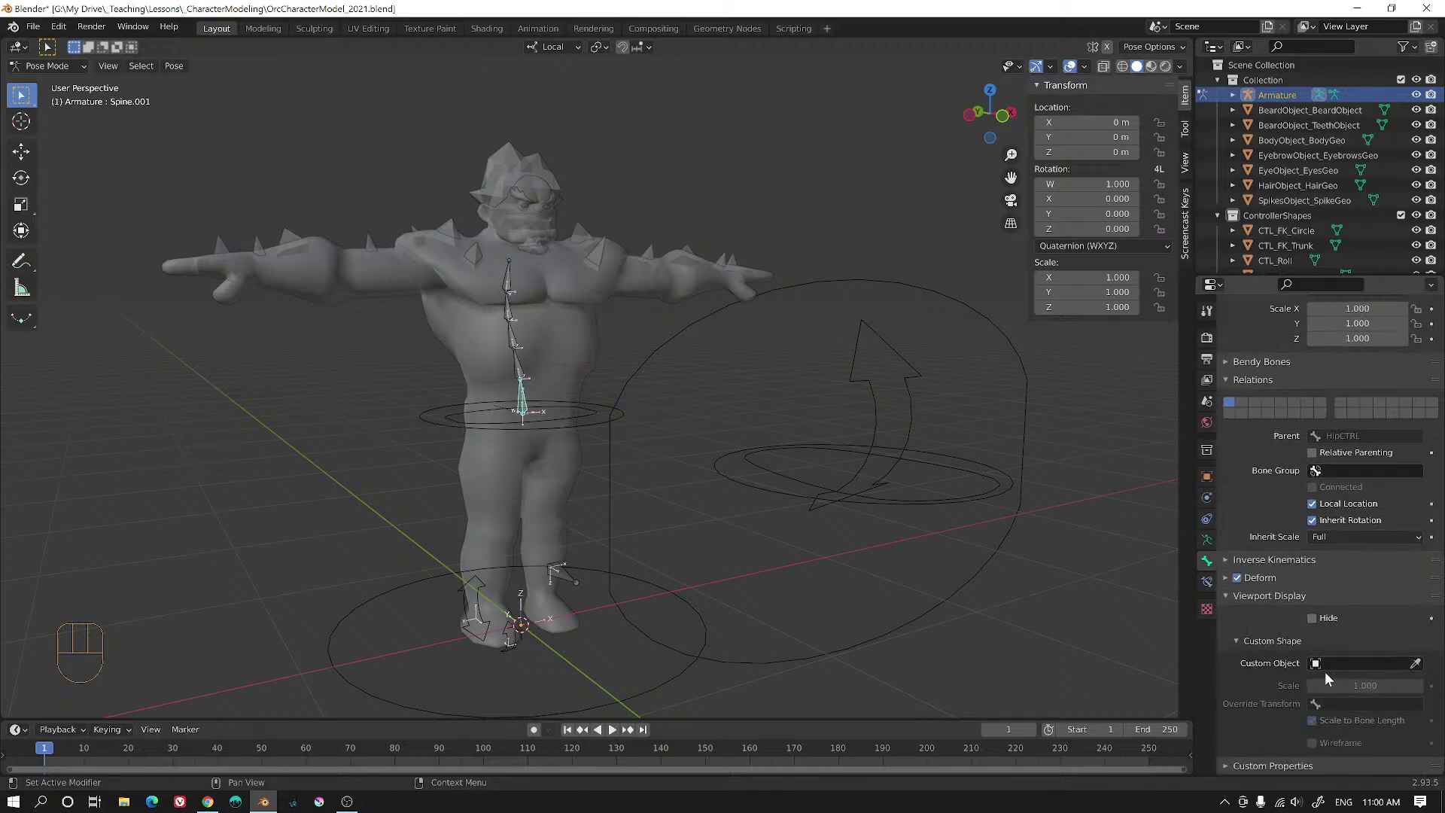
click(1415, 663)
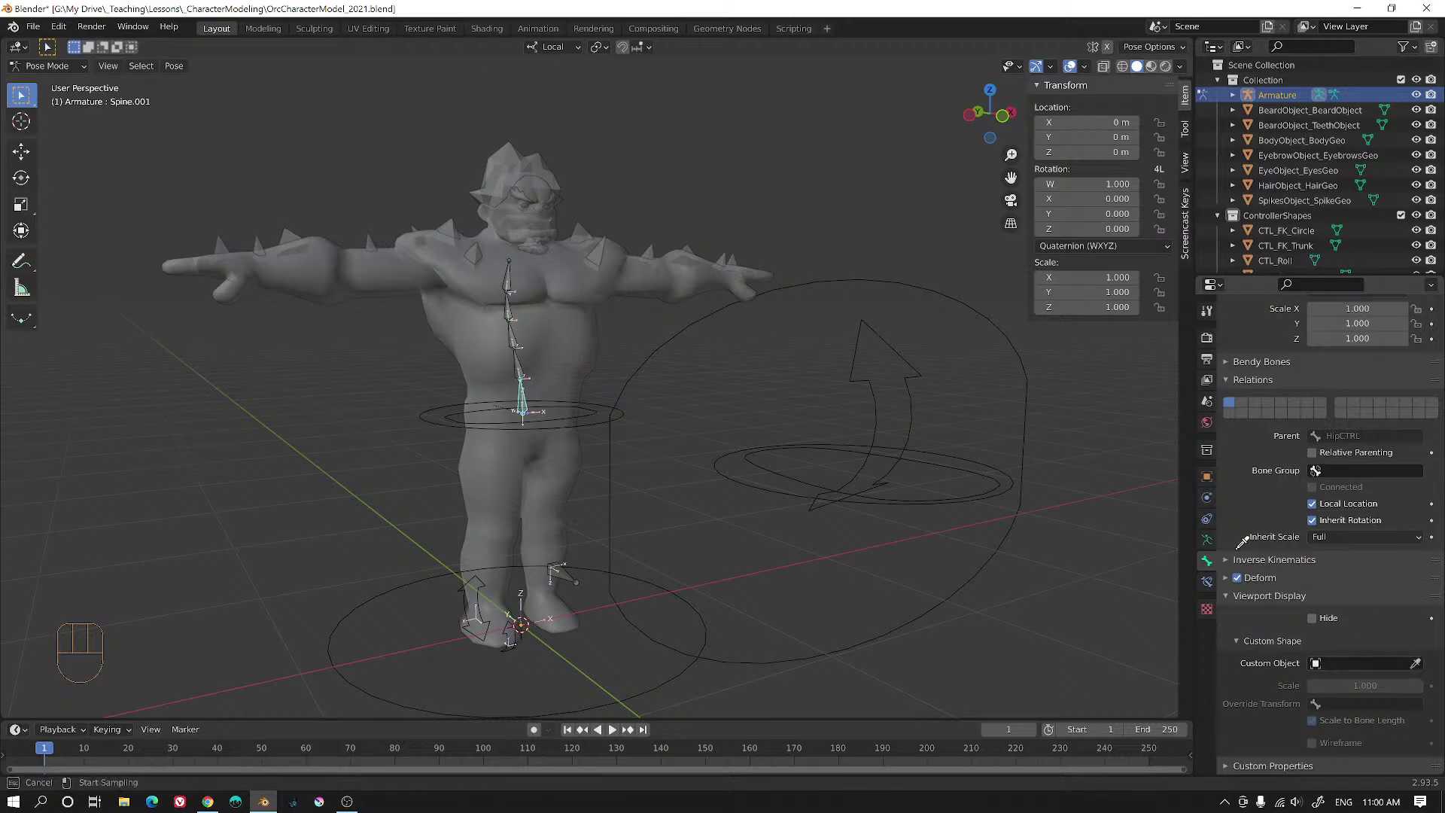
click(1025, 369)
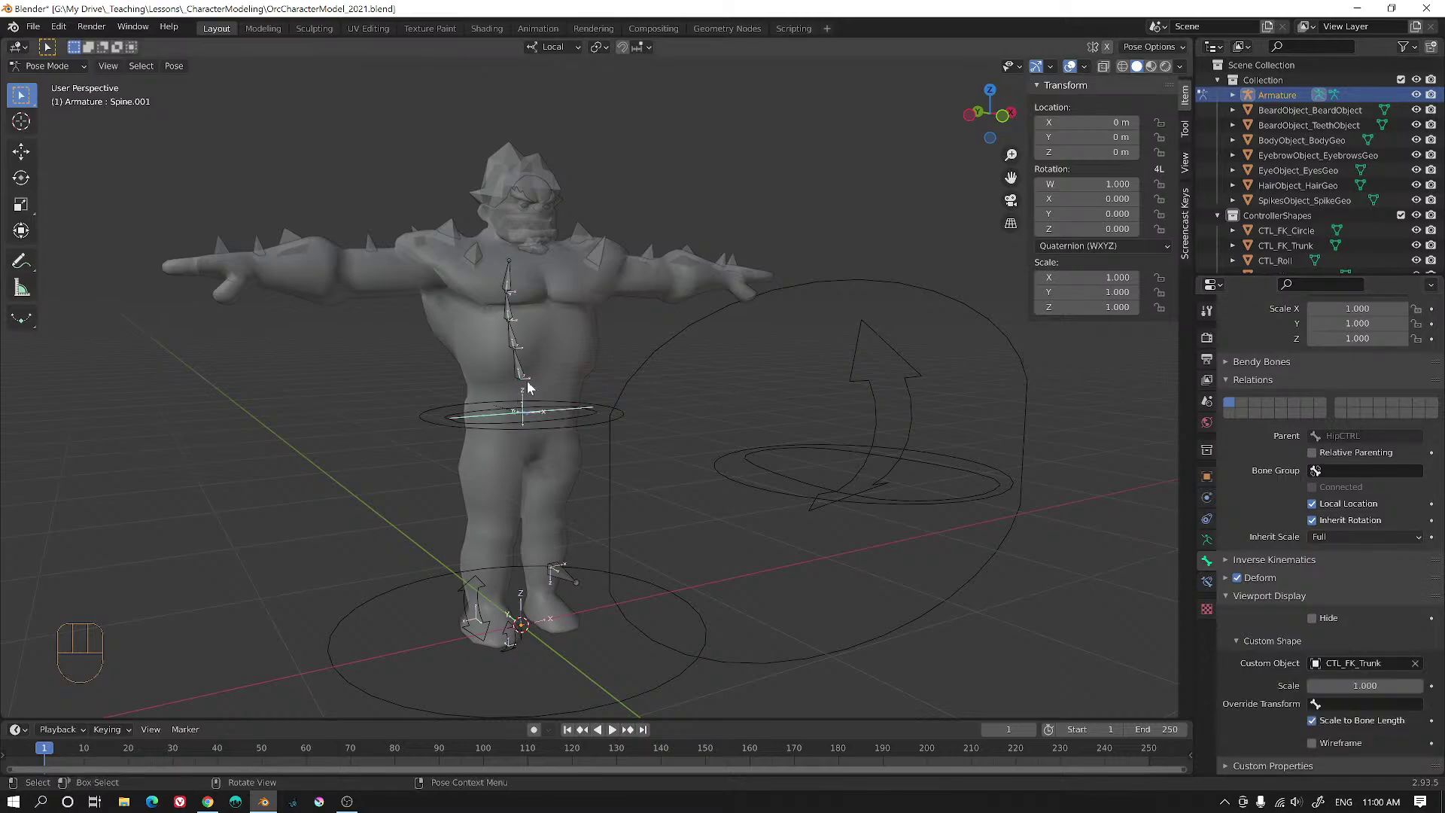
mouse_move(528, 388)
alt+middle_down()
mouse_move(611, 459)
mouse_move(562, 397)
mouse_move(526, 391)
alt+middle_up()
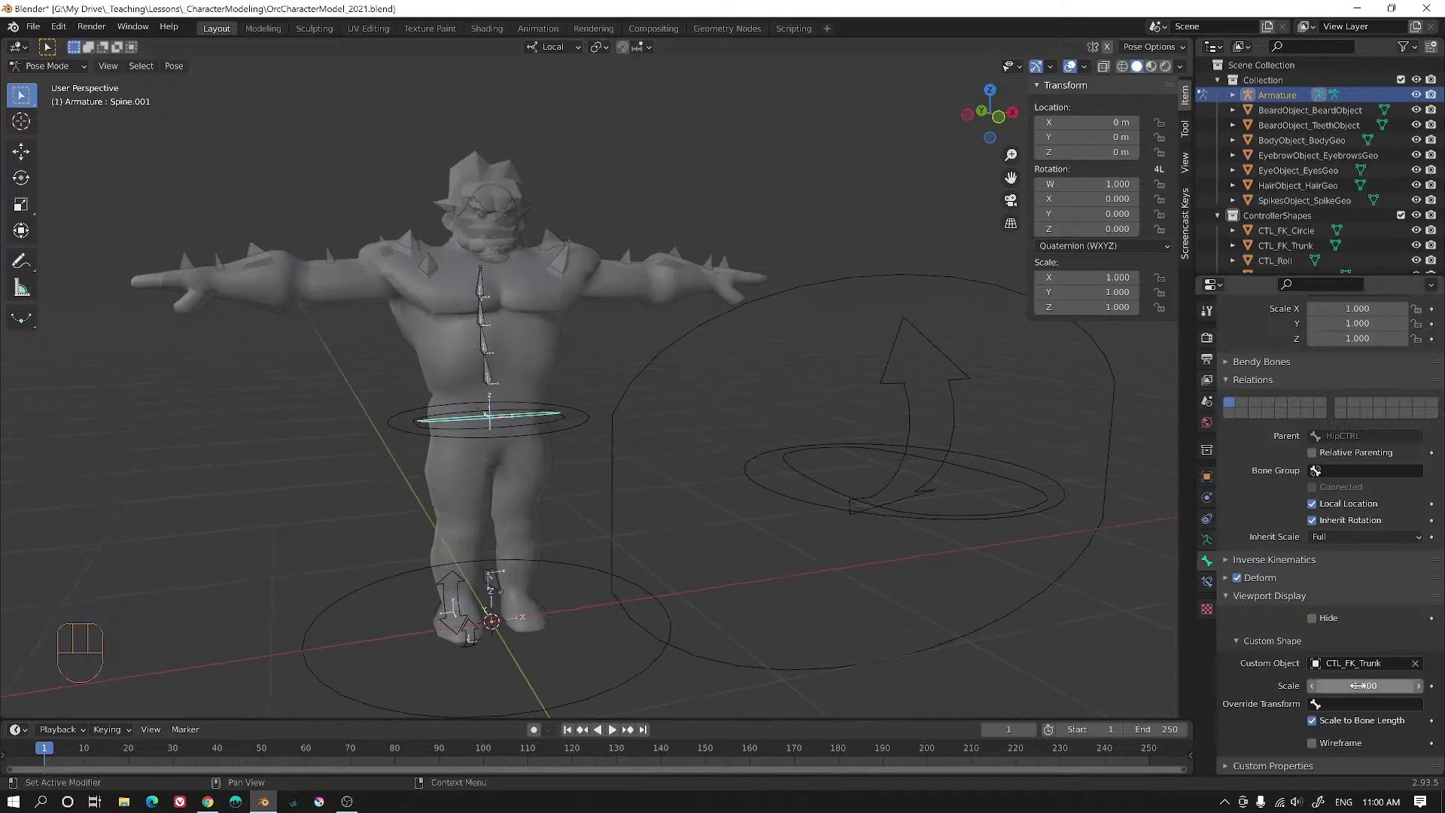
- Set the Spine.001 bone's custom shape scale to about 1.18 and try the shape without scaling to bone length
shift+drag(1355, 685, 1354, 685)
mouse_move(1053, 489)
alt+middle_down()
mouse_move(1038, 481)
mouse_move(1055, 479)
alt+middle_up()
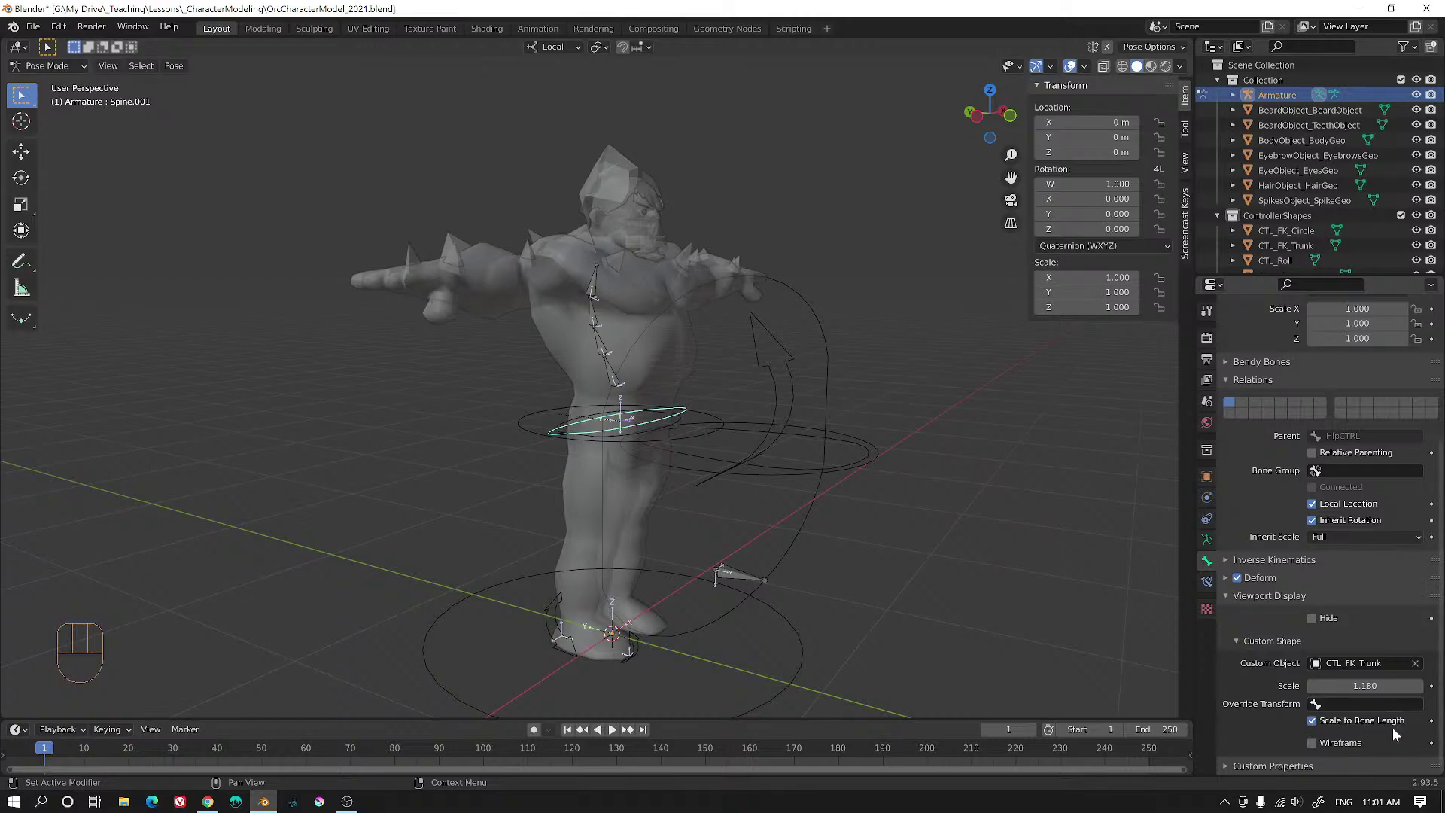
click(1313, 720)
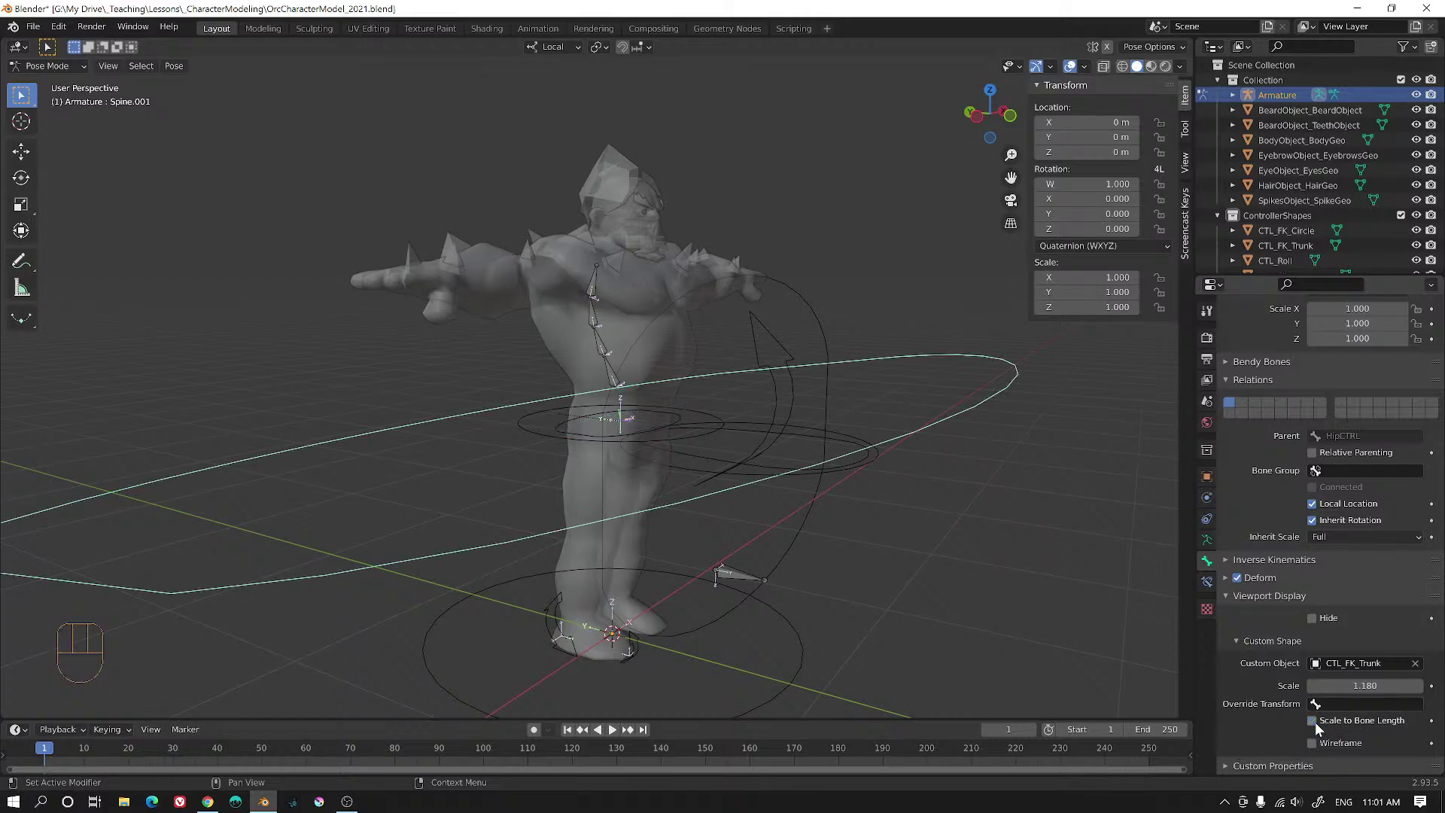
click(1313, 721)
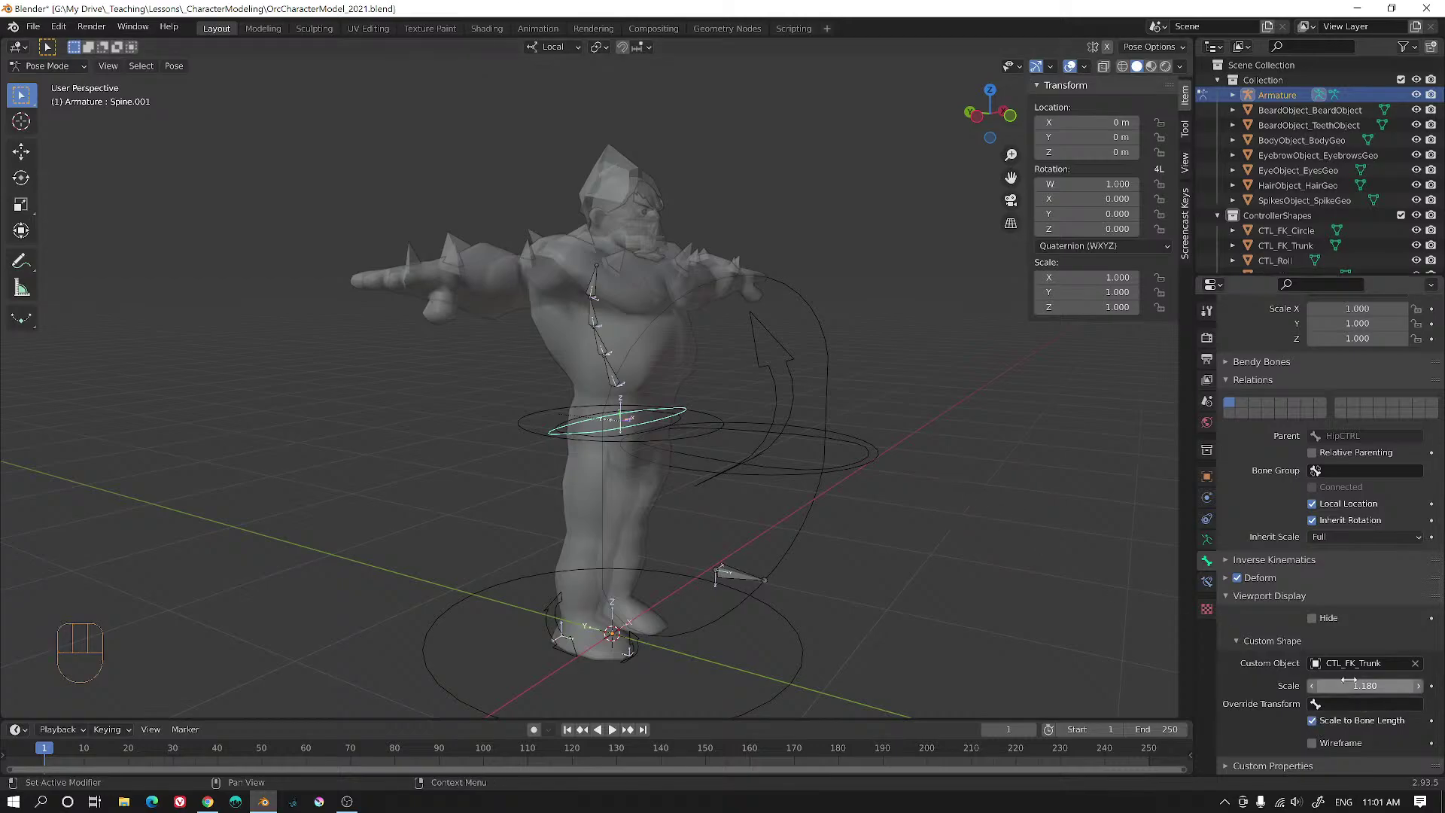
- Set Spine.002 as the override transform for the Spine.001 bone's custom shape
alt+drag(619, 413, 677, 427)
scroll(675, 422, up, 3)
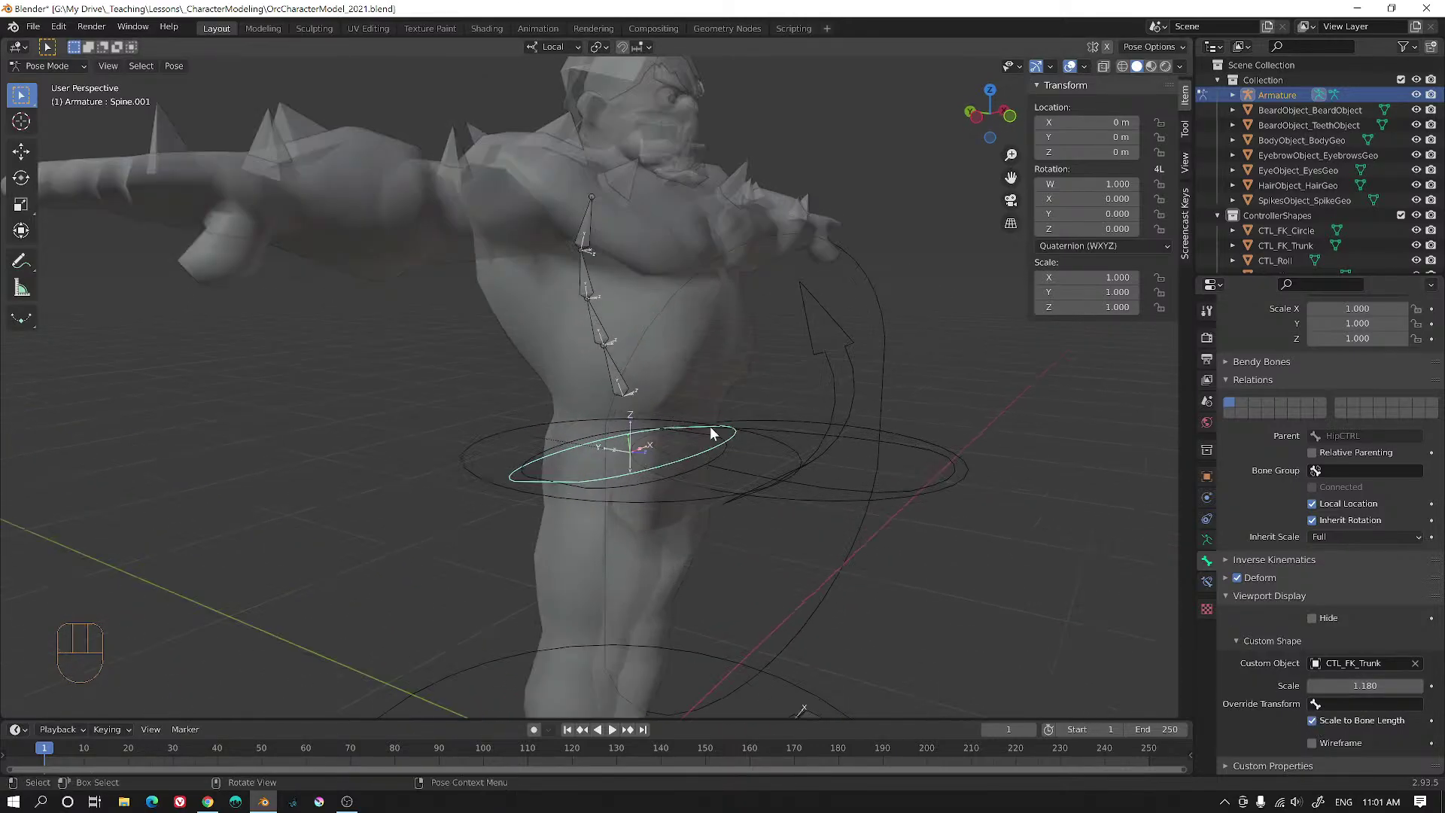
click(1355, 703)
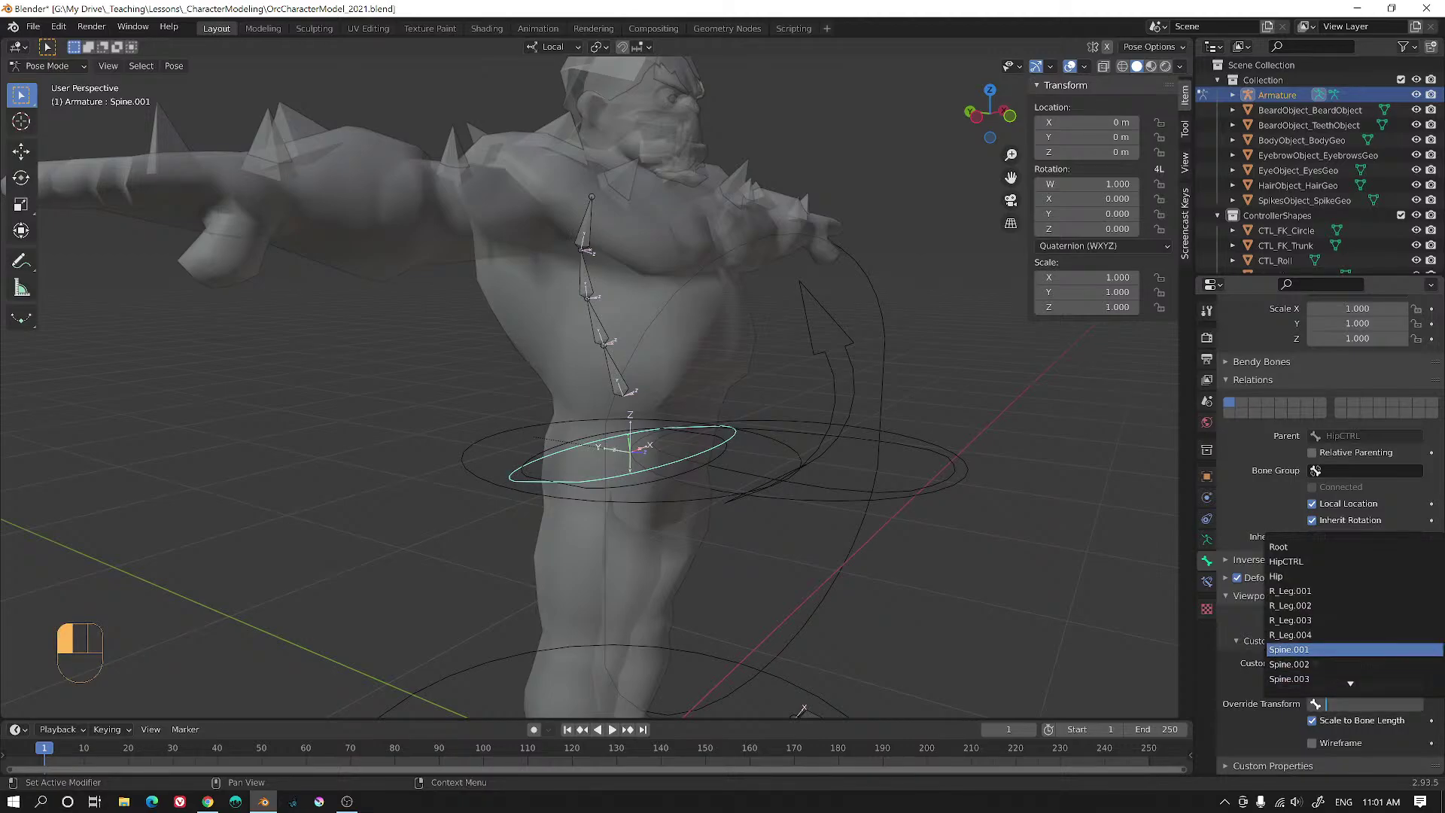
click(1303, 649)
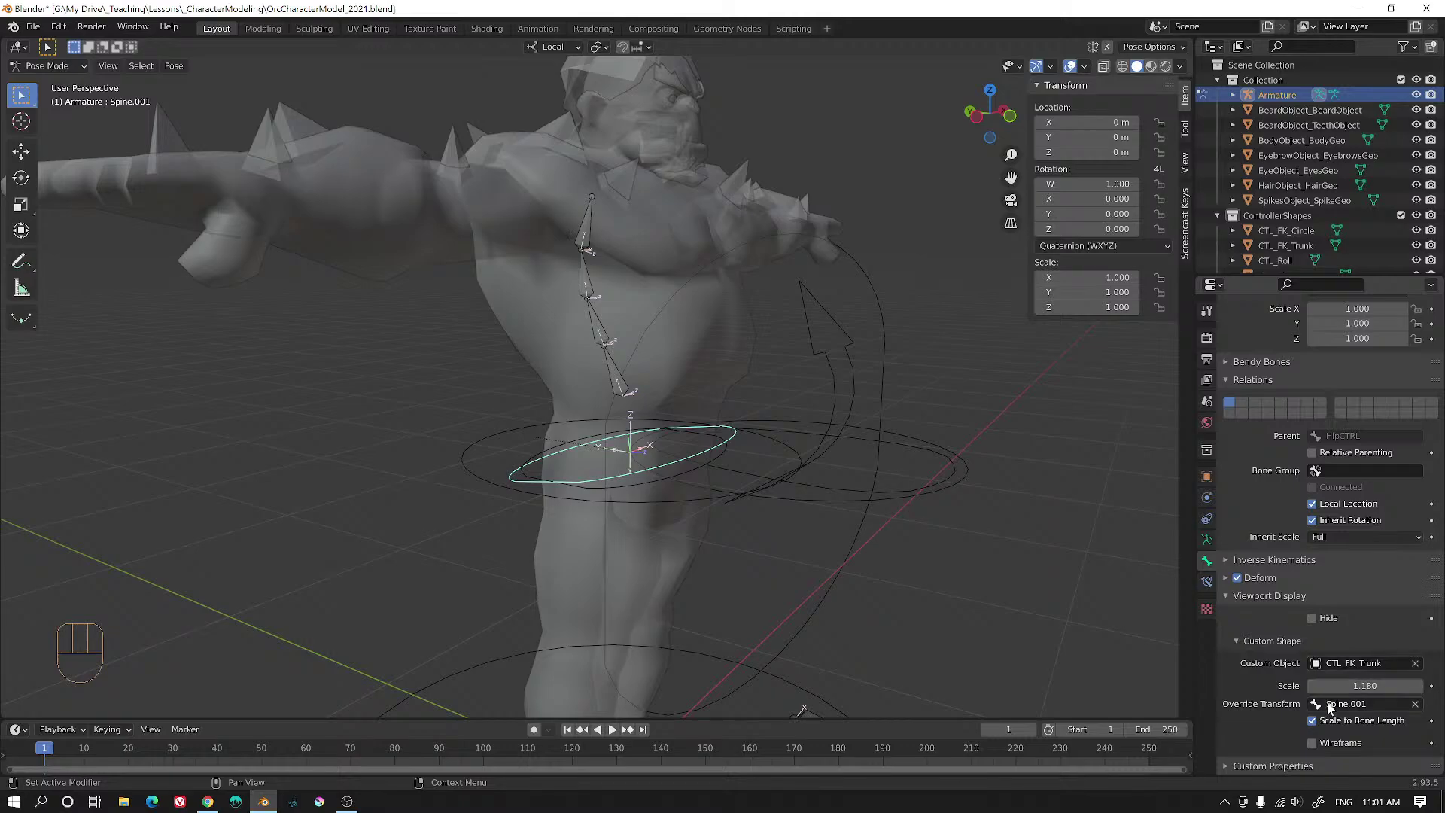
click(1329, 703)
click(1302, 662)
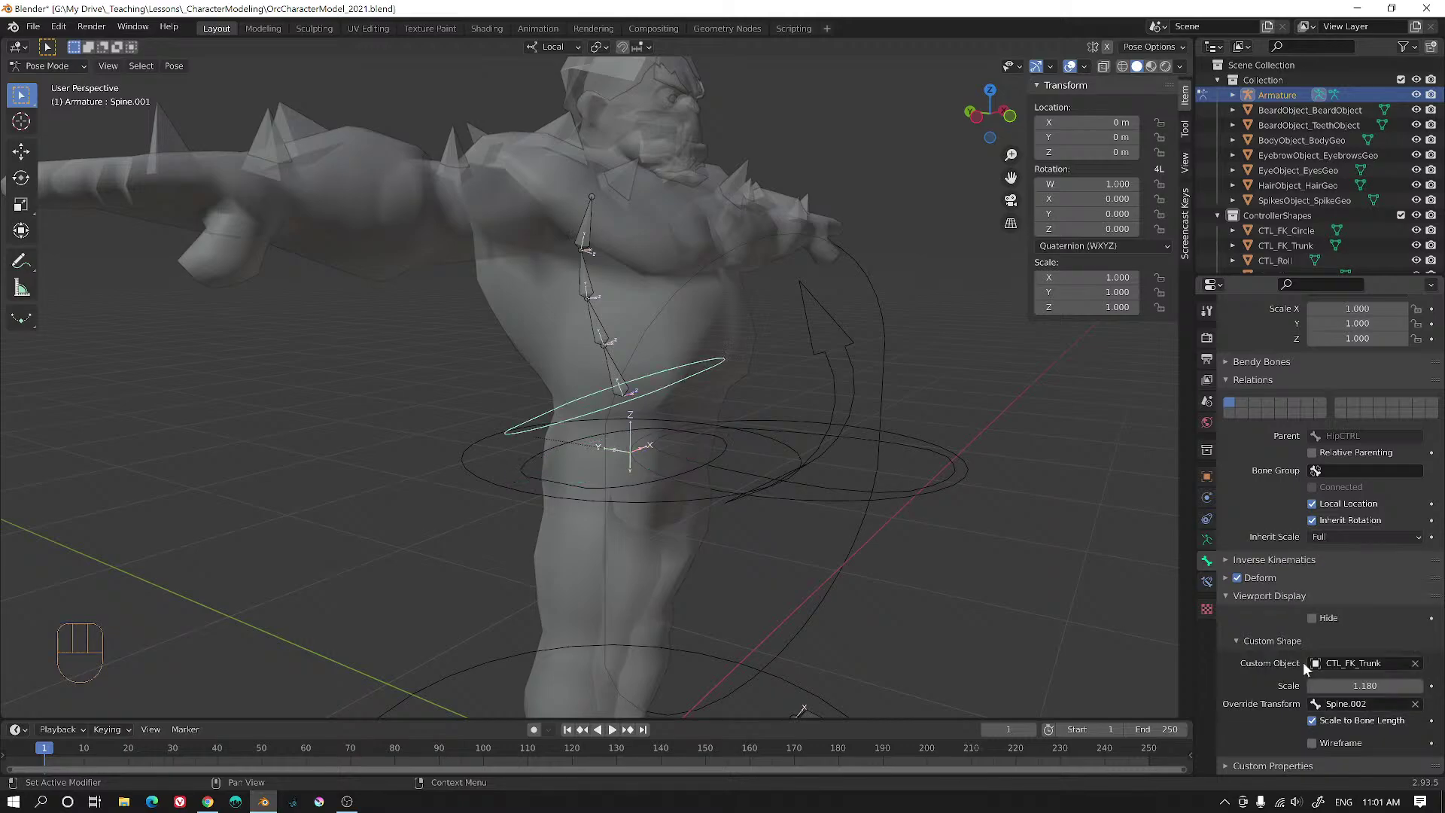
- Reduce the Spine.001 bone's custom shape scale to 0.87
middle_drag(1007, 534, 861, 432)
shift+drag(1367, 685, 1367, 685)
mouse_move(1001, 459)
alt+middle_down()
mouse_move(1053, 479)
mouse_move(1000, 456)
alt+middle_up()
alt+middle_drag(990, 456, 986, 452)
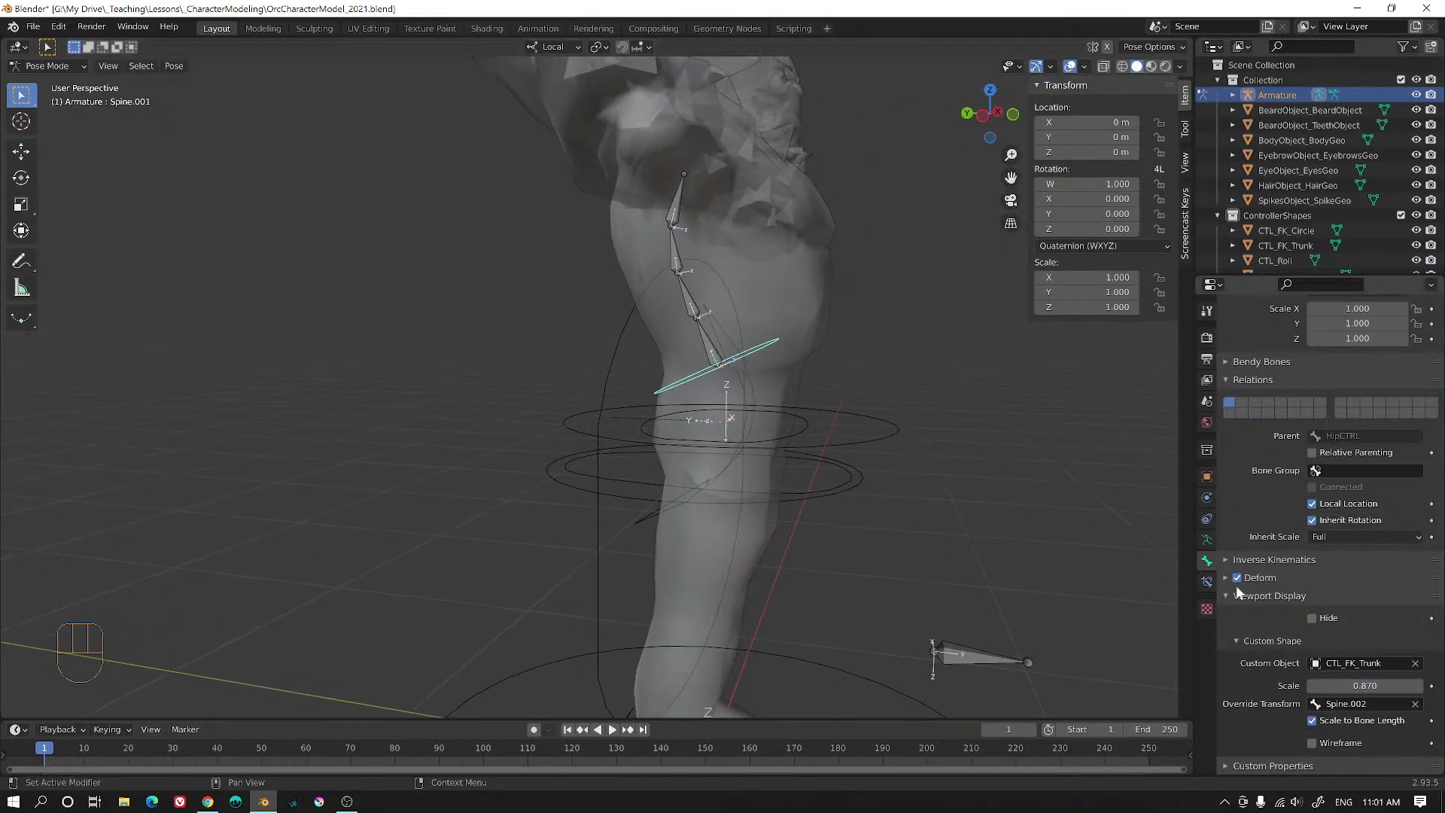
- Give the Spine.002 bone the CTL_FK_Trunk custom shape with Spine.003 as its override transform
click(707, 343)
click(1317, 665)
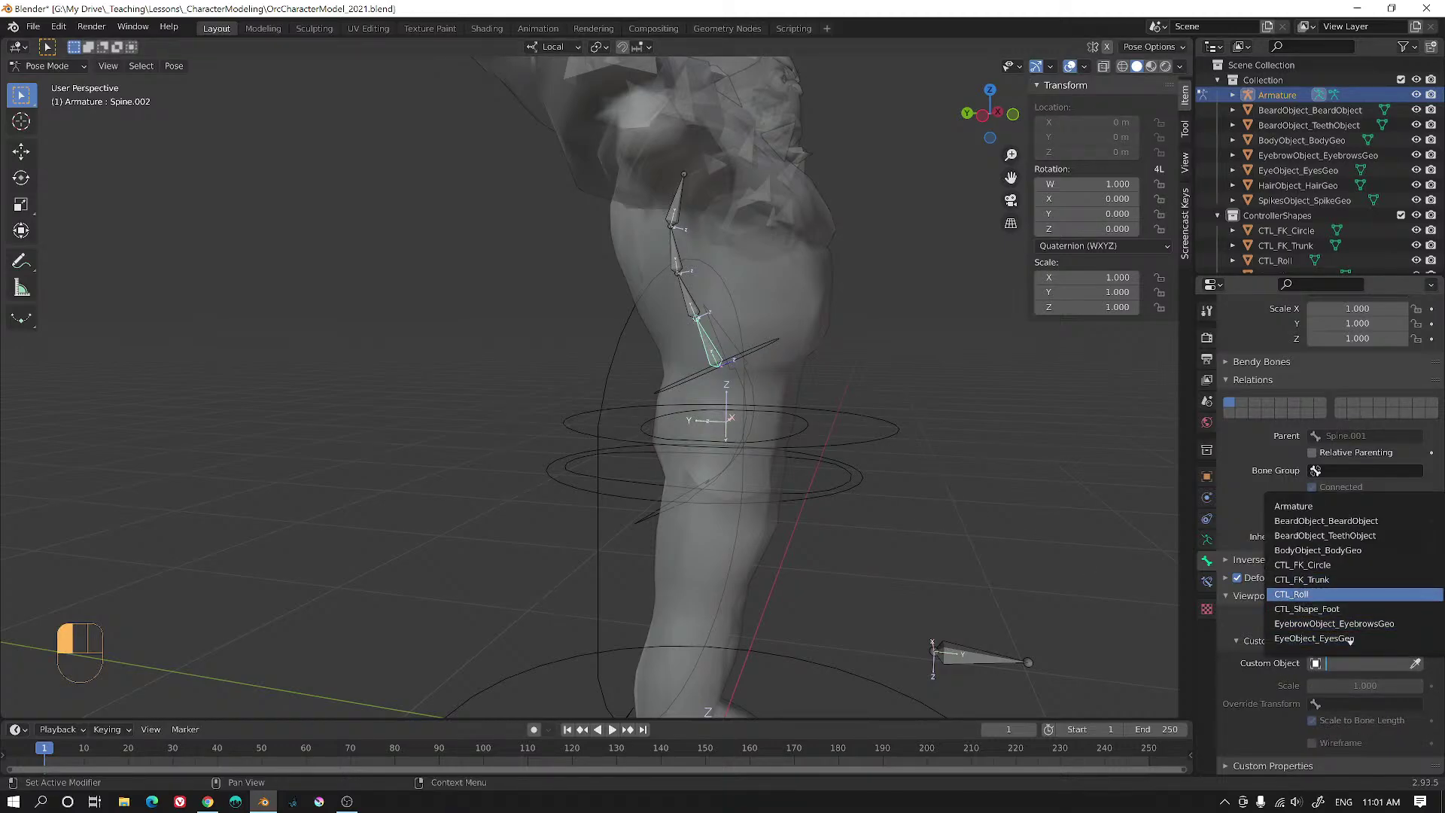
click(1313, 580)
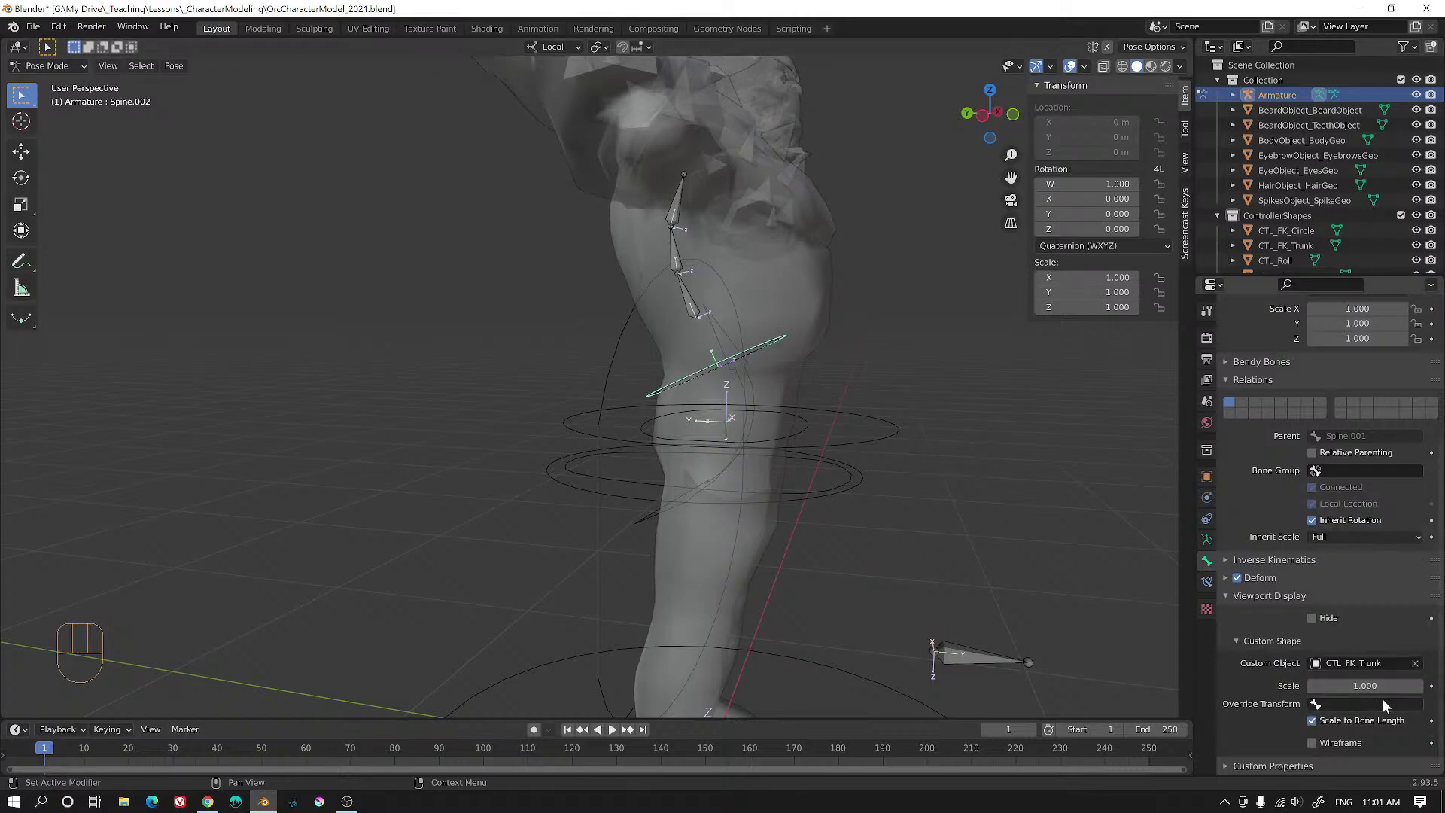
click(1317, 705)
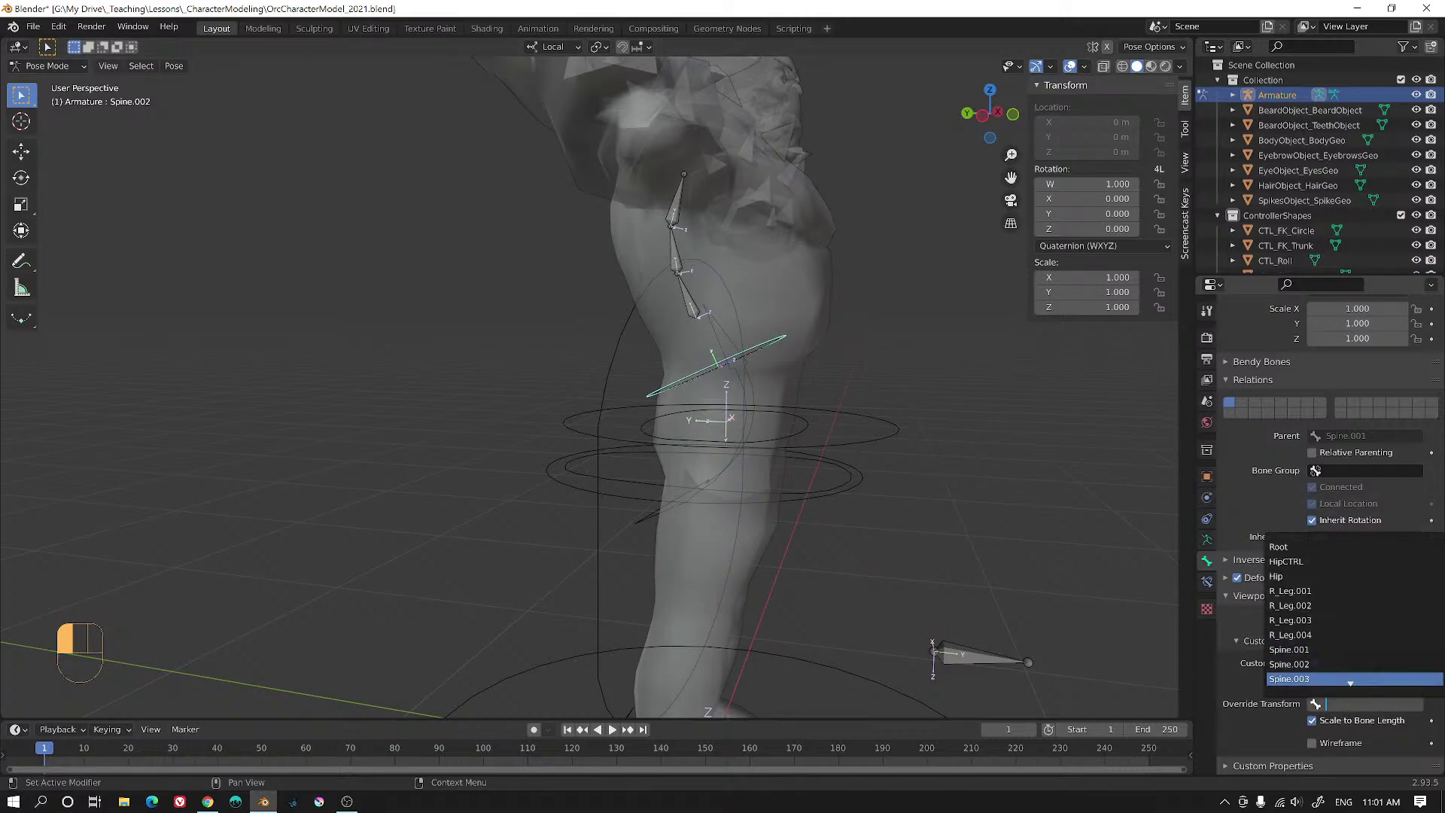
click(1350, 679)
mouse_move(797, 488)
middle_down()
mouse_move(955, 495)
mouse_move(797, 483)
middle_up()
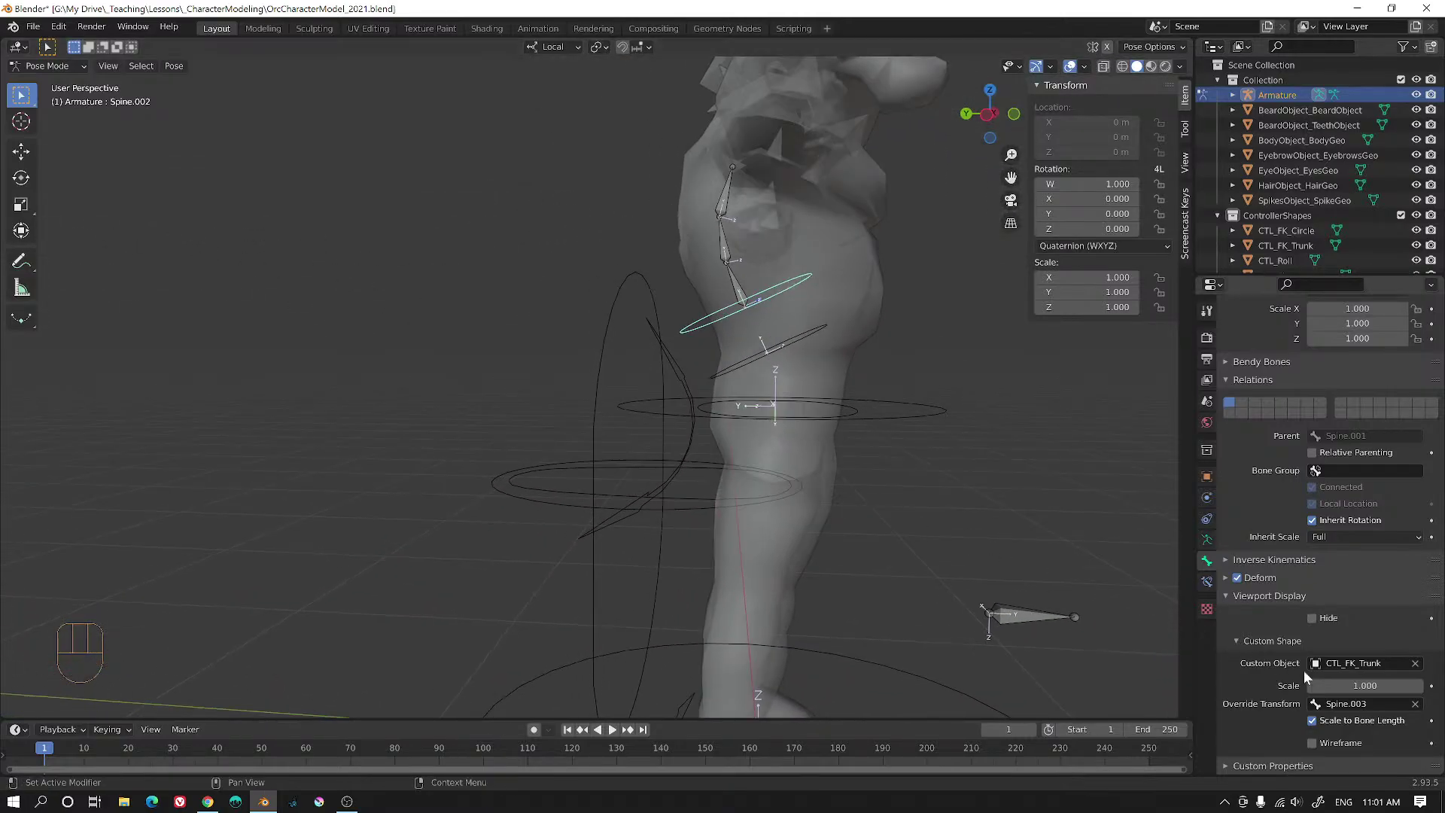
- Test-rotate the Spine.001 and Spine.002 controllers, cancelling each rotation
click(737, 288)
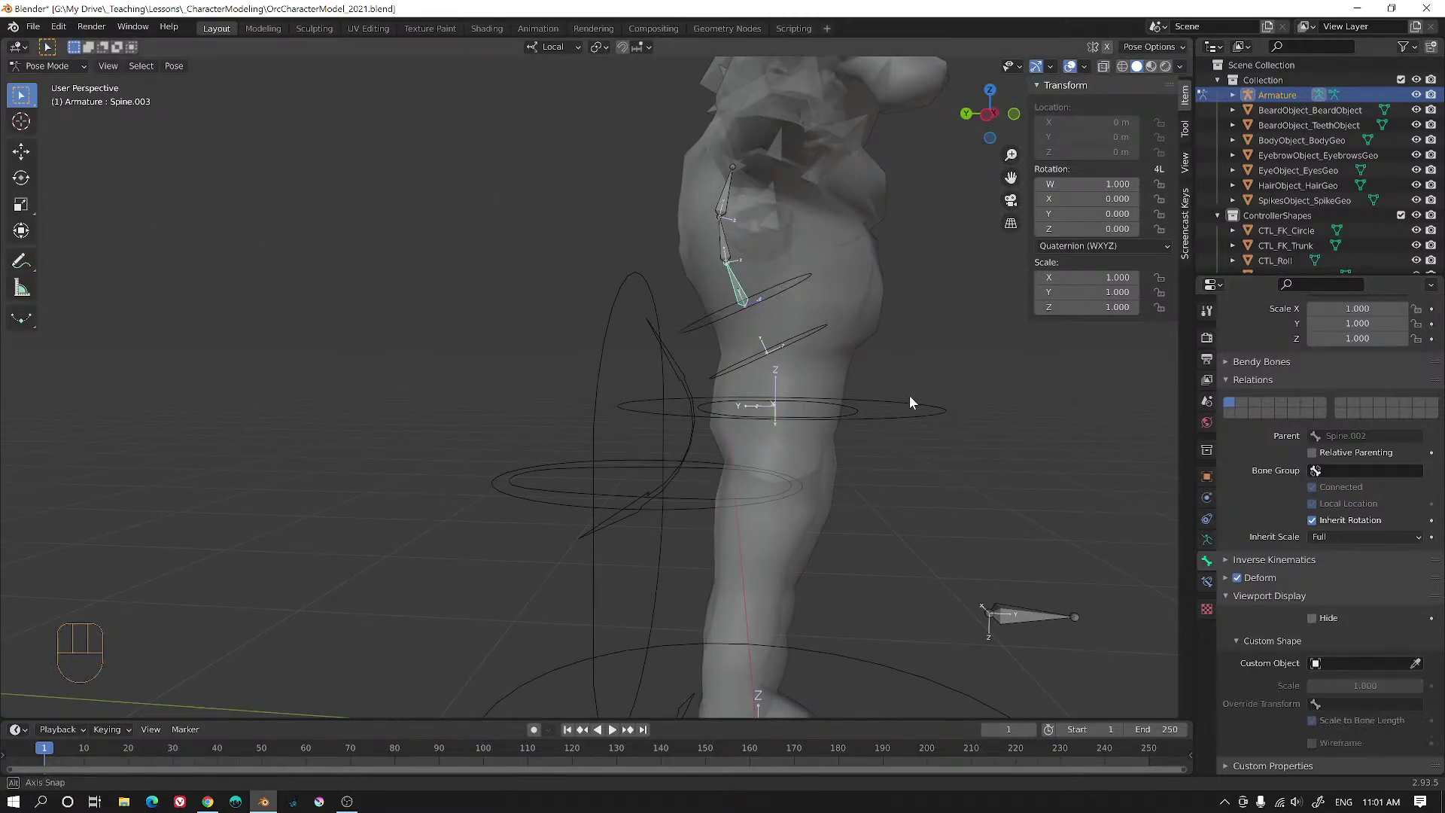
middle_drag(909, 395, 737, 407)
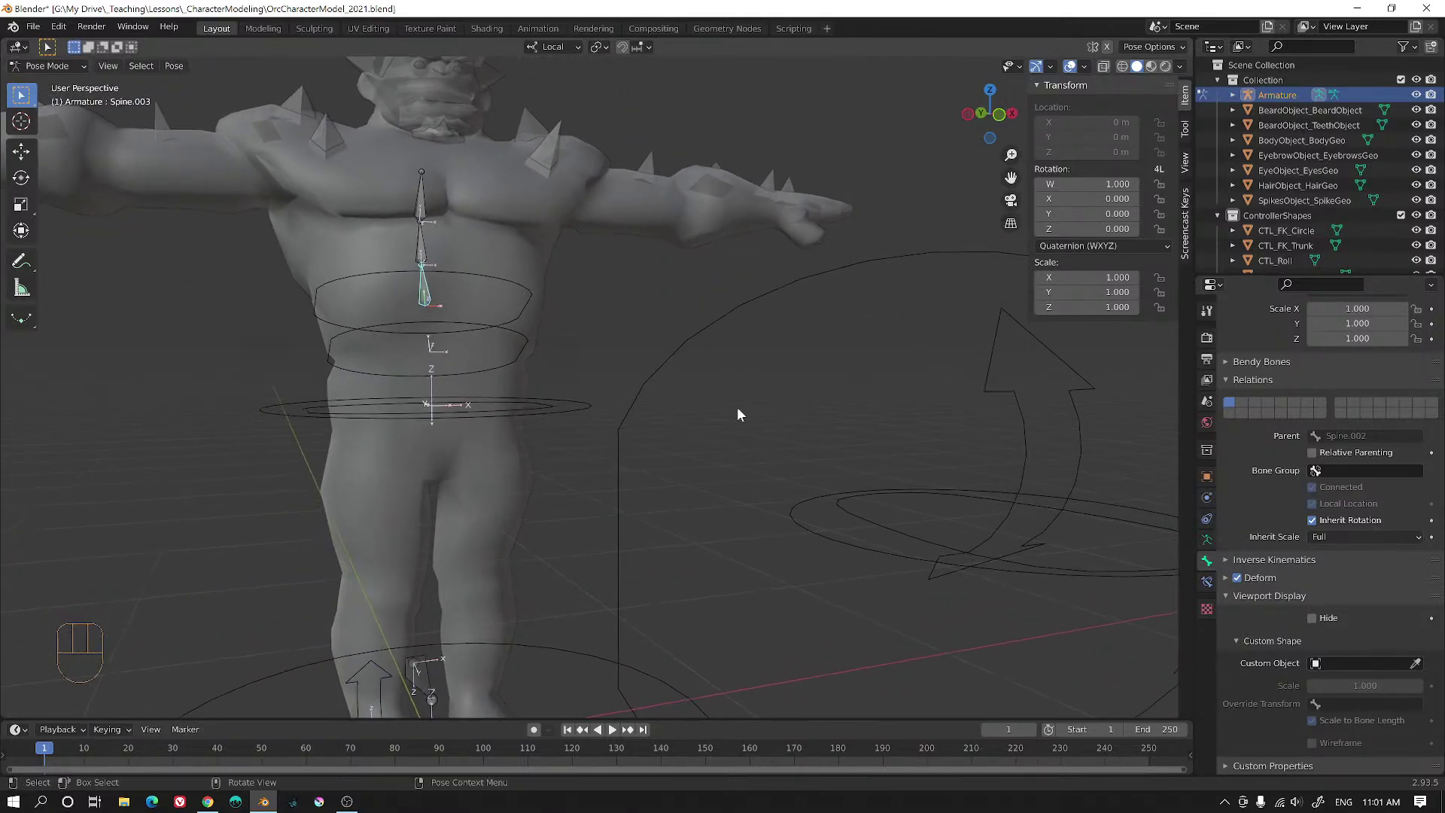
scroll(734, 406, down, 3)
middle_drag(616, 392, 701, 438)
click(653, 442)
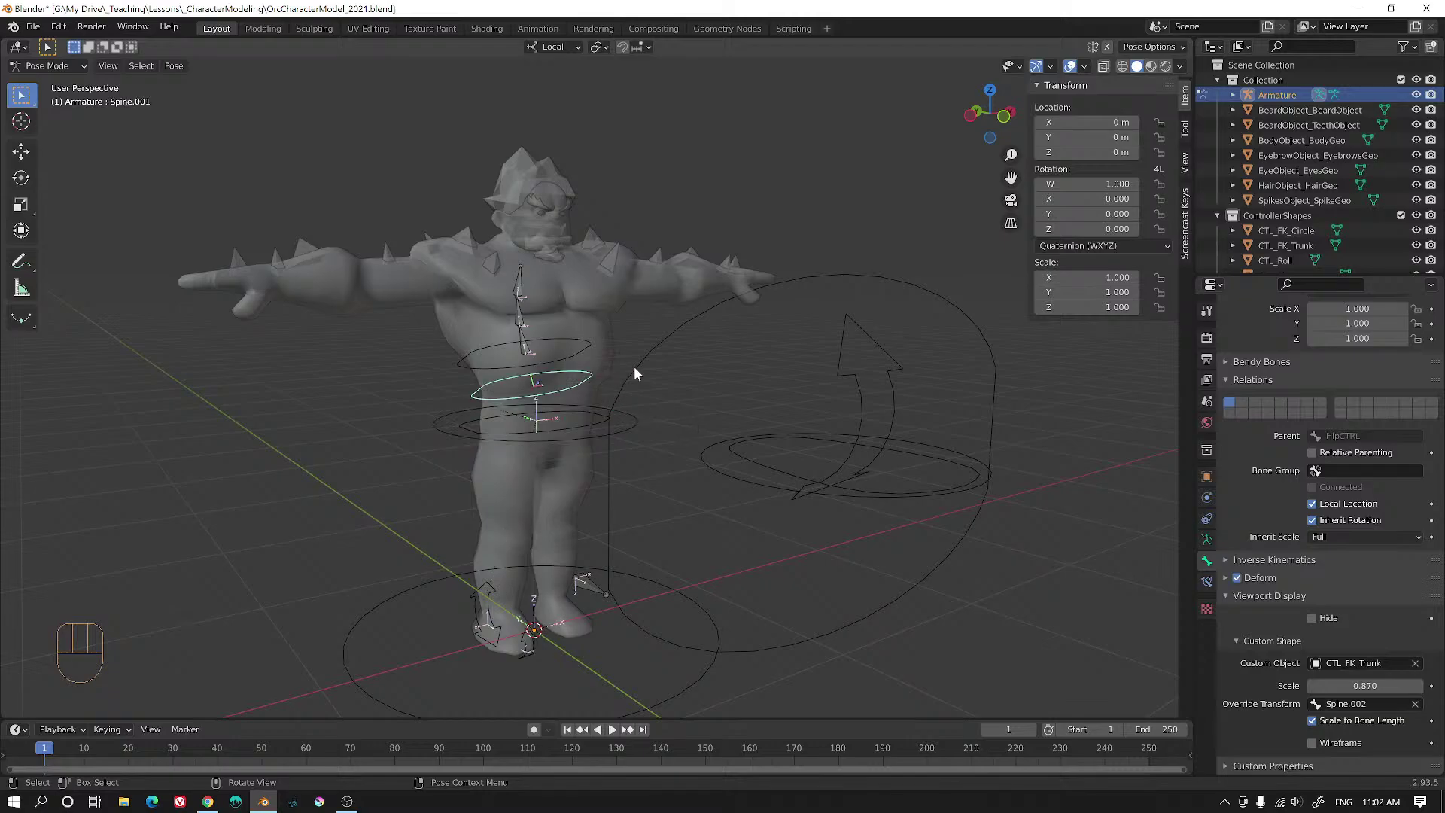
key(r)
key(r)
right_click(572, 355)
click(575, 353)
key(r)
right_click(589, 348)
middle_drag(589, 347, 677, 356)
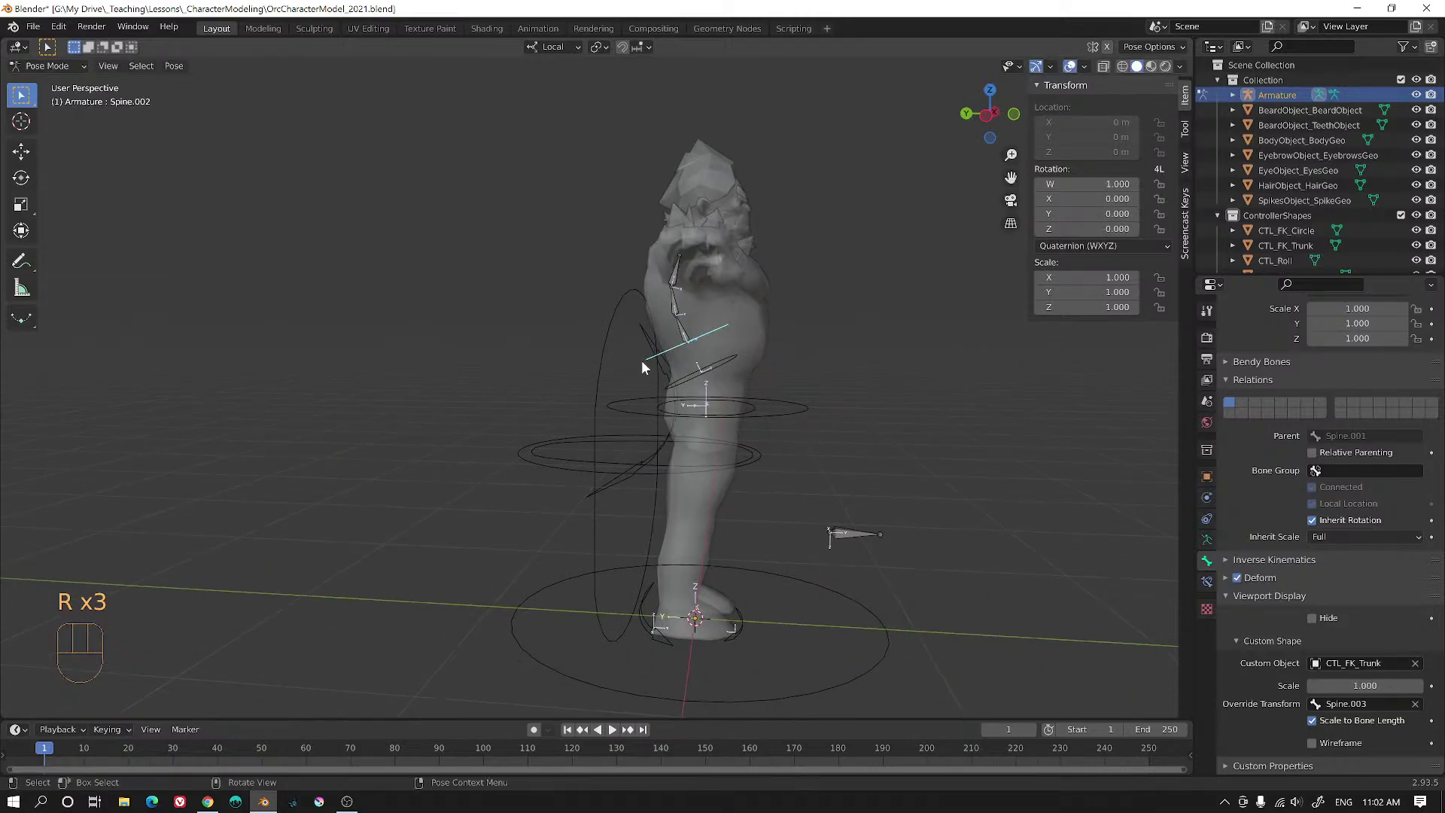
key(r)
right_click(666, 352)
- Temporarily hide the ControllerShapes collection and examine the R_Leg_PoleTarget bone in front of the orc's leg
click(1401, 215)
middle_drag(893, 332, 831, 315)
scroll(555, 386, up, 2)
alt+shift+middle_drag(730, 391, 452, 422)
click(392, 409)
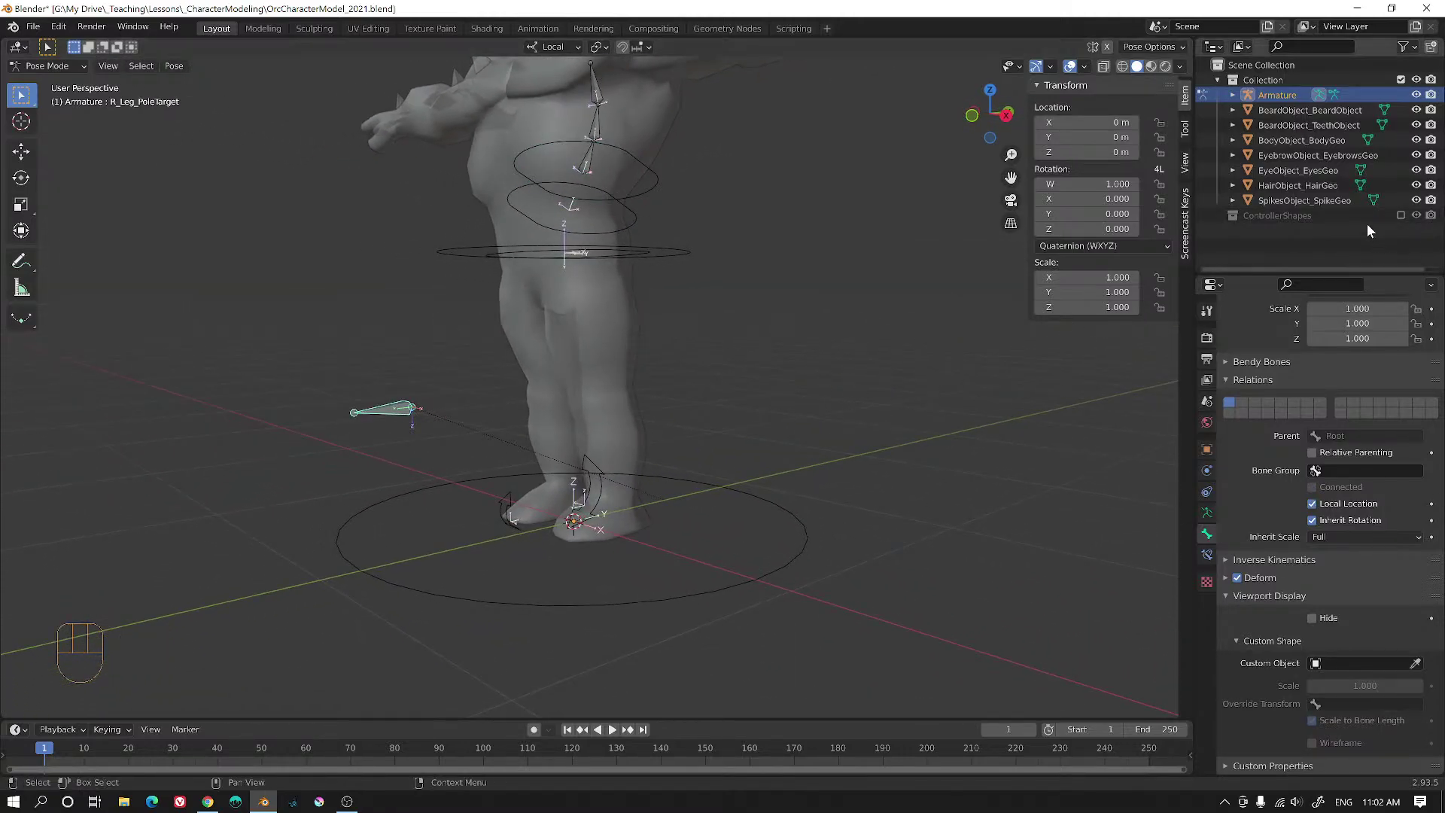
click(1400, 216)
scroll(800, 426, down, 4)
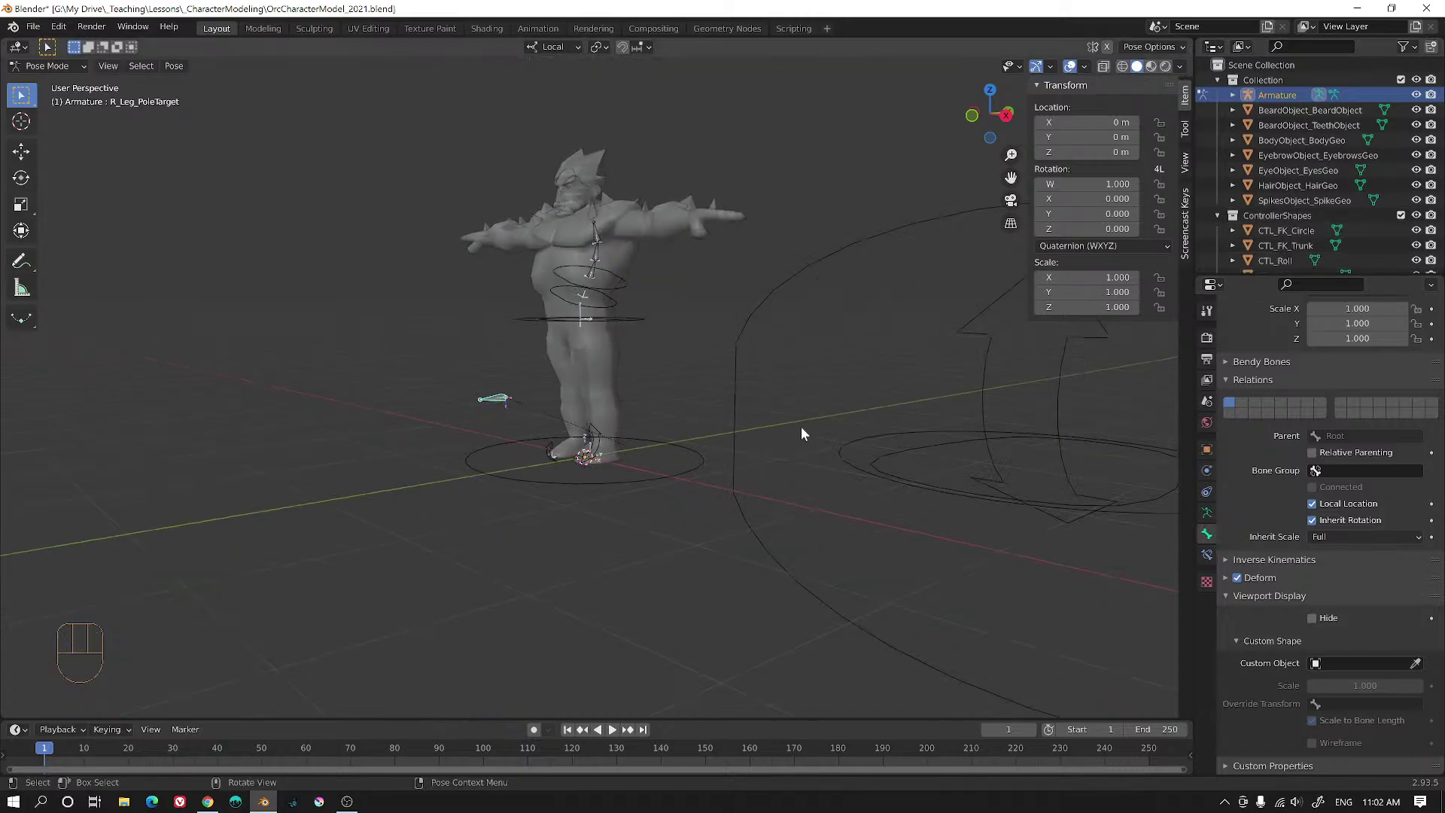
alt+middle_drag(801, 427, 869, 444)
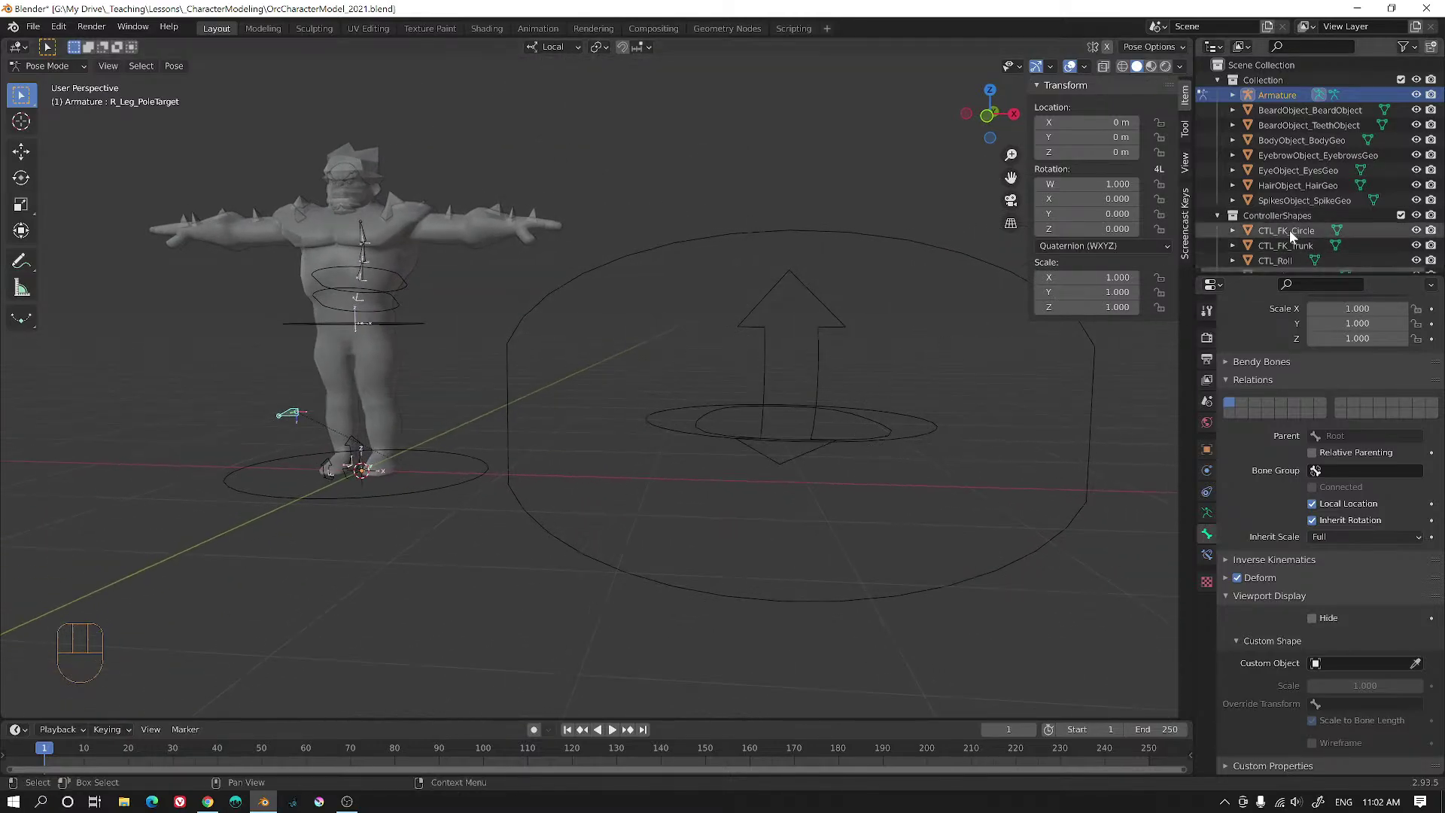
- Make ControllerShapes the active collection, switch to Object Mode and add a 2 m mesh cube
click(1314, 218)
click(46, 66)
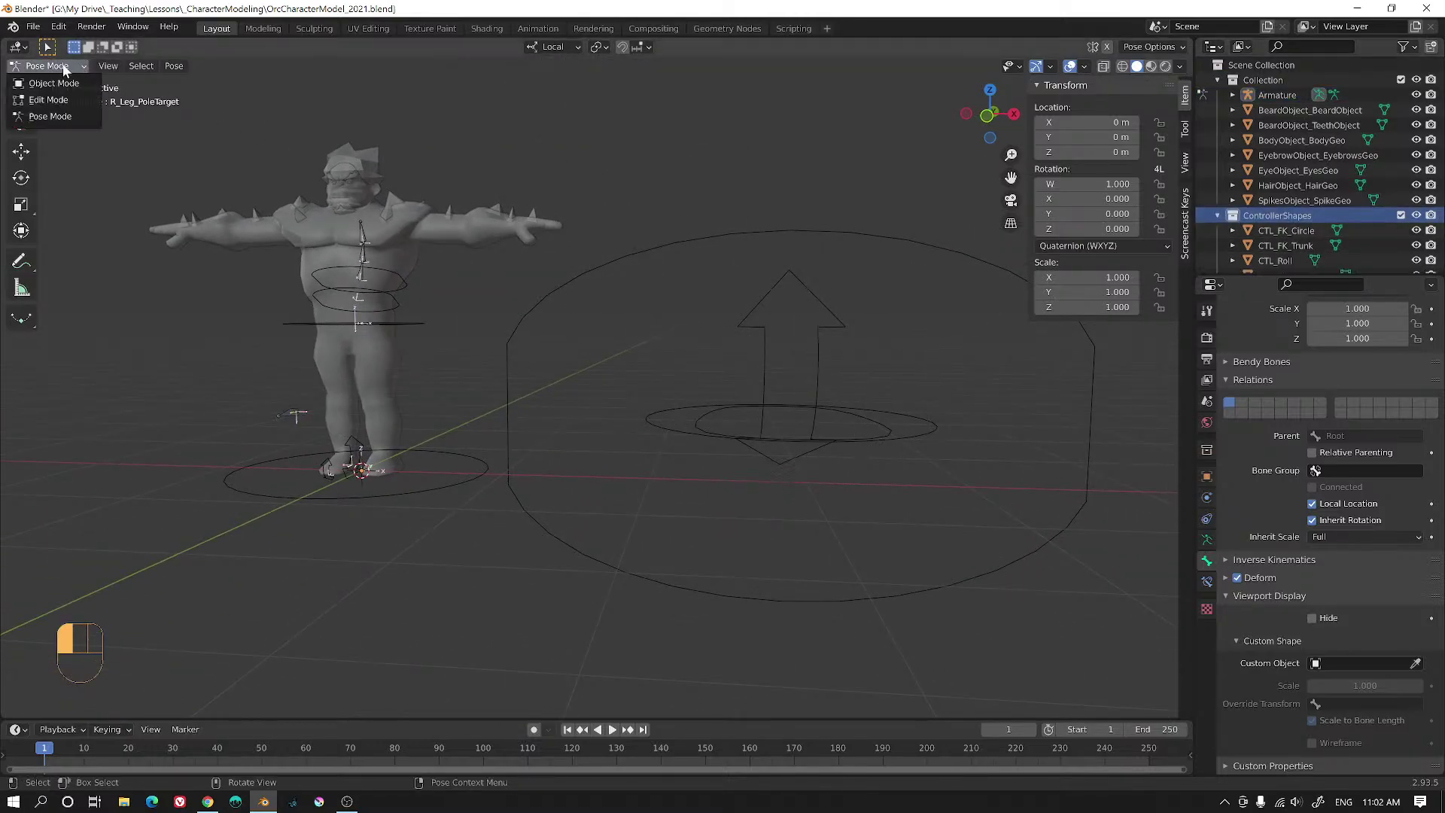
click(53, 84)
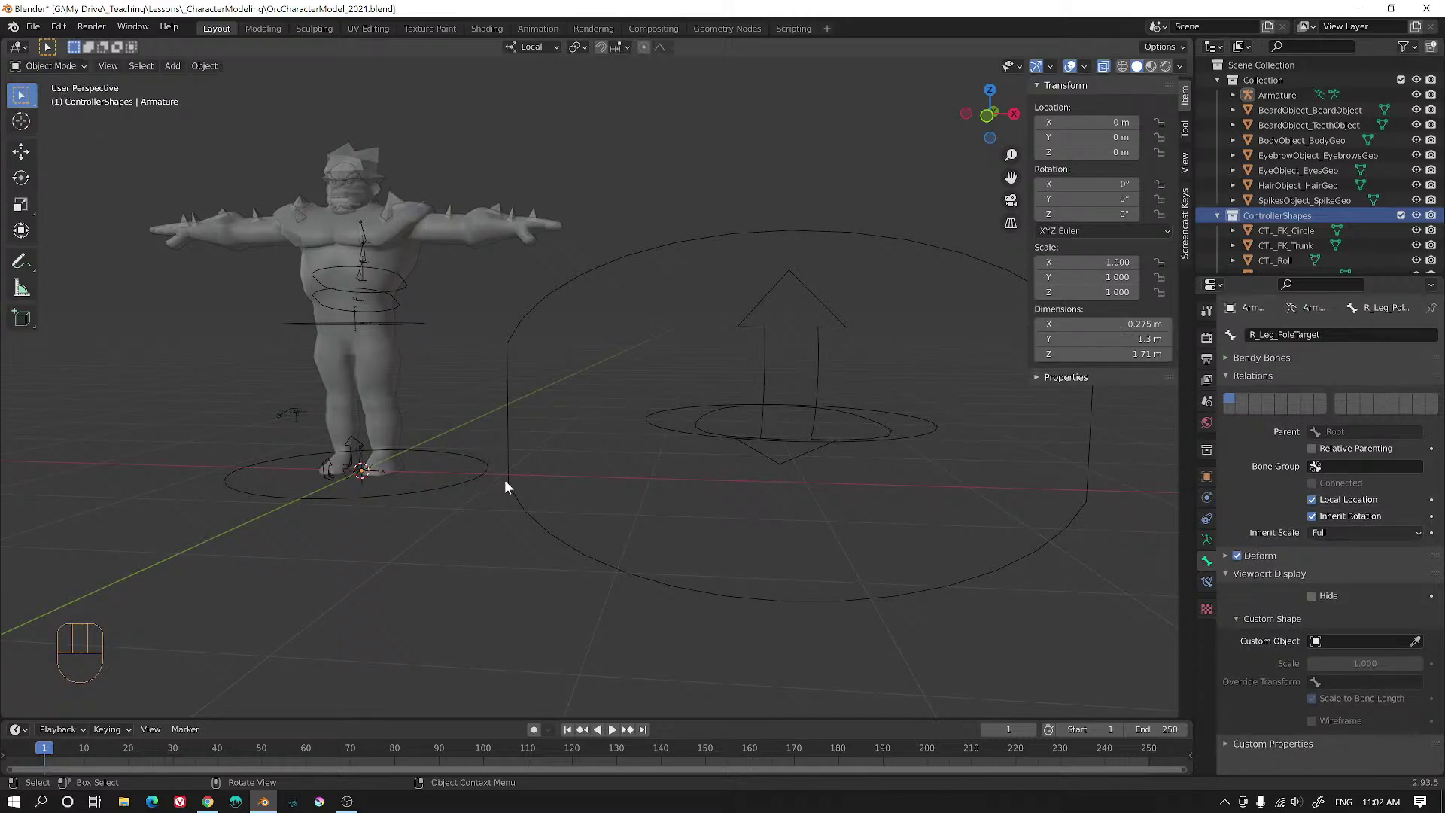
key(shift+a)
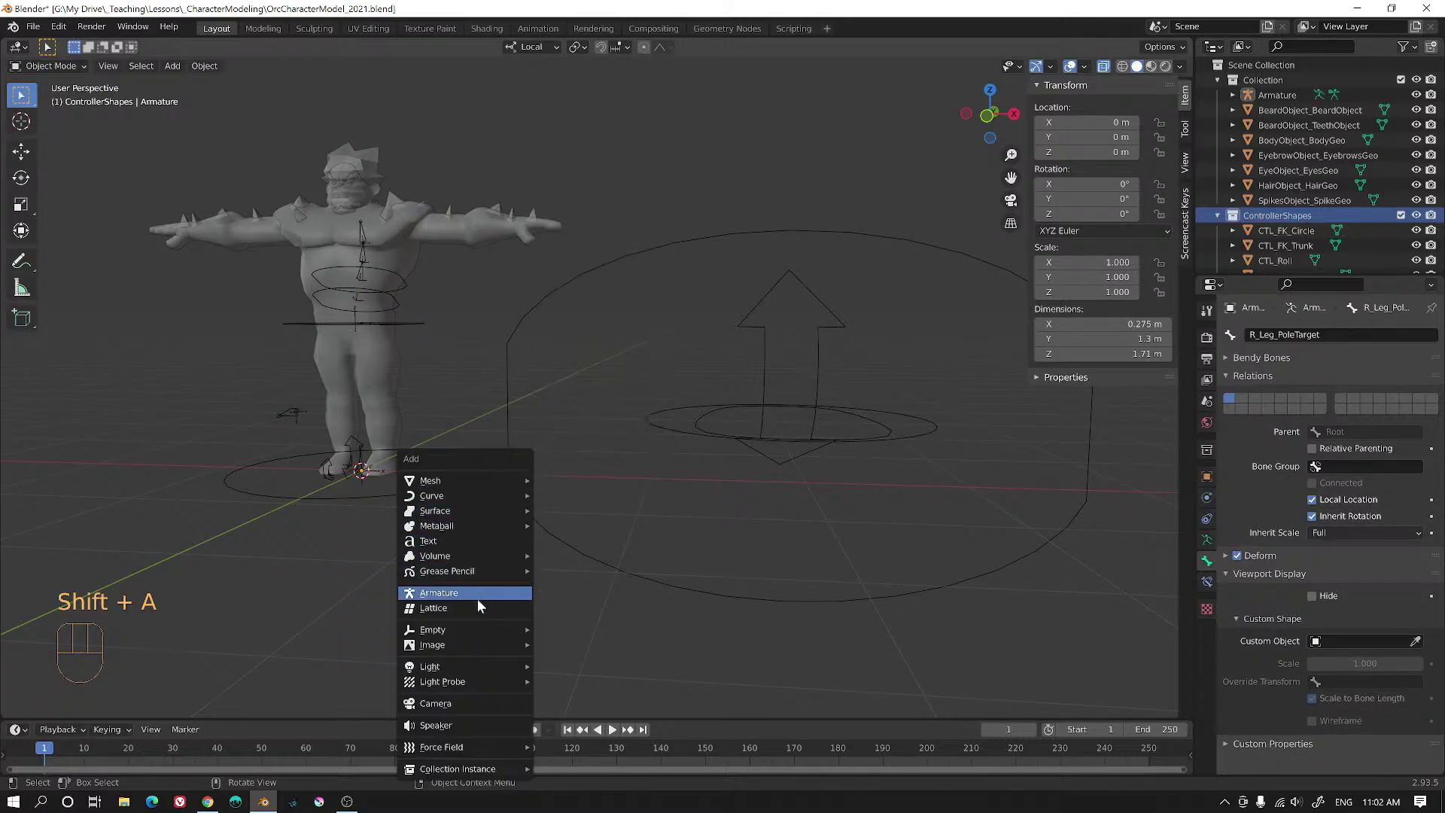
mouse_move(467, 478)
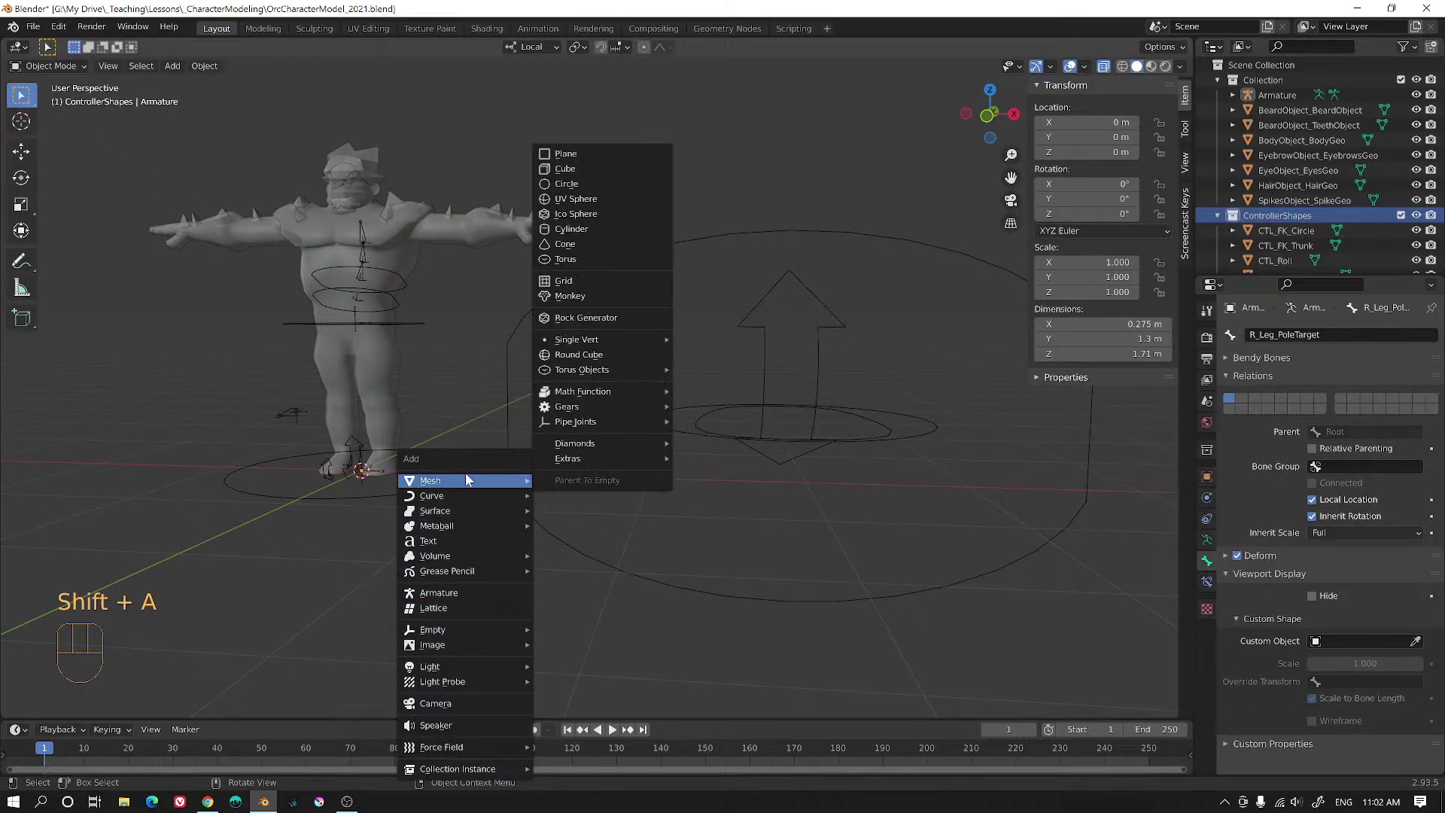
click(593, 166)
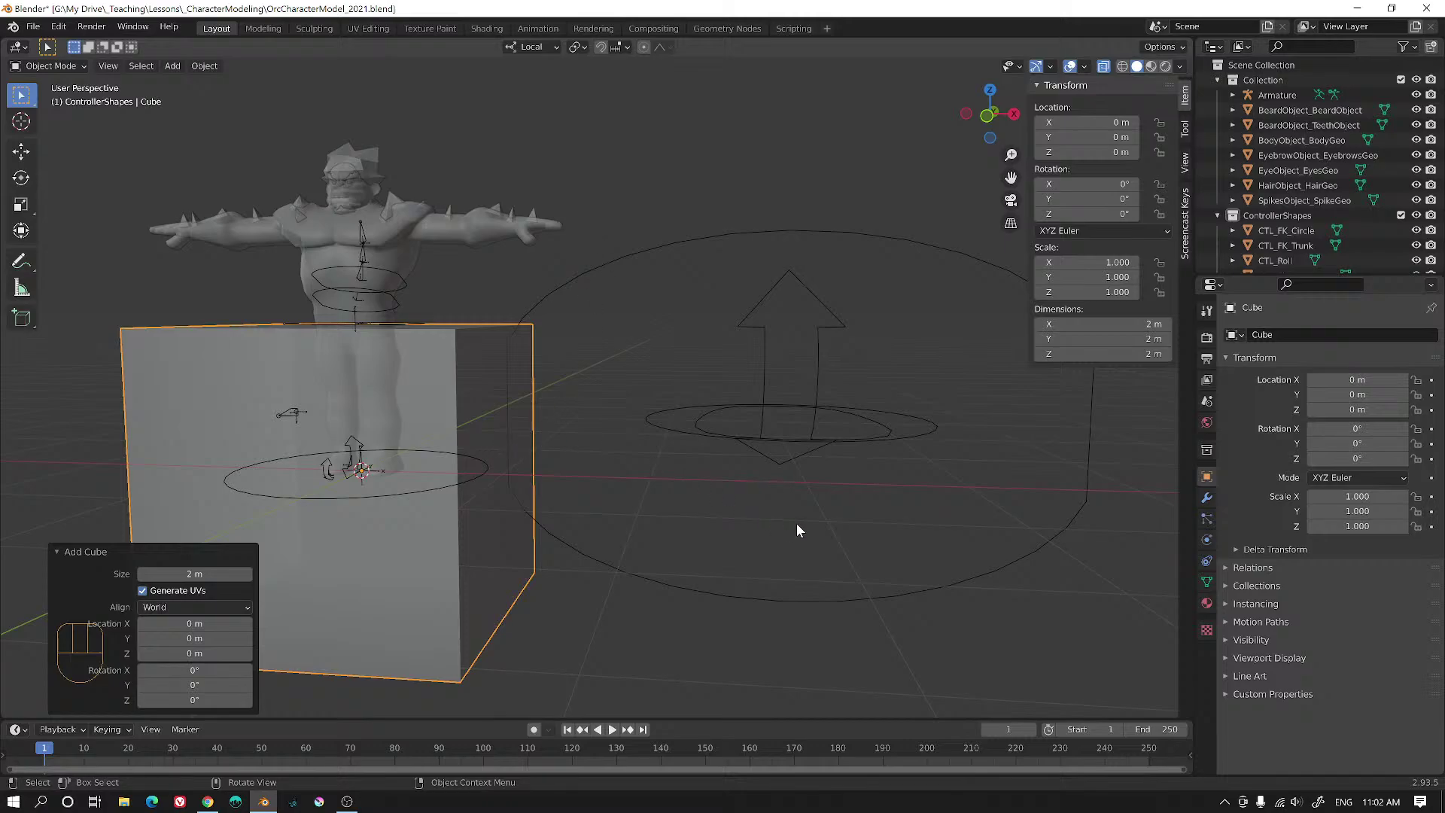
- Move the cube beside the orc to about X 2.85 m, Y 0.43 m, Z 0.48 m and scale it to 0.6
key(g)
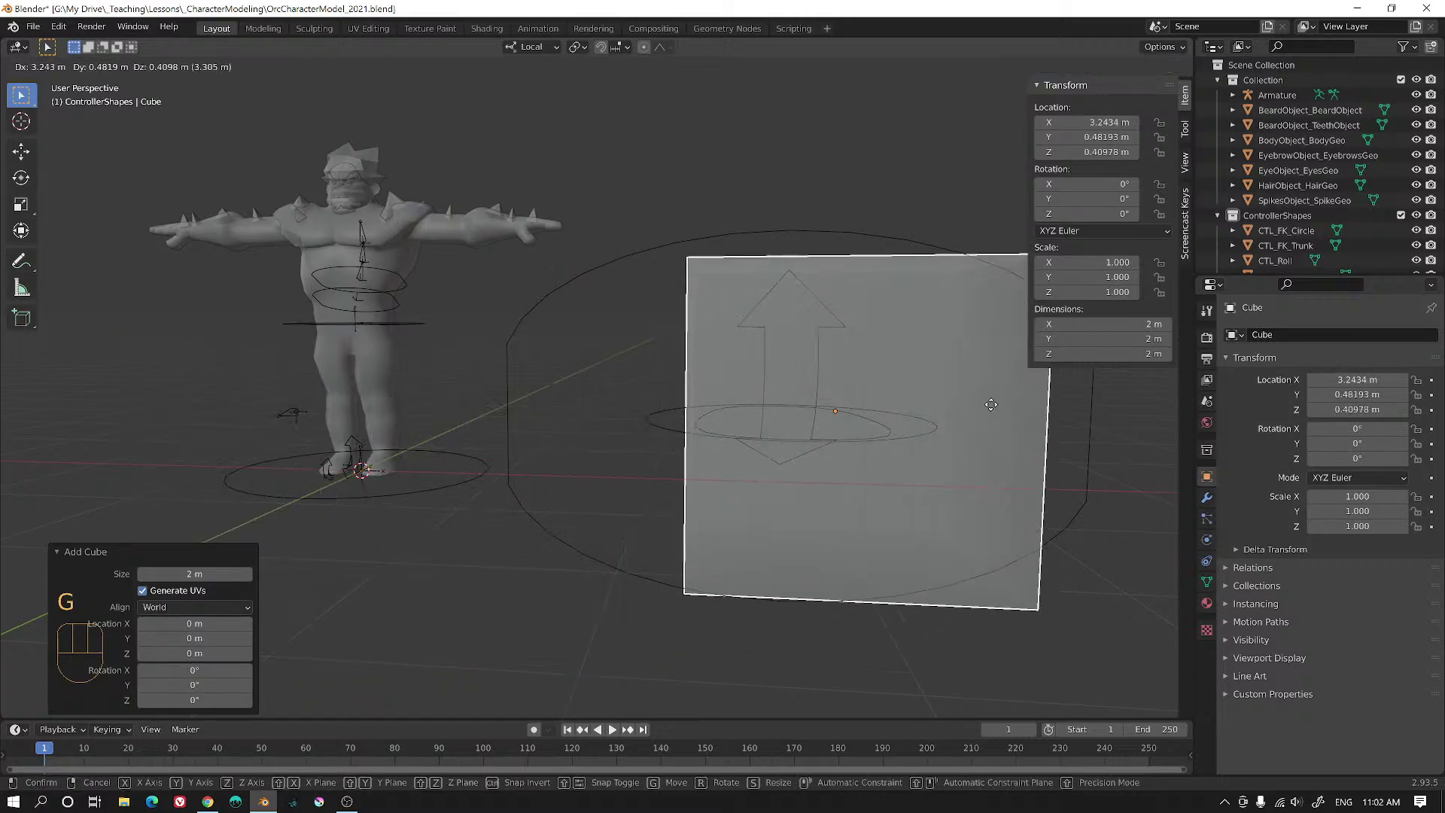
click(933, 404)
key(s)
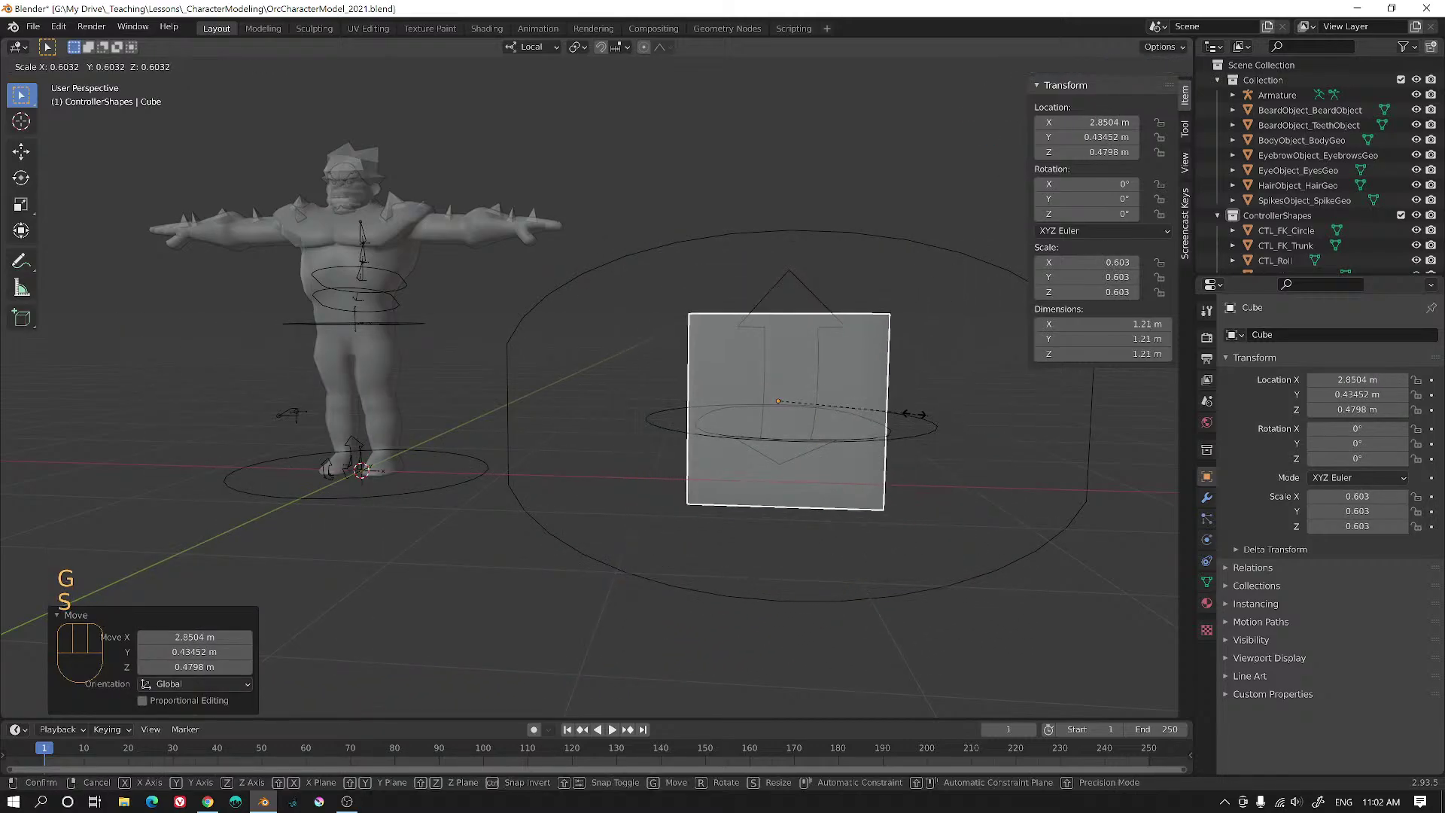
click(900, 403)
key(Tab)
alt+middle_drag(437, 395, 696, 392)
key(Tab)
alt+middle_drag(696, 393, 558, 399)
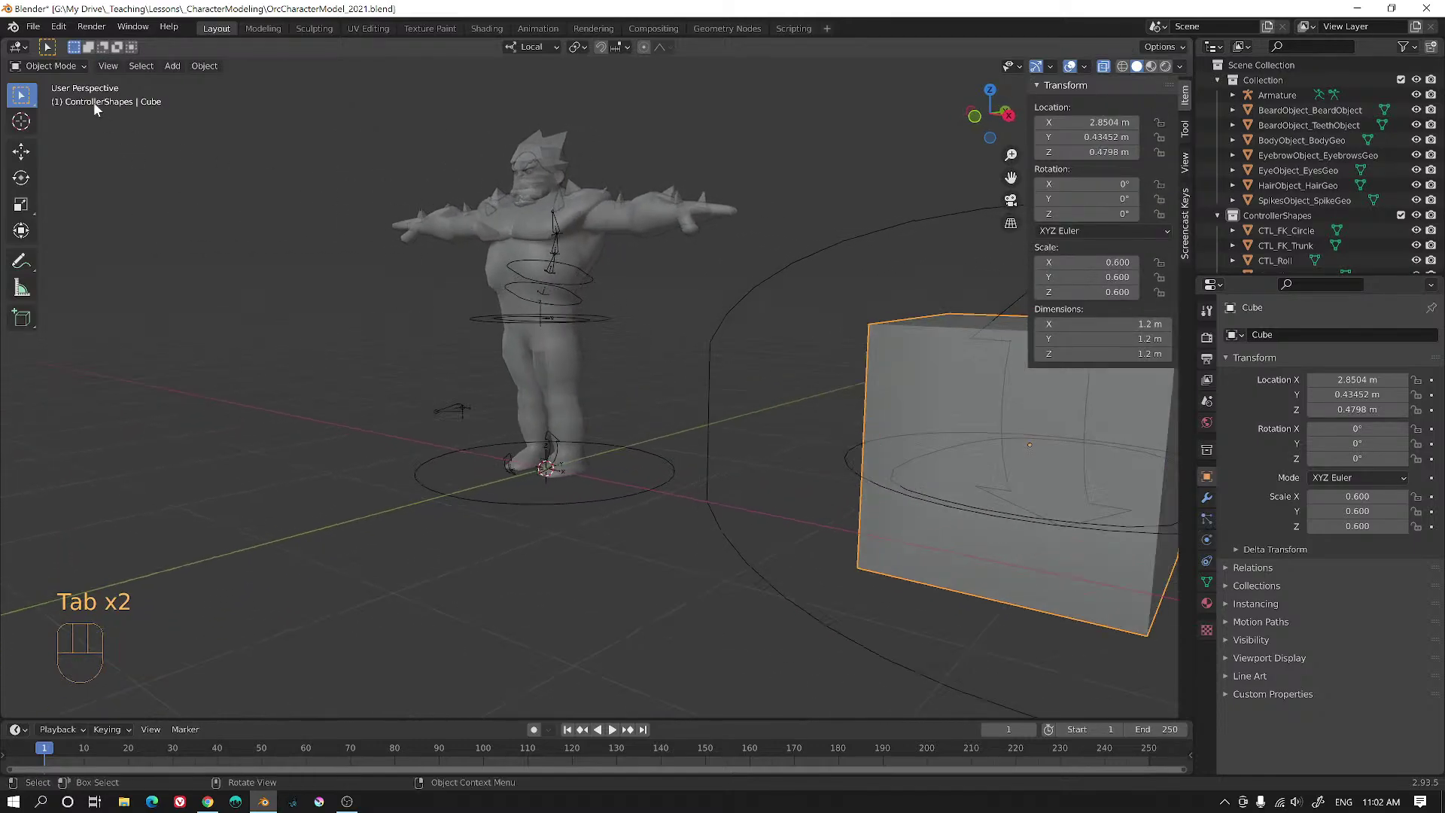
- Rename the cube controller object as CTL_Cube
click(1294, 334)
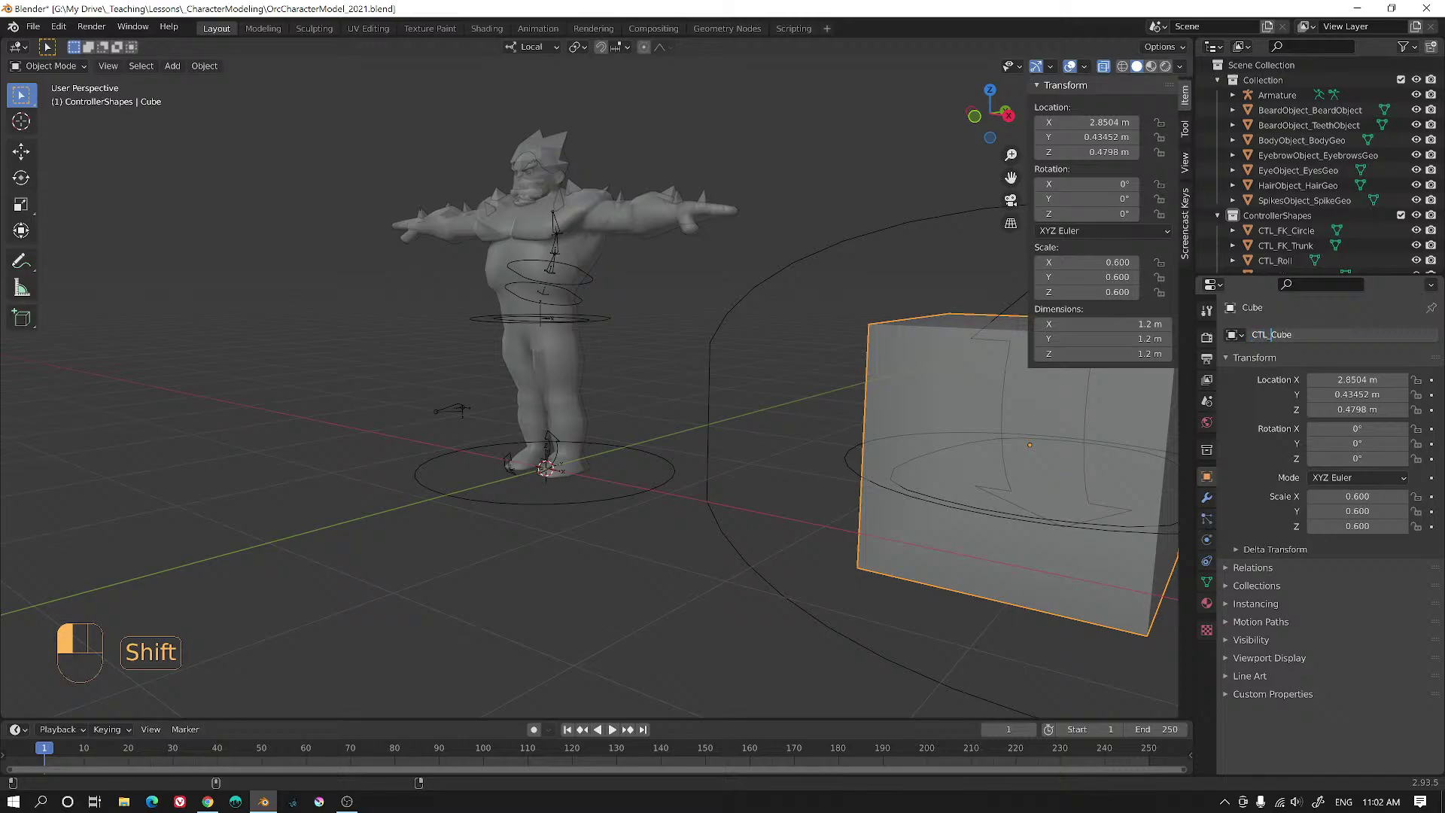
text(CTL_)
key(Return)
- Put the armature into Pose Mode and exclude the ControllerShapes collection from the view layer
click(35, 68)
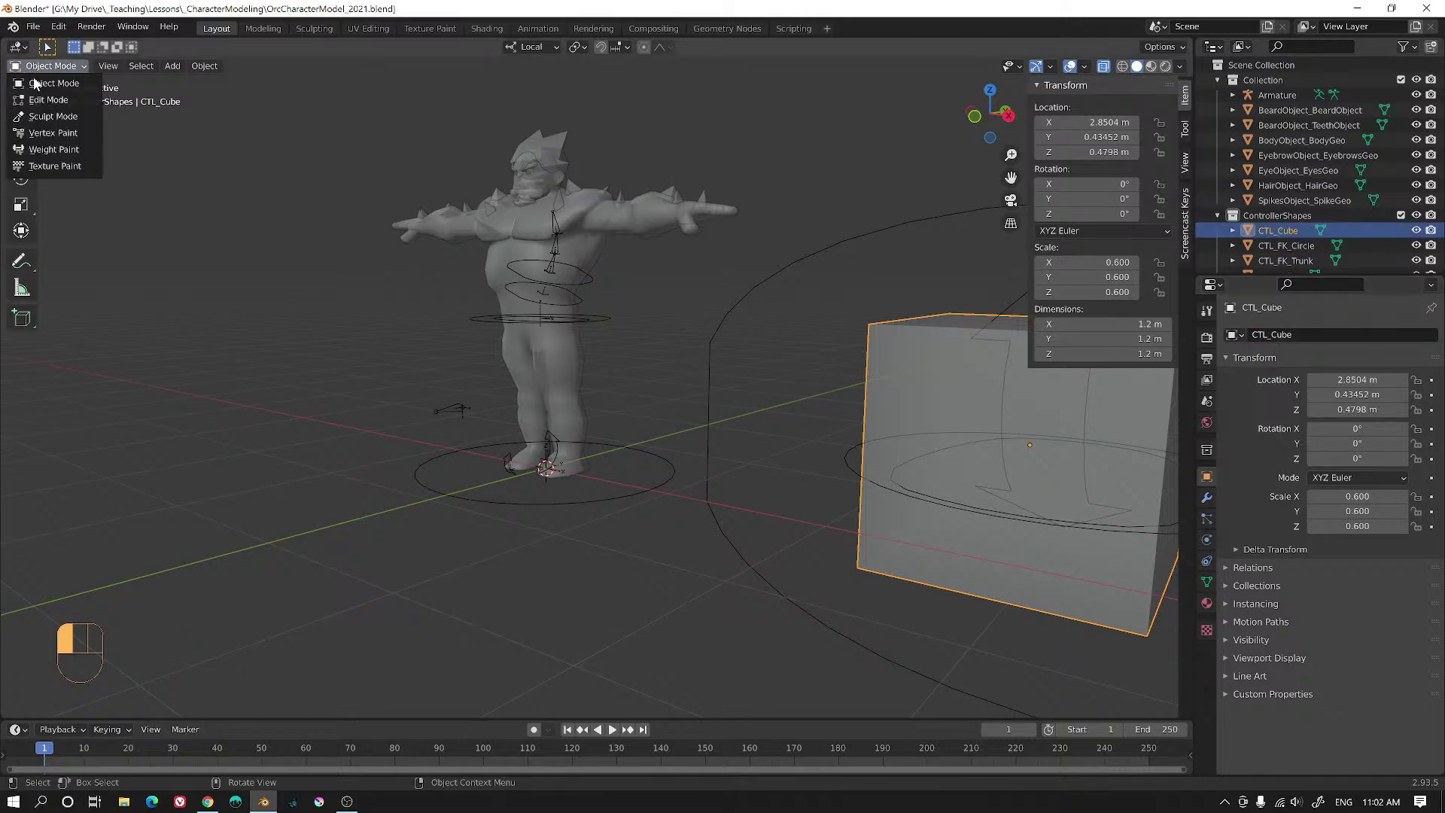
click(39, 84)
click(482, 321)
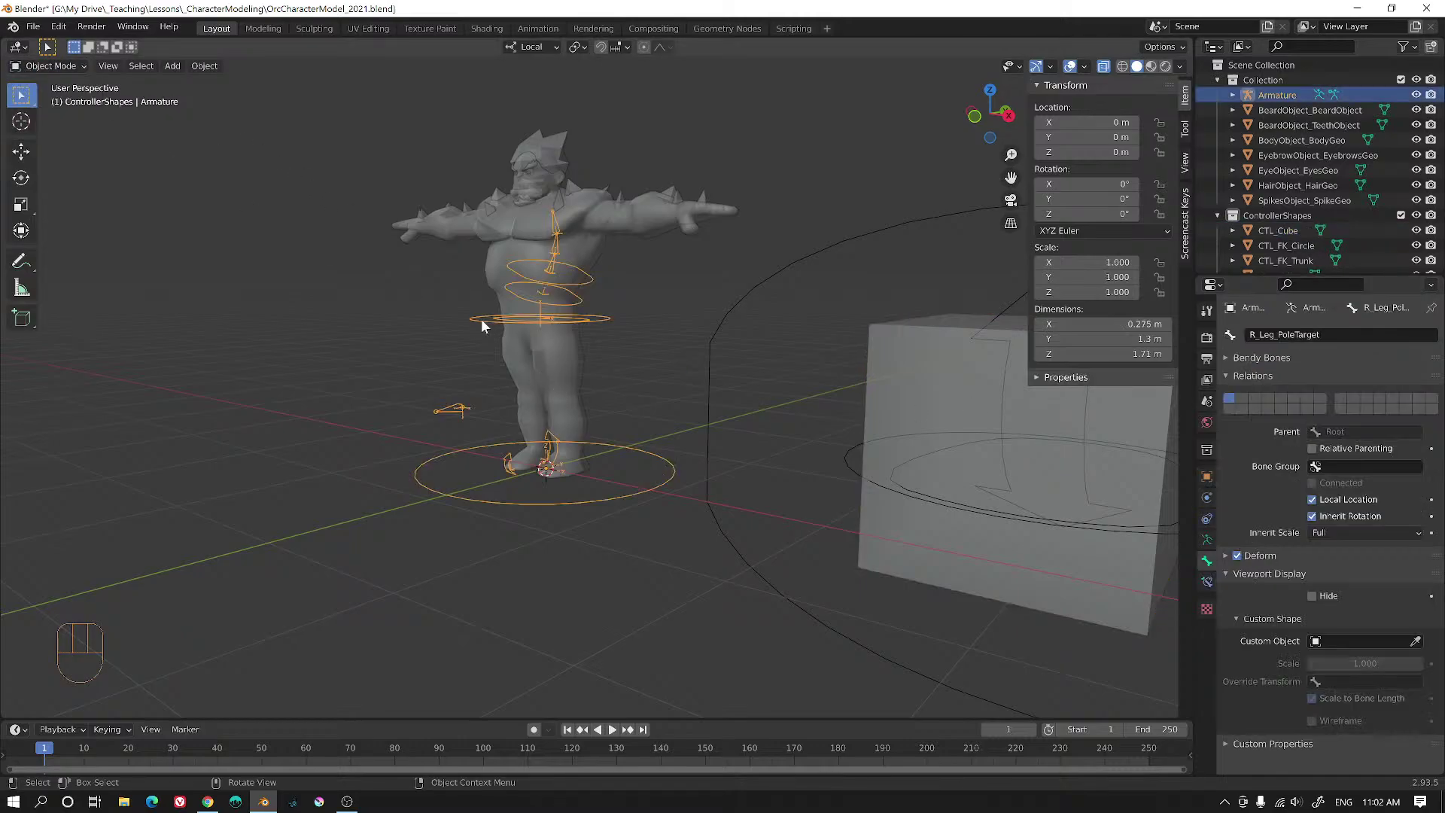
key(ctrl+Tab)
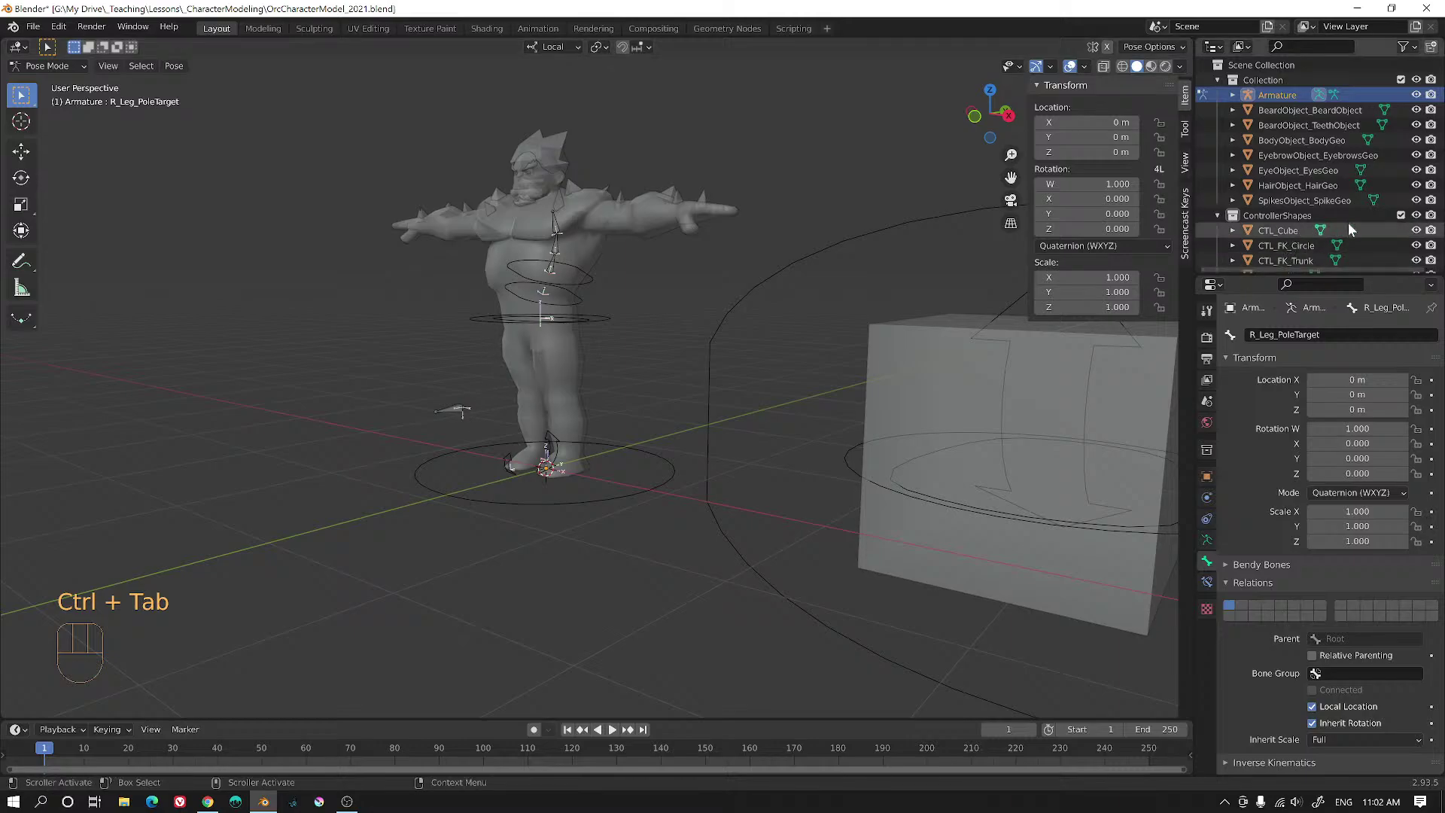
click(1400, 215)
- Assign CTL_Cube as the R_Leg_PoleTarget bone's custom shape, shown as wireframe at a scale of 0.200
middle_drag(489, 427, 523, 413)
scroll(434, 424, up, 4)
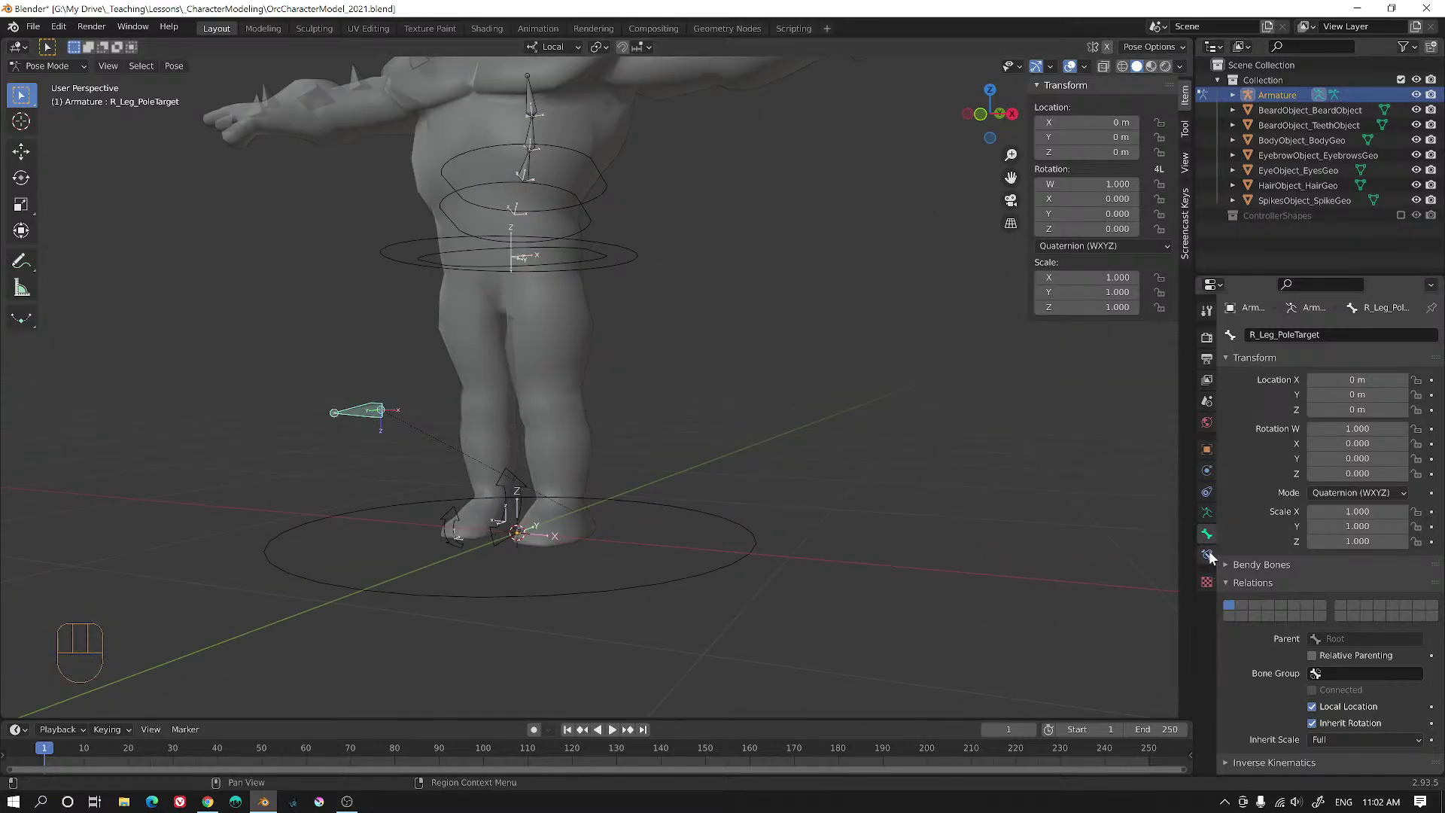
scroll(1363, 686, down, 5)
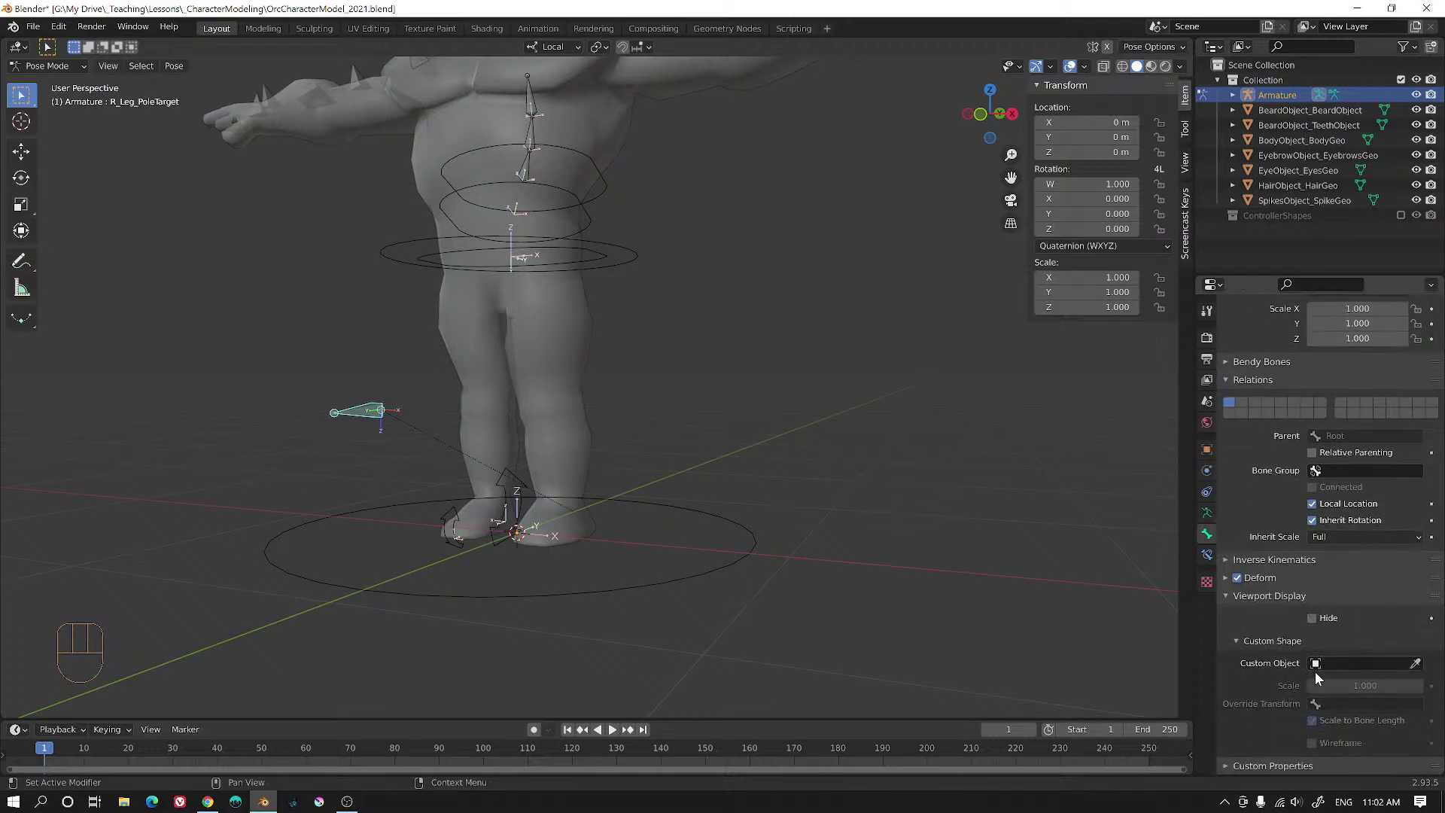
click(1315, 665)
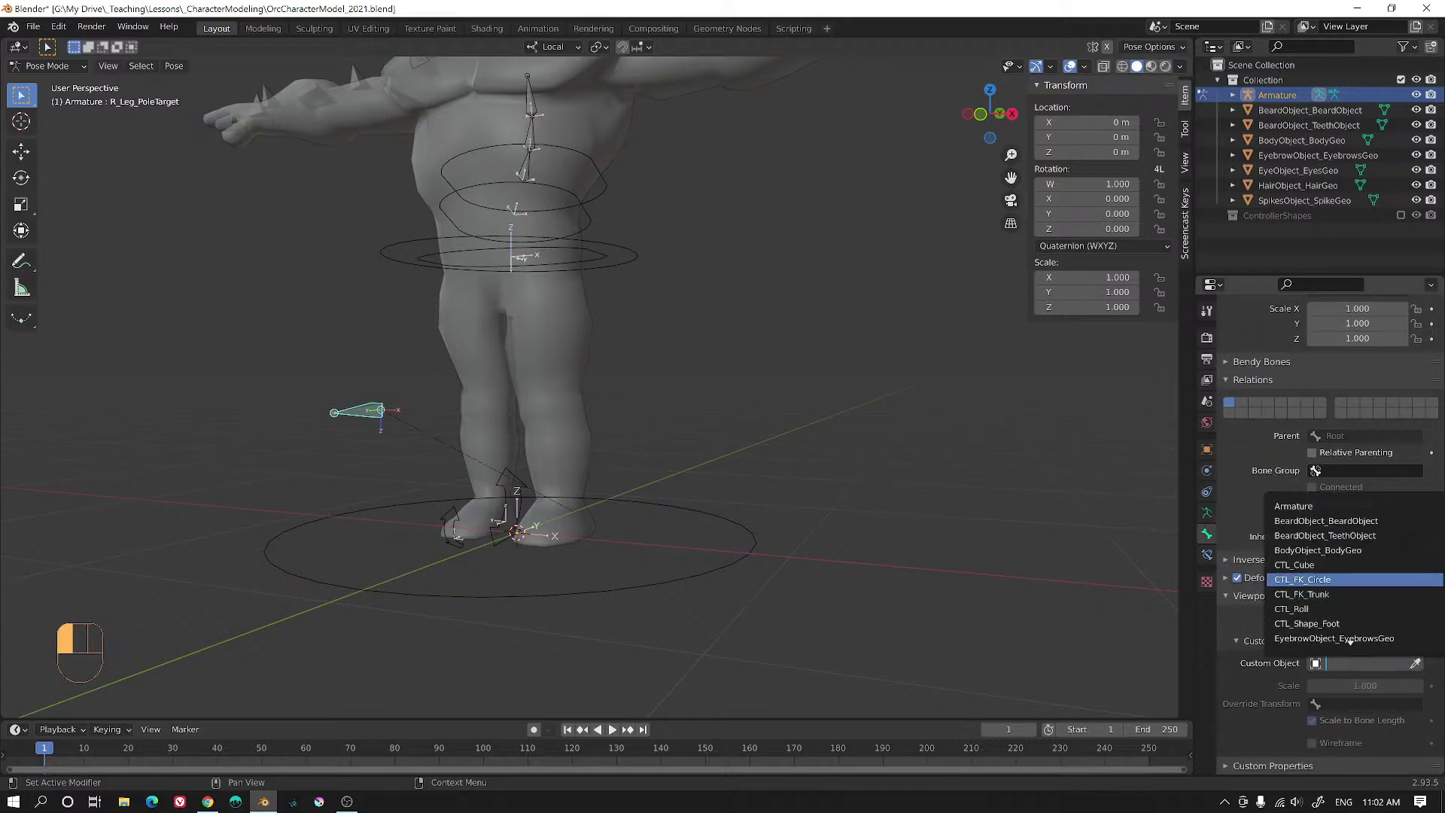
click(1296, 565)
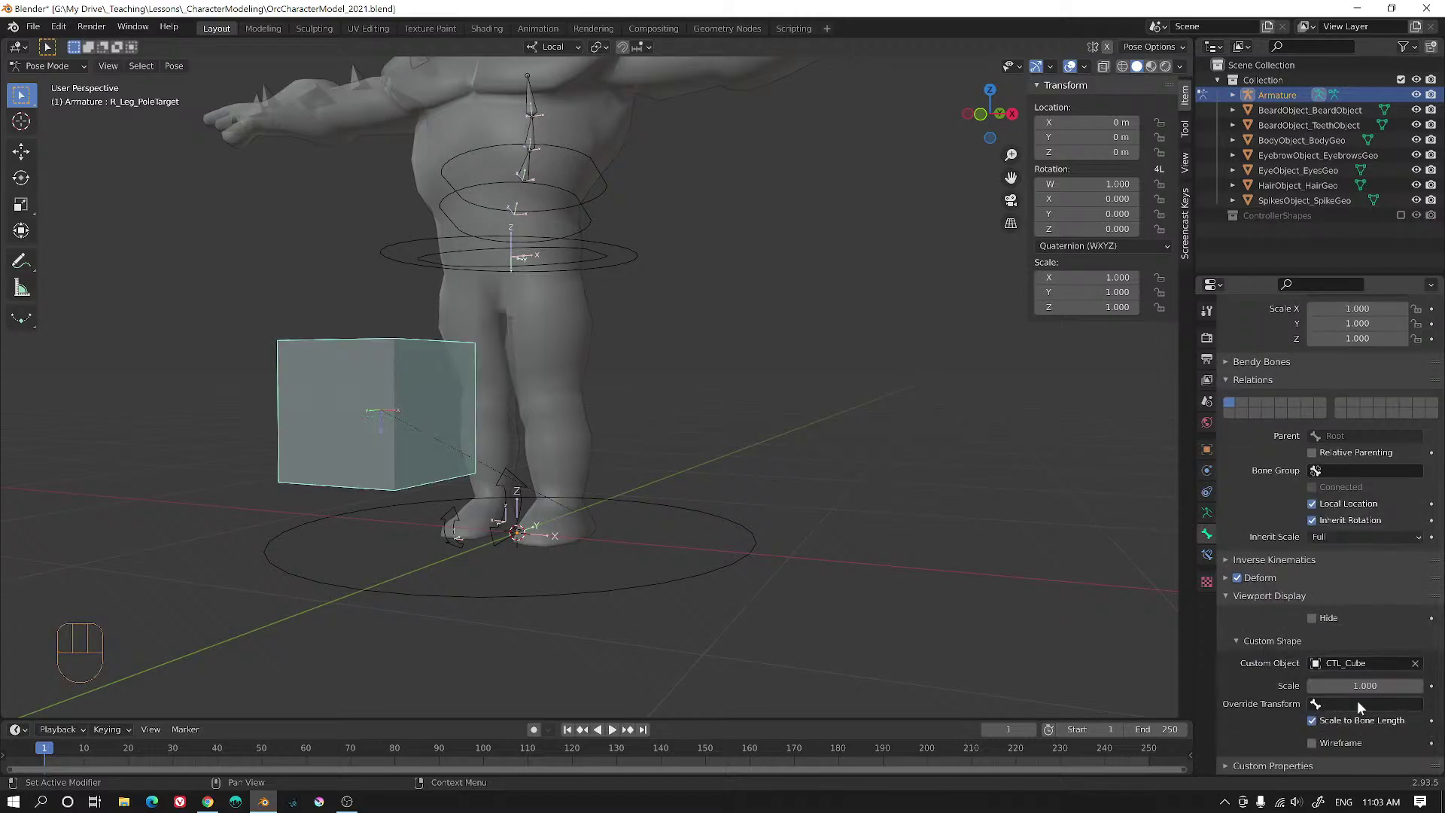
click(1311, 743)
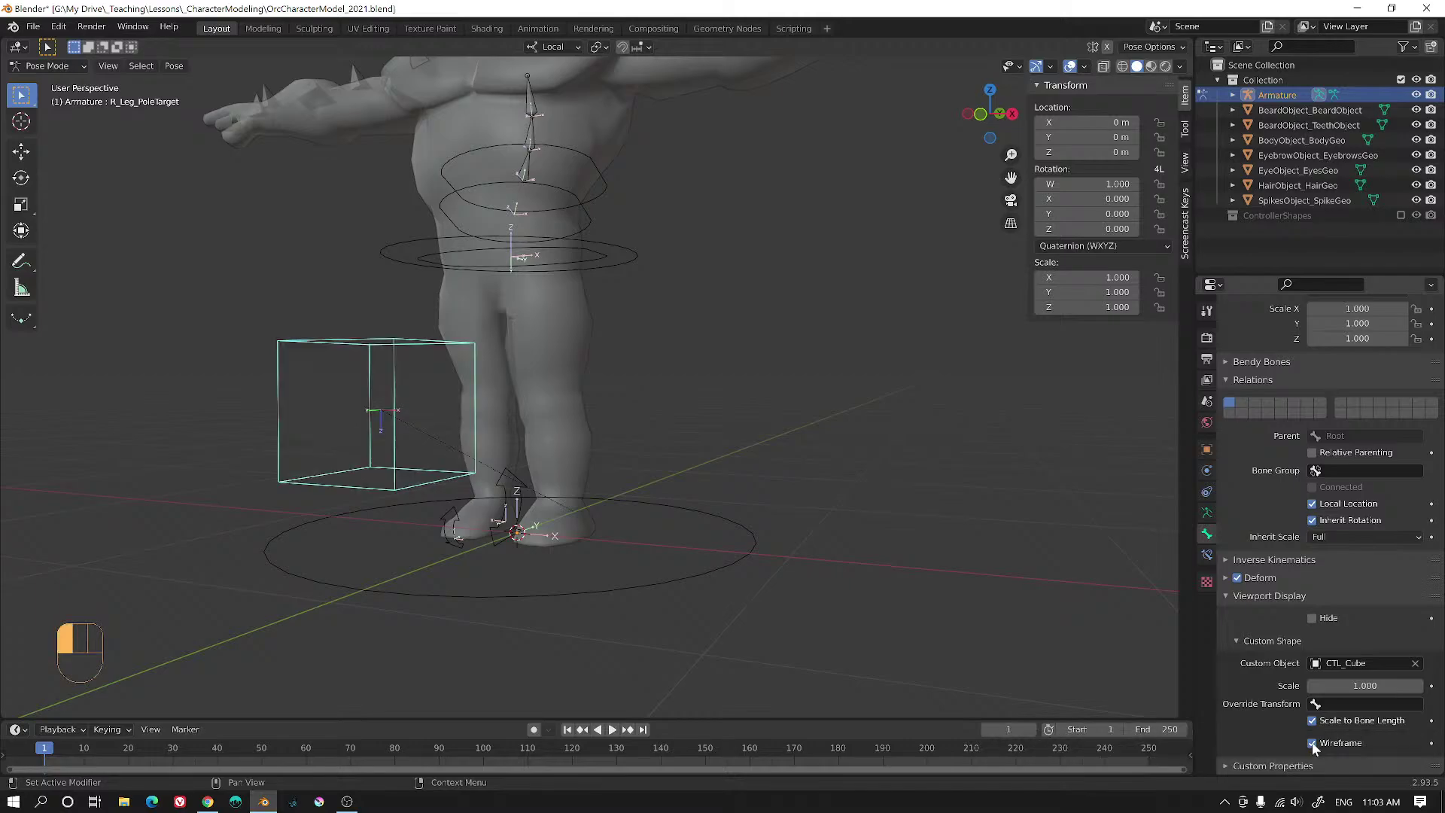
mouse_move(384, 368)
middle_down()
mouse_move(332, 346)
mouse_move(373, 354)
middle_up()
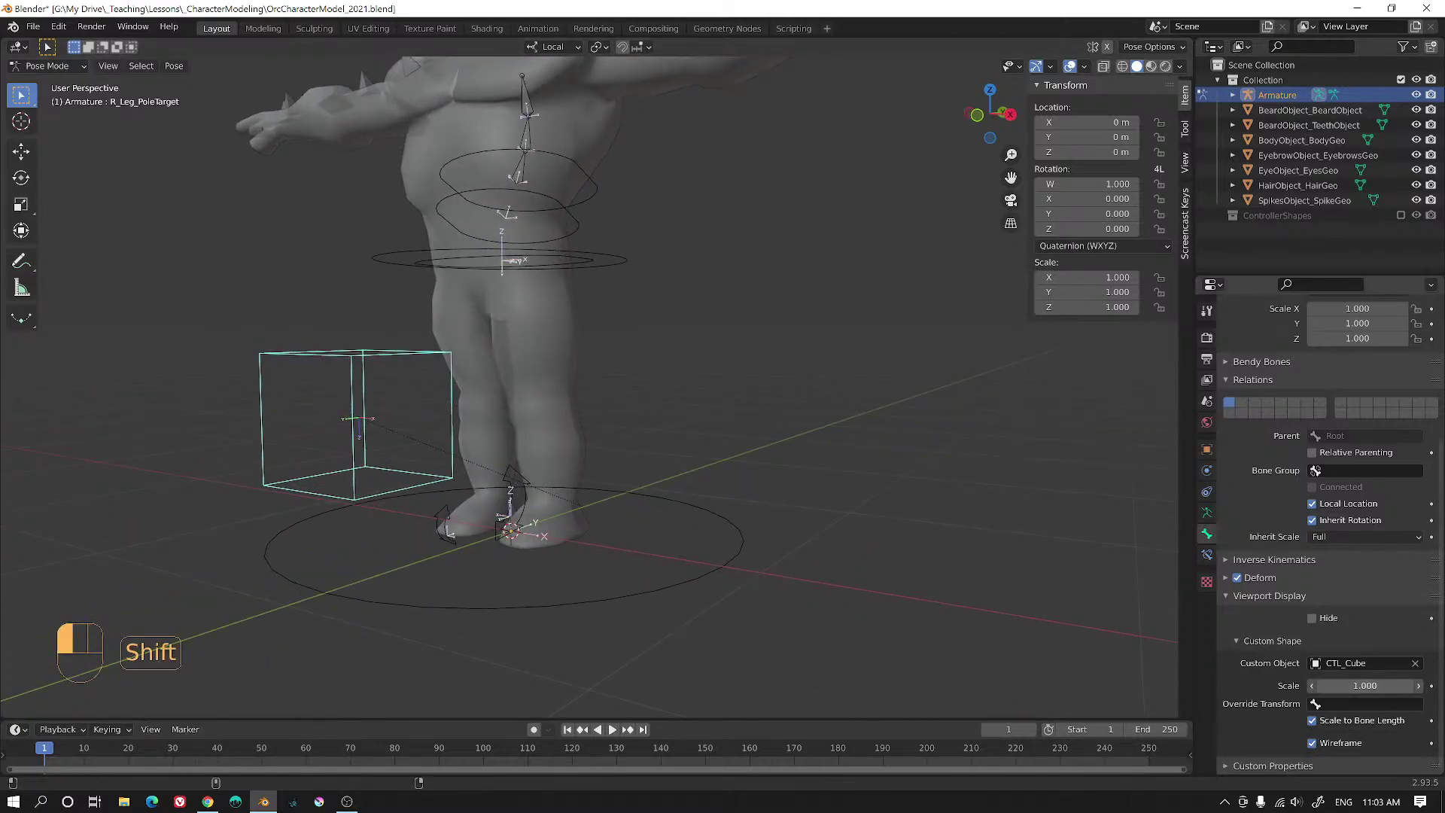
shift+drag(1364, 685, 1335, 684)
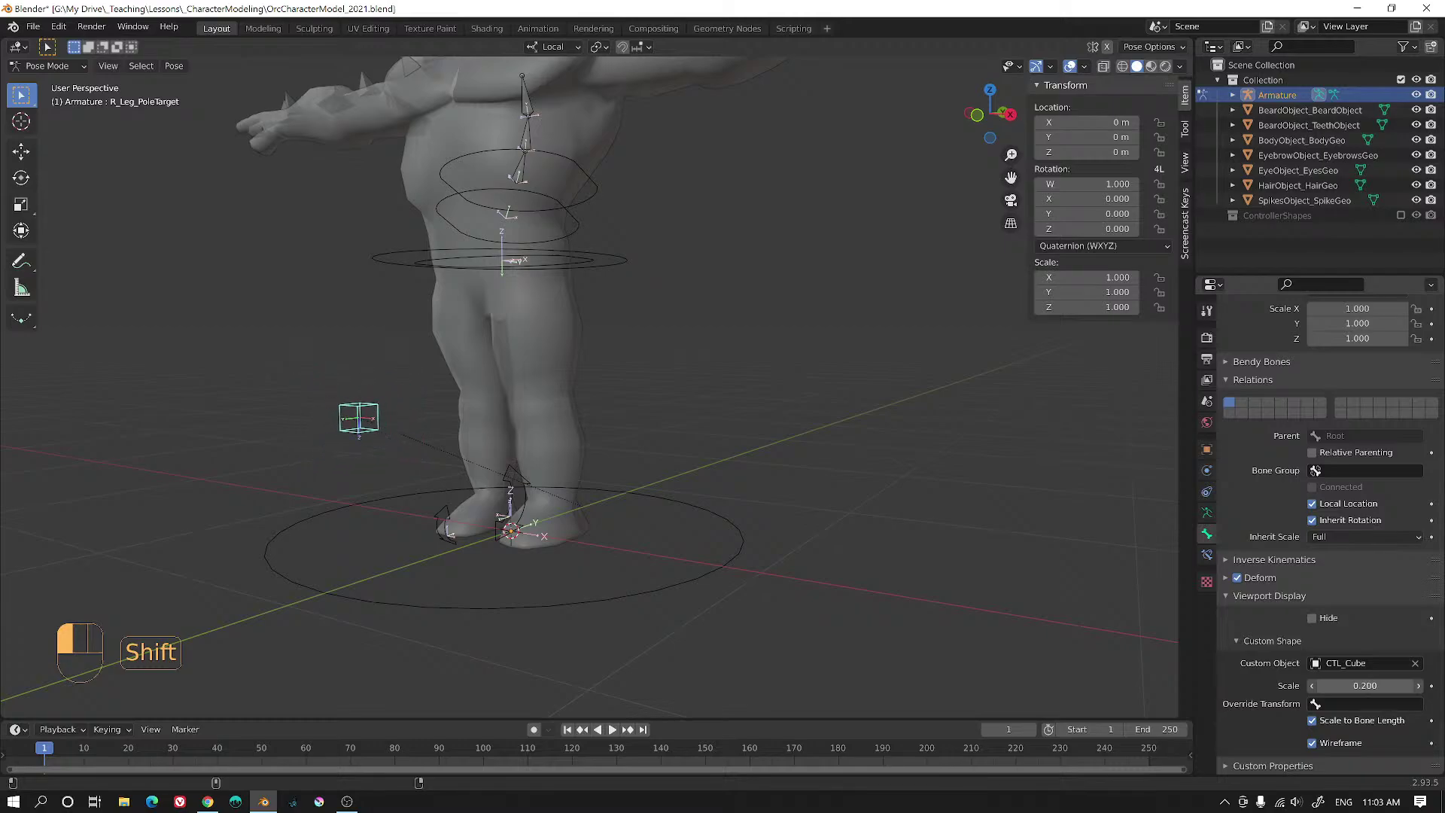
- Switch the armature to Edit Mode and show its second bone layer together with the first
middle_drag(733, 516, 712, 441)
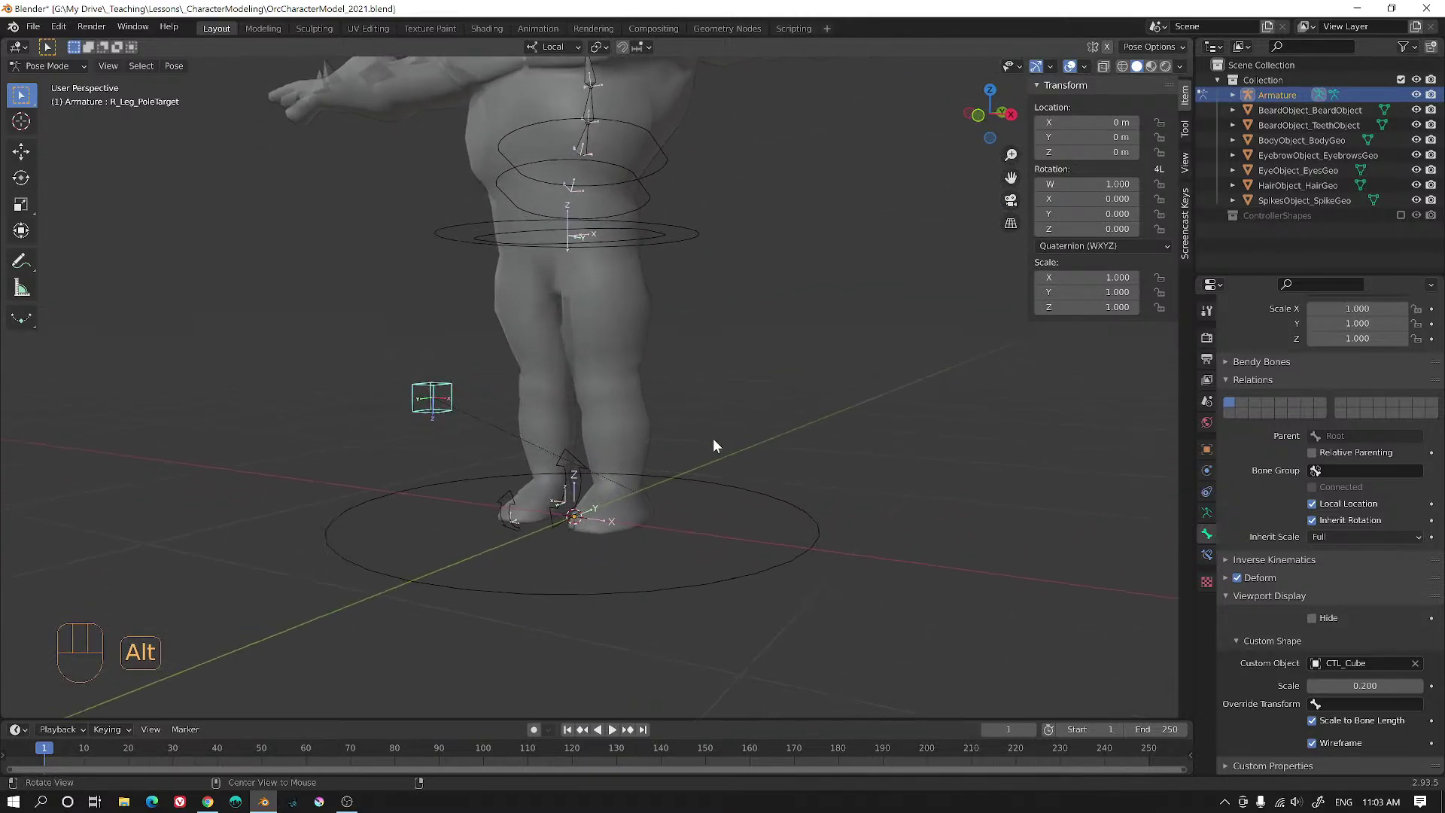
scroll(528, 463, up, 2)
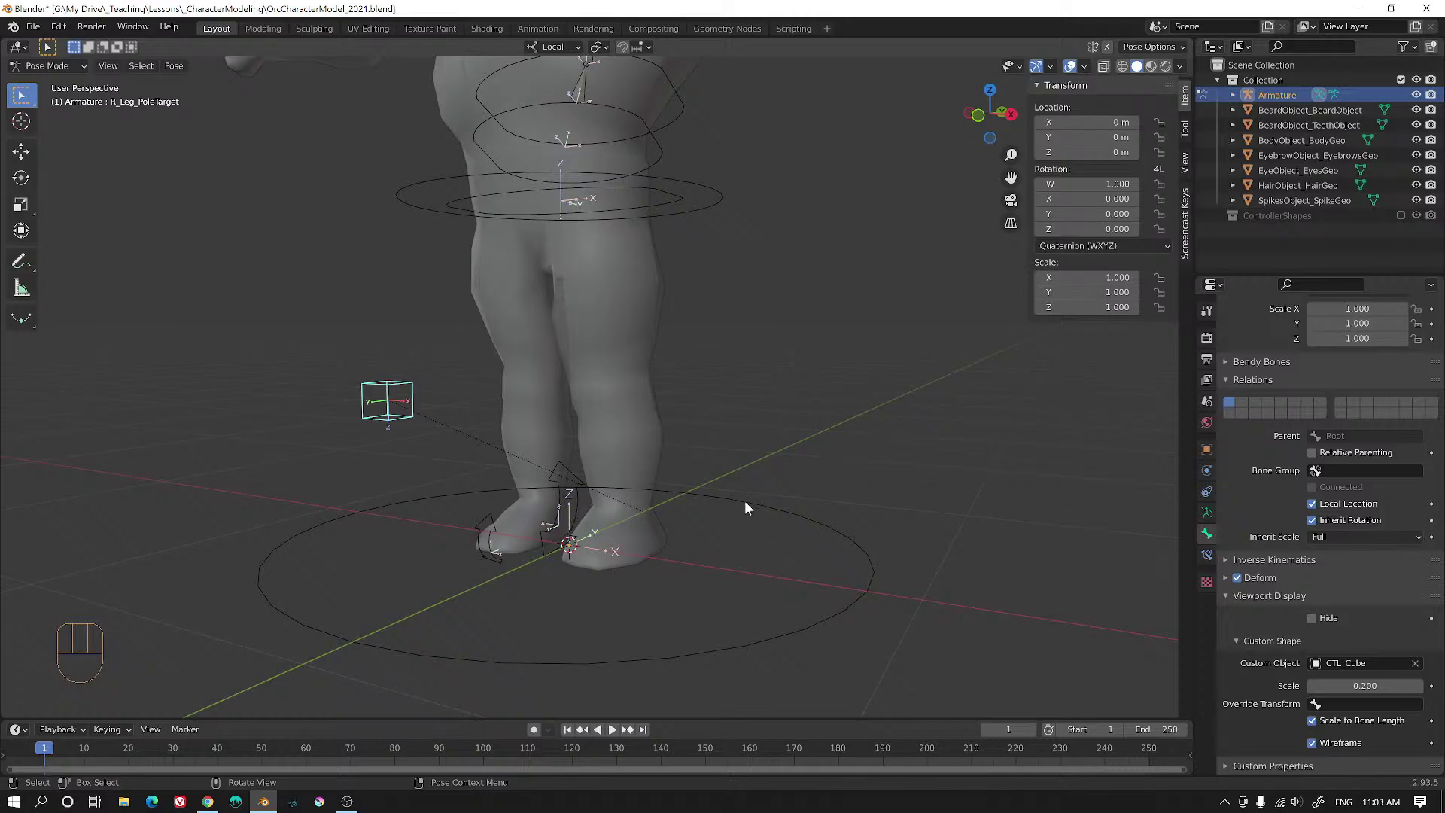
click(563, 467)
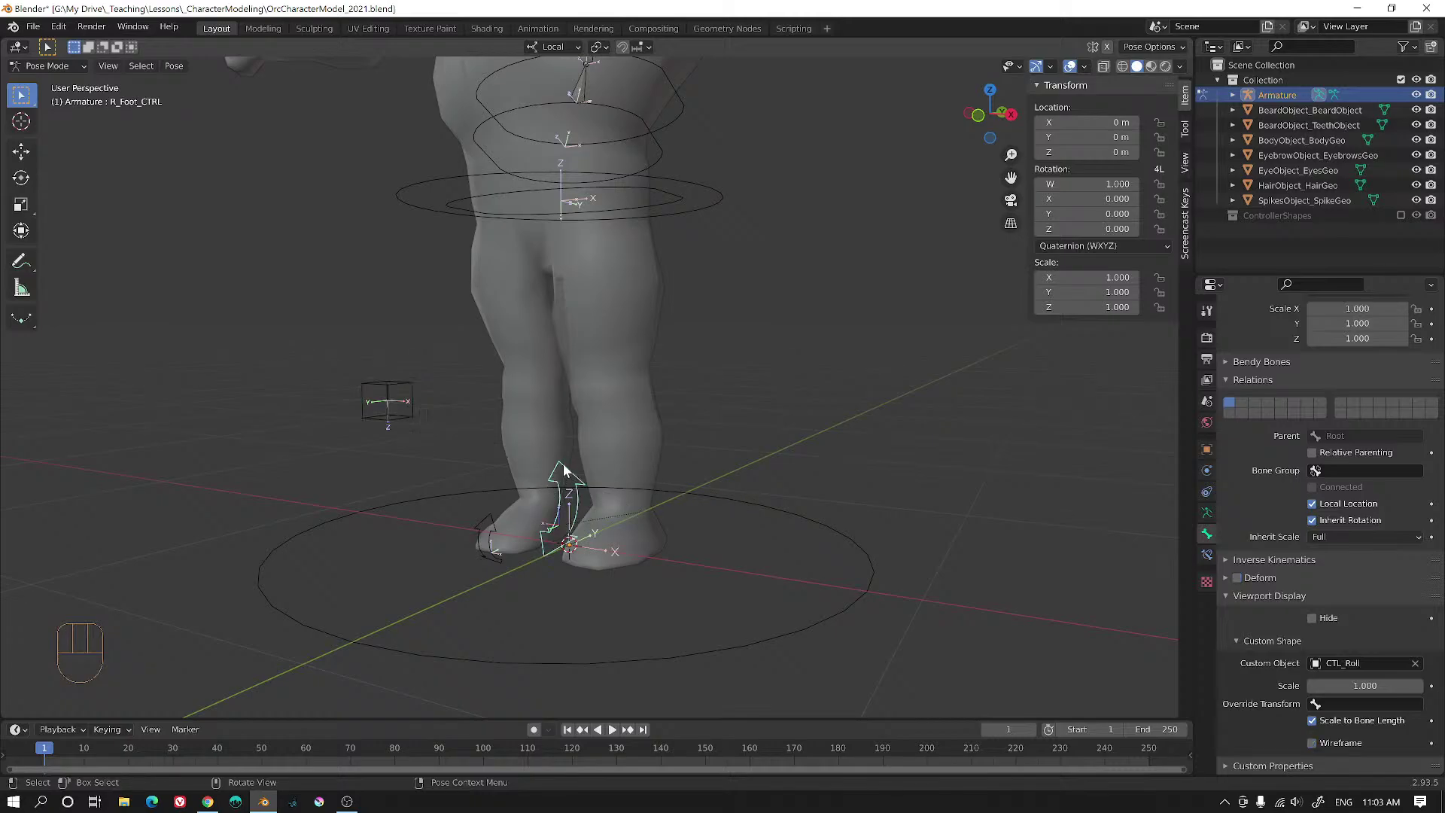
click(39, 67)
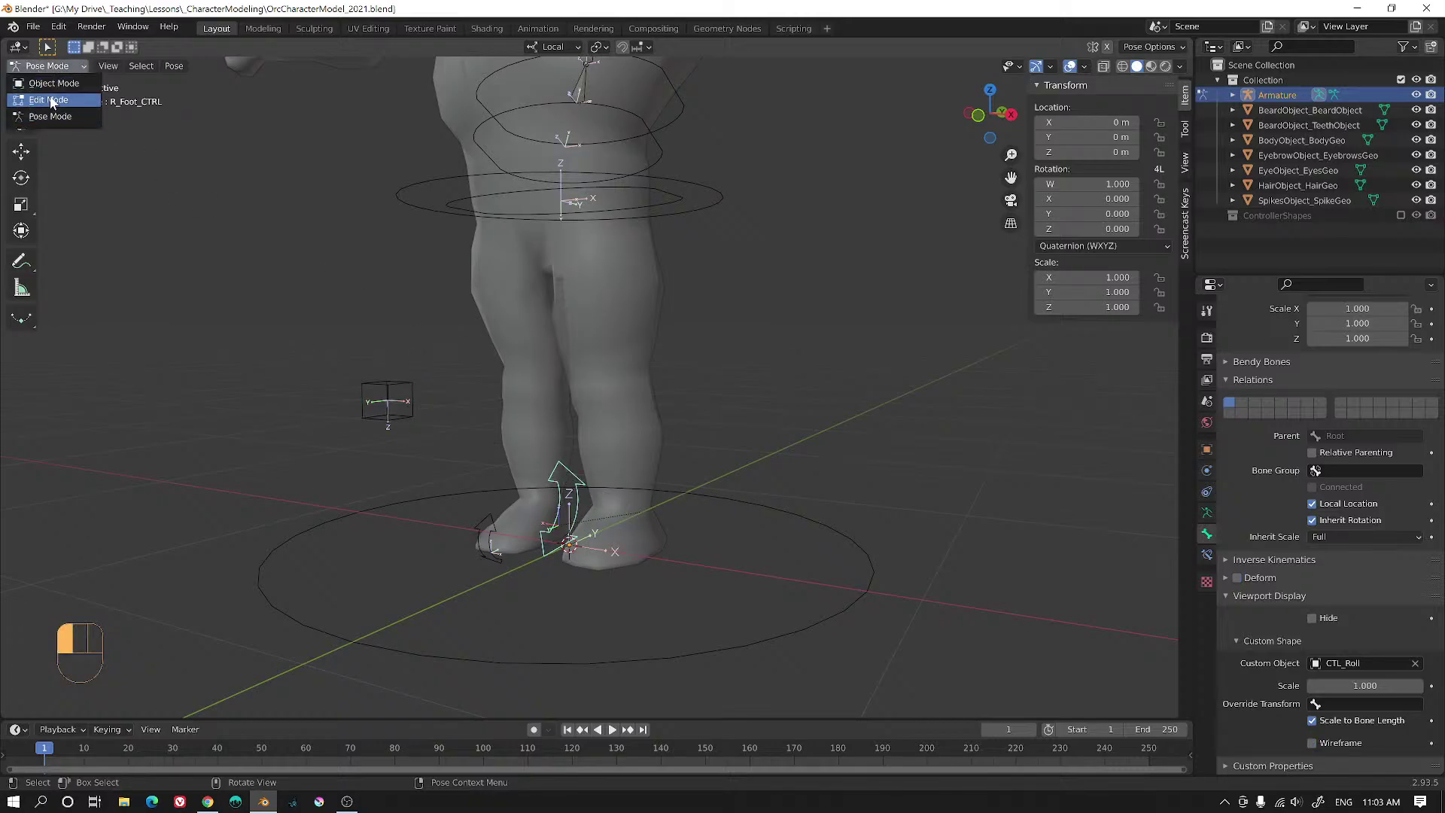
click(33, 104)
alt+middle_drag(566, 444, 634, 455)
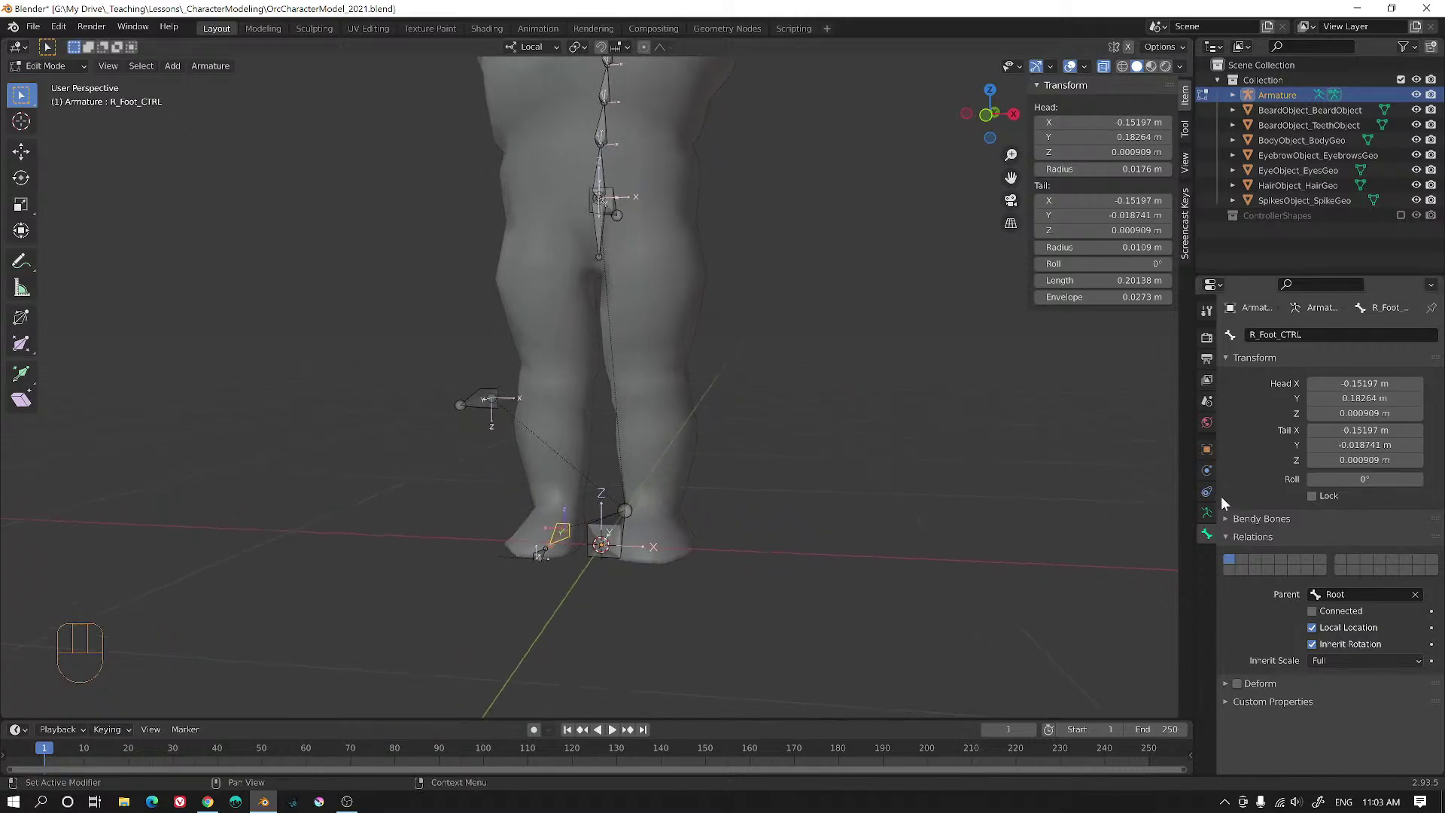
click(1206, 513)
shift+click(1242, 416)
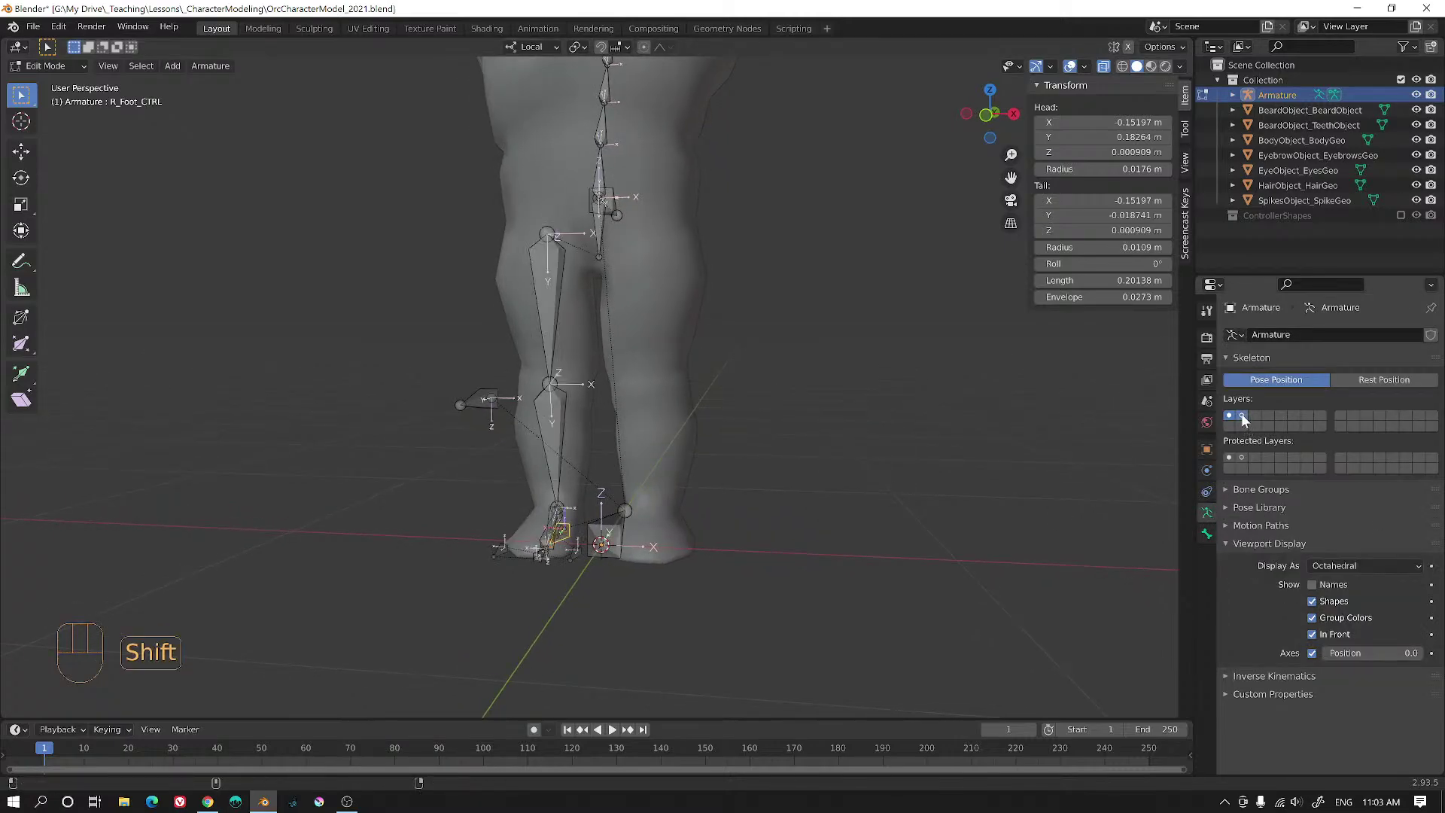
- Select all bones and controls of the character's right leg and symmetrize them onto the left leg
mouse_move(730, 455)
alt+middle_down()
mouse_move(751, 468)
mouse_move(732, 455)
alt+middle_up()
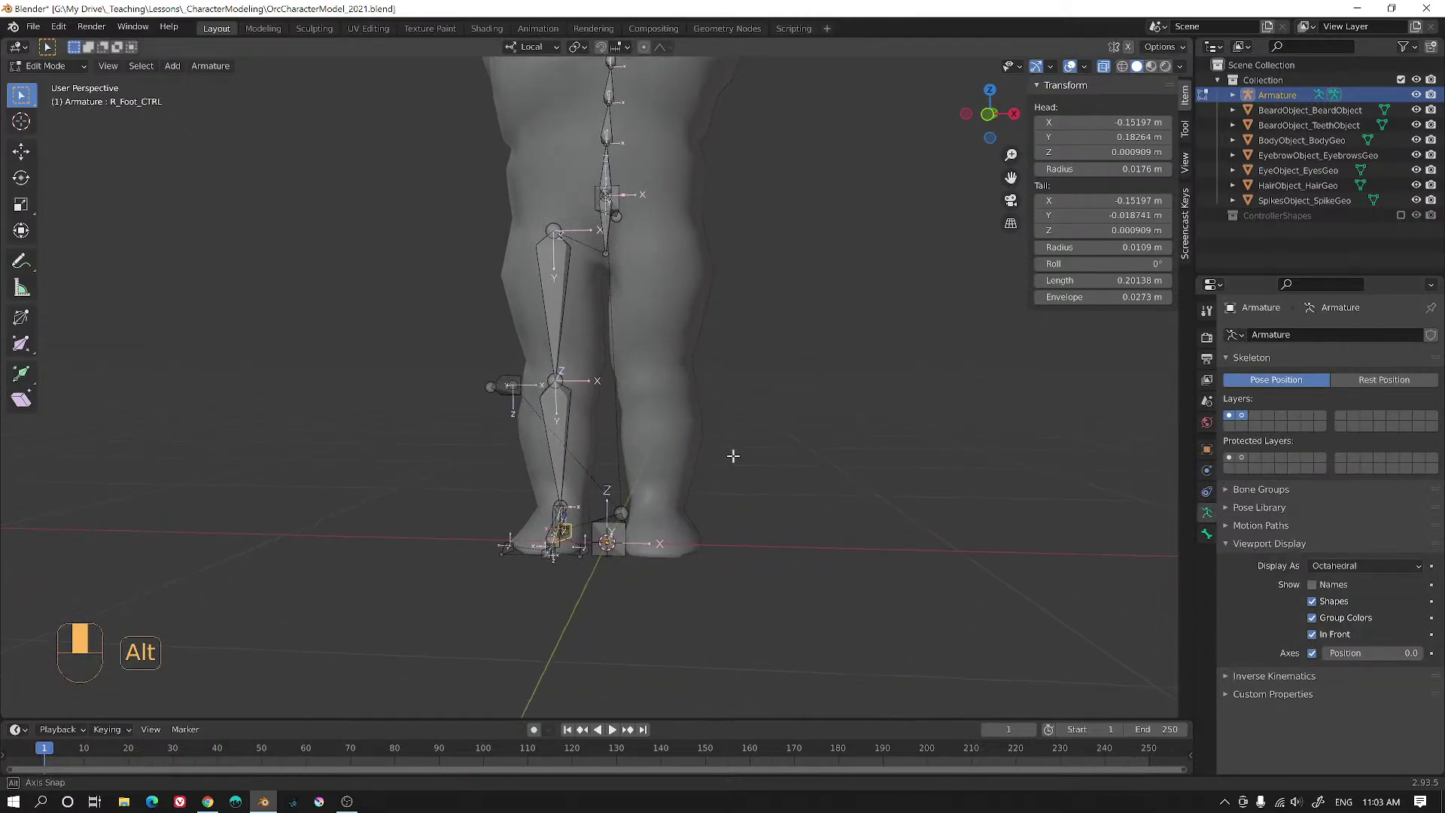
drag(445, 203, 578, 596)
alt+middle_drag(578, 596, 641, 535)
scroll(642, 535, down, 3)
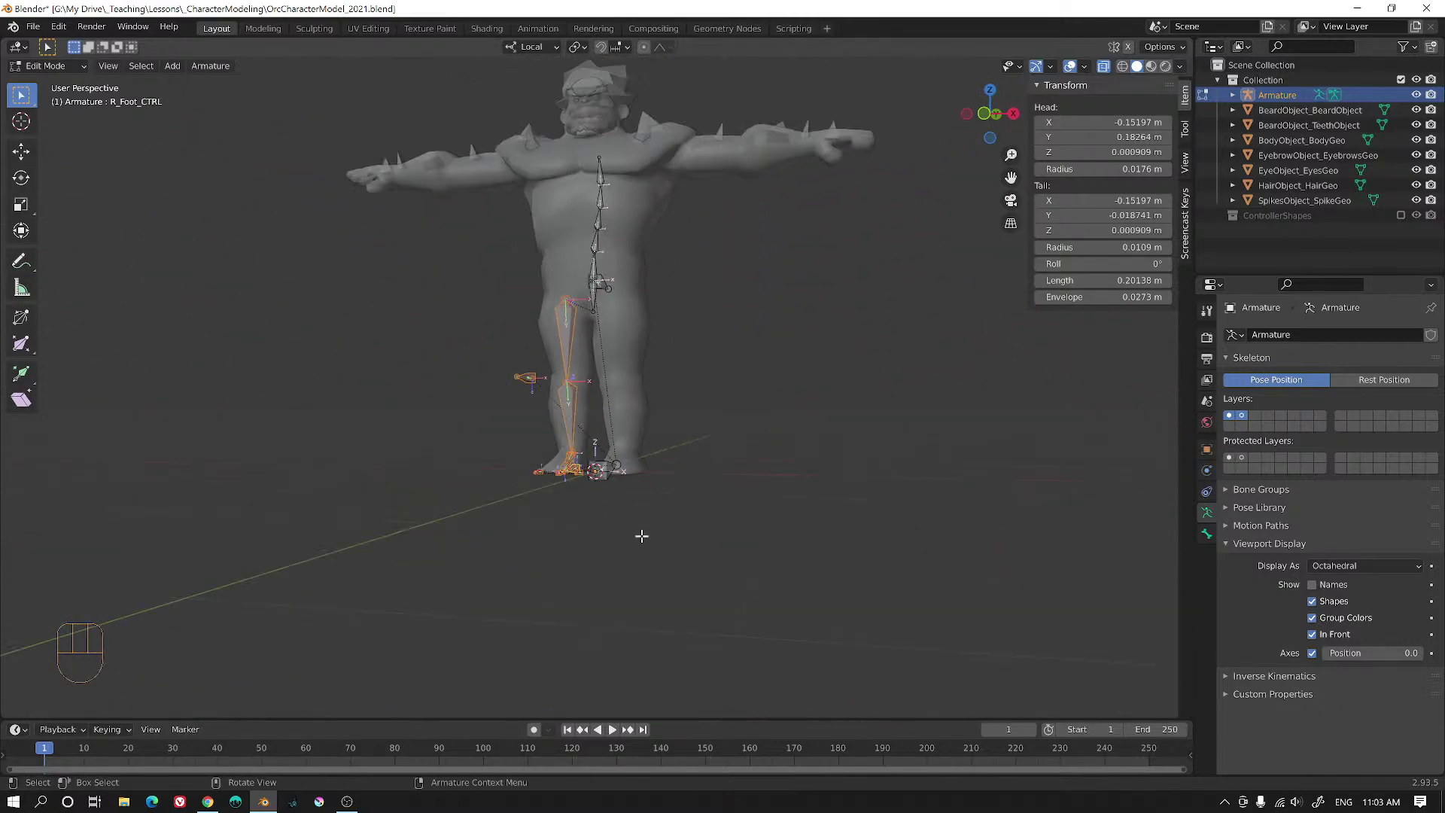
middle_drag(633, 420, 803, 509)
scroll(710, 509, up, 2)
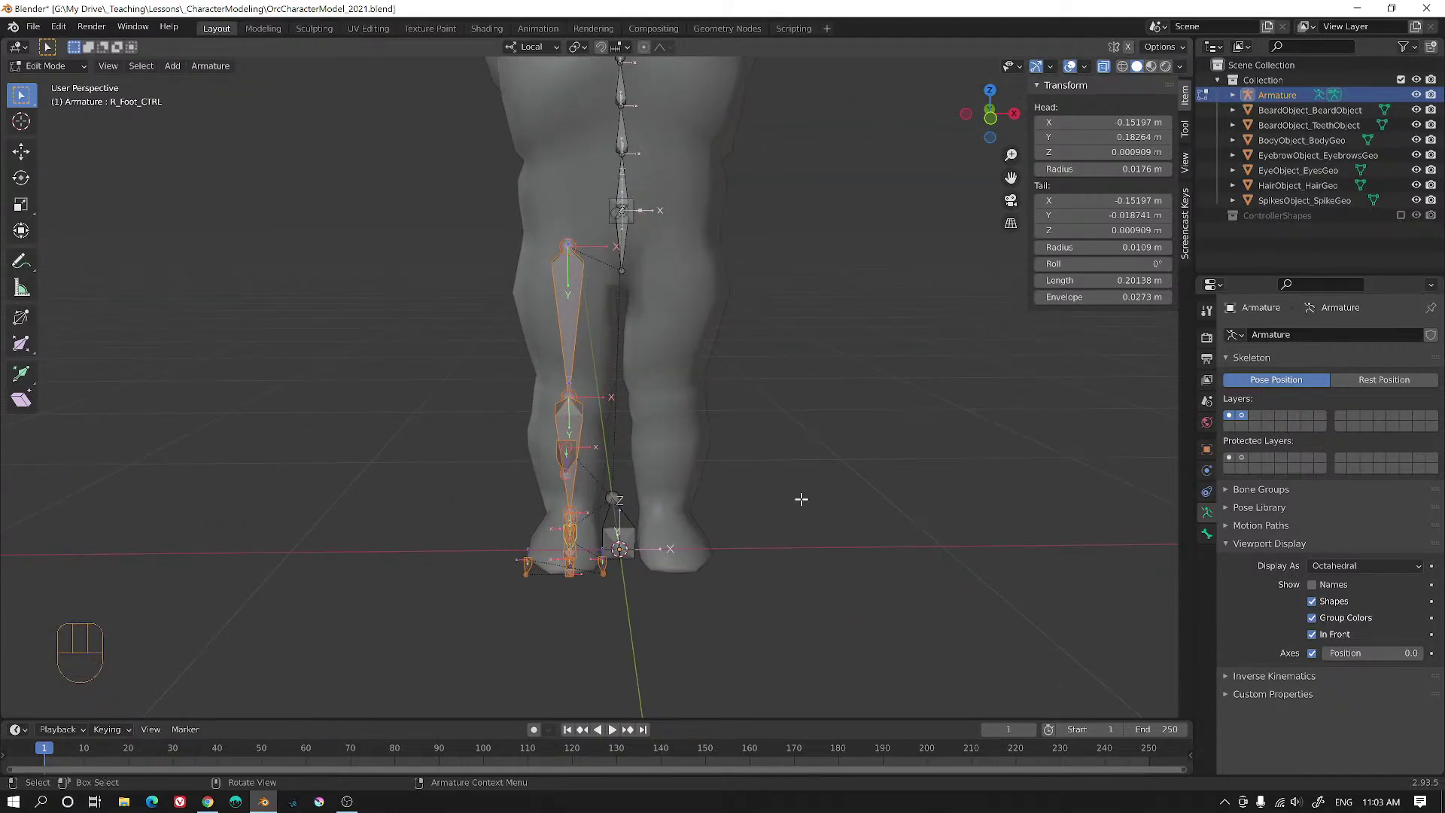
right_click(800, 499)
click(743, 475)
alt+middle_drag(751, 488, 818, 530)
- Return the armature to Pose Mode and display only its first bone layer
click(47, 66)
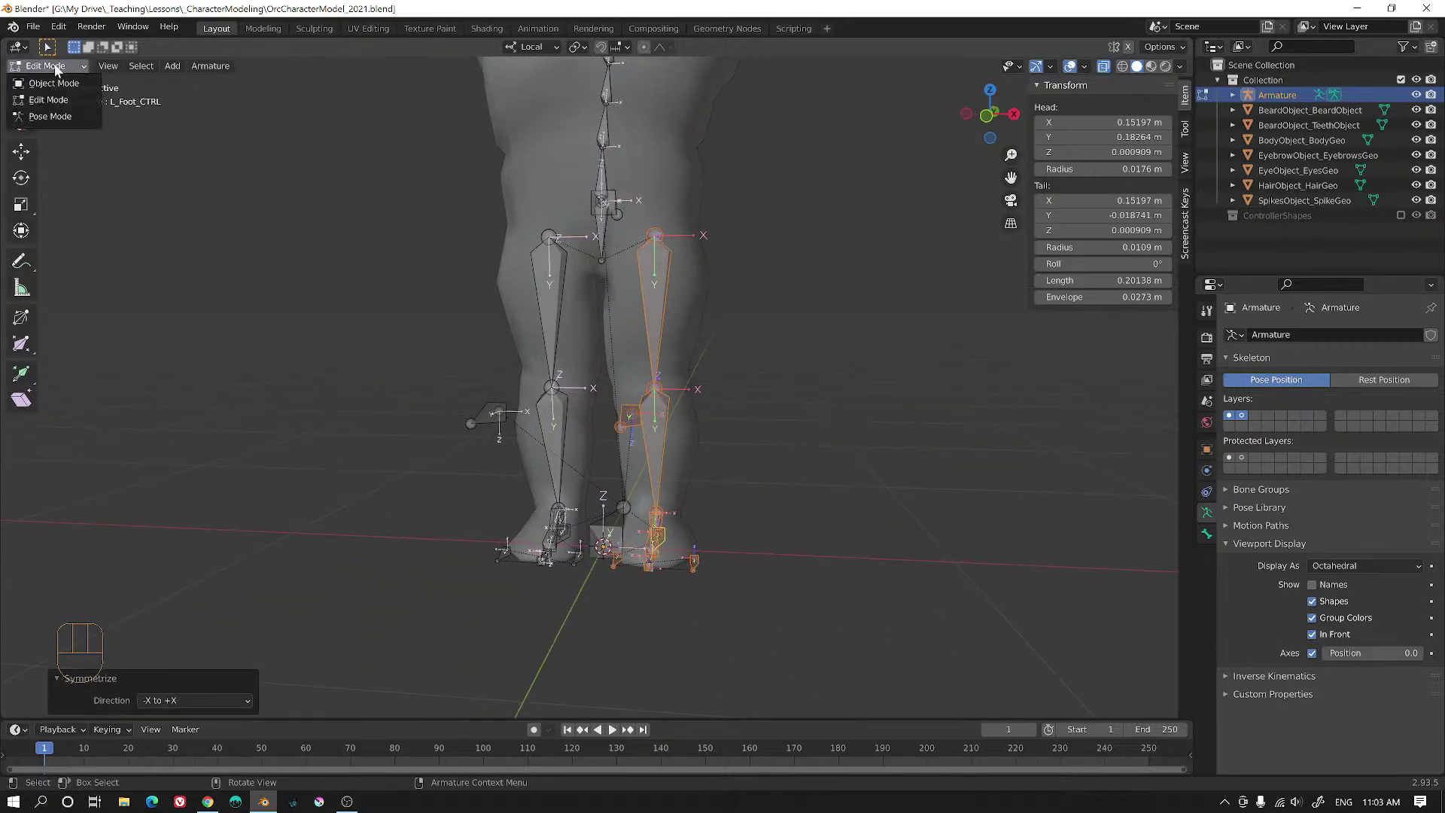
click(50, 116)
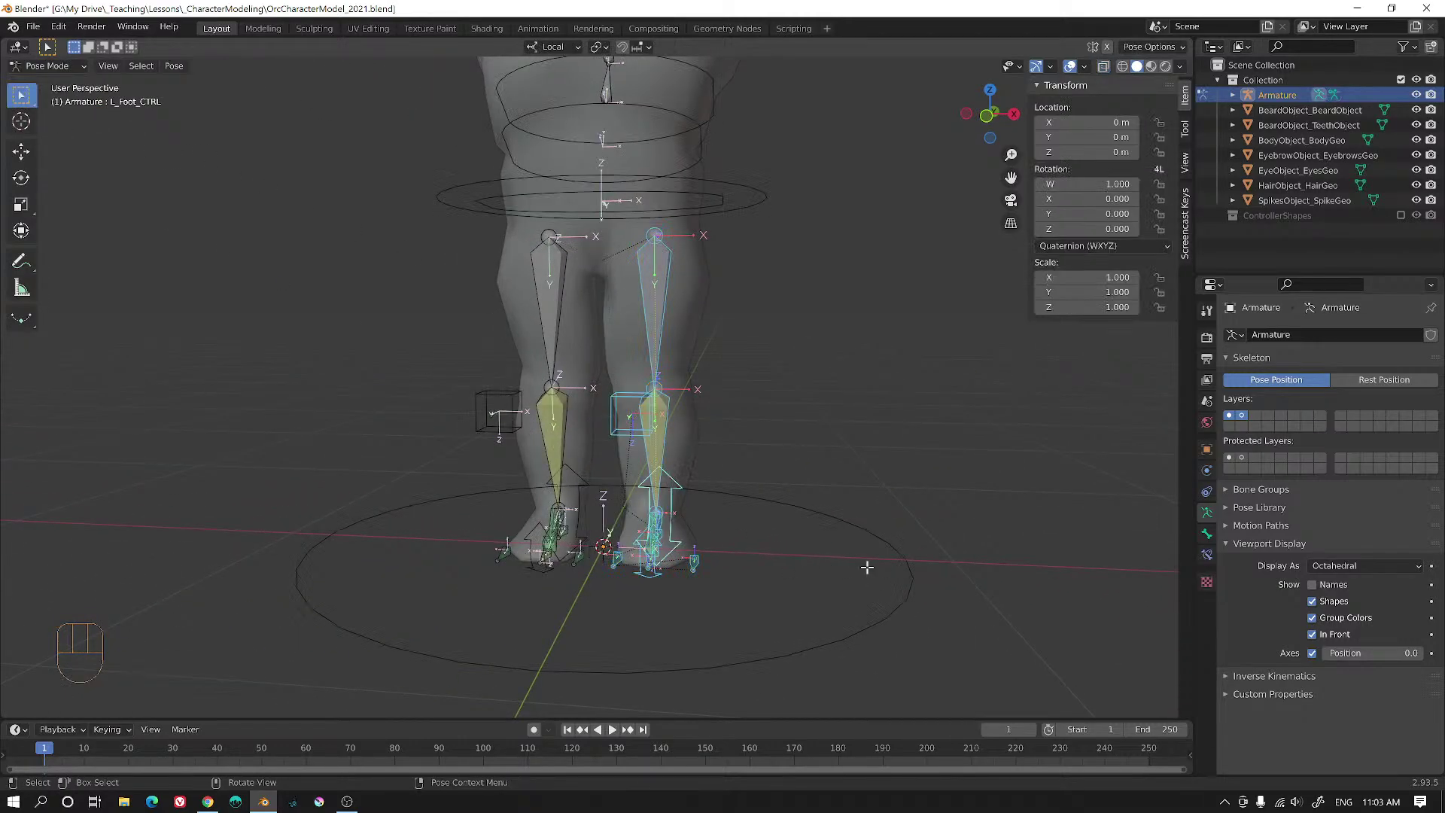
key(Tab)
key(Tab)
middle_drag(844, 536, 901, 554)
click(1241, 416)
click(1229, 415)
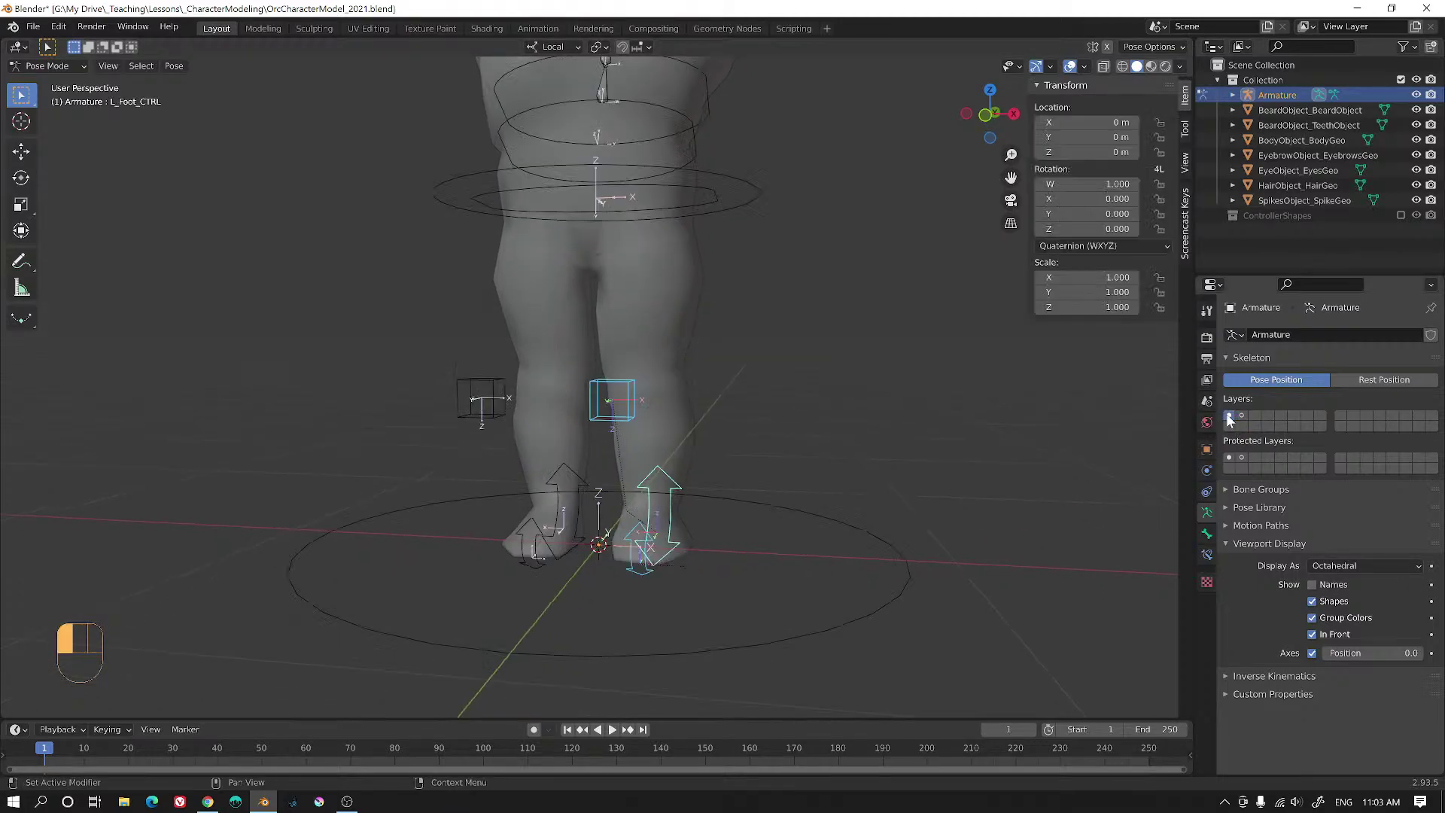
- Turn off the display of the armature's bone axes
middle_drag(770, 526, 851, 538)
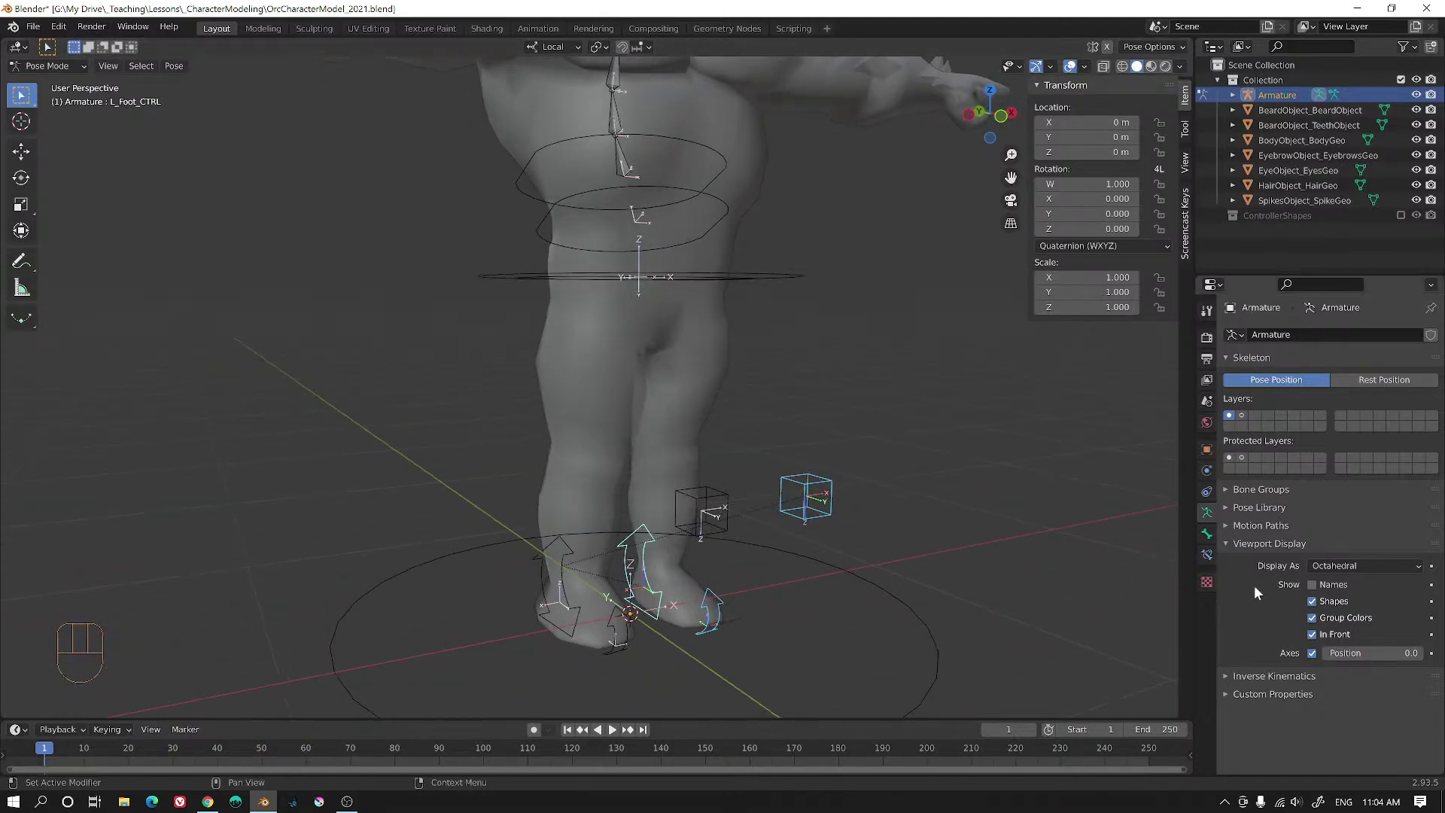
click(1312, 653)
middle_drag(708, 534, 717, 543)
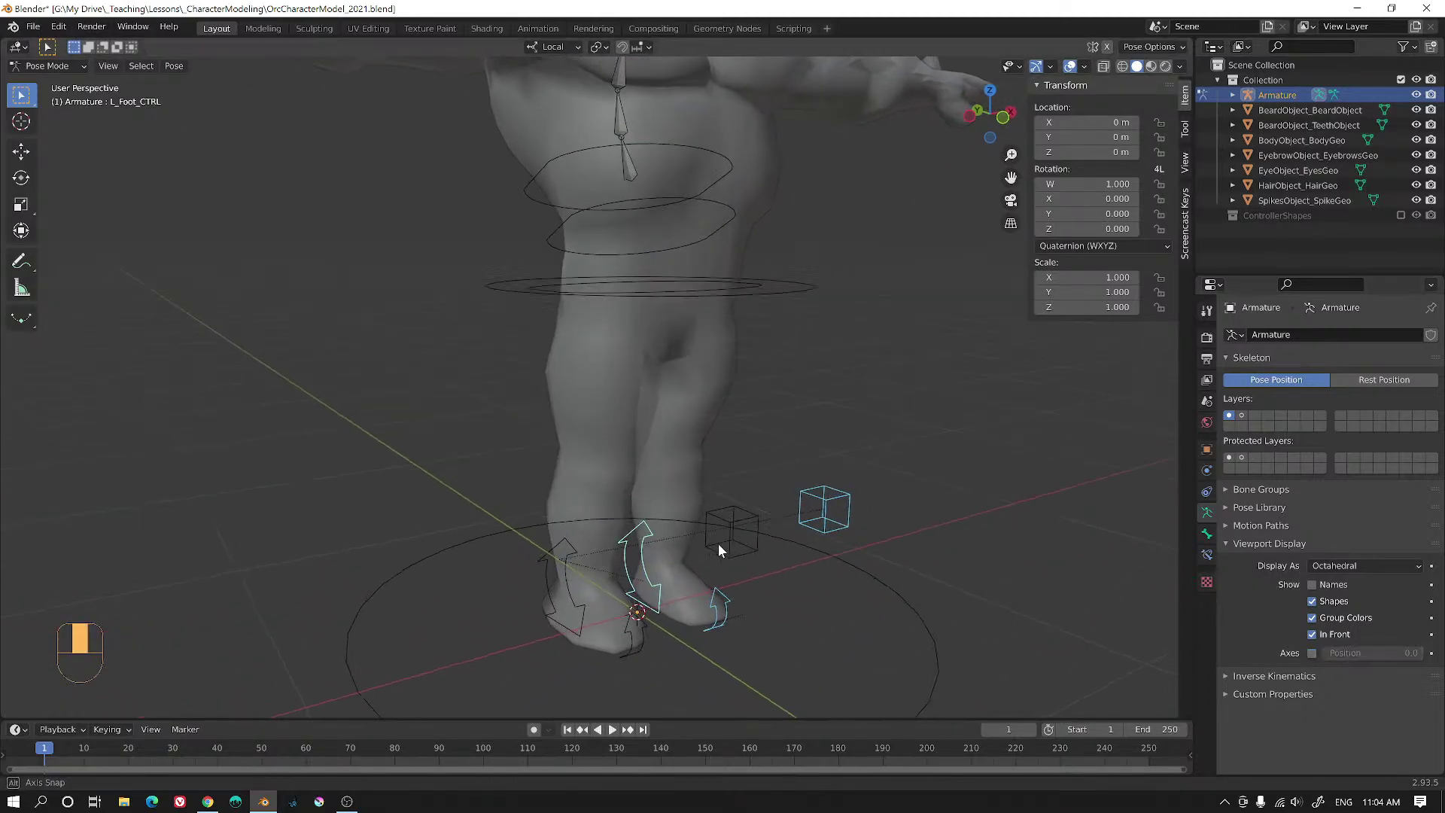
- Leave the armature for Object Mode, select the body mesh BodyObject_BodyGeo and open it in Edit Mode
middle_drag(950, 570, 783, 437)
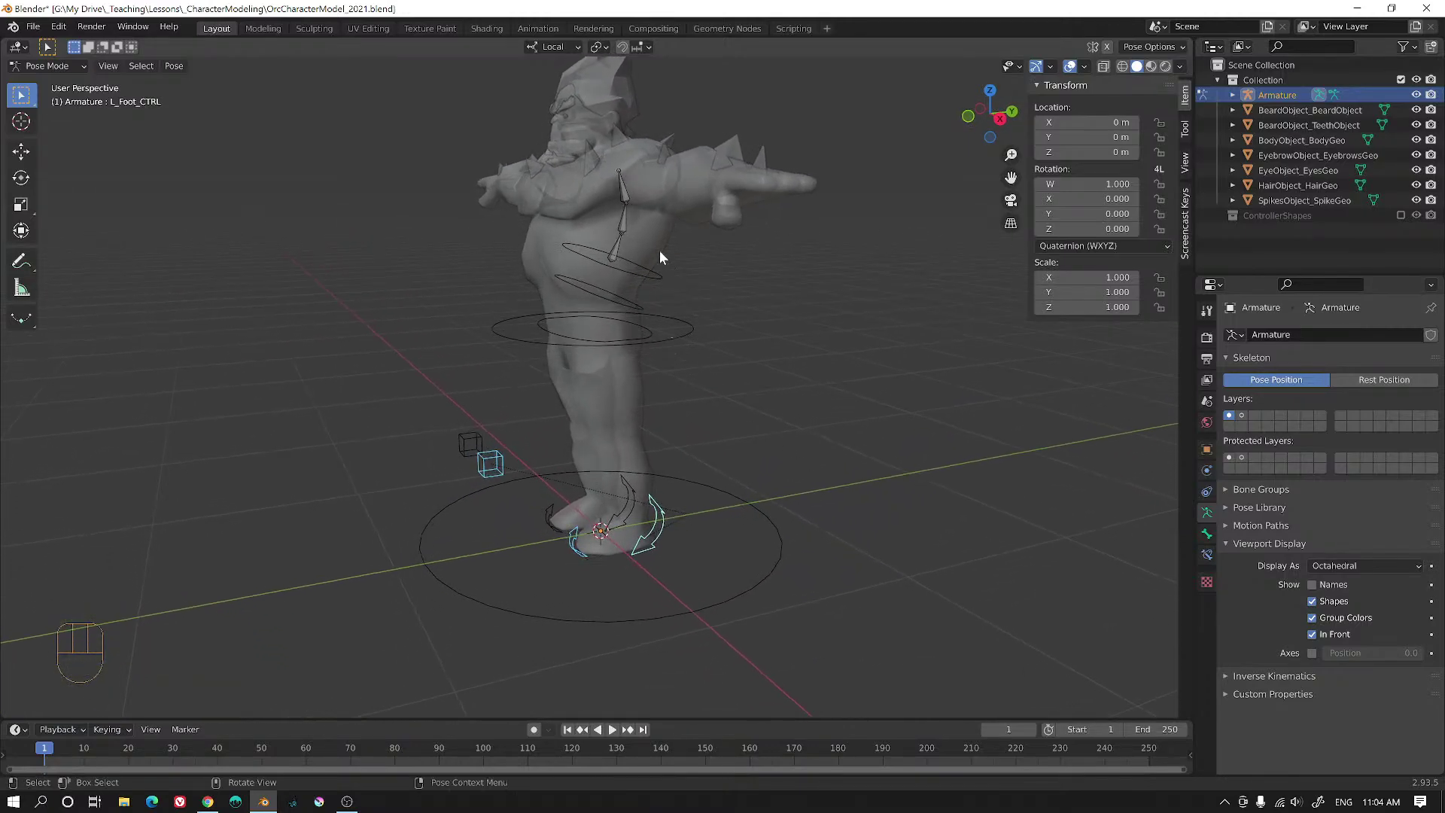
key(Tab)
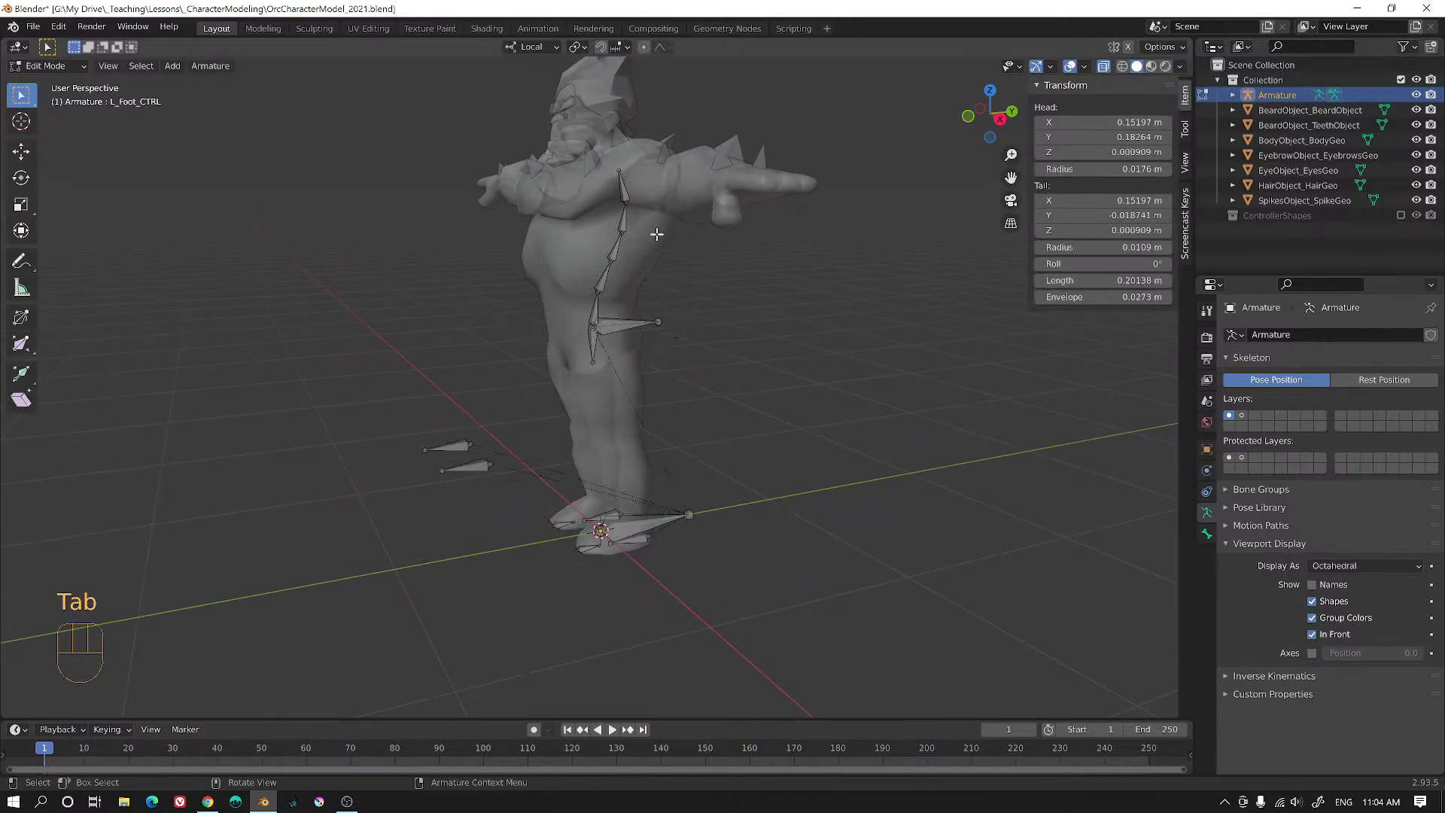
key(ctrl+Tab)
click(576, 231)
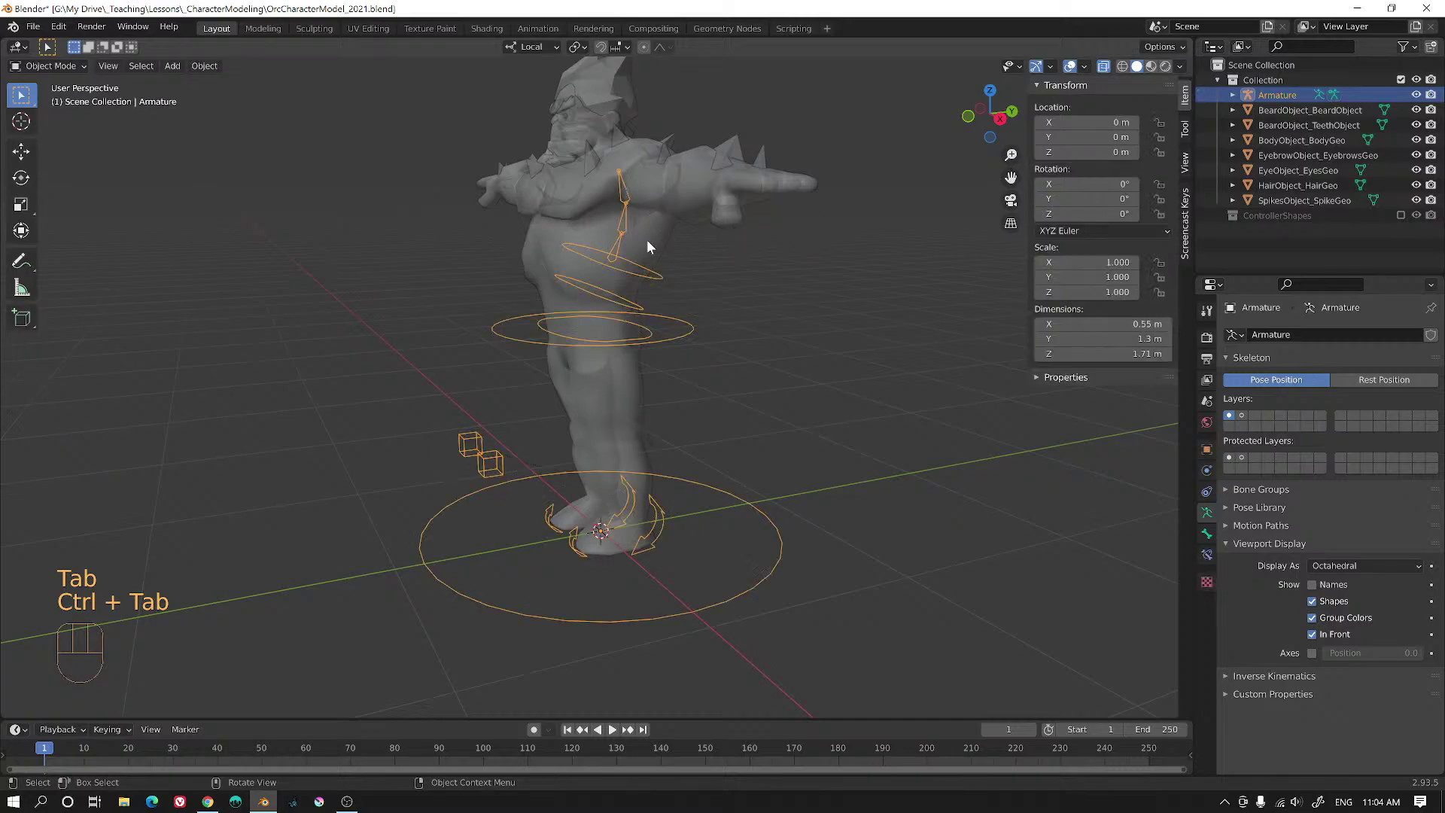
click(647, 239)
key(Tab)
- Select the edge loop around the body's waist and rip it in place to split the upper and lower body
alt+middle_drag(639, 295, 765, 319)
scroll(798, 395, up, 2)
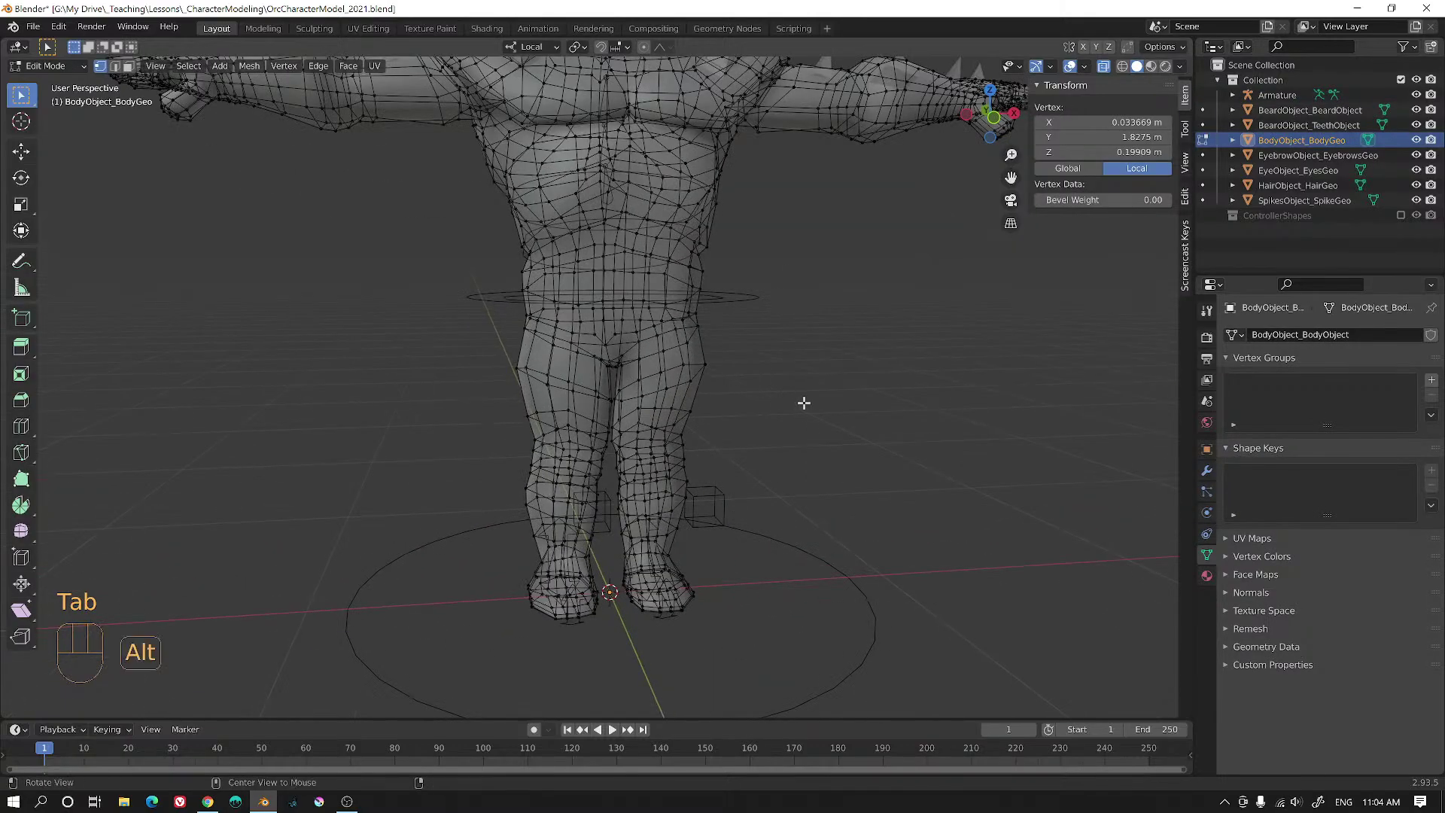
alt+middle_drag(802, 403, 700, 407)
alt+shift+middle_drag(700, 406, 644, 545)
alt+middle_drag(643, 546, 685, 440)
alt+click(566, 420)
key(v)
right_click(676, 442)
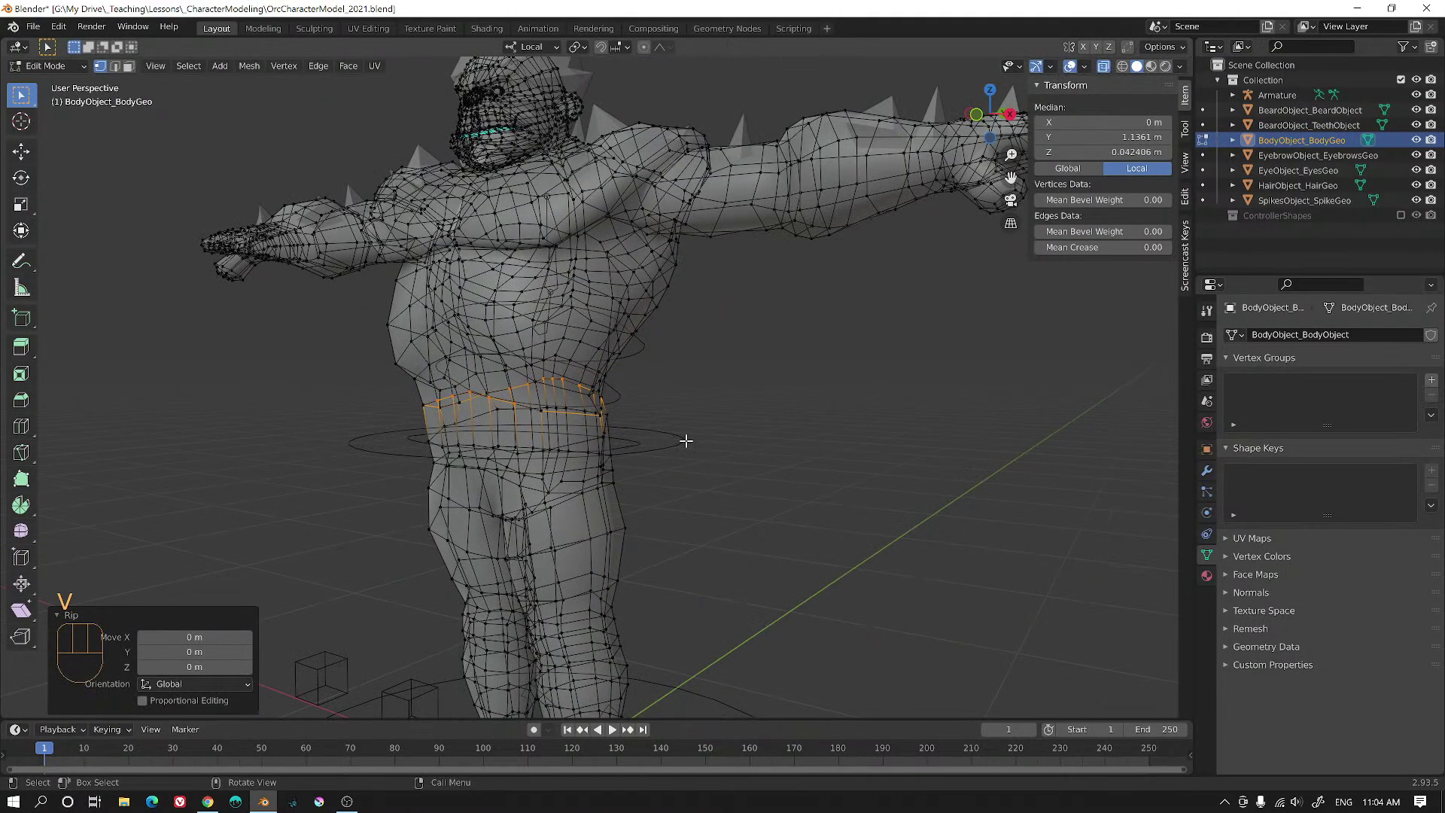
key(Tab)
key(Tab)
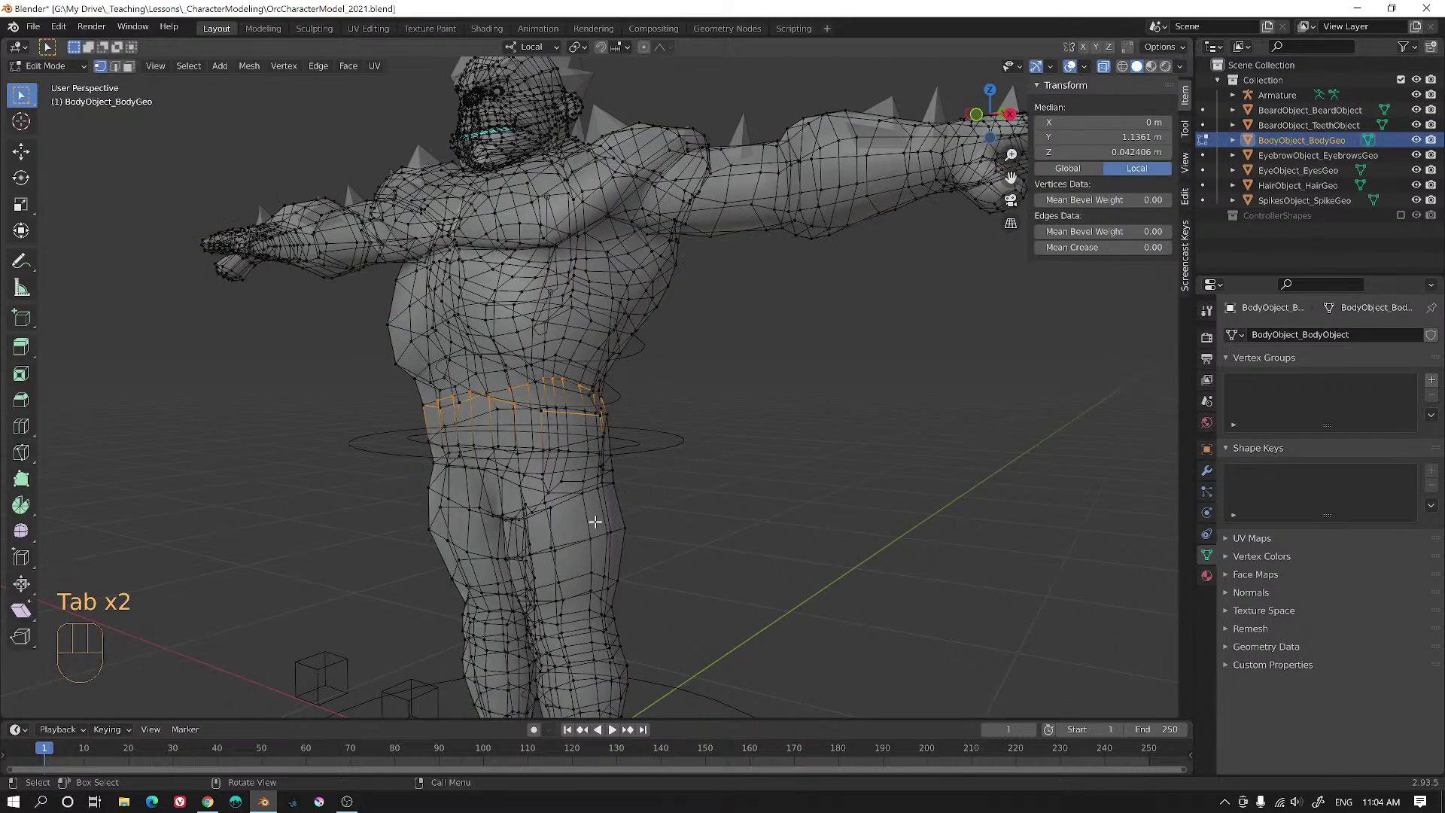
- Select the linked lower-body geometry, separate it into its own object and return to Object Mode
key(a)
key(a)
key(l)
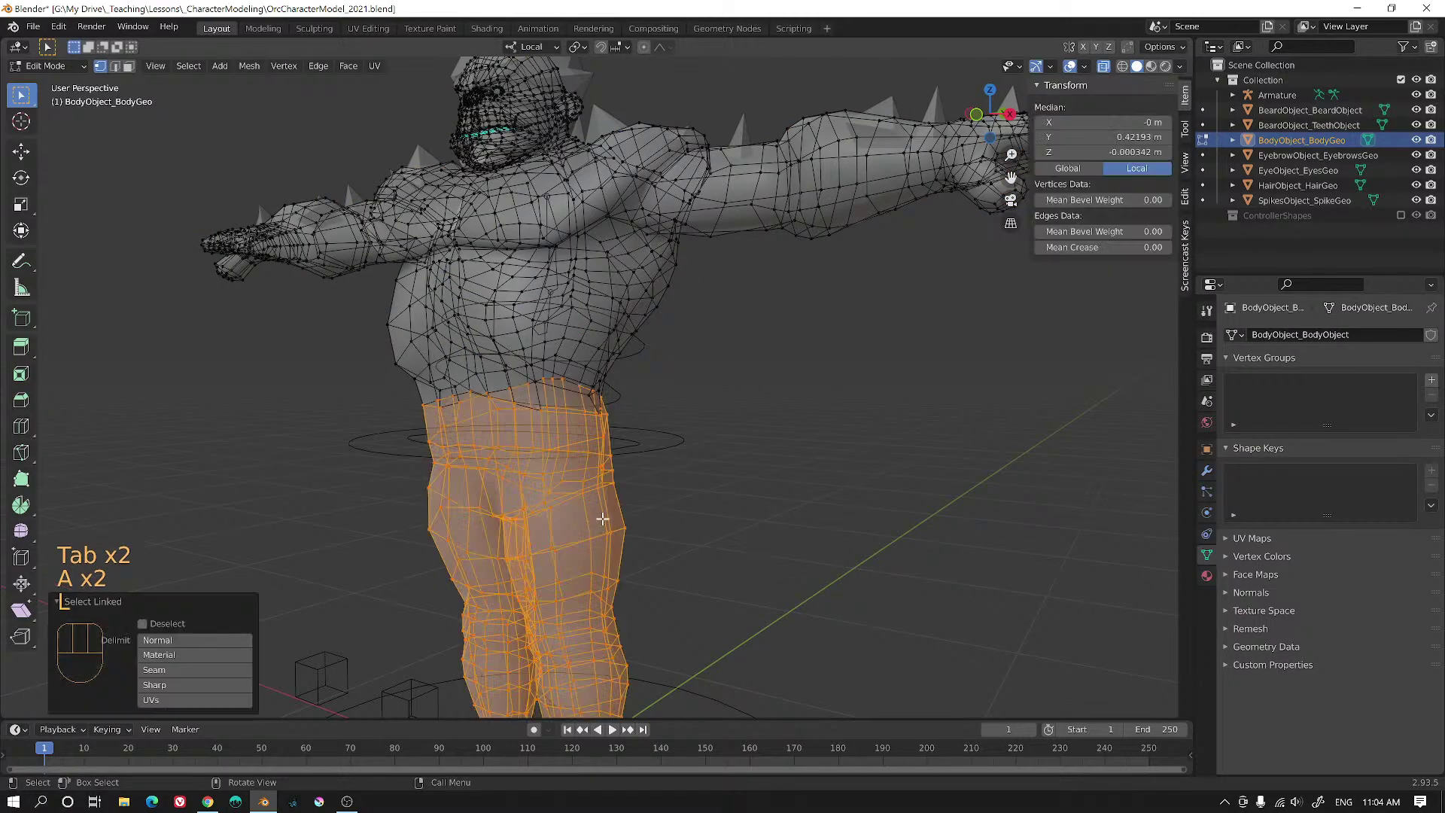
key(p)
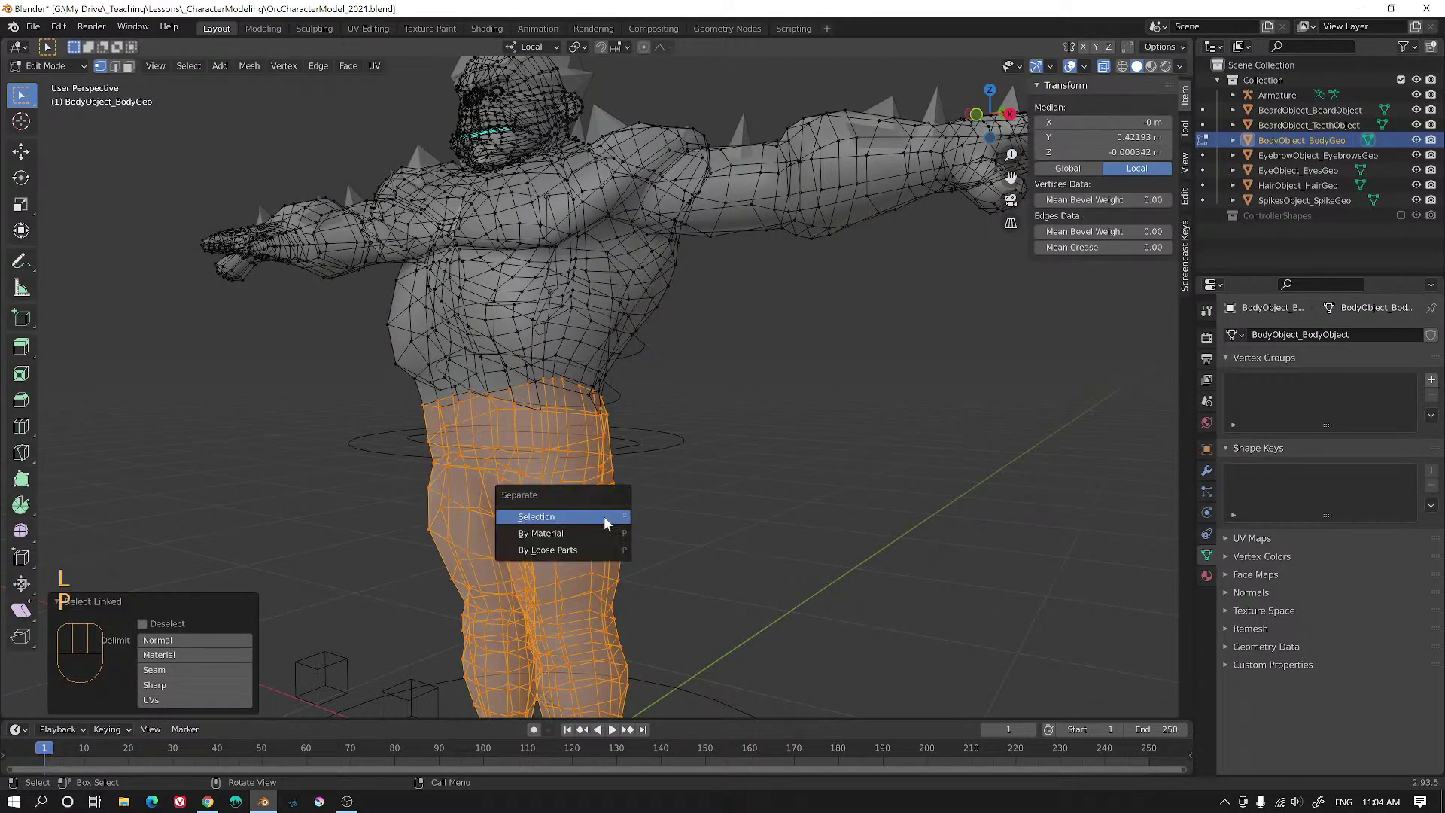
click(603, 516)
key(Tab)
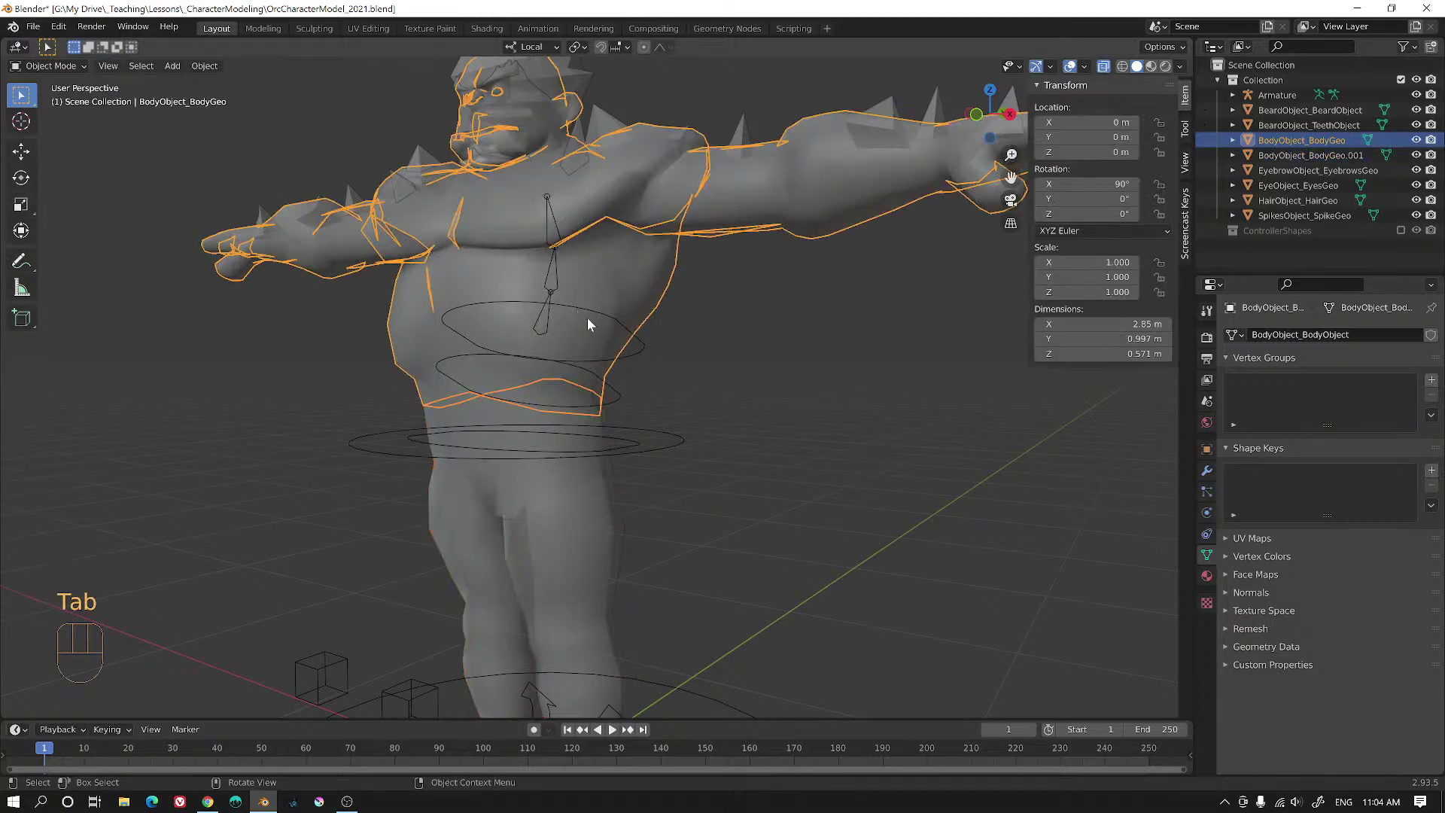
scroll(643, 259, down, 3)
middle_drag(686, 261, 731, 254)
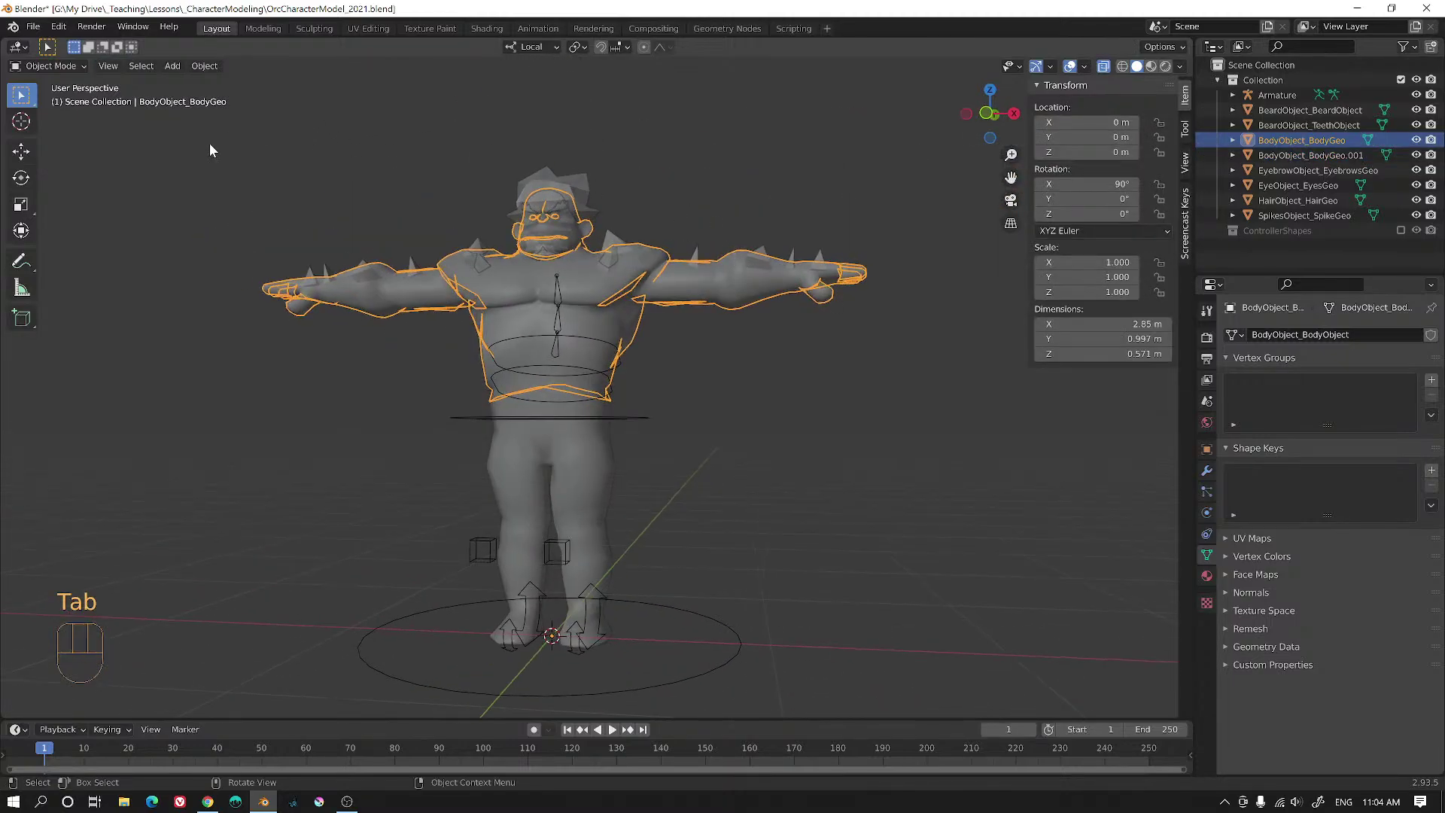
- Hide all character meshes except the lower-body mesh, keeping the armature visible
drag(209, 151, 933, 350)
ctrl+drag(636, 401, 716, 480)
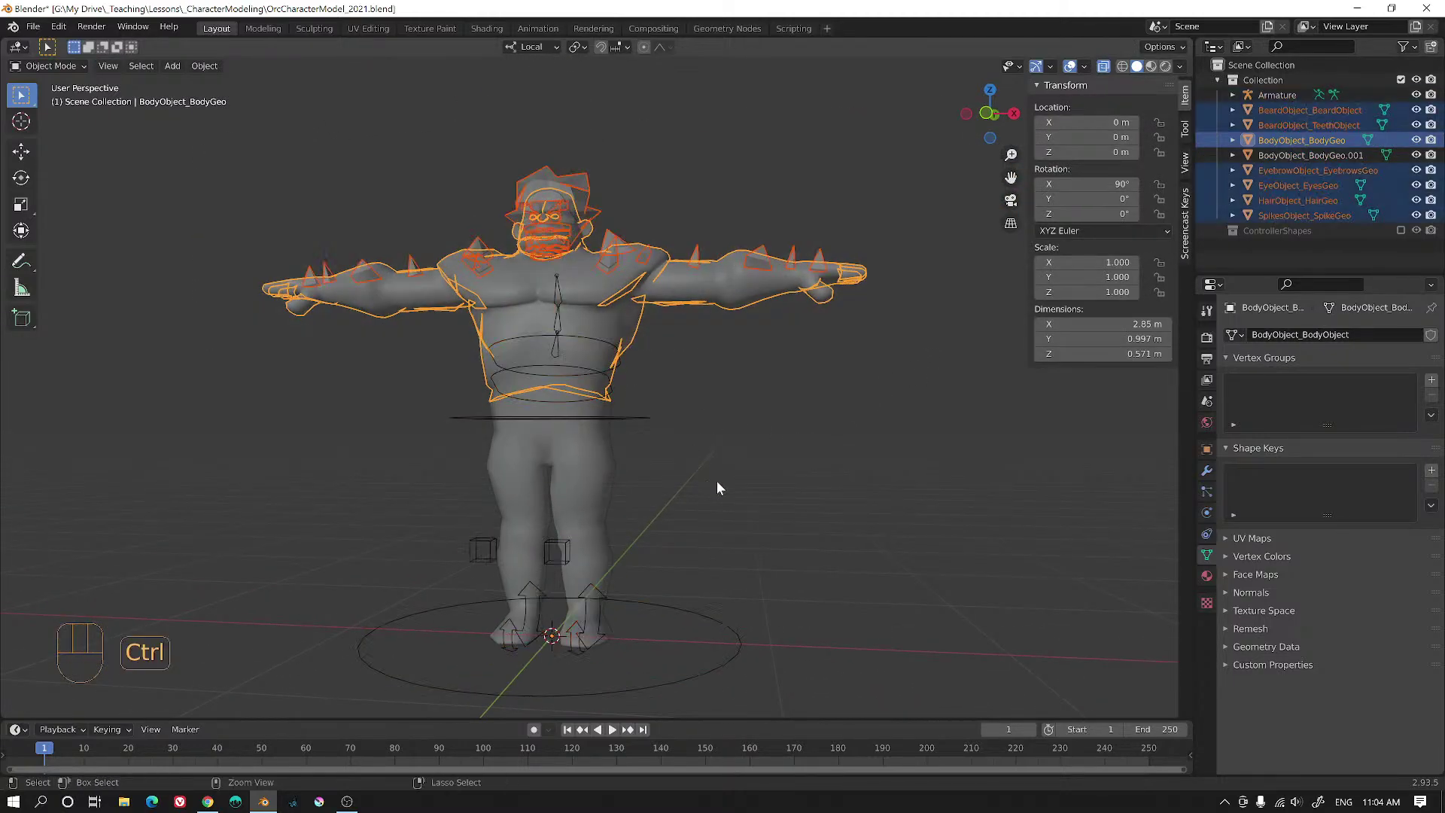
drag(833, 490, 833, 492)
drag(393, 210, 936, 399)
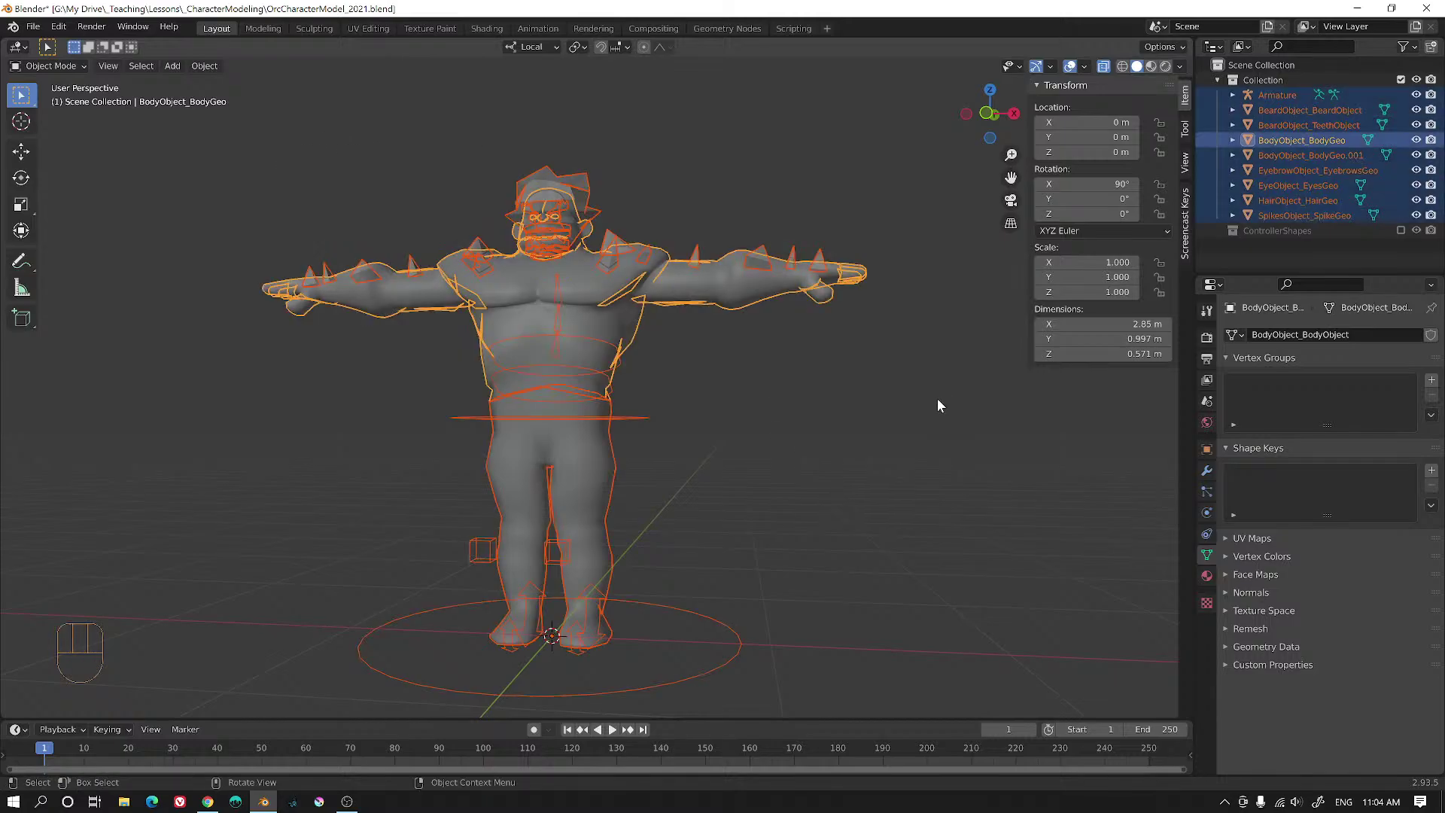
ctrl+drag(628, 396, 854, 504)
mouse_move(855, 504)
middle_down()
mouse_move(694, 516)
mouse_move(849, 504)
middle_up()
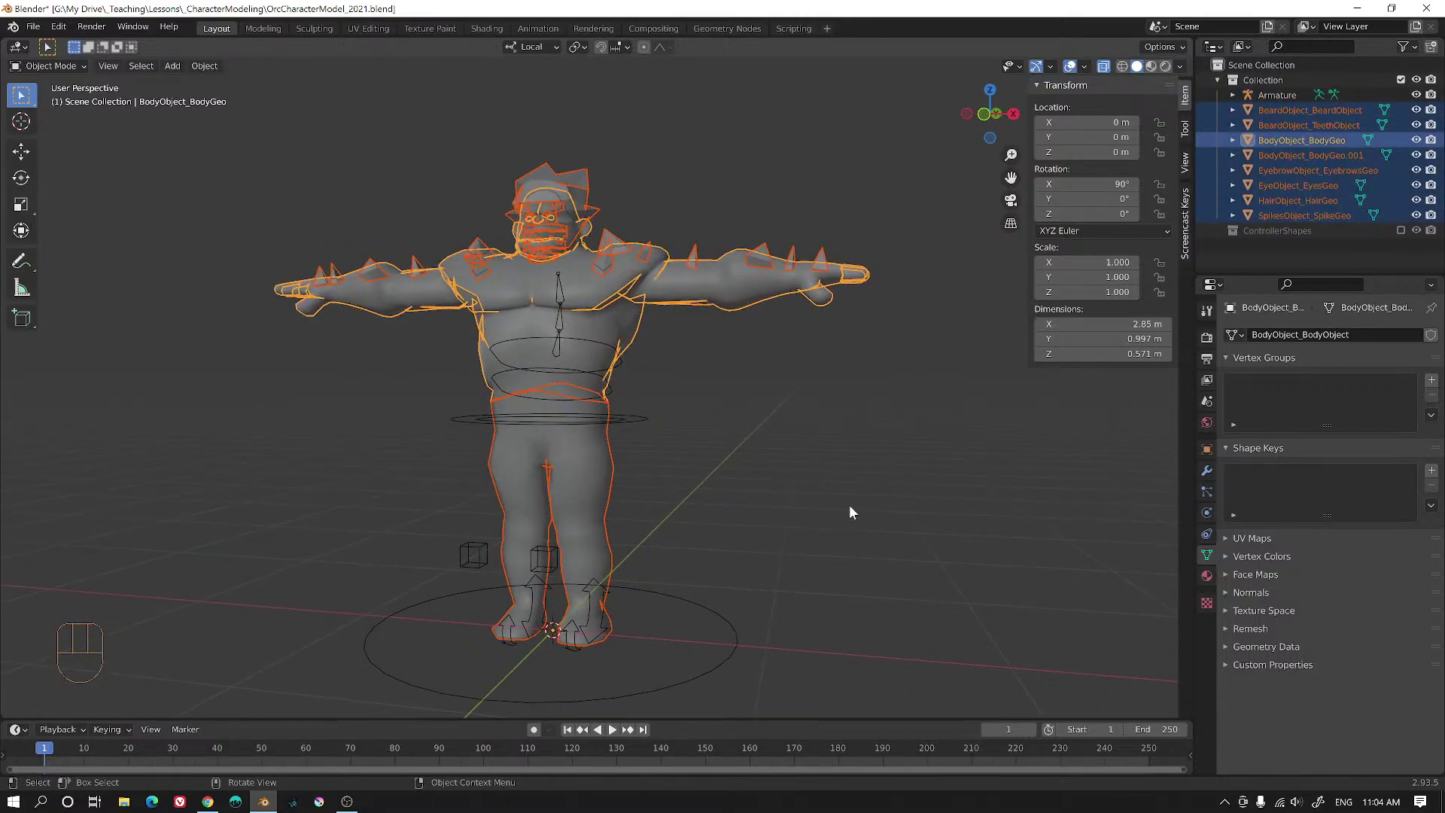
key(h)
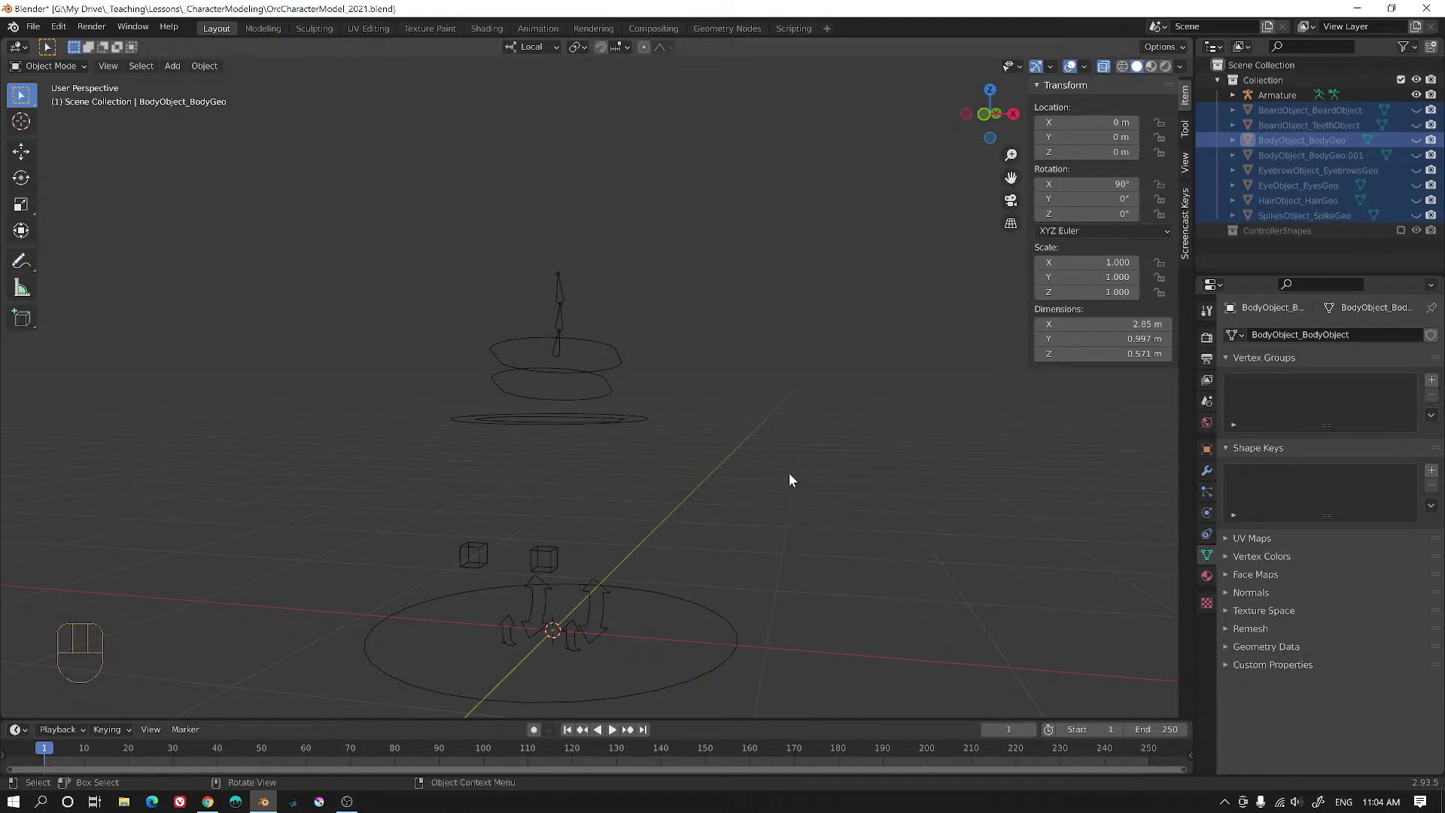
key(alt+h)
ctrl+drag(626, 454, 779, 564)
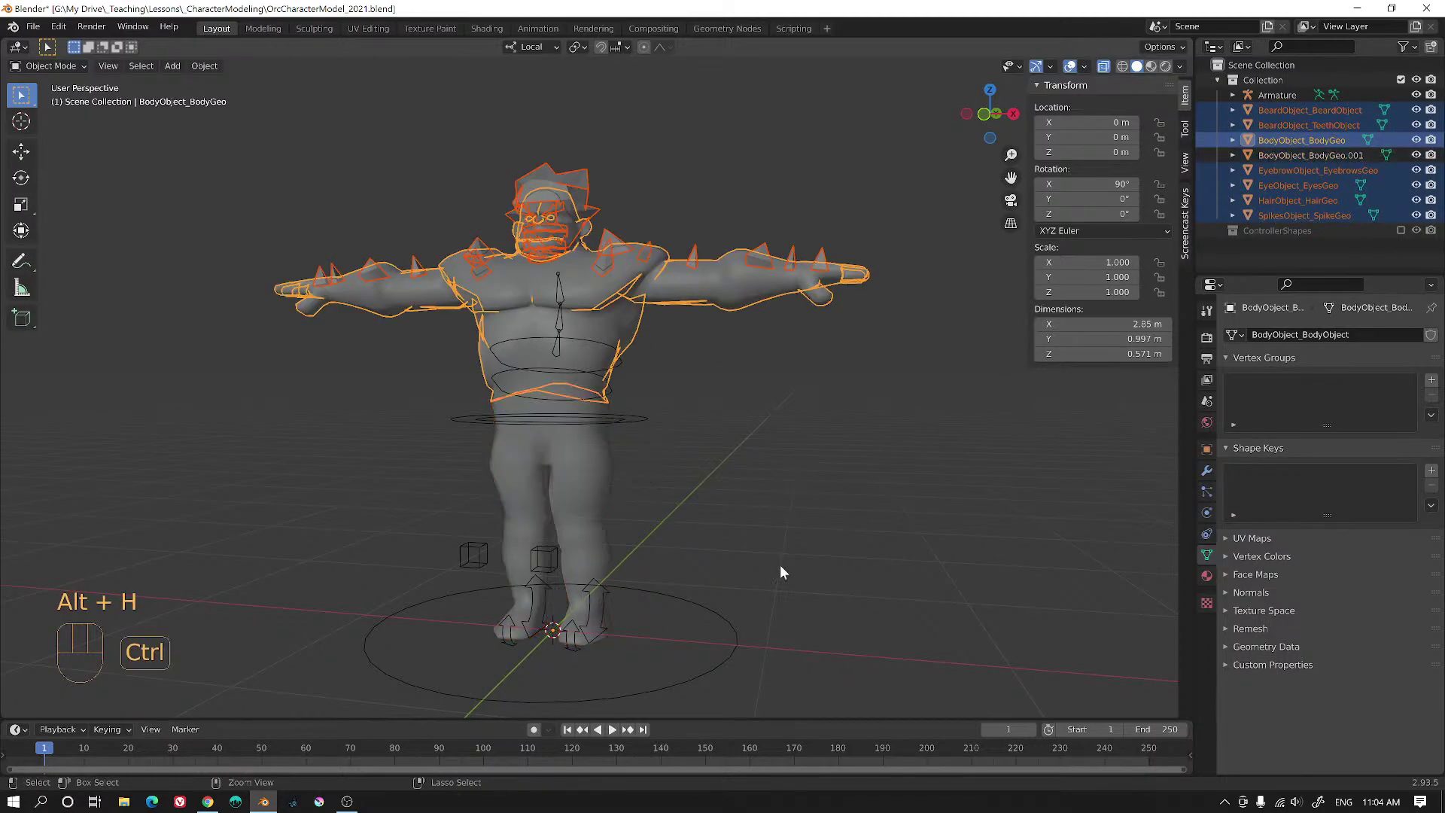
middle_drag(779, 566, 832, 523)
middle_drag(823, 517, 745, 408)
scroll(799, 499, up, 2)
middle_drag(745, 409, 693, 406)
- Try to parent the lower-body mesh BodyObject_BodyGeo.001 and the armature to each other
click(621, 416)
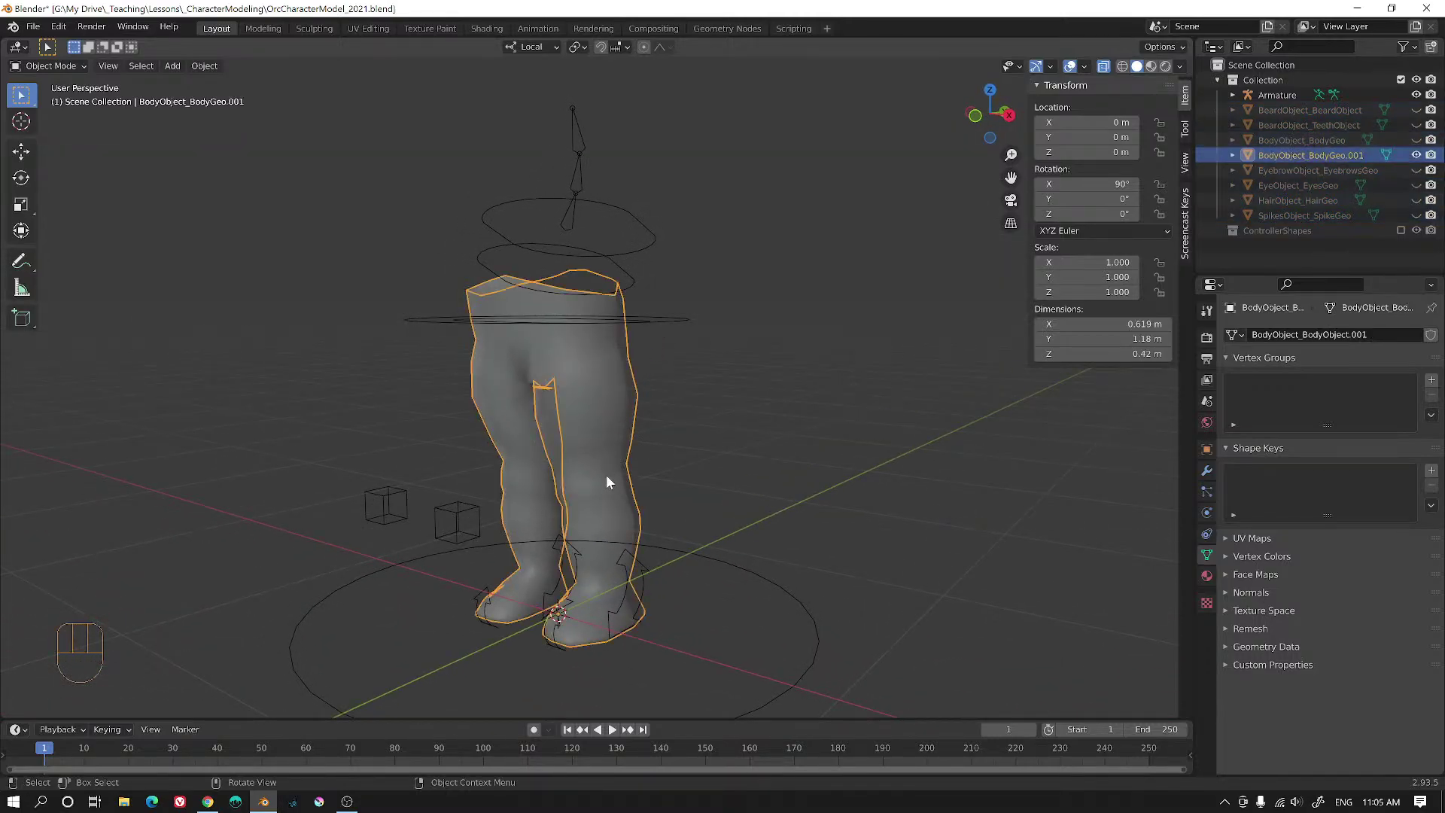
middle_drag(659, 480, 752, 509)
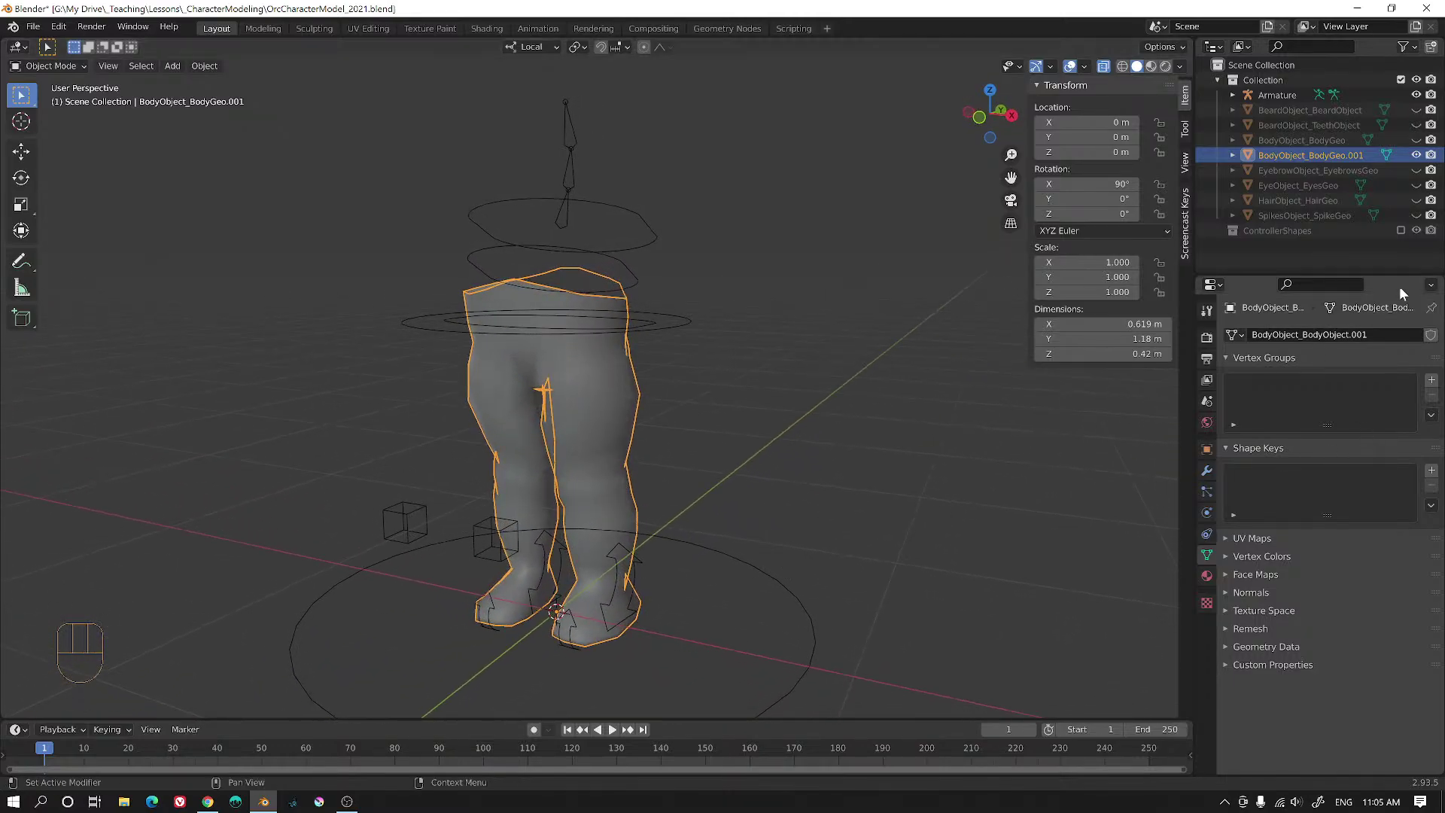
middle_drag(601, 320, 655, 341)
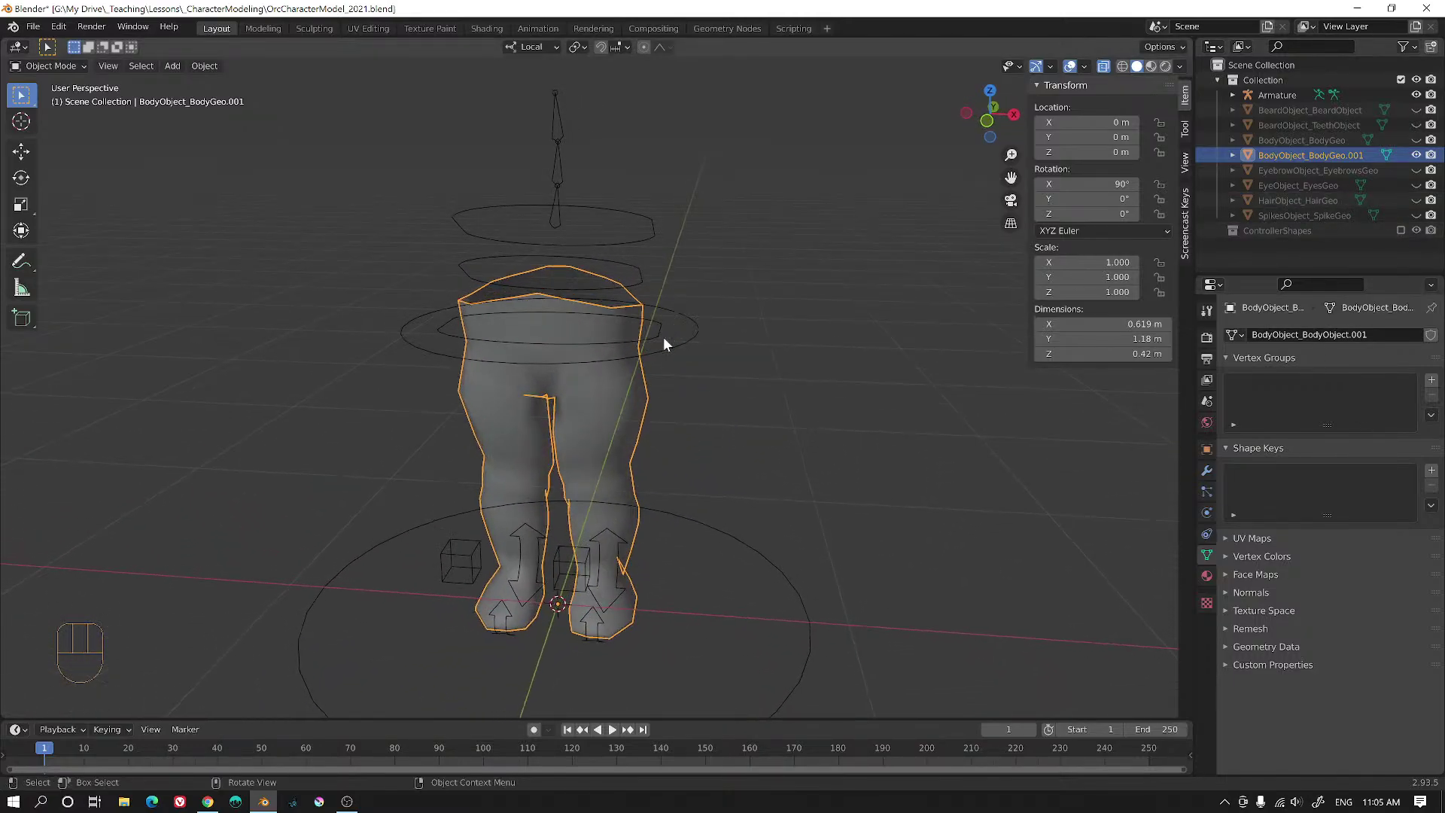
middle_drag(738, 422, 694, 340)
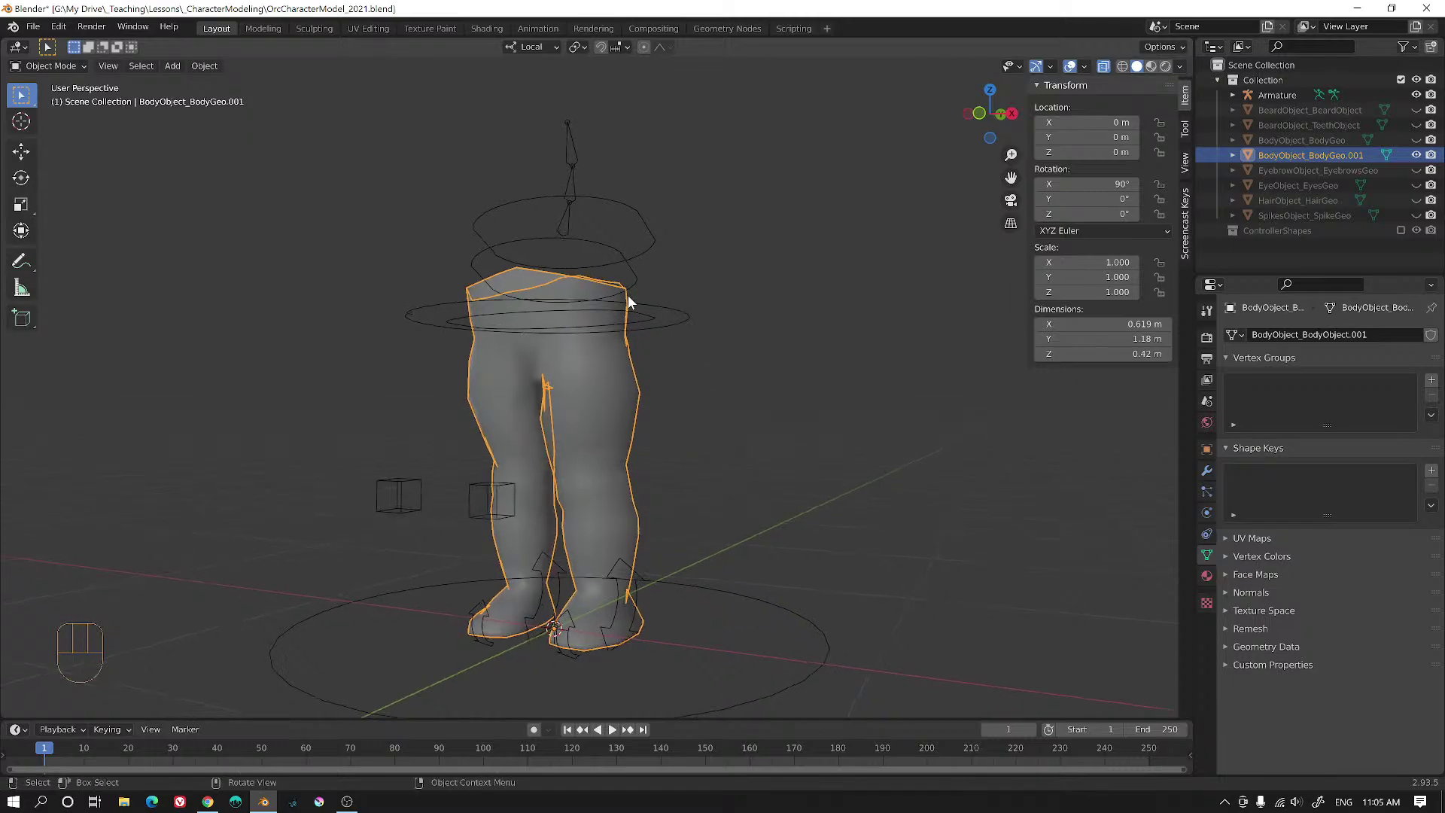
mouse_move(652, 524)
middle_down()
mouse_move(665, 529)
mouse_move(629, 507)
middle_up()
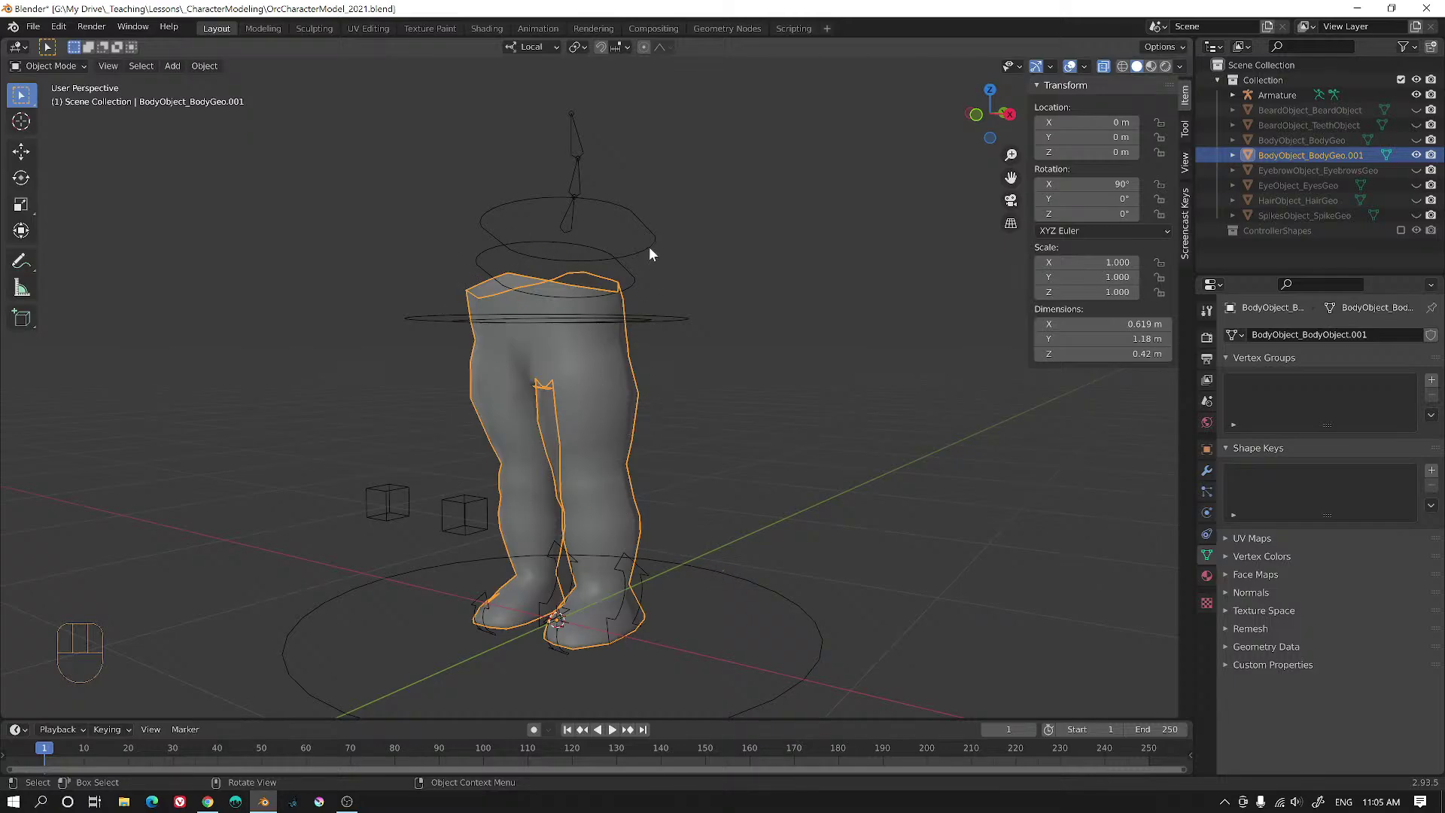
middle_drag(691, 389, 770, 539)
drag(691, 495, 786, 611)
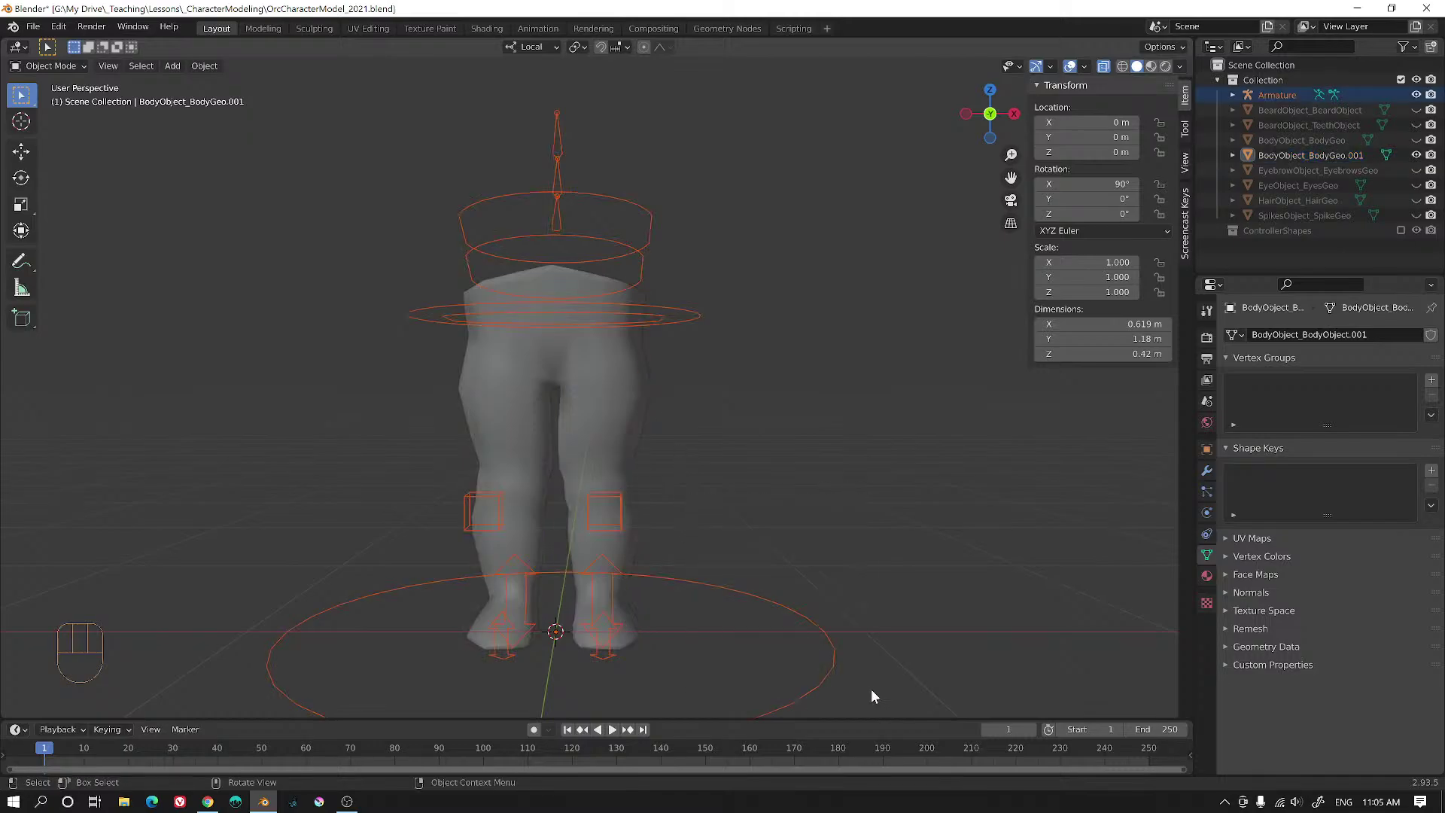
click(632, 392)
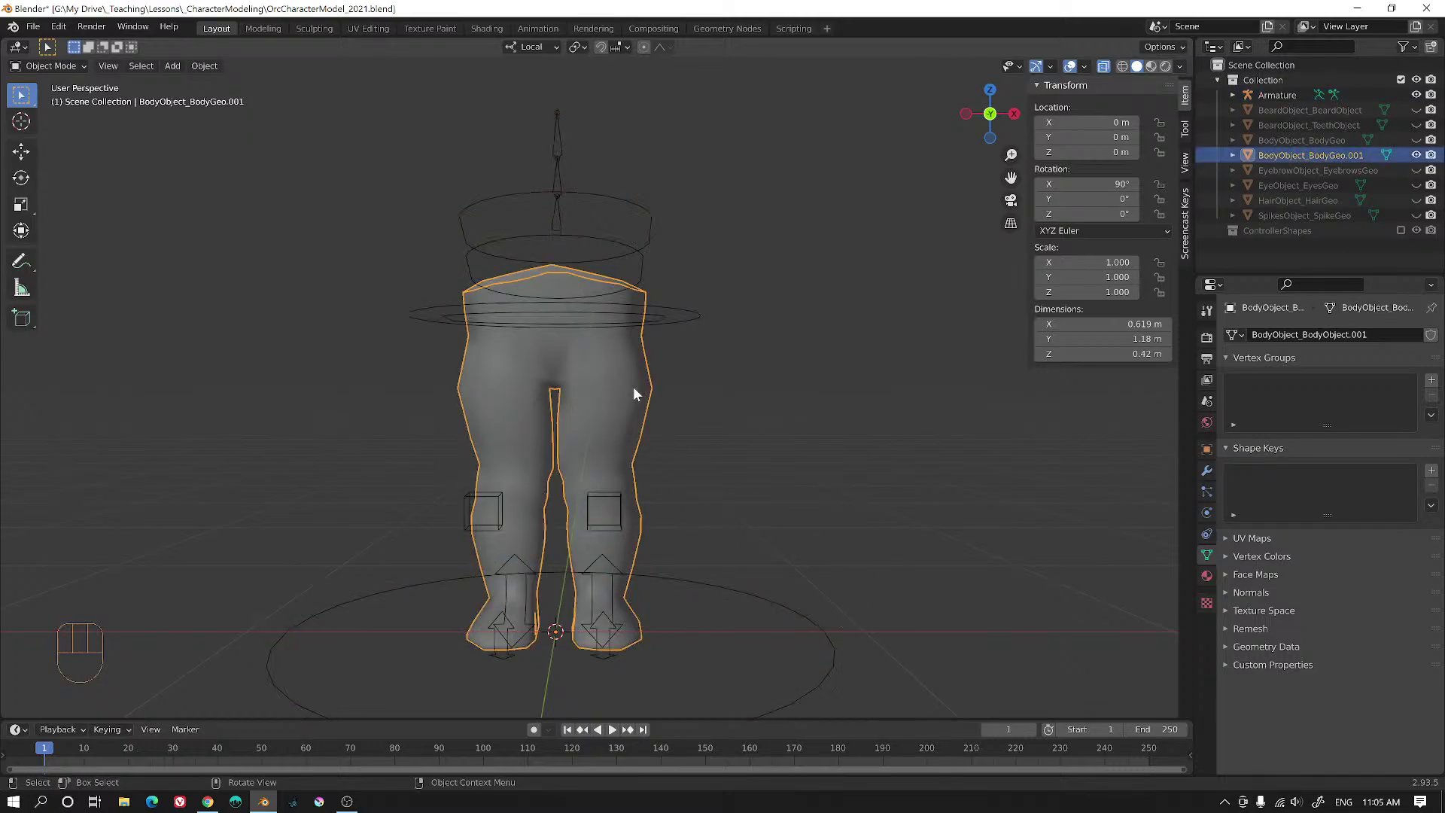
shift+click(832, 643)
middle_drag(922, 693, 895, 625)
key(ctrl+p)
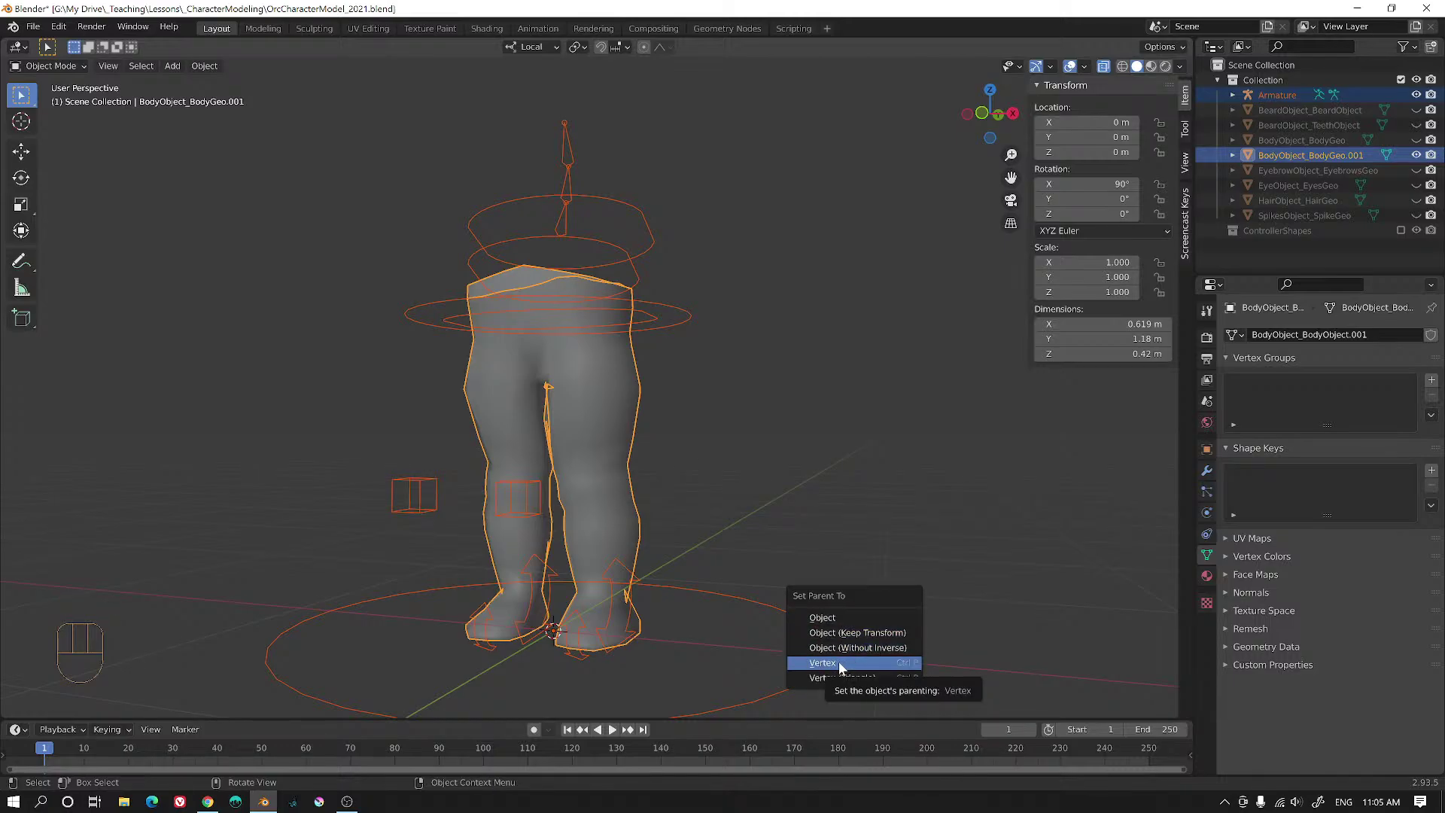
click(600, 412)
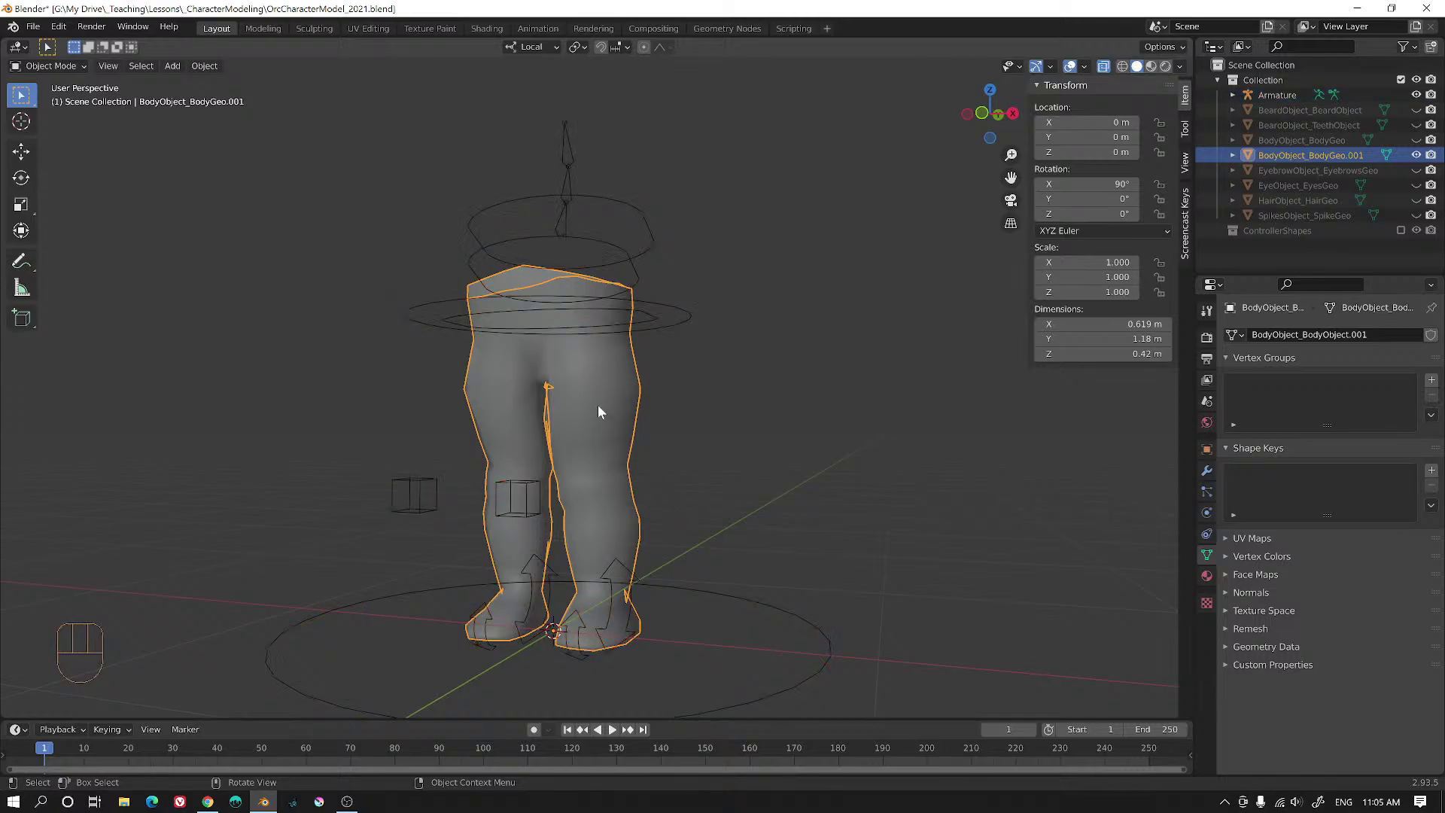
shift+click(804, 656)
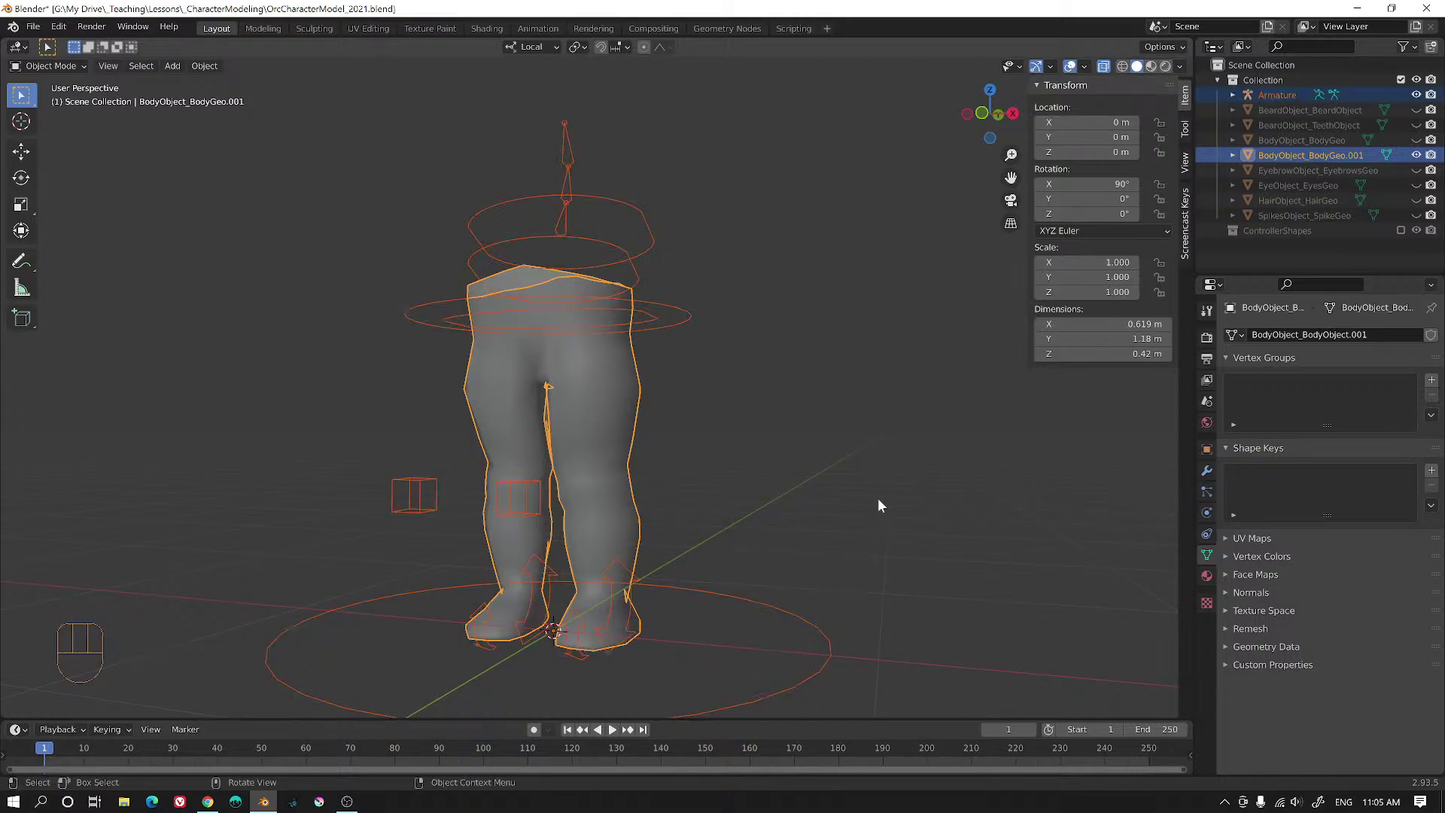
key(ctrl+p)
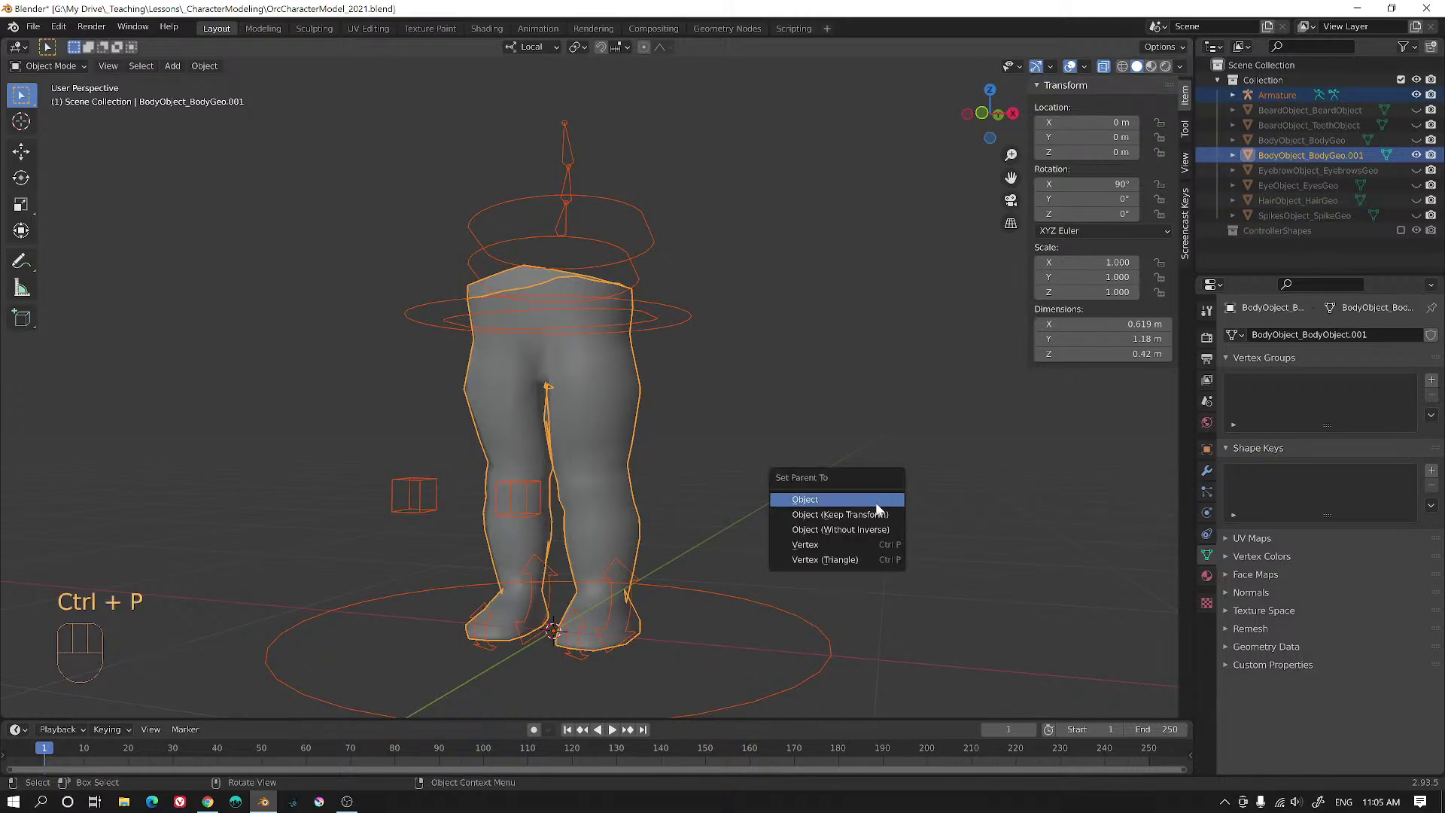
click(874, 514)
- Check the lower-body mesh for existing modifiers and compare with the armature's properties
middle_drag(639, 362, 699, 438)
click(673, 319)
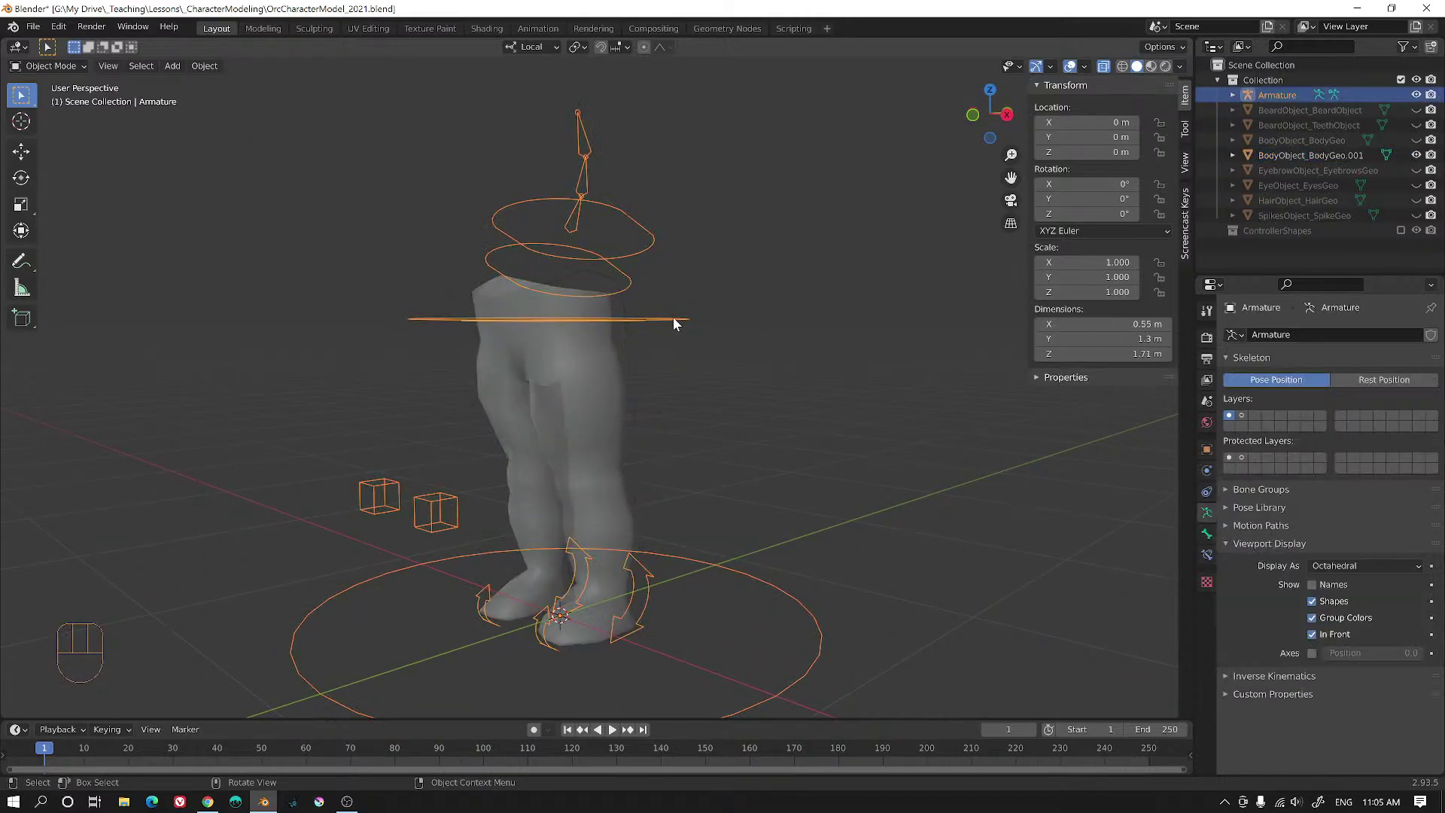
click(629, 449)
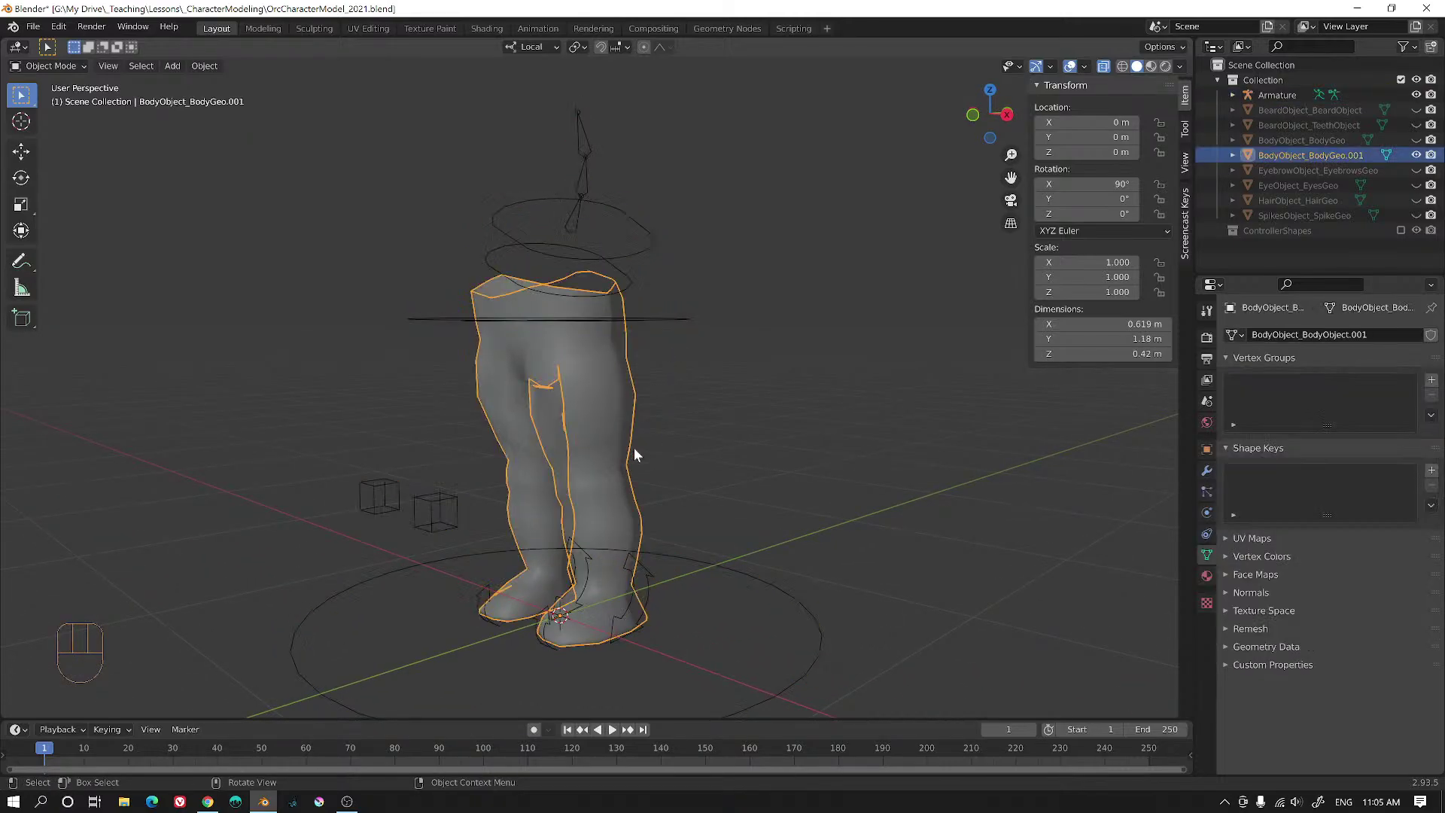
click(1207, 470)
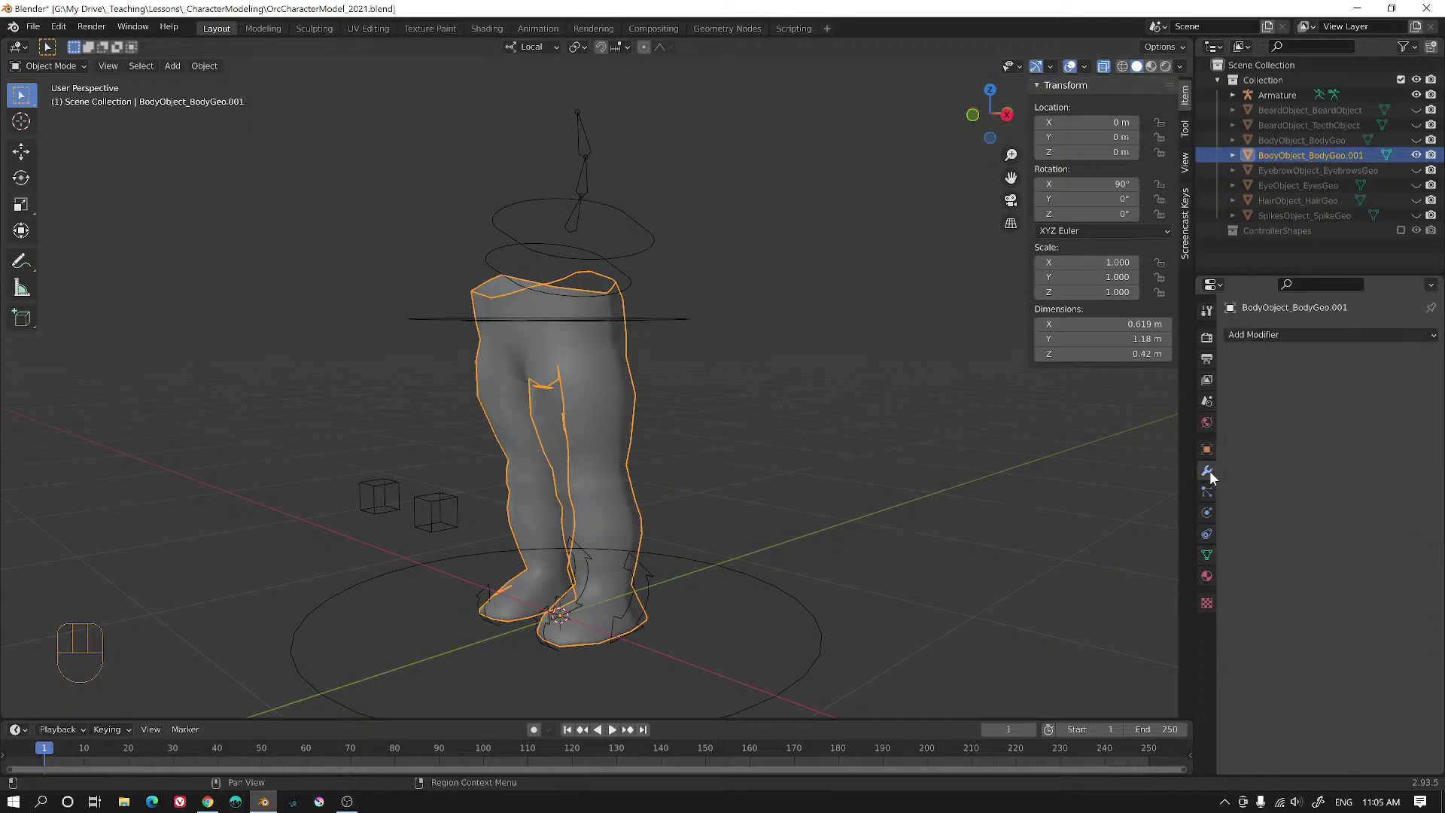
click(650, 575)
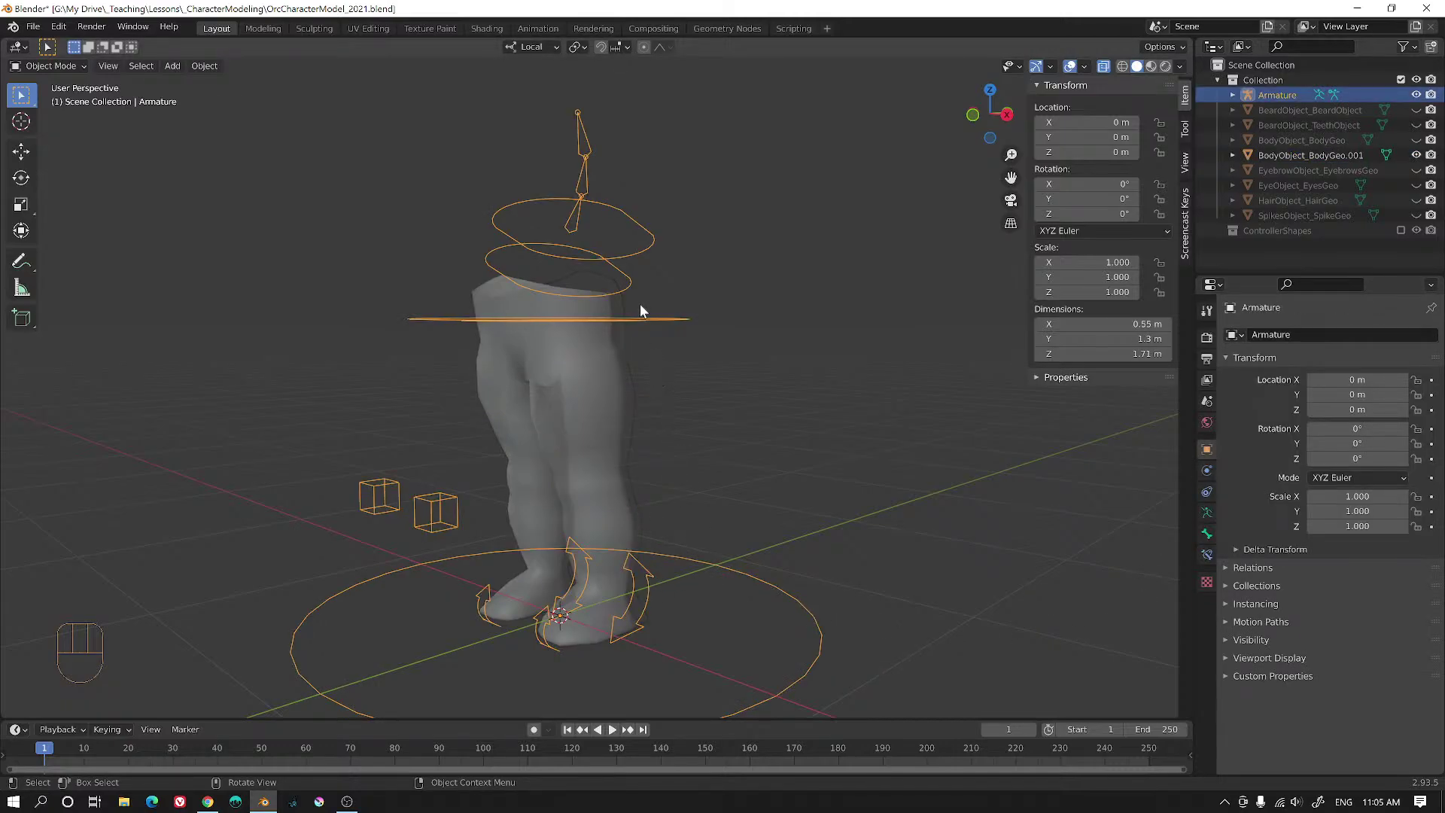
click(608, 504)
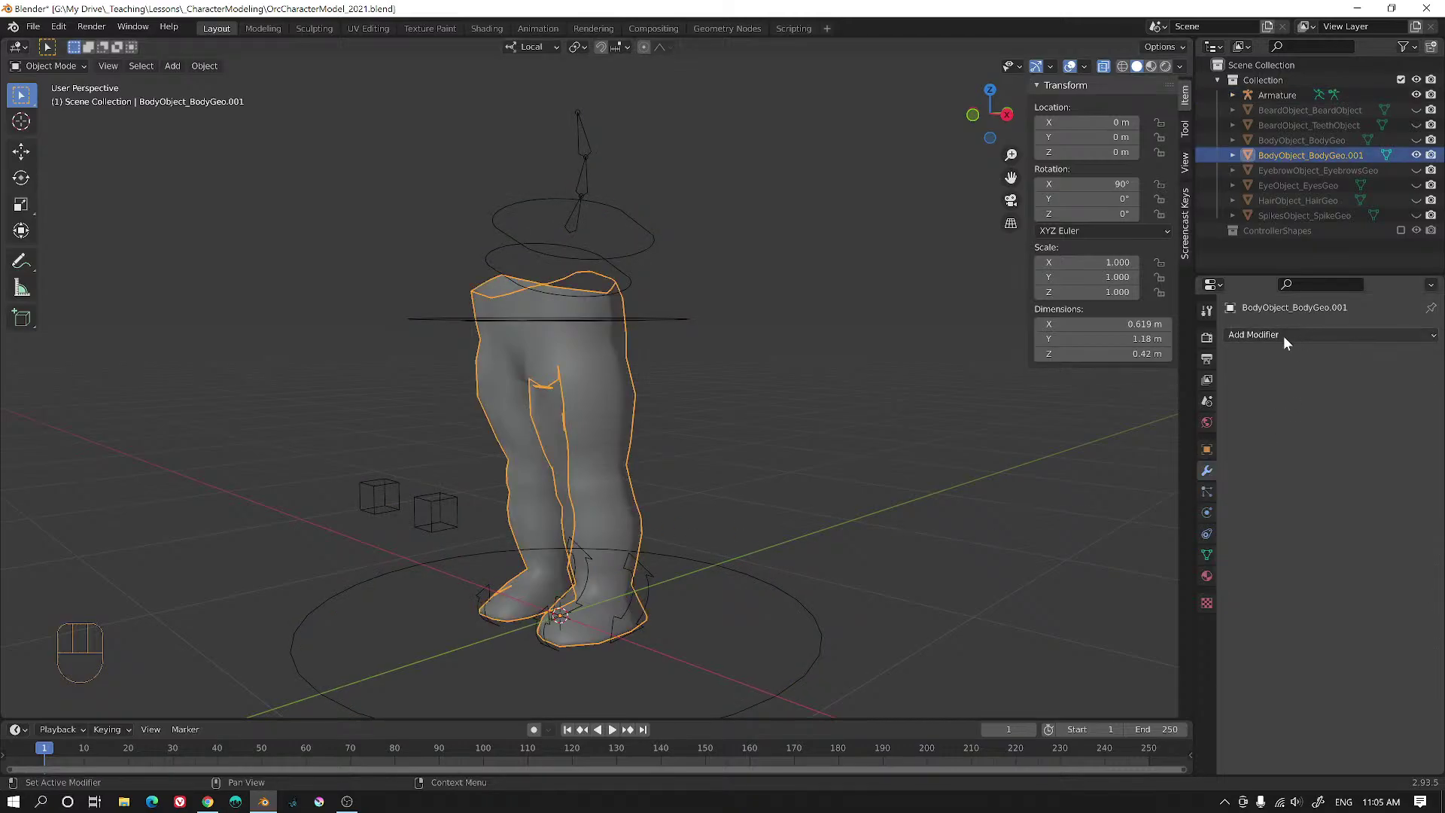
- Save the file and reopen OrcCharacterModel_2021.blend from the recent files
click(34, 27)
click(76, 126)
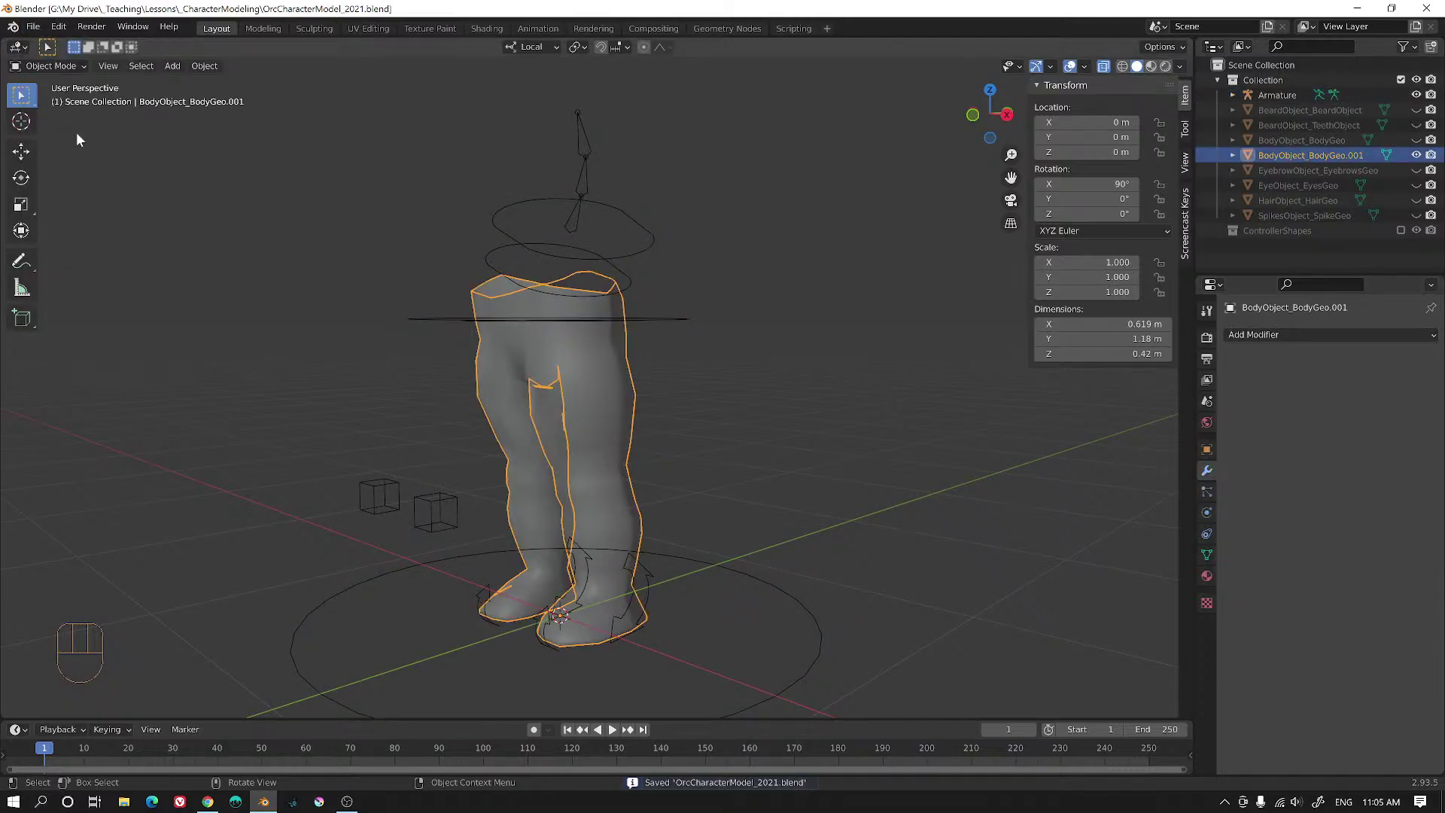
mouse_move(707, 426)
middle_down()
mouse_move(742, 424)
mouse_move(732, 412)
middle_up()
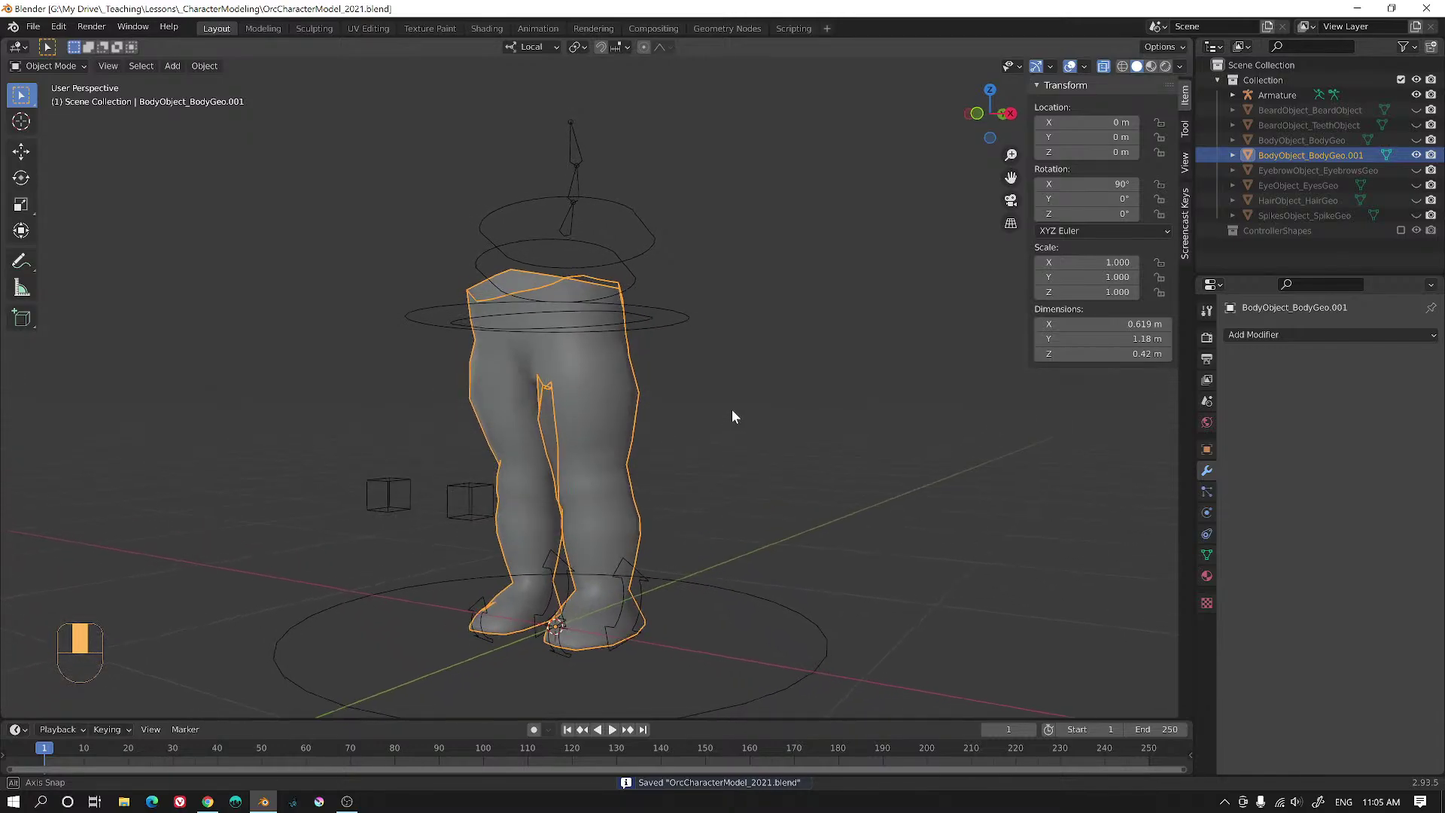
click(1276, 336)
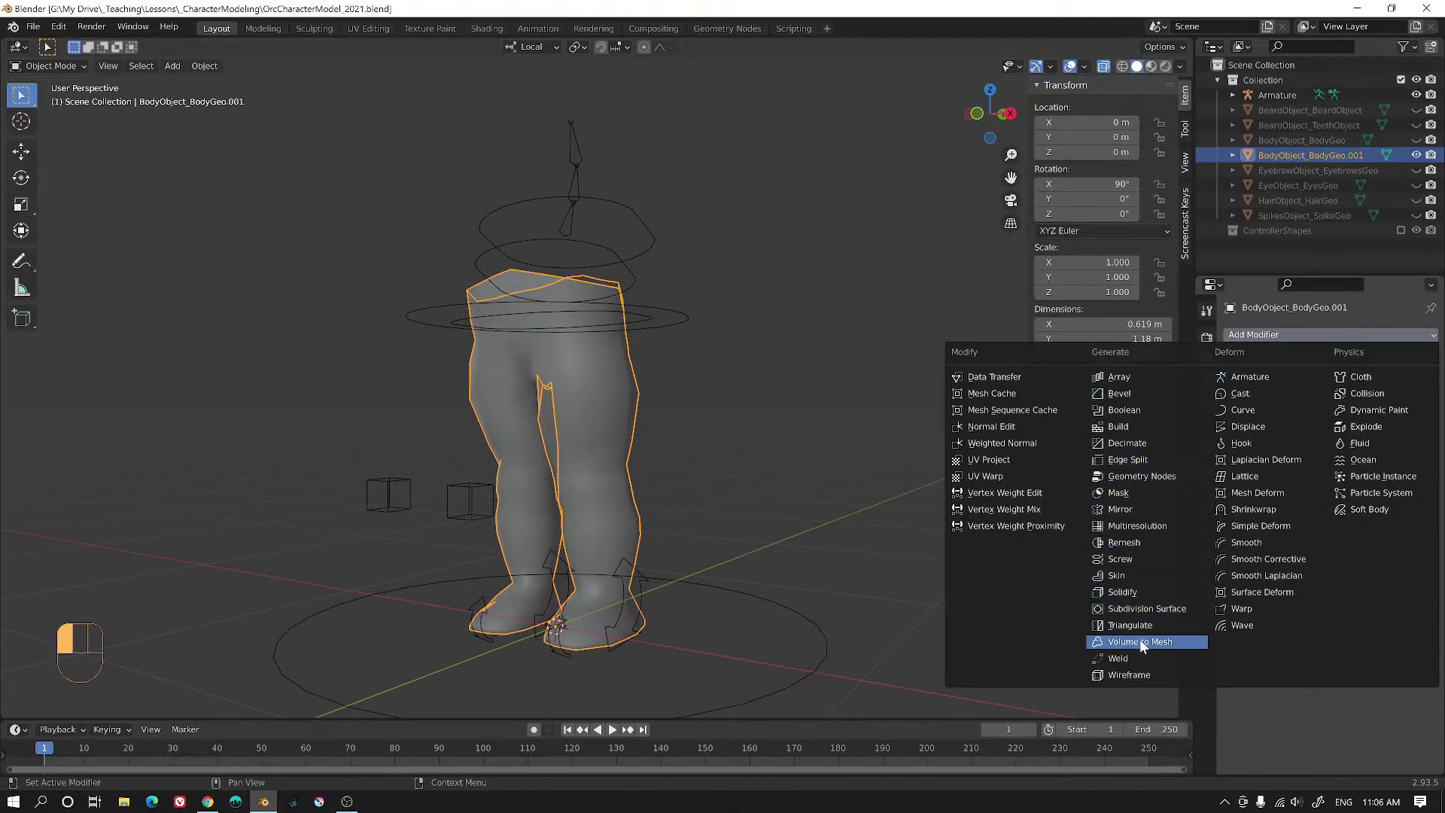
click(31, 28)
mouse_move(53, 75)
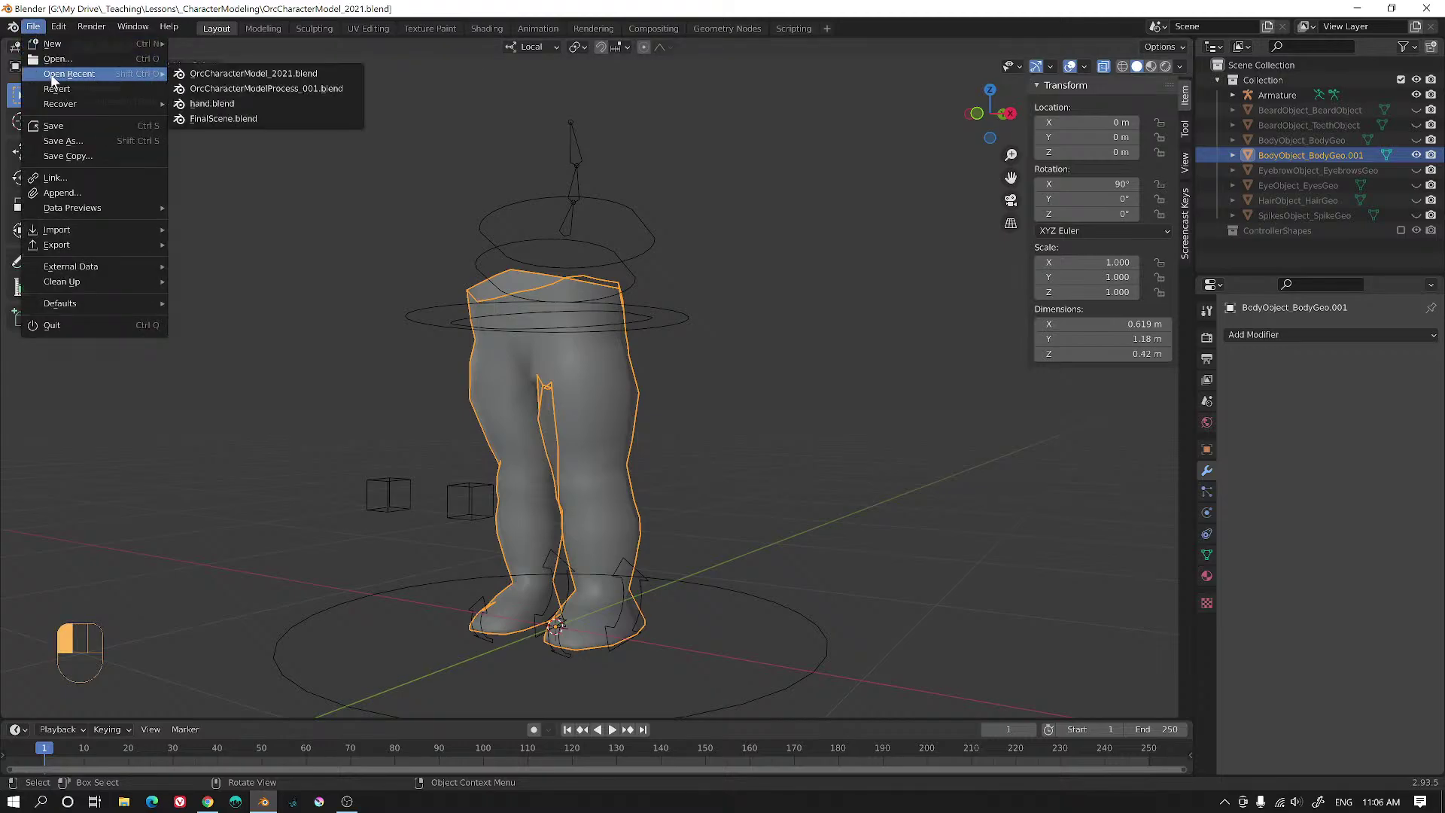
click(271, 74)
- Select the lower-body mesh, add the armature as the active object, and bring up the Set Parent To options
middle_drag(489, 238, 711, 373)
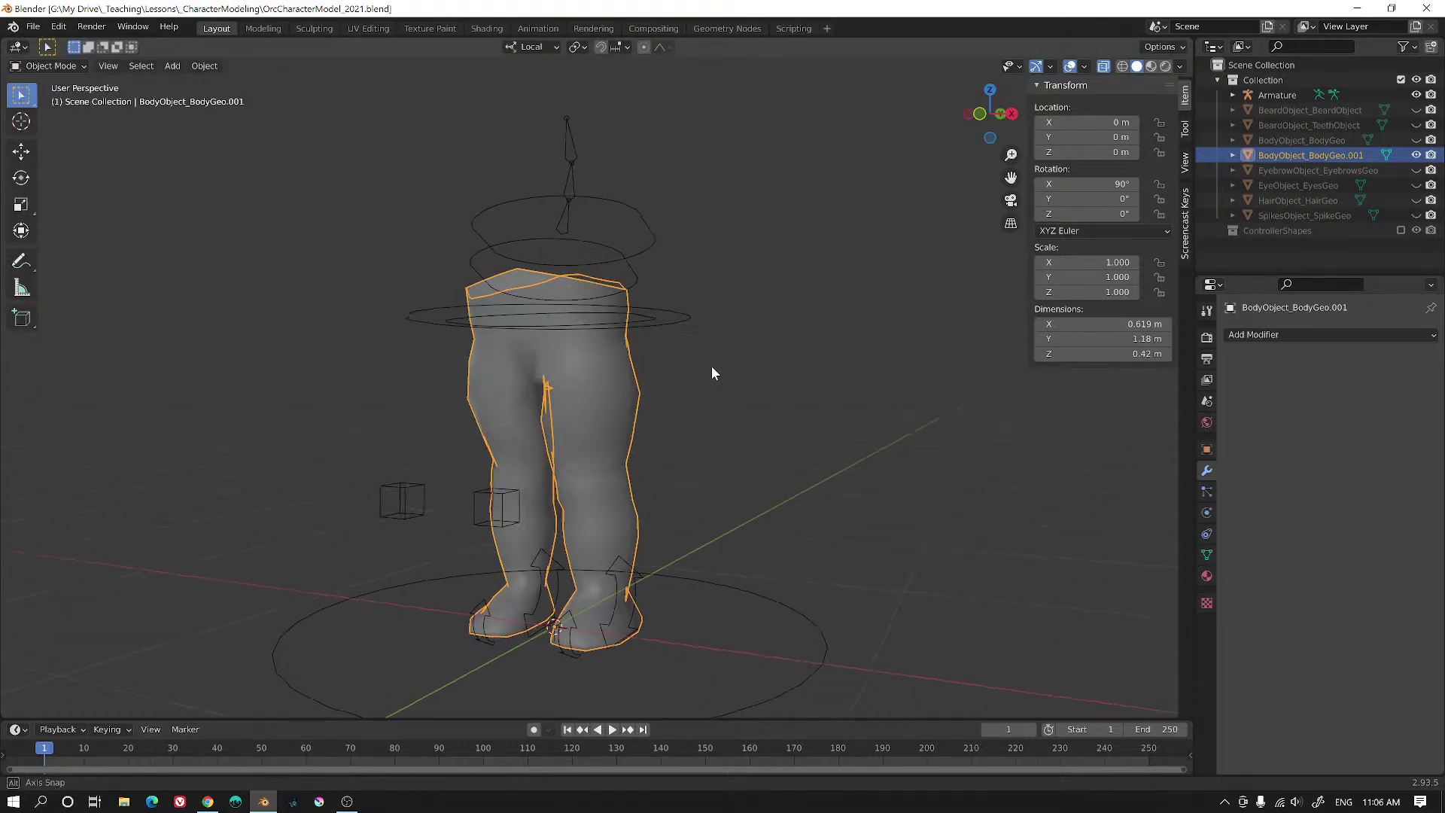
click(745, 621)
click(824, 636)
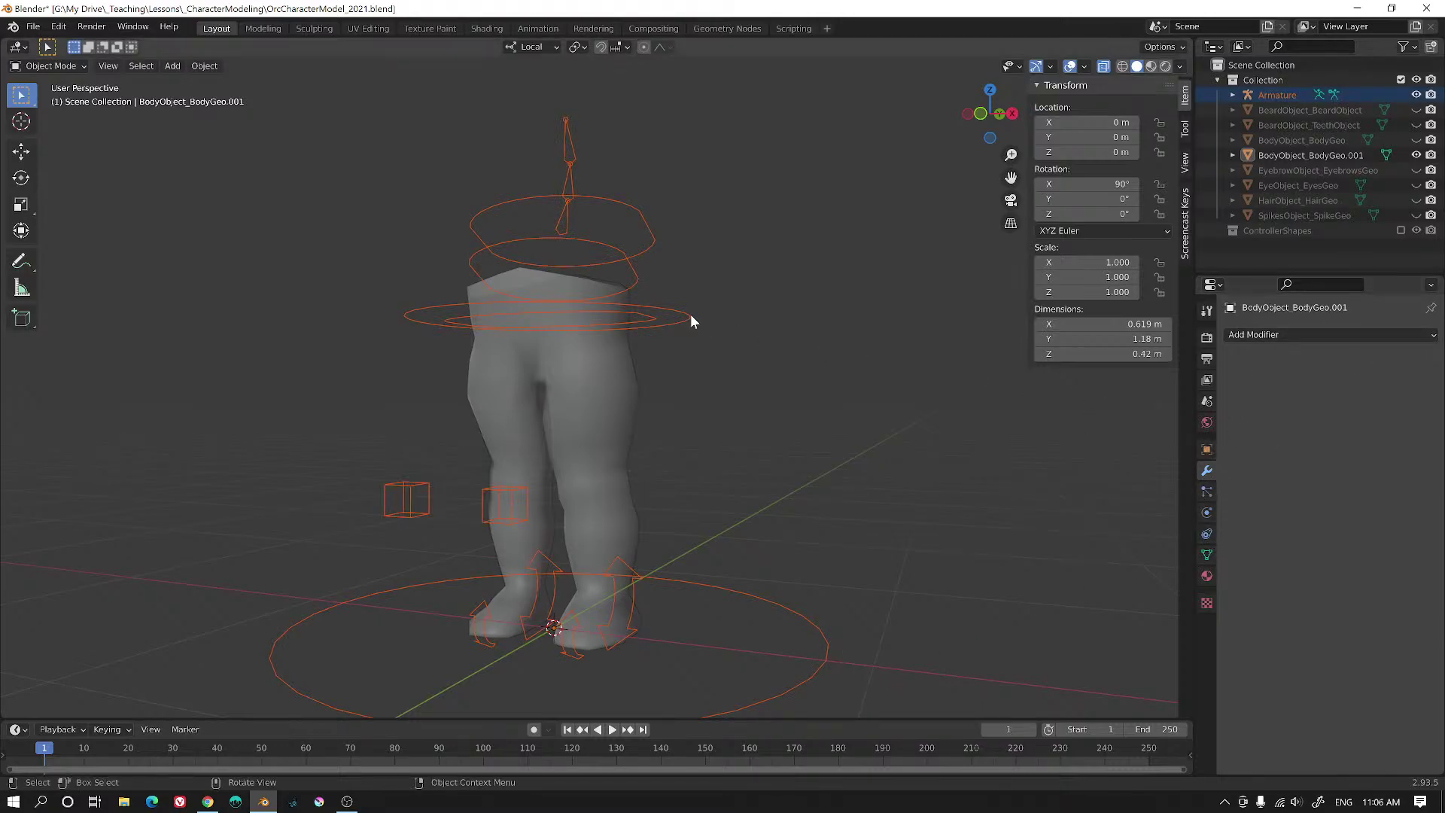
click(627, 362)
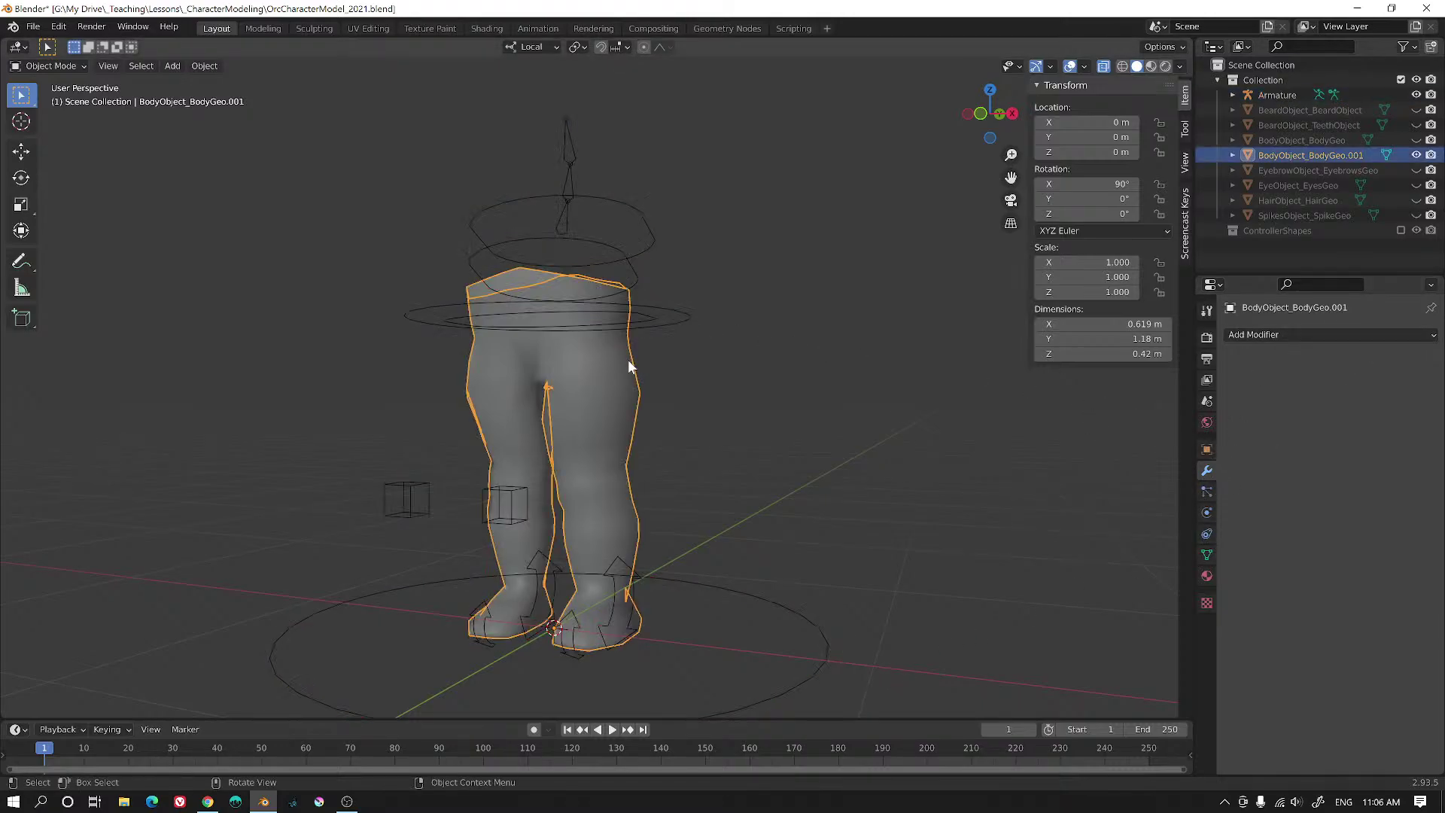
shift+click(743, 590)
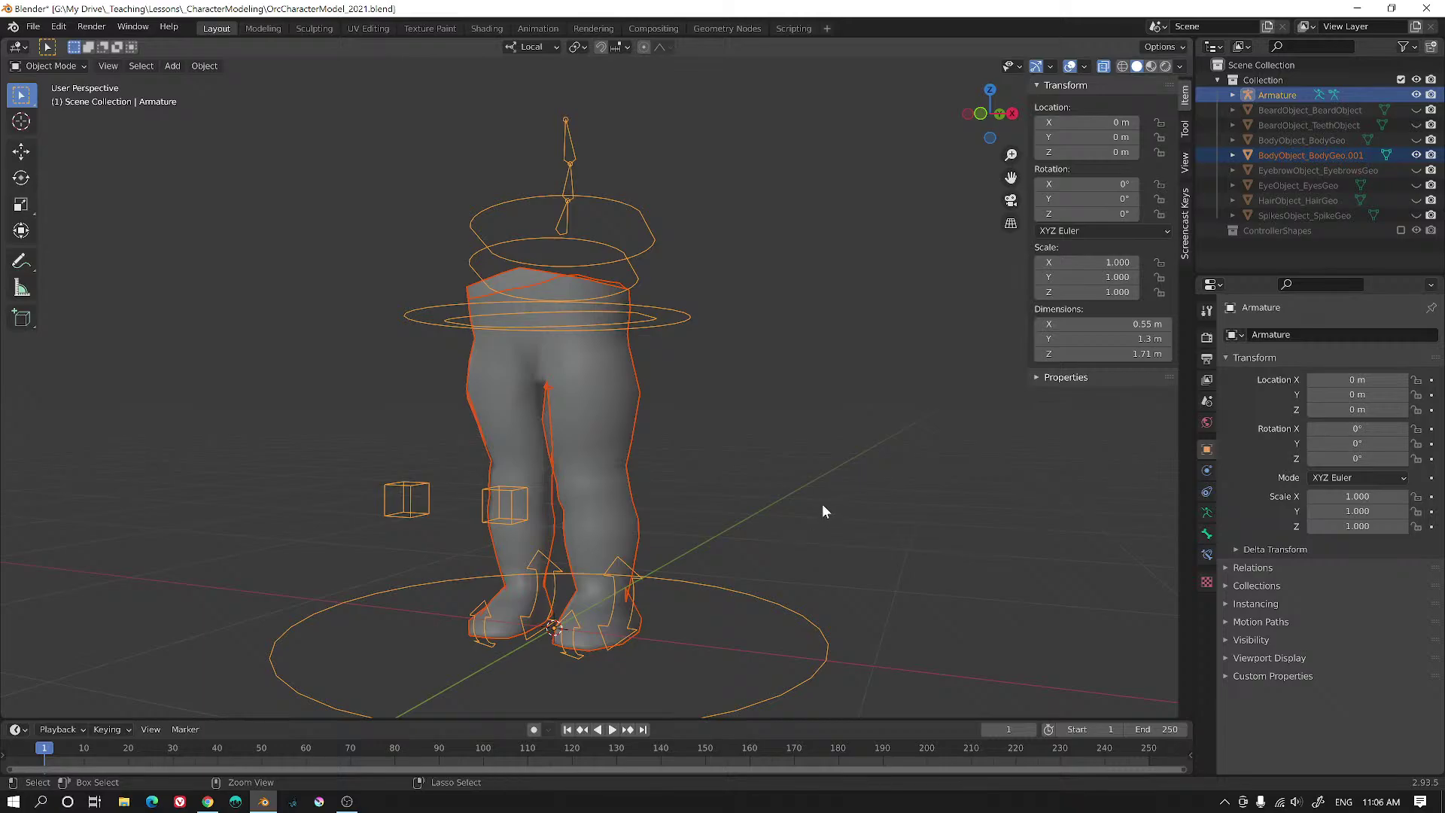
key(ctrl+p)
- Select only the armature, leaving the lower-body mesh deselected
middle_drag(777, 376, 752, 410)
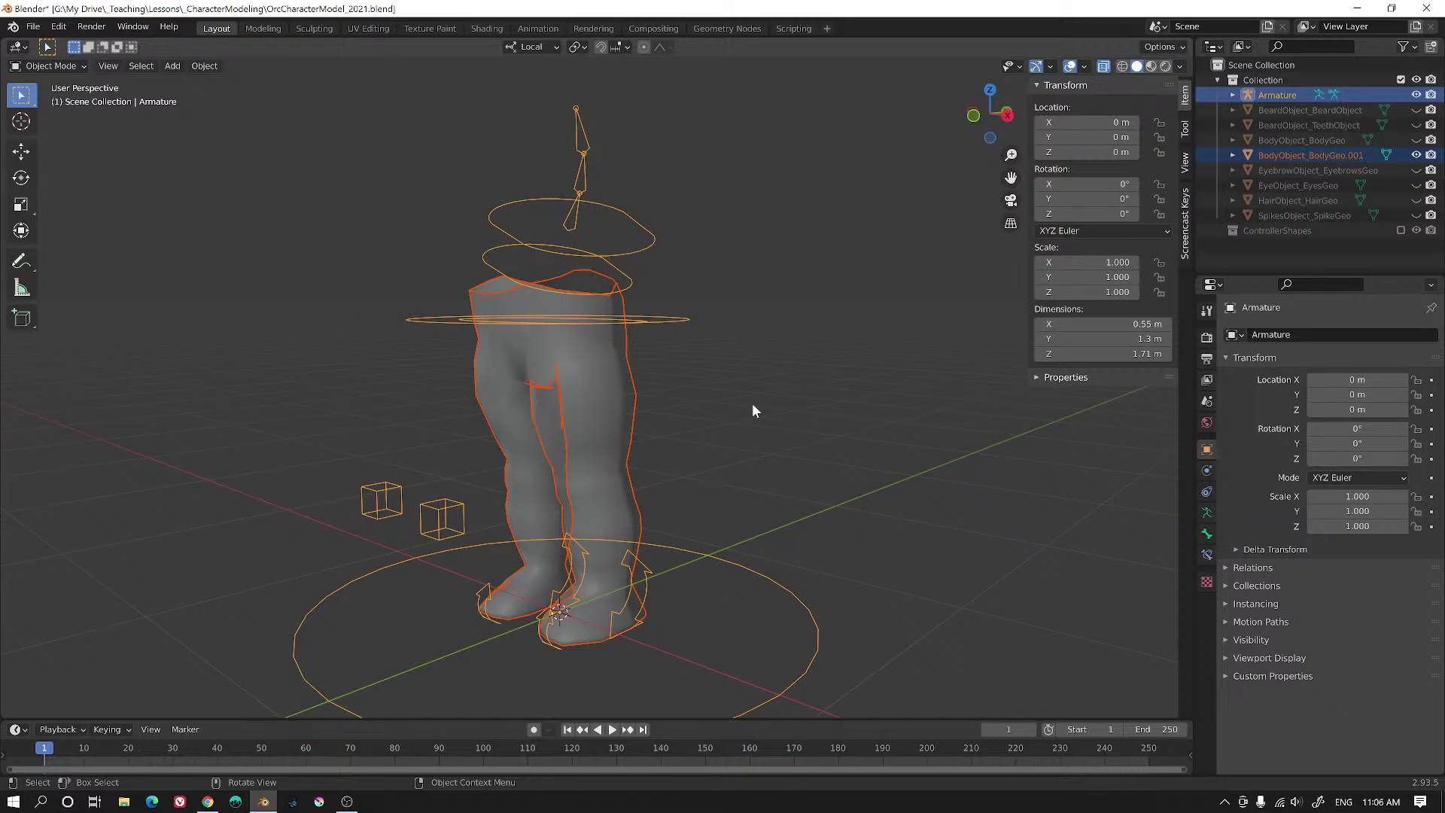
middle_drag(809, 424, 778, 440)
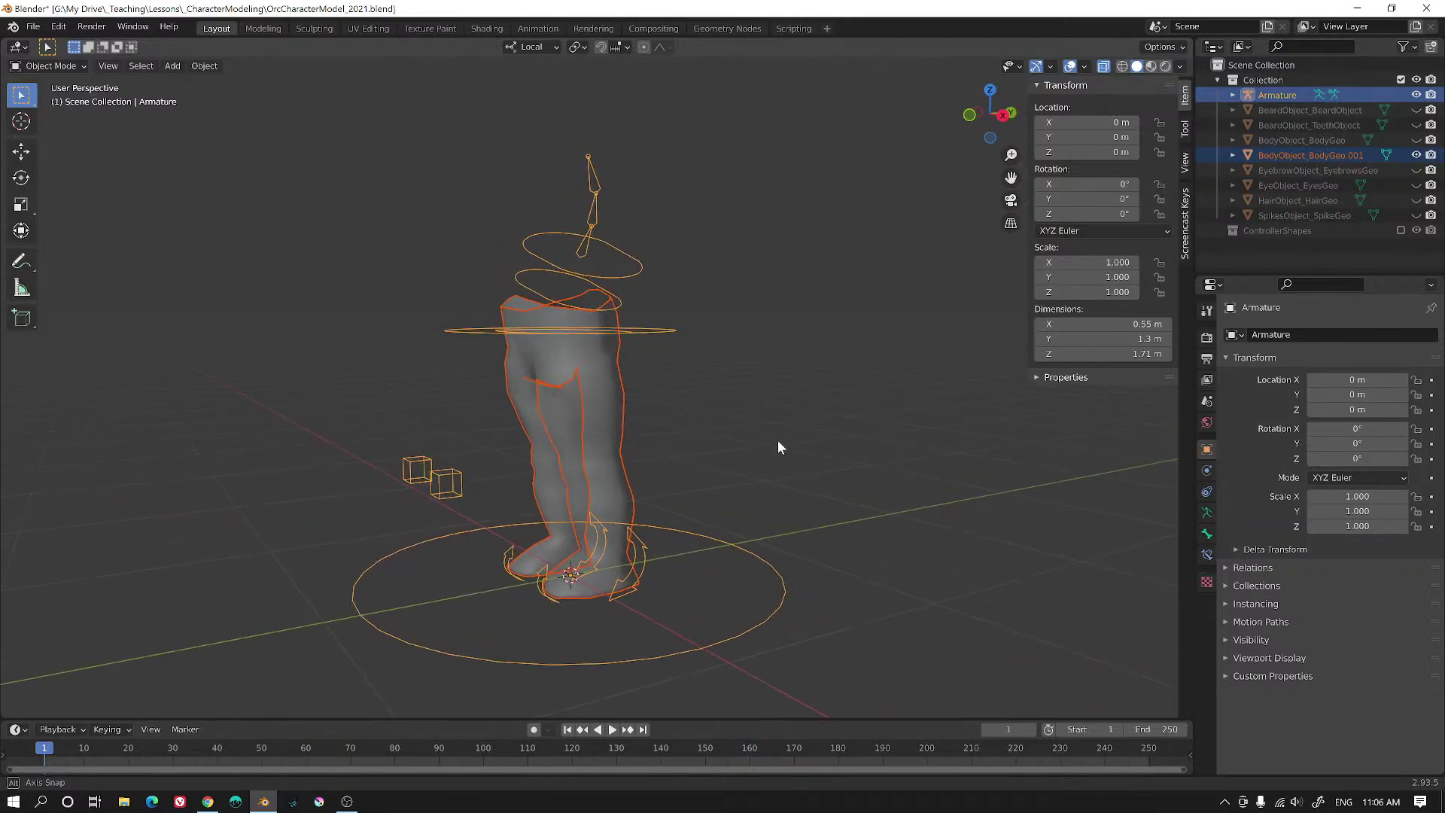
middle_drag(644, 533, 703, 527)
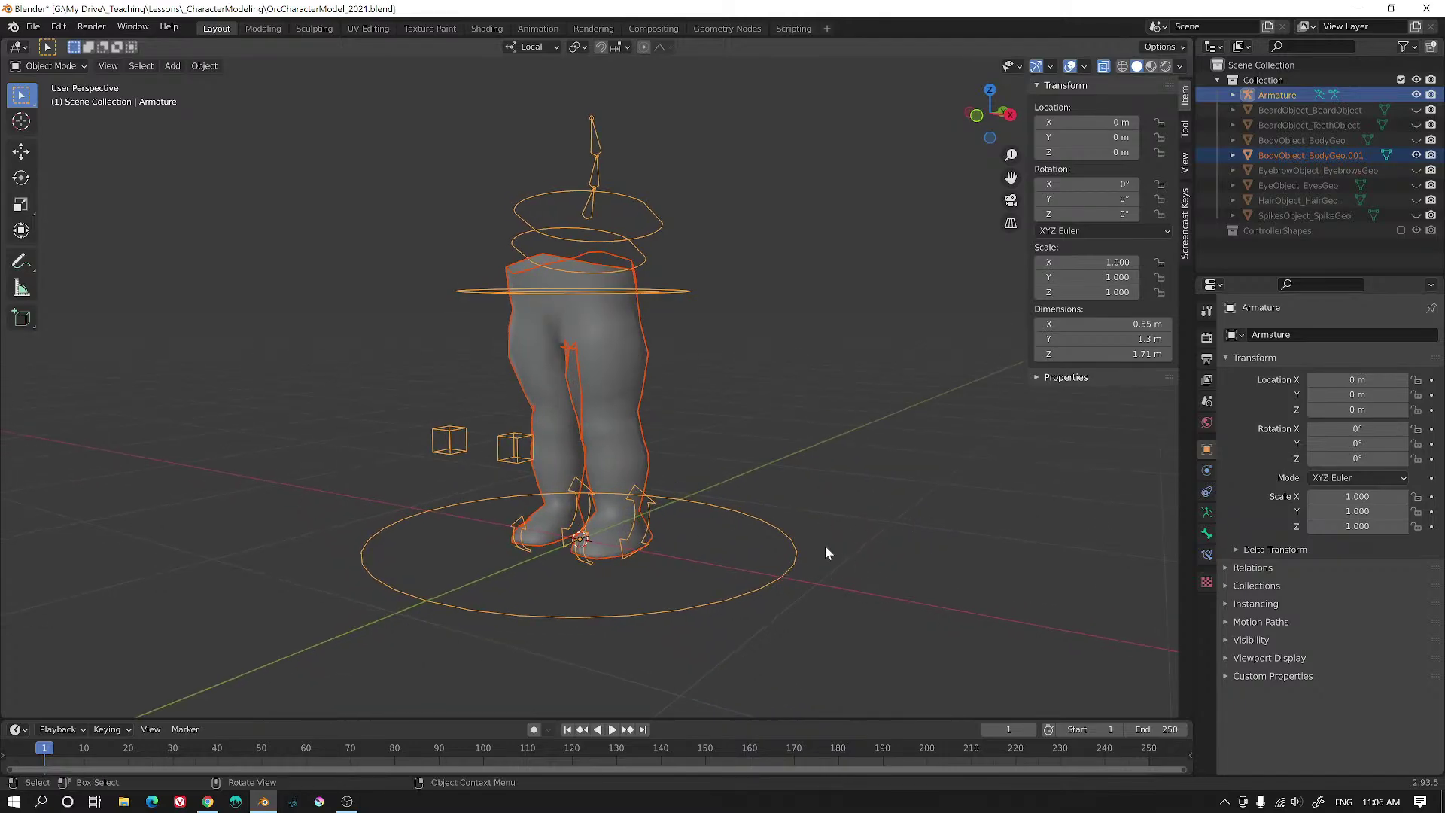
click(786, 538)
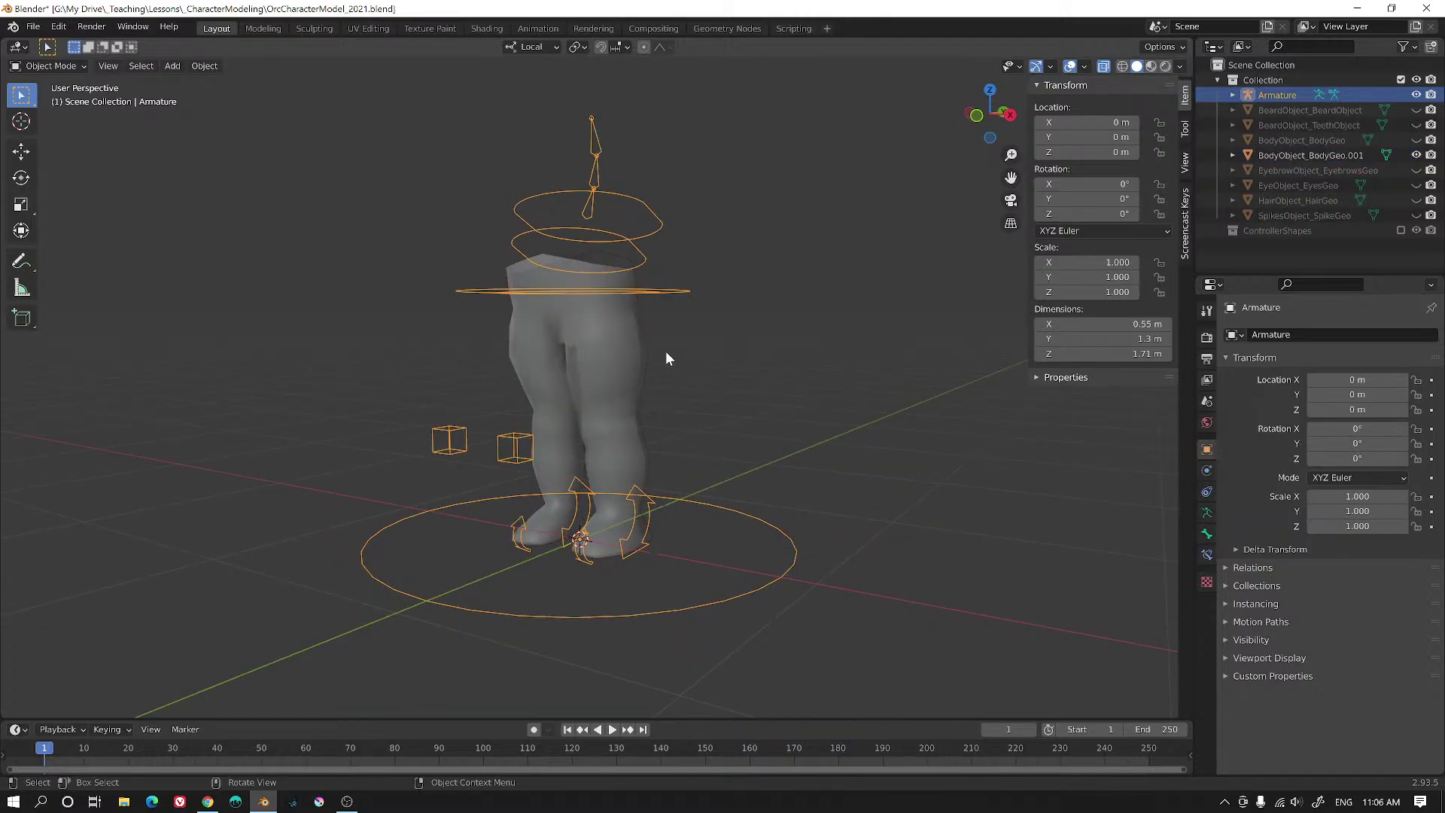
click(616, 335)
click(735, 511)
middle_drag(735, 529, 689, 528)
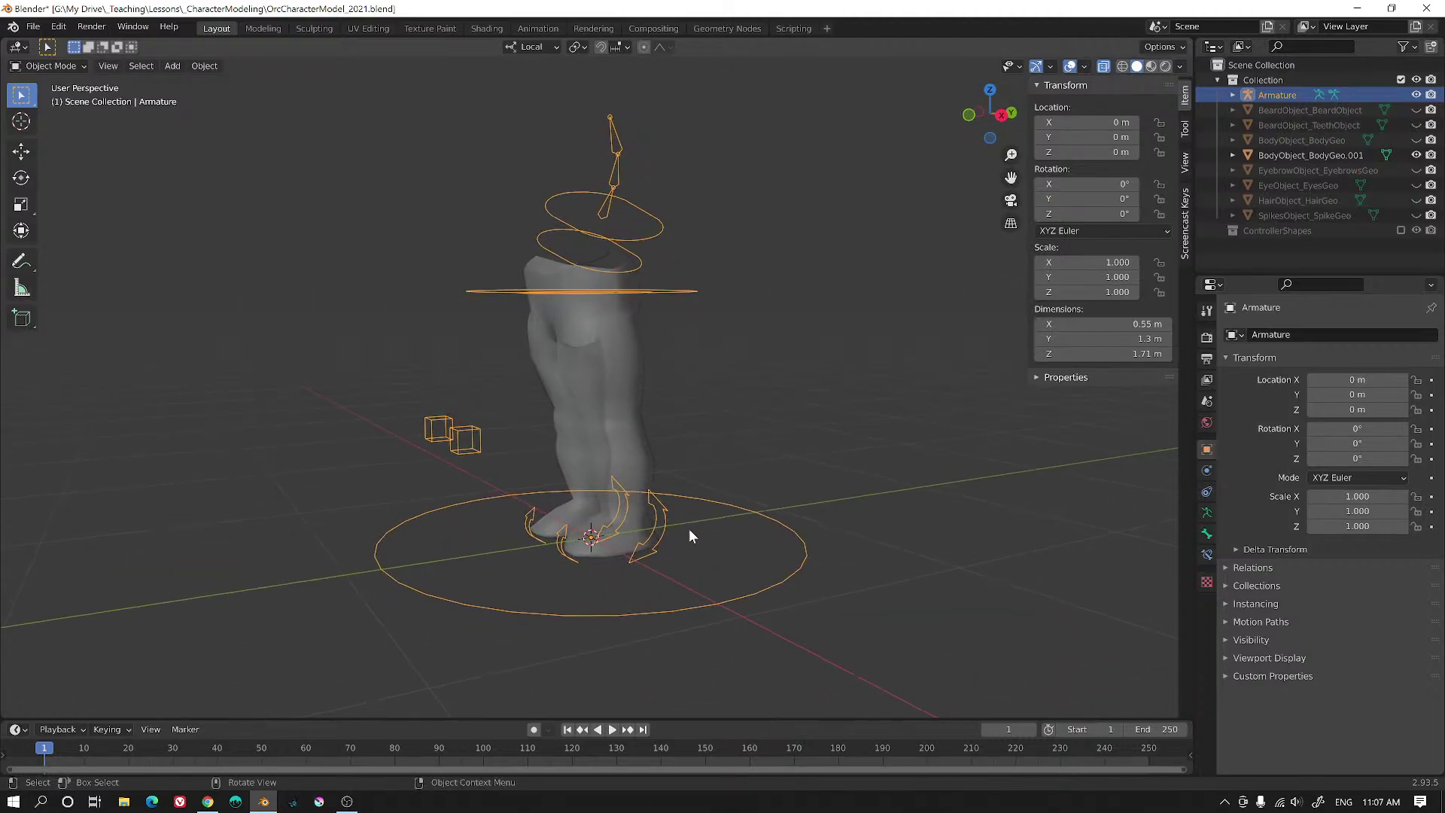
scroll(688, 529, up, 3)
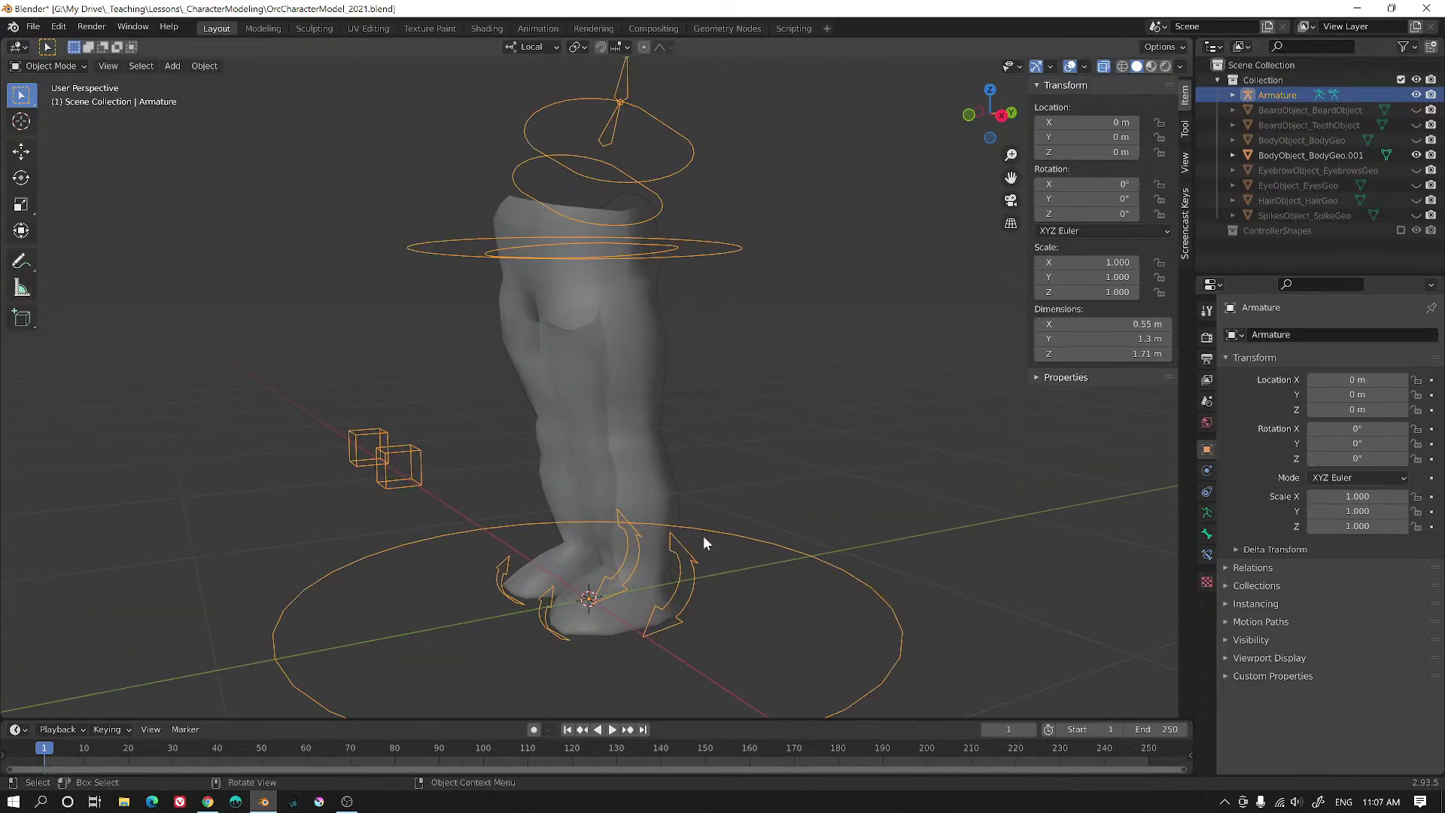
- Parent the lower-body mesh to the armature using Armature Deform with Automatic Weights
click(636, 444)
shift+click(772, 546)
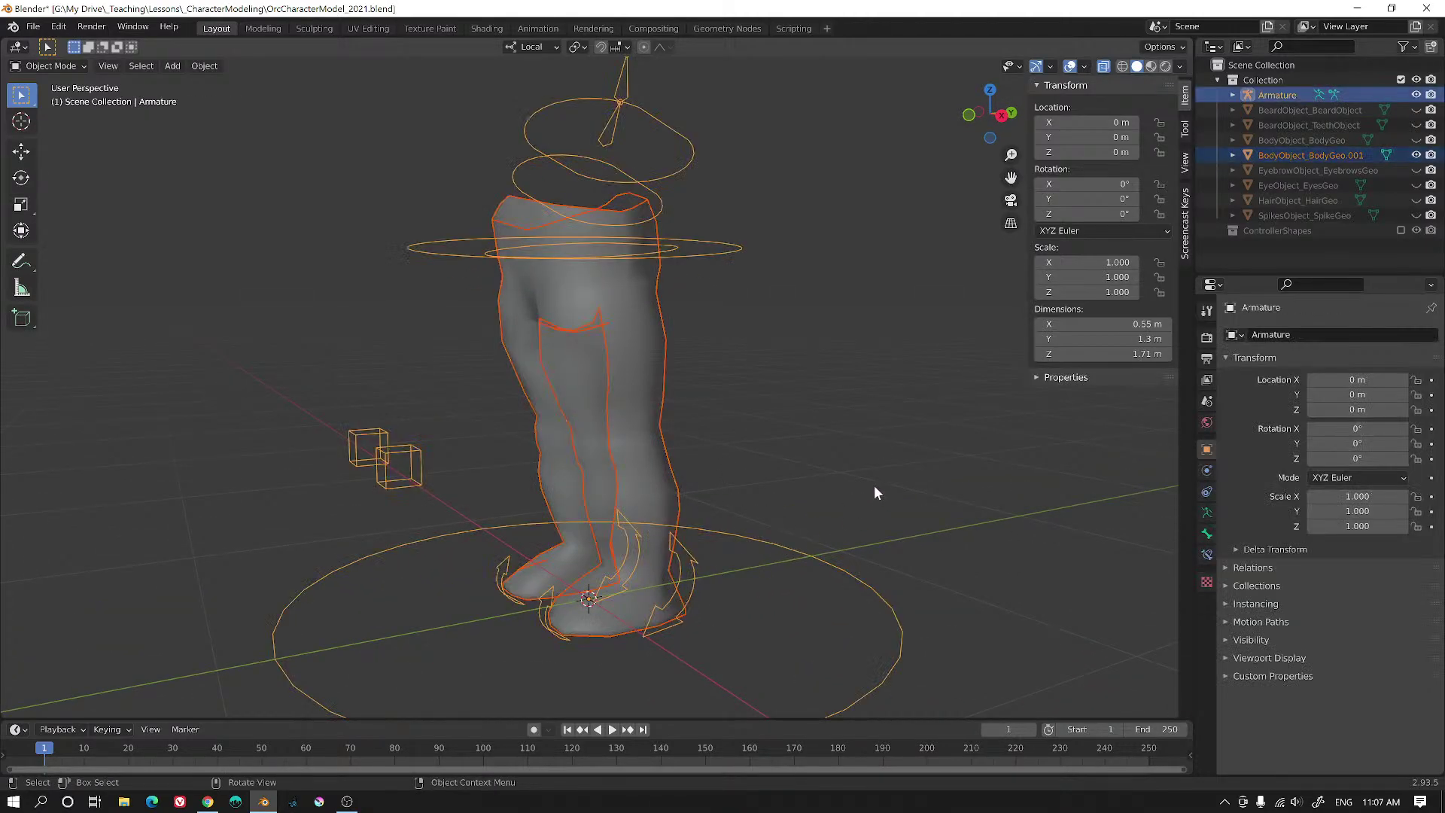
key(ctrl+p)
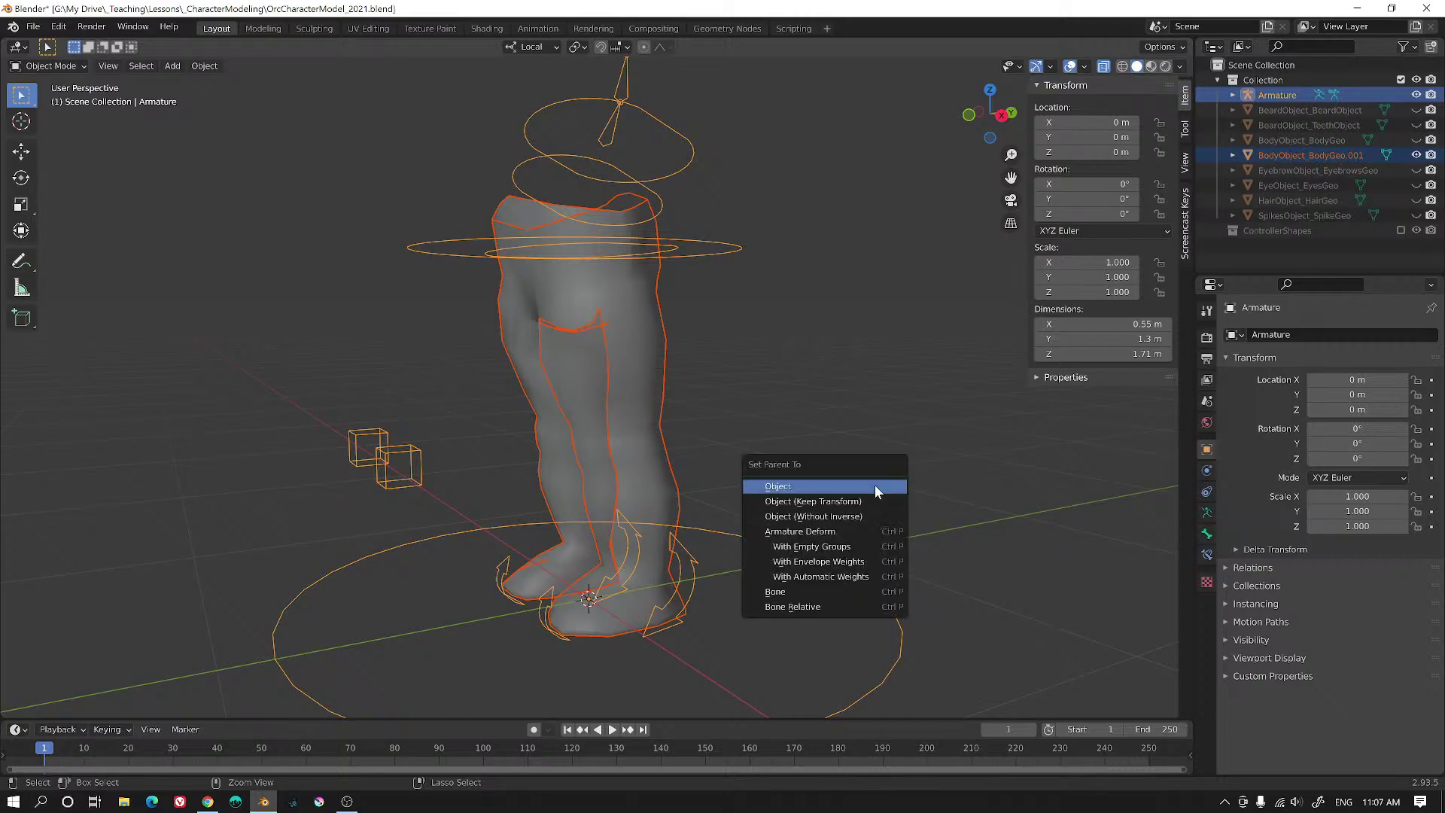
click(821, 576)
- Switch the armature to Pose Mode and try moving the L_Foot_CTRL control
middle_drag(703, 549, 760, 519)
click(765, 507)
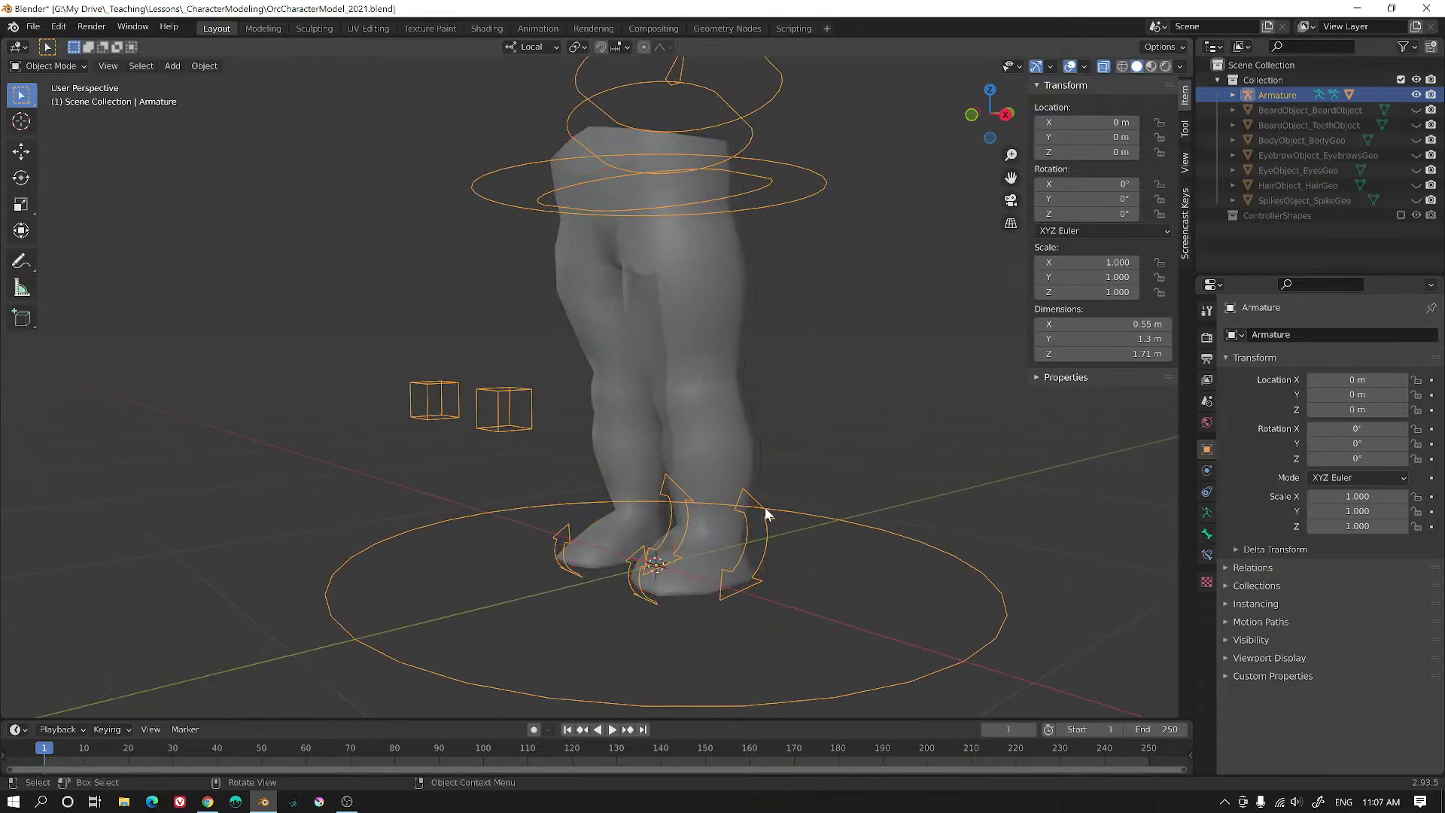
key(ctrl+Tab)
click(765, 511)
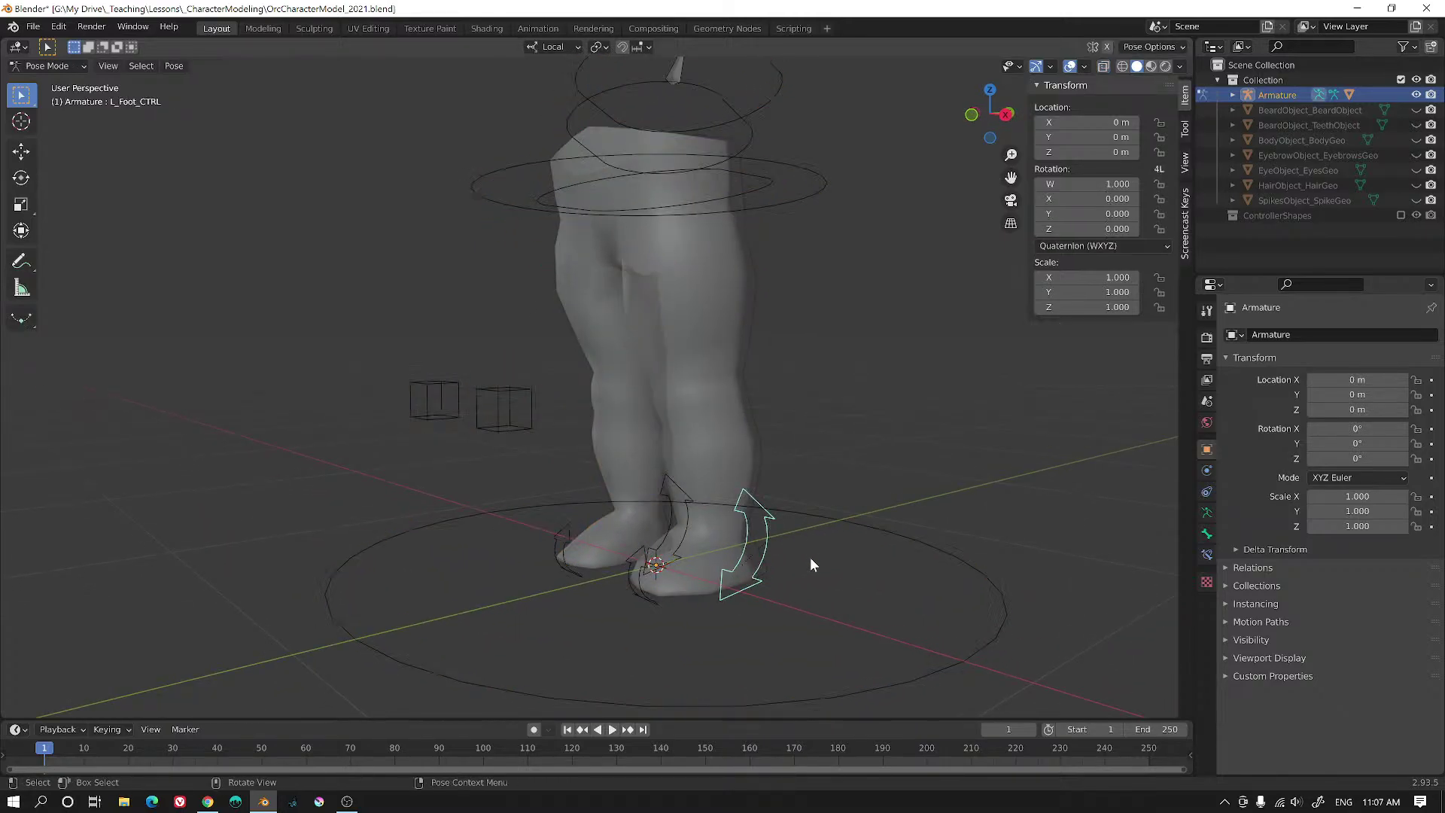
key(g)
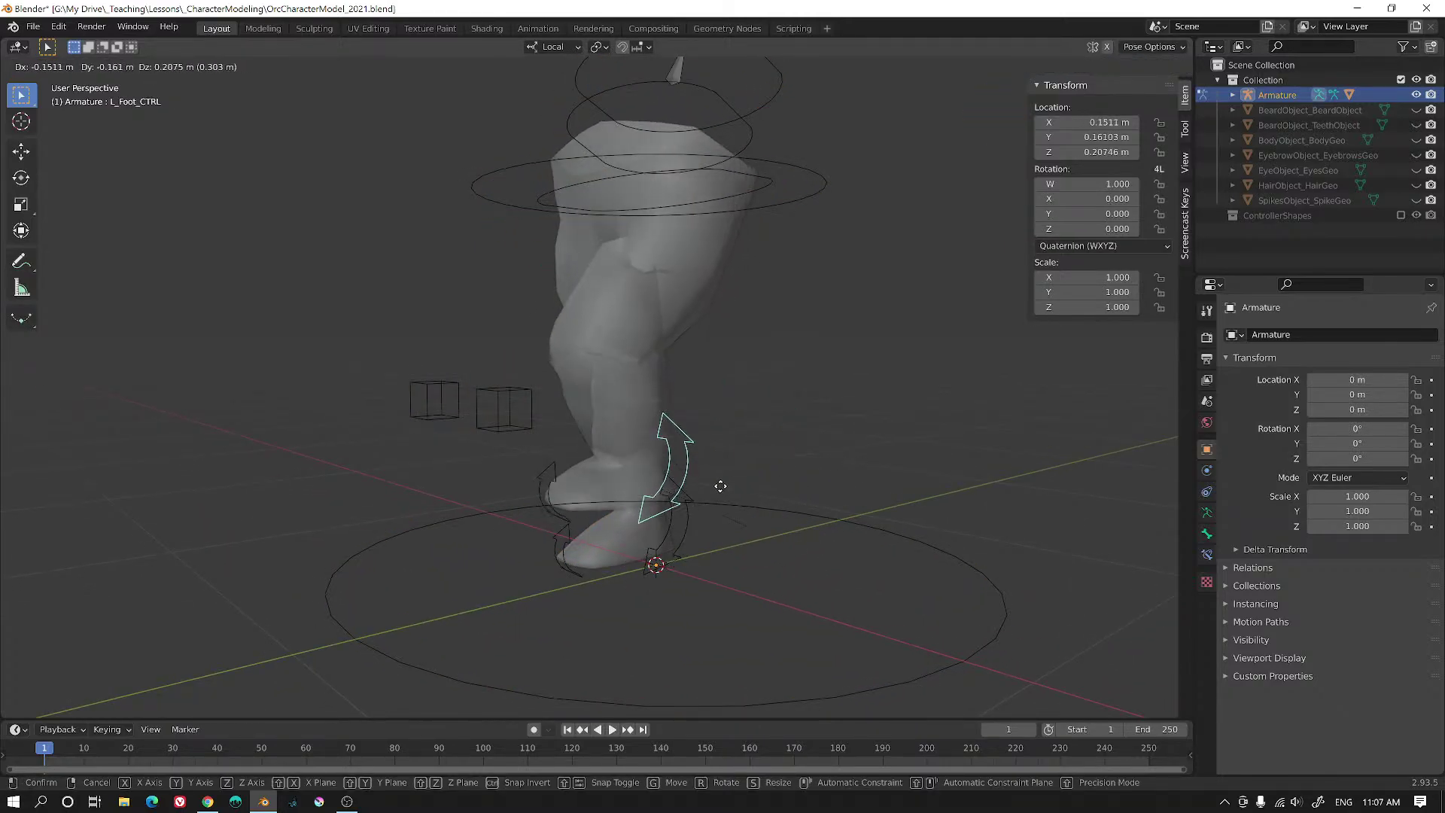
right_click(818, 480)
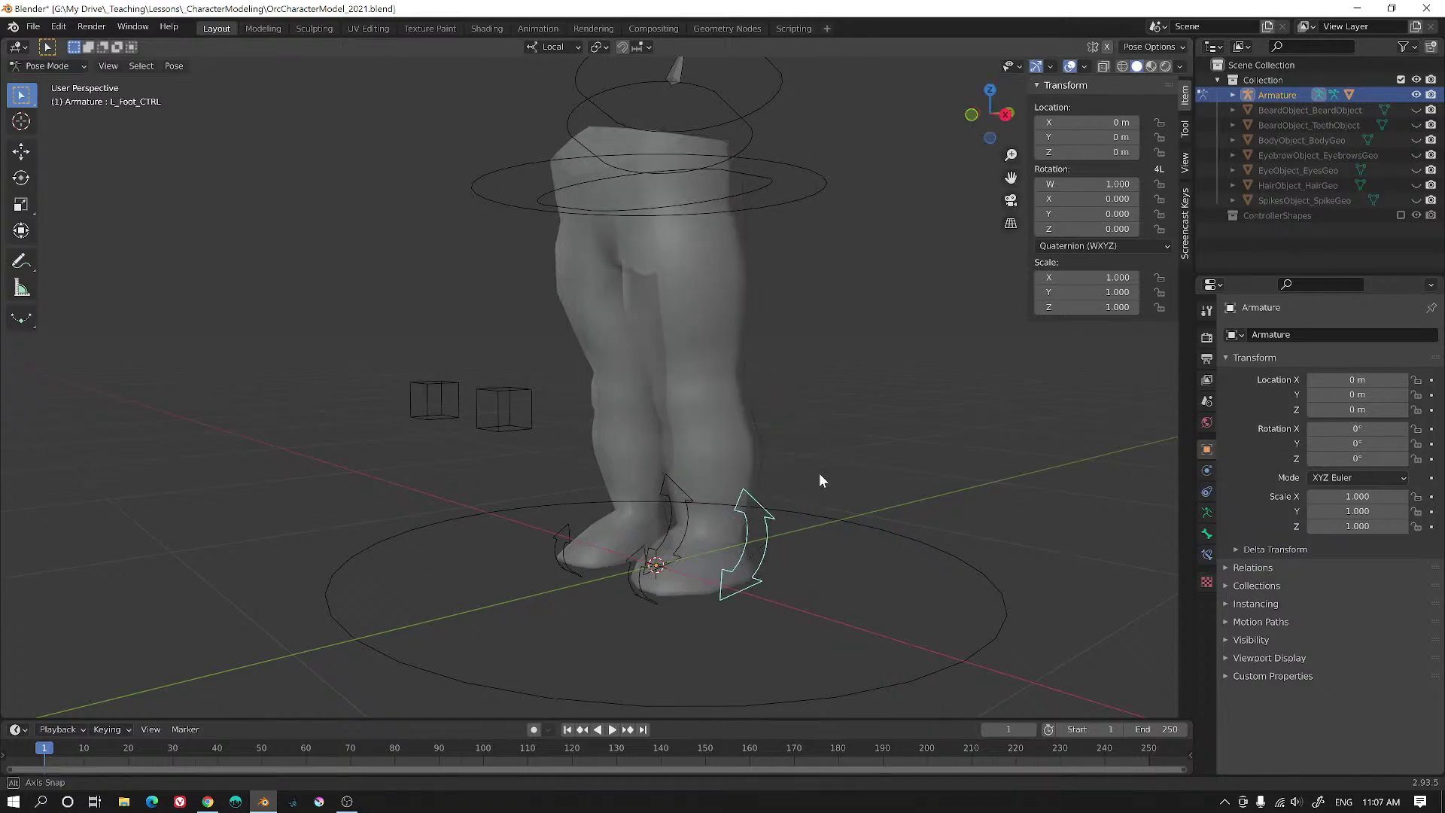
- Try rotating the L_Foot_CTRL control freely from two viewing angles, cancelling each rotation
key(r)
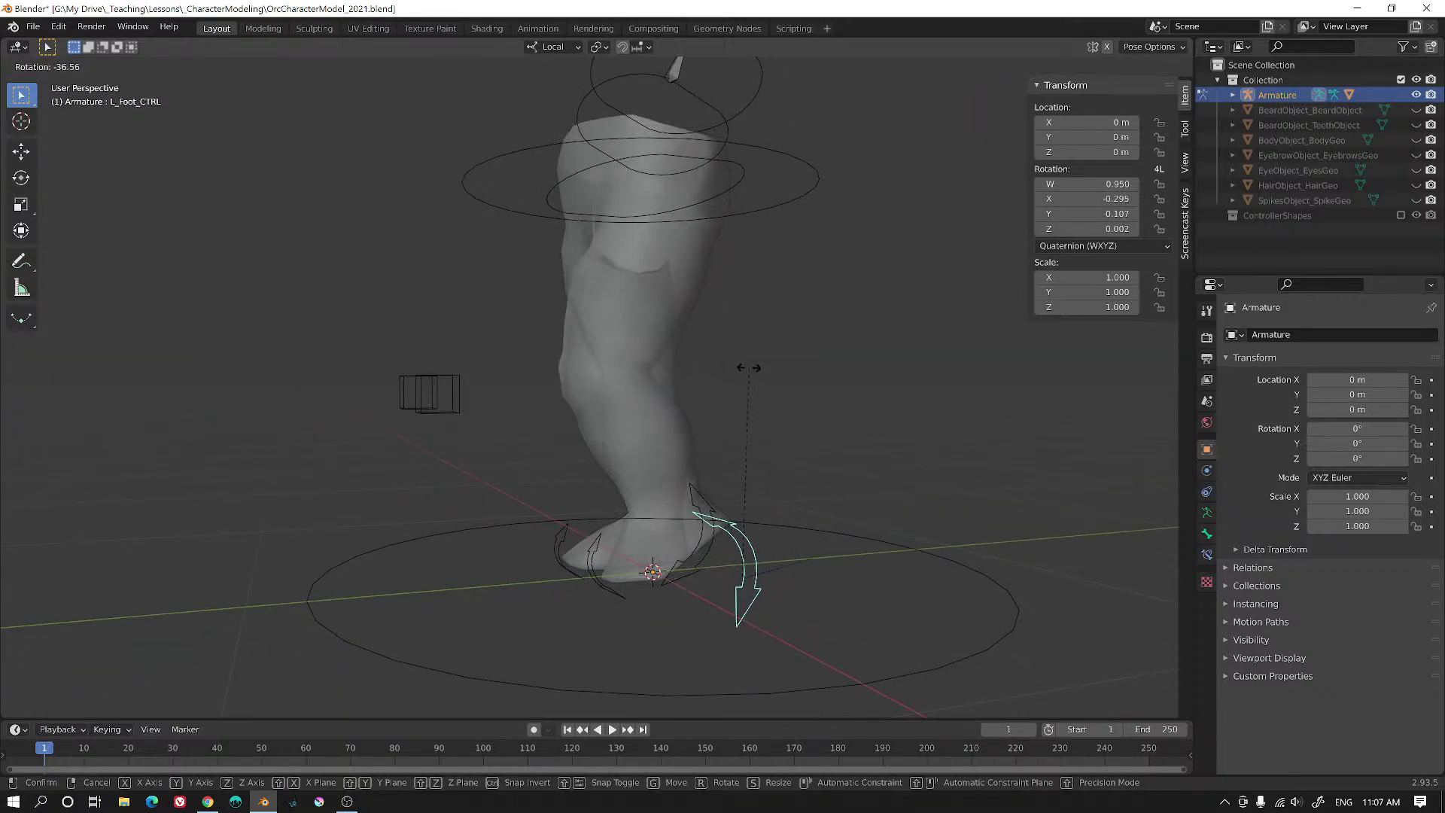
right_click(772, 526)
middle_drag(772, 525, 733, 510)
key(r)
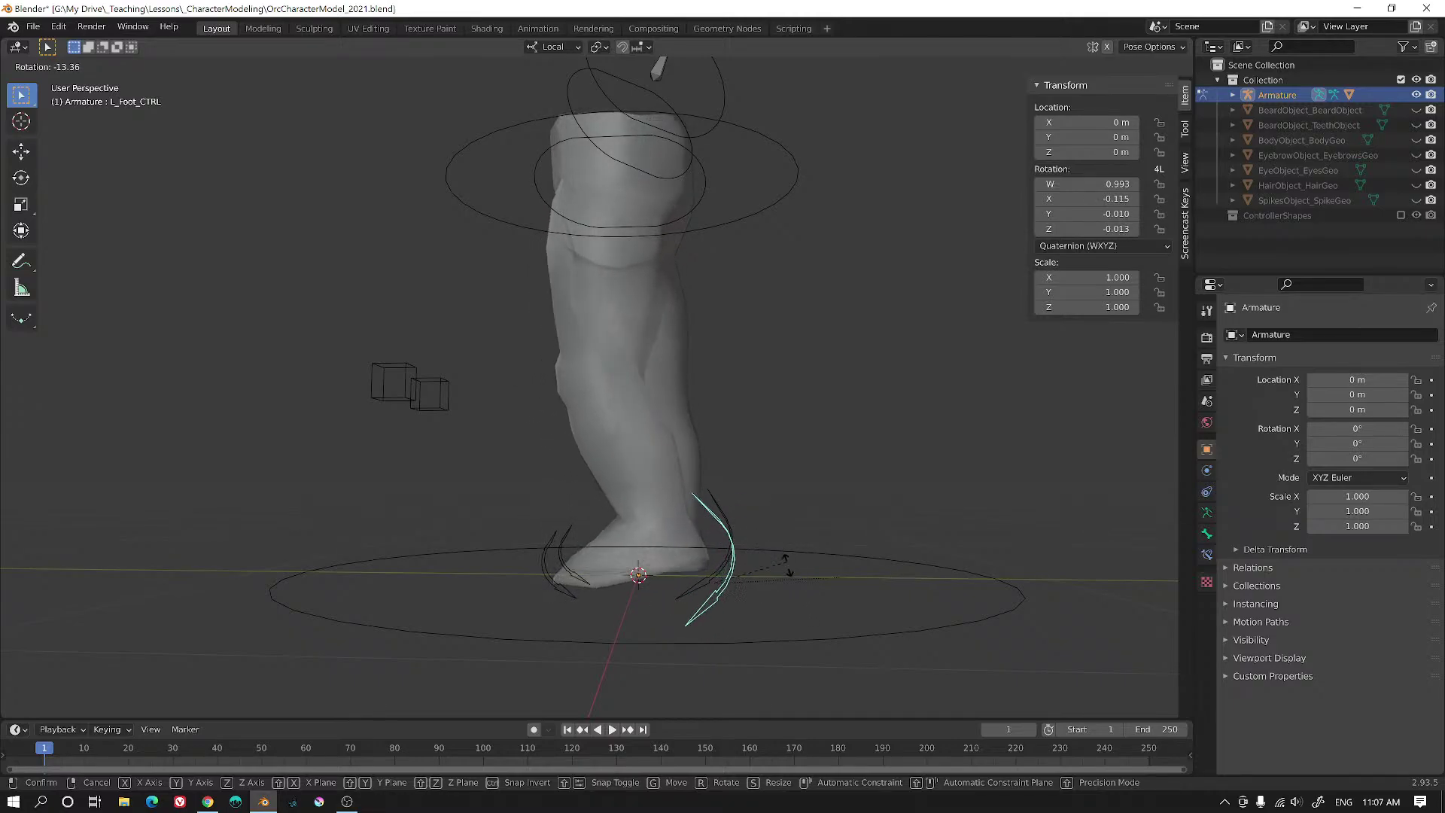
right_click(671, 558)
- Try rotating the L_ToePivot control freely and about its local Z axis, cancelling both rotations
click(553, 549)
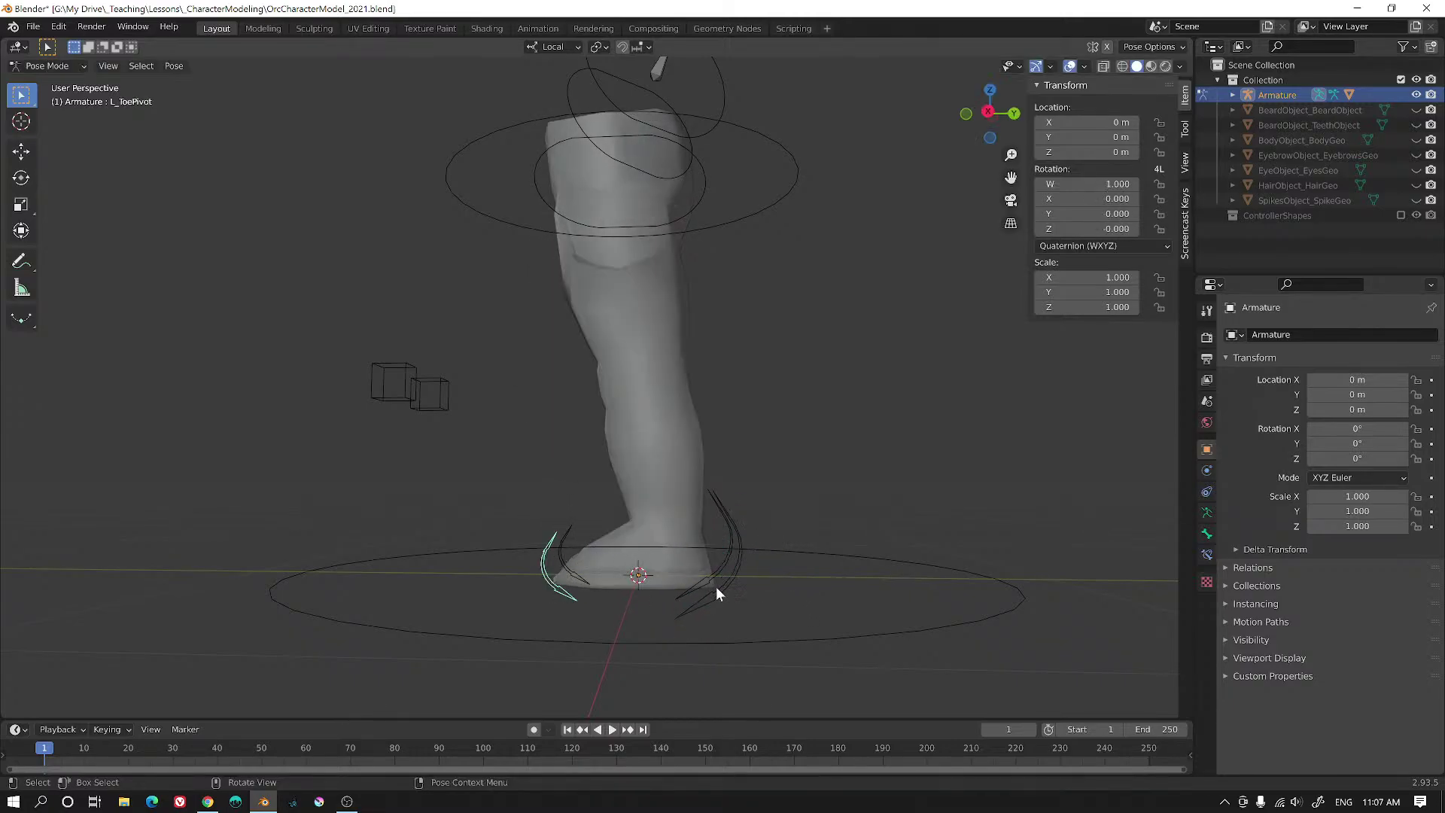
key(r)
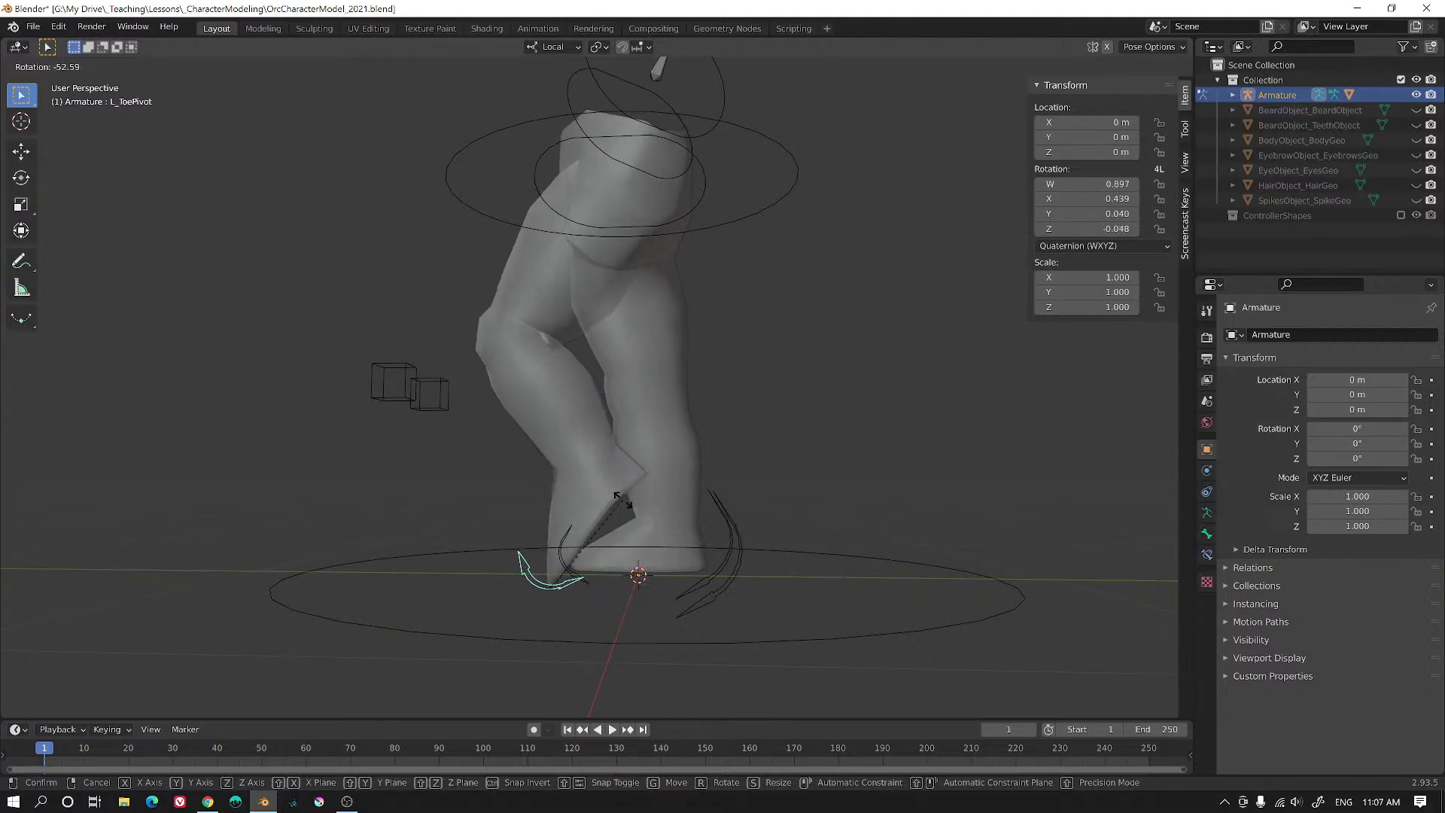
right_click(653, 584)
middle_drag(653, 584, 729, 654)
key(z)
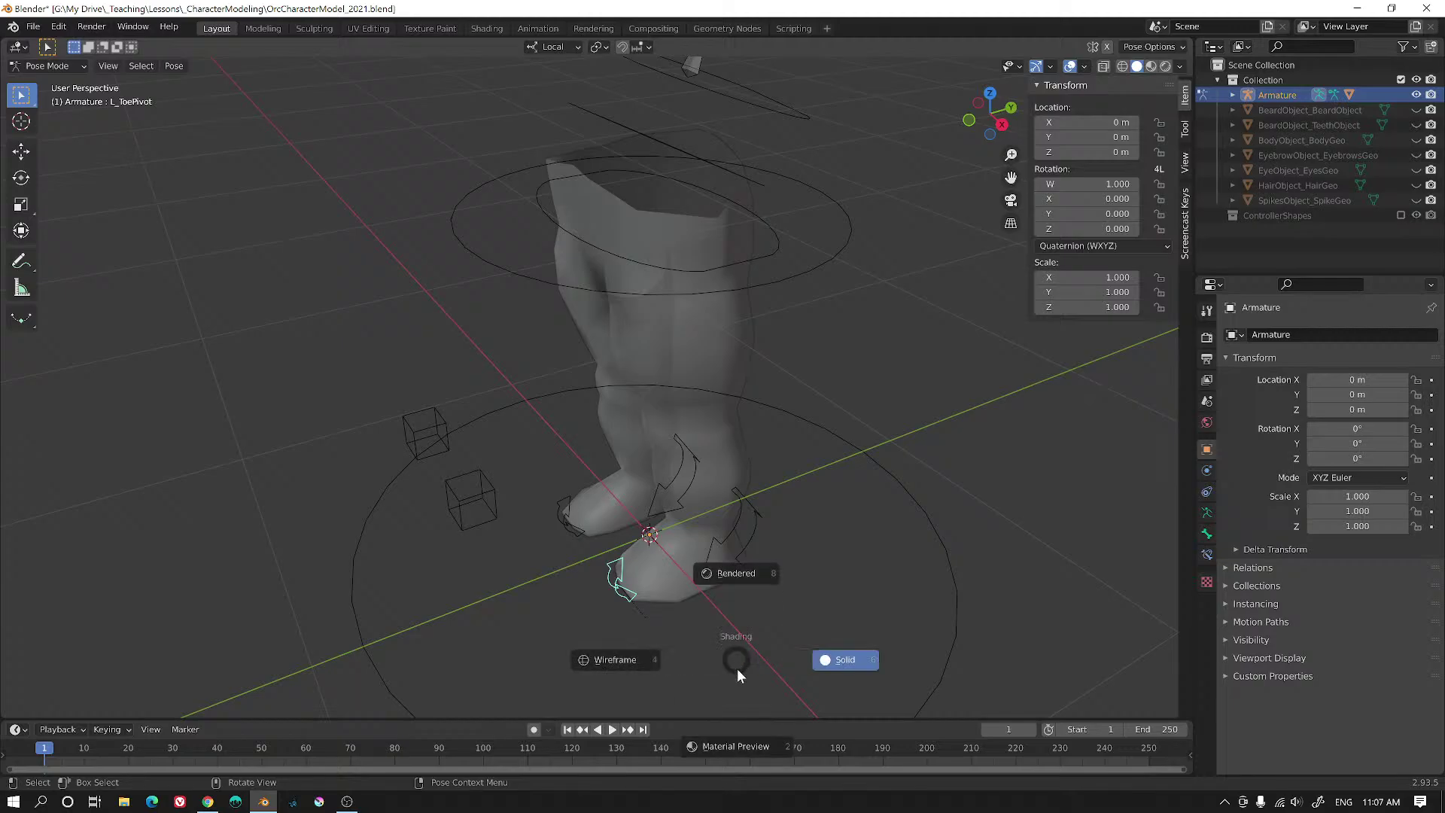
click(839, 540)
key(r)
key(z)
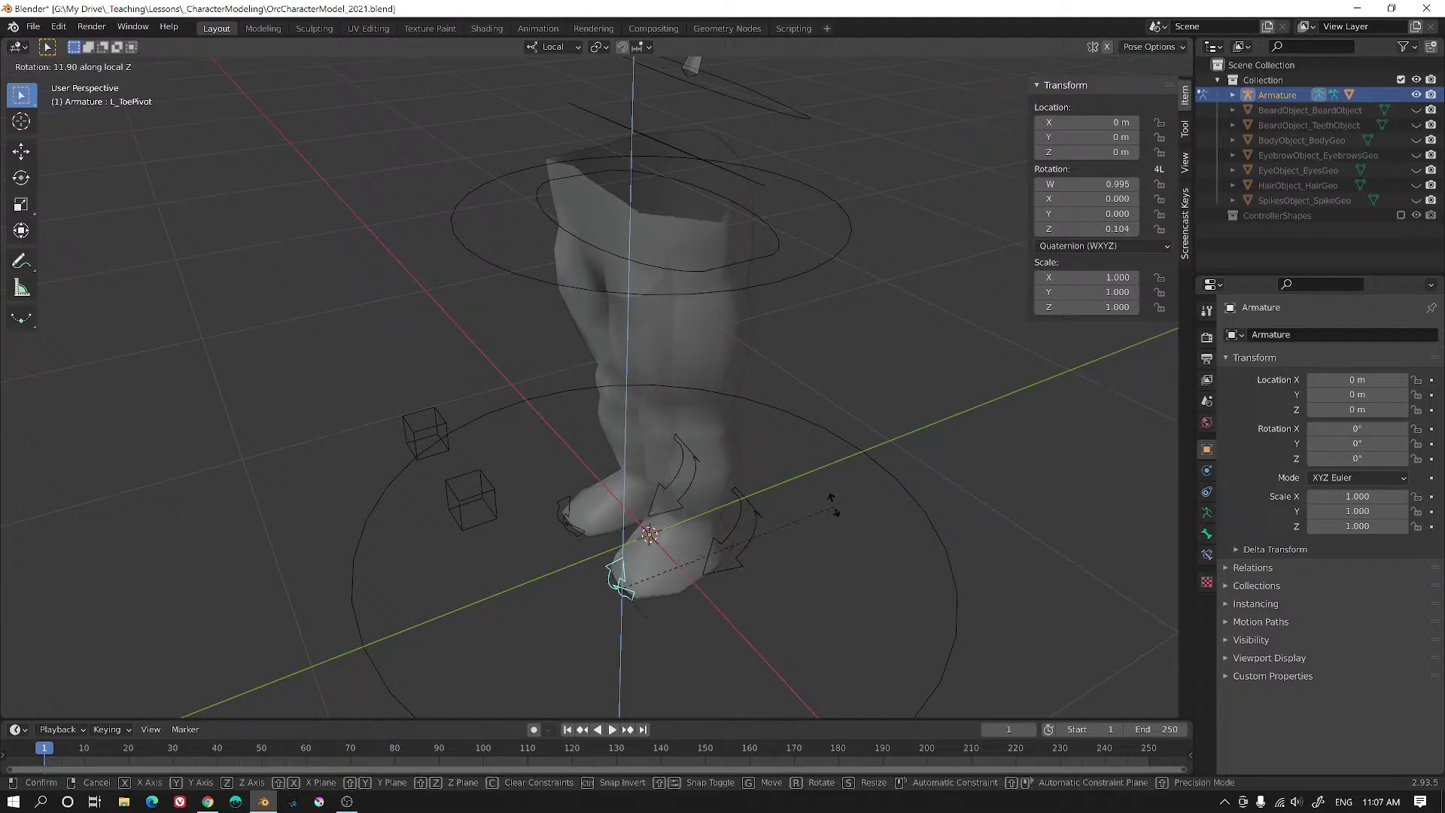
right_click(802, 545)
- Make the armature's first bone layer visible together with the second to reveal the leg bones
middle_drag(802, 545, 1131, 518)
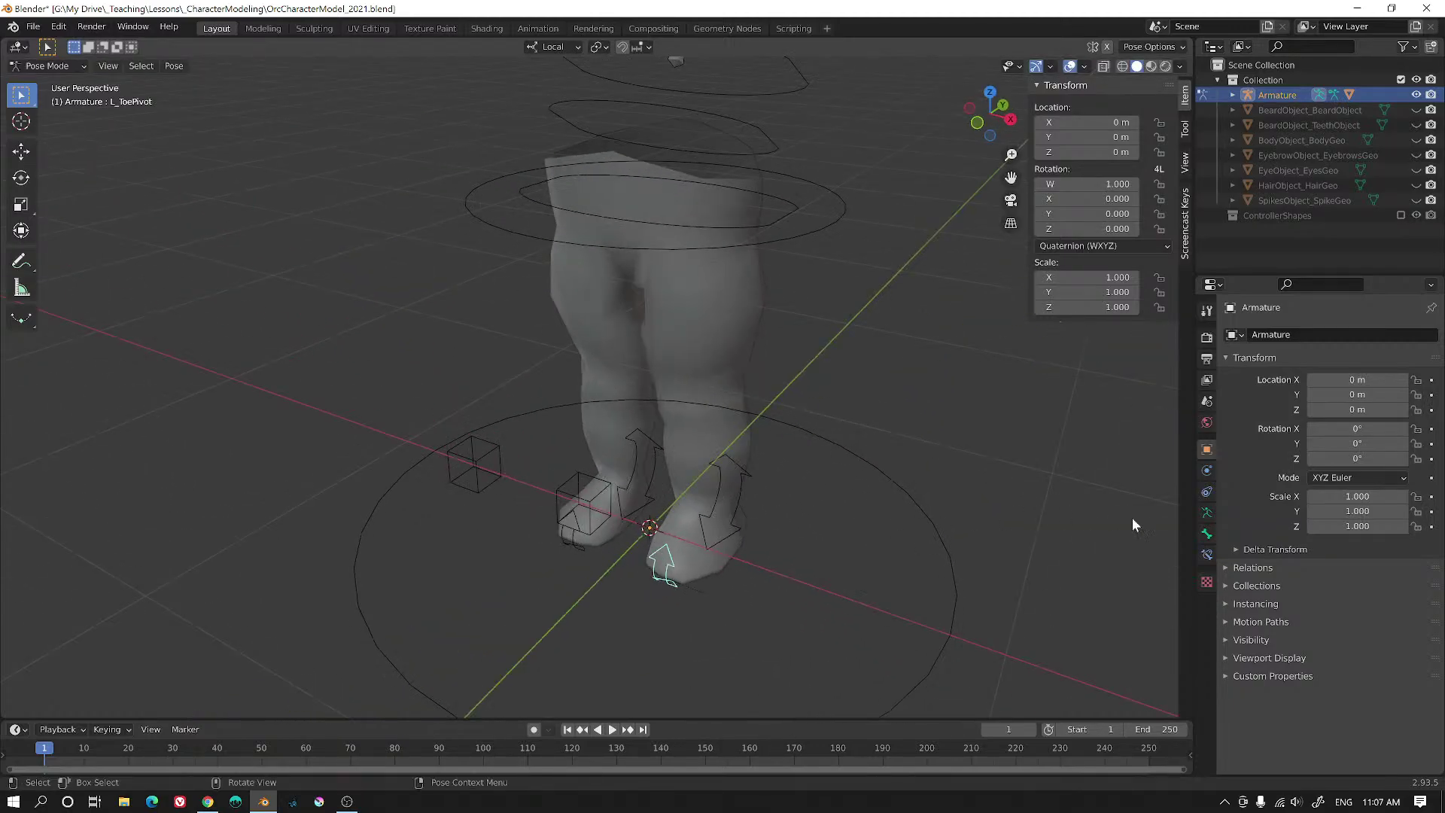
click(1207, 512)
click(1228, 414)
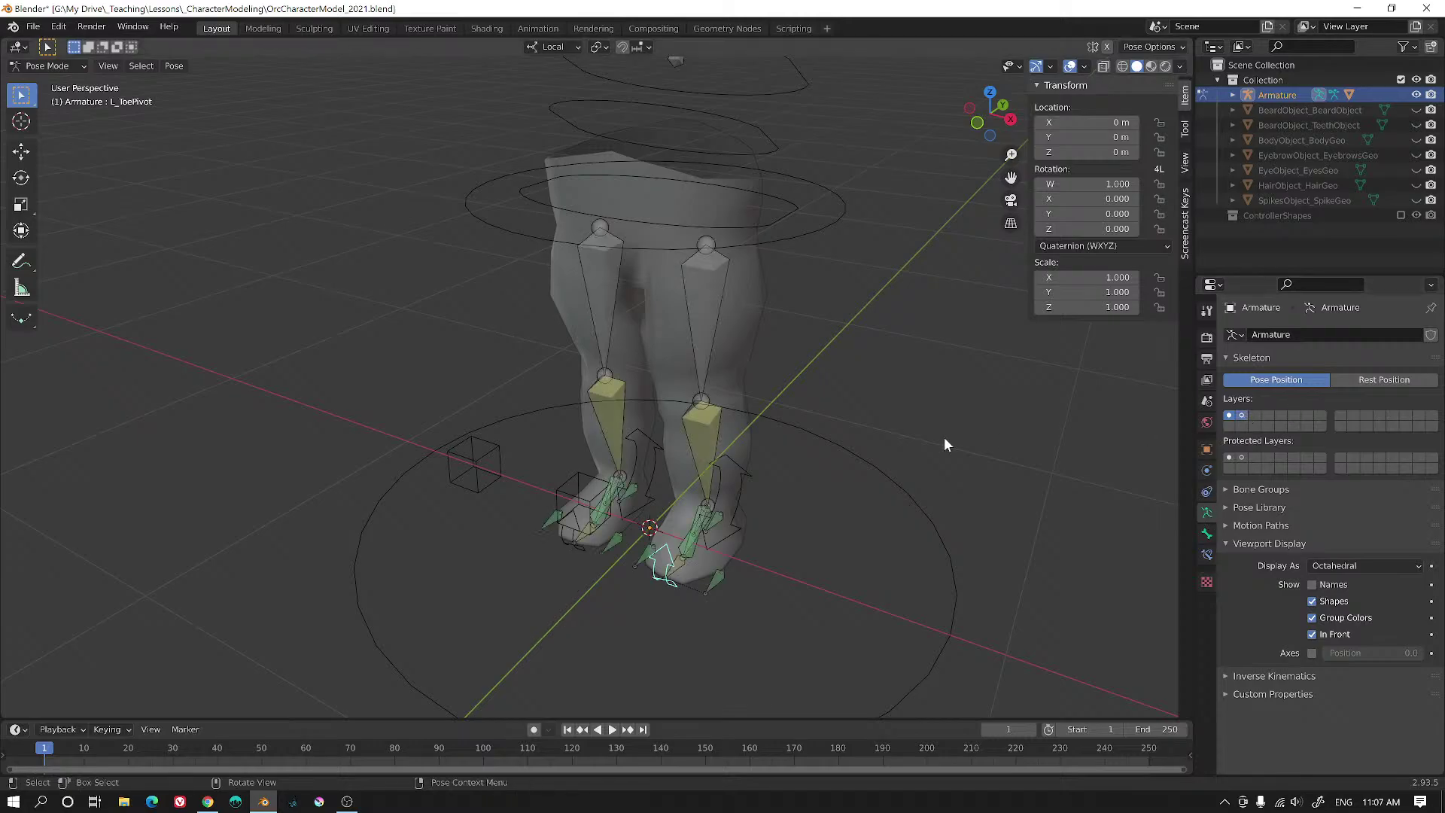
- Try rotating L_ToePivot about its local Z axis with the leg bones visible, and cancel
middle_drag(945, 444, 935, 461)
key(r)
key(z)
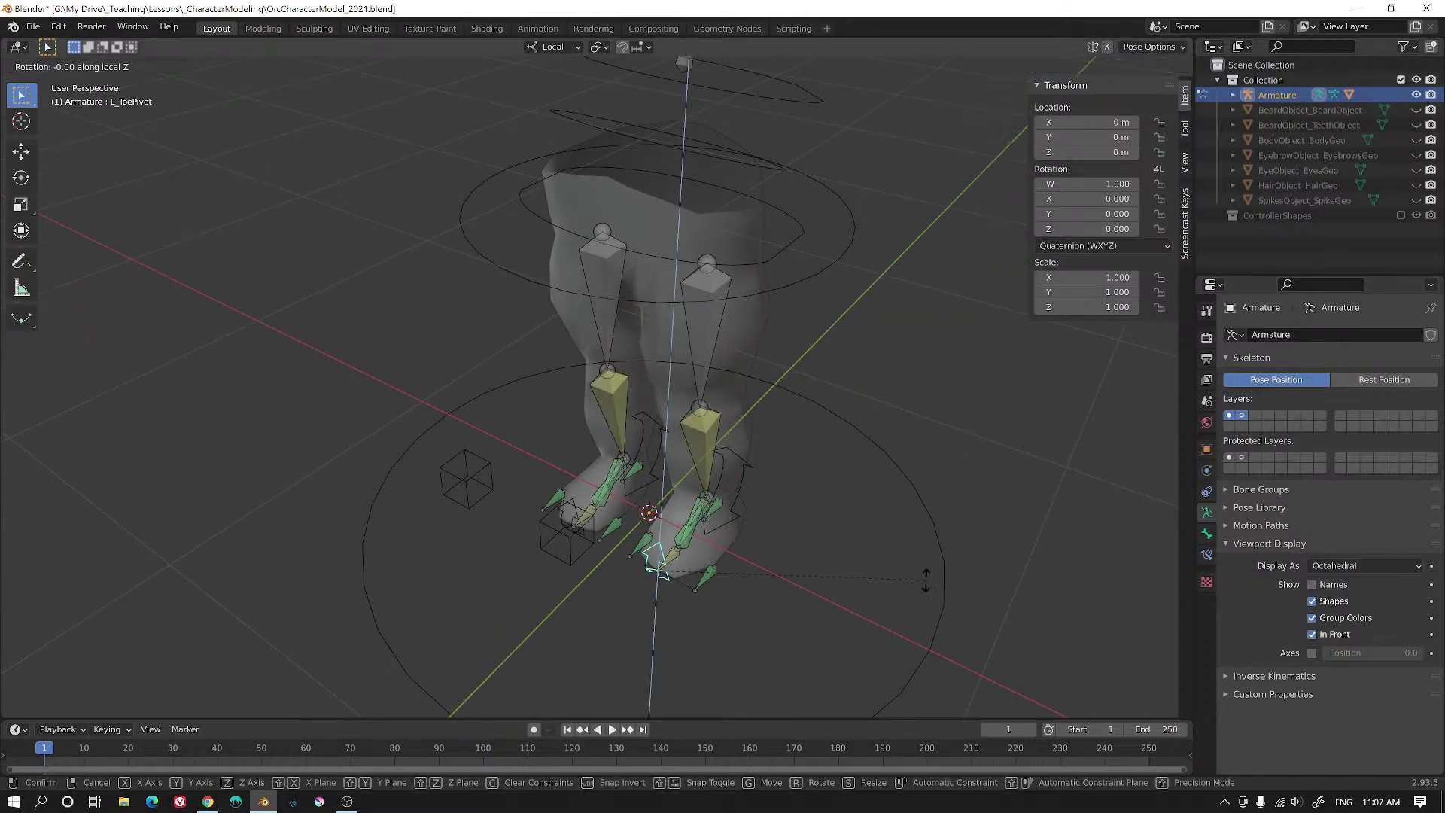
right_click(810, 503)
- Select L_Foot_CTRL and try rotating it about its local Y axis, cancelling the rotation
middle_drag(813, 505, 821, 468)
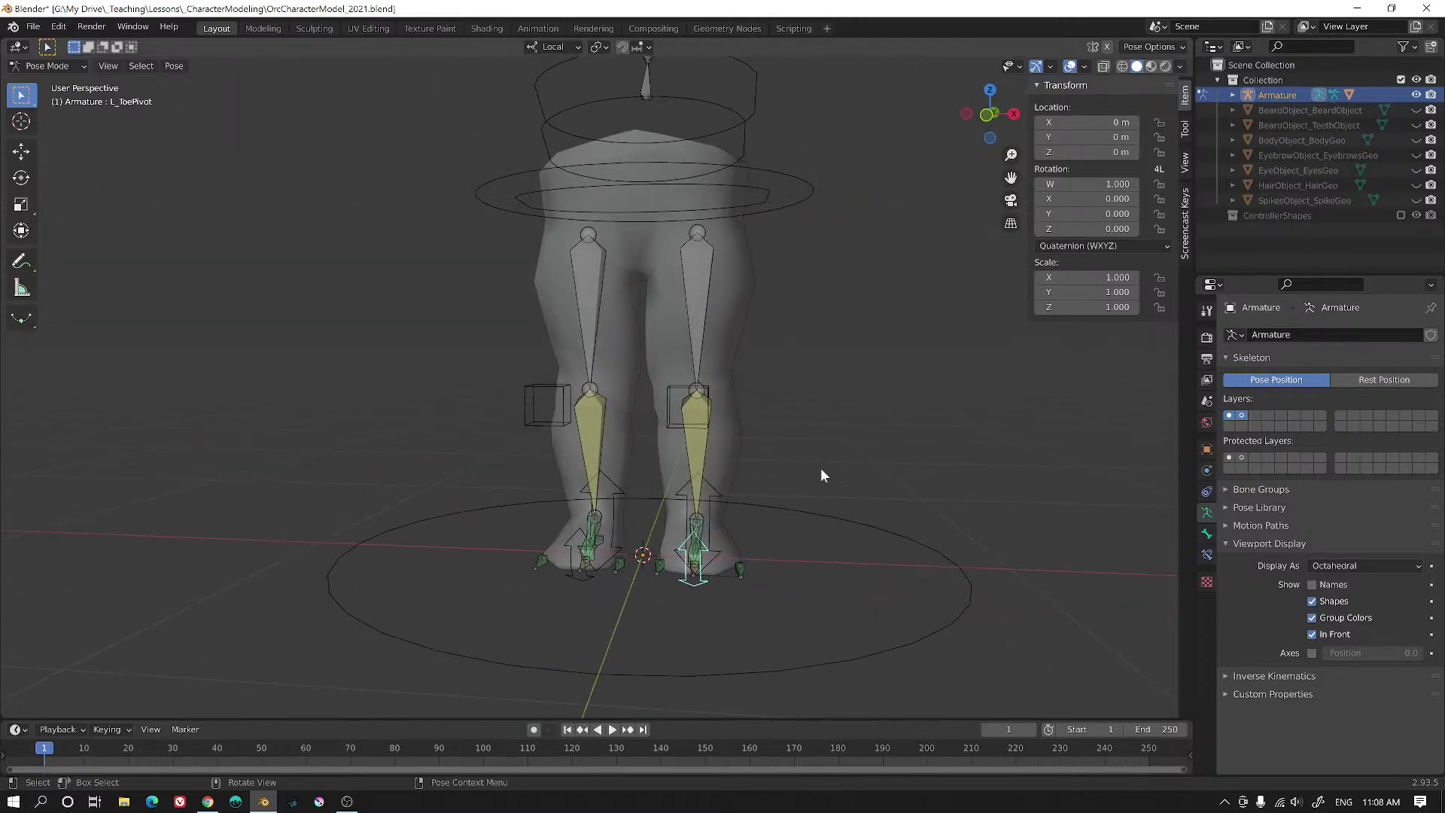
click(711, 519)
click(712, 518)
middle_drag(720, 514, 808, 500)
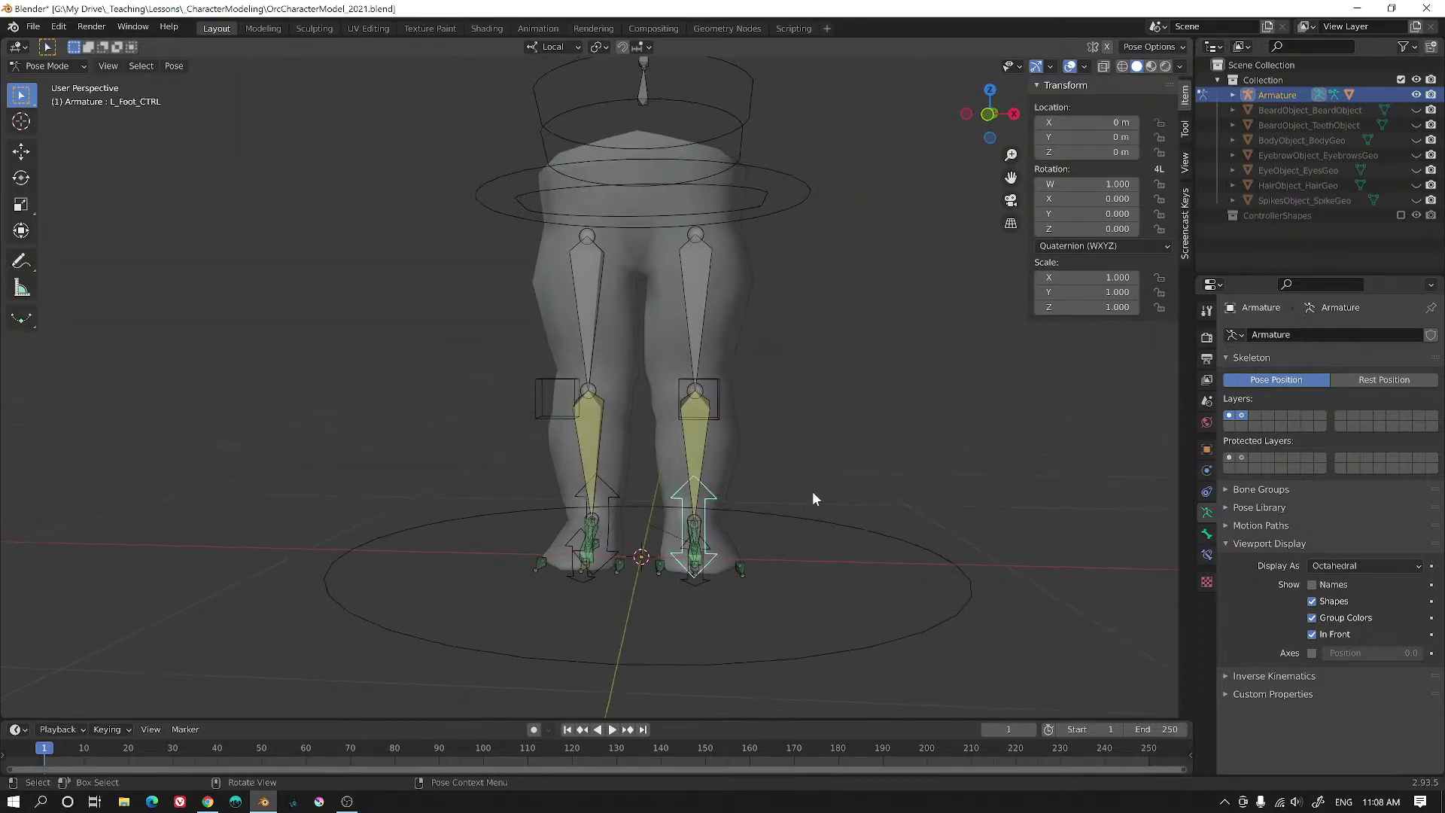
key(r)
key(x)
key(y)
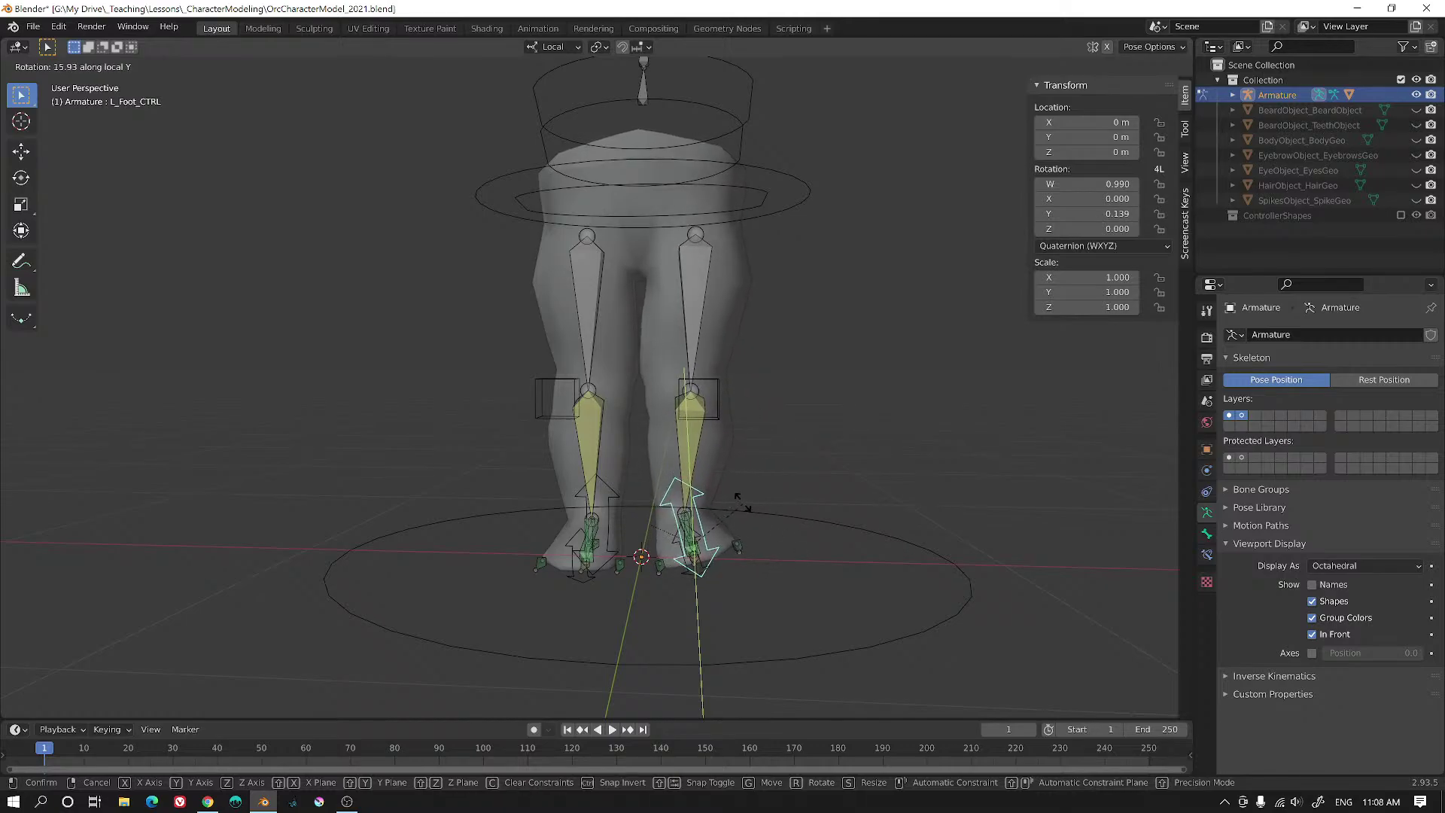
right_click(788, 578)
- Move L_Foot_CTRL about 0.13 m in X, -0.15 m in Y and 0.13 m in Z, and try a local Y rotation
middle_drag(790, 577, 537, 543)
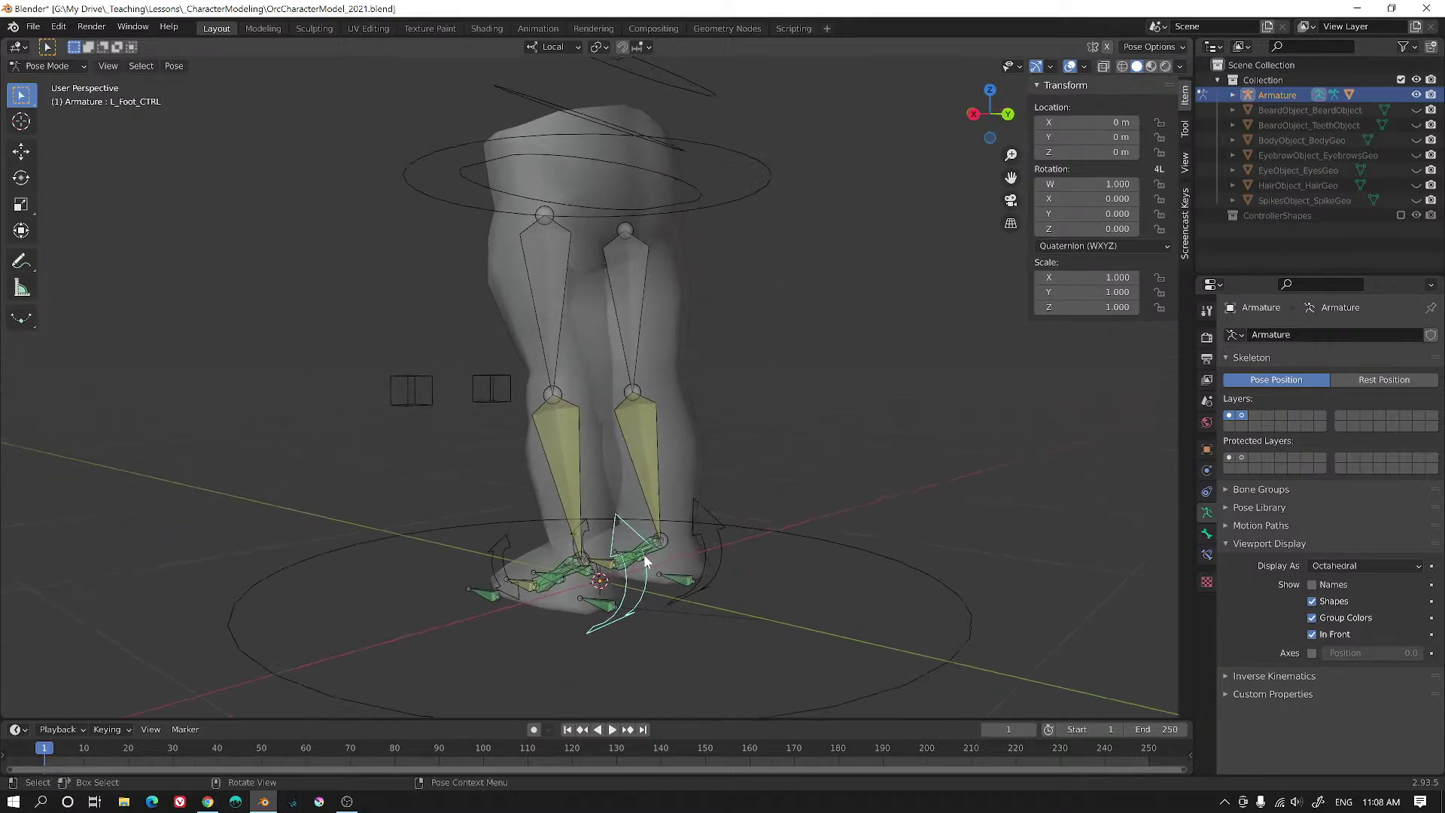
key(g)
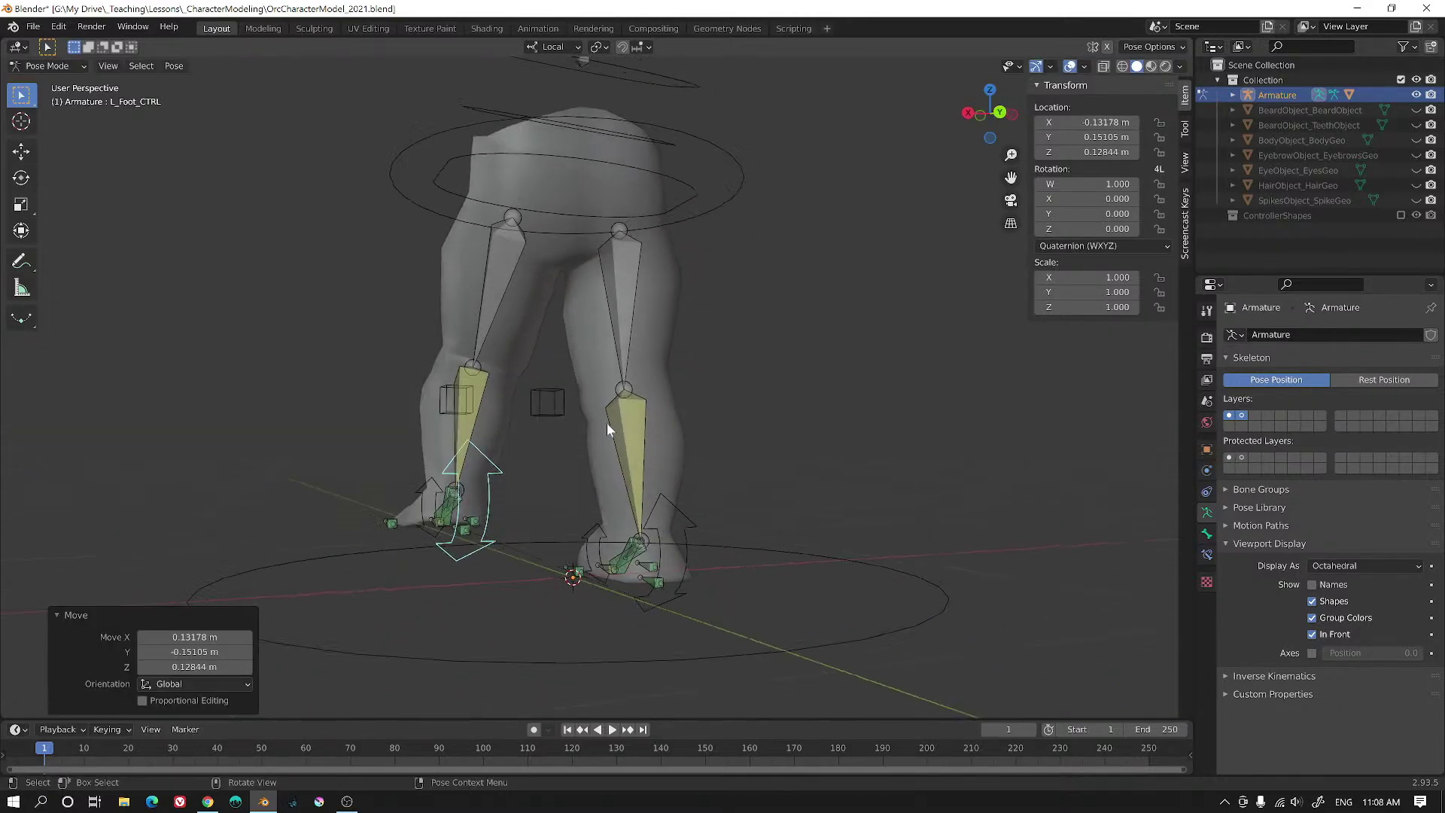
key(r)
key(y)
key(y)
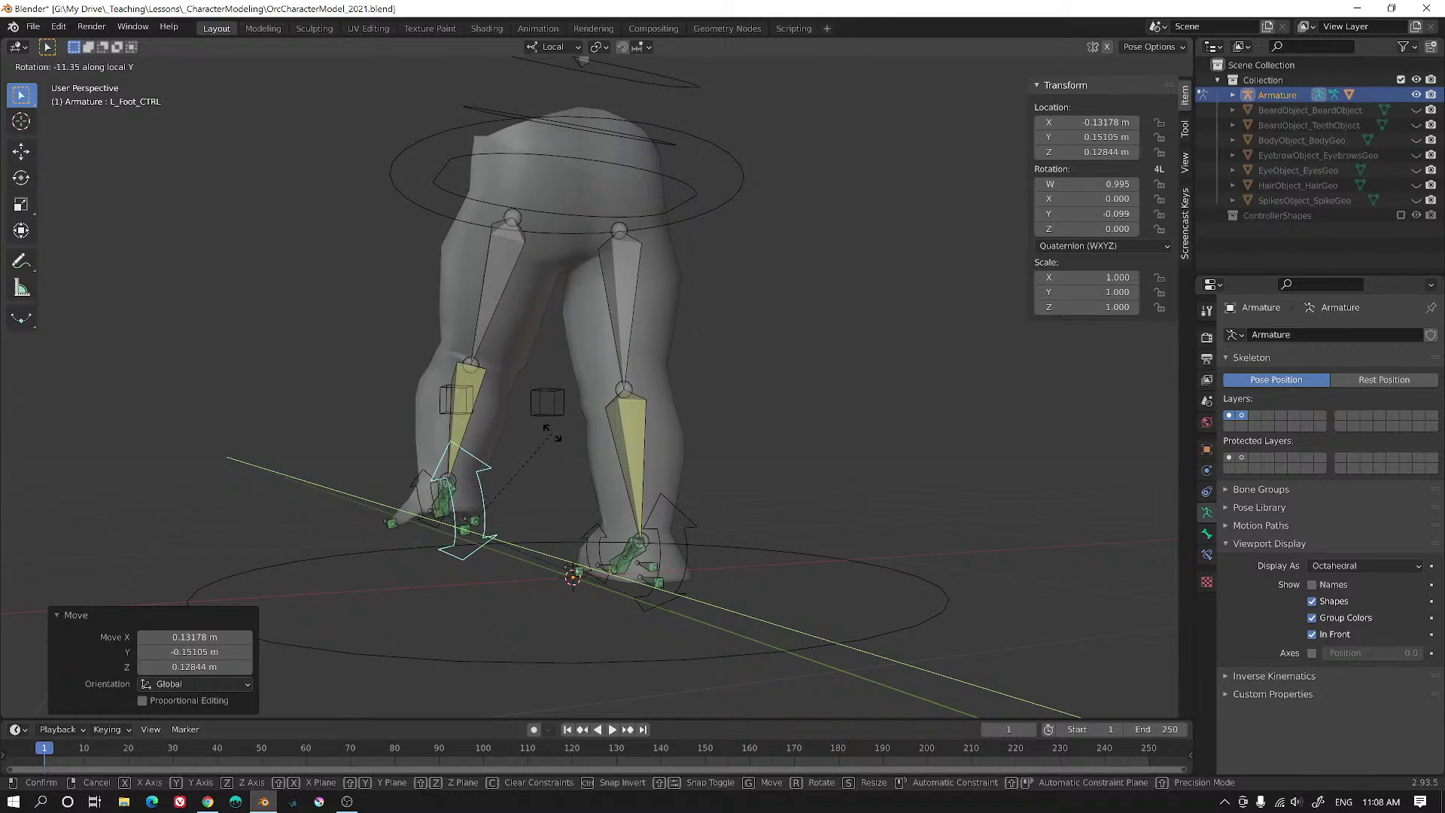
key(Escape)
- Try rotating the raised L_Foot_CTRL about the global Y axis, and cancel
mouse_move(531, 422)
middle_down()
mouse_move(507, 441)
mouse_move(524, 441)
middle_up()
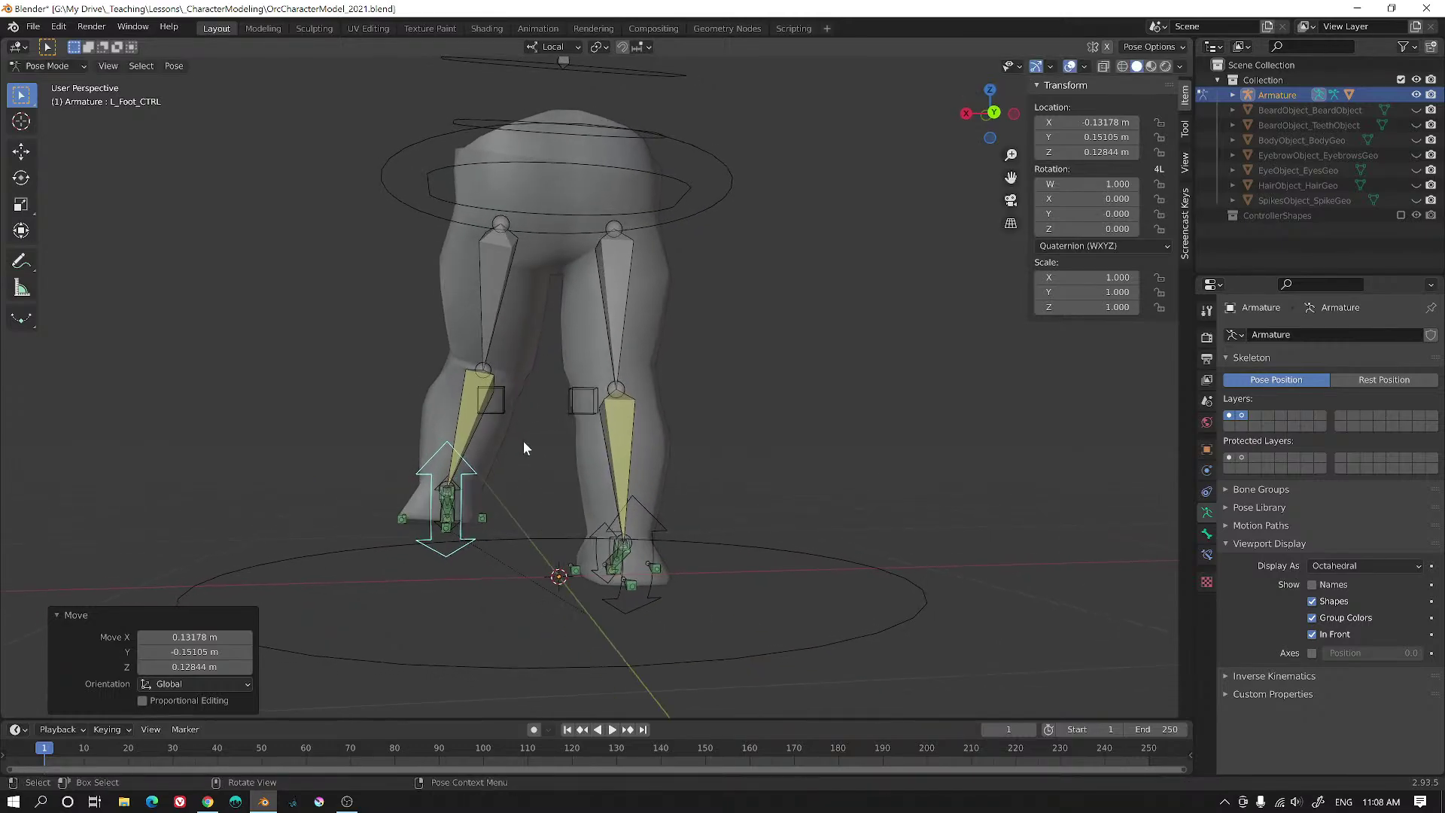
key(r)
key(y)
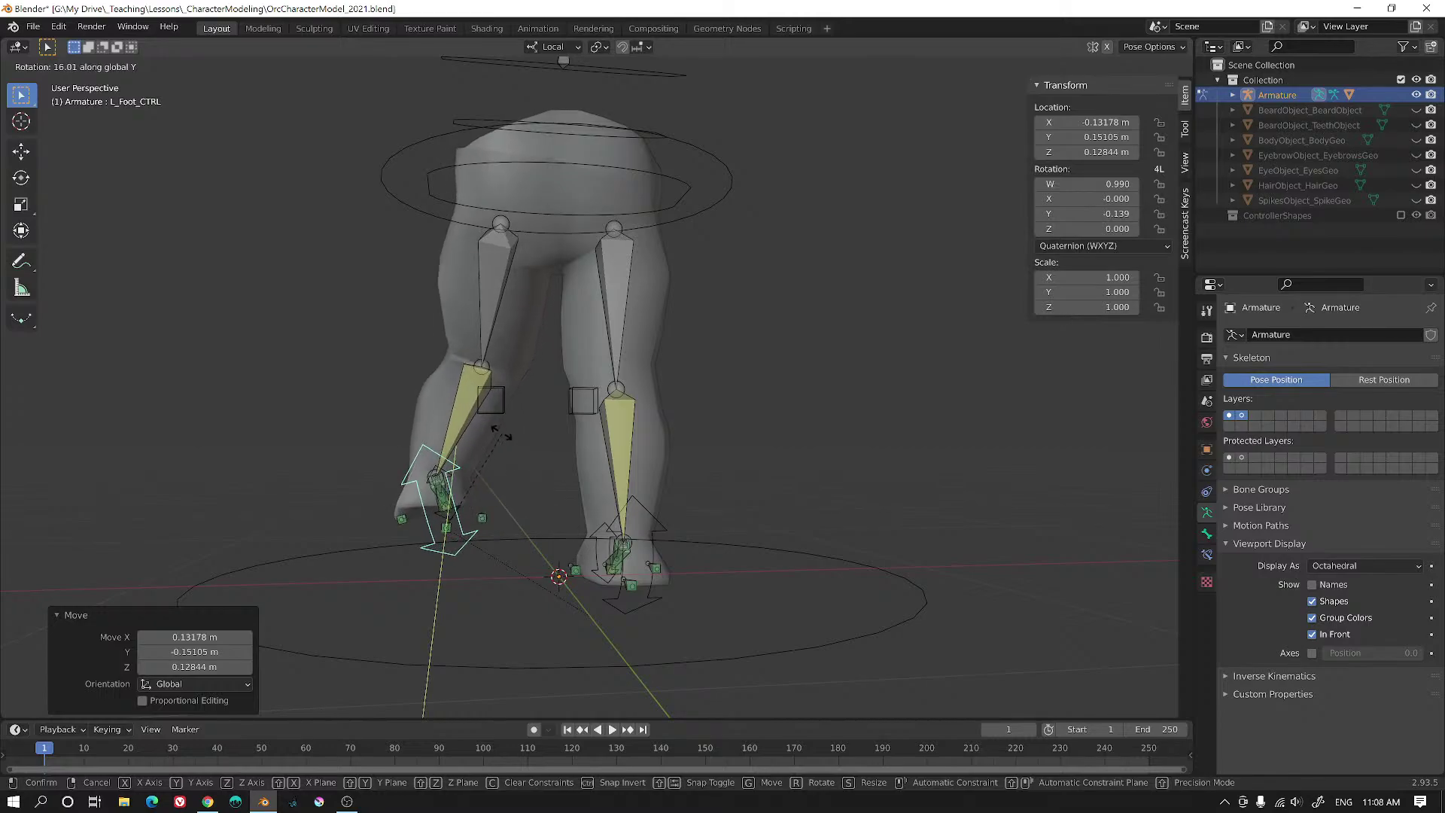
key(Escape)
- Try moving L_Leg_PoleTarget outward to swing the left knee, and cancel
middle_drag(498, 426, 823, 475)
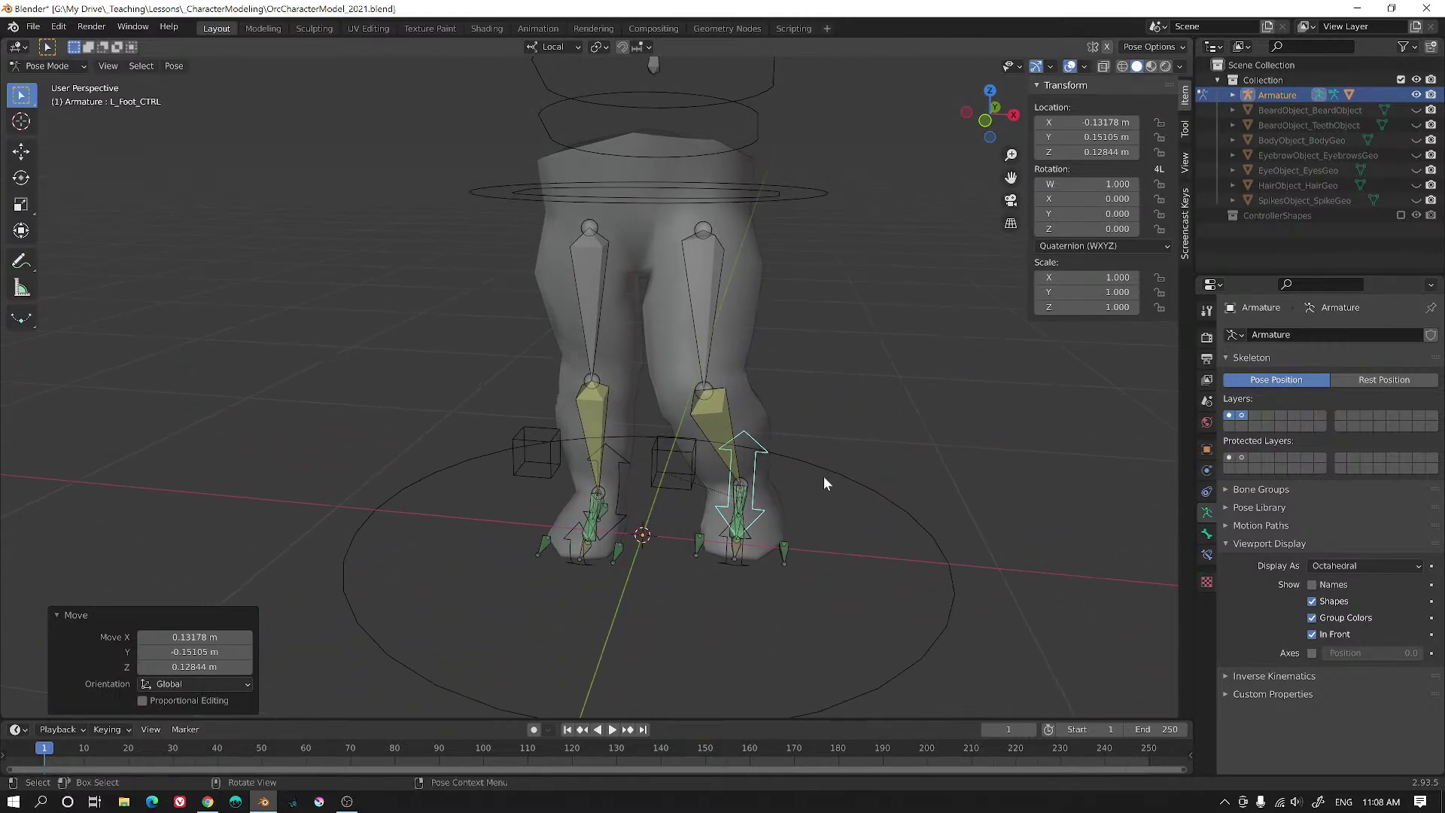
click(663, 448)
key(g)
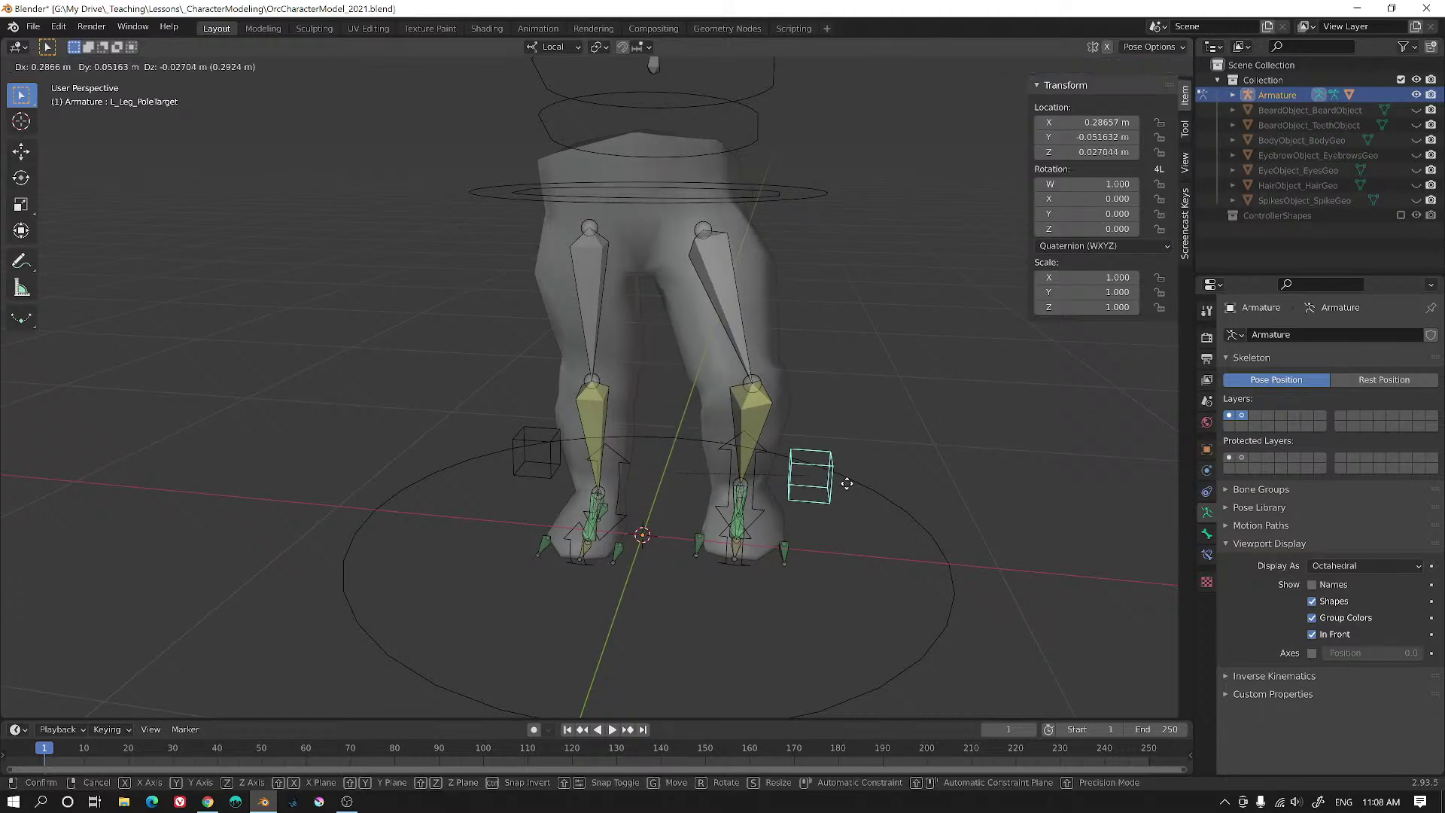
key(Escape)
- Try moving HipCTRL downward and sideways to test the leg bending, cancelling both moves
middle_drag(812, 467, 744, 487)
click(823, 199)
middle_drag(823, 200, 865, 210)
key(g)
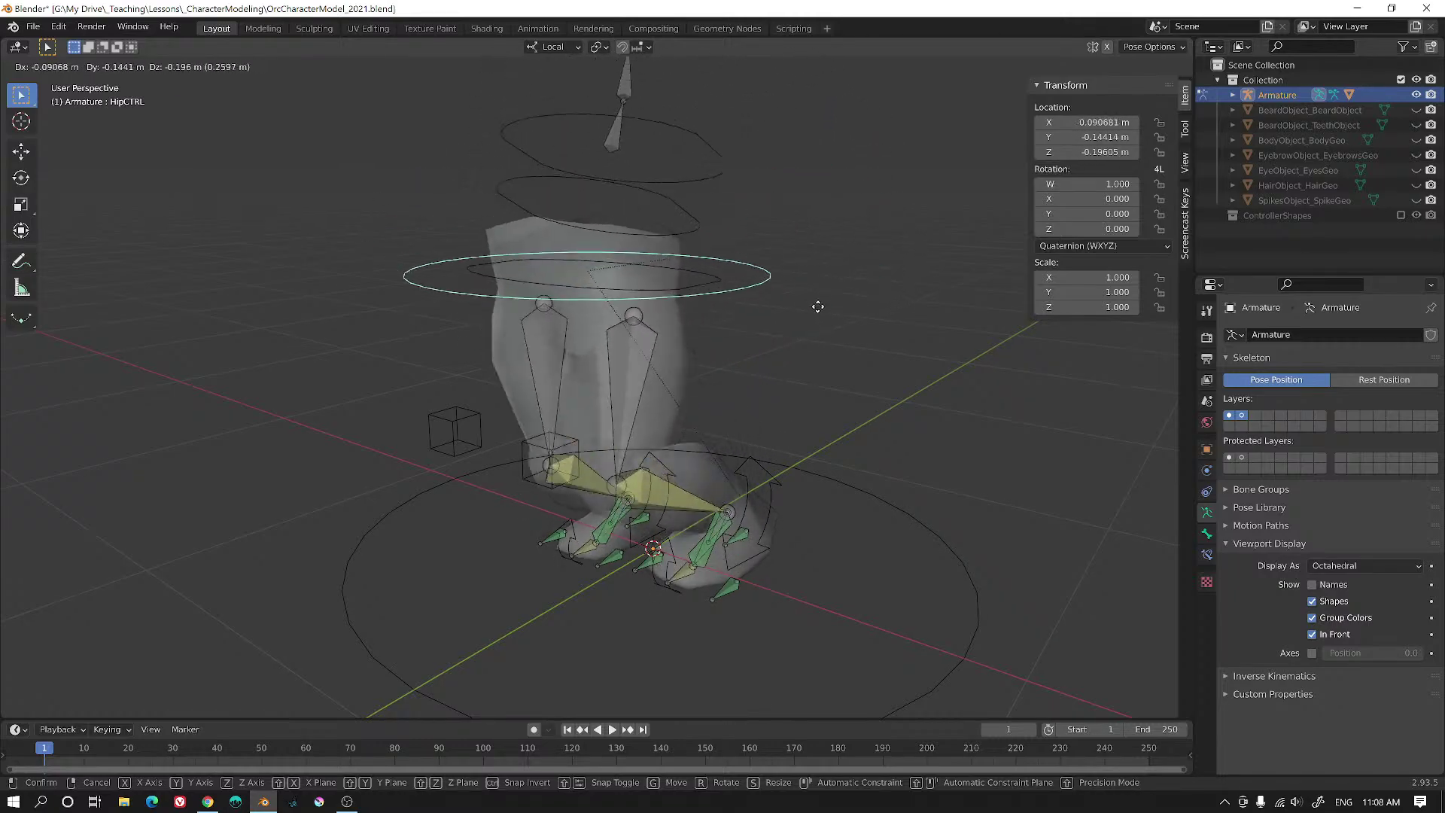
key(Escape)
middle_drag(819, 306, 912, 278)
key(g)
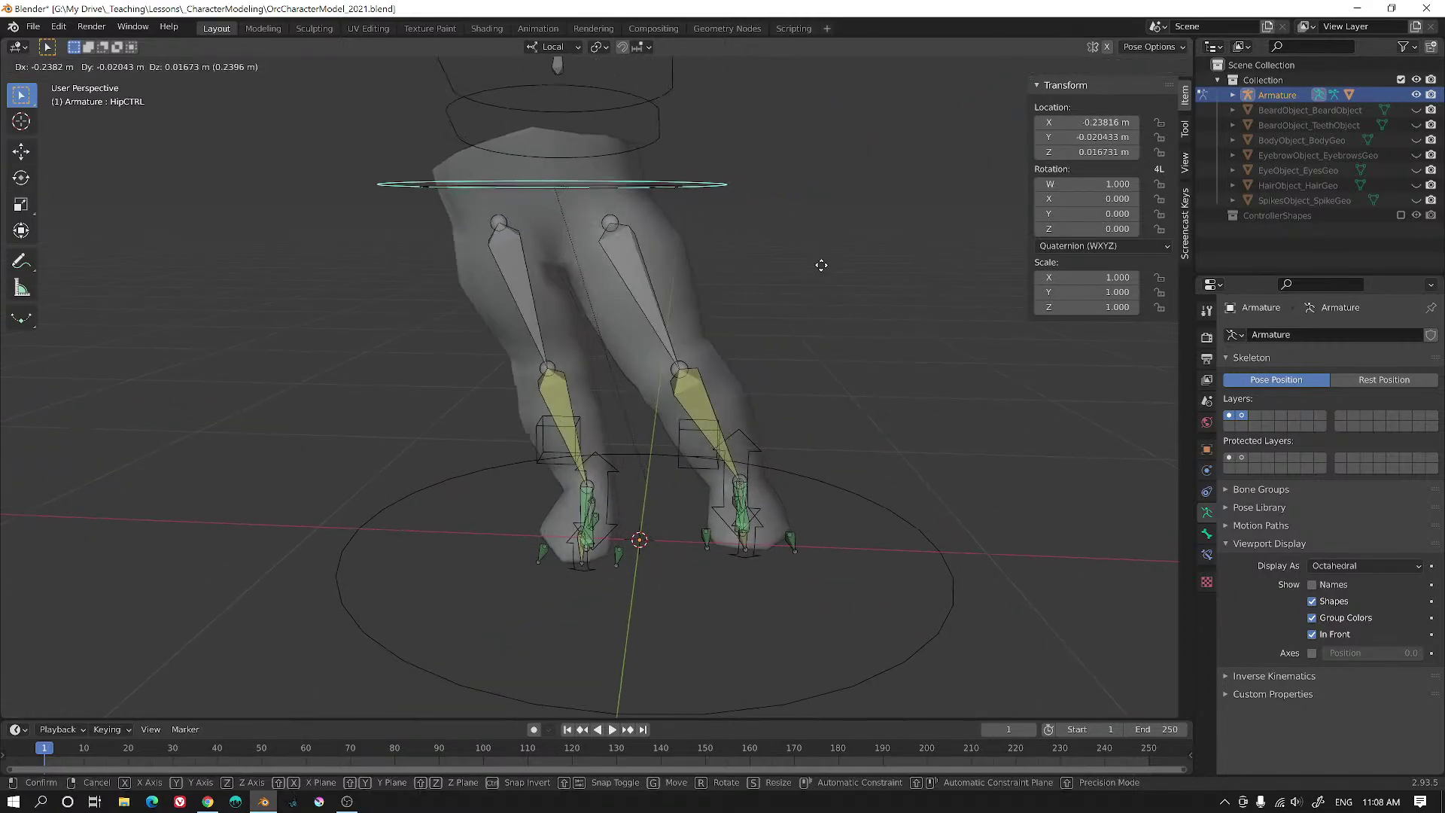
key(Escape)
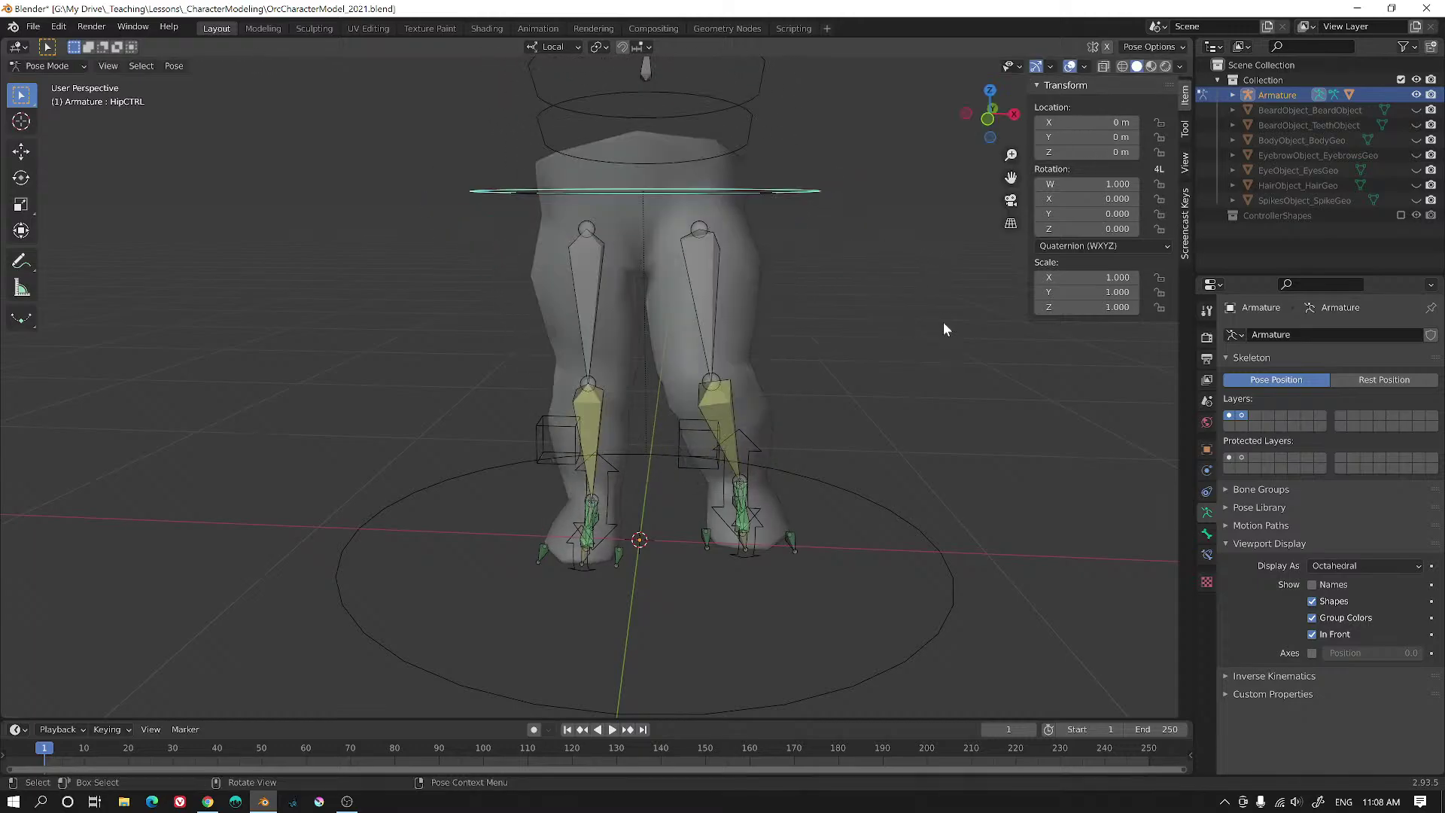
- Move L_Leg_PoleTarget outward so it sits just outside the left knee
middle_drag(942, 322, 891, 327)
scroll(825, 223, down, 3)
middle_drag(825, 224, 783, 323)
scroll(761, 381, up, 3)
middle_drag(762, 382, 823, 400)
click(751, 491)
middle_drag(805, 498, 770, 449)
scroll(770, 449, up, 2)
shift+middle_drag(925, 485, 799, 420)
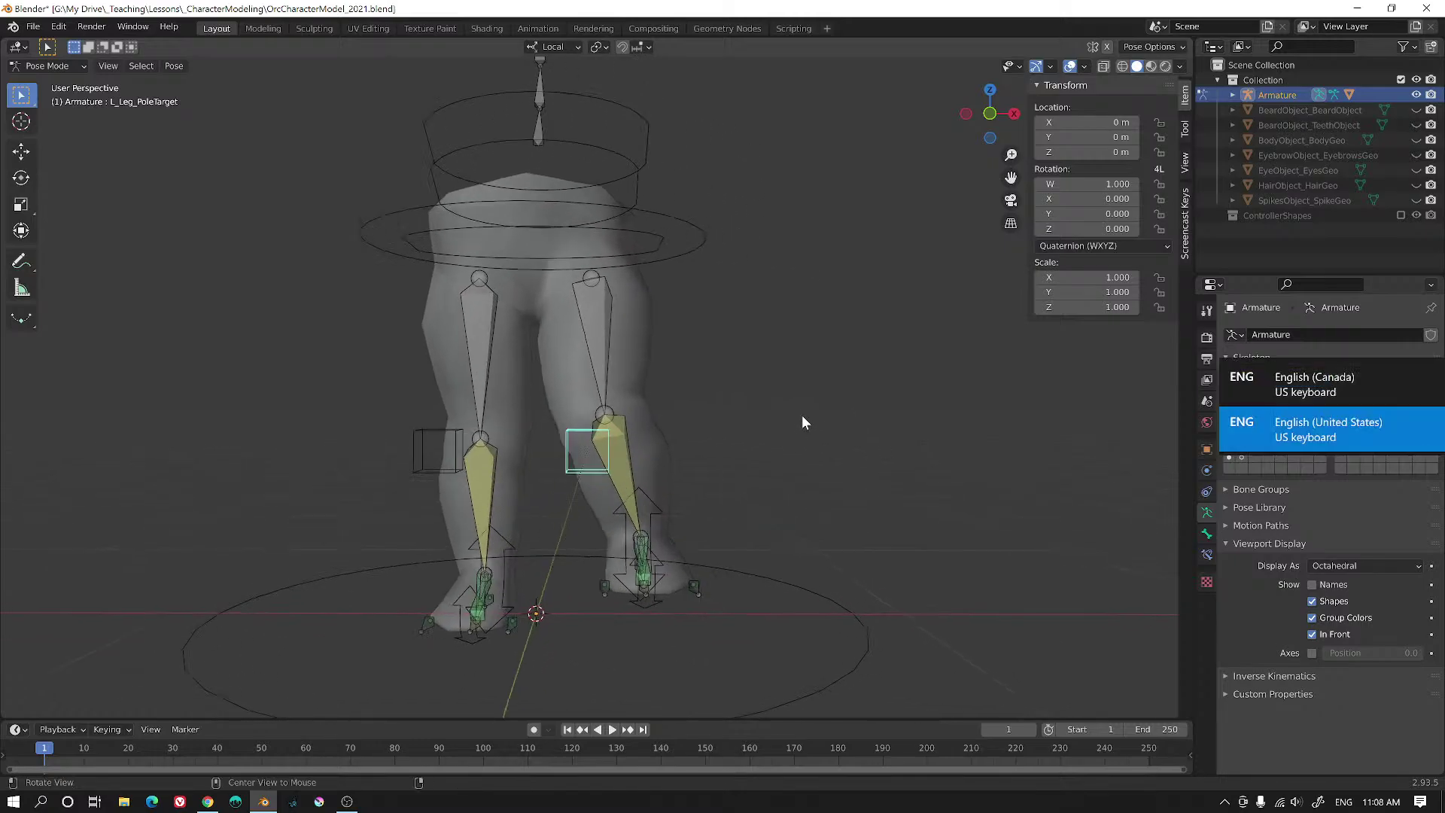
middle_drag(686, 411, 698, 411)
key(g)
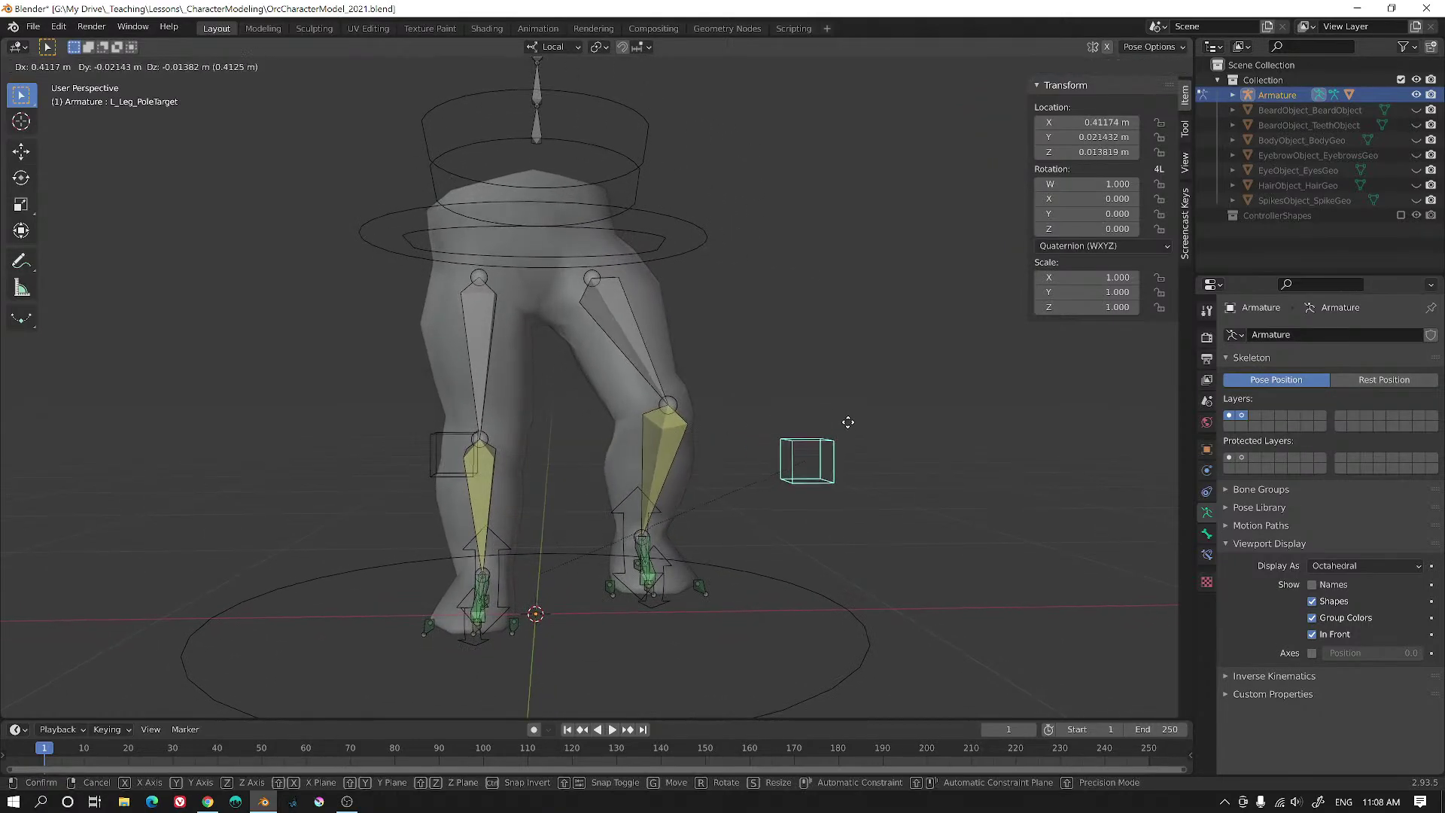
click(723, 394)
- Try moving R_Leg_PoleTarget outward and upward, and cancel
click(450, 437)
key(g)
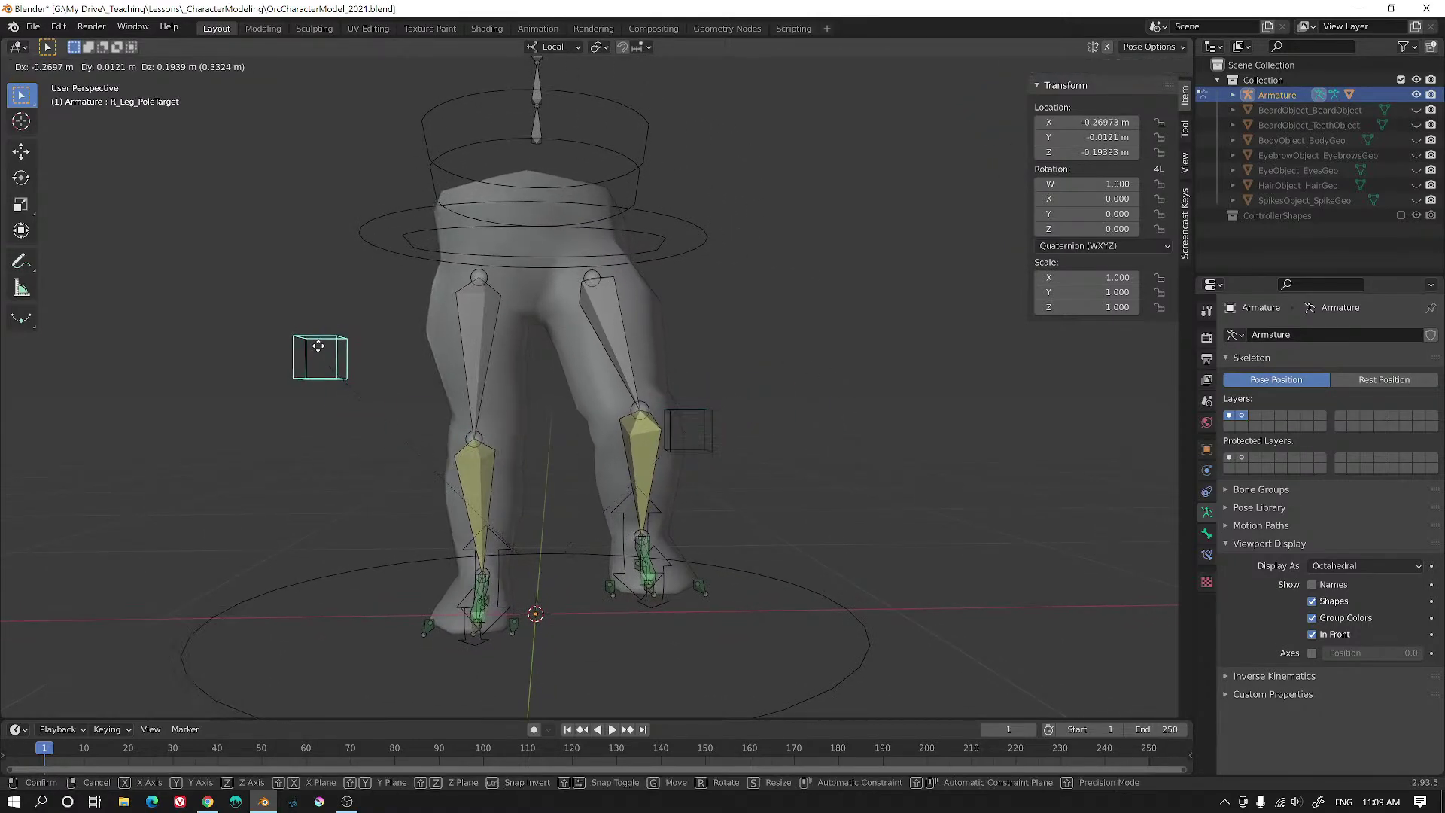
key(Escape)
- Lower HipCTRL by about 0.15 m to bend both knees
click(402, 203)
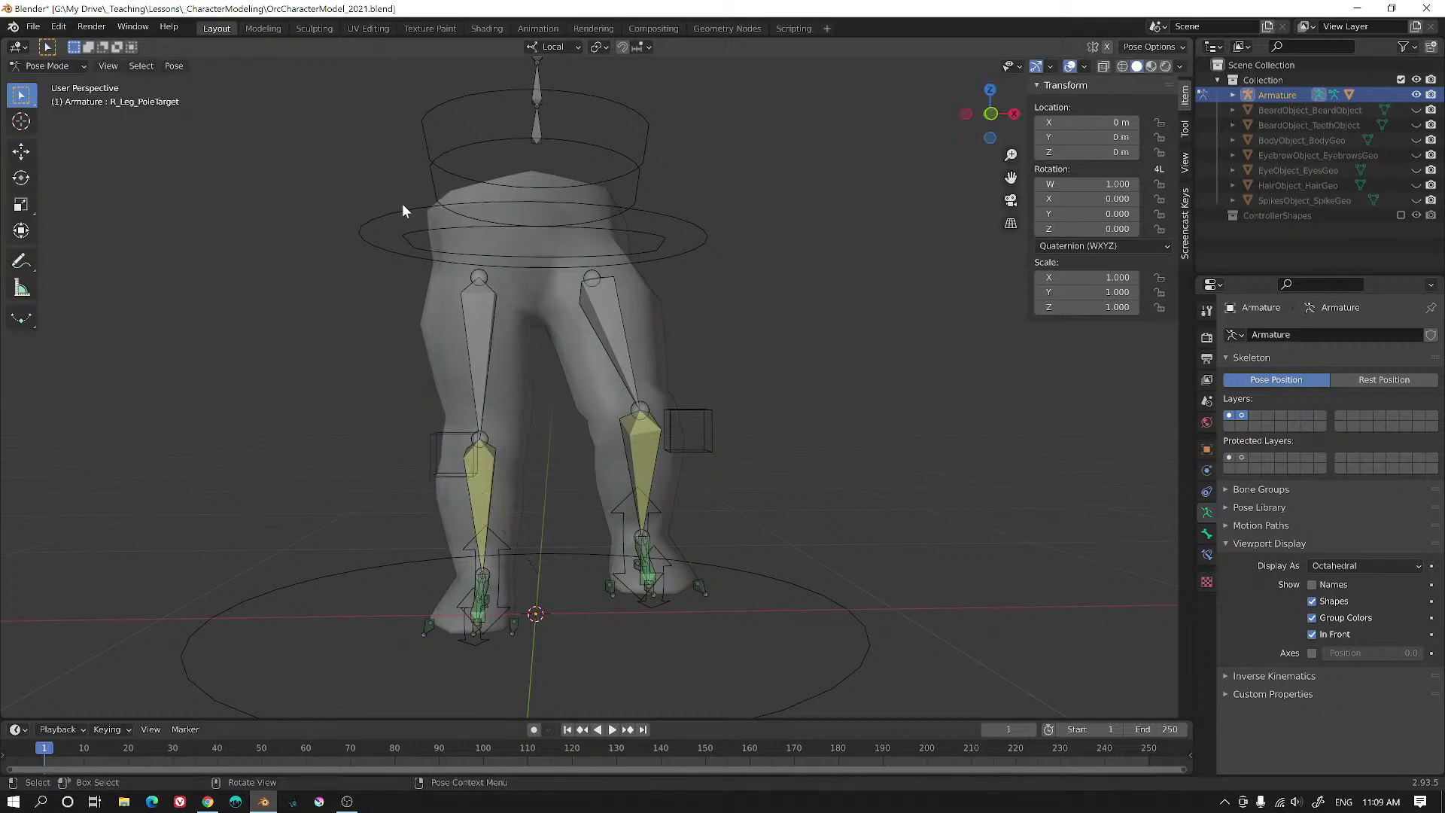
click(399, 215)
key(g)
click(396, 268)
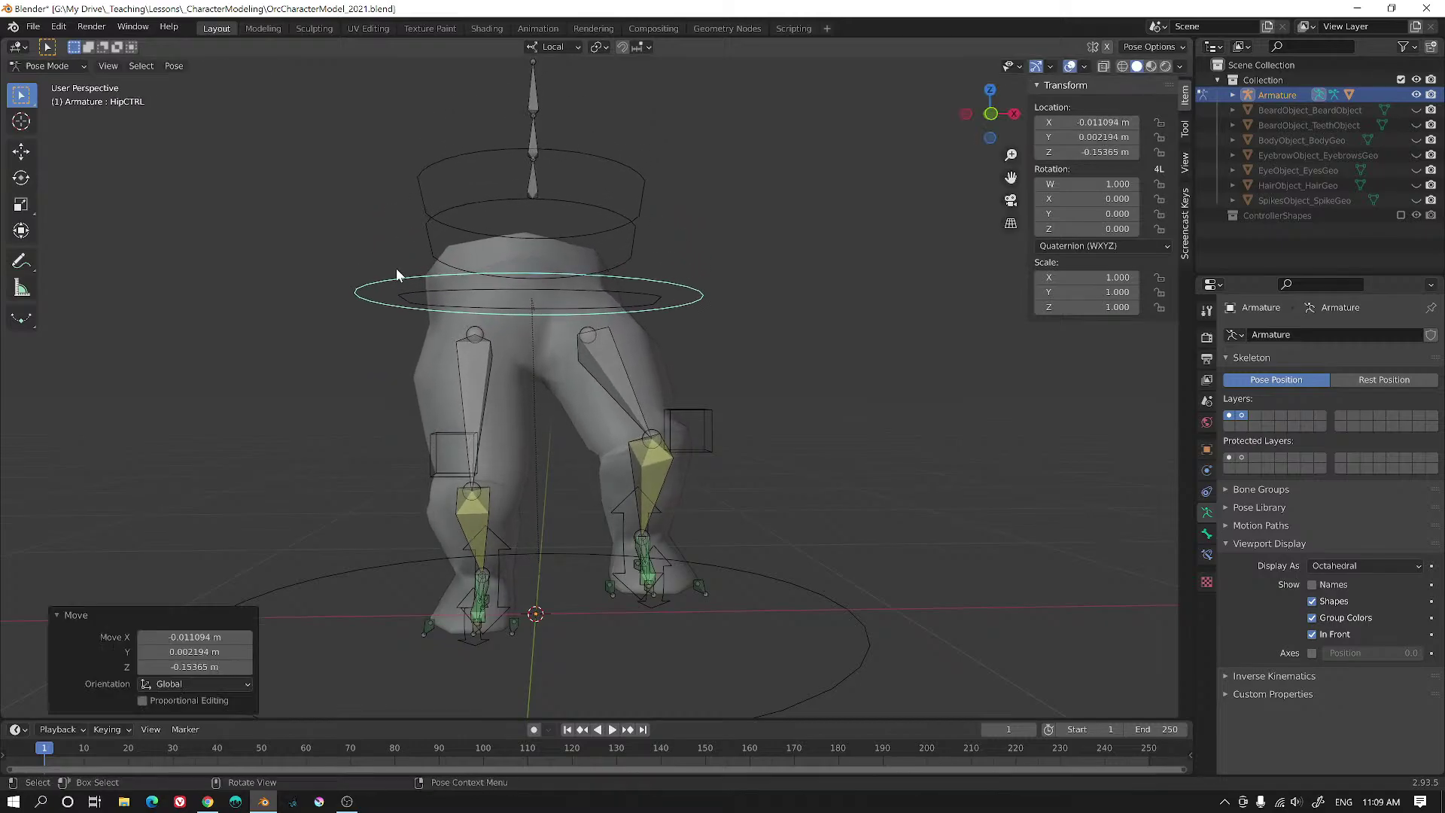
- Move R_Leg_PoleTarget outward so the right knee points away from the body
mouse_move(927, 477)
middle_down()
mouse_move(909, 478)
mouse_move(931, 473)
middle_up()
click(453, 427)
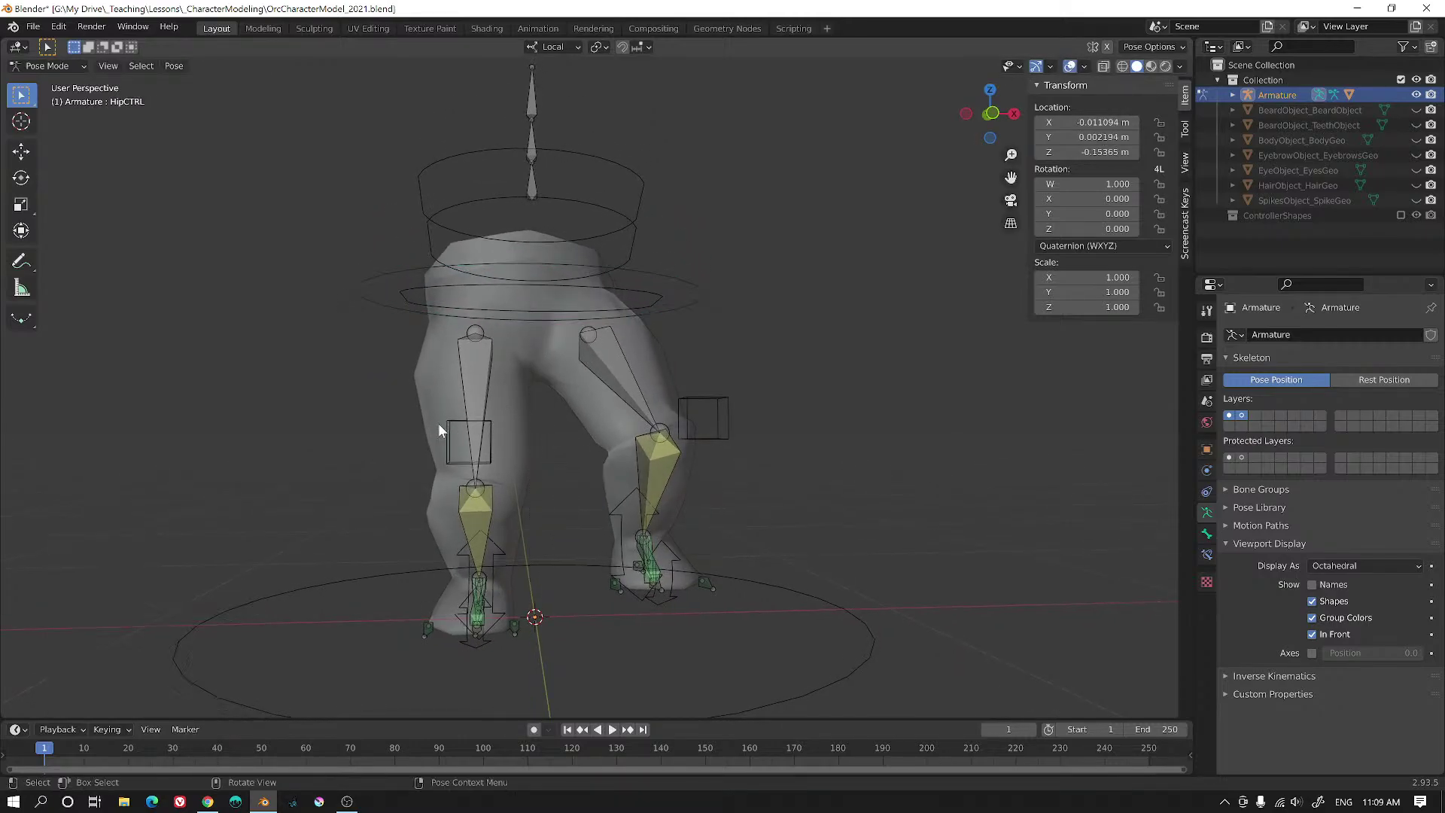
key(g)
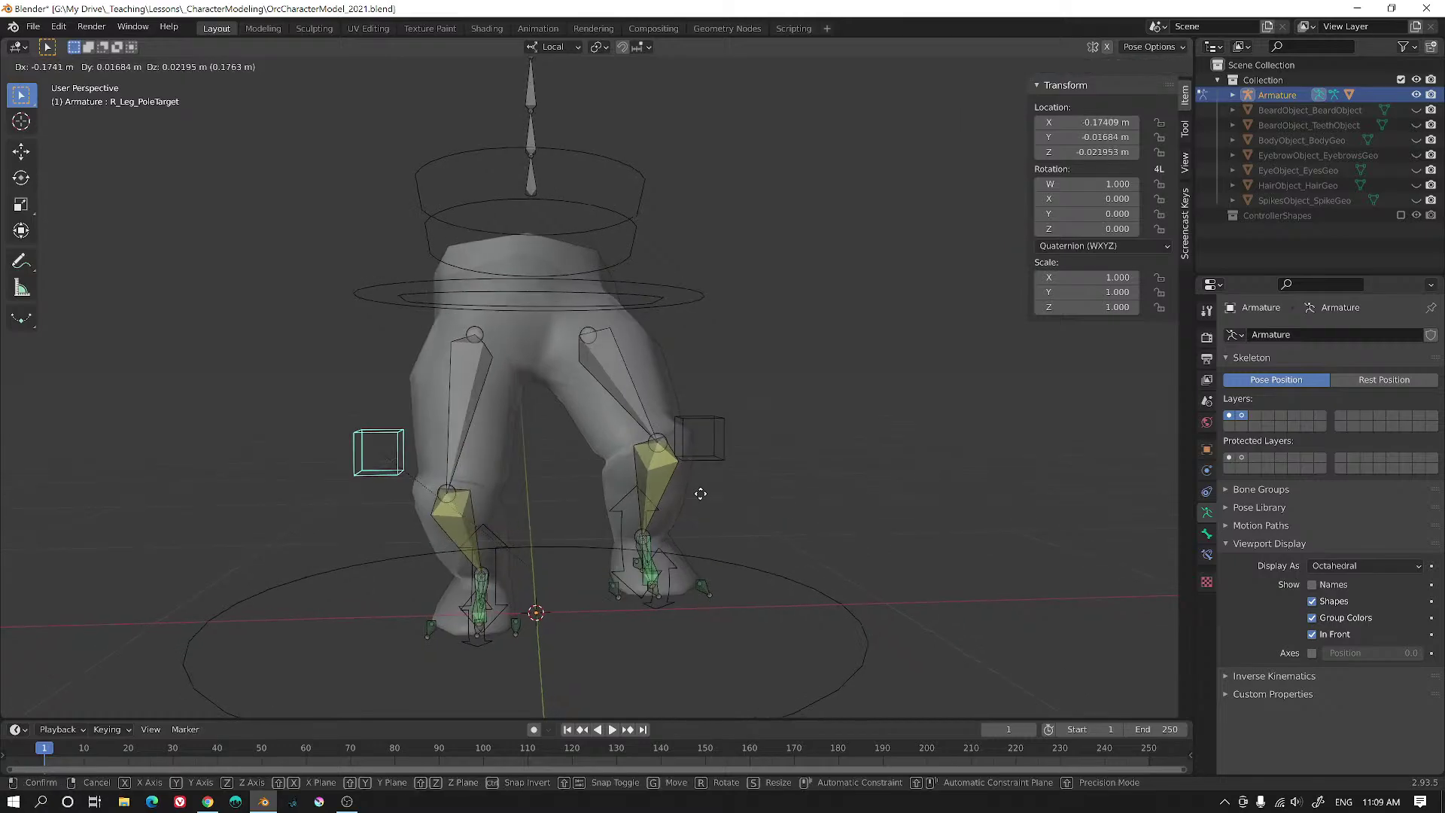
click(814, 484)
- Tilt HipCTRL sideways by about 19 degrees to raise the left side of the pelvis
middle_drag(814, 484, 697, 293)
click(698, 297)
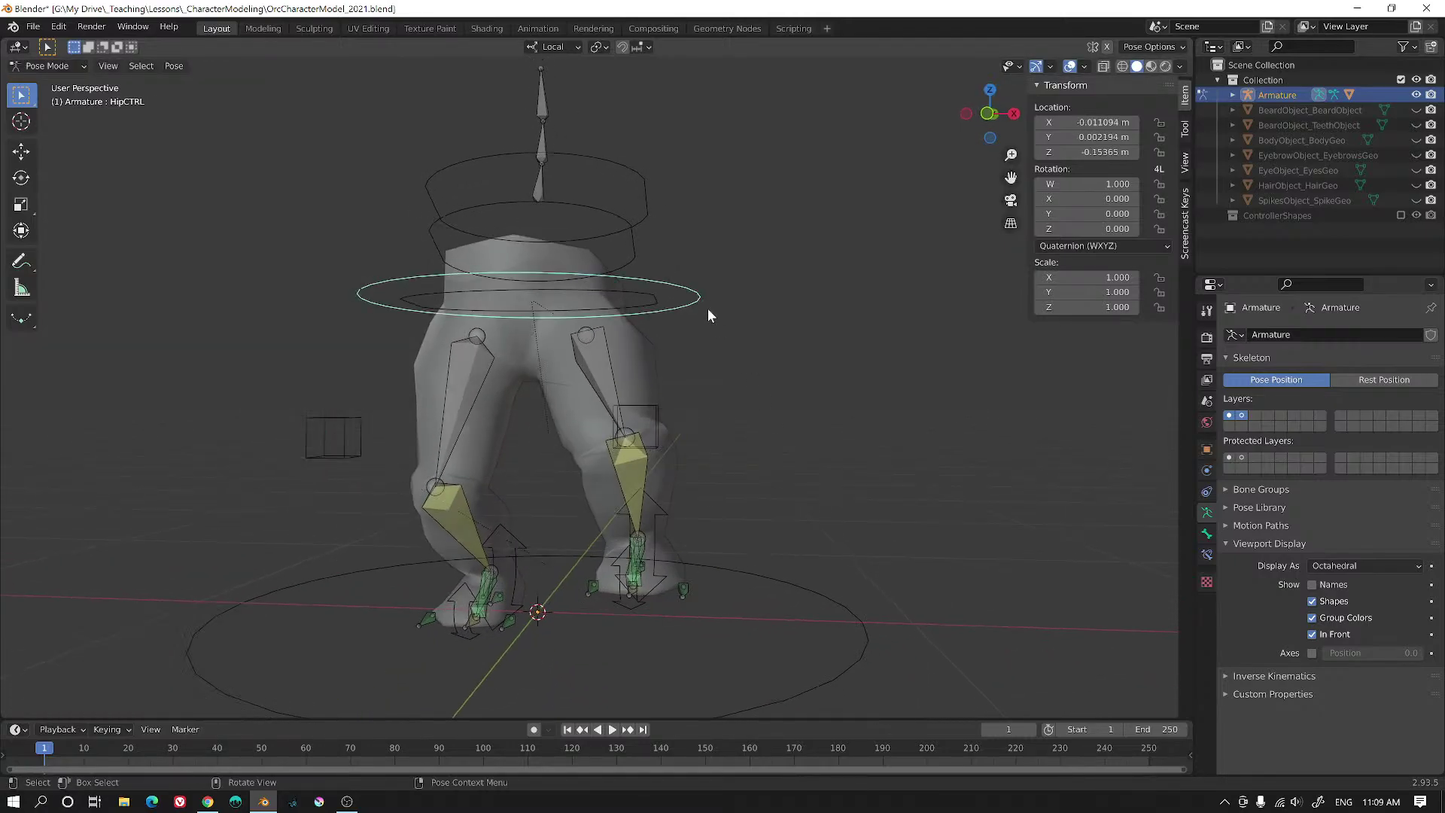
key(r)
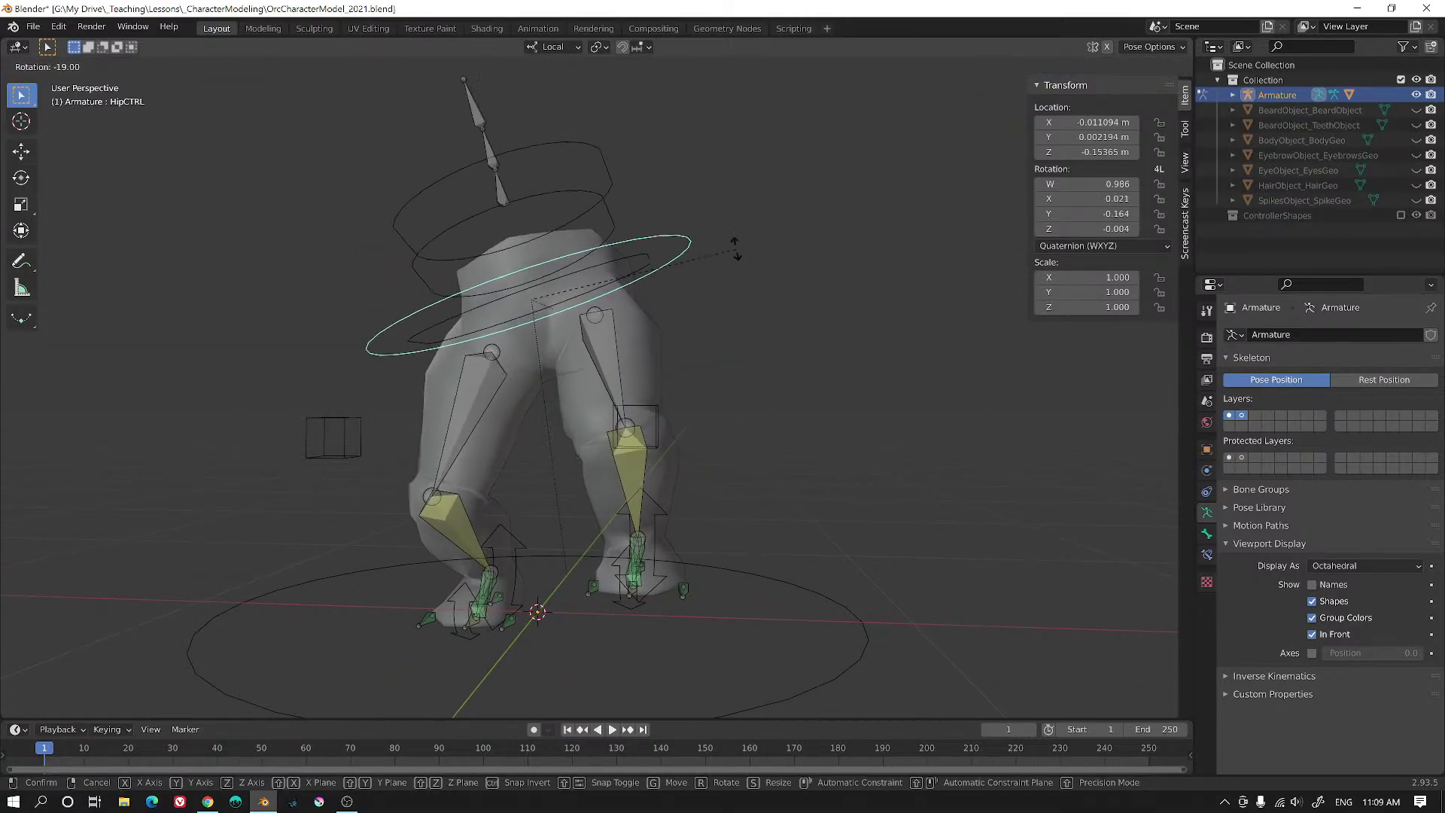
click(734, 248)
- Try tilting the inner Hip control the opposite way and cancel
click(648, 254)
key(r)
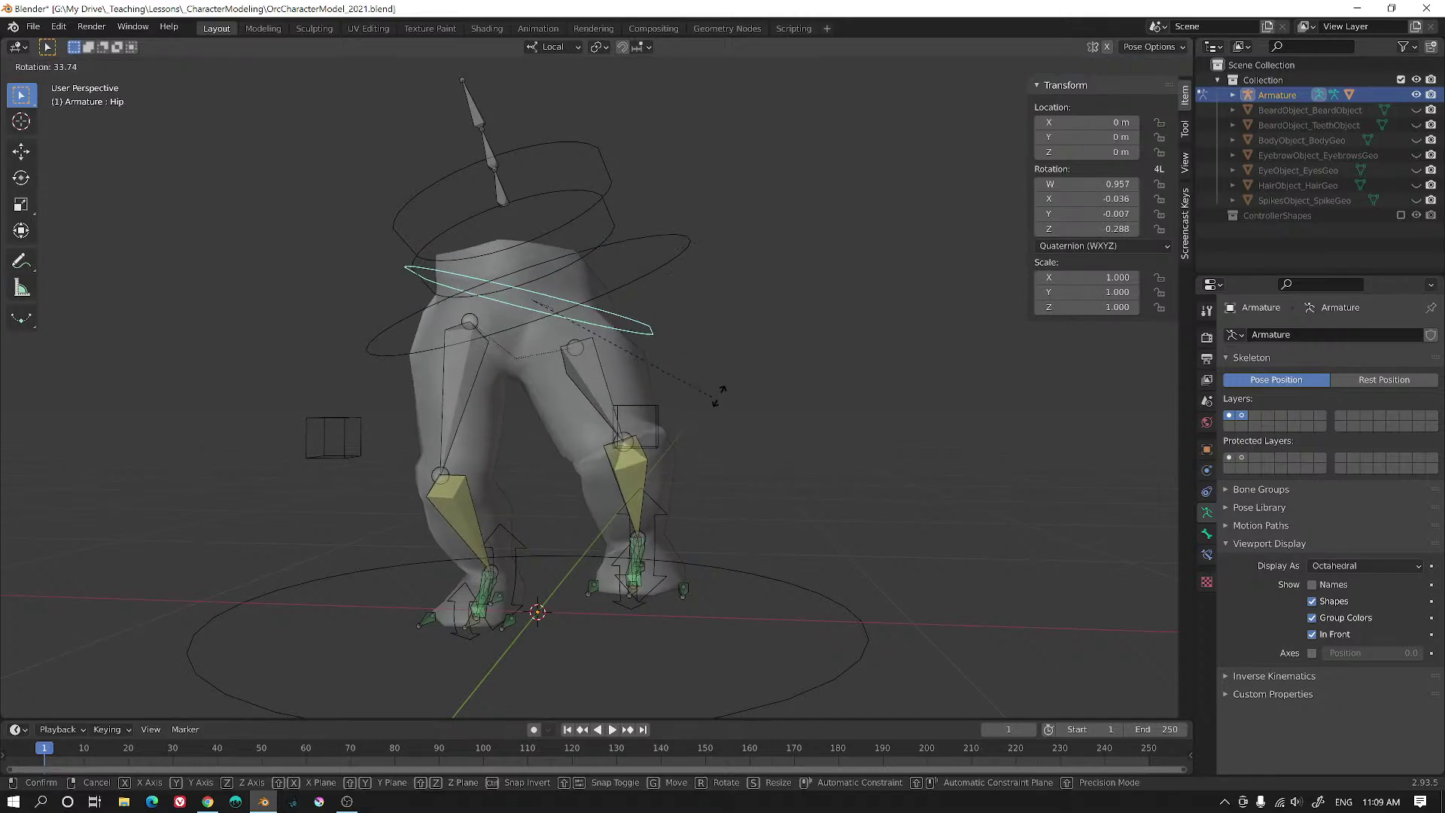
right_click(718, 423)
- Rotate L_Foot_CTRL by about 30.6 degrees from a side view to pitch the raised left foot
mouse_move(718, 423)
middle_down()
mouse_move(815, 435)
mouse_move(716, 419)
mouse_move(713, 440)
middle_up()
click(629, 504)
key(r)
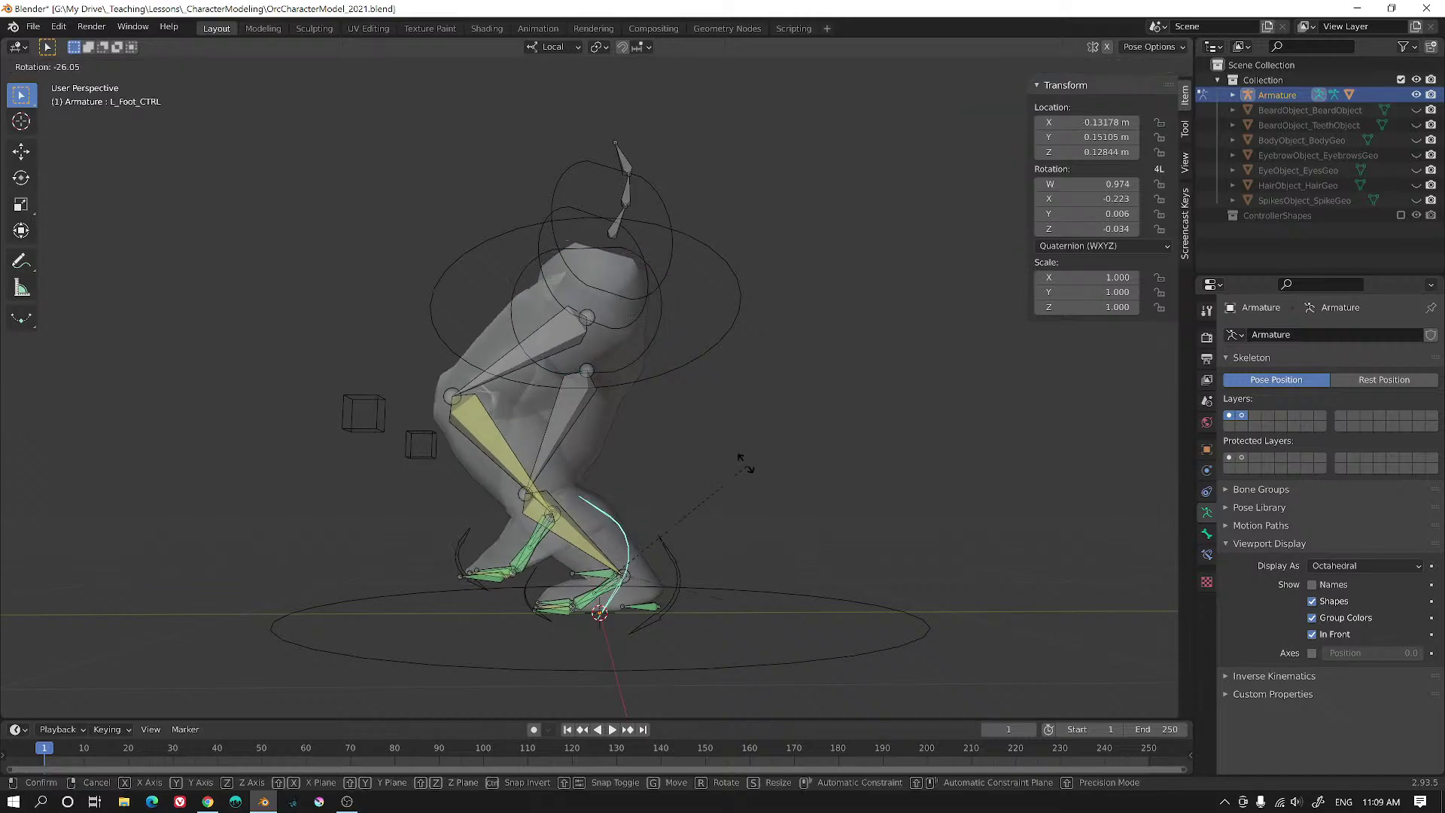
click(719, 474)
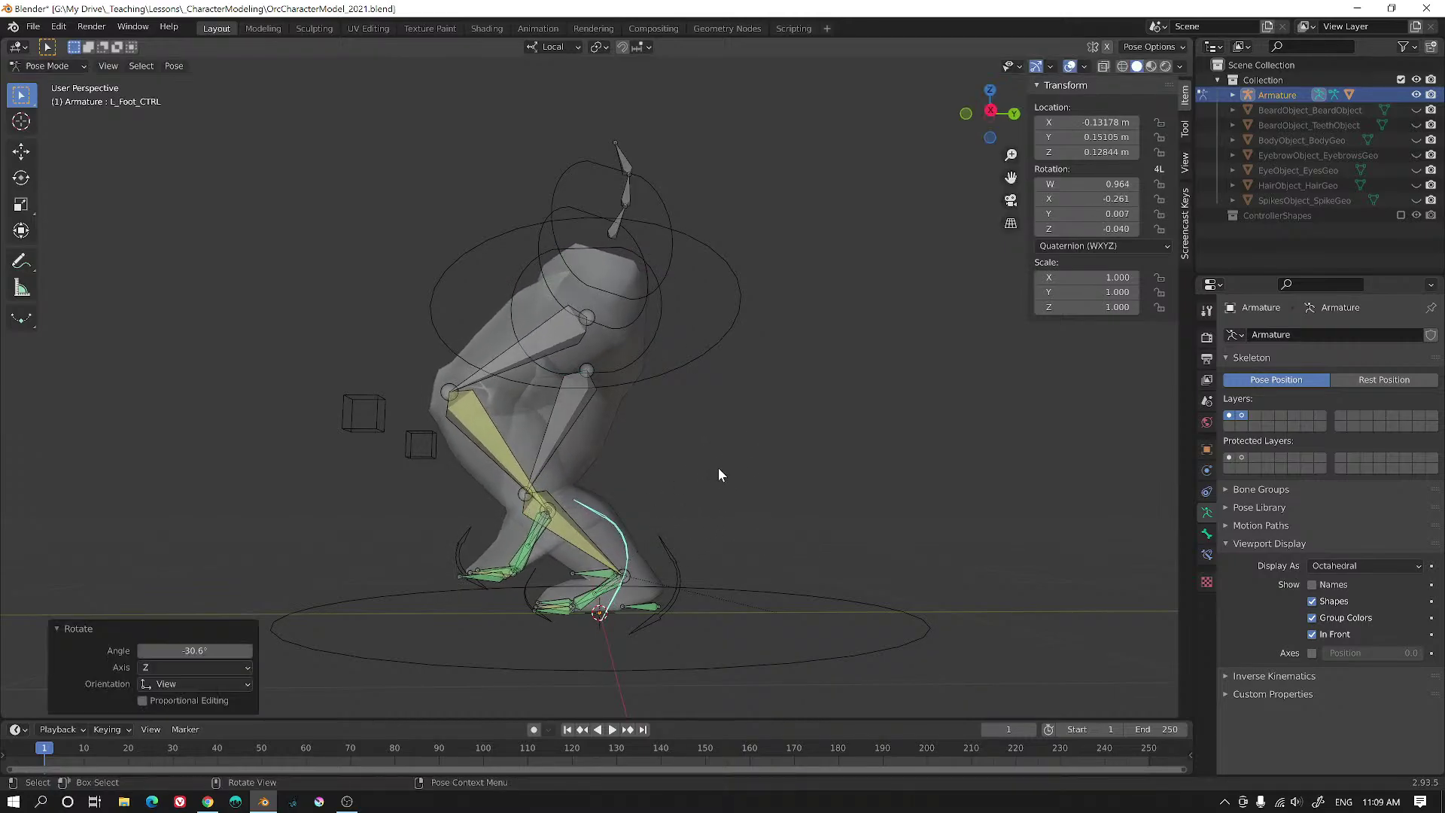
- Select L_ToePivot, then try rotating the left foot bone L_Leg.003 directly and cancel
click(455, 551)
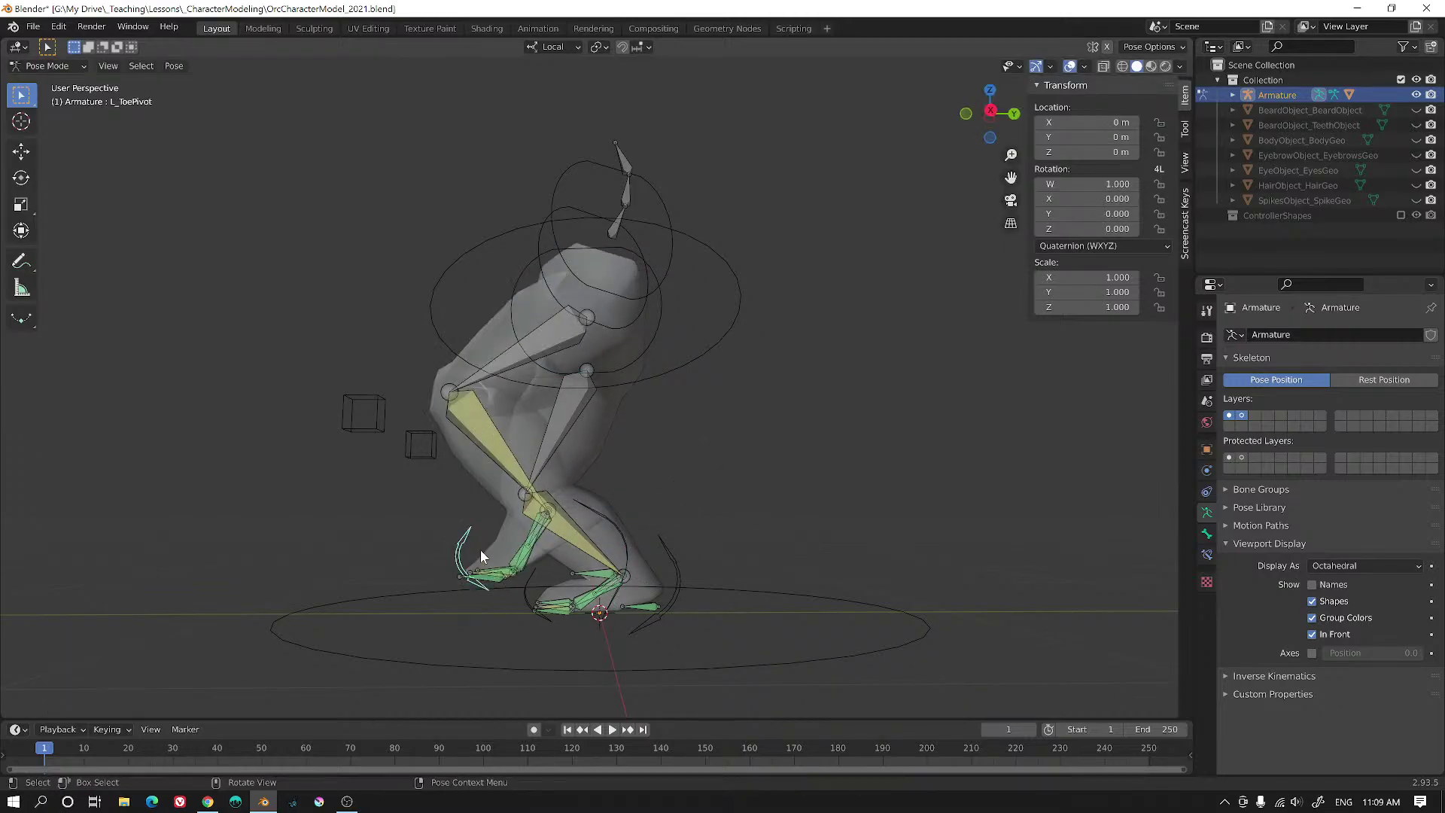
middle_drag(495, 559, 446, 492)
shift+middle_drag(445, 492, 617, 418)
scroll(704, 459, up, 4)
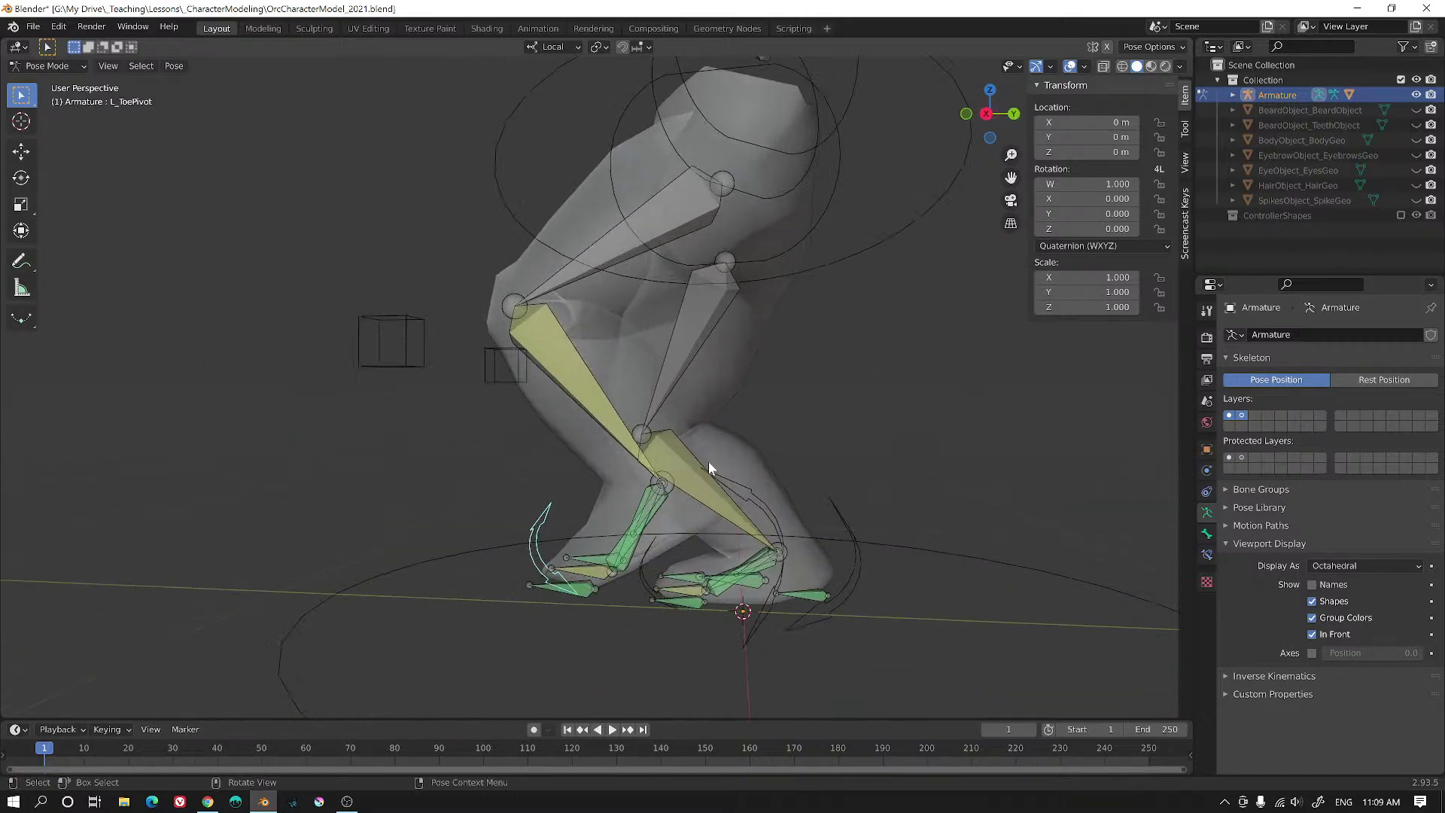
shift+middle_drag(681, 531, 656, 438)
key(alt+shift)
click(634, 431)
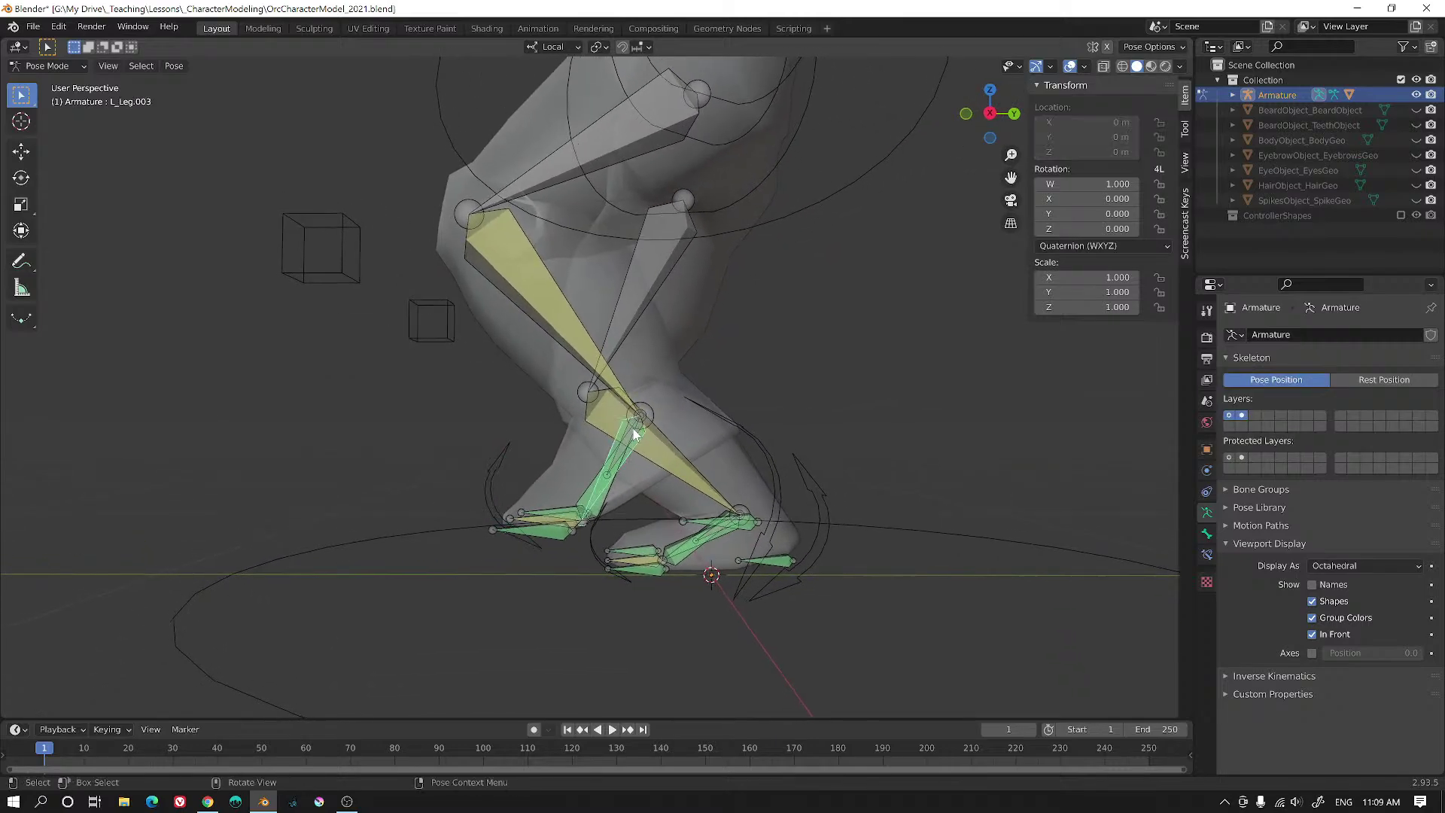
key(r)
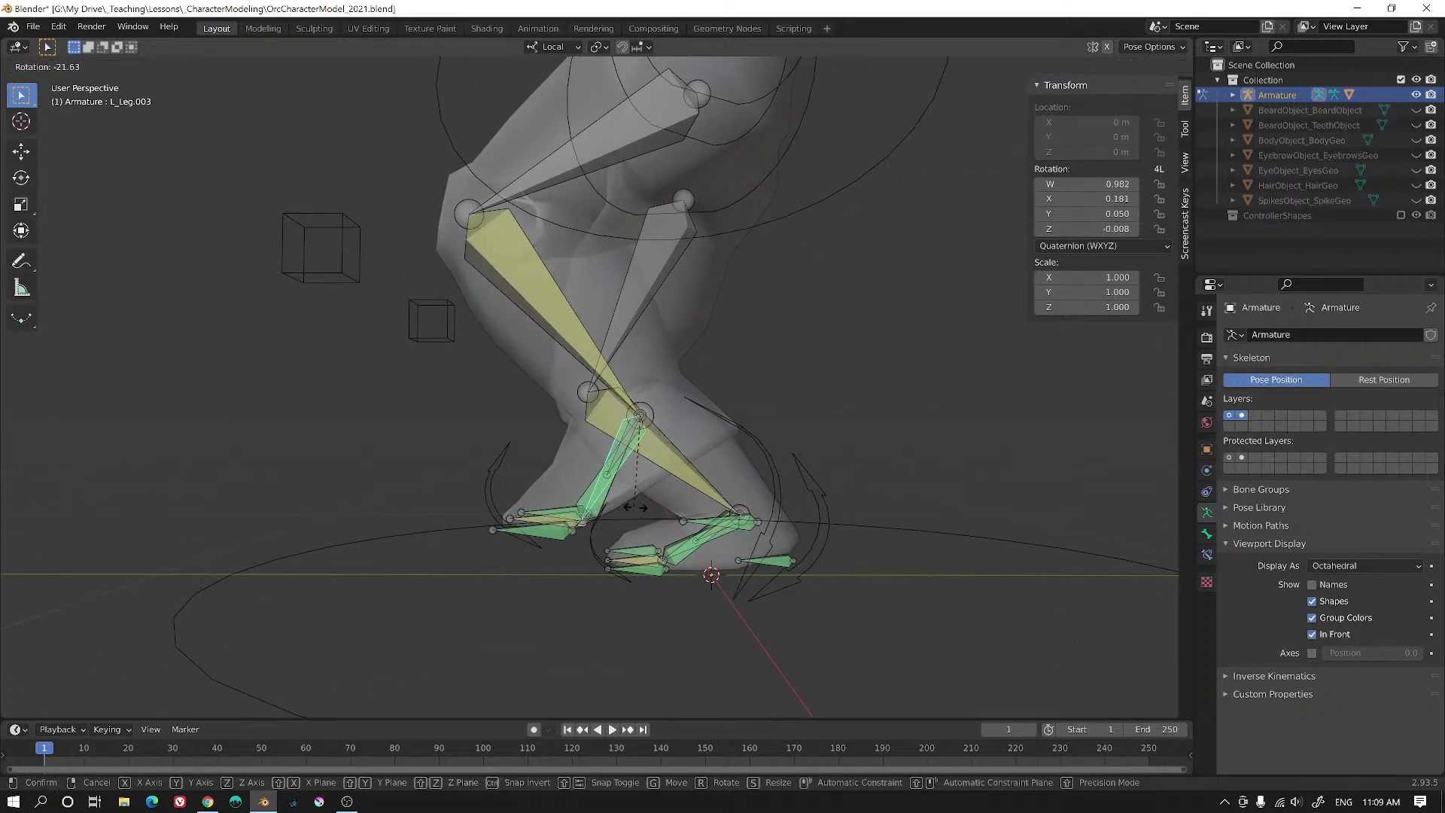
right_click(759, 516)
- Try rotating the left toe bone L_Leg.004 directly and cancel
middle_drag(586, 511, 738, 514)
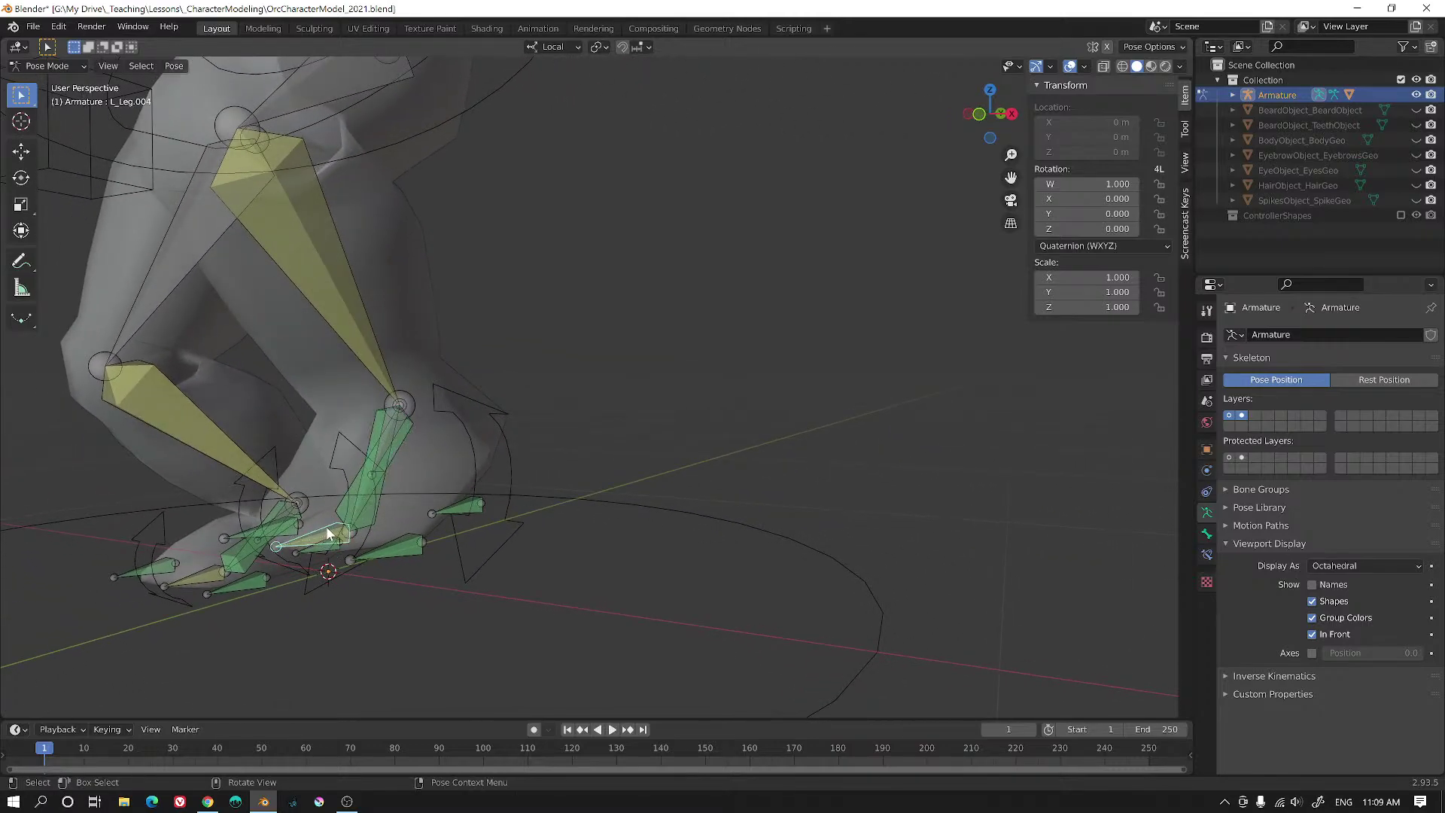
key(r)
right_click(345, 546)
middle_drag(346, 547, 772, 515)
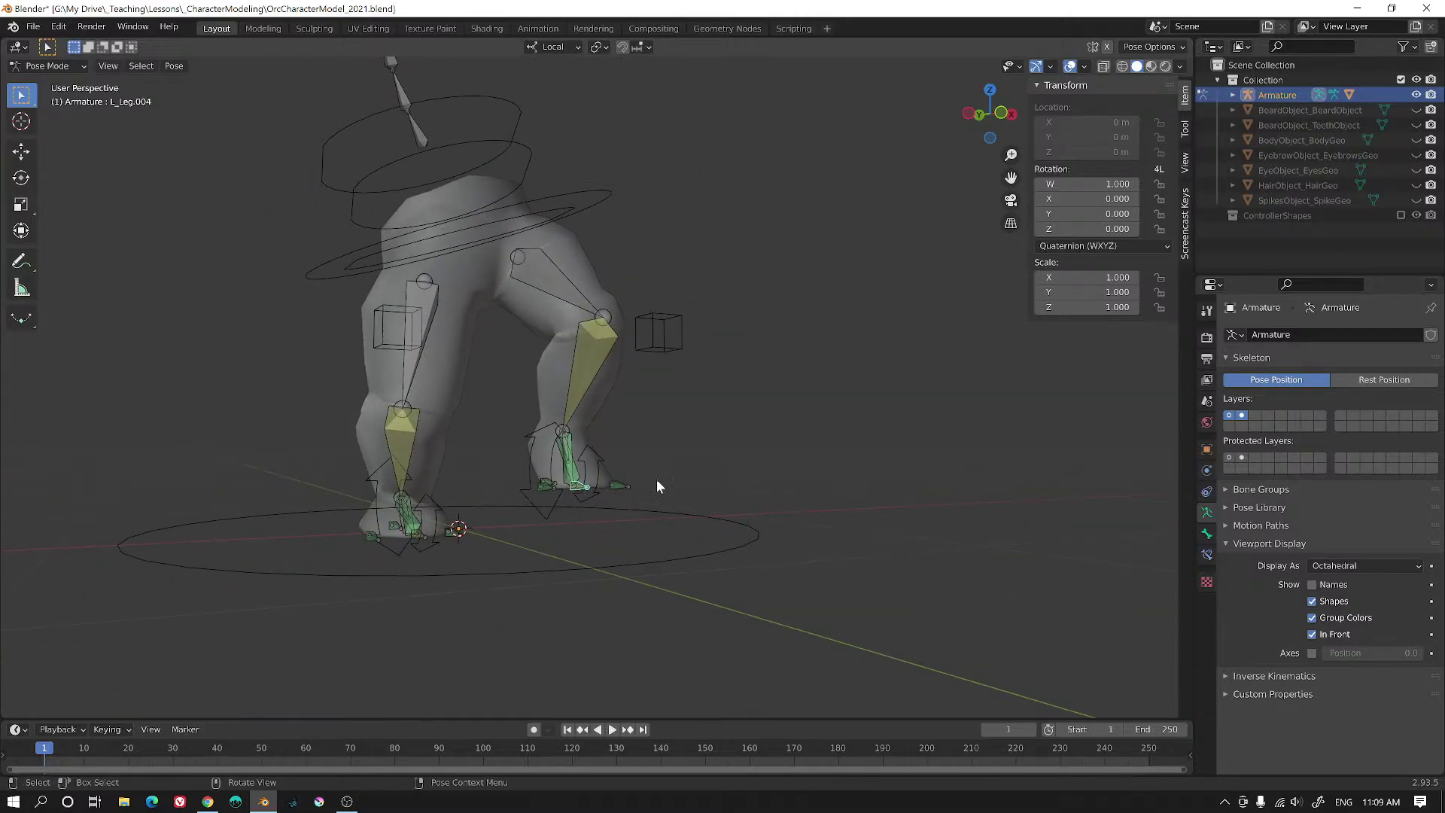
- Select all pose bones and clear their rotation and location to return the rig to its rest pose
middle_drag(656, 485, 533, 489)
key(a)
key(alt+r)
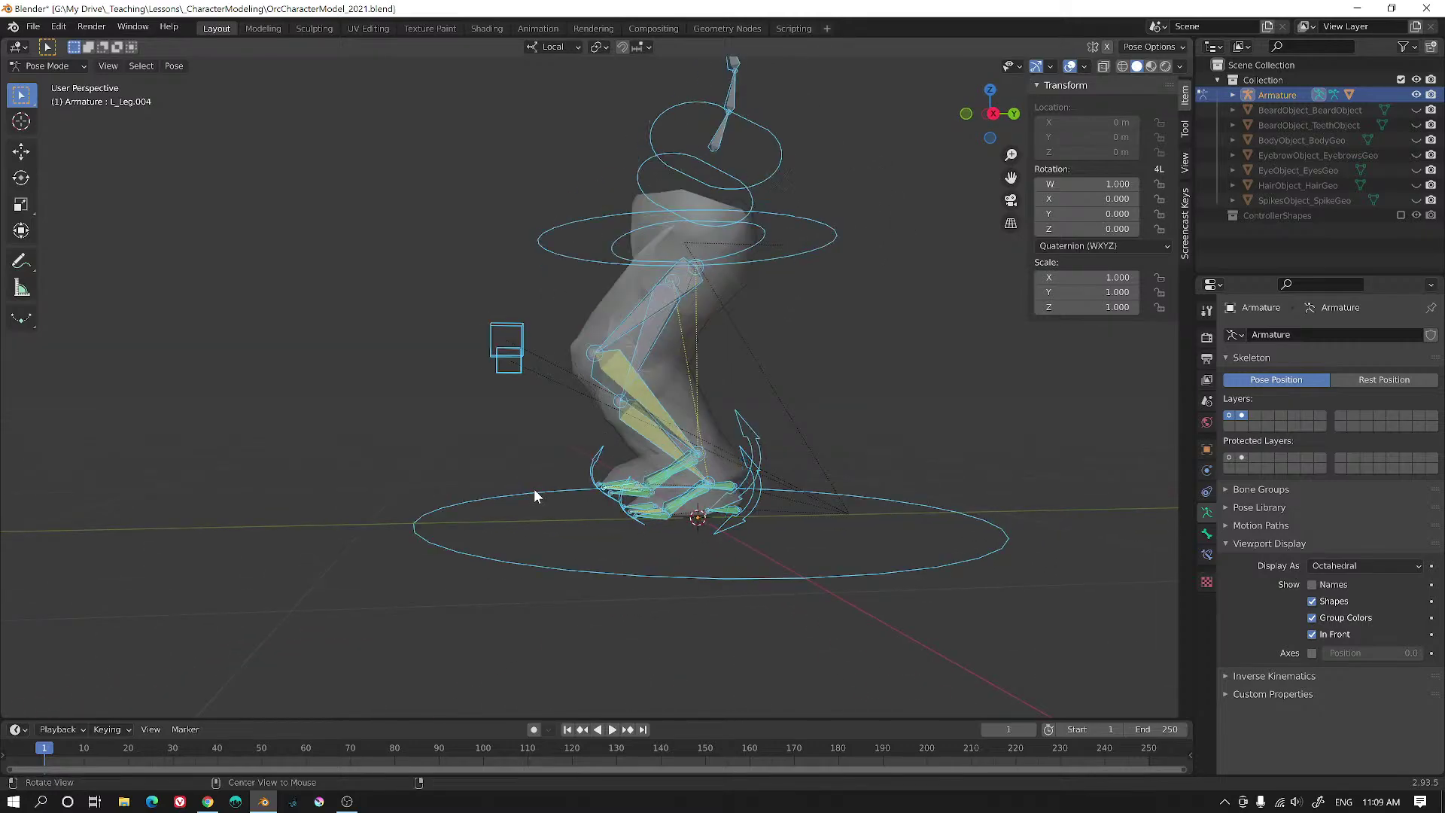
key(alt+g)
middle_drag(694, 502, 721, 495)
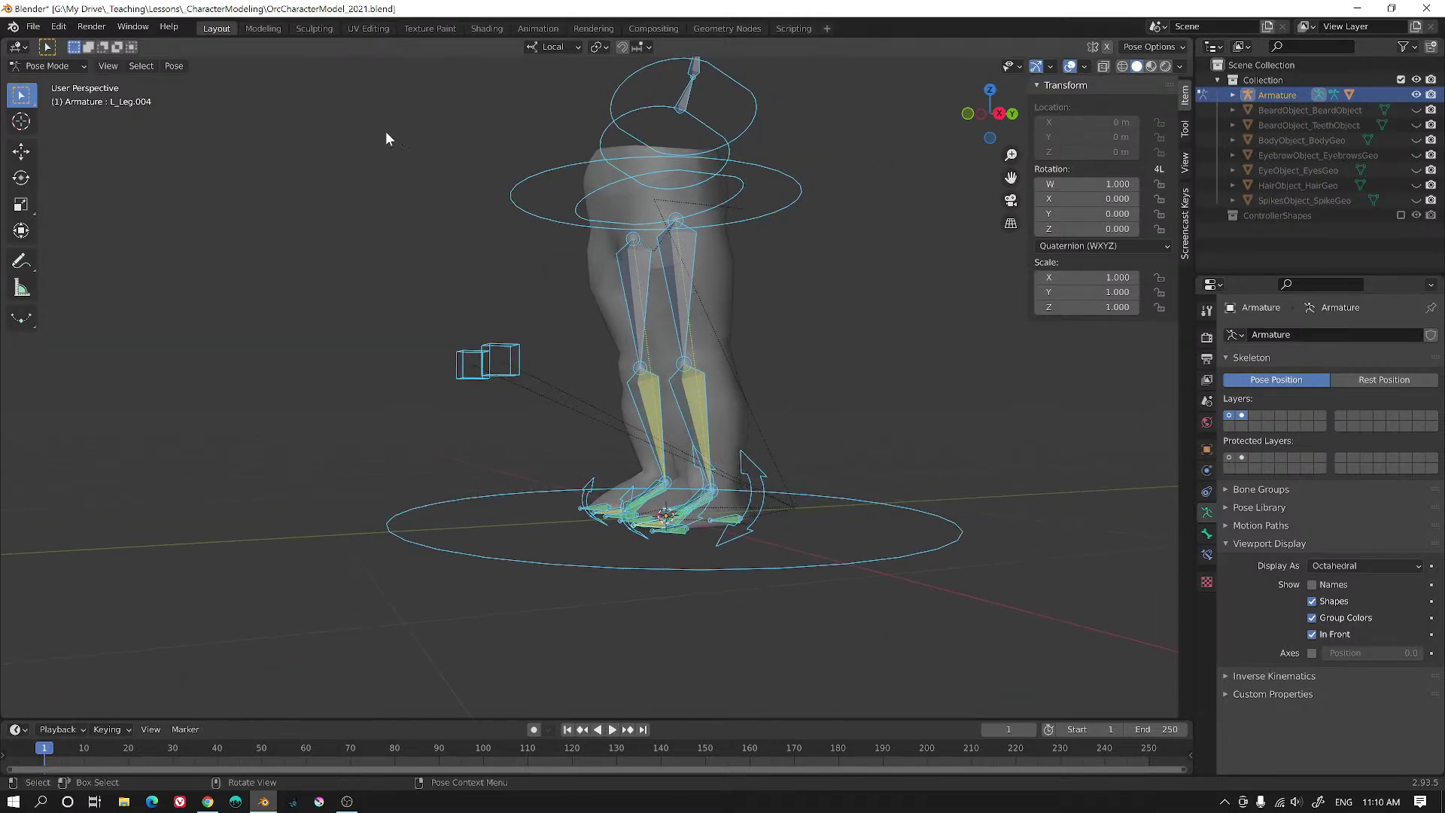
- Save the current Blender file
click(33, 26)
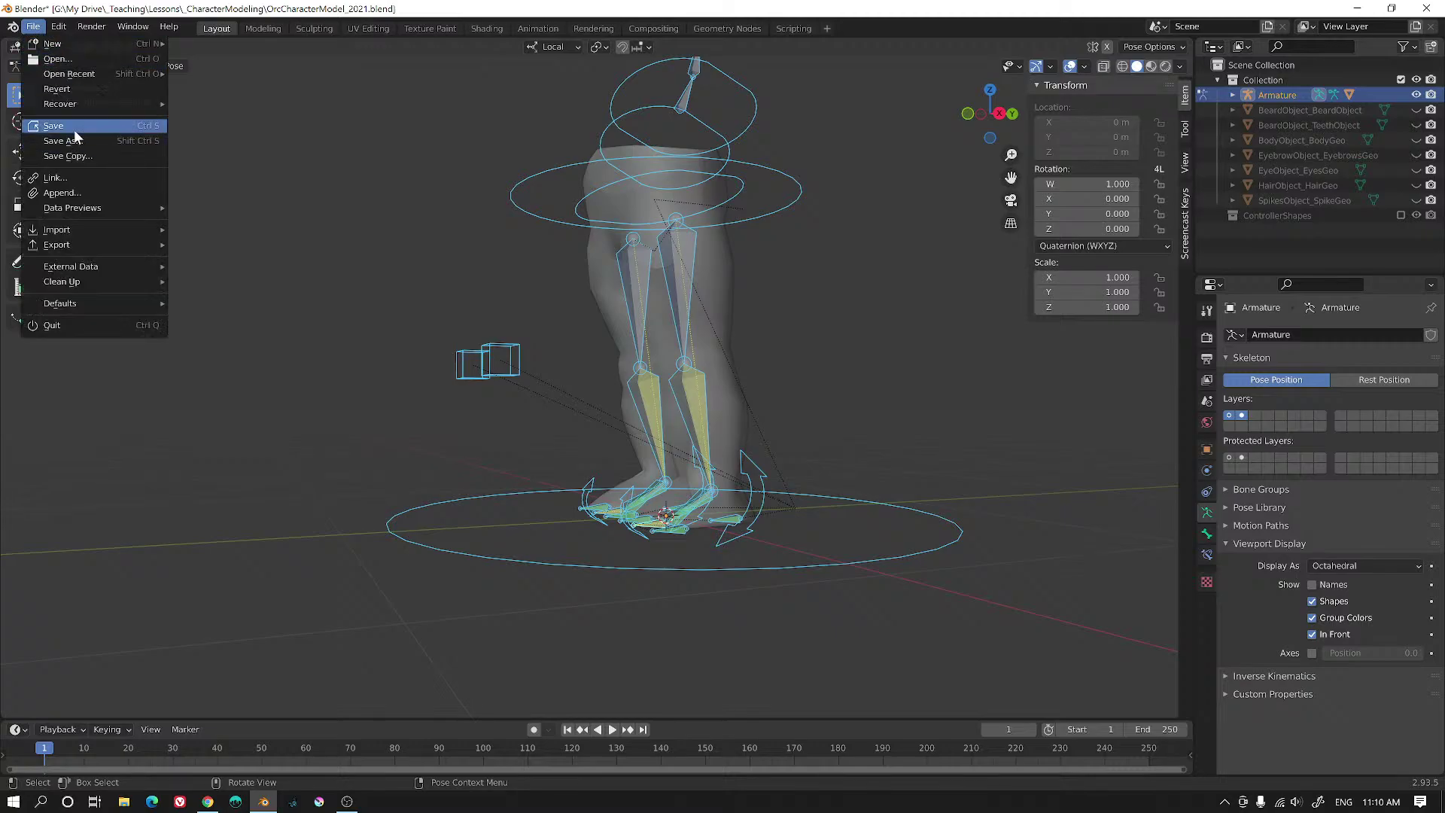
click(74, 129)
middle_drag(451, 264, 1059, 420)
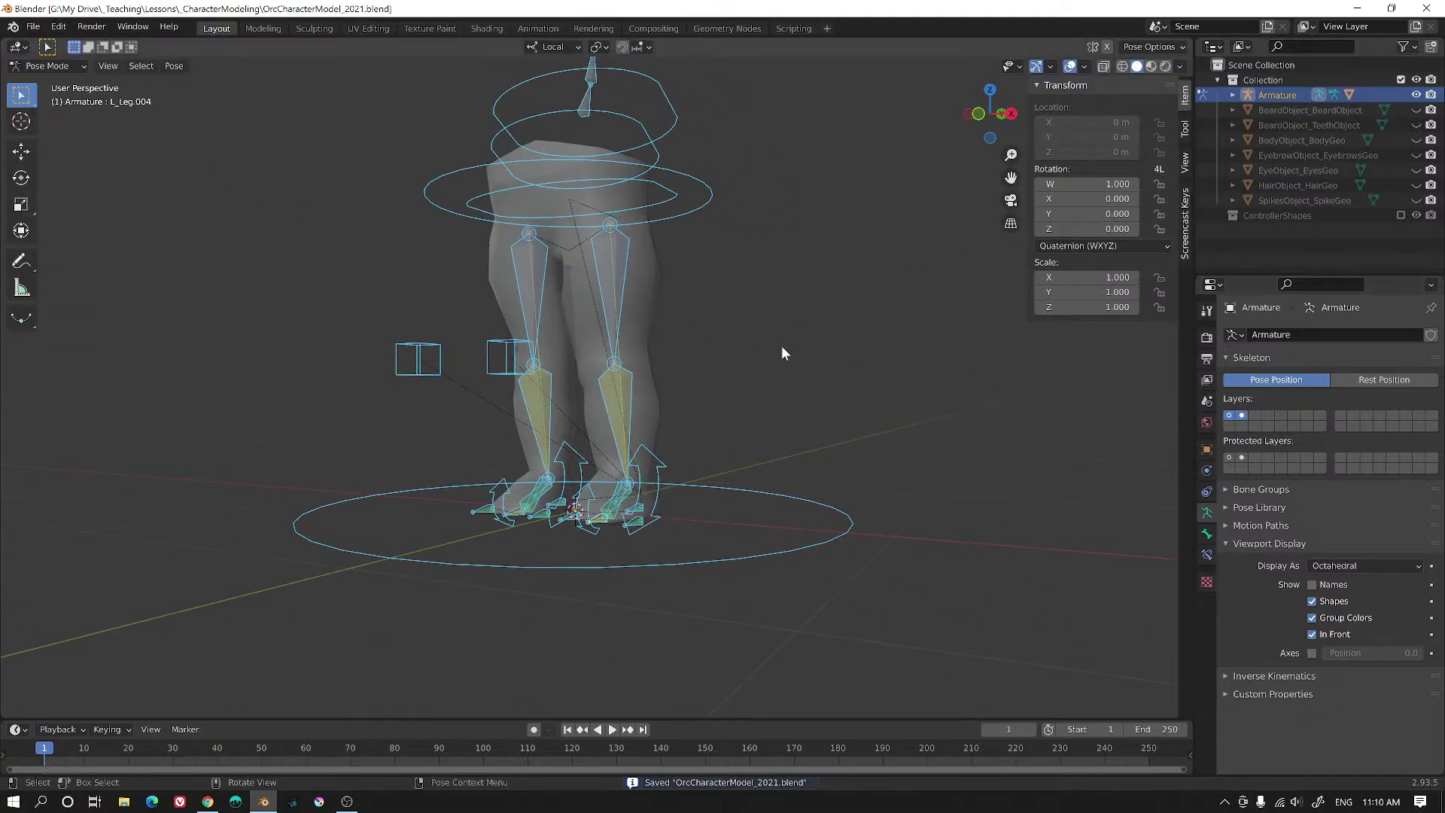
- Examine the bone properties of the left leg chain: L_Leg.002, L_Leg.001, L_Leg.003 and L_Leg_IK
mouse_move(660, 315)
middle_down()
mouse_move(683, 331)
mouse_move(658, 311)
middle_up()
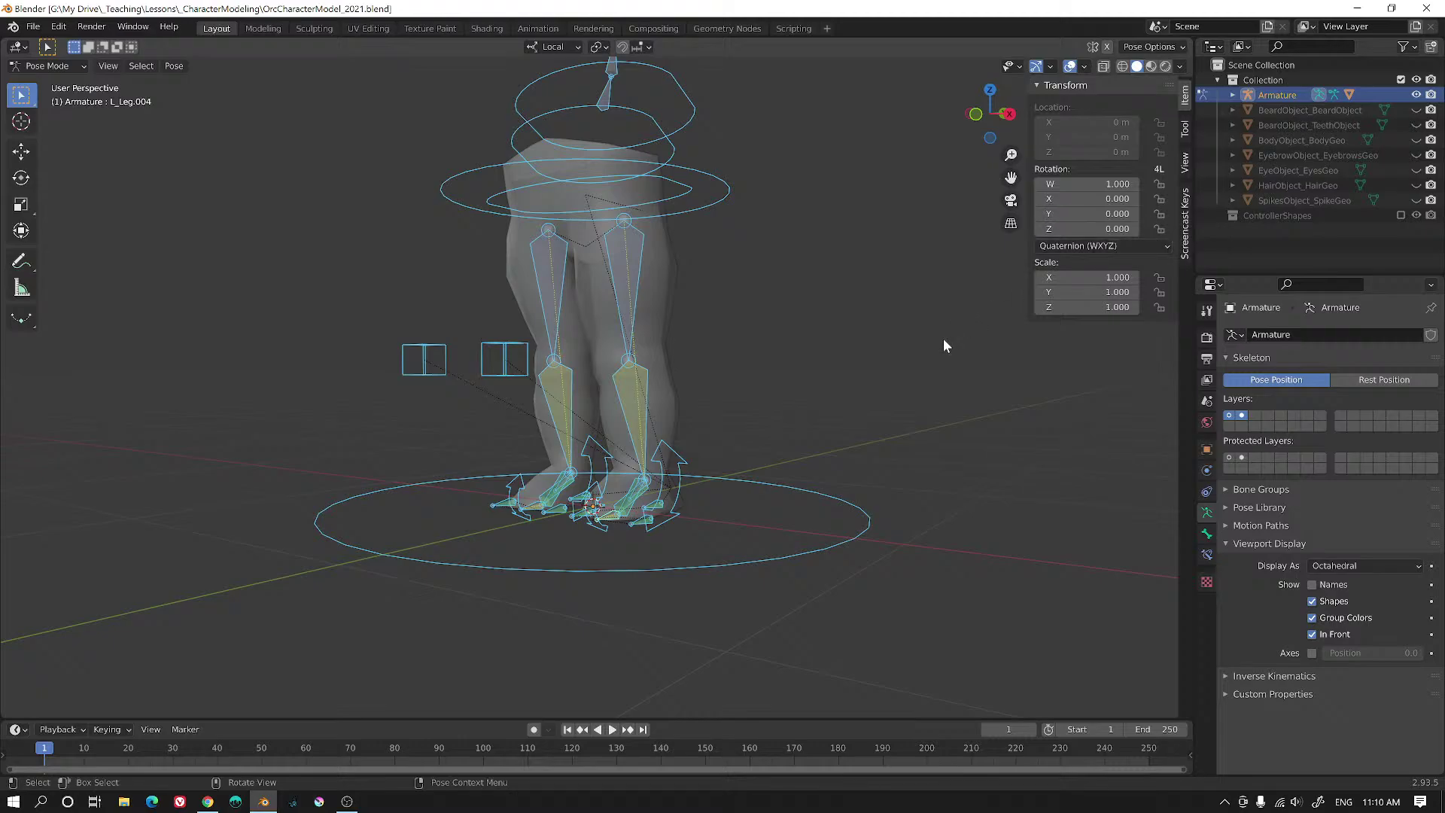
scroll(942, 337, up, 6)
click(820, 365)
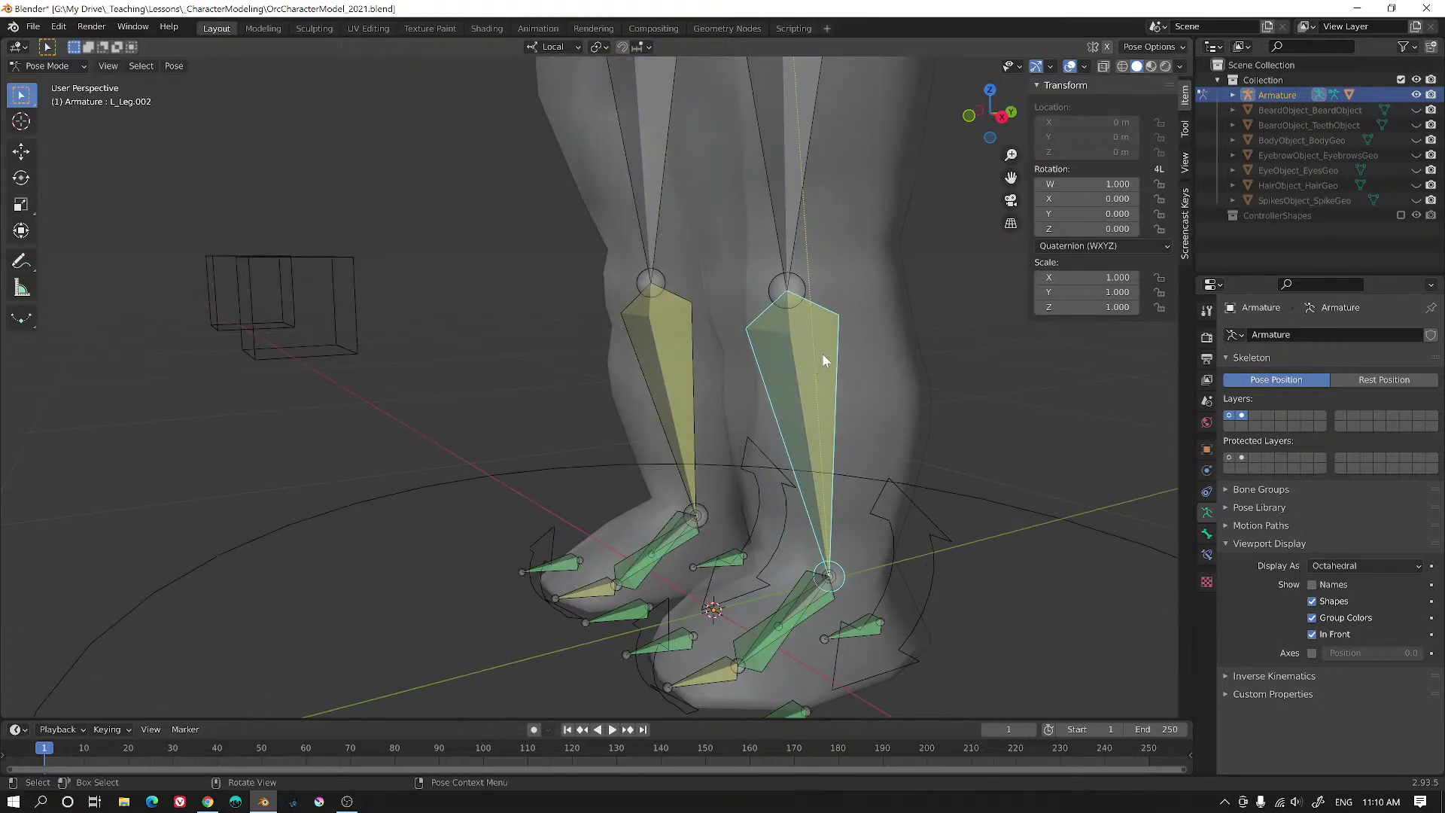
click(1207, 534)
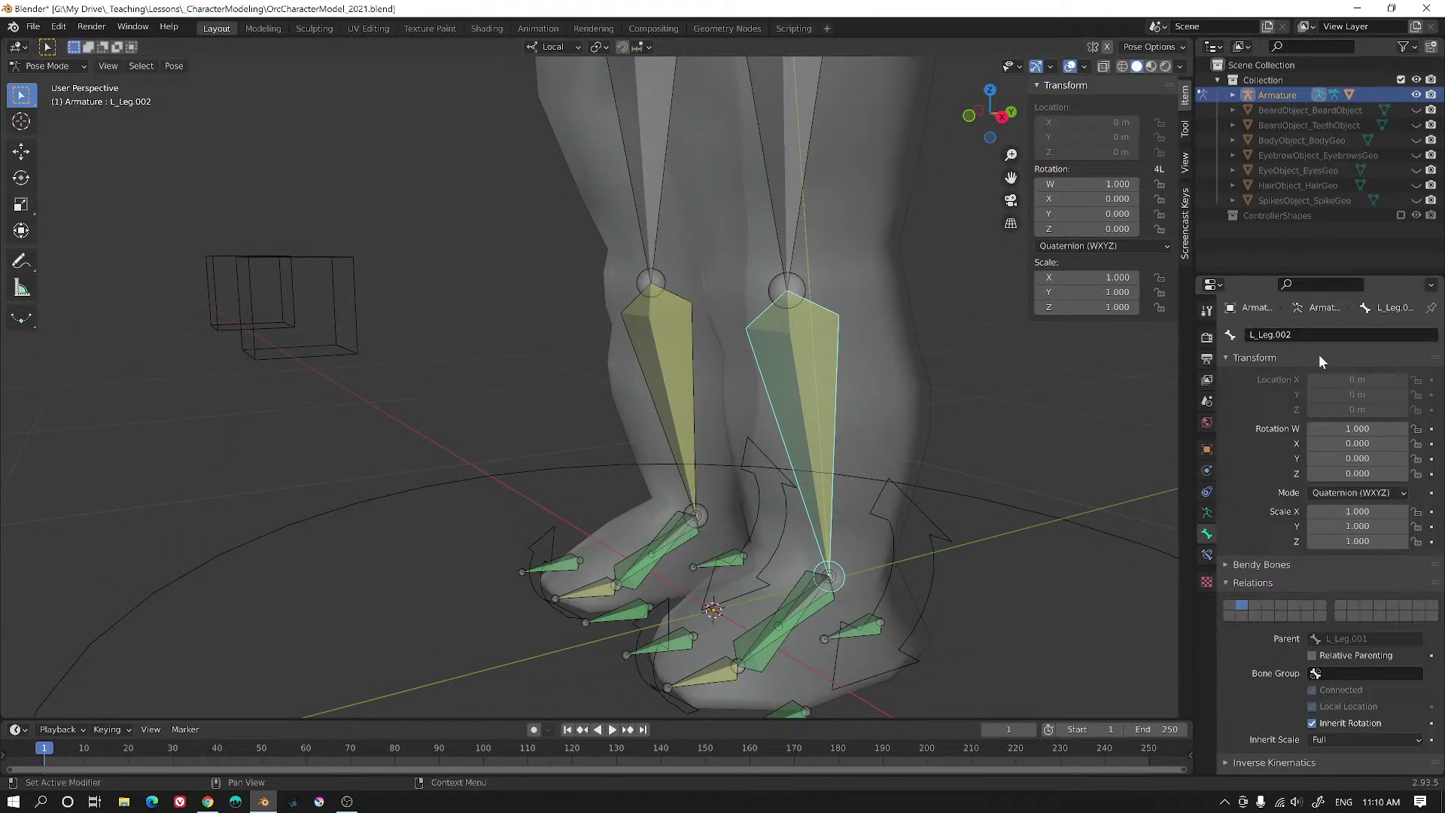
click(793, 211)
scroll(1029, 527, down, 1)
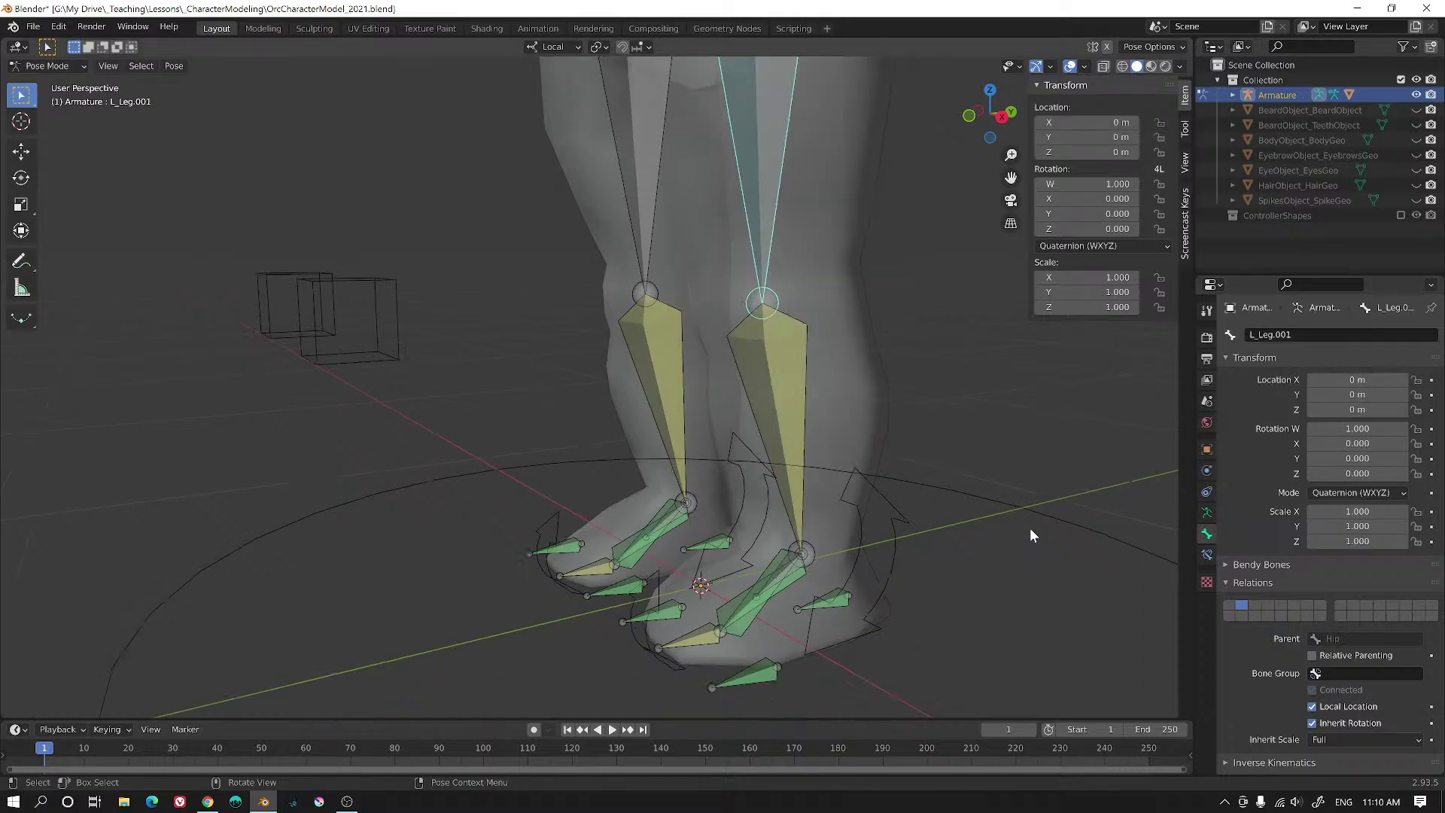
scroll(1031, 534, down, 1)
click(752, 549)
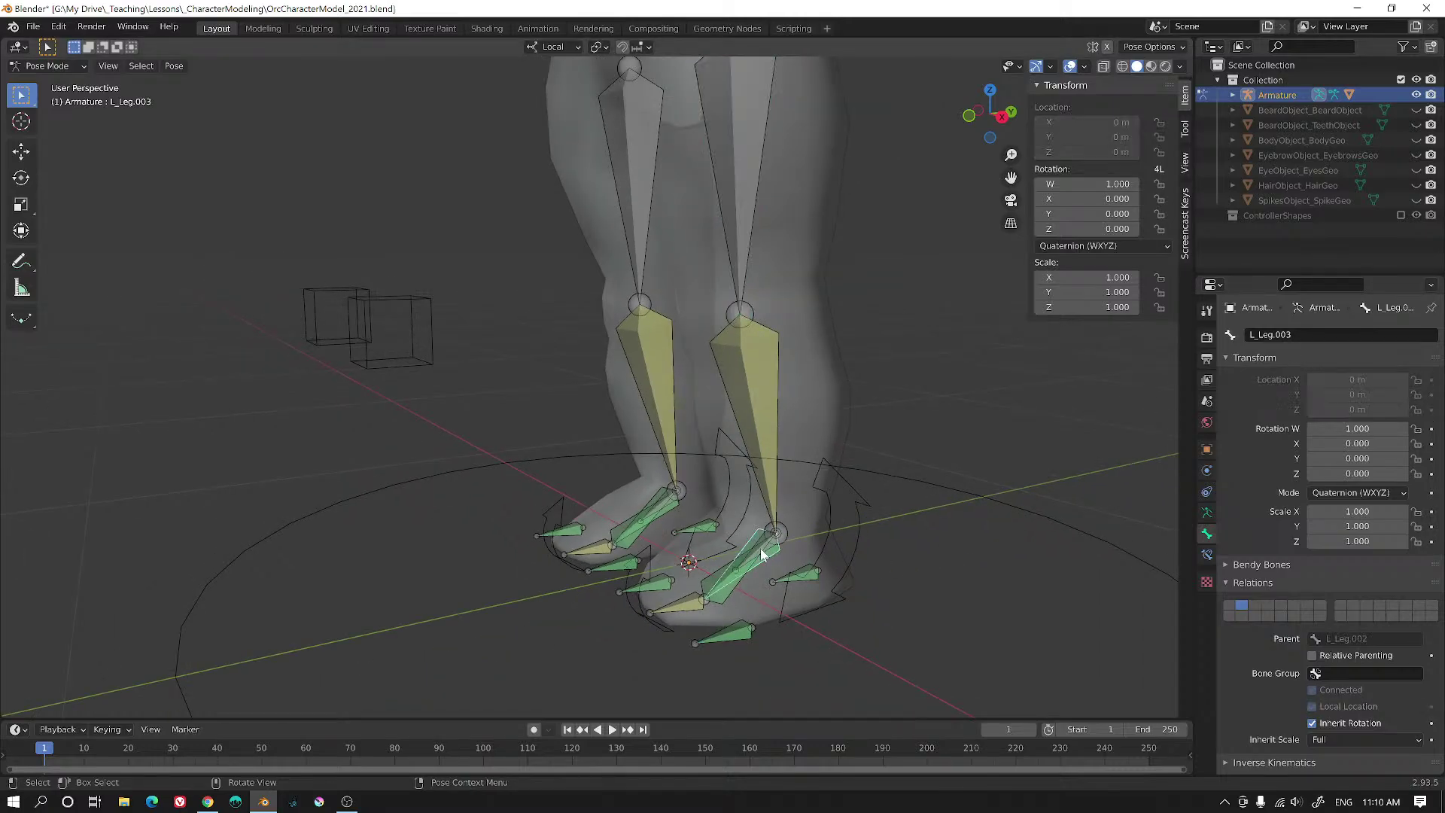
click(764, 553)
middle_drag(851, 492, 828, 563)
middle_drag(816, 493, 662, 334)
scroll(669, 349, up, 2)
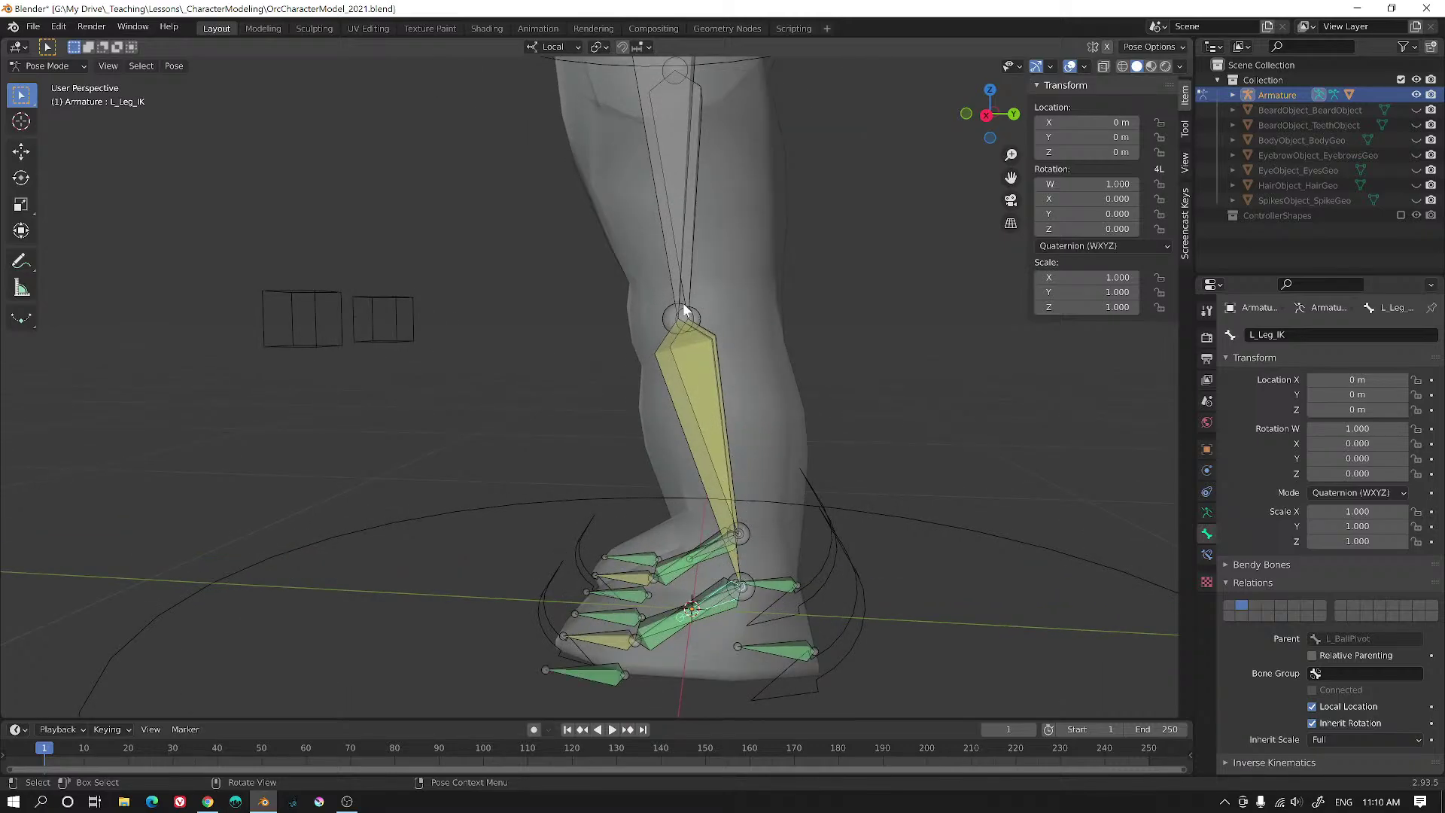
- Examine the left knee and ankle joints from several angles, checking the L_BallPivot and L_Leg.003 bones
middle_drag(727, 372, 722, 331)
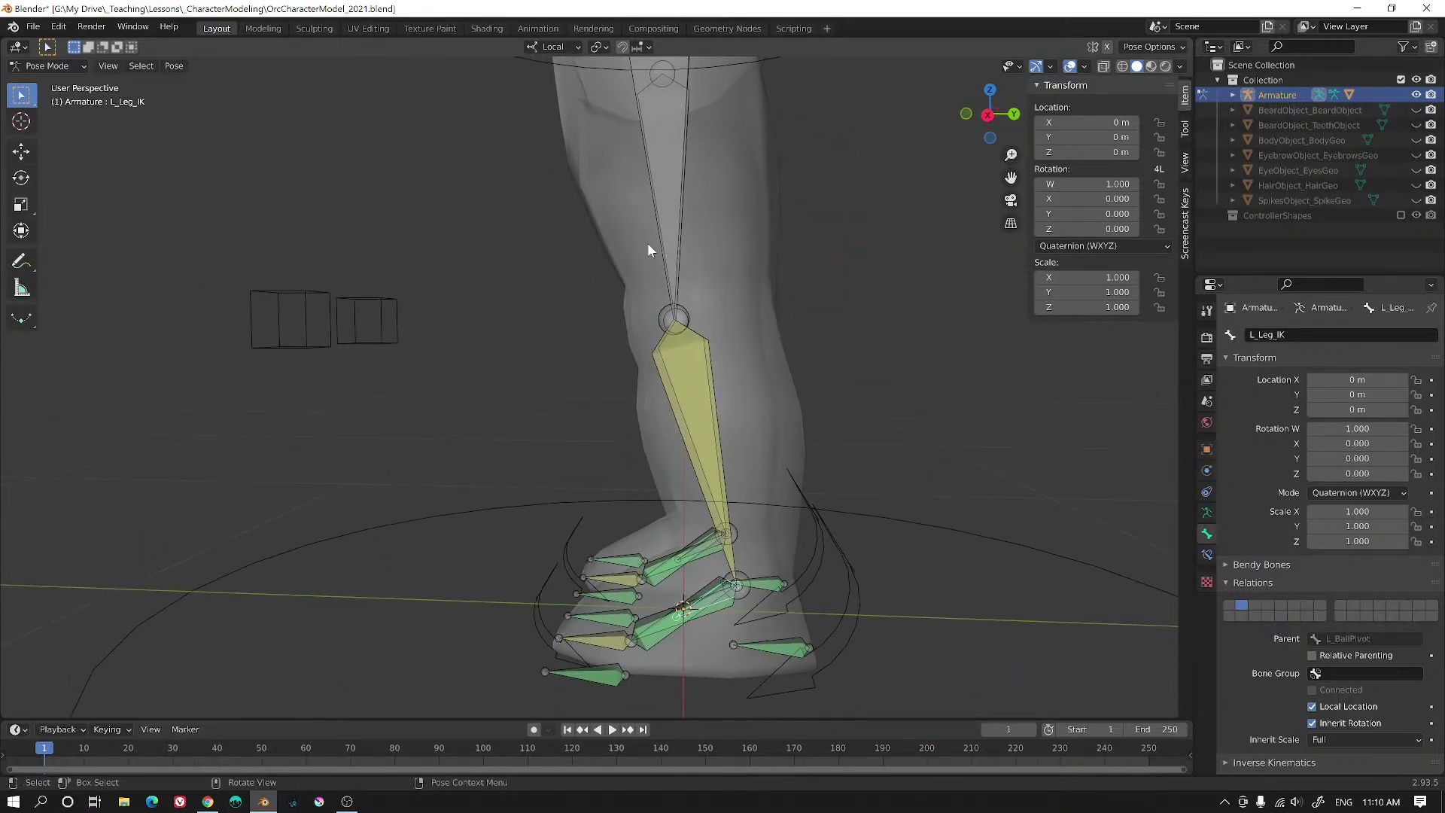
middle_drag(649, 249, 697, 527)
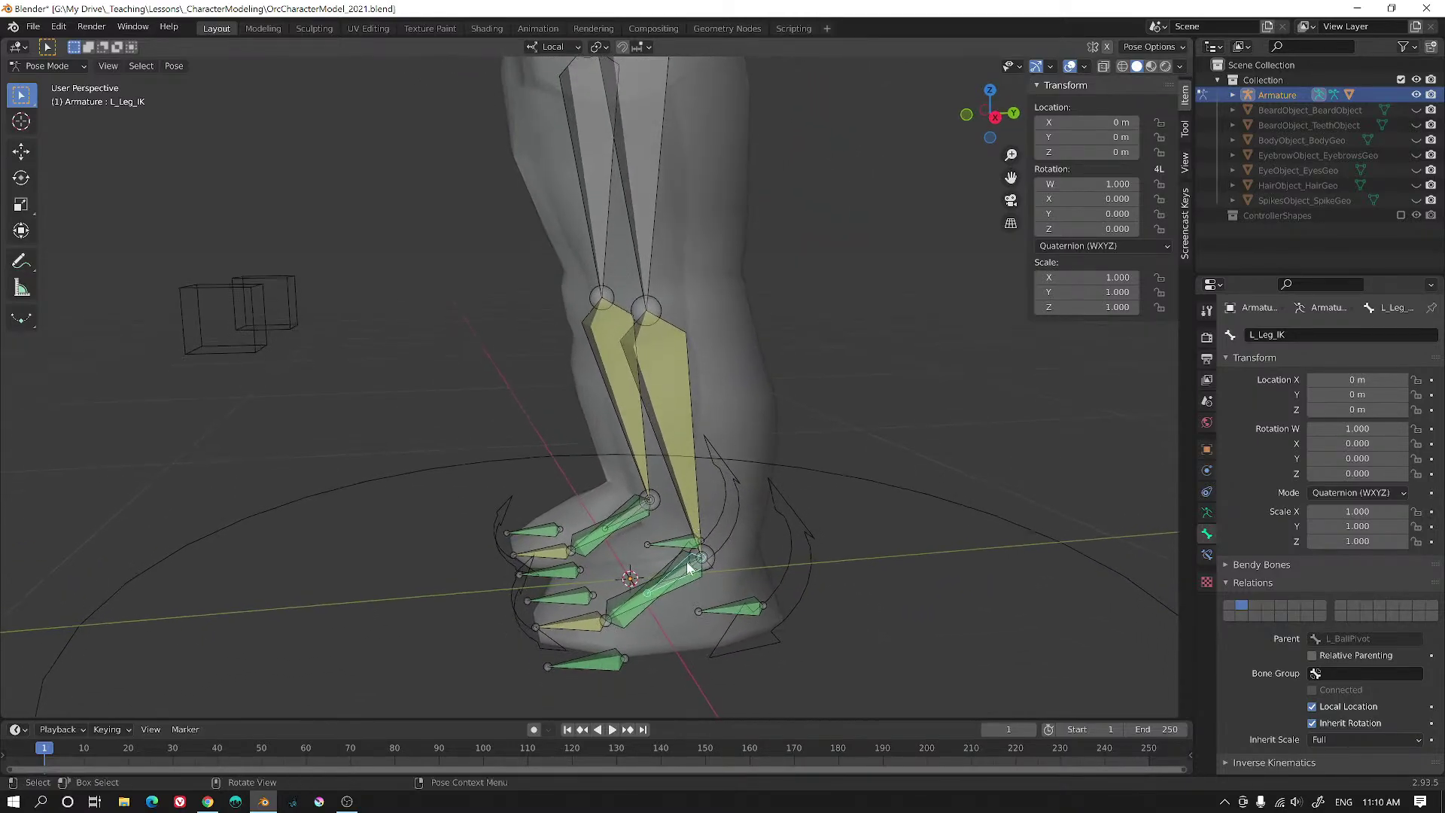
middle_drag(357, 358, 692, 502)
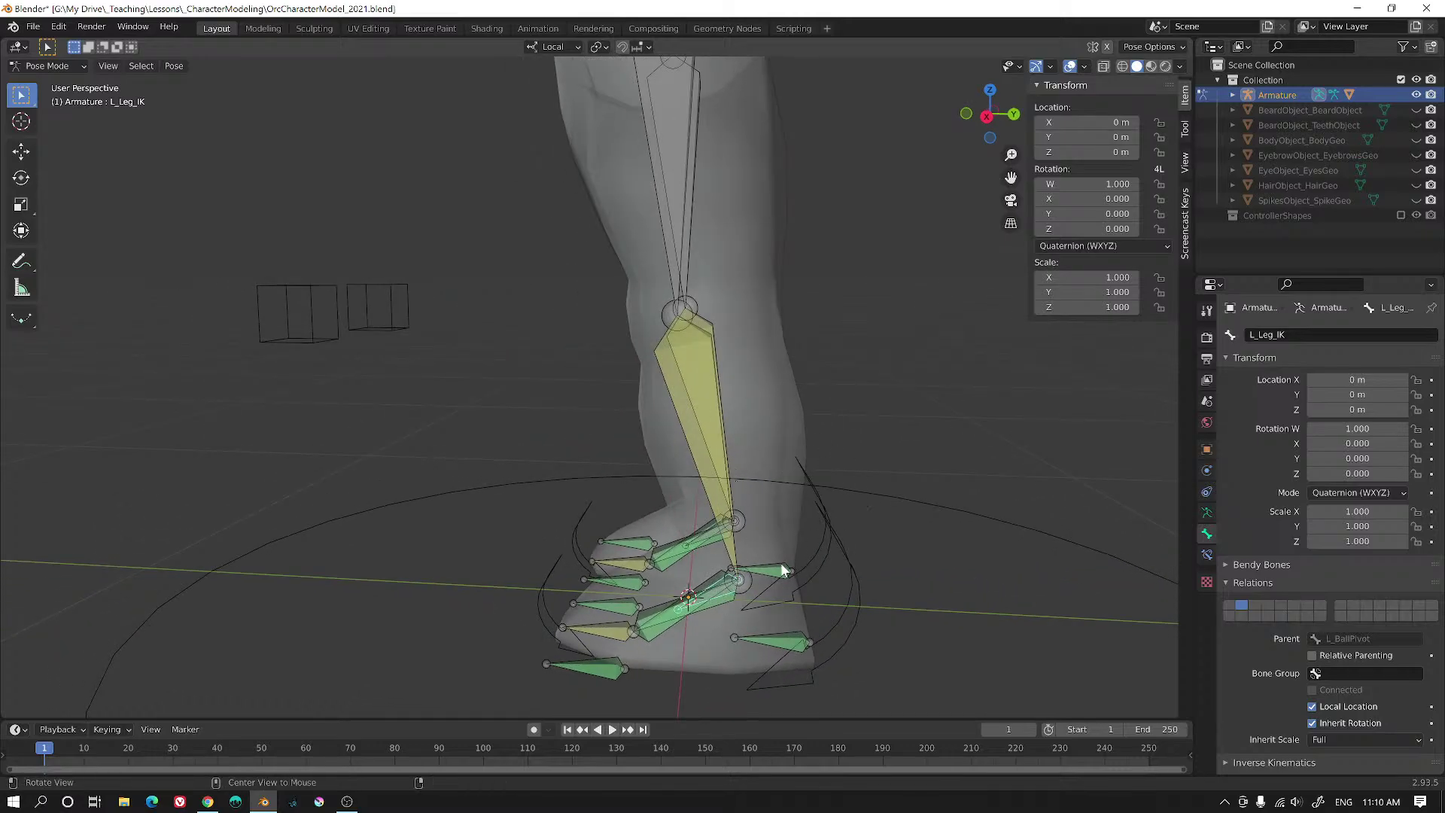
middle_drag(783, 570, 747, 623)
click(739, 609)
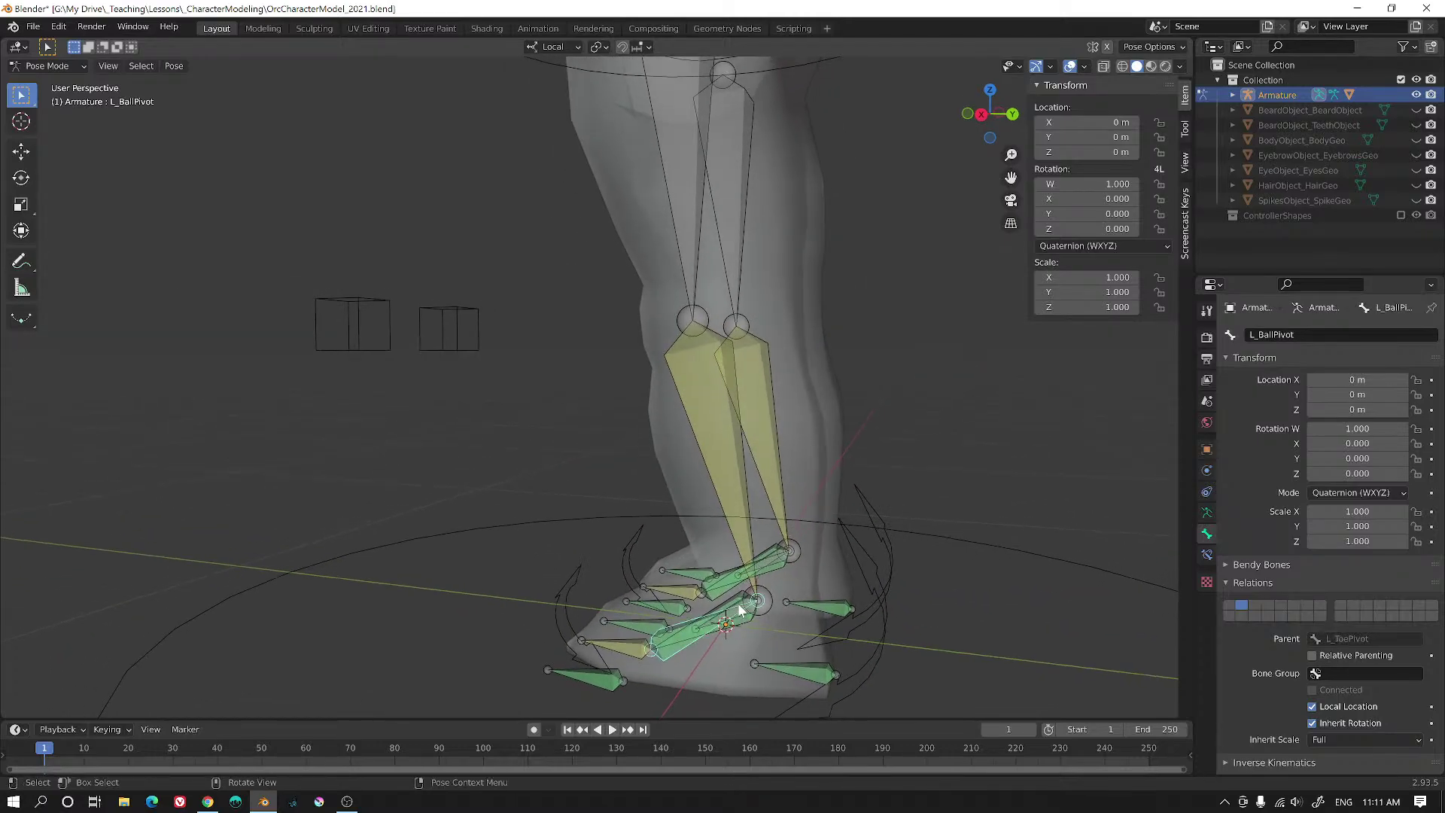
click(747, 602)
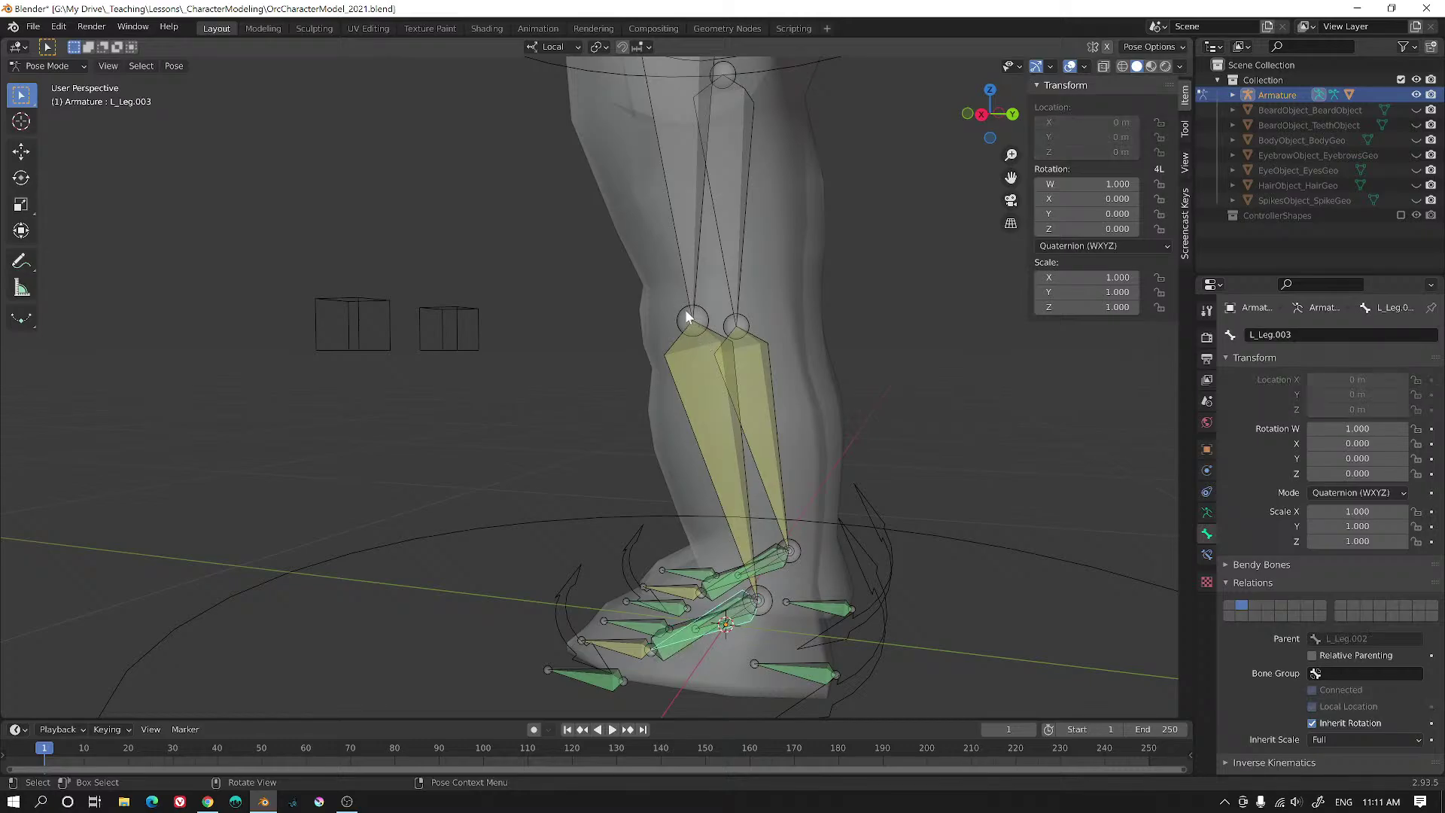
middle_drag(686, 317, 728, 320)
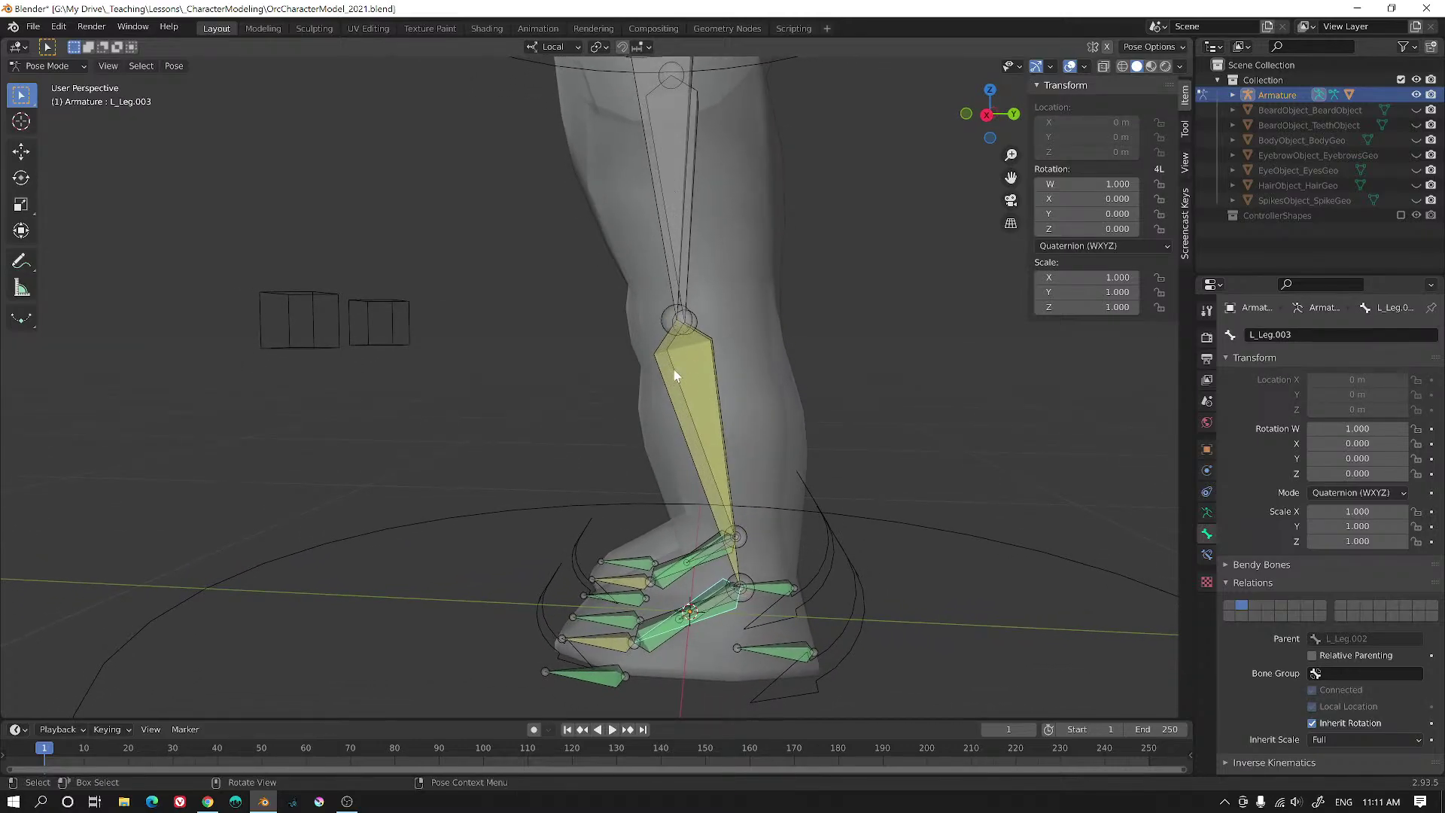
middle_drag(672, 151, 661, 170)
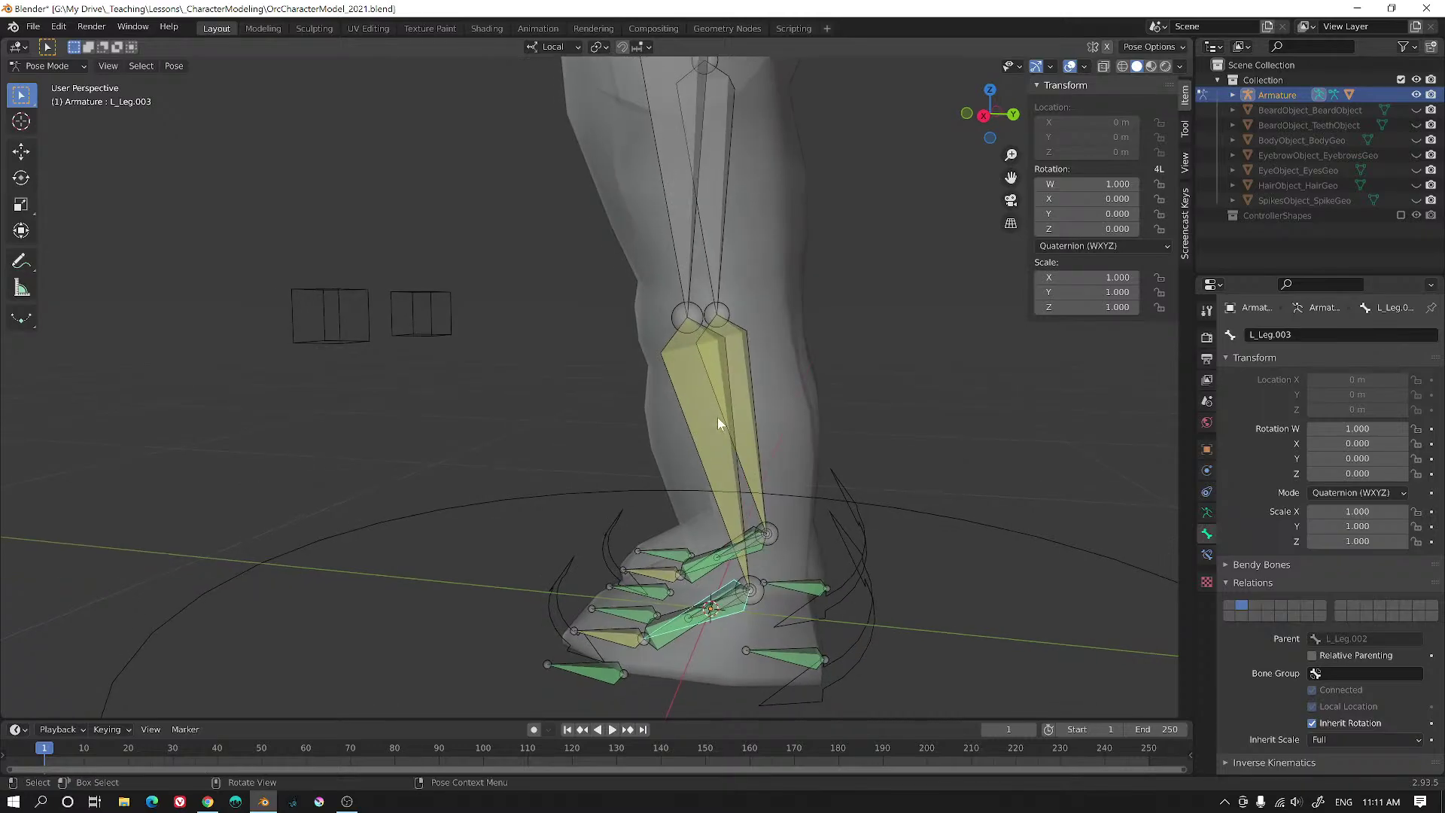
middle_drag(706, 408, 706, 494)
scroll(706, 494, up, 4)
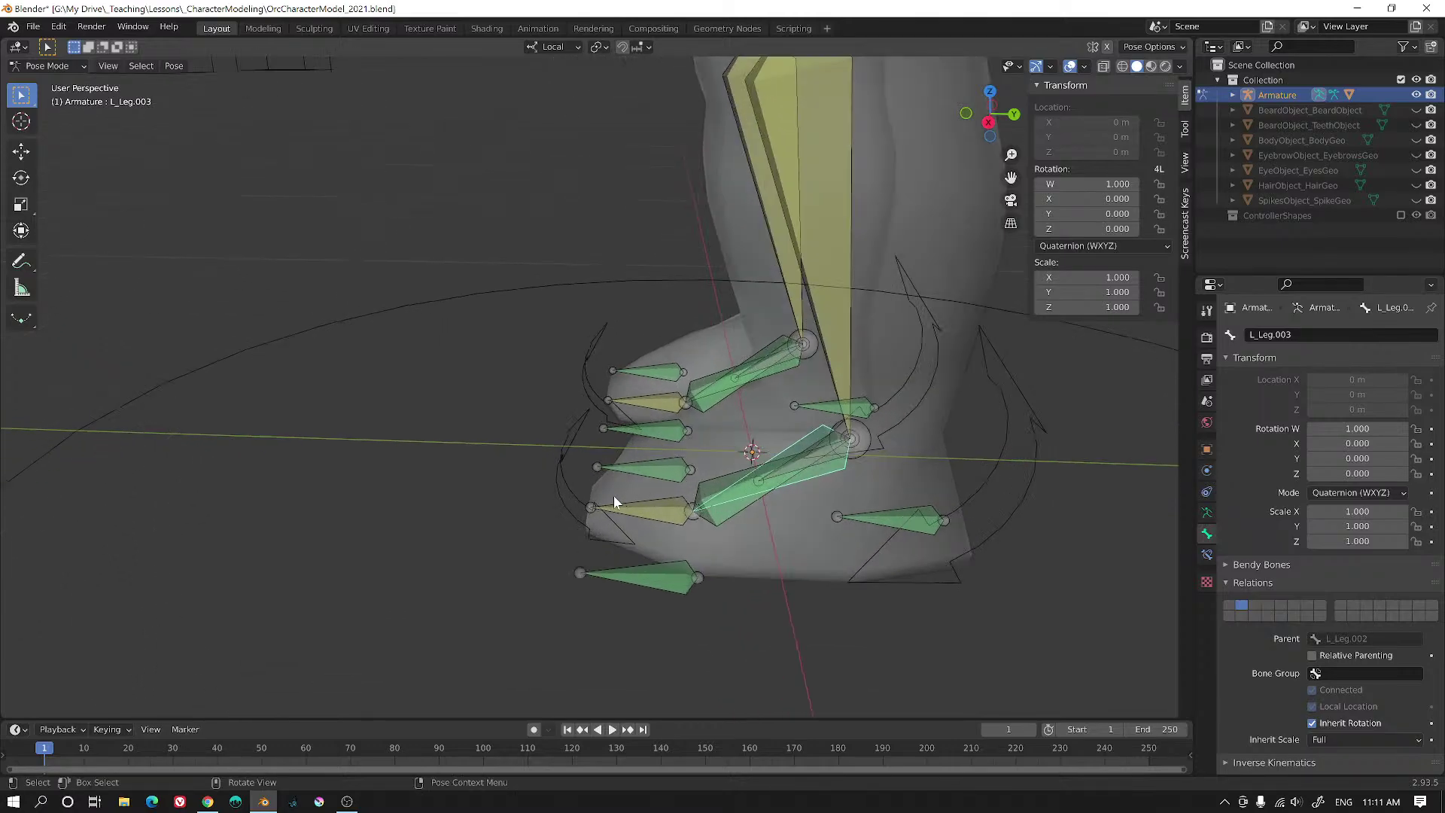
- Try rotating L_Foot_CTRL to test the left foot's pivot, and cancel
click(1032, 463)
middle_drag(1032, 485, 1088, 450)
shift+middle_drag(961, 519, 926, 466)
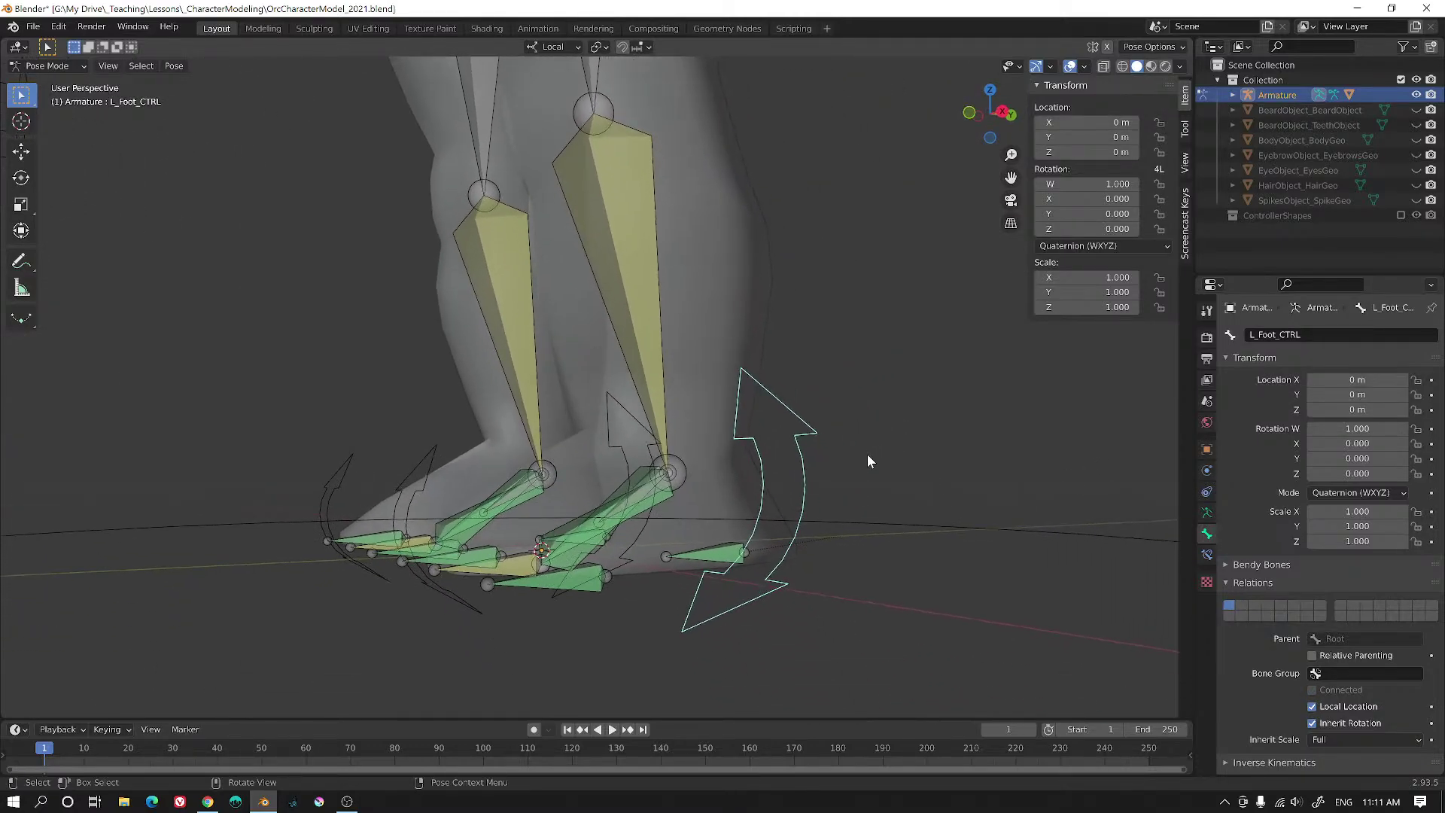
key(r)
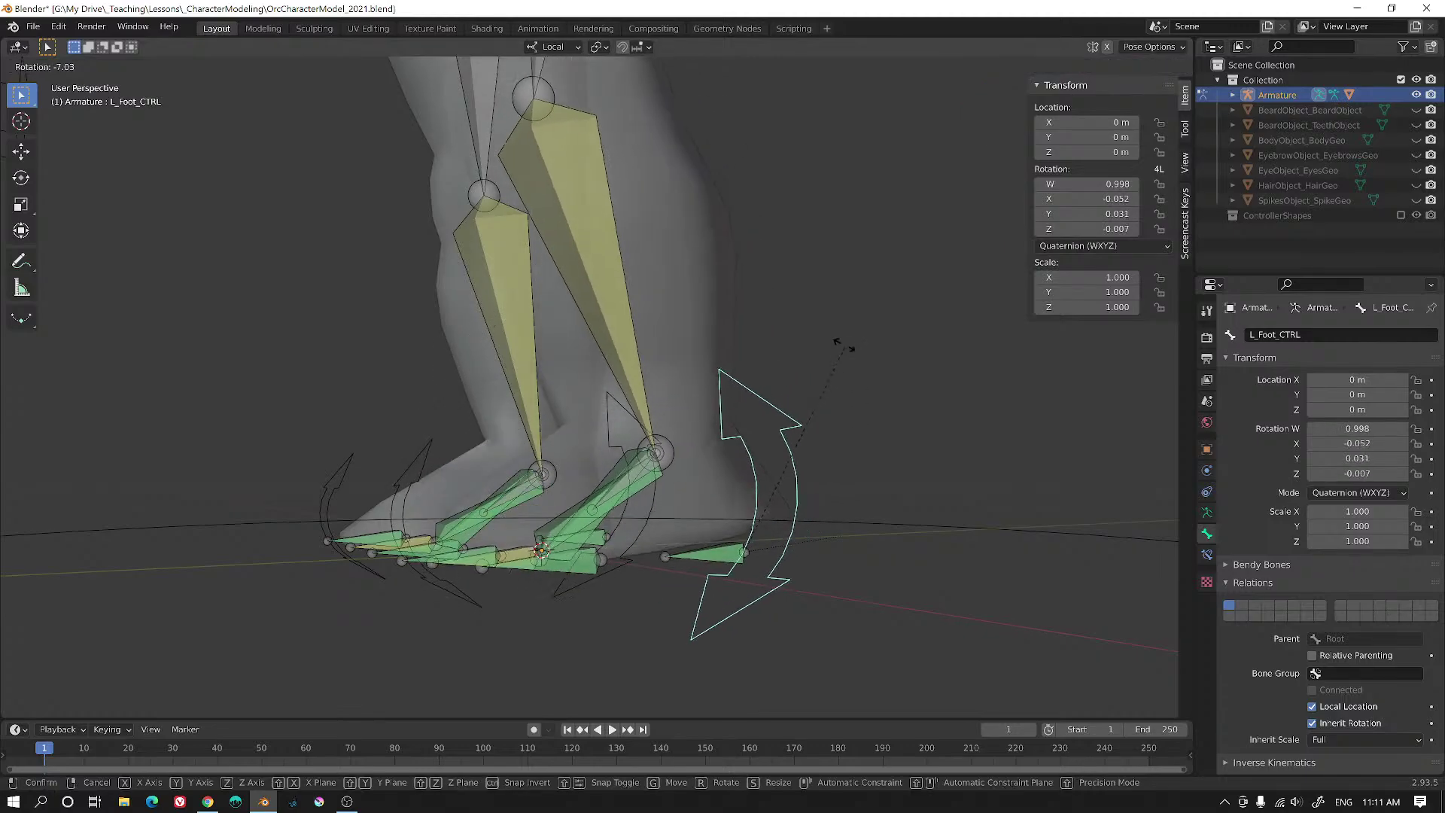
right_click(833, 506)
middle_drag(802, 433, 959, 424)
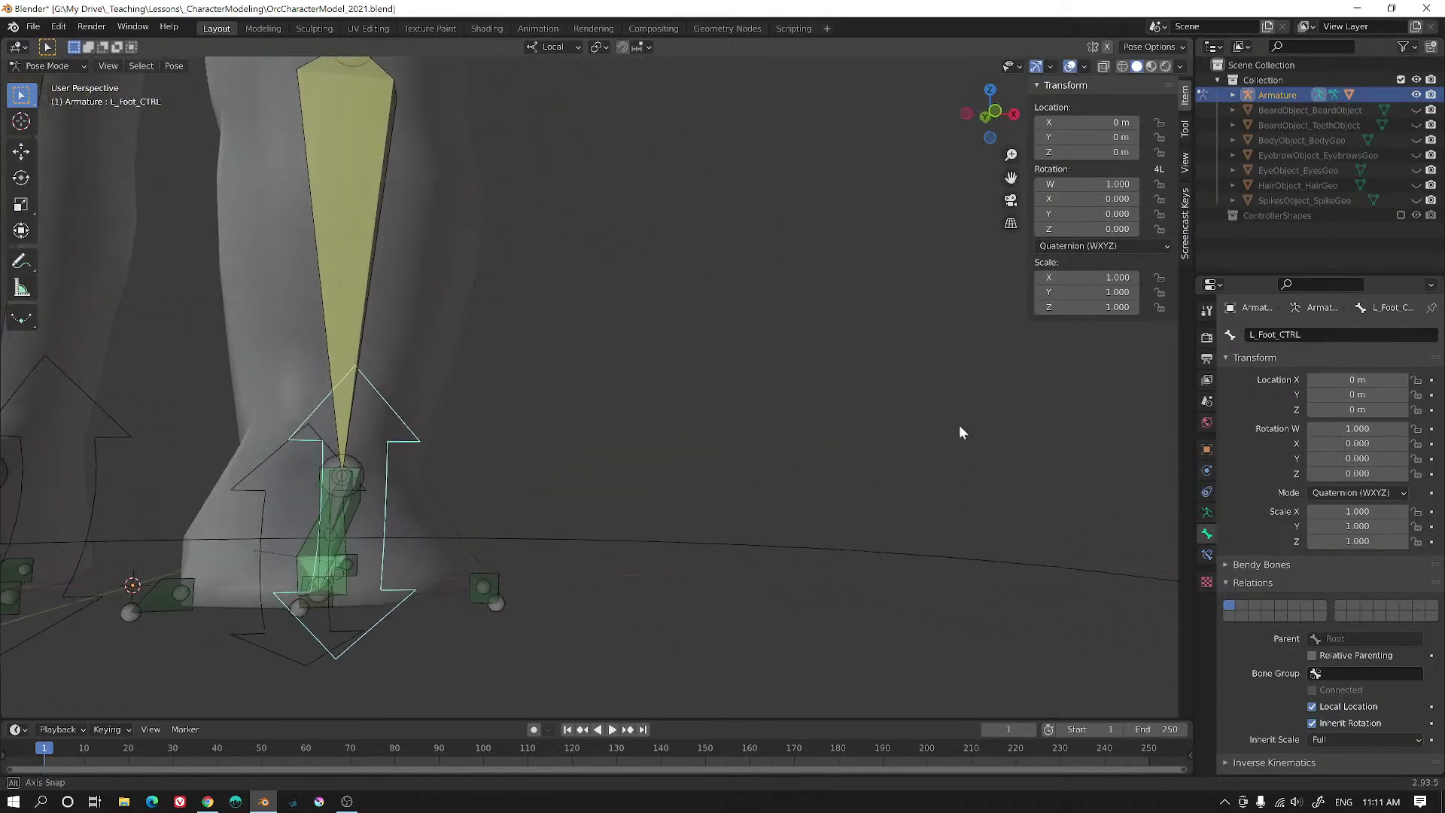
scroll(707, 502, down, 1)
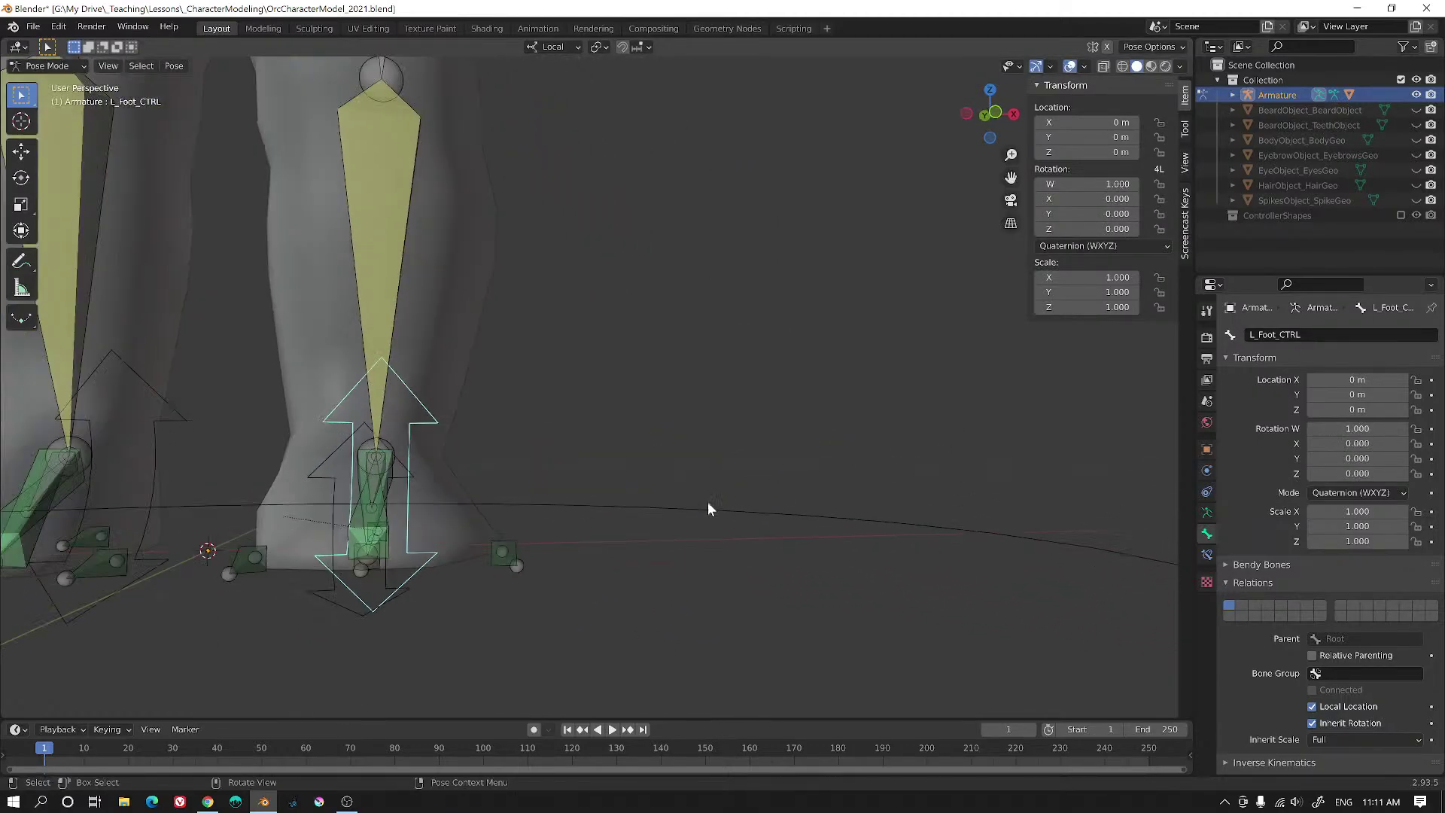
- Try rotating L_ToePivot to test the left foot's toe pivot, and cancel the rotation
click(332, 467)
key(r)
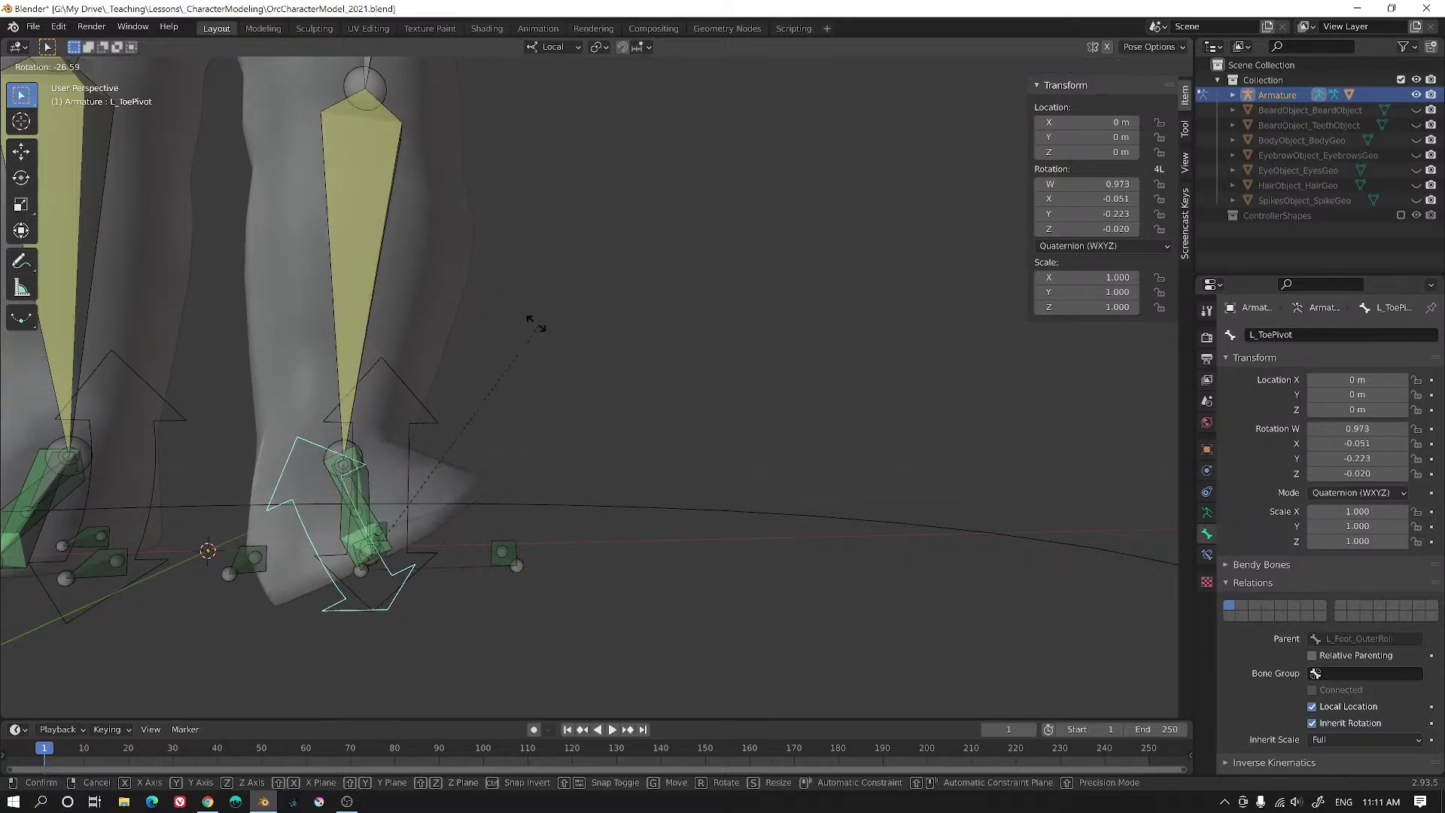
right_click(536, 323)
- Try rotating L_Foot_CTRL freely and around its local Y axis, cancelling each rotation
click(411, 491)
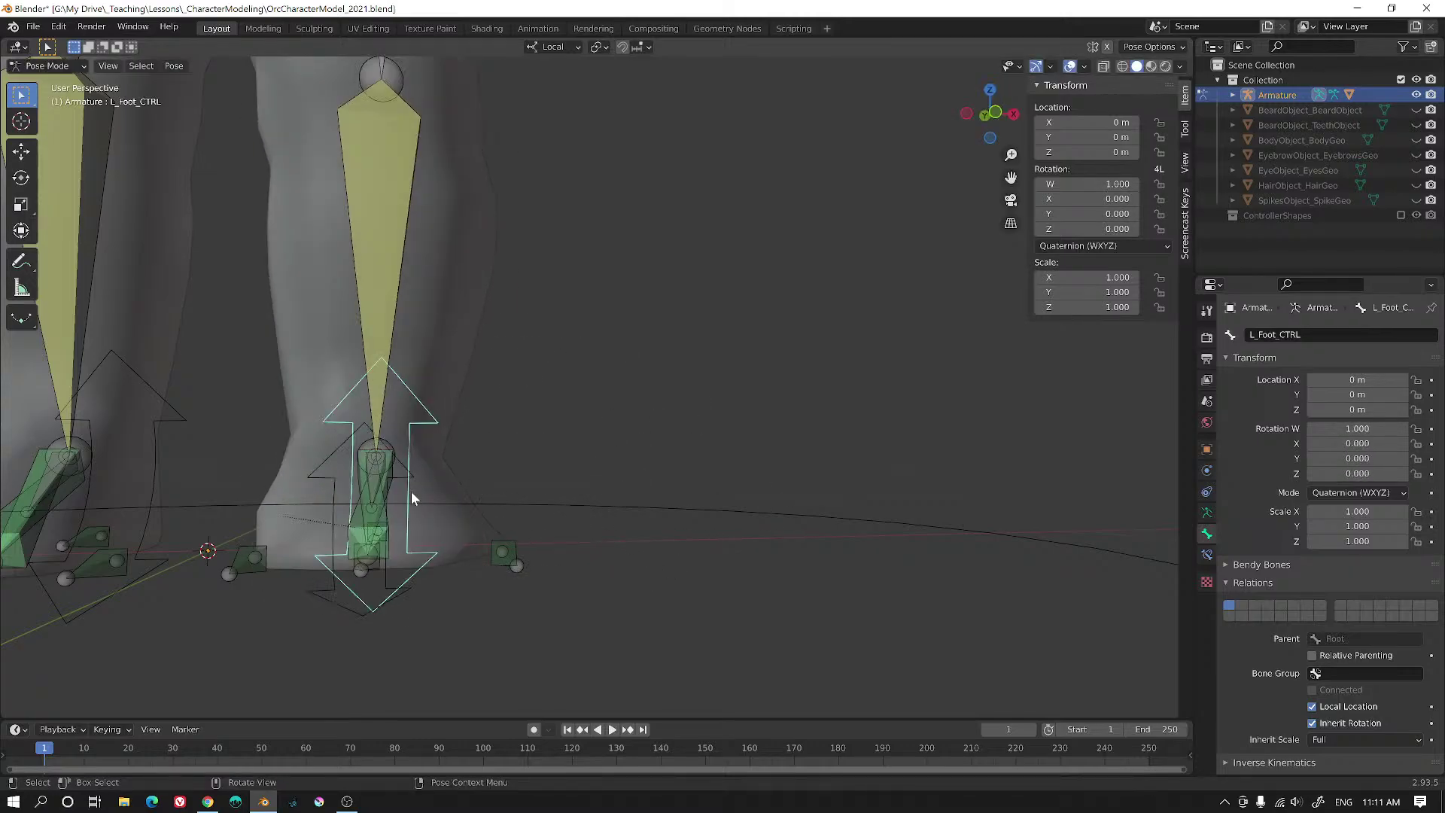
key(r)
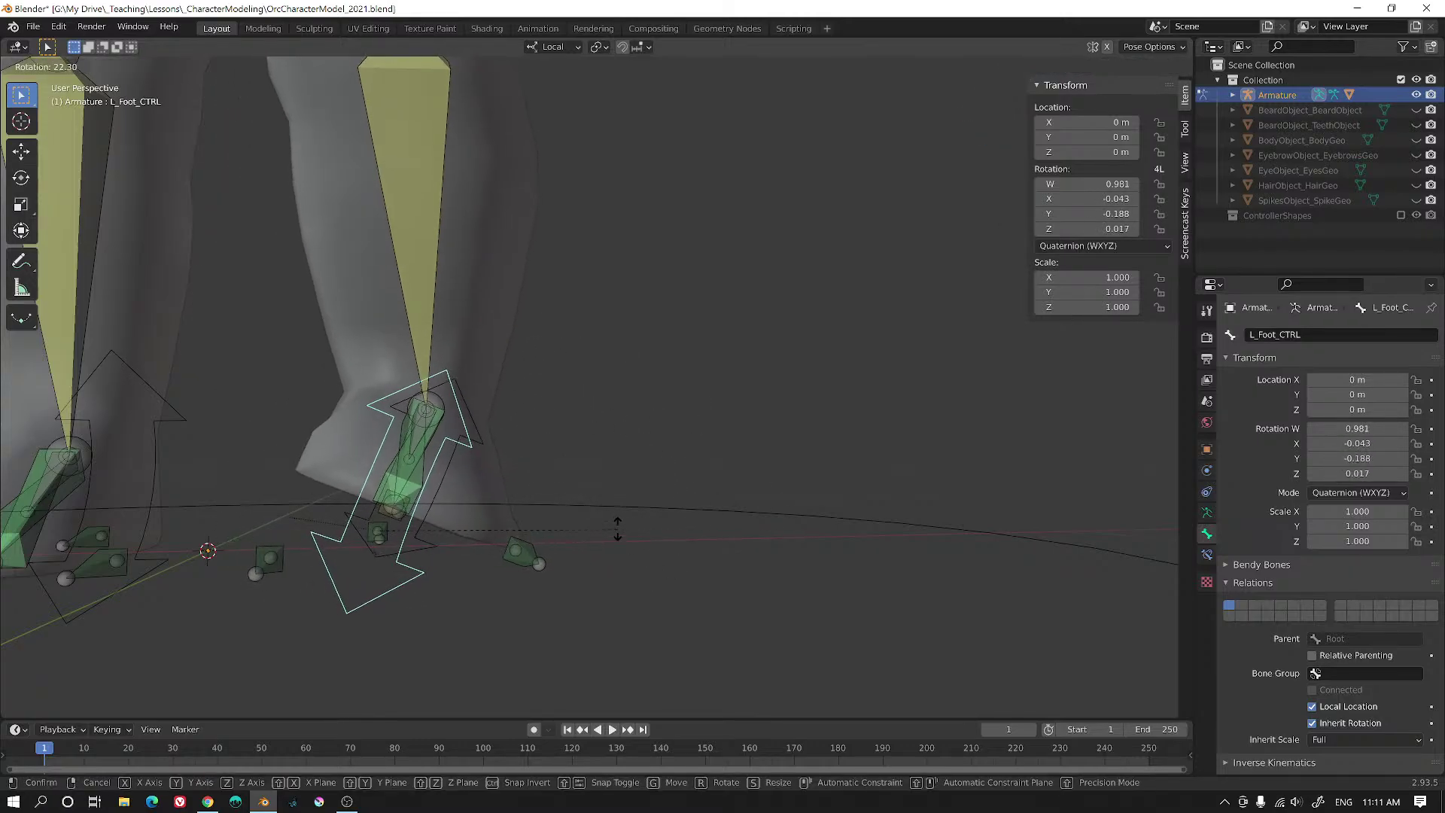
right_click(580, 471)
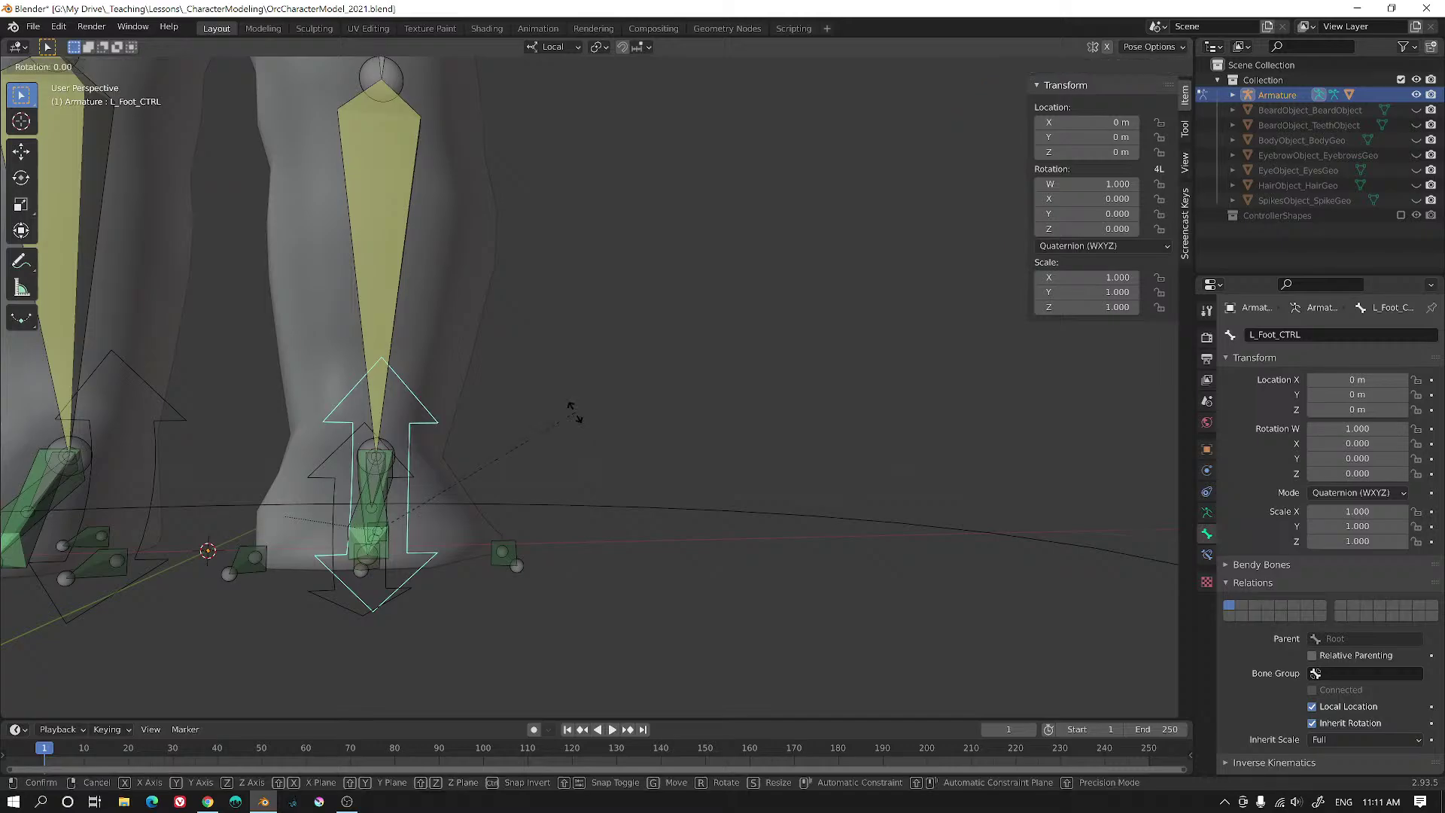
key(r)
key(y)
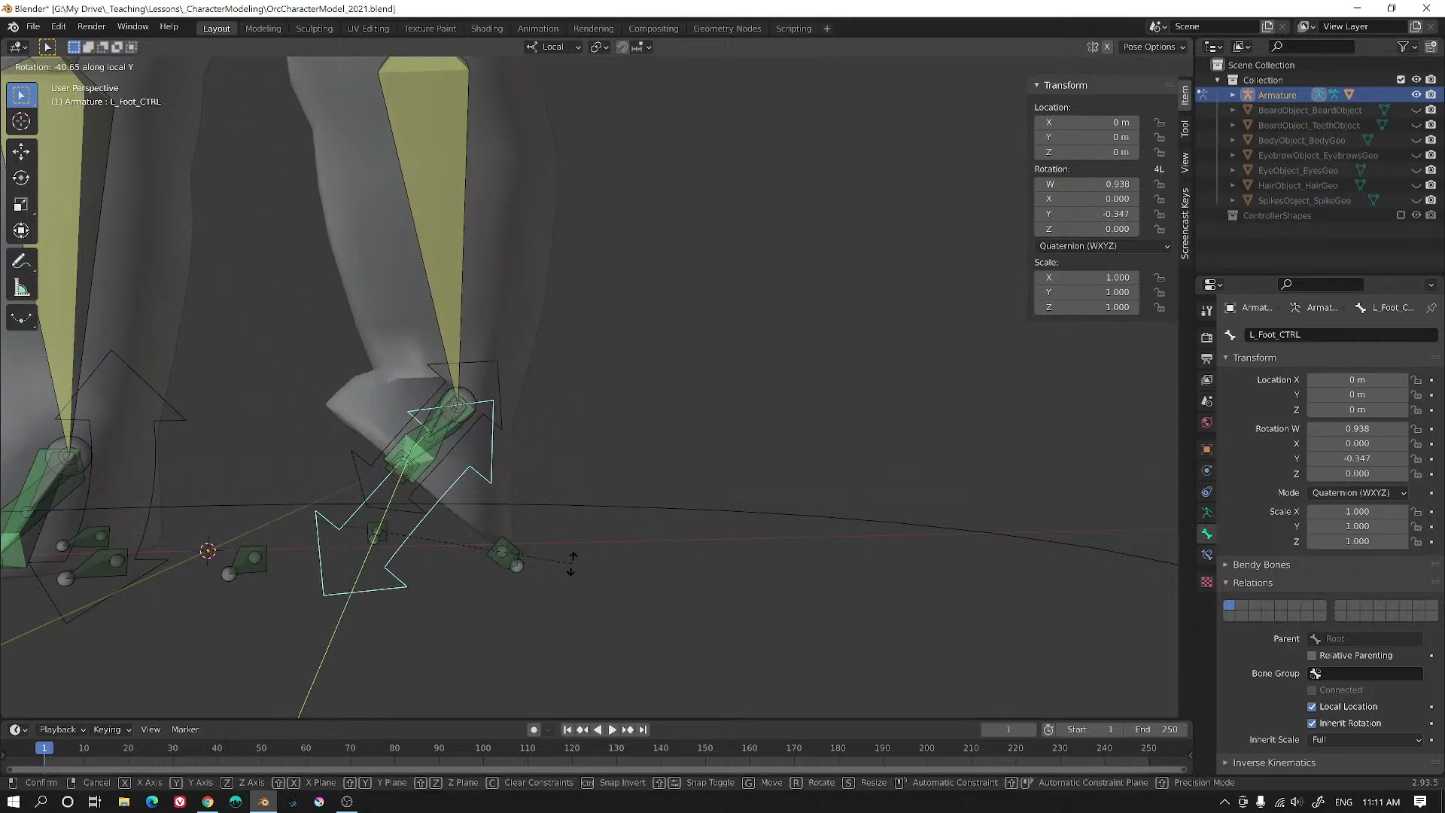
- Try moving HipCTRL downward to test how both legs bend, and cancel the move
scroll(540, 509, down, 5)
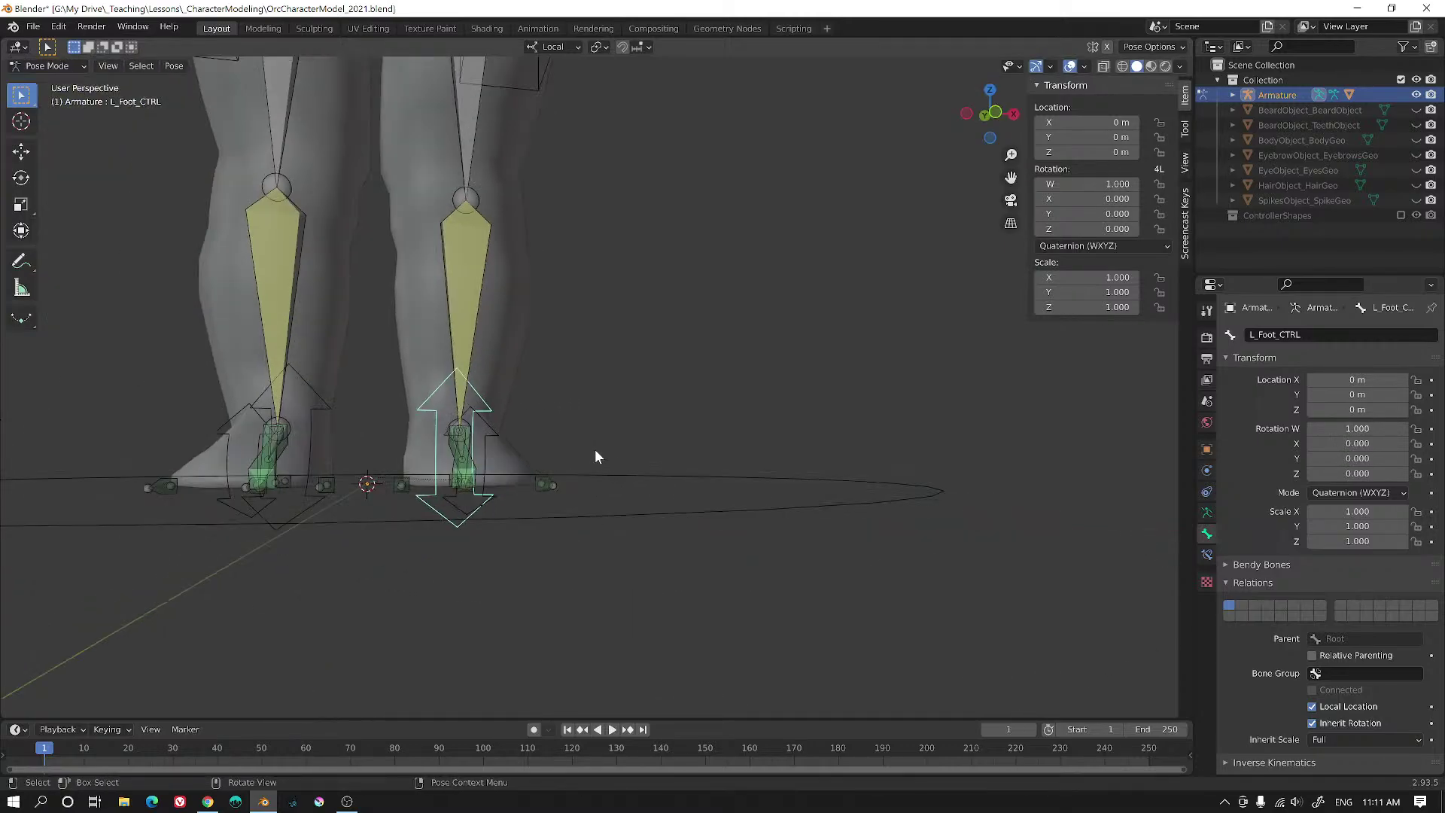
middle_drag(594, 449, 742, 267)
click(791, 301)
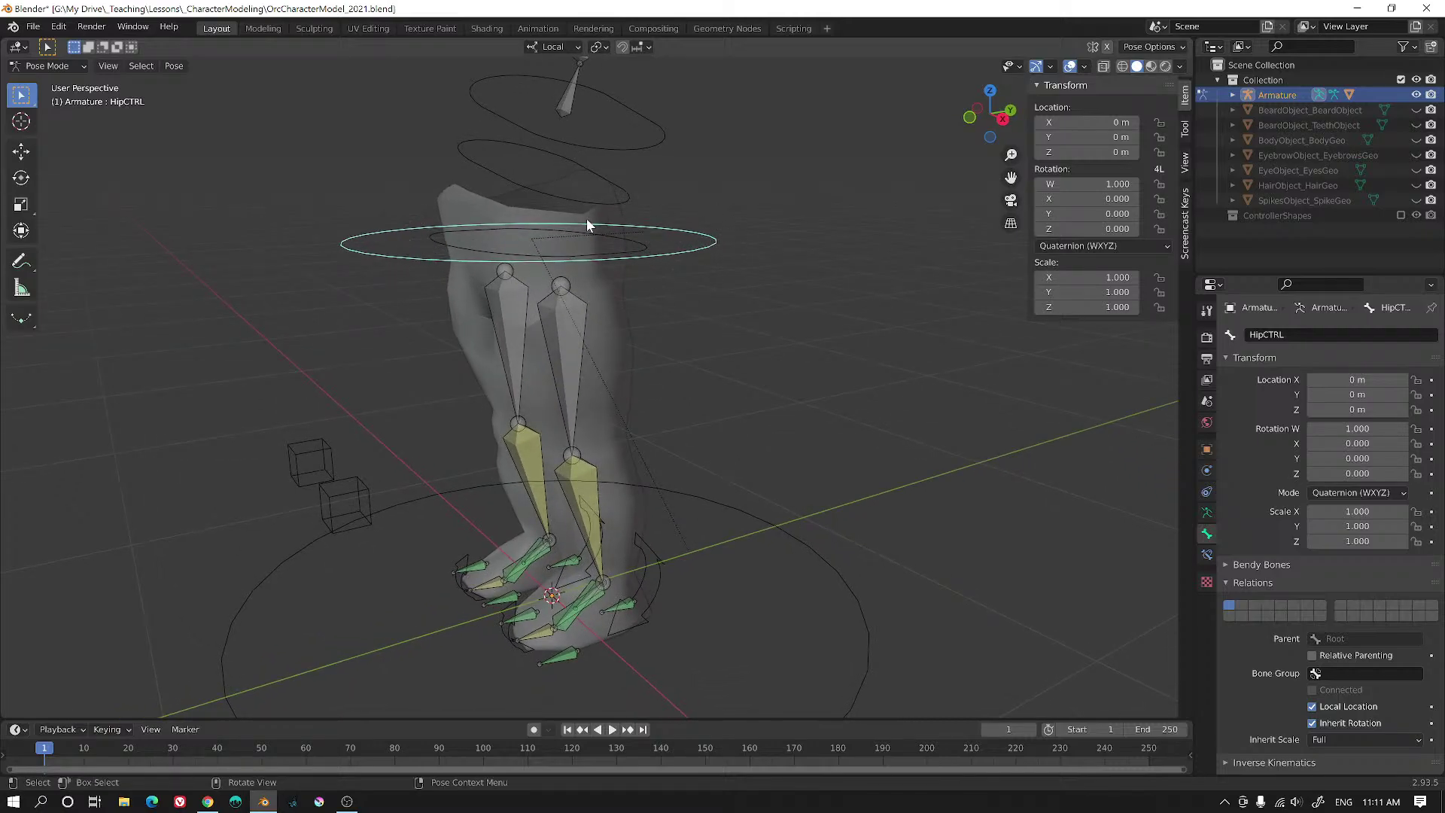
key(g)
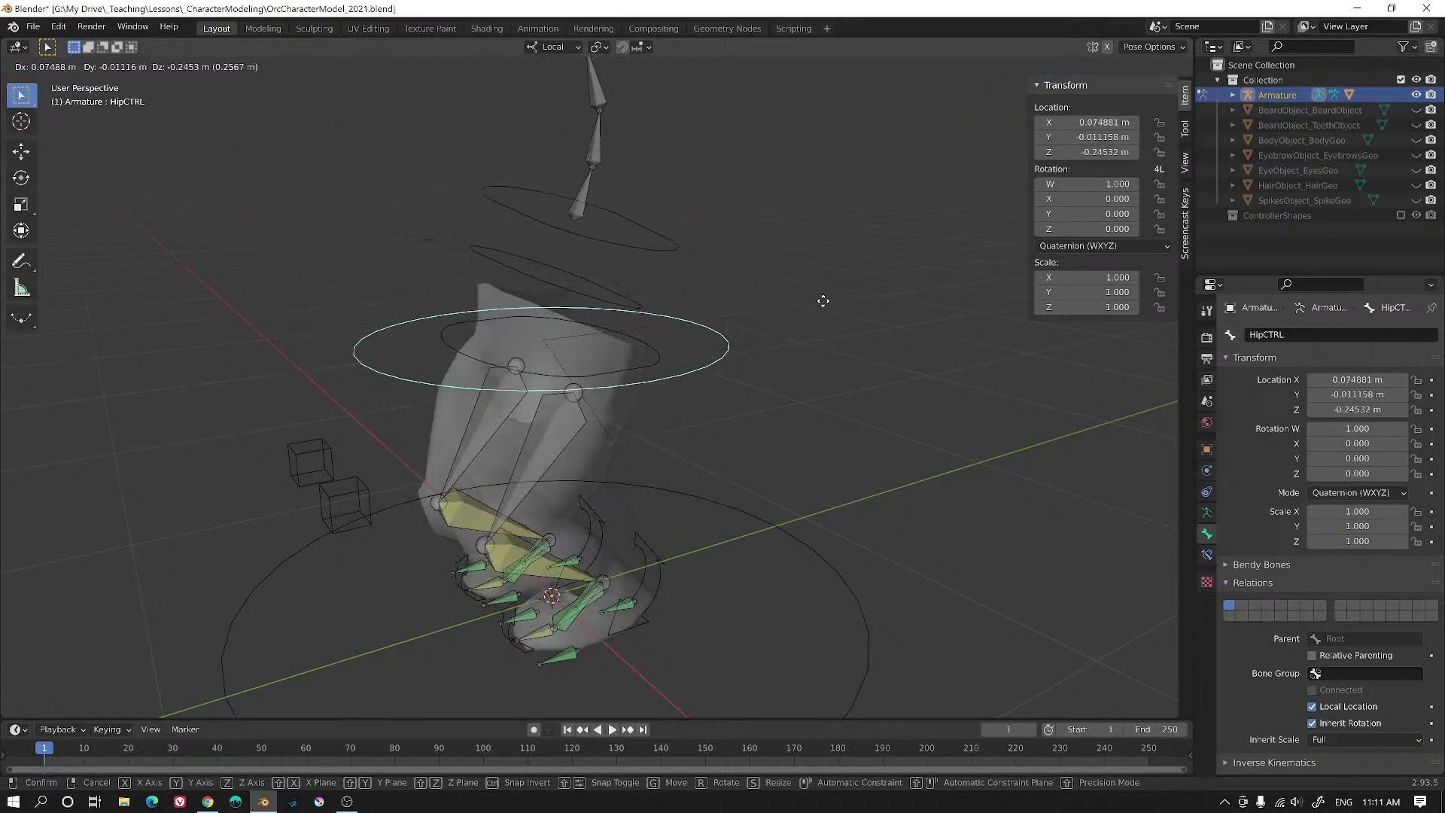
key(Escape)
- Try a trackball rotation on the Hip bone inside HipCTRL, and cancel it
click(625, 250)
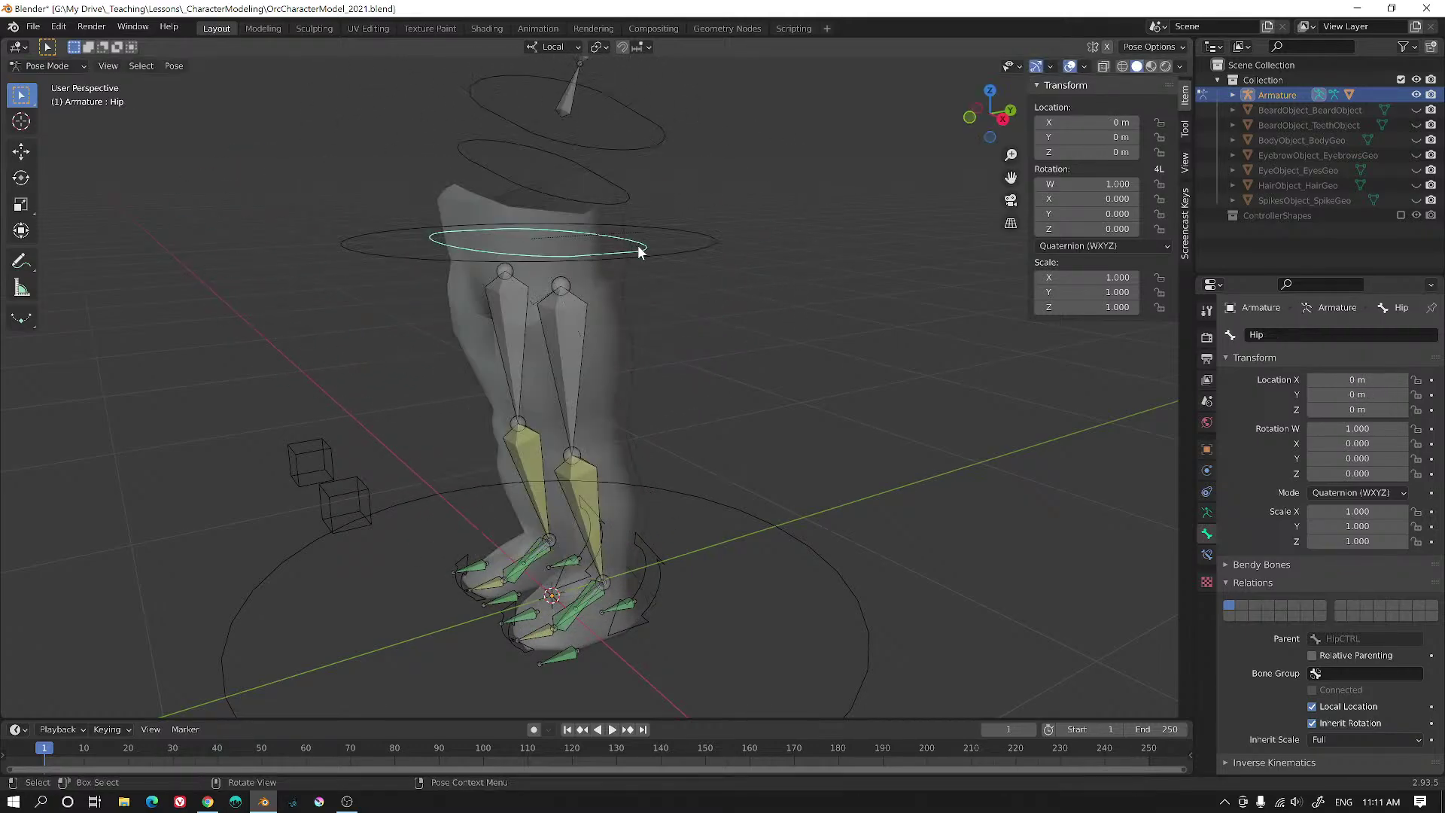
middle_drag(640, 253, 805, 261)
key(r)
key(r)
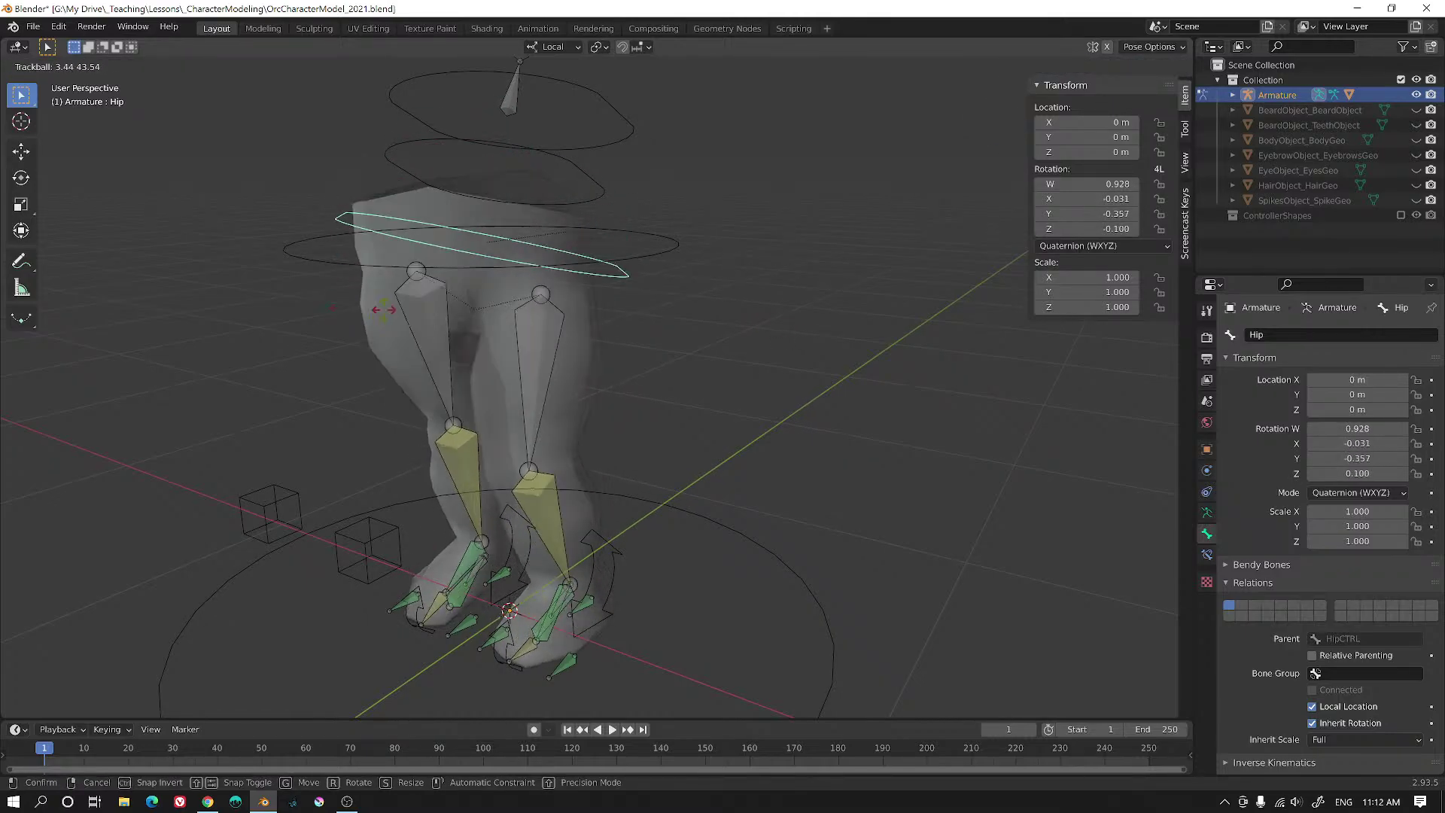
right_click(367, 290)
- Try rotating the Hip bone around its local X and Y axes and the global Y axis, cancelling each test
key(r)
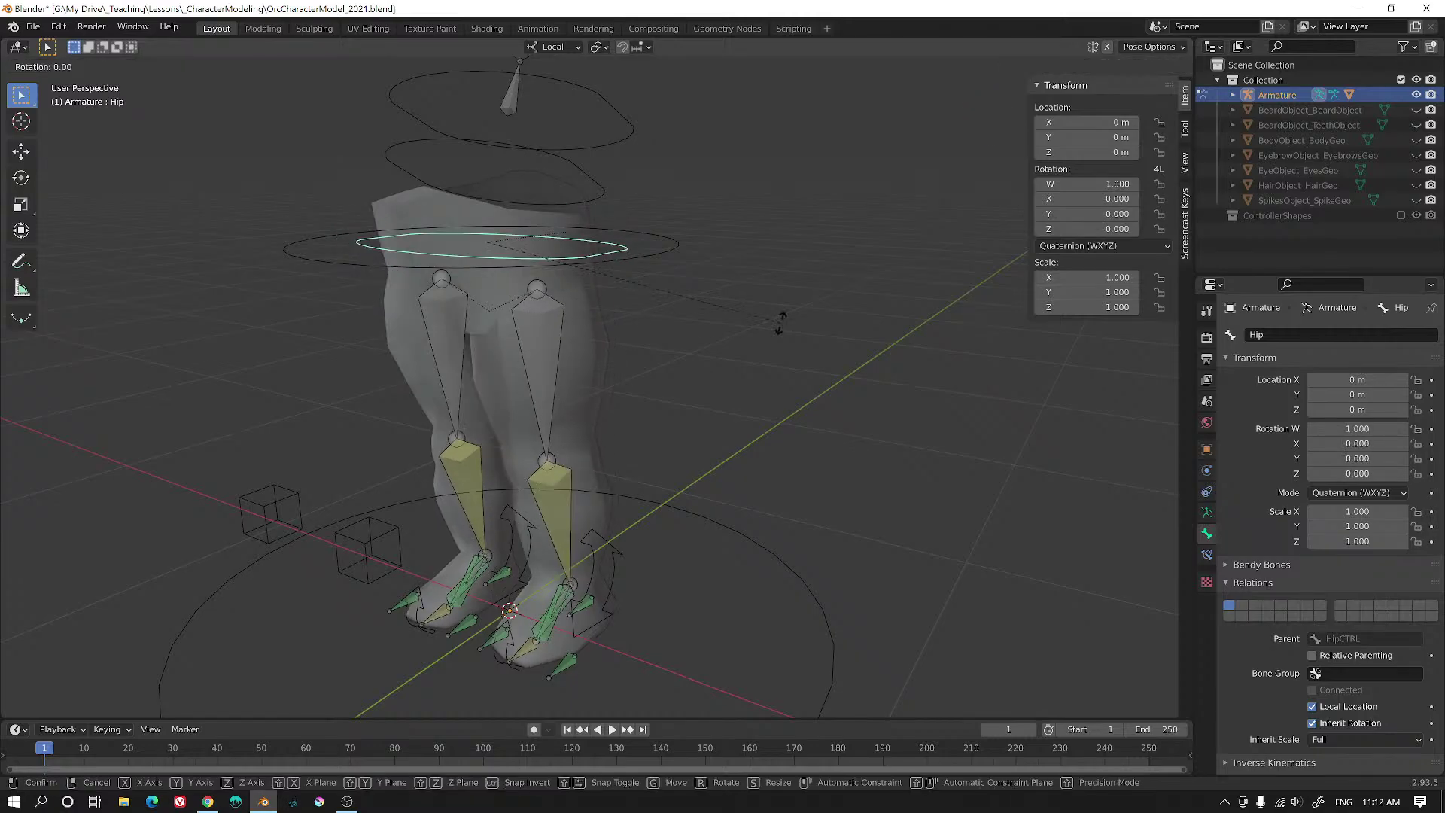
key(x)
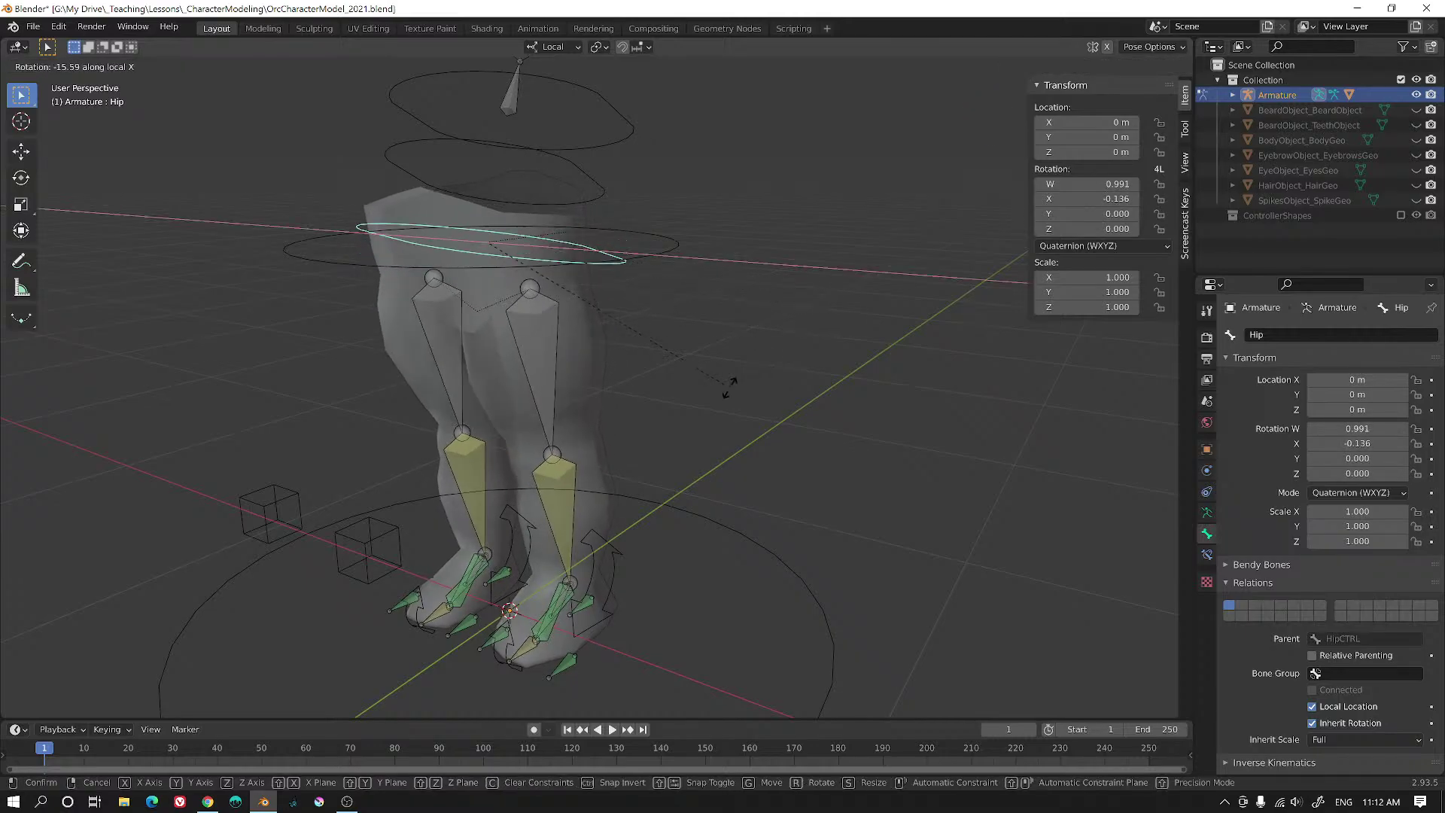
right_click(830, 300)
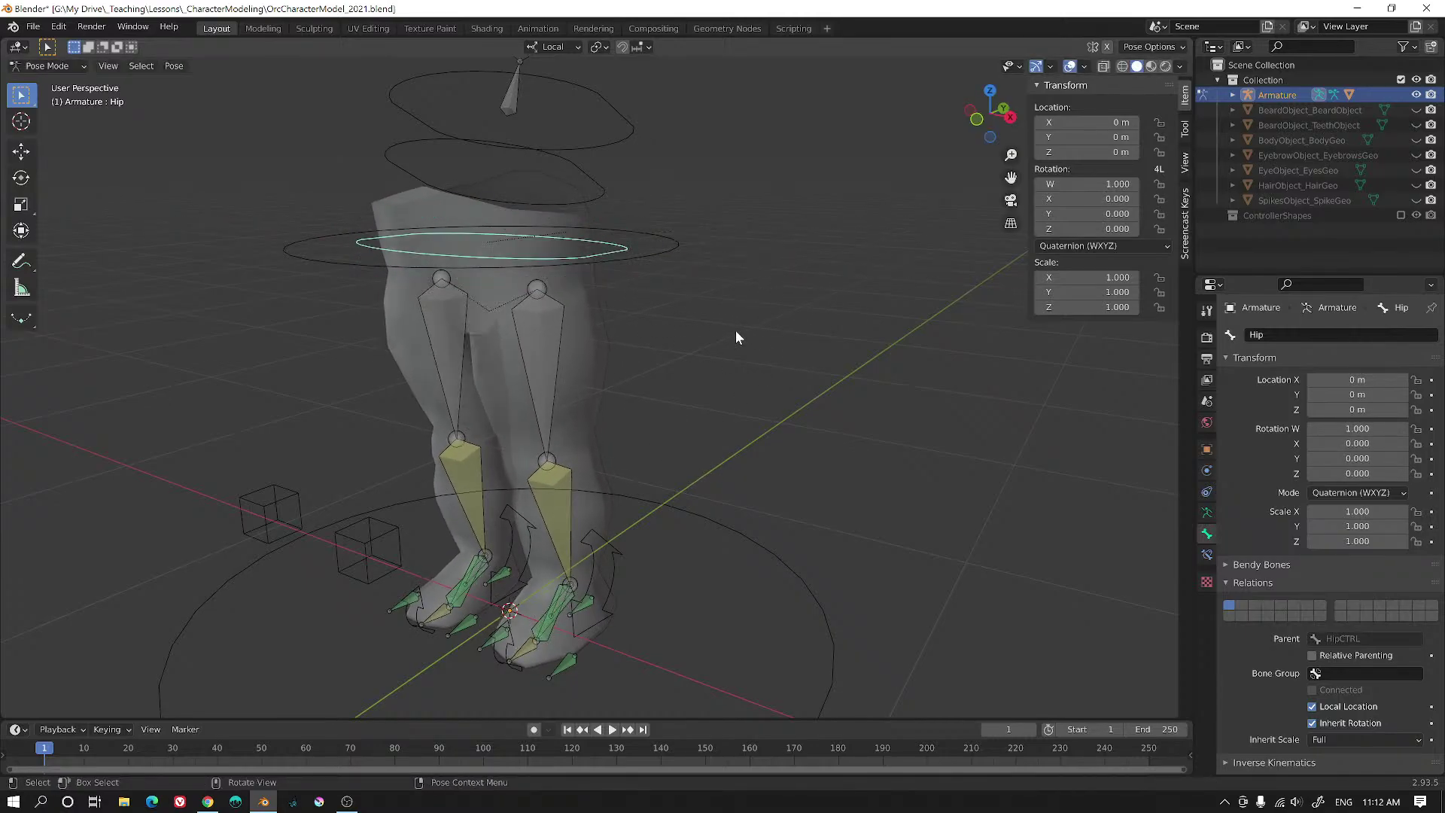
key(r)
key(x)
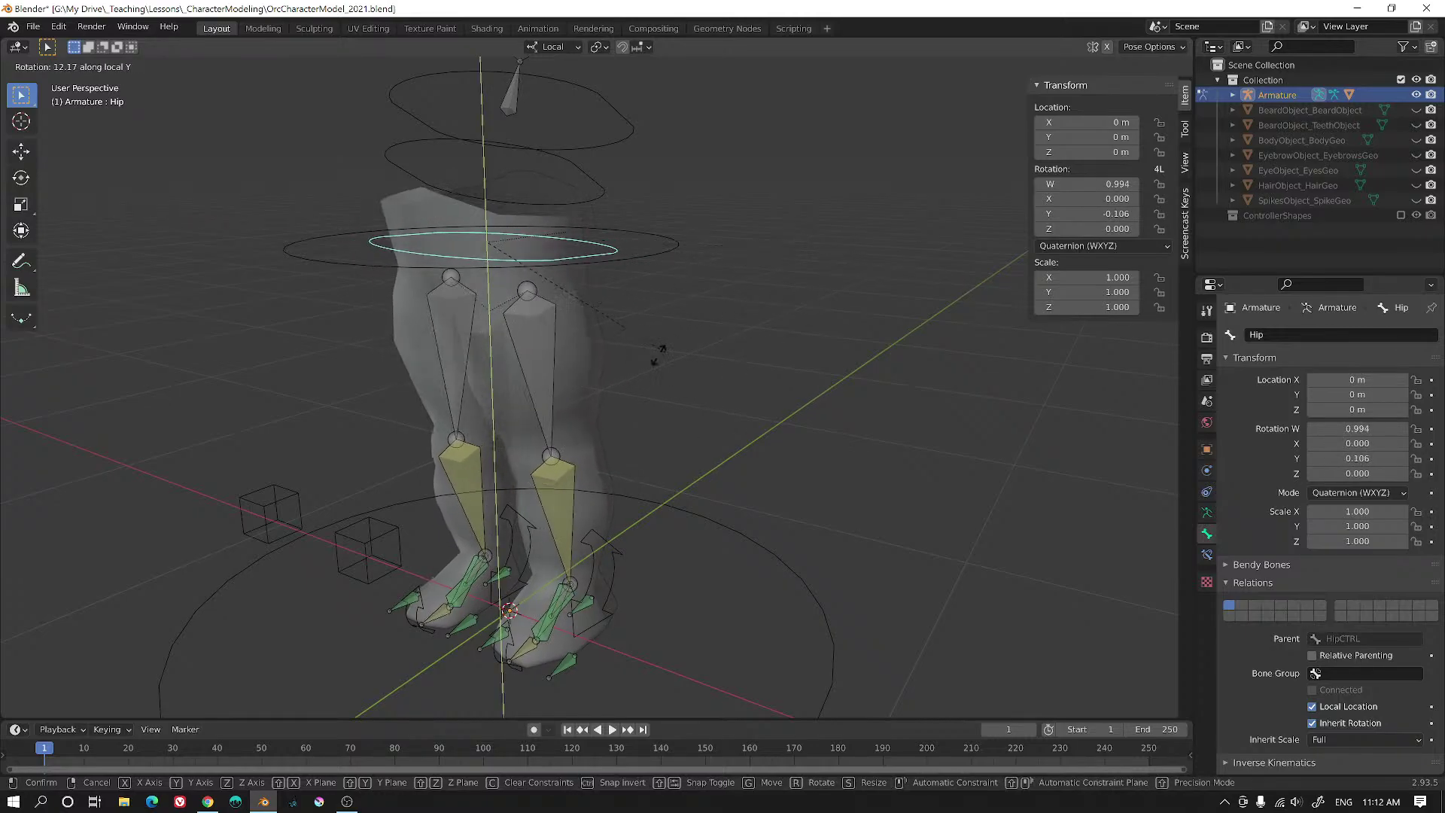
key(y)
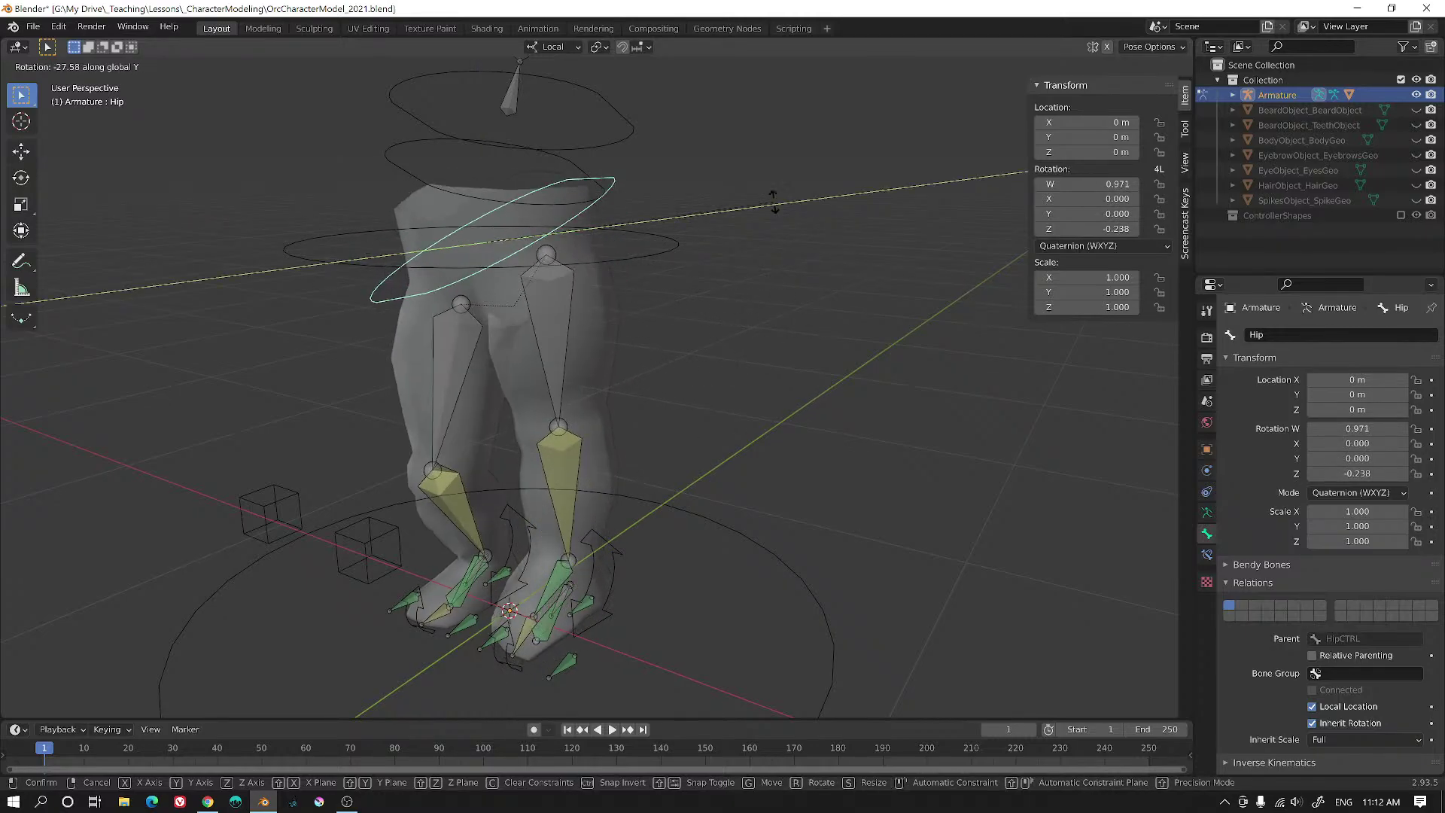
key(Escape)
- Try moving HipCTRL twice in a side view to test the knee bending, cancelling each move
mouse_move(593, 567)
middle_down()
mouse_move(716, 488)
mouse_move(688, 381)
mouse_move(656, 366)
mouse_move(756, 347)
mouse_move(609, 586)
middle_up()
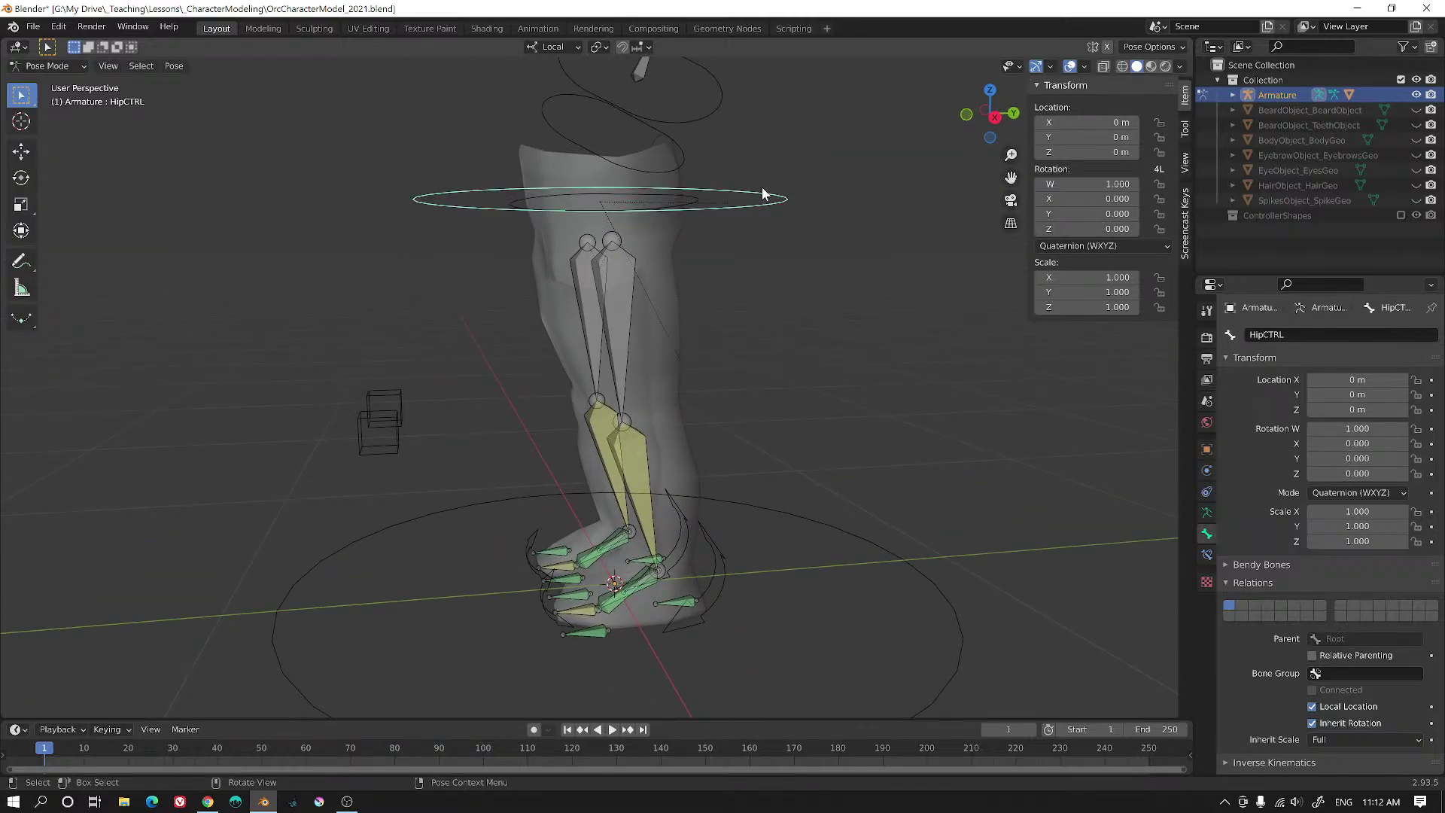
key(g)
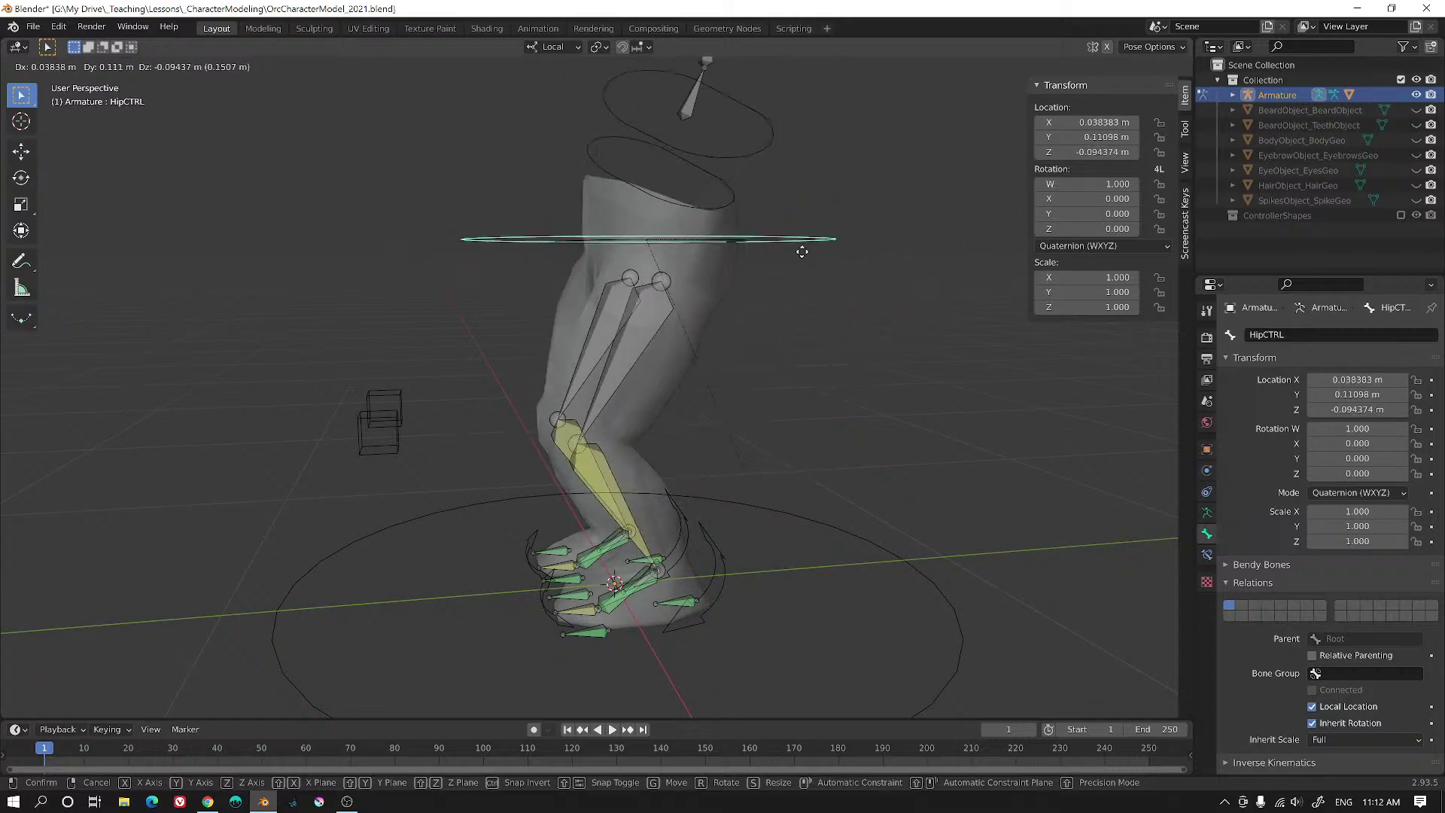
key(Escape)
middle_drag(816, 463, 720, 191)
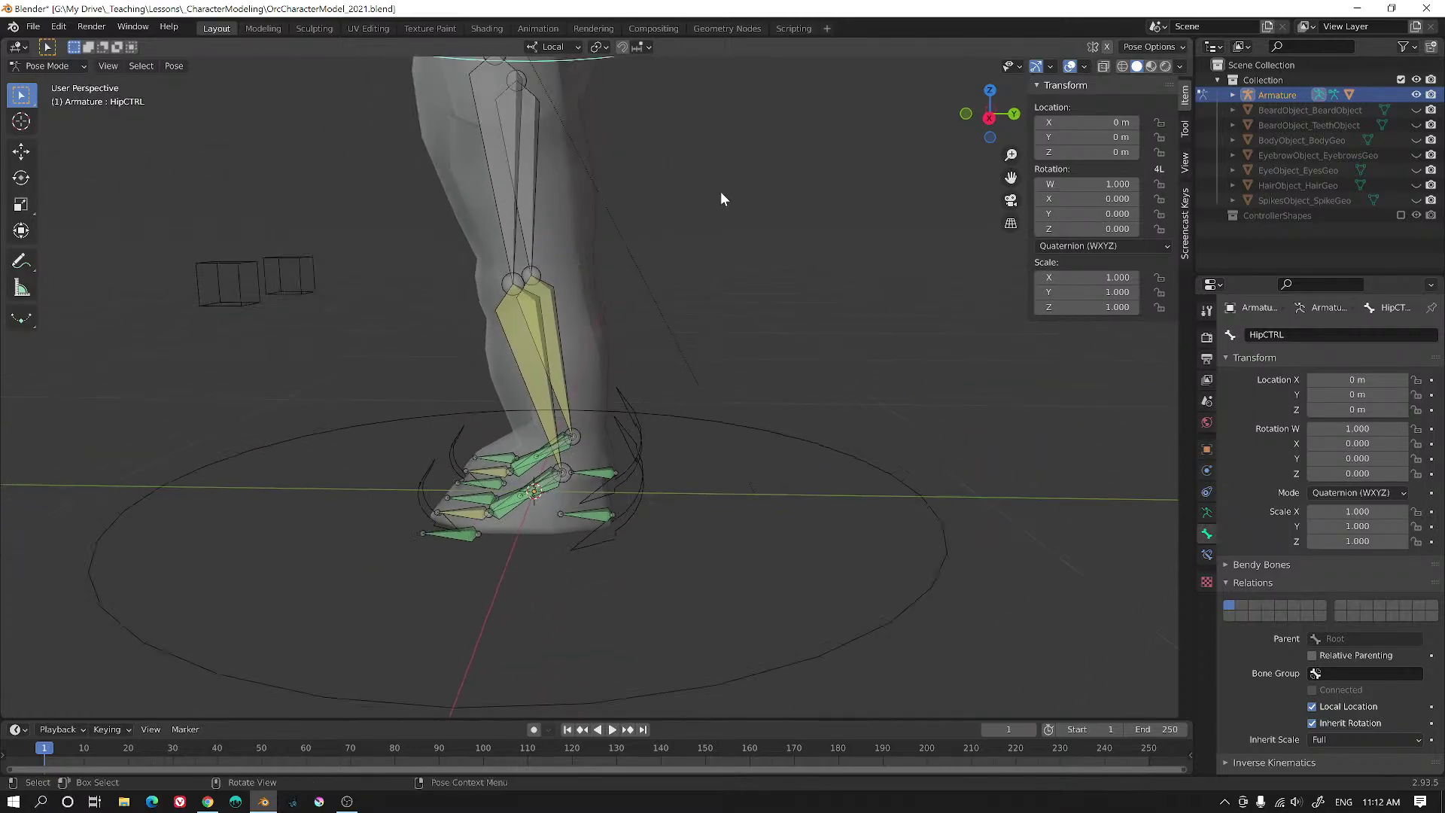
key(g)
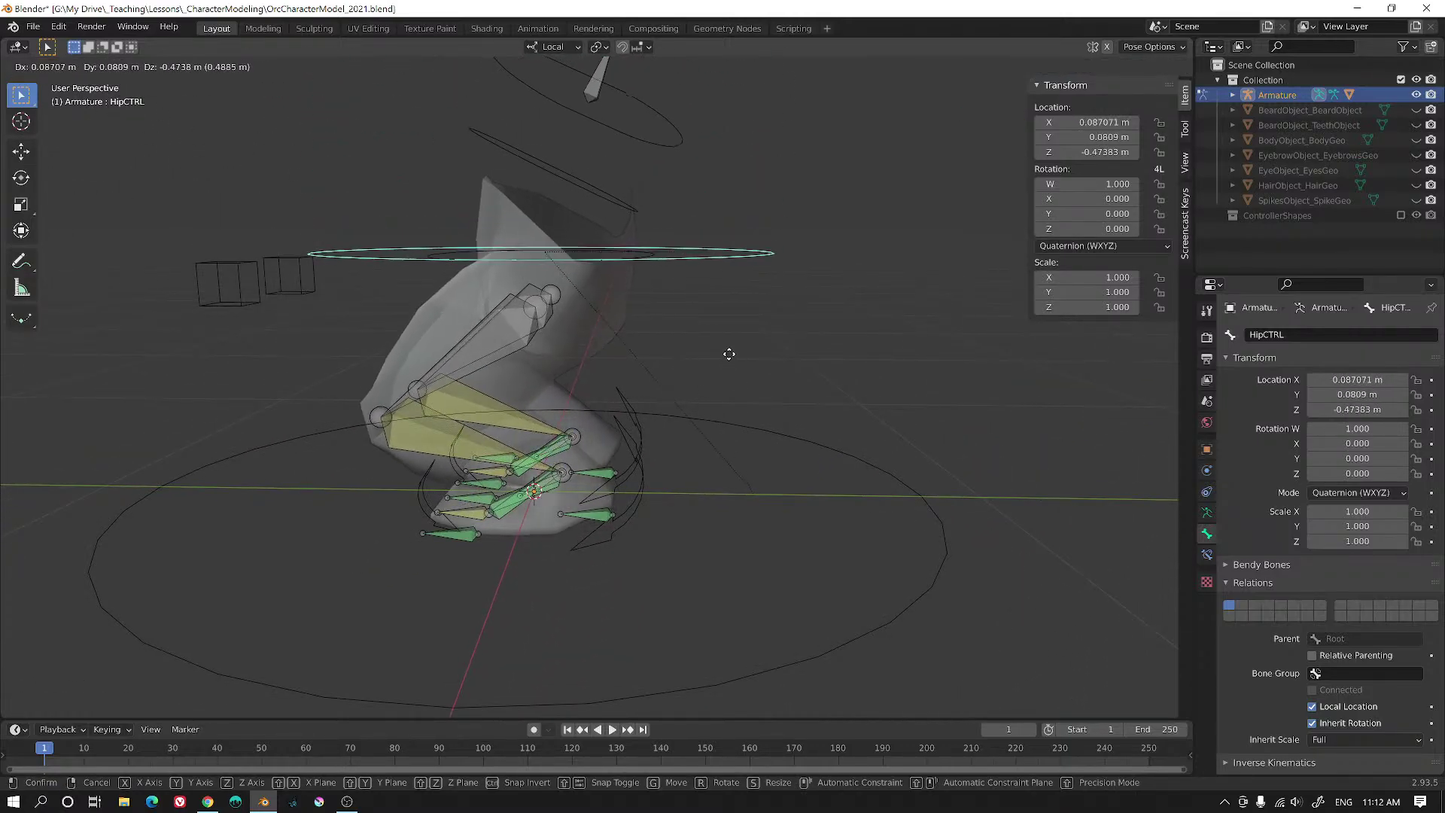
key(Escape)
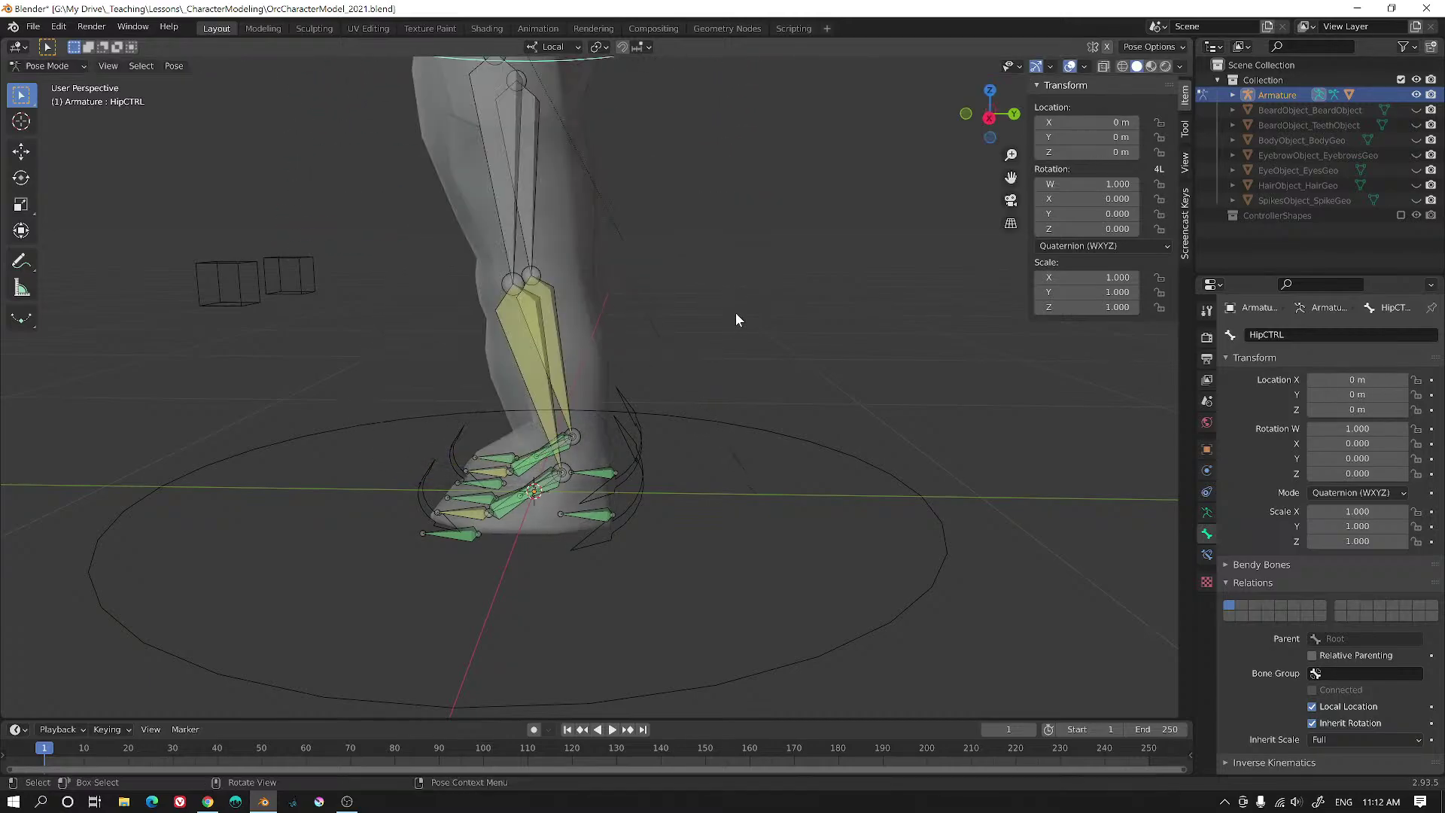
- Examine the foot pivot bones and controls up close, and the whole lower-body rig from several angles
scroll(645, 482, up, 2)
middle_drag(646, 483, 875, 303)
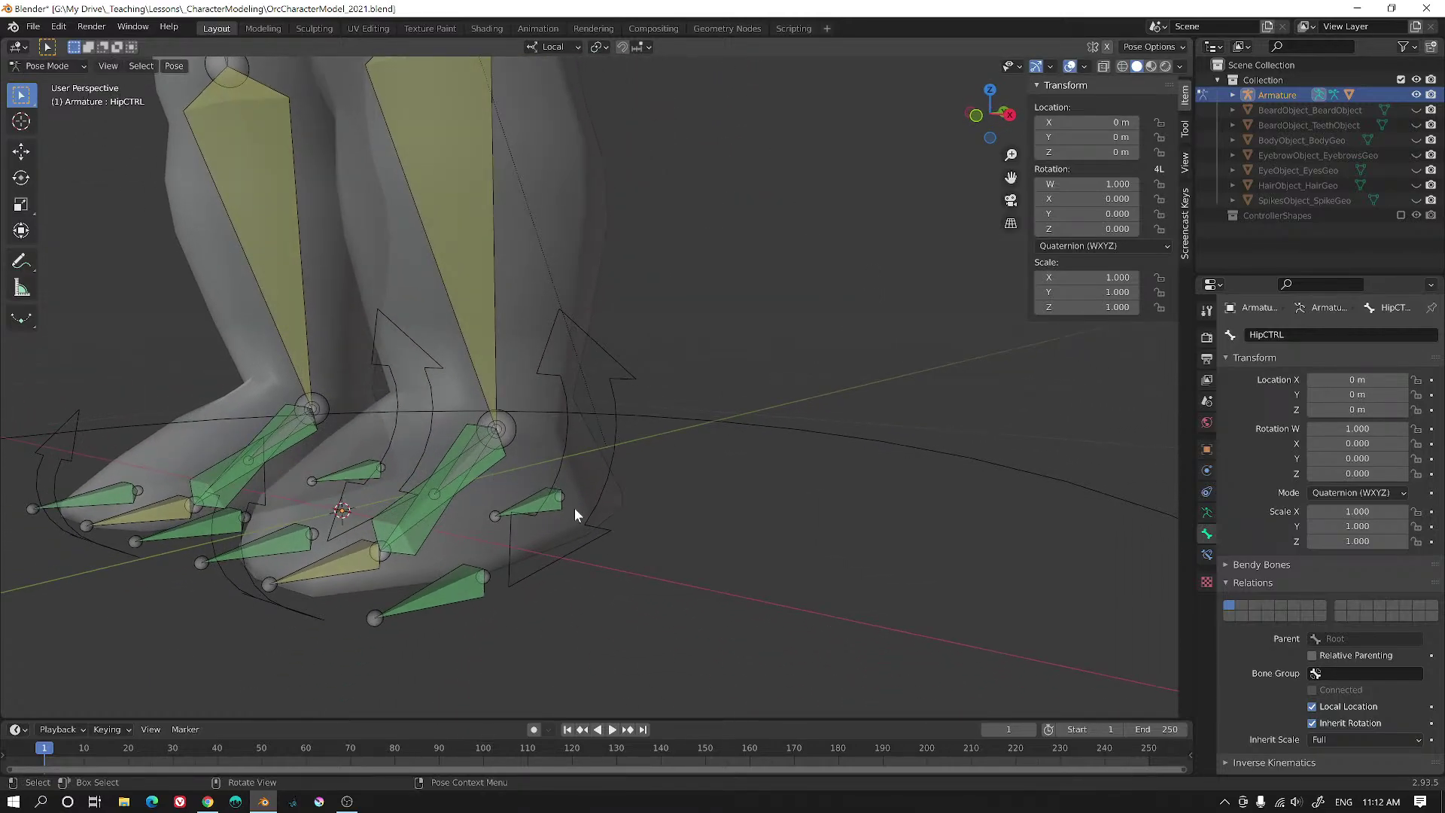
middle_drag(640, 506, 720, 498)
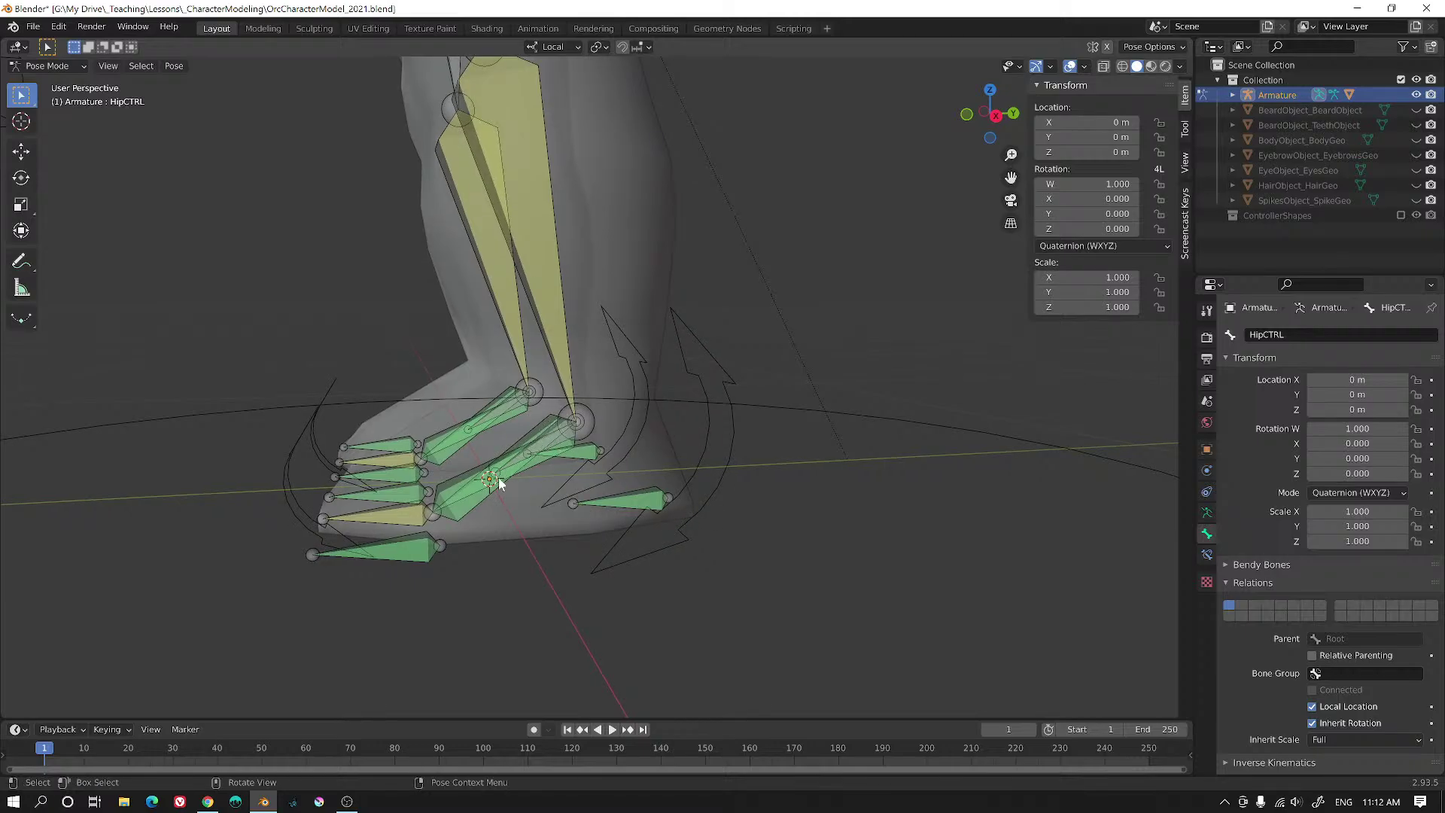
middle_drag(571, 491, 540, 431)
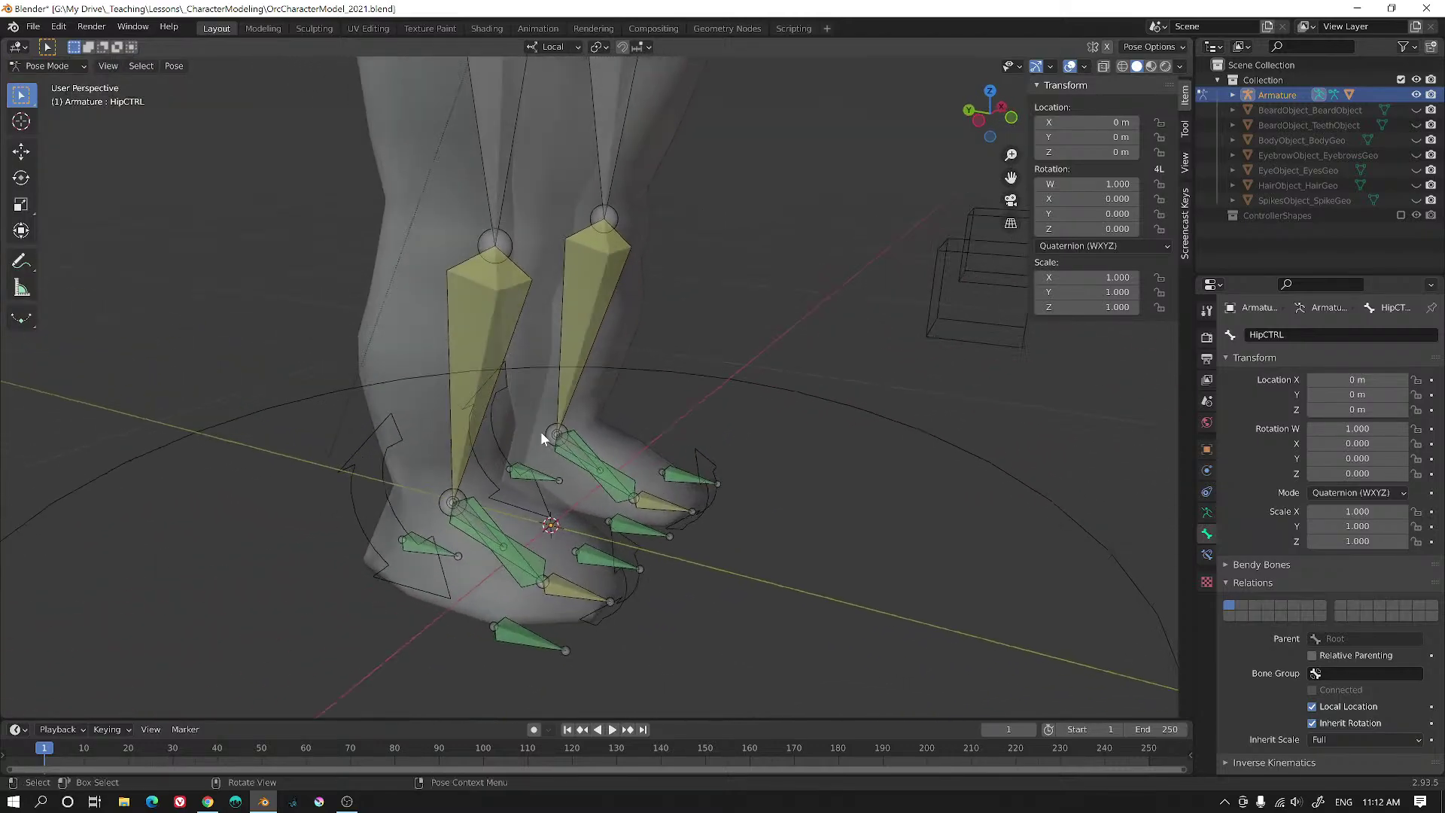
scroll(579, 376, down, 5)
shift+middle_drag(605, 322, 566, 465)
middle_drag(566, 465, 501, 386)
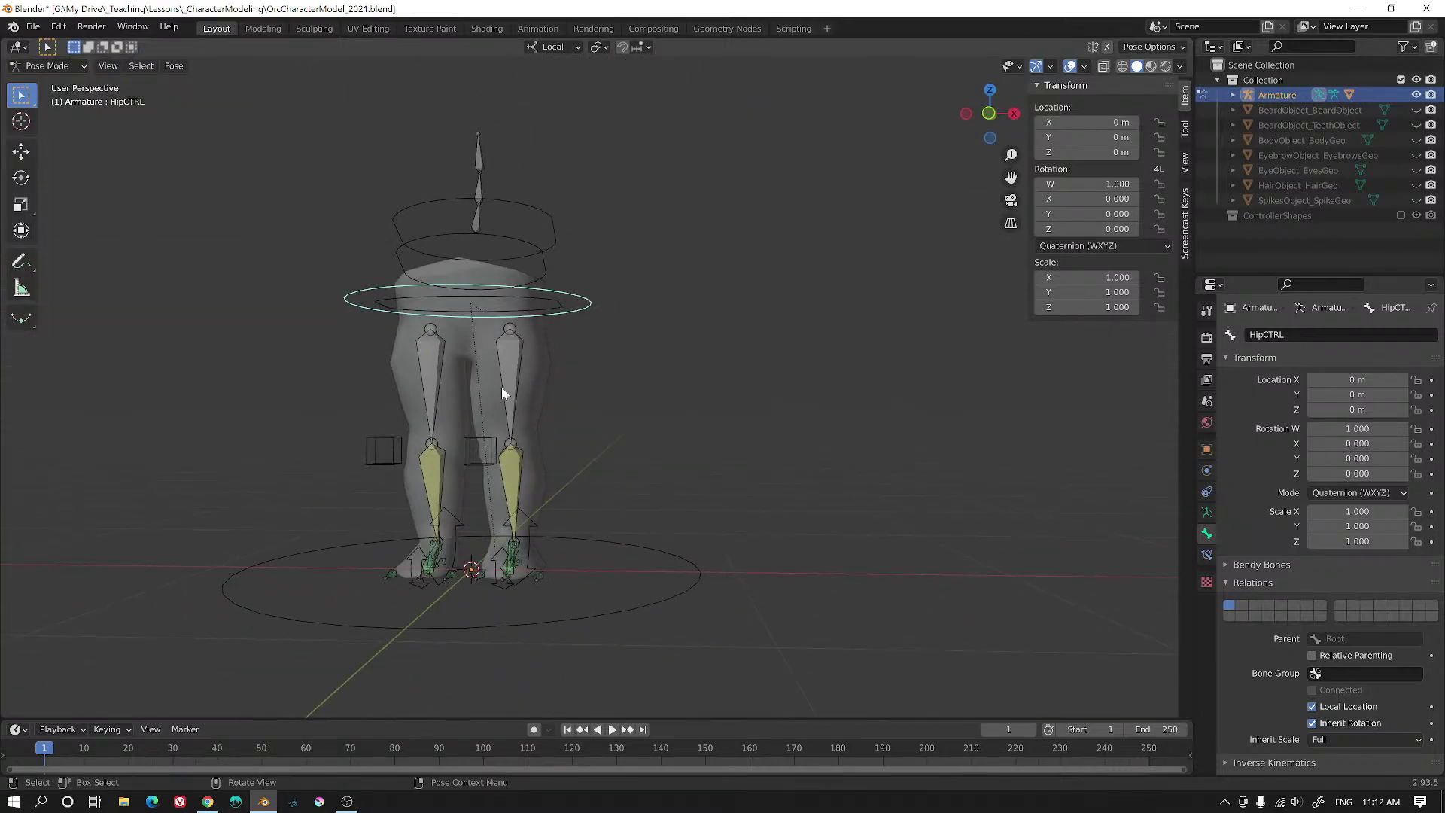
scroll(501, 386, up, 3)
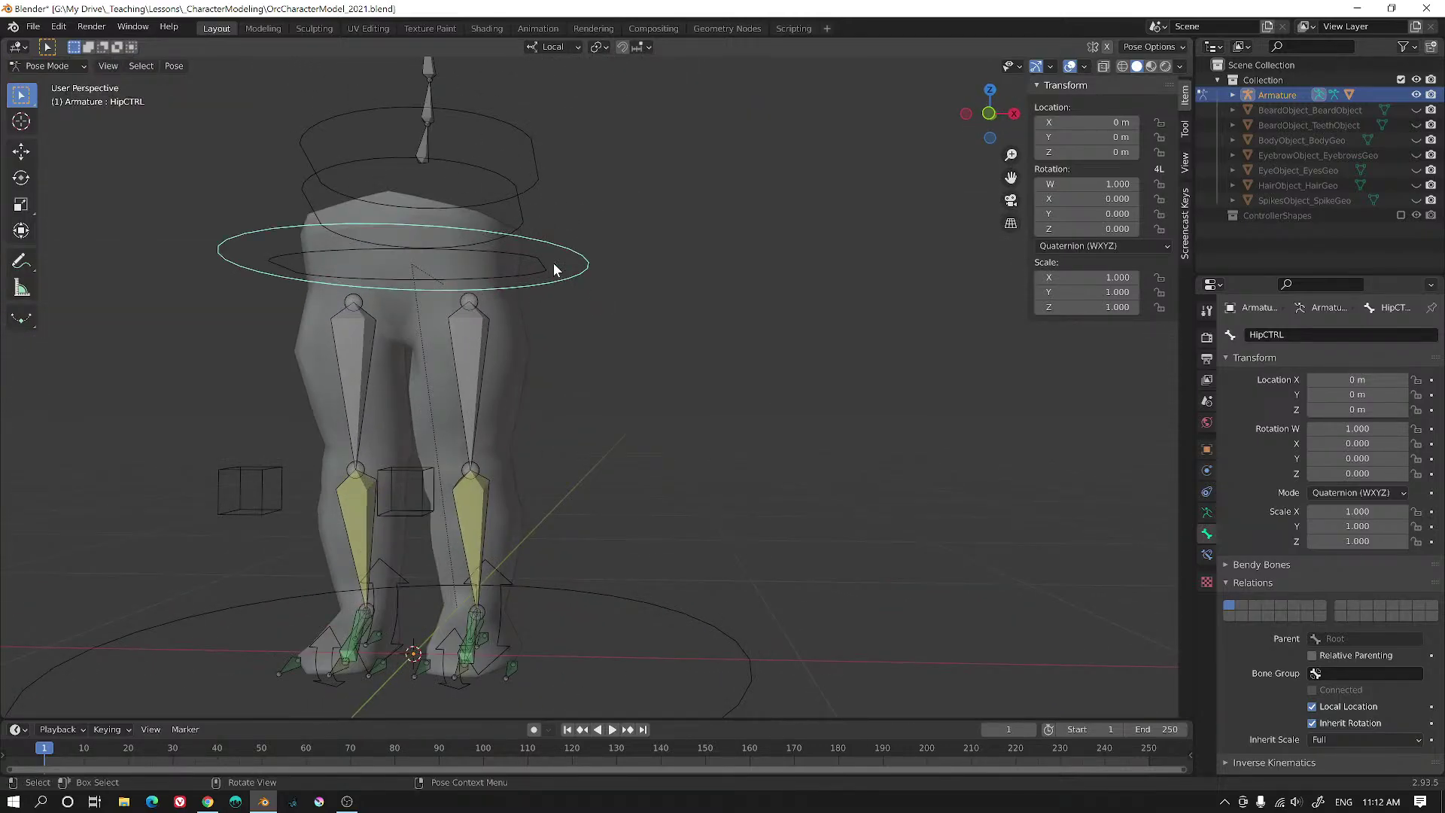
scroll(572, 264, down, 4)
middle_drag(755, 239, 521, 382)
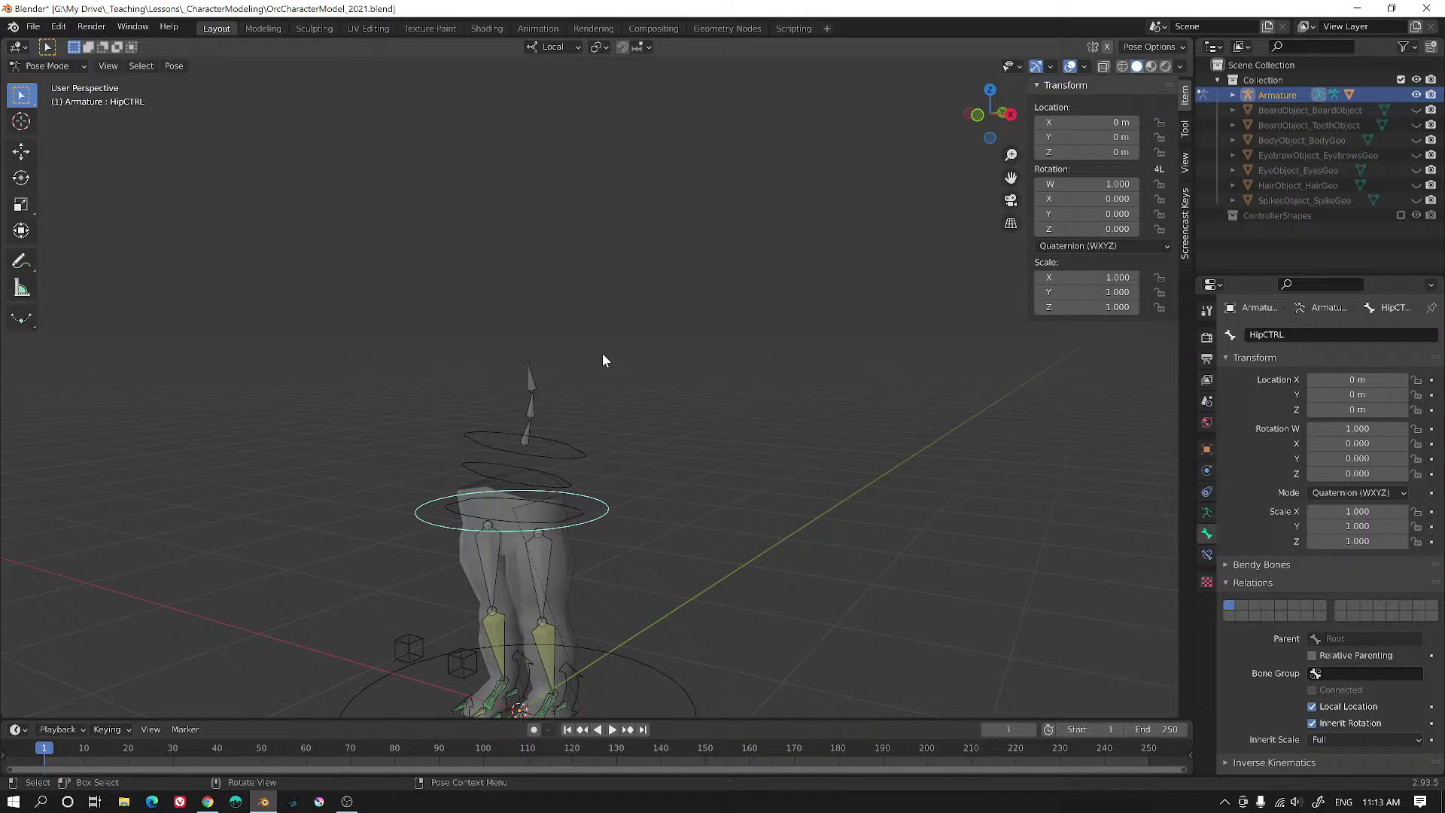
- Move L_Foot_CTRL about 0.33 m backward and slightly upward to pose the left leg behind the body
middle_drag(602, 354, 677, 421)
click(633, 499)
key(g)
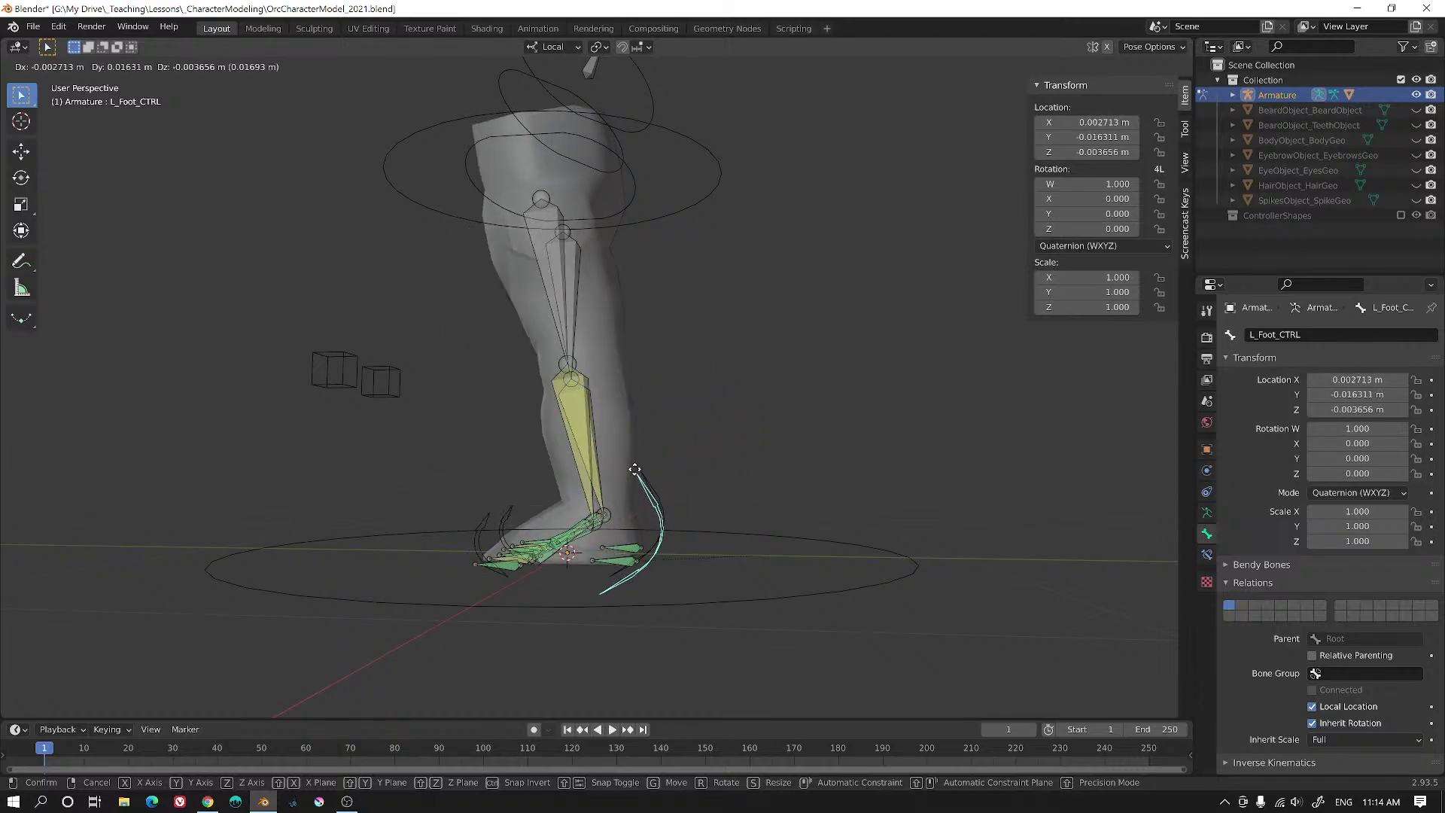
click(759, 448)
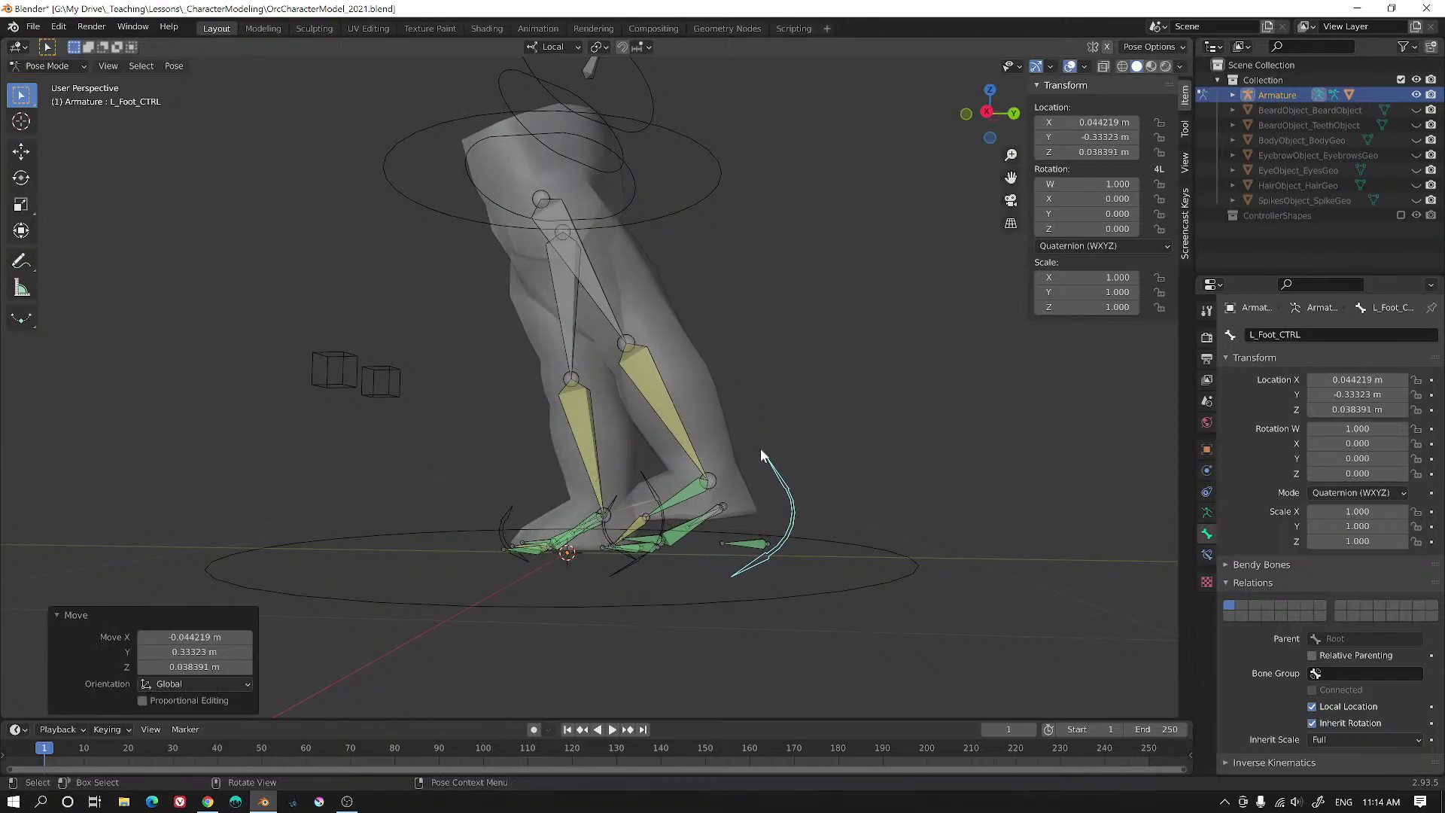
- Try rotating the displaced L_Foot_CTRL, cancel the rotation, and clear the control's location
key(r)
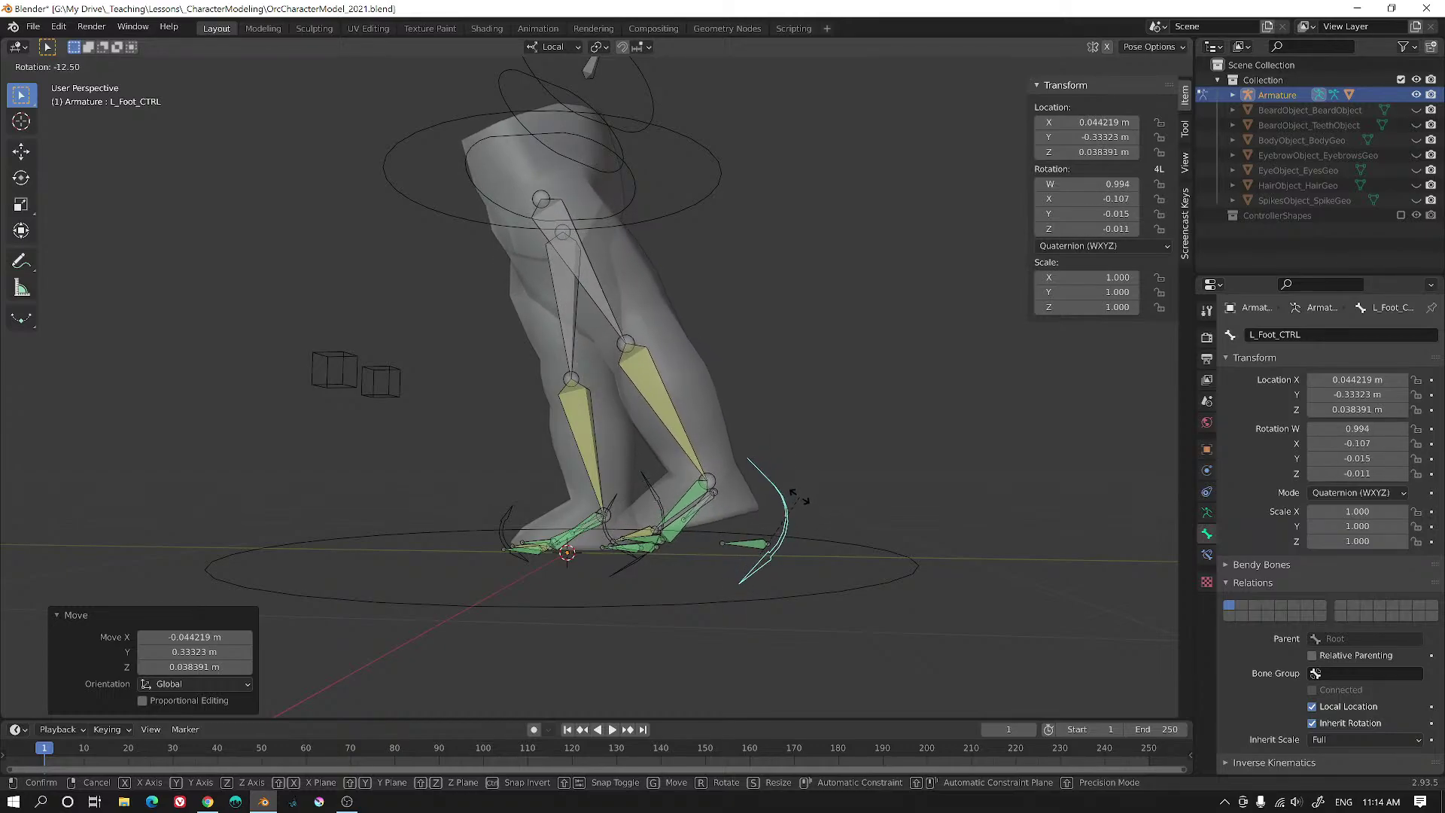
right_click(796, 483)
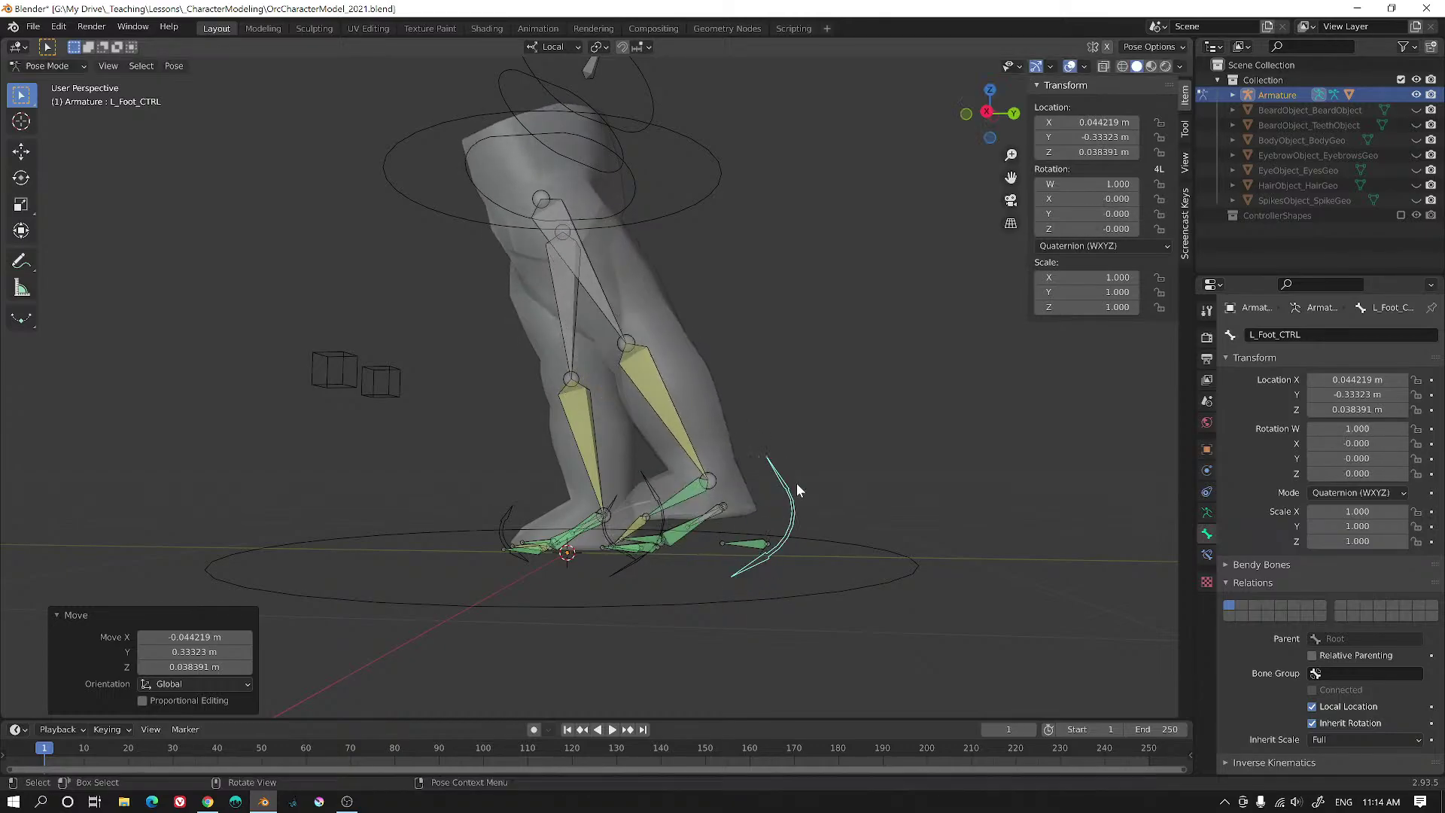
middle_drag(796, 483, 831, 509)
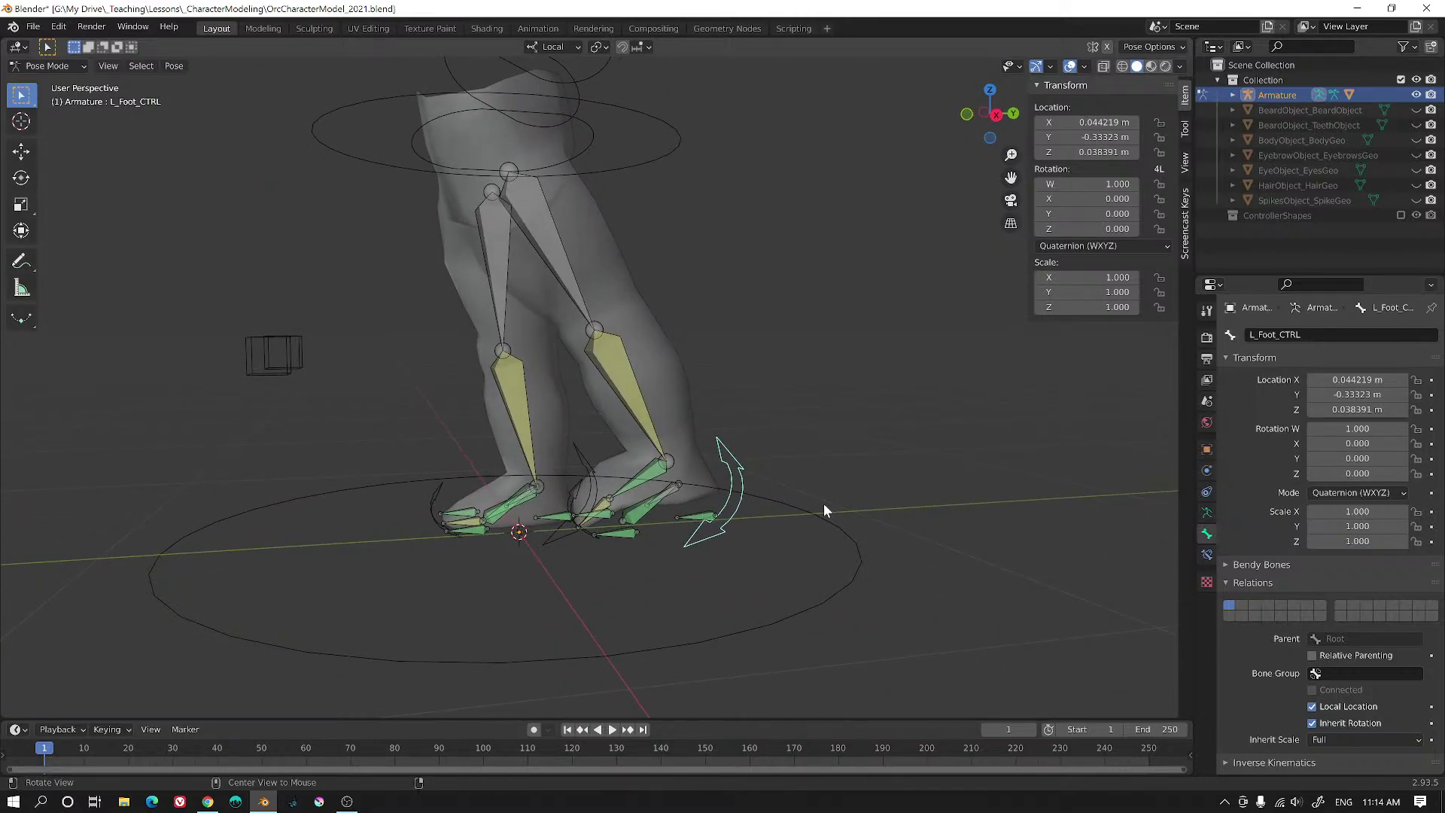
key(alt+g)
- Try moving L_Foot_CTRL slightly in a close side view of the left foot, and cancel the move
middle_drag(823, 504, 702, 539)
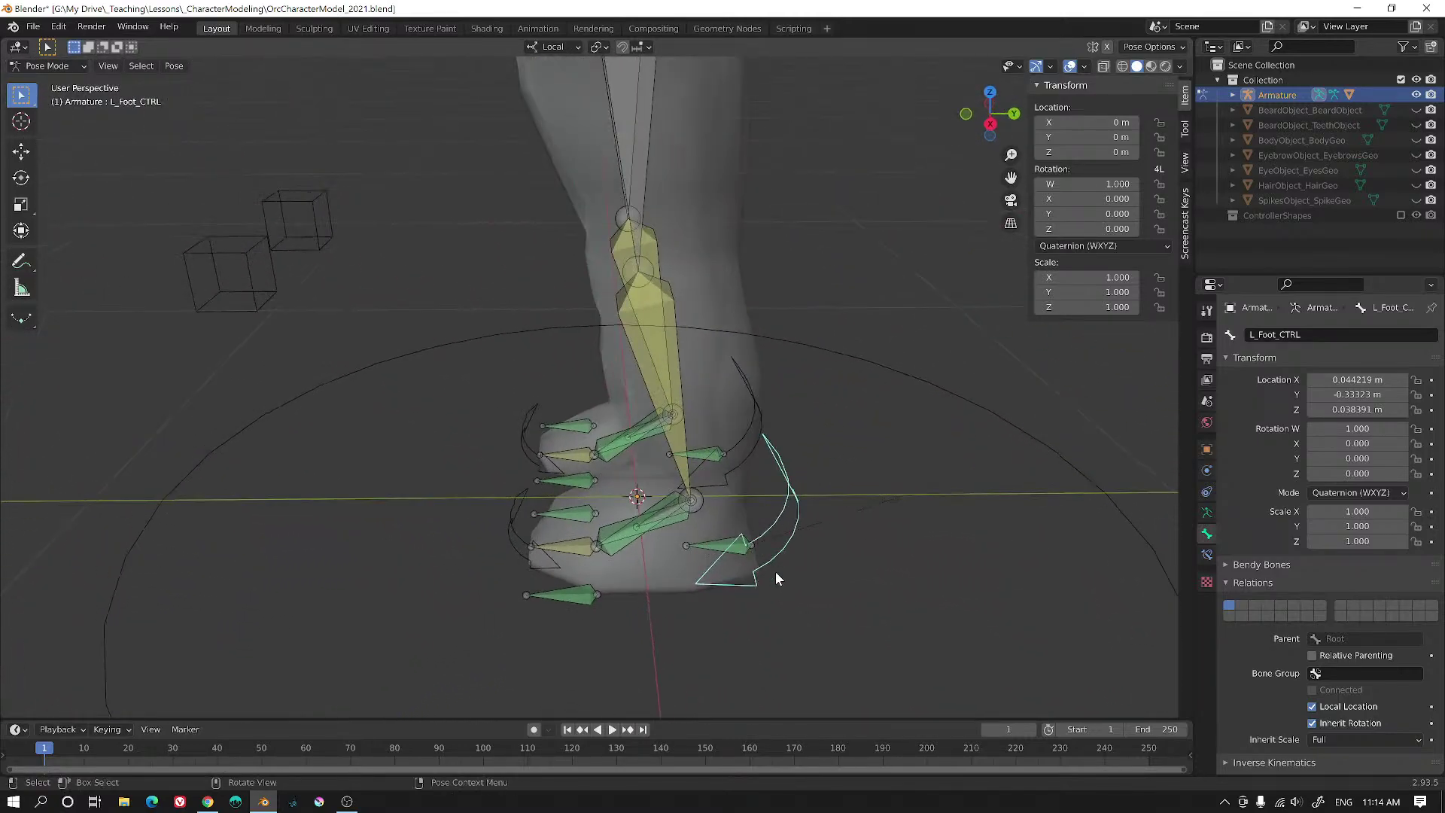
middle_drag(775, 571, 871, 554)
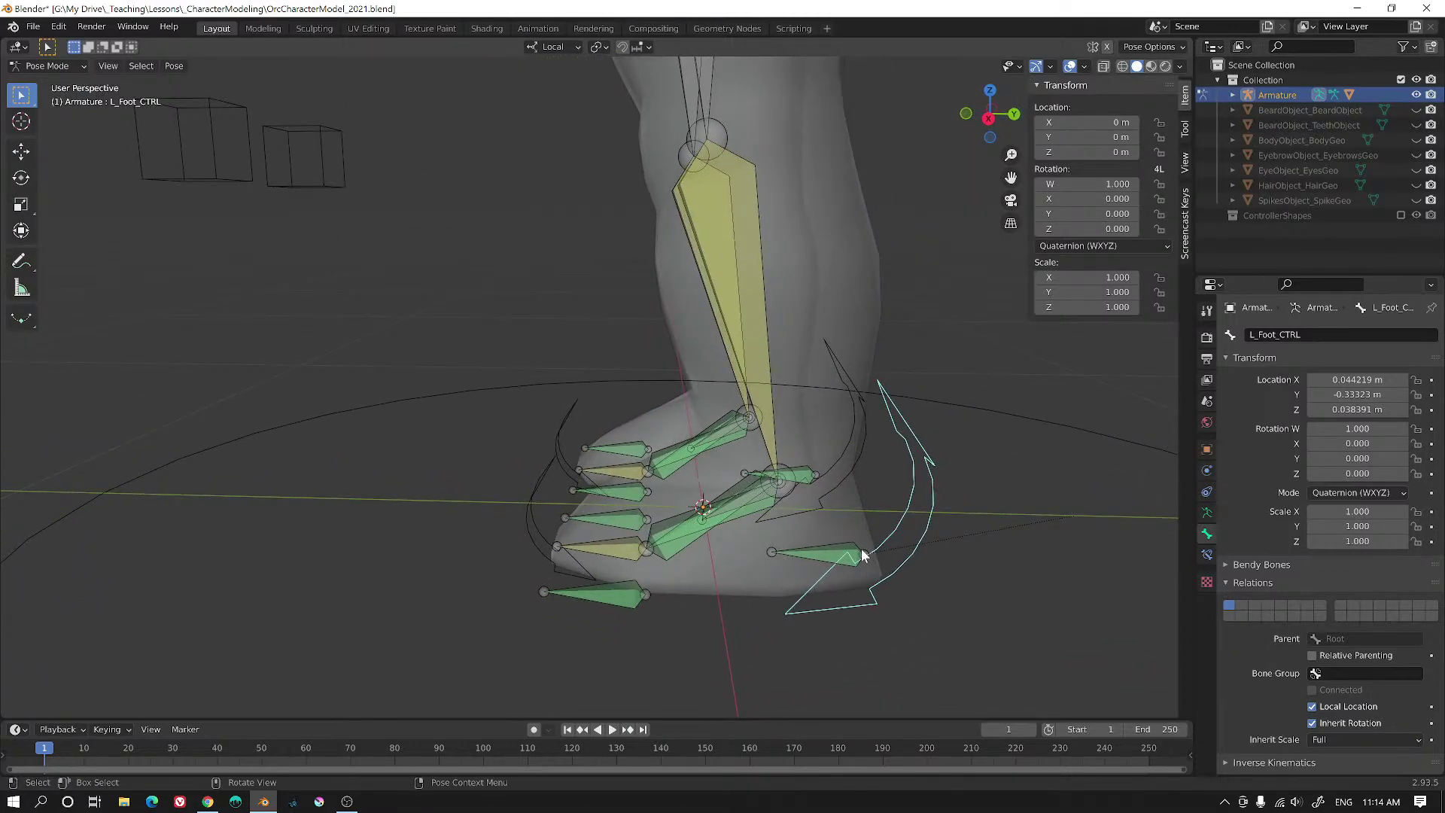
key(g)
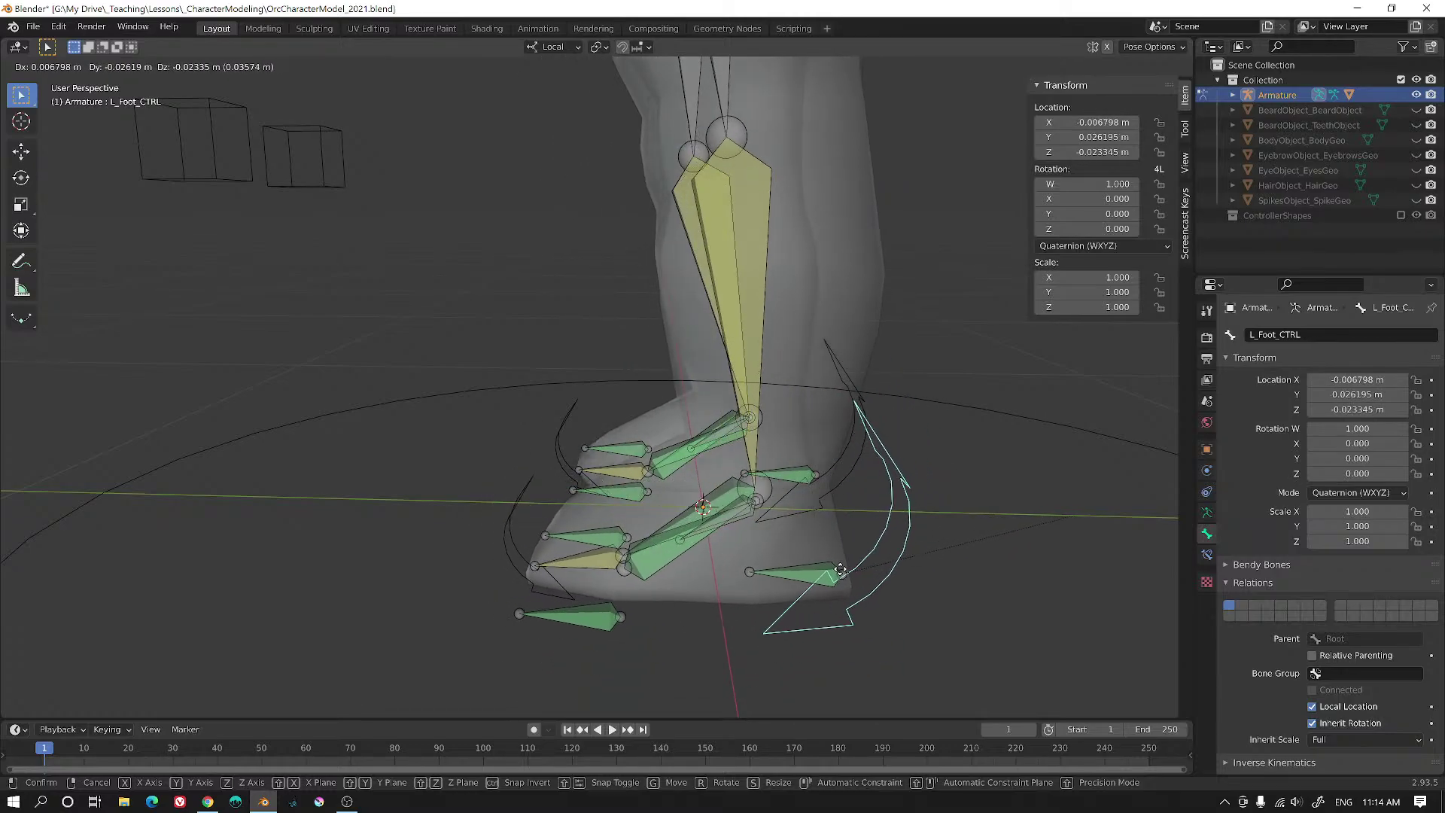
right_click(852, 525)
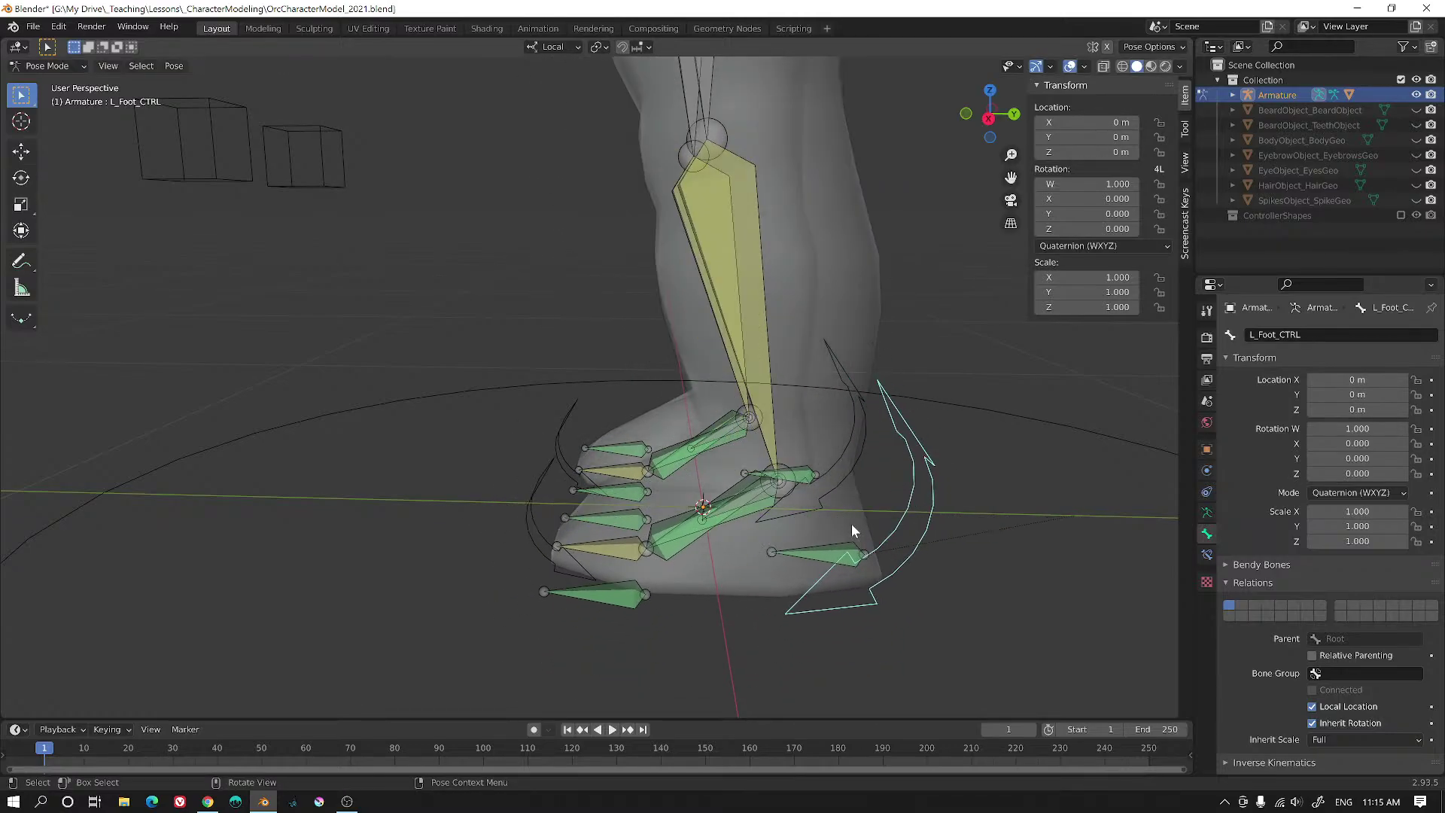
- Add a Limit Rotation constraint to the left toe bone L_Leg.004, with Limit X enabled and its minimum at -45°
click(626, 542)
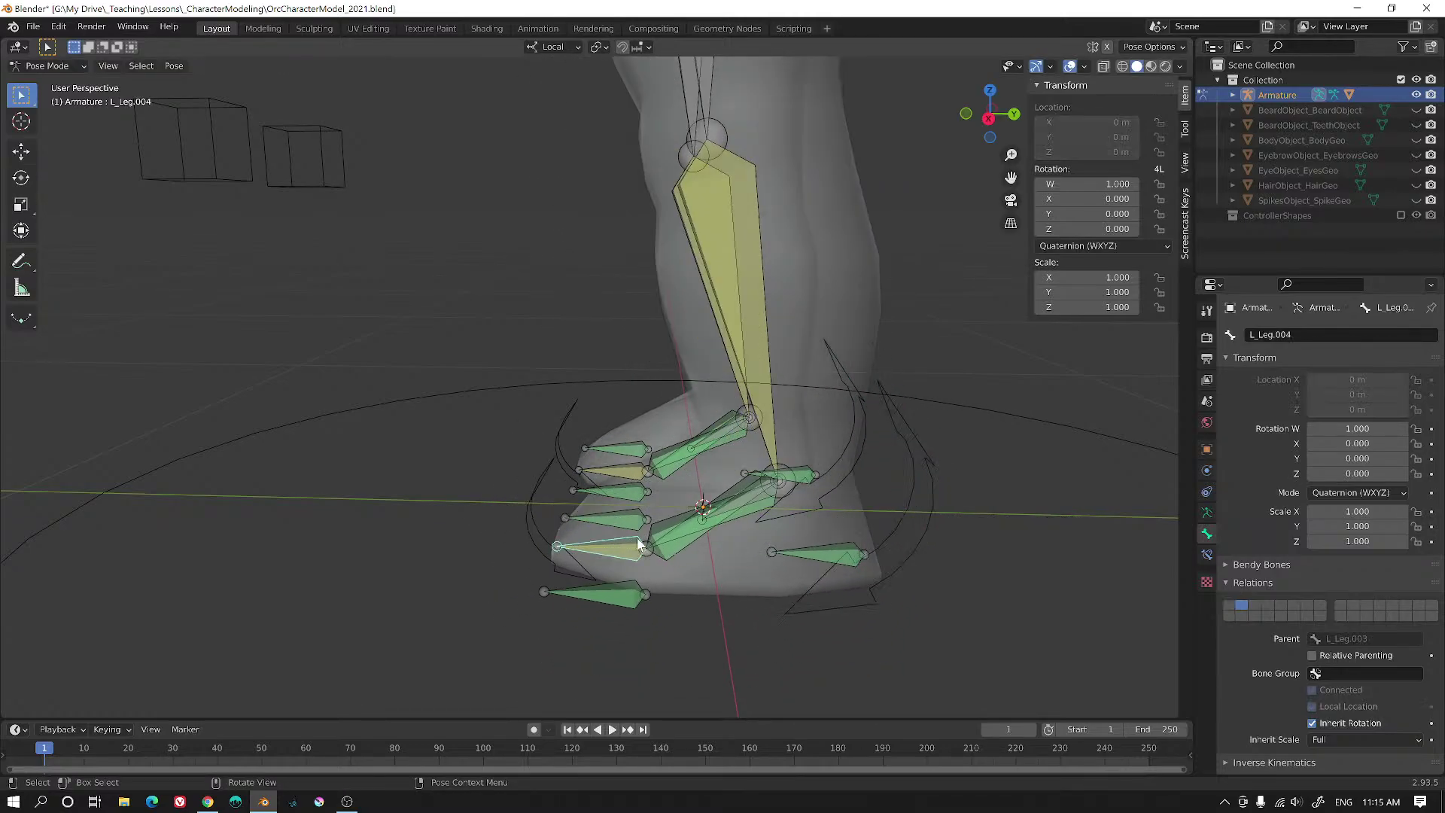
click(1206, 557)
click(1291, 333)
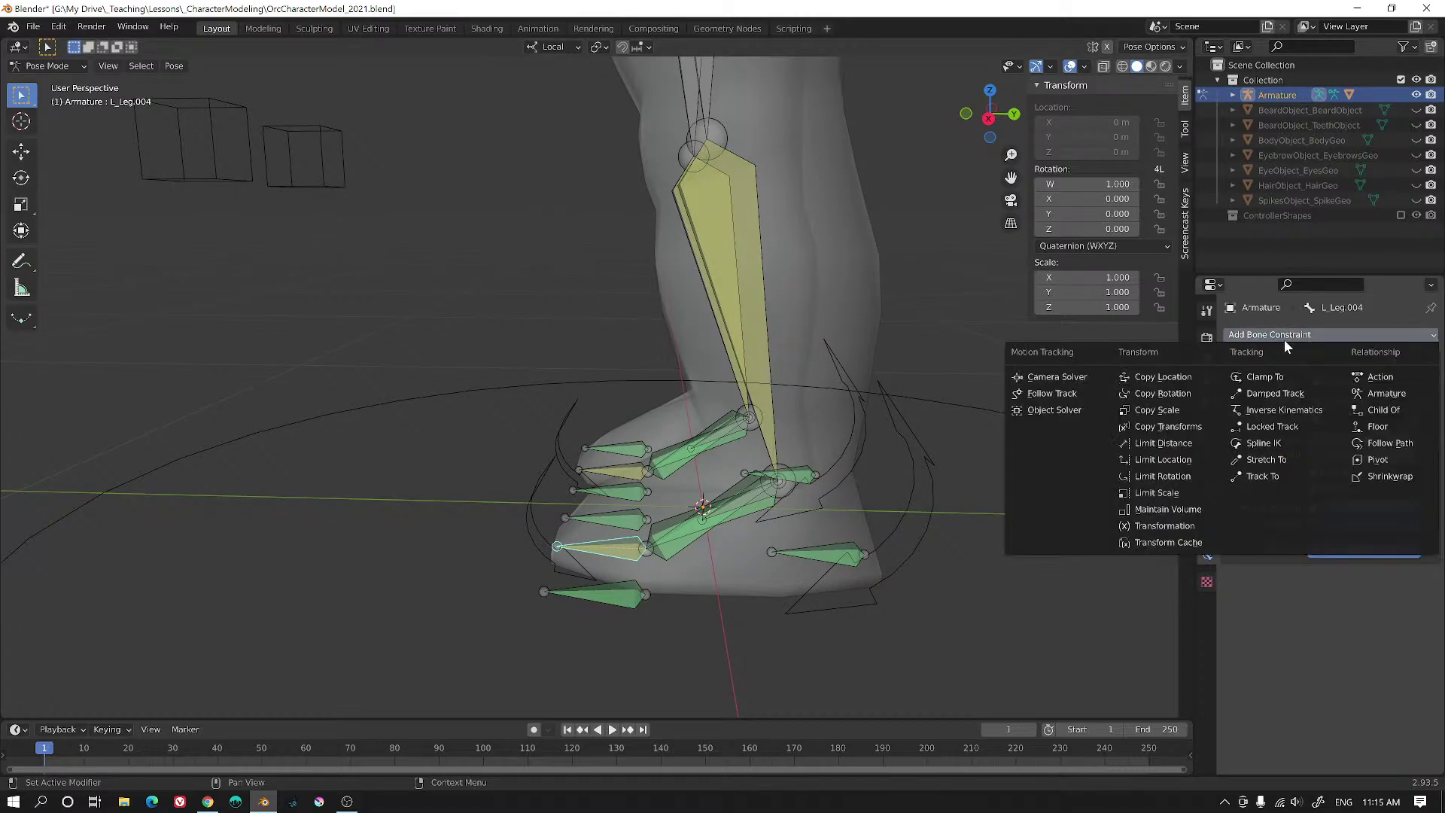
click(1172, 476)
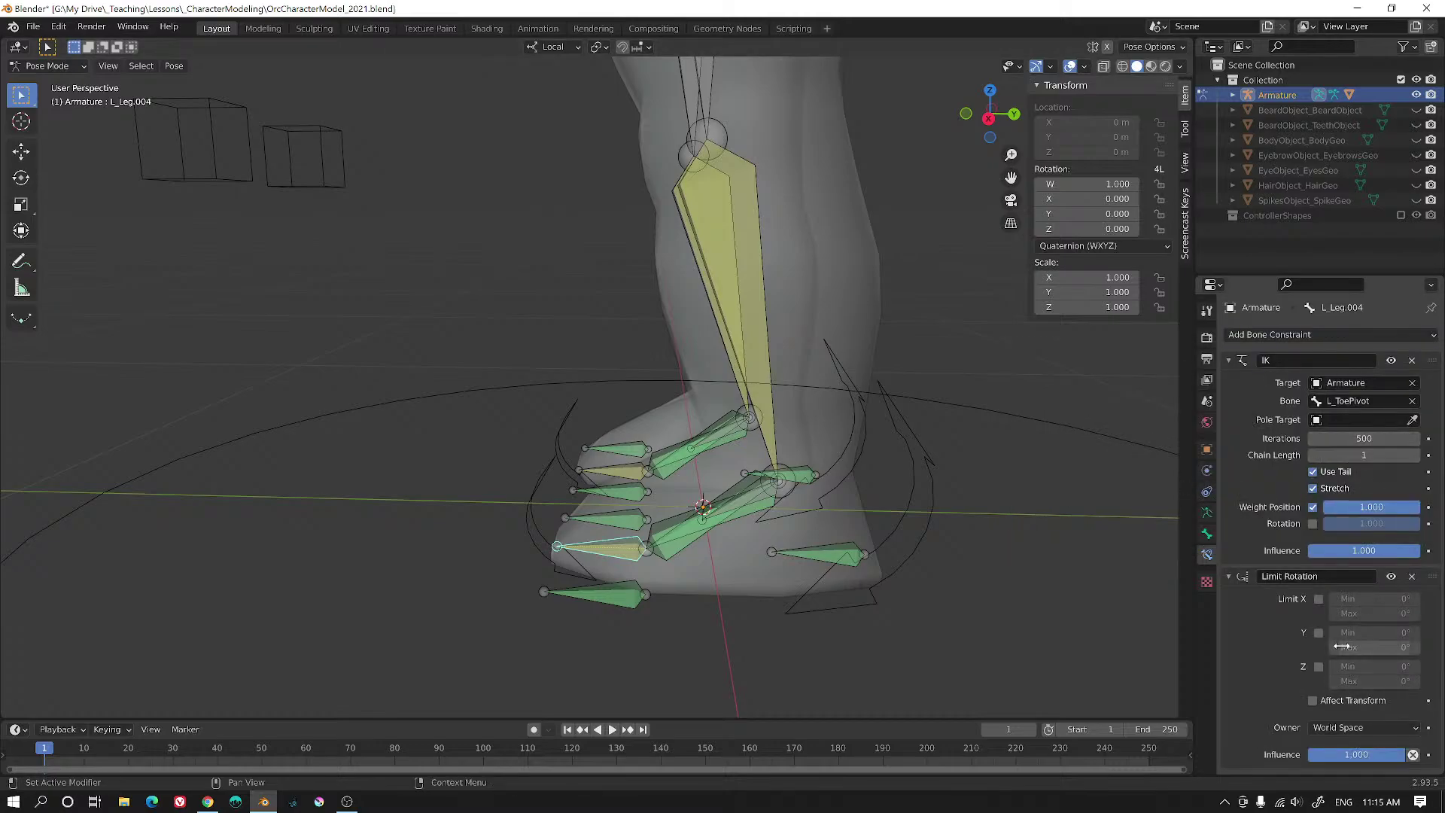
click(1319, 599)
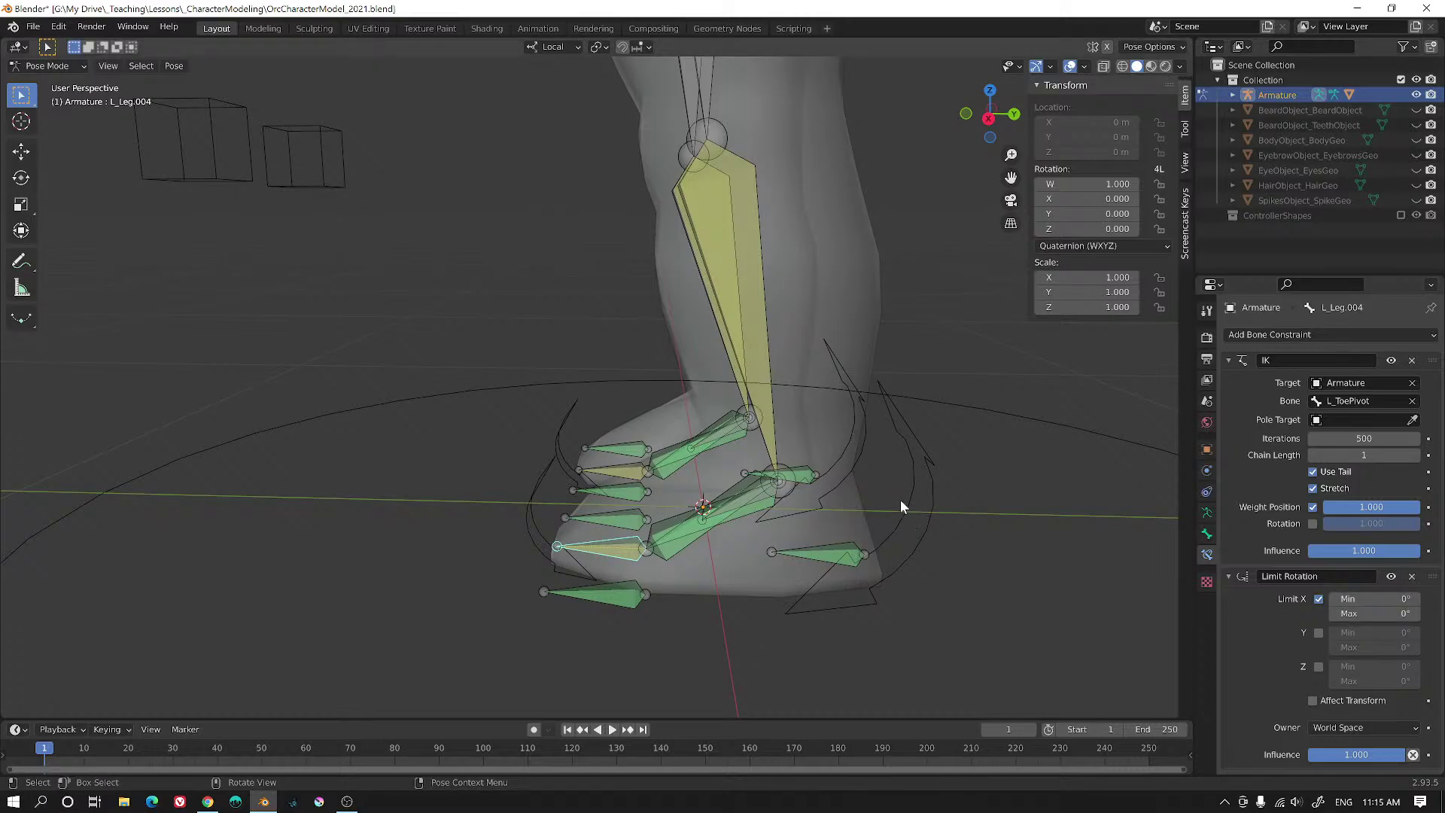
drag(1373, 598, 1373, 598)
click(1373, 598)
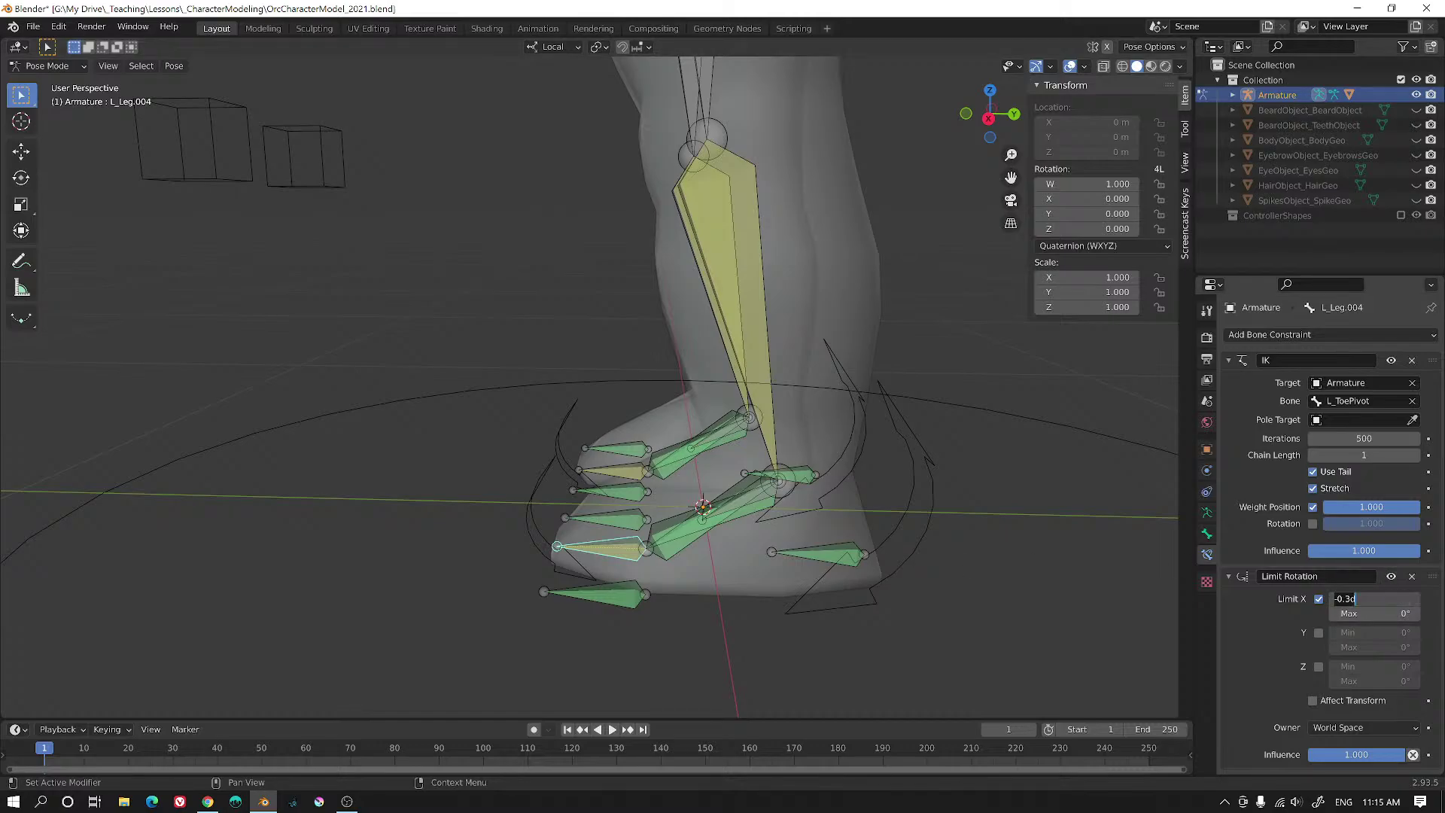
text(-45)
key(Return)
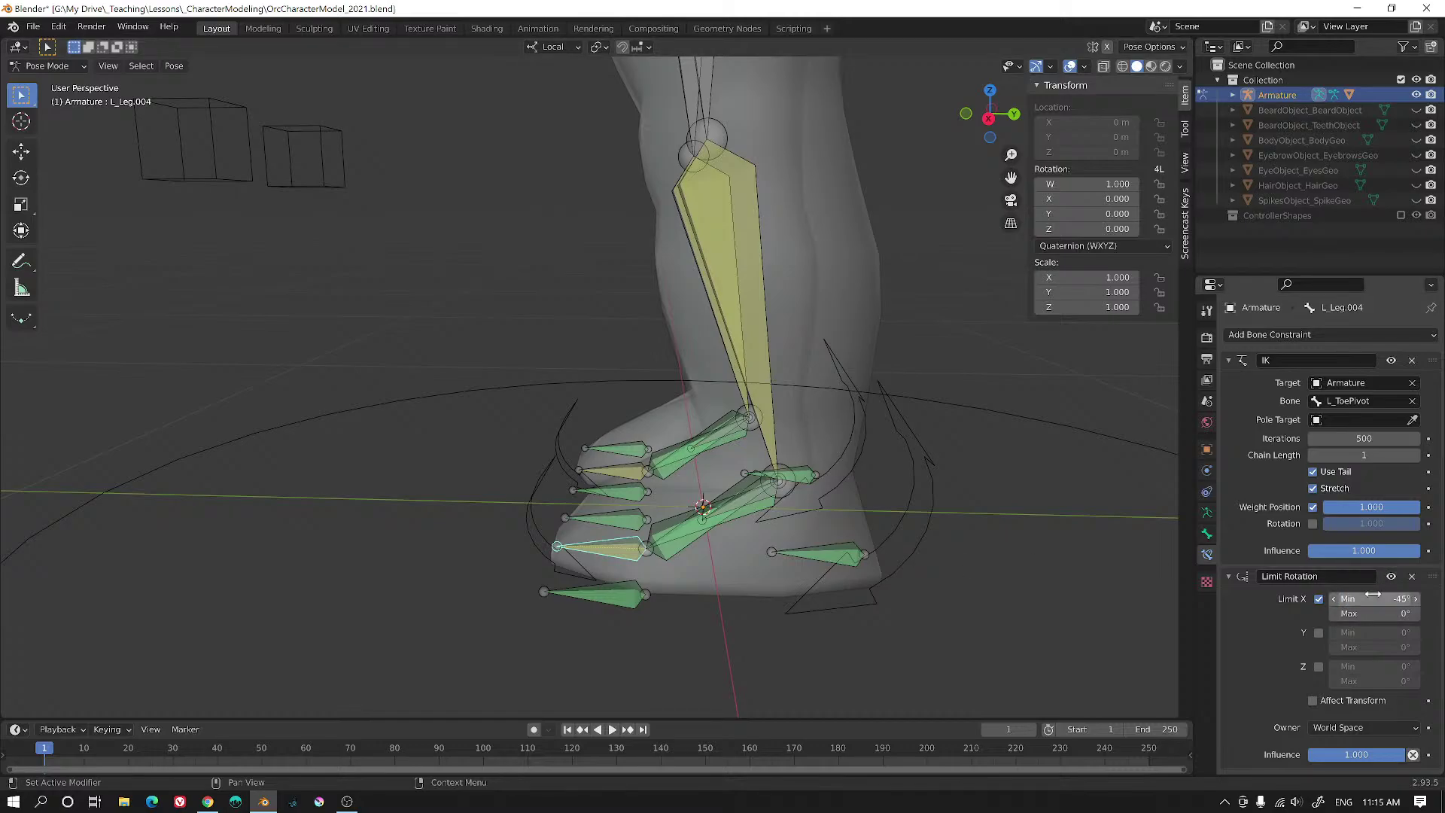
- Try lifting L_Foot_CTRL to test the toe bone's rotation limit, and cancel the move
click(932, 492)
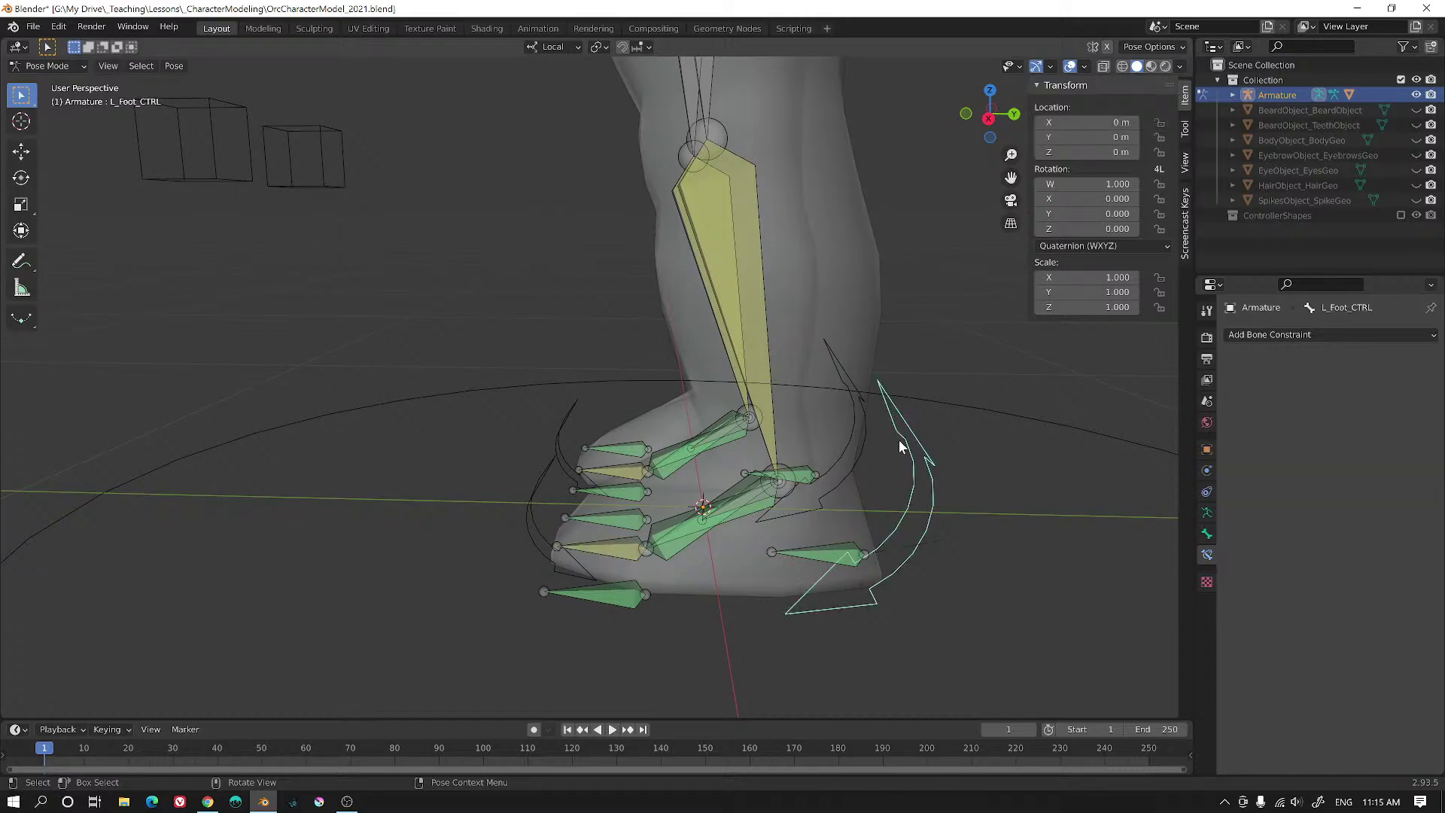
key(g)
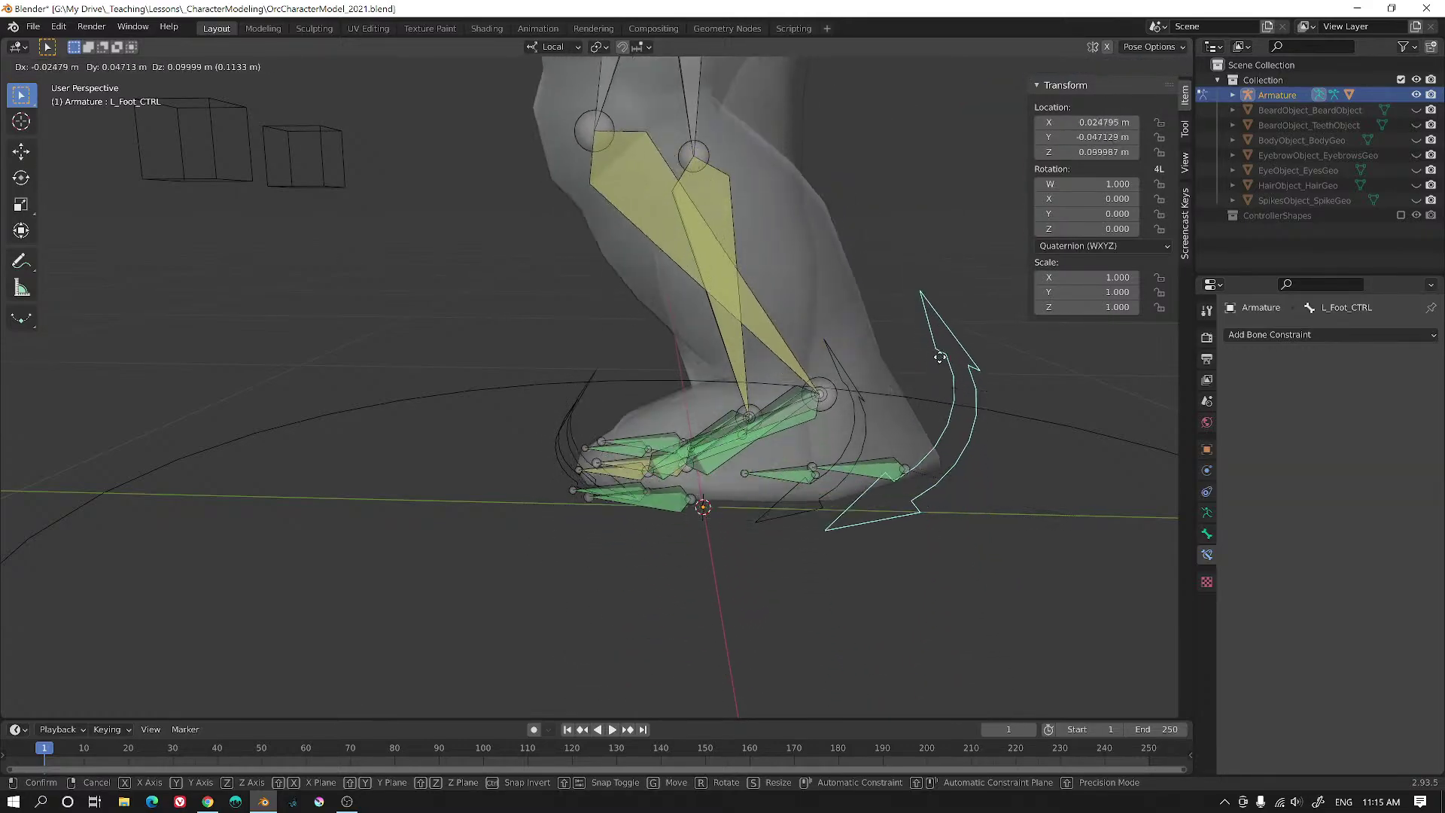
key(Escape)
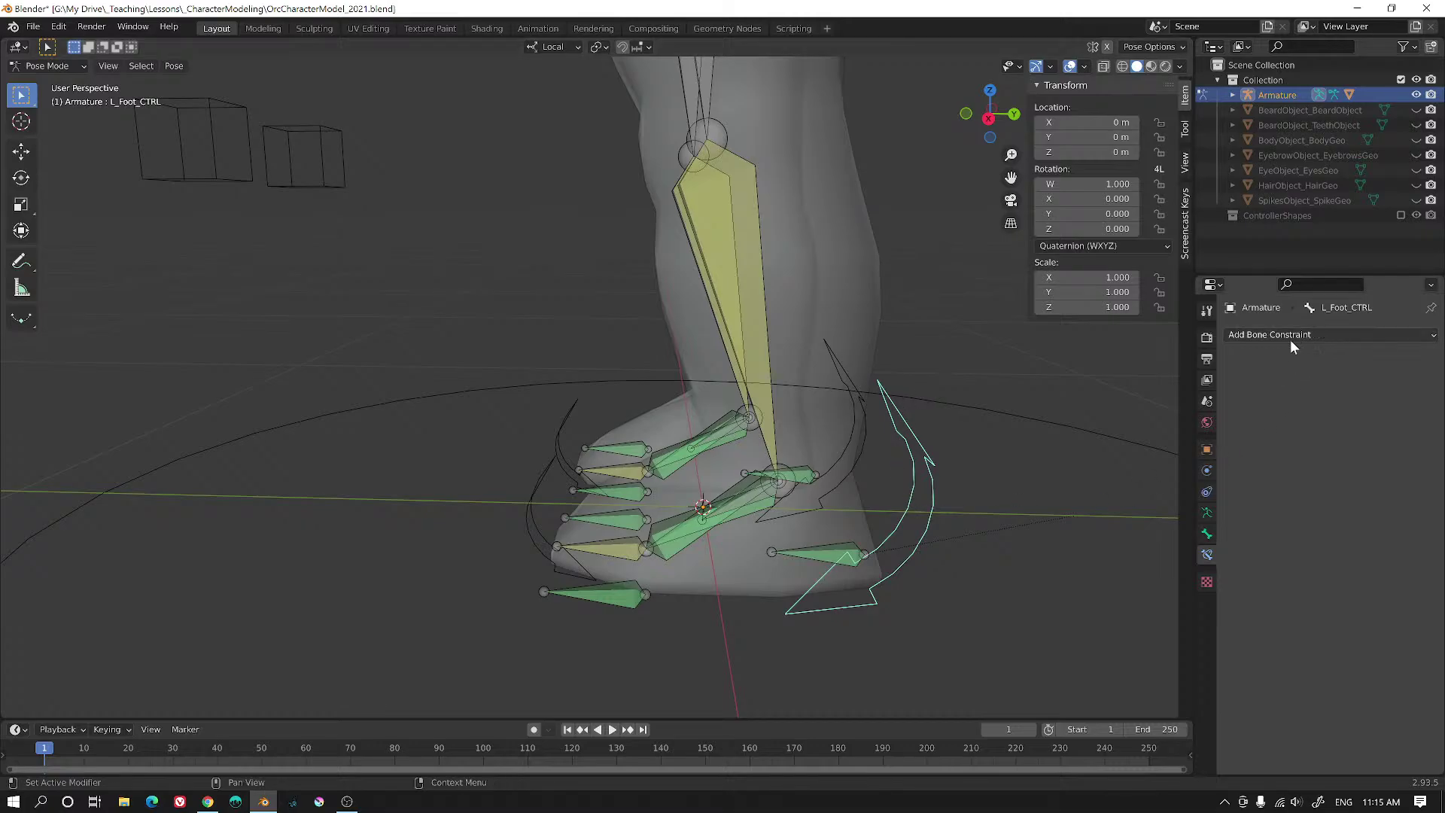
- Set L_Leg.004's X rotation limits to minimum 0° and maximum 45°, and test them with a cancelled move of L_Foot_CTRL
click(608, 538)
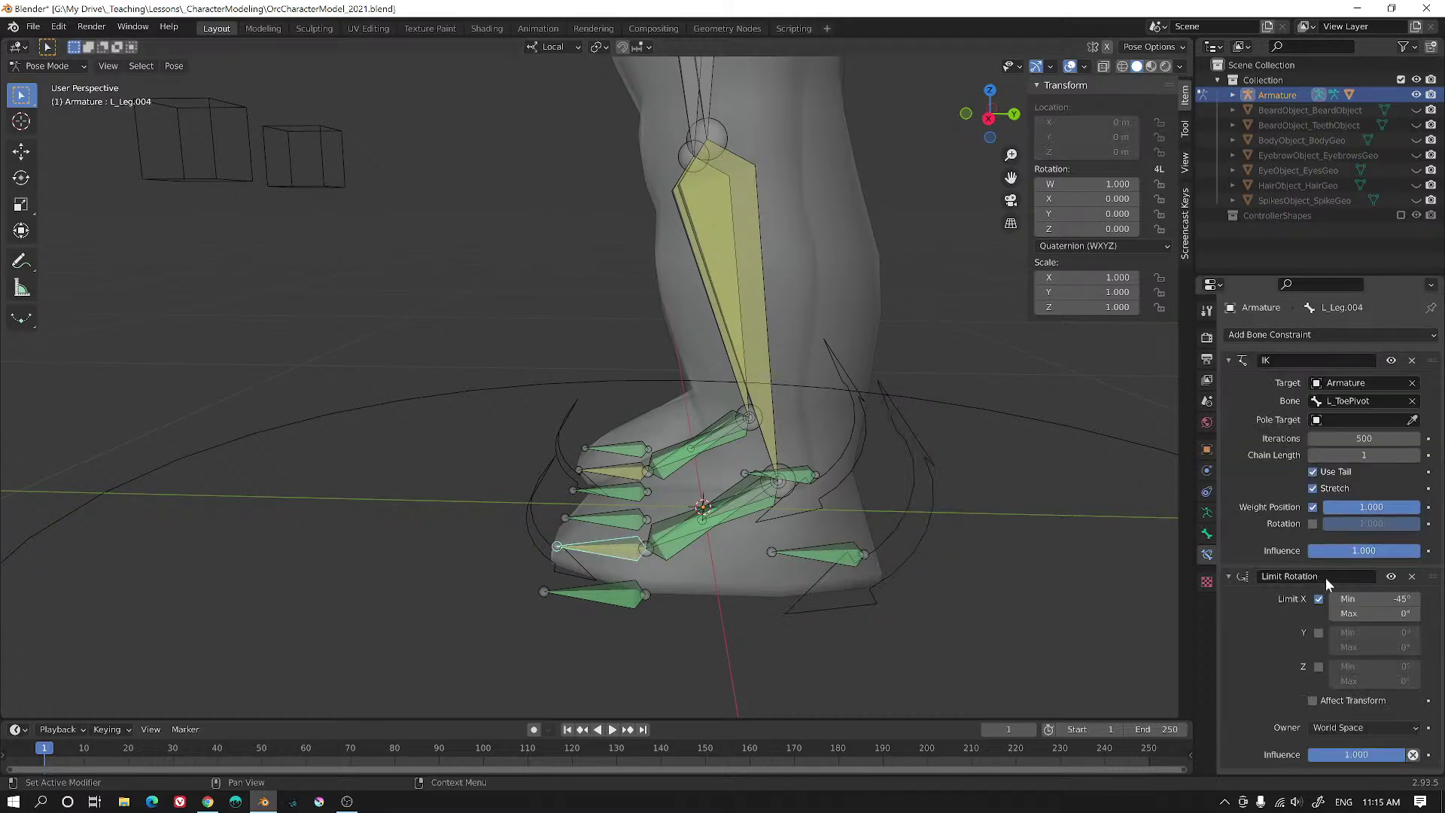
click(1374, 597)
text(0)
key(Return)
click(1371, 613)
text(45)
key(Return)
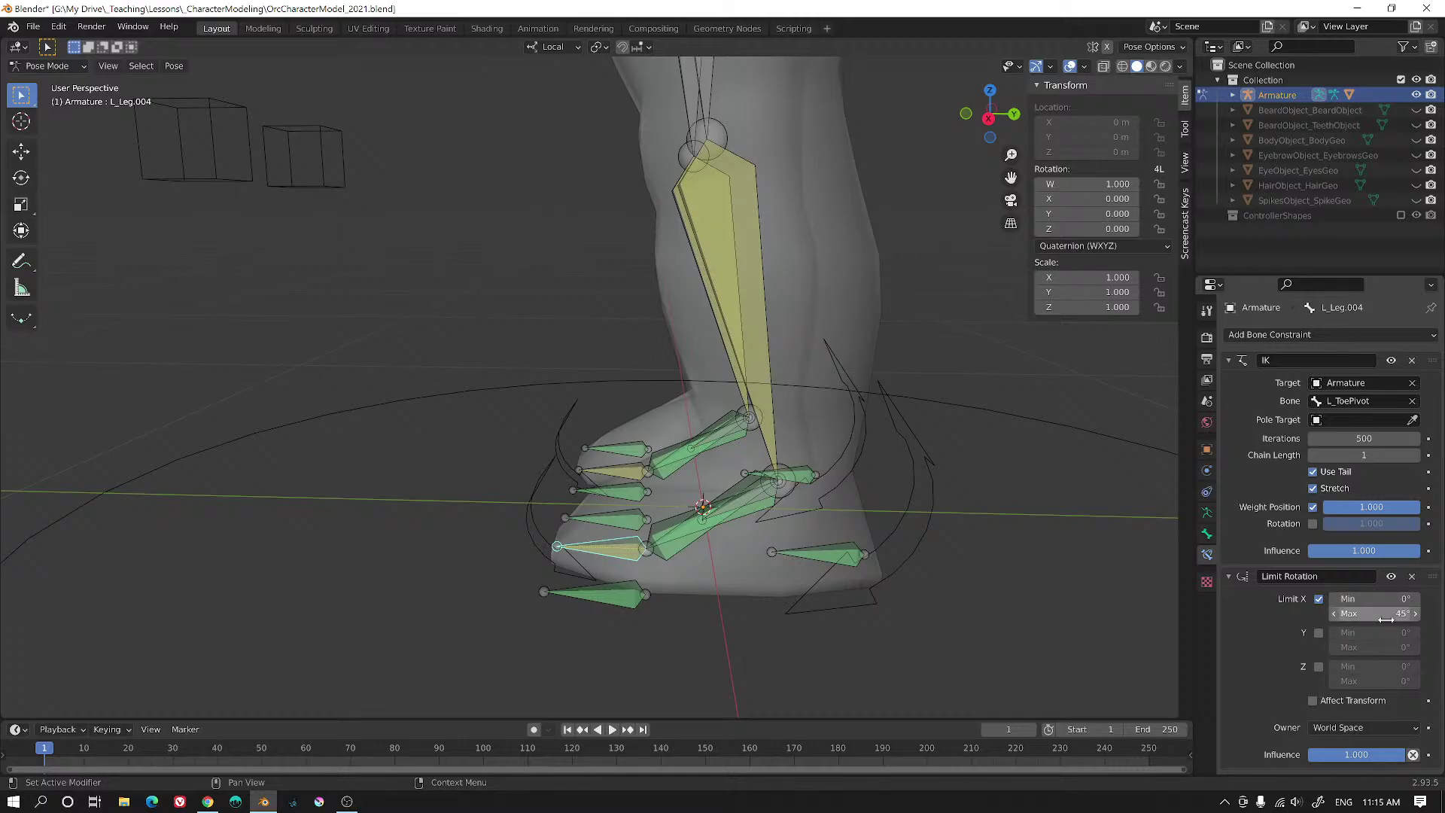
click(934, 472)
key(g)
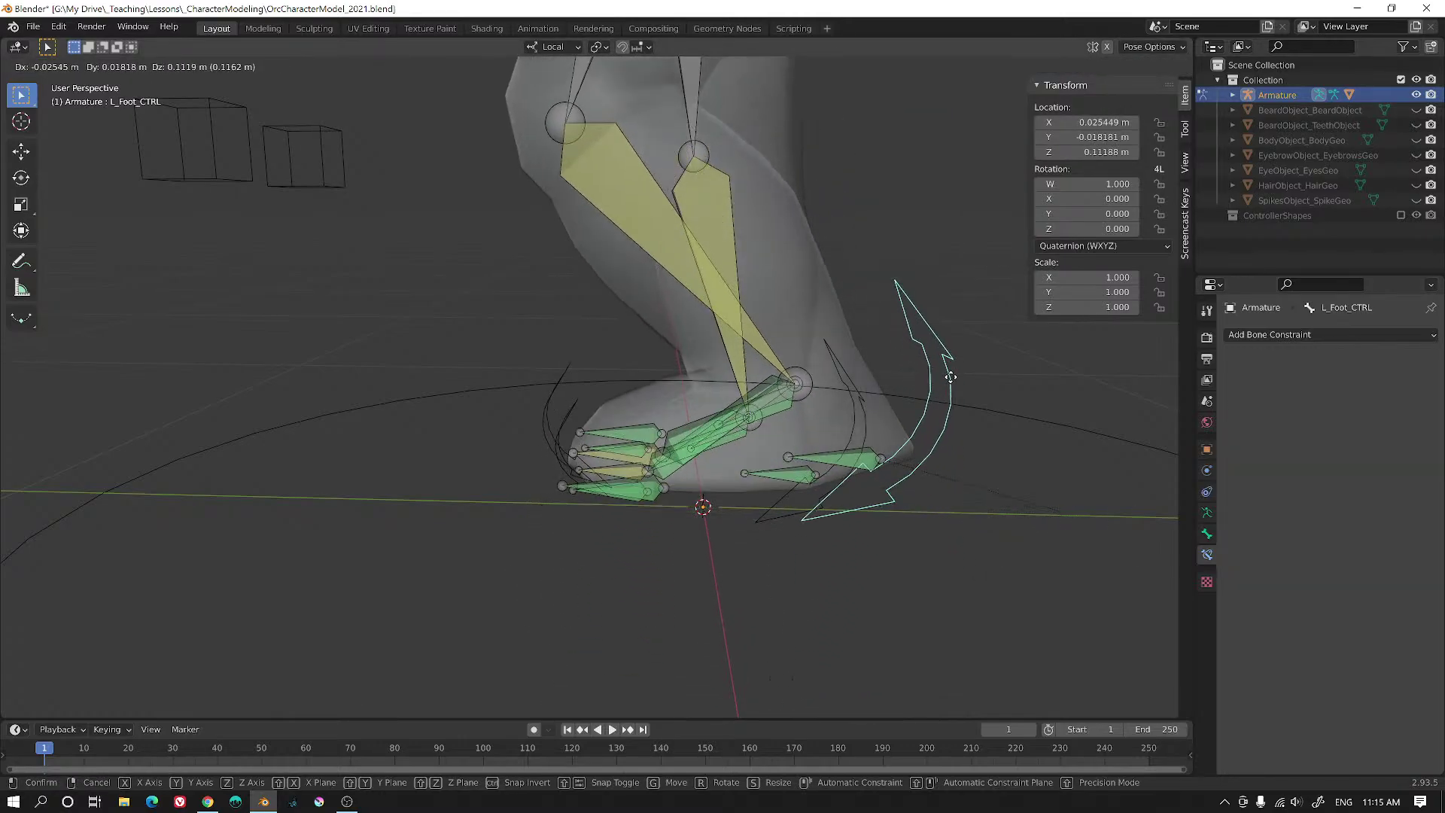
right_click(911, 496)
- Set the owner of L_Leg.004's Limit Rotation constraint to Local Space, and test it with a cancelled move of L_Foot_CTRL
click(606, 543)
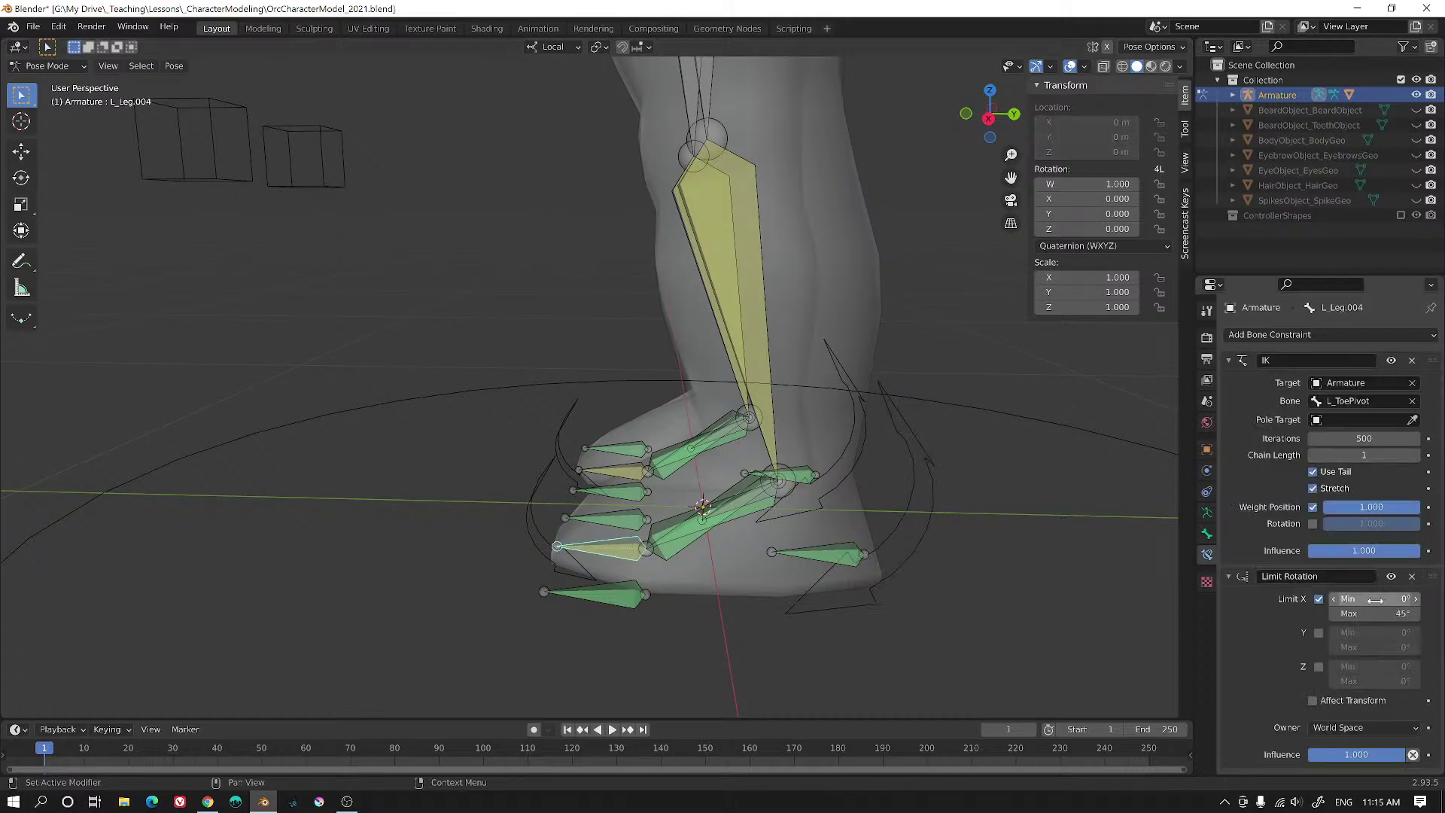
click(1370, 727)
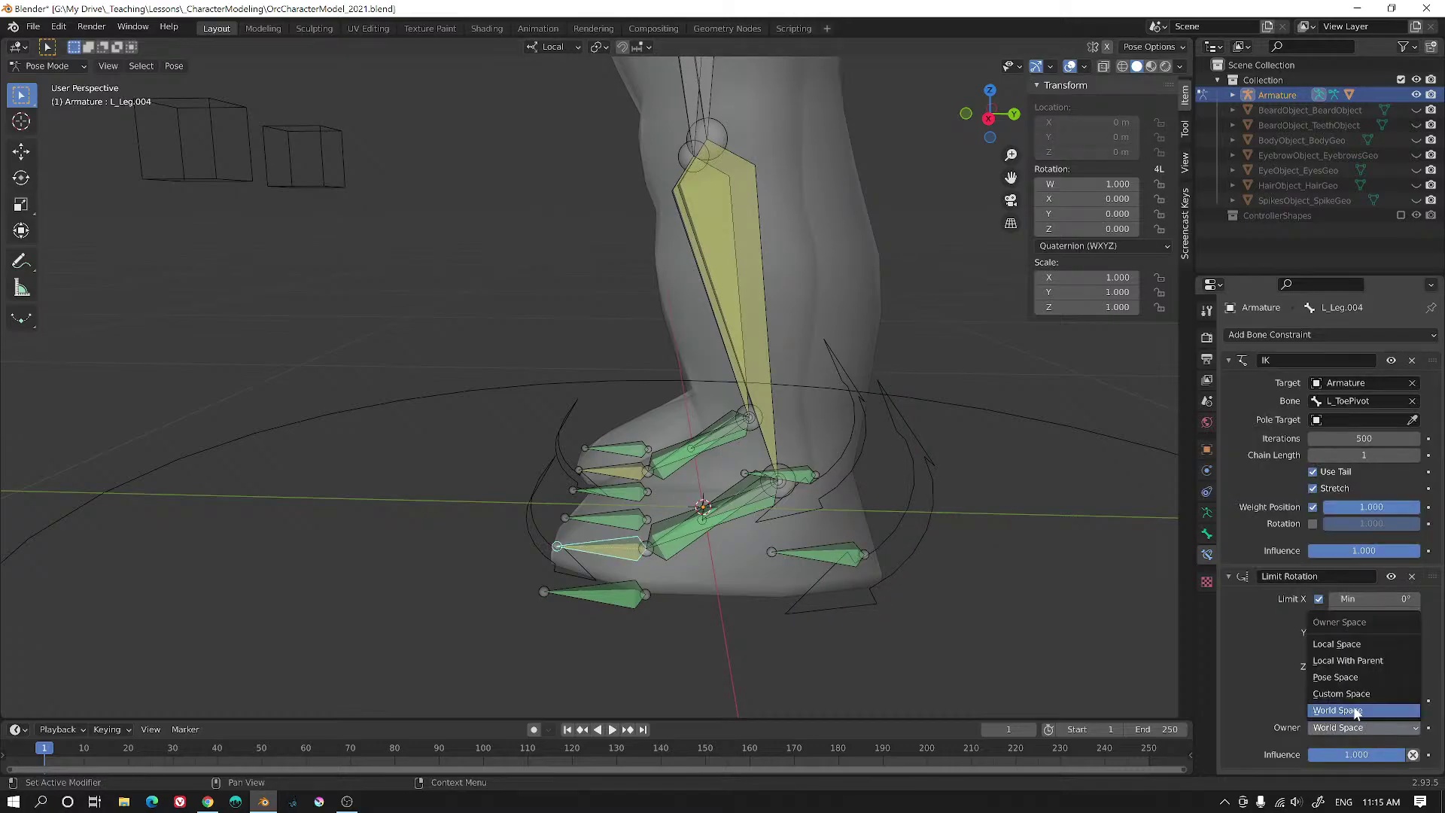
click(1355, 654)
click(915, 463)
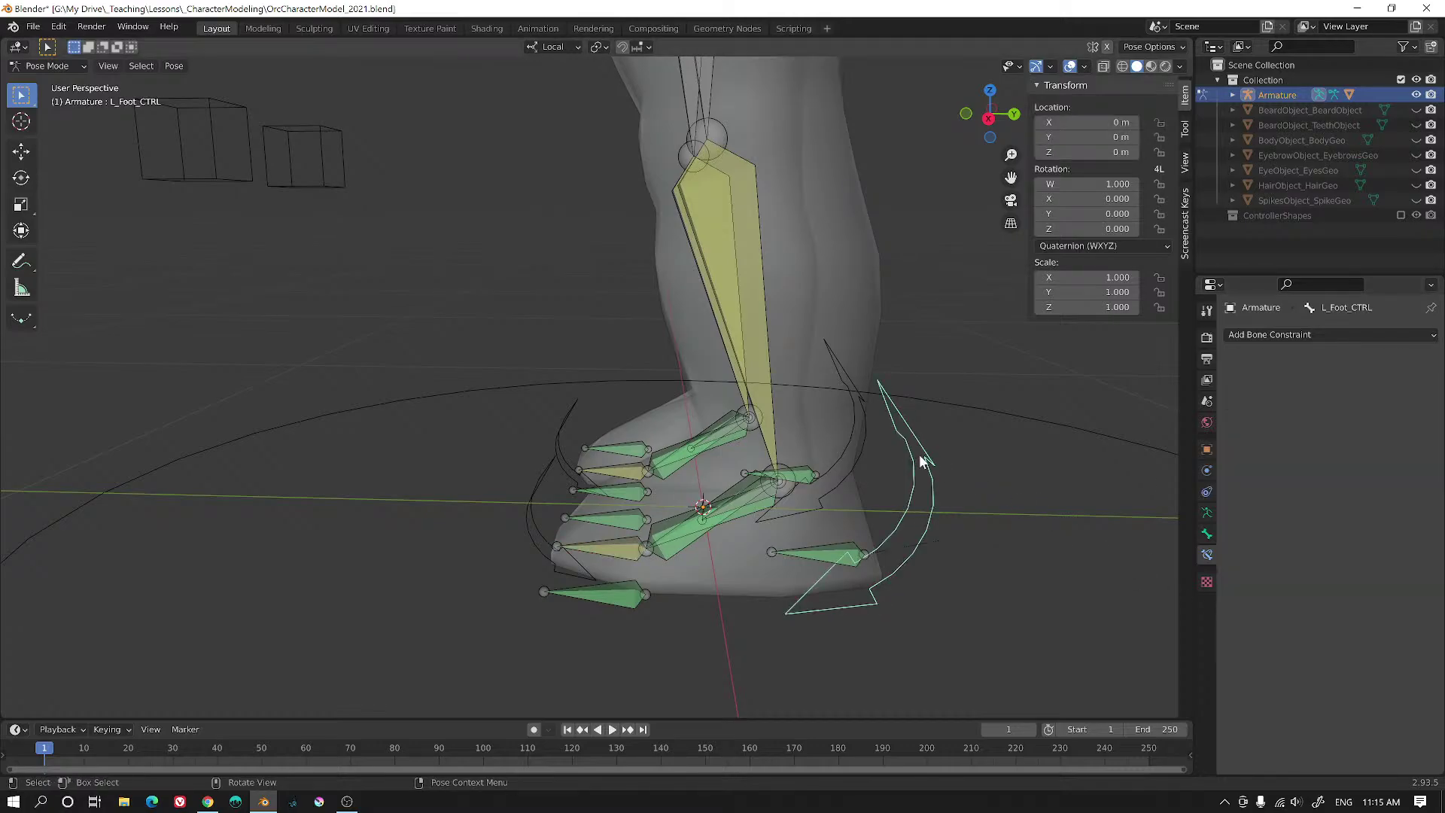
key(g)
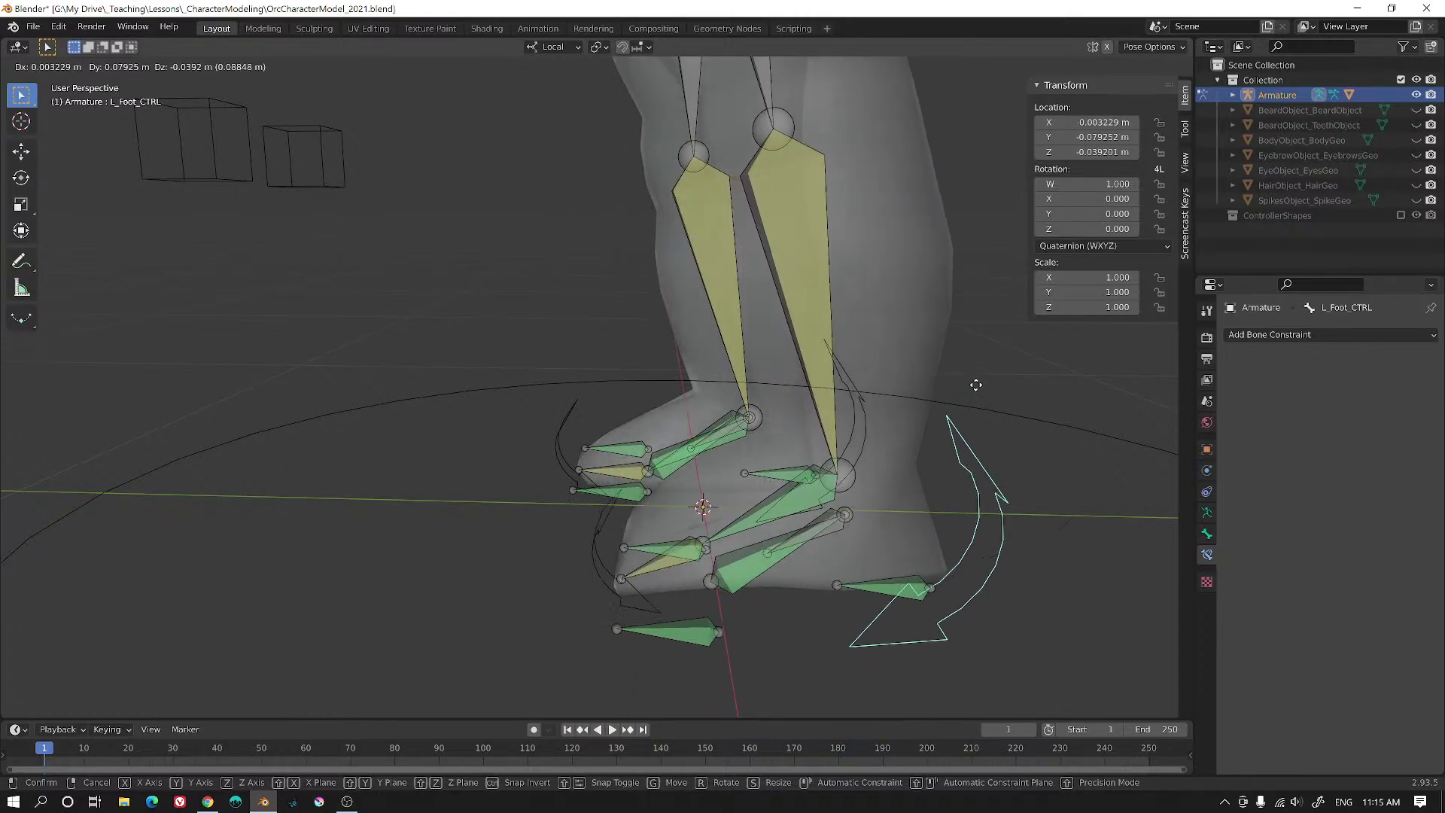
key(Escape)
- Disable the IK constraint on L_Leg.004, and try moving L_Foot_CTRL before cancelling the move
click(616, 544)
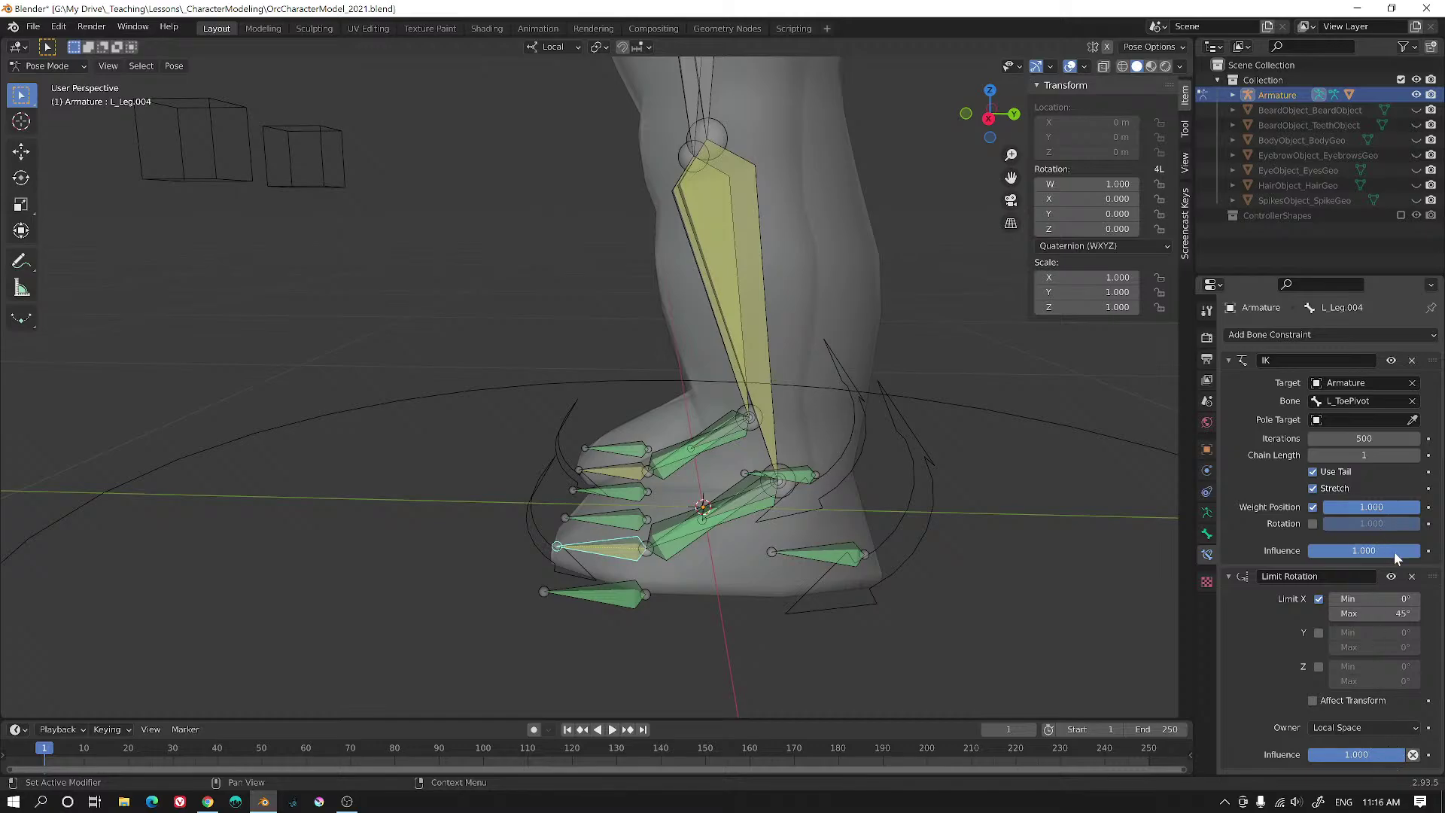
click(1390, 360)
click(924, 457)
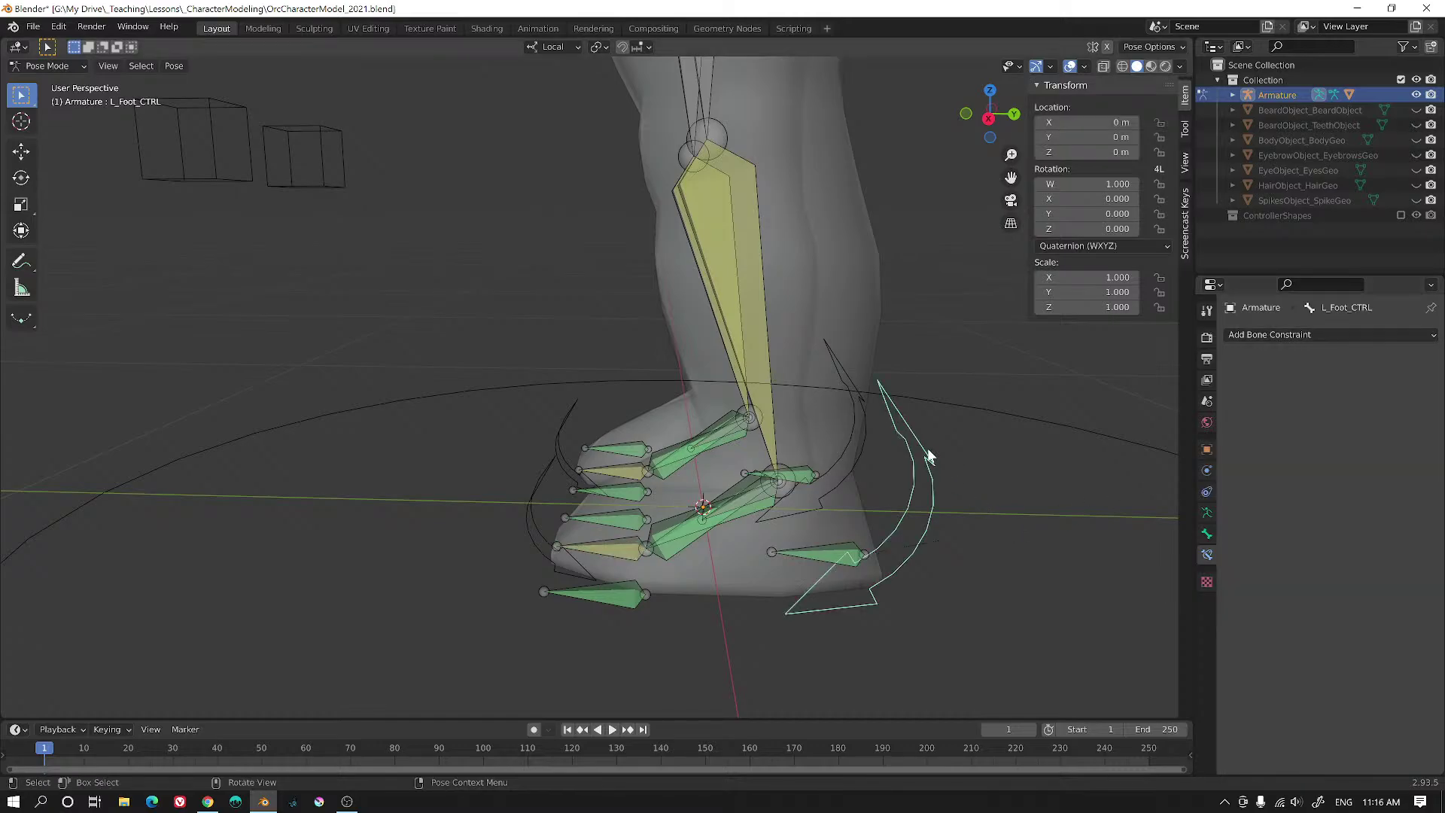
key(g)
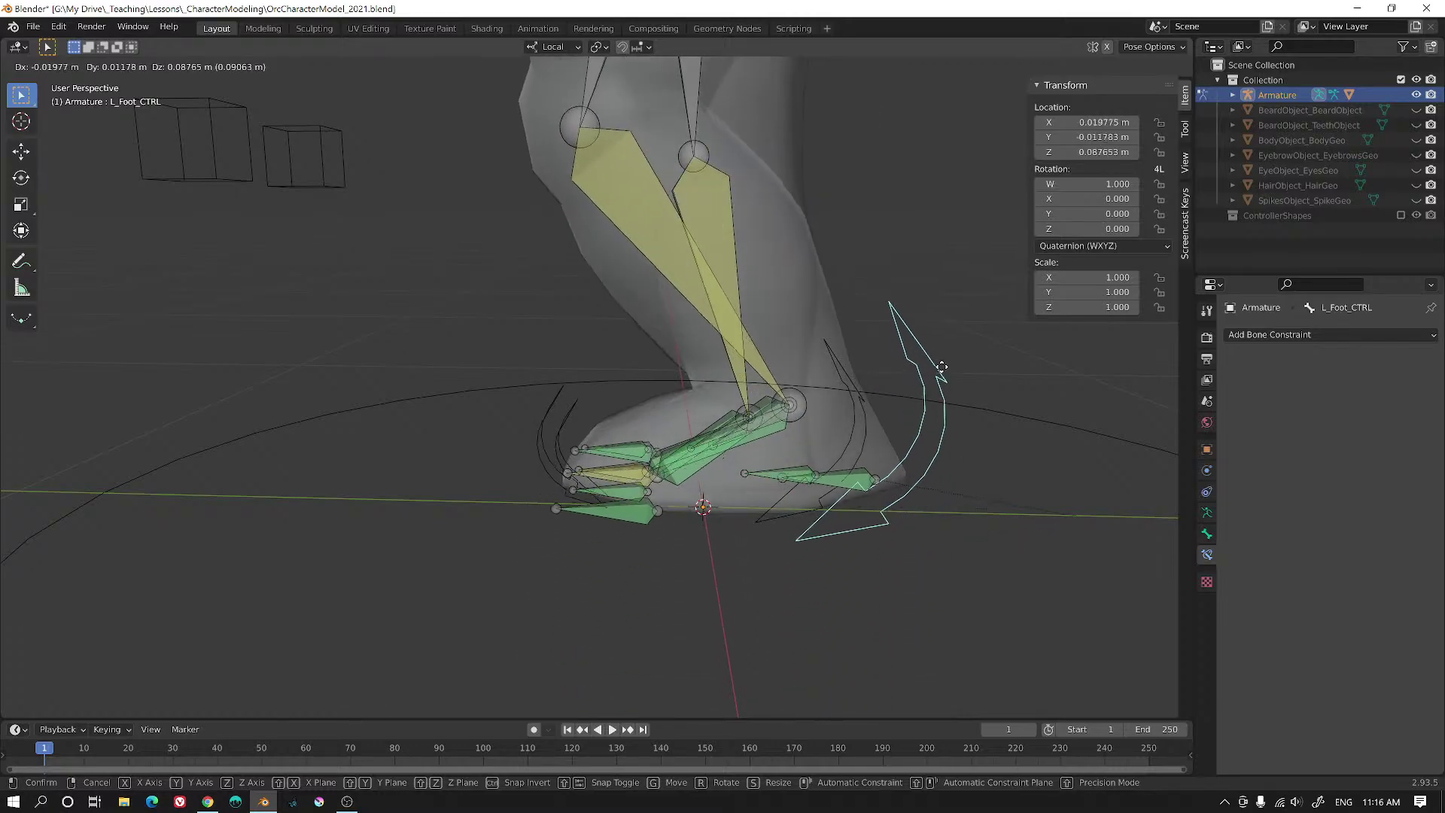
right_click(939, 512)
- Display the armature's bone axes in a close view of the left toe bone L_Leg.004
click(624, 550)
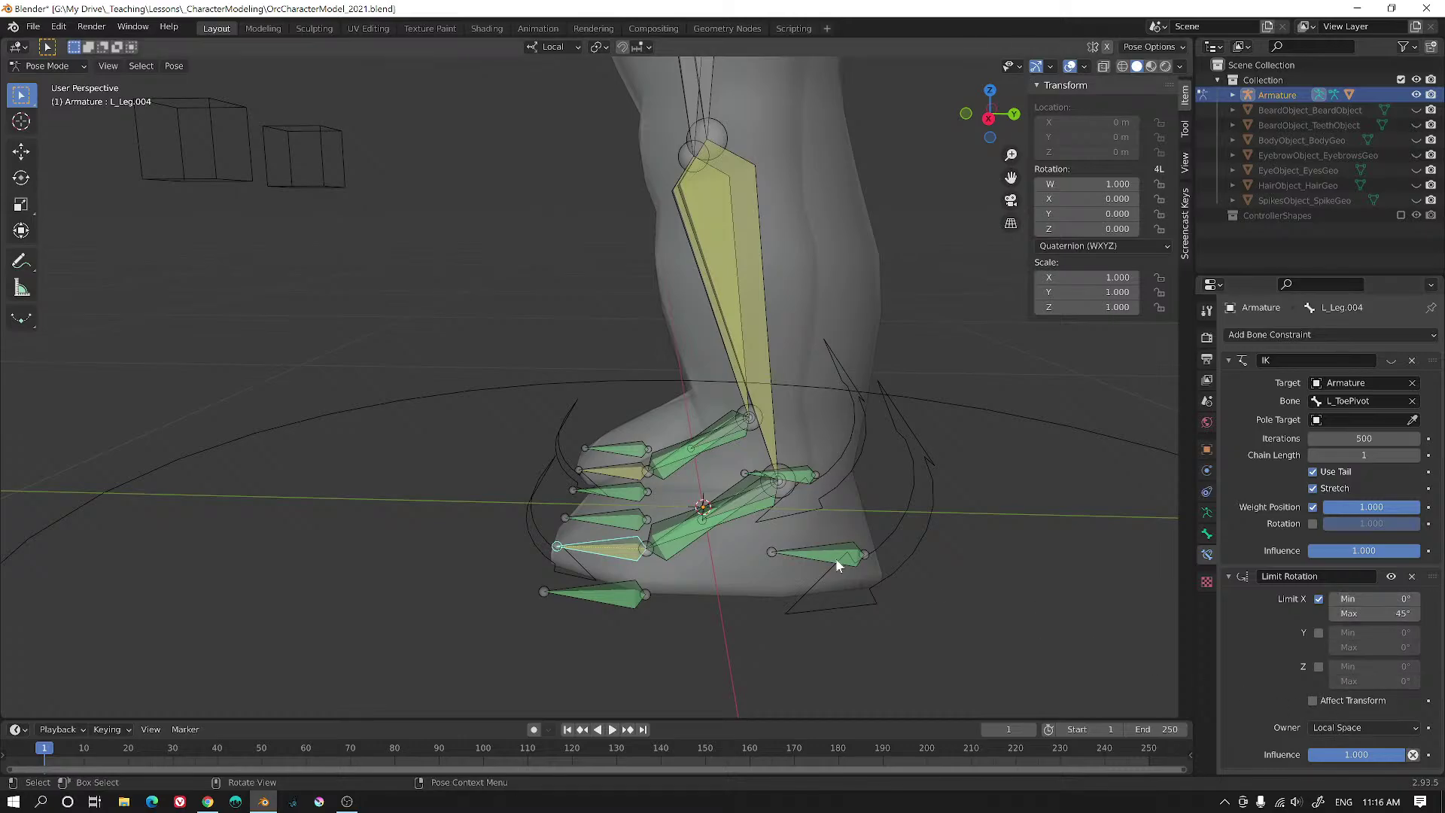
middle_drag(840, 563, 747, 550)
scroll(811, 385, up, 5)
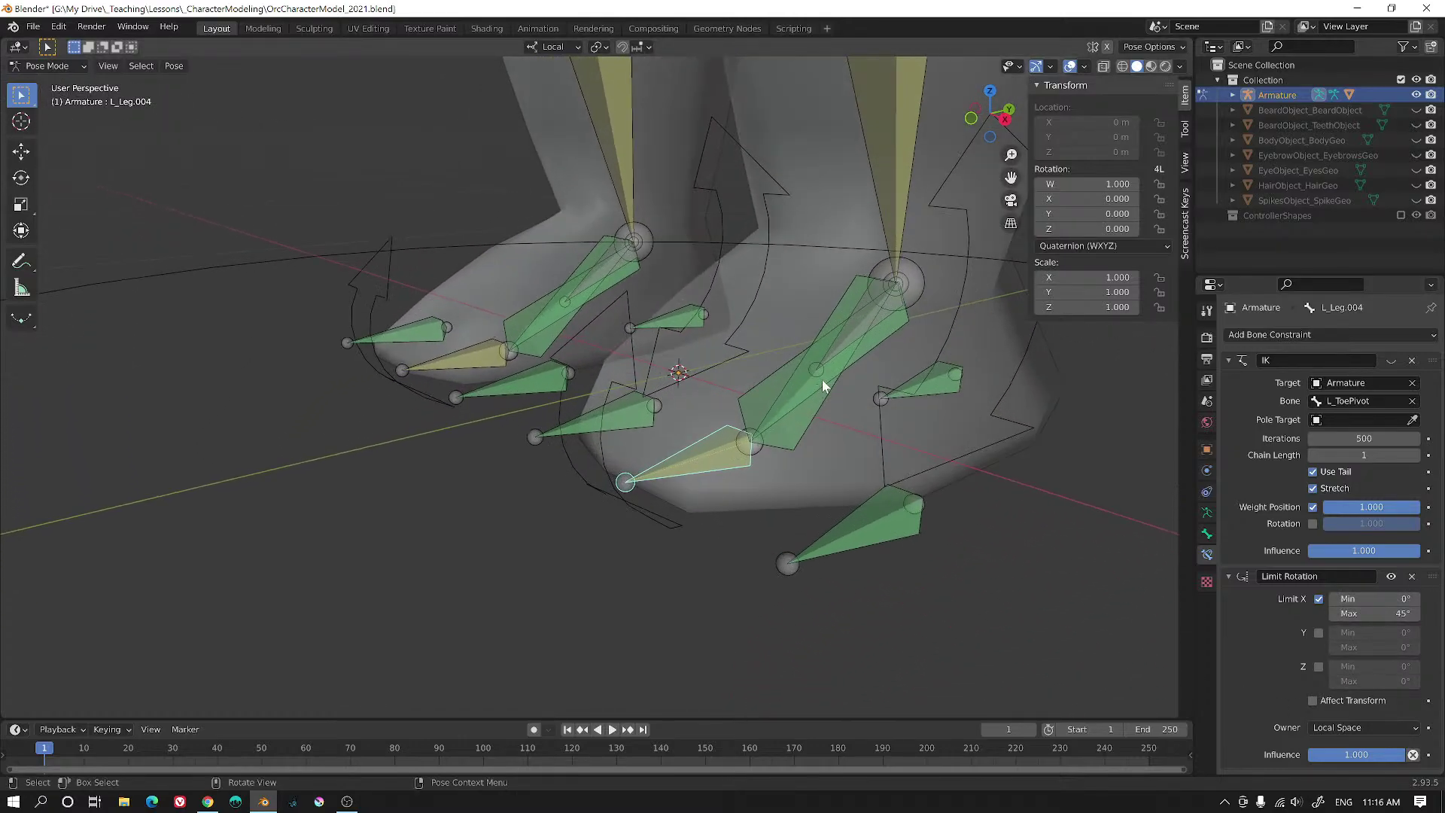
click(1206, 512)
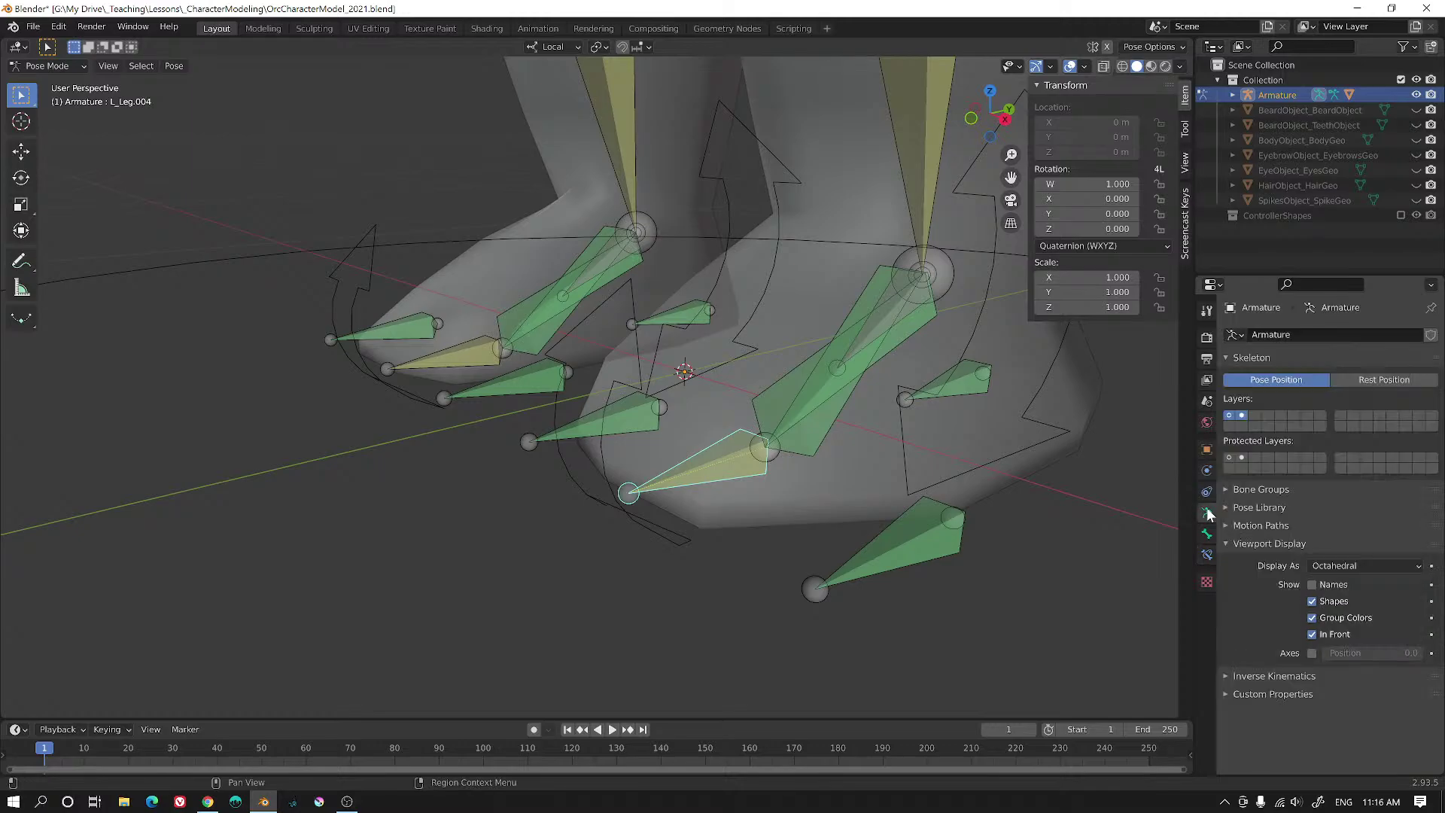
click(1310, 652)
mouse_move(976, 553)
middle_down()
mouse_move(1023, 558)
mouse_move(958, 555)
middle_up()
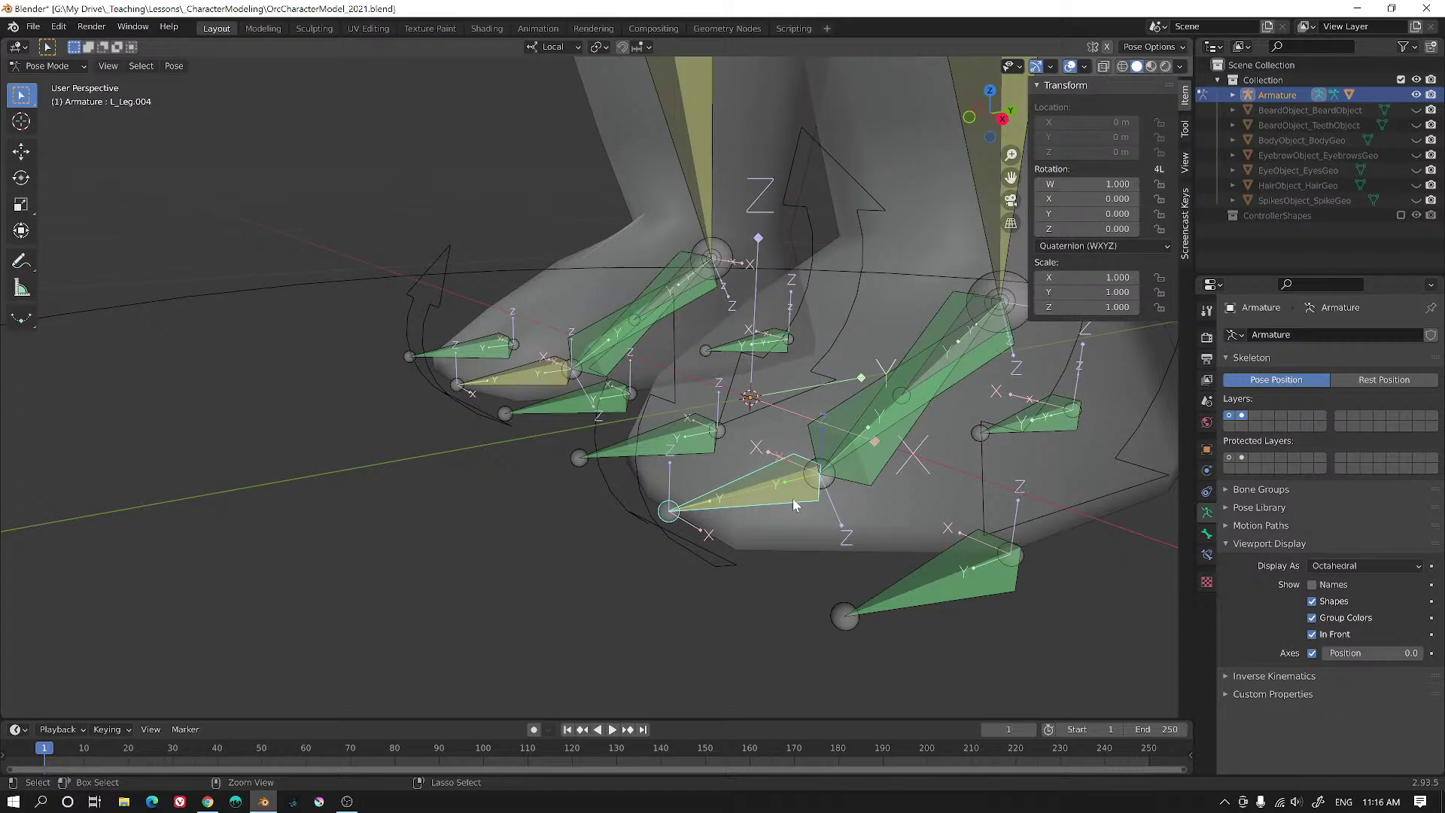
- Hide every bone except L_Leg.004 and select it to inspect its local axes
key(ctrl+i)
key(h)
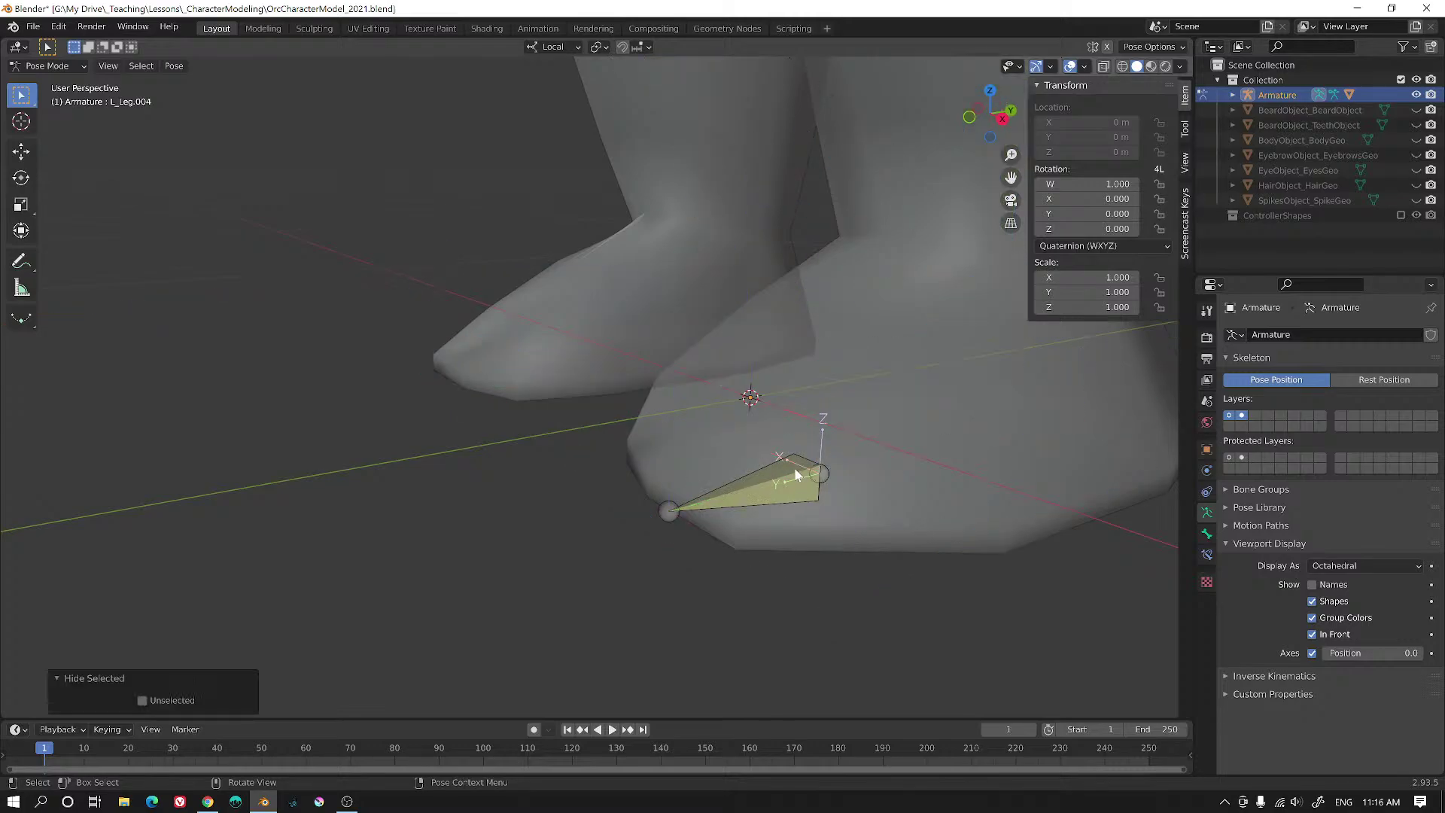
click(795, 472)
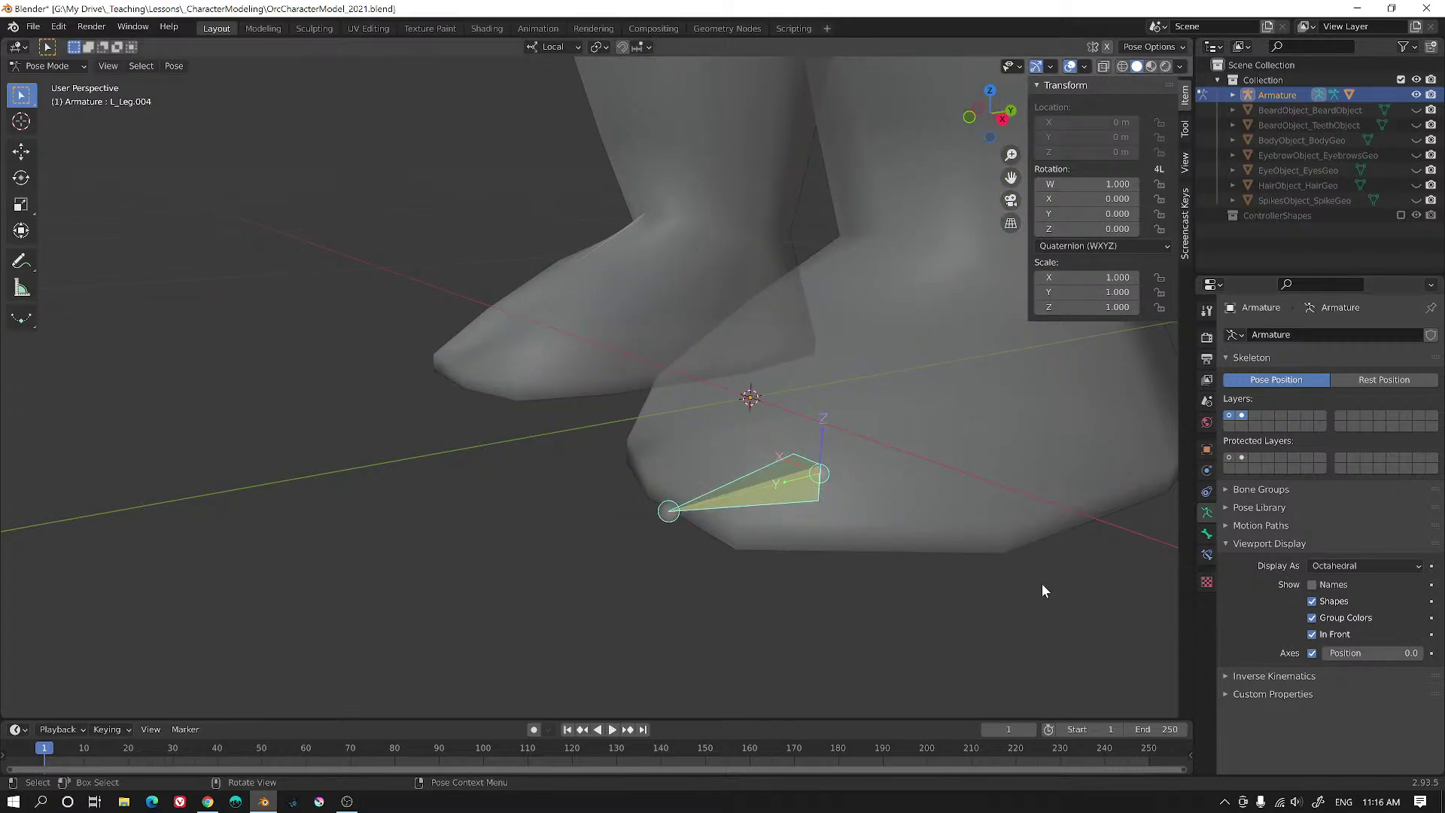
- Move the Limit Rotation constraint above IK in L_Leg.004's constraint stack, and reveal the hidden bones
click(1206, 554)
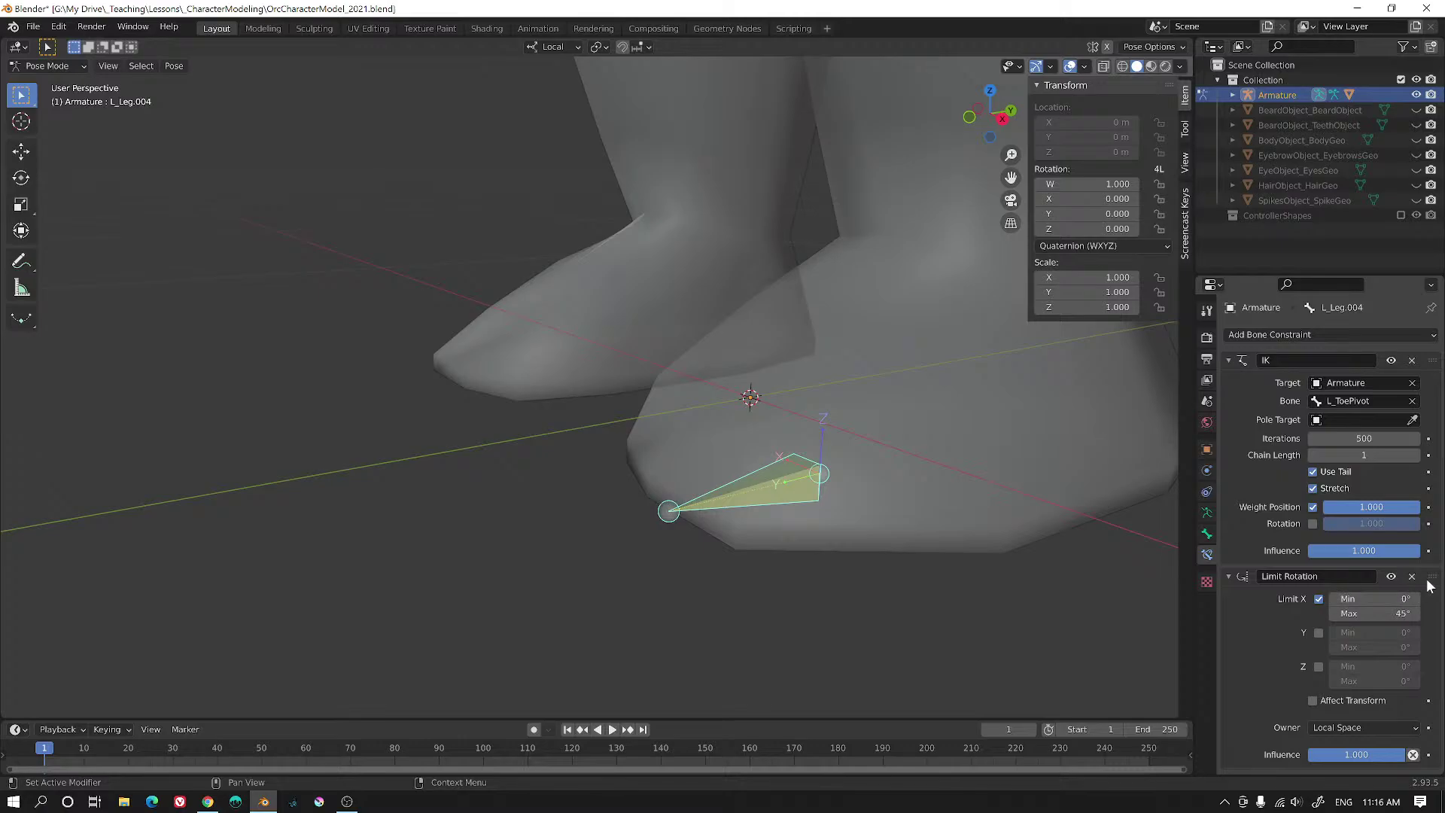
drag(1430, 585, 1429, 360)
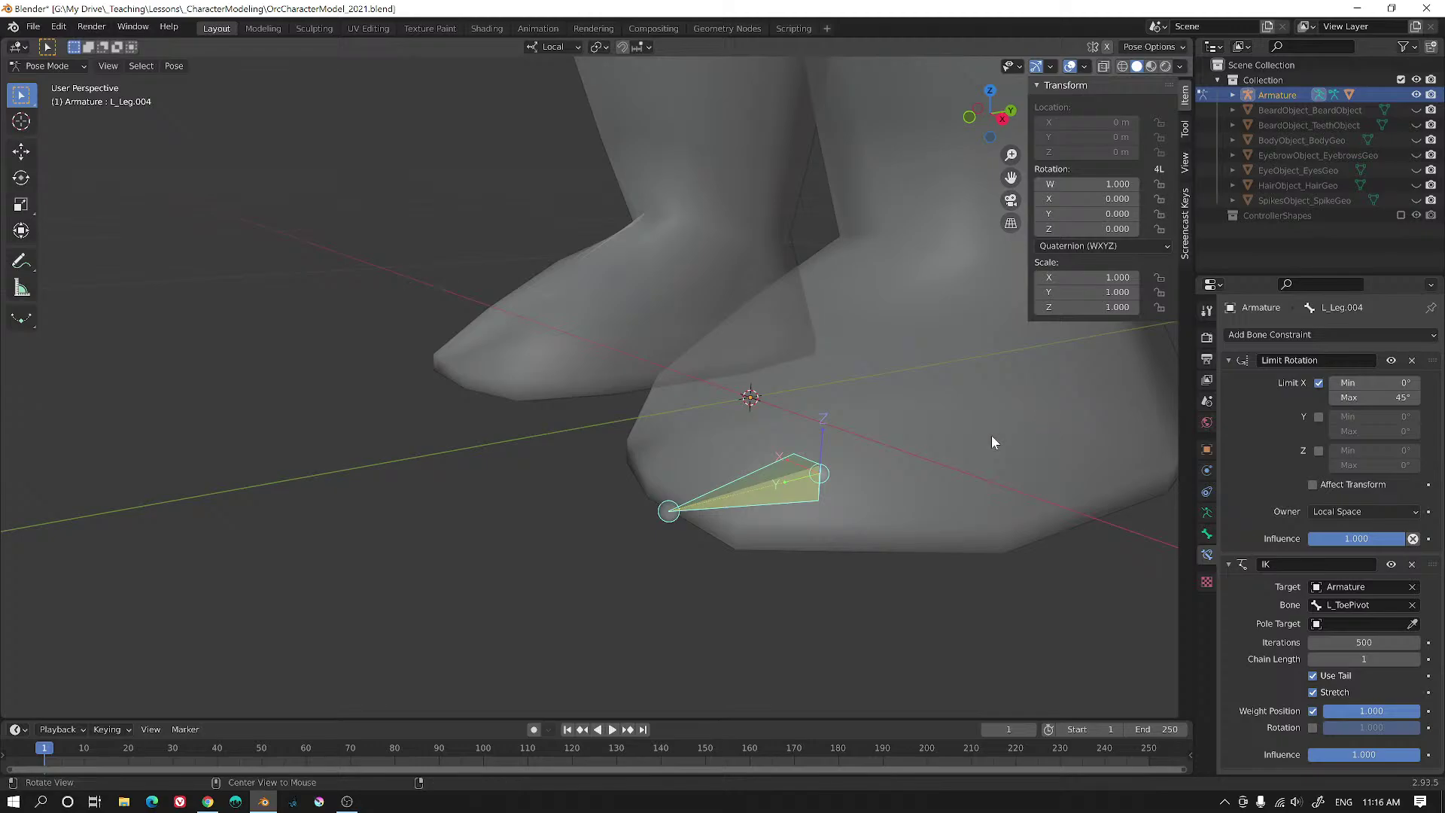
key(alt+h)
- Try moving L_Foot_CTRL about 0.16 m, mostly downward, to test the reordered constraints, and cancel the move
click(1022, 398)
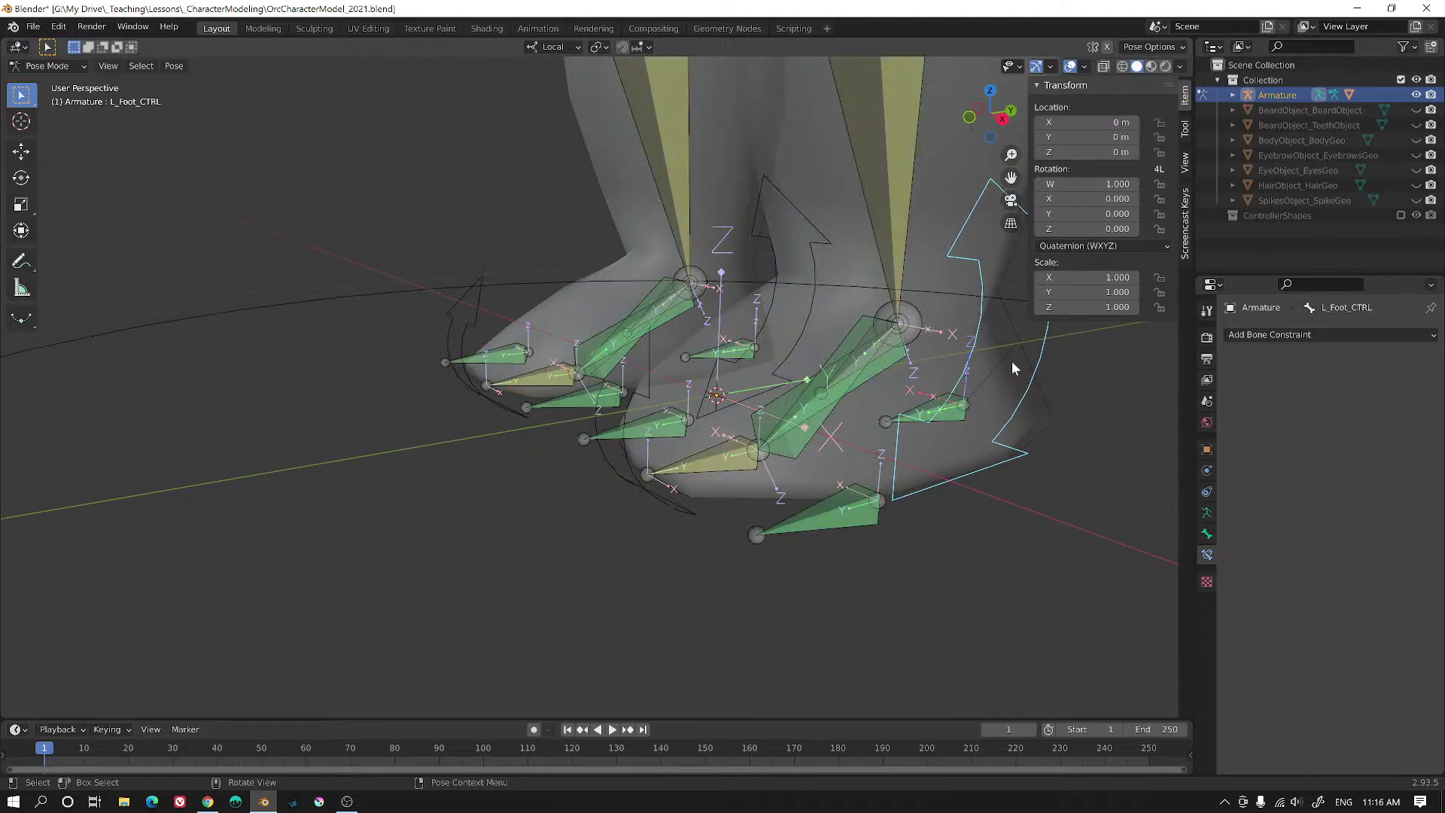
key(g)
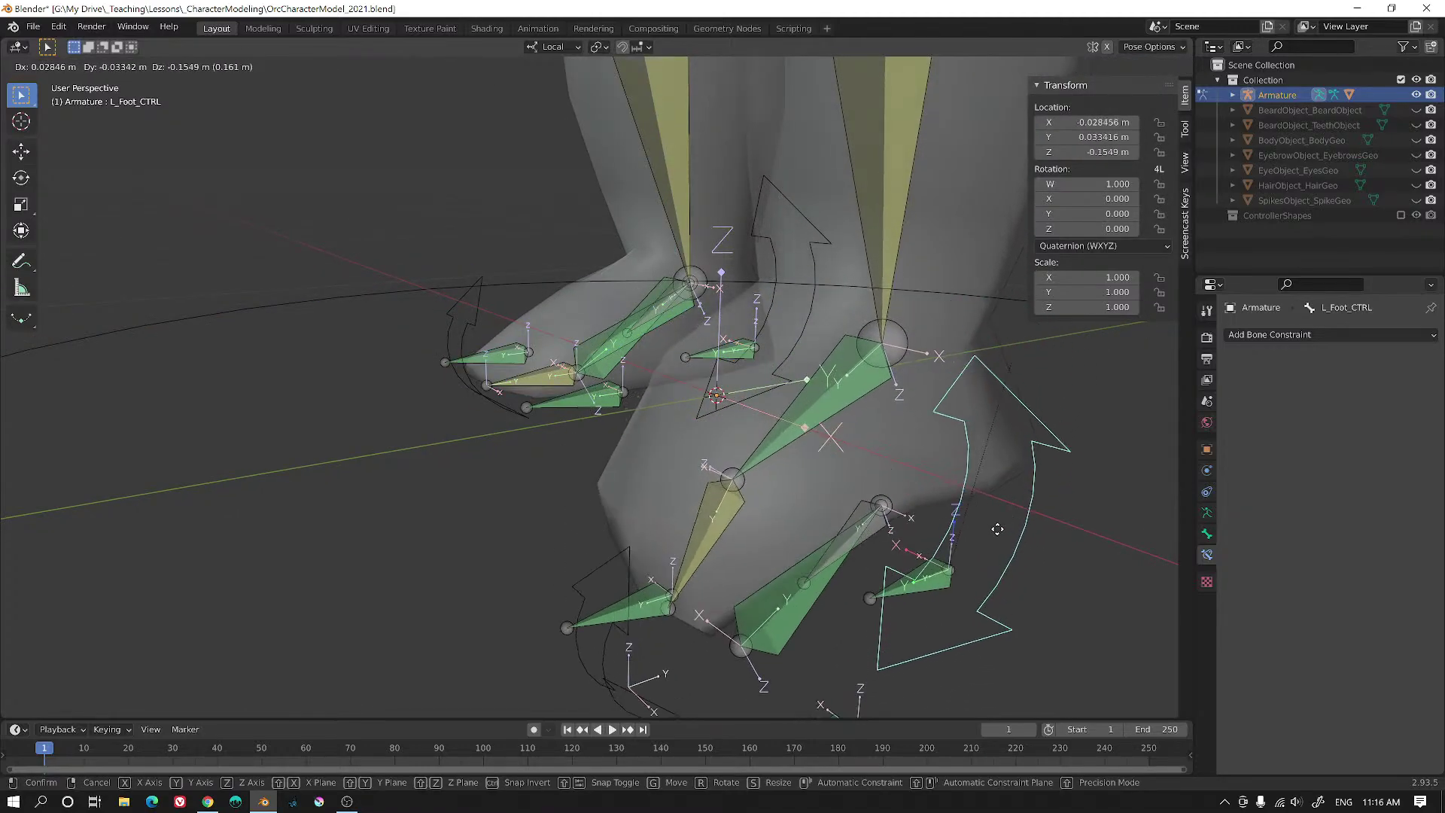
key(Escape)
- Set L_Leg.004's X rotation limits to minimum -45° and maximum 0°
click(715, 457)
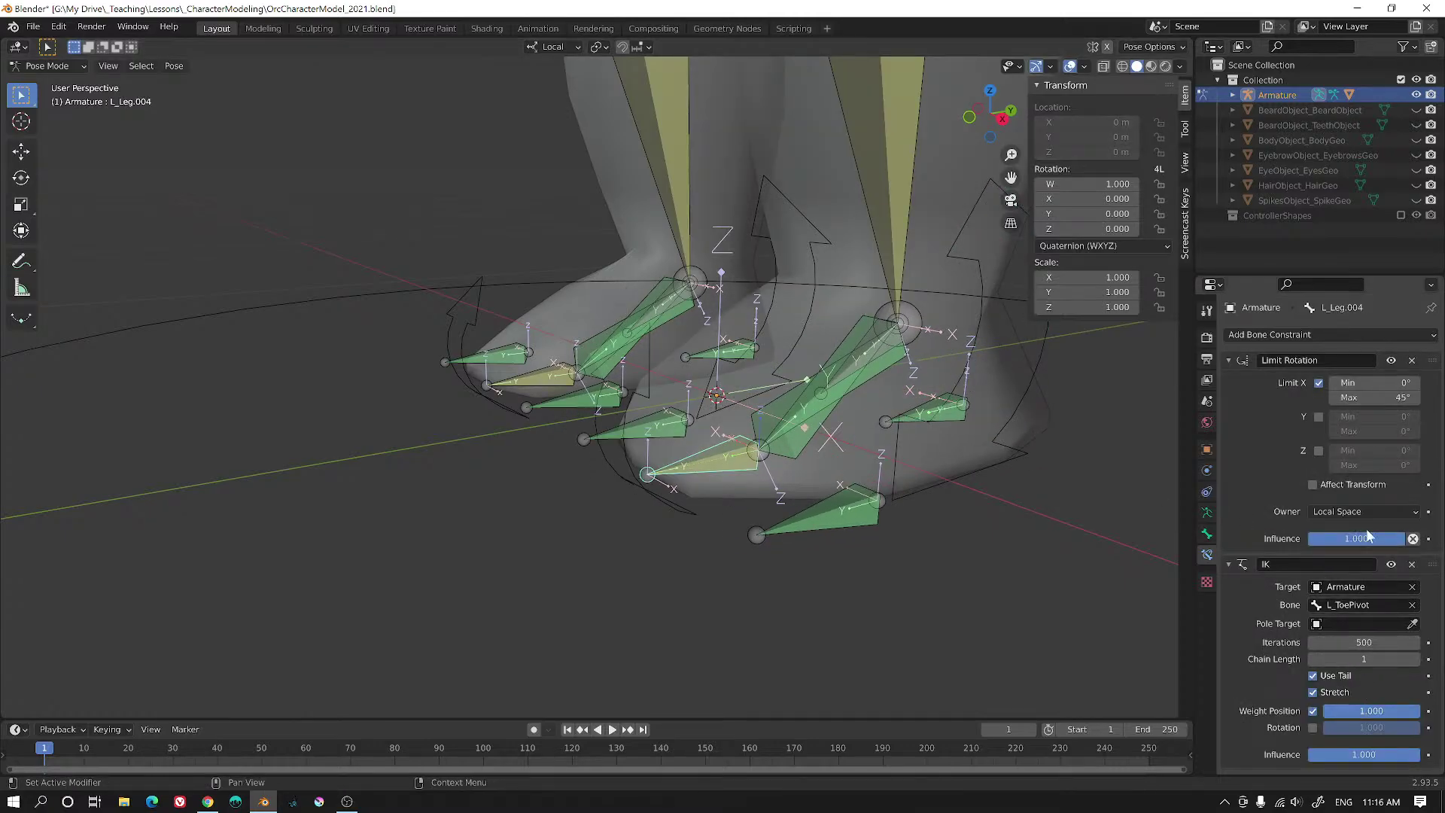
click(1373, 382)
text(0d-45)
key(Return)
click(1391, 382)
text(45d-45)
key(Return)
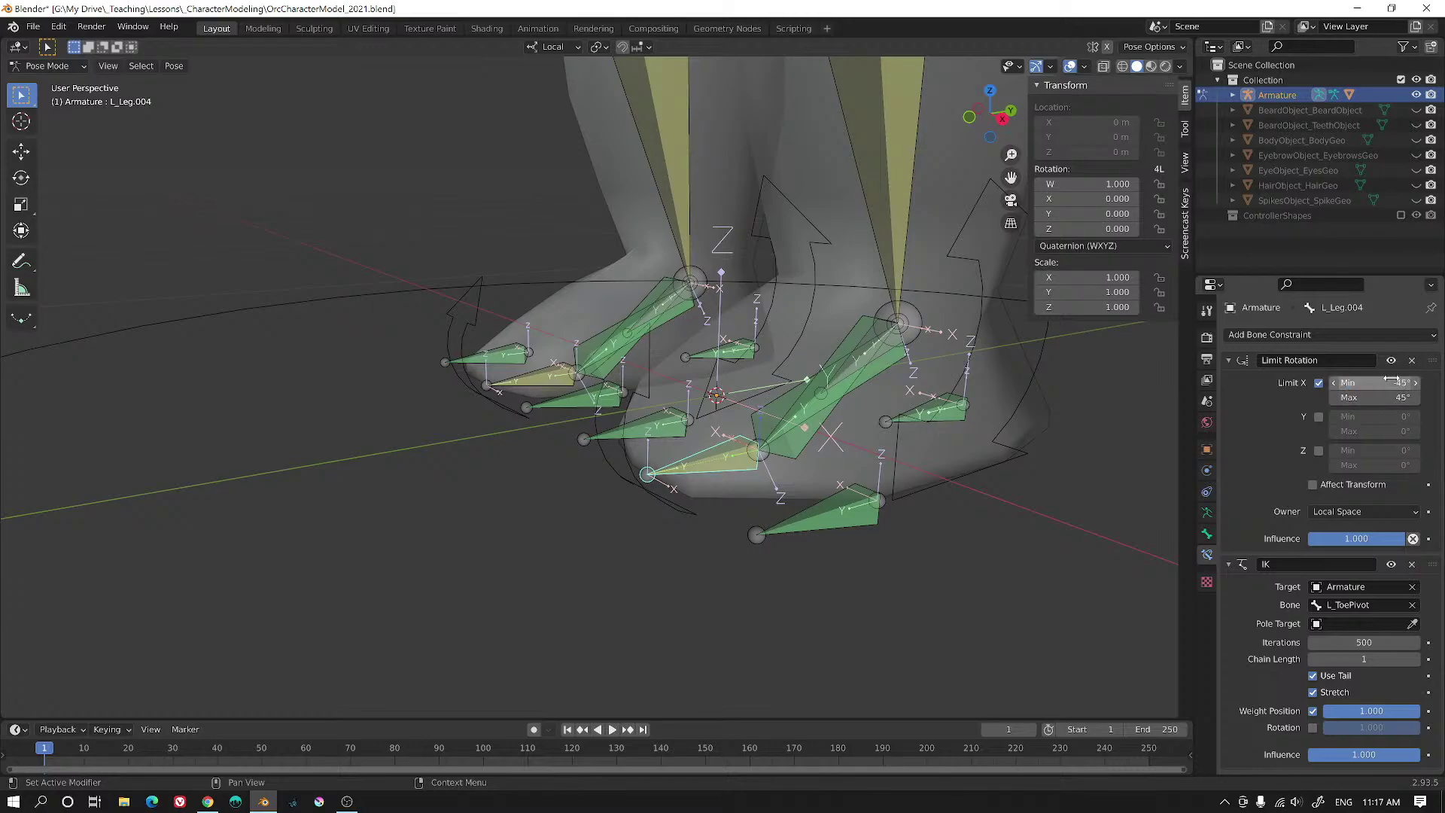
click(1385, 397)
text(0)
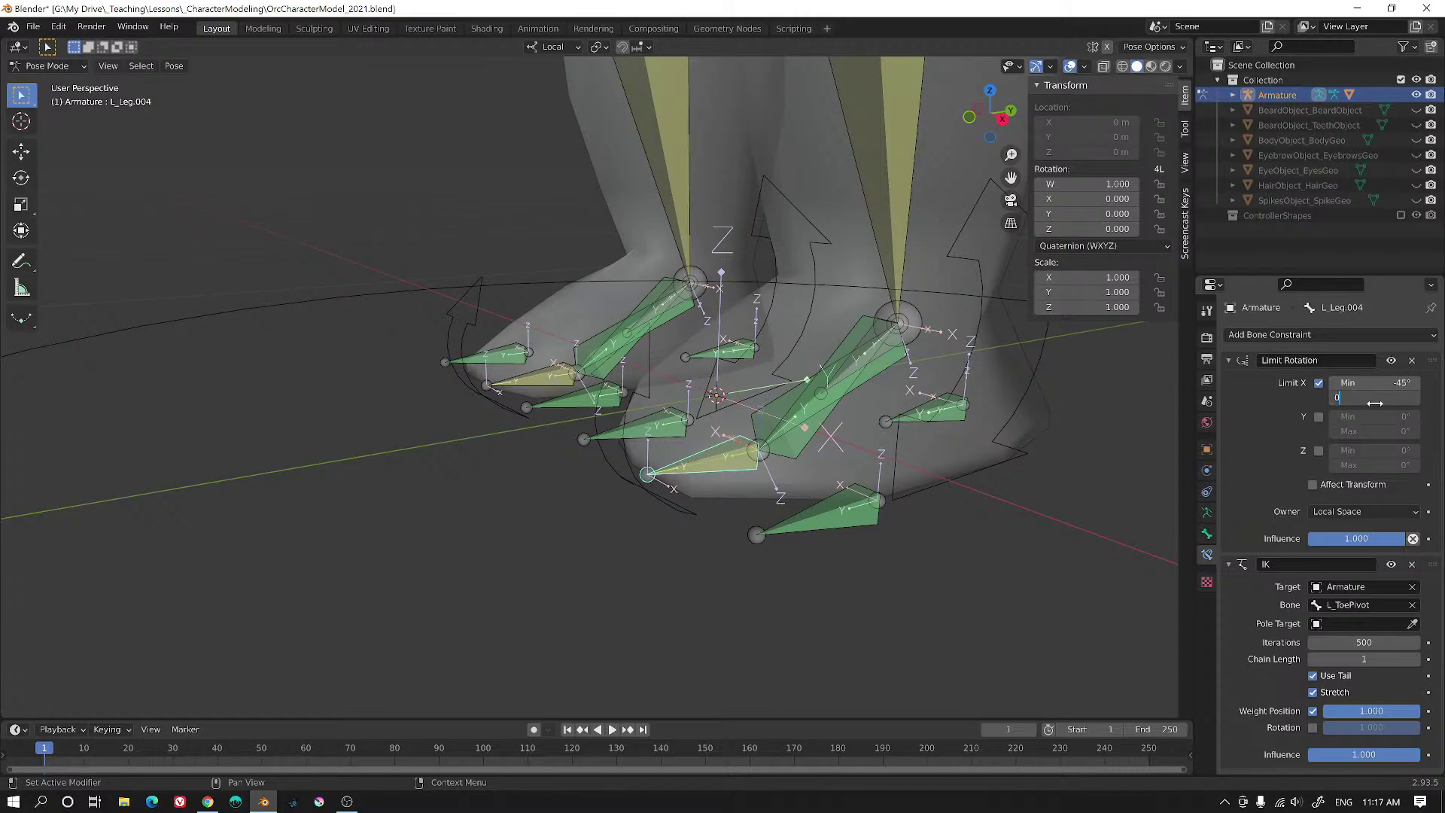
key(Return)
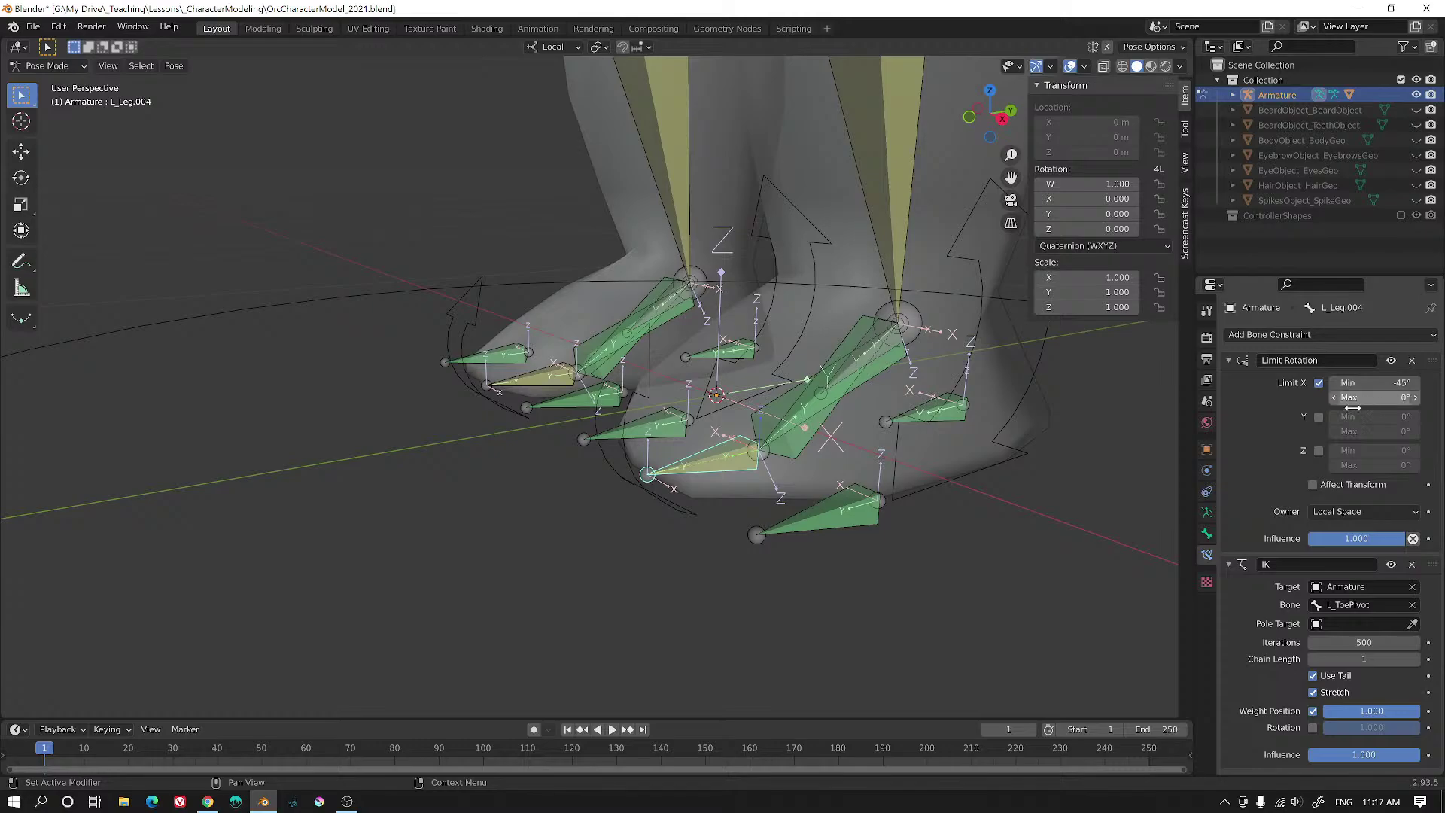
- Try raising L_Foot_CTRL about 0.12 m to test the toe limits, and cancel the move
click(1034, 371)
key(g)
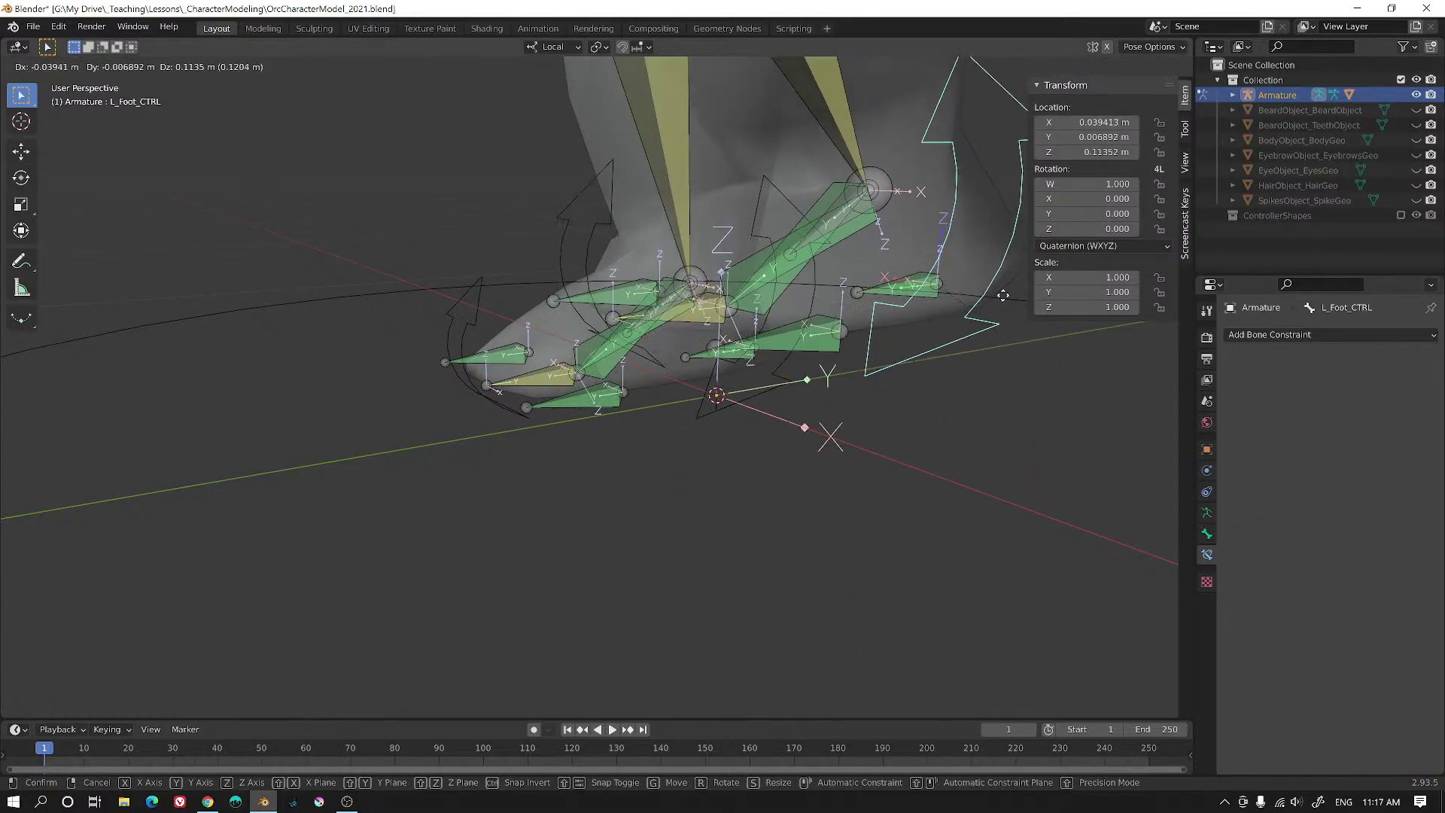
key(Escape)
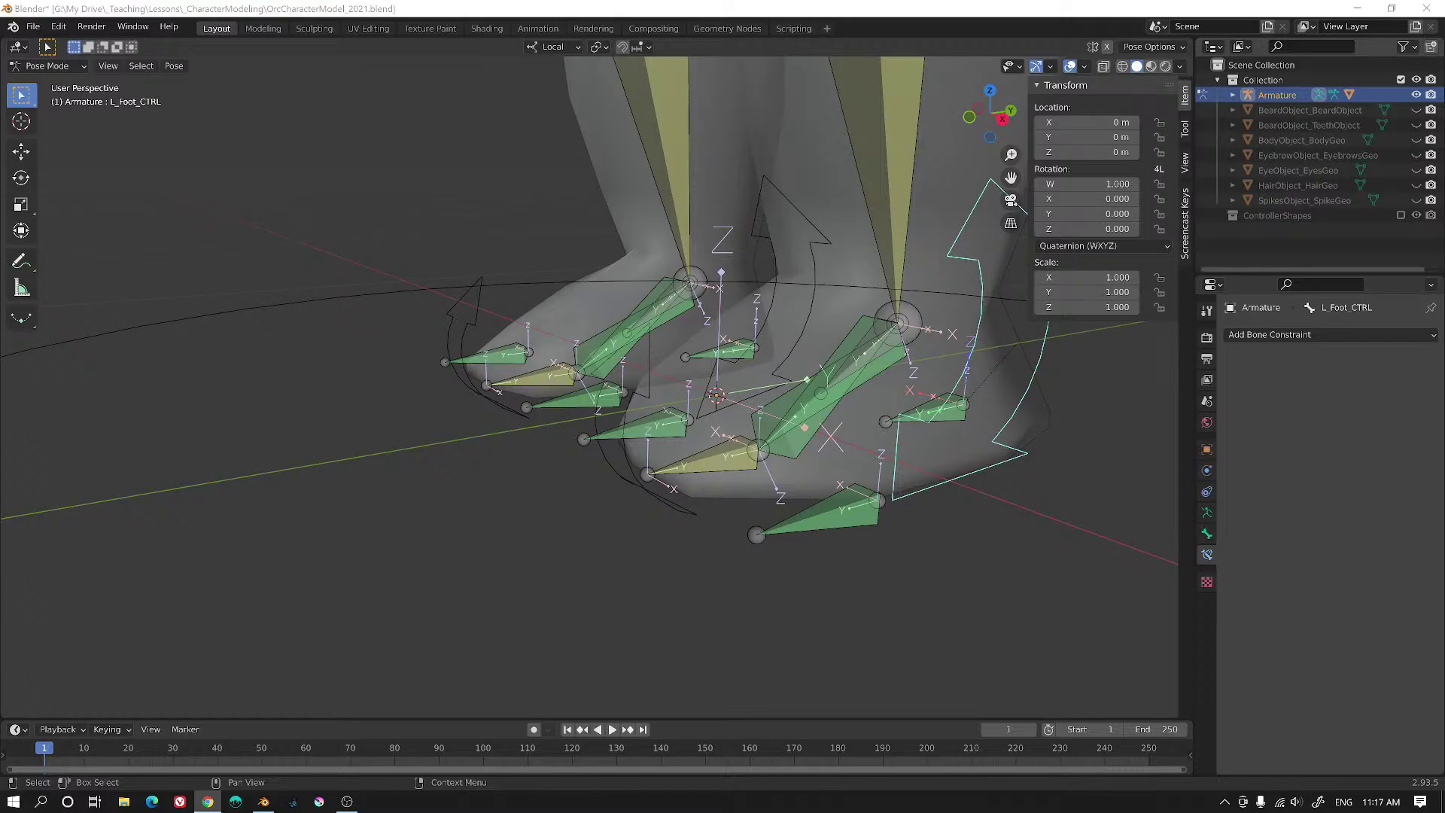
- Switch L_Leg.004's Limit Rotation constraint from limiting the X axis to limiting the Z axis
shift+middle_drag(755, 451, 767, 453)
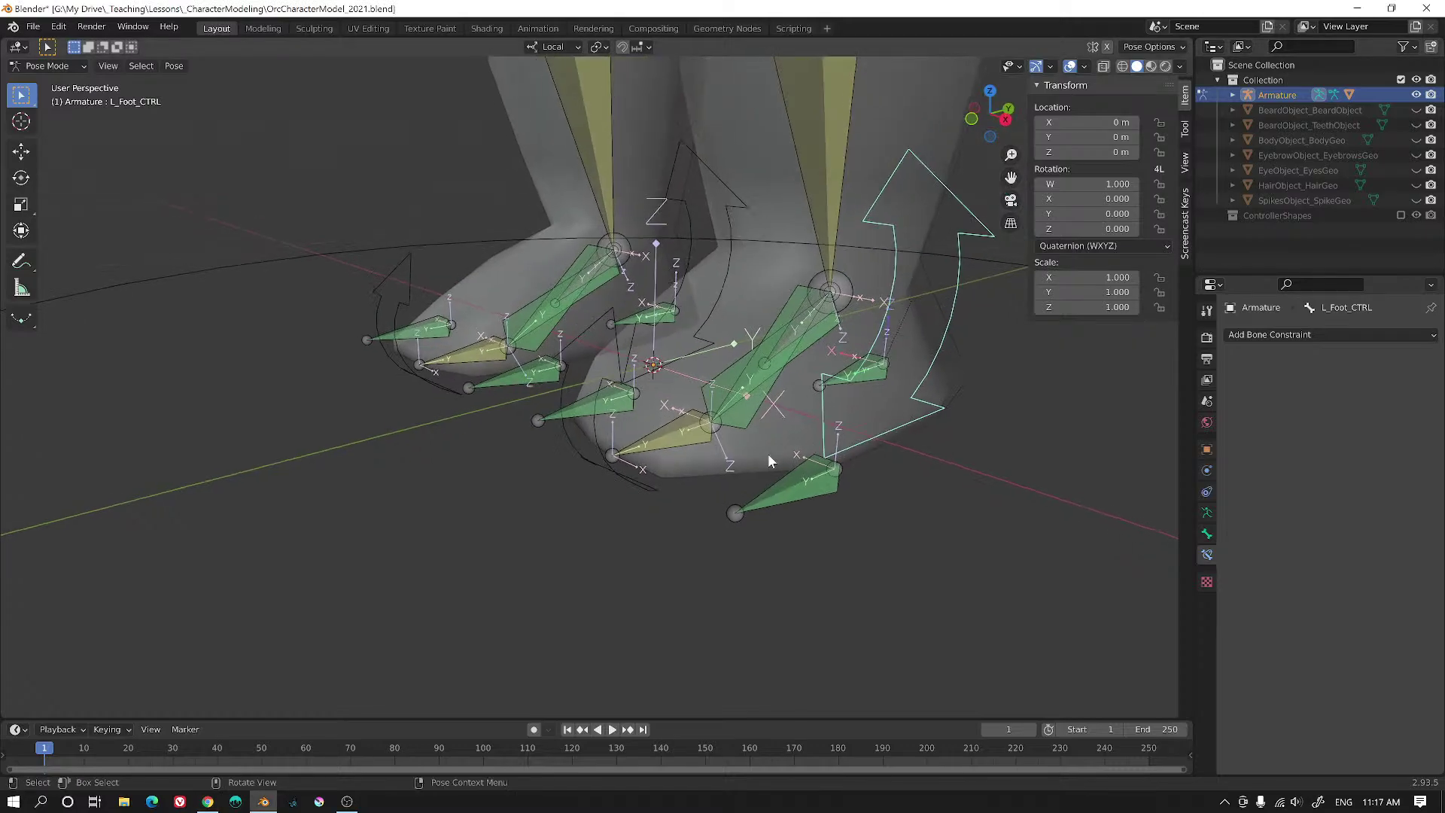
click(677, 433)
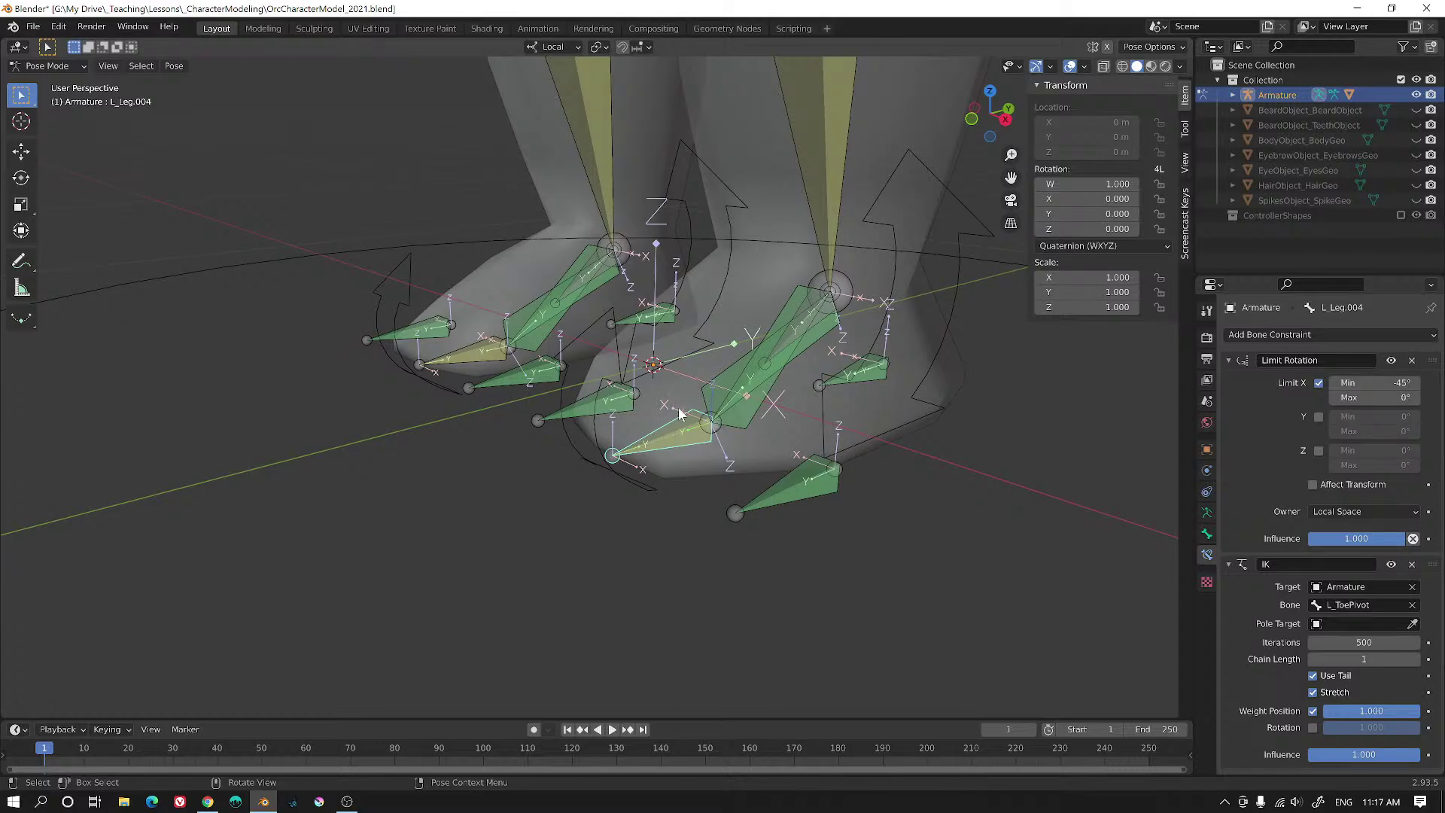
middle_drag(679, 408, 733, 418)
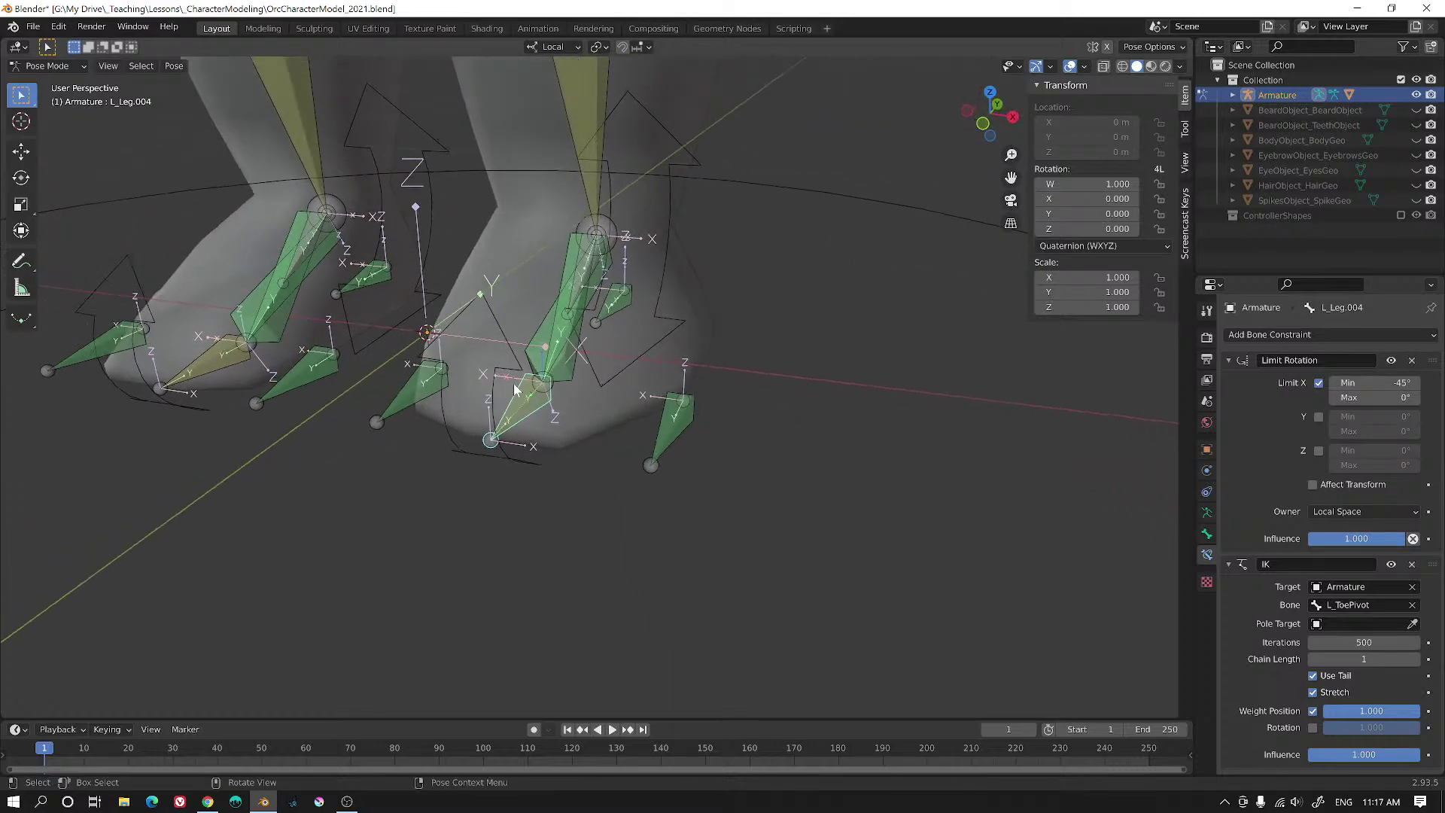
scroll(514, 389, up, 4)
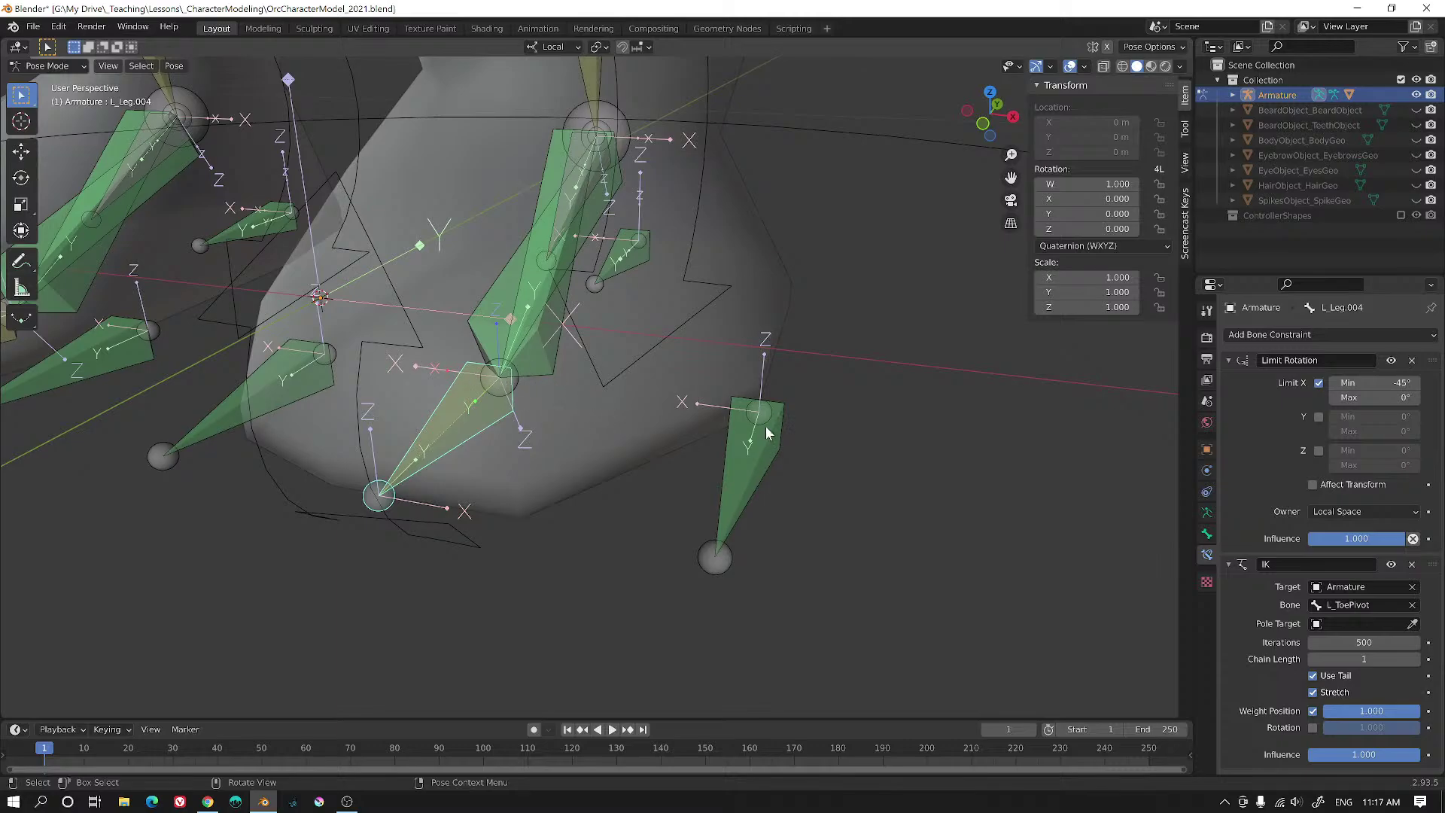
click(1318, 450)
click(1319, 383)
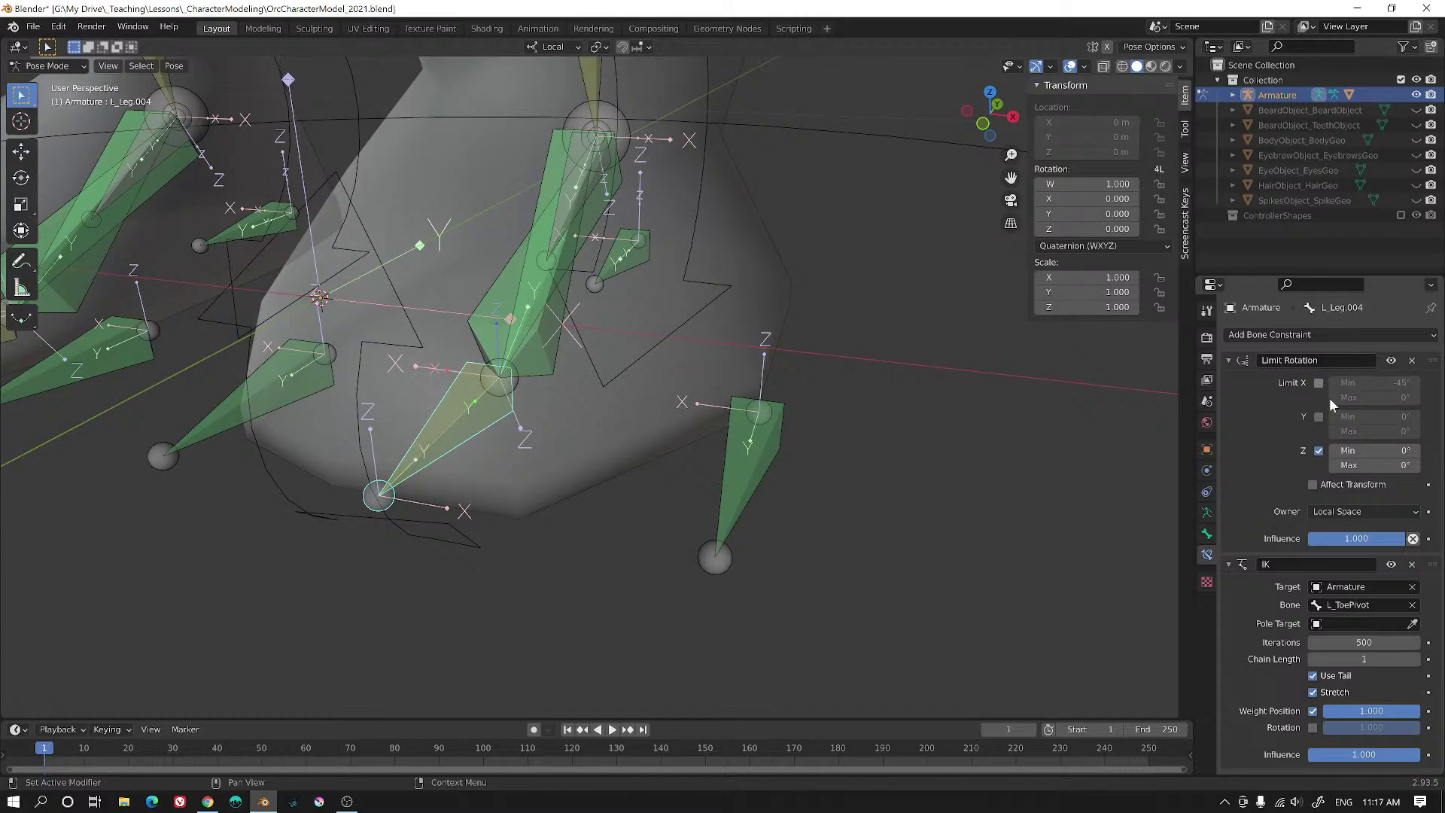
- Try moving L_Foot_CTRL about 0.08 m forward and down to test the toe's Z limit, and cancel the move
middle_drag(784, 410, 1004, 395)
click(1081, 395)
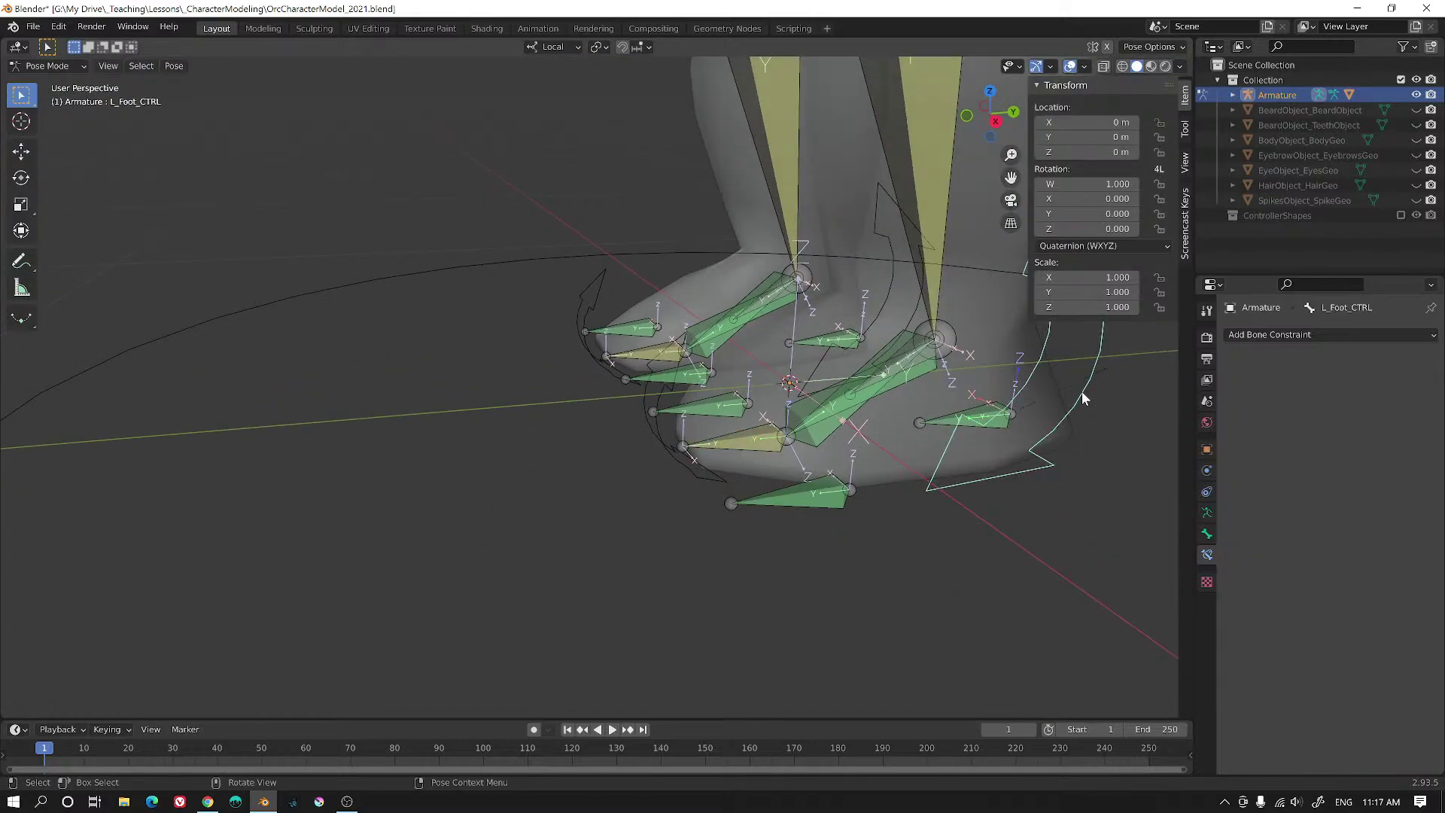
key(g)
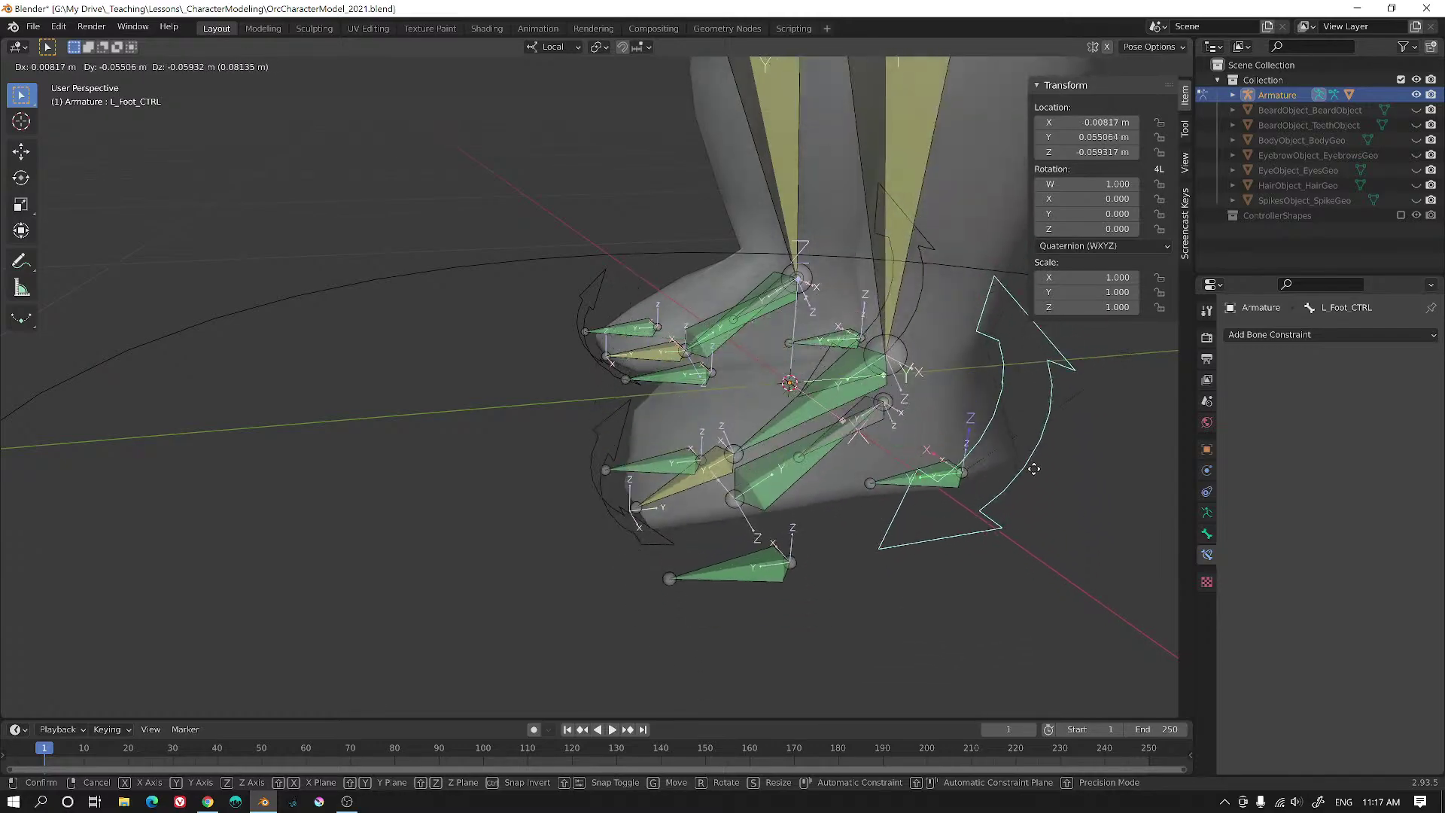
right_click(1033, 469)
- Enable L_Leg.004's X, Y and Z rotation limits with X minimum 0°, and place Limit Rotation below IK in the constraint stack
click(748, 433)
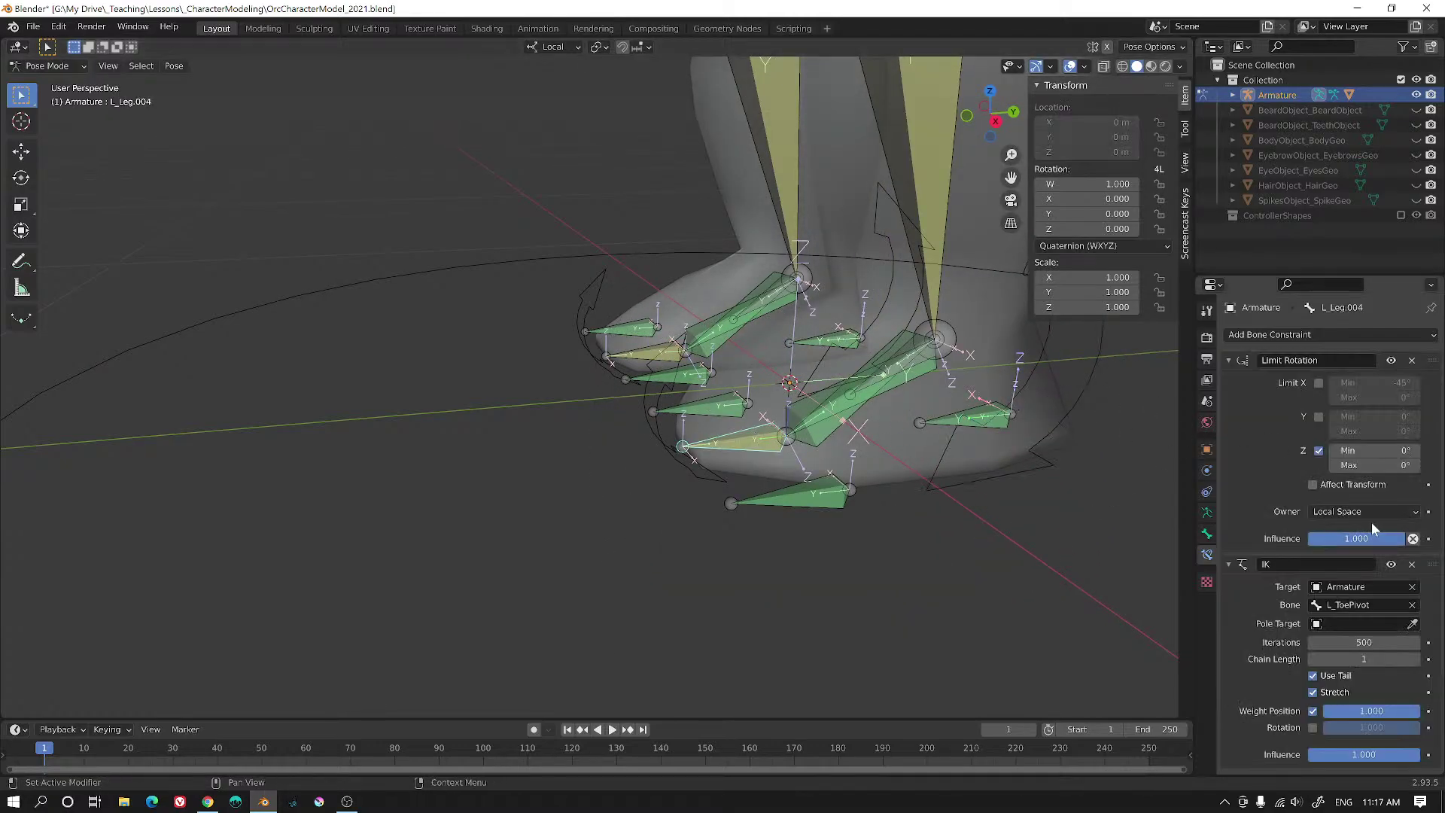
click(1319, 416)
click(1318, 383)
click(1373, 383)
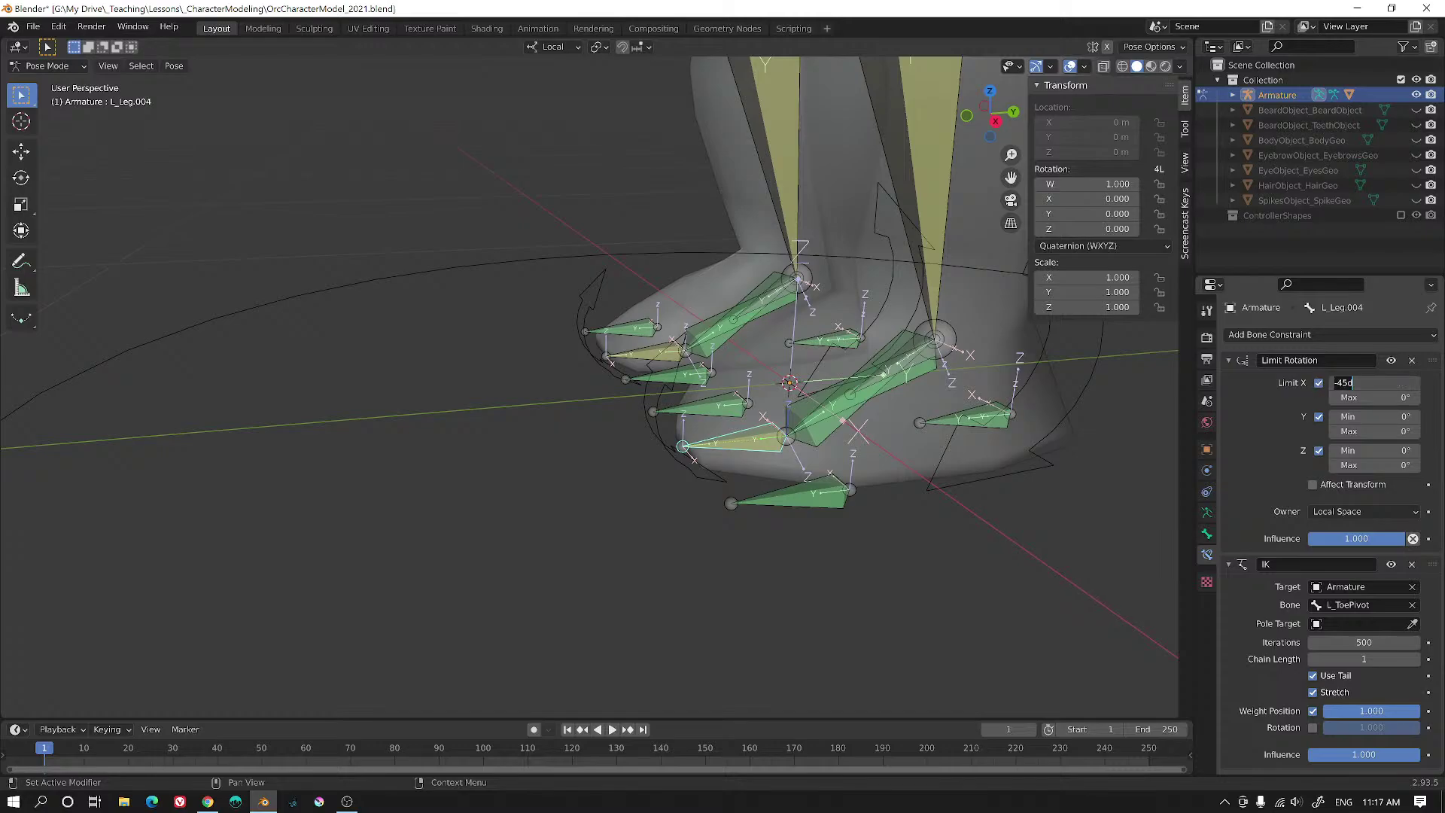
text(0)
key(Return)
drag(1432, 360, 1432, 587)
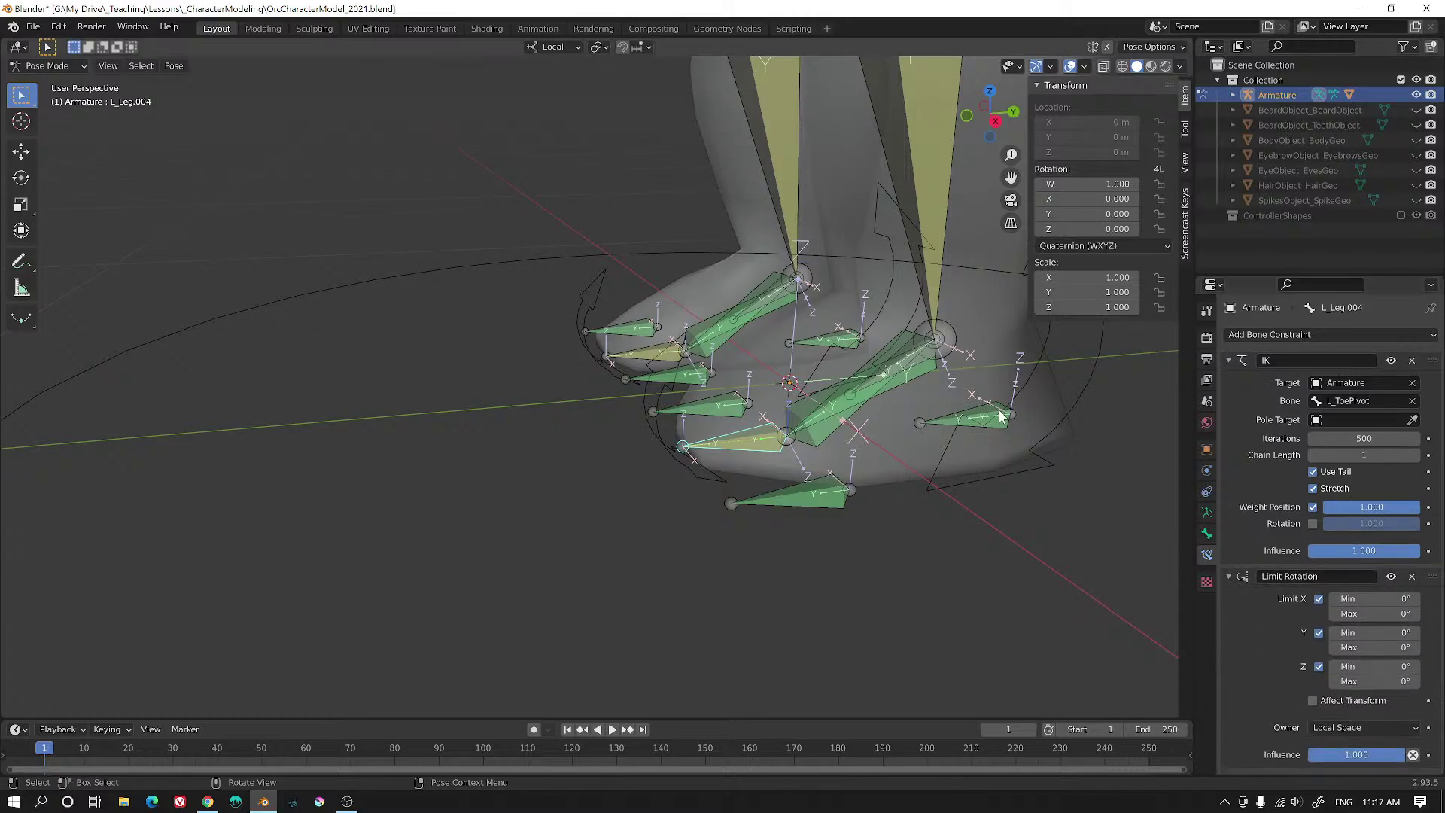
- Try moving L_Foot_CTRL about 0.19 m downward and about 0.05 m upward to test the three-axis limits, cancelling both moves
click(1034, 366)
key(g)
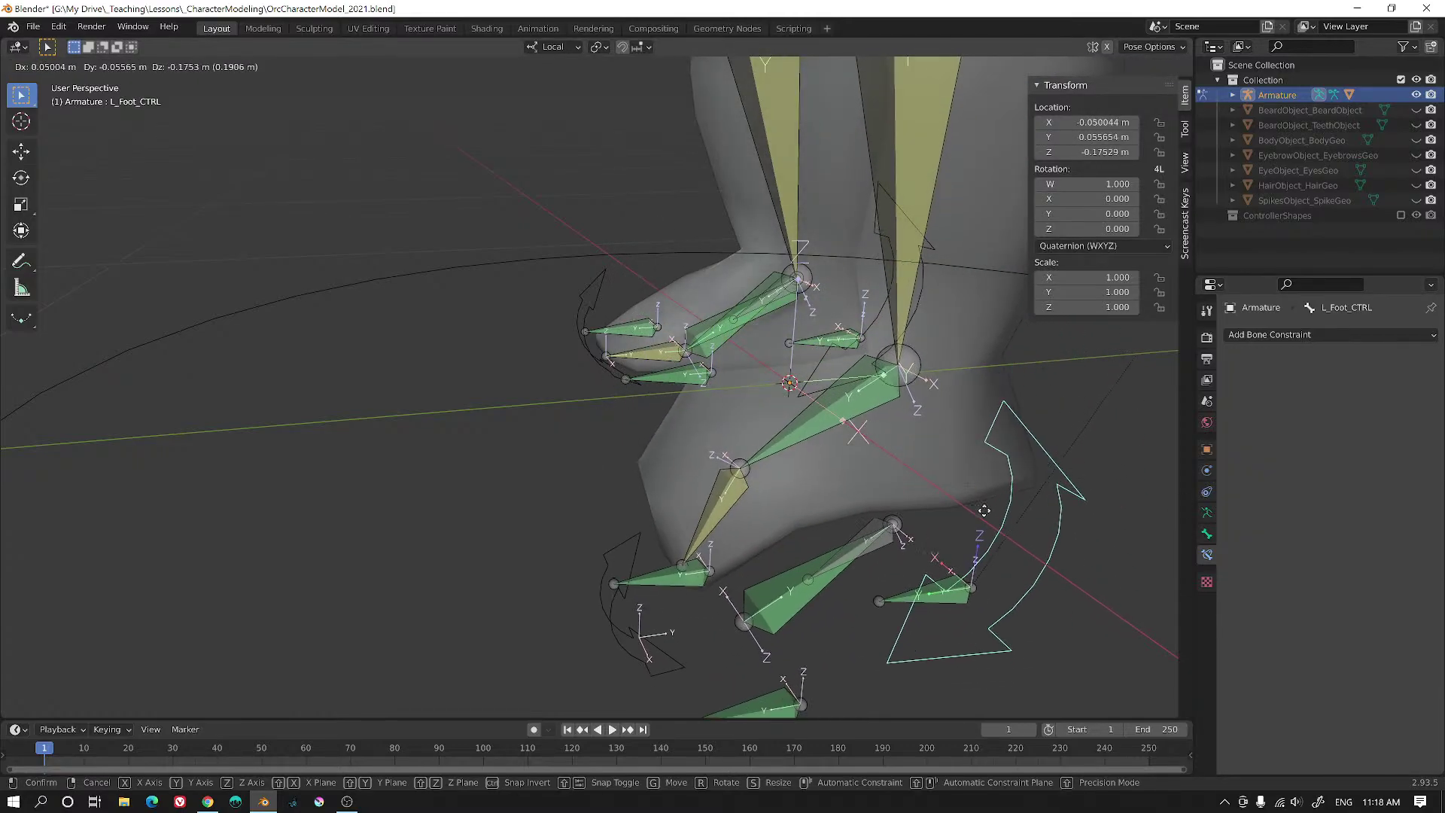
right_click(969, 368)
click(756, 443)
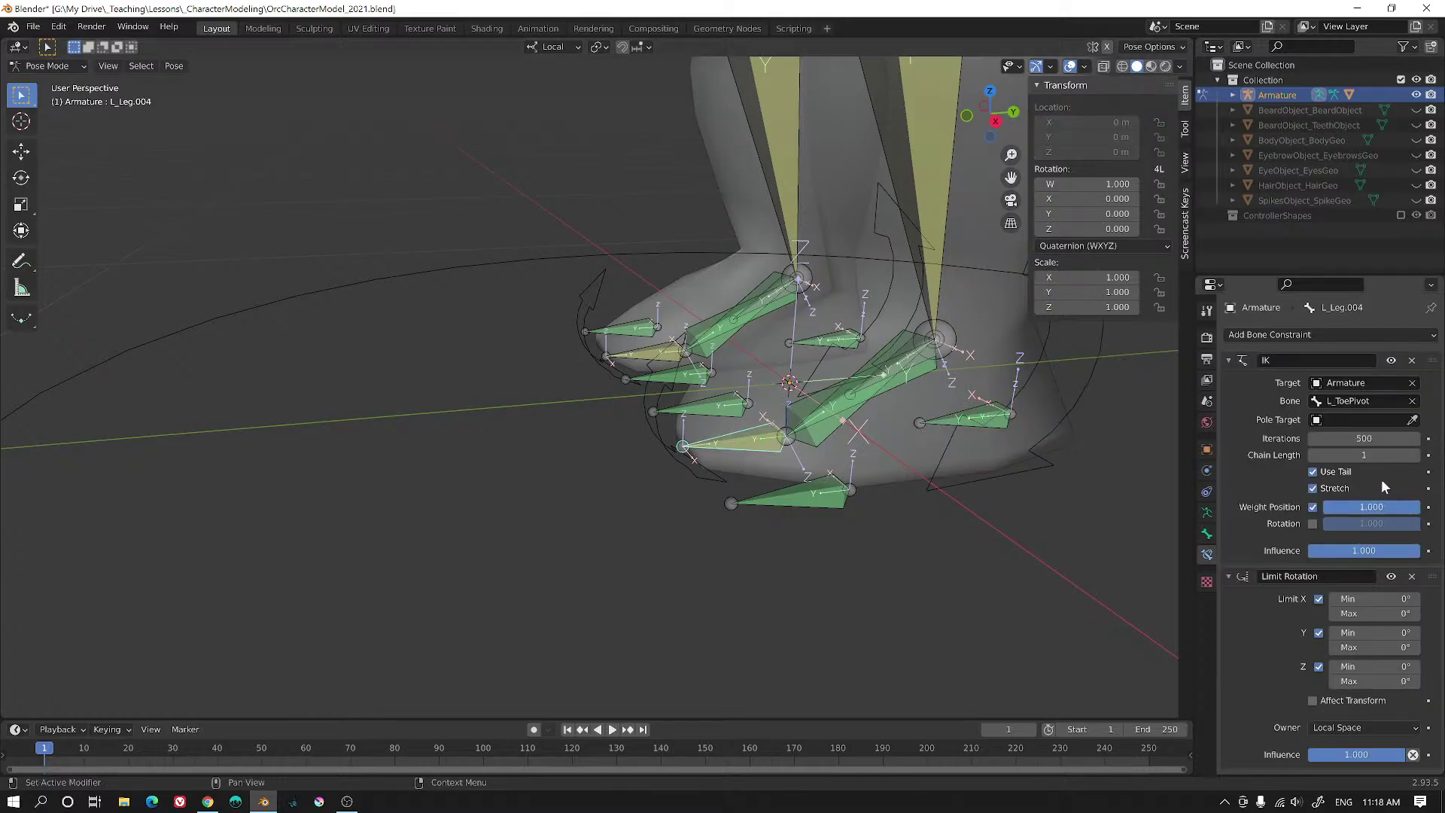
click(1081, 390)
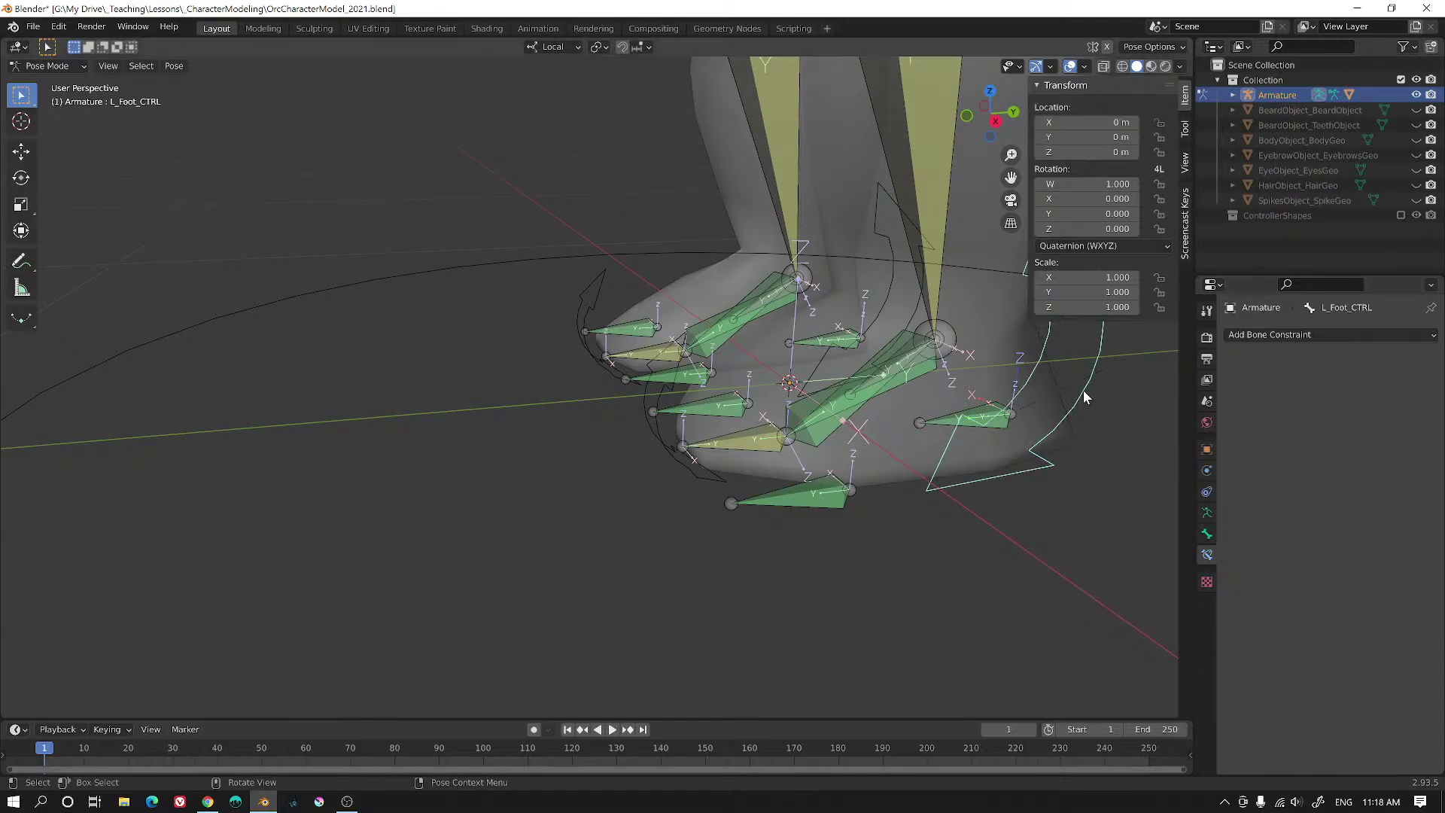
key(g)
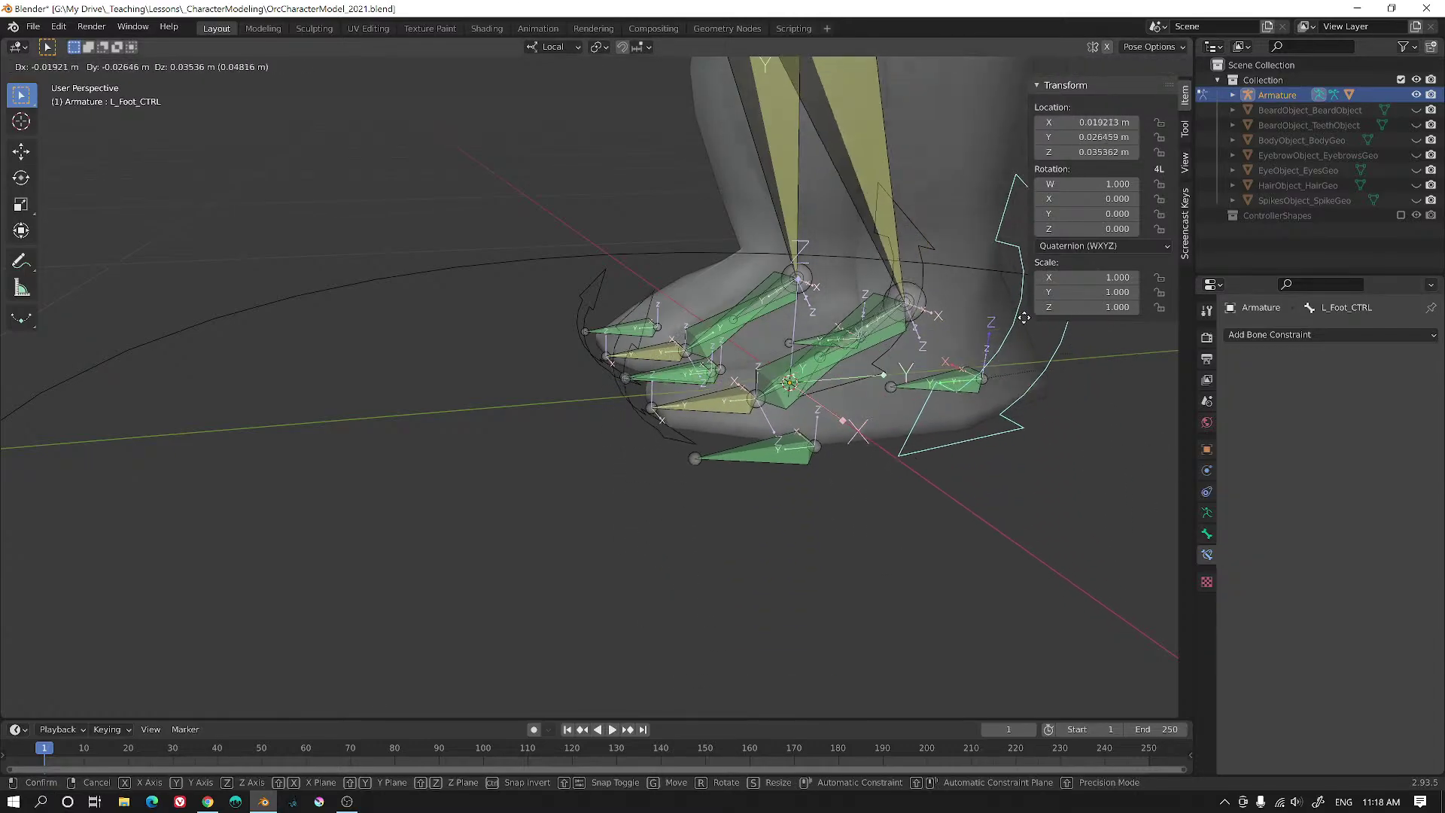
key(Escape)
- Turn off Use Tail and Stretch in L_Leg.004's IK constraint, and test by moving L_Foot_CTRL about 0.03 m and cancelling
click(751, 449)
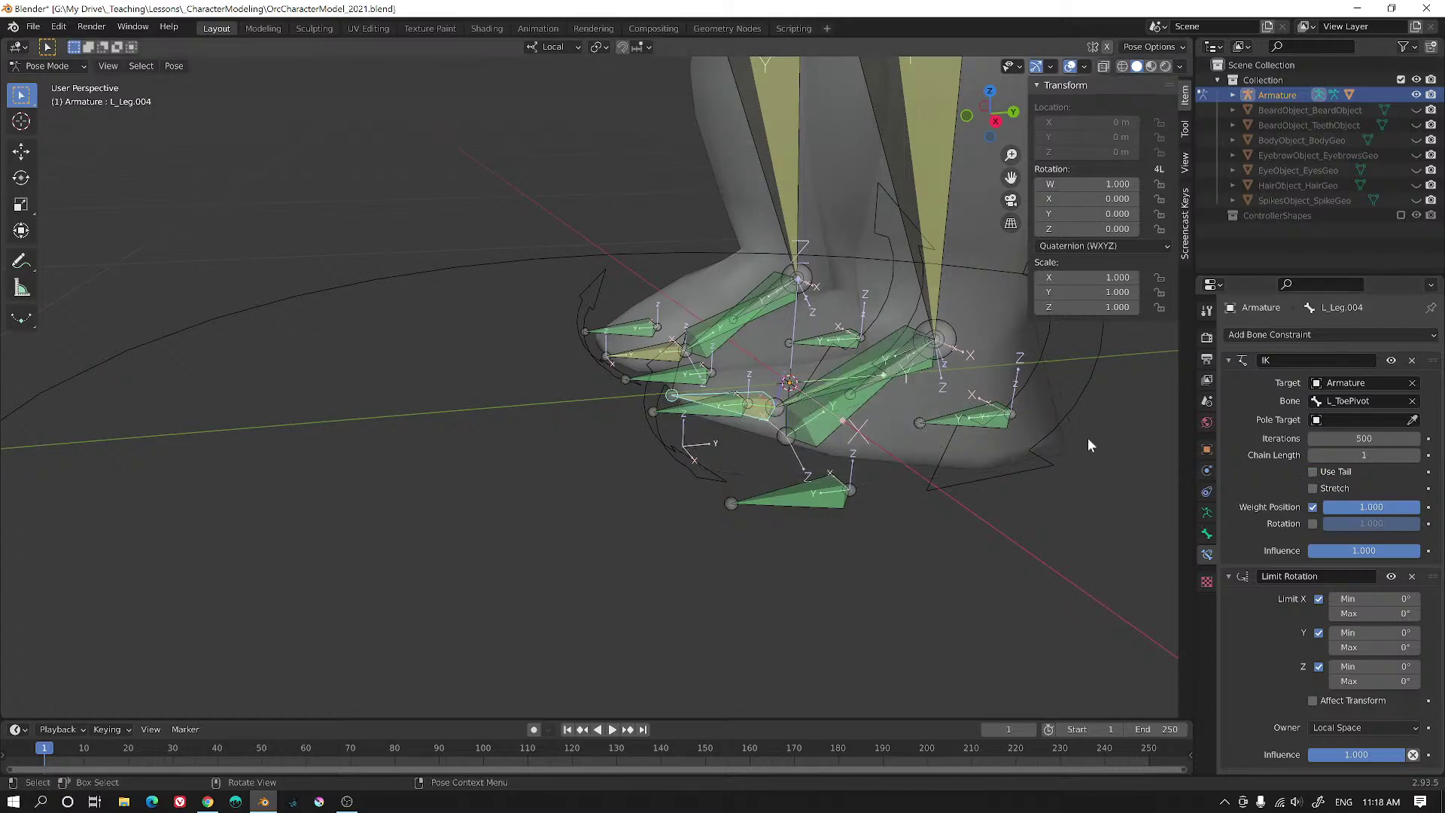
click(1070, 414)
key(g)
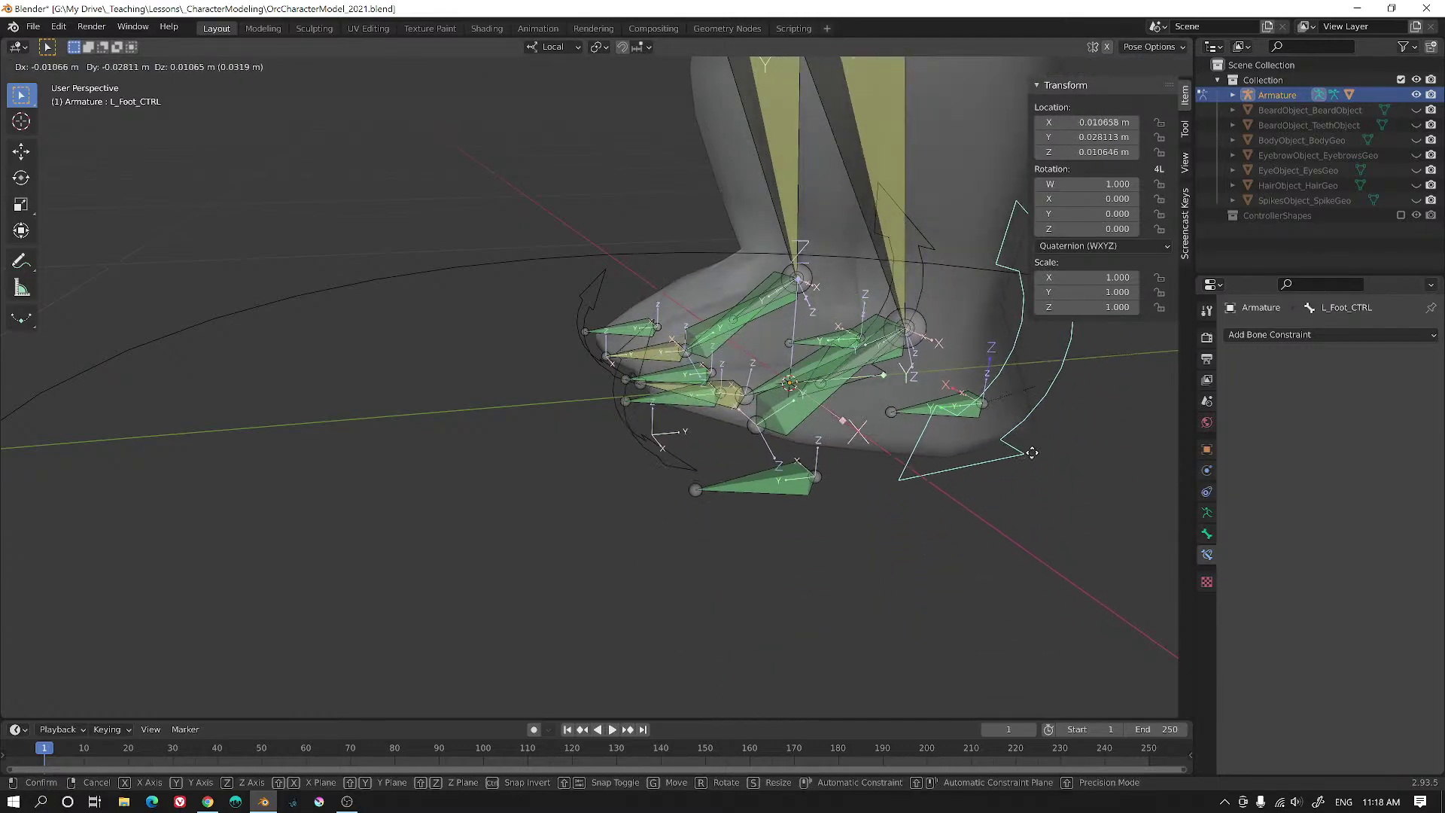
key(Escape)
- In L_Leg.004's IK constraint, disable Weight Position and re-enable Use Tail and Stretch, and remove the bone's Limit Rotation constraint
click(756, 408)
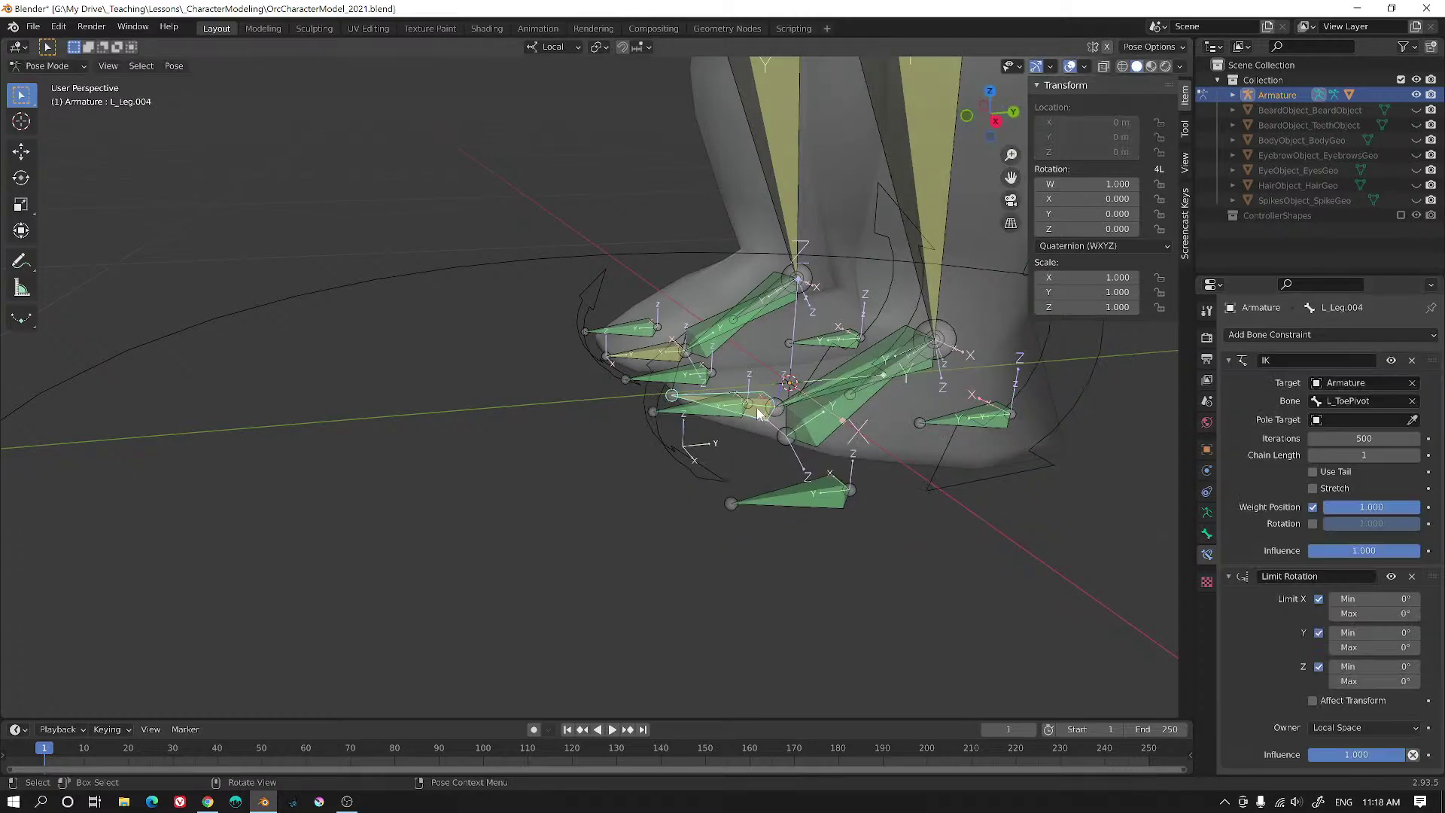
click(1312, 507)
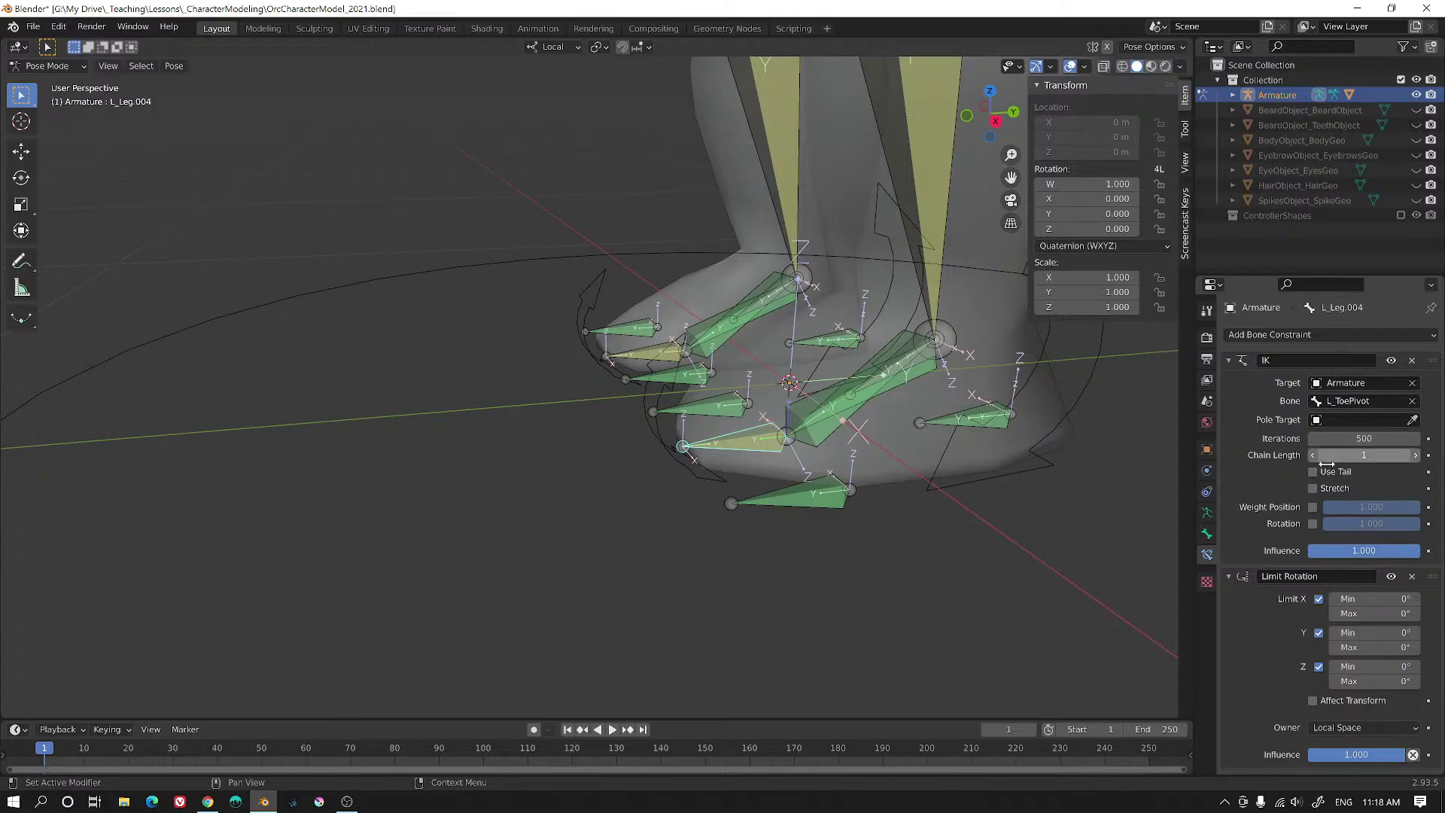
click(1312, 489)
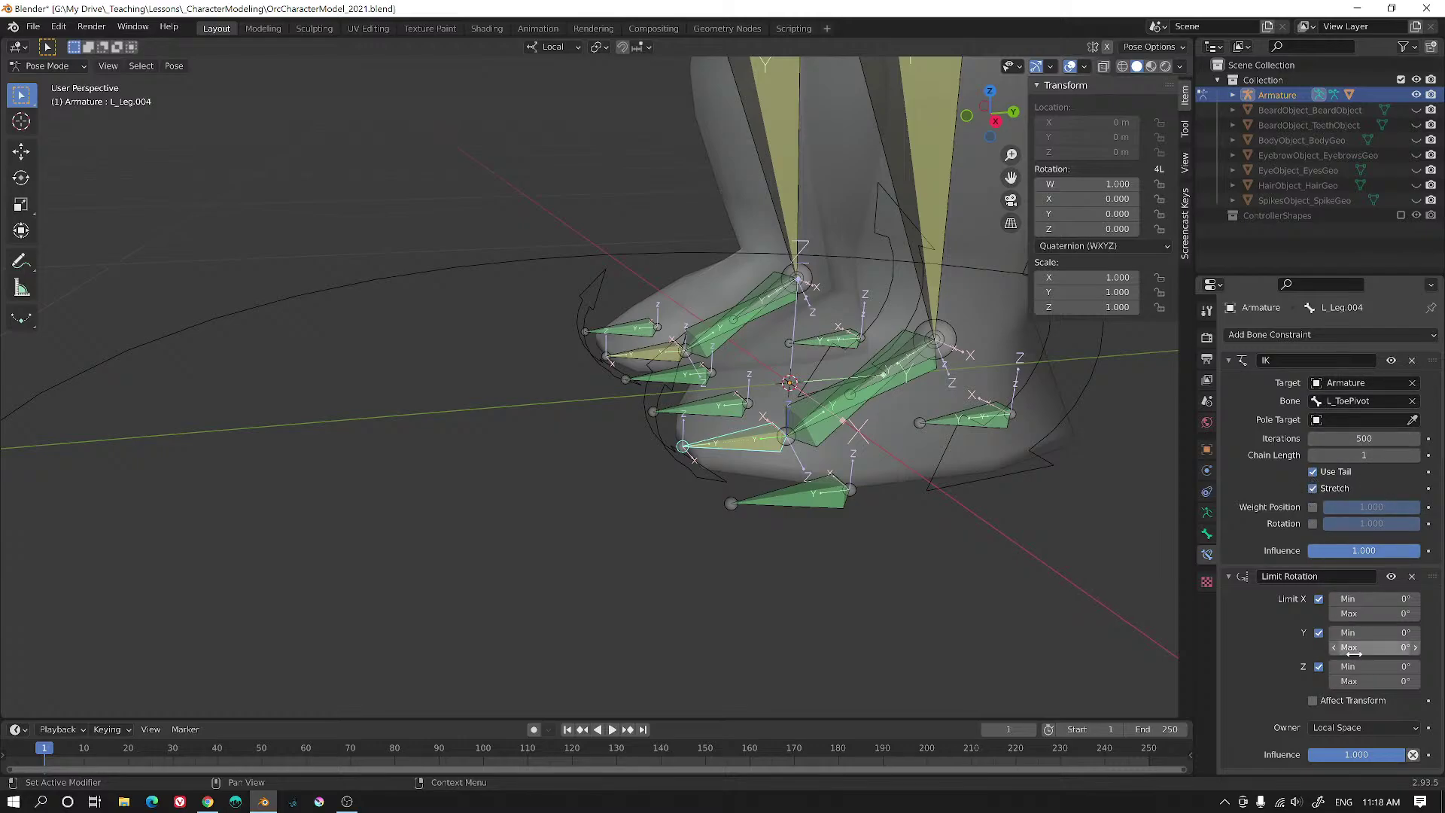
click(1412, 576)
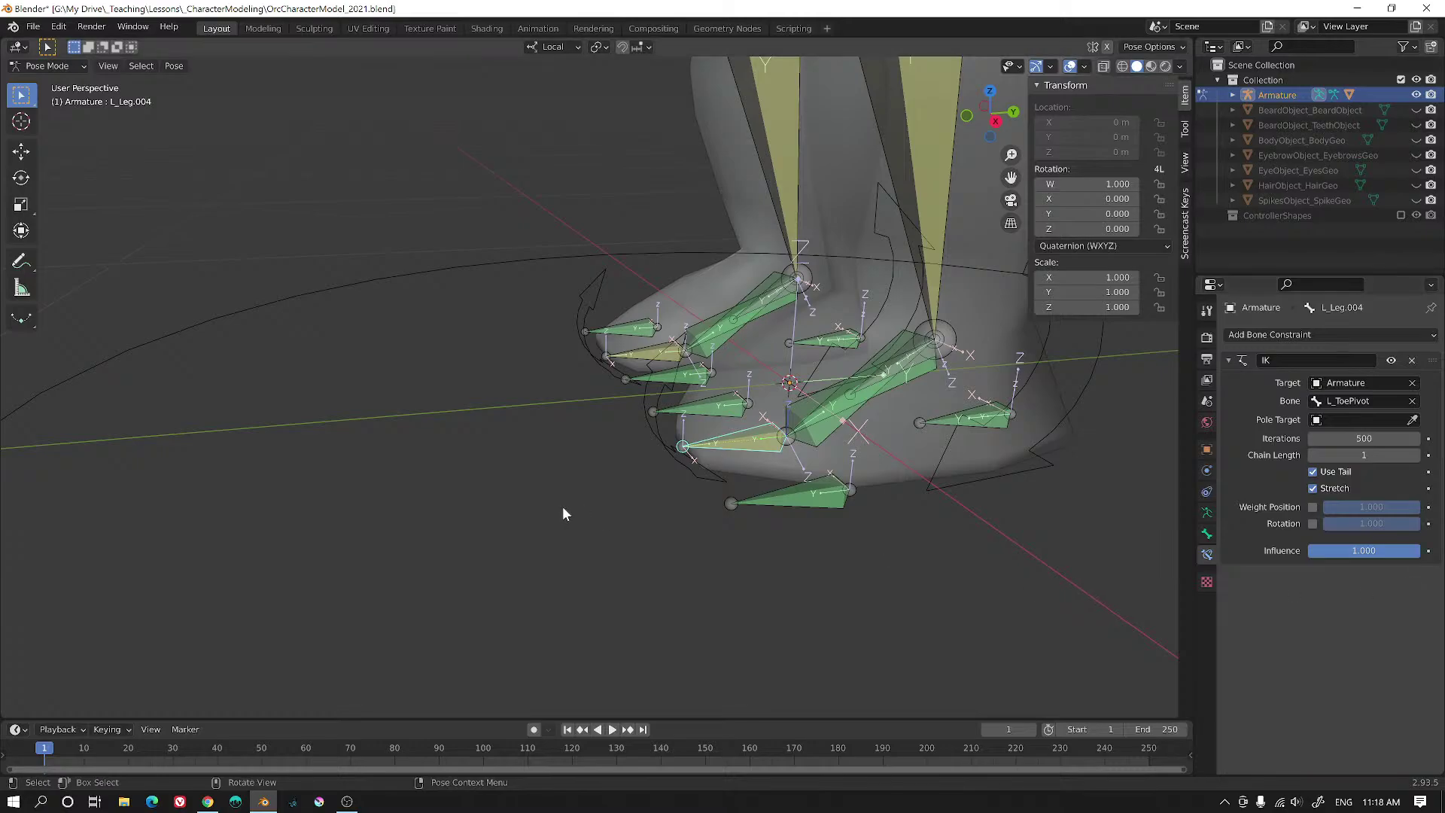
- Examine the left foot's toe bone and L_ToePivot from several angles in Pose Mode and Edit Mode
mouse_move(562, 505)
middle_down()
mouse_move(725, 530)
mouse_move(900, 508)
mouse_move(563, 498)
middle_up()
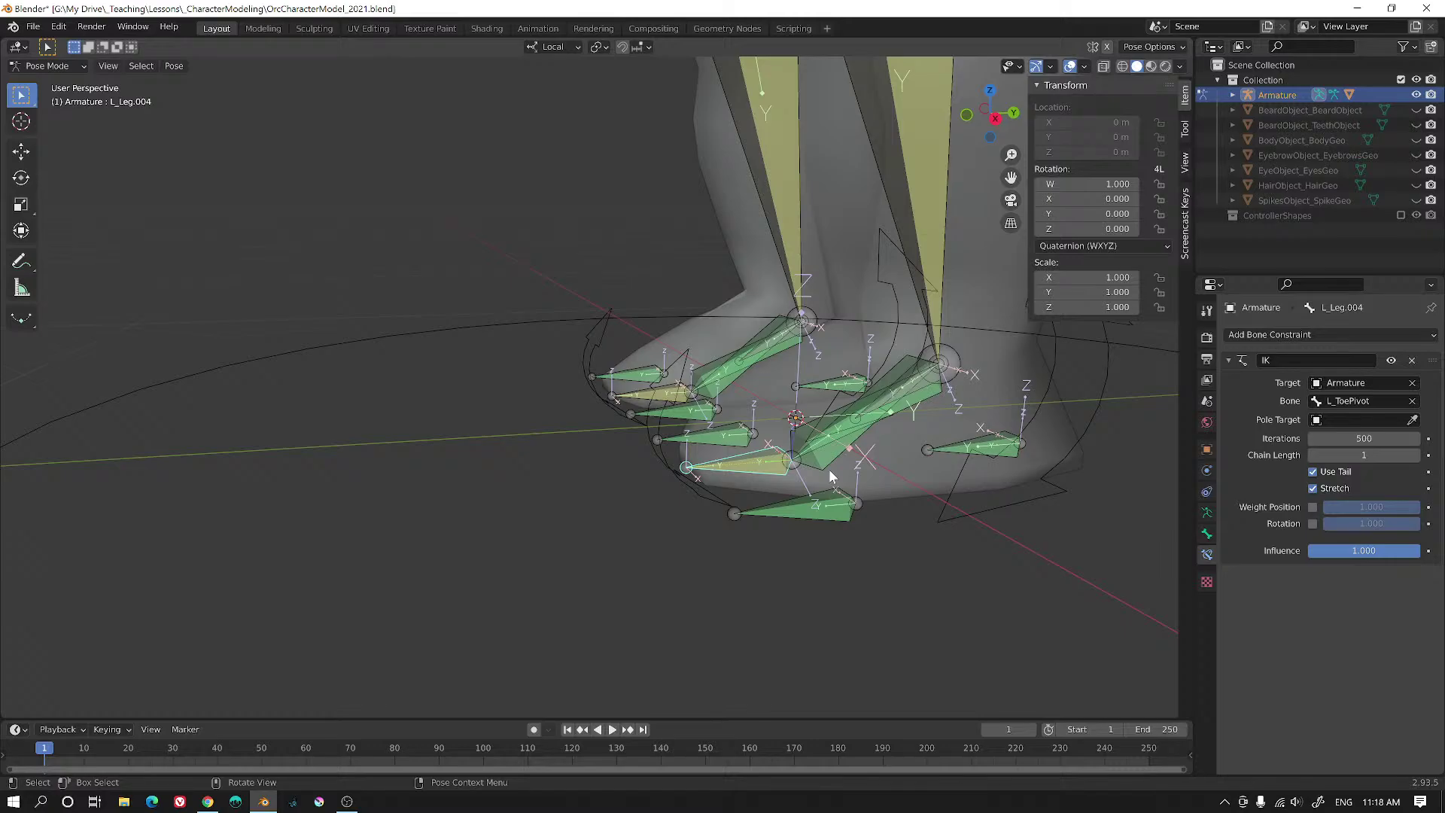
middle_drag(828, 468, 769, 457)
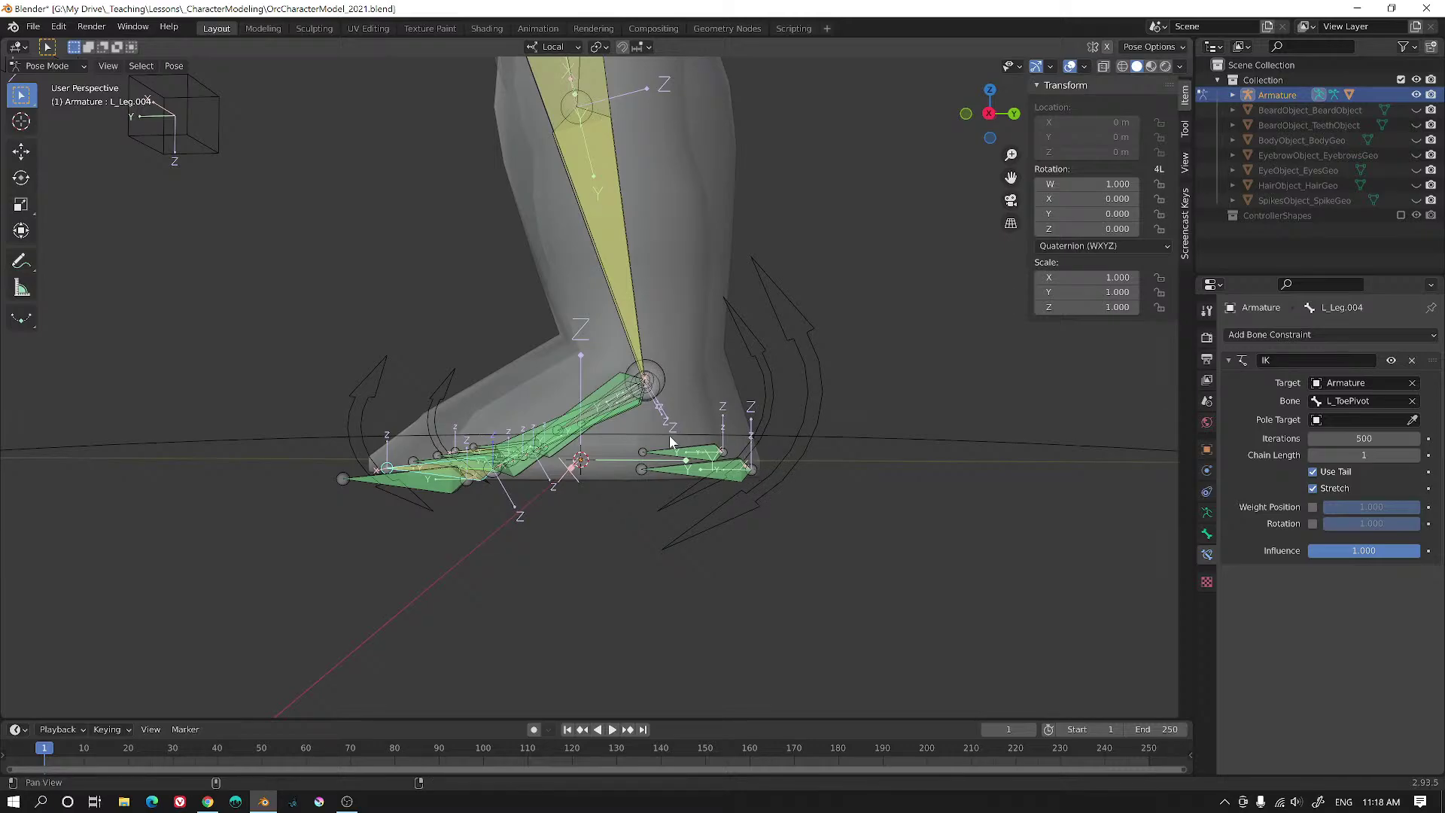
middle_drag(670, 434, 721, 464)
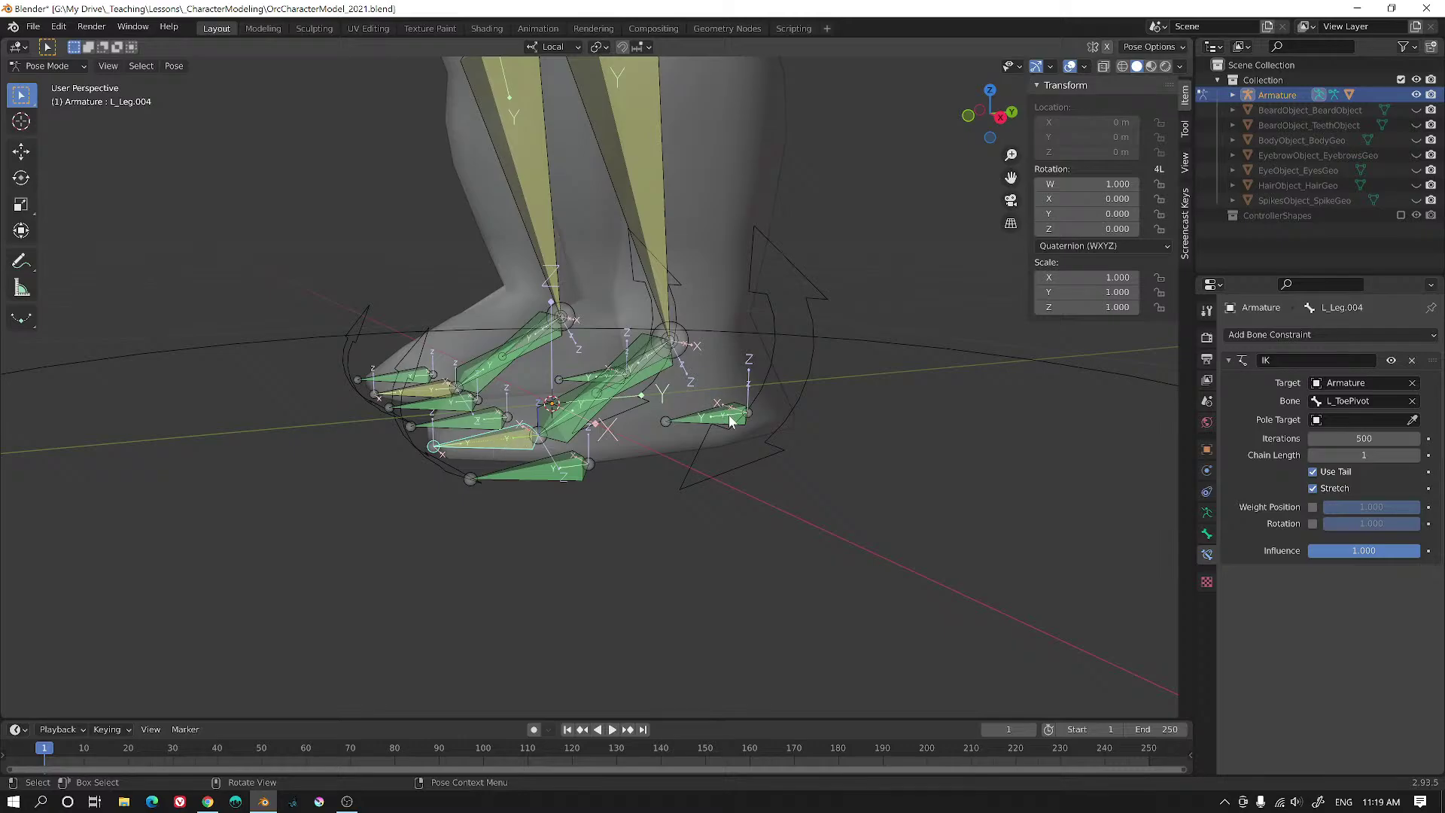
scroll(684, 429, up, 6)
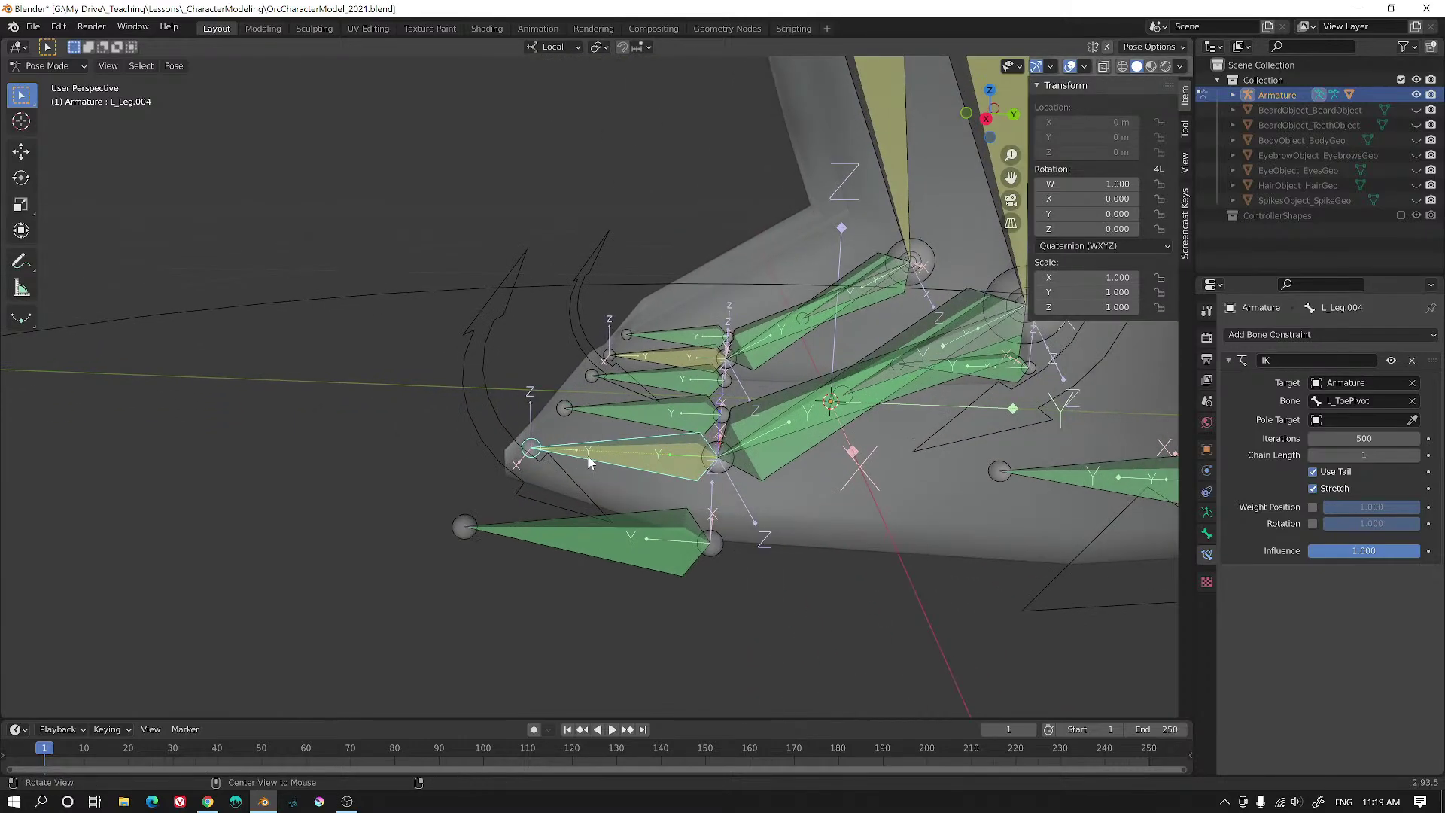
middle_drag(589, 462, 505, 410)
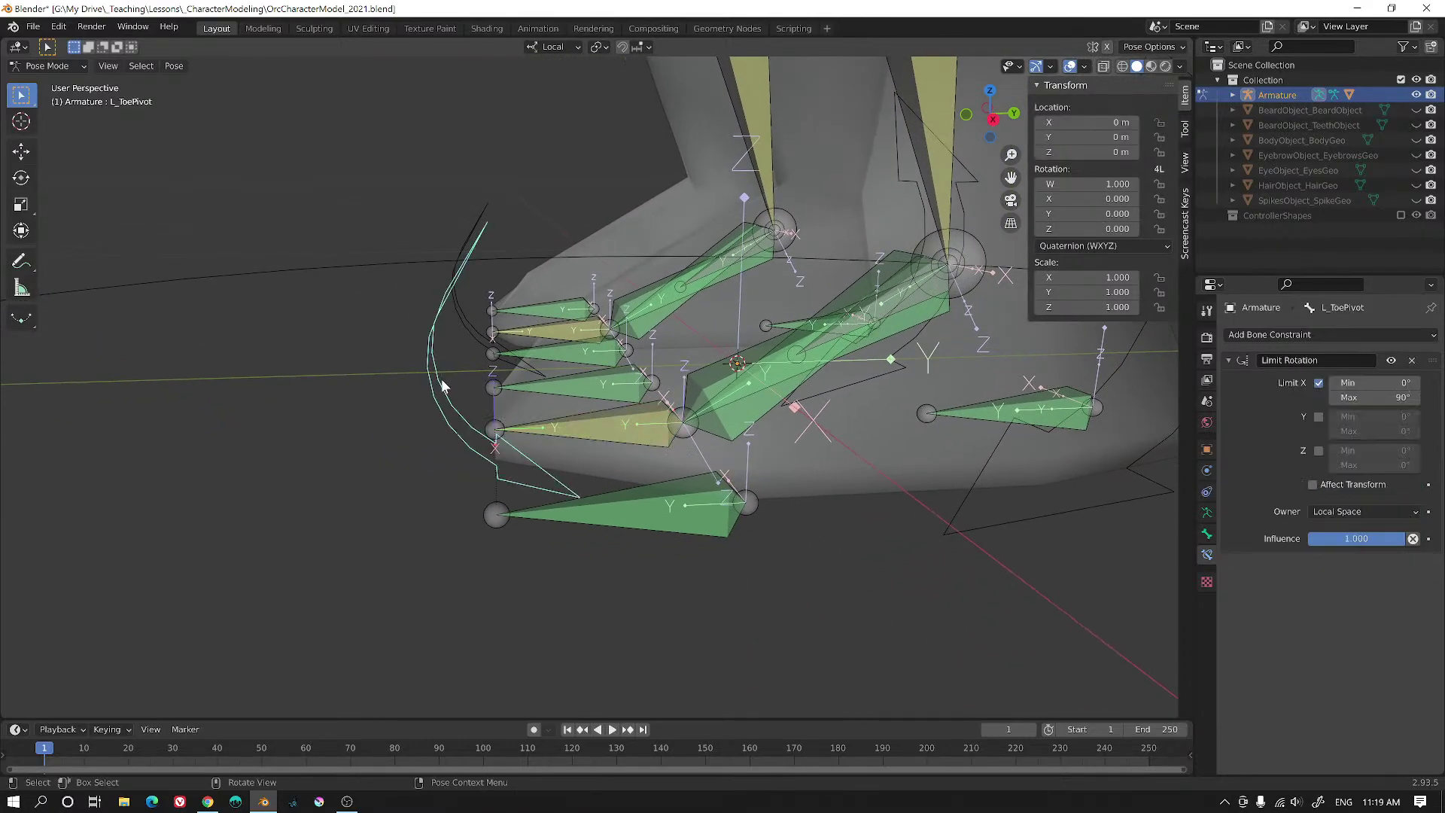
key(Tab)
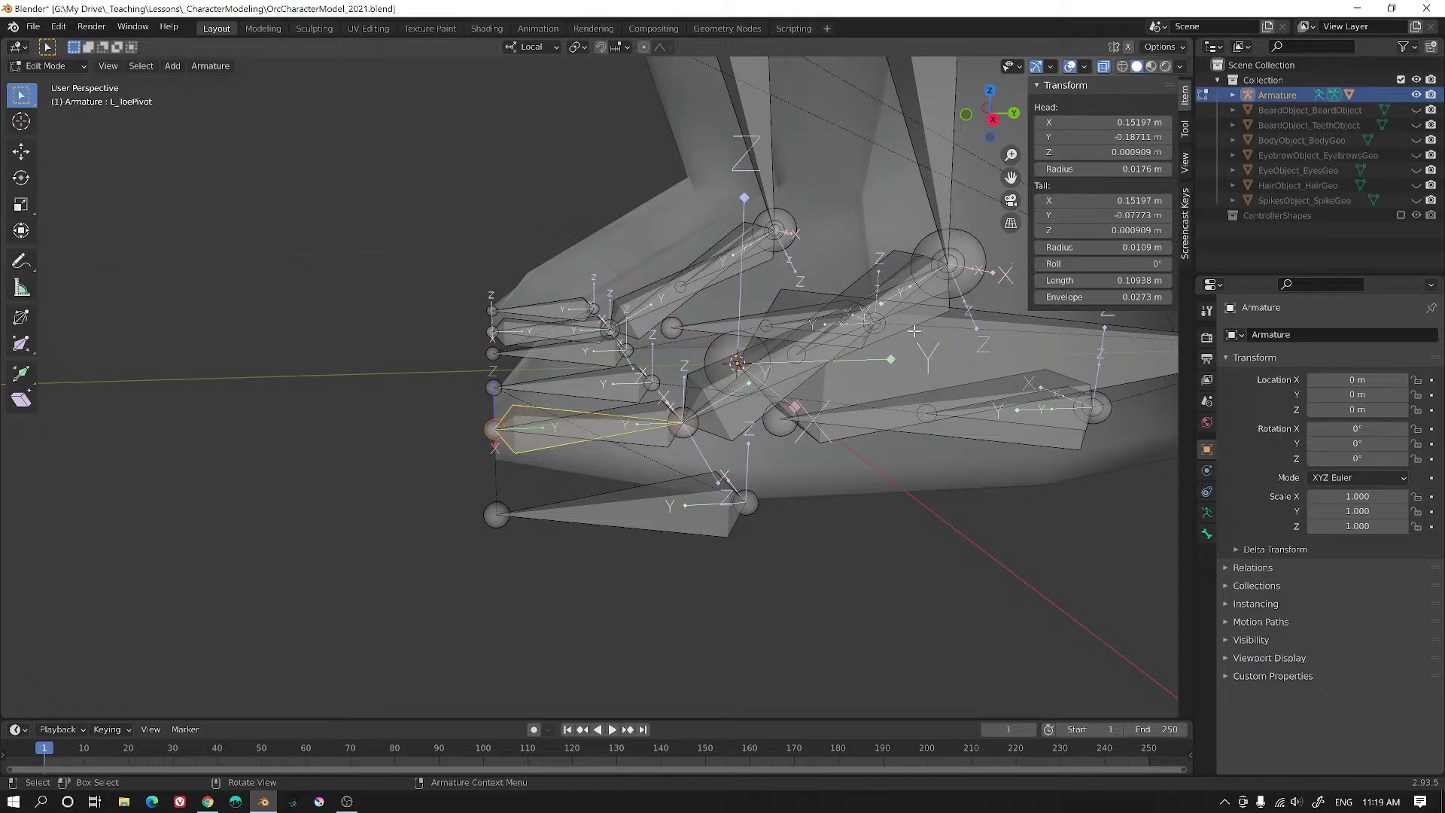
scroll(971, 298, down, 1)
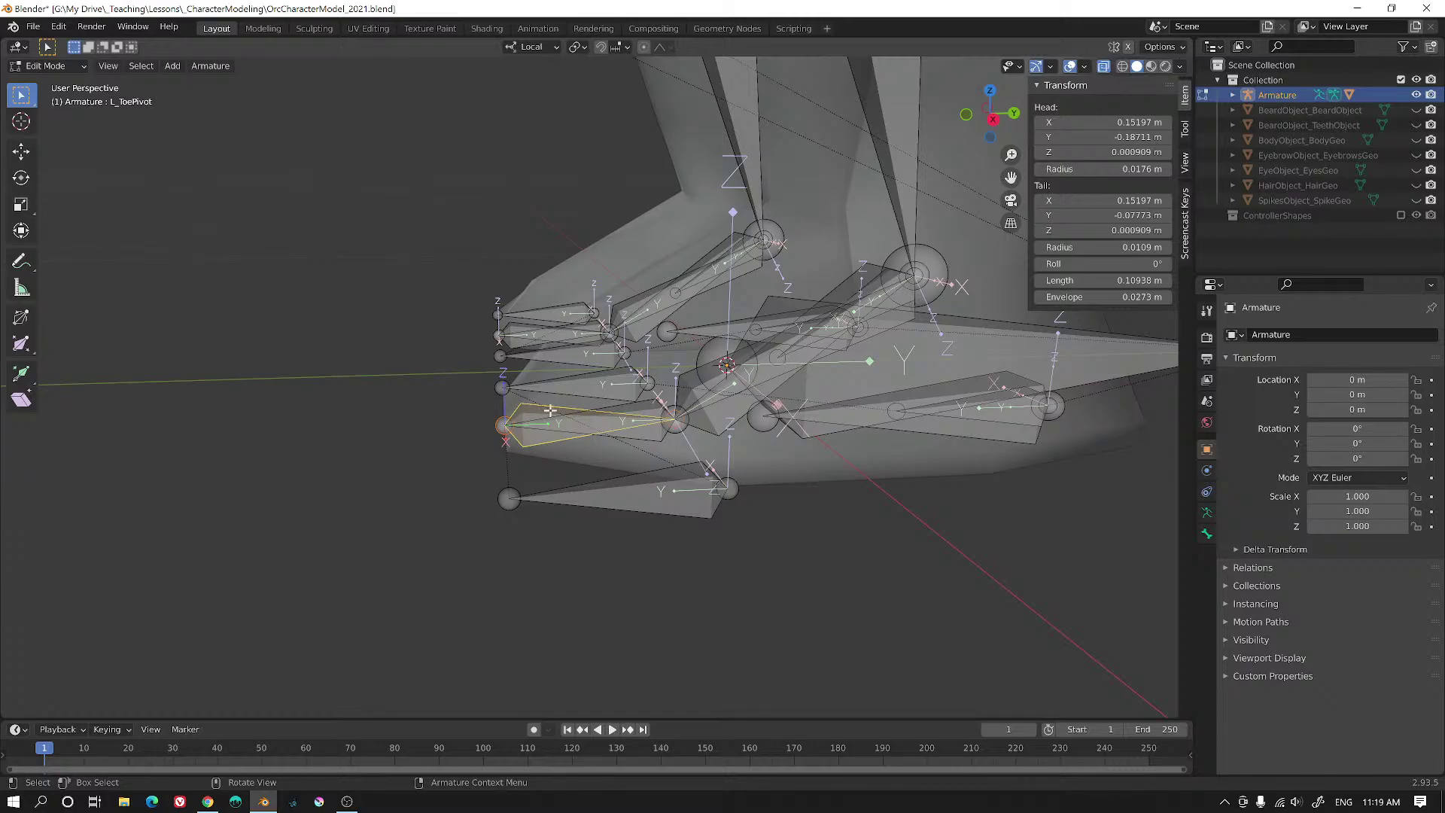
middle_drag(711, 423, 835, 347)
middle_drag(836, 347, 802, 360)
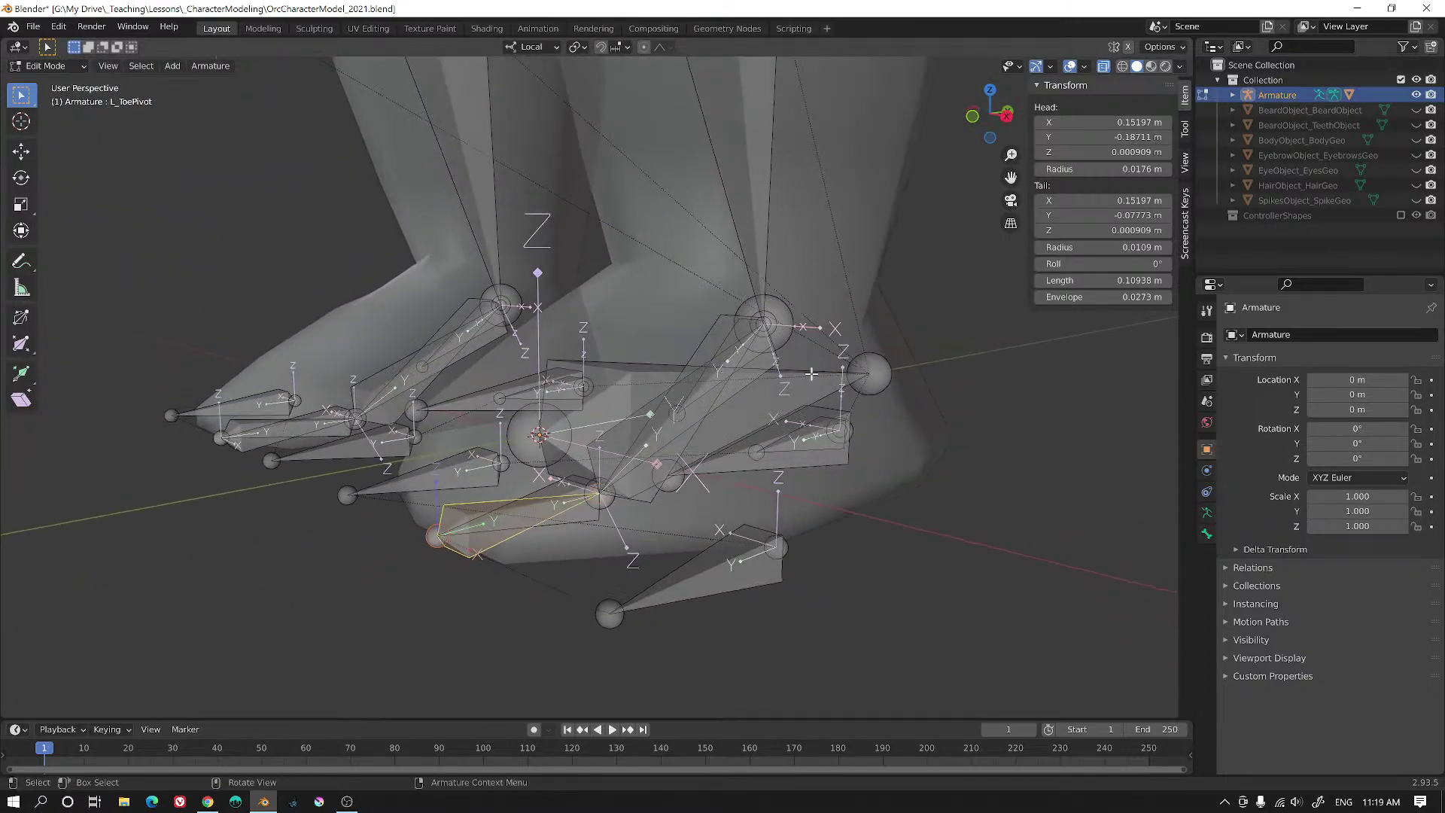
key(Tab)
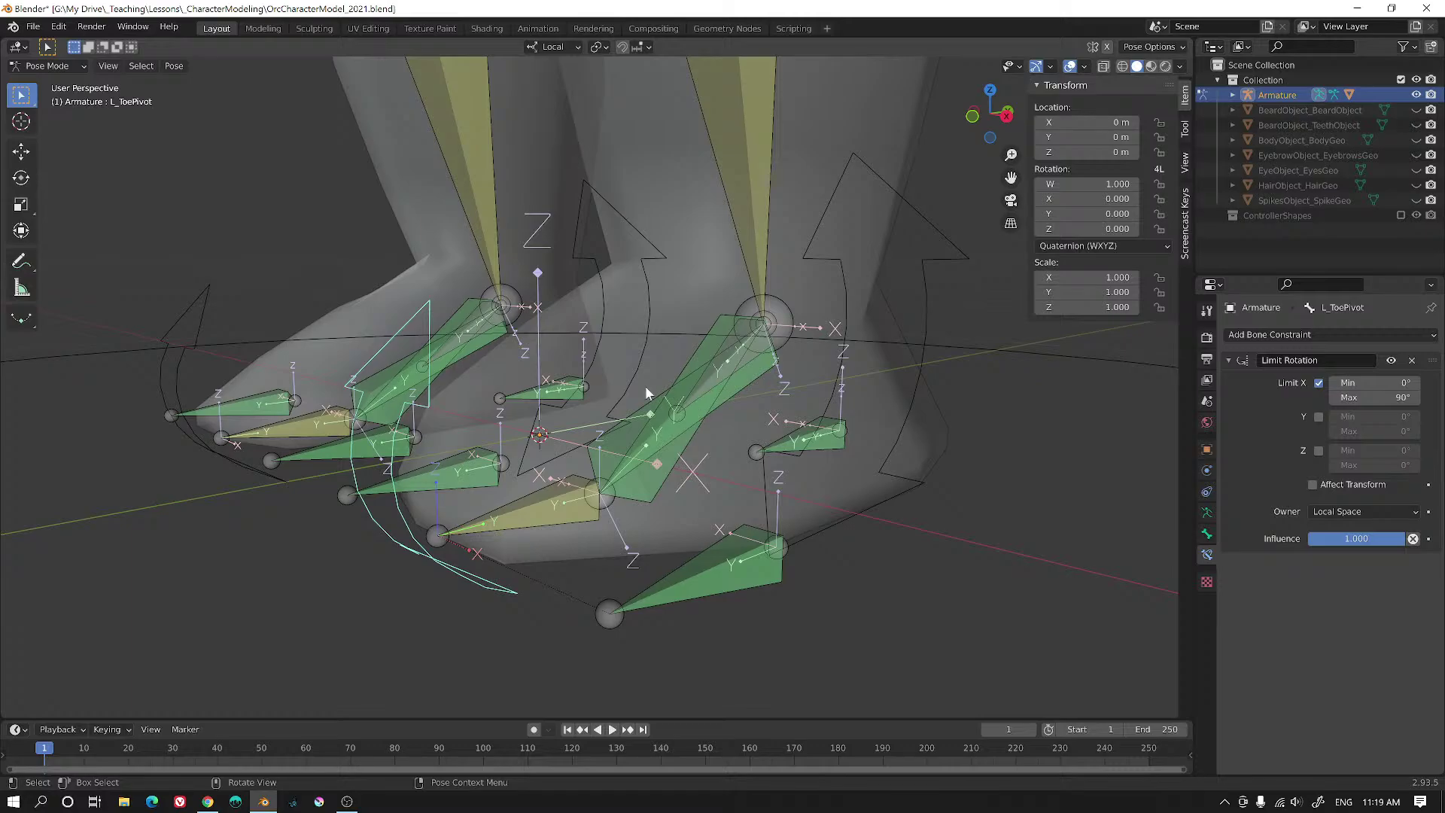
middle_drag(644, 386, 843, 426)
middle_drag(750, 269, 665, 499)
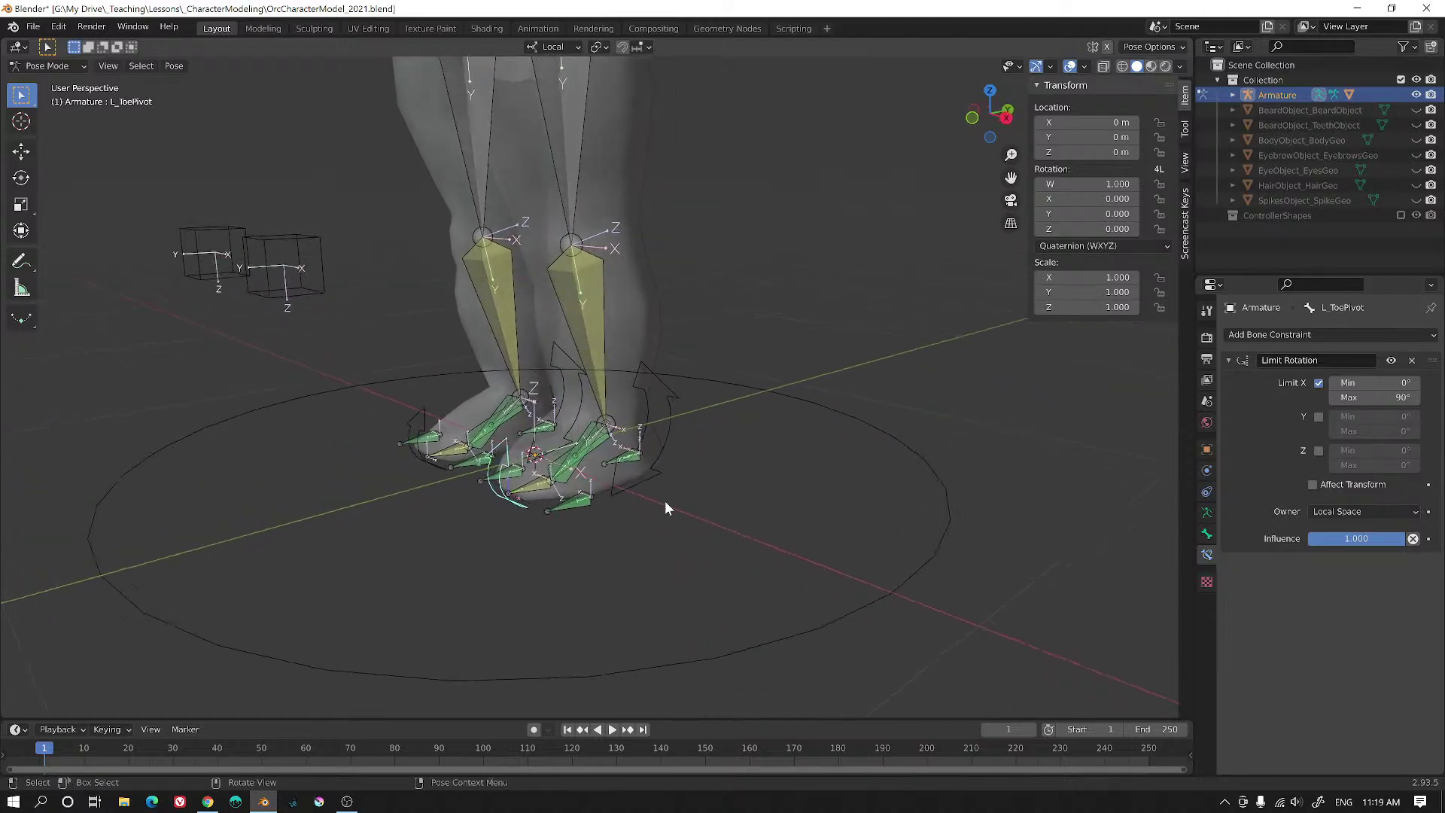
scroll(663, 499, up, 2)
- Inspect L_BallPivot's constraints and its bone Relations settings, and select R_Foot_CTRL
click(519, 548)
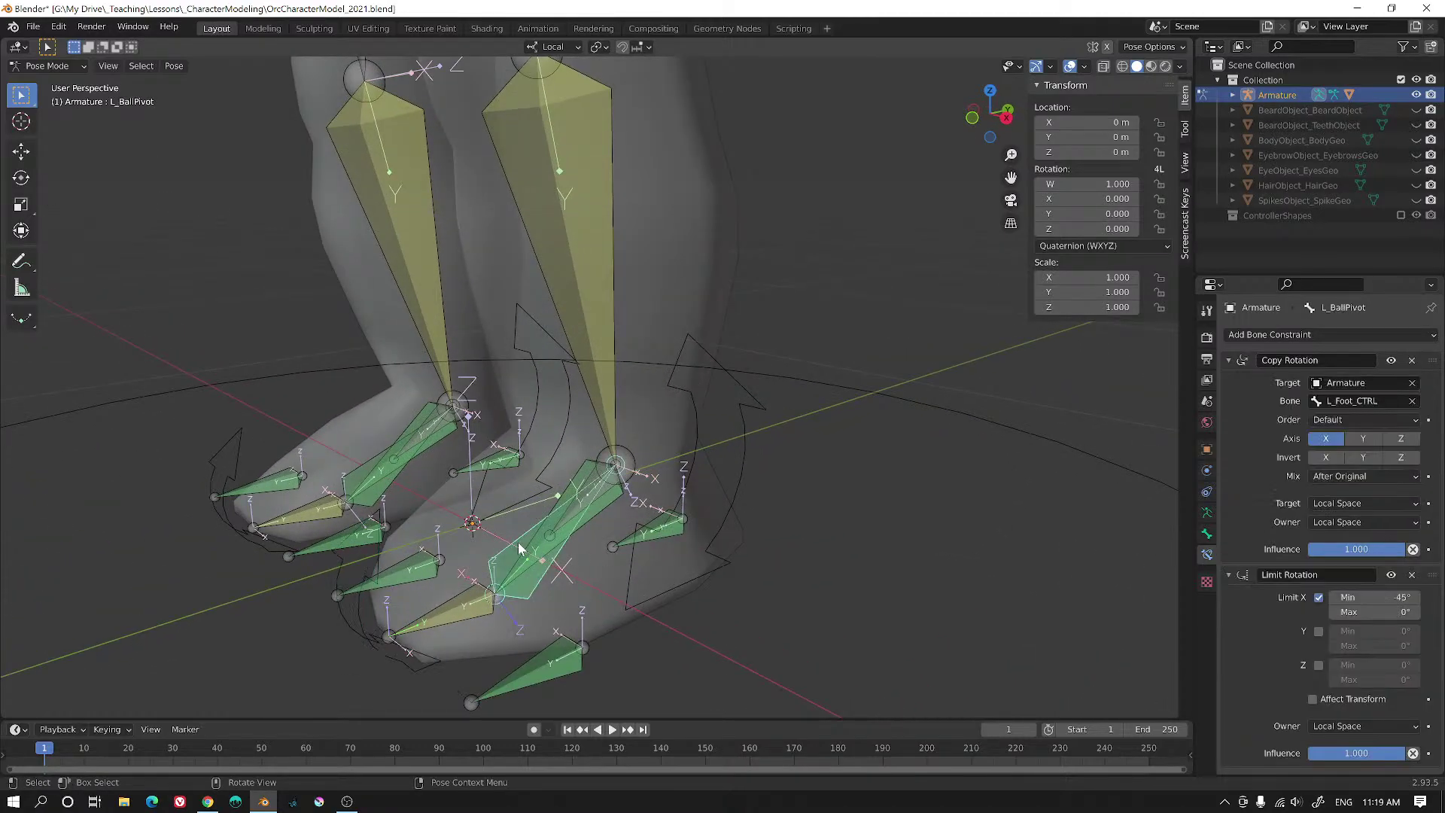
click(1206, 533)
scroll(1347, 707, down, 5)
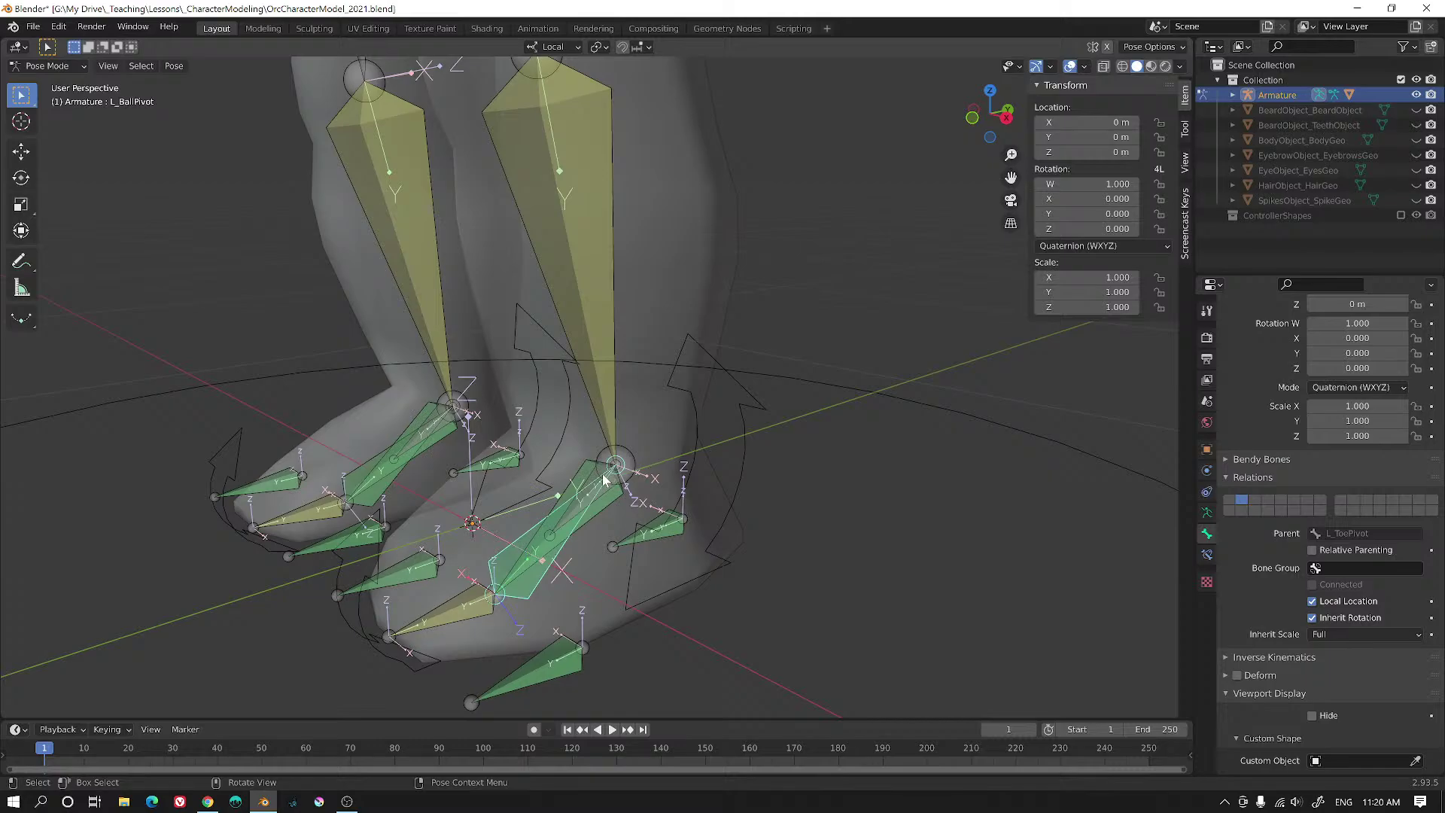
click(566, 430)
- Switch to Object Mode and select the body mesh BodyObject_BodyGeo.001
middle_drag(788, 522, 576, 342)
scroll(534, 210, down, 3)
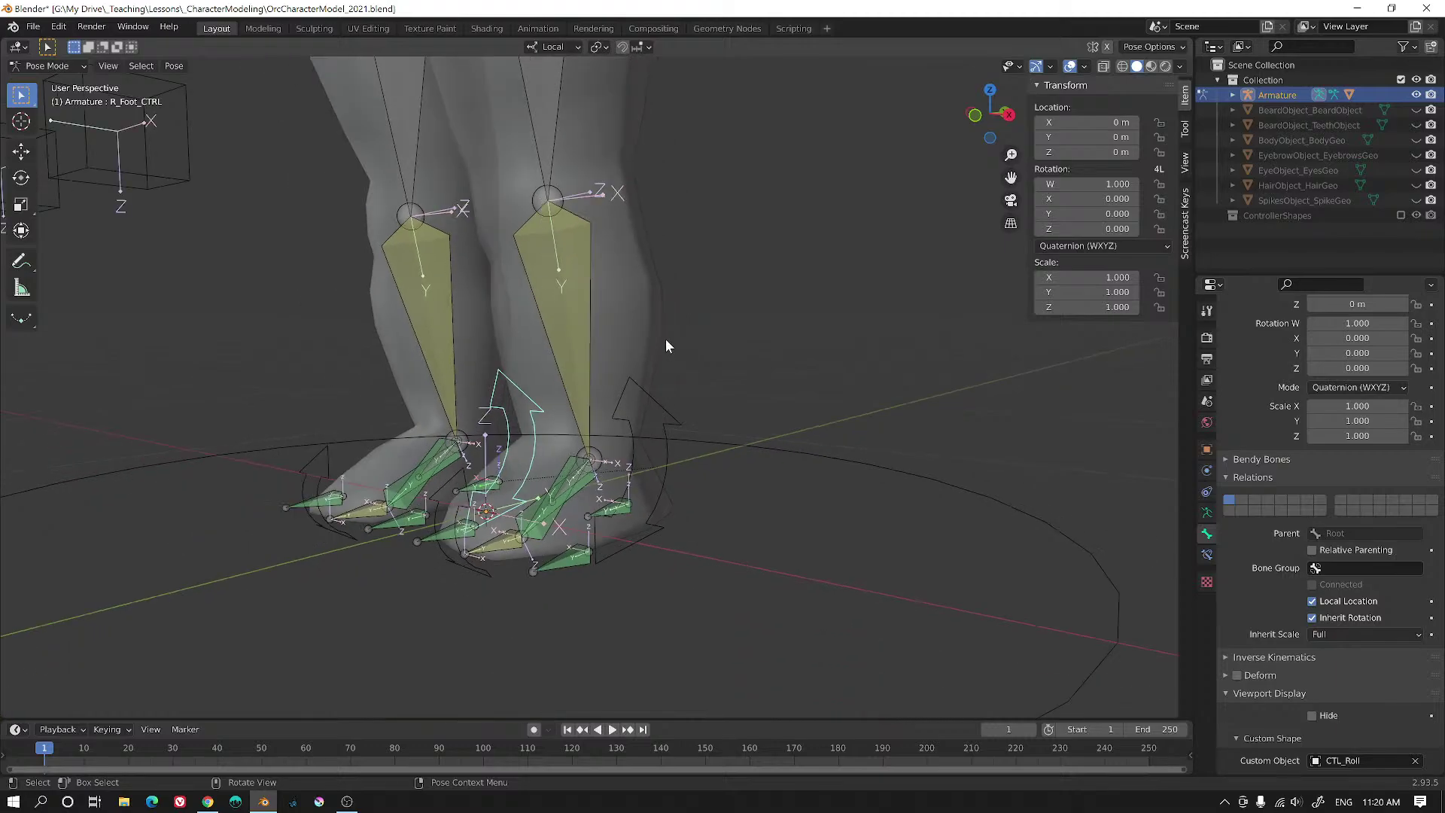
middle_drag(665, 346, 755, 444)
click(20, 68)
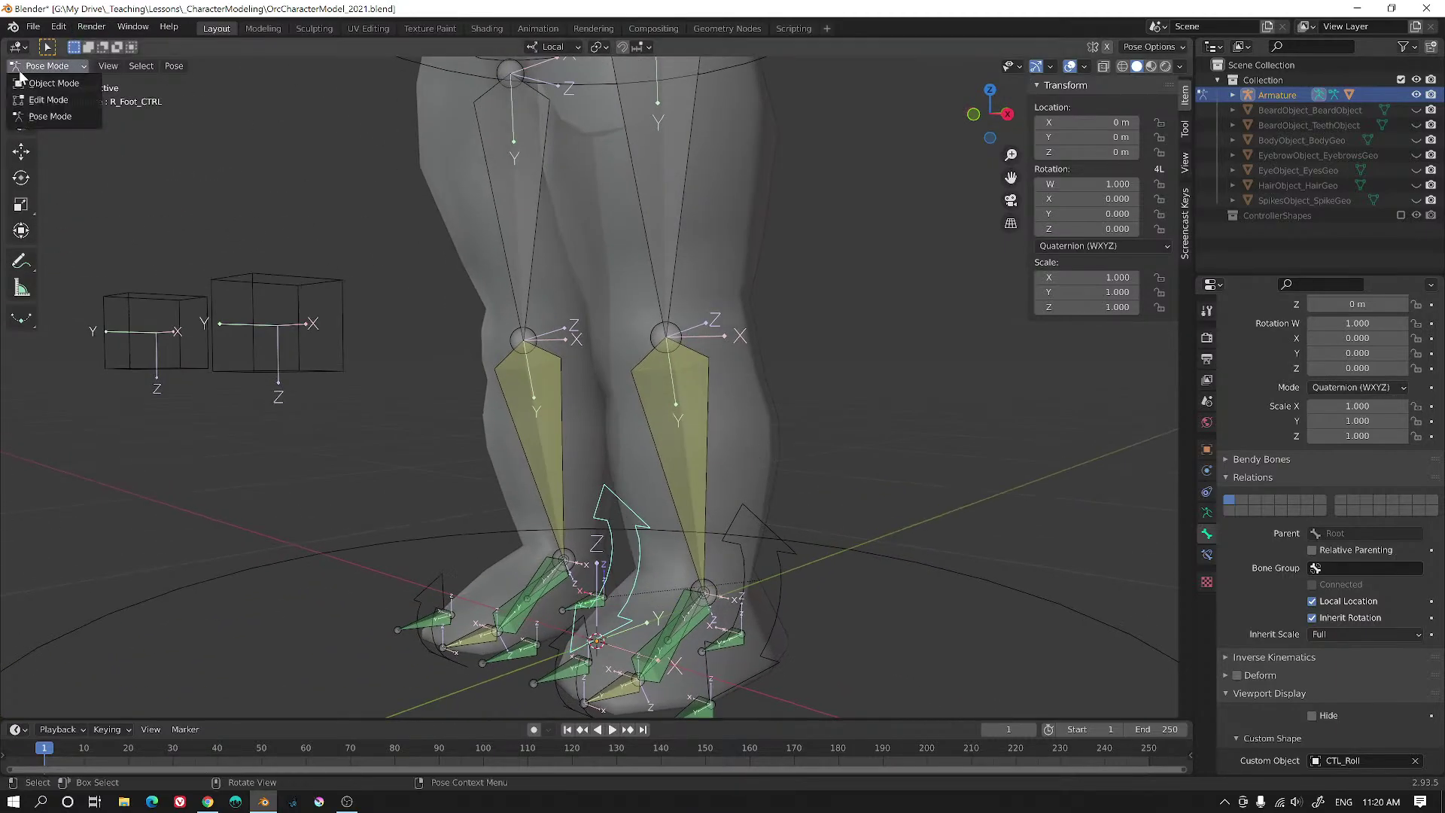
click(51, 83)
click(699, 216)
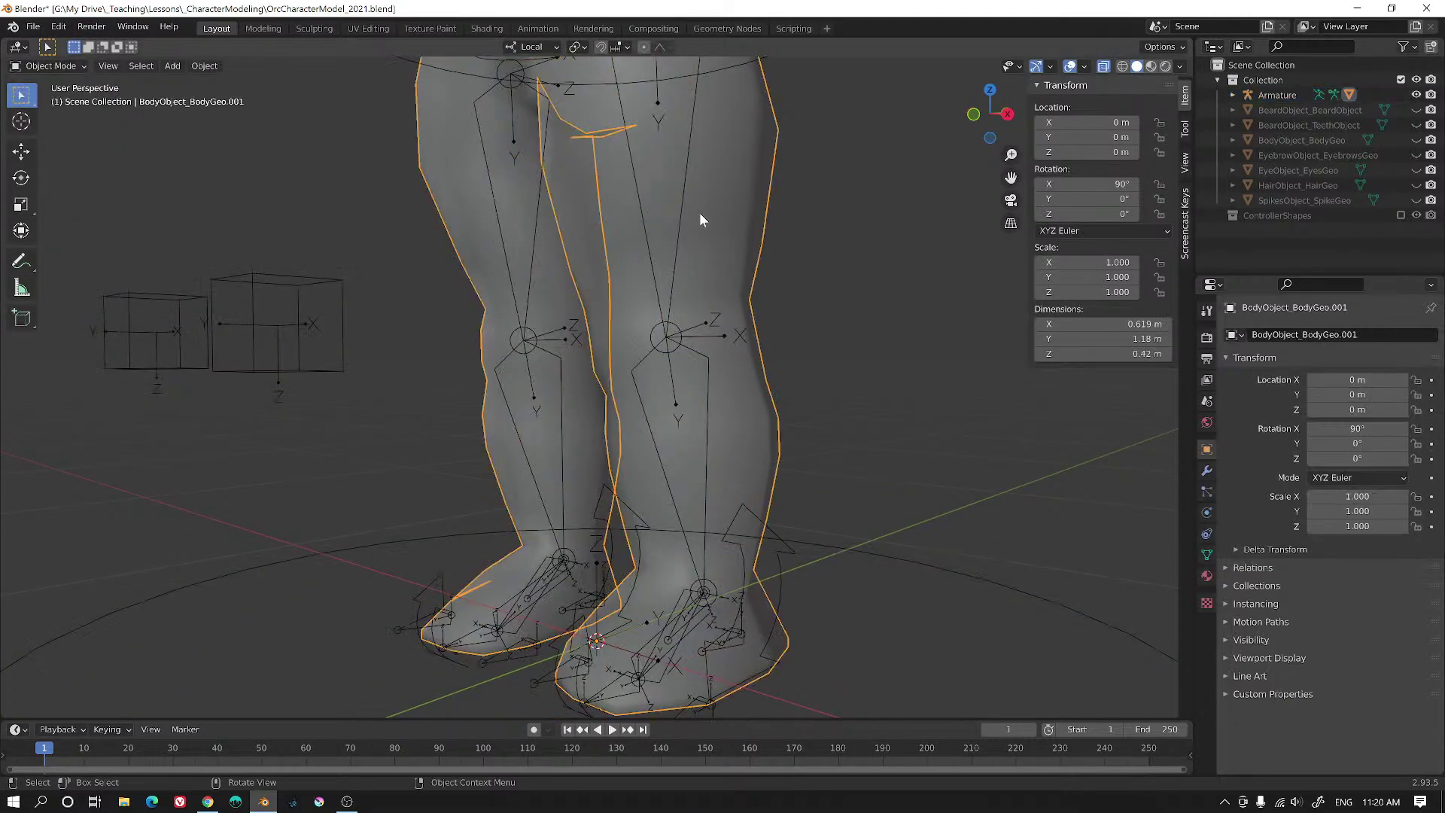
- Select the armature and turn off the Lock Object Modes setting
middle_drag(699, 212, 761, 377)
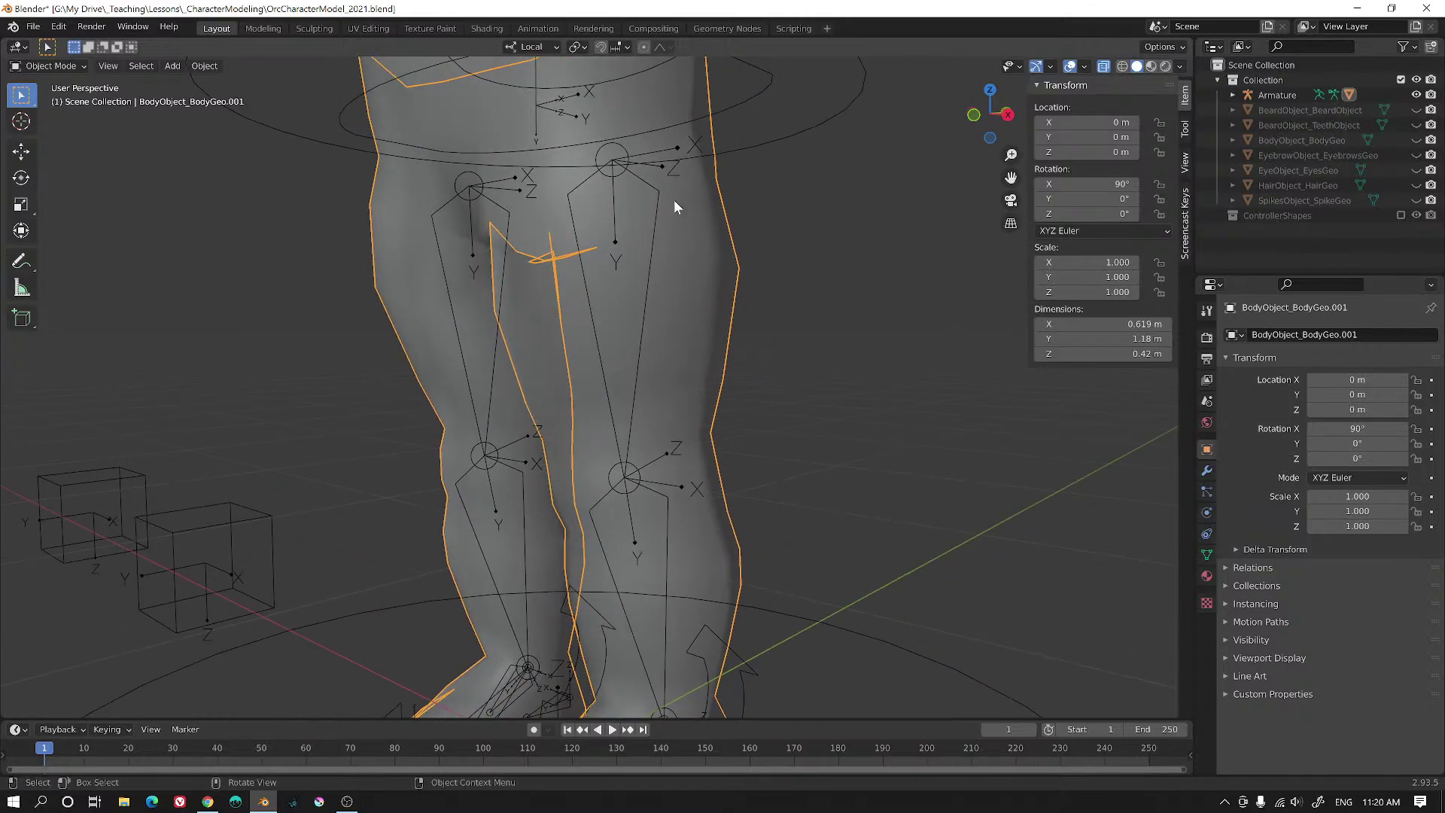
scroll(662, 218, down, 4)
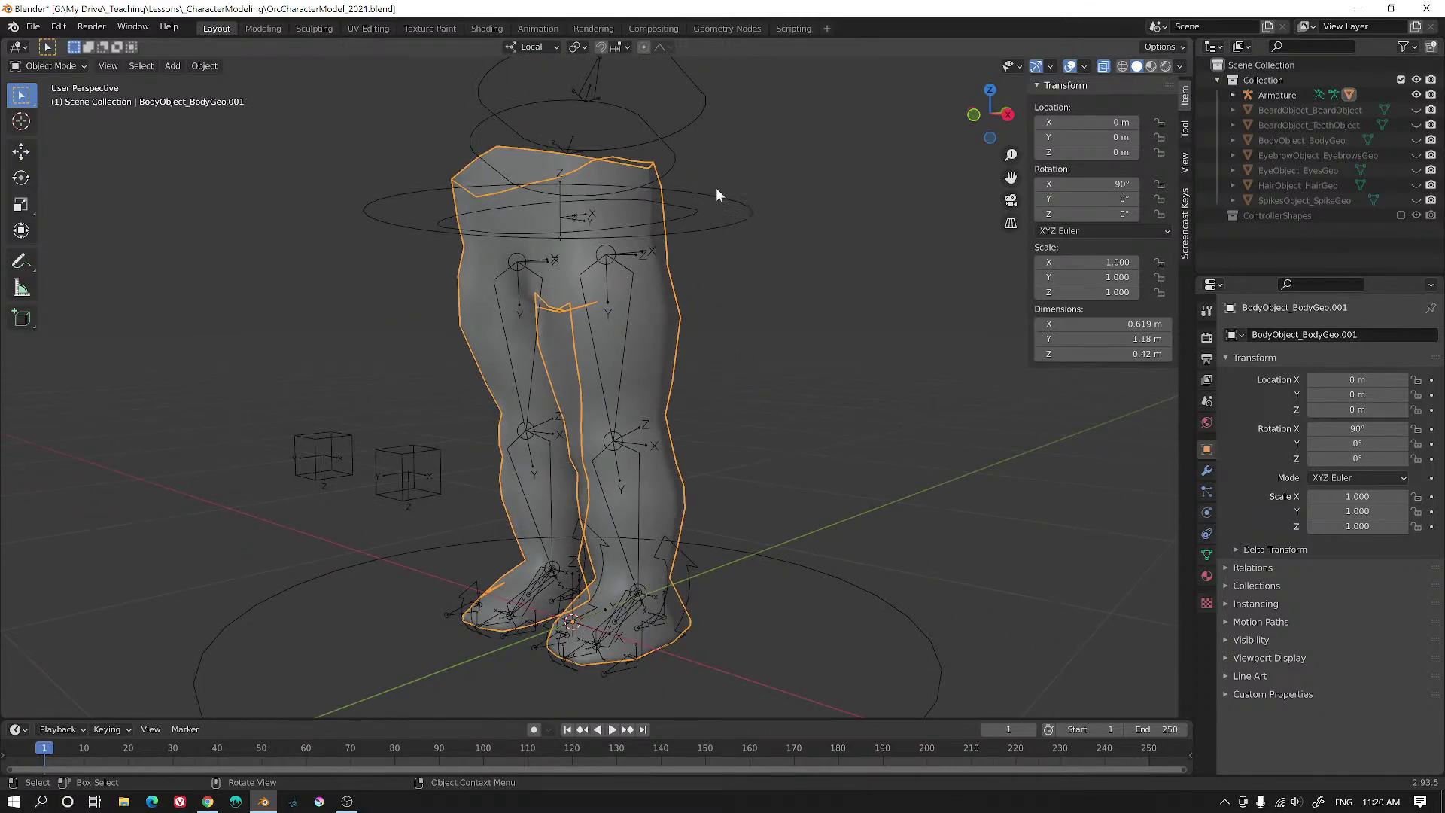
click(703, 215)
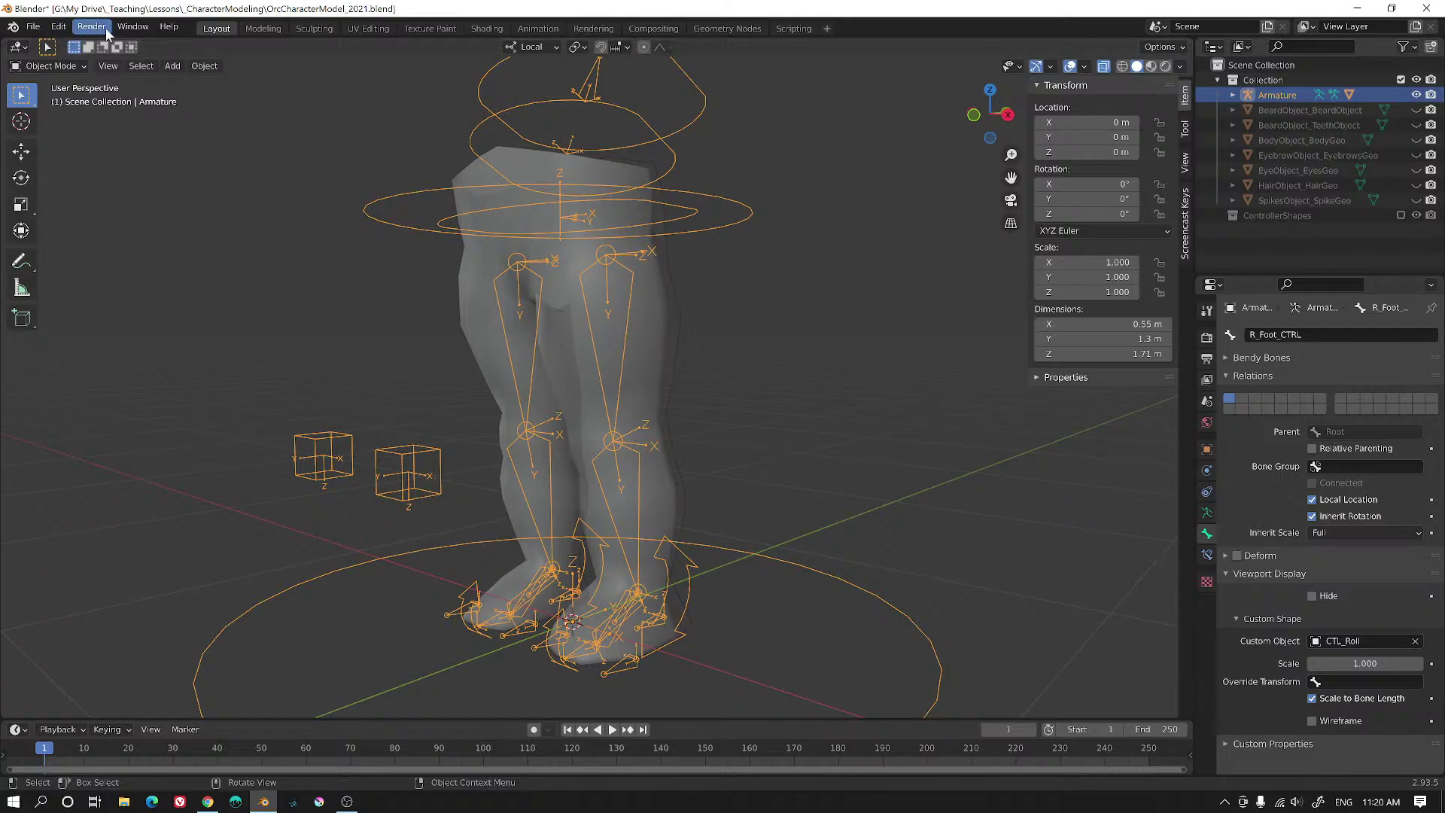
click(66, 33)
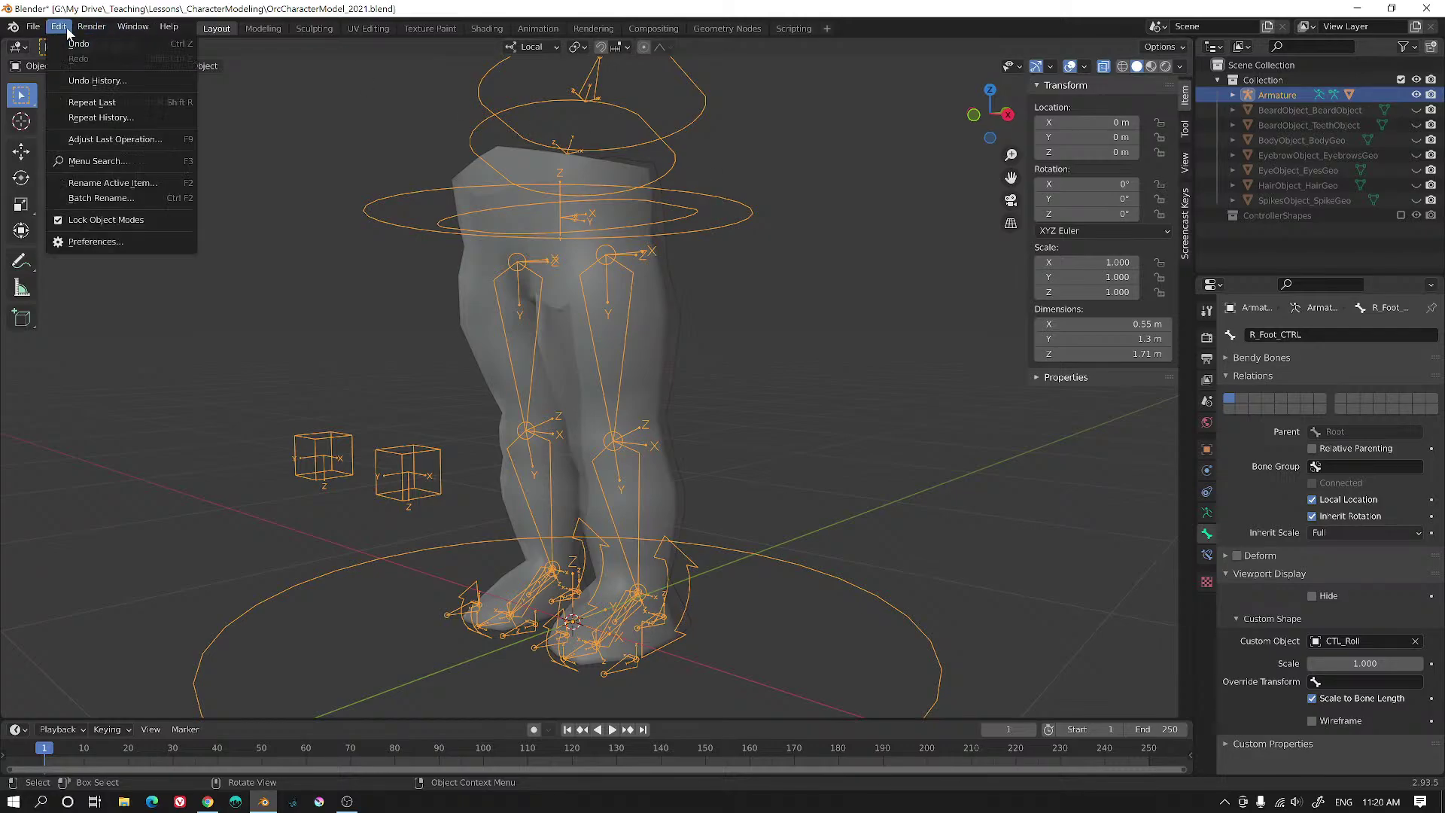
click(60, 223)
- Put the armature in Pose Mode, select HipCTRL, try selecting the body mesh directly, and undo that mesh selection
scroll(706, 268, up, 2)
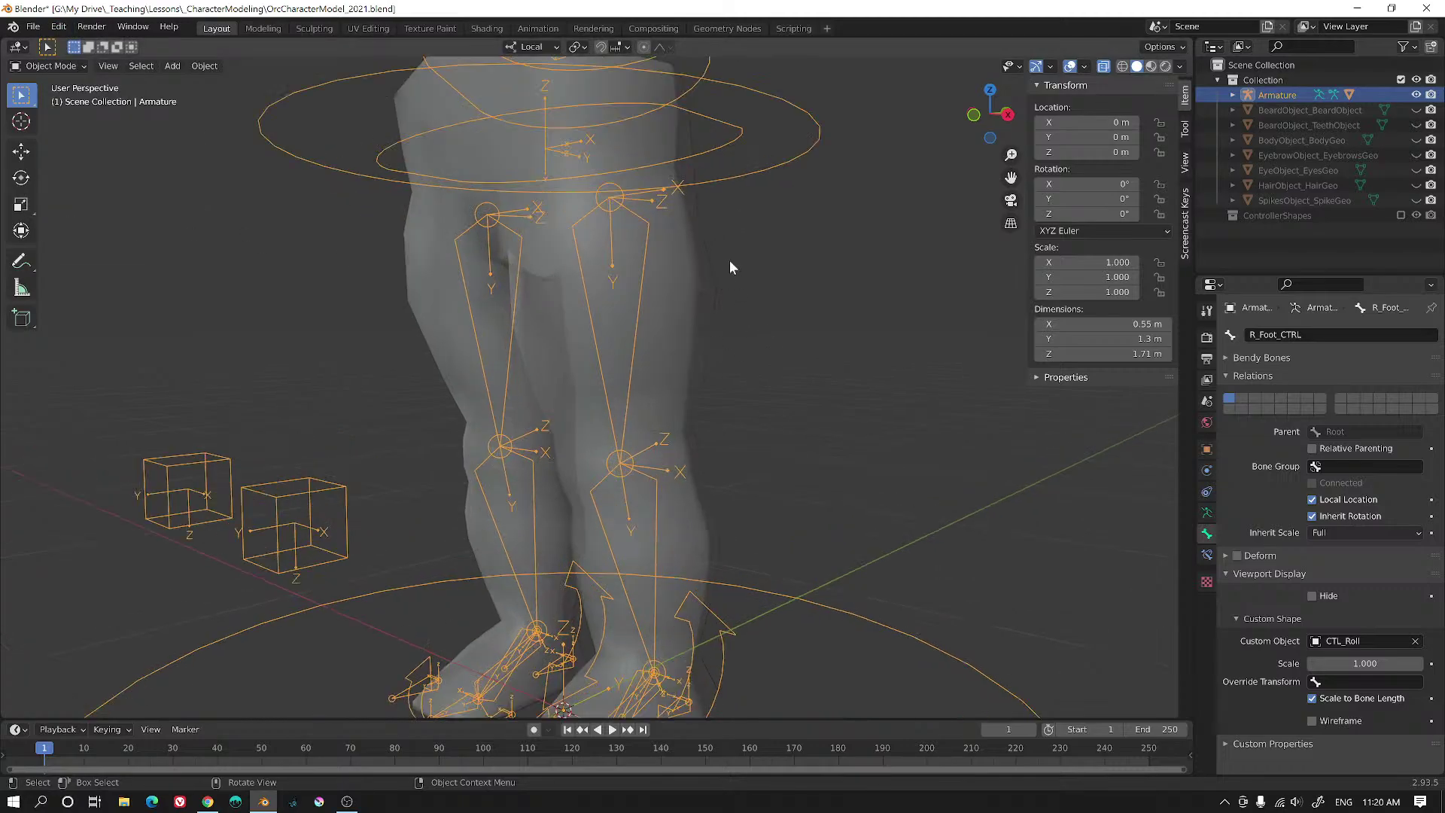
key(ctrl+Tab)
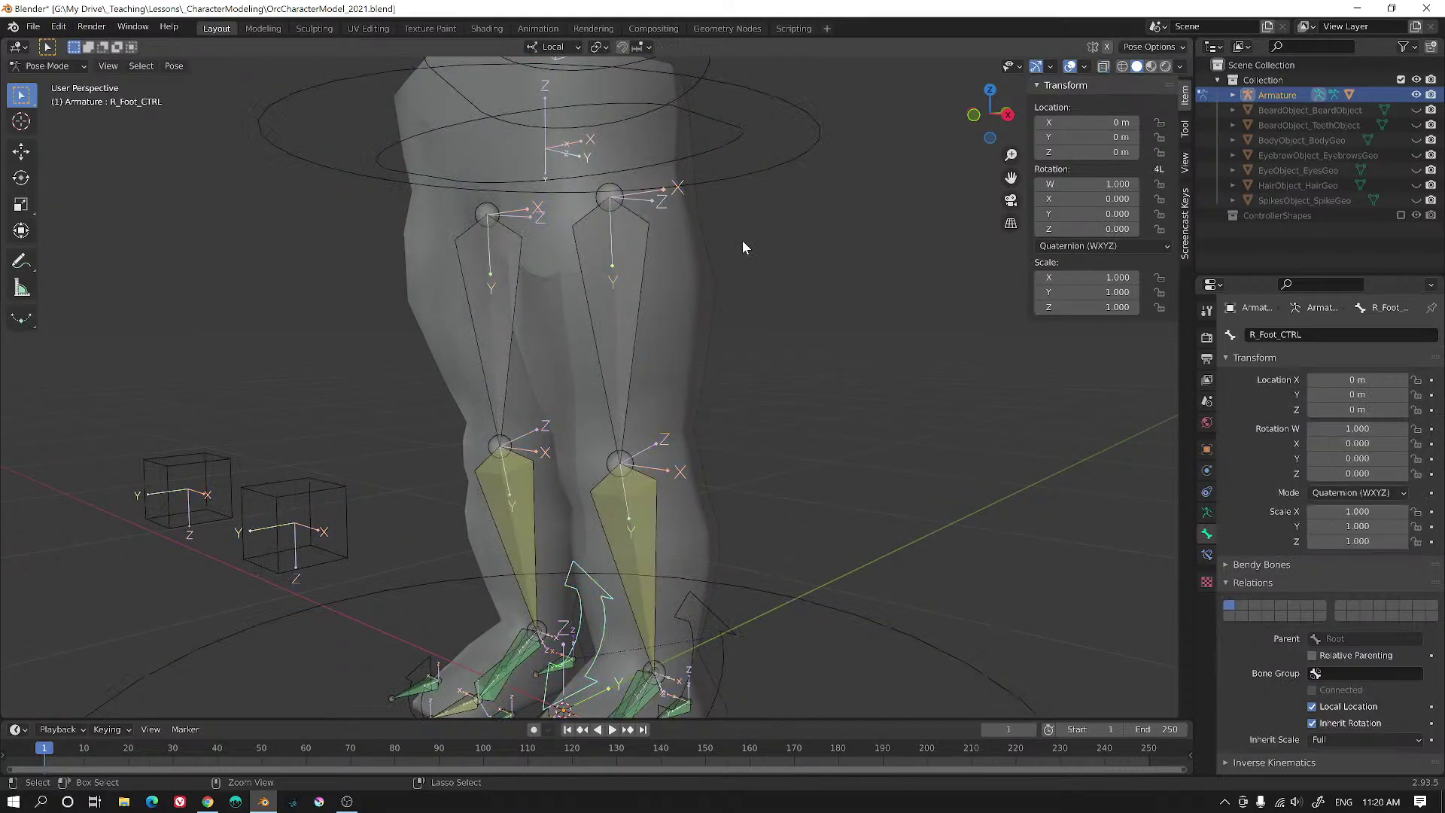
click(788, 165)
click(664, 275)
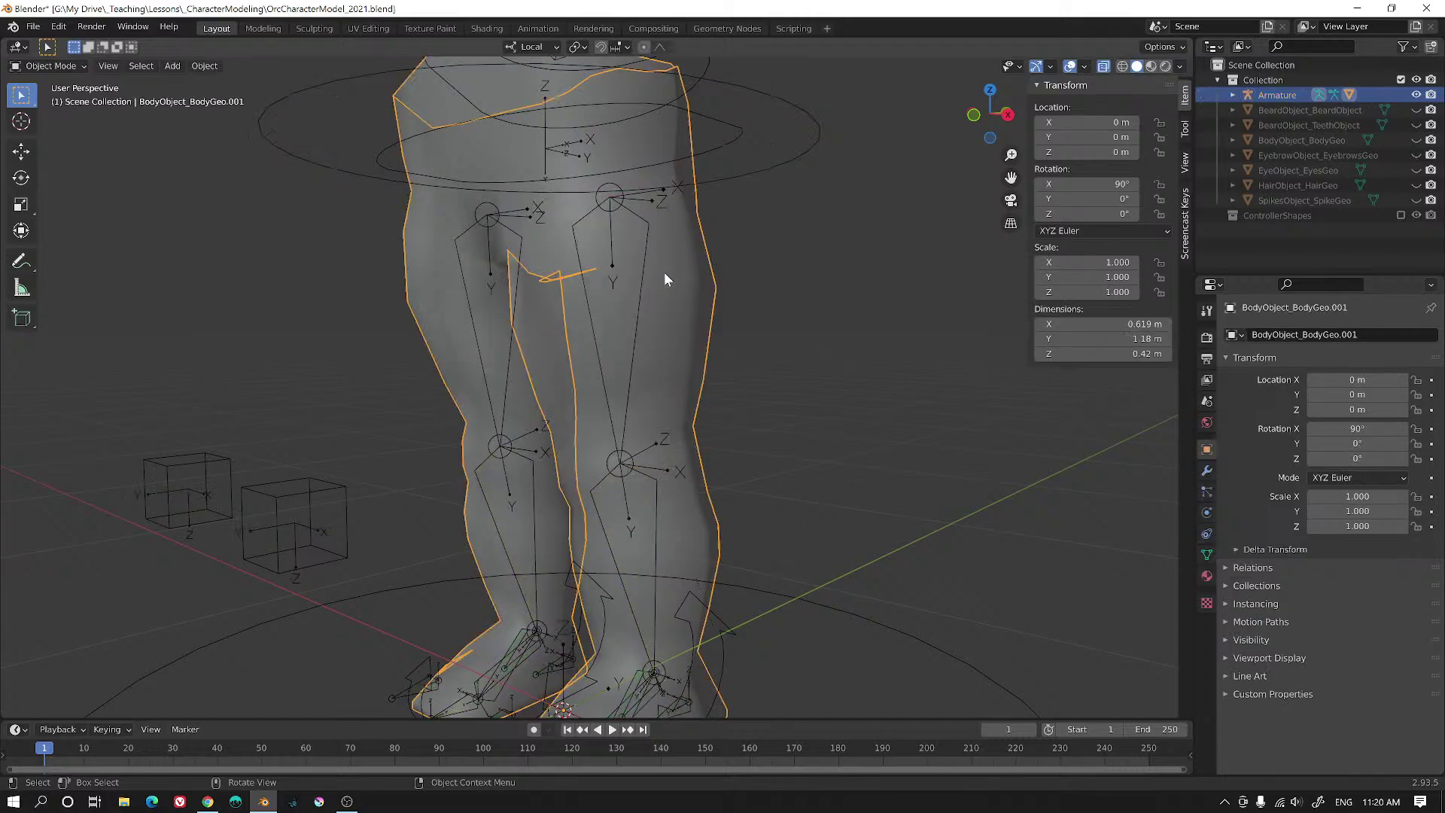
key(ctrl+z)
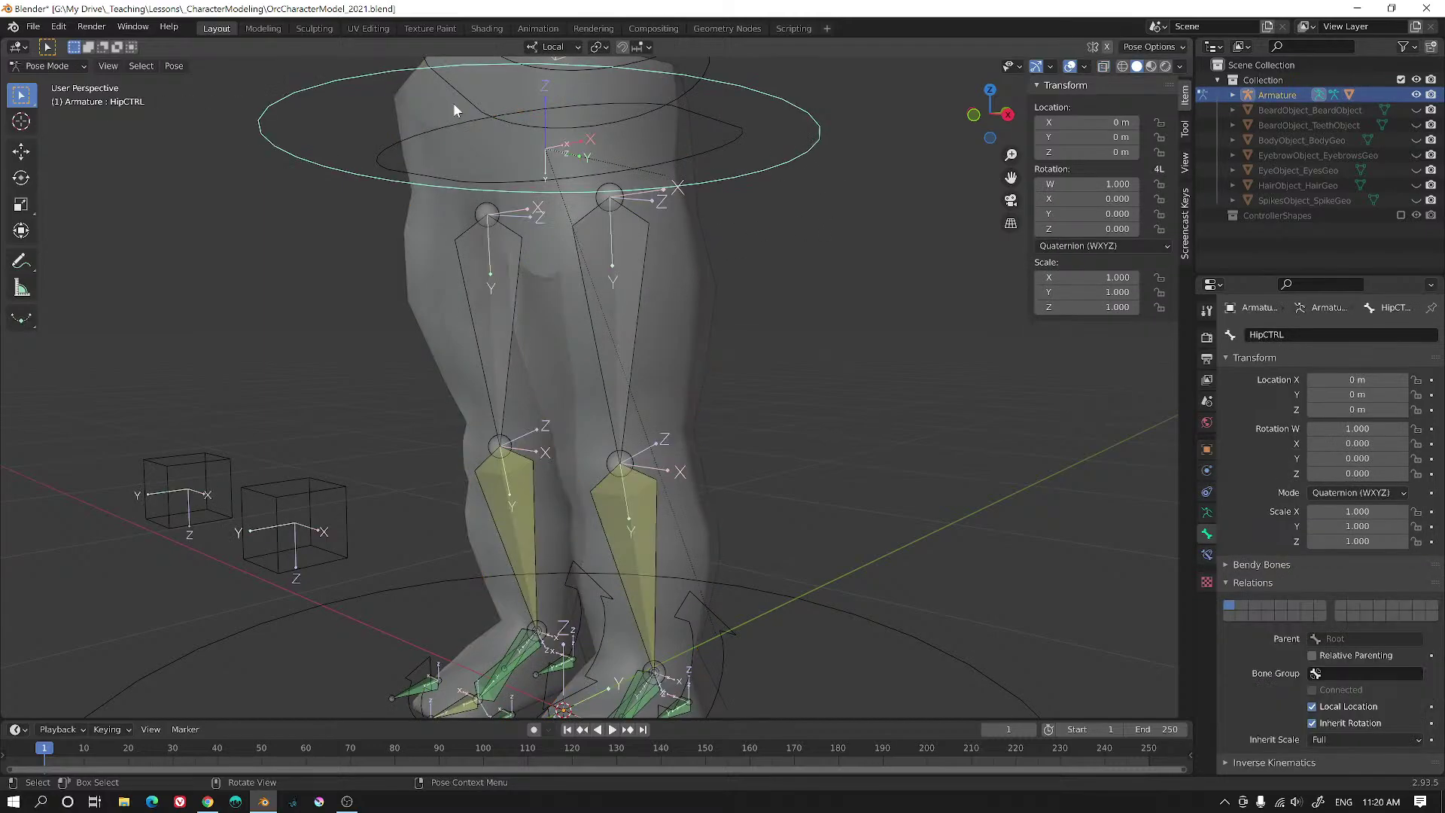
- Check the Lock Object Modes setting while HipCTRL is selected in Pose Mode
click(56, 28)
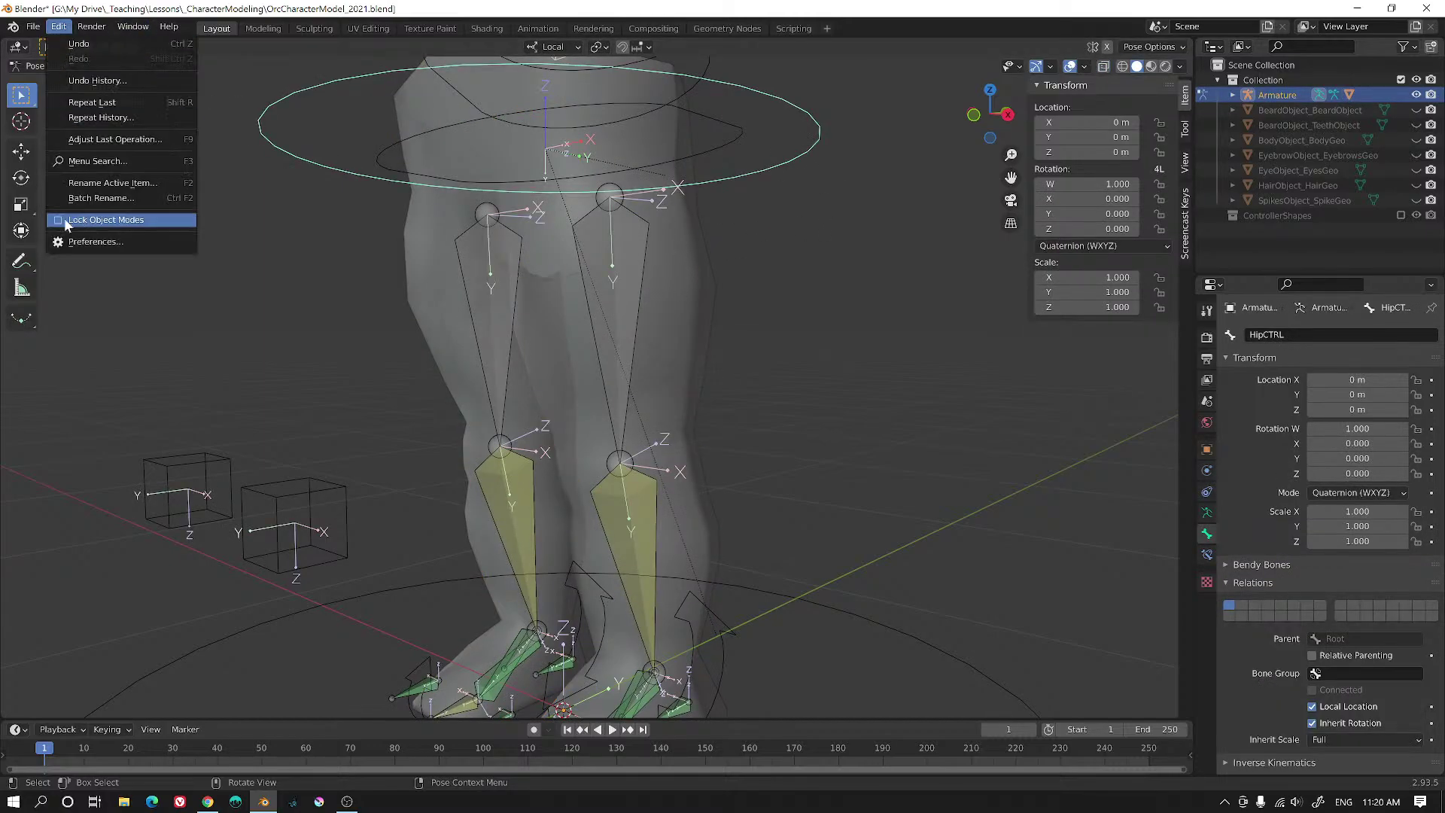
click(153, 224)
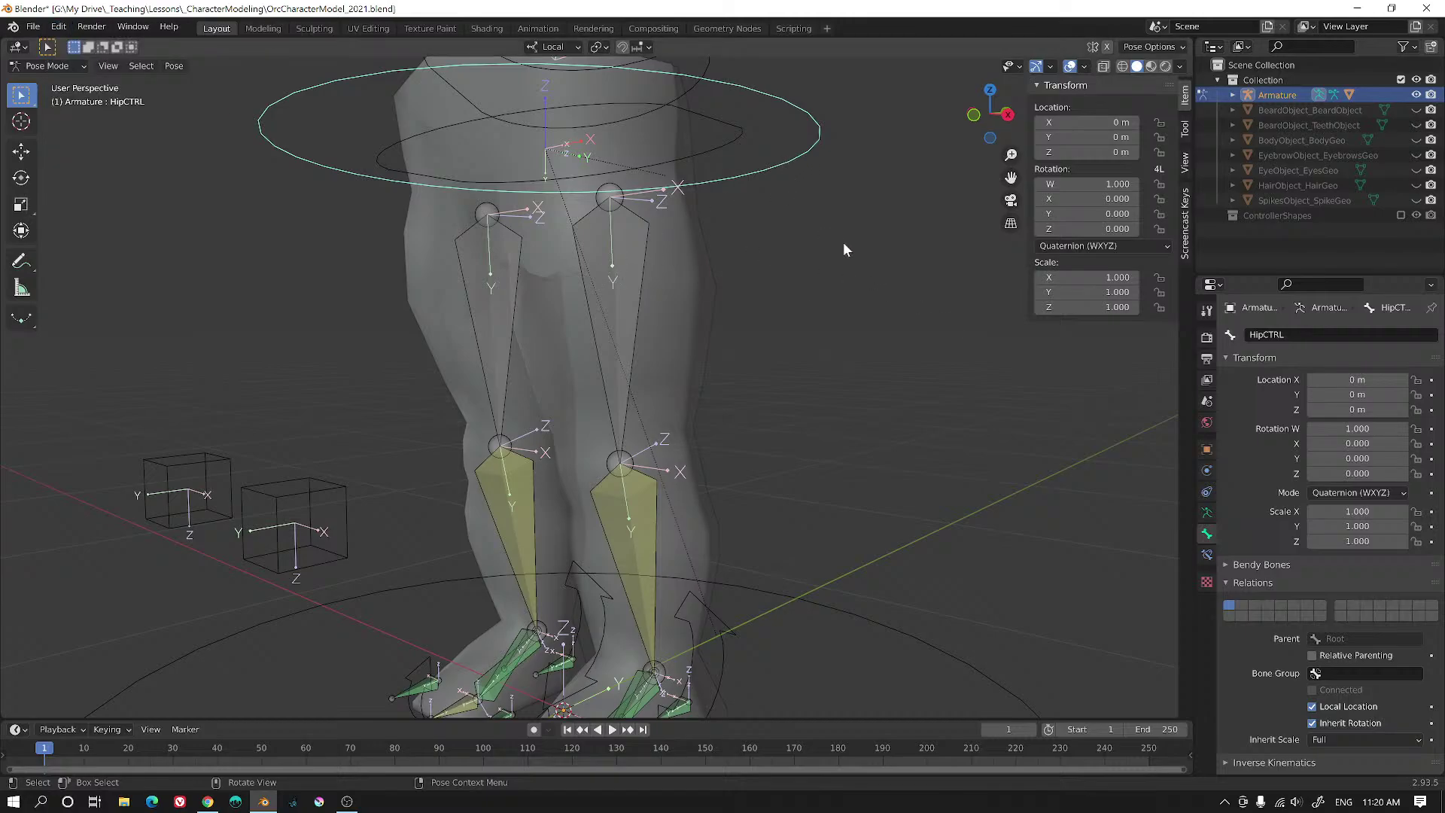
middle_drag(843, 242, 359, 125)
click(60, 27)
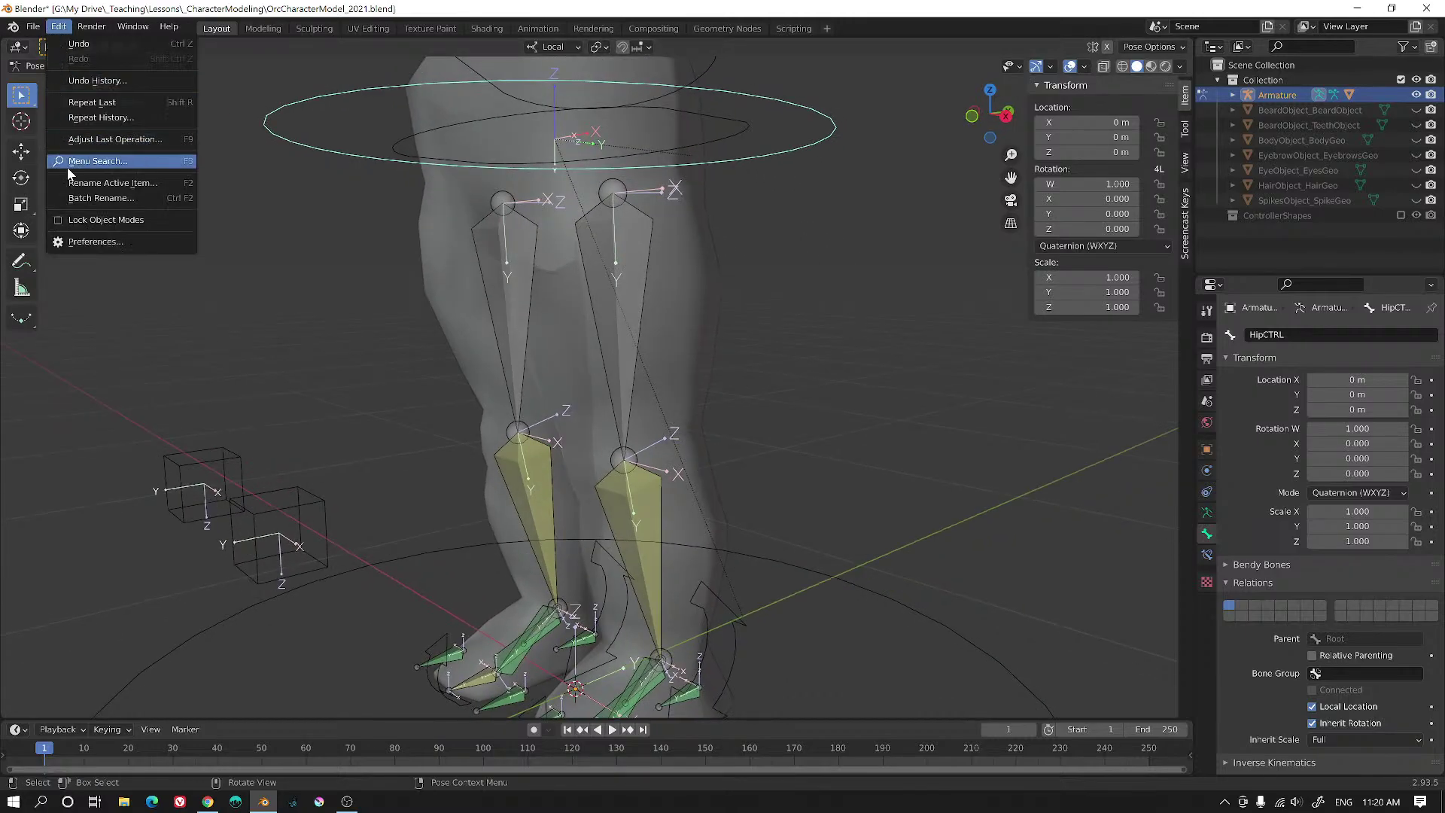
click(115, 221)
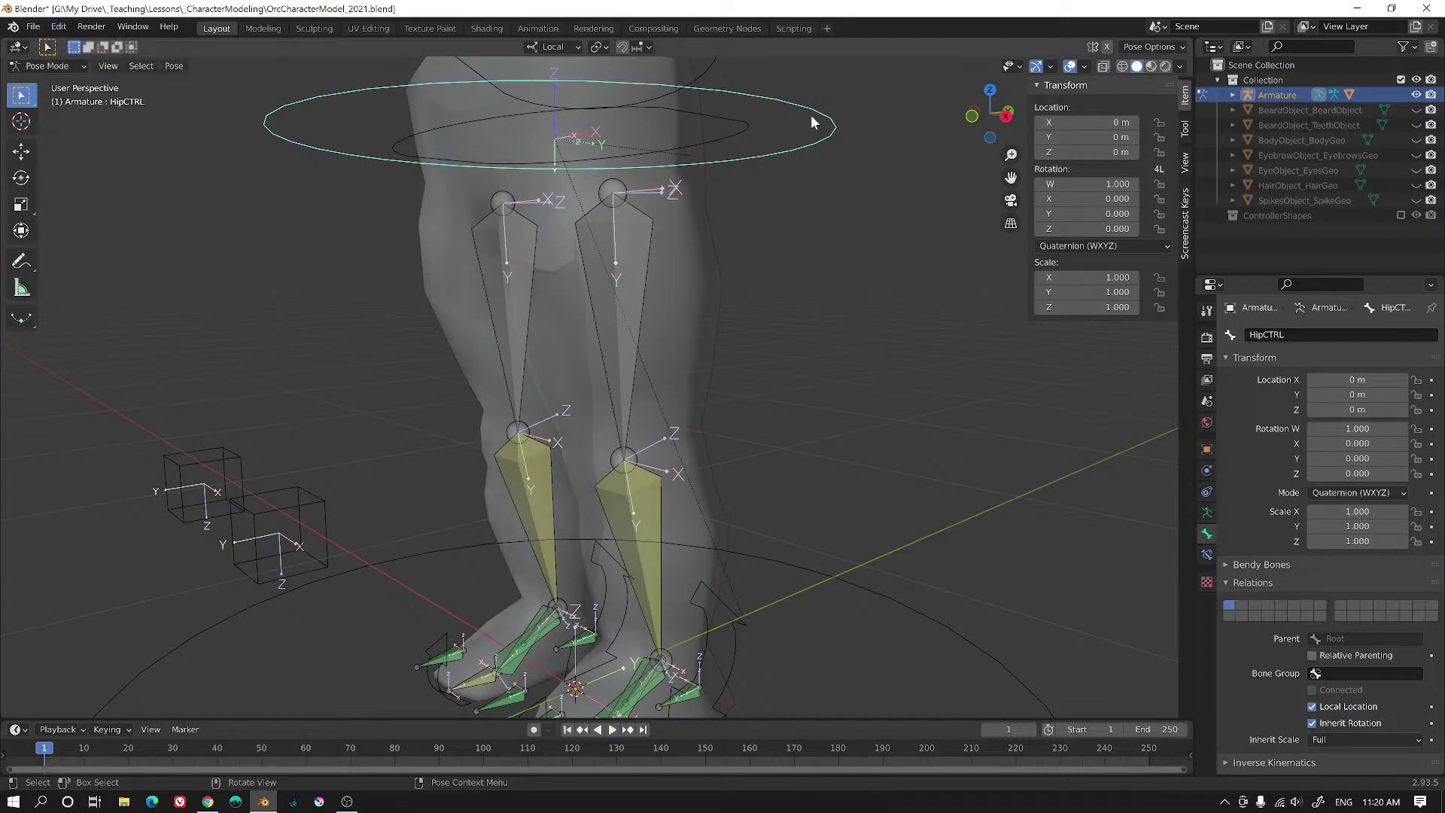
- Test mode switching by alternately selecting the body mesh and armature bones such as Hip, L_Leg.001 and Root
click(743, 121)
click(734, 134)
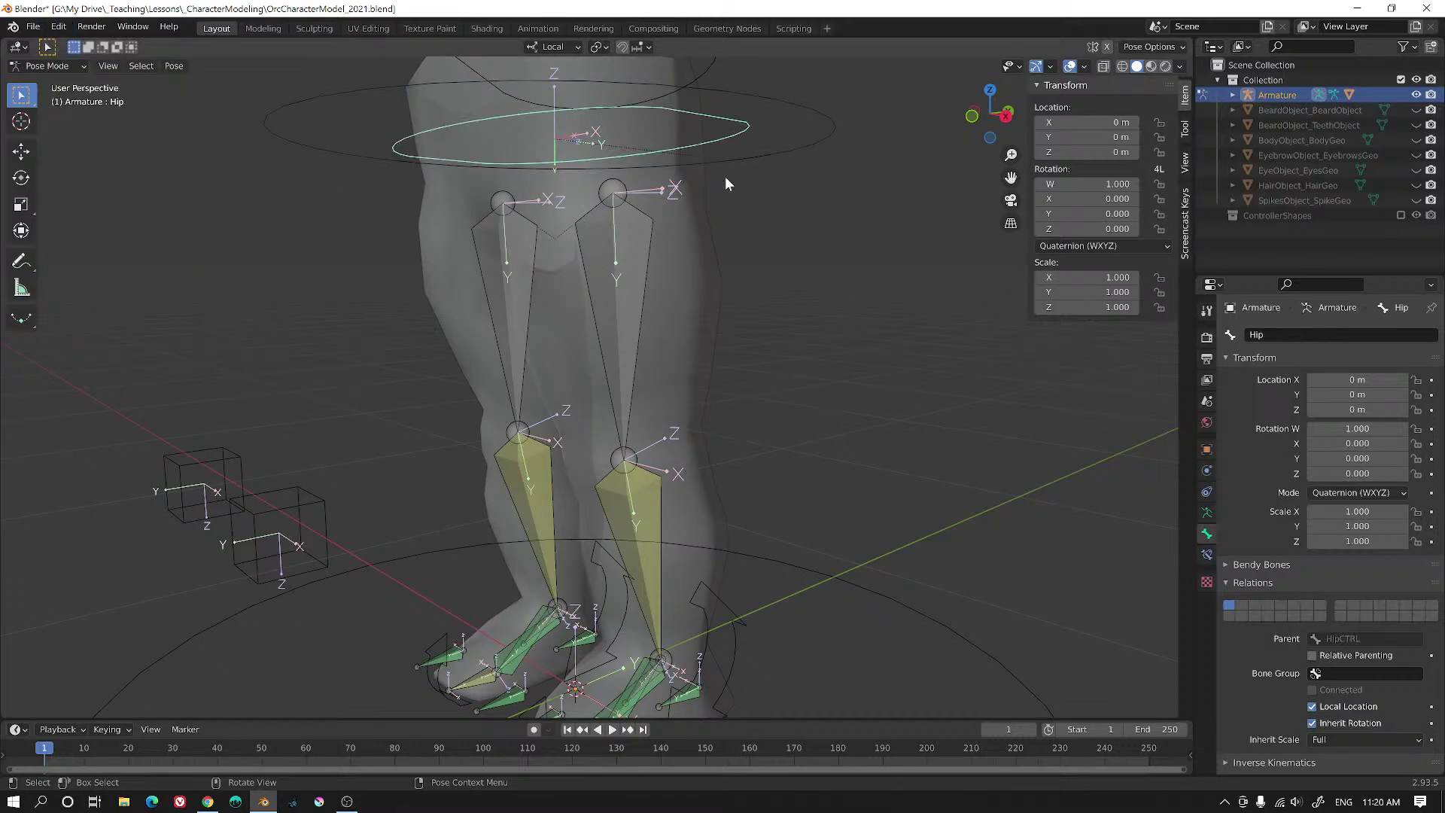
click(684, 254)
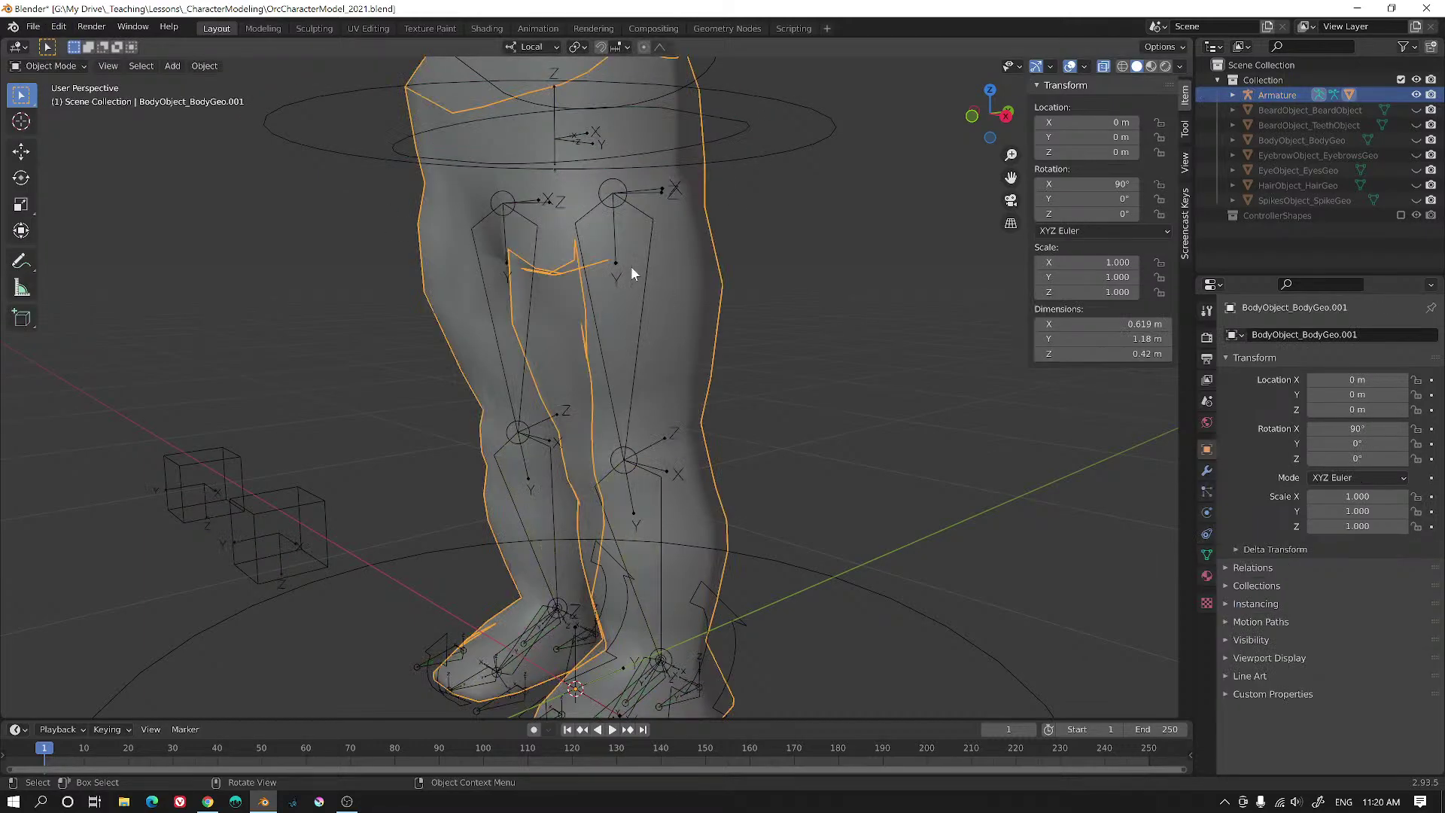
click(832, 134)
click(632, 322)
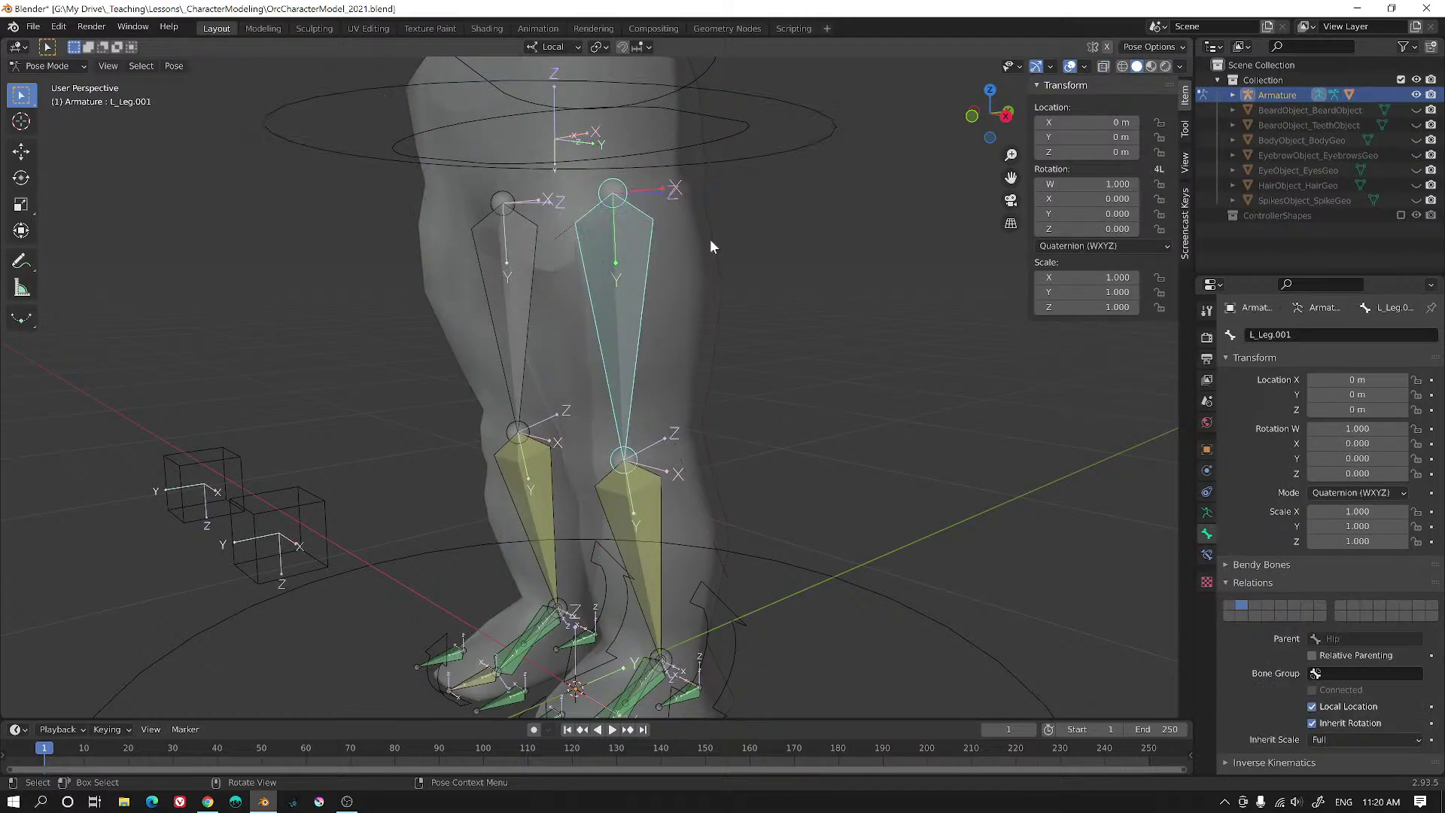
click(716, 277)
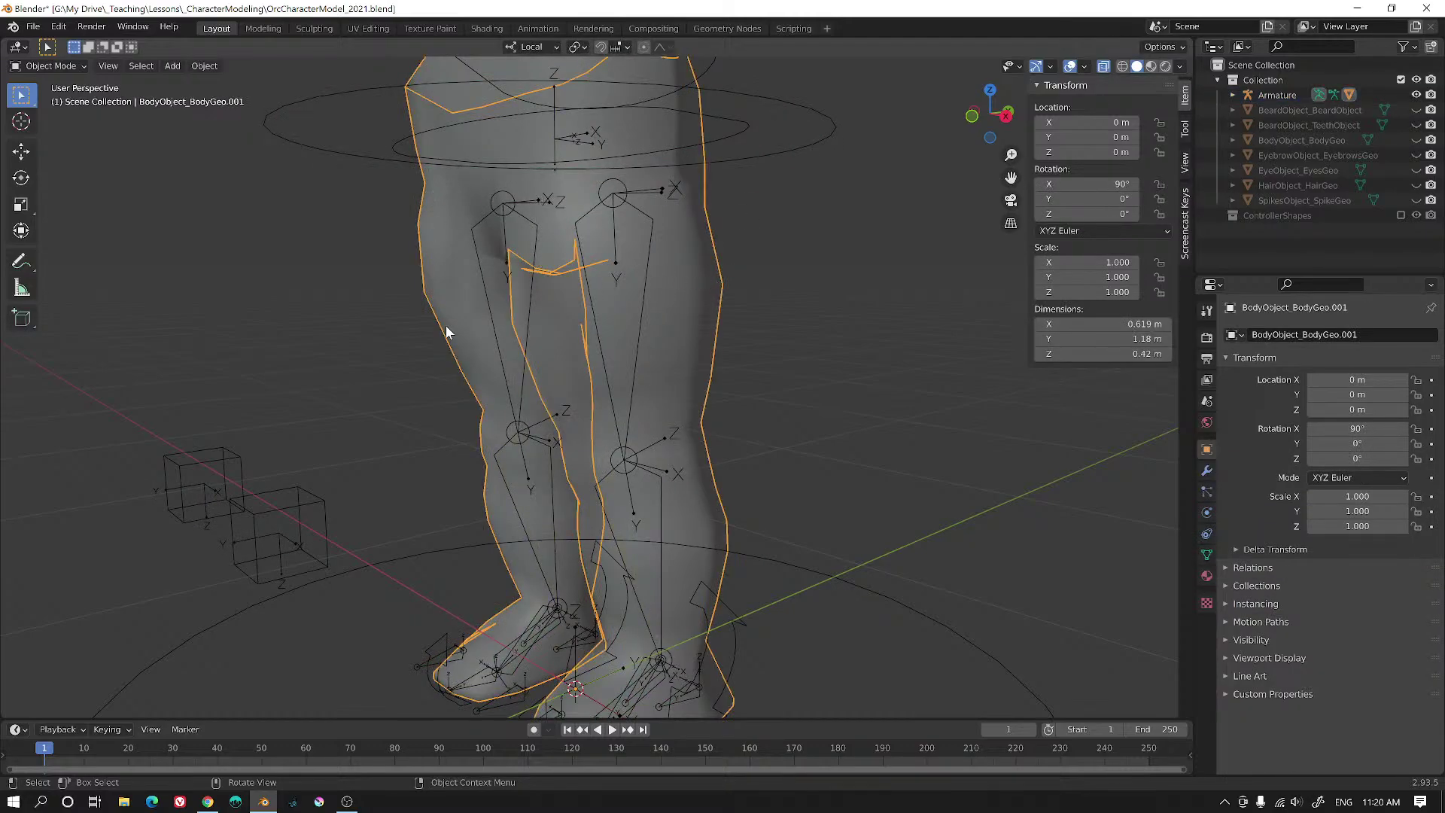
click(404, 555)
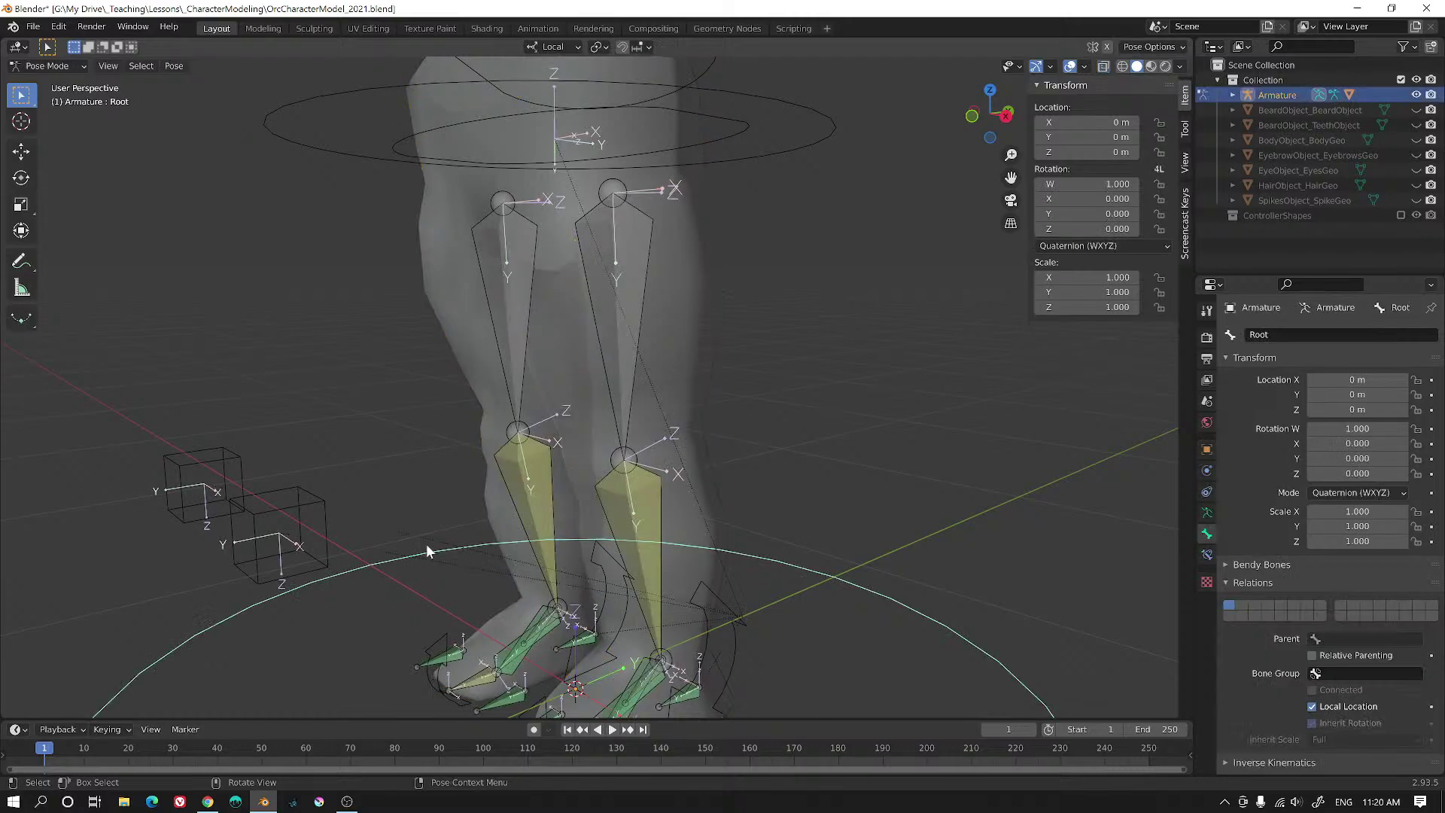
click(695, 282)
middle_drag(697, 279, 822, 328)
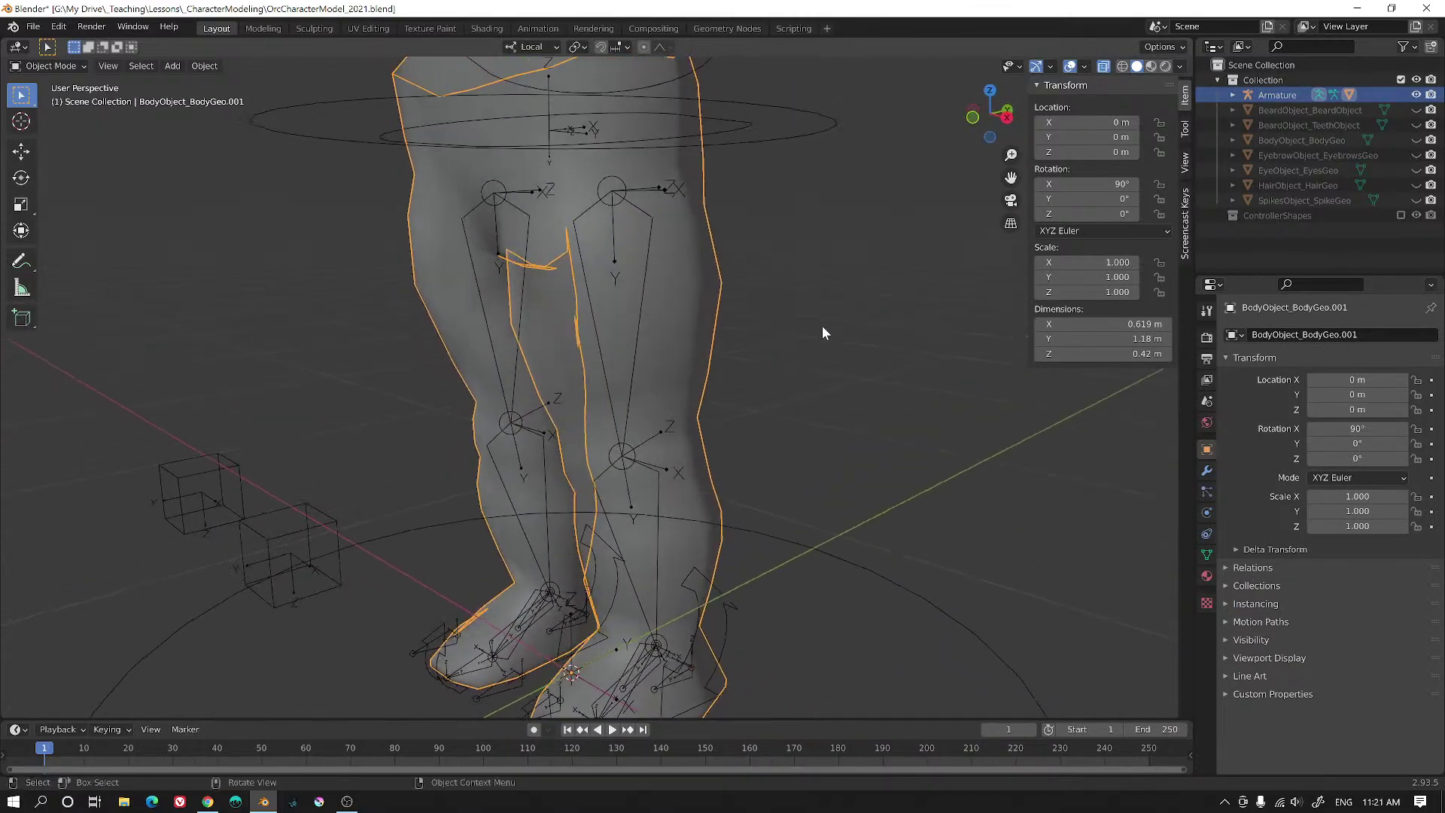
- Select HipCTRL, add the body mesh BodyObject_BodyGeo.001 to the selection, and enter Weight Paint mode
click(827, 117)
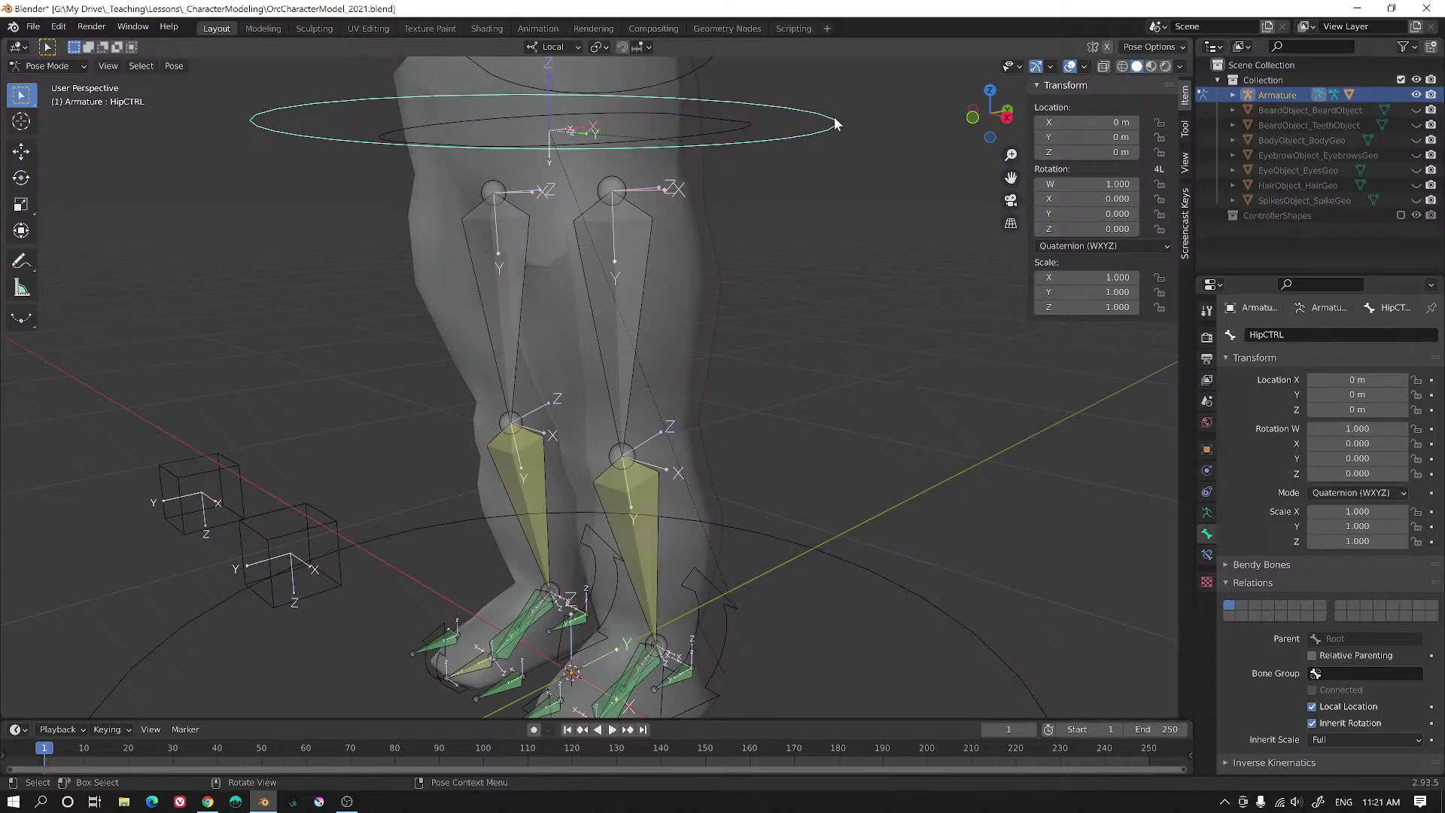
shift+click(711, 256)
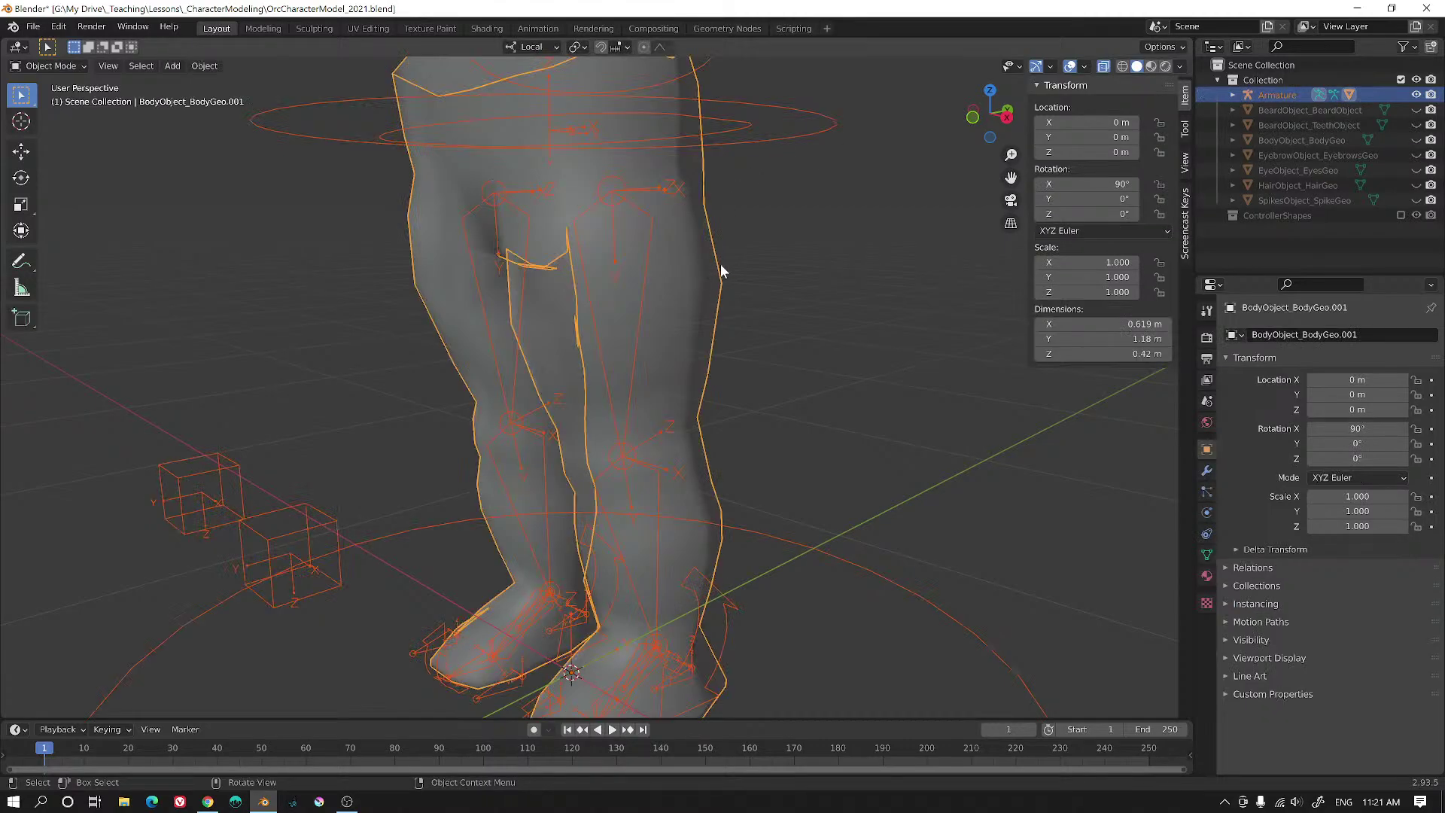
click(72, 65)
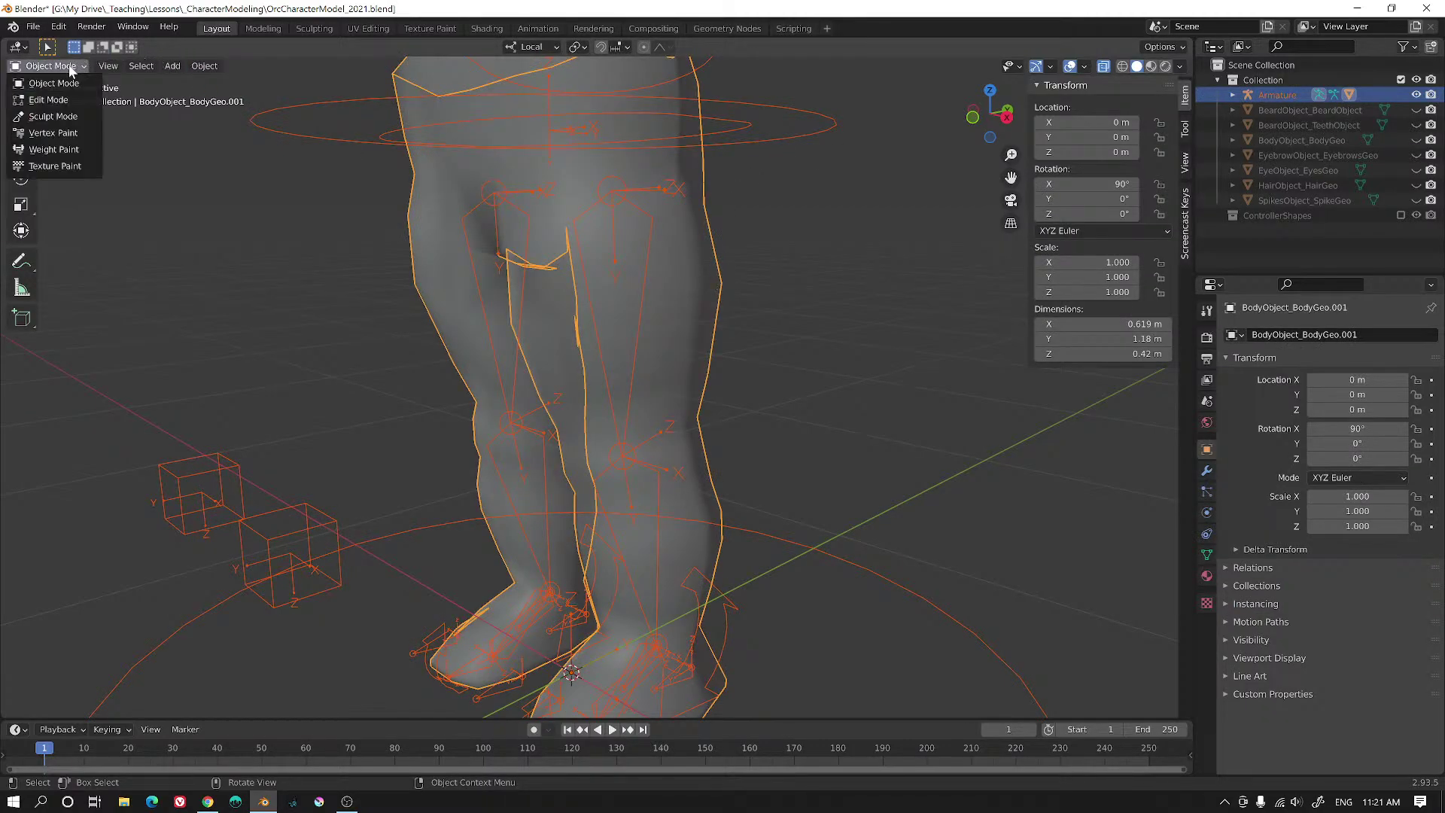
click(50, 149)
- Rotate HipCTRL by about -23.4° in the view plane to tilt the hips in Weight Paint mode
mouse_move(747, 265)
middle_down()
mouse_move(735, 254)
mouse_move(761, 224)
middle_up()
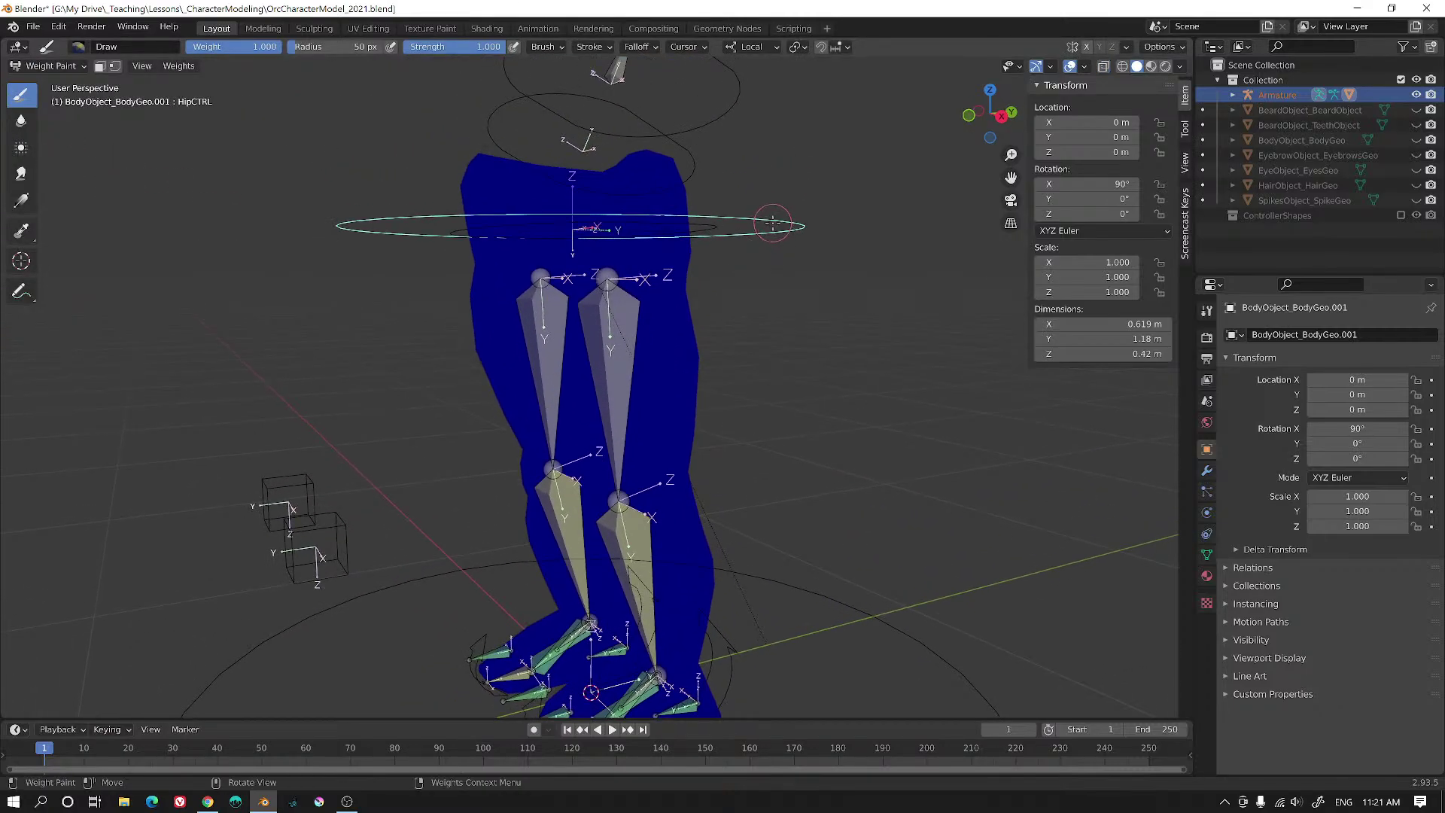
key(r)
click(705, 162)
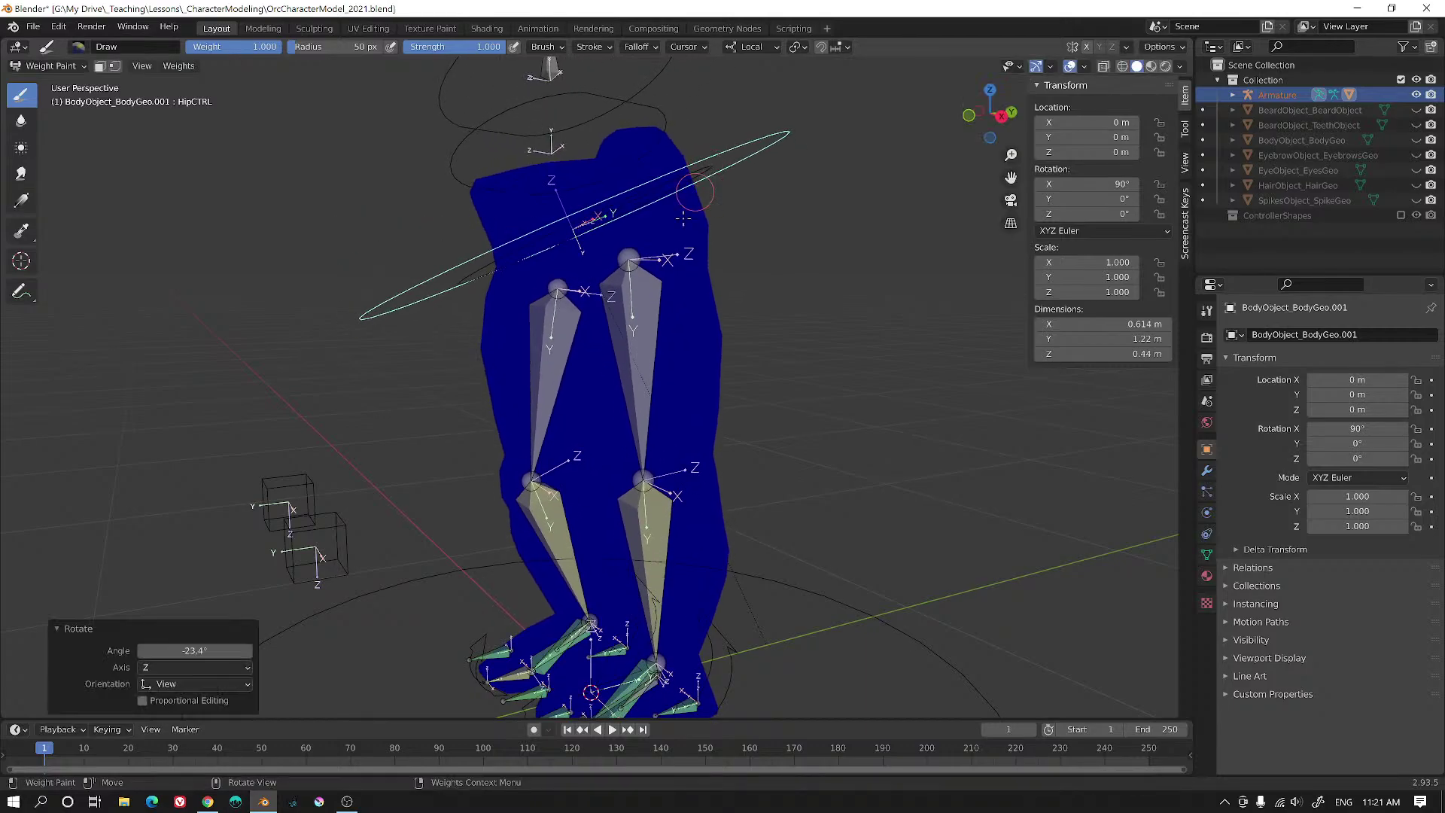
- Try to move L_Foot_CTRL while HipCTRL is still part of the bone selection
shift+middle_drag(668, 639, 704, 410)
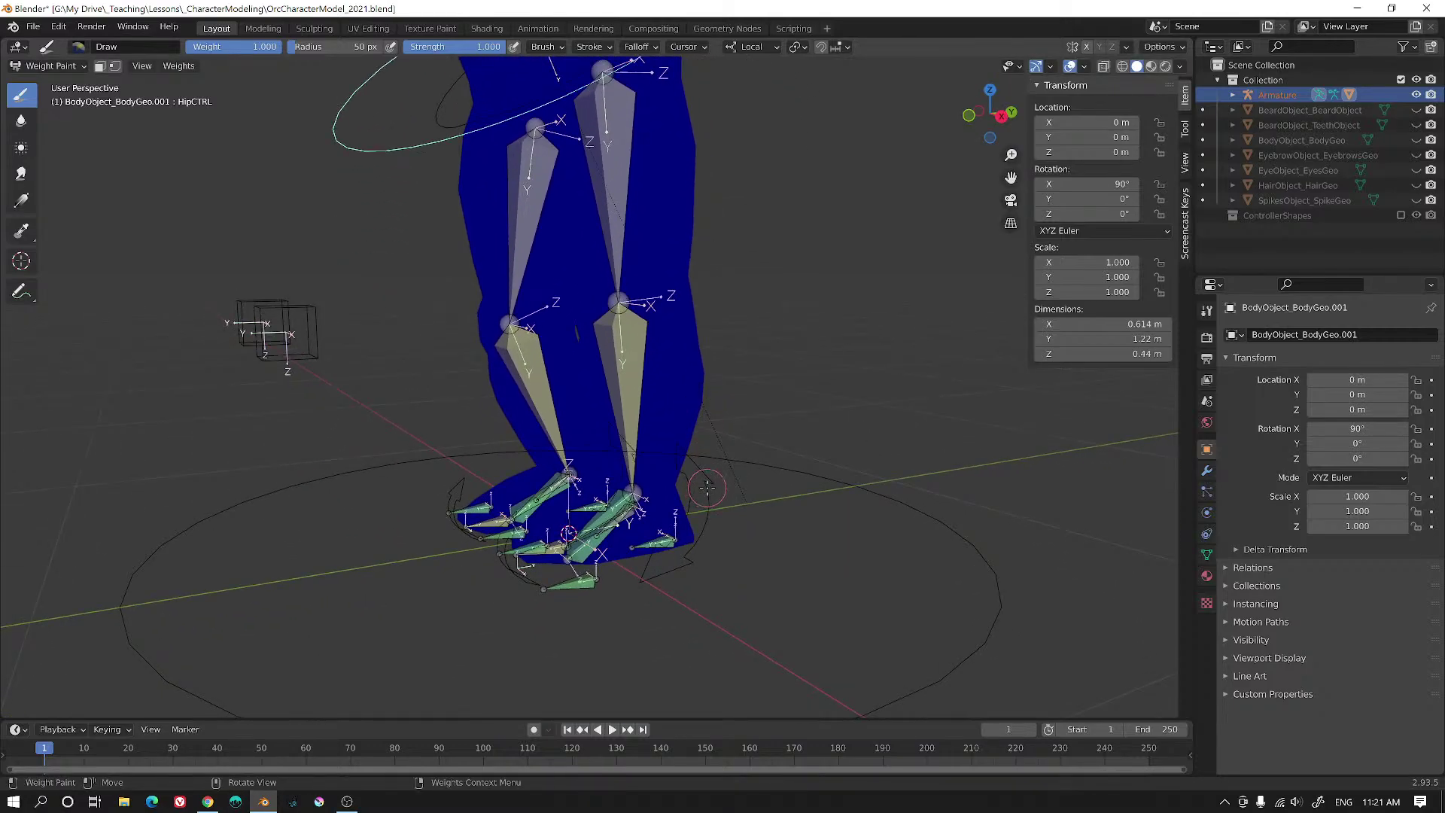
right_click(703, 490)
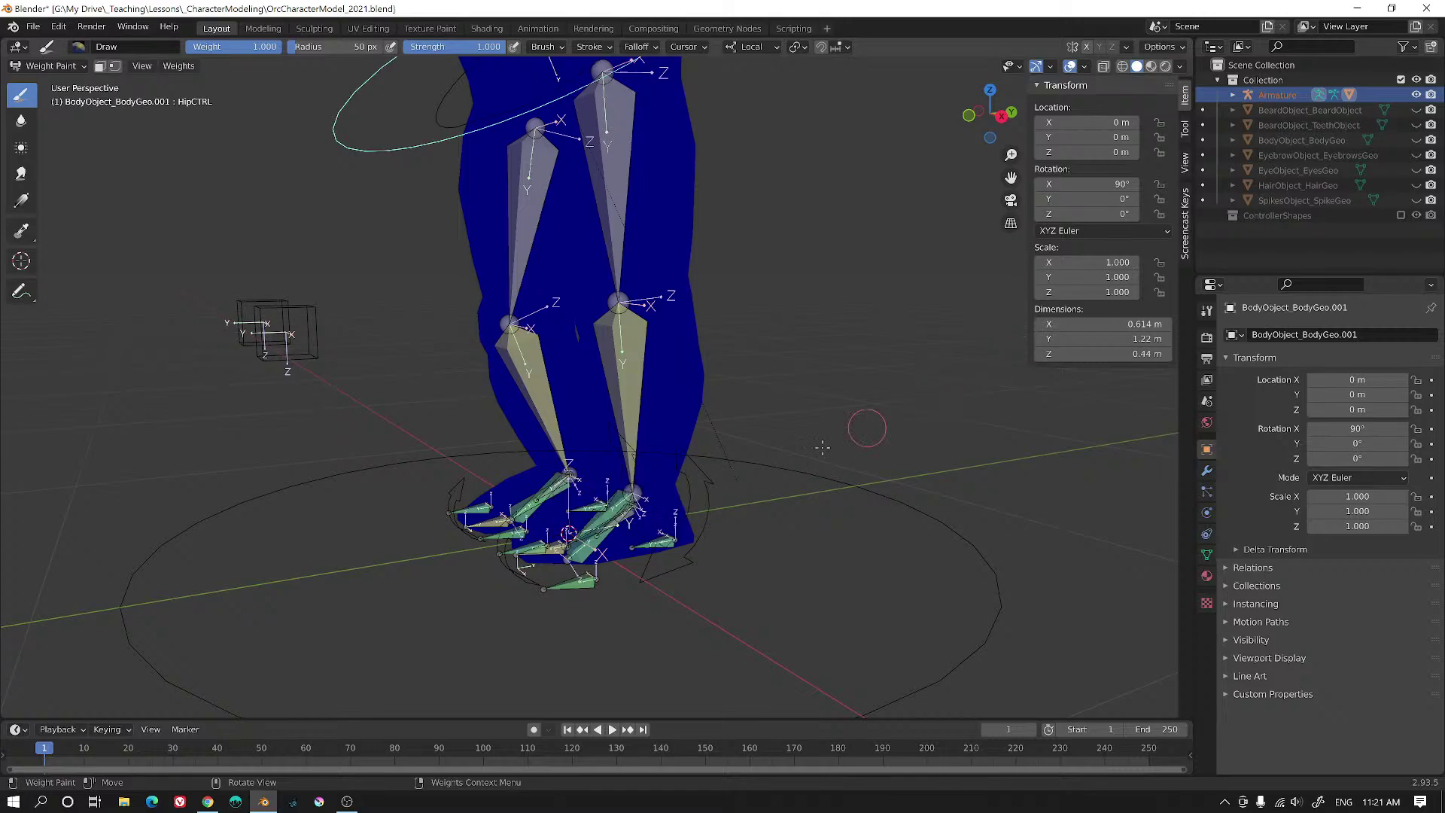
ctrl+click(703, 480)
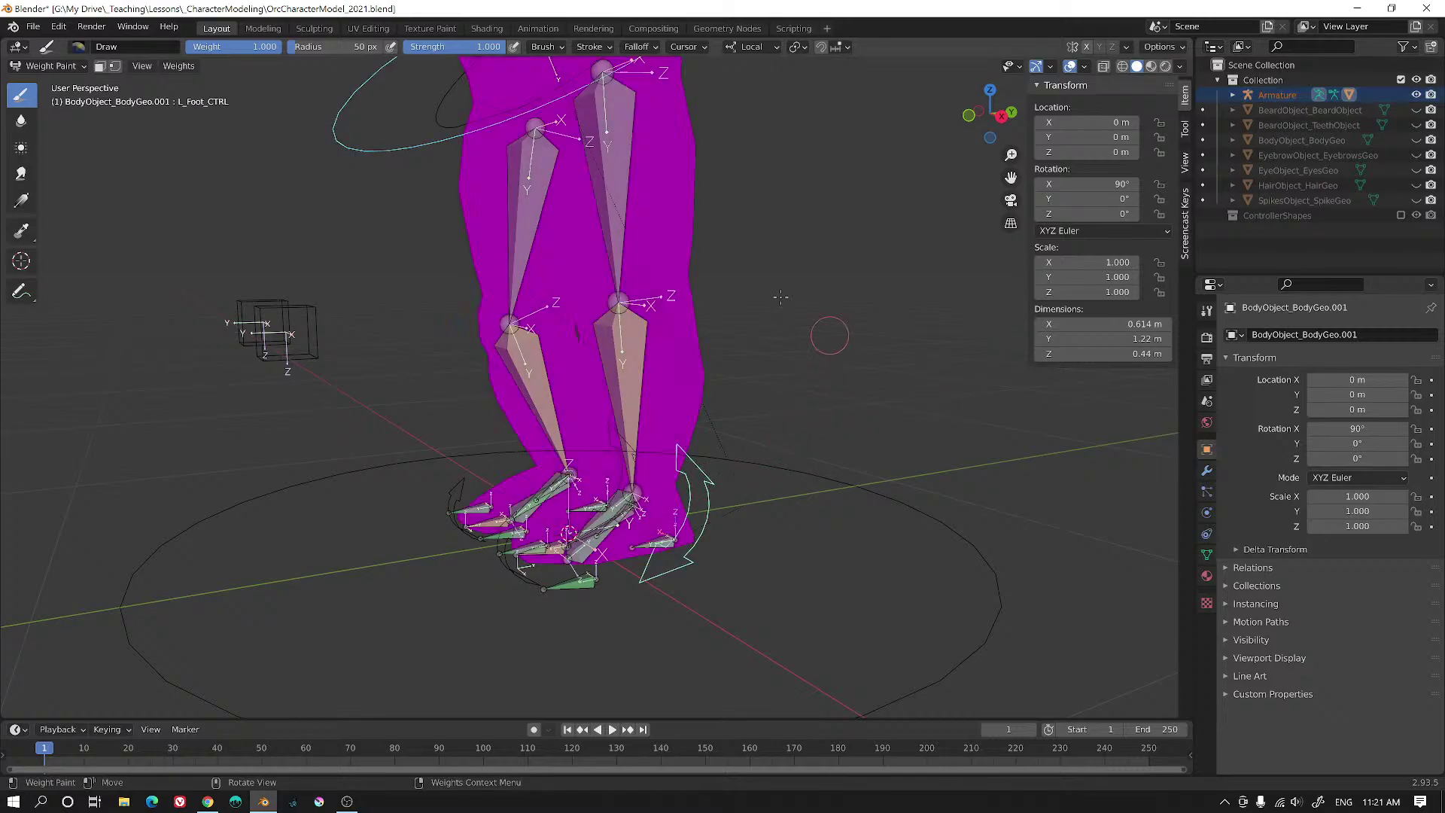
middle_drag(788, 321, 764, 392)
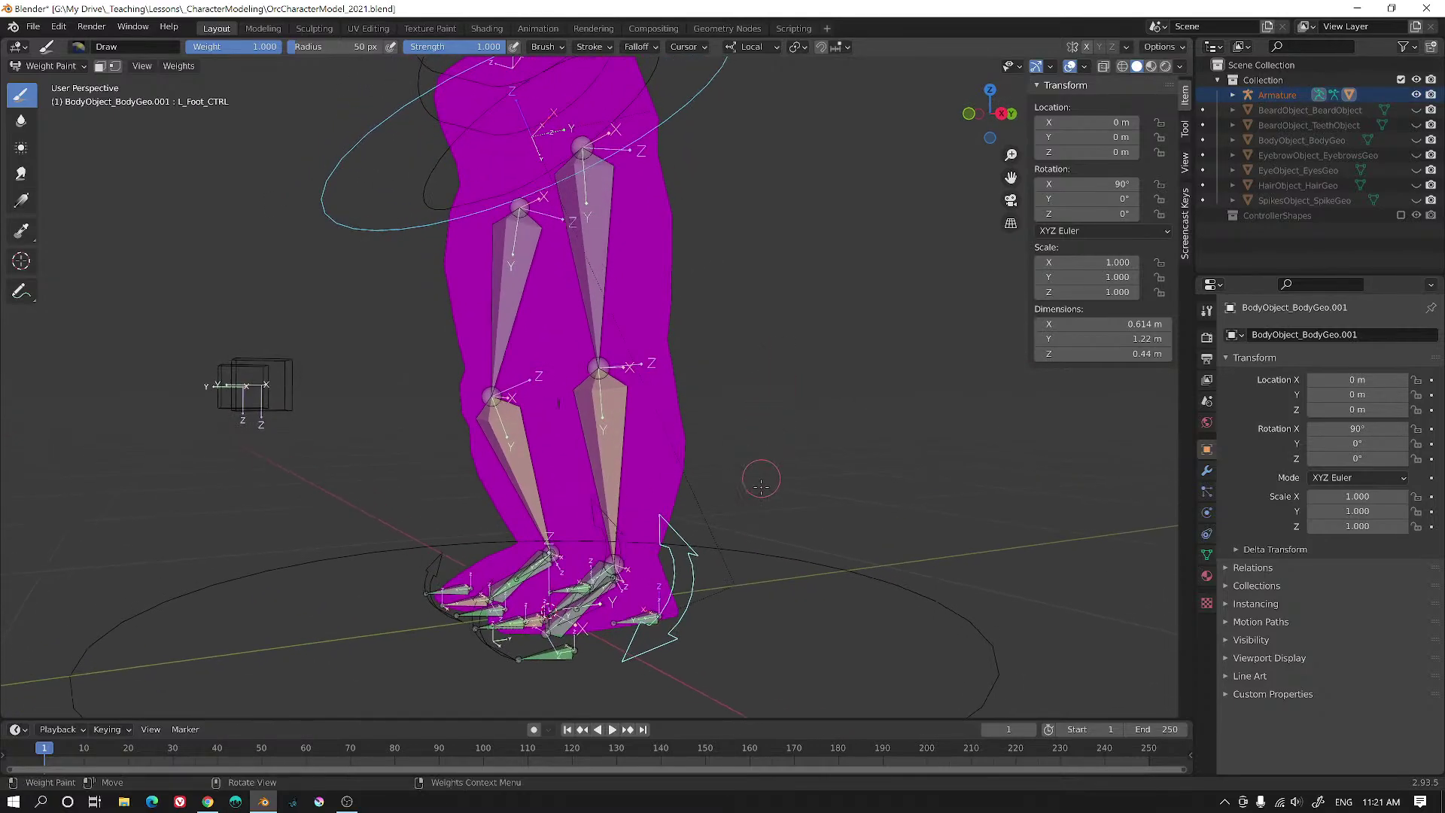
key(g)
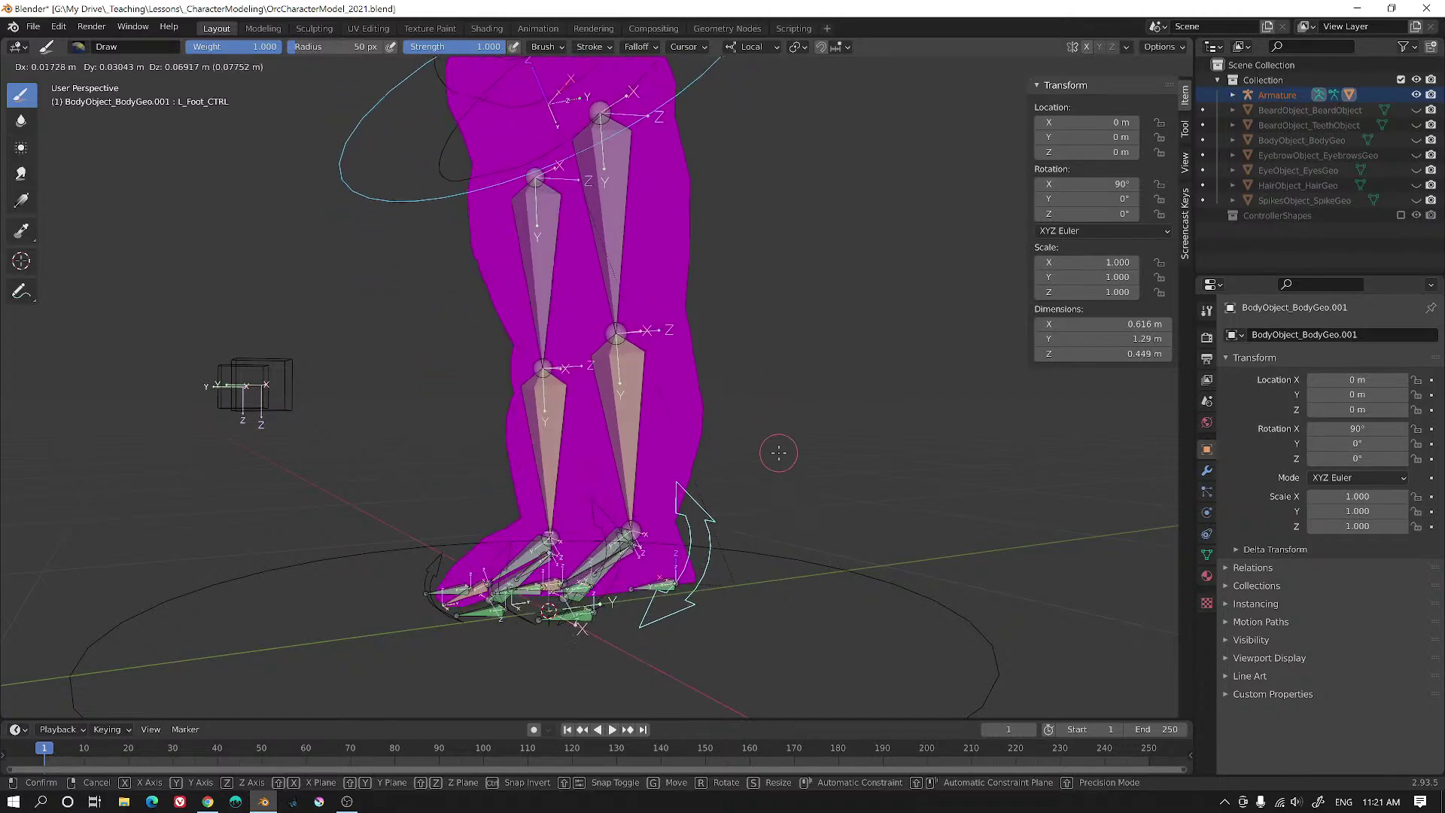
click(764, 433)
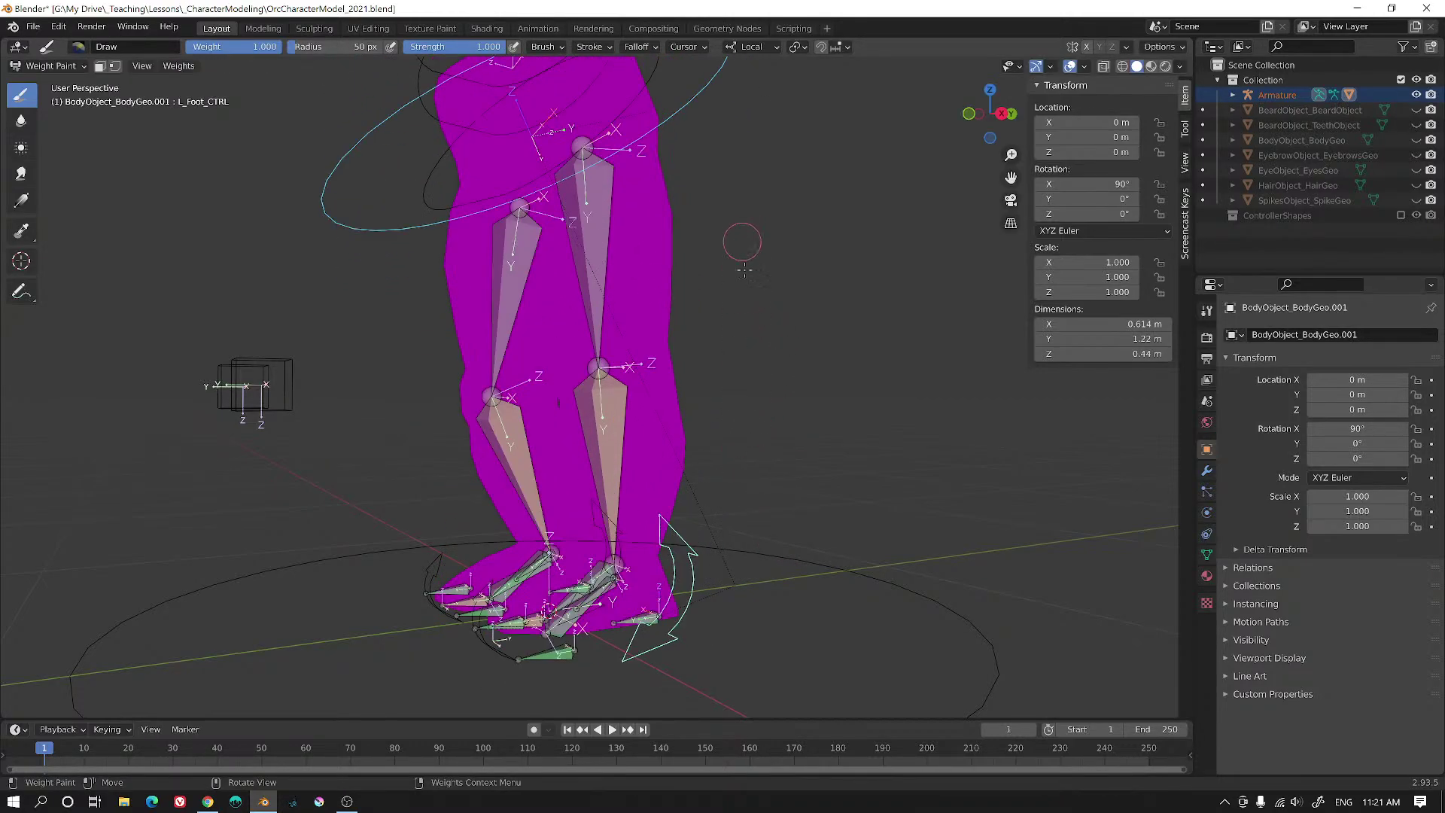
- Deselect all bones, select only L_Foot_CTRL, raise the left foot, and rotate it by about -28.6° in the view plane
key(alt+a)
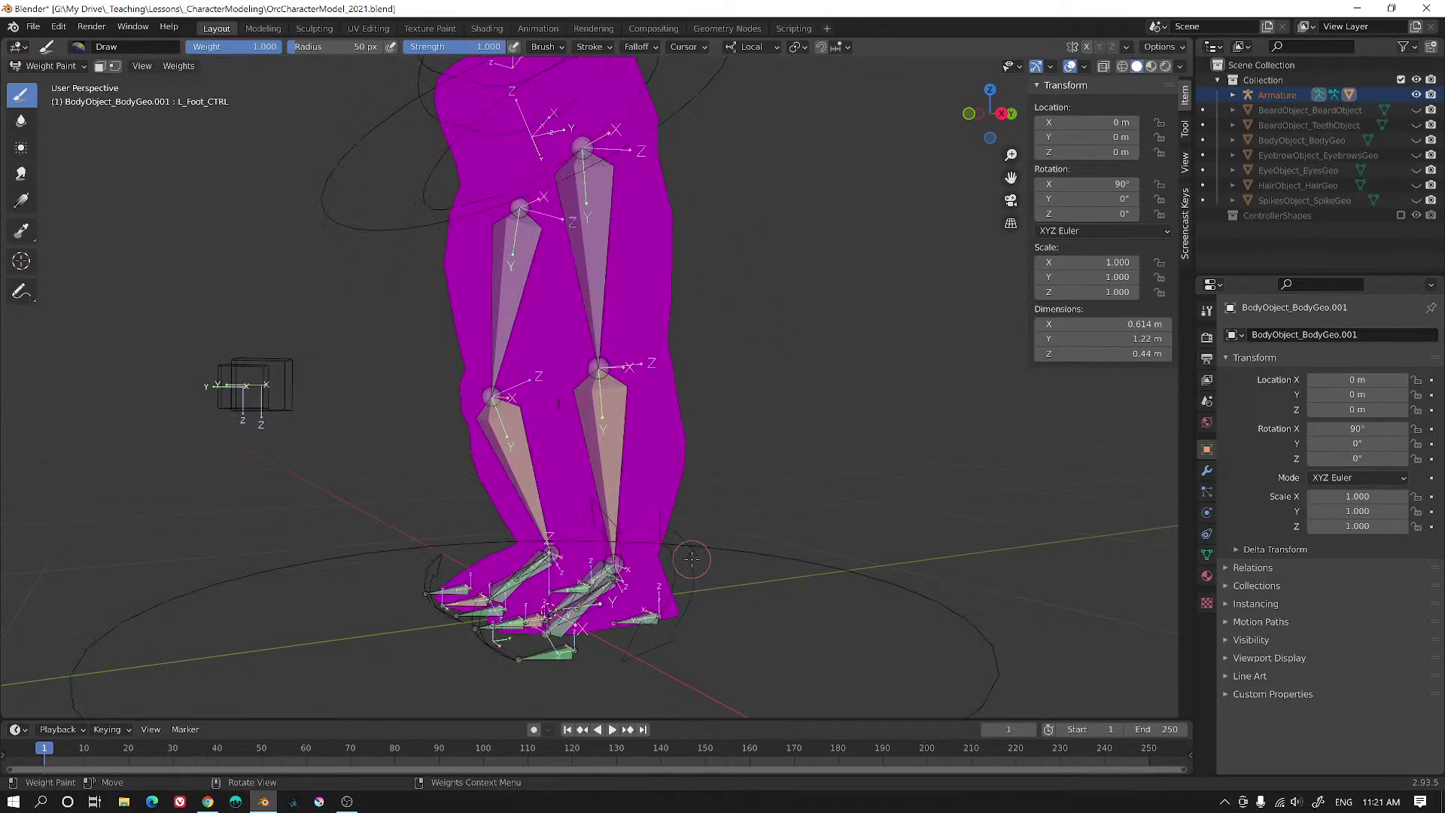
ctrl+click(718, 528)
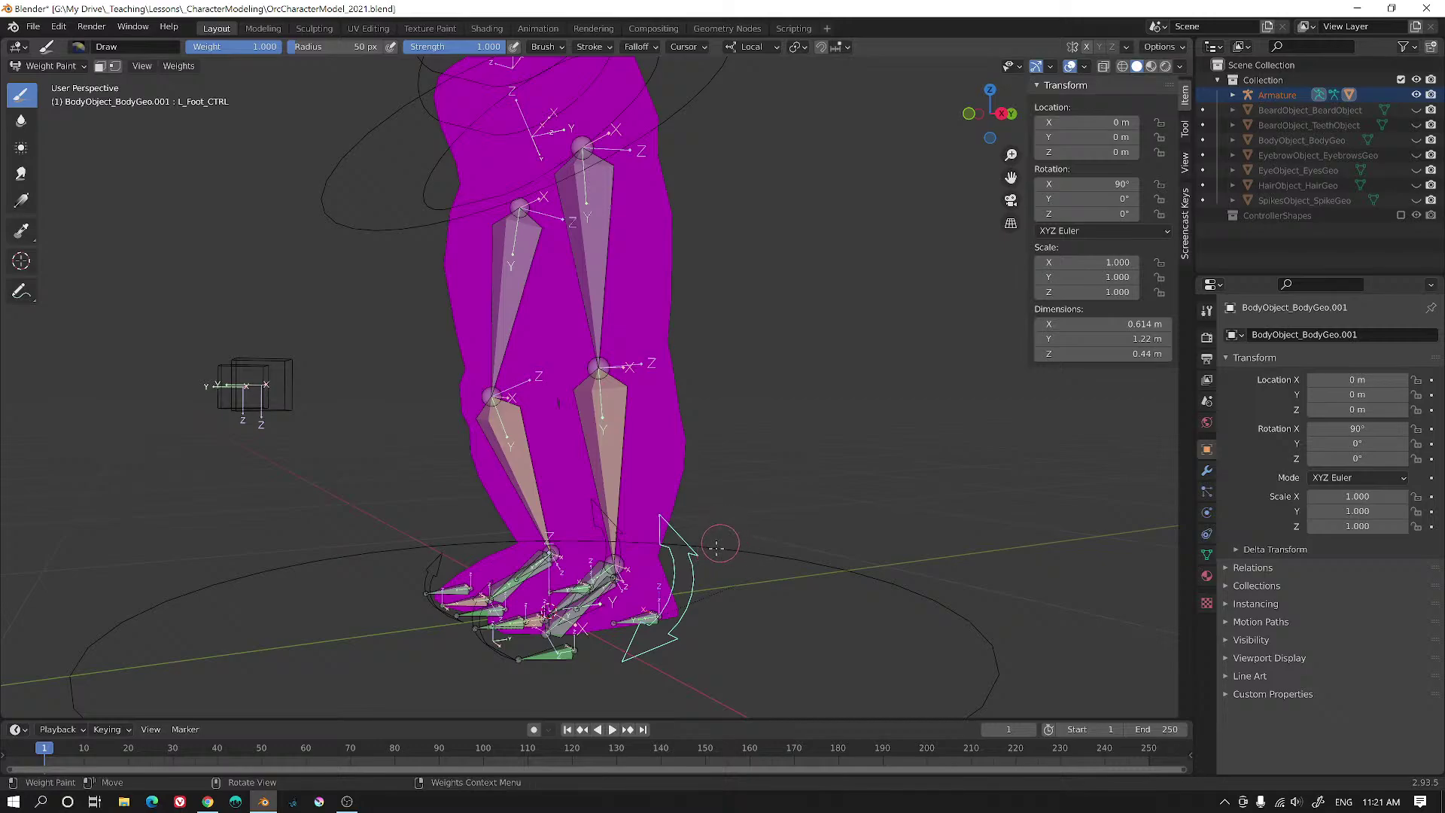
key(g)
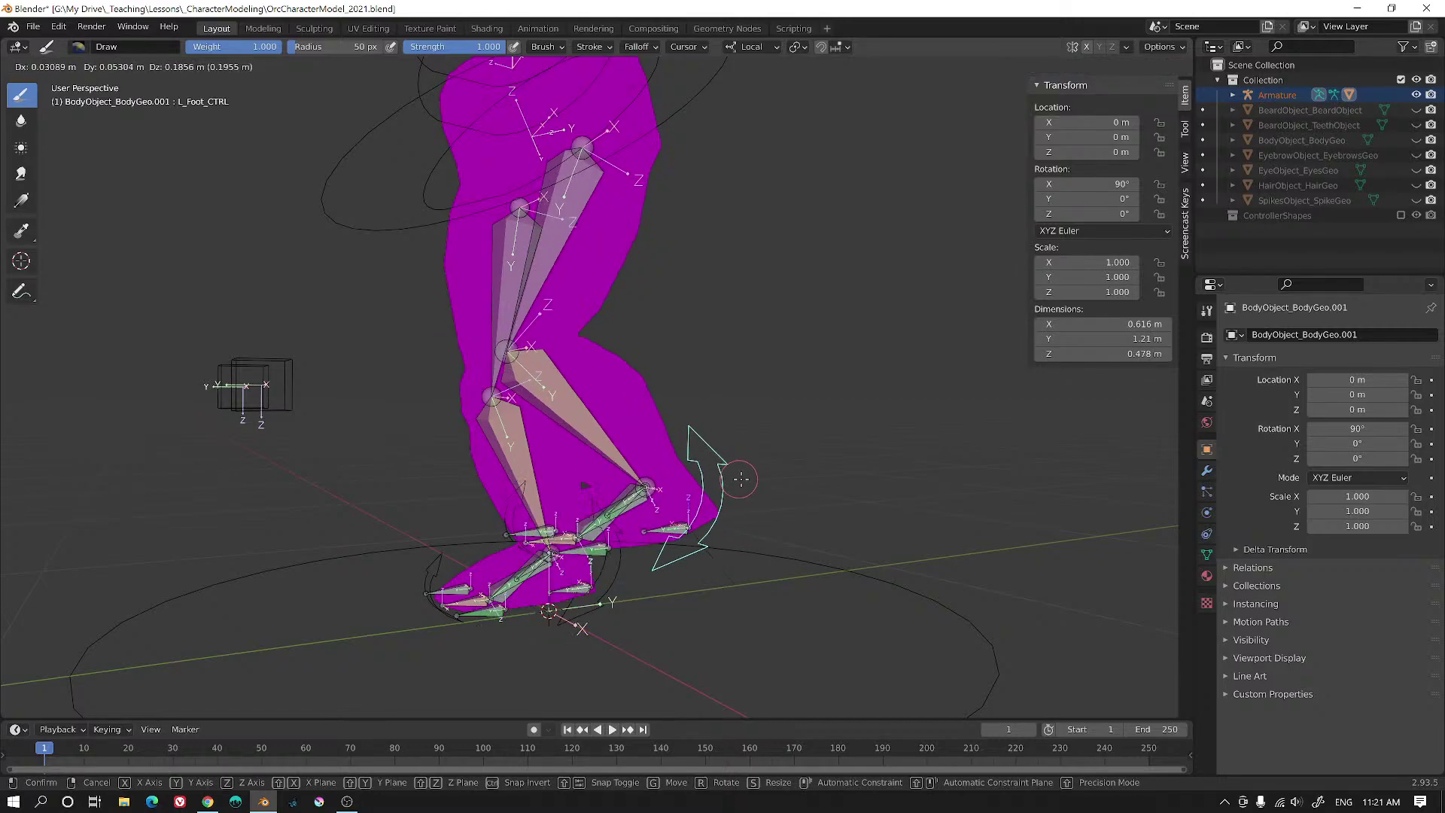
click(756, 433)
middle_drag(643, 407, 800, 519)
key(r)
click(809, 397)
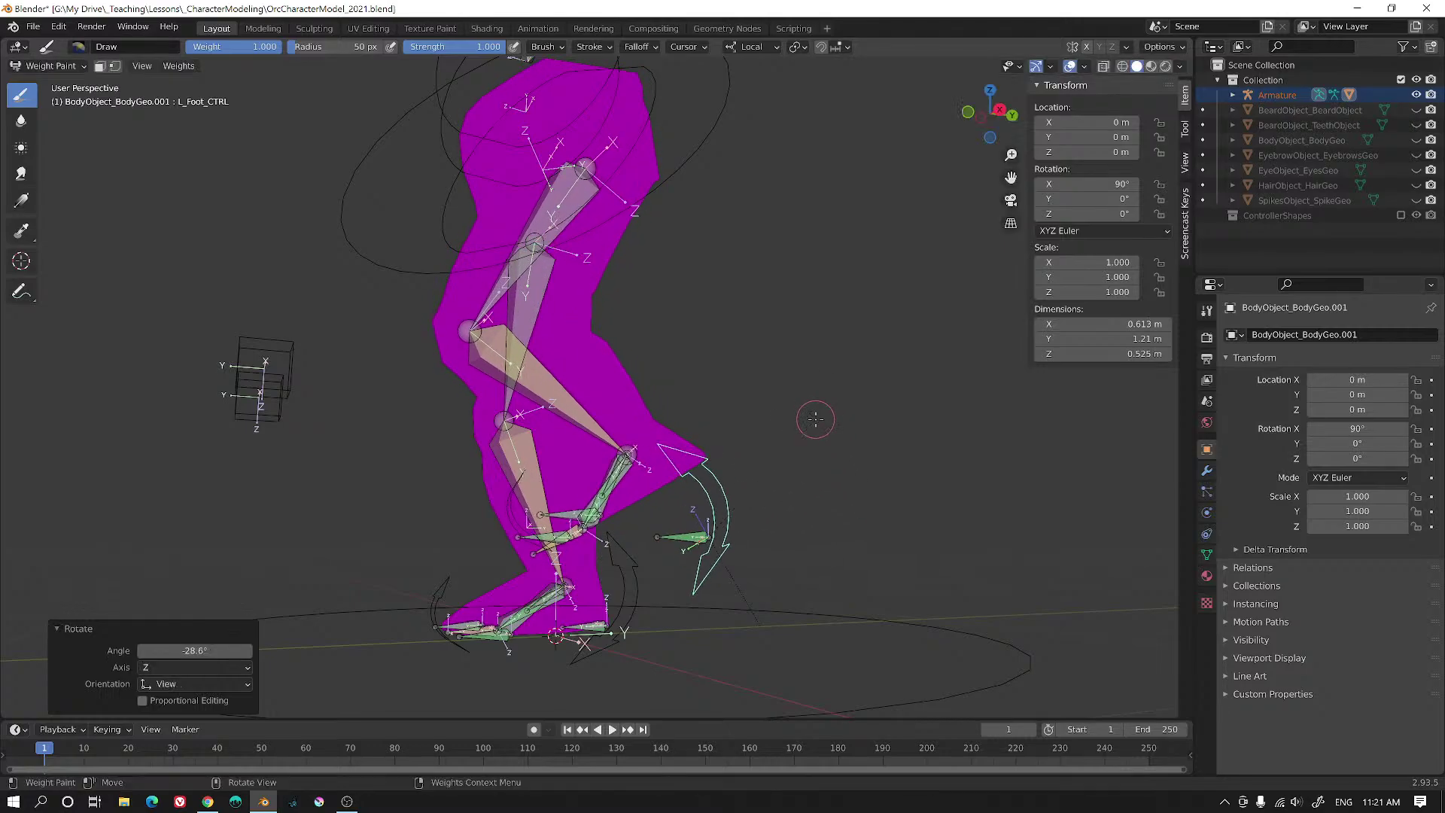
- Select L_Leg_PoleTarget and move it outward, away from the body, to swing the left knee sideways
middle_drag(810, 416, 792, 535)
ctrl+click(795, 611)
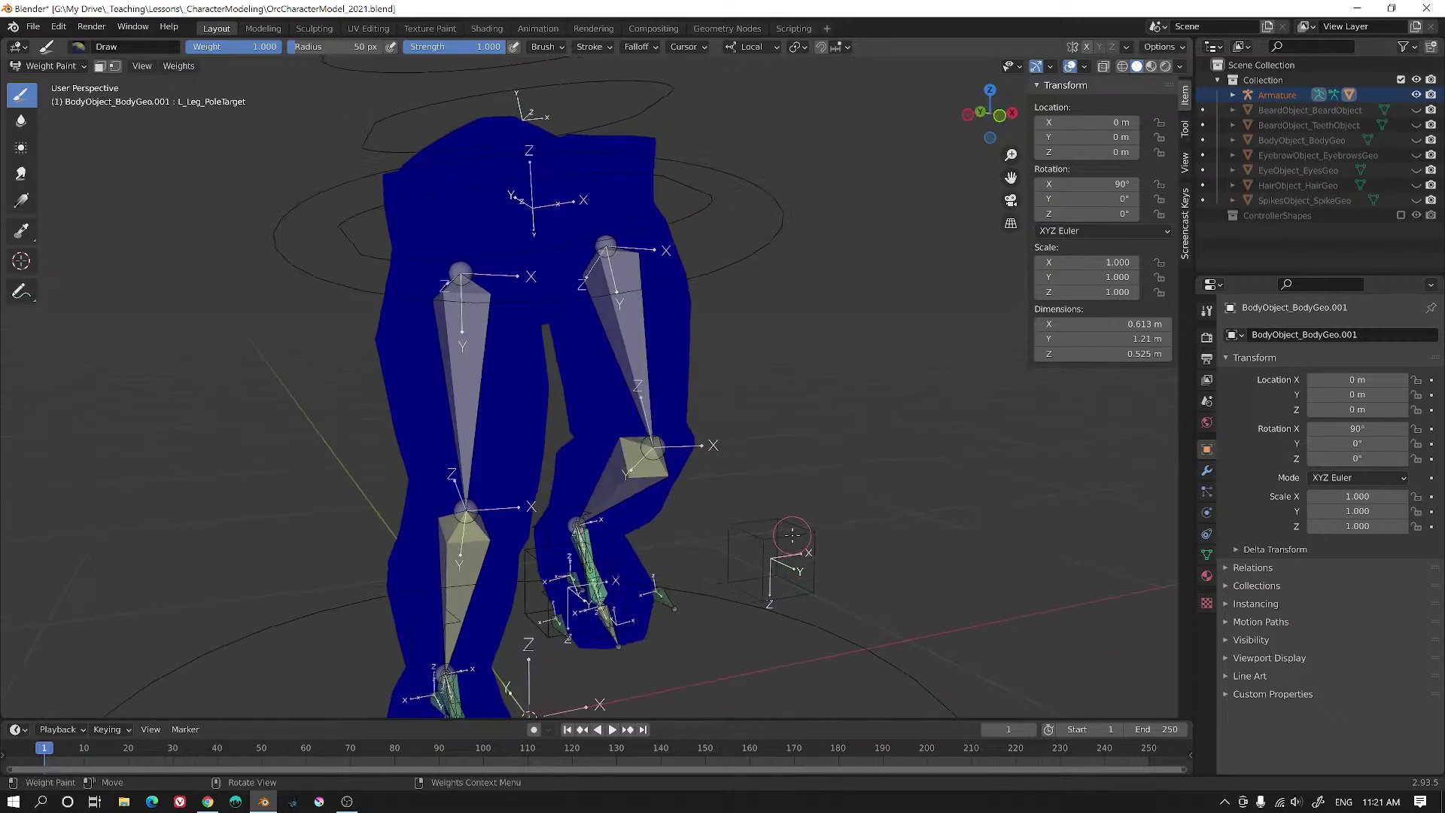
ctrl+click(793, 534)
mouse_move(906, 479)
middle_down()
mouse_move(826, 493)
mouse_move(667, 434)
mouse_move(895, 450)
mouse_move(790, 404)
middle_up()
key(g)
click(835, 446)
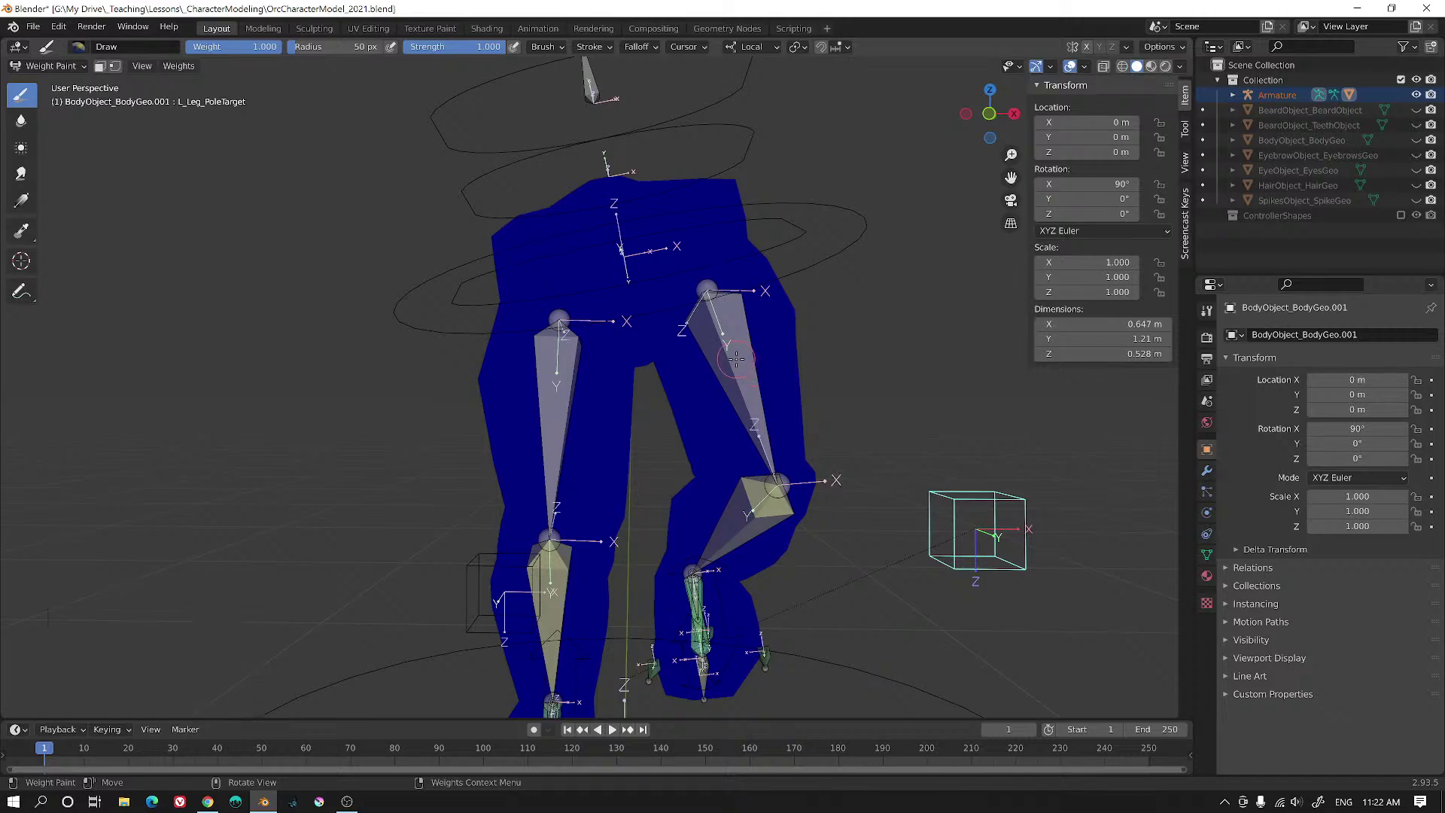
- Select the left thigh bone L_Leg.001 and inspect its weights from the hip down to the bent knee
ctrl+click(736, 358)
mouse_move(736, 358)
middle_down()
mouse_move(788, 413)
mouse_move(668, 249)
mouse_move(758, 326)
mouse_move(619, 294)
middle_up()
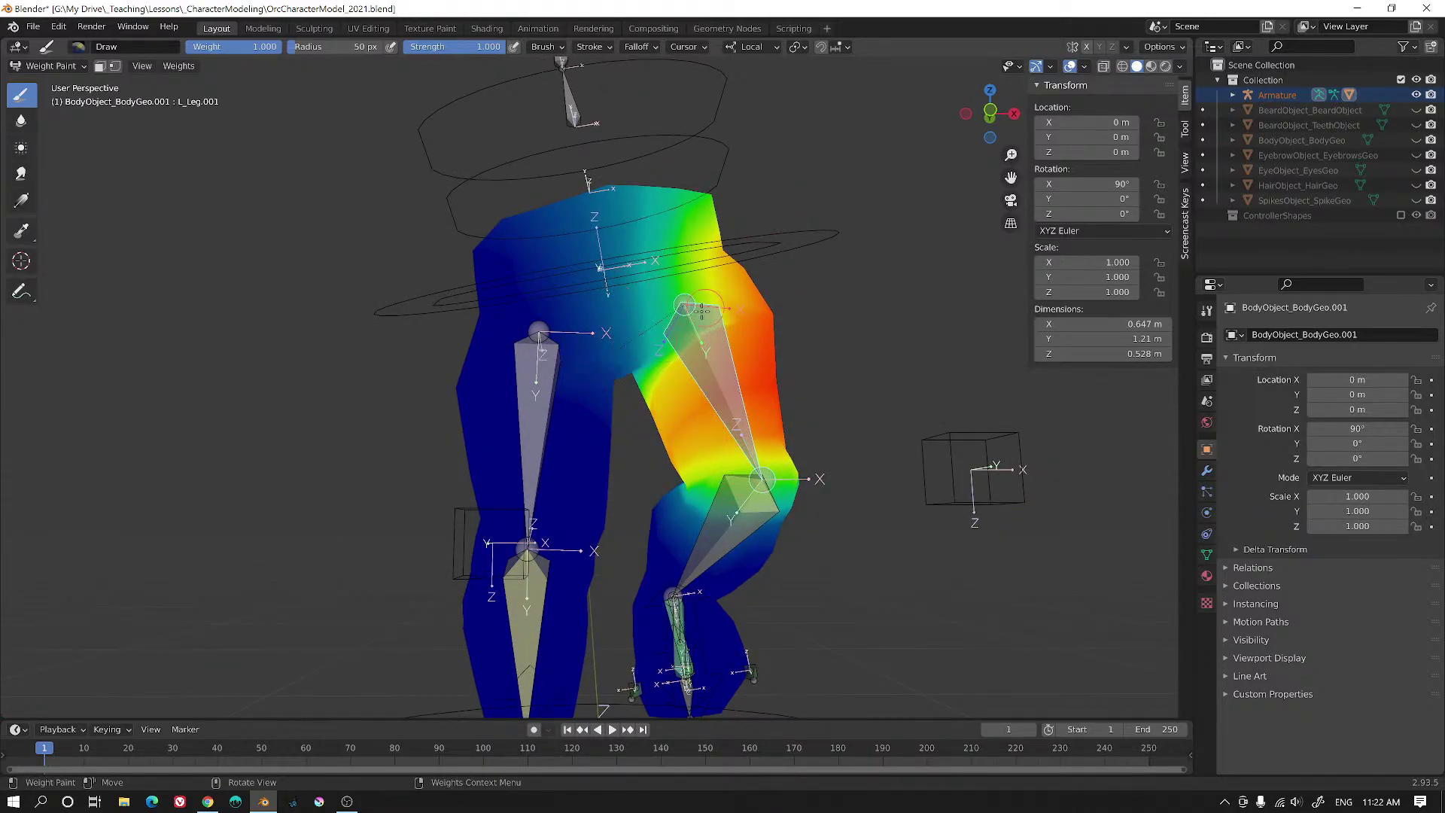
middle_drag(701, 310, 778, 310)
shift+middle_drag(842, 422, 638, 303)
- Select L_foot_CTRL and move it about 0.77 m forward, in front of the body, to stretch the left leg out
ctrl+click(579, 378)
middle_drag(607, 383, 763, 461)
ctrl+click(756, 461)
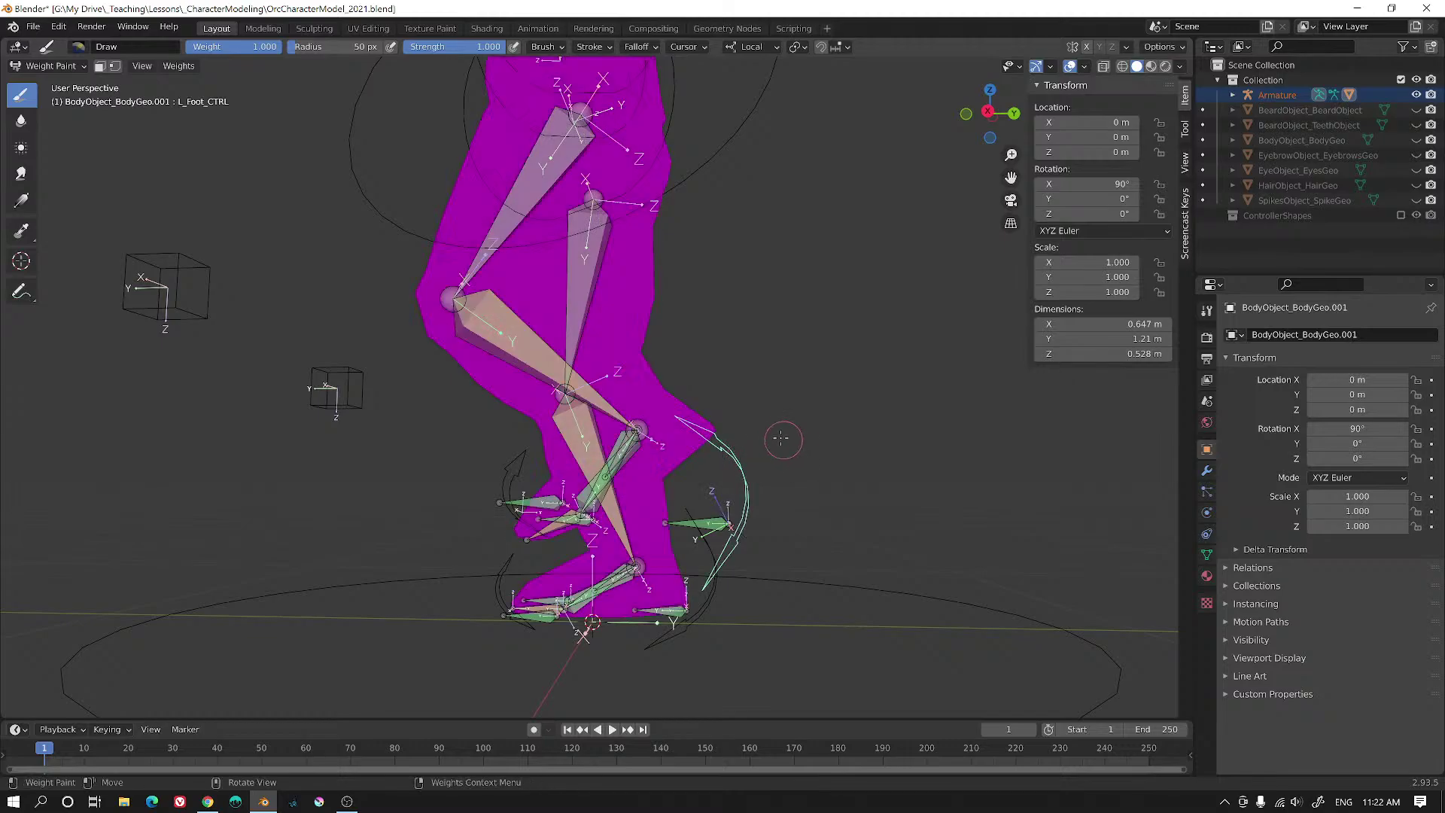
key(g)
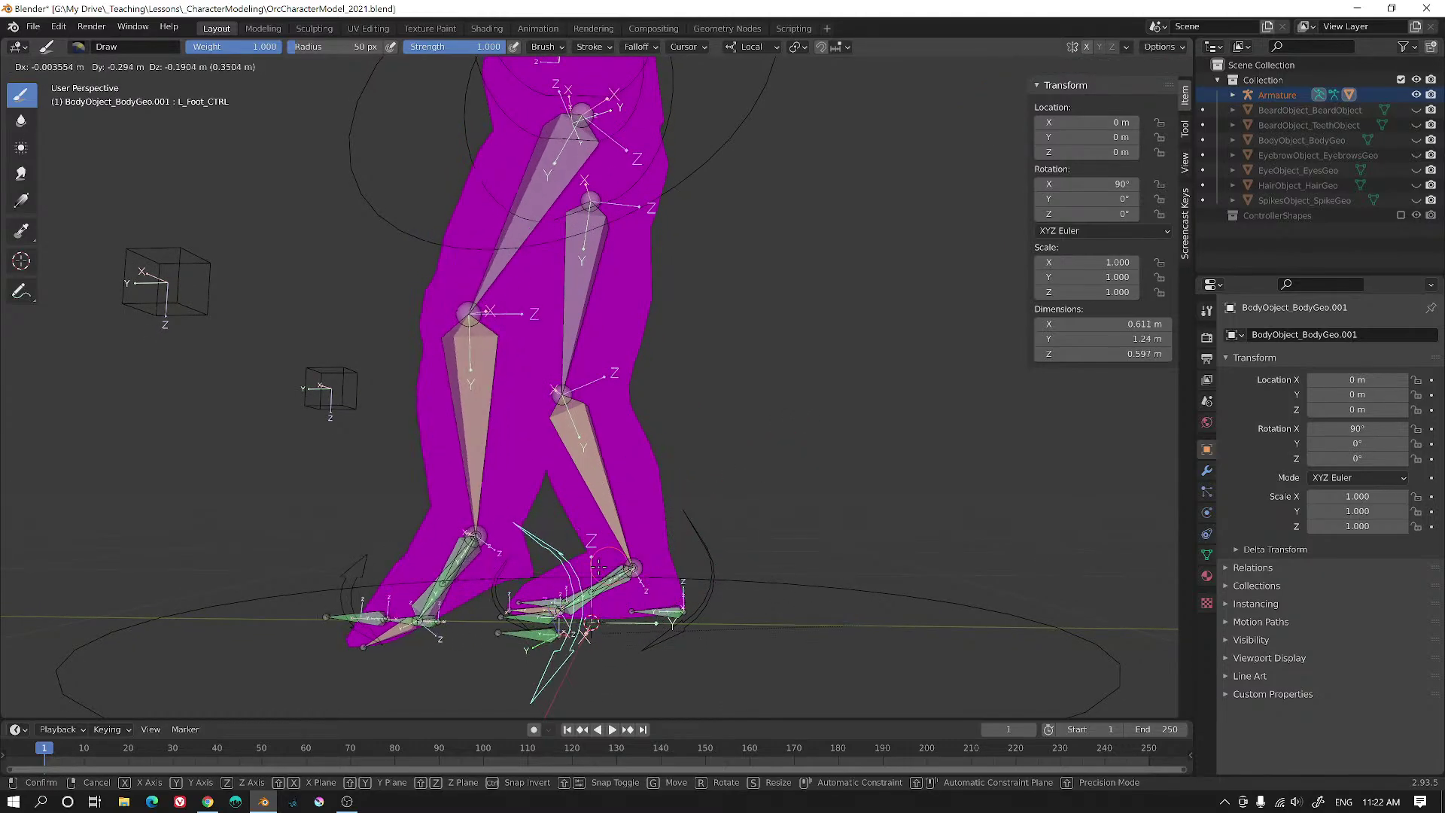
click(331, 433)
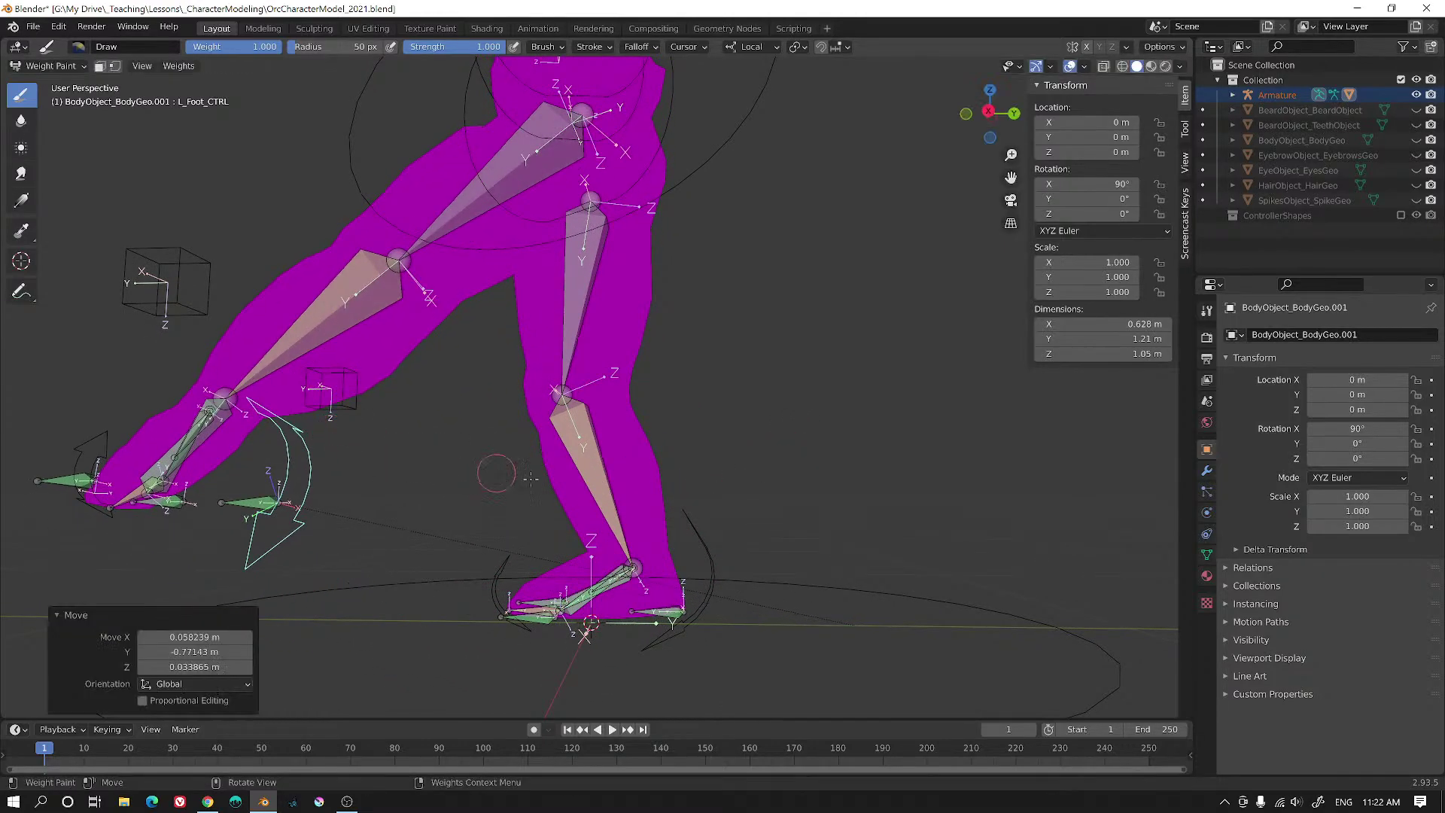
- Rotate L_foot_CTRL by about 90.9° in the view plane, then move it about 0.15 m further forward
key(r)
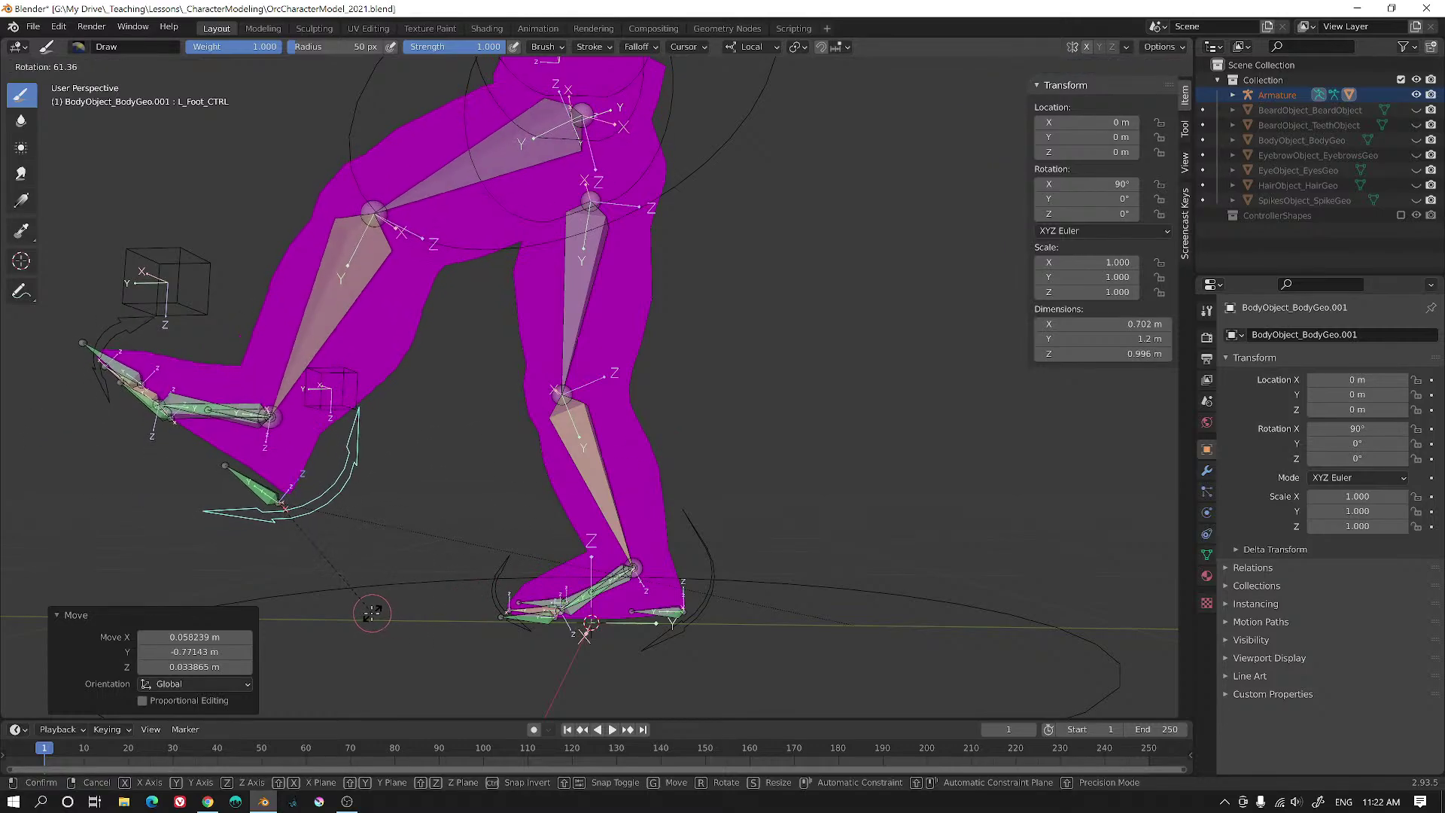
click(278, 563)
key(g)
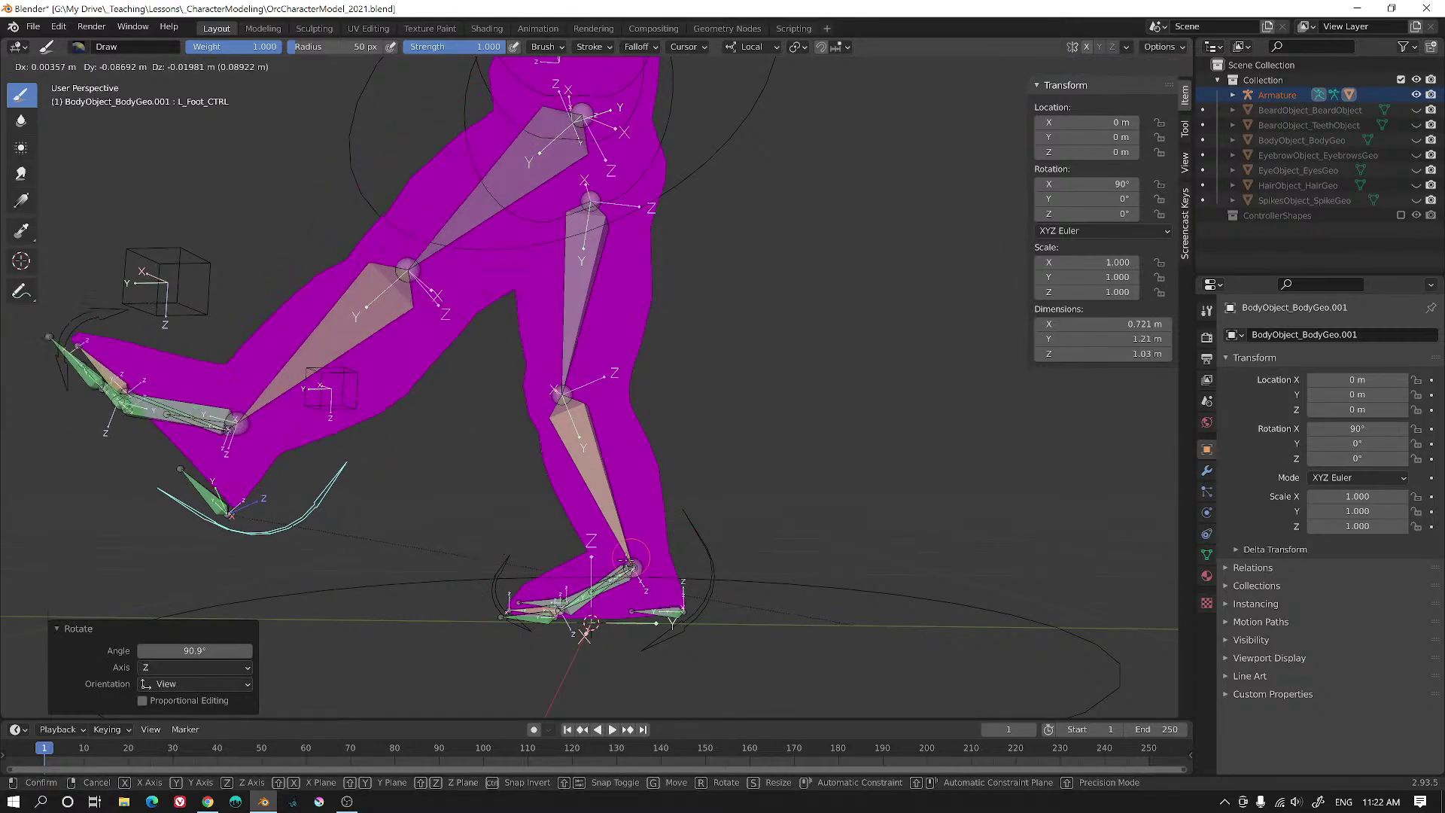
click(597, 574)
- Select the left shin bone L_Leg.002 and bring its weights around the left knee into close view
scroll(639, 378, up, 3)
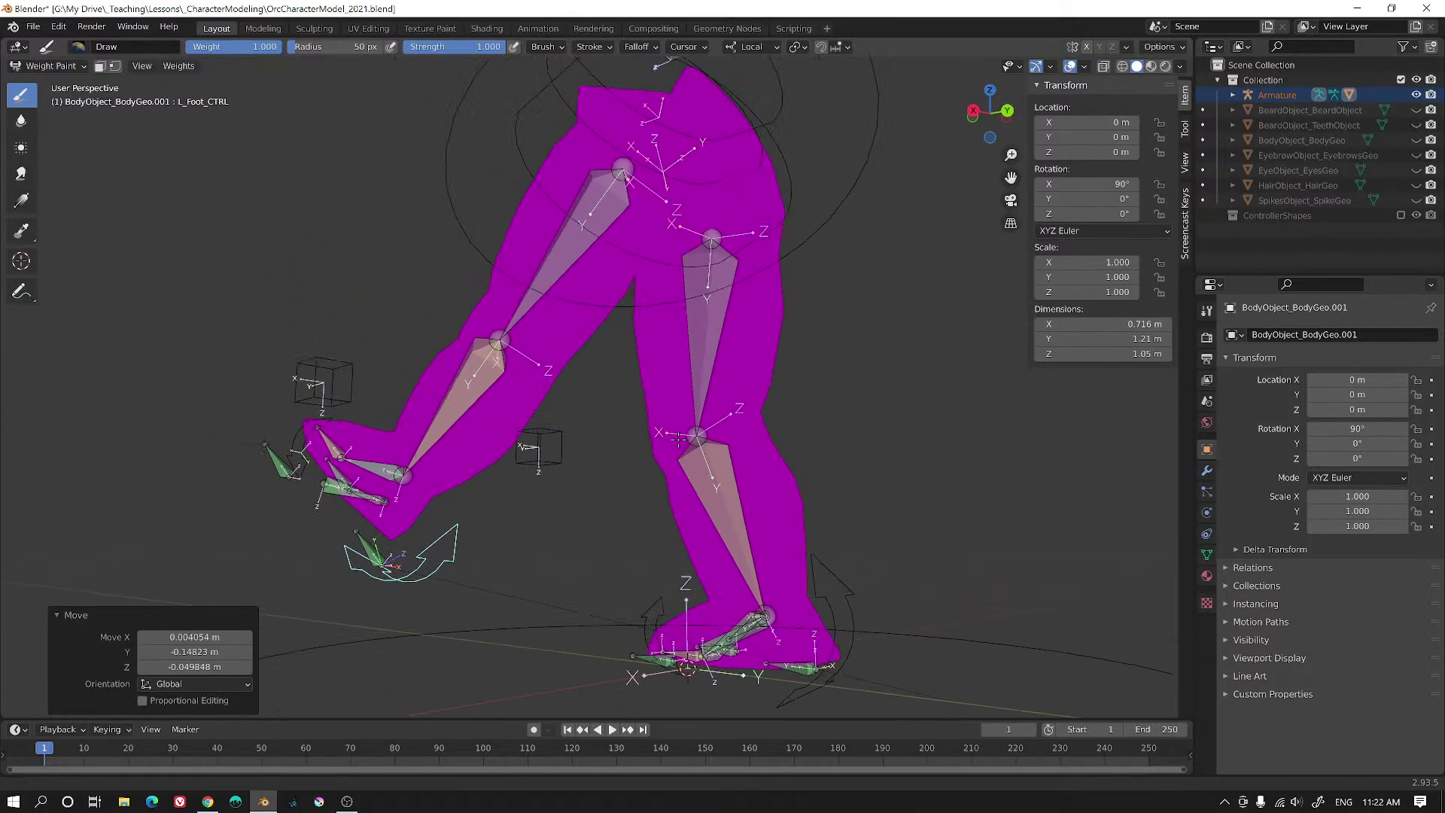
scroll(639, 378, up, 1)
ctrl+click(461, 385)
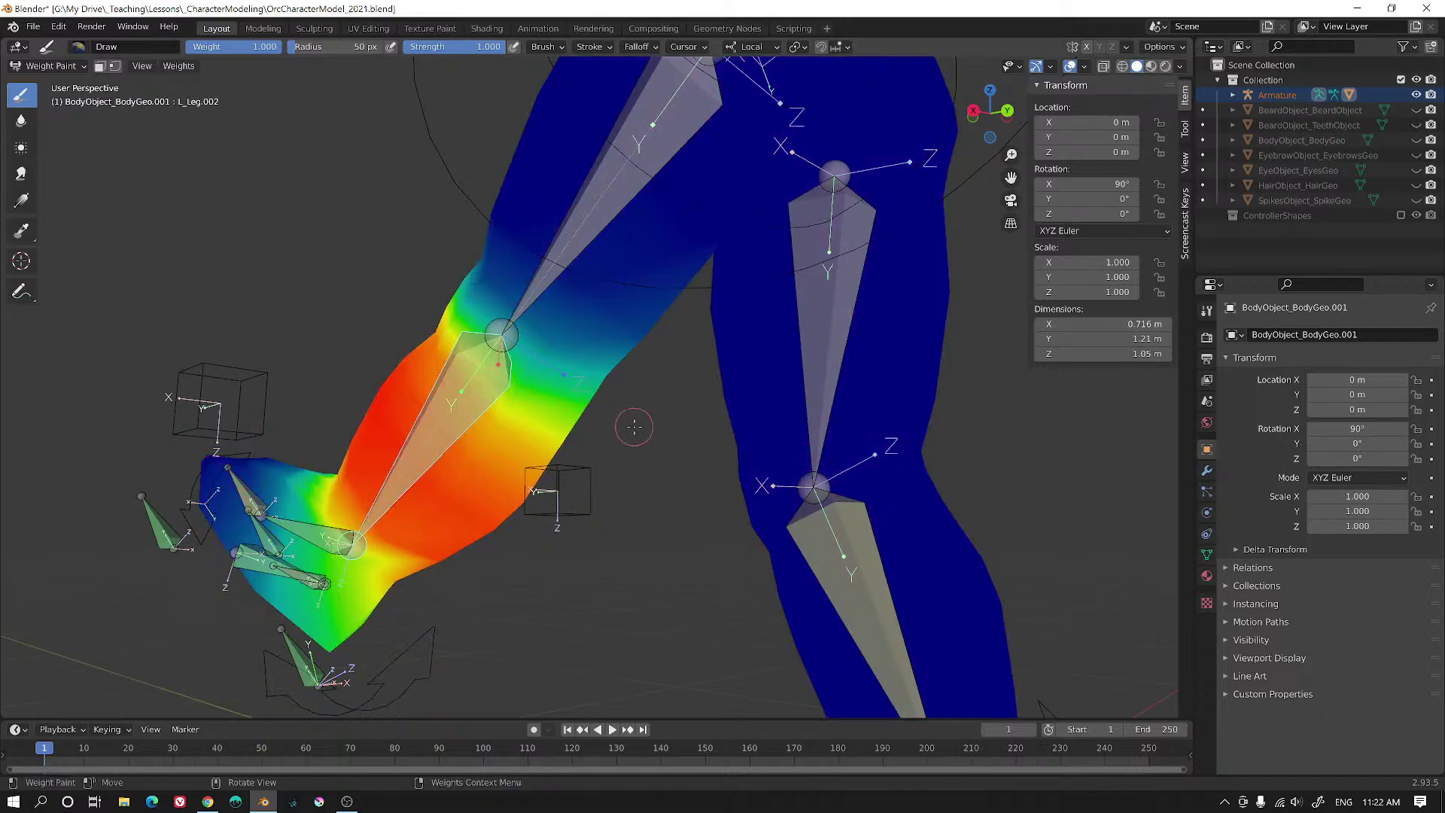
mouse_move(635, 423)
middle_down()
mouse_move(578, 366)
mouse_move(604, 473)
middle_up()
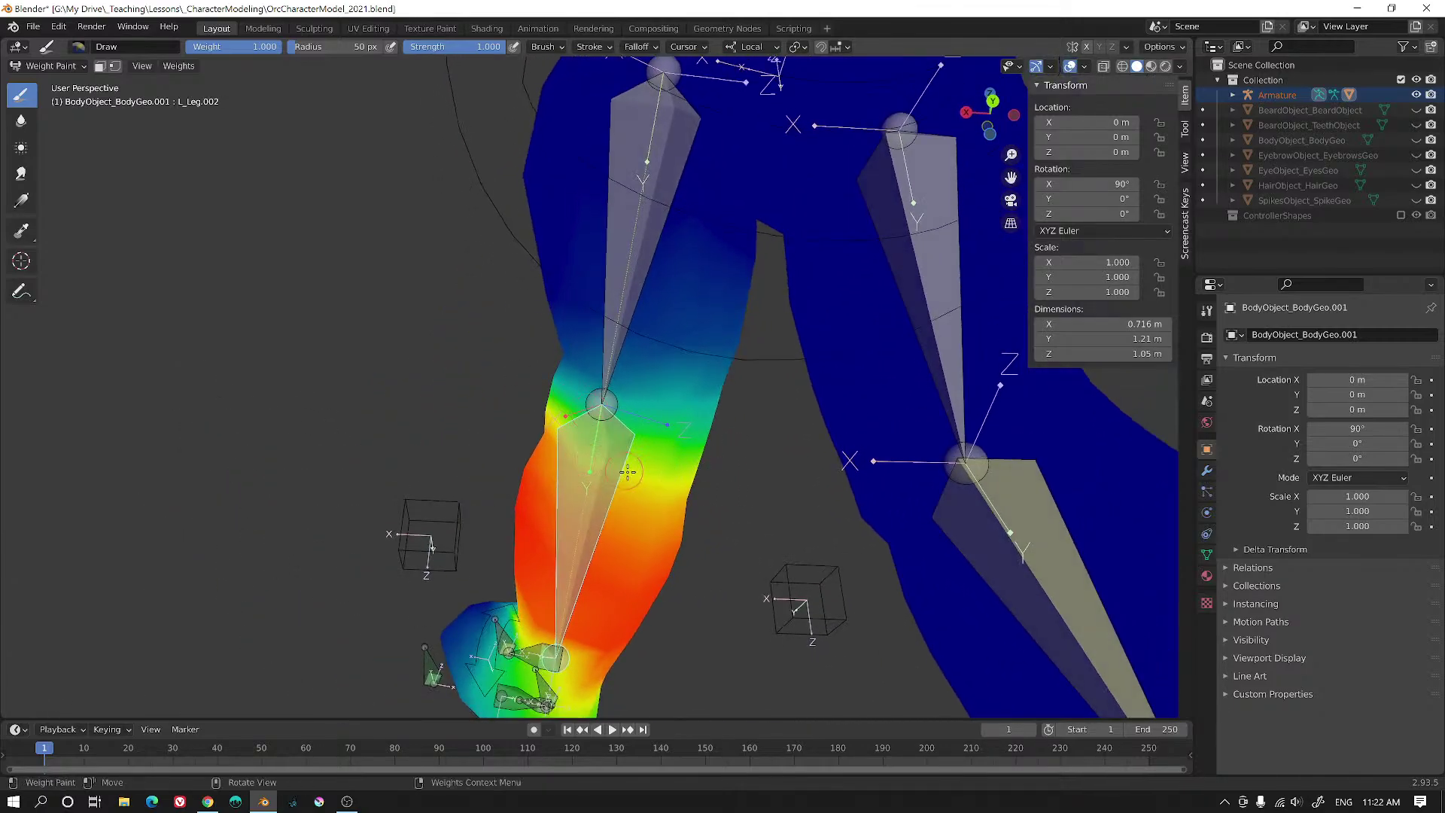
- Show the brush settings and enable the wireframe overlay to reveal the mesh edges around the left knee
click(1185, 130)
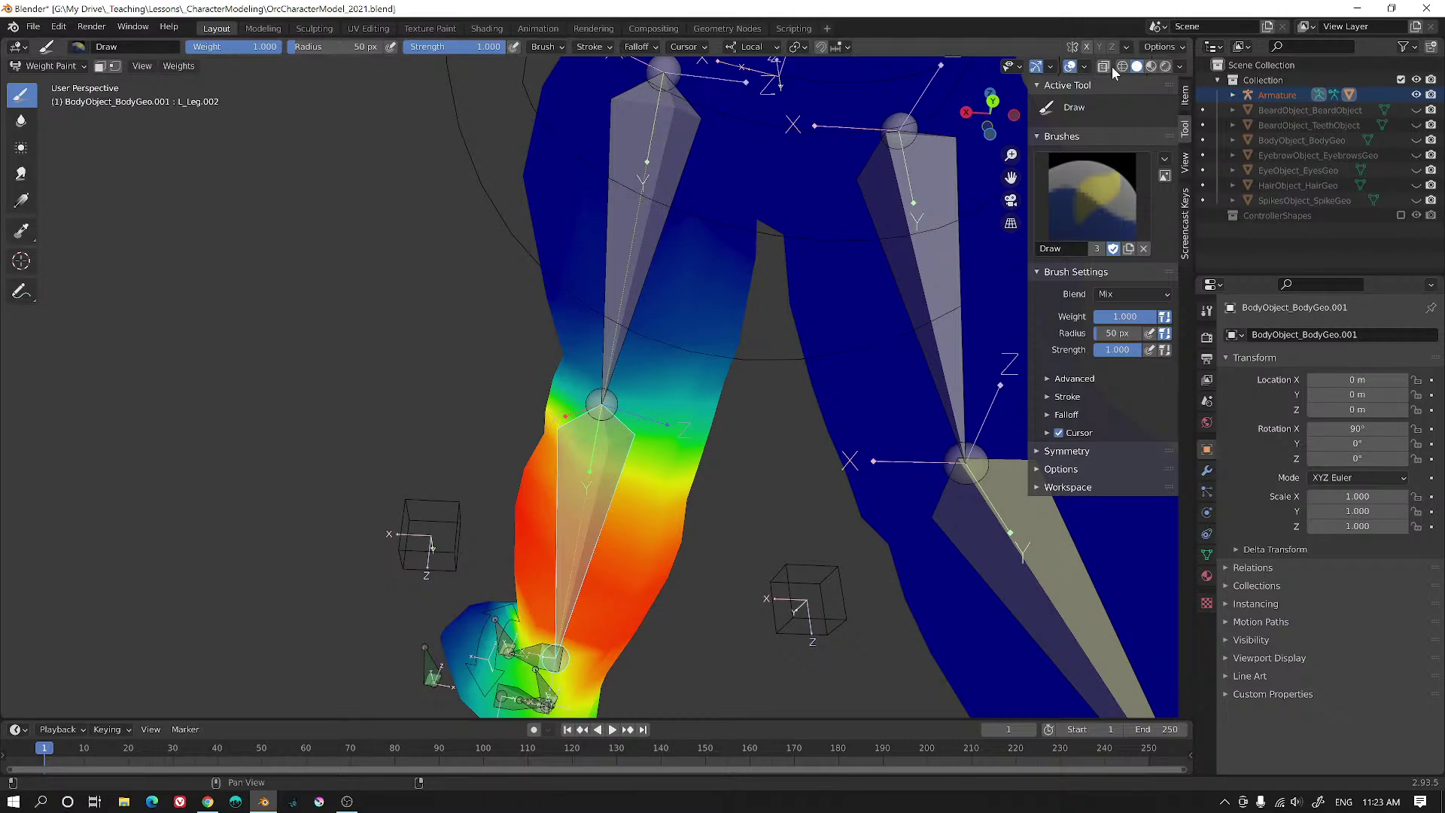
click(1084, 66)
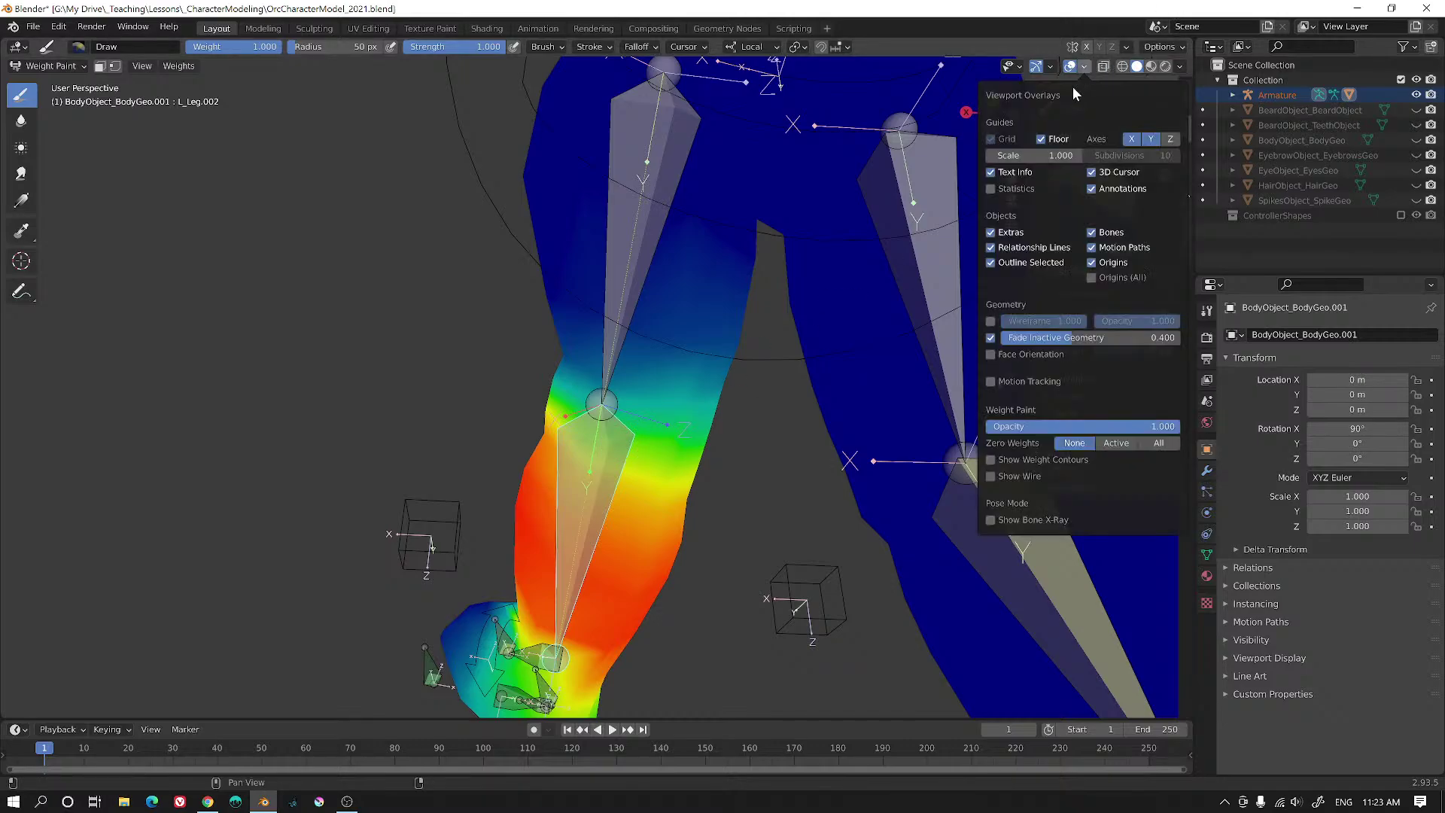
click(991, 322)
key(n)
mouse_move(912, 356)
middle_down()
mouse_move(747, 464)
mouse_move(668, 451)
middle_up()
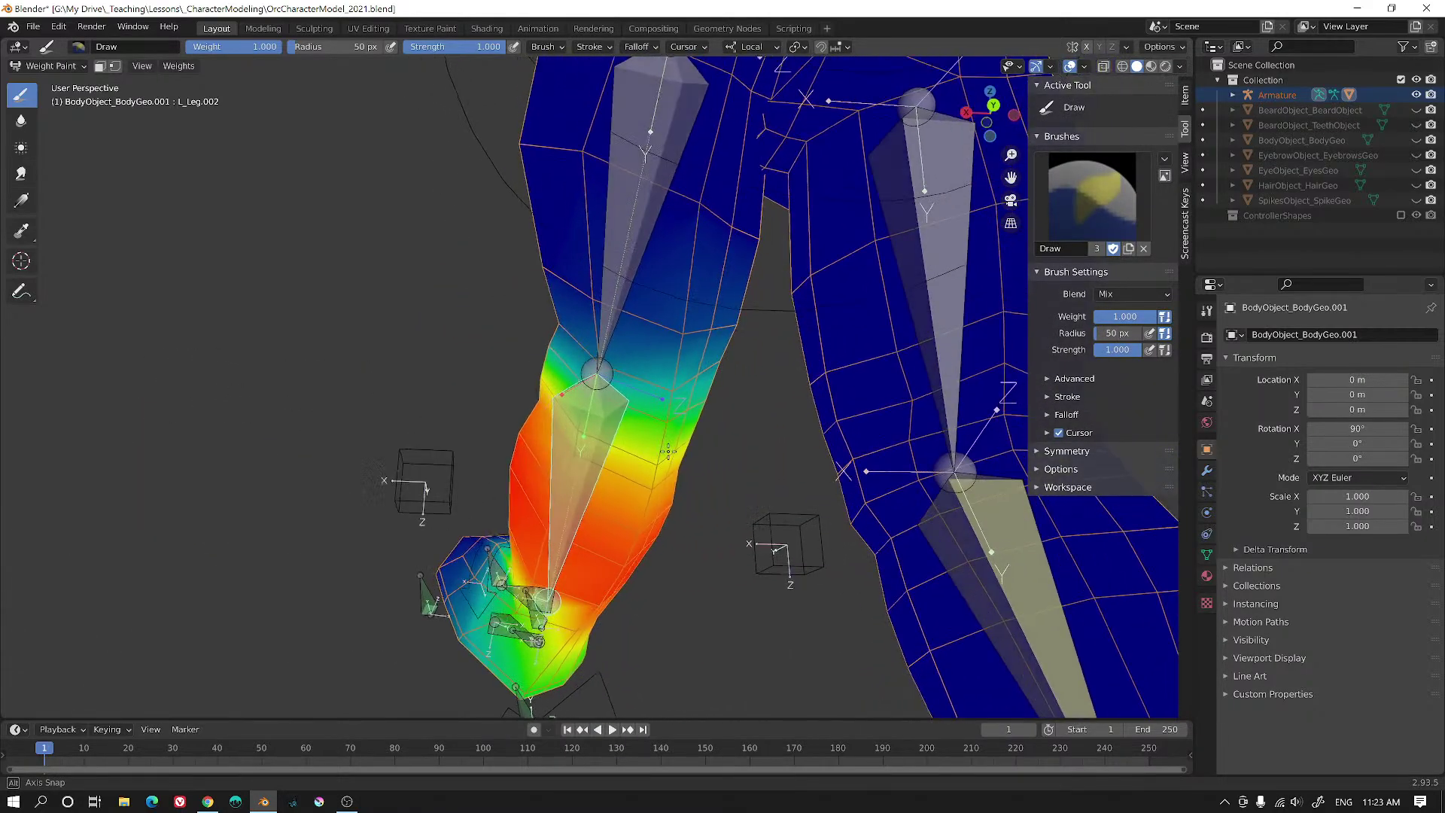
scroll(756, 394, up, 2)
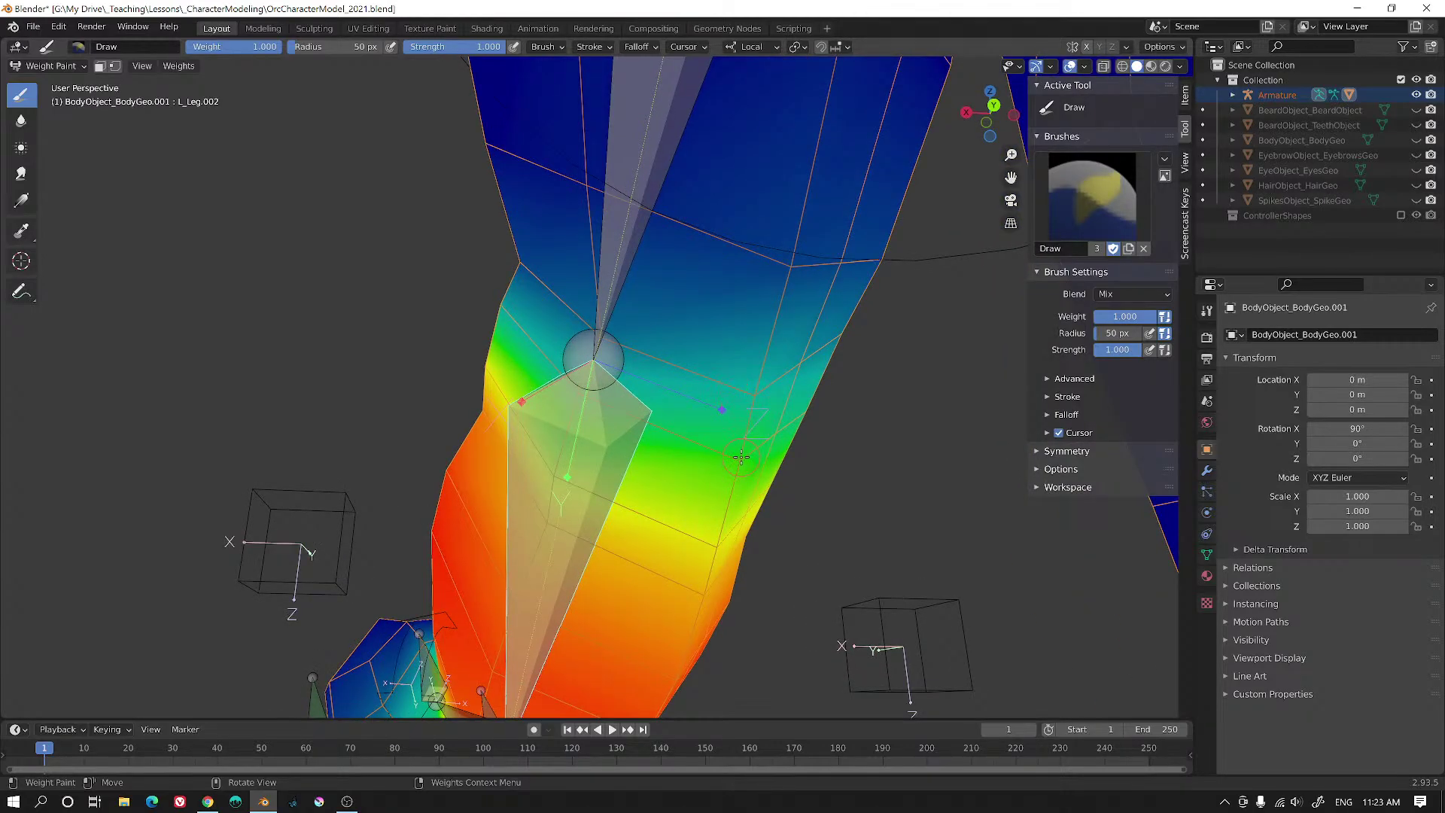
middle_drag(557, 471, 578, 322)
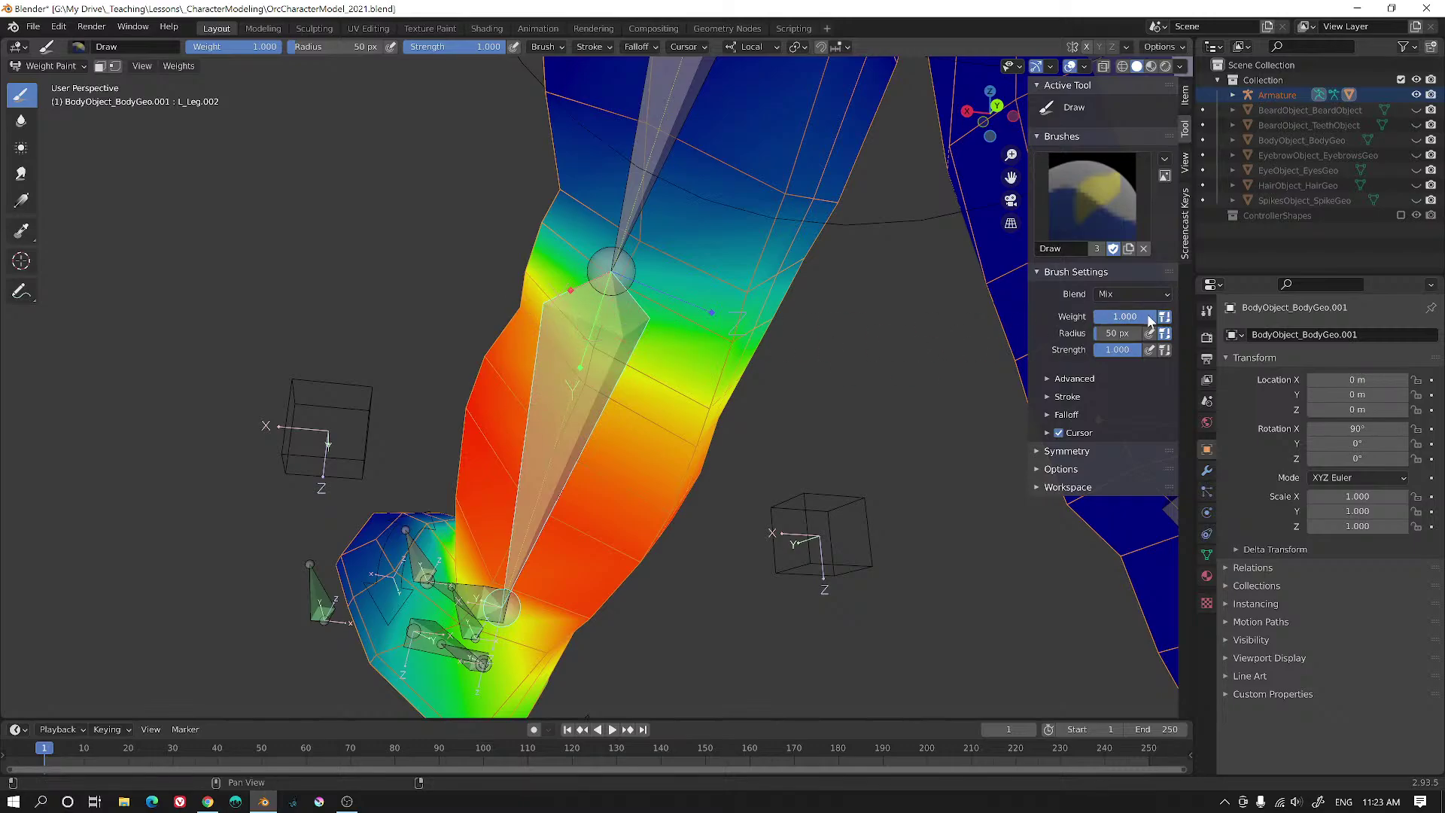
- Set the Draw brush's weight to 0 and paint L_Leg.002's influence off the lower thigh above the knee
drag(1124, 316, 1069, 316)
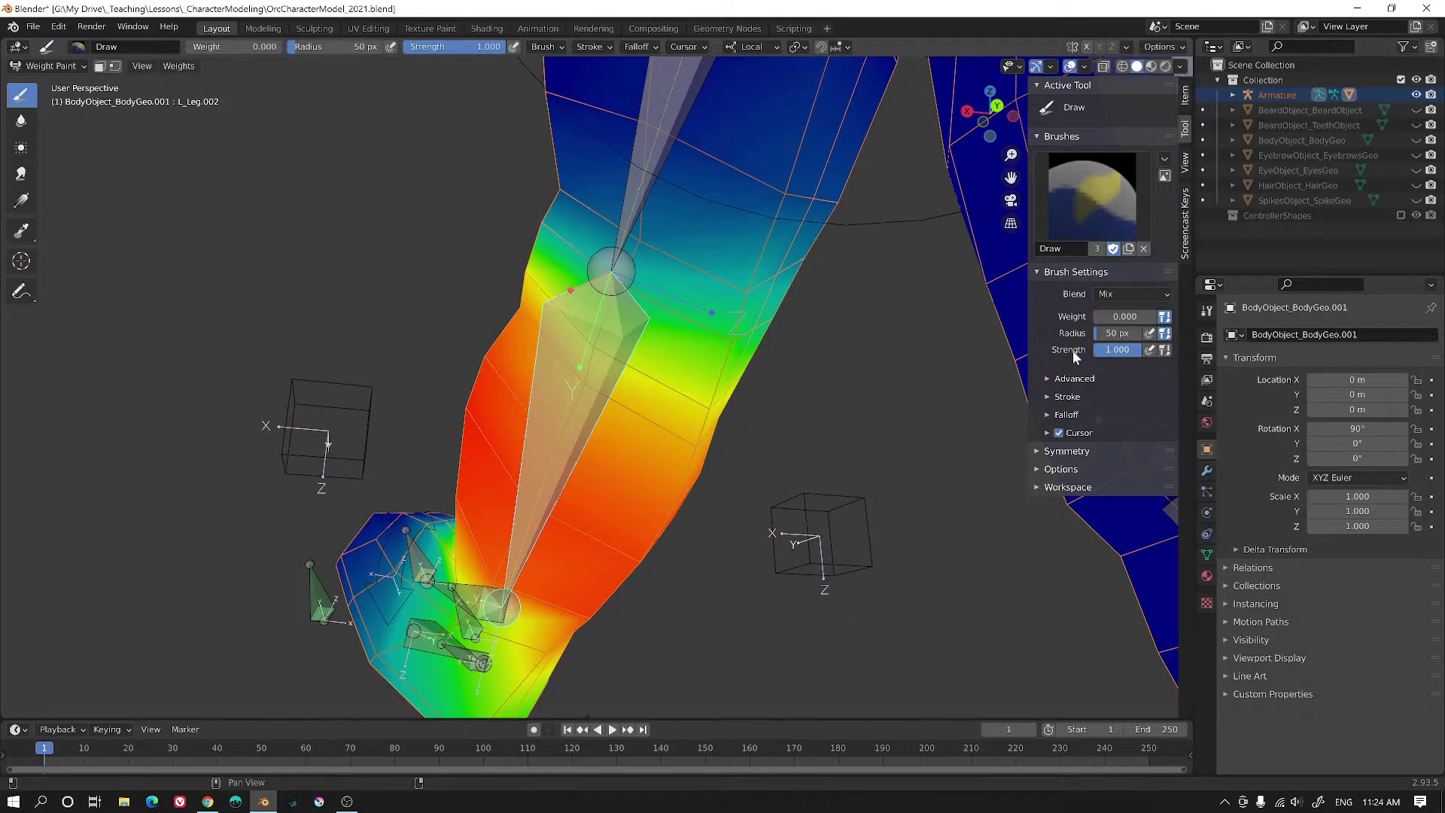
drag(744, 291, 743, 290)
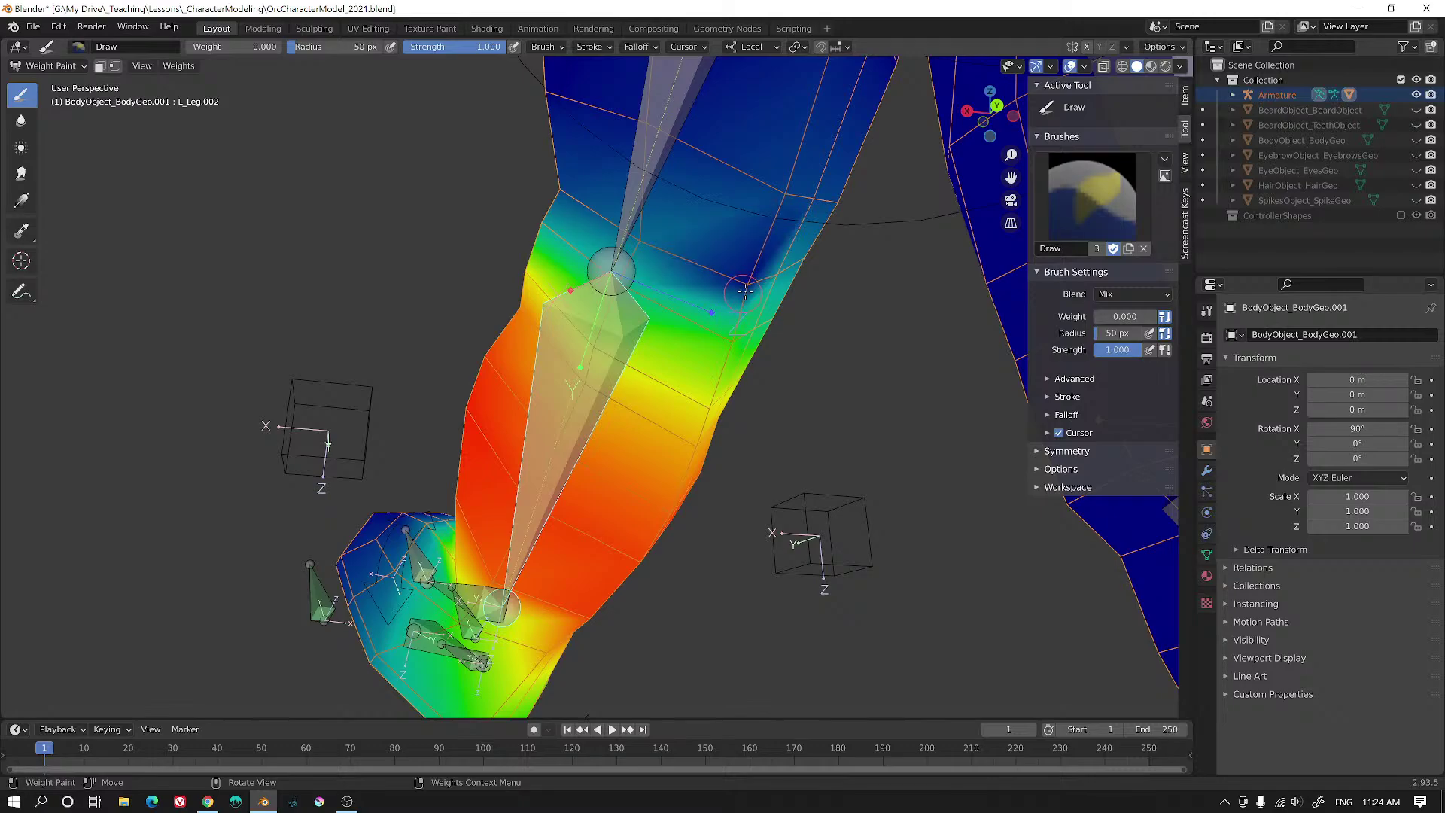
mouse_move(779, 204)
mouse_down()
mouse_move(813, 188)
mouse_move(785, 197)
mouse_up()
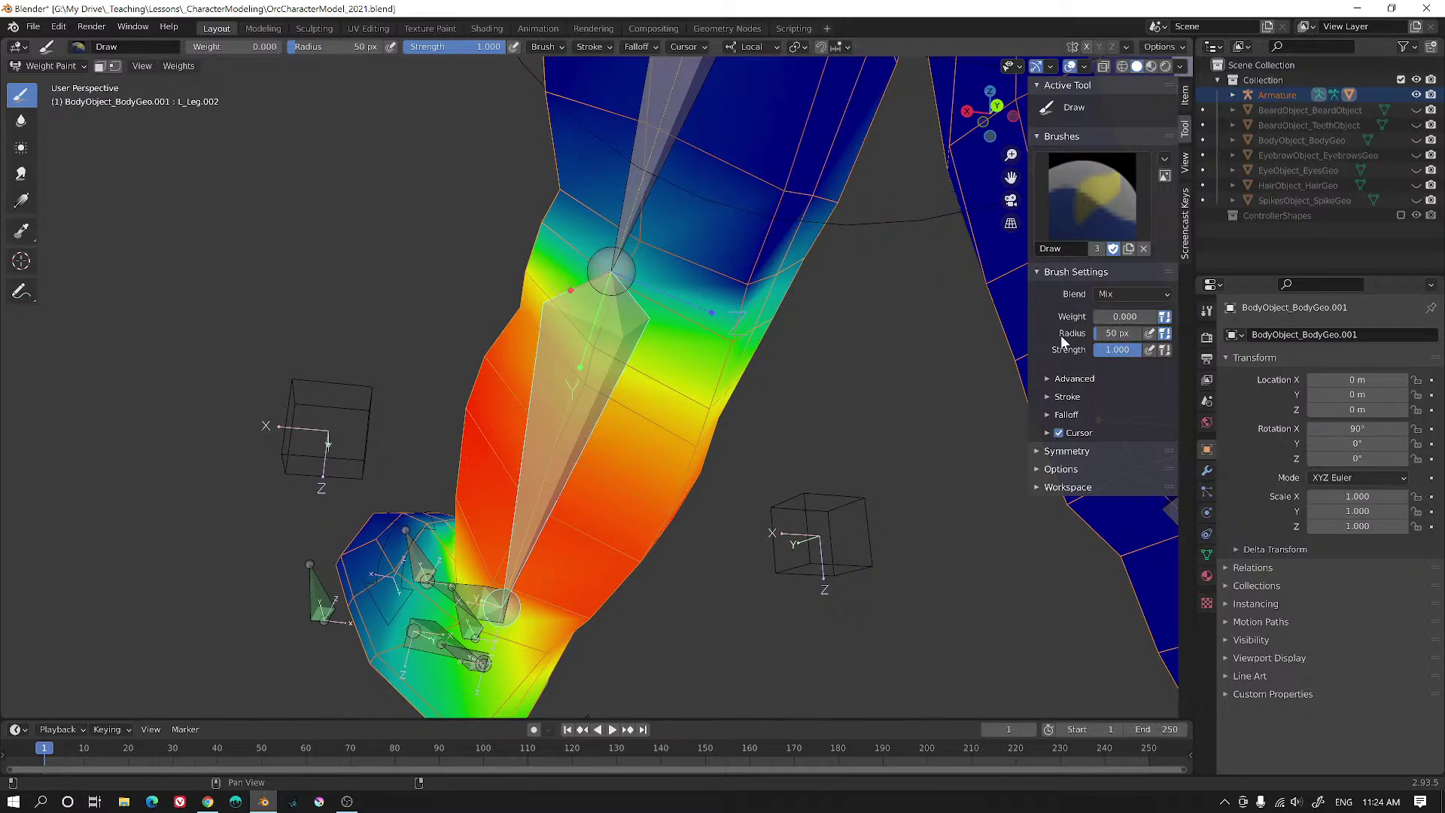
mouse_move(790, 377)
middle_down()
mouse_move(683, 361)
mouse_move(659, 326)
middle_up()
mouse_move(659, 326)
mouse_down()
mouse_move(641, 335)
mouse_move(708, 230)
mouse_move(517, 336)
mouse_up()
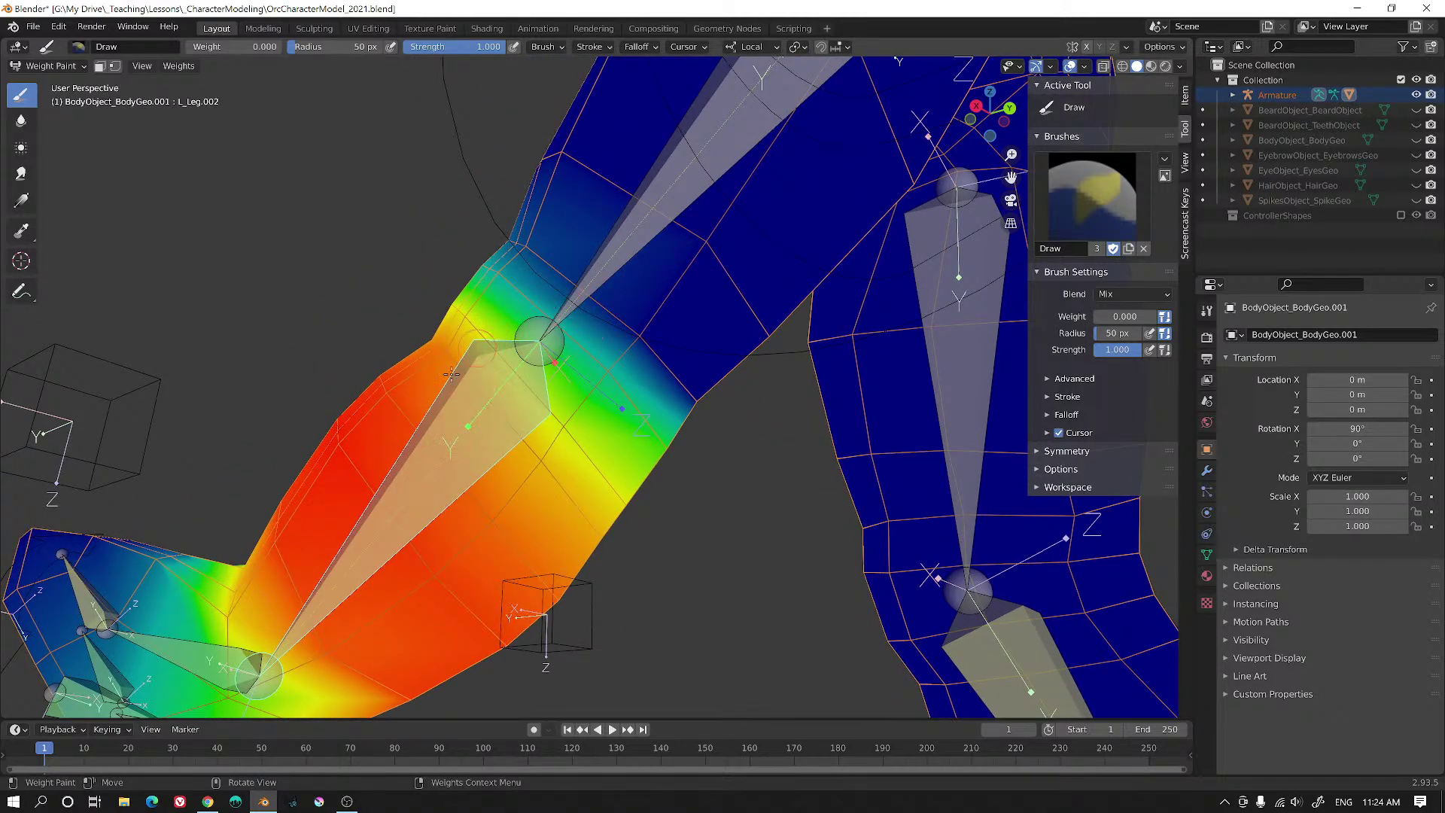
mouse_move(510, 362)
middle_down()
mouse_move(701, 531)
mouse_move(727, 497)
middle_up()
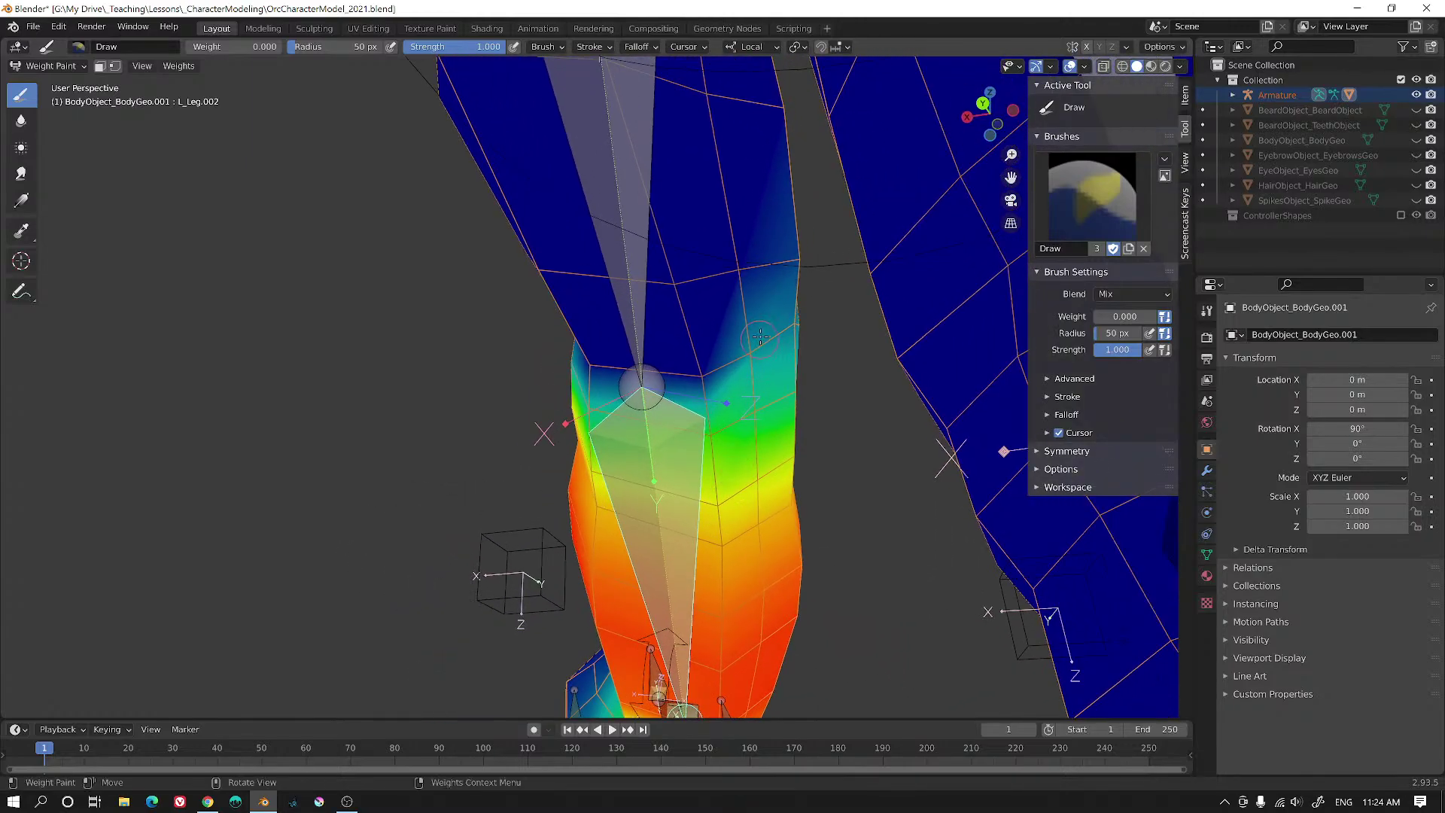
drag(758, 275, 783, 313)
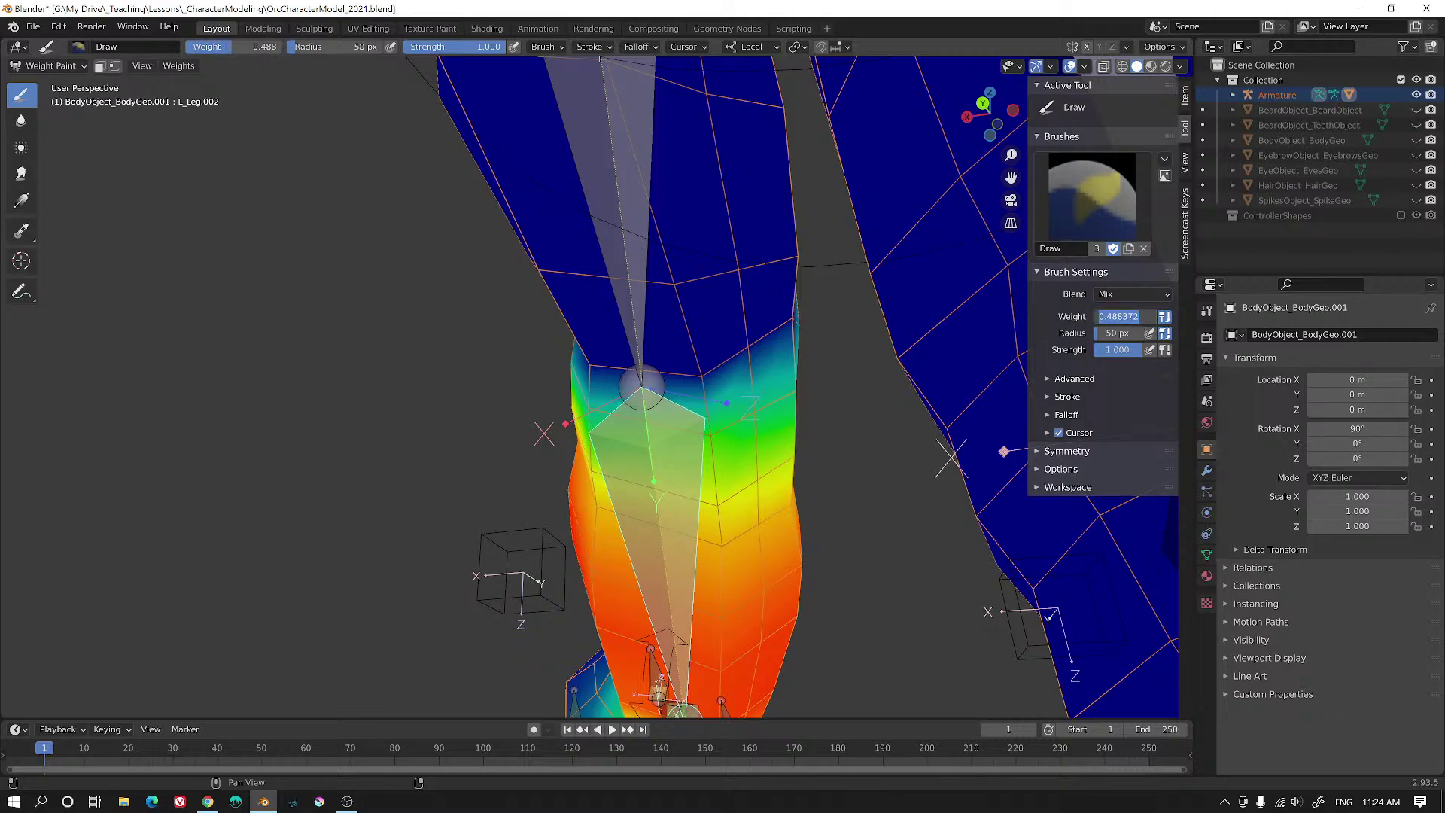
- Set the brush weight to 0.5 and paint L_Leg.002's weights on the edge loop around the left knee
key(BackSpace)
drag(708, 382, 751, 352)
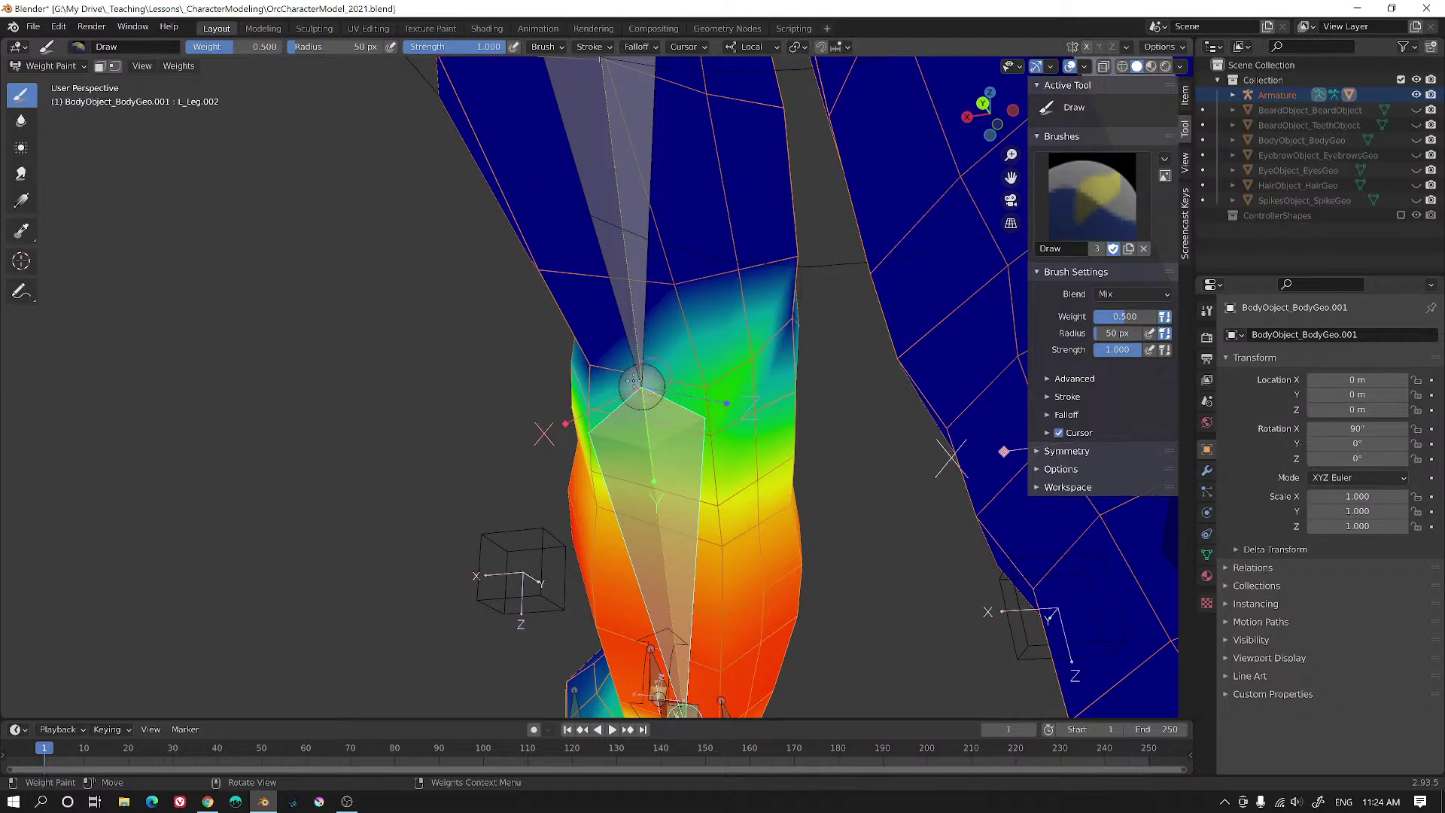
mouse_move(634, 380)
middle_down()
mouse_move(553, 366)
mouse_move(717, 435)
mouse_move(813, 431)
mouse_move(667, 462)
middle_up()
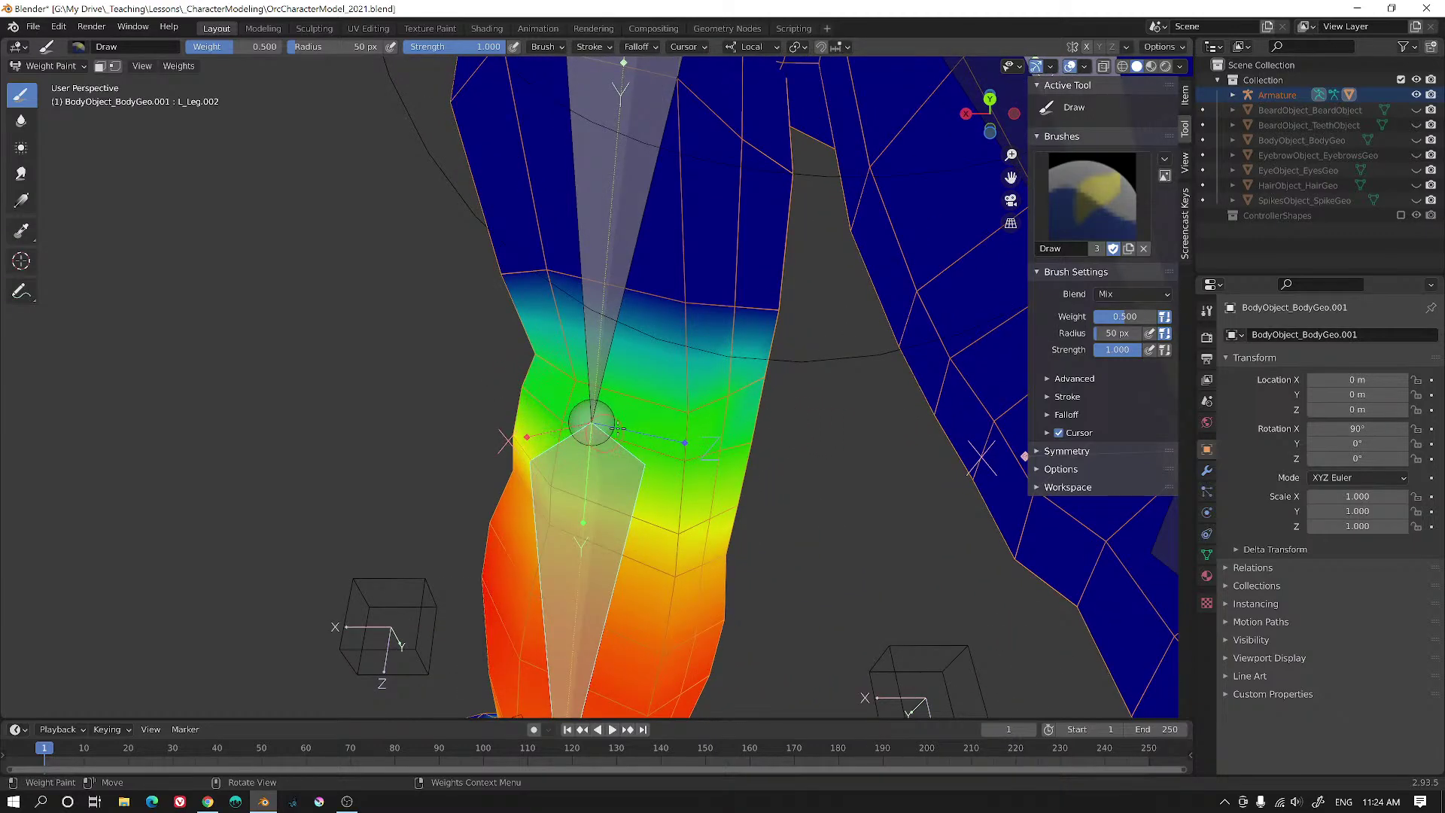
- Select L_Leg.001 and paint its weights with 0.5 on the sides of the edge loop around the left knee
ctrl+click(612, 301)
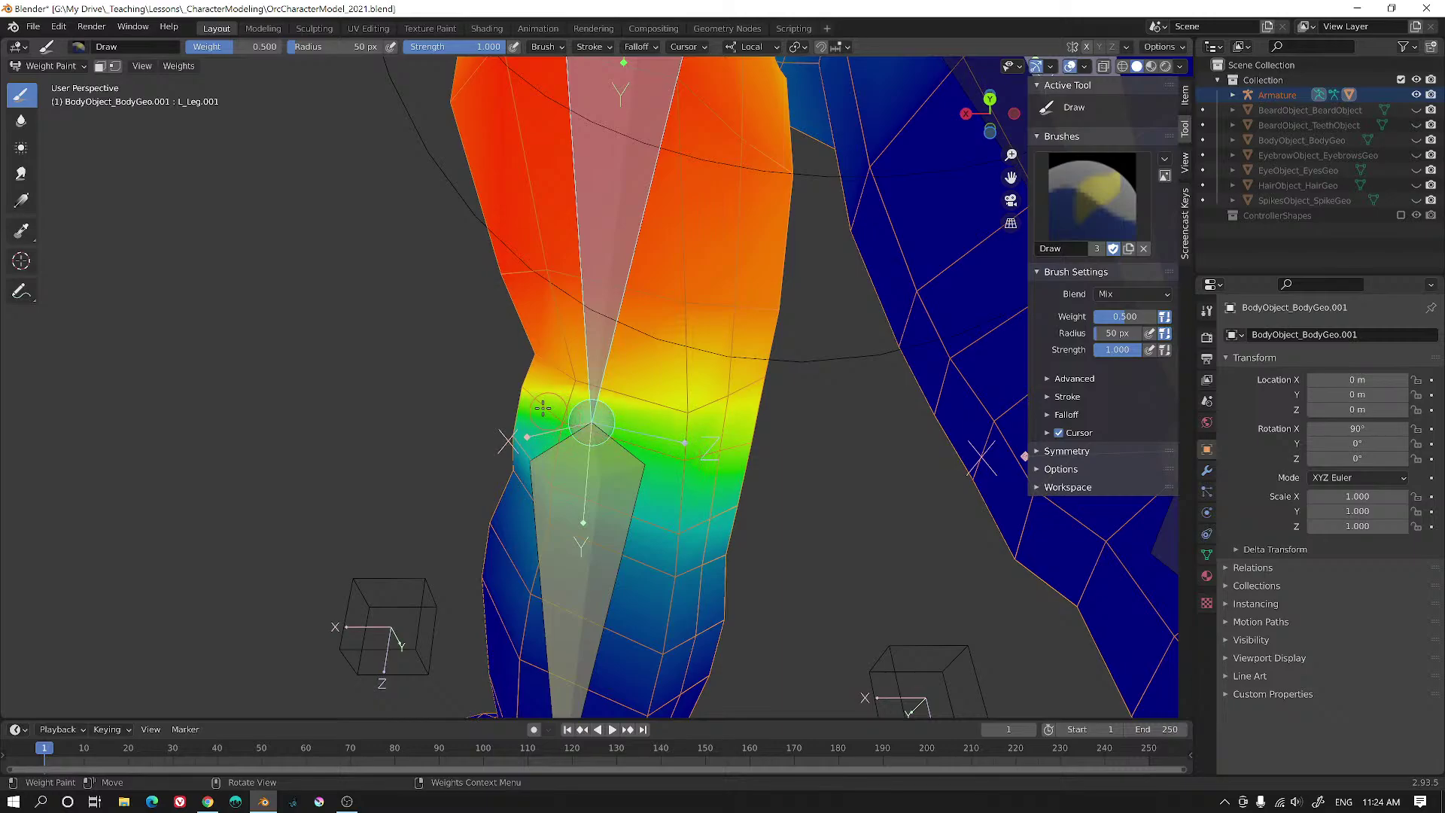
click(523, 388)
click(747, 449)
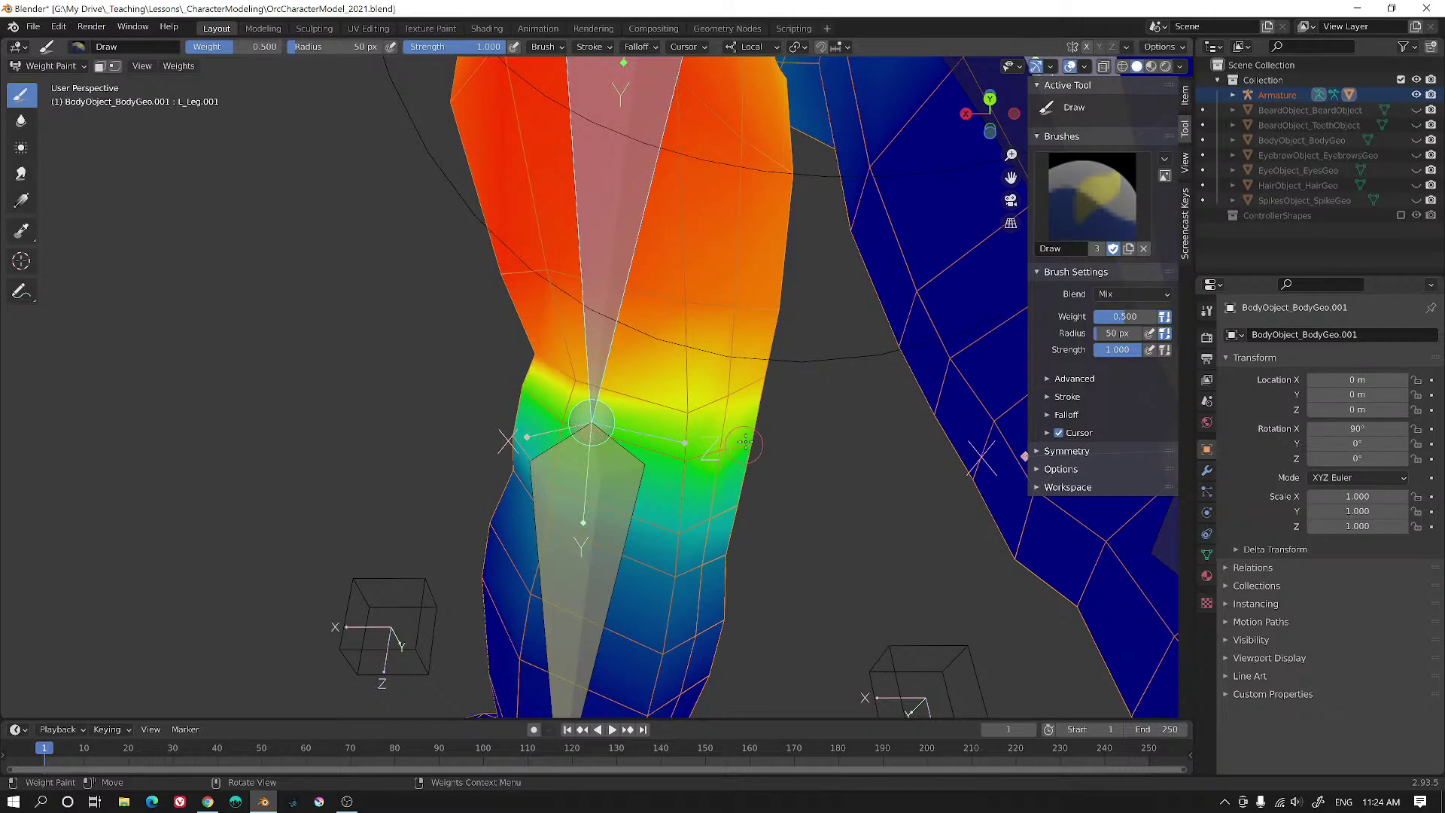
click(723, 451)
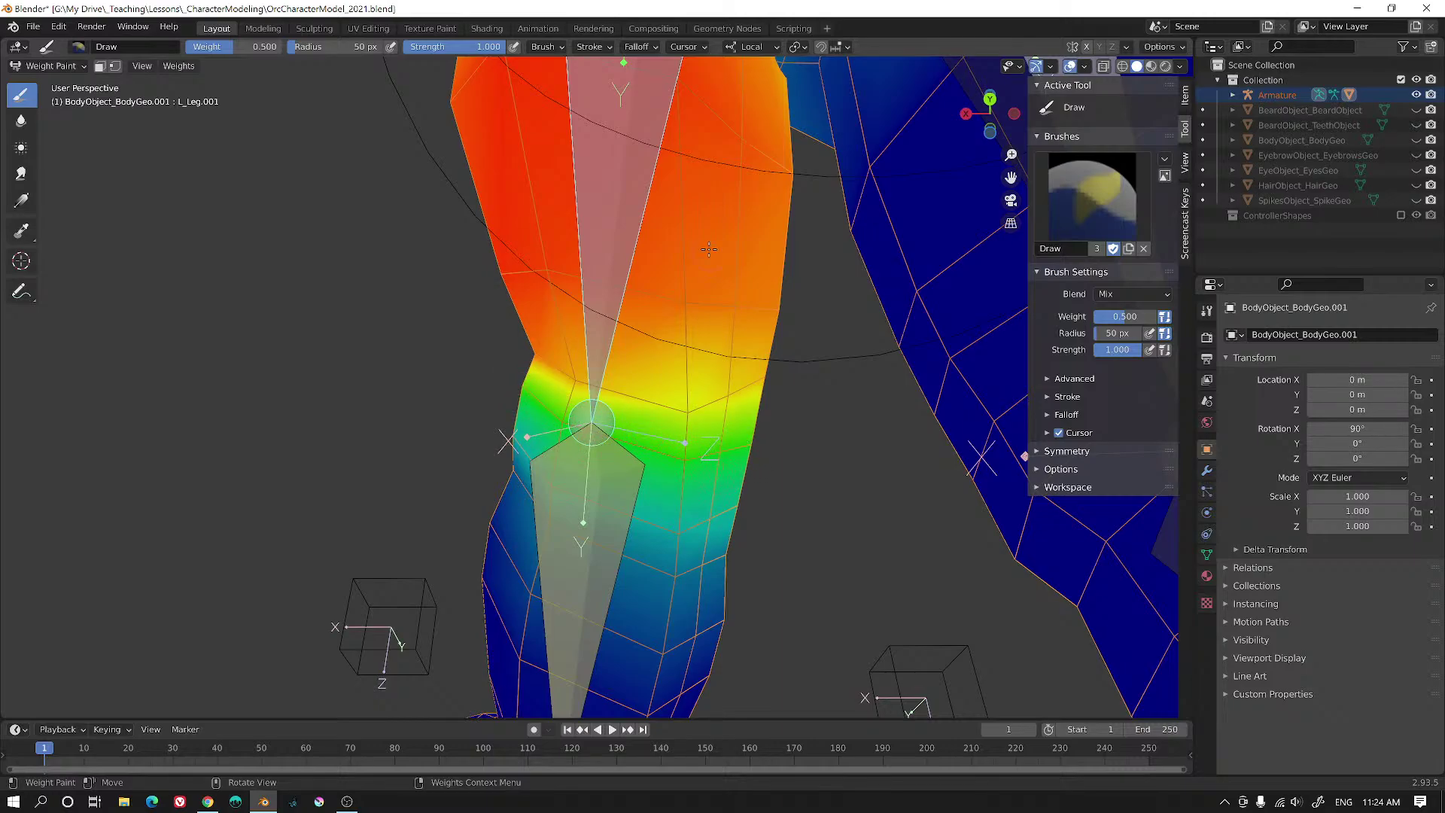
- Set the Draw brush's weight to 1 with the hip area in view
scroll(709, 249, down, 4)
mouse_move(709, 249)
middle_down()
mouse_move(801, 431)
mouse_move(512, 366)
mouse_move(548, 278)
middle_up()
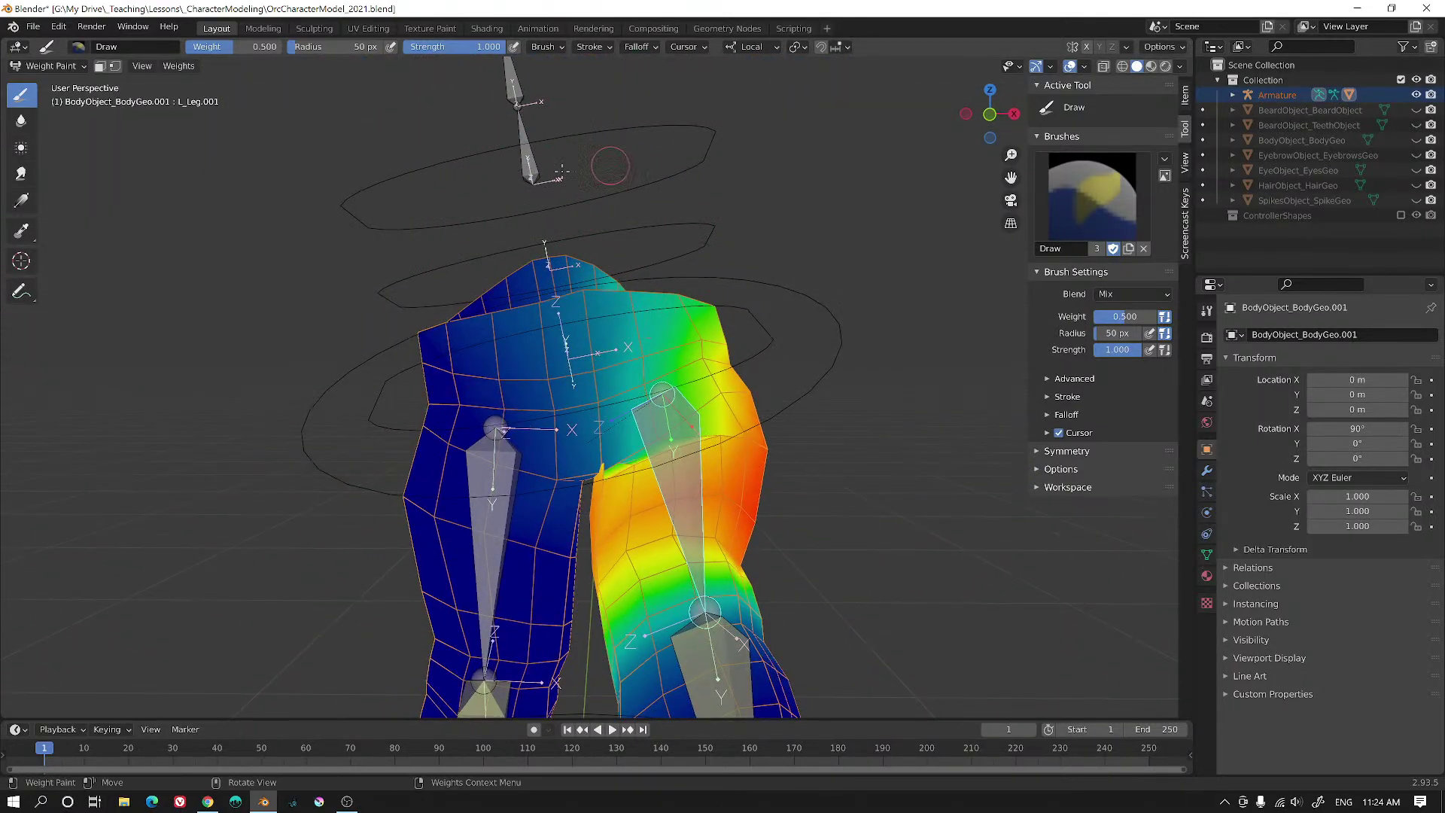
middle_drag(610, 165, 798, 319)
scroll(653, 381, up, 3)
middle_drag(640, 373, 585, 262)
click(1124, 316)
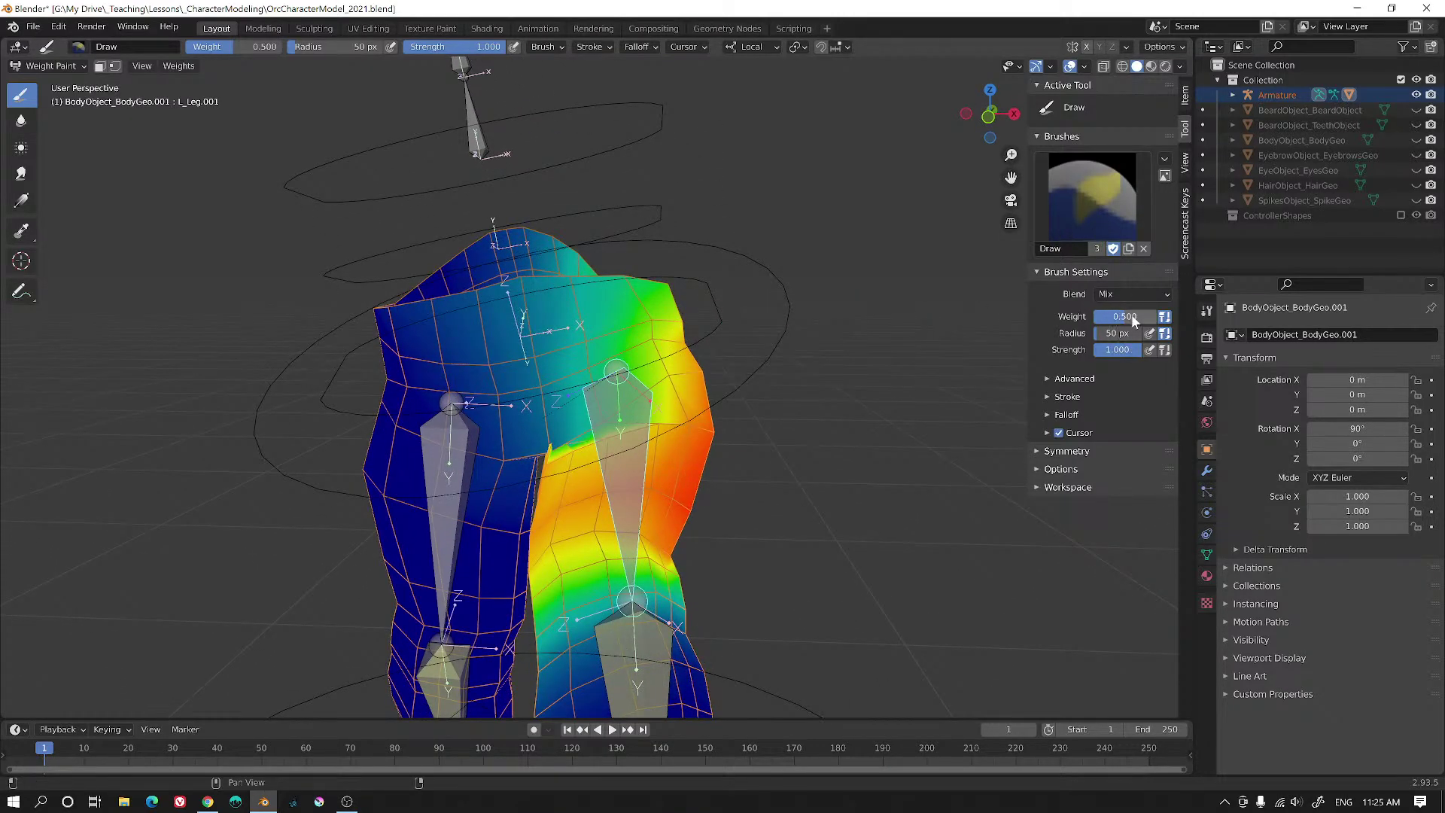
text(1)
key(Return)
- Switch to the Add brush with a weight of 0.1 and paint extra L_Leg.001 weight around the left hip joint
click(1099, 201)
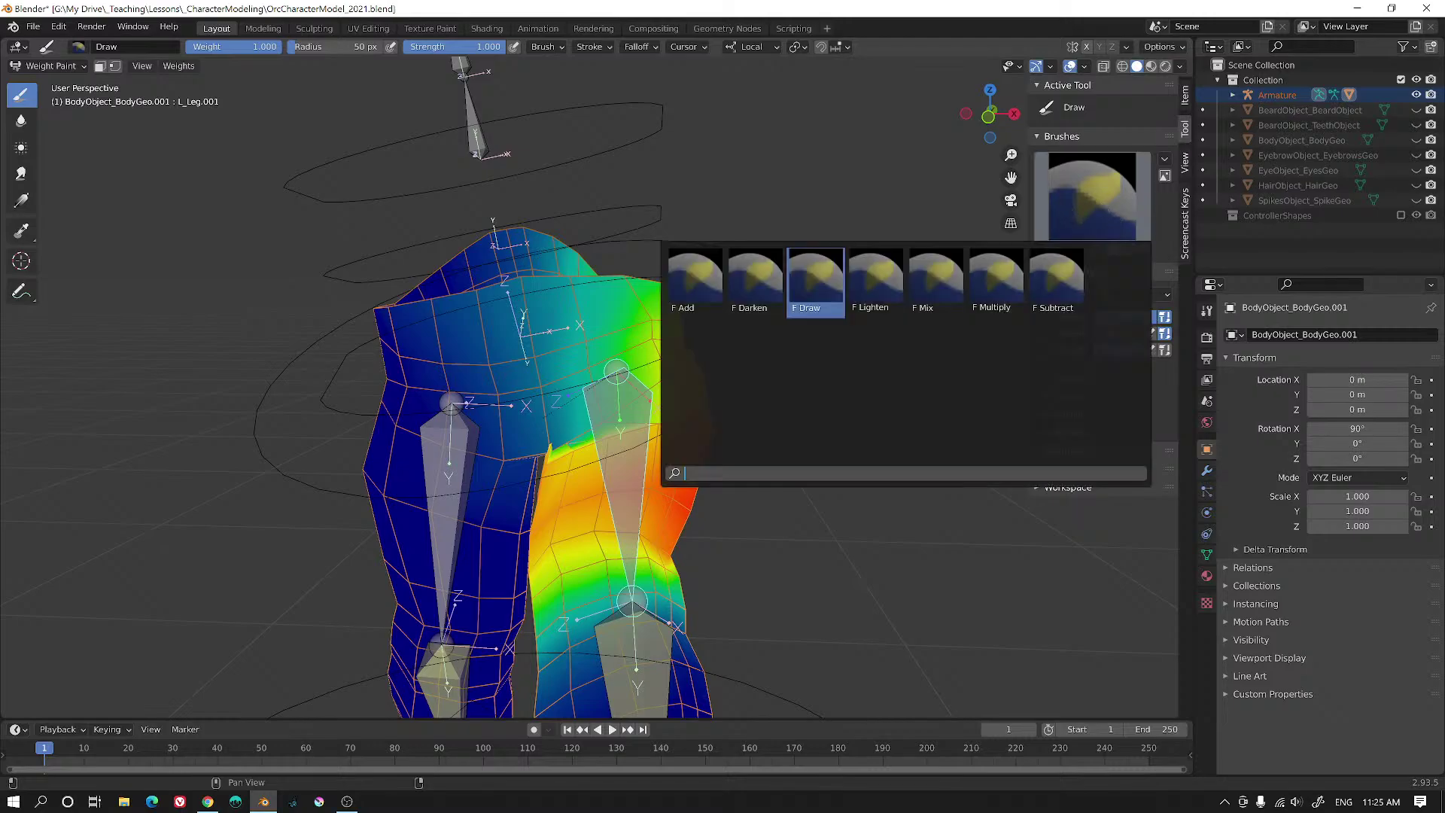
click(694, 280)
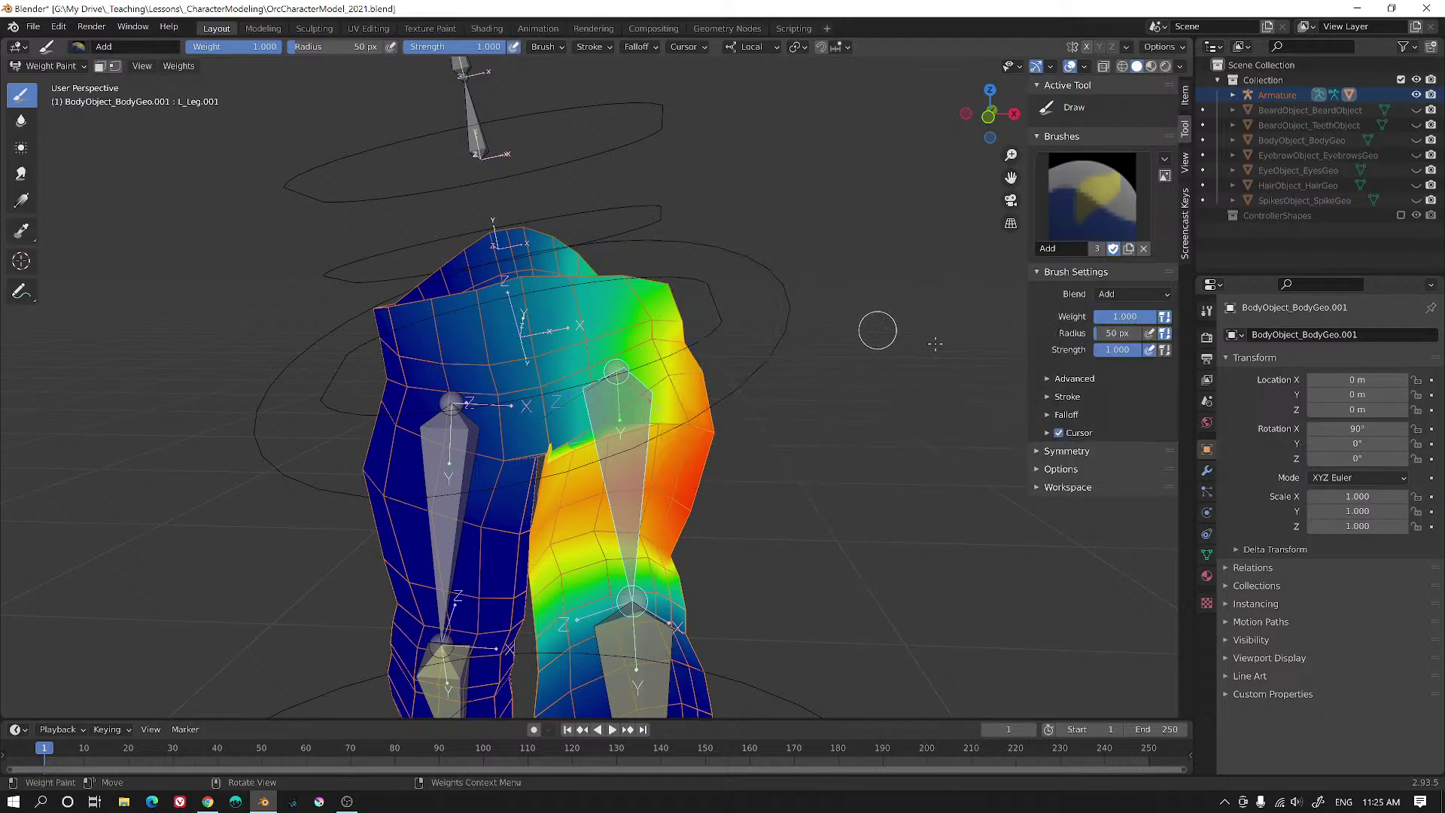
drag(1136, 316, 1099, 316)
click(1099, 316)
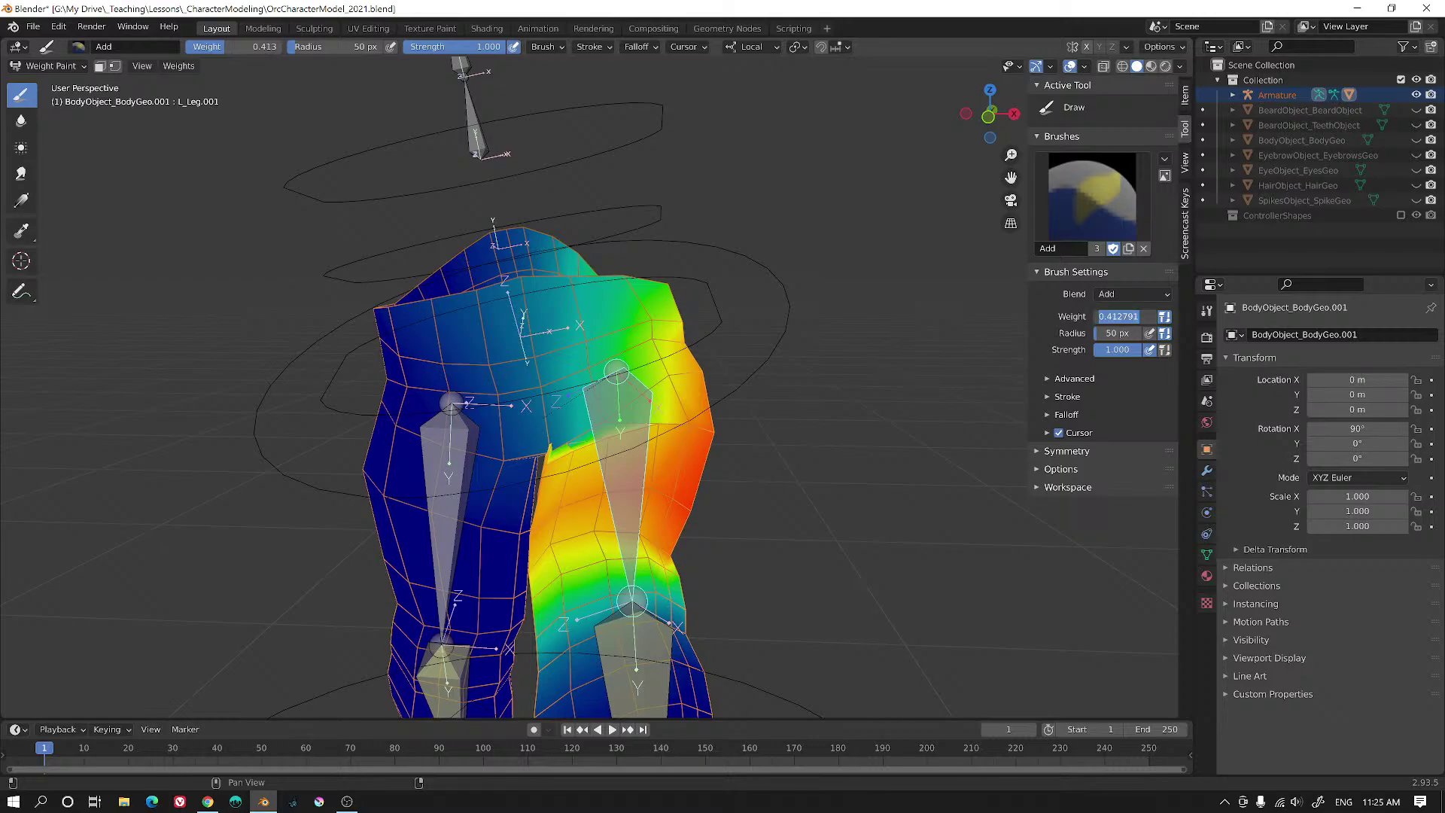
text(0.1)
key(Return)
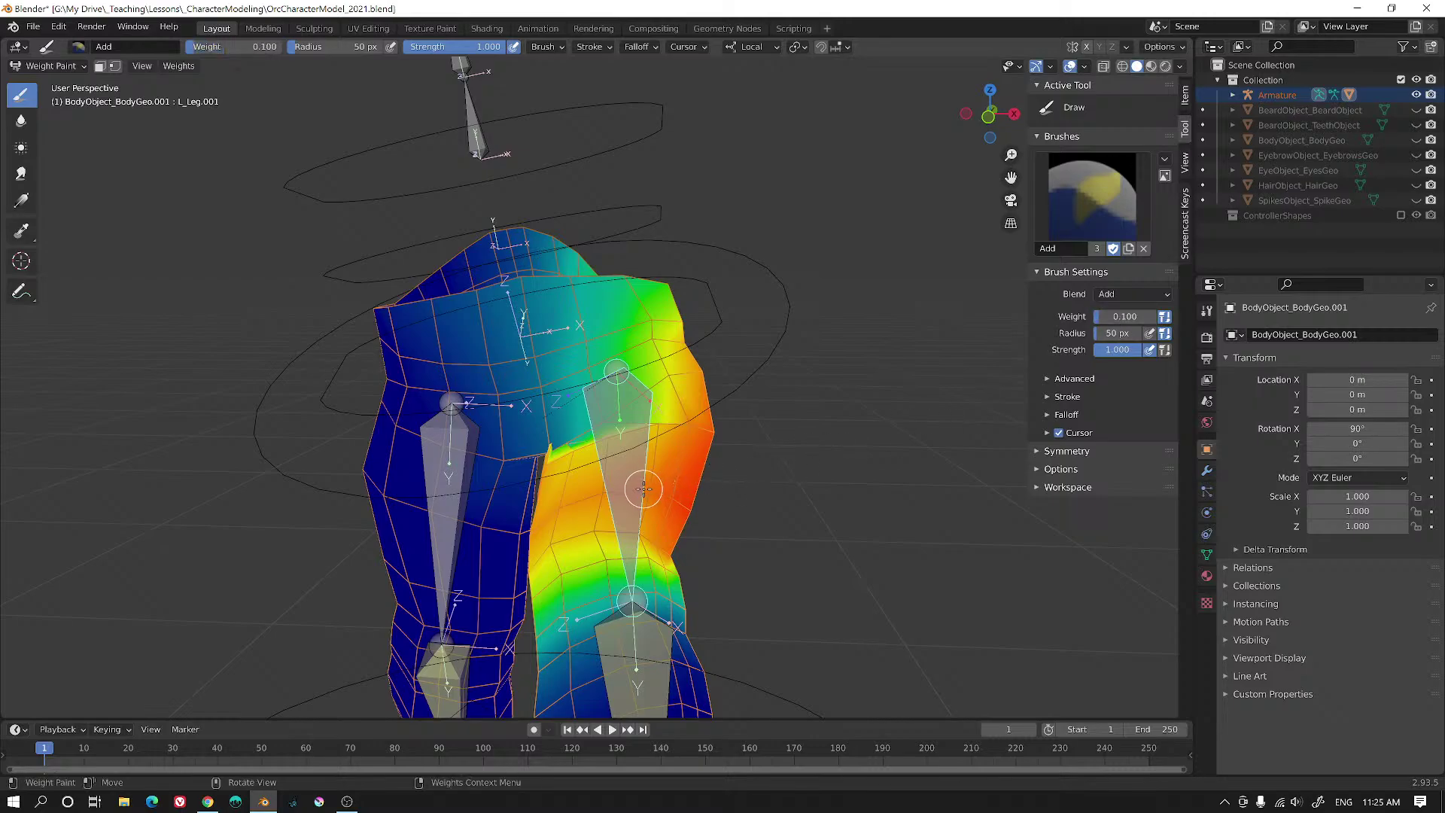
scroll(643, 489, up, 4)
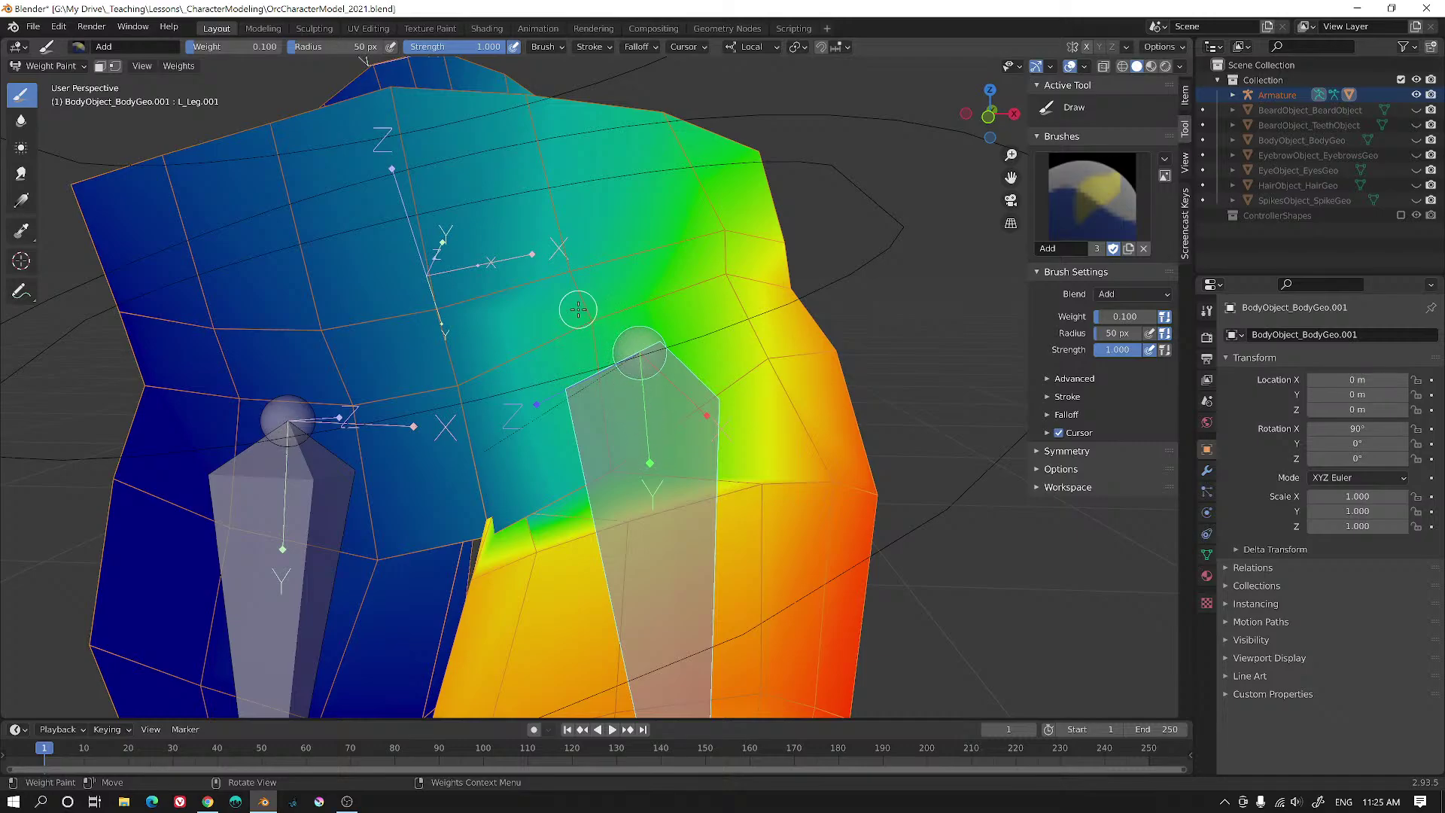
mouse_move(578, 310)
mouse_down()
mouse_move(590, 319)
mouse_move(648, 259)
mouse_up()
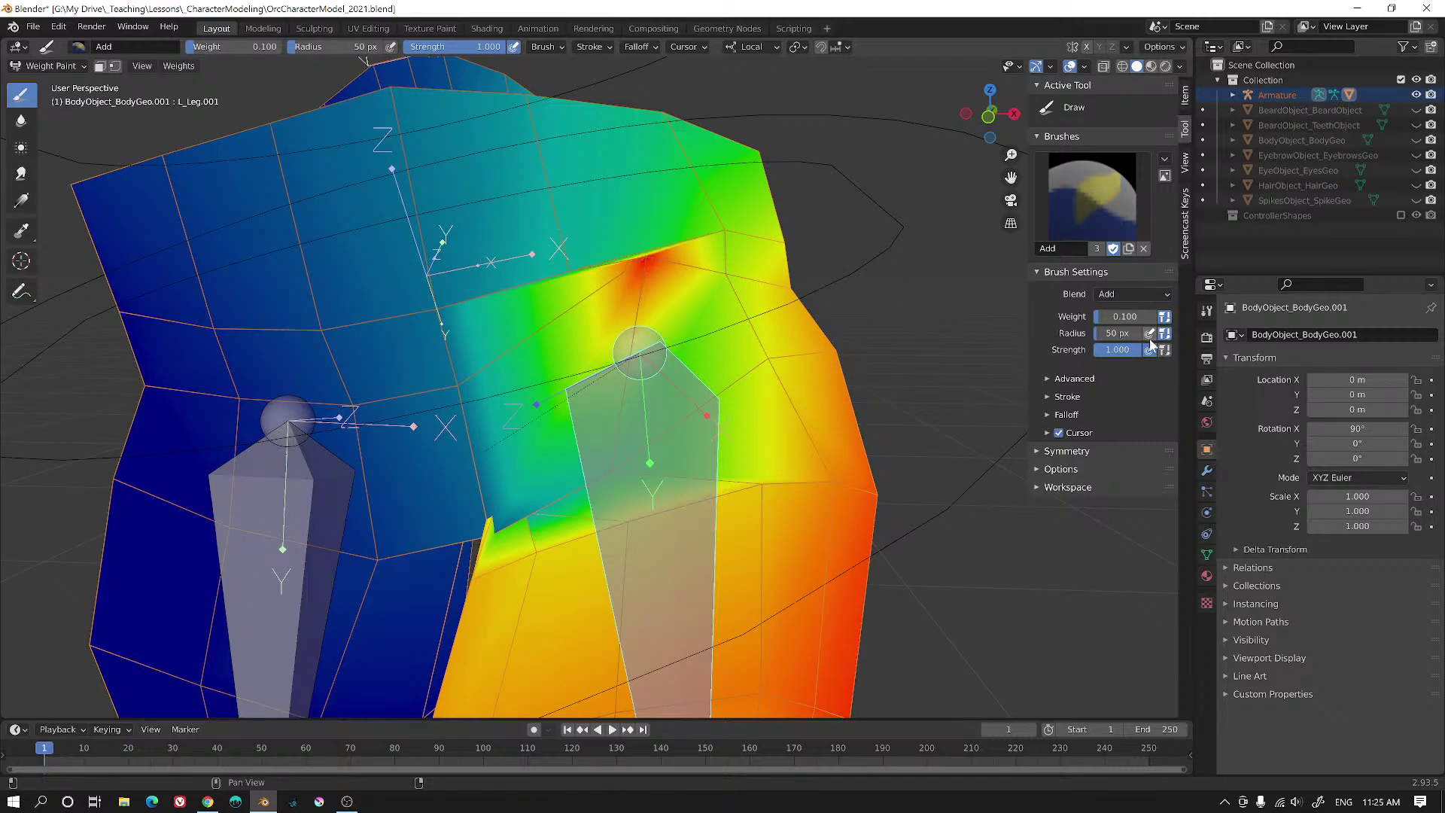
- Re-enter the Add brush's weight as 0.1
click(1126, 317)
key(BackSpace)
text(0)
key(Return)
text(0.1)
key(Return)
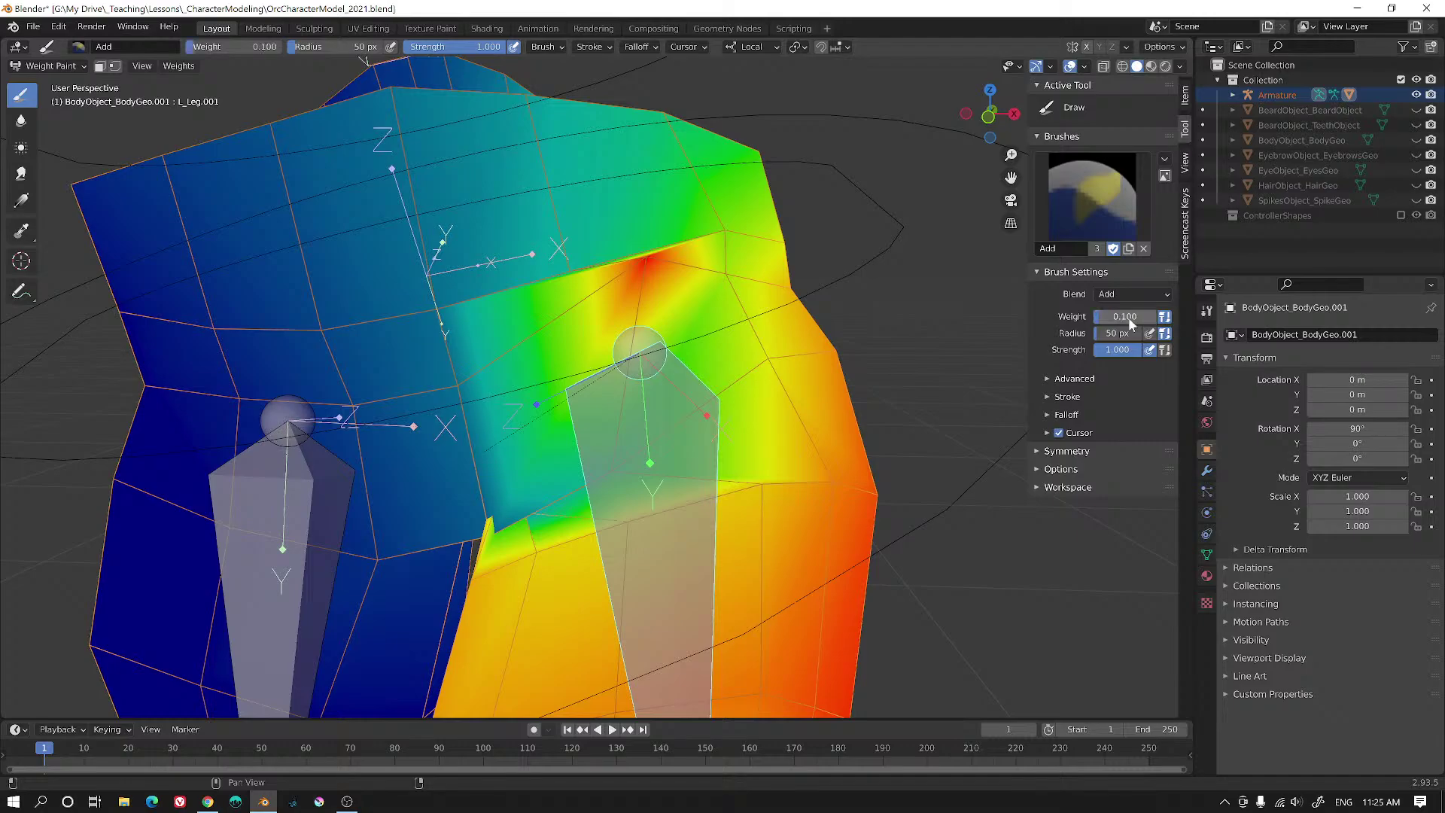
- Switch to the Subtract brush with a weight of 0.1 and reduce the L_Leg.001 weight on the red area above the left hip joint
click(1092, 212)
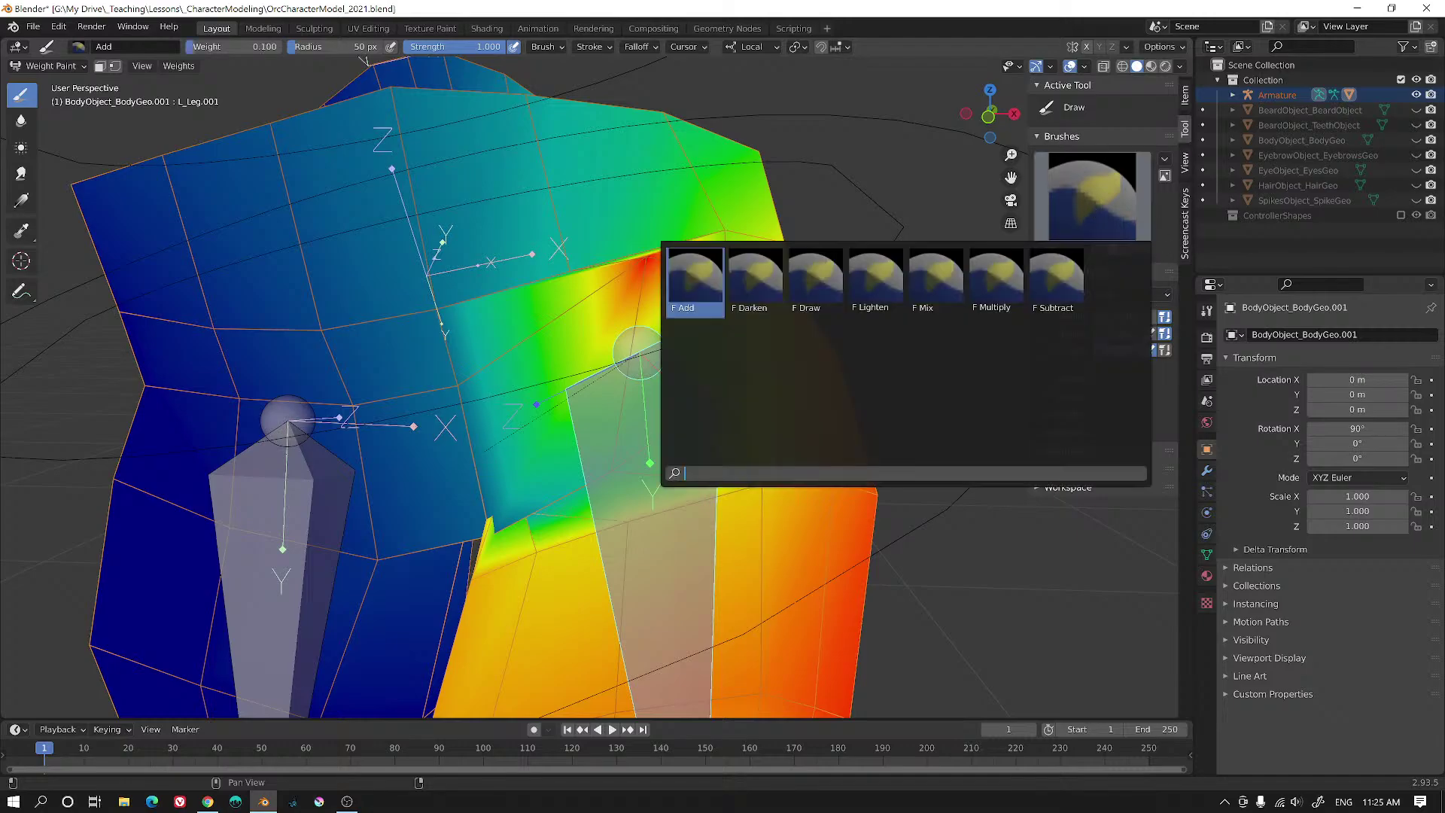
click(1059, 283)
drag(638, 274, 606, 306)
click(642, 269)
click(638, 274)
click(635, 281)
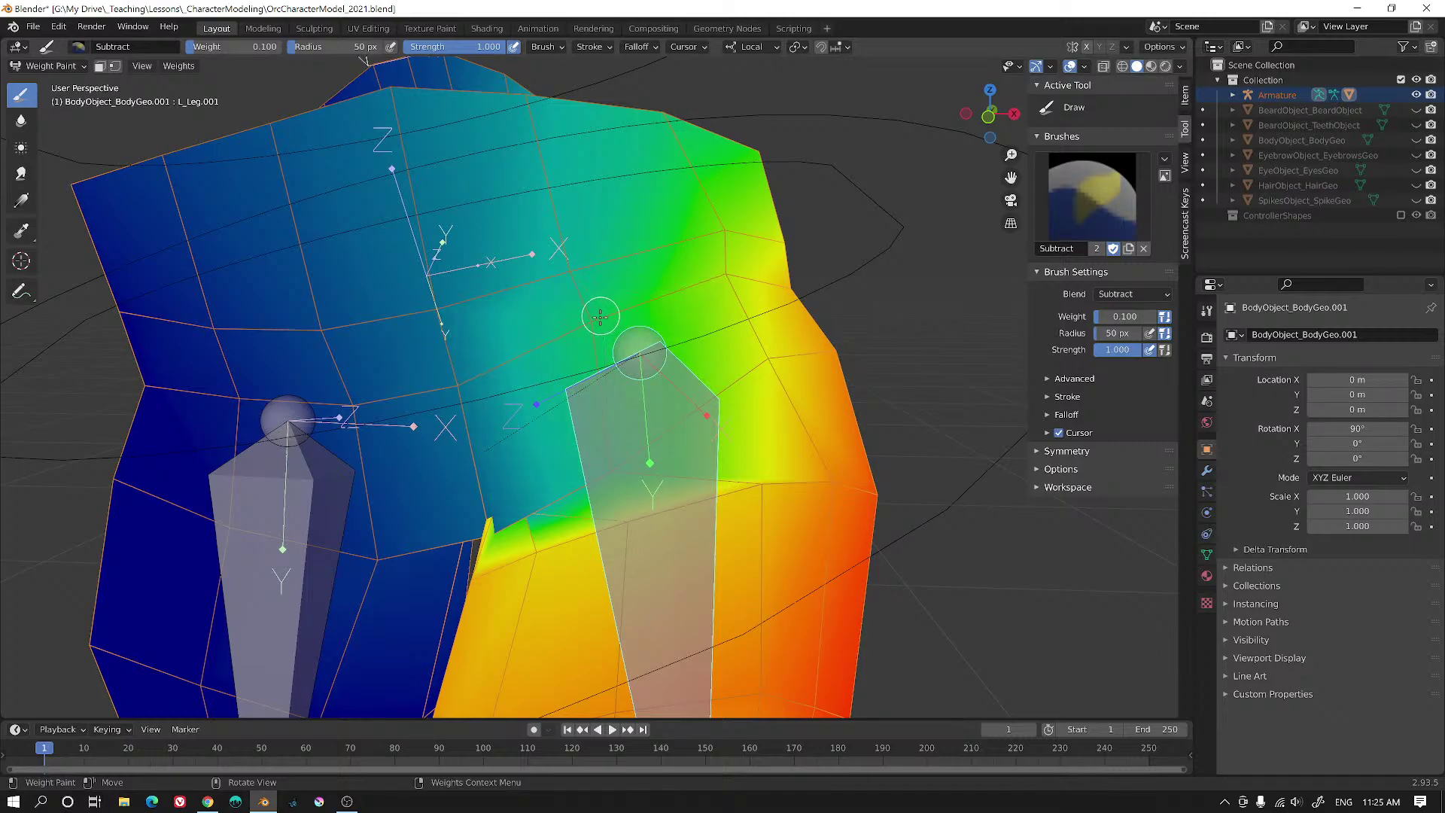
- Switch to the Mix brush with a weight of 0.1 and paint L_Leg.001 weight around the left hip joint
mouse_move(710, 313)
middle_down()
mouse_move(620, 283)
mouse_move(667, 284)
middle_up()
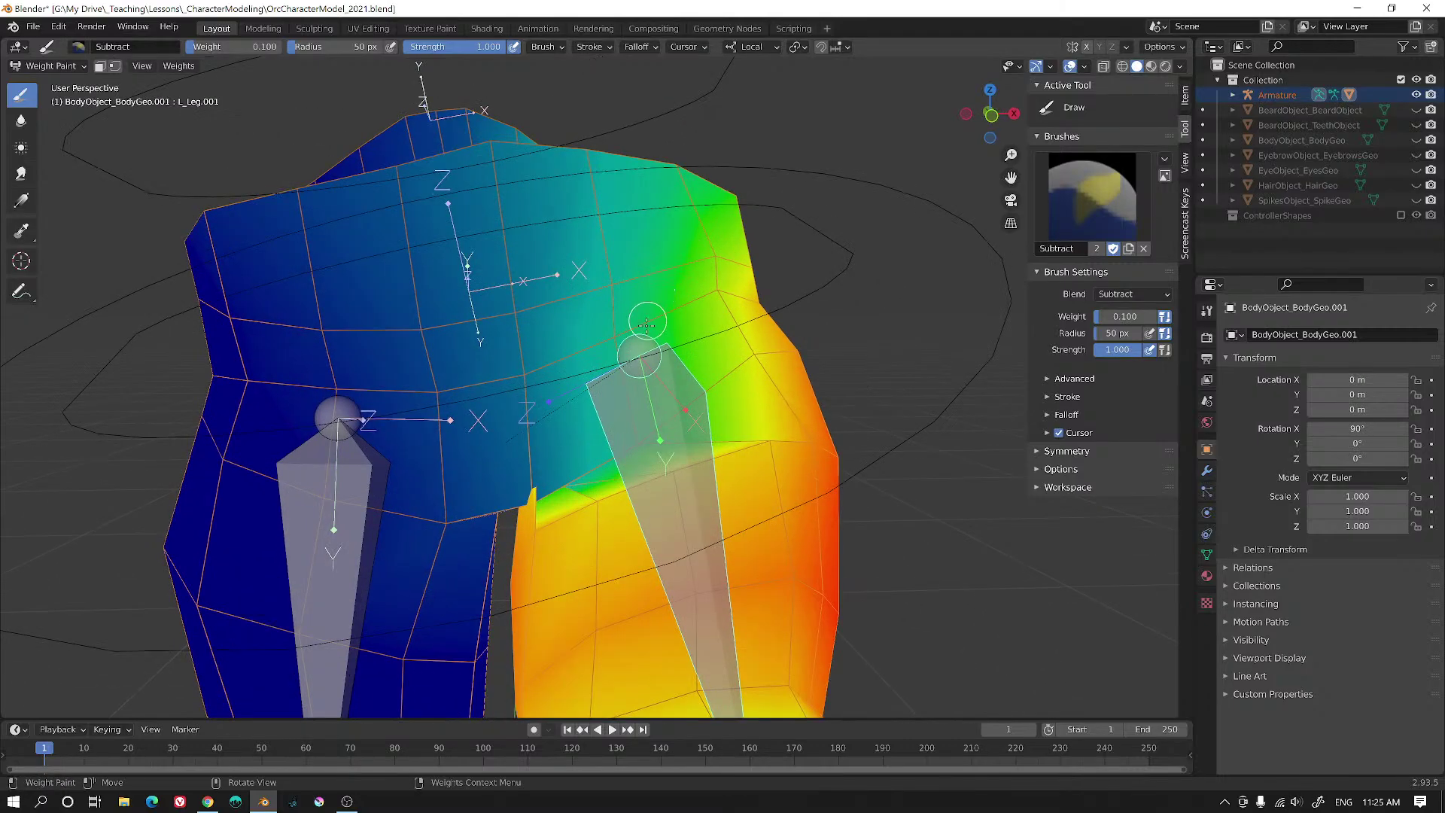
click(1091, 222)
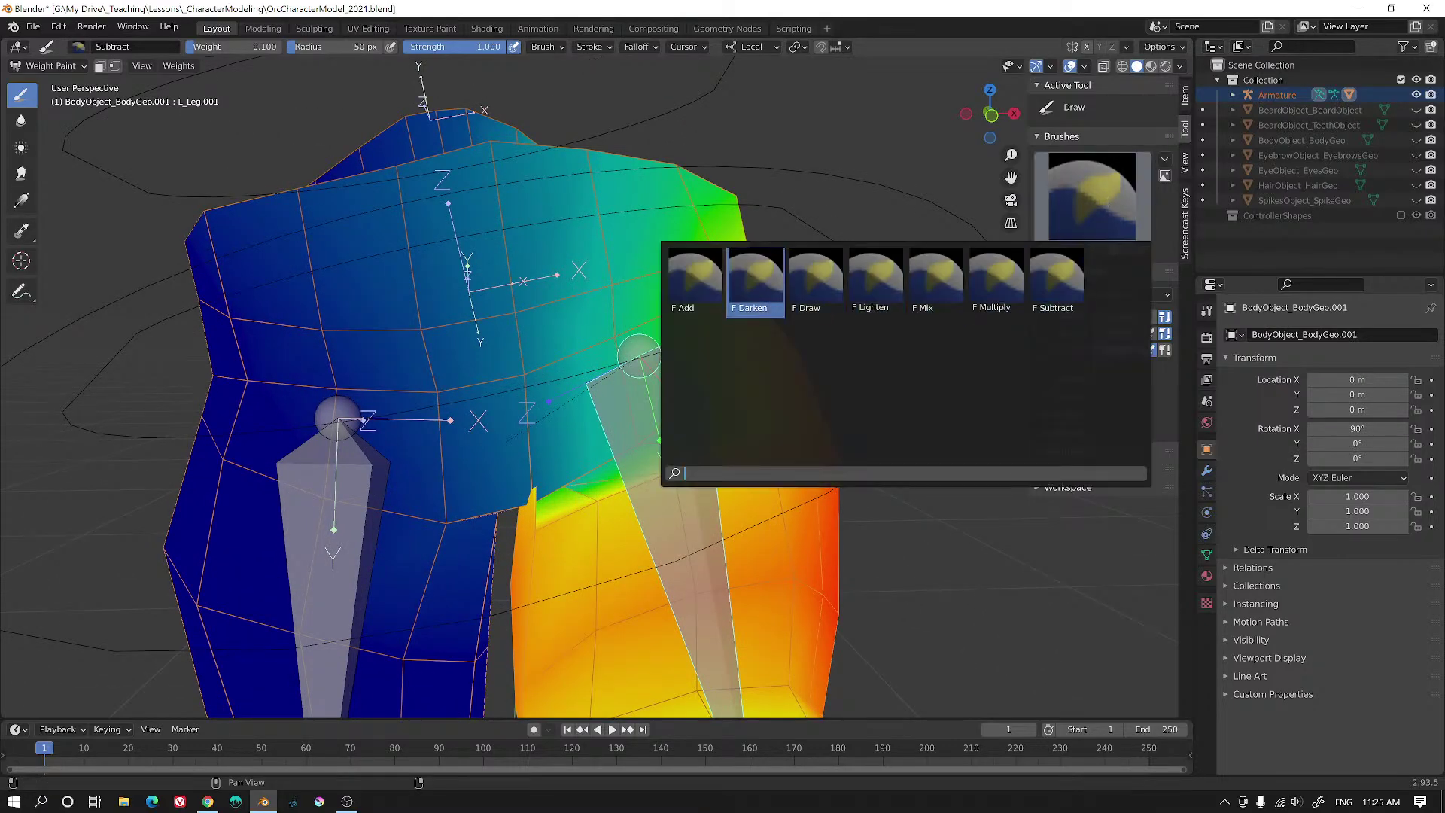
click(694, 279)
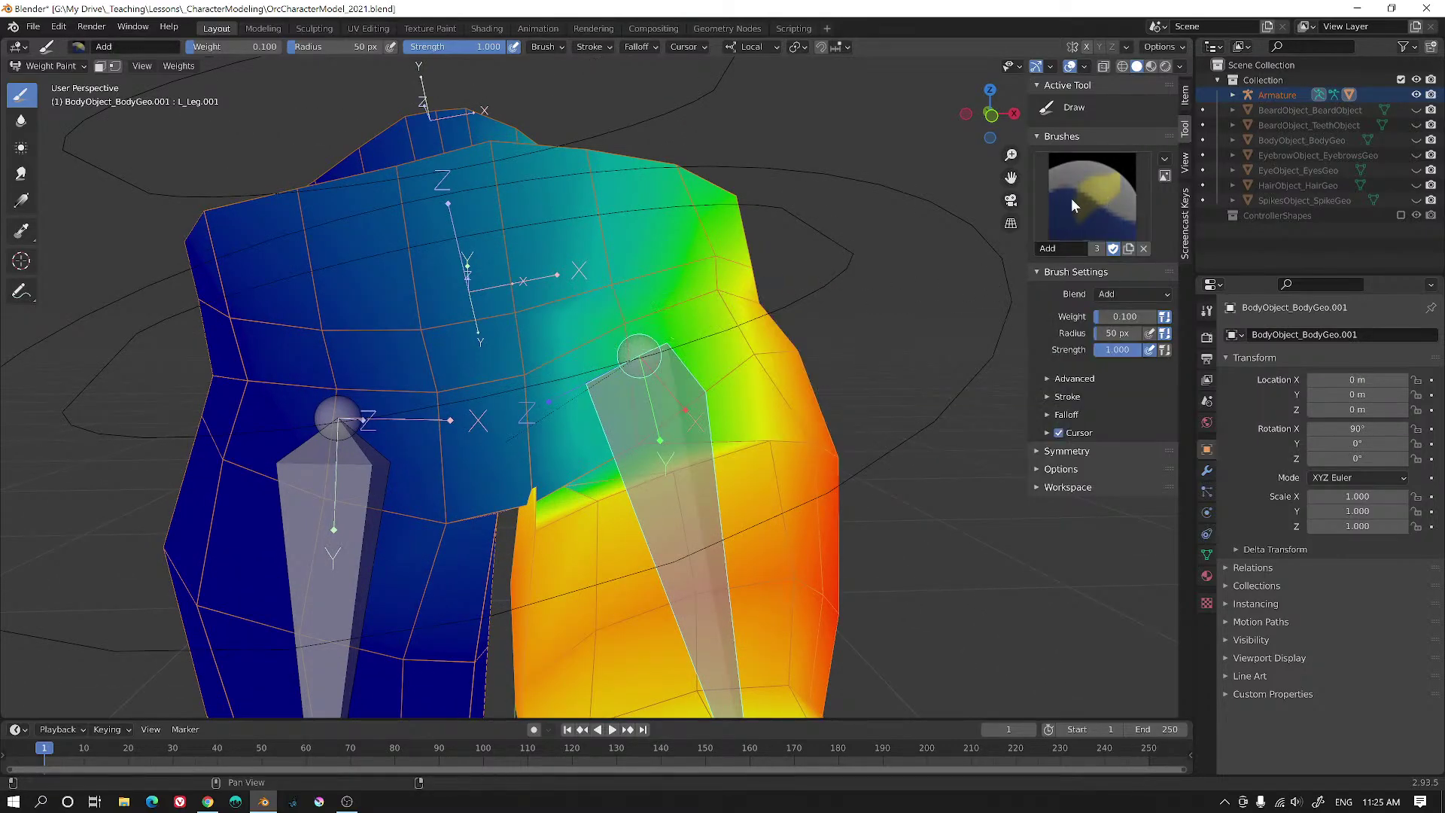
click(1106, 230)
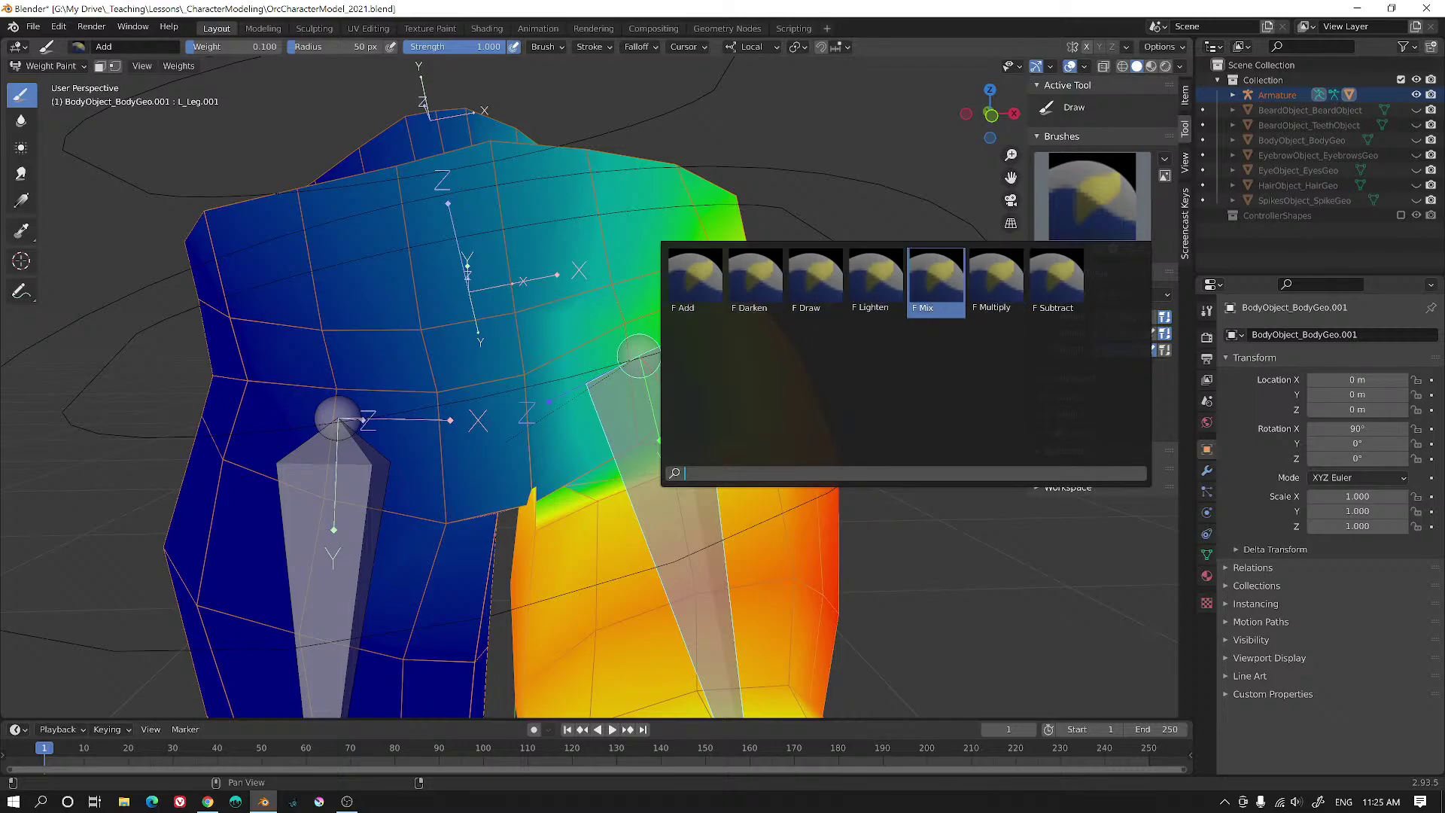
click(935, 282)
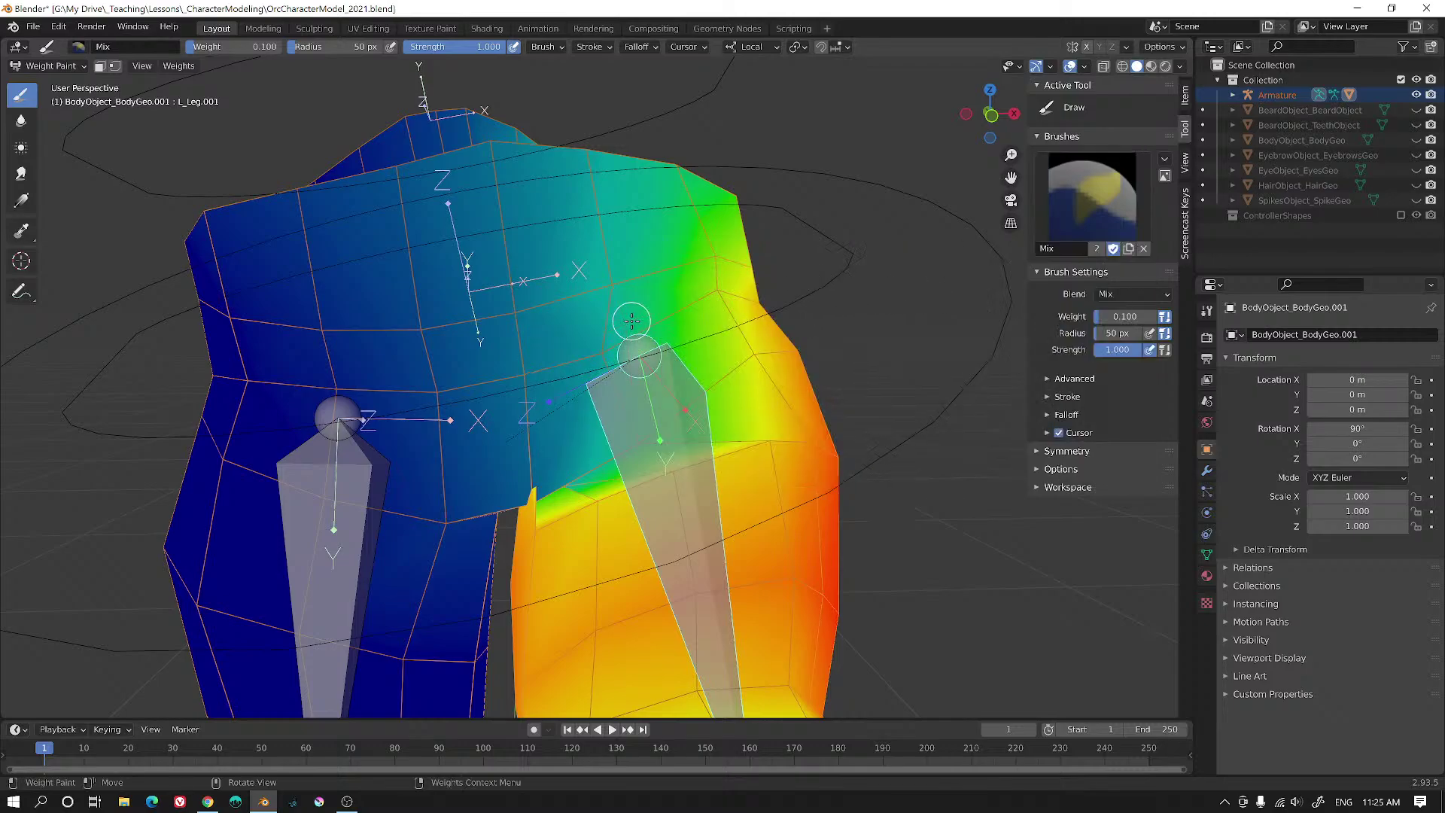
mouse_move(620, 331)
mouse_down()
mouse_move(587, 381)
mouse_move(621, 268)
mouse_move(583, 316)
mouse_up()
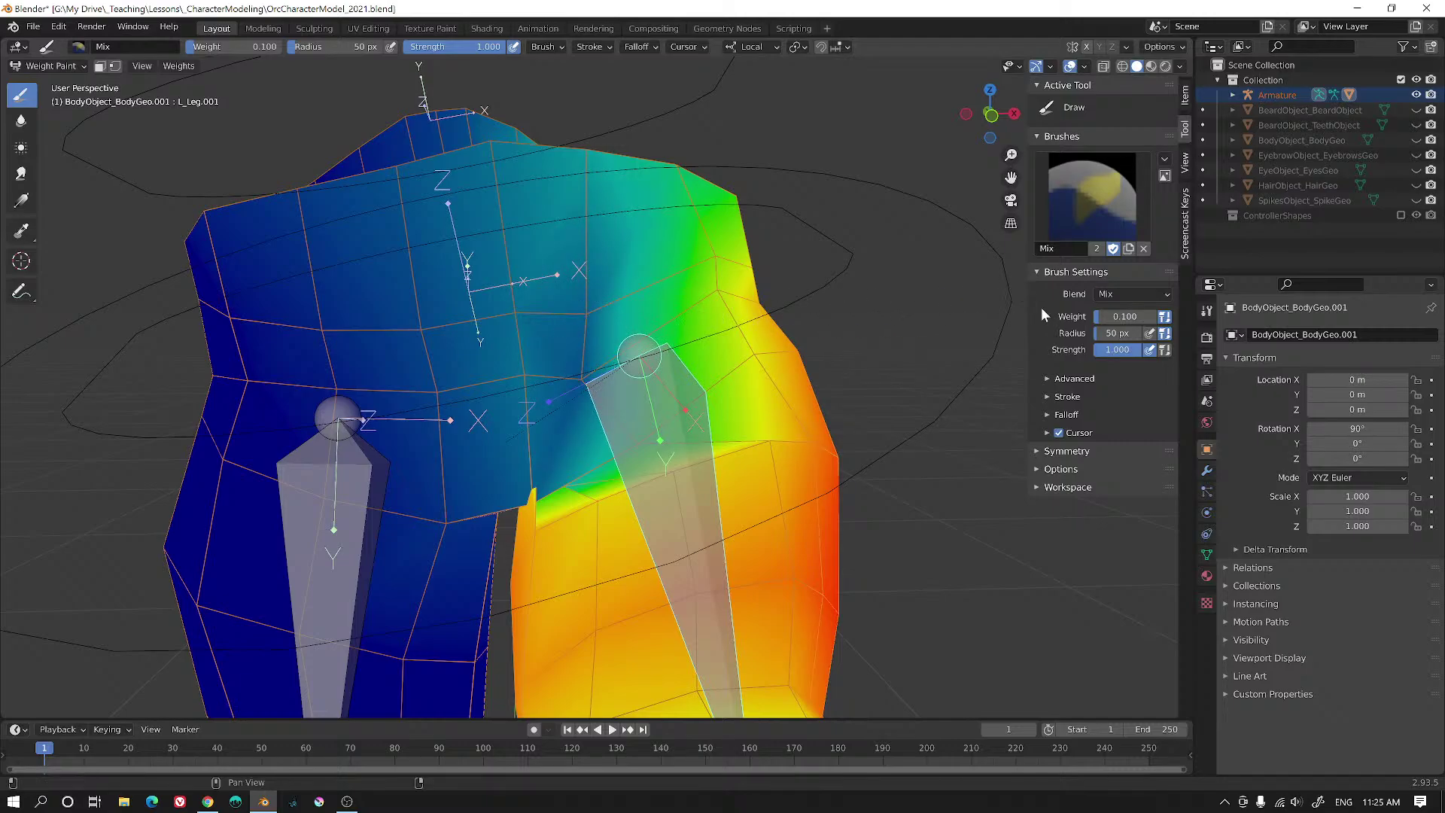
- Paint L_Leg.001 around the left hip joint at weight 1 with the Mix brush and upward from there with the Lighten brush
drag(1103, 314, 1160, 320)
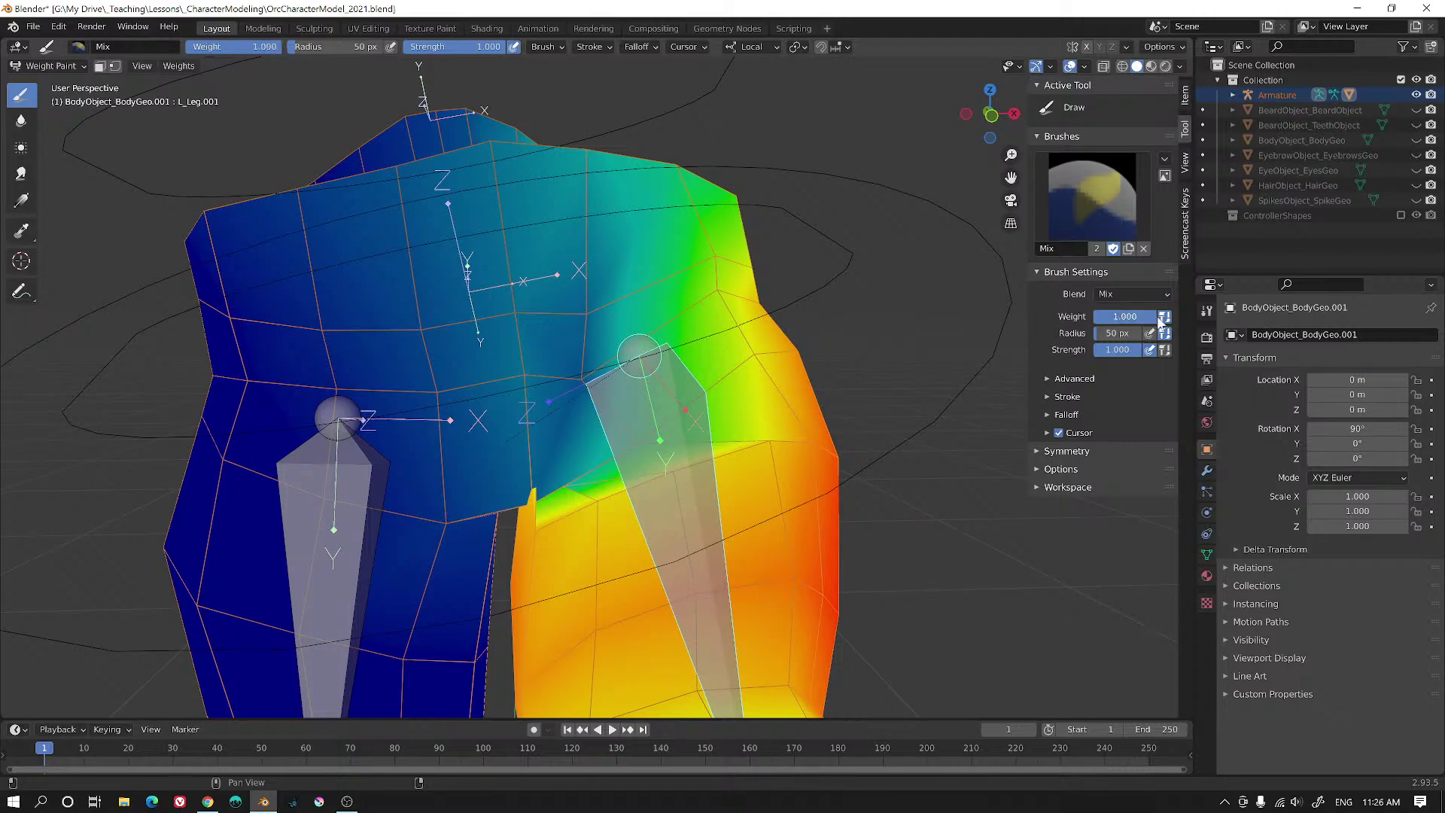
mouse_move(603, 398)
mouse_down()
mouse_move(583, 388)
mouse_move(602, 303)
mouse_move(564, 312)
mouse_up()
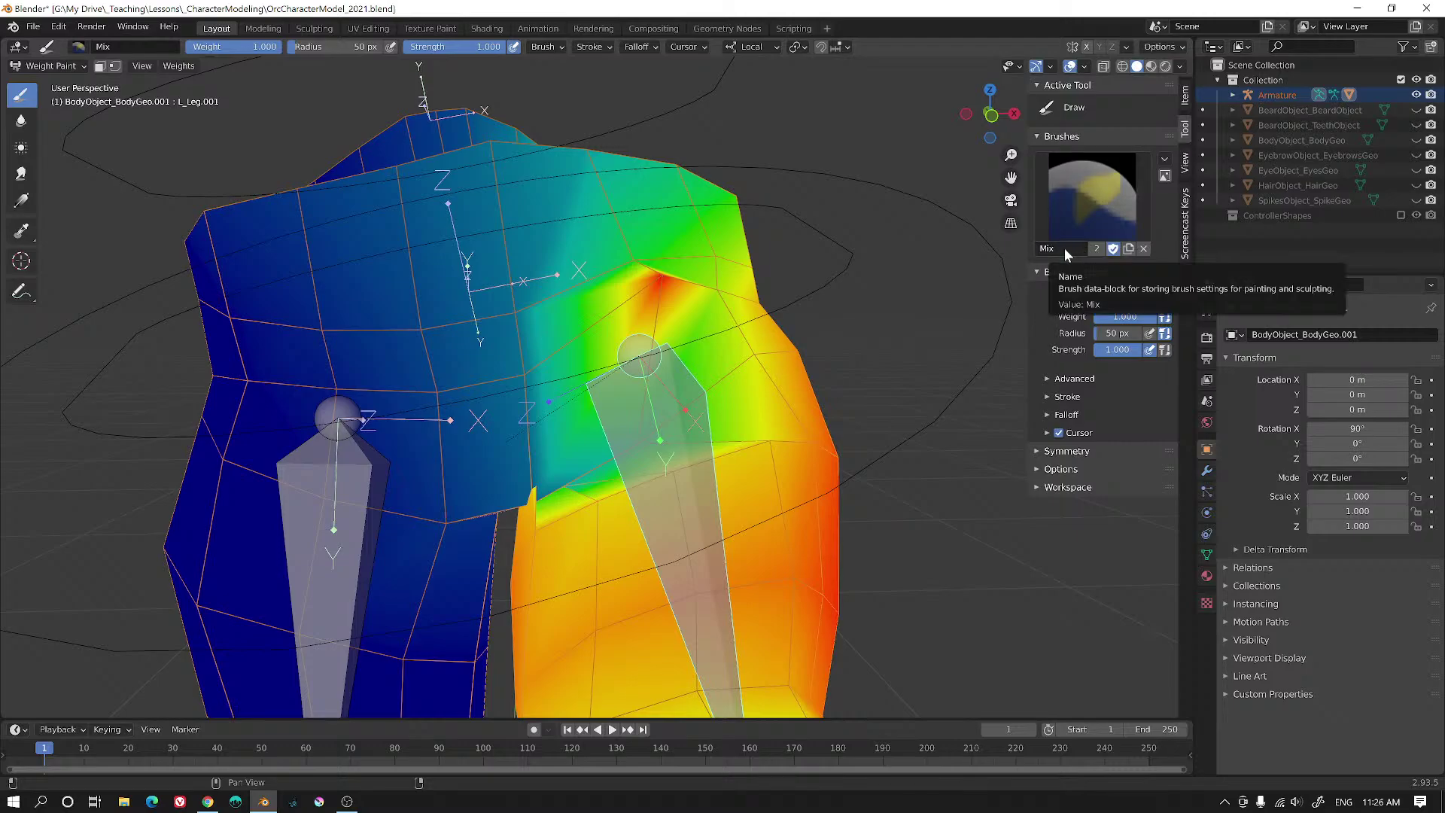
click(1106, 218)
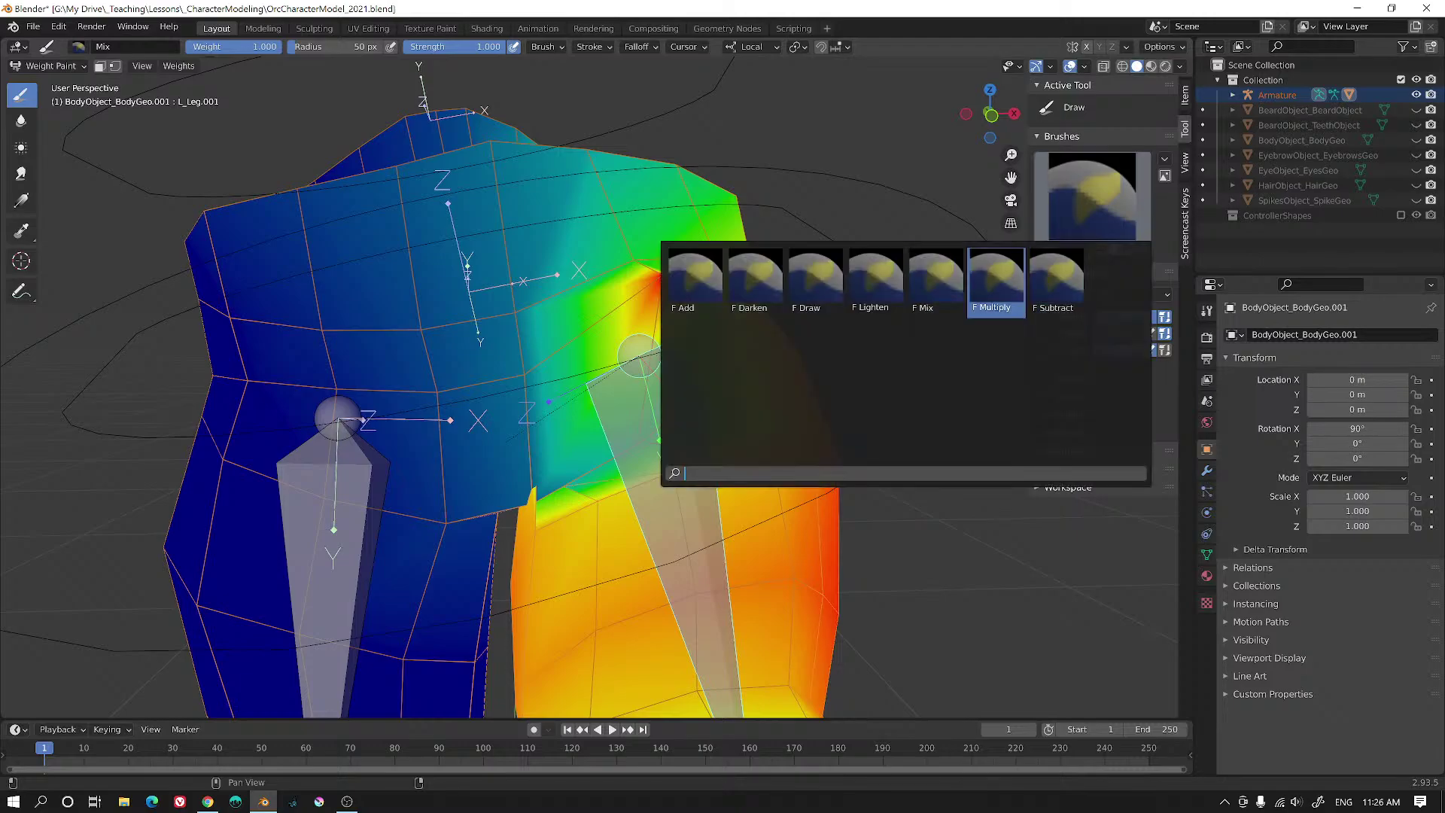
click(875, 282)
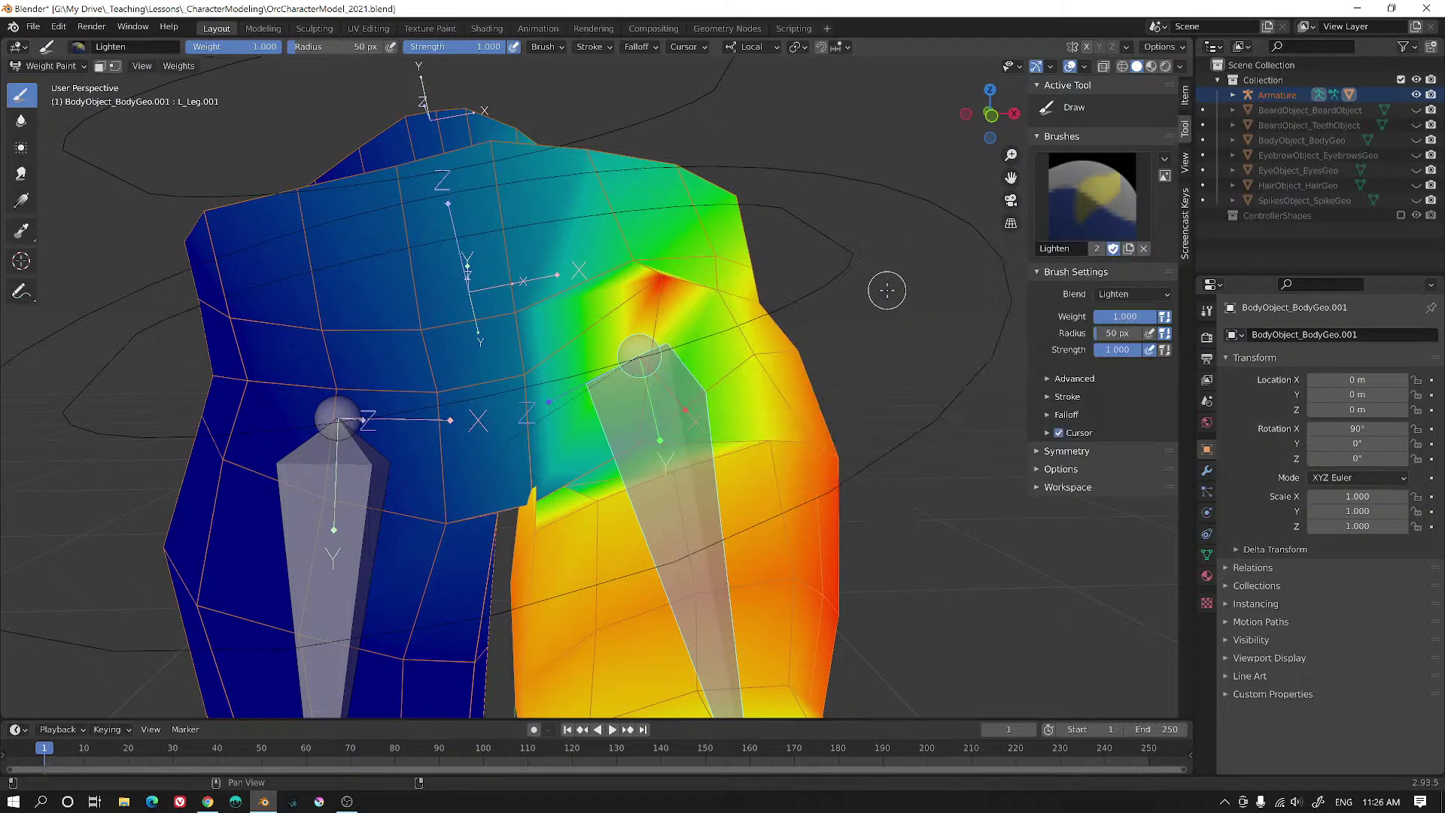
drag(660, 285, 620, 254)
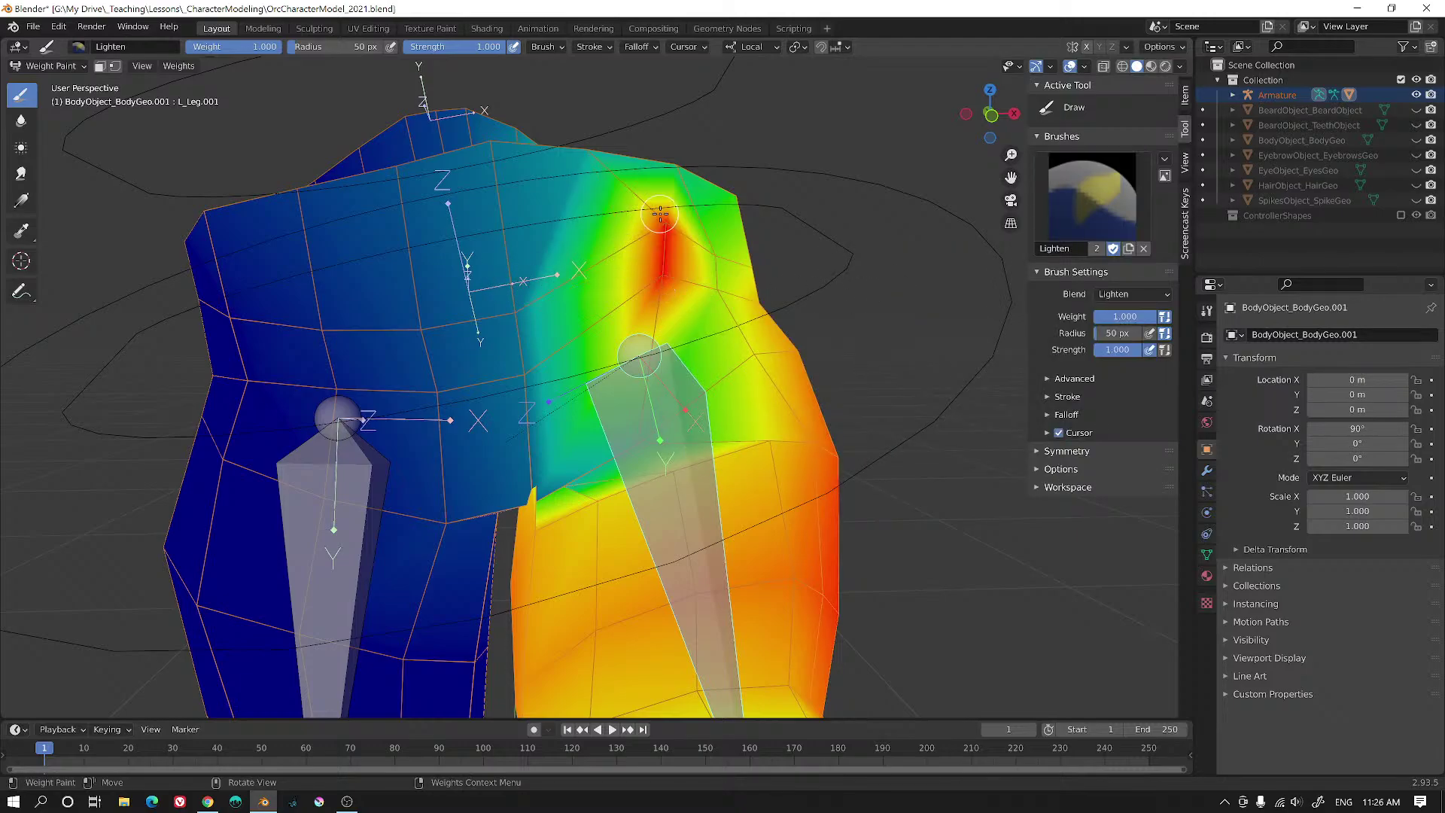
- Lower the weight to 0.093, switch to the Draw brush and paint over the red L_Leg.001 area above the left hip joint
drag(1141, 316, 1100, 316)
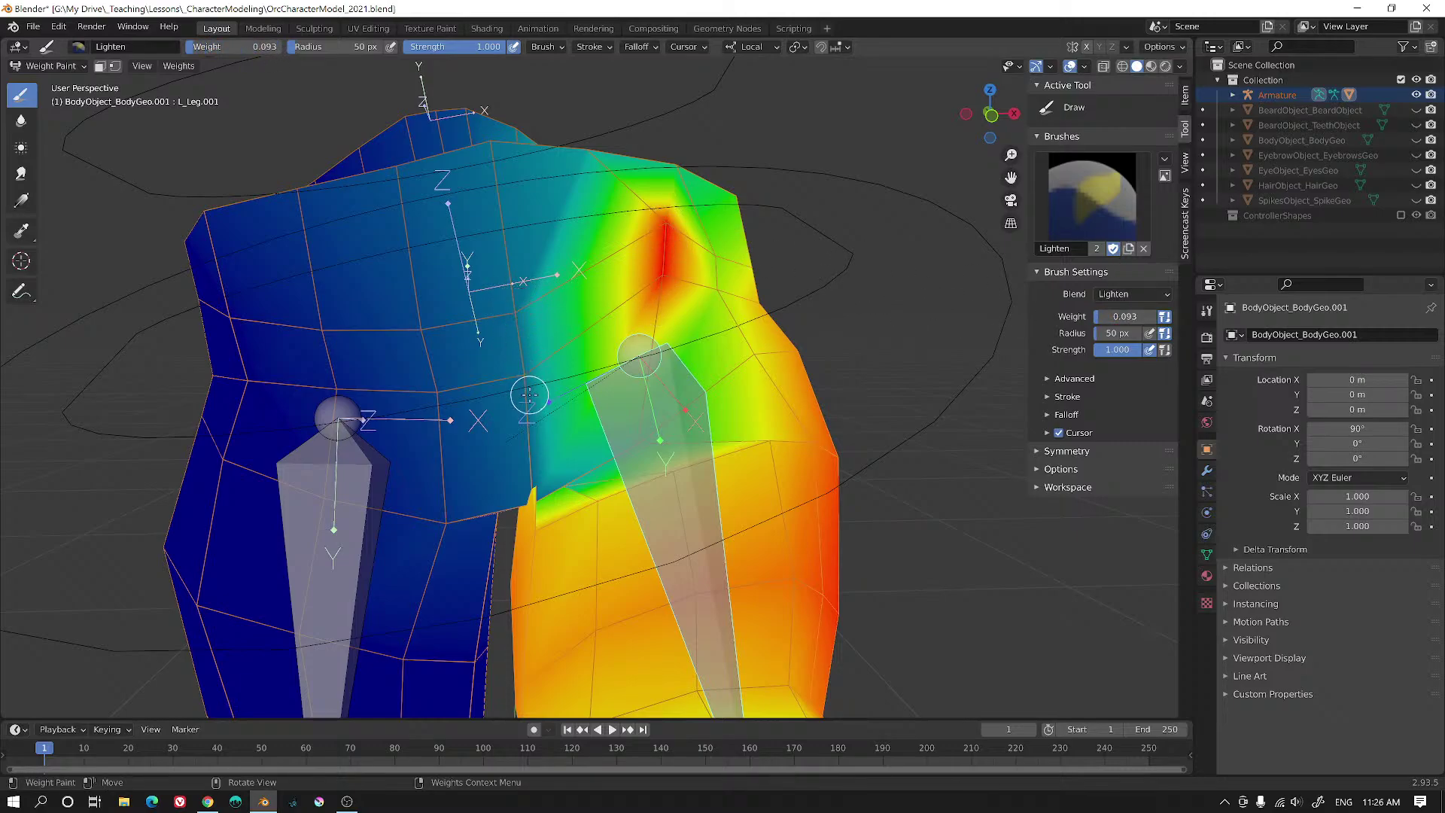
click(1098, 203)
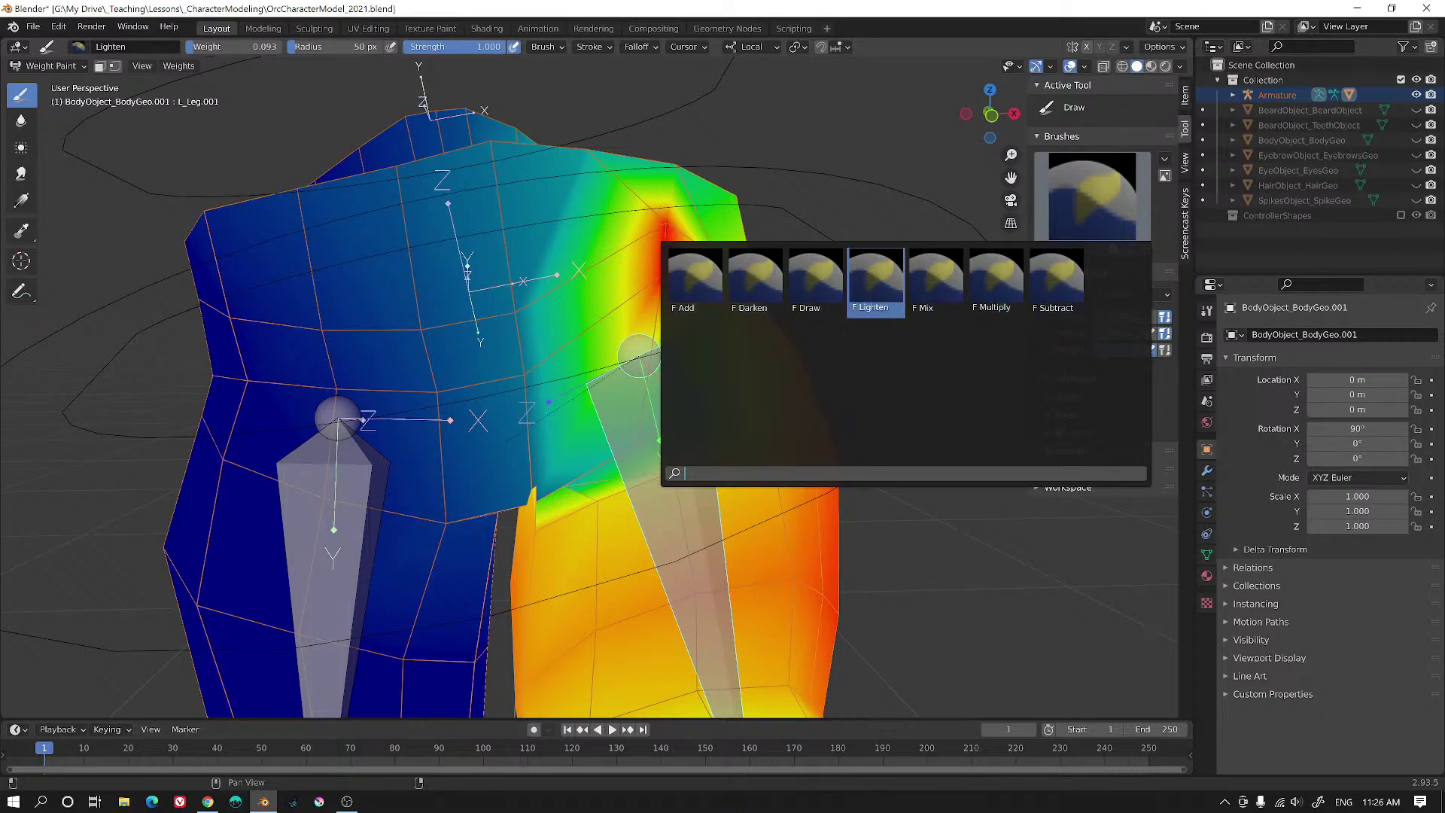
click(809, 282)
drag(662, 225, 666, 279)
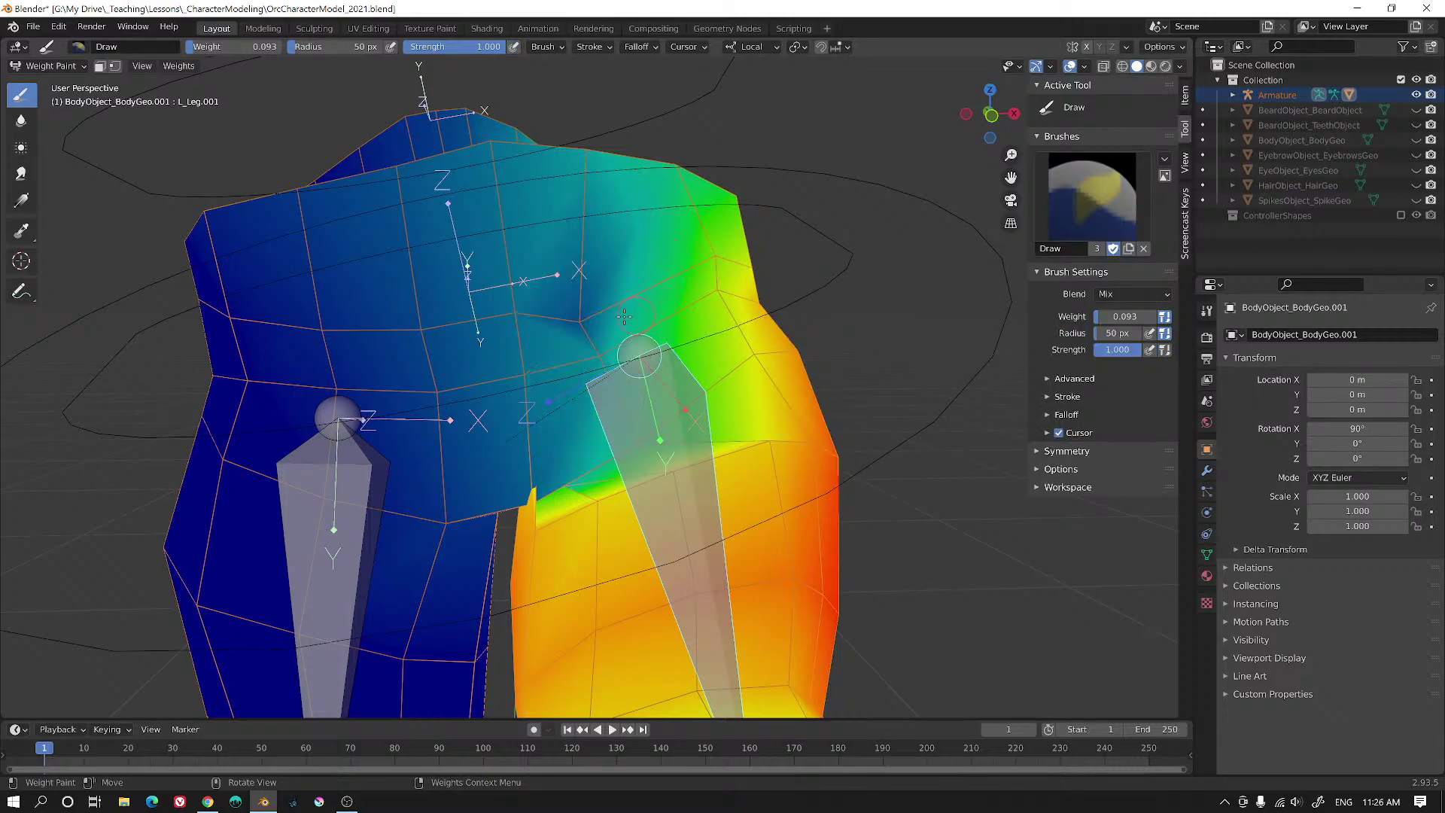
- Return from the browser manual to Blender and set the Draw brush's weight to 0.808 and strength to 0.189
mouse_move(659, 300)
middle_down()
mouse_move(687, 311)
mouse_move(662, 304)
middle_up()
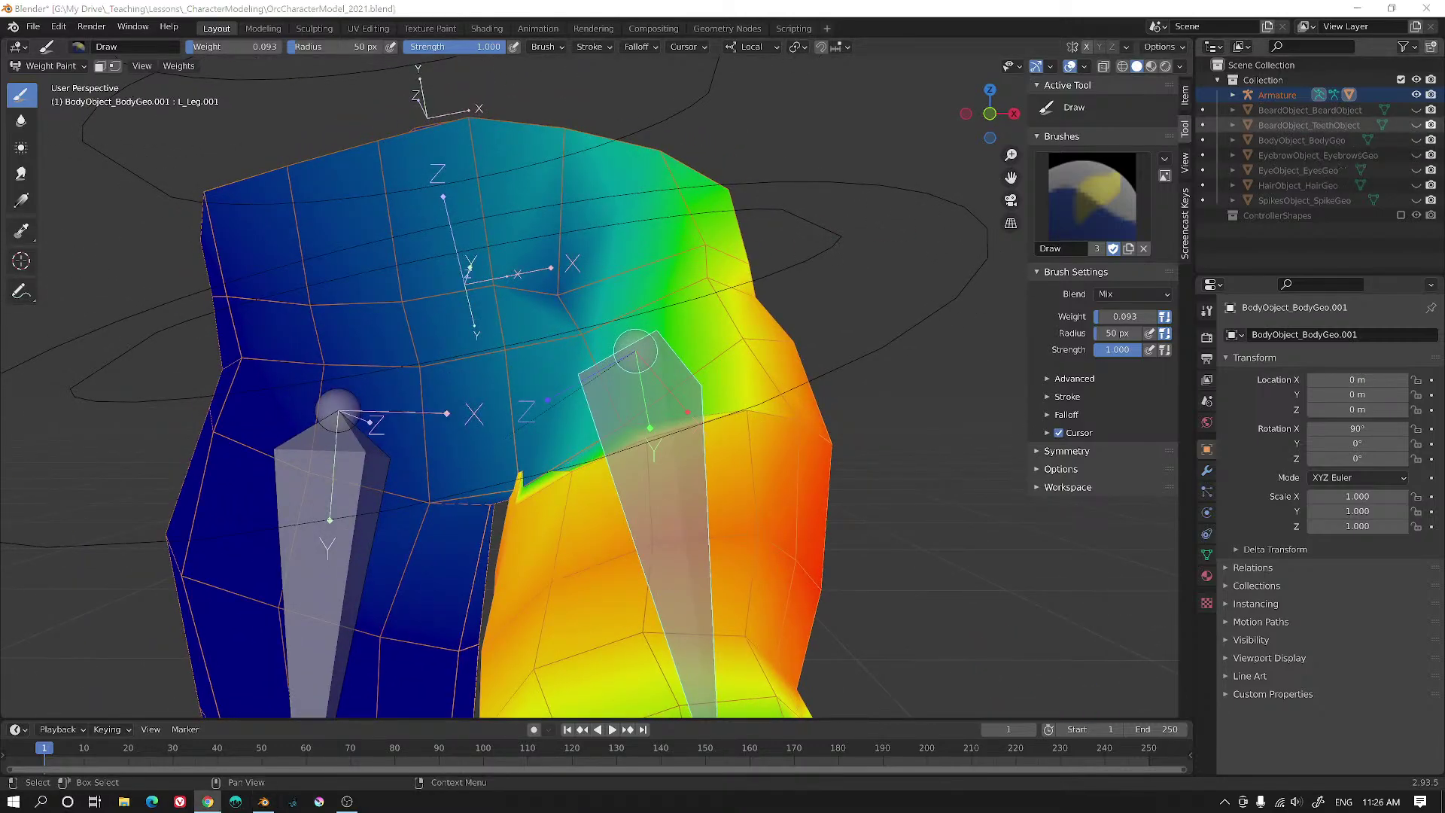
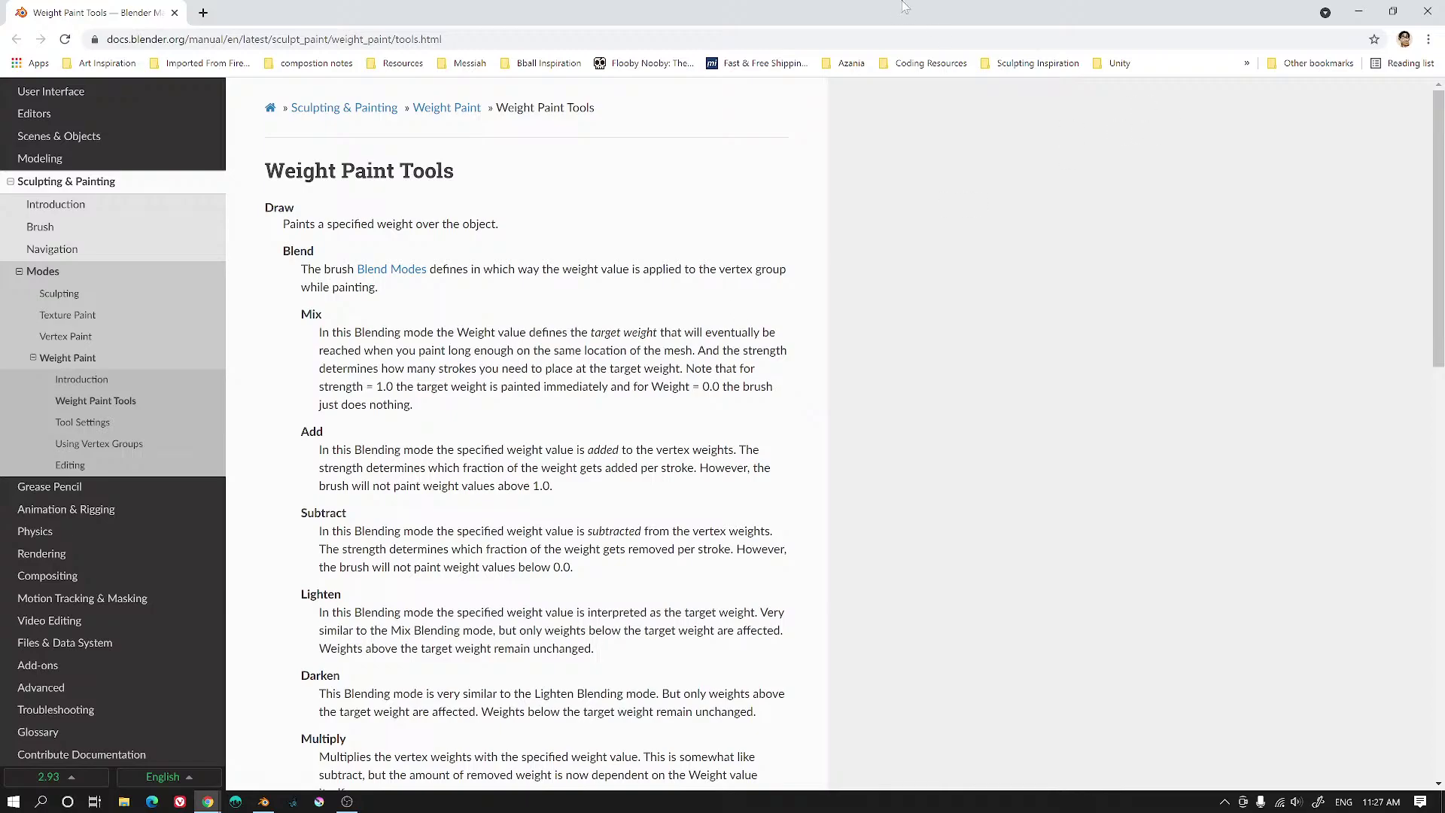
click(1358, 12)
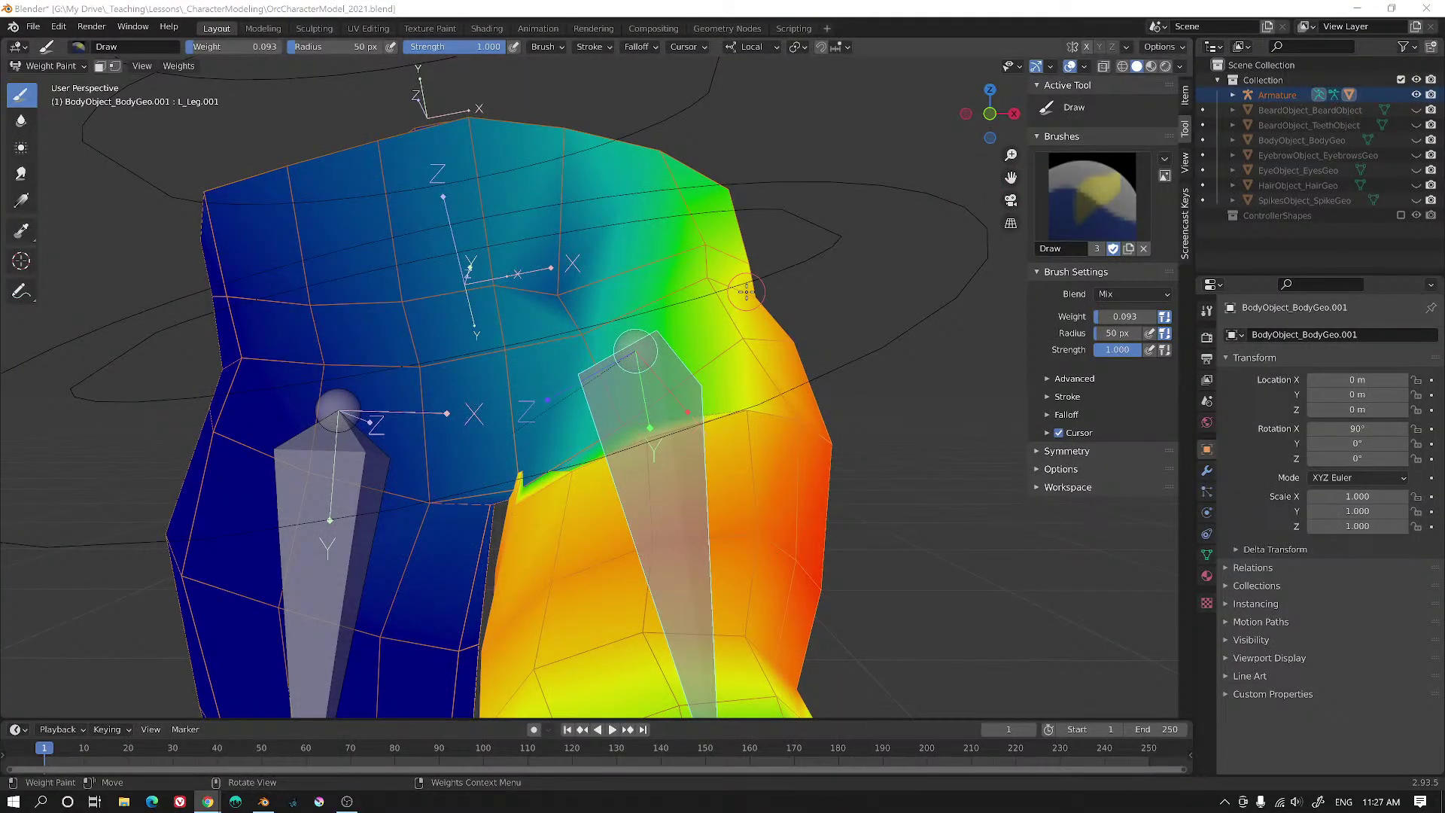
drag(1101, 317, 1155, 317)
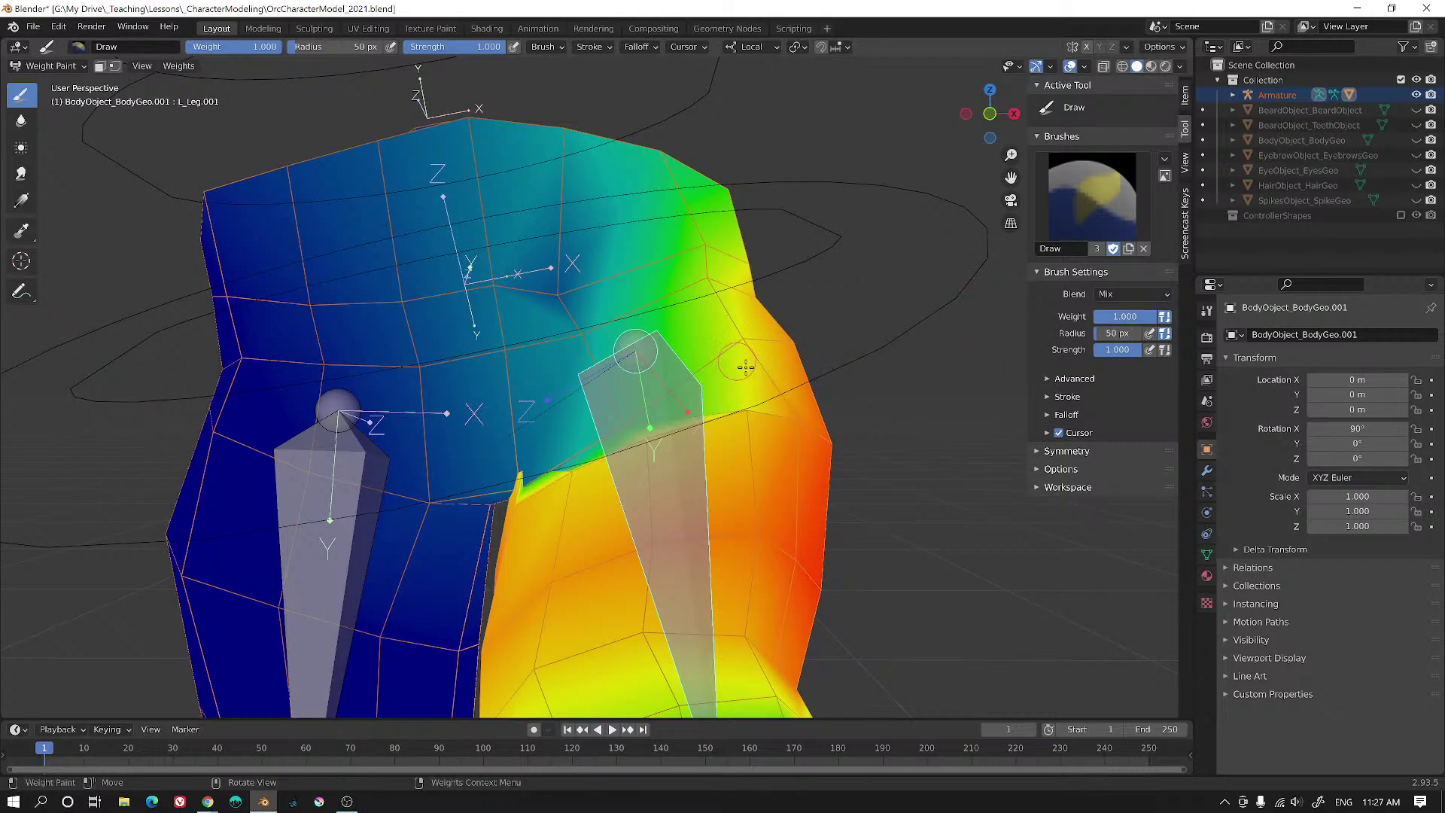
middle_drag(817, 363, 851, 433)
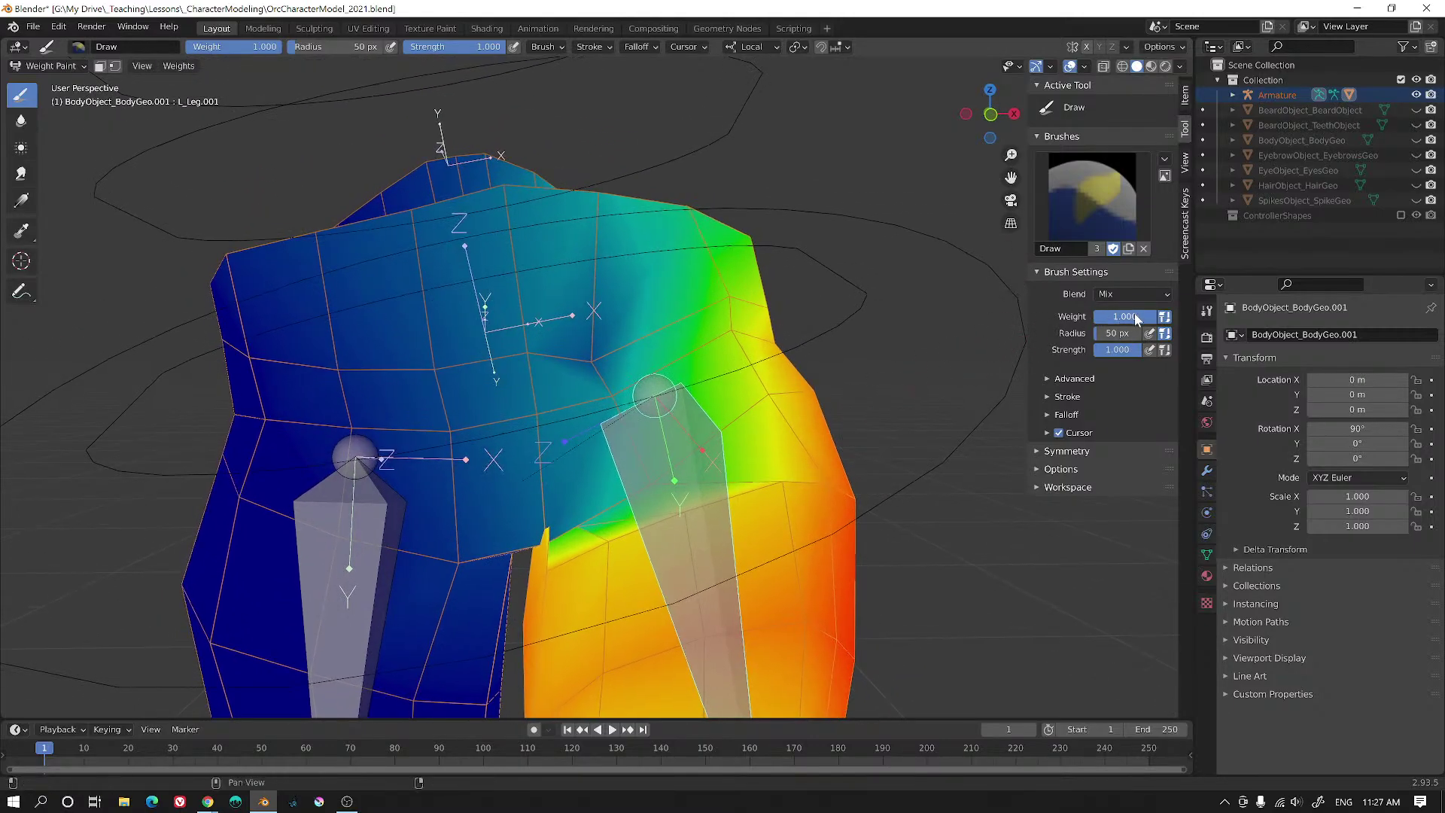
mouse_move(1131, 316)
mouse_down()
mouse_move(1118, 318)
mouse_move(1108, 357)
mouse_move(1085, 363)
mouse_up()
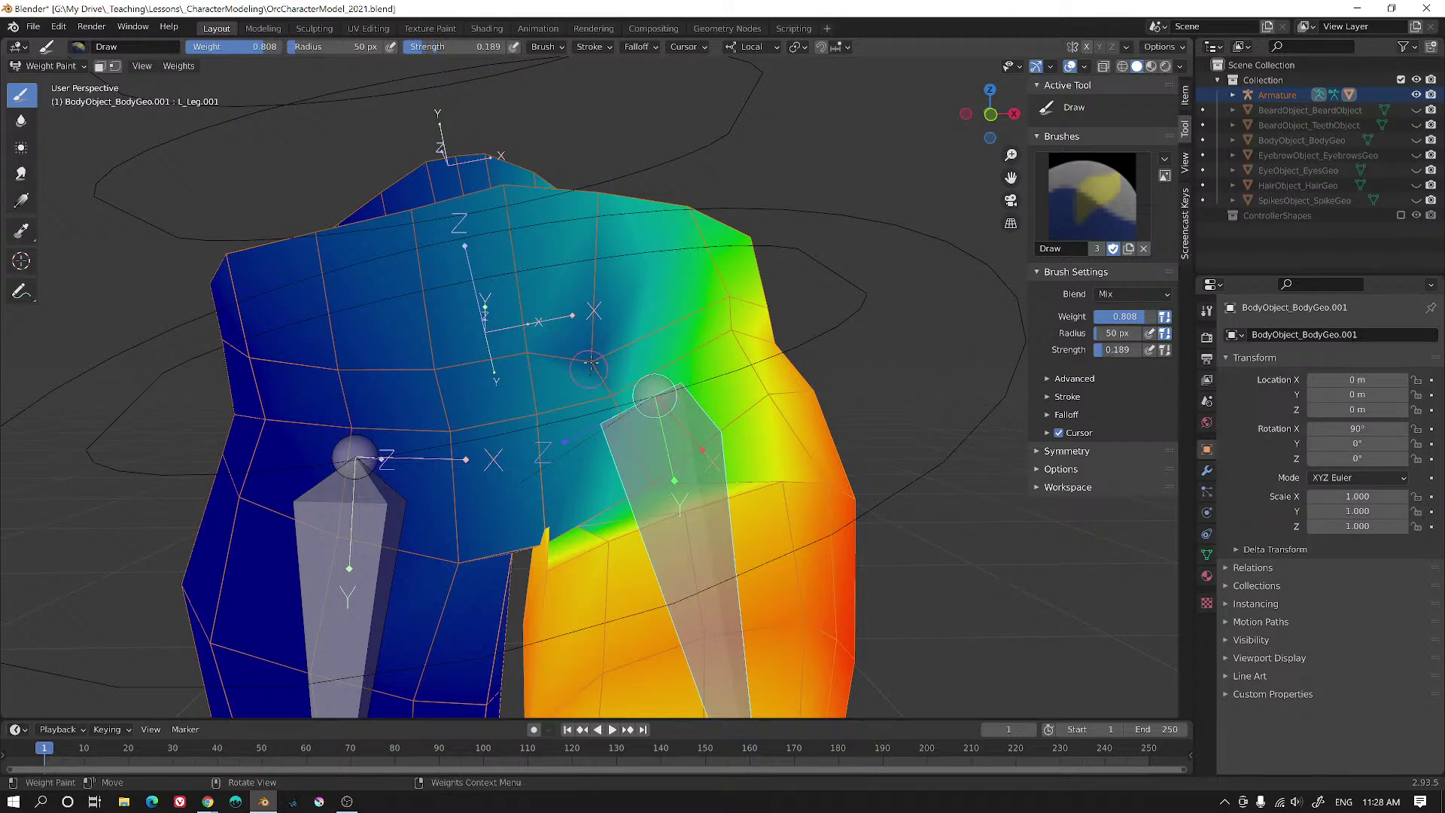
- Try a stroke above the left leg joint, undo it, enable pen pressure for brush strength and paint the hip area again
click(611, 332)
drag(611, 332, 609, 349)
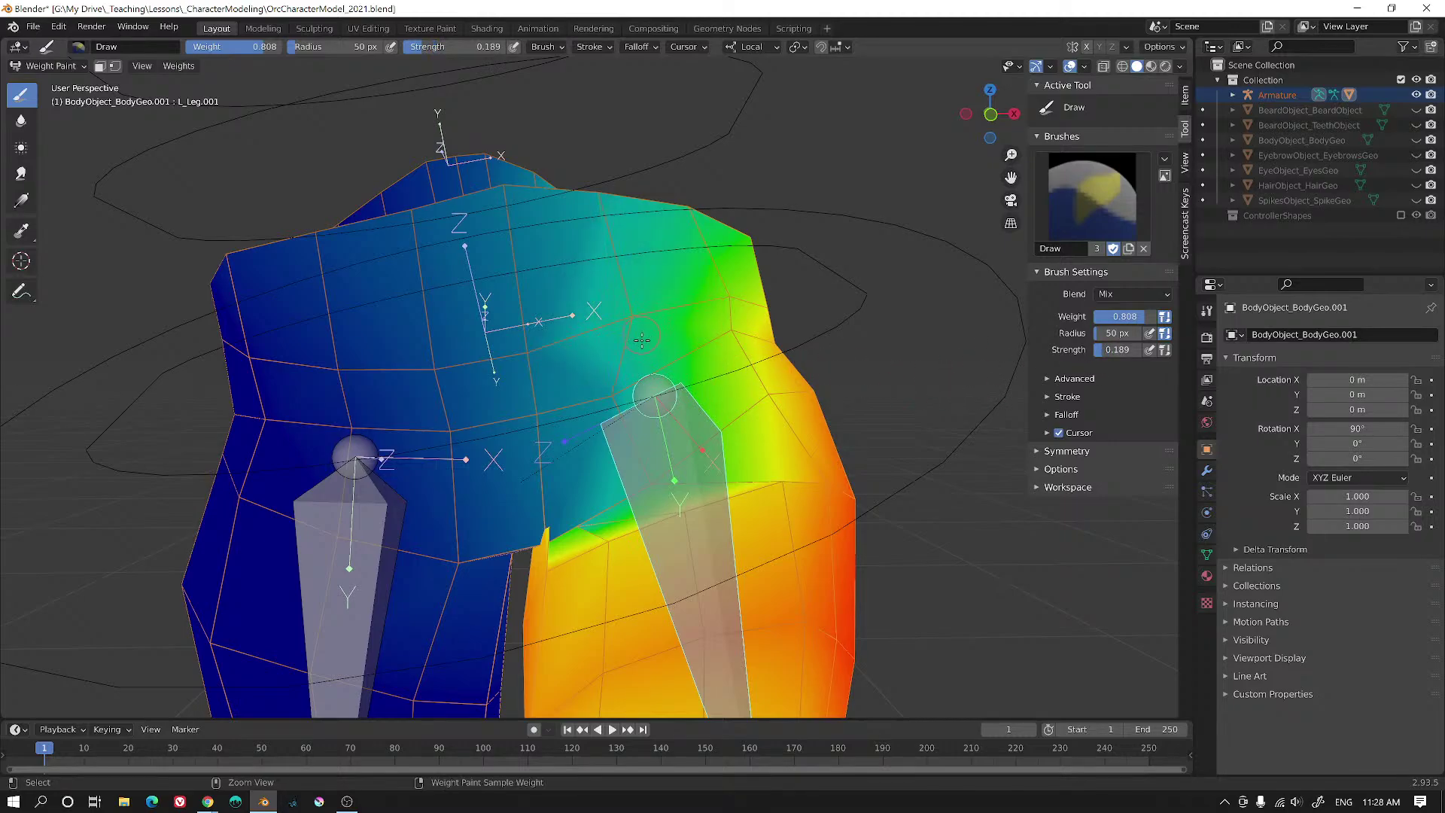
key(ctrl+z)
click(1149, 350)
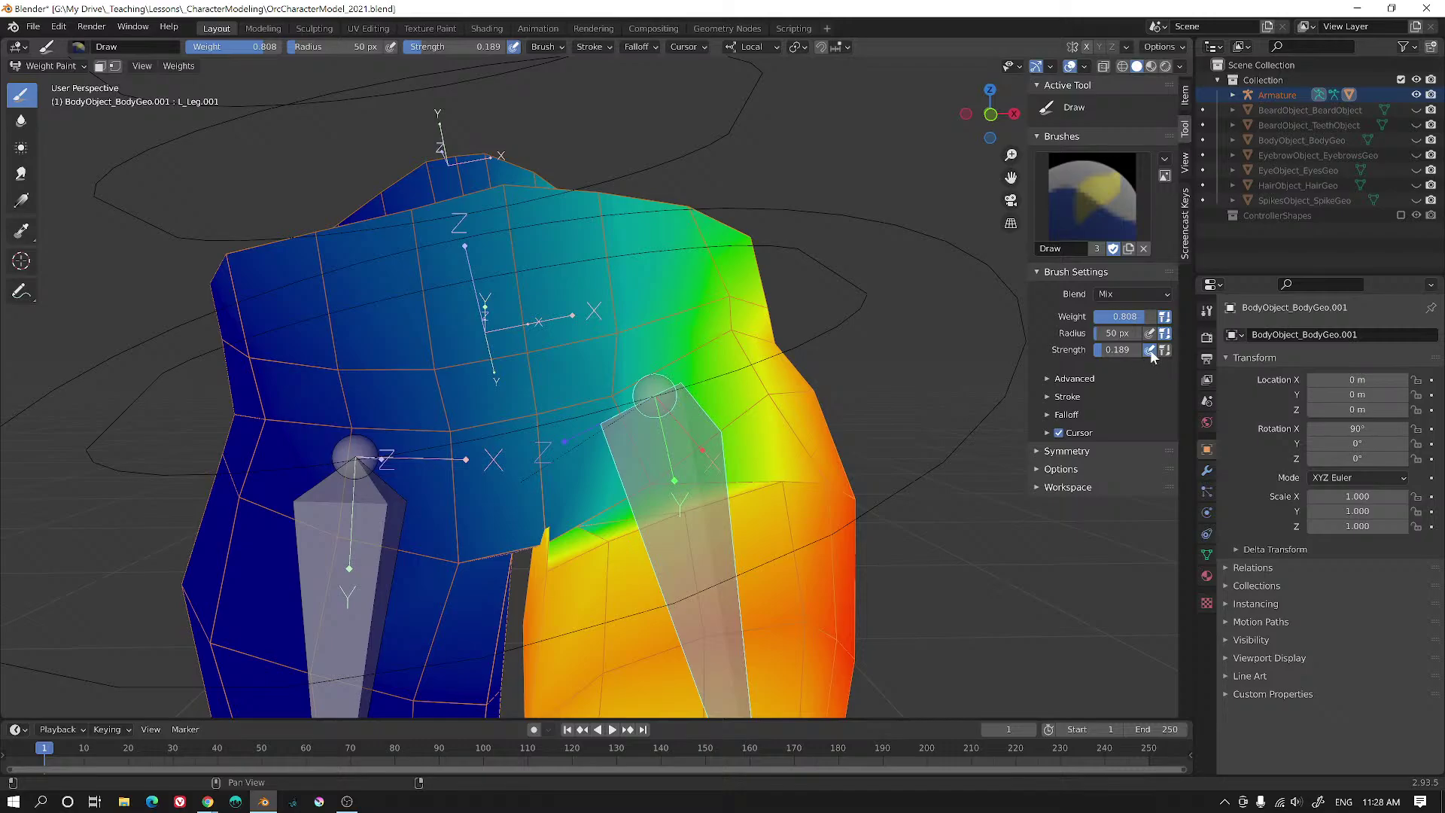
drag(620, 322, 621, 405)
- Paint the hip vertices above the left leg joint with weight 0.1, and again with weight 0.5
double_click(1124, 316)
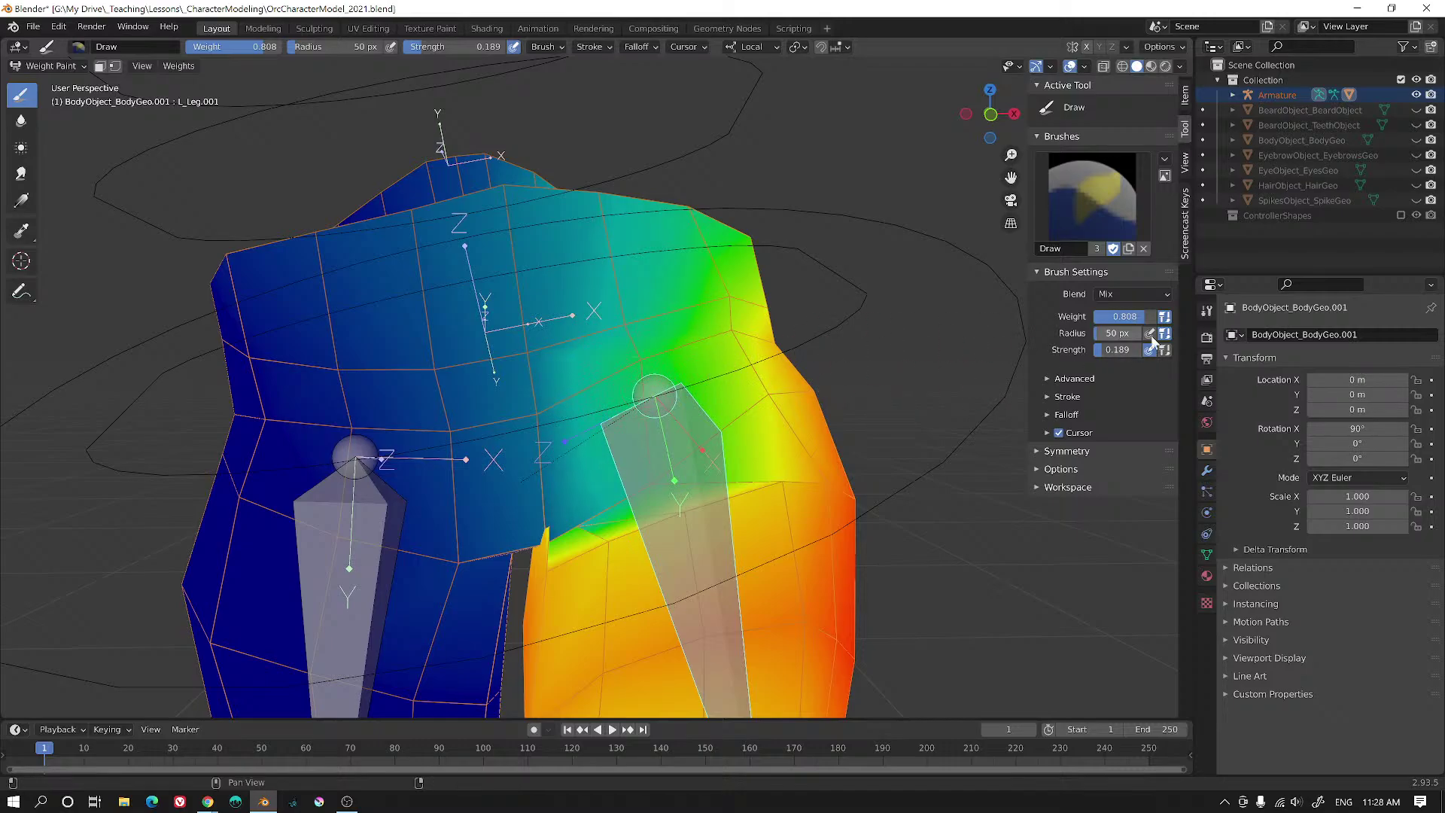
text(0.1)
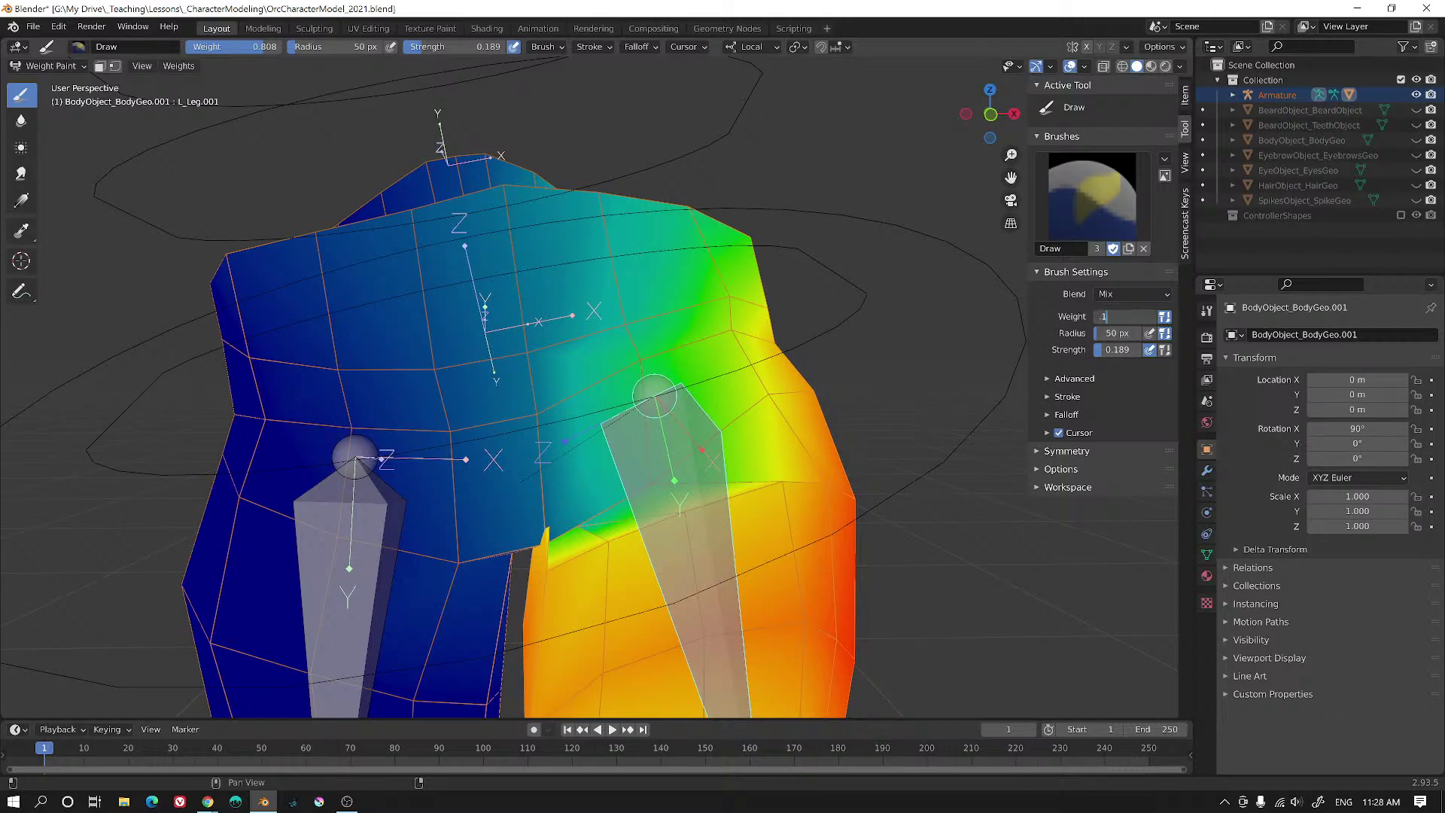
key(Return)
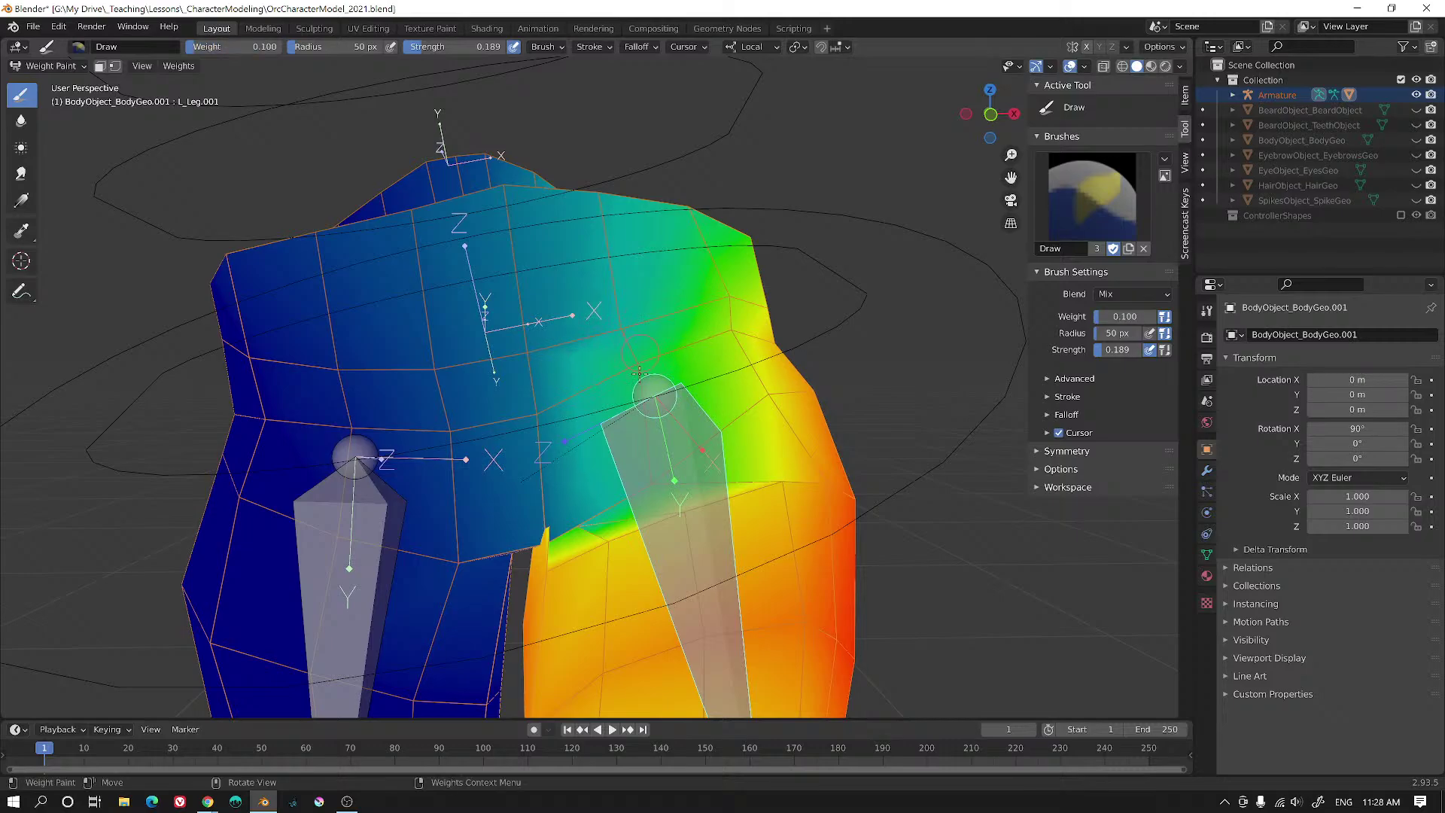
right_click(629, 334)
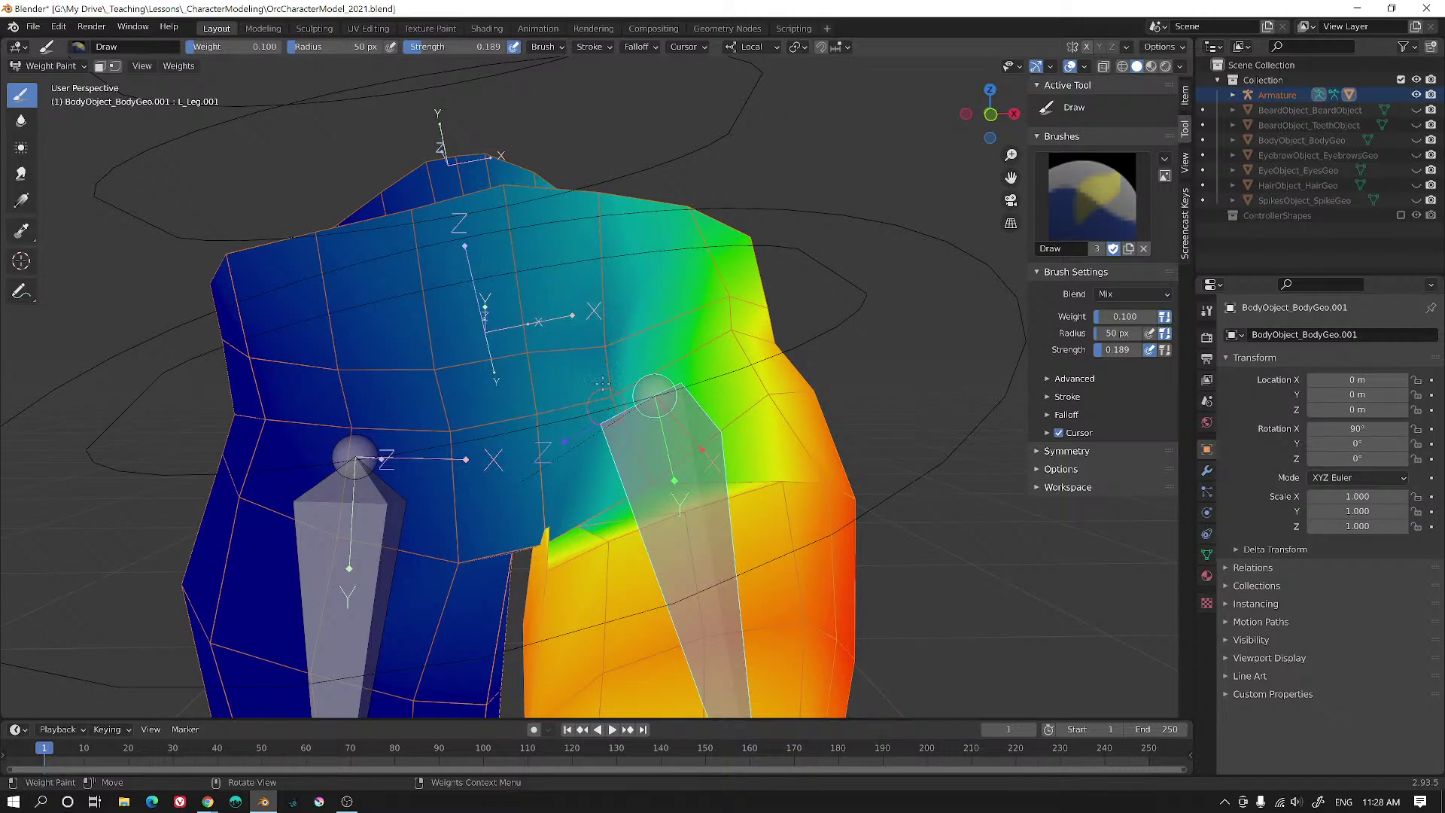
click(1121, 316)
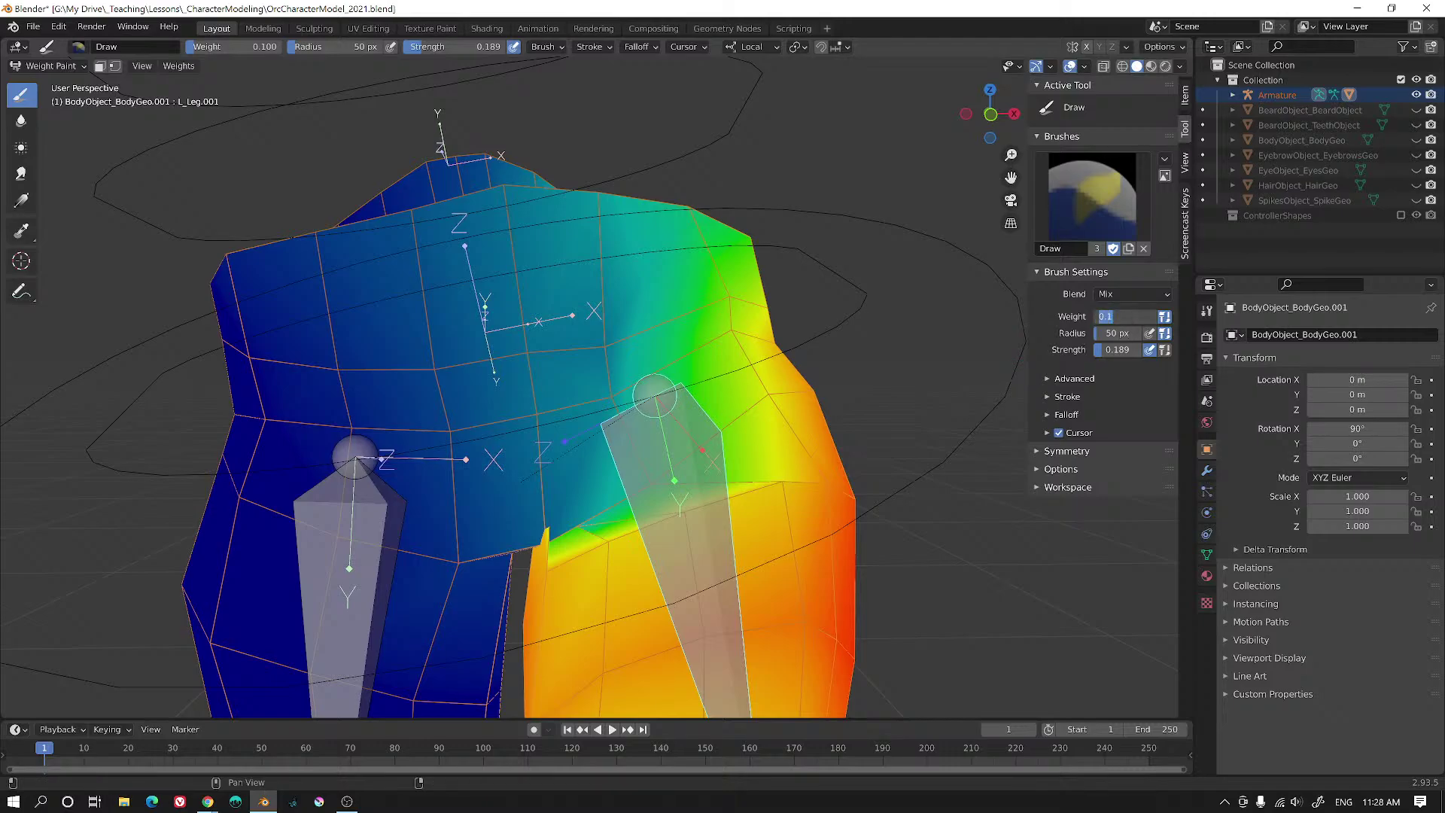
key(Return)
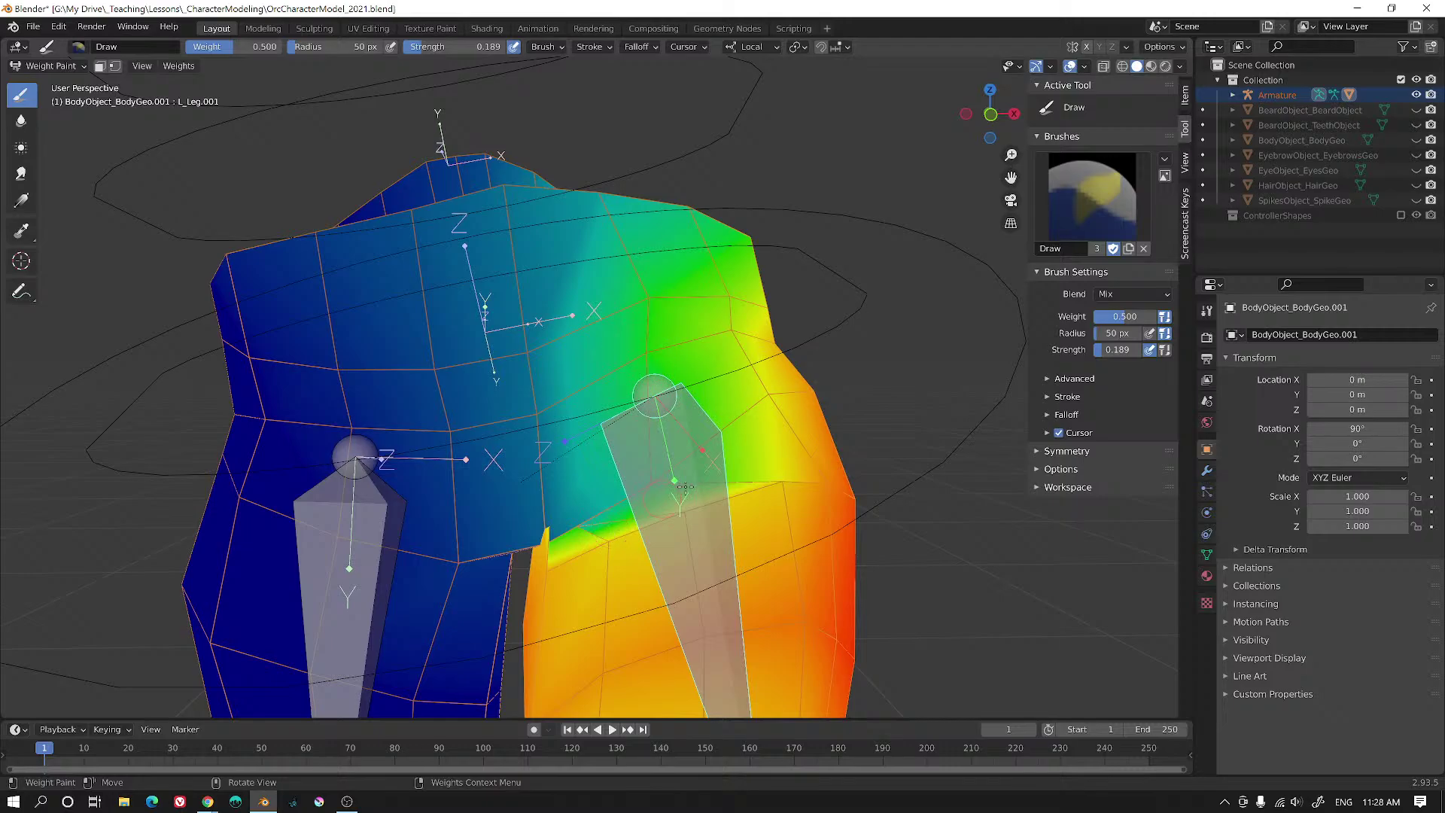
- Switch to the Mix brush and paint weight 0 at strength 1 over the hip vertices beside the left leg joint
click(1112, 196)
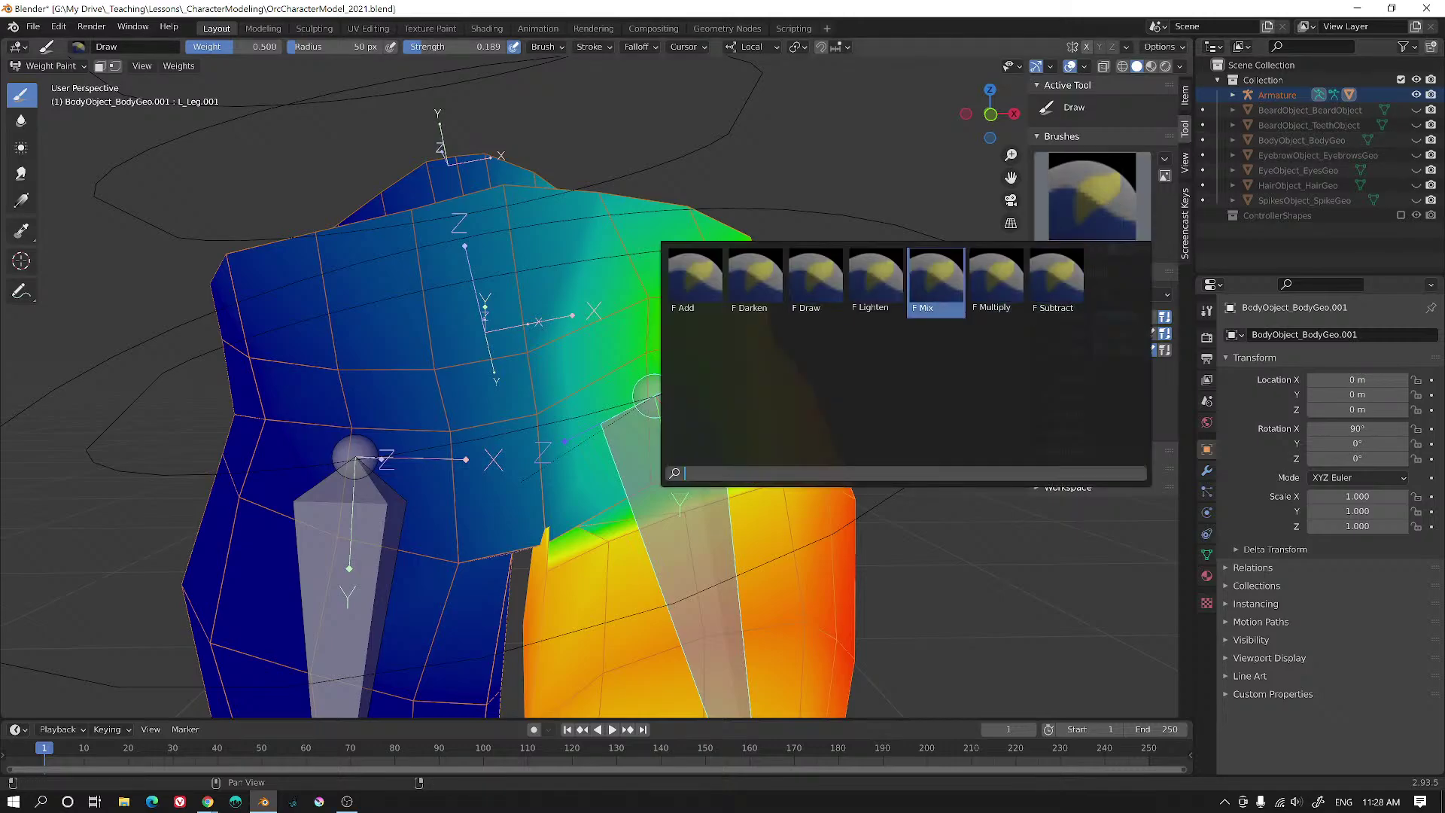
click(935, 283)
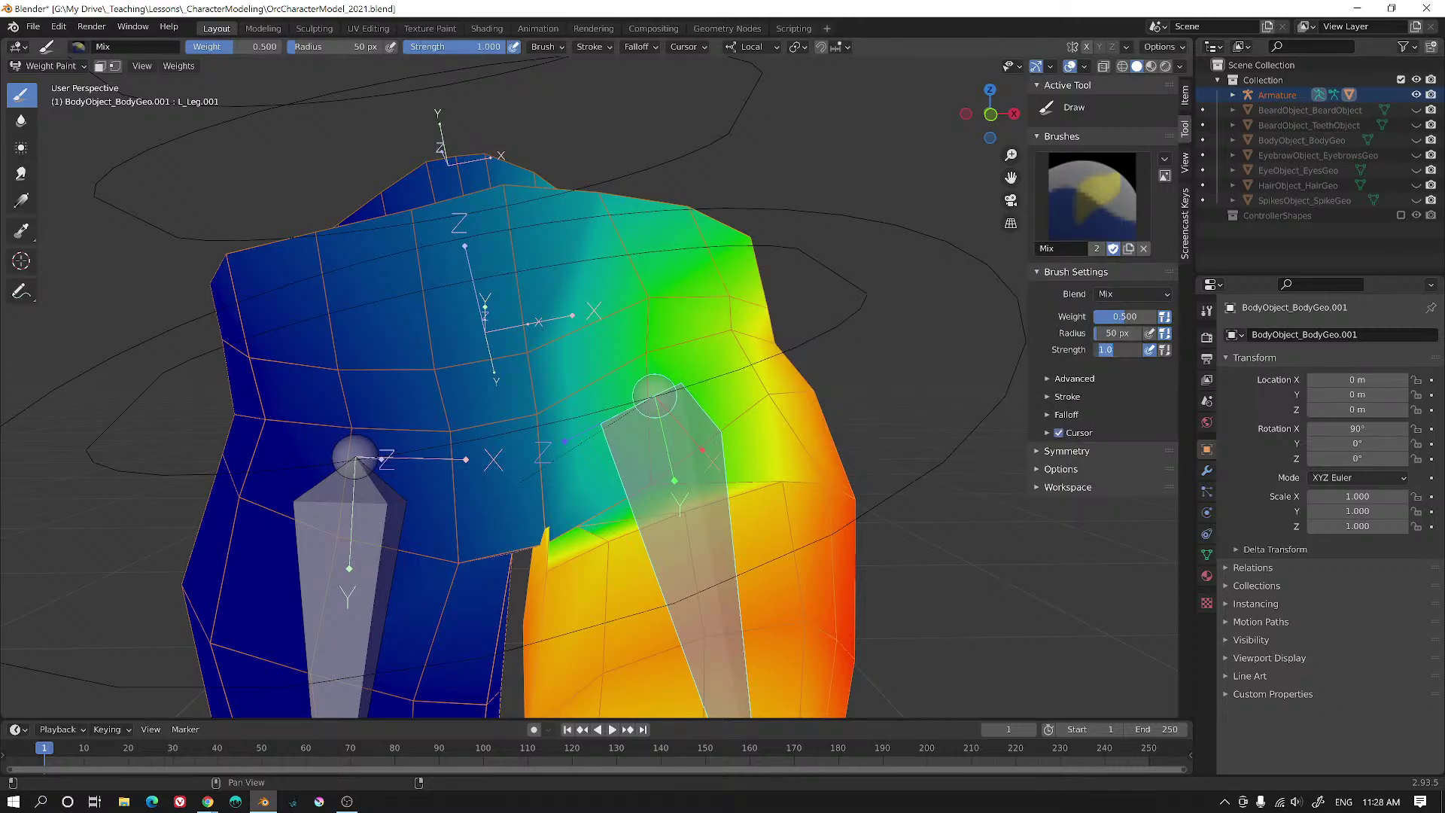
key(Return)
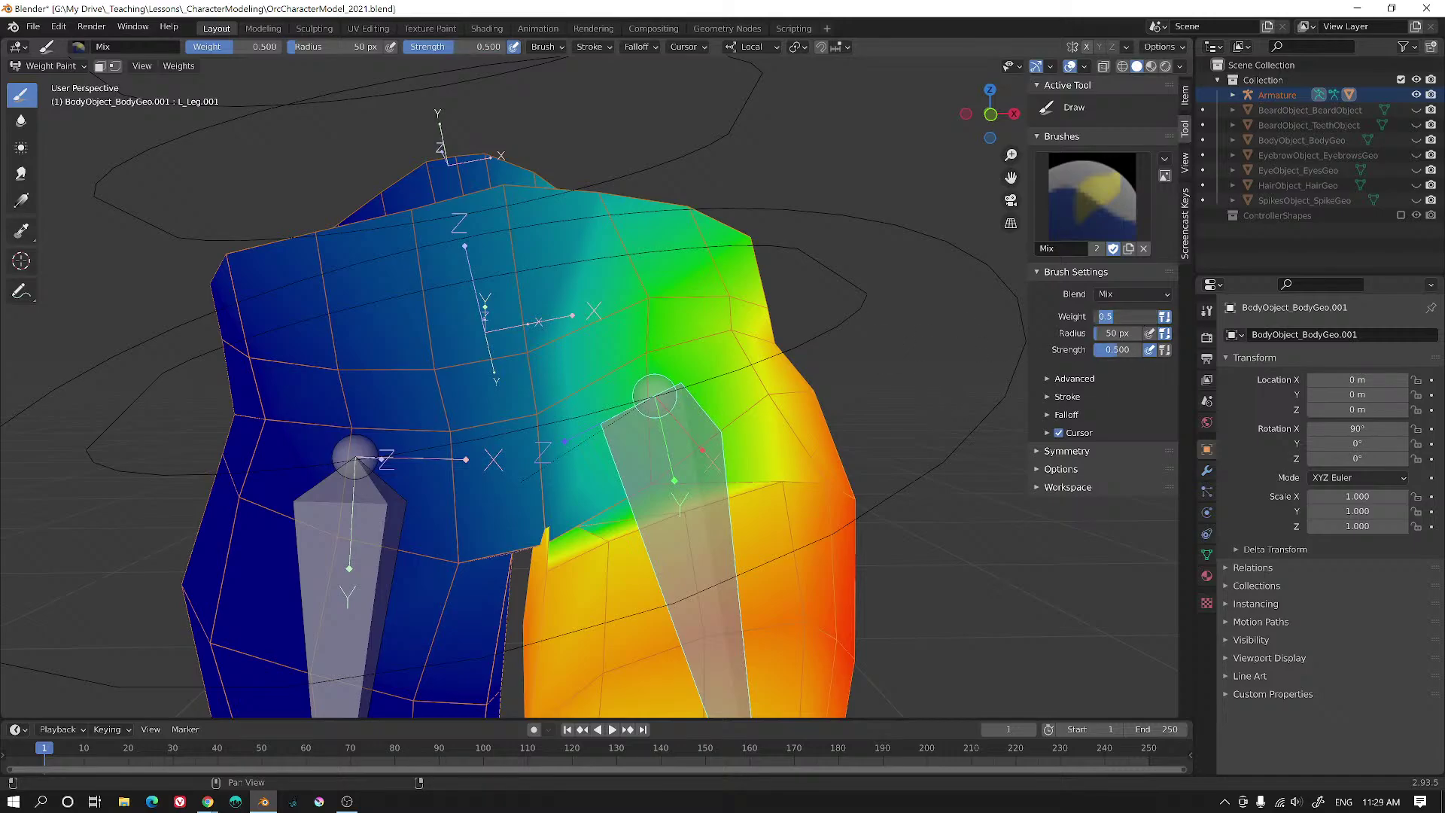
text(.1)
key(Return)
click(1136, 315)
key(Return)
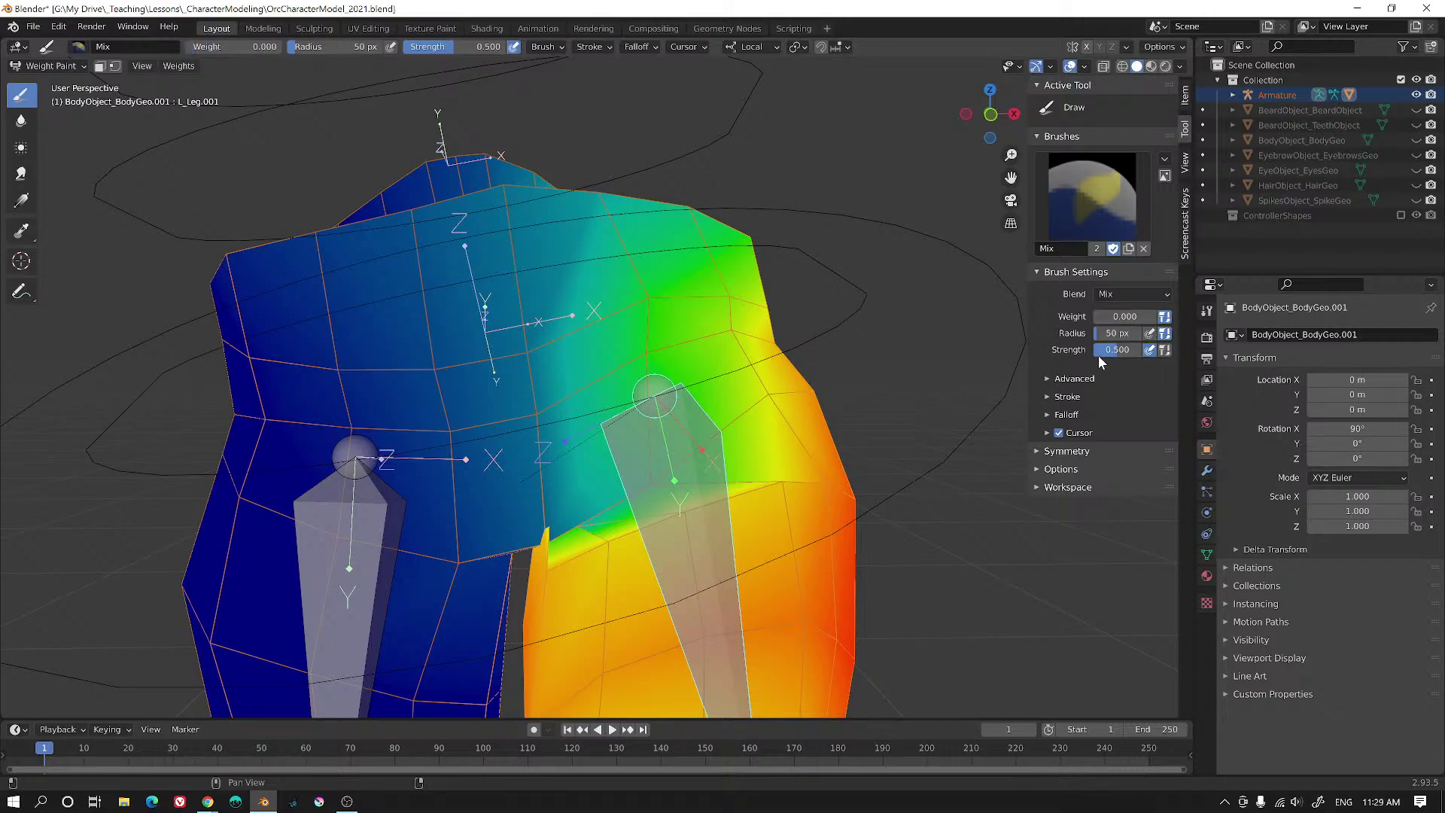
drag(1099, 350, 1159, 350)
mouse_move(654, 293)
mouse_down()
mouse_move(612, 326)
mouse_move(600, 393)
mouse_move(578, 371)
mouse_move(555, 410)
mouse_move(535, 349)
mouse_move(506, 422)
mouse_move(577, 456)
mouse_up()
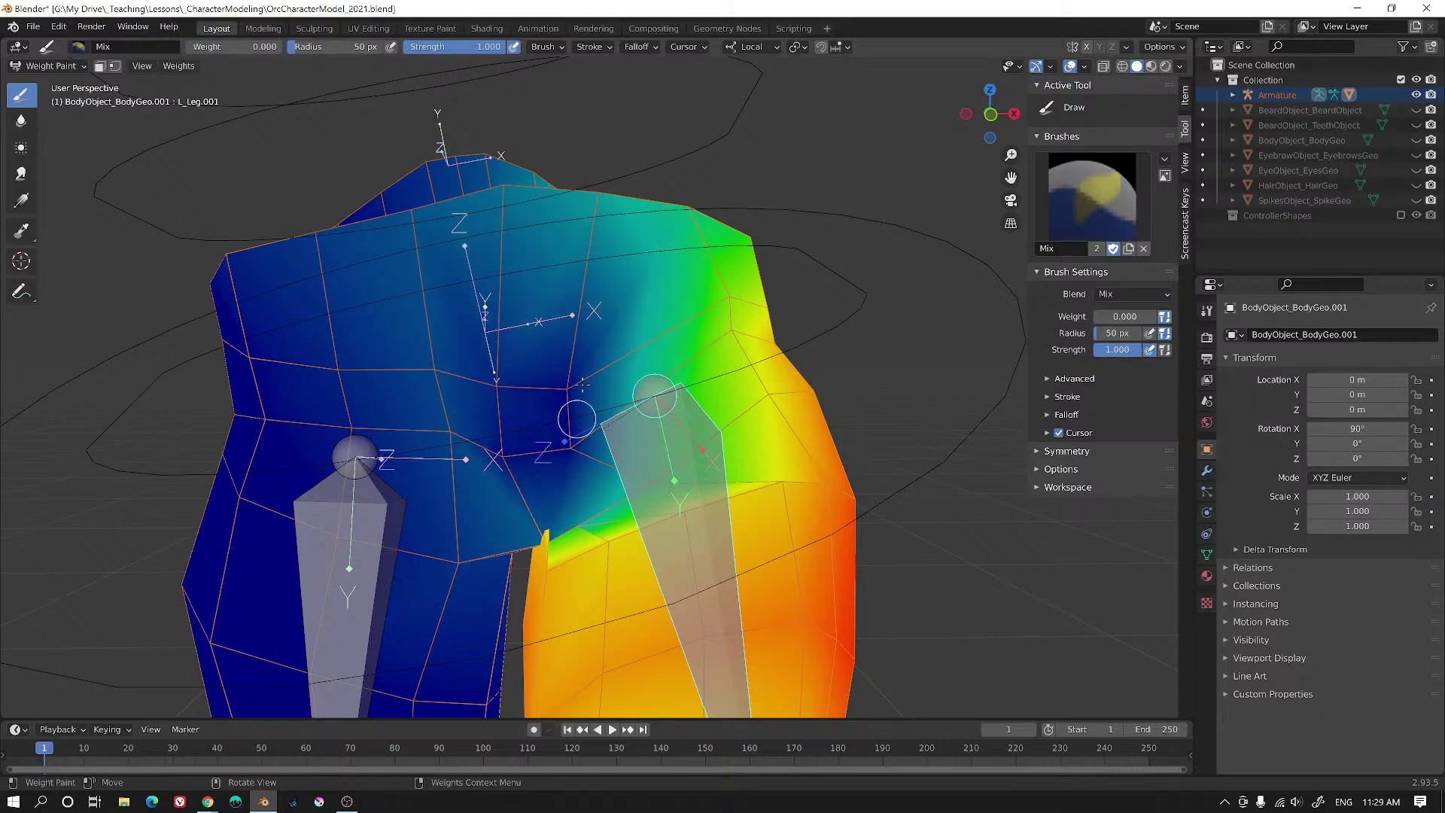
- Set the brush weight to 0.5 and repaint the zeroed hip vertices beside the left leg joint
click(1125, 316)
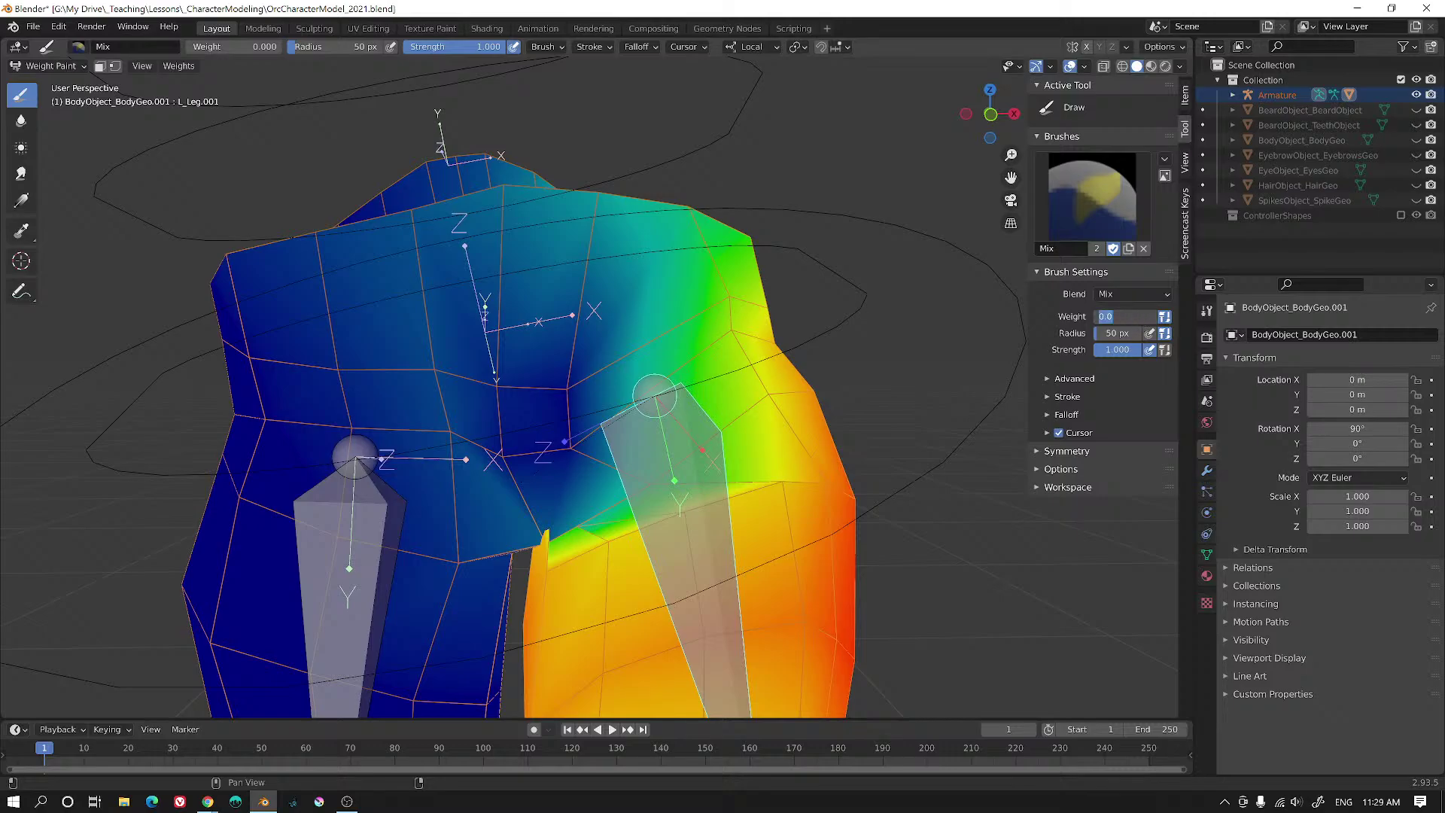
text(.5)
key(Return)
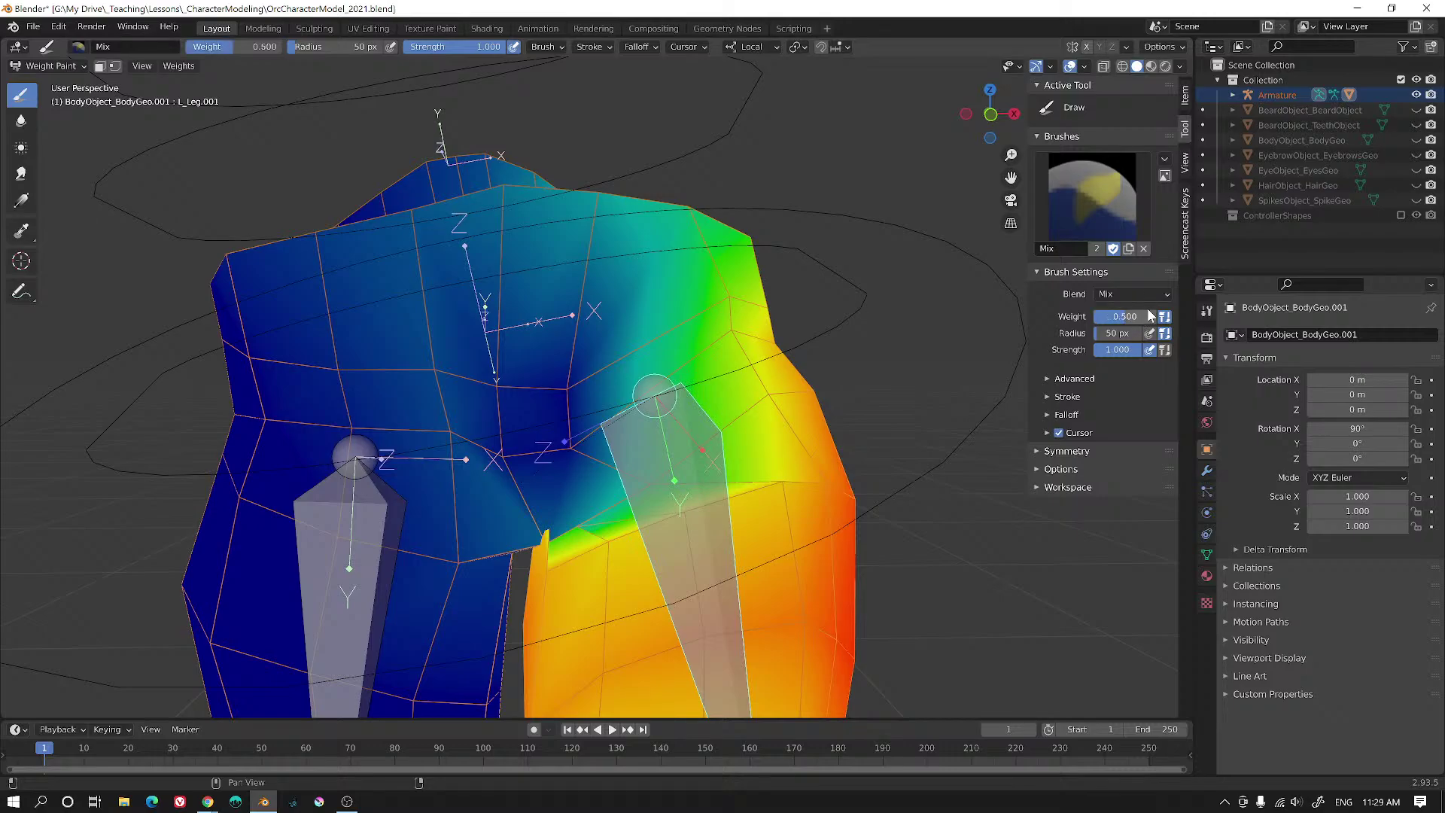
mouse_move(571, 402)
mouse_down()
mouse_move(568, 436)
mouse_move(606, 326)
mouse_move(632, 374)
mouse_move(646, 365)
mouse_up()
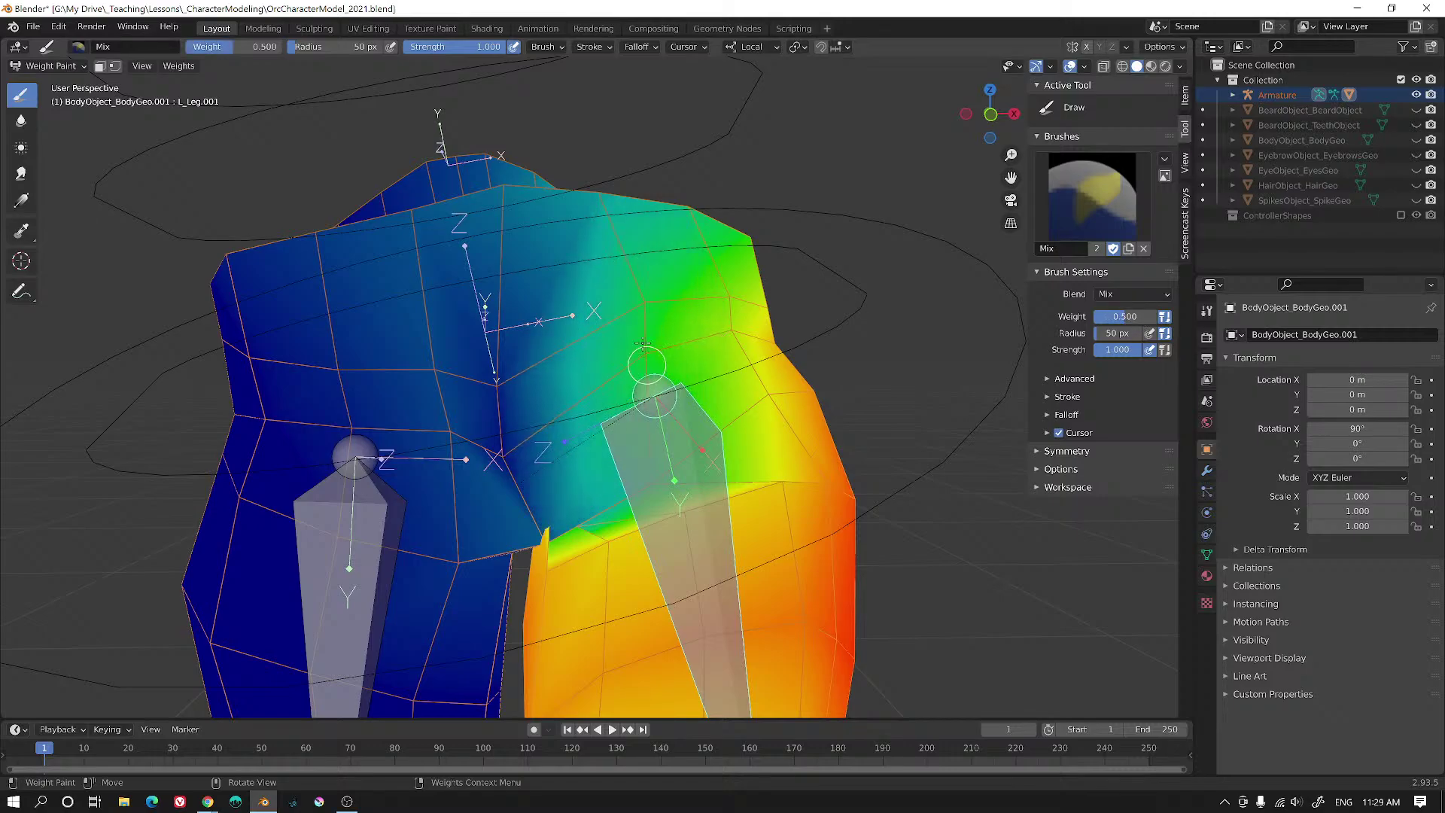
- Give the Mix brush its own radius of 35 px and strength 0.424, and paint inward toward the centre of the pelvis
right_click(644, 344)
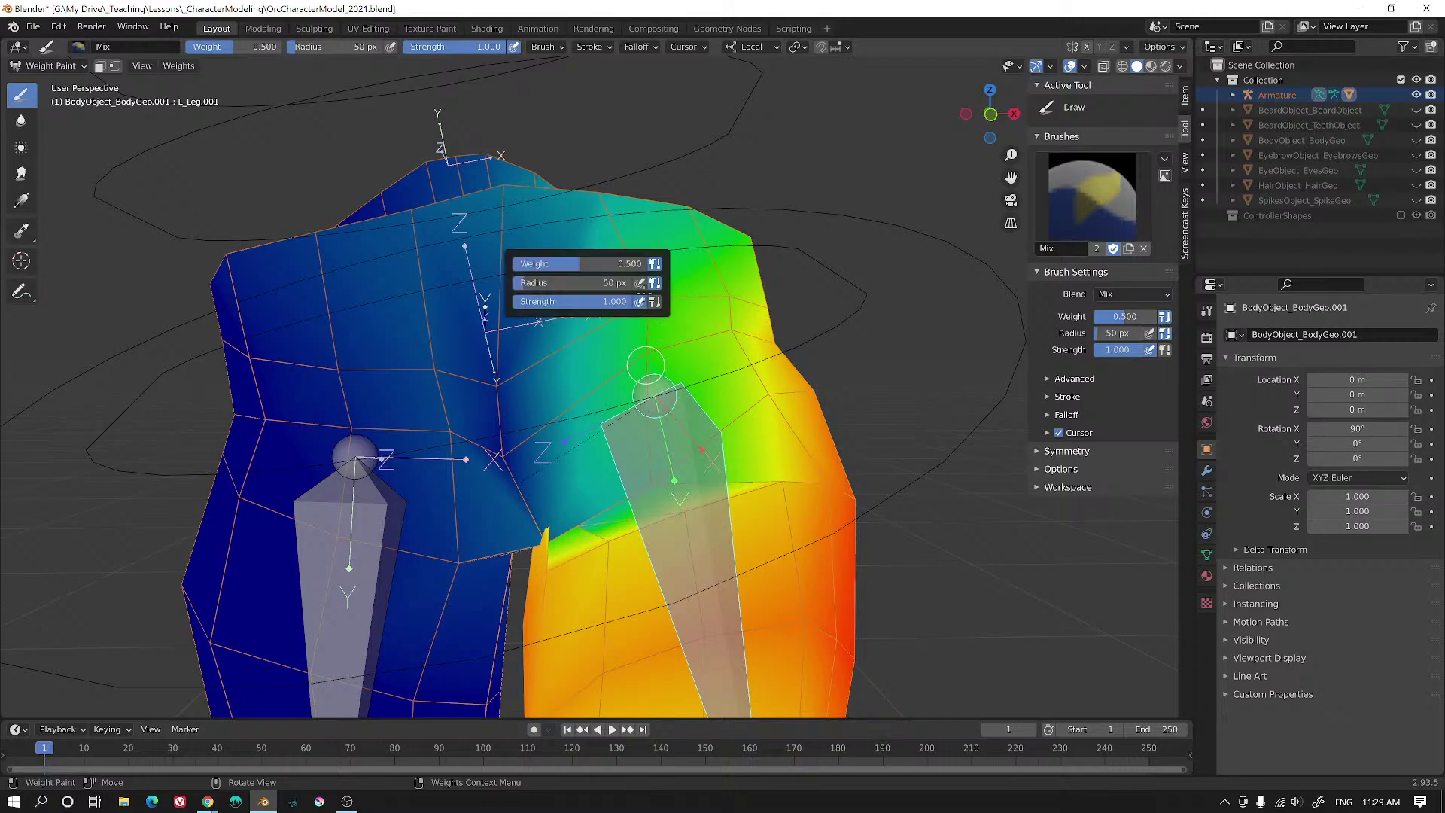
click(653, 283)
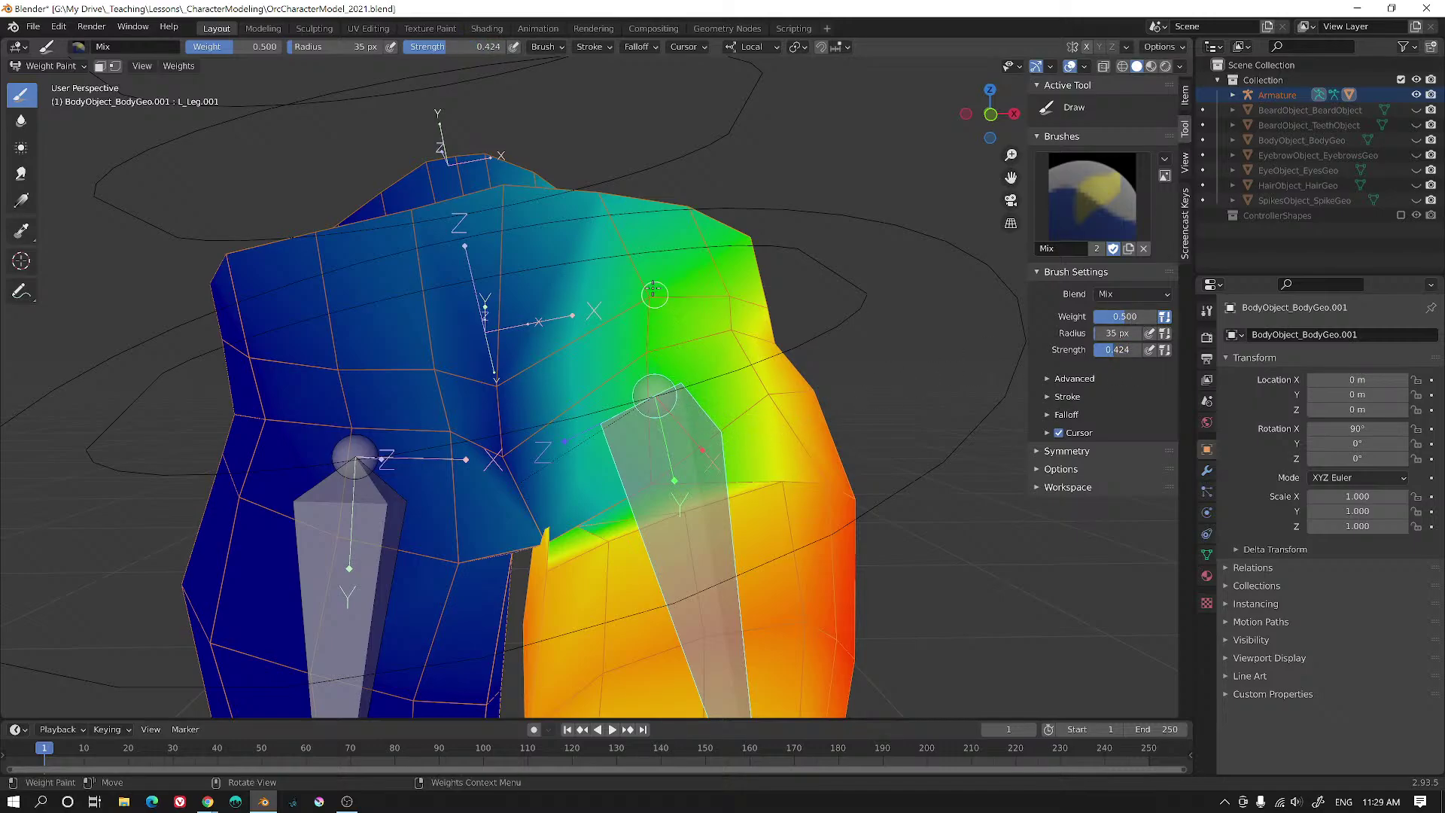
mouse_move(505, 372)
mouse_down()
mouse_move(515, 420)
mouse_move(500, 441)
mouse_move(542, 419)
mouse_move(558, 435)
mouse_move(574, 344)
mouse_up()
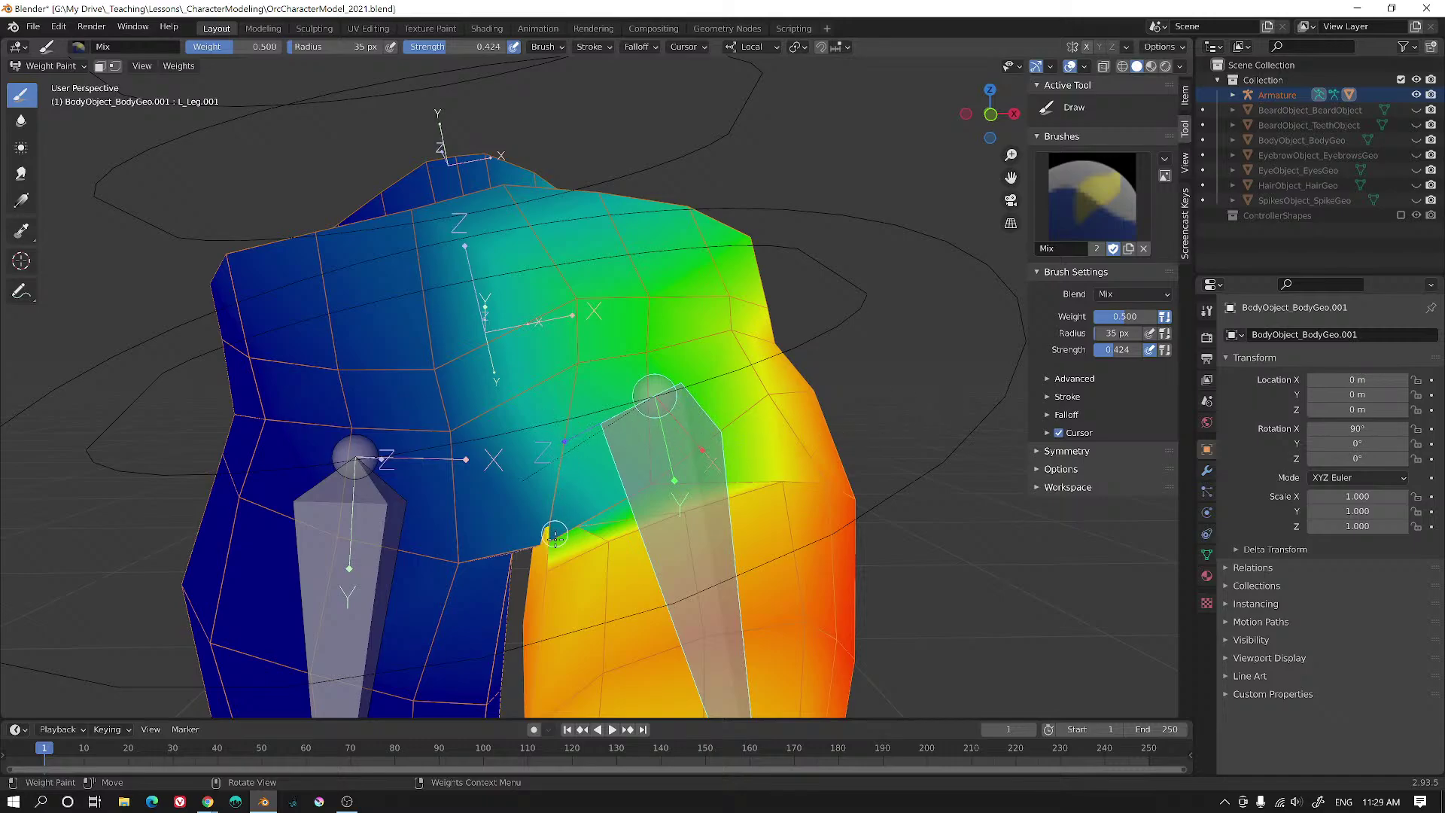
- Paint the crotch and inner-thigh vertices with weight 0.5 to smooth the transition between the pelvis and left leg
middle_drag(659, 552, 558, 555)
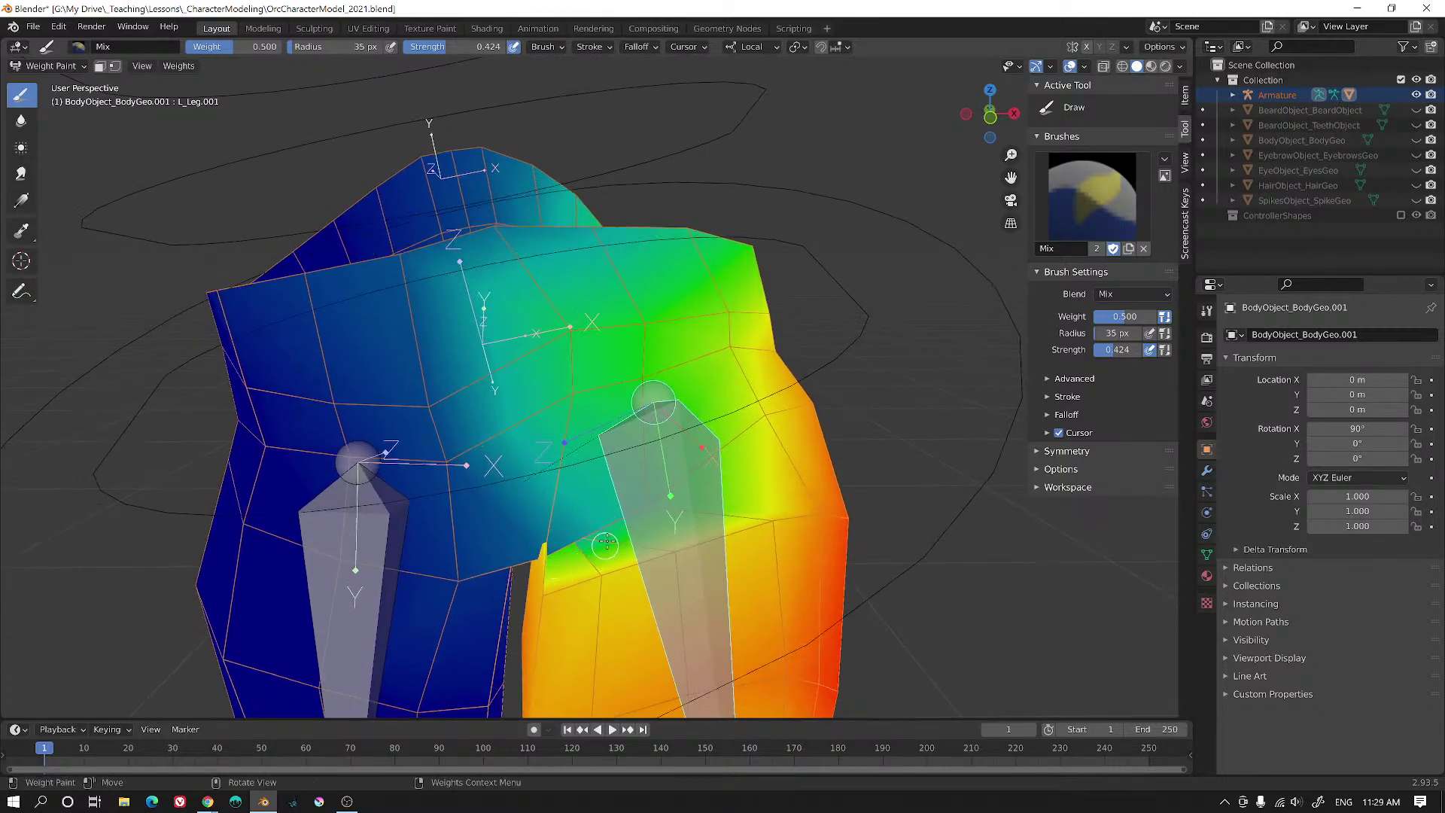
middle_drag(549, 561, 669, 307)
scroll(557, 572, up, 2)
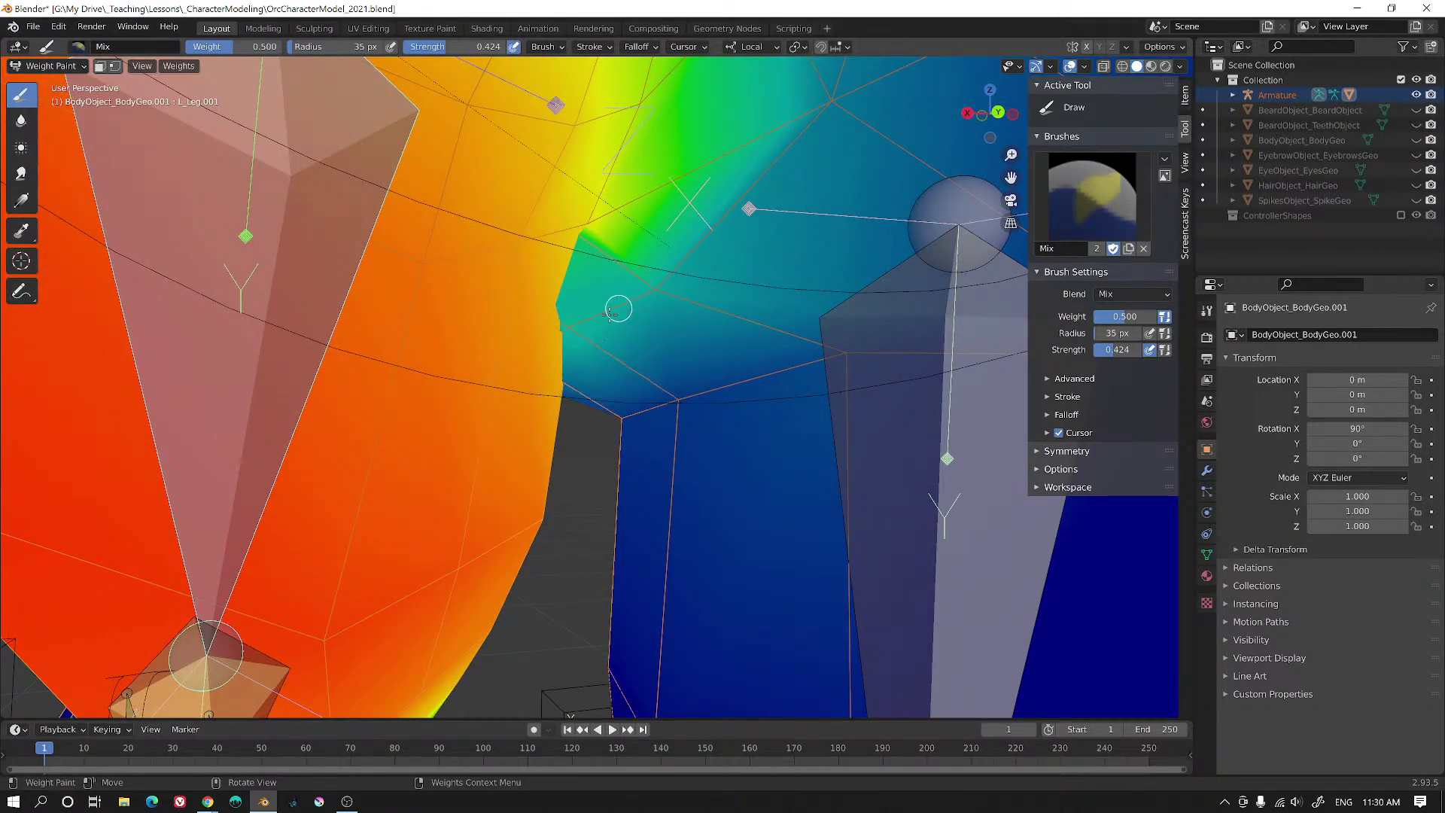
drag(653, 278, 614, 277)
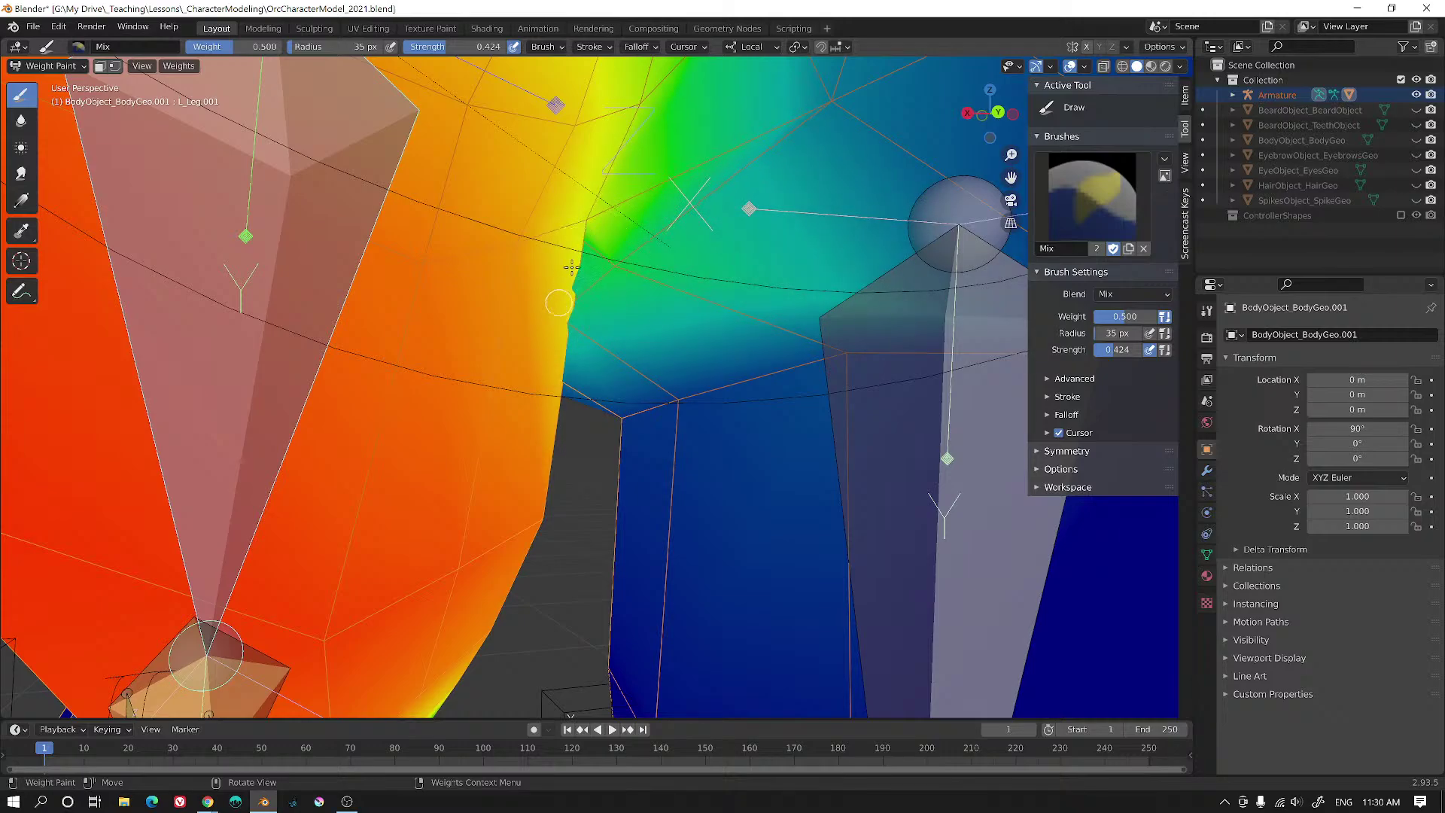
mouse_move(571, 267)
middle_down()
mouse_move(677, 296)
mouse_move(715, 283)
mouse_move(743, 327)
mouse_move(813, 204)
mouse_move(742, 145)
mouse_move(713, 216)
mouse_move(661, 272)
middle_up()
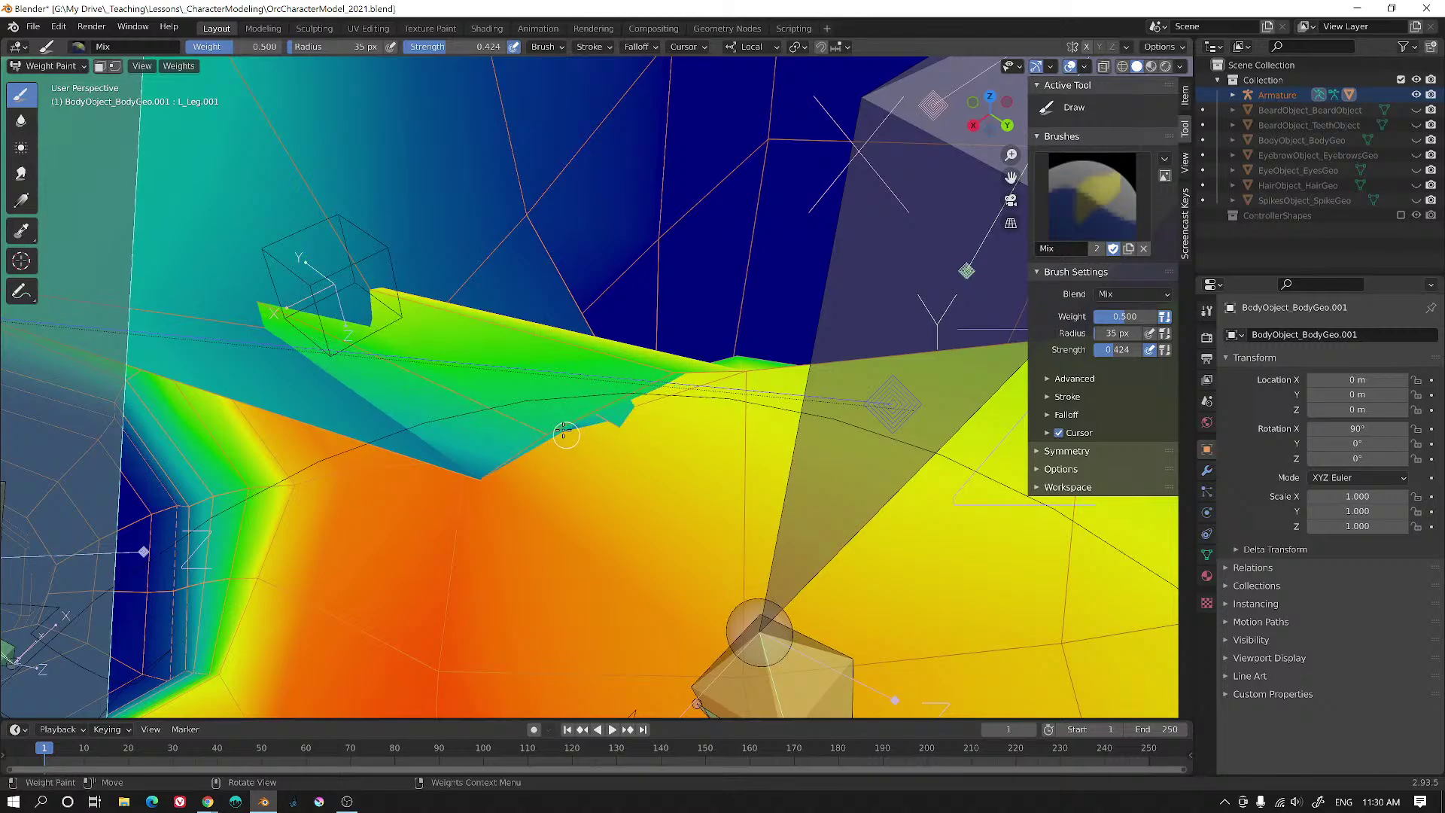
mouse_move(566, 434)
mouse_down()
mouse_move(542, 425)
mouse_move(480, 462)
mouse_move(527, 406)
mouse_move(557, 399)
mouse_move(526, 403)
mouse_move(620, 414)
mouse_move(566, 391)
mouse_move(508, 394)
mouse_up()
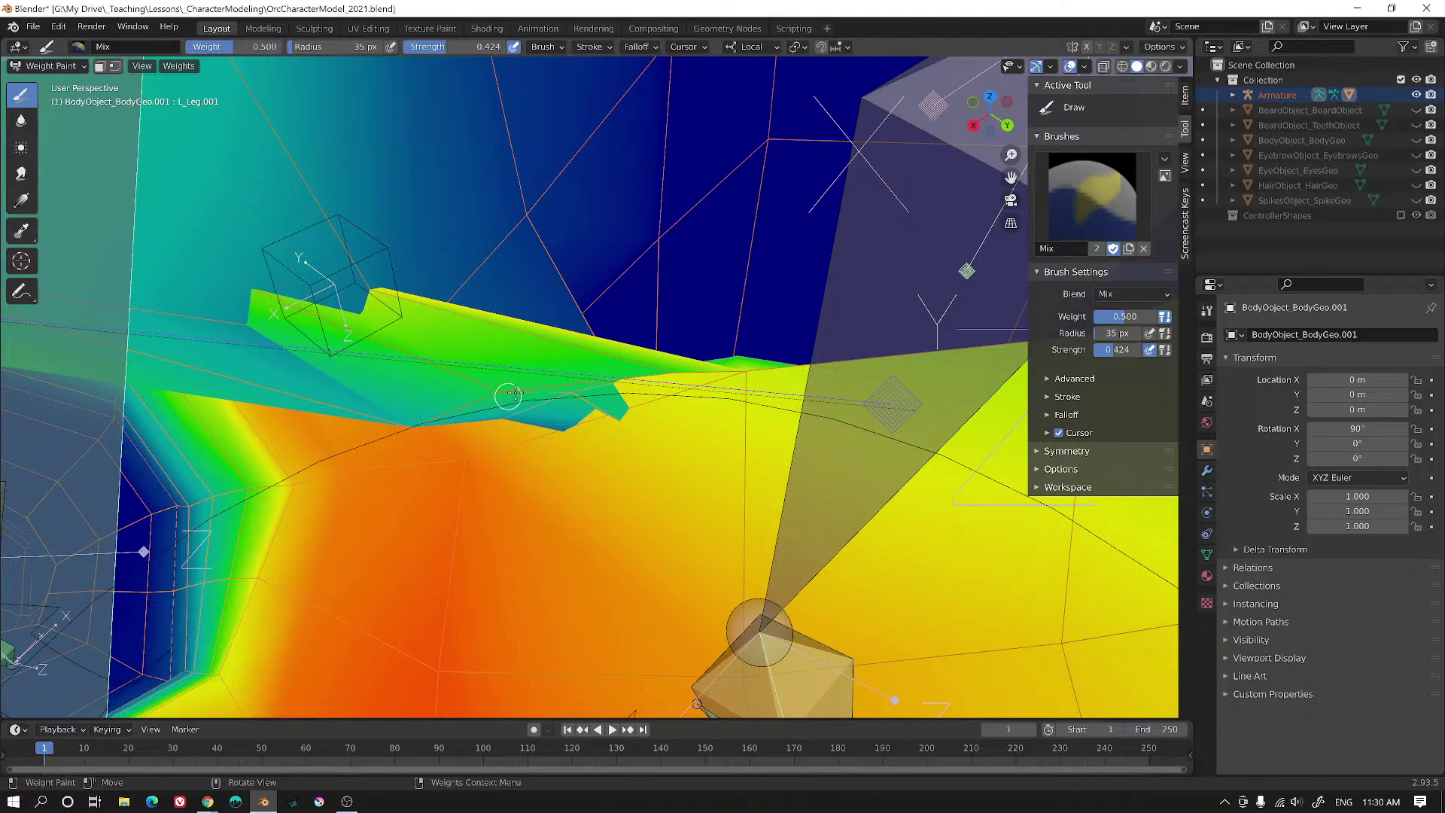
- Switch the body mesh from Weight Paint to Edit Mode and bring the hips into close view
mouse_move(745, 292)
middle_down()
mouse_move(870, 337)
mouse_move(682, 629)
middle_up()
scroll(583, 515, down, 6)
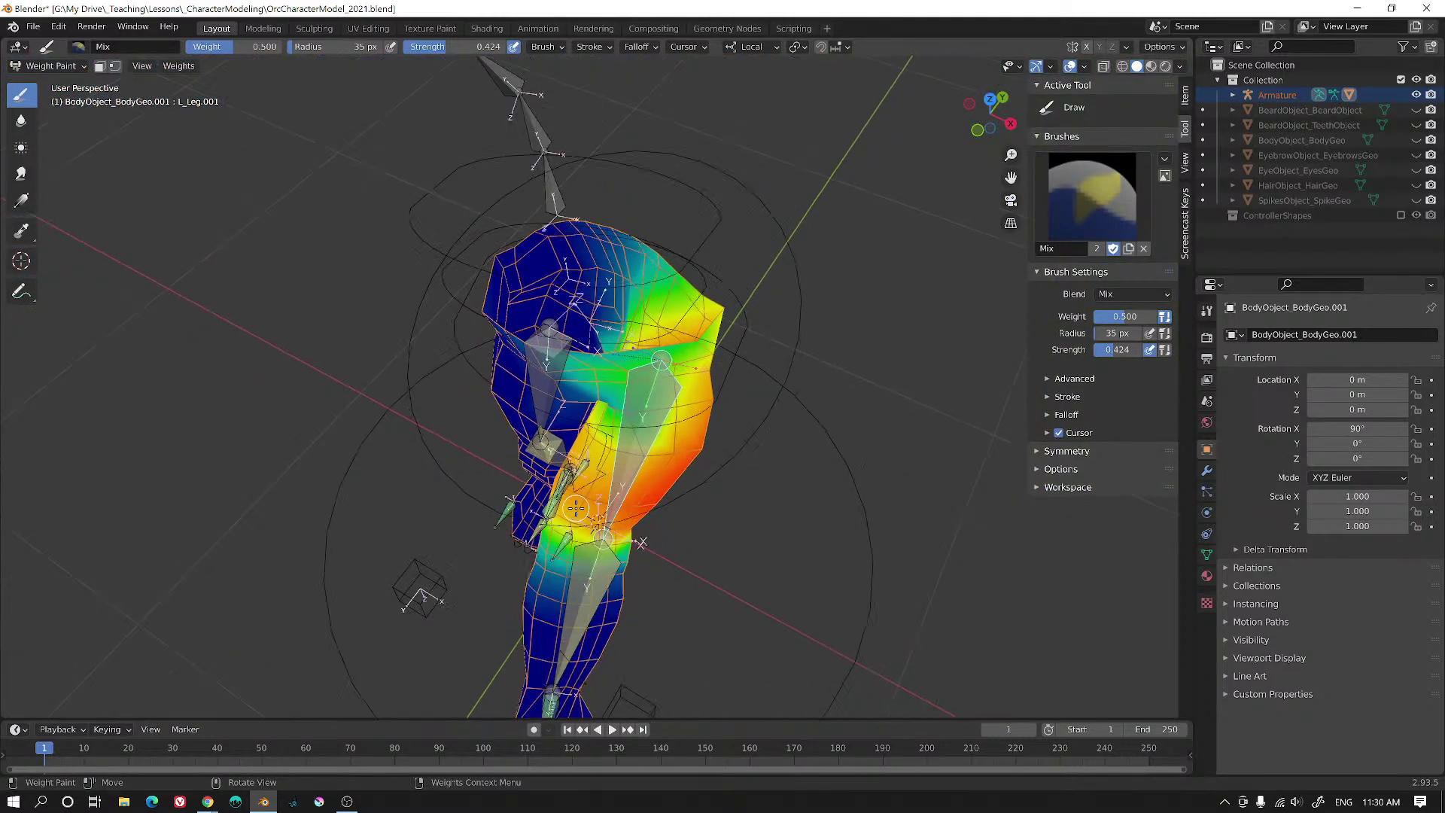
middle_drag(576, 507, 554, 464)
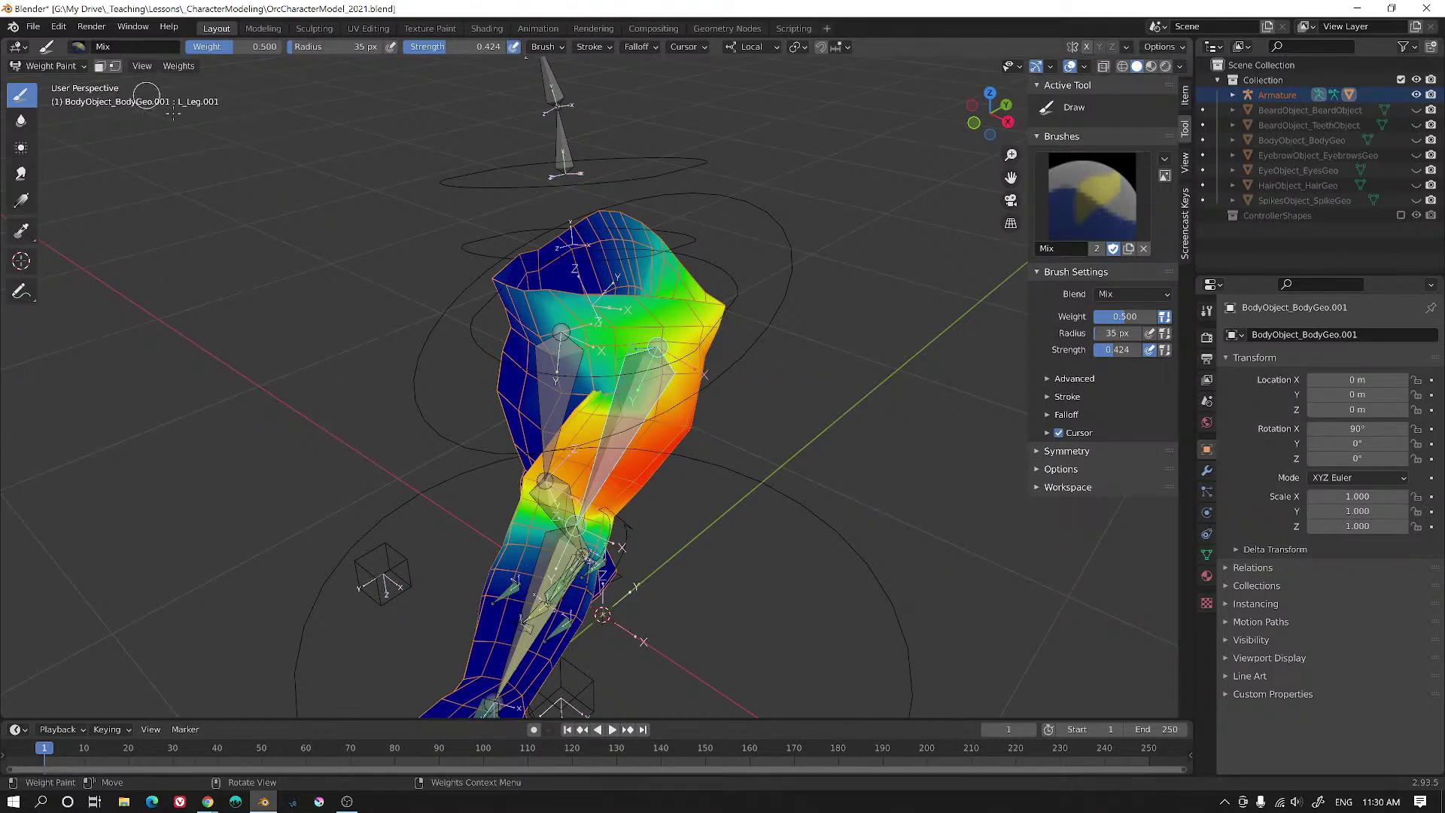
click(48, 68)
click(70, 104)
middle_drag(596, 341, 635, 306)
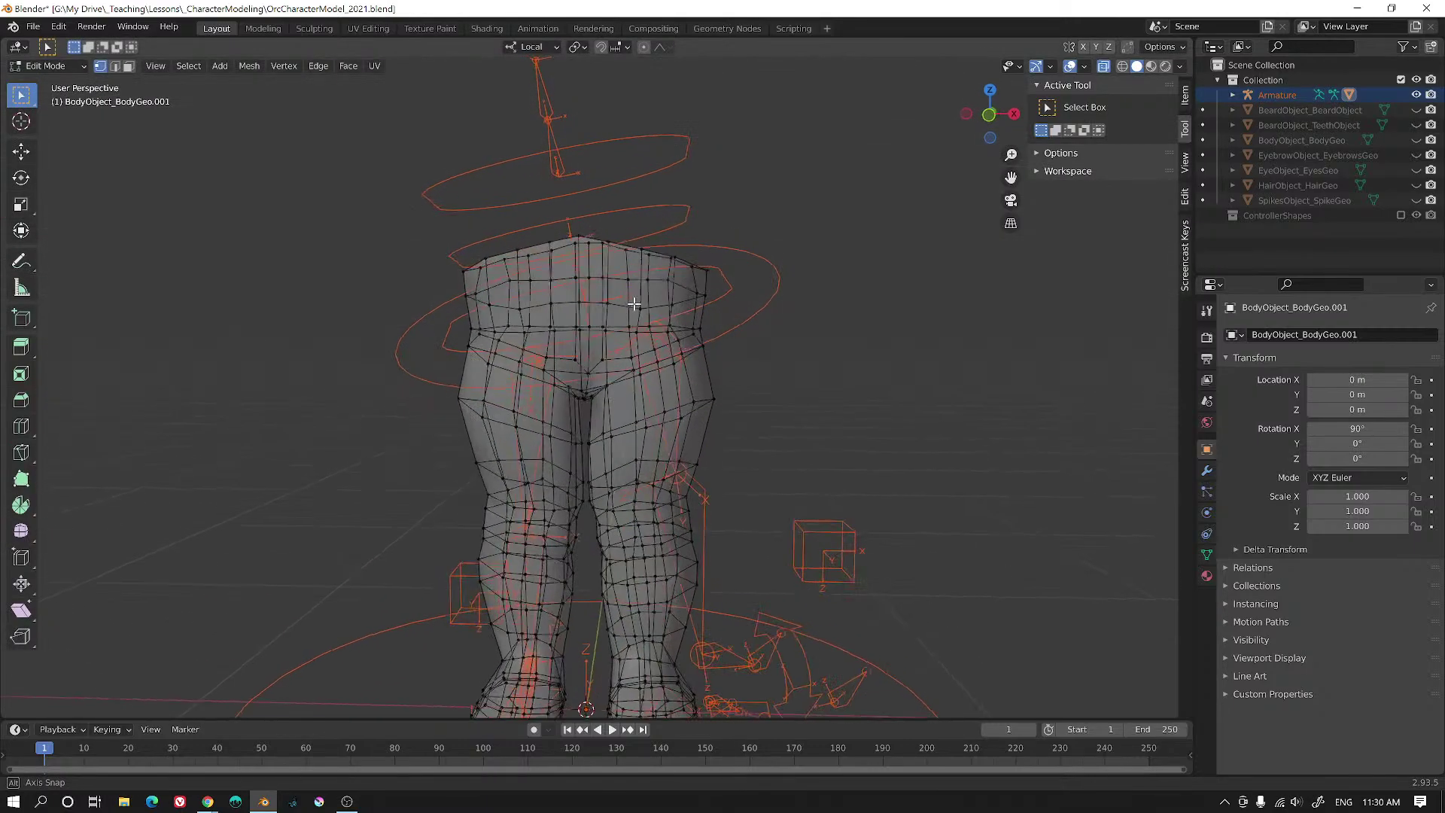
scroll(699, 390, up, 3)
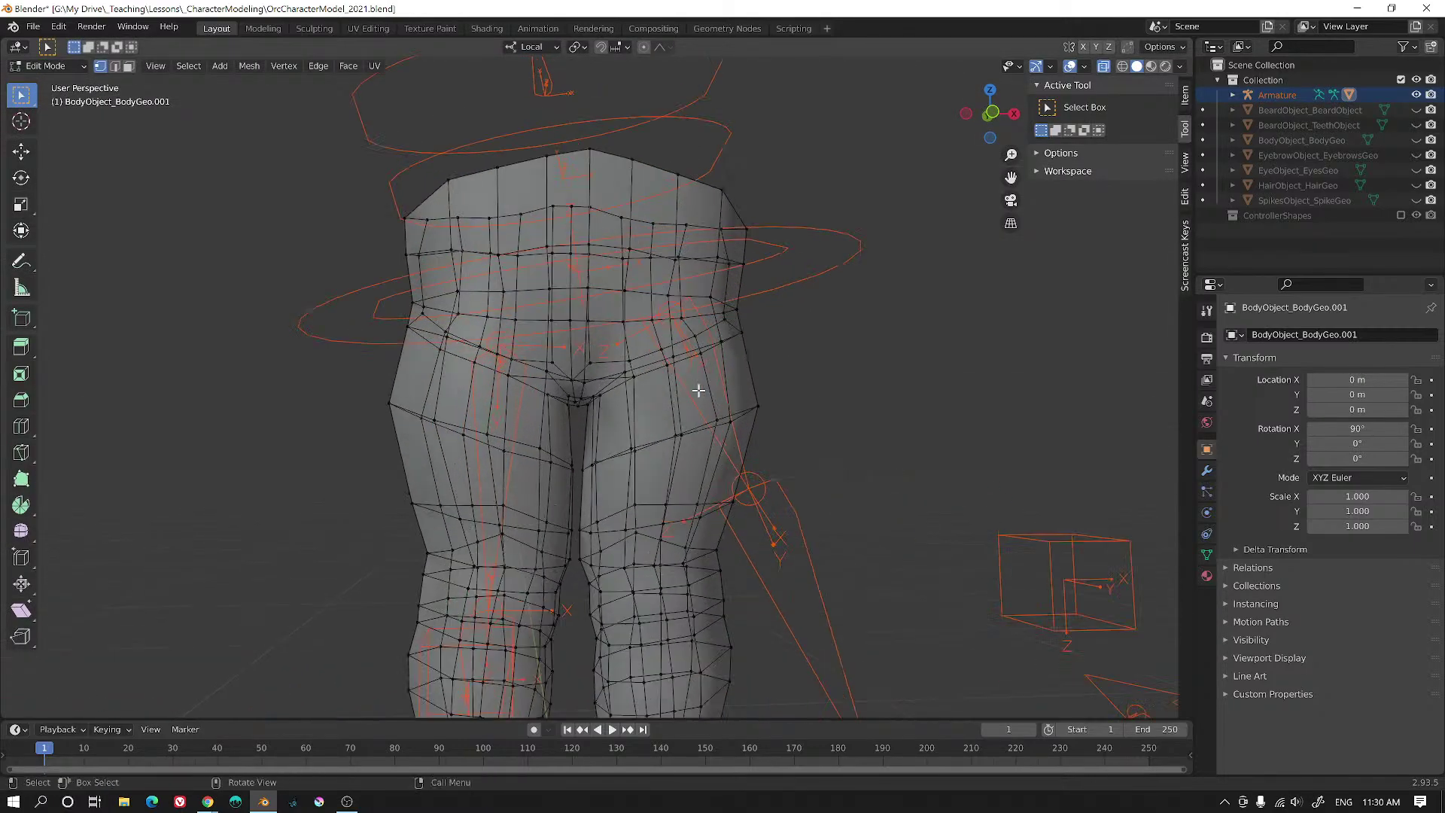
- Select the vertices around the top of the left thigh and hip, and grow the selection outward
double_click(661, 364)
middle_drag(663, 365, 549, 246)
shift+double_click(611, 382)
key(ctrl+KP_Add)
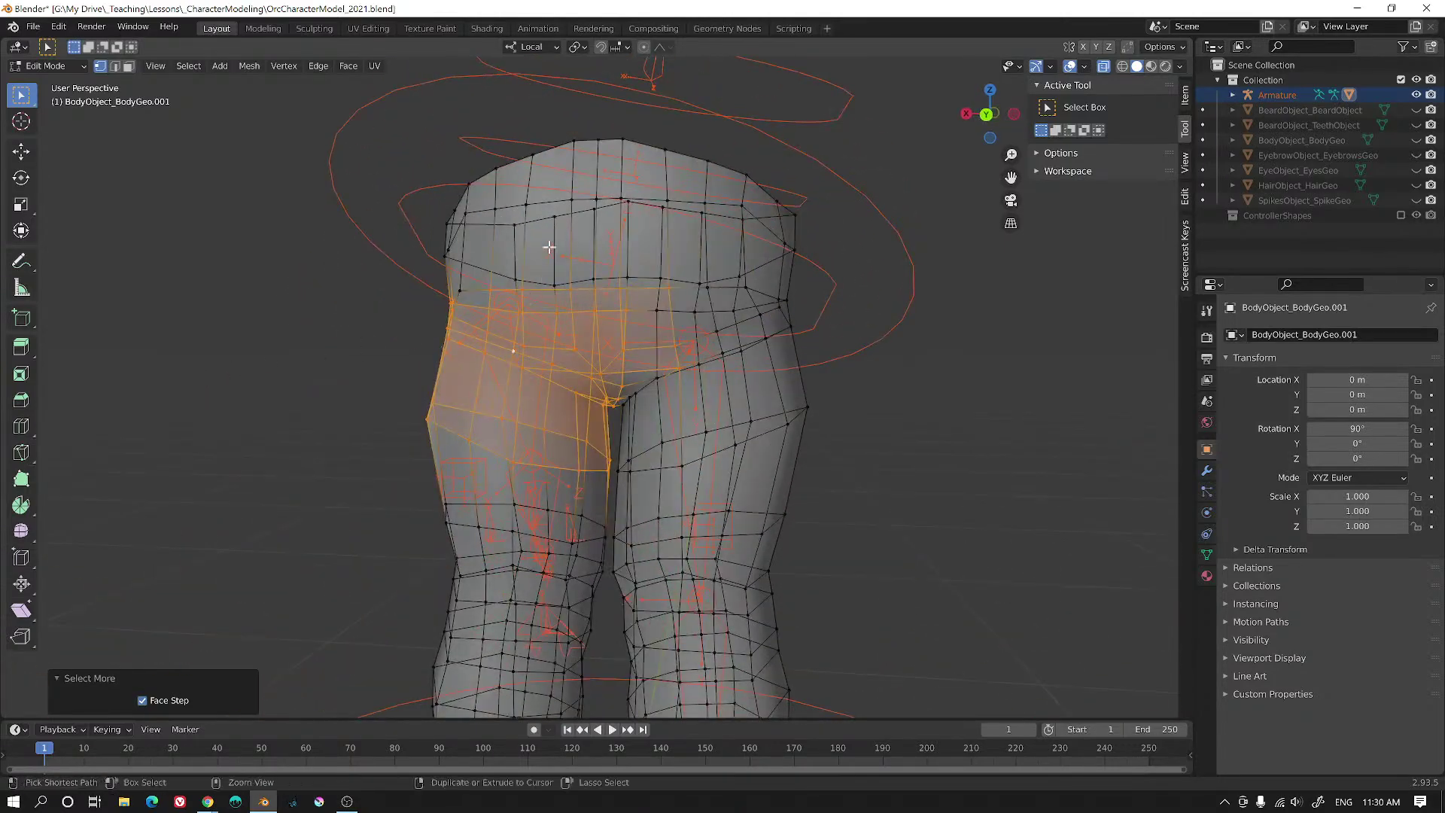
- Isolate the selected left hip and upper-thigh faces by inverting the selection in face select mode and hiding the rest of the body
middle_drag(767, 467, 659, 253)
middle_drag(735, 406, 993, 430)
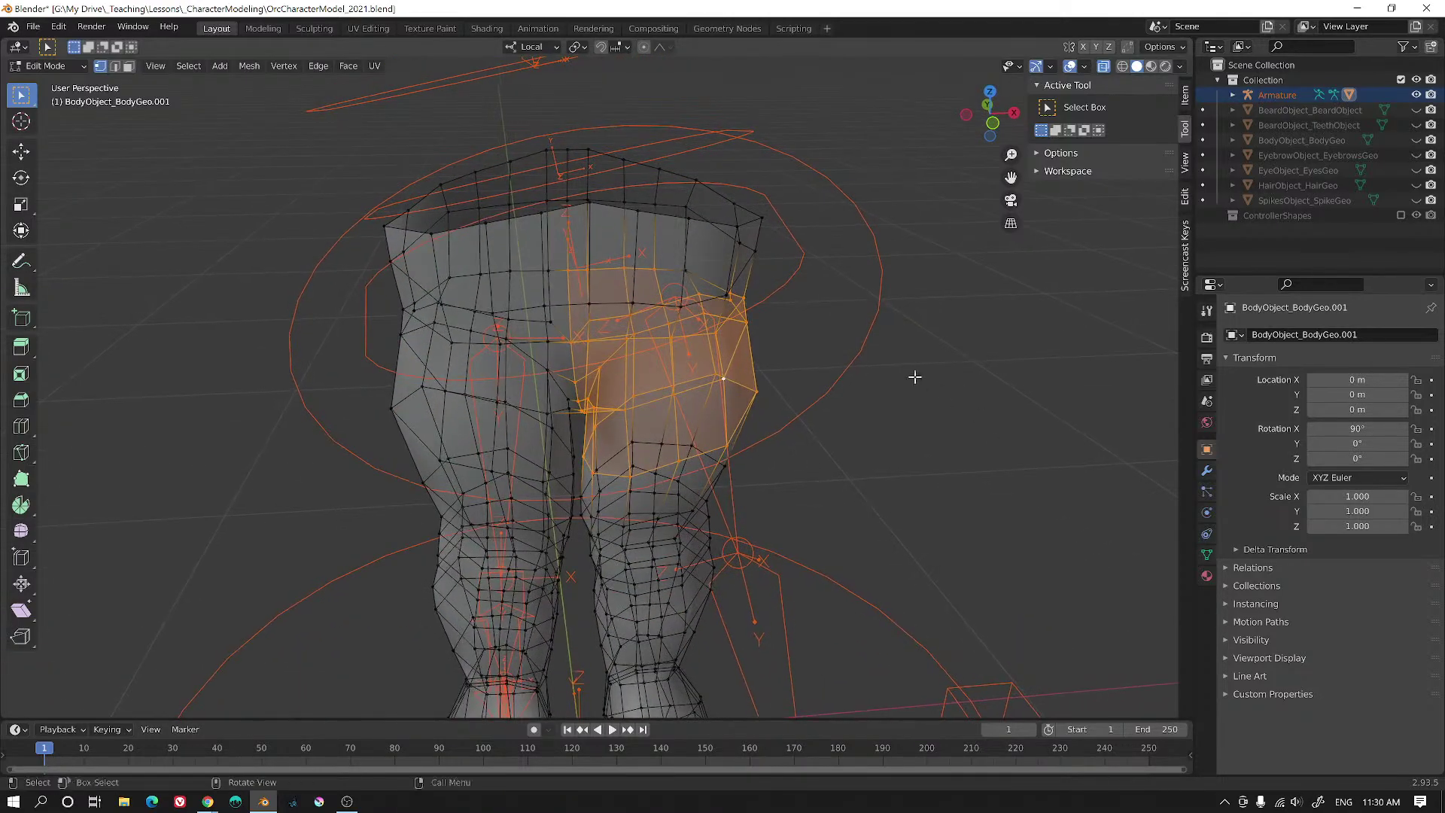
middle_drag(702, 270, 703, 284)
middle_drag(767, 325, 762, 296)
key(ctrl+i)
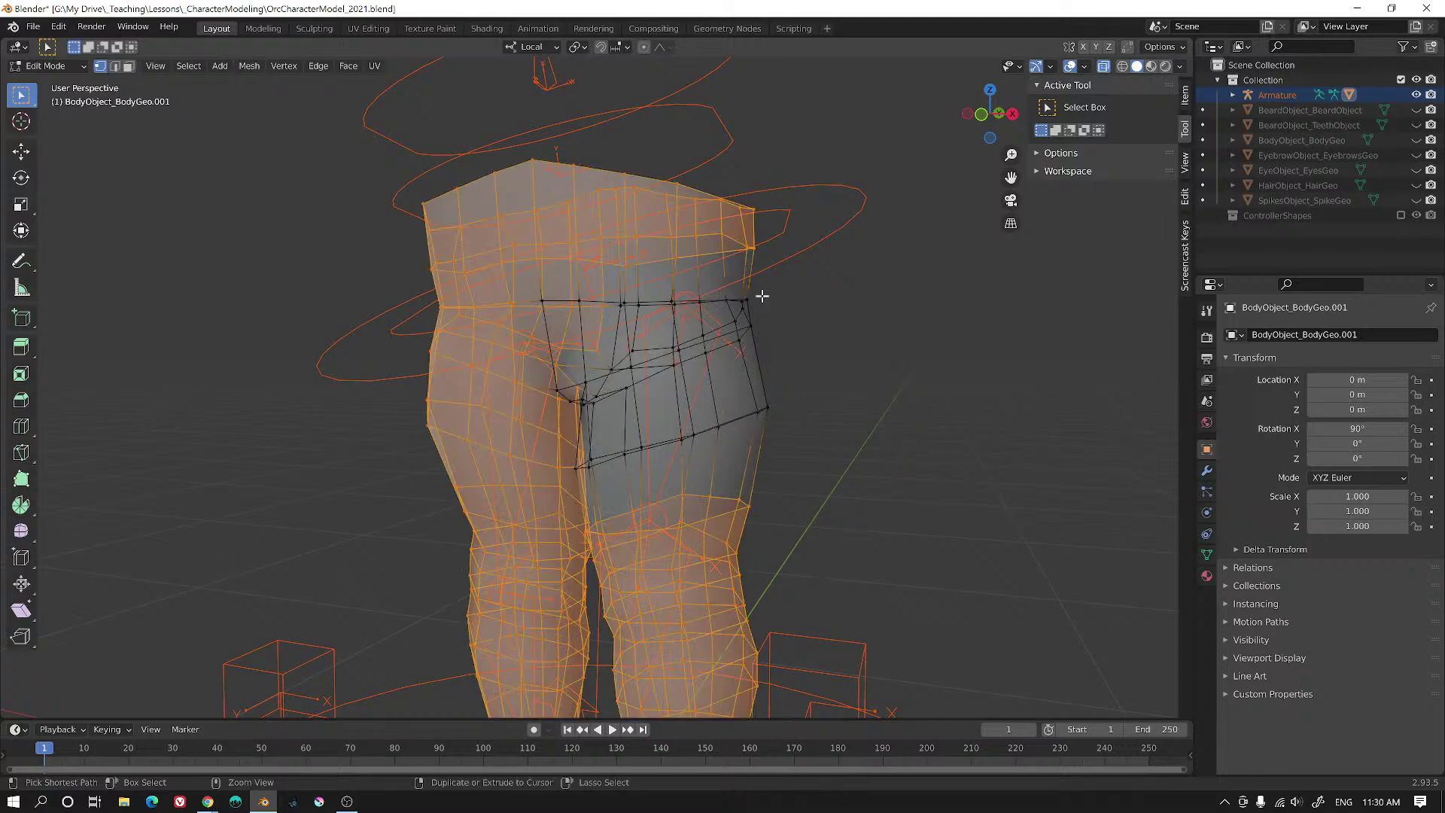
key(ctrl+i)
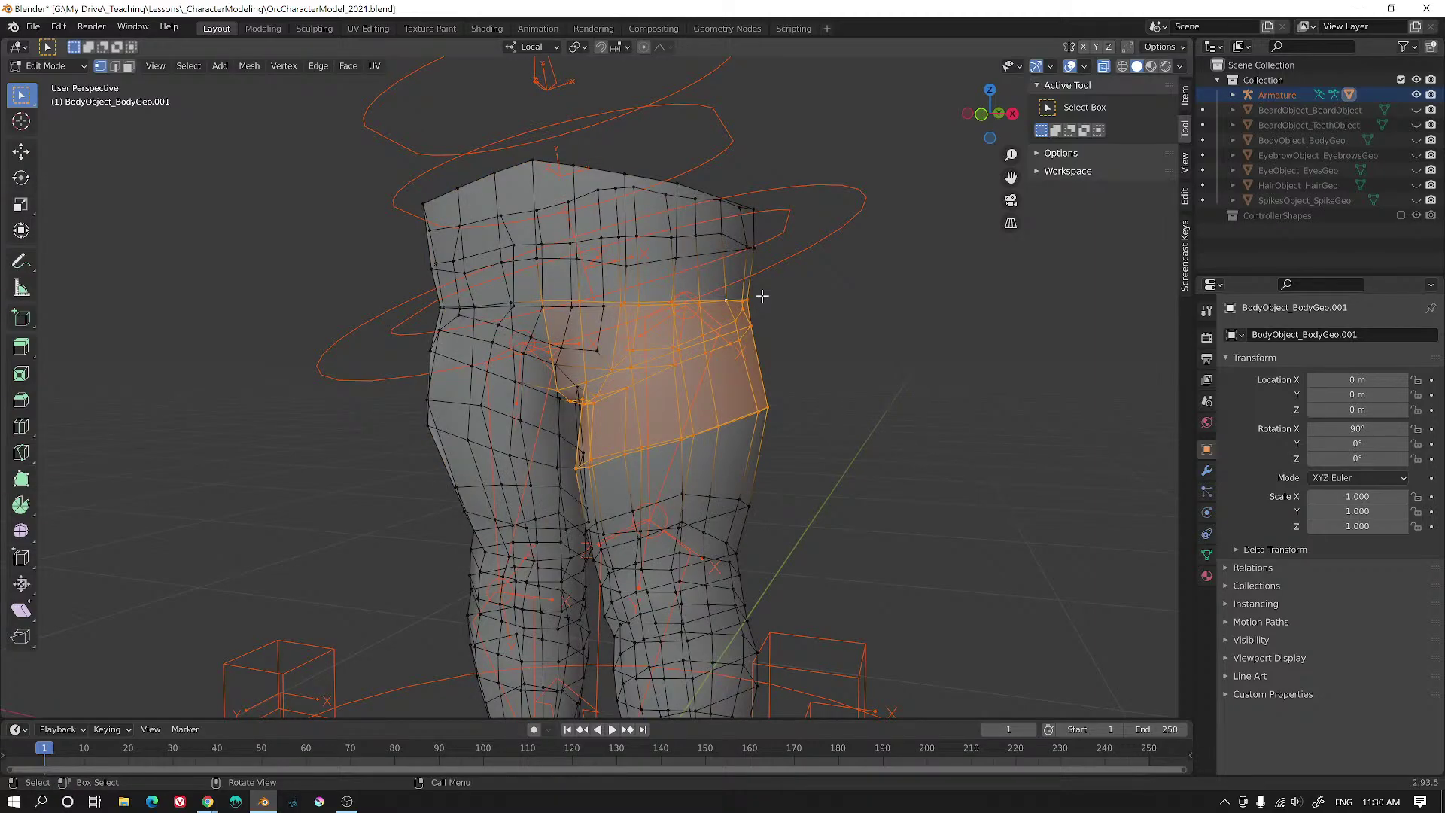
key(3)
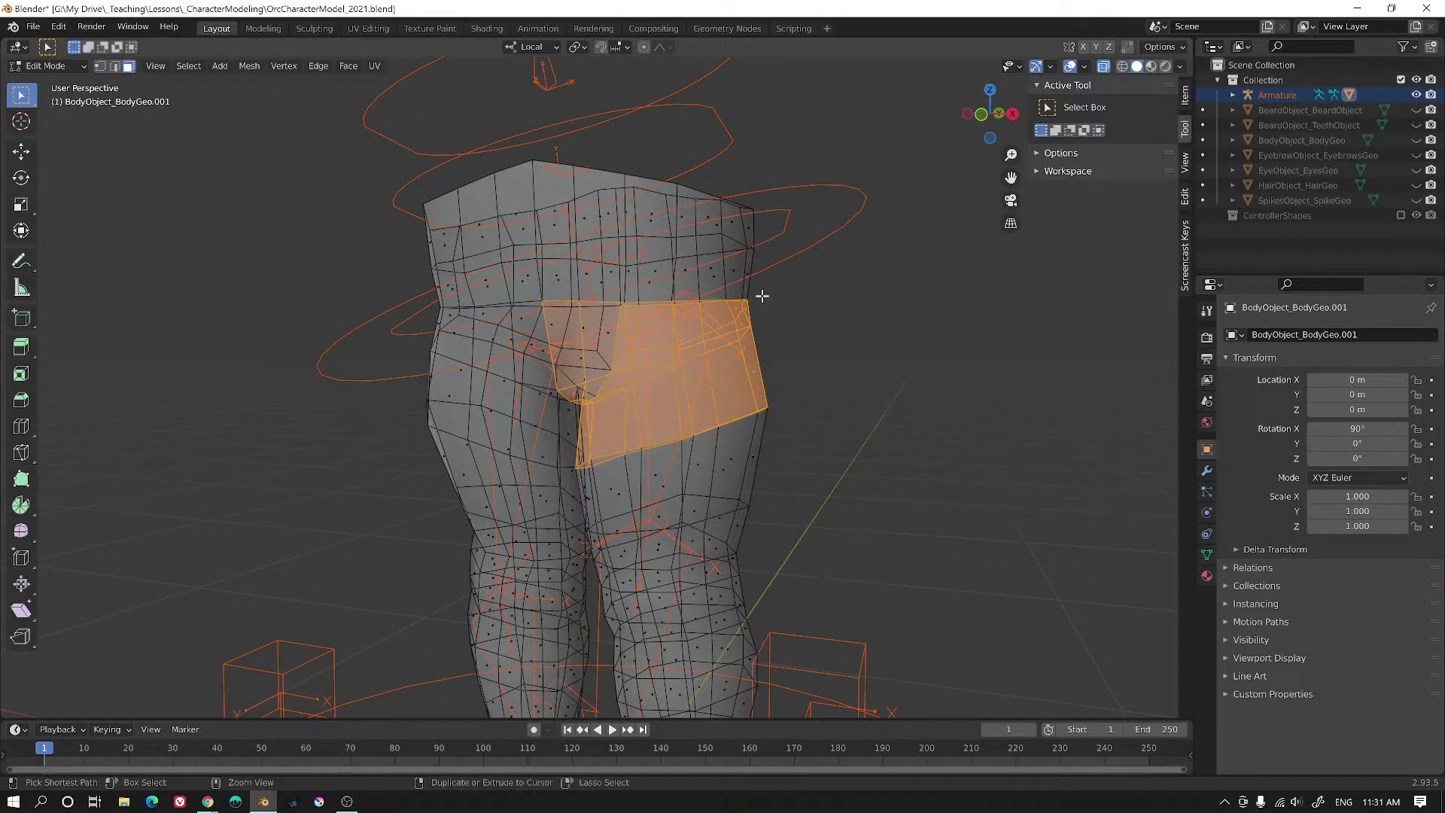
key(ctrl+i)
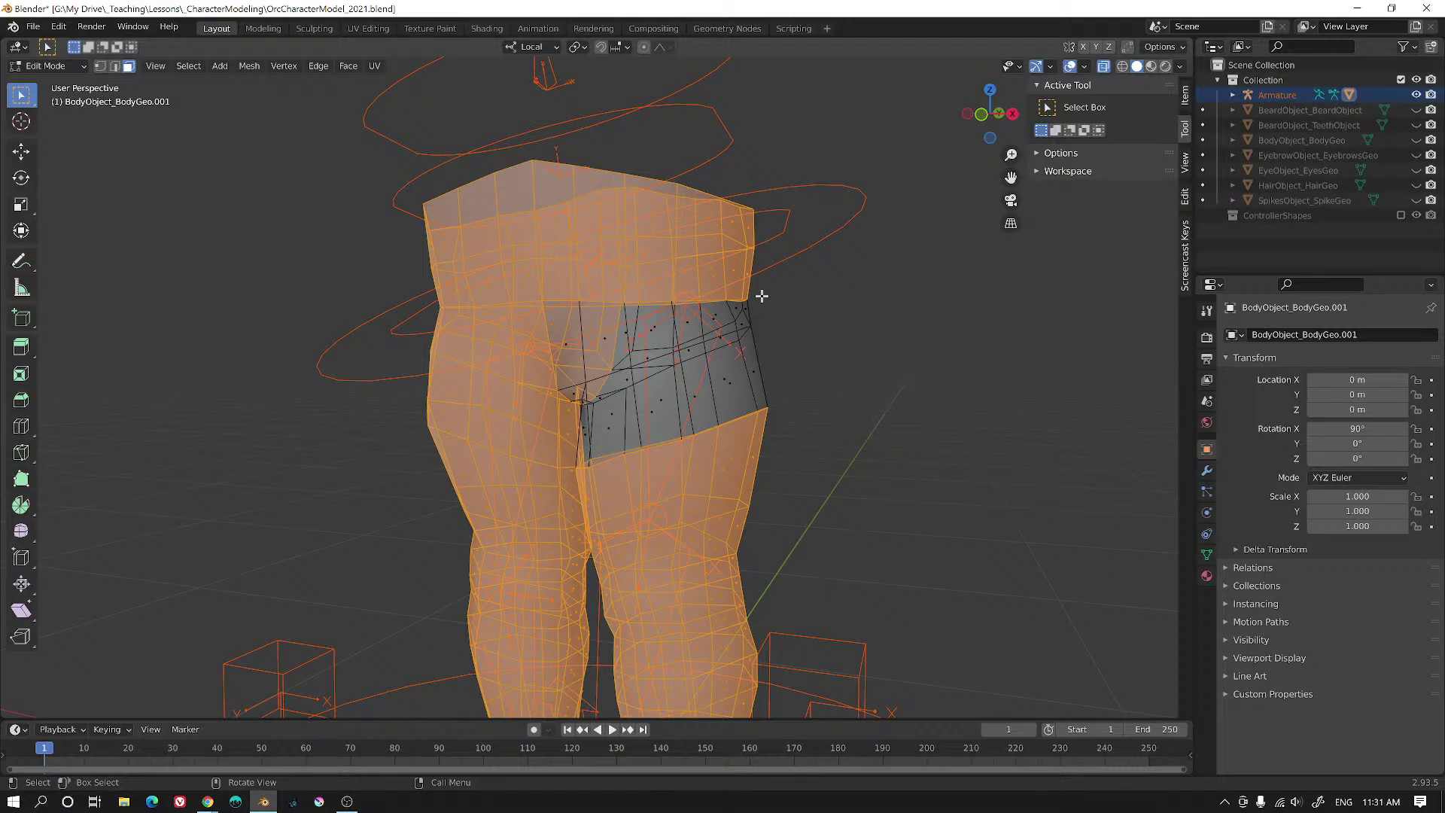
key(h)
middle_drag(762, 296, 687, 359)
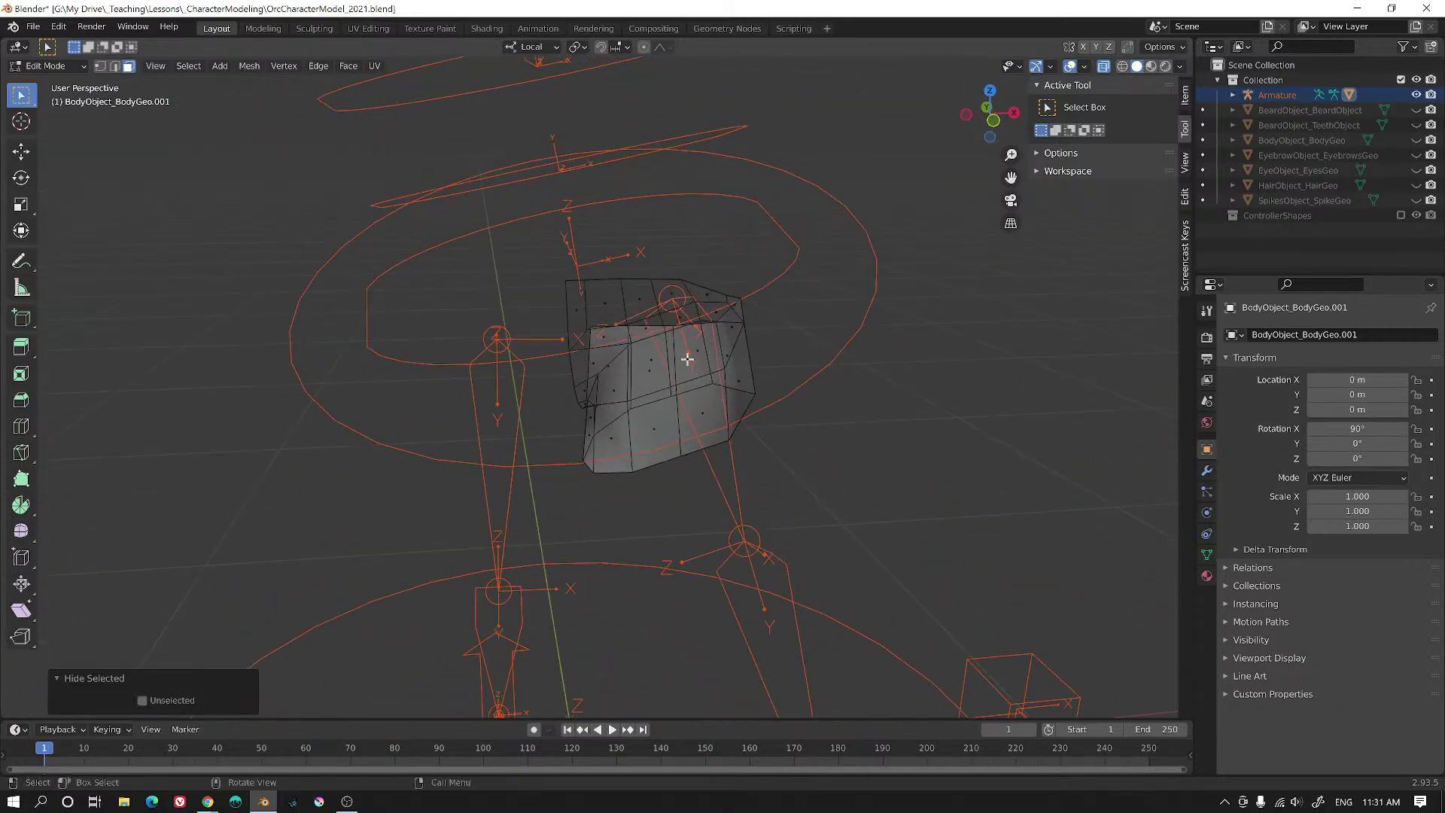
- Return the body mesh to Weight Paint mode and limit painting to the isolated patch with vertex selection masking
click(43, 66)
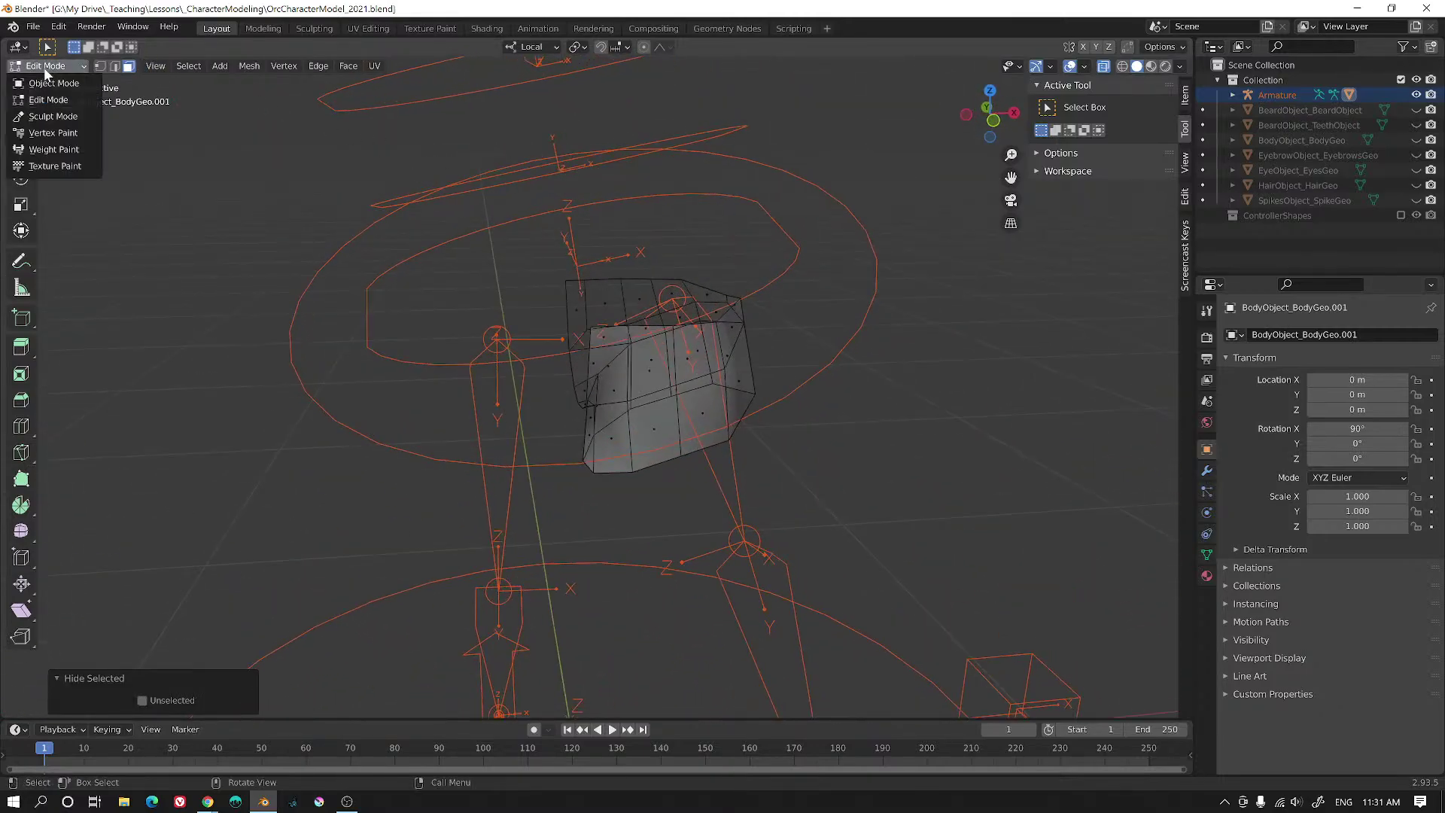
click(57, 148)
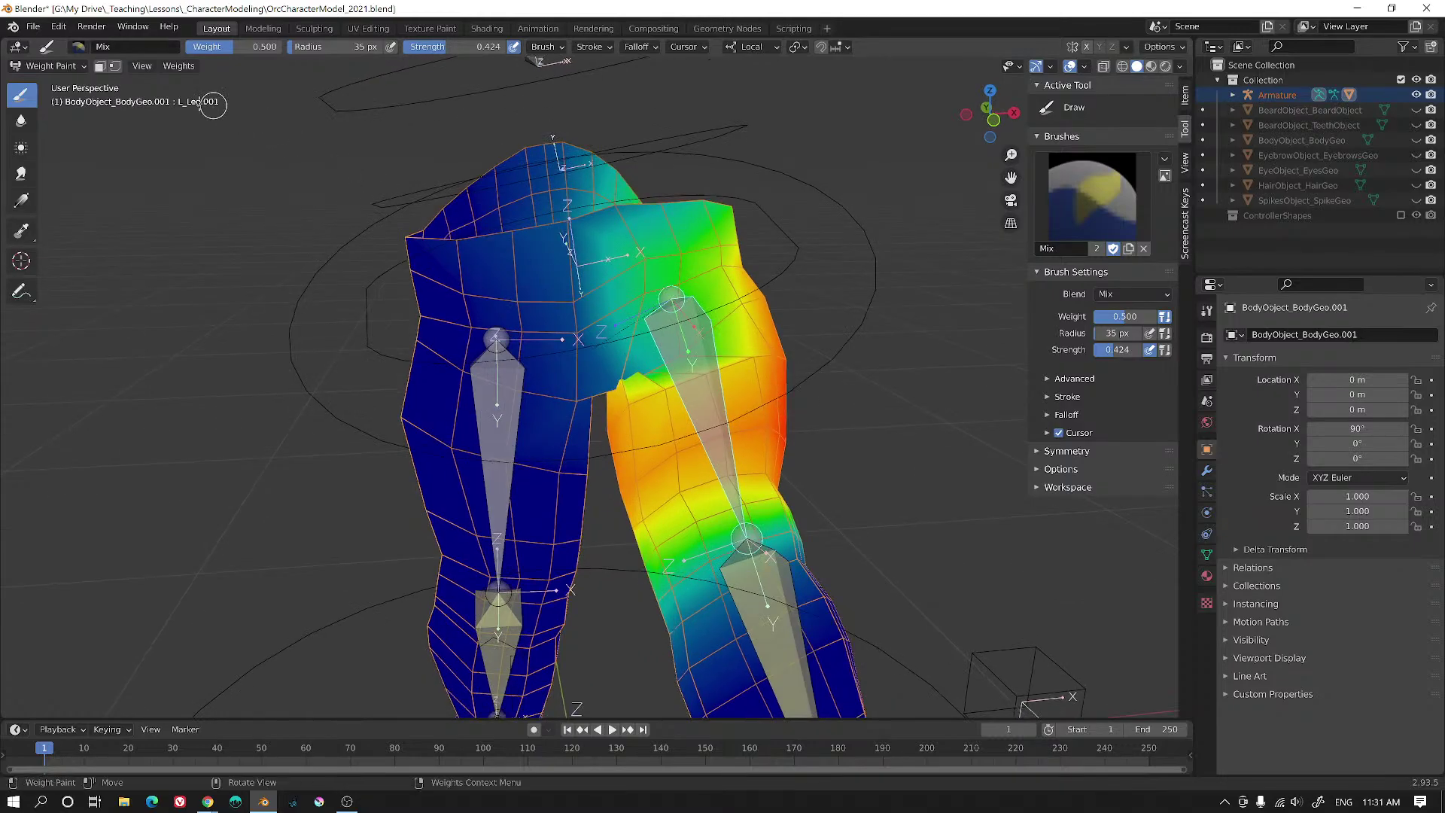
click(99, 66)
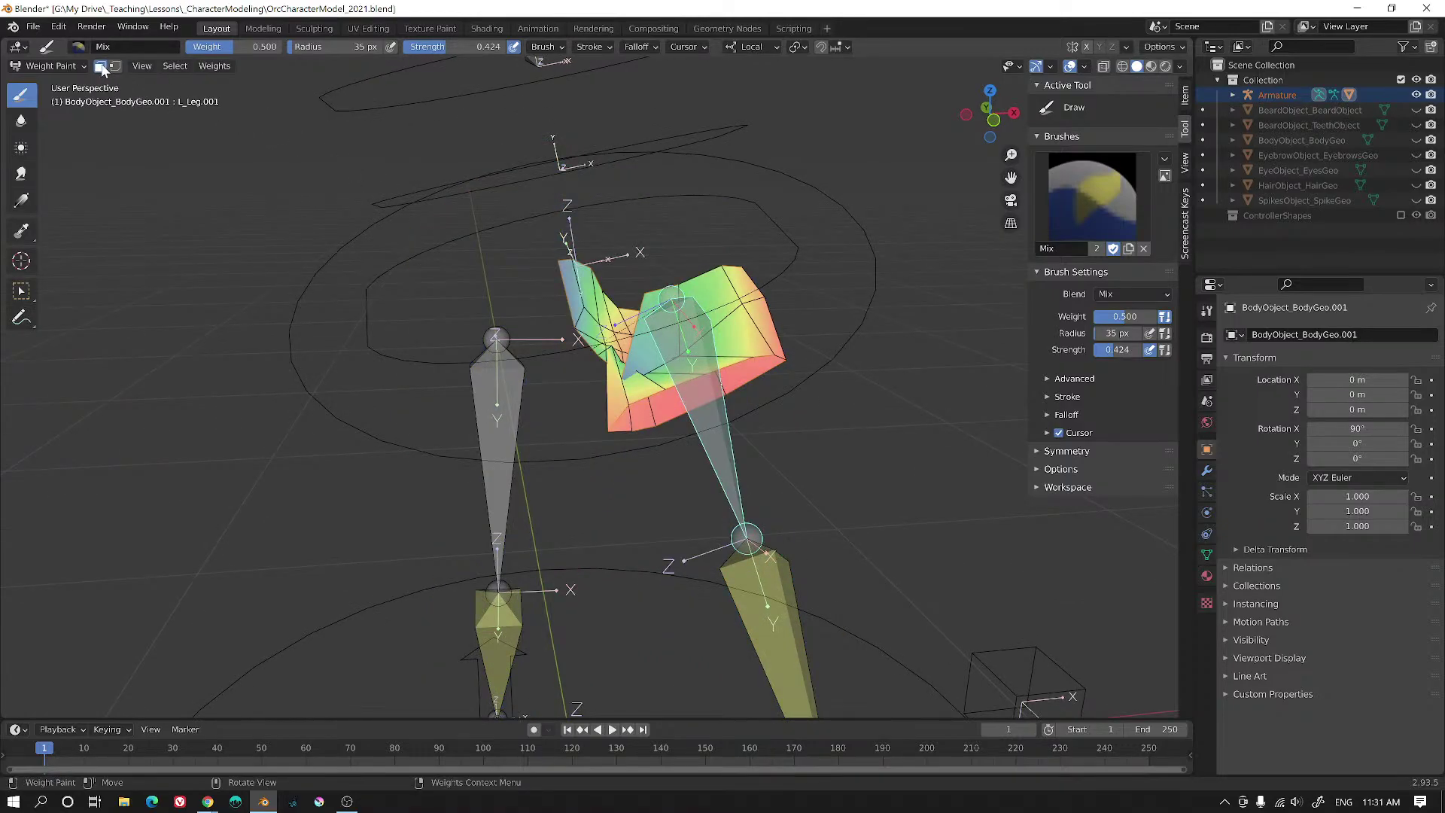
mouse_move(727, 477)
middle_down()
mouse_move(794, 505)
mouse_move(958, 503)
mouse_move(812, 570)
mouse_move(637, 543)
mouse_move(552, 340)
mouse_move(854, 421)
mouse_move(661, 348)
mouse_move(527, 263)
middle_up()
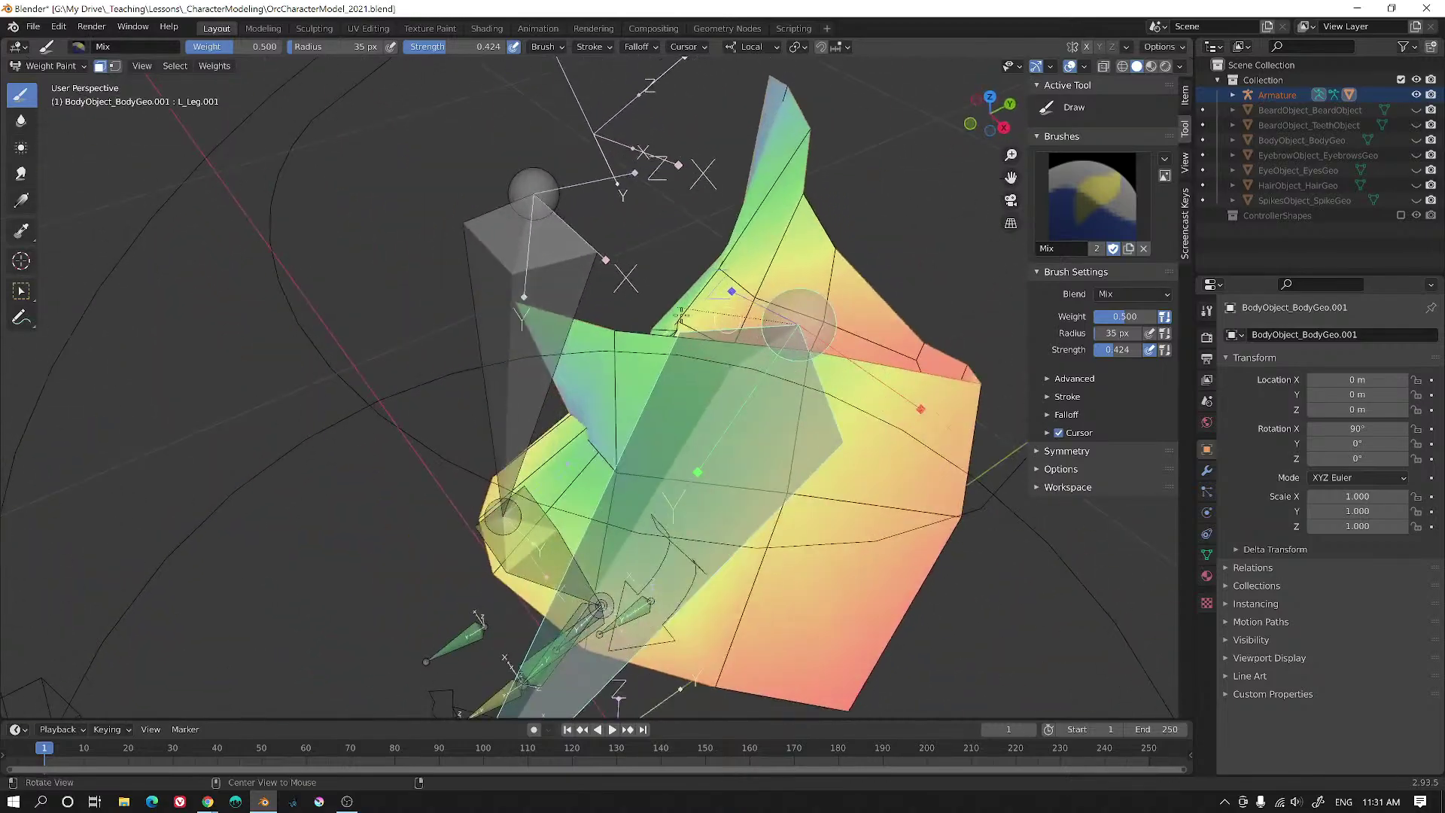
click(114, 67)
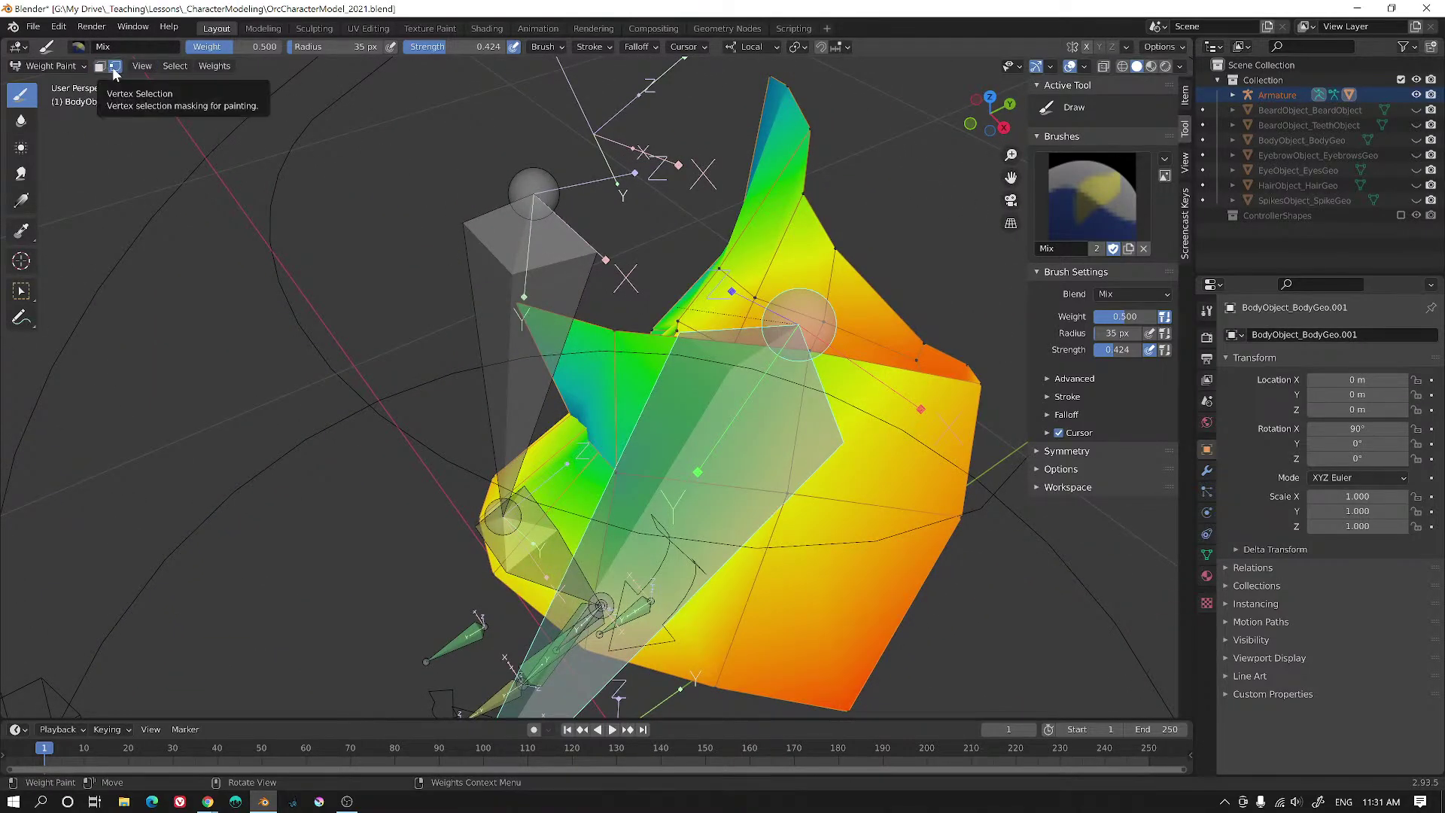
- Select the vertices along the crotch fold and inner thigh of the isolated patch for masked painting
middle_drag(307, 233, 595, 282)
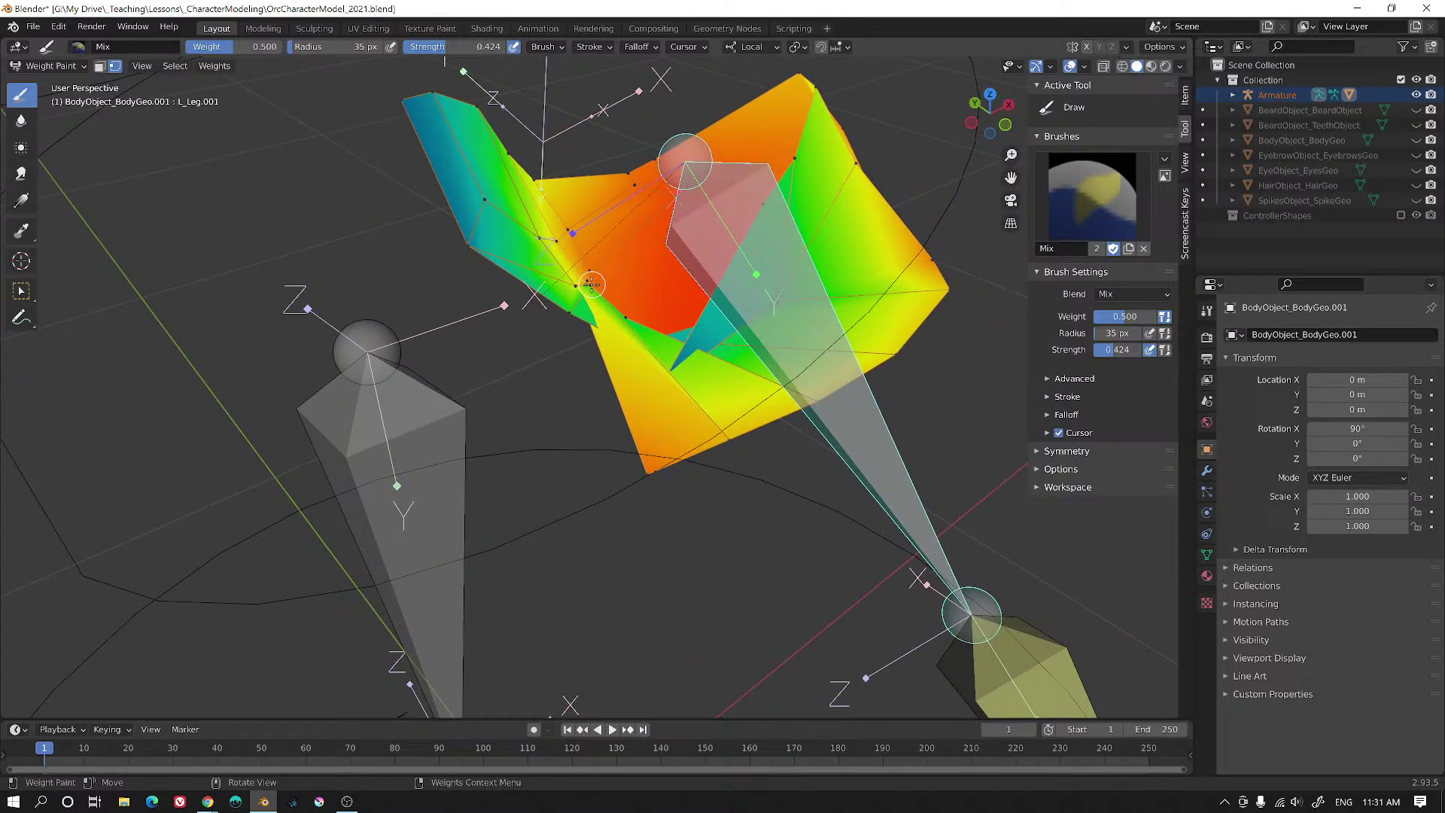
scroll(604, 265, up, 2)
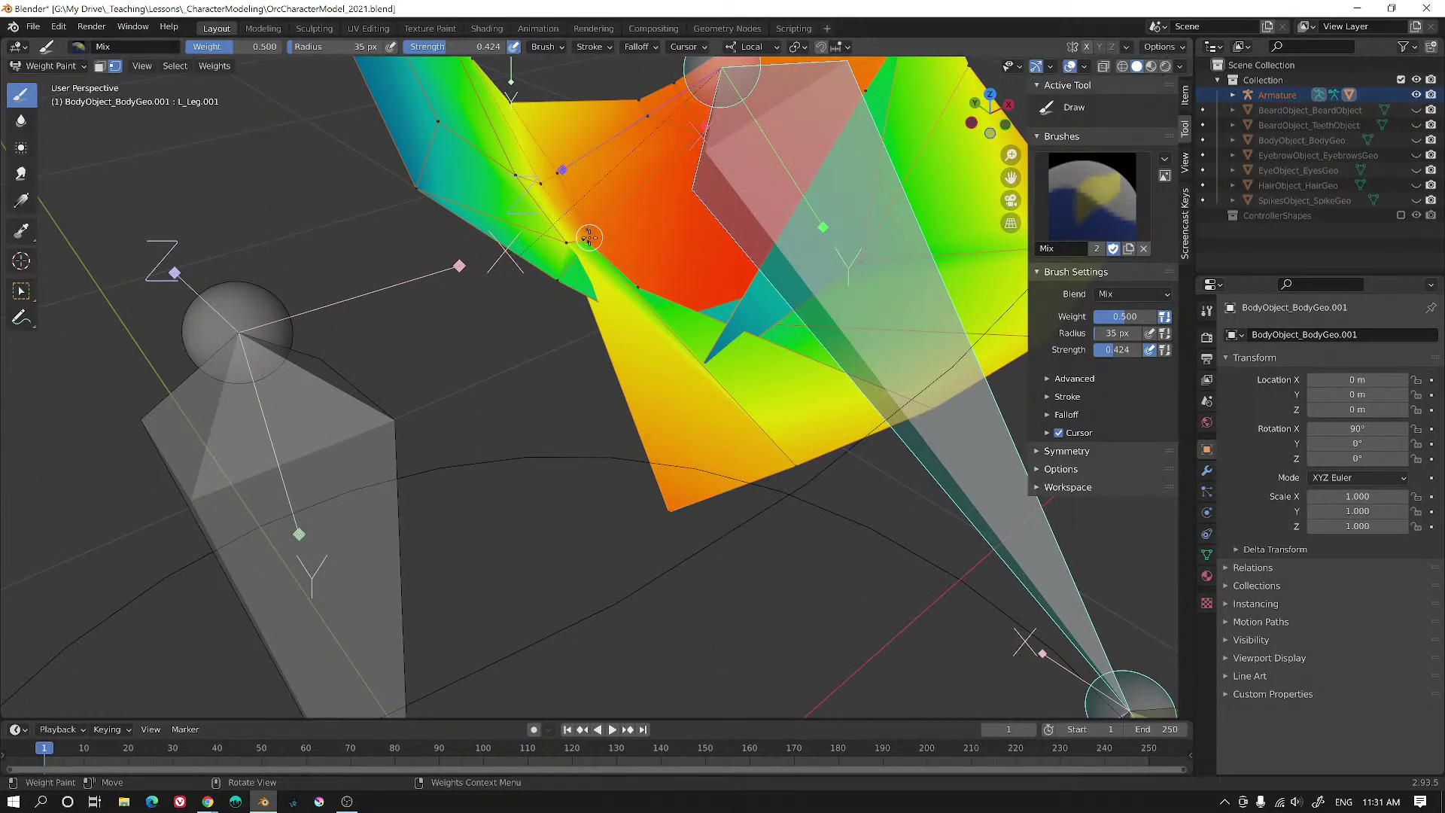
mouse_move(634, 273)
middle_down()
mouse_move(643, 223)
mouse_move(653, 289)
middle_up()
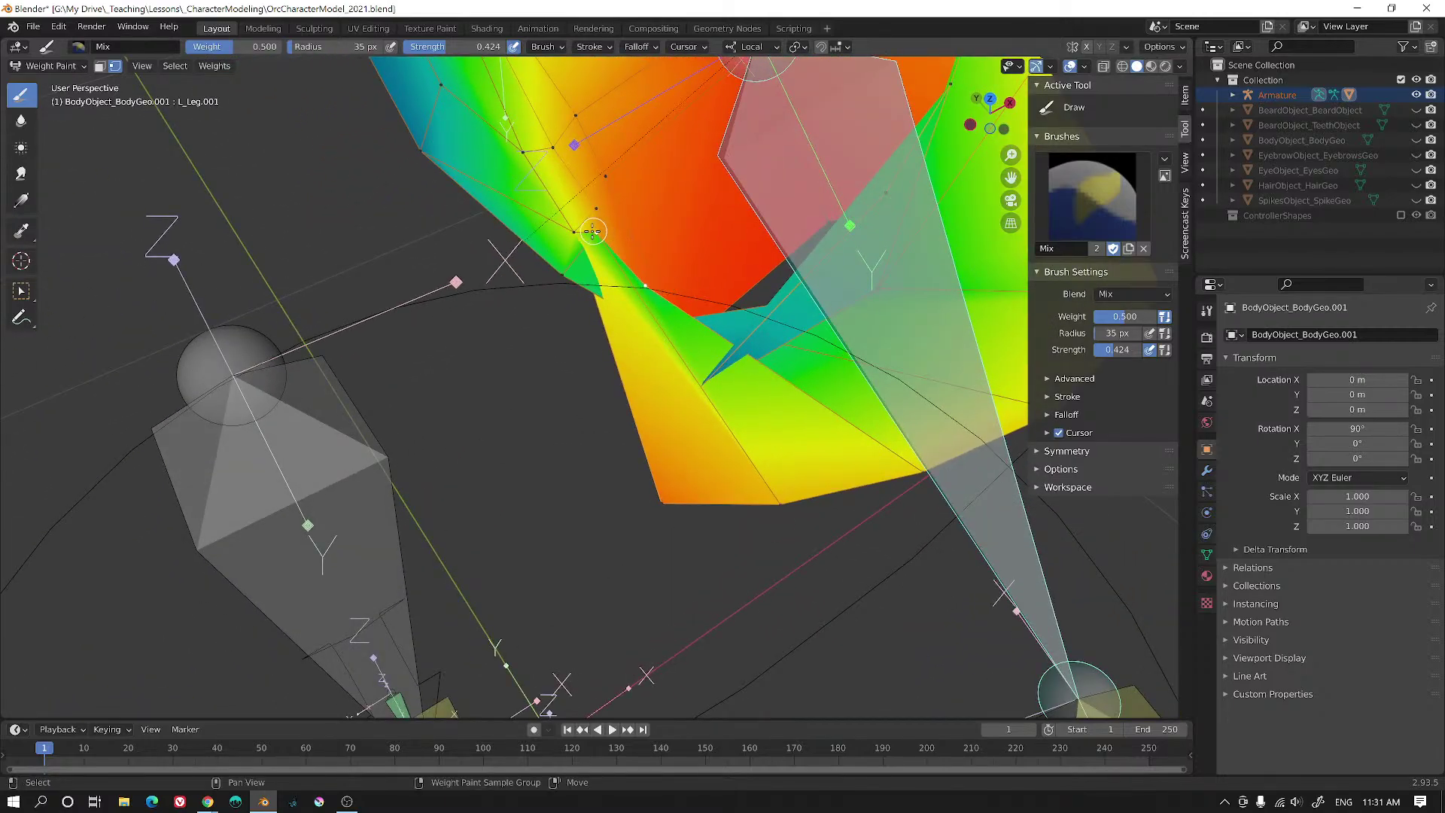
middle_drag(580, 236, 655, 304)
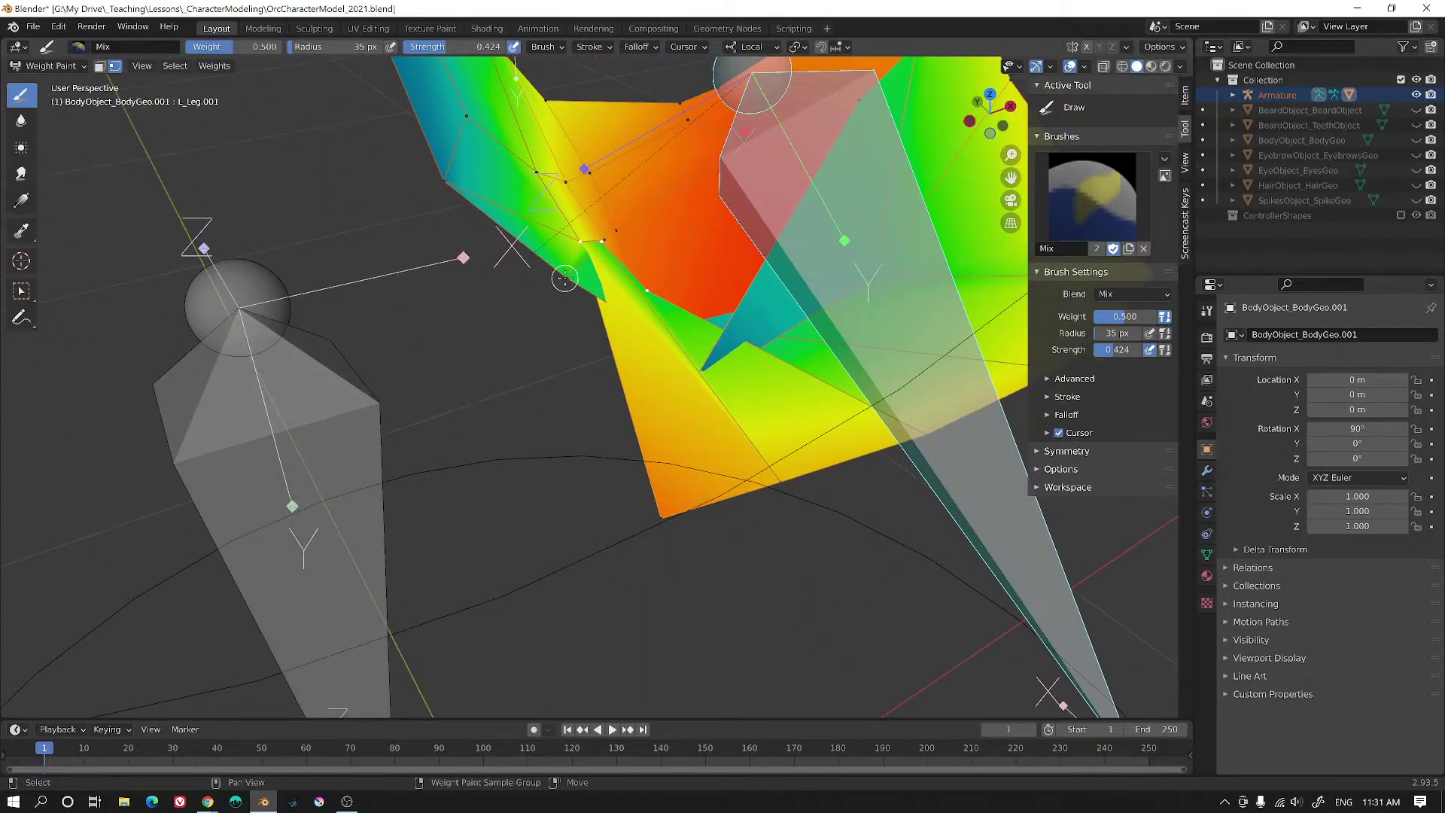
middle_drag(564, 279, 562, 267)
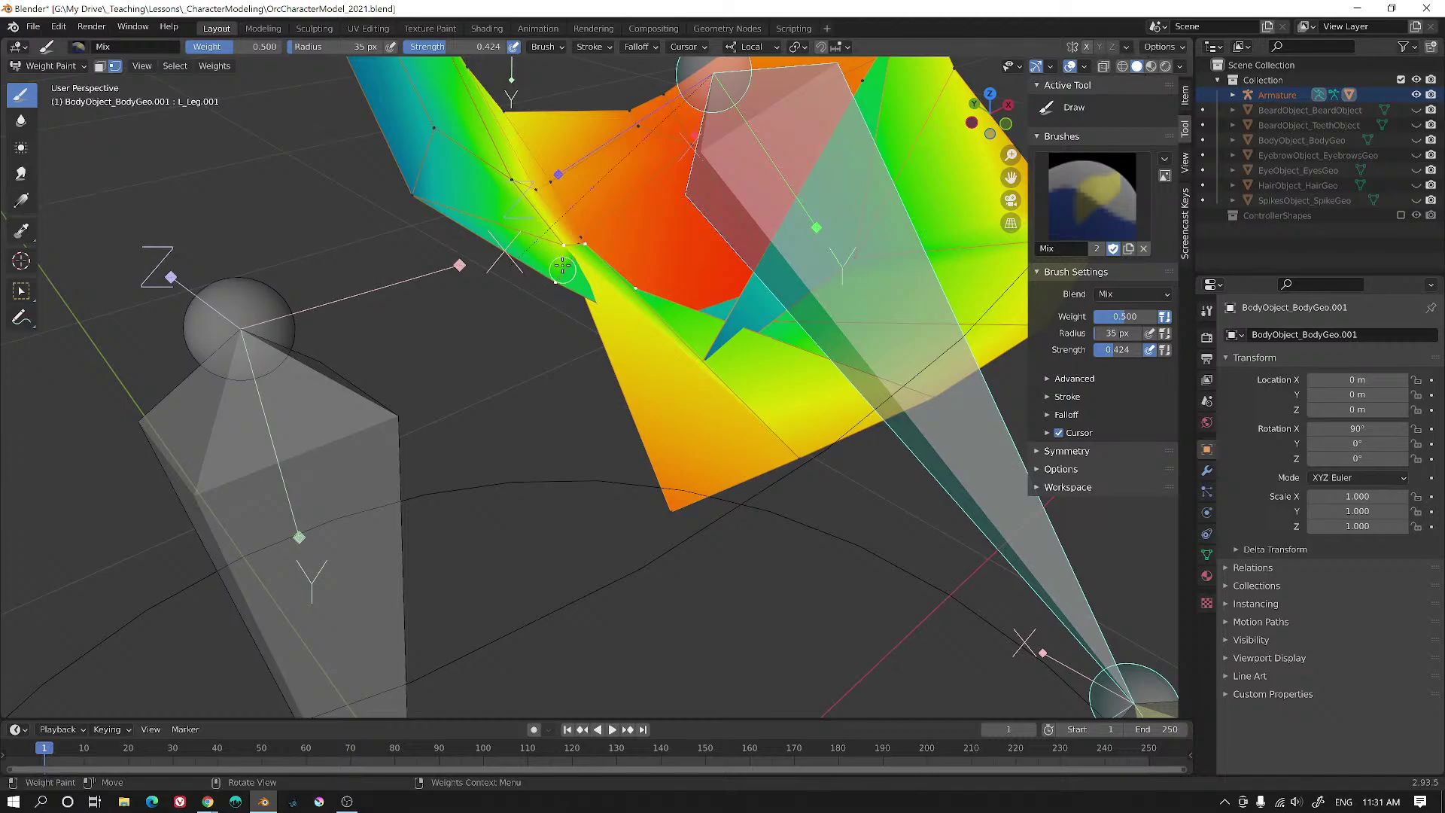
middle_drag(564, 196, 619, 384)
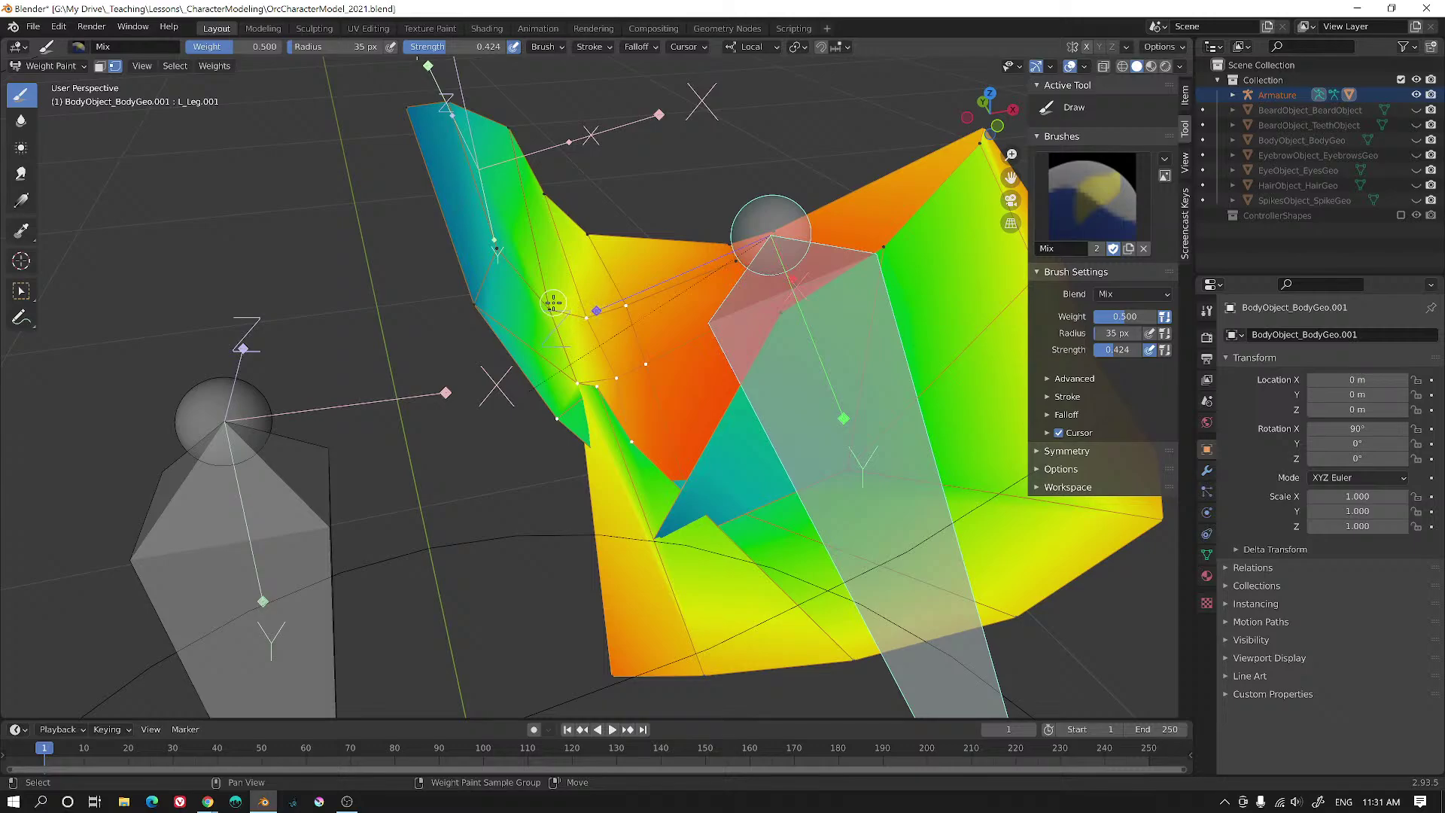
mouse_move(556, 309)
middle_down()
mouse_move(518, 419)
mouse_move(620, 406)
middle_up()
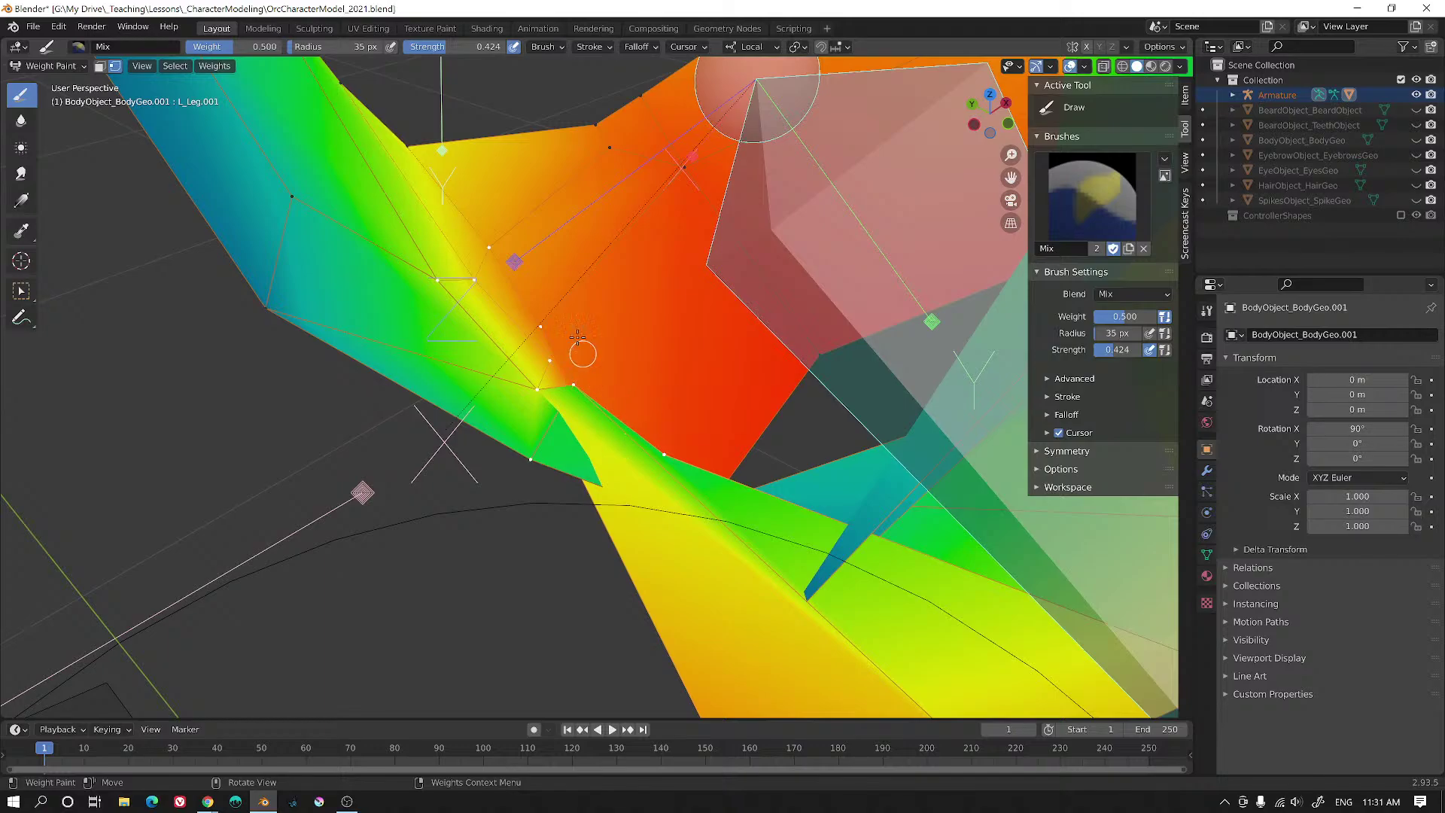
- Set the brush weight to 1.000 and paint the selected crotch and inner-thigh vertices toward the left leg bone
scroll(561, 314, down, 1)
drag(1123, 314, 1167, 314)
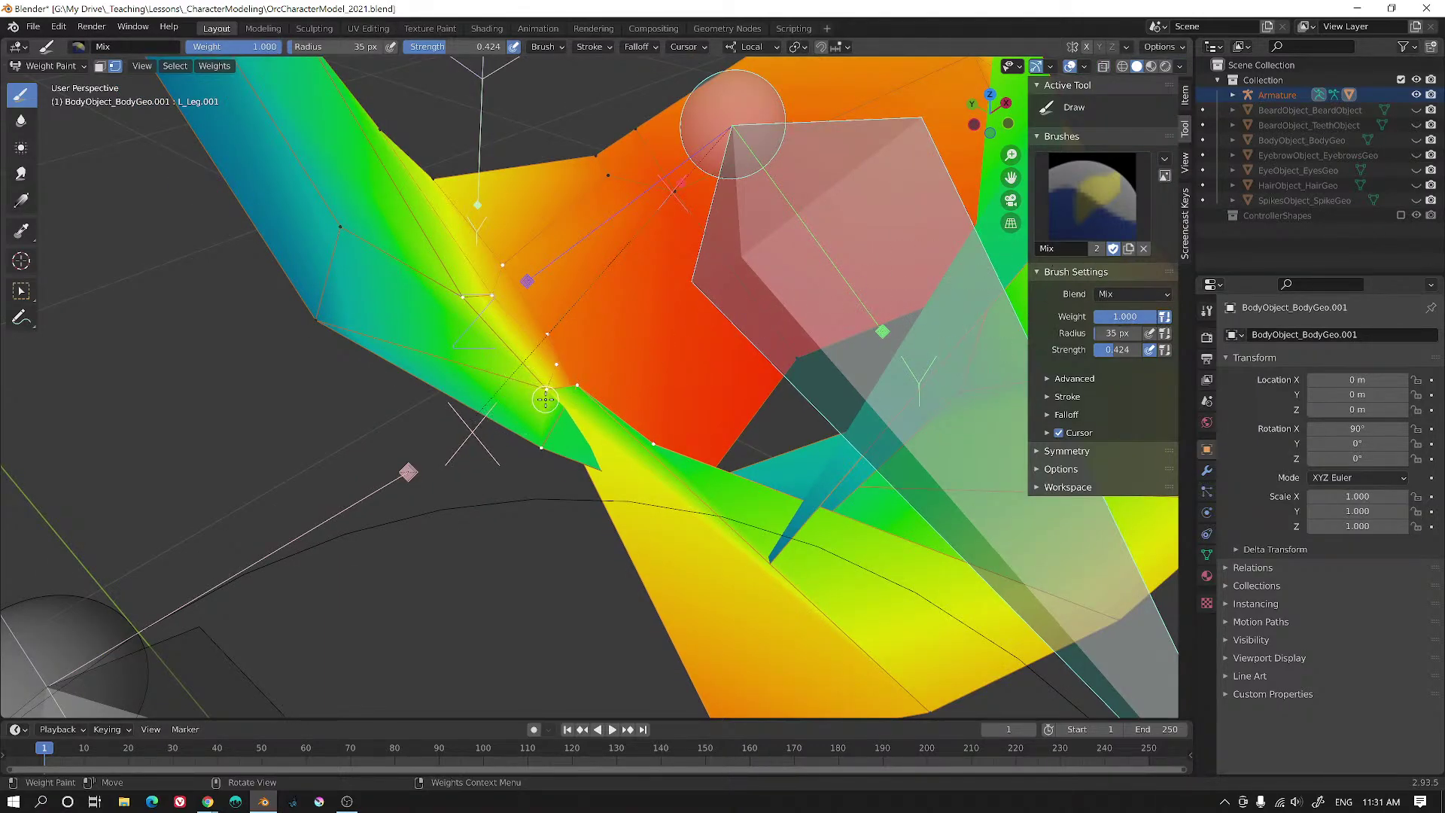
mouse_move(545, 399)
mouse_down()
mouse_move(555, 384)
mouse_move(659, 394)
mouse_up()
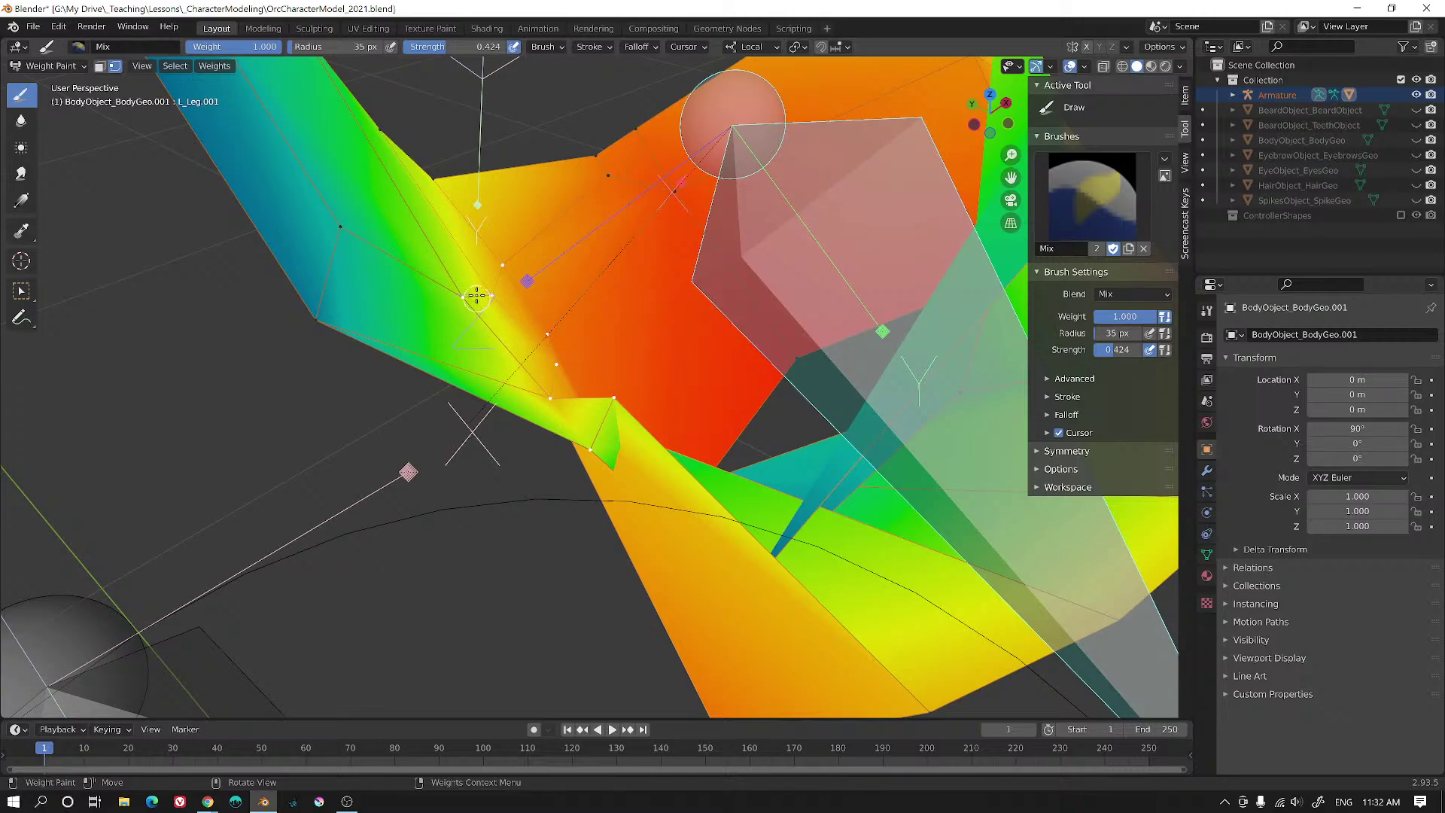
mouse_move(477, 296)
mouse_down()
mouse_move(557, 417)
mouse_move(611, 410)
mouse_move(591, 452)
mouse_move(645, 418)
mouse_up()
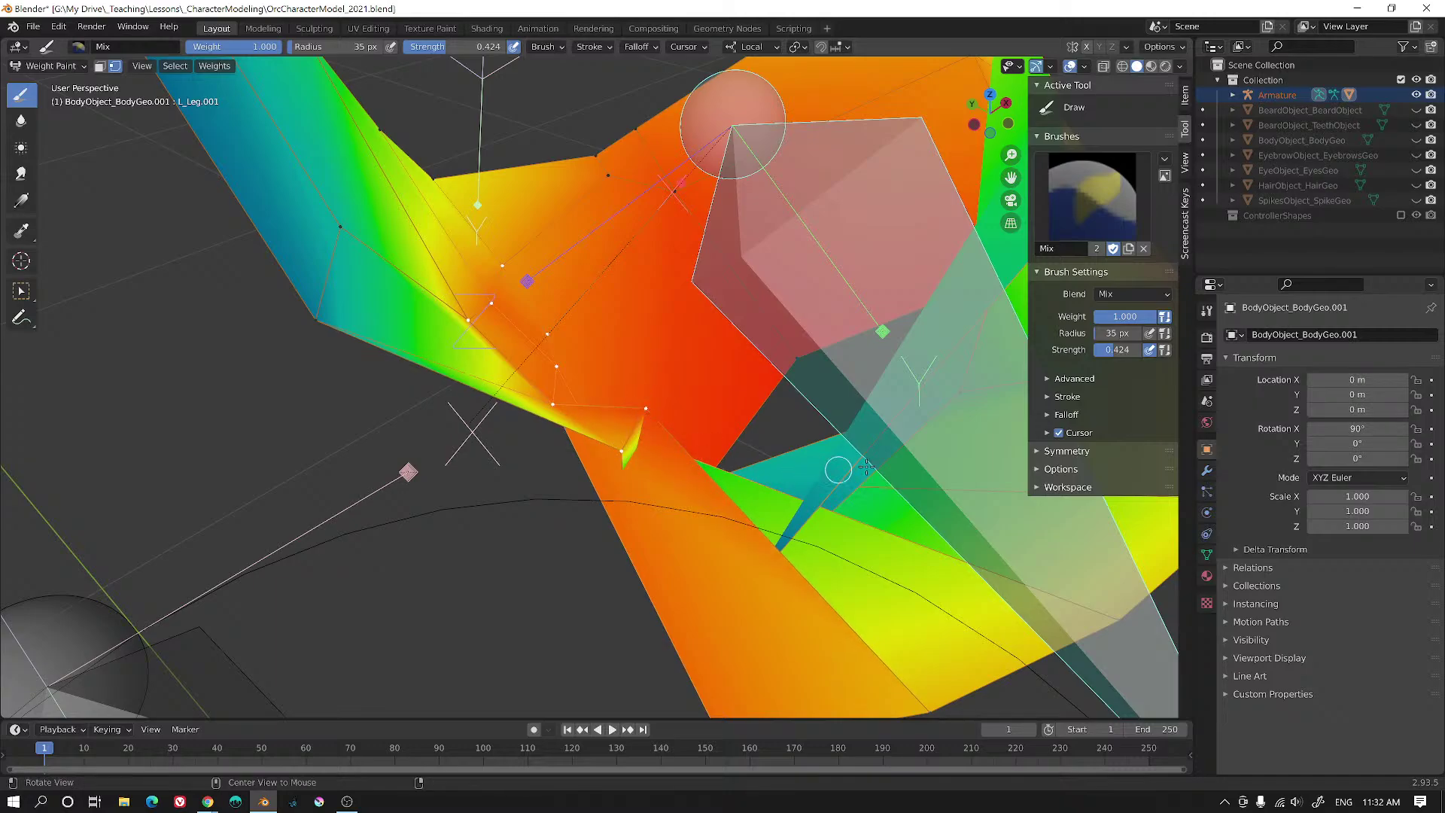
scroll(889, 450, down, 3)
mouse_move(693, 552)
middle_down()
mouse_move(629, 557)
mouse_move(635, 580)
mouse_move(700, 566)
middle_up()
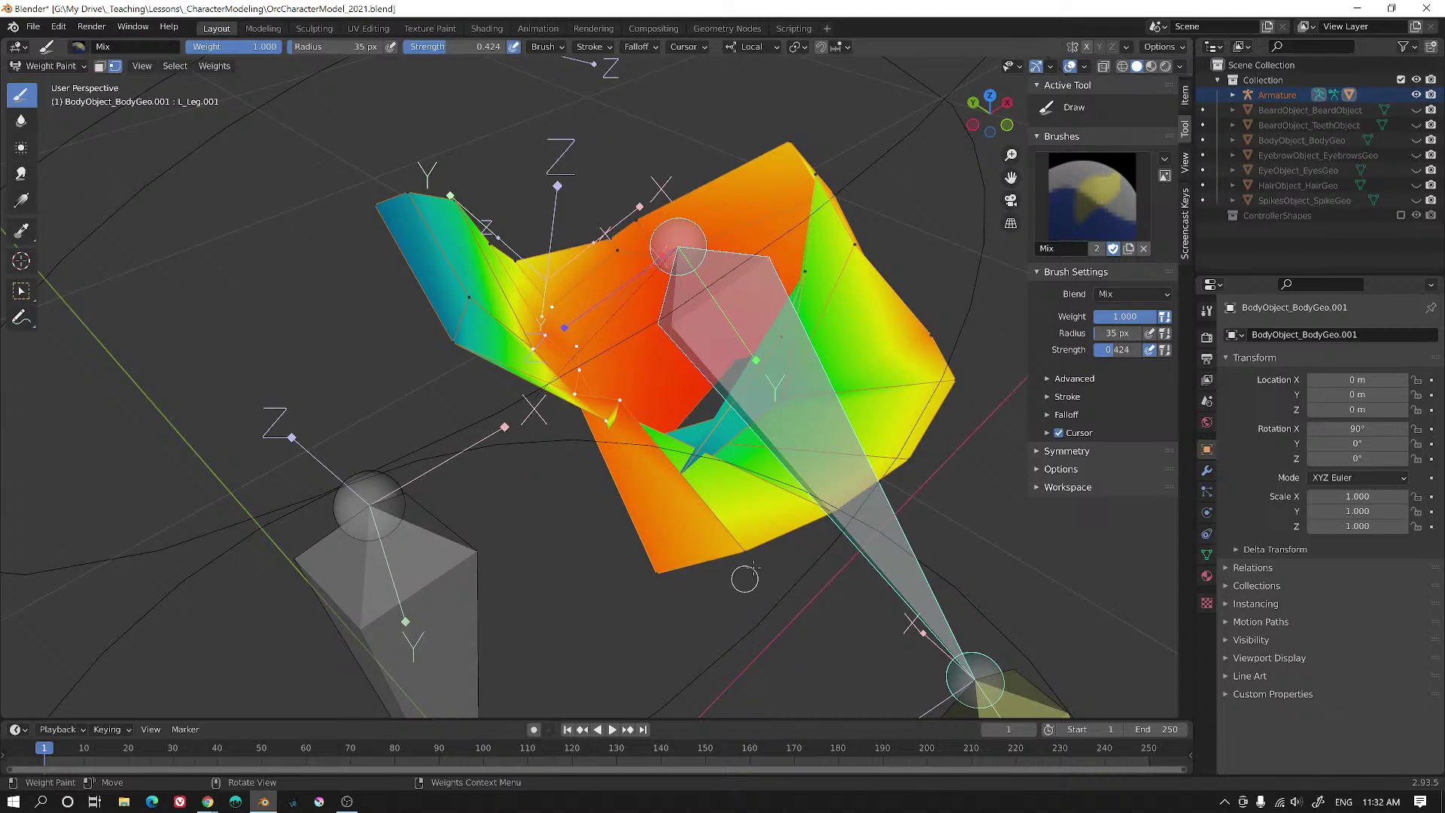
- Switch the isolated patch from Weight Paint to Edit Mode and use vertex selection
click(60, 66)
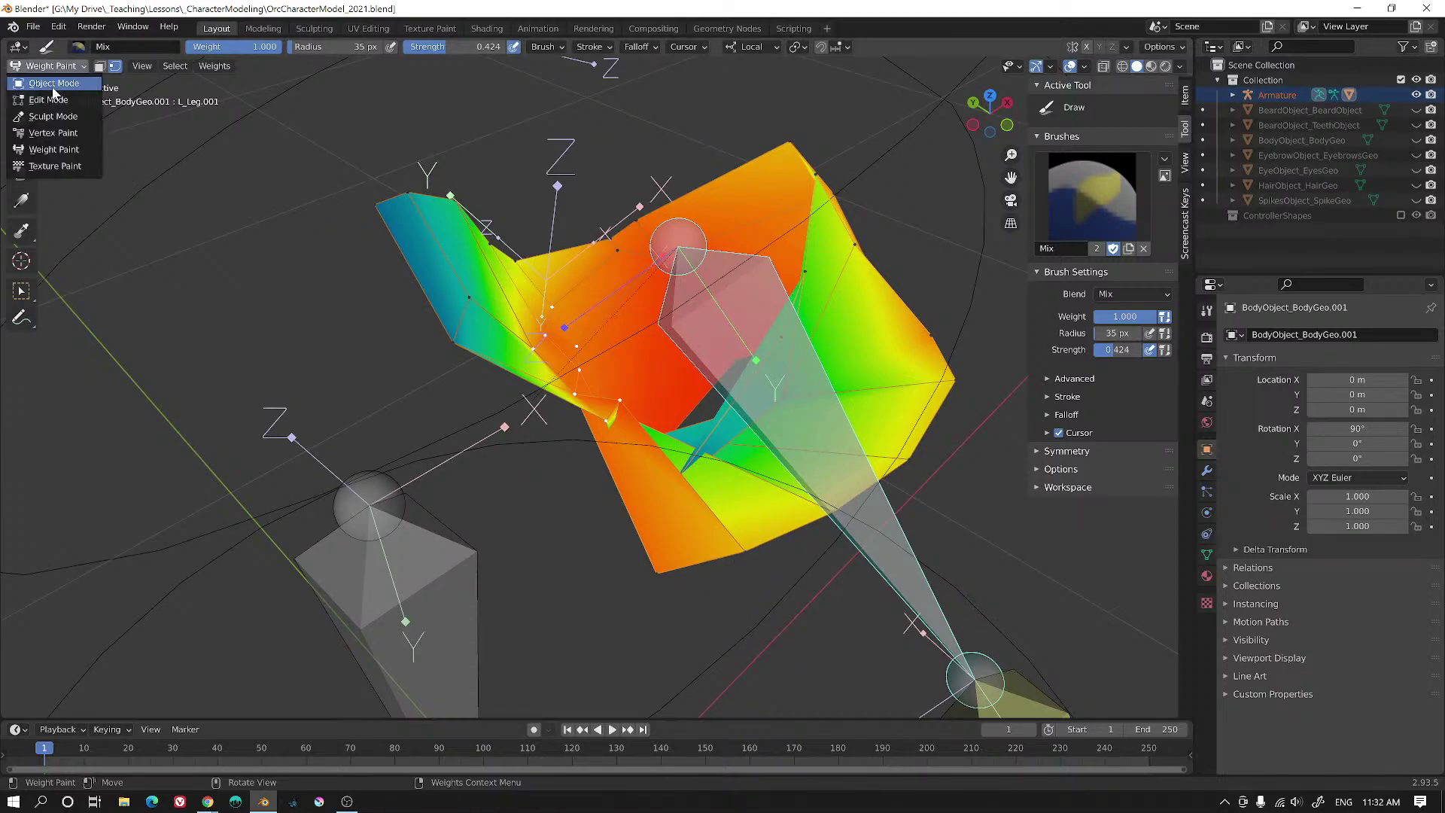
click(57, 107)
middle_drag(934, 421, 678, 241)
click(34, 66)
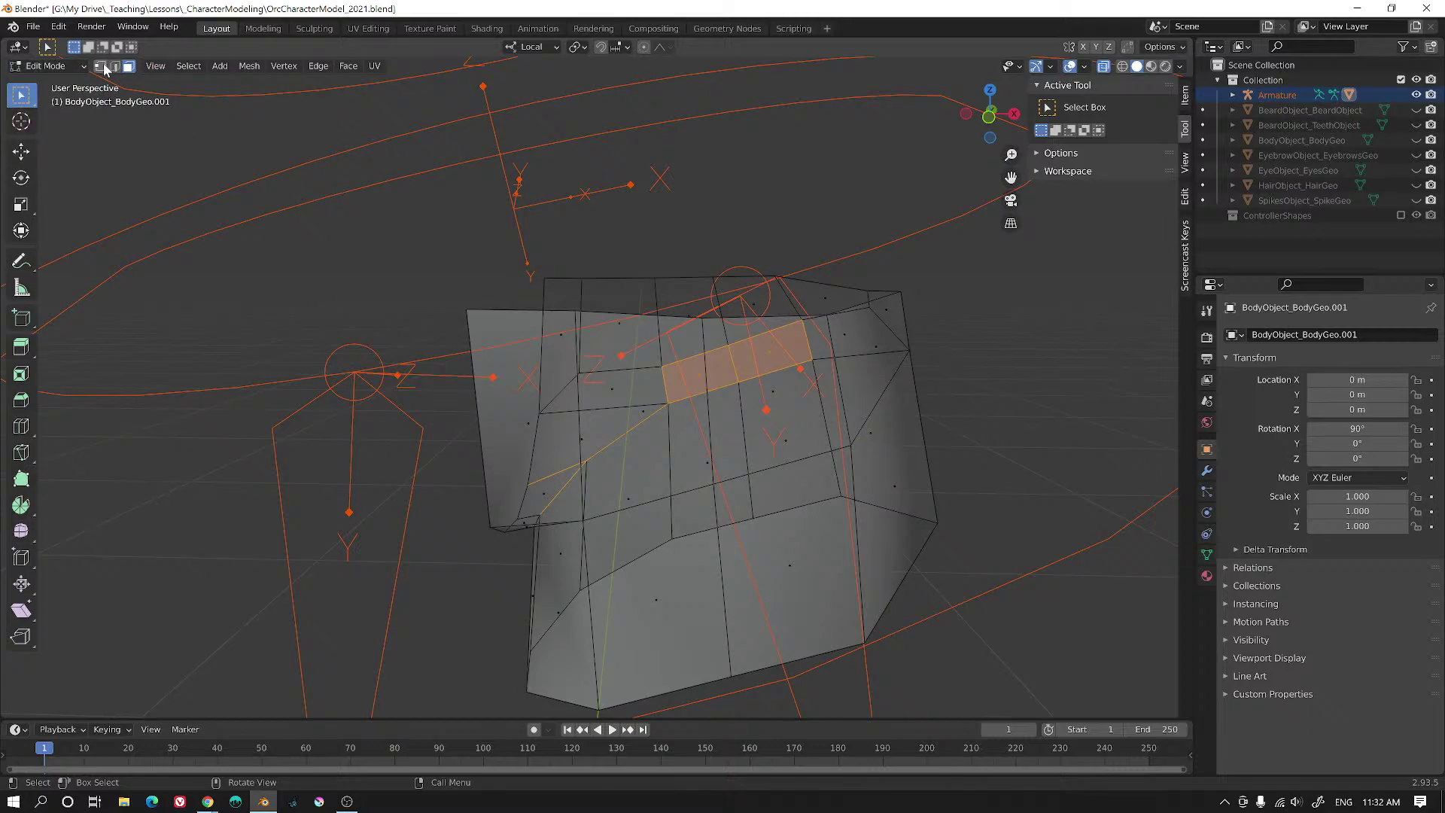
click(103, 67)
- Select the front centerline vertex at the upper edge of the patch and show its vertex weights
middle_drag(612, 345, 626, 405)
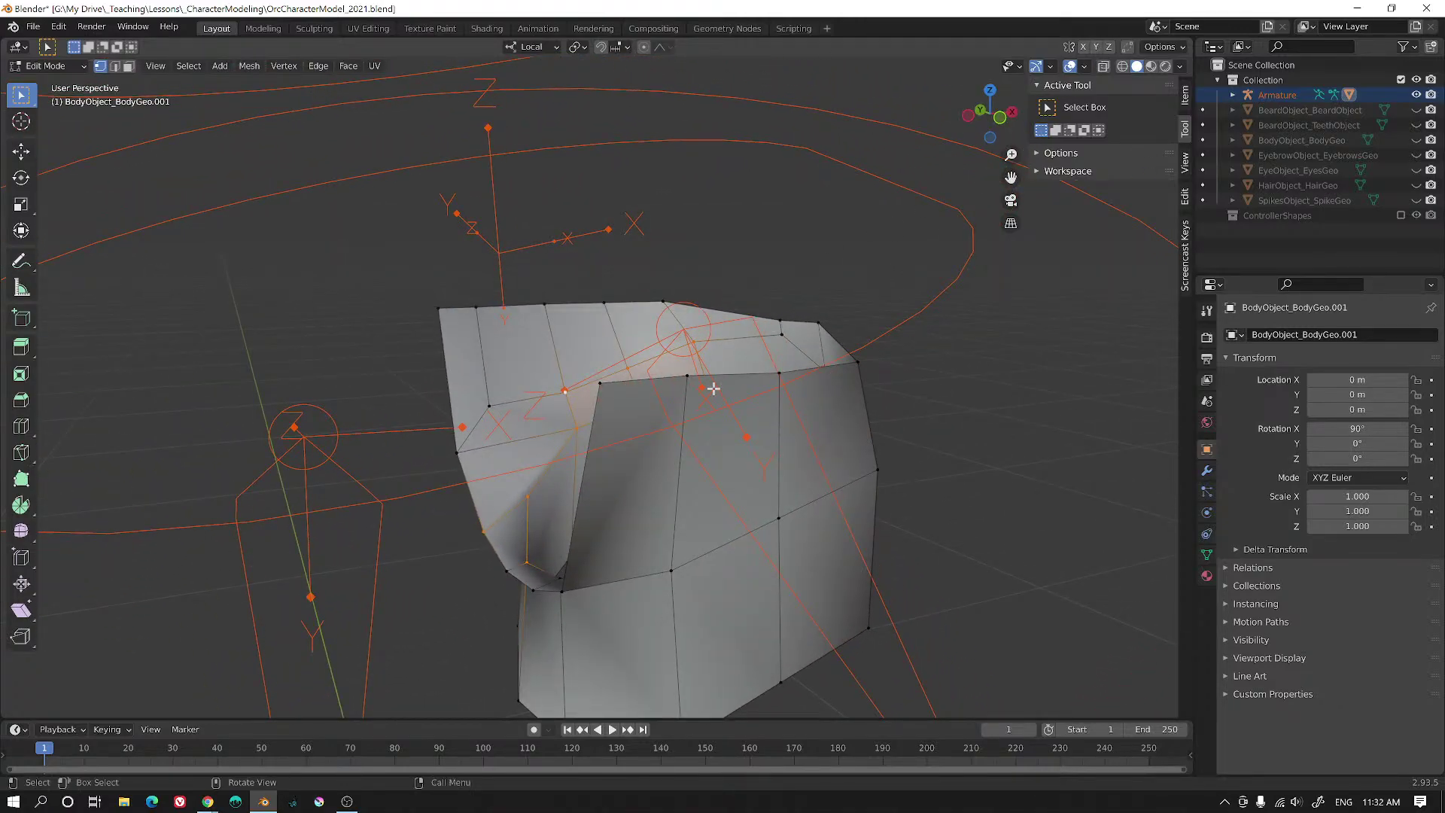
scroll(683, 419, up, 1)
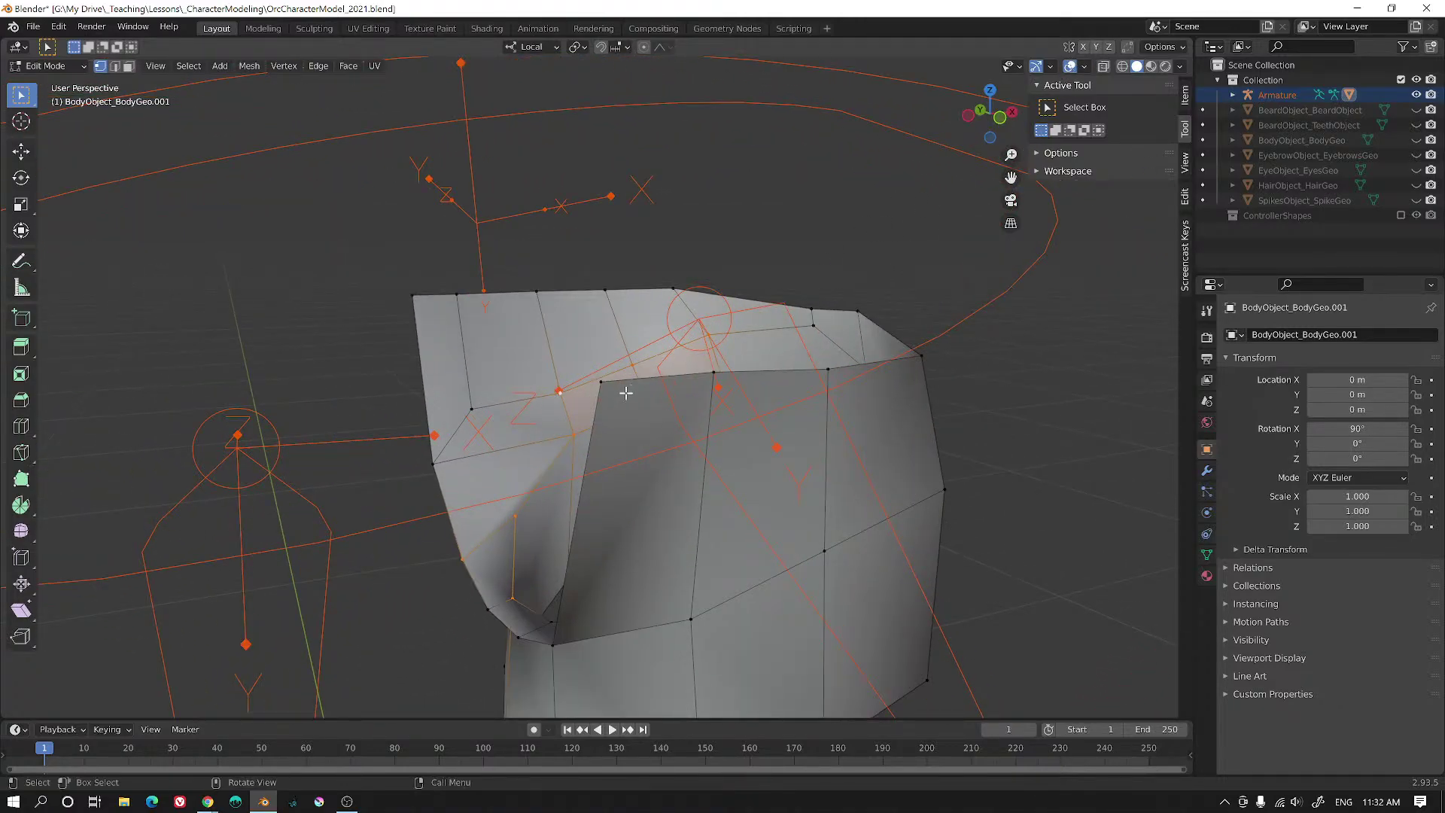
middle_drag(658, 386, 700, 387)
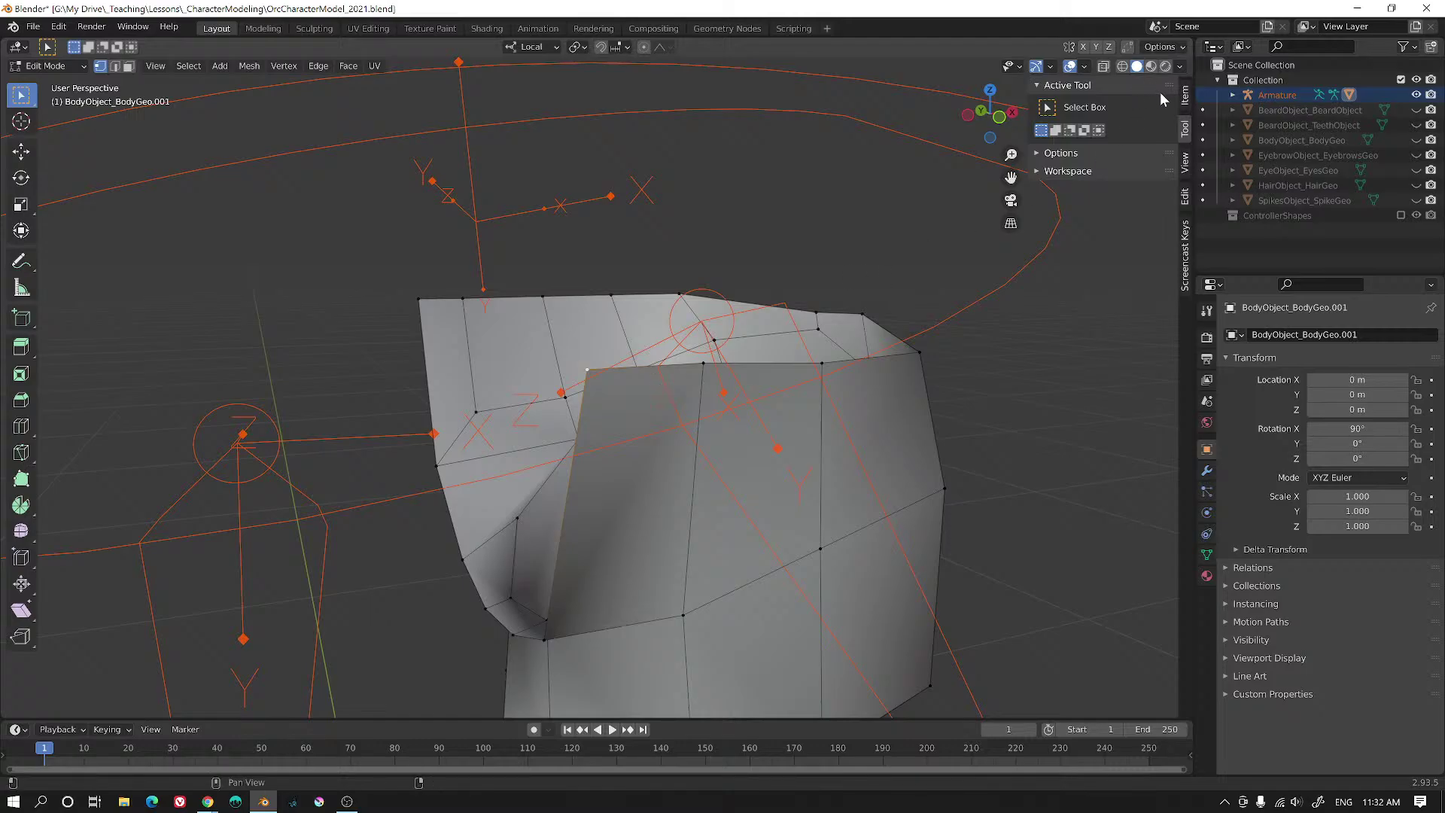
click(1183, 95)
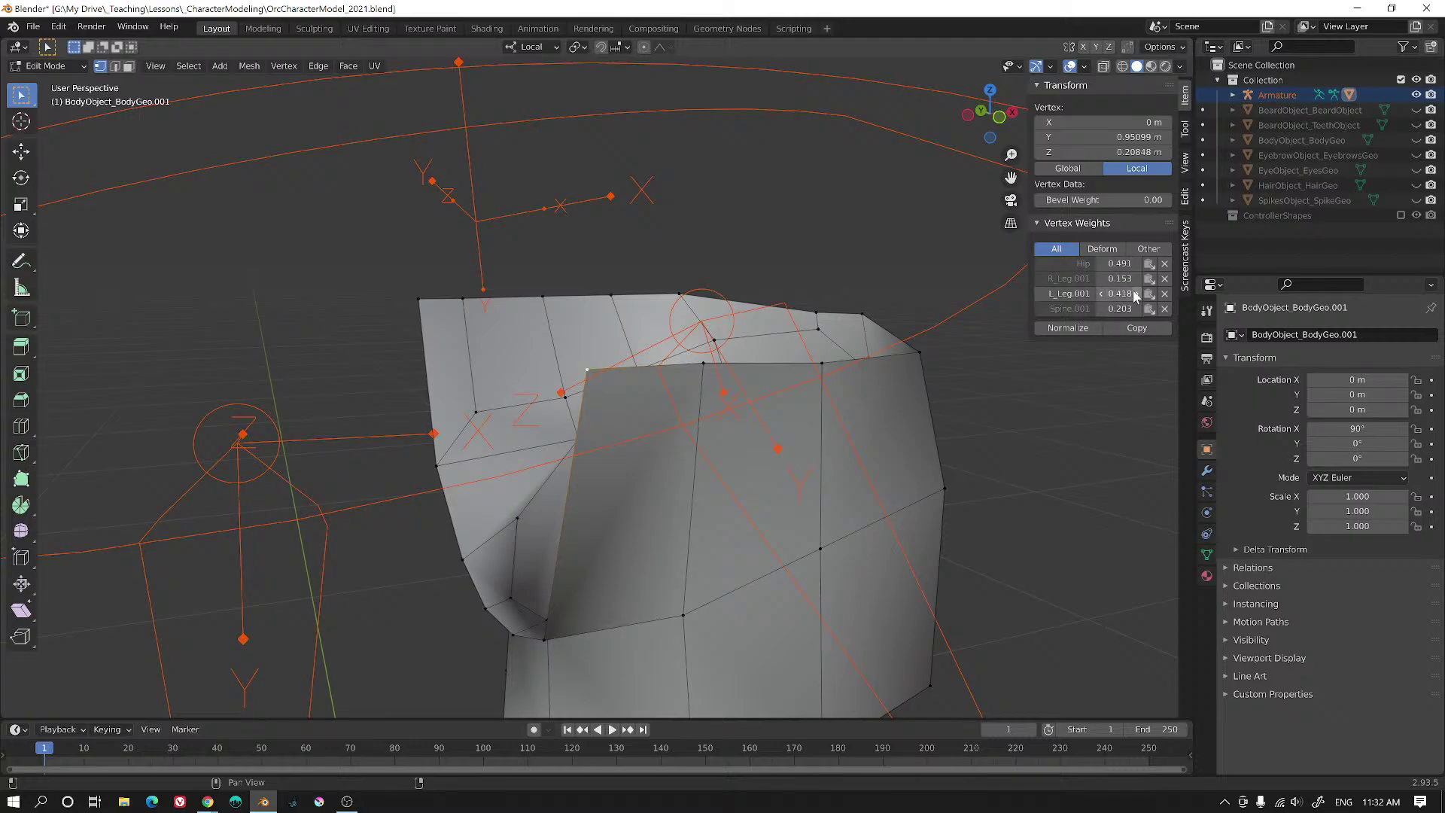
- Remove the Spine.001 weight from the selected front centerline vertex
mouse_move(670, 380)
middle_down()
mouse_move(693, 364)
mouse_move(742, 389)
mouse_move(684, 371)
middle_up()
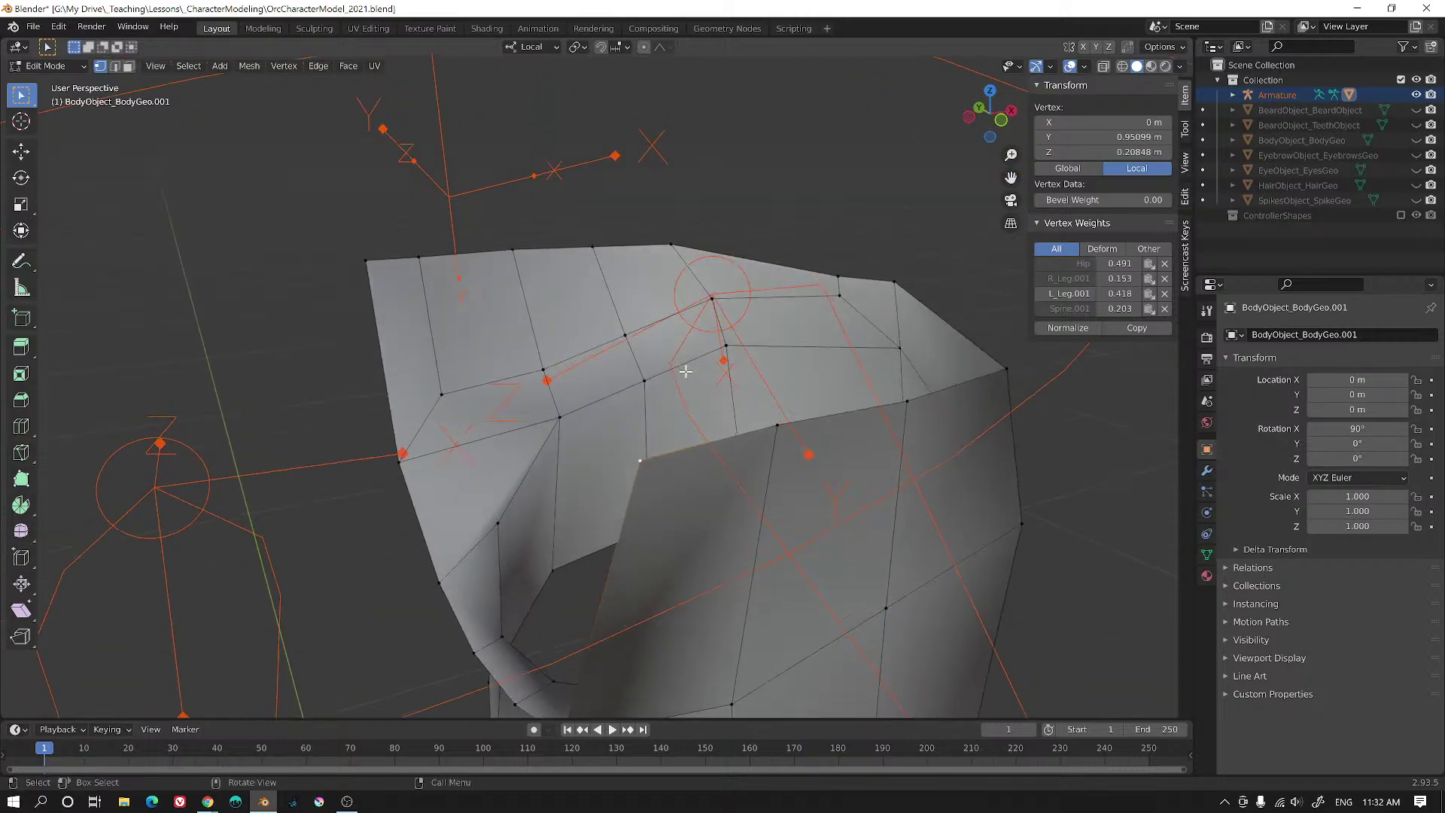
middle_drag(748, 475, 735, 448)
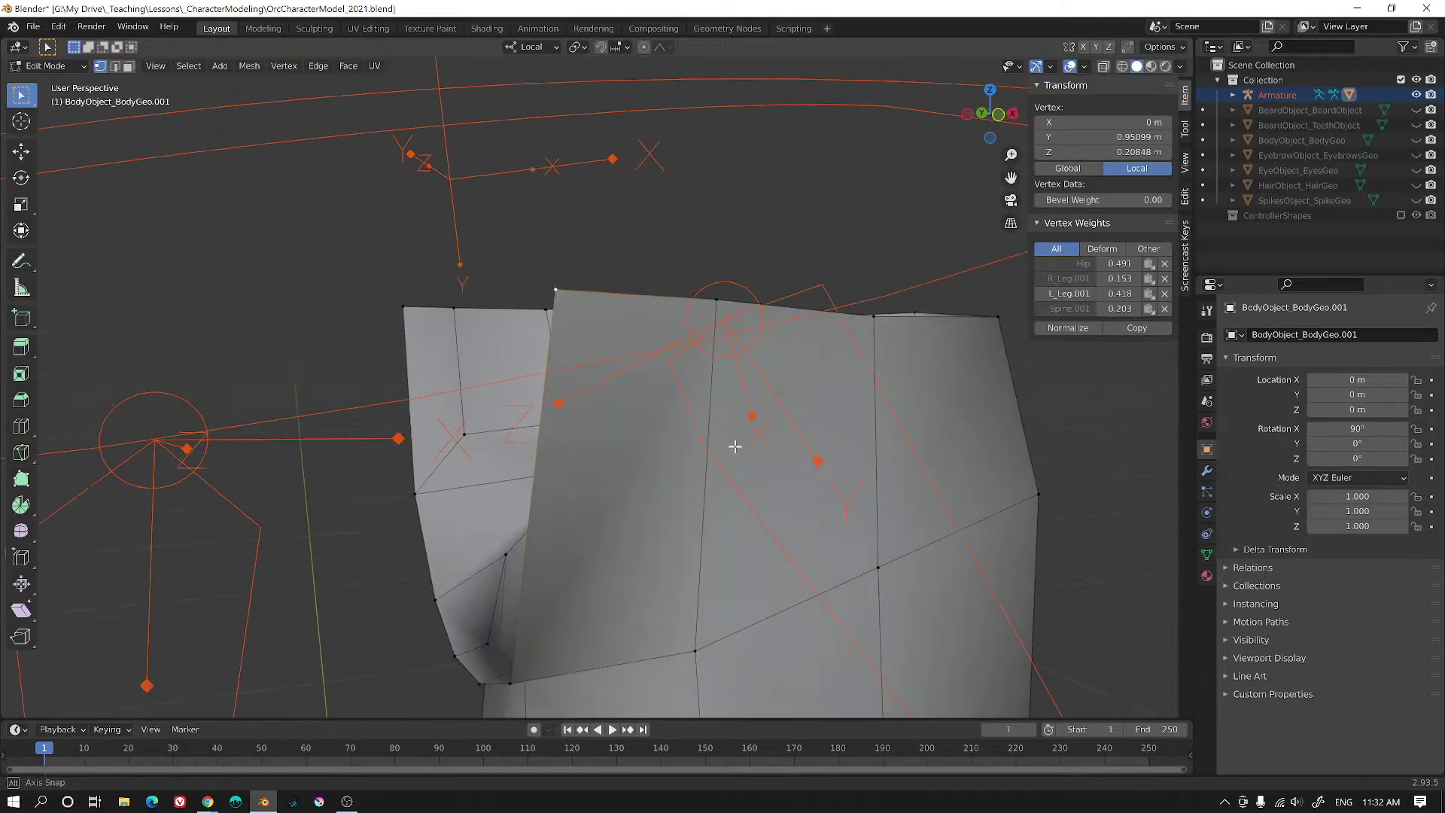
middle_drag(715, 368, 871, 323)
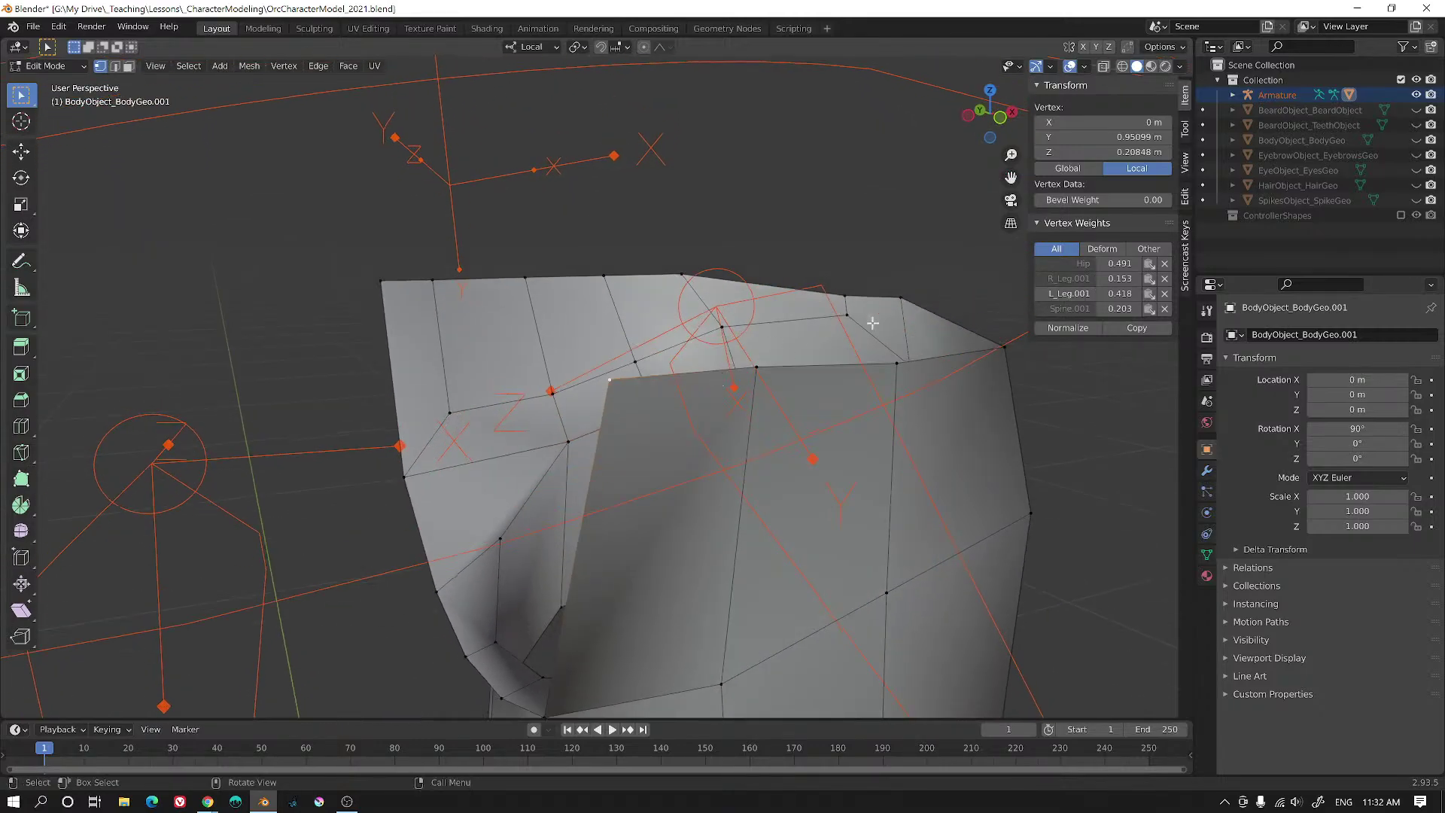
click(1165, 308)
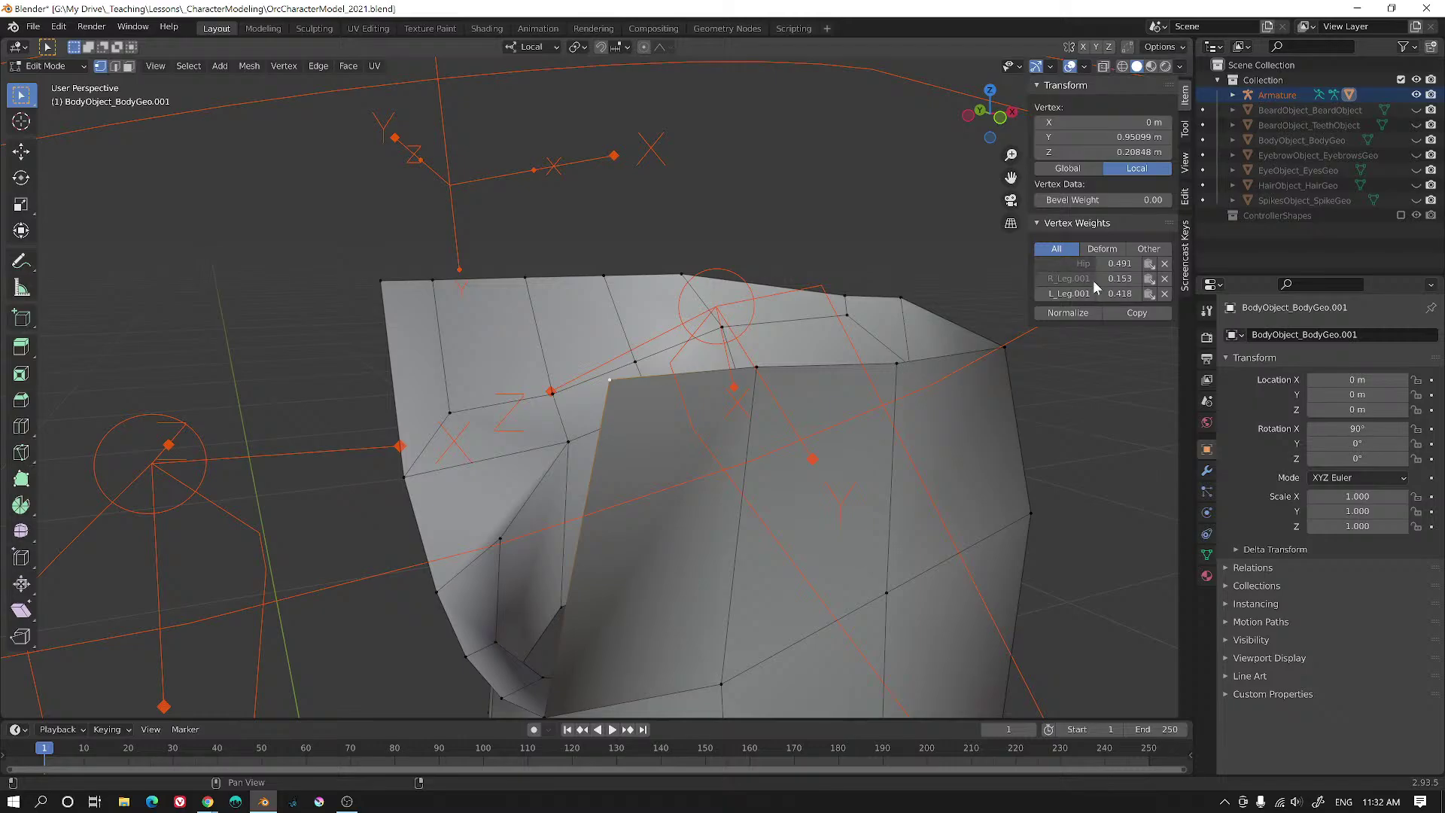
middle_drag(793, 401, 798, 412)
- Try removing the R_Leg.001 weight from the selected vertex, and undo that removal
click(1165, 279)
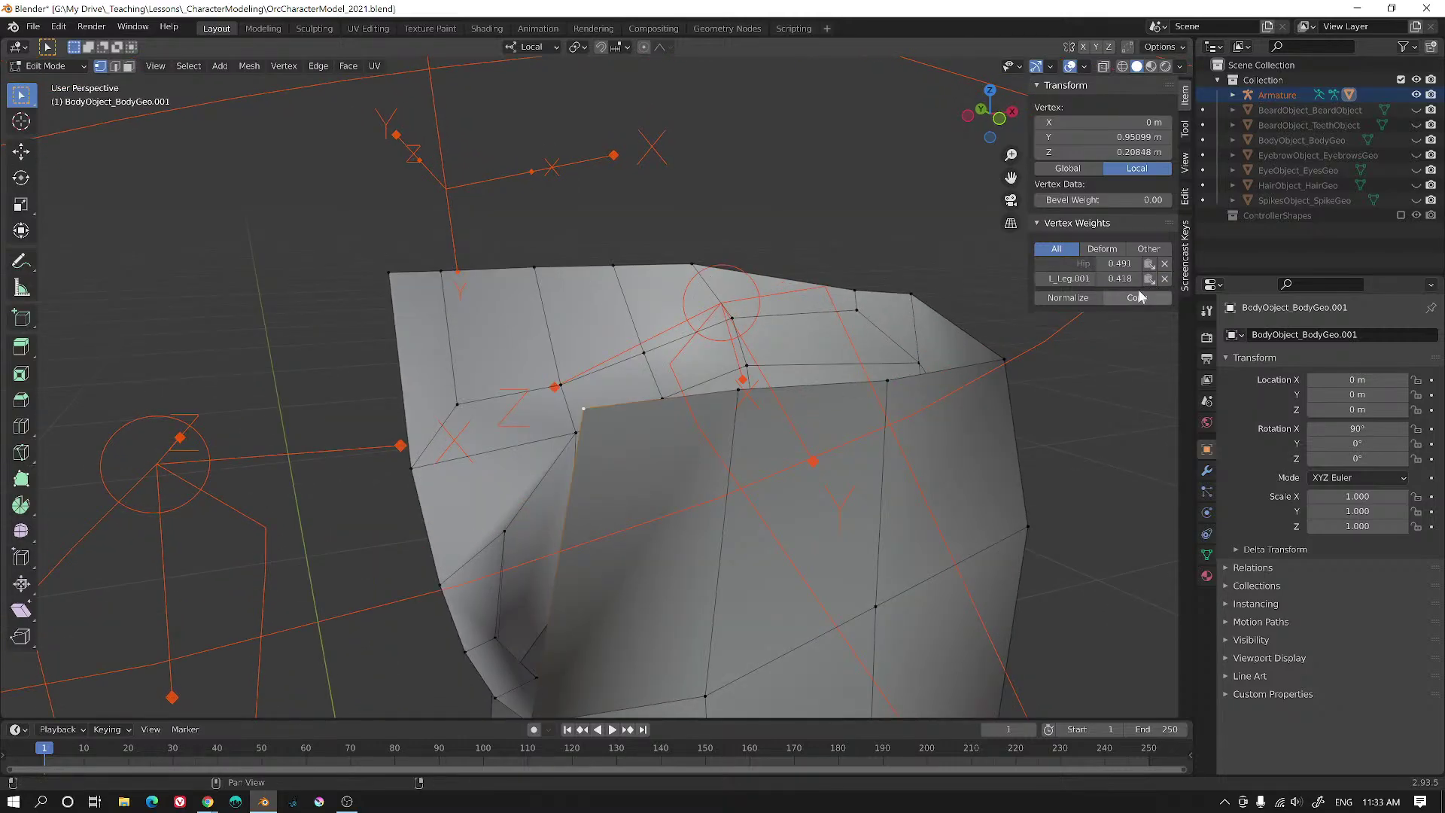
middle_drag(913, 323, 783, 392)
key(ctrl+z)
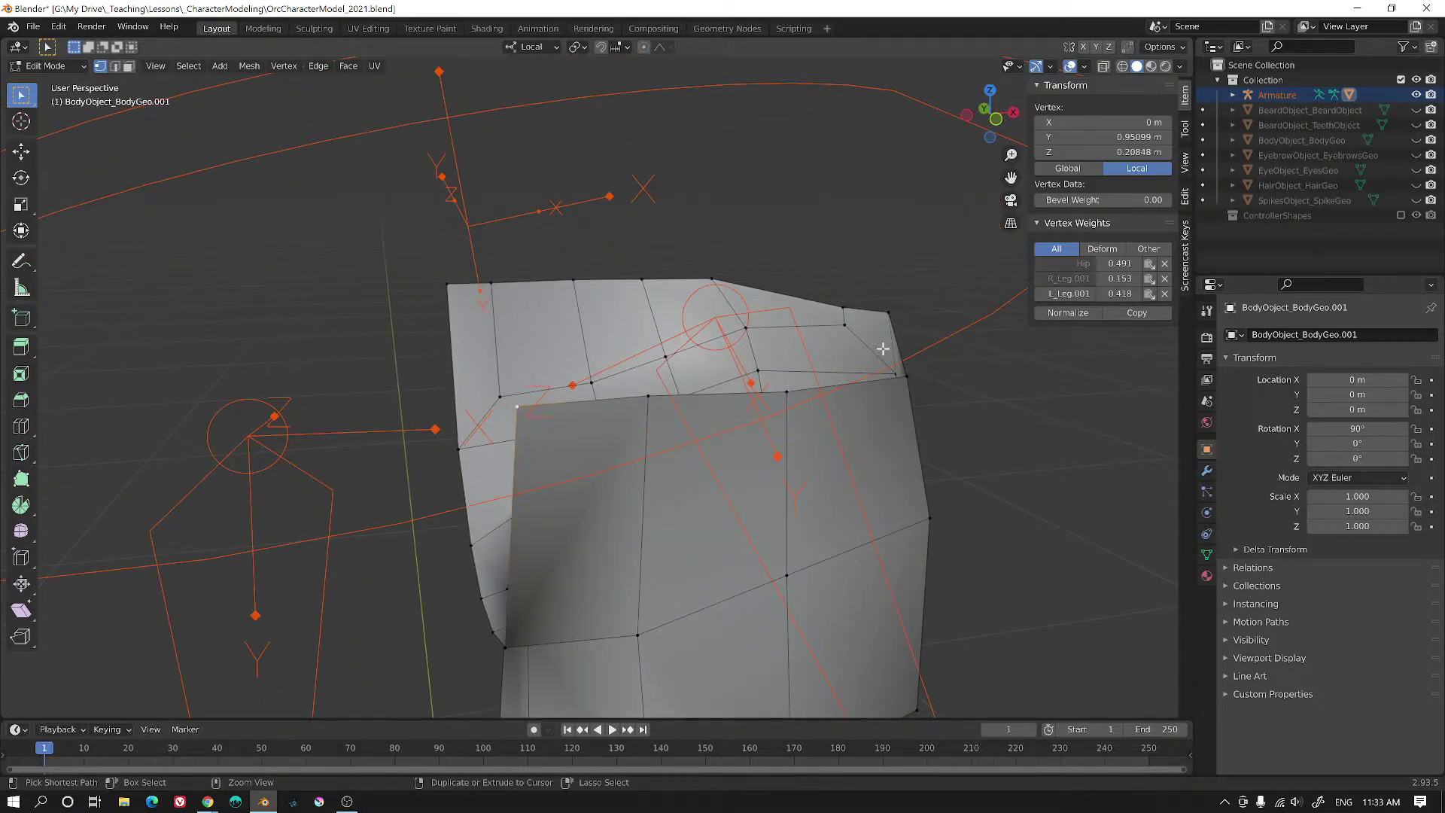
- Set the R_Leg.001 and L_Leg.001 weights of the selected front centerline vertex to 0.5 each
click(1121, 278)
key(BackSpace)
text(.5)
key(Return)
click(1121, 293)
key(BackSpace)
text(.5)
key(Return)
- Set the centerline vertex's Hip weight to 1 and normalize its vertex weights
click(1123, 263)
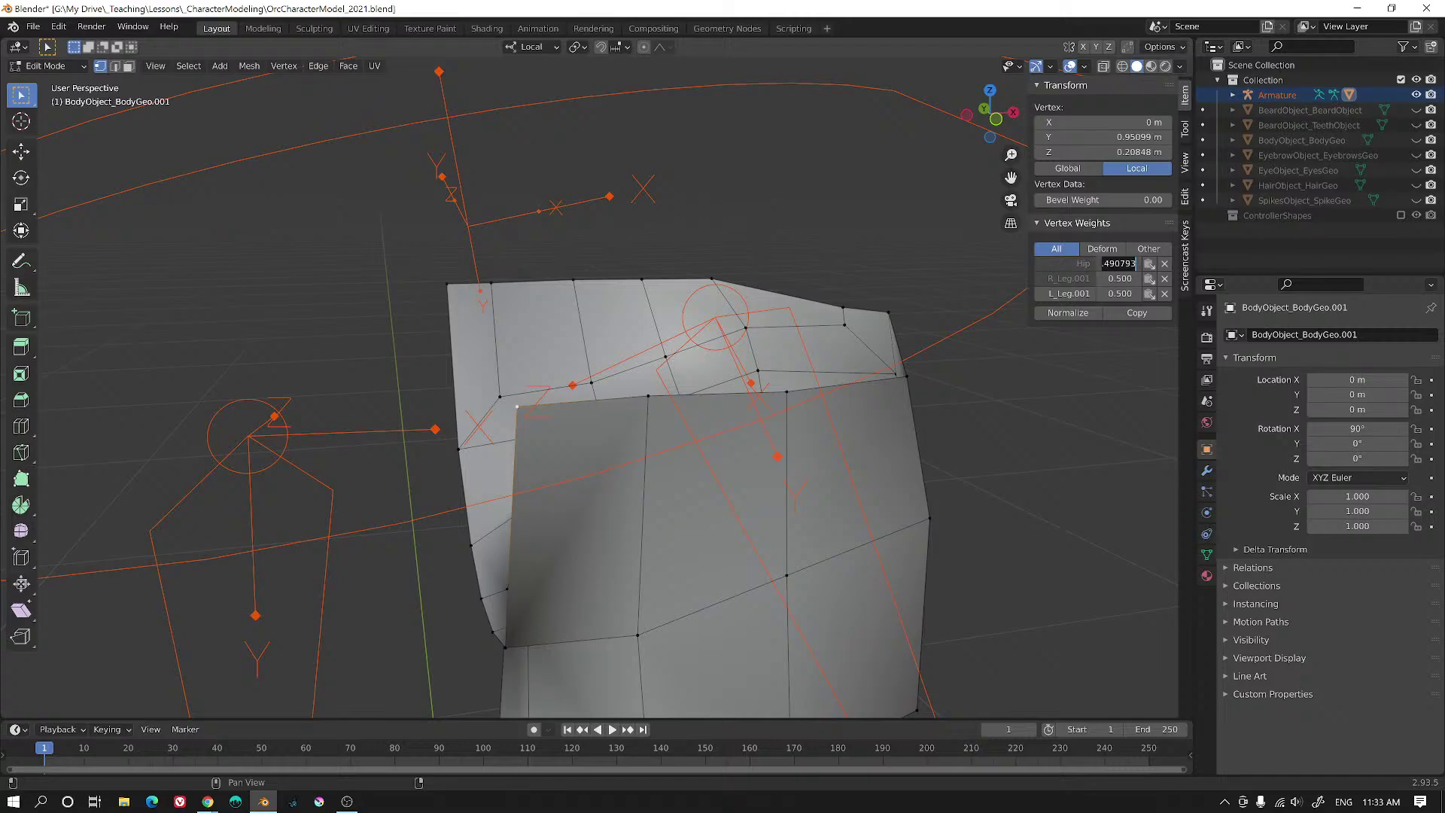
text(1)
key(Return)
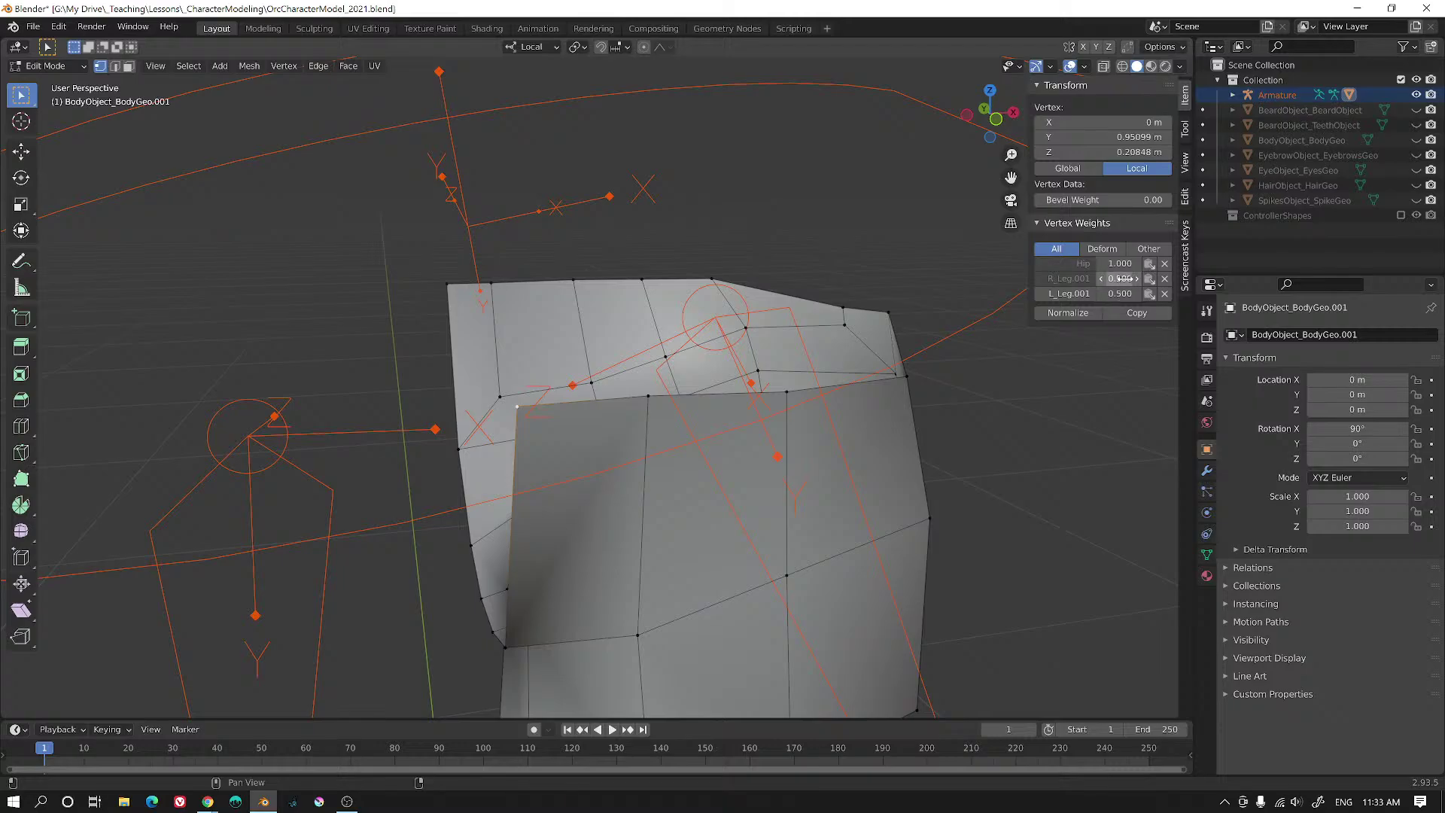
click(1076, 312)
- Select the three front vertices along the patch's upper edge, making the centerline vertex the active one
middle_drag(619, 414, 654, 418)
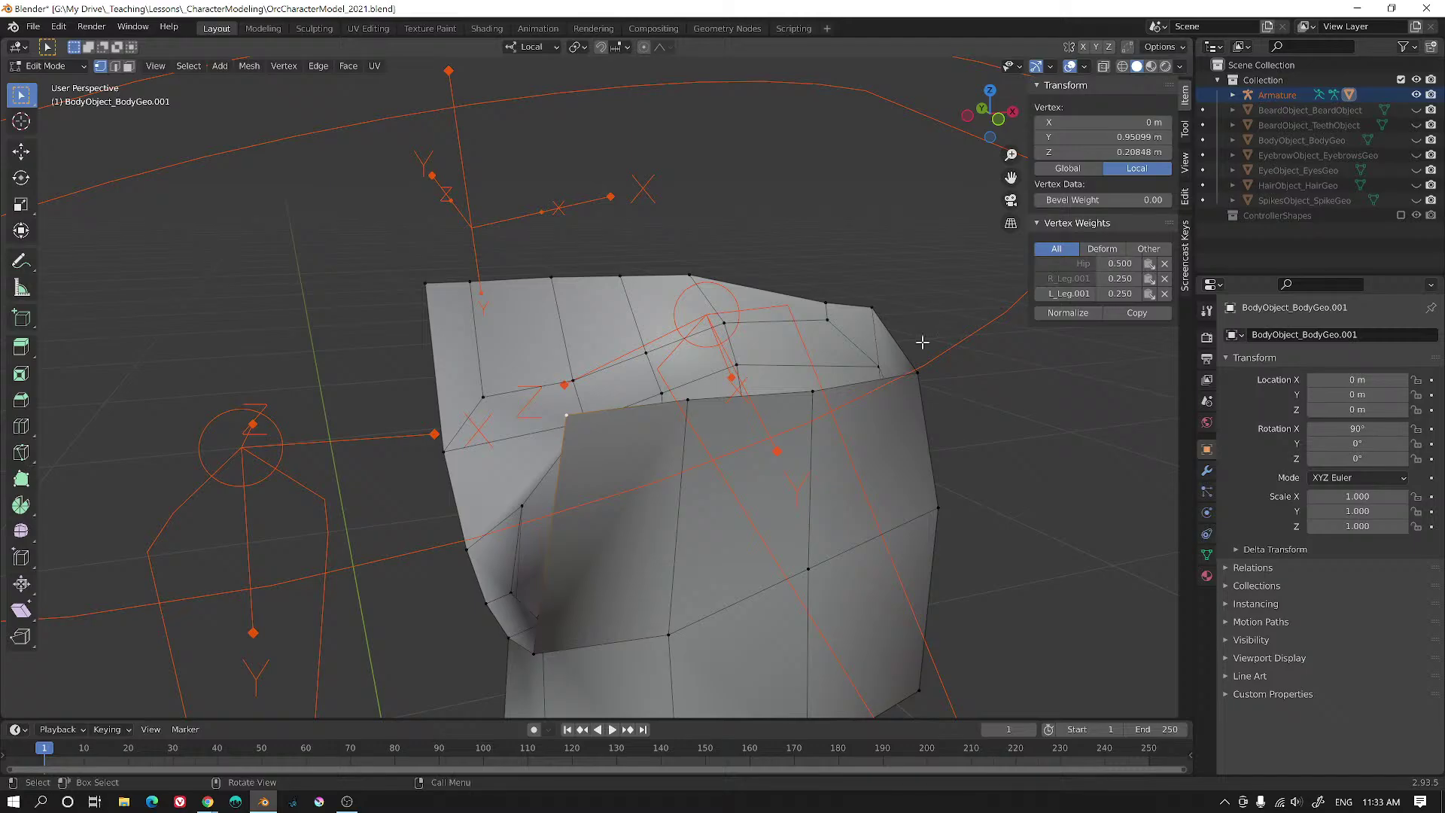
middle_drag(706, 404, 546, 307)
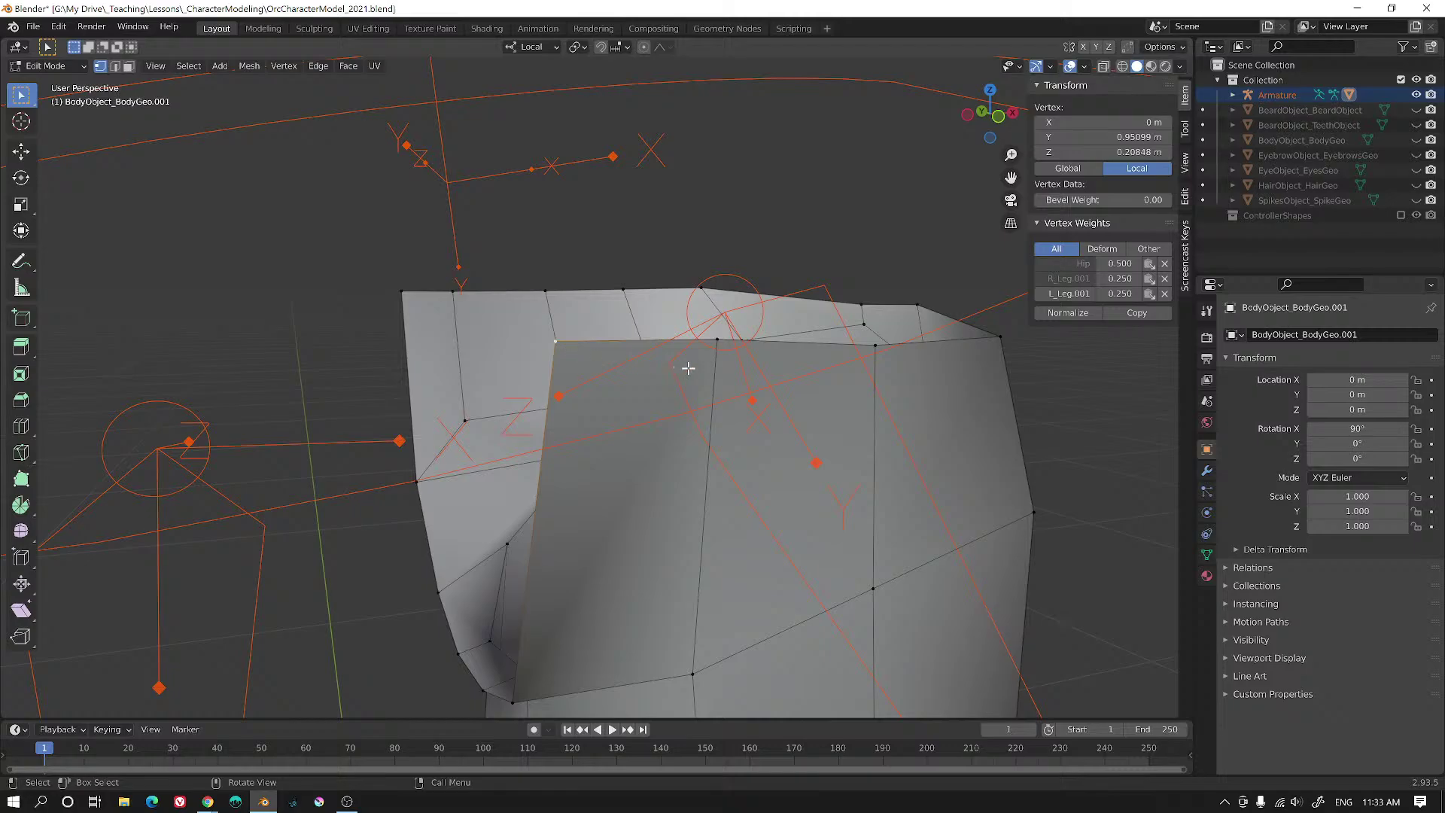
middle_drag(688, 368, 698, 366)
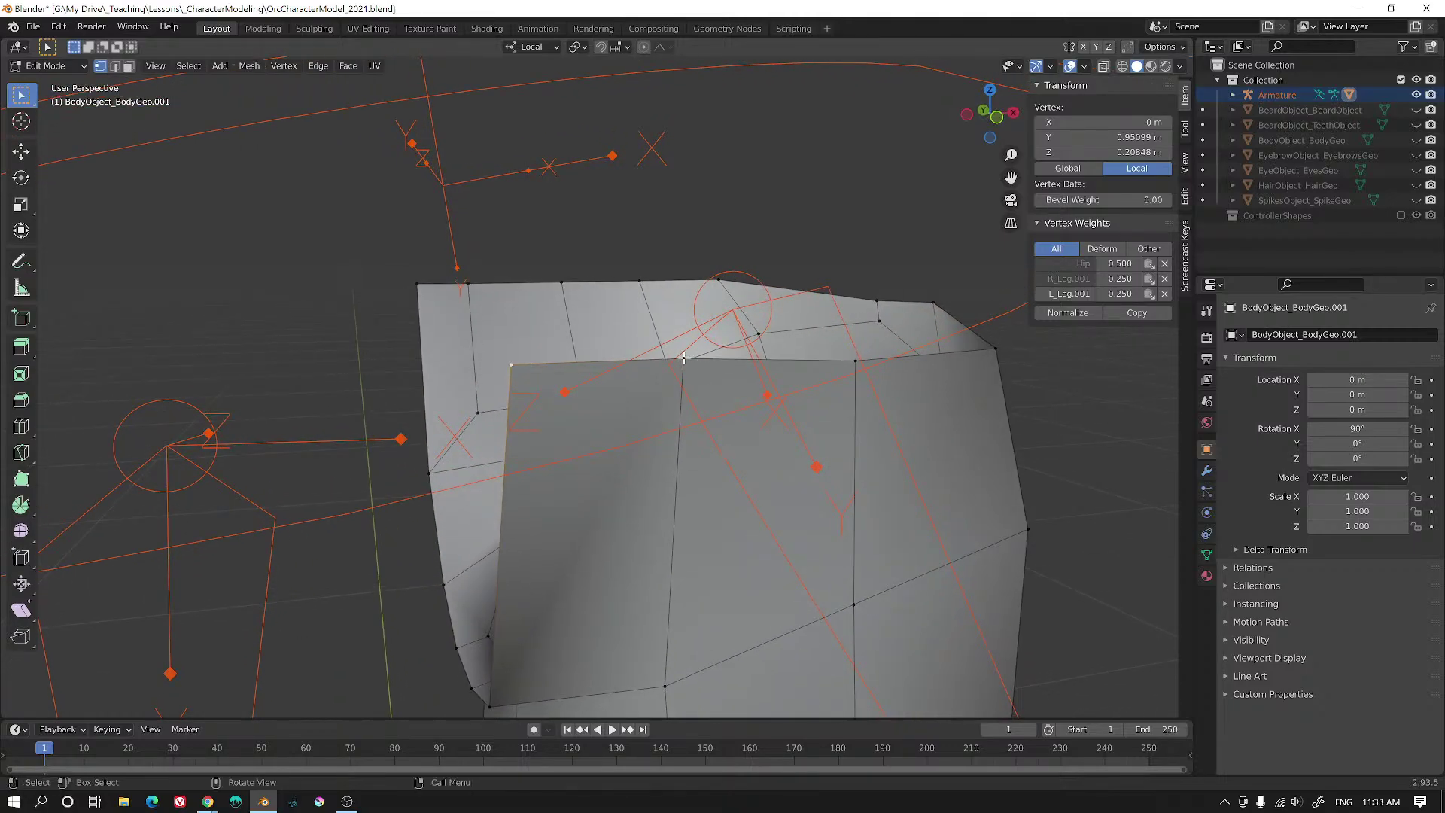
click(684, 359)
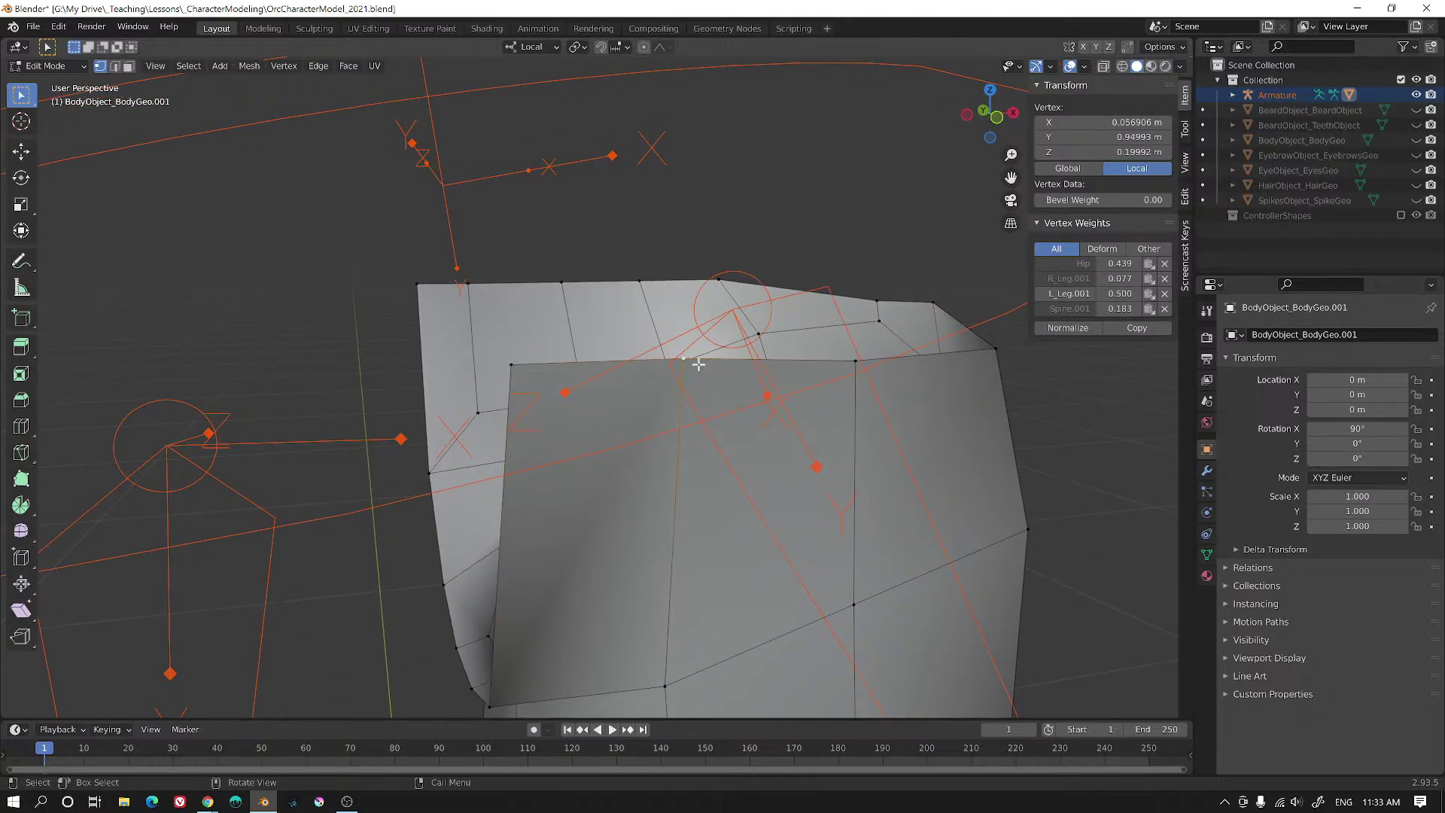
click(497, 360)
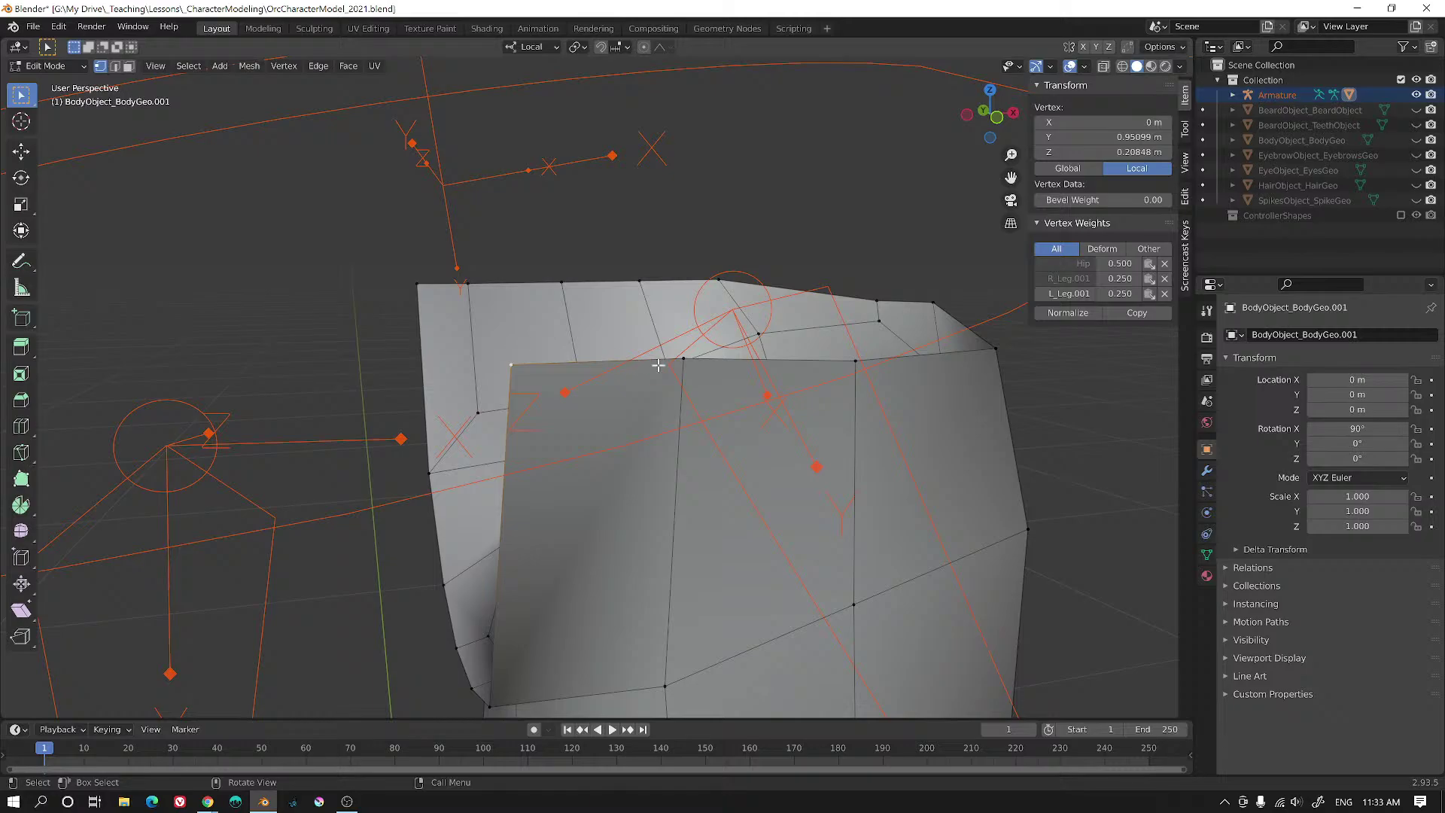
click(851, 362)
shift+click(687, 362)
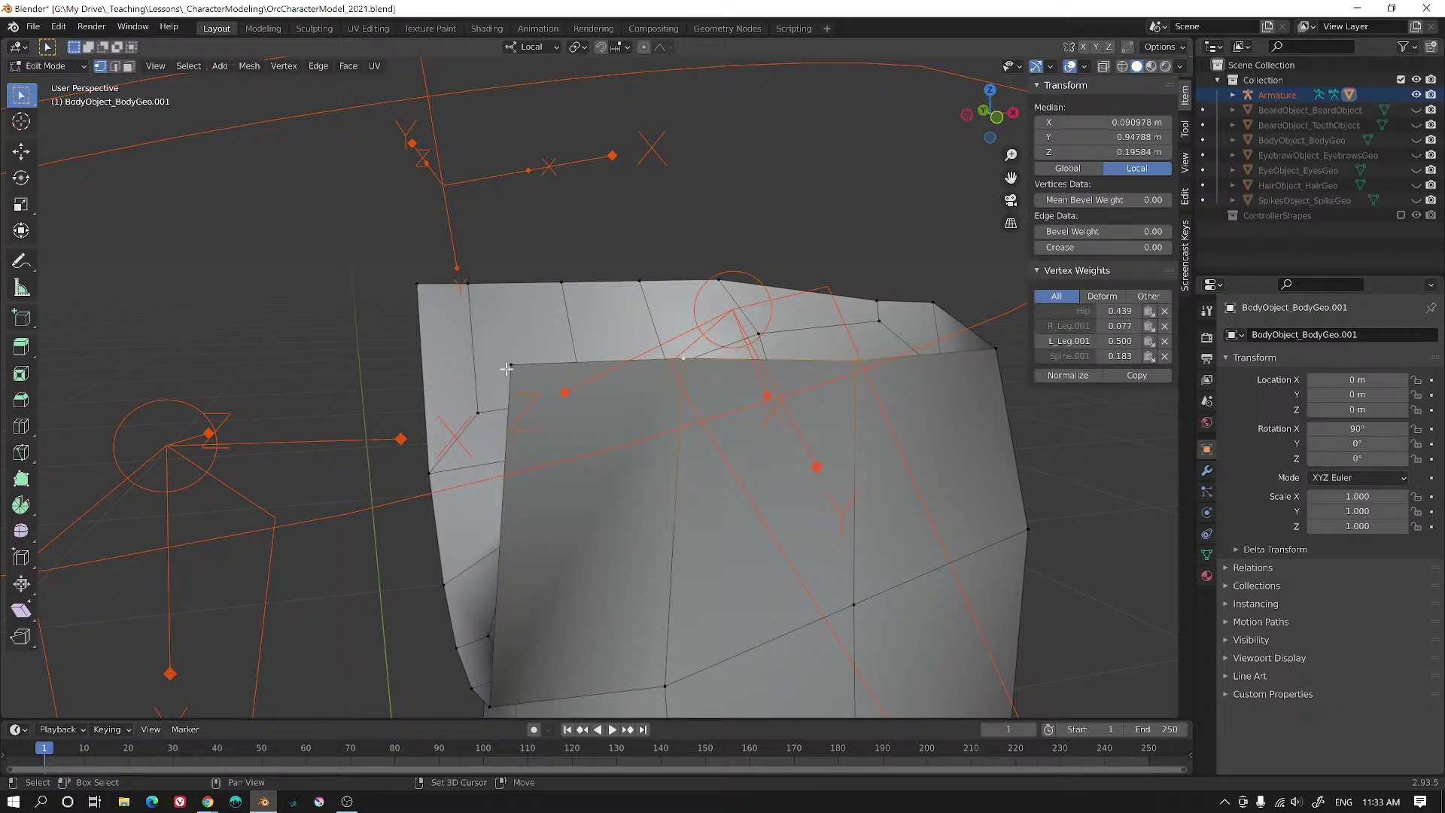
shift+click(510, 369)
mouse_move(655, 378)
middle_down()
mouse_move(667, 392)
mouse_move(654, 381)
middle_up()
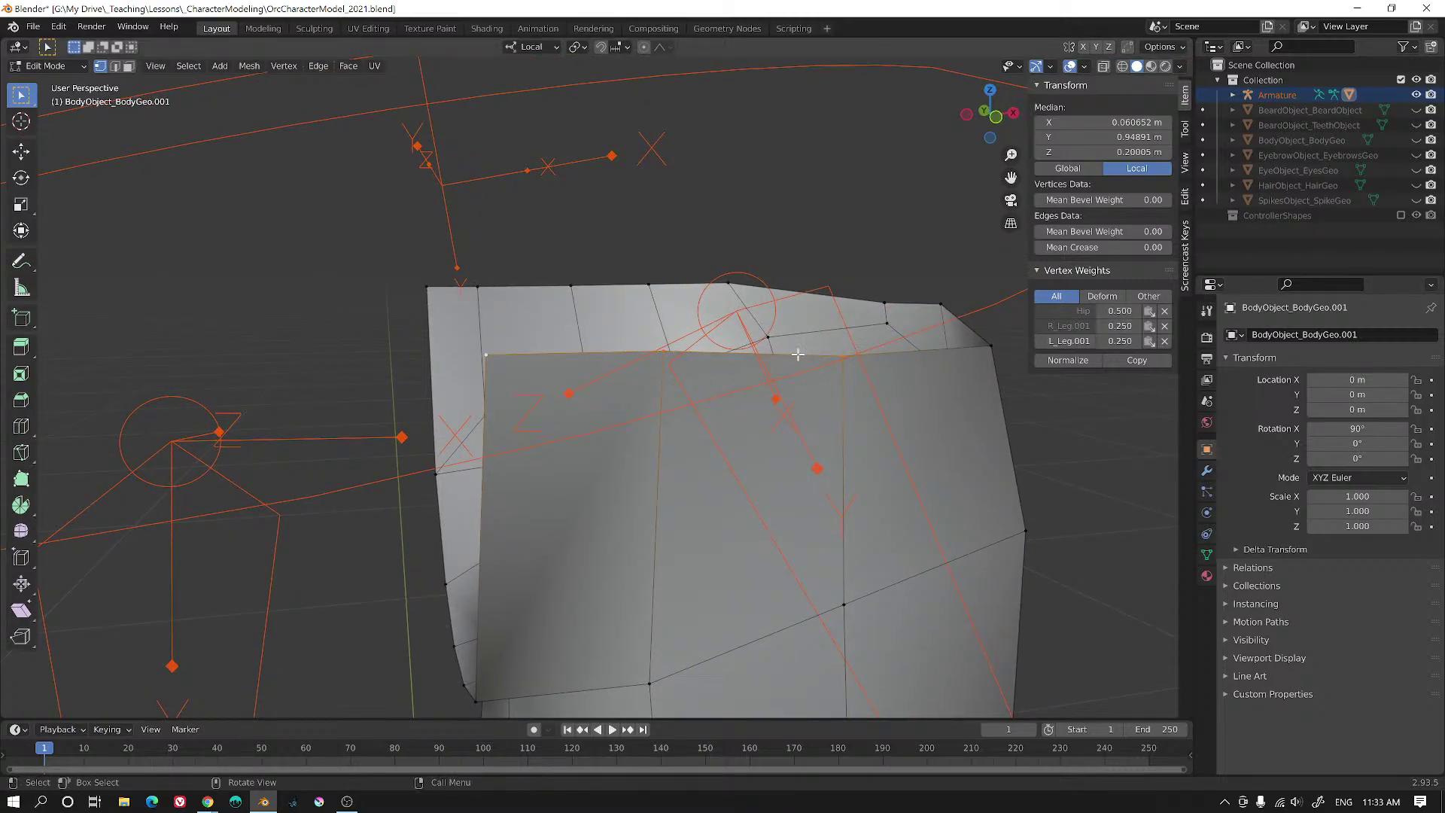
middle_drag(798, 353, 367, 353)
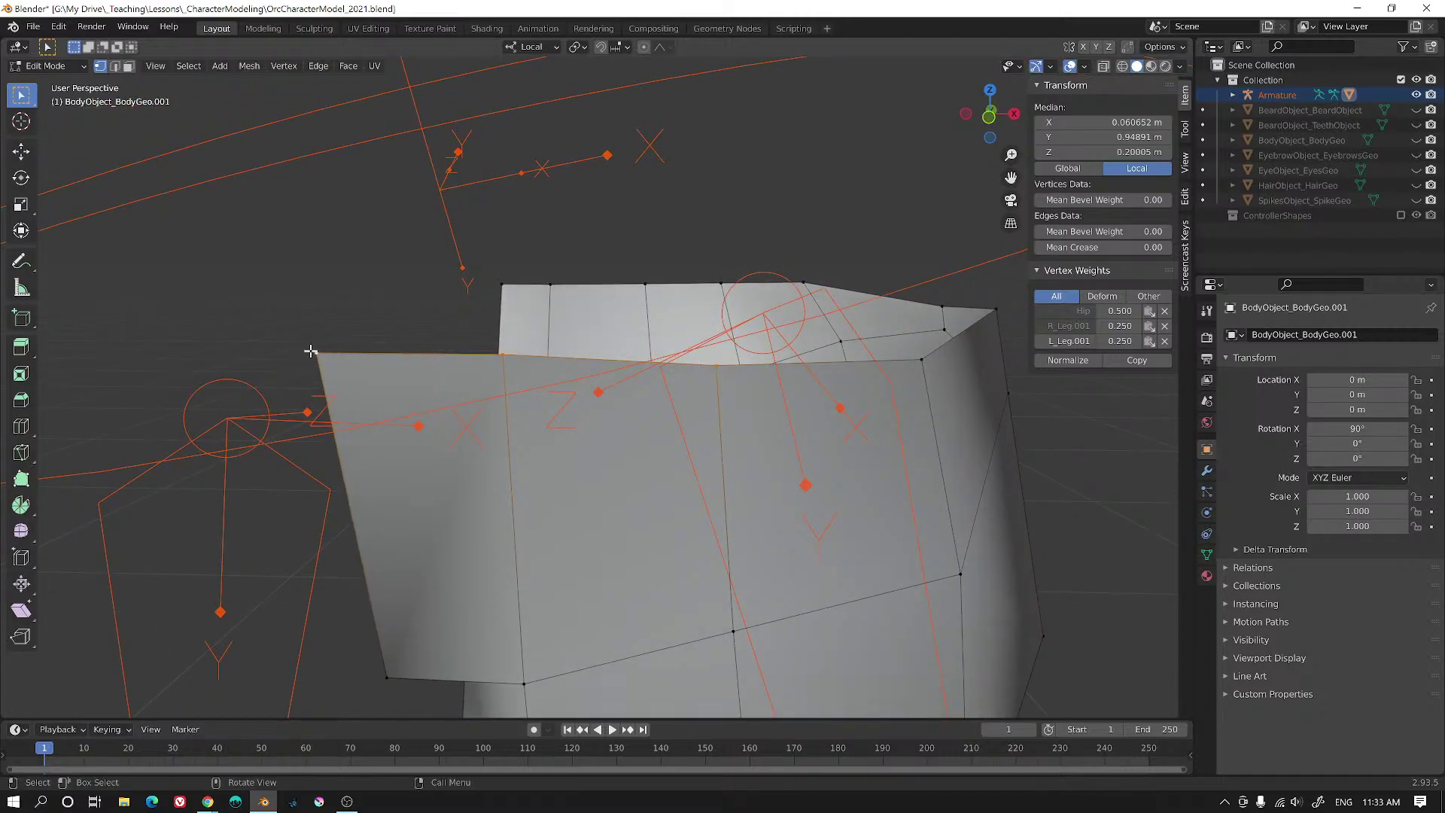
- Raise the active centerline vertex's Hip weight and normalize to 0.667 for Hip and 0.167 for each leg bone
click(1119, 311)
text(0.5)
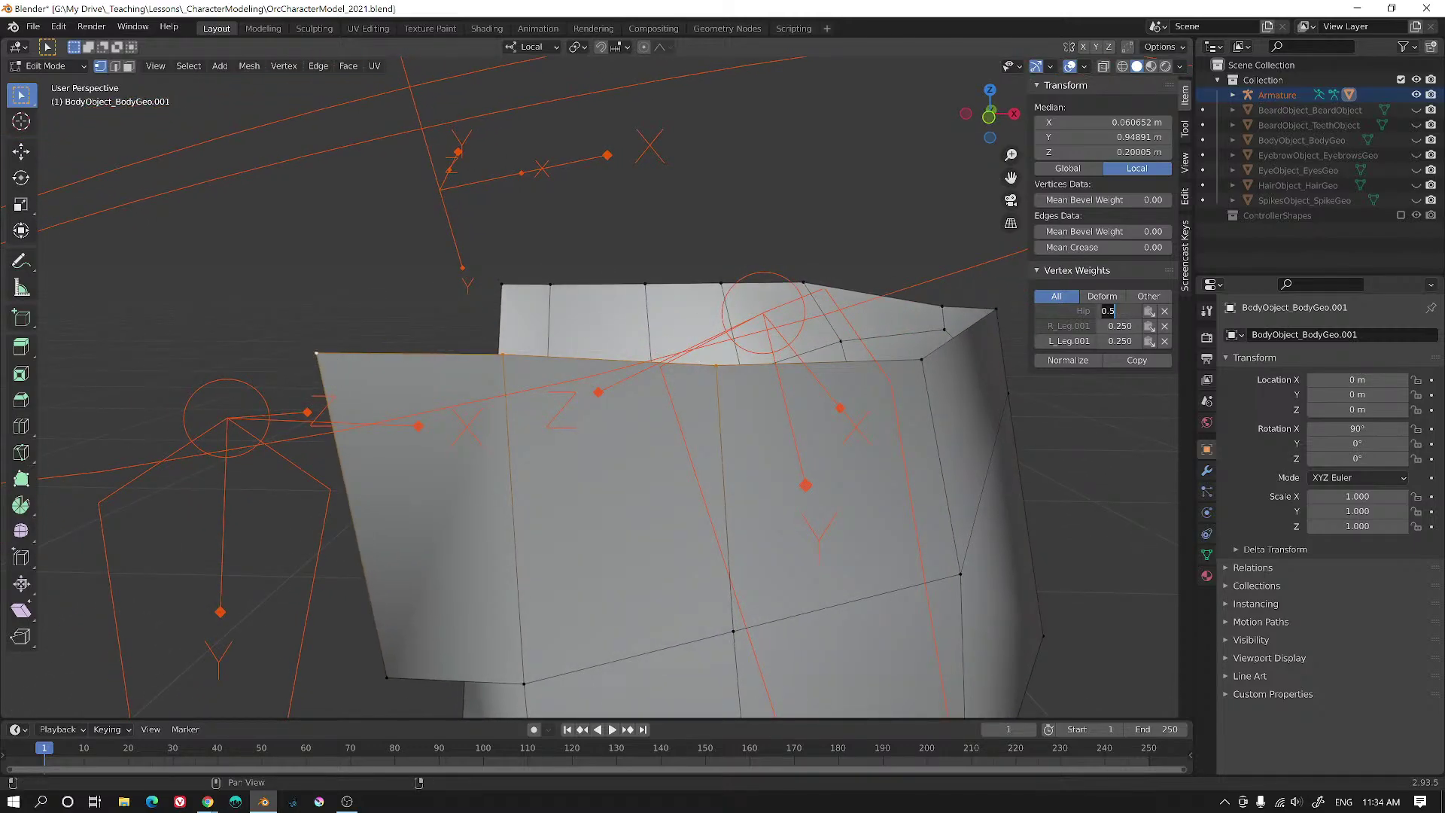
key(Return)
click(1071, 360)
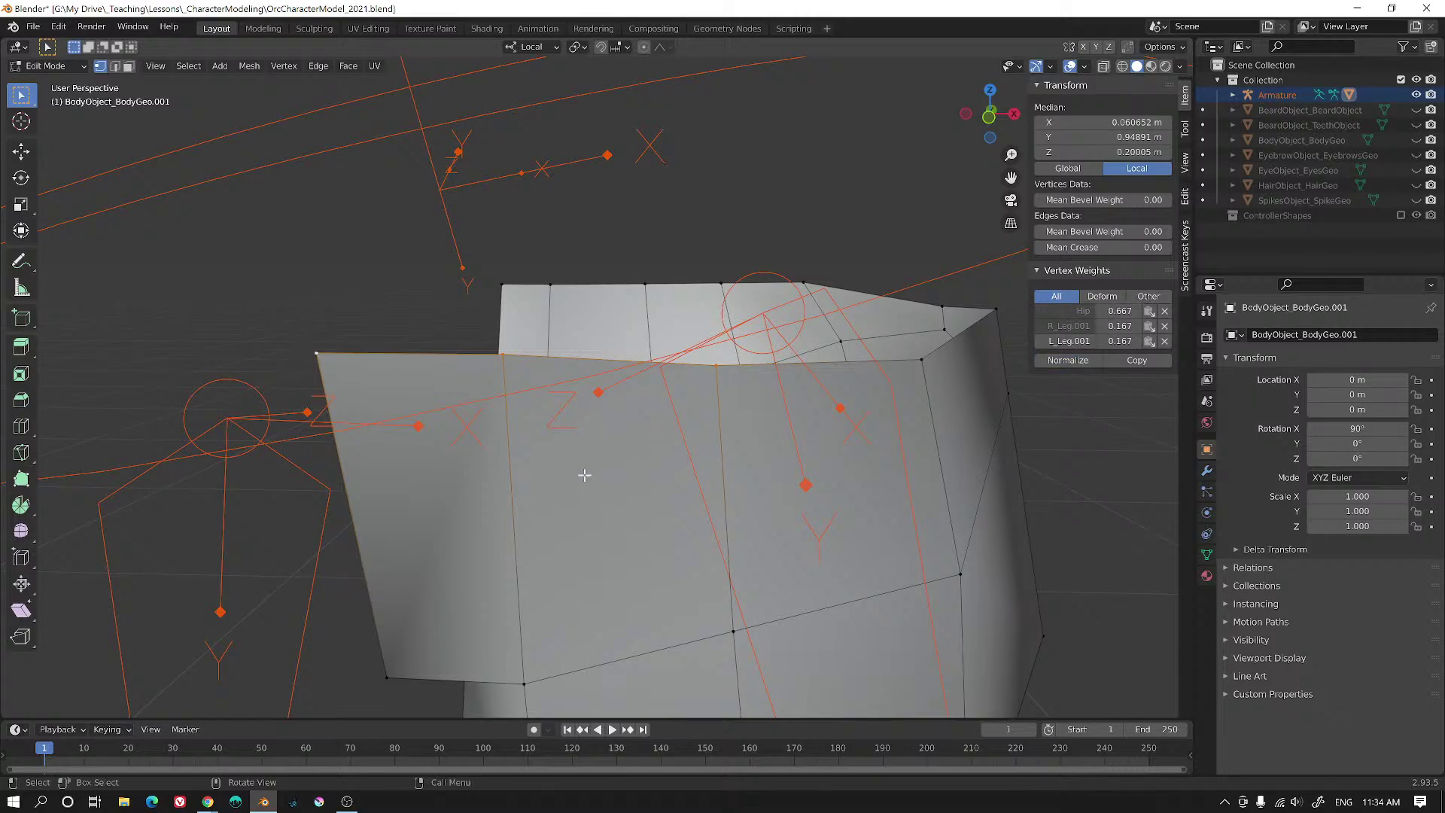
- Reselect the three front upper-edge vertices with the centerline one active, and copy its weights to the other two
middle_drag(494, 367, 448, 325)
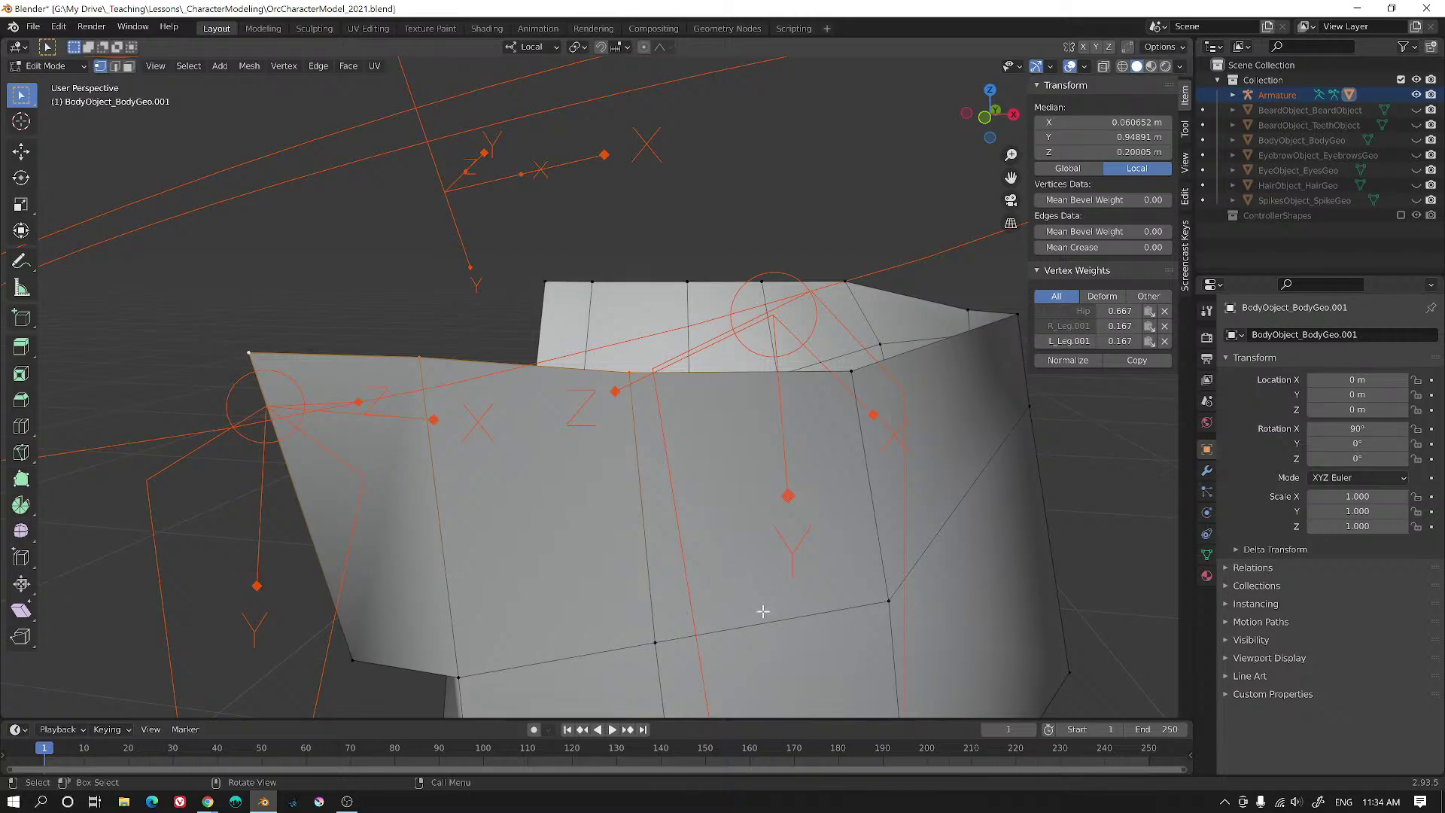
scroll(762, 611, down, 2)
scroll(670, 561, up, 3)
scroll(210, 343, up, 3)
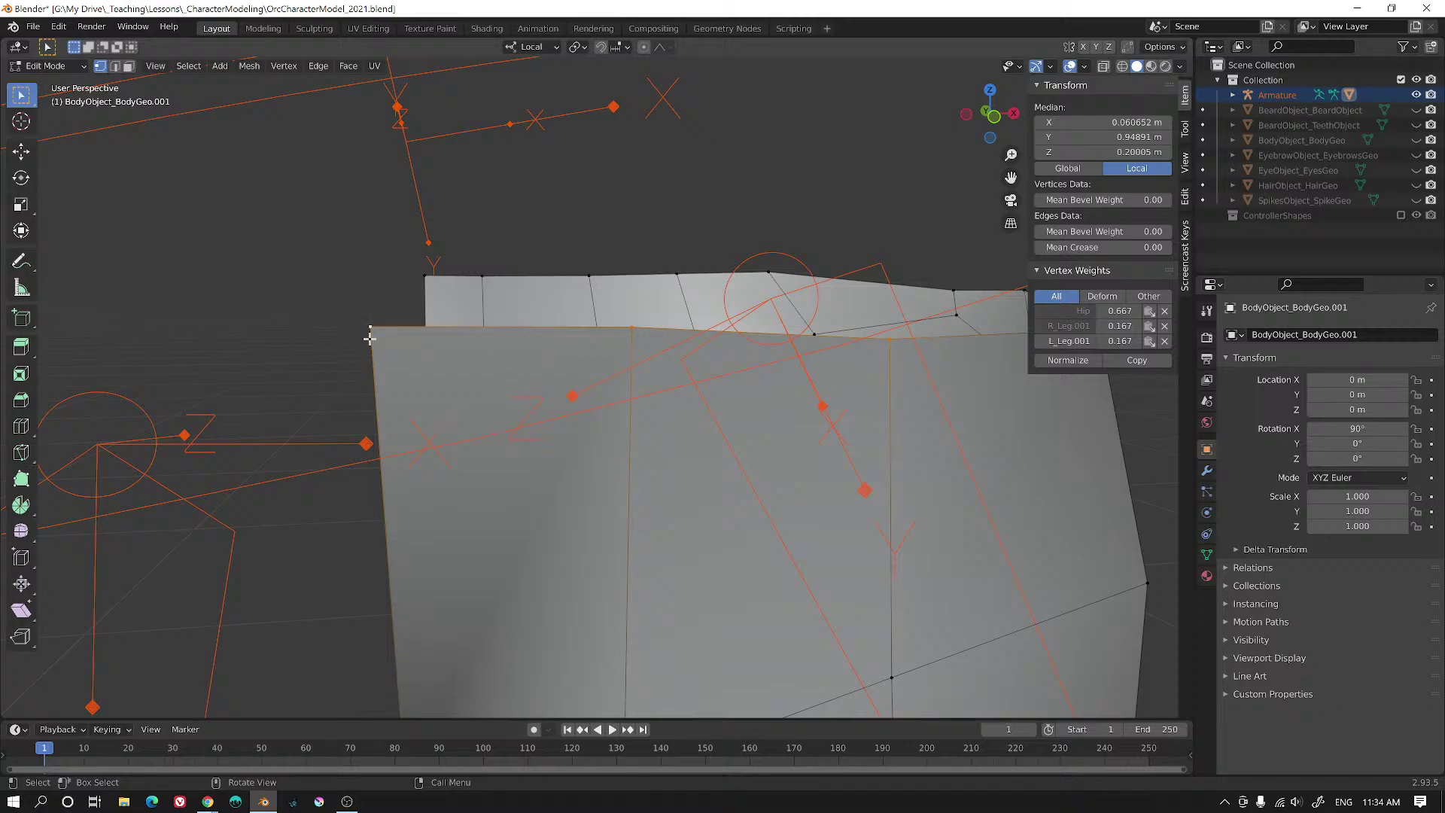
middle_drag(369, 337, 344, 326)
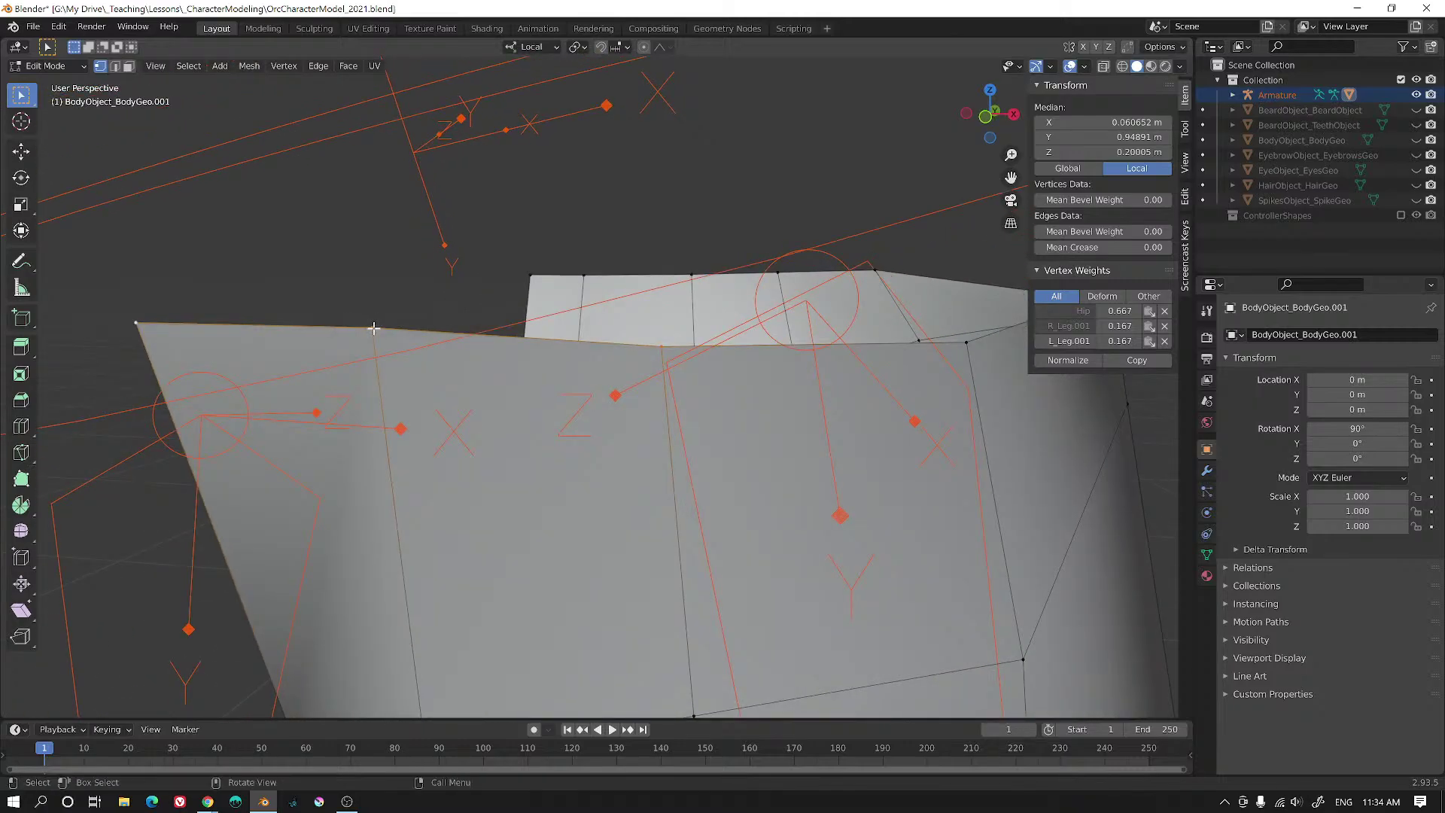
click(369, 328)
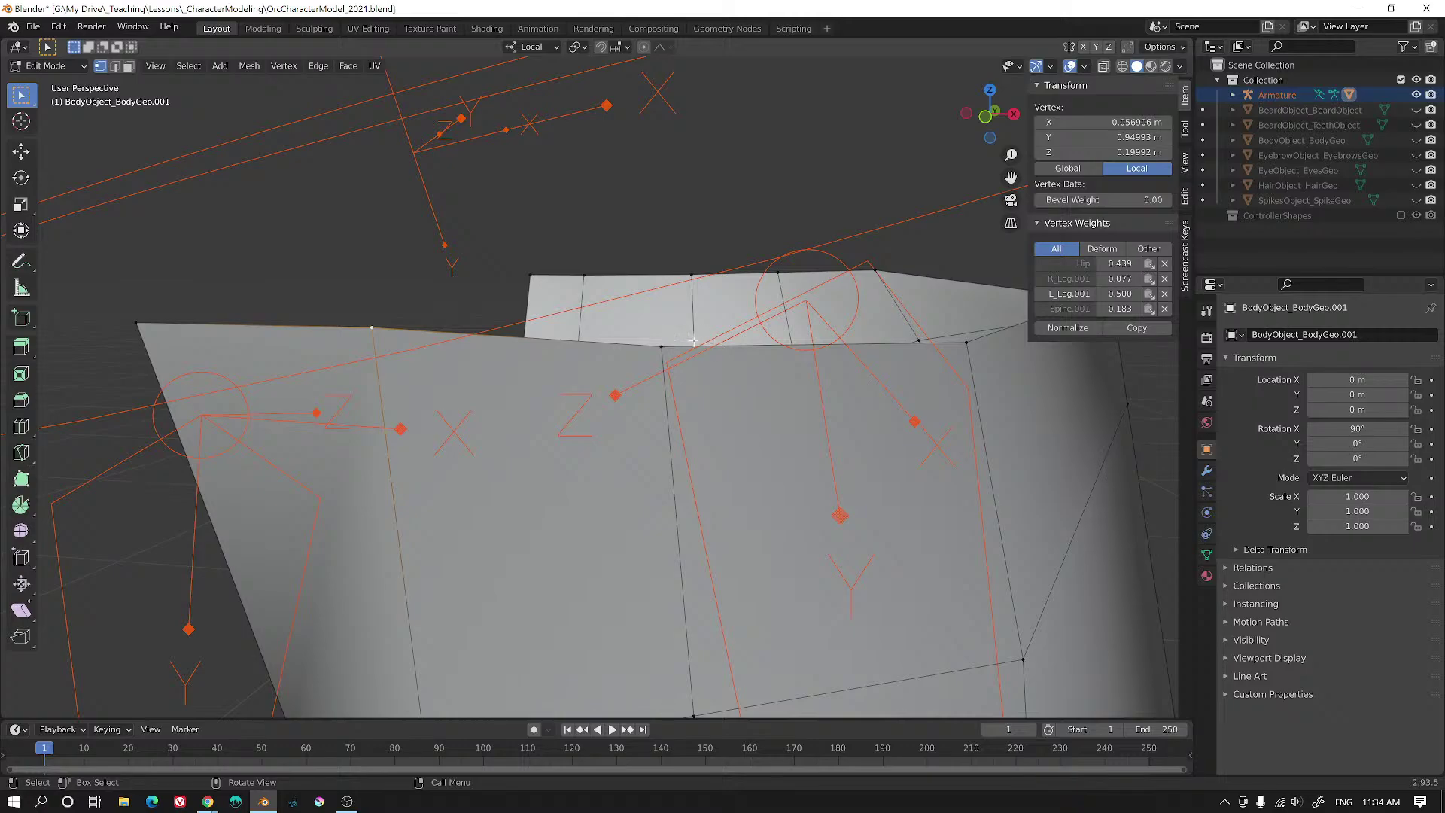
click(660, 346)
shift+click(344, 335)
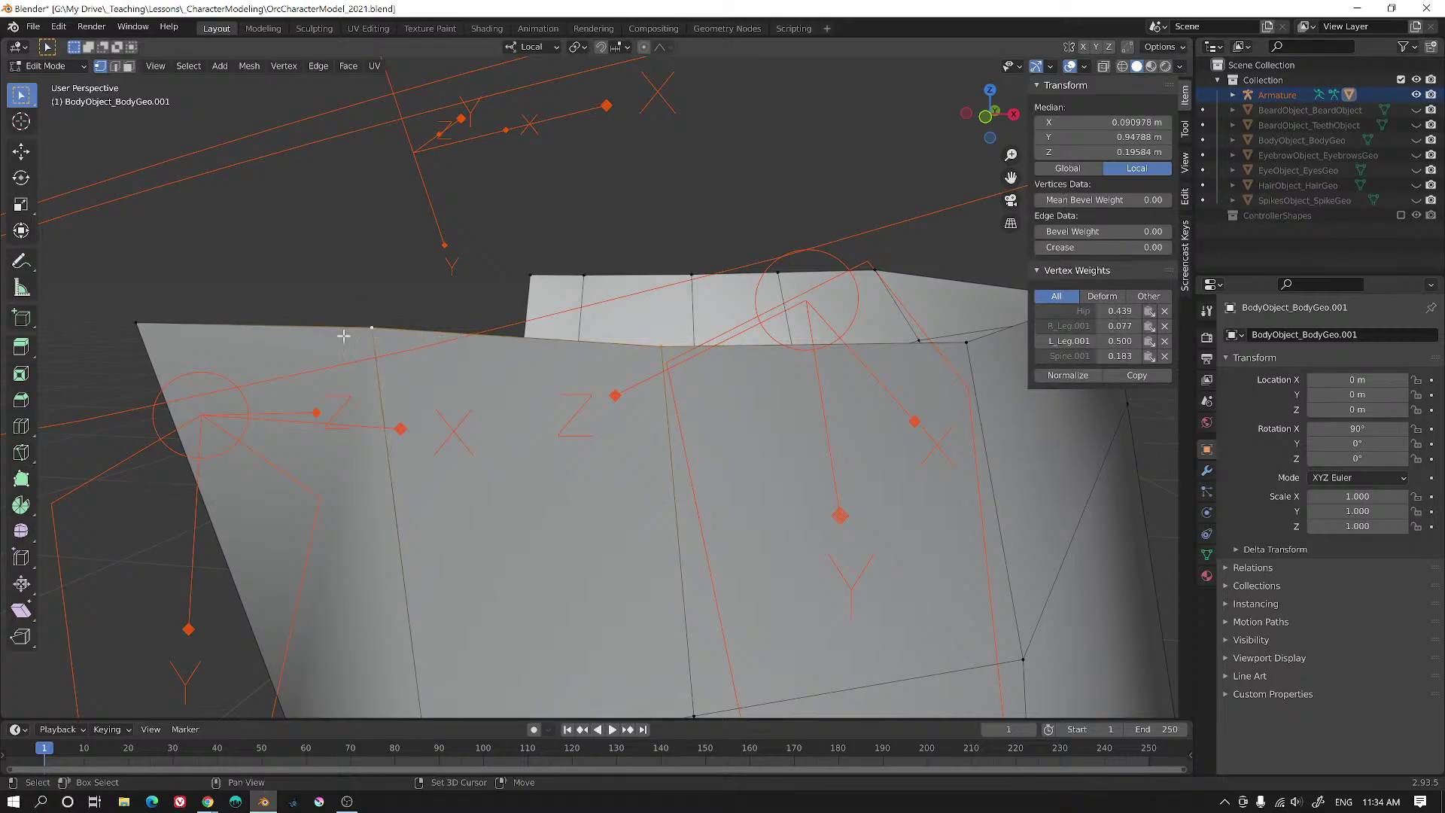
shift+click(150, 313)
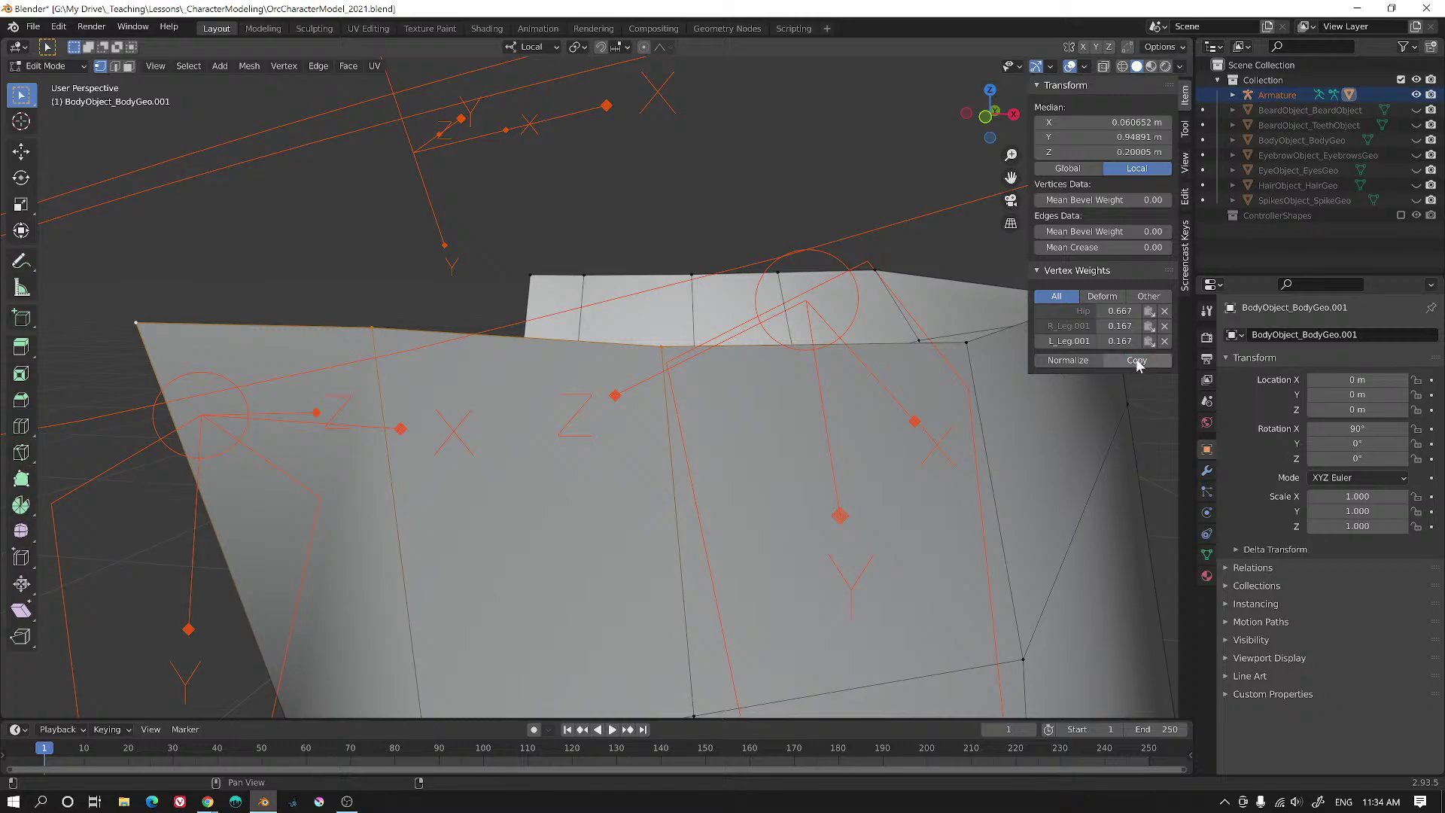
- Check the copied weights and remove the Spine.001 weight from the two vertices next to the centerline vertex
click(384, 325)
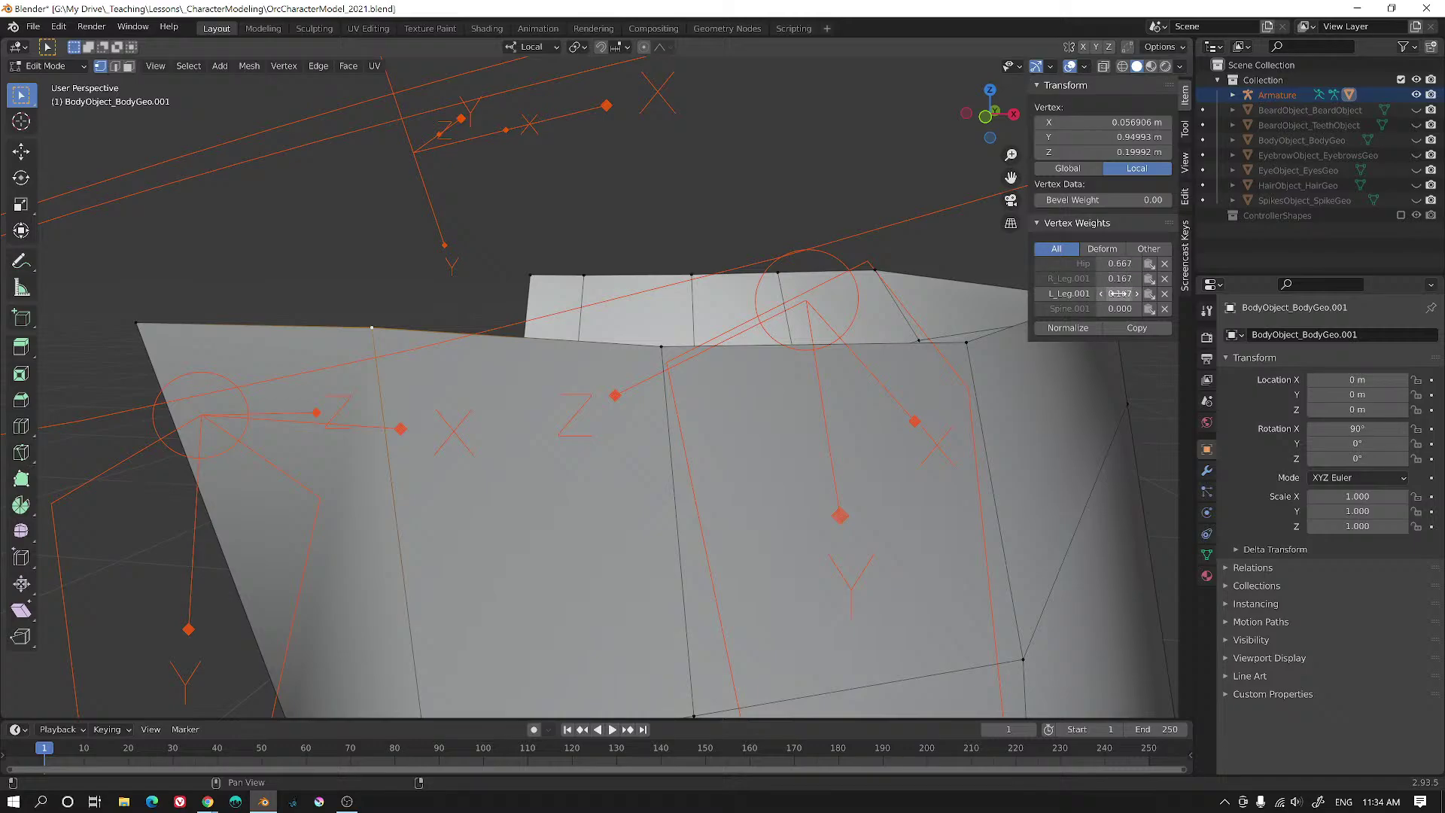
click(647, 356)
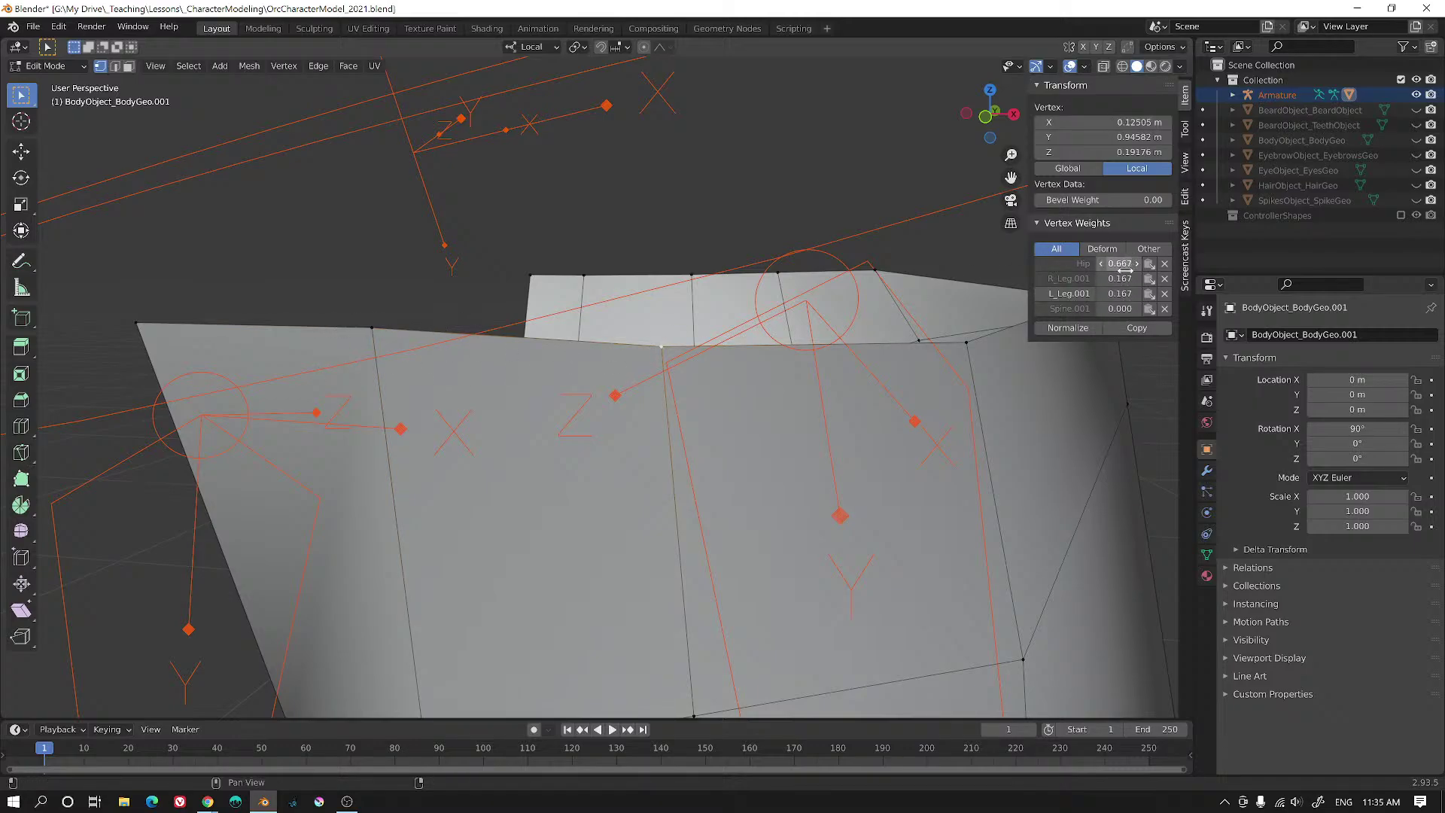
click(140, 323)
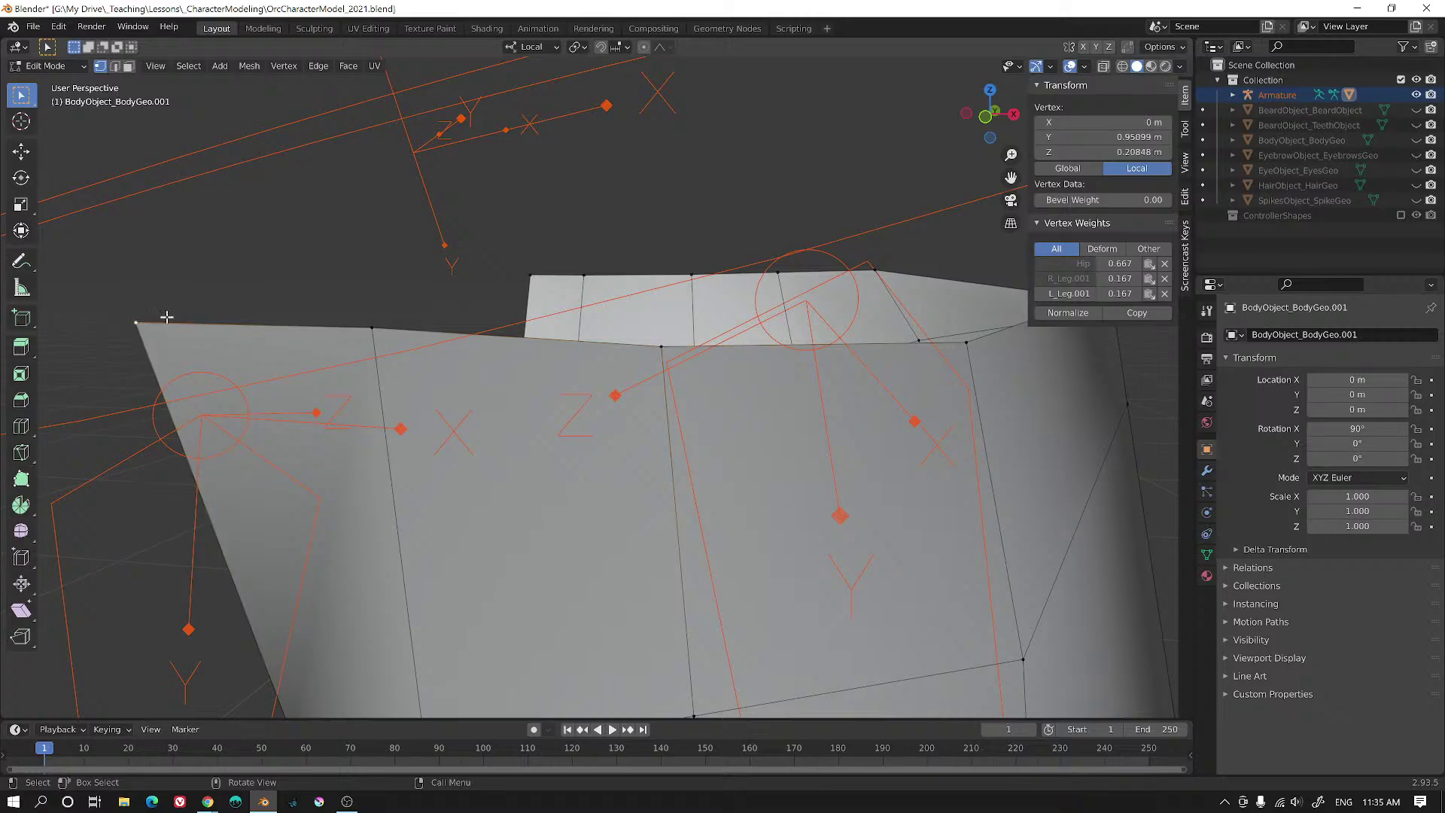
click(371, 329)
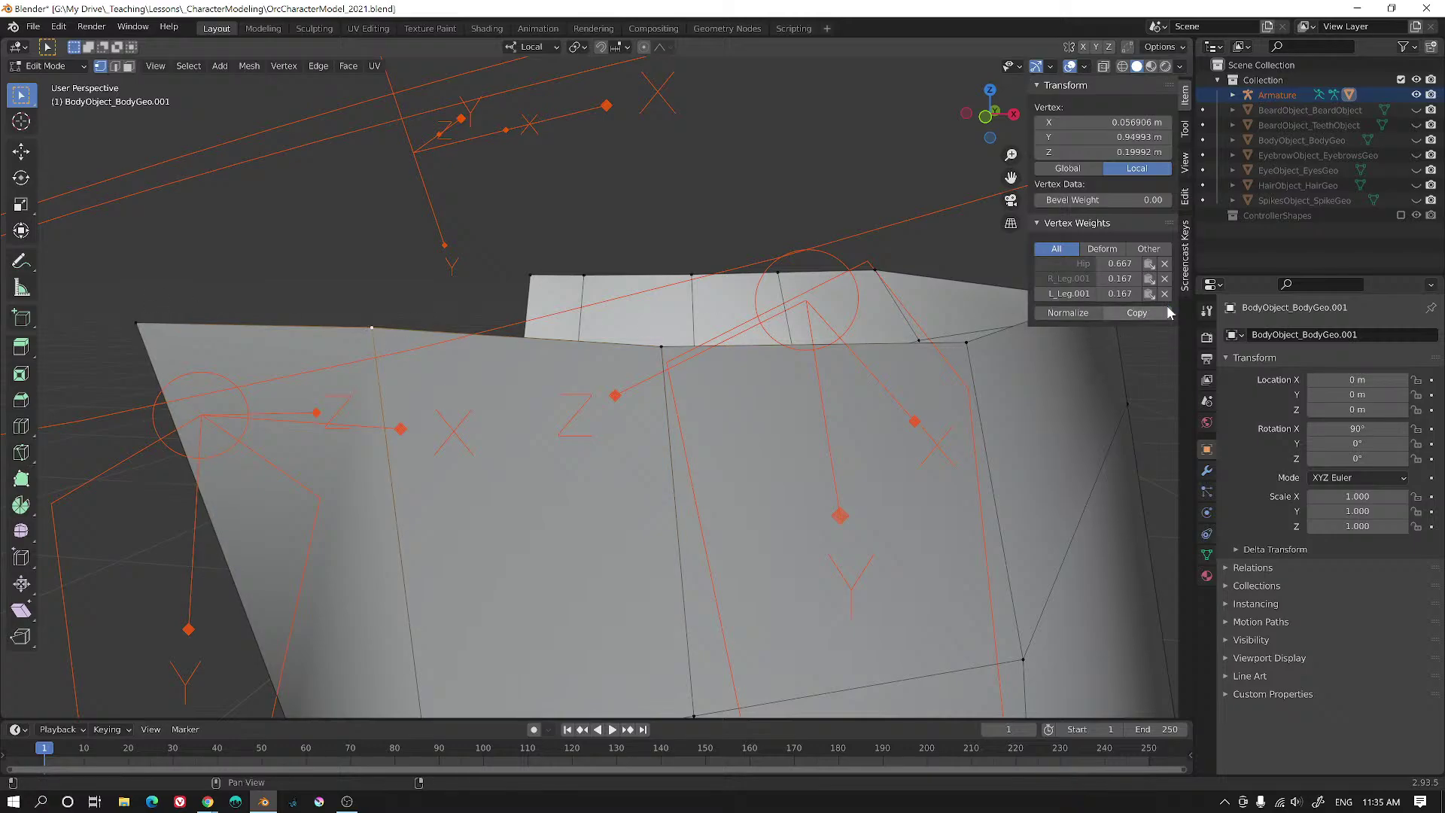
click(656, 346)
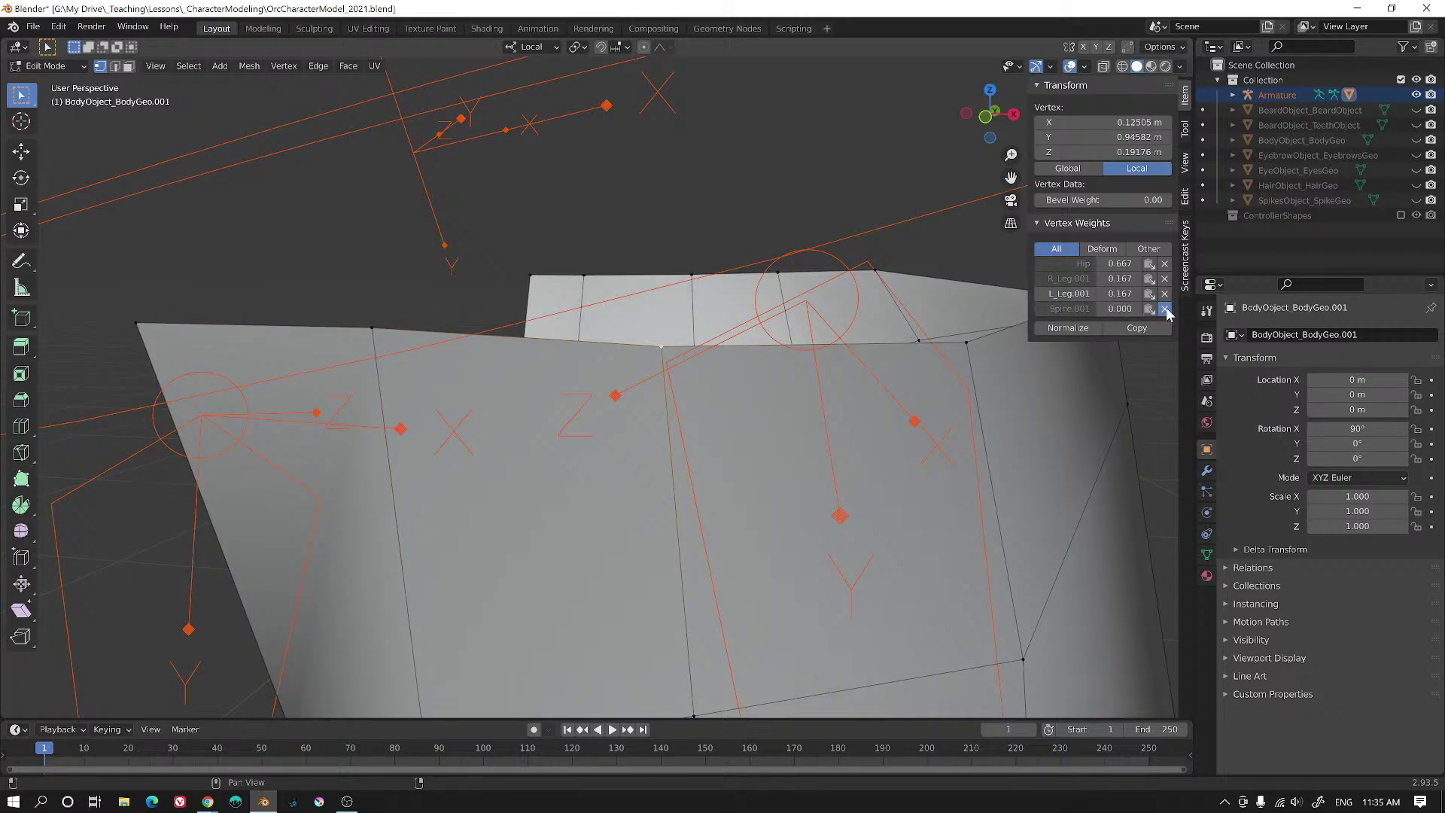
click(1164, 309)
- Switch the patch to Weight Paint and examine the L_Leg.001 weights around its front and side
middle_drag(445, 372, 413, 471)
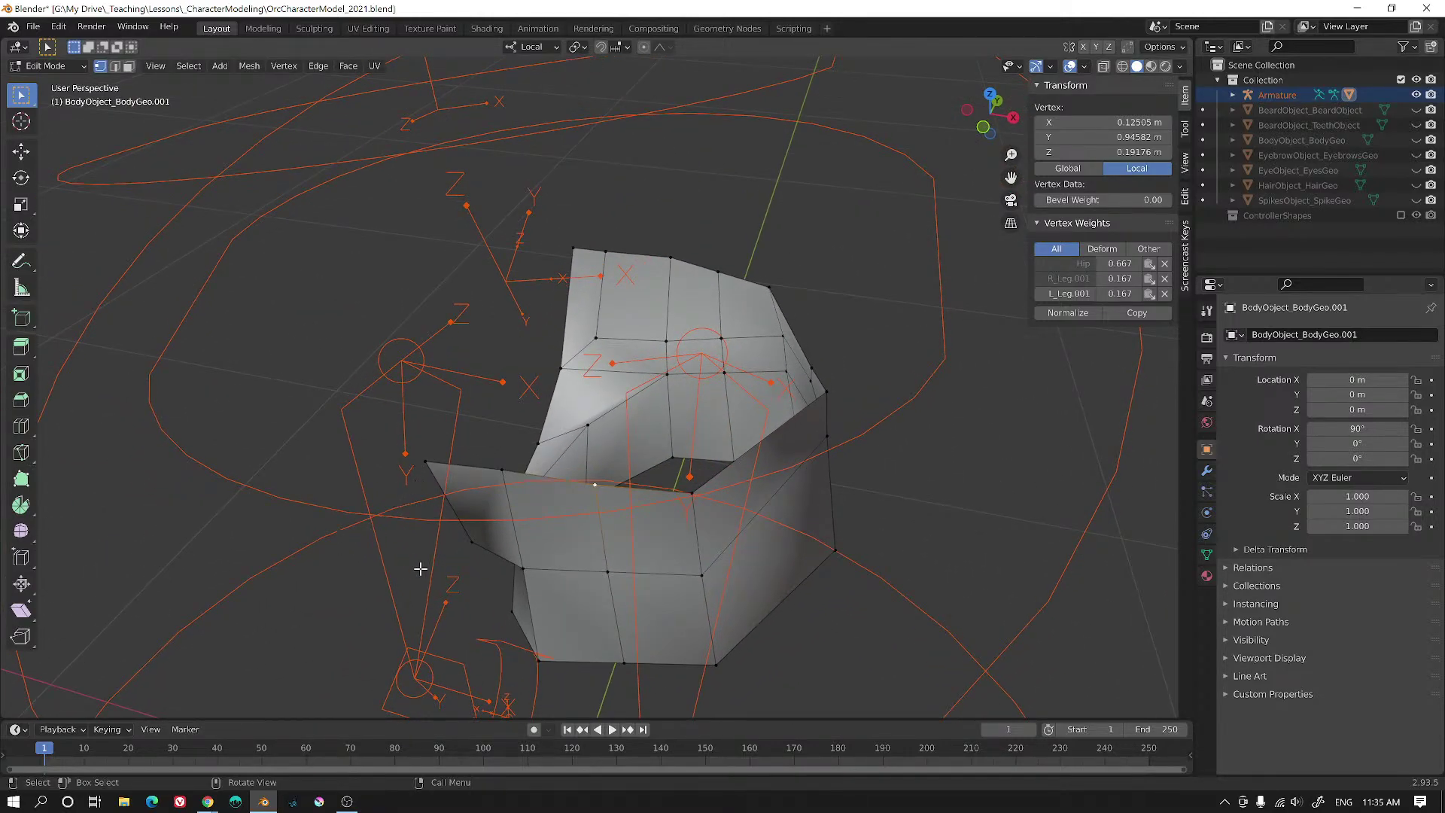
click(47, 66)
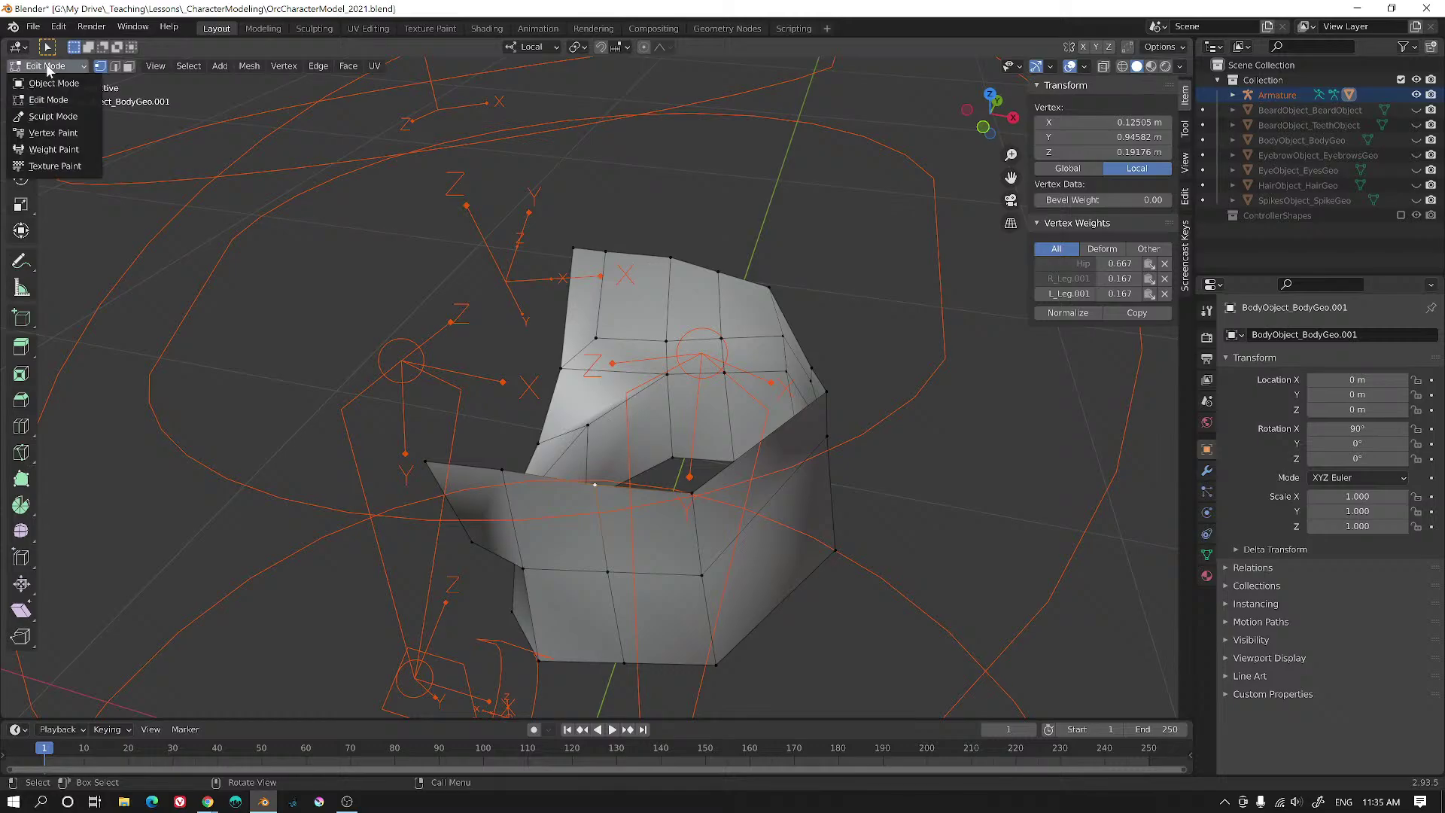
click(56, 149)
middle_drag(572, 361, 639, 380)
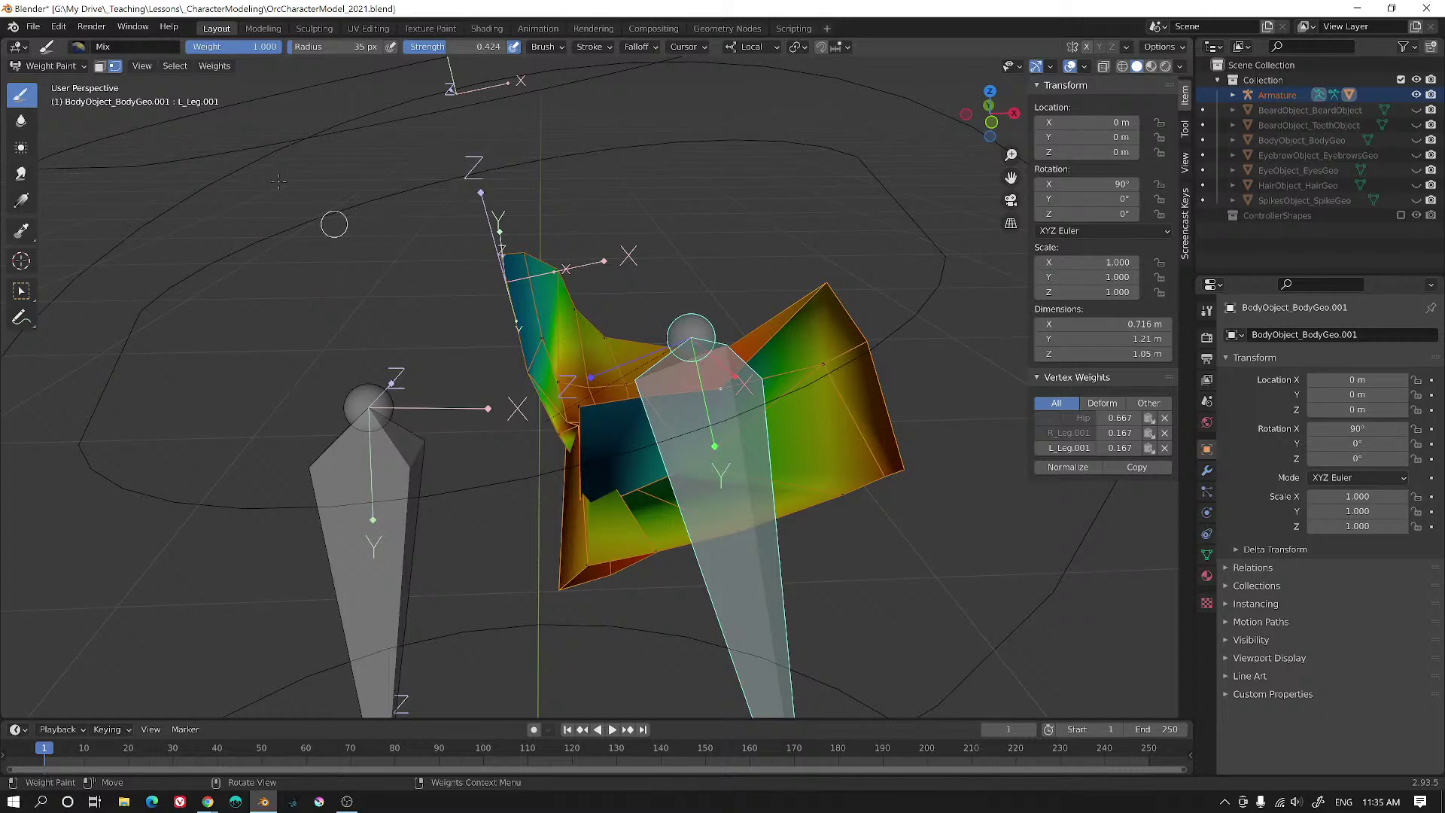
- Return the body to Object Mode, select the armature and enter Pose Mode
click(47, 65)
click(47, 84)
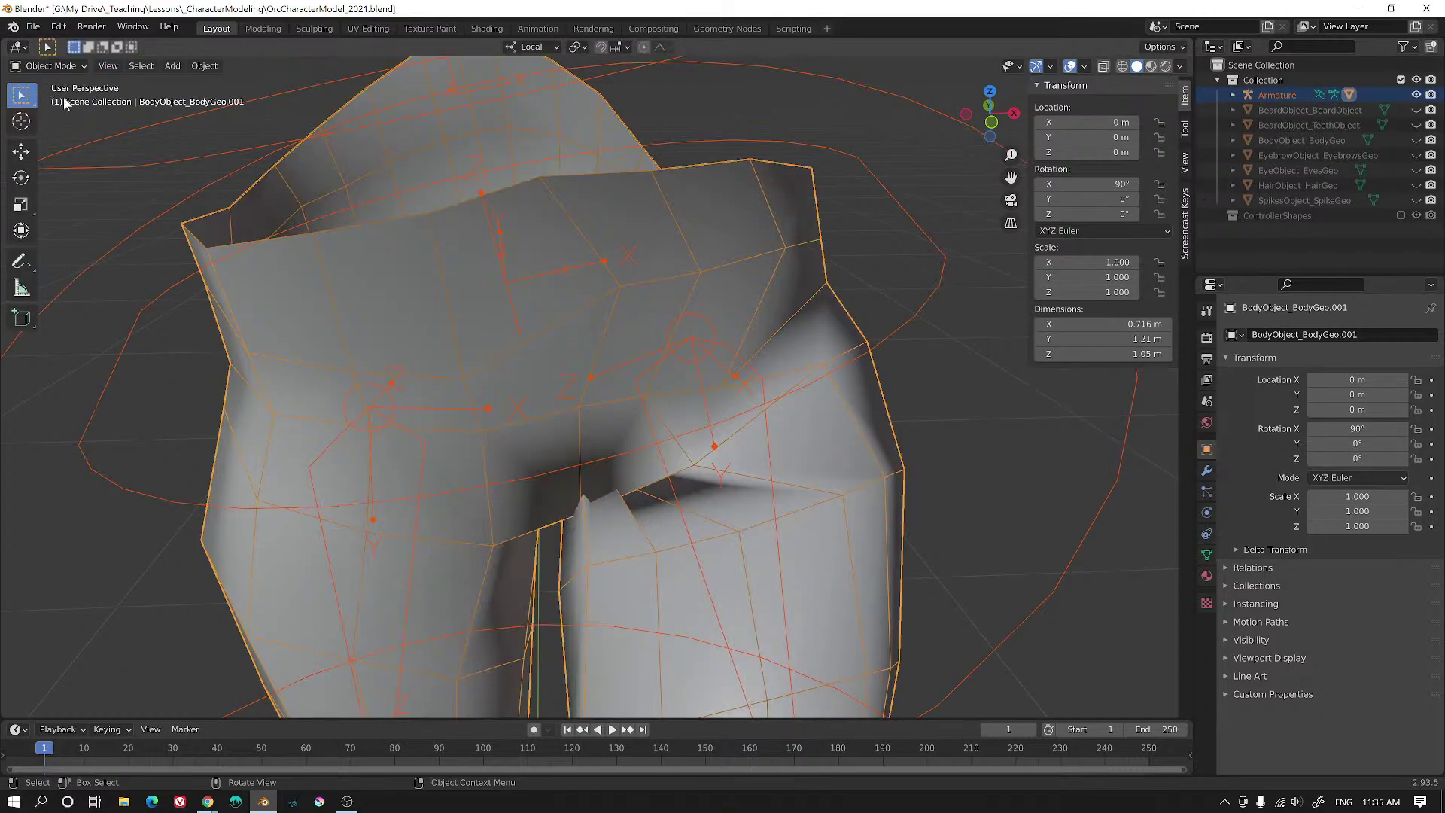
scroll(659, 409, down, 4)
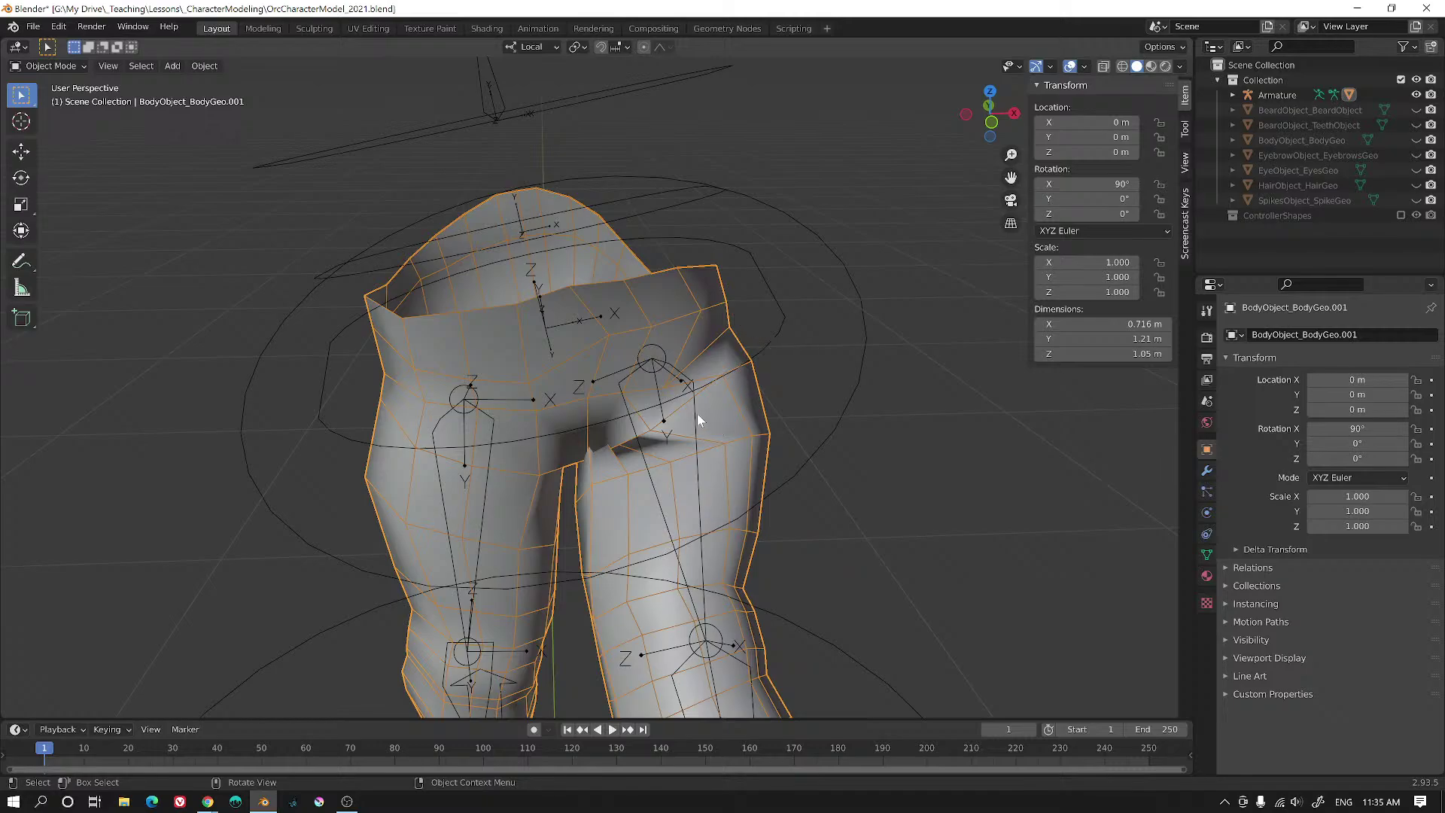
click(693, 412)
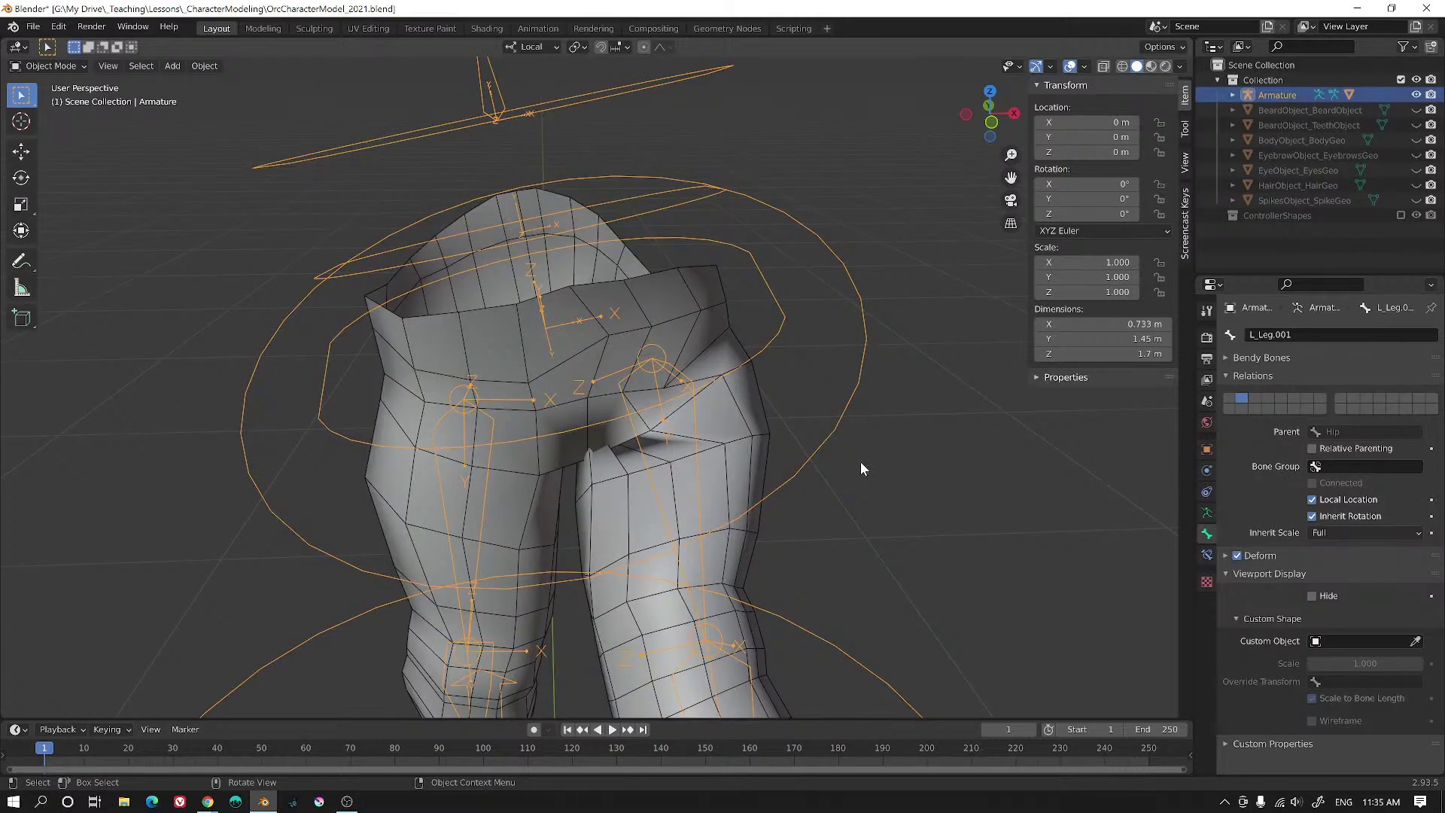
middle_drag(860, 462, 848, 398)
key(ctrl+Tab)
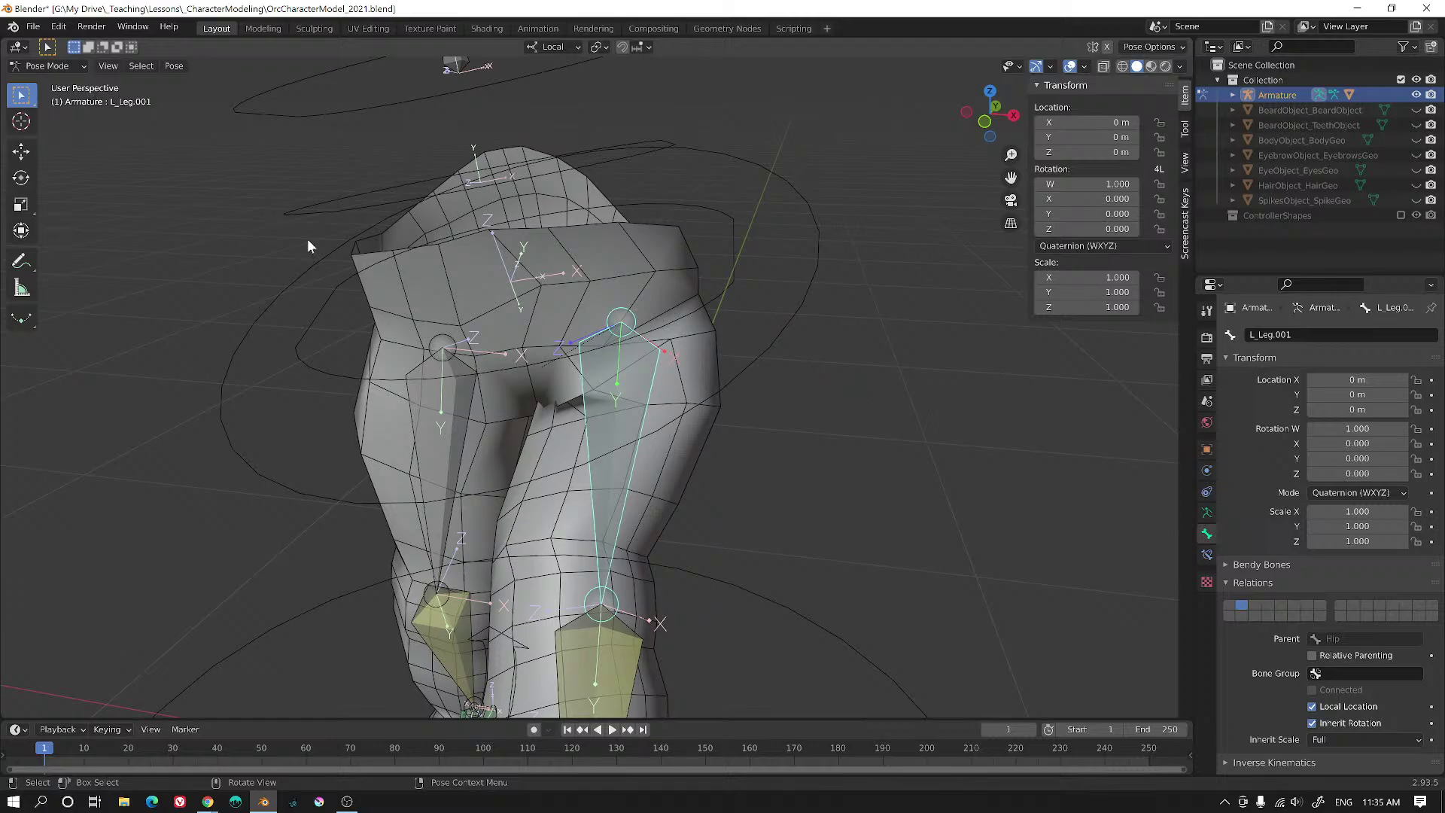
- Inspect the posed left leg's bones by selecting L_Leg.002, the leg's pole target and L_Leg.004 in turn
middle_drag(309, 241, 561, 386)
scroll(562, 386, up, 4)
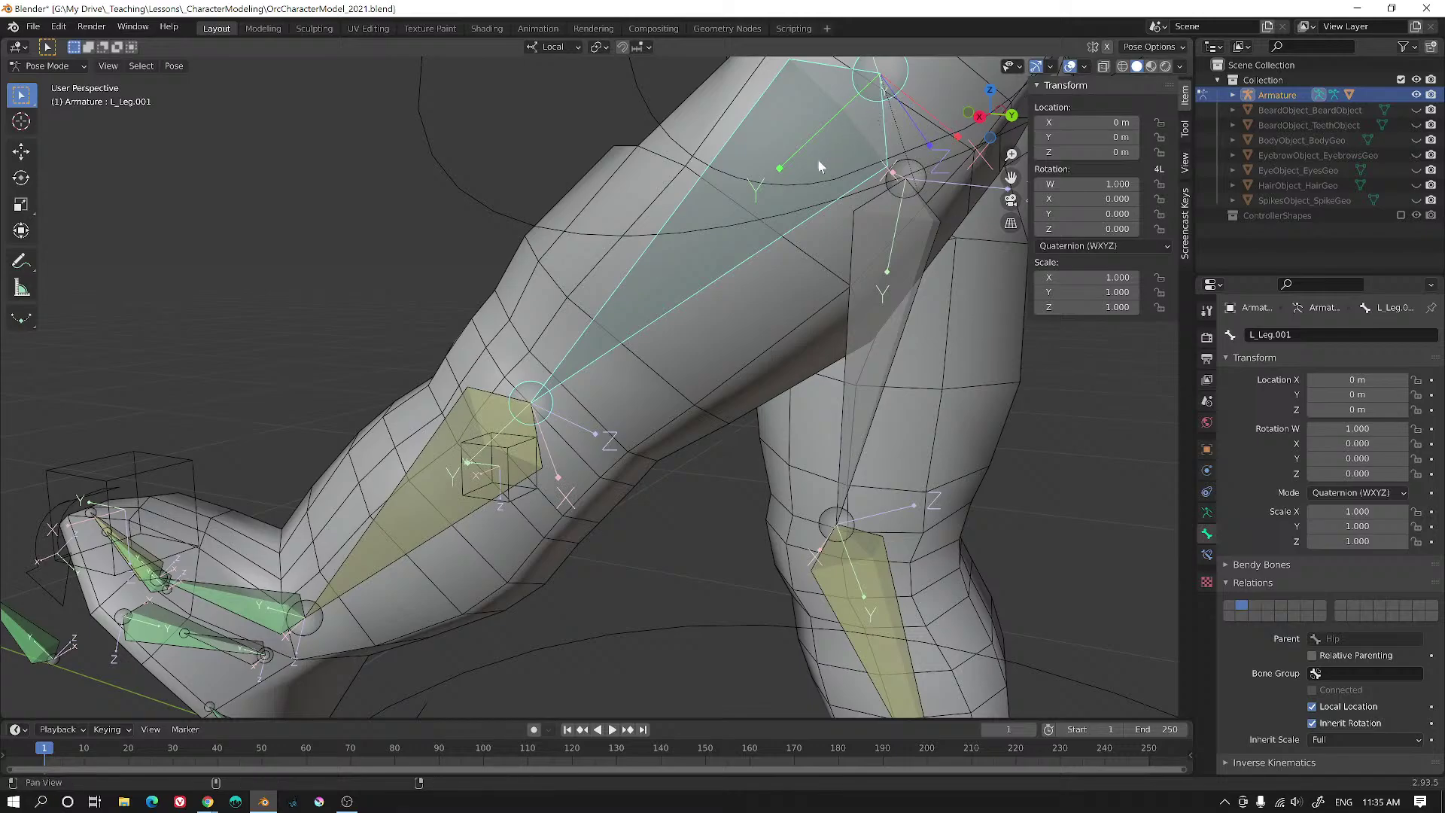
shift+middle_drag(818, 161, 865, 120)
click(464, 430)
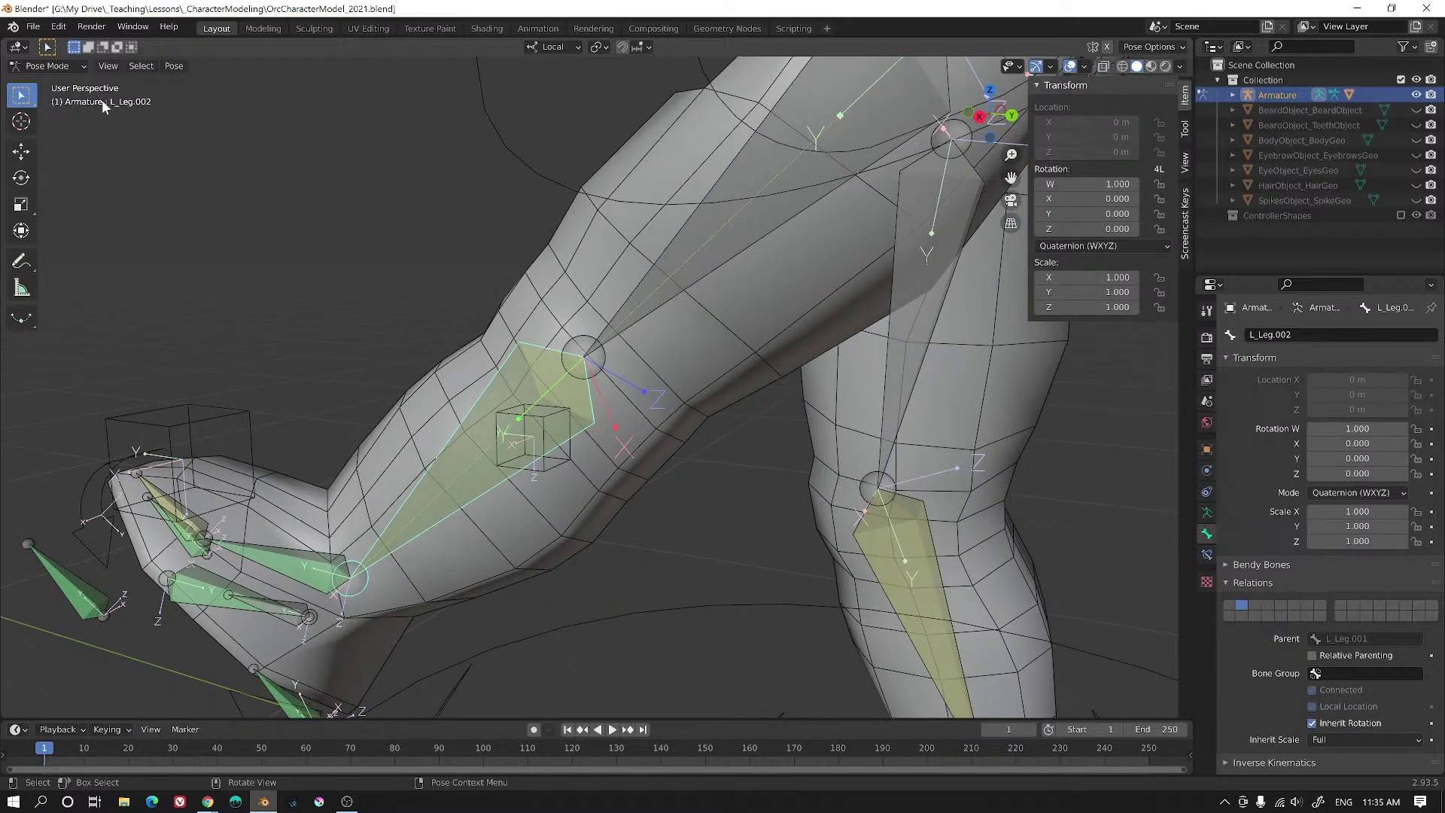
middle_drag(458, 456, 497, 463)
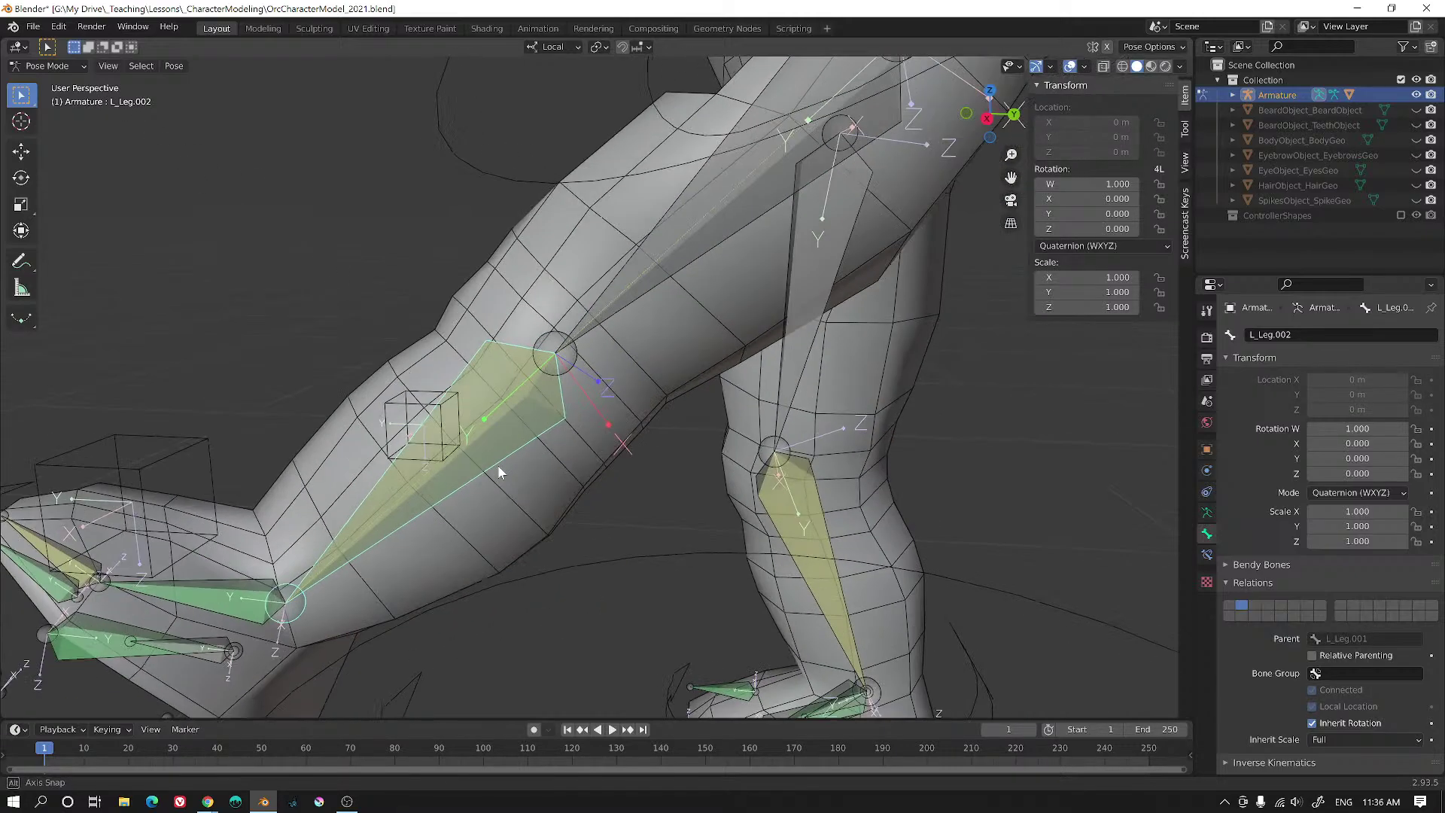
click(135, 572)
click(85, 558)
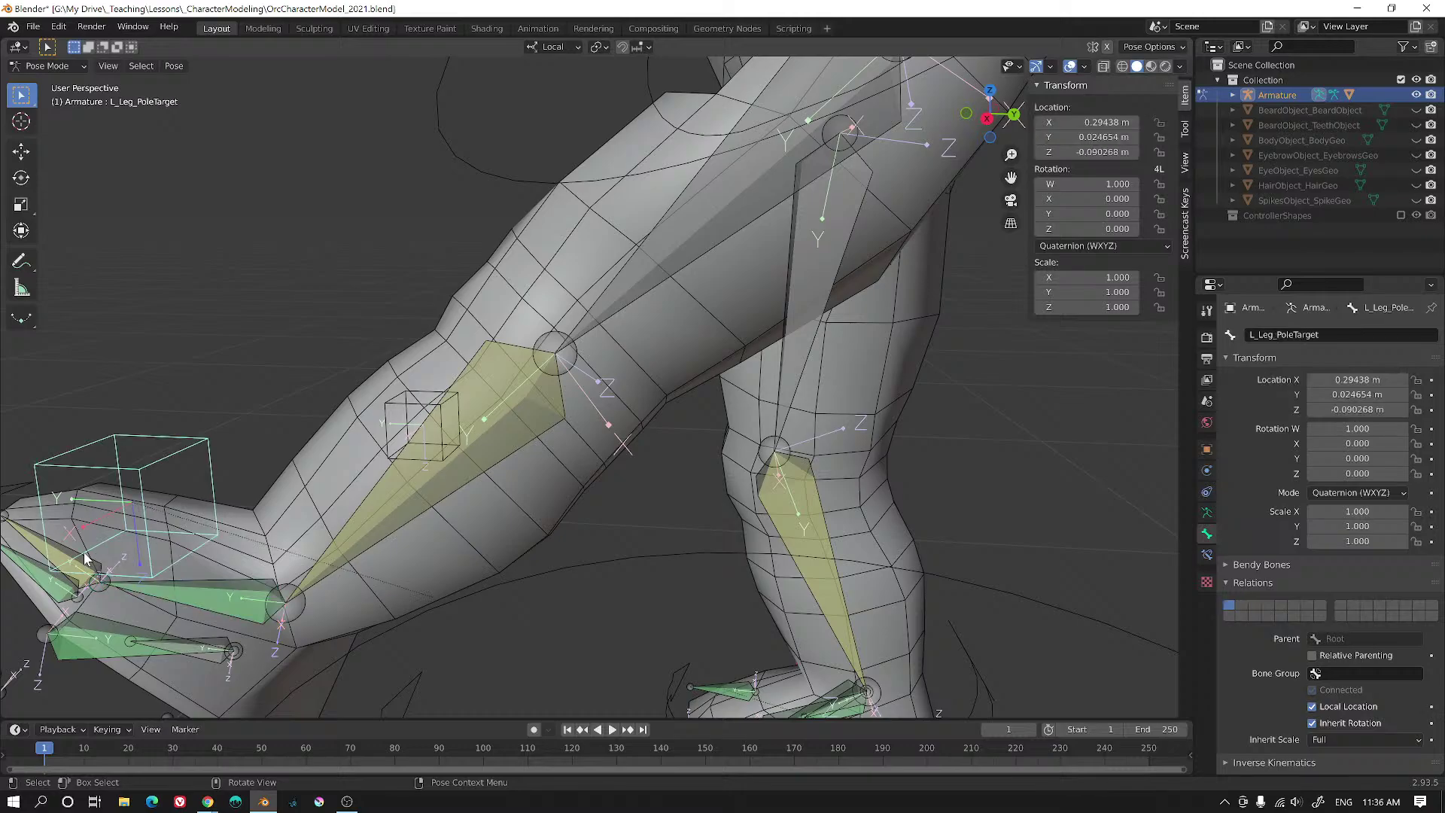
click(88, 566)
scroll(425, 456, down, 1)
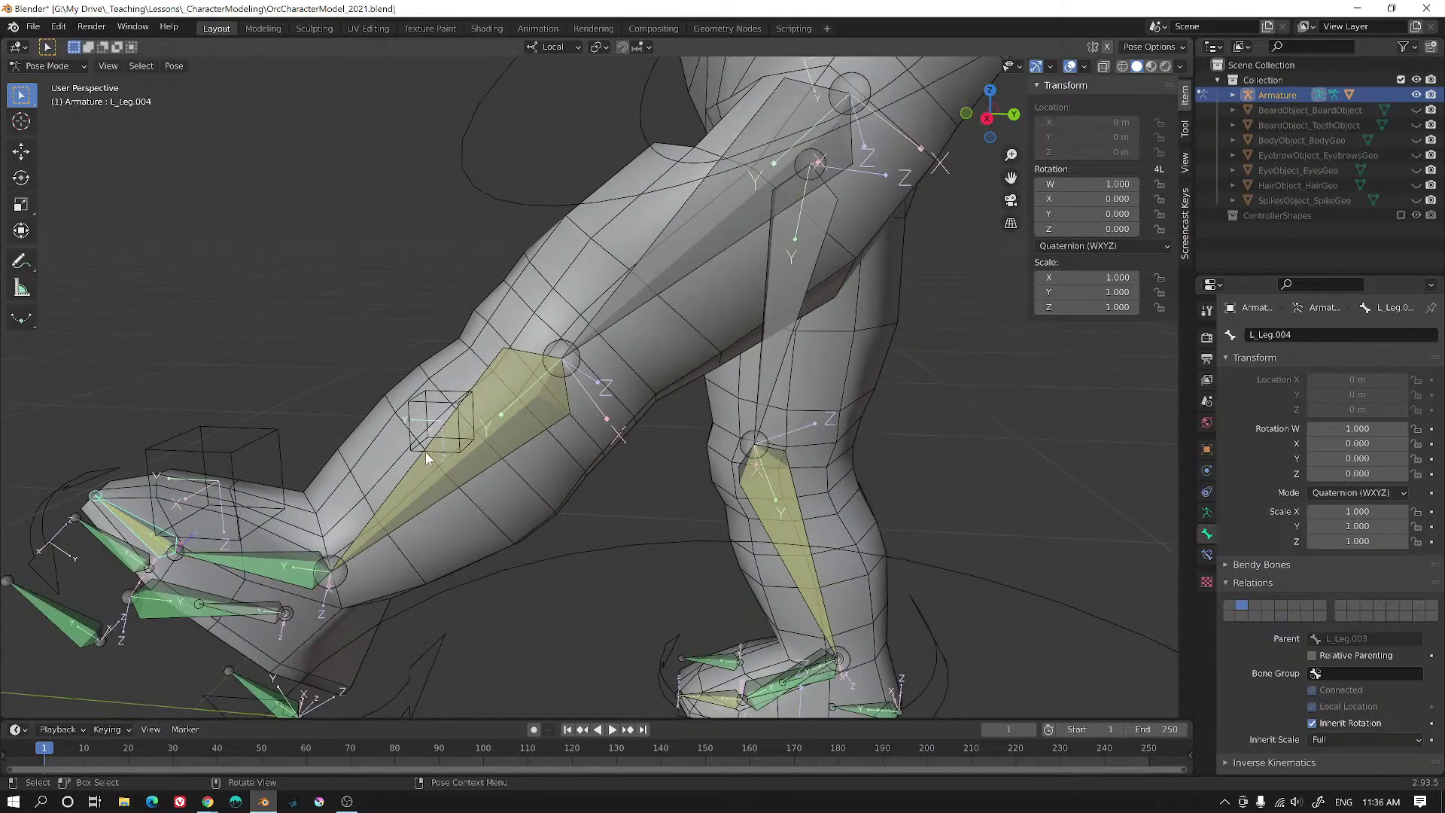
- Select the L_Leg.003 foot bone, inspect the leg around it and expand the bone's Deform settings
middle_drag(426, 456, 510, 447)
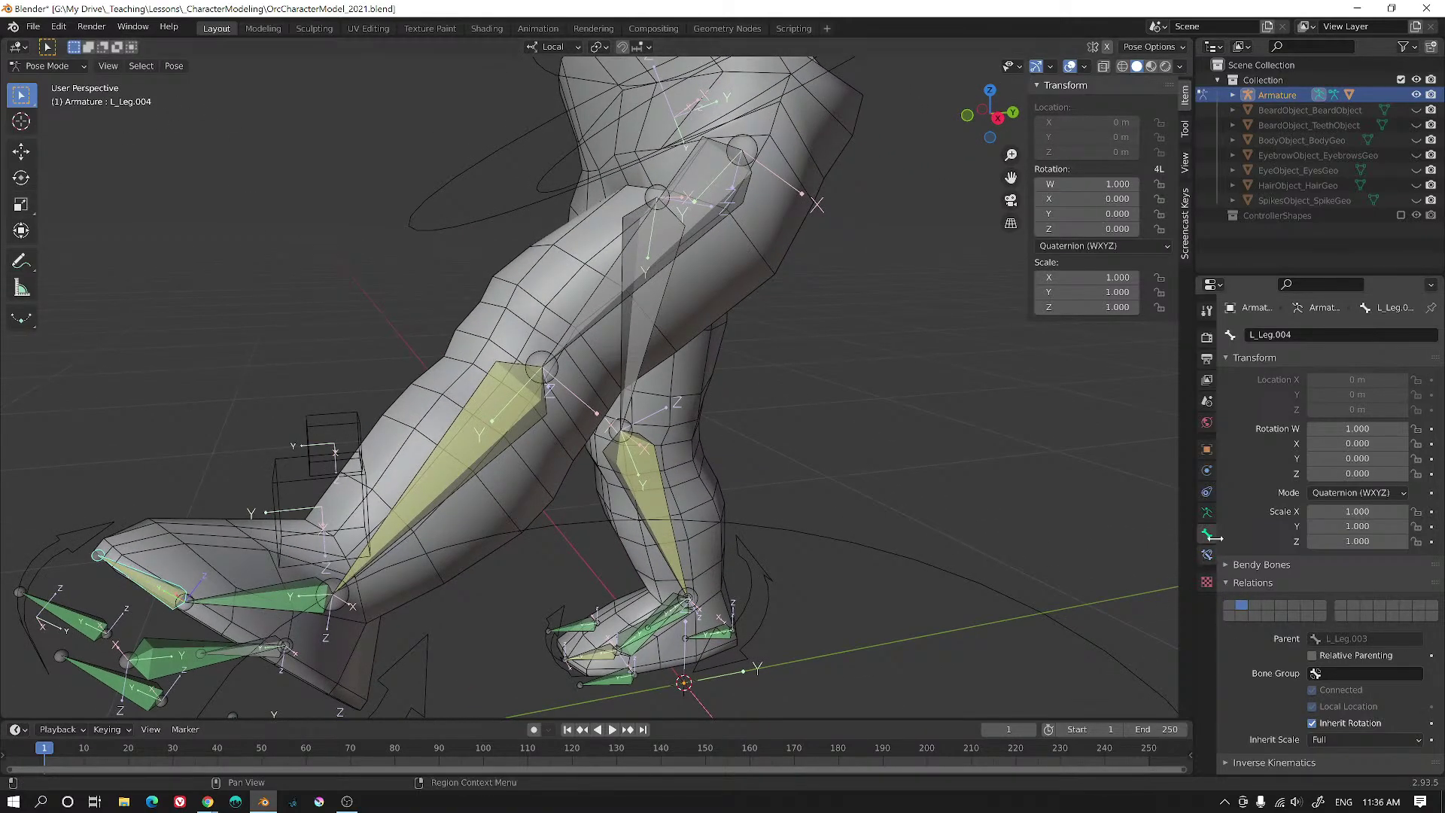
scroll(1303, 618, down, 5)
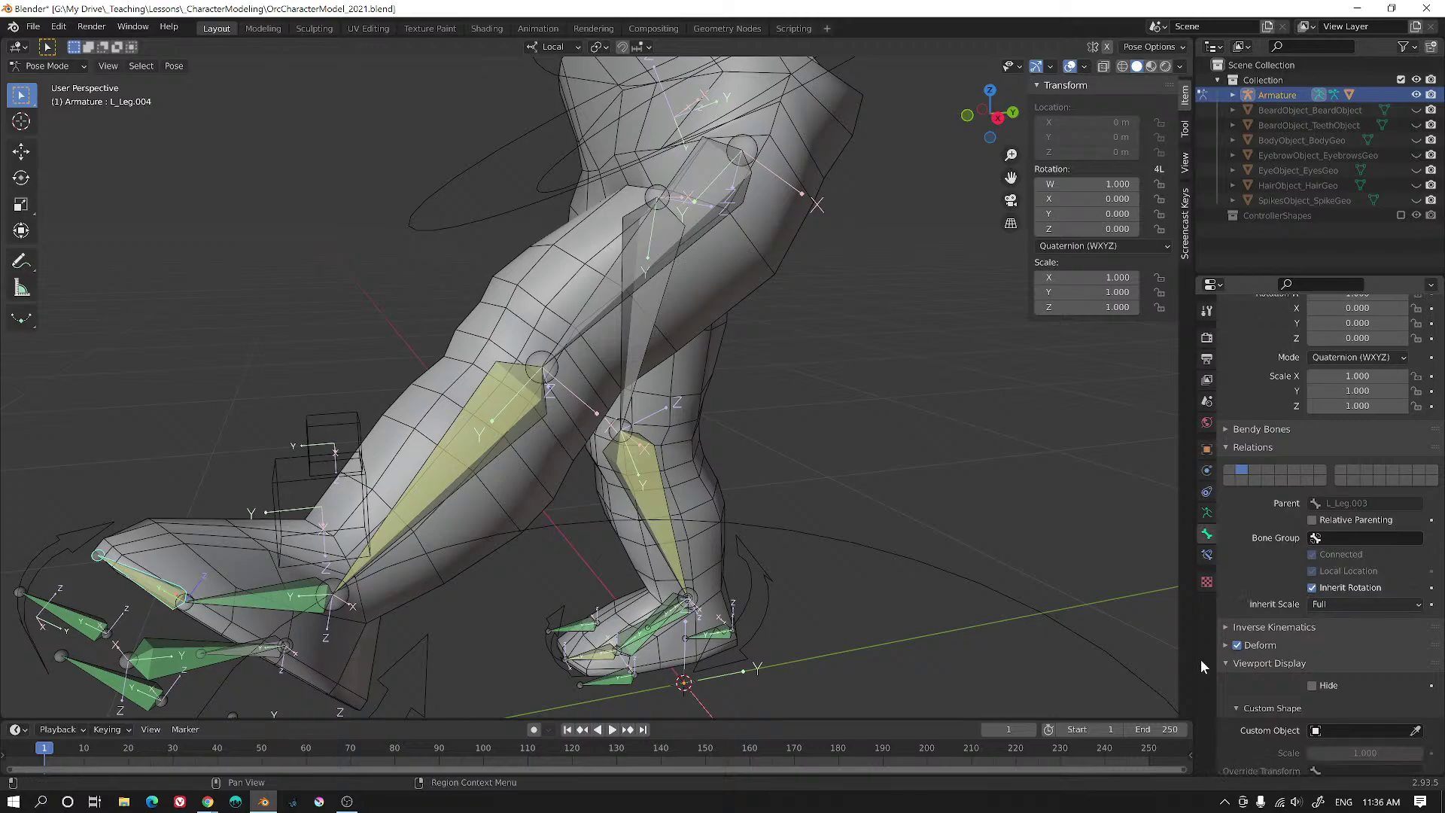
middle_drag(452, 577, 372, 557)
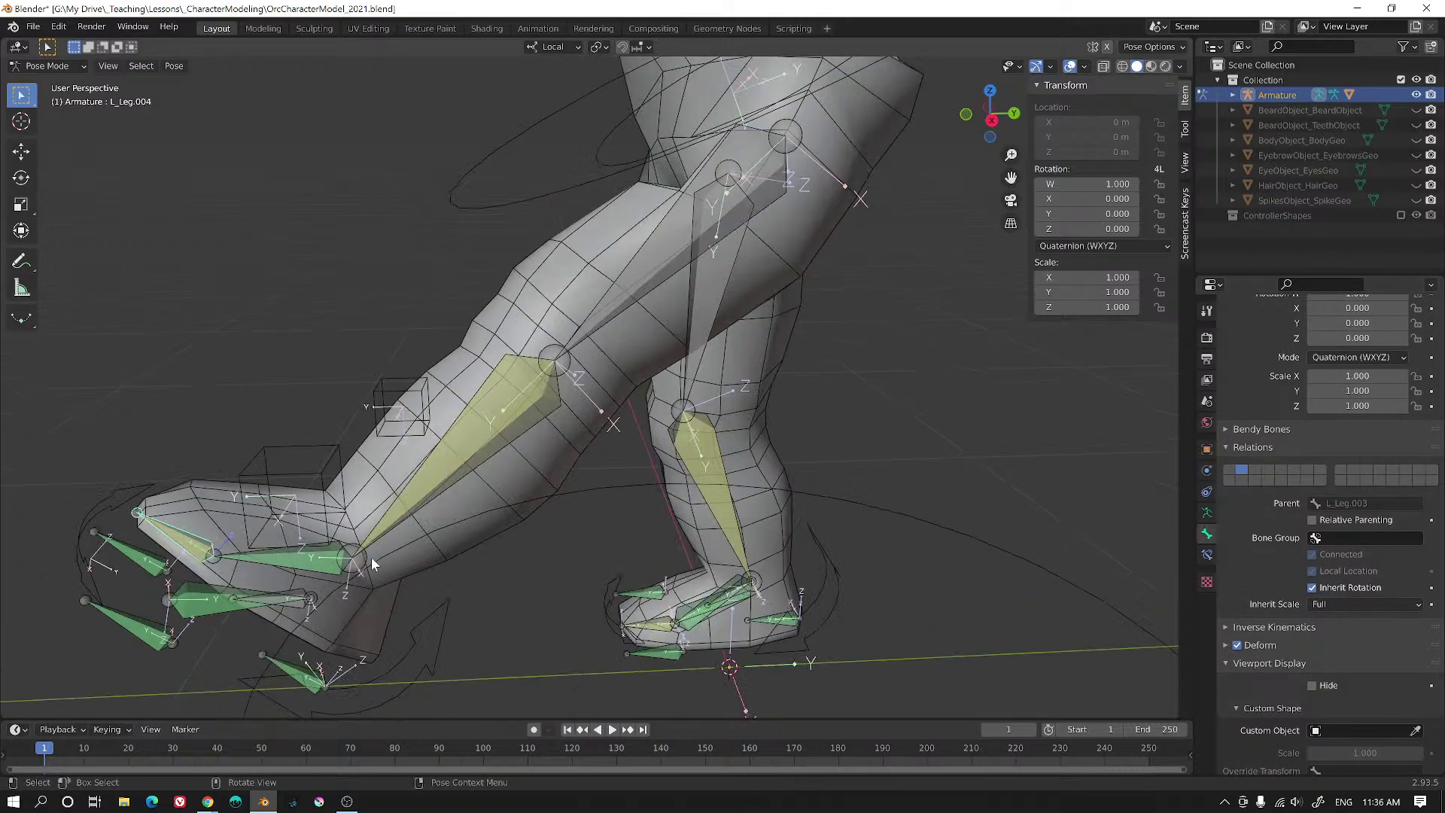
click(309, 548)
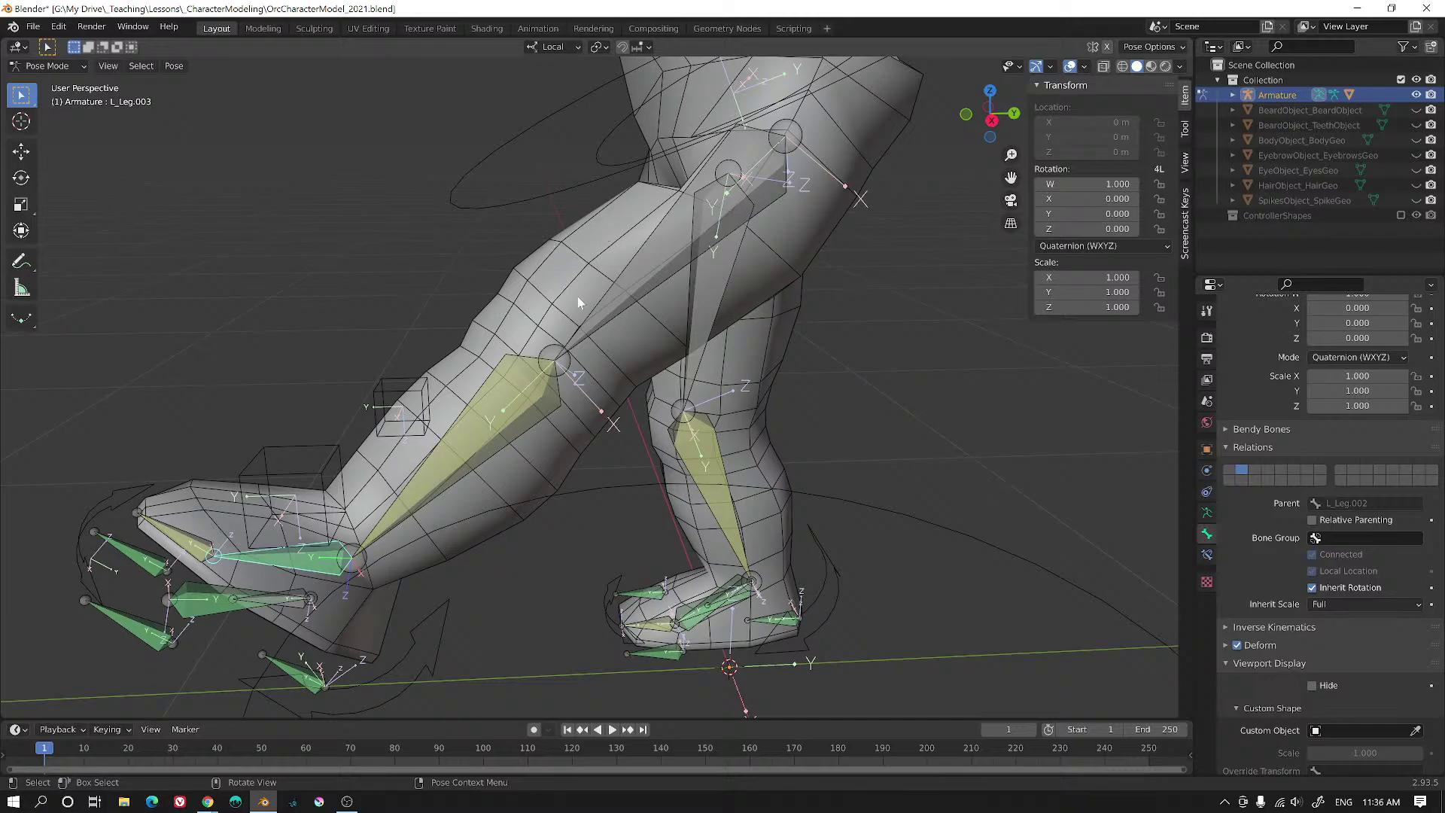
middle_drag(603, 304, 373, 197)
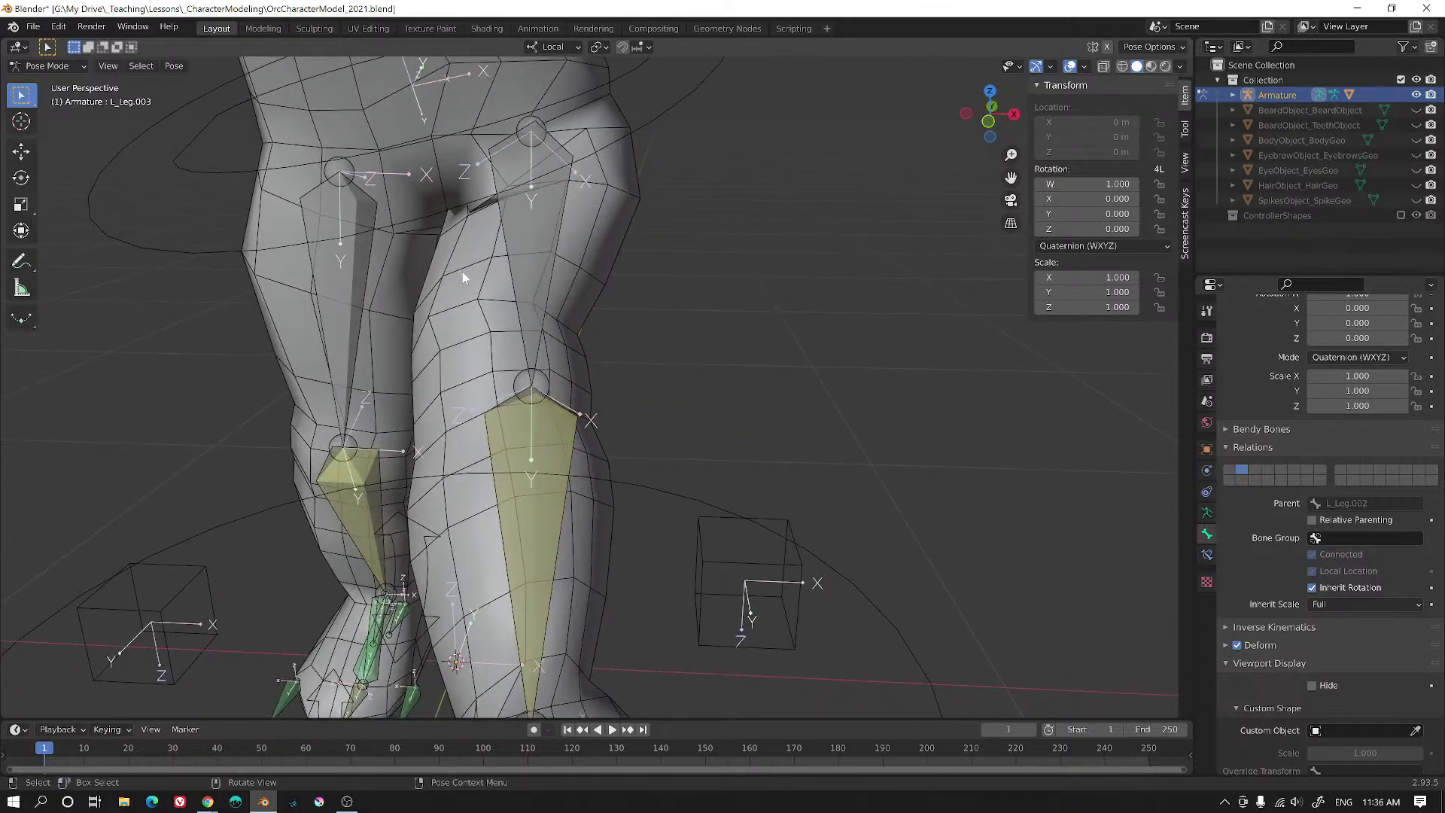
mouse_move(462, 273)
middle_down()
mouse_move(581, 252)
mouse_move(461, 258)
mouse_move(484, 278)
middle_up()
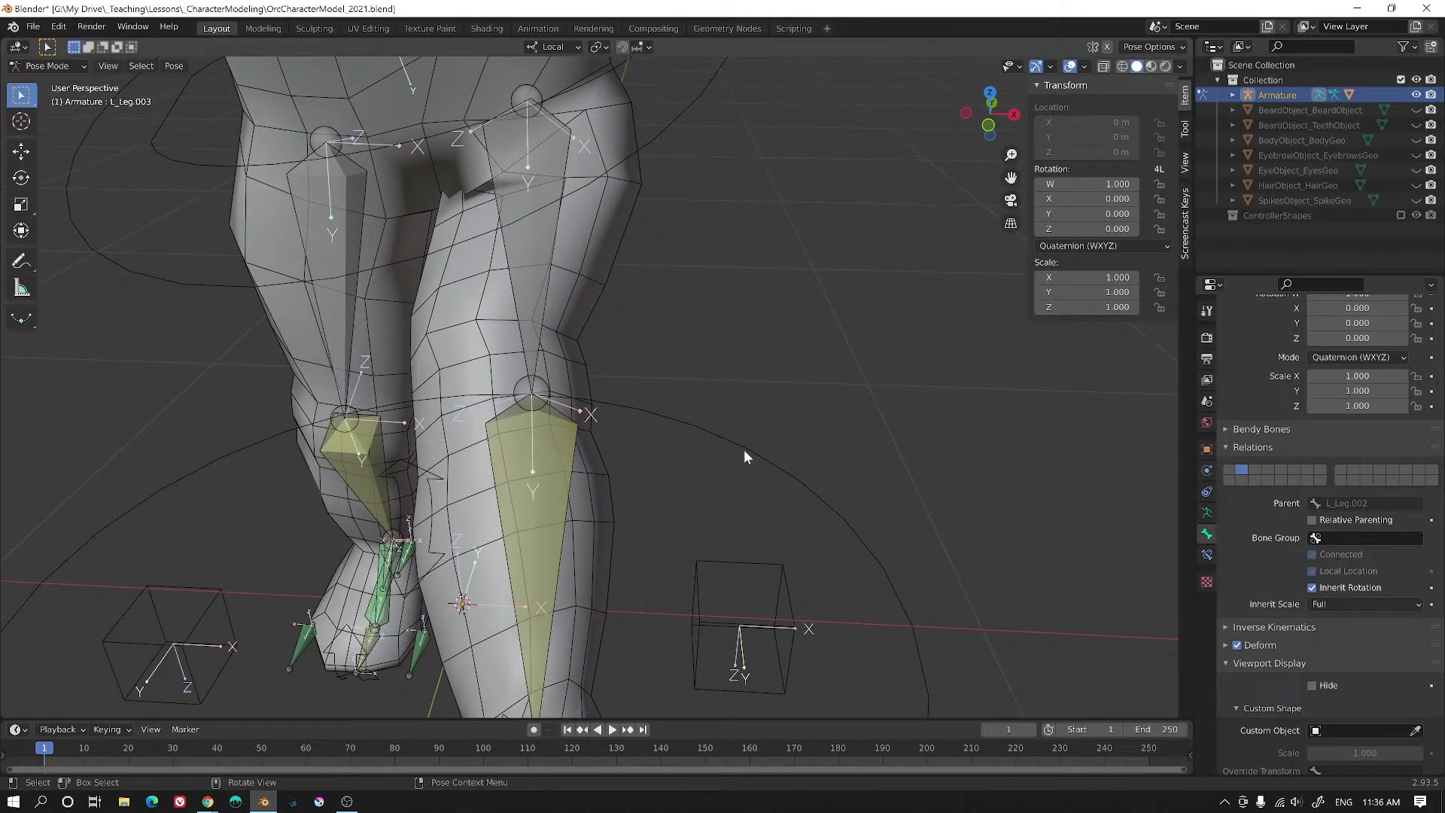
middle_drag(745, 456, 589, 445)
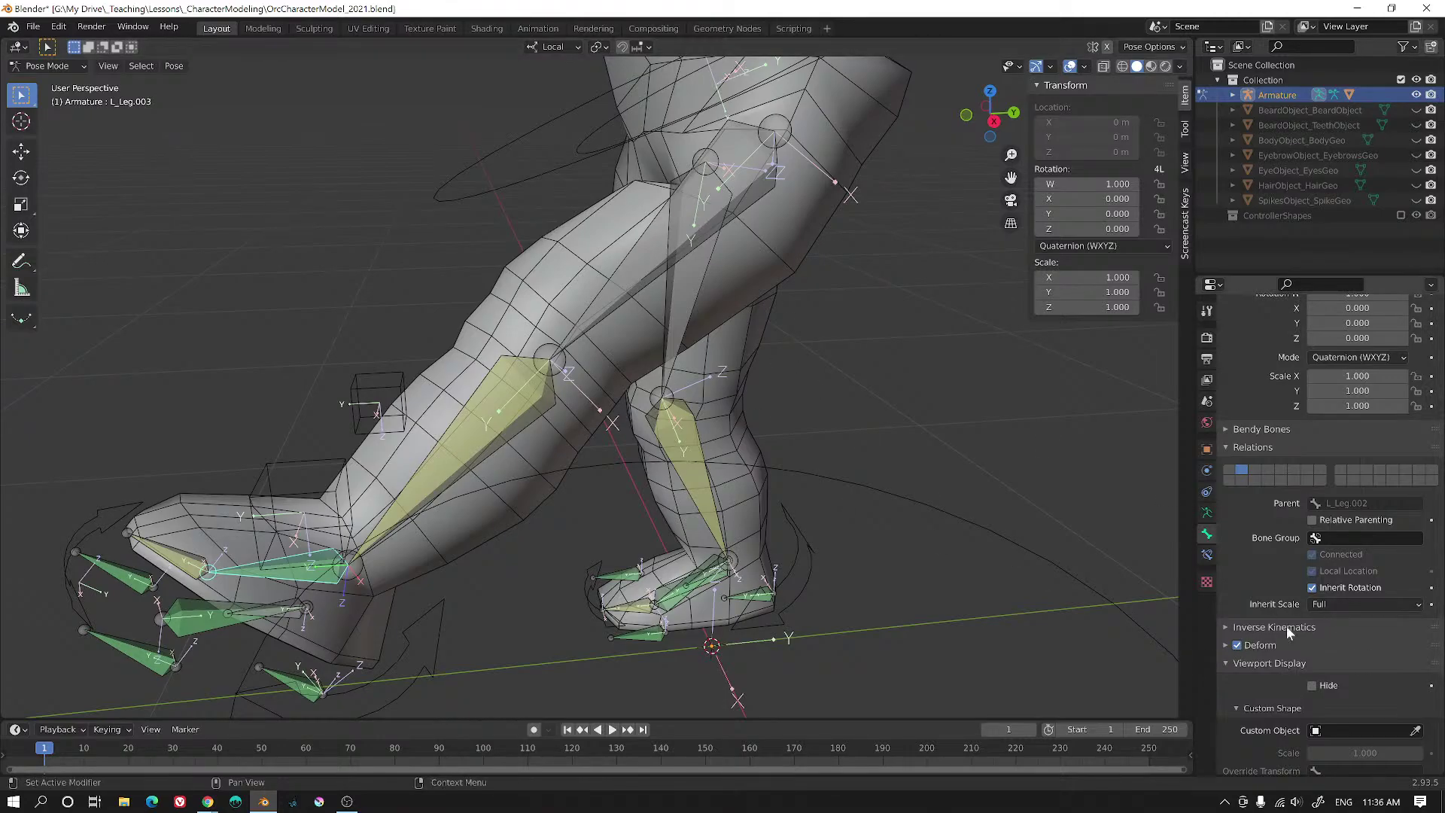
click(1225, 644)
scroll(1328, 664, down, 2)
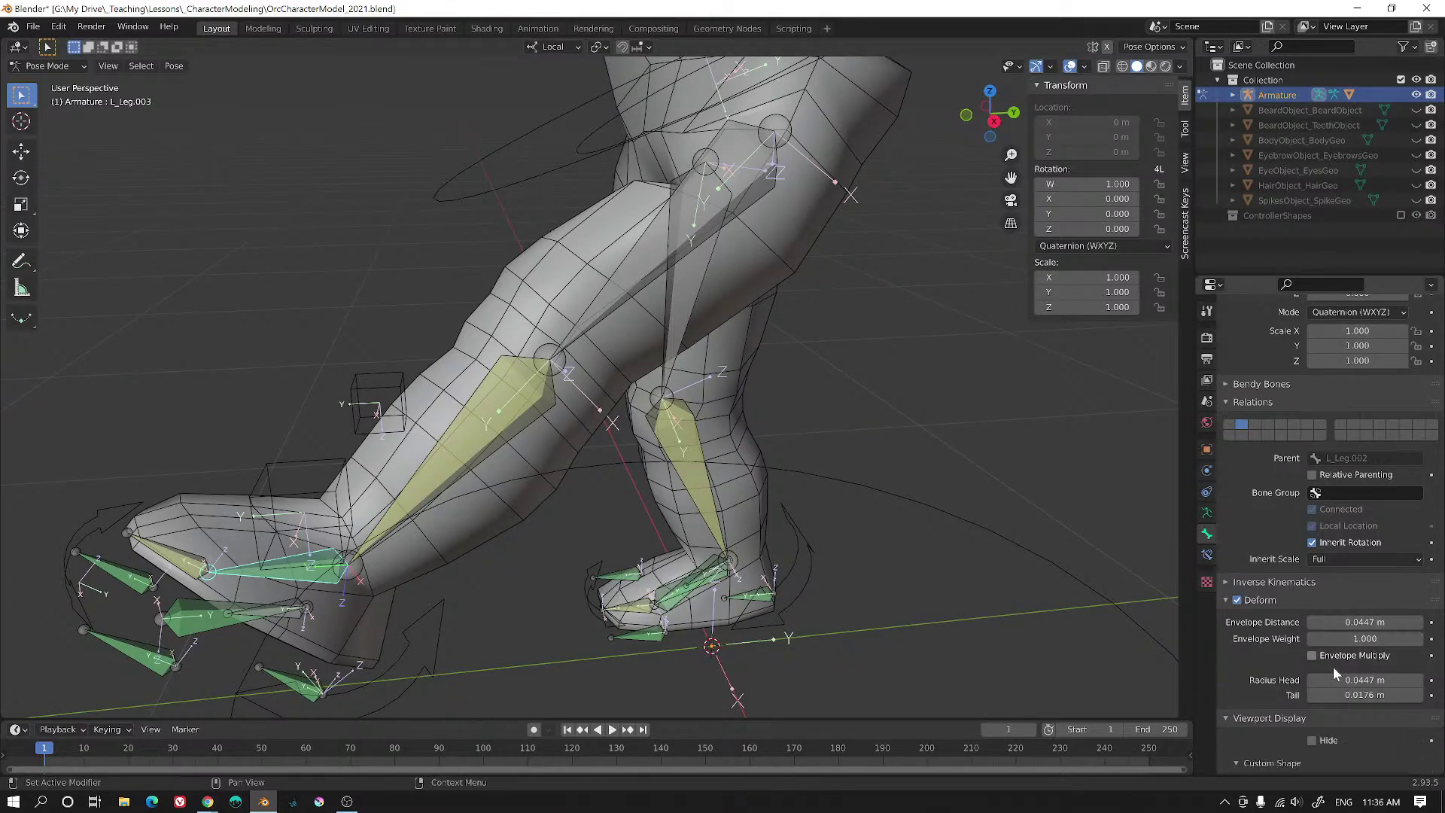
- Select the body mesh in Object Mode and enlarge its vertex group list to show all groups
click(544, 418)
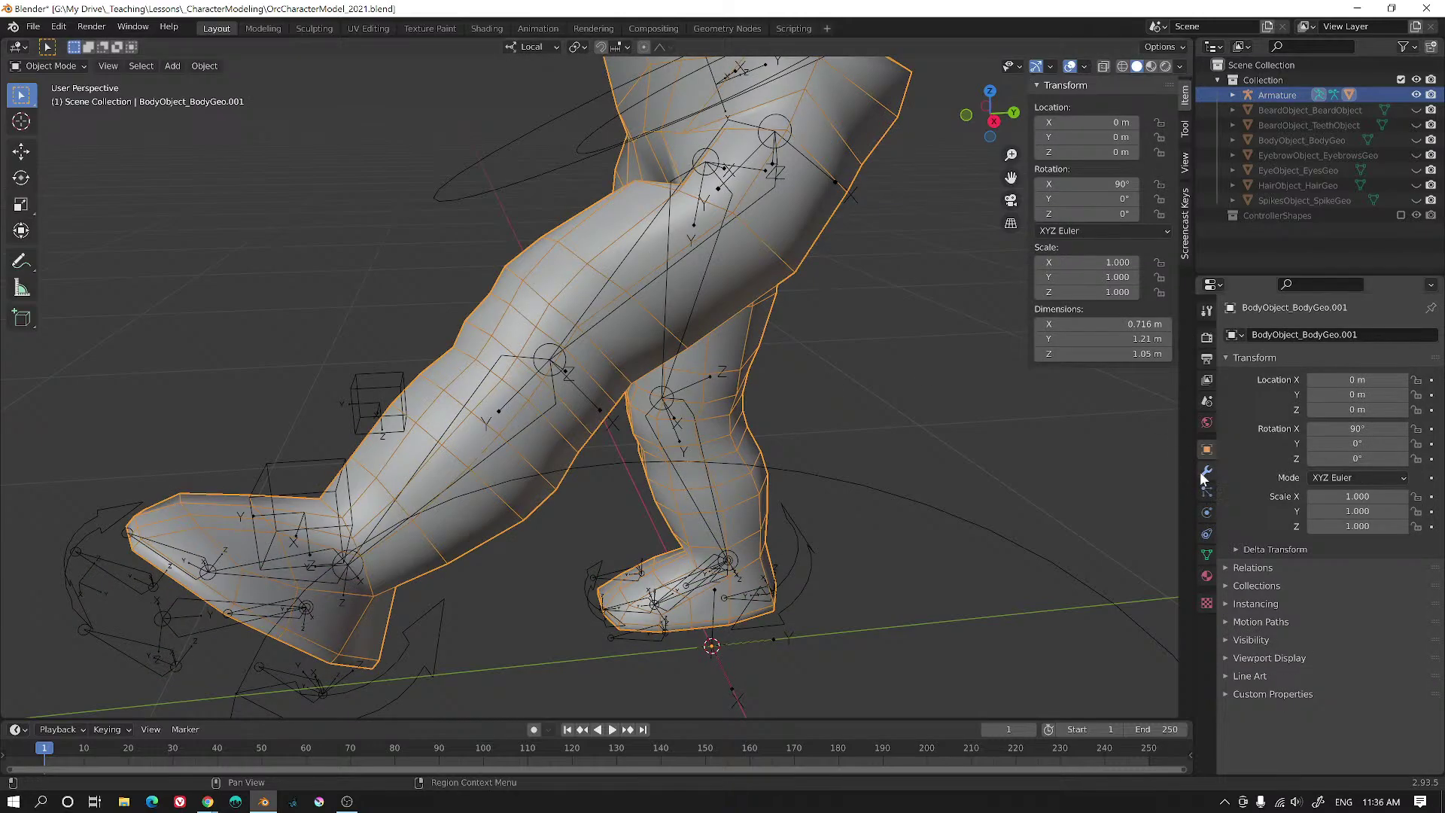
click(1208, 553)
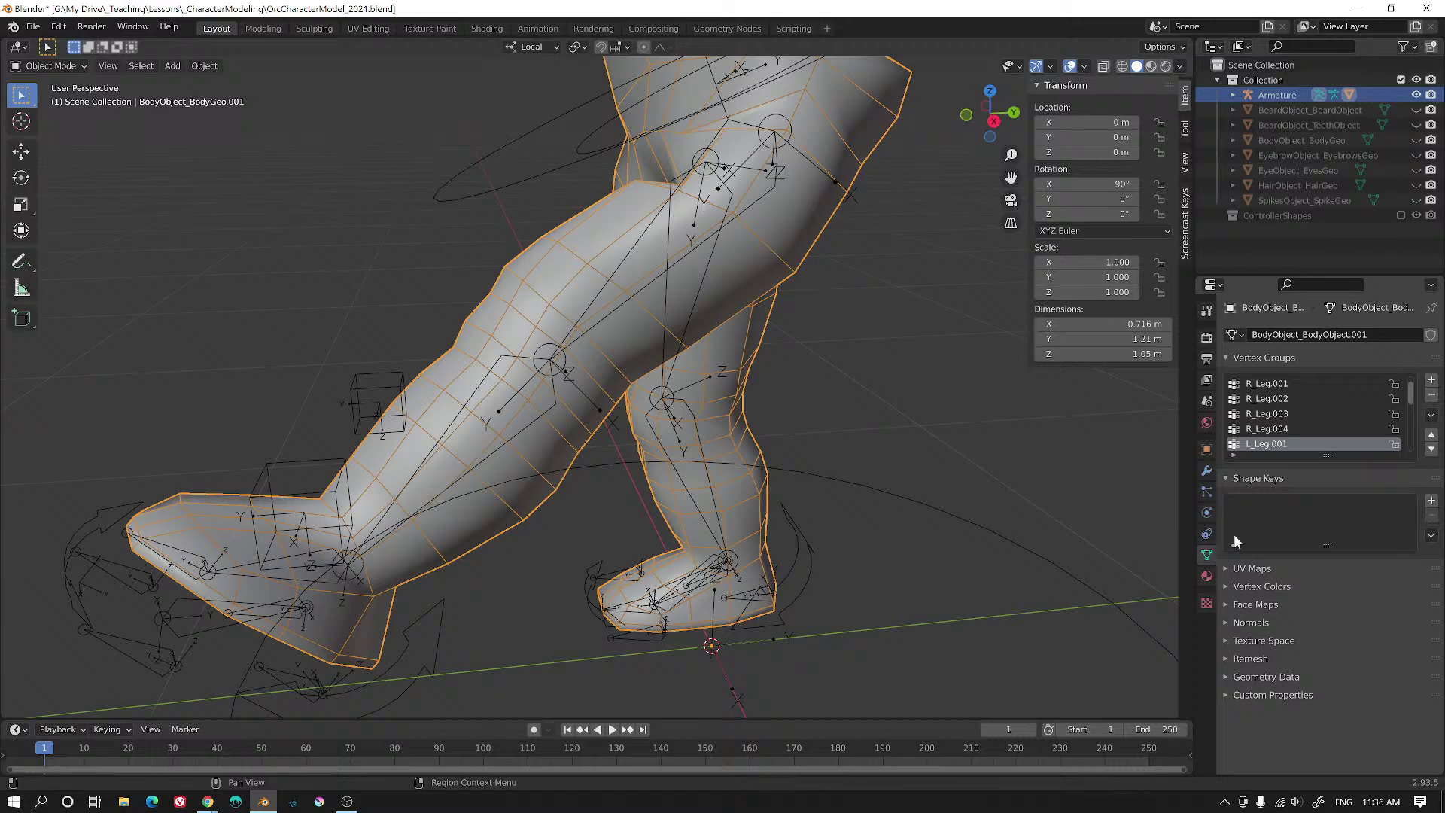
drag(1340, 457, 1346, 655)
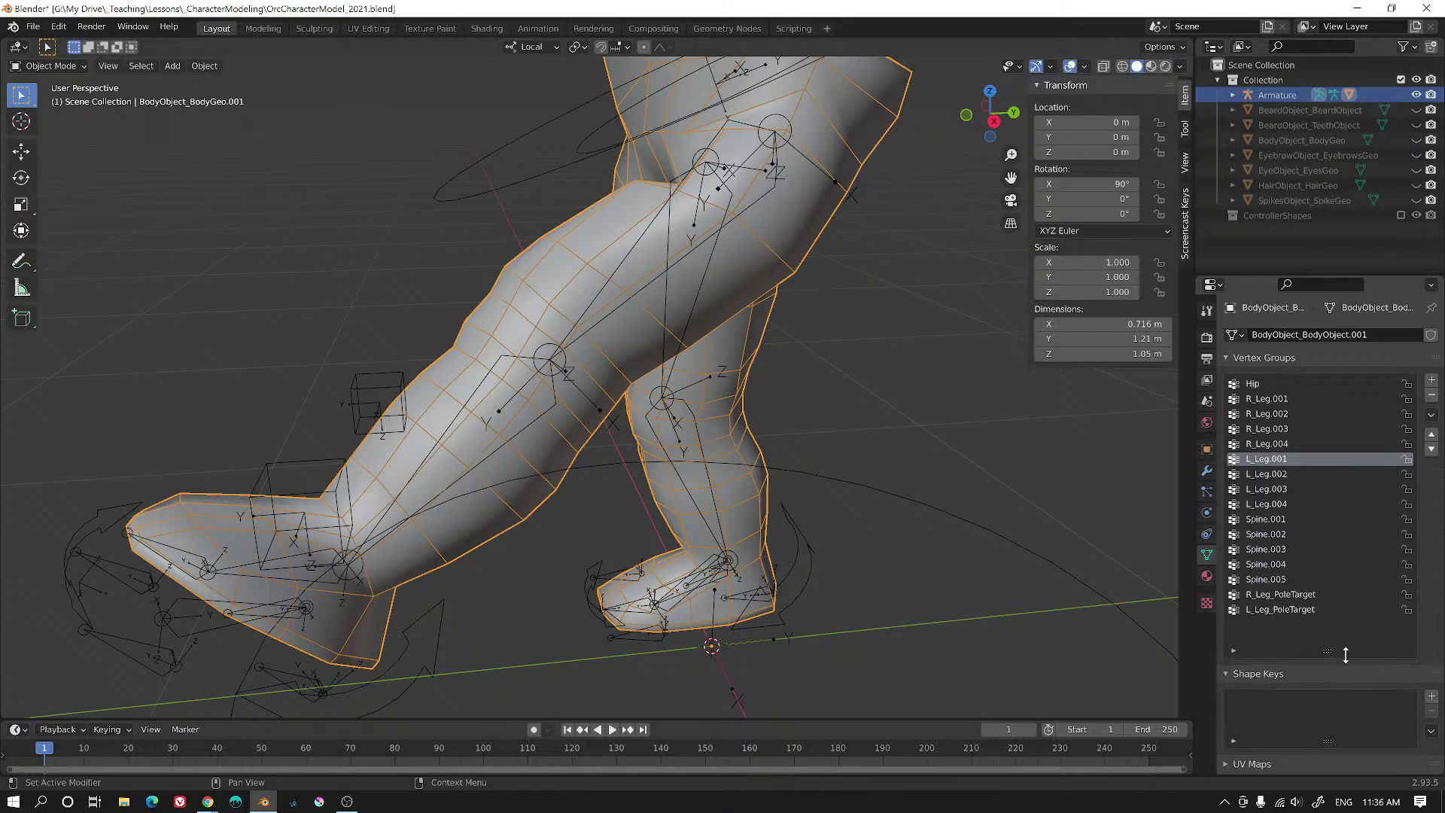
scroll(1270, 412, down, 2)
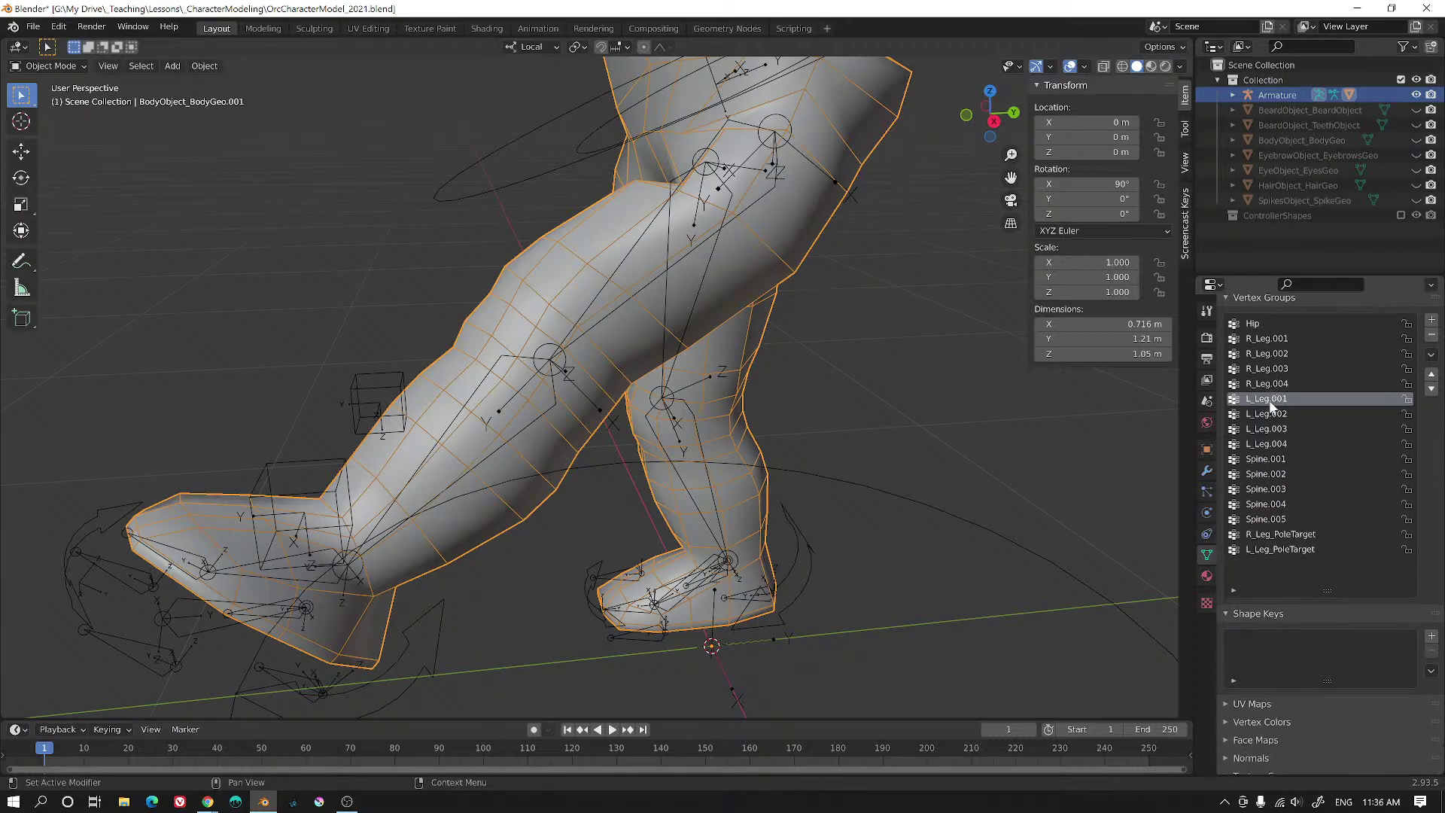
scroll(1272, 415, up, 2)
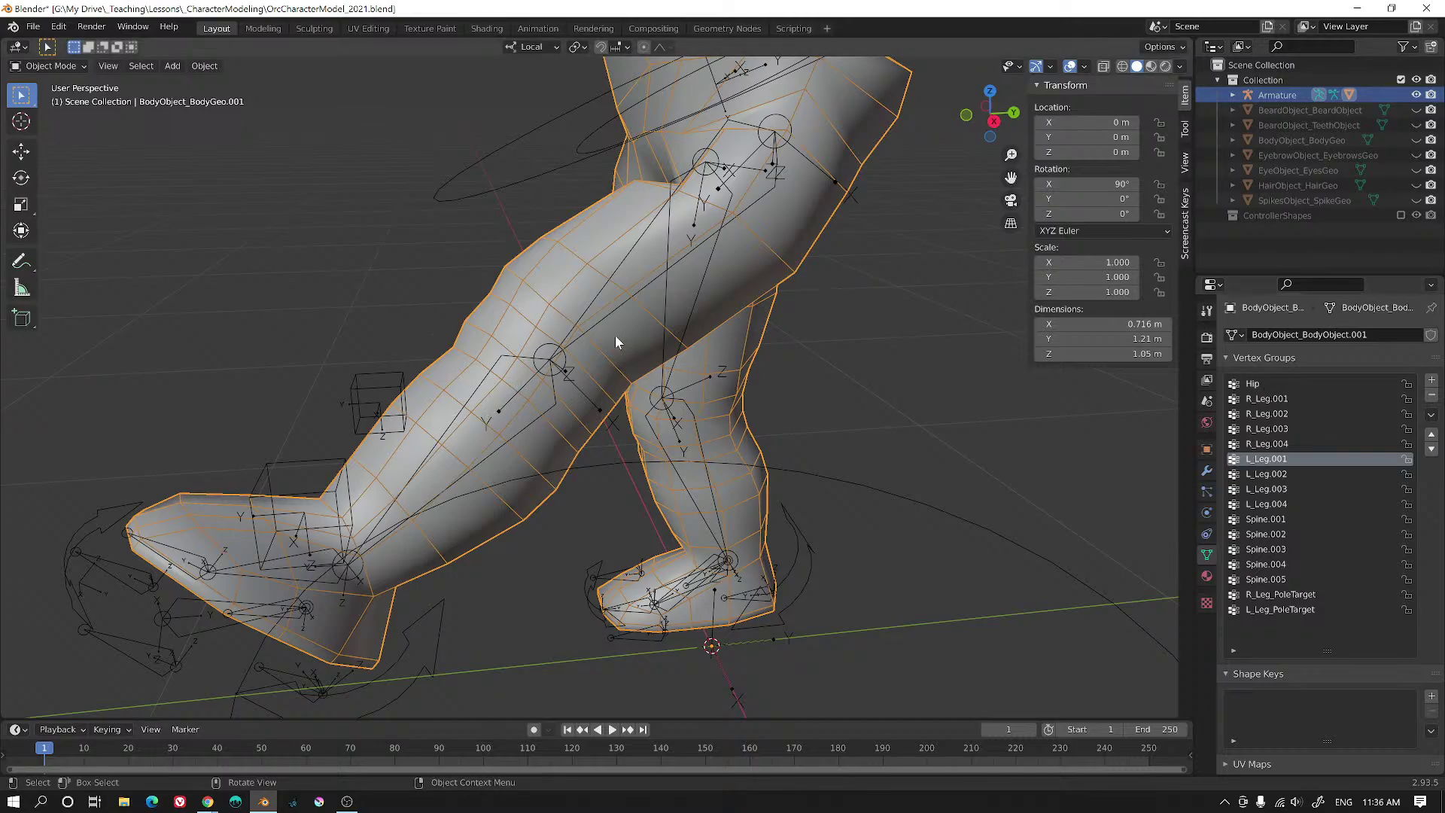
- Go through the body's vertex groups from R_Leg.001 down to Spine.005 to review the deforming bones' names
click(1279, 399)
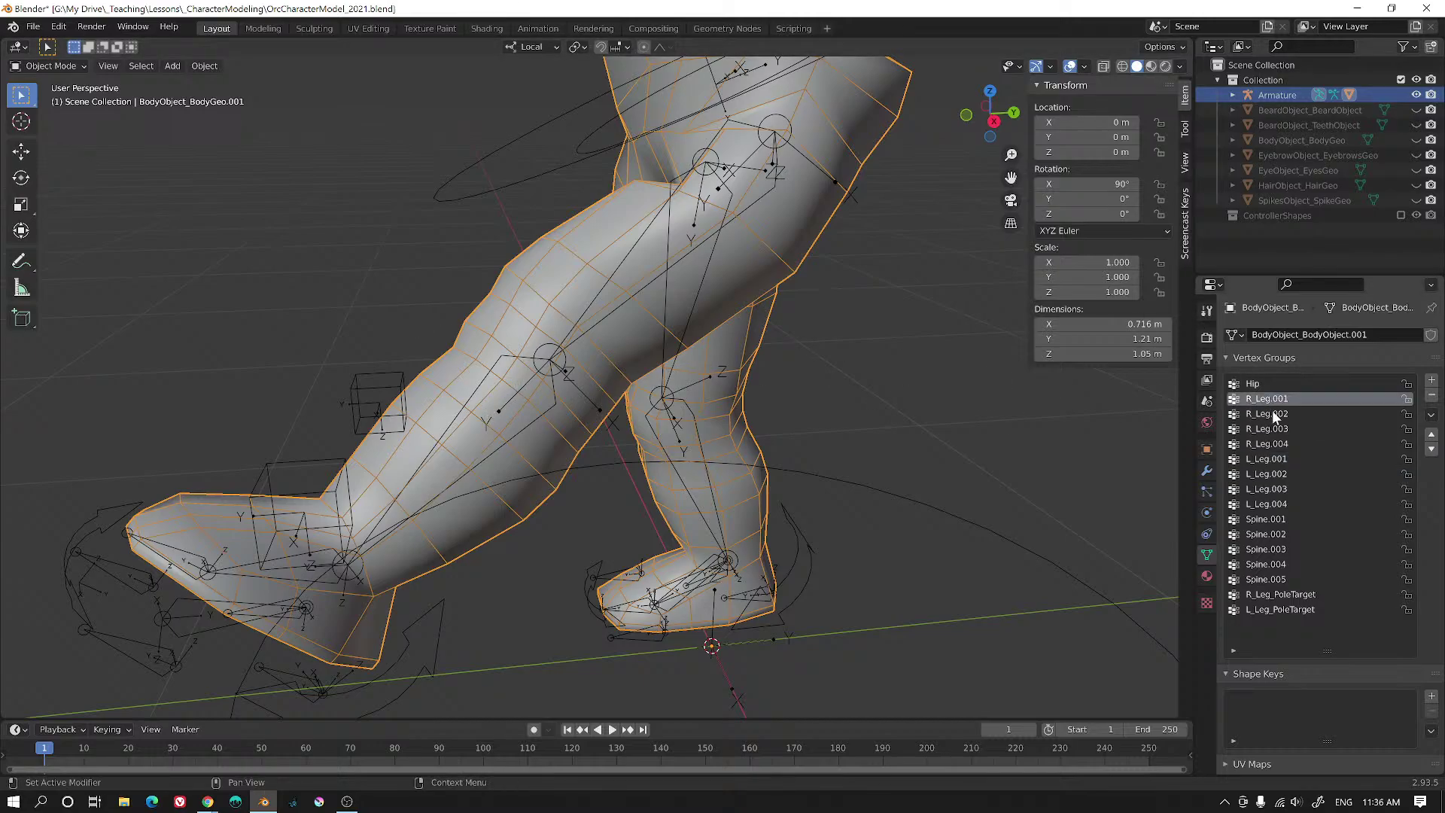
click(1273, 414)
click(1270, 429)
click(1270, 444)
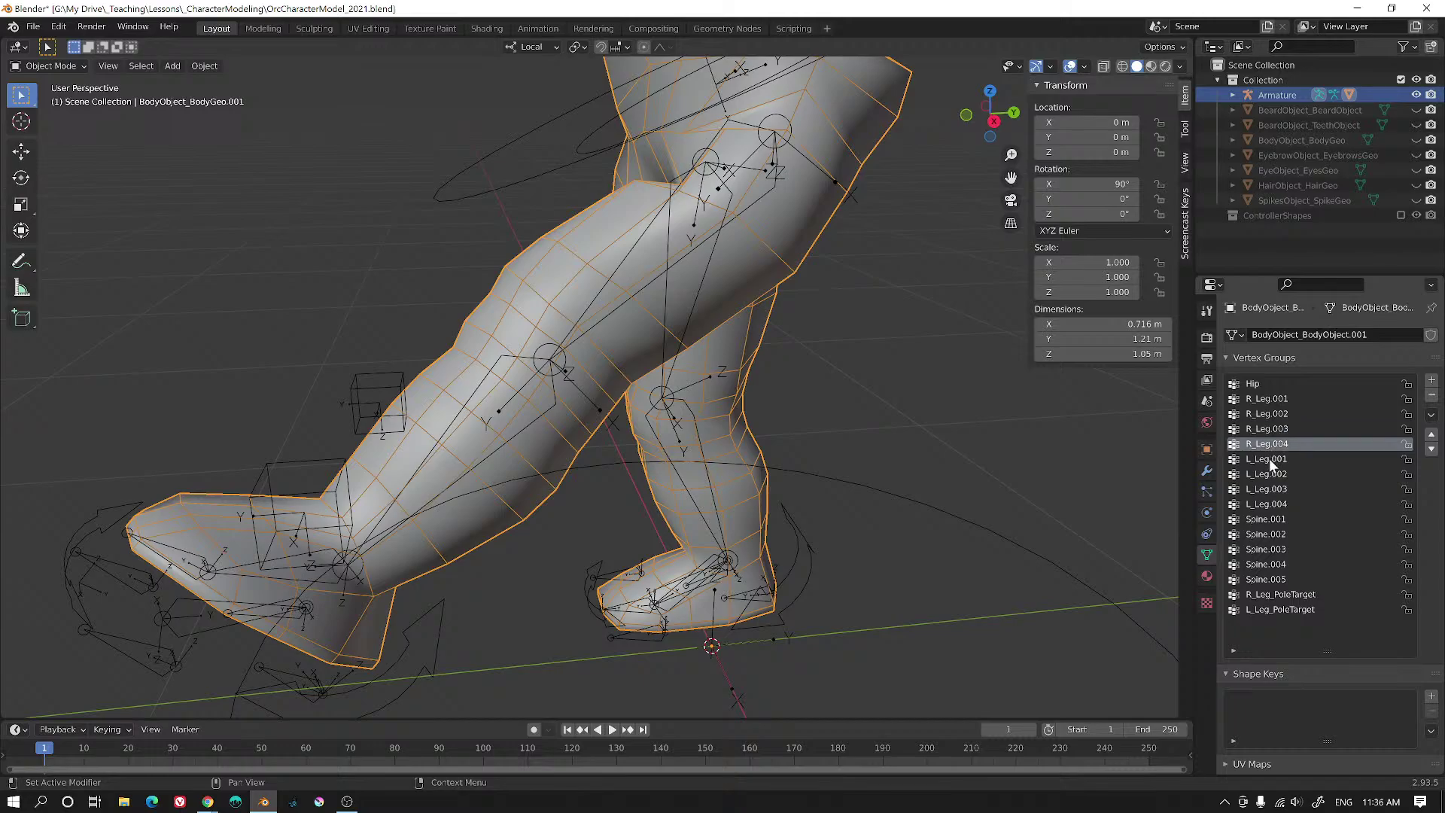
click(1269, 458)
click(1268, 473)
click(1269, 489)
click(1268, 504)
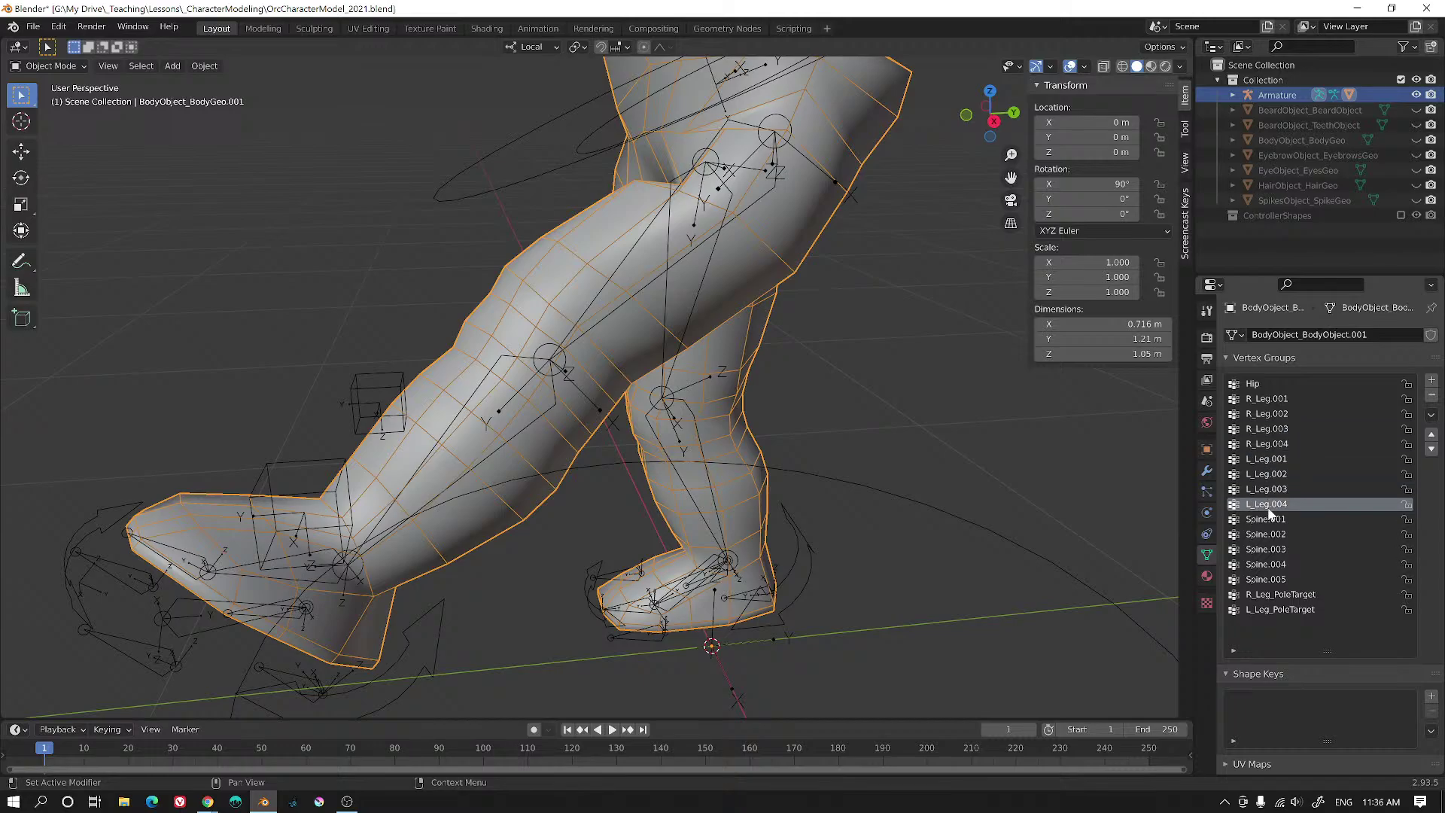
click(1269, 534)
click(1268, 550)
click(1270, 564)
click(1268, 579)
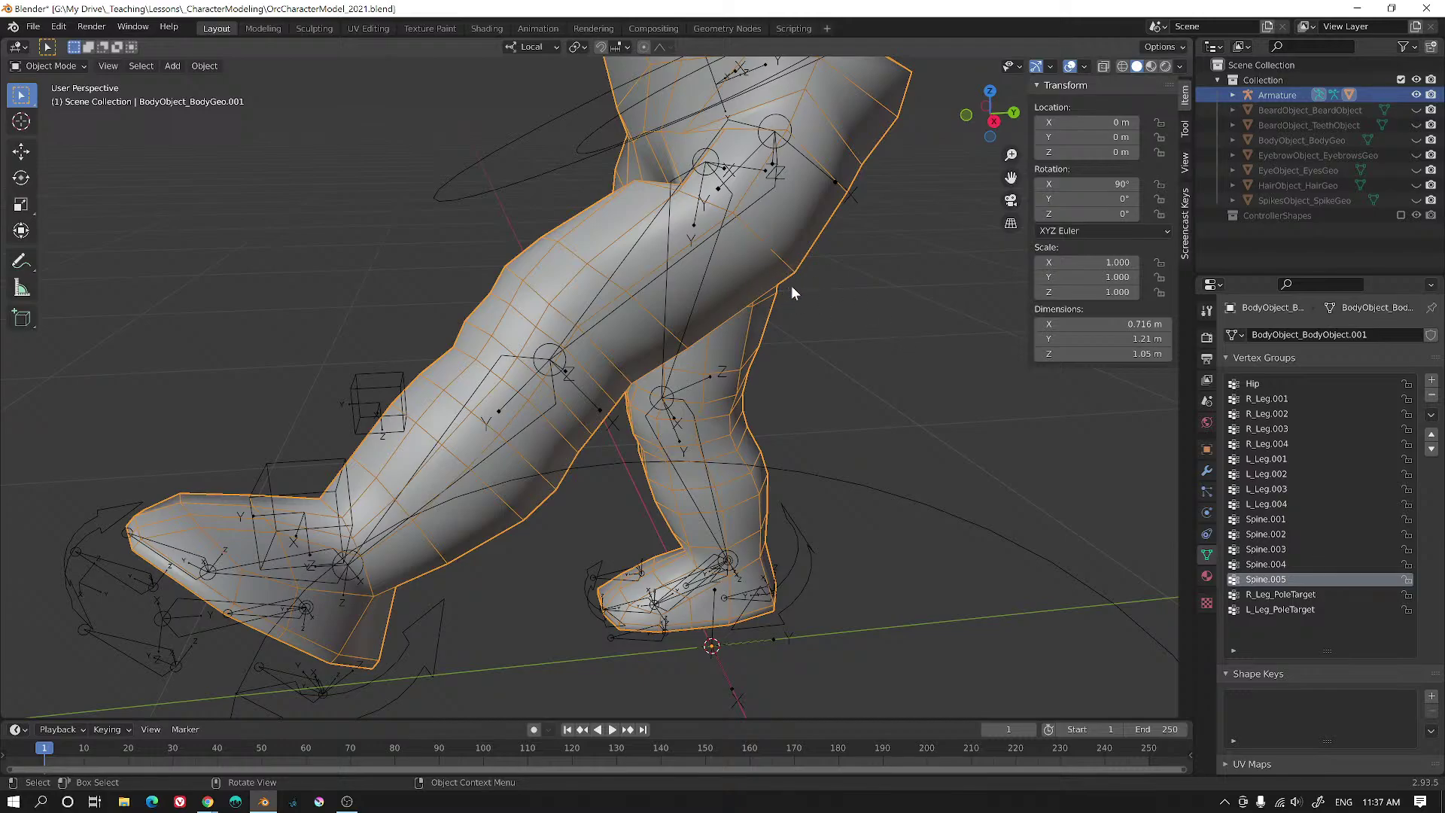
- Enter Edit Mode on the body, reveal all of its hidden geometry and deselect everything
middle_drag(831, 300, 832, 268)
key(Tab)
click(726, 259)
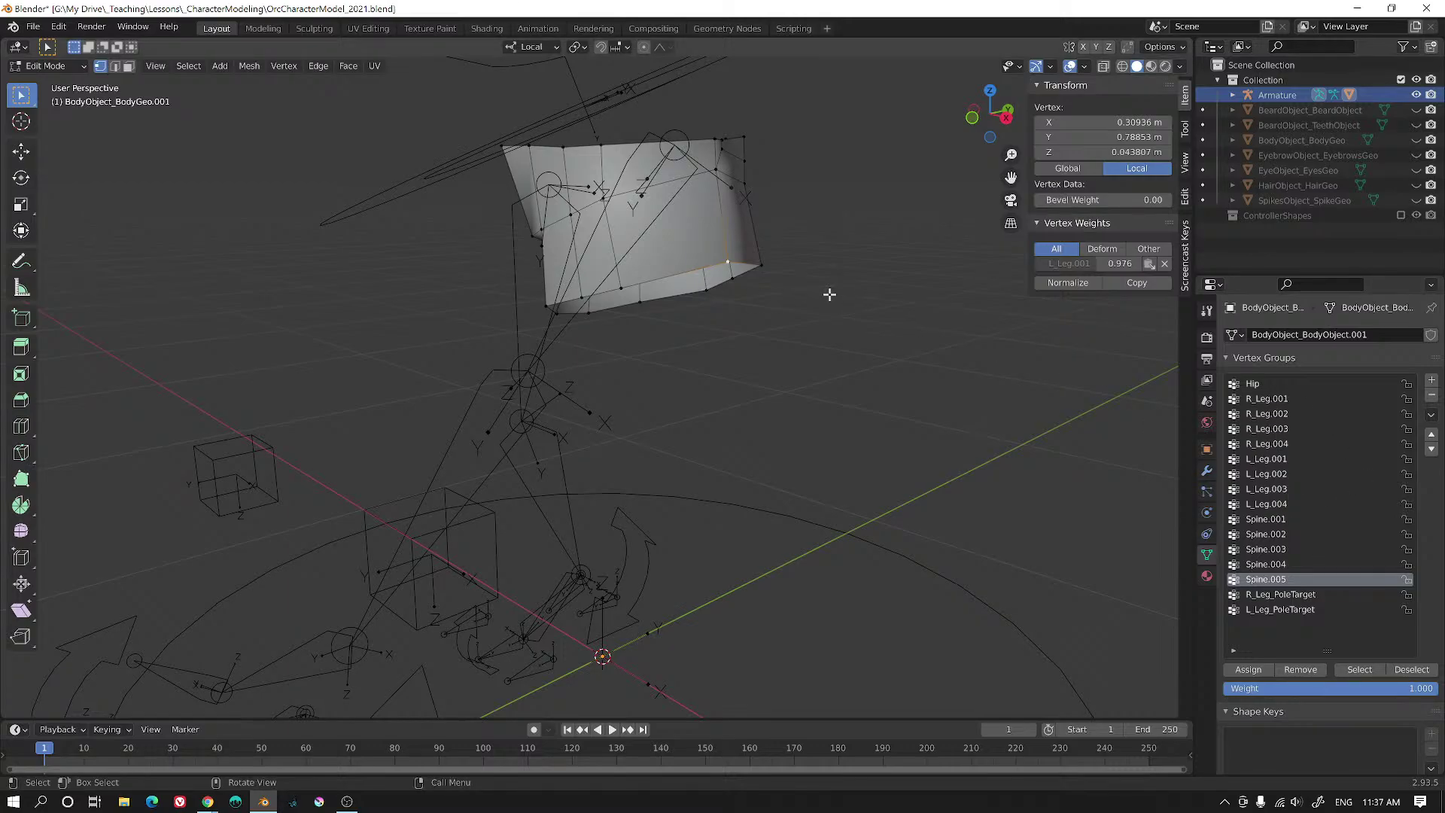
key(alt+h)
middle_drag(826, 291, 877, 284)
key(alt+a)
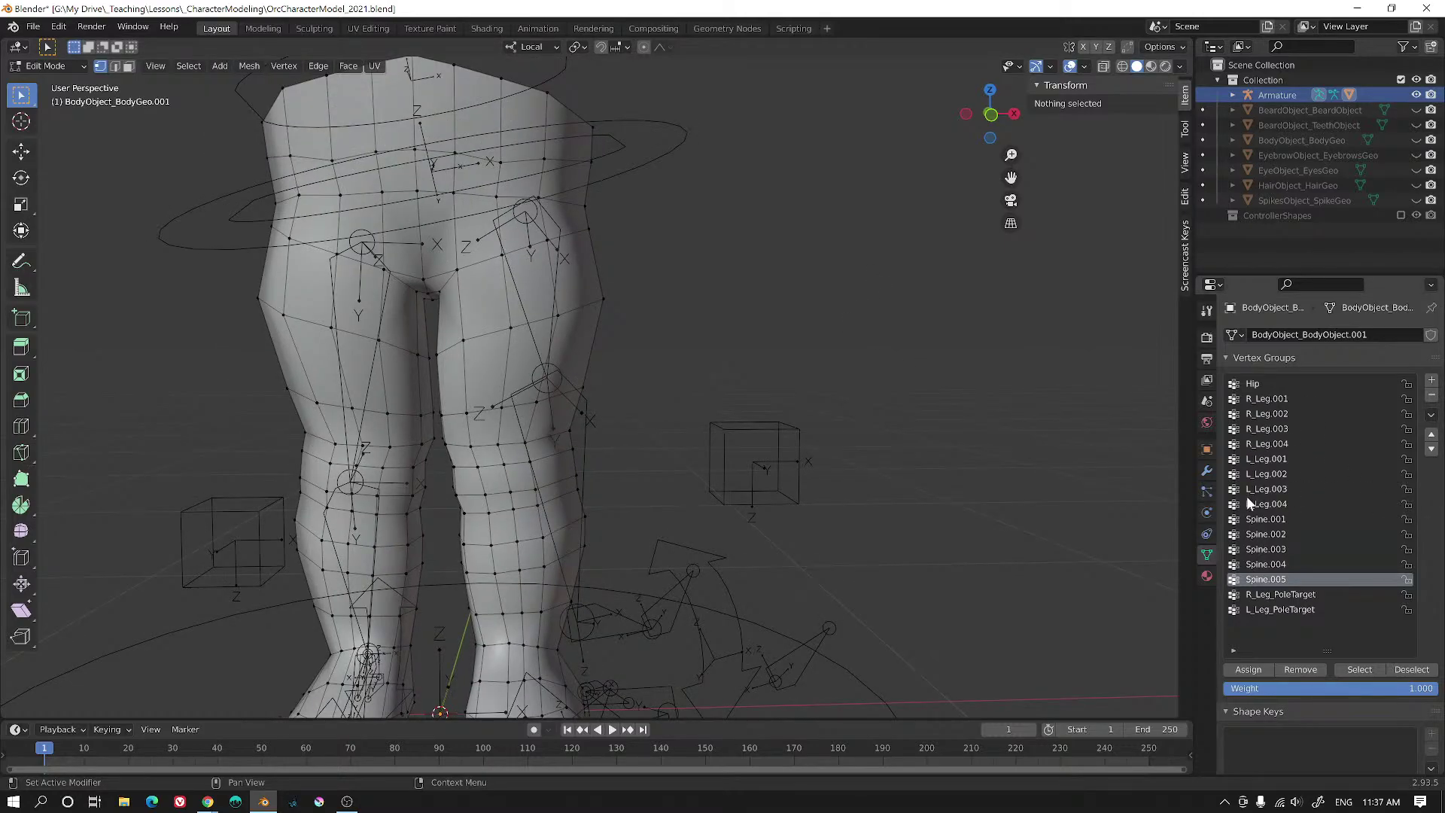
scroll(1249, 503, down, 1)
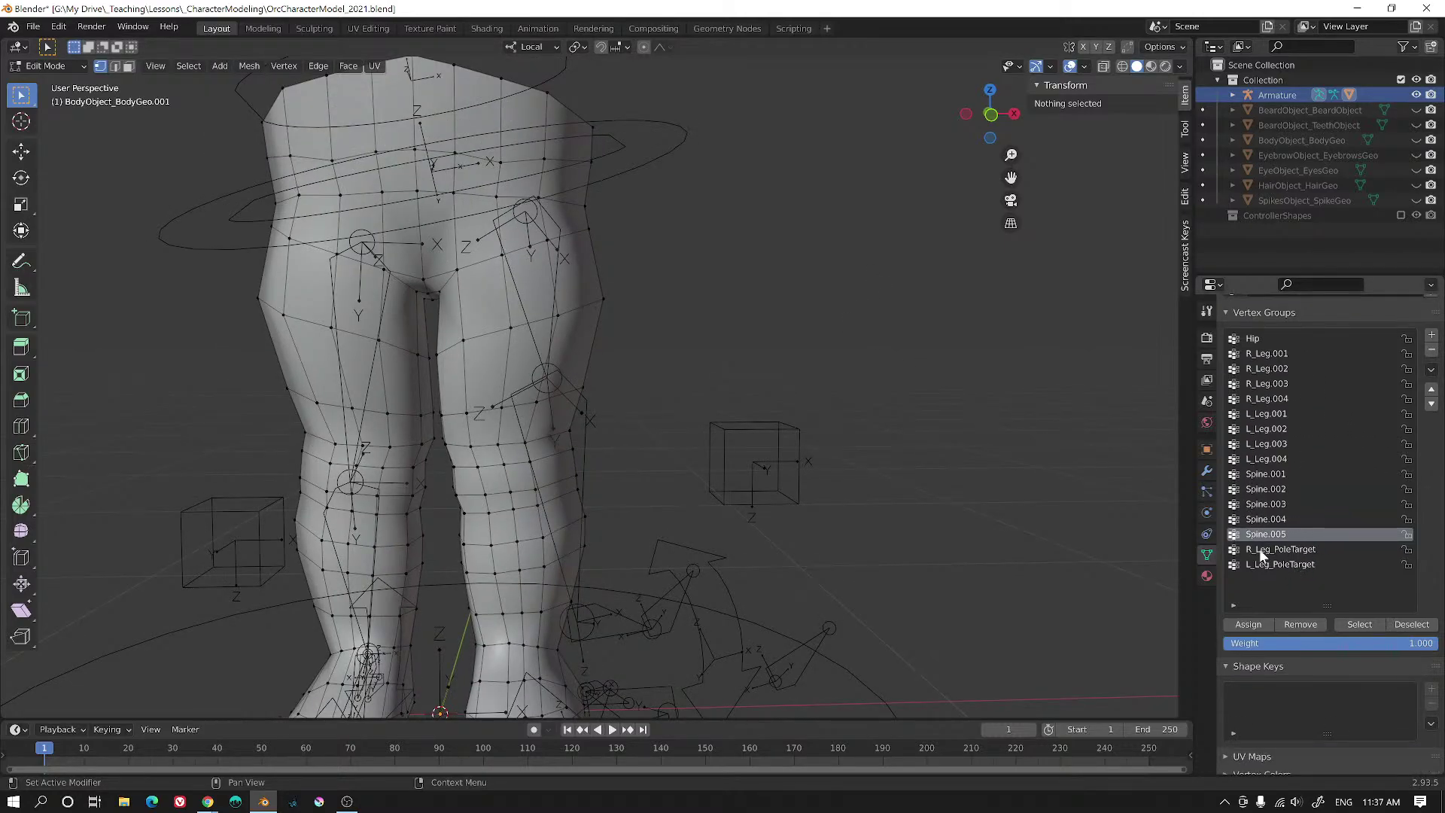
click(1230, 606)
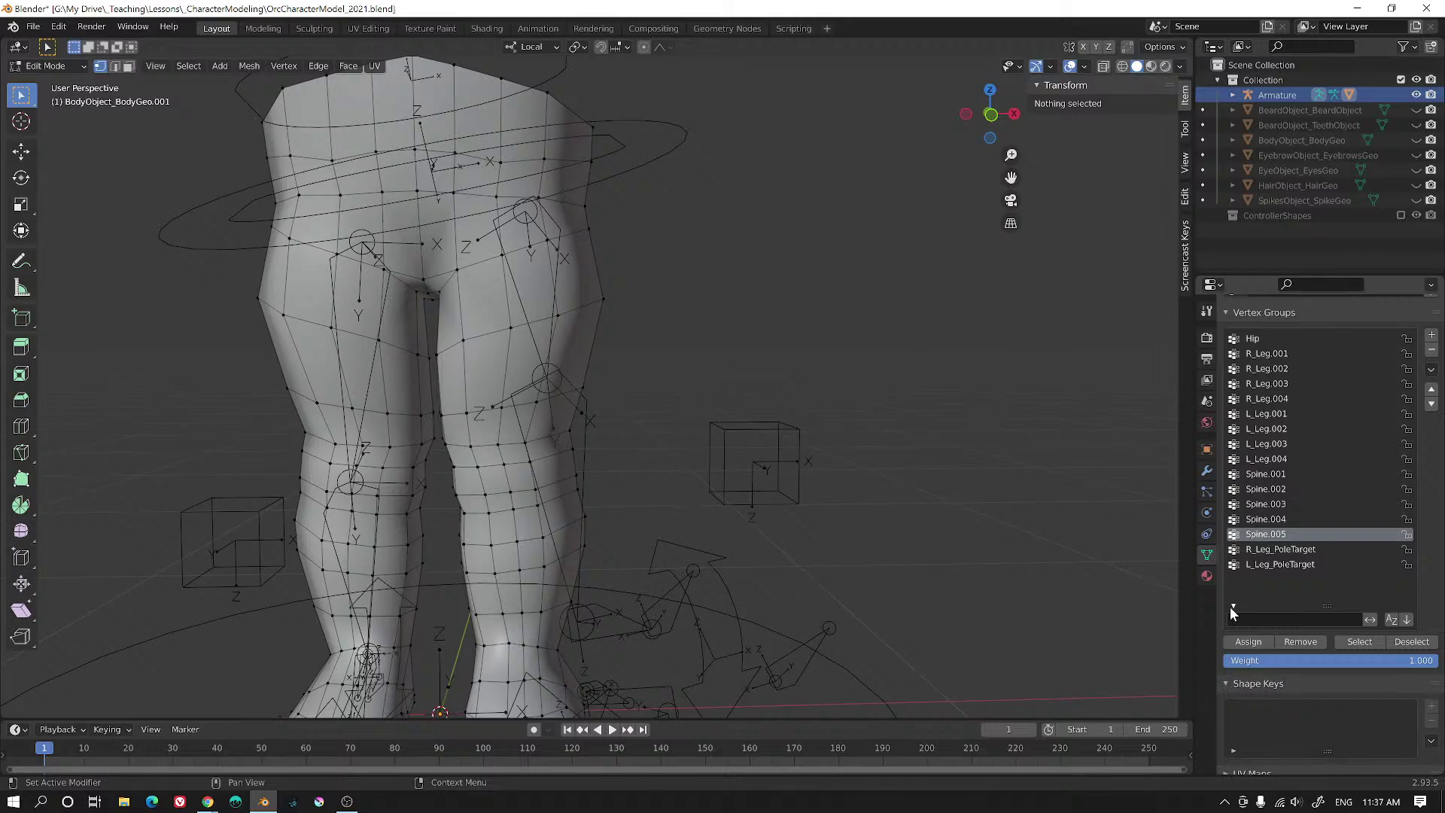
click(1231, 605)
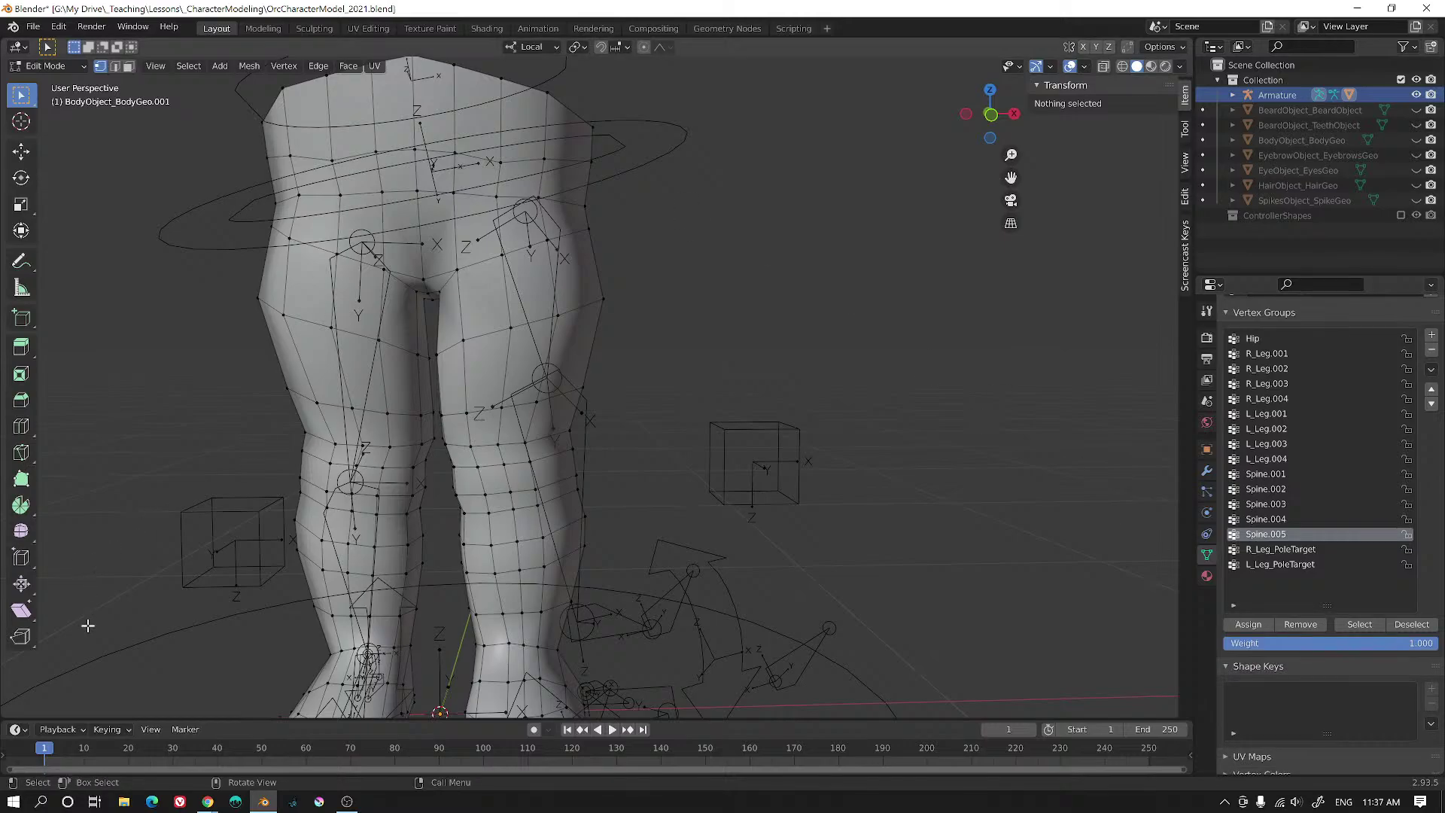
- Enlarge the timeline area, change it to a Spreadsheet editor and limit it to selected elements only
drag(69, 719, 71, 394)
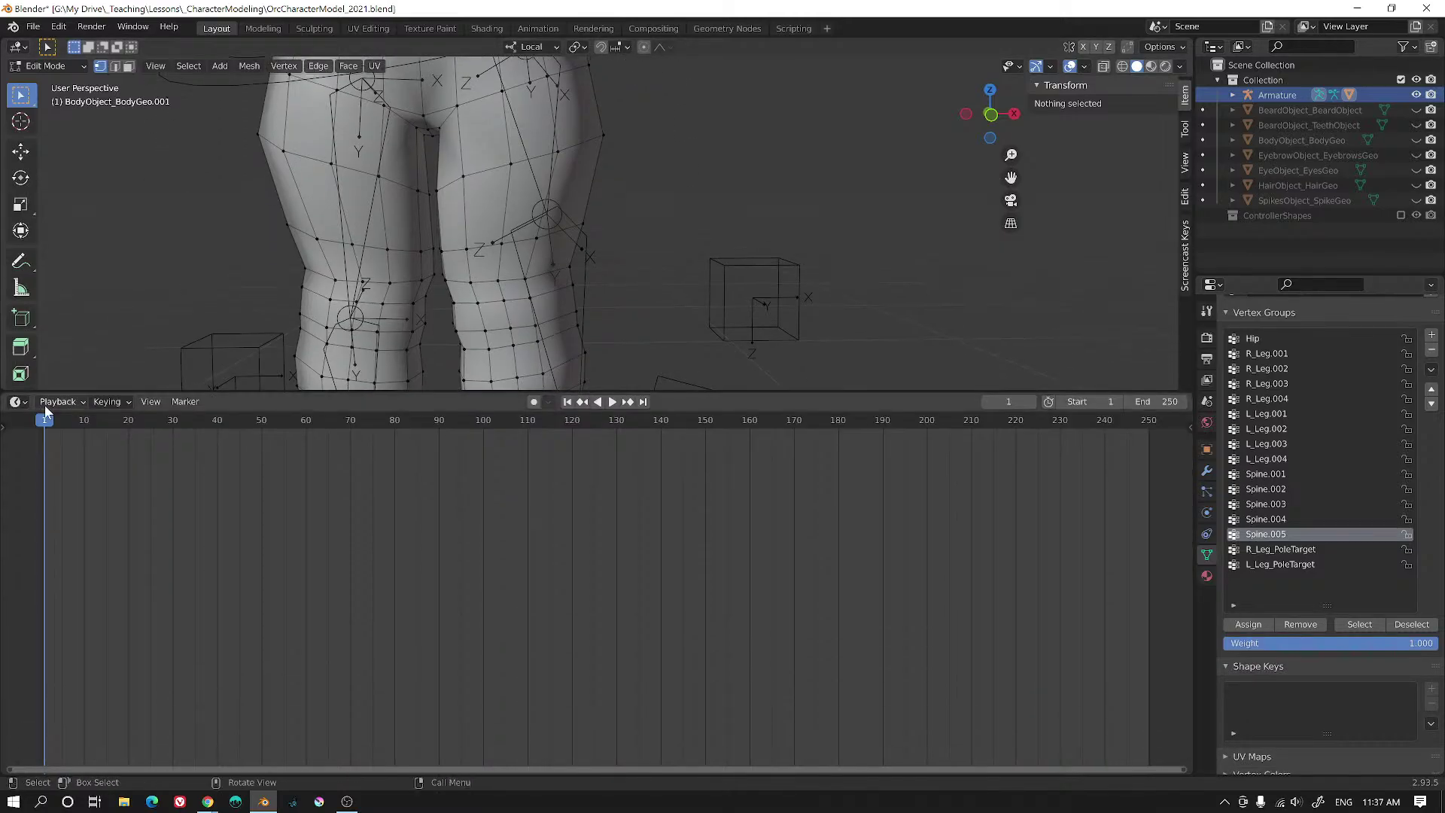
click(20, 402)
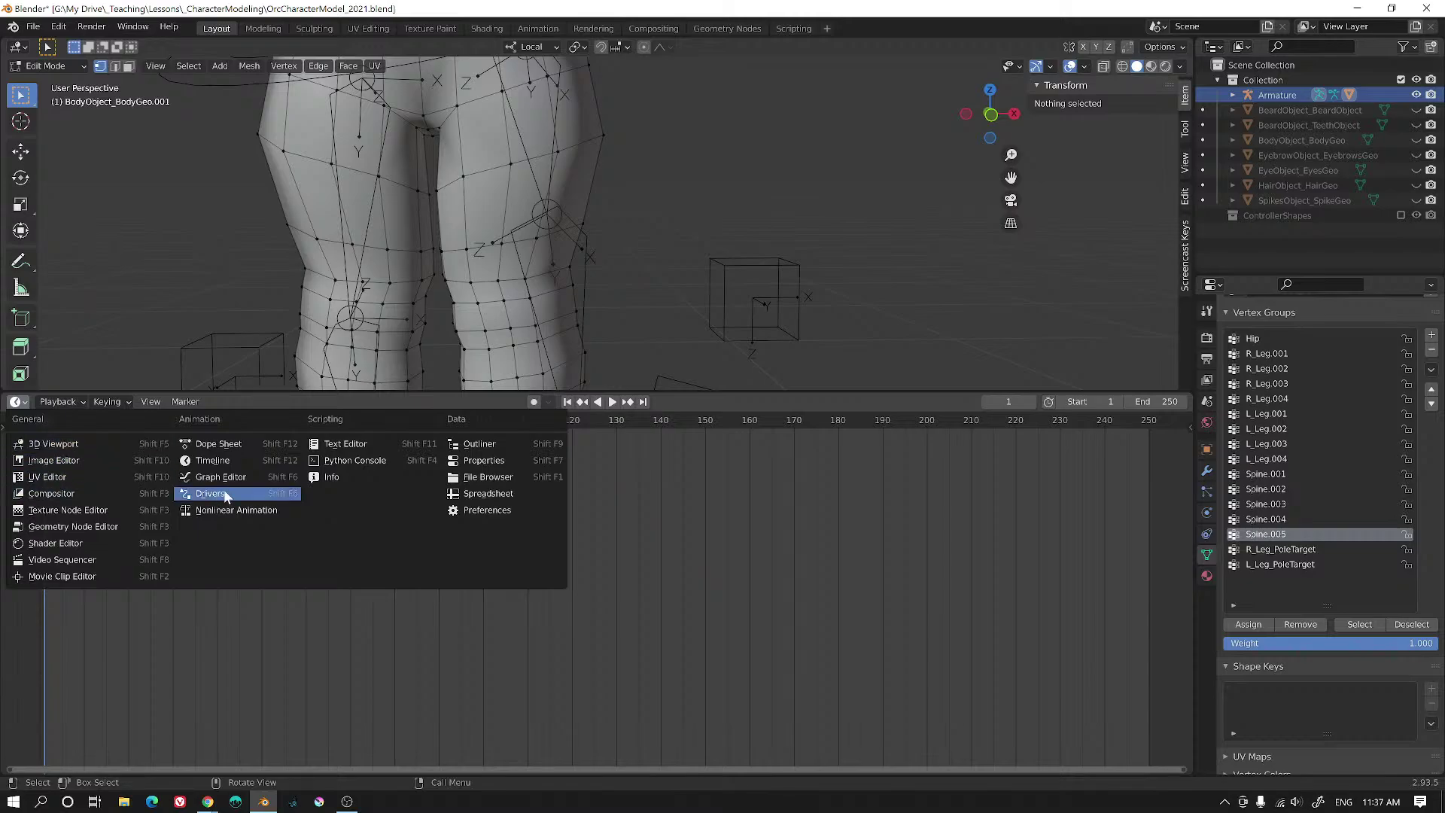
click(522, 490)
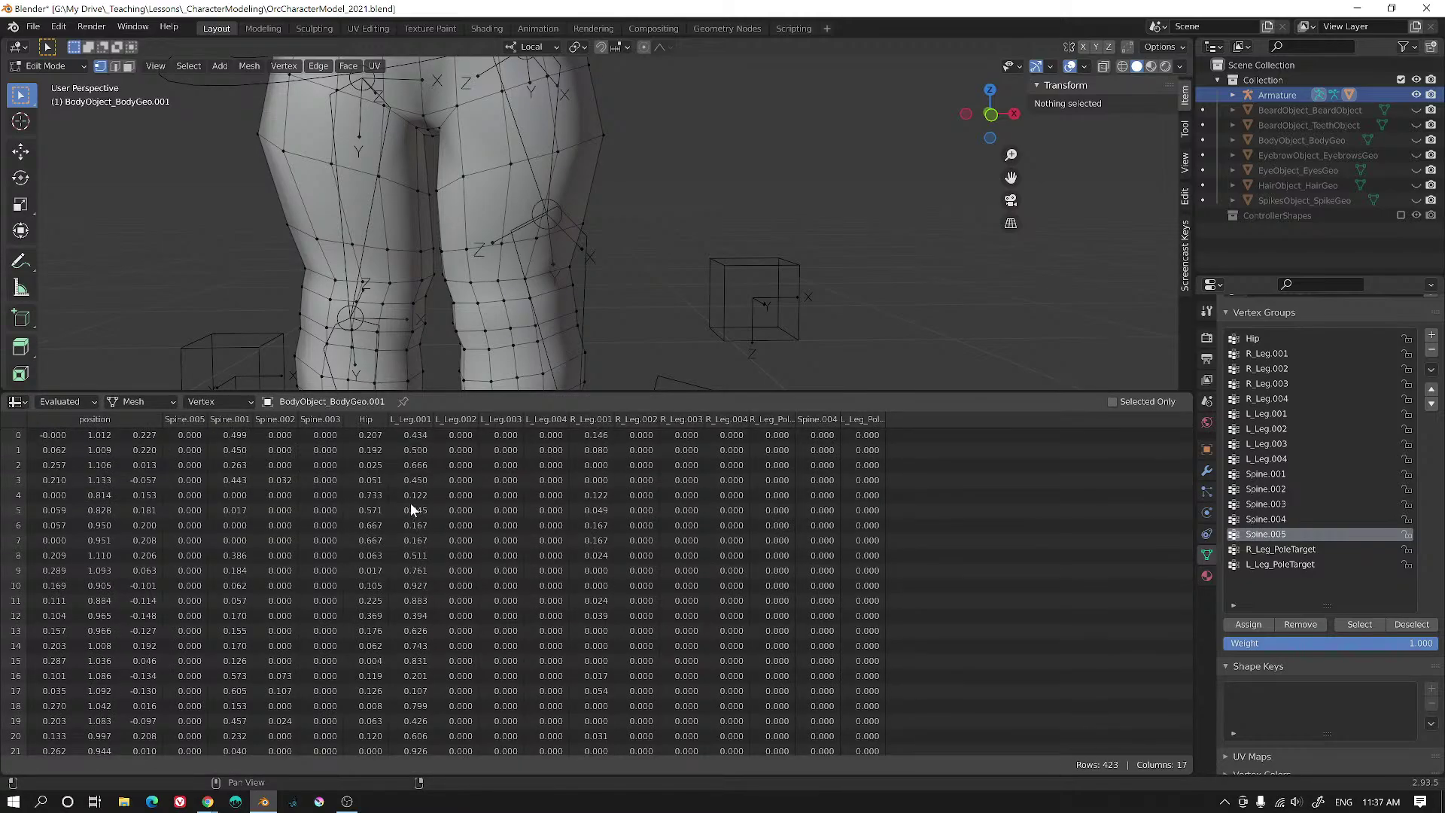
click(1114, 402)
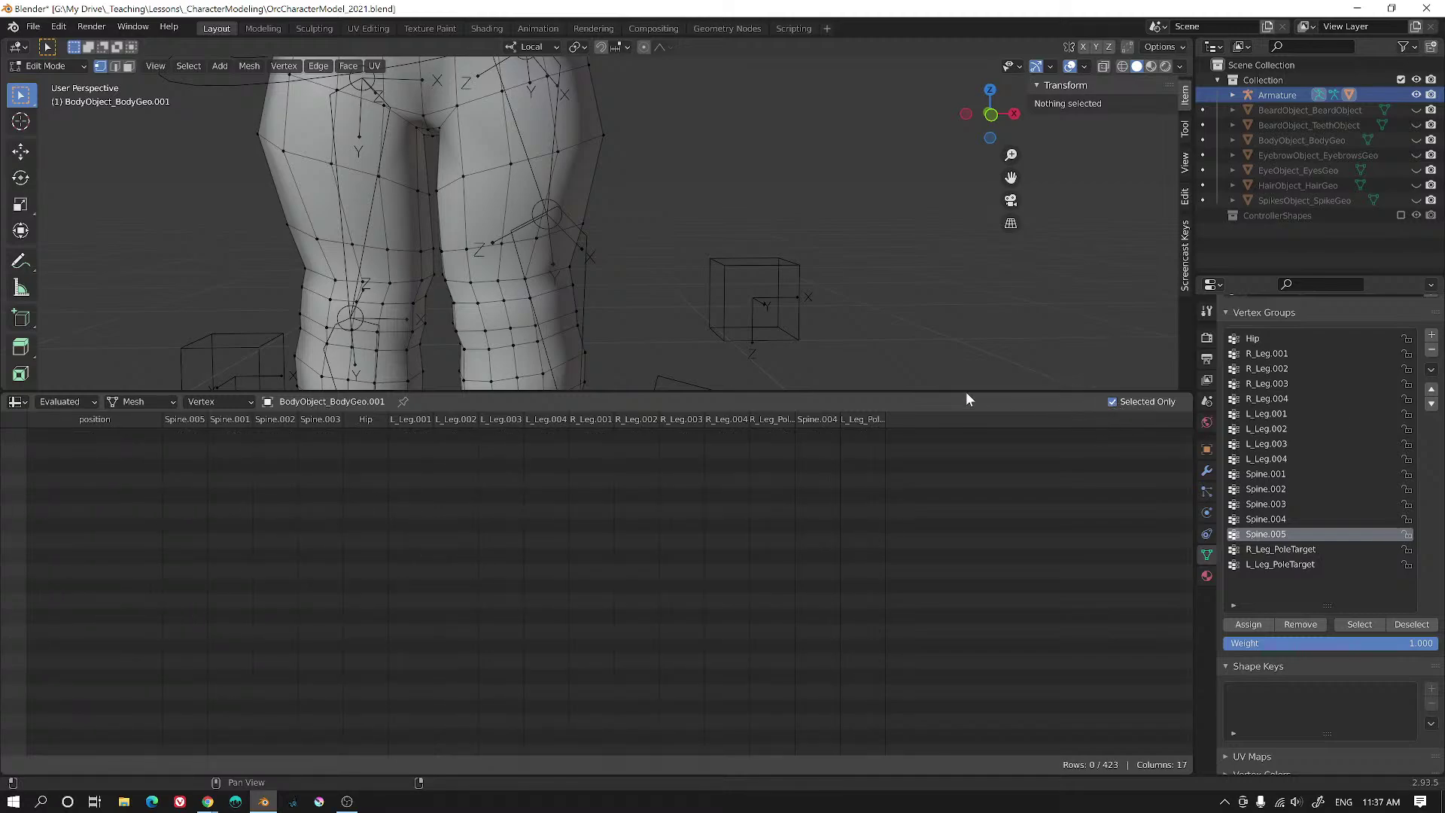
- Select the vertices assigned to the R_Leg.003 vertex group and look through their weights in the spreadsheet
click(1247, 415)
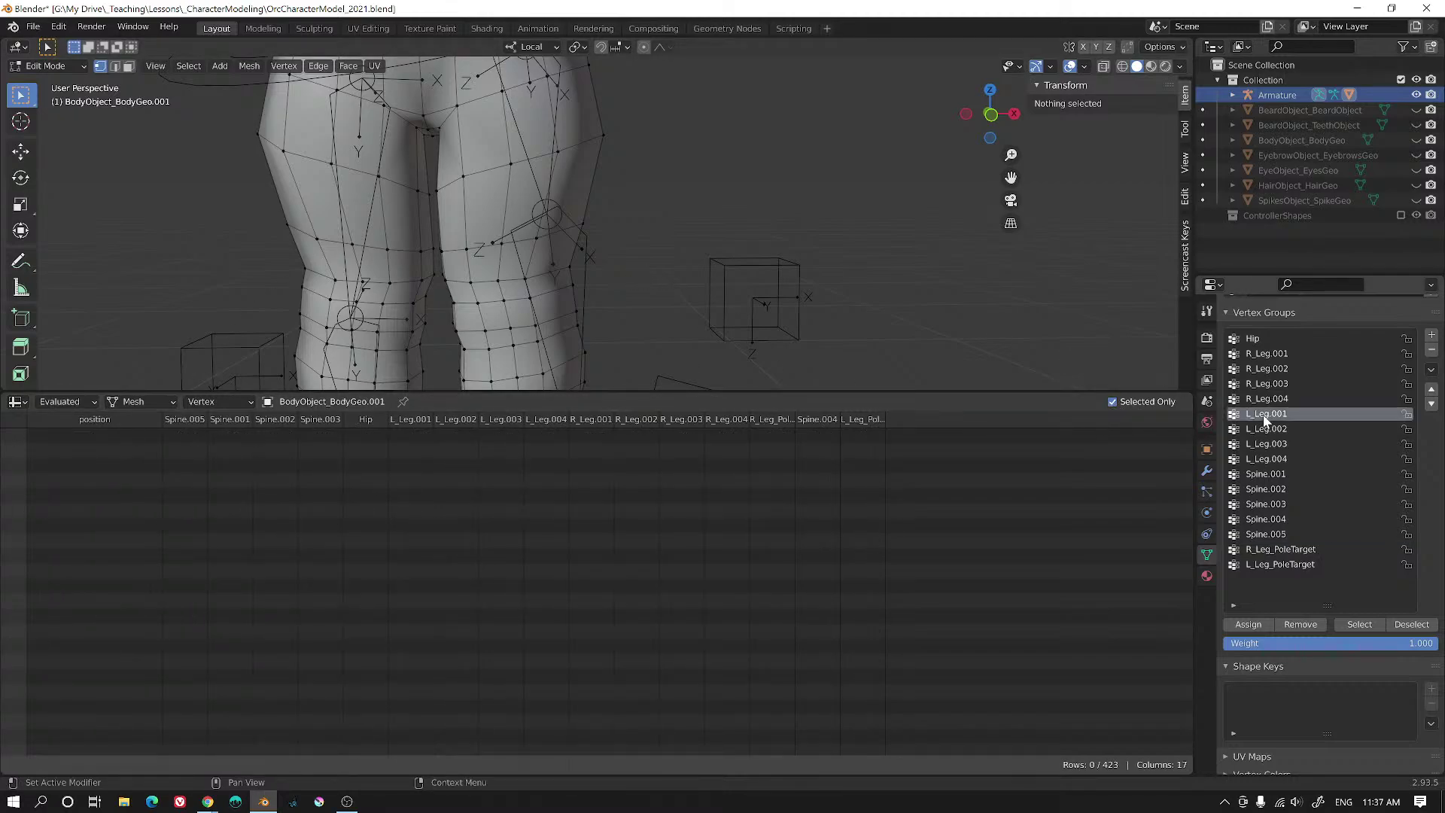
click(1249, 386)
double_click(1249, 385)
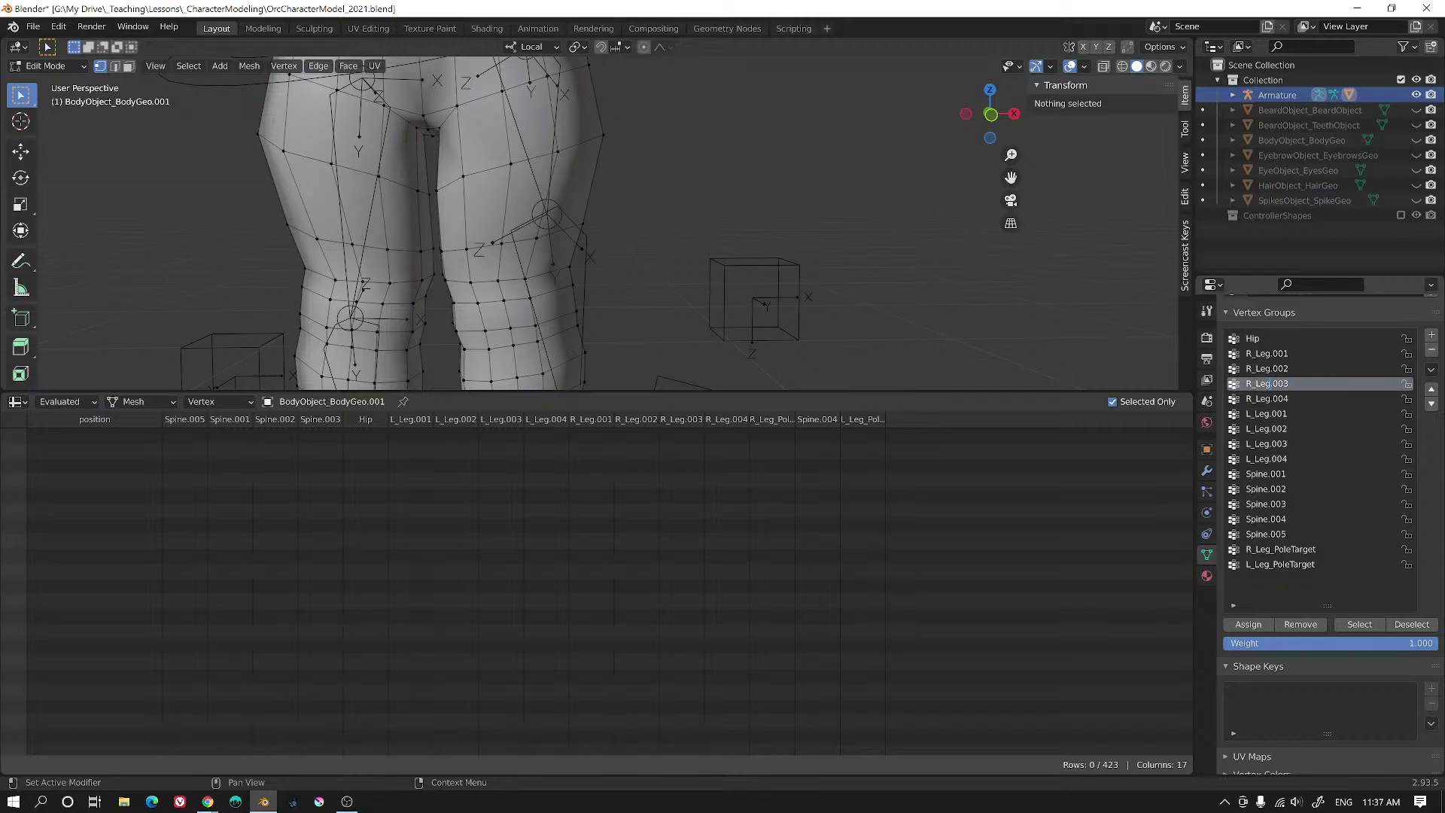
click(1368, 625)
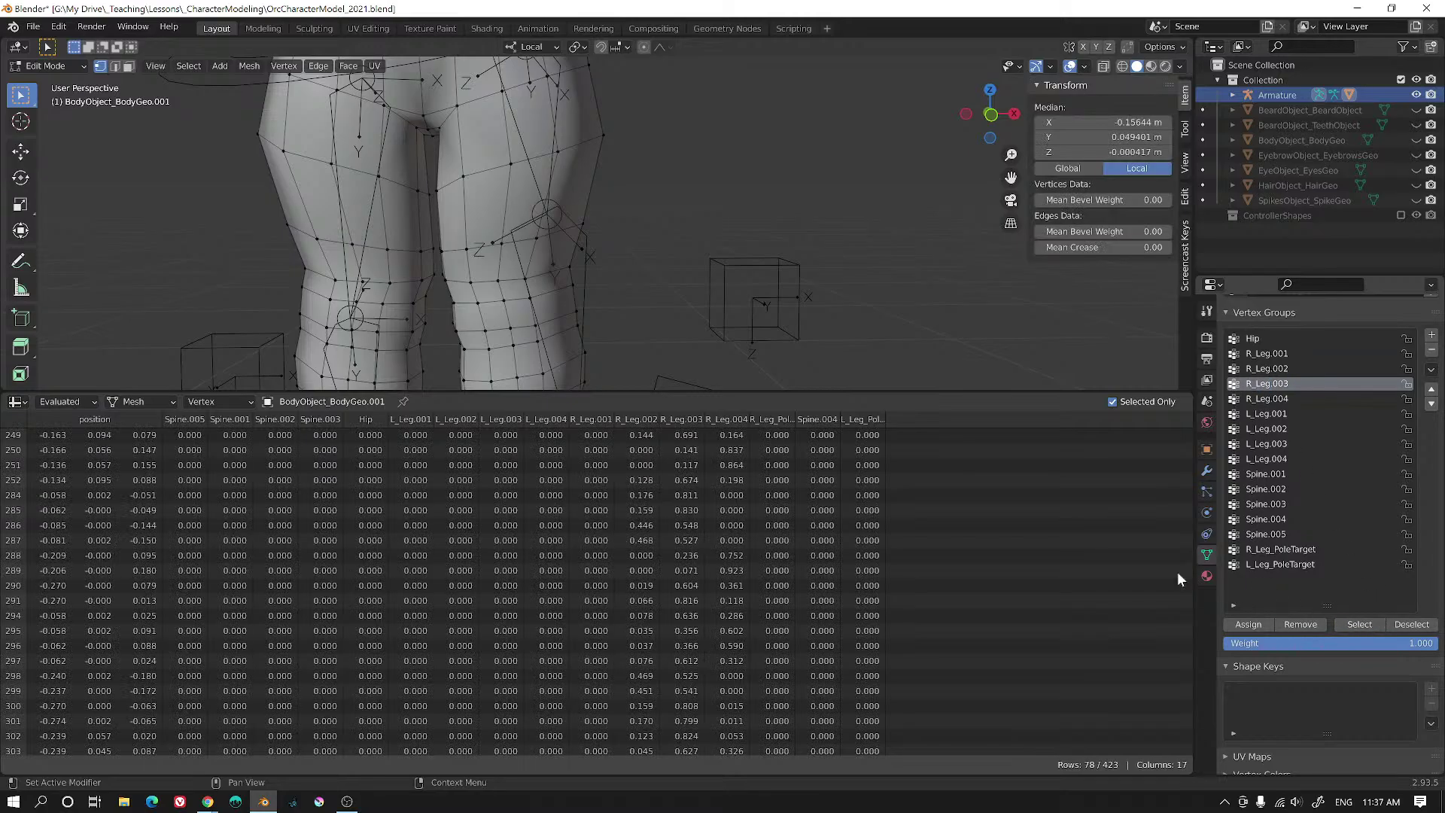
scroll(742, 543, up, 1)
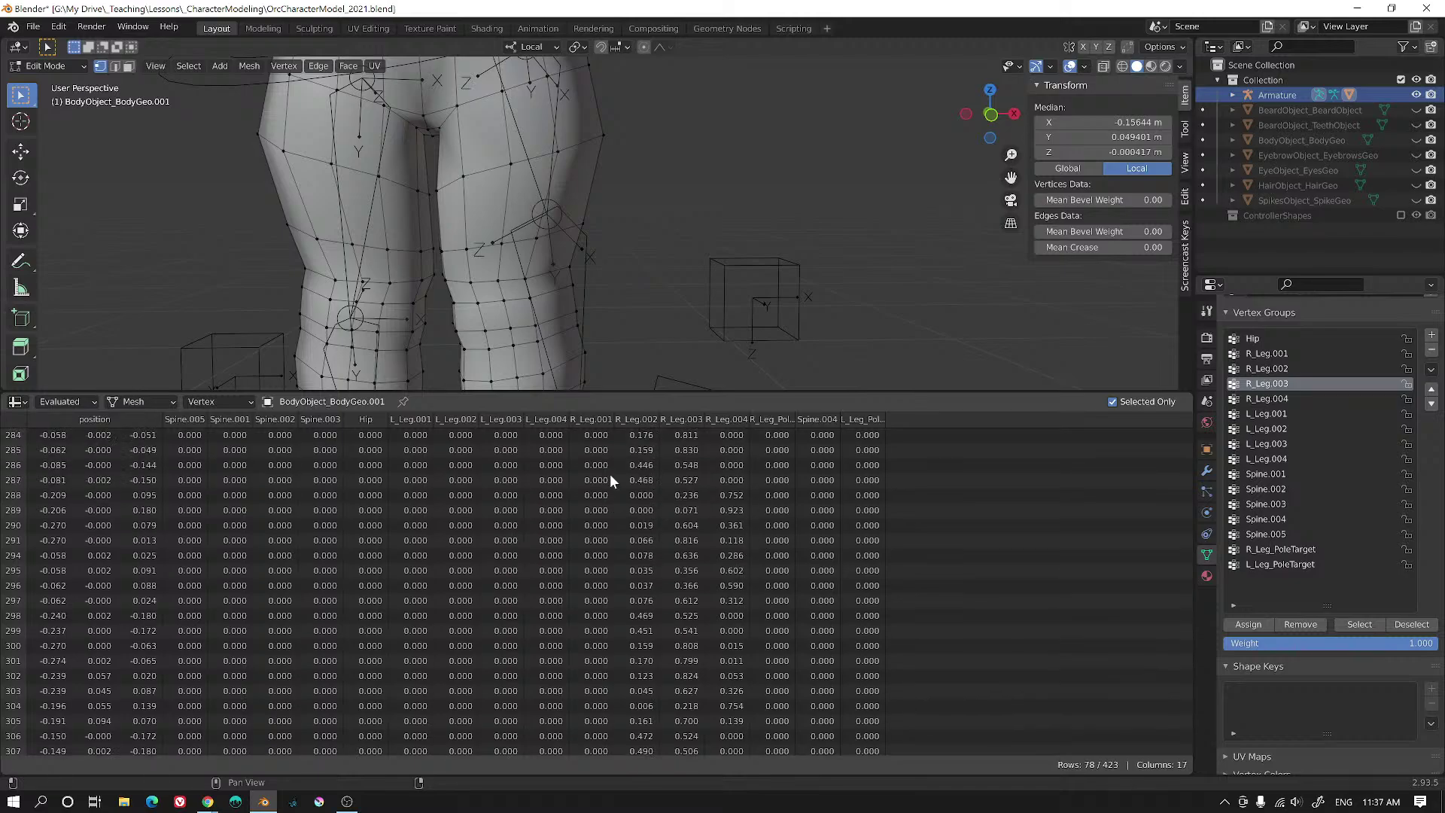
- Deselect everything and select the vertices assigned to the R_Leg.004 vertex group
scroll(606, 280, down, 7)
scroll(641, 309, up, 1)
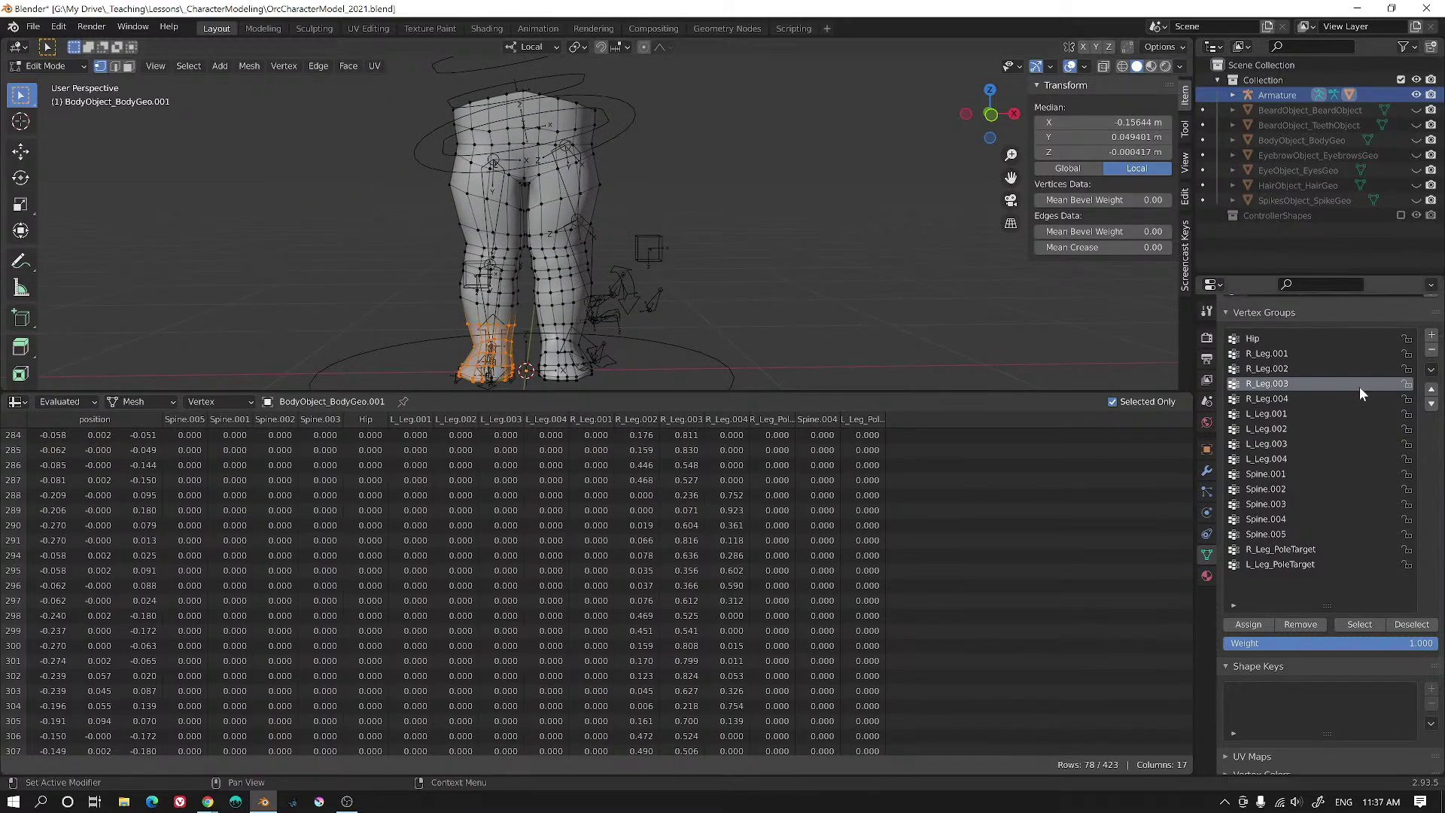
shift+middle_drag(649, 270, 760, 216)
key(a)
key(a)
click(1262, 399)
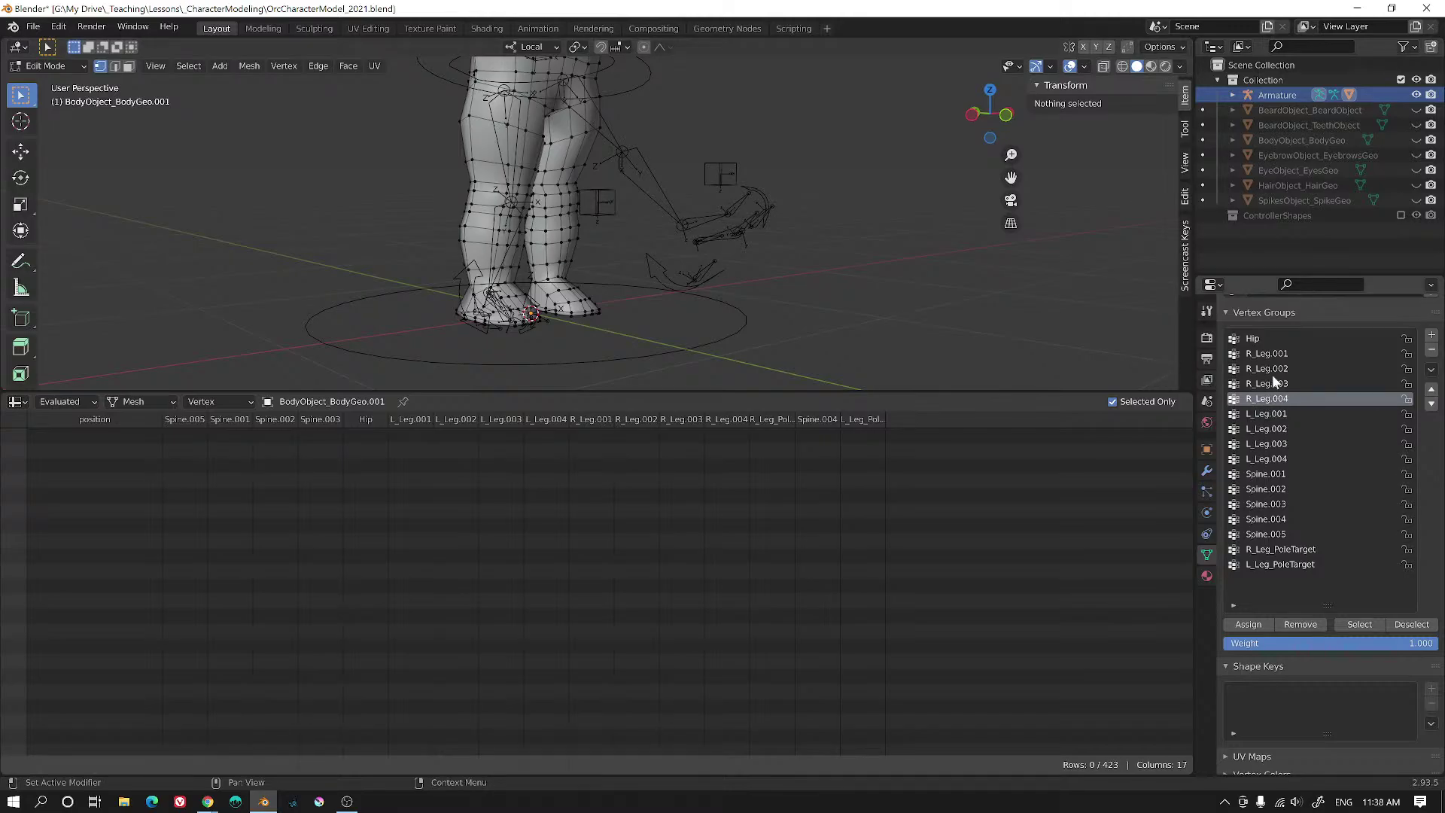
click(1359, 623)
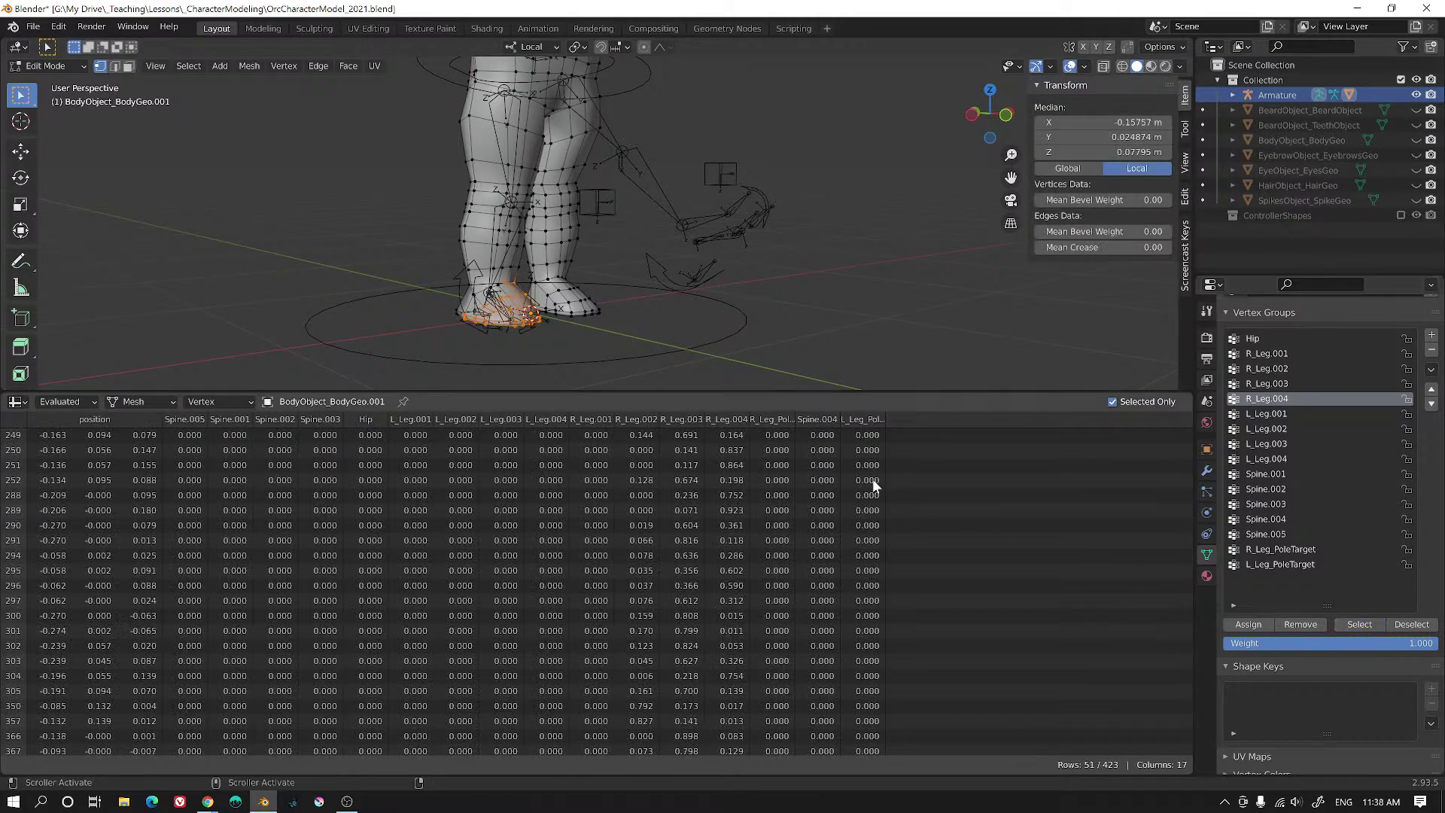
- Maximize the spreadsheet, read through the R_Leg.004 vertices and their weight columns, and restore the layout
key(ctrl+space)
scroll(453, 318, down, 2)
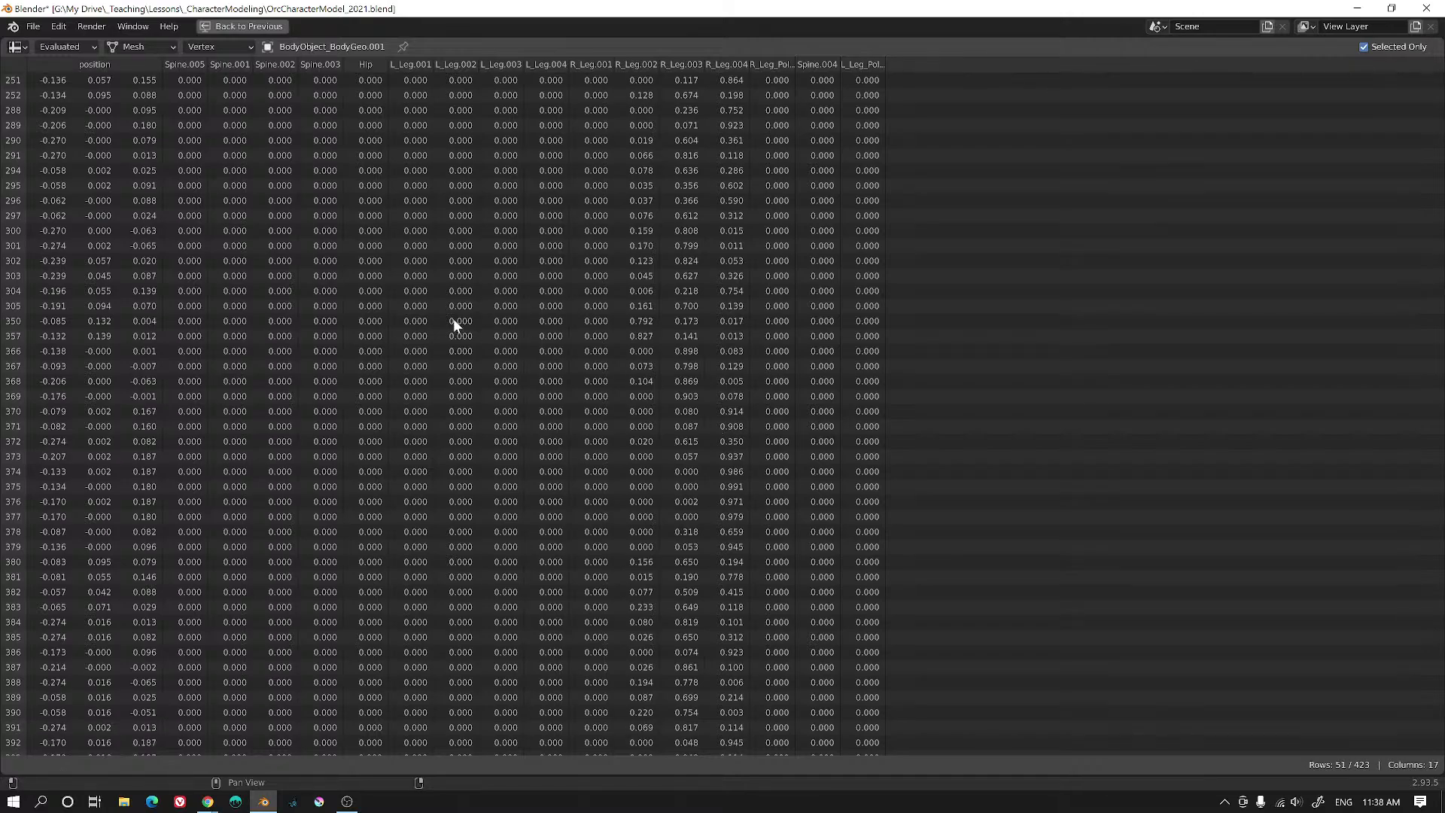
scroll(450, 308, up, 2)
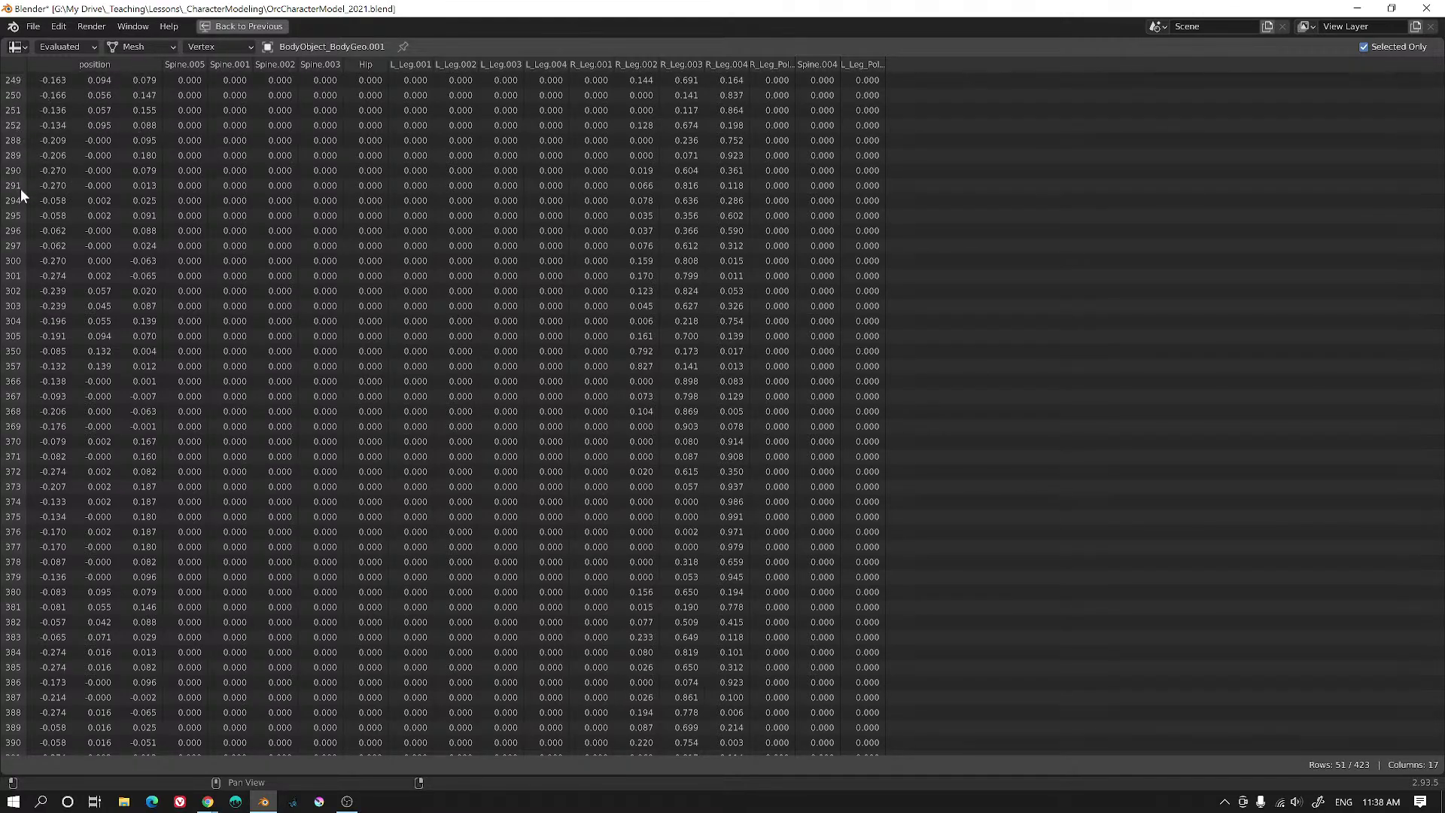
scroll(16, 265, down, 4)
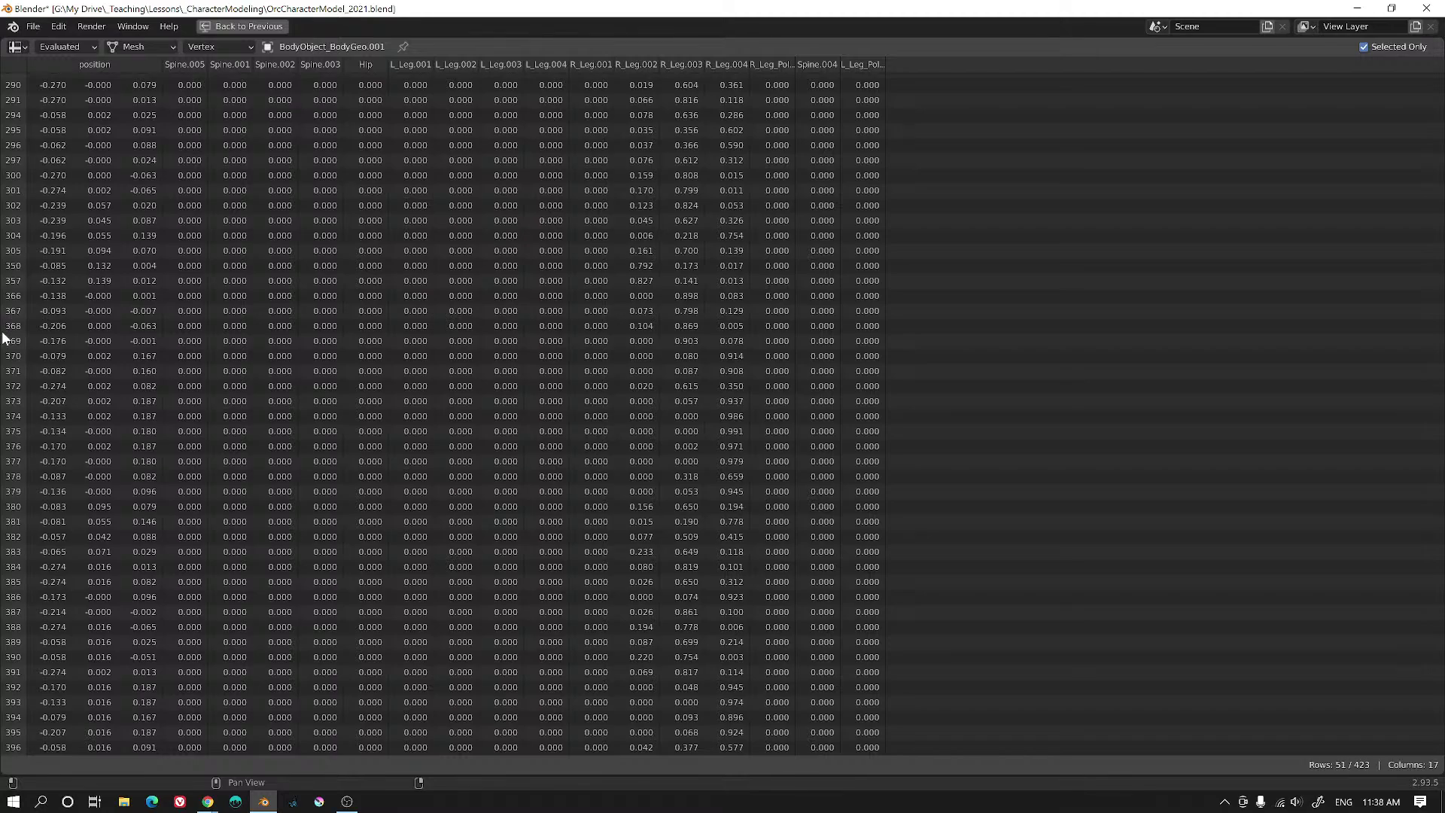
scroll(14, 286, up, 3)
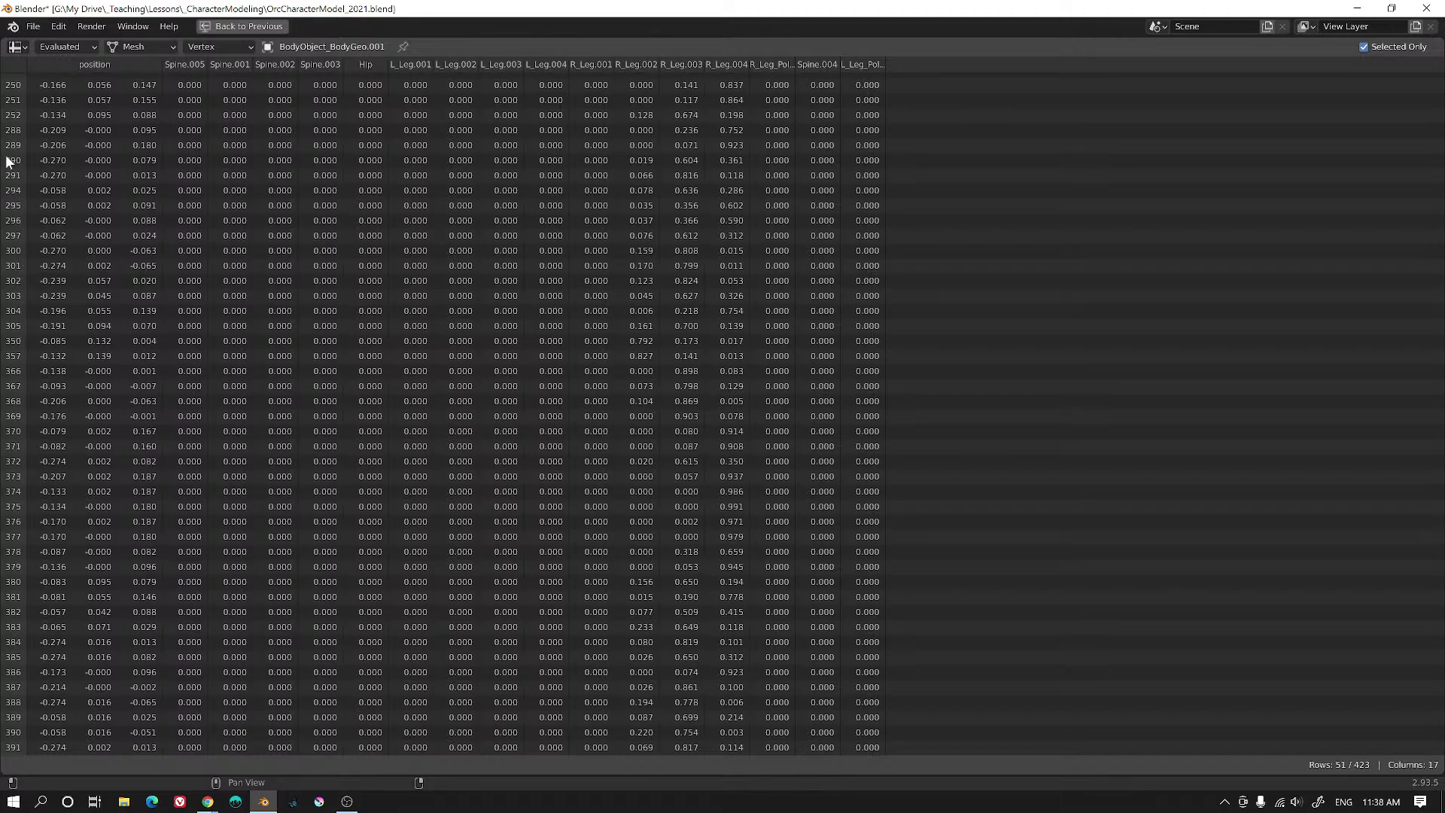
scroll(30, 128, up, 1)
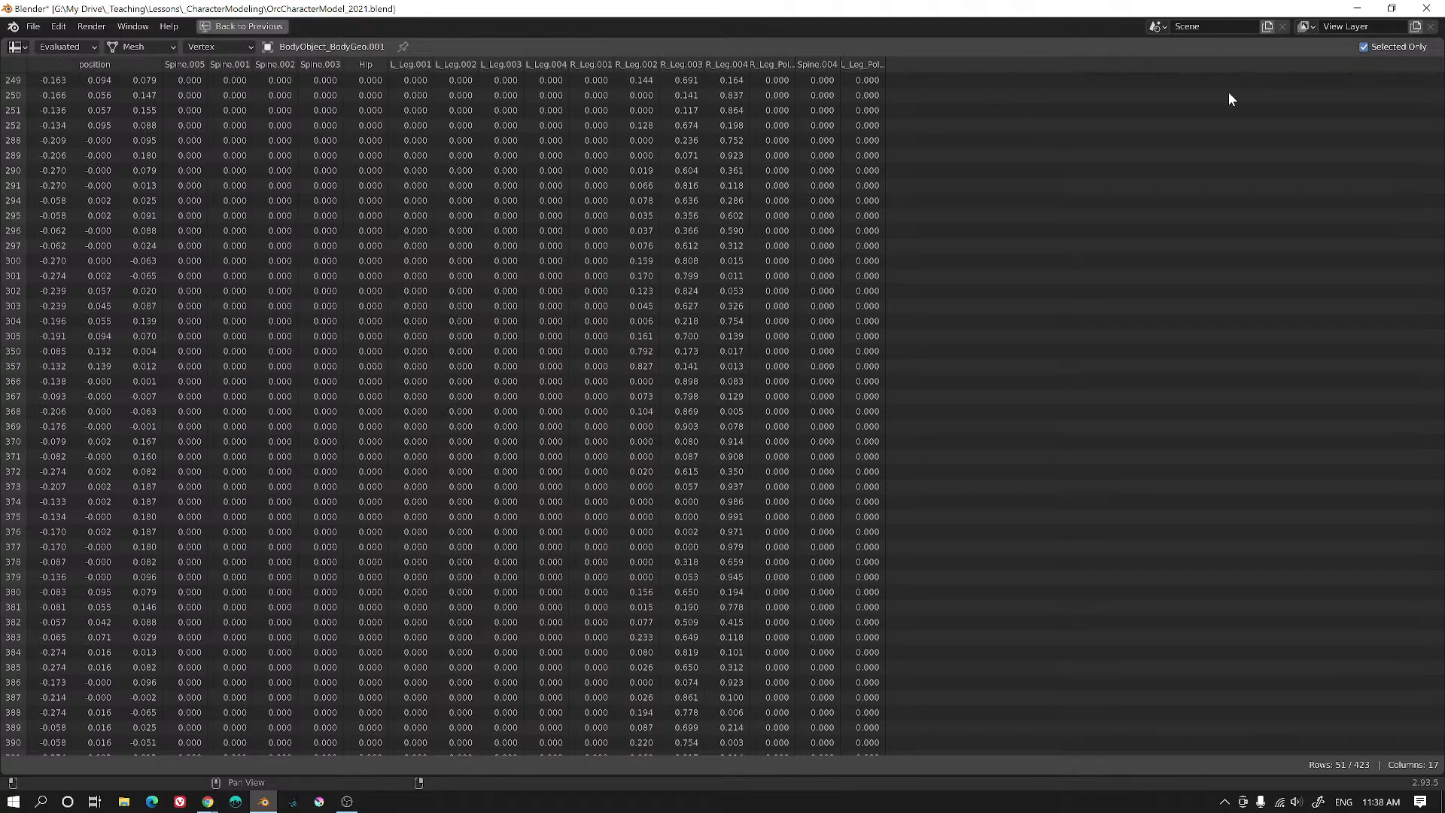
key(ctrl+space)
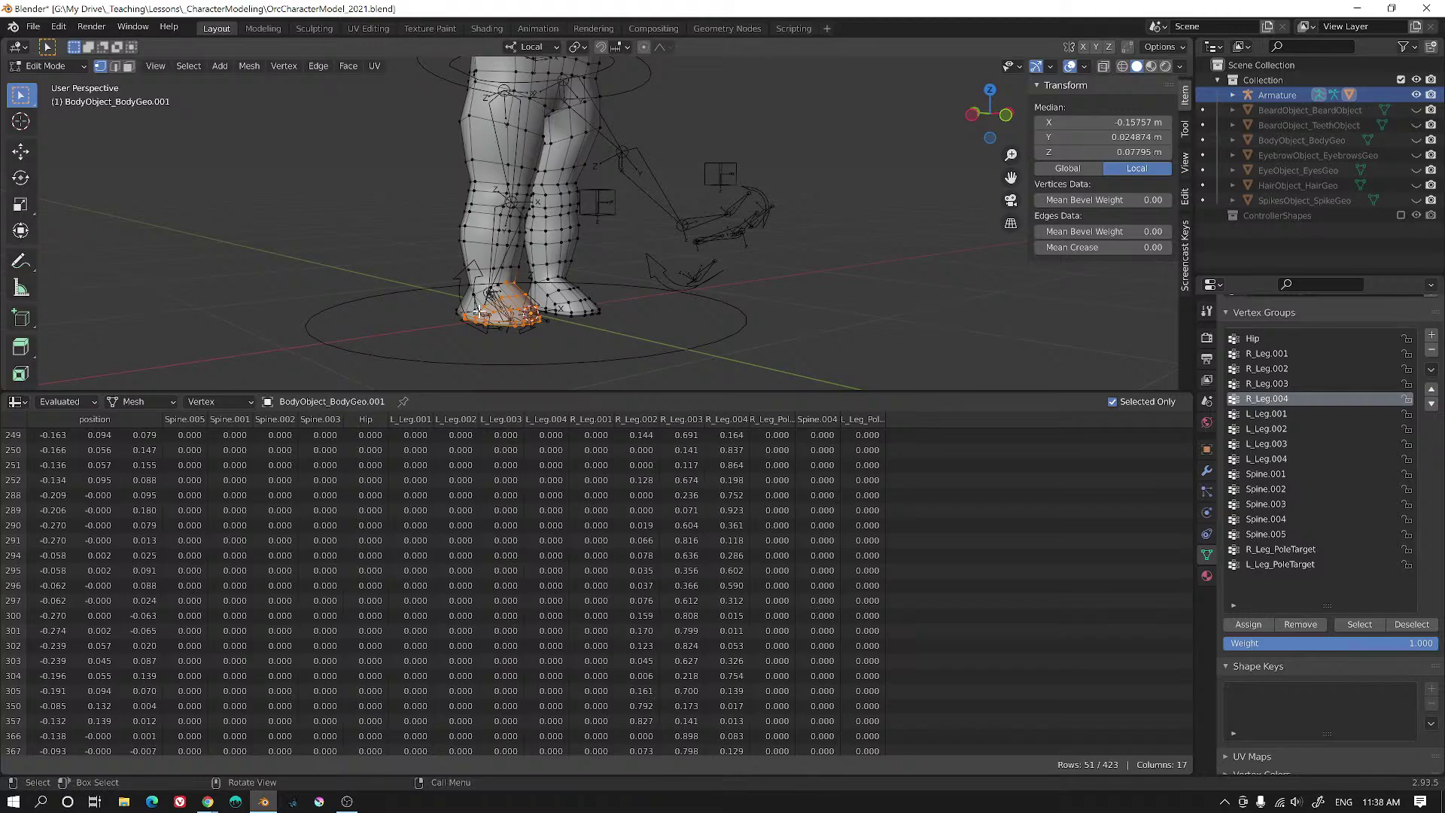
- Maximize the spreadsheet again and compare each foot vertex's weights across the R_Leg.002, R_Leg.003 and R_Leg.004 columns
middle_drag(607, 329, 636, 334)
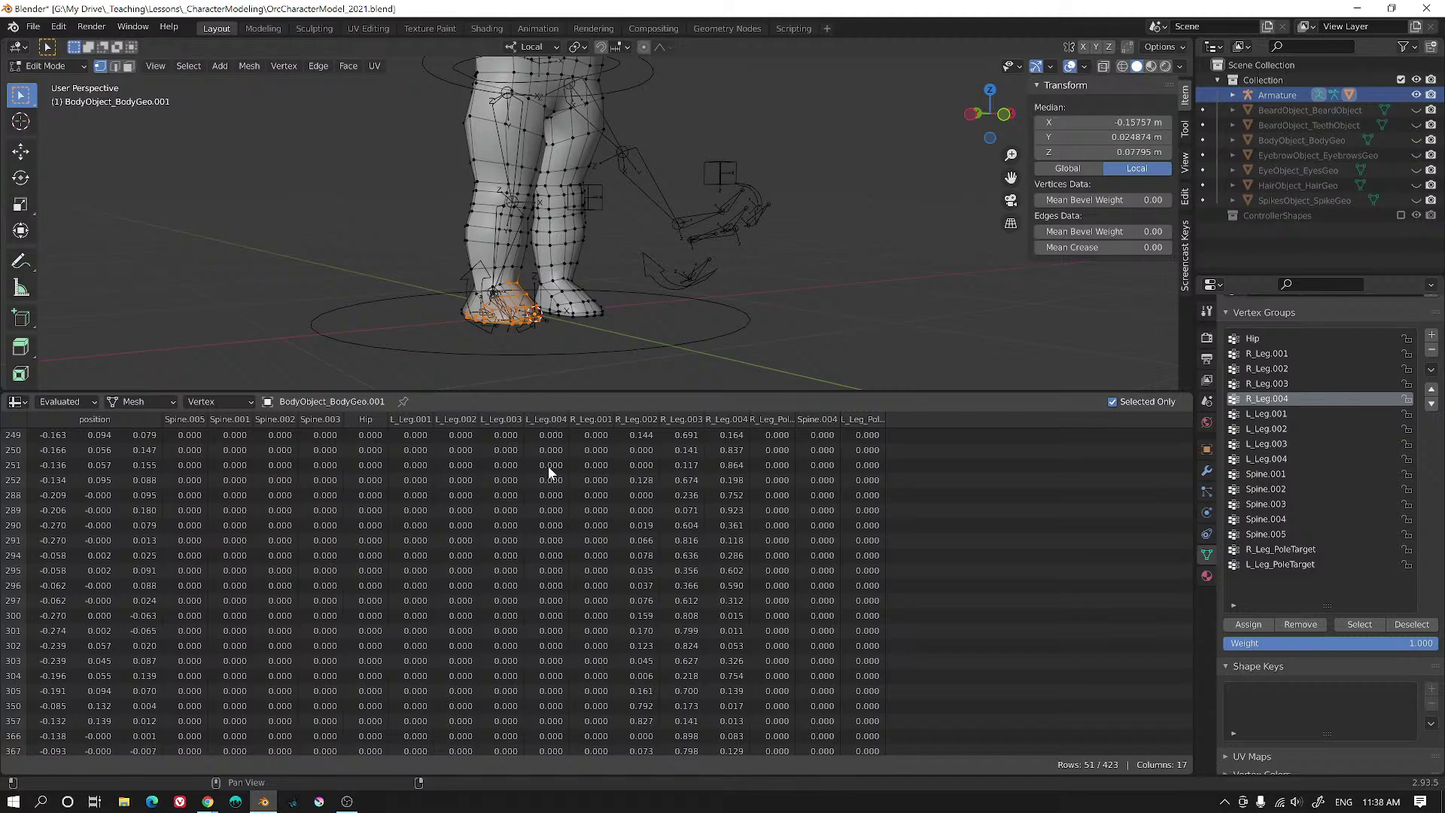
key(ctrl+space)
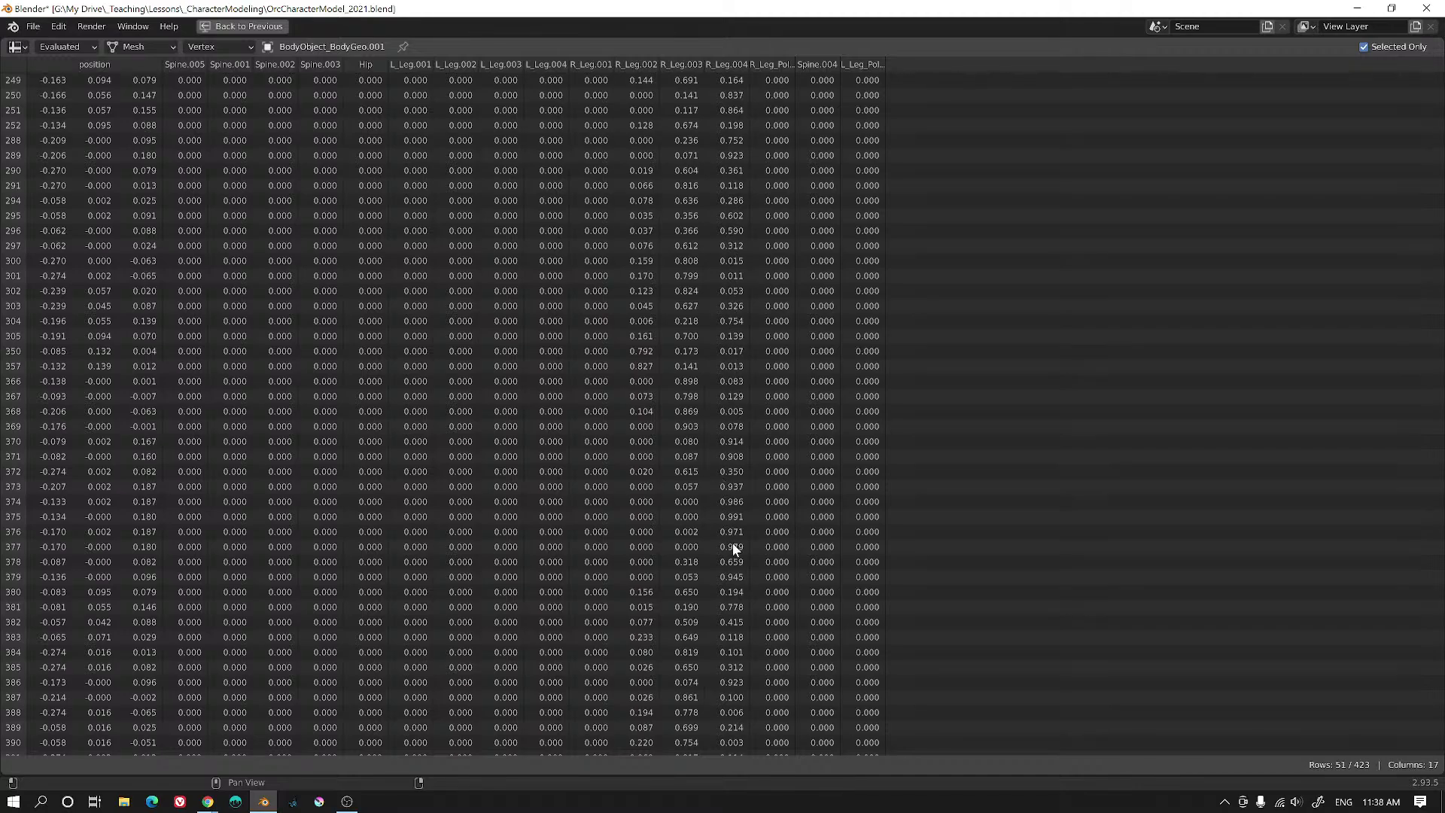
scroll(730, 622, down, 3)
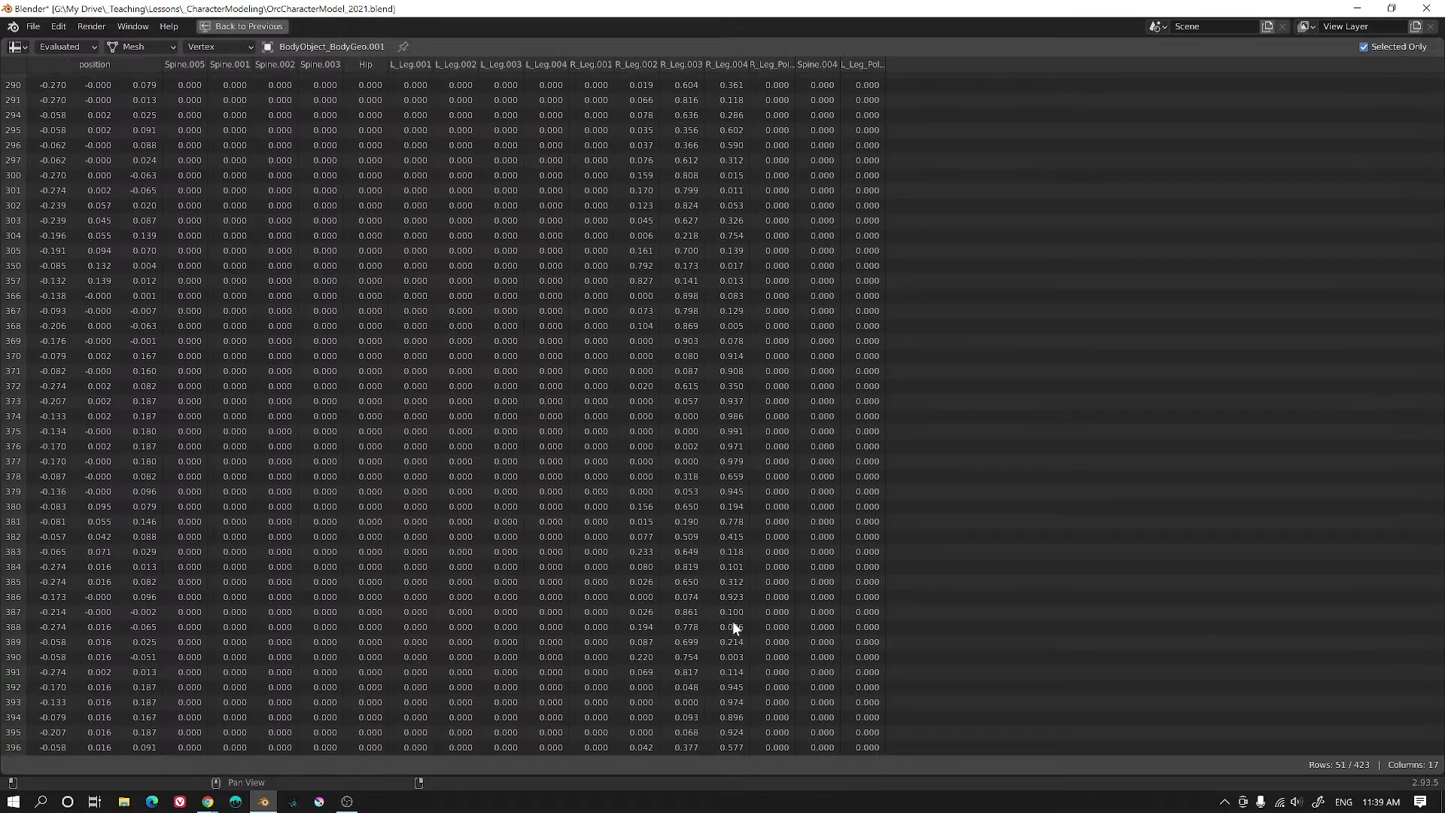
scroll(745, 481, up, 3)
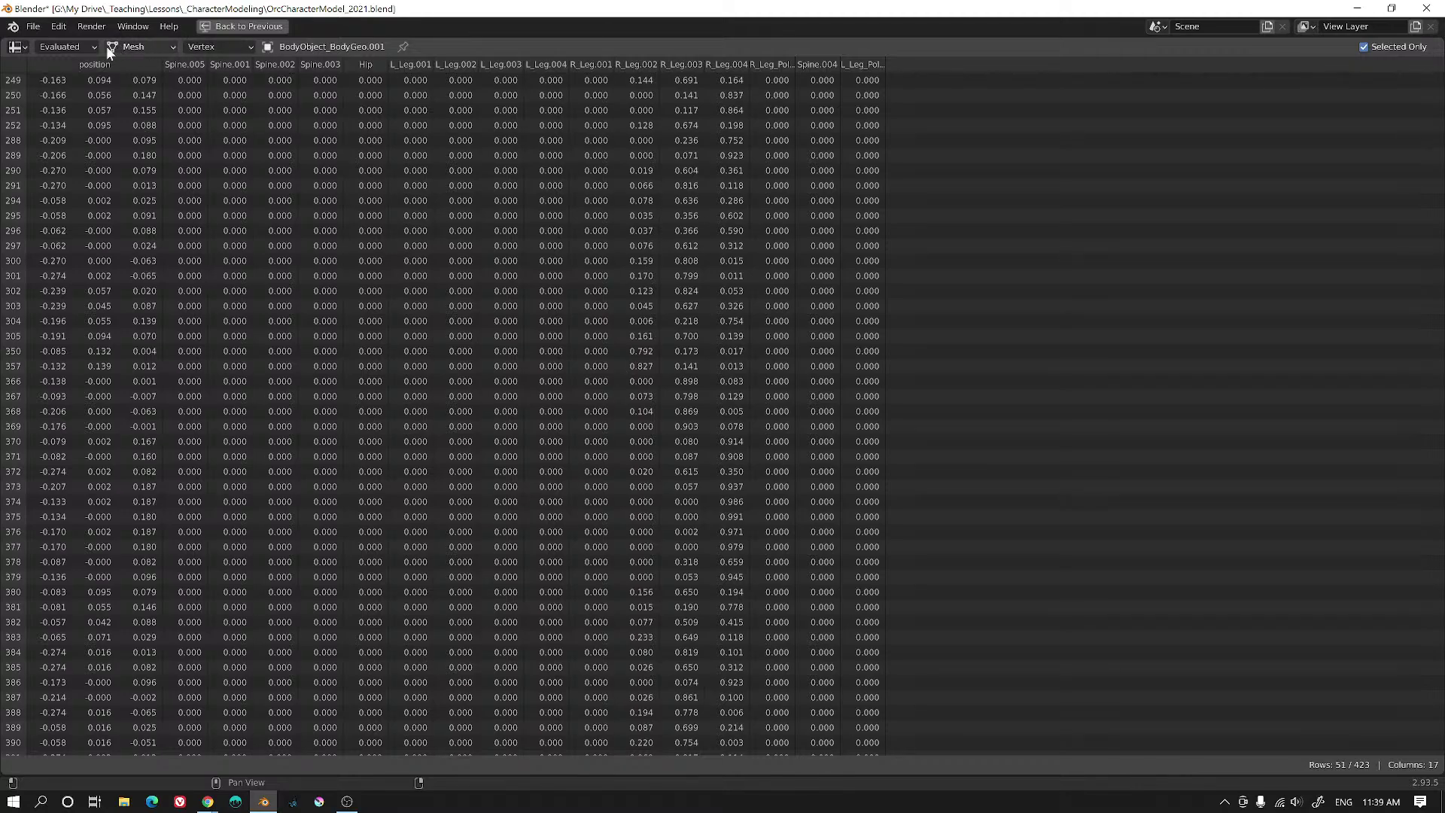
- Compare the spreadsheet's Original data with the Evaluated data and review the geometry component and domain options
click(87, 49)
click(79, 78)
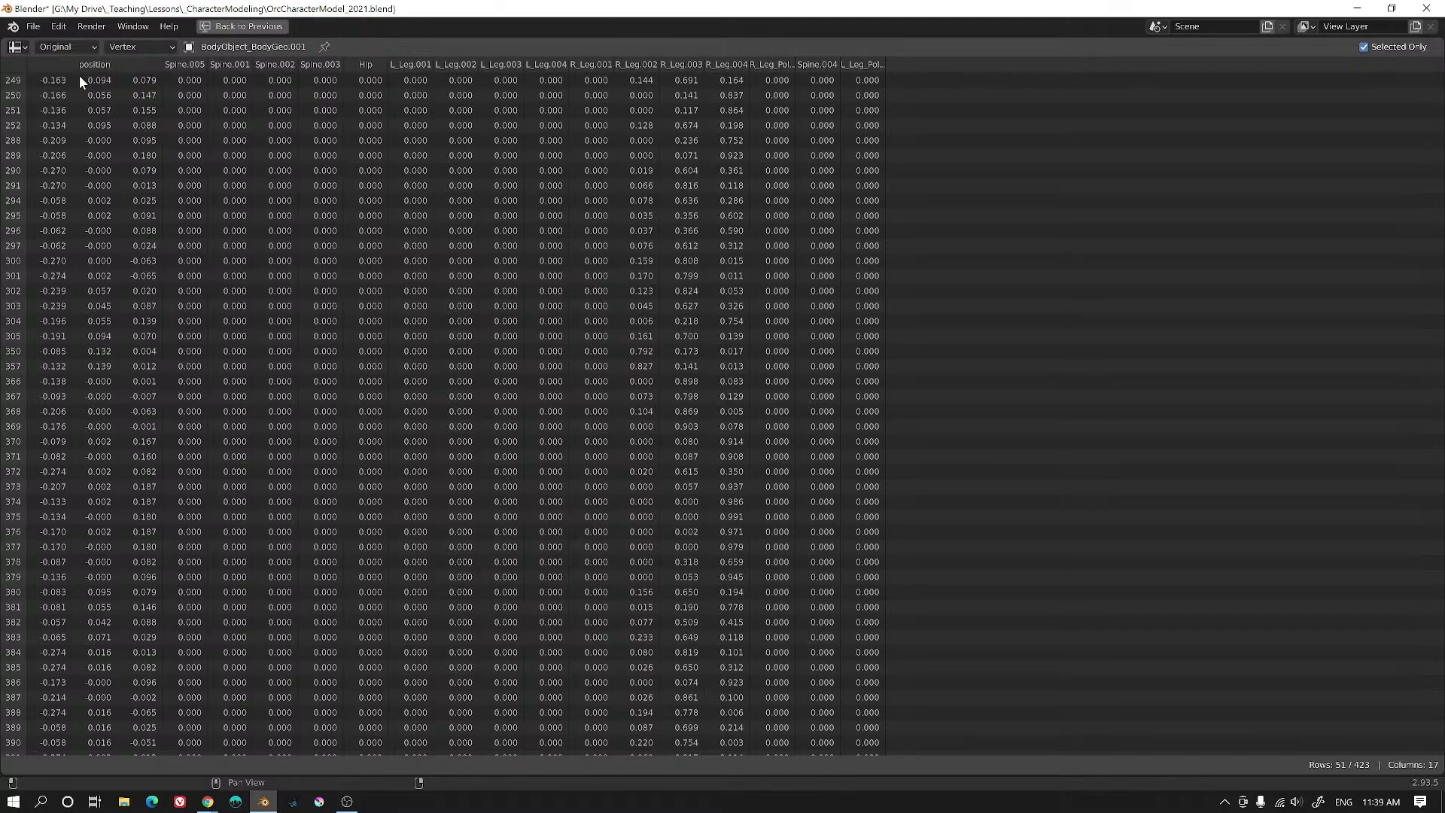
click(74, 47)
click(80, 63)
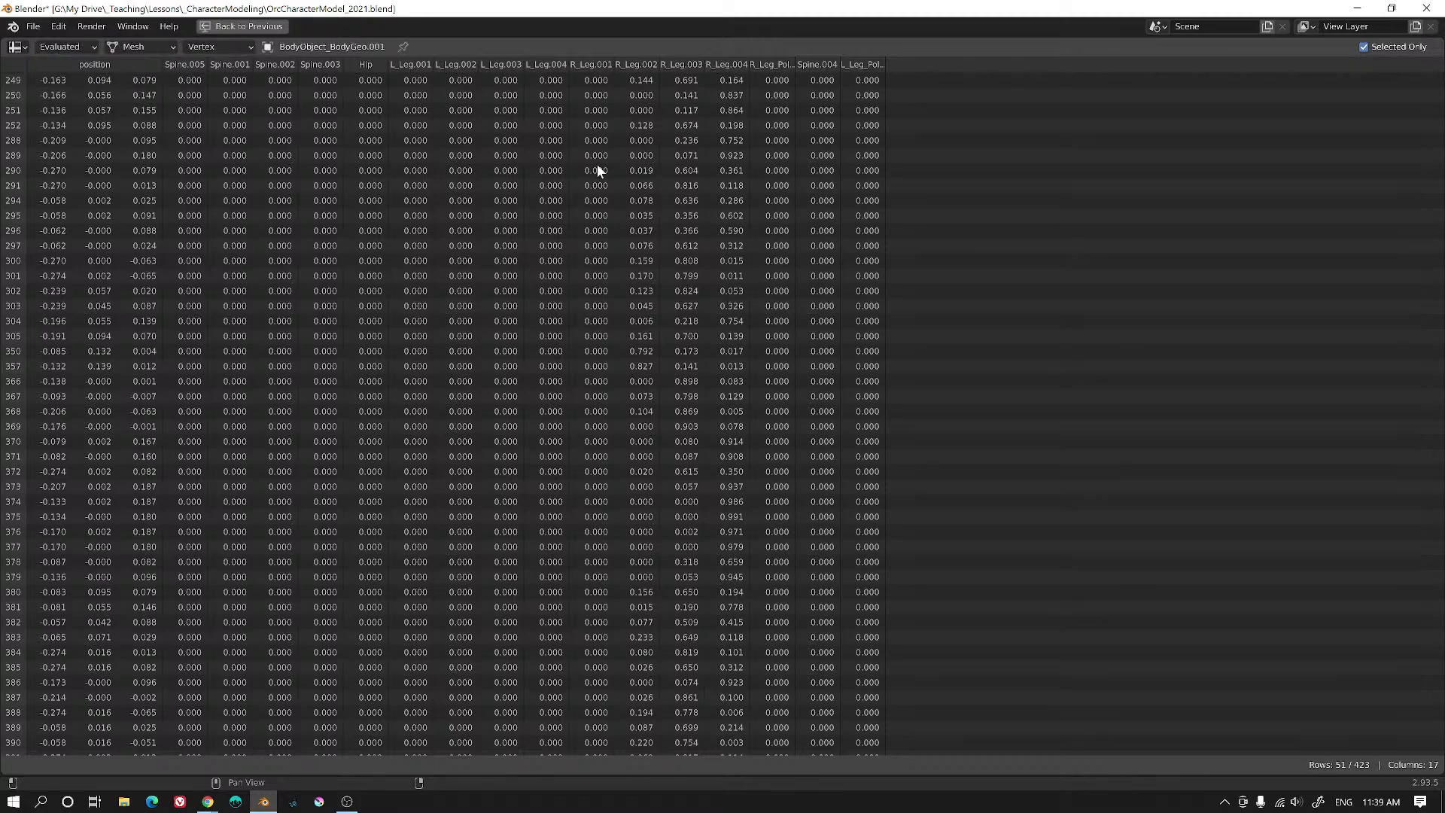
scroll(631, 421, down, 3)
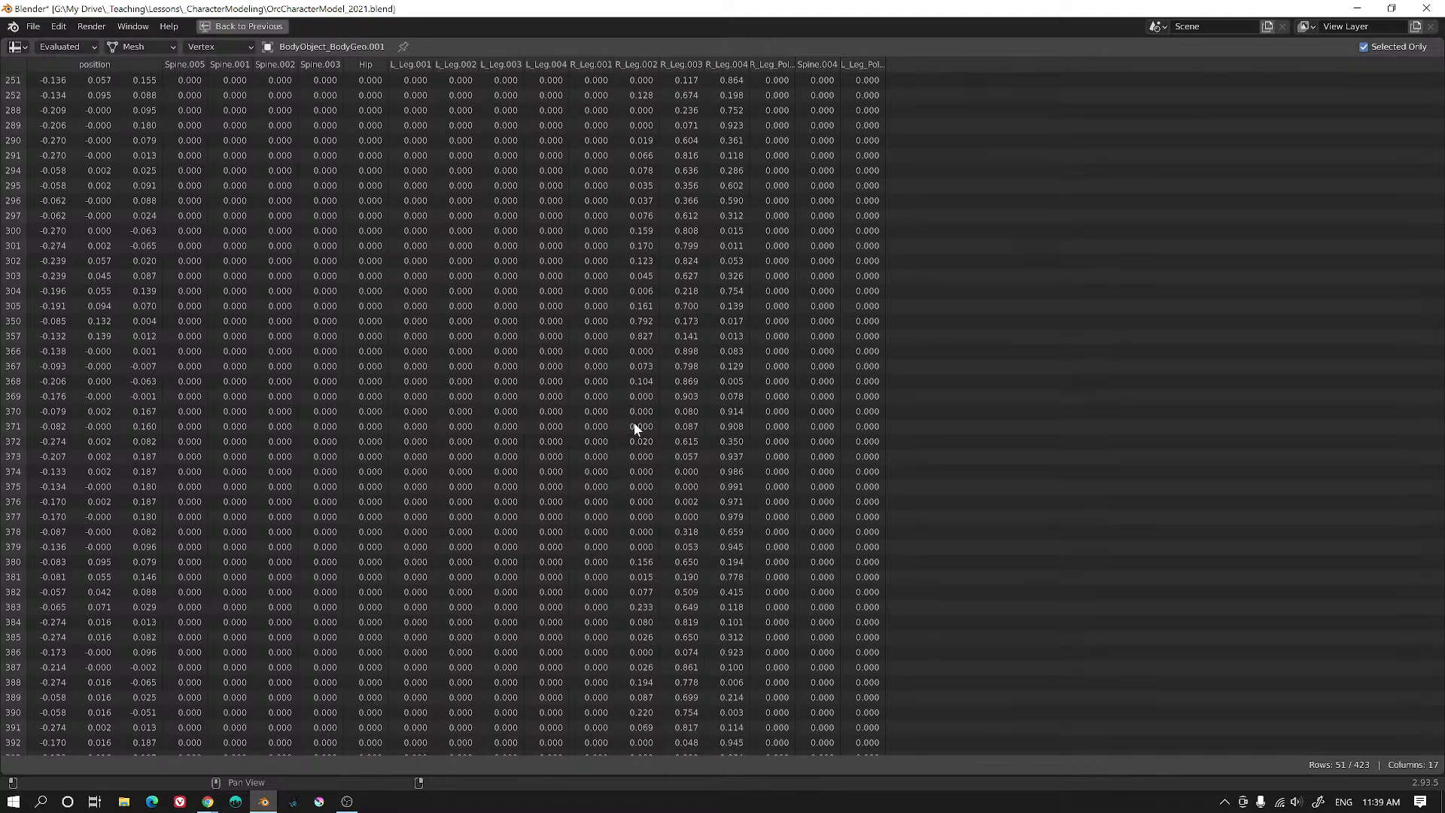
scroll(641, 460, up, 3)
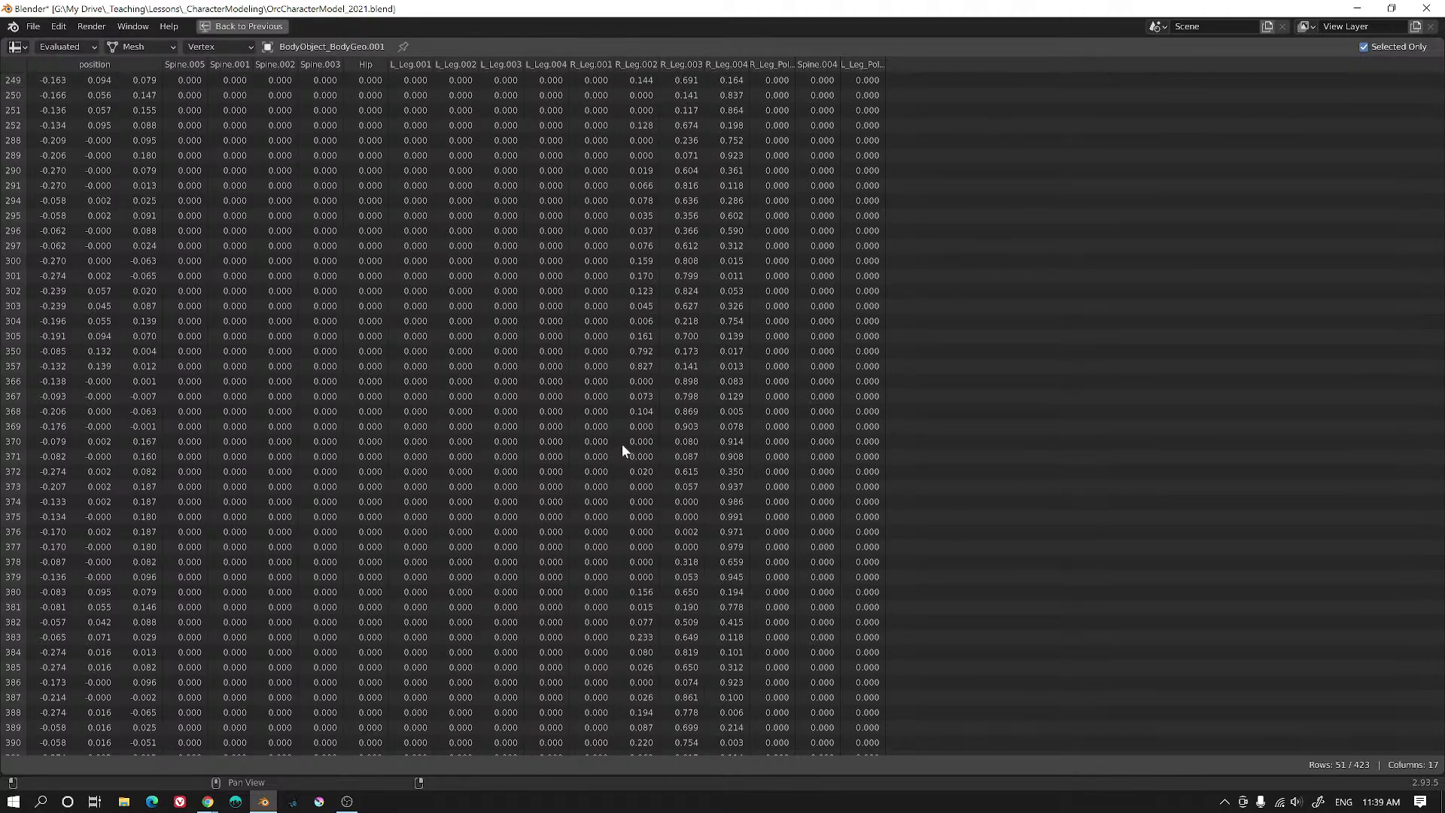
click(160, 43)
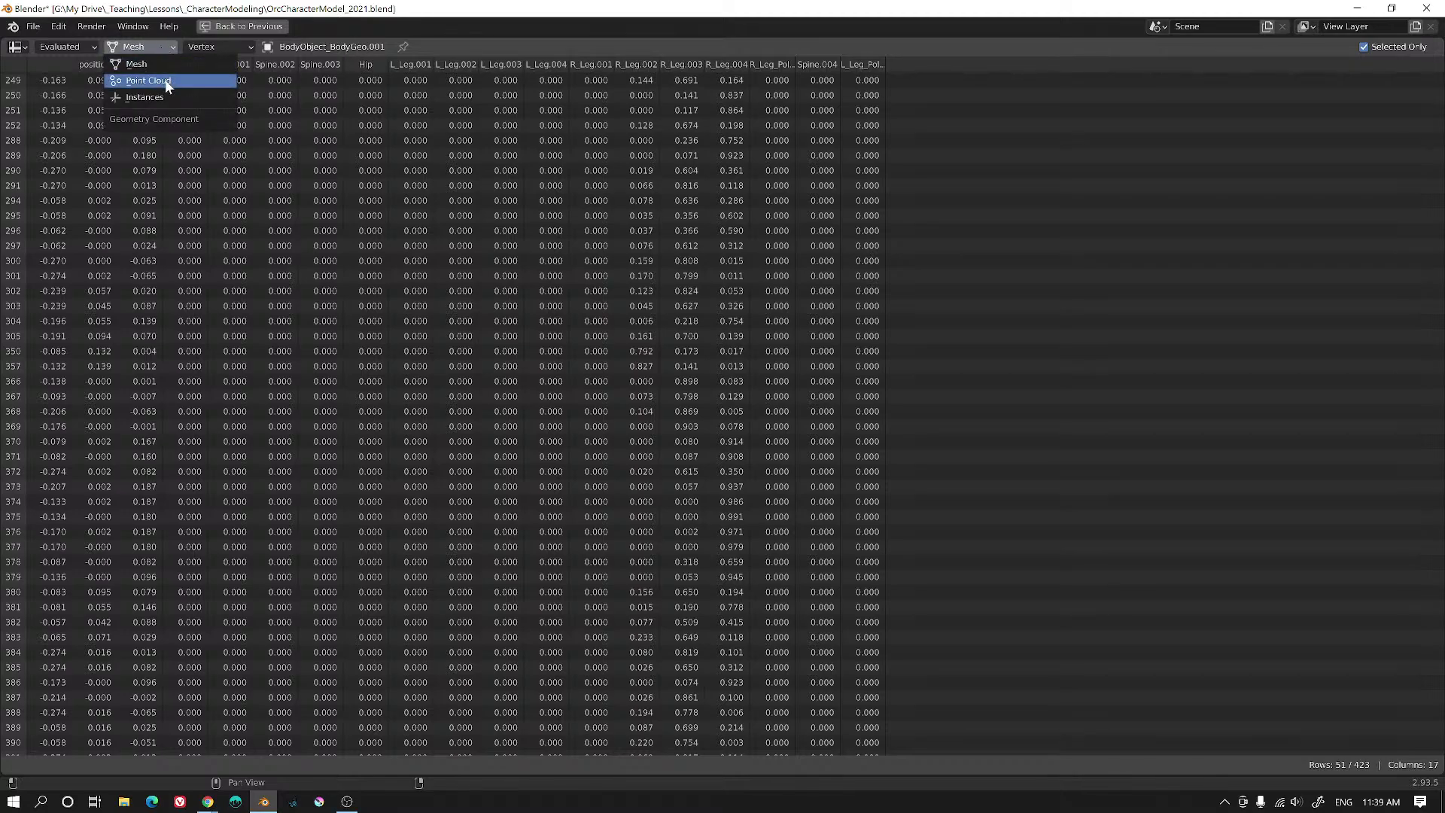
click(208, 47)
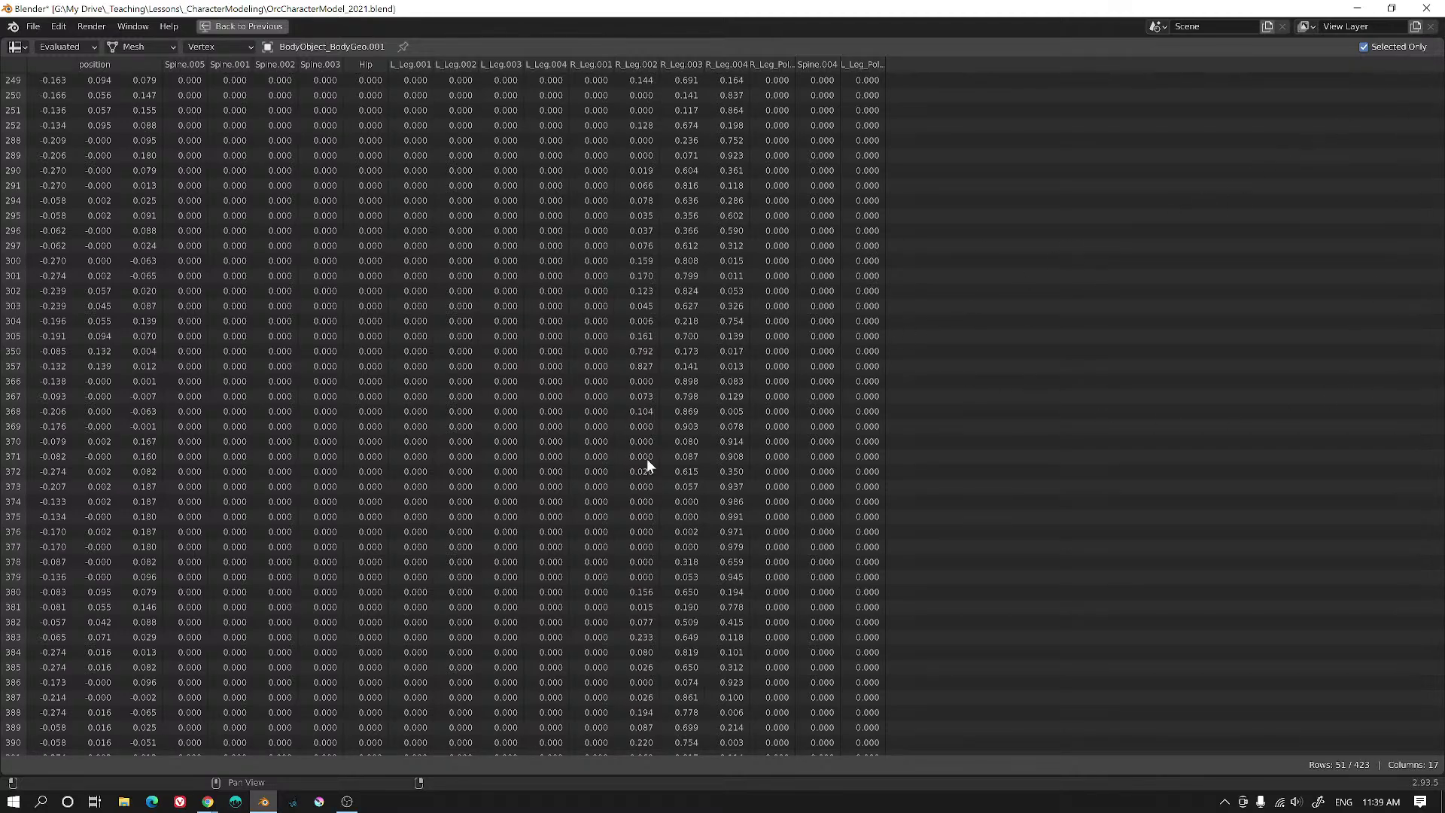
- Restore the full layout and shrink the spreadsheet area to give the 3D viewport more height
scroll(652, 453, down, 2)
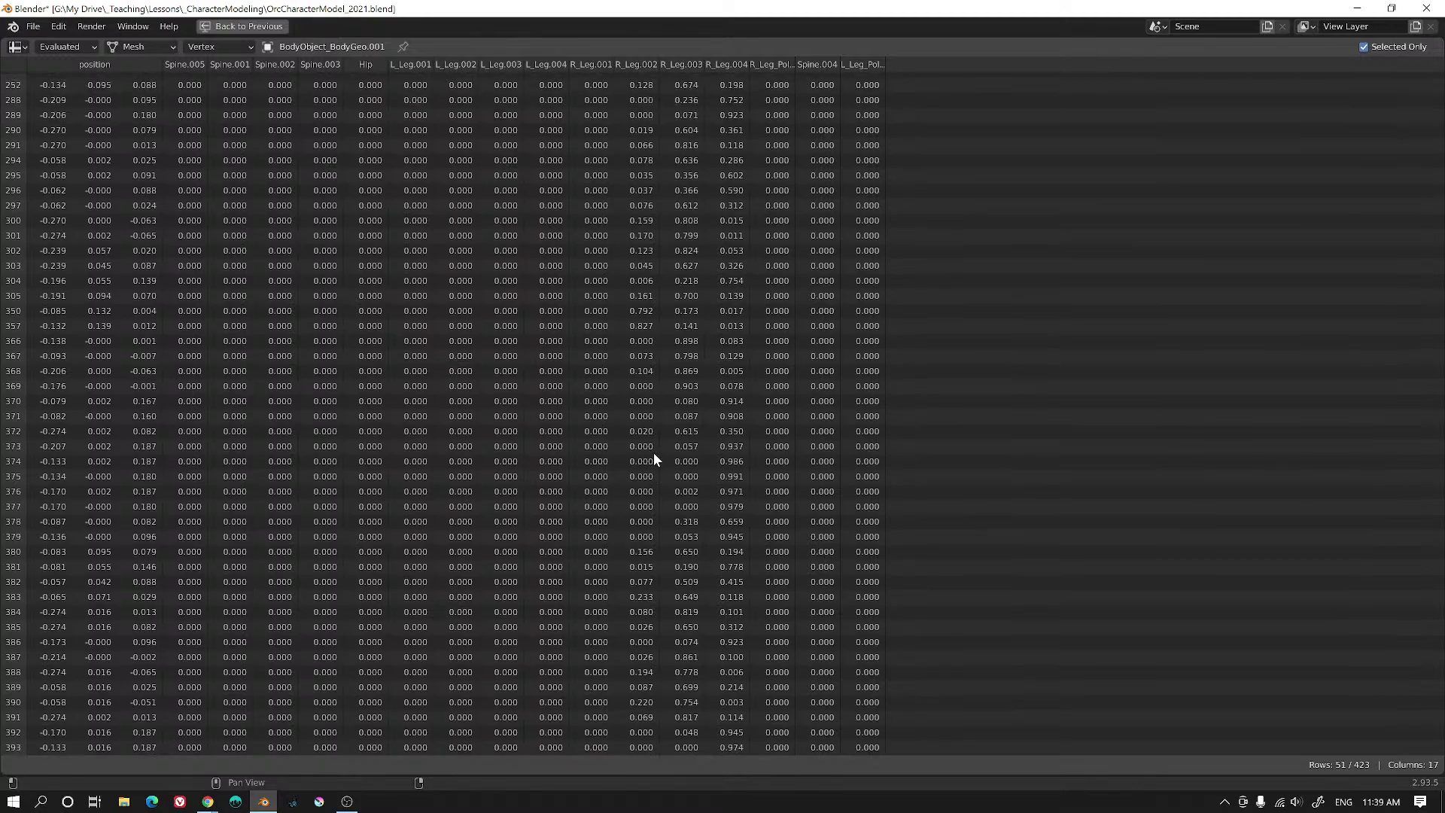
key(ctrl+space)
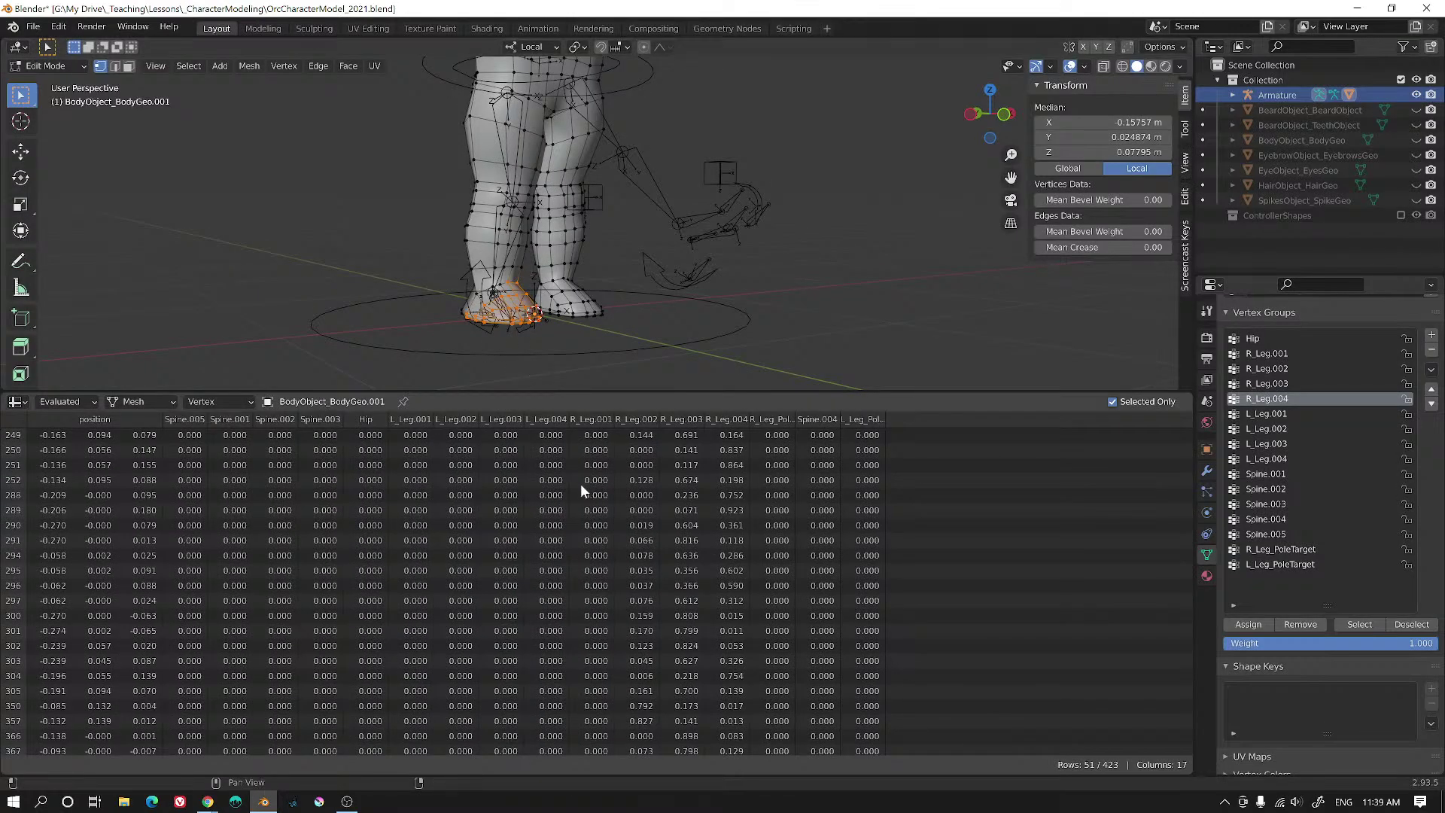
drag(680, 391, 677, 468)
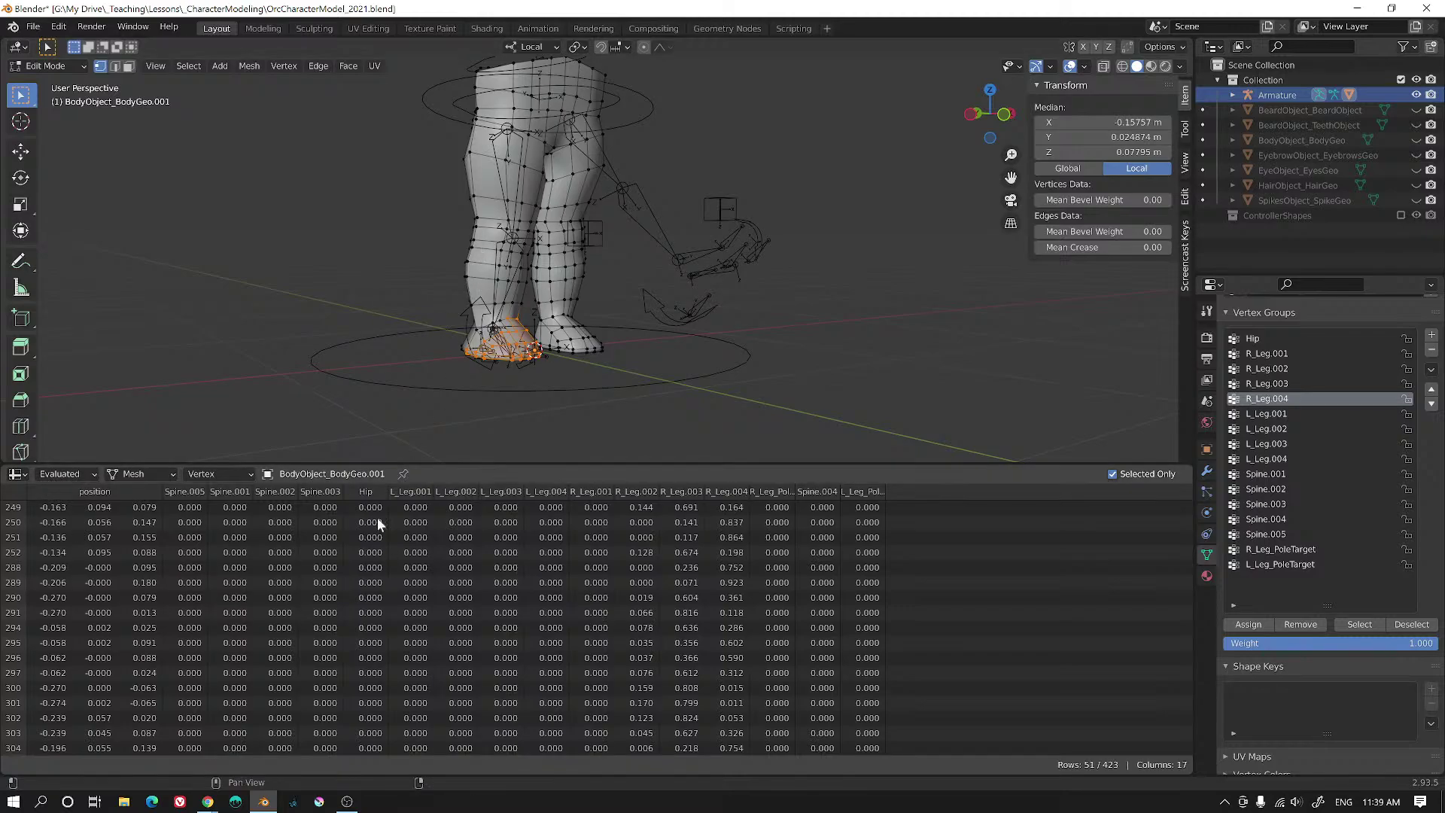
click(16, 474)
click(495, 566)
- Return the body to Object Mode and examine how the raised left leg deforms around the knee and ankle
middle_drag(590, 309, 721, 345)
scroll(720, 345, up, 4)
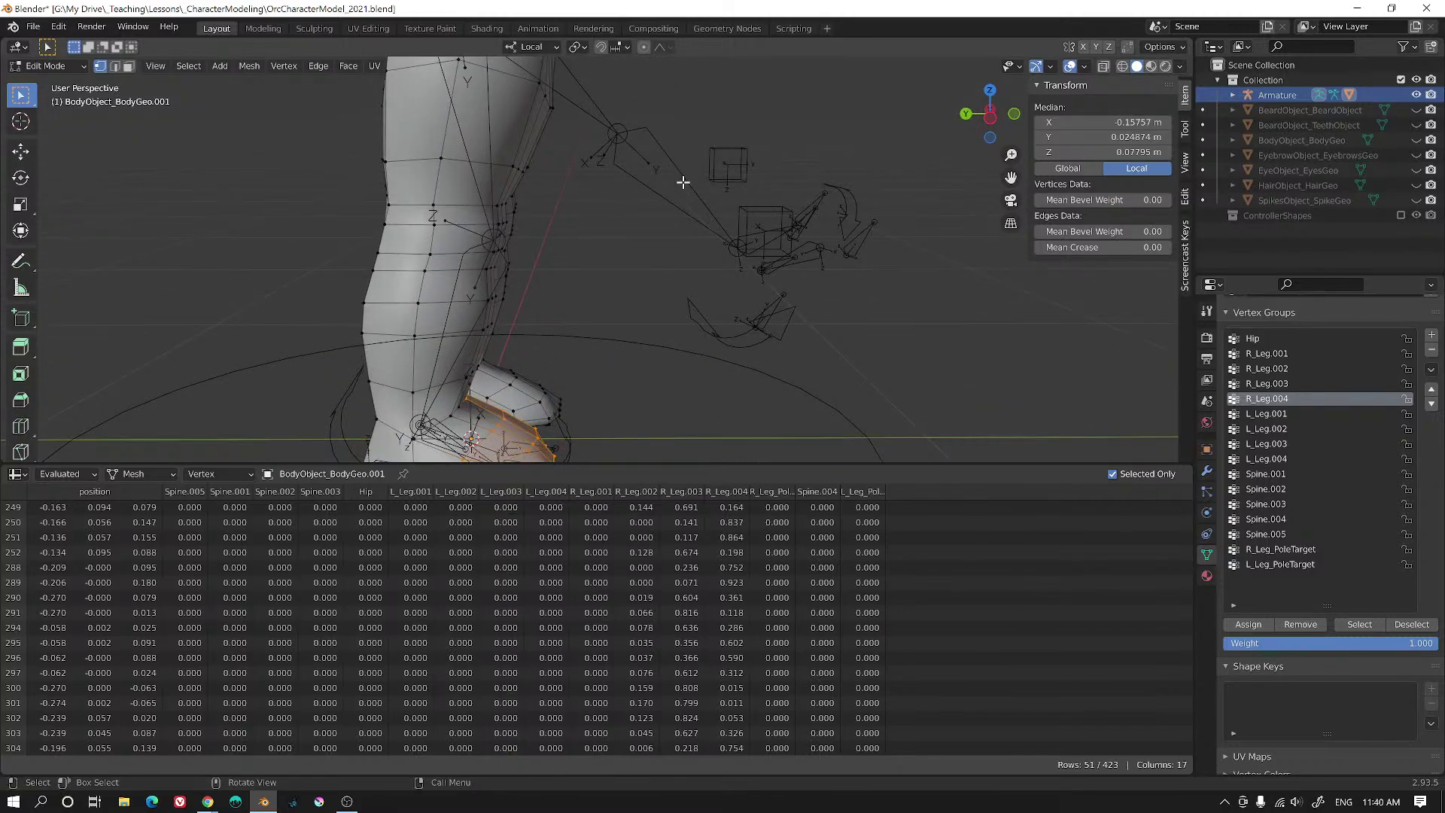
key(Tab)
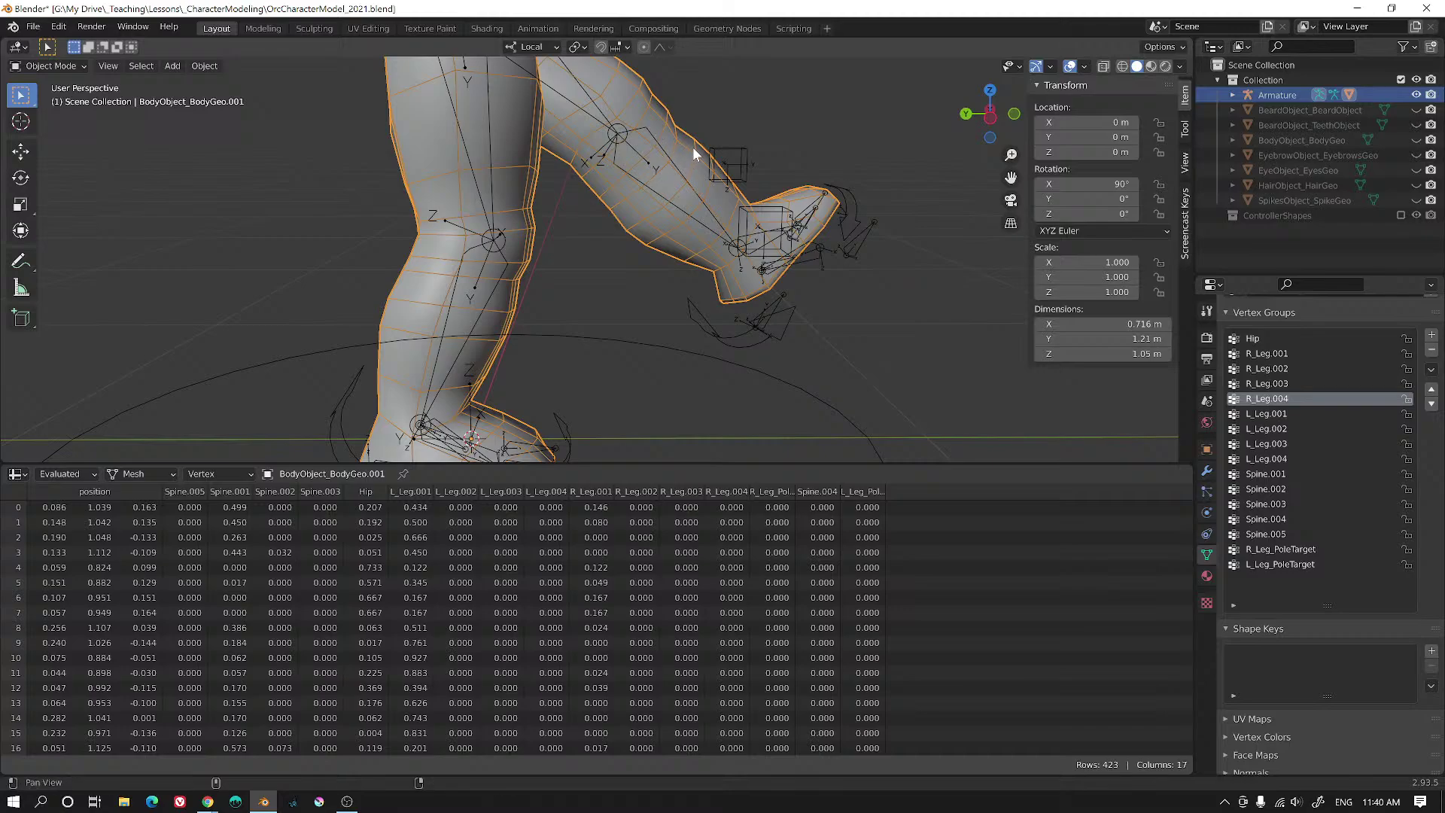
scroll(602, 264, up, 2)
scroll(635, 300, up, 2)
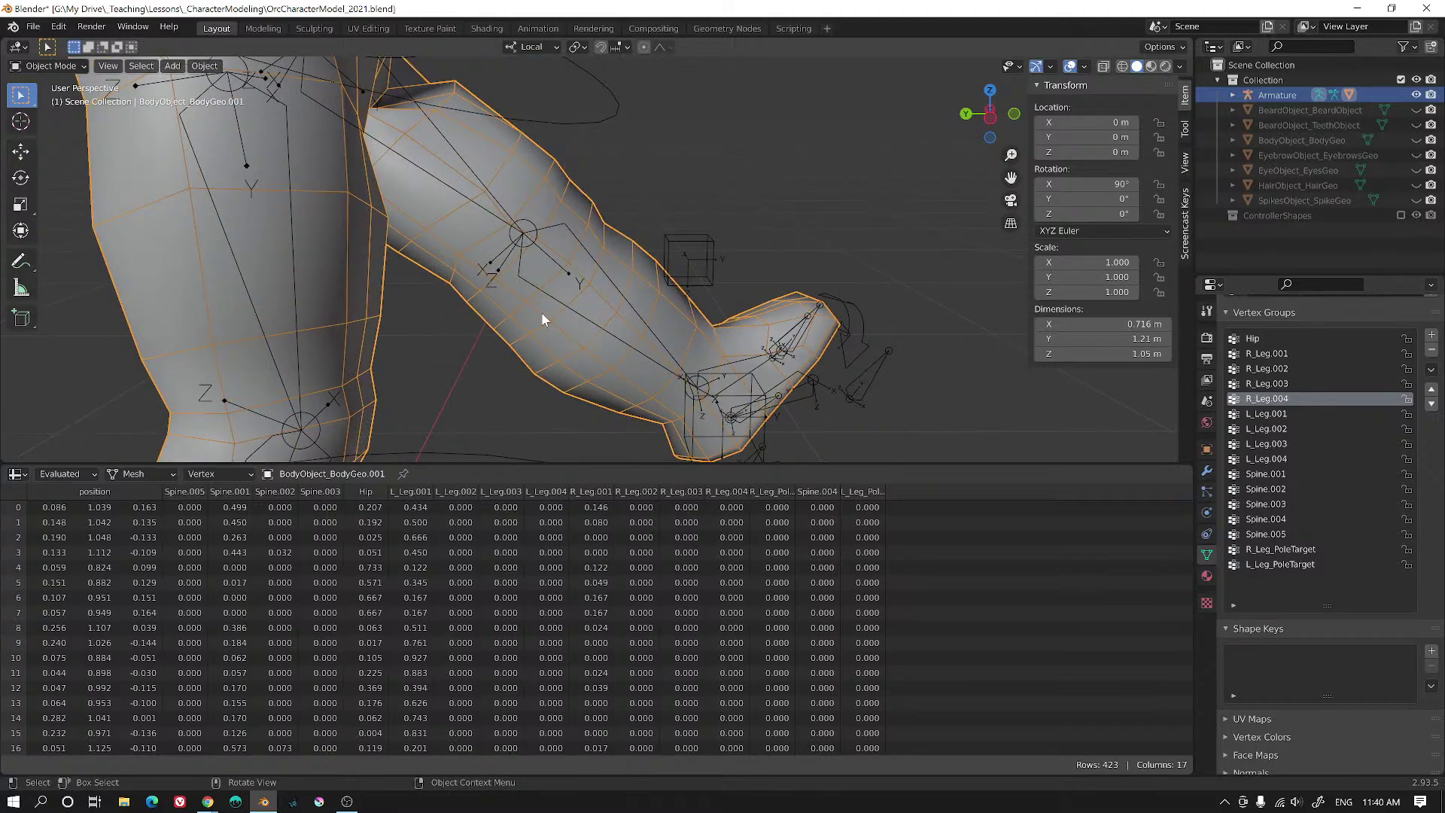
scroll(565, 242, up, 2)
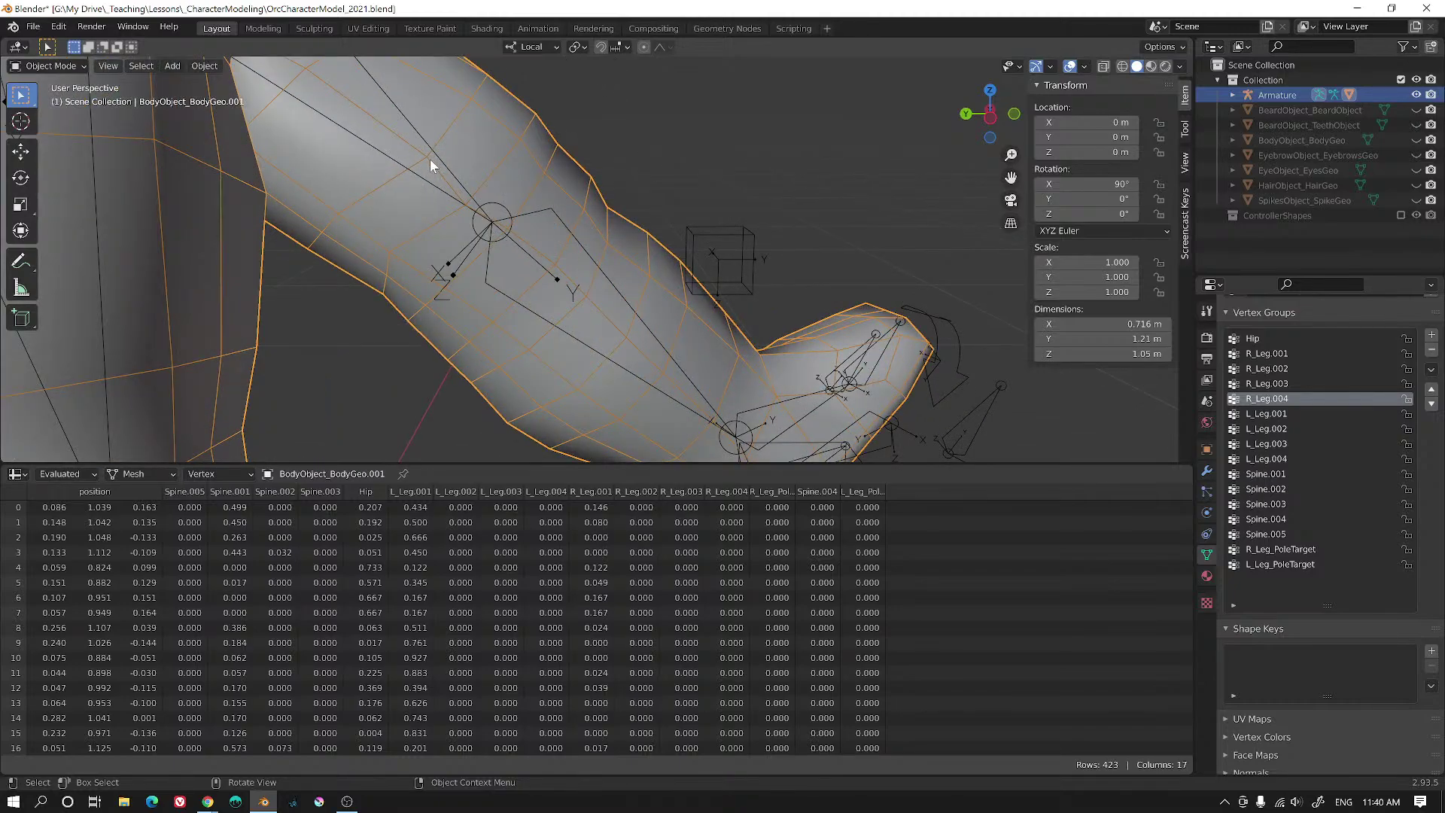
scroll(561, 233, down, 1)
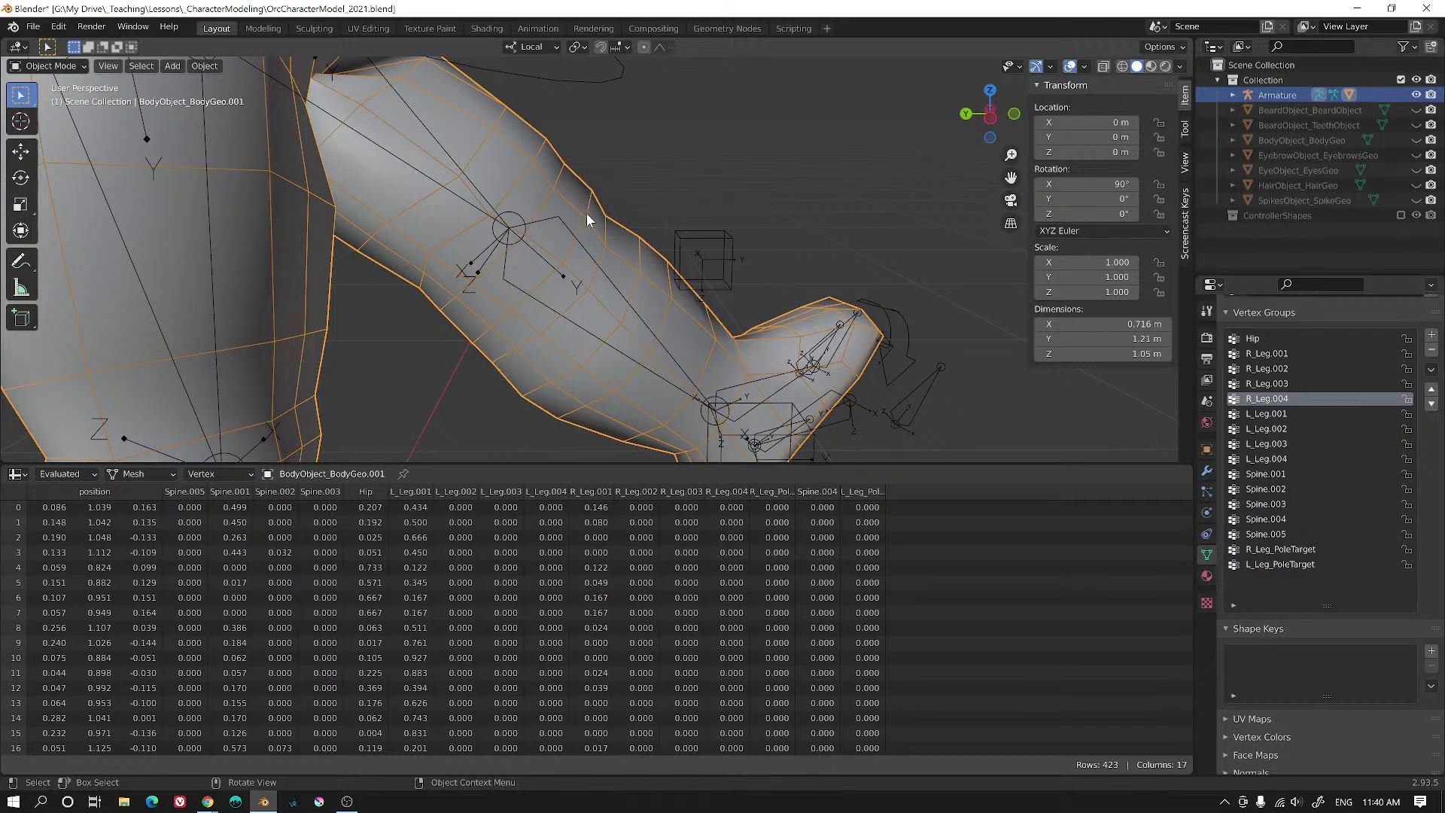
scroll(590, 265, down, 4)
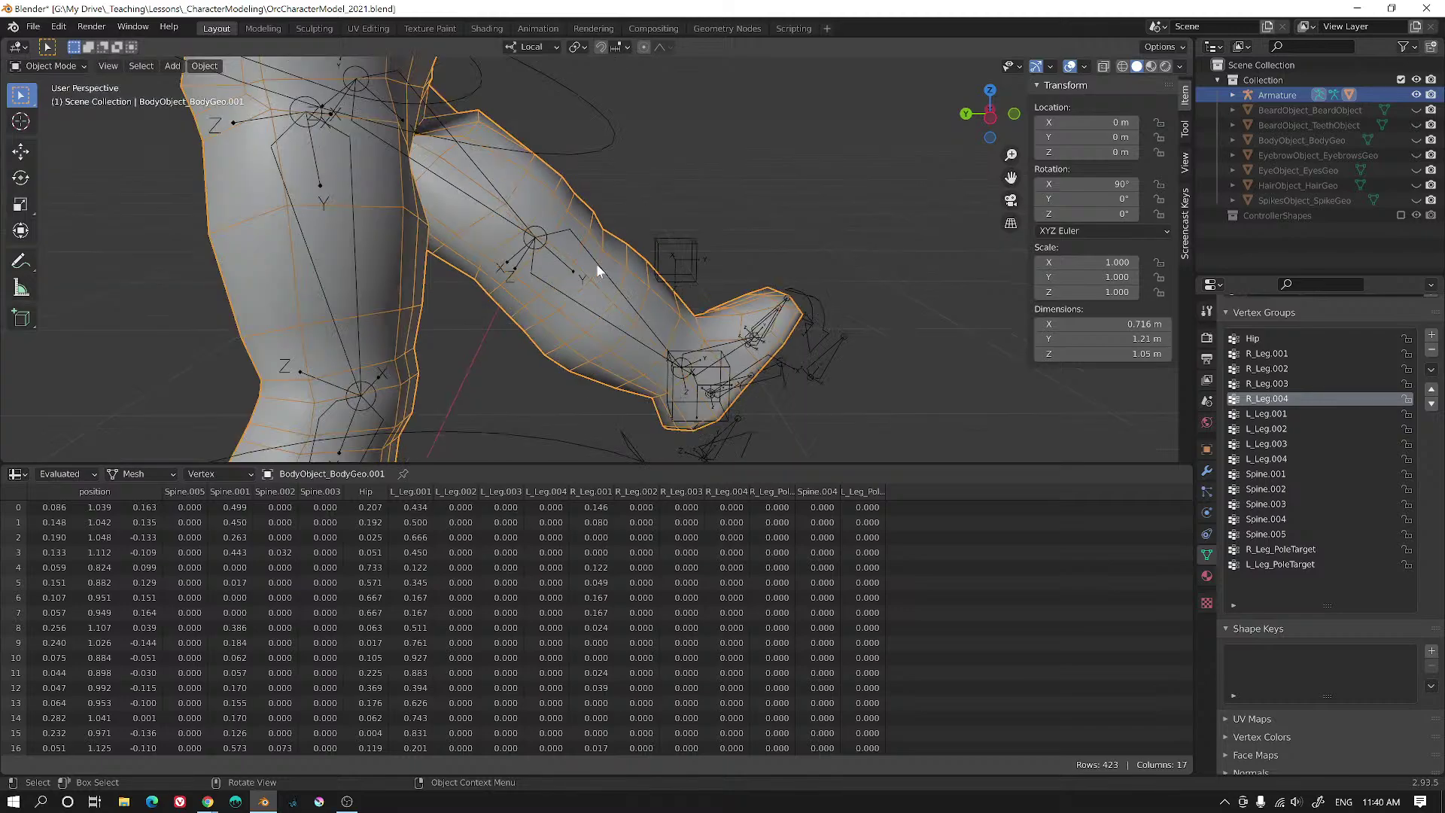
middle_drag(801, 329, 519, 331)
- Switch the body to Weight Paint mode and view the L_Leg.003 weights on the raised left foot
click(45, 66)
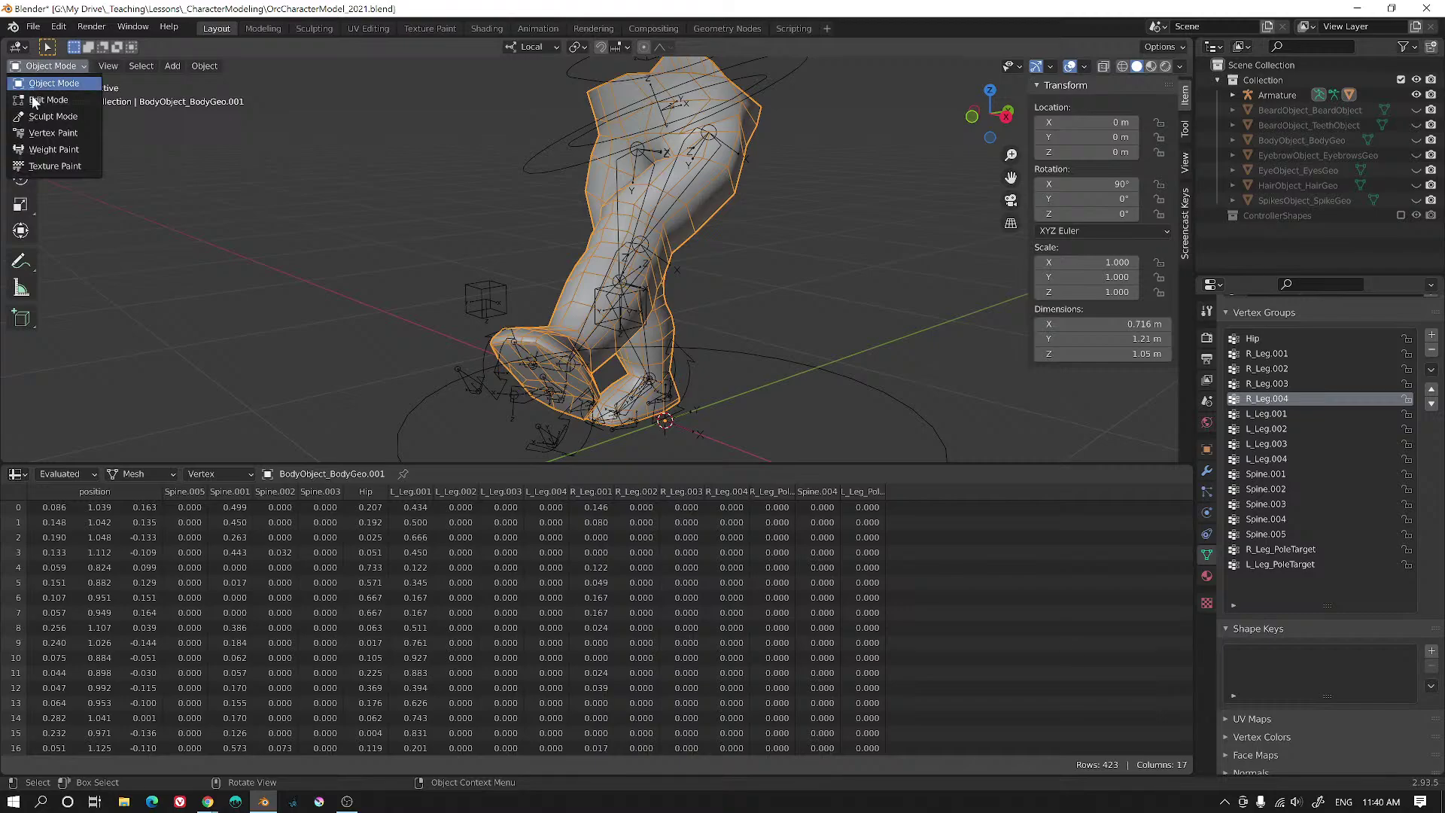
click(45, 149)
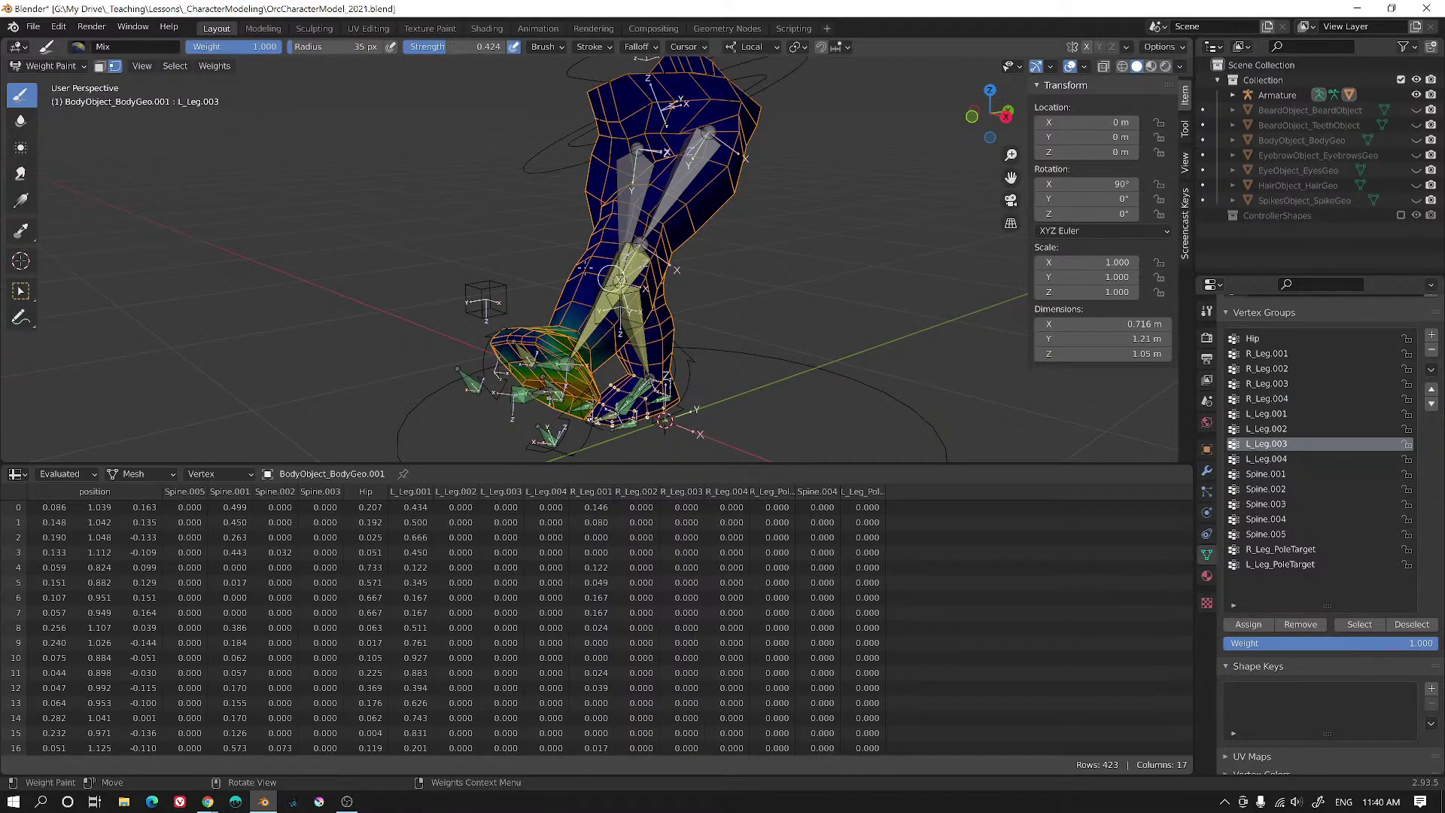
mouse_move(610, 278)
middle_down()
mouse_move(700, 260)
mouse_move(711, 327)
middle_up()
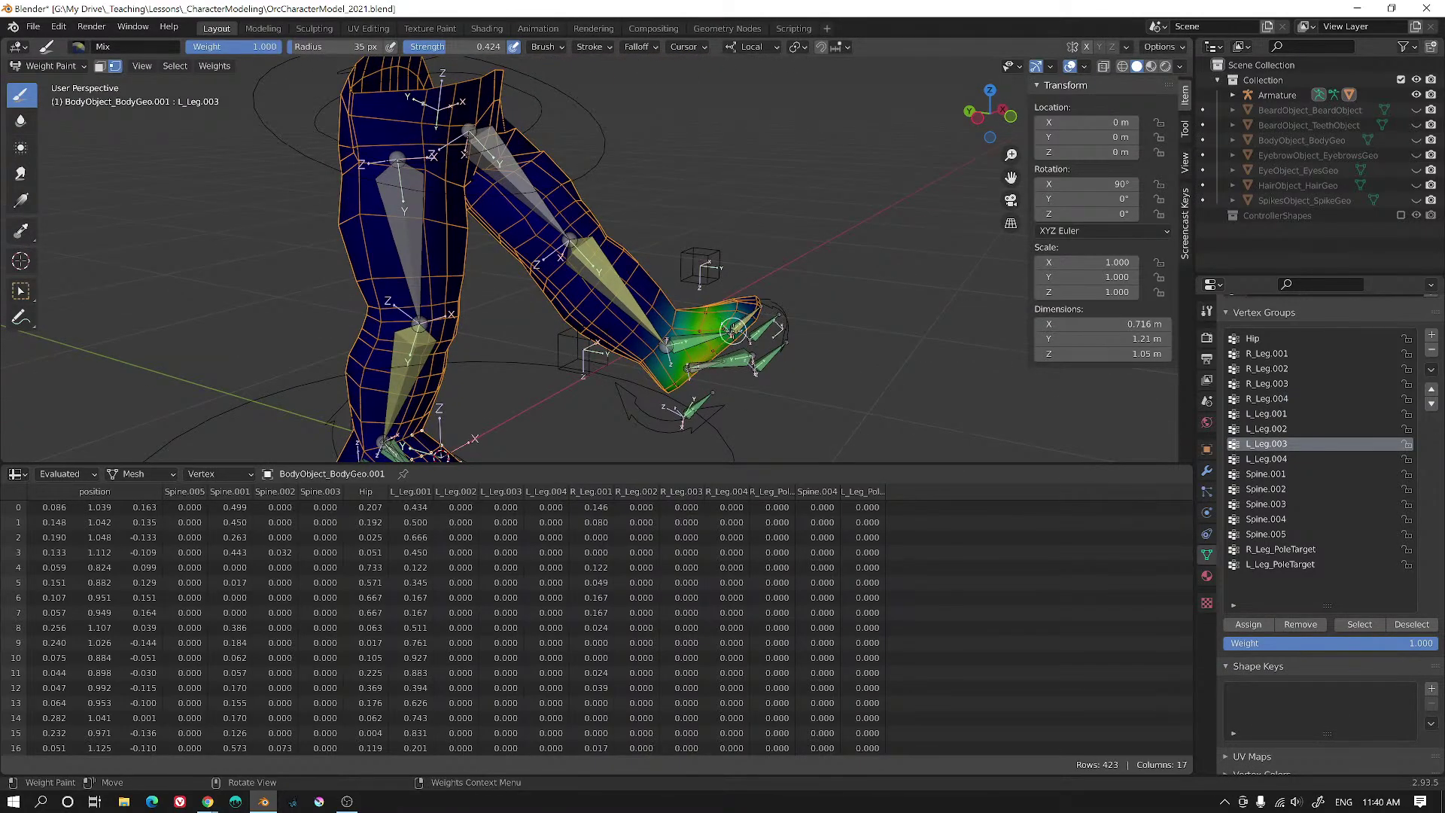
- Select a vertex on the upper side of the left foot and bring its full Vertex Weights list into view
scroll(707, 338, up, 2)
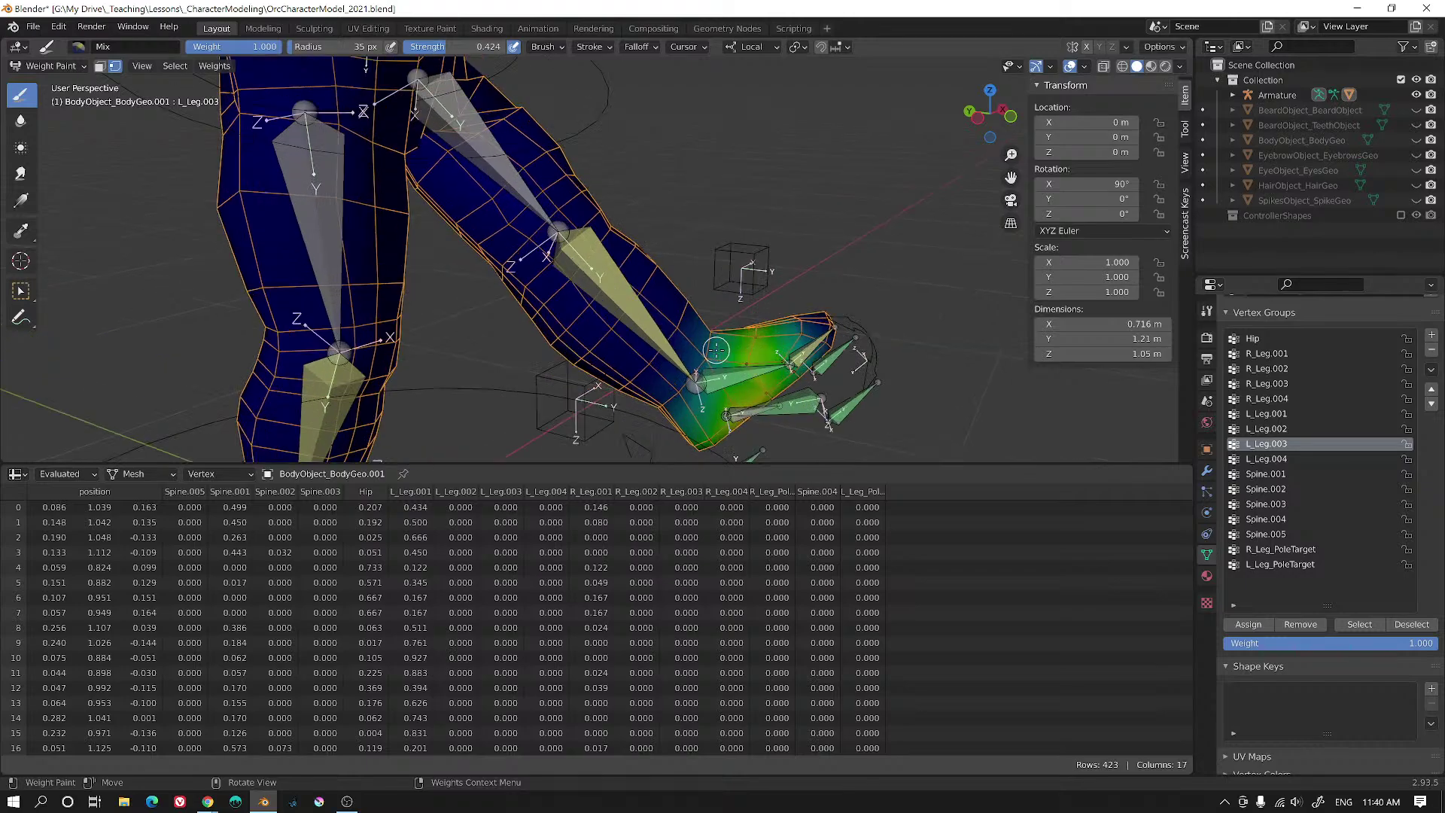
middle_drag(824, 379, 743, 255)
scroll(743, 255, up, 3)
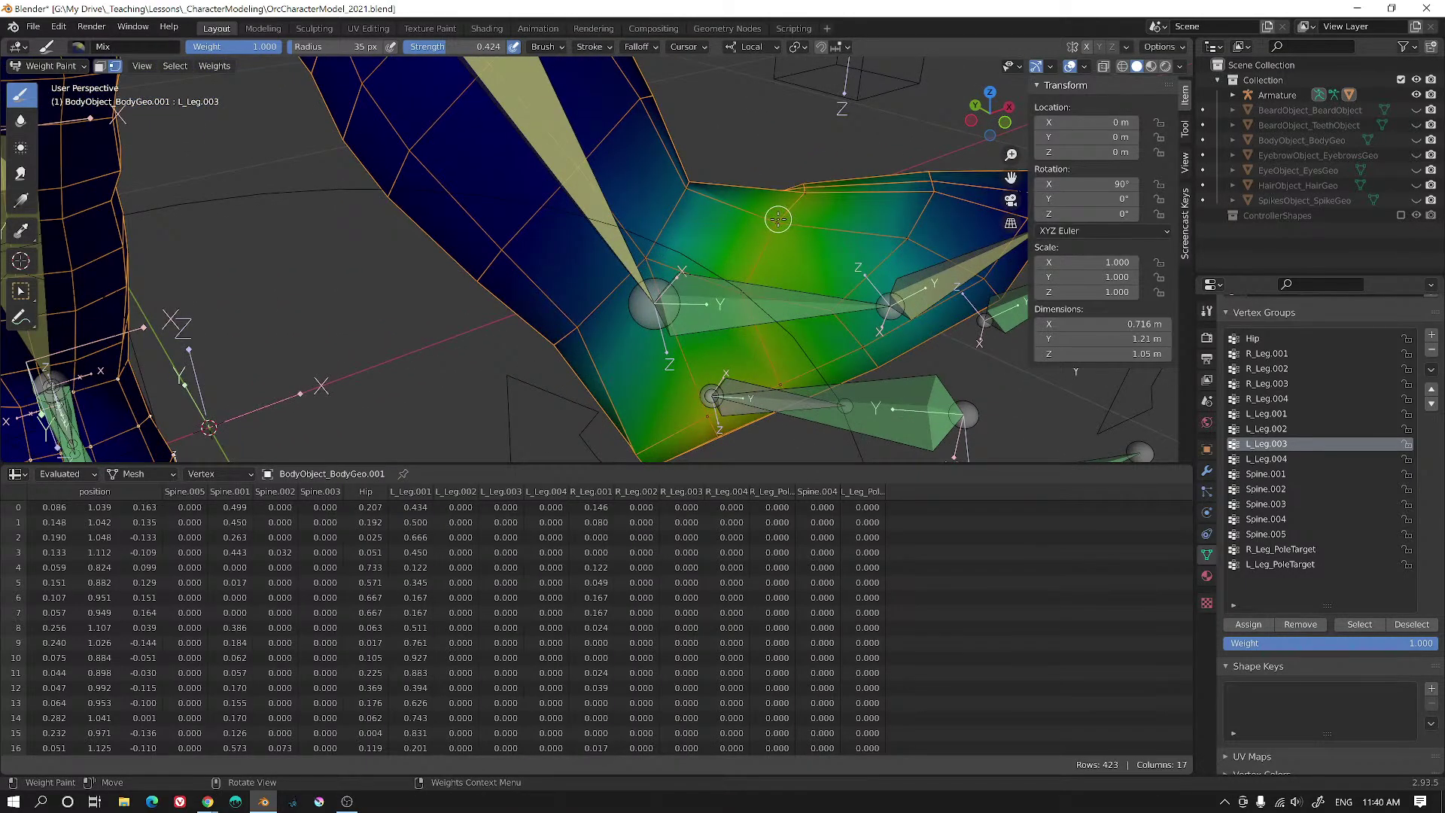
click(776, 221)
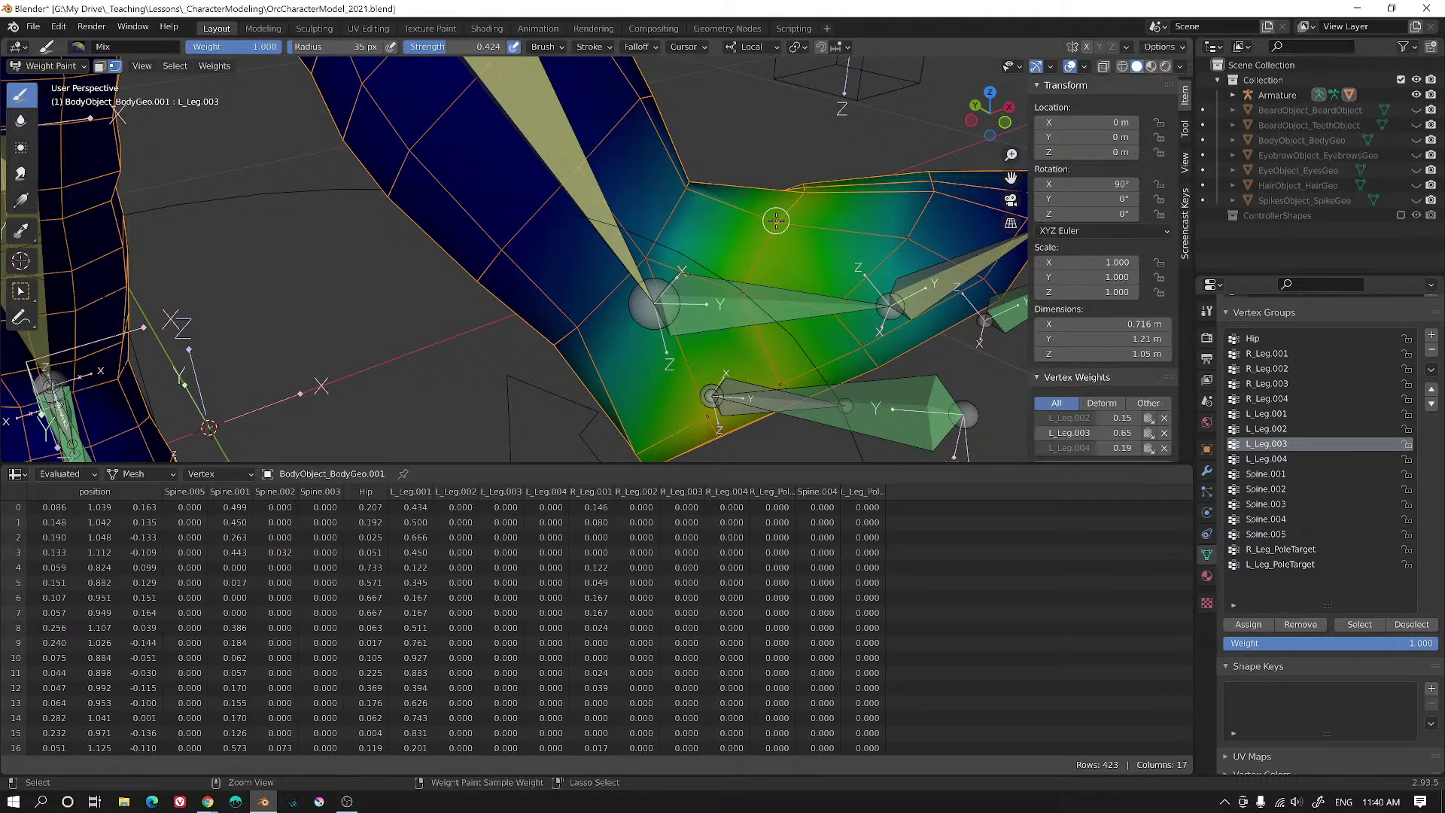
scroll(1111, 412, down, 1)
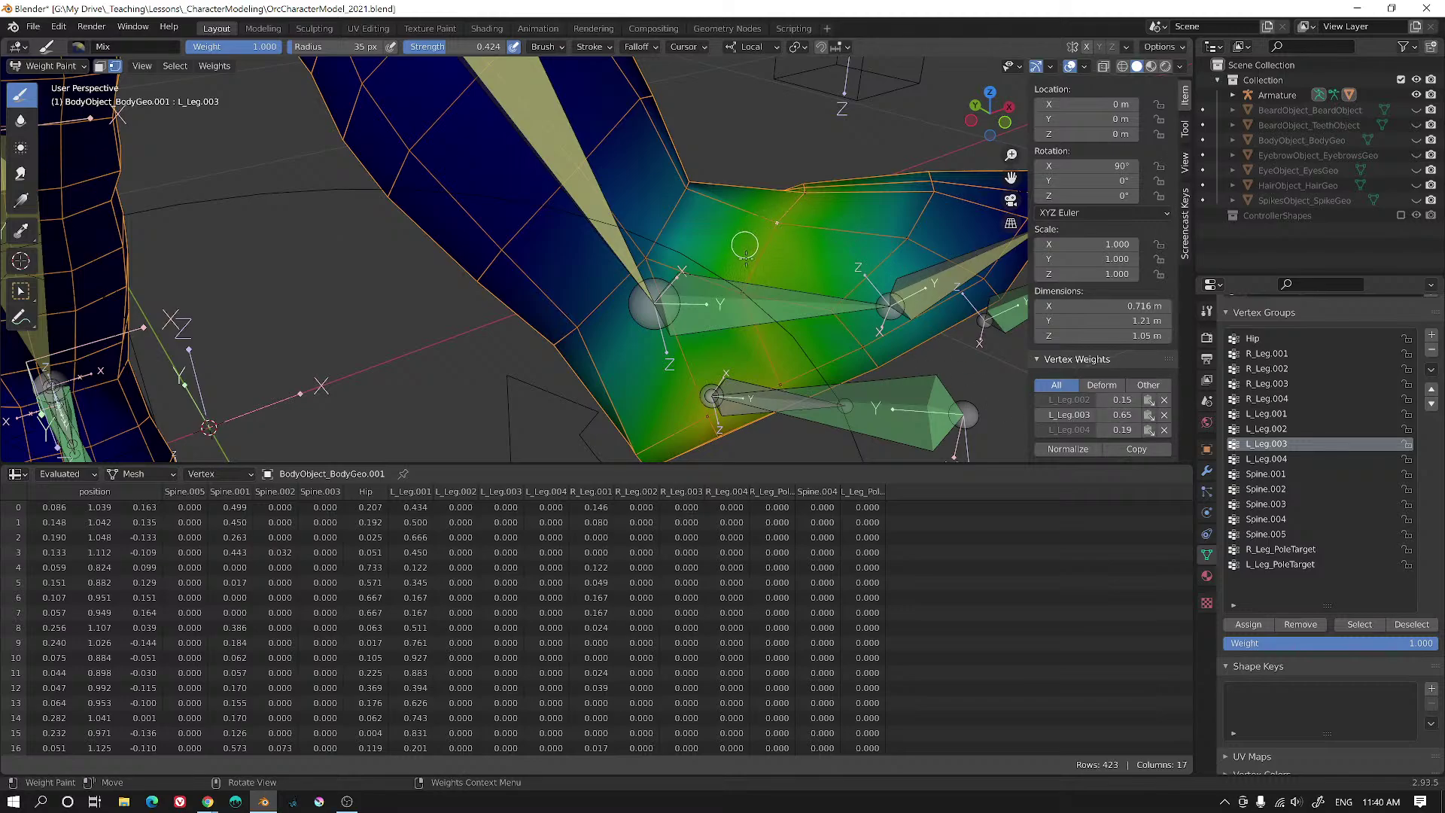
- Examine the L_Leg.003 weights on the raised left foot, ankle and lower leg from several angles
scroll(870, 346, down, 5)
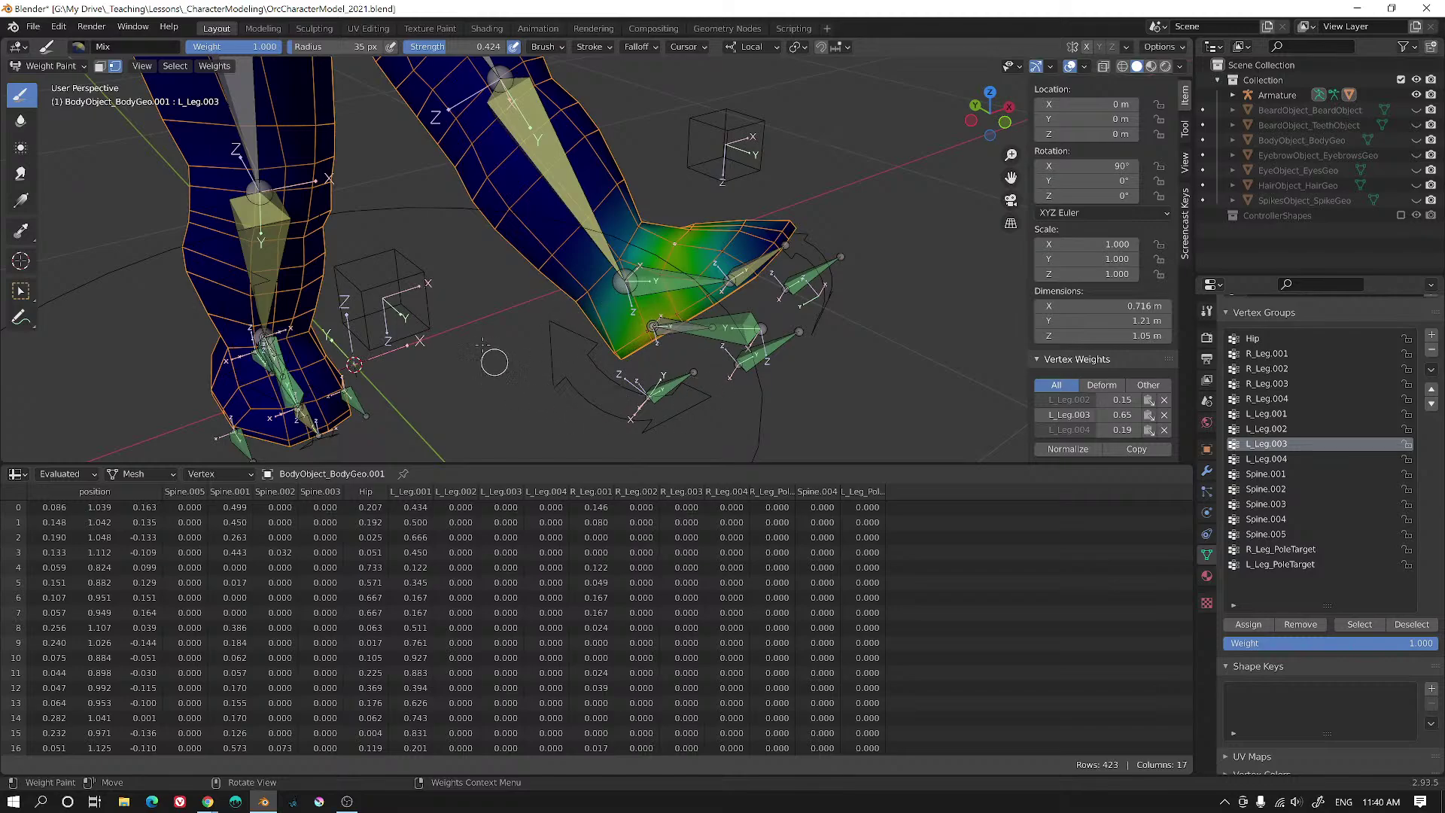
mouse_move(603, 343)
middle_down()
mouse_move(544, 333)
mouse_move(594, 304)
middle_up()
middle_drag(628, 207, 681, 196)
middle_drag(624, 331, 658, 269)
scroll(660, 272, up, 2)
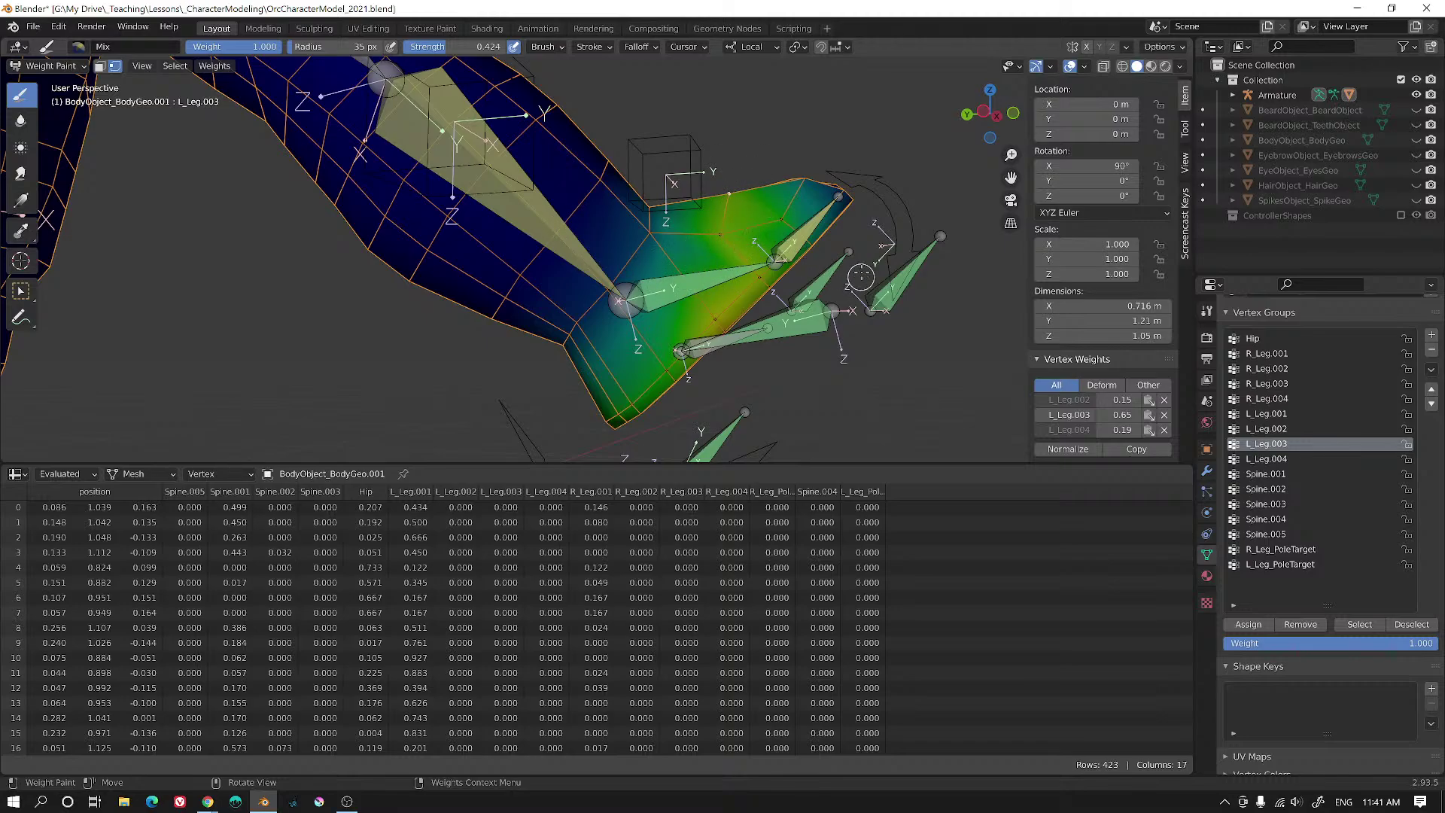
mouse_move(861, 276)
middle_down()
mouse_move(764, 265)
mouse_move(822, 242)
mouse_move(793, 239)
mouse_move(850, 284)
middle_up()
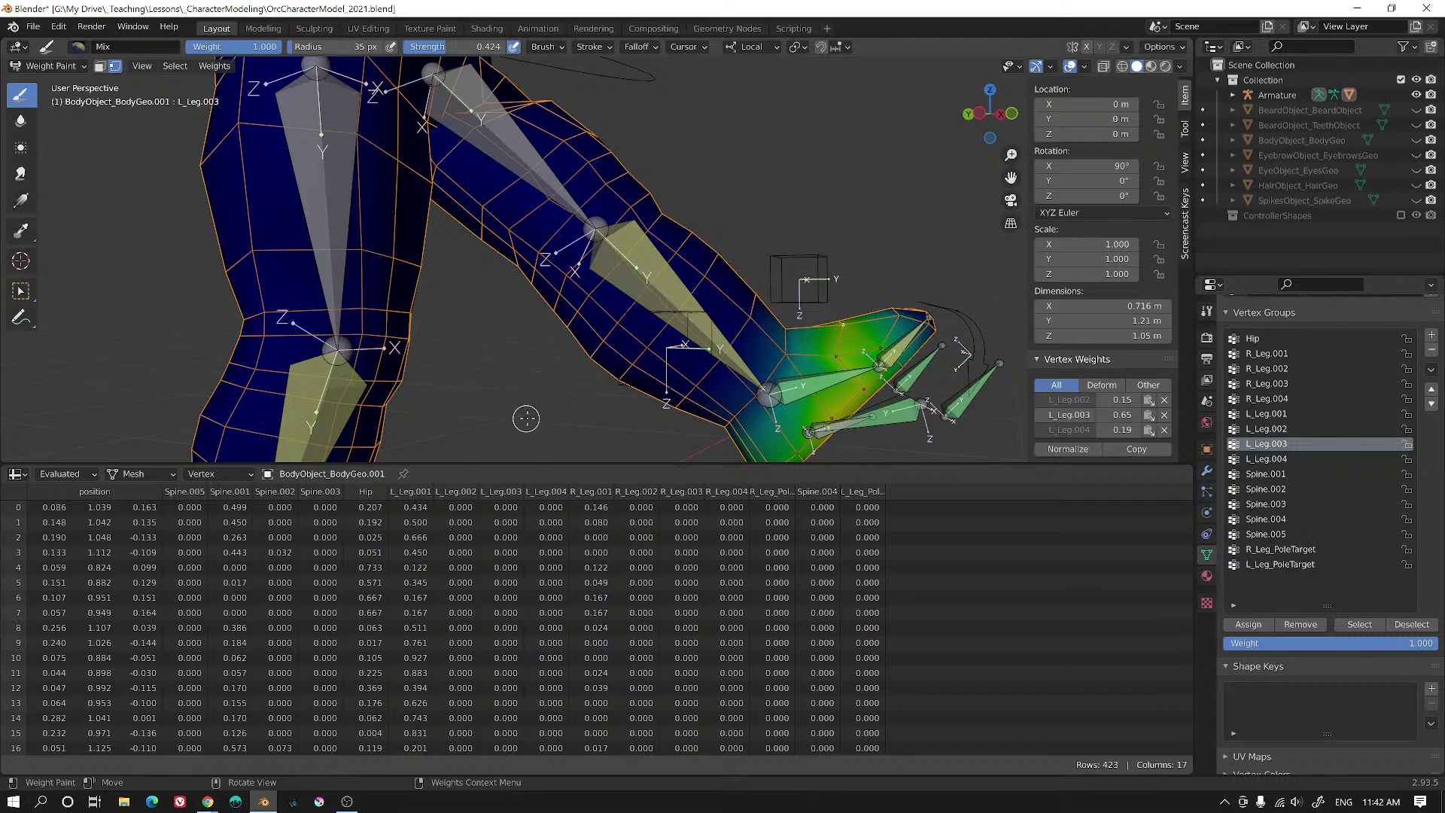
middle_drag(626, 154, 576, 222)
scroll(580, 233, up, 3)
scroll(539, 256, up, 3)
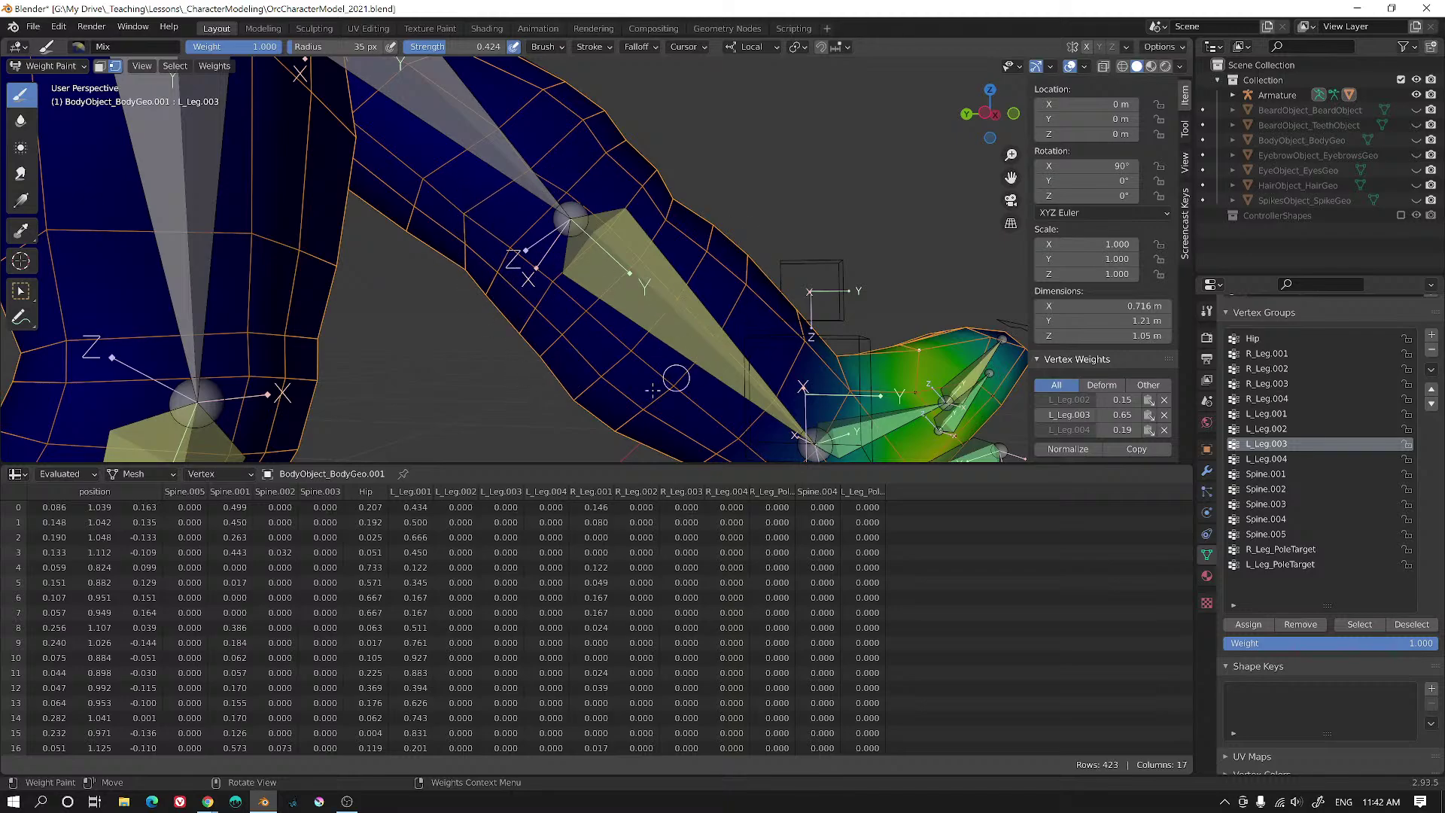
mouse_move(433, 399)
middle_down()
mouse_move(494, 331)
mouse_move(292, 330)
mouse_move(350, 342)
mouse_move(495, 331)
mouse_move(713, 280)
mouse_move(586, 296)
mouse_move(598, 330)
mouse_move(621, 292)
mouse_move(878, 279)
mouse_move(519, 254)
mouse_move(551, 264)
middle_up()
- Return the body to Object Mode, select the armature and put it in Pose Mode
click(49, 65)
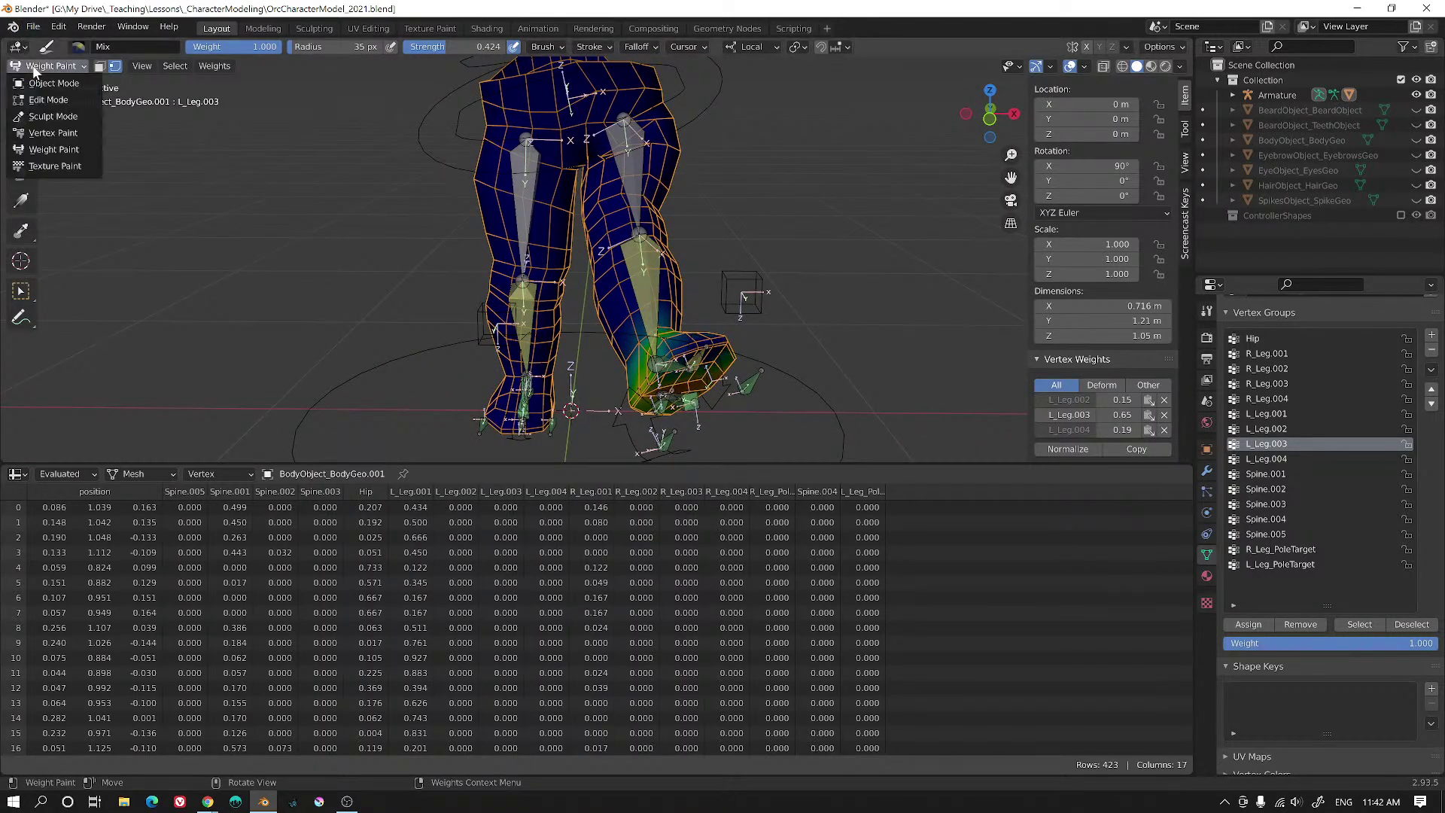
click(45, 78)
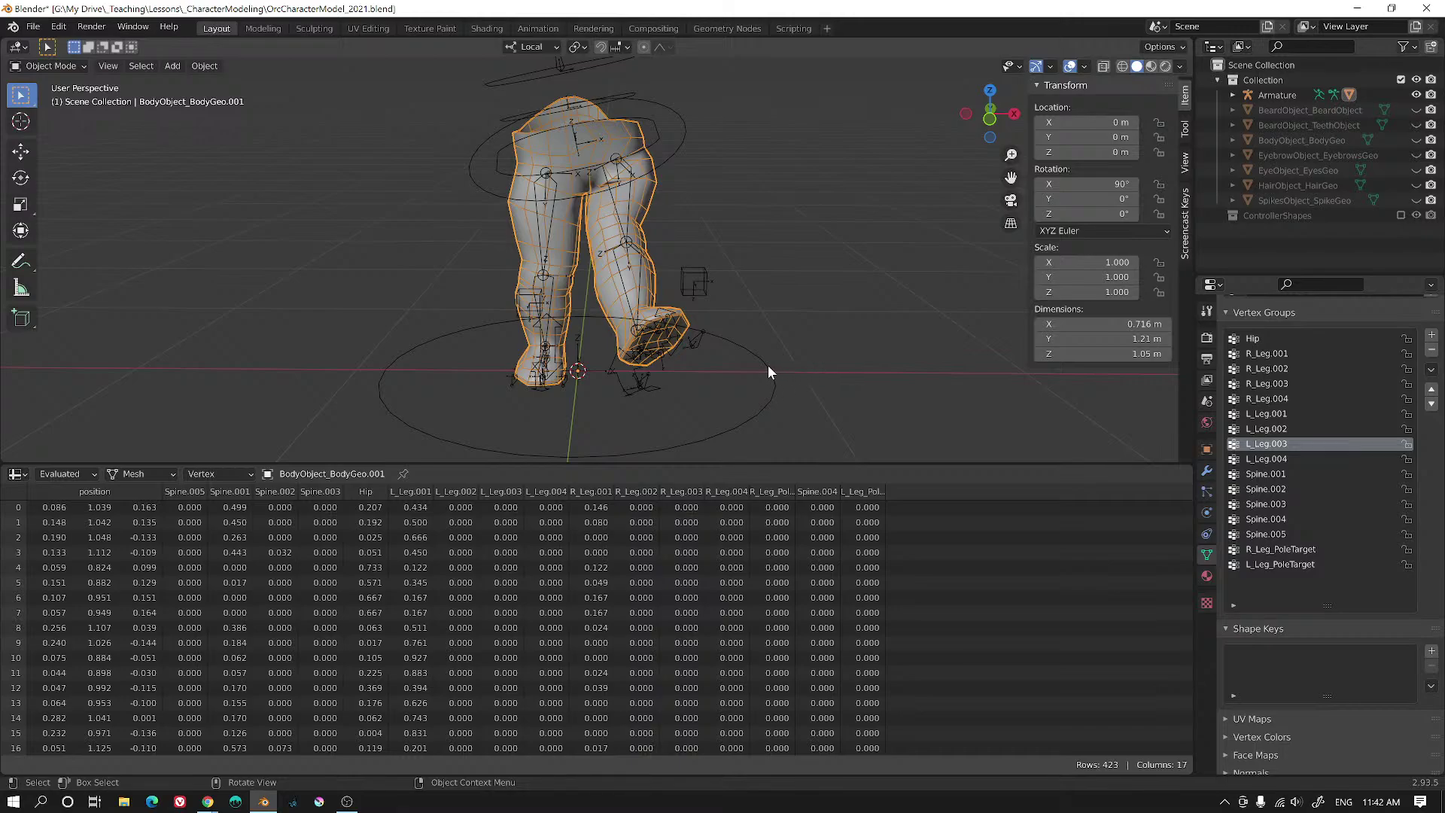
click(769, 365)
middle_drag(743, 308, 541, 190)
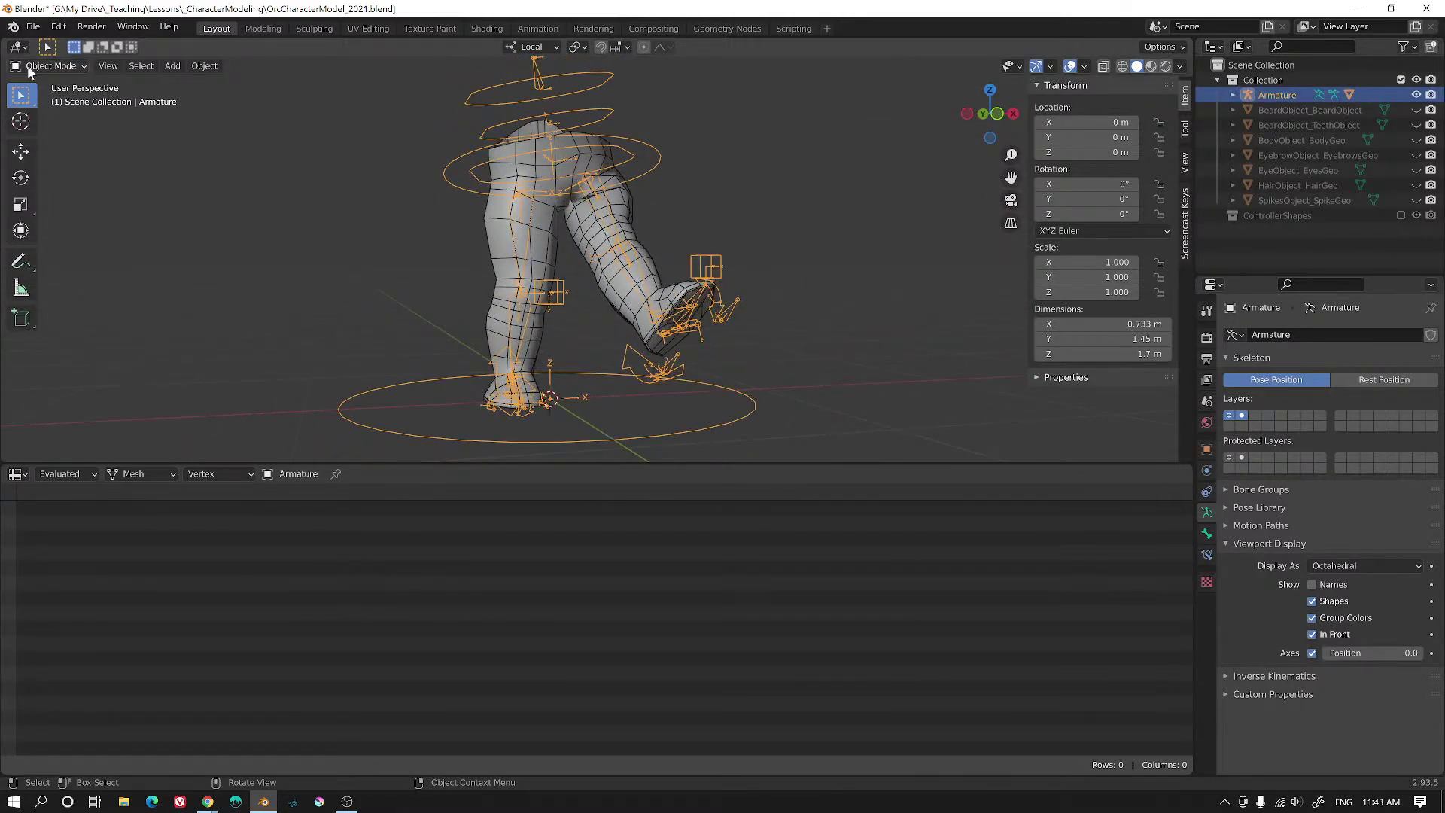
click(27, 64)
click(49, 115)
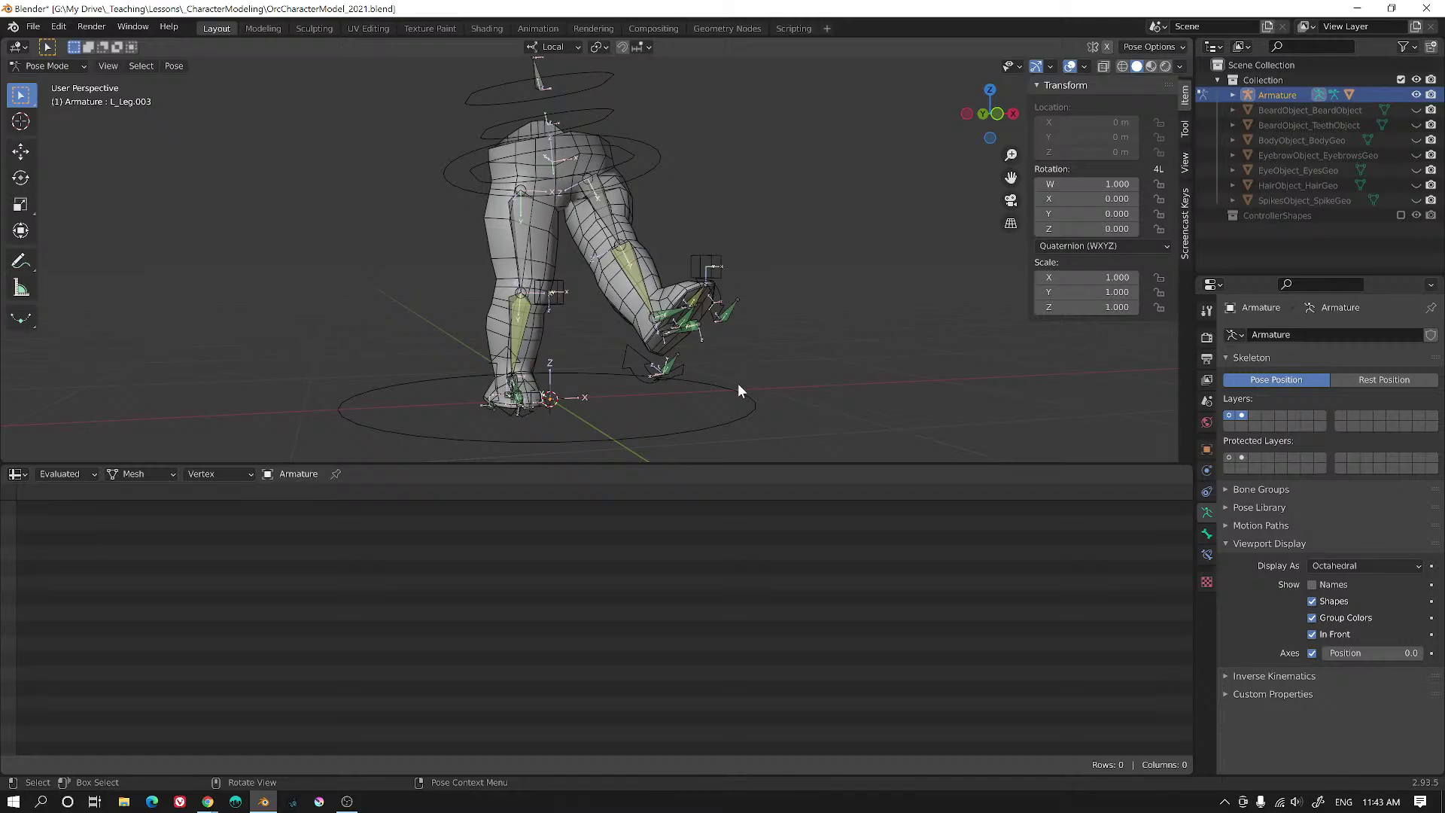
- Show only the armature's first bone layer and rotate L_Foot_CTRL by about 36° to tilt the raised left foot
middle_drag(724, 265, 734, 327)
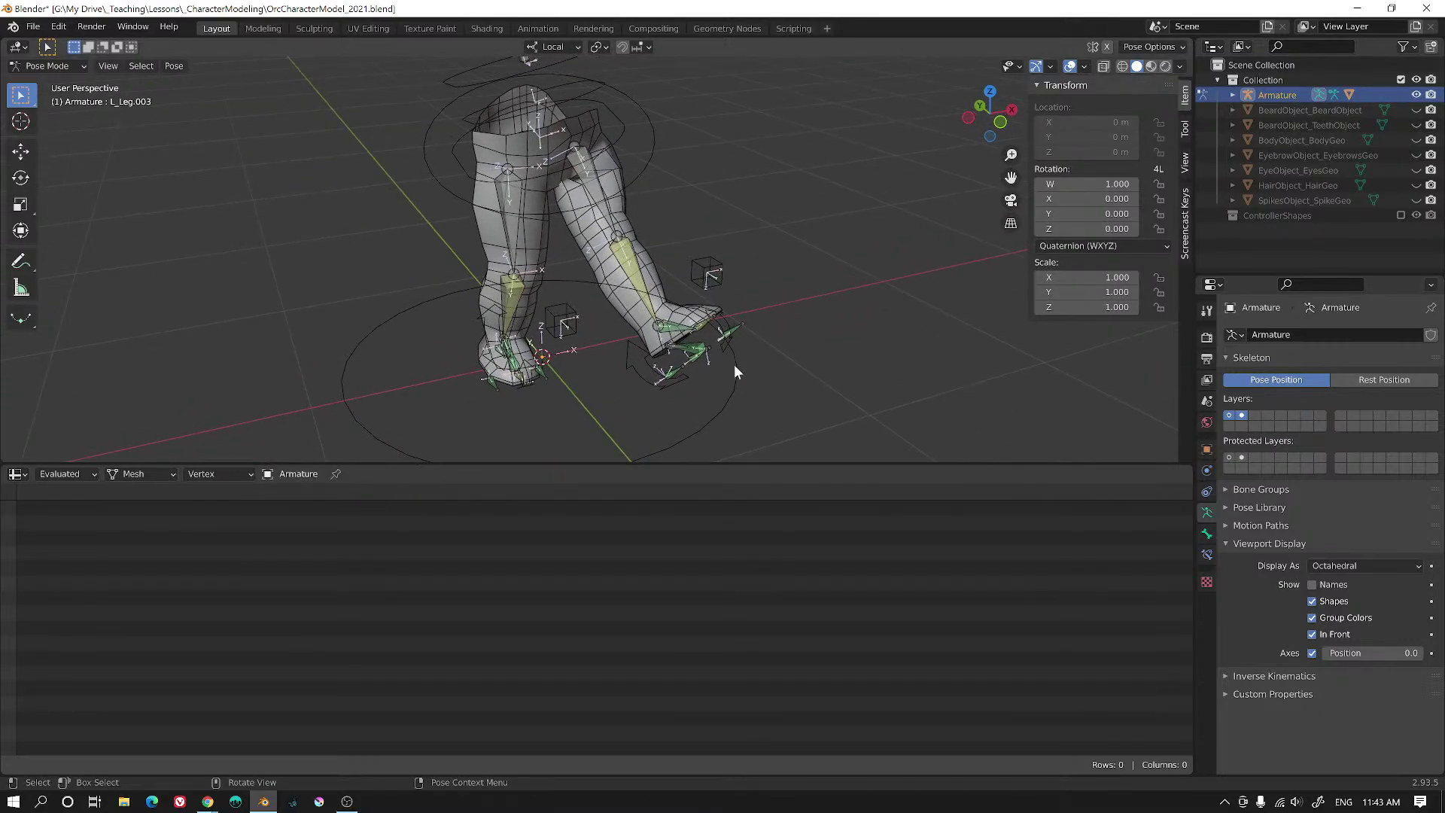
click(1230, 414)
middle_drag(738, 350, 537, 354)
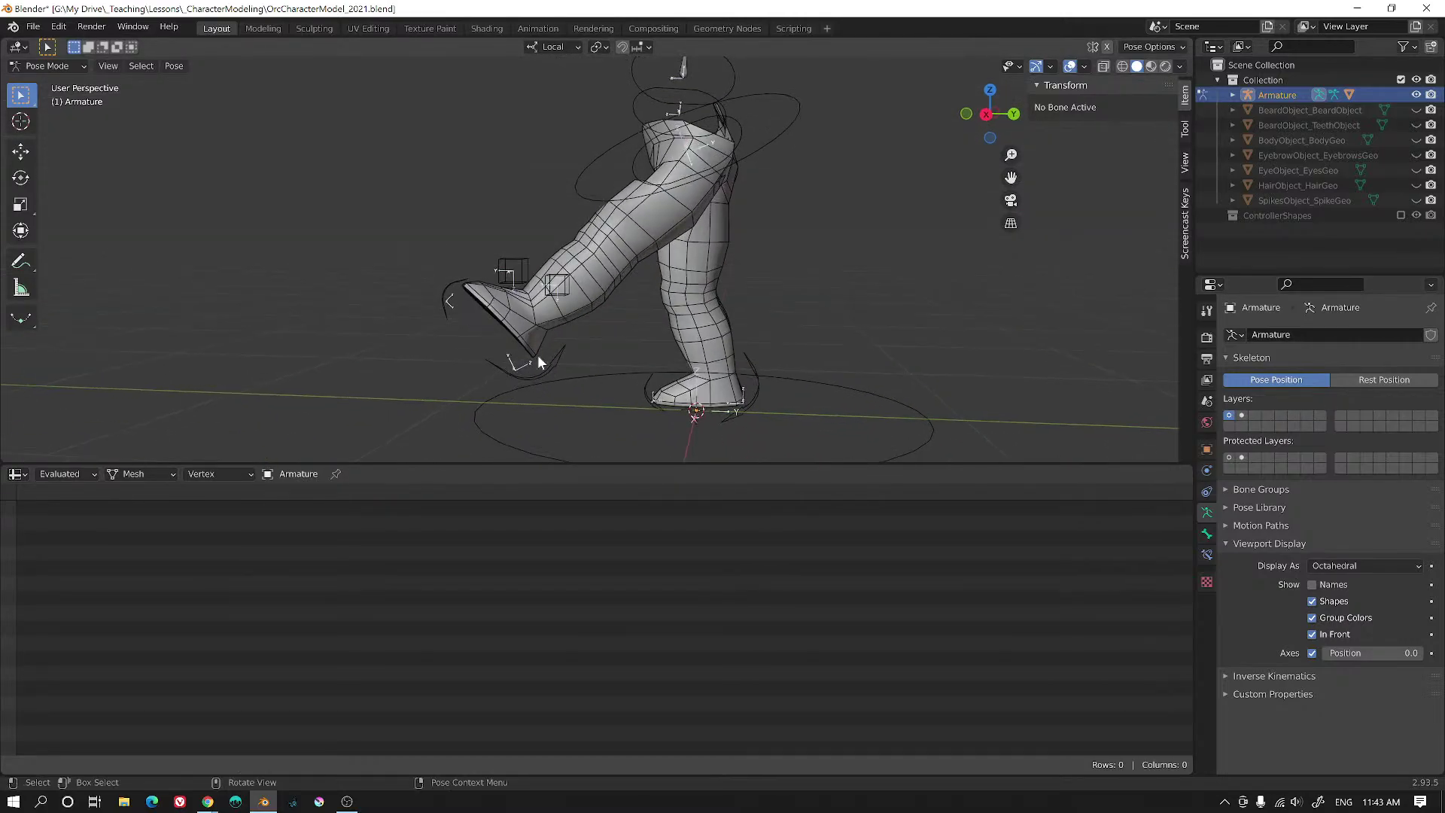
click(549, 376)
key(r)
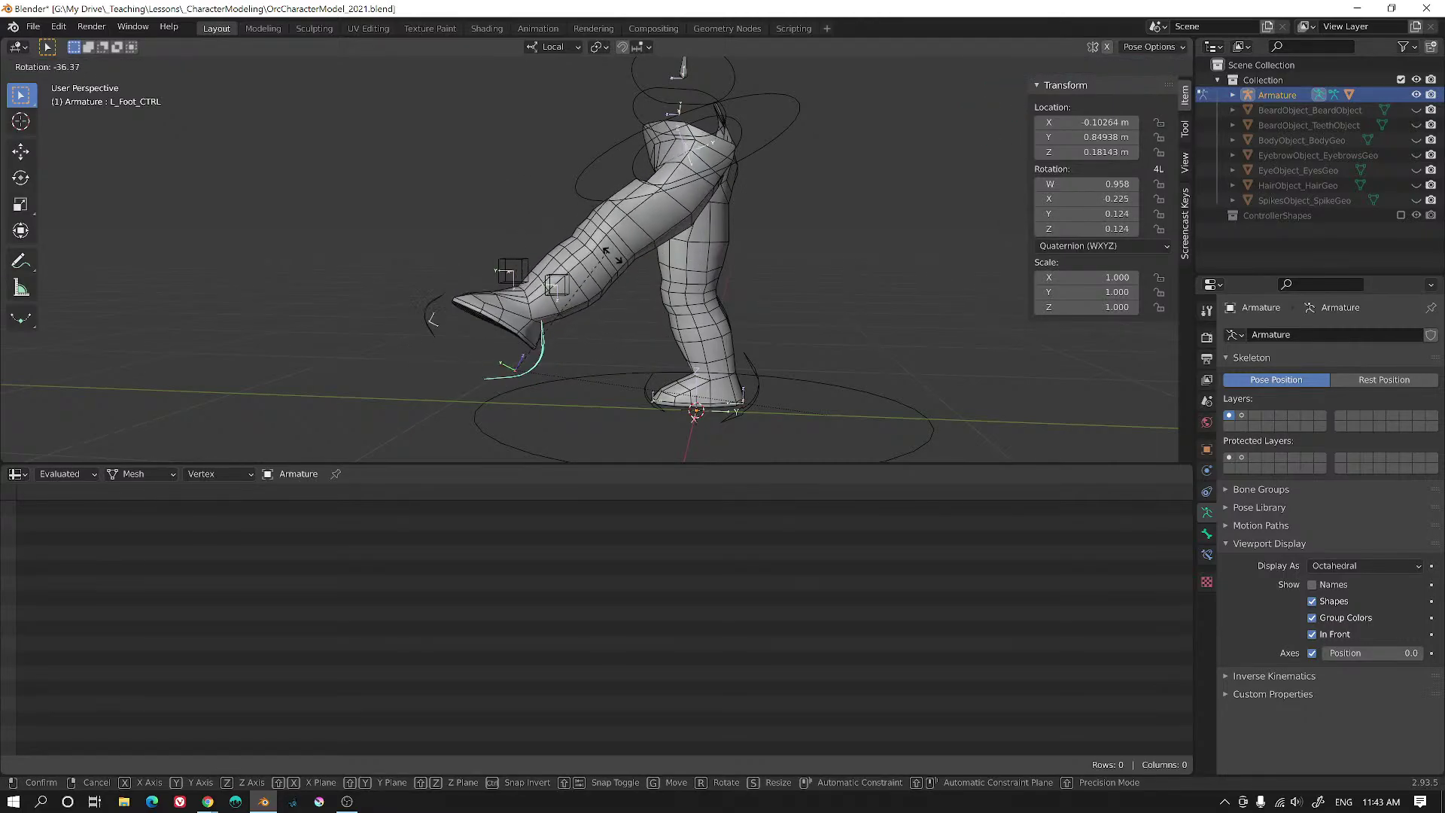
click(601, 316)
middle_drag(597, 338, 757, 358)
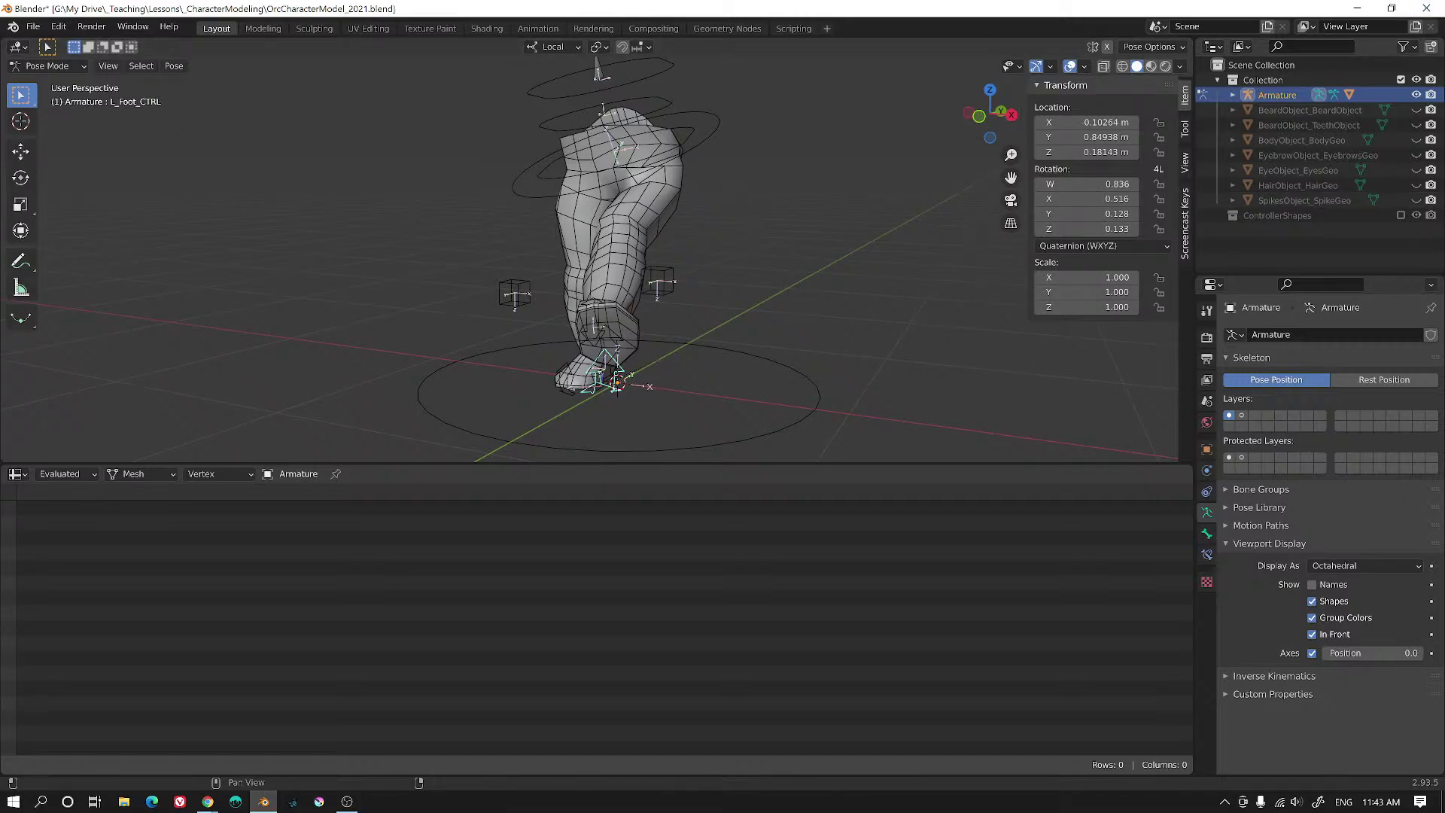
- Check the posed legs from the front and return the armature to Object Mode
key(alt+Tab)
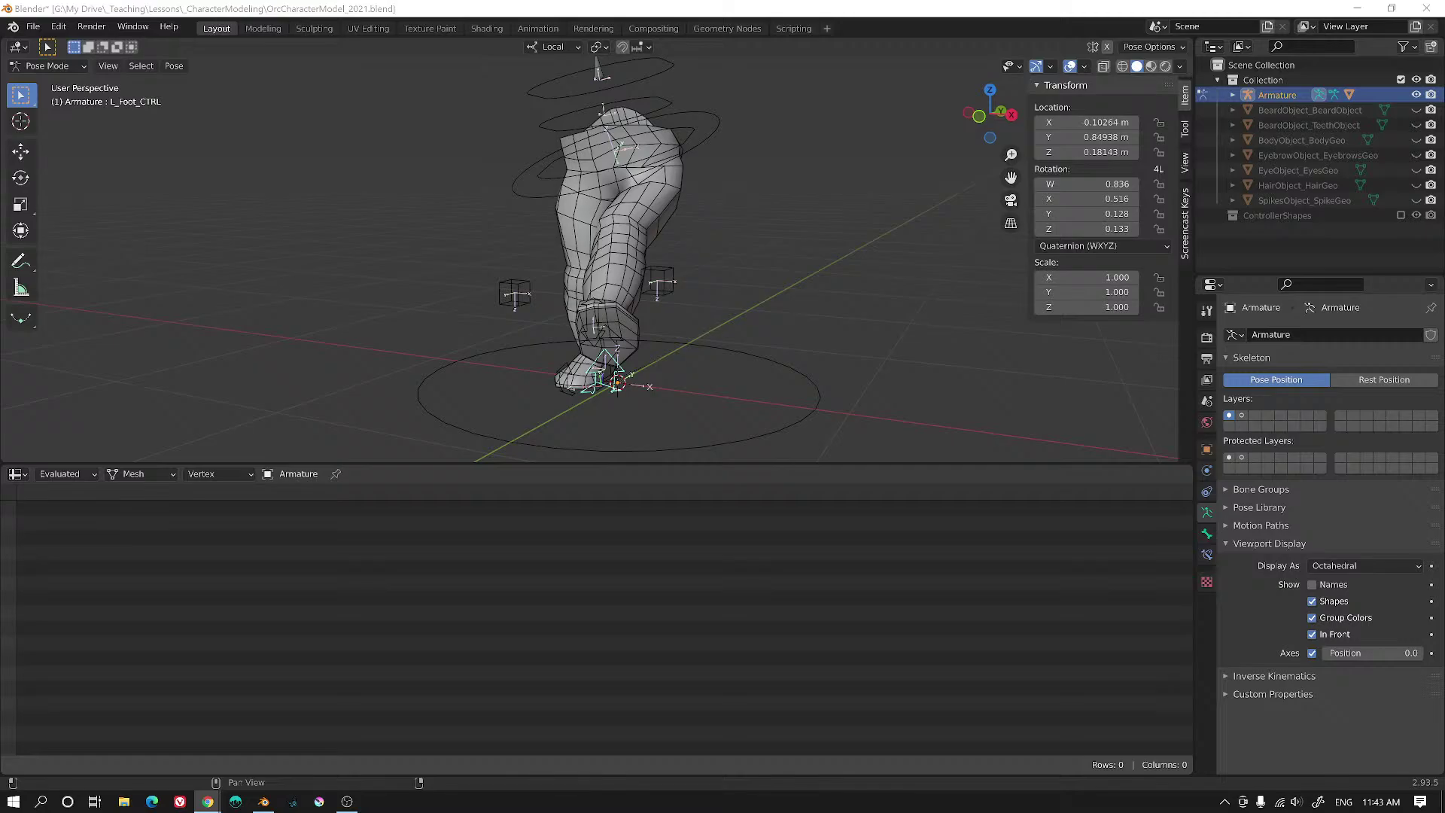
middle_drag(724, 218, 671, 268)
scroll(670, 268, up, 5)
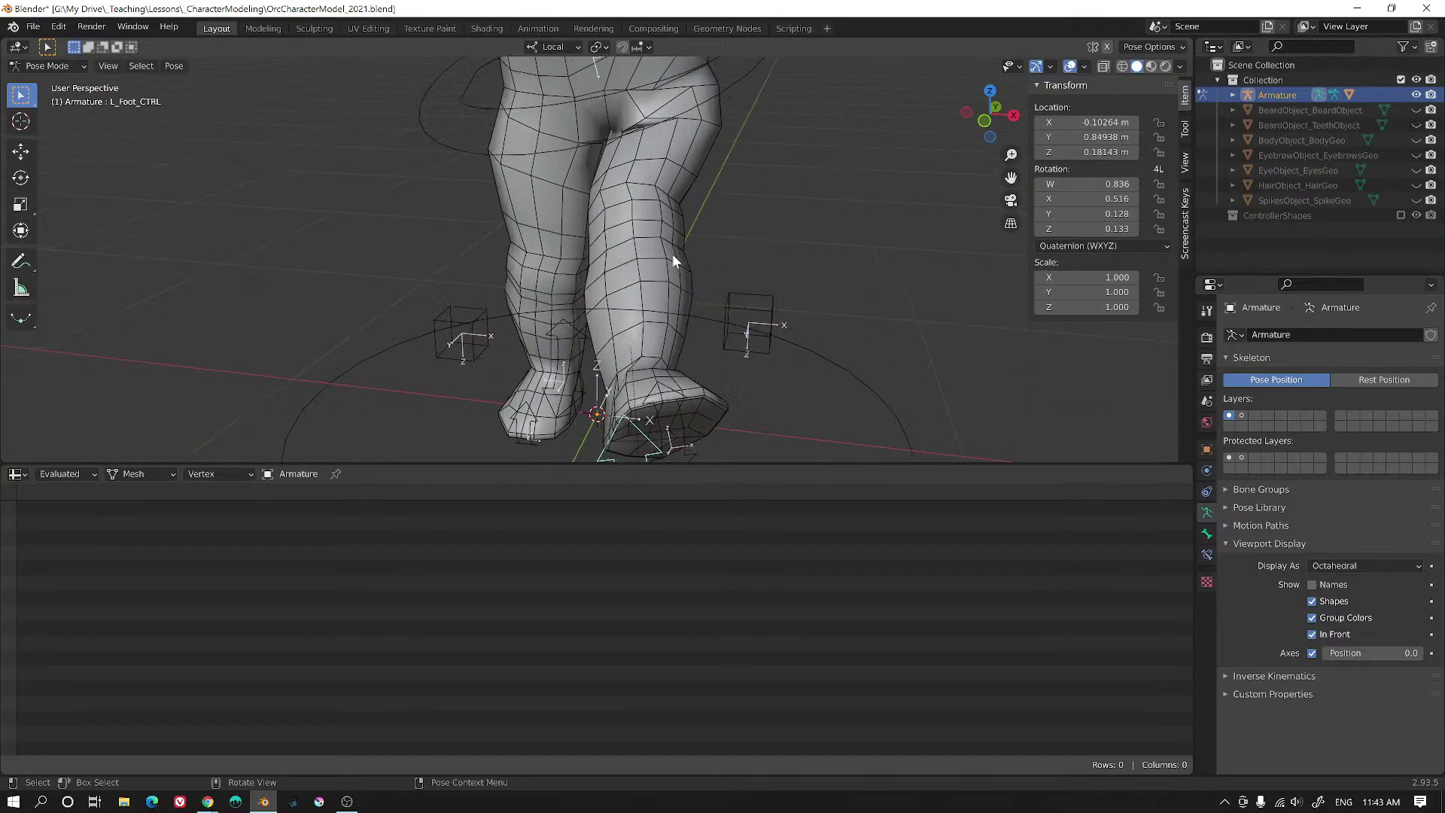
click(47, 67)
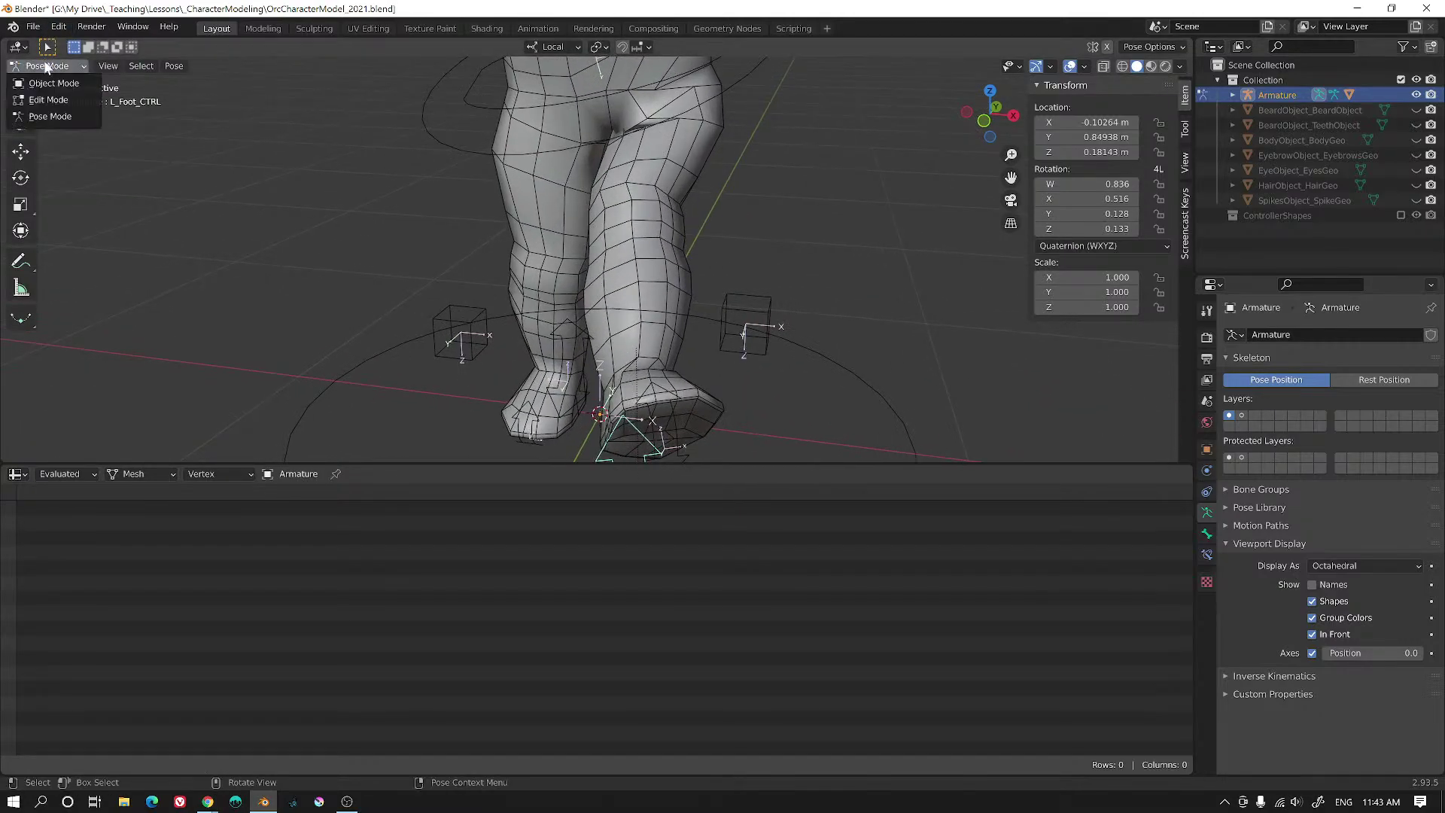
click(47, 66)
click(84, 84)
middle_drag(761, 112, 775, 173)
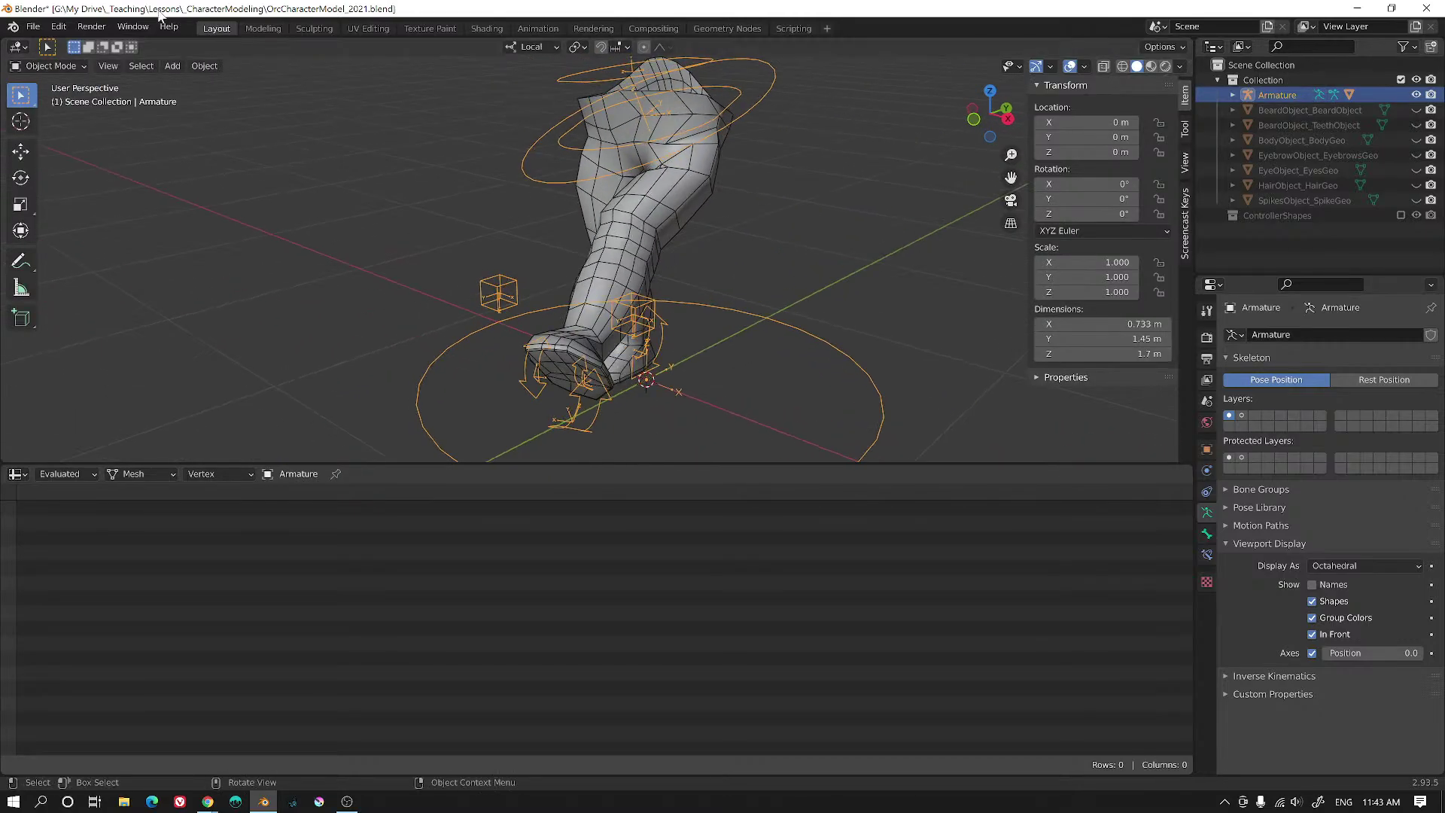
- Toggle the Lock Object Modes option
click(64, 28)
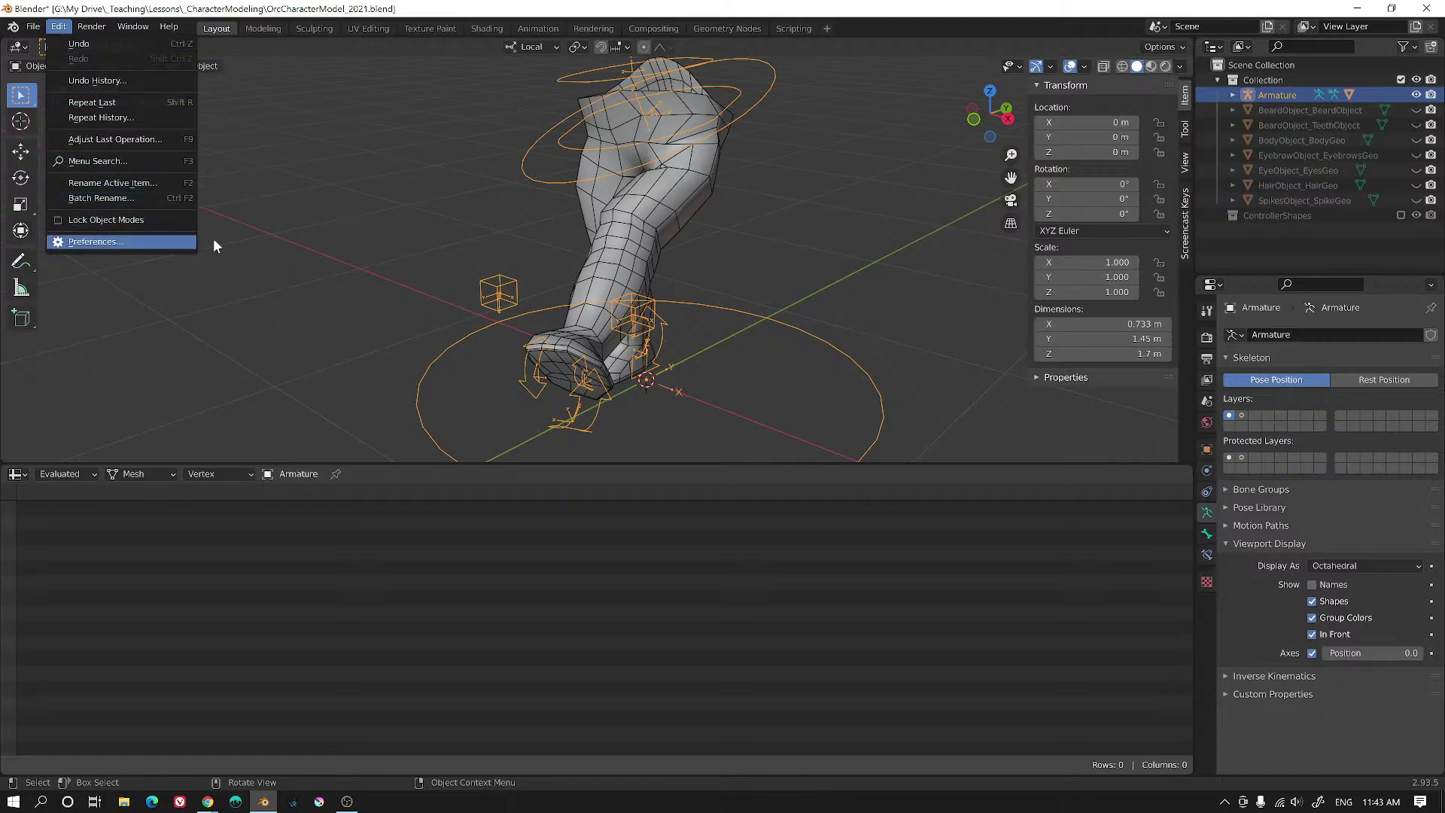
click(178, 218)
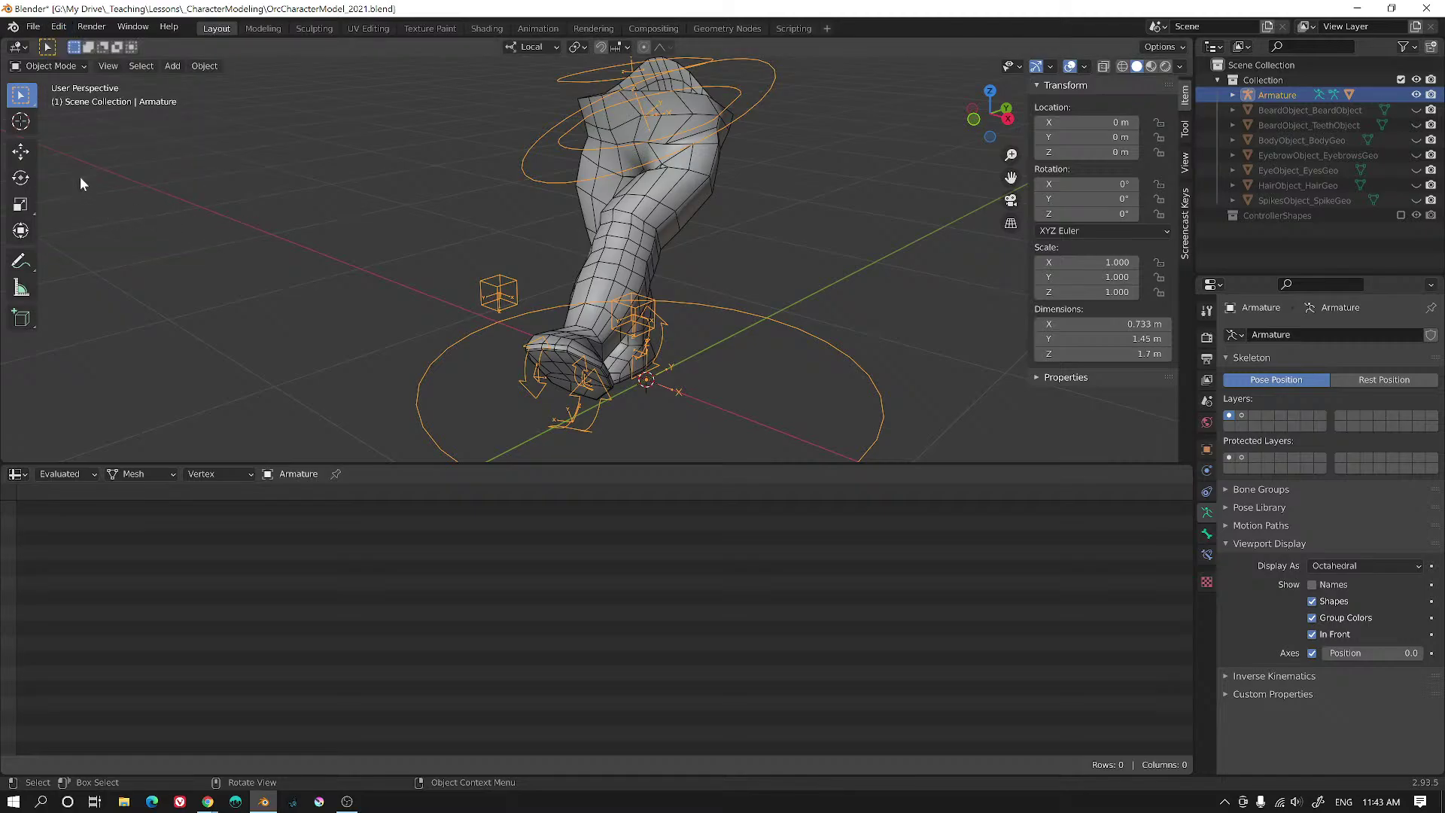
click(59, 26)
- Put the armature in Pose Mode and select all of its control bones
click(51, 66)
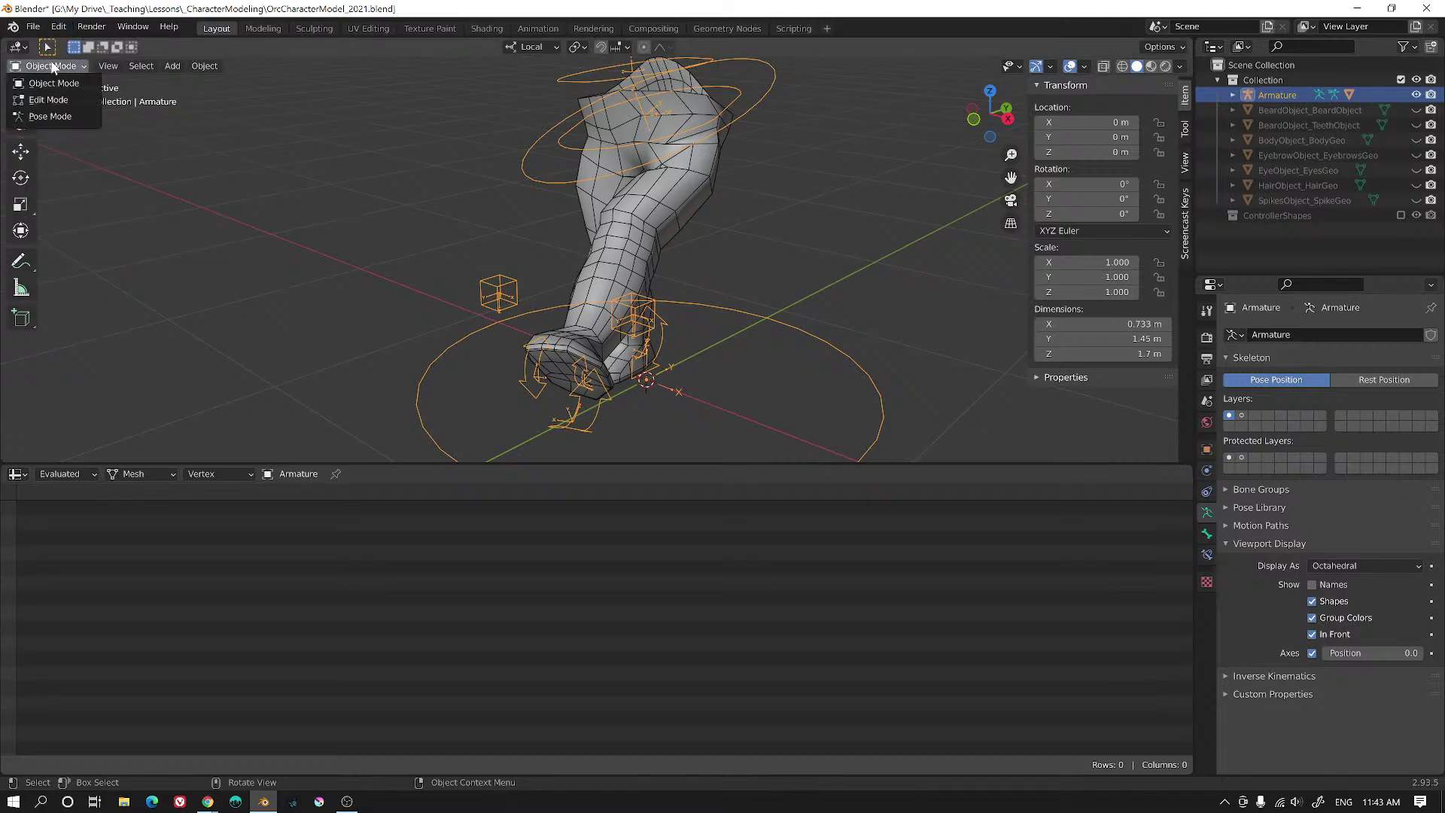
click(50, 117)
click(772, 101)
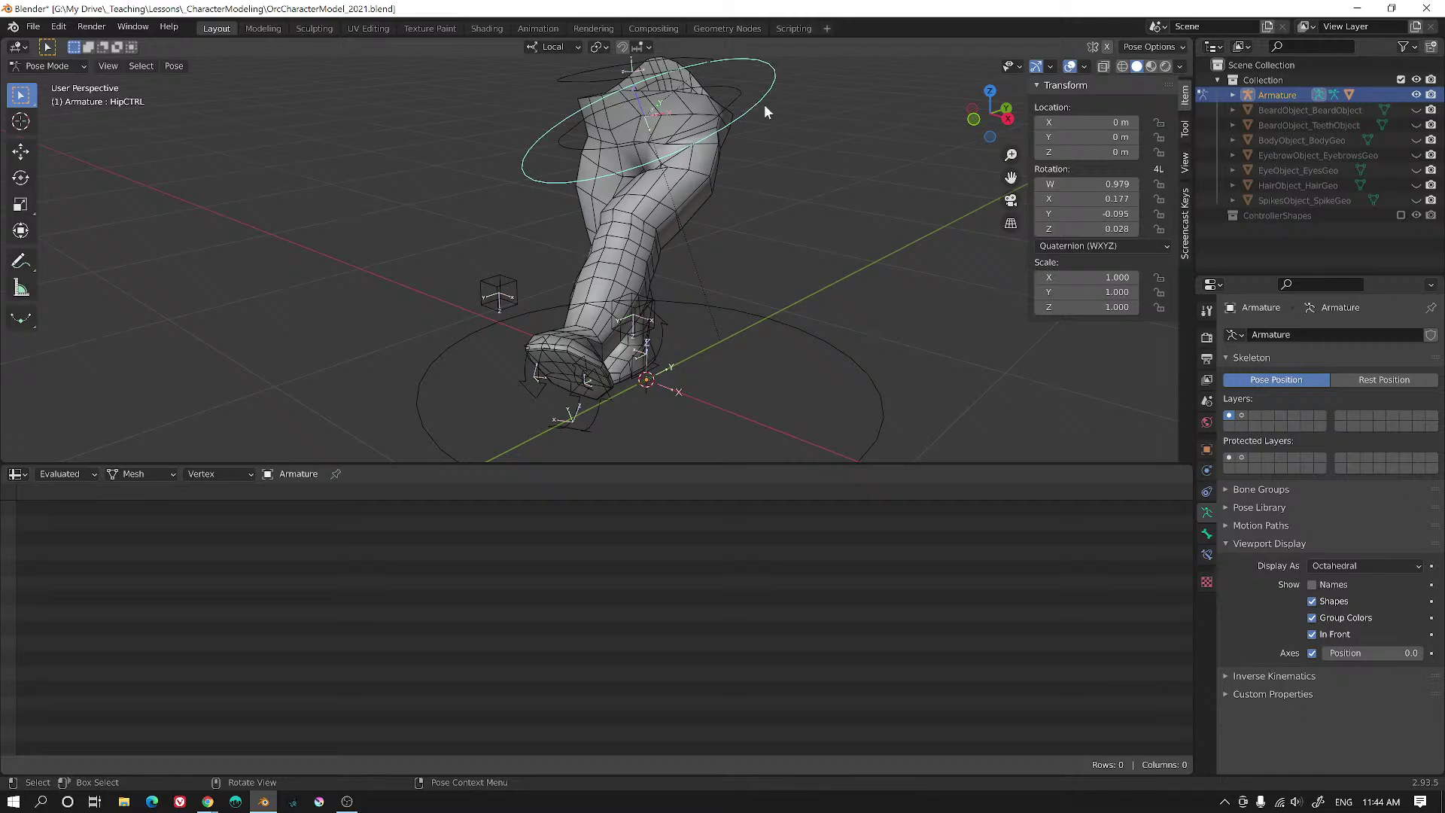
key(a)
- Return to Object Mode, add the body mesh to the armature selection and switch it to Weight Paint mode
key(ctrl+Tab)
shift+click(719, 146)
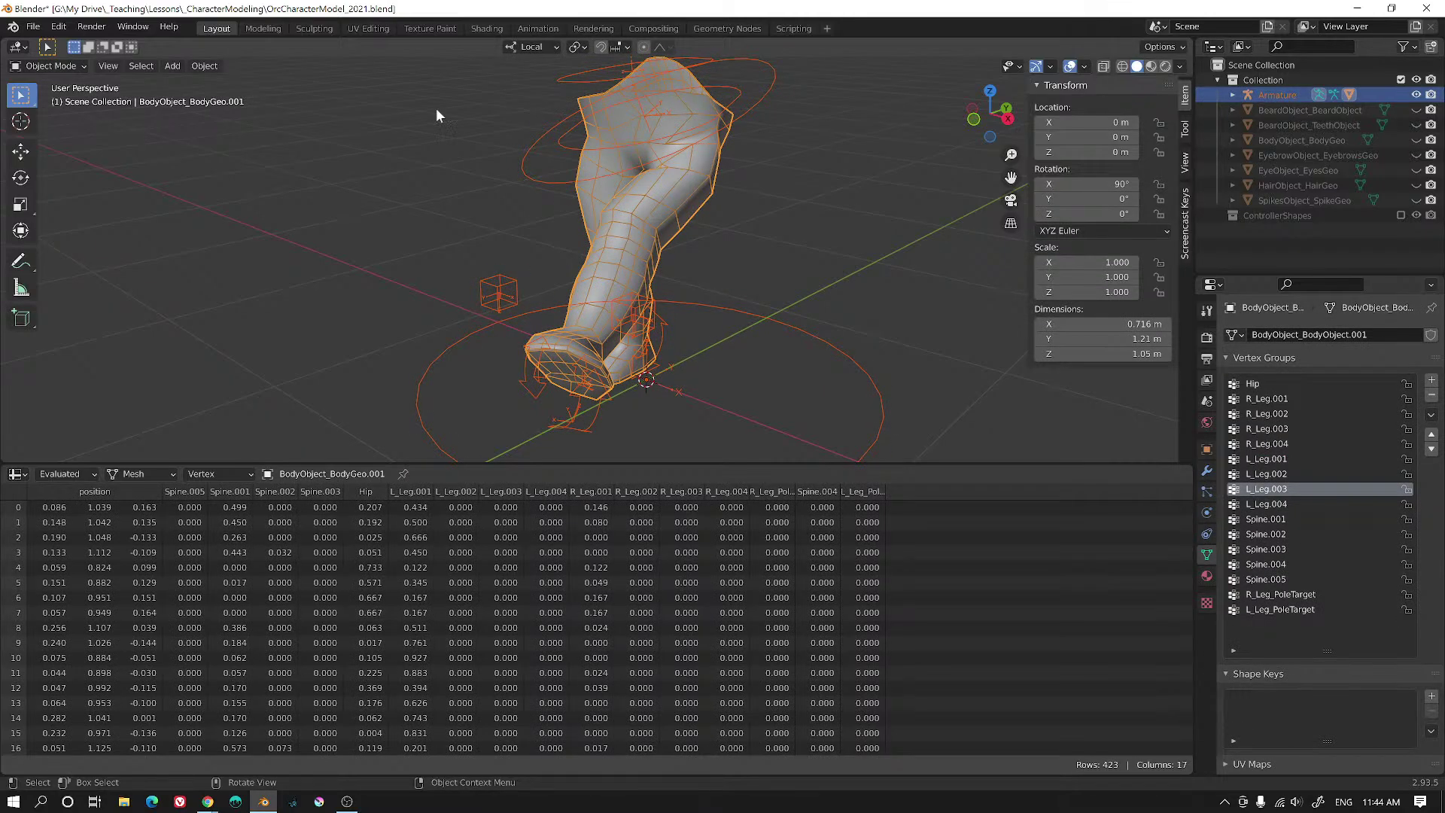
click(42, 66)
click(52, 145)
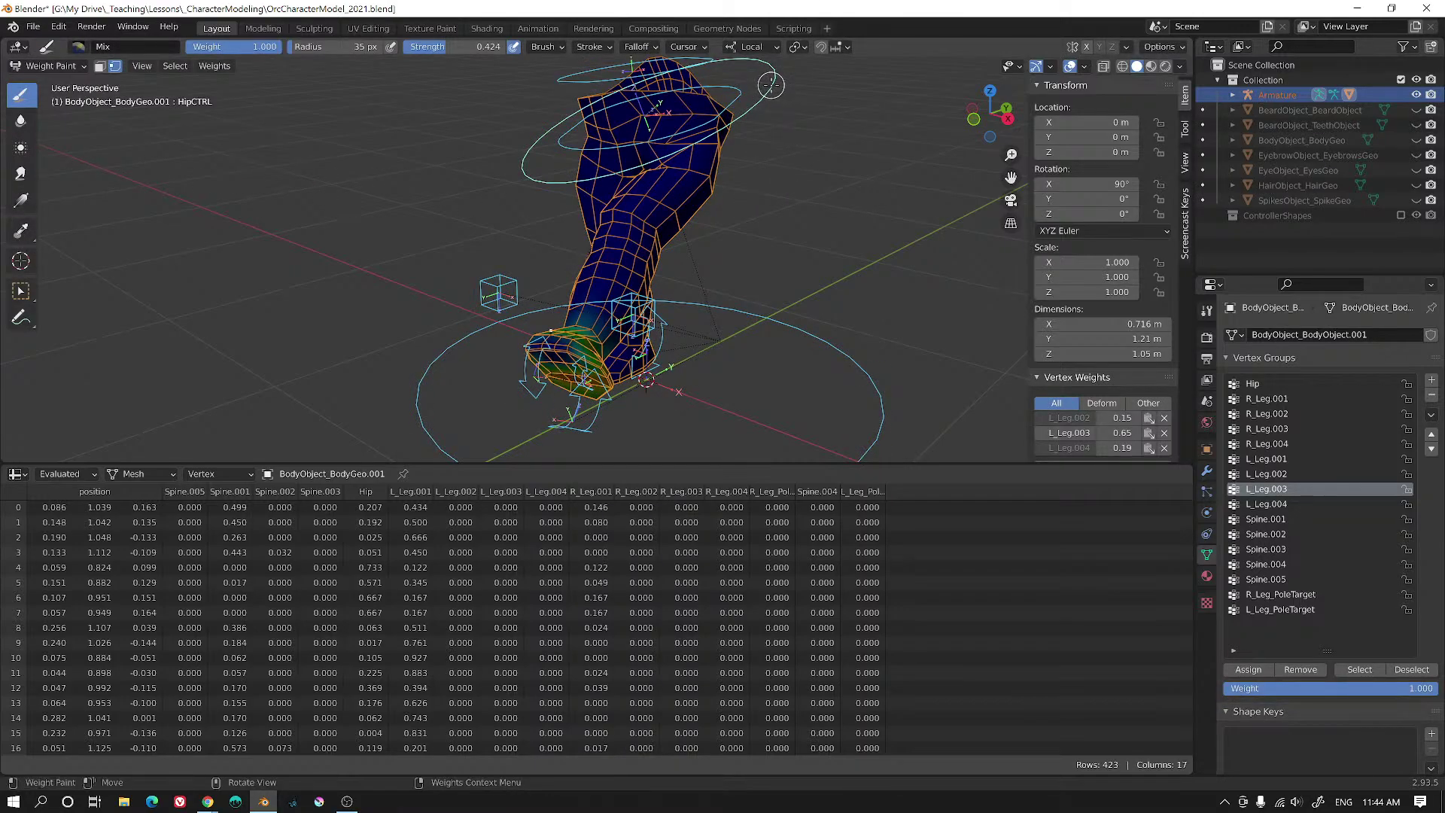
- Try to pick the HipCTRL bone from Weight Paint mode, and select the Hip bone in Pose Mode
ctrl+click(769, 86)
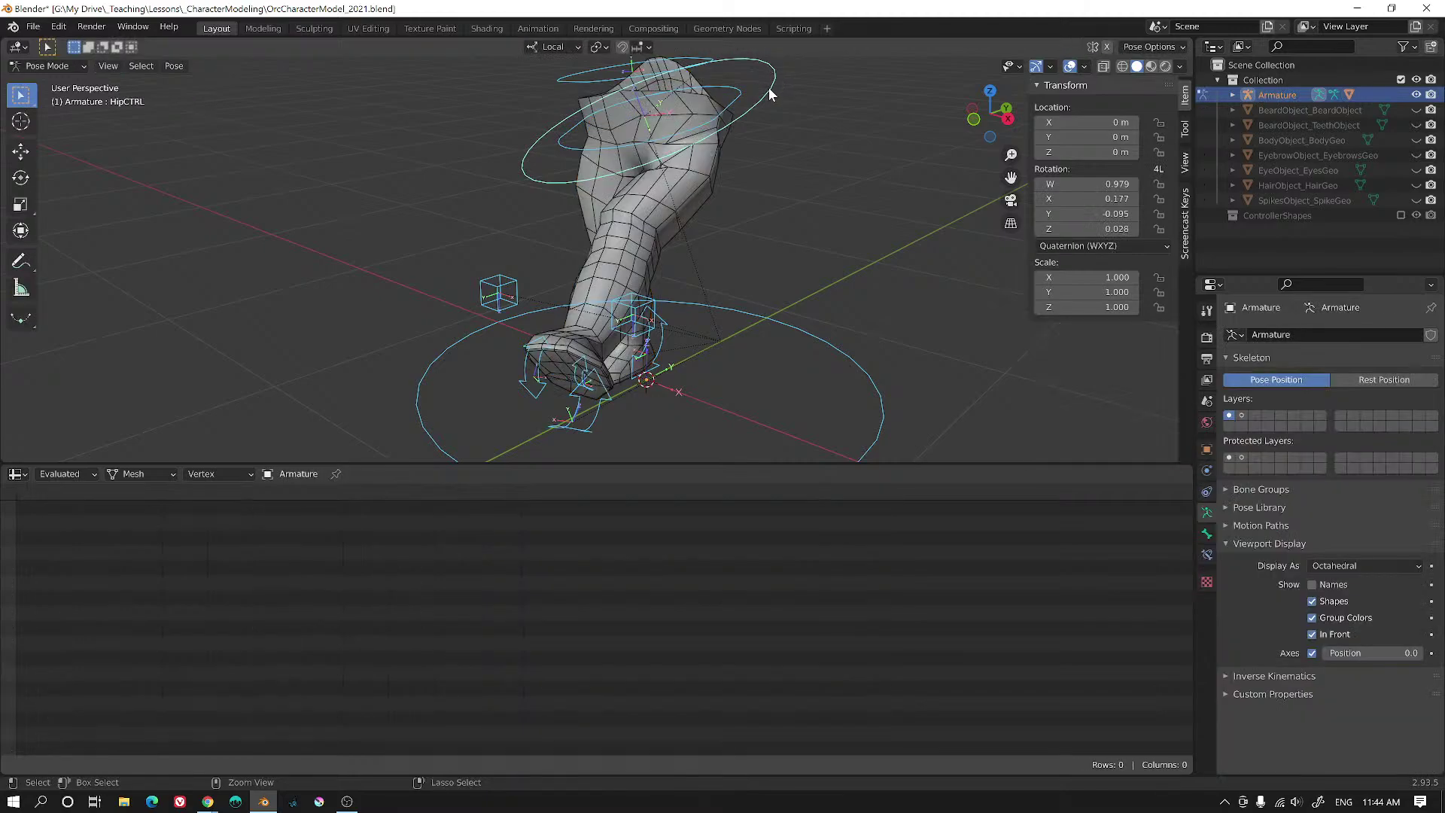
middle_drag(816, 129, 775, 142)
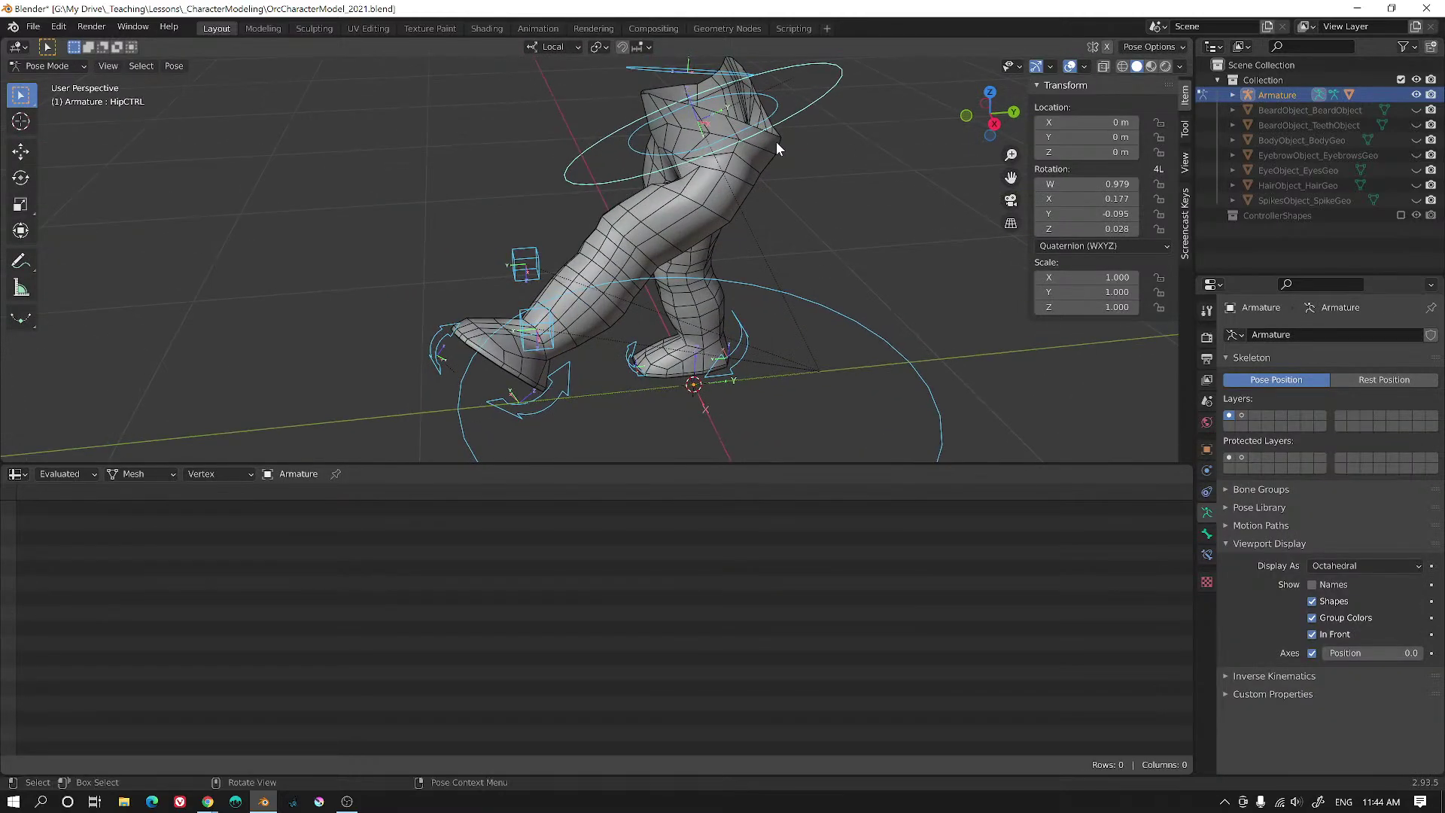
click(617, 137)
click(633, 145)
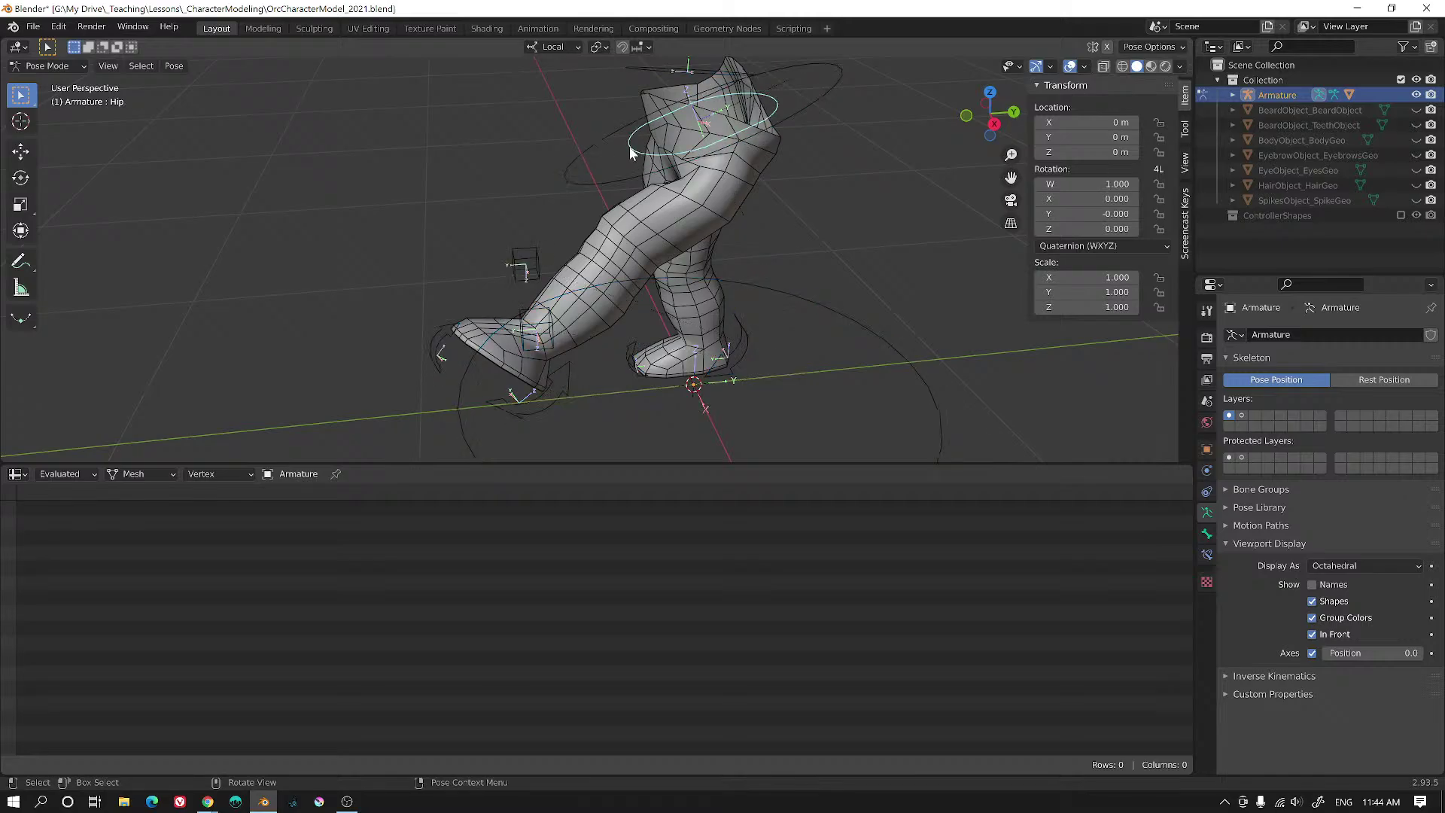
- Select all the armature's control bones and go back to weight painting the body
middle_drag(706, 192, 790, 178)
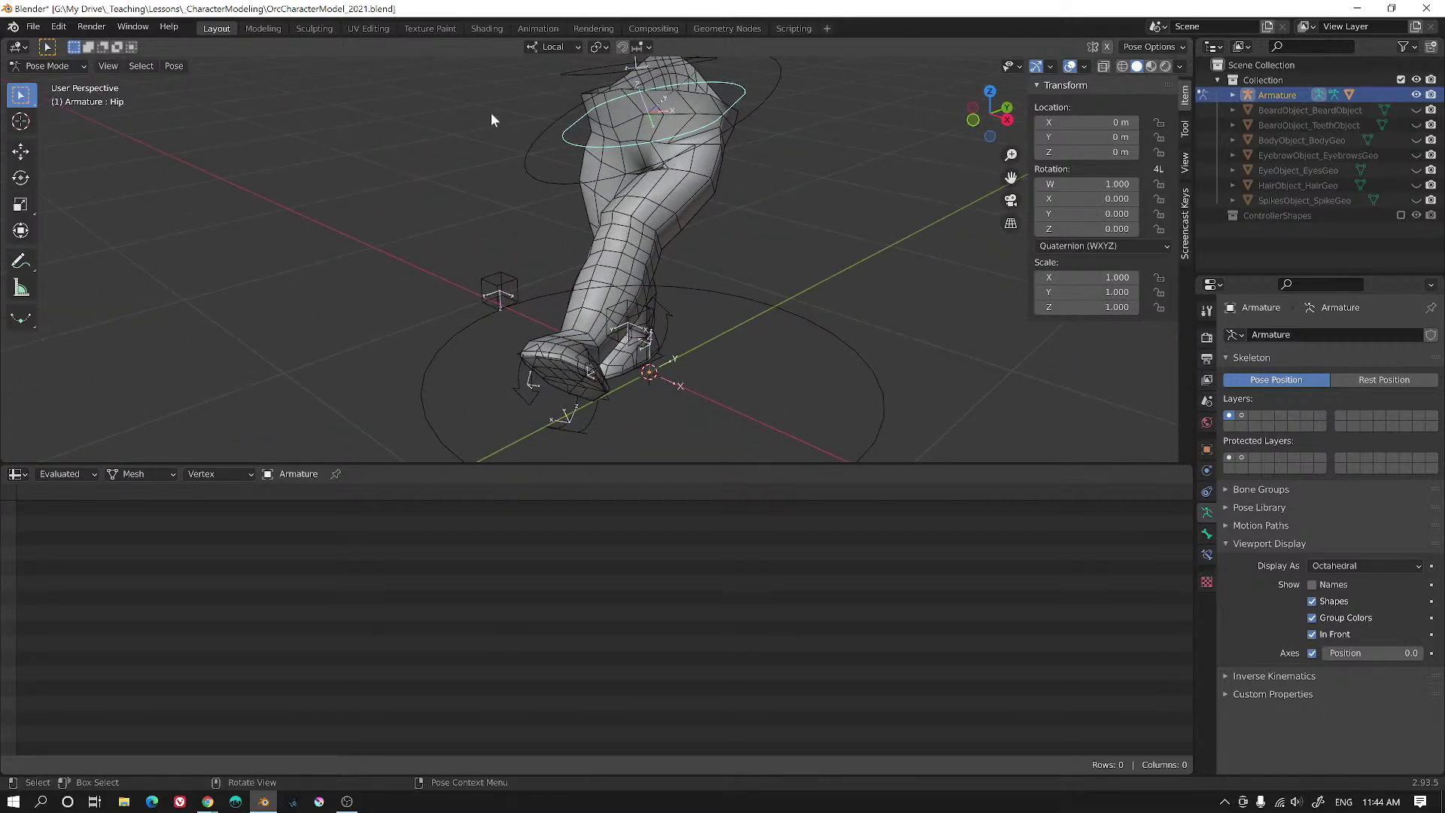
drag(491, 115, 558, 194)
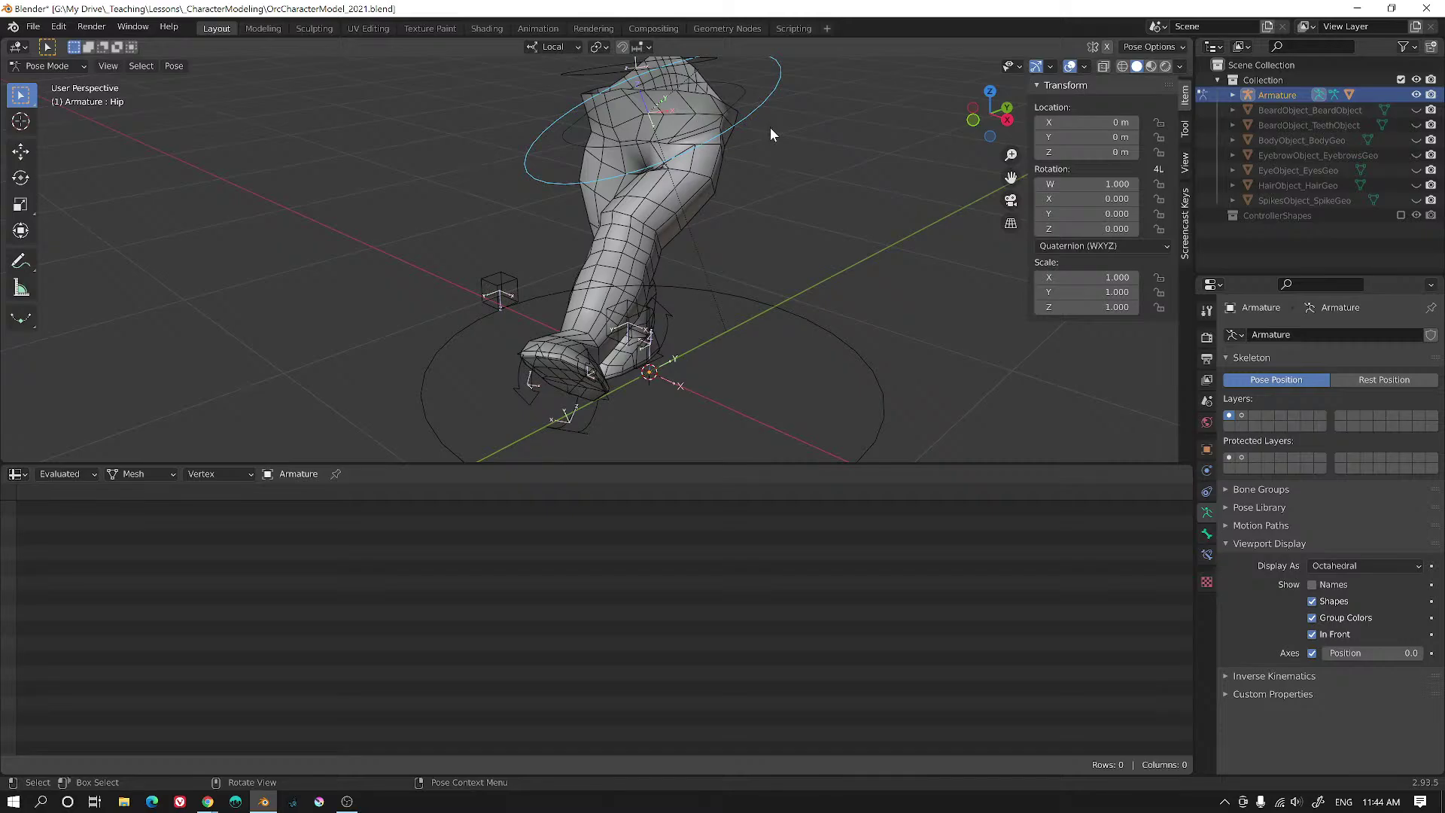
key(a)
click(40, 63)
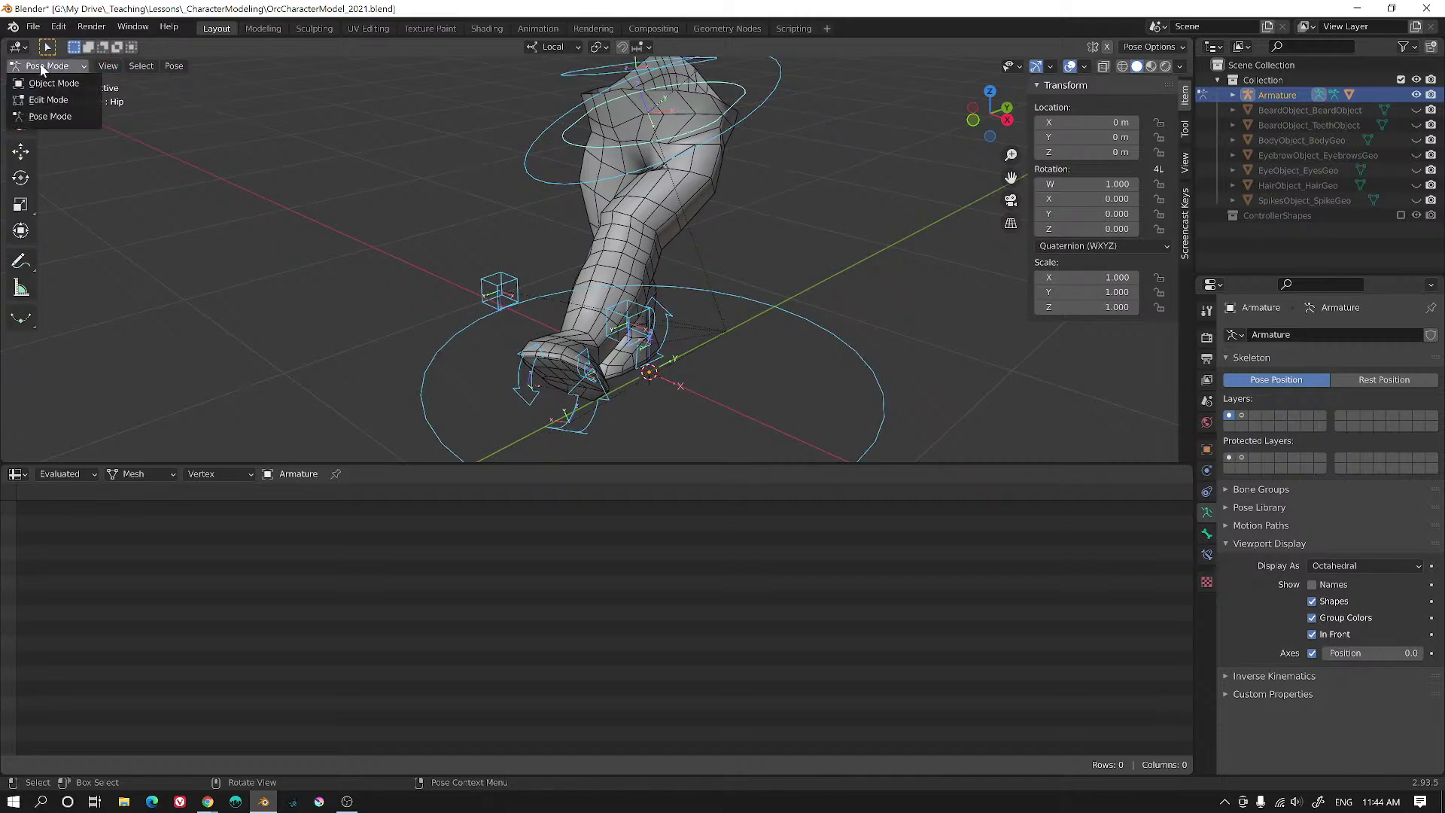
click(706, 179)
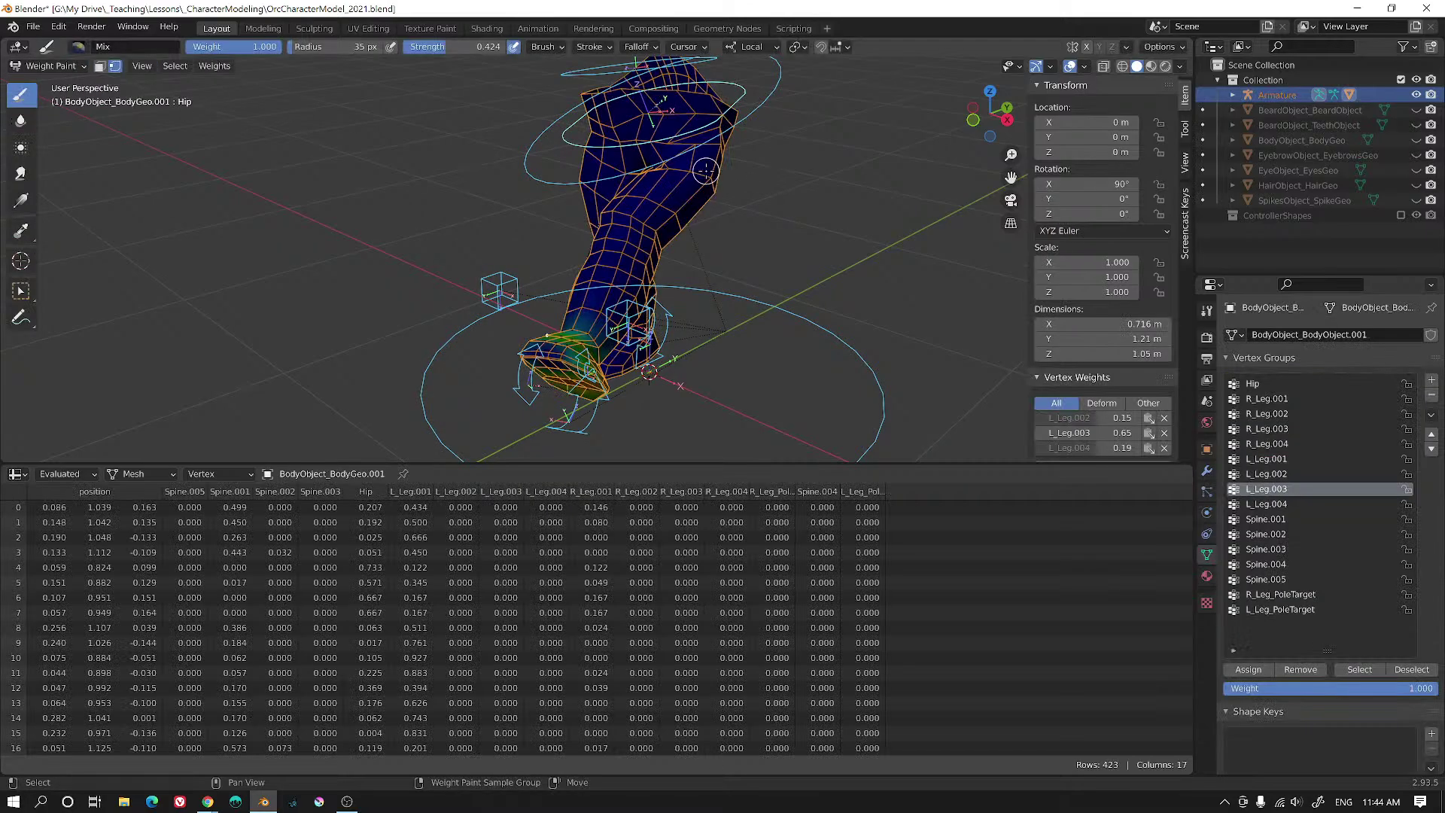
- Try again to pick the hip control ring while weight painting the body, and go back to the mesh
middle_drag(852, 179, 805, 185)
scroll(805, 185, up, 5)
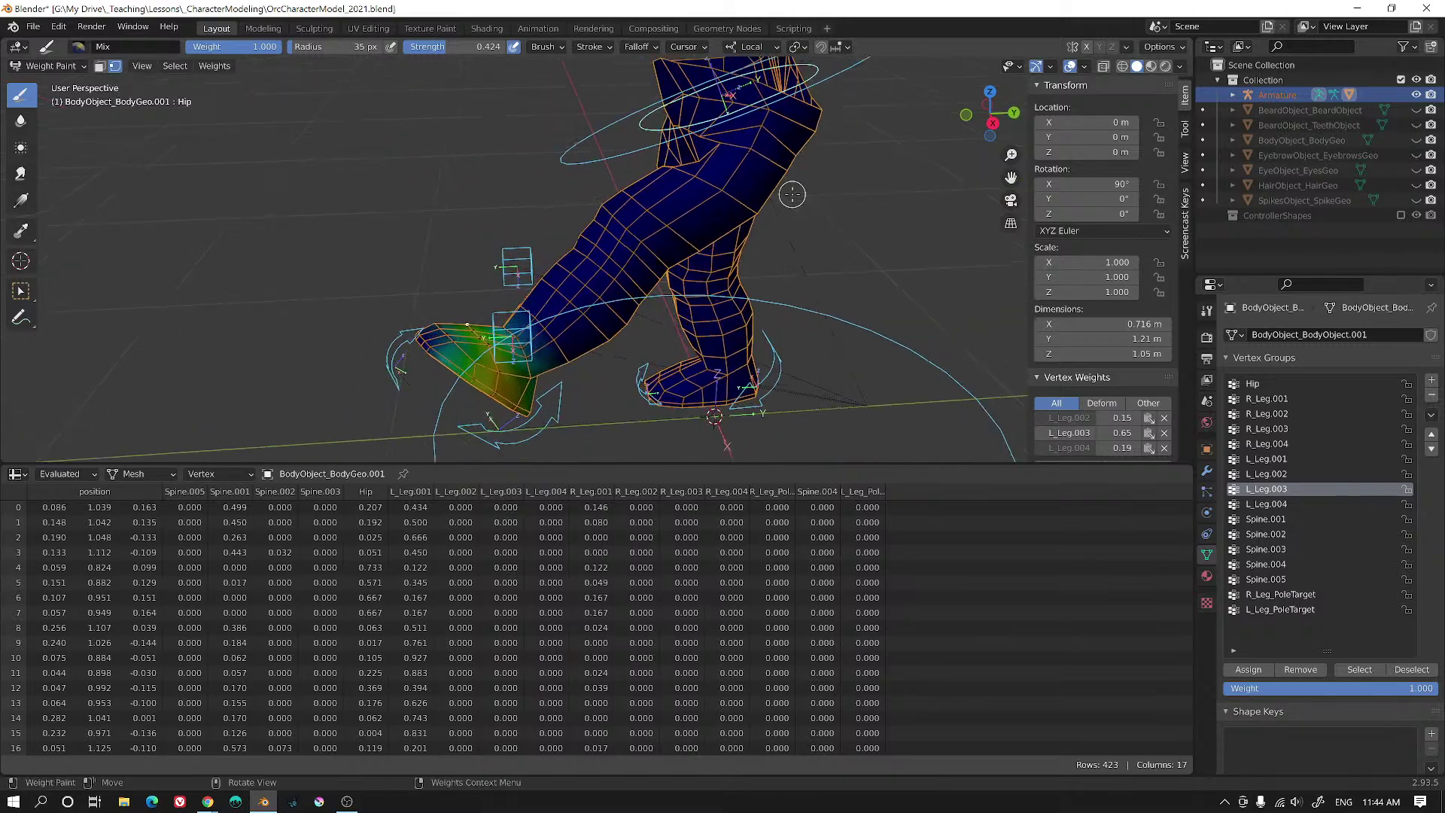
click(578, 143)
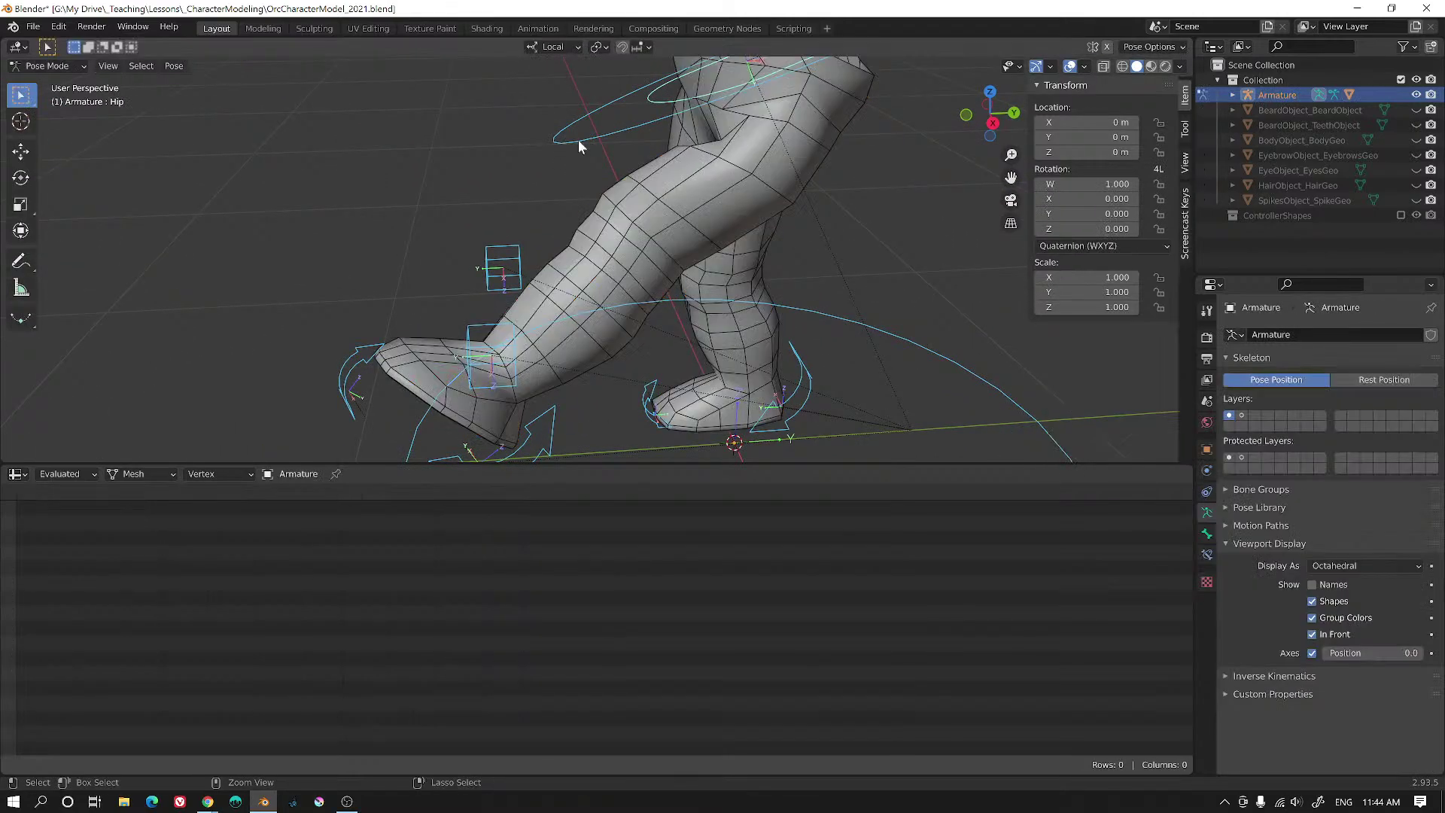
click(739, 202)
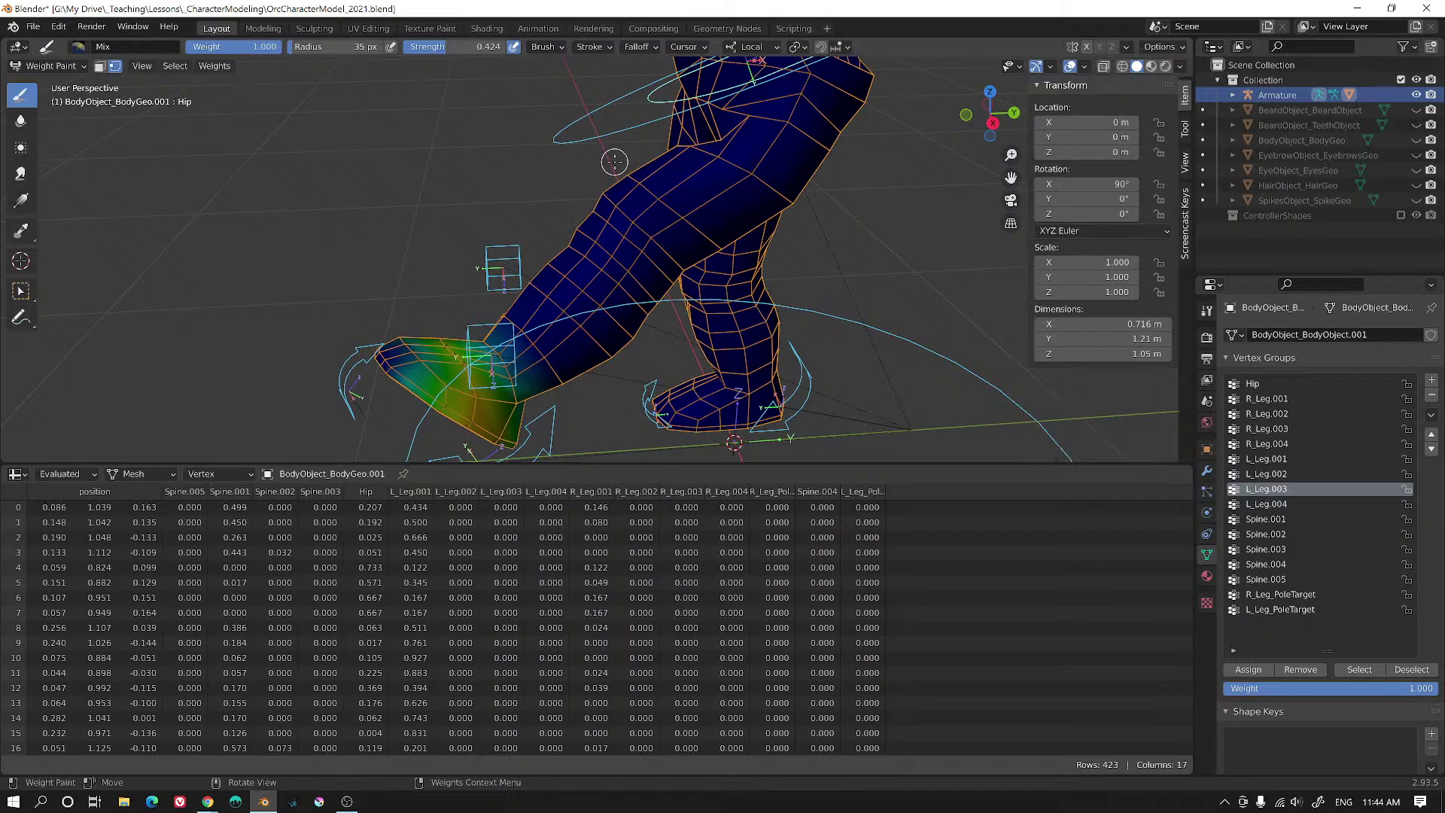
- Turn off vertex selection masking and pick HipCTRL and R_Leg_PoleTarget in Weight Paint mode to display their weights
click(113, 67)
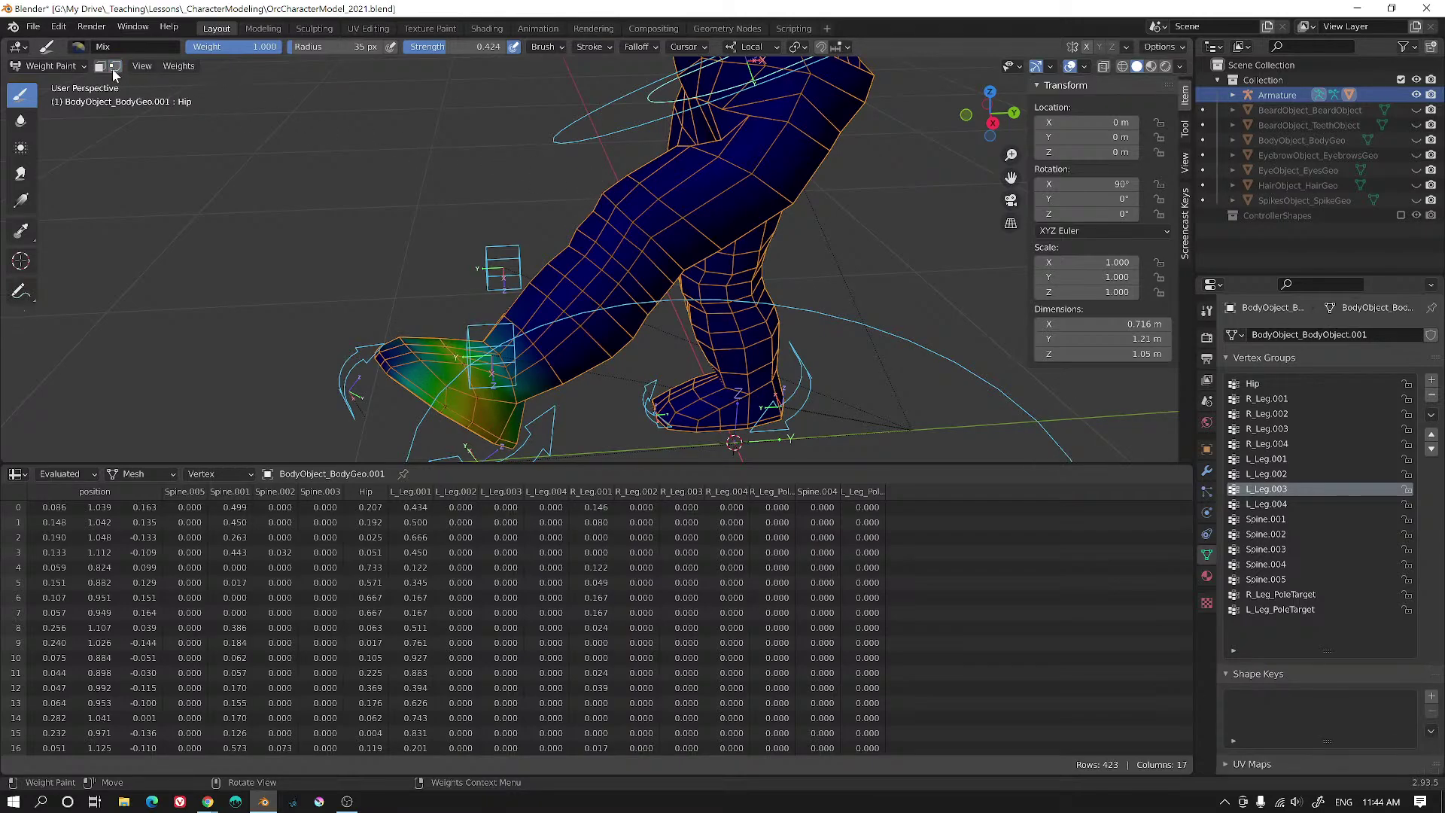
ctrl+click(632, 128)
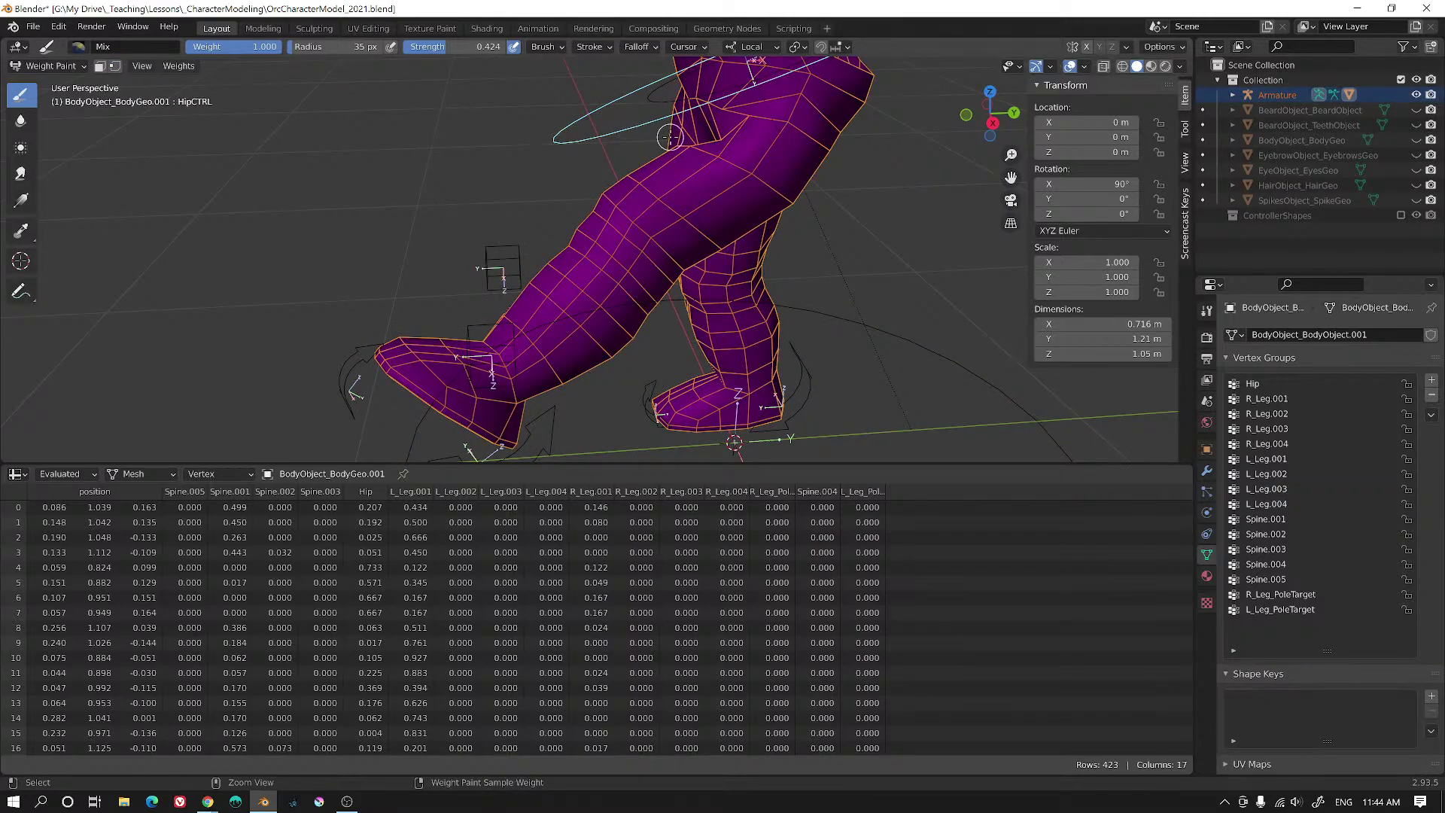
ctrl+click(501, 253)
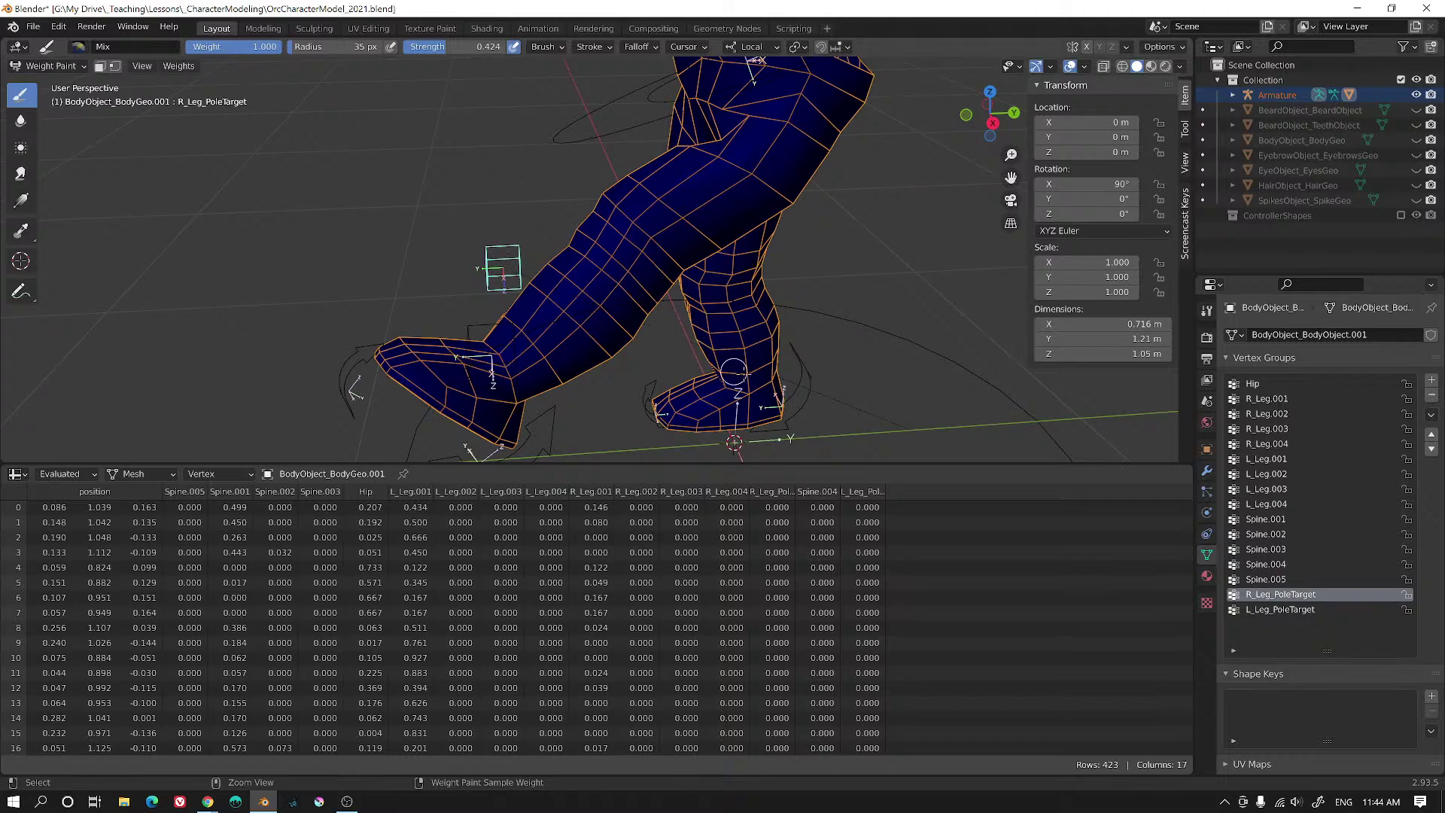
- Pick the R_Foot_CTRL control and the Spine.001 bone in Weight Paint mode to display their weights
ctrl+click(808, 370)
middle_drag(768, 330, 1008, 309)
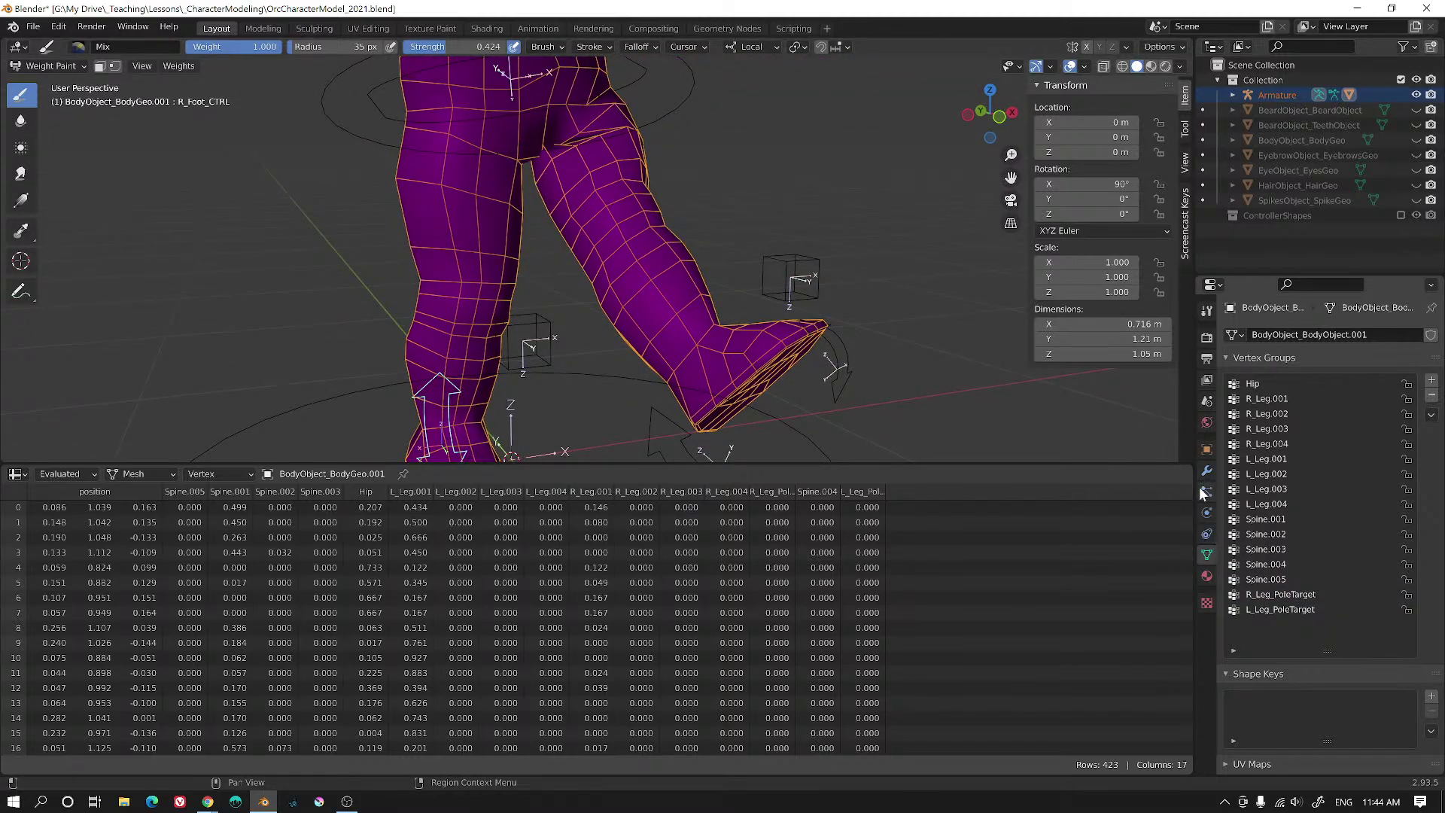
middle_drag(834, 290, 727, 273)
scroll(728, 274, down, 2)
shift+middle_drag(730, 168, 708, 237)
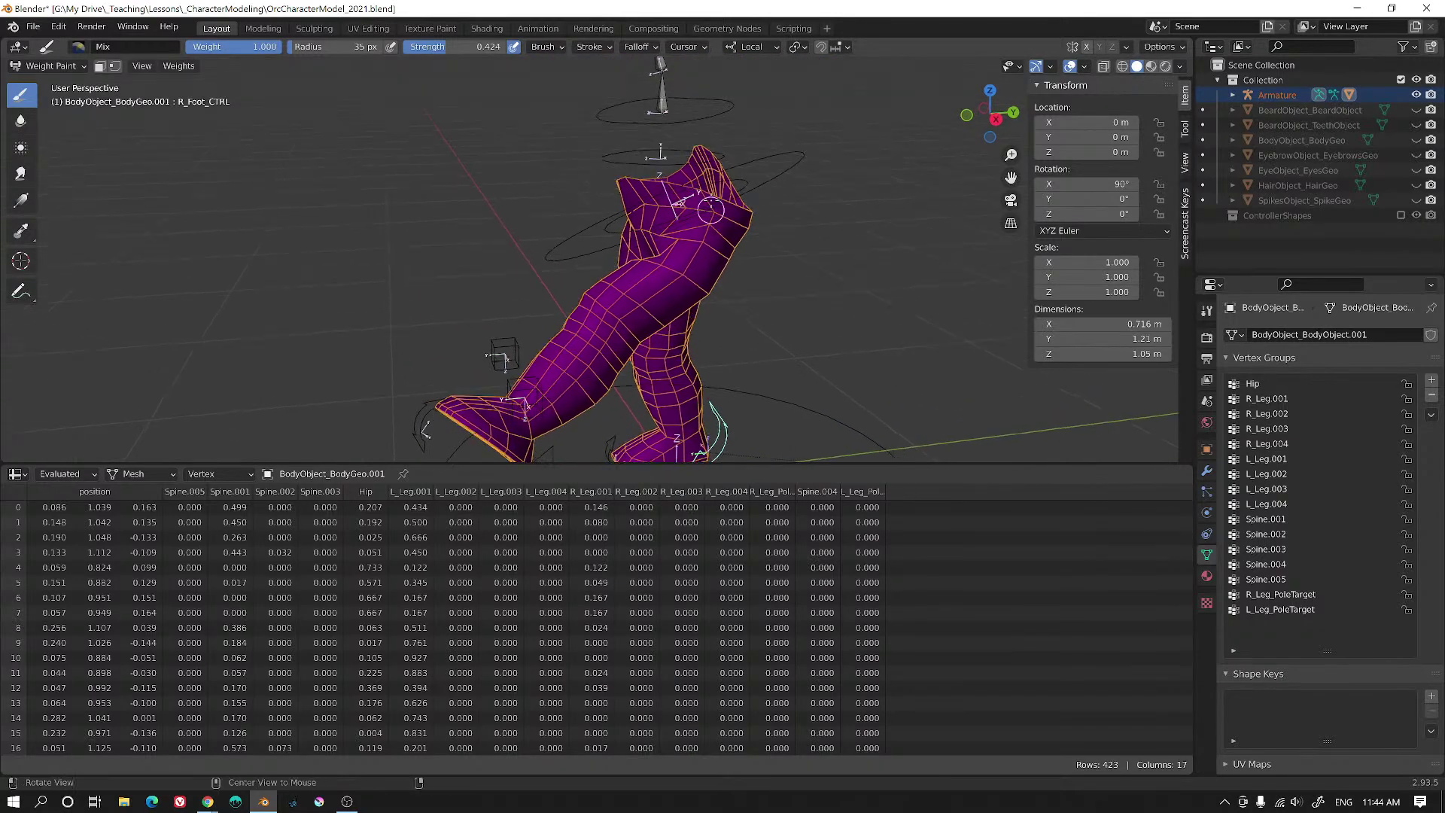
click(707, 151)
middle_drag(708, 150, 715, 153)
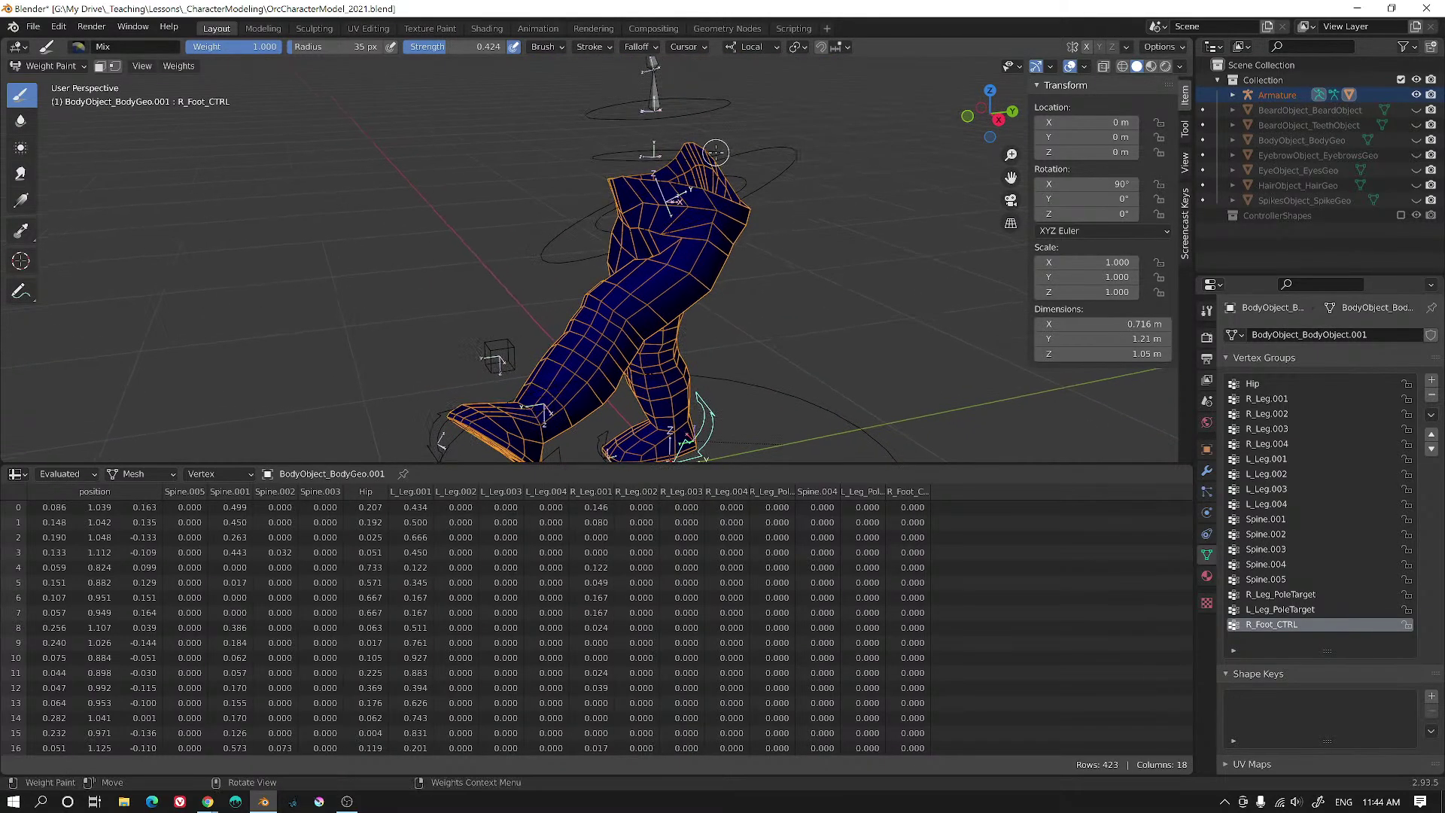
ctrl+click(713, 153)
middle_drag(753, 161, 821, 240)
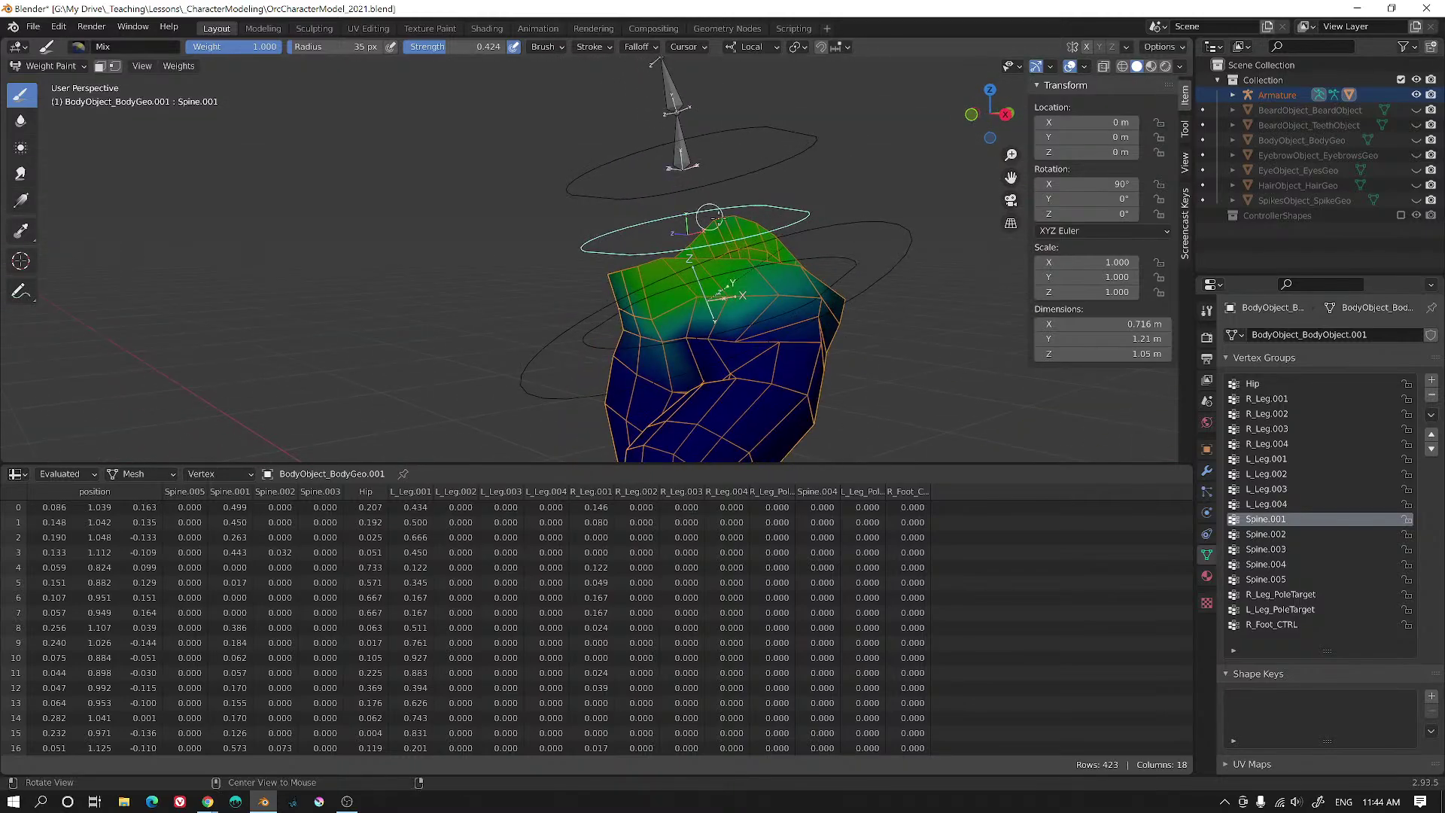
- Test how the waist deforms by trackball-rotating and moving the Spine.001 bone, cancelling both transforms
key(r)
key(r)
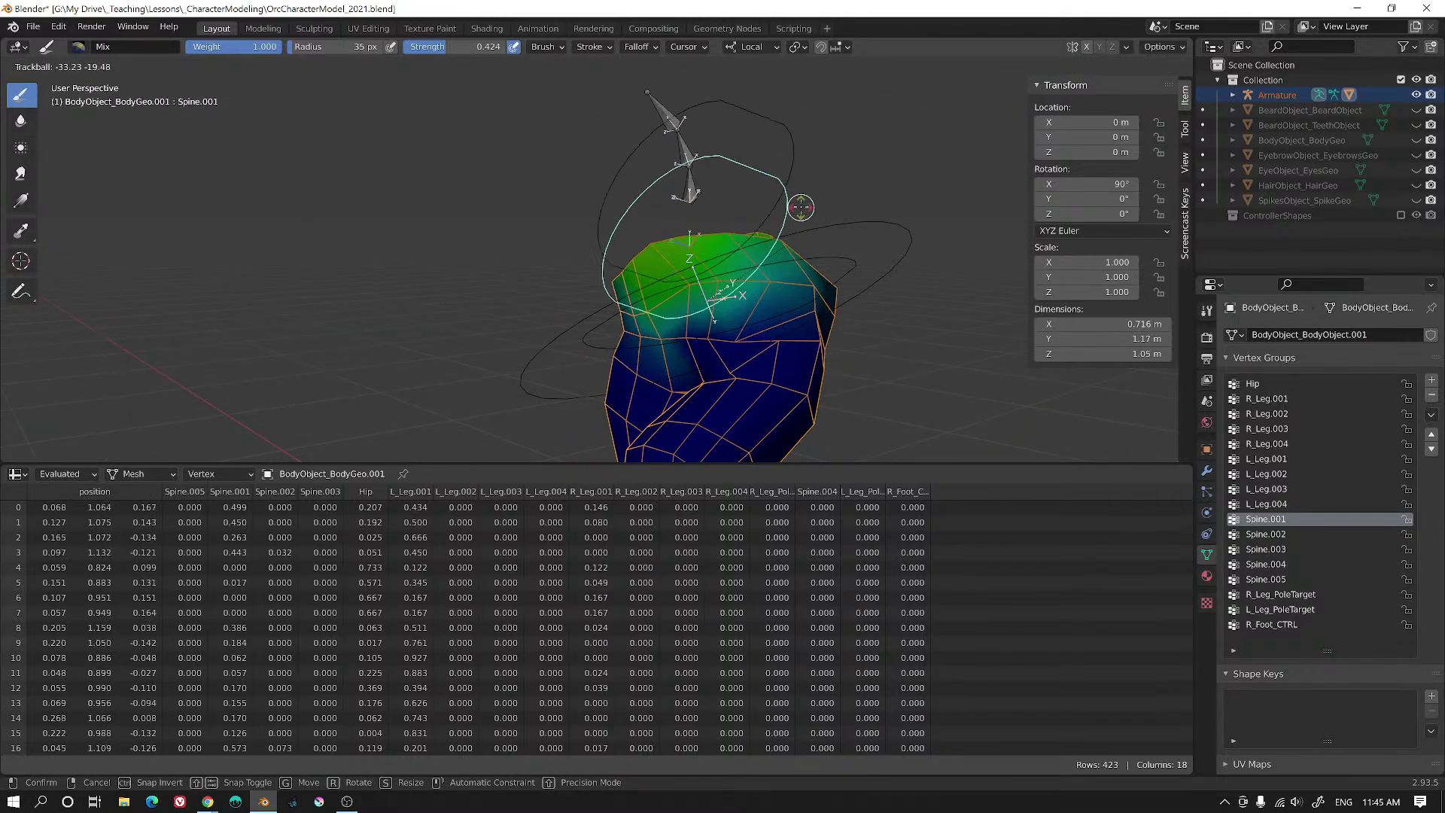
click(809, 230)
middle_drag(810, 230, 873, 256)
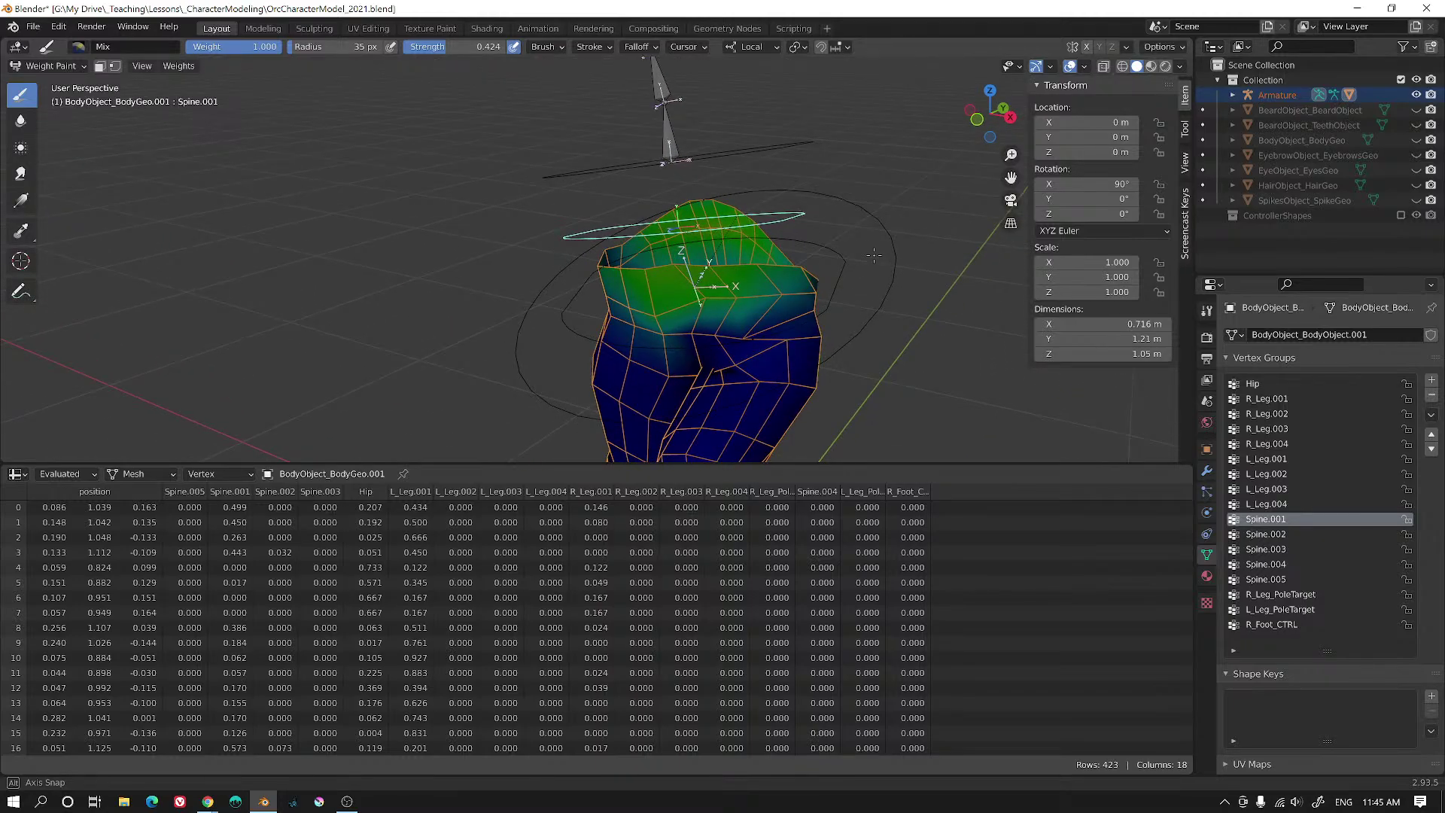
key(g)
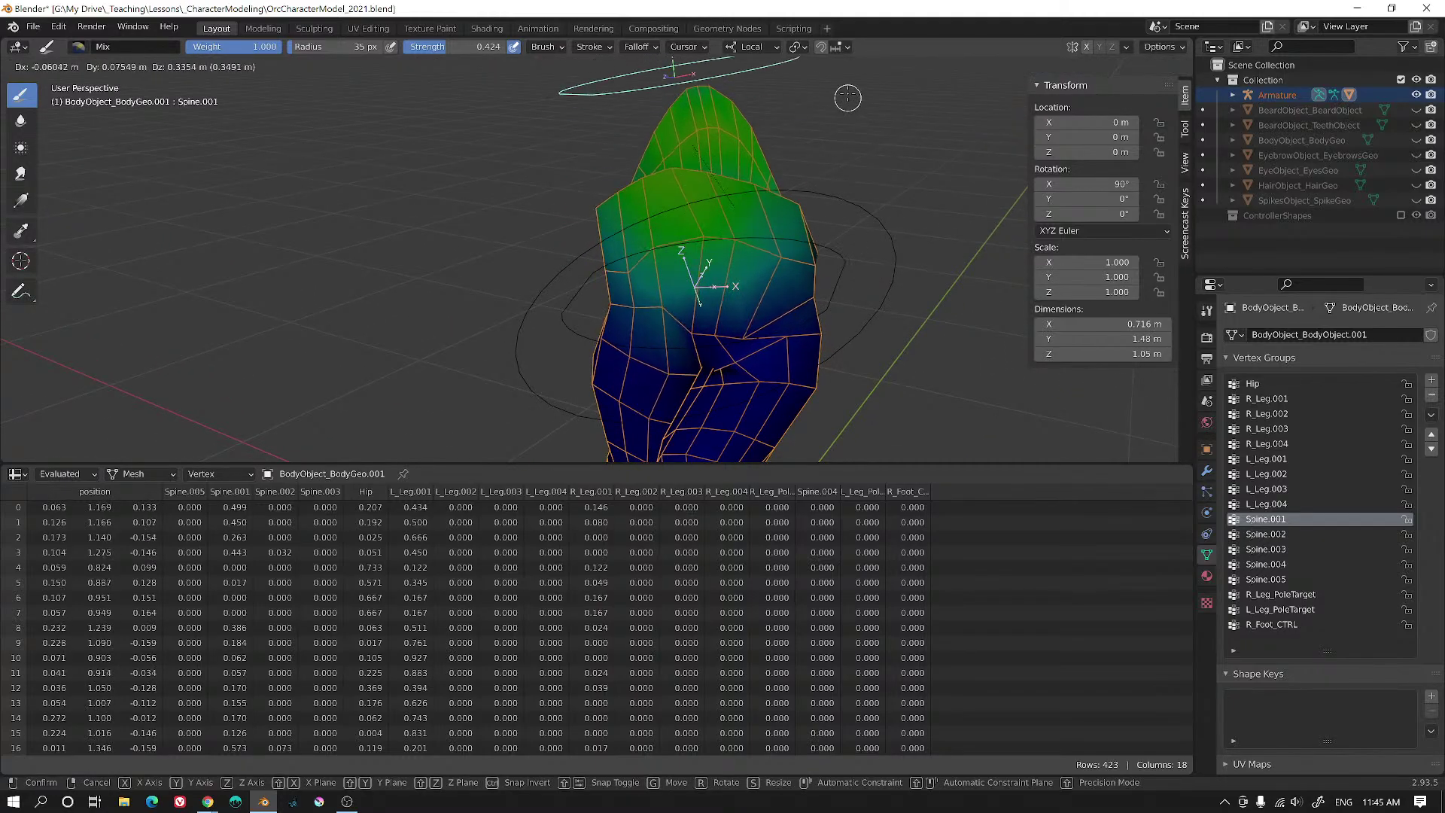
click(829, 179)
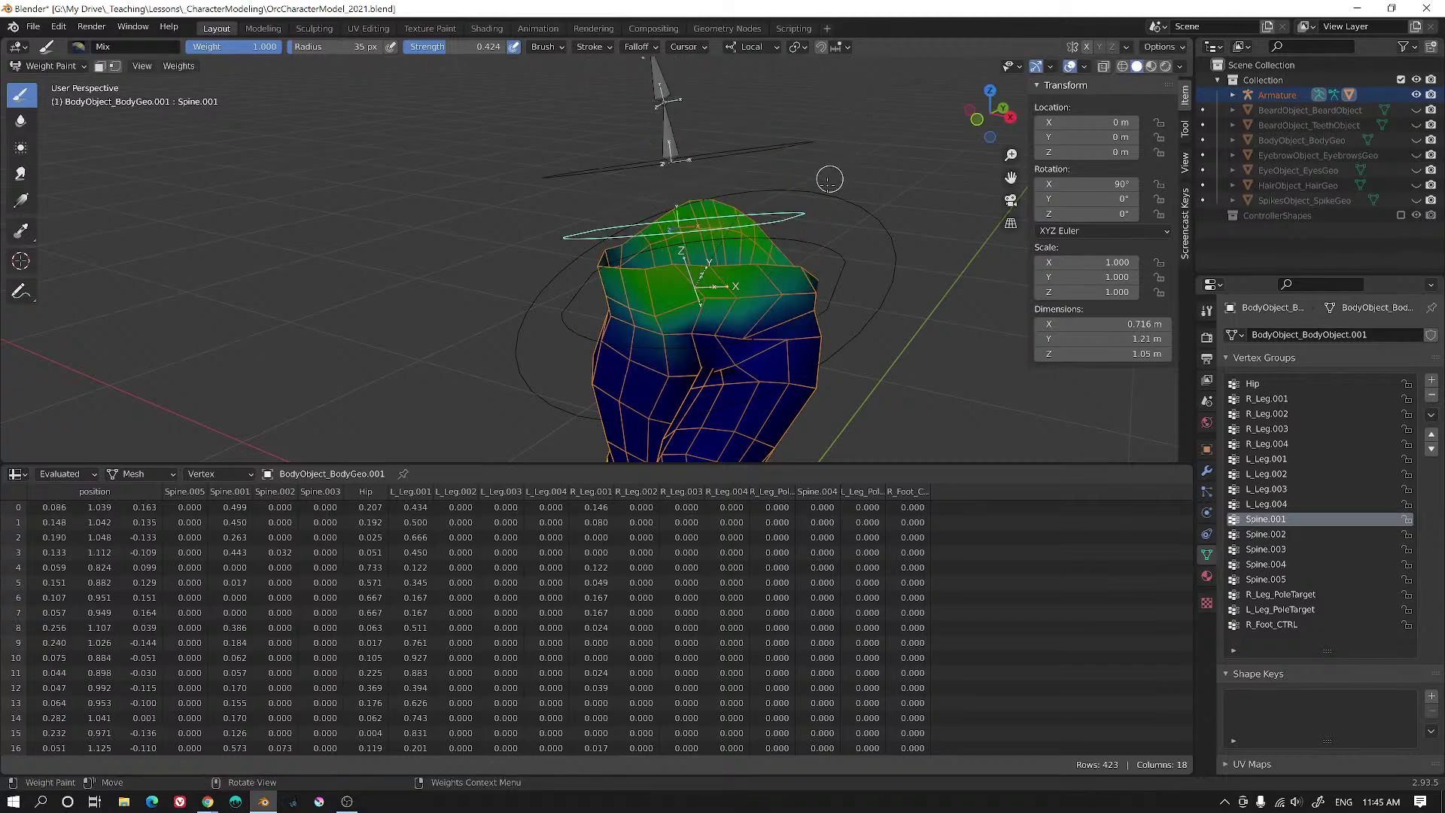
- Show the brush settings and switch the weight painting brush to Add
middle_drag(829, 179, 868, 193)
click(1187, 129)
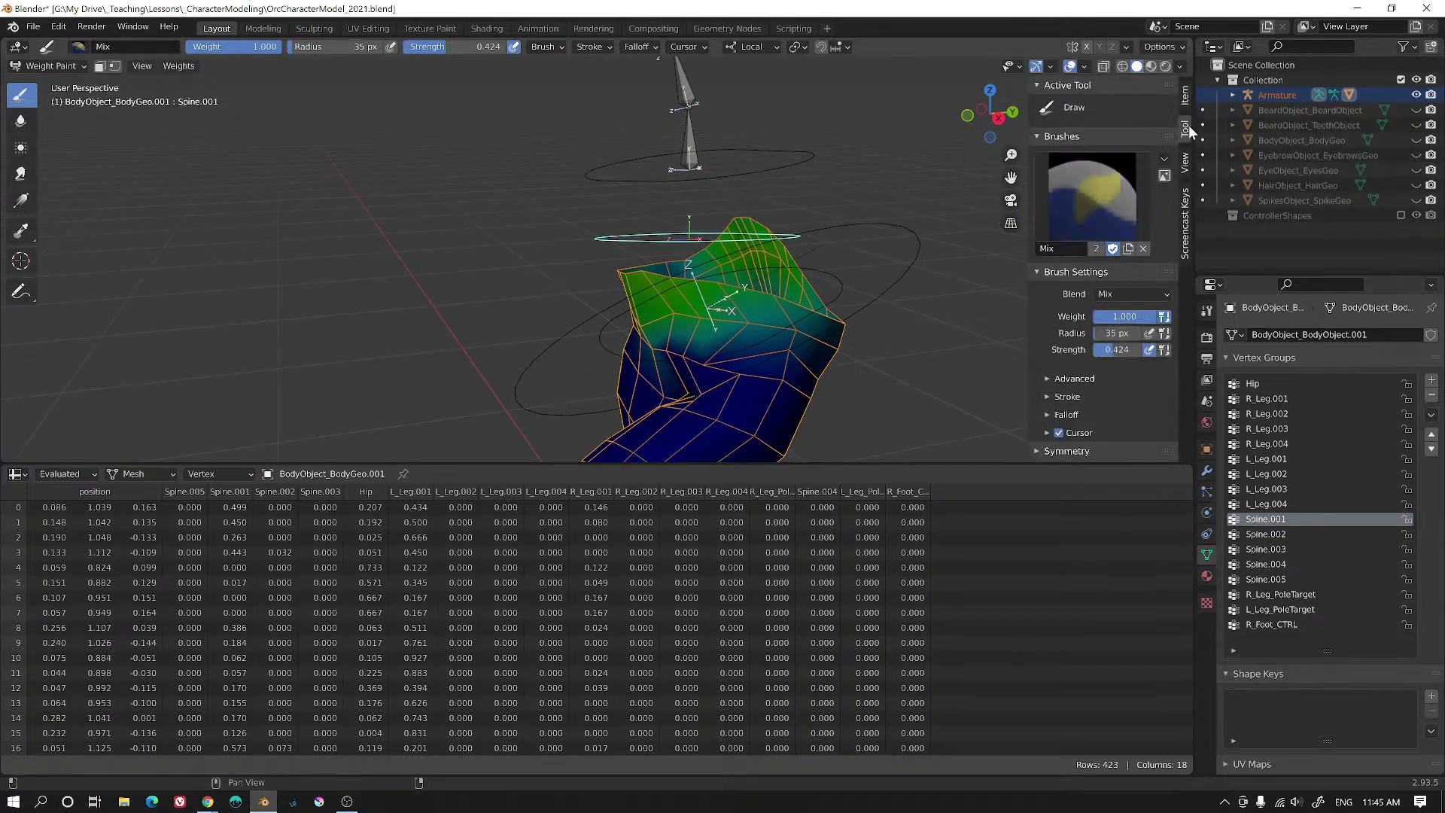
scroll(699, 226, up, 2)
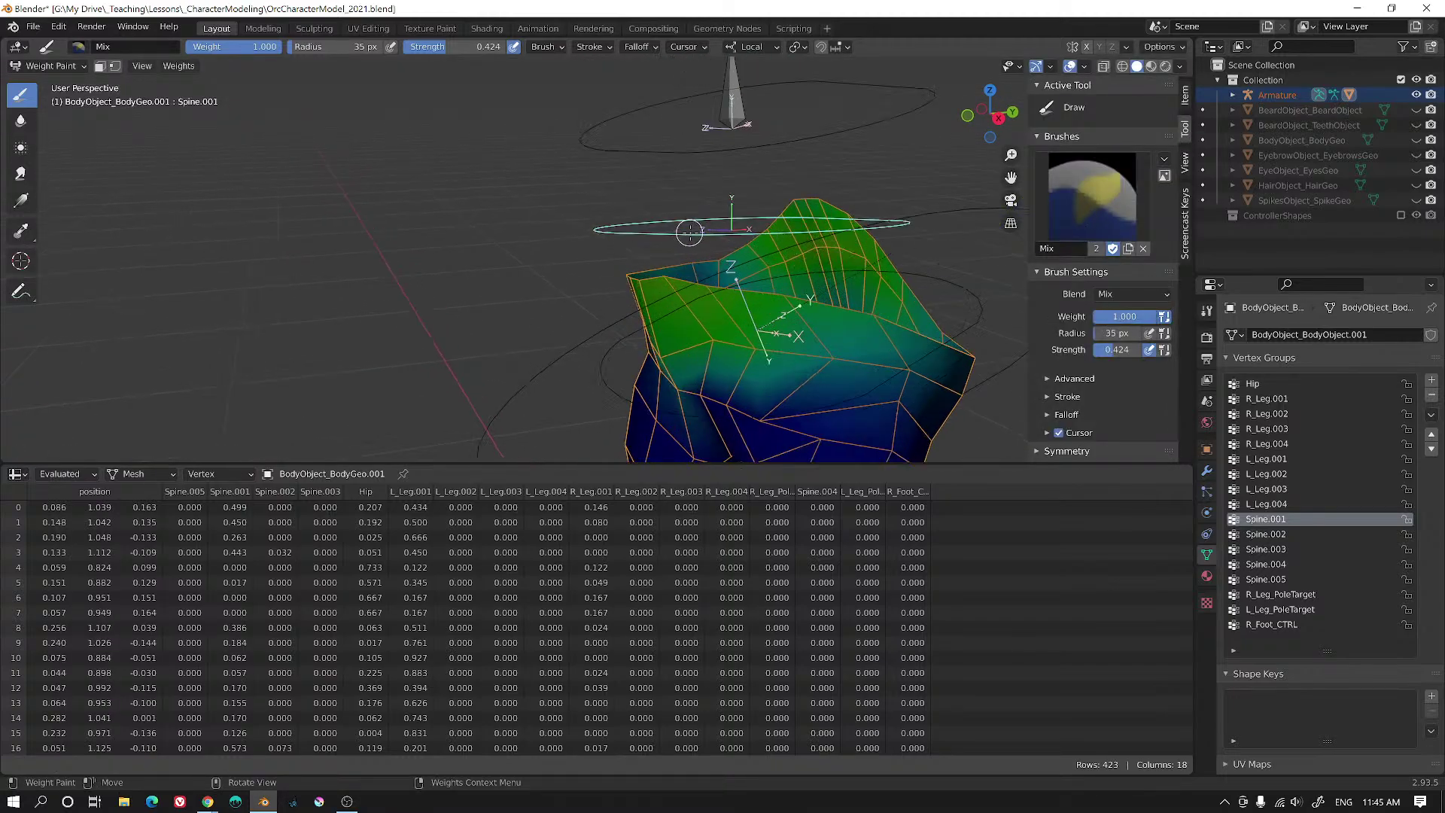
shift+middle_drag(817, 218, 554, 165)
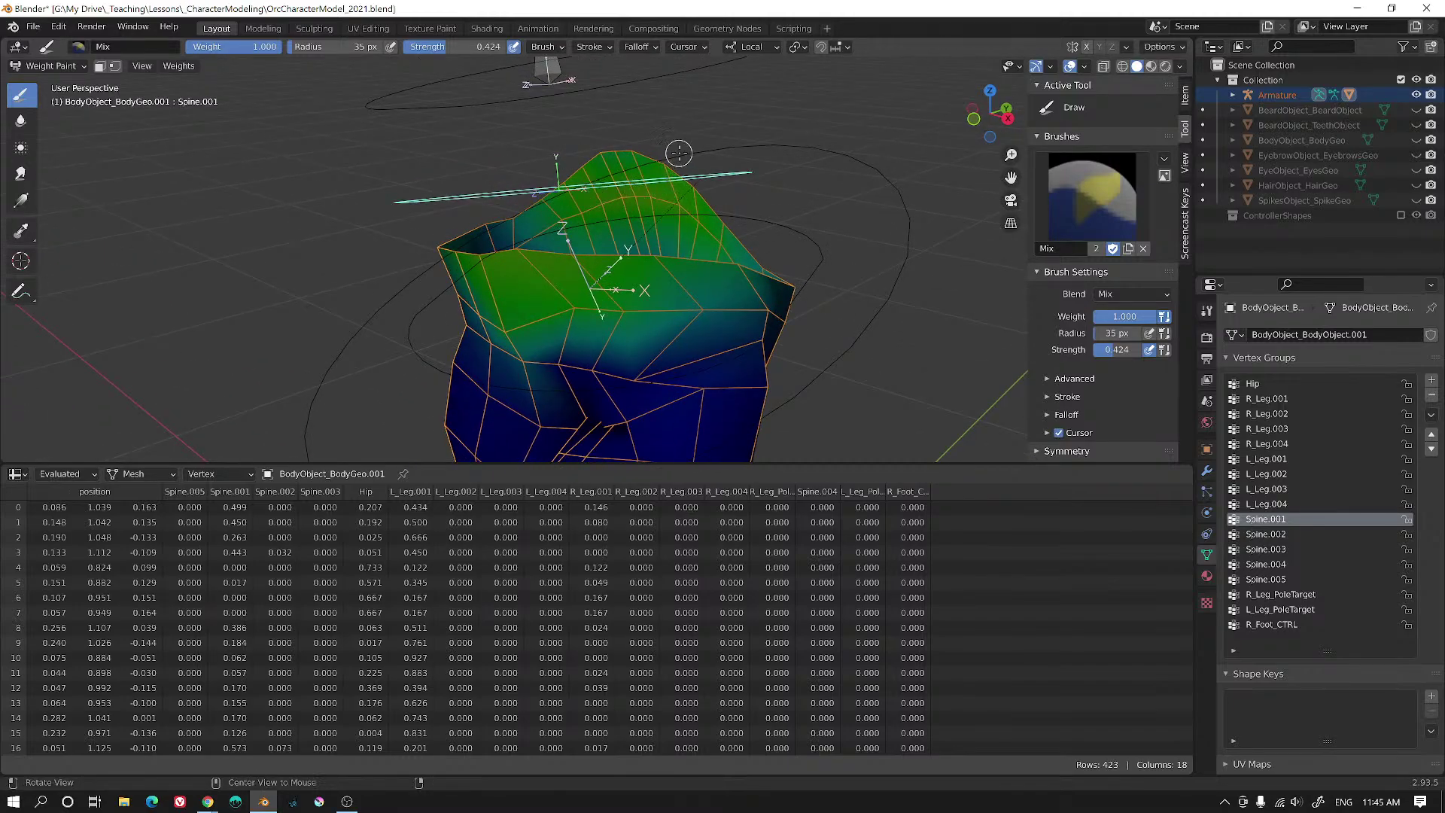
middle_drag(678, 153, 686, 172)
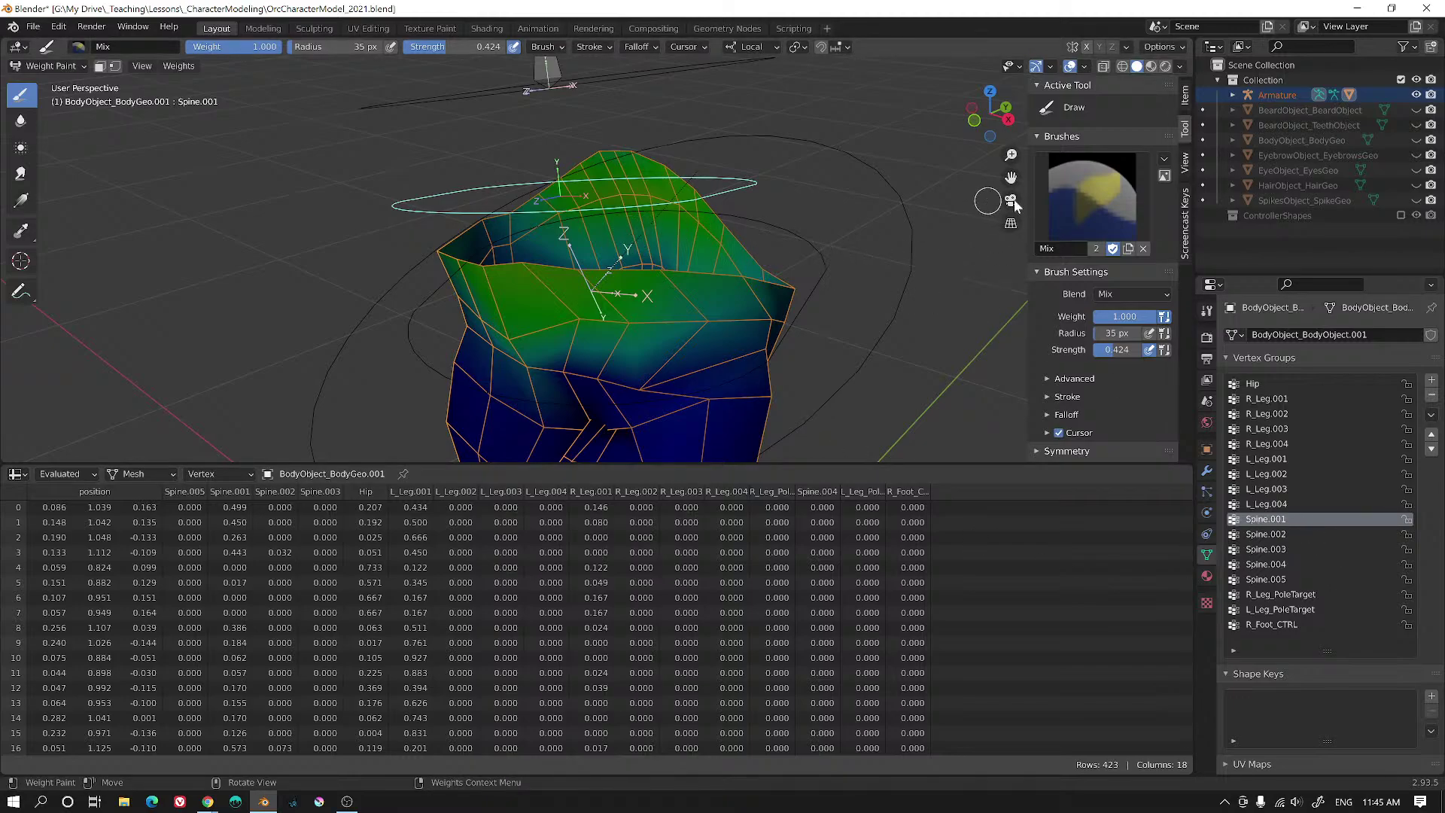
click(1116, 194)
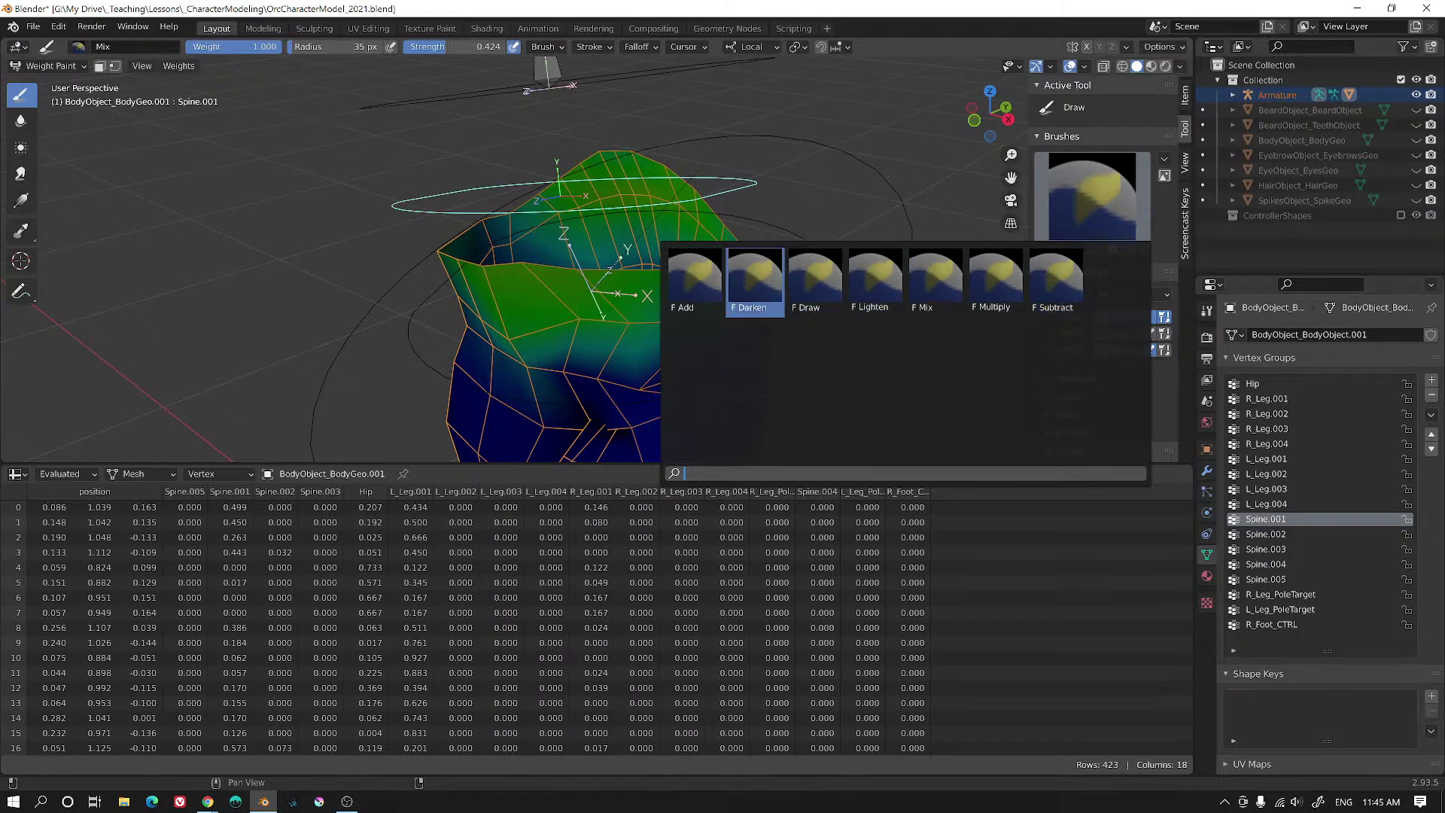
click(694, 282)
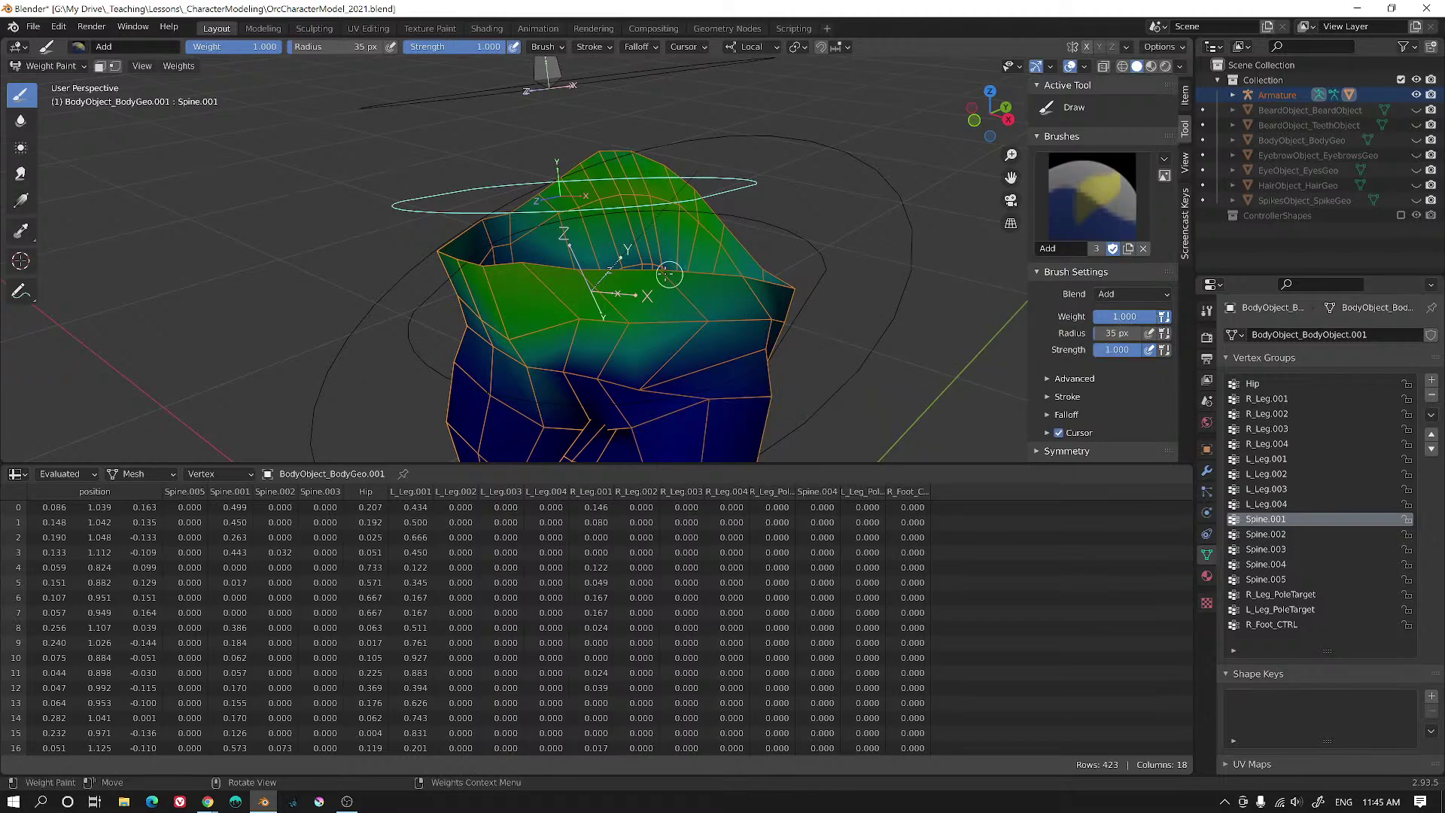
- Paint Spine.001 weight at 1.000 strength along the near and far sides of the body's open waist edge
drag(654, 274, 617, 280)
middle_drag(617, 280, 675, 257)
scroll(85, 563, down, 4)
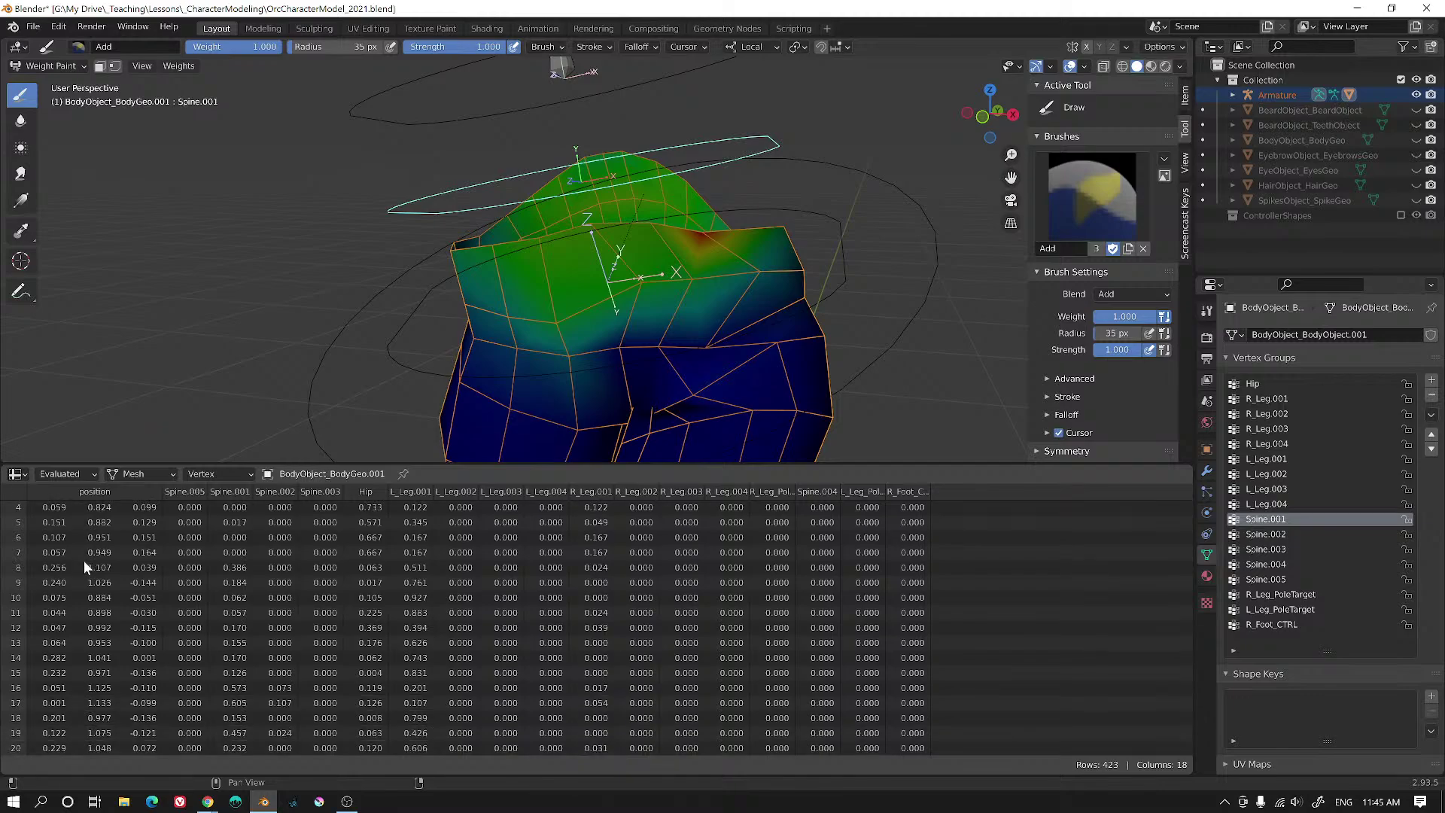
drag(761, 233, 775, 242)
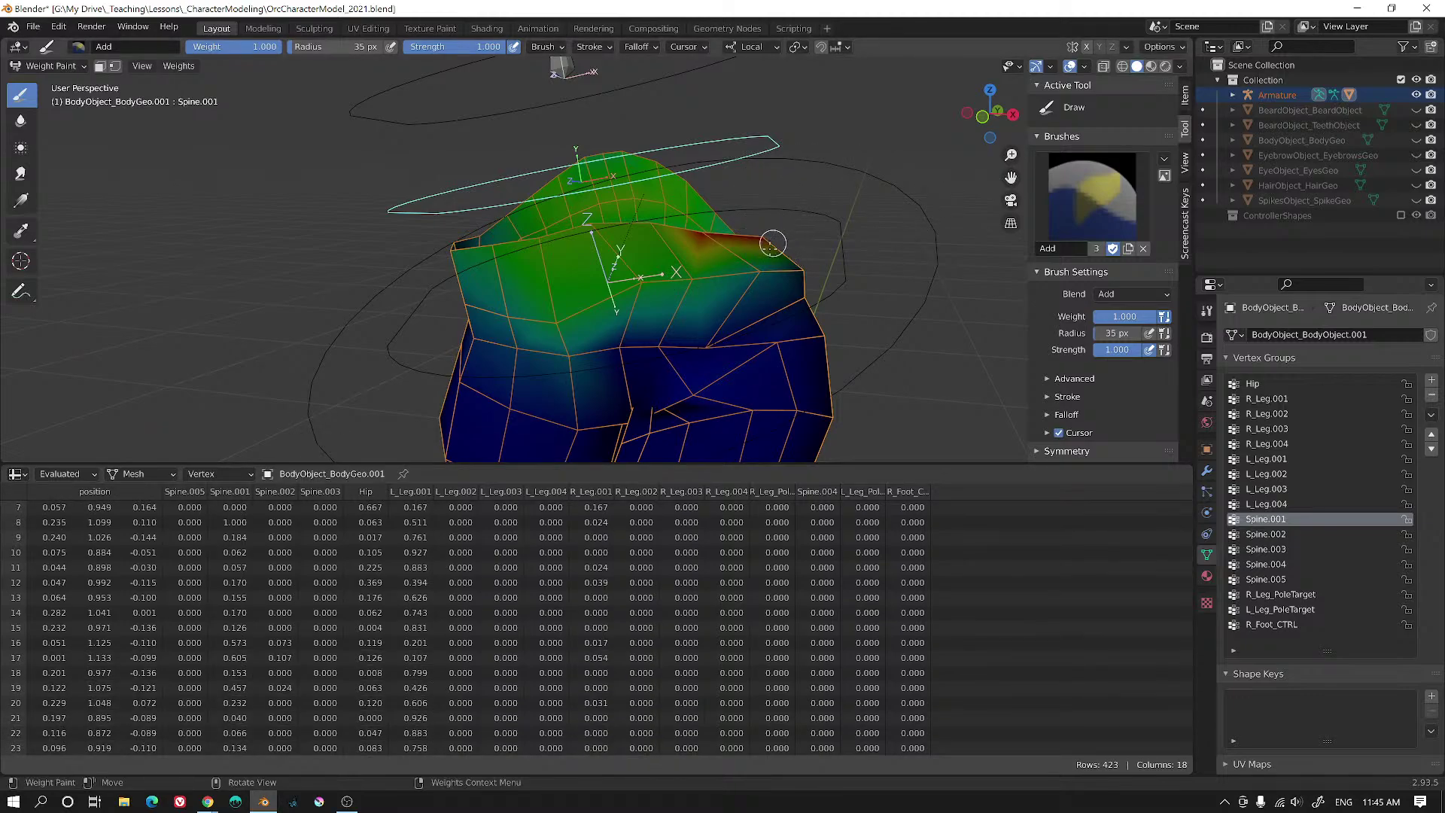
scroll(165, 571, down, 1)
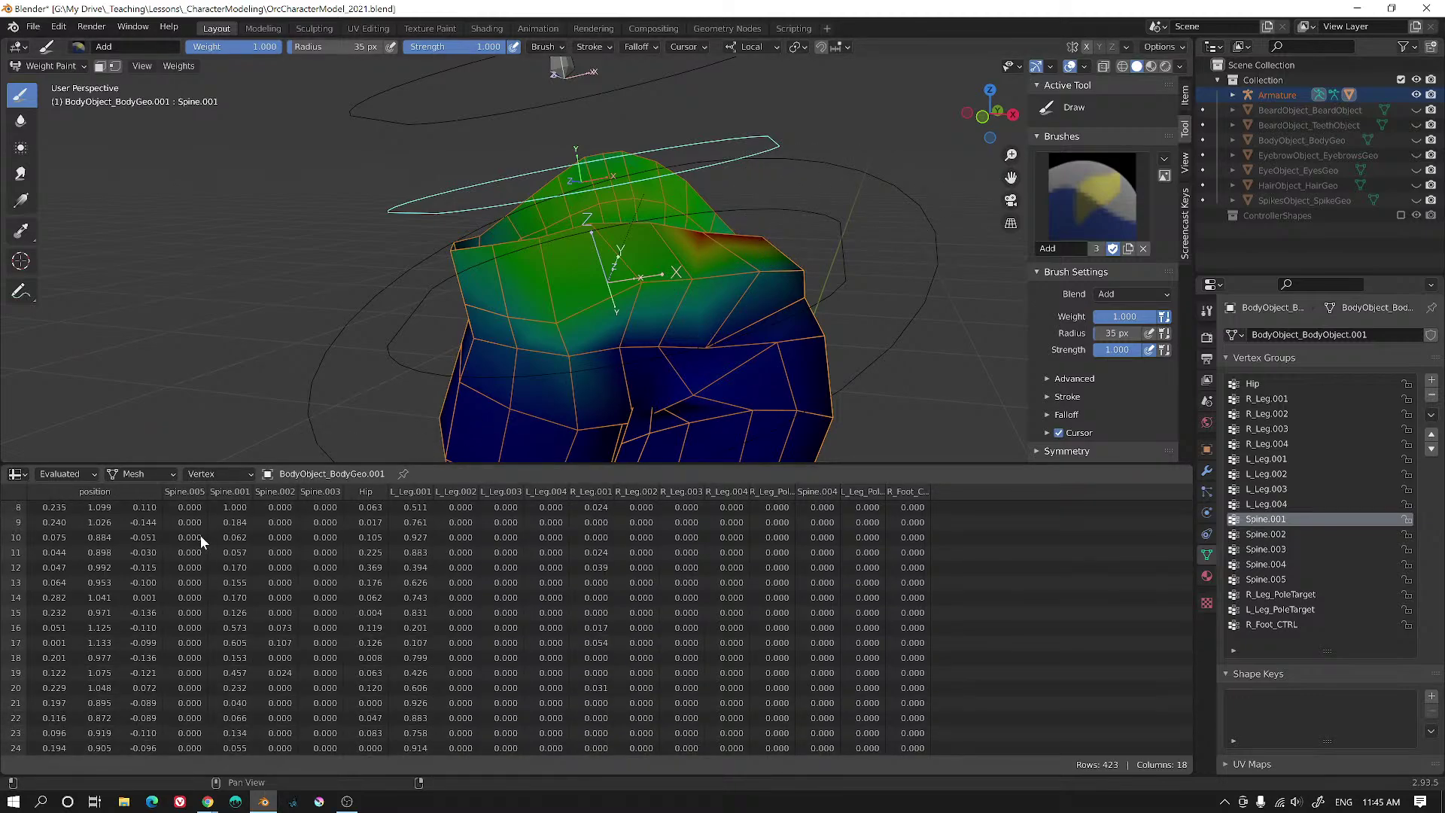
scroll(230, 536, up, 3)
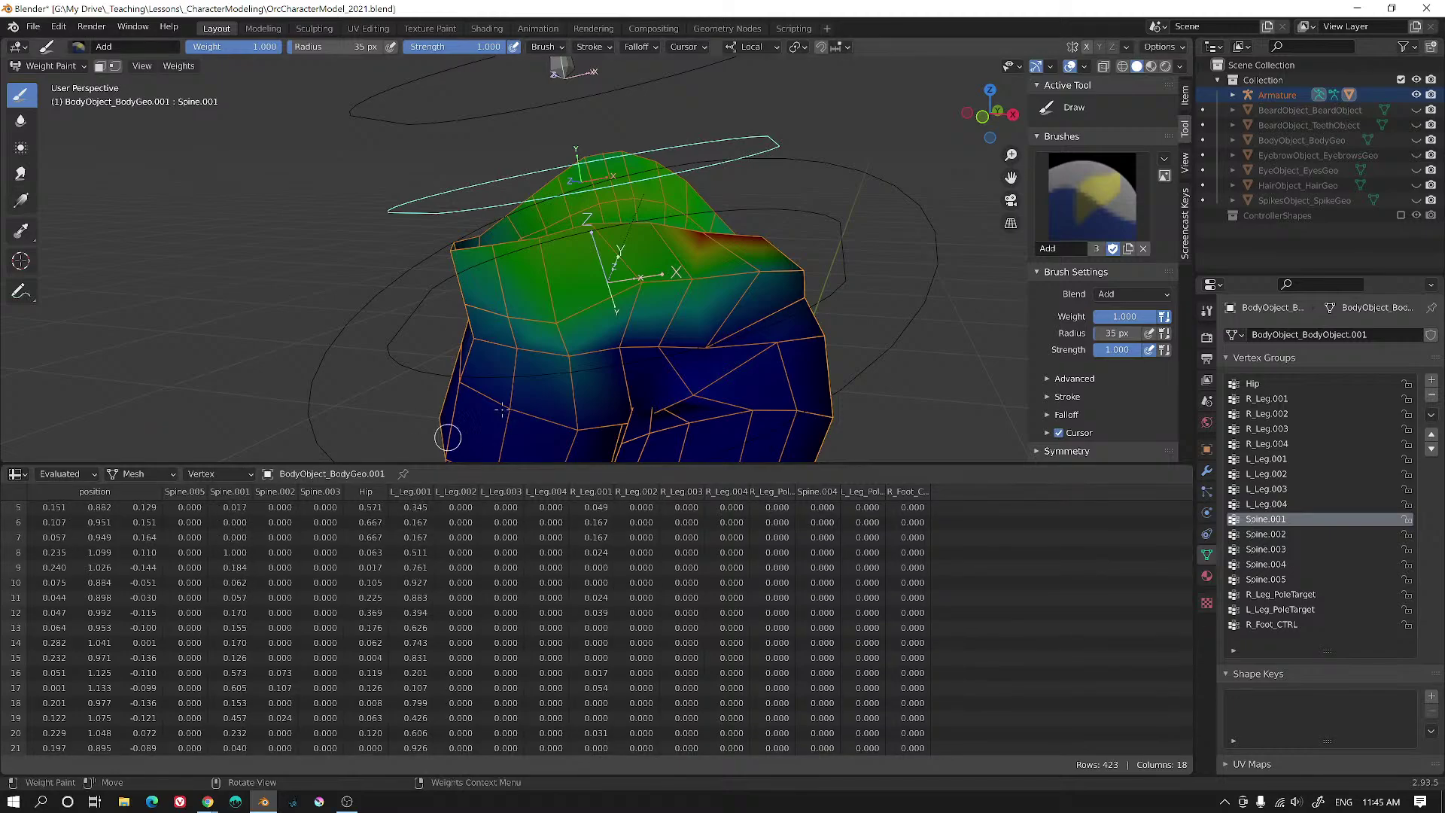
click(652, 225)
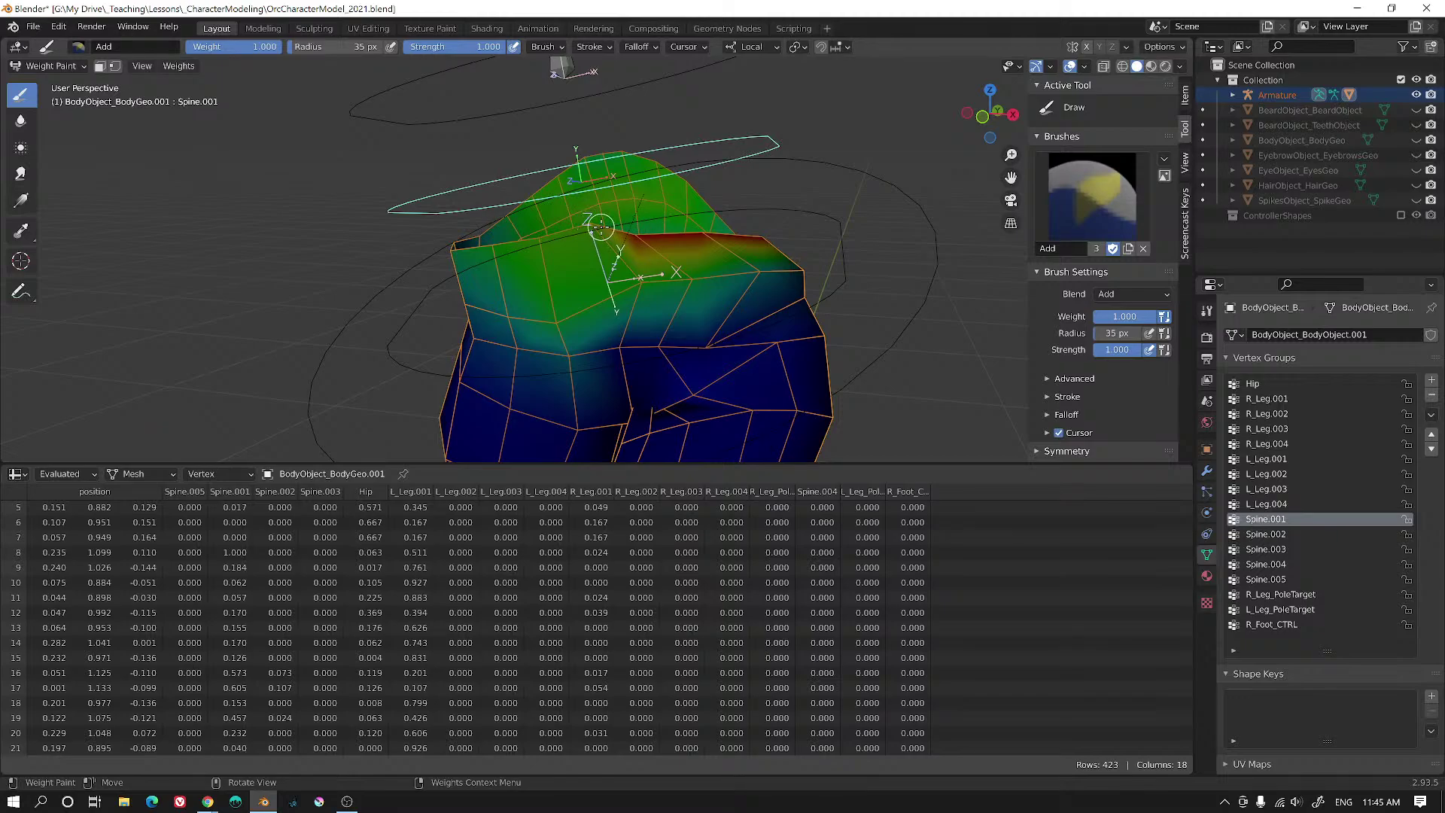
click(588, 230)
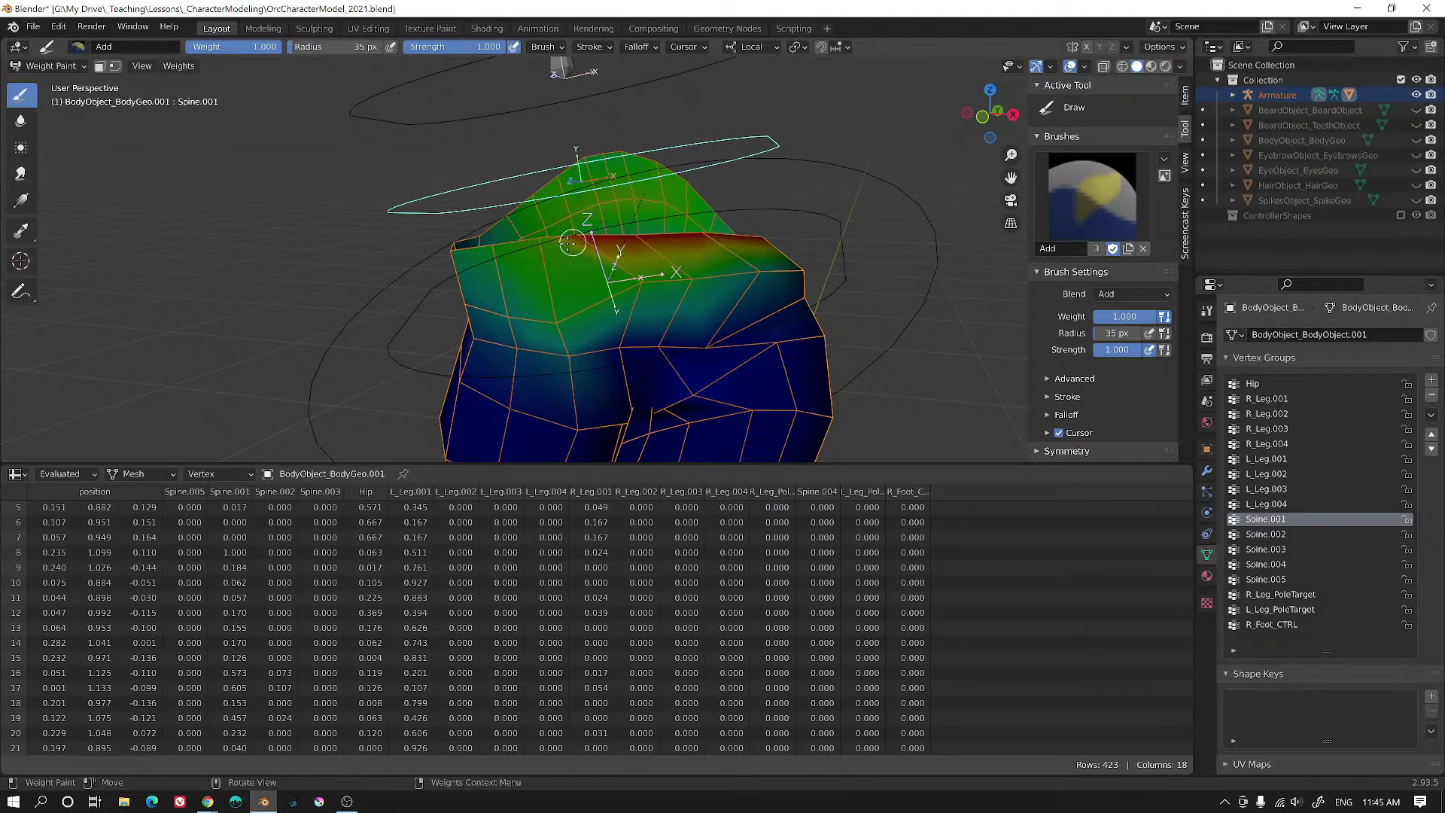
mouse_move(696, 197)
mouse_down()
mouse_move(686, 184)
mouse_move(724, 212)
mouse_up()
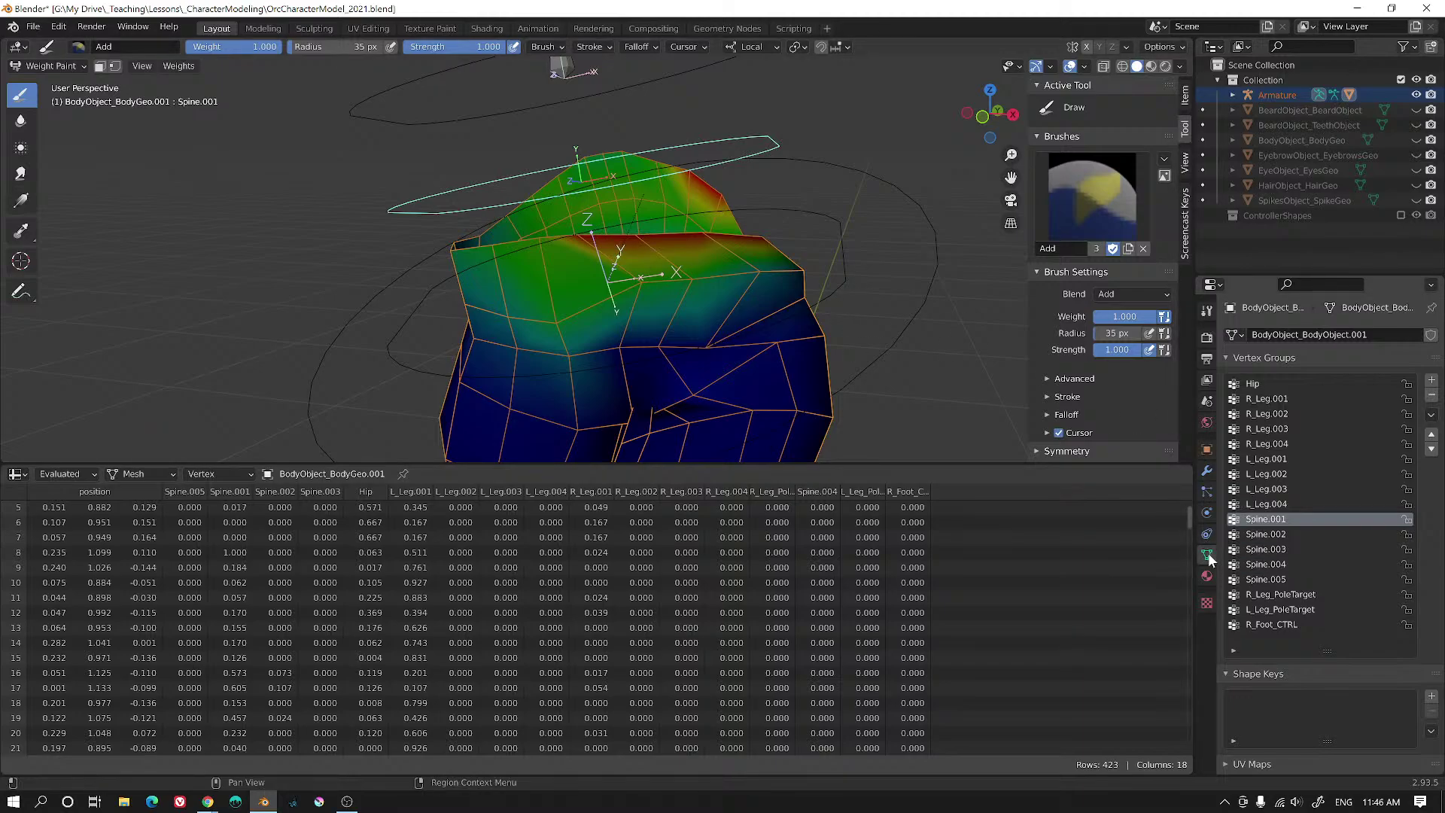
- Examine the object type visibility options and the body object's Visibility and Viewport Display settings
click(1083, 67)
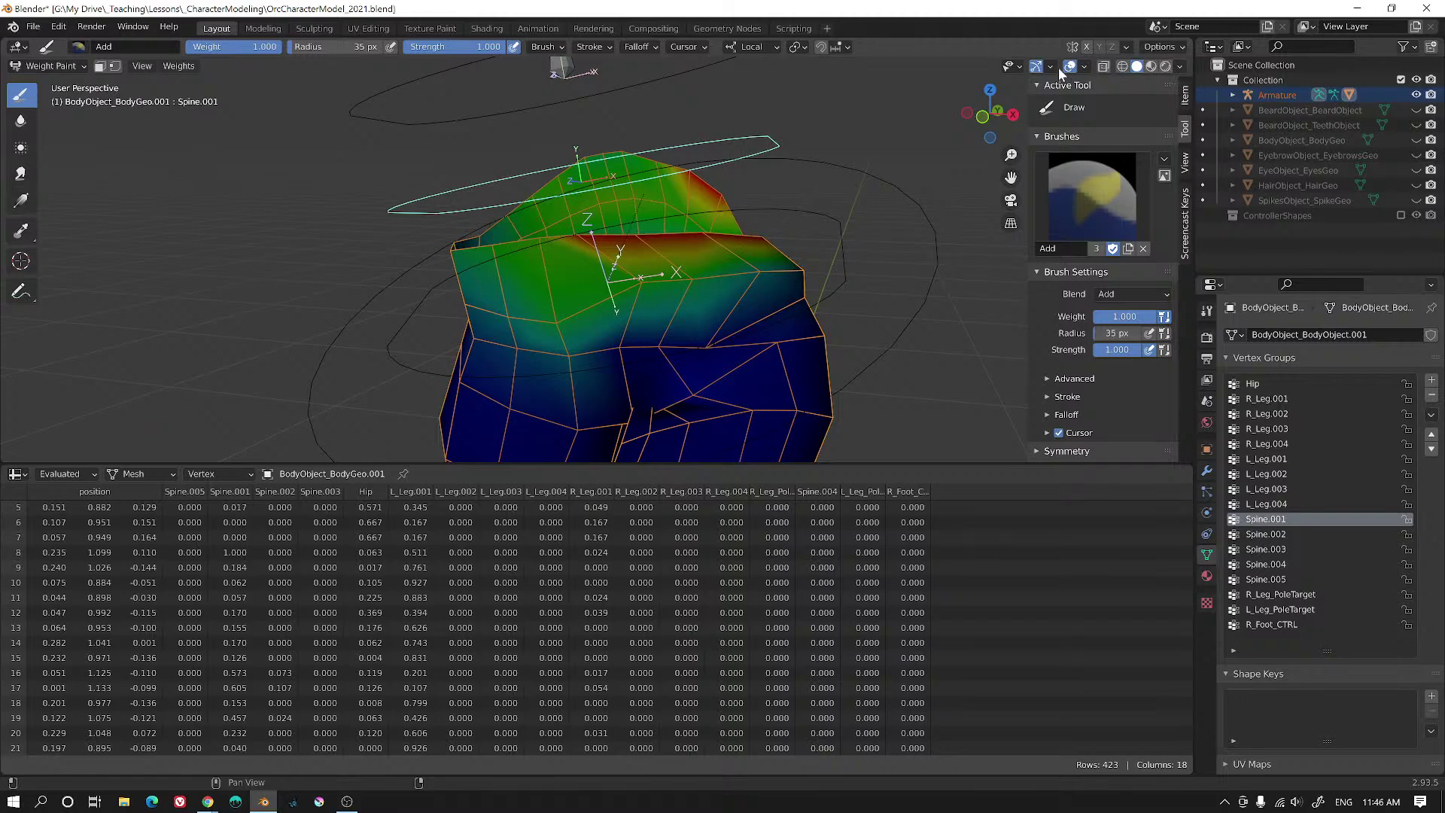
click(1015, 69)
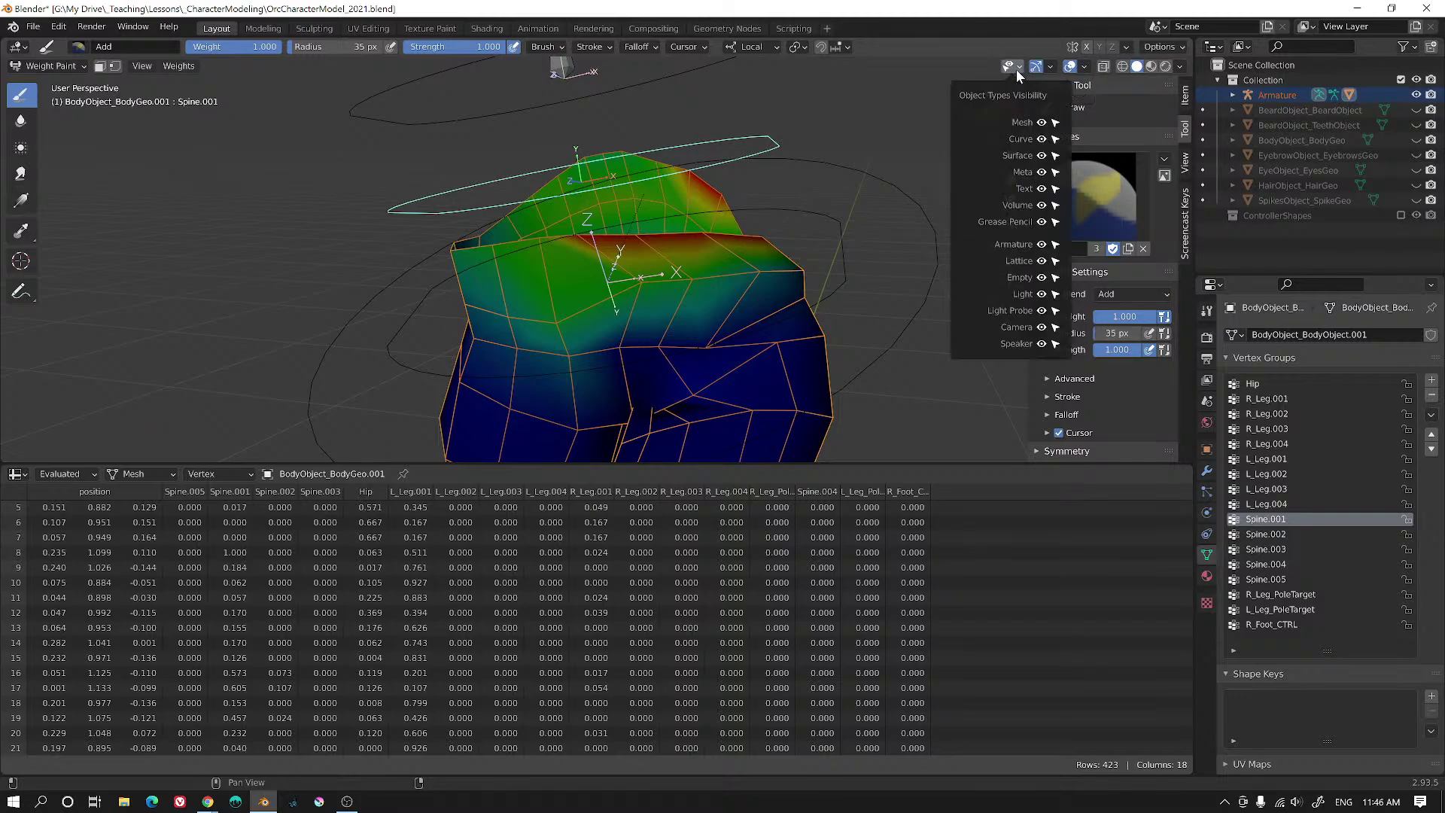
click(1015, 69)
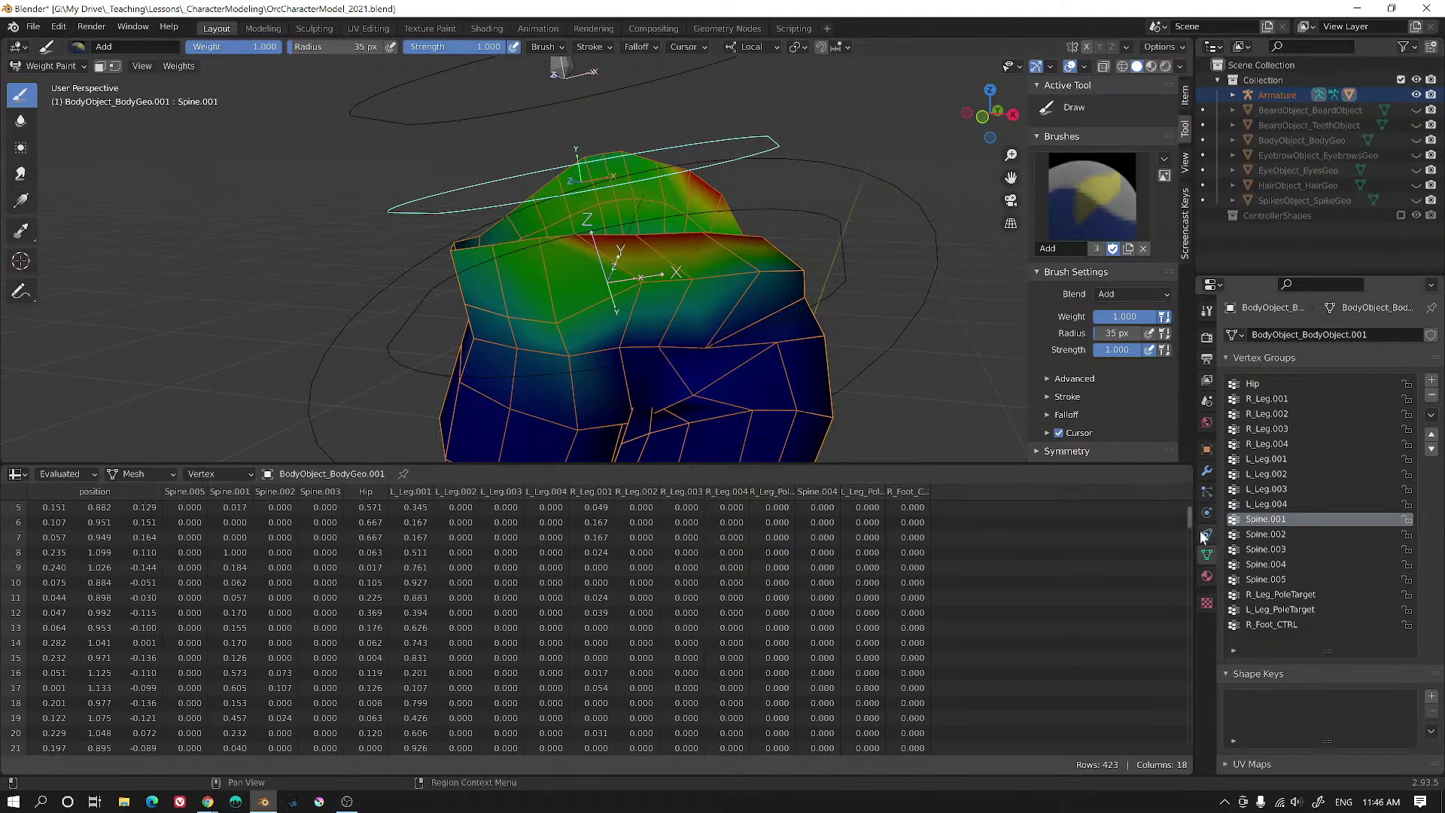
click(1206, 451)
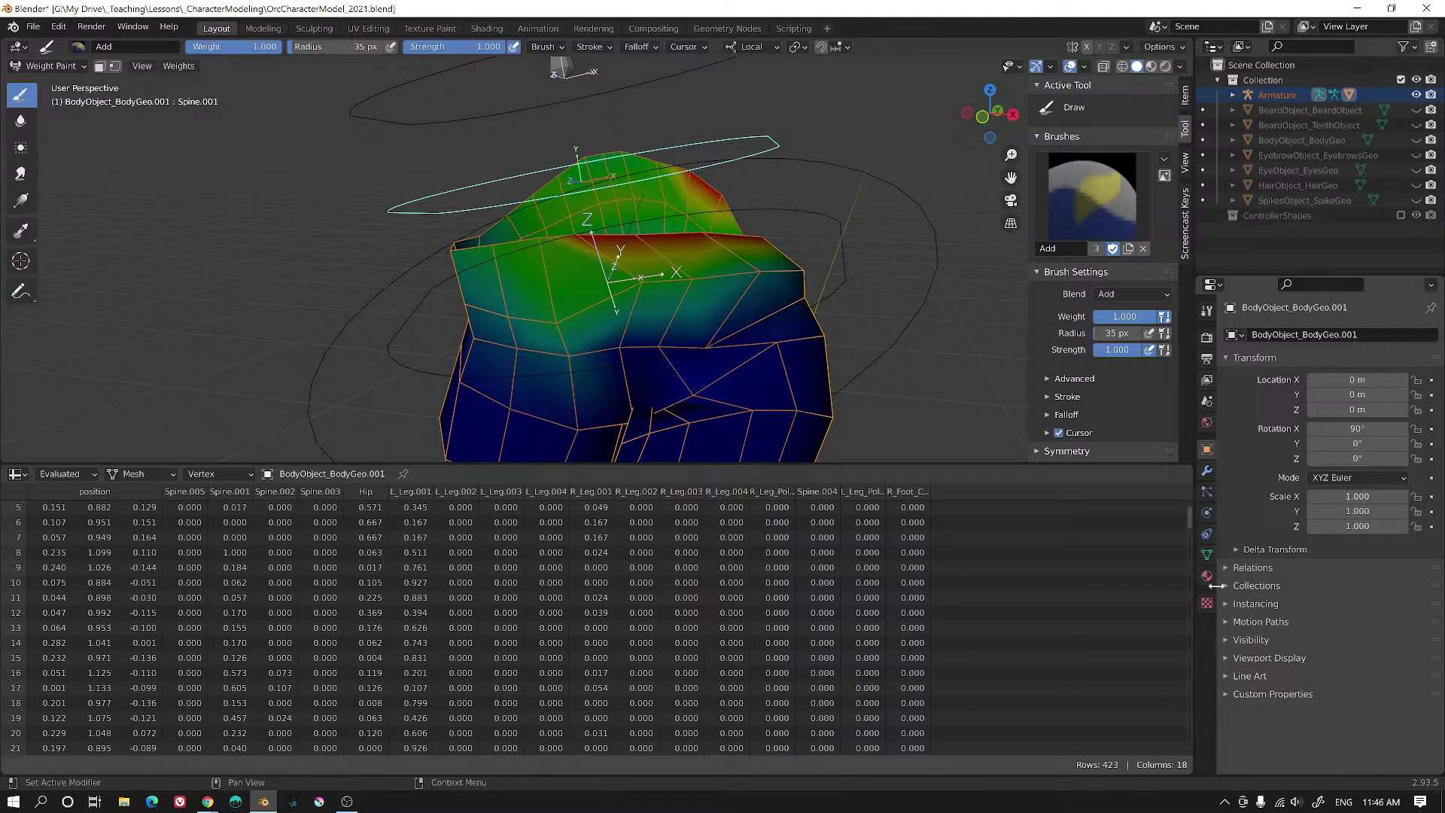
click(1225, 640)
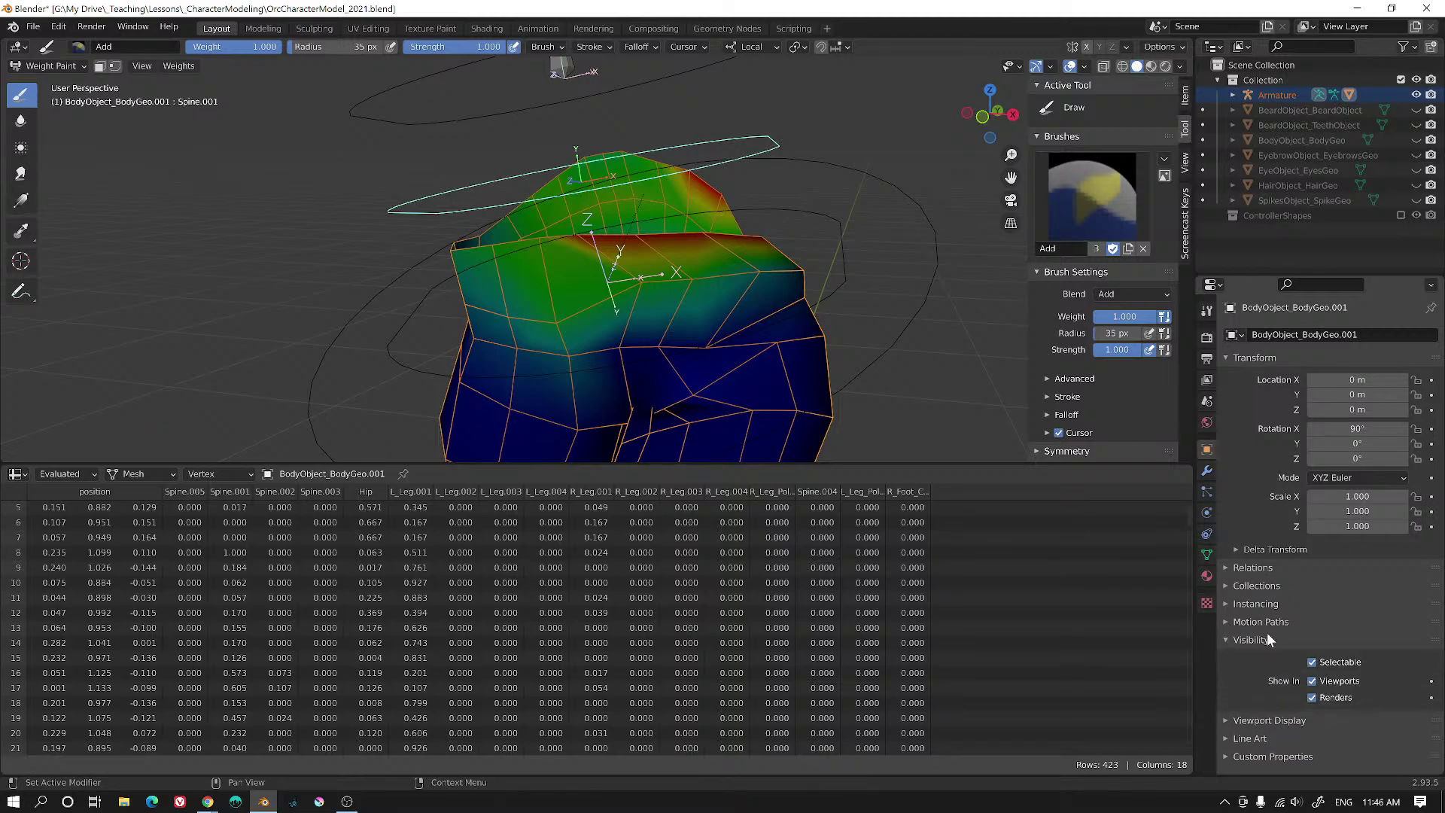
click(1224, 720)
scroll(1268, 658, down, 5)
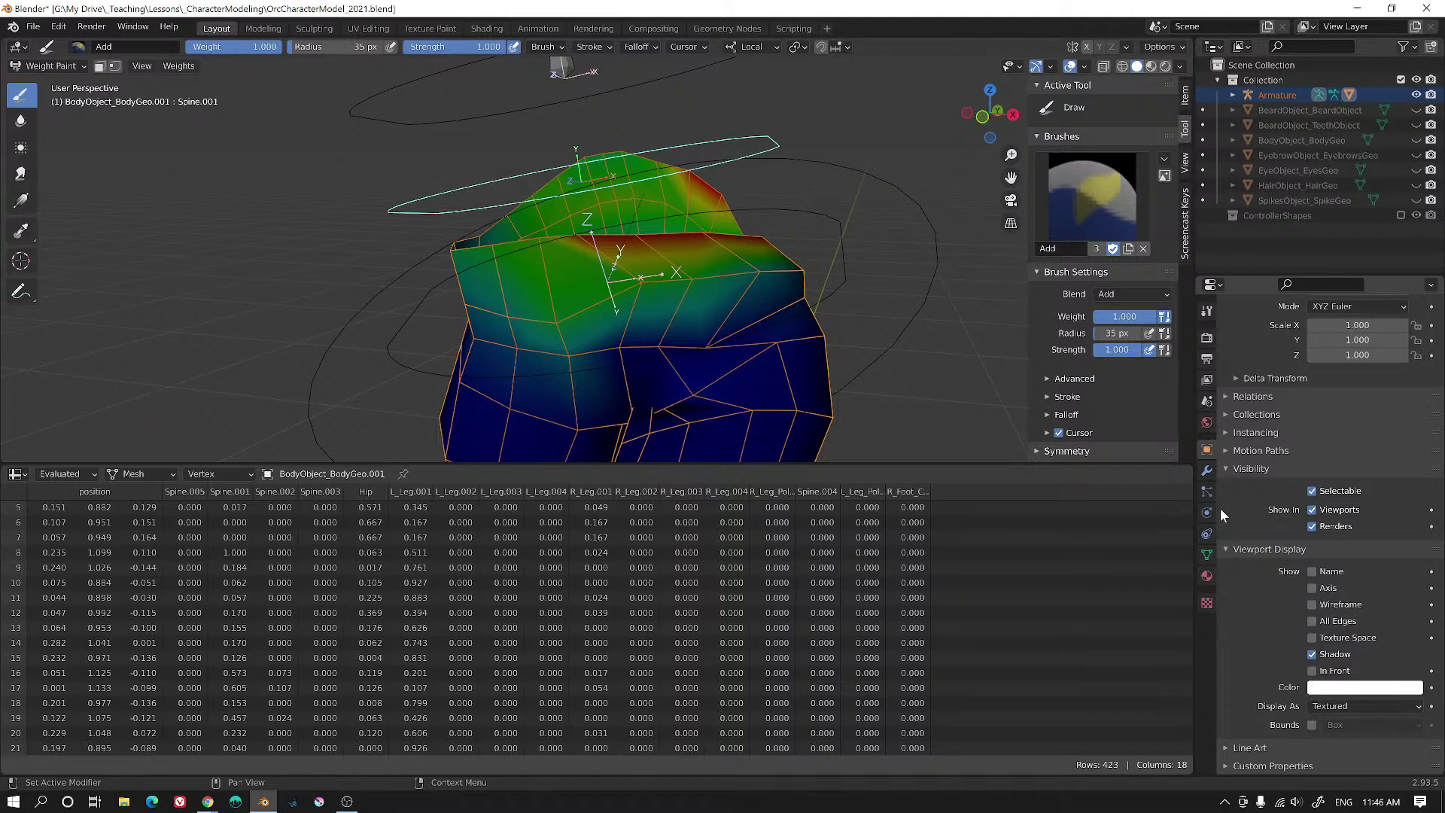
- Examine the body mesh's Geometry Data, Normals and Texture Space settings
click(1206, 554)
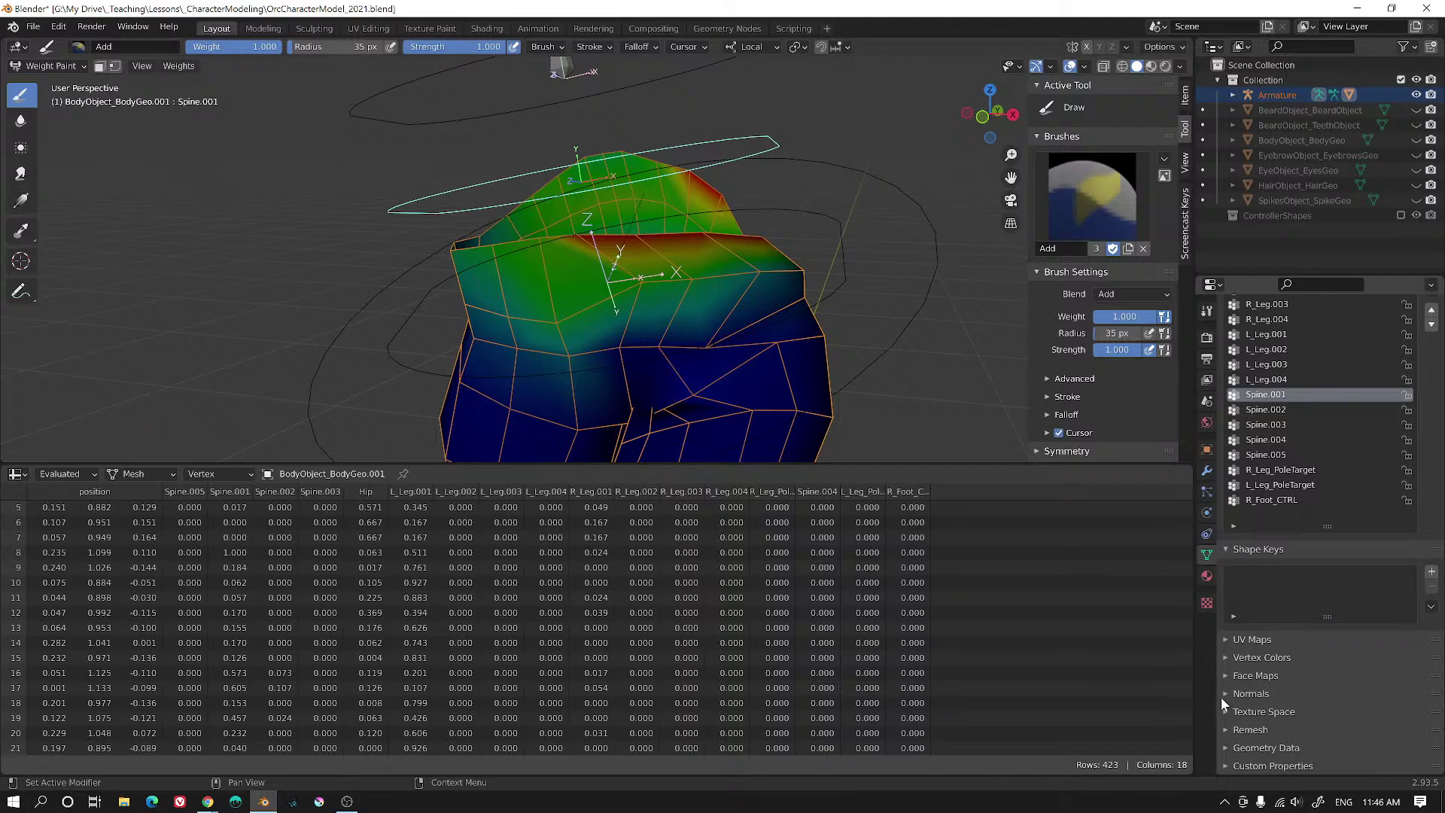
click(1222, 744)
scroll(1275, 702, down, 3)
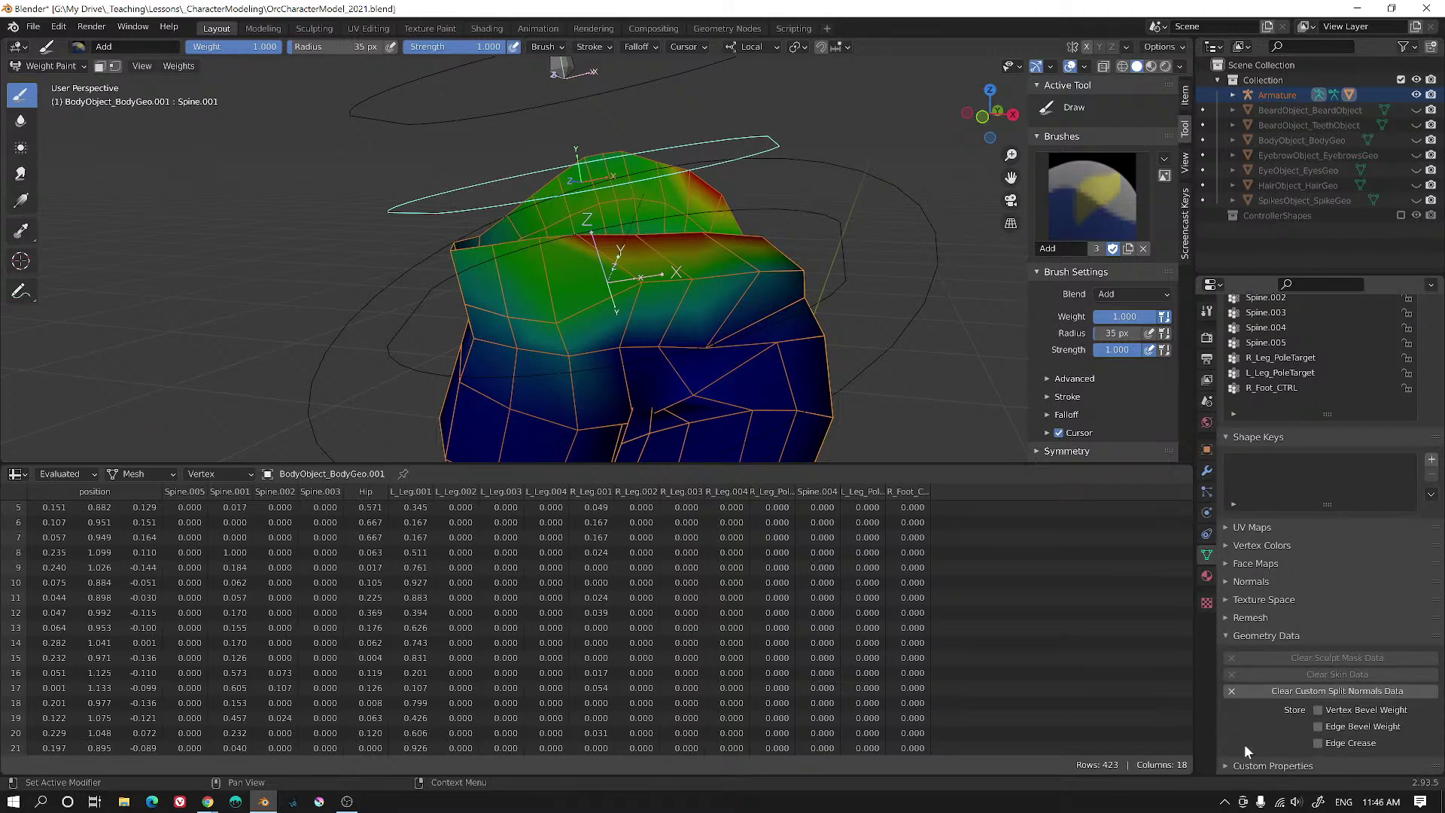
click(1228, 581)
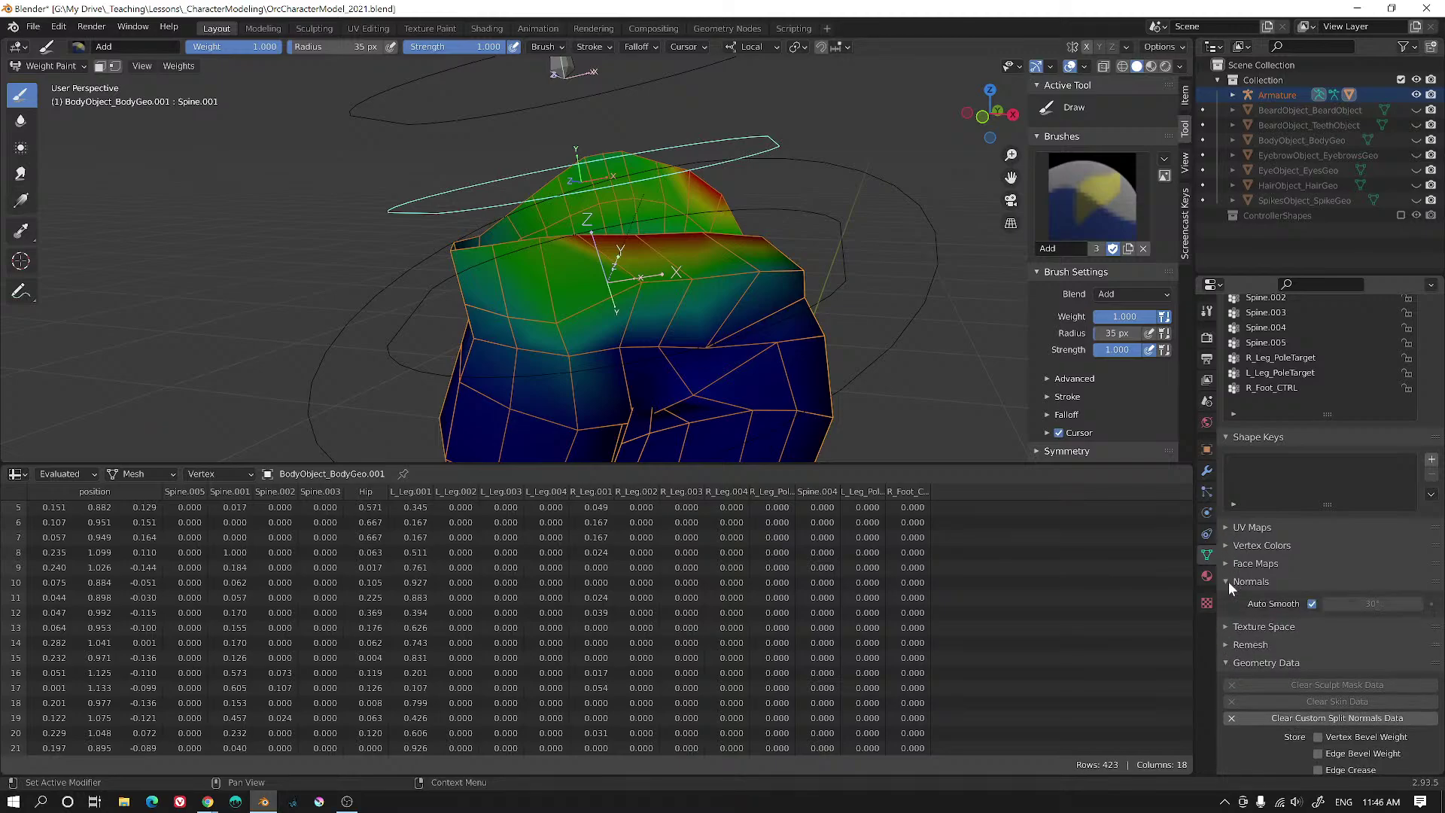
click(1226, 628)
scroll(1276, 660, down, 6)
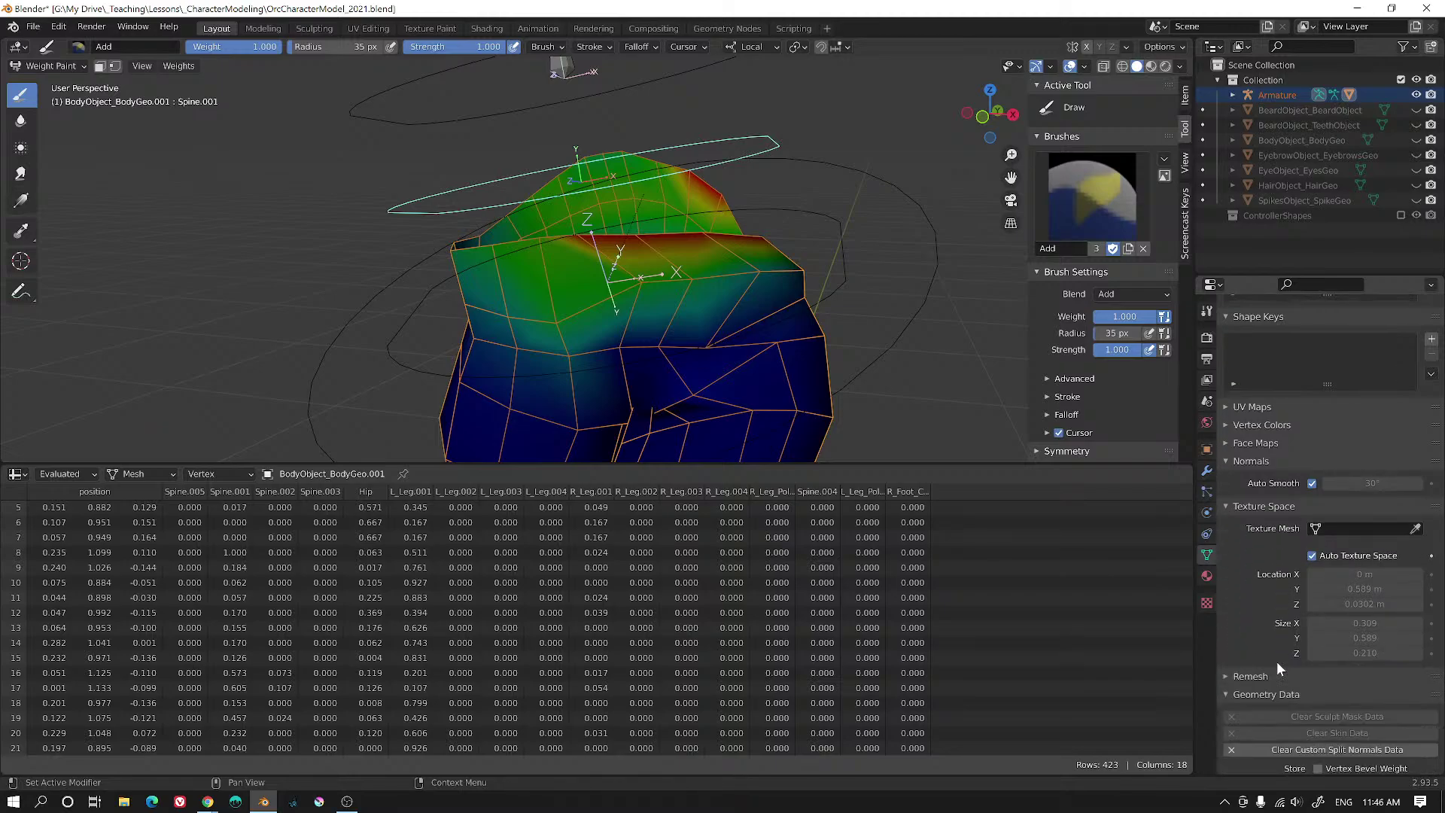
- Examine the Viewport Shading and Viewport Overlays options, and inspect the painted waist from the side
click(1179, 66)
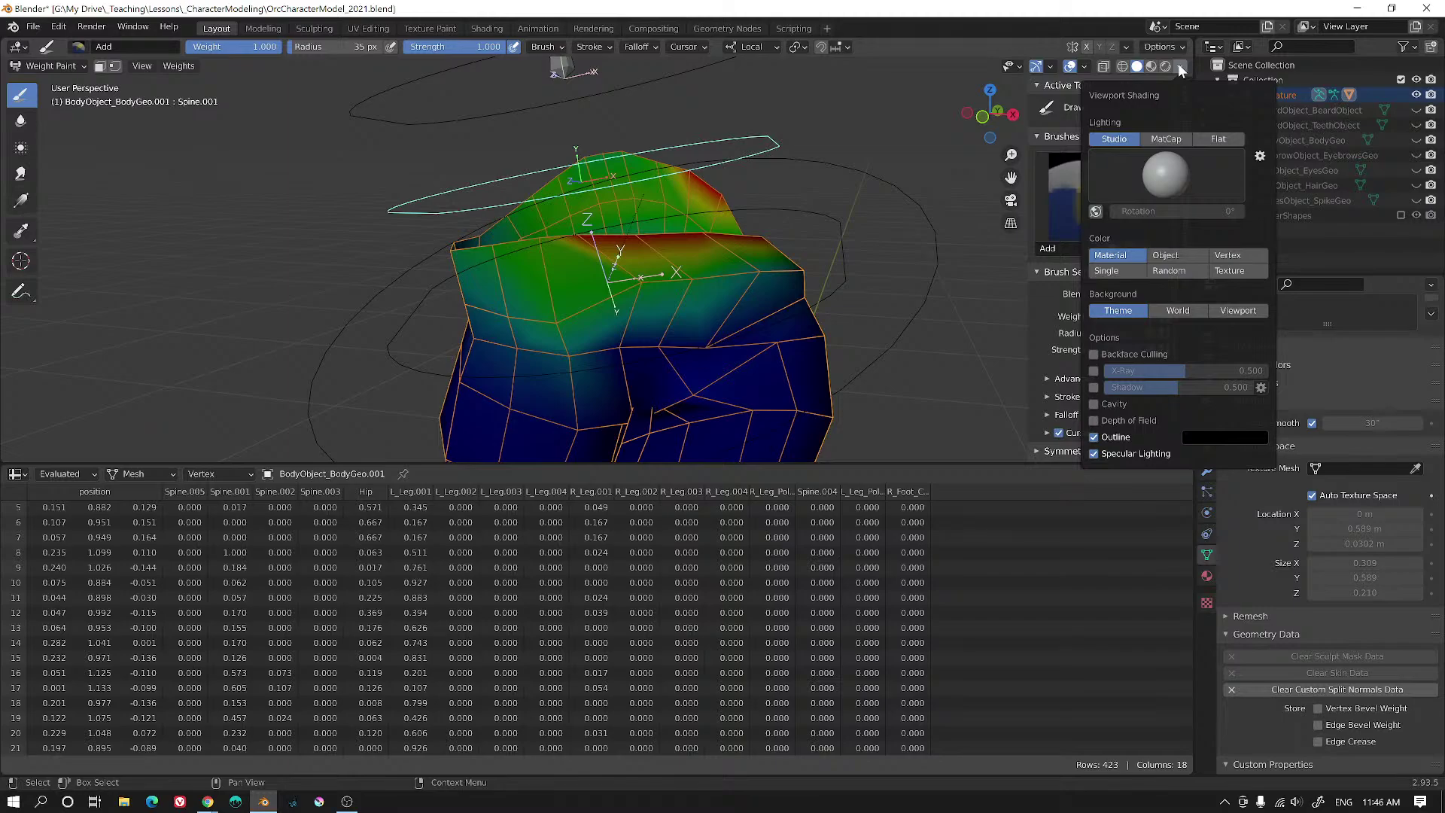
click(1084, 66)
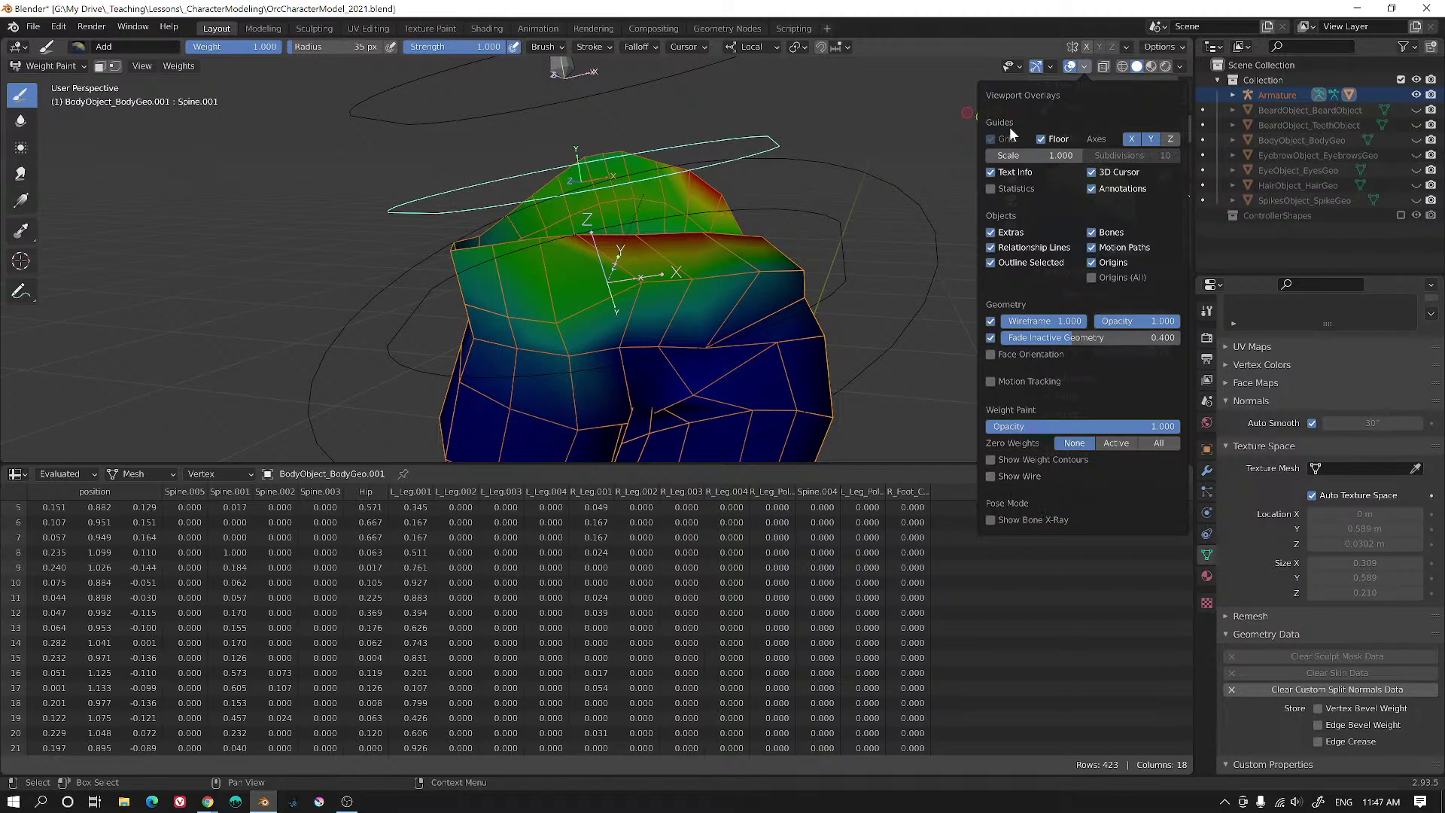
click(1051, 66)
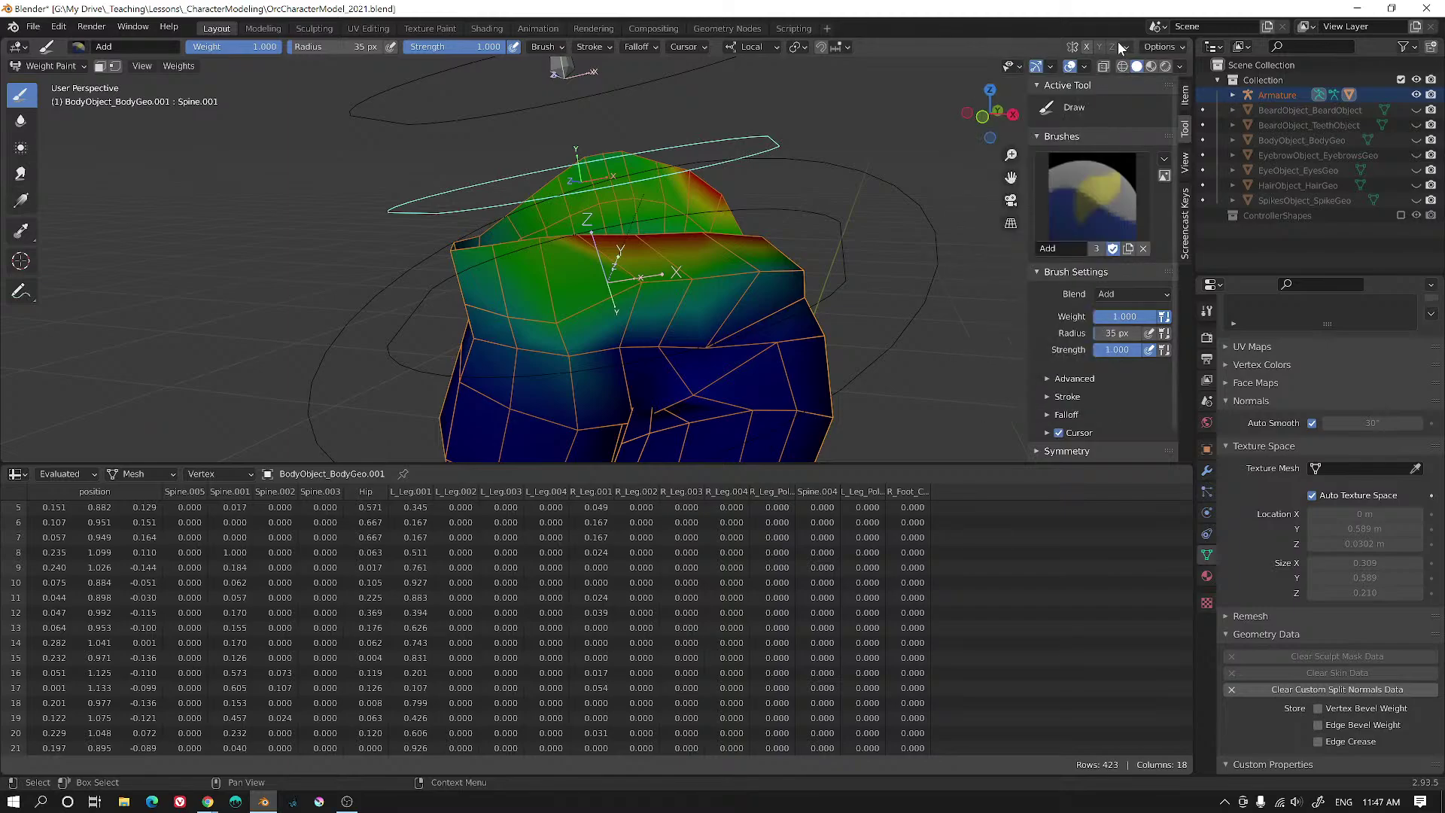
mouse_move(555, 394)
middle_down()
mouse_move(641, 407)
mouse_move(468, 377)
middle_up()
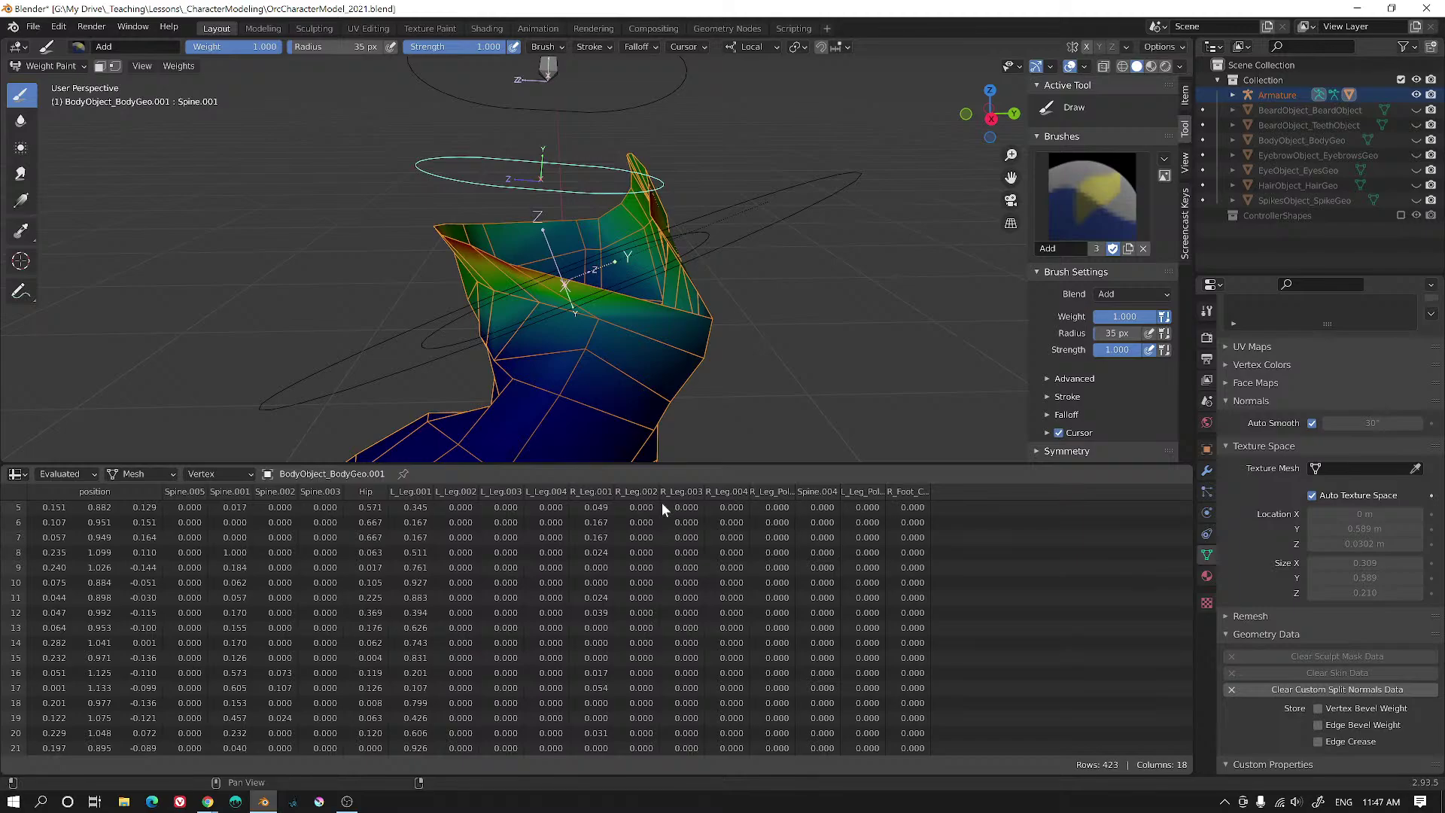
- Unwrap the entire body mesh in Edit Mode with the Angle Based method, and return to Weight Paint mode
key(Tab)
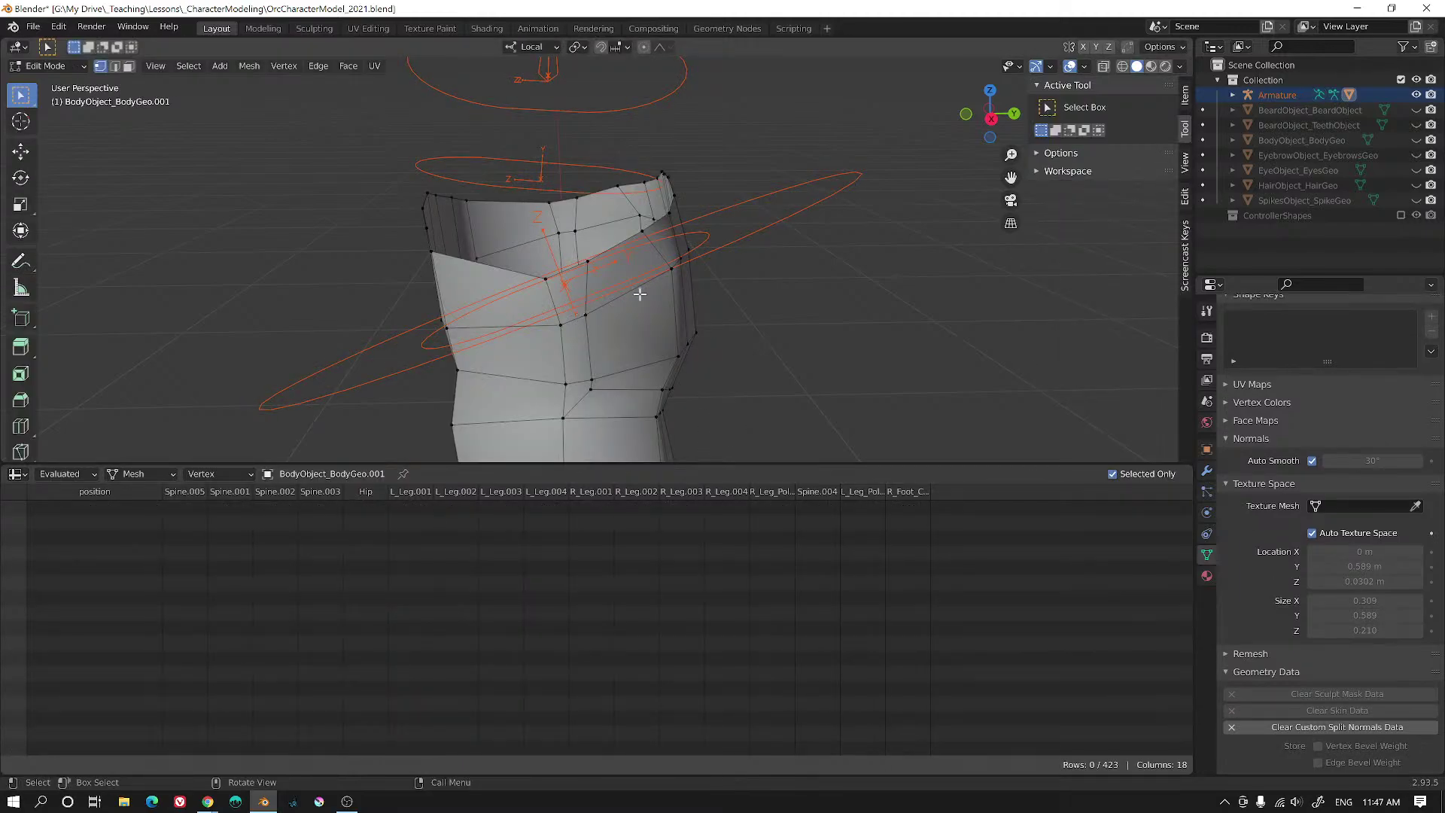
middle_drag(639, 293, 709, 288)
key(a)
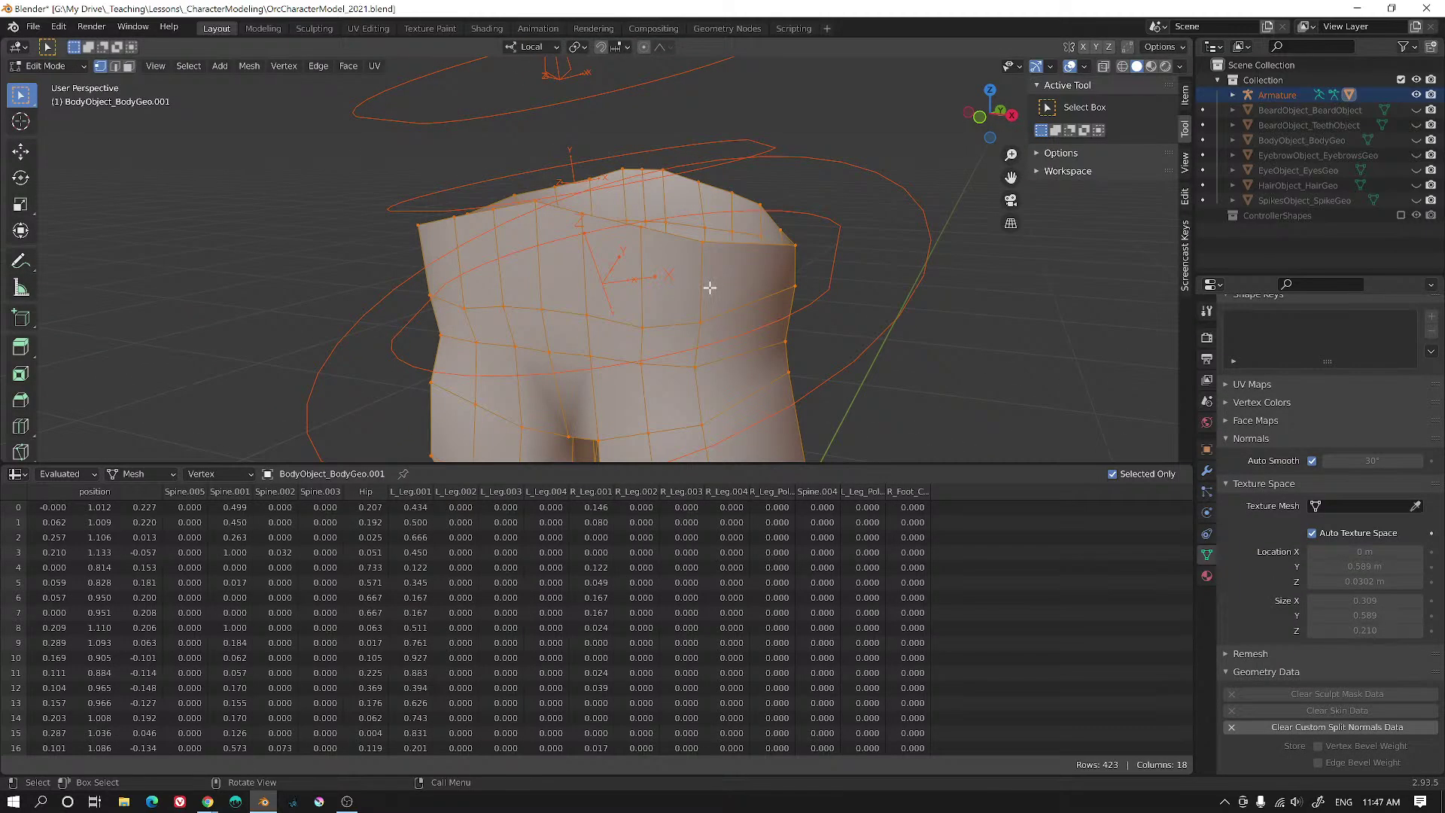
key(u)
click(711, 283)
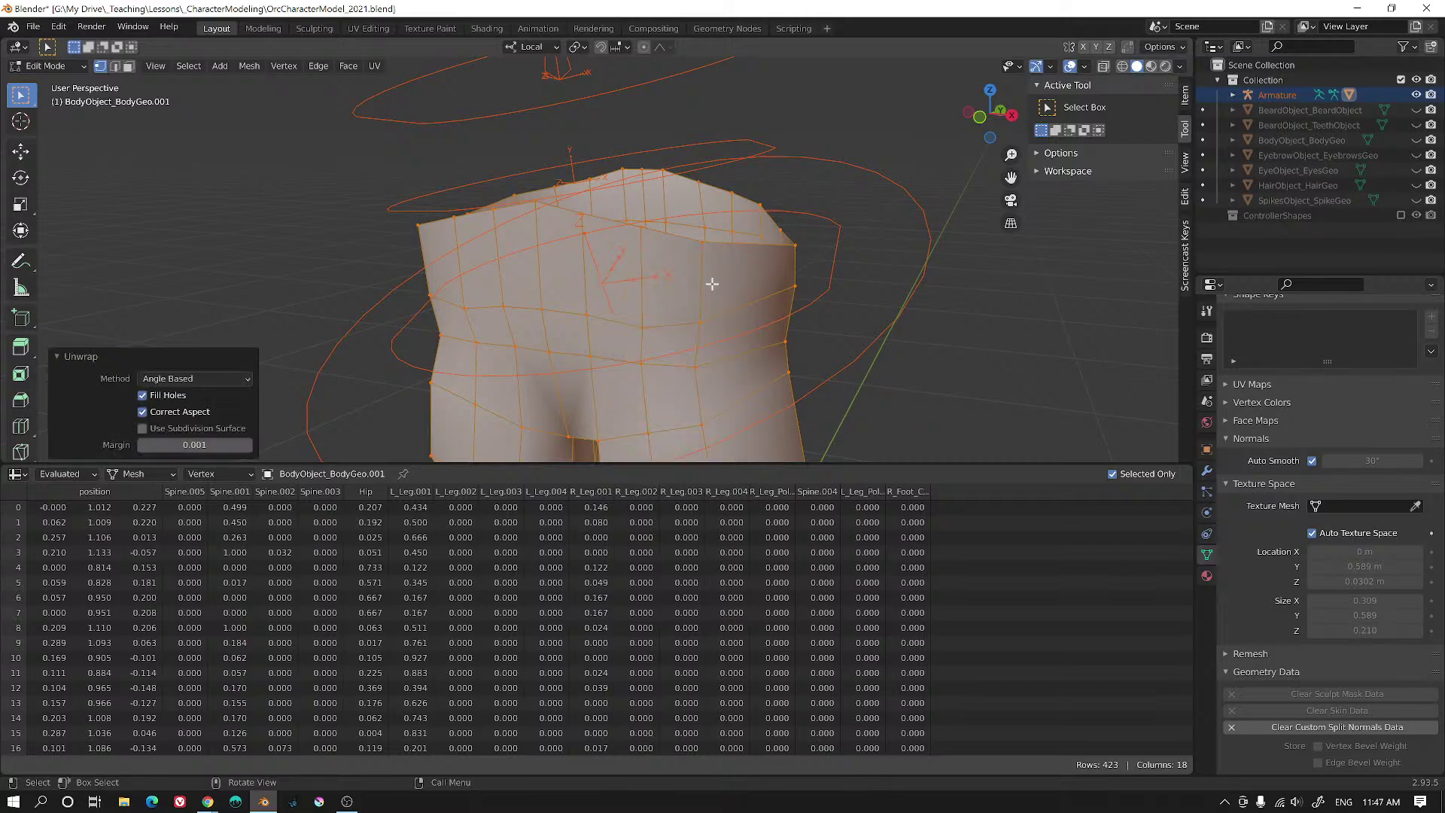
key(Tab)
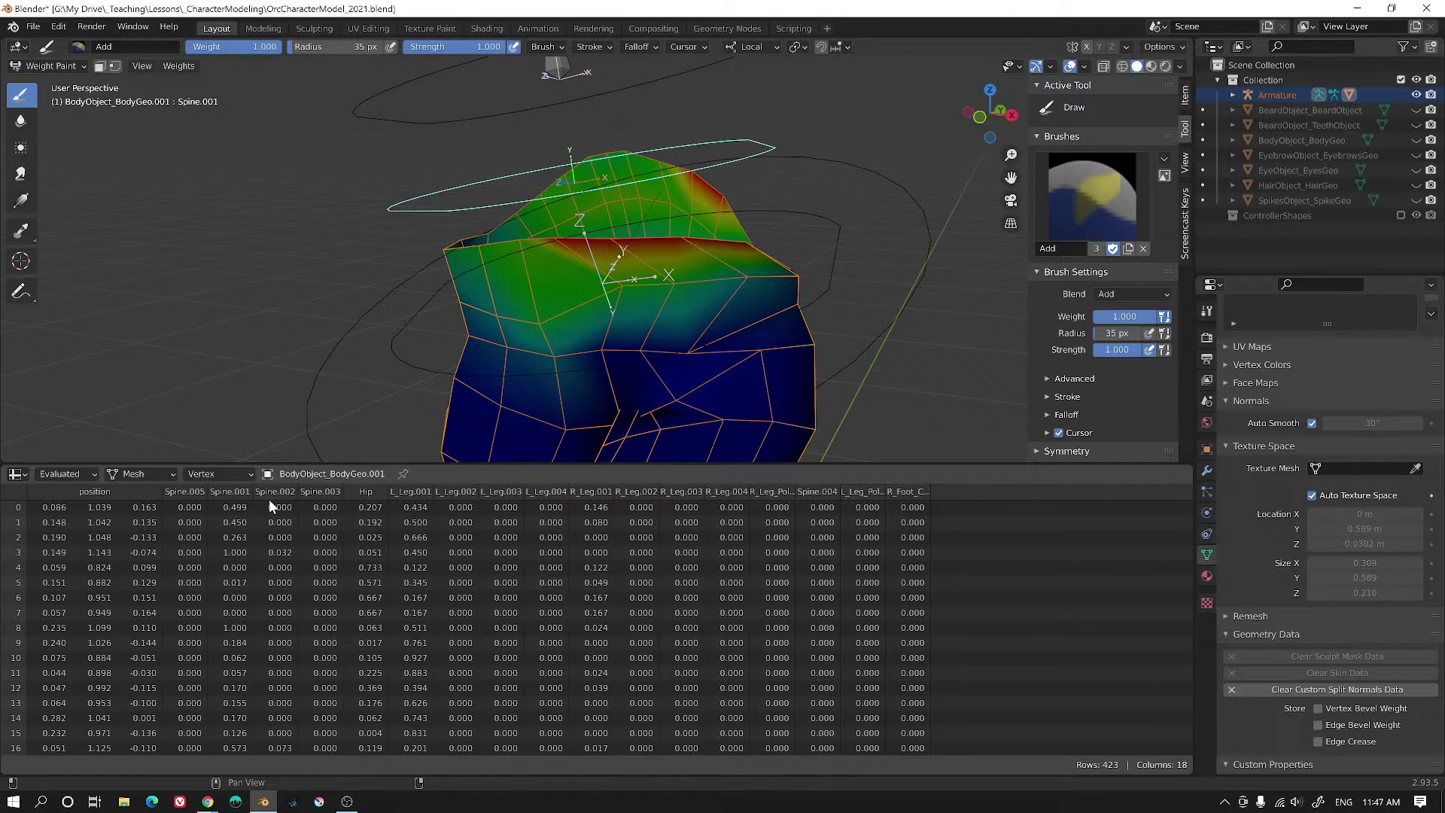
- Examine the spreadsheet's geometry component, attribute domain and object evaluation state options
click(161, 478)
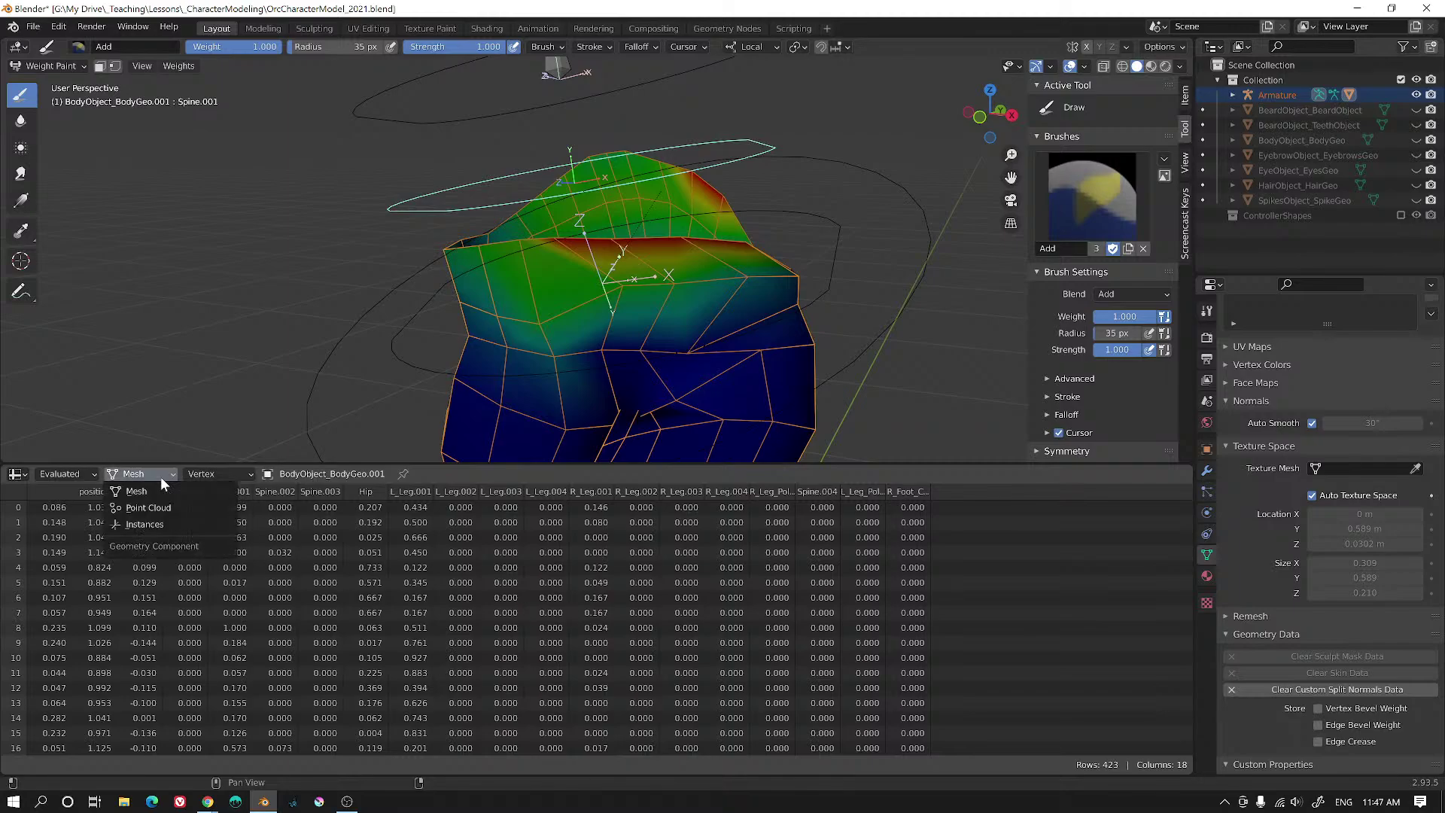
click(207, 478)
click(207, 478)
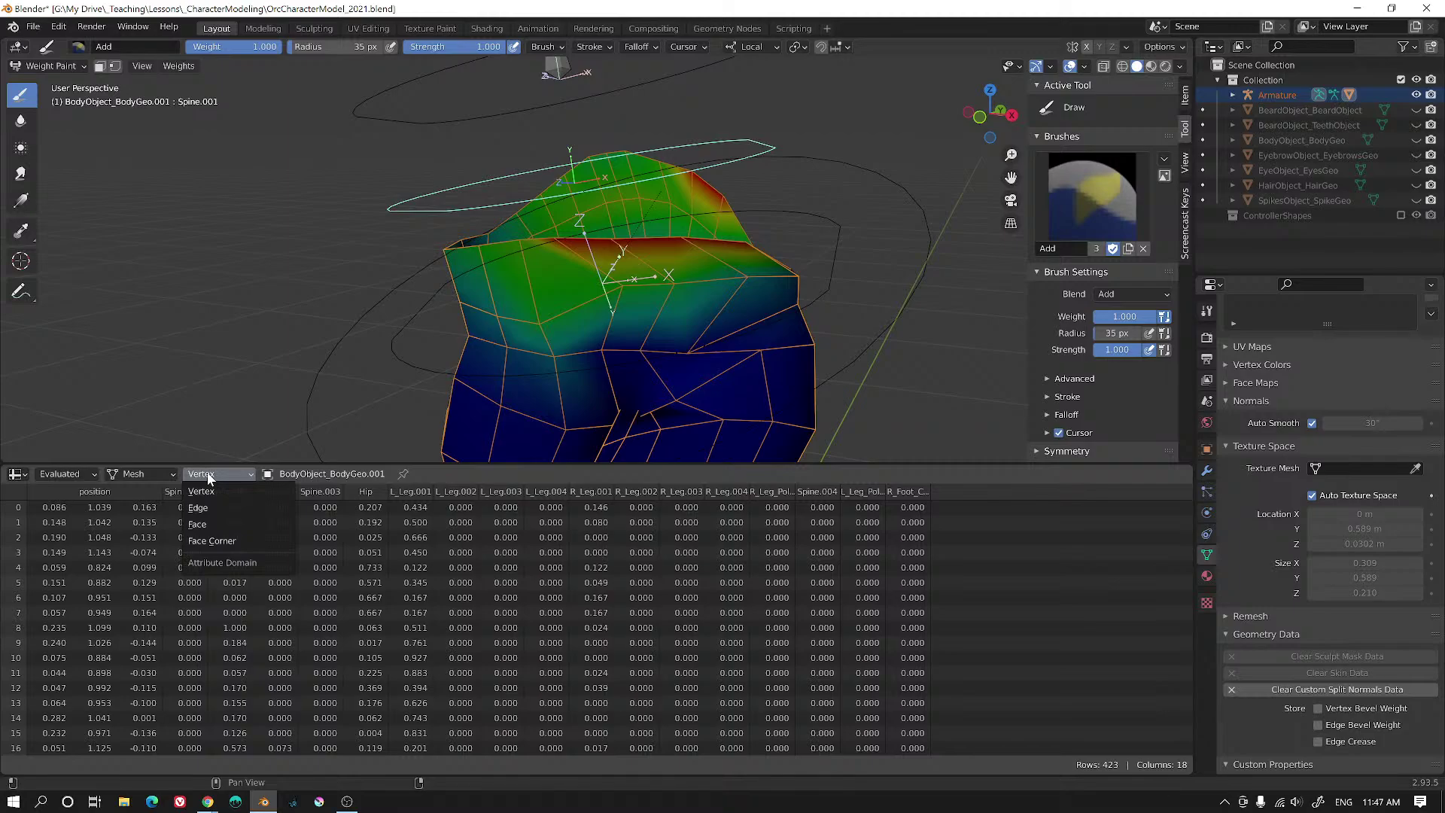
click(54, 473)
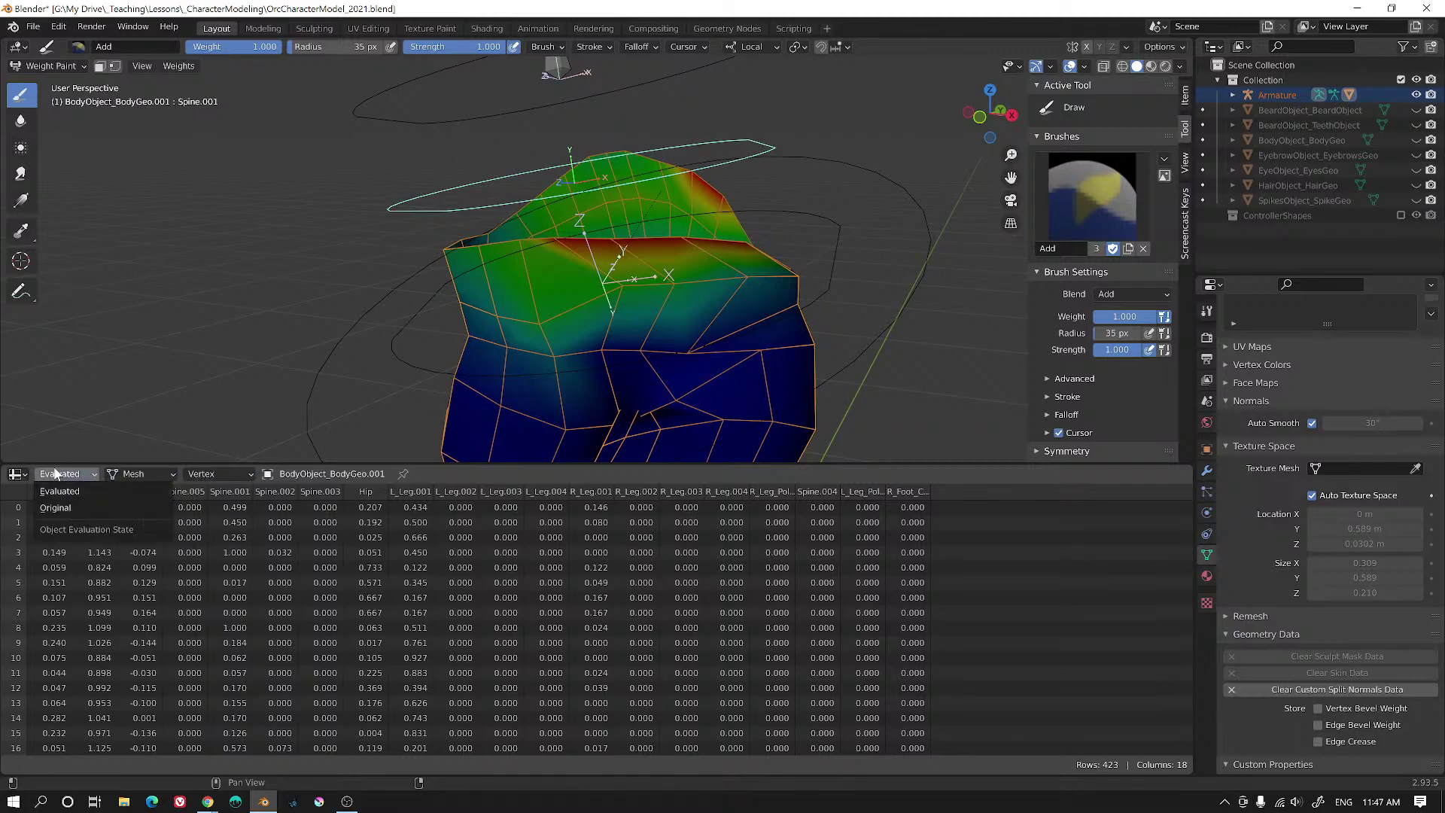
- Inspect the Spine.001 weights around the body's waist and upper legs from the front and side
mouse_move(397, 213)
middle_down()
mouse_move(805, 222)
mouse_move(624, 252)
mouse_move(454, 251)
middle_up()
scroll(455, 251, up, 2)
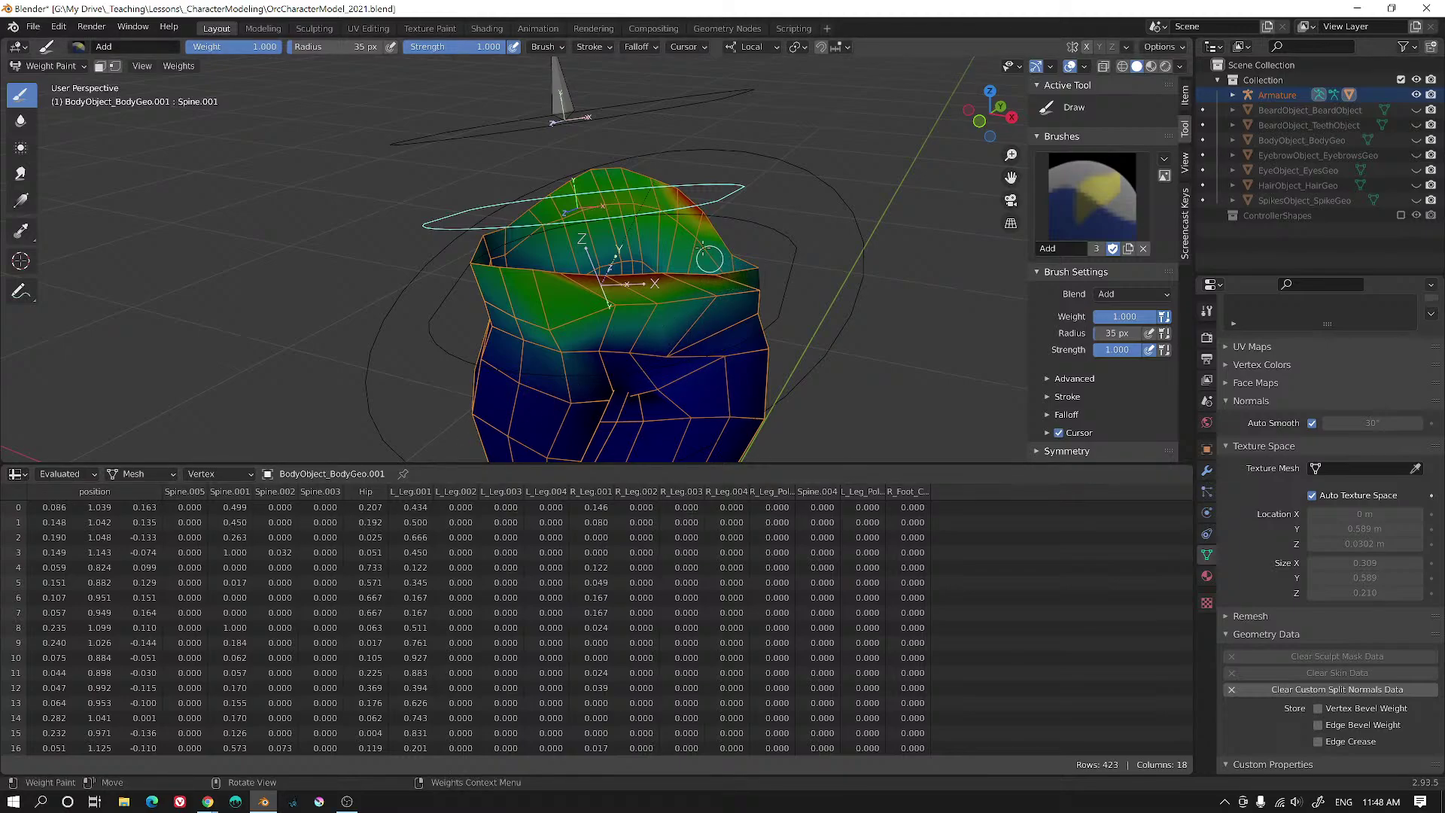
middle_drag(906, 303, 784, 290)
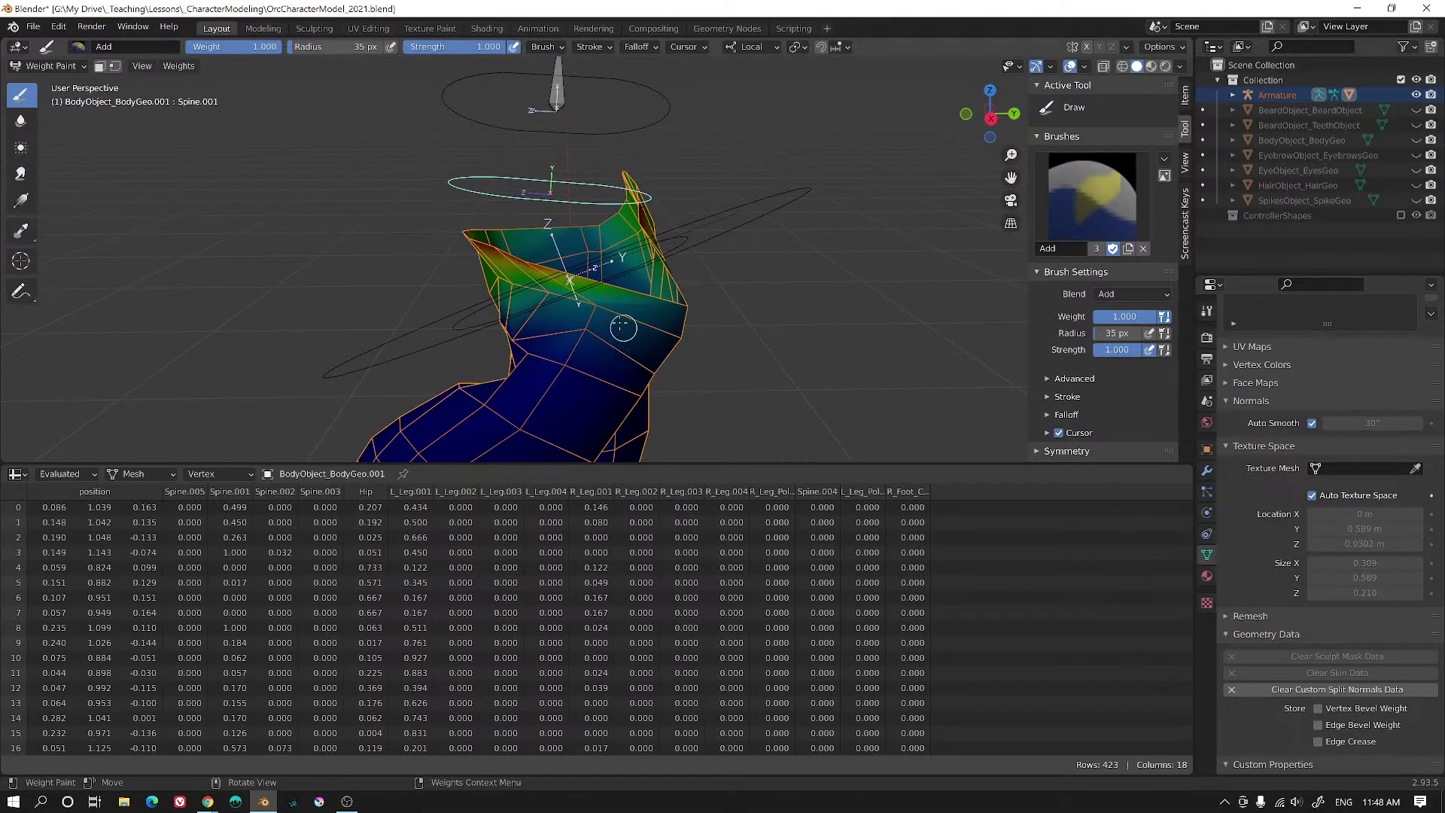
middle_drag(617, 285, 754, 282)
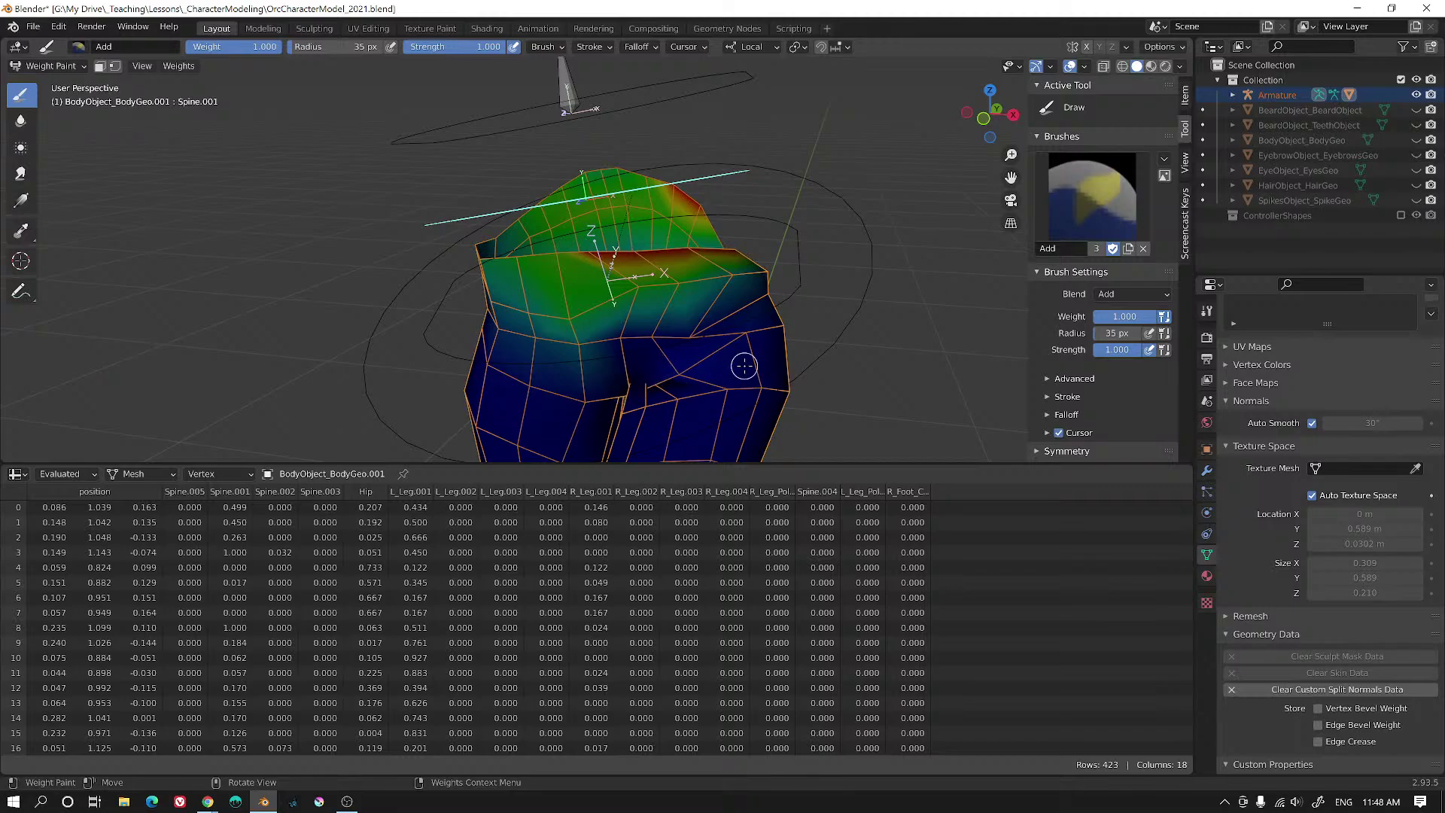
middle_drag(743, 366, 692, 339)
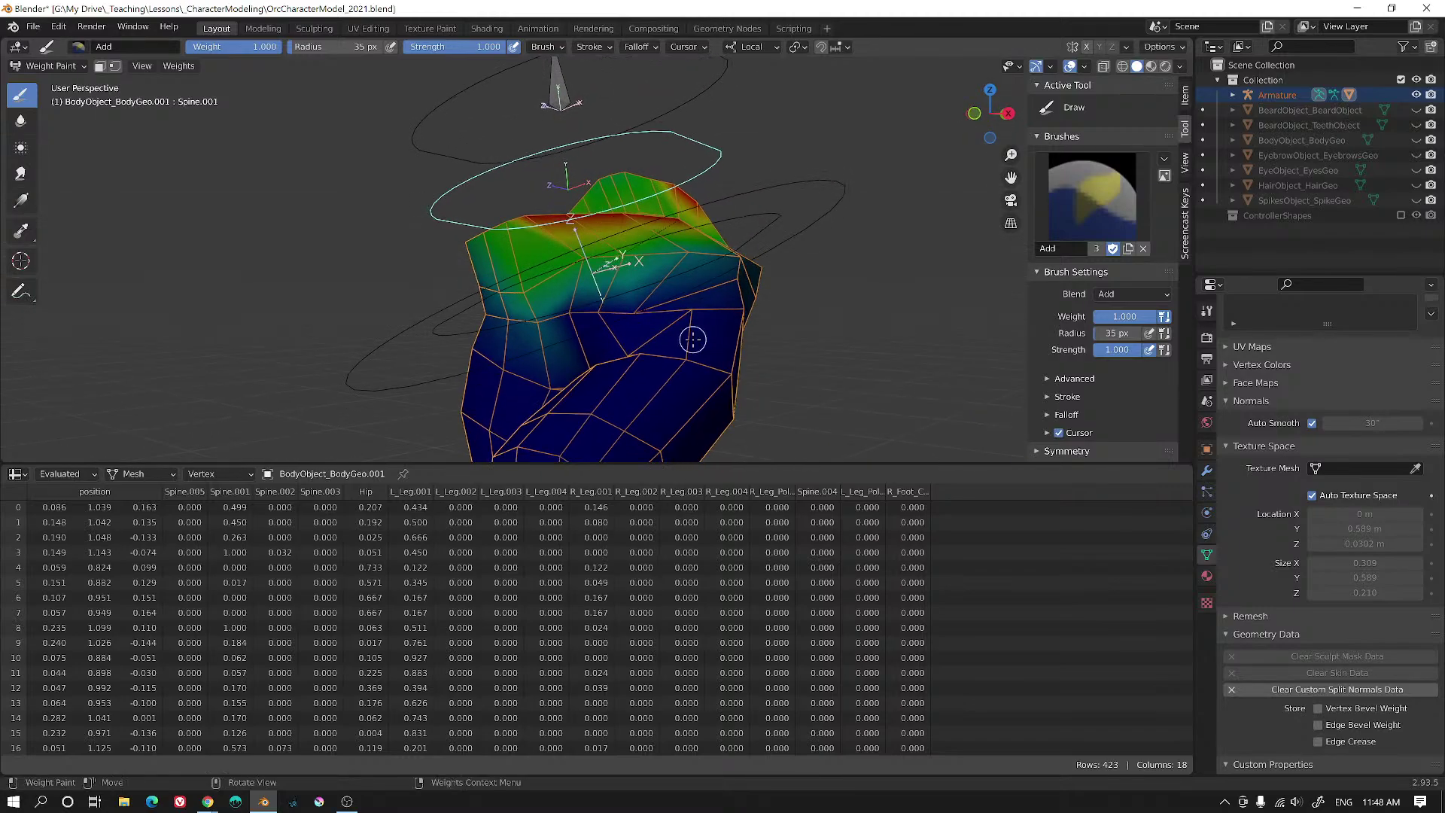
click(43, 66)
middle_drag(806, 337, 835, 380)
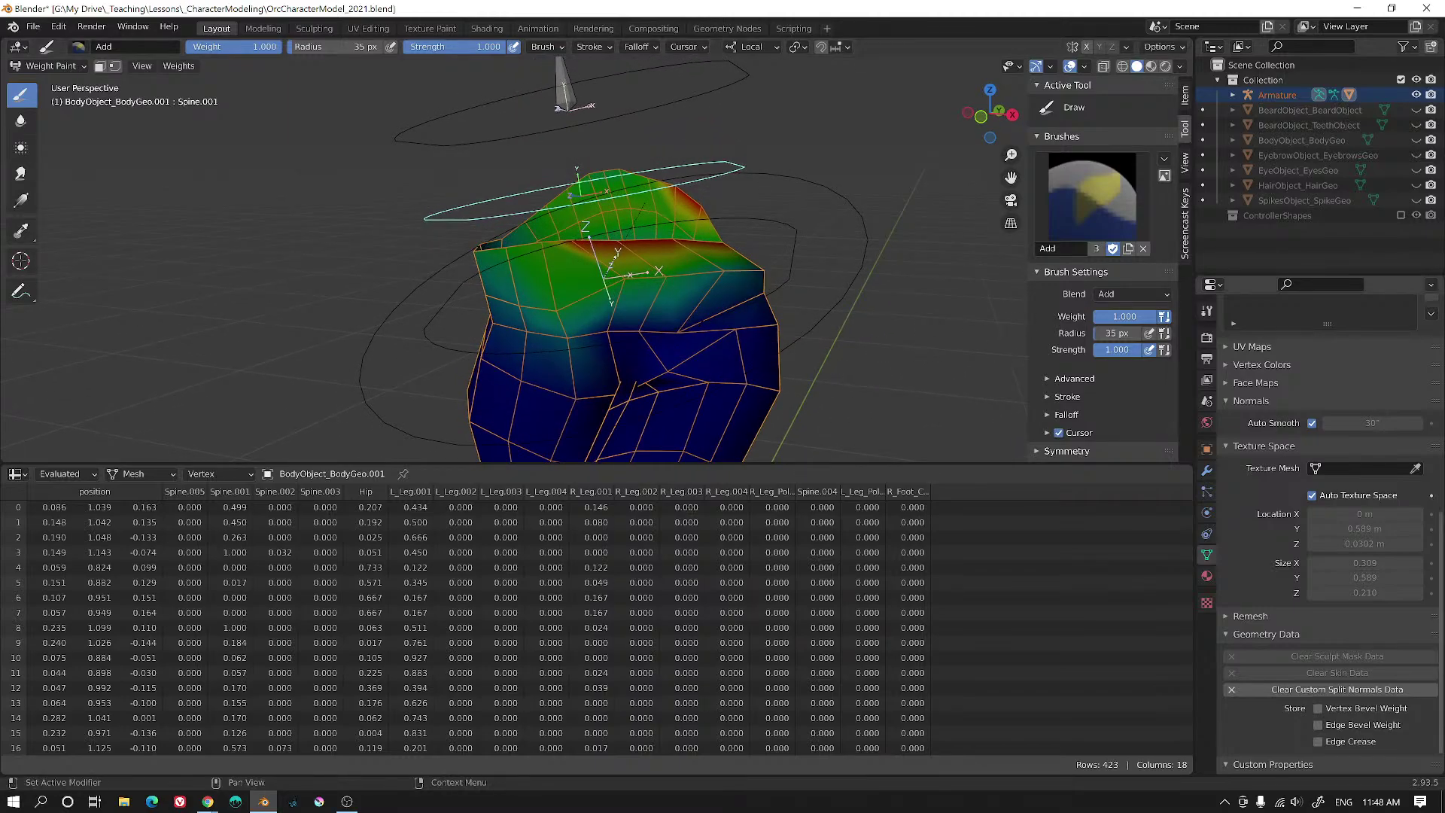
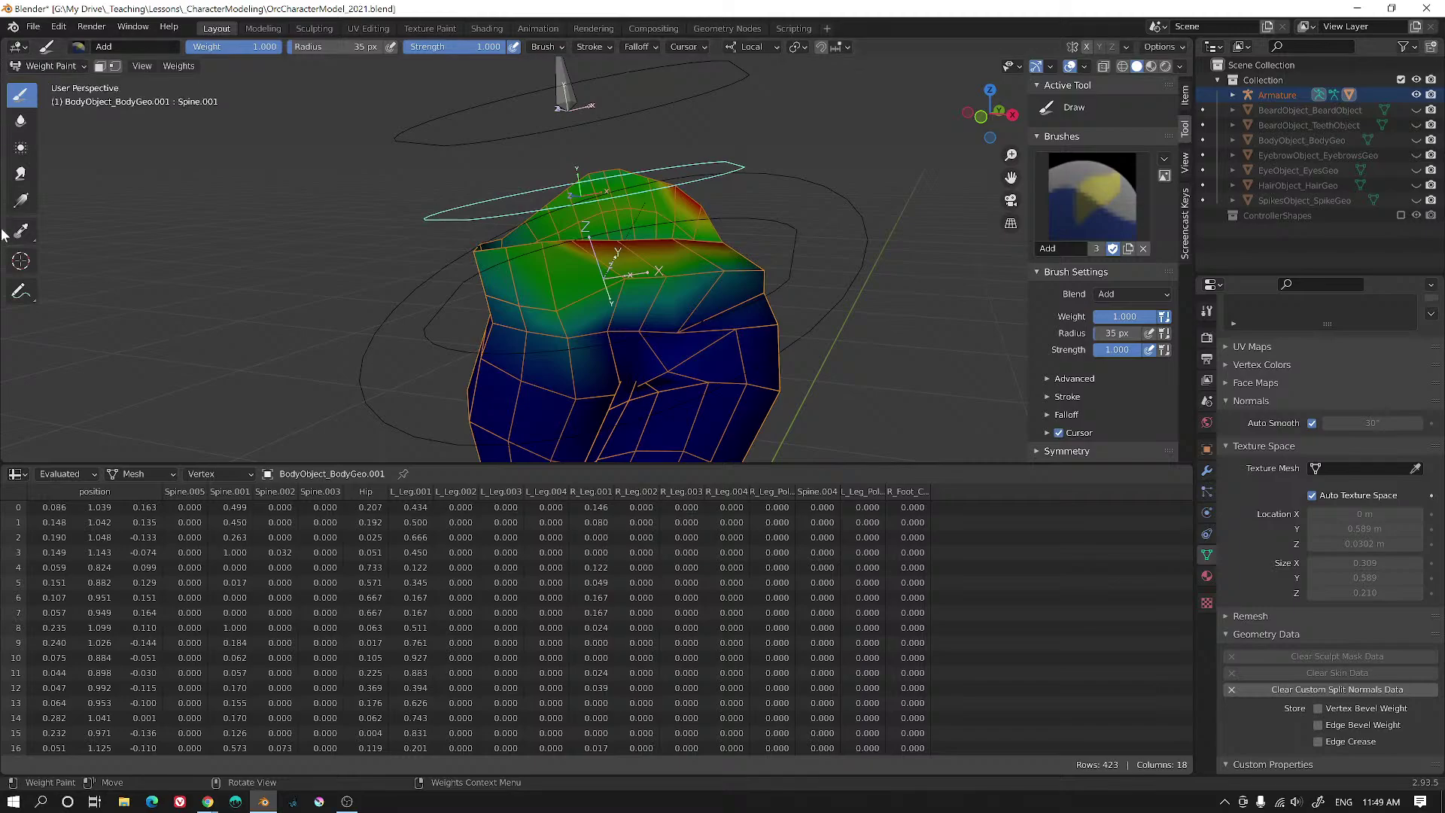
mouse_move(623, 293)
middle_down()
mouse_move(417, 277)
mouse_move(800, 280)
mouse_move(632, 369)
middle_up()
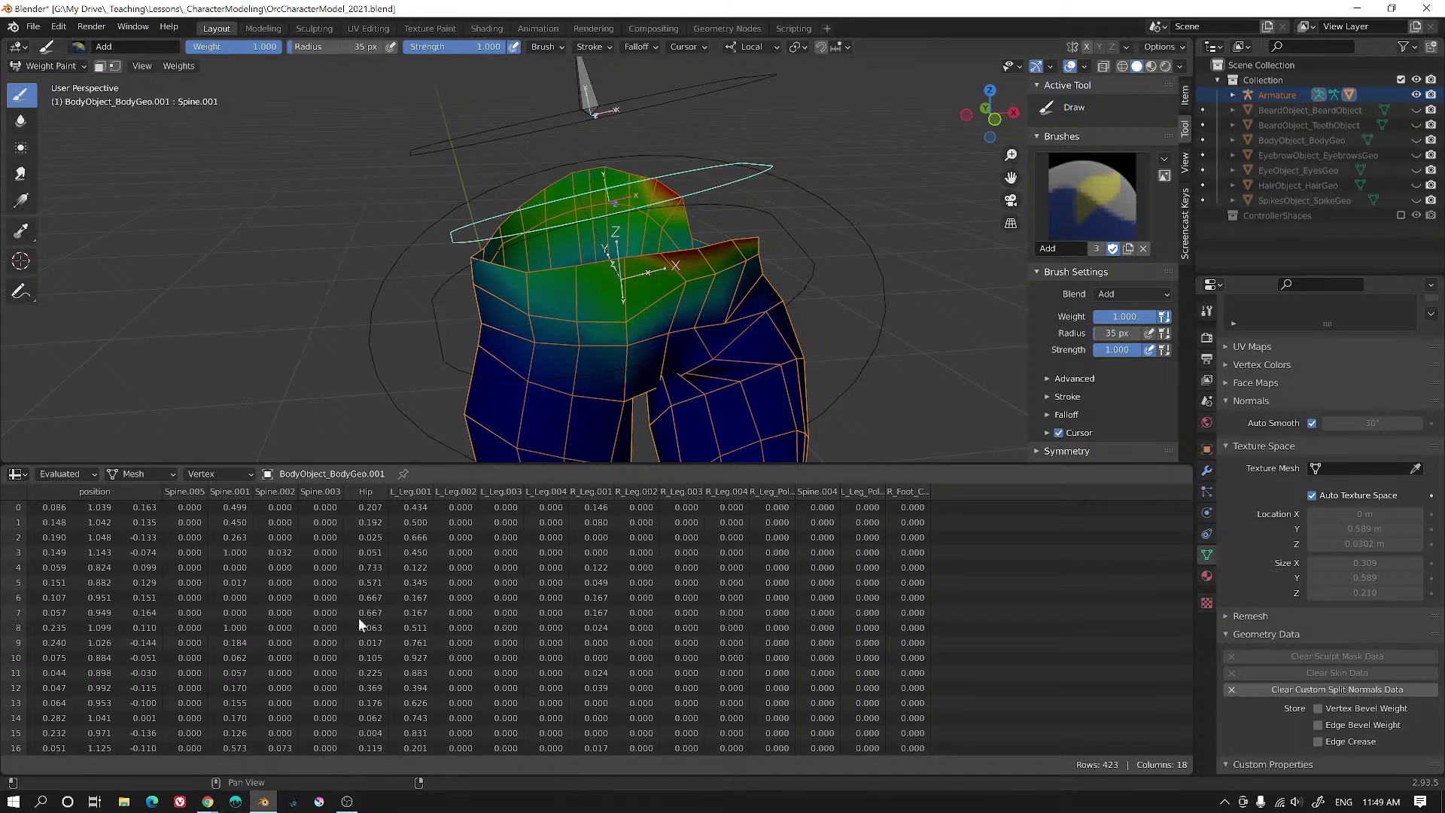
middle_drag(608, 328, 611, 316)
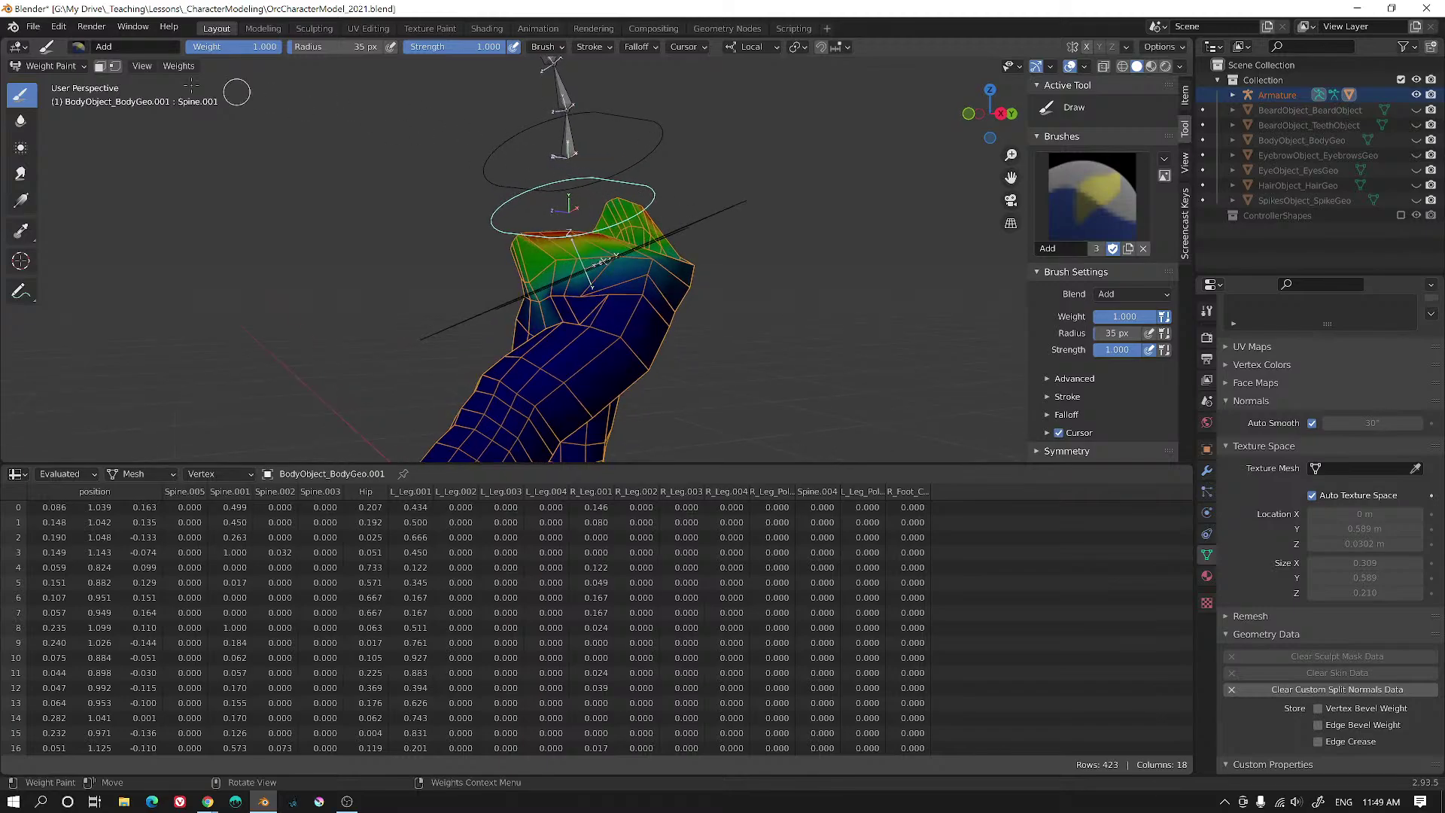
- Leave Weight Paint for Object Mode, select the armature and put it into Pose Mode
click(46, 65)
click(43, 91)
middle_drag(115, 133, 563, 247)
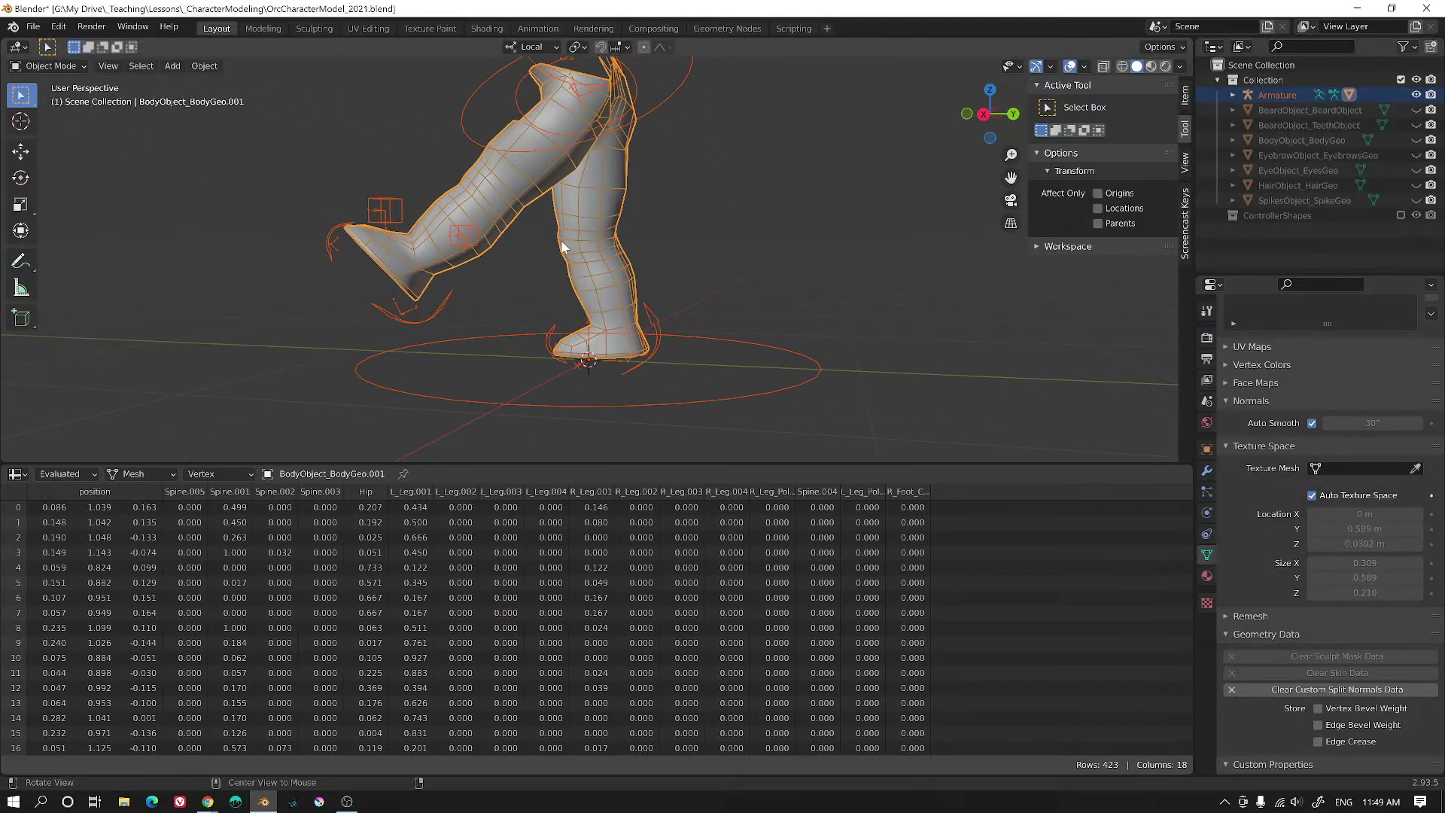
click(657, 325)
key(ctrl+Tab)
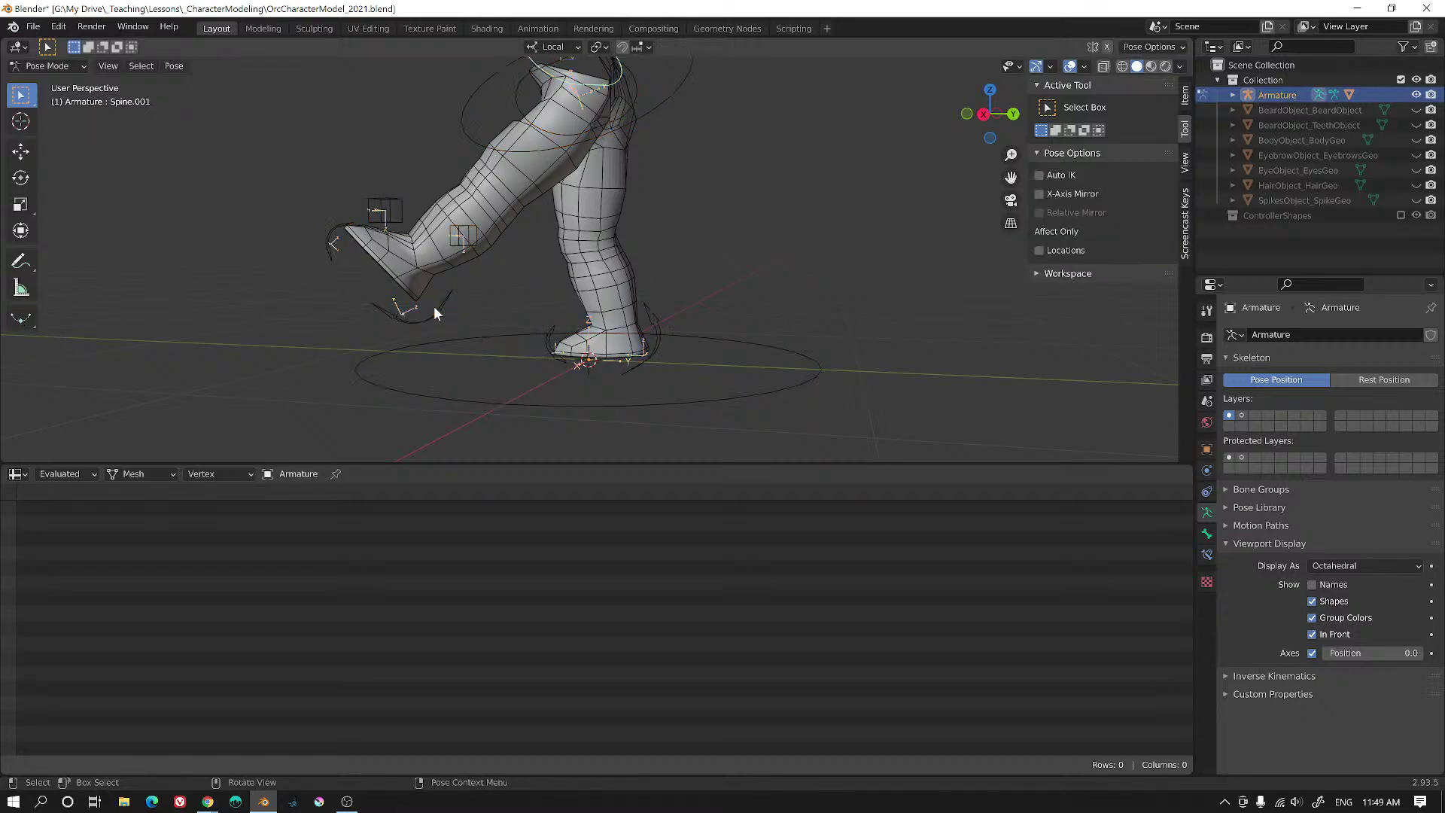
- Clear the location and rotation of all the armature's bones so the rig returns to its rest pose
click(434, 306)
middle_drag(558, 326, 530, 305)
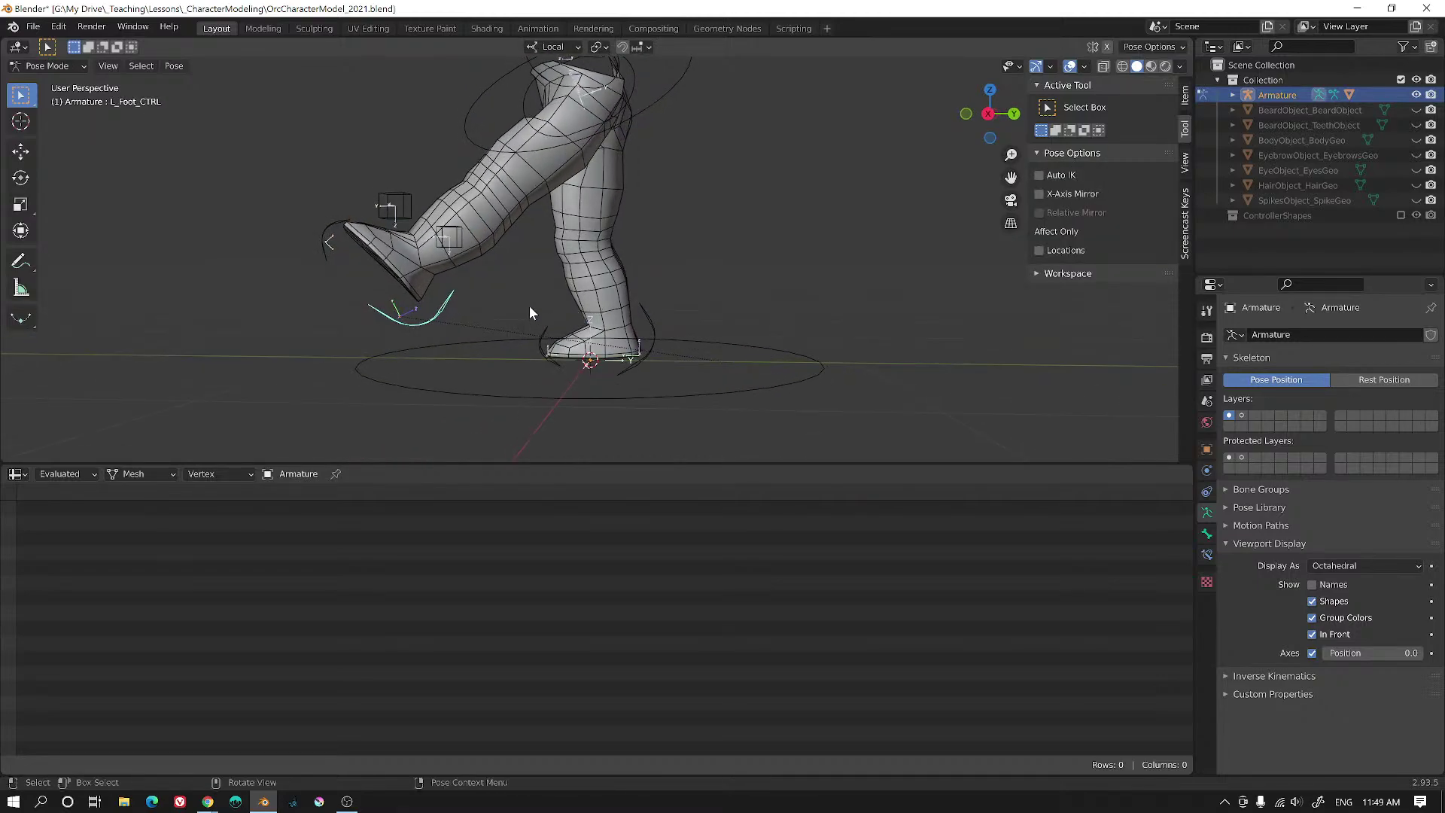
scroll(599, 130, down, 2)
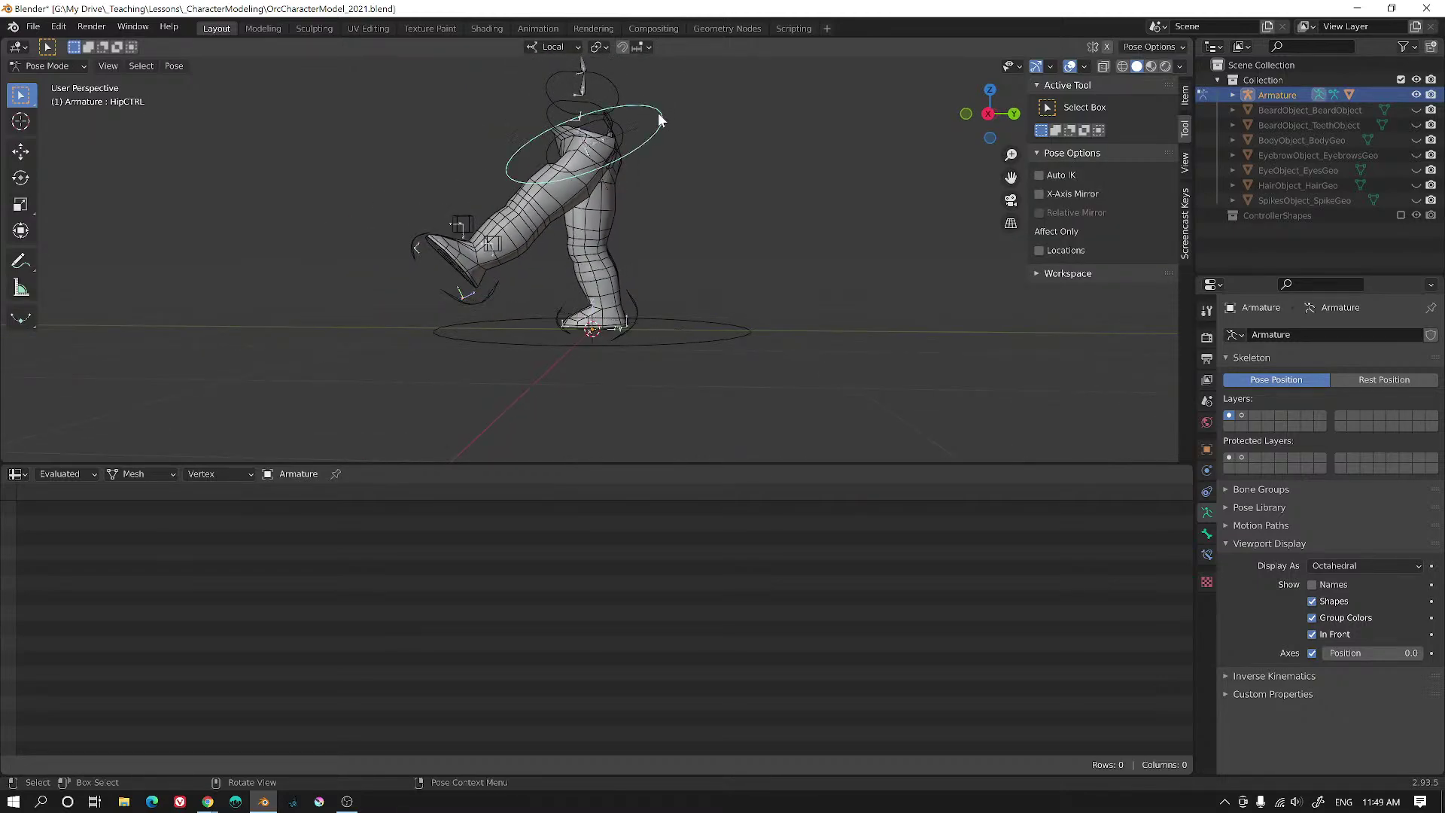
click(659, 118)
key(a)
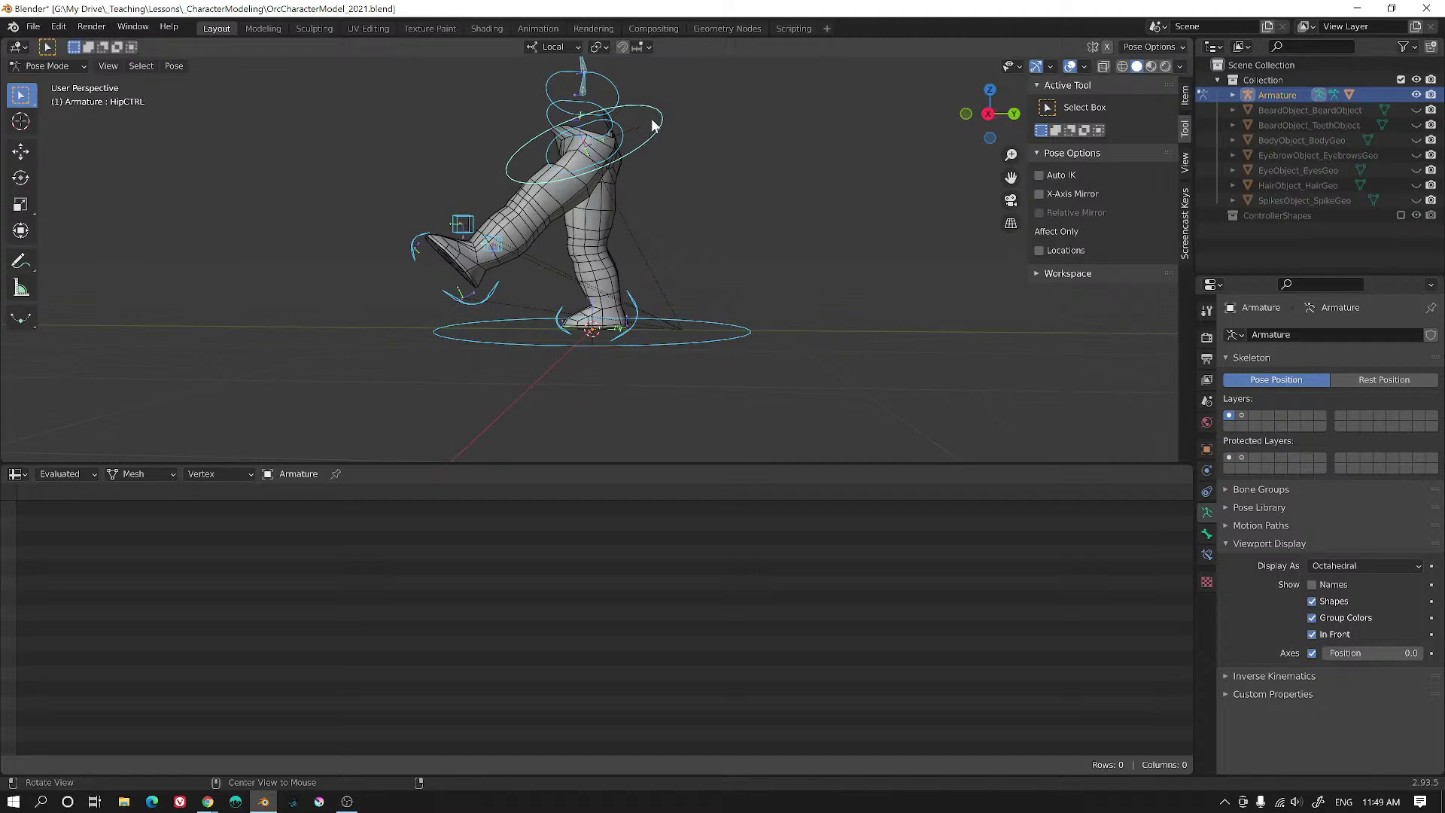
key(alt+g)
middle_drag(651, 127, 611, 185)
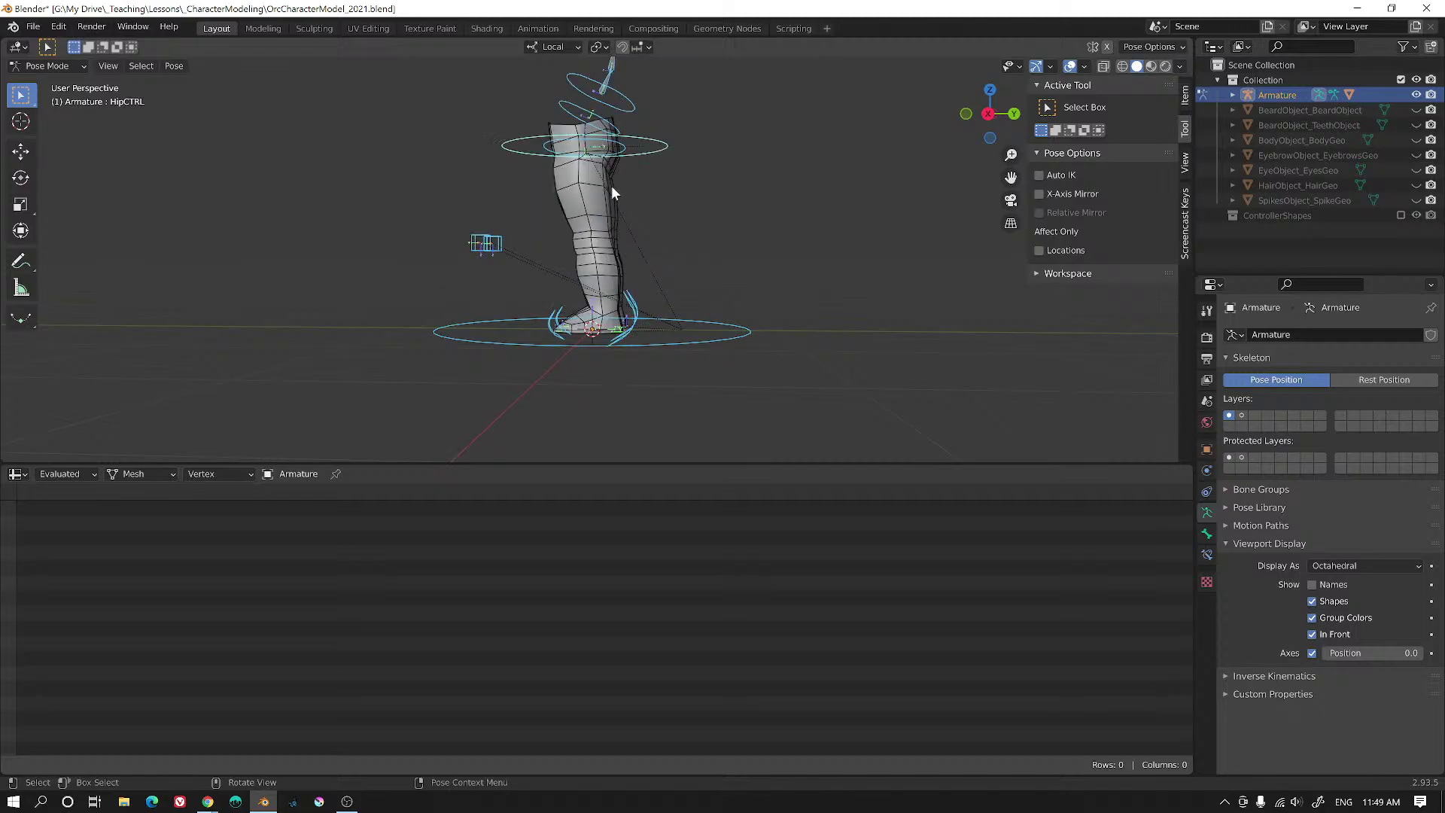
scroll(612, 218, up, 3)
middle_drag(617, 250, 735, 272)
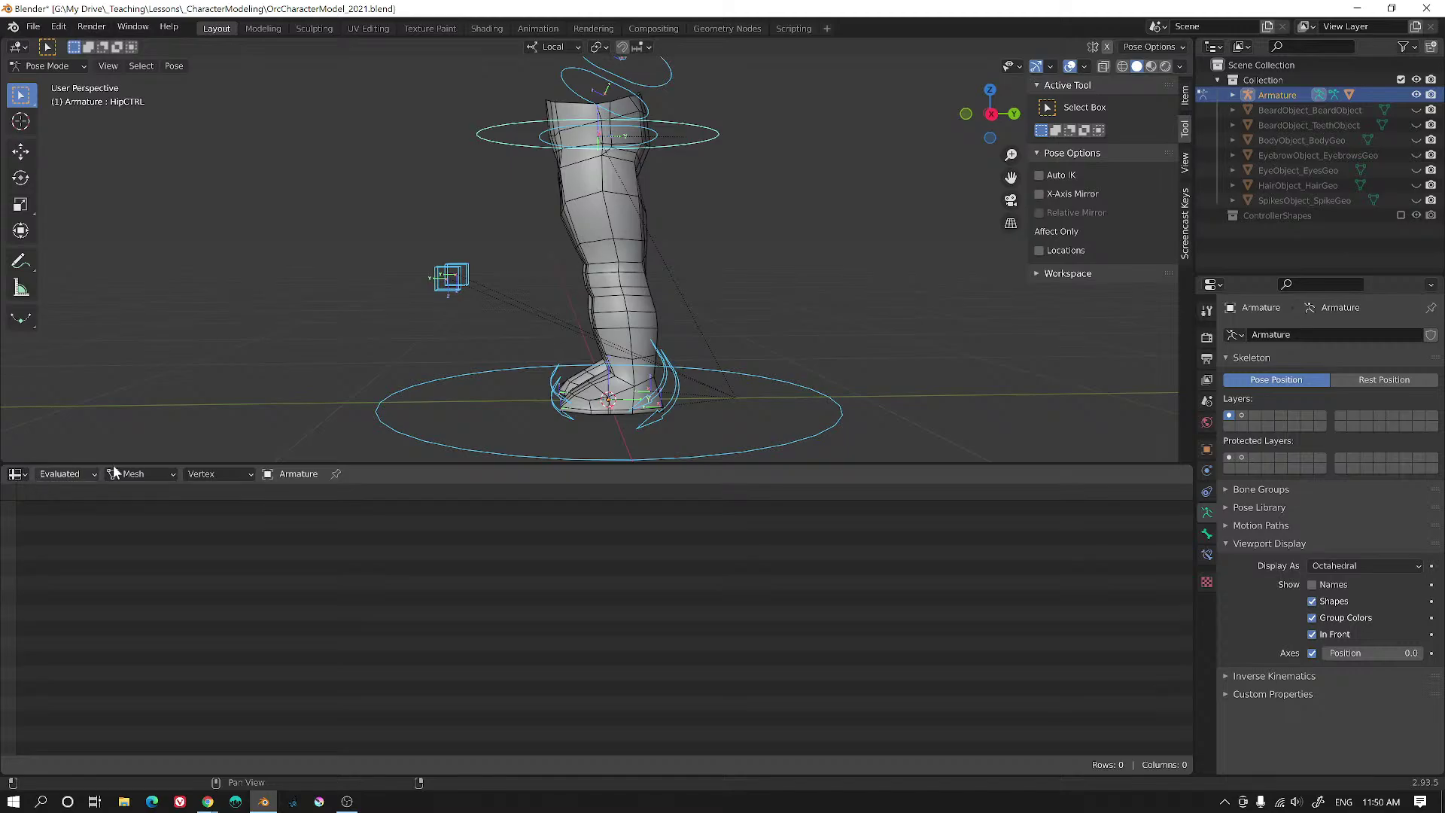
- Change the spreadsheet area to a Graph Editor
click(15, 474)
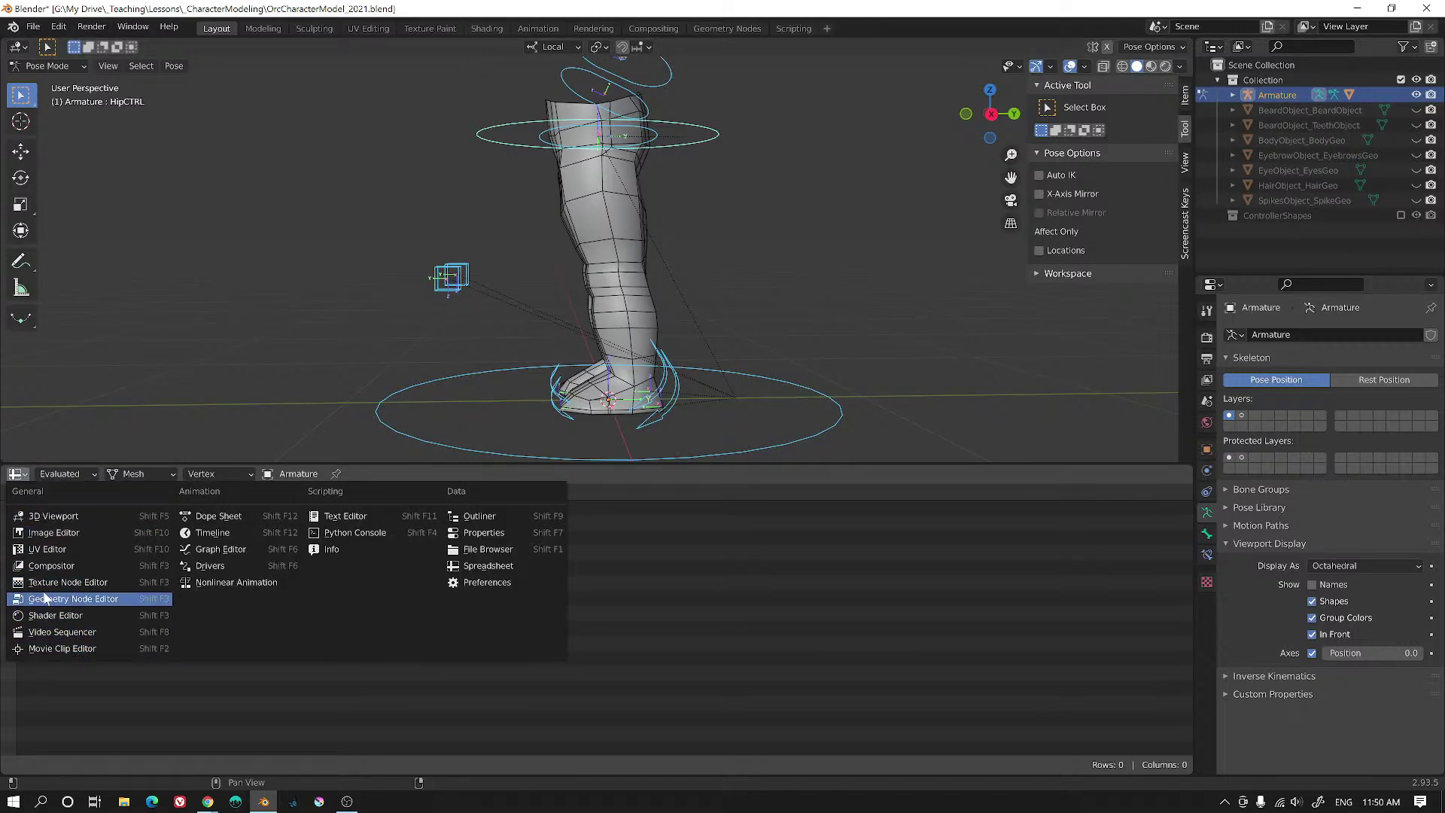
click(236, 551)
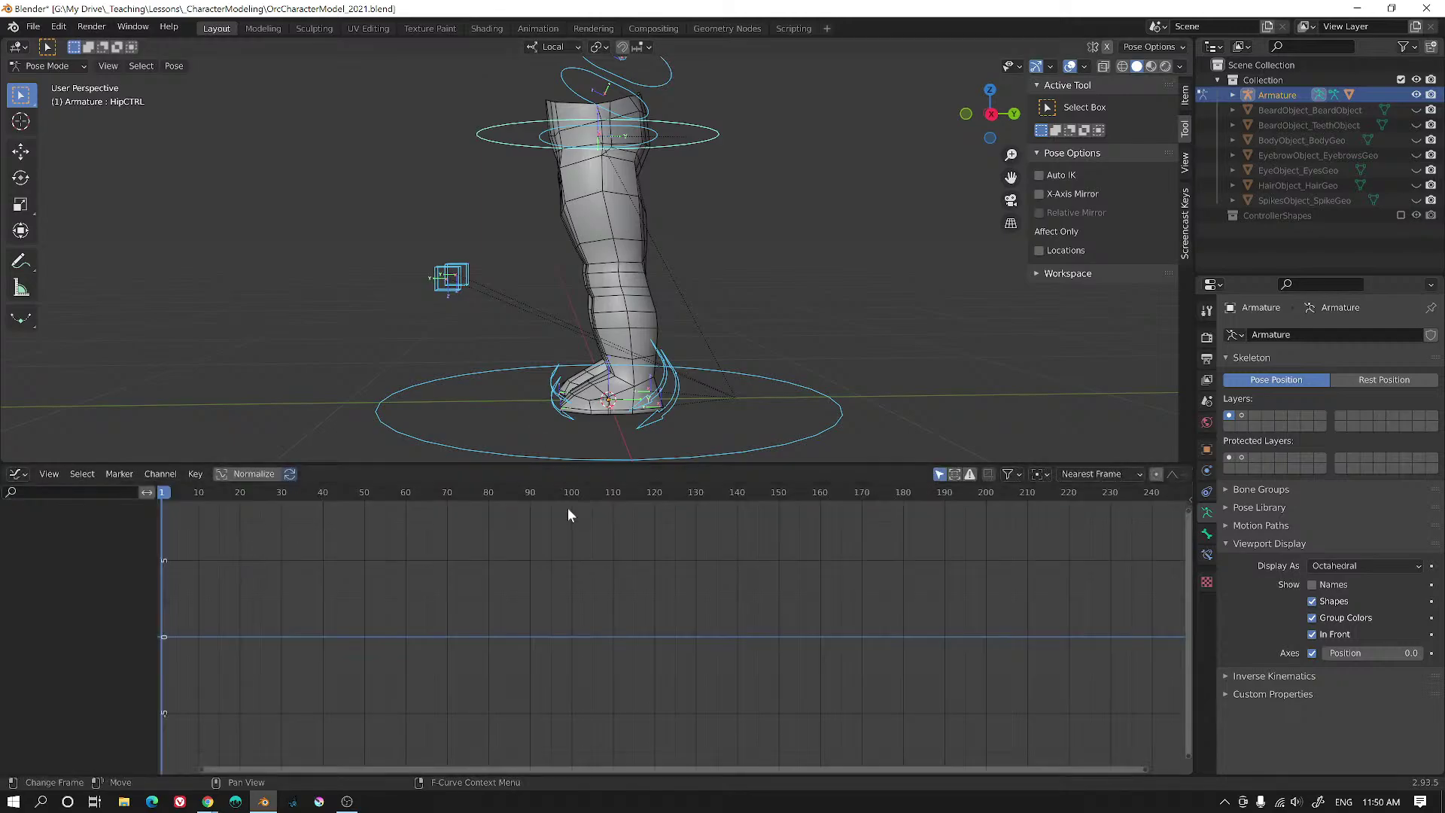
middle_drag(721, 381, 671, 385)
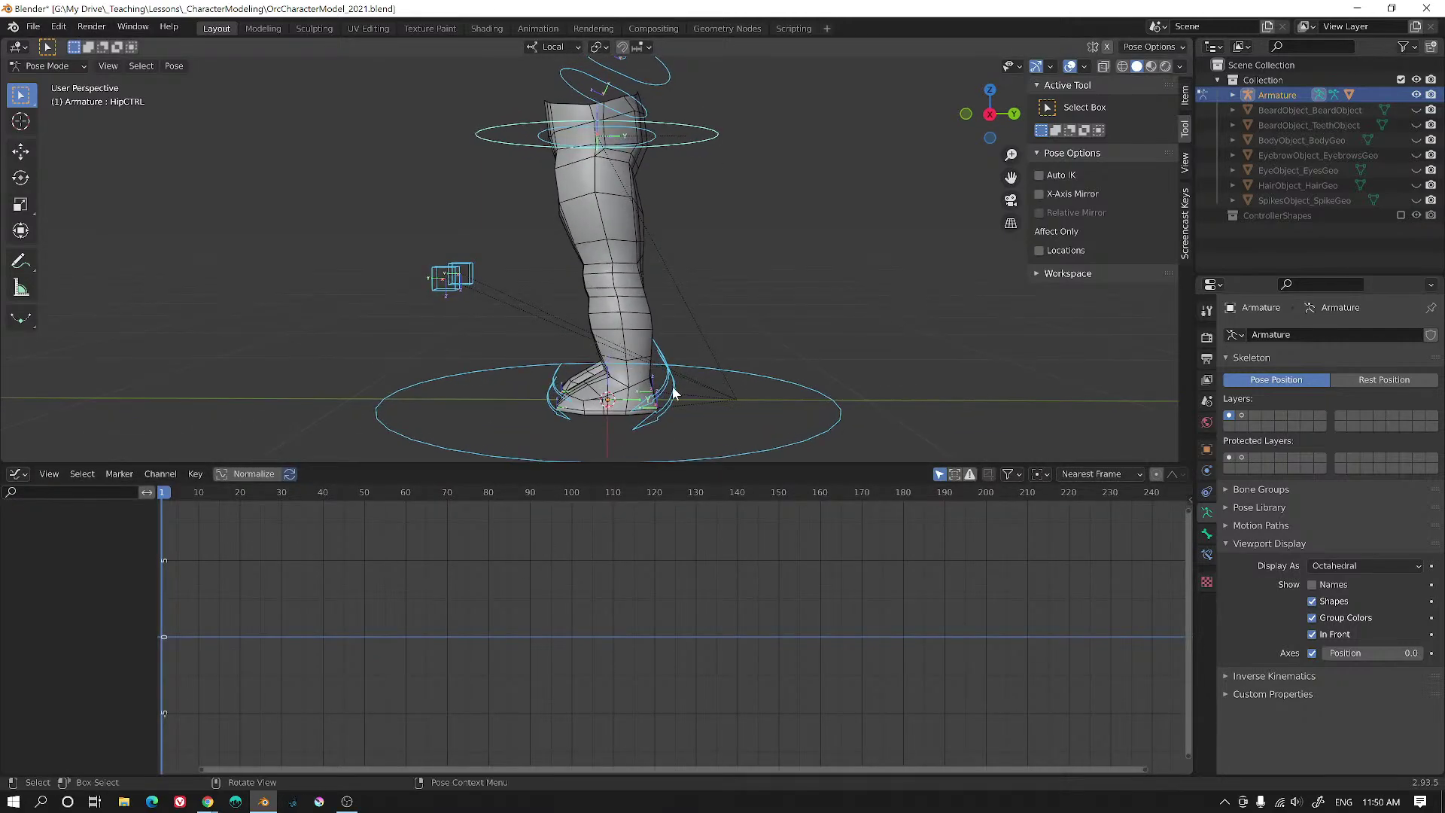
click(671, 385)
key(g)
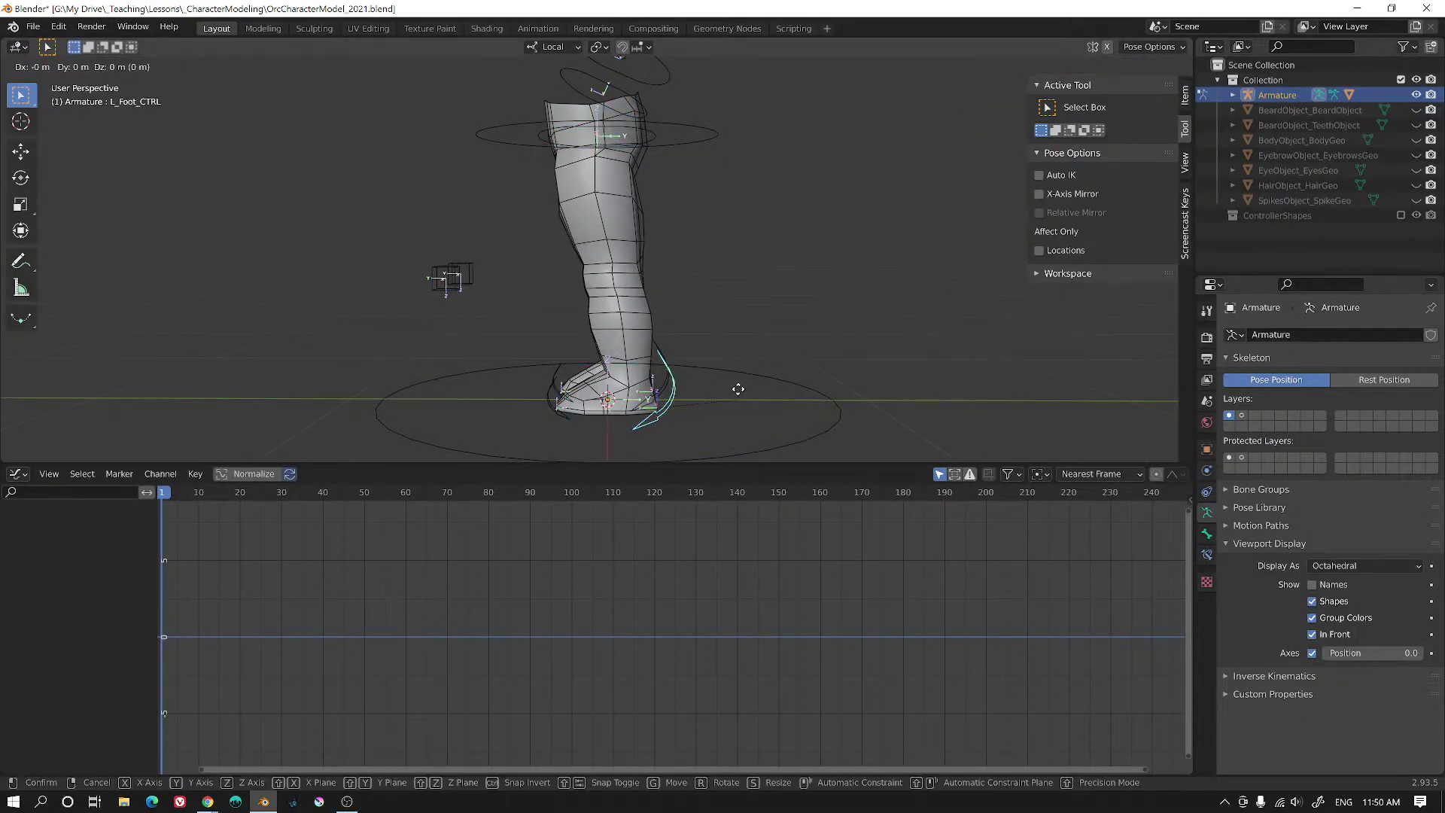
key(Escape)
- Lower the HipCTRL bone by about 0.17 m along its local Z axis to bend the knees
click(695, 130)
key(g)
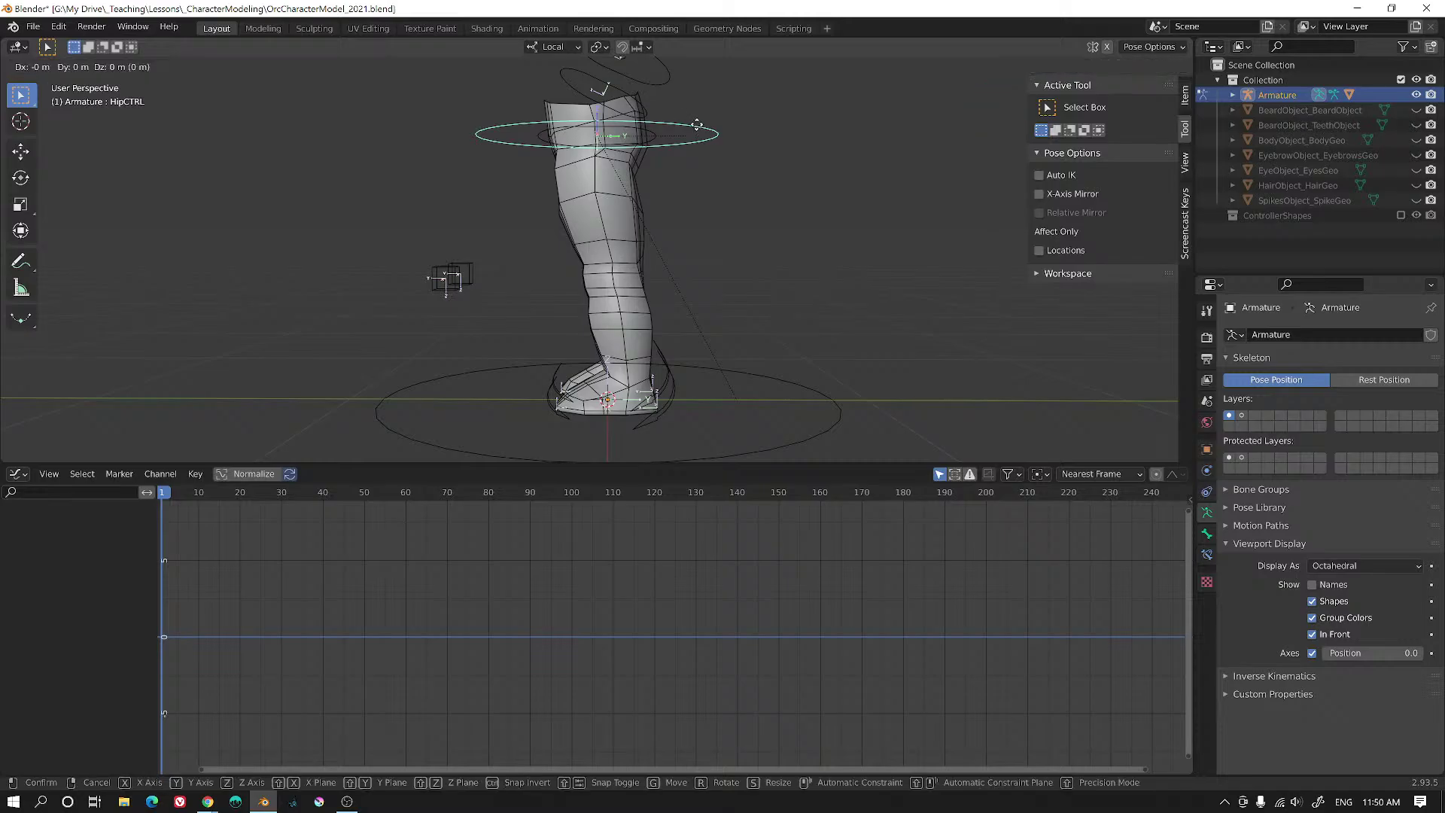
key(z)
click(693, 178)
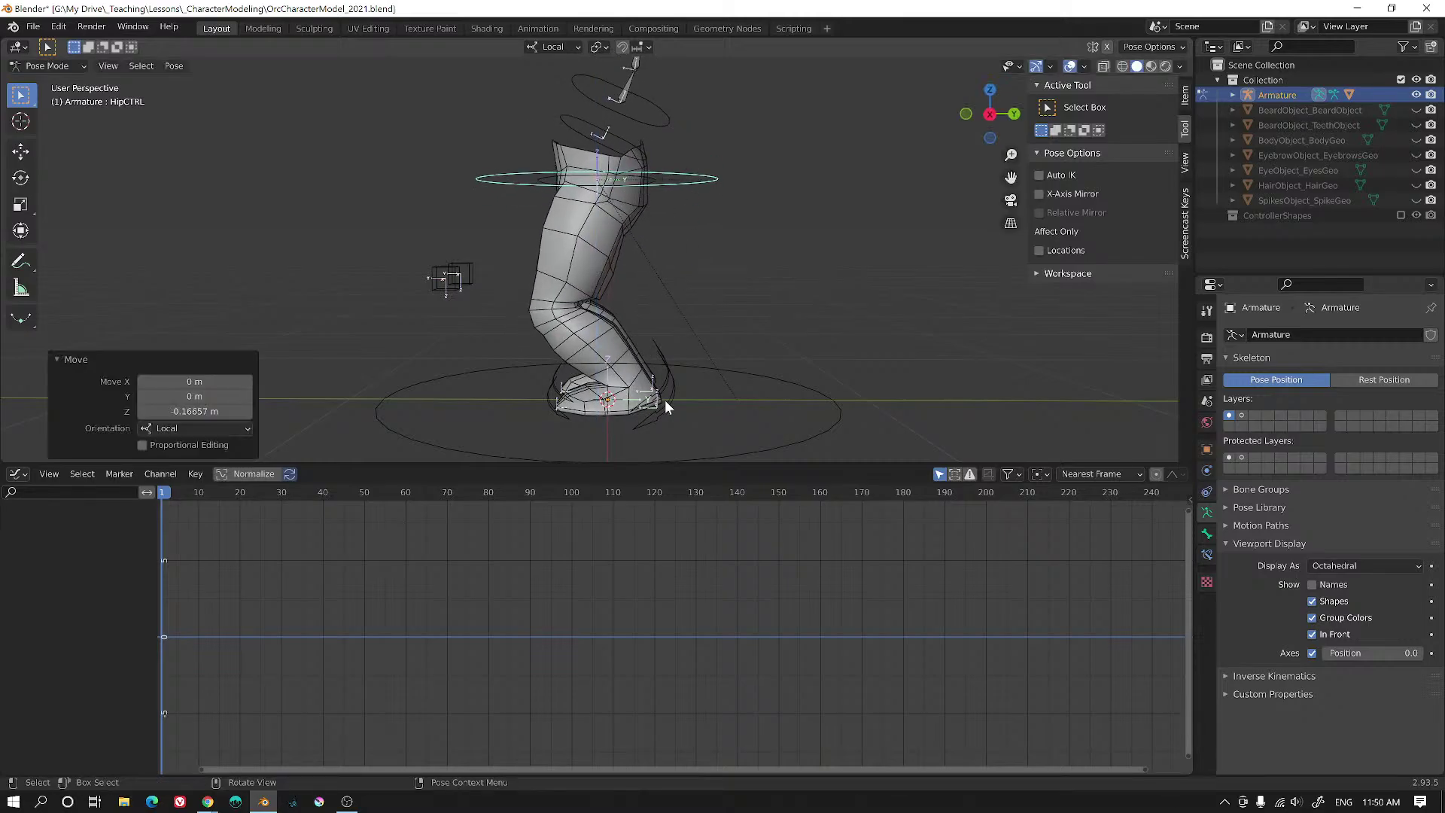
- Move L_Foot_CTRL about 0.56 m forward along local Y and rotate it about 38° to raise the toes
click(665, 407)
key(g)
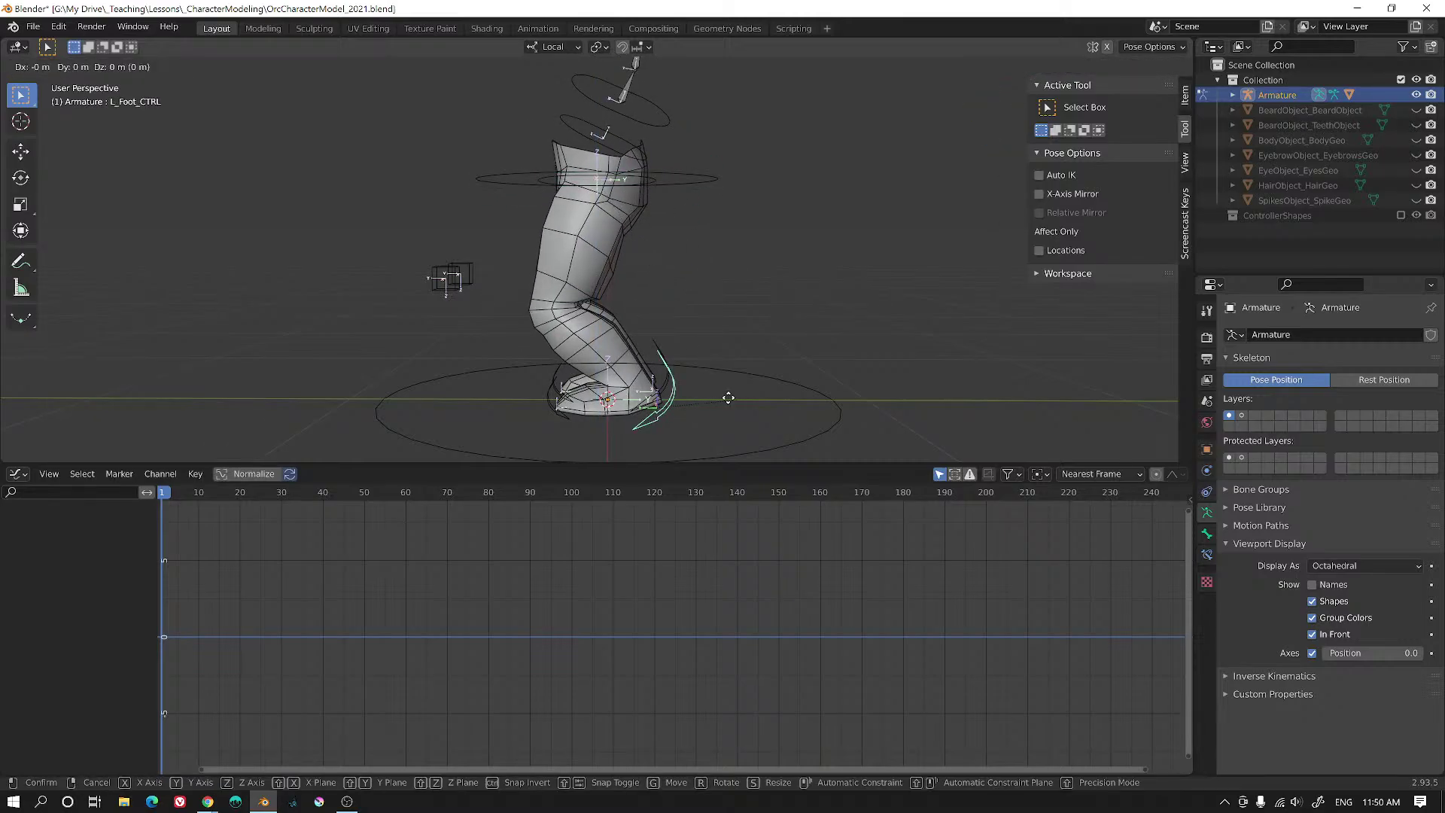
key(y)
click(602, 391)
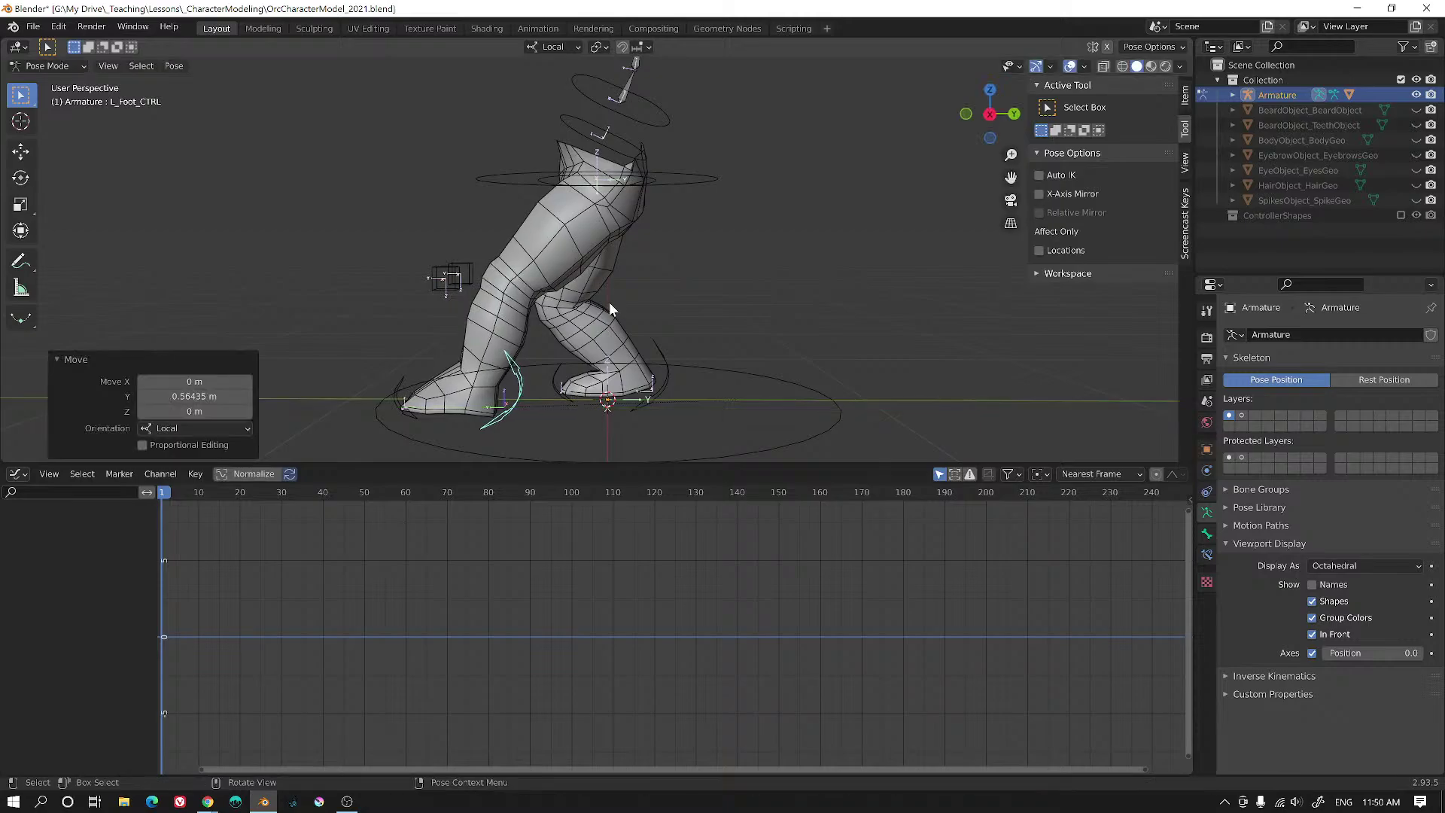
key(r)
click(632, 385)
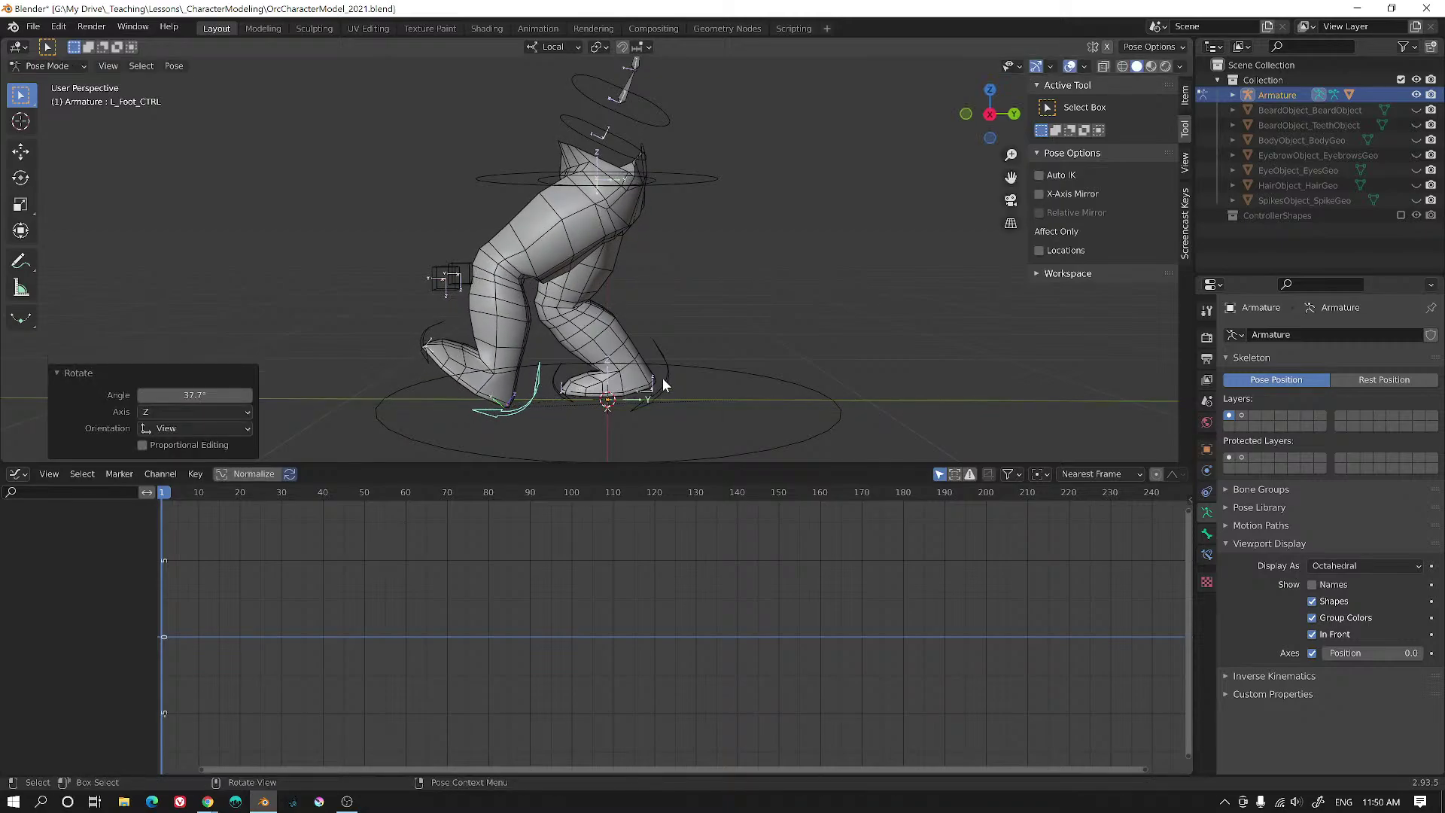
- Move R_Foot_CTRL about 0.30 m backward along local Y and rotate it around its local X axis
click(667, 377)
key(g)
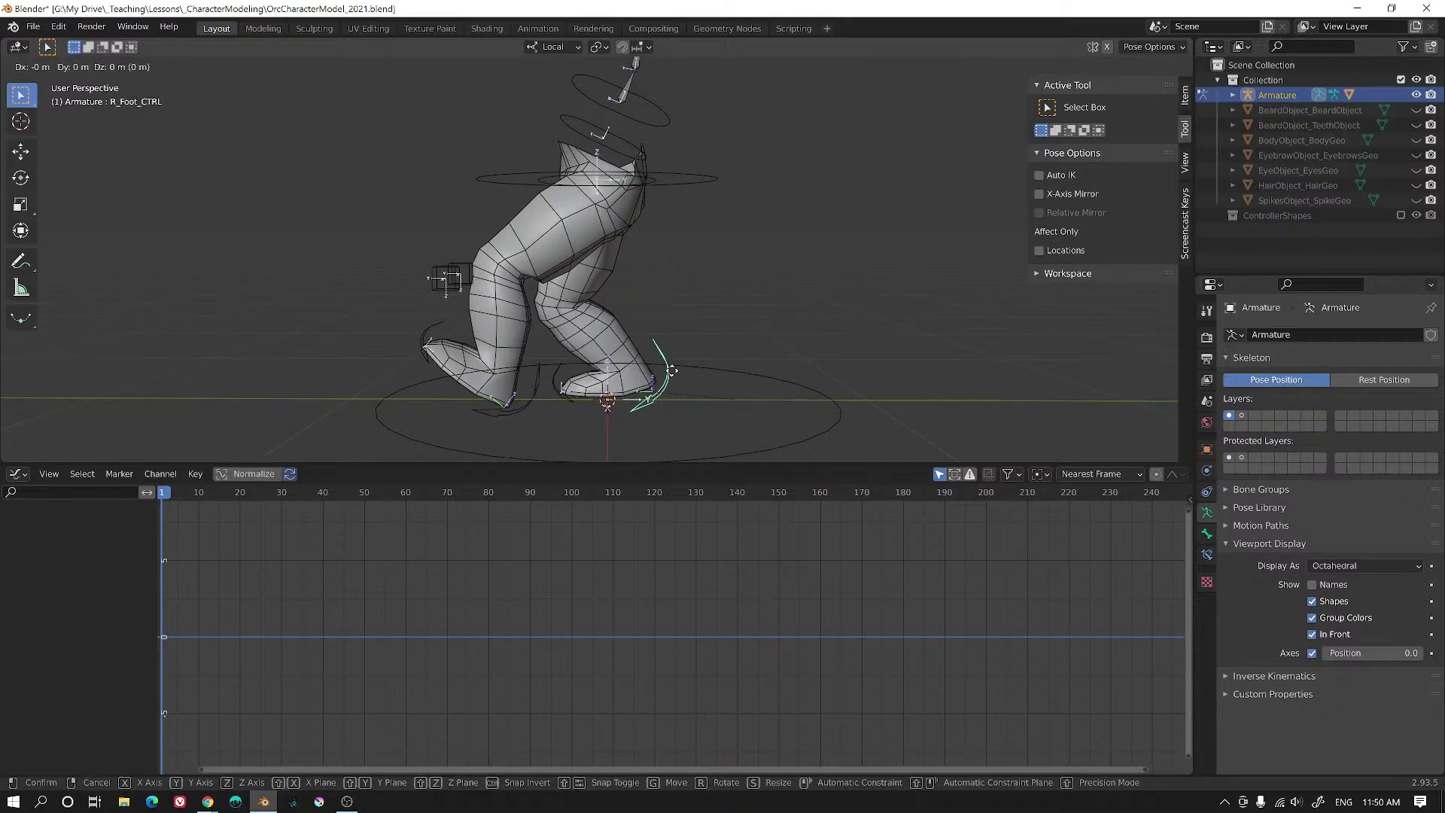
key(y)
click(748, 381)
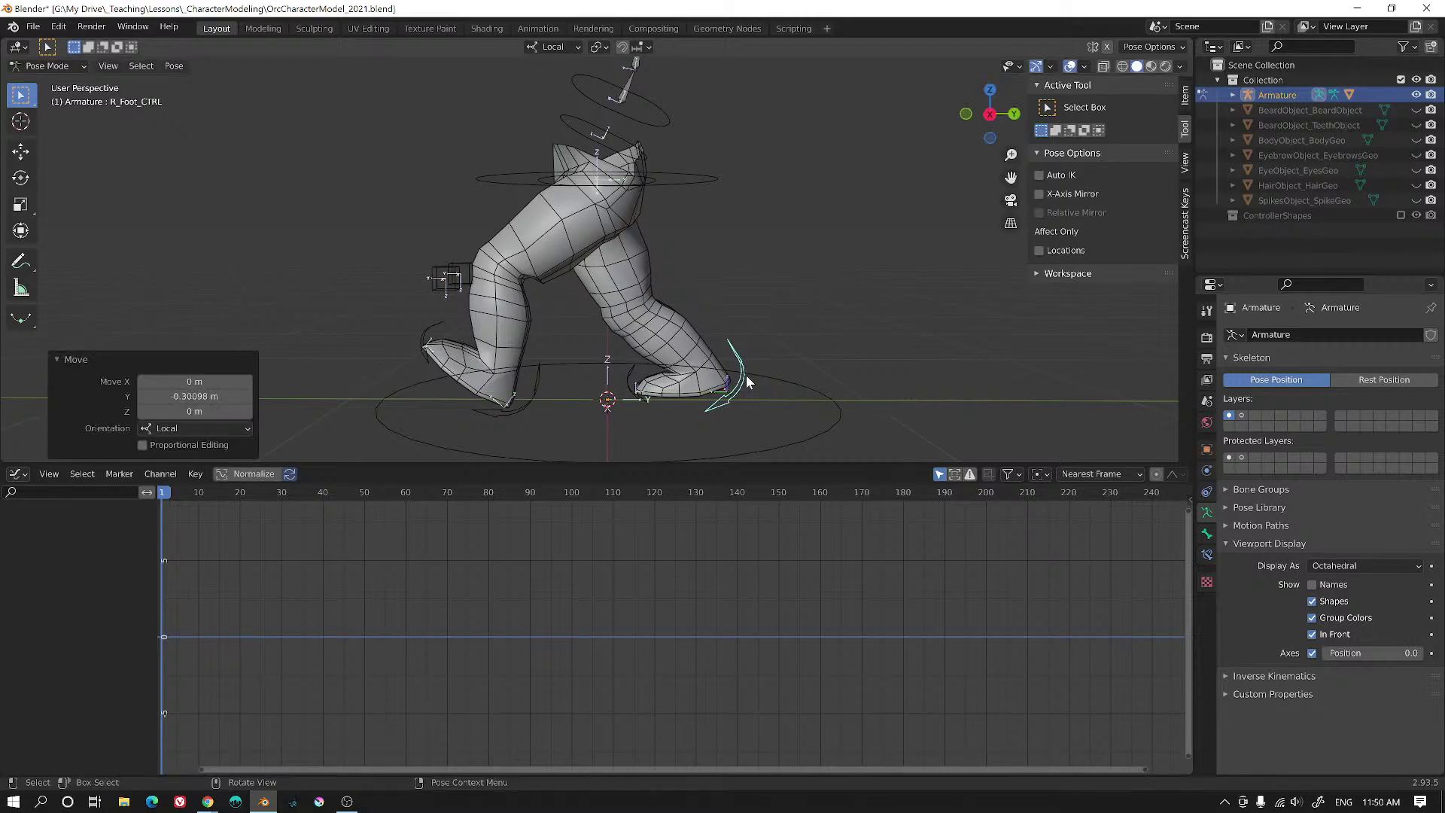
key(r)
key(x)
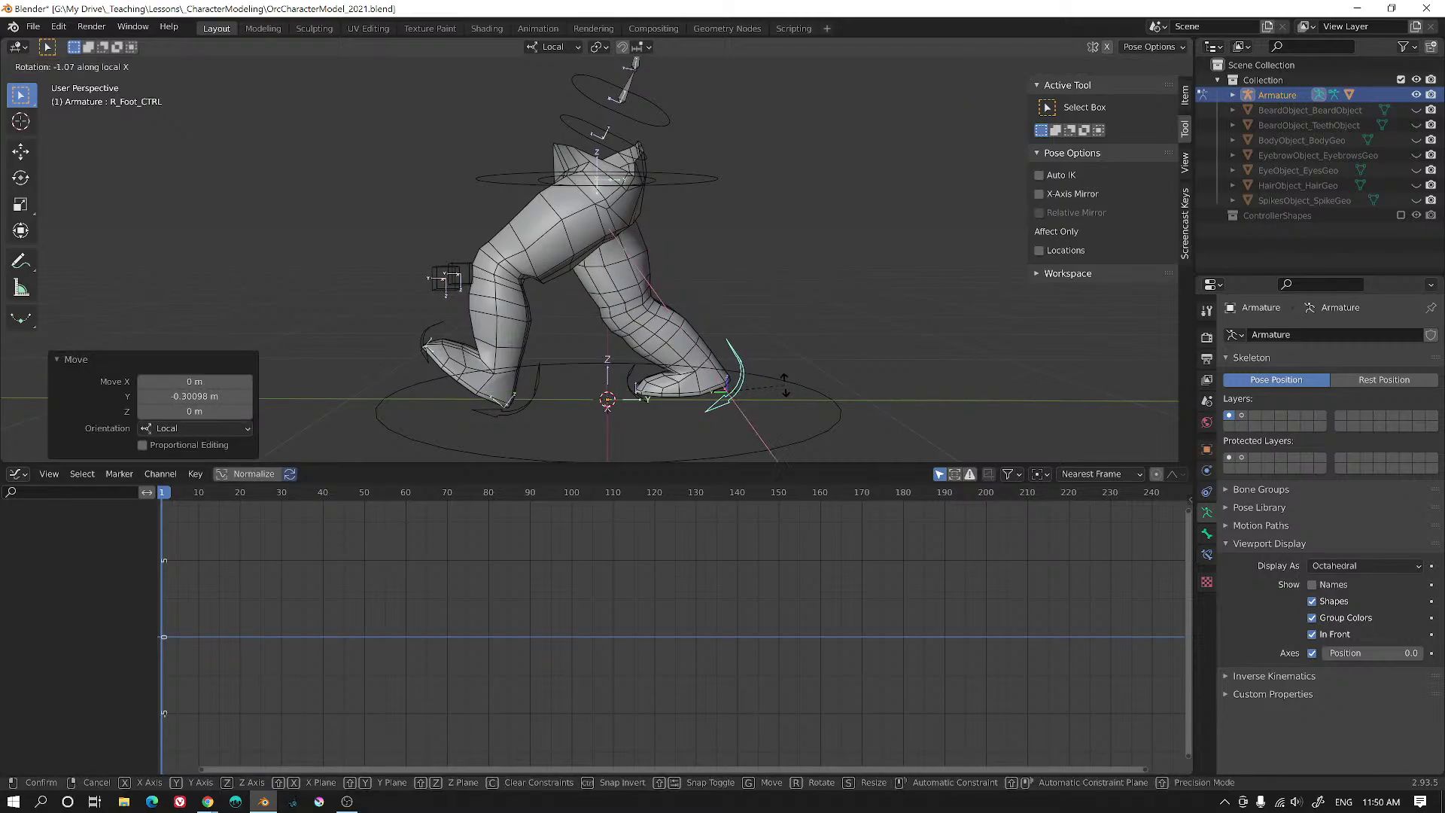
click(775, 358)
- Insert Location & Rotation keyframes for all armature bones at frame 1 to store the stride pose
middle_drag(583, 268, 755, 251)
key(a)
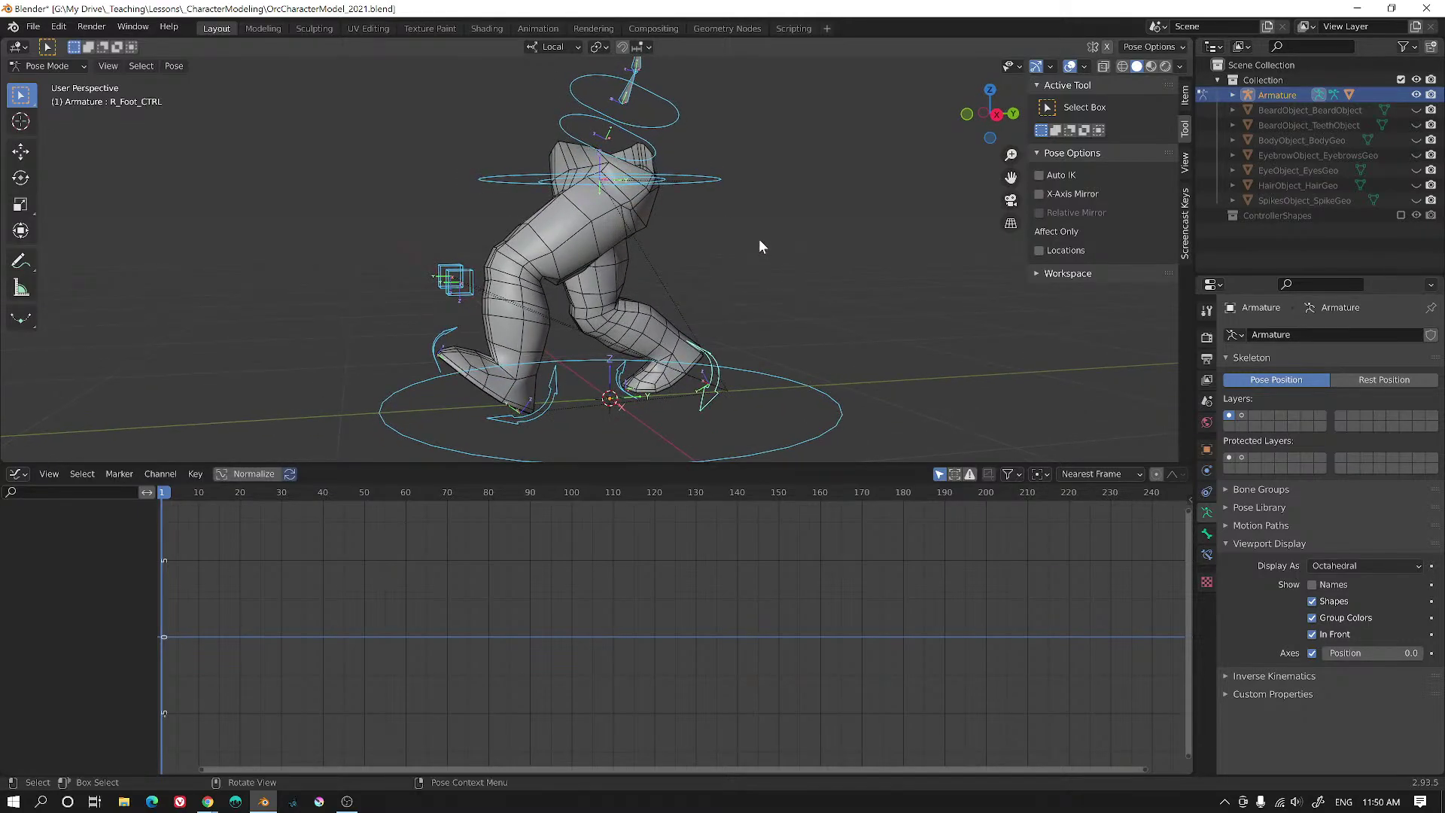
key(i)
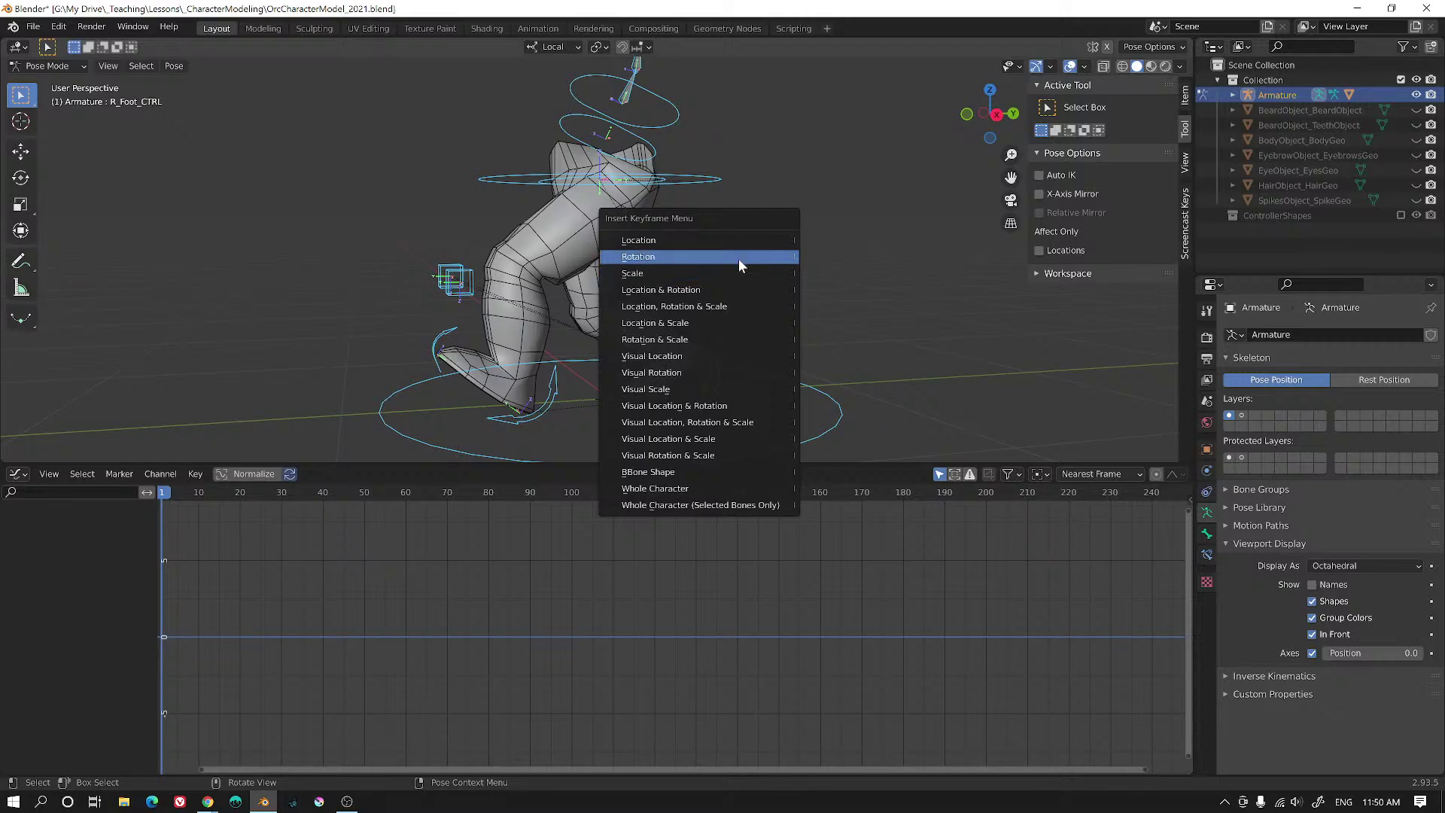
click(691, 291)
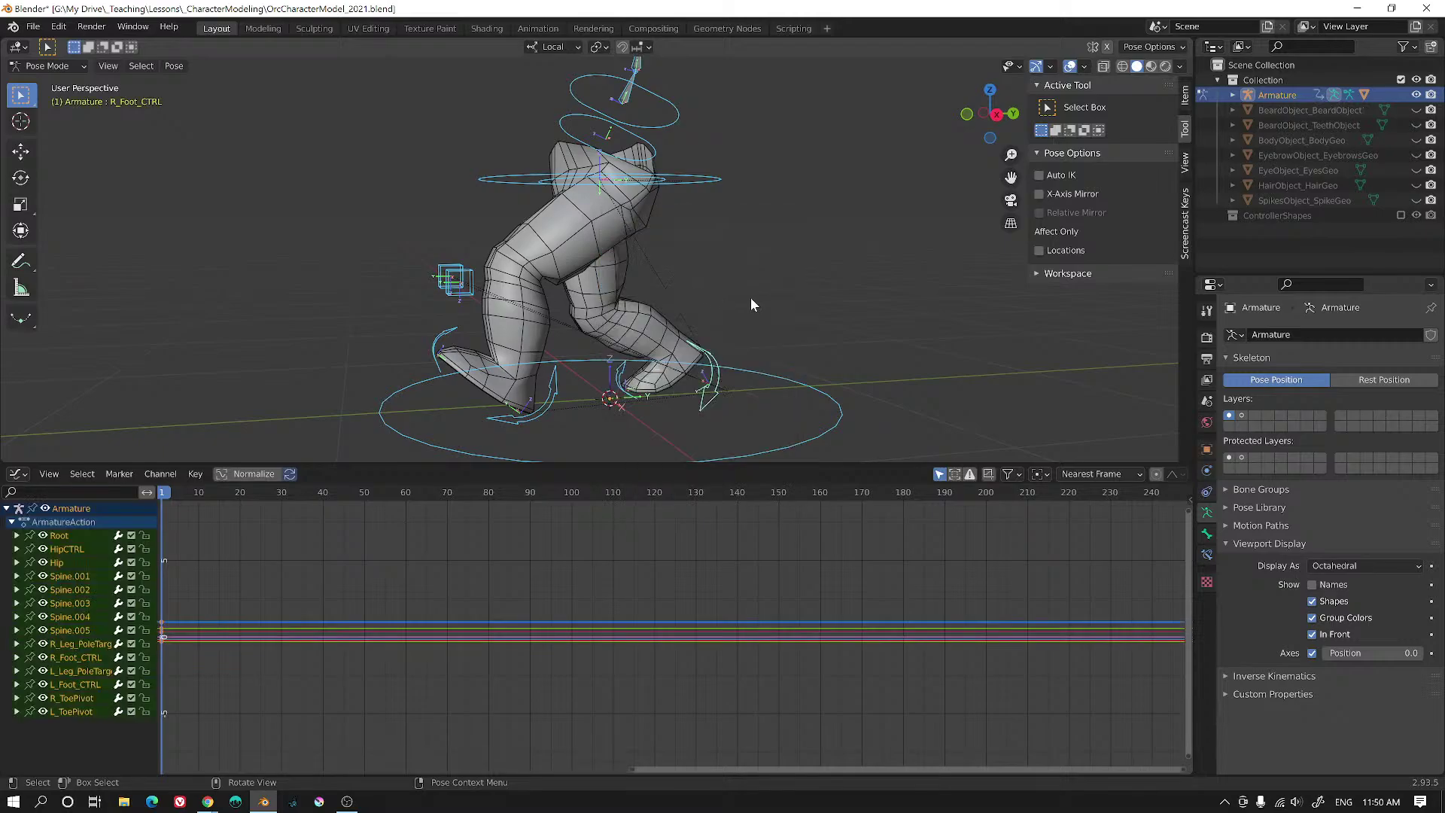
middle_drag(750, 298, 793, 316)
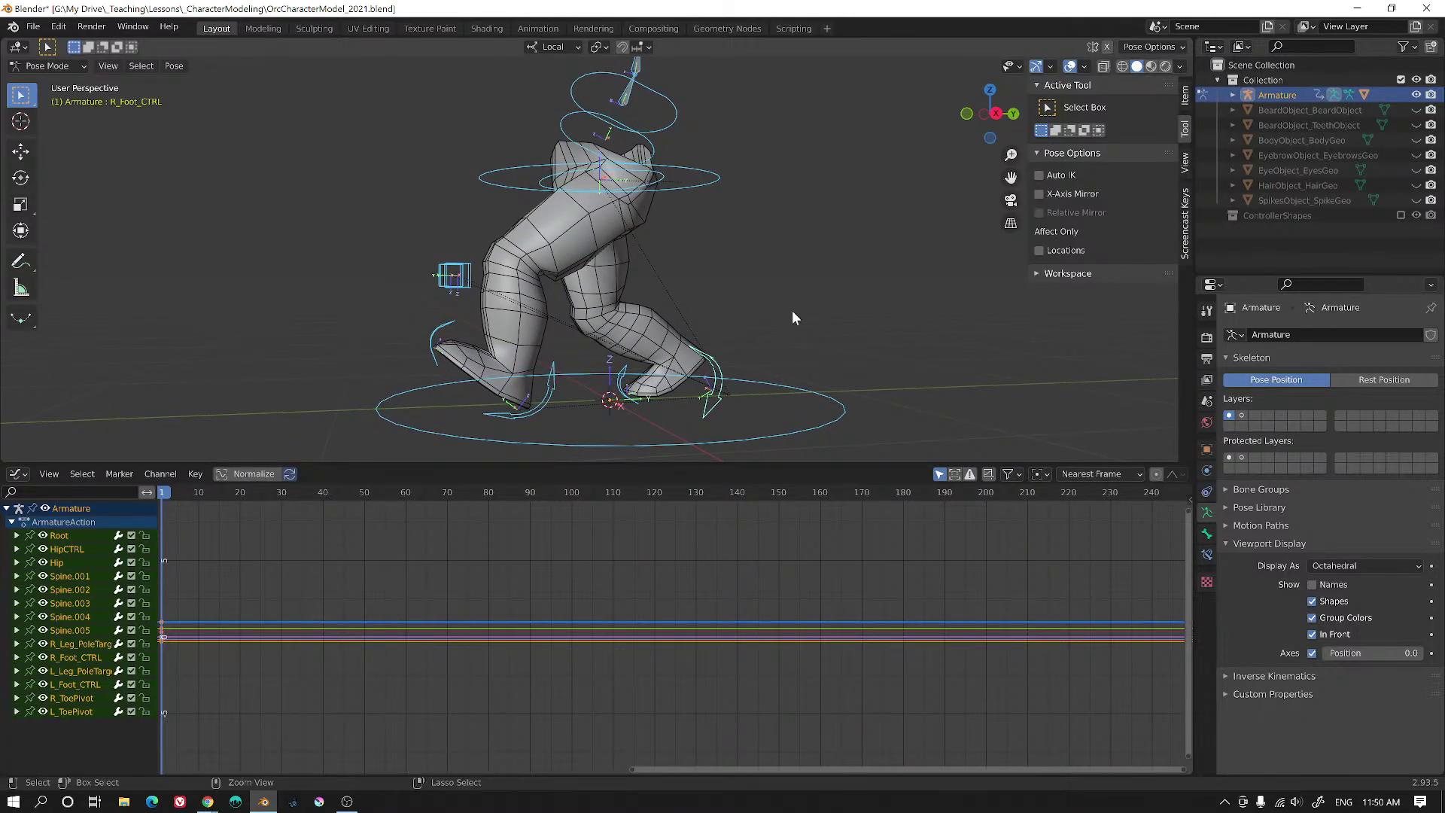
- Copy the stride pose, paste it flipped on the X axis at frame 10, and key Location & Rotation for all bones
key(ctrl+c)
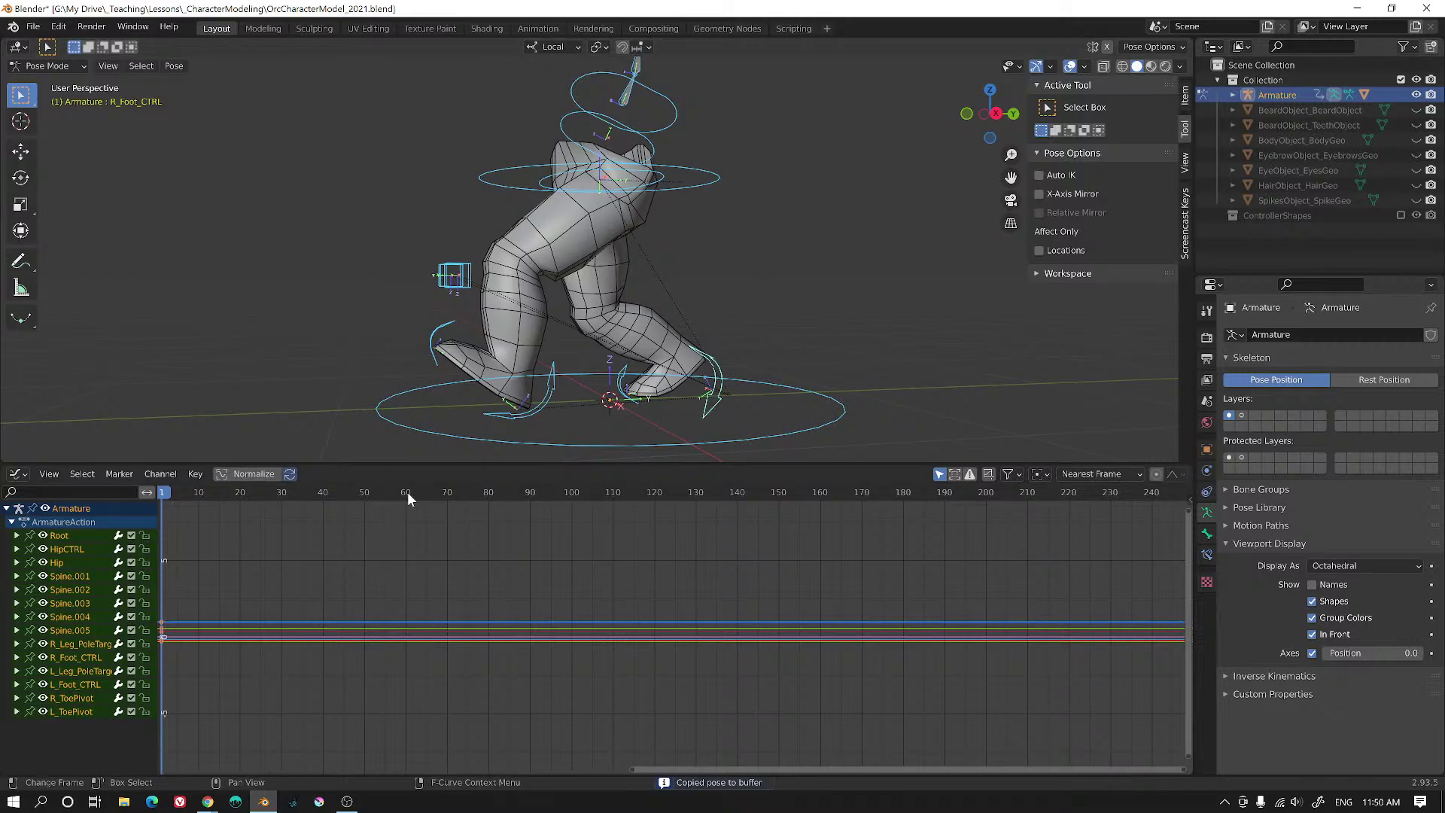
drag(487, 495, 197, 472)
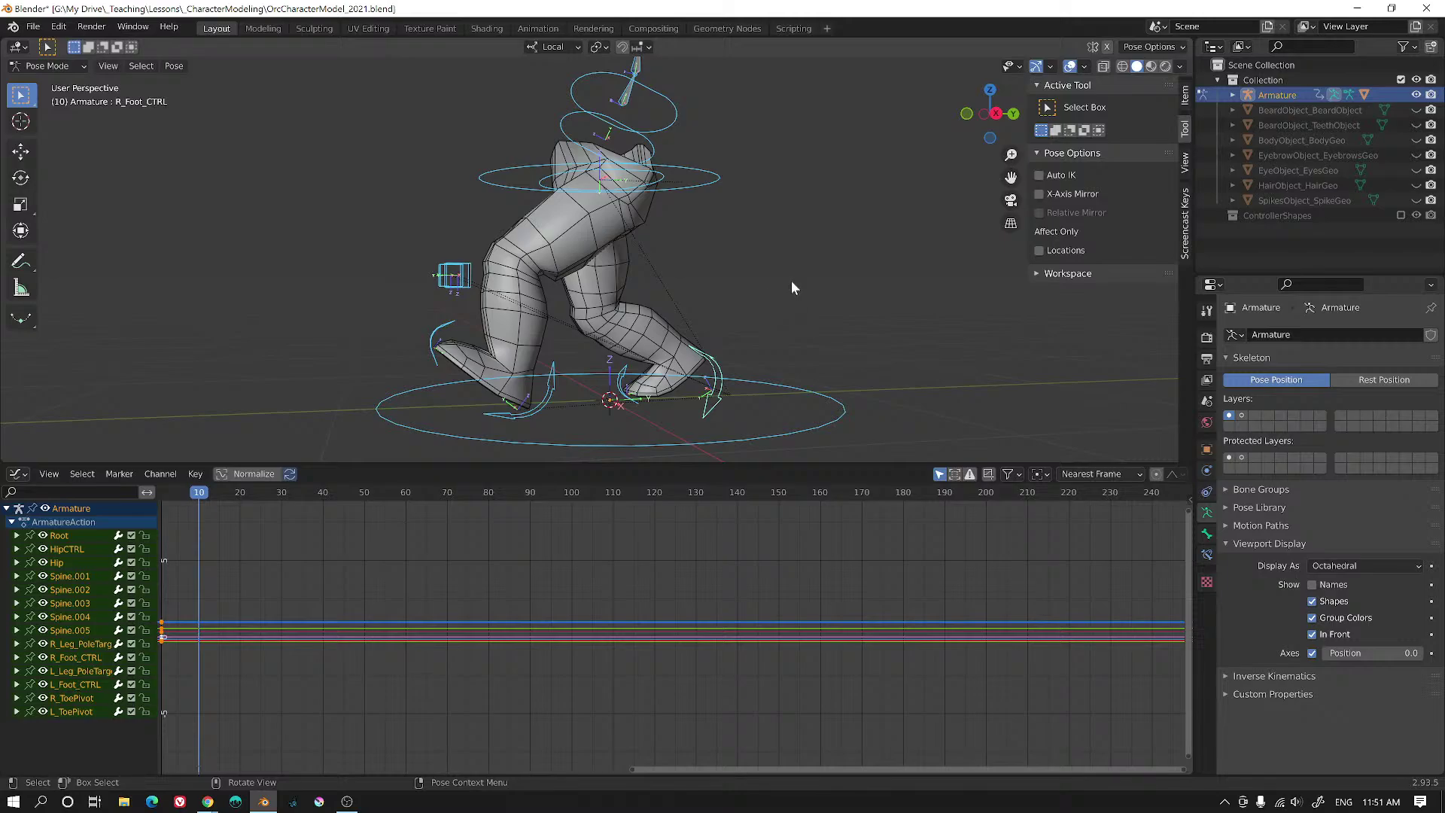
key(ctrl+shift+v)
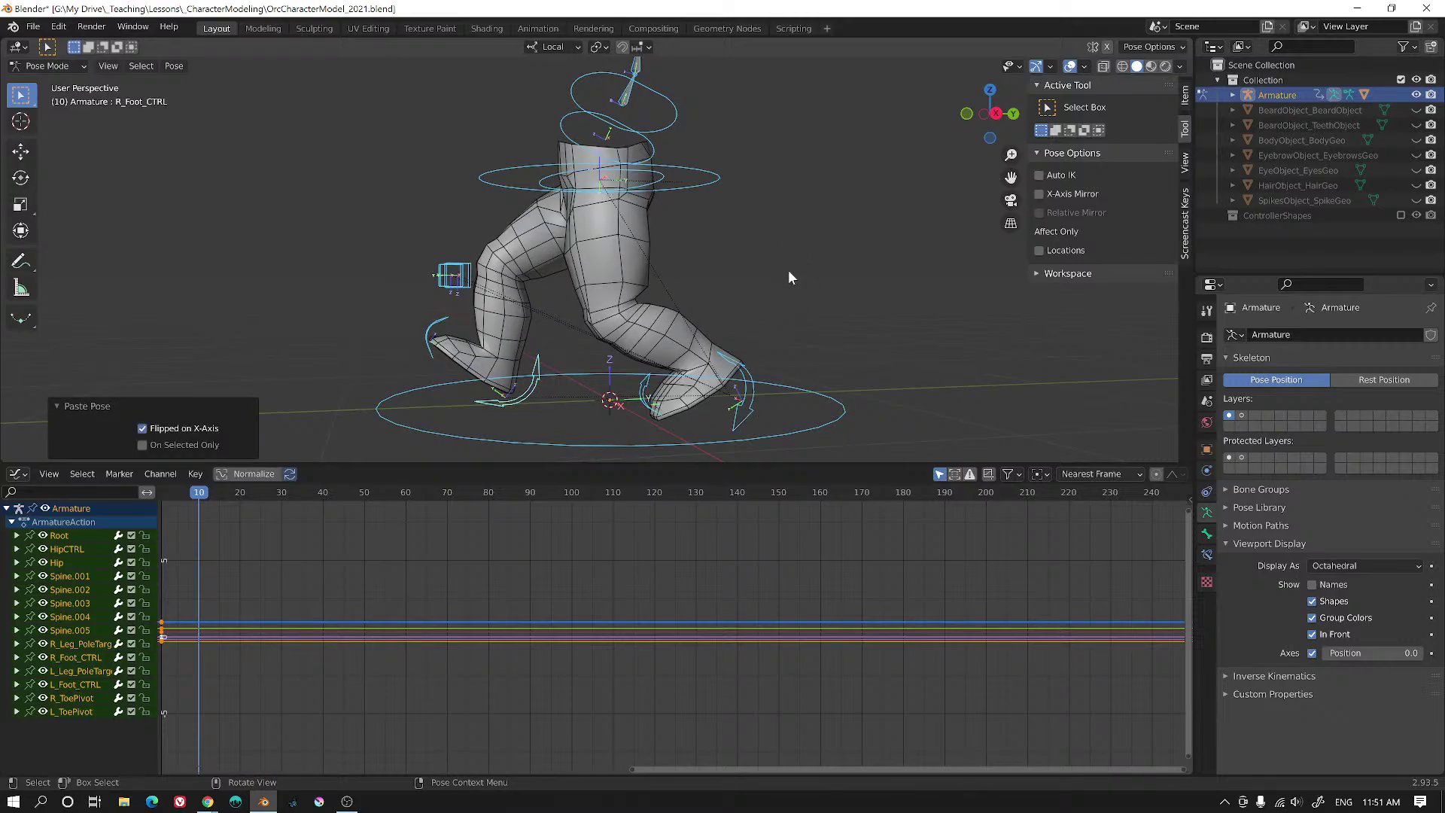
middle_drag(657, 257, 760, 274)
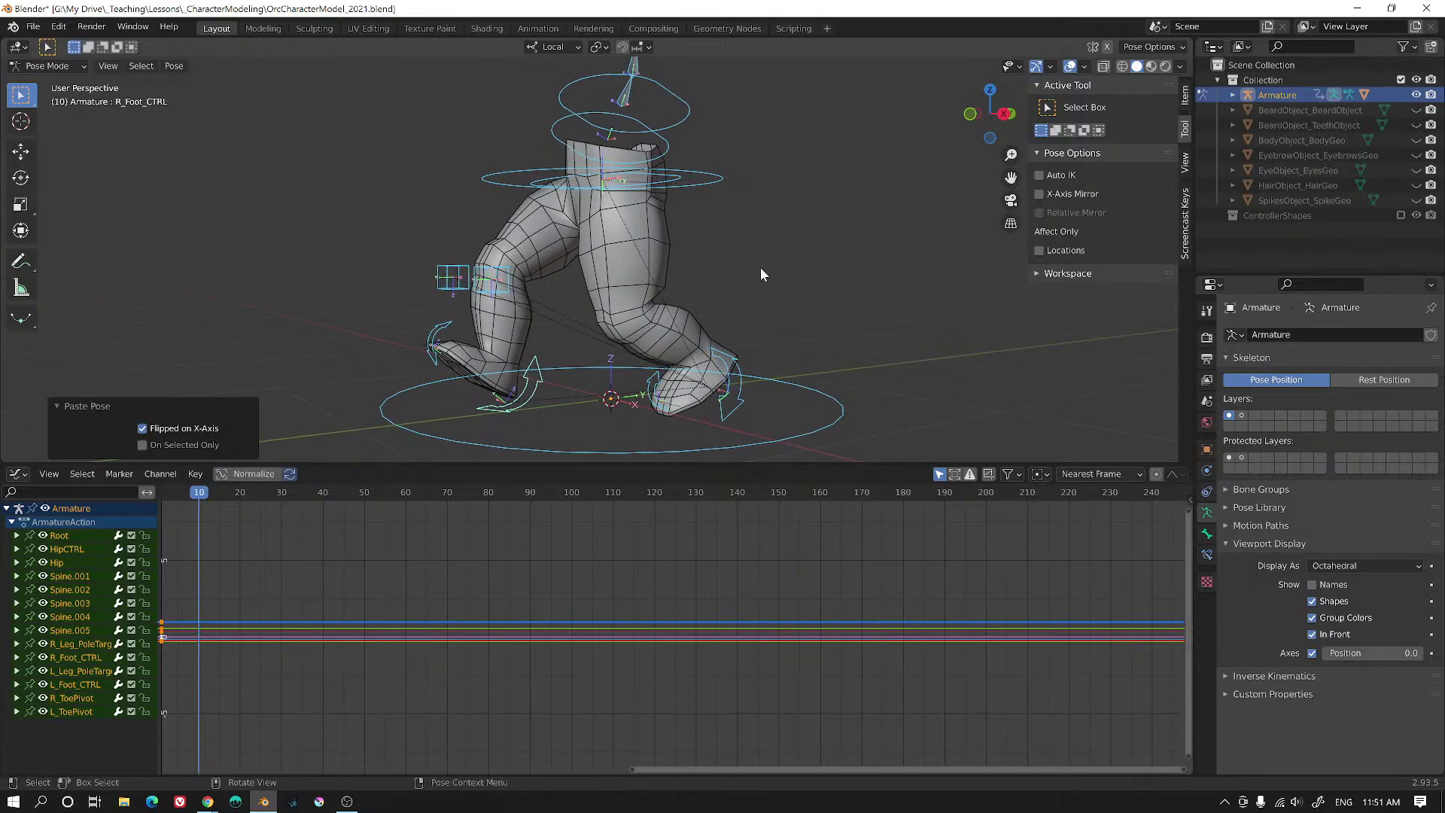
key(i)
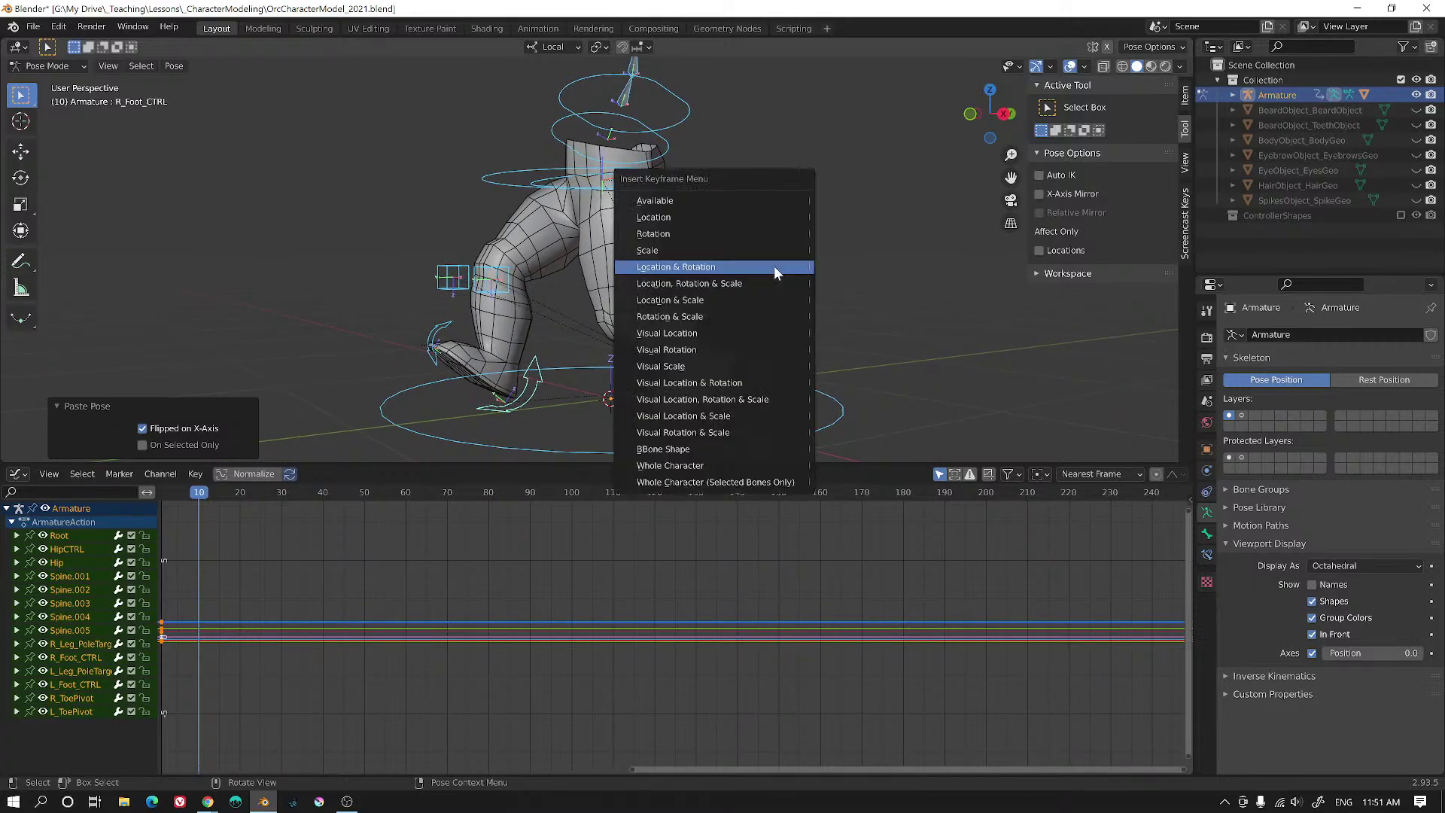
click(773, 265)
- Paste the original, unflipped stride pose at frame 20 and key Location & Rotation for all bones
drag(200, 494, 240, 506)
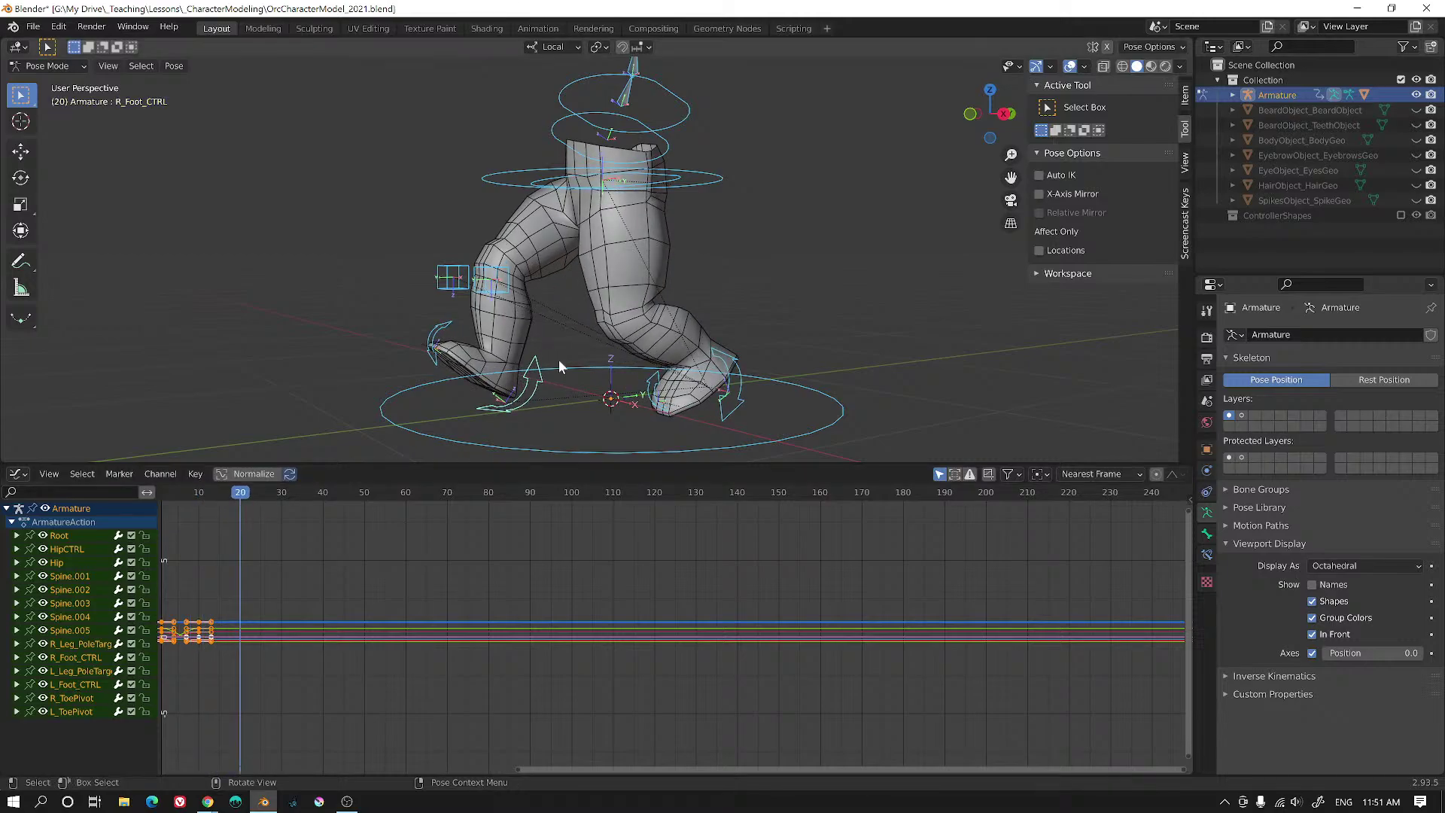
key(ctrl)
key(ctrl+v)
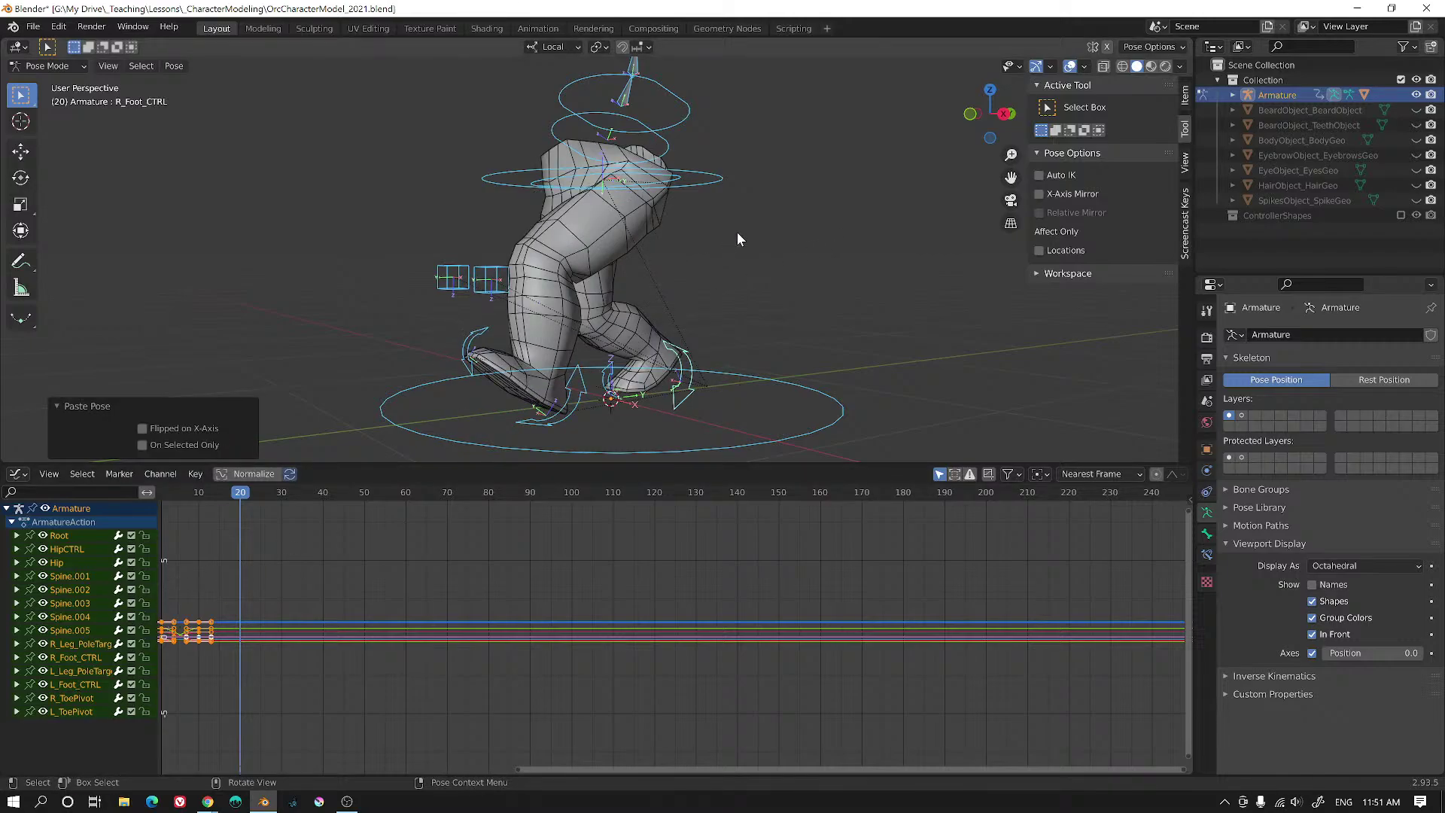
key(i)
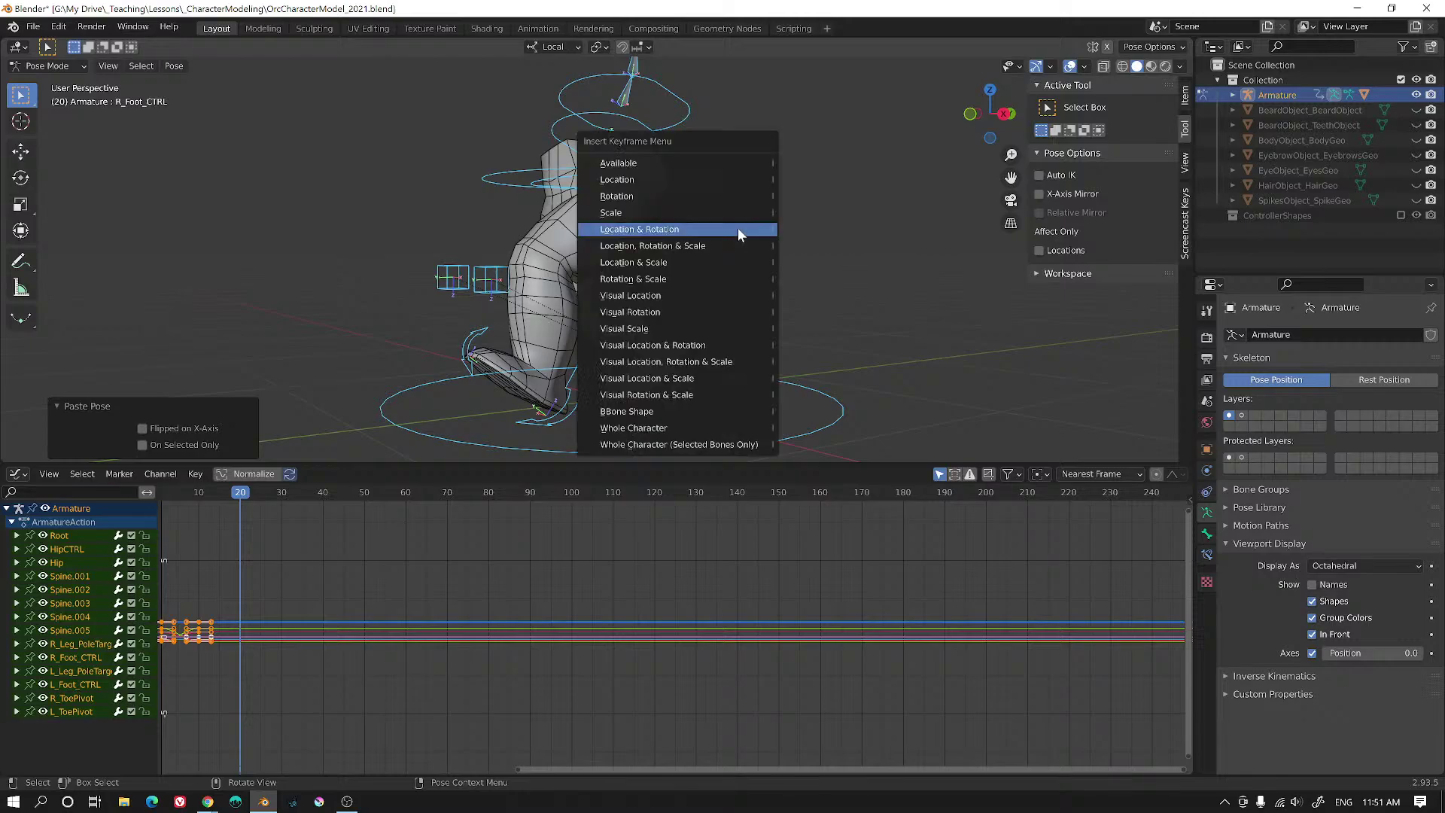
click(738, 228)
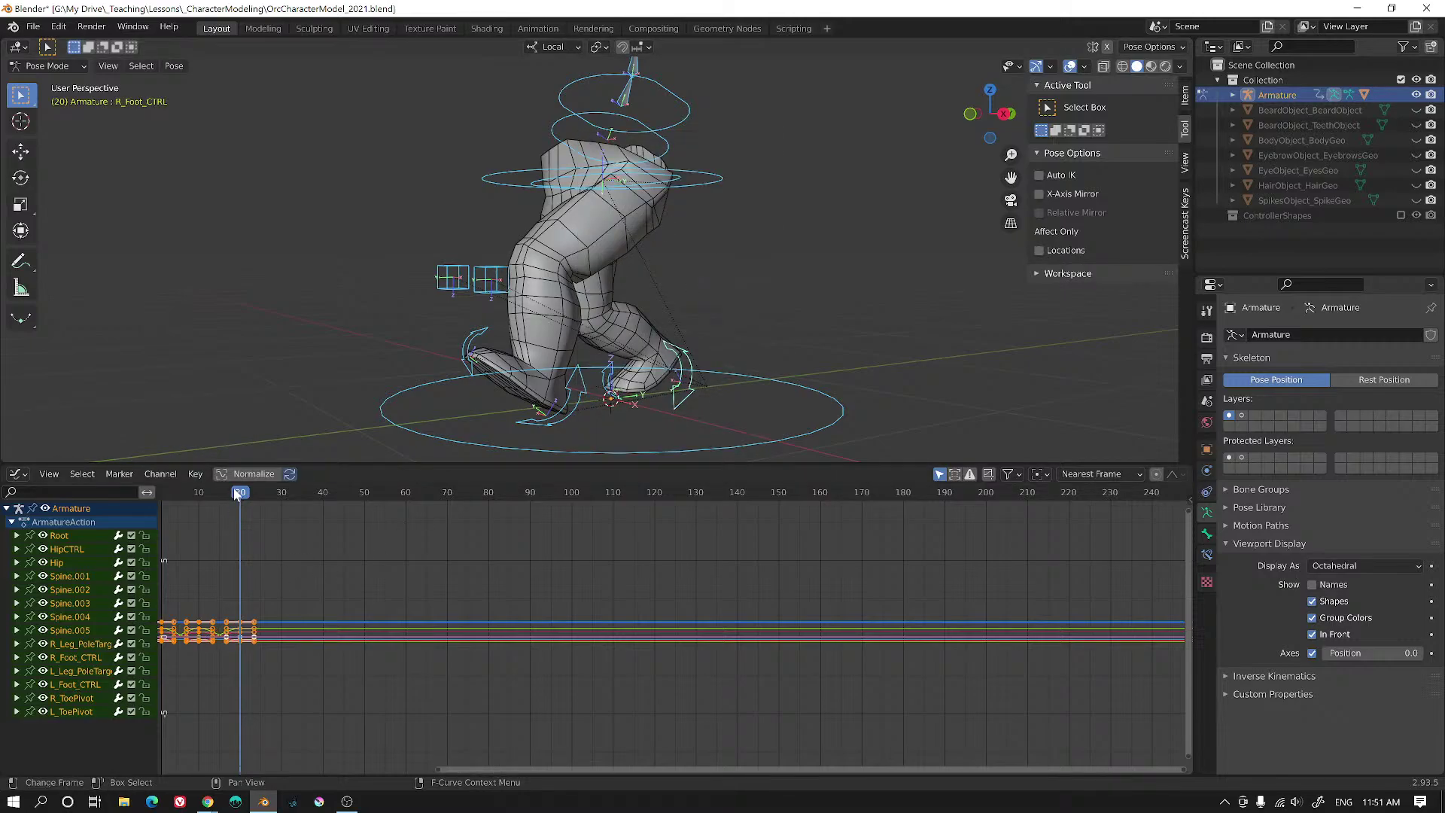
- At frame 5, raise the HipCTRL bone about 0.17 m along its local Z axis to straighten the legs
mouse_move(238, 493)
mouse_down()
mouse_move(184, 493)
mouse_move(229, 489)
mouse_up()
drag(252, 497, 161, 494)
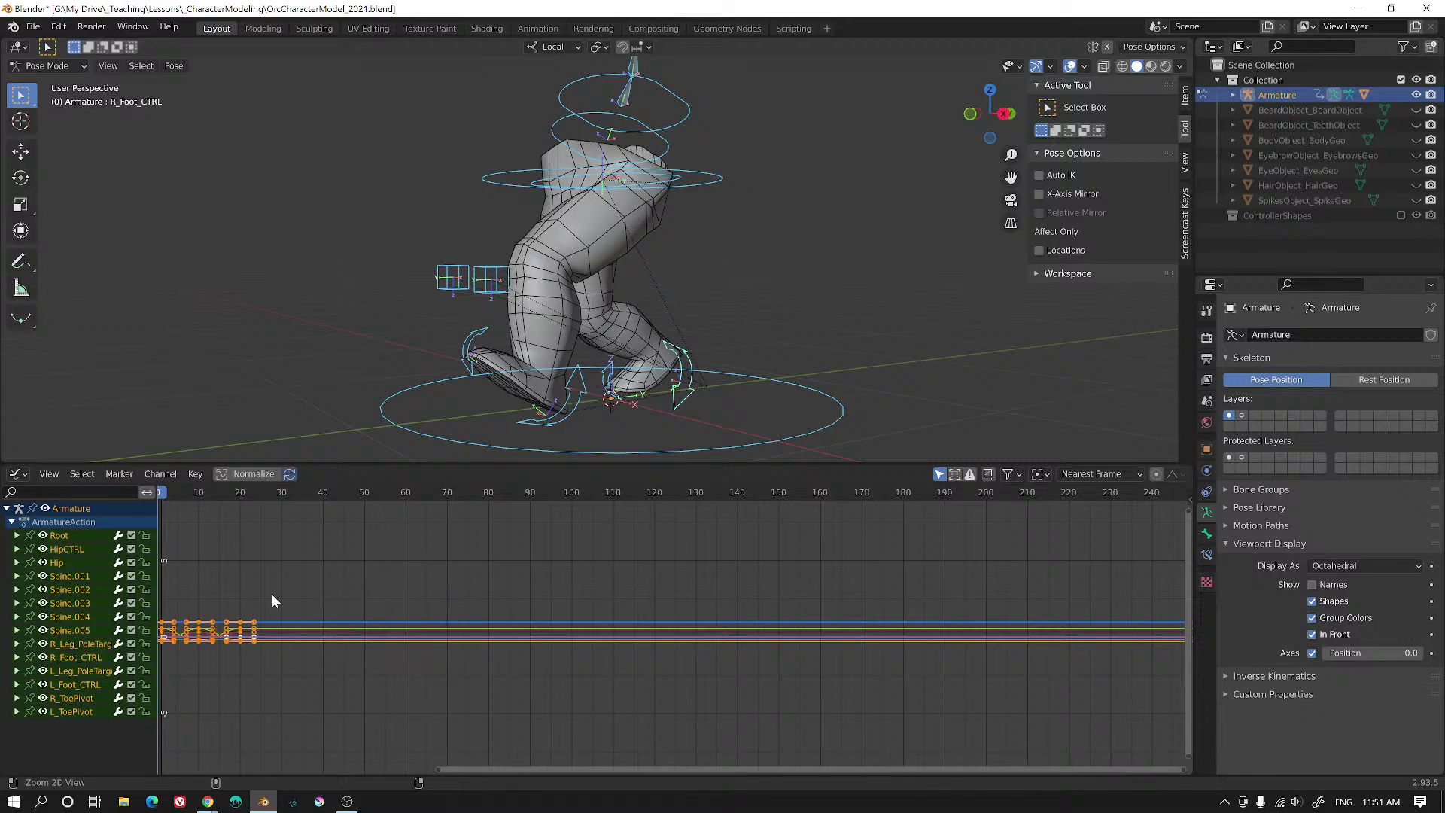
ctrl+middle_drag(272, 594, 696, 632)
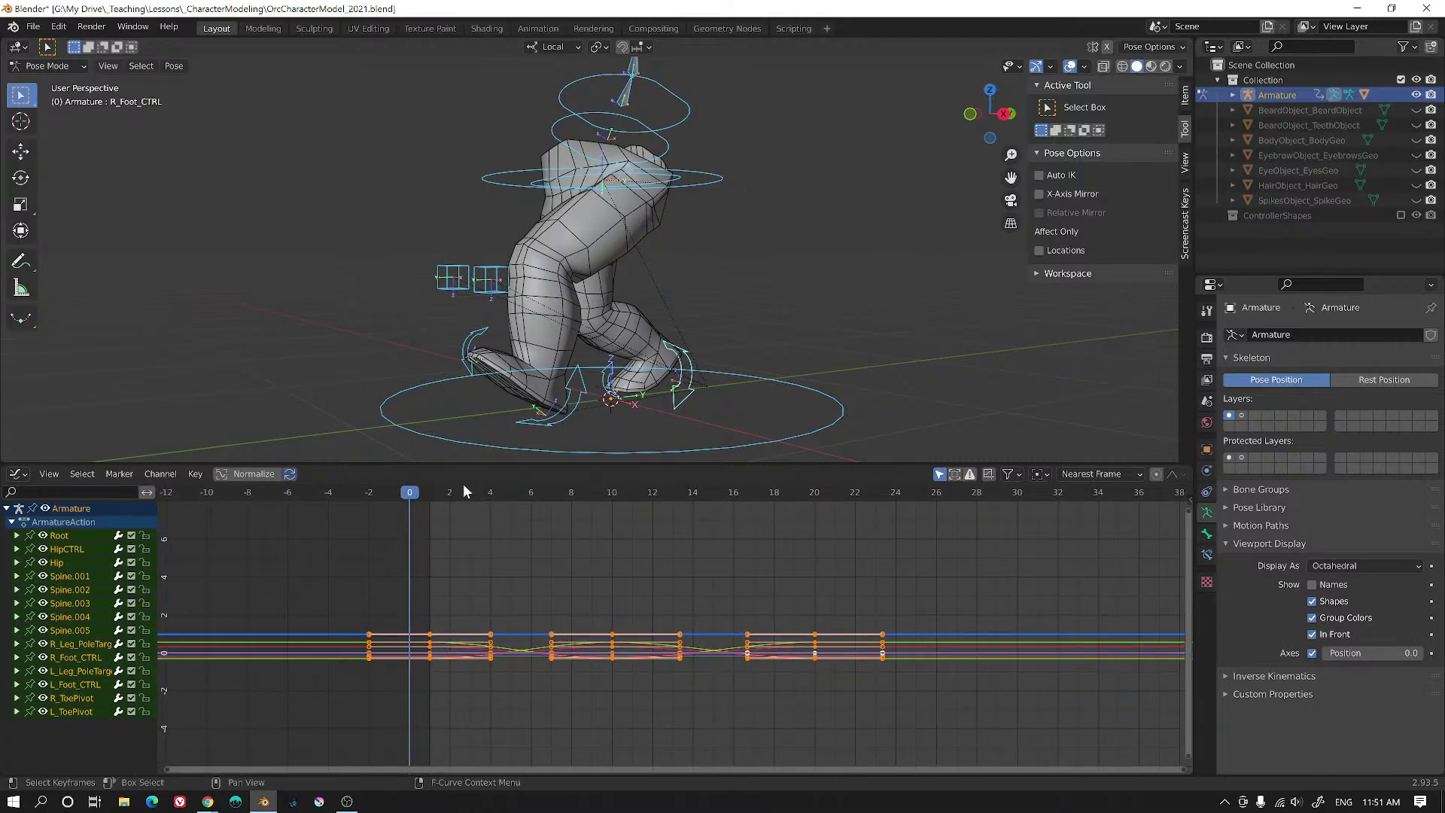
drag(463, 490, 461, 553)
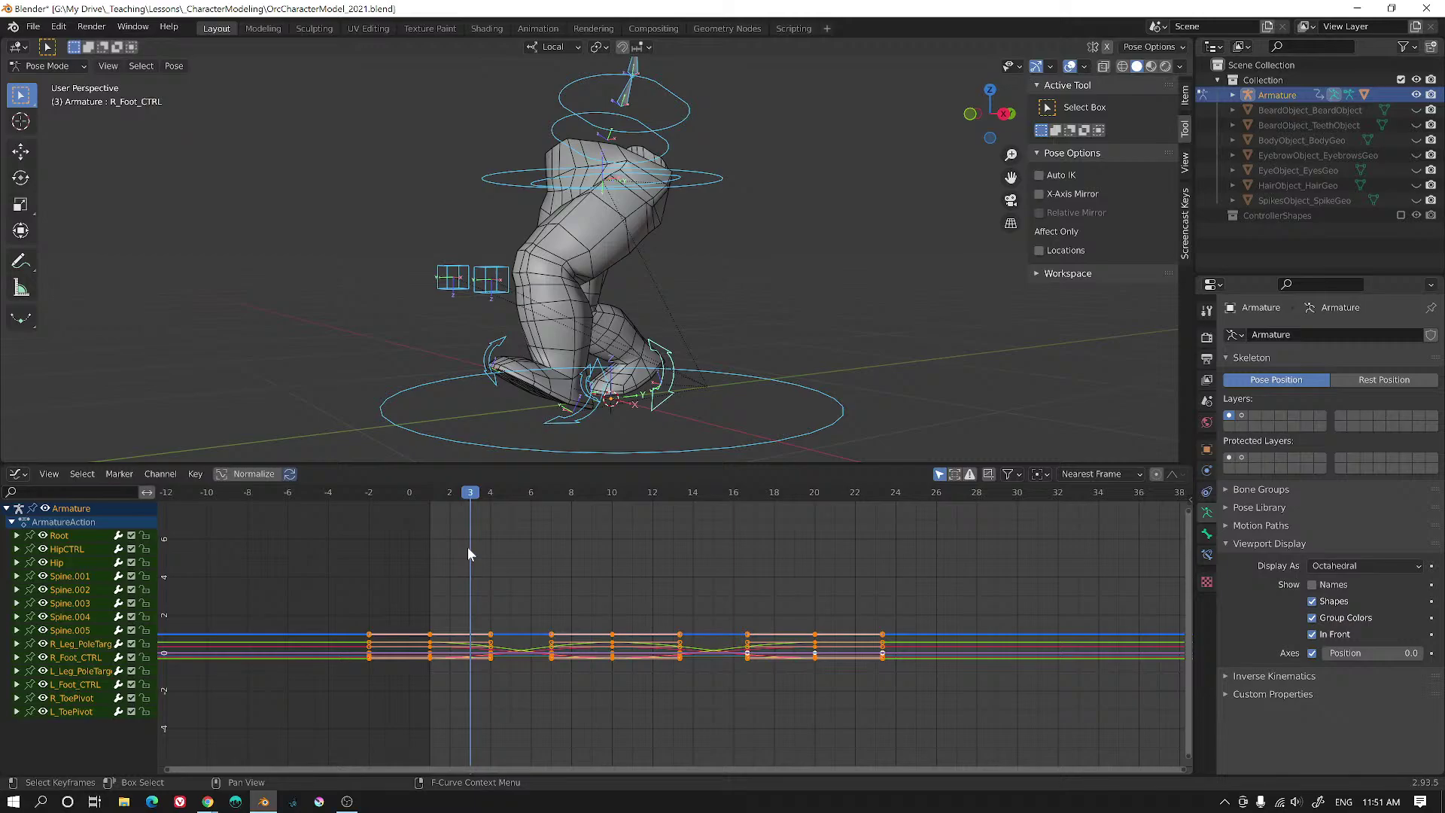
middle_drag(579, 353, 610, 366)
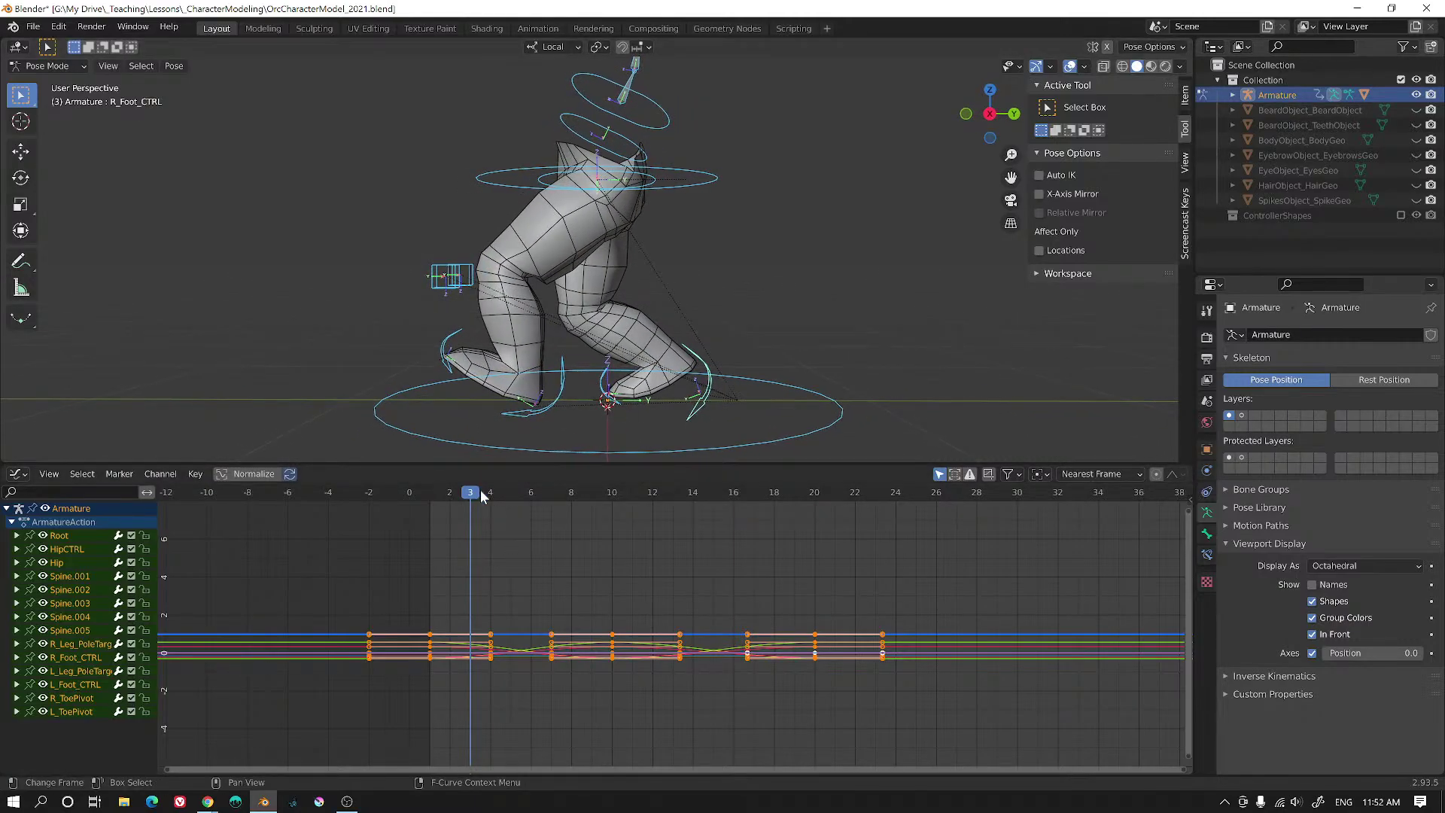
mouse_move(493, 493)
mouse_down()
mouse_move(524, 500)
mouse_move(509, 498)
mouse_up()
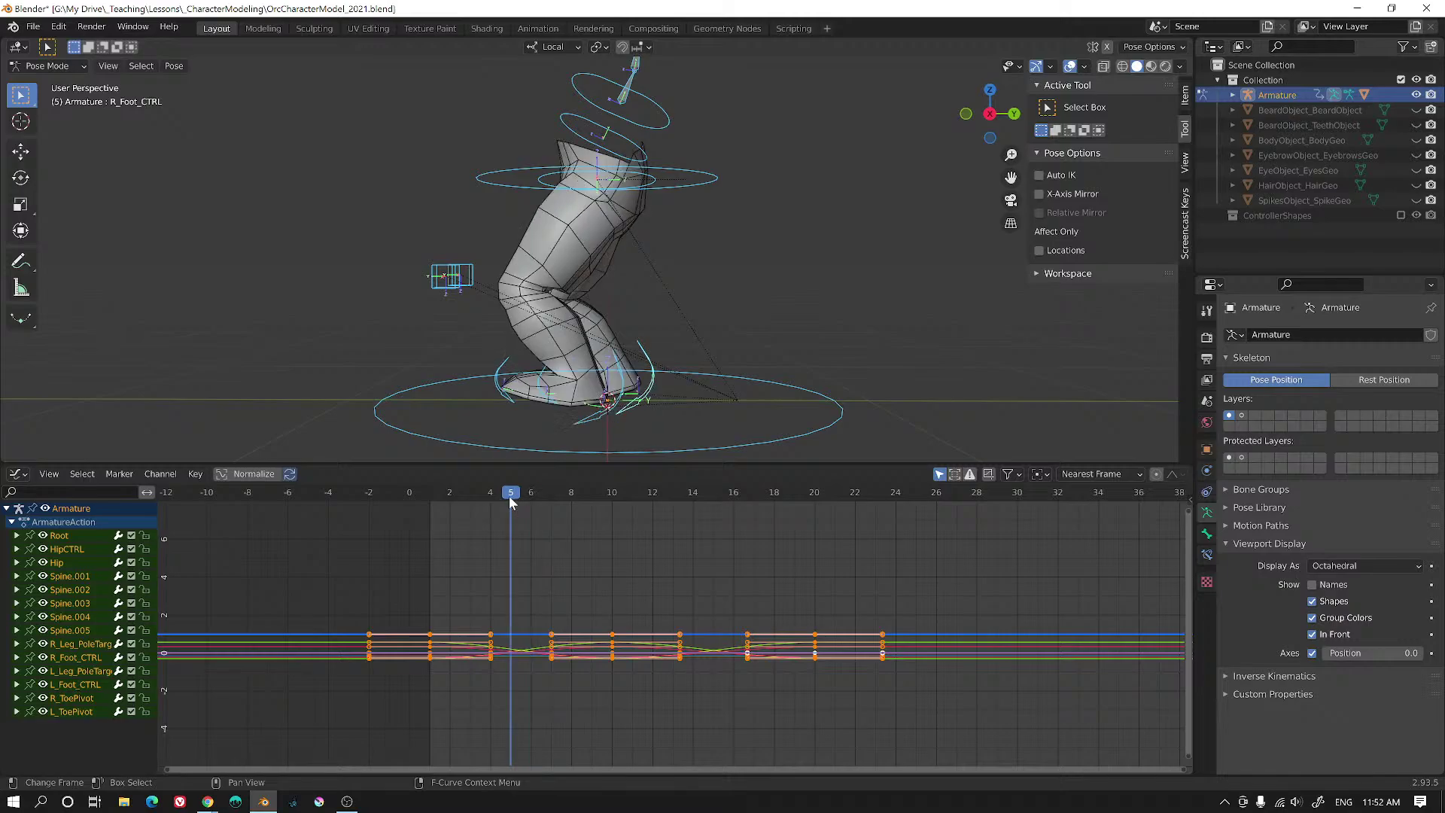
middle_drag(677, 173, 711, 160)
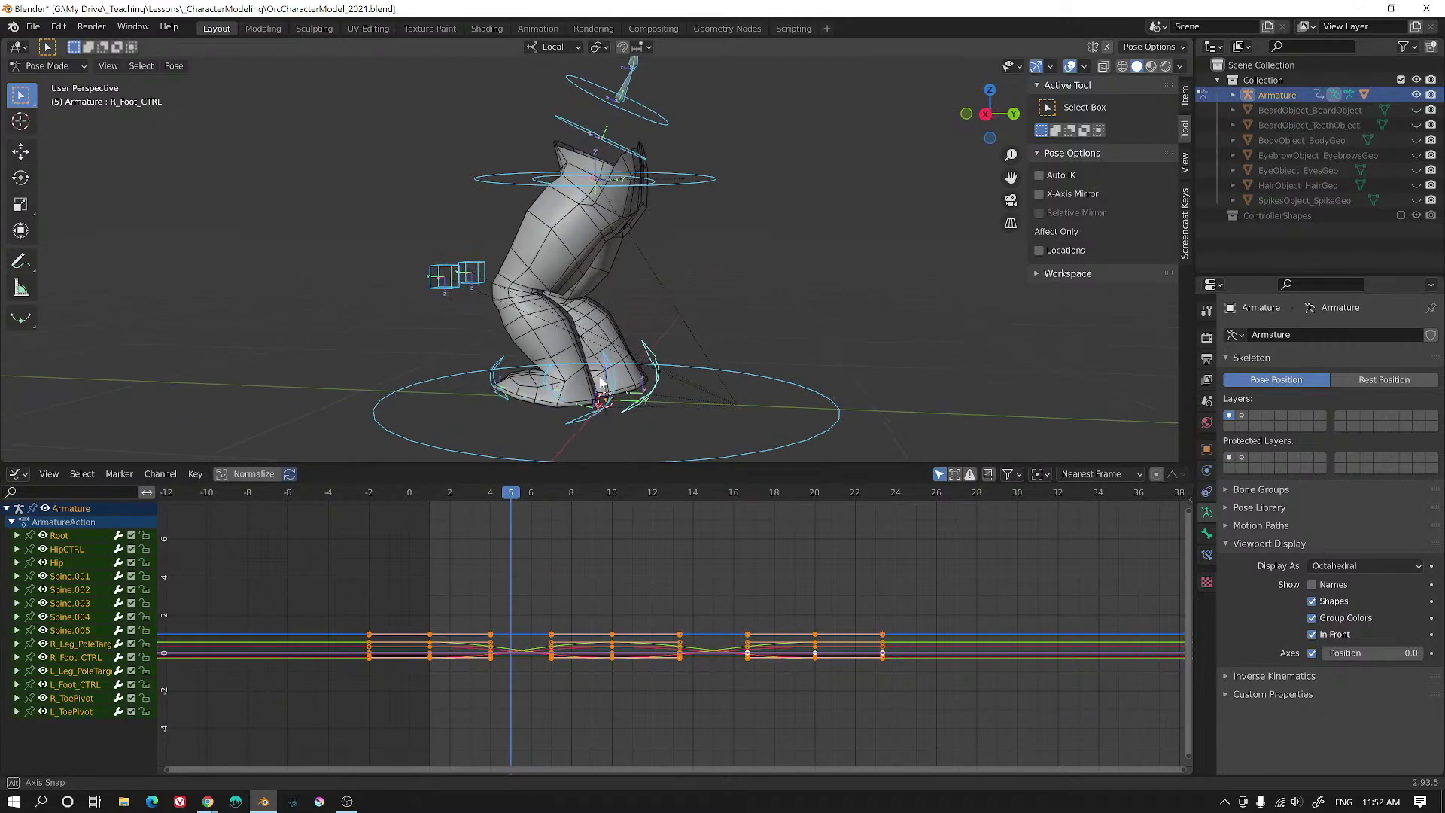
click(711, 181)
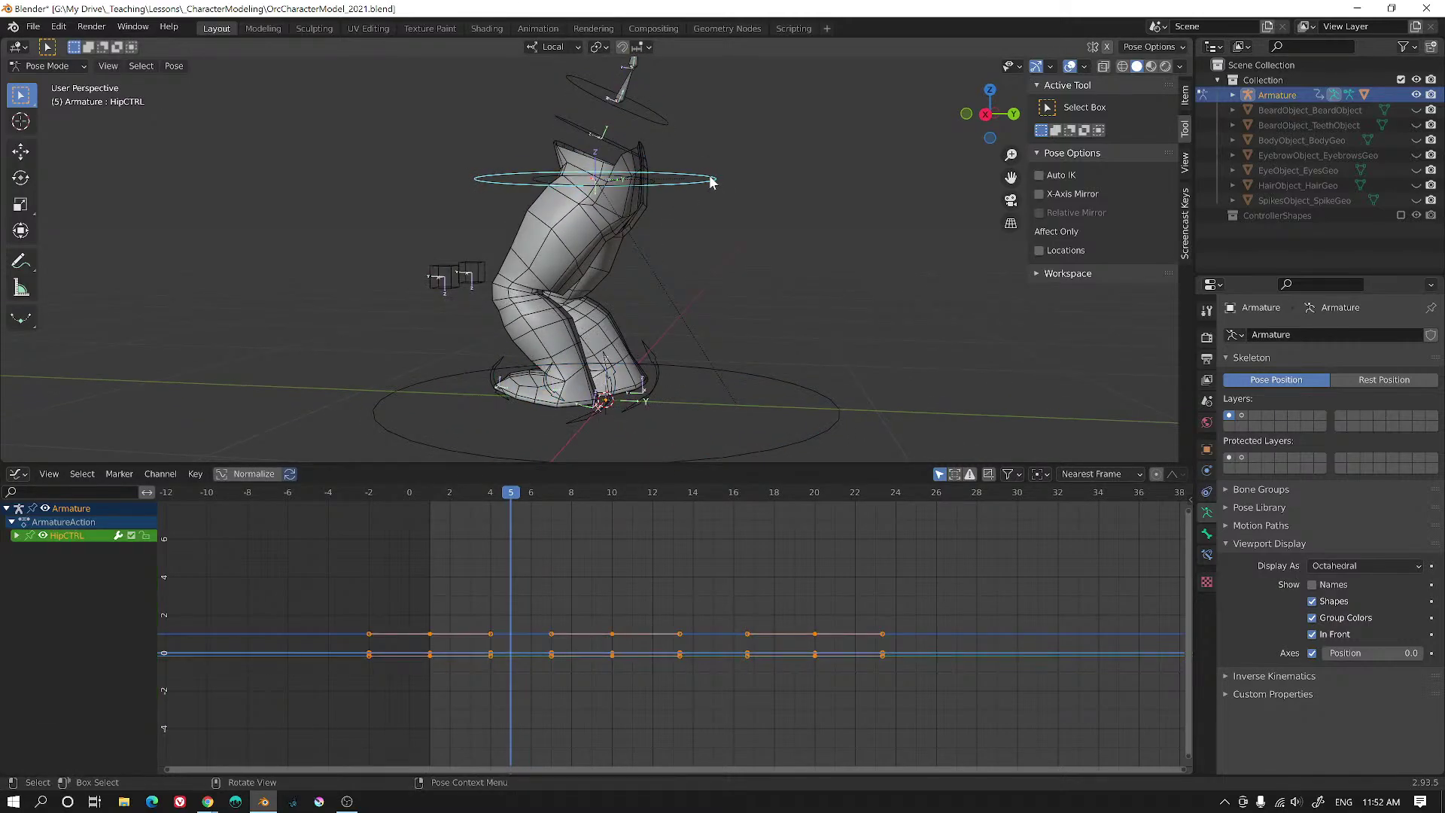
key(g)
key(z)
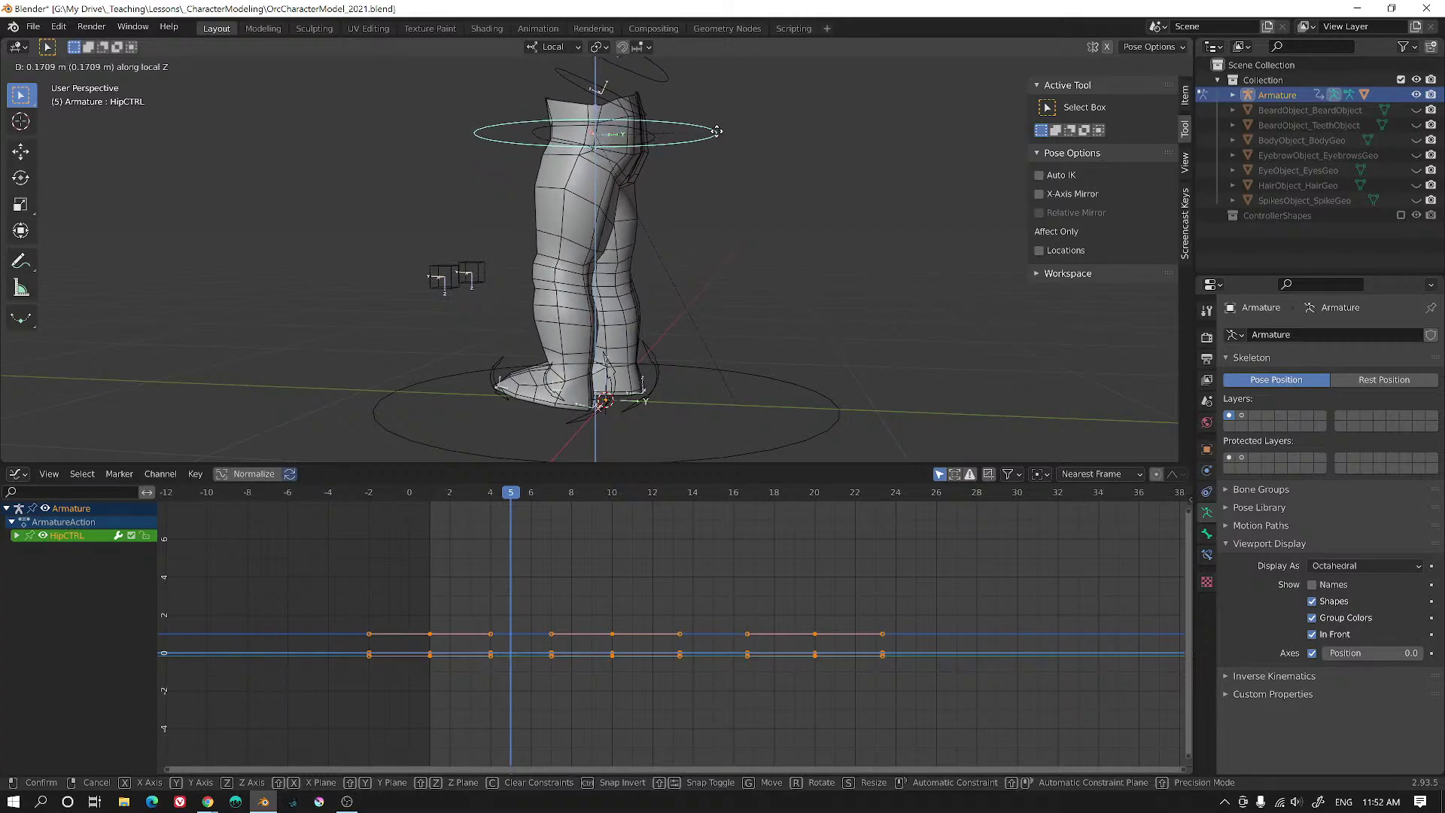
click(716, 132)
- Raise L_Foot_CTRL about 0.27 m along local Z and rotate it about -52° around its local X axis
click(615, 377)
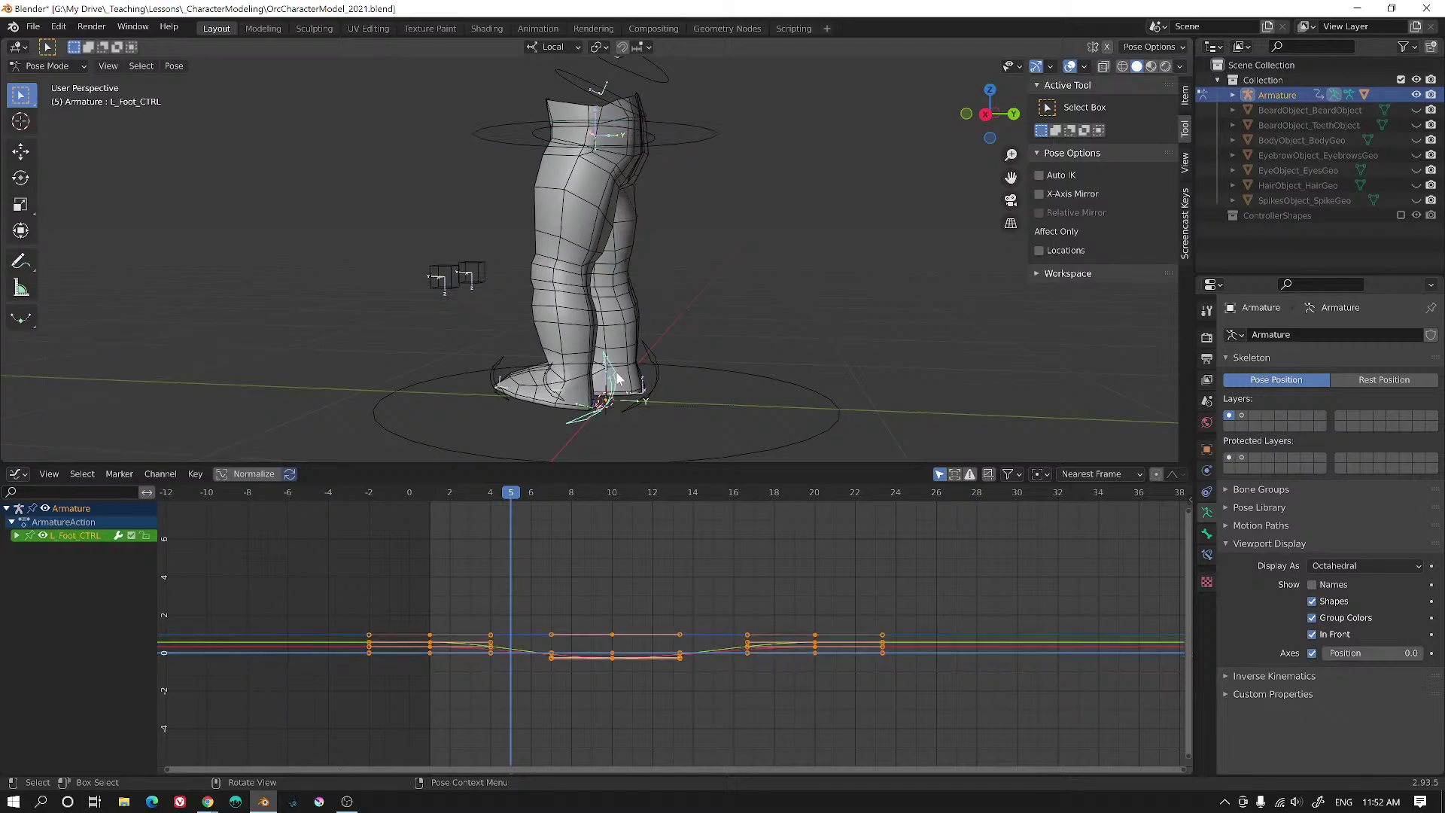
key(g)
key(z)
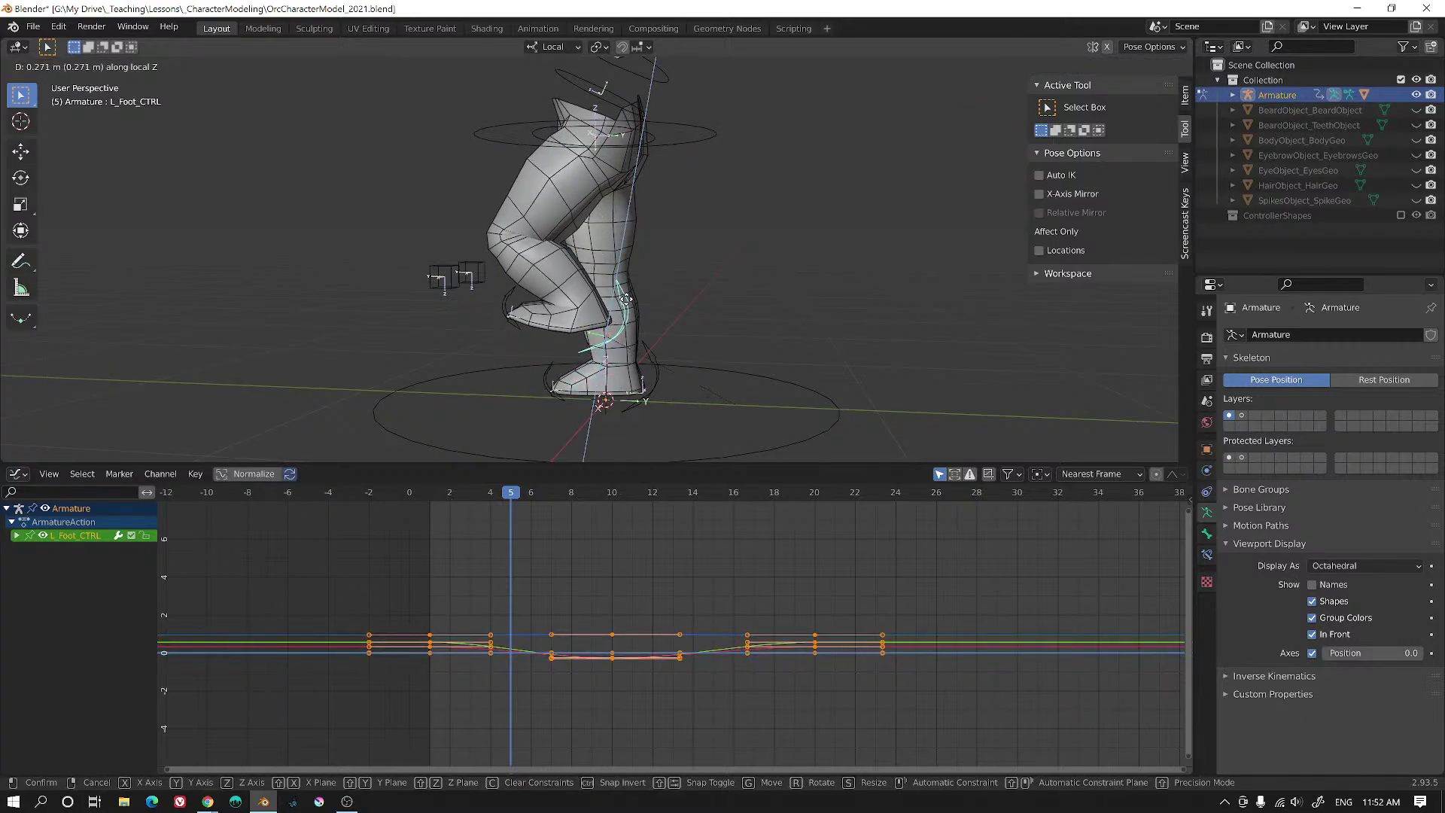
click(669, 338)
key(r)
key(x)
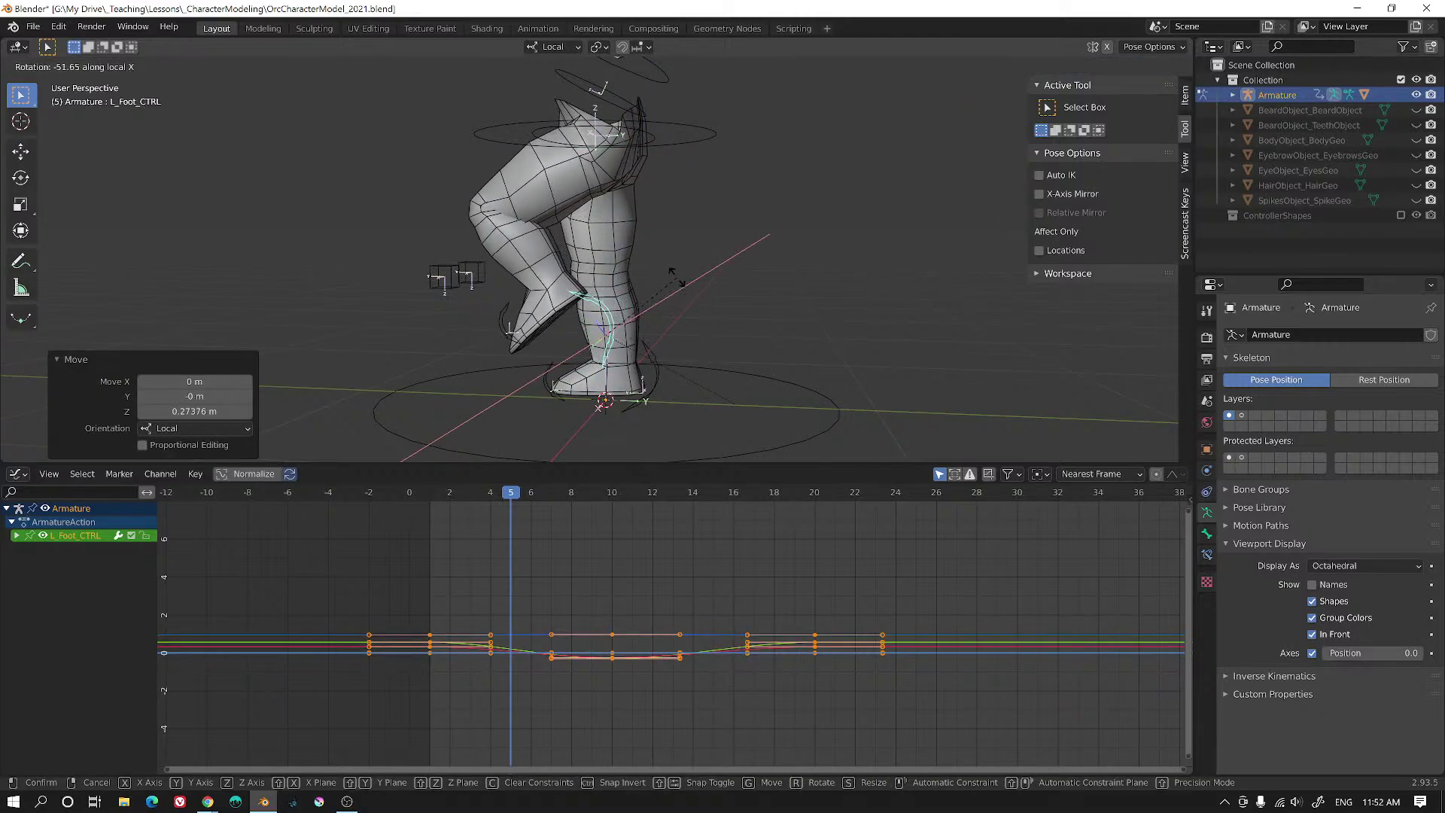
click(675, 275)
- Shift L_Foot_CTRL about -0.09 m in local Y and -0.18 m in local Z, keeping local X locked
key(g)
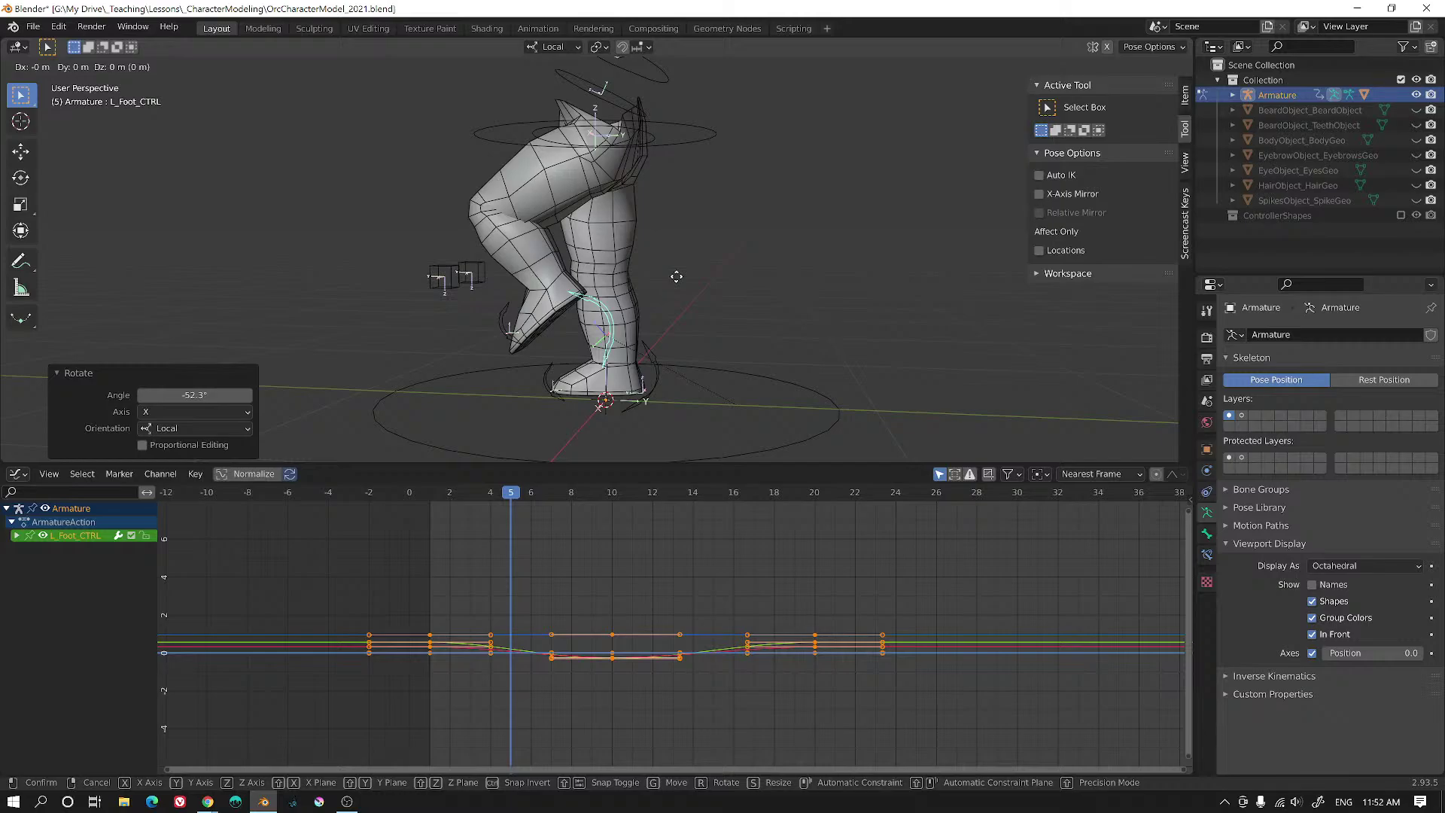
key(shift+x)
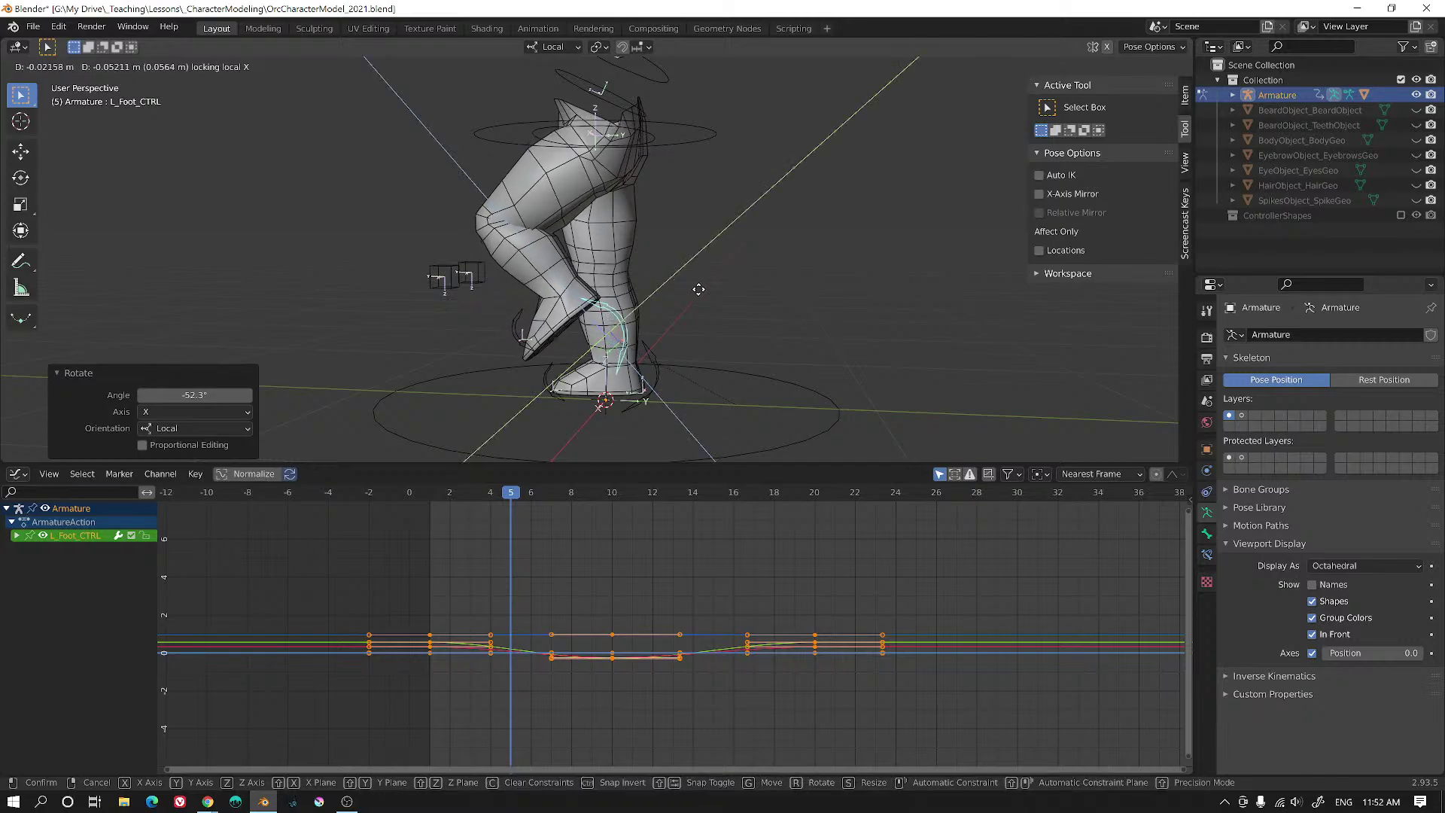
click(768, 379)
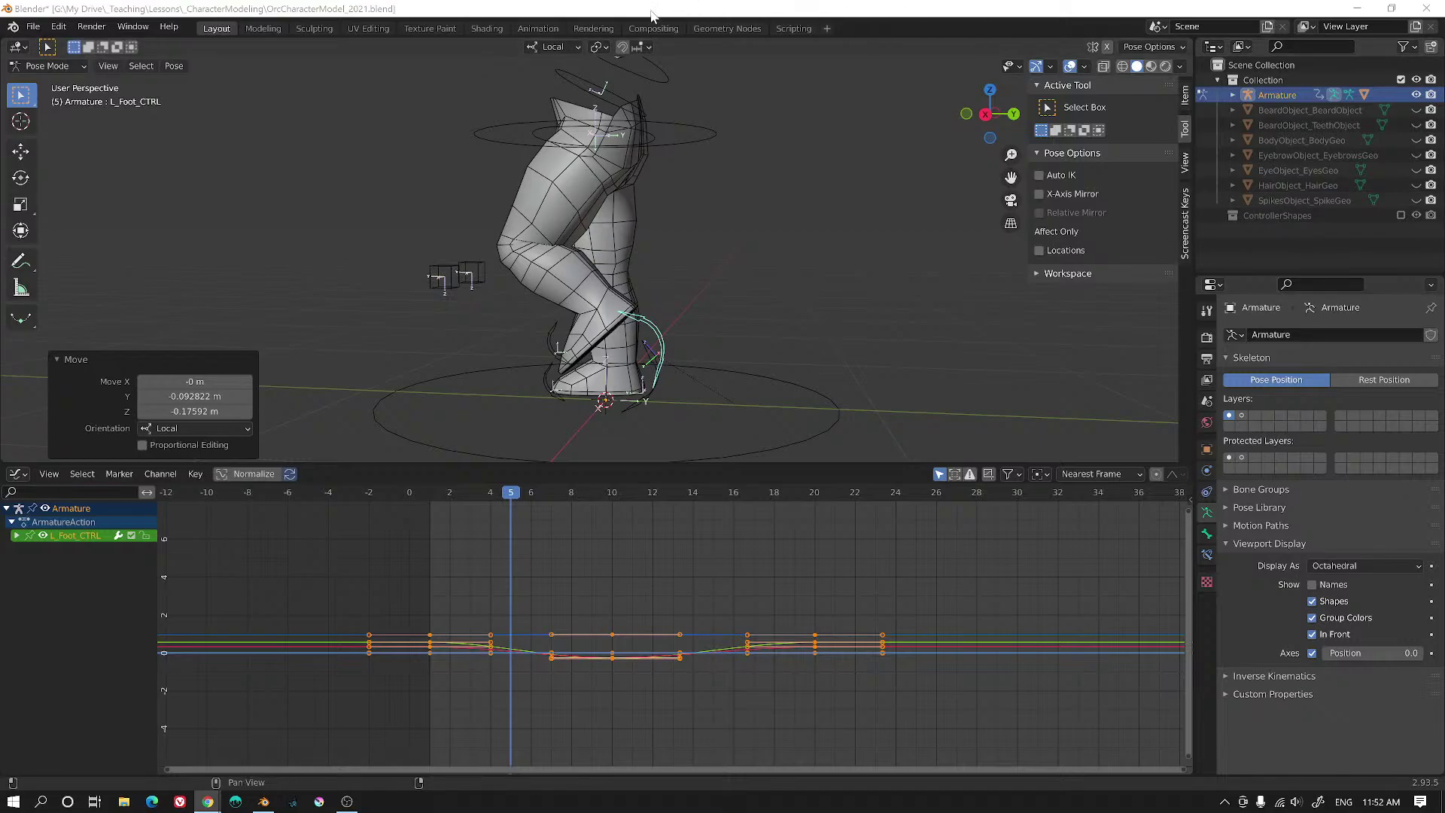
- Insert keyframes for all armature bones at frame 5 to store the passing pose
middle_drag(658, 329, 708, 332)
key(a)
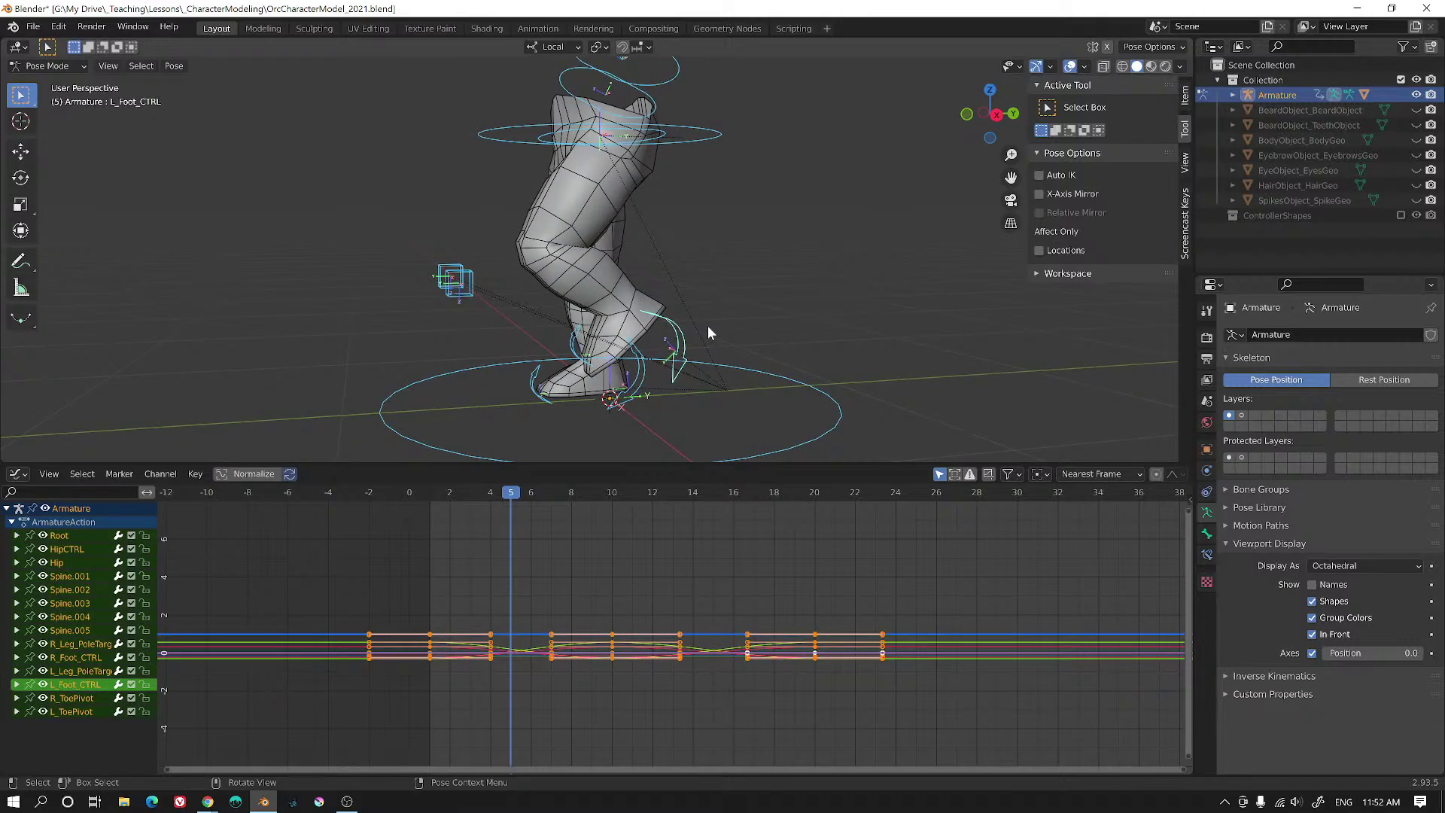
key(i)
click(705, 323)
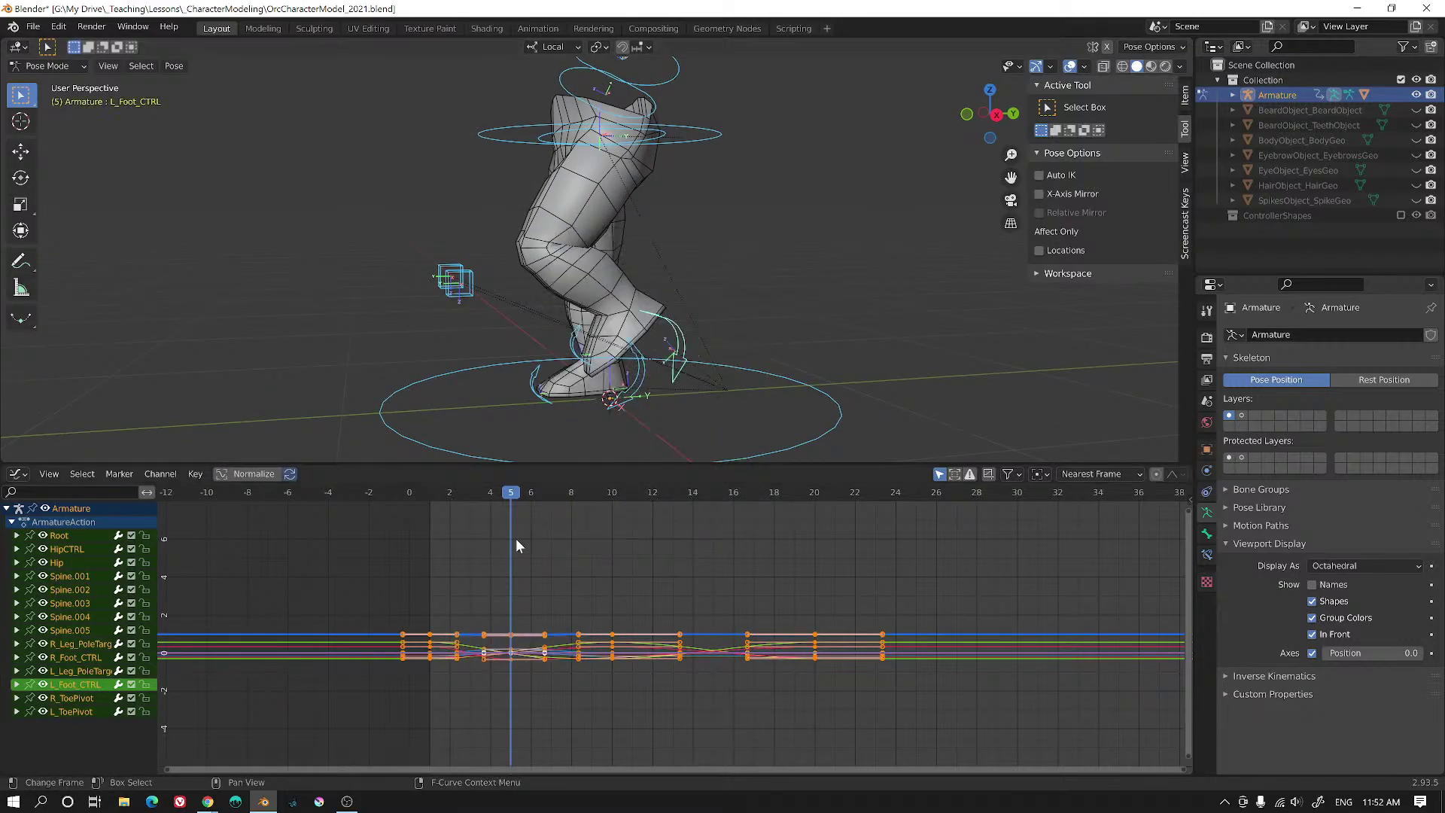
- Select only the frame 5 keyframes of all bone channels in the Graph Editor
mouse_move(511, 494)
mouse_down()
mouse_move(449, 493)
mouse_move(504, 493)
mouse_up()
click(511, 653)
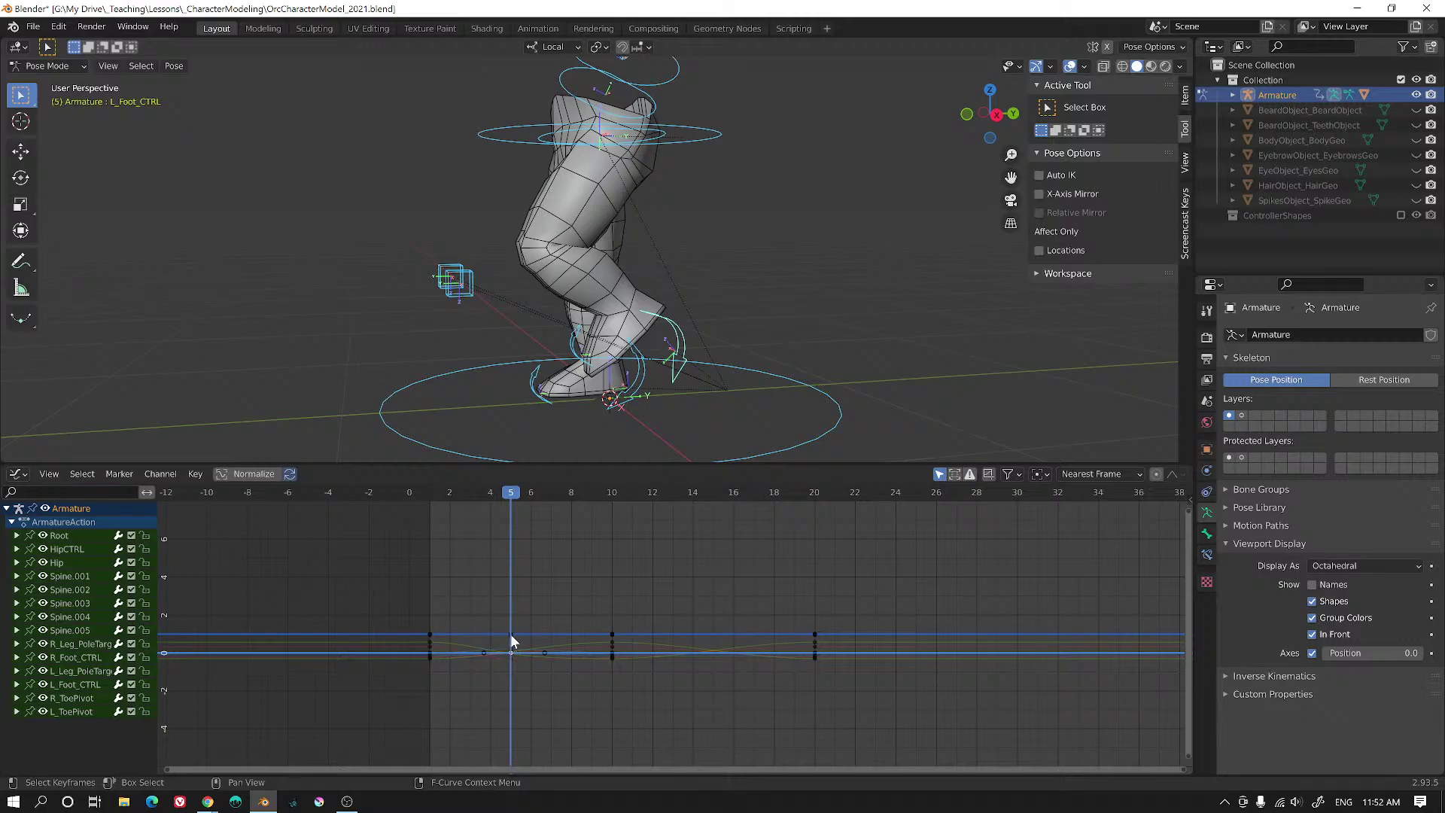
drag(482, 598, 544, 684)
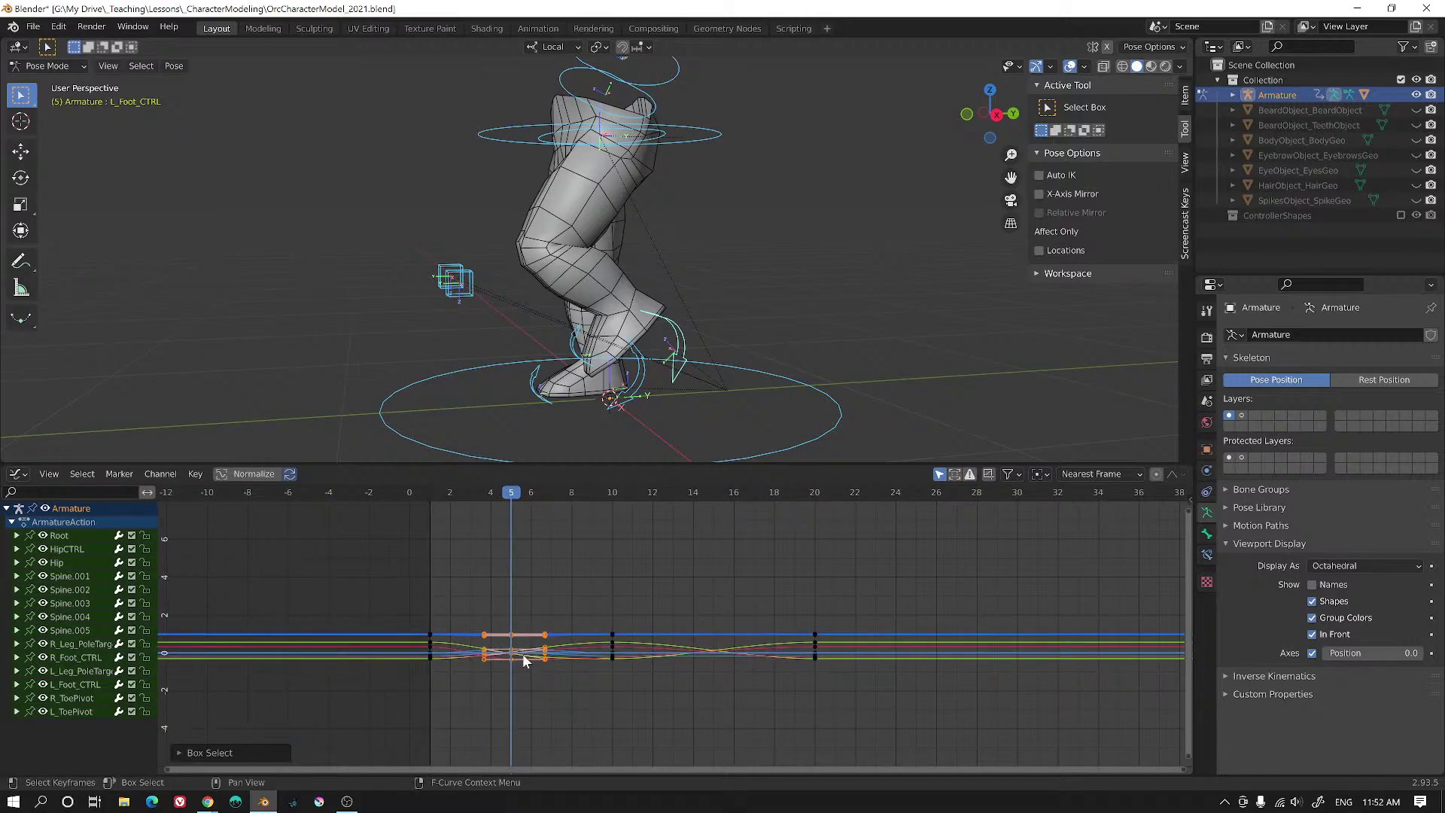
text(gx)
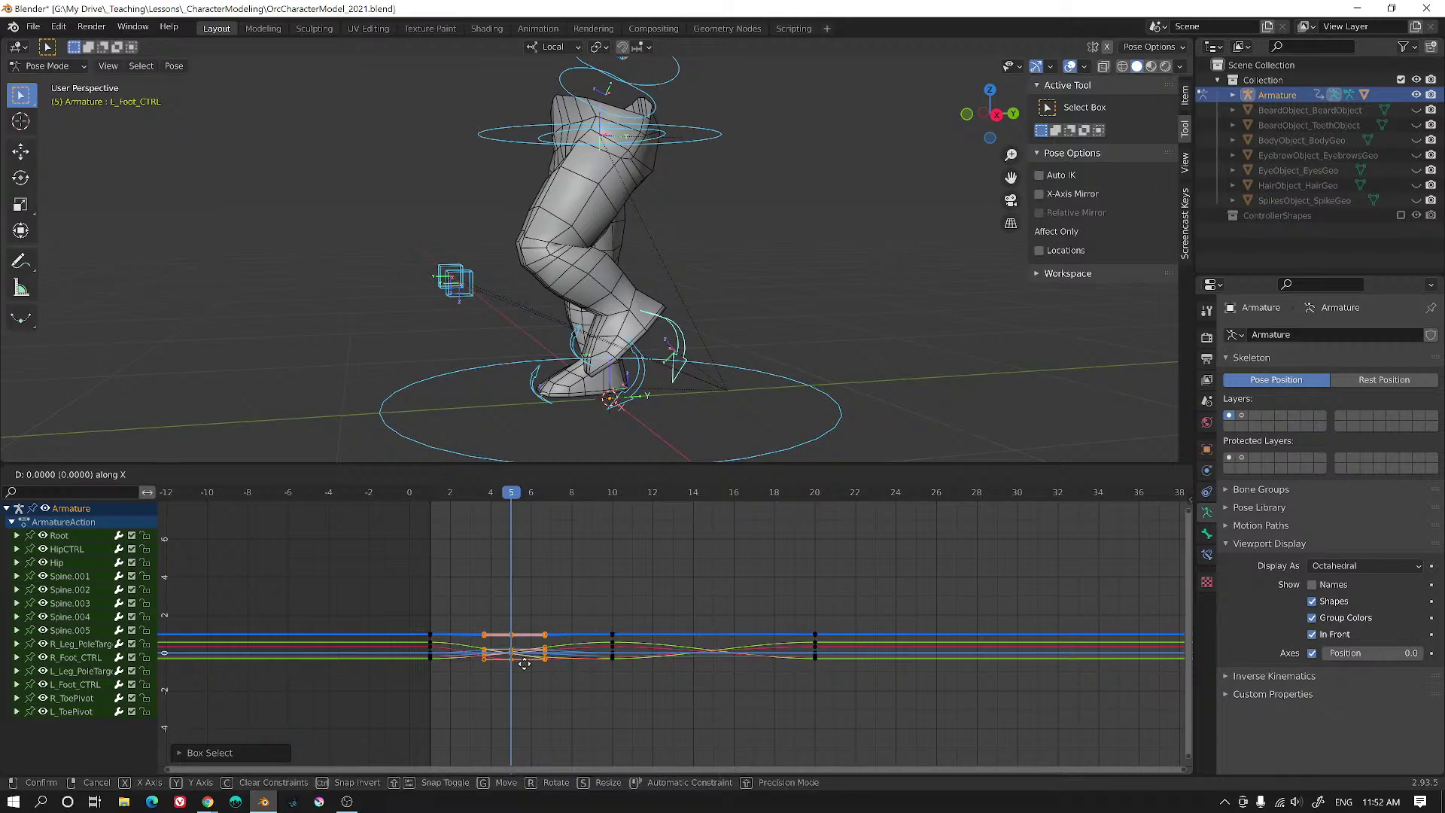
text(109)
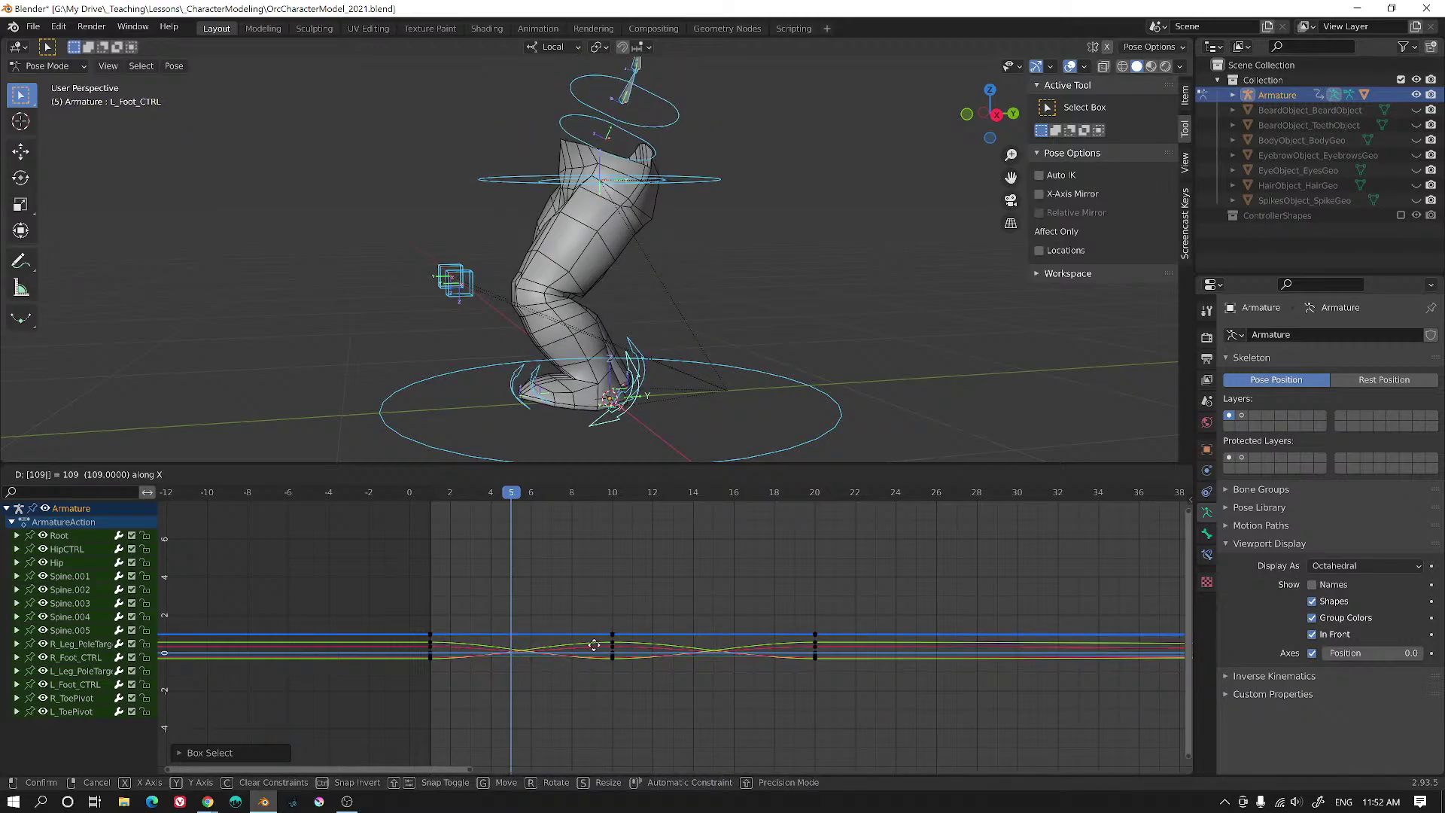
key(Escape)
- Move the selected passing-pose keyframes 10 frames along X, placing them at frame 15
text(g)
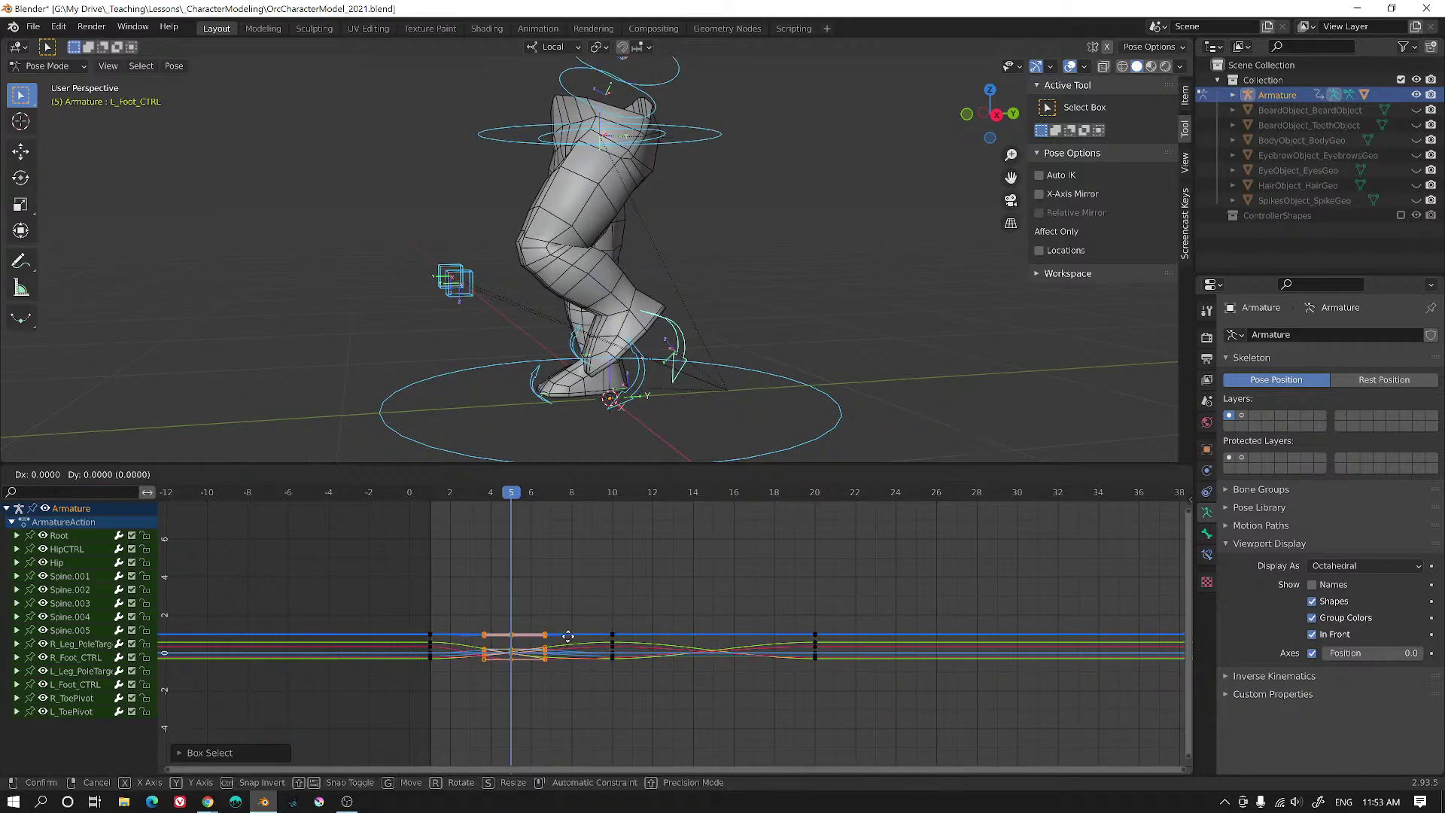
text(x10)
key(Return)
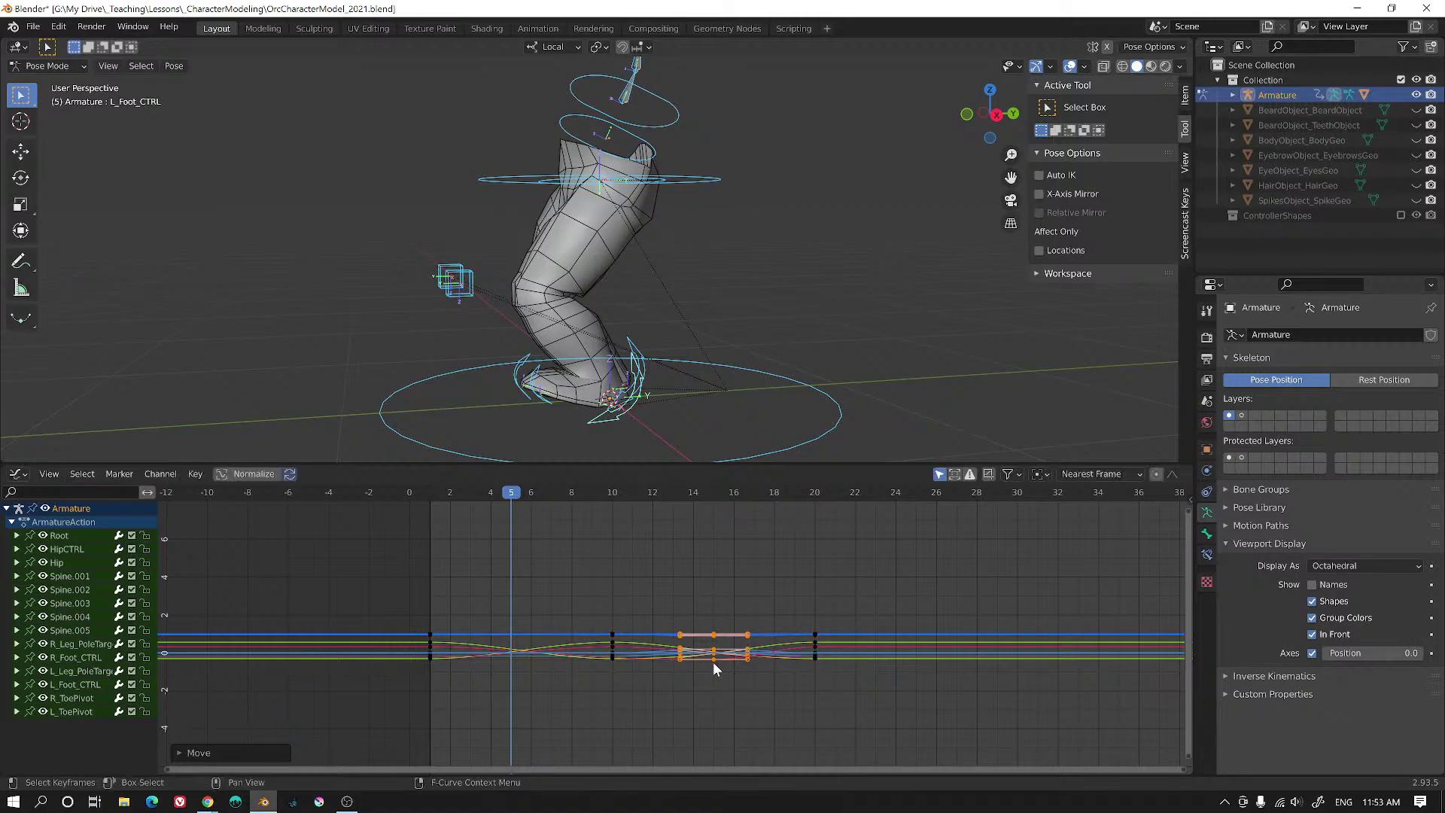
- Copy the frame 15 passing pose of all bones, paste it flipped on the X-axis at frame 5, and keyframe it there
click(716, 495)
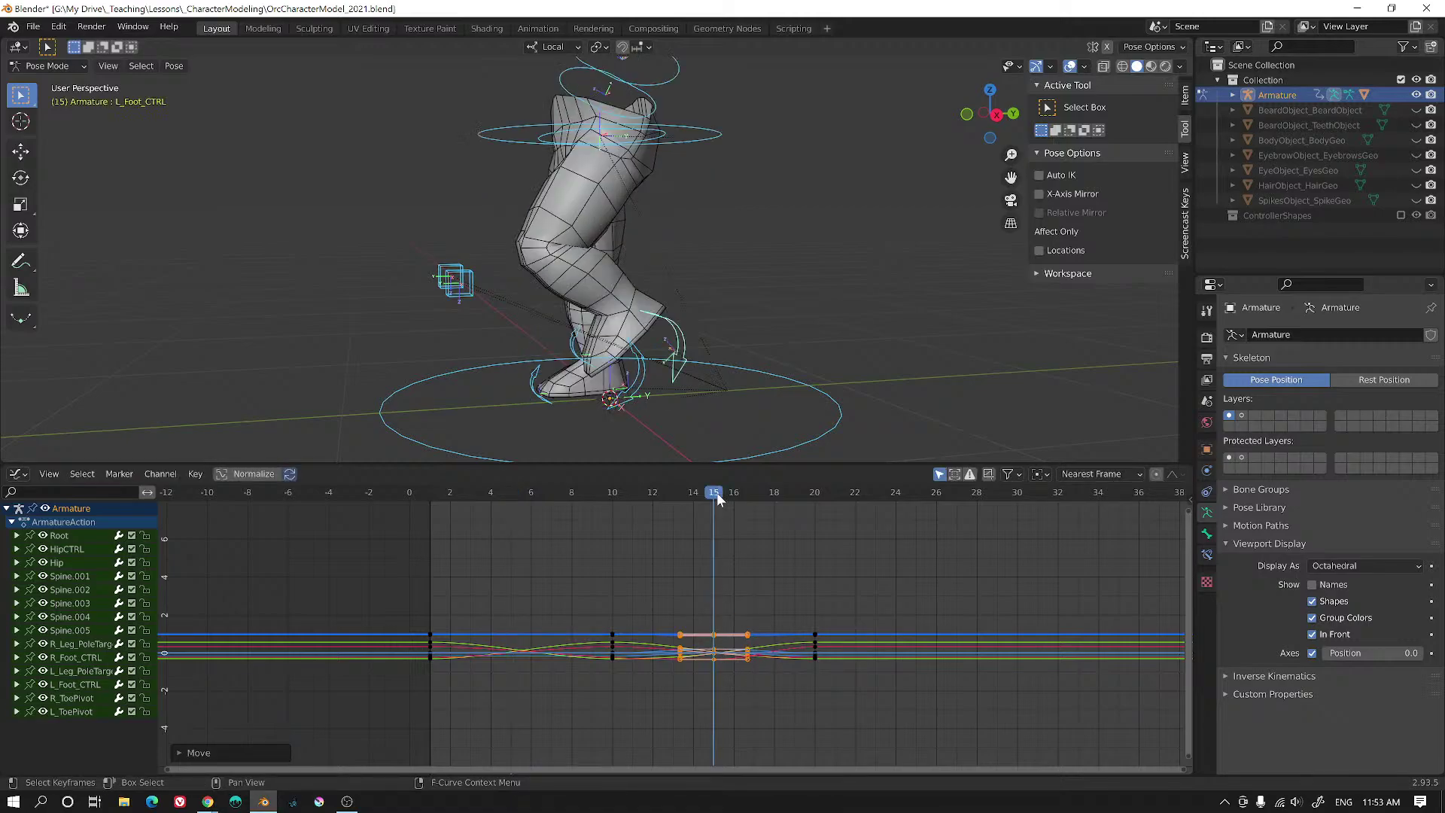
mouse_move(692, 320)
middle_down()
mouse_move(951, 309)
mouse_move(688, 316)
mouse_move(707, 318)
middle_up()
key(ctrl+c)
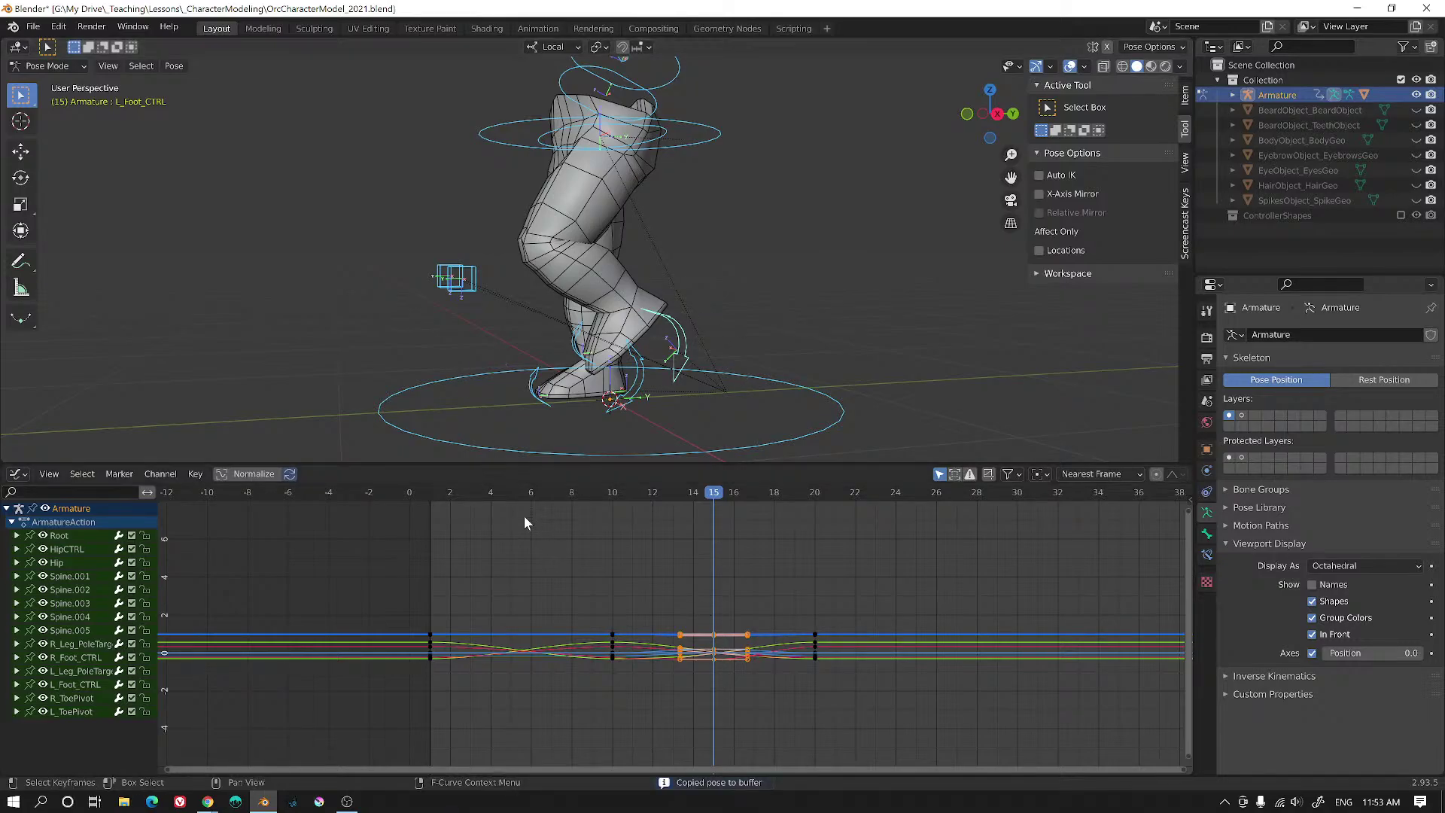
drag(523, 498, 514, 495)
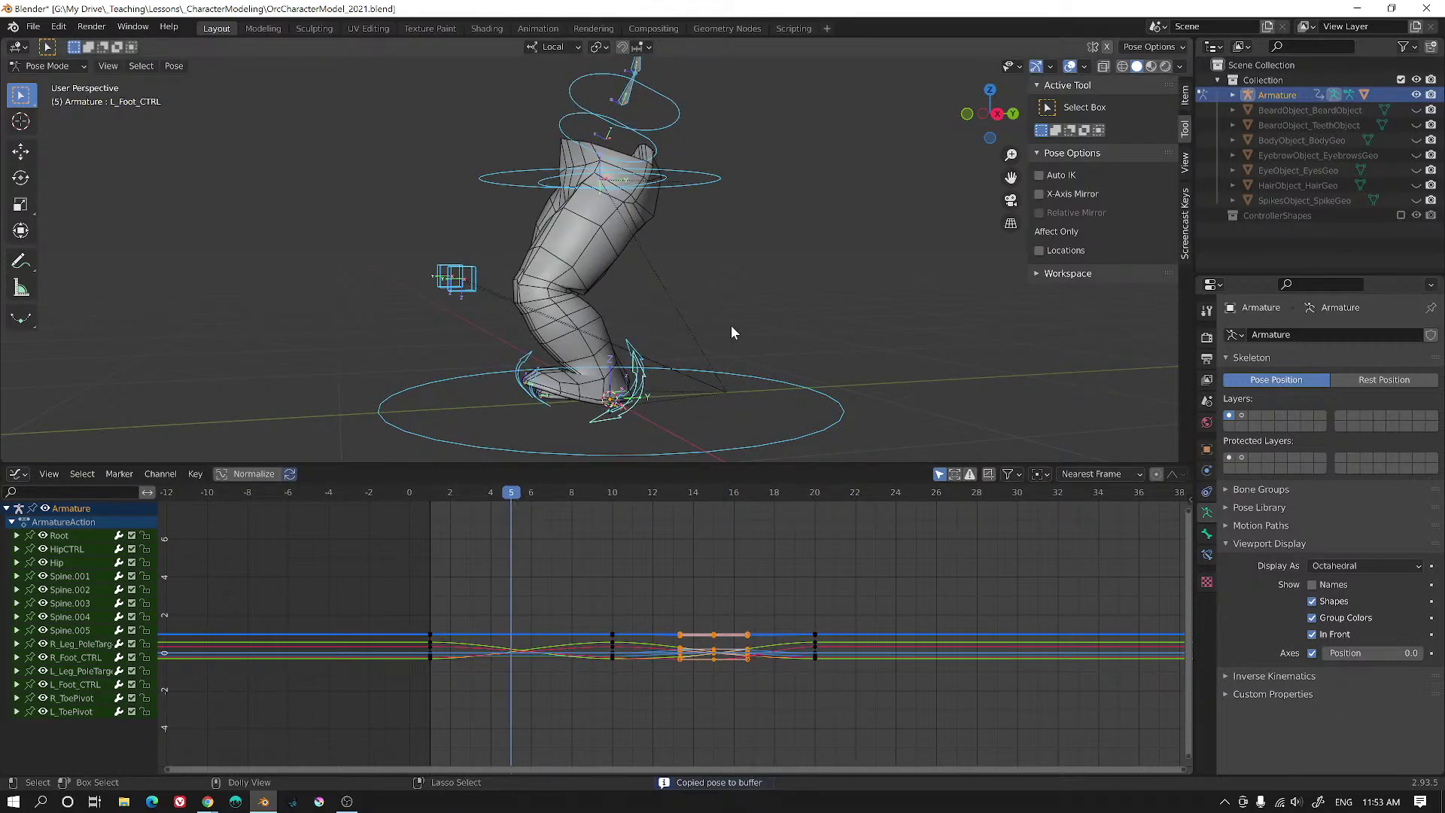
key(ctrl+shift+v)
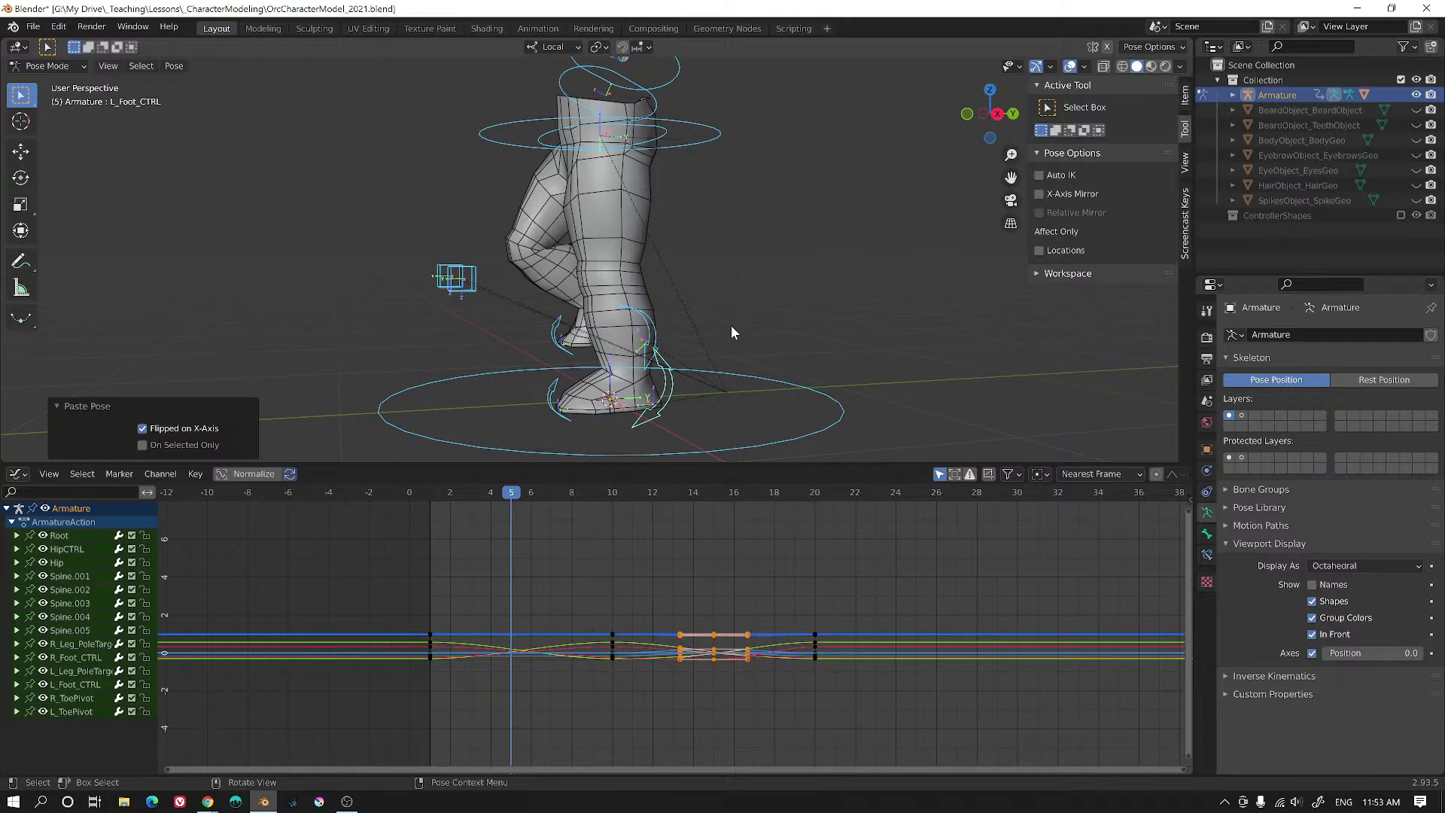
key(i)
click(729, 325)
- Replace the Graph Editor with the Timeline and set the animation's end frame to 19 so the walk cycle loops
drag(527, 493, 385, 495)
key(space)
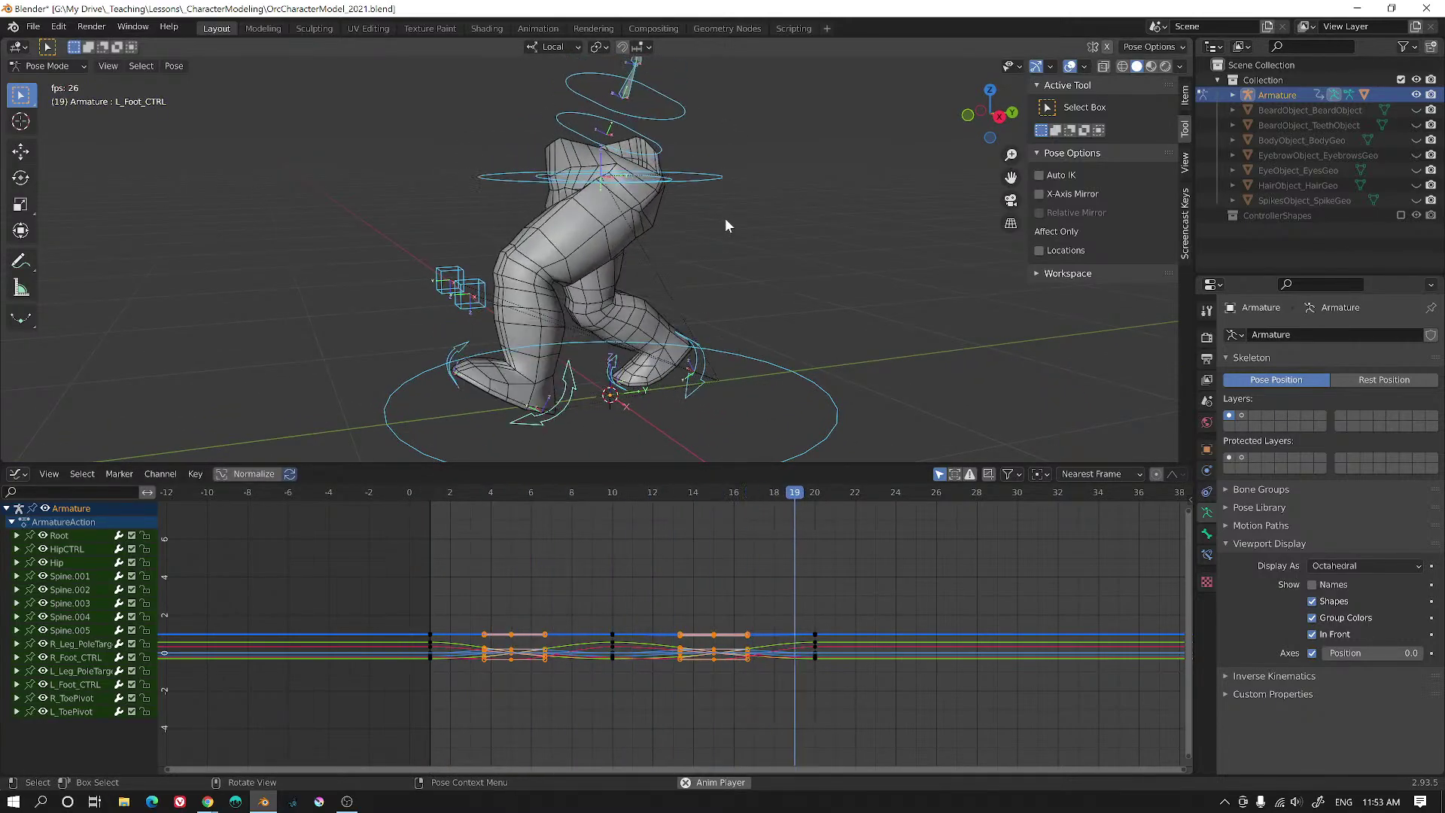
key(space)
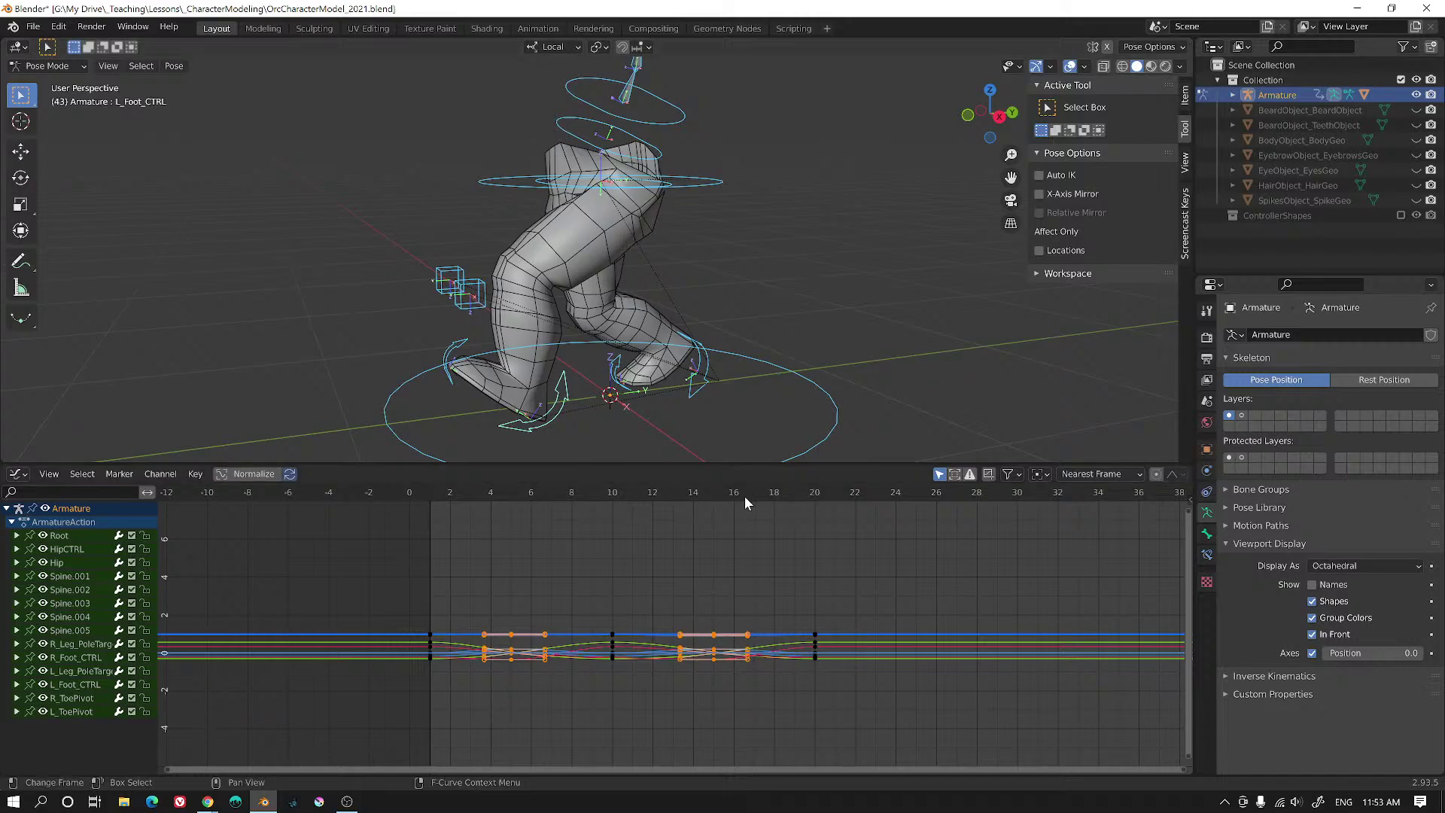
click(814, 496)
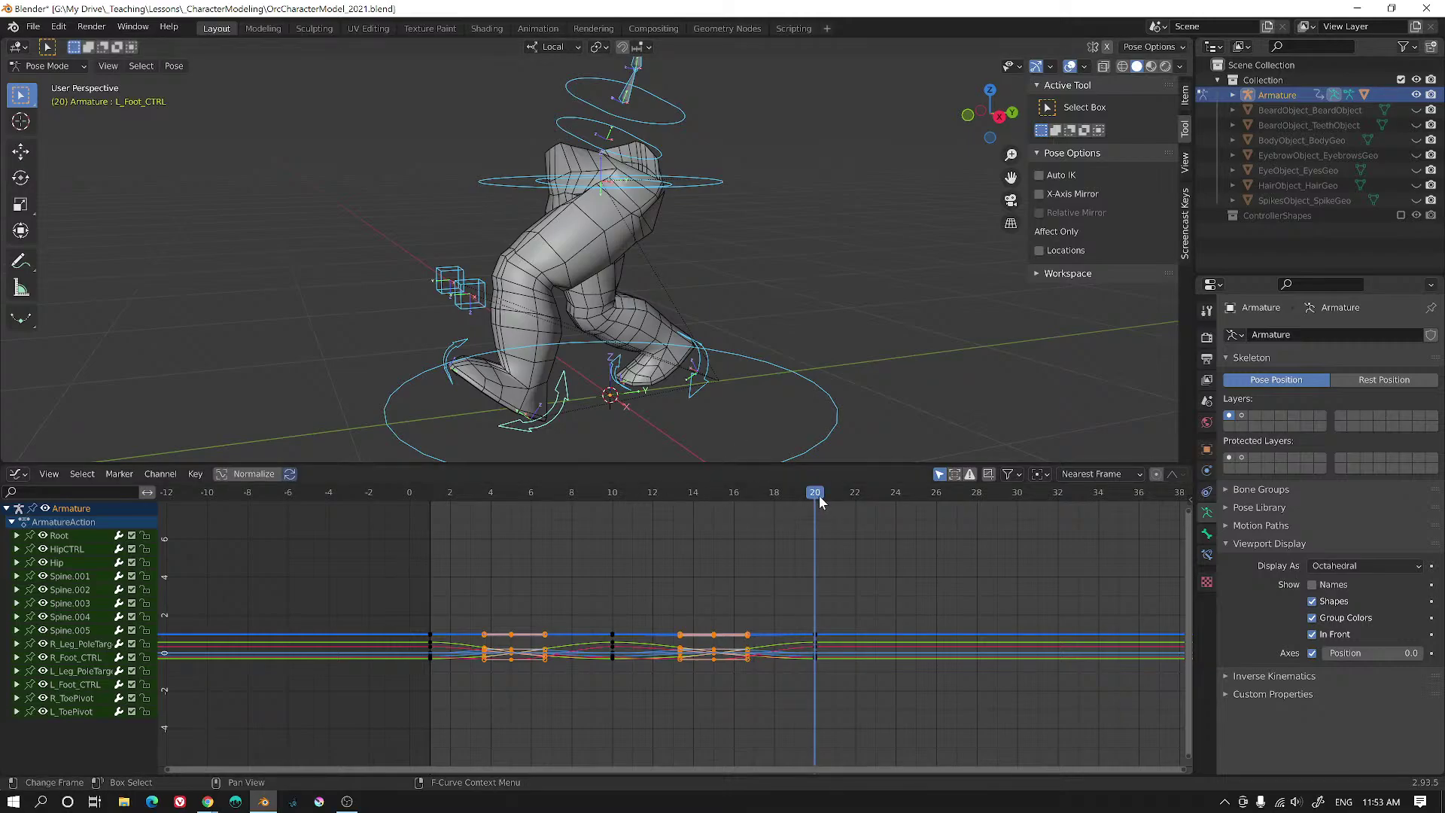
click(802, 497)
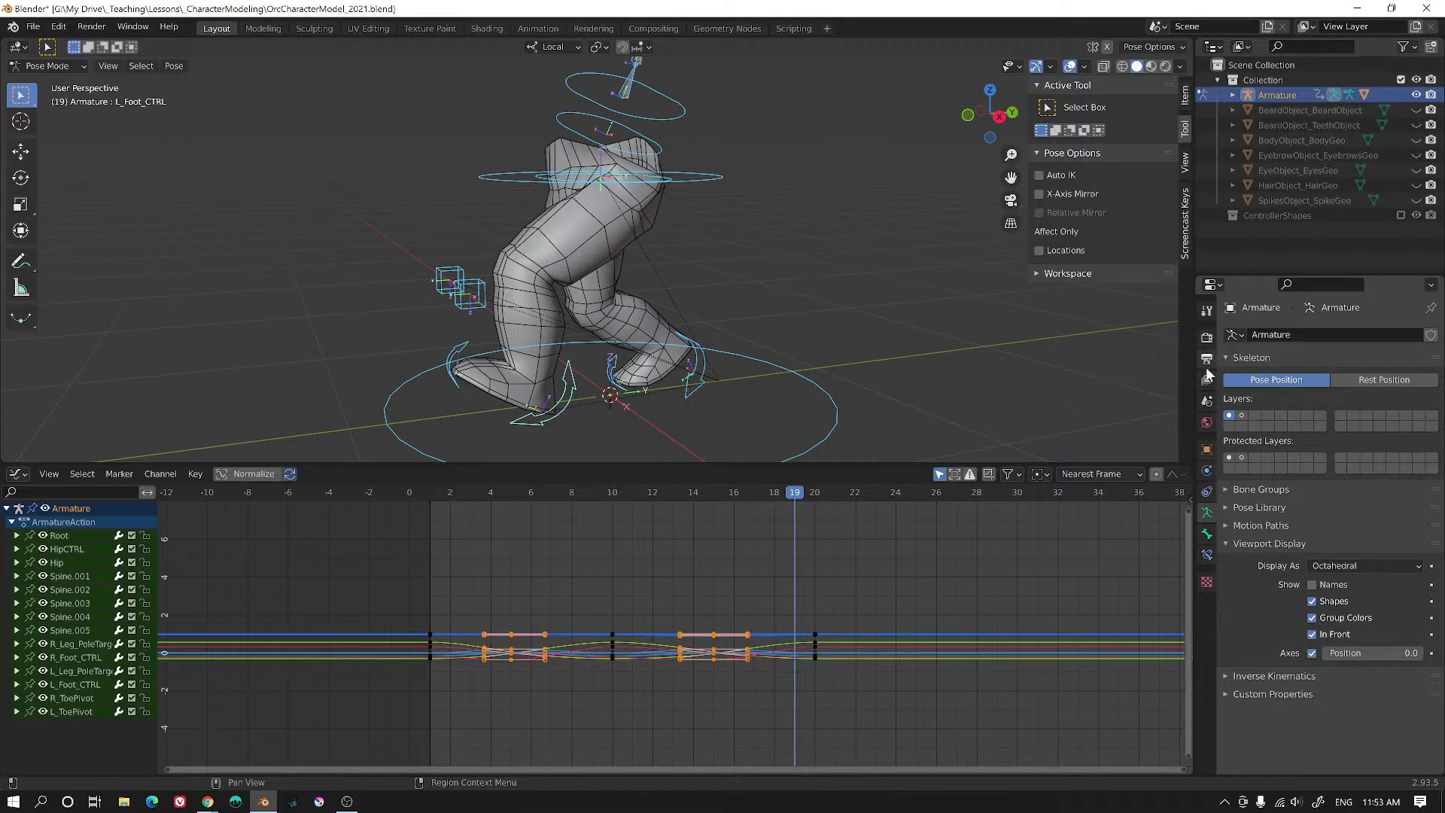
click(17, 474)
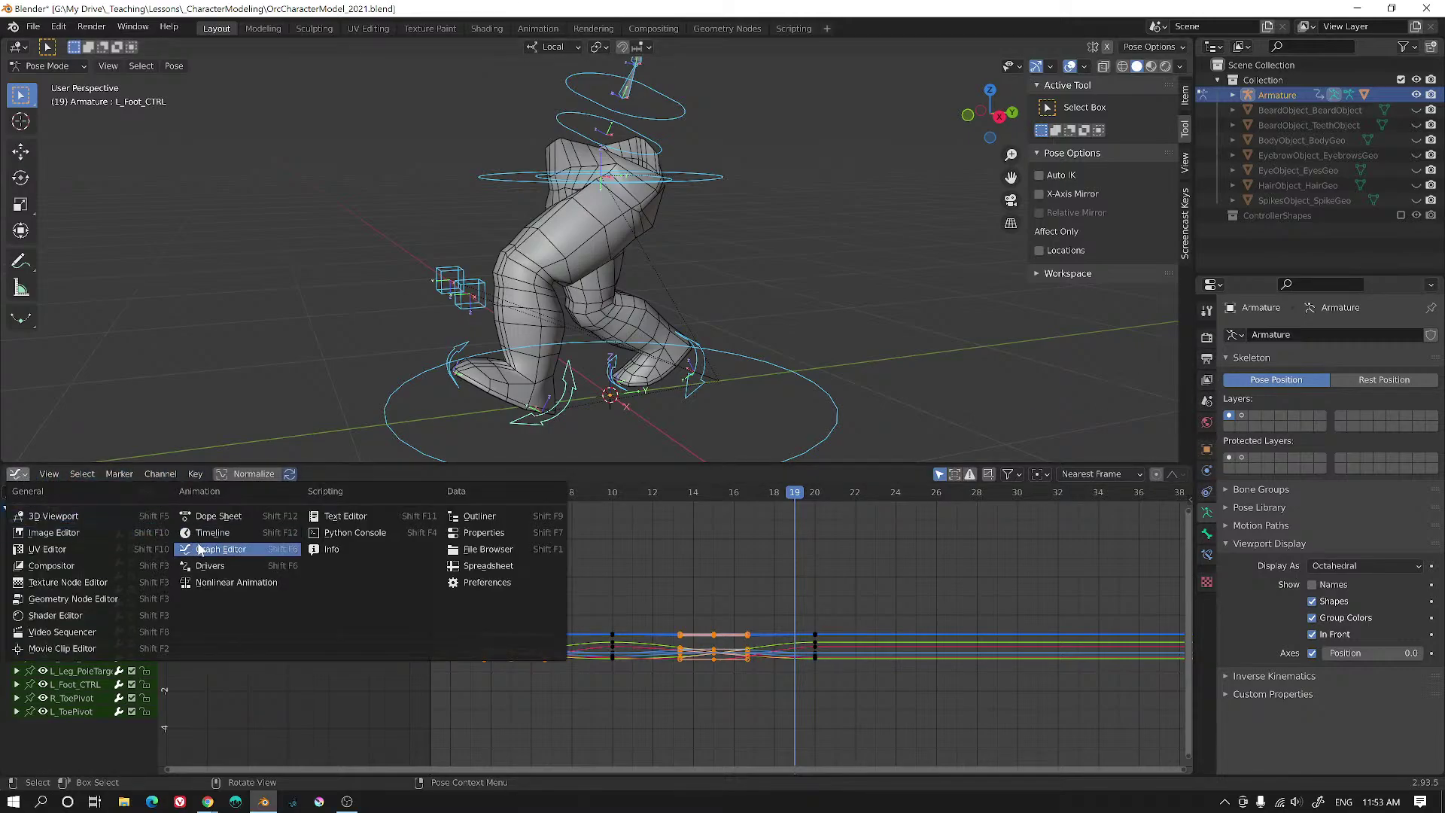
click(225, 533)
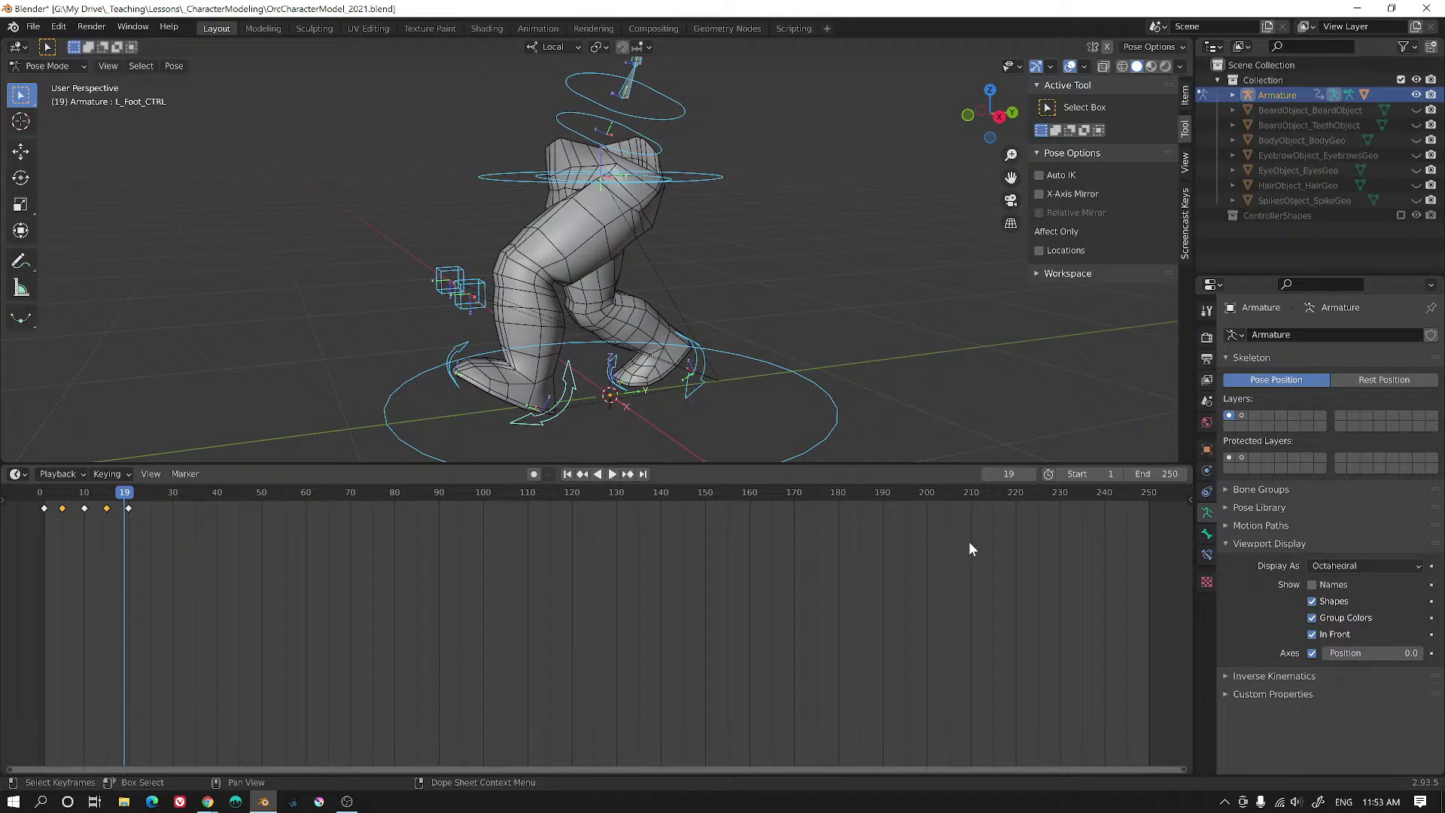
click(1158, 473)
text(19)
key(Return)
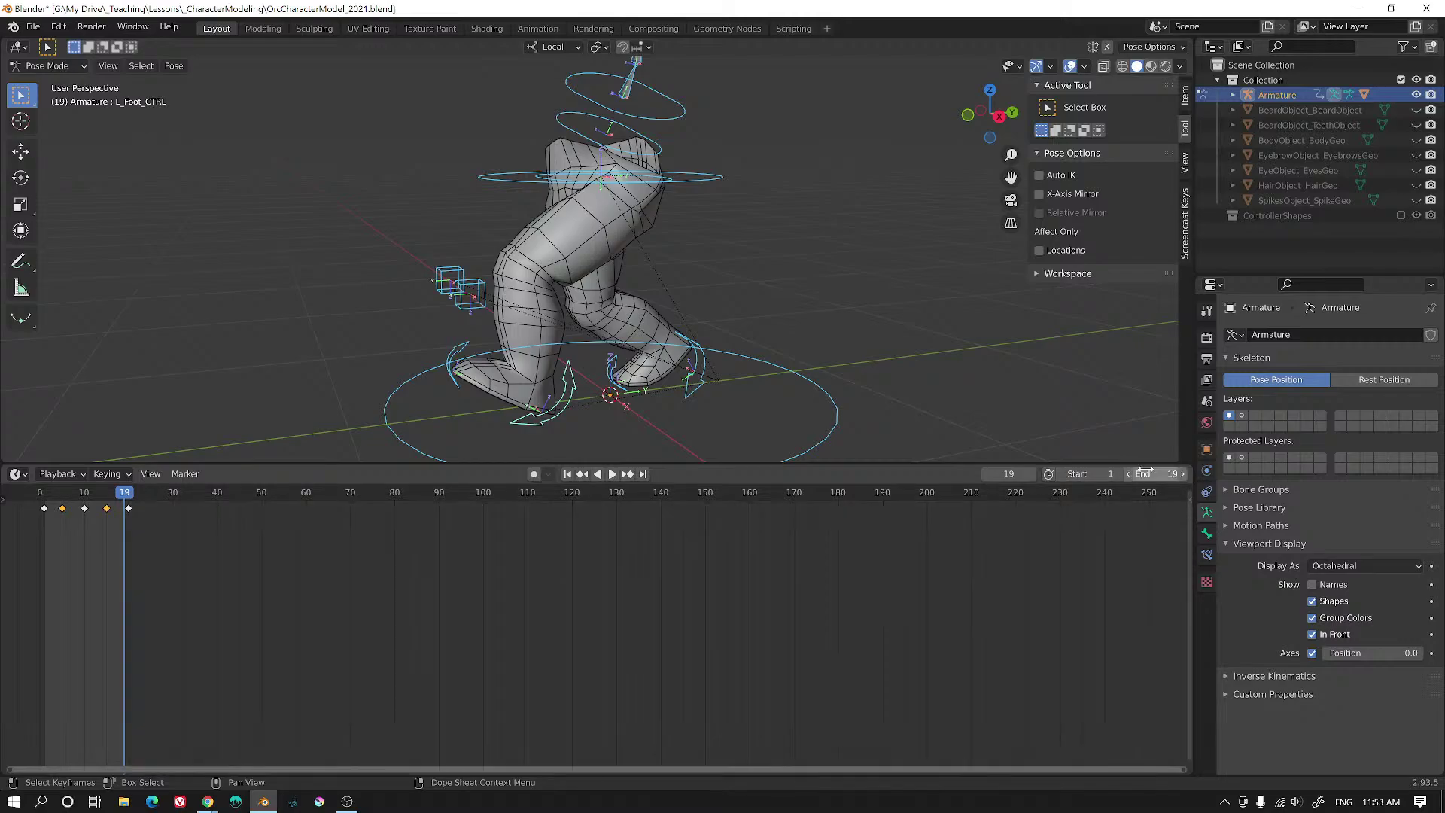
- Hide the viewport overlays and play the looping walk cycle from the side
key(space)
middle_drag(762, 234, 662, 218)
key(shift+alt+z)
key(space)
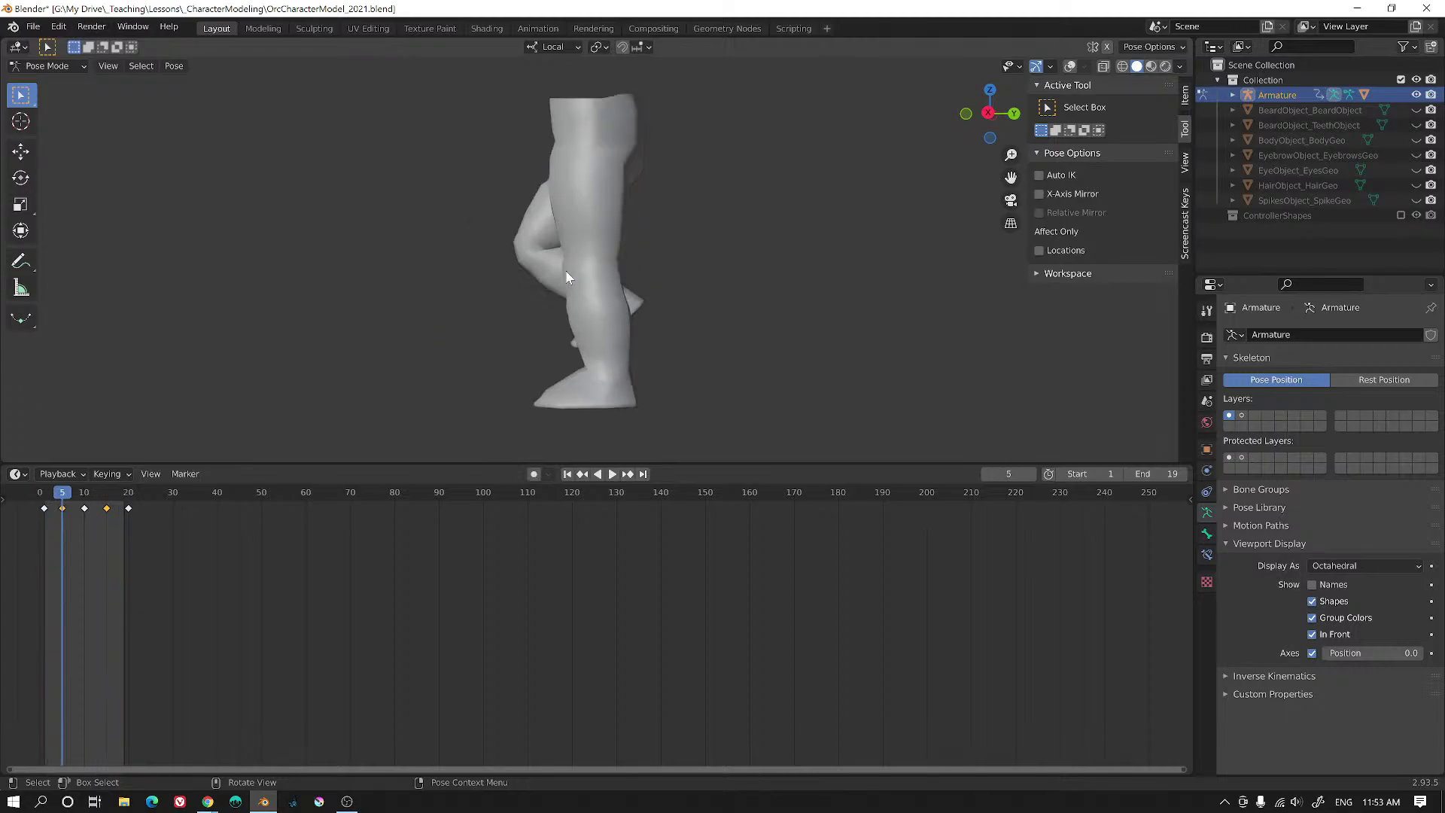
- Play and scrub through the walk cycle from front and side angles to examine the leg, knee and waist deformation
middle_drag(592, 205, 622, 242)
key(space)
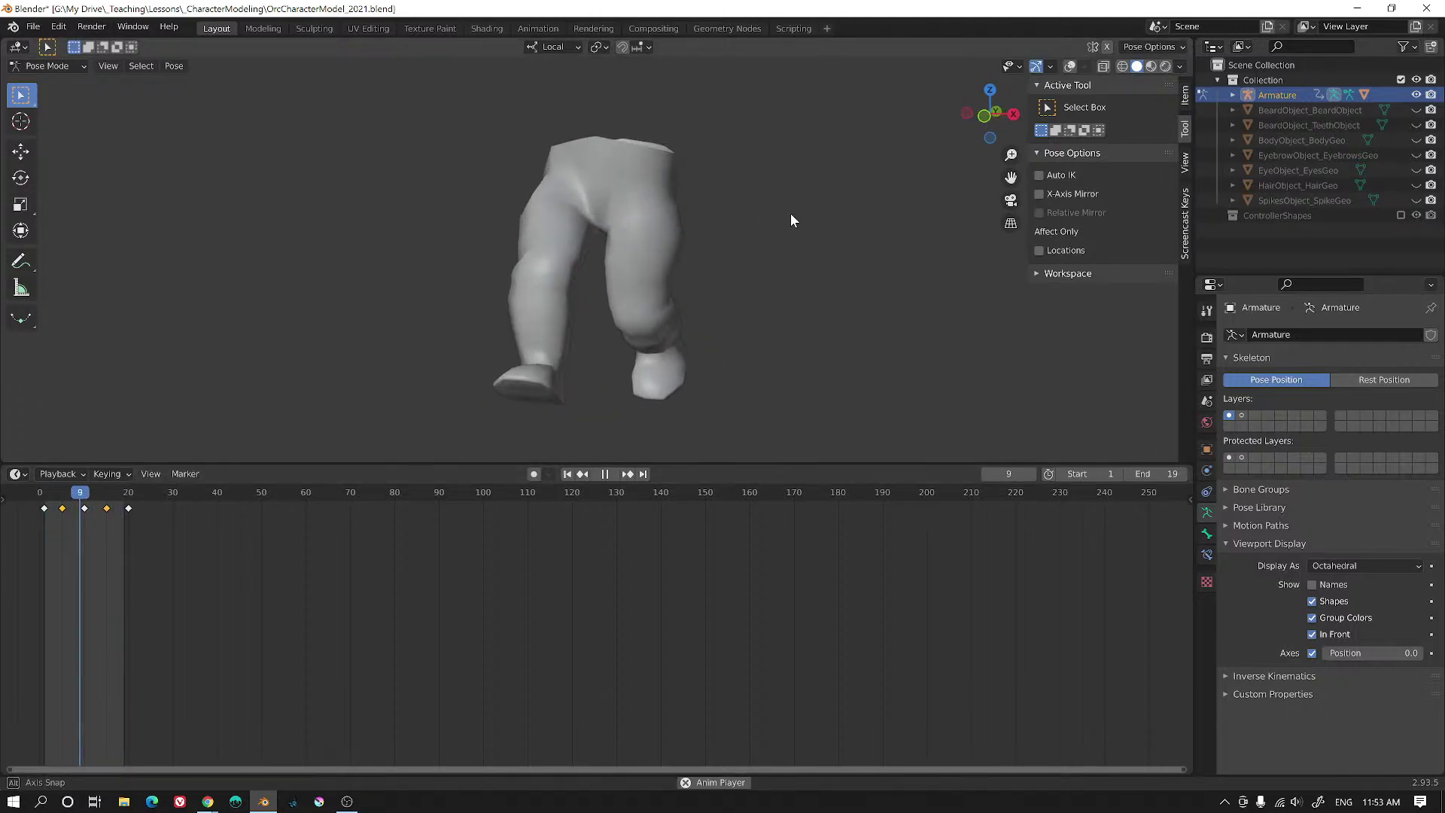
key(space)
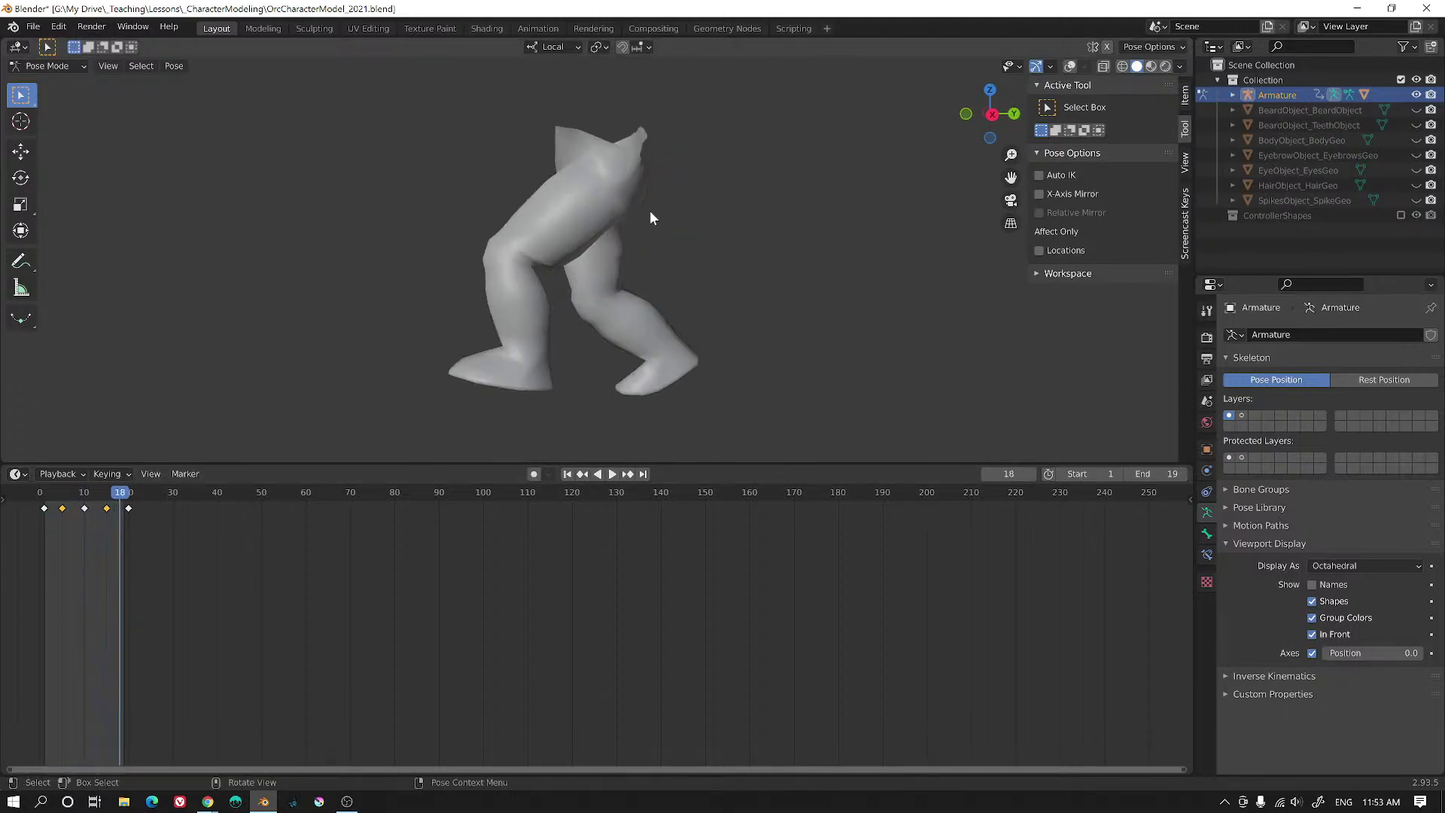
key(space)
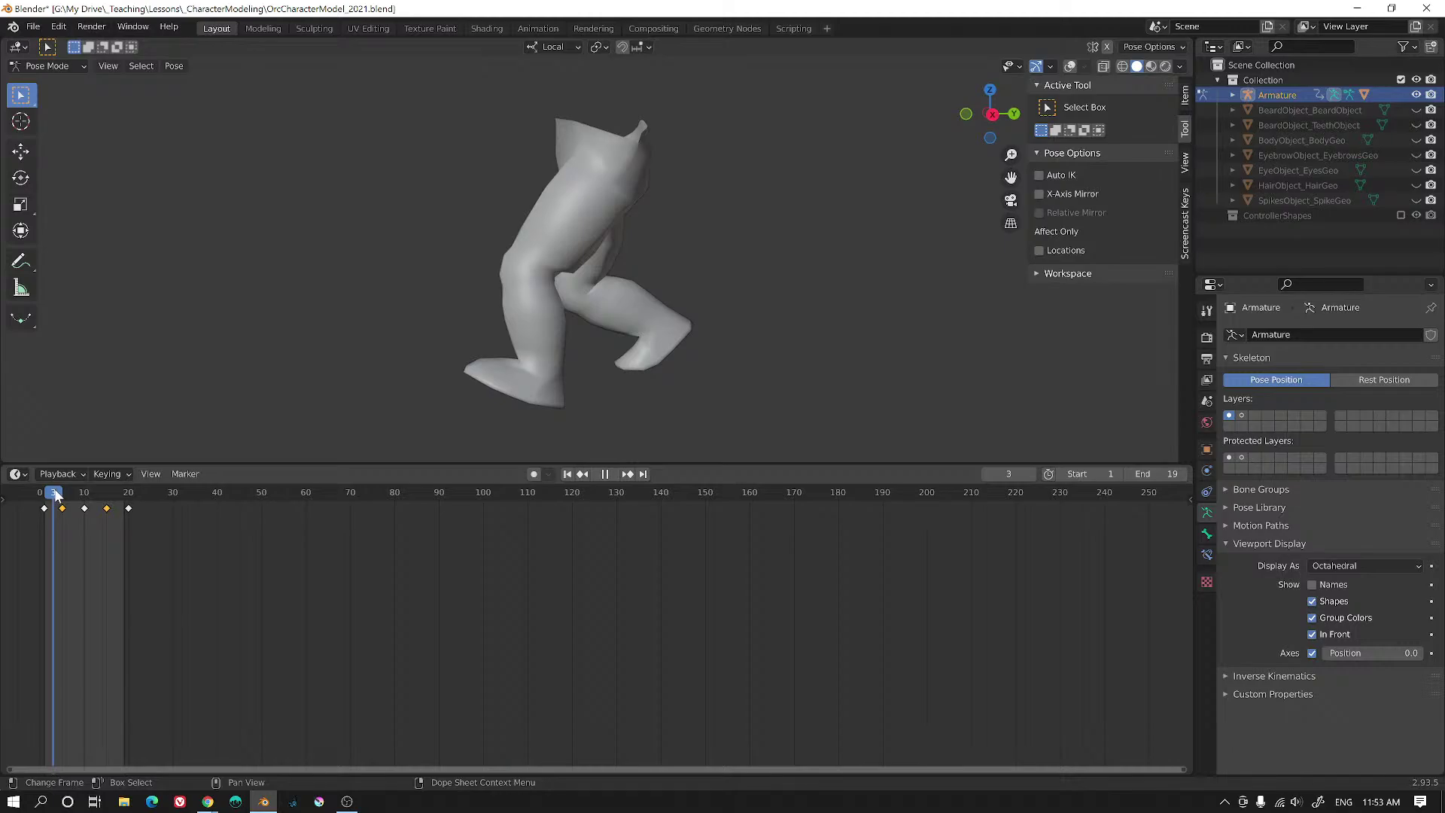
mouse_move(55, 494)
mouse_down()
mouse_move(85, 493)
mouse_move(26, 481)
mouse_move(61, 474)
mouse_move(51, 477)
mouse_up()
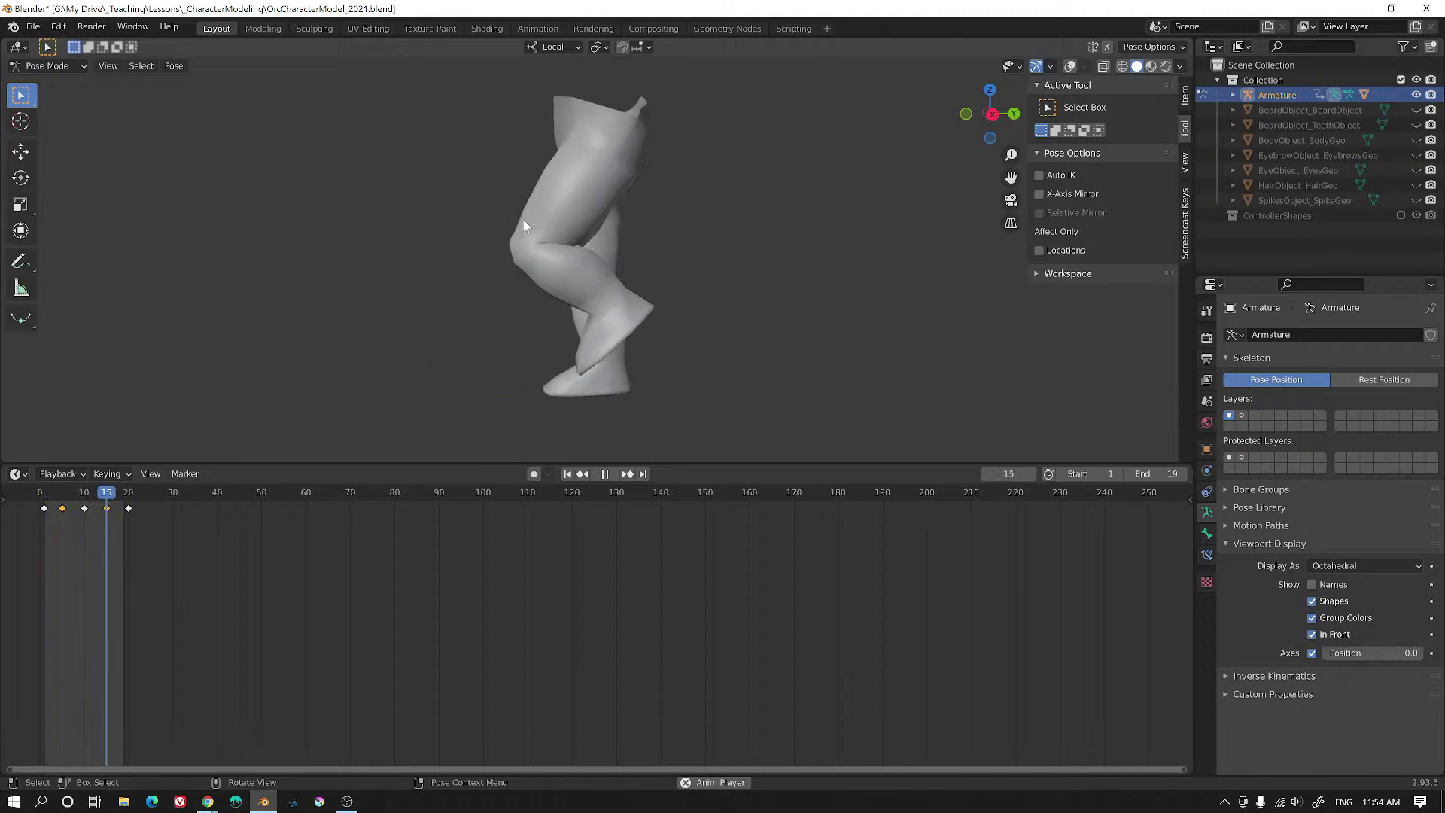
middle_drag(522, 218, 648, 186)
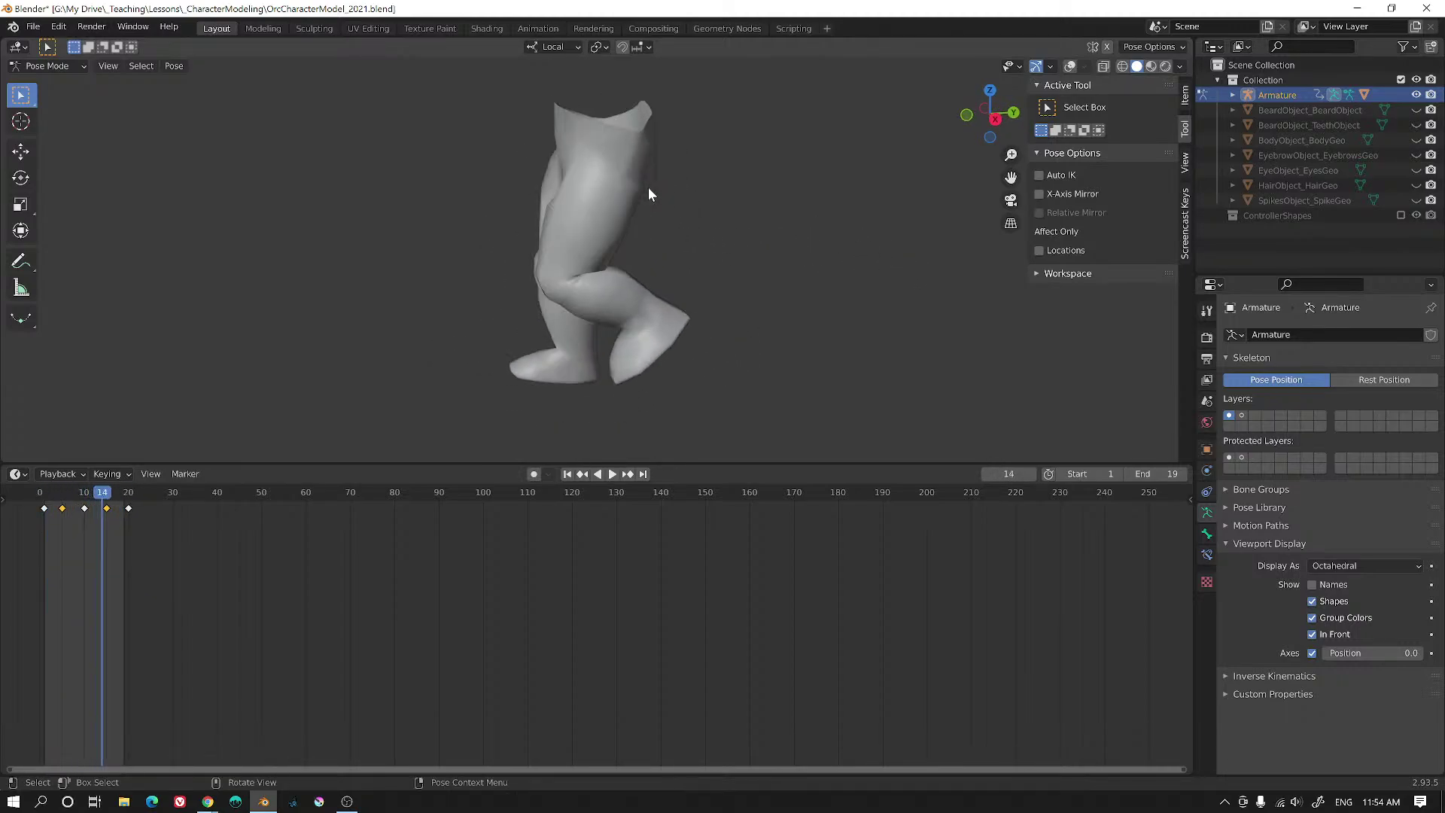
key(space)
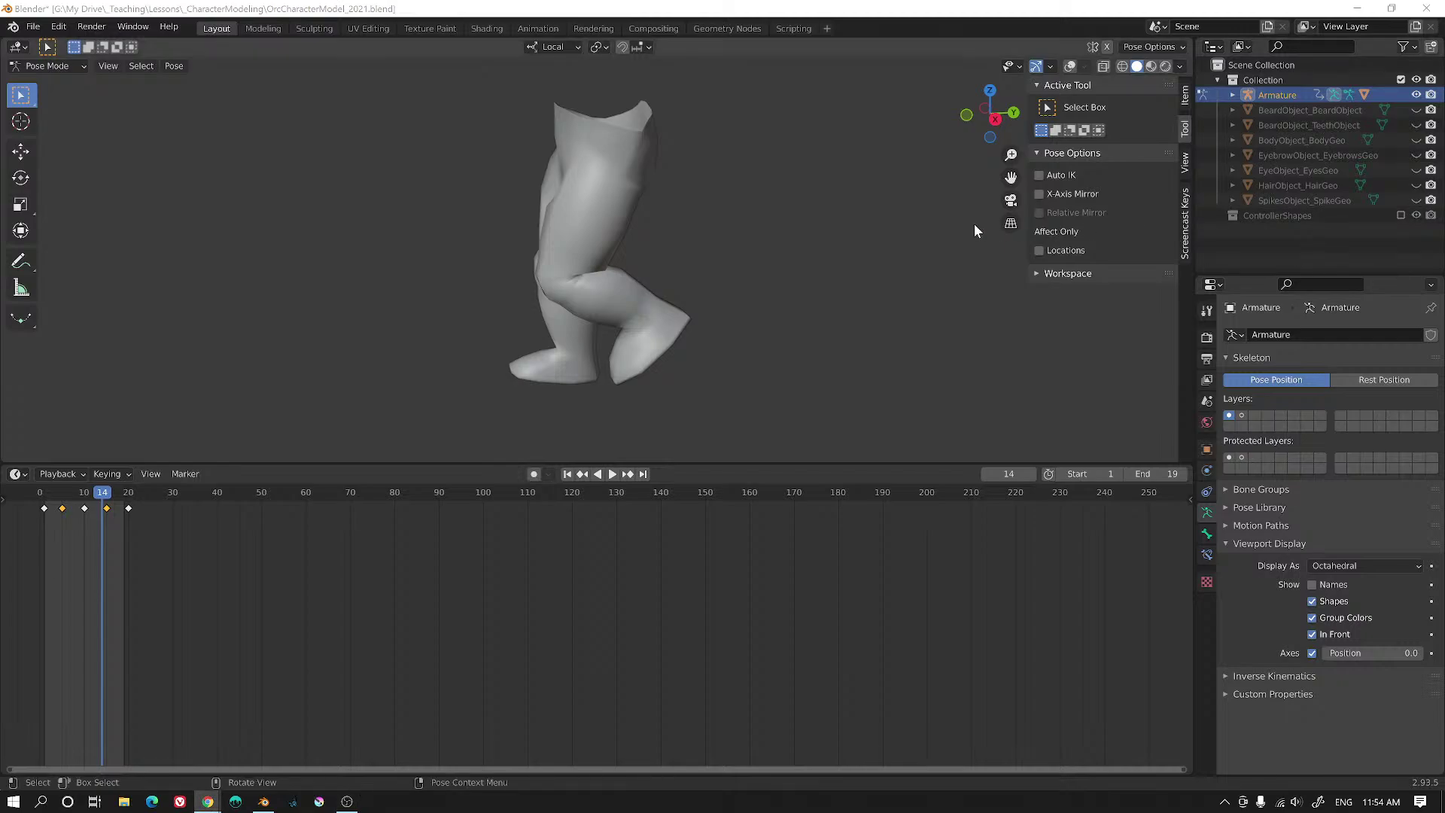
middle_drag(485, 278, 529, 268)
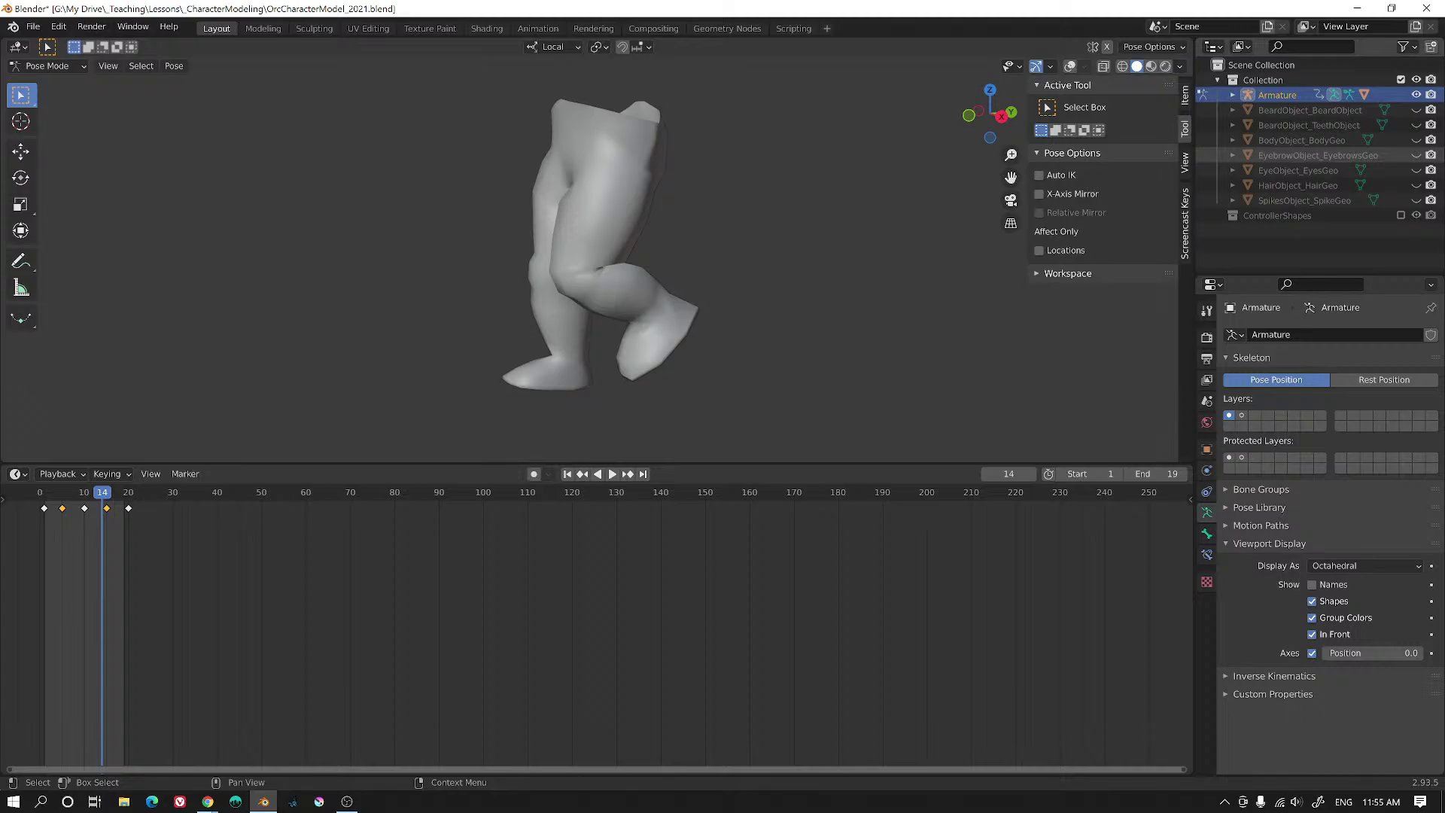
key(alt+Tab)
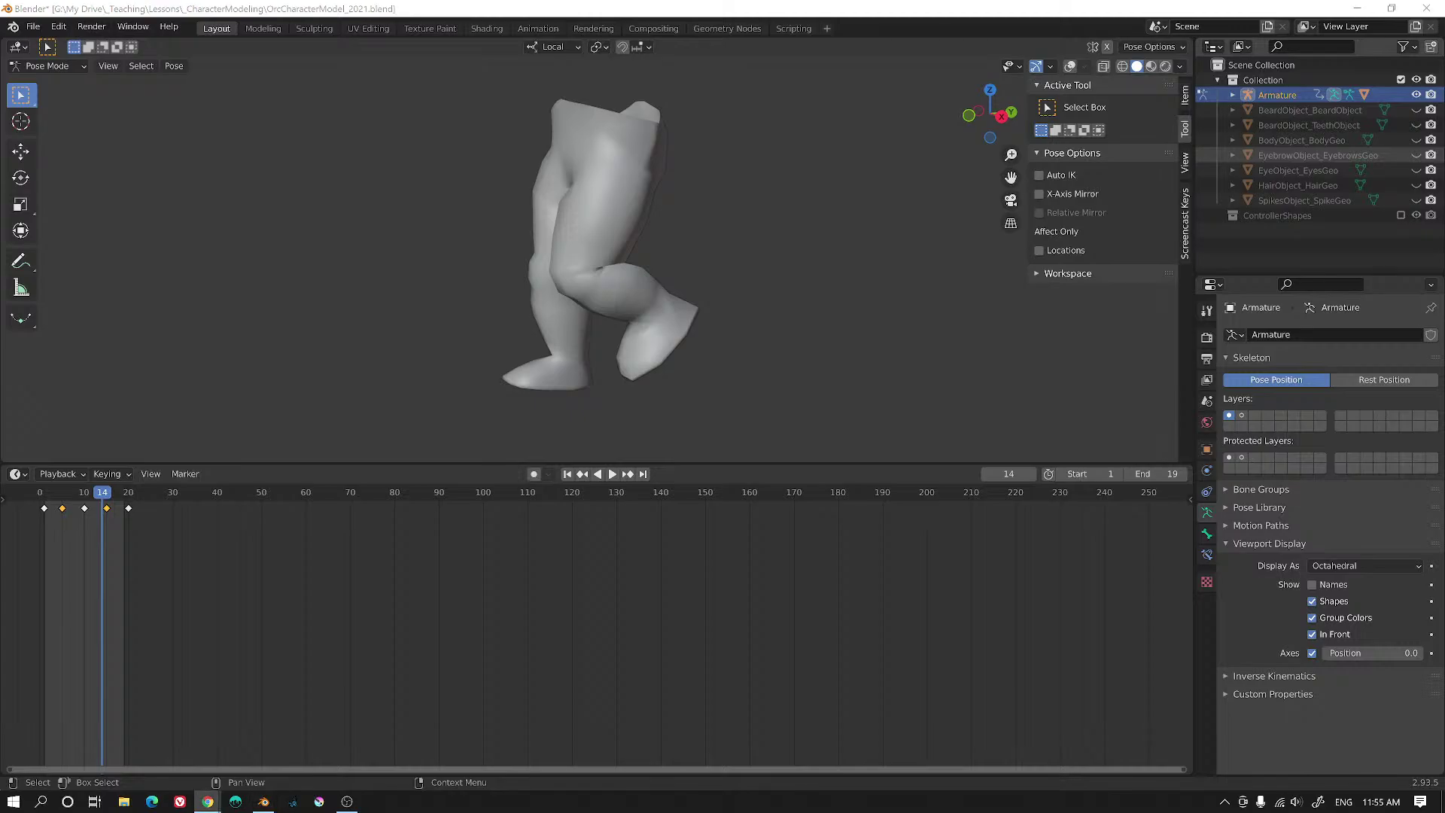